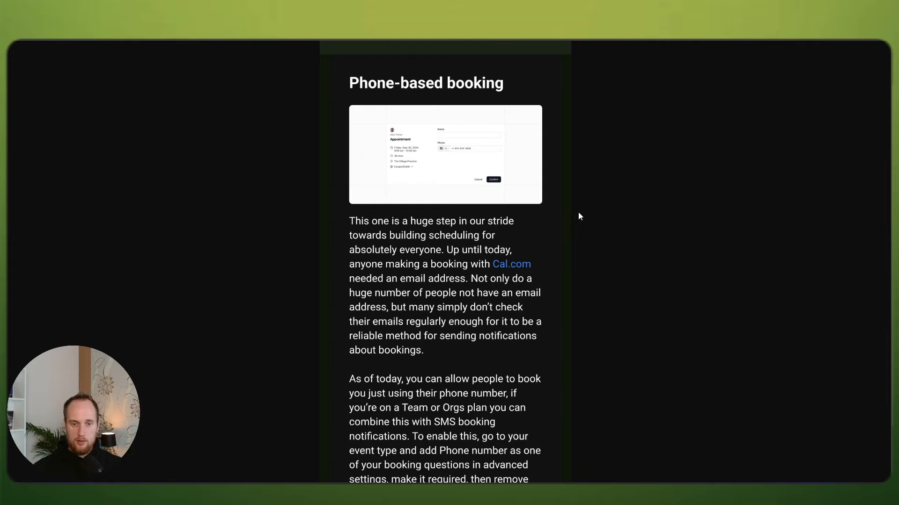
Step: Scroll through the Phone-based booking changelog post
{"action": "scroll", "coordinate": [627, 206], "scroll_direction": "down", "scroll_amount": 2}
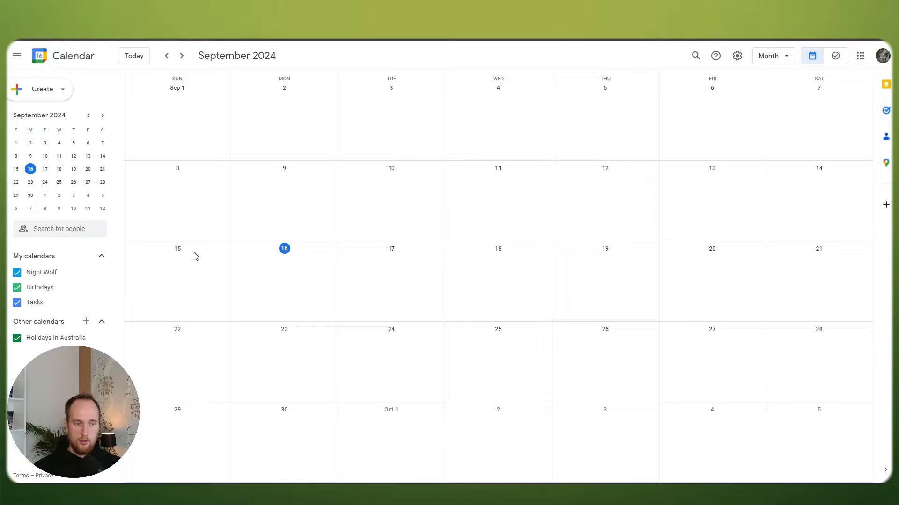
Step: Open the Night Wolf calendar's settings and go to the primary time zone setting
{"action": "left_click", "coordinate": [101, 274]}
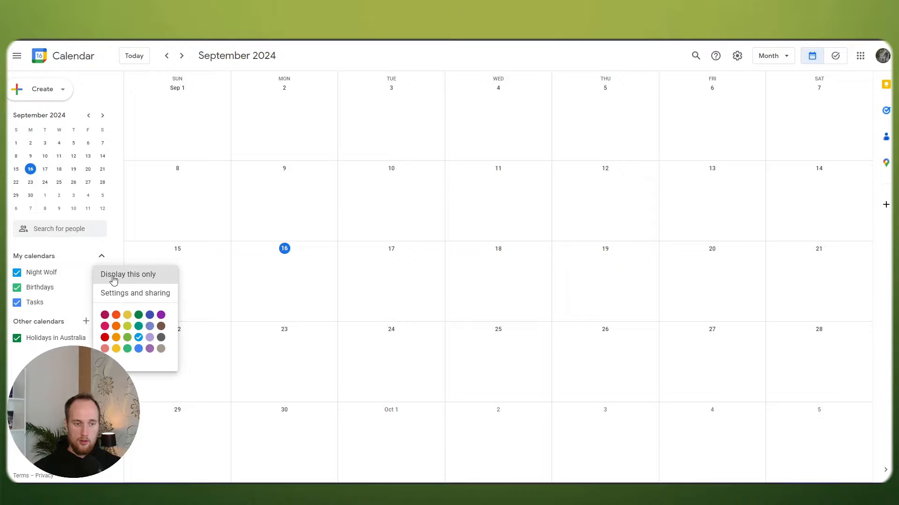
{"action": "left_click", "coordinate": [118, 295]}
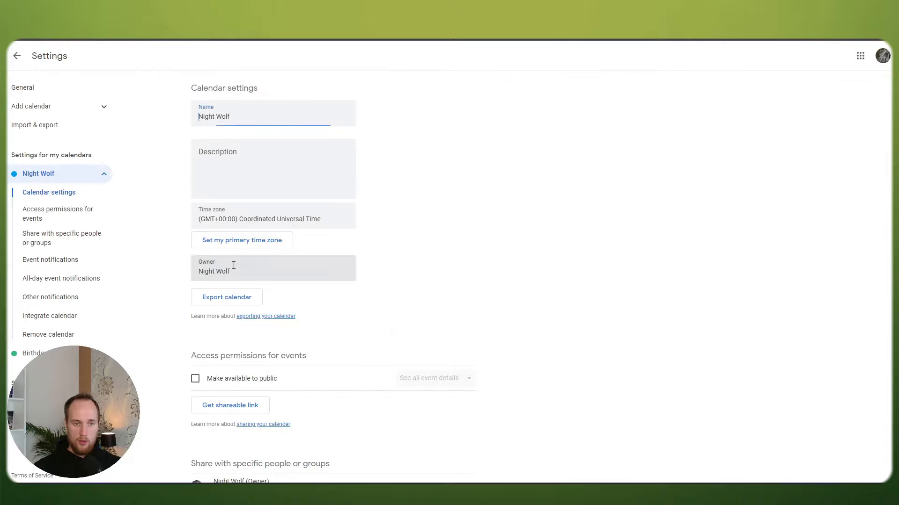
{"action": "left_click", "coordinate": [246, 219]}
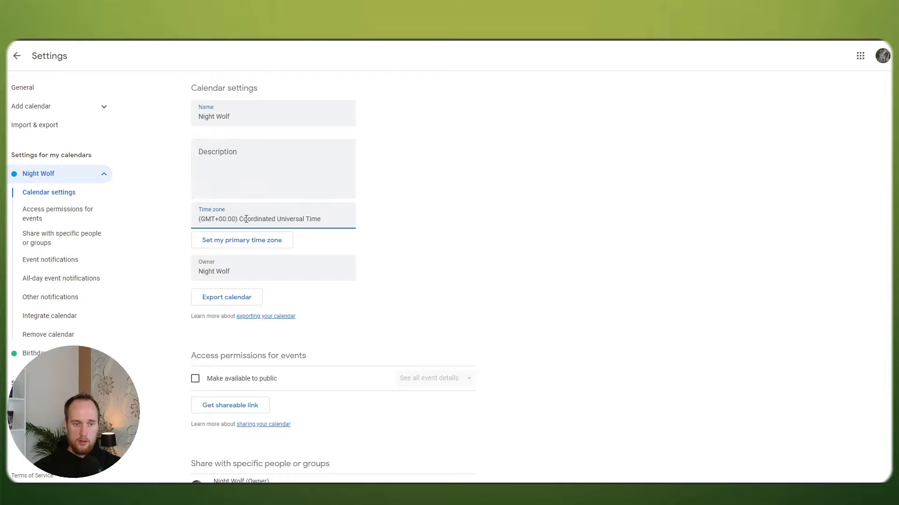
{"action": "left_click", "coordinate": [242, 240]}
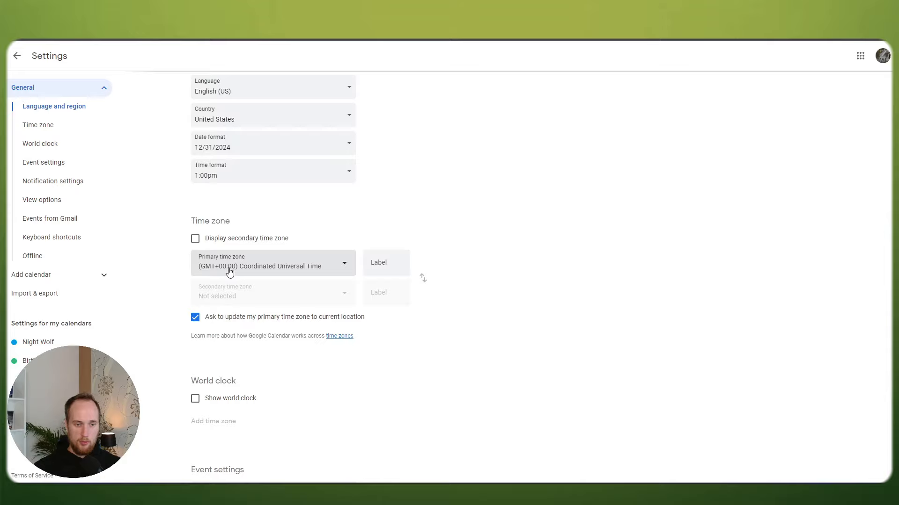
Step: Choose (GMT+02:00) Central European Time - Warsaw as primary time zone and return to the calendar
{"action": "left_click", "coordinate": [232, 268]}
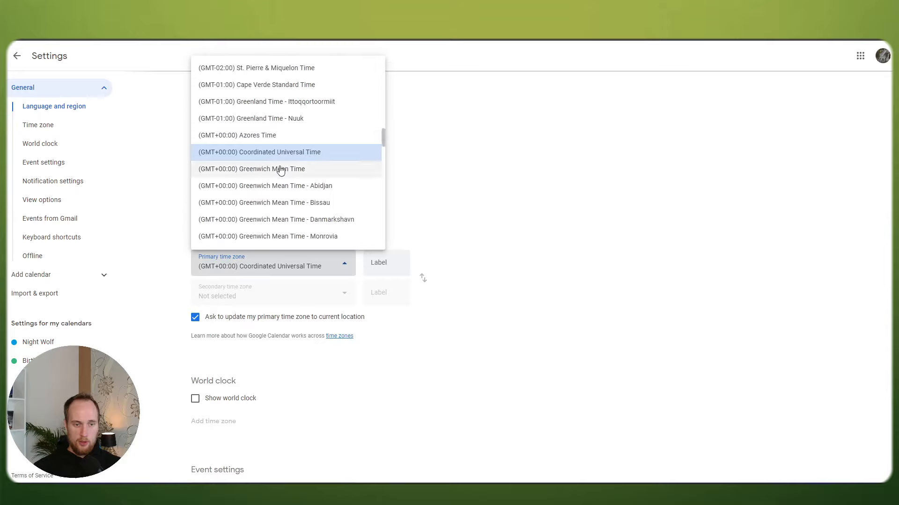
{"action": "scroll", "coordinate": [290, 169], "scroll_direction": "down", "scroll_amount": 3}
{"action": "scroll", "coordinate": [291, 170], "scroll_direction": "down", "scroll_amount": 5}
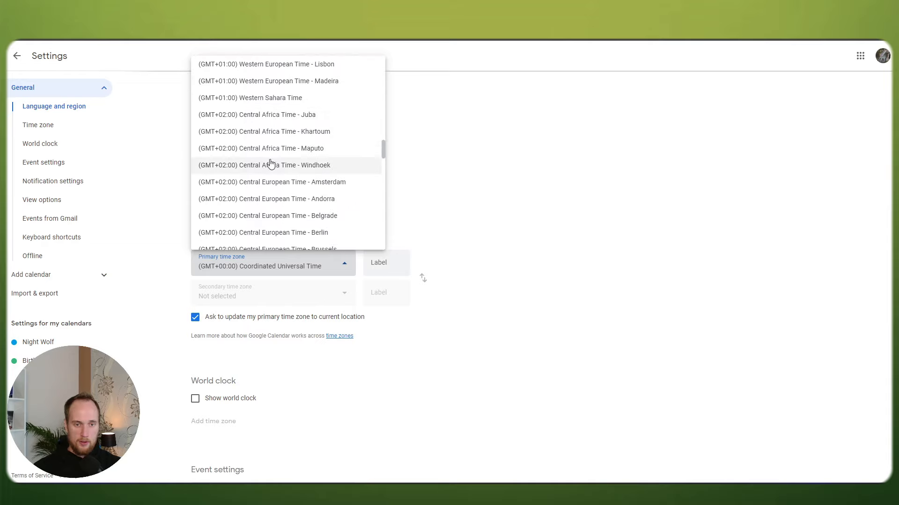
{"action": "scroll", "coordinate": [276, 168], "scroll_direction": "down", "scroll_amount": 1}
{"action": "scroll", "coordinate": [272, 168], "scroll_direction": "down", "scroll_amount": 4}
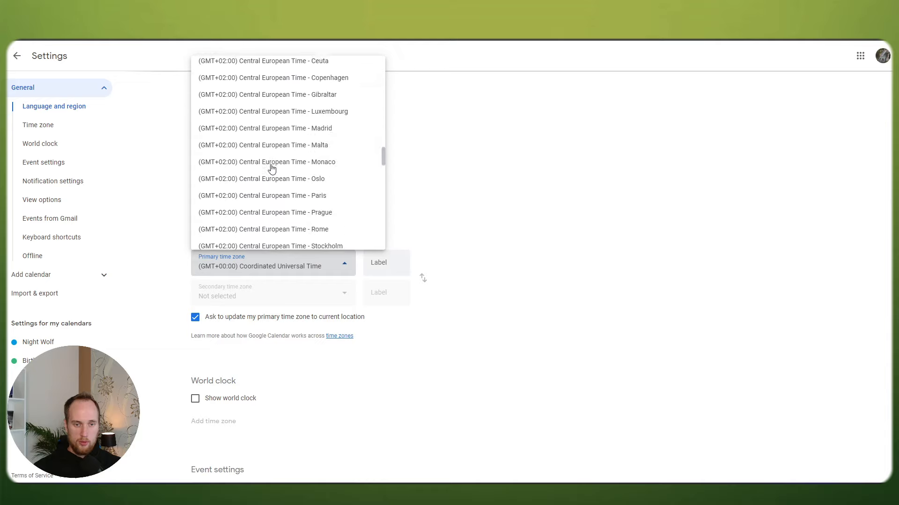
{"action": "scroll", "coordinate": [259, 169], "scroll_direction": "down", "scroll_amount": 2}
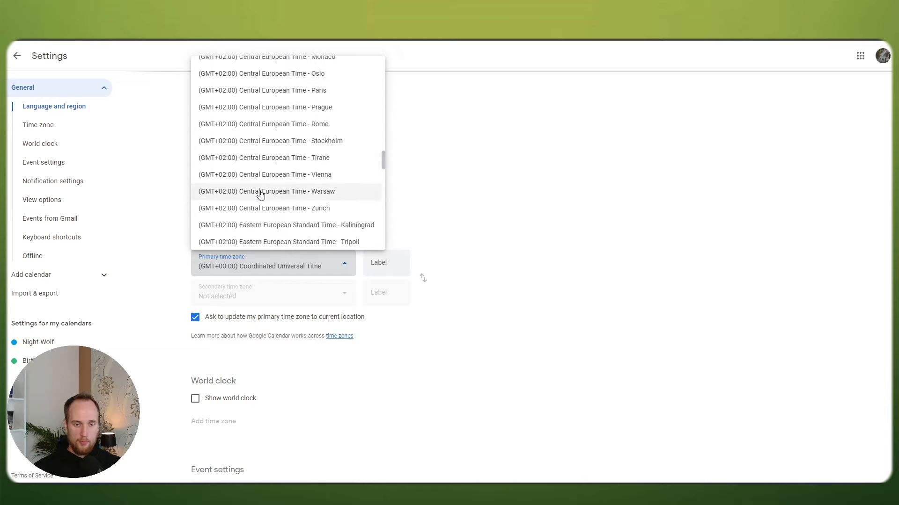
{"action": "left_click", "coordinate": [256, 193]}
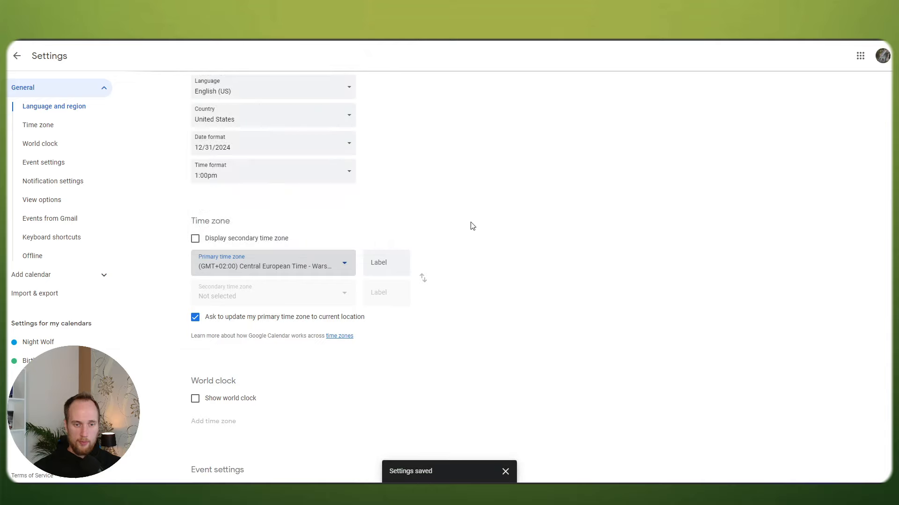
{"action": "scroll", "coordinate": [536, 227], "scroll_direction": "up", "scroll_amount": 1}
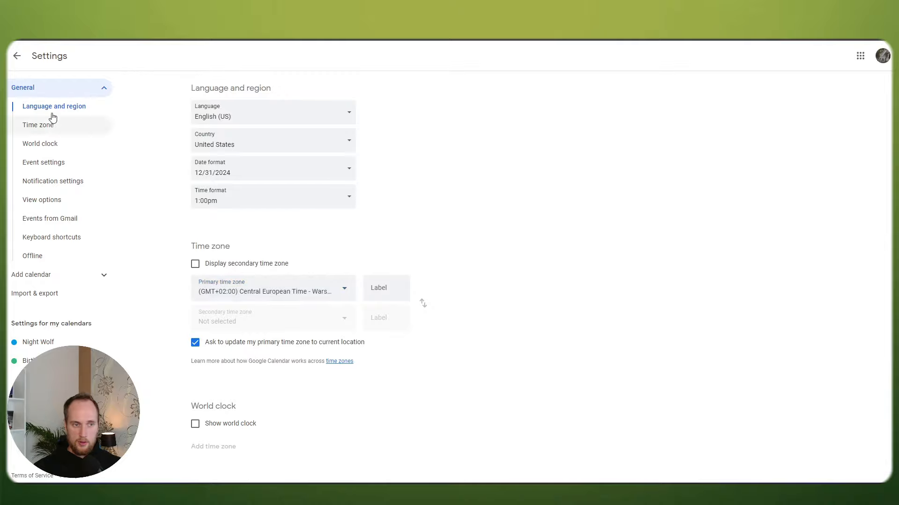
{"action": "left_click", "coordinate": [16, 58]}
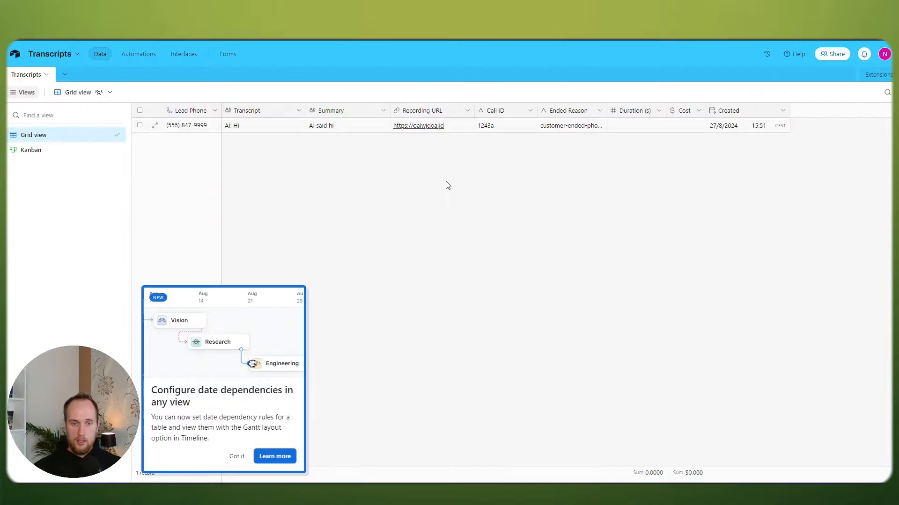
Step: Dismiss the date dependencies and dynamic filtering tips, then browse and close the Transcripts base menus
{"action": "left_click", "coordinate": [237, 456]}
{"action": "left_click", "coordinate": [237, 458]}
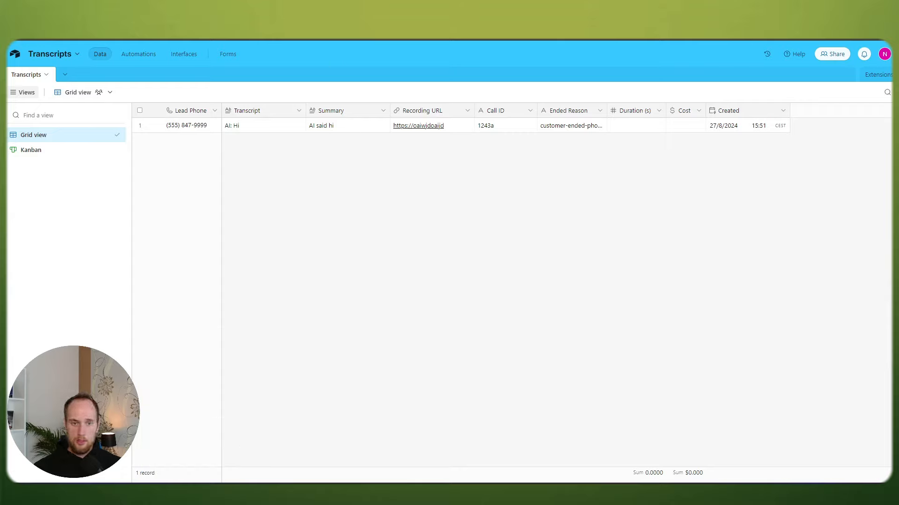
{"action": "left_click", "coordinate": [74, 54]}
{"action": "left_click", "coordinate": [74, 54]}
{"action": "left_click", "coordinate": [77, 53]}
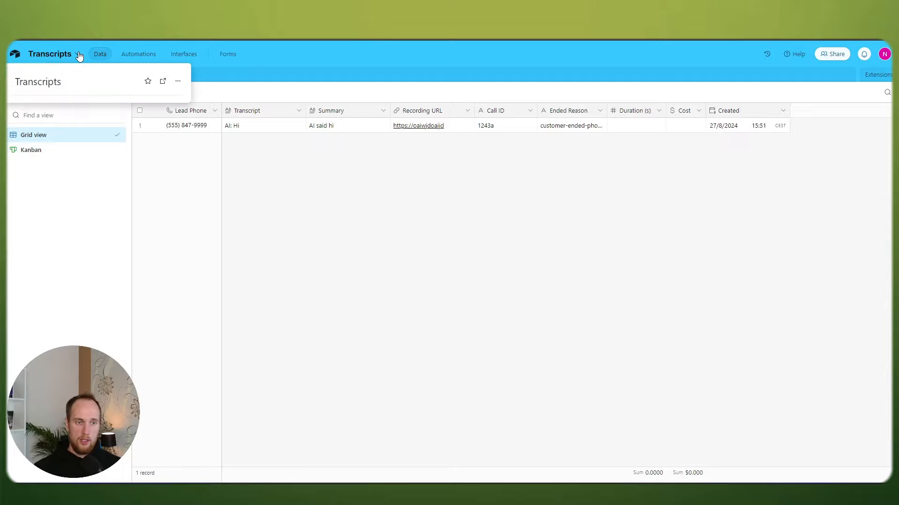
{"action": "left_click", "coordinate": [178, 83]}
{"action": "left_click", "coordinate": [177, 83]}
{"action": "left_click", "coordinate": [179, 85]}
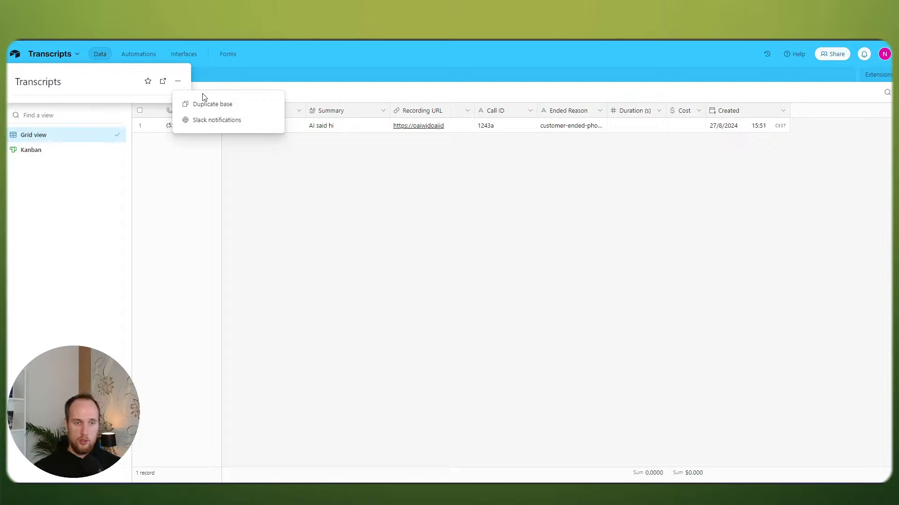
{"action": "left_click", "coordinate": [299, 58]}
{"action": "left_click", "coordinate": [476, 185]}
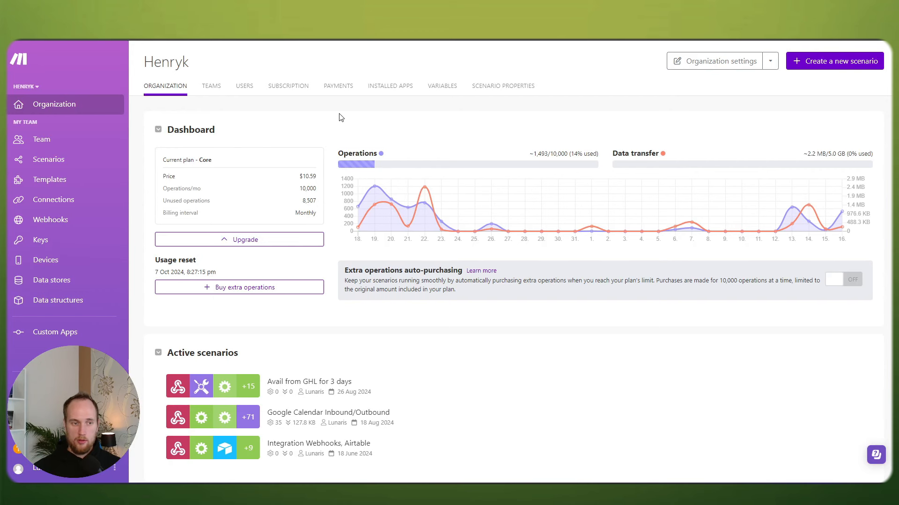
Step: Check the scenarios list, then open Upgrade from the Organization dashboard to compare plans
{"action": "left_click", "coordinate": [59, 161]}
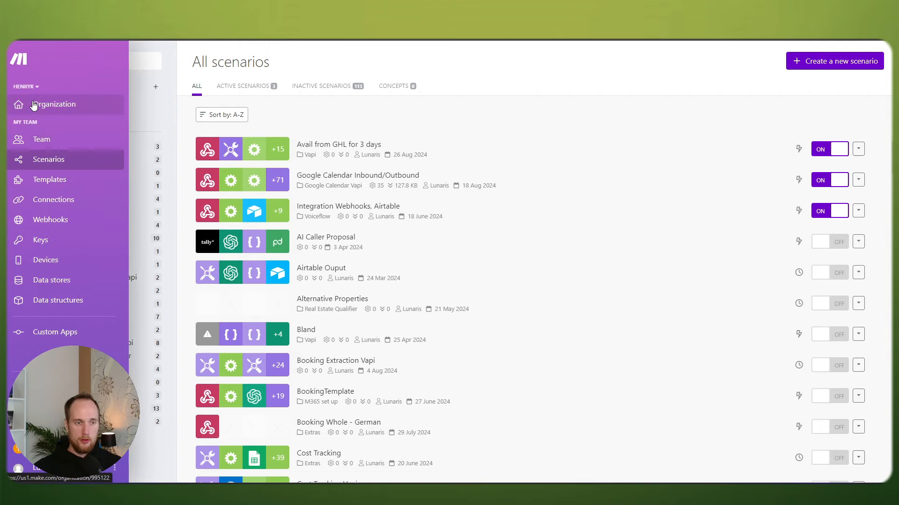
{"action": "left_click", "coordinate": [39, 106]}
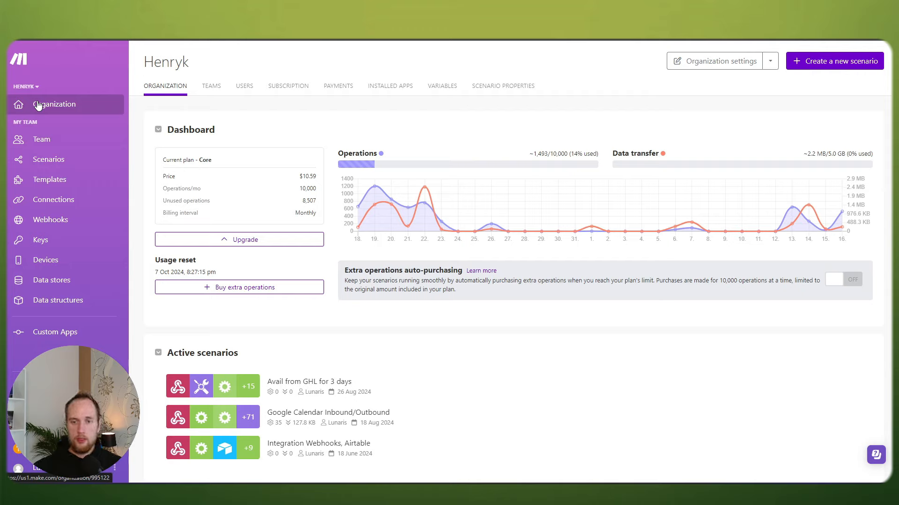
{"action": "left_click_drag", "start_coordinate": [549, 153], "coordinate": [557, 154]}
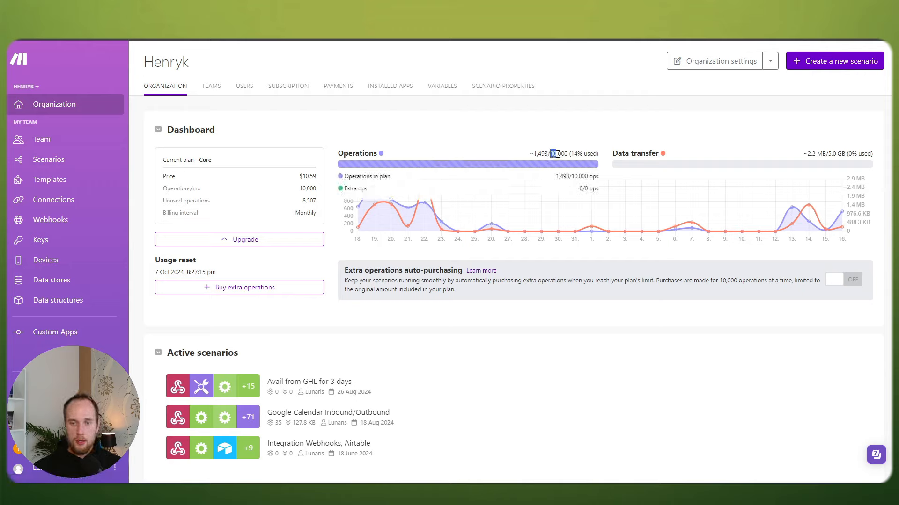
{"action": "left_click", "coordinate": [559, 145]}
{"action": "mouse_move", "coordinate": [457, 182]}
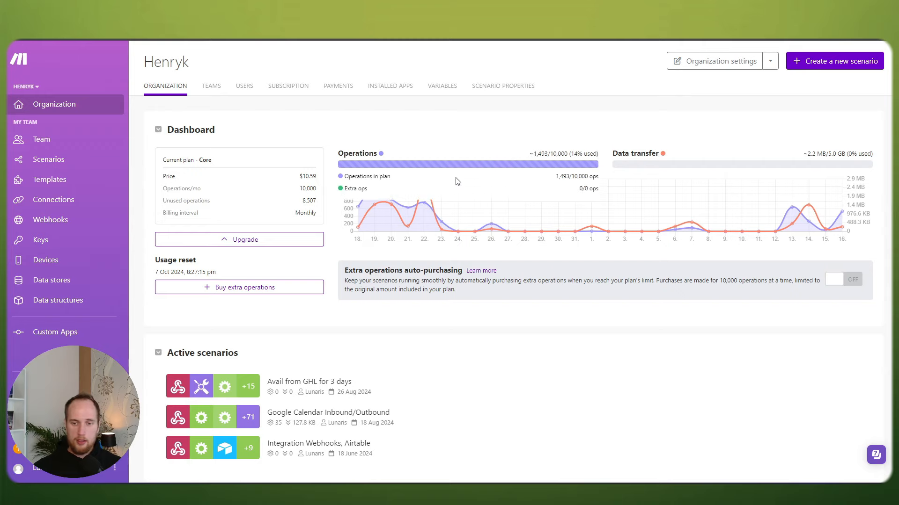
{"action": "left_click", "coordinate": [249, 241]}
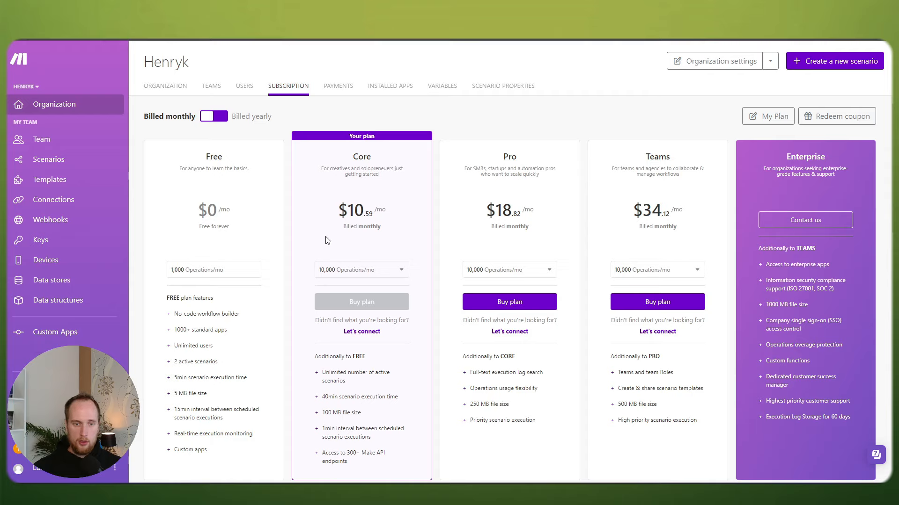
Step: Toggle yearly billing on and off, then view the Affiliate program and return to the dashboard
{"action": "left_click", "coordinate": [219, 120]}
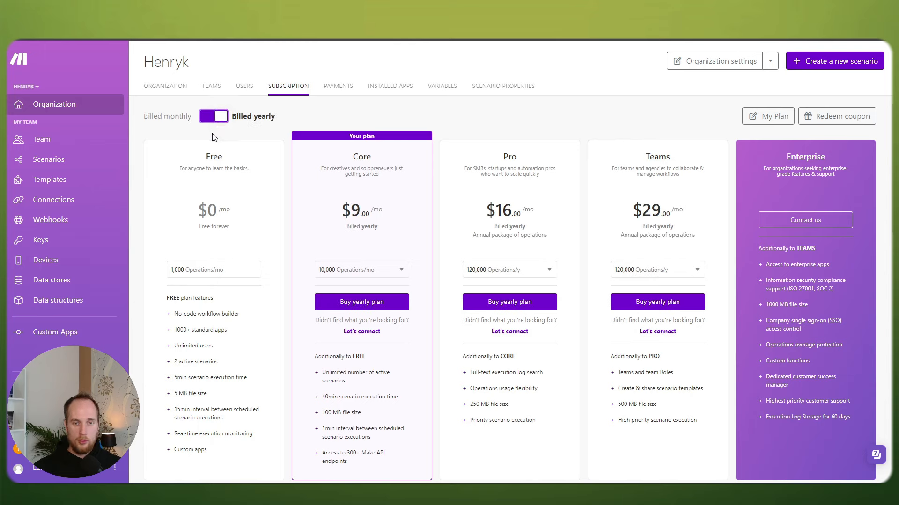
{"action": "left_click", "coordinate": [212, 120]}
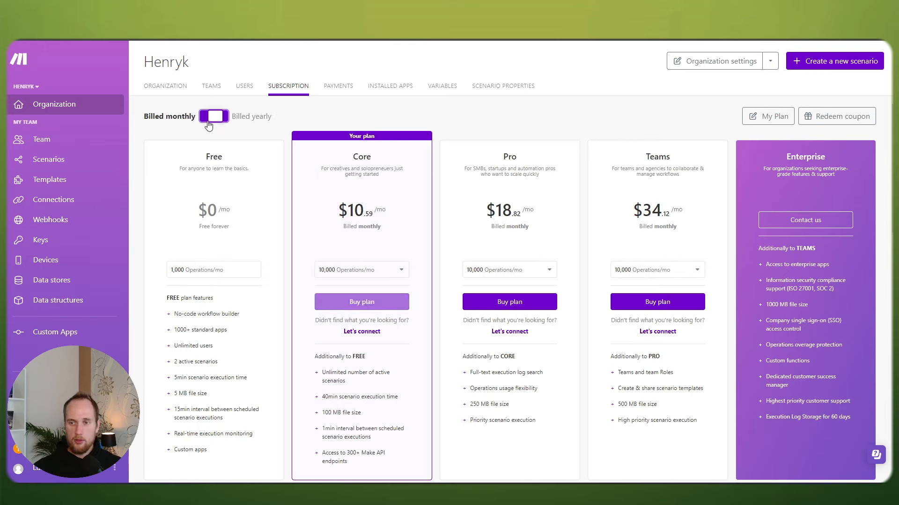
{"action": "left_click", "coordinate": [150, 88]}
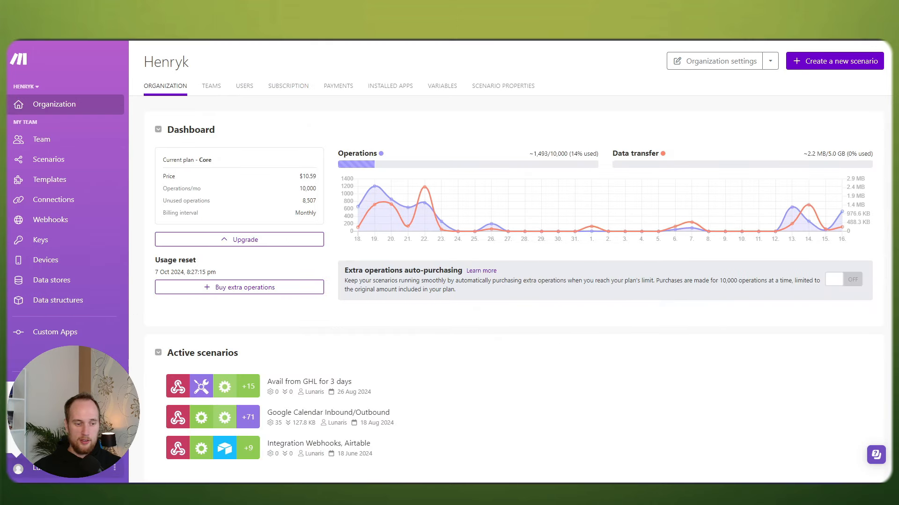
{"action": "left_click", "coordinate": [59, 418]}
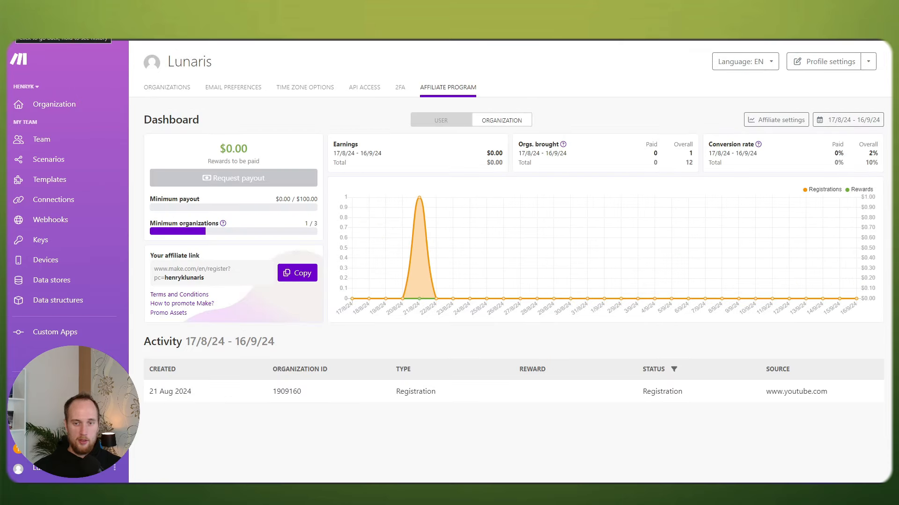
{"action": "left_click", "coordinate": [14, 29]}
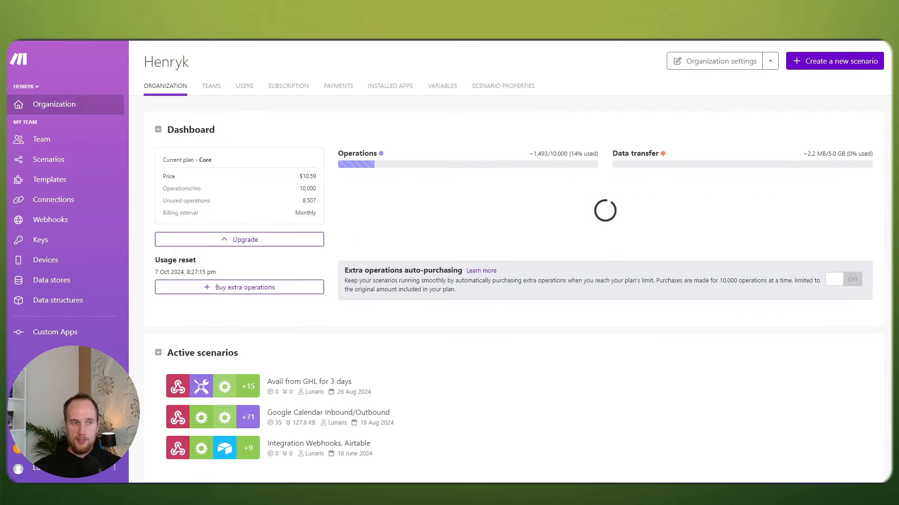
Step: Open the All scenarios list, then switch to the Cal.com Docs Bookings page
{"action": "left_click", "coordinate": [65, 166]}
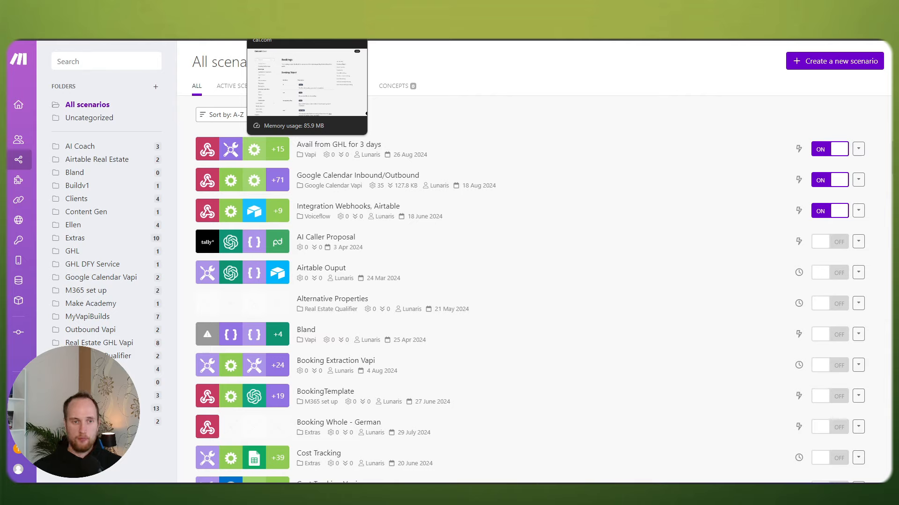
{"action": "left_click", "coordinate": [276, 12]}
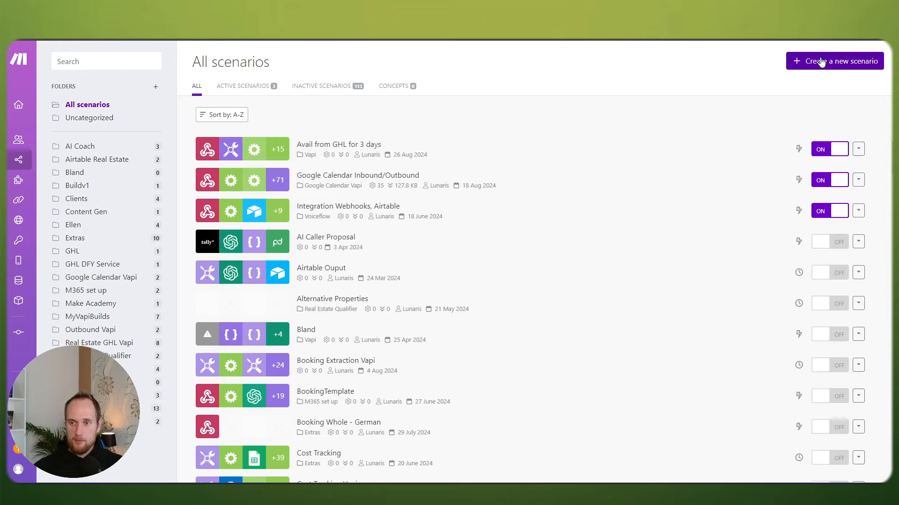
Step: Create a new scenario from Make's All scenarios page
{"action": "left_click", "coordinate": [818, 61]}
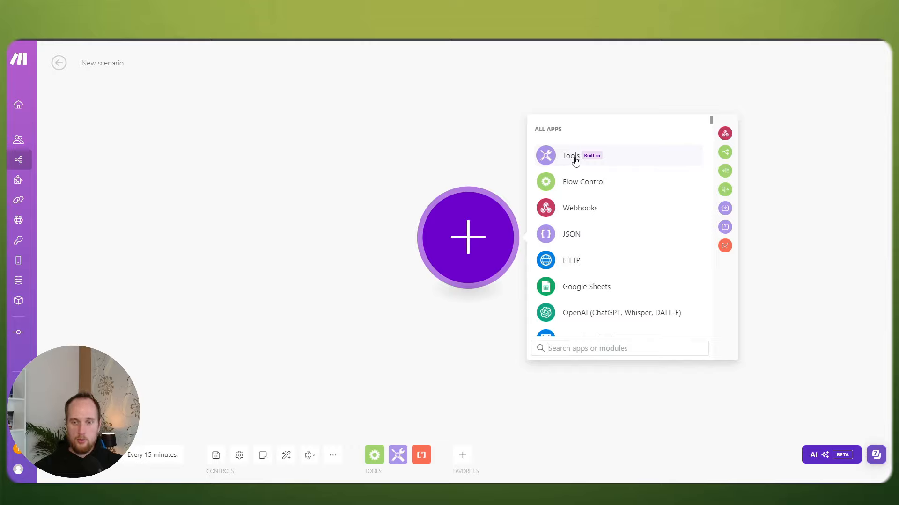
Step: Search 'bas' and add Tools > Basic trigger as the scenario's first module
{"action": "type", "text": "bas"}
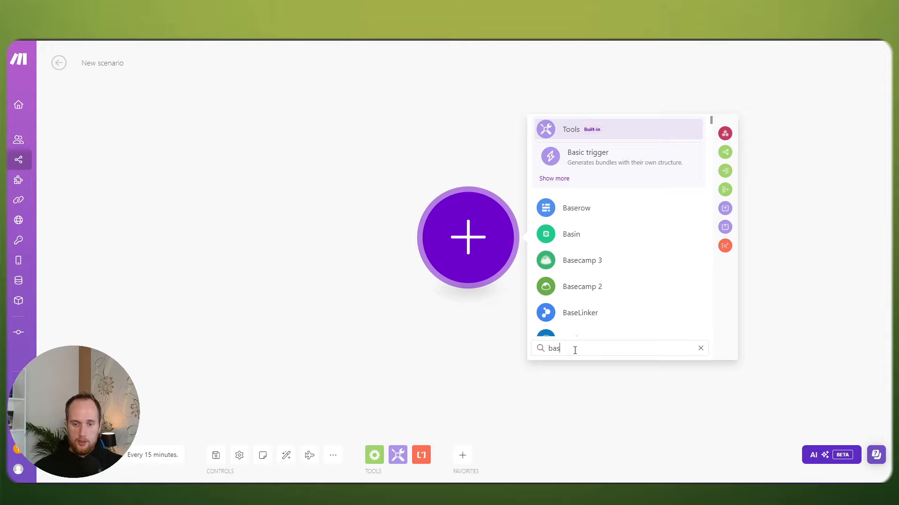
{"action": "left_click", "coordinate": [497, 347]}
{"action": "left_click", "coordinate": [467, 237]}
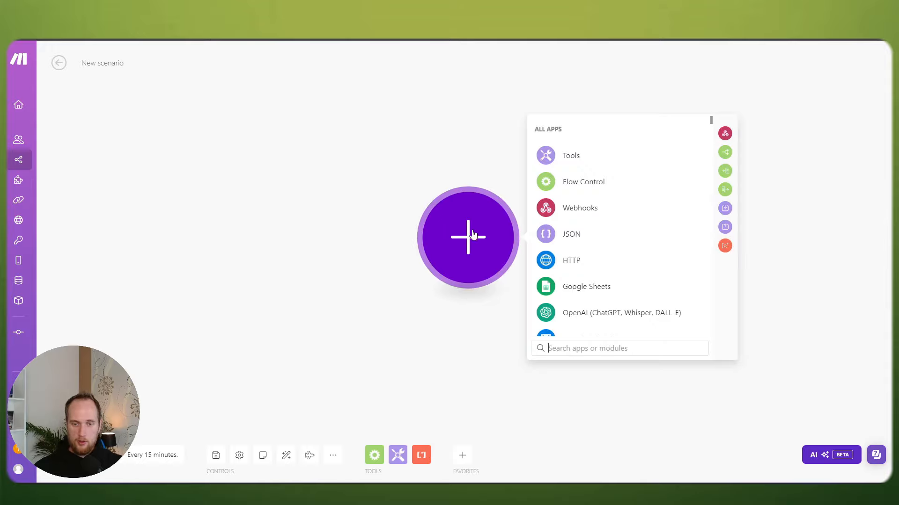
{"action": "left_click", "coordinate": [559, 343]}
{"action": "type", "text": "bas"}
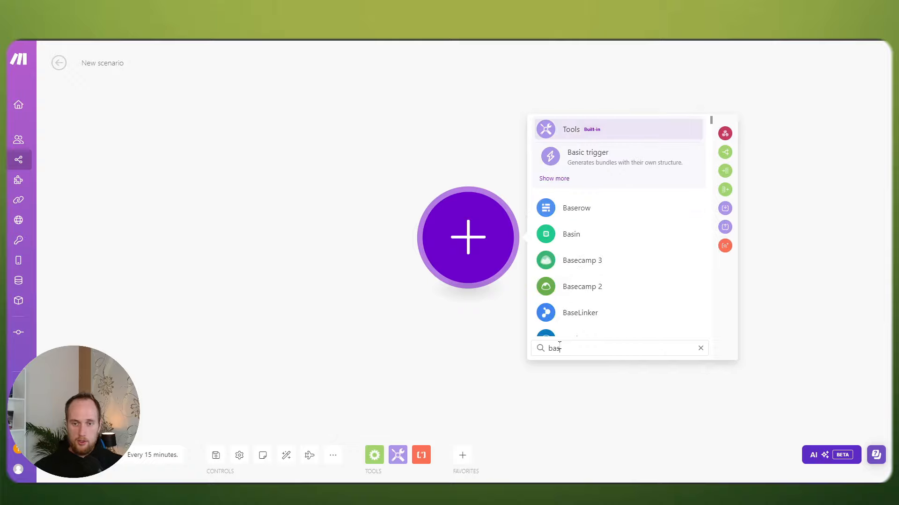
{"action": "left_click", "coordinate": [595, 162]}
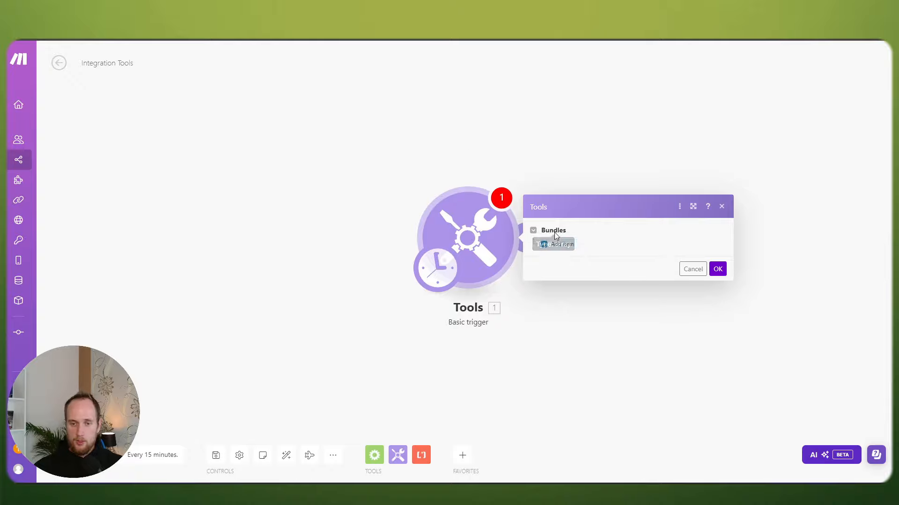
Step: Give the trigger one bundle with an item of Name 'a' and Value 'a', and confirm
{"action": "left_click", "coordinate": [561, 244]}
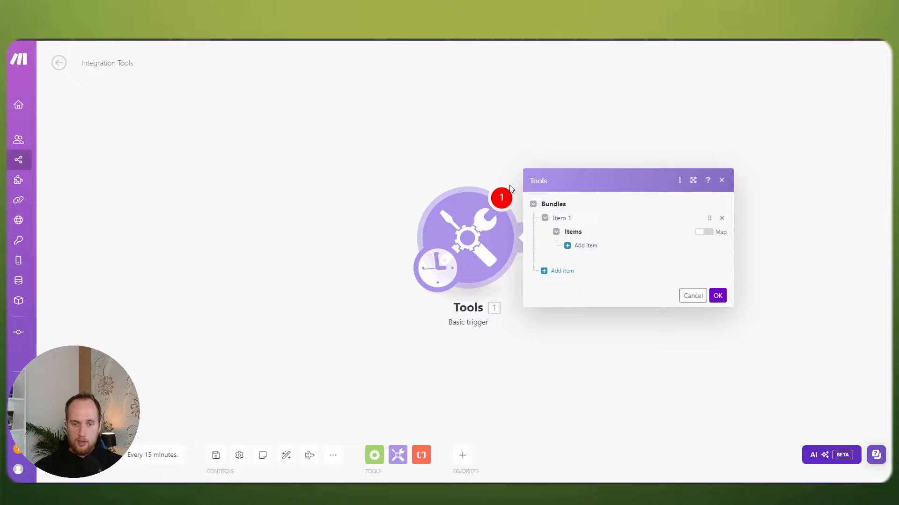
{"action": "left_click", "coordinate": [580, 245]}
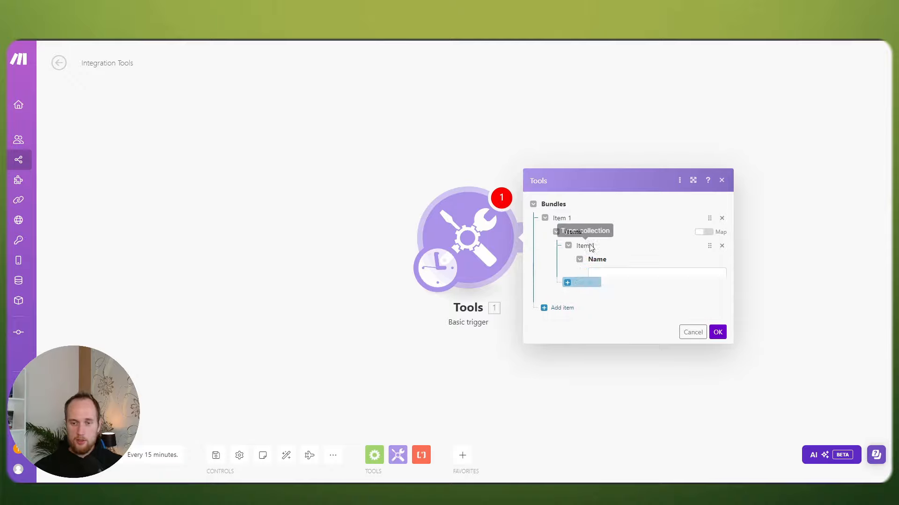
{"action": "left_click", "coordinate": [610, 228]}
{"action": "type", "text": "a"}
{"action": "left_click", "coordinate": [610, 267]}
{"action": "type", "text": "a"}
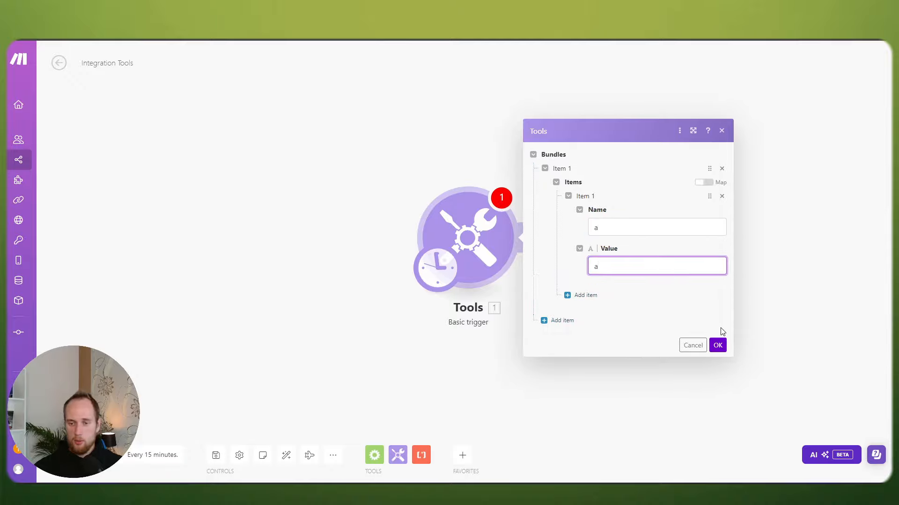
{"action": "left_click", "coordinate": [718, 346]}
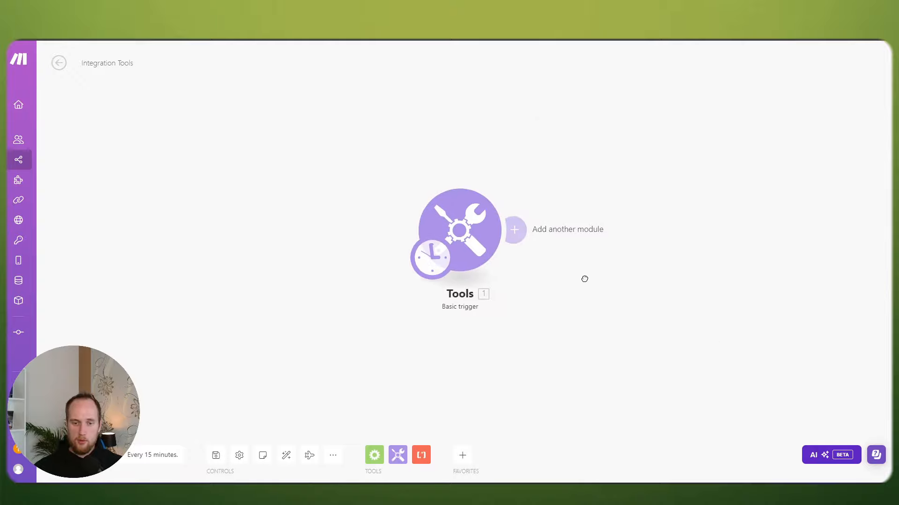
Step: Adjust the canvas view and drag the schedule clock away from the Tools module
{"action": "scroll", "coordinate": [566, 275], "scroll_direction": "up", "scroll_amount": 2}
{"action": "scroll", "coordinate": [560, 273], "scroll_direction": "down", "scroll_amount": 4}
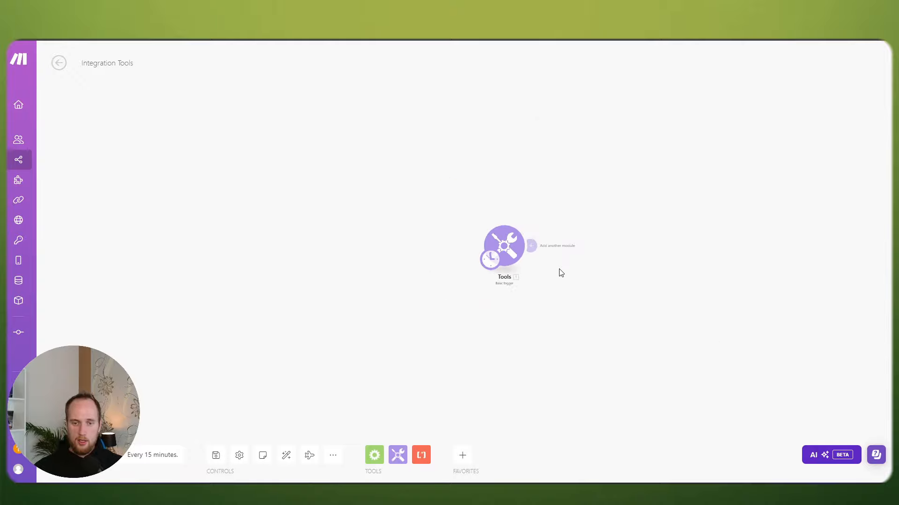
{"action": "scroll", "coordinate": [561, 274], "scroll_direction": "up", "scroll_amount": 5}
{"action": "scroll", "coordinate": [590, 276], "scroll_direction": "down", "scroll_amount": 4}
{"action": "scroll", "coordinate": [586, 277], "scroll_direction": "up", "scroll_amount": 4}
{"action": "scroll", "coordinate": [586, 277], "scroll_direction": "down", "scroll_amount": 4}
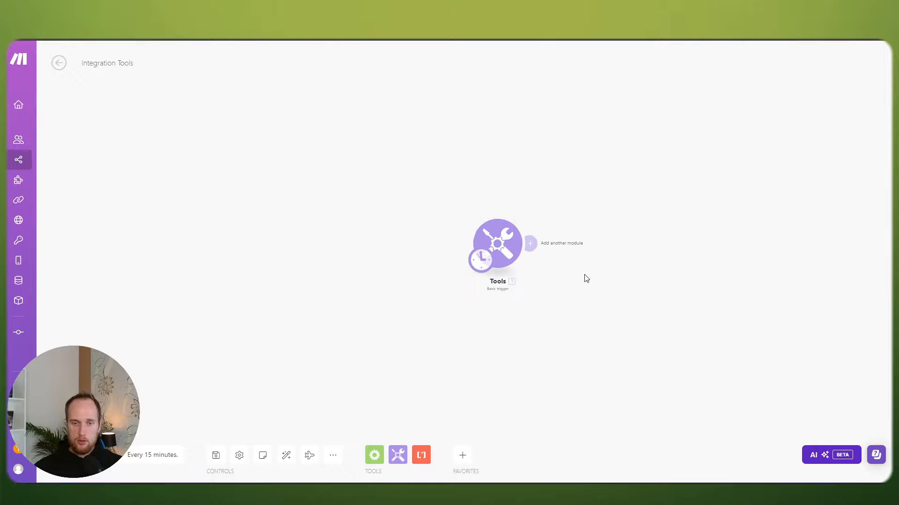
{"action": "scroll", "coordinate": [586, 278], "scroll_direction": "up", "scroll_amount": 2}
{"action": "scroll", "coordinate": [587, 279], "scroll_direction": "up", "scroll_amount": 1}
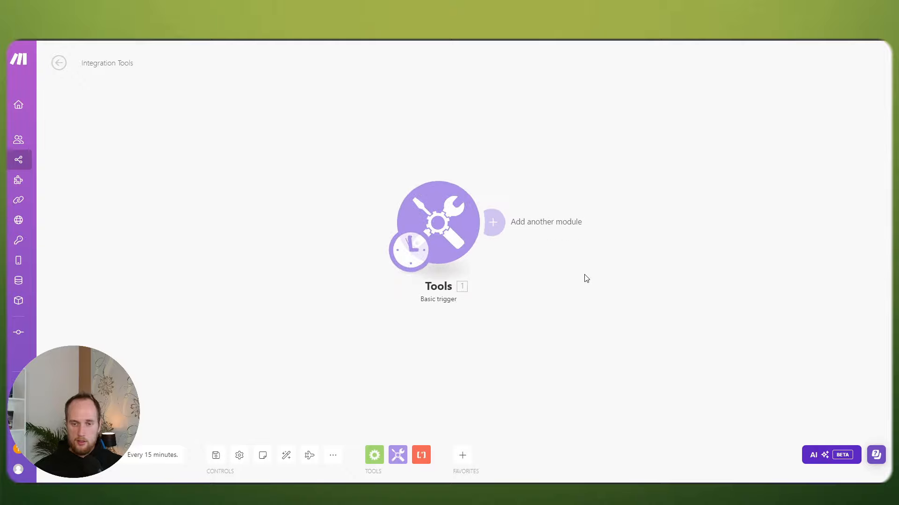
{"action": "scroll", "coordinate": [539, 261], "scroll_direction": "down", "scroll_amount": 2}
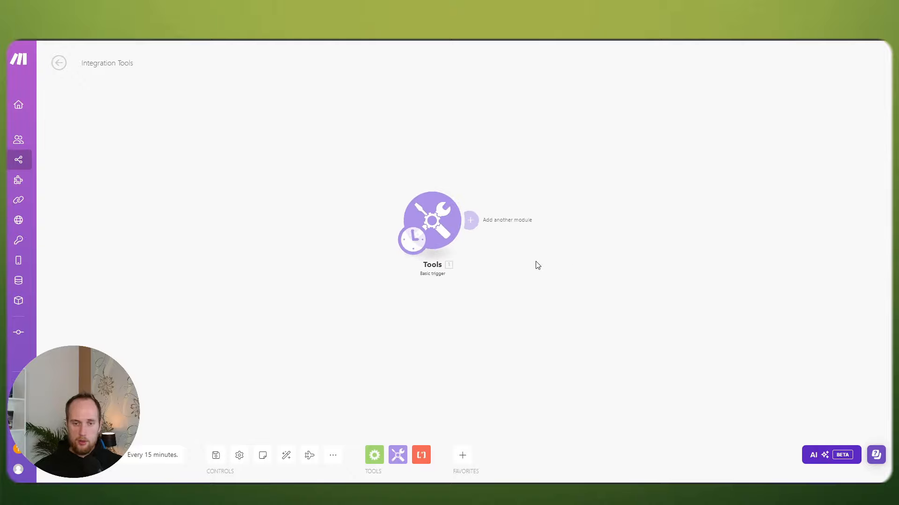
{"action": "left_click_drag", "start_coordinate": [537, 265], "coordinate": [553, 273]}
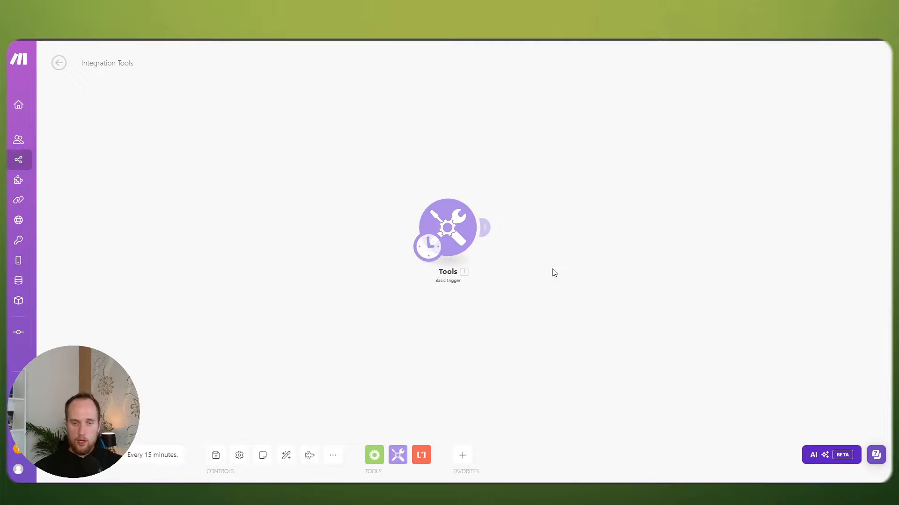
{"action": "scroll", "coordinate": [553, 273], "scroll_direction": "up", "scroll_amount": 3}
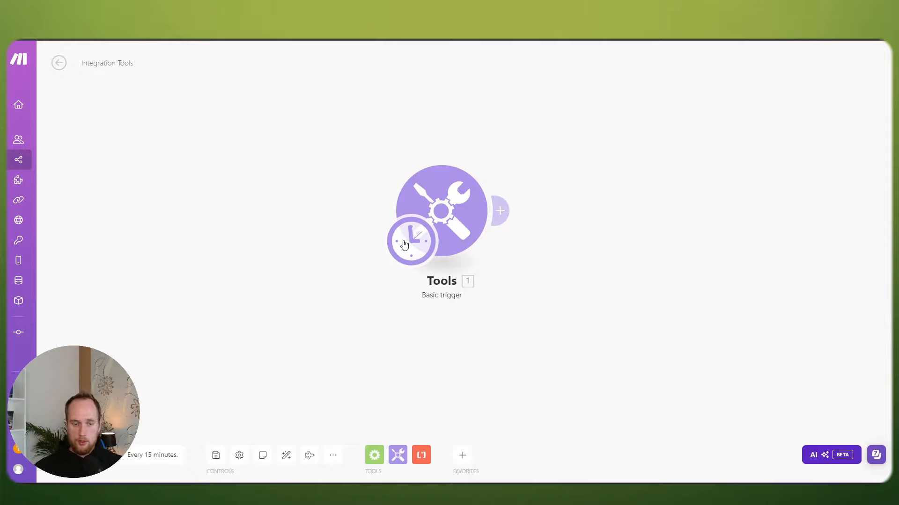
{"action": "left_click_drag", "start_coordinate": [389, 254], "coordinate": [187, 324]}
{"action": "left_click_drag", "start_coordinate": [412, 241], "coordinate": [262, 312]}
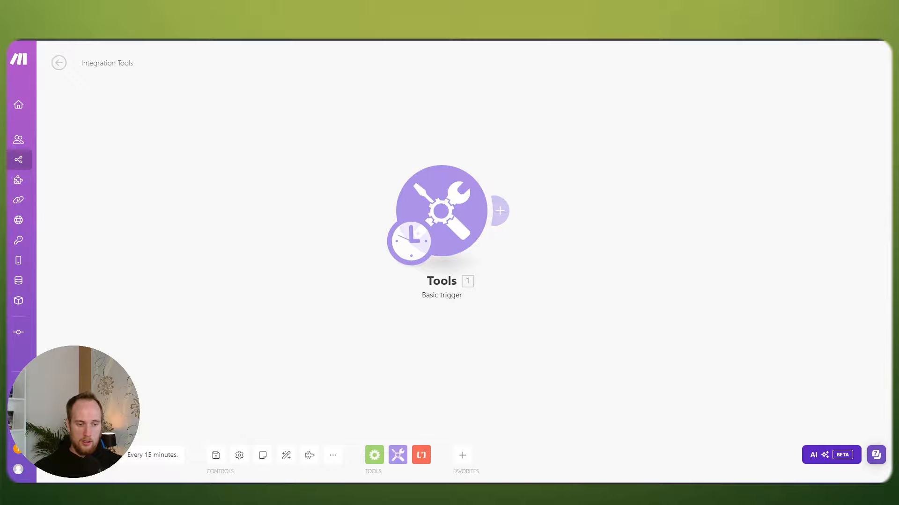
Step: Run the scenario once and inspect the Basic trigger's output
{"action": "left_click", "coordinate": [75, 455]}
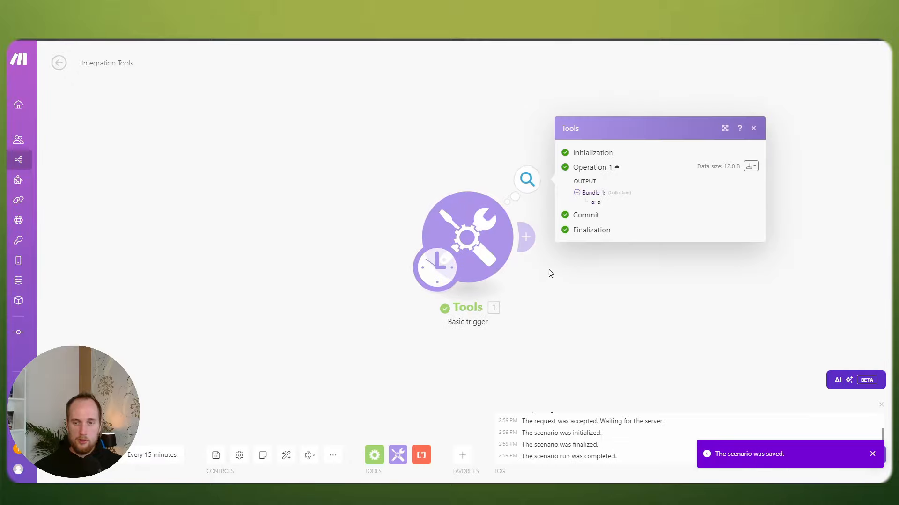
{"action": "left_click", "coordinate": [572, 283]}
{"action": "left_click_drag", "start_coordinate": [591, 285], "coordinate": [546, 269]}
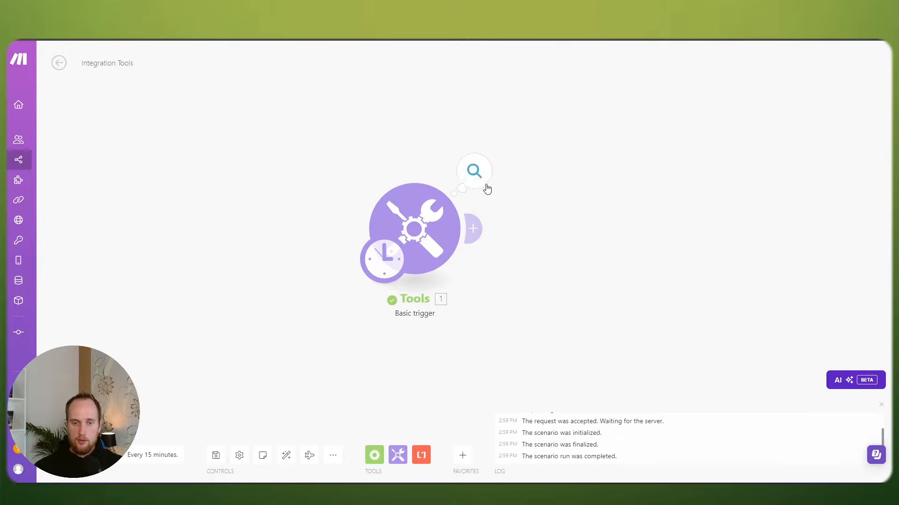
{"action": "left_click", "coordinate": [527, 180]}
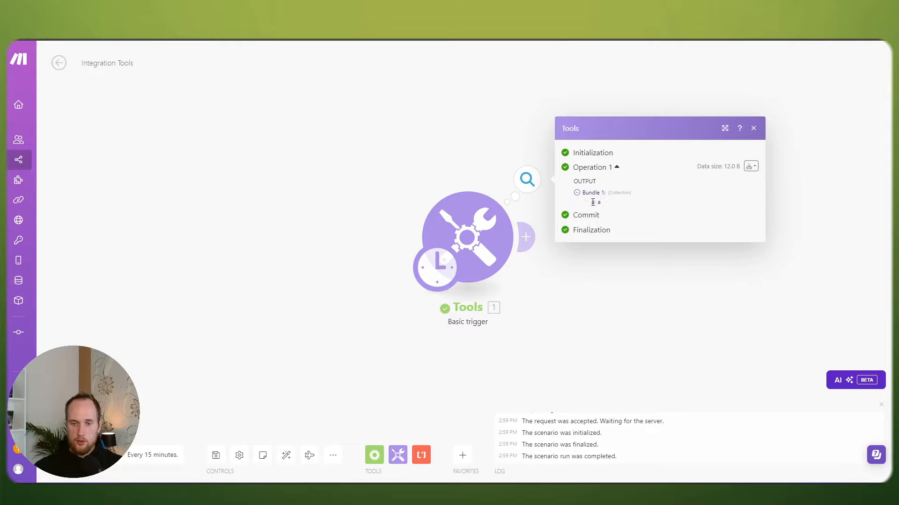
Step: Recheck the module's Value field unchanged and review the output bundle a: a again
{"action": "left_click", "coordinate": [517, 230]}
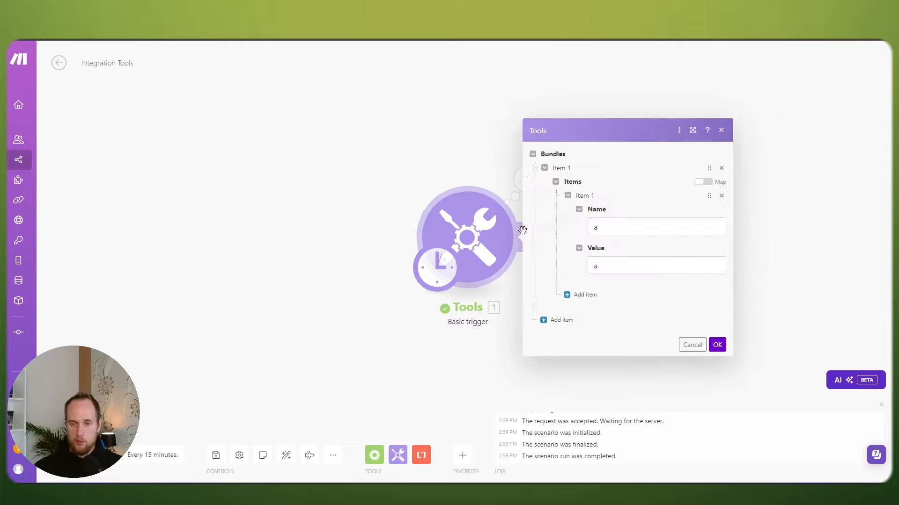
{"action": "left_click", "coordinate": [606, 263]}
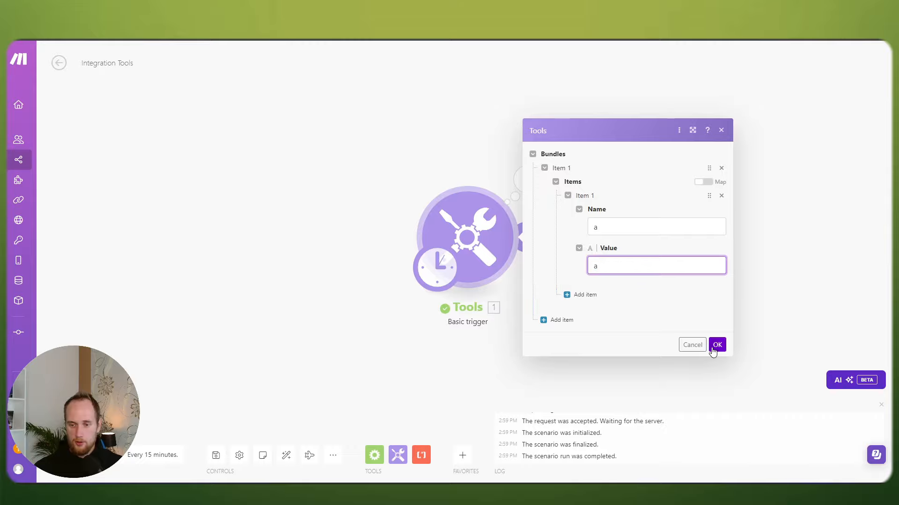
{"action": "left_click", "coordinate": [716, 345]}
{"action": "left_click", "coordinate": [519, 174]}
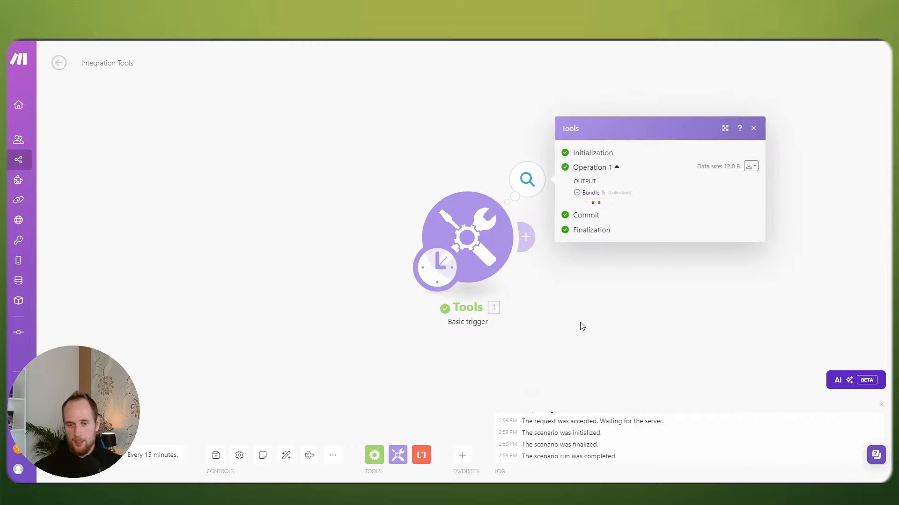
{"action": "left_click", "coordinate": [534, 321]}
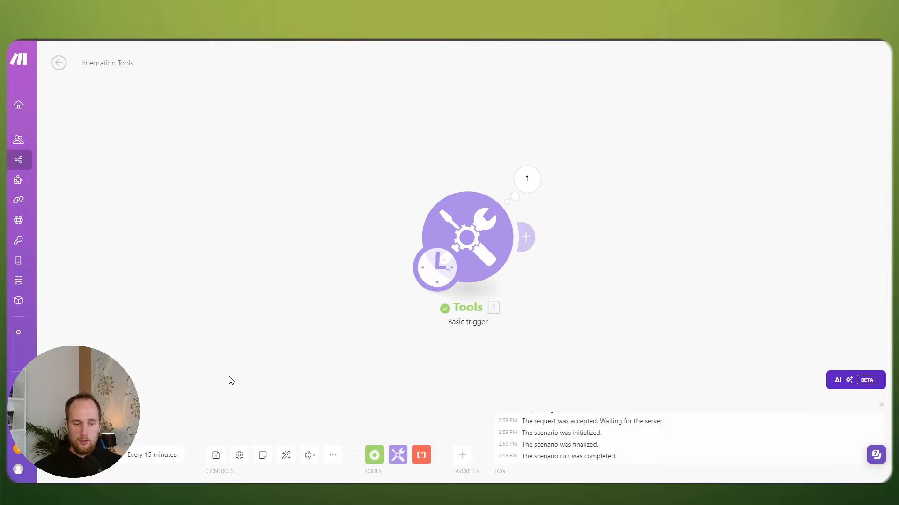
Step: Reposition the Tools module on the canvas and save the Integration Tools scenario
{"action": "left_click_drag", "start_coordinate": [414, 365], "coordinate": [402, 361]}
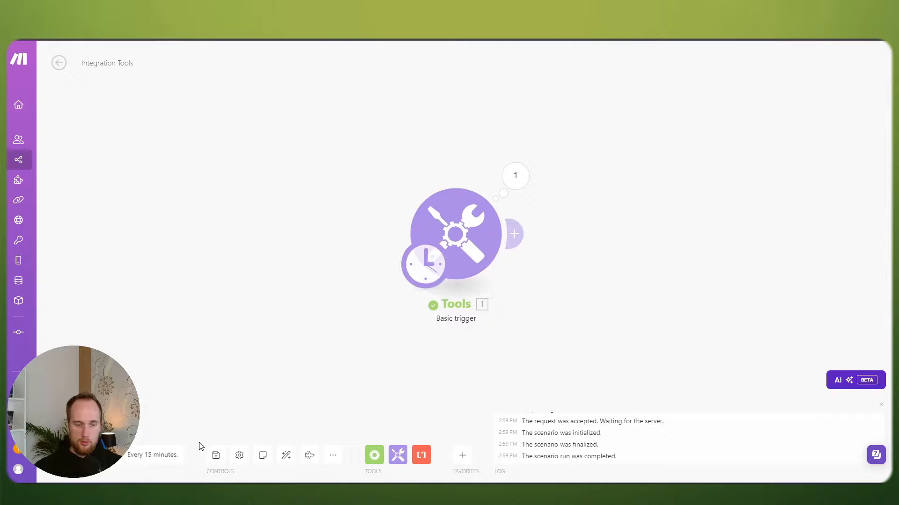
{"action": "left_click", "coordinate": [216, 461]}
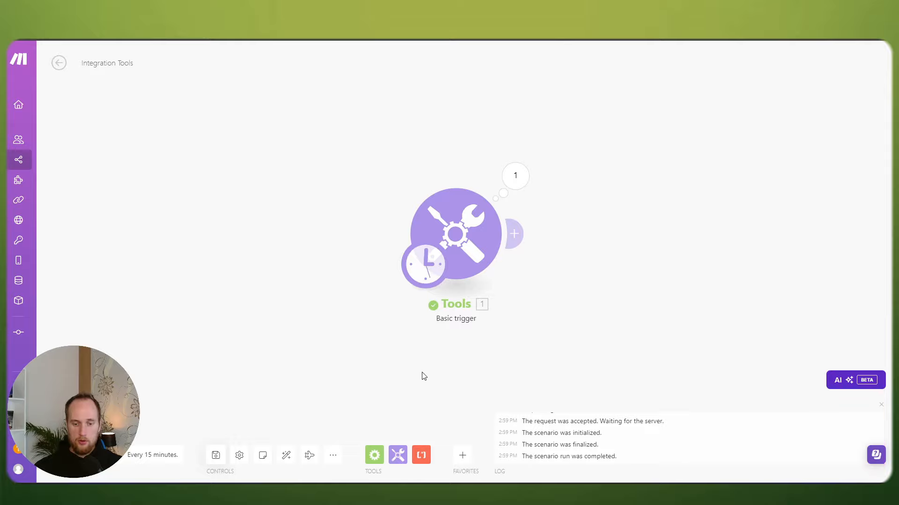
{"action": "left_click_drag", "start_coordinate": [453, 402], "coordinate": [378, 385]}
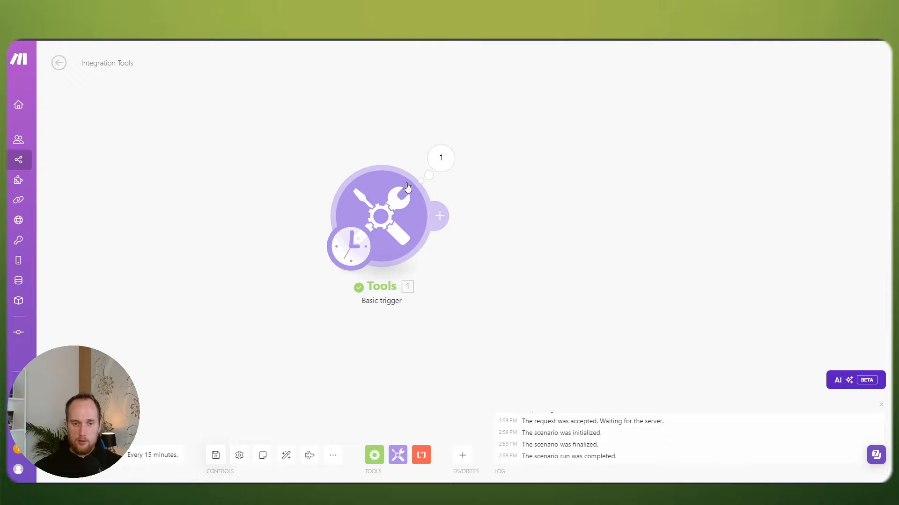
Step: Start a new module next to the Tools Basic trigger, browse the app list, then dismiss it
{"action": "left_click", "coordinate": [443, 216]}
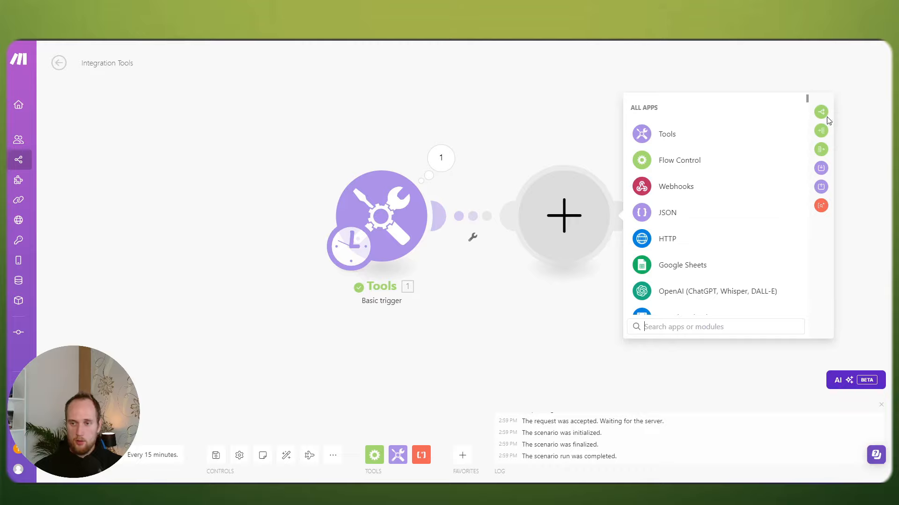
{"action": "scroll", "coordinate": [714, 222], "scroll_direction": "down", "scroll_amount": 5}
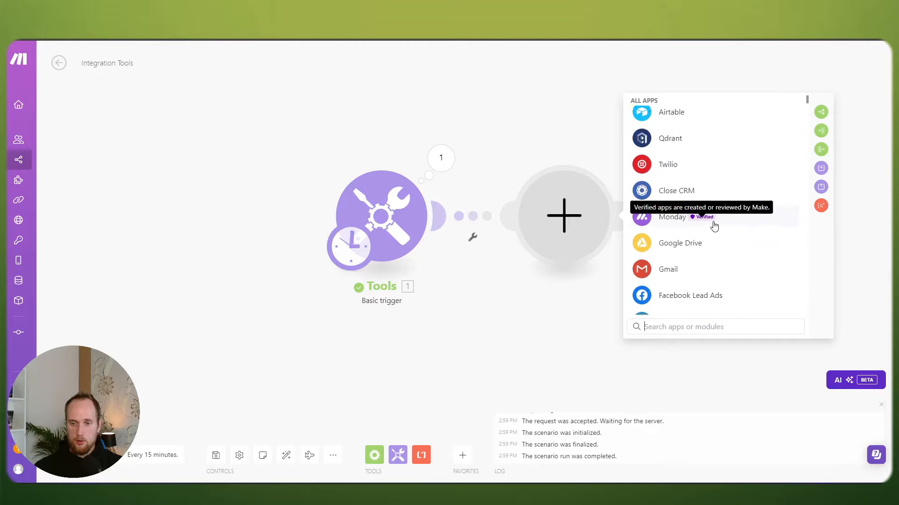
{"action": "scroll", "coordinate": [707, 234], "scroll_direction": "down", "scroll_amount": 2}
{"action": "scroll", "coordinate": [707, 248], "scroll_direction": "up", "scroll_amount": 10}
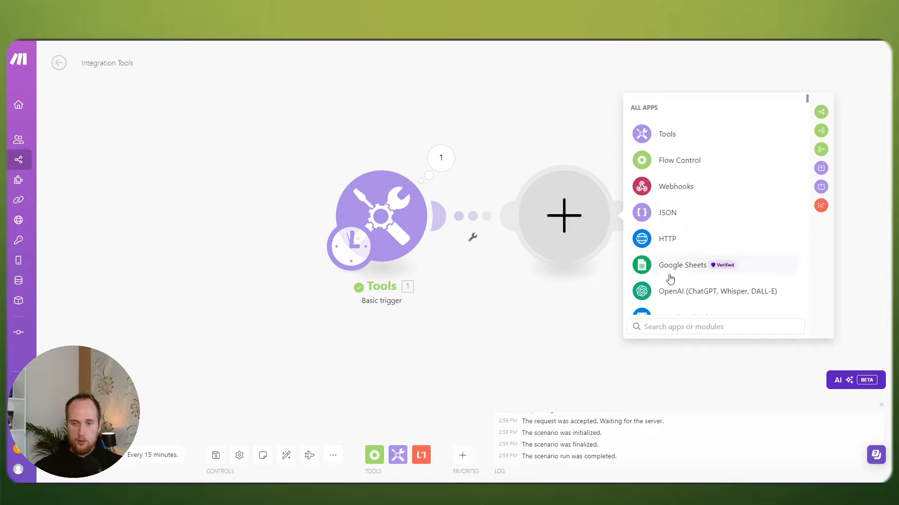
{"action": "left_click", "coordinate": [567, 315]}
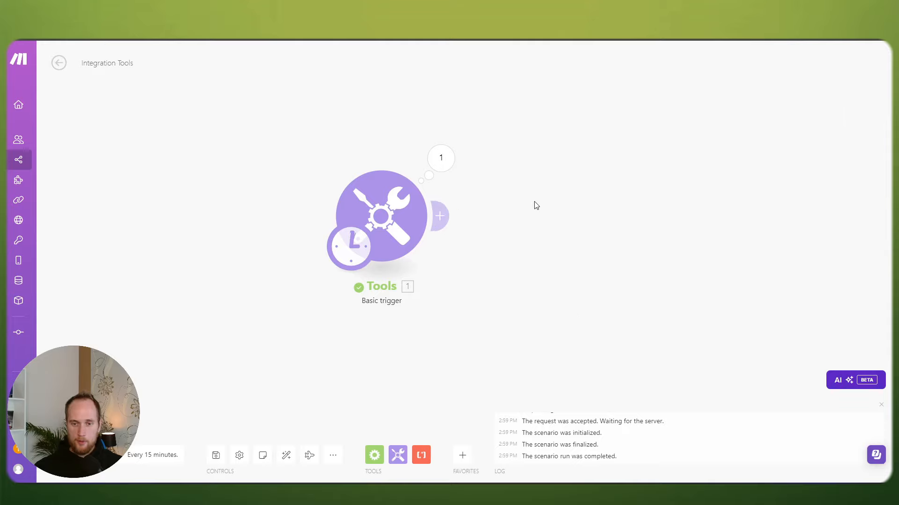
Step: Recentre the trigger in view, place an empty module from the canvas menu, and dismiss the app chooser
{"action": "right_click", "coordinate": [549, 220]}
{"action": "left_click", "coordinate": [582, 187]}
{"action": "left_click_drag", "start_coordinate": [670, 215], "coordinate": [574, 275]}
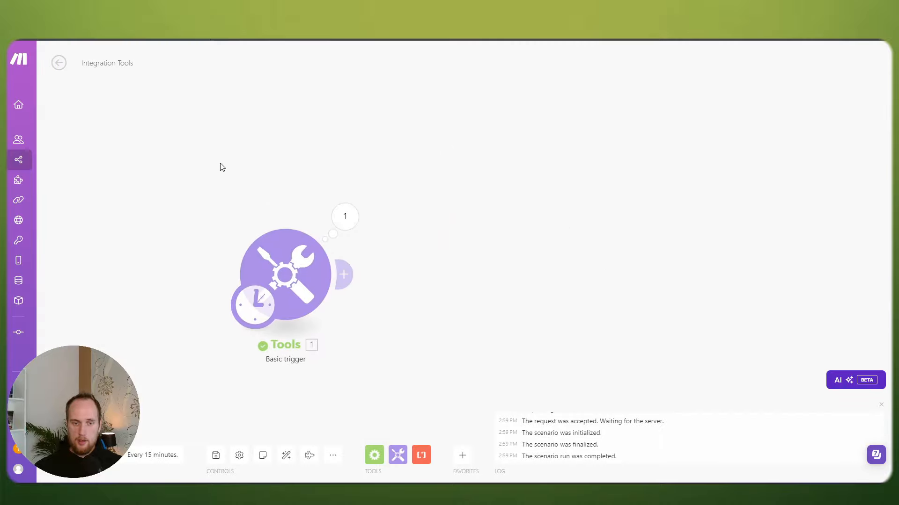
{"action": "left_click_drag", "start_coordinate": [533, 299], "coordinate": [615, 256]}
{"action": "scroll", "coordinate": [580, 258], "scroll_direction": "down", "scroll_amount": 1}
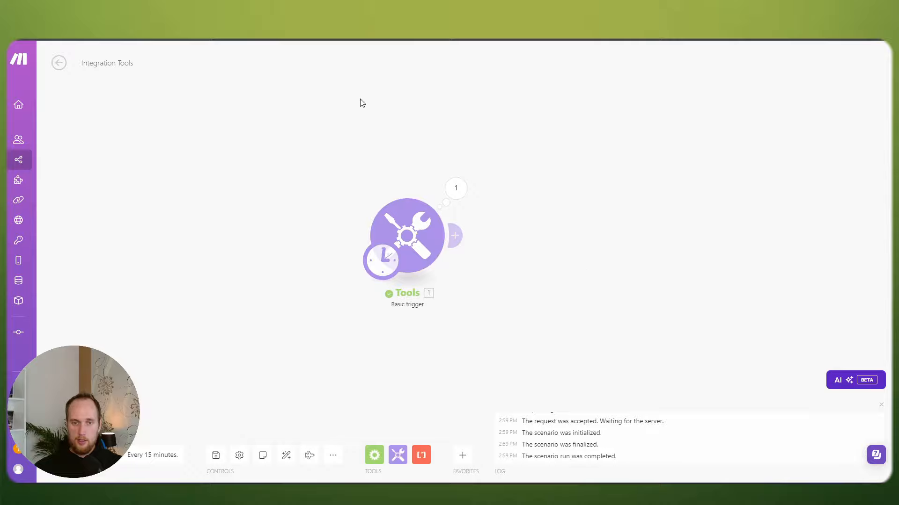
{"action": "scroll", "coordinate": [604, 234], "scroll_direction": "up", "scroll_amount": 1}
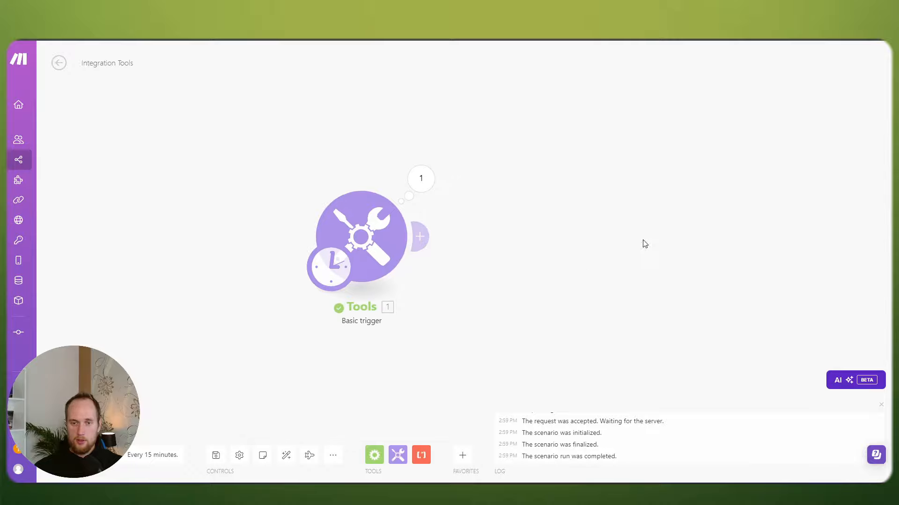
{"action": "right_click", "coordinate": [575, 210]}
{"action": "left_click", "coordinate": [602, 221]}
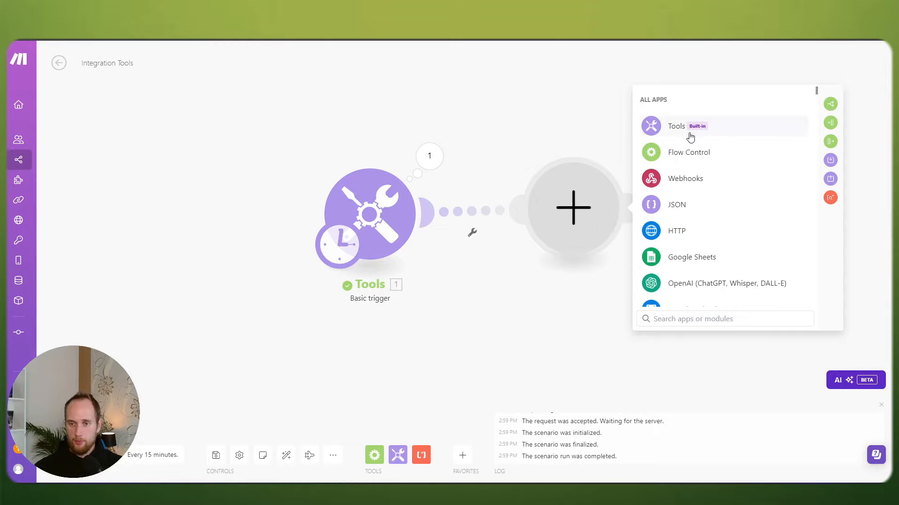
{"action": "left_click", "coordinate": [595, 134]}
Step: Add a second Tools Basic trigger module, cancel its settings and delete it
{"action": "right_click", "coordinate": [732, 181]}
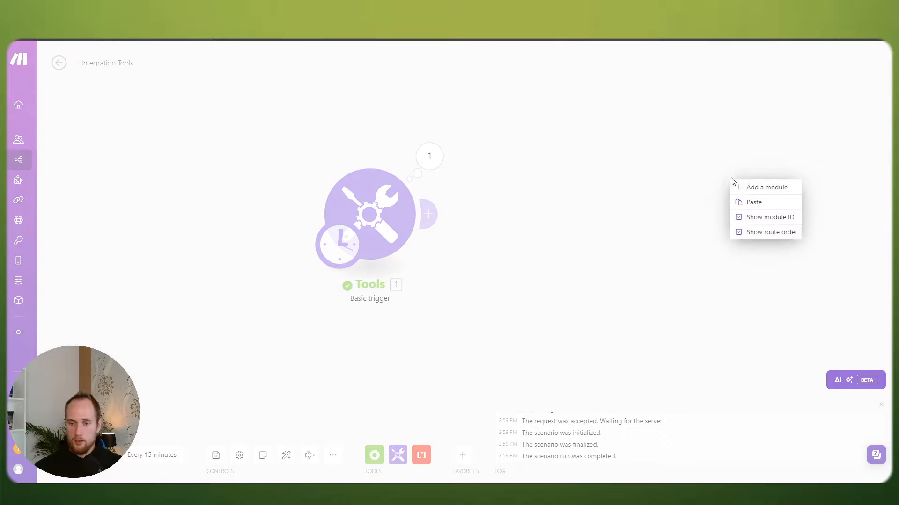
{"action": "left_click", "coordinate": [748, 186]}
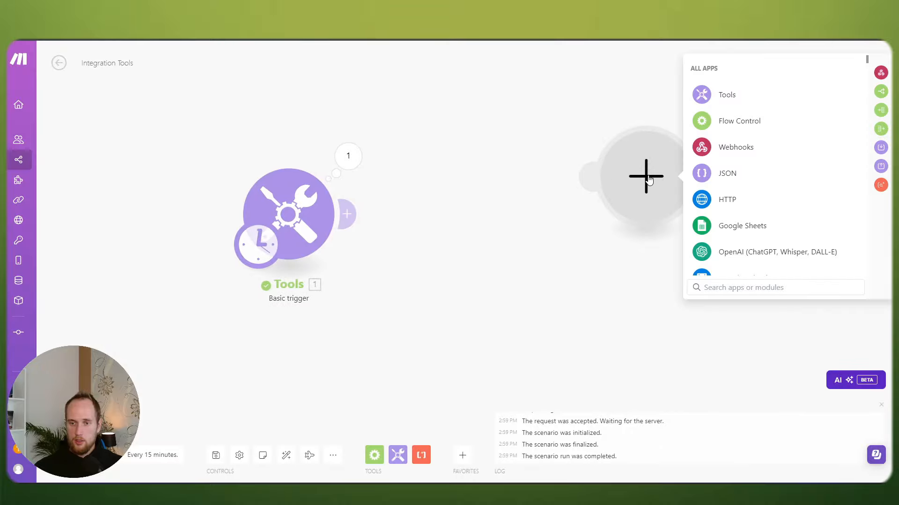
{"action": "left_click", "coordinate": [730, 103]}
{"action": "left_click", "coordinate": [742, 145]}
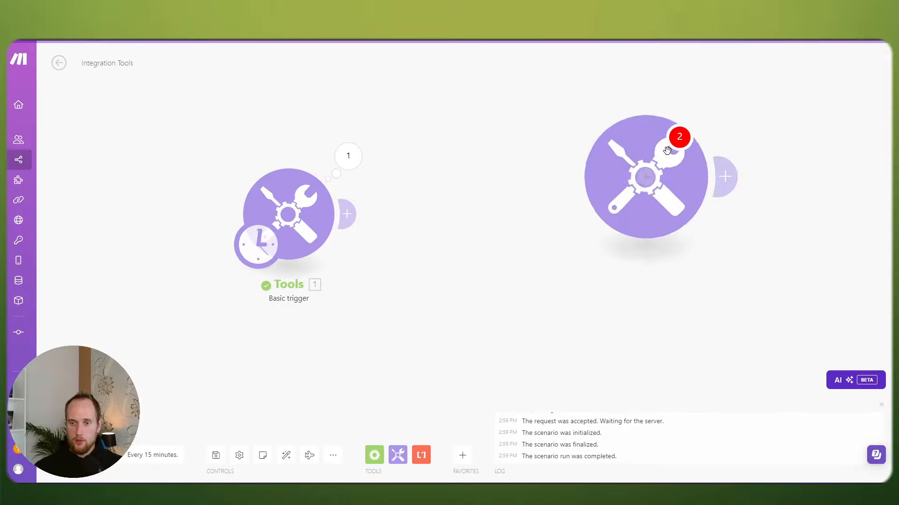
{"action": "left_click", "coordinate": [878, 208]}
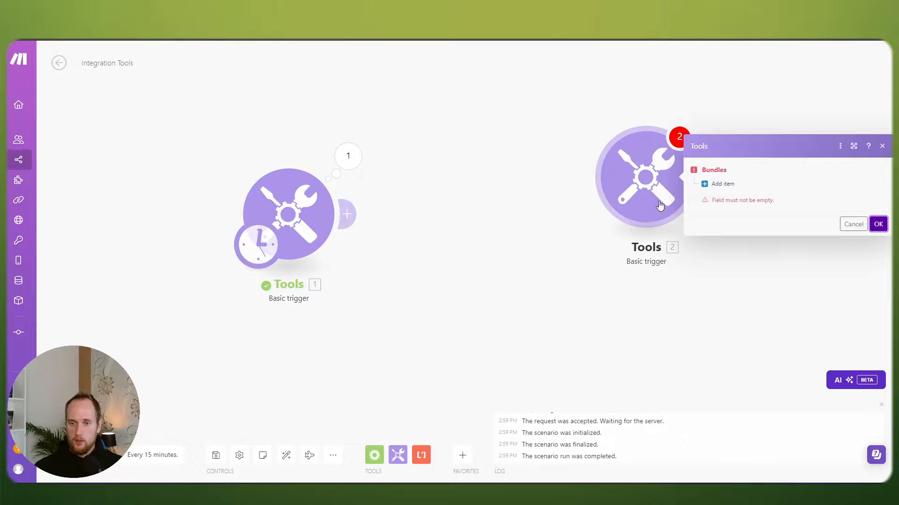
{"action": "left_click", "coordinate": [853, 223]}
{"action": "right_click", "coordinate": [646, 186]}
{"action": "left_click", "coordinate": [678, 278]}
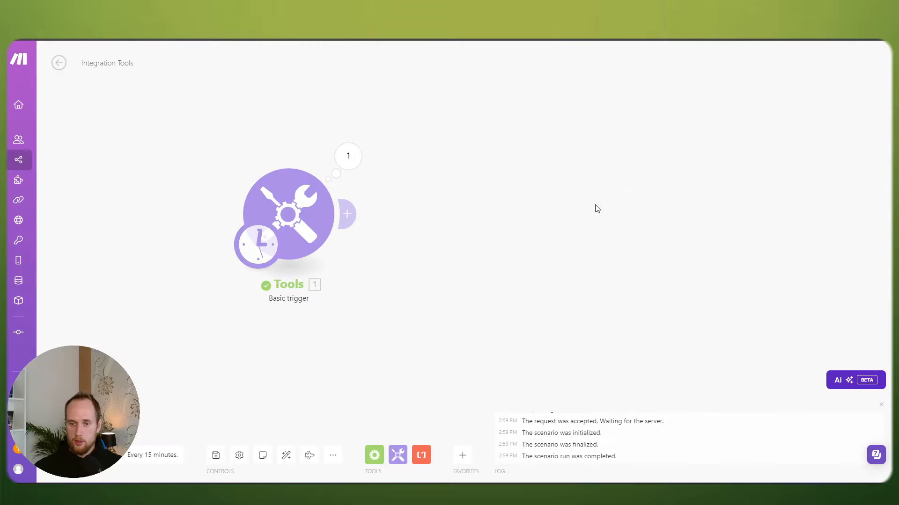
Step: Add a Tools Set multiple variables module, connect it to the trigger, and add a first variable item
{"action": "right_click", "coordinate": [596, 207]}
{"action": "left_click", "coordinate": [609, 213]}
{"action": "left_click", "coordinate": [623, 220]}
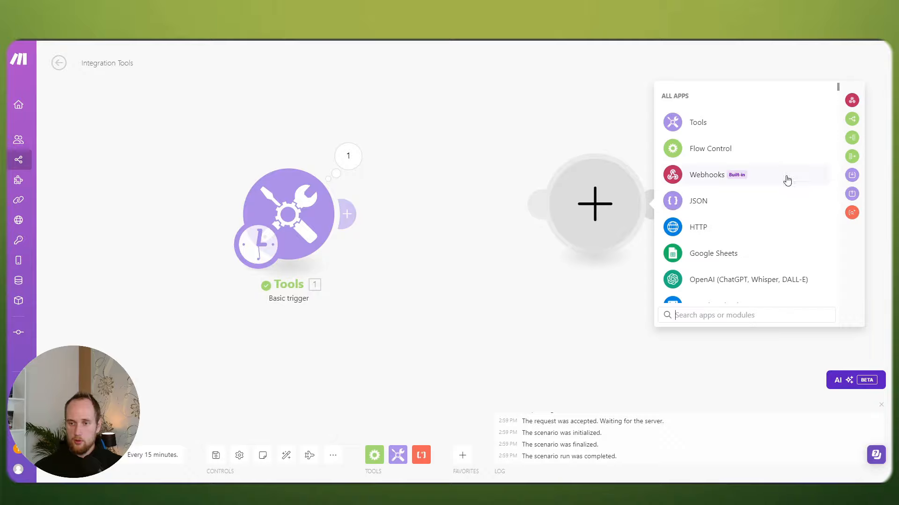
{"action": "left_click", "coordinate": [852, 182]}
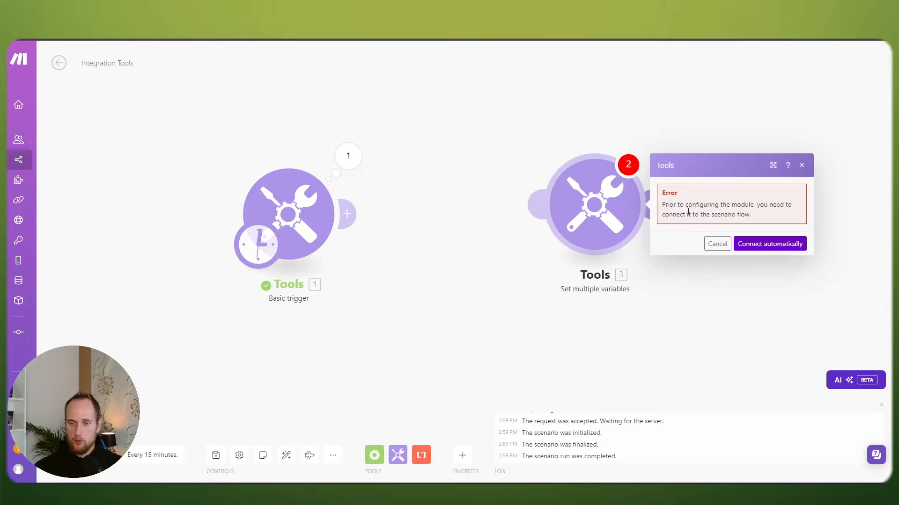
{"action": "left_click", "coordinate": [746, 244]}
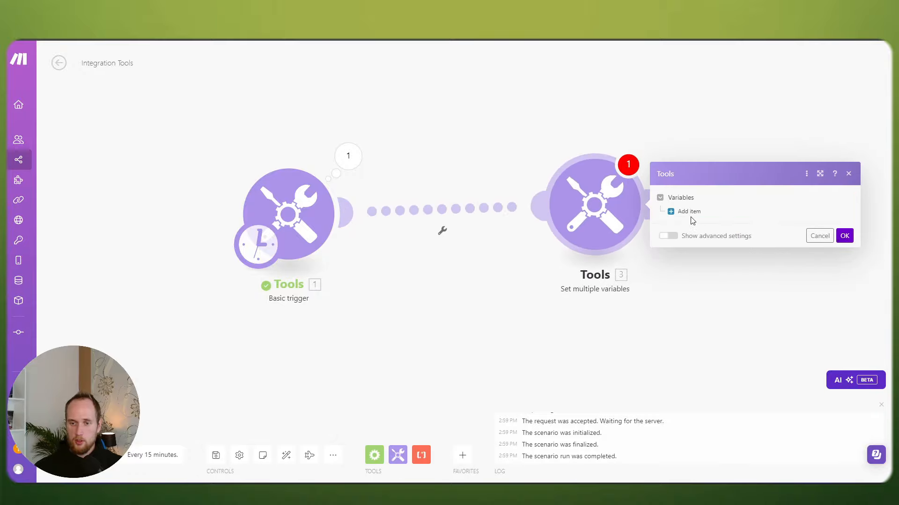
{"action": "left_click", "coordinate": [687, 213]}
{"action": "left_click", "coordinate": [728, 199]}
Step: Name the variable 'a', give it the value 'a', and save the module settings
{"action": "type", "text": "a"}
{"action": "left_click", "coordinate": [726, 229]}
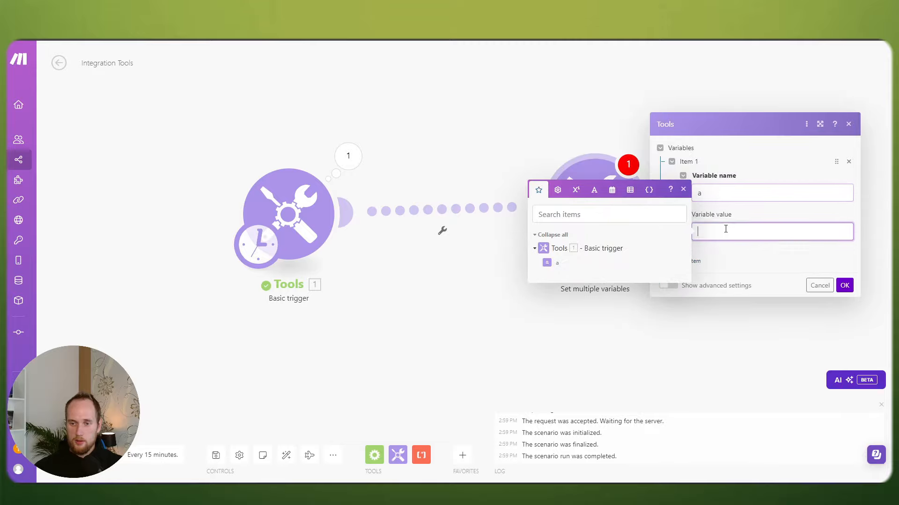
{"action": "type", "text": "a"}
{"action": "left_click", "coordinate": [844, 286]}
Step: Position the Set multiple variables module beside the Basic trigger and centre both in view
{"action": "left_click_drag", "start_coordinate": [560, 261], "coordinate": [617, 237]}
{"action": "left_click_drag", "start_coordinate": [625, 190], "coordinate": [661, 190]}
{"action": "scroll", "coordinate": [625, 221], "scroll_direction": "down", "scroll_amount": 4}
{"action": "left_click_drag", "start_coordinate": [604, 244], "coordinate": [516, 236]}
{"action": "mouse_move", "coordinate": [563, 193]}
{"action": "left_mouse_down"}
{"action": "mouse_move", "coordinate": [834, 304]}
{"action": "mouse_move", "coordinate": [510, 161]}
{"action": "mouse_move", "coordinate": [602, 221]}
{"action": "mouse_move", "coordinate": [547, 195]}
{"action": "left_mouse_up"}
{"action": "scroll", "coordinate": [527, 201], "scroll_direction": "up", "scroll_amount": 4}
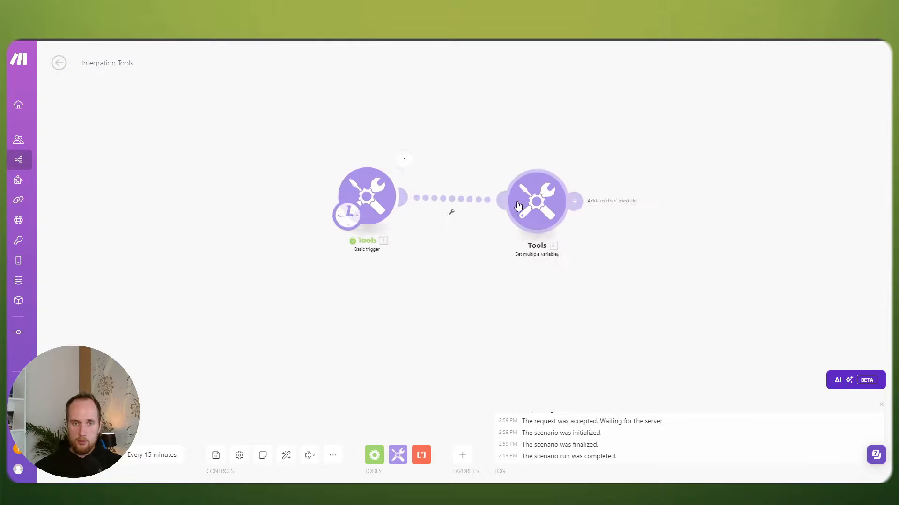
{"action": "left_click_drag", "start_coordinate": [480, 230], "coordinate": [550, 200]}
{"action": "scroll", "coordinate": [571, 182], "scroll_direction": "up", "scroll_amount": 2}
{"action": "left_click_drag", "start_coordinate": [604, 166], "coordinate": [561, 159]}
{"action": "left_click_drag", "start_coordinate": [470, 190], "coordinate": [513, 224]}
{"action": "scroll", "coordinate": [495, 183], "scroll_direction": "up", "scroll_amount": 1}
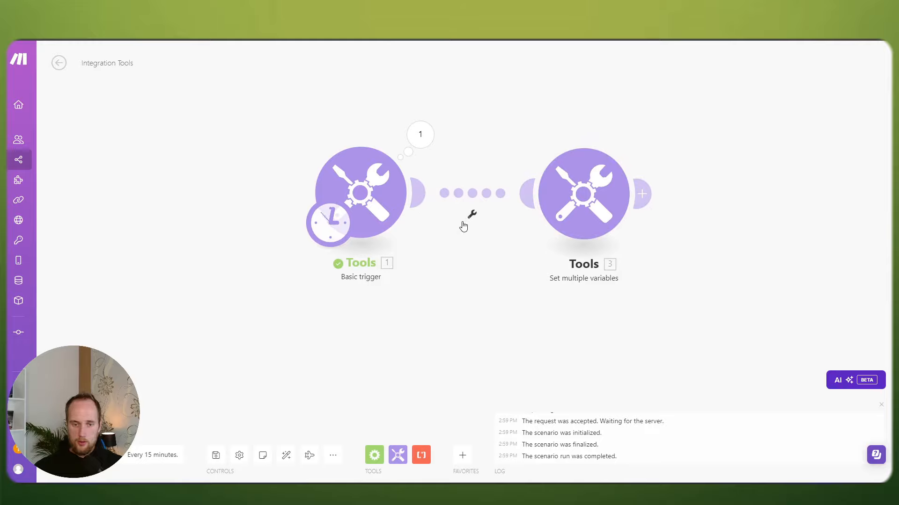
Step: Add a filter on the link between the modules and label it 'Filters'
{"action": "left_click", "coordinate": [473, 215]}
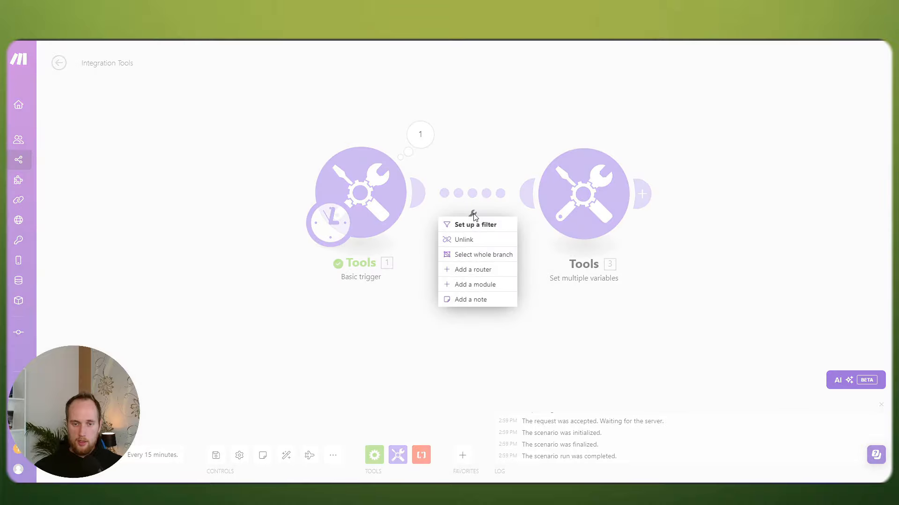
{"action": "left_click", "coordinate": [475, 224]}
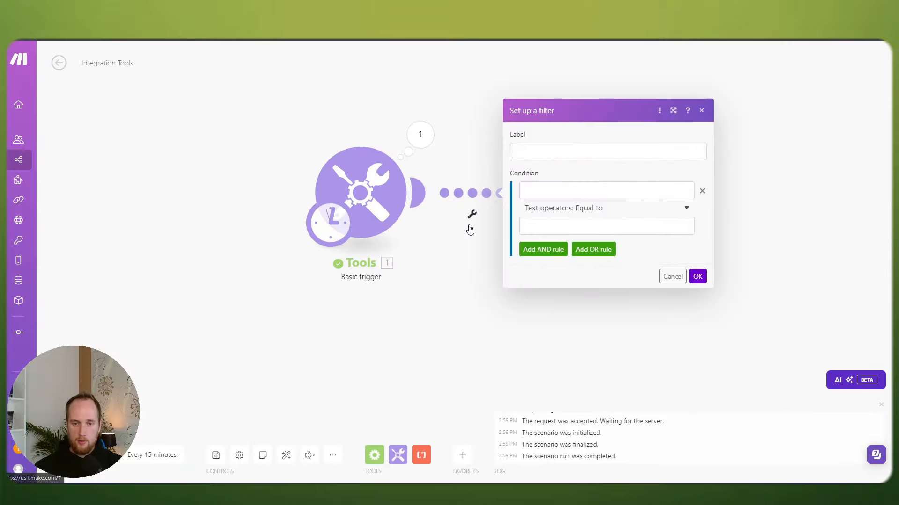
{"action": "left_click", "coordinate": [533, 191]}
{"action": "left_click", "coordinate": [580, 225]}
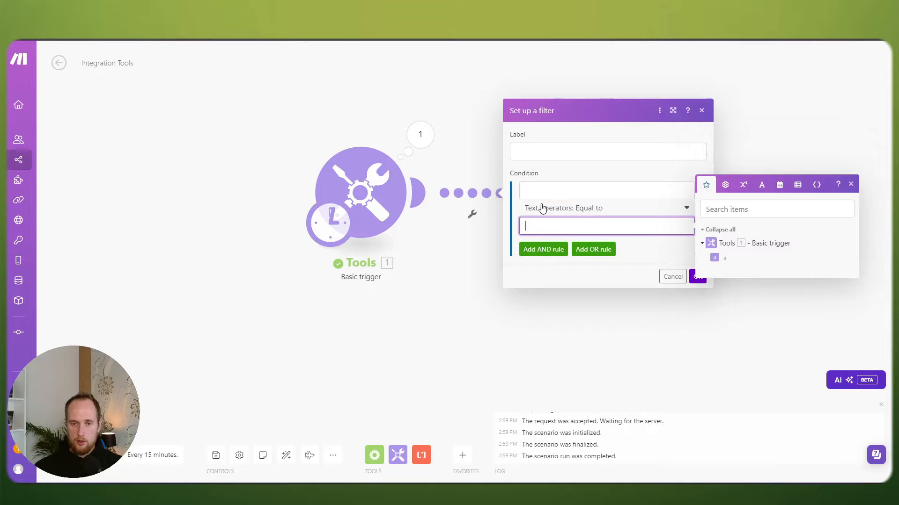
{"action": "left_click", "coordinate": [546, 190]}
{"action": "left_click", "coordinate": [540, 224]}
{"action": "left_click", "coordinate": [542, 189]}
{"action": "left_click", "coordinate": [544, 152]}
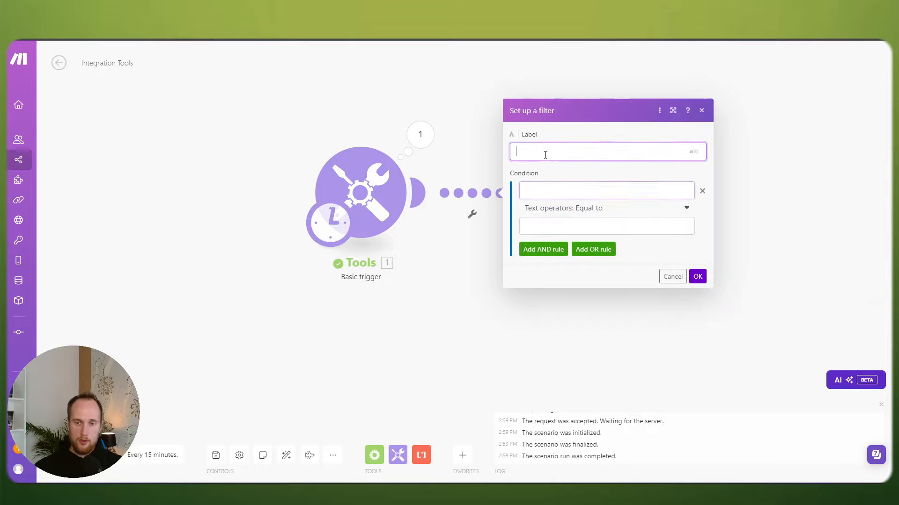
{"action": "type", "text": "Filters"}
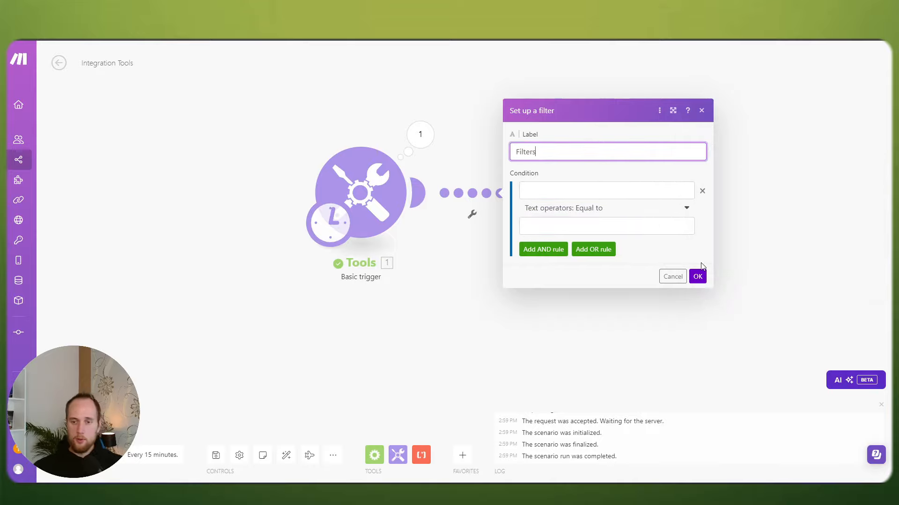
{"action": "left_click", "coordinate": [699, 278]}
Step: Set the filter condition to compare the trigger's item 1.a with the value 'a'
{"action": "left_click", "coordinate": [476, 190]}
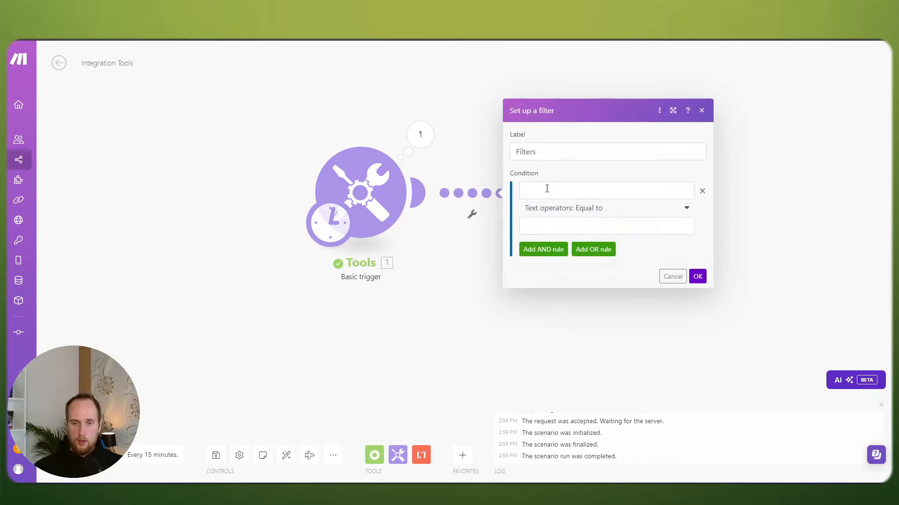
{"action": "left_click", "coordinate": [547, 189]}
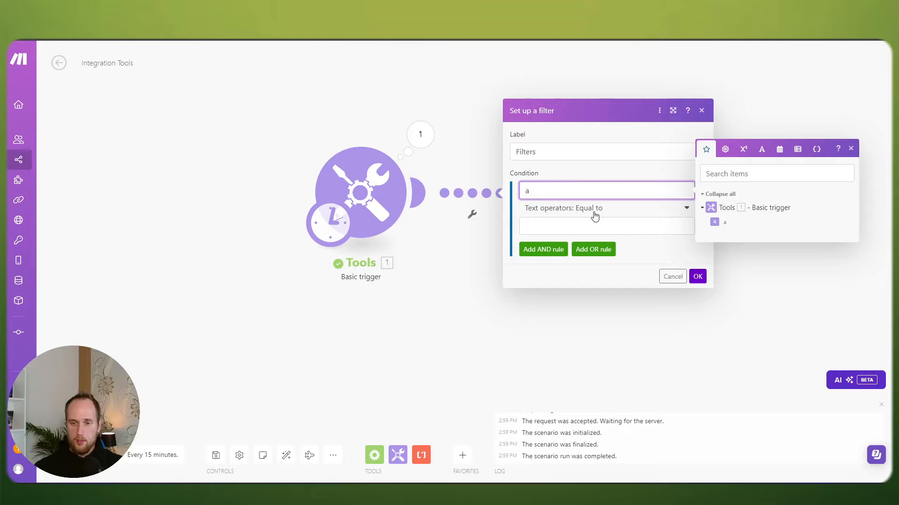
{"action": "left_click", "coordinate": [715, 222]}
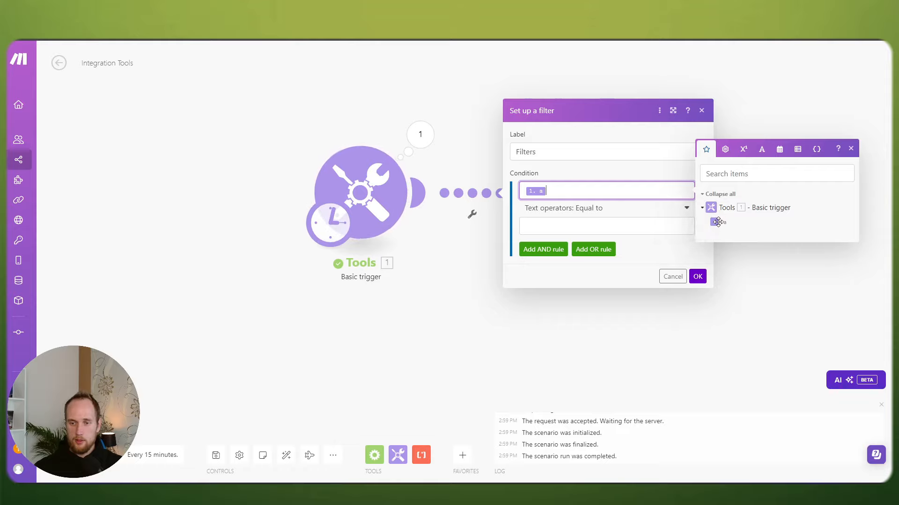
{"action": "left_click_drag", "start_coordinate": [714, 222], "coordinate": [593, 193]}
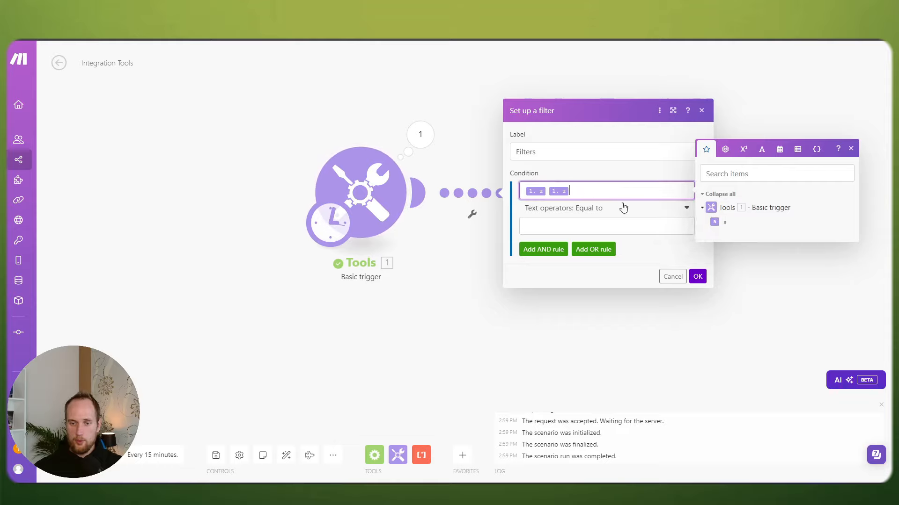
{"action": "key", "text": "BackSpace"}
{"action": "key", "text": "BackSpace"}
{"action": "left_click", "coordinate": [716, 222]}
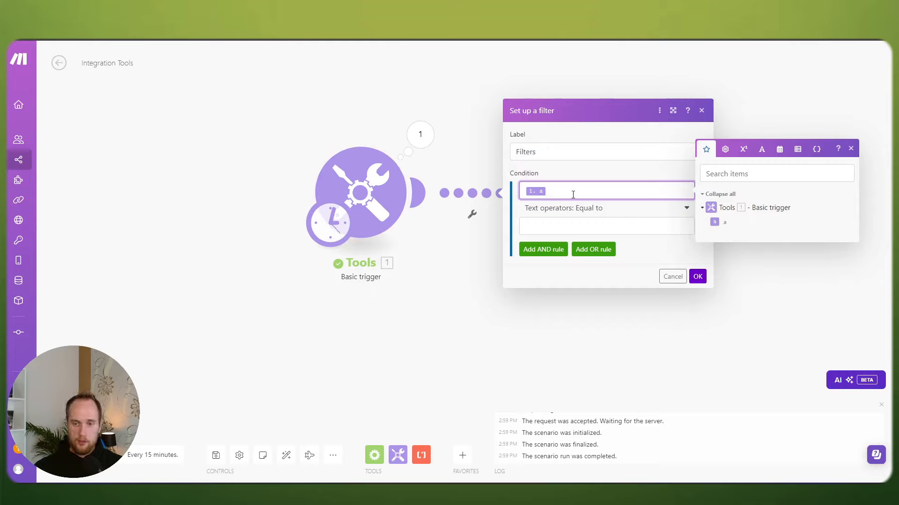
{"action": "key", "text": "BackSpace"}
{"action": "left_click_drag", "start_coordinate": [715, 222], "coordinate": [556, 189]}
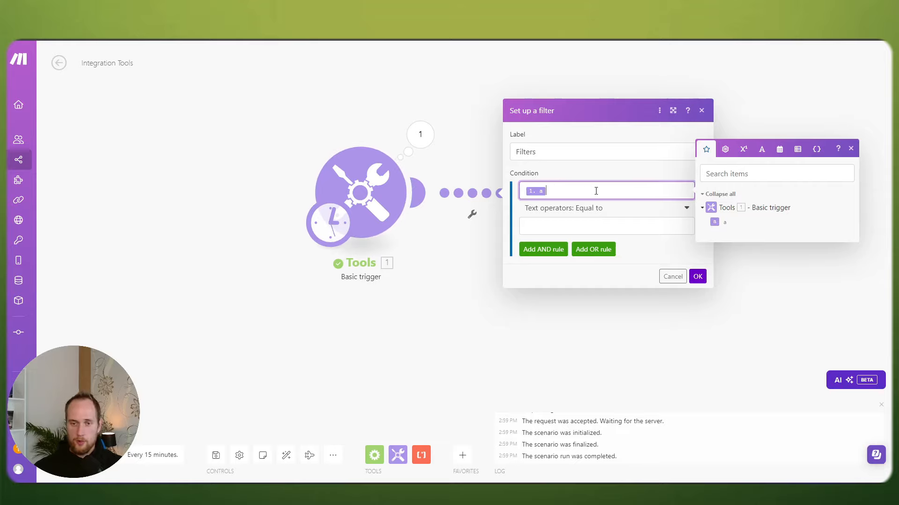
{"action": "key", "text": "BackSpace"}
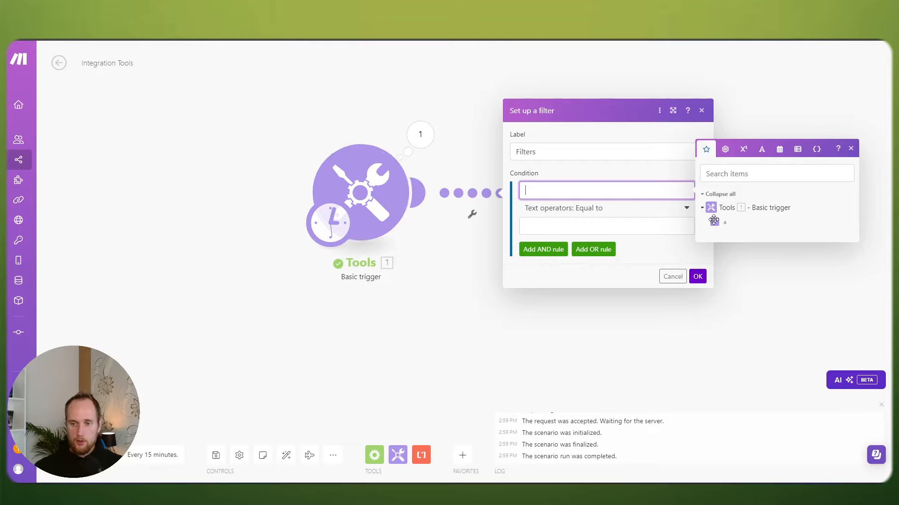
{"action": "left_click", "coordinate": [713, 220]}
{"action": "left_click", "coordinate": [577, 226]}
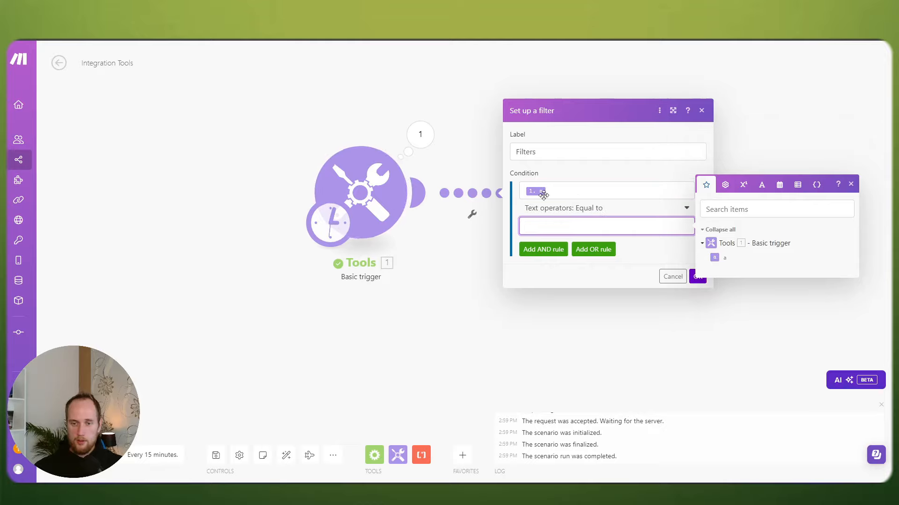
{"action": "type", "text": "a"}
{"action": "left_click", "coordinate": [697, 276]}
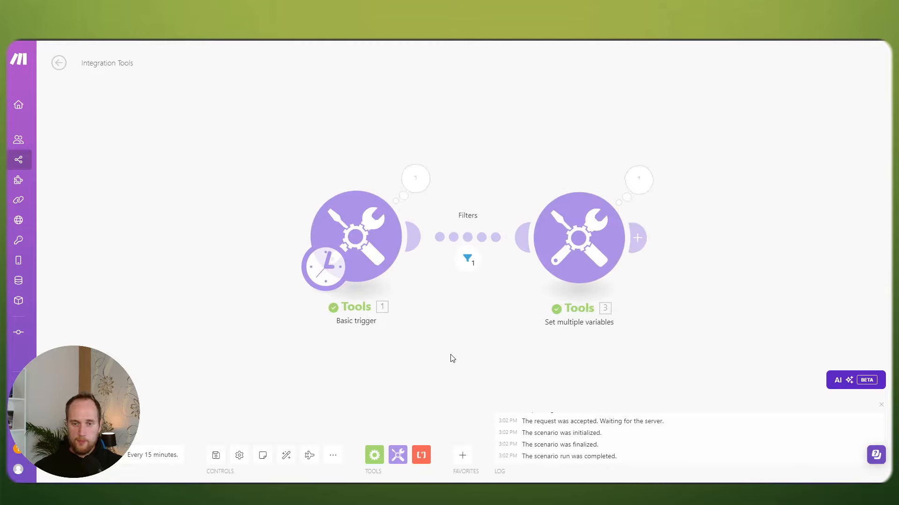
Step: Change the filter condition's operator to 'Not equal to'
{"action": "left_click", "coordinate": [435, 238]}
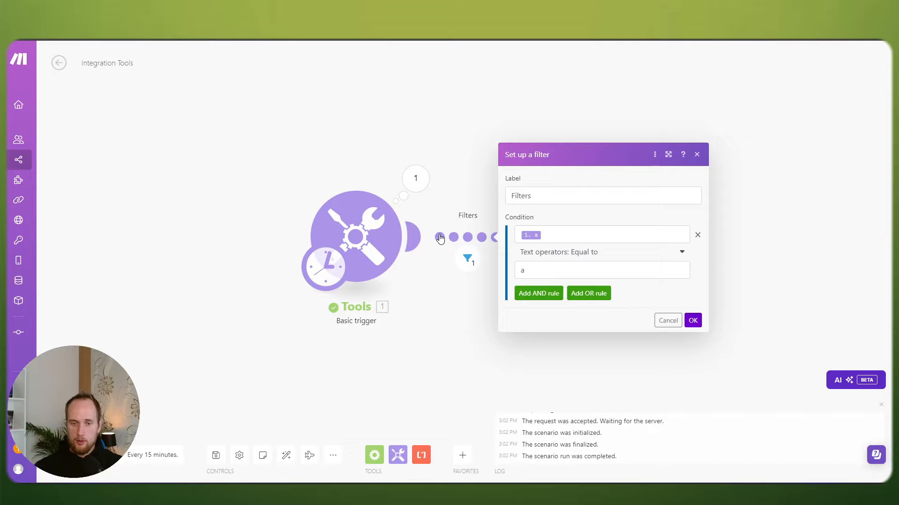
{"action": "left_click", "coordinate": [598, 255]}
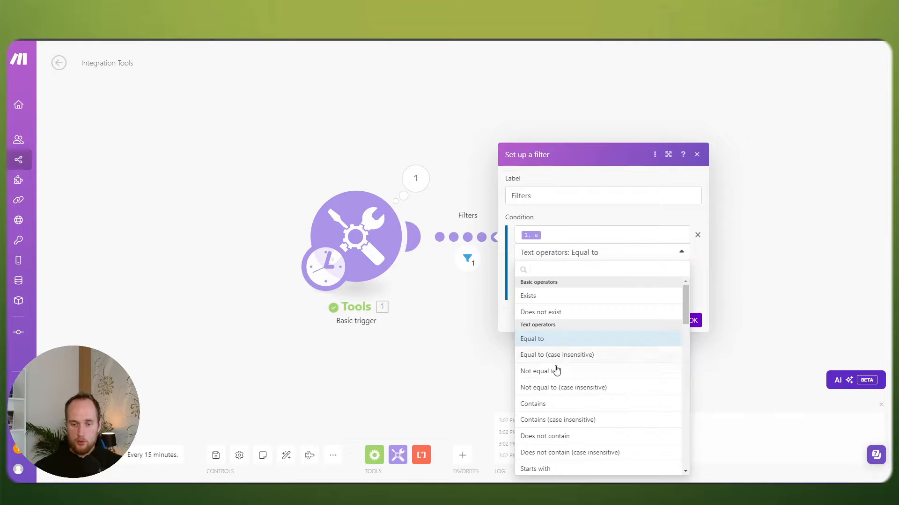
{"action": "left_click", "coordinate": [556, 372]}
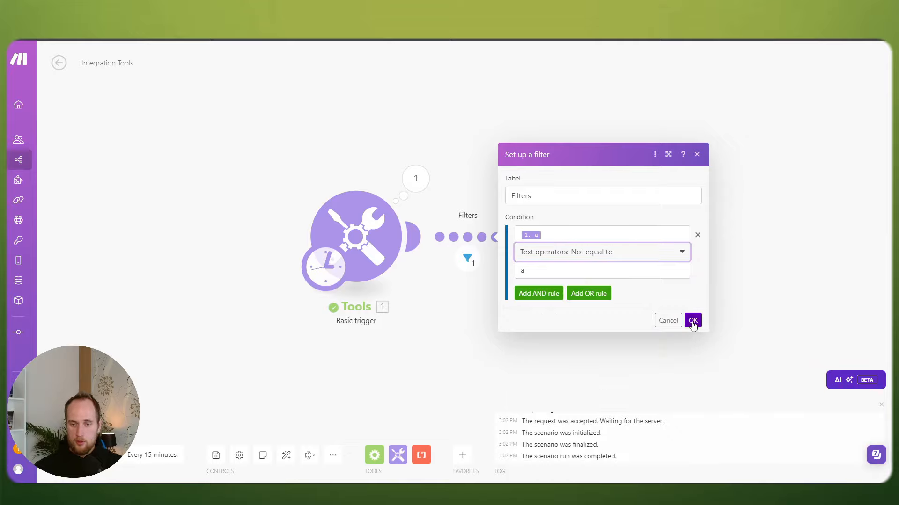
Step: Confirm the filter condition, save the scenario, and run it once
{"action": "left_click", "coordinate": [693, 320]}
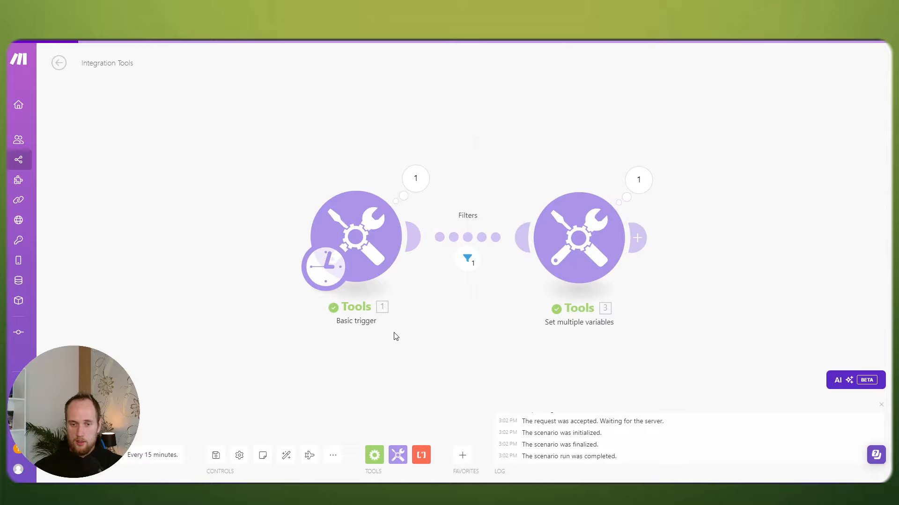
{"action": "left_click", "coordinate": [224, 460]}
{"action": "left_click", "coordinate": [74, 455]}
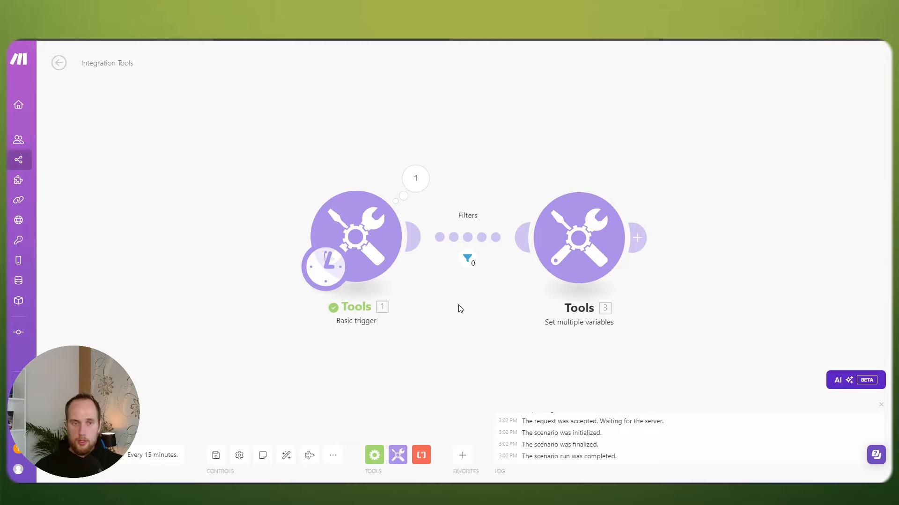
Step: Pan the canvas to check that the Filters link passed 0 bundles
{"action": "scroll", "coordinate": [458, 306], "scroll_direction": "down", "scroll_amount": 1}
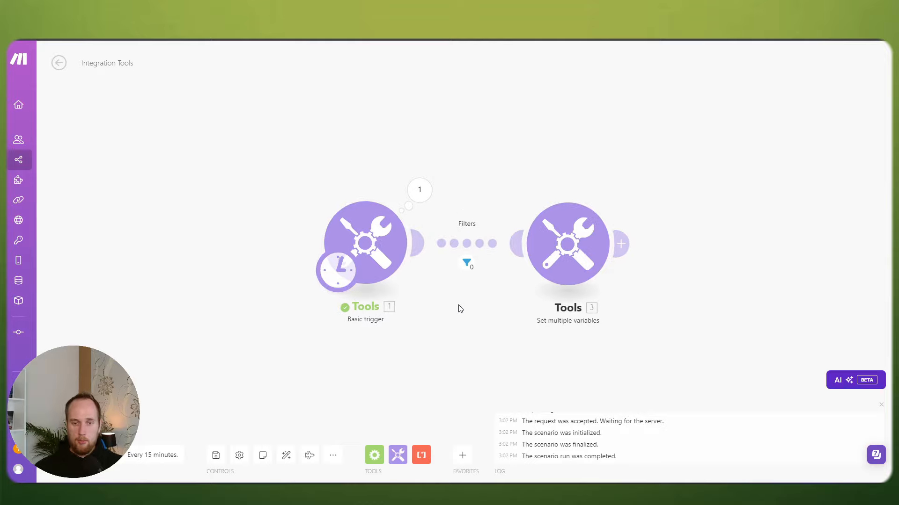
{"action": "left_click_drag", "start_coordinate": [463, 320], "coordinate": [450, 275]}
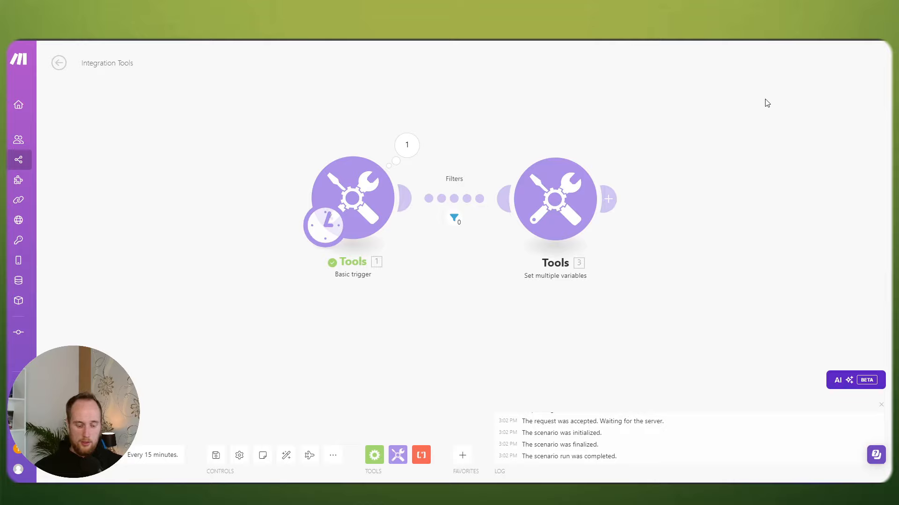
{"action": "scroll", "coordinate": [661, 129], "scroll_direction": "down", "scroll_amount": 1}
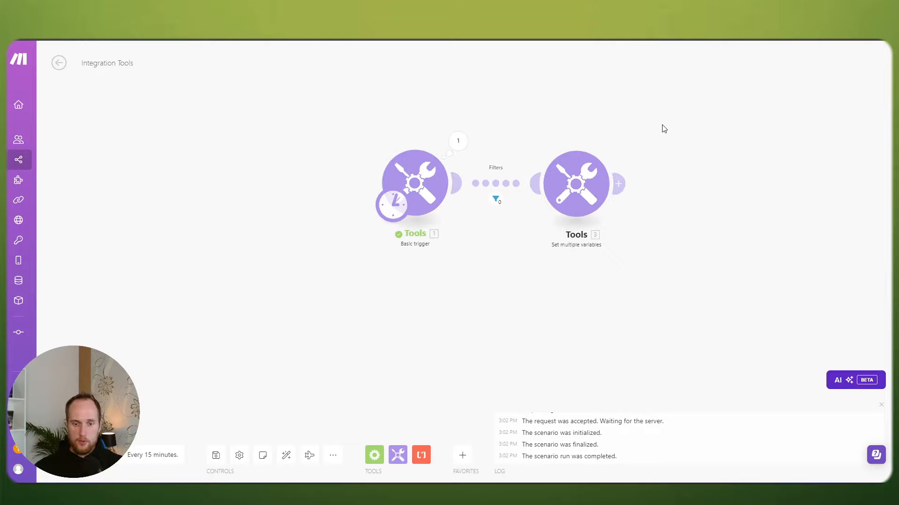
{"action": "left_click_drag", "start_coordinate": [662, 127], "coordinate": [620, 142]}
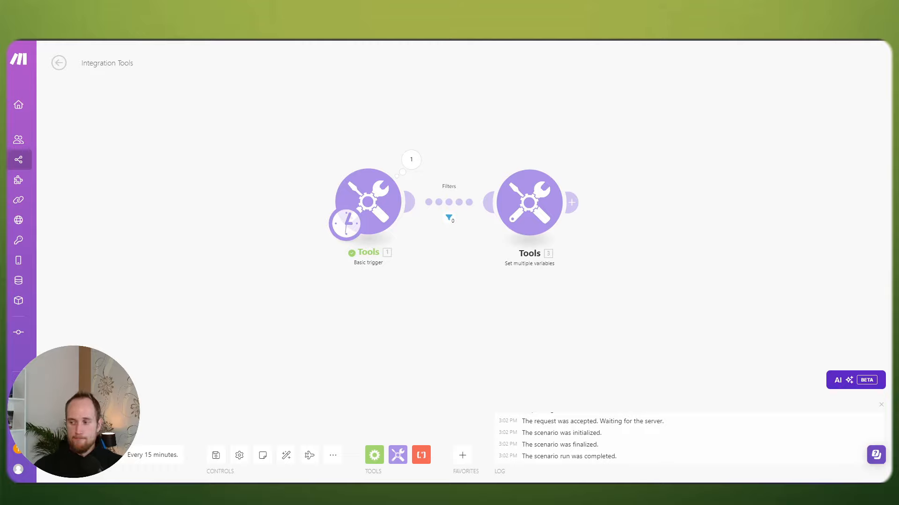
{"action": "left_click_drag", "start_coordinate": [615, 266], "coordinate": [637, 265]}
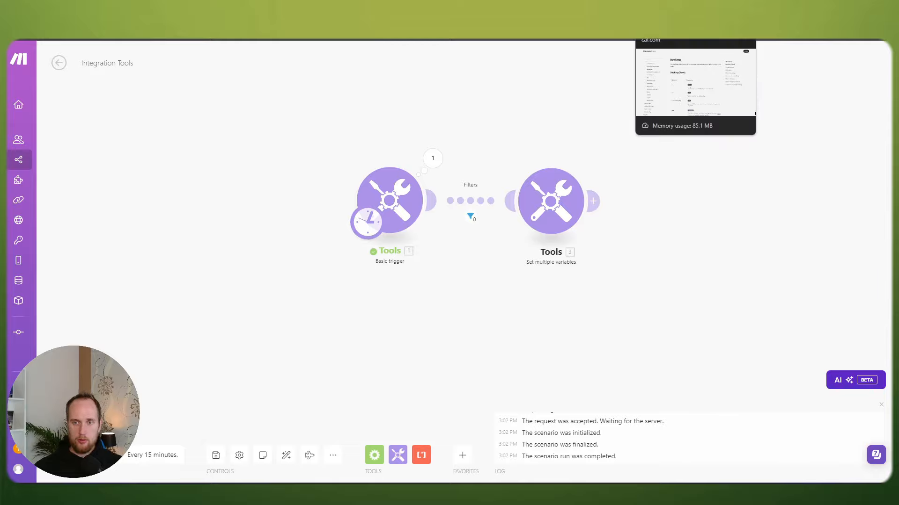
Step: Go to the Cal.com Docs Bookings page and jump to the Create a new booking POST endpoint
{"action": "left_click", "coordinate": [670, 11]}
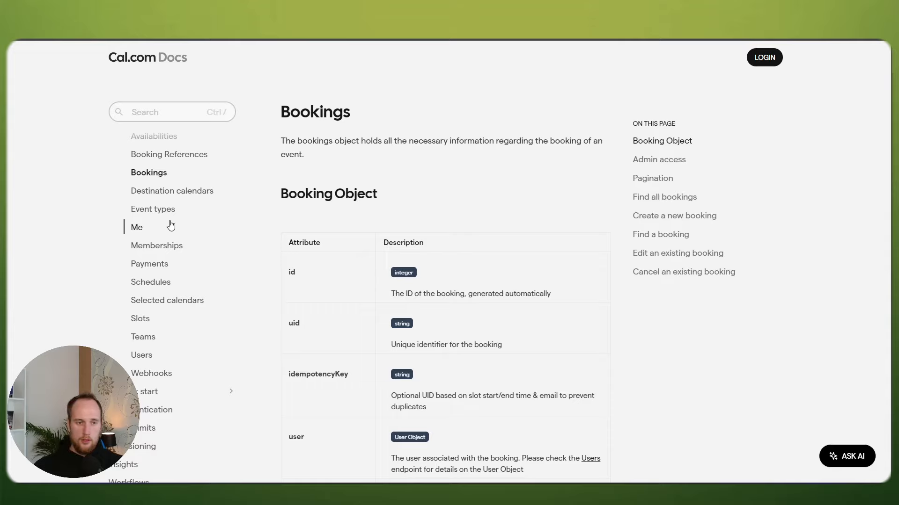
{"action": "scroll", "coordinate": [166, 244], "scroll_direction": "up", "scroll_amount": 6}
{"action": "scroll", "coordinate": [164, 244], "scroll_direction": "up", "scroll_amount": 2}
{"action": "scroll", "coordinate": [171, 241], "scroll_direction": "down", "scroll_amount": 1}
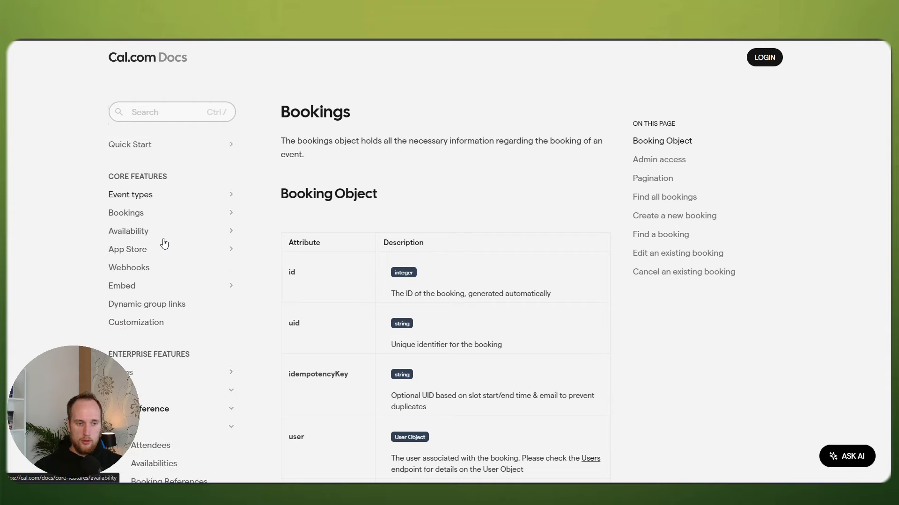
{"action": "scroll", "coordinate": [100, 239], "scroll_direction": "down", "scroll_amount": 3}
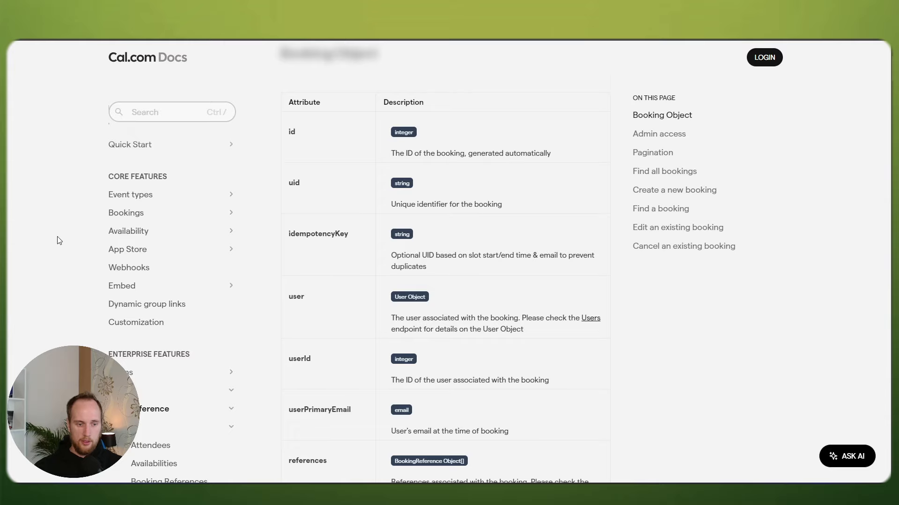
{"action": "scroll", "coordinate": [59, 240], "scroll_direction": "down", "scroll_amount": 1}
{"action": "scroll", "coordinate": [194, 349], "scroll_direction": "down", "scroll_amount": 4}
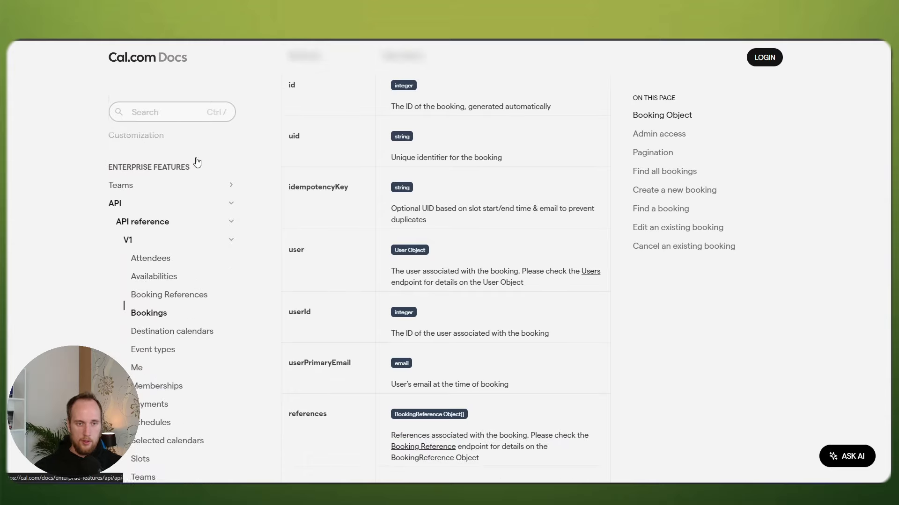
{"action": "left_click", "coordinate": [159, 319]}
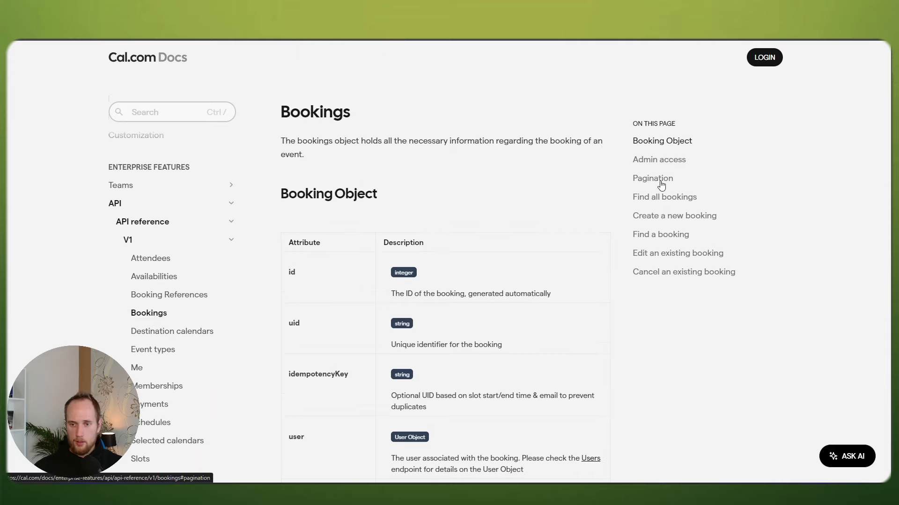
{"action": "left_click", "coordinate": [653, 219]}
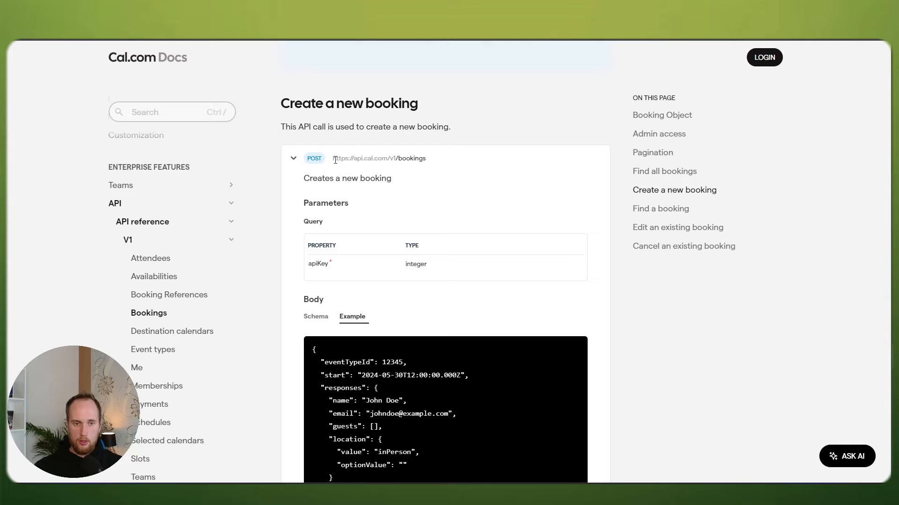
{"action": "mouse_move", "coordinate": [335, 160]}
{"action": "left_mouse_down"}
{"action": "mouse_move", "coordinate": [440, 158]}
{"action": "mouse_move", "coordinate": [331, 162]}
{"action": "left_mouse_up"}
{"action": "left_click", "coordinate": [439, 158]}
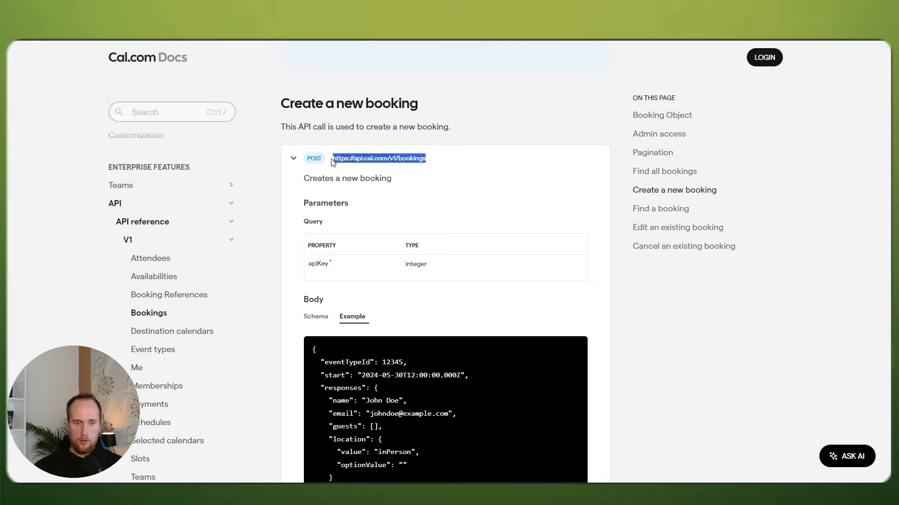
{"action": "left_click", "coordinate": [406, 160]}
{"action": "left_click_drag", "start_coordinate": [431, 160], "coordinate": [333, 161]}
{"action": "left_click", "coordinate": [366, 161]}
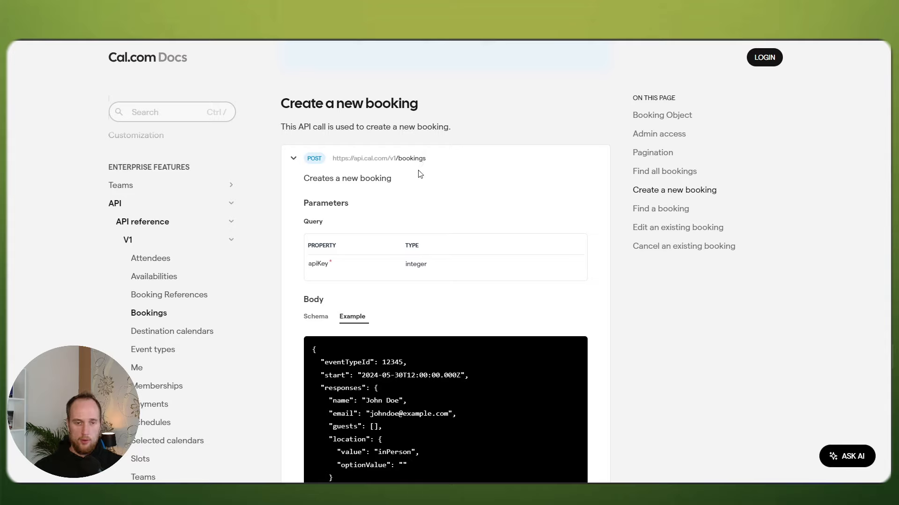
{"action": "left_click_drag", "start_coordinate": [335, 160], "coordinate": [436, 161]}
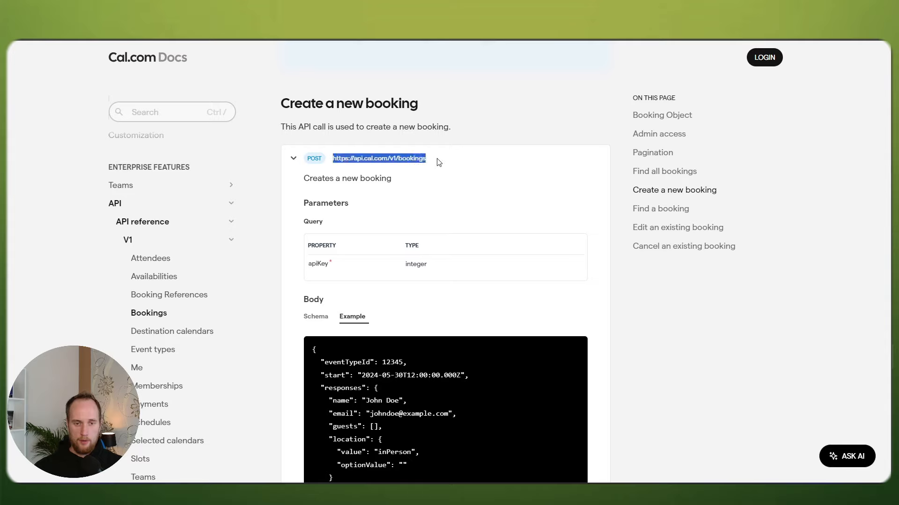
{"action": "left_click", "coordinate": [437, 162]}
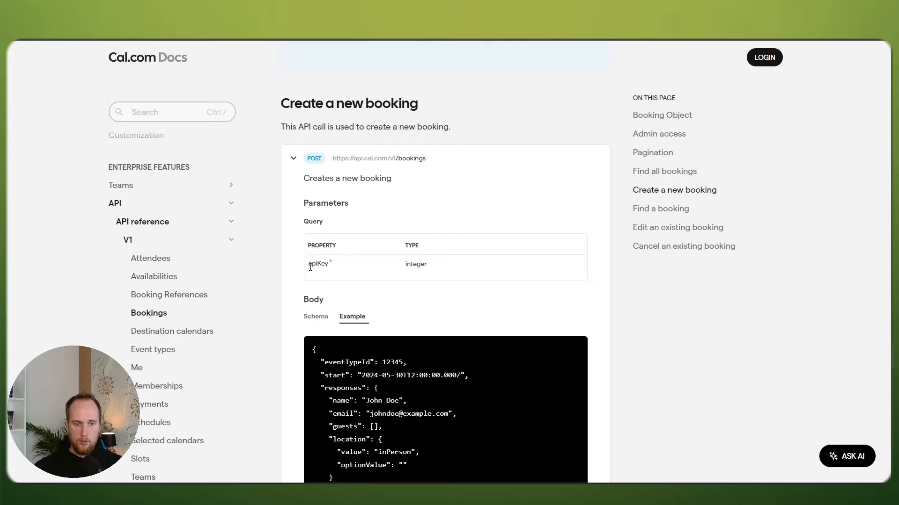
{"action": "left_click_drag", "start_coordinate": [310, 266], "coordinate": [347, 263]}
{"action": "left_click", "coordinate": [348, 264]}
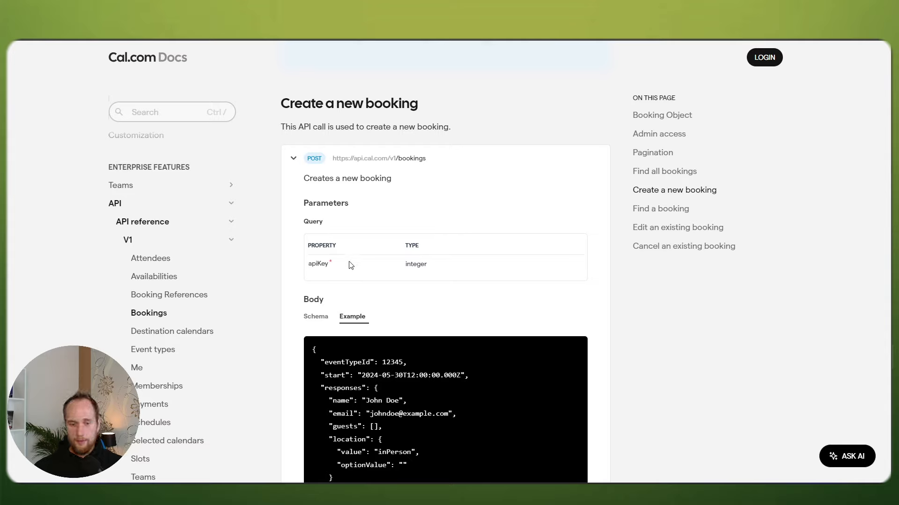
Step: Show the Body Schema table and highlight eventTypeId and the start field's datetime type
{"action": "scroll", "coordinate": [544, 248], "scroll_direction": "down", "scroll_amount": 1}
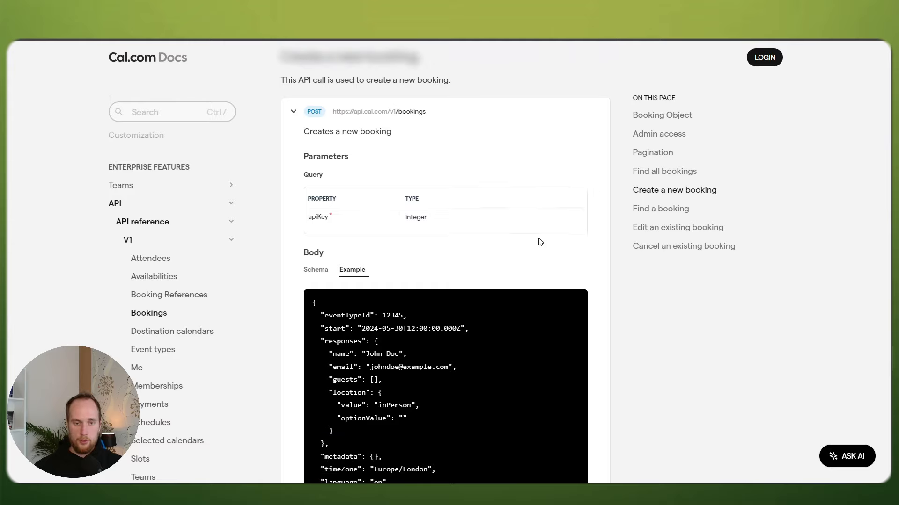
{"action": "scroll", "coordinate": [430, 247], "scroll_direction": "down", "scroll_amount": 1}
{"action": "left_click", "coordinate": [318, 224]}
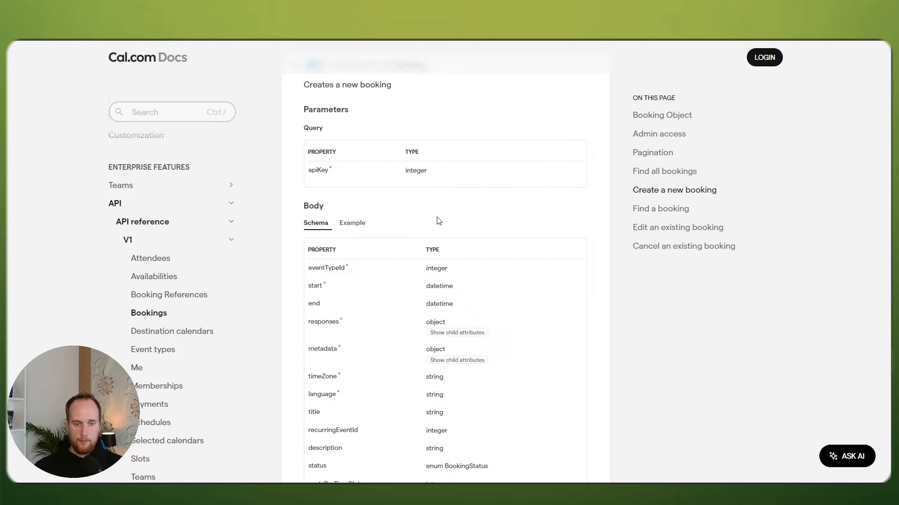
{"action": "scroll", "coordinate": [437, 221], "scroll_direction": "down", "scroll_amount": 1}
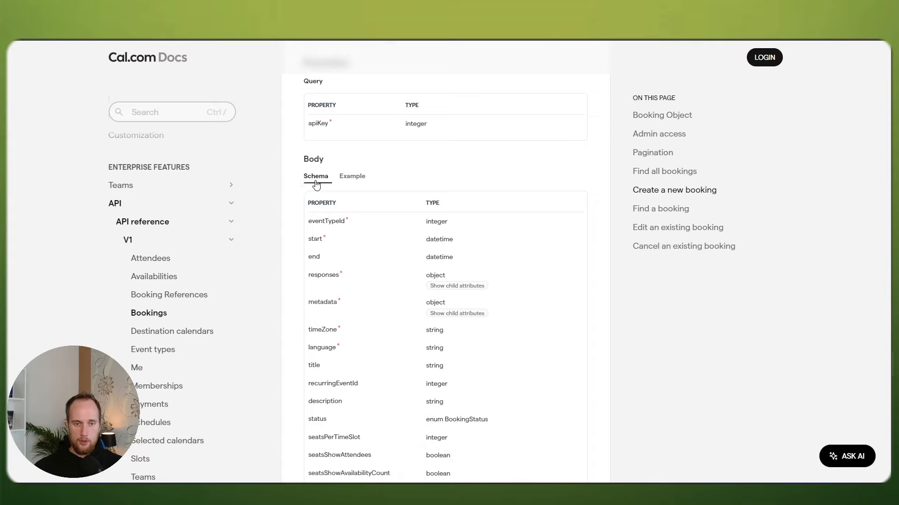
{"action": "left_click_drag", "start_coordinate": [312, 222], "coordinate": [347, 223]}
{"action": "left_click", "coordinate": [349, 223]}
{"action": "left_click_drag", "start_coordinate": [345, 221], "coordinate": [302, 241]}
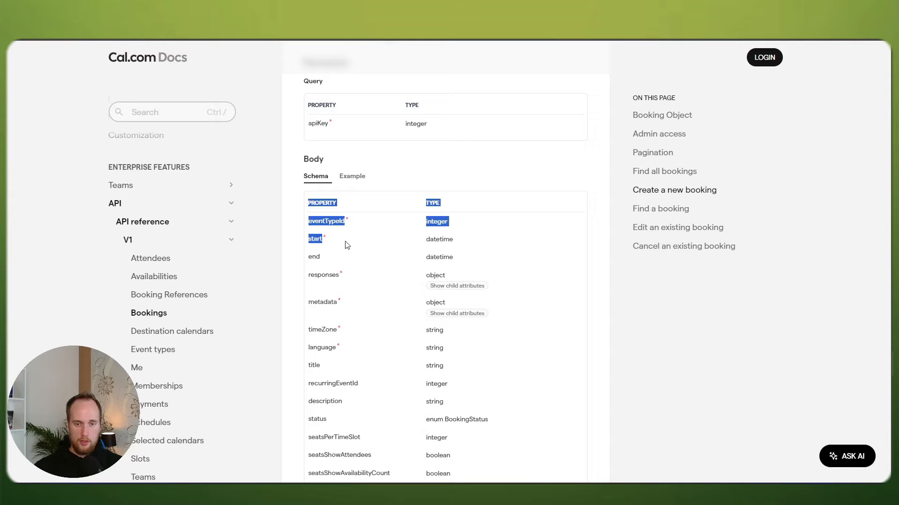
{"action": "left_click_drag", "start_coordinate": [429, 240], "coordinate": [453, 239]}
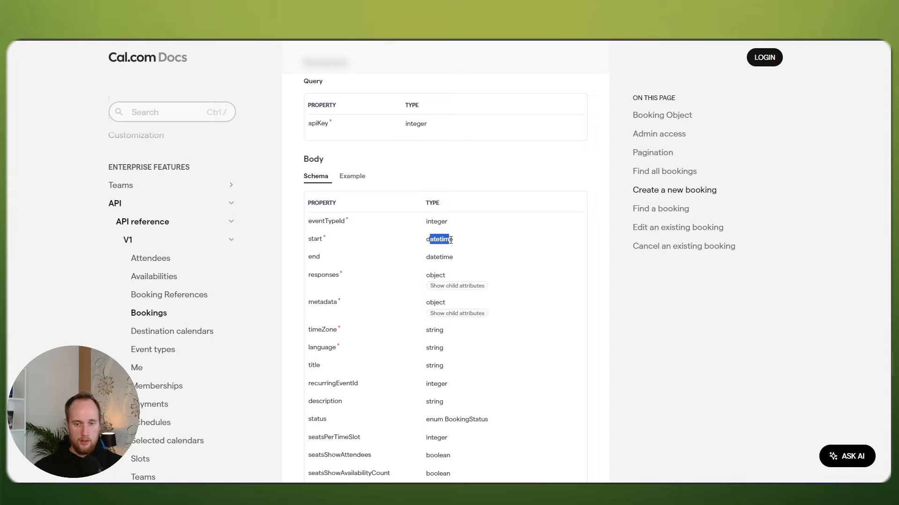
{"action": "left_click", "coordinate": [365, 239]}
Step: View the JSON body example and highlight its start timestamp value
{"action": "left_click", "coordinate": [349, 179]}
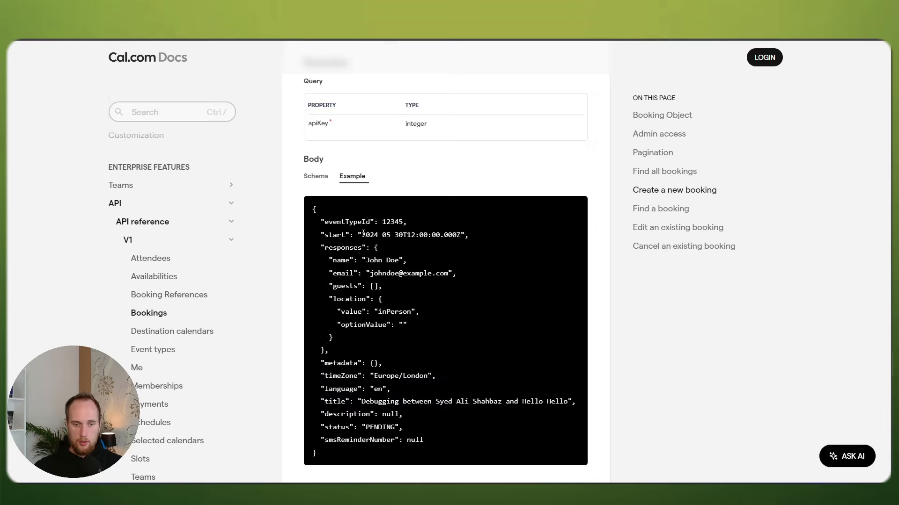
{"action": "left_click_drag", "start_coordinate": [363, 233], "coordinate": [459, 235]}
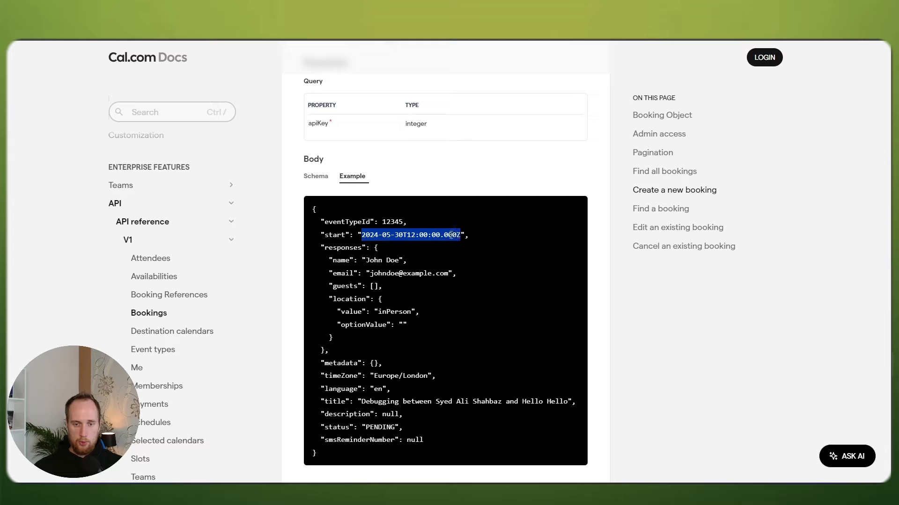
{"action": "left_click", "coordinate": [451, 235]}
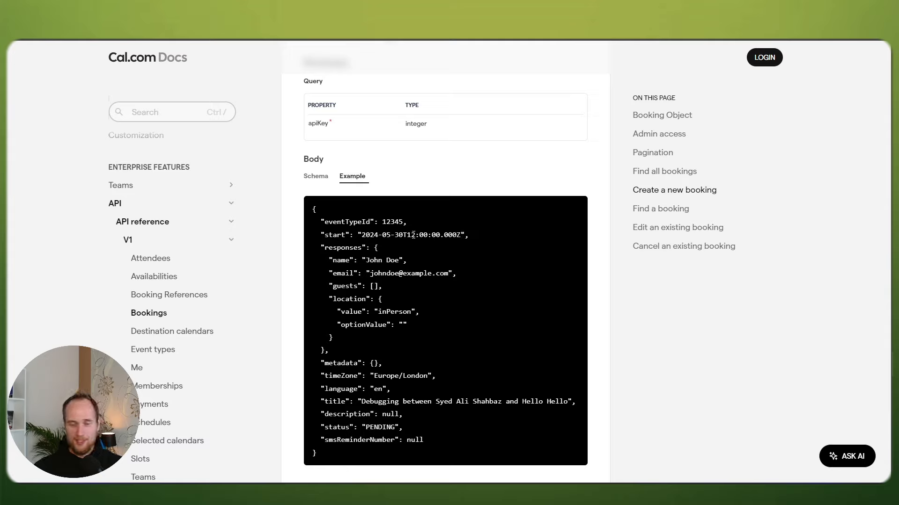
Step: Return to the body schema, highlight responses, and read down to description and status
{"action": "left_click", "coordinate": [317, 179]}
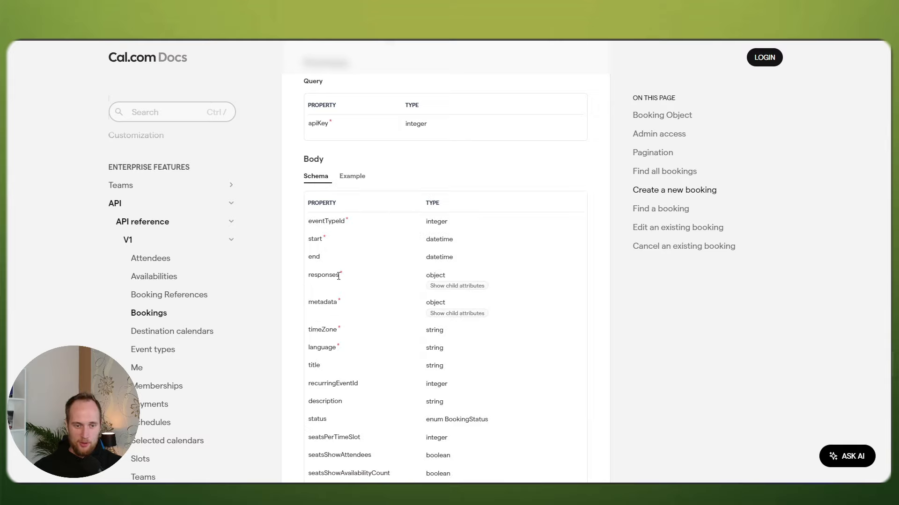
{"action": "left_click_drag", "start_coordinate": [338, 276], "coordinate": [311, 276]}
{"action": "left_click_drag", "start_coordinate": [335, 303], "coordinate": [349, 339]}
{"action": "left_click", "coordinate": [297, 294]}
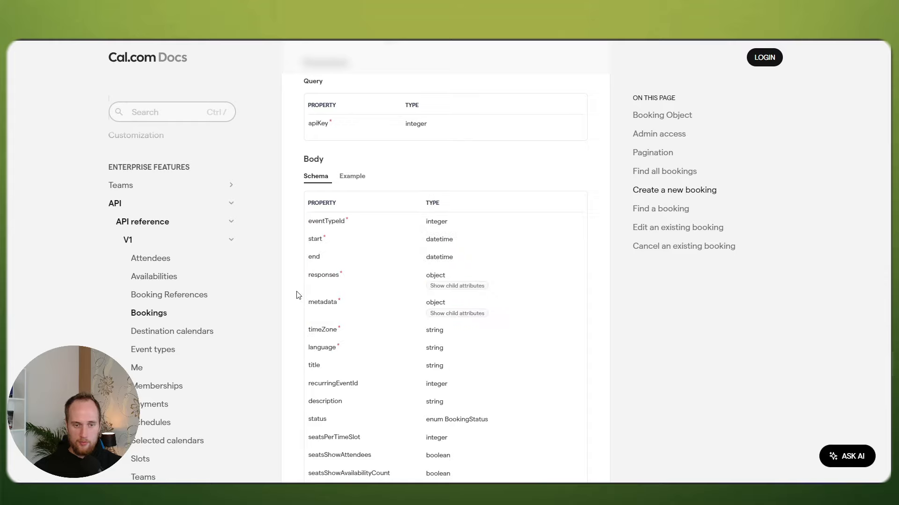
{"action": "scroll", "coordinate": [301, 291], "scroll_direction": "down", "scroll_amount": 1}
{"action": "scroll", "coordinate": [301, 291], "scroll_direction": "up", "scroll_amount": 1}
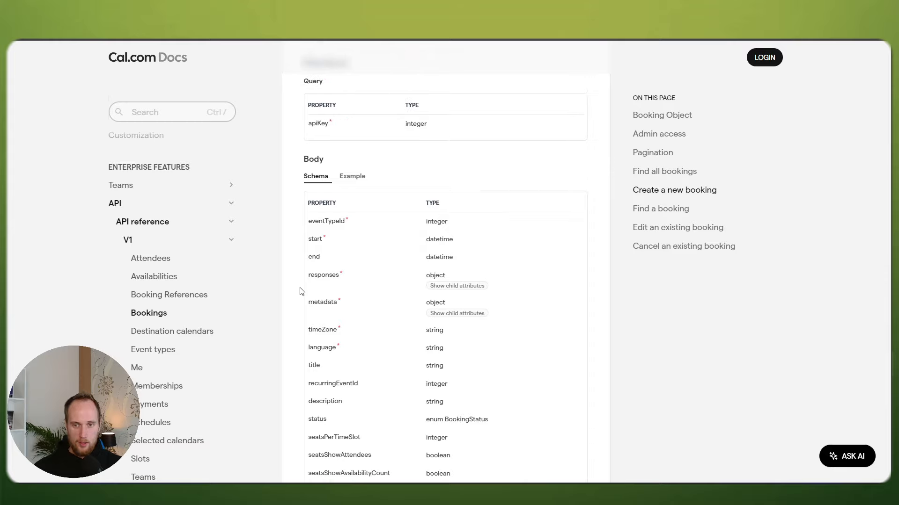
{"action": "scroll", "coordinate": [301, 291], "scroll_direction": "up", "scroll_amount": 3}
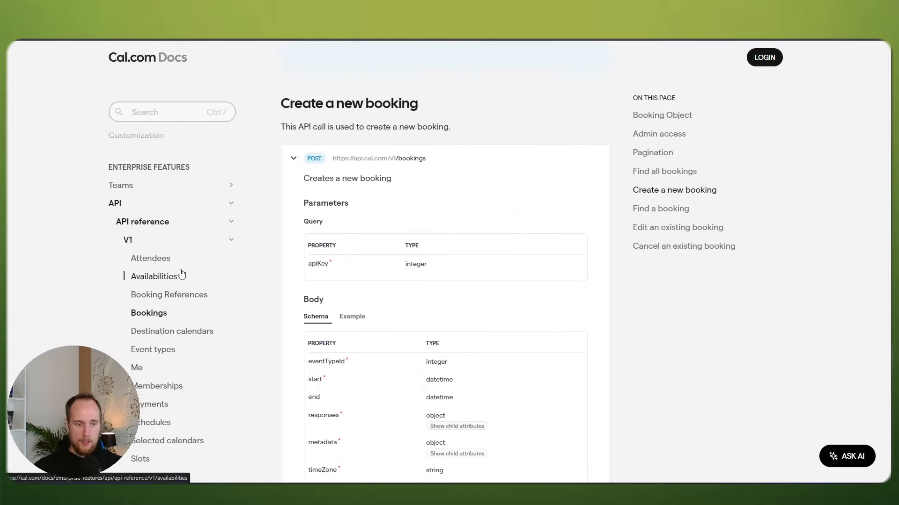
{"action": "scroll", "coordinate": [81, 291], "scroll_direction": "down", "scroll_amount": 1}
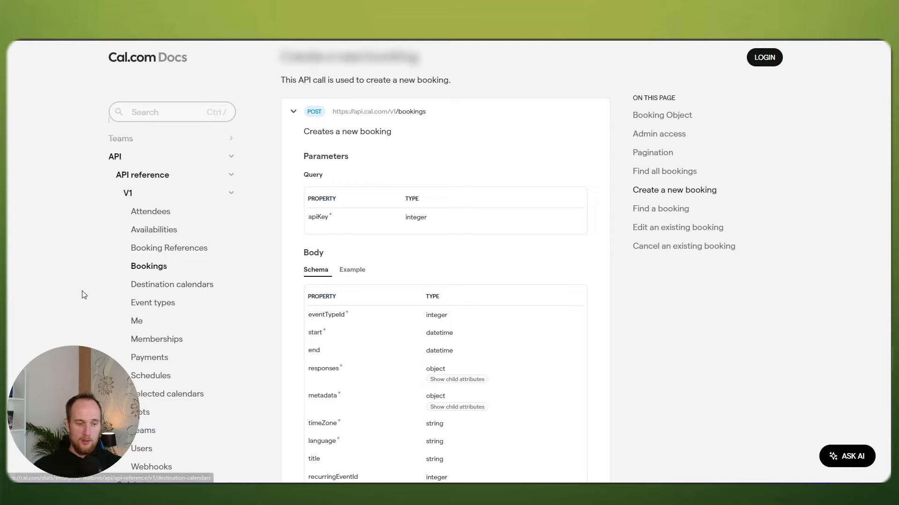
{"action": "scroll", "coordinate": [108, 291], "scroll_direction": "down", "scroll_amount": 1}
{"action": "scroll", "coordinate": [154, 327], "scroll_direction": "down", "scroll_amount": 1}
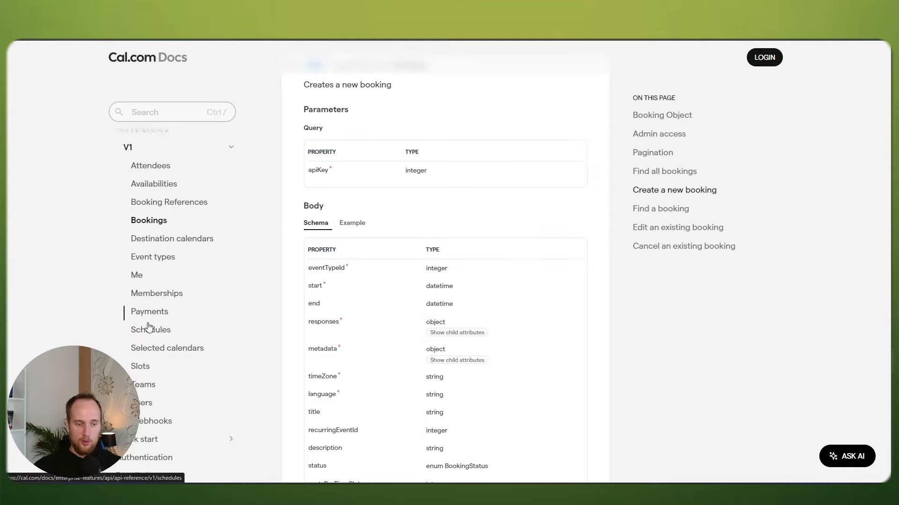
Step: Open the Slots reference, expand GET /slots, and highlight the example response's time values
{"action": "left_click", "coordinate": [139, 367]}
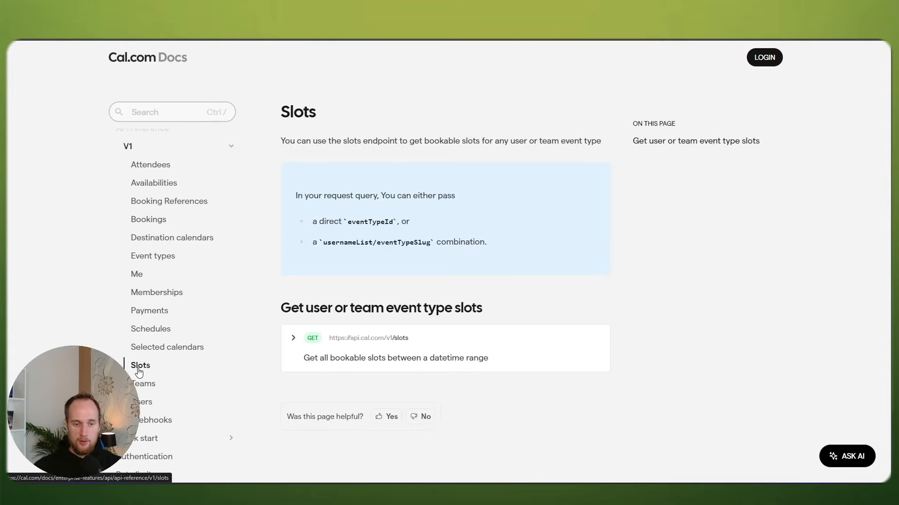
{"action": "scroll", "coordinate": [274, 309], "scroll_direction": "down", "scroll_amount": 1}
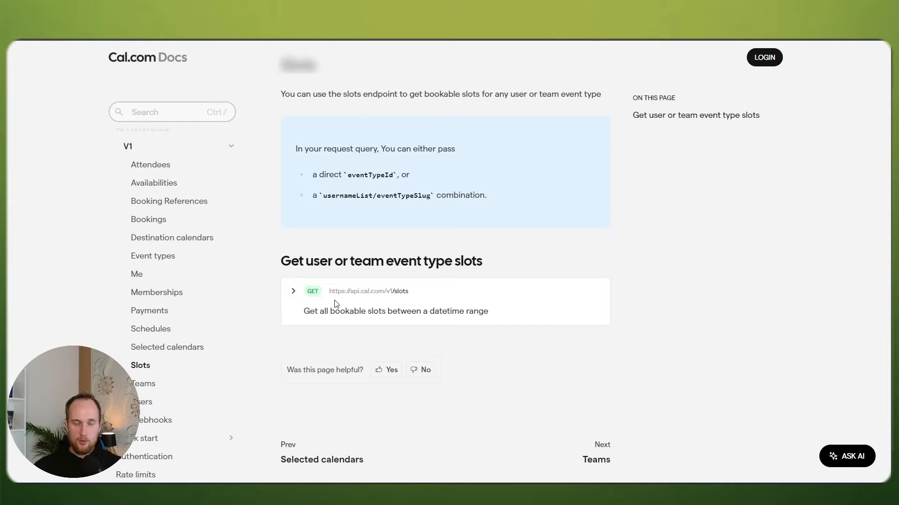
{"action": "left_click", "coordinate": [293, 292]}
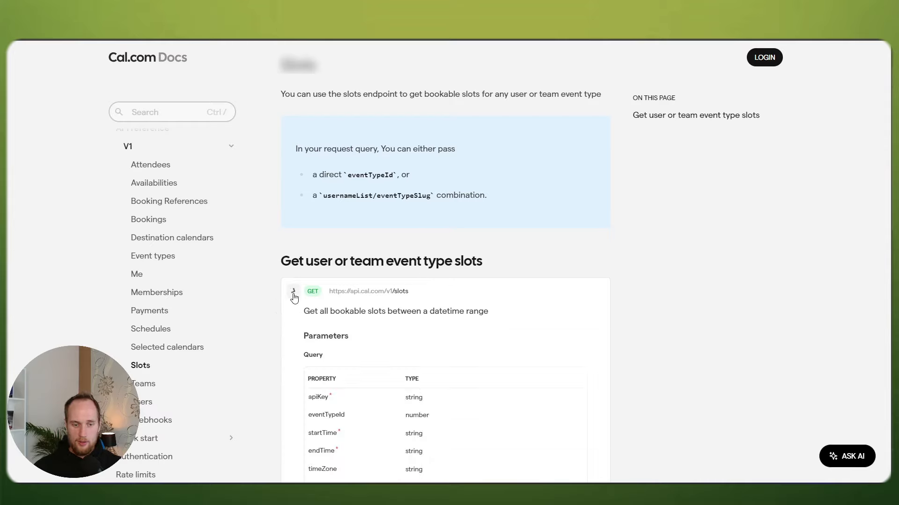
{"action": "scroll", "coordinate": [275, 300], "scroll_direction": "down", "scroll_amount": 2}
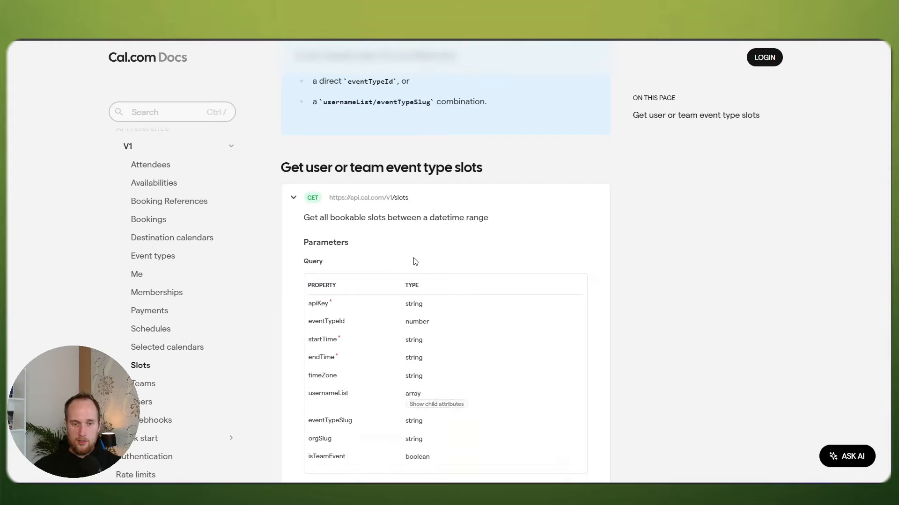
{"action": "scroll", "coordinate": [528, 273], "scroll_direction": "down", "scroll_amount": 1}
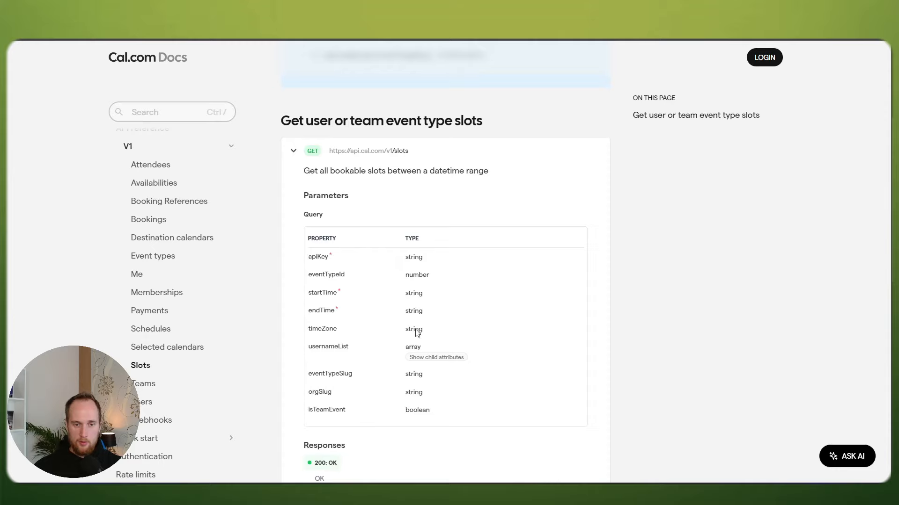
{"action": "scroll", "coordinate": [330, 265], "scroll_direction": "down", "scroll_amount": 1}
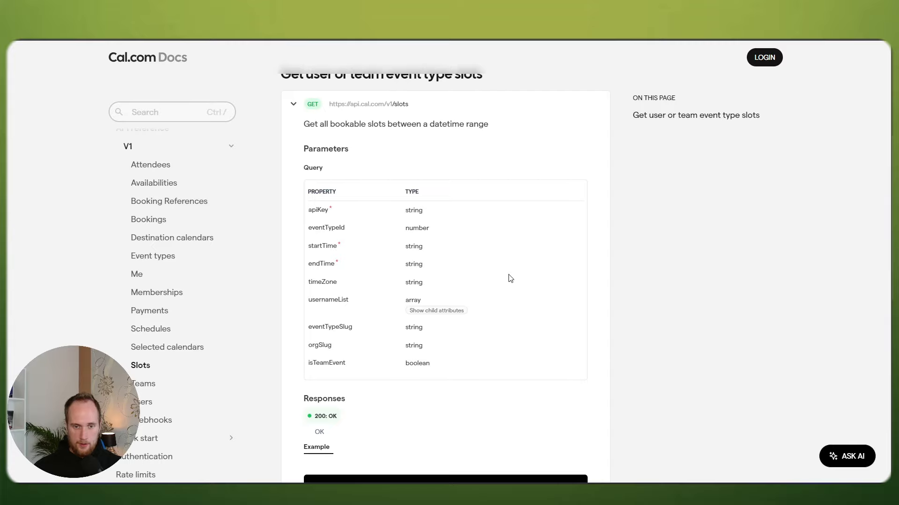
{"action": "scroll", "coordinate": [485, 276], "scroll_direction": "down", "scroll_amount": 1}
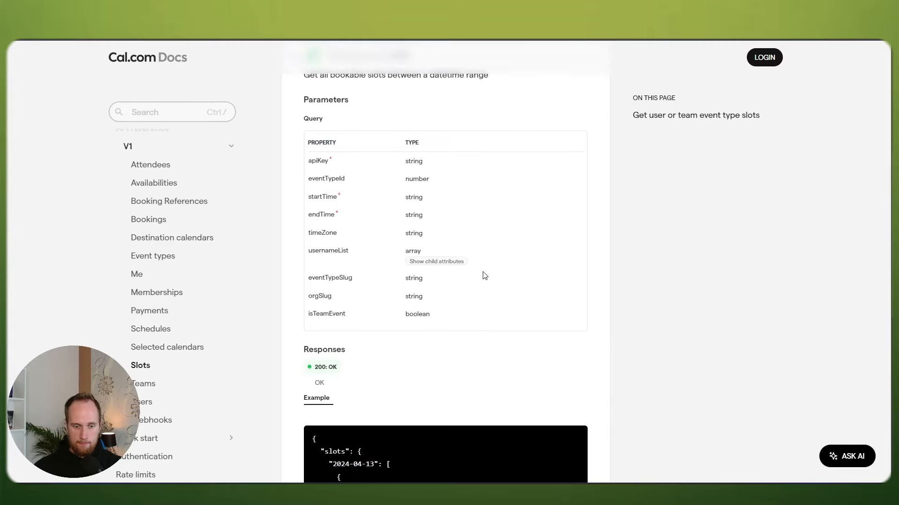
{"action": "scroll", "coordinate": [485, 277], "scroll_direction": "down", "scroll_amount": 5}
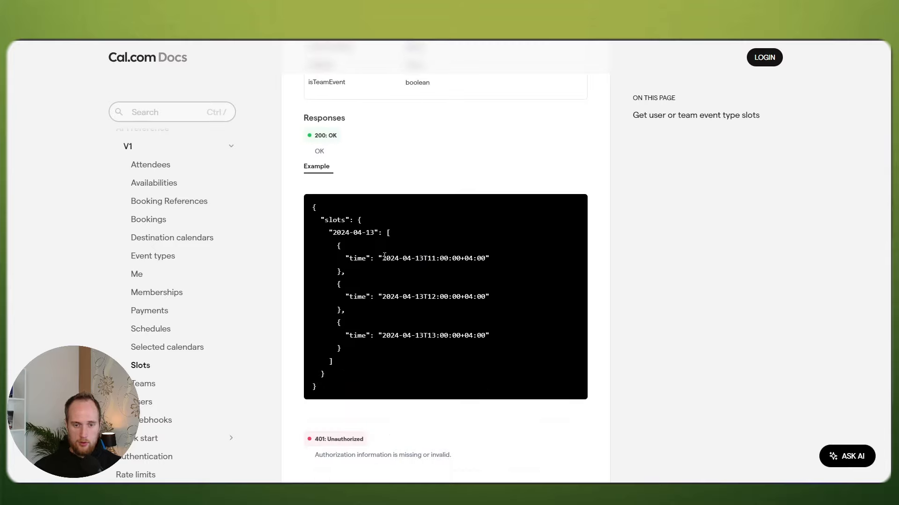
{"action": "left_click_drag", "start_coordinate": [384, 256], "coordinate": [478, 256]}
{"action": "left_click", "coordinate": [449, 257]}
{"action": "left_click_drag", "start_coordinate": [381, 258], "coordinate": [458, 257]}
{"action": "left_click", "coordinate": [459, 257]}
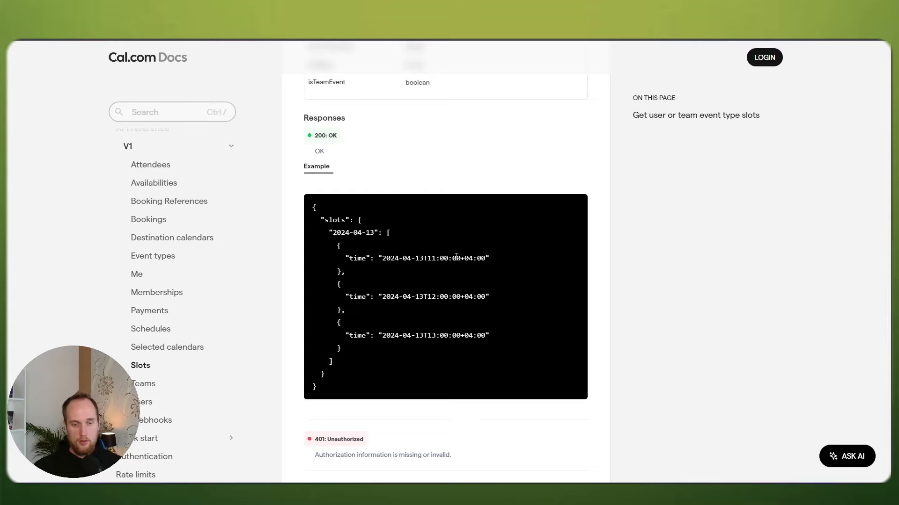
{"action": "scroll", "coordinate": [456, 253], "scroll_direction": "up", "scroll_amount": 2}
{"action": "scroll", "coordinate": [457, 247], "scroll_direction": "up", "scroll_amount": 2}
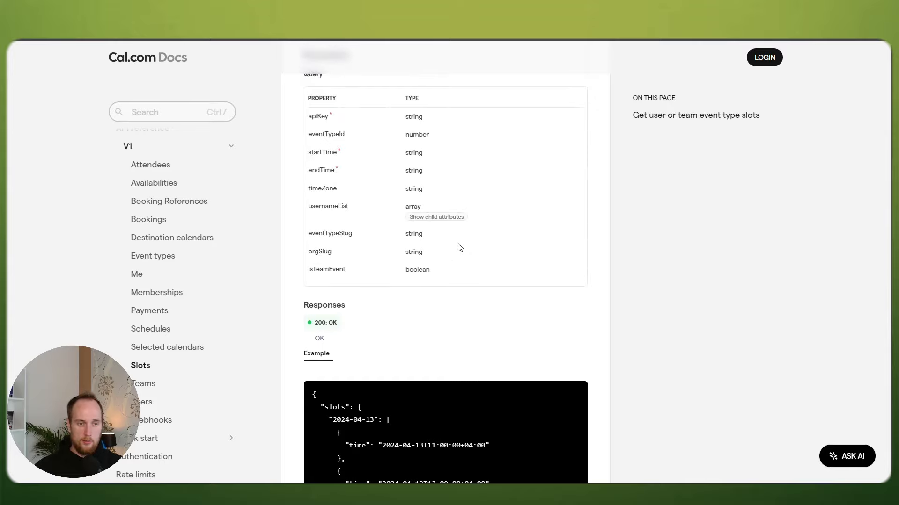
{"action": "scroll", "coordinate": [456, 247], "scroll_direction": "up", "scroll_amount": 1}
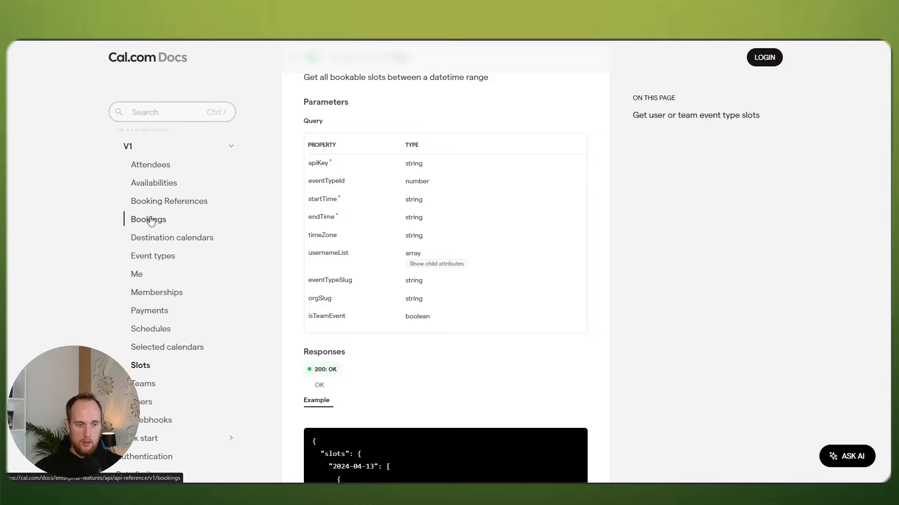
Step: Return to Bookings, jump to Create a new booking, and expand the Find a booking endpoint
{"action": "left_click", "coordinate": [149, 220]}
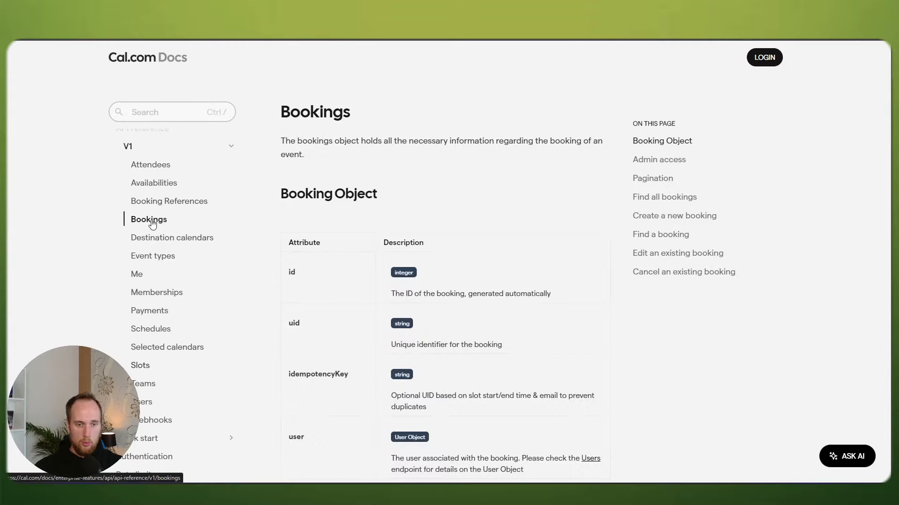
{"action": "left_click", "coordinate": [658, 216]}
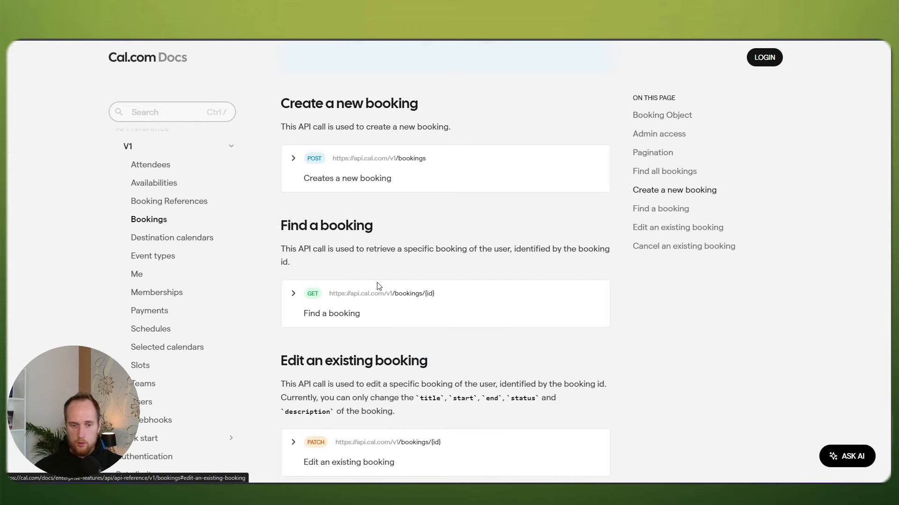
{"action": "left_click", "coordinate": [292, 294]}
{"action": "scroll", "coordinate": [401, 299], "scroll_direction": "down", "scroll_amount": 3}
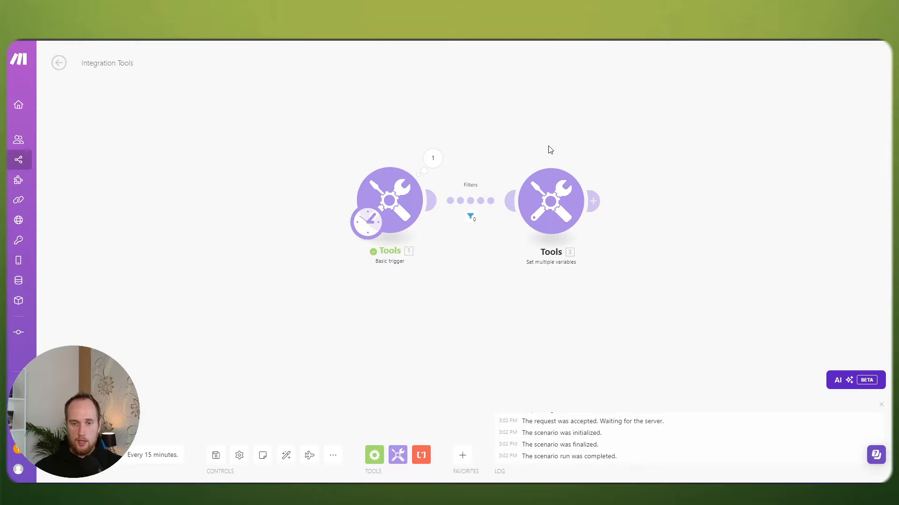
Step: Delete the Set multiple variables Tools module from the scenario
{"action": "left_click_drag", "start_coordinate": [627, 175], "coordinate": [441, 176]}
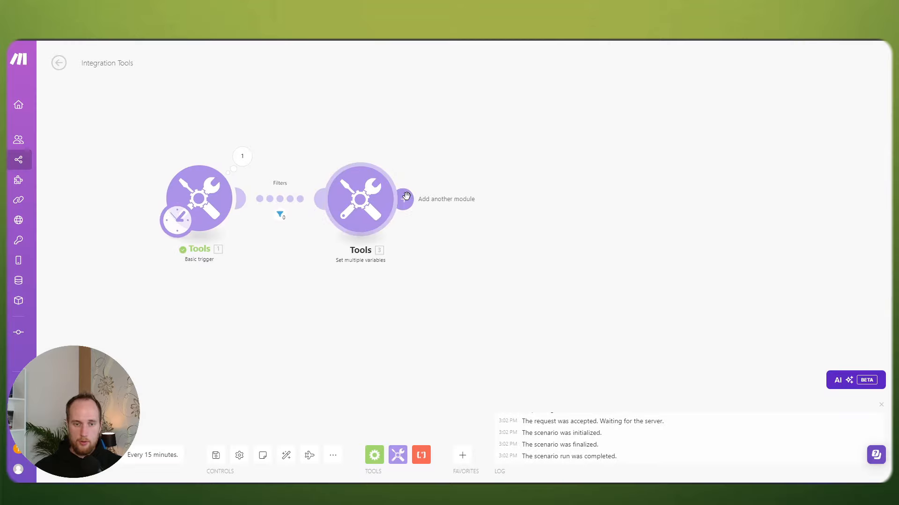
{"action": "left_click", "coordinate": [358, 200]}
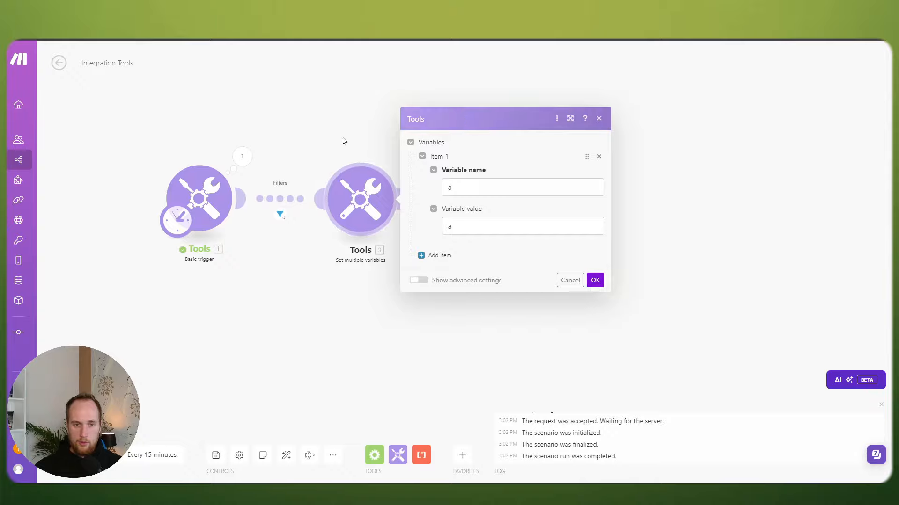
{"action": "right_click", "coordinate": [357, 201]}
{"action": "left_click", "coordinate": [397, 315]}
Step: Add an unconfigured HTTP 'Make a Basic Auth request' module after the trigger
{"action": "left_click", "coordinate": [241, 198]}
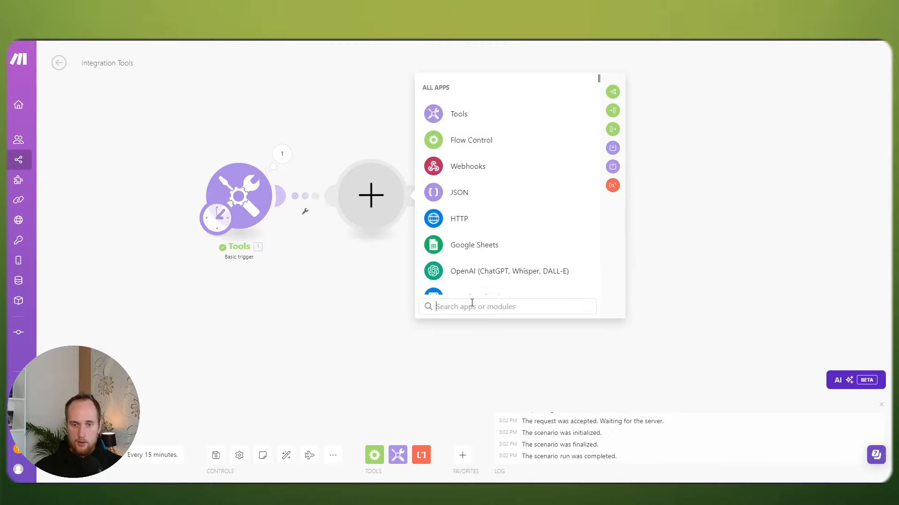
{"action": "left_click", "coordinate": [470, 307]}
{"action": "type", "text": "http"}
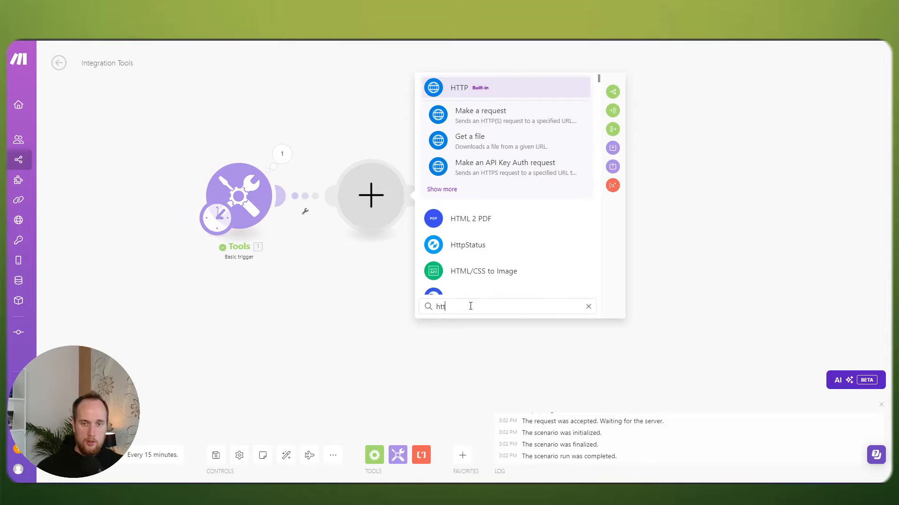
{"action": "left_click", "coordinate": [469, 90]}
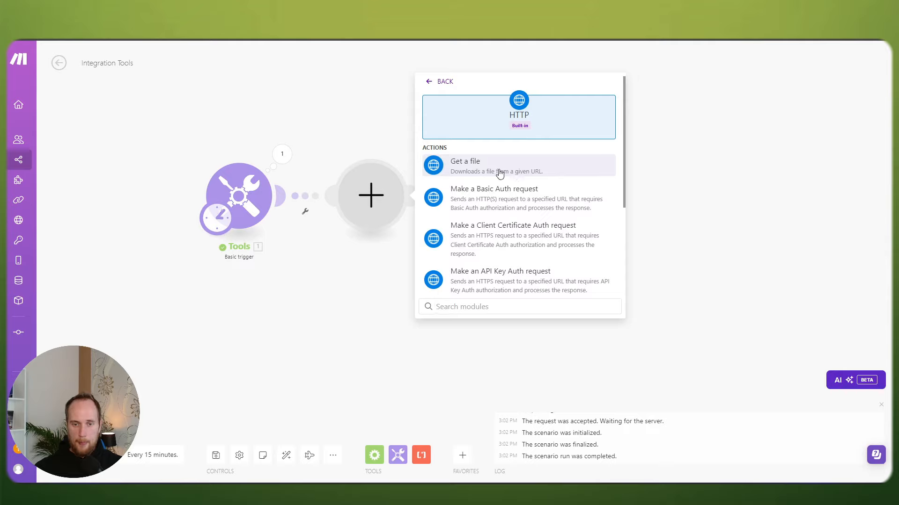
{"action": "scroll", "coordinate": [503, 220], "scroll_direction": "down", "scroll_amount": 1}
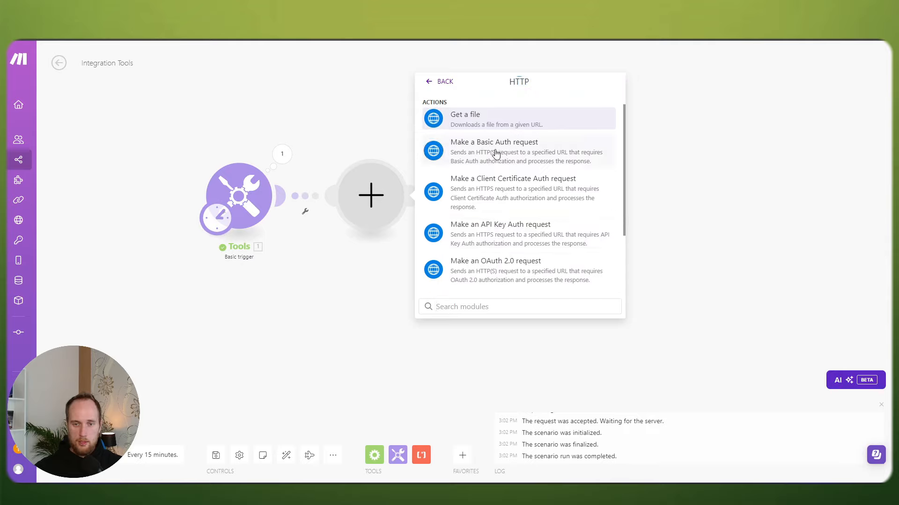
{"action": "scroll", "coordinate": [517, 156], "scroll_direction": "down", "scroll_amount": 2}
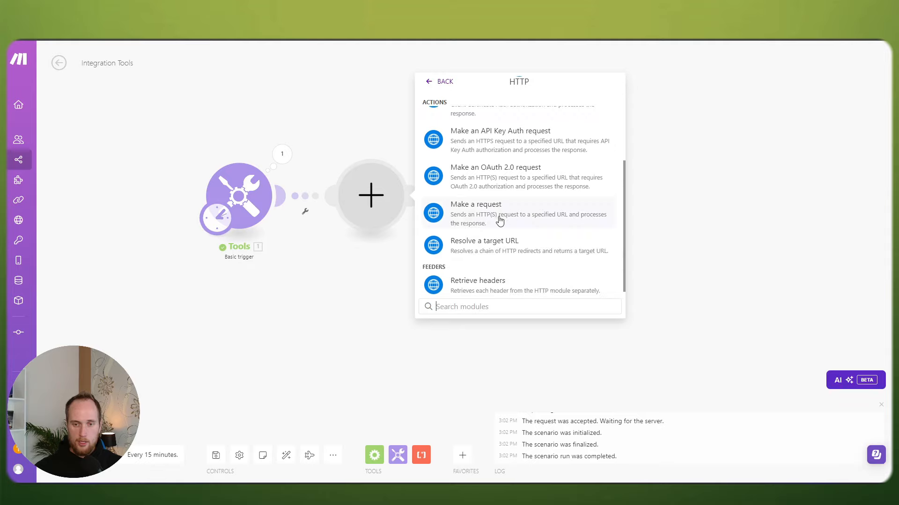
{"action": "scroll", "coordinate": [503, 213], "scroll_direction": "up", "scroll_amount": 3}
{"action": "scroll", "coordinate": [506, 215], "scroll_direction": "down", "scroll_amount": 1}
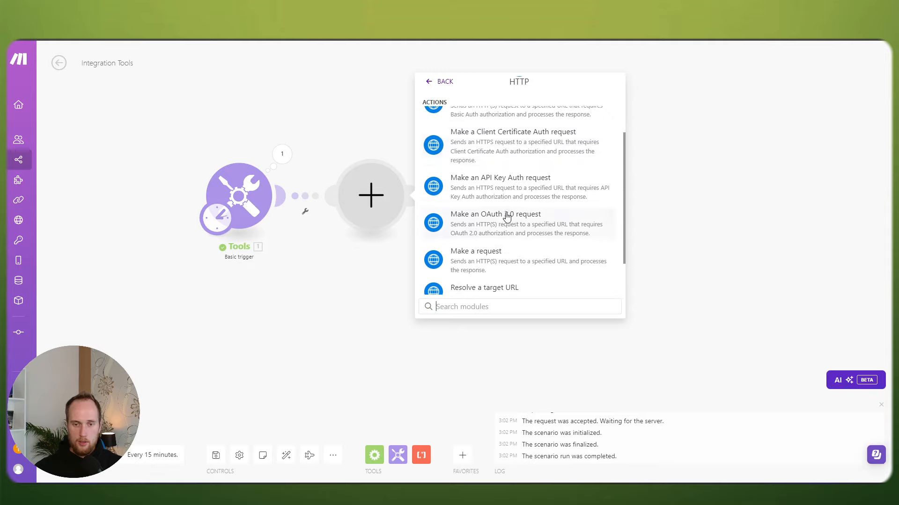
{"action": "scroll", "coordinate": [489, 260], "scroll_direction": "up", "scroll_amount": 3}
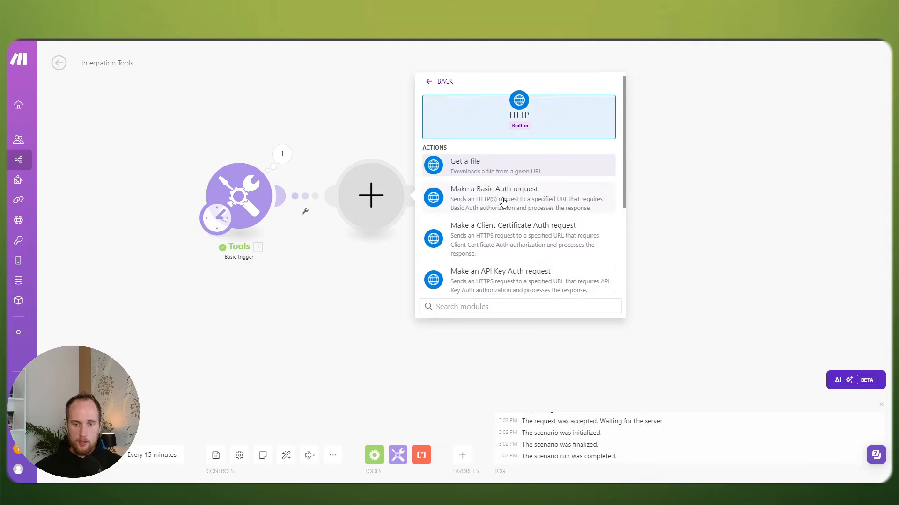
{"action": "left_click", "coordinate": [503, 201]}
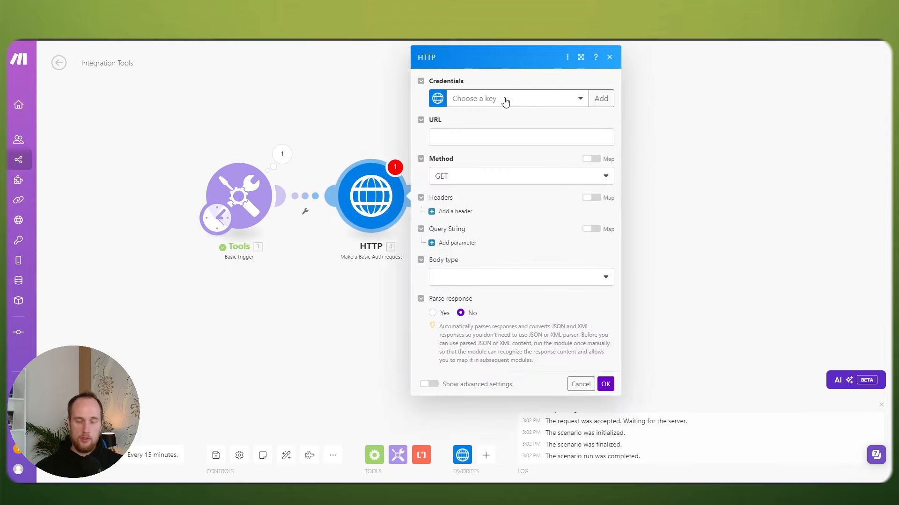
{"action": "left_click", "coordinate": [581, 384]}
Step: Add an HTTP 'Make a request' module after the Basic Auth request, discarding its settings
{"action": "left_click", "coordinate": [424, 201]}
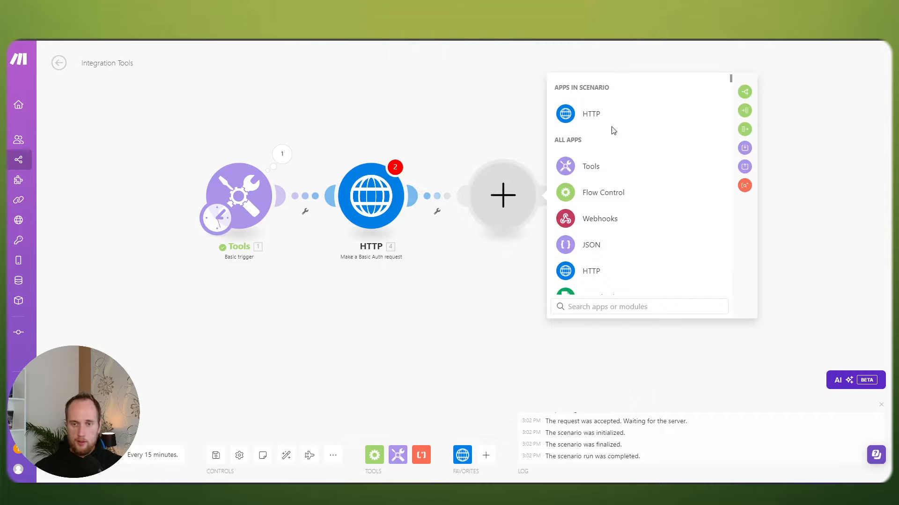
{"action": "left_click", "coordinate": [590, 114]}
{"action": "scroll", "coordinate": [615, 205], "scroll_direction": "down", "scroll_amount": 5}
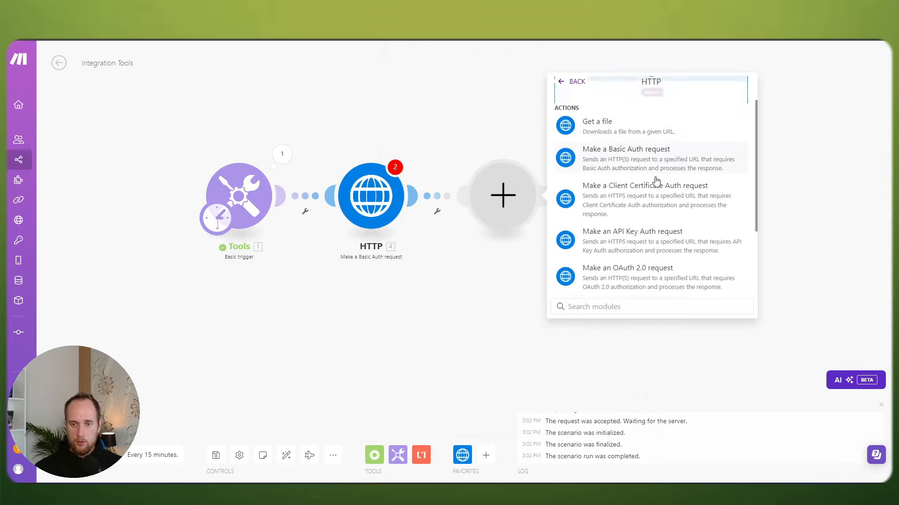
{"action": "left_click", "coordinate": [616, 214]}
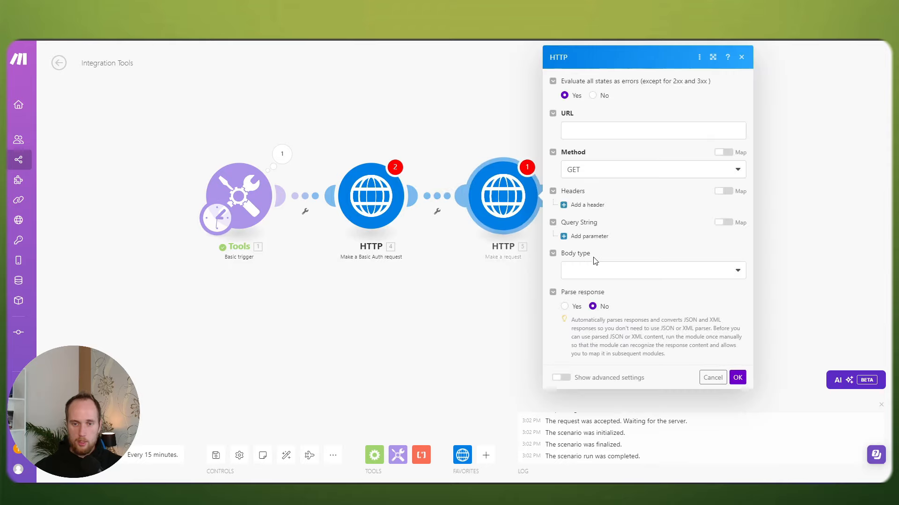
{"action": "left_click", "coordinate": [737, 377]}
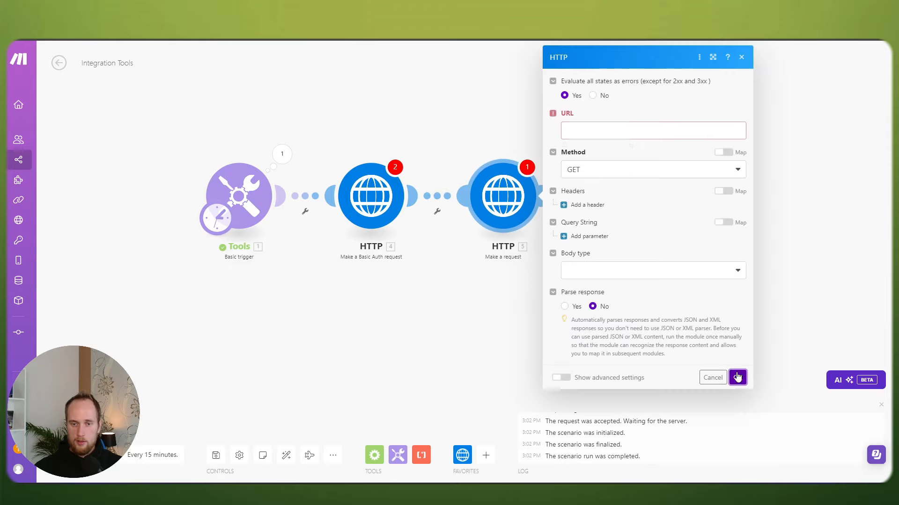
{"action": "left_click", "coordinate": [712, 377]}
Step: Center the scenario and check the last HTTP module's settings without changing them
{"action": "left_click_drag", "start_coordinate": [461, 283], "coordinate": [524, 288]}
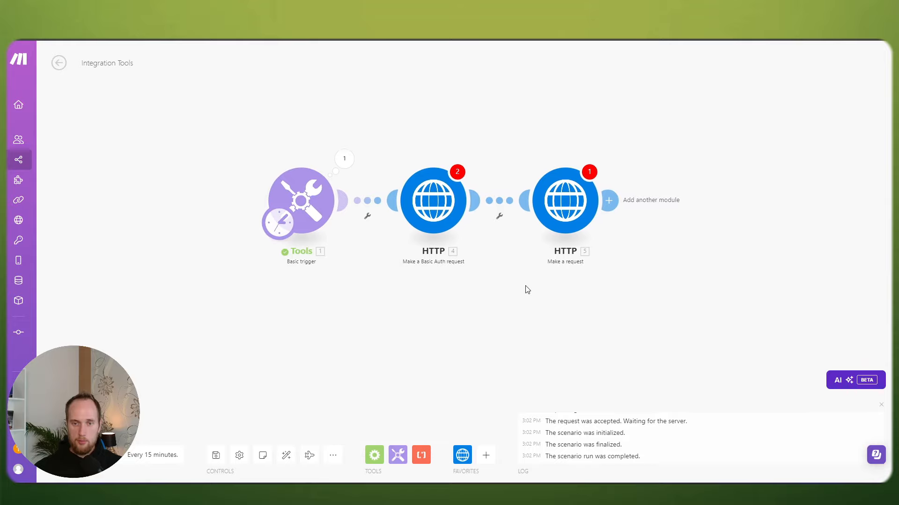
{"action": "left_click", "coordinate": [566, 213]}
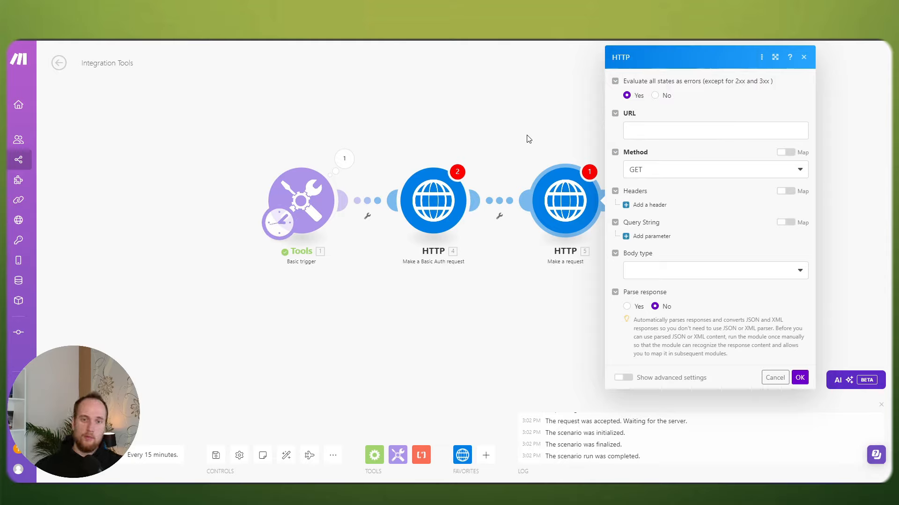
{"action": "left_click", "coordinate": [550, 110]}
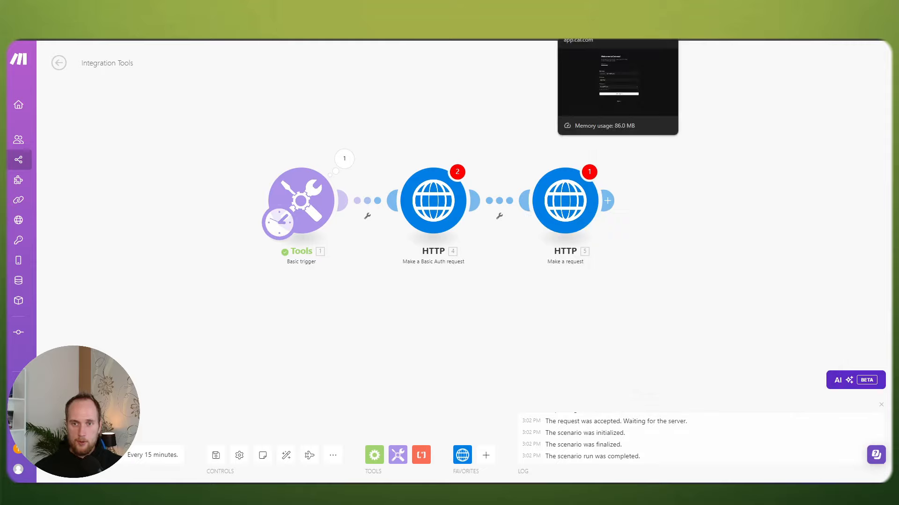
Step: Enter a new username and full name, confirm the update, and continue to step 2
{"action": "left_click", "coordinate": [588, 11]}
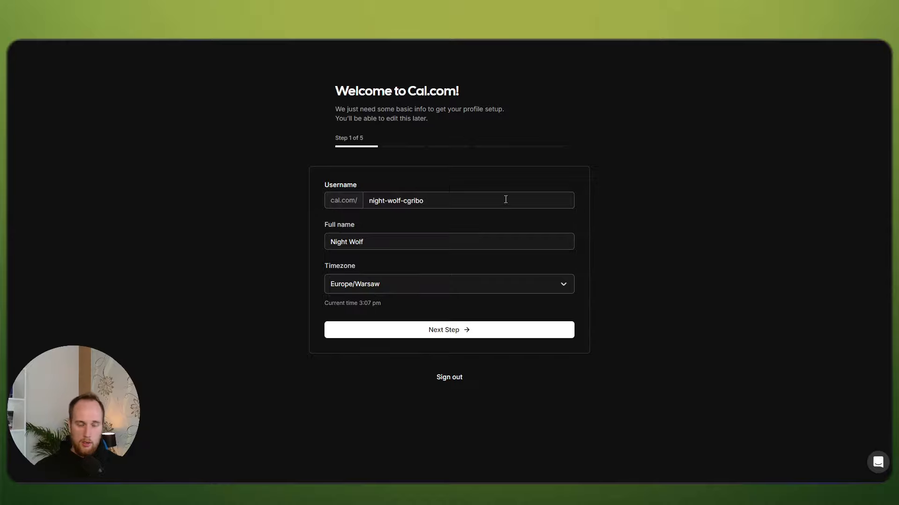
{"action": "left_click_drag", "start_coordinate": [443, 202], "coordinate": [362, 199]}
{"action": "type", "text": "nmio"}
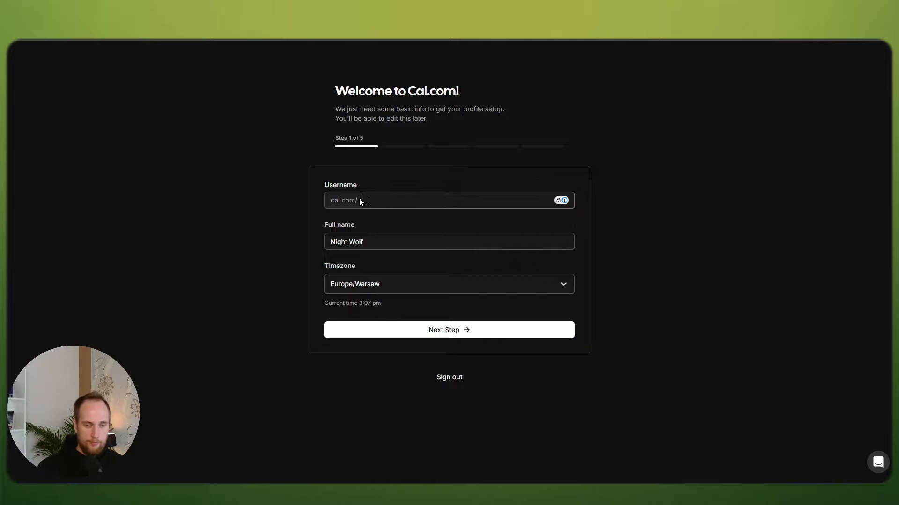
{"action": "type", "text": "youtubetest"}
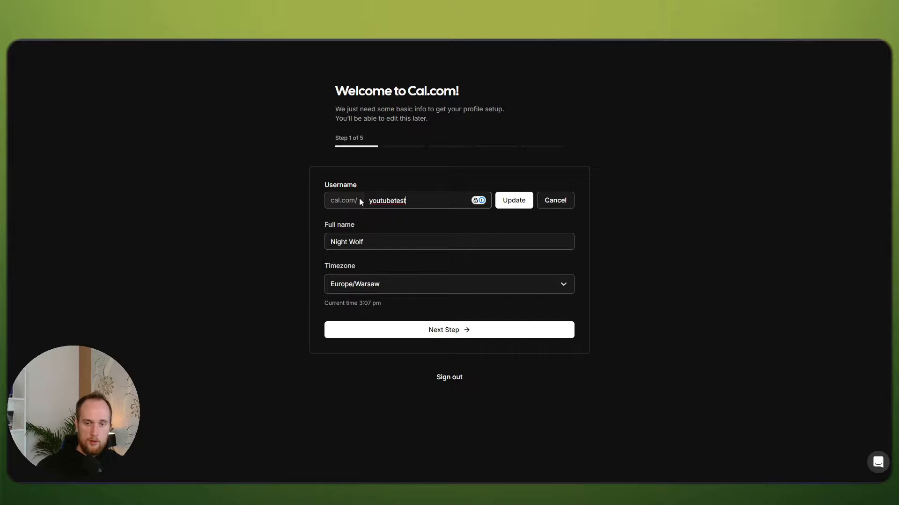
{"action": "left_click", "coordinate": [378, 241]}
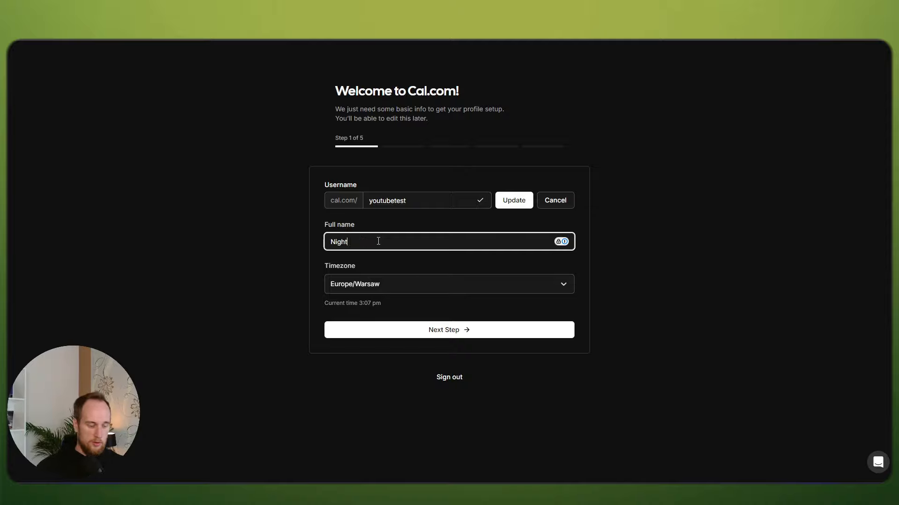
{"action": "type", "text": "Henryk"}
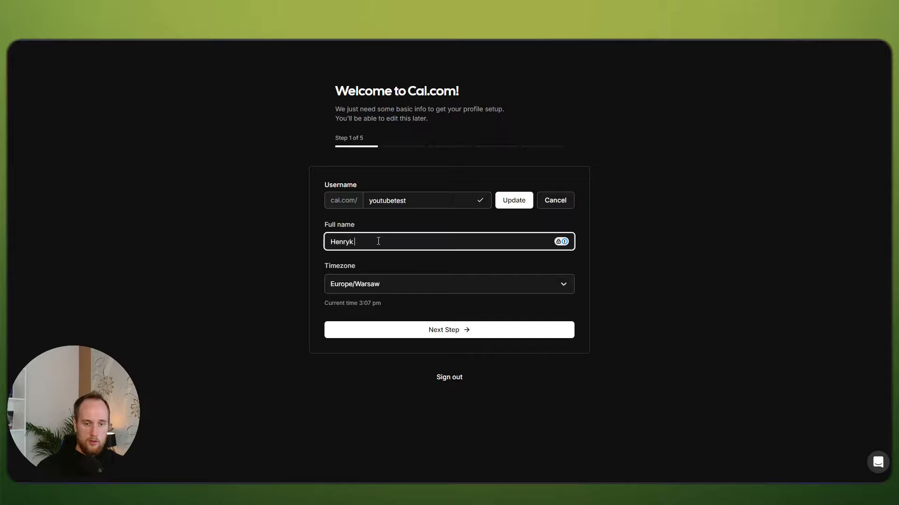
{"action": "type", "text": " YouTube"}
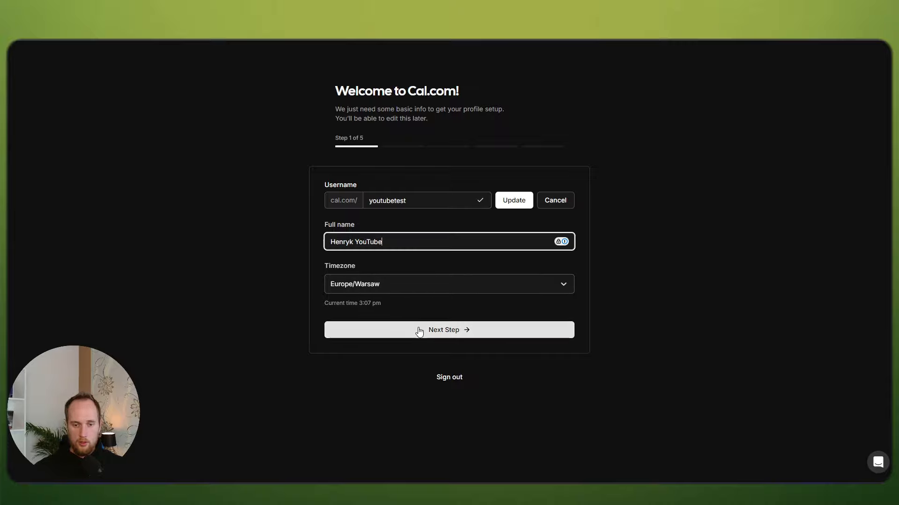
{"action": "left_click", "coordinate": [518, 206]}
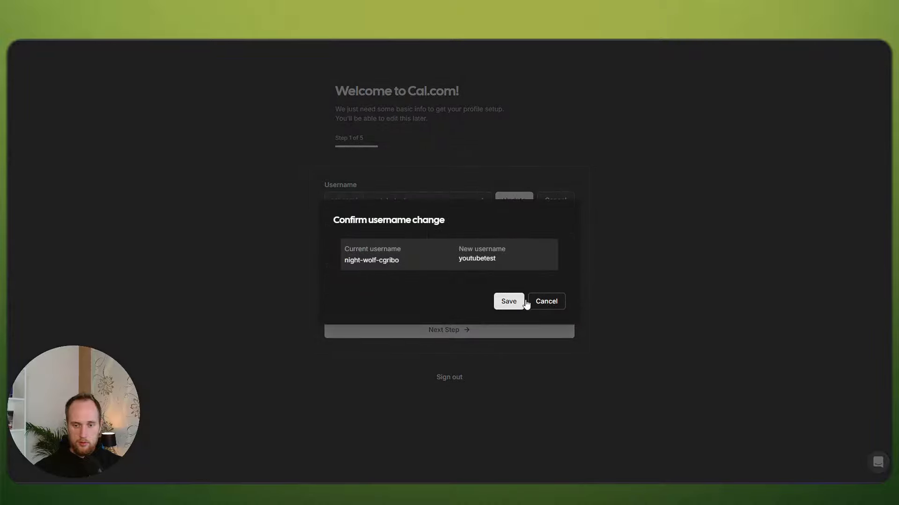
{"action": "left_click", "coordinate": [512, 300]}
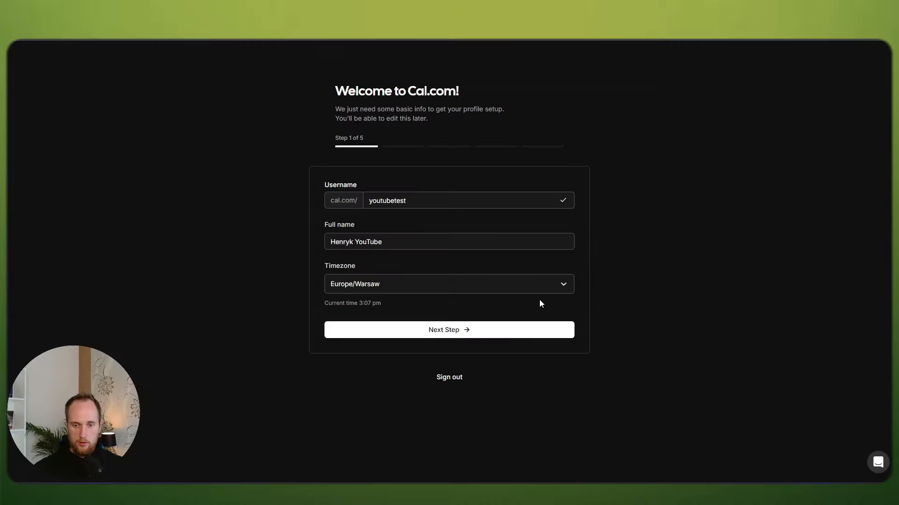
{"action": "left_click", "coordinate": [453, 333]}
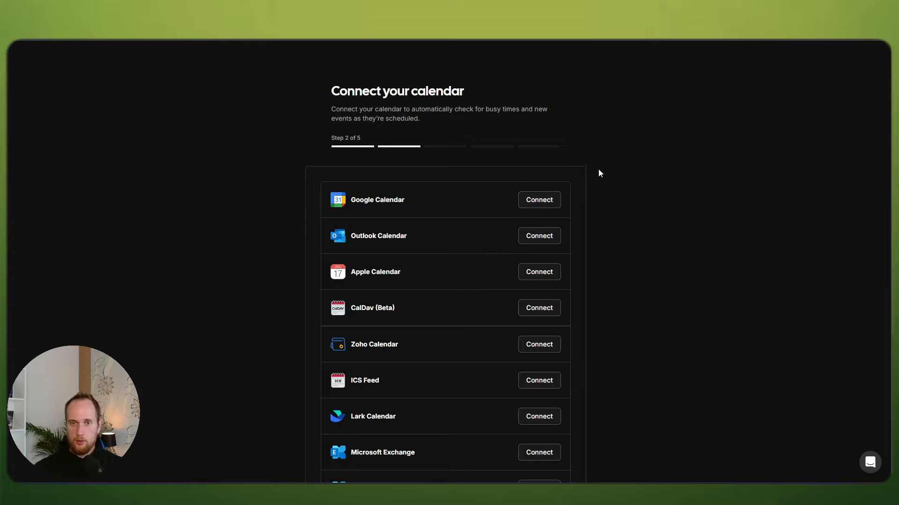
Step: Connect Google Calendar, continue to the video apps step, and browse the available apps
{"action": "left_click_drag", "start_coordinate": [694, 10], "coordinate": [898, 113]}
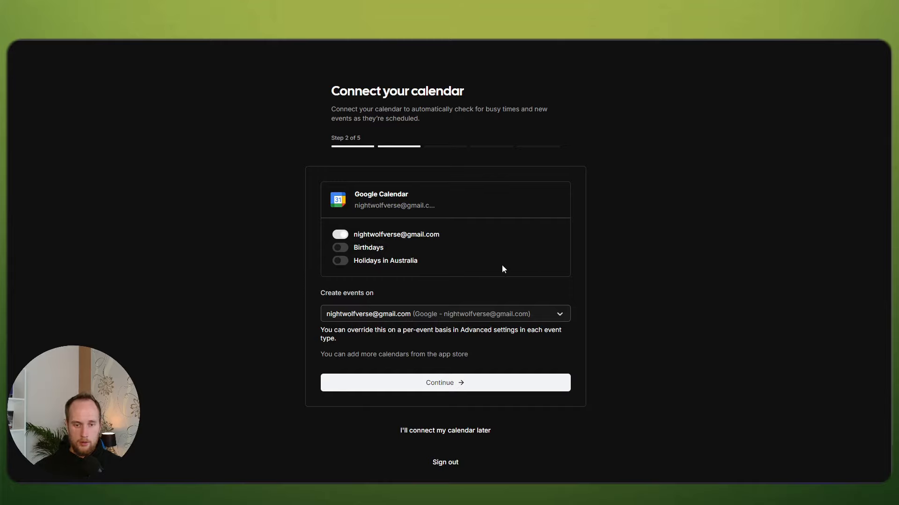
{"action": "left_click", "coordinate": [412, 384]}
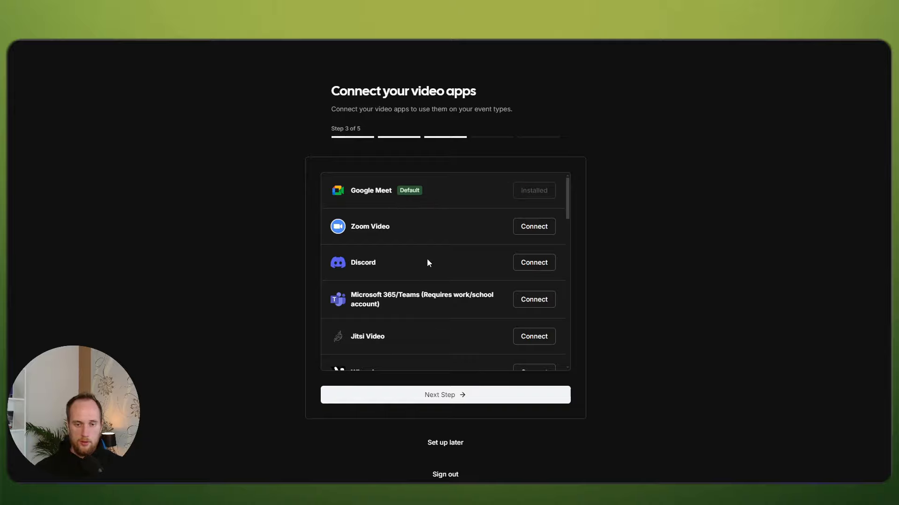
{"action": "scroll", "coordinate": [430, 262], "scroll_direction": "down", "scroll_amount": 6}
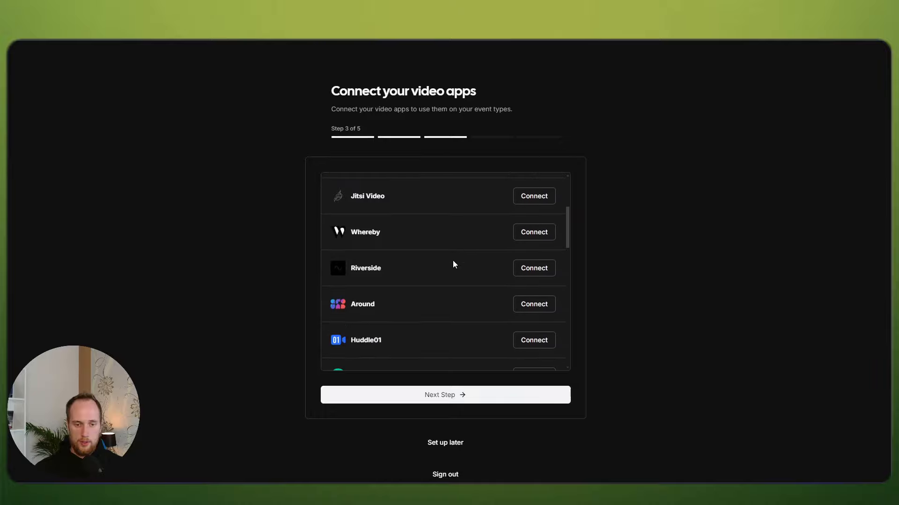
{"action": "scroll", "coordinate": [444, 250], "scroll_direction": "down", "scroll_amount": 3}
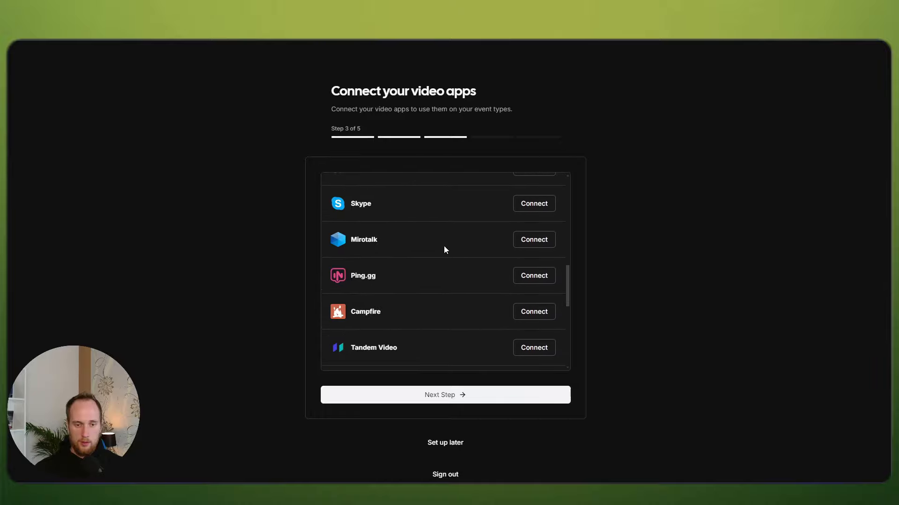
{"action": "scroll", "coordinate": [444, 245], "scroll_direction": "up", "scroll_amount": 9}
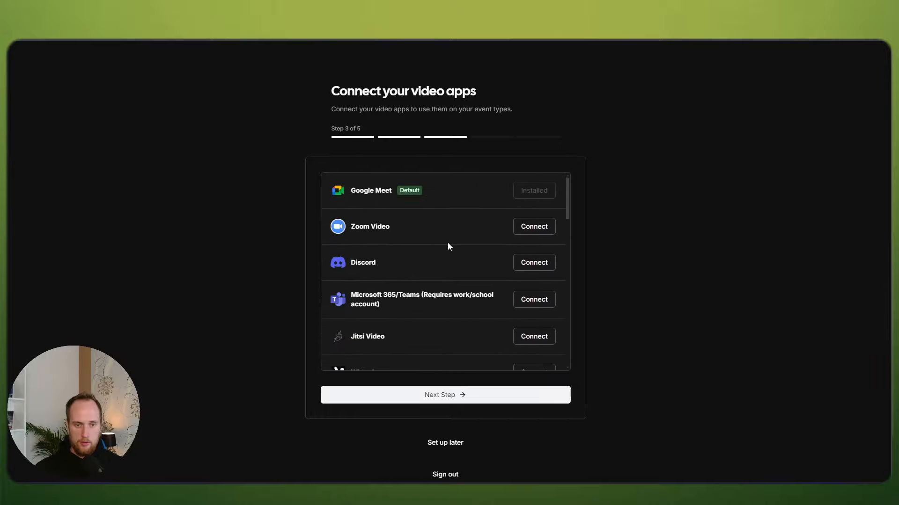
{"action": "scroll", "coordinate": [433, 248], "scroll_direction": "down", "scroll_amount": 4}
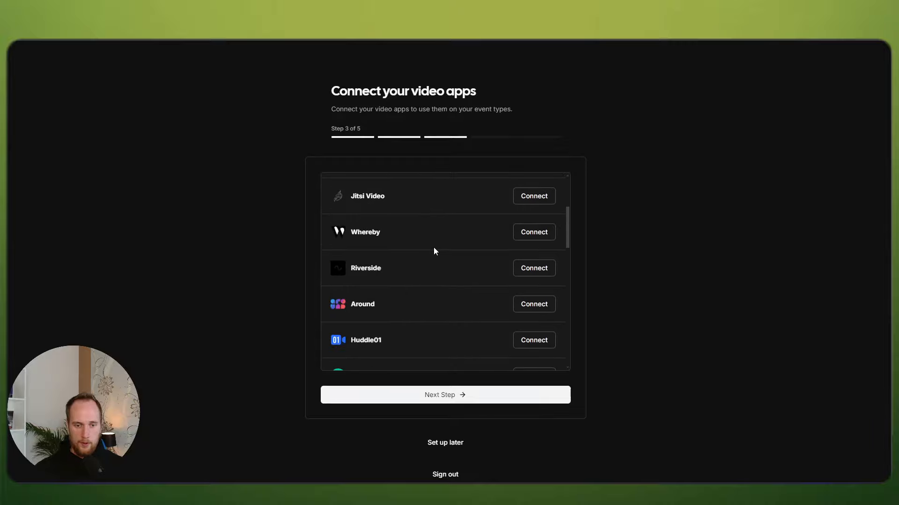
{"action": "scroll", "coordinate": [434, 248], "scroll_direction": "up", "scroll_amount": 4}
Step: Move to the availability step and make Saturday and Sunday available days
{"action": "left_click", "coordinate": [445, 395]}
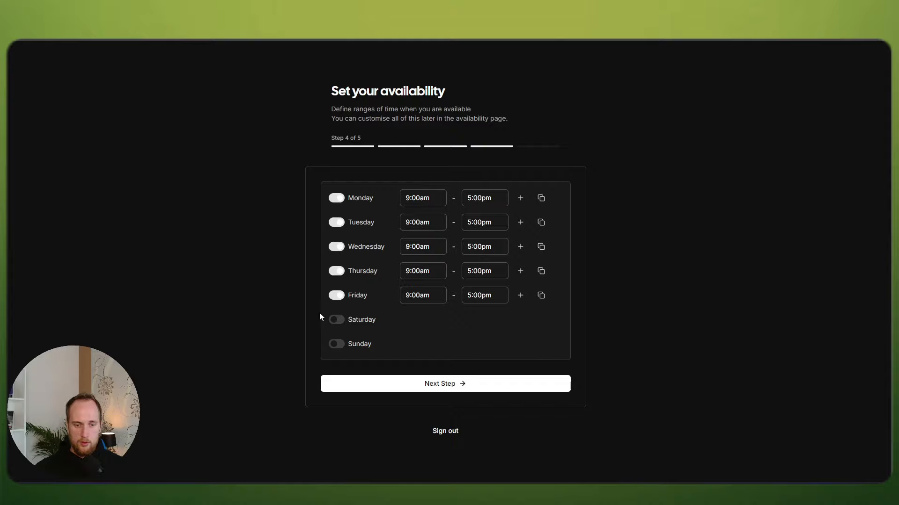
{"action": "left_click", "coordinate": [336, 320]}
{"action": "left_click", "coordinate": [338, 344]}
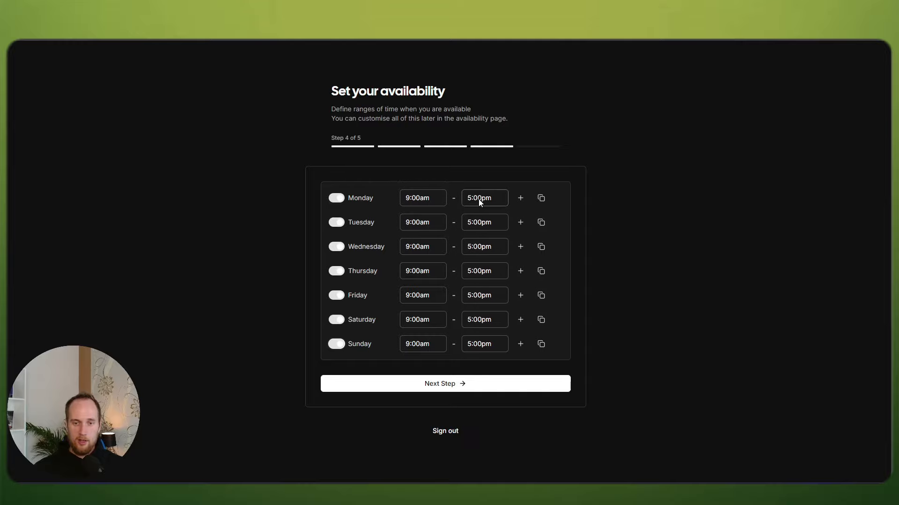
Step: Set Monday's hours to 1:00pm–10:00pm
{"action": "left_click", "coordinate": [414, 200]}
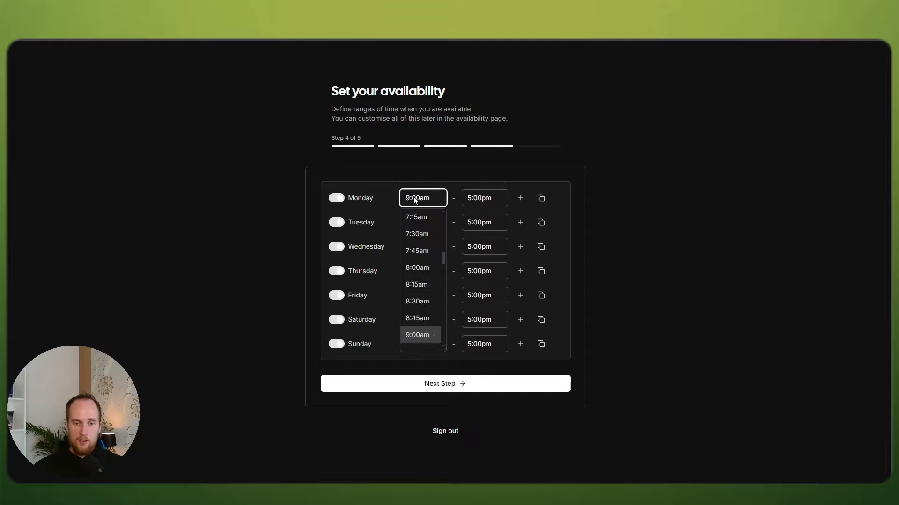
{"action": "scroll", "coordinate": [423, 276], "scroll_direction": "down", "scroll_amount": 4}
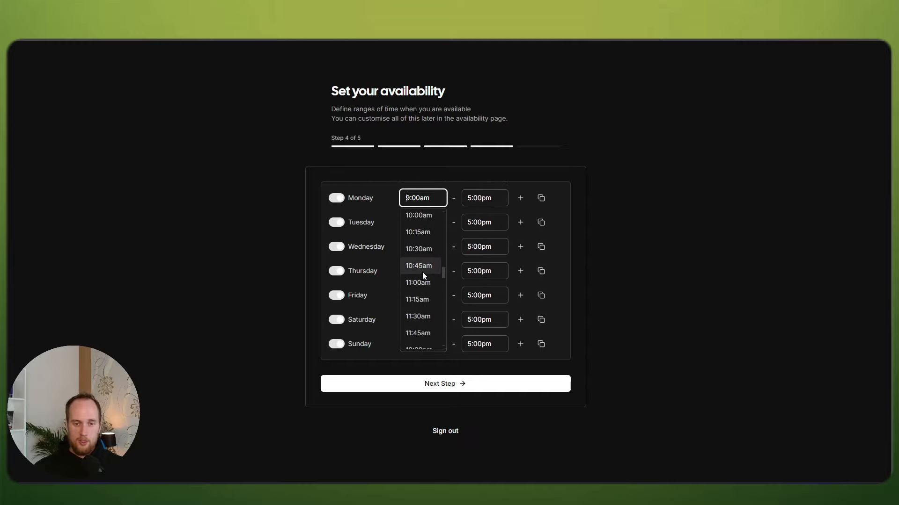
{"action": "scroll", "coordinate": [424, 277], "scroll_direction": "down", "scroll_amount": 2}
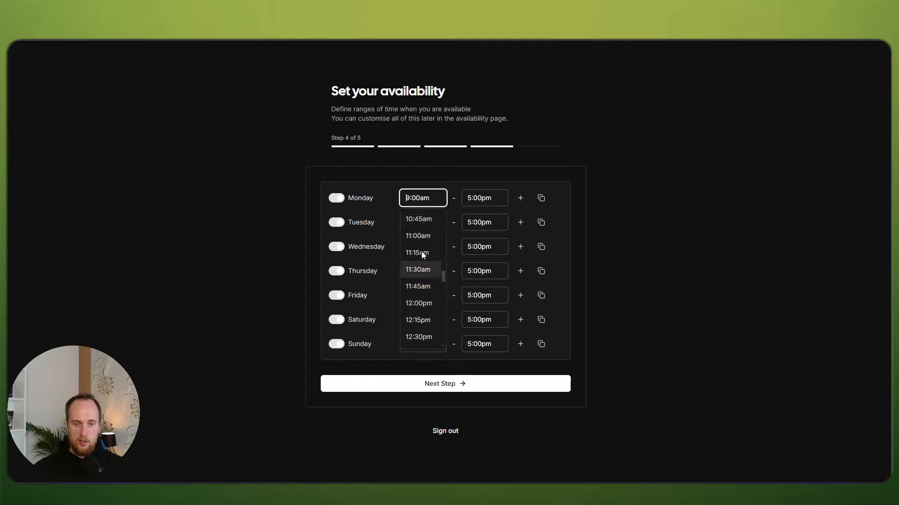
{"action": "scroll", "coordinate": [421, 302], "scroll_direction": "down", "scroll_amount": 2}
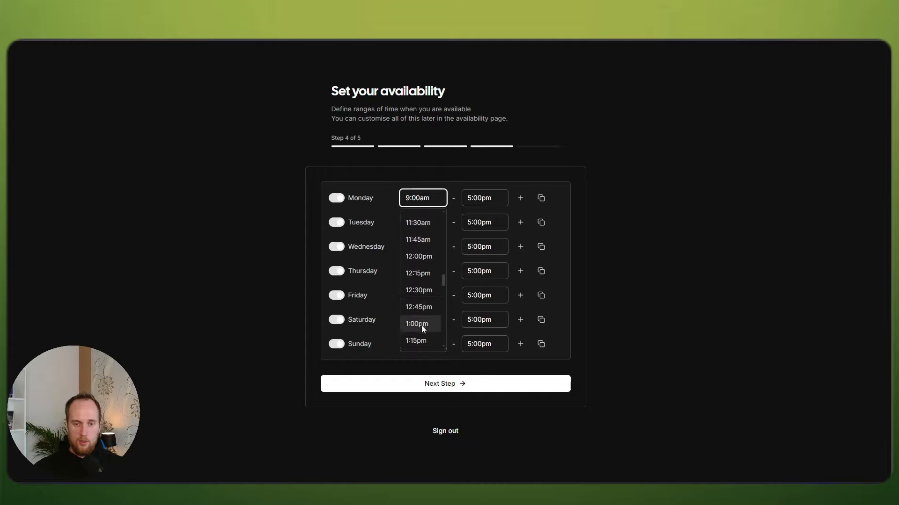
{"action": "left_click", "coordinate": [421, 323]}
{"action": "left_click", "coordinate": [484, 198]}
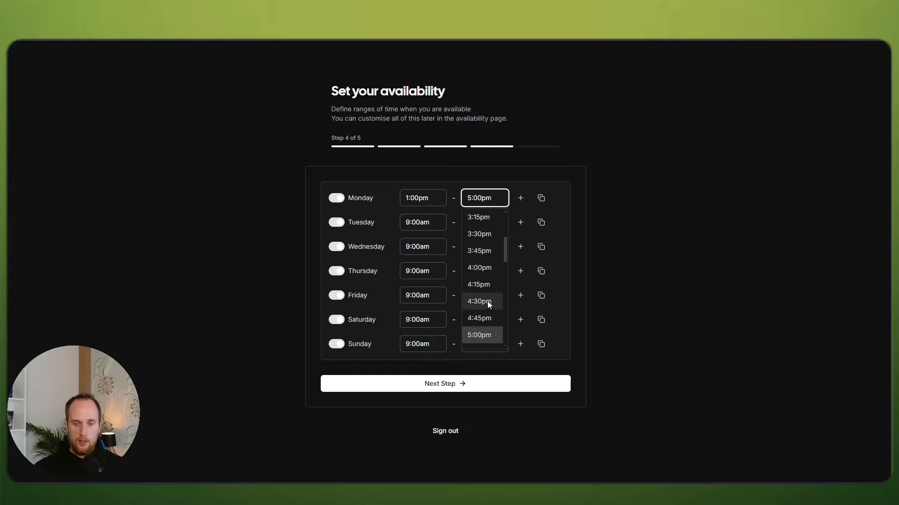
{"action": "scroll", "coordinate": [484, 300], "scroll_direction": "down", "scroll_amount": 5}
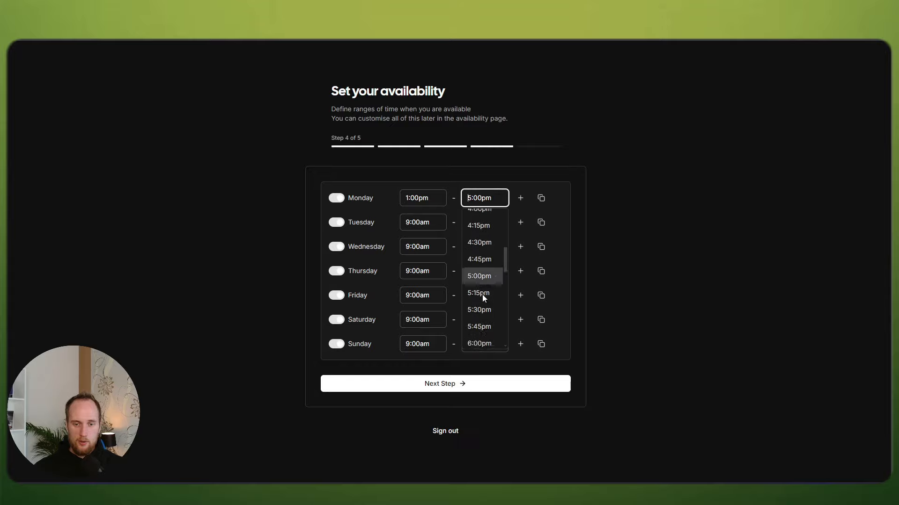
{"action": "scroll", "coordinate": [482, 304], "scroll_direction": "down", "scroll_amount": 2}
{"action": "scroll", "coordinate": [486, 319], "scroll_direction": "down", "scroll_amount": 8}
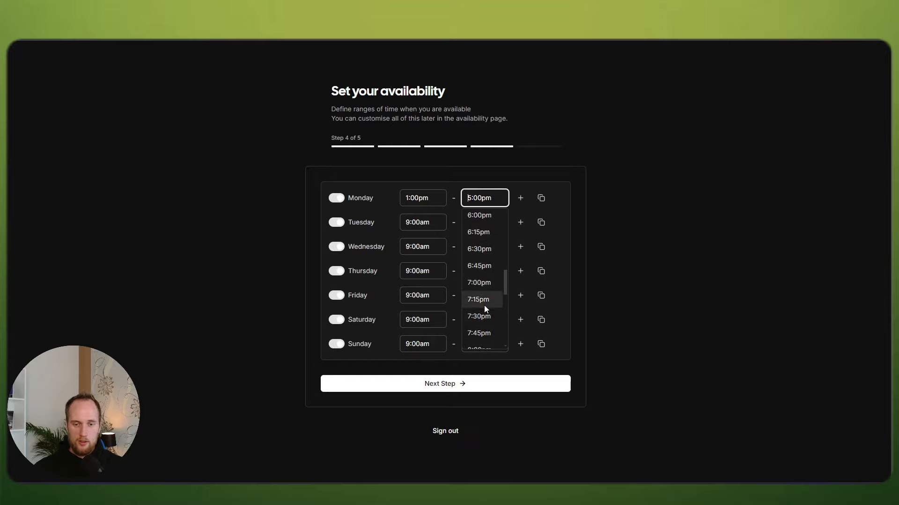
{"action": "left_click", "coordinate": [486, 344]}
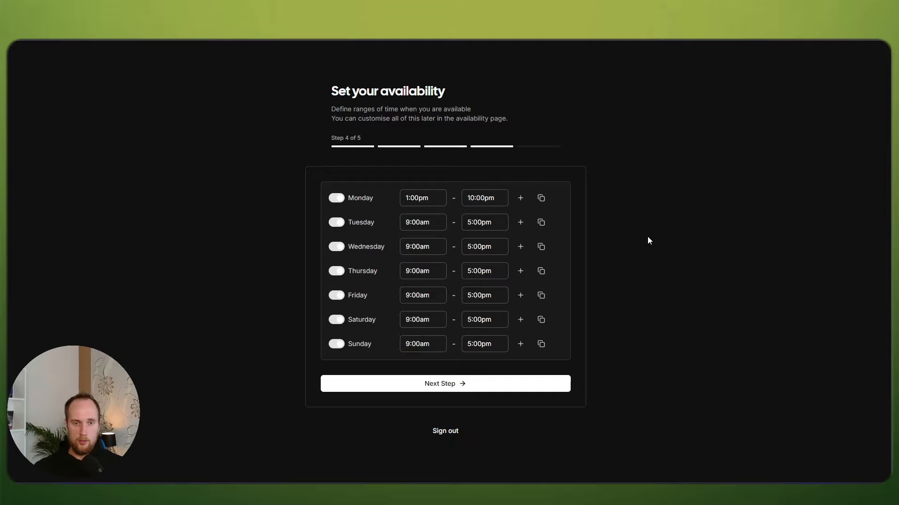
Step: Correct Monday's hours to 9:00am–5:00pm
{"action": "left_click", "coordinate": [417, 198]}
{"action": "scroll", "coordinate": [420, 251], "scroll_direction": "up", "scroll_amount": 3}
{"action": "scroll", "coordinate": [420, 249], "scroll_direction": "up", "scroll_amount": 6}
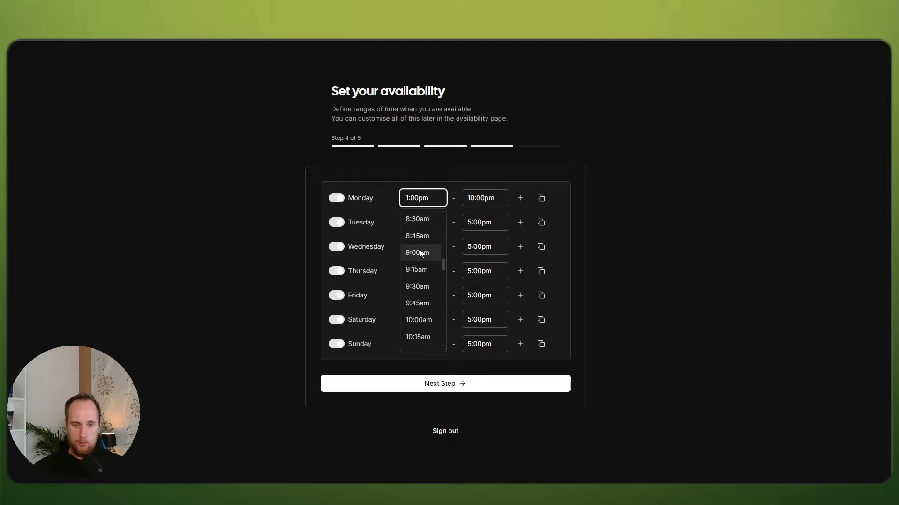
{"action": "left_click", "coordinate": [417, 279]}
{"action": "left_click", "coordinate": [476, 198]}
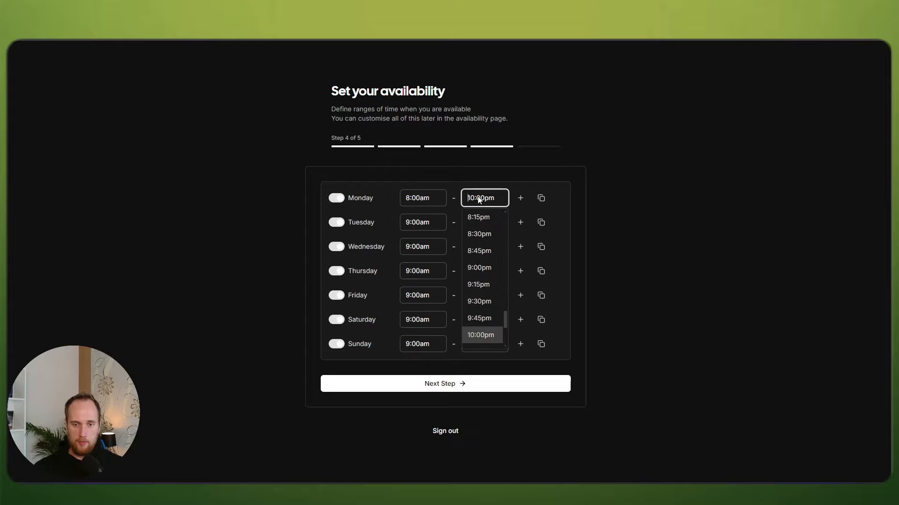
{"action": "scroll", "coordinate": [480, 280], "scroll_direction": "down", "scroll_amount": 5}
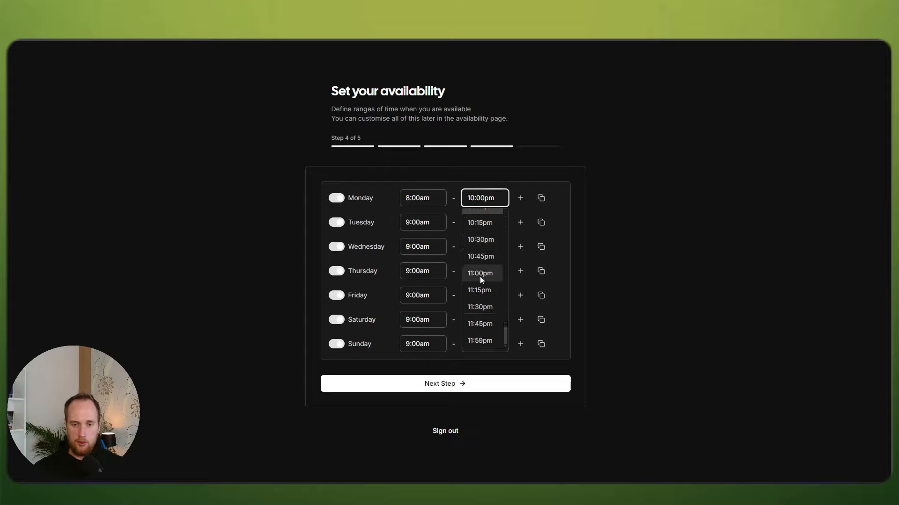
{"action": "left_click", "coordinate": [426, 197]}
{"action": "scroll", "coordinate": [421, 262], "scroll_direction": "down", "scroll_amount": 3}
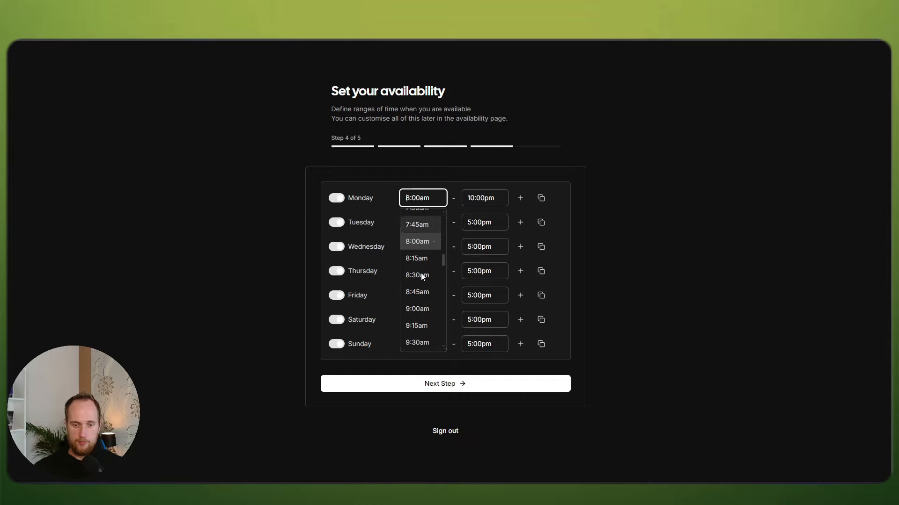
{"action": "left_click", "coordinate": [422, 310]}
{"action": "left_click", "coordinate": [485, 199]}
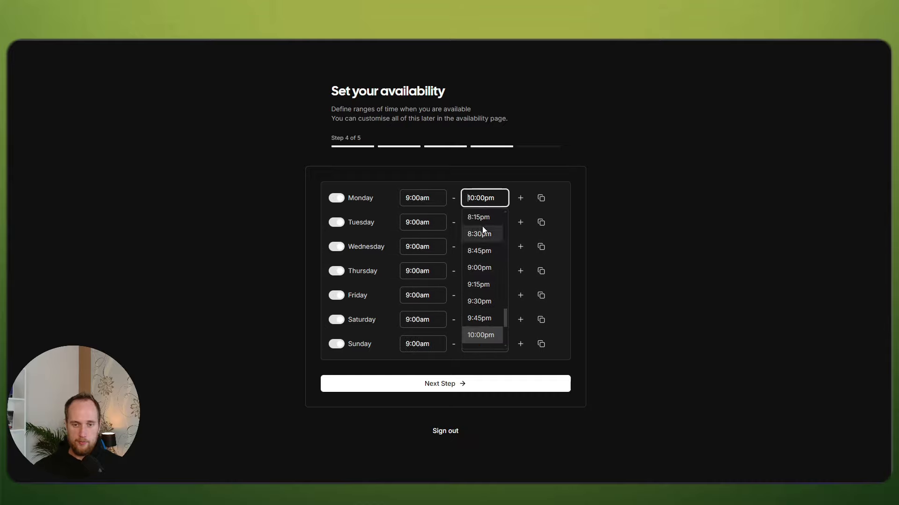
{"action": "scroll", "coordinate": [482, 269], "scroll_direction": "down", "scroll_amount": 4}
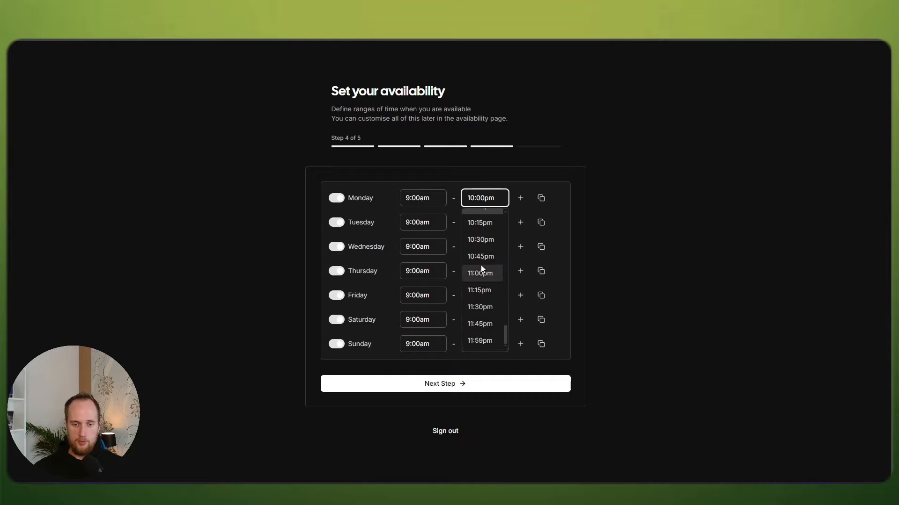
{"action": "scroll", "coordinate": [482, 271], "scroll_direction": "up", "scroll_amount": 5}
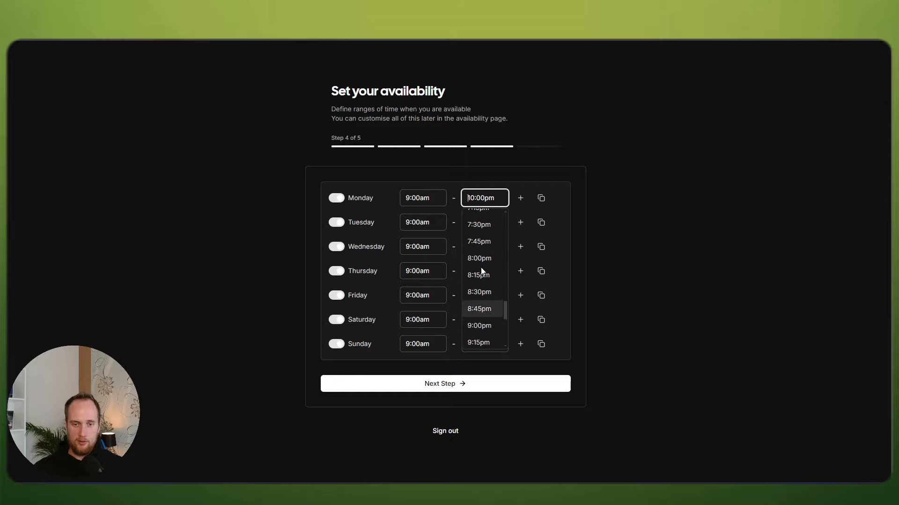
{"action": "scroll", "coordinate": [482, 271], "scroll_direction": "up", "scroll_amount": 4}
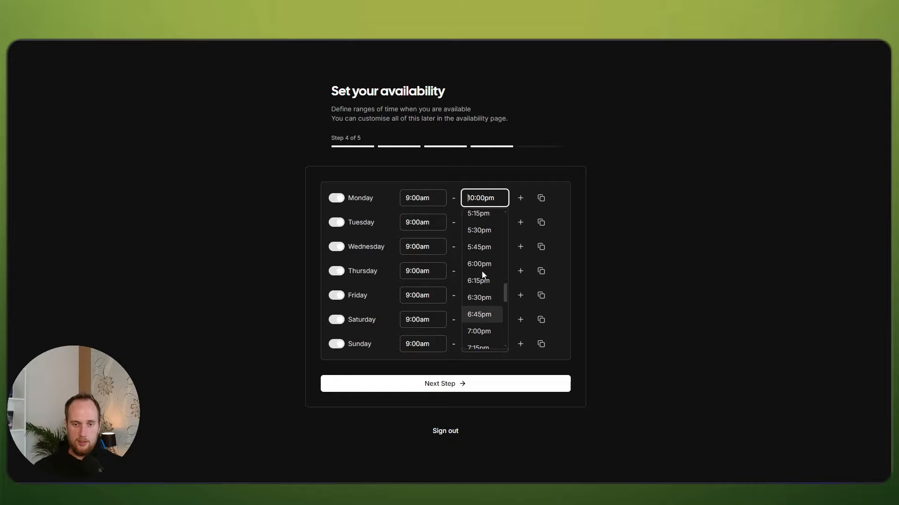
{"action": "scroll", "coordinate": [483, 275], "scroll_direction": "up", "scroll_amount": 2}
{"action": "left_click", "coordinate": [478, 246]}
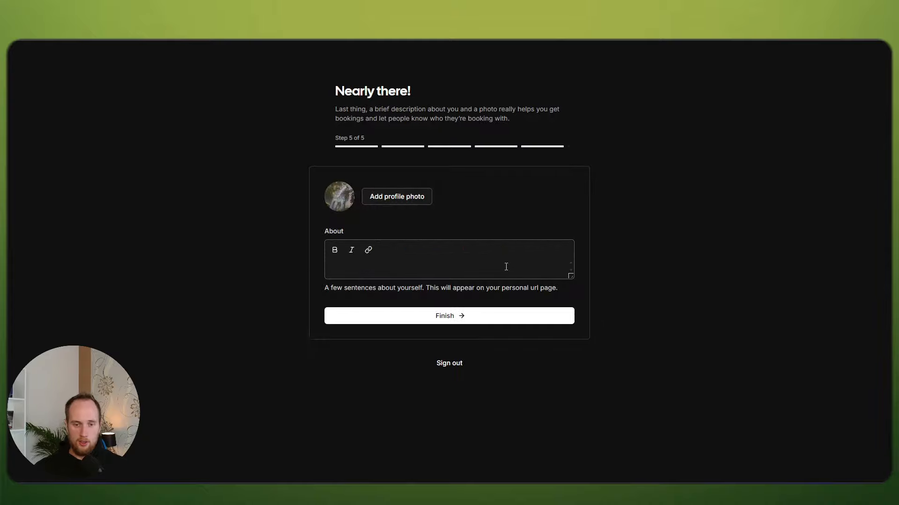
Step: Enter 'I like apples' as the About description and finish onboarding
{"action": "left_click", "coordinate": [368, 263]}
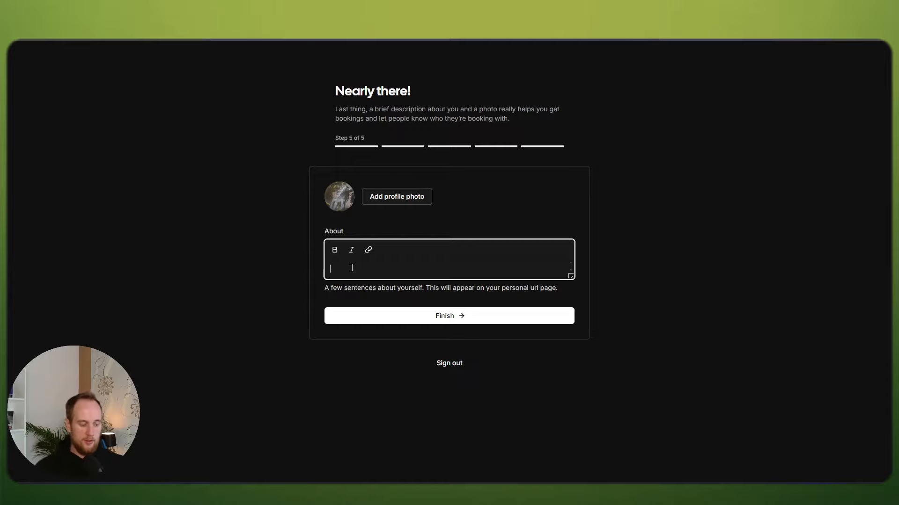
{"action": "type", "text": "I like ap"}
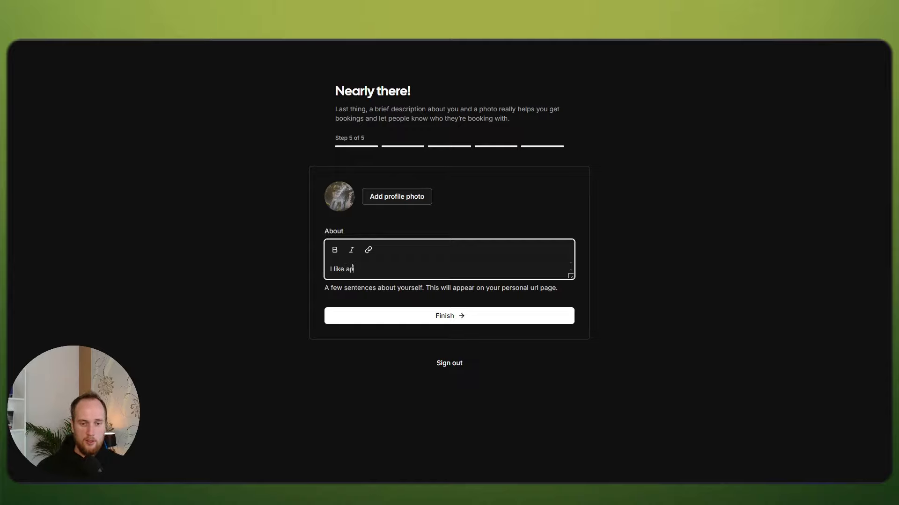
{"action": "type", "text": "ples"}
{"action": "left_click", "coordinate": [415, 318]}
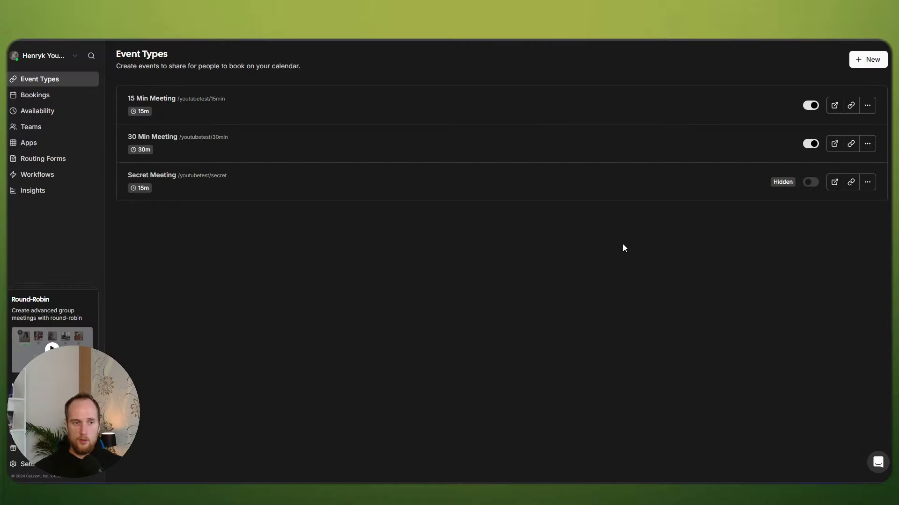
Step: Switch off the 15 Min Meeting's visibility, then choose Edit on the 30 Min Meeting
{"action": "left_click", "coordinate": [810, 107]}
{"action": "left_click", "coordinate": [811, 107]}
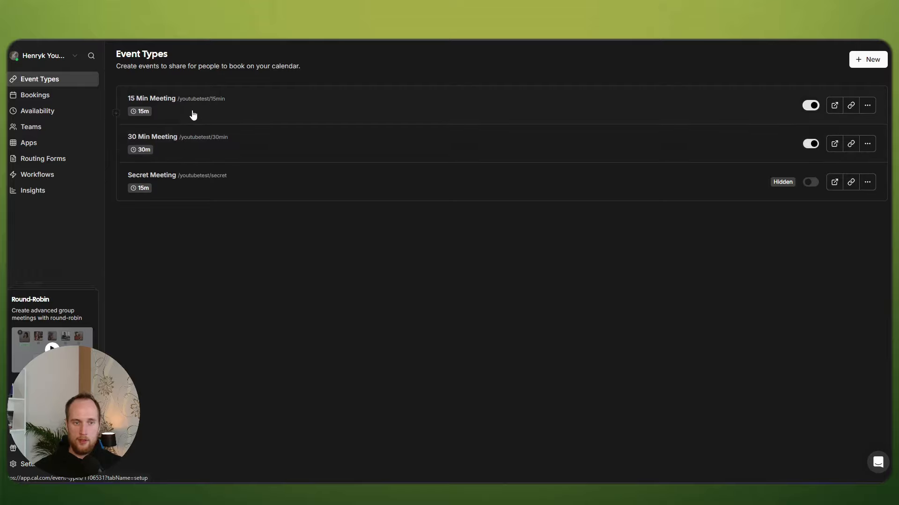
{"action": "left_click", "coordinate": [40, 96]}
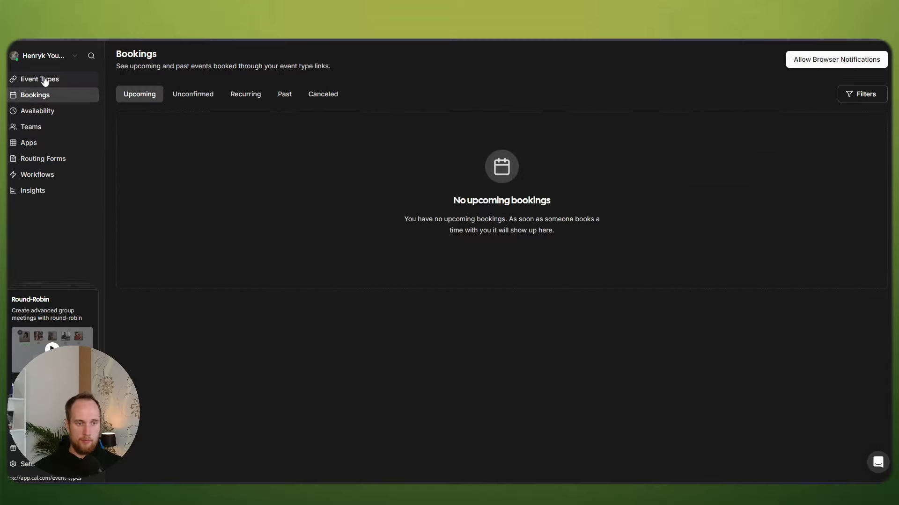
{"action": "left_click", "coordinate": [45, 81]}
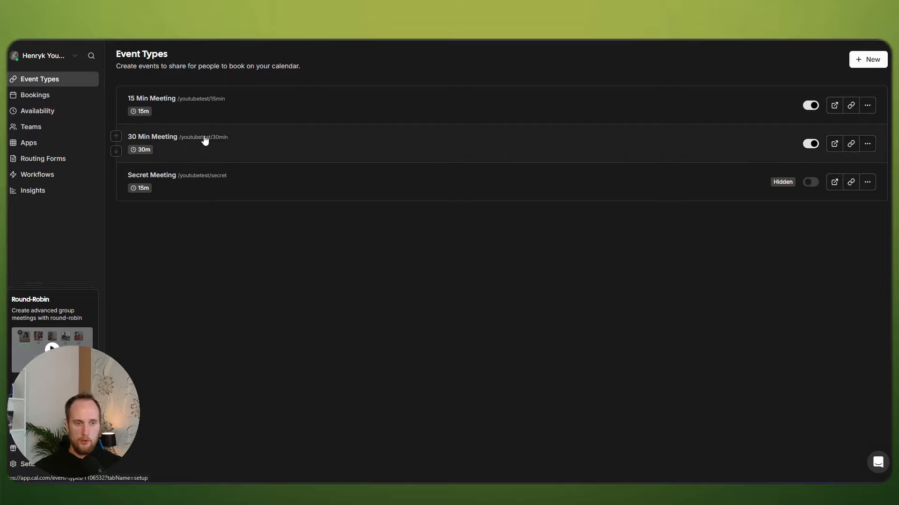
{"action": "left_click", "coordinate": [809, 106]}
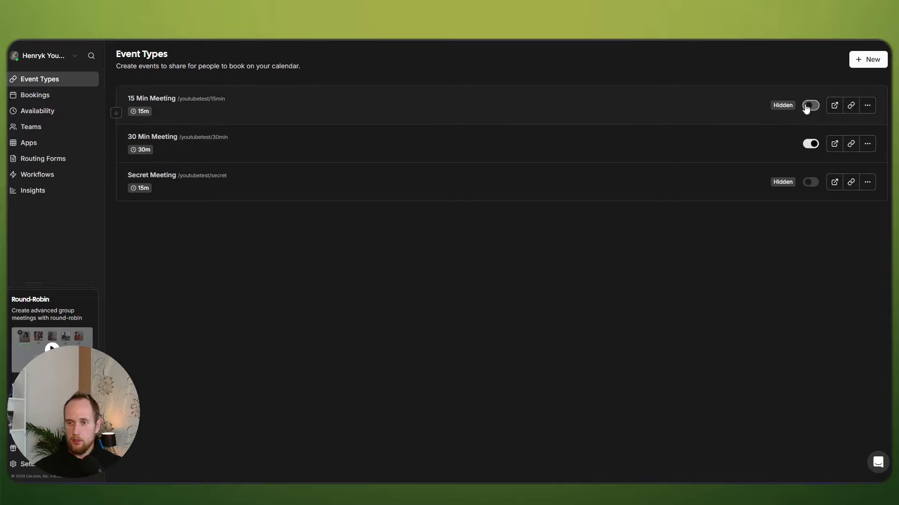
{"action": "left_click", "coordinate": [867, 144]}
{"action": "left_click", "coordinate": [853, 165]}
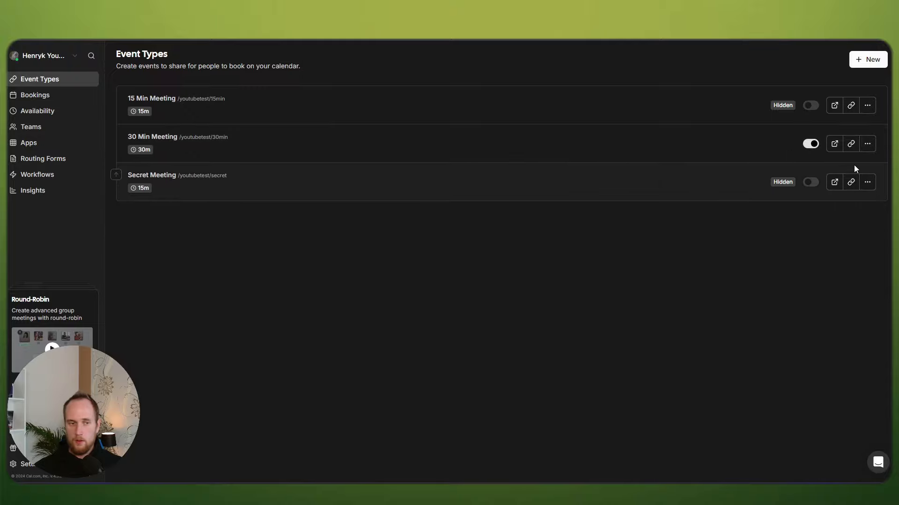
Step: Retitle the 30 Min Meeting to 'Discovery Call' and review its availability
{"action": "left_click_drag", "start_coordinate": [323, 111], "coordinate": [259, 113]}
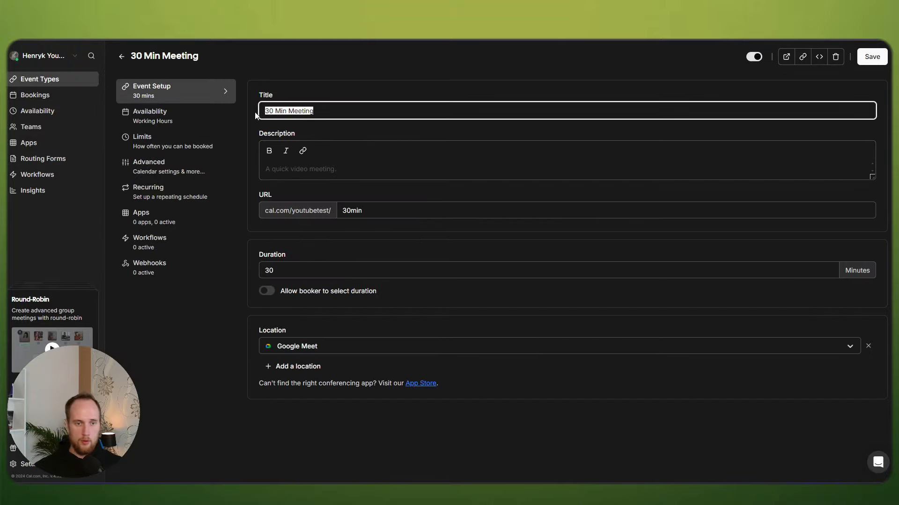
{"action": "type", "text": "Disc"}
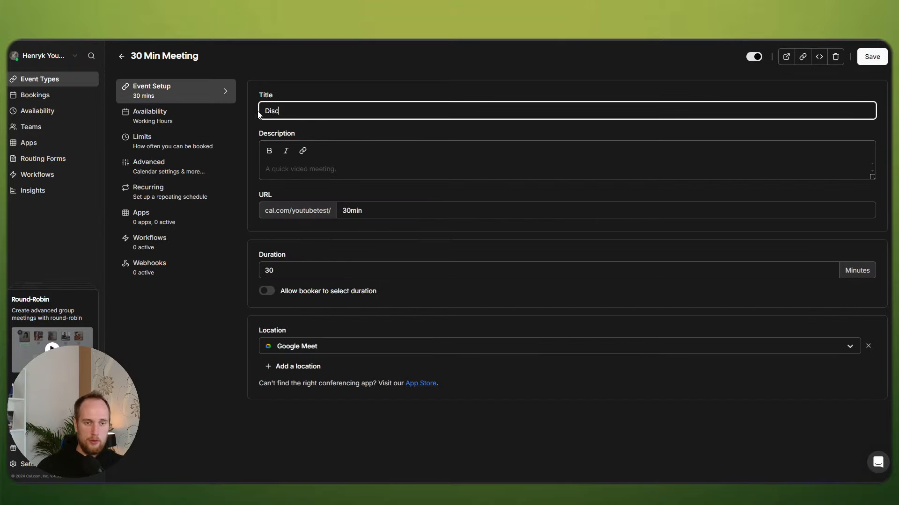
{"action": "type", "text": "overy Call"}
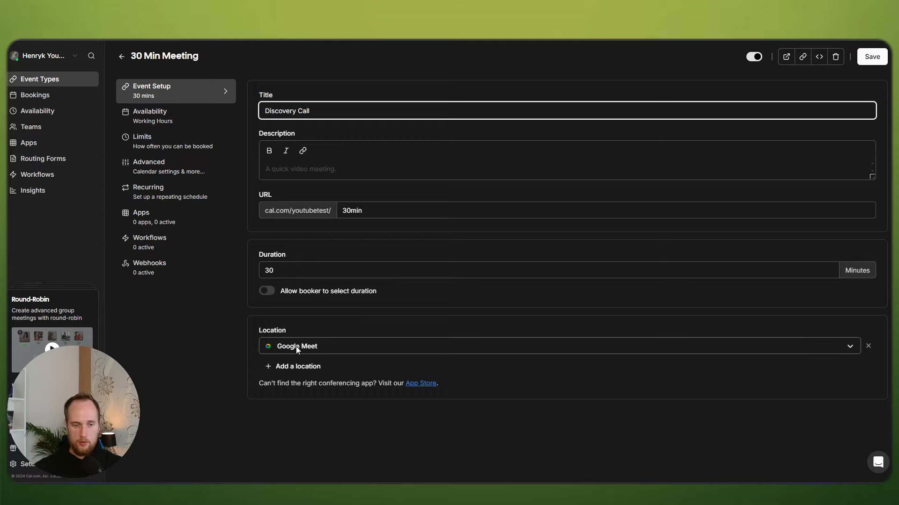
{"action": "left_click", "coordinate": [155, 116]}
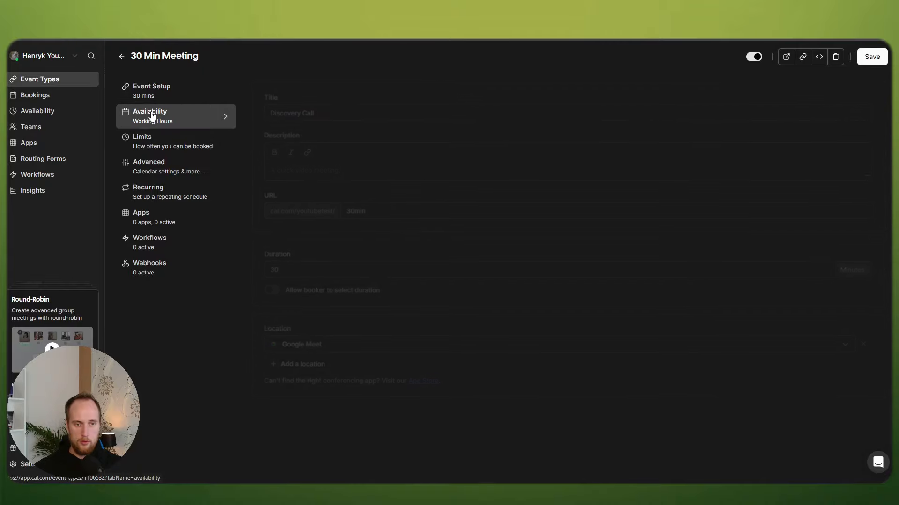
Step: Set the Minimum Notice under Limits to 0 hours
{"action": "left_click", "coordinate": [150, 147]}
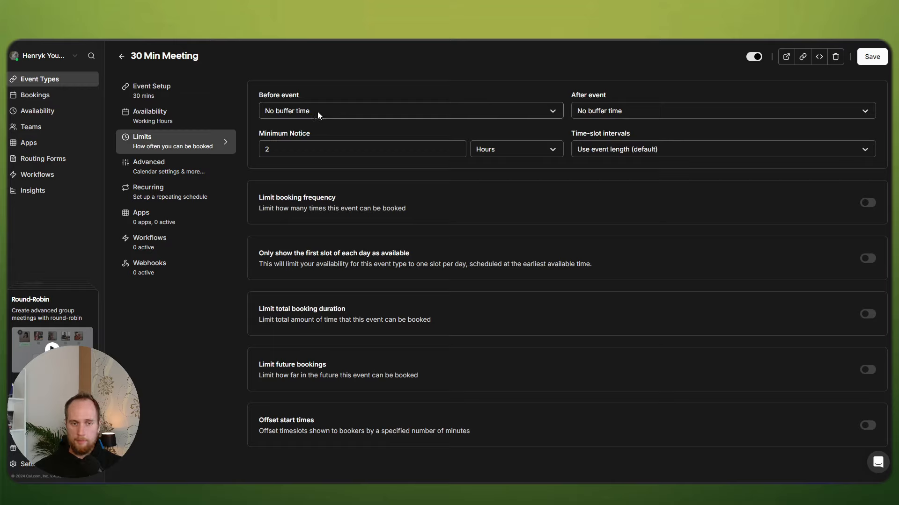
{"action": "left_click_drag", "start_coordinate": [287, 151], "coordinate": [246, 151]}
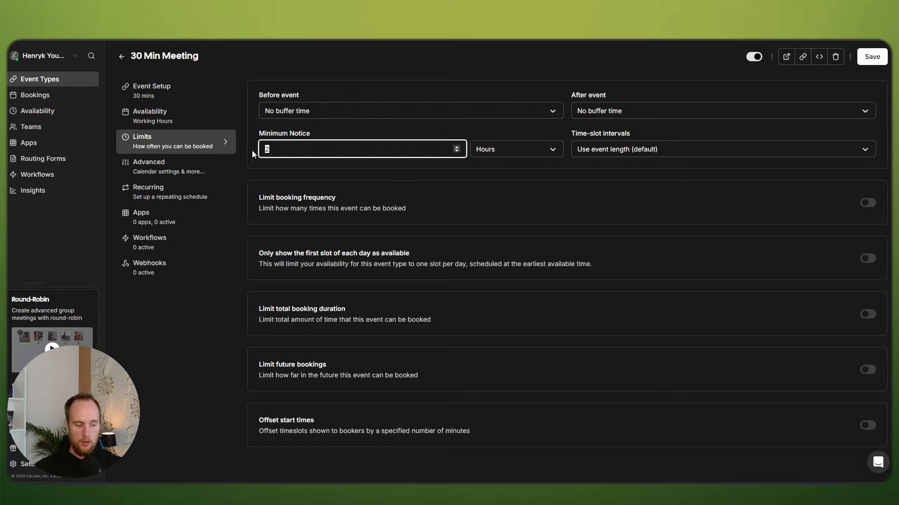
{"action": "type", "text": "0"}
{"action": "left_click", "coordinate": [347, 128]}
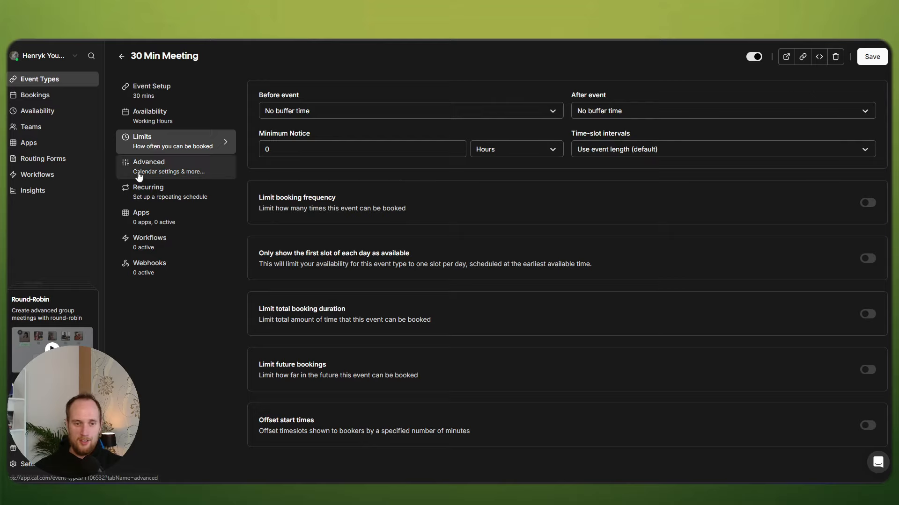
Step: In Advanced, set the custom event name to {title} and save the event type
{"action": "left_click", "coordinate": [175, 170]}
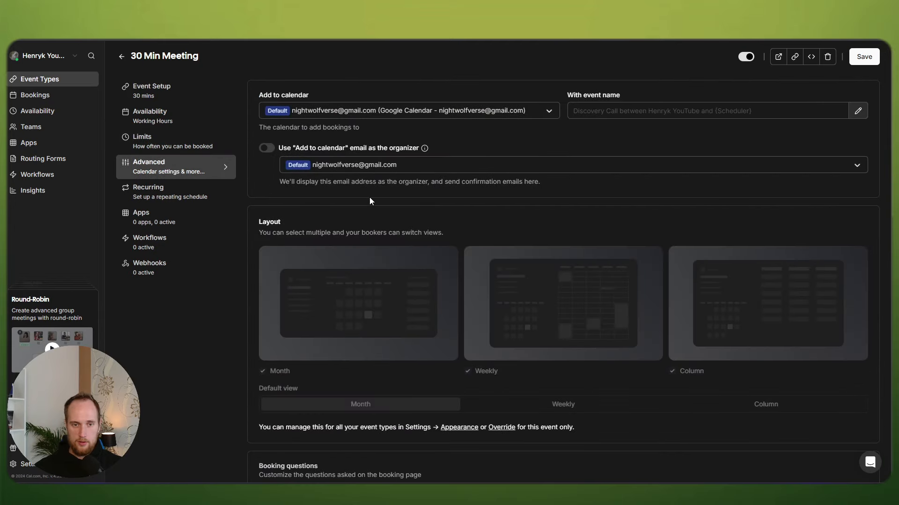
{"action": "left_click", "coordinate": [597, 109]}
{"action": "left_click", "coordinate": [857, 110]}
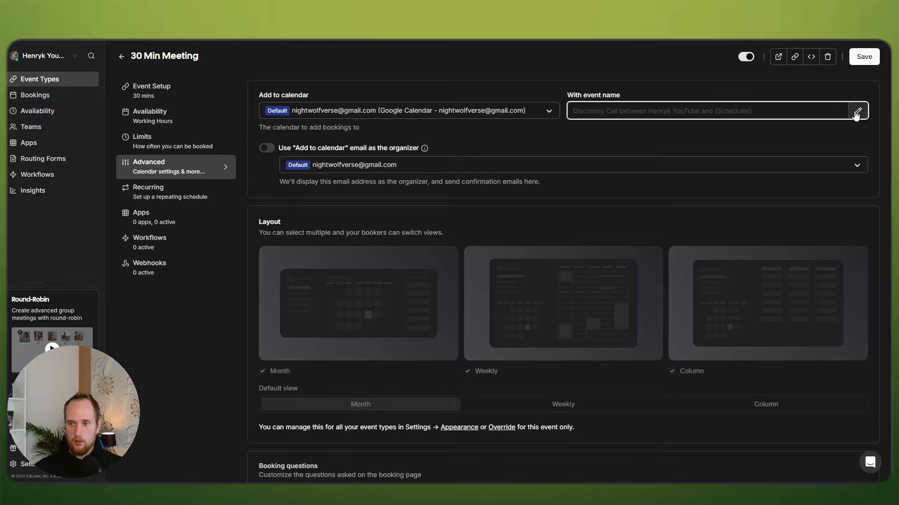
{"action": "scroll", "coordinate": [411, 194], "scroll_direction": "down", "scroll_amount": 2}
{"action": "scroll", "coordinate": [411, 195], "scroll_direction": "down", "scroll_amount": 3}
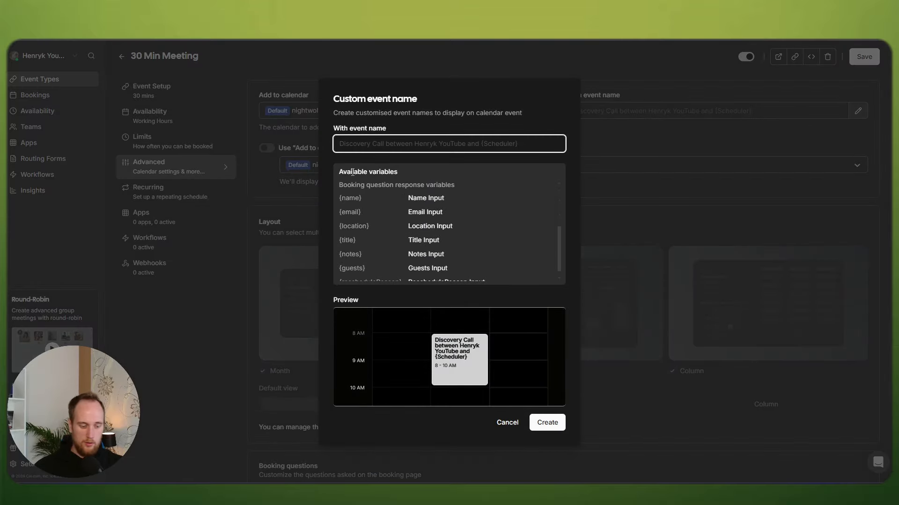
{"action": "type", "text": "{t"}
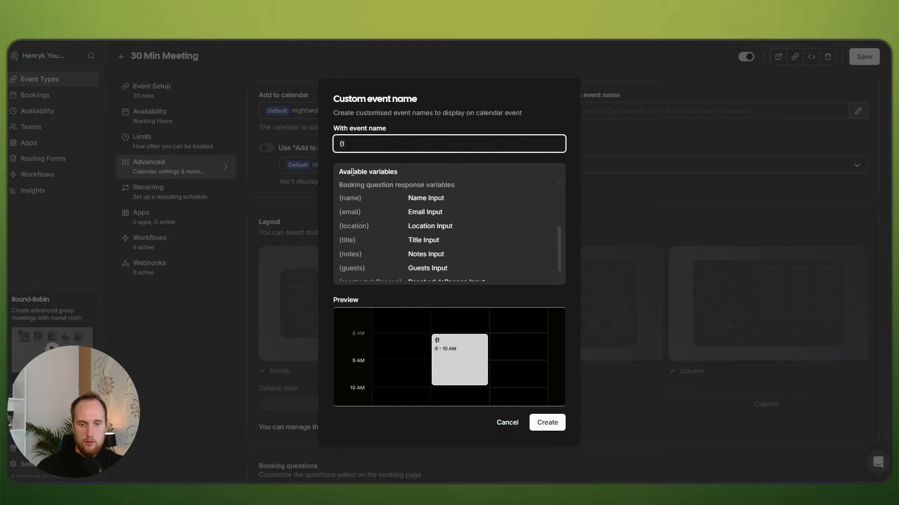
{"action": "type", "text": "itle}"}
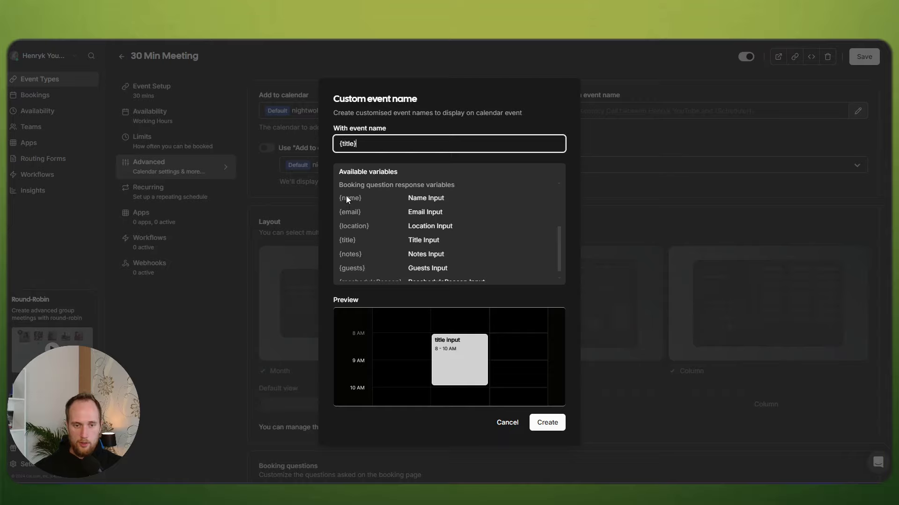
{"action": "left_click_drag", "start_coordinate": [341, 242], "coordinate": [374, 241]}
{"action": "left_click", "coordinate": [385, 241]}
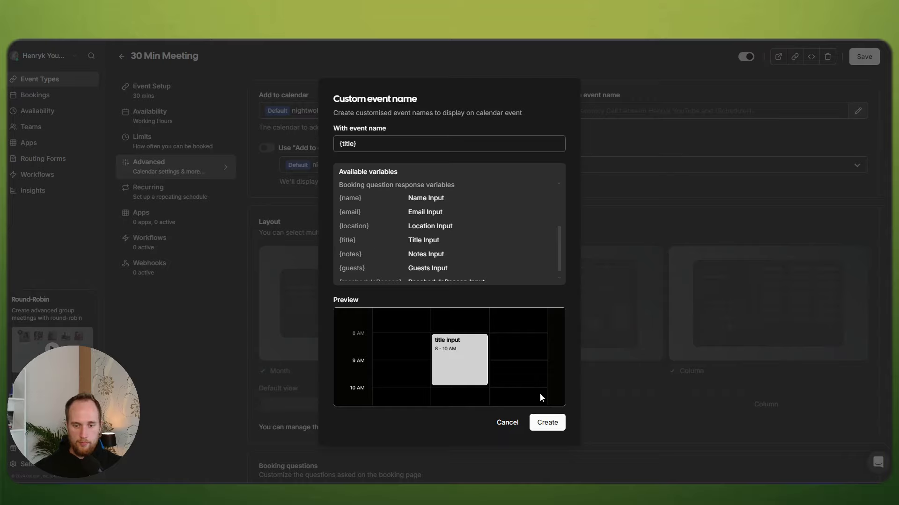
{"action": "left_click", "coordinate": [545, 422]}
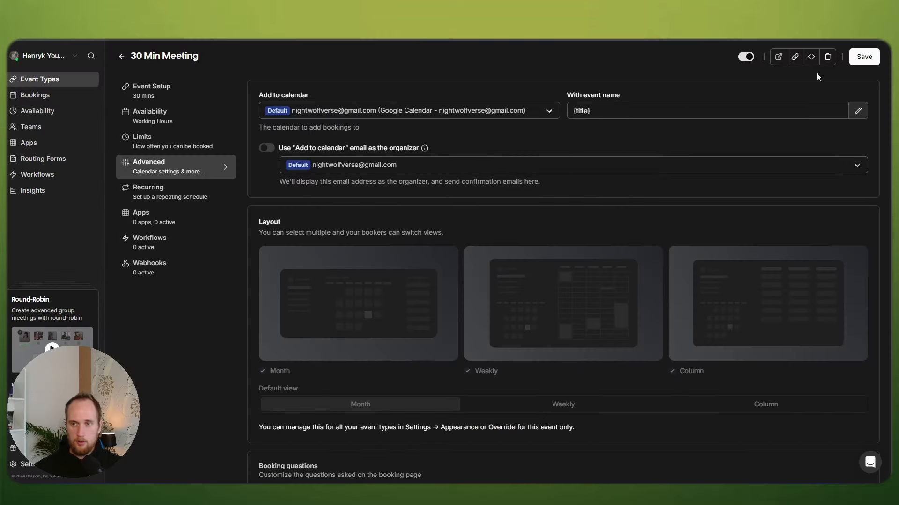
{"action": "left_click", "coordinate": [864, 56]}
Step: Add a Phone-type booking question with identifier 'phone'
{"action": "scroll", "coordinate": [307, 214], "scroll_direction": "down", "scroll_amount": 1}
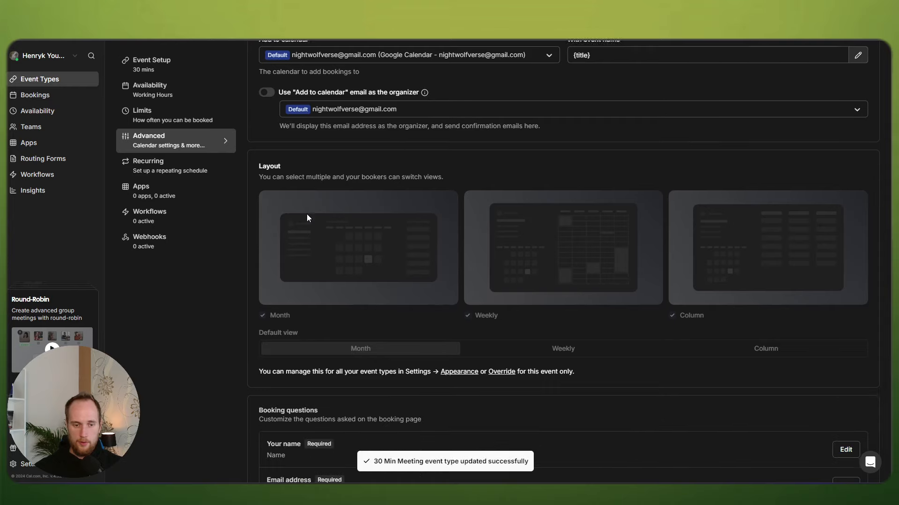
{"action": "scroll", "coordinate": [247, 224], "scroll_direction": "down", "scroll_amount": 5}
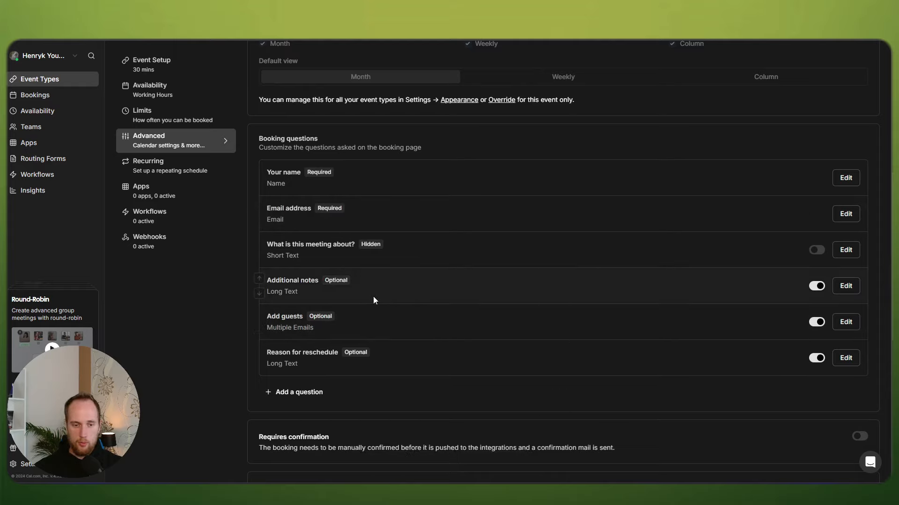
{"action": "left_click", "coordinate": [301, 391]}
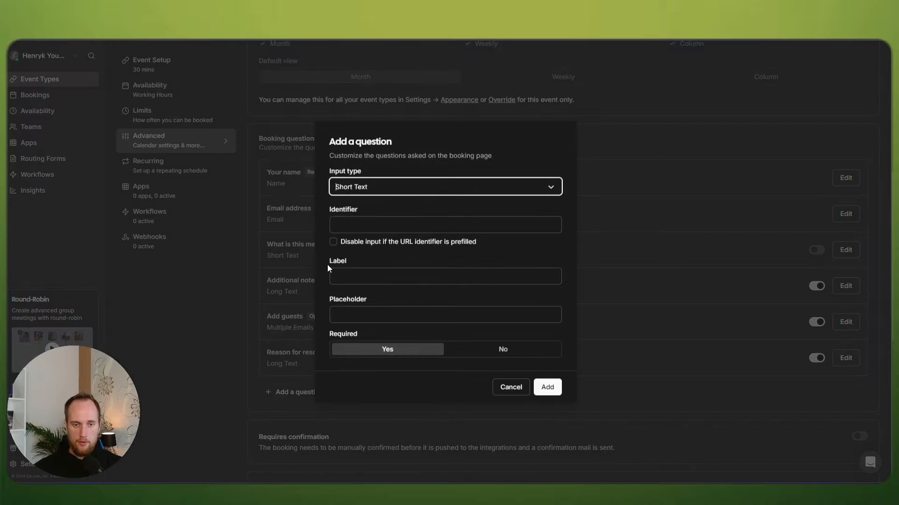
{"action": "left_click", "coordinate": [372, 188]}
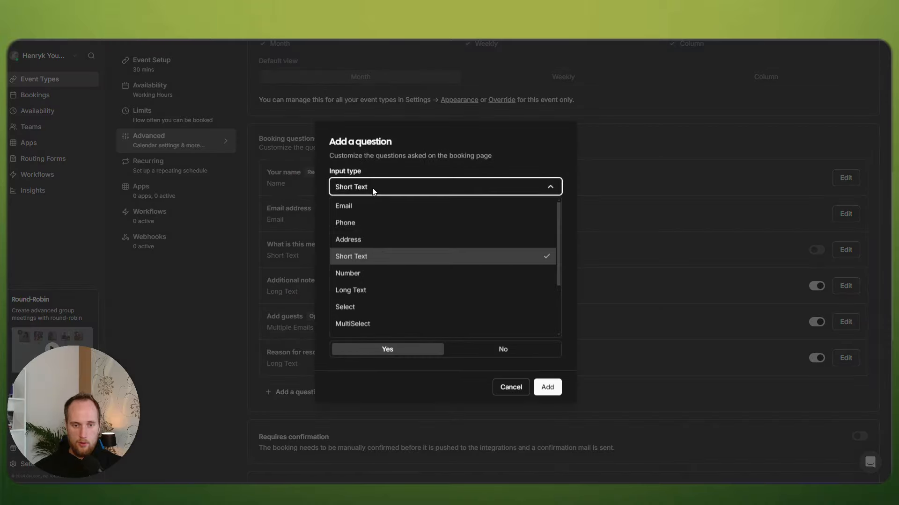
{"action": "left_click", "coordinate": [357, 225]}
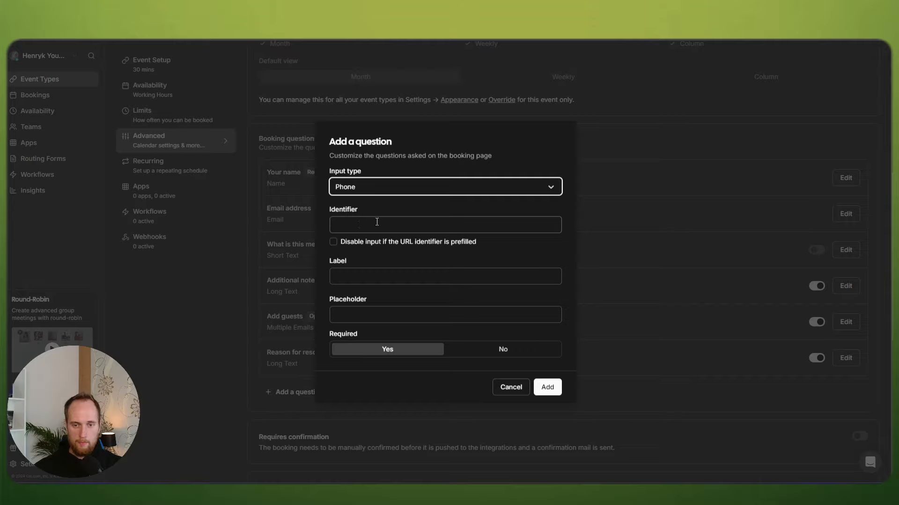
{"action": "left_click", "coordinate": [377, 222]}
{"action": "type", "text": "phon"}
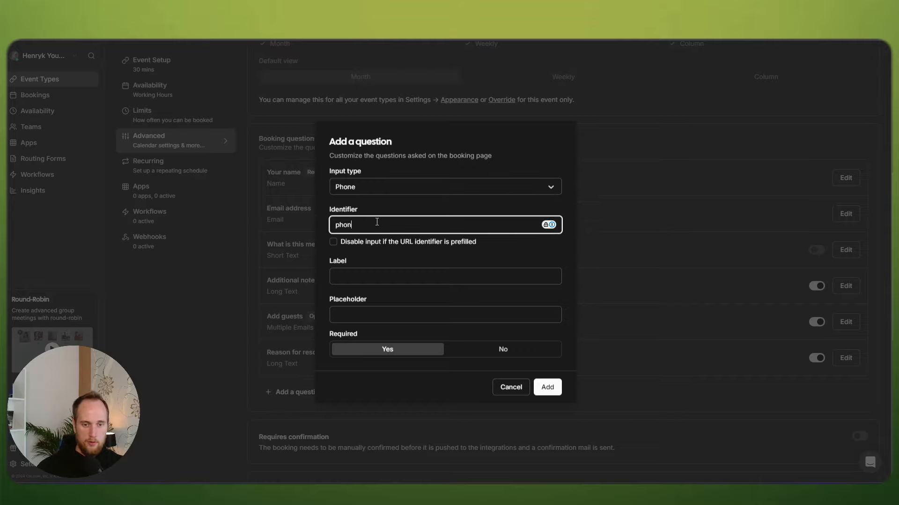
{"action": "type", "text": "e"}
{"action": "key", "text": "Tab"}
{"action": "key", "text": "Tab"}
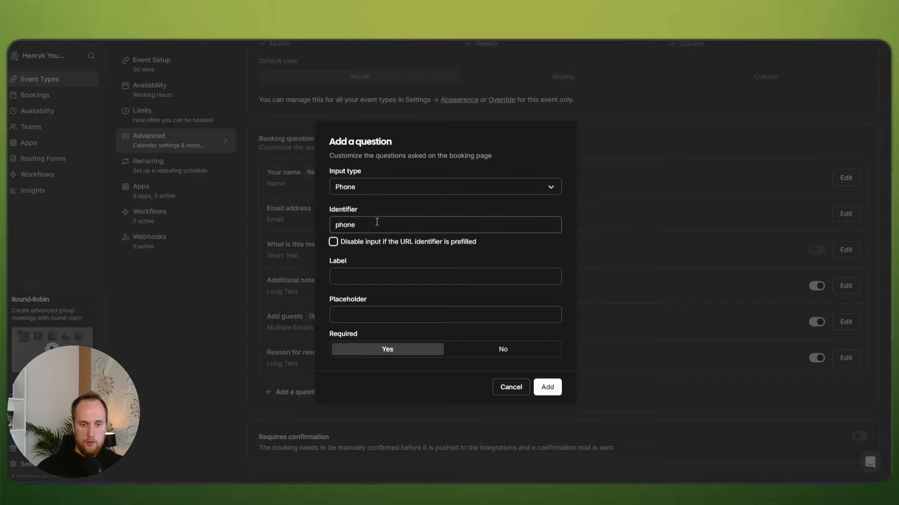
{"action": "type", "text": "phone"}
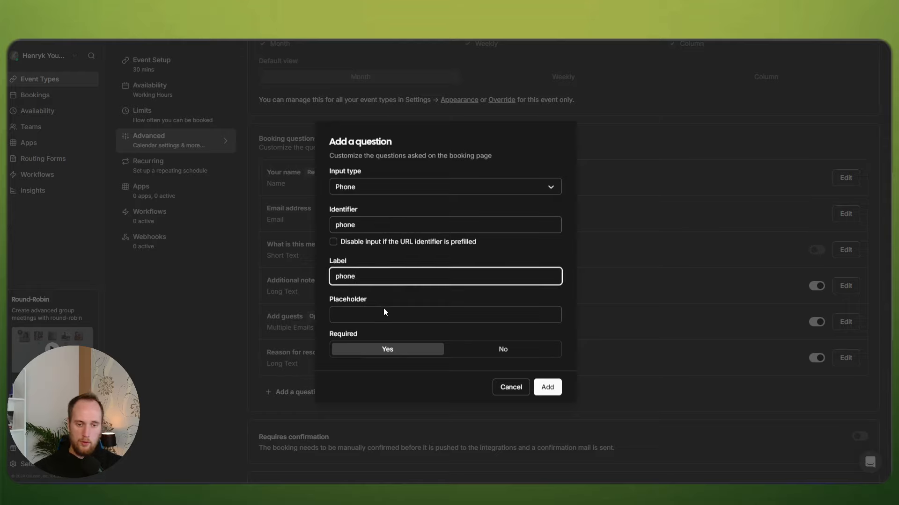
{"action": "left_click", "coordinate": [430, 311]}
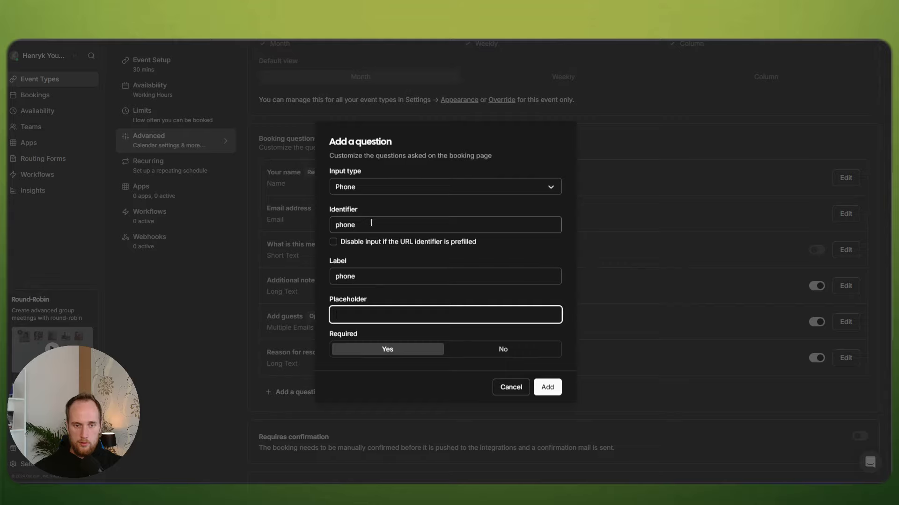
{"action": "left_click", "coordinate": [543, 385]}
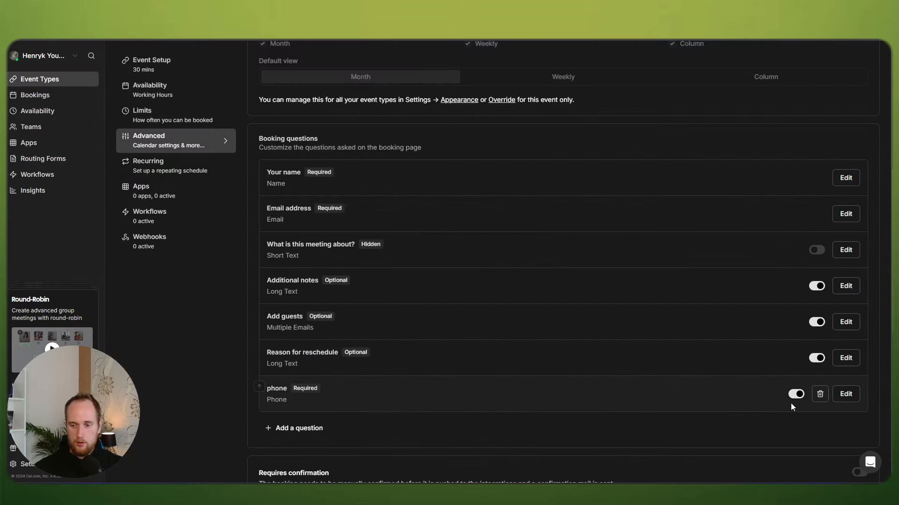
Step: Change the question's identifier to 'Phone' and its label to 'Phone number'
{"action": "left_click", "coordinate": [845, 394]}
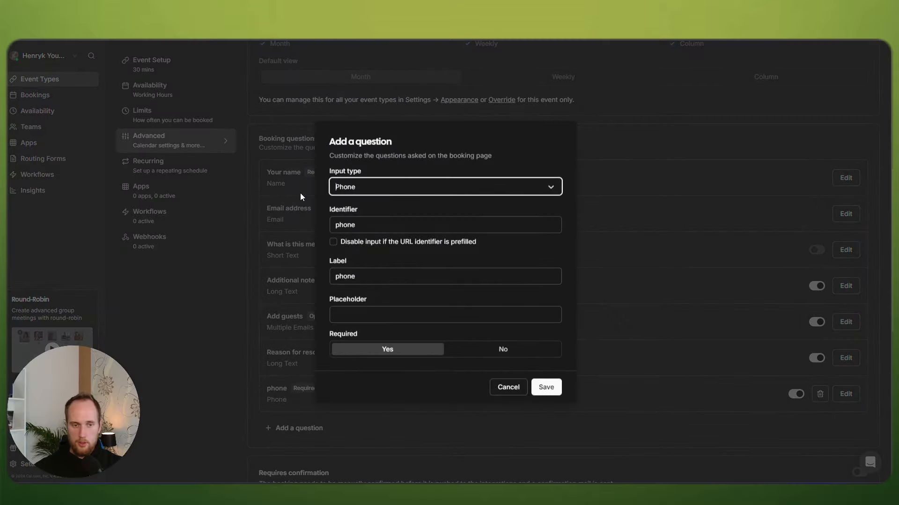
{"action": "left_click", "coordinate": [339, 225]}
{"action": "key", "text": "BackSpace"}
{"action": "type", "text": "P"}
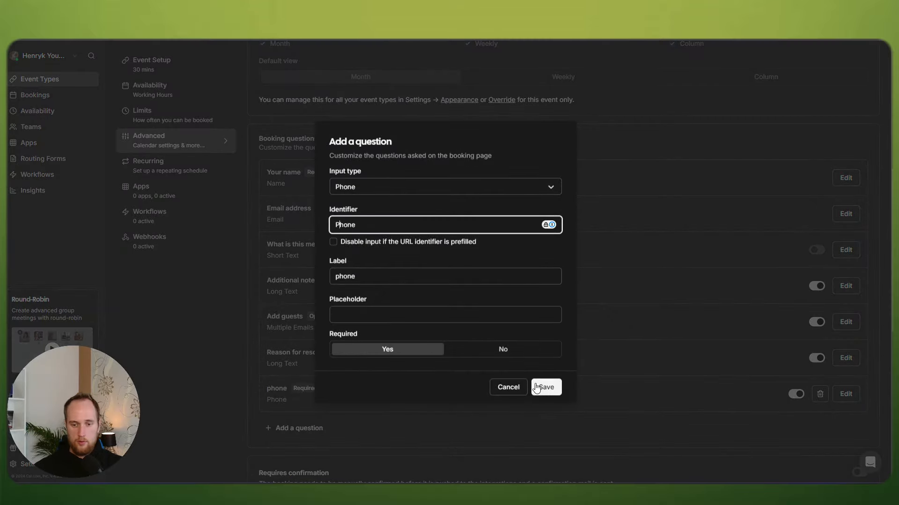
{"action": "left_click", "coordinate": [546, 387]}
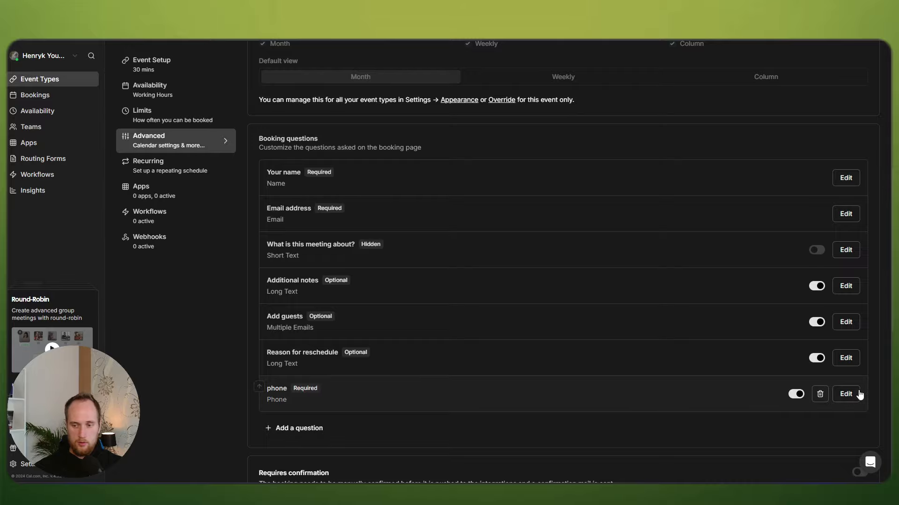
{"action": "left_click", "coordinate": [849, 394]}
{"action": "left_click_drag", "start_coordinate": [374, 278], "coordinate": [270, 270]}
{"action": "type", "text": "Phone number"}
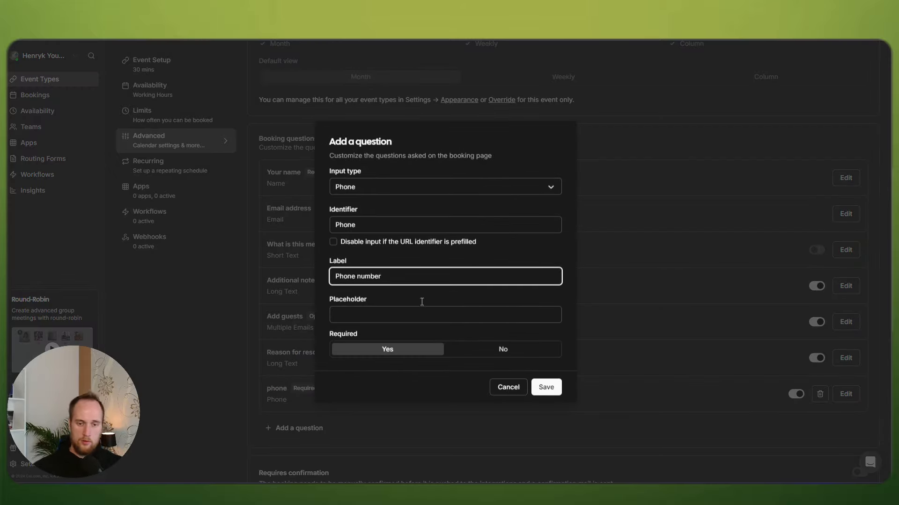
{"action": "left_click", "coordinate": [545, 387]}
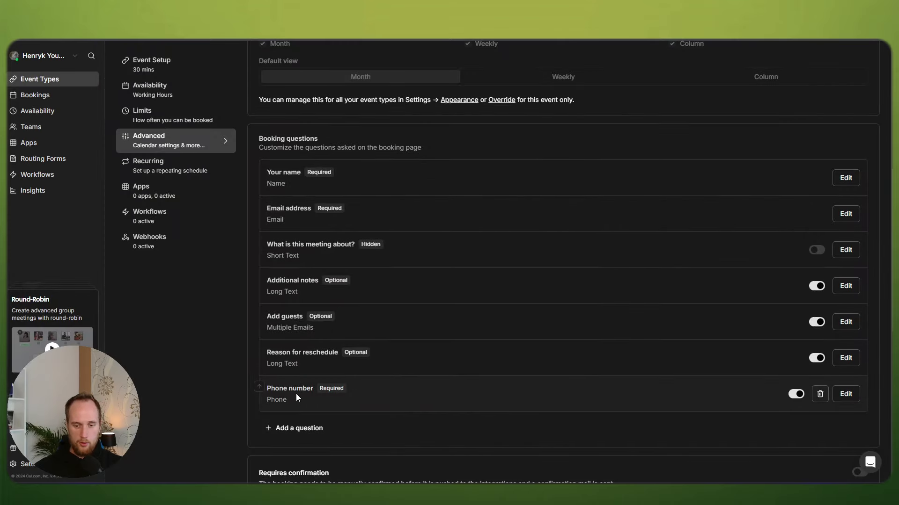
Step: Move the Phone number question up four places to just below Email address
{"action": "scroll", "coordinate": [424, 363], "scroll_direction": "up", "scroll_amount": 3}
{"action": "scroll", "coordinate": [425, 363], "scroll_direction": "down", "scroll_amount": 3}
{"action": "scroll", "coordinate": [428, 366], "scroll_direction": "down", "scroll_amount": 1}
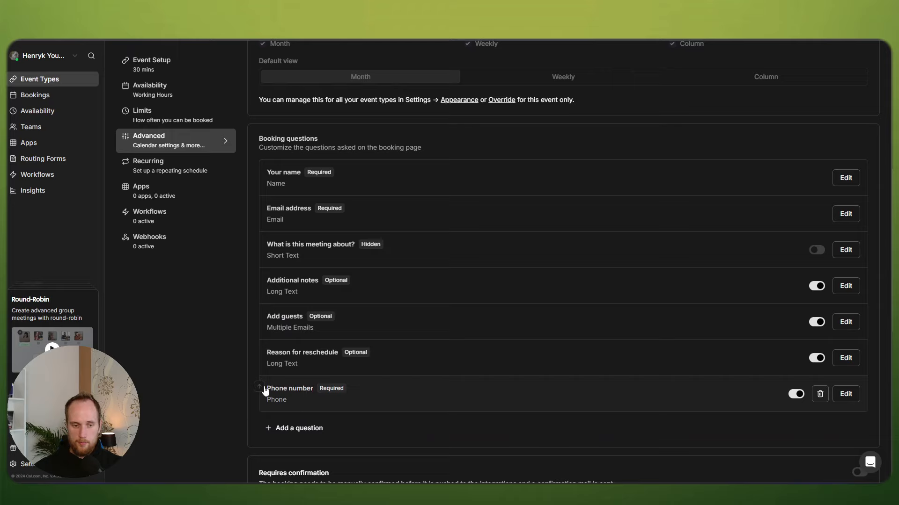
{"action": "left_click", "coordinate": [259, 387]}
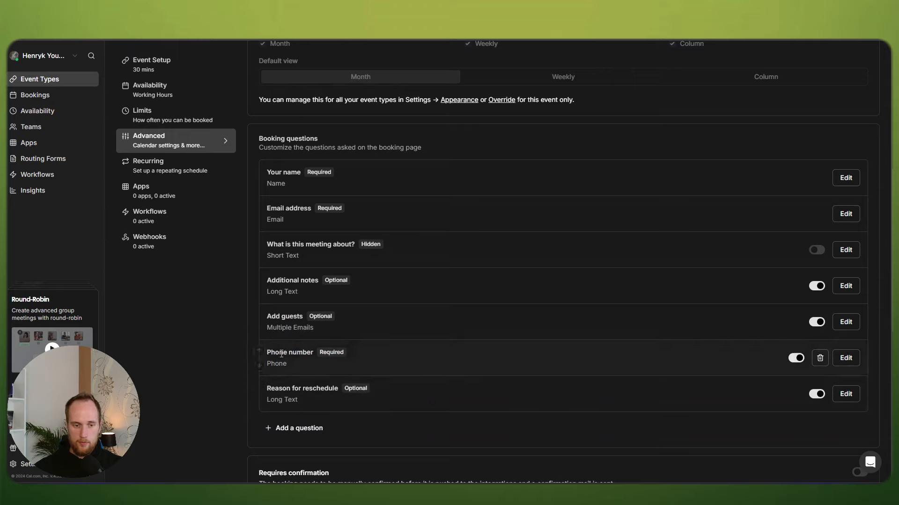
{"action": "left_click", "coordinate": [258, 349]}
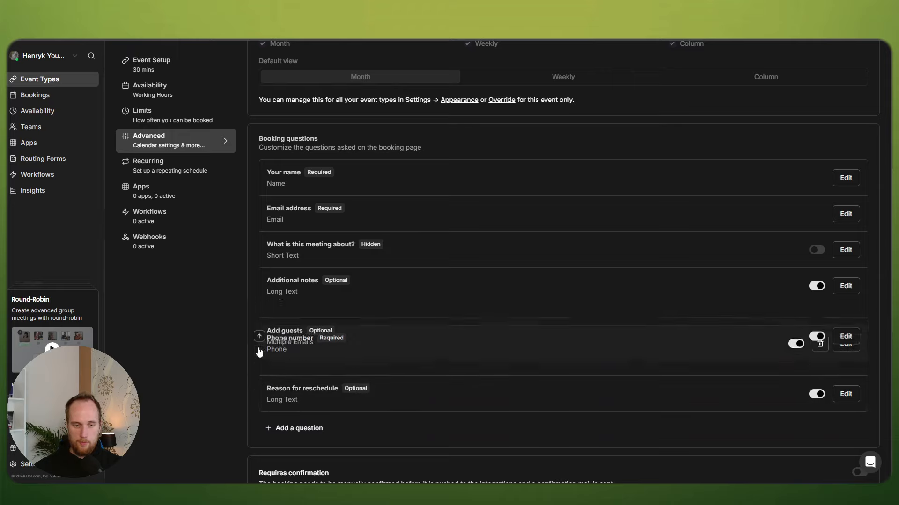
{"action": "left_click", "coordinate": [256, 314]}
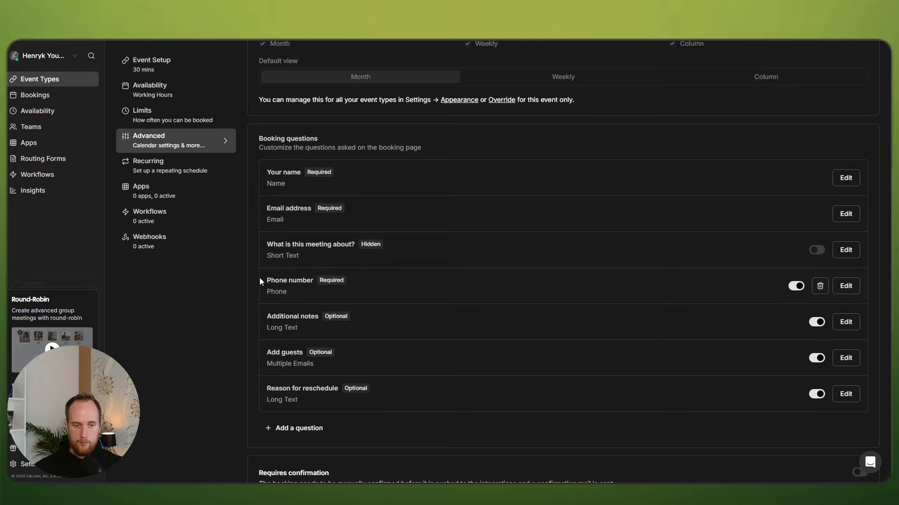
{"action": "left_click", "coordinate": [259, 277]}
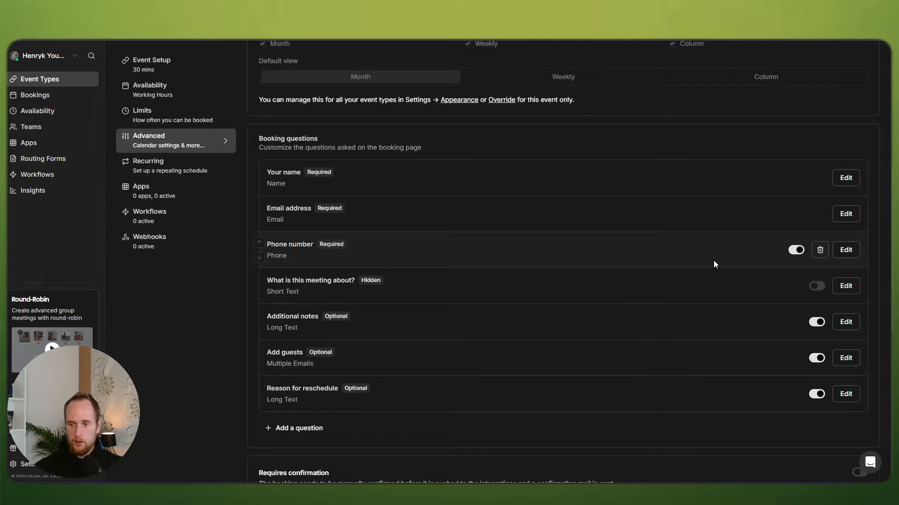
Step: Check the Email address question's settings, then save the Discovery Call event type
{"action": "left_click", "coordinate": [845, 214]}
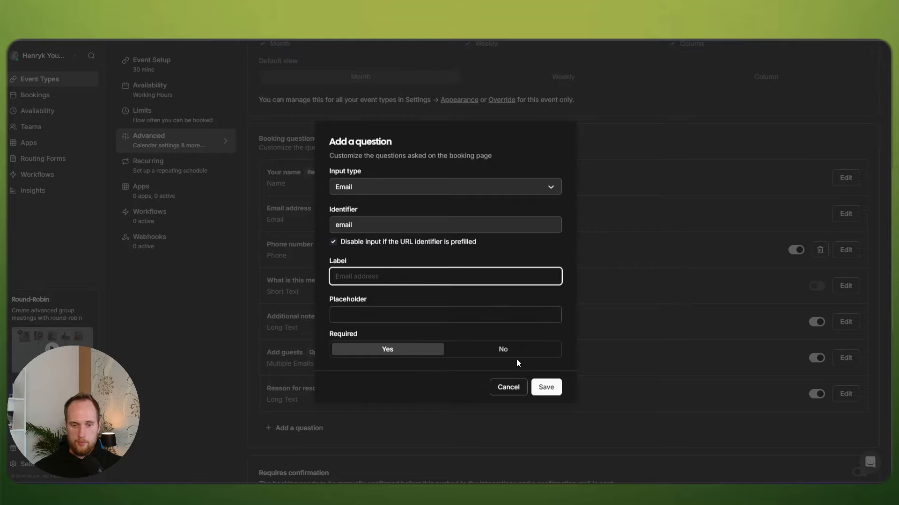
{"action": "left_click", "coordinate": [546, 387]}
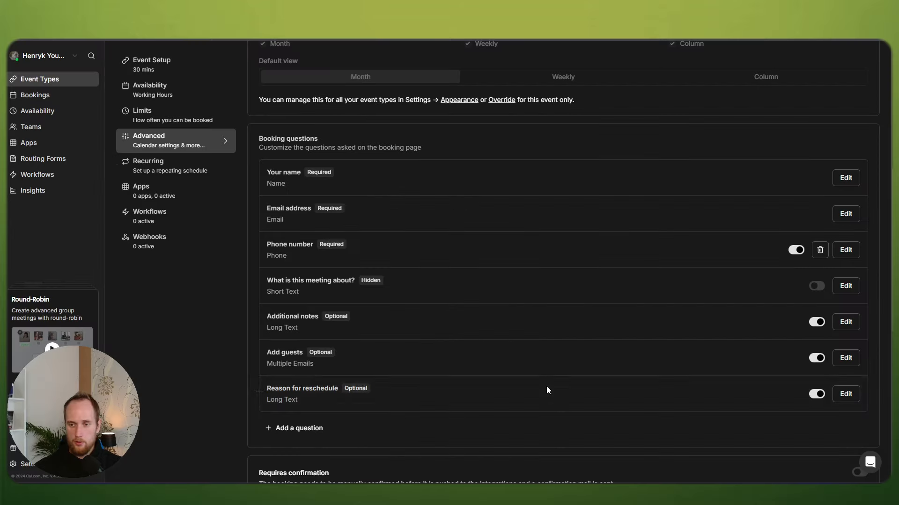
{"action": "scroll", "coordinate": [405, 220], "scroll_direction": "up", "scroll_amount": 6}
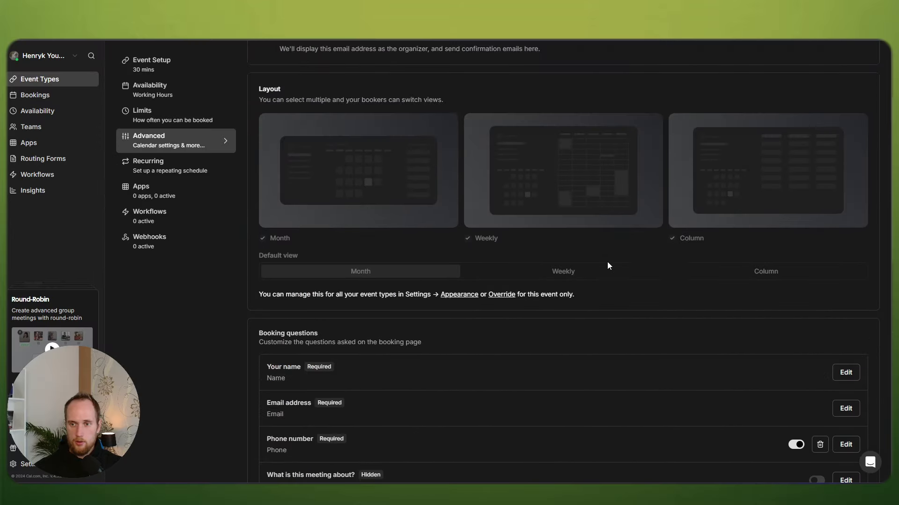
{"action": "scroll", "coordinate": [706, 181], "scroll_direction": "up", "scroll_amount": 1}
{"action": "left_click", "coordinate": [864, 57]}
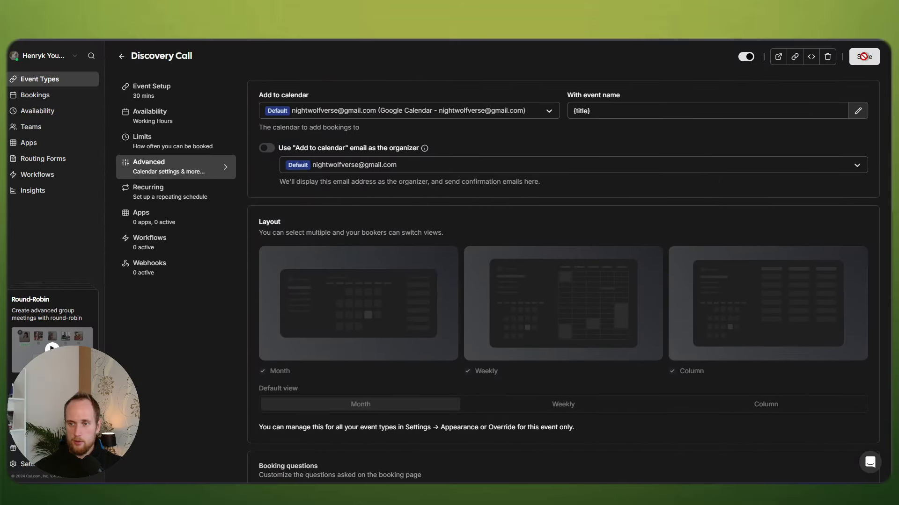
{"action": "left_click", "coordinate": [777, 57]}
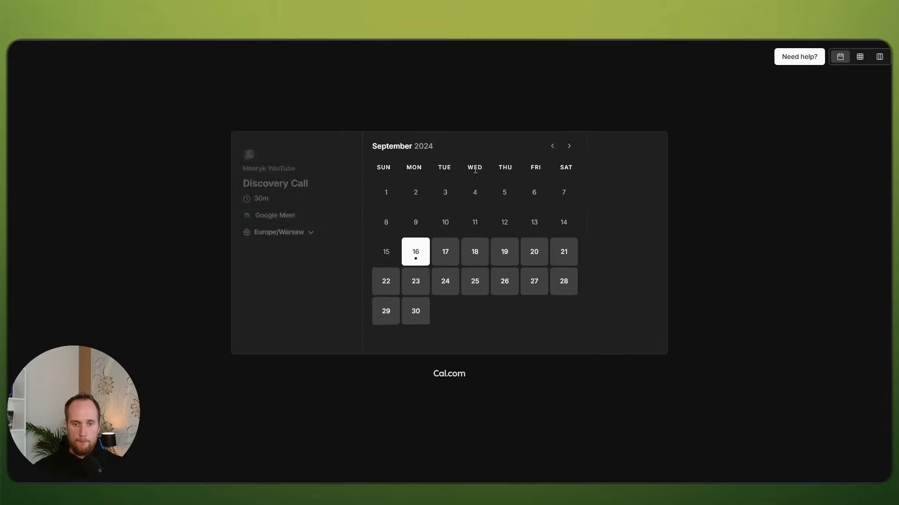
{"action": "left_click", "coordinate": [605, 173]}
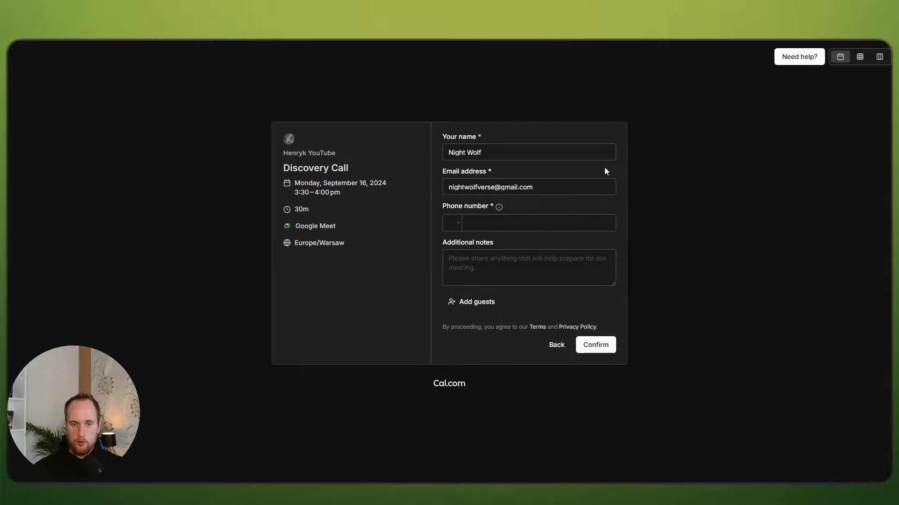
{"action": "left_click", "coordinate": [486, 225]}
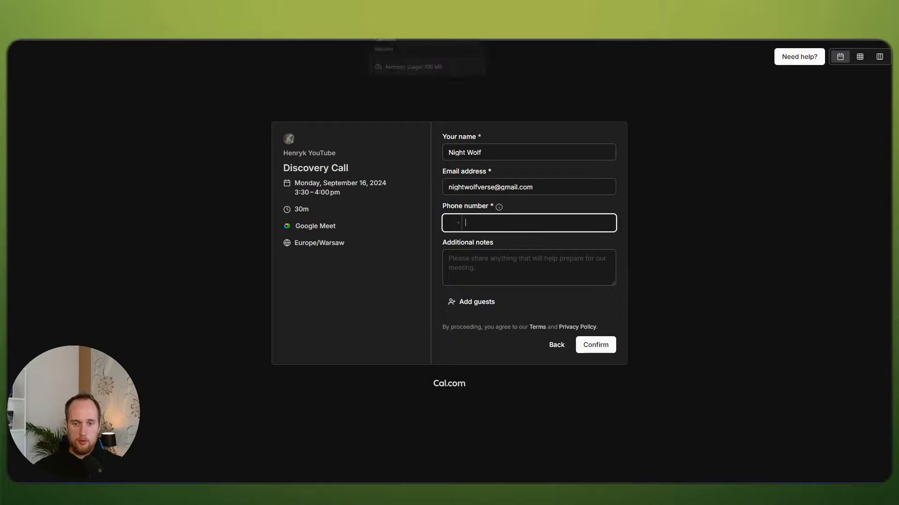
{"action": "left_click", "coordinate": [557, 346]}
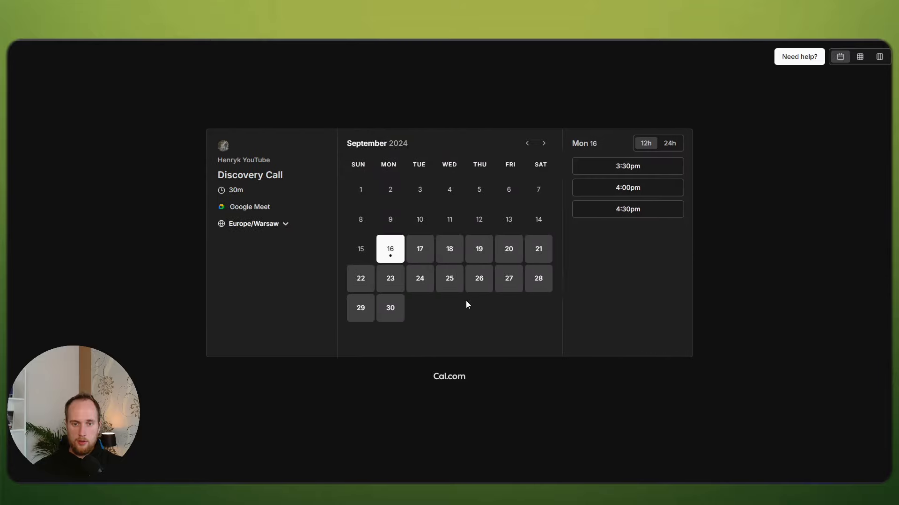
{"action": "left_click", "coordinate": [406, 39]}
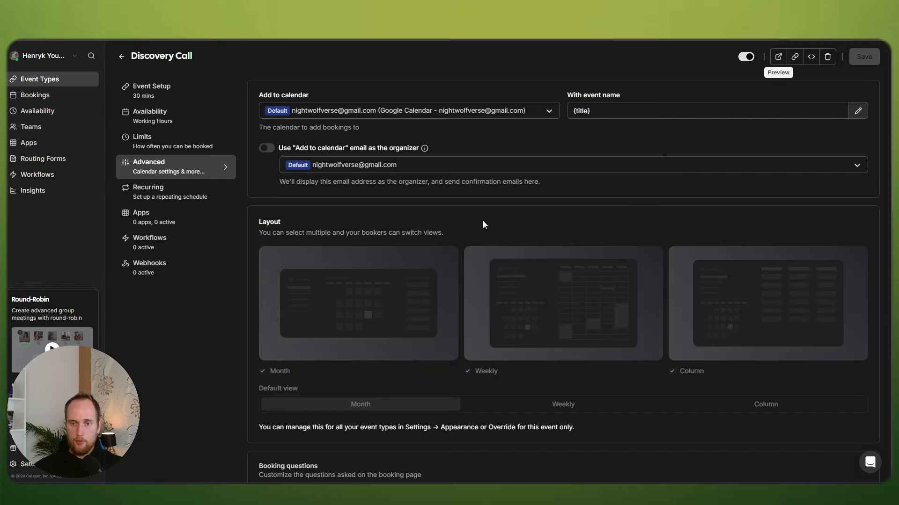
Step: Enable Event type color under Advanced and try a vivid green for the light theme
{"action": "scroll", "coordinate": [483, 220], "scroll_direction": "down", "scroll_amount": 2}
{"action": "scroll", "coordinate": [457, 223], "scroll_direction": "down", "scroll_amount": 10}
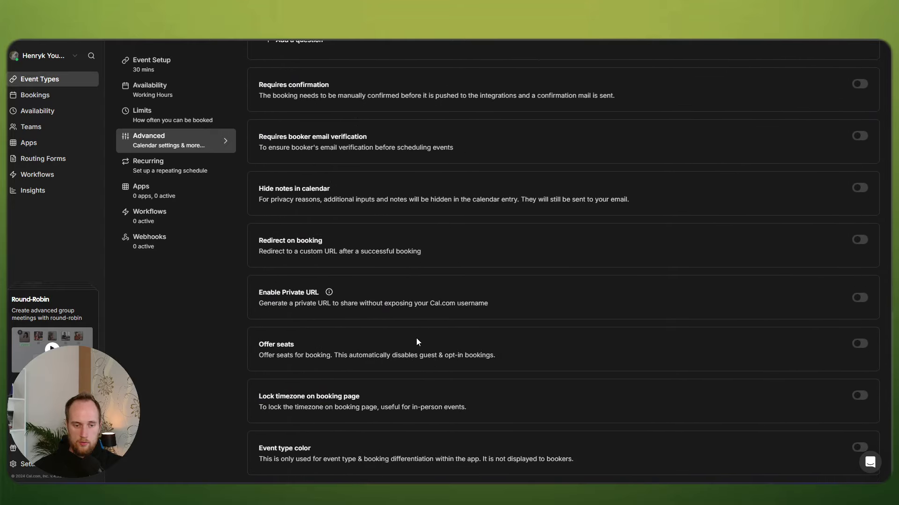
{"action": "left_click", "coordinate": [860, 447]}
{"action": "scroll", "coordinate": [602, 319], "scroll_direction": "down", "scroll_amount": 2}
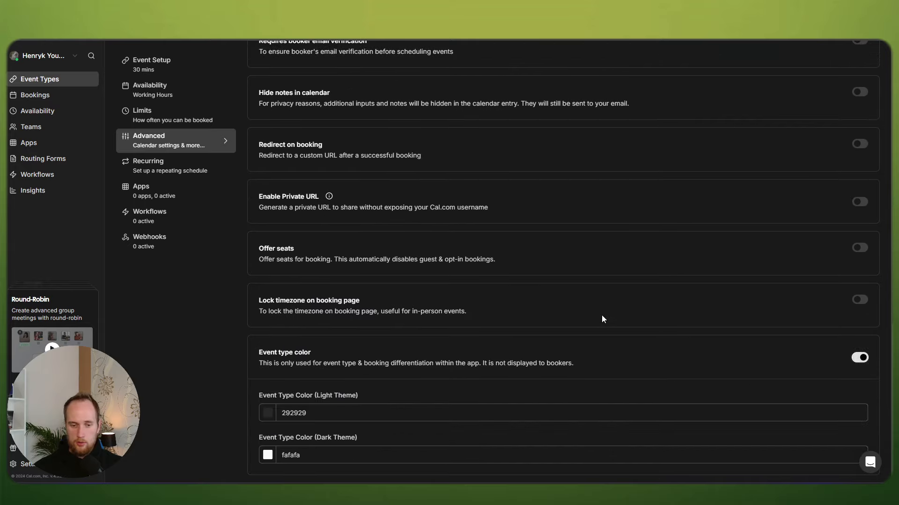
{"action": "left_click", "coordinate": [270, 418]}
{"action": "left_click", "coordinate": [257, 447]}
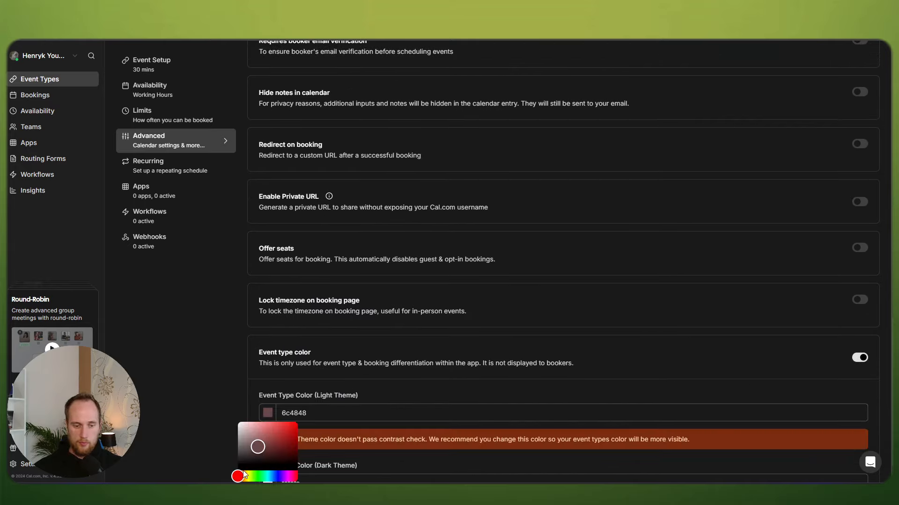
{"action": "left_click_drag", "start_coordinate": [241, 476], "coordinate": [264, 477]}
{"action": "left_click_drag", "start_coordinate": [259, 445], "coordinate": [280, 429]}
{"action": "left_click", "coordinate": [310, 420]}
Step: Adjust the light theme colour to a darker green around 56c295
{"action": "scroll", "coordinate": [512, 369], "scroll_direction": "down", "scroll_amount": 1}
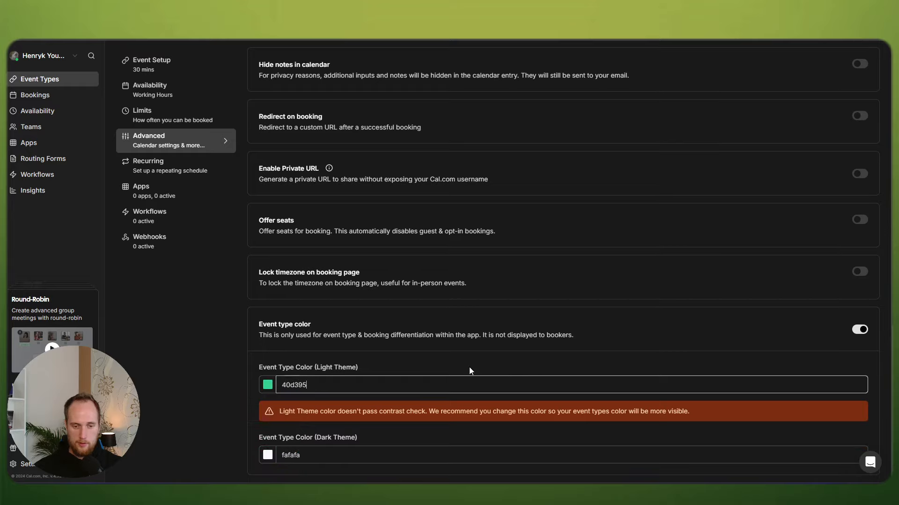
{"action": "key", "text": "ctrl+a"}
{"action": "key", "text": "ctrl+c"}
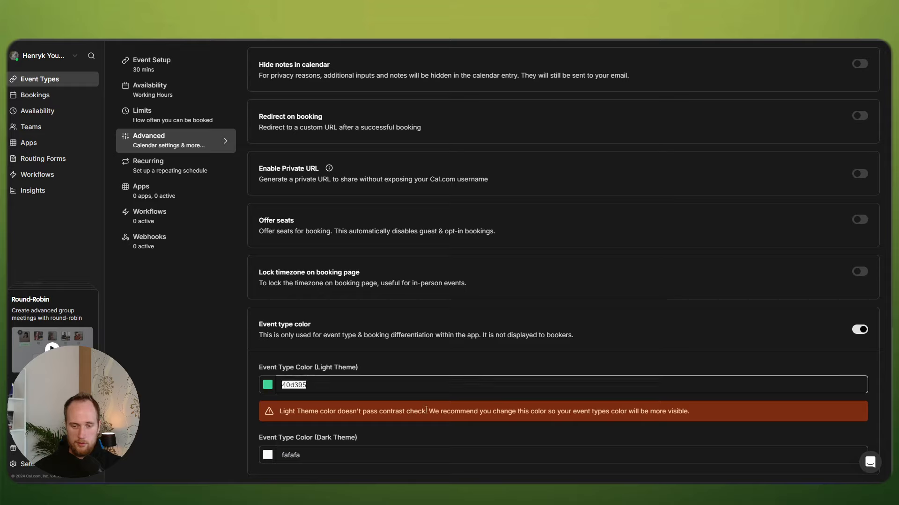
{"action": "left_click", "coordinate": [268, 385]}
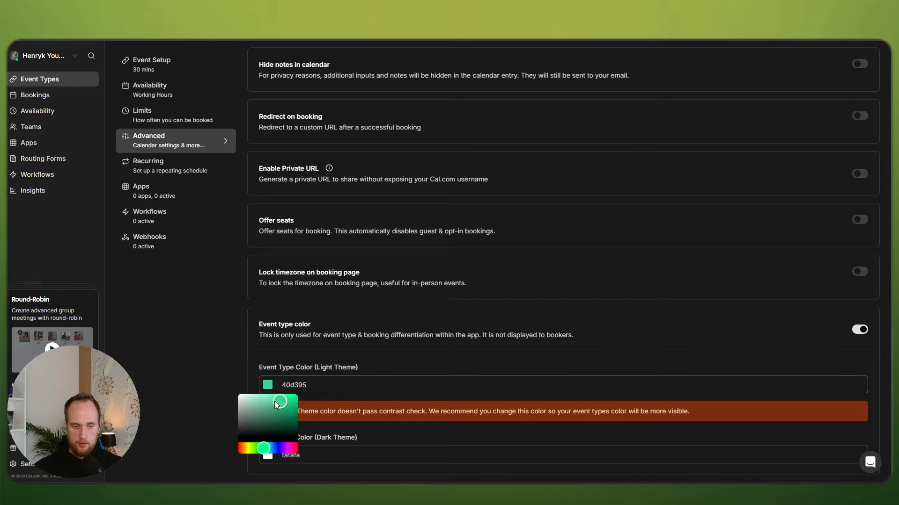
{"action": "left_click_drag", "start_coordinate": [277, 403], "coordinate": [287, 427]}
{"action": "left_click", "coordinate": [395, 361]}
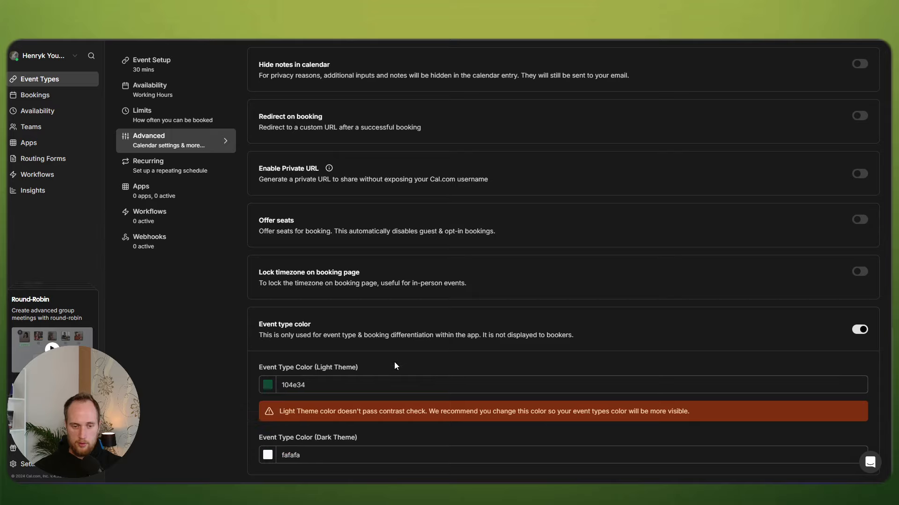
{"action": "left_click", "coordinate": [342, 454]}
{"action": "left_click", "coordinate": [270, 386]}
{"action": "mouse_move", "coordinate": [286, 426]}
{"action": "left_mouse_down"}
{"action": "mouse_move", "coordinate": [234, 418]}
{"action": "mouse_move", "coordinate": [257, 439]}
{"action": "mouse_move", "coordinate": [237, 445]}
{"action": "mouse_move", "coordinate": [264, 417]}
{"action": "mouse_move", "coordinate": [271, 433]}
{"action": "left_mouse_up"}
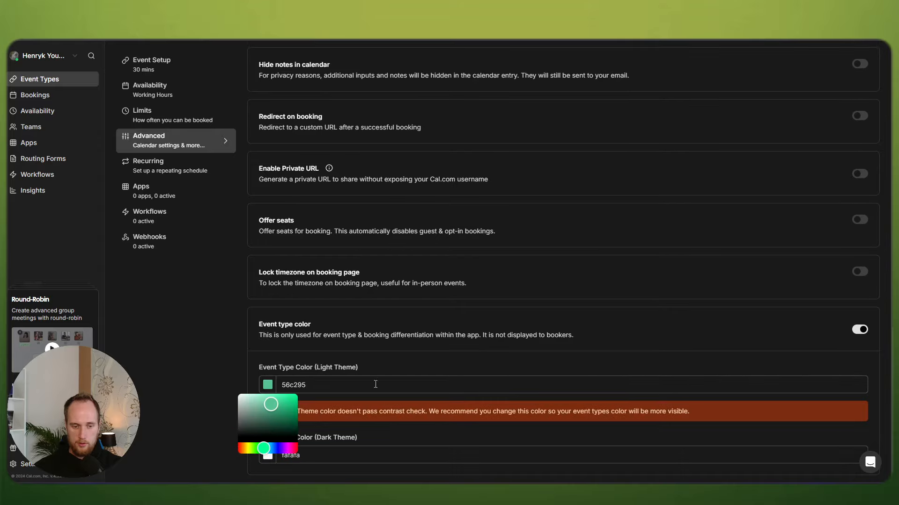
{"action": "left_click", "coordinate": [391, 369]}
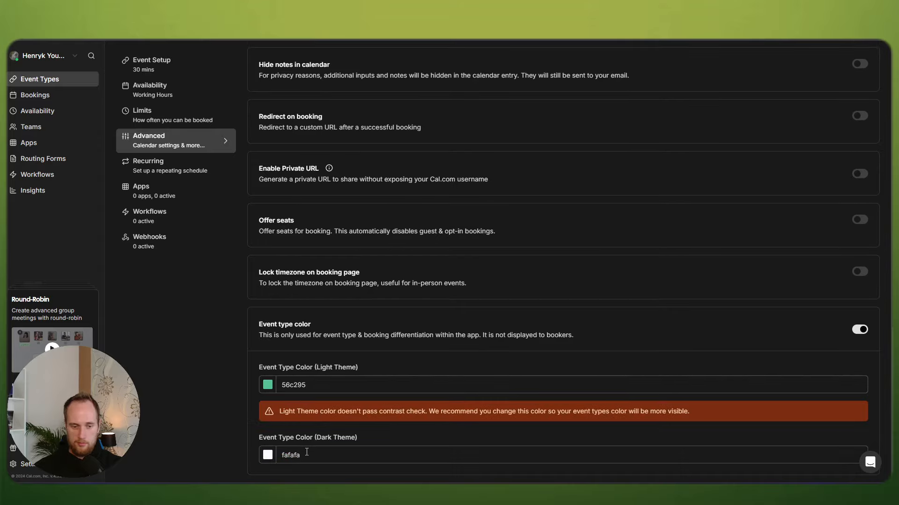
Step: Set the dark theme colour to green 40d395
{"action": "left_click", "coordinate": [272, 456]}
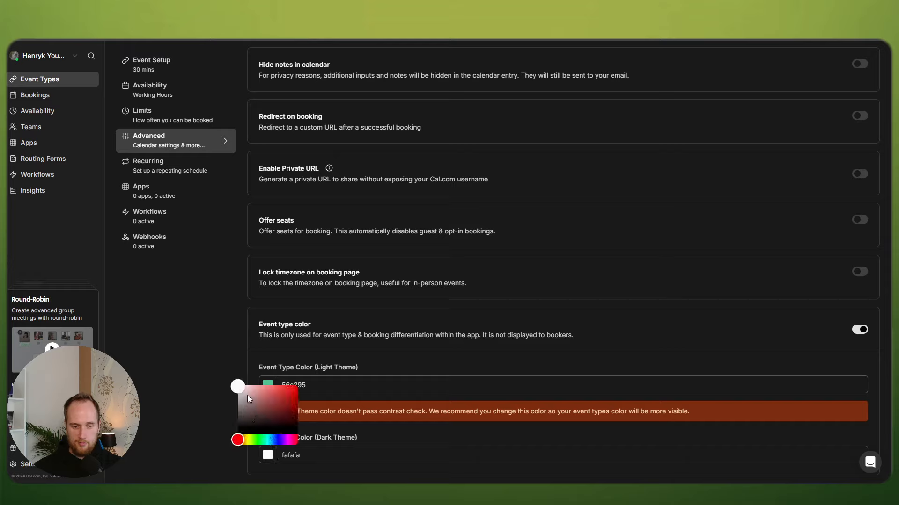
{"action": "left_click_drag", "start_coordinate": [248, 396], "coordinate": [279, 396]}
{"action": "left_click_drag", "start_coordinate": [307, 455], "coordinate": [272, 454]}
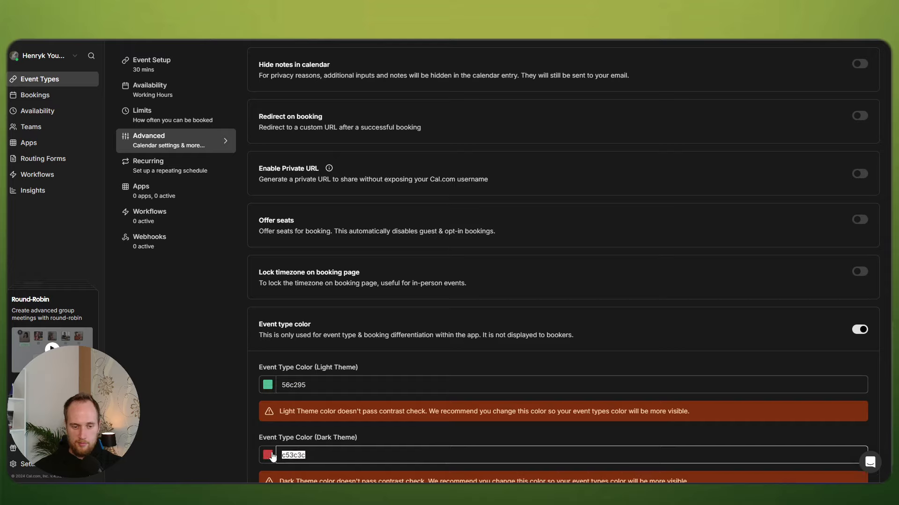
{"action": "key", "text": "ctrl+v"}
{"action": "left_click", "coordinate": [247, 412]}
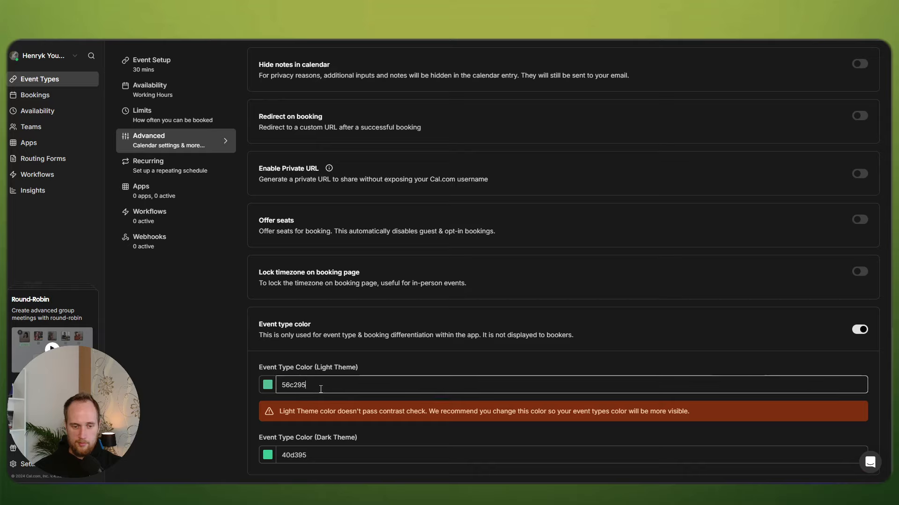
Step: Make the light theme colour near-black 000302
{"action": "left_click", "coordinate": [268, 385]}
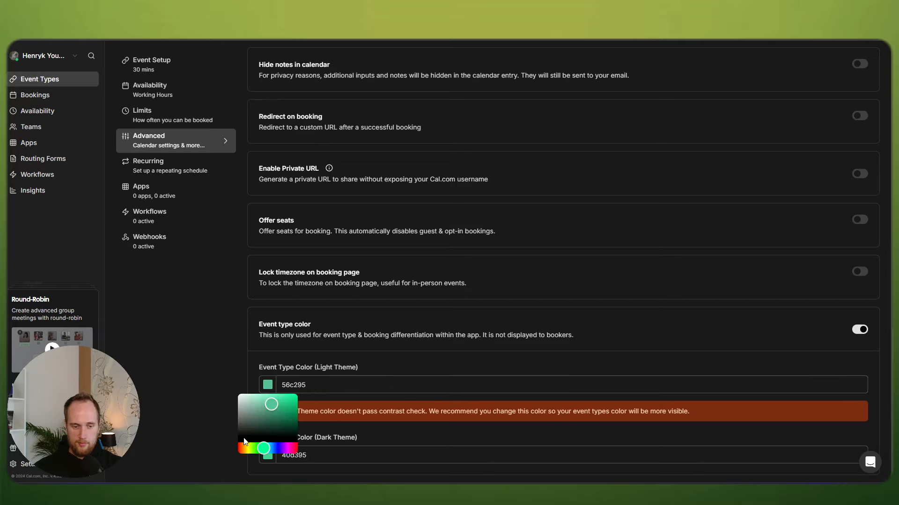
{"action": "left_click_drag", "start_coordinate": [261, 426], "coordinate": [290, 437]}
{"action": "left_click", "coordinate": [530, 383]}
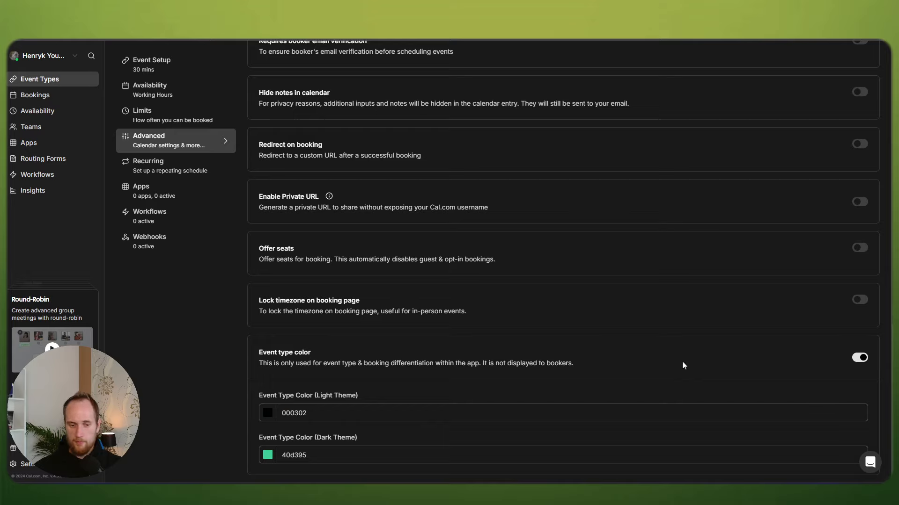
Step: Review the Discovery Call's Recurring settings and its Apps integrations list
{"action": "left_click", "coordinate": [168, 167]}
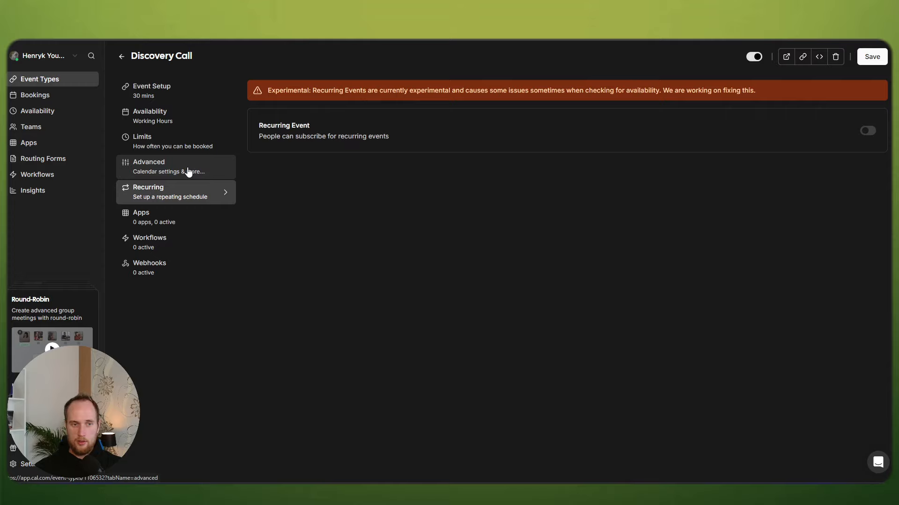
{"action": "left_click", "coordinate": [187, 220]}
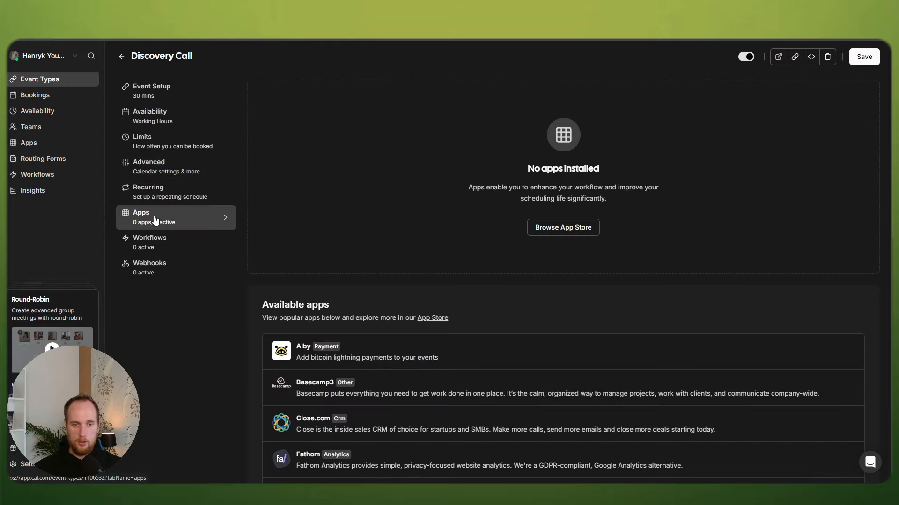
{"action": "scroll", "coordinate": [276, 244], "scroll_direction": "down", "scroll_amount": 4}
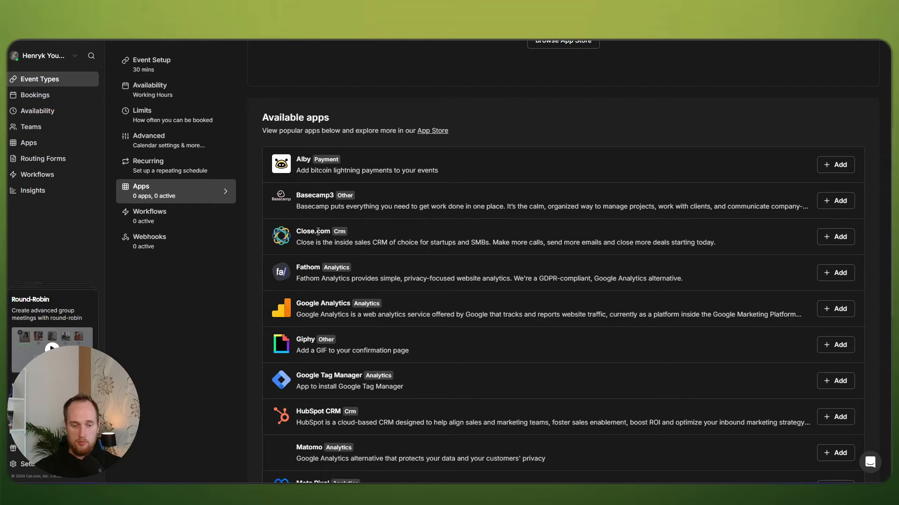
{"action": "scroll", "coordinate": [436, 402], "scroll_direction": "down", "scroll_amount": 4}
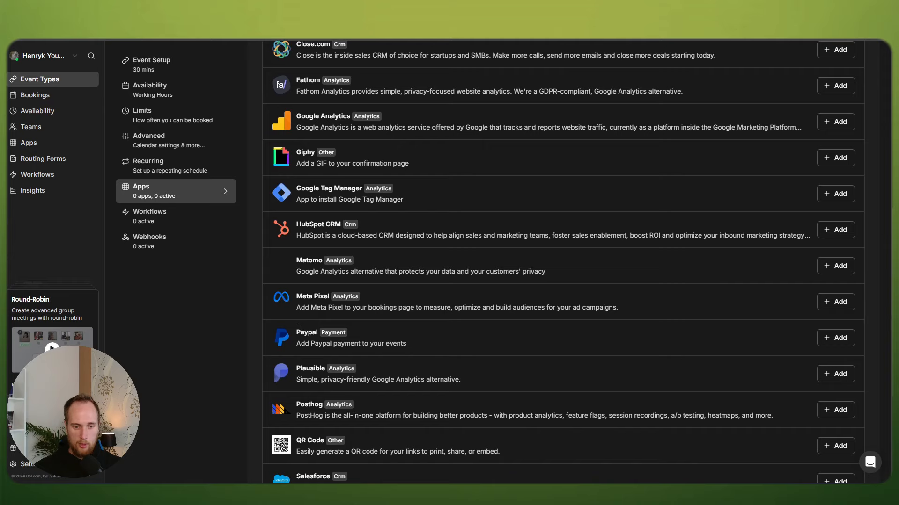
{"action": "scroll", "coordinate": [300, 328], "scroll_direction": "down", "scroll_amount": 1}
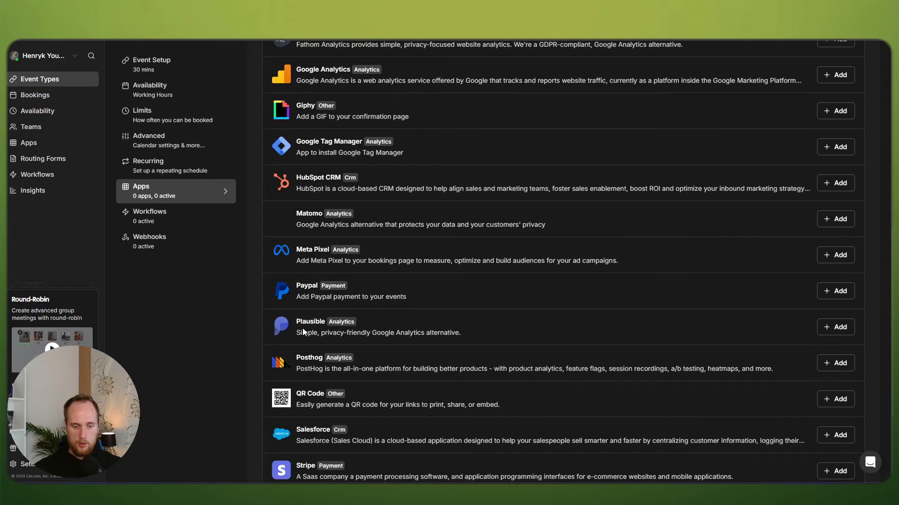
{"action": "scroll", "coordinate": [302, 327], "scroll_direction": "down", "scroll_amount": 1}
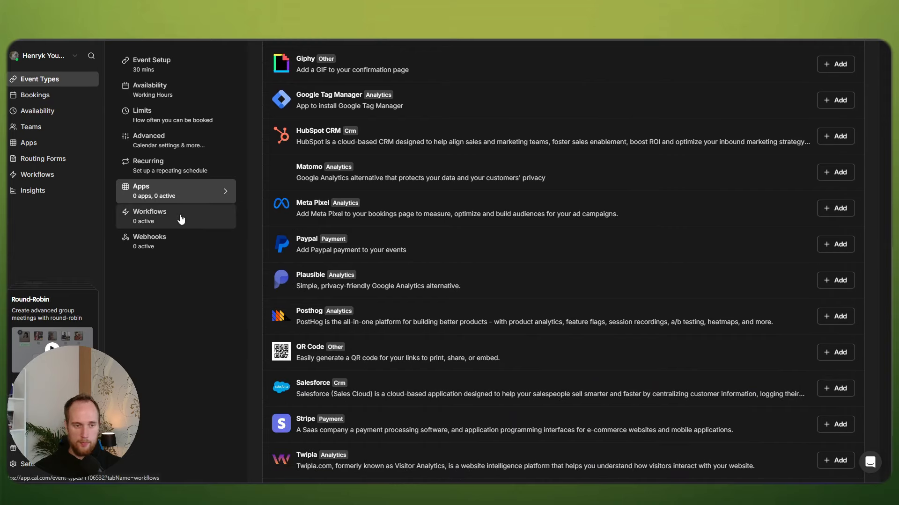
Step: Review Workflows and Webhooks, ending on the Working Hours availability schedule
{"action": "left_click", "coordinate": [181, 218]}
{"action": "left_click", "coordinate": [157, 273]}
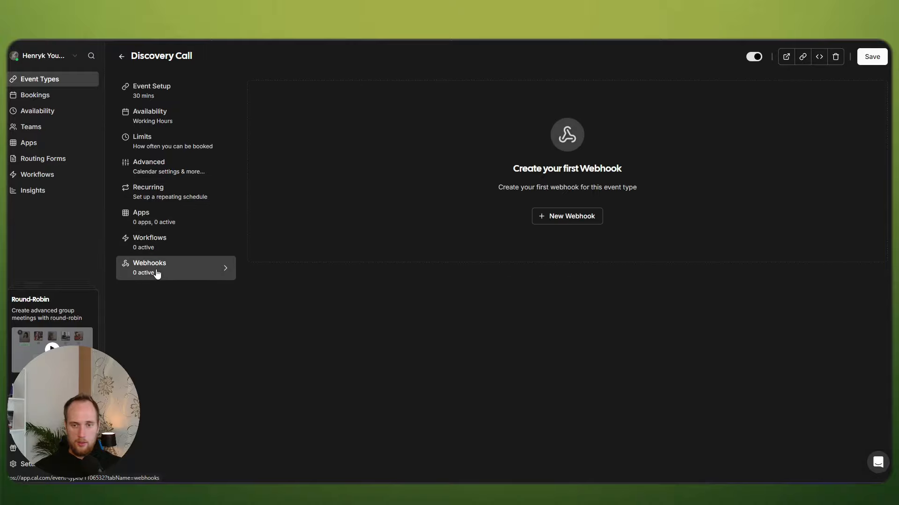
{"action": "left_click", "coordinate": [174, 92]}
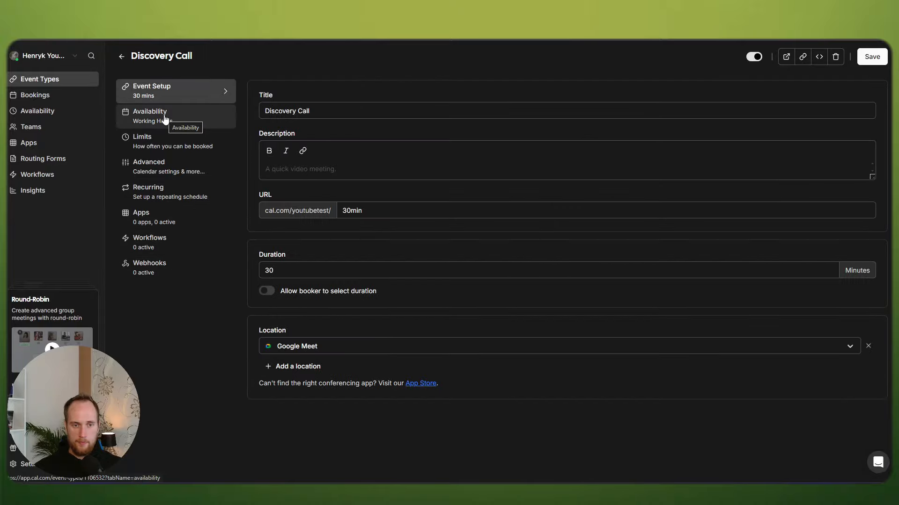
{"action": "left_click", "coordinate": [165, 119]}
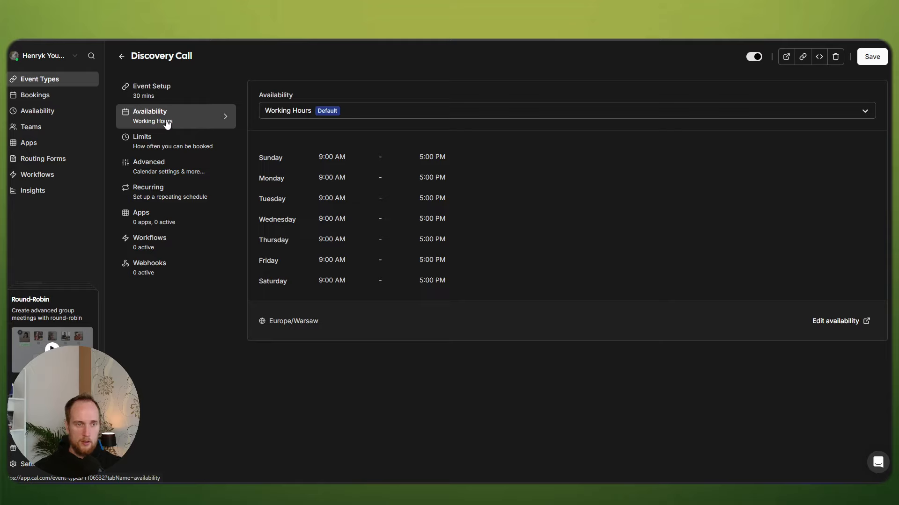
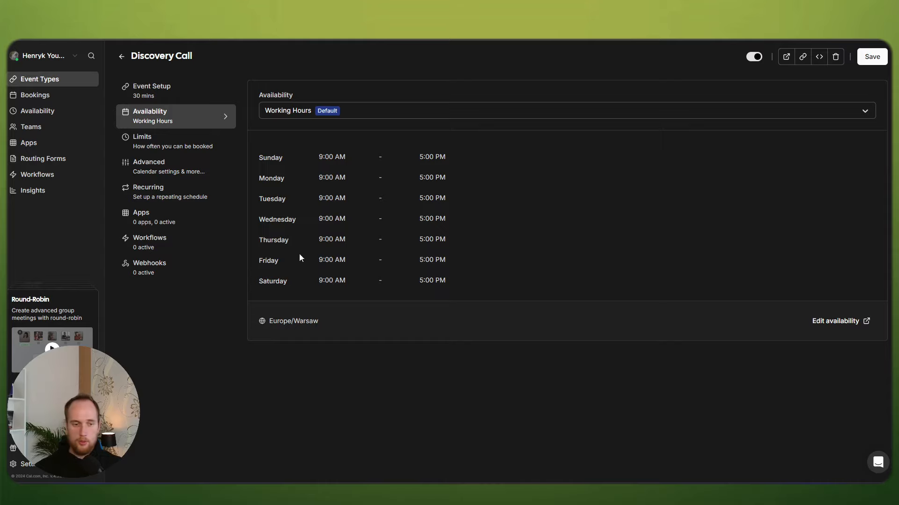
Step: Leave the Discovery Call settings and go back to the Event Types list
{"action": "left_click", "coordinate": [35, 467]}
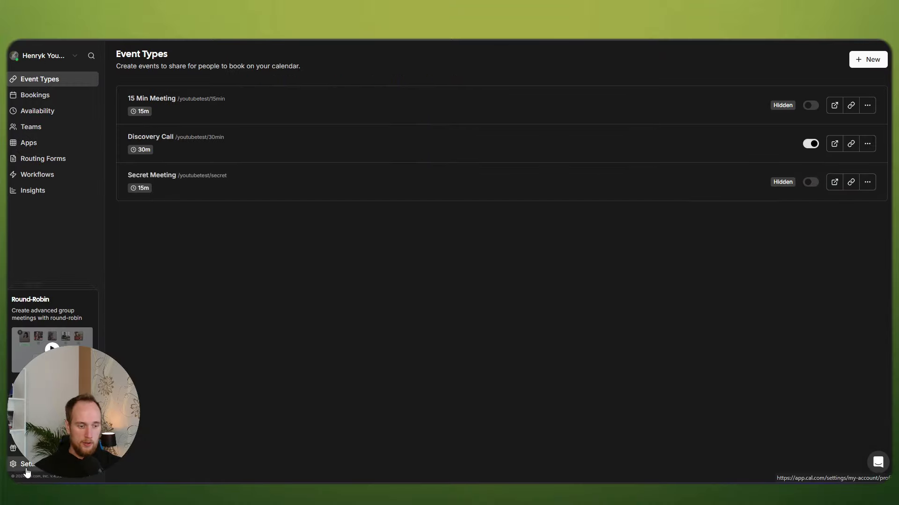
Step: Under Settings > API keys, add key 'youtubetest' with Never expires, save it and copy its value
{"action": "left_click", "coordinate": [34, 466]}
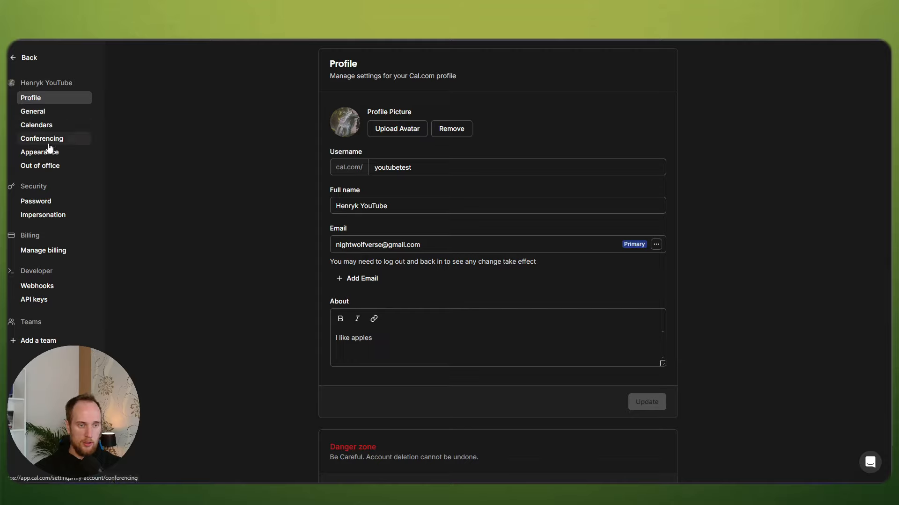
{"action": "left_click", "coordinate": [35, 299]}
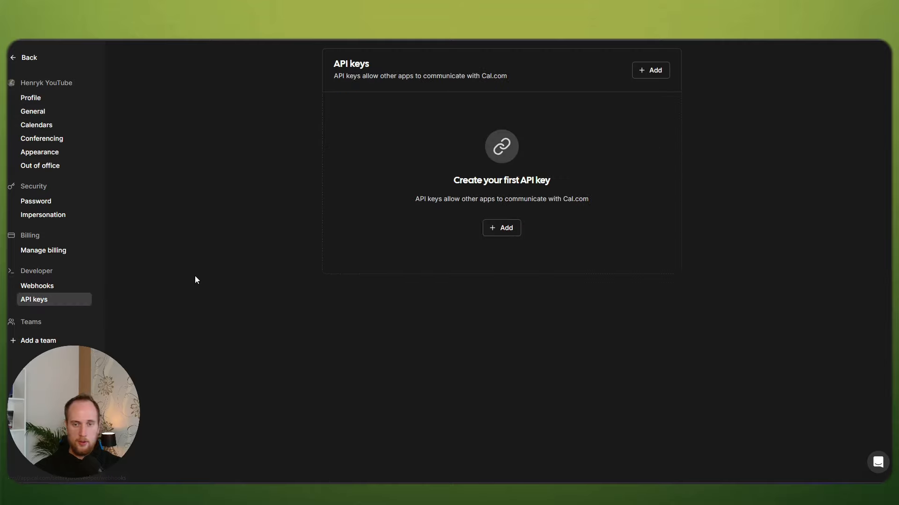
{"action": "left_click", "coordinate": [641, 74]}
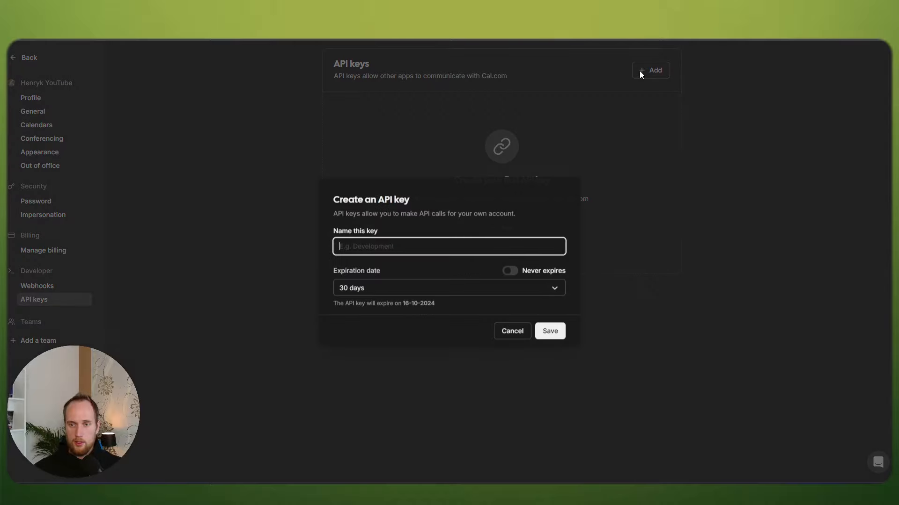
{"action": "type", "text": "yo"}
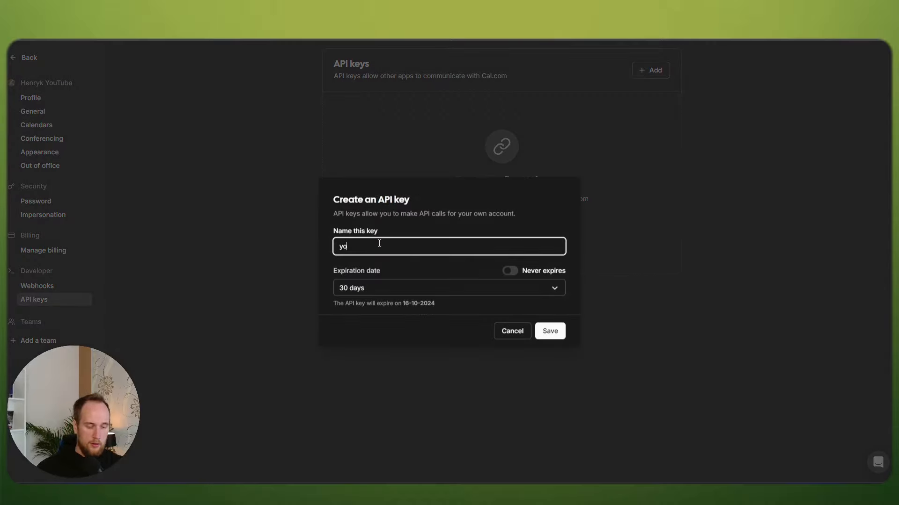
{"action": "type", "text": "utubetest"}
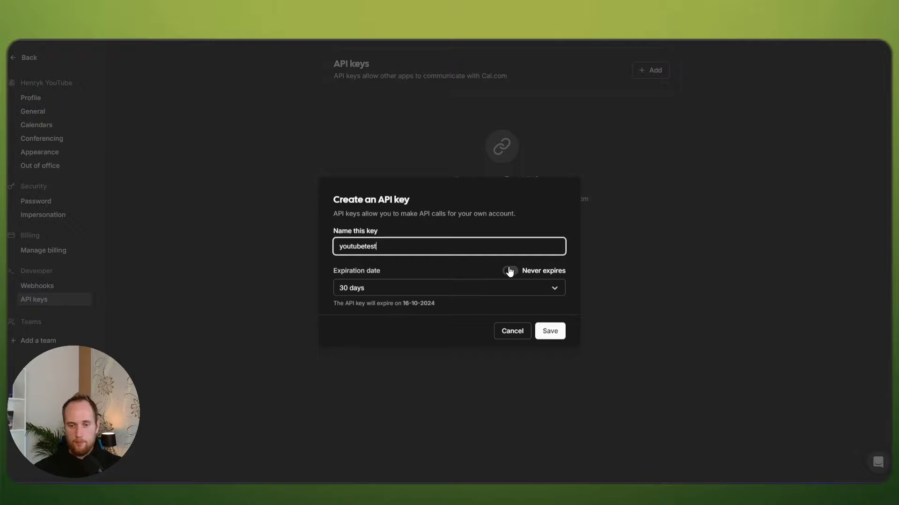
{"action": "left_click", "coordinate": [510, 270]}
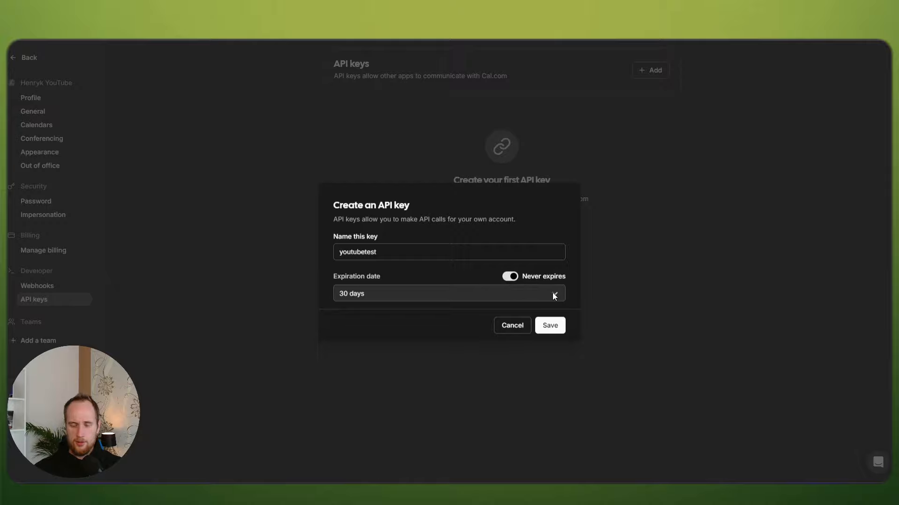
{"action": "left_click", "coordinate": [552, 323]}
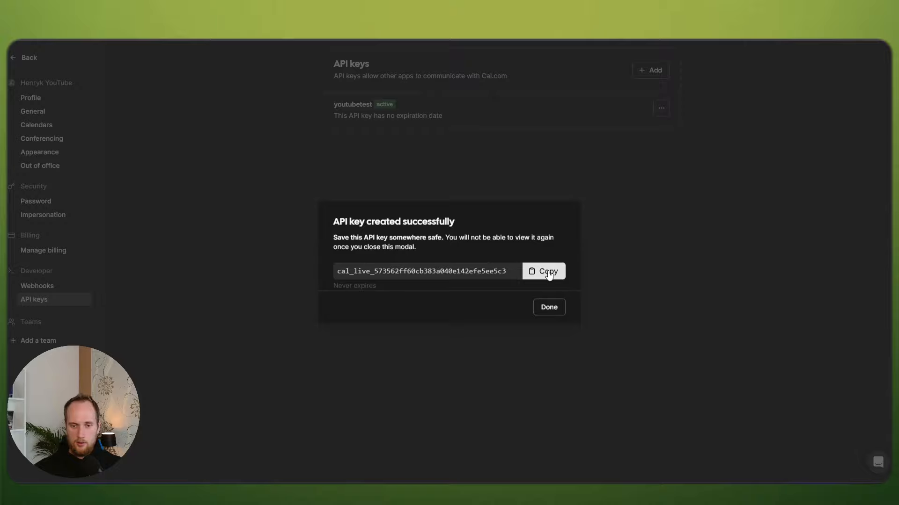
{"action": "left_click", "coordinate": [543, 272]}
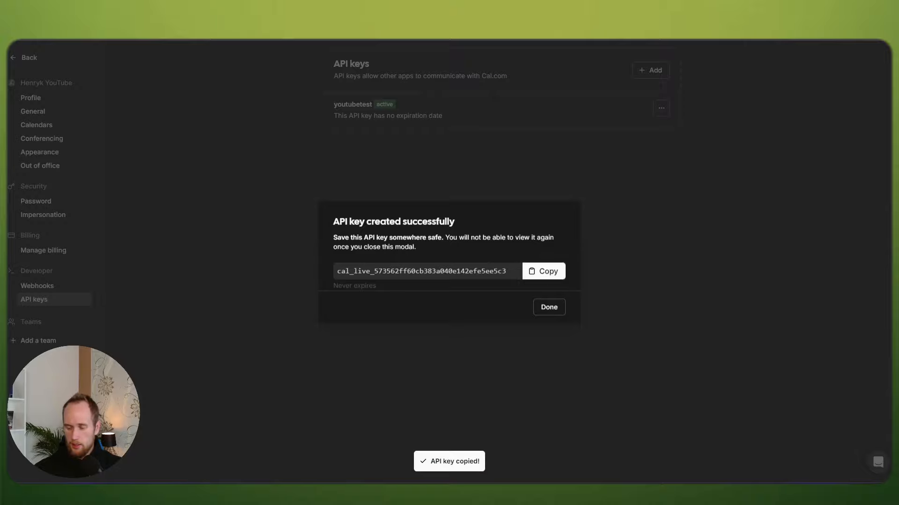
Step: Dismiss the API key confirmation and switch to the Make scenario
{"action": "left_click", "coordinate": [549, 307]}
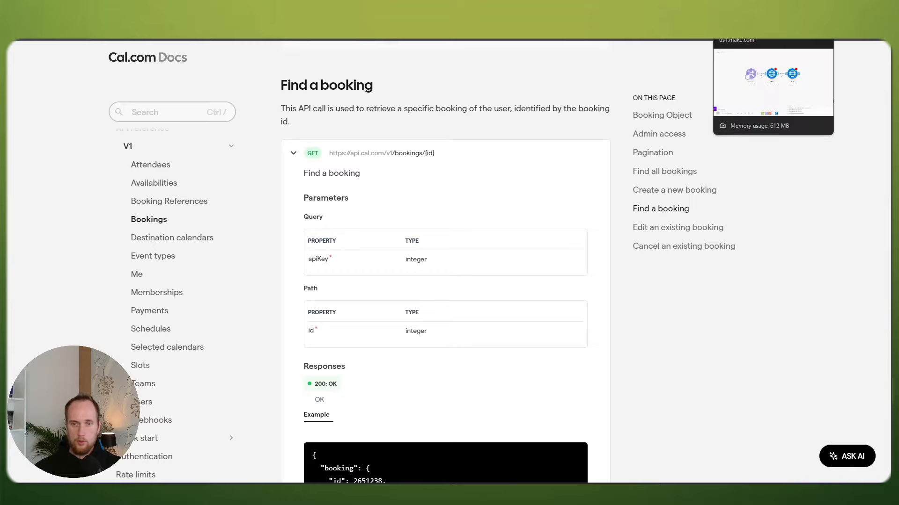
{"action": "left_click", "coordinate": [744, 9]}
Step: Open the second HTTP 'Make a request' module's URL field, then return to Cal.com Docs
{"action": "left_click", "coordinate": [439, 196]}
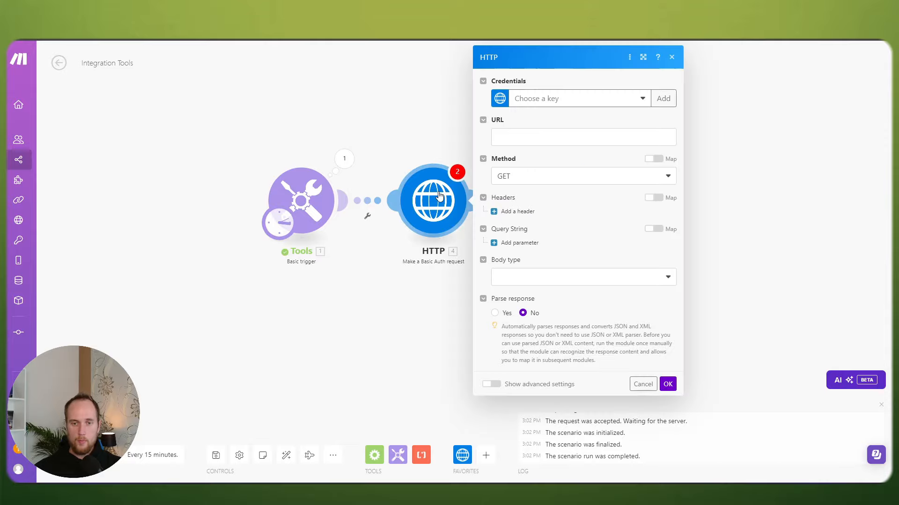
{"action": "left_click", "coordinate": [411, 111]}
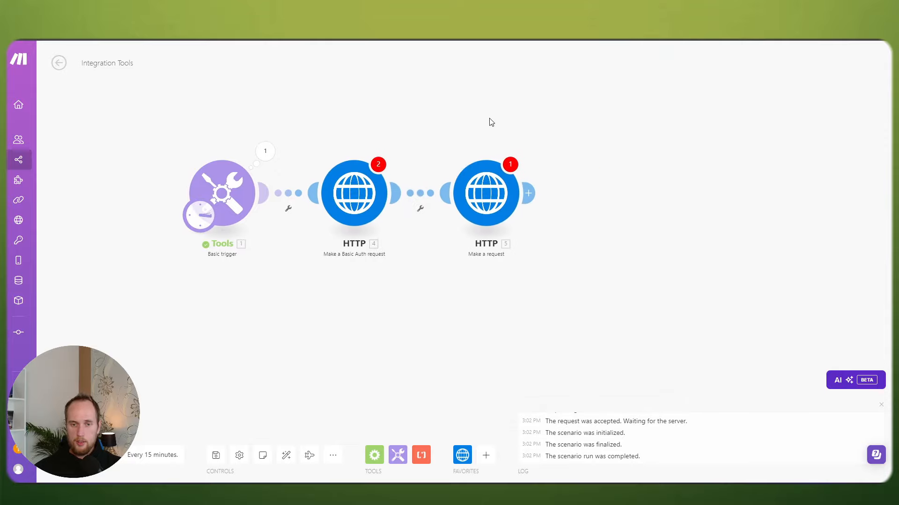
{"action": "left_click", "coordinate": [486, 188]}
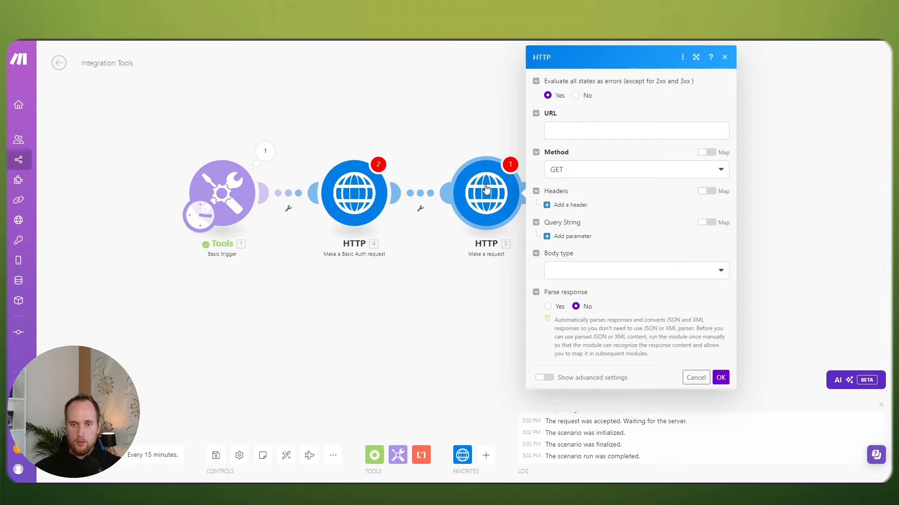
{"action": "left_click", "coordinate": [582, 132]}
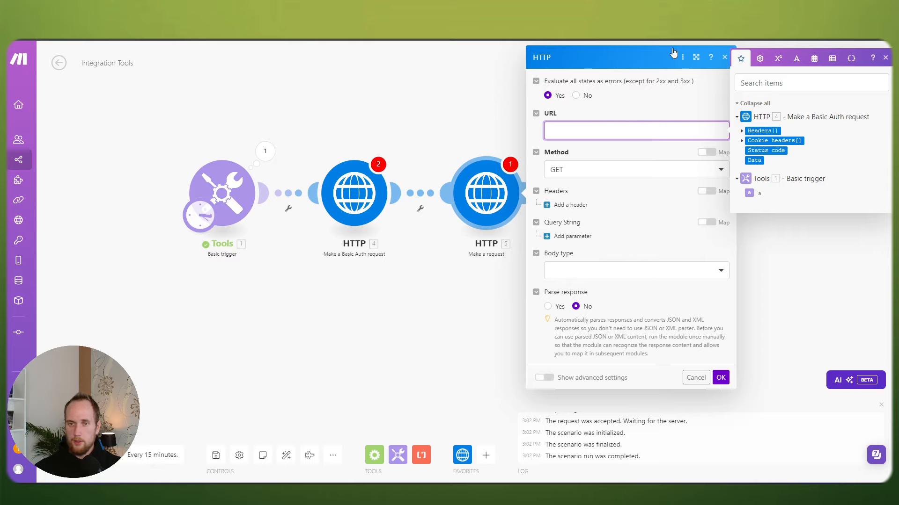
{"action": "left_click", "coordinate": [655, 41]}
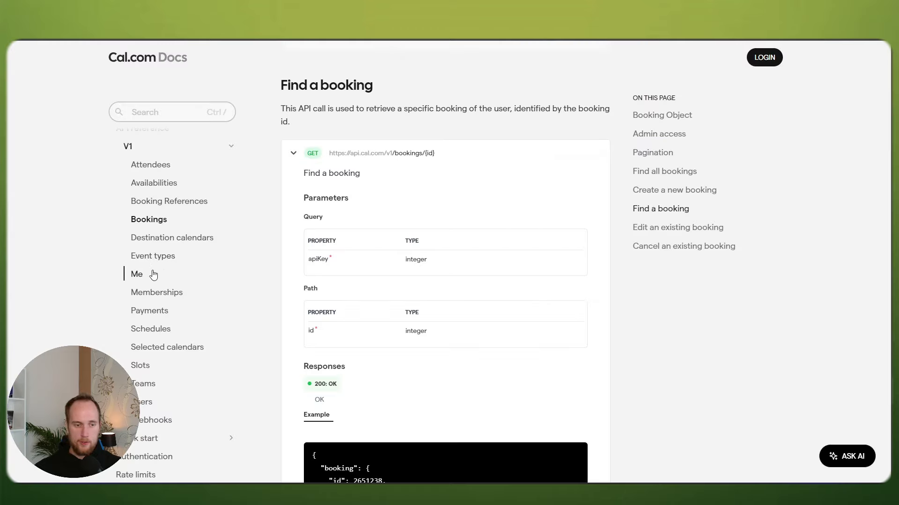
{"action": "left_click", "coordinate": [135, 369]}
{"action": "scroll", "coordinate": [279, 301], "scroll_direction": "down", "scroll_amount": 1}
{"action": "left_click", "coordinate": [314, 292]}
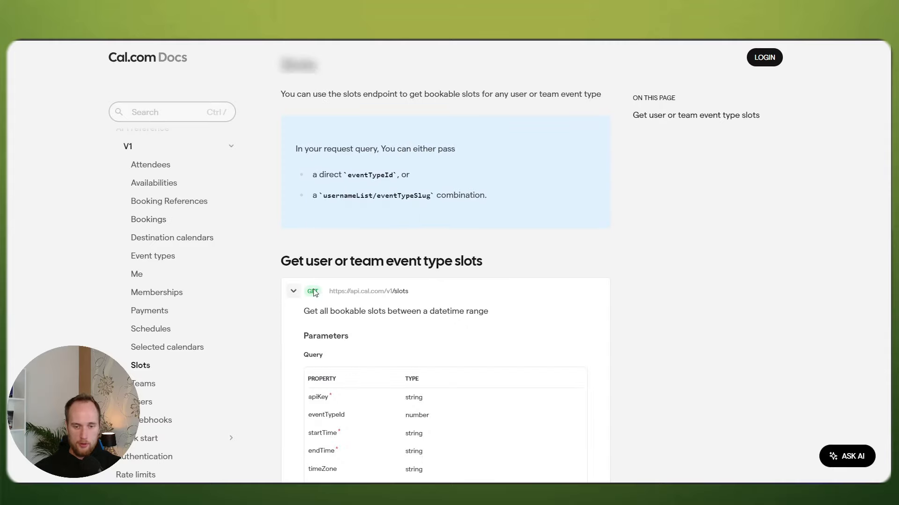
{"action": "scroll", "coordinate": [461, 297], "scroll_direction": "down", "scroll_amount": 2}
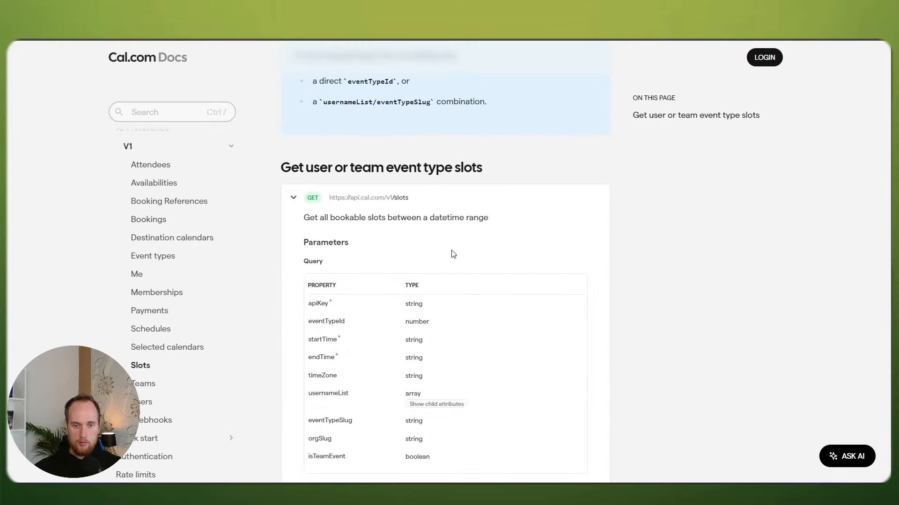
{"action": "scroll", "coordinate": [451, 253], "scroll_direction": "down", "scroll_amount": 1}
{"action": "left_click_drag", "start_coordinate": [330, 151], "coordinate": [432, 157]}
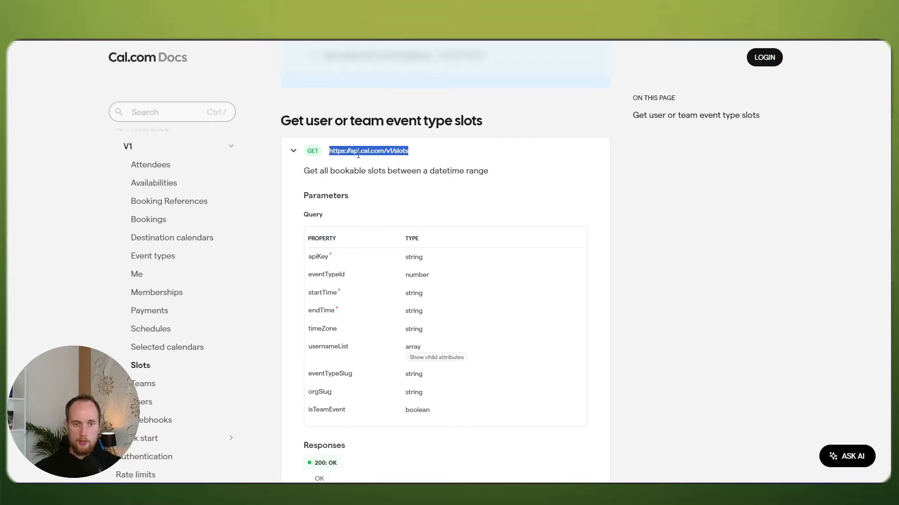
{"action": "left_click", "coordinate": [336, 152]}
{"action": "left_click_drag", "start_coordinate": [329, 152], "coordinate": [437, 154]}
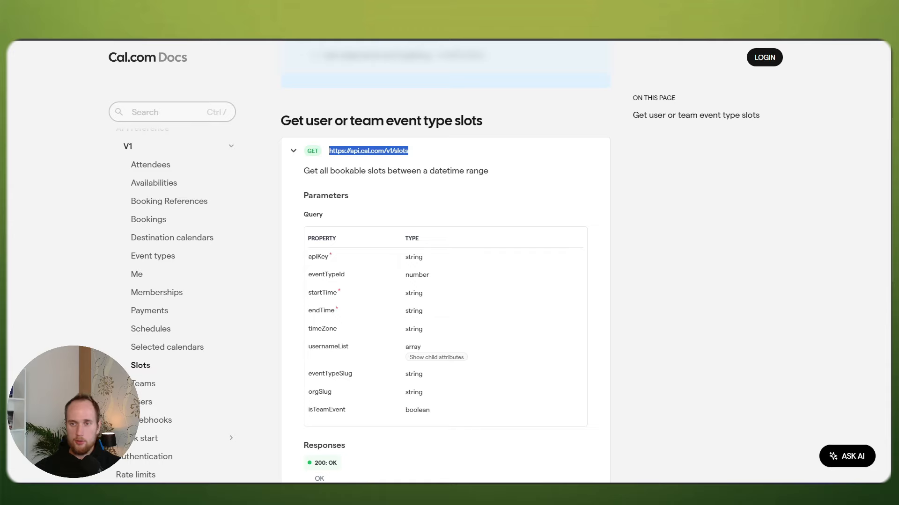
{"action": "key", "text": "alt+Tab"}
{"action": "left_click", "coordinate": [579, 131]}
{"action": "key", "text": "ctrl+v"}
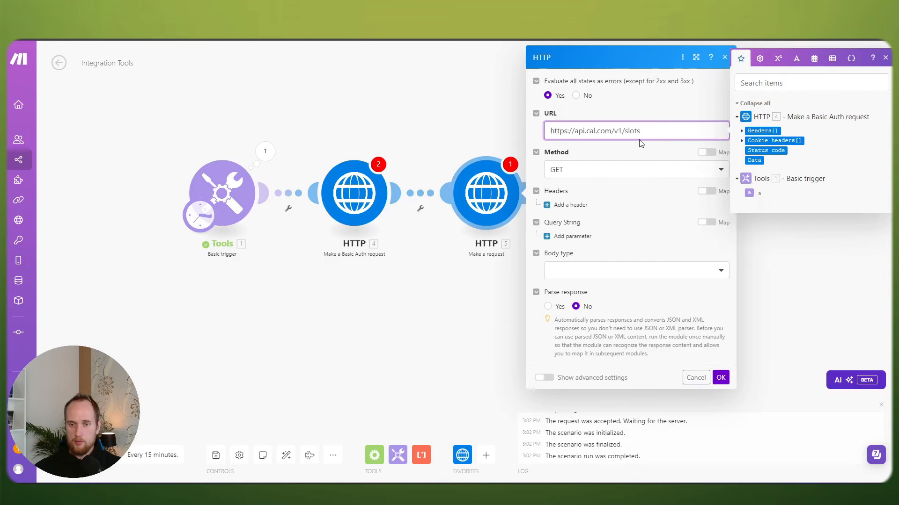
{"action": "key", "text": "alt+Tab"}
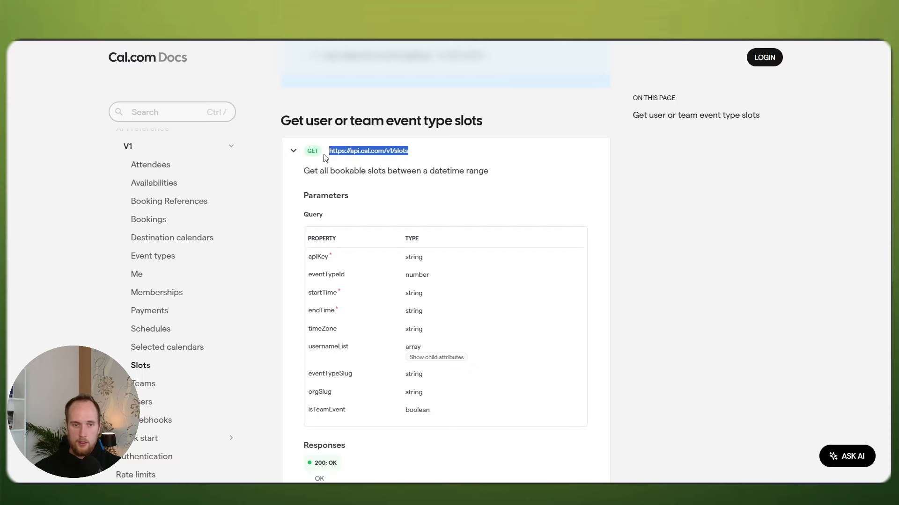
{"action": "left_click", "coordinate": [322, 155]}
{"action": "key", "text": "alt+Tab"}
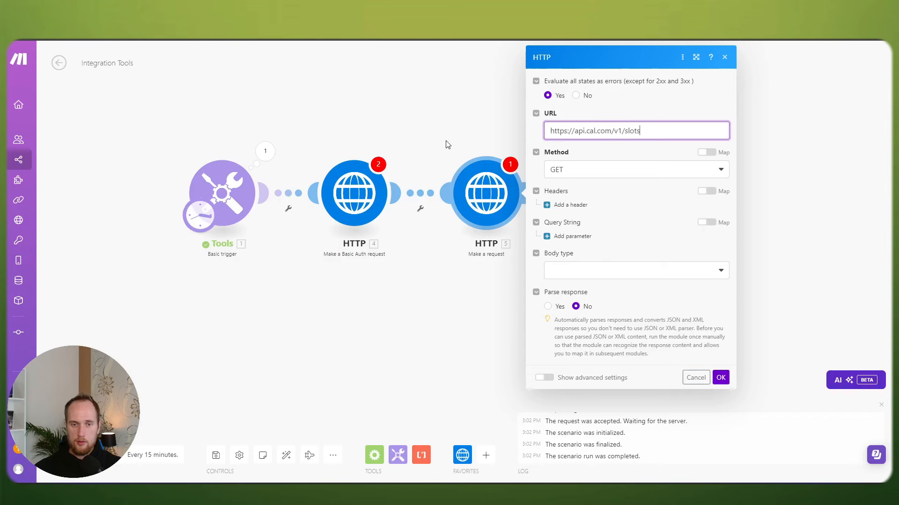
Step: Keep GET as the request method and add an empty header entry
{"action": "left_click", "coordinate": [561, 171]}
{"action": "left_click", "coordinate": [577, 171]}
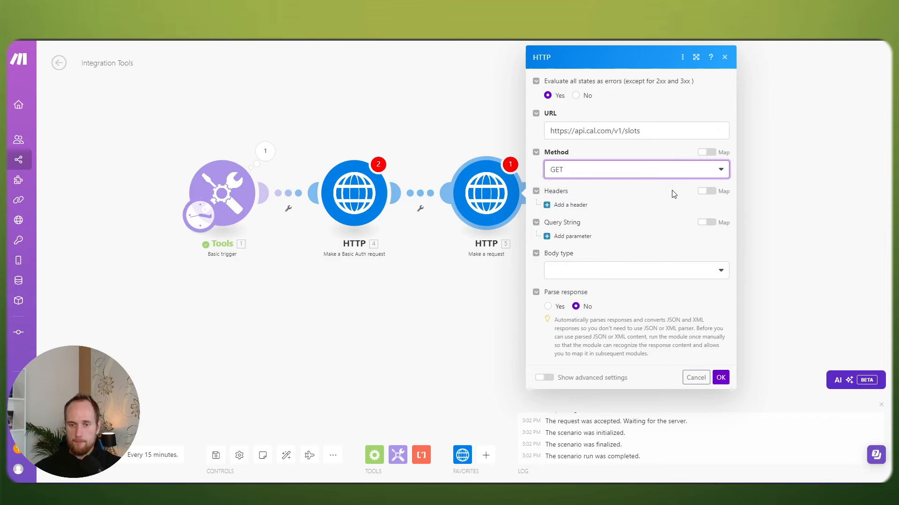
{"action": "left_click", "coordinate": [570, 205]}
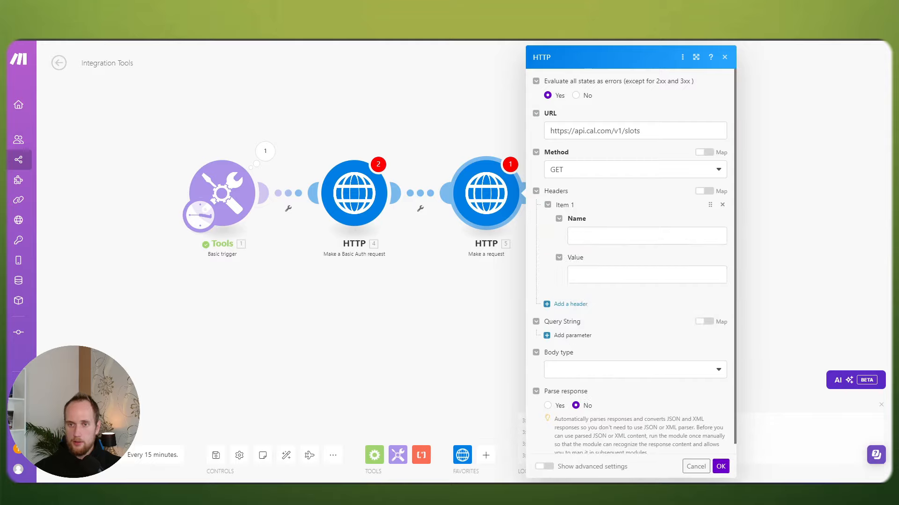
Step: Review the slots endpoint's query parameters and example JSON response in the docs
{"action": "key", "text": "alt+Tab"}
{"action": "scroll", "coordinate": [548, 234], "scroll_direction": "down", "scroll_amount": 4}
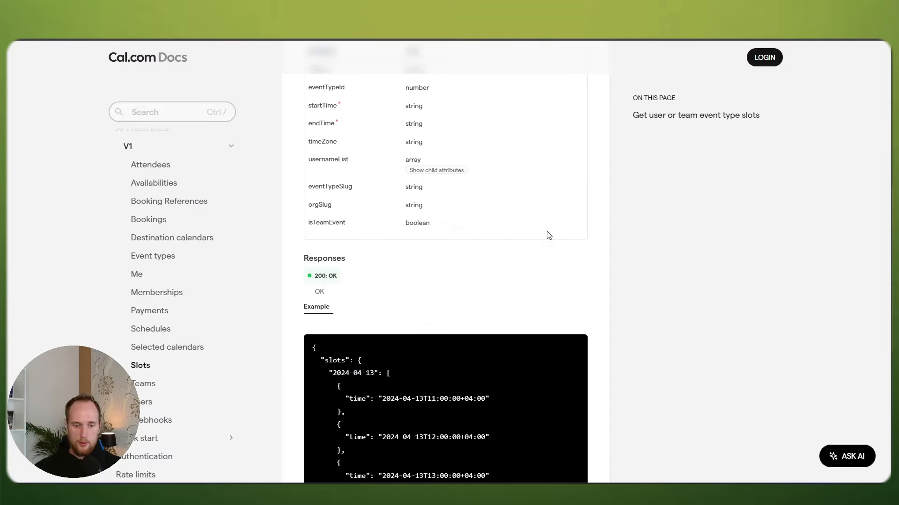
{"action": "scroll", "coordinate": [549, 235], "scroll_direction": "down", "scroll_amount": 6}
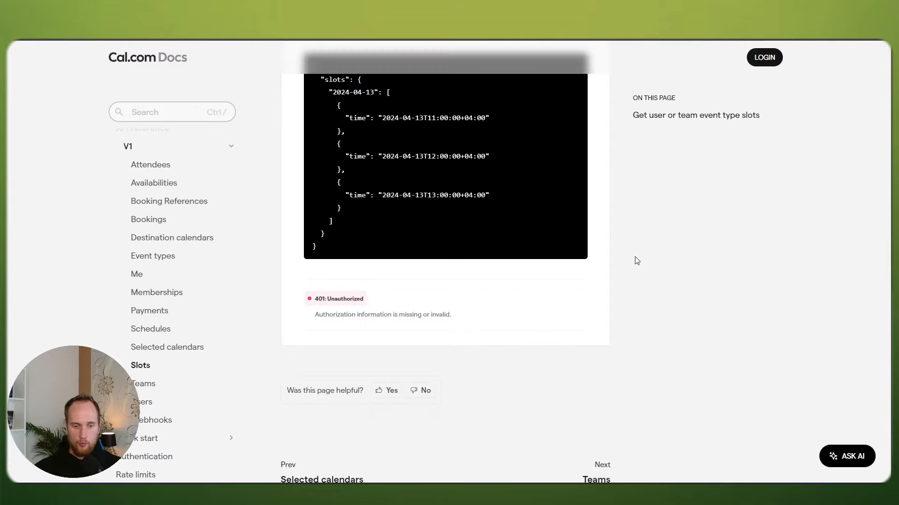
{"action": "scroll", "coordinate": [609, 278], "scroll_direction": "up", "scroll_amount": 5}
{"action": "scroll", "coordinate": [471, 285], "scroll_direction": "up", "scroll_amount": 6}
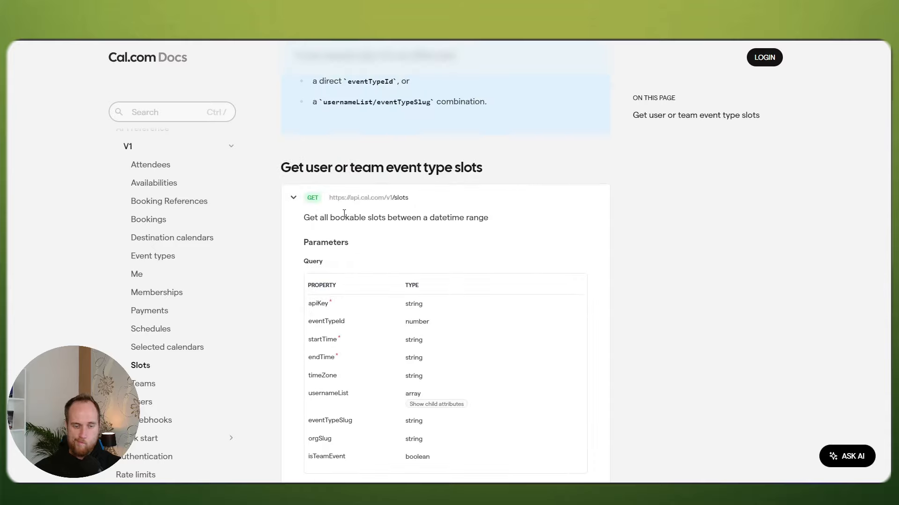
{"action": "scroll", "coordinate": [347, 230], "scroll_direction": "down", "scroll_amount": 5}
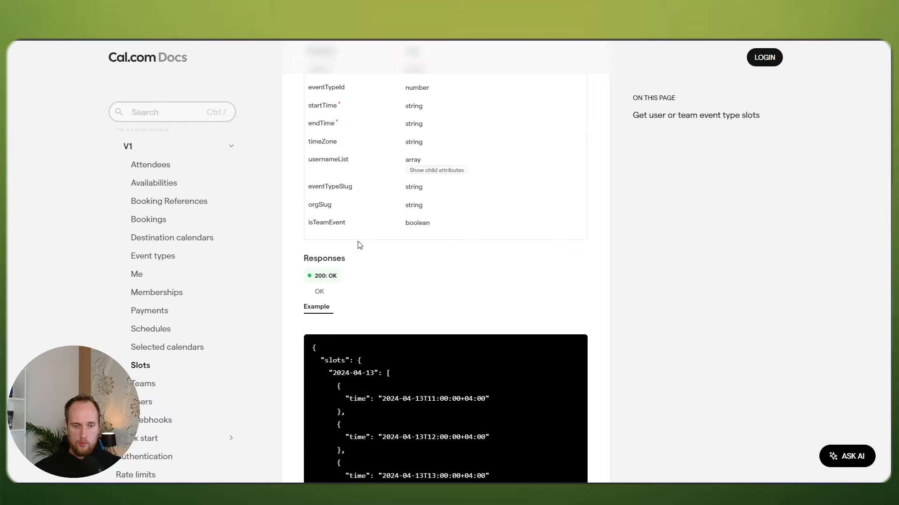
{"action": "scroll", "coordinate": [357, 245], "scroll_direction": "up", "scroll_amount": 6}
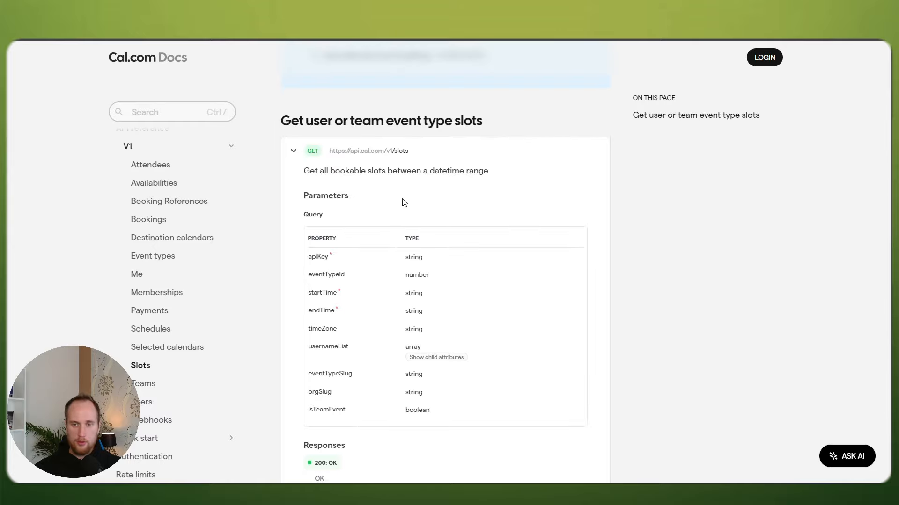
{"action": "scroll", "coordinate": [417, 196], "scroll_direction": "down", "scroll_amount": 6}
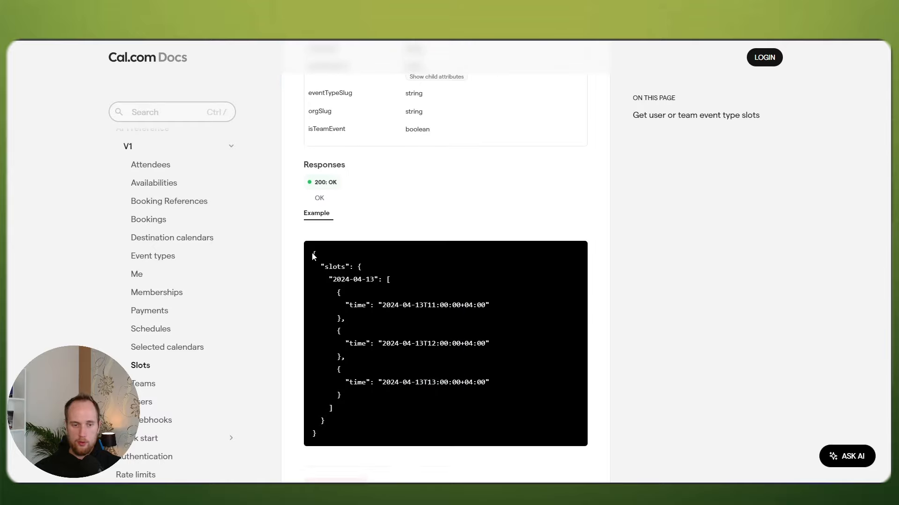
{"action": "left_click_drag", "start_coordinate": [313, 255], "coordinate": [367, 426]}
{"action": "left_click", "coordinate": [603, 215]}
{"action": "scroll", "coordinate": [601, 224], "scroll_direction": "up", "scroll_amount": 6}
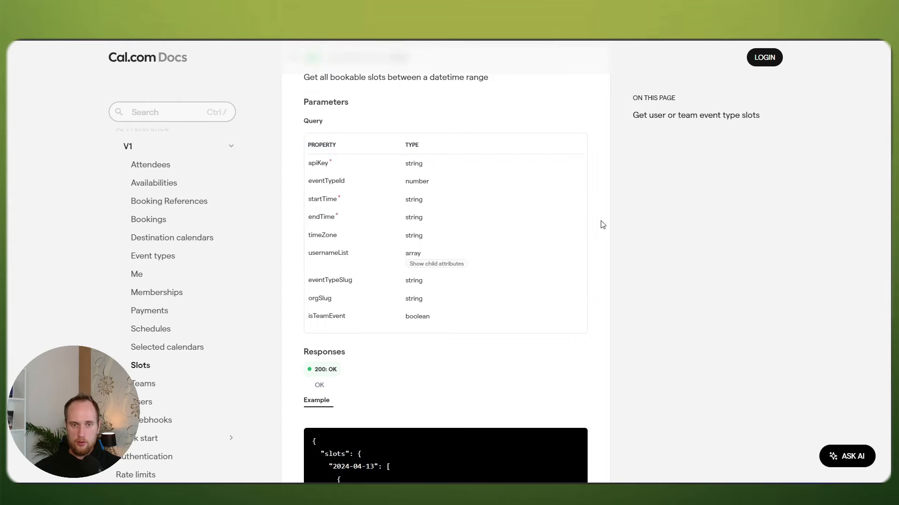
{"action": "left_click", "coordinate": [609, 19]}
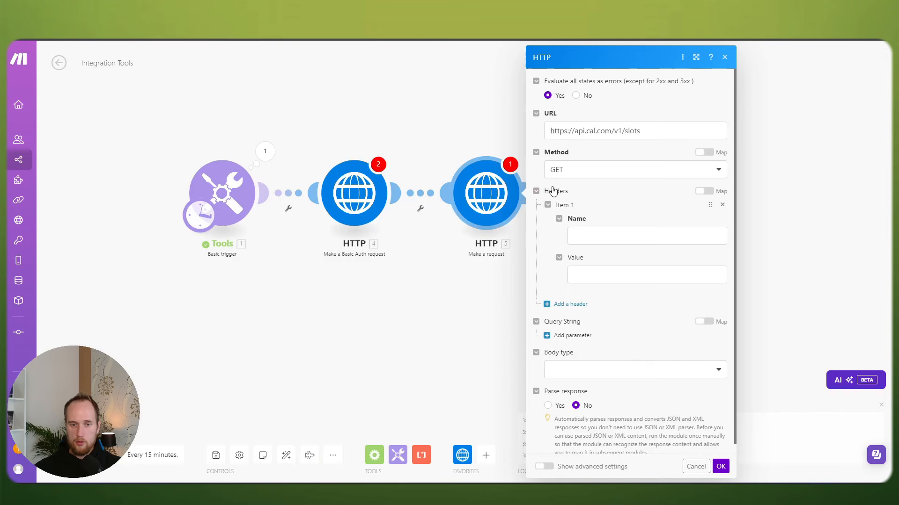
Step: Add the header Content-Type with value application/json
{"action": "left_click", "coordinate": [601, 234]}
{"action": "type", "text": "Cont"}
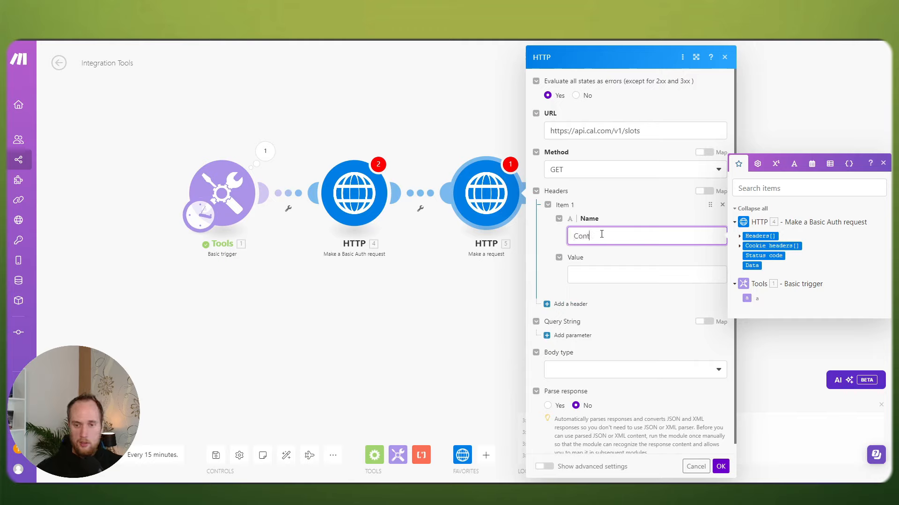
{"action": "type", "text": "ent-Typ"}
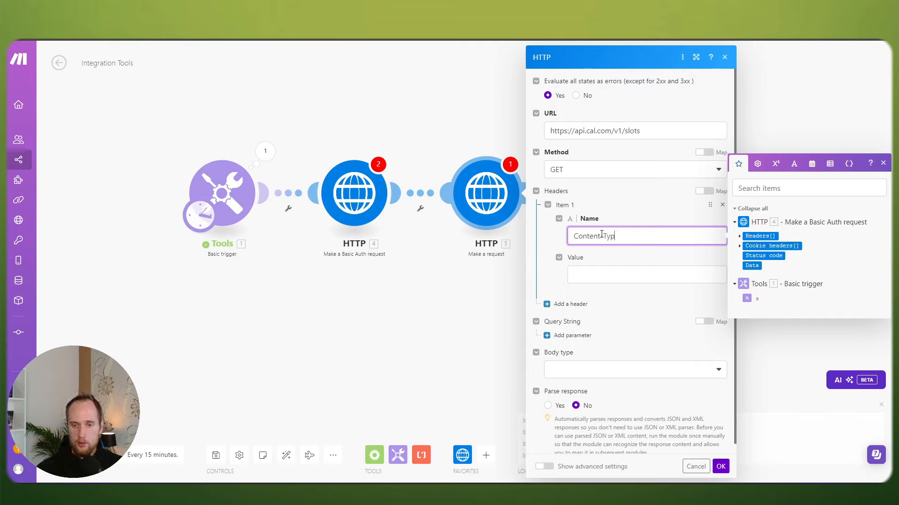
{"action": "type", "text": "e"}
{"action": "key", "text": "Tab"}
{"action": "type", "text": "application/"}
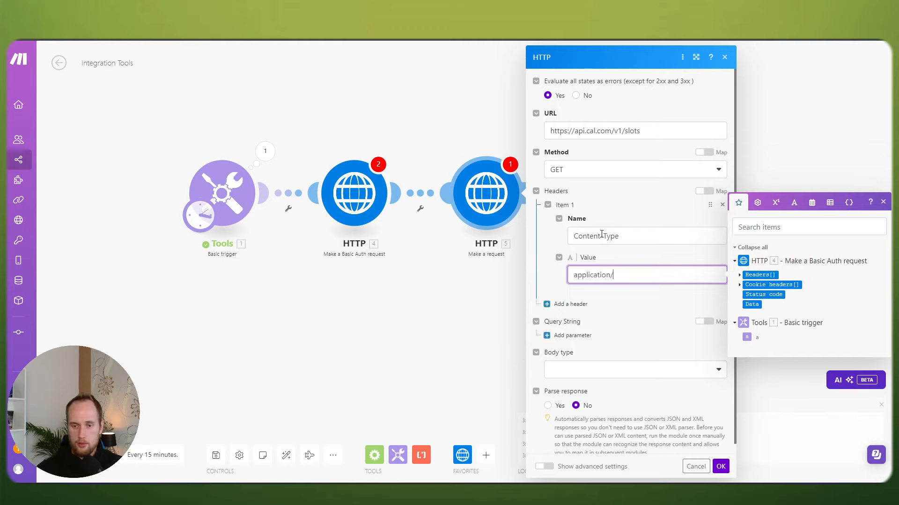
{"action": "type", "text": "json"}
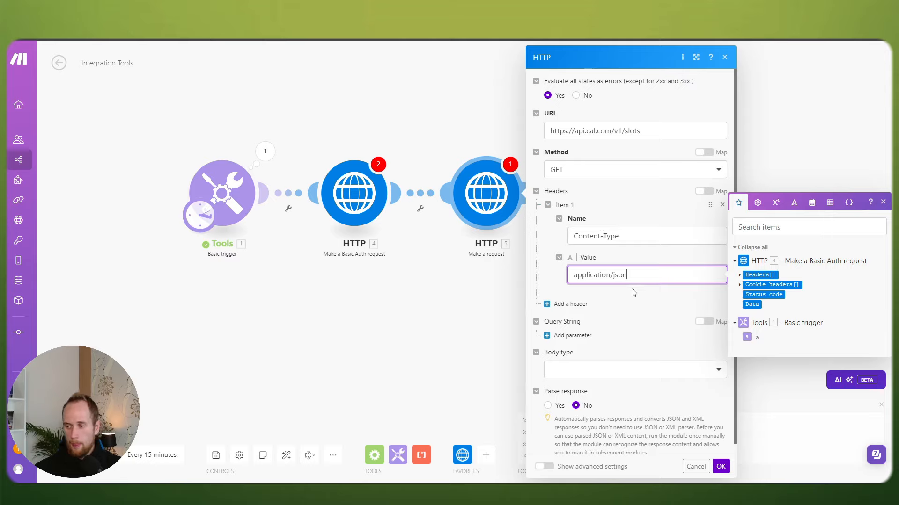
{"action": "scroll", "coordinate": [609, 304], "scroll_direction": "down", "scroll_amount": 1}
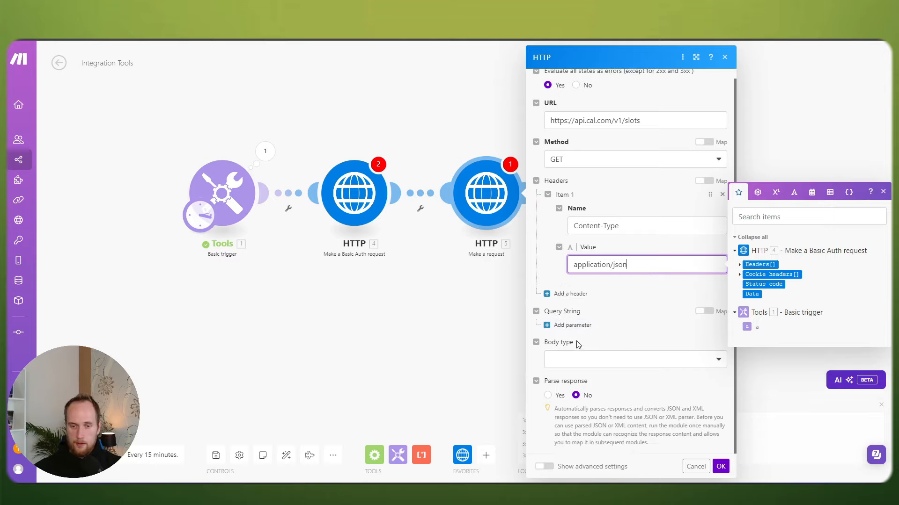
{"action": "left_click", "coordinate": [546, 254]}
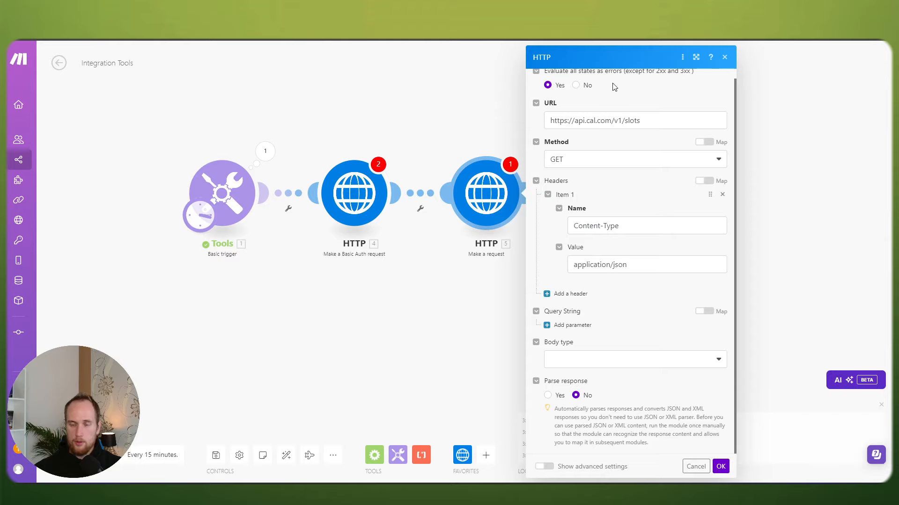
Step: Add an apiKey query parameter whose value is the pasted Cal.com API key
{"action": "left_click", "coordinate": [614, 19]}
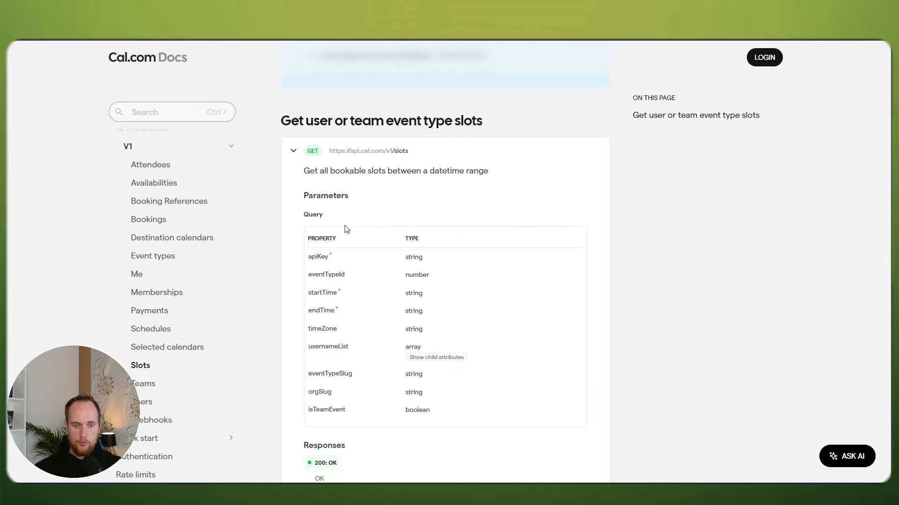
{"action": "double_click", "coordinate": [309, 260]}
{"action": "left_click", "coordinate": [659, 38]}
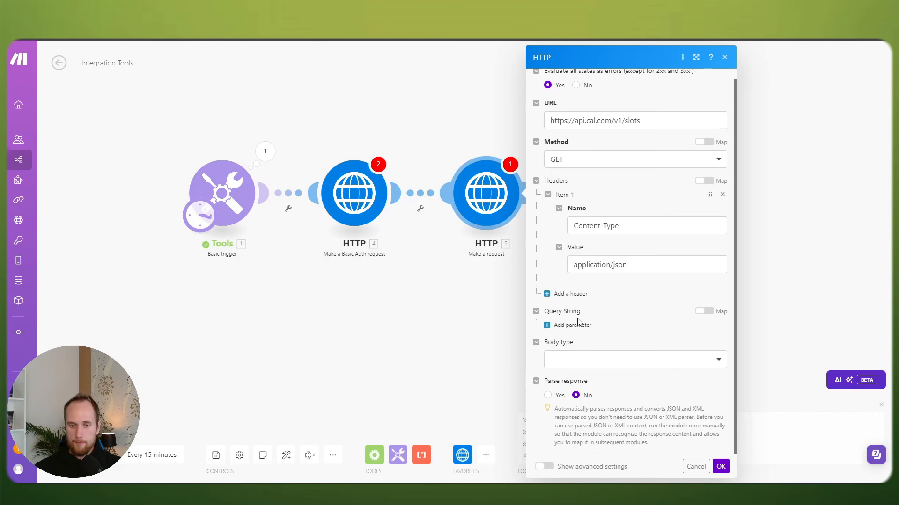
{"action": "left_click", "coordinate": [573, 334]}
{"action": "left_click", "coordinate": [589, 349]}
{"action": "type", "text": "apiKey"}
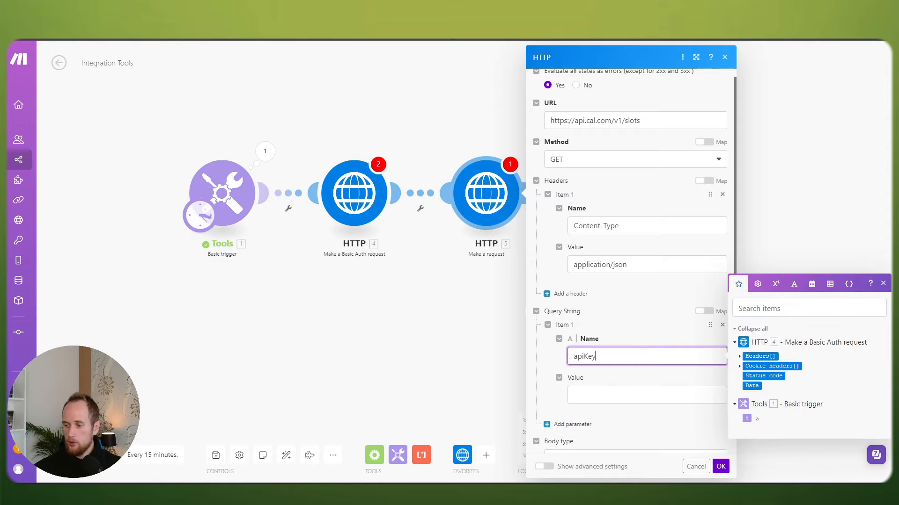
{"action": "key", "text": "alt+Tab"}
{"action": "left_click", "coordinate": [782, 57]}
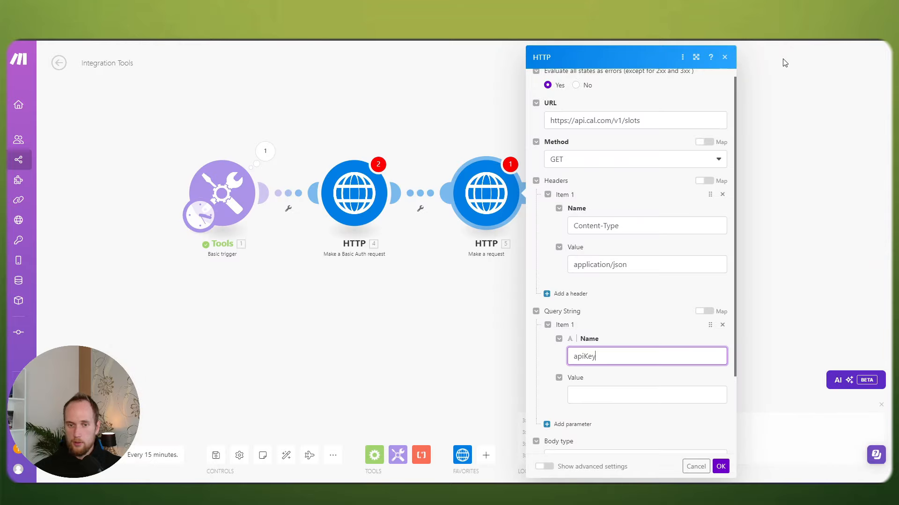
{"action": "key", "text": "alt+Tab"}
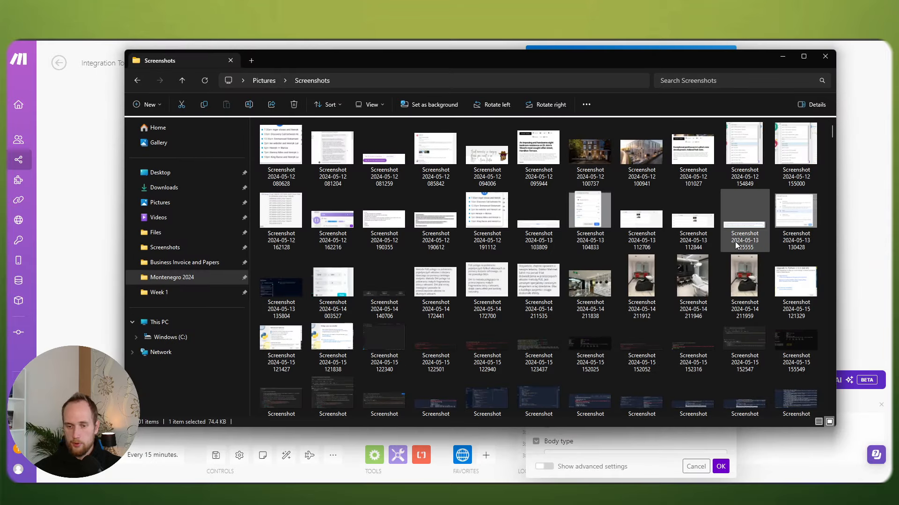
{"action": "left_click", "coordinate": [826, 57]}
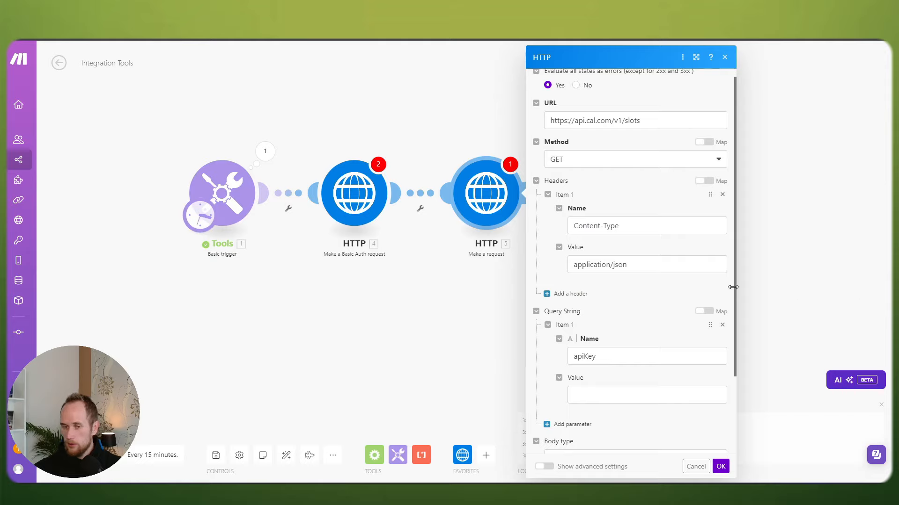
{"action": "left_click", "coordinate": [574, 395]}
{"action": "key", "text": "ctrl+v"}
{"action": "left_click", "coordinate": [551, 358]}
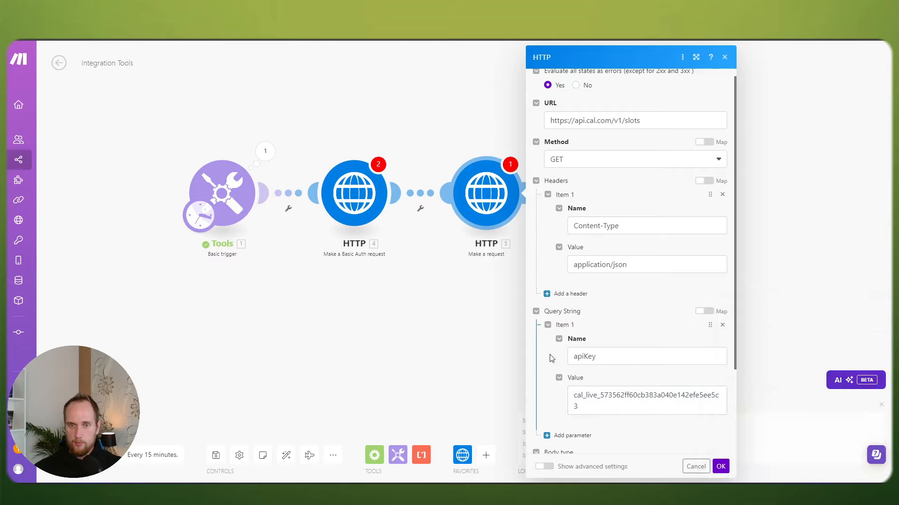
Step: Confirm the HTTP module and save the scenario despite the empty-value warnings
{"action": "scroll", "coordinate": [633, 320], "scroll_direction": "down", "scroll_amount": 2}
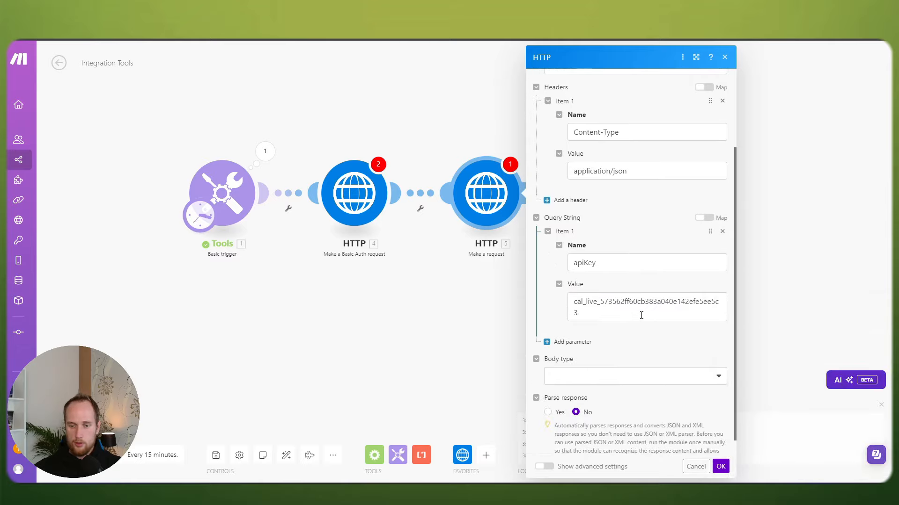
{"action": "left_click", "coordinate": [720, 466]}
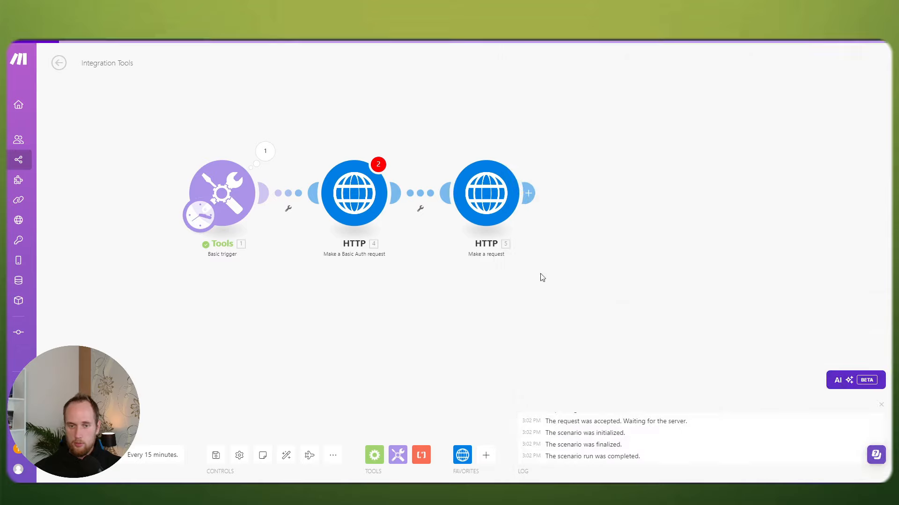
{"action": "left_click", "coordinate": [486, 197]}
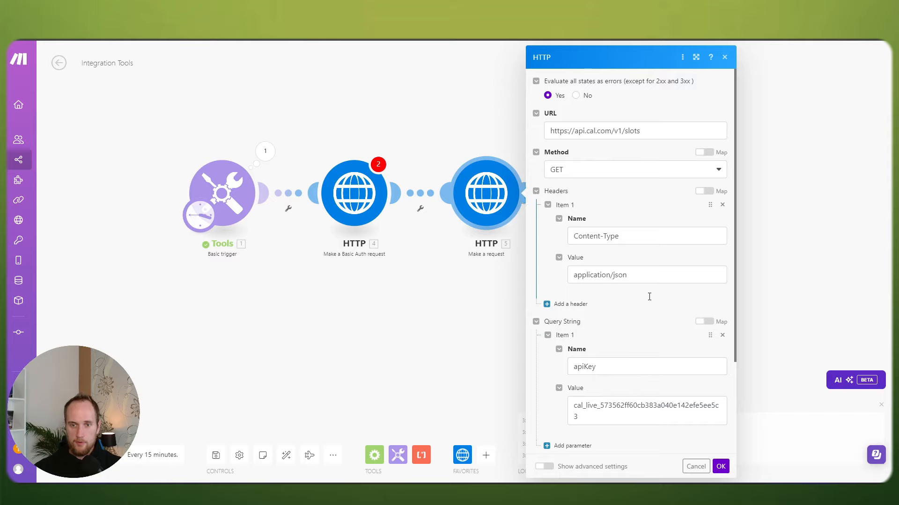
{"action": "left_click", "coordinate": [720, 466]}
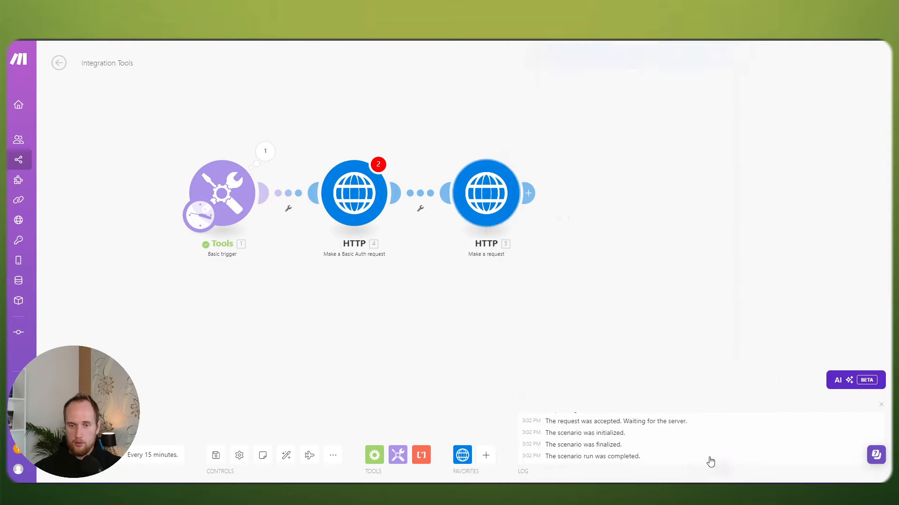
{"action": "left_click", "coordinate": [216, 455]}
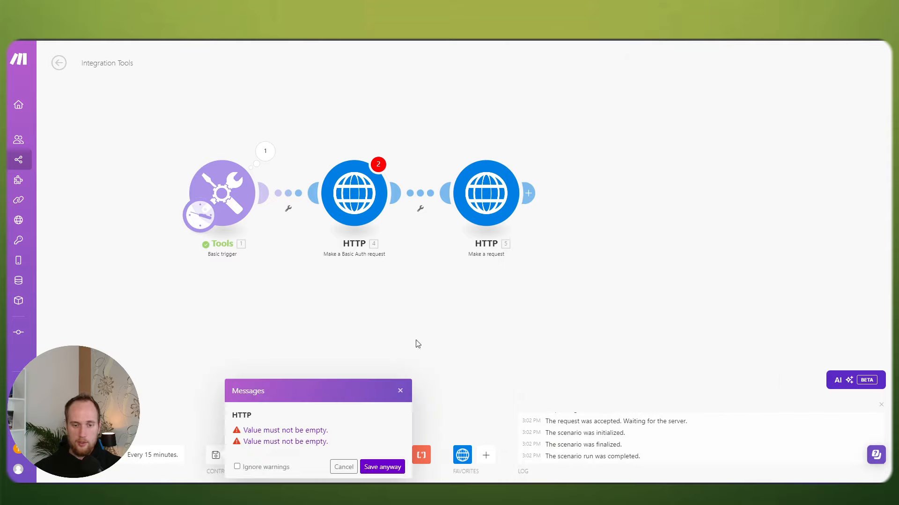
{"action": "left_click", "coordinate": [381, 466]}
{"action": "left_click", "coordinate": [484, 212]}
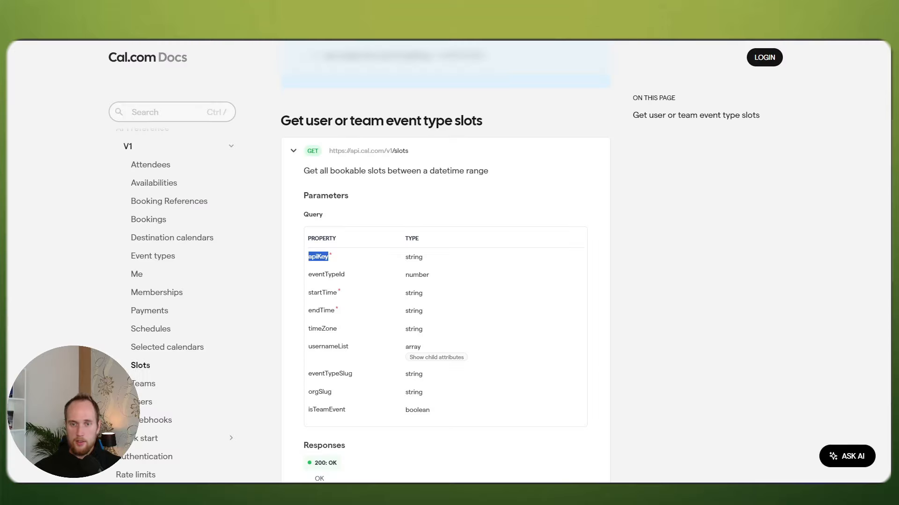
Step: Add a second query parameter named startTime using clipboard history
{"action": "scroll", "coordinate": [454, 234], "scroll_direction": "down", "scroll_amount": 1}
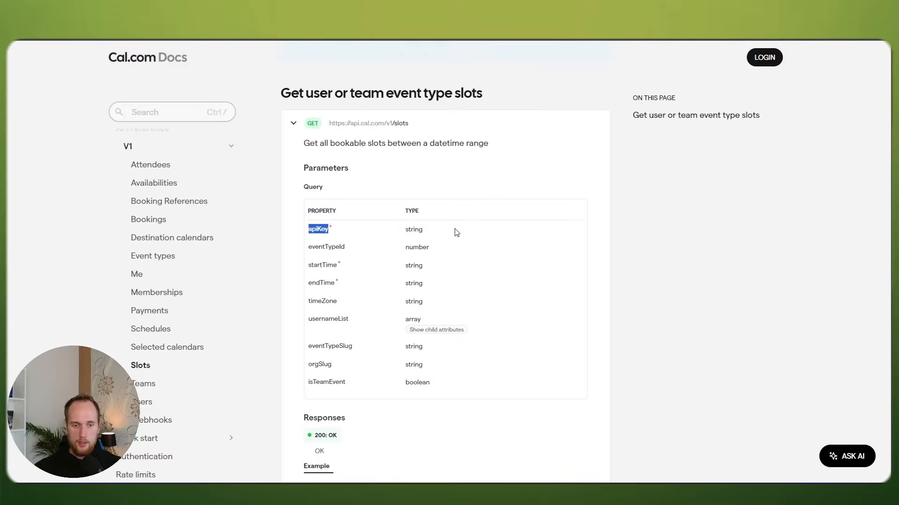
{"action": "left_click_drag", "start_coordinate": [309, 243], "coordinate": [336, 264]}
{"action": "key", "text": "ctrl+c"}
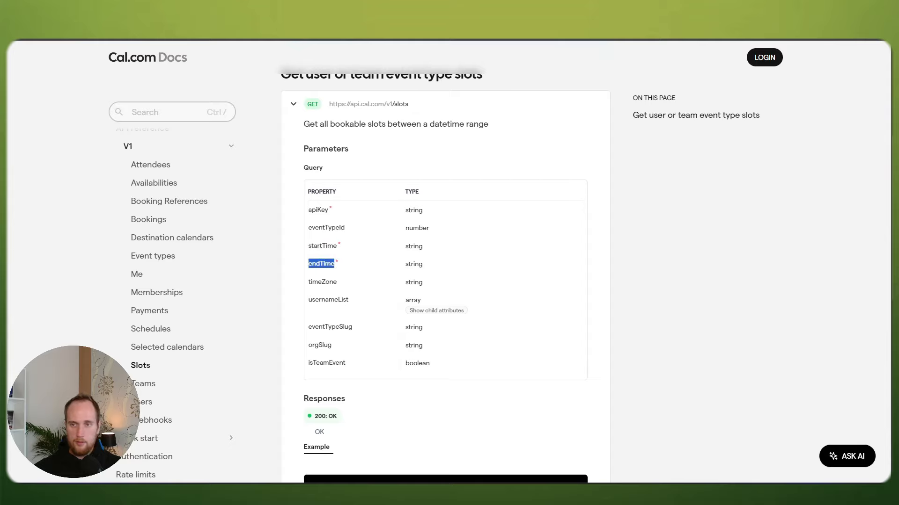
{"action": "left_click", "coordinate": [640, 42]}
{"action": "scroll", "coordinate": [601, 262], "scroll_direction": "down", "scroll_amount": 2}
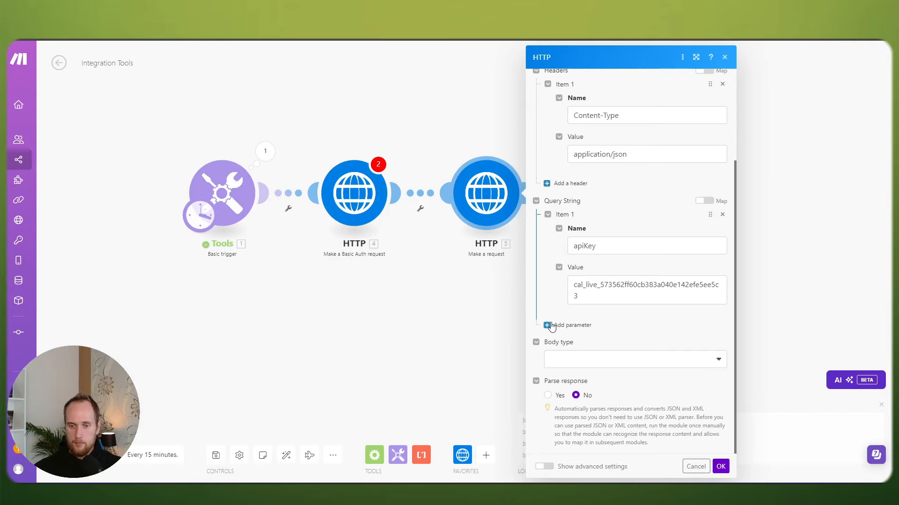
{"action": "left_click", "coordinate": [548, 325]}
{"action": "scroll", "coordinate": [555, 328], "scroll_direction": "down", "scroll_amount": 2}
{"action": "left_click", "coordinate": [598, 257]}
{"action": "key", "text": "ctrl+v"}
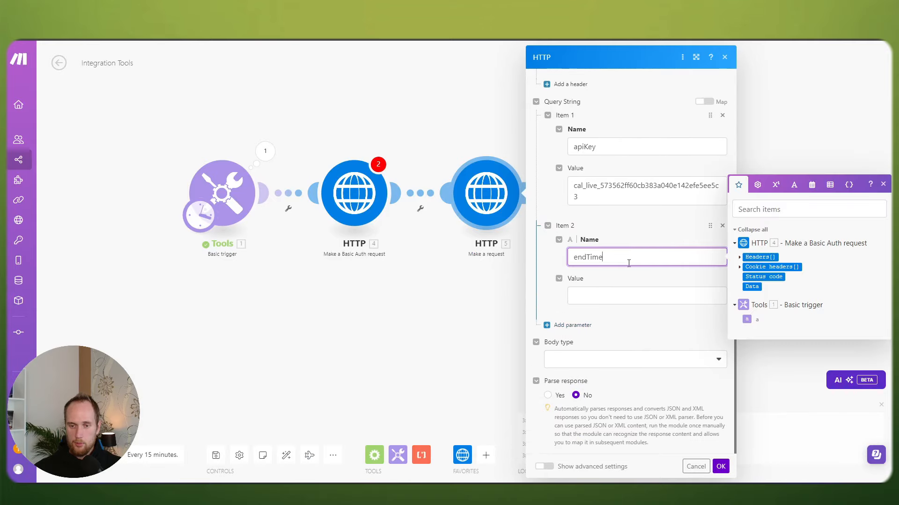
{"action": "key", "text": "ctrl+a"}
{"action": "key", "text": "super+c"}
{"action": "key", "text": "BackSpace"}
{"action": "key", "text": "super"}
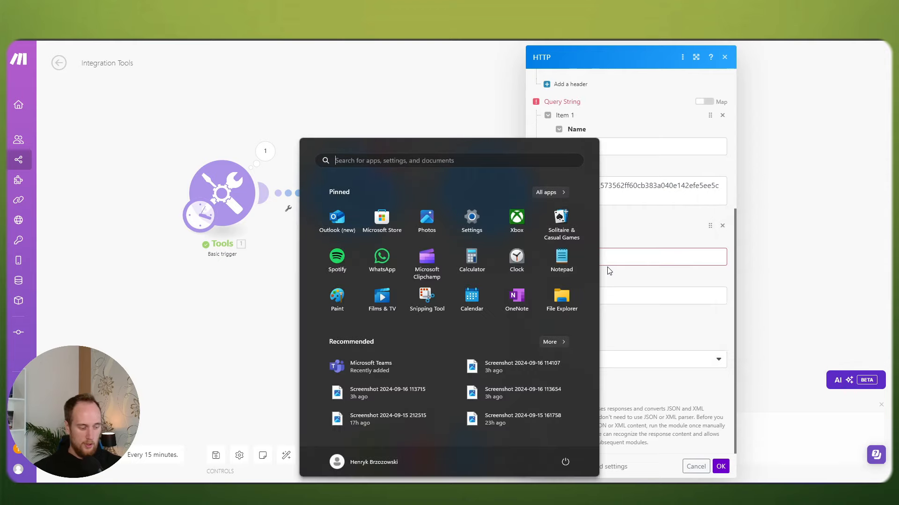
{"action": "left_click", "coordinate": [611, 265]}
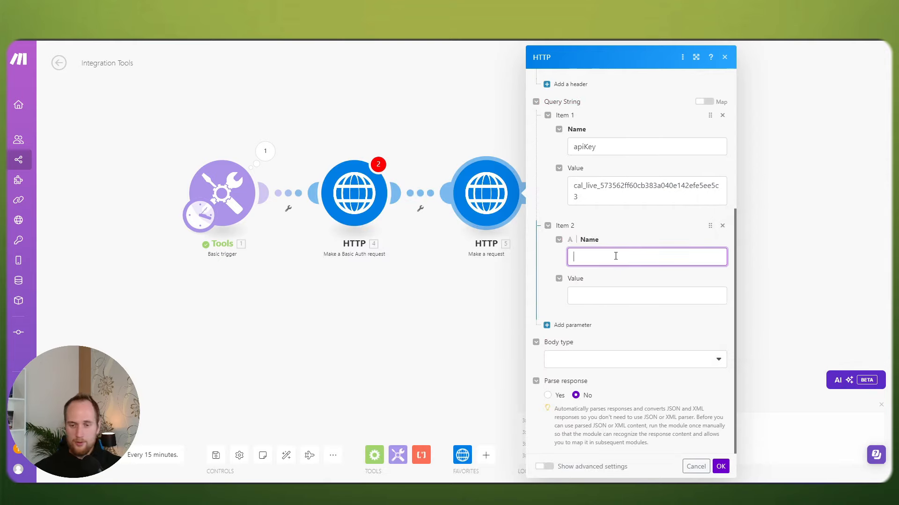
{"action": "key", "text": "super+v"}
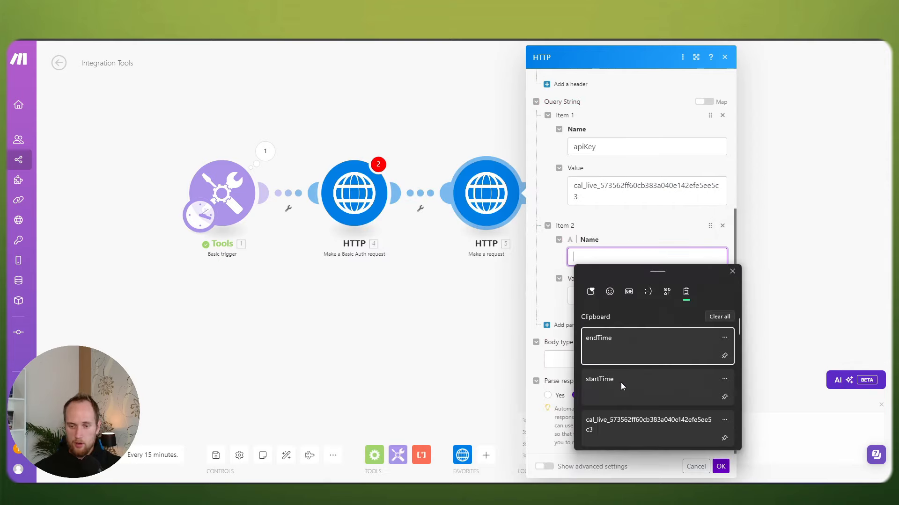
{"action": "left_click", "coordinate": [617, 382]}
Step: Add a third query parameter named endTime
{"action": "left_click", "coordinate": [585, 325]}
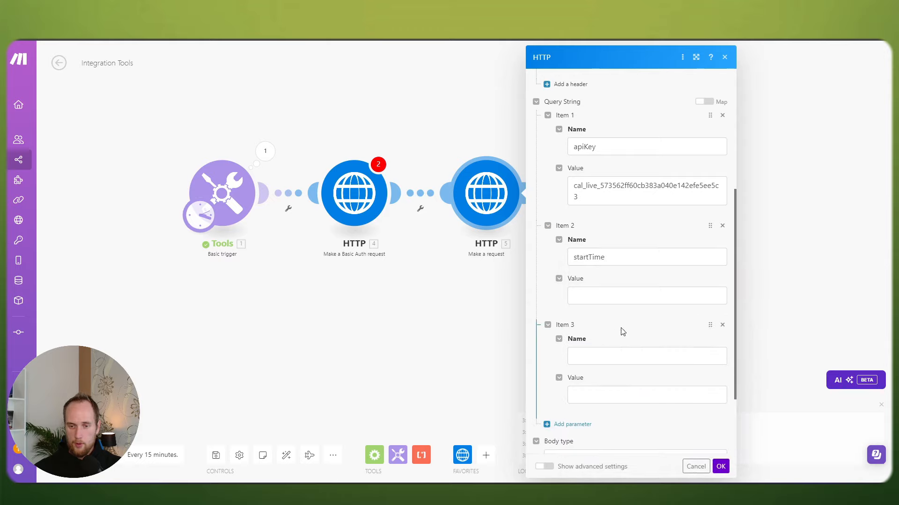
{"action": "left_click", "coordinate": [601, 355]}
{"action": "key", "text": "super+v"}
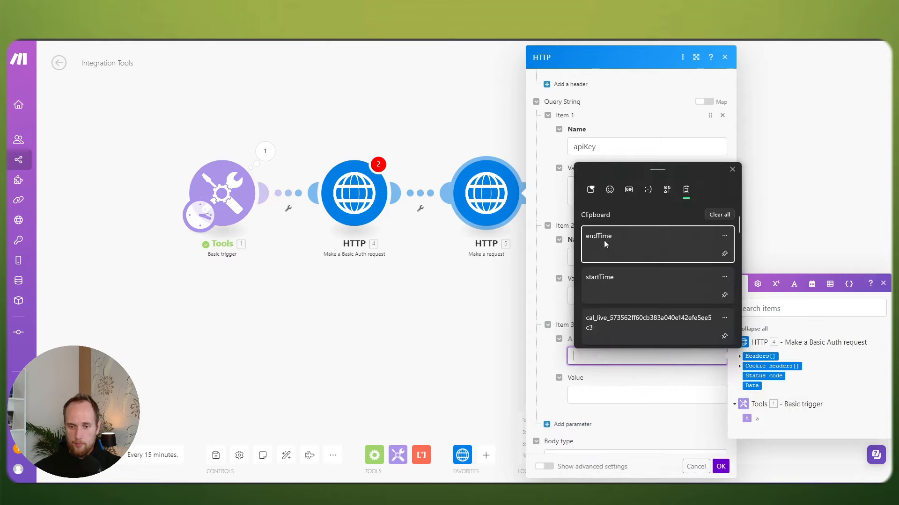
{"action": "left_click", "coordinate": [604, 240]}
{"action": "left_click", "coordinate": [625, 296]}
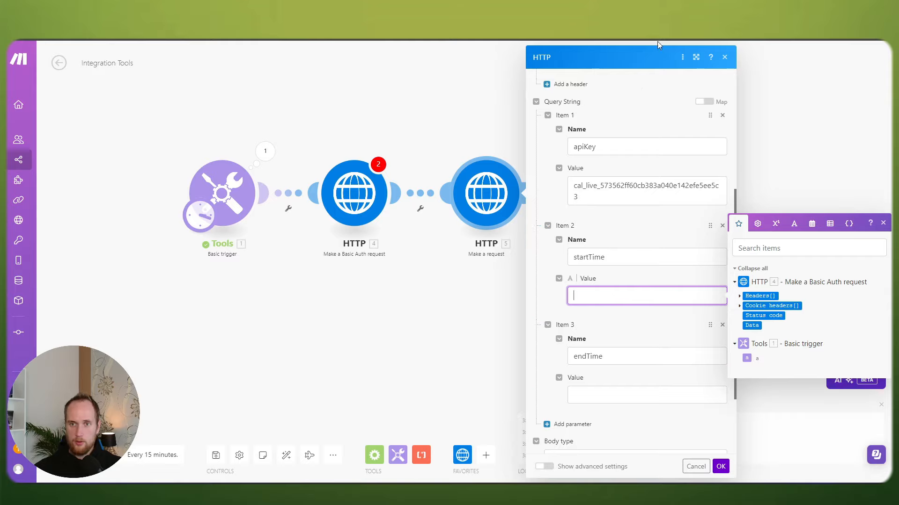
Step: Copy the eventTypeId name from the slots docs and add a blank fourth parameter
{"action": "left_click", "coordinate": [666, 19]}
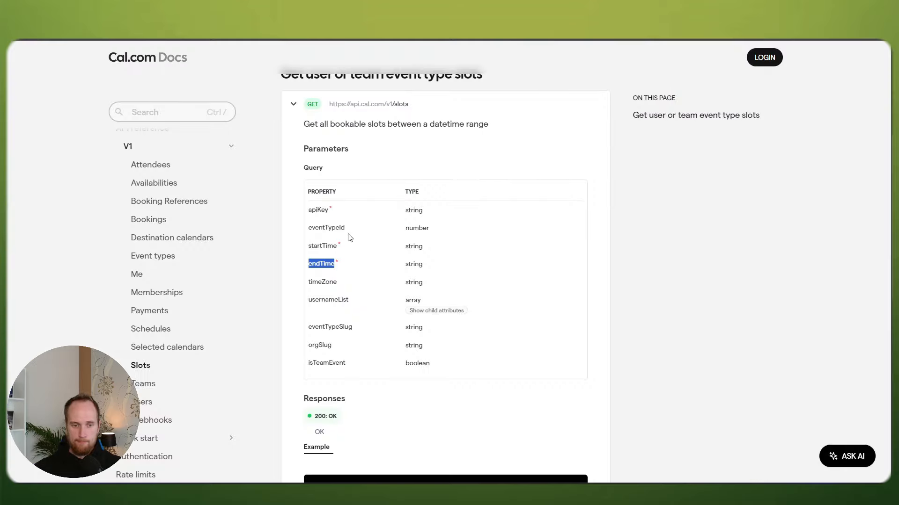
{"action": "left_click_drag", "start_coordinate": [311, 228], "coordinate": [345, 227]}
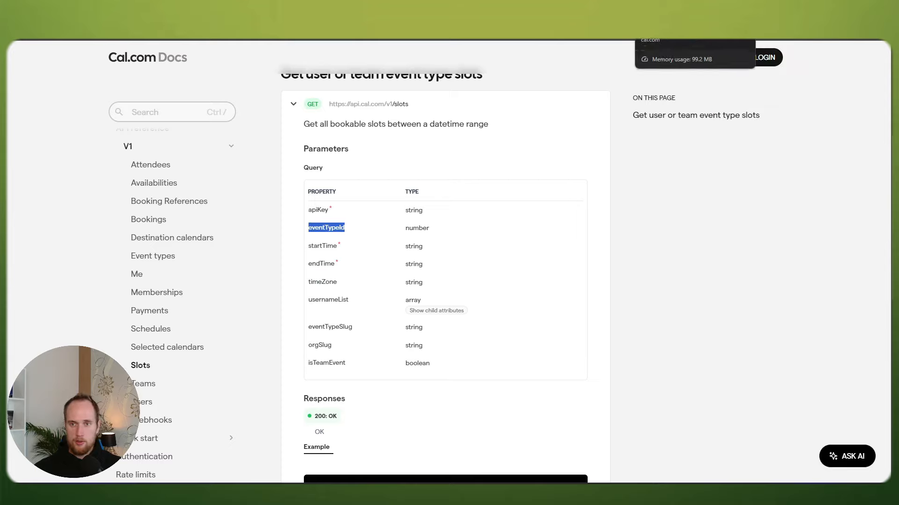
{"action": "left_click", "coordinate": [739, 19]}
{"action": "left_click", "coordinate": [569, 424]}
Step: Name the fourth query parameter eventTypeId and give it the value 1106532
{"action": "scroll", "coordinate": [587, 375], "scroll_direction": "down", "scroll_amount": 3}
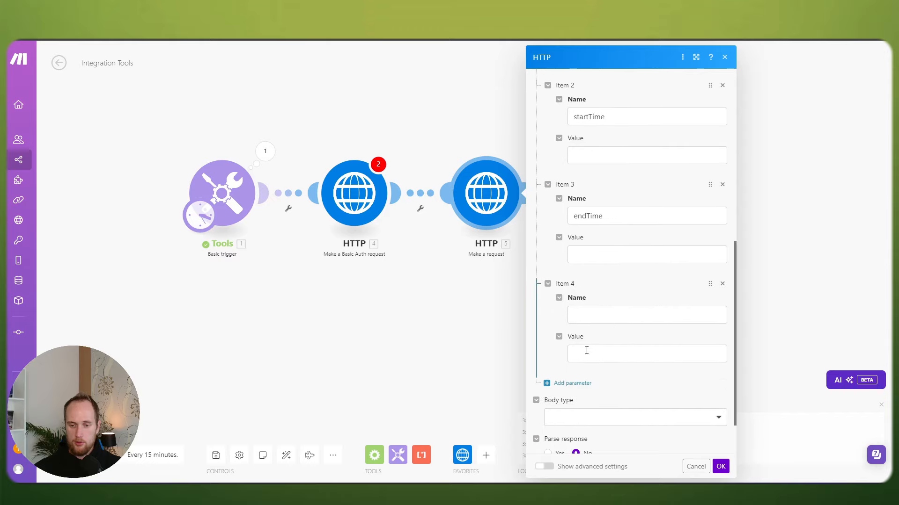
{"action": "left_click", "coordinate": [587, 315]}
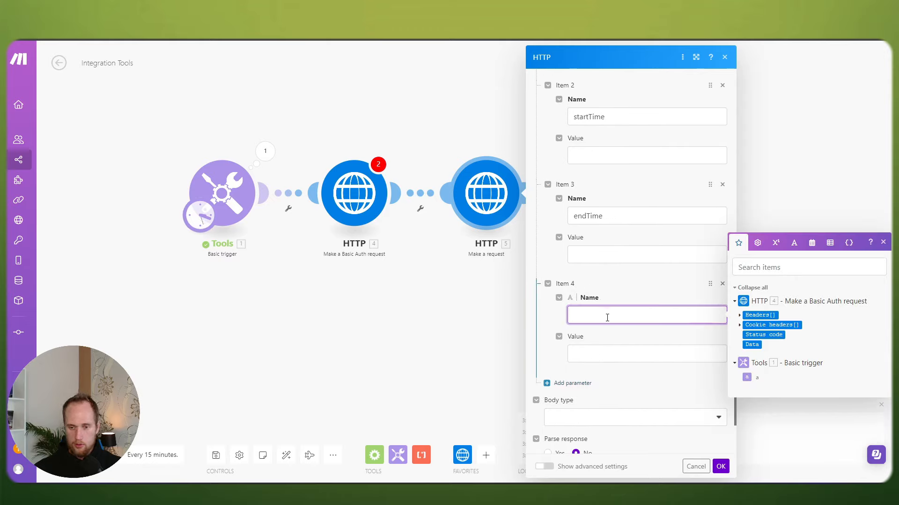
{"action": "type", "text": "eventTypeId"}
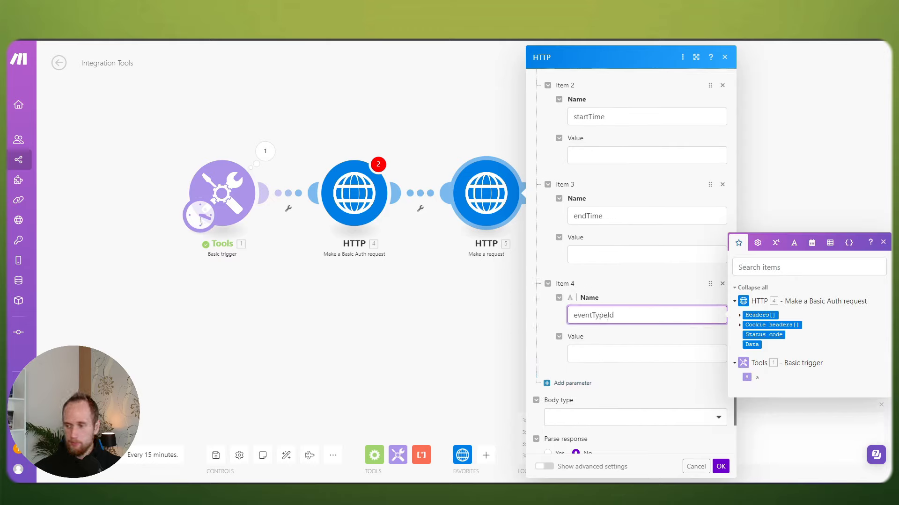
{"action": "left_click", "coordinate": [655, 21]}
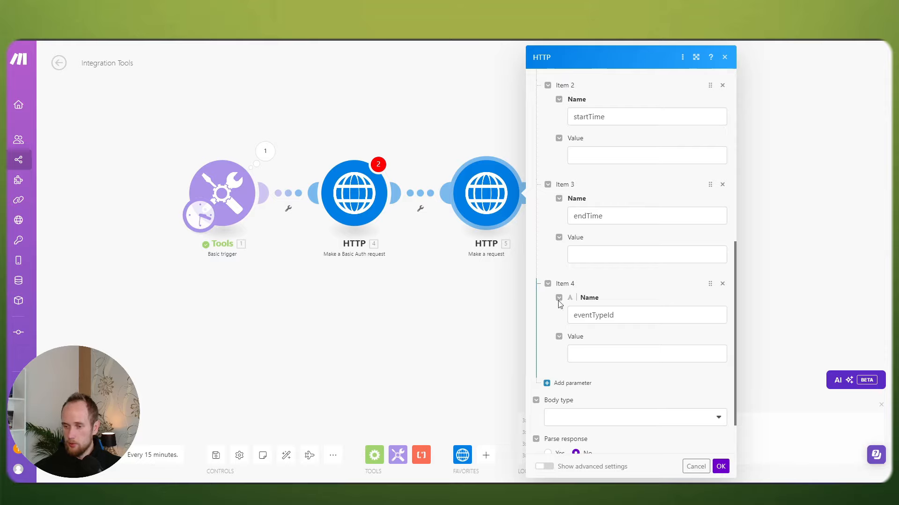
{"action": "left_click", "coordinate": [598, 354]}
{"action": "type", "text": "1106532"}
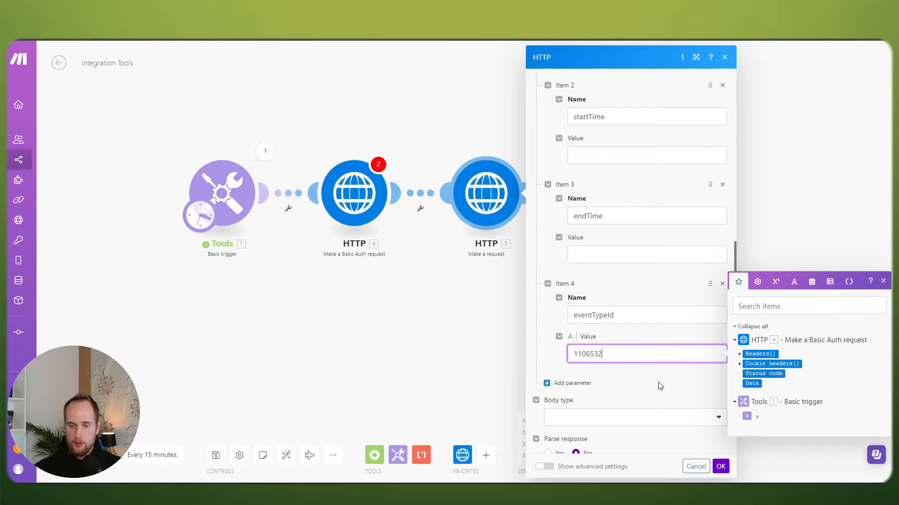
Step: Recheck the slots docs, then confirm the HTTP module's settings with OK
{"action": "left_click", "coordinate": [243, 21]}
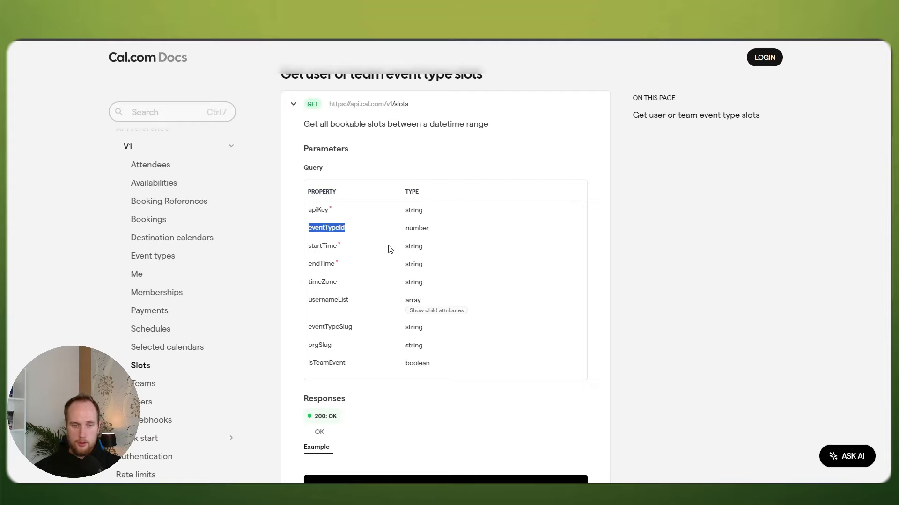
{"action": "left_click", "coordinate": [327, 256]}
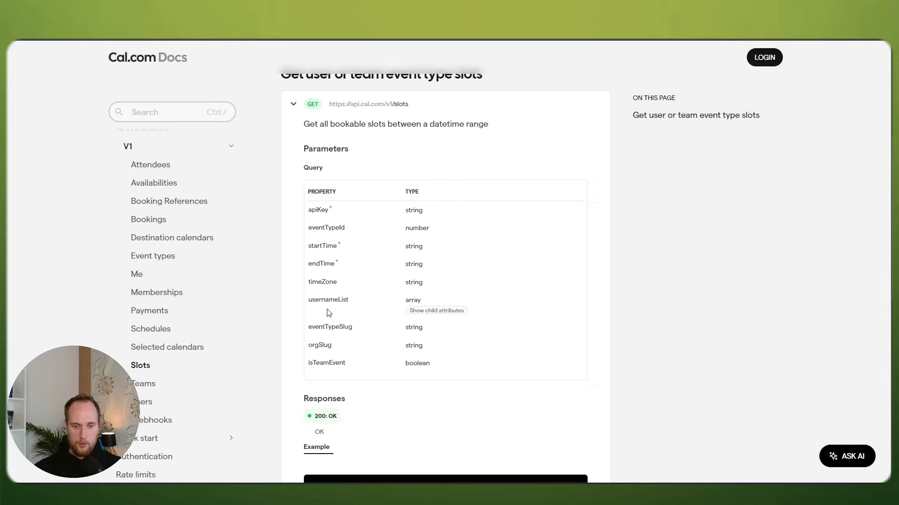
{"action": "scroll", "coordinate": [328, 313], "scroll_direction": "down", "scroll_amount": 2}
{"action": "scroll", "coordinate": [393, 302], "scroll_direction": "up", "scroll_amount": 2}
{"action": "left_click", "coordinate": [140, 21]}
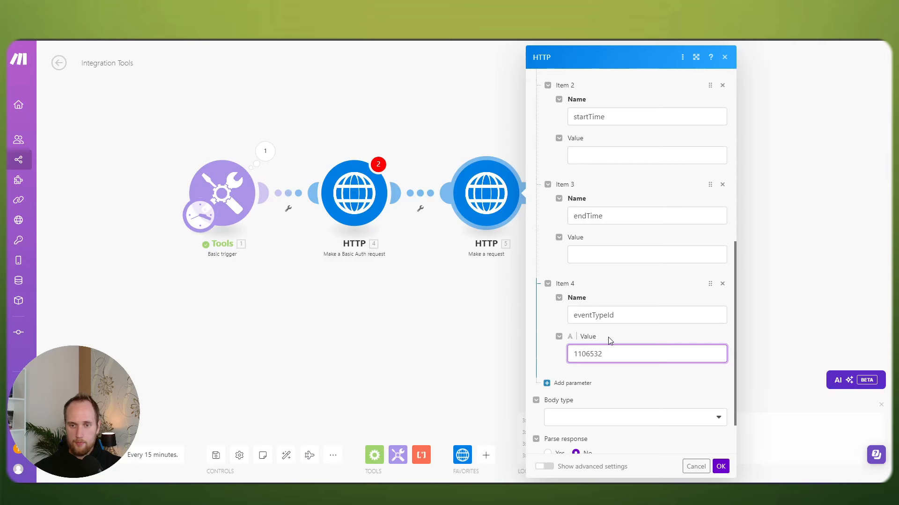
{"action": "scroll", "coordinate": [608, 341], "scroll_direction": "up", "scroll_amount": 1}
{"action": "scroll", "coordinate": [607, 341], "scroll_direction": "up", "scroll_amount": 2}
{"action": "scroll", "coordinate": [607, 341], "scroll_direction": "down", "scroll_amount": 2}
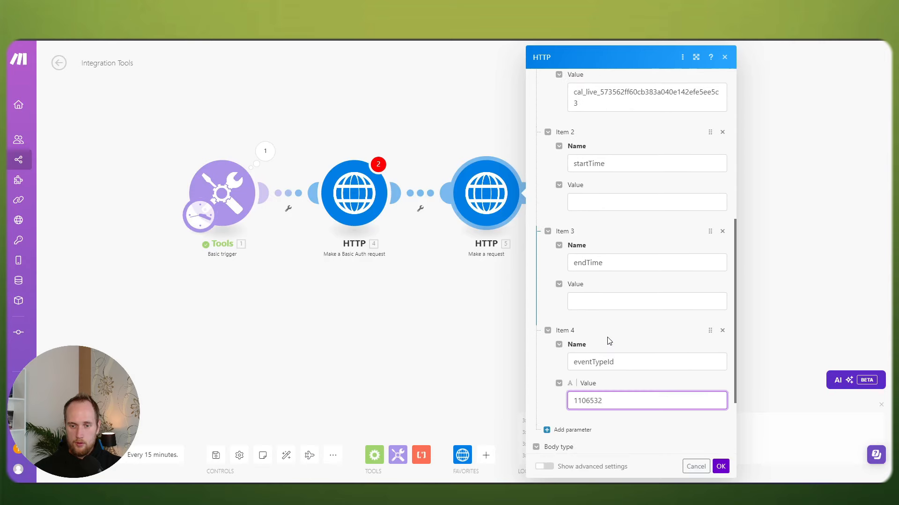
{"action": "scroll", "coordinate": [613, 341], "scroll_direction": "down", "scroll_amount": 2}
{"action": "scroll", "coordinate": [616, 344], "scroll_direction": "up", "scroll_amount": 2}
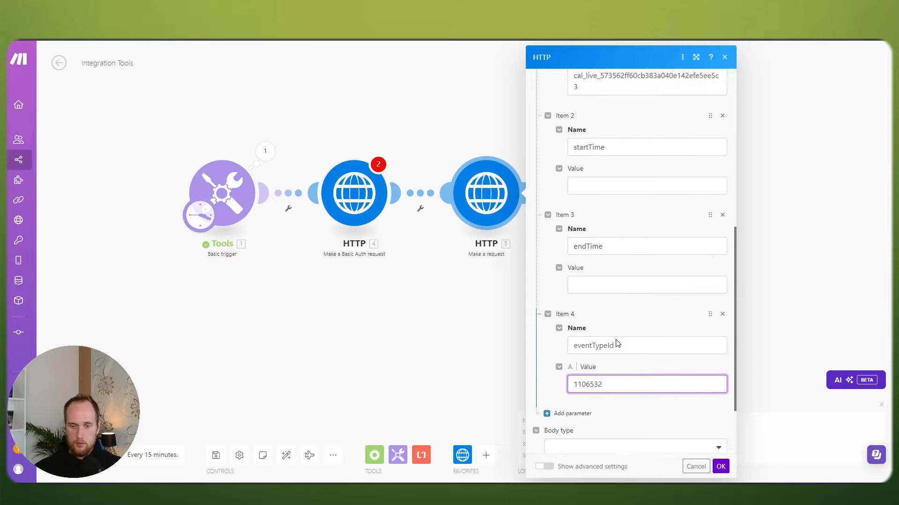
{"action": "scroll", "coordinate": [616, 345], "scroll_direction": "down", "scroll_amount": 2}
{"action": "left_click", "coordinate": [548, 407]}
{"action": "scroll", "coordinate": [624, 346], "scroll_direction": "up", "scroll_amount": 3}
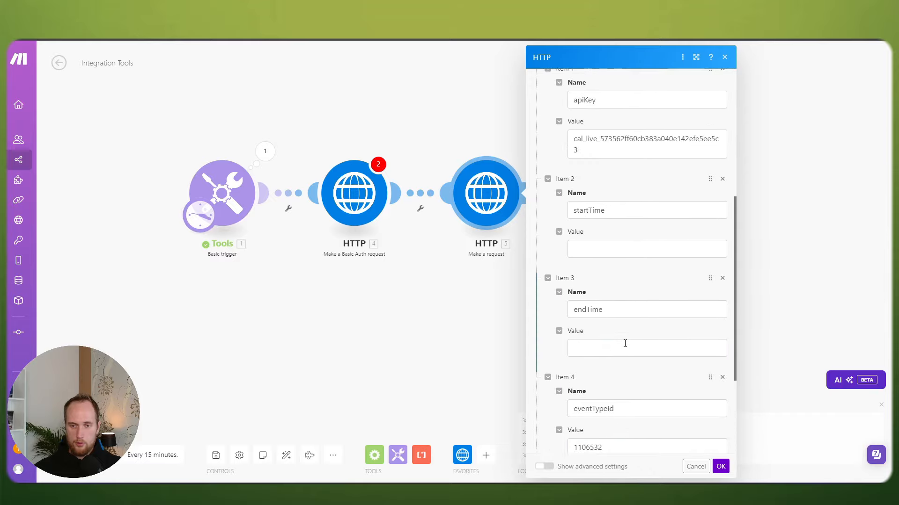
{"action": "left_click", "coordinate": [721, 467]}
Step: Enter 2024-09-17T08:00:00 as startTime and copy it into endTime for 2024-09-17T18:00:00
{"action": "left_click", "coordinate": [486, 194]}
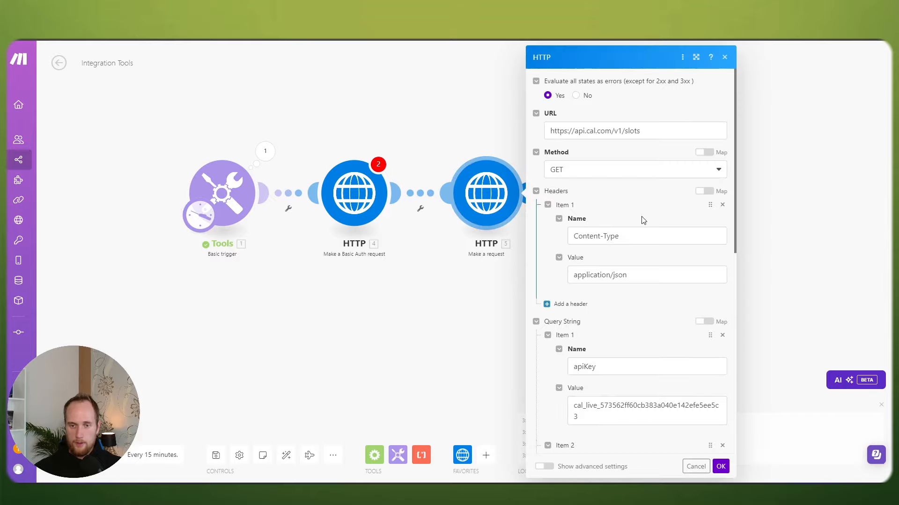
{"action": "scroll", "coordinate": [643, 224], "scroll_direction": "down", "scroll_amount": 3}
{"action": "scroll", "coordinate": [645, 226], "scroll_direction": "down", "scroll_amount": 1}
{"action": "left_click", "coordinate": [602, 327]}
{"action": "type", "text": "2"}
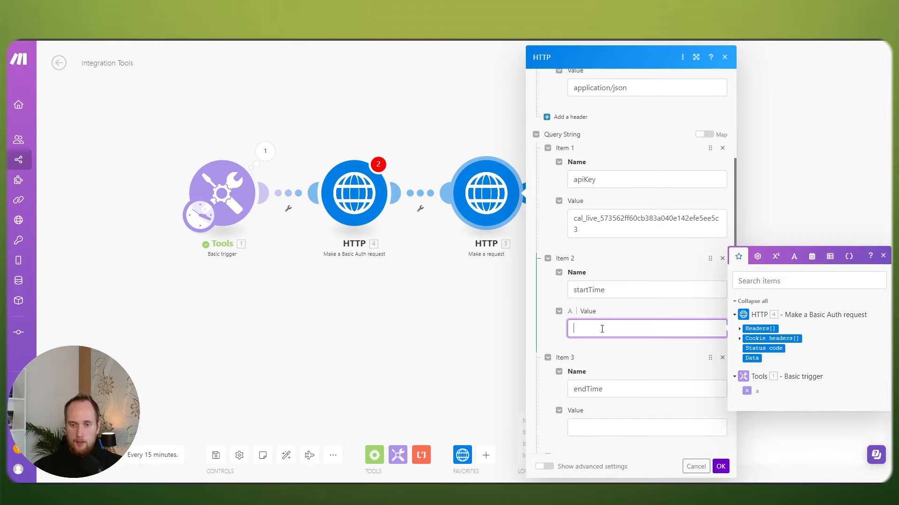
{"action": "type", "text": "024-09-17T08:00:00"}
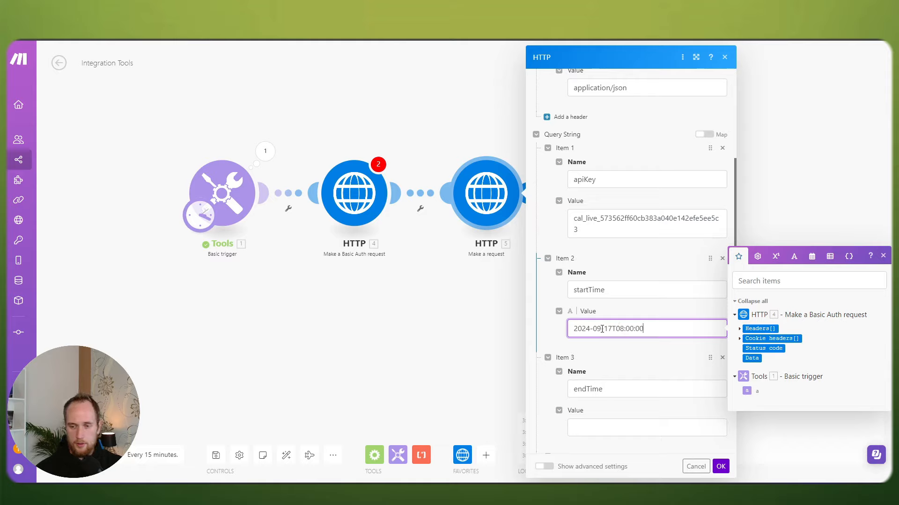
{"action": "key", "text": "ctrl+a"}
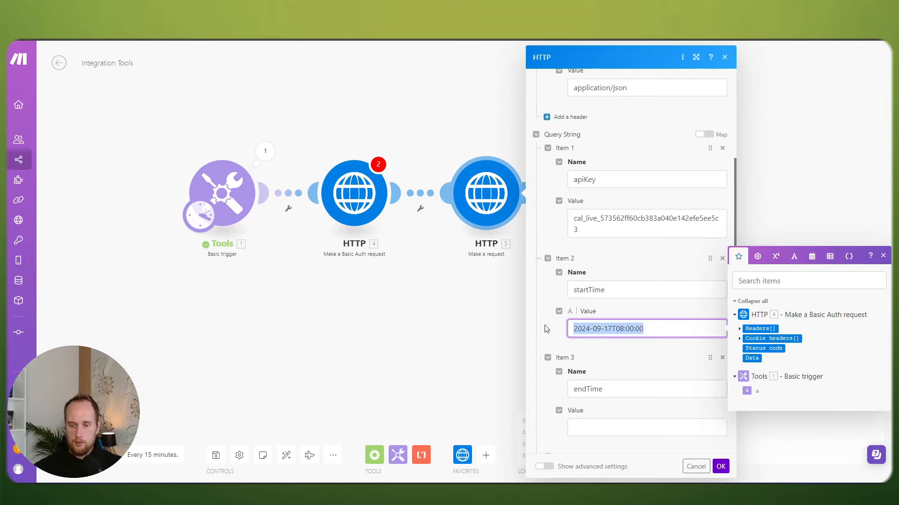
{"action": "key", "text": "ctrl+c"}
{"action": "left_click", "coordinate": [602, 427]}
{"action": "key", "text": "ctrl+v"}
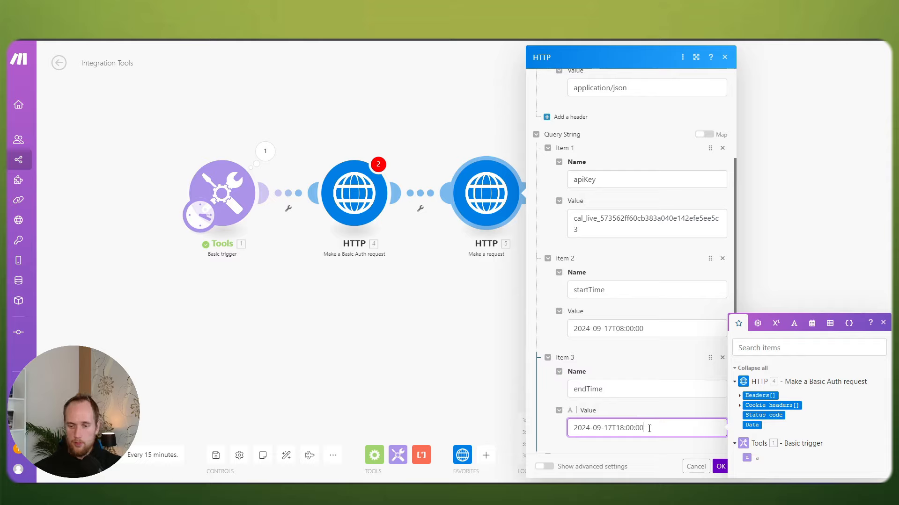
Step: Save the HTTP request settings, then briefly open and close the slots request module
{"action": "left_click", "coordinate": [720, 466]}
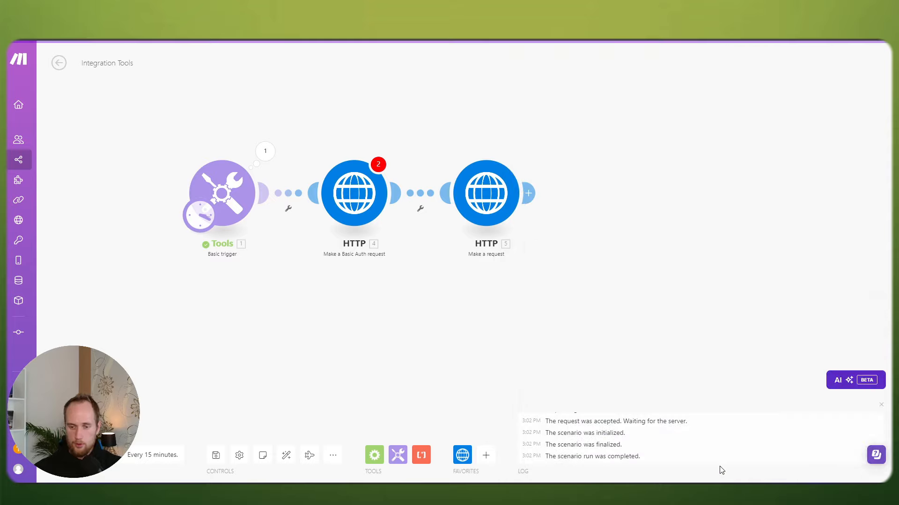
{"action": "left_click_drag", "start_coordinate": [431, 276], "coordinate": [444, 280]}
{"action": "left_click", "coordinate": [517, 186]}
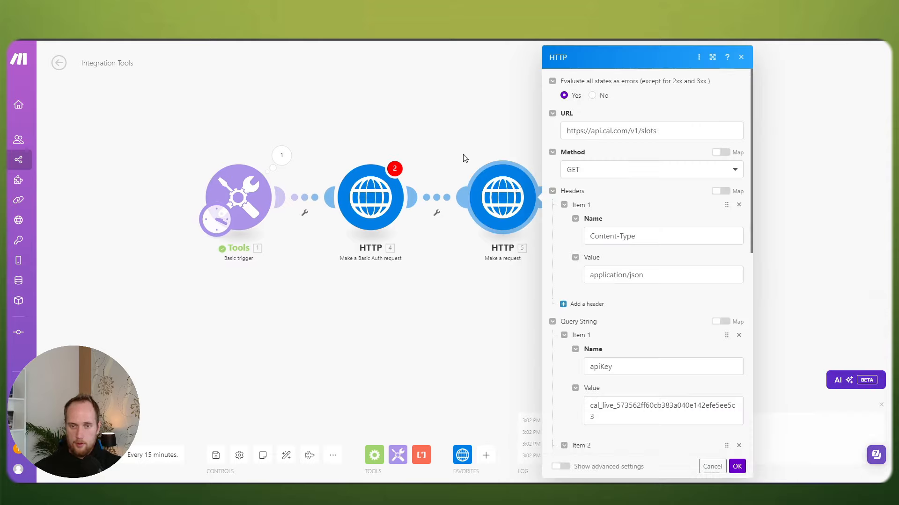
{"action": "left_click", "coordinate": [461, 156]}
Step: Unlink the Basic Auth HTTP module and link the slots request directly after Tools
{"action": "right_click", "coordinate": [302, 193]}
{"action": "left_click", "coordinate": [343, 222]}
{"action": "right_click", "coordinate": [428, 197]}
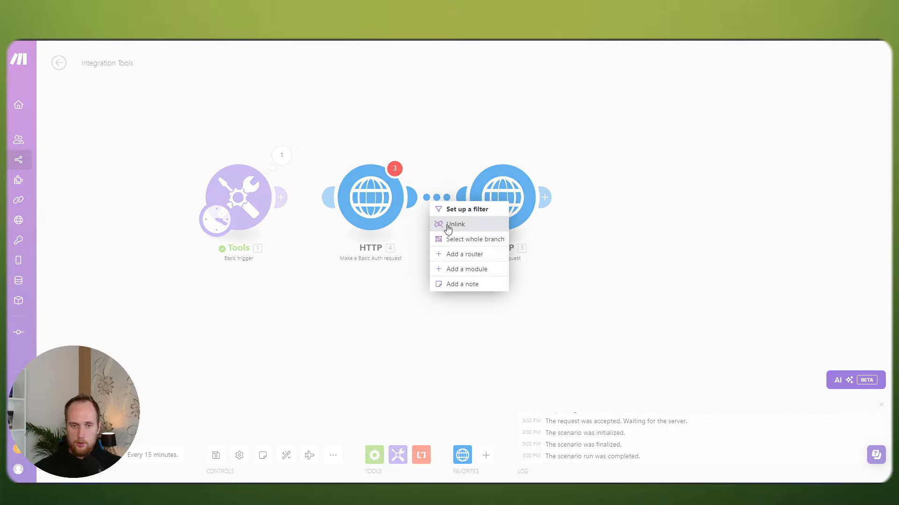
{"action": "left_click", "coordinate": [448, 223]}
{"action": "left_click_drag", "start_coordinate": [507, 227], "coordinate": [380, 229]}
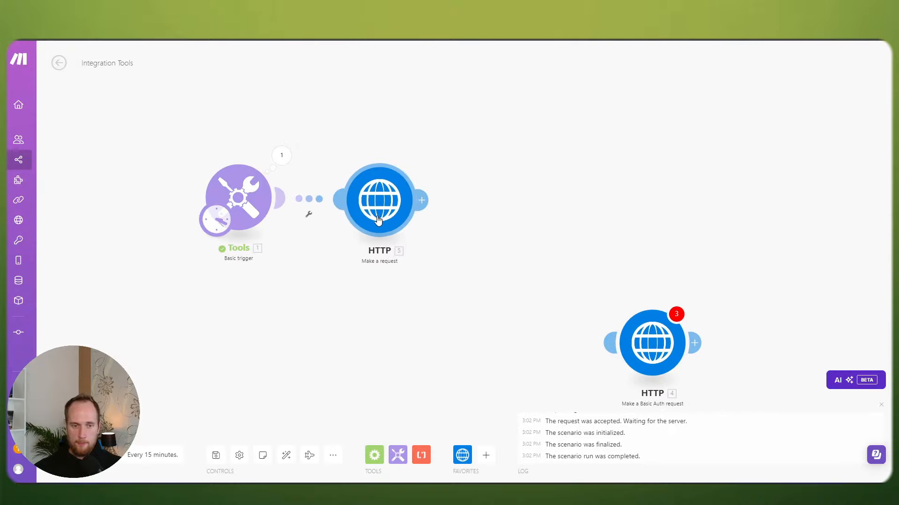
{"action": "left_click_drag", "start_coordinate": [323, 265], "coordinate": [403, 266]}
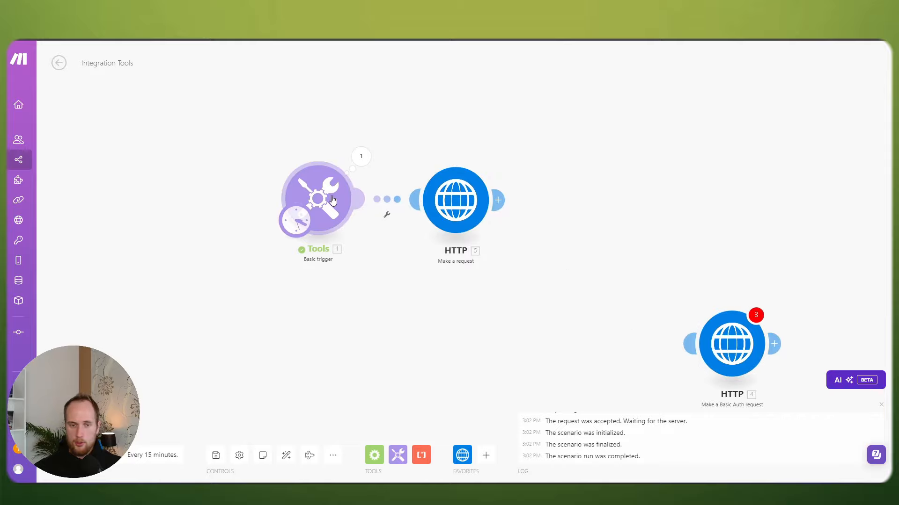
Step: Review the slots request module's settings and close them
{"action": "left_click", "coordinate": [459, 206]}
{"action": "scroll", "coordinate": [604, 288], "scroll_direction": "down", "scroll_amount": 5}
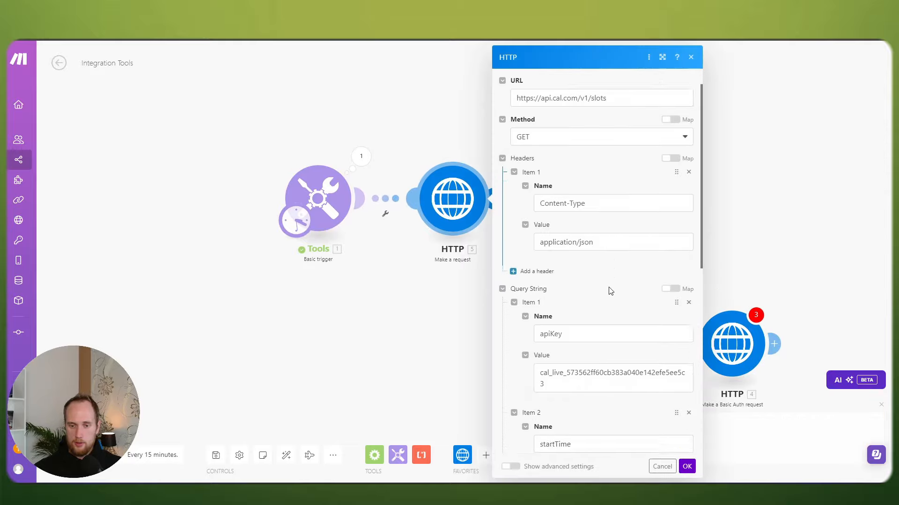
{"action": "scroll", "coordinate": [572, 281], "scroll_direction": "down", "scroll_amount": 4}
{"action": "scroll", "coordinate": [620, 322], "scroll_direction": "up", "scroll_amount": 8}
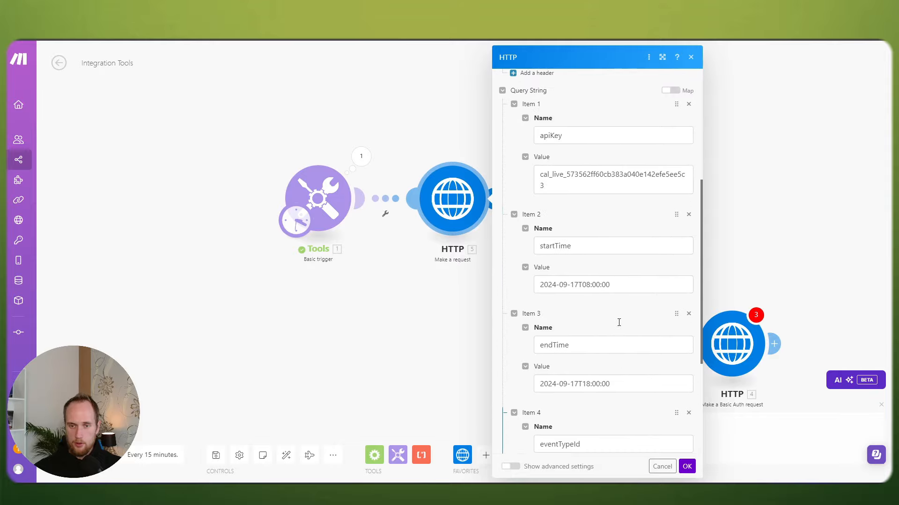
{"action": "left_click", "coordinate": [687, 466]}
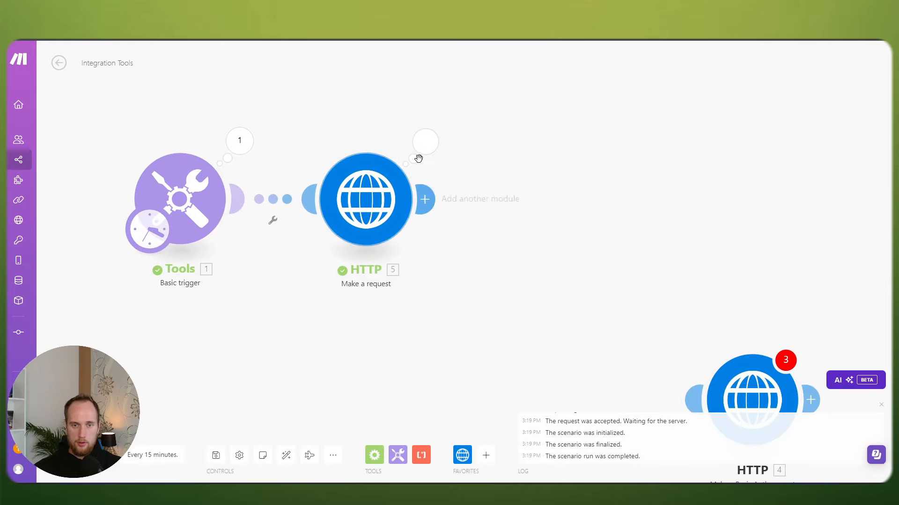
Step: Expand the HTTP output's Data > slots > 2024-09-17 to see 14 slots, the first at 10:00 AM
{"action": "left_click", "coordinate": [424, 140]}
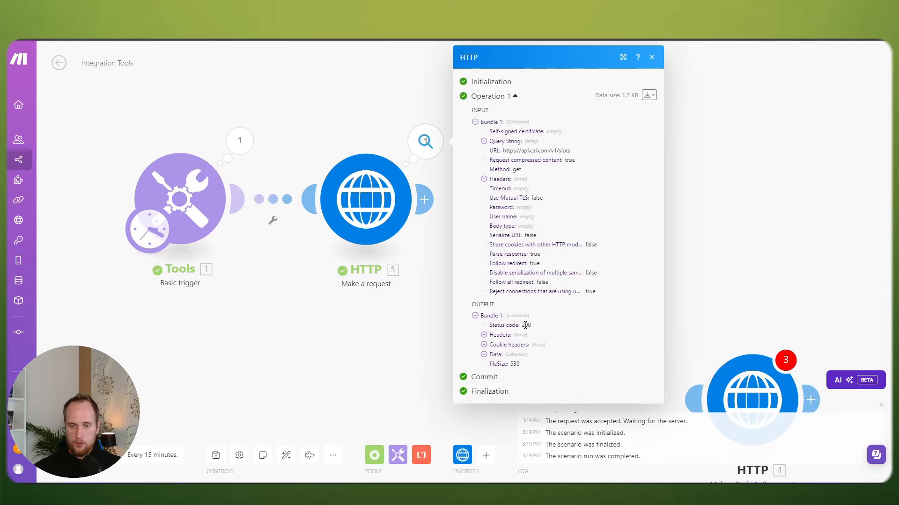
{"action": "left_click", "coordinate": [484, 354]}
{"action": "left_click", "coordinate": [493, 364]}
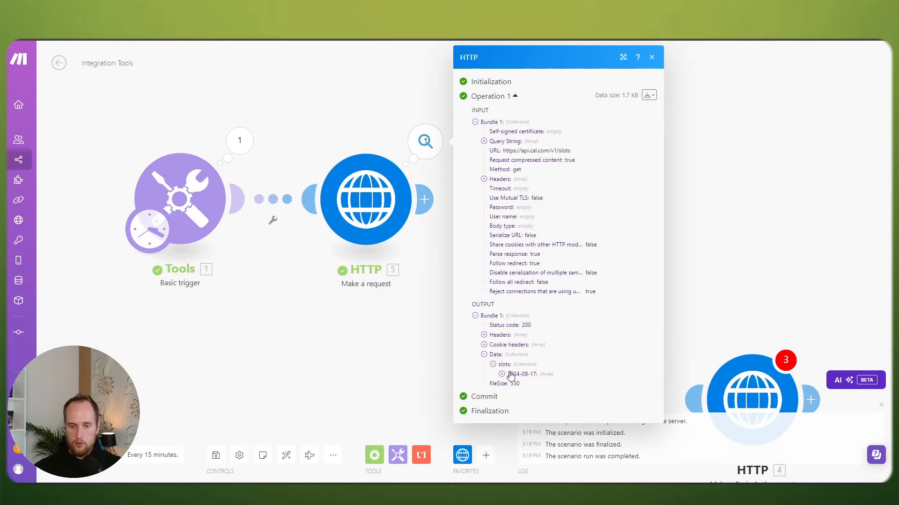
{"action": "left_click", "coordinate": [509, 374]}
{"action": "scroll", "coordinate": [556, 357], "scroll_direction": "down", "scroll_amount": 2}
{"action": "left_click", "coordinate": [511, 301]}
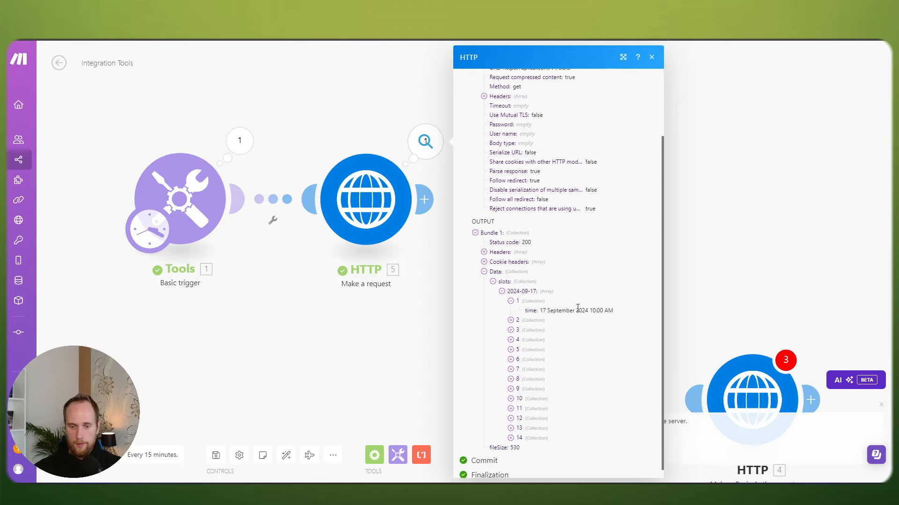
{"action": "scroll", "coordinate": [571, 311], "scroll_direction": "down", "scroll_amount": 1}
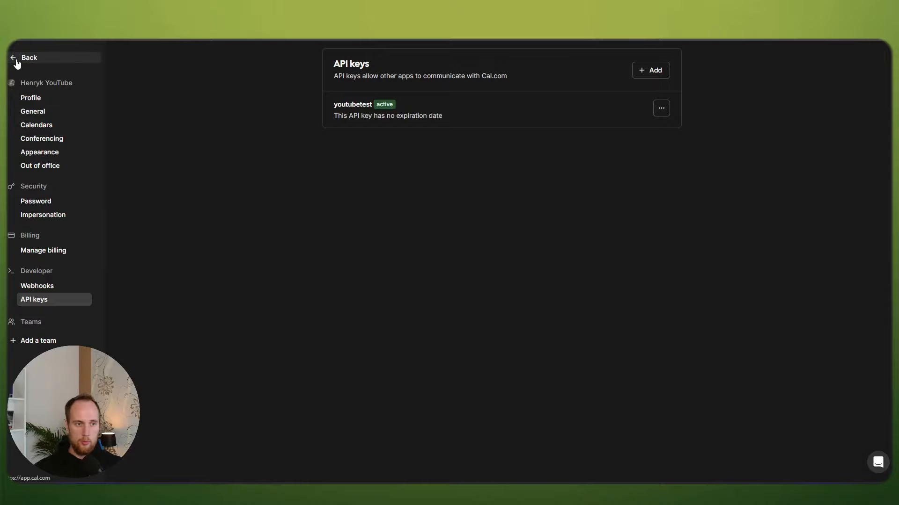
Step: Leave API key settings and view Discovery Call's Availability, noting Sunday's 9:00 AM start
{"action": "left_click", "coordinate": [15, 59]}
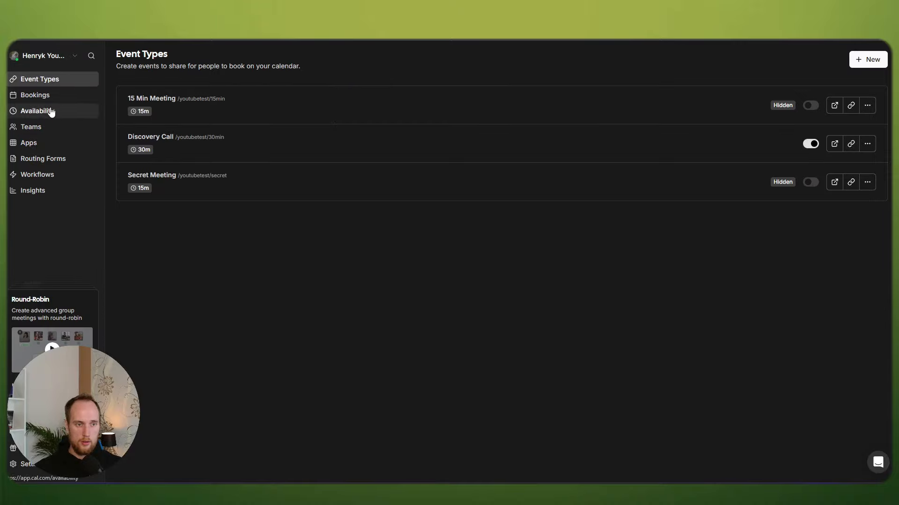
{"action": "left_click", "coordinate": [206, 143]}
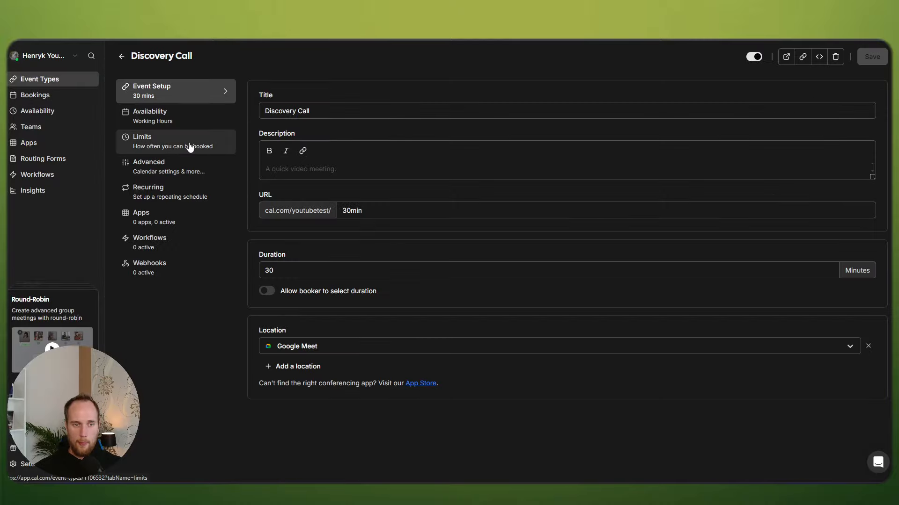
{"action": "left_click", "coordinate": [204, 121]}
{"action": "left_click_drag", "start_coordinate": [319, 157], "coordinate": [379, 155]}
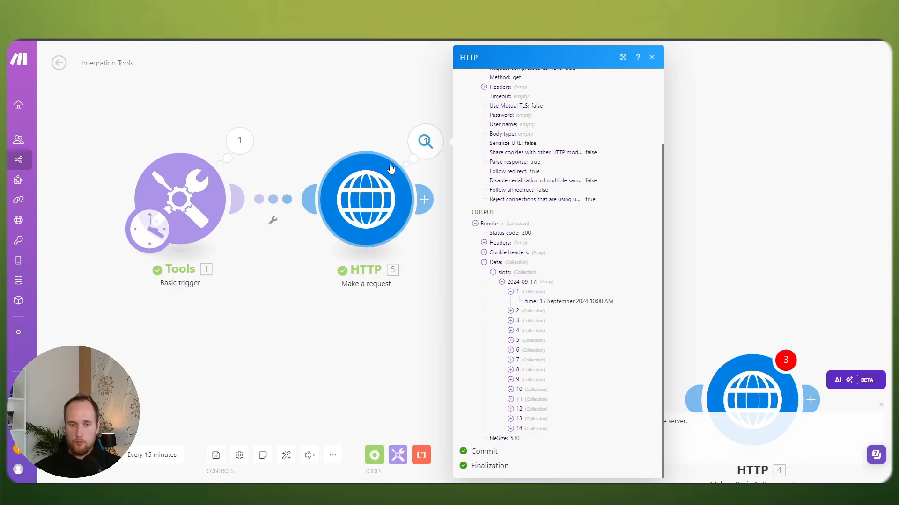
Step: Remove the +02:00 offset from the HTTP query's startTime and confirm the module
{"action": "left_click", "coordinate": [376, 155]}
{"action": "scroll", "coordinate": [539, 281], "scroll_direction": "down", "scroll_amount": 5}
{"action": "scroll", "coordinate": [540, 281], "scroll_direction": "down", "scroll_amount": 4}
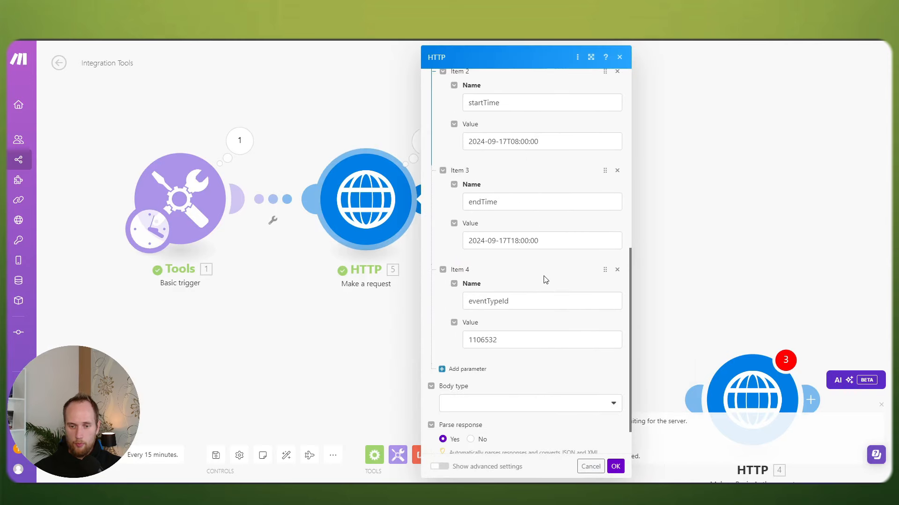
{"action": "scroll", "coordinate": [552, 284], "scroll_direction": "up", "scroll_amount": 1}
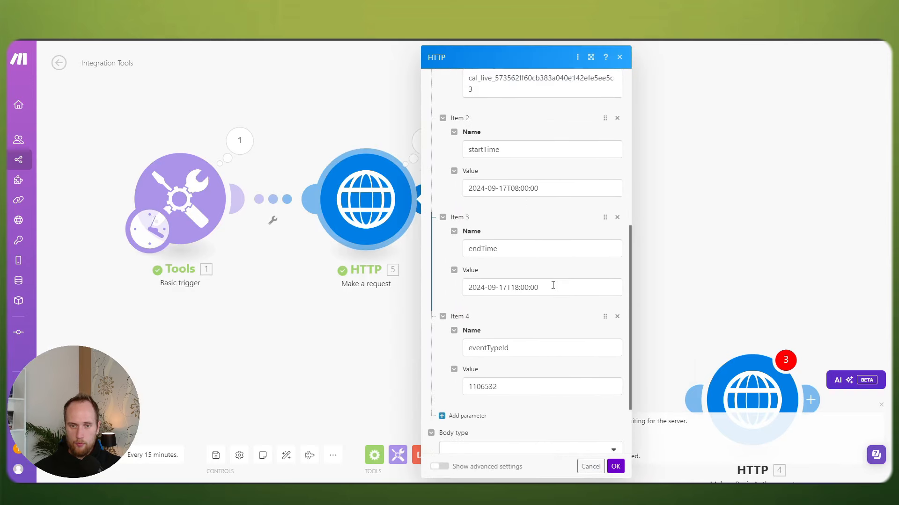
{"action": "left_click", "coordinate": [515, 188]}
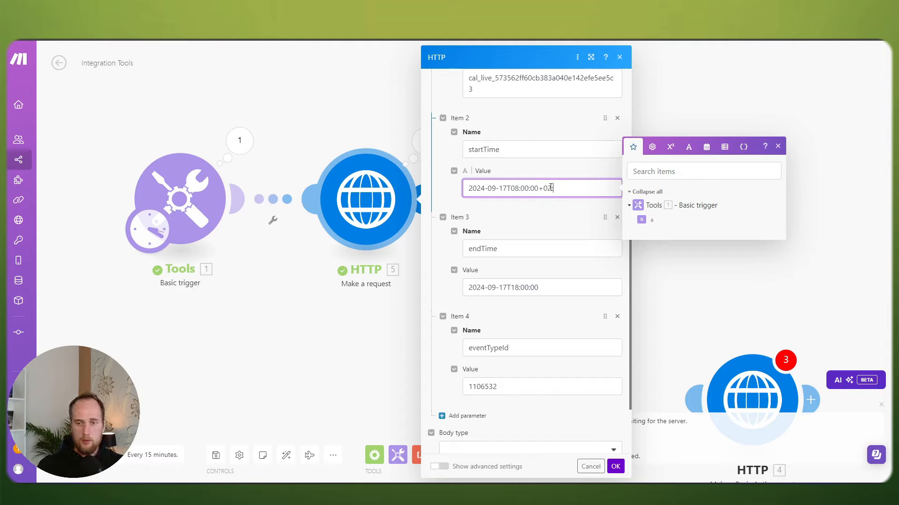
{"action": "left_click_drag", "start_coordinate": [562, 188], "coordinate": [549, 188]}
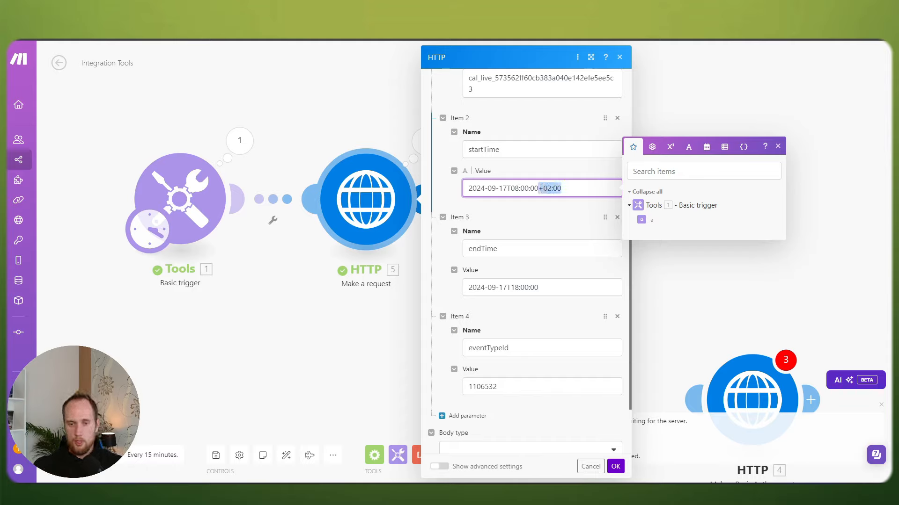
{"action": "key", "text": "BackSpace"}
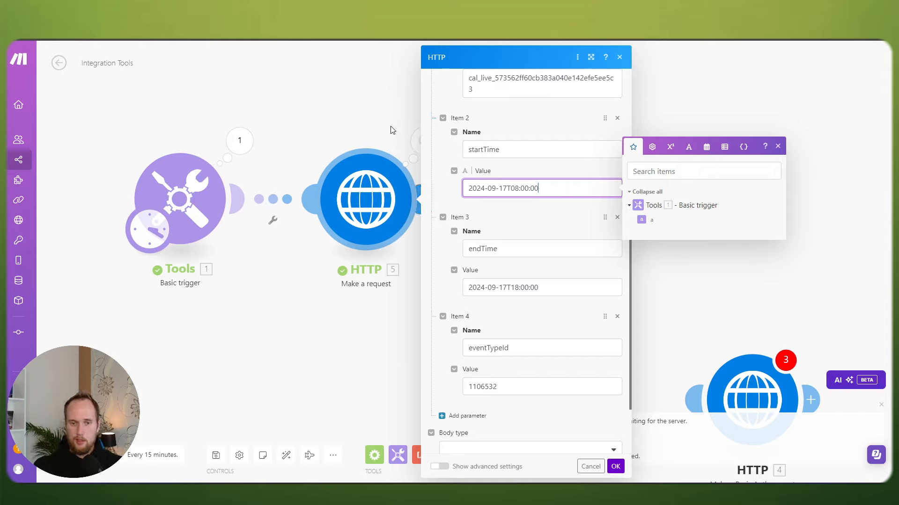
{"action": "left_click", "coordinate": [616, 467]}
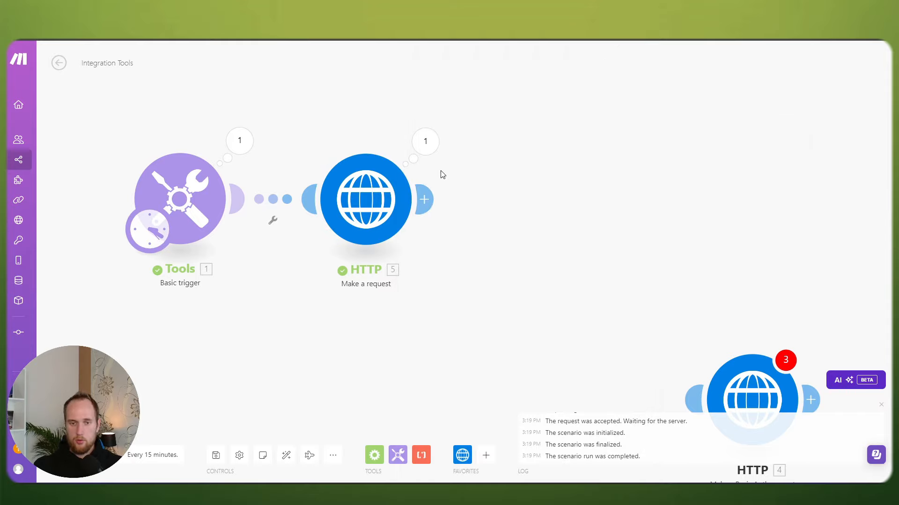
Step: Check the latest run output: the first 2024-09-17 slot is still 10:00 AM
{"action": "left_click", "coordinate": [425, 141]}
{"action": "left_click", "coordinate": [484, 355]}
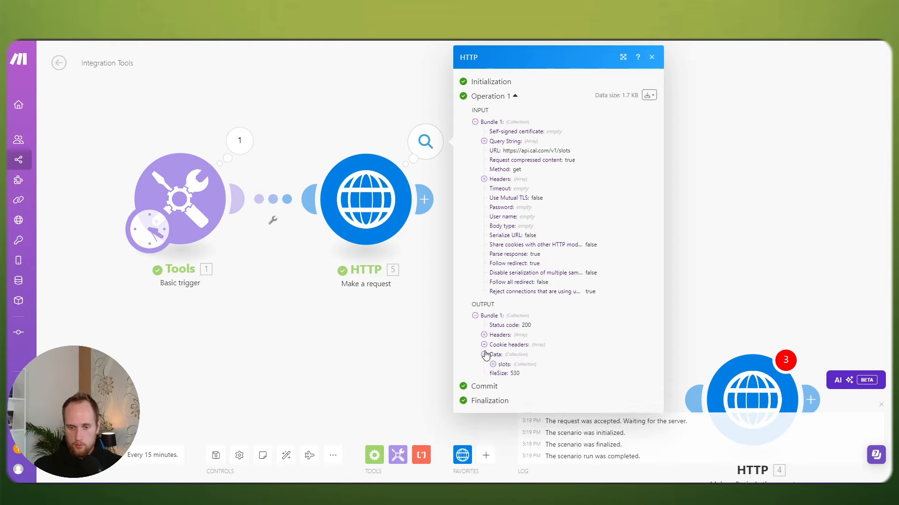
{"action": "left_click", "coordinate": [493, 364]}
{"action": "left_click", "coordinate": [501, 374]}
{"action": "left_click", "coordinate": [510, 384]}
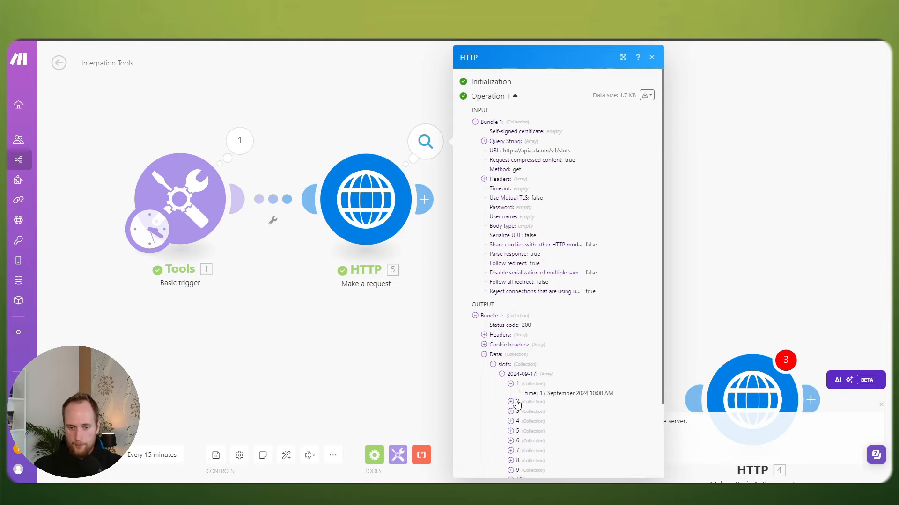
{"action": "double_click", "coordinate": [592, 395]}
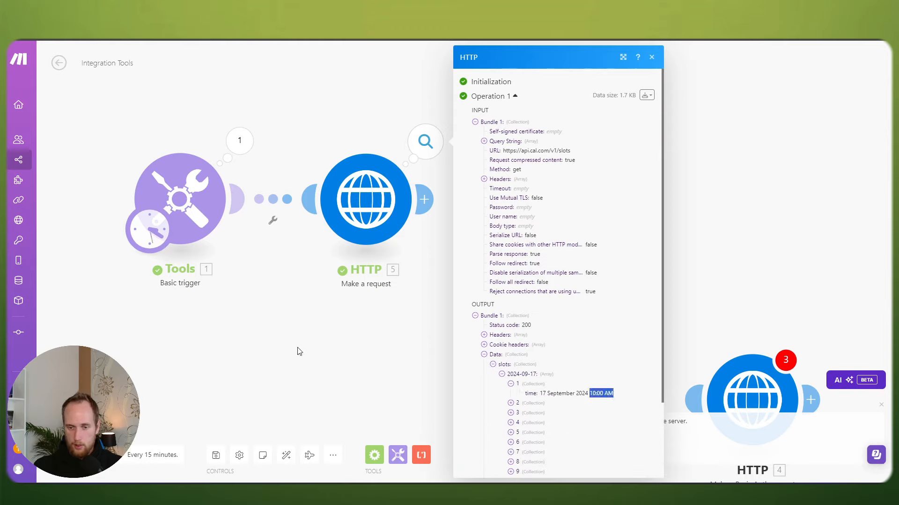
{"action": "left_click", "coordinate": [328, 353]}
Step: Change the startTime hour to 07, giving 2024-09-17T07:00:00, and confirm
{"action": "left_click", "coordinate": [366, 198]}
{"action": "scroll", "coordinate": [543, 263], "scroll_direction": "down", "scroll_amount": 10}
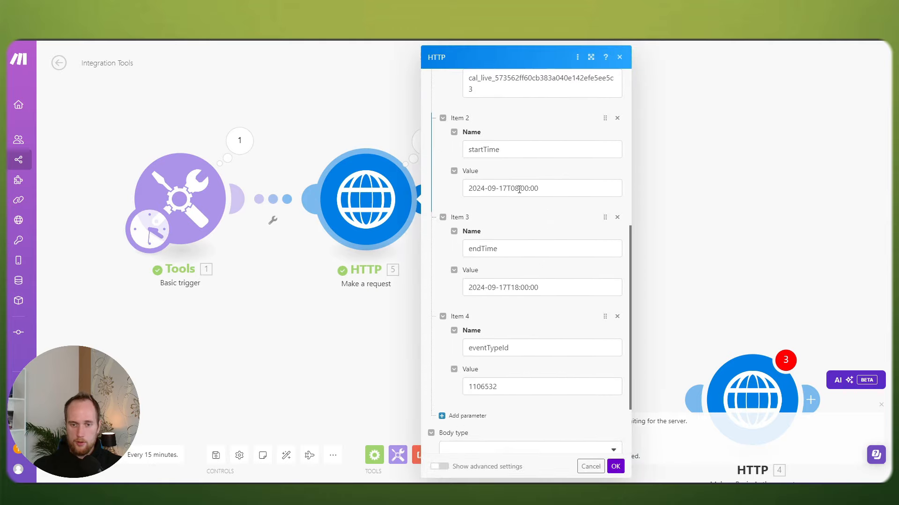
{"action": "left_click", "coordinate": [517, 188]}
{"action": "type", "text": "7"}
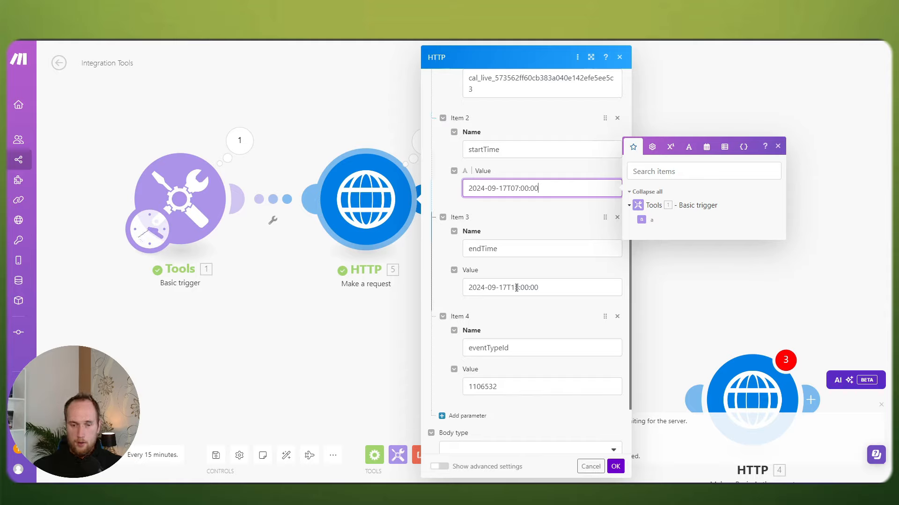
{"action": "left_click", "coordinate": [616, 467]}
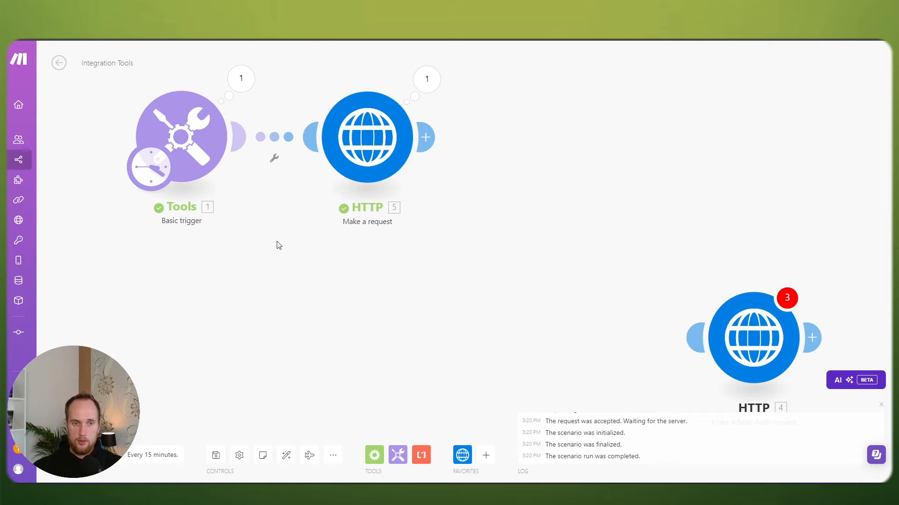
Step: Inspect the new run's 16 slots for 2024-09-17, from 9:00 AM to 4:30 PM, against Cal.com
{"action": "left_click_drag", "start_coordinate": [277, 245], "coordinate": [354, 286]}
{"action": "left_click", "coordinate": [505, 124]}
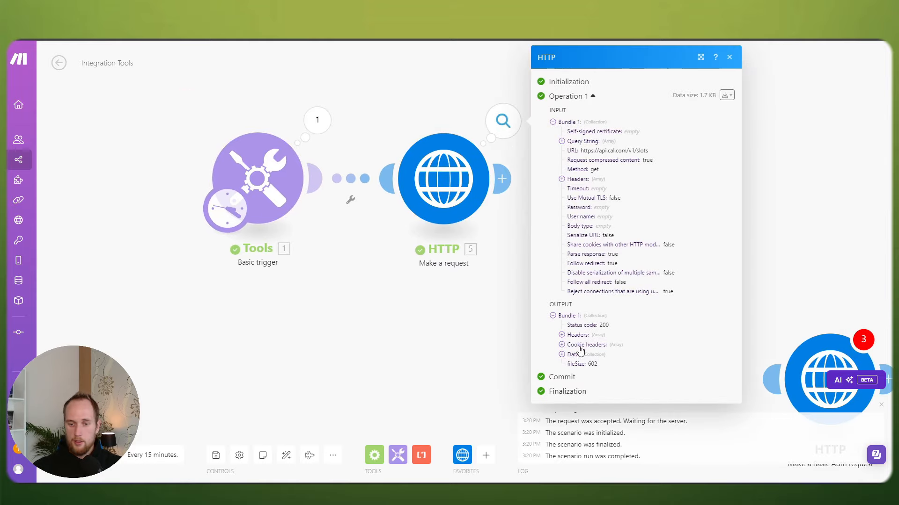
{"action": "left_click", "coordinate": [561, 354]}
{"action": "left_click", "coordinate": [570, 364]}
{"action": "left_click", "coordinate": [579, 374]}
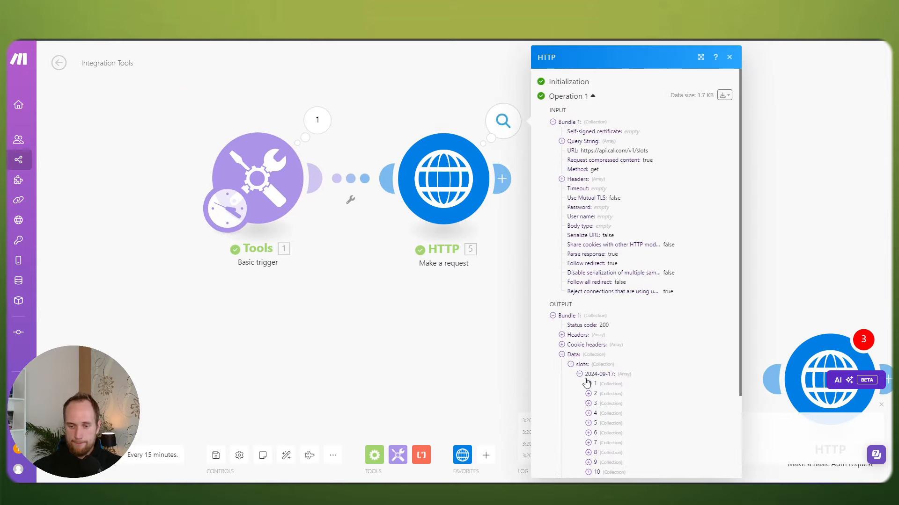
{"action": "left_click", "coordinate": [589, 383]}
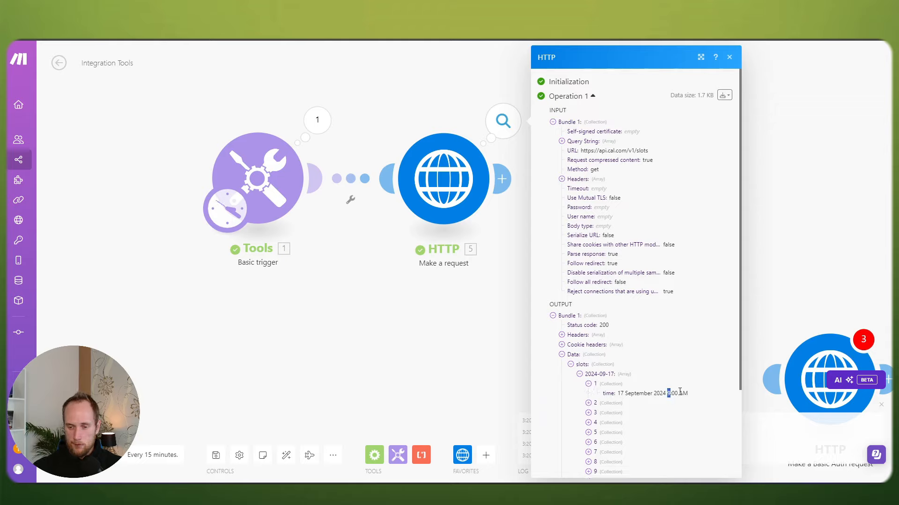
{"action": "left_click_drag", "start_coordinate": [679, 392], "coordinate": [688, 393]}
{"action": "scroll", "coordinate": [658, 373], "scroll_direction": "down", "scroll_amount": 3}
{"action": "left_click", "coordinate": [588, 428]}
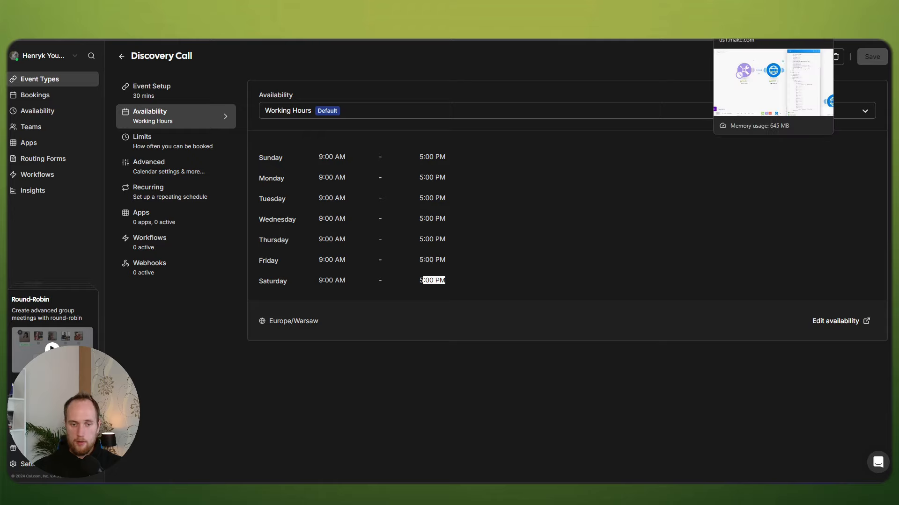
{"action": "left_click", "coordinate": [749, 14]}
Step: Change the endTime hour to 7, giving 2024-09-17T17:00:00, and save the scenario
{"action": "left_click_drag", "start_coordinate": [519, 247], "coordinate": [479, 235]}
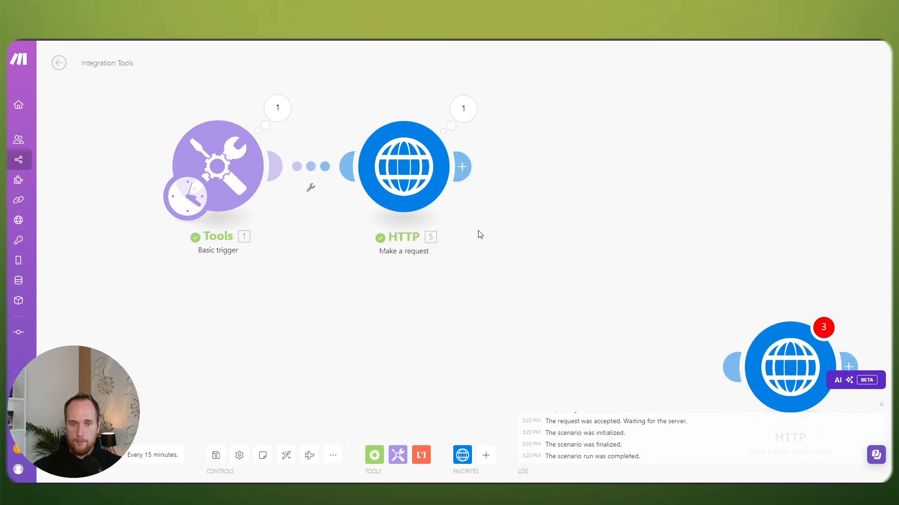
{"action": "left_click", "coordinate": [416, 164]}
{"action": "scroll", "coordinate": [583, 268], "scroll_direction": "down", "scroll_amount": 9}
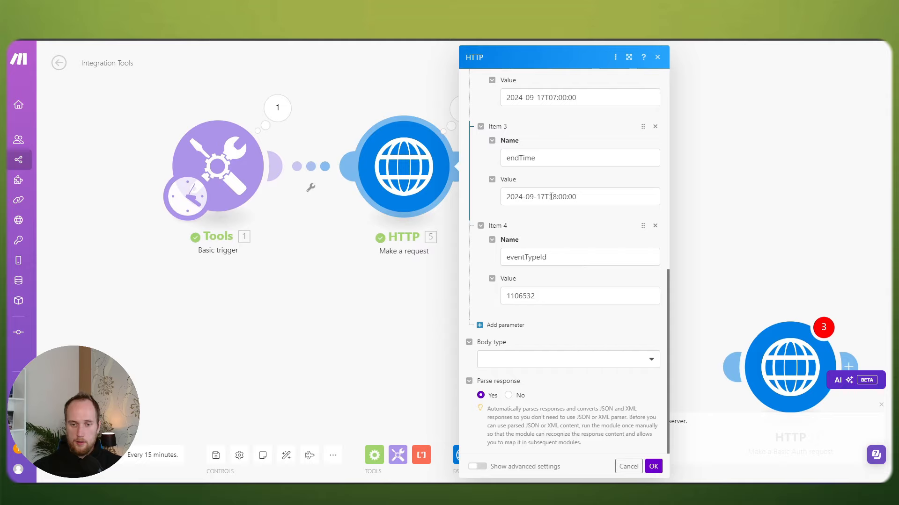
{"action": "left_click", "coordinate": [551, 197]}
{"action": "key", "text": "BackSpace"}
{"action": "type", "text": "7"}
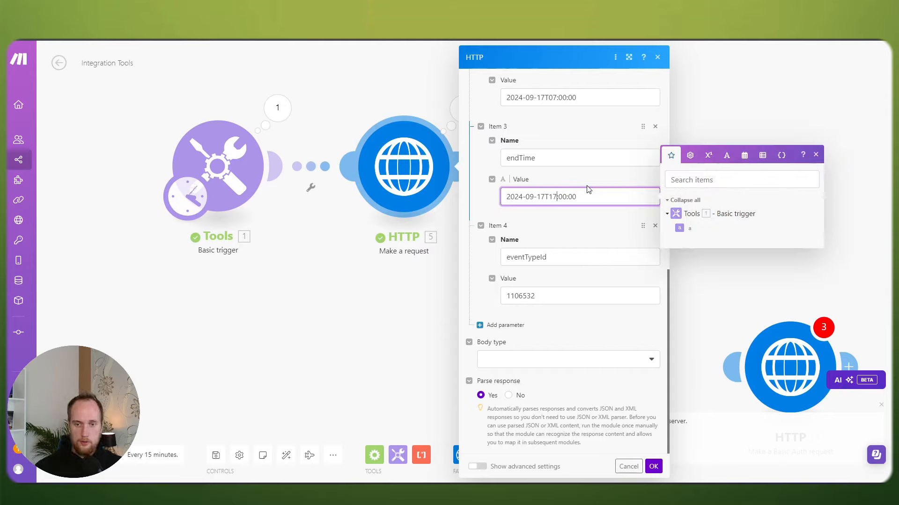
{"action": "left_click", "coordinate": [653, 467]}
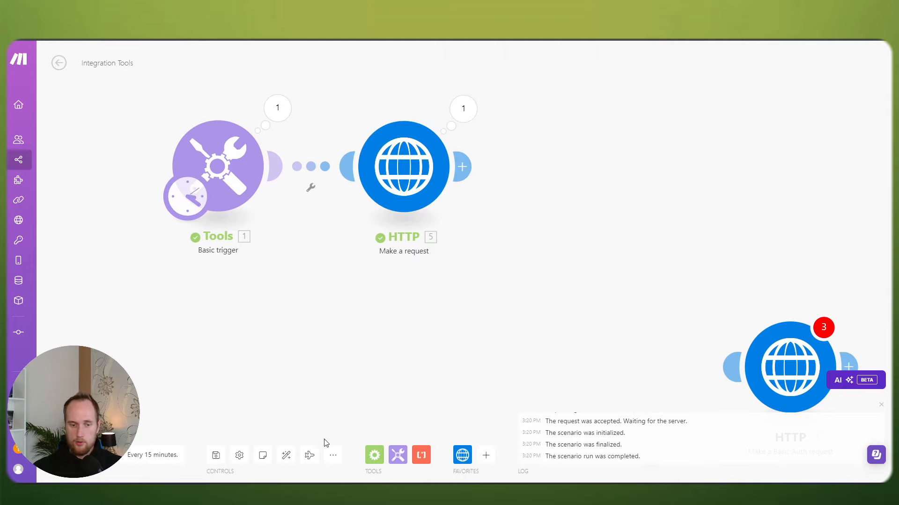
{"action": "left_click", "coordinate": [215, 455]}
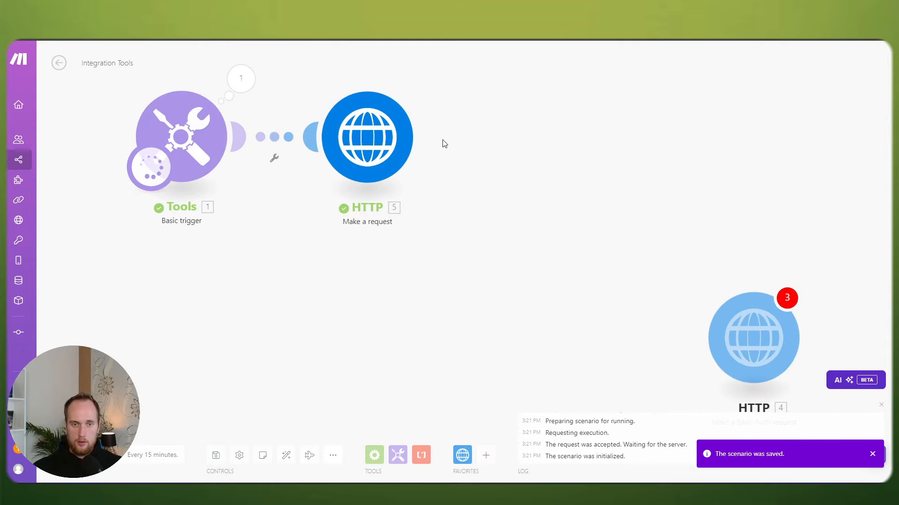
Step: Inspect the run output: 16 slots on 2024-09-17, slot 16 at 4:30 PM
{"action": "left_click", "coordinate": [427, 79]}
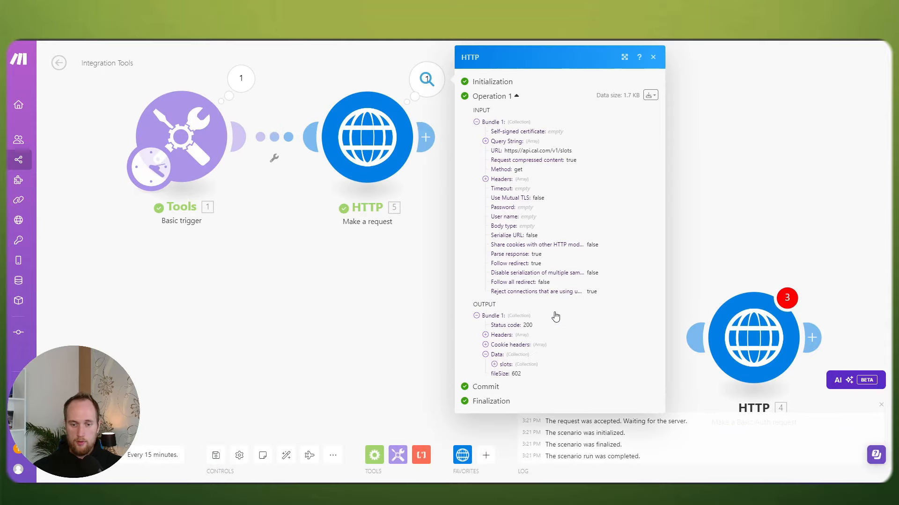
{"action": "left_click", "coordinate": [494, 364]}
{"action": "left_click", "coordinate": [504, 374]}
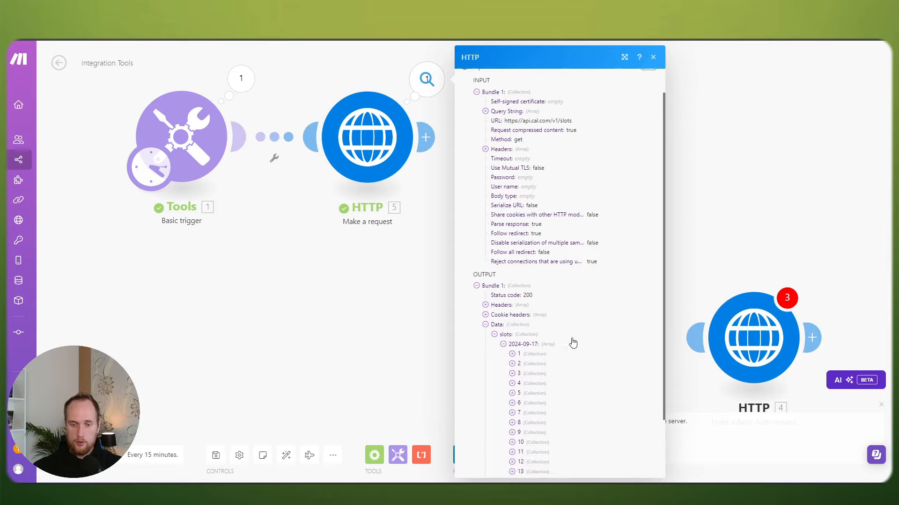
{"action": "scroll", "coordinate": [573, 343], "scroll_direction": "down", "scroll_amount": 3}
{"action": "left_click", "coordinate": [512, 428]}
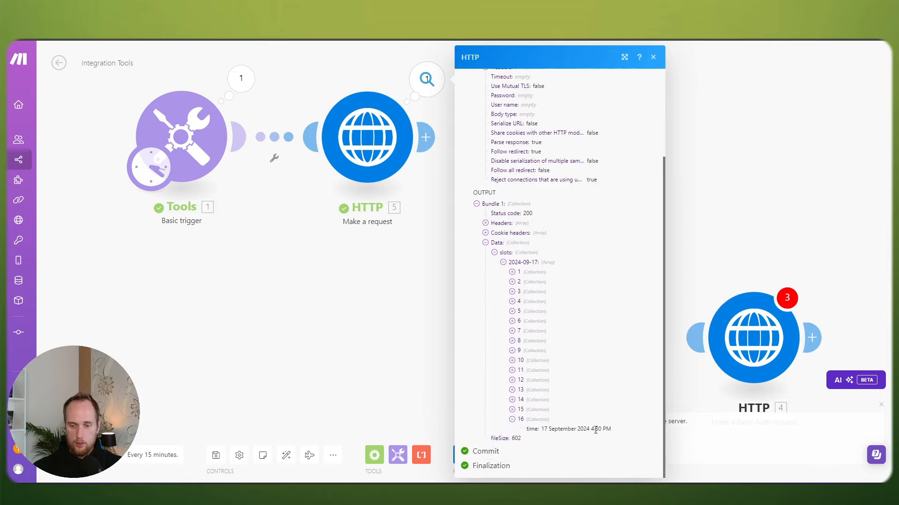
{"action": "left_click", "coordinate": [394, 290]}
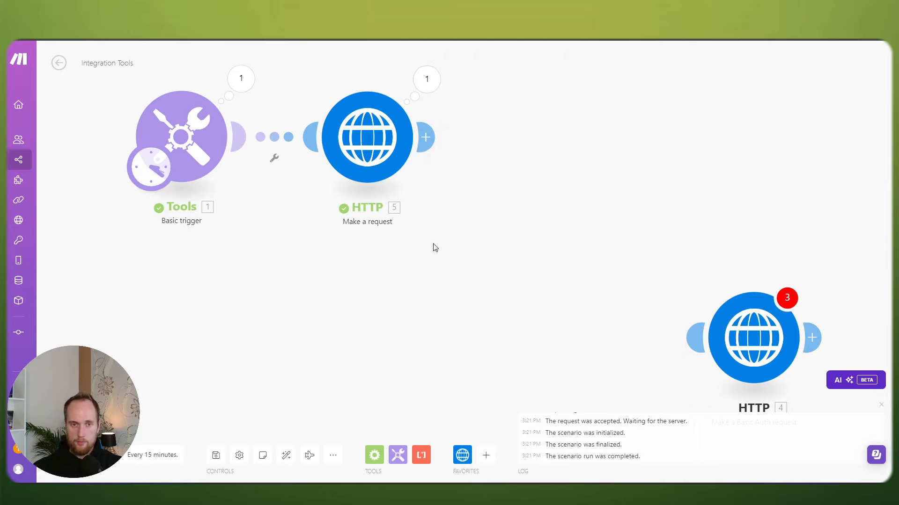
{"action": "left_click_drag", "start_coordinate": [433, 249], "coordinate": [462, 287]}
Step: Link the Basic Auth module after the slots request, then start and discard a new keychain
{"action": "left_click_drag", "start_coordinate": [596, 267], "coordinate": [517, 268]}
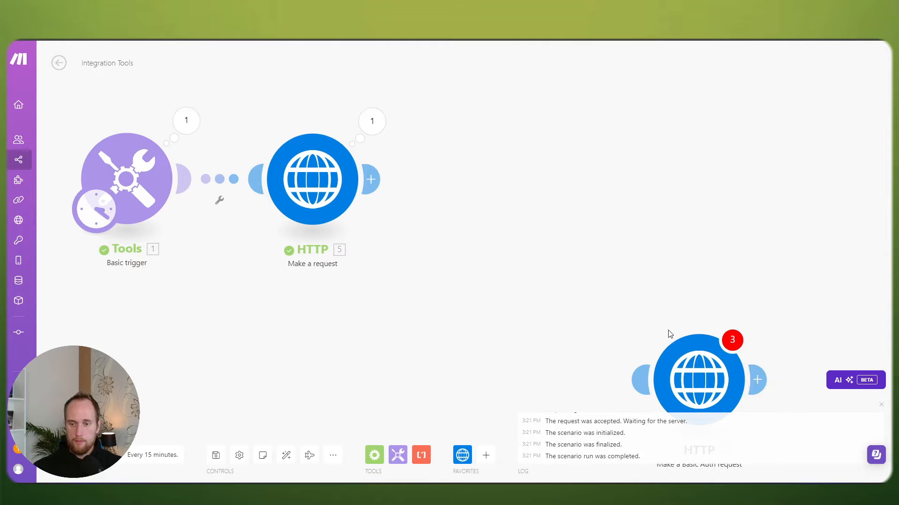
{"action": "left_click_drag", "start_coordinate": [694, 374], "coordinate": [503, 177]}
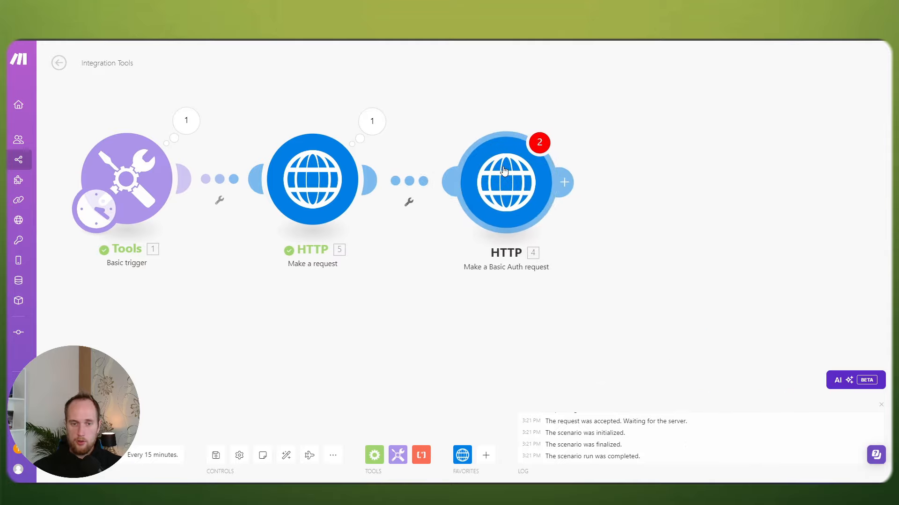
{"action": "left_click", "coordinate": [520, 201]}
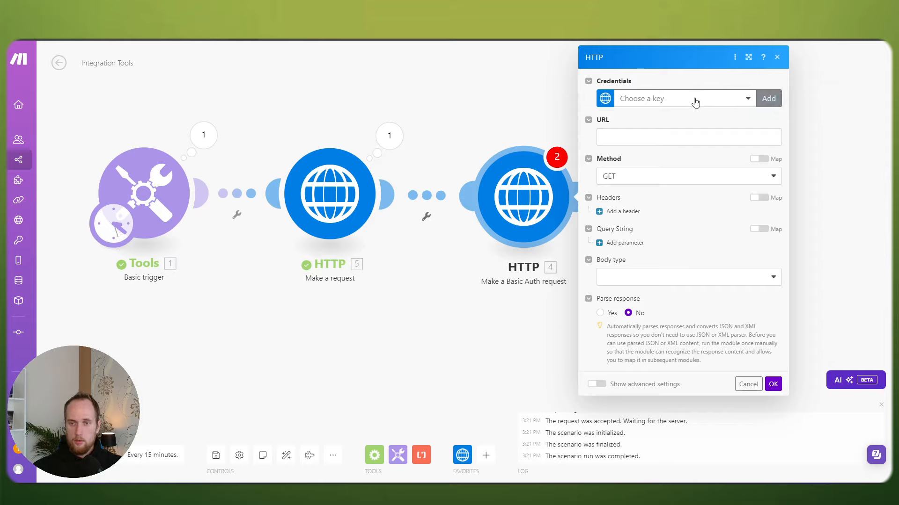
{"action": "left_click", "coordinate": [653, 97]}
{"action": "left_click", "coordinate": [769, 99]}
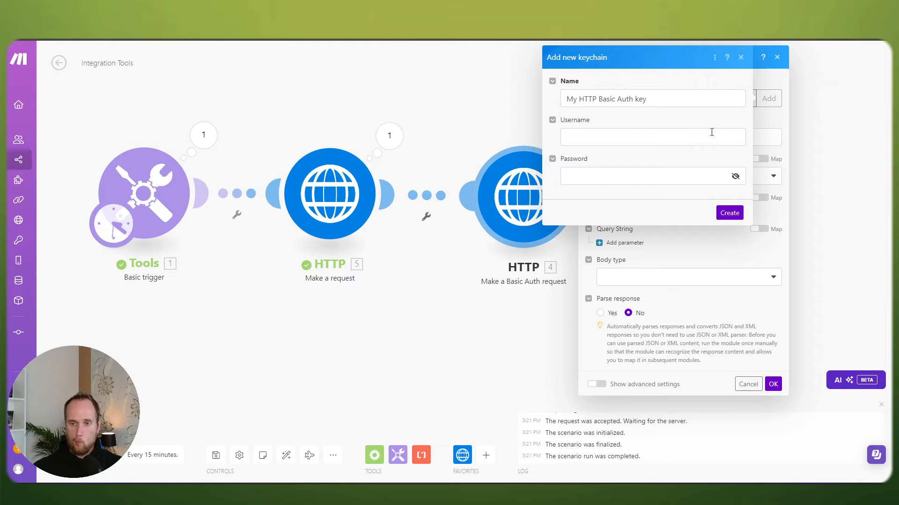
{"action": "left_click", "coordinate": [739, 57]}
{"action": "left_click", "coordinate": [777, 57]}
Step: Delete the Basic Auth module and add an HTTP 'Make an API Key Auth request' module
{"action": "right_click", "coordinate": [542, 196]}
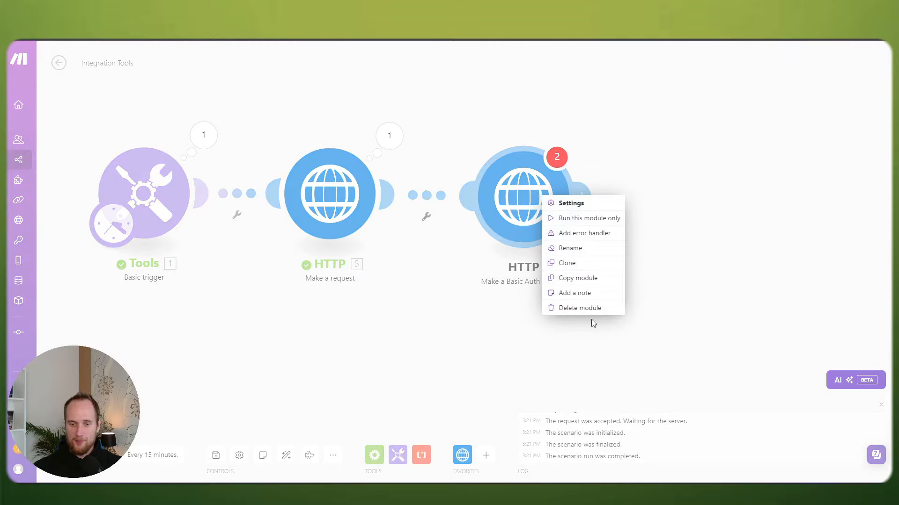
{"action": "left_click", "coordinate": [585, 308]}
{"action": "left_click", "coordinate": [409, 205]}
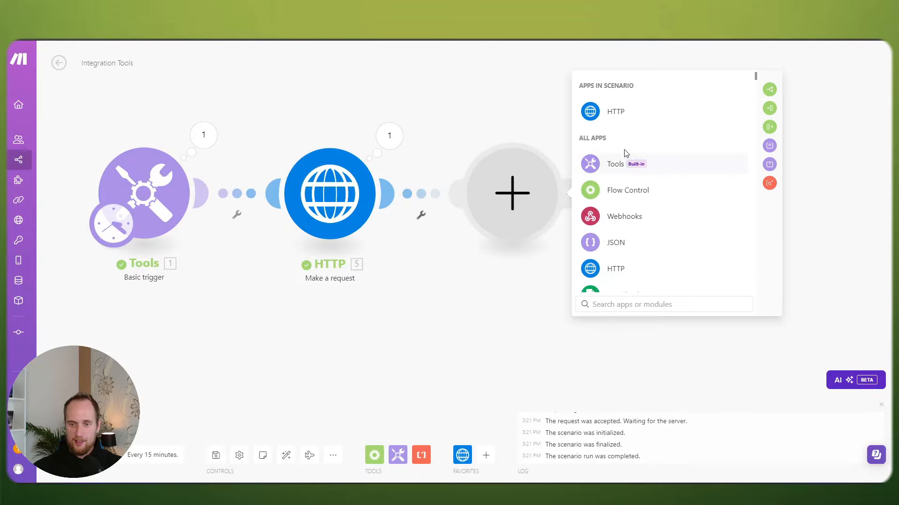
{"action": "left_click", "coordinate": [613, 113]}
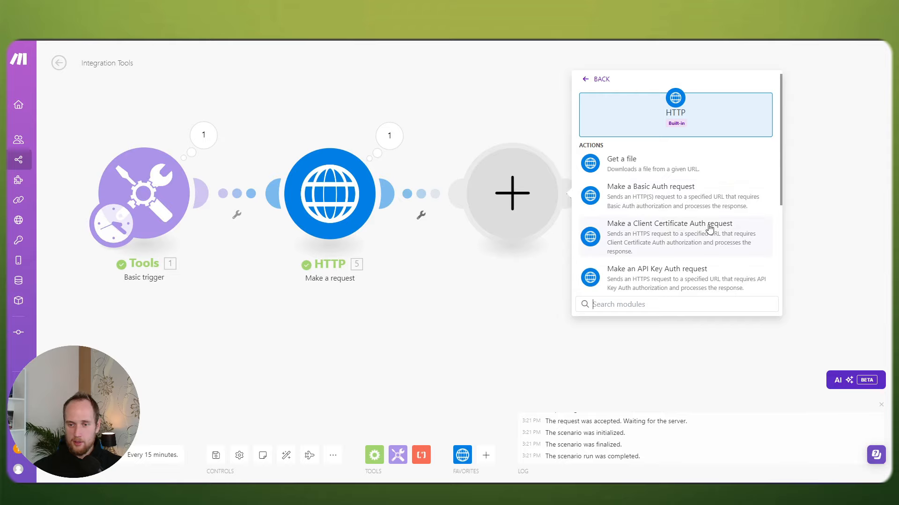
{"action": "scroll", "coordinate": [707, 229], "scroll_direction": "down", "scroll_amount": 1}
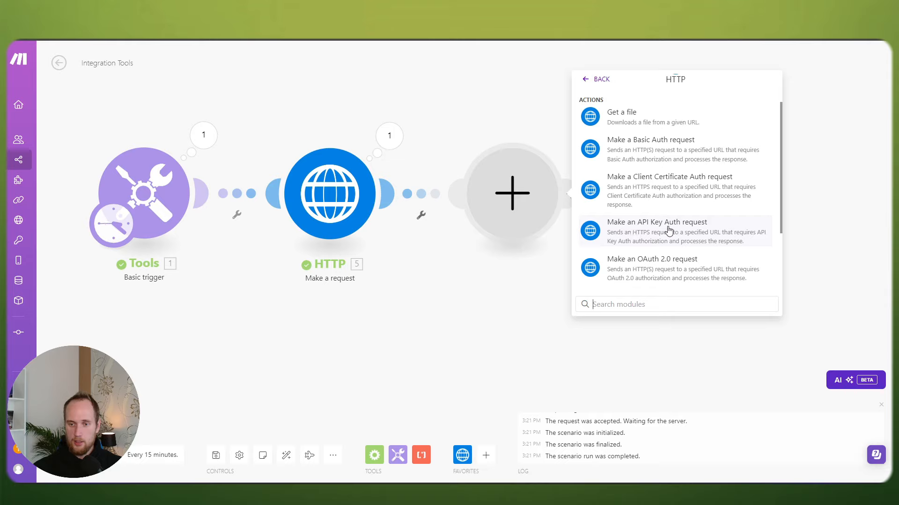
{"action": "left_click", "coordinate": [666, 231]}
Step: Start a 'Cal.com Set Up Night' keychain, paste the API key, and look up apiKey in the Cal.com docs
{"action": "left_click", "coordinate": [757, 99]}
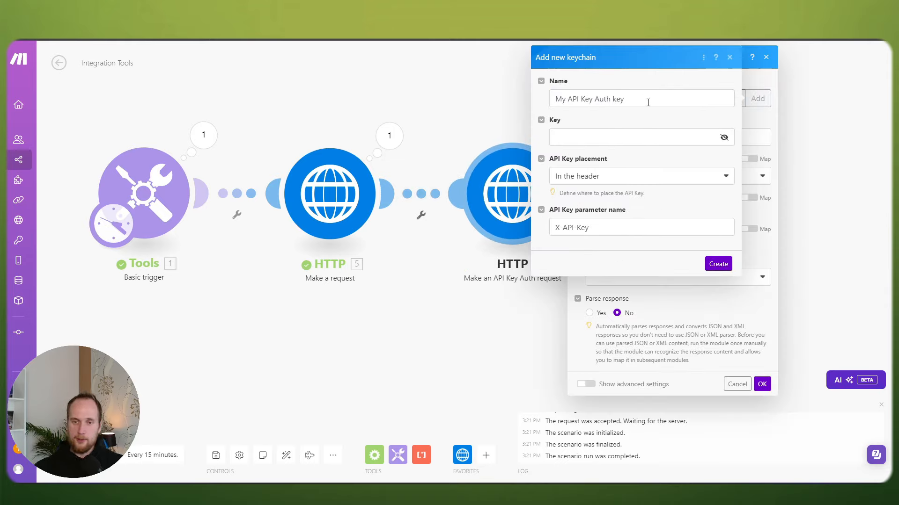
{"action": "double_click", "coordinate": [617, 98]}
{"action": "key", "text": "ctrl+a"}
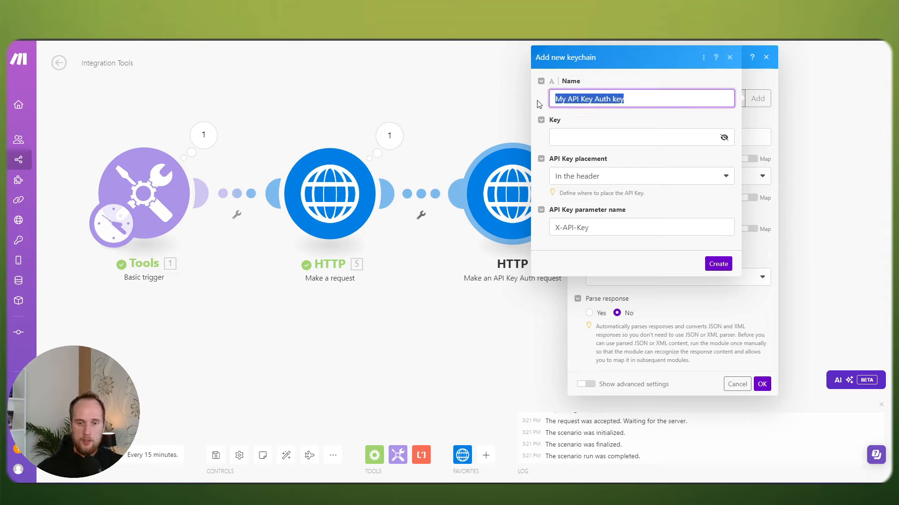
{"action": "type", "text": "Cal.com Set Up"}
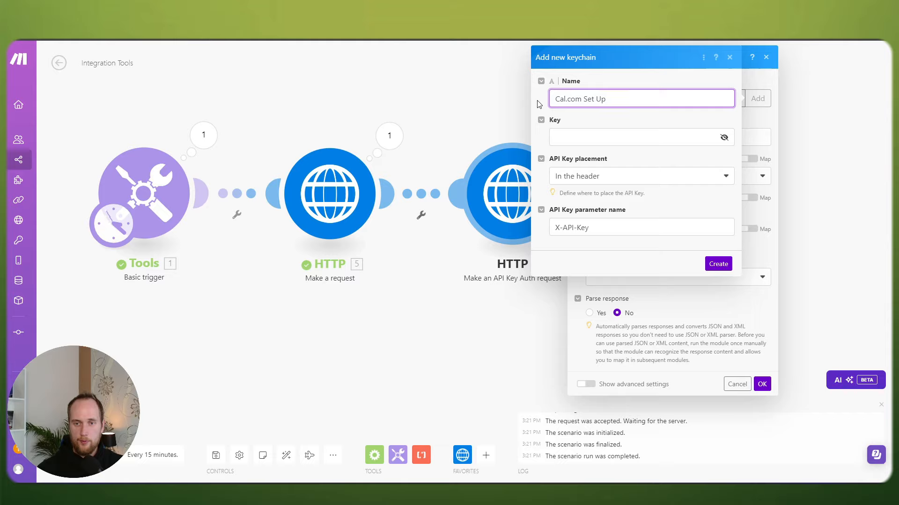
{"action": "type", "text": " Night"}
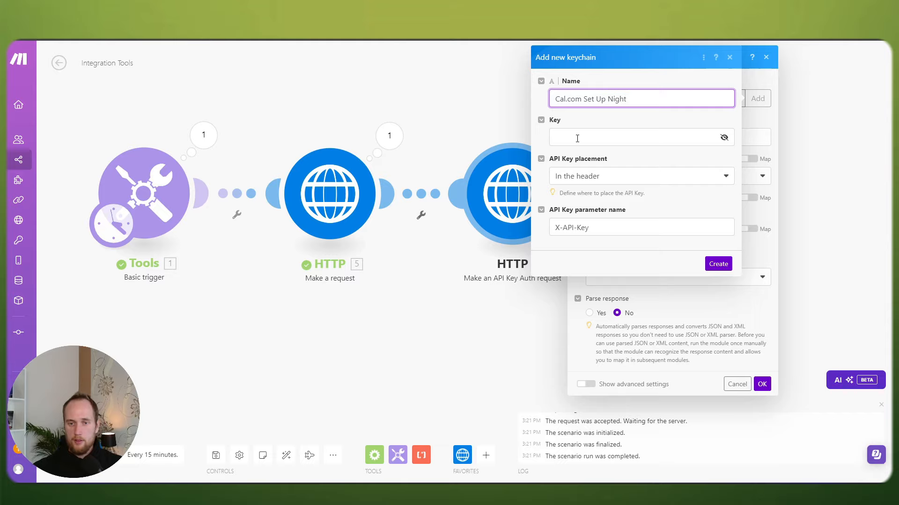
{"action": "left_click", "coordinate": [577, 138]}
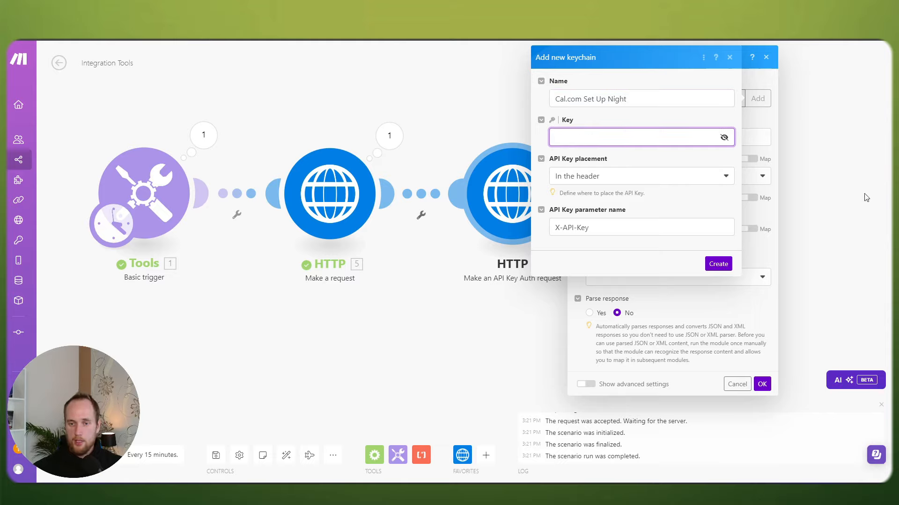
{"action": "key", "text": "alt+Tab"}
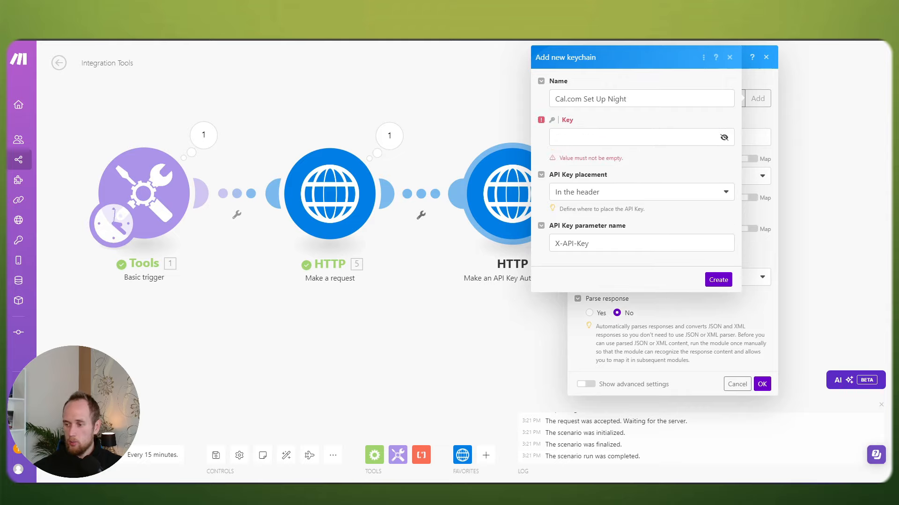
{"action": "left_click", "coordinate": [585, 137]}
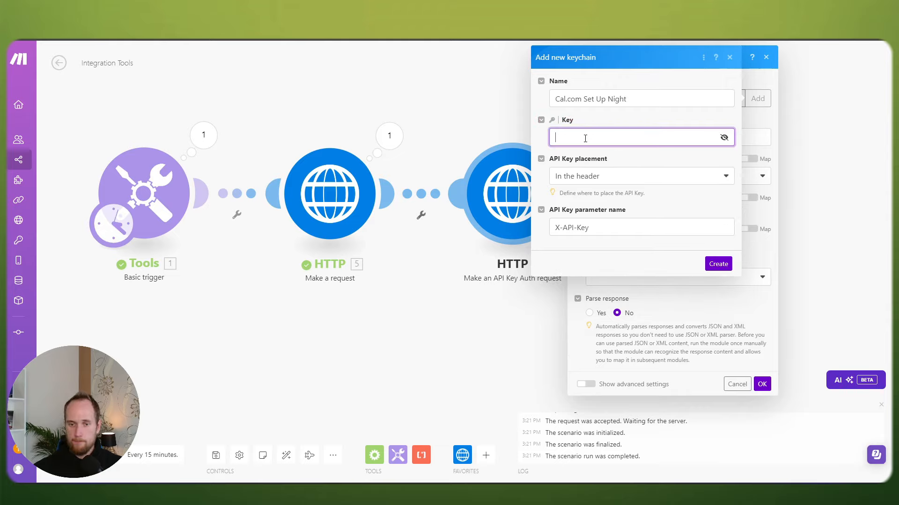
{"action": "key", "text": "ctrl+v"}
{"action": "key", "text": "Tab"}
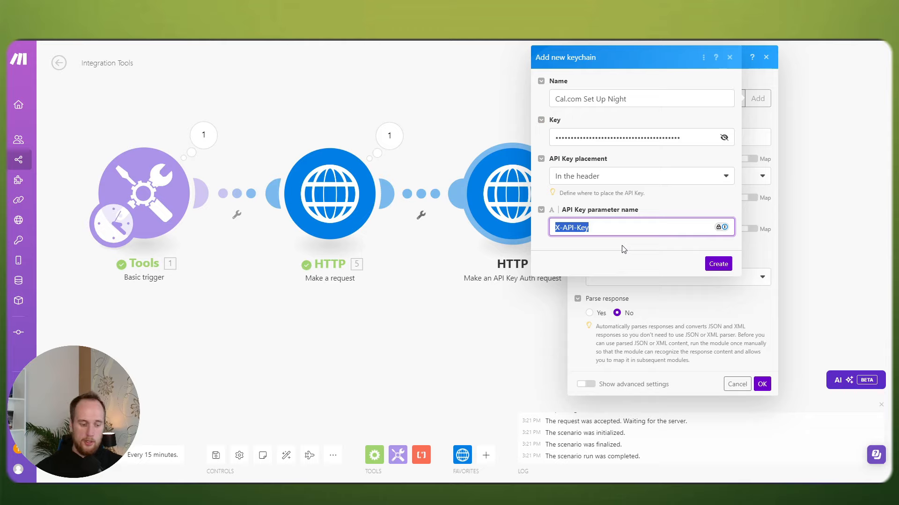
{"action": "type", "text": "apiKey"}
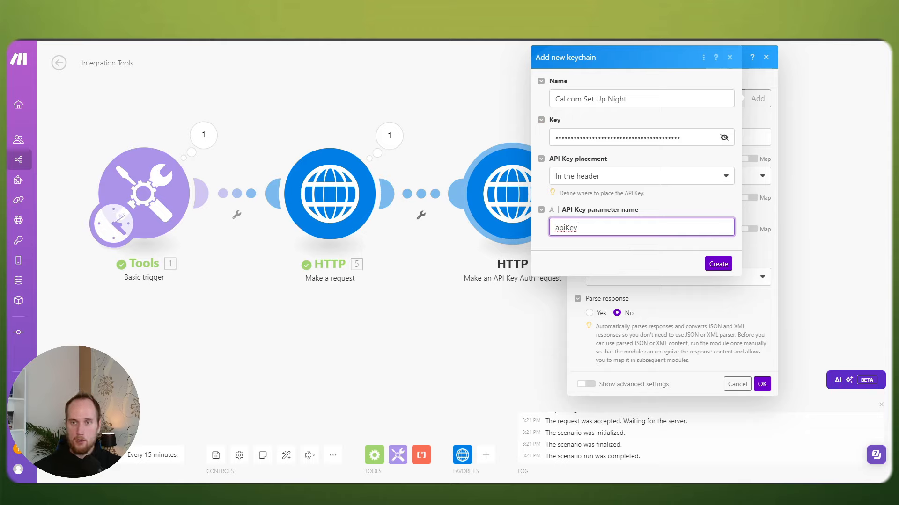
{"action": "left_click", "coordinate": [662, 36]}
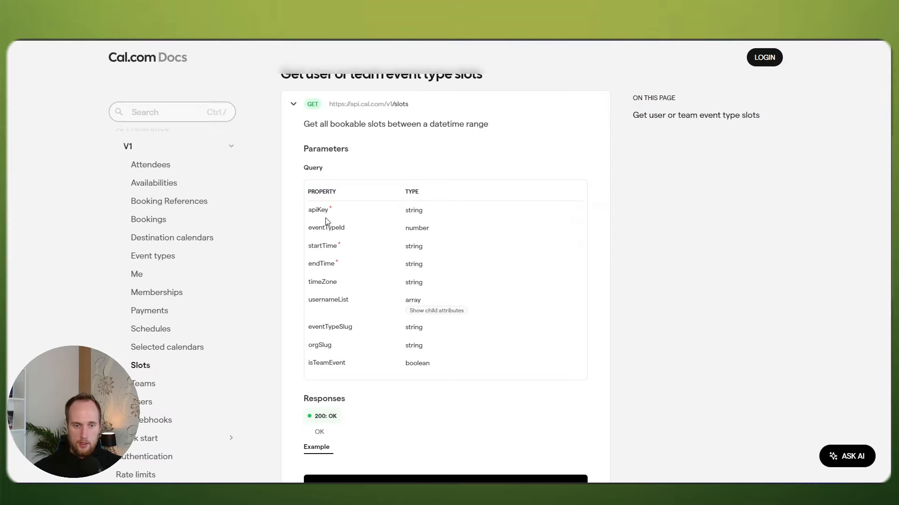
{"action": "left_click_drag", "start_coordinate": [310, 214], "coordinate": [329, 212]}
{"action": "key", "text": "ctrl+c"}
Step: Set the keychain's parameter name to apiKey and create the Cal.com Set Up Night keychain
{"action": "left_click", "coordinate": [576, 35]}
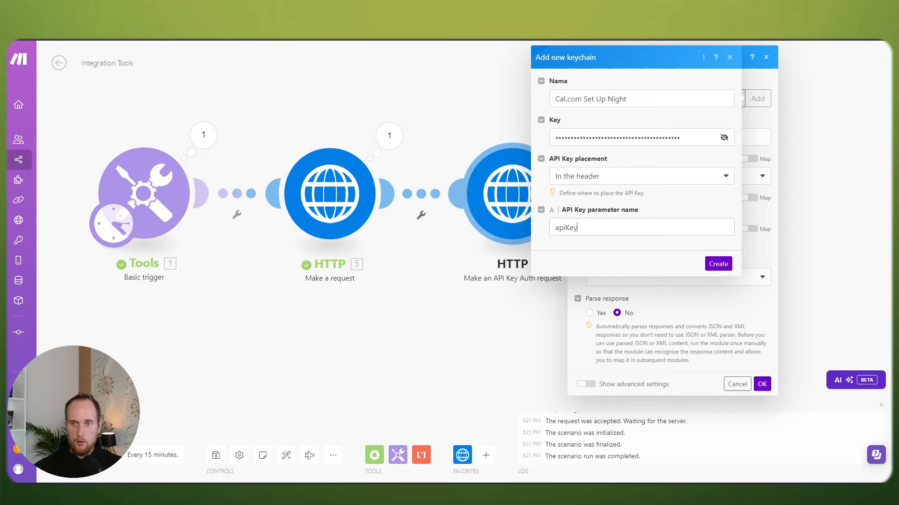
{"action": "left_click_drag", "start_coordinate": [585, 229], "coordinate": [549, 235]}
{"action": "key", "text": "ctrl+v"}
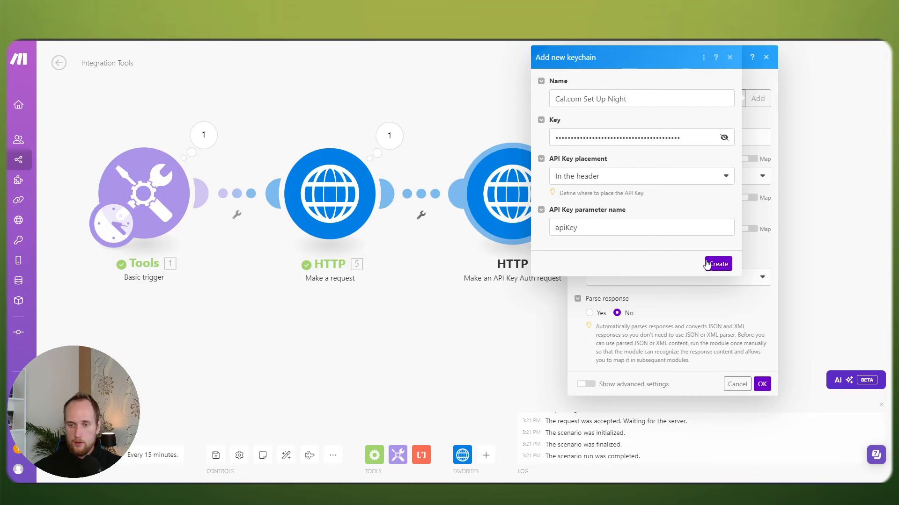
{"action": "left_click", "coordinate": [715, 264]}
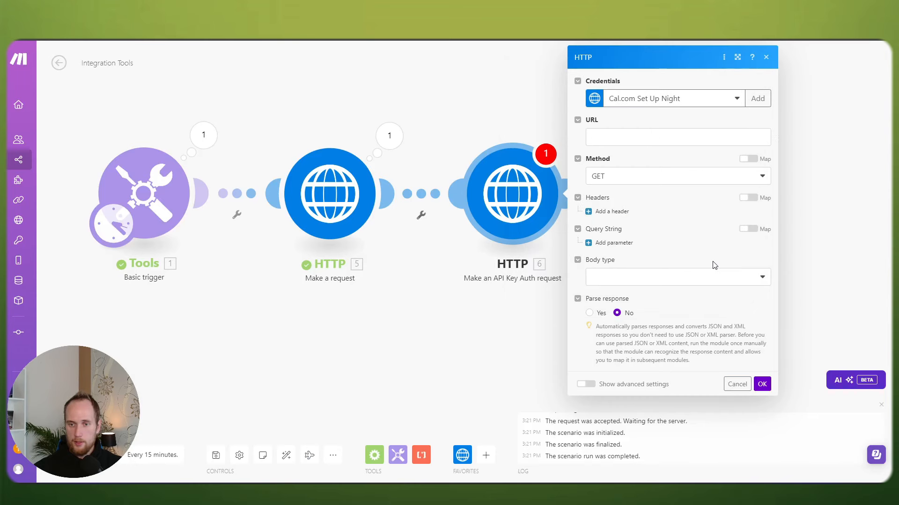
{"action": "left_click", "coordinate": [769, 385]}
{"action": "left_click", "coordinate": [630, 139]}
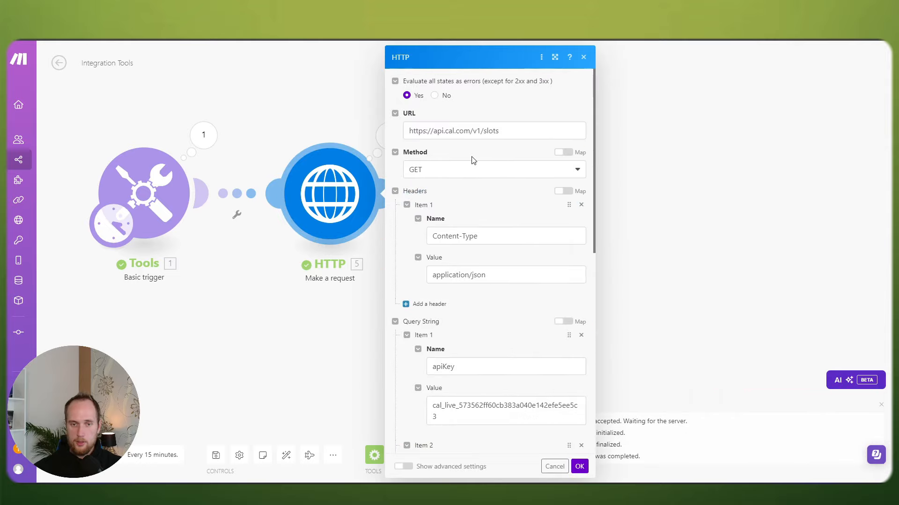
{"action": "left_click", "coordinate": [503, 131]}
{"action": "key", "text": "ctrl+a"}
{"action": "key", "text": "ctrl+c"}
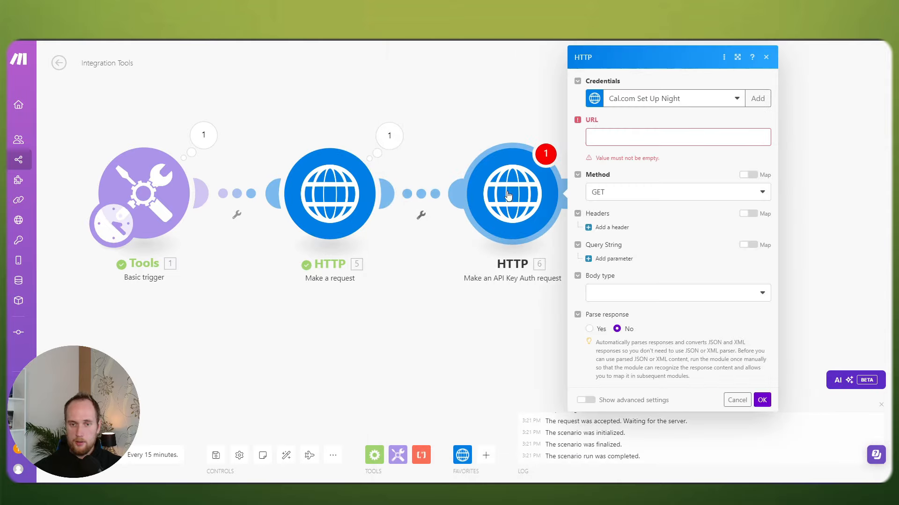
{"action": "left_click", "coordinate": [655, 126]}
{"action": "key", "text": "ctrl+v"}
{"action": "left_click", "coordinate": [761, 384]}
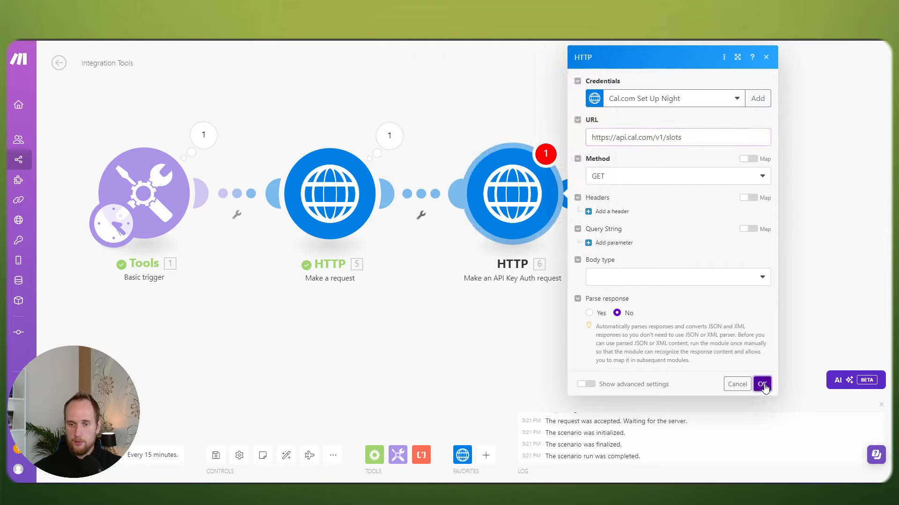
Step: Check the original HTTP request's Content-Type header and close its settings
{"action": "left_click", "coordinate": [330, 193]}
{"action": "scroll", "coordinate": [493, 236], "scroll_direction": "down", "scroll_amount": 1}
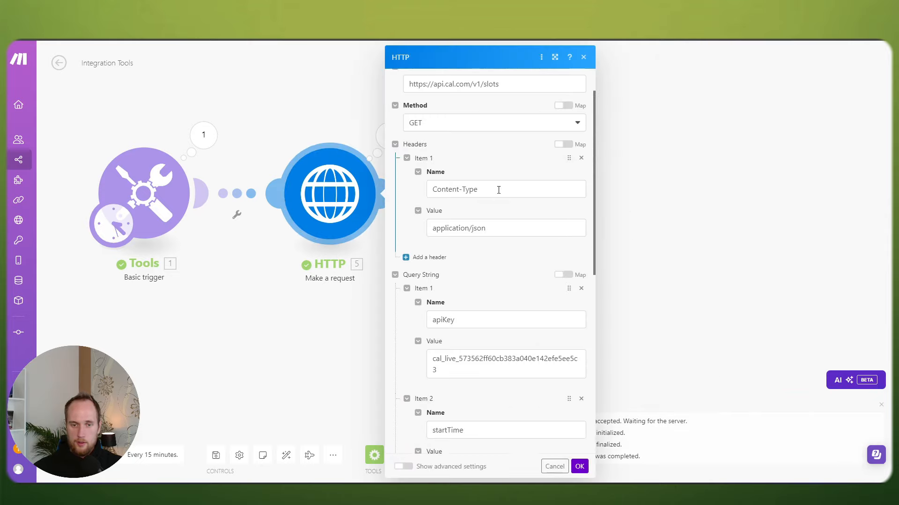
{"action": "left_click_drag", "start_coordinate": [497, 190], "coordinate": [427, 189]}
{"action": "key", "text": "ctrl+c"}
{"action": "left_click", "coordinate": [316, 355]}
Step: Add a Content-Type: application/json header to the API Key Auth module, copying the value from the first module
{"action": "left_click", "coordinate": [516, 216]}
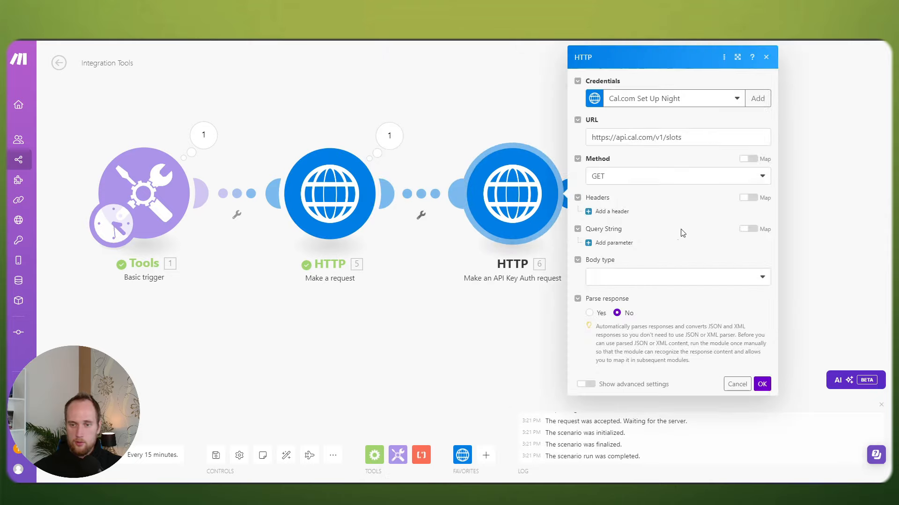
{"action": "left_click", "coordinate": [608, 209]}
{"action": "left_click", "coordinate": [652, 240]}
{"action": "key", "text": "ctrl+v"}
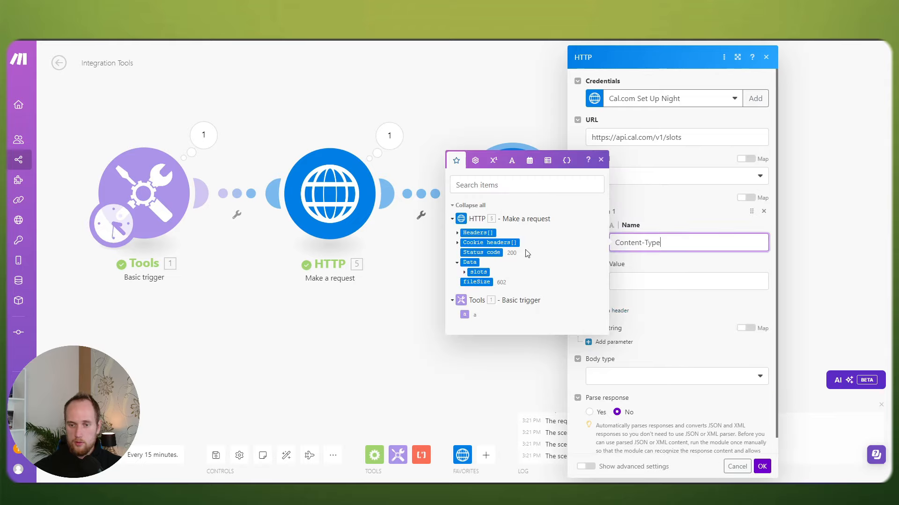
{"action": "key", "text": "Tab"}
{"action": "left_click", "coordinate": [323, 194]}
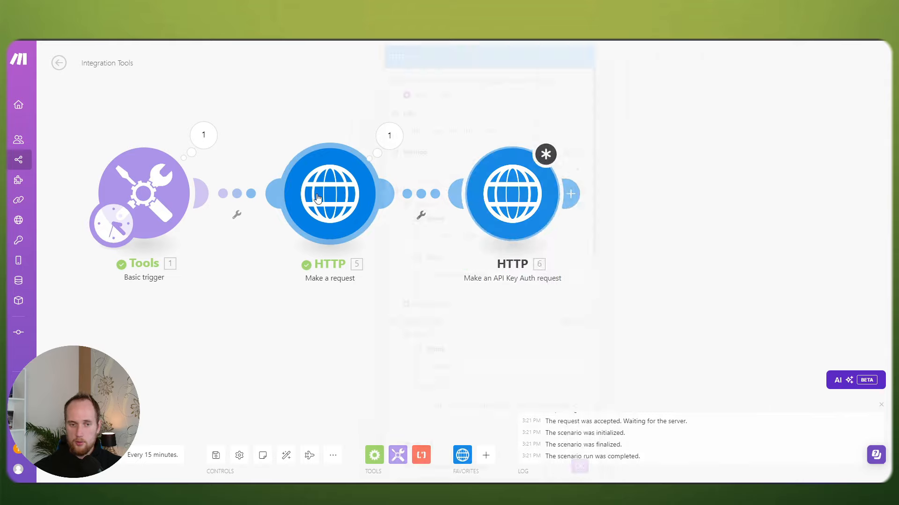
{"action": "left_click_drag", "start_coordinate": [489, 274], "coordinate": [425, 274]}
{"action": "key", "text": "ctrl+c"}
{"action": "left_click", "coordinate": [317, 333]}
{"action": "left_click", "coordinate": [515, 187]}
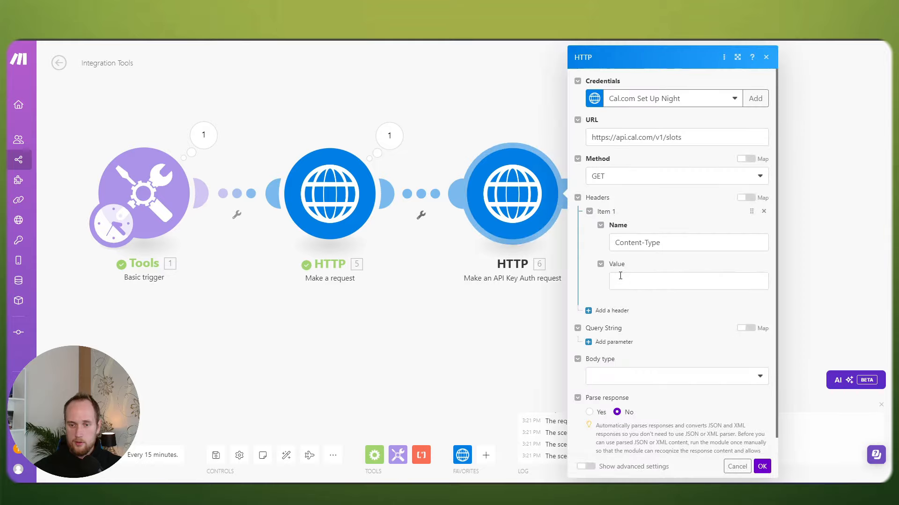
{"action": "left_click", "coordinate": [629, 281]}
{"action": "key", "text": "ctrl+v"}
{"action": "left_click", "coordinate": [762, 467]}
Step: Copy the startTime, endTime and eventTypeId names and values from the first HTTP module's query parameters
{"action": "left_click", "coordinate": [328, 194]}
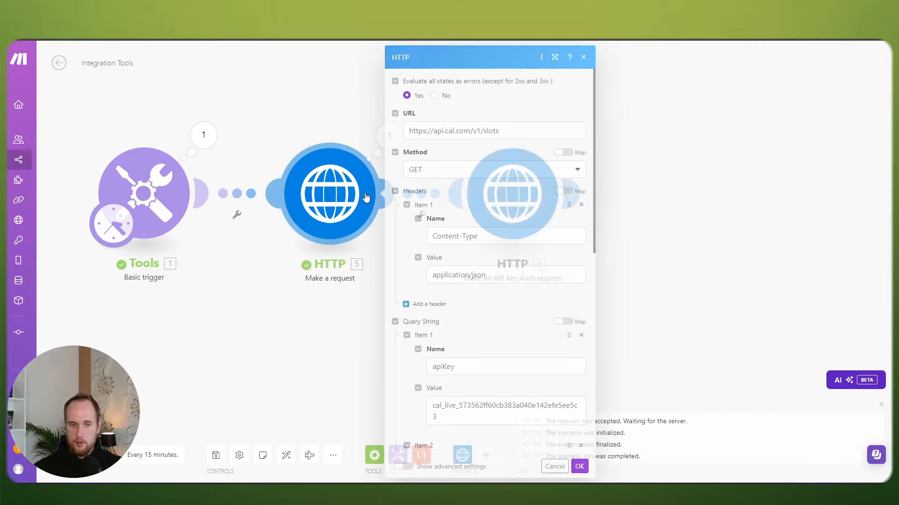
{"action": "scroll", "coordinate": [491, 239], "scroll_direction": "down", "scroll_amount": 5}
{"action": "left_click", "coordinate": [475, 220]}
{"action": "scroll", "coordinate": [459, 196], "scroll_direction": "down", "scroll_amount": 2}
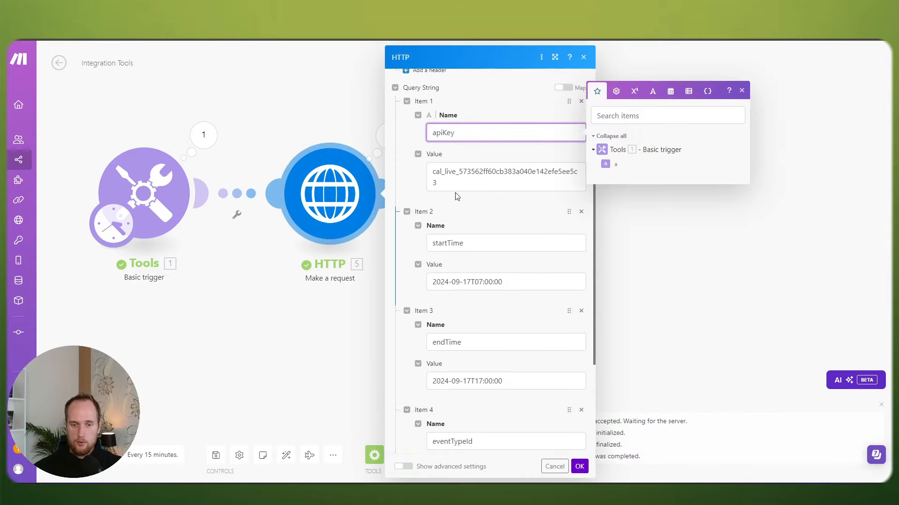
{"action": "left_click", "coordinate": [471, 242]}
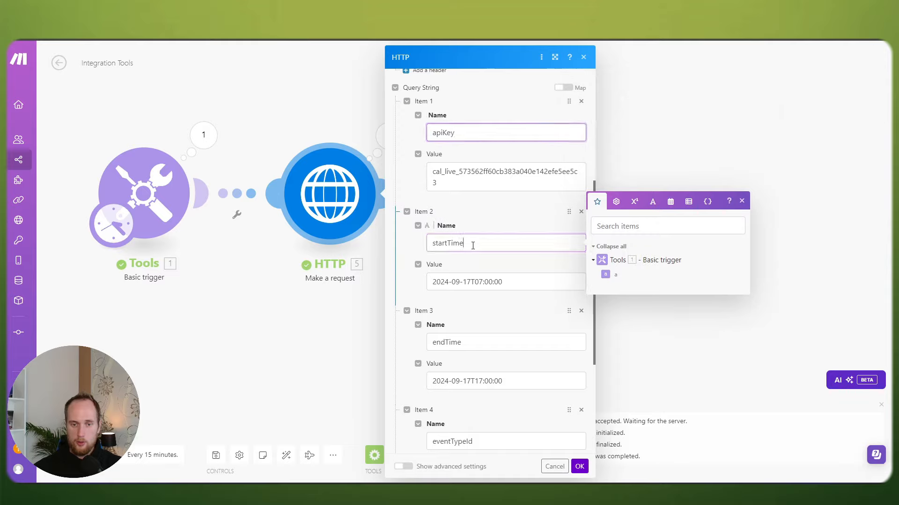
{"action": "left_click", "coordinate": [524, 281]}
{"action": "left_click", "coordinate": [491, 344]}
{"action": "left_click", "coordinate": [527, 376]}
{"action": "scroll", "coordinate": [491, 365], "scroll_direction": "down", "scroll_amount": 2}
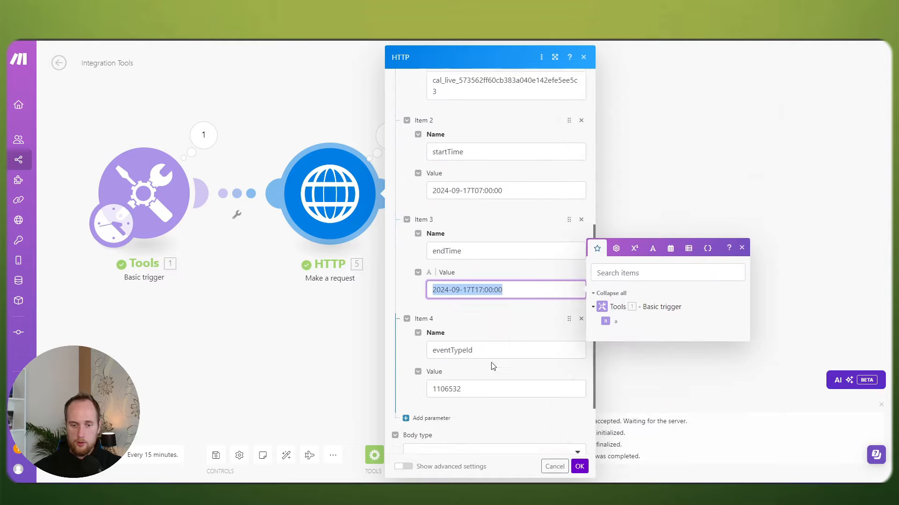
{"action": "left_click", "coordinate": [510, 346]}
{"action": "double_click", "coordinate": [461, 387]}
{"action": "key", "text": "super+c"}
{"action": "left_click", "coordinate": [580, 466]}
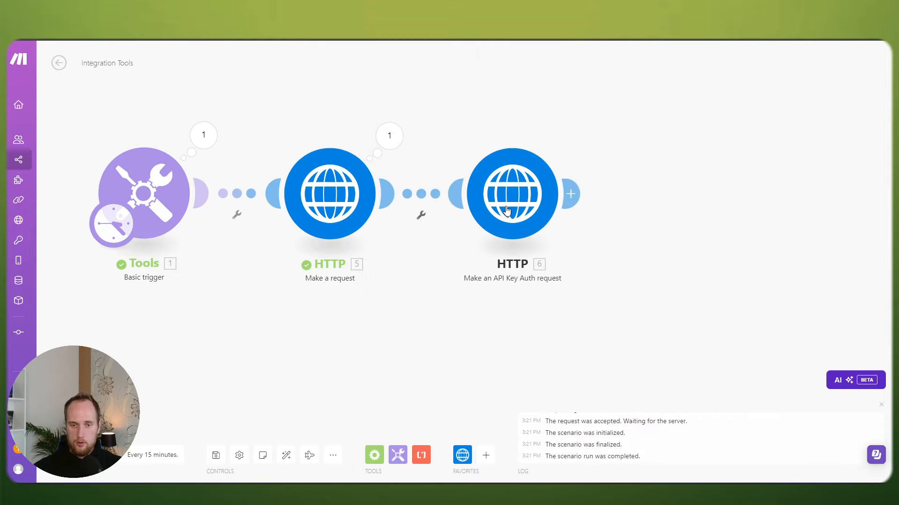
Step: Add query parameter eventTypeId = 1106532 to the API Key Auth module from clipboard history
{"action": "left_click", "coordinate": [512, 193]}
{"action": "left_click", "coordinate": [608, 326]}
{"action": "left_click", "coordinate": [678, 310]}
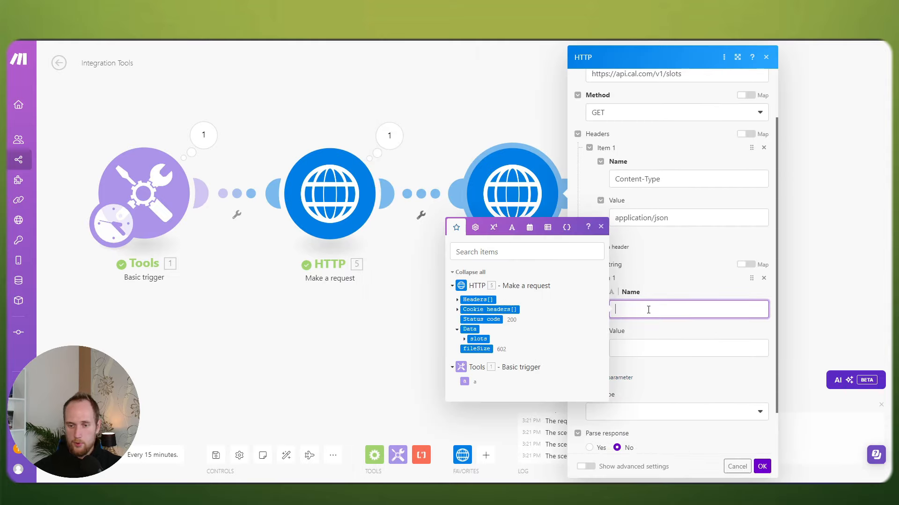
{"action": "key", "text": "super+v"}
{"action": "left_click", "coordinate": [665, 392]}
{"action": "left_click", "coordinate": [652, 349]}
{"action": "key", "text": "super+v"}
{"action": "left_click", "coordinate": [665, 252]}
{"action": "scroll", "coordinate": [672, 344], "scroll_direction": "down", "scroll_amount": 1}
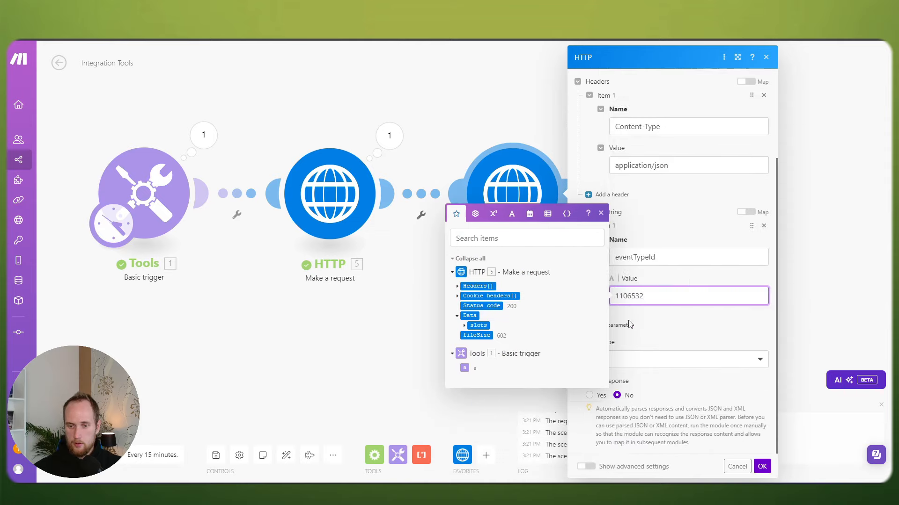
Step: Add query parameter startTime = 2024-09-17T07:00:00 from clipboard history
{"action": "left_click", "coordinate": [628, 325]}
{"action": "scroll", "coordinate": [674, 329], "scroll_direction": "down", "scroll_amount": 1}
{"action": "left_click", "coordinate": [646, 314]}
{"action": "key", "text": "super+v"}
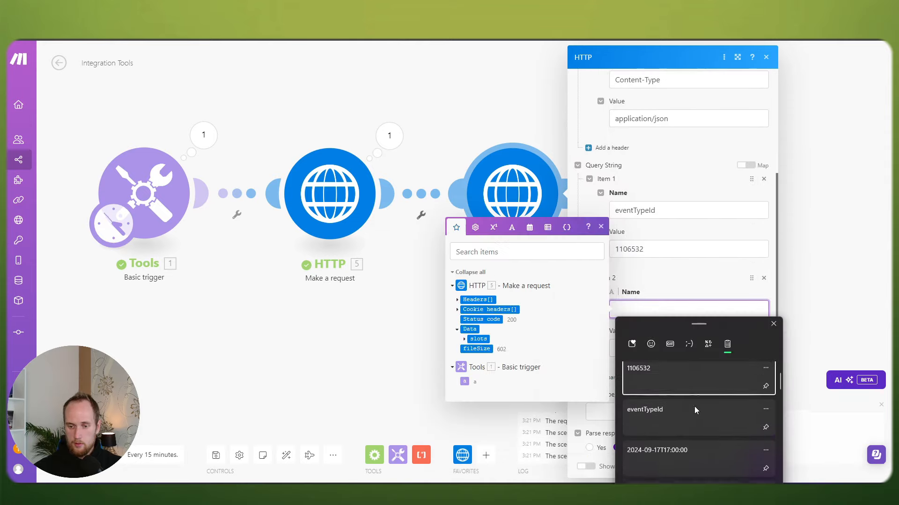
{"action": "scroll", "coordinate": [690, 401], "scroll_direction": "down", "scroll_amount": 3}
{"action": "scroll", "coordinate": [675, 414], "scroll_direction": "down", "scroll_amount": 2}
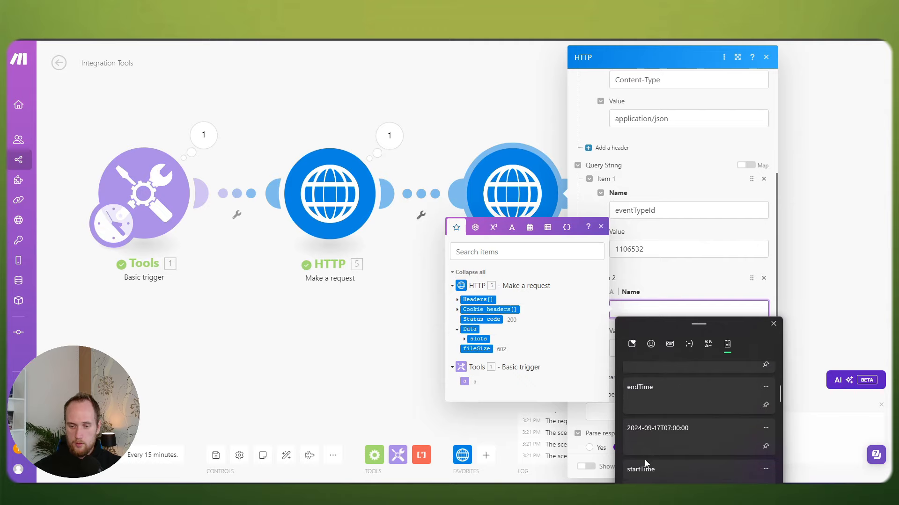
{"action": "left_click", "coordinate": [644, 460]}
{"action": "left_click", "coordinate": [644, 347]}
{"action": "key", "text": "super+v"}
{"action": "scroll", "coordinate": [672, 287], "scroll_direction": "down", "scroll_amount": 3}
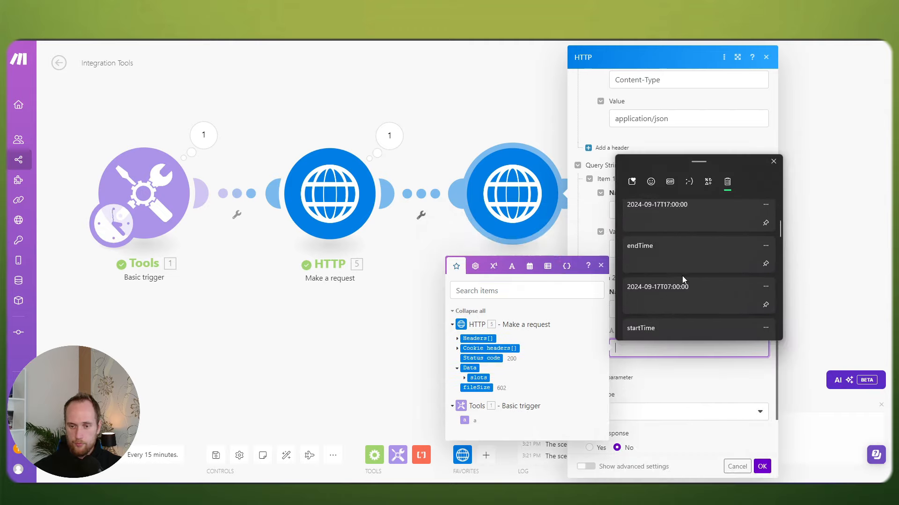
{"action": "scroll", "coordinate": [680, 280], "scroll_direction": "down", "scroll_amount": 1}
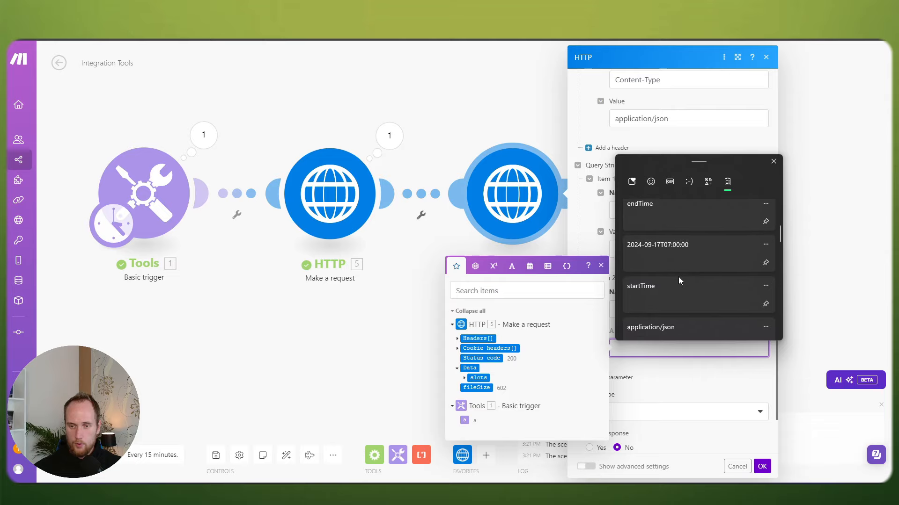
{"action": "left_click", "coordinate": [667, 256]}
Step: Add query parameter endTime = 2024-09-17T17:00:00 and confirm the module settings
{"action": "left_click", "coordinate": [626, 385]}
{"action": "left_click", "coordinate": [636, 410]}
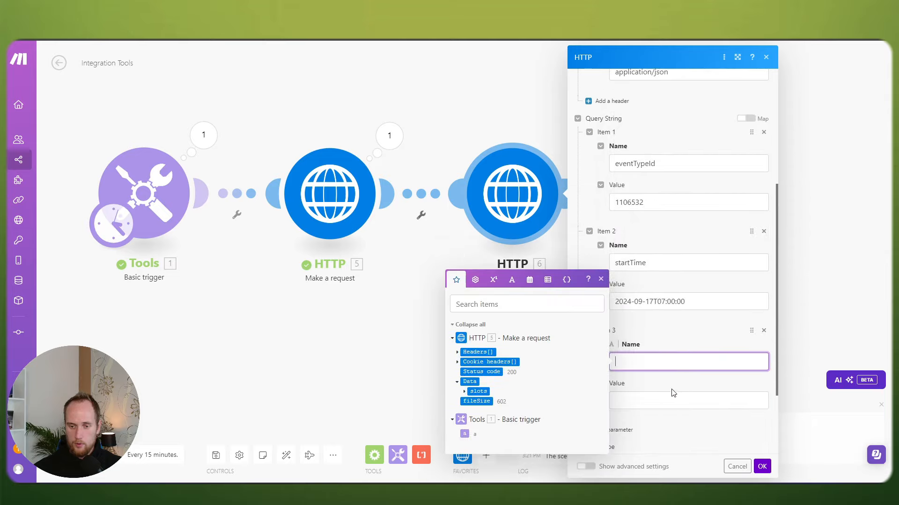
{"action": "key", "text": "super+v"}
{"action": "scroll", "coordinate": [691, 254], "scroll_direction": "down", "scroll_amount": 2}
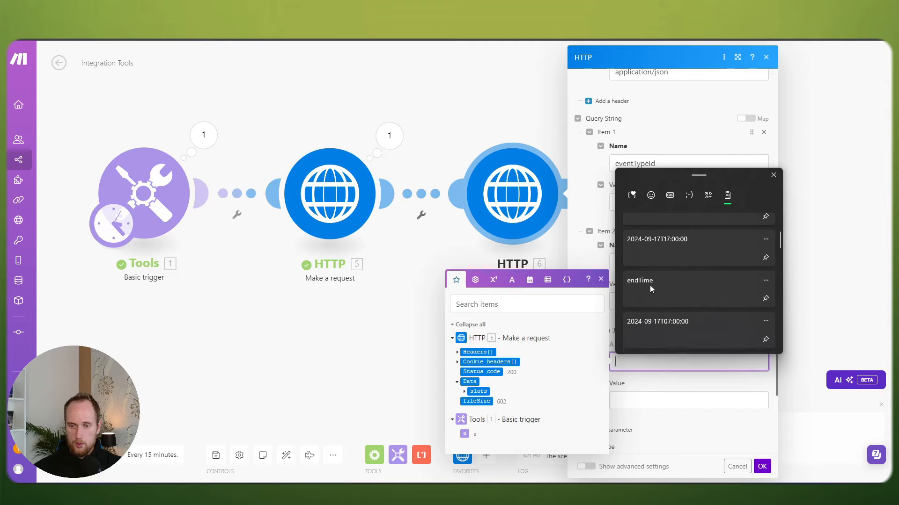
{"action": "left_click", "coordinate": [650, 285]}
{"action": "left_click", "coordinate": [649, 403]}
{"action": "key", "text": "super+v"}
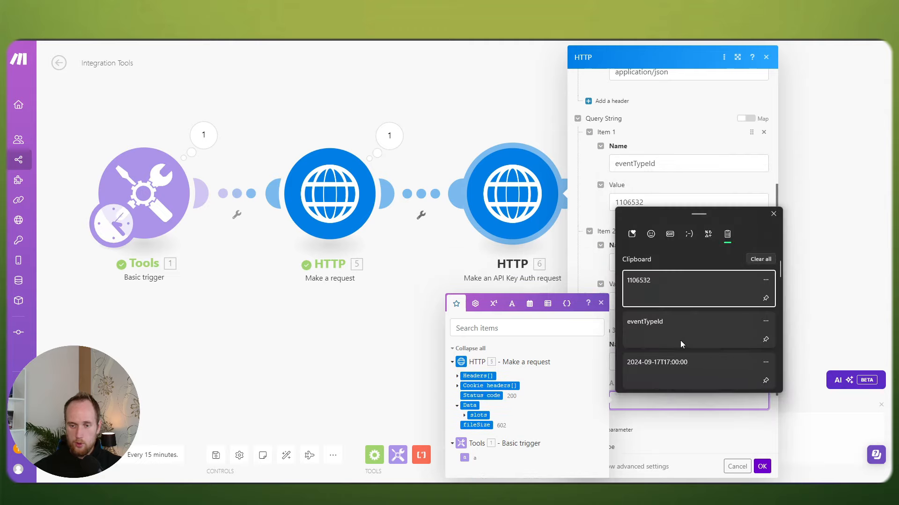
{"action": "left_click", "coordinate": [667, 363]}
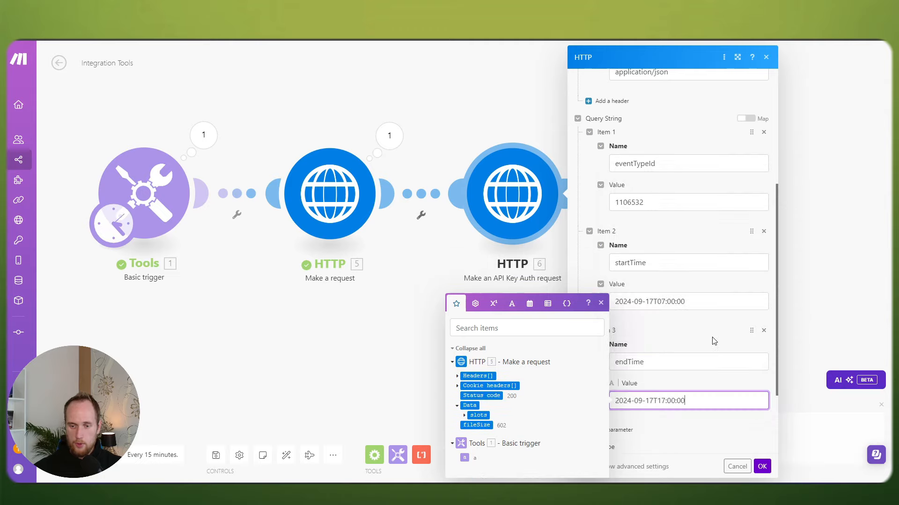
{"action": "left_click", "coordinate": [653, 336]}
{"action": "left_click", "coordinate": [762, 466]}
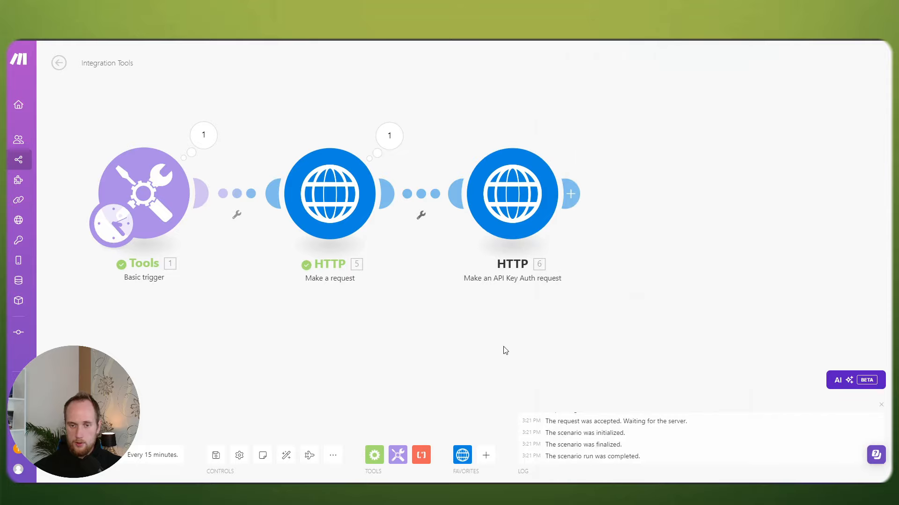
Step: Save and run the scenario, then inspect the API Key Auth output showing 401 'No apiKey provided'
{"action": "left_click", "coordinate": [216, 457]}
{"action": "left_click", "coordinate": [75, 455]}
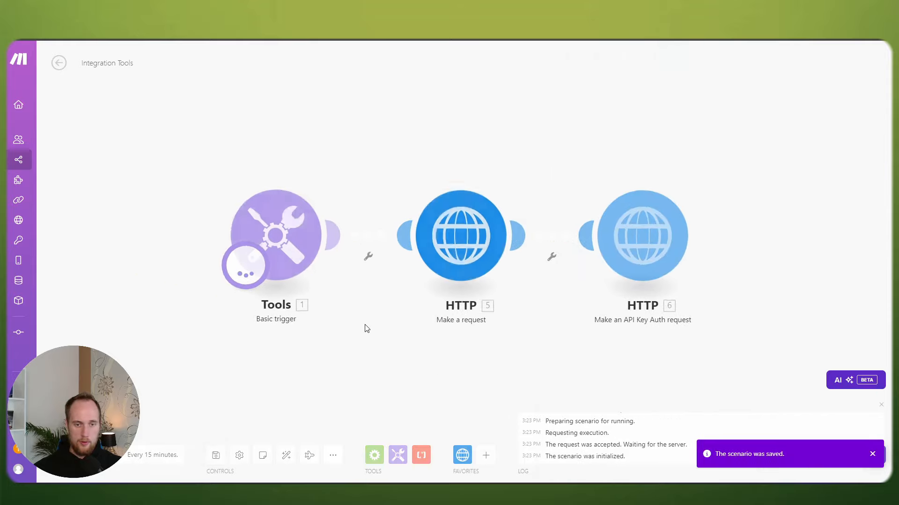
{"action": "left_click", "coordinate": [545, 155]}
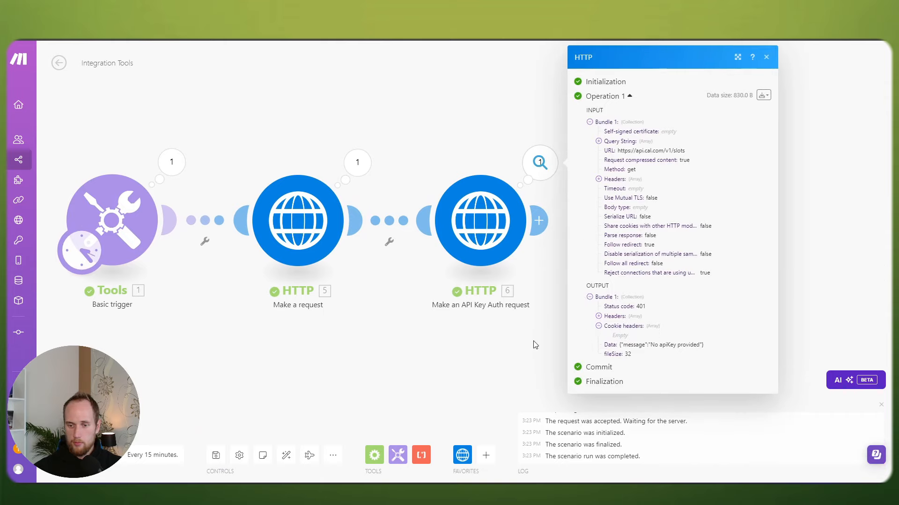
Step: Reopen the API Key Auth module and check its Cal.com Set Up Night credential
{"action": "left_click", "coordinate": [493, 216]}
{"action": "left_click", "coordinate": [647, 101]}
{"action": "left_click", "coordinate": [647, 101]}
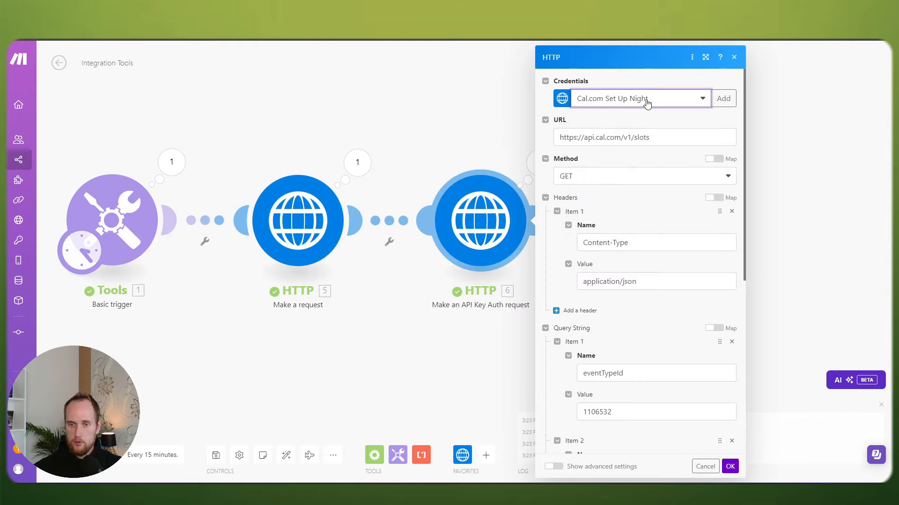
Step: Close the module settings and highlight apiKey in the Cal.com Docs slots query parameters table
{"action": "left_click", "coordinate": [485, 122]}
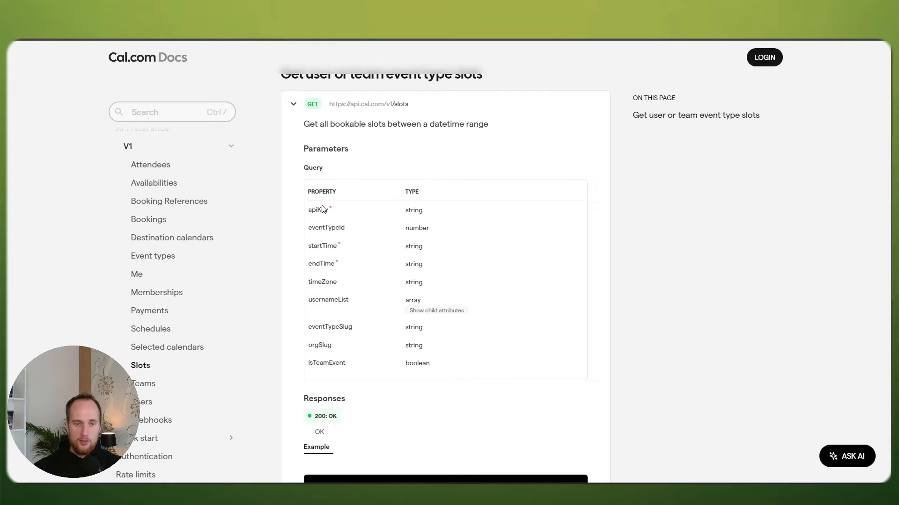
{"action": "double_click", "coordinate": [311, 210]}
{"action": "left_click_drag", "start_coordinate": [308, 169], "coordinate": [338, 169]}
{"action": "left_click", "coordinate": [338, 169]}
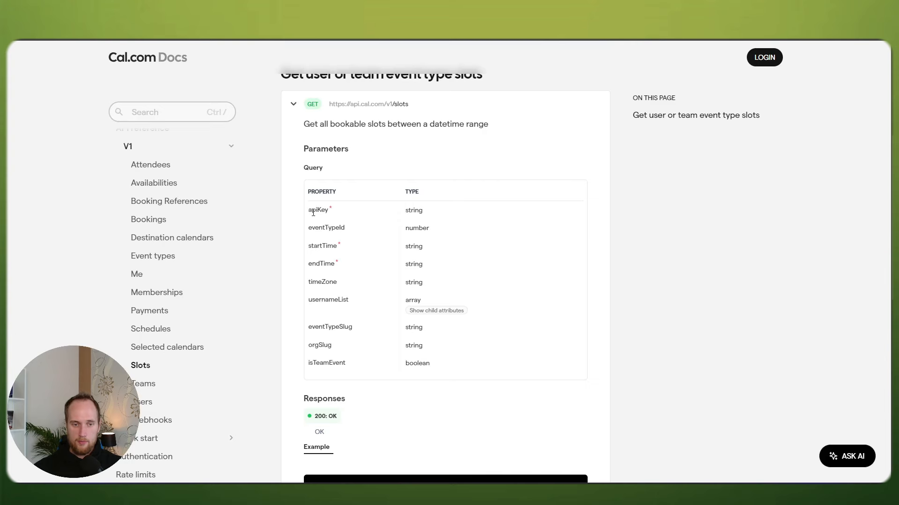
{"action": "left_click_drag", "start_coordinate": [313, 211], "coordinate": [329, 211]}
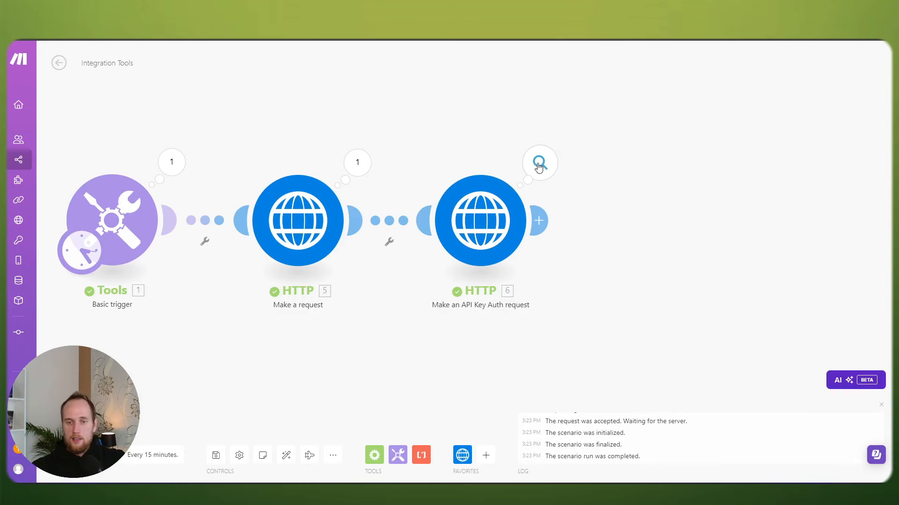
Step: Start a new API key credential for the API Key Auth module, placing the key in the query string
{"action": "left_click", "coordinate": [539, 164]}
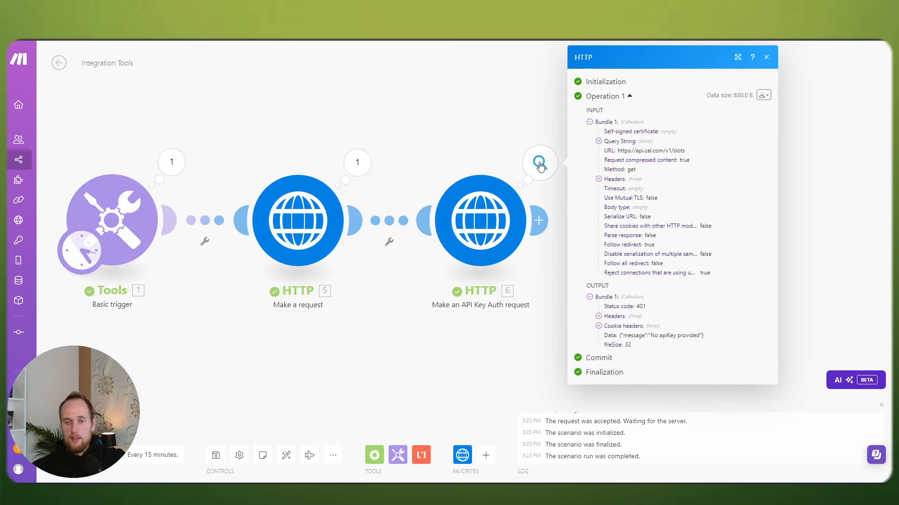
{"action": "left_click", "coordinate": [487, 185]}
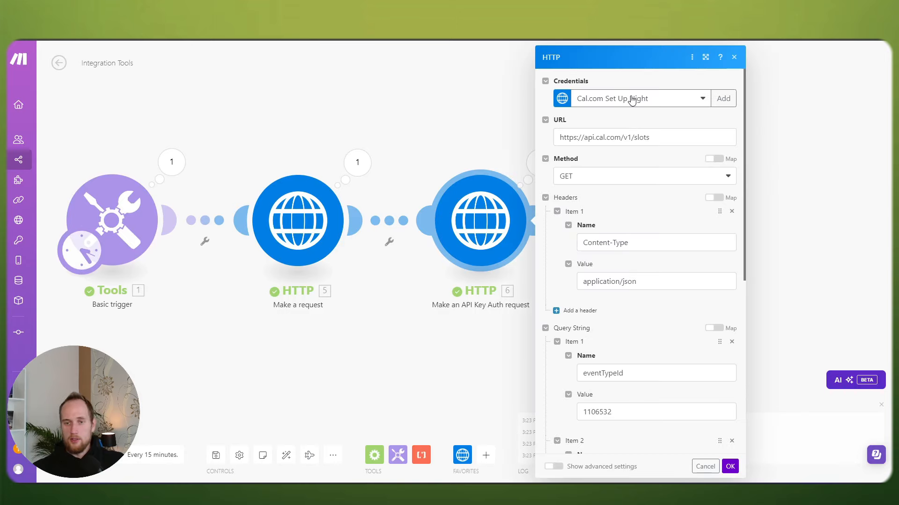
{"action": "left_click", "coordinate": [630, 99]}
{"action": "left_click", "coordinate": [631, 99]}
{"action": "left_click", "coordinate": [723, 98]}
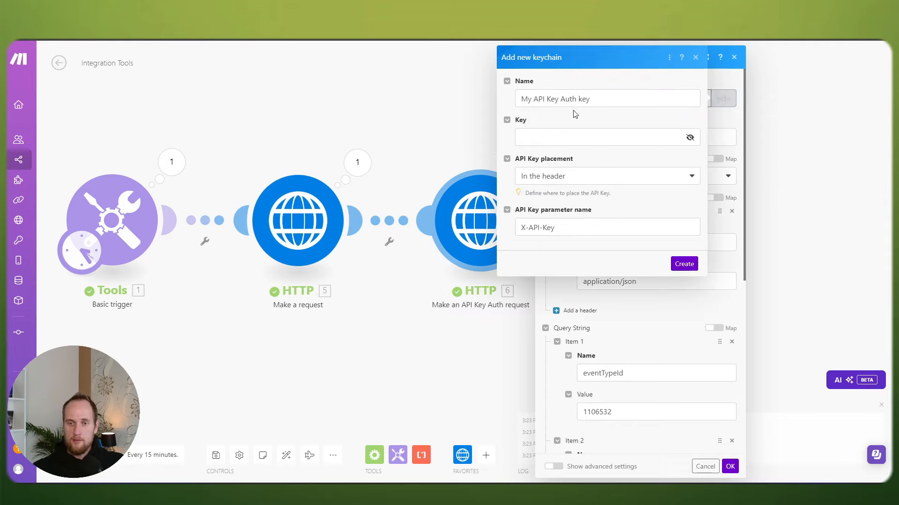
{"action": "left_click", "coordinate": [564, 180]}
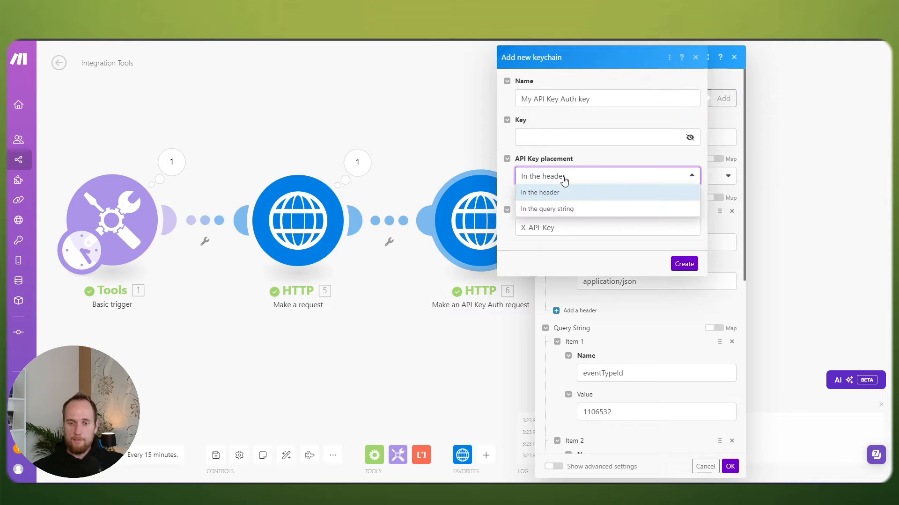
{"action": "left_click", "coordinate": [558, 212]}
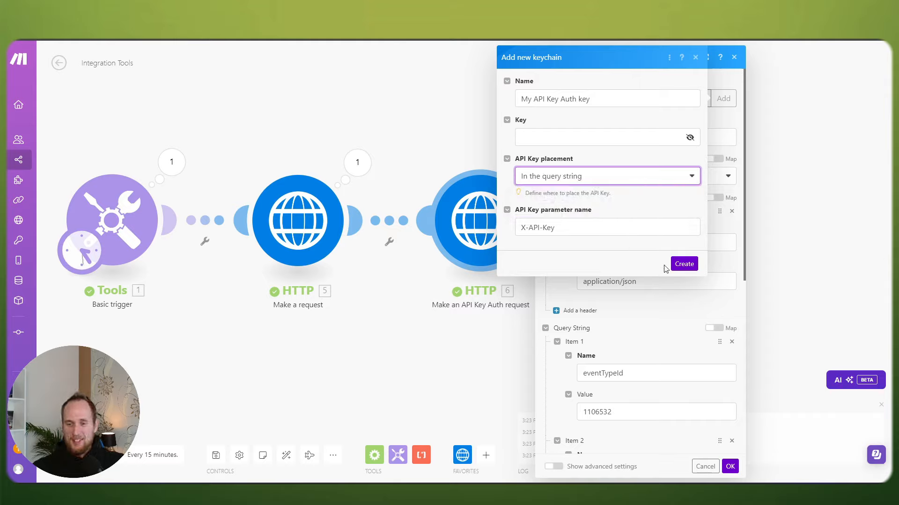
Step: Name it 'Cal.com Set Up Query Night', paste the API key, use parameter name apiKey, and create it
{"action": "left_click_drag", "start_coordinate": [595, 108], "coordinate": [487, 103]}
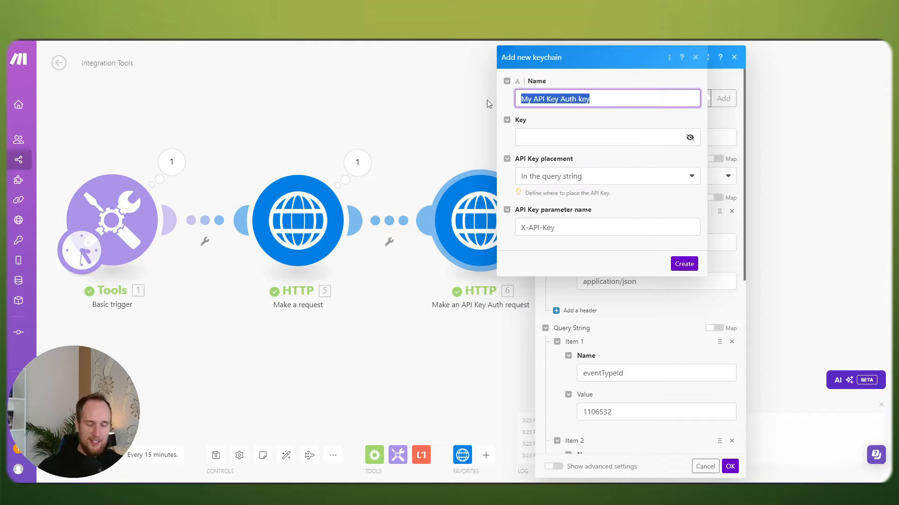
{"action": "type", "text": "Cal.com Set Up"}
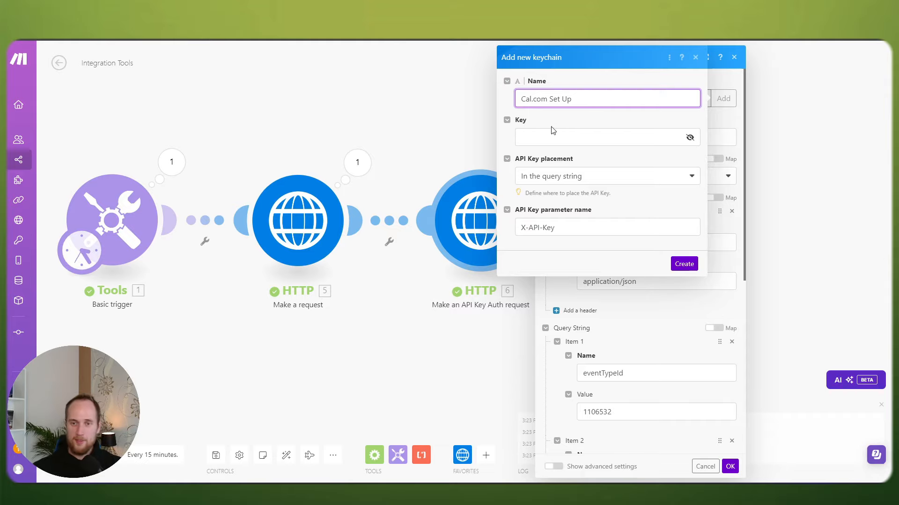
{"action": "type", "text": " Quer"}
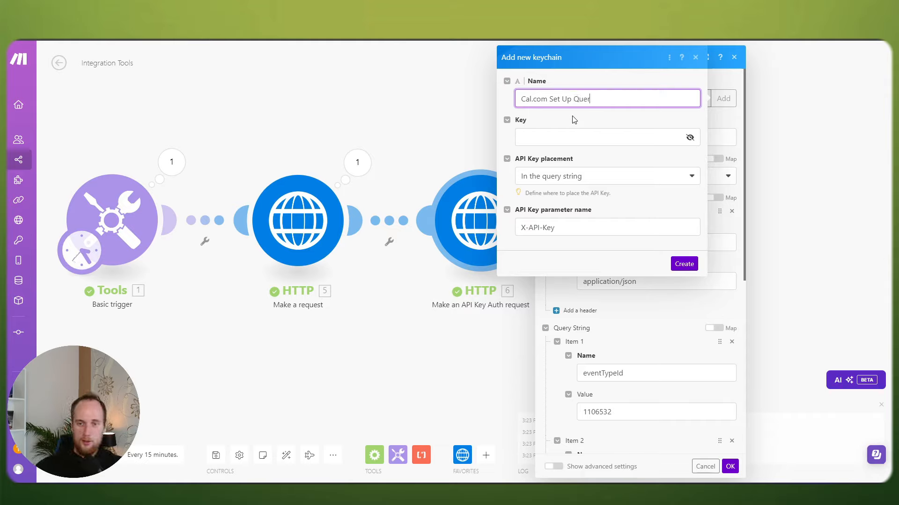
{"action": "type", "text": "y Night"}
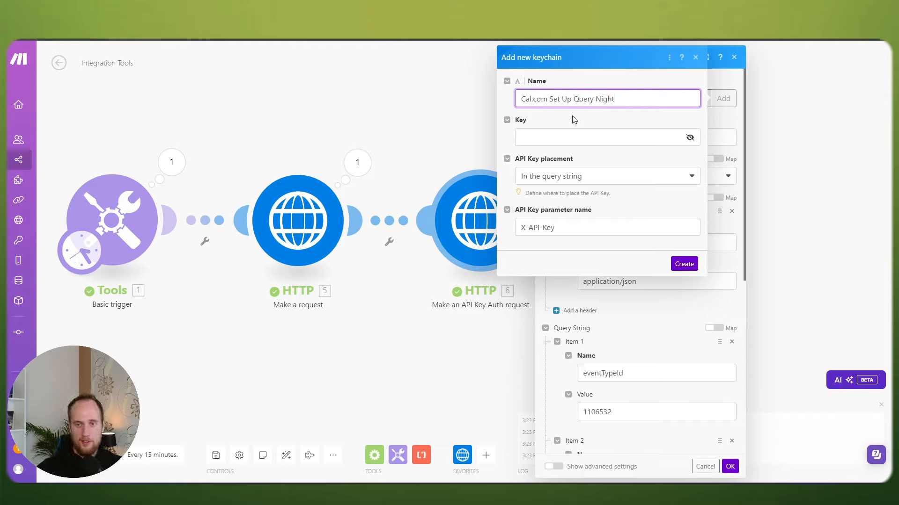
{"action": "left_click", "coordinate": [569, 133]}
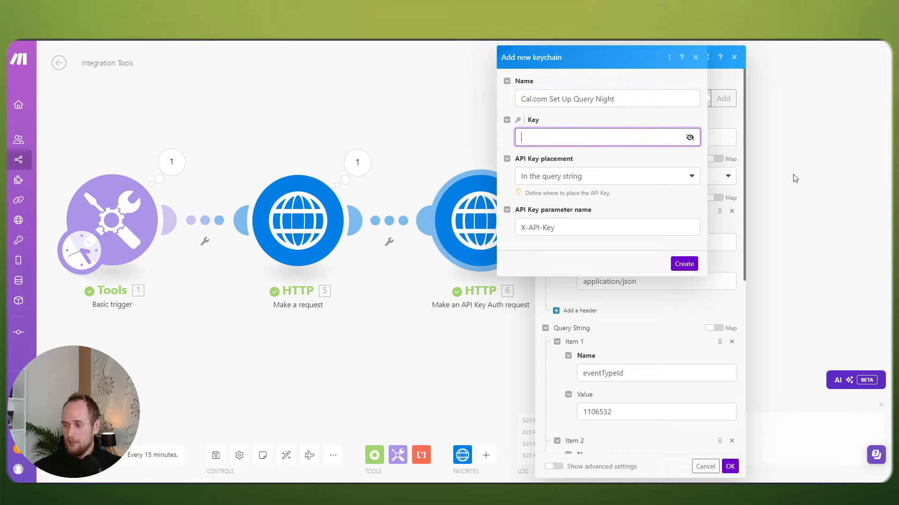
{"action": "key", "text": "ctrl+v"}
{"action": "key", "text": "Tab"}
{"action": "key", "text": "Tab"}
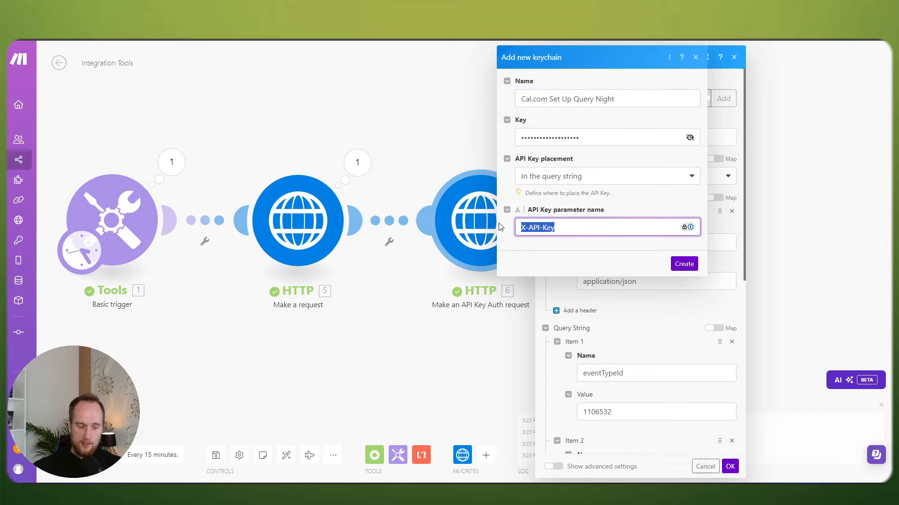
{"action": "key", "text": "BackSpace"}
{"action": "type", "text": "apiKey"}
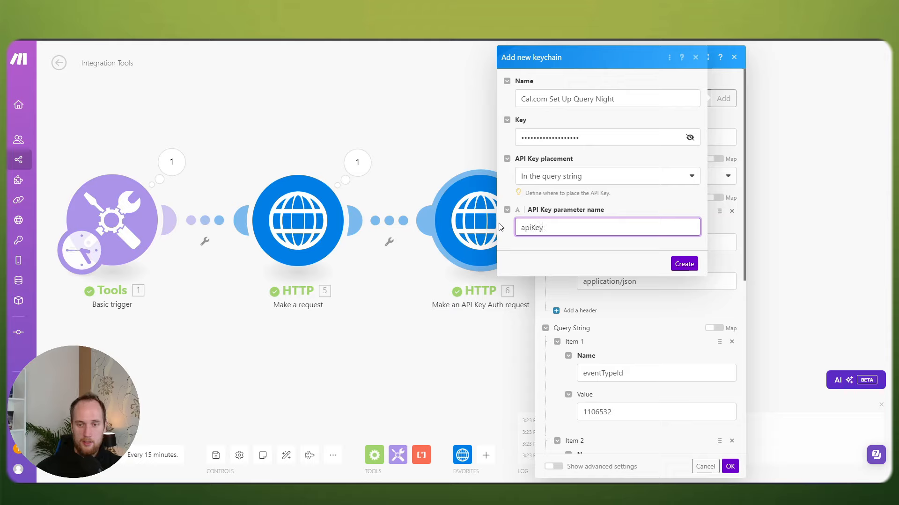
{"action": "left_click", "coordinate": [686, 263]}
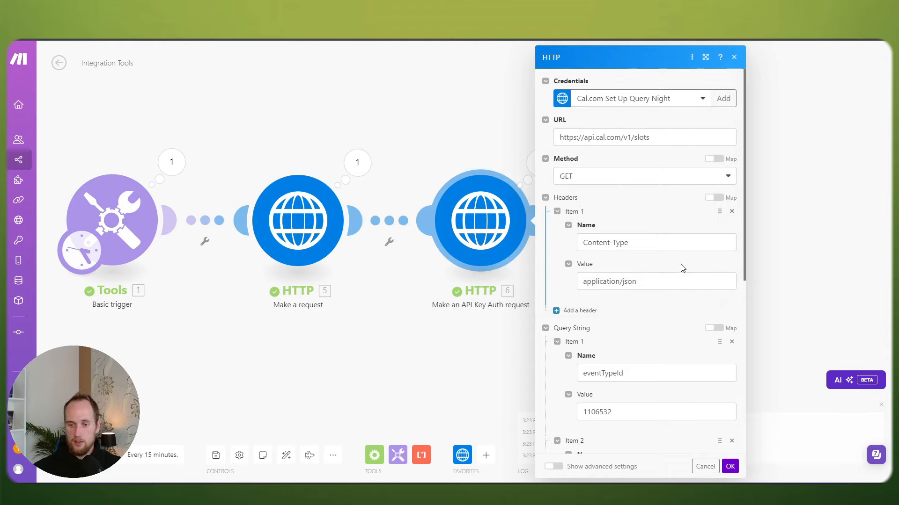
{"action": "left_click", "coordinate": [729, 467]}
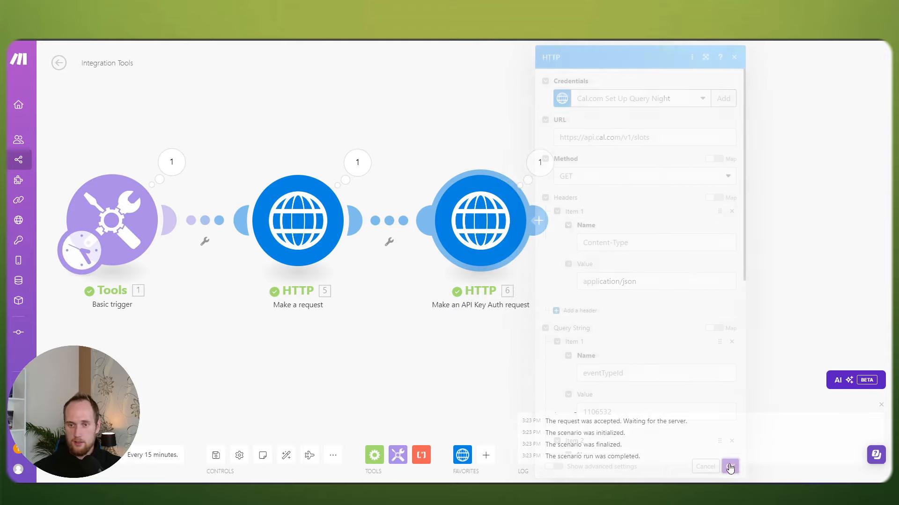
Step: Save the scenario, check the latest run output, and confirm the new Cal.com credential stays selected
{"action": "left_click", "coordinate": [215, 455]}
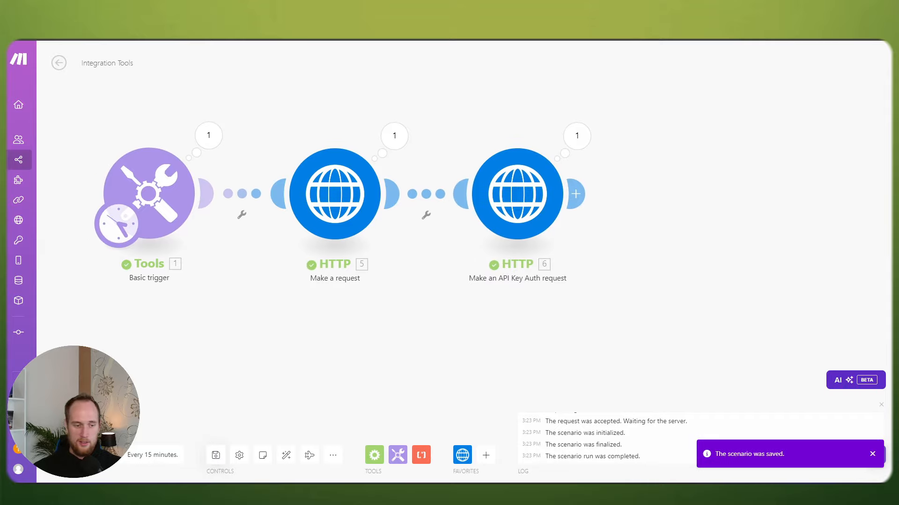
{"action": "left_click_drag", "start_coordinate": [616, 362], "coordinate": [440, 317]}
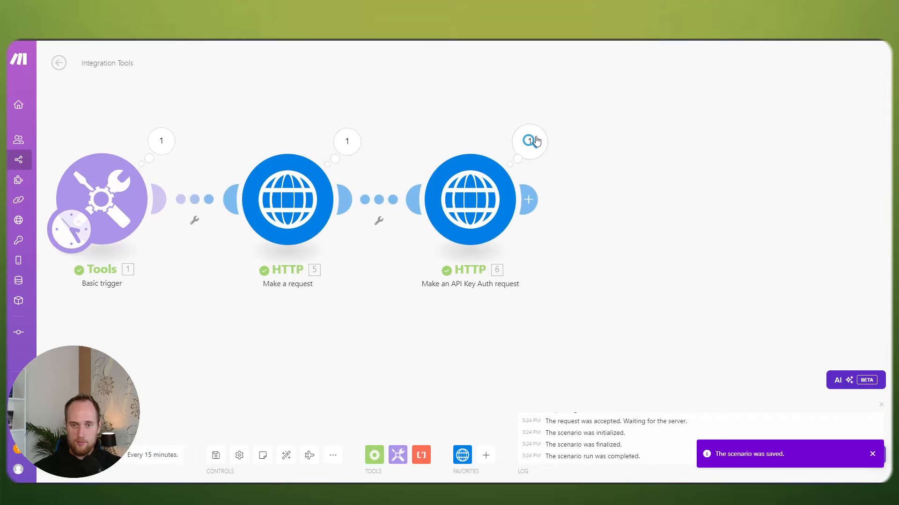
{"action": "left_click", "coordinate": [530, 140]}
{"action": "left_click", "coordinate": [503, 311]}
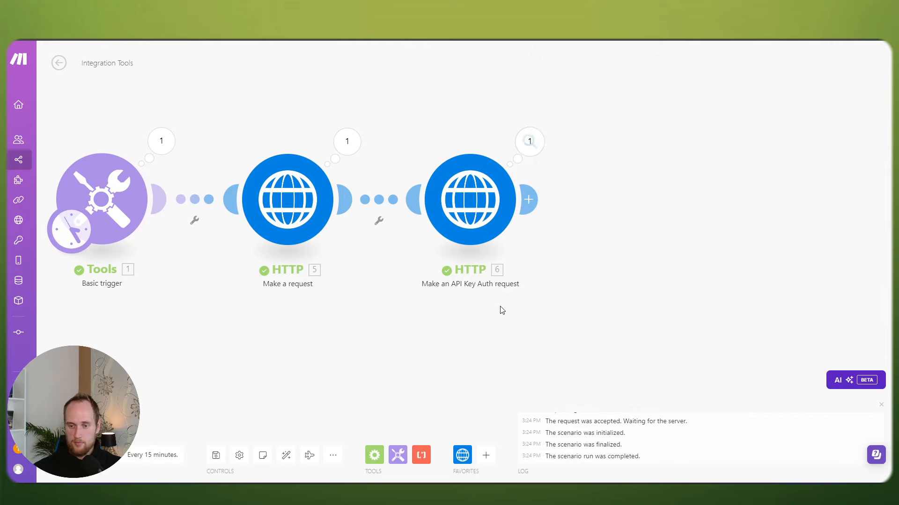
{"action": "left_click", "coordinate": [470, 182]}
{"action": "left_click", "coordinate": [651, 101]}
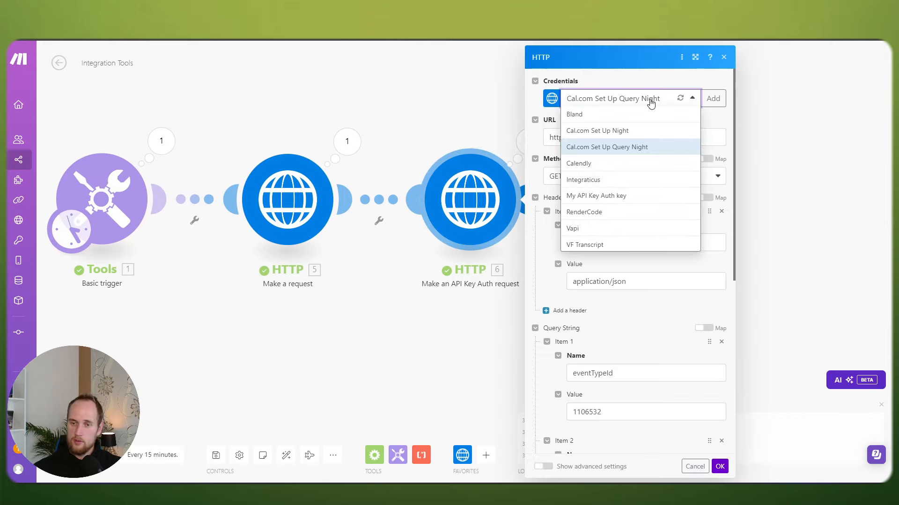
{"action": "left_click", "coordinate": [650, 102]}
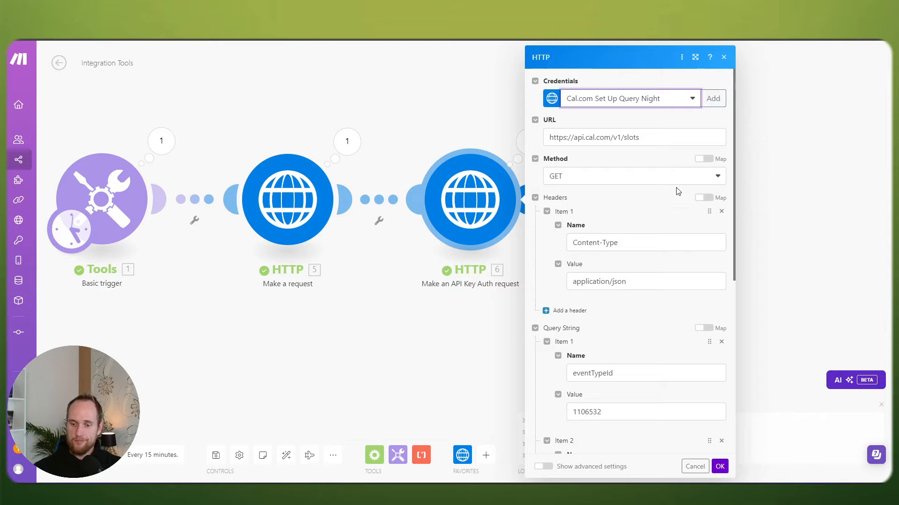
{"action": "scroll", "coordinate": [670, 363], "scroll_direction": "down", "scroll_amount": 6}
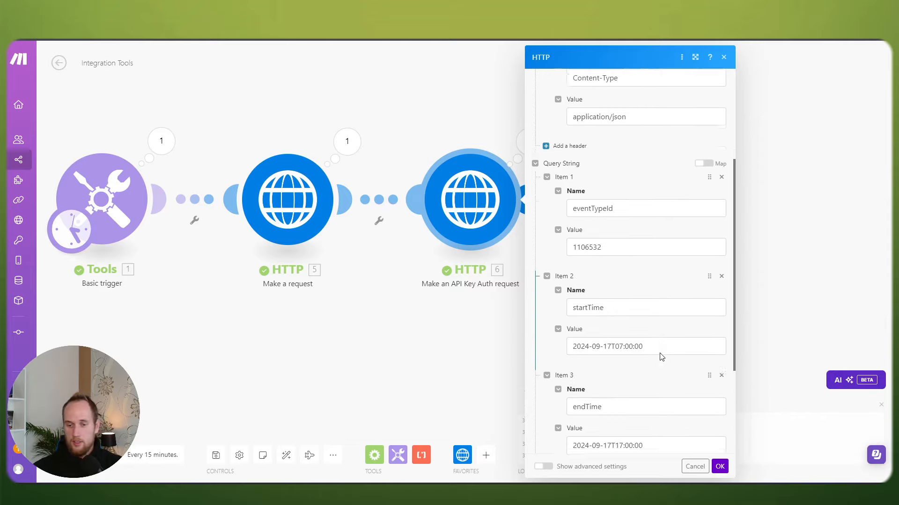
{"action": "left_click", "coordinate": [693, 467]}
Step: Delete the third HTTP module, run the scenario once, and inspect the remaining HTTP output
{"action": "right_click", "coordinate": [483, 218]}
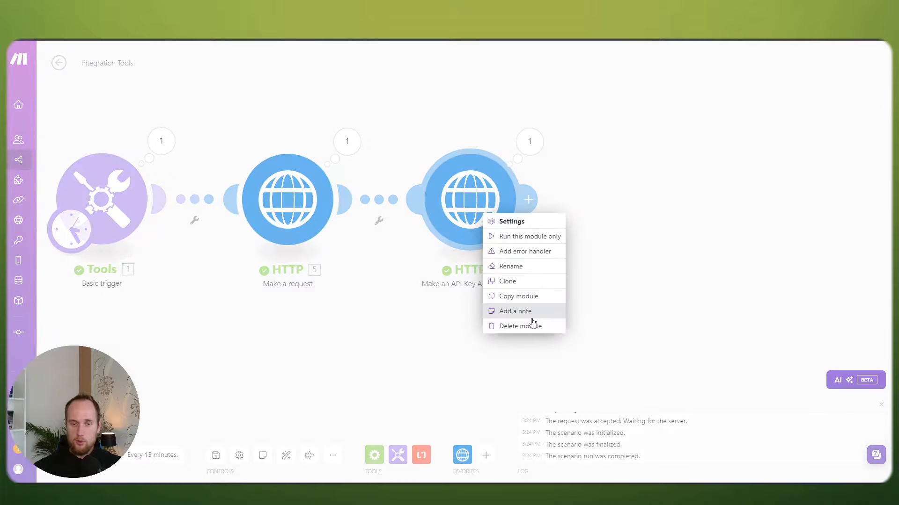
{"action": "left_click", "coordinate": [533, 323]}
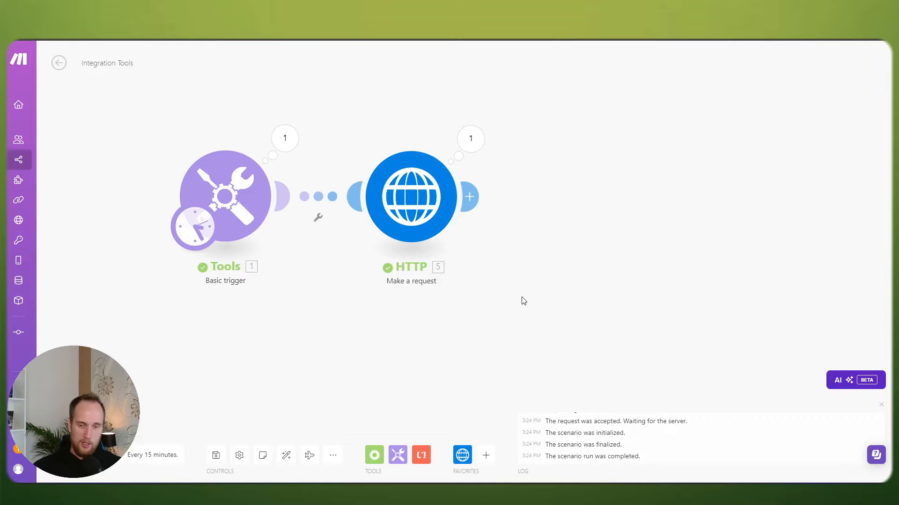
{"action": "left_click", "coordinate": [431, 198]}
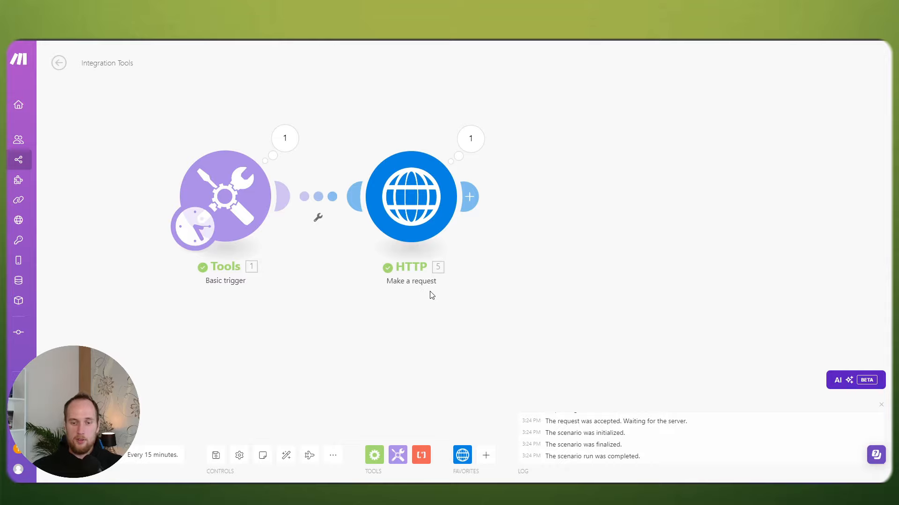
{"action": "left_click", "coordinate": [470, 139]}
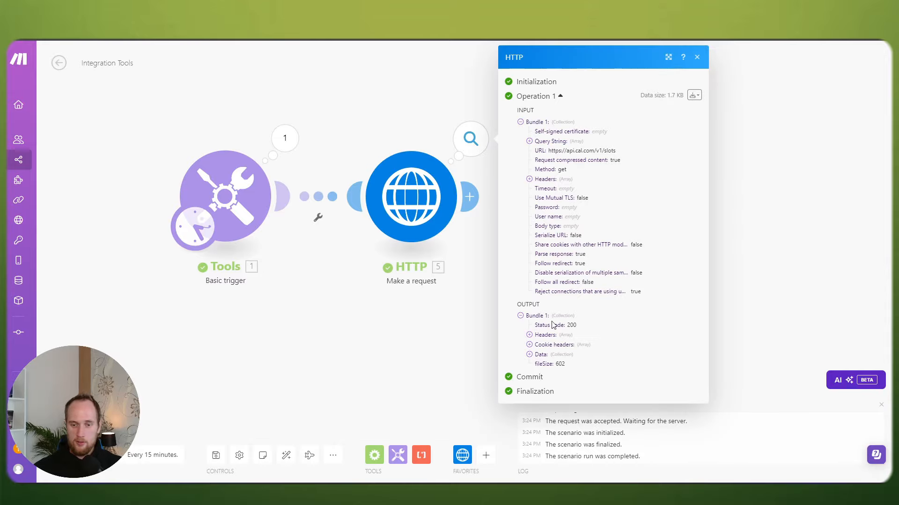
{"action": "left_click", "coordinate": [528, 354]}
{"action": "left_click", "coordinate": [538, 364]}
{"action": "left_click", "coordinate": [431, 343]}
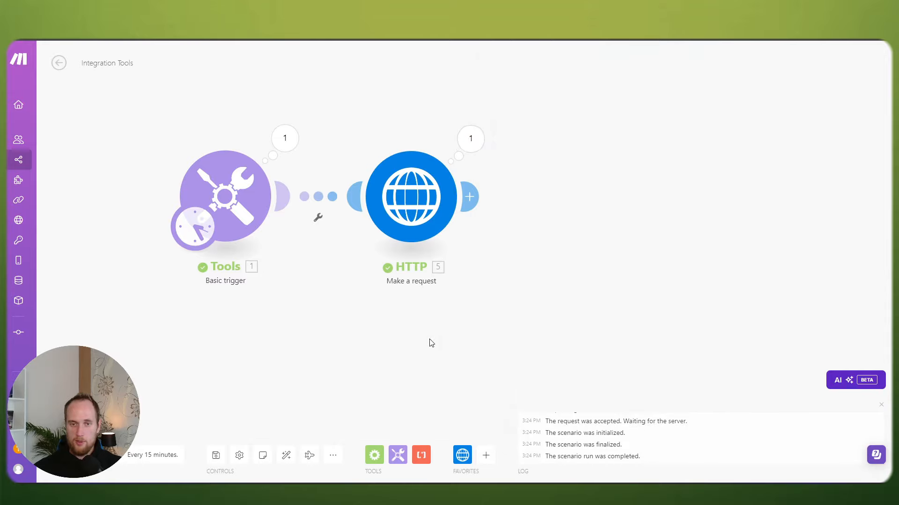
{"action": "left_click_drag", "start_coordinate": [398, 329], "coordinate": [495, 324]}
Step: Save and rerun the scenario, then expand Data > slots > 2024-09-17 in the output
{"action": "left_click", "coordinate": [216, 456]}
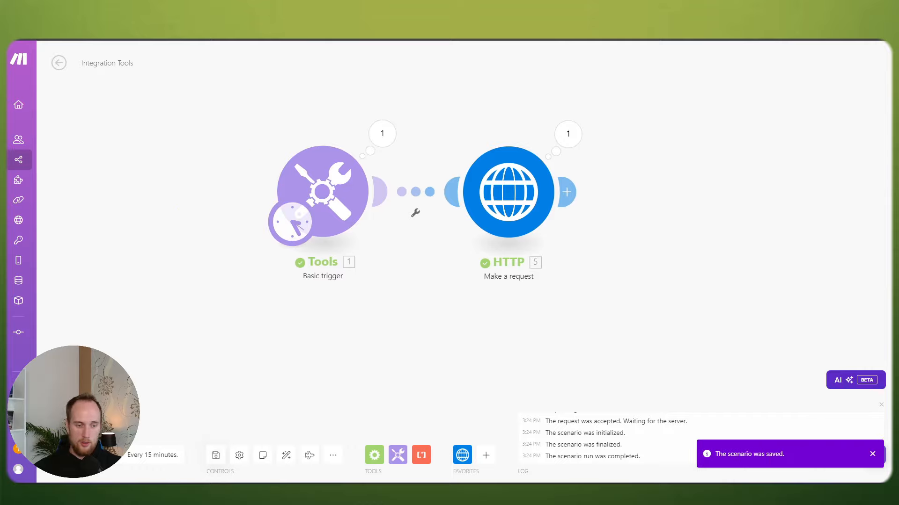
{"action": "left_click", "coordinate": [75, 455]}
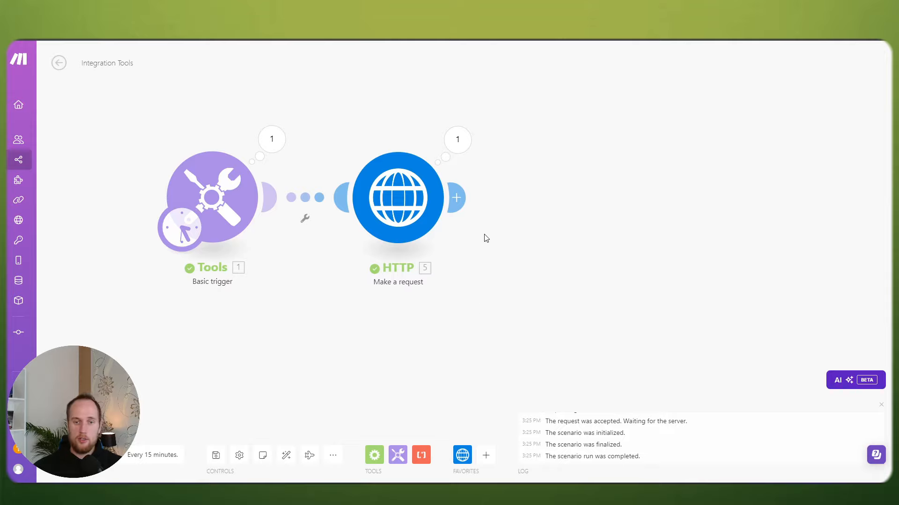
{"action": "left_click", "coordinate": [471, 141]}
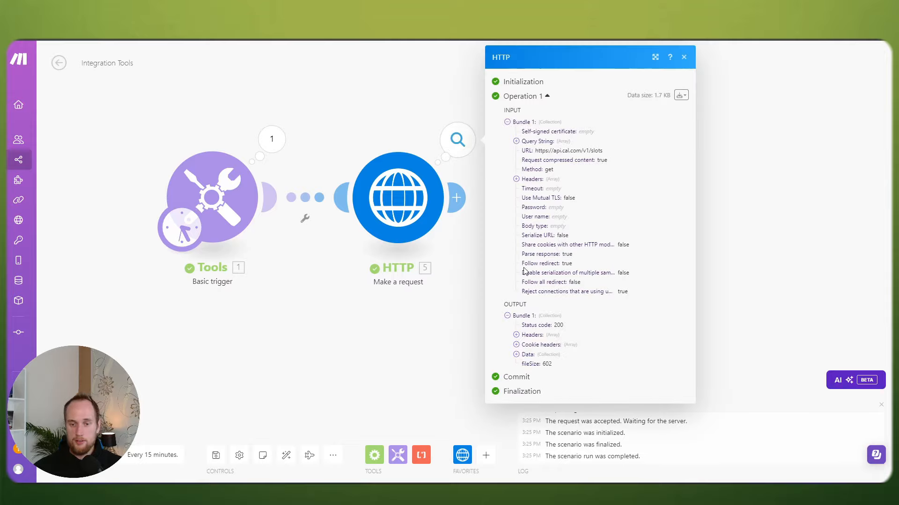
{"action": "left_click", "coordinate": [516, 354]}
{"action": "left_click", "coordinate": [526, 365]}
{"action": "left_click", "coordinate": [534, 374]}
{"action": "scroll", "coordinate": [593, 367], "scroll_direction": "down", "scroll_amount": 5}
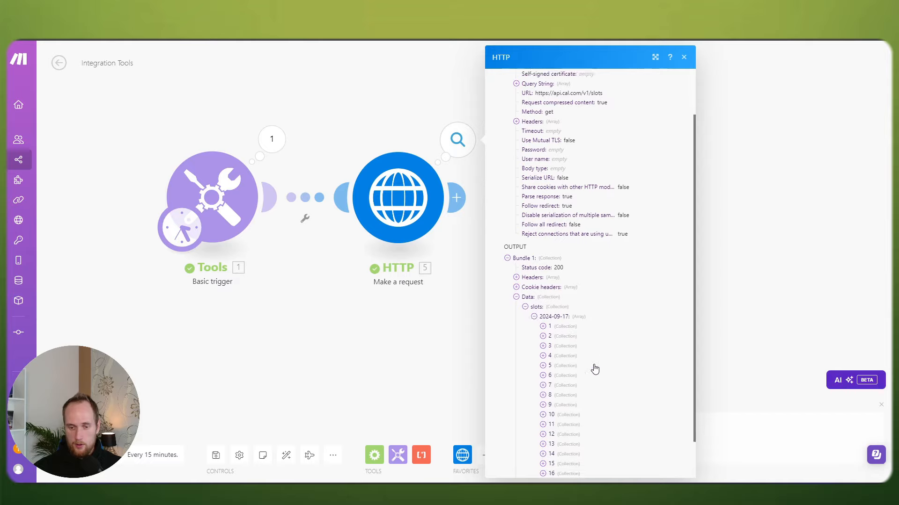
{"action": "left_click", "coordinate": [382, 331]}
{"action": "left_click_drag", "start_coordinate": [382, 331], "coordinate": [453, 335]}
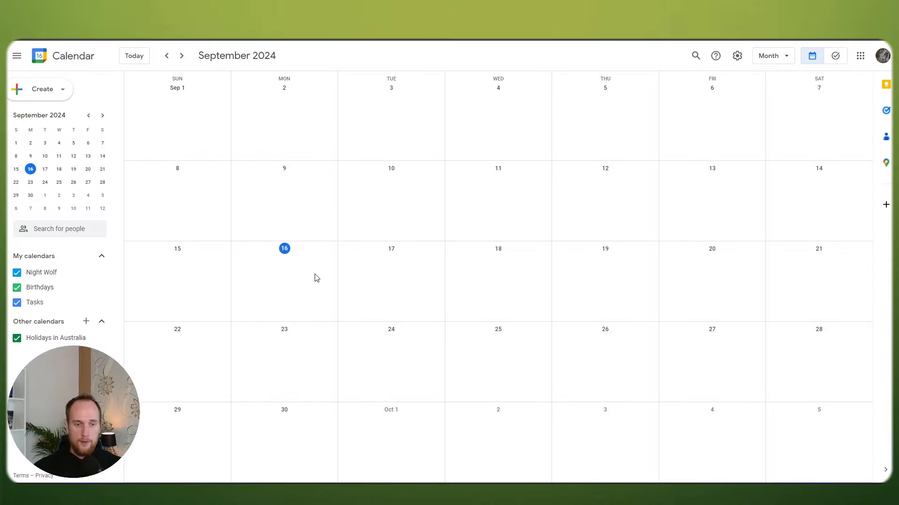
Step: Switch Google Calendar to week view, discarding an accidental new event on Sep 16
{"action": "left_click", "coordinate": [277, 263]}
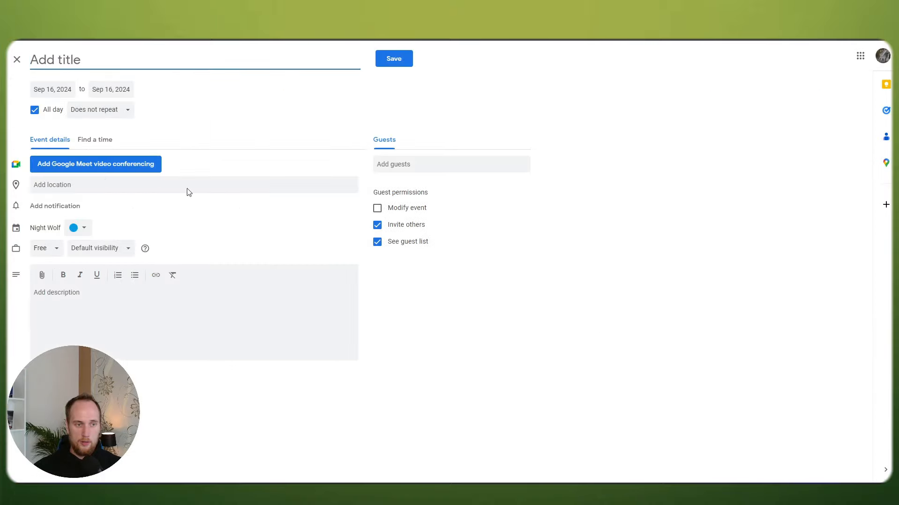
{"action": "left_click", "coordinate": [16, 60]}
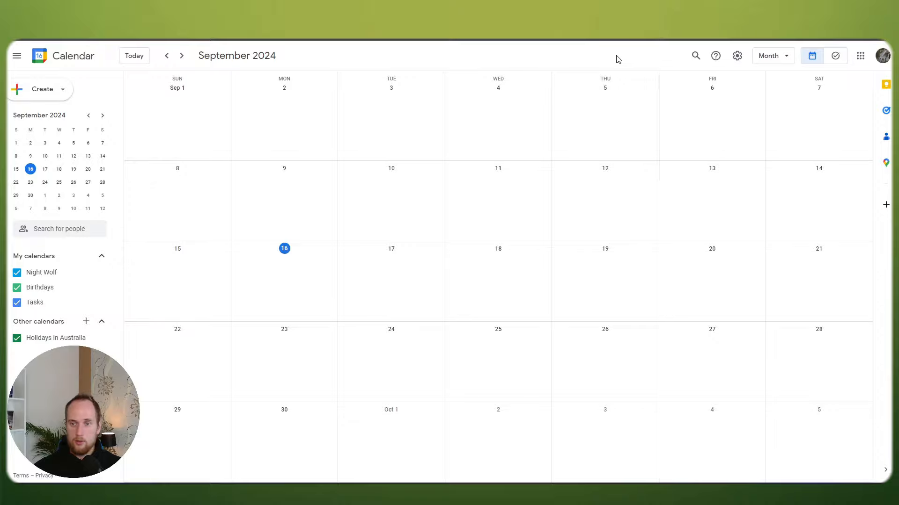
{"action": "left_click", "coordinate": [769, 60]}
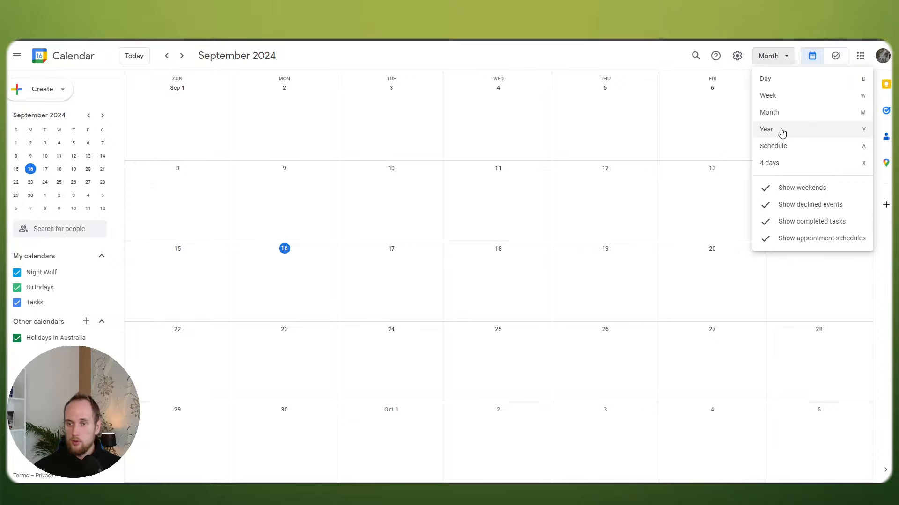
{"action": "left_click", "coordinate": [781, 96]}
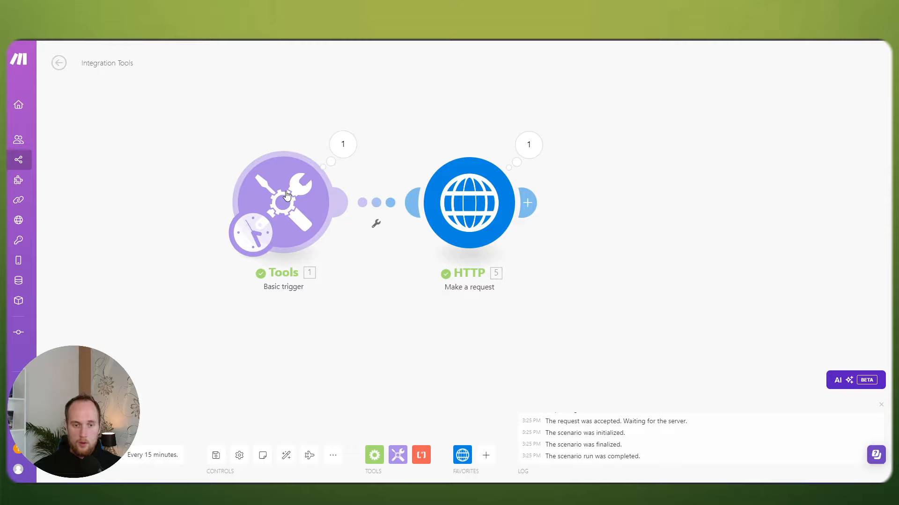
Step: In Make, review the trigger settings and the HTTP request's query parameters
{"action": "left_click", "coordinate": [287, 196]}
{"action": "left_click", "coordinate": [537, 95]}
{"action": "left_click", "coordinate": [459, 189]}
{"action": "scroll", "coordinate": [602, 300], "scroll_direction": "down", "scroll_amount": 5}
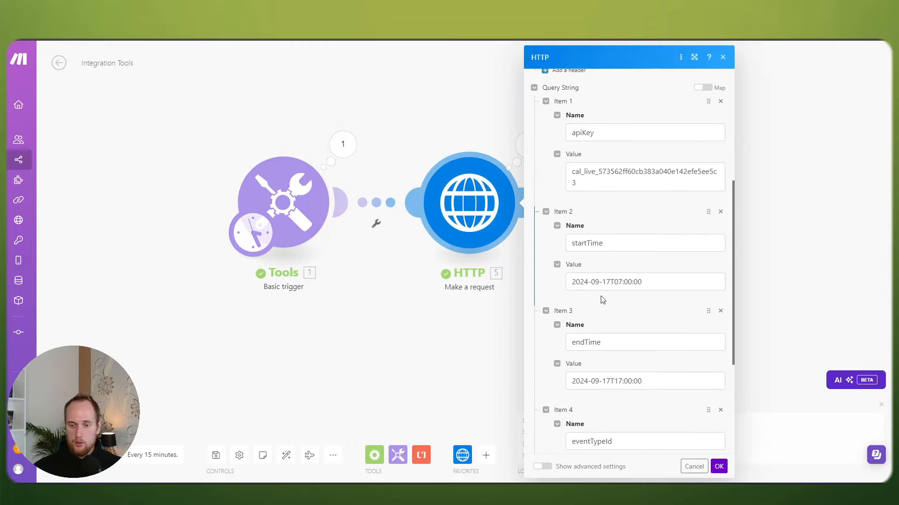
{"action": "scroll", "coordinate": [621, 382], "scroll_direction": "down", "scroll_amount": 1}
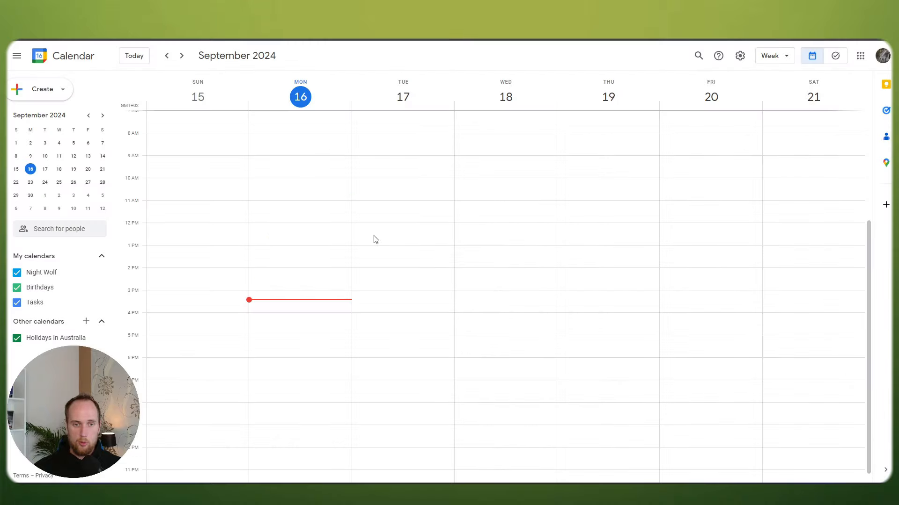
Step: Create a 'Test' event on Tuesday 17 September, 1:30–4:30pm, then close the Make HTTP settings
{"action": "left_click_drag", "start_coordinate": [398, 258], "coordinate": [394, 321]}
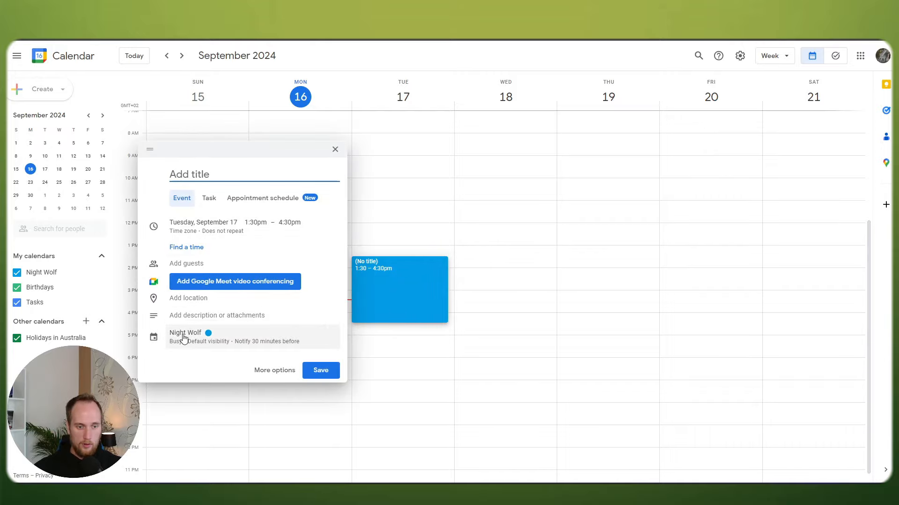
{"action": "type", "text": "Tes"}
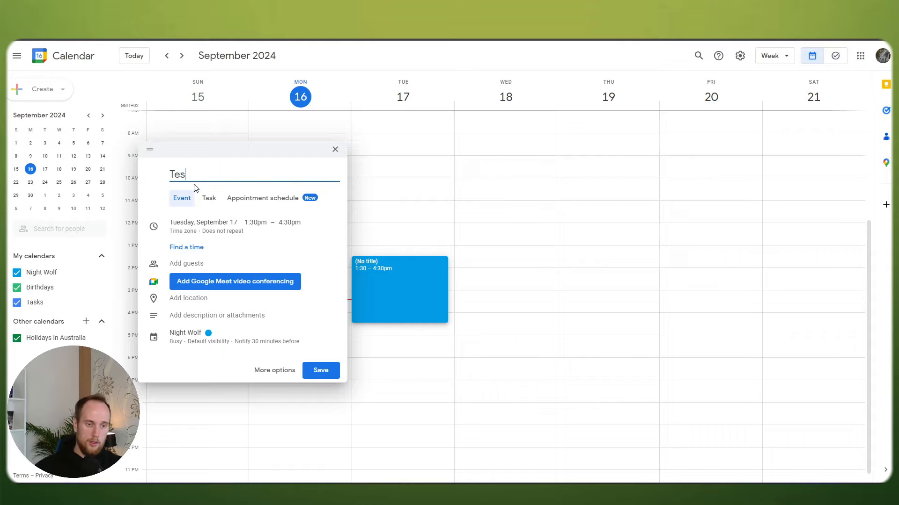
{"action": "type", "text": "t"}
{"action": "left_click", "coordinate": [318, 370]}
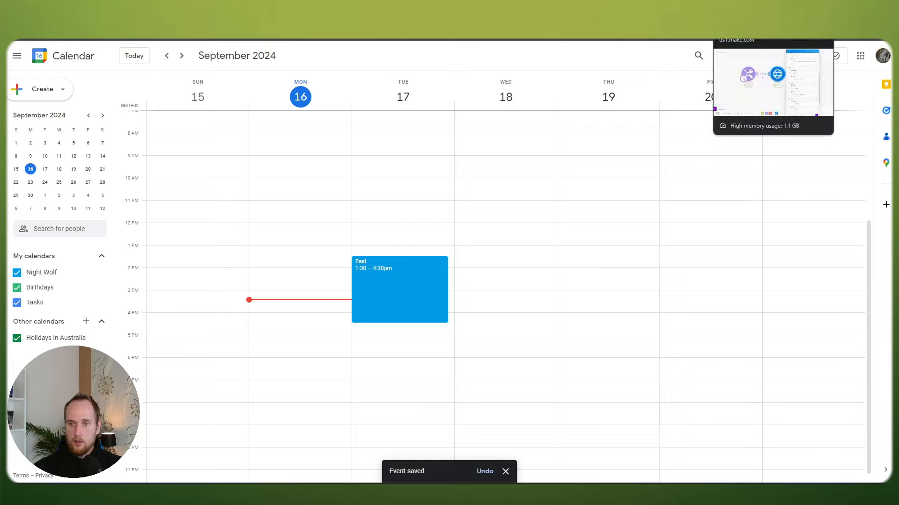
{"action": "left_click", "coordinate": [748, 14]}
{"action": "left_click", "coordinate": [419, 345]}
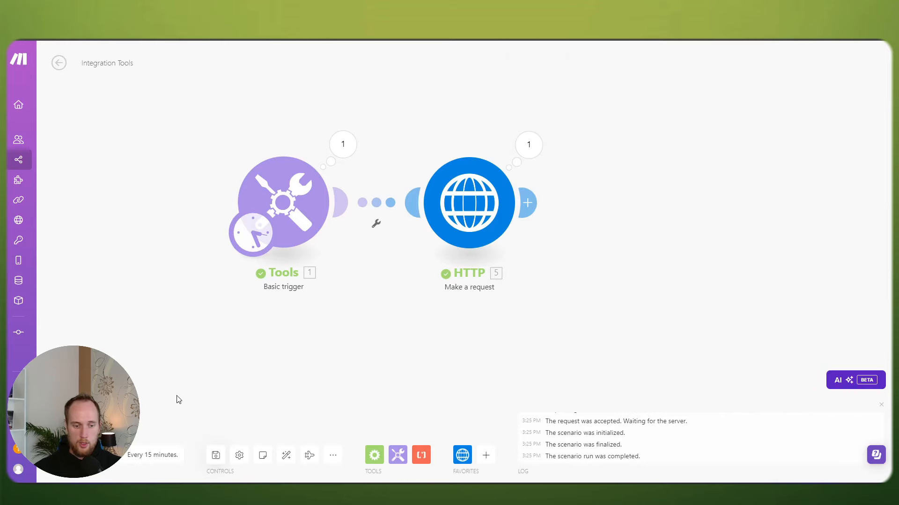
Step: Save the scenario and run it once more, shifting the modules left in view
{"action": "key", "text": "ctrl+s"}
{"action": "left_click", "coordinate": [66, 455]}
{"action": "left_click_drag", "start_coordinate": [585, 363], "coordinate": [409, 336]}
Step: Open the HTTP module's latest output and expand Data > slots > 2024-09-17
{"action": "left_click", "coordinate": [439, 151]}
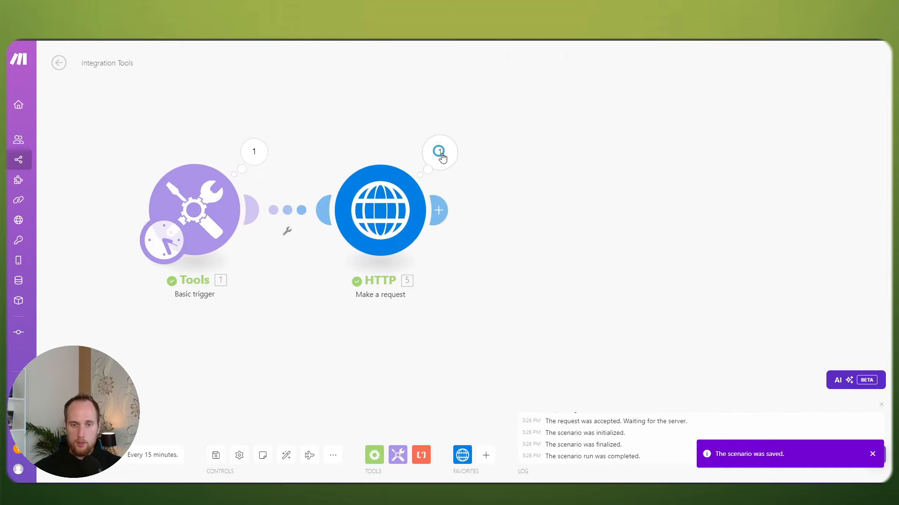
{"action": "left_click", "coordinate": [498, 355]}
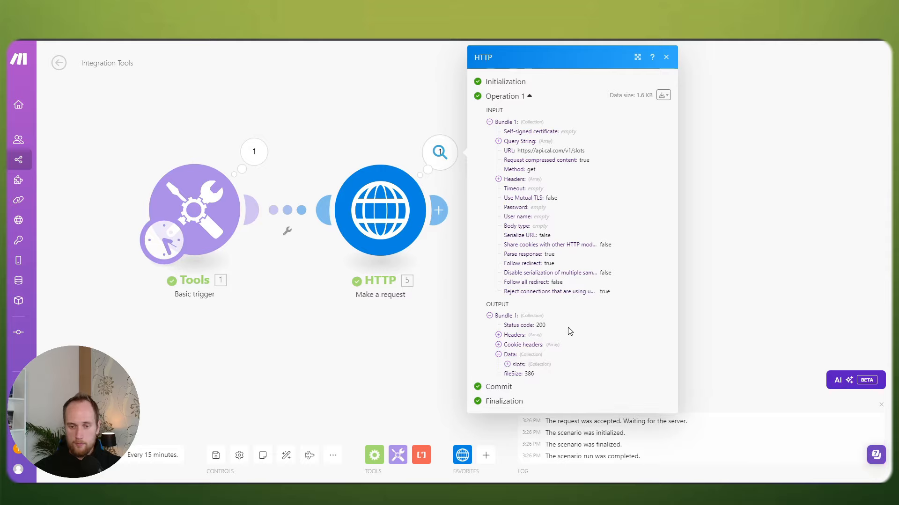
{"action": "left_click", "coordinate": [513, 363]}
{"action": "left_click", "coordinate": [516, 374]}
{"action": "scroll", "coordinate": [520, 365], "scroll_direction": "down", "scroll_amount": 1}
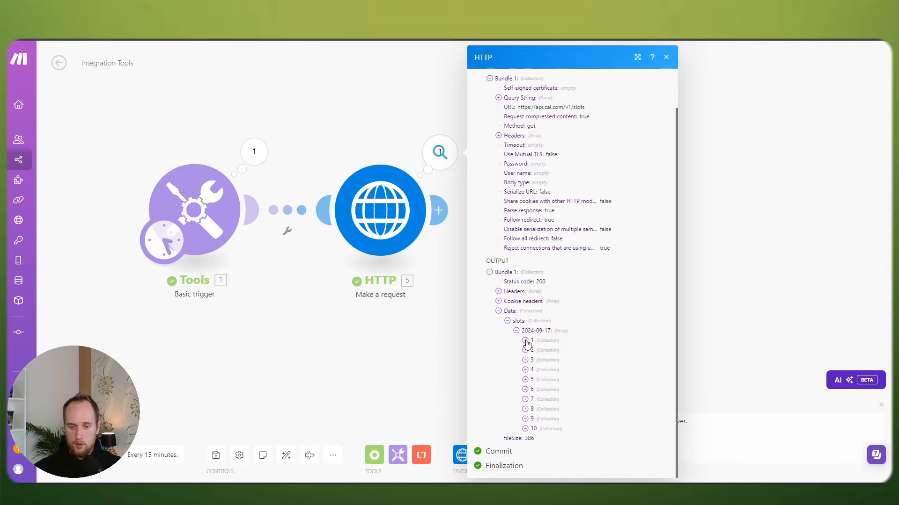
Step: Reveal the times of 17 September slots 1 and 5 through 10
{"action": "left_click", "coordinate": [526, 342]}
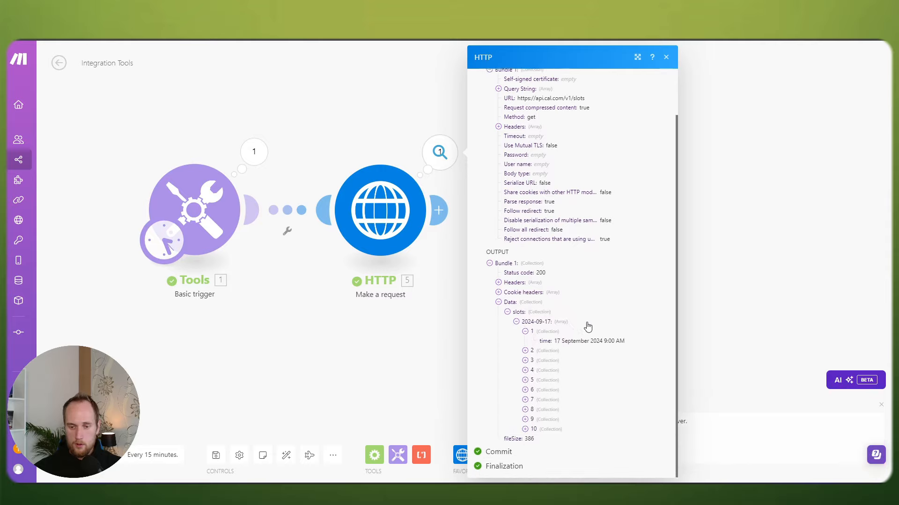
{"action": "left_click", "coordinate": [525, 380]}
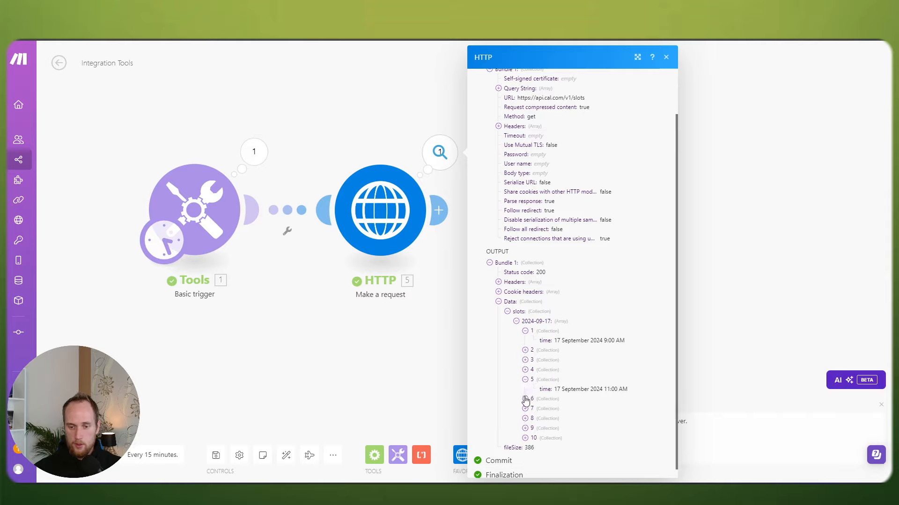
{"action": "left_click", "coordinate": [525, 399]}
{"action": "left_click", "coordinate": [526, 418]}
{"action": "scroll", "coordinate": [525, 416], "scroll_direction": "down", "scroll_amount": 1}
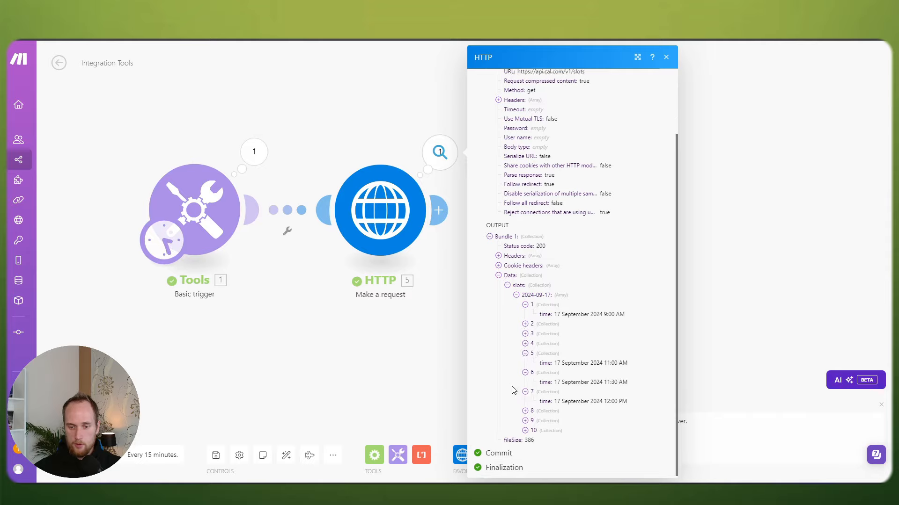
{"action": "left_click", "coordinate": [525, 410]}
{"action": "left_click", "coordinate": [525, 418]}
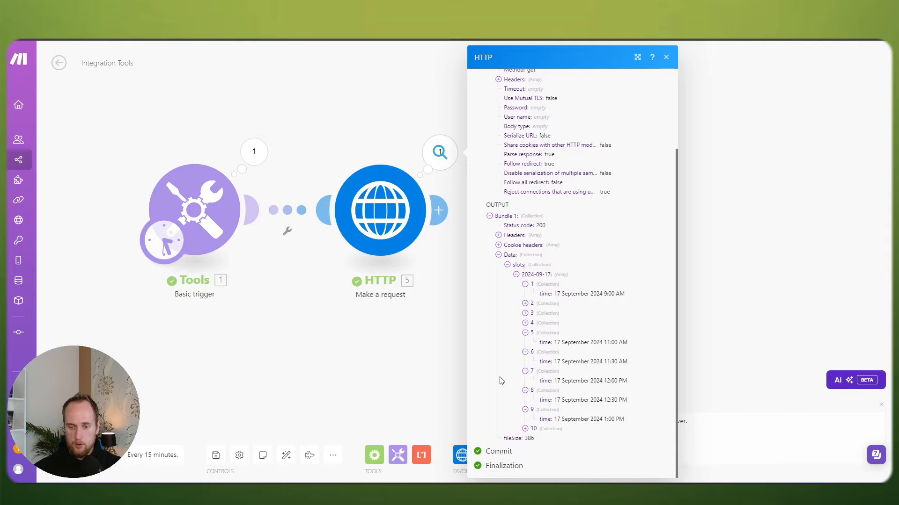
{"action": "left_click", "coordinate": [526, 428]}
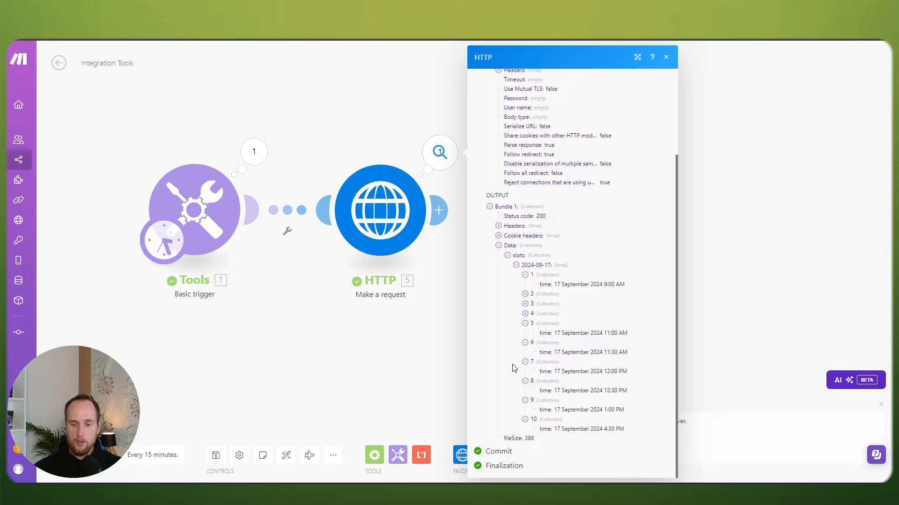
Step: Close the HTTP output inspector and pan around the scenario canvas
{"action": "left_click", "coordinate": [432, 365]}
{"action": "left_click_drag", "start_coordinate": [539, 243], "coordinate": [608, 239]}
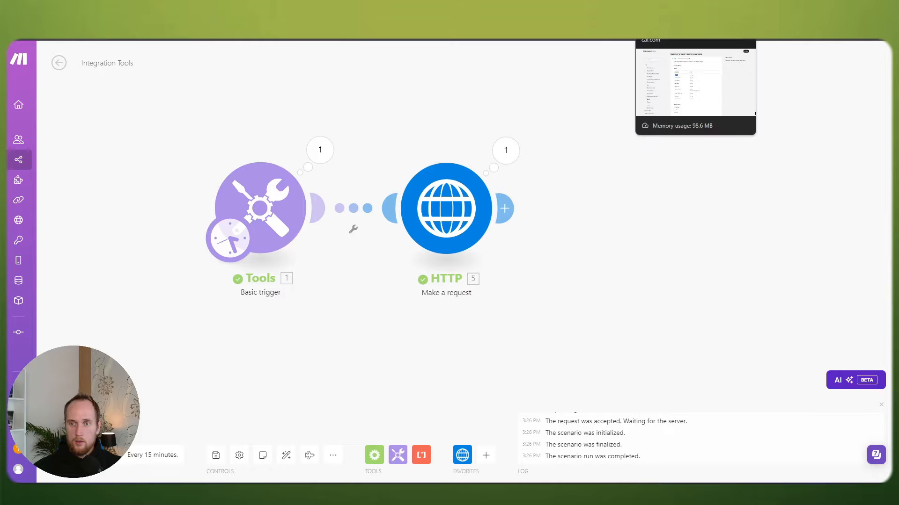
{"action": "scroll", "coordinate": [570, 235], "scroll_direction": "down", "scroll_amount": 2}
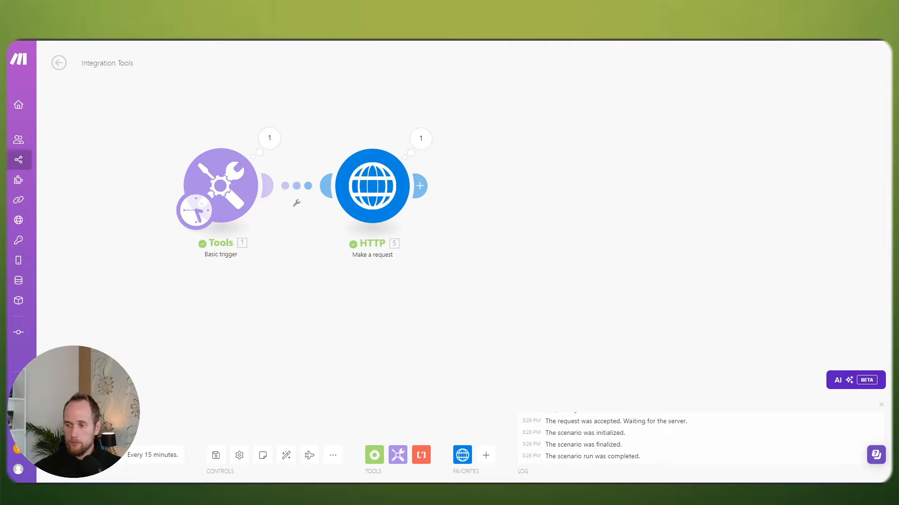
{"action": "left_click_drag", "start_coordinate": [338, 283], "coordinate": [512, 290]}
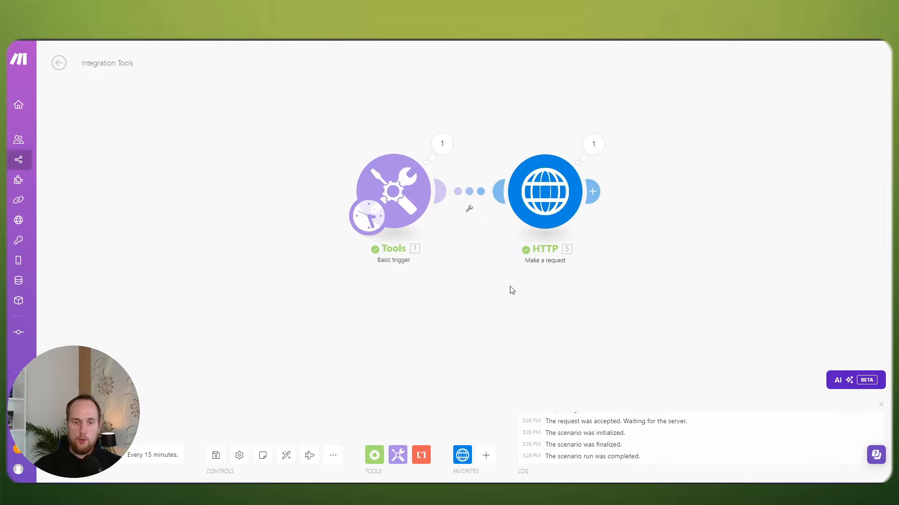
{"action": "scroll", "coordinate": [512, 290], "scroll_direction": "down", "scroll_amount": 2}
{"action": "left_click_drag", "start_coordinate": [482, 274], "coordinate": [494, 275]}
{"action": "scroll", "coordinate": [496, 280], "scroll_direction": "up", "scroll_amount": 2}
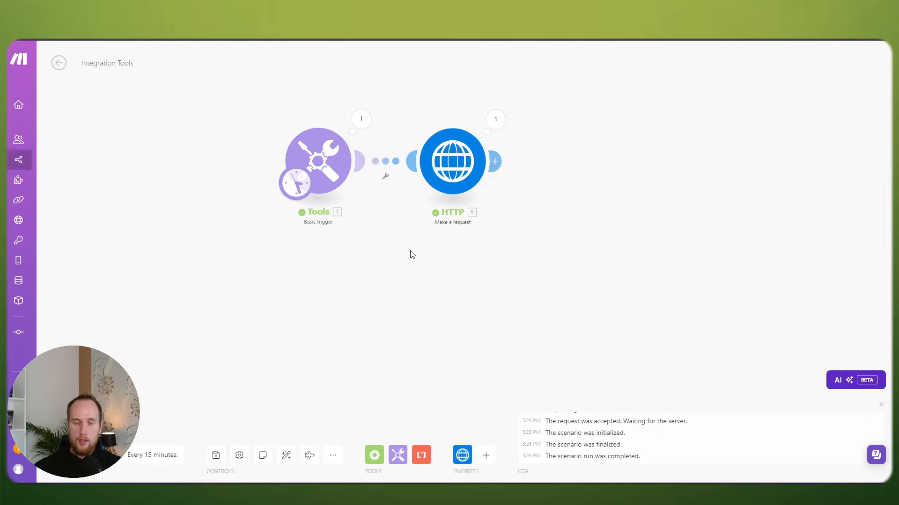
{"action": "left_click_drag", "start_coordinate": [479, 265], "coordinate": [354, 269]}
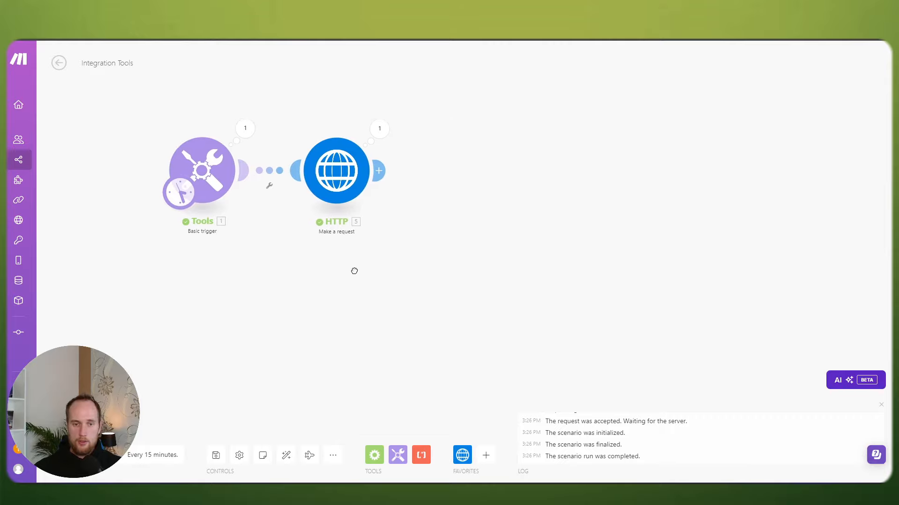
Step: Reopen the HTTP module's output and expand Data > slots > 2024-09-17 again
{"action": "left_click", "coordinate": [373, 129]}
{"action": "left_click", "coordinate": [423, 355]}
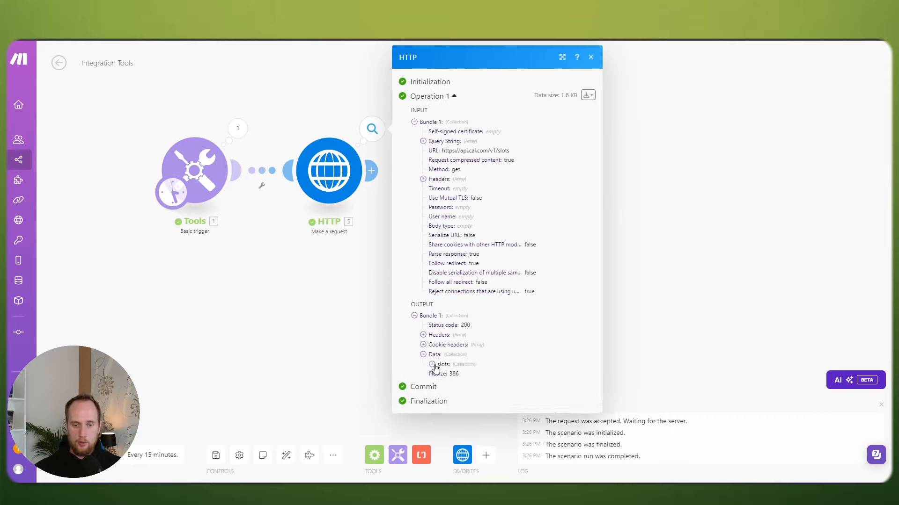
{"action": "left_click", "coordinate": [432, 364]}
{"action": "left_click", "coordinate": [440, 374]}
Step: Reveal the times of 17 September slots 1 through 5, starting at 9:00 AM
{"action": "left_click", "coordinate": [449, 384]}
{"action": "scroll", "coordinate": [449, 374], "scroll_direction": "down", "scroll_amount": 2}
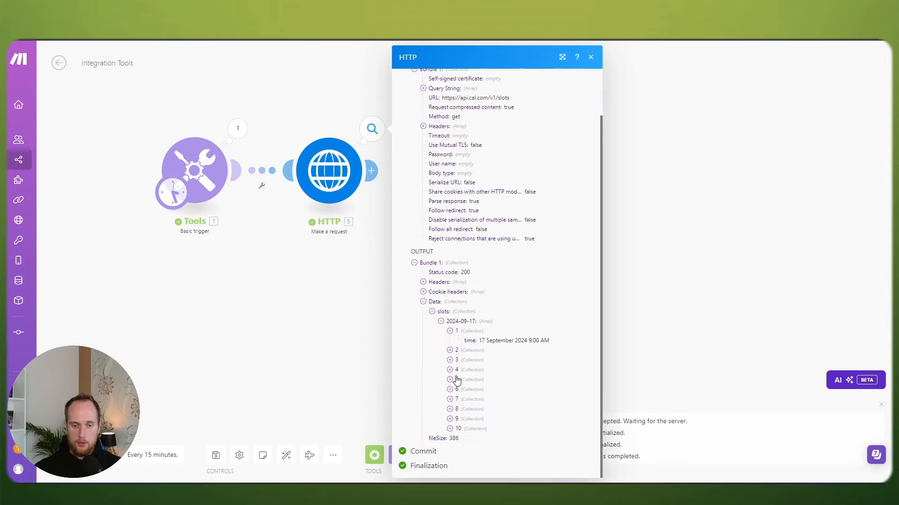
{"action": "left_click", "coordinate": [449, 350]}
{"action": "left_click", "coordinate": [450, 370]}
{"action": "left_click", "coordinate": [449, 388]}
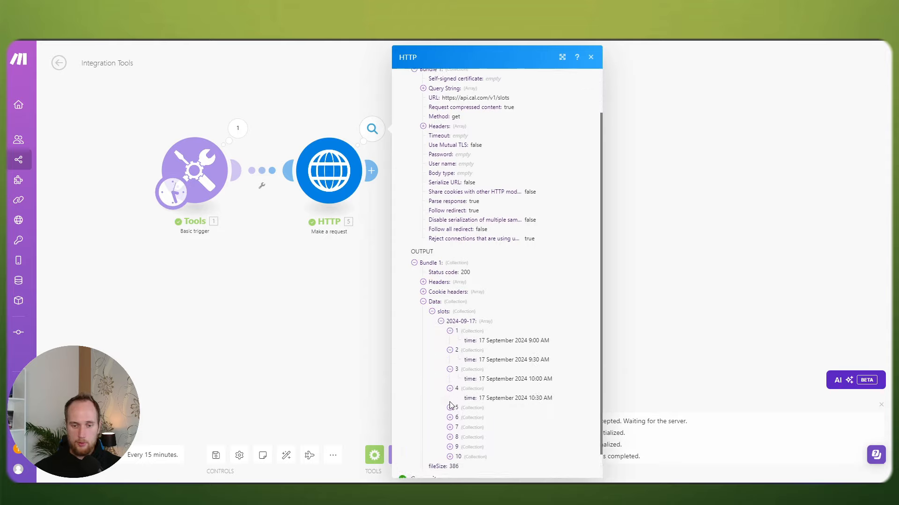
{"action": "left_click", "coordinate": [450, 407]}
{"action": "mouse_move", "coordinate": [521, 345]}
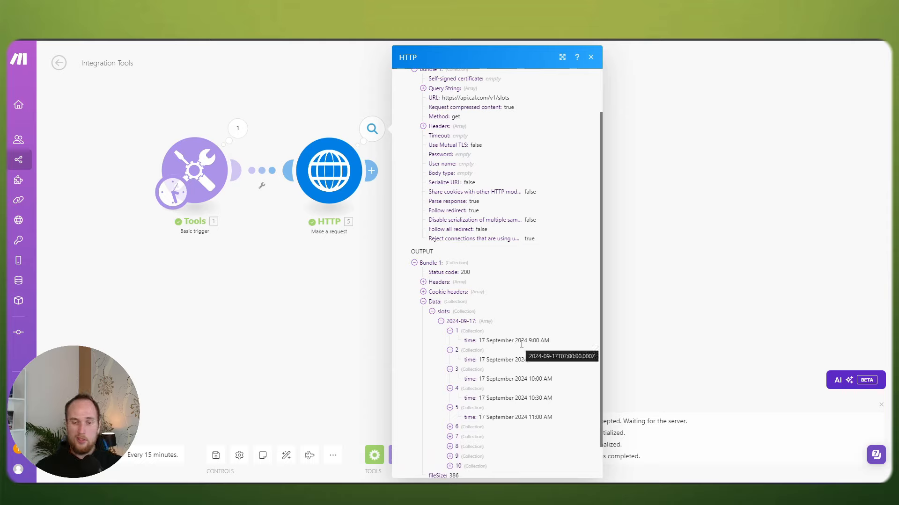
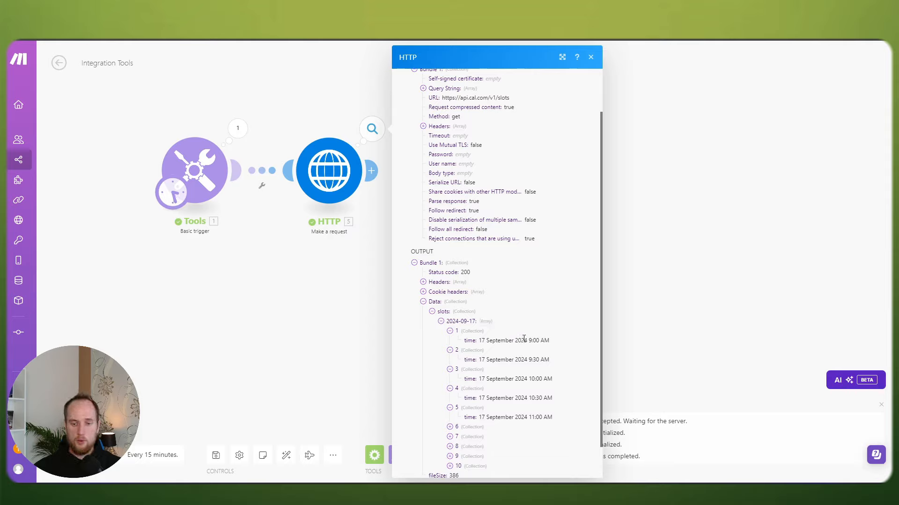
Step: Look over the returned 17 September slot times, then fold item 3's time away
{"action": "scroll", "coordinate": [492, 323], "scroll_direction": "down", "scroll_amount": 1}
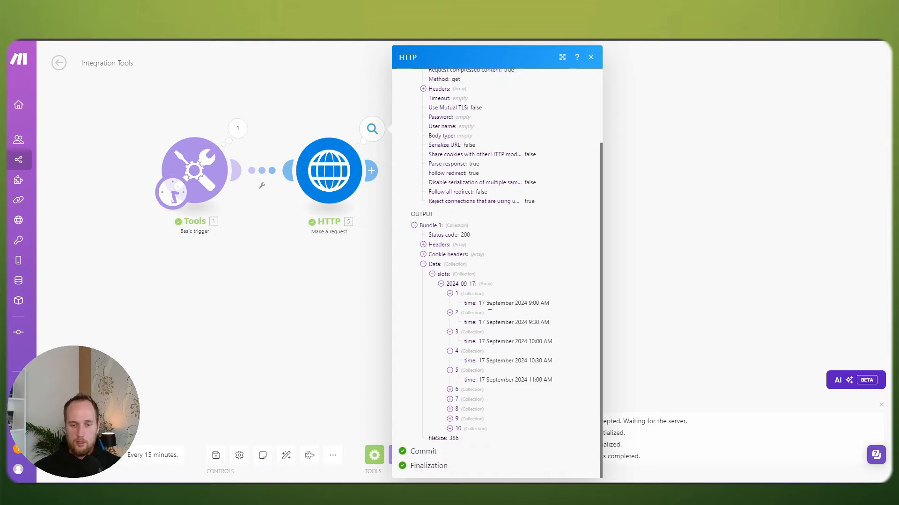
{"action": "left_click_drag", "start_coordinate": [489, 307], "coordinate": [477, 423]}
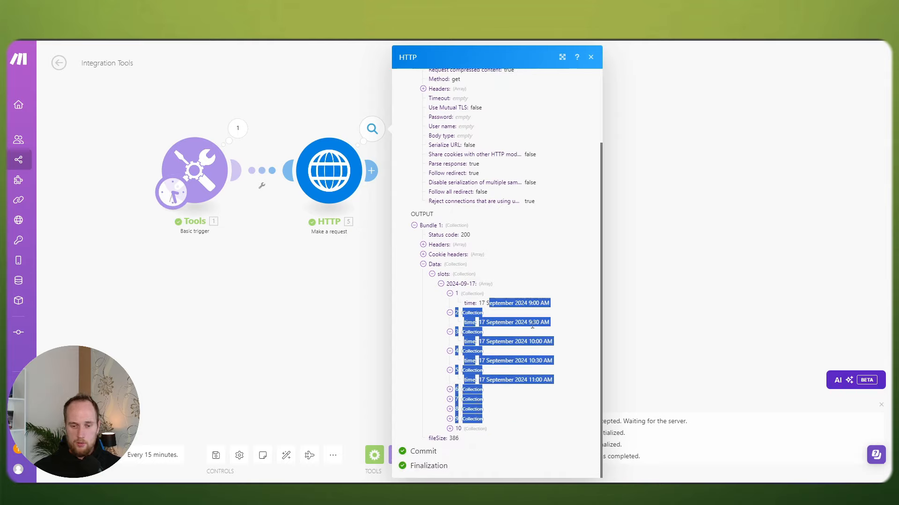
{"action": "left_click", "coordinate": [526, 339]}
{"action": "left_click", "coordinate": [450, 338]}
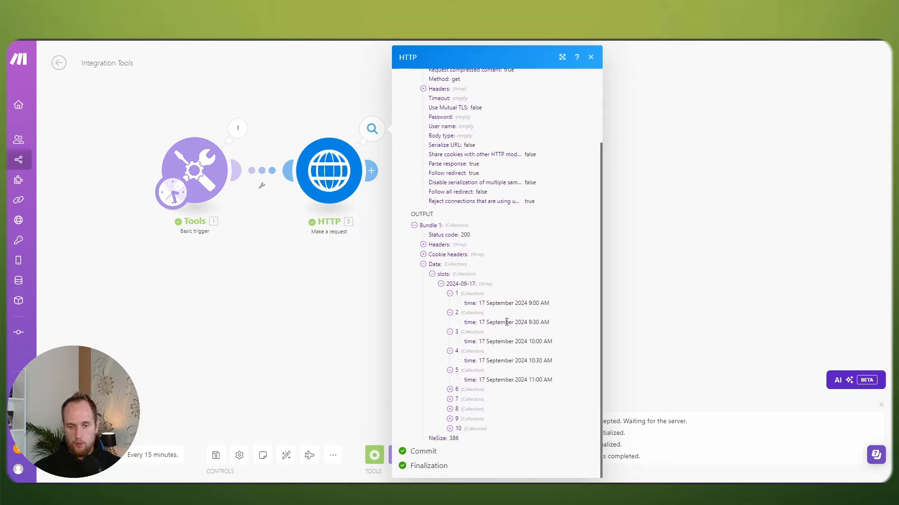
{"action": "mouse_move", "coordinate": [506, 322]}
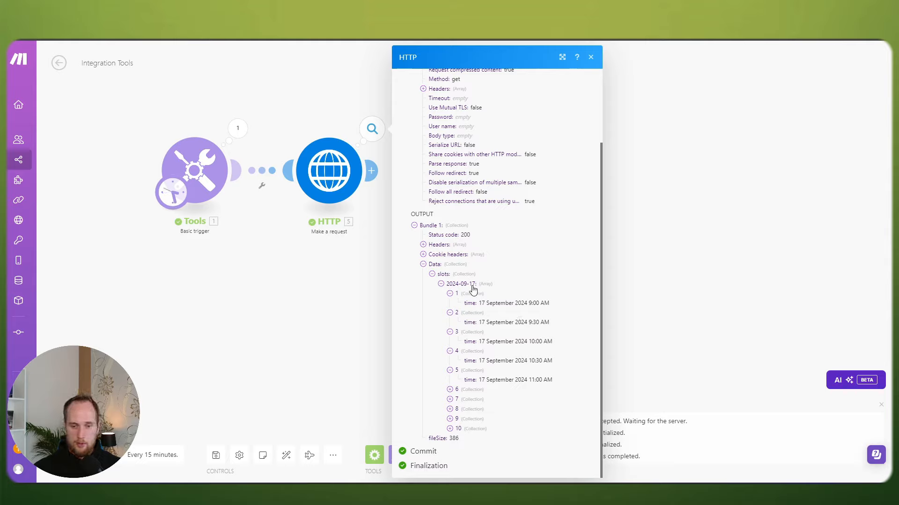
Step: Change the request's endTime date to 2024-09-18 and save the scenario
{"action": "left_click", "coordinate": [329, 171]}
{"action": "scroll", "coordinate": [505, 305], "scroll_direction": "down", "scroll_amount": 8}
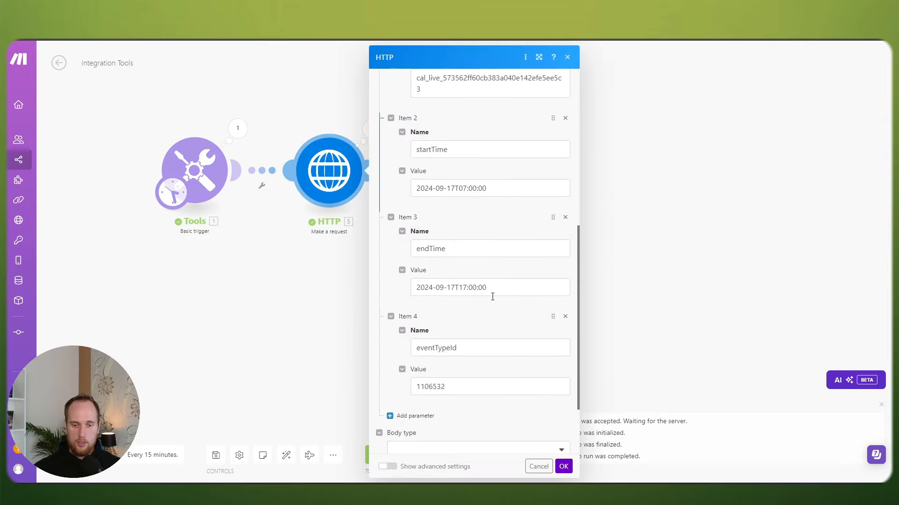
{"action": "left_click", "coordinate": [465, 188]}
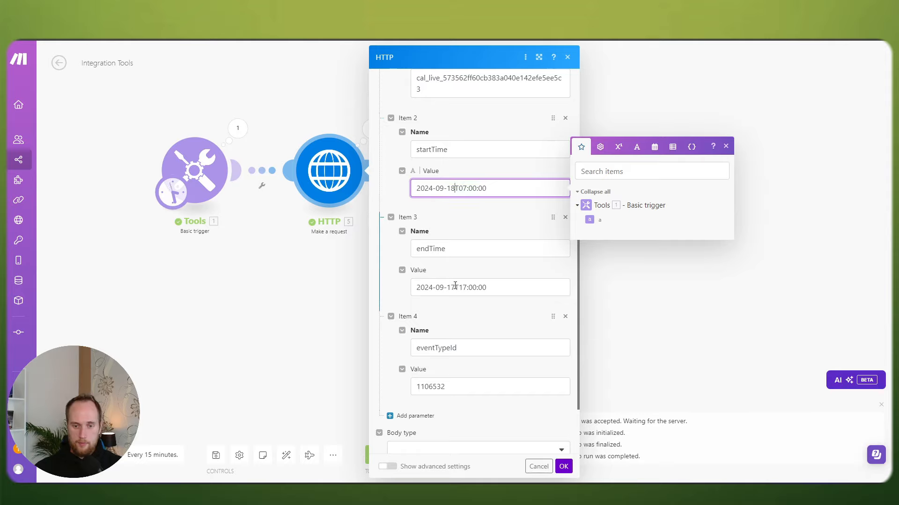
{"action": "left_click", "coordinate": [455, 285]}
{"action": "key", "text": "BackSpace"}
{"action": "type", "text": "8"}
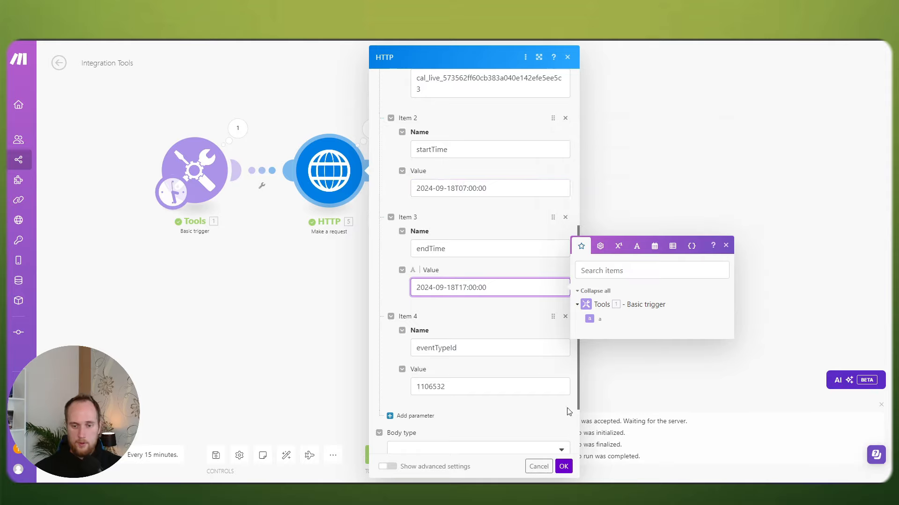
{"action": "left_click", "coordinate": [564, 467]}
{"action": "left_click", "coordinate": [216, 454]}
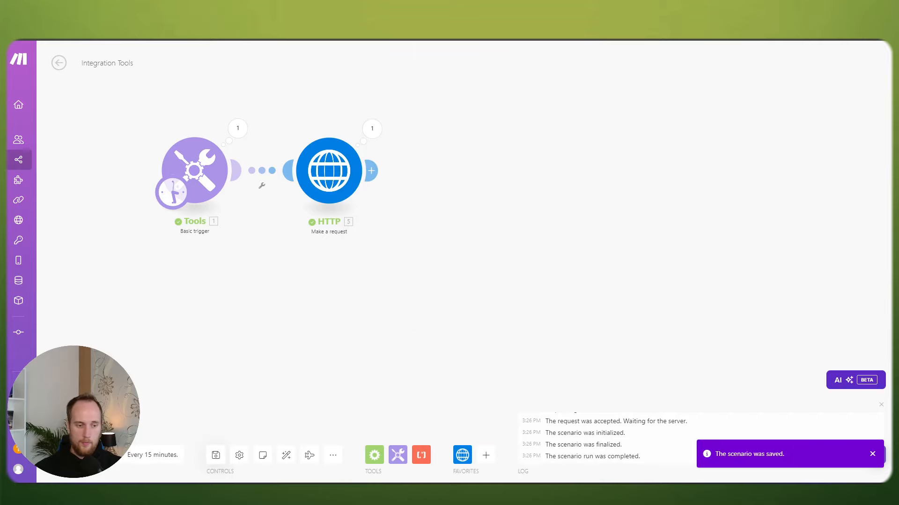
Step: Inspect the HTTP run output, expanding Data > slots > 2024-09-18
{"action": "left_click", "coordinate": [621, 180]}
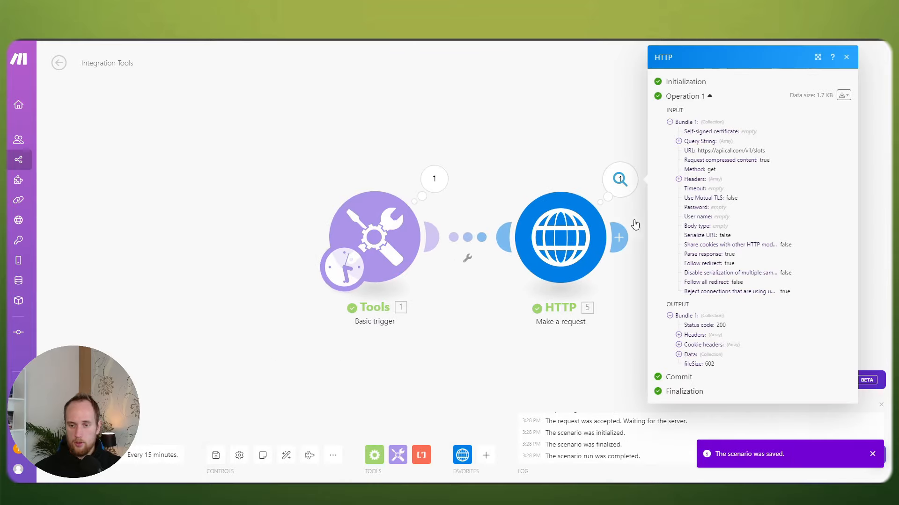
{"action": "left_click", "coordinate": [679, 354]}
{"action": "left_click", "coordinate": [687, 364]}
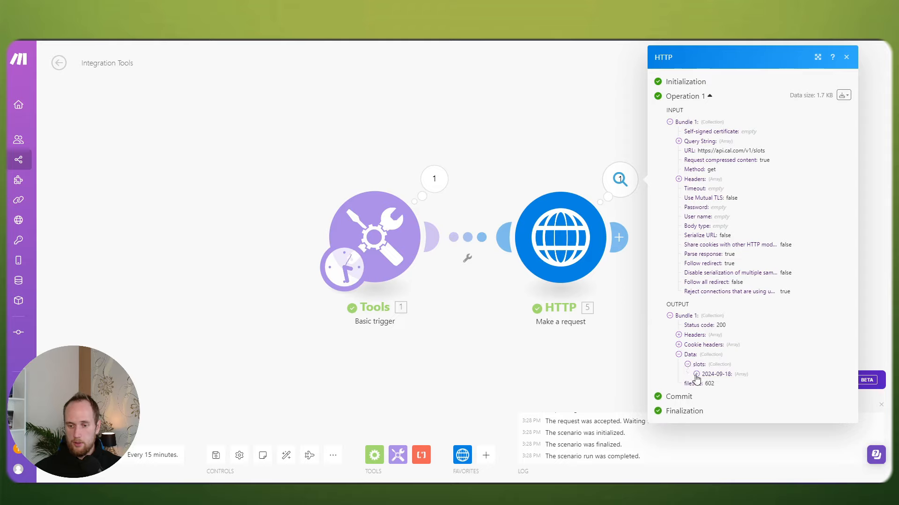
{"action": "left_click", "coordinate": [696, 374]}
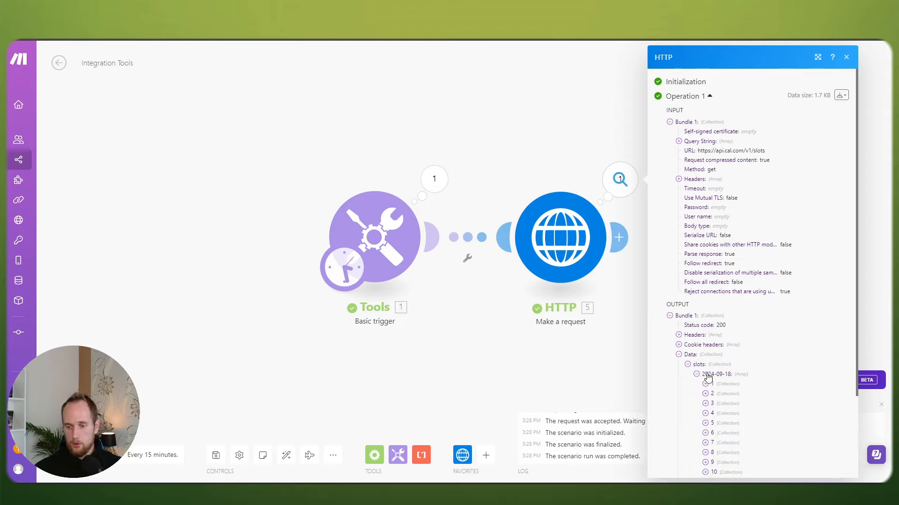
{"action": "scroll", "coordinate": [742, 378], "scroll_direction": "down", "scroll_amount": 2}
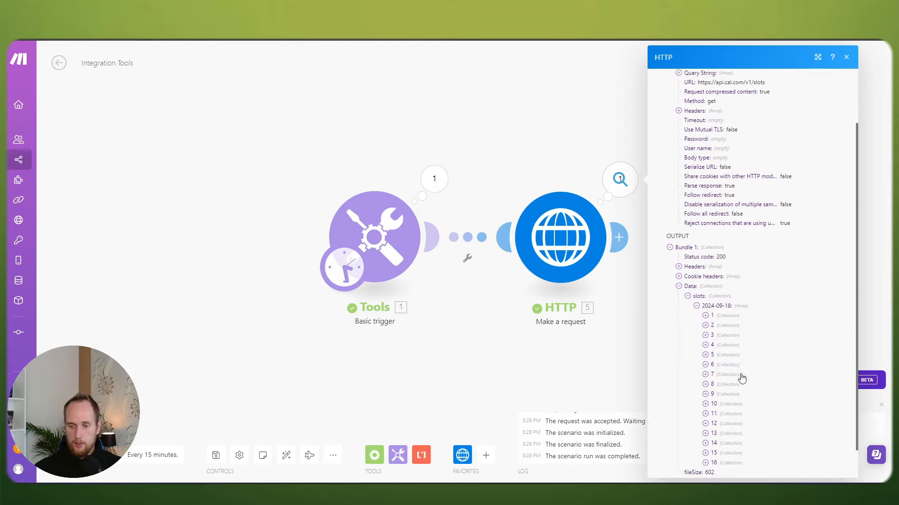
{"action": "scroll", "coordinate": [742, 378], "scroll_direction": "down", "scroll_amount": 1}
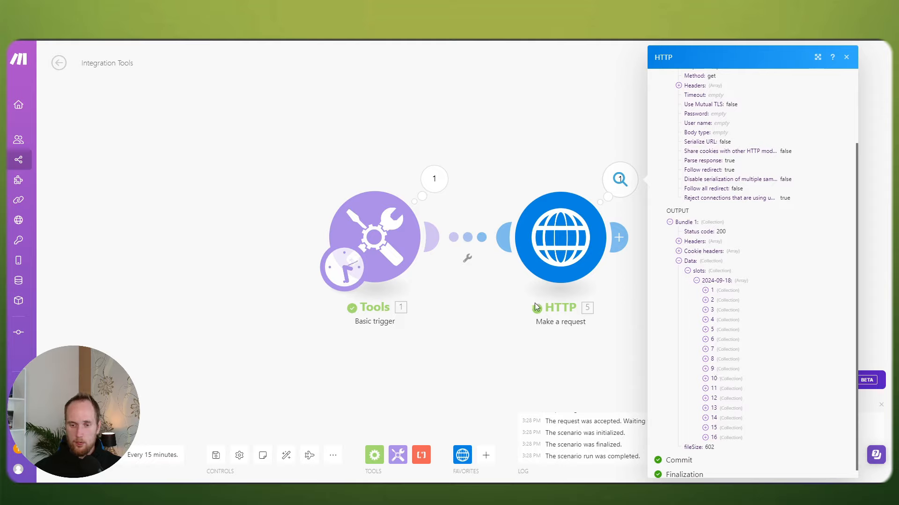
Step: Extend the request's endTime date to 2024-09-20
{"action": "left_click", "coordinate": [461, 323]}
{"action": "left_click", "coordinate": [557, 250]}
{"action": "scroll", "coordinate": [688, 295], "scroll_direction": "down", "scroll_amount": 7}
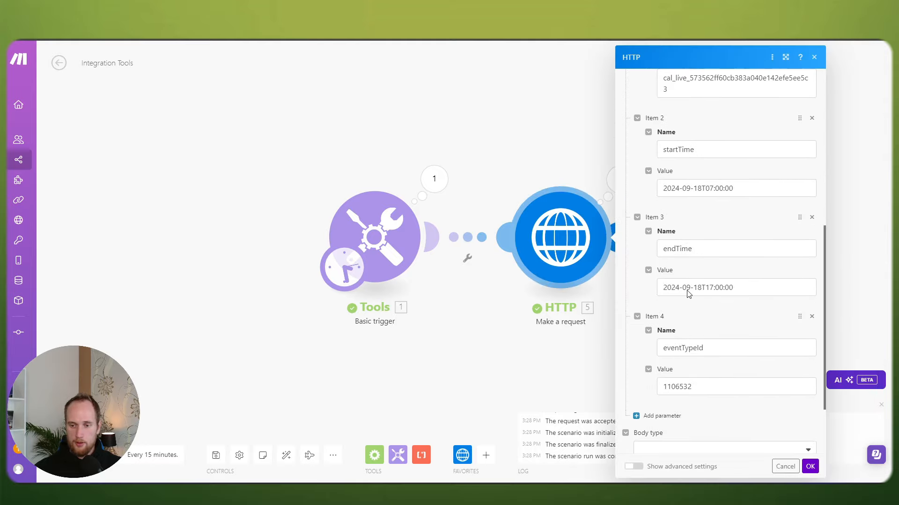
{"action": "left_click", "coordinate": [701, 287]}
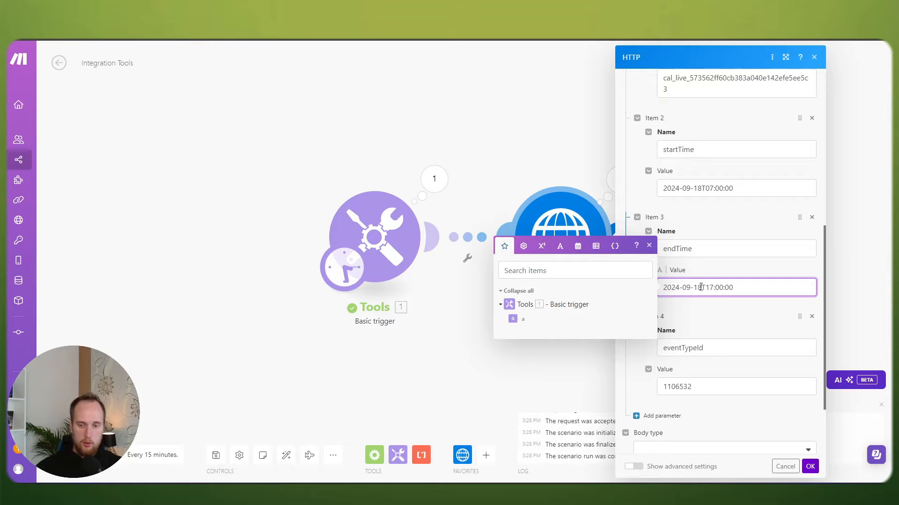
{"action": "key", "text": "BackSpace"}
{"action": "key", "text": "BackSpace"}
{"action": "type", "text": "20"}
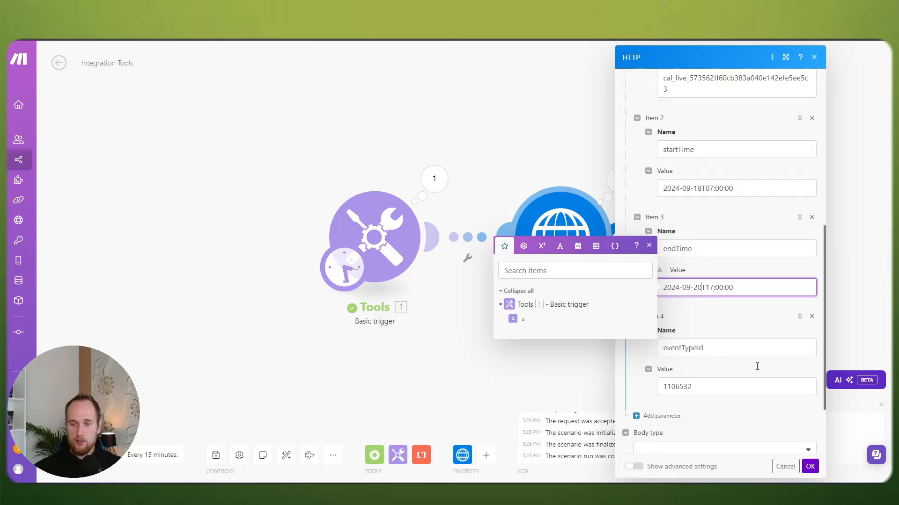
{"action": "left_click", "coordinate": [809, 466]}
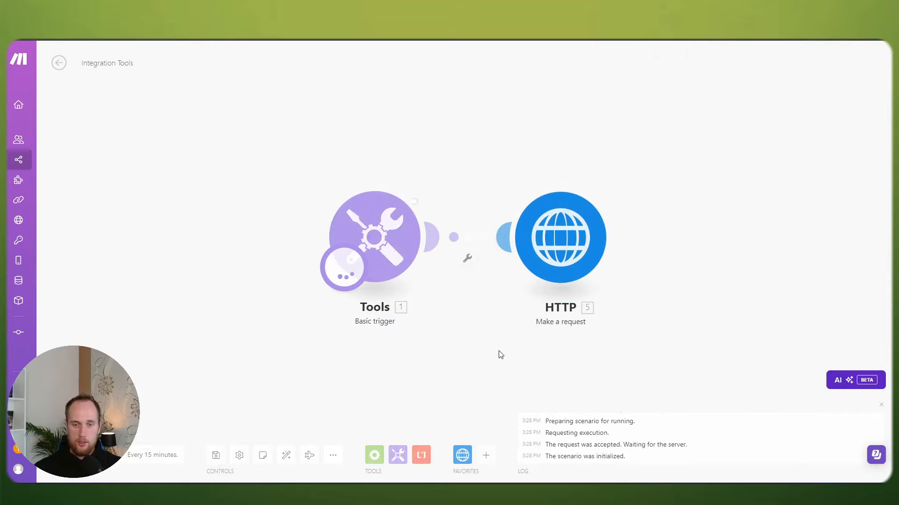
Step: Rerun the scenario and expand the returned 2024-09-20 and 2024-09-18 slot lists
{"action": "left_click", "coordinate": [610, 186]}
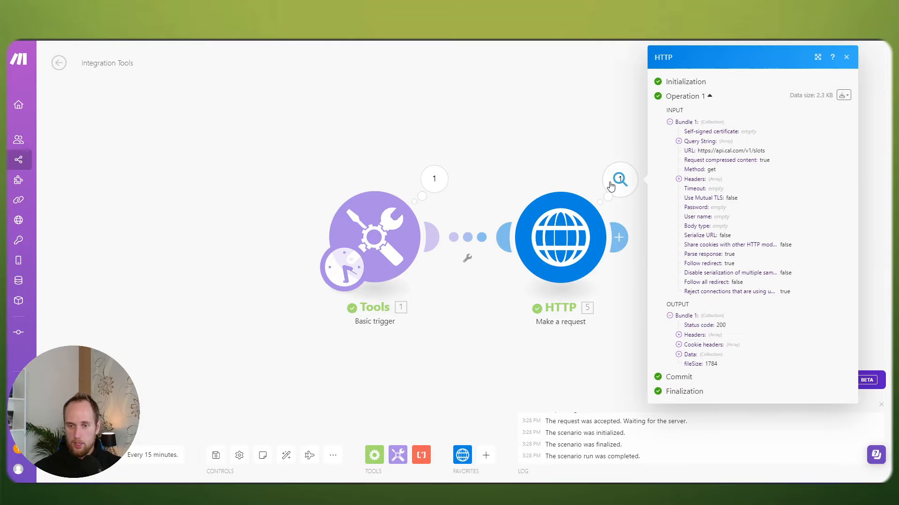
{"action": "left_click", "coordinate": [678, 354]}
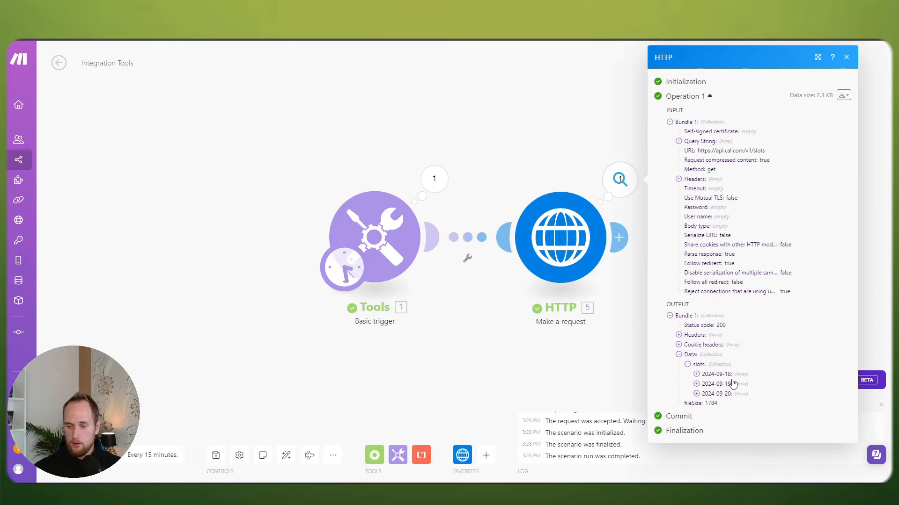
{"action": "left_click", "coordinate": [696, 394]}
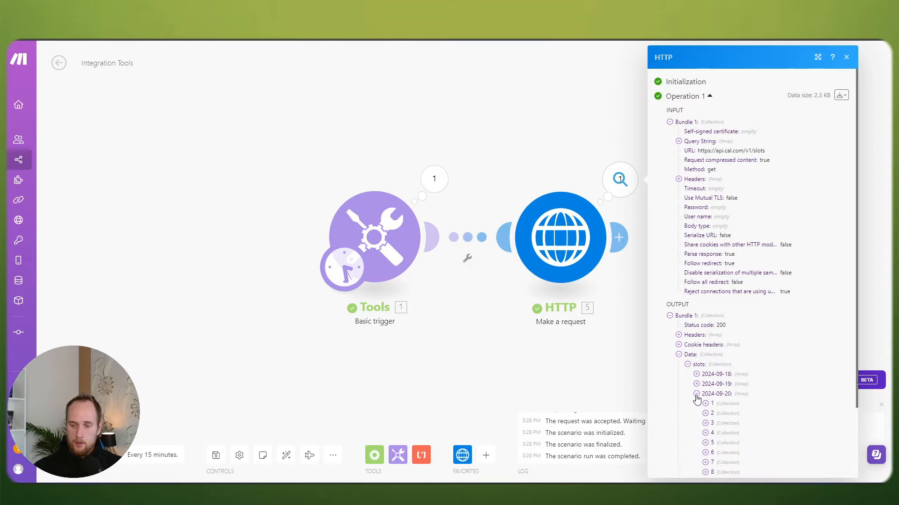
{"action": "left_click", "coordinate": [694, 374]}
{"action": "scroll", "coordinate": [612, 358], "scroll_direction": "down", "scroll_amount": 1}
Step: Add an Iterator after the HTTP request, looping over the 2024-09-18 slots array
{"action": "left_click", "coordinate": [613, 358]}
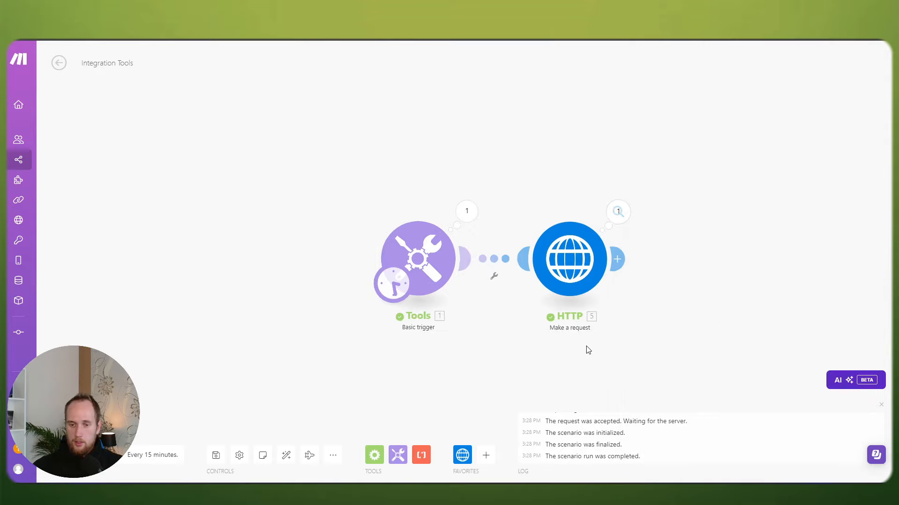
{"action": "scroll", "coordinate": [540, 299], "scroll_direction": "down", "scroll_amount": 2}
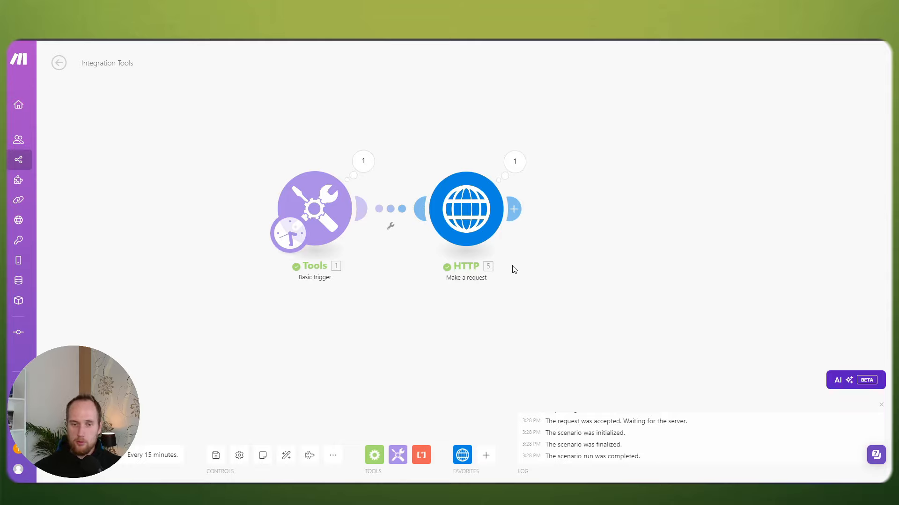
{"action": "left_click_drag", "start_coordinate": [593, 269], "coordinate": [526, 256]}
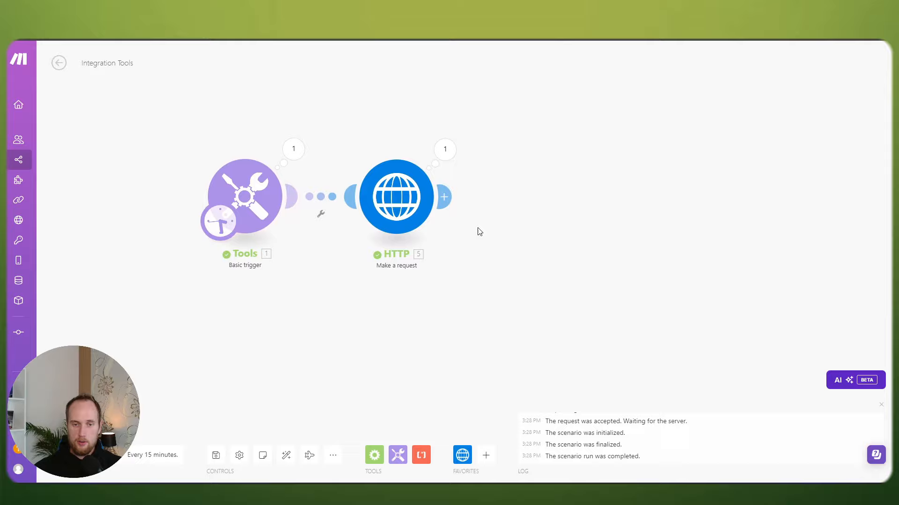
{"action": "left_click", "coordinate": [446, 199]}
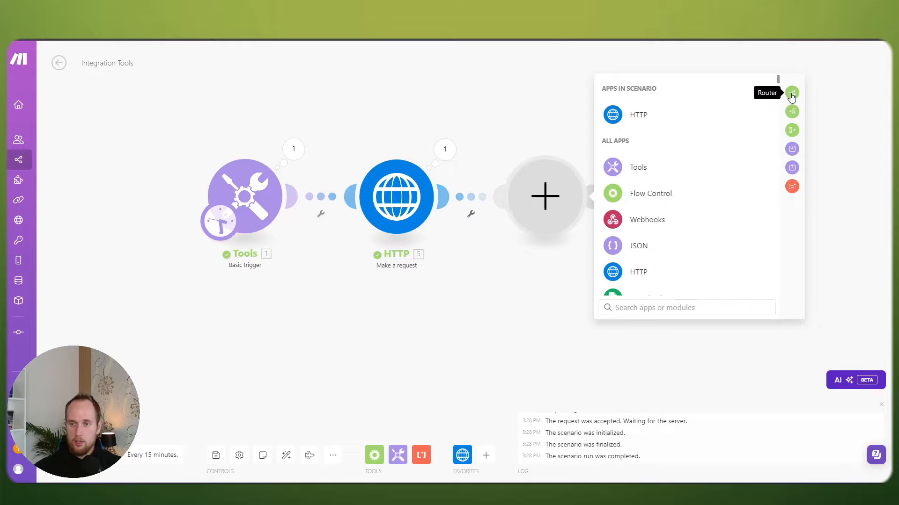
{"action": "left_click", "coordinate": [792, 113]}
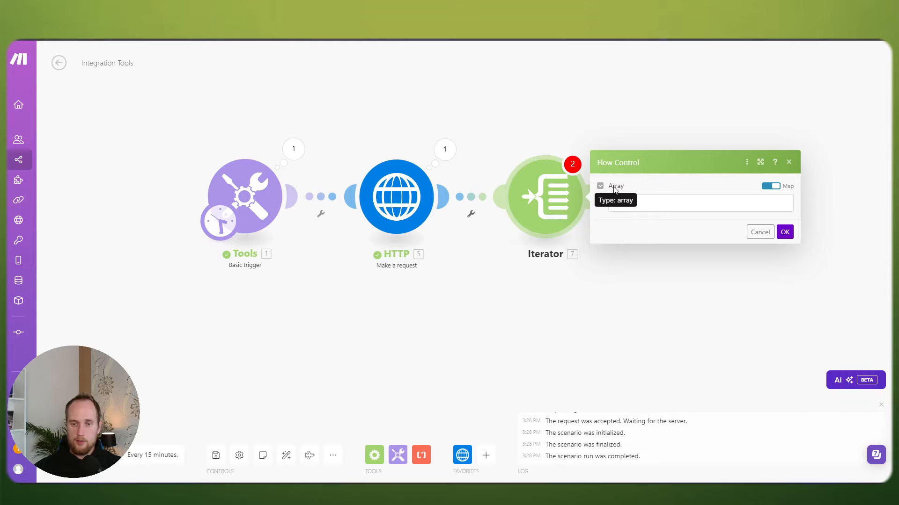
{"action": "left_click", "coordinate": [627, 201]}
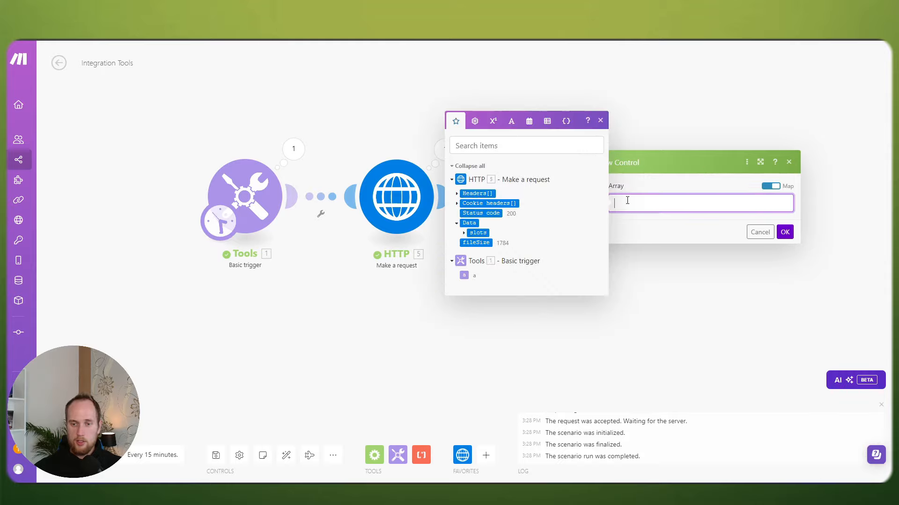
{"action": "left_click", "coordinate": [463, 232]}
{"action": "left_click", "coordinate": [492, 228]}
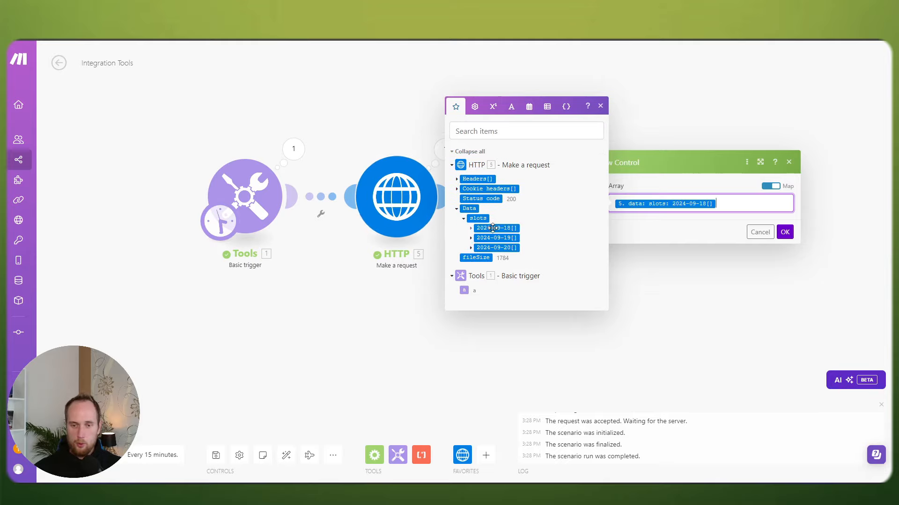
{"action": "mouse_move", "coordinate": [509, 228]}
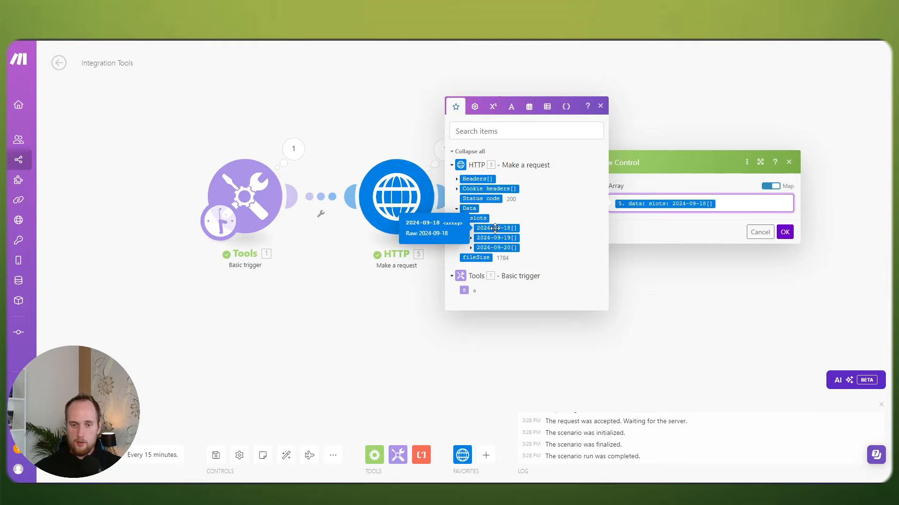
{"action": "left_click", "coordinate": [785, 232]}
Step: Save past the transformer warning and run the scenario once
{"action": "left_click", "coordinate": [216, 454]}
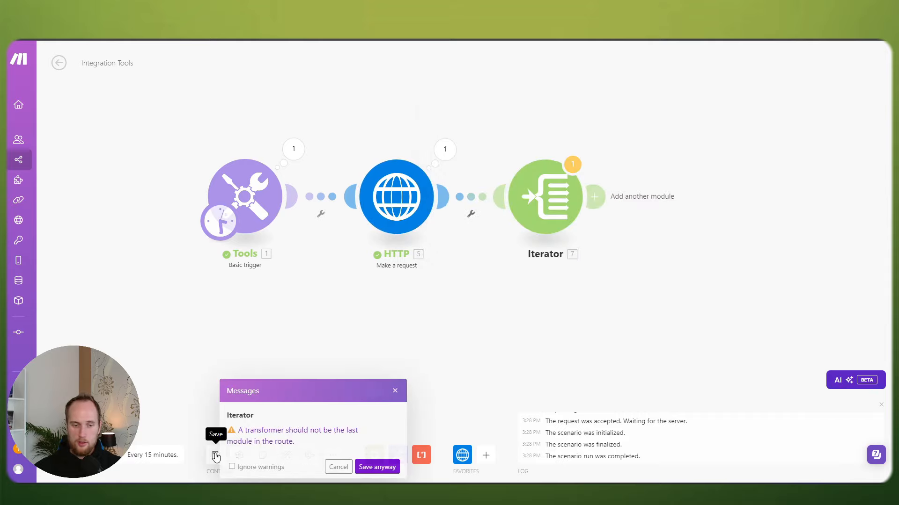
{"action": "left_click", "coordinate": [371, 463]}
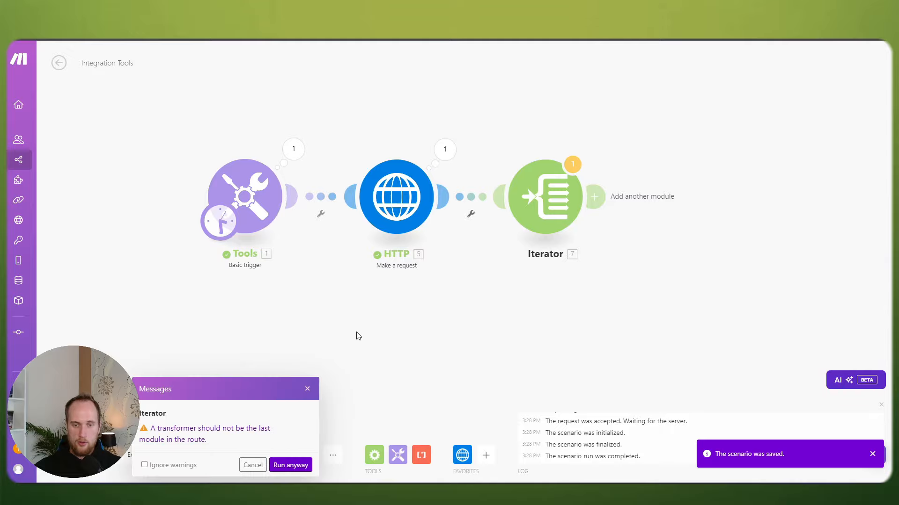
{"action": "left_click", "coordinate": [288, 463]}
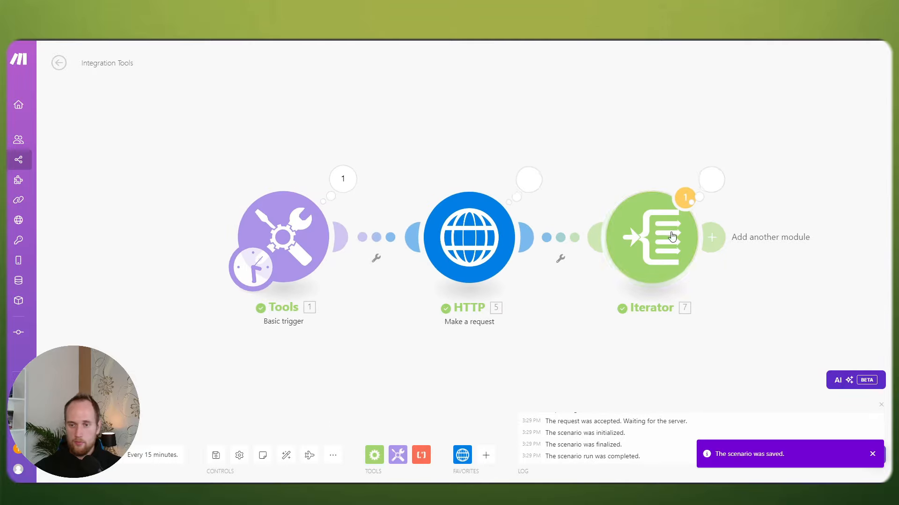
Step: Check the Iterator's 16 slot bundles and the HTTP output, then reopen the Iterator's settings
{"action": "left_click", "coordinate": [710, 182]}
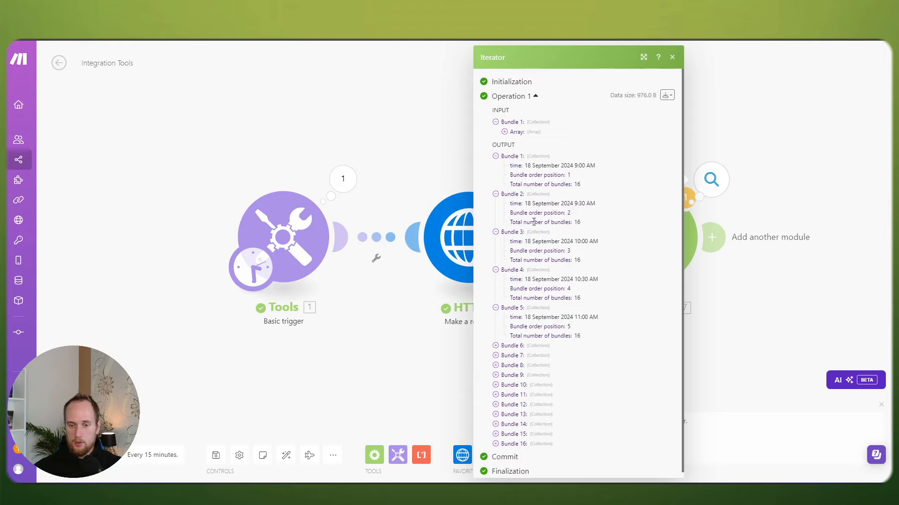
{"action": "scroll", "coordinate": [572, 303], "scroll_direction": "down", "scroll_amount": 1}
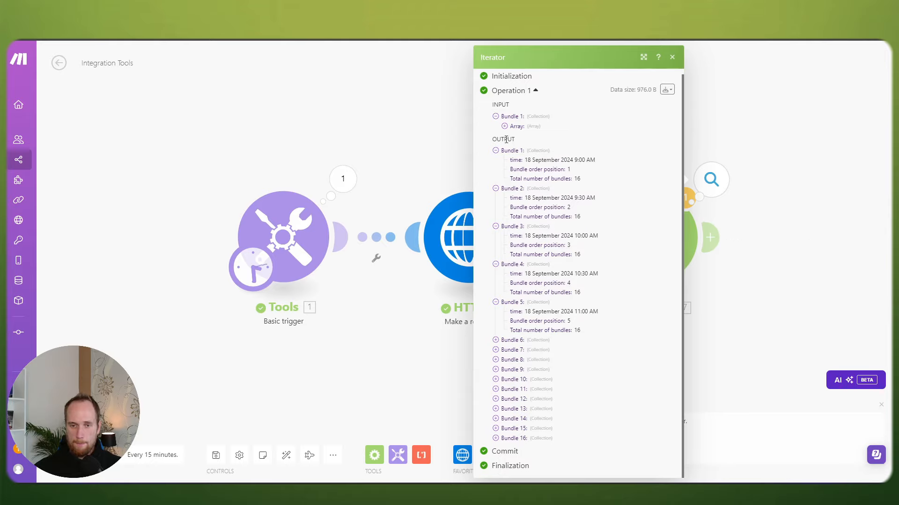
{"action": "left_click", "coordinate": [425, 146]}
{"action": "left_click", "coordinate": [528, 179]}
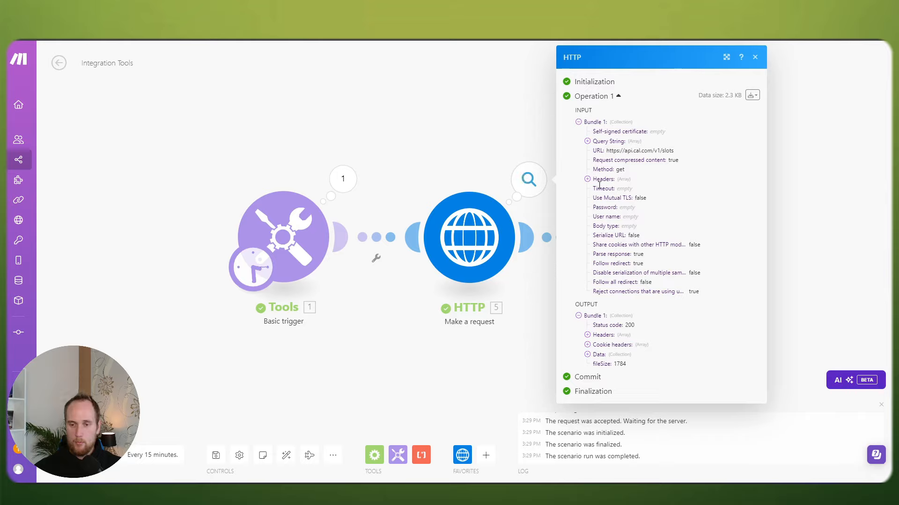
{"action": "left_click", "coordinate": [445, 110]}
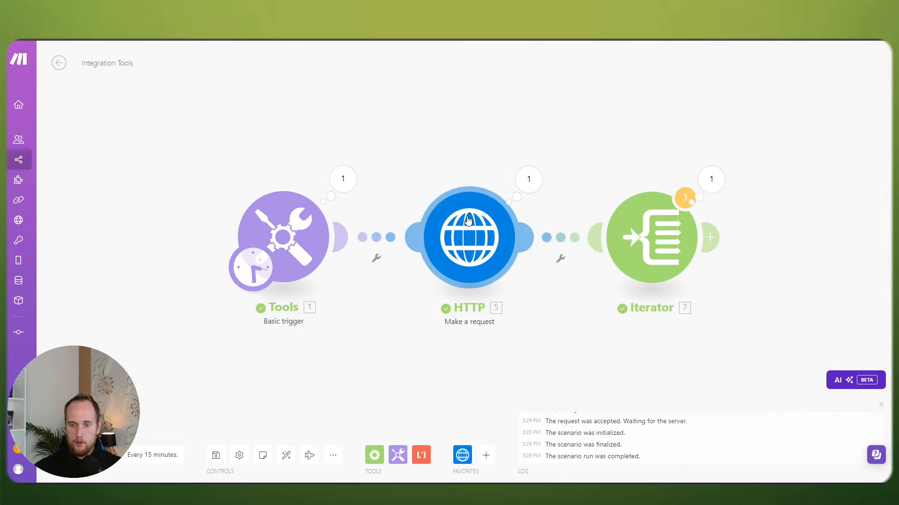
{"action": "left_click", "coordinate": [650, 239]}
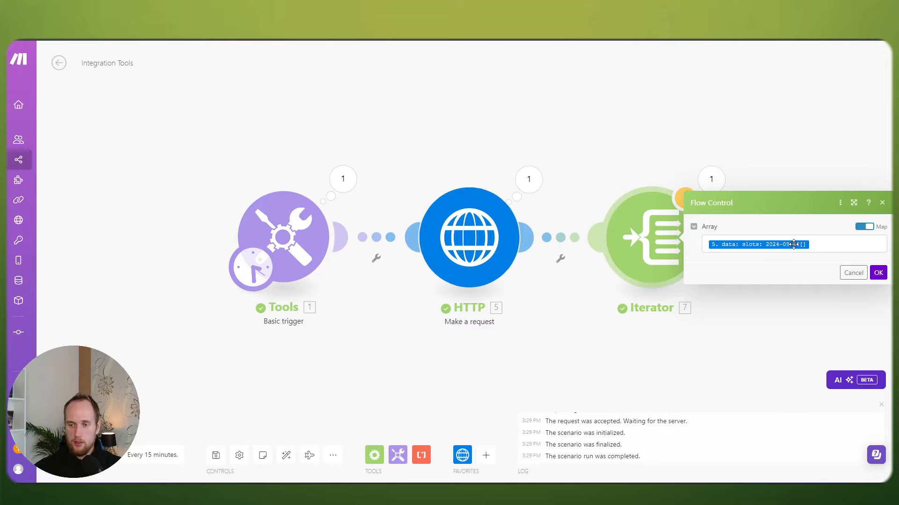
Step: Set both the request's startTime and endTime dates to 2024-09-17
{"action": "left_click", "coordinate": [470, 237]}
{"action": "scroll", "coordinate": [598, 288], "scroll_direction": "down", "scroll_amount": 5}
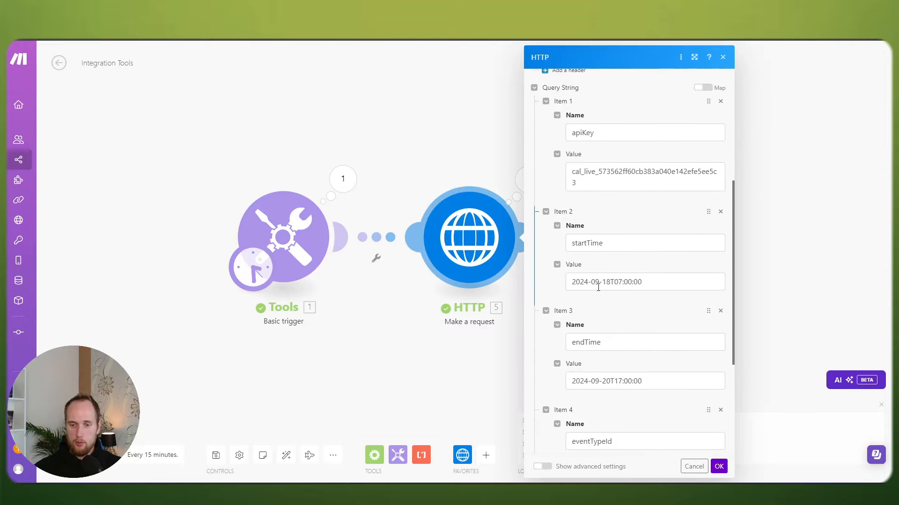
{"action": "left_click", "coordinate": [611, 282]}
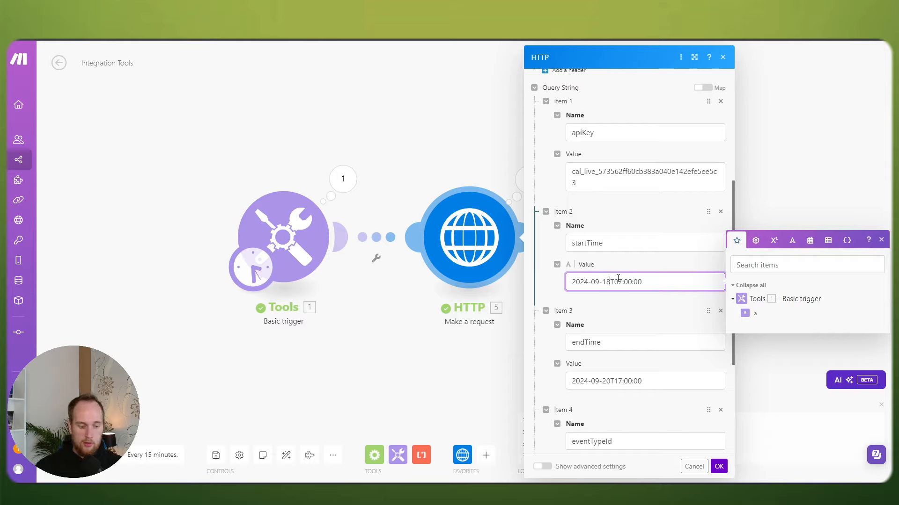
{"action": "key", "text": "BackSpace"}
{"action": "type", "text": "7"}
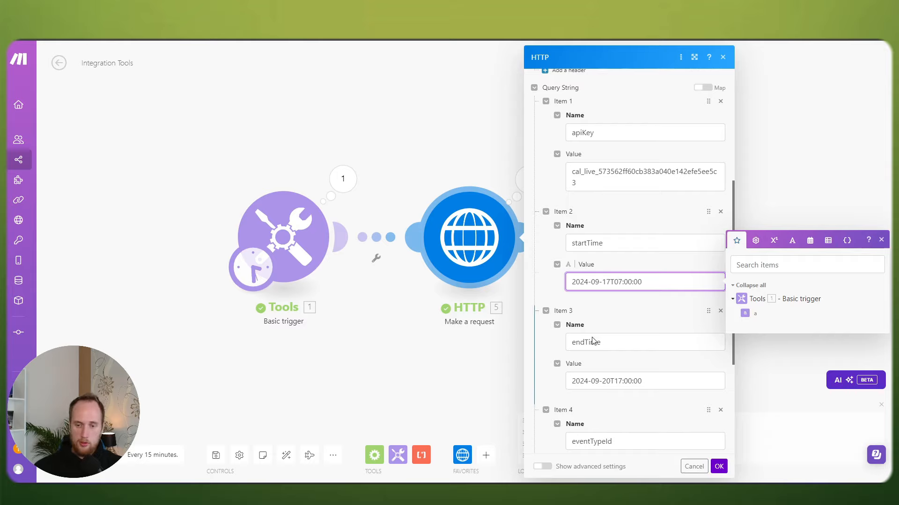
{"action": "left_click", "coordinate": [611, 381]}
{"action": "key", "text": "BackSpace"}
{"action": "key", "text": "BackSpace"}
{"action": "type", "text": "17"}
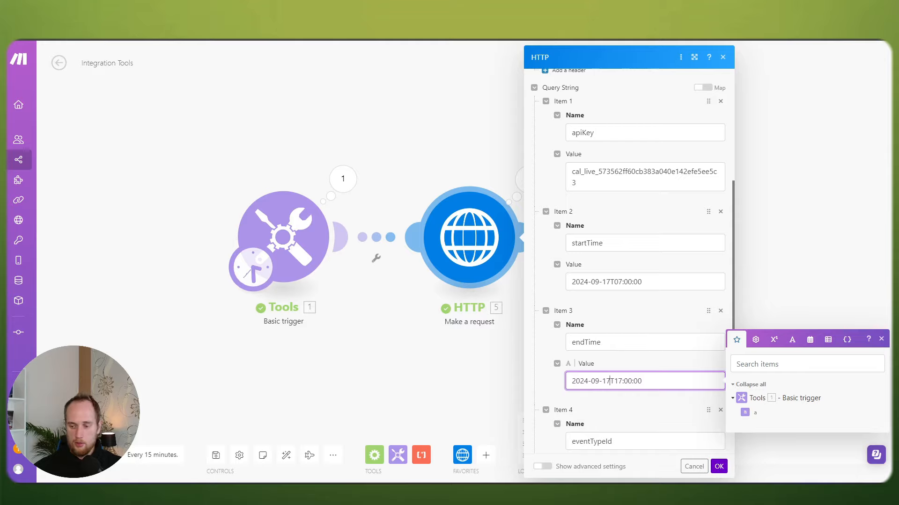
{"action": "left_click", "coordinate": [718, 466]}
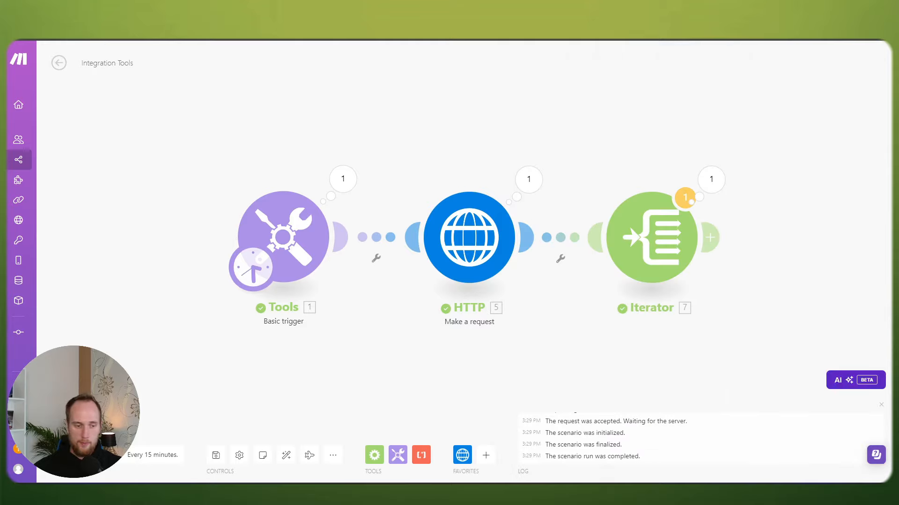
Step: Rerun the scenario and find the Iterator's array now empty
{"action": "left_click", "coordinate": [68, 455]}
{"action": "left_click", "coordinate": [300, 466]}
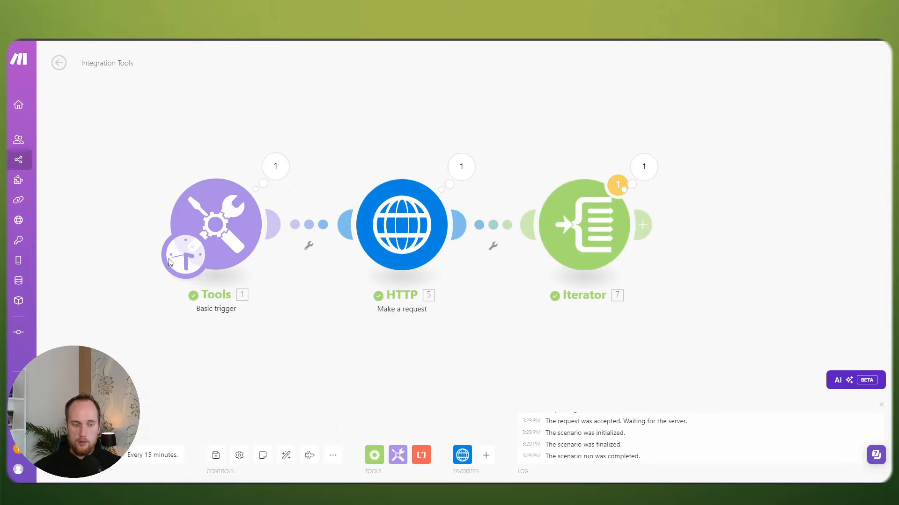
{"action": "left_click", "coordinate": [654, 168]}
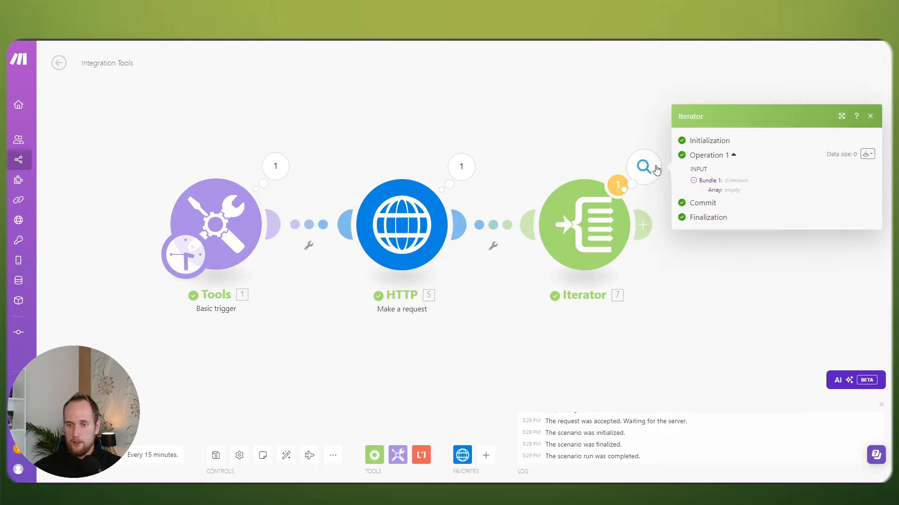
{"action": "left_click", "coordinate": [586, 141]}
{"action": "left_click", "coordinate": [644, 169]}
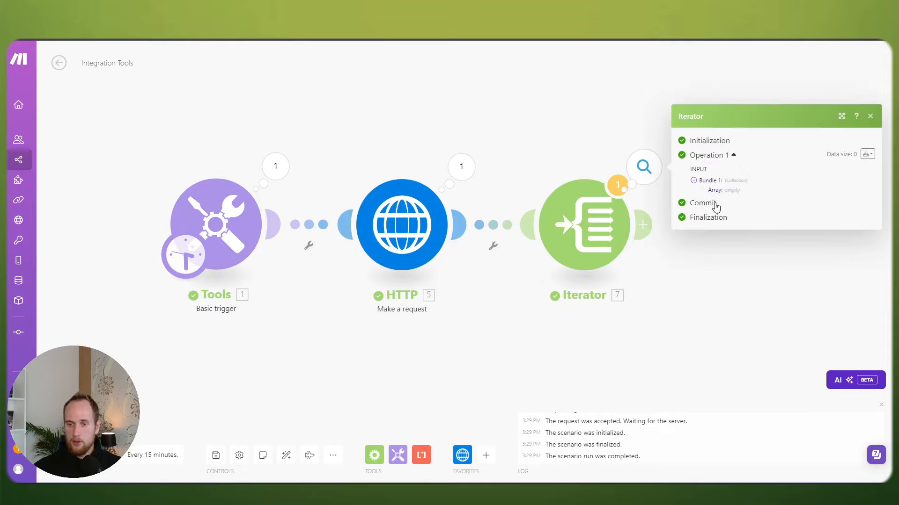
{"action": "left_click_drag", "start_coordinate": [724, 191], "coordinate": [746, 191]}
{"action": "left_click", "coordinate": [565, 151]}
{"action": "left_click", "coordinate": [582, 216]}
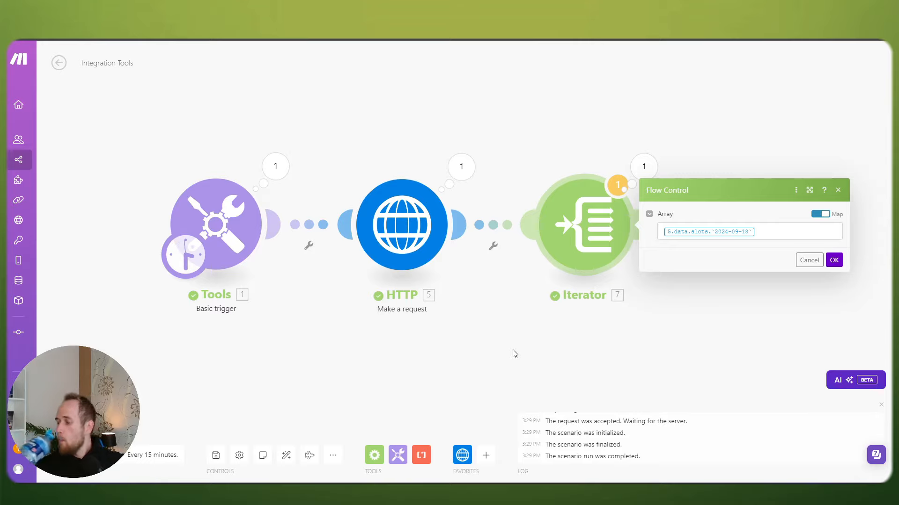
Step: Close the Iterator settings and move the Iterator further right
{"action": "left_click", "coordinate": [508, 312]}
{"action": "scroll", "coordinate": [508, 313], "scroll_direction": "down", "scroll_amount": 1}
{"action": "left_click_drag", "start_coordinate": [593, 329], "coordinate": [469, 318]}
{"action": "left_click_drag", "start_coordinate": [447, 240], "coordinate": [594, 241]}
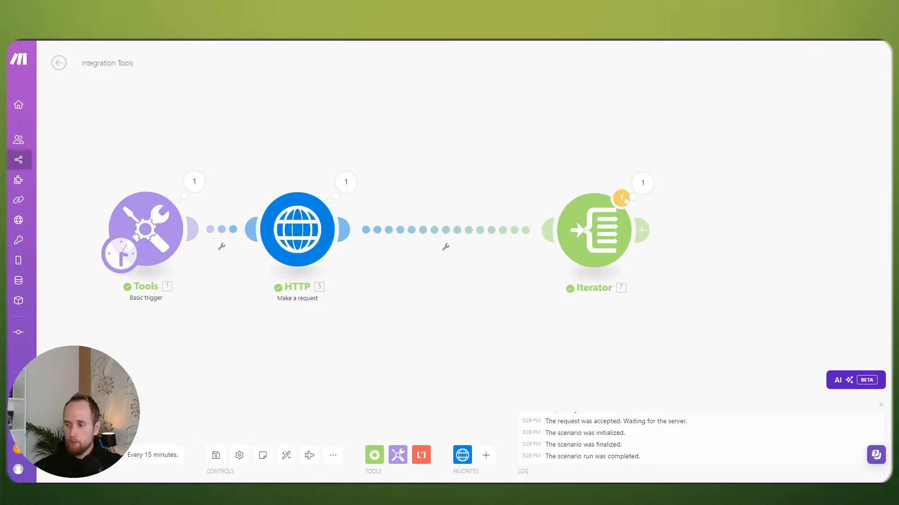
Step: Insert a Set multiple variables module between HTTP and Iterator with a variable named 'array'
{"action": "right_click", "coordinate": [455, 230]}
{"action": "left_click", "coordinate": [485, 296]}
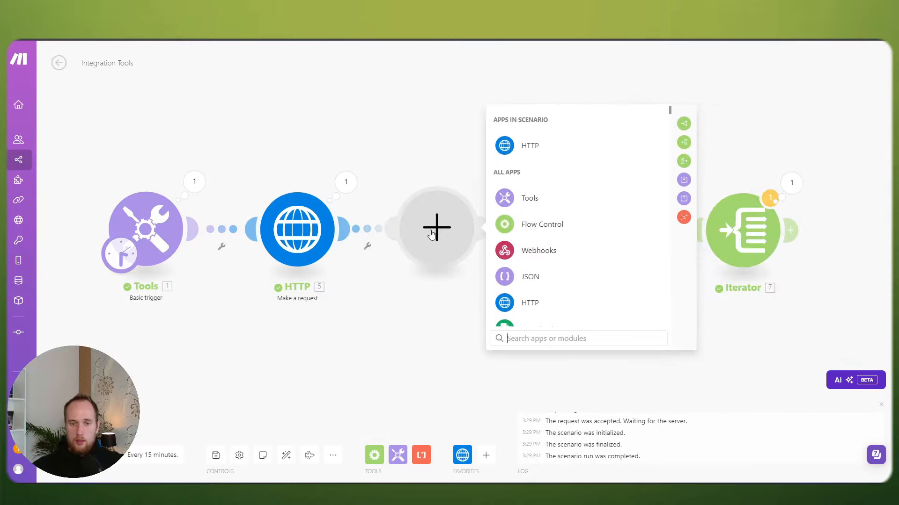
{"action": "left_click", "coordinate": [715, 182]}
{"action": "left_click", "coordinate": [548, 235]}
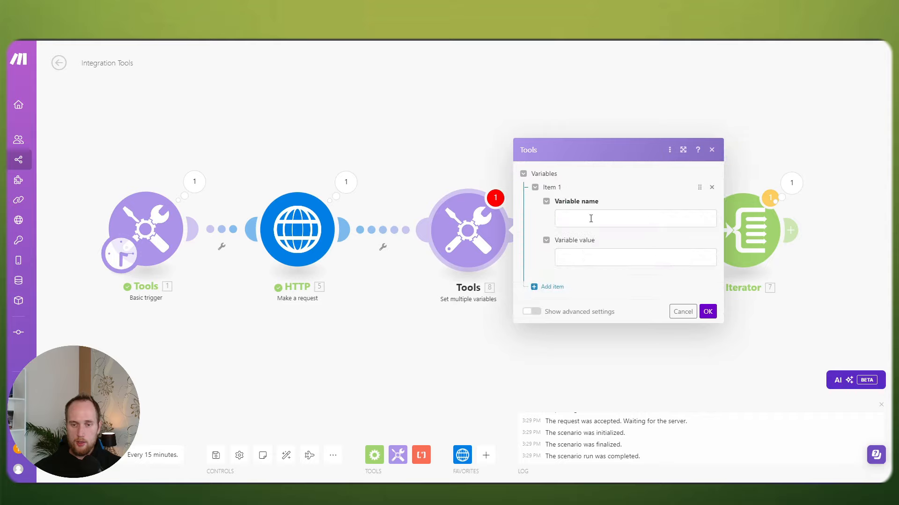
{"action": "left_click", "coordinate": [591, 219]}
{"action": "type", "text": "array"}
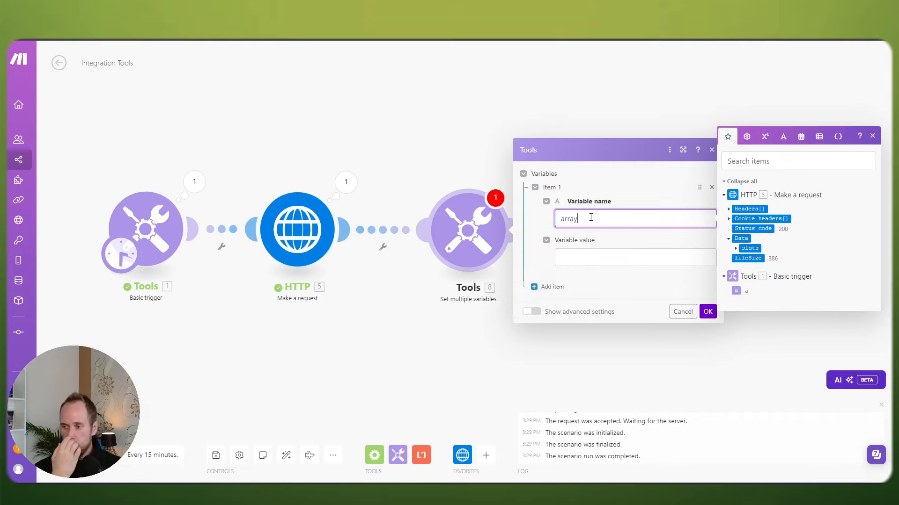
Step: Give 'array' the value keys(5. data: slots) and confirm
{"action": "left_click", "coordinate": [584, 262]}
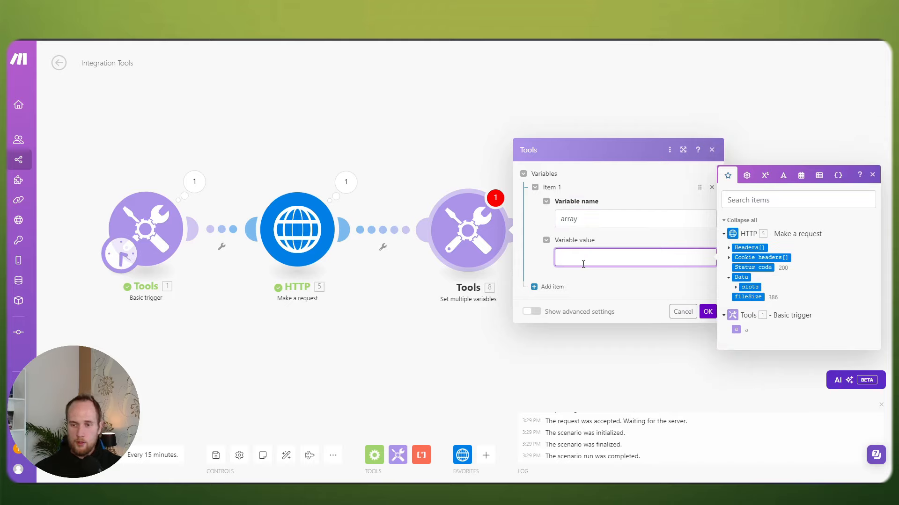
{"action": "left_click", "coordinate": [819, 176]}
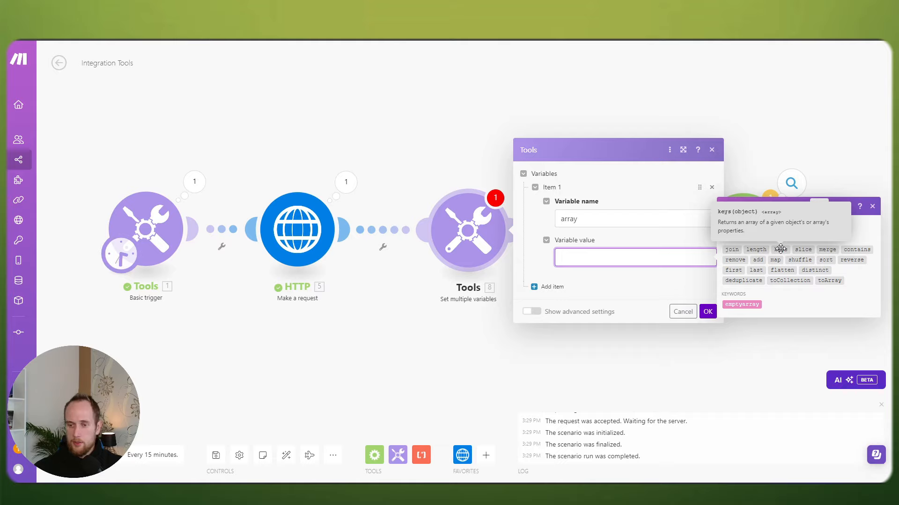
{"action": "type", "text": "keys"}
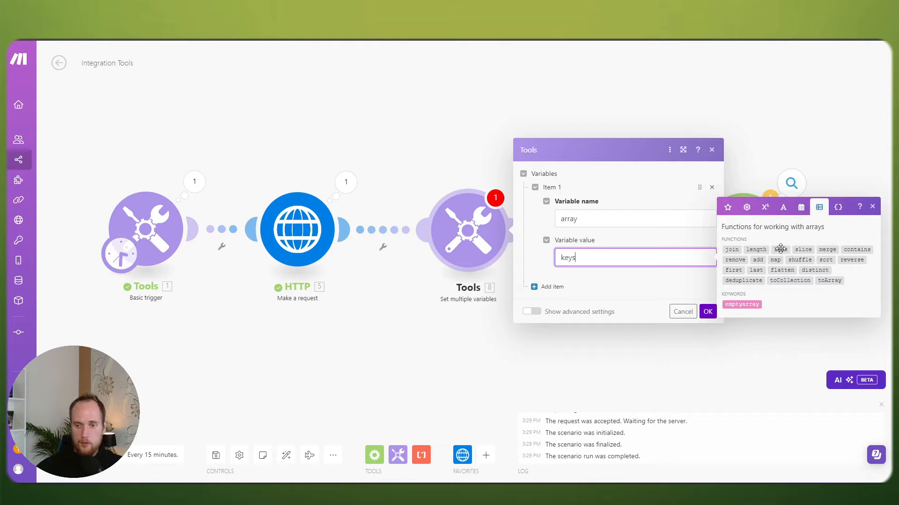
{"action": "type", "text": "("}
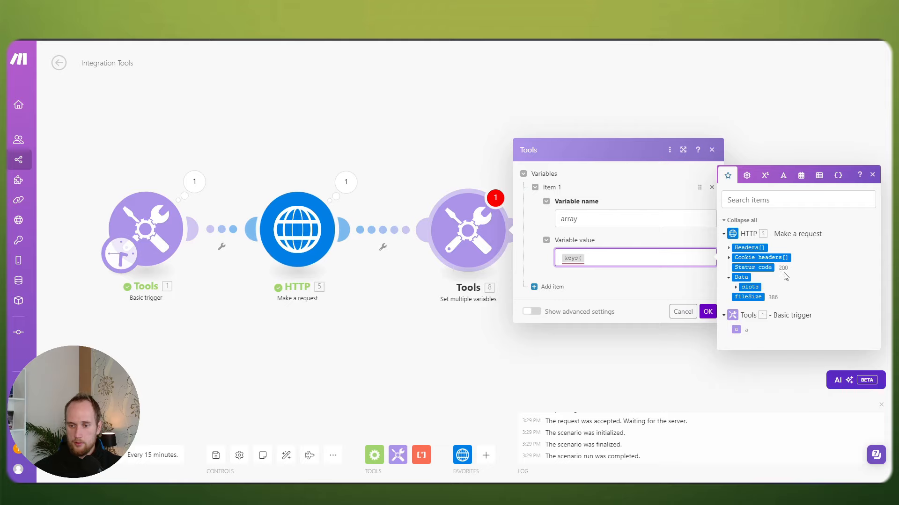
{"action": "left_click", "coordinate": [753, 287]}
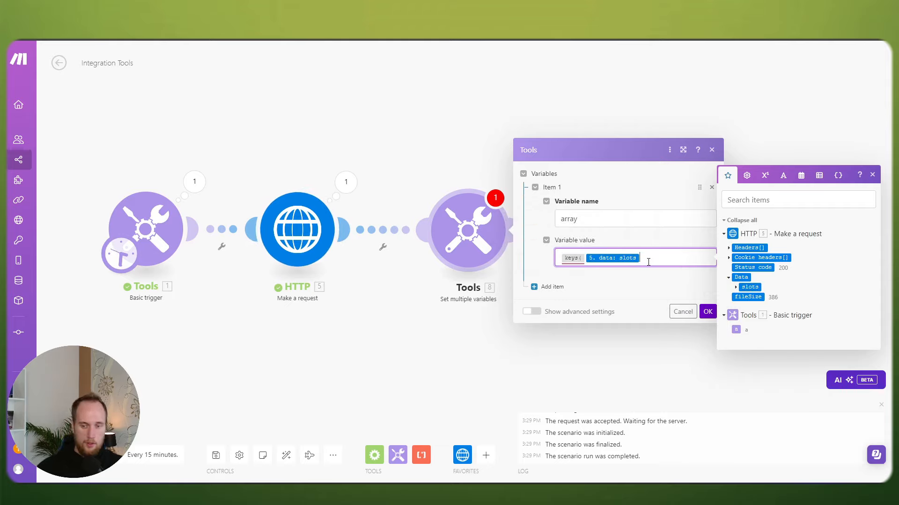
{"action": "left_click", "coordinate": [668, 274]}
{"action": "left_click", "coordinate": [709, 313]}
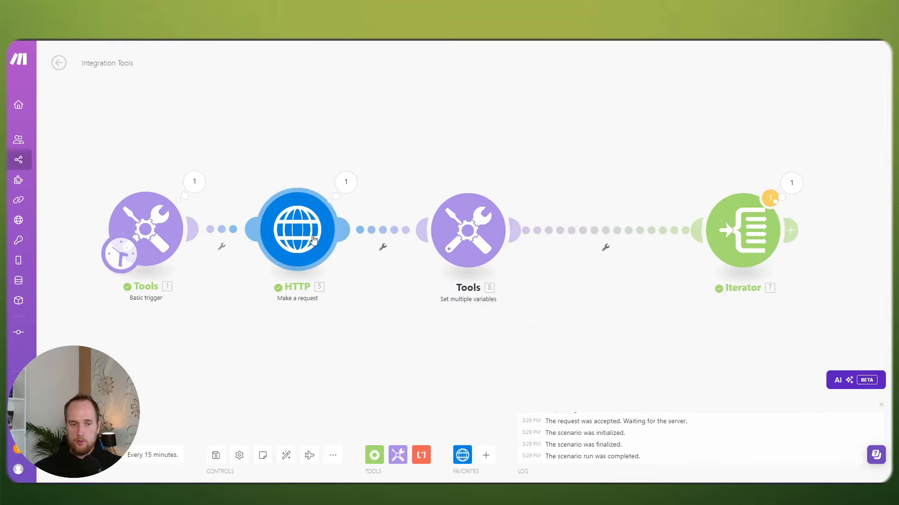
{"action": "left_click", "coordinate": [298, 229]}
Step: Change the request's endTime date back to 2024-09-20
{"action": "scroll", "coordinate": [412, 281], "scroll_direction": "down", "scroll_amount": 10}
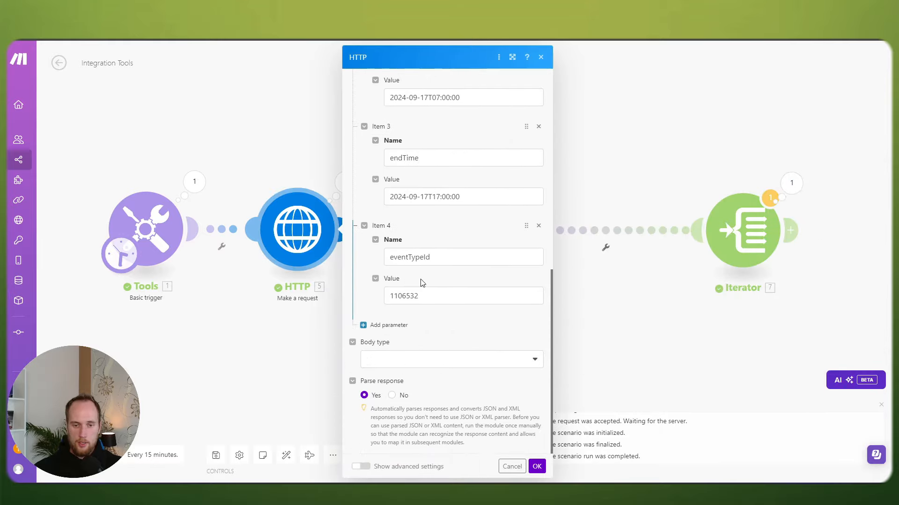
{"action": "scroll", "coordinate": [421, 262], "scroll_direction": "up", "scroll_amount": 3}
{"action": "left_click", "coordinate": [428, 244]}
{"action": "key", "text": "BackSpace"}
{"action": "key", "text": "BackSpace"}
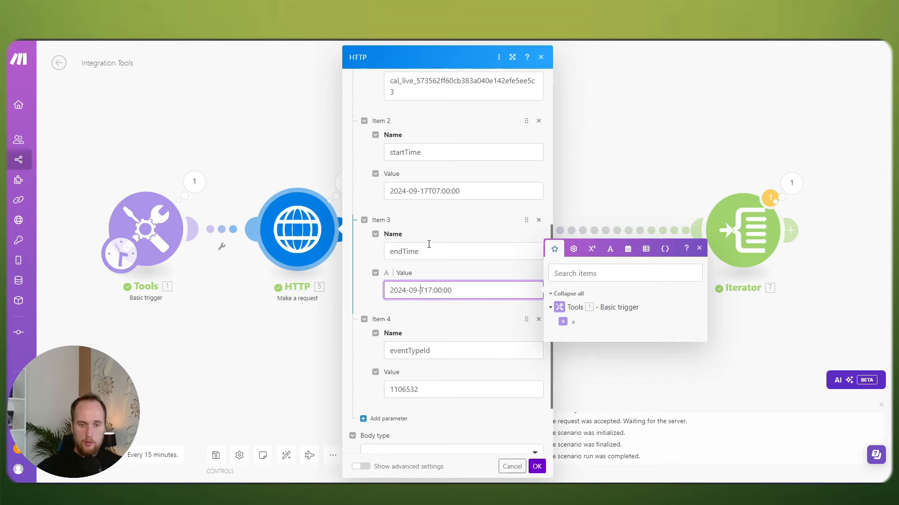
{"action": "type", "text": "20"}
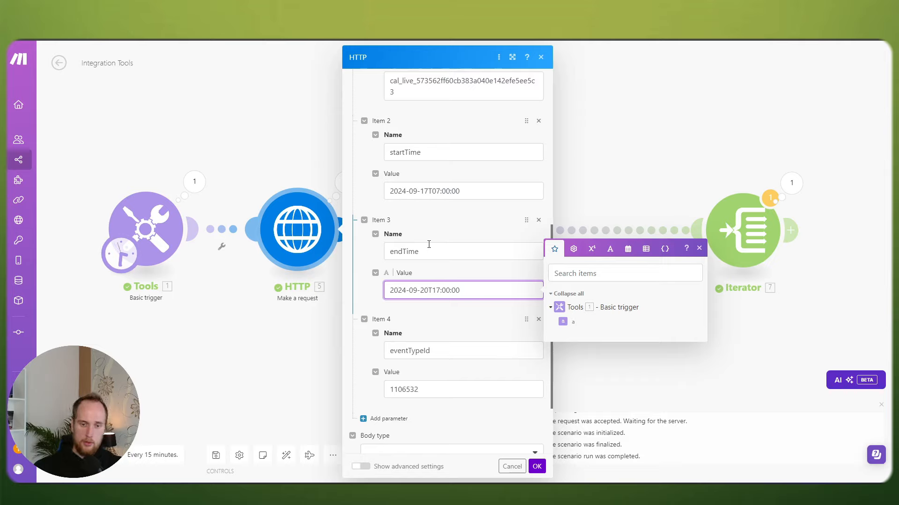
{"action": "left_click", "coordinate": [535, 466]}
Step: Save and run the scenario, then expand the HTTP output's Data > slots
{"action": "left_click", "coordinate": [215, 456]}
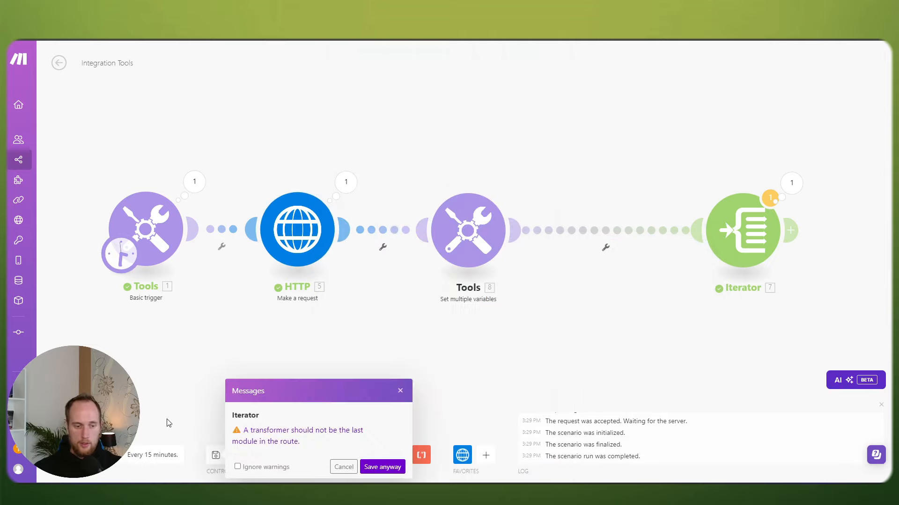
{"action": "left_click", "coordinate": [79, 455]}
{"action": "left_click", "coordinate": [291, 465]}
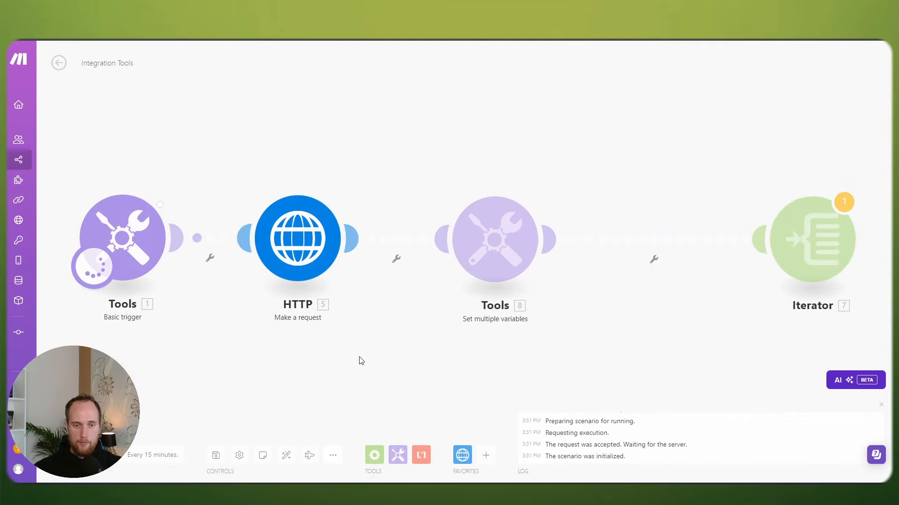
{"action": "left_click", "coordinate": [354, 184]}
{"action": "left_click", "coordinate": [410, 354]}
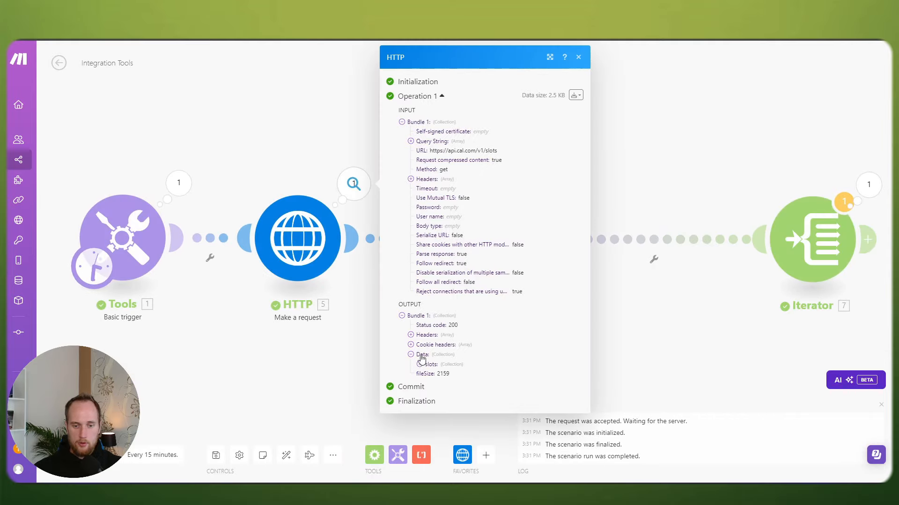
{"action": "left_click", "coordinate": [420, 365]}
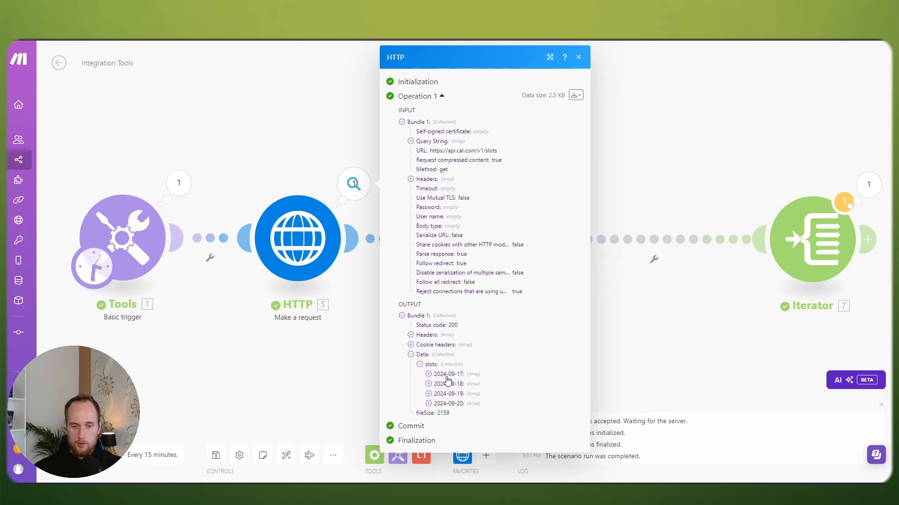
Step: Confirm the variables output 'array' lists 2024-09-17 through 2024-09-20
{"action": "left_click", "coordinate": [322, 376]}
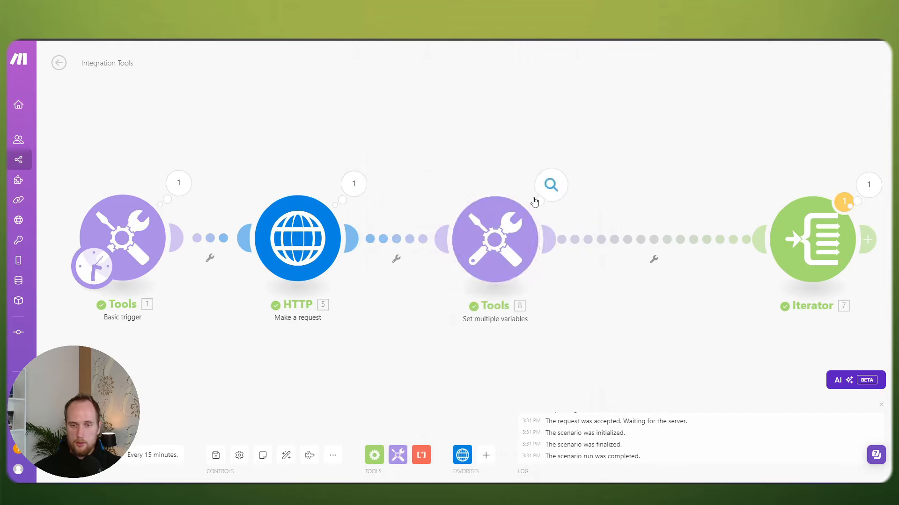
{"action": "left_click", "coordinate": [550, 185]}
{"action": "left_click", "coordinate": [607, 231]}
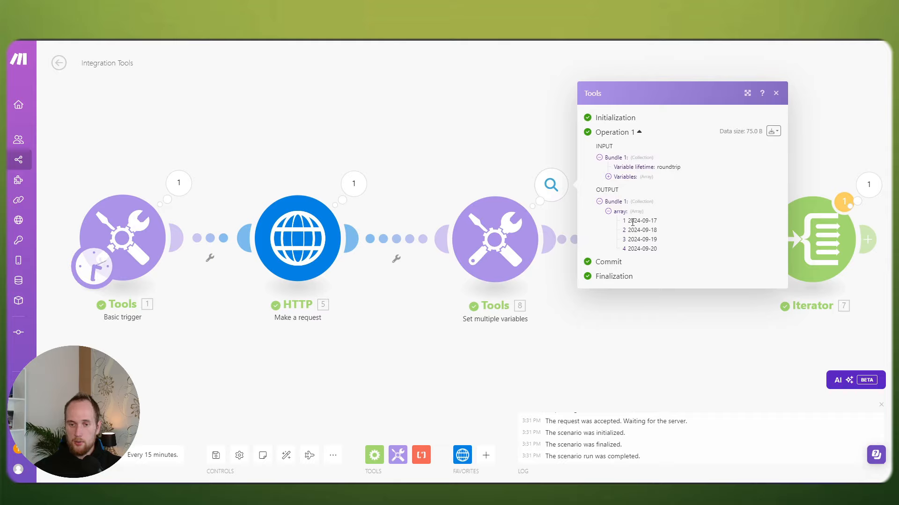
{"action": "left_click_drag", "start_coordinate": [630, 222], "coordinate": [658, 251]}
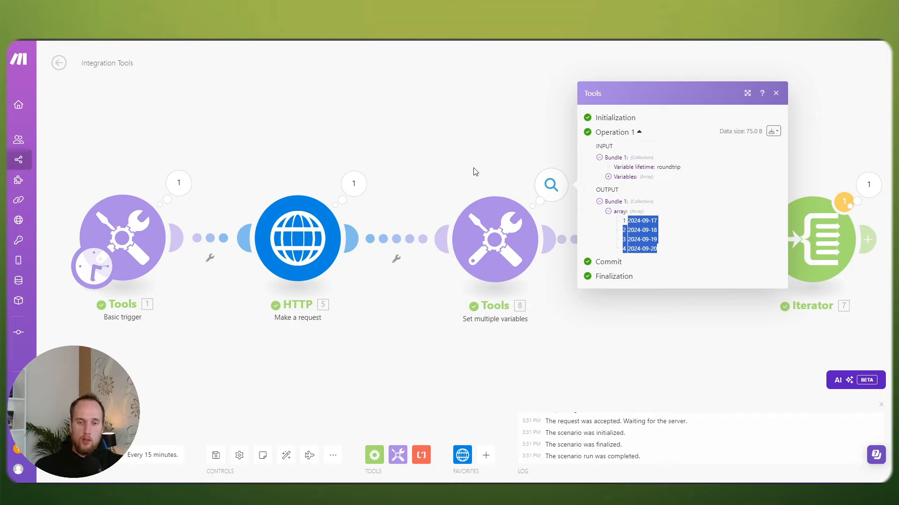
Step: Wrap the variable's value in first() so only the first slot date is kept
{"action": "left_click", "coordinate": [495, 239]}
{"action": "left_click", "coordinate": [594, 270]}
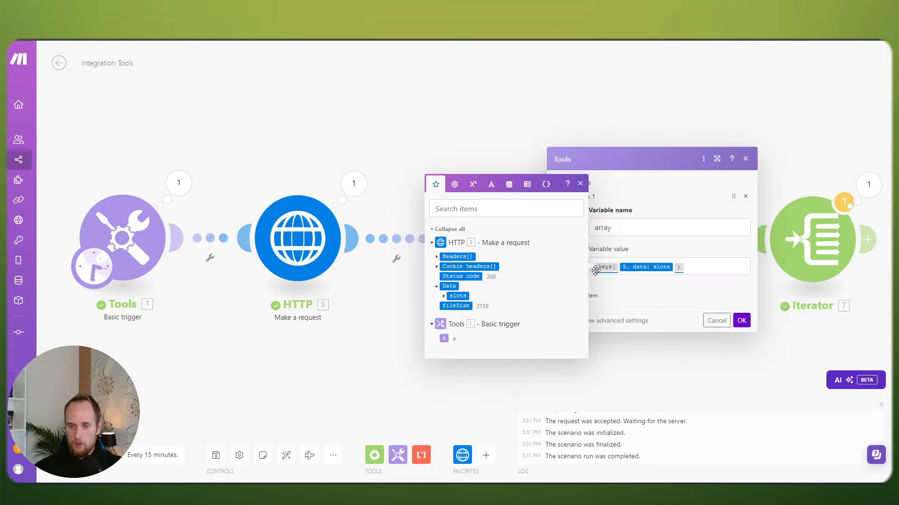
{"action": "left_click", "coordinate": [595, 271]}
{"action": "type", "text": "first "}
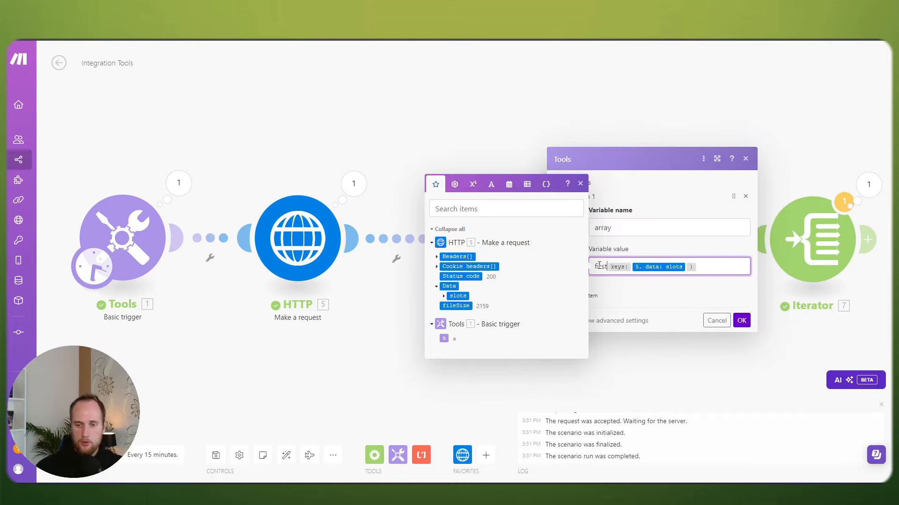
{"action": "type", "text": "("}
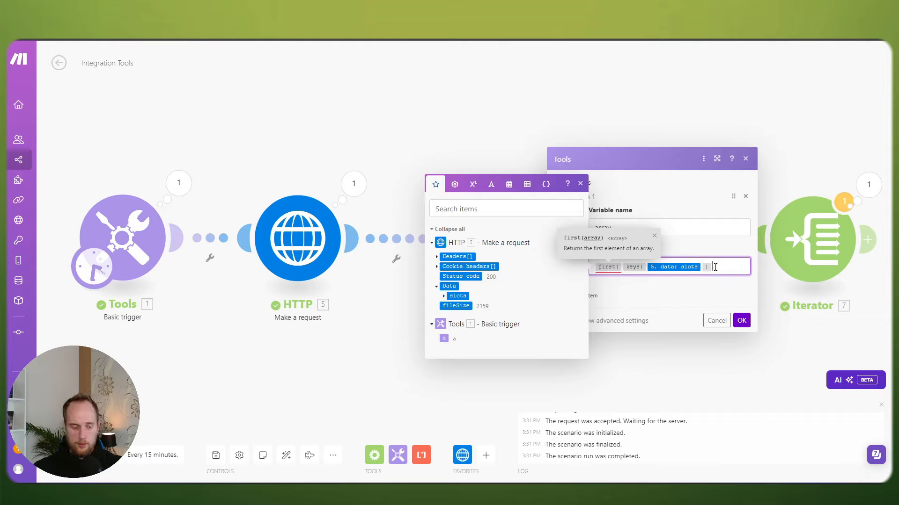
{"action": "type", "text": ")"}
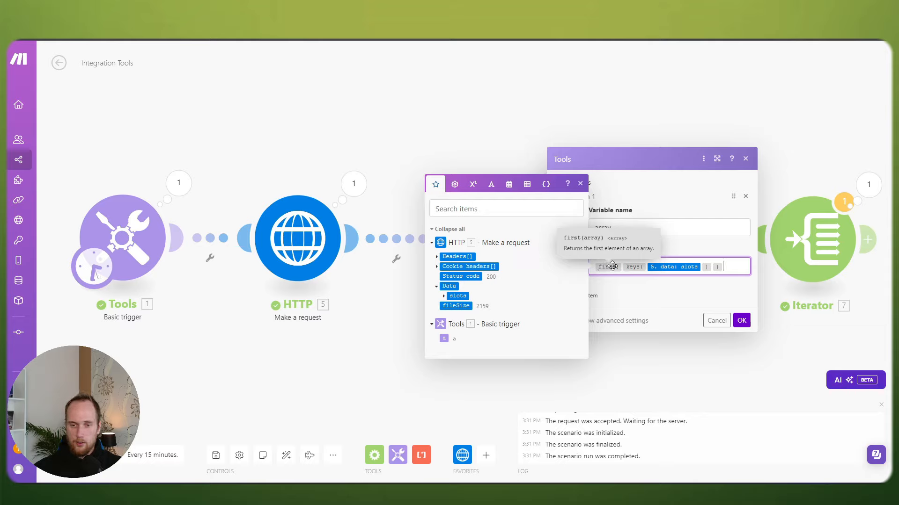
{"action": "left_click", "coordinate": [742, 321]}
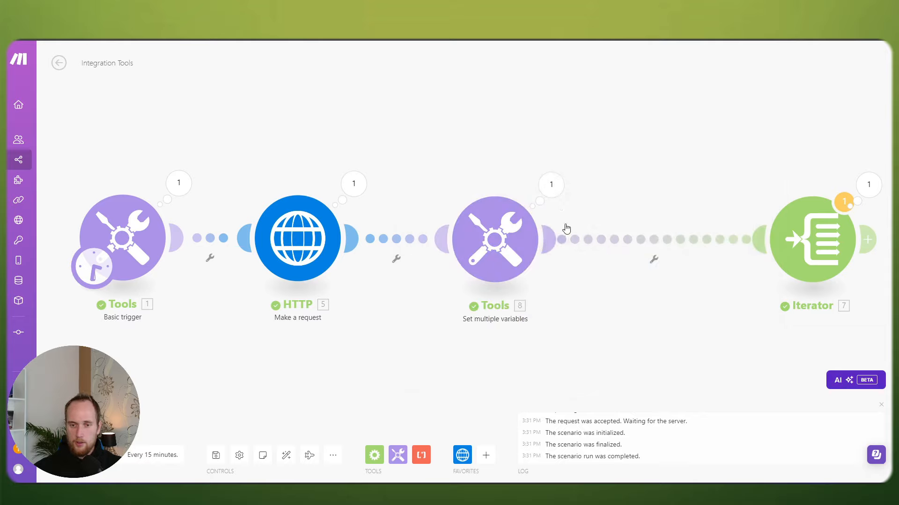
Step: Note 2024-09-17 as the first date, then save and run past the Iterator warnings
{"action": "left_click", "coordinate": [551, 185]}
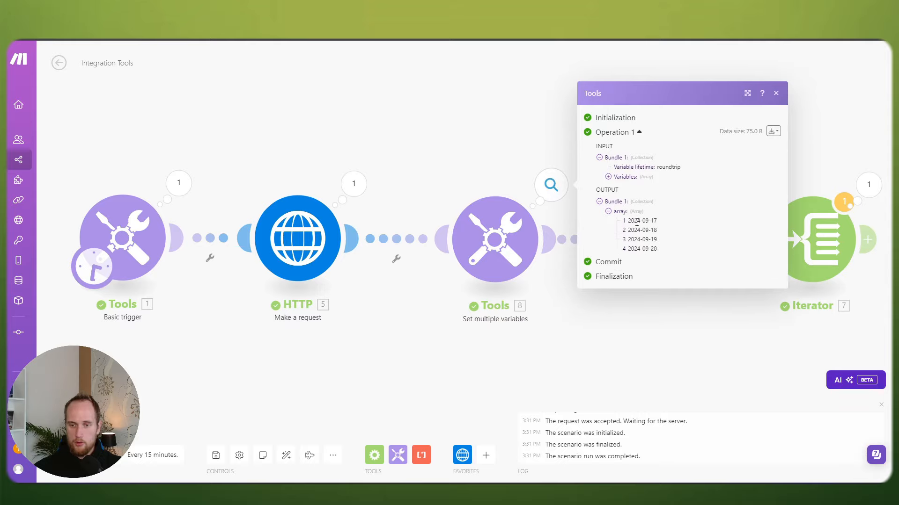
{"action": "left_click_drag", "start_coordinate": [640, 222], "coordinate": [658, 221]}
{"action": "left_click", "coordinate": [646, 223]}
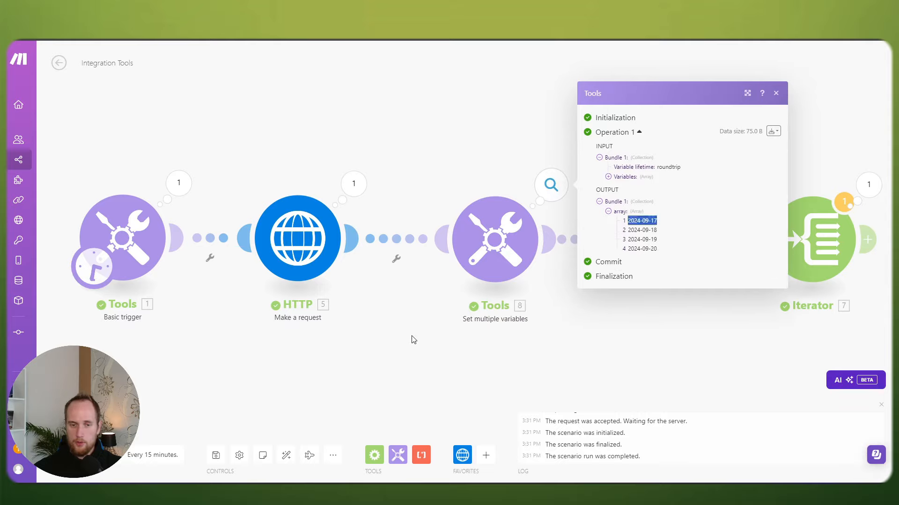
{"action": "left_click", "coordinate": [415, 340]}
{"action": "left_click", "coordinate": [215, 455]}
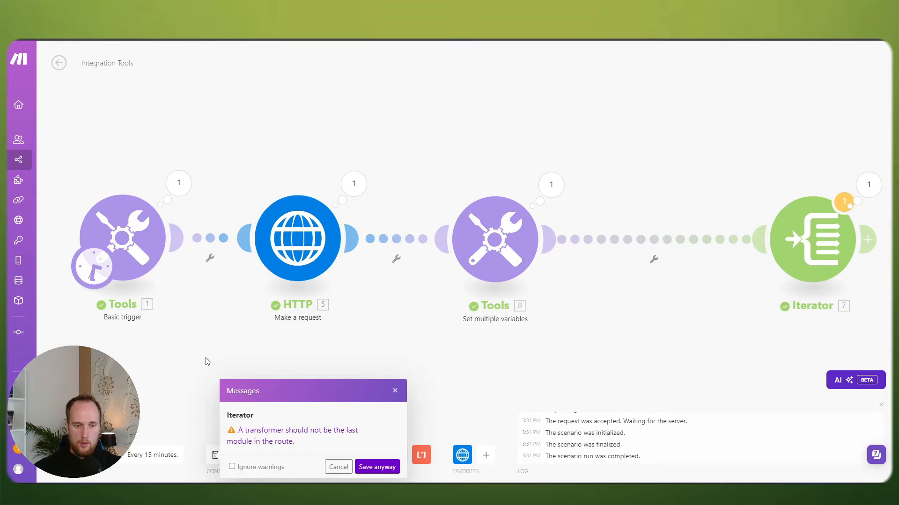
{"action": "left_click", "coordinate": [369, 468]}
{"action": "left_click", "coordinate": [78, 455]}
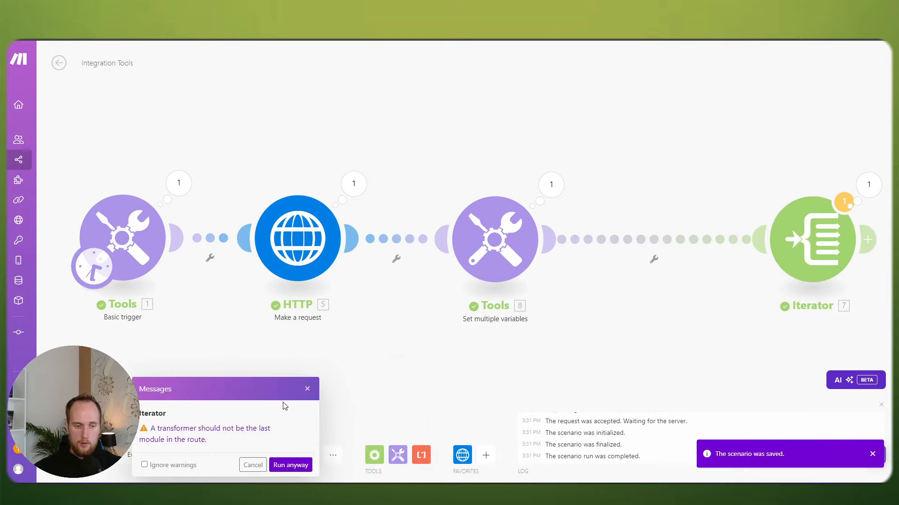
{"action": "left_click", "coordinate": [290, 465]}
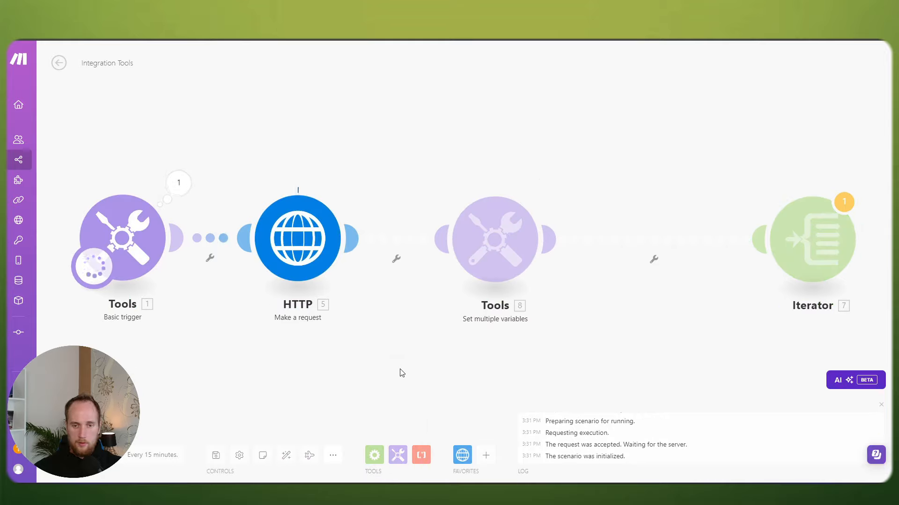
Step: Verify the variables step's new output holds just 2024-09-17
{"action": "left_click", "coordinate": [550, 184]}
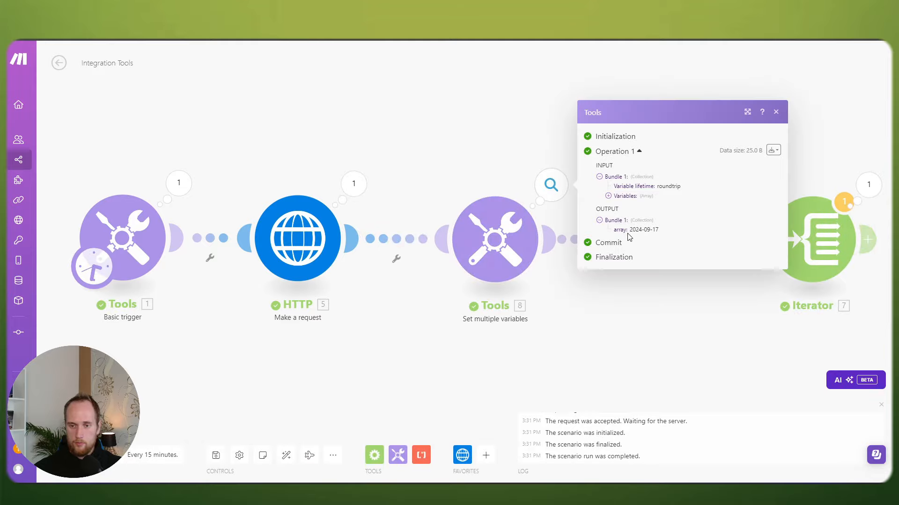
{"action": "left_click_drag", "start_coordinate": [629, 230], "coordinate": [689, 234]}
{"action": "left_click", "coordinate": [626, 340]}
{"action": "left_click_drag", "start_coordinate": [628, 333], "coordinate": [489, 311]}
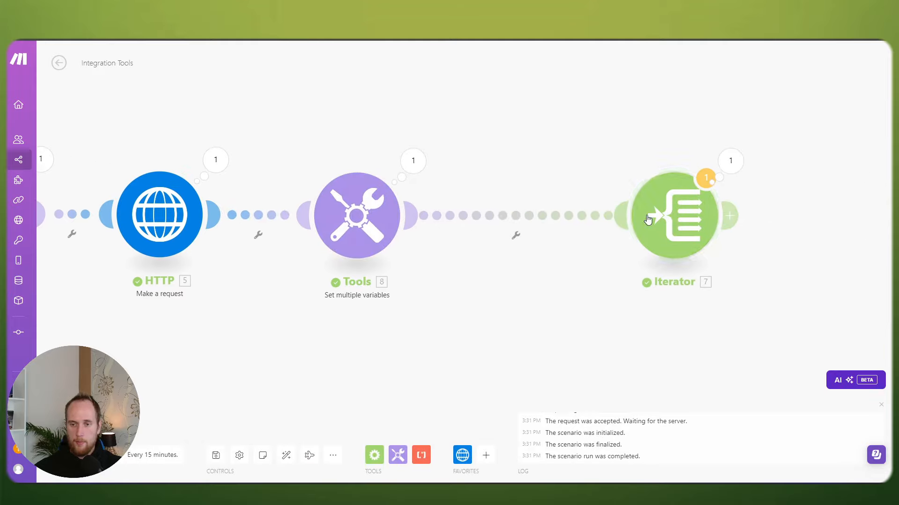
Step: Place the Iterator right beside the Set multiple variables module
{"action": "left_click_drag", "start_coordinate": [648, 219], "coordinate": [552, 220]}
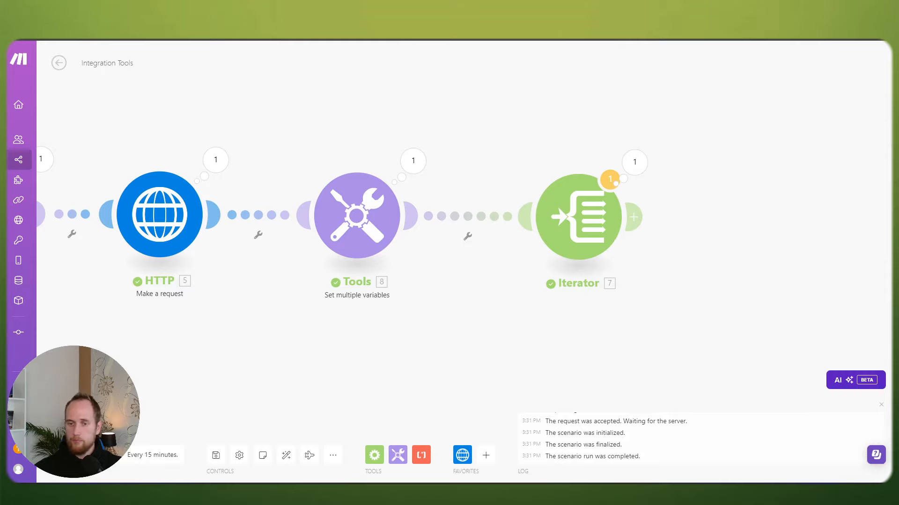
{"action": "scroll", "coordinate": [622, 282], "scroll_direction": "down", "scroll_amount": 3}
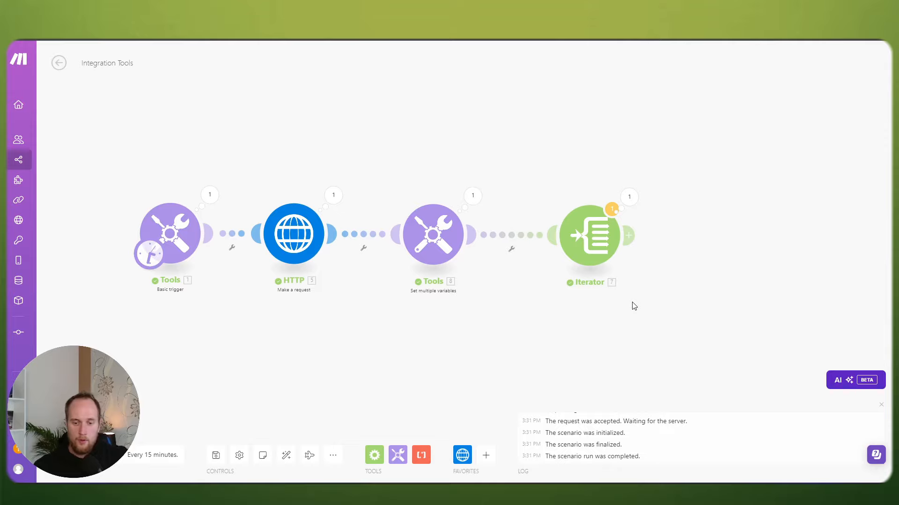
{"action": "left_click_drag", "start_coordinate": [634, 299], "coordinate": [626, 275]}
{"action": "left_click_drag", "start_coordinate": [590, 223], "coordinate": [573, 219]}
{"action": "left_click_drag", "start_coordinate": [407, 212], "coordinate": [402, 211]}
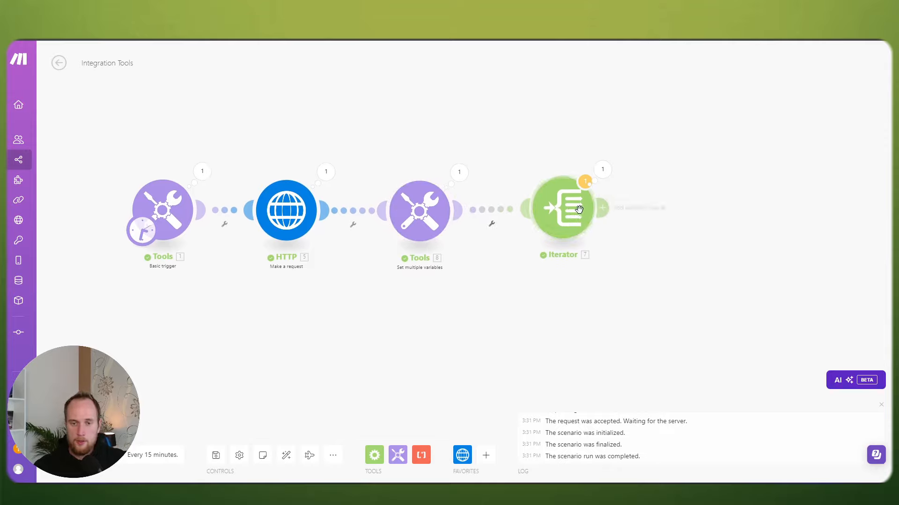
{"action": "left_click_drag", "start_coordinate": [575, 210], "coordinate": [561, 213]}
Step: Delete the old slots mapping from the Iterator's Array field, leaving it empty
{"action": "left_click", "coordinate": [561, 212]}
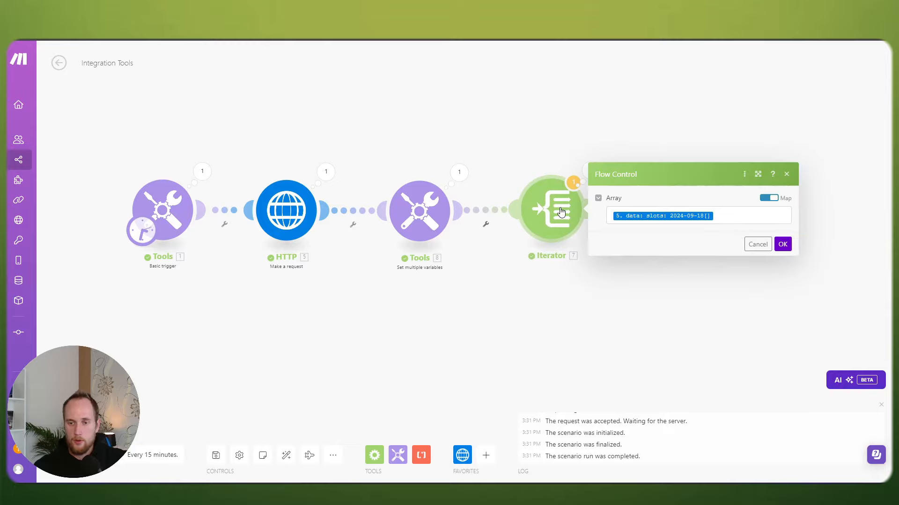
{"action": "left_click", "coordinate": [727, 218]}
{"action": "key", "text": "BackSpace"}
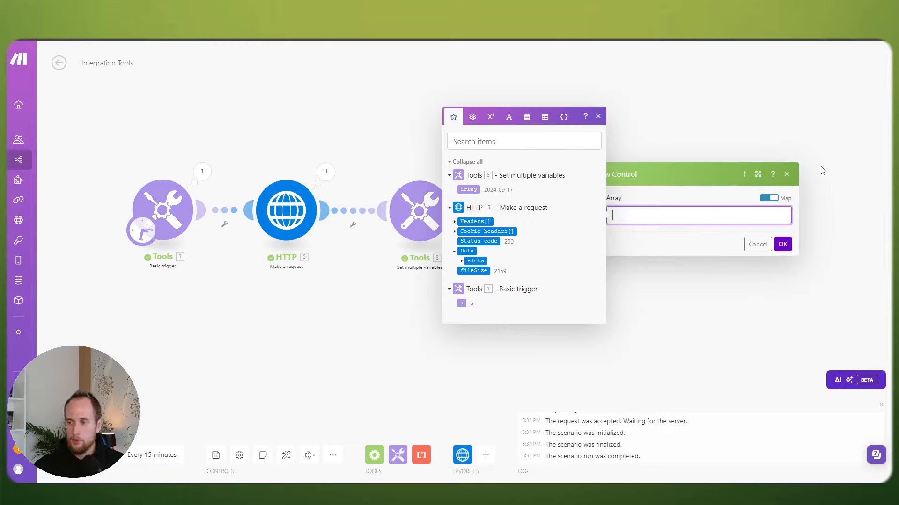
{"action": "left_click", "coordinate": [769, 144]}
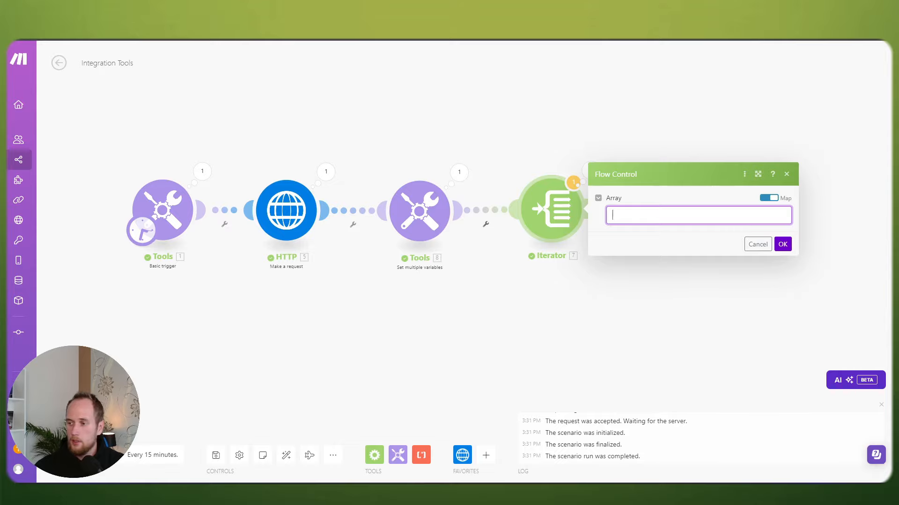
{"action": "left_click", "coordinate": [644, 214]}
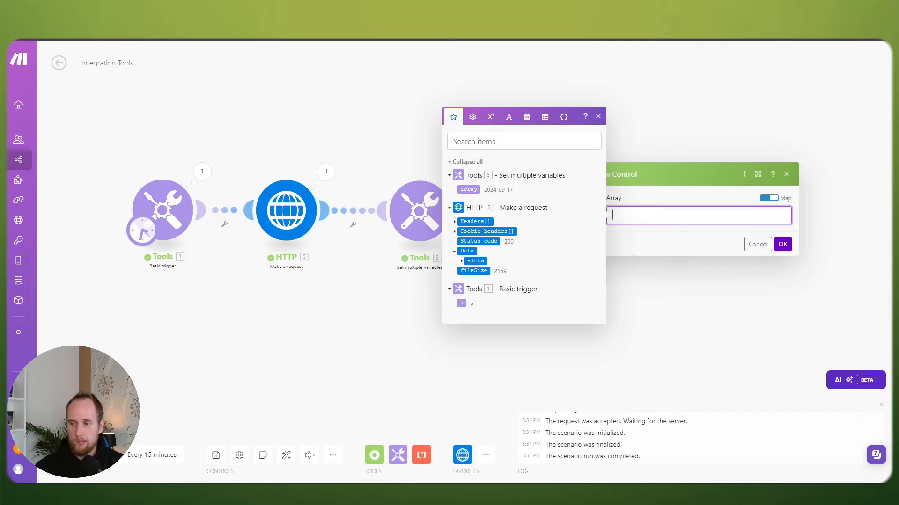
{"action": "key", "text": "Escape"}
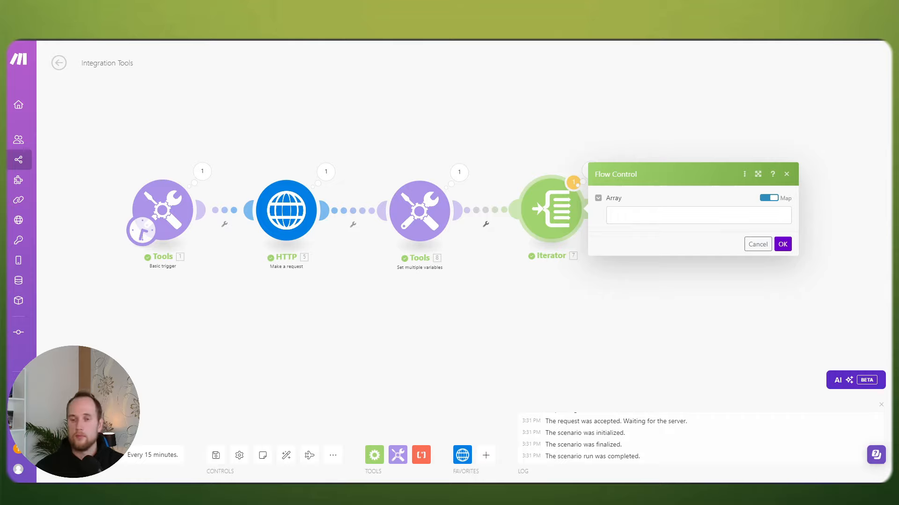
{"action": "left_click", "coordinate": [641, 220]}
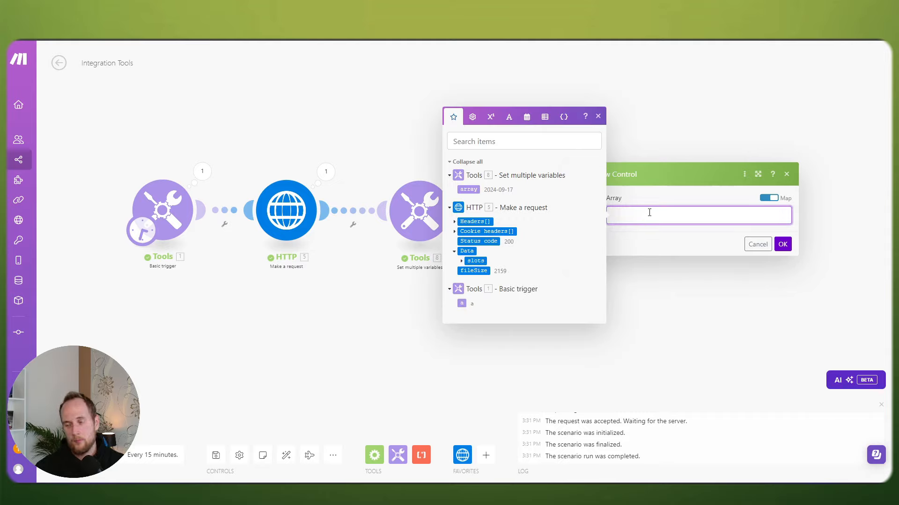
{"action": "left_click", "coordinate": [782, 243]}
Step: Check the variables step's returned date and rename its variable to day
{"action": "left_click", "coordinate": [456, 175]}
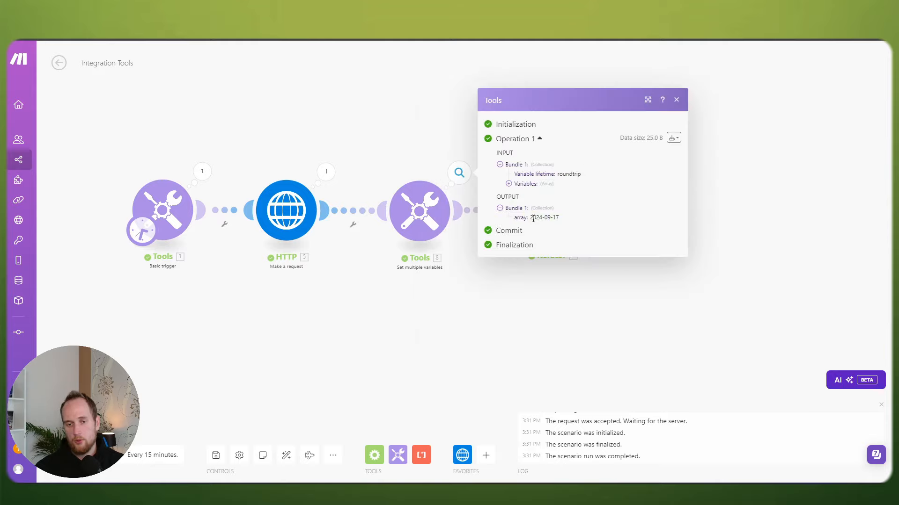
{"action": "left_click_drag", "start_coordinate": [533, 219], "coordinate": [565, 221]}
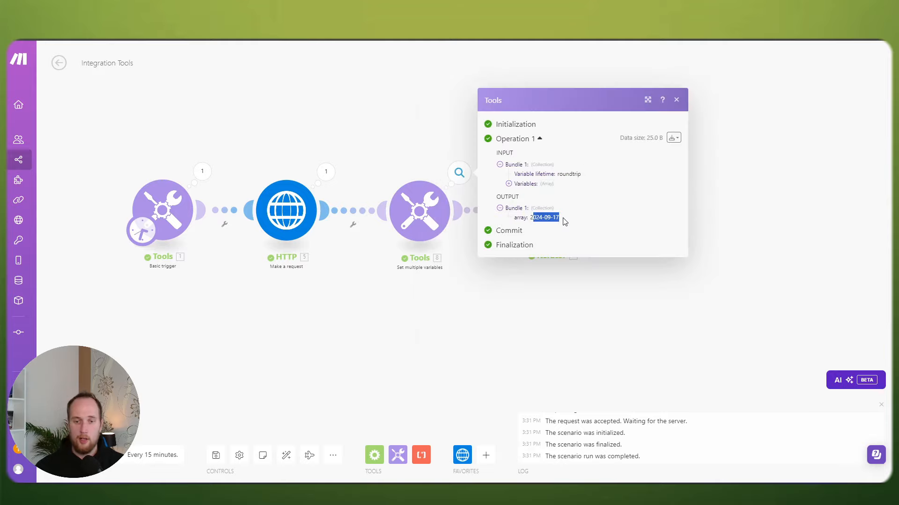
{"action": "left_click", "coordinate": [424, 205]}
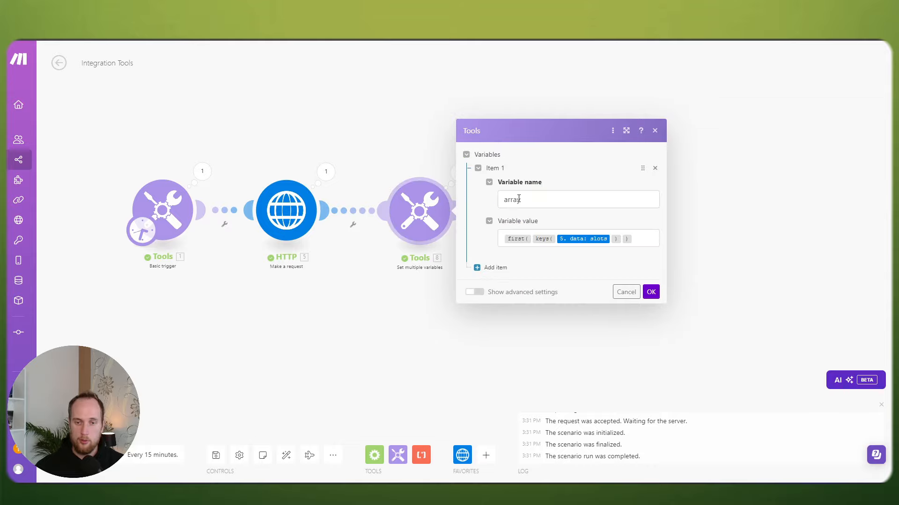
{"action": "left_click", "coordinate": [458, 172]}
{"action": "left_click_drag", "start_coordinate": [531, 218], "coordinate": [568, 221]}
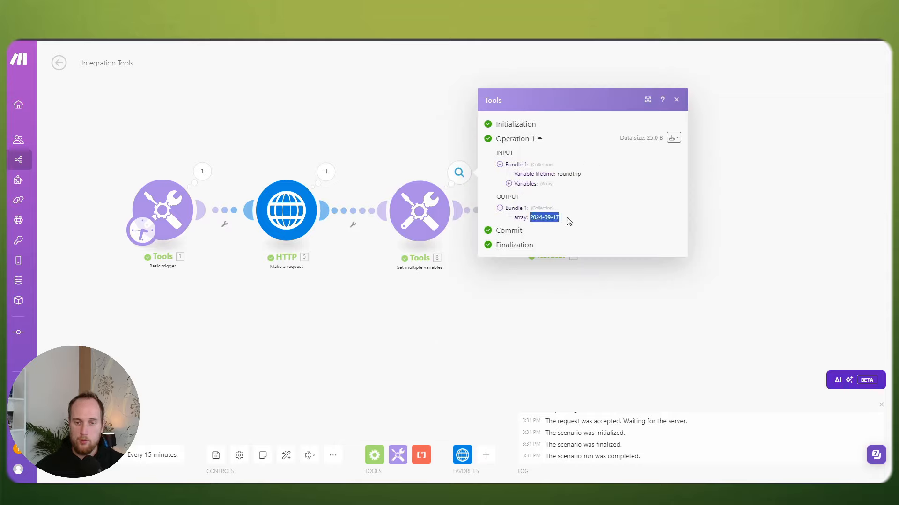
{"action": "left_click", "coordinate": [417, 203]}
{"action": "left_click", "coordinate": [540, 199]}
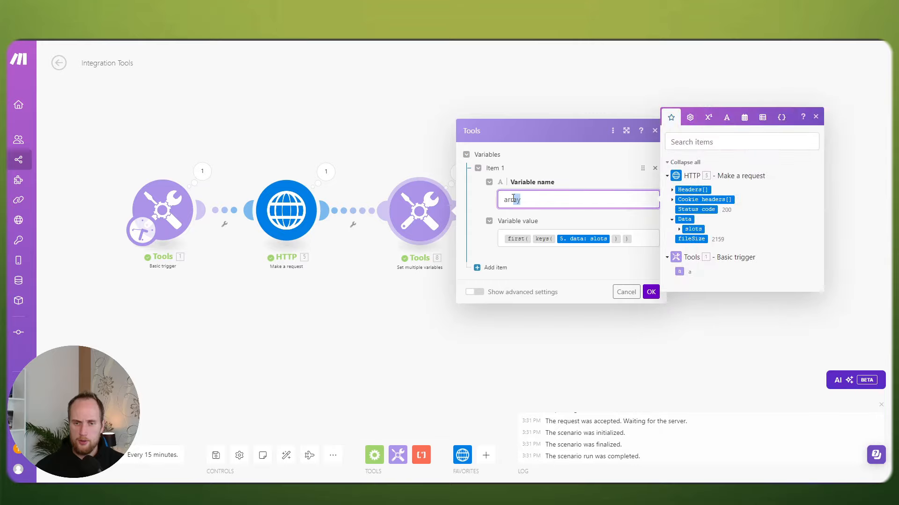
{"action": "key", "text": "ctrl+a"}
{"action": "type", "text": "day"}
{"action": "left_click", "coordinate": [650, 291]}
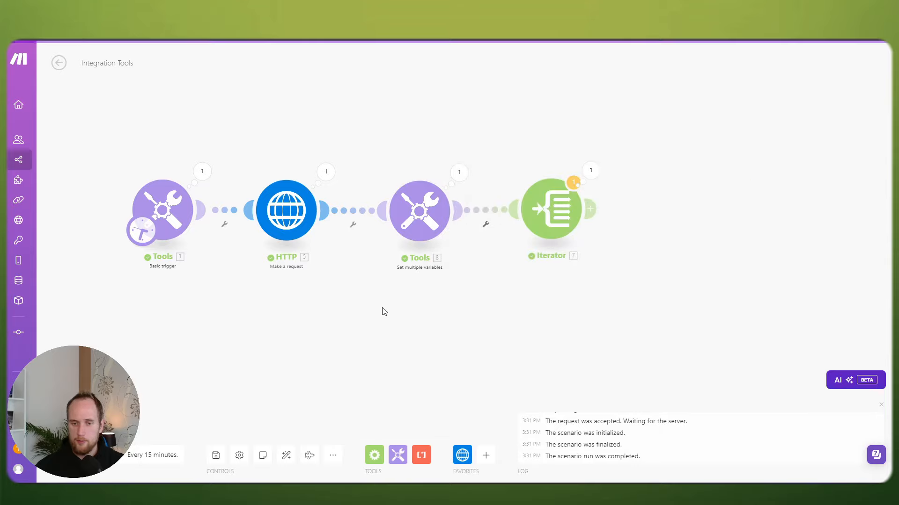
Step: Run the scenario once despite the iterator warning and review the Tools 8 and Iterator outputs
{"action": "left_click", "coordinate": [216, 455]}
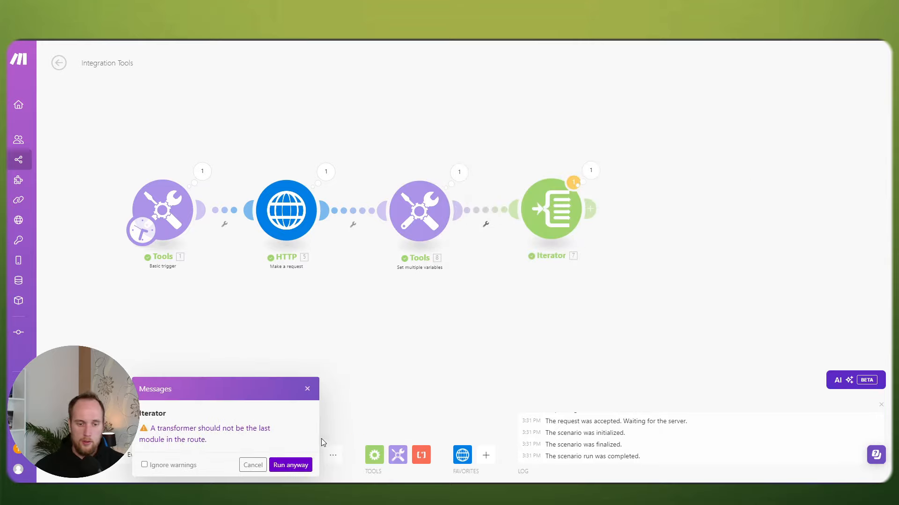
{"action": "left_click", "coordinate": [383, 467]}
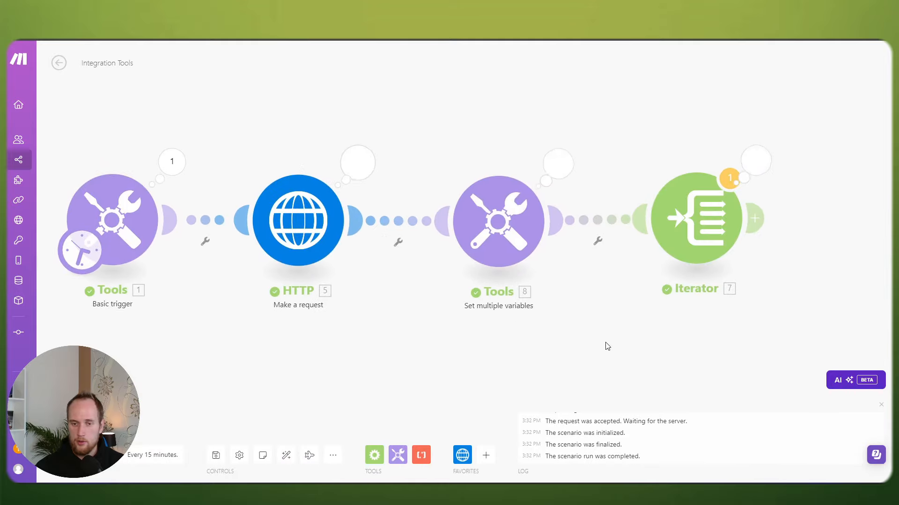
{"action": "left_click", "coordinate": [558, 164]}
{"action": "left_click", "coordinate": [517, 139]}
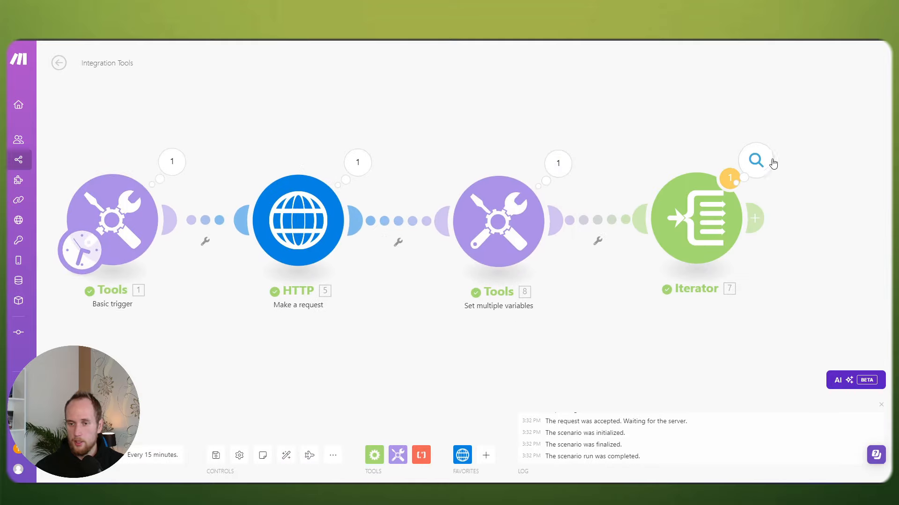
{"action": "left_click", "coordinate": [768, 161]}
{"action": "left_click", "coordinate": [810, 155]}
{"action": "left_click", "coordinate": [679, 227]}
{"action": "left_click", "coordinate": [655, 122]}
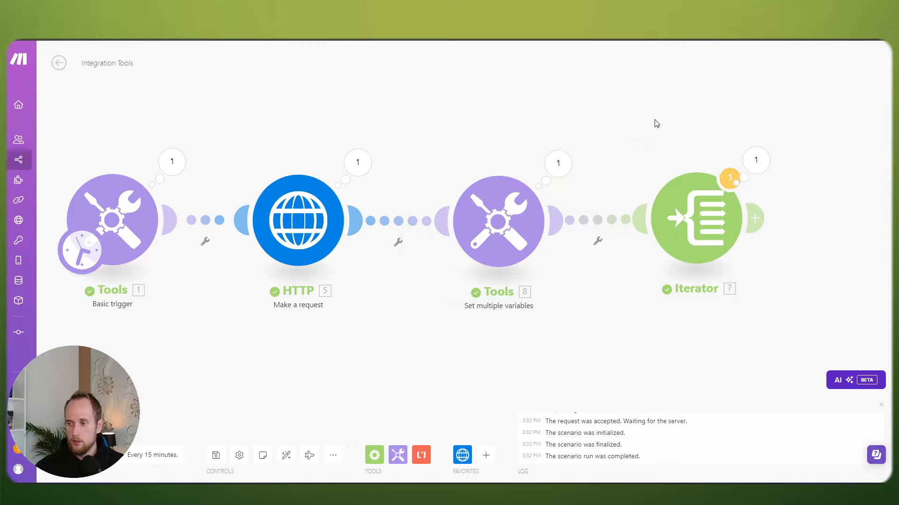
Step: Insert a new module on the link just before the Iterator
{"action": "scroll", "coordinate": [656, 123], "scroll_direction": "down", "scroll_amount": 1}
{"action": "left_click_drag", "start_coordinate": [662, 129], "coordinate": [553, 121]}
{"action": "right_click", "coordinate": [499, 198]}
{"action": "left_click", "coordinate": [524, 266]}
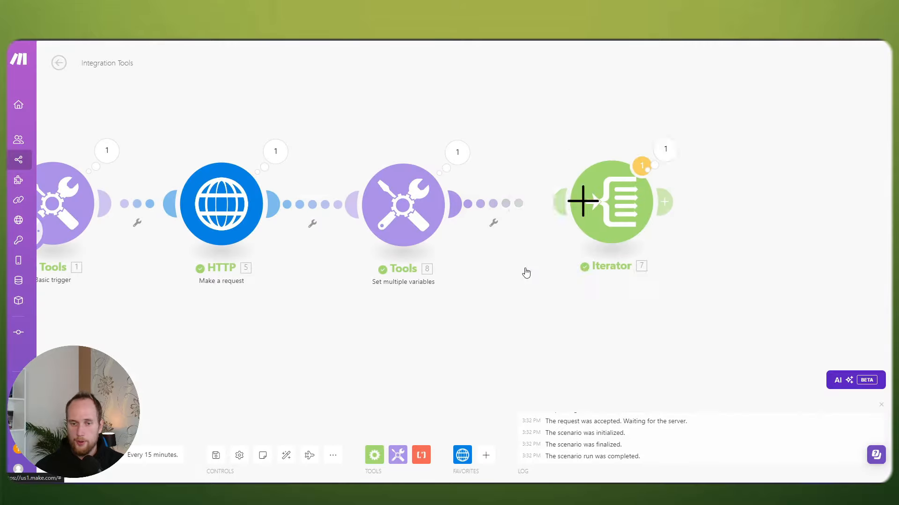
Step: Add a Set multiple variables module with a variable named availSlots
{"action": "left_click", "coordinate": [835, 154]}
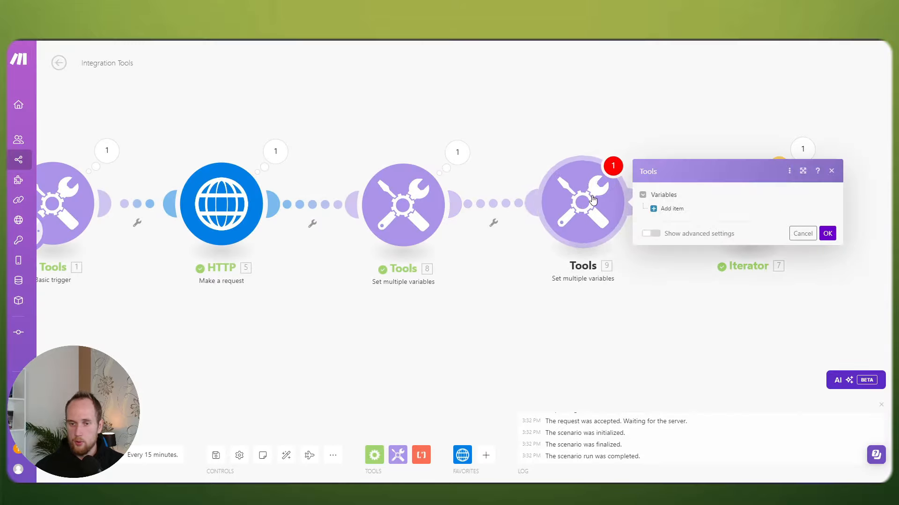
{"action": "left_click", "coordinate": [687, 209]}
{"action": "left_click", "coordinate": [717, 194]}
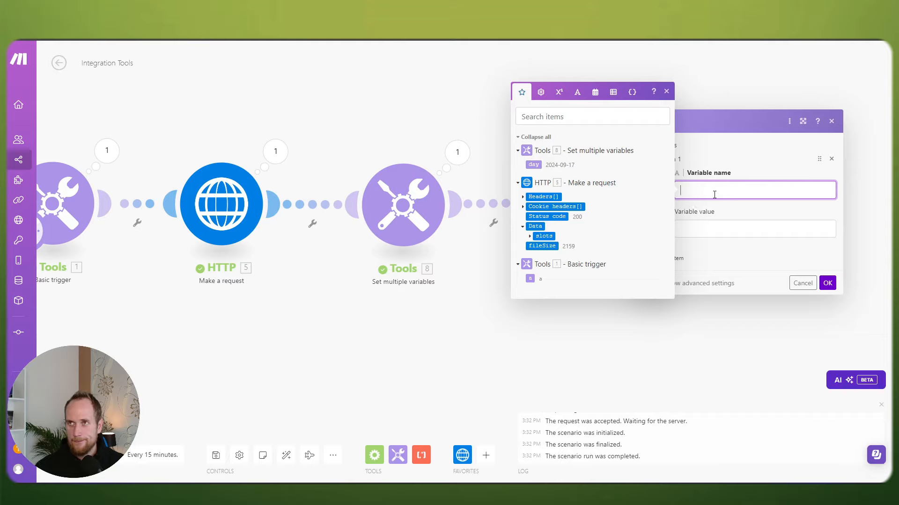
{"action": "type", "text": "availSl"}
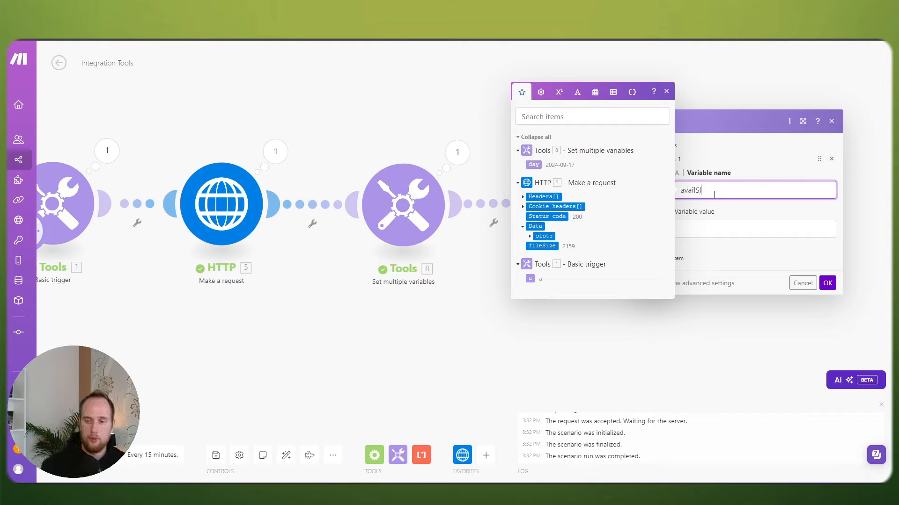
{"action": "type", "text": "ots"}
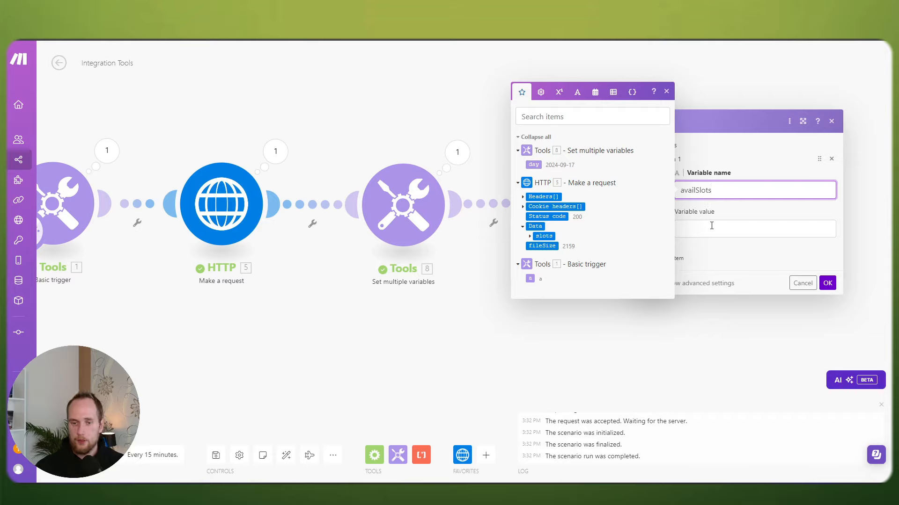
{"action": "left_click", "coordinate": [711, 226]}
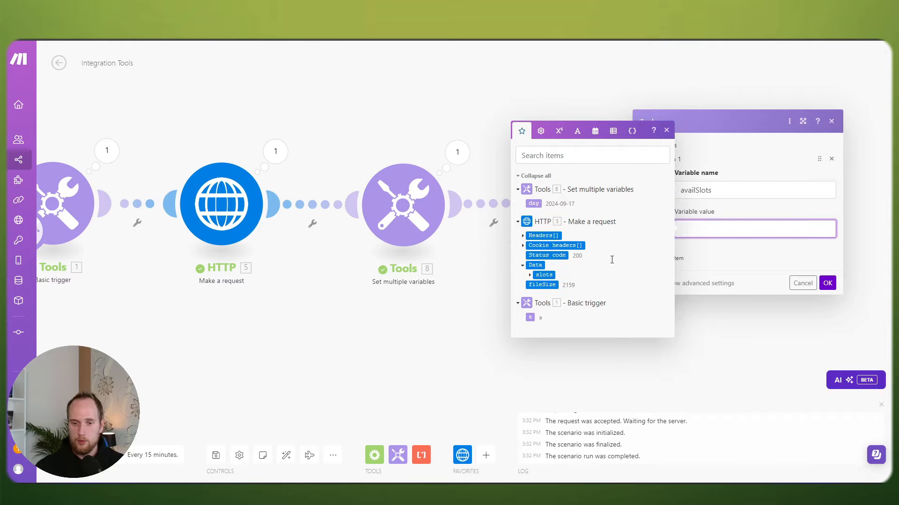
Step: Set availSlots' value to get(5. data: slots; 8. day) and save the module
{"action": "left_click", "coordinate": [529, 275]}
{"action": "left_click", "coordinate": [536, 270]}
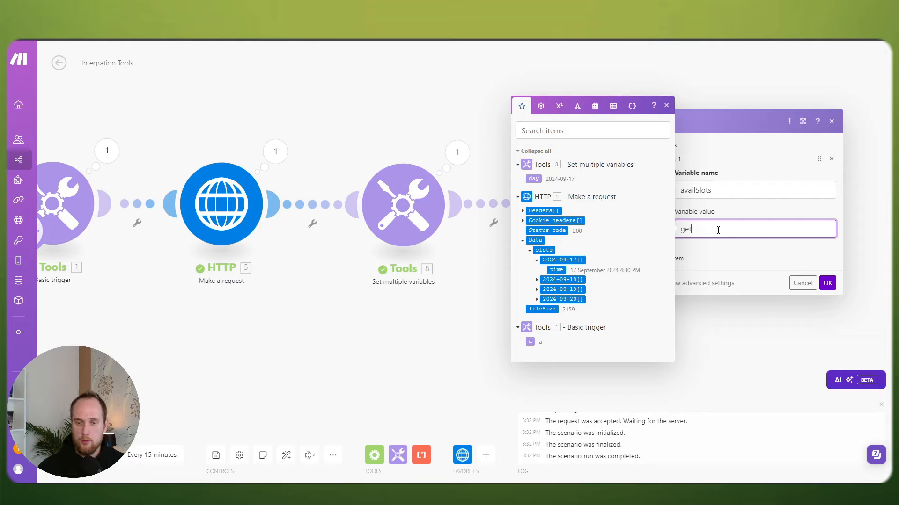
{"action": "type", "text": "("}
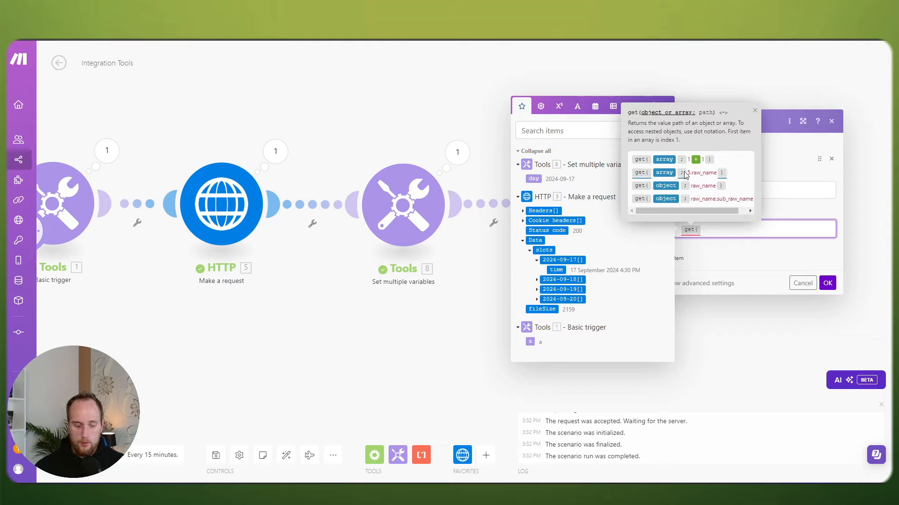
{"action": "type", "text": ";"}
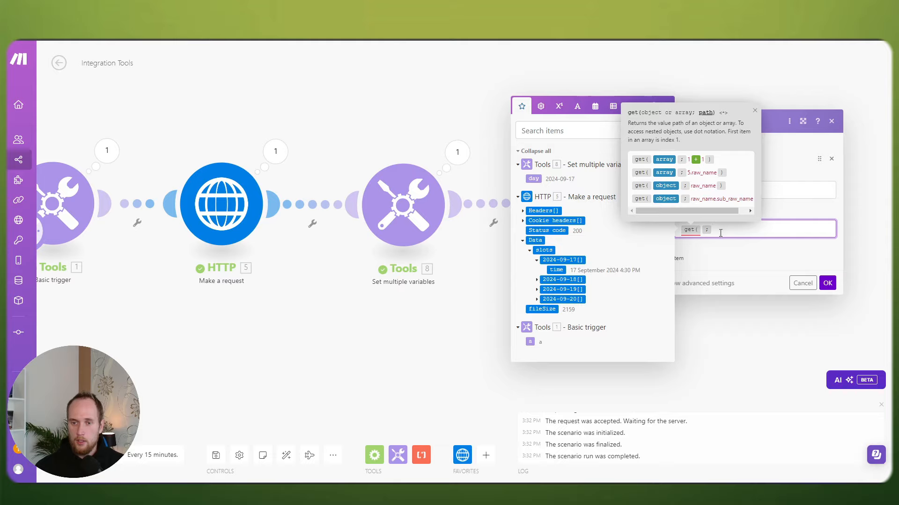
{"action": "key", "text": "BackSpace"}
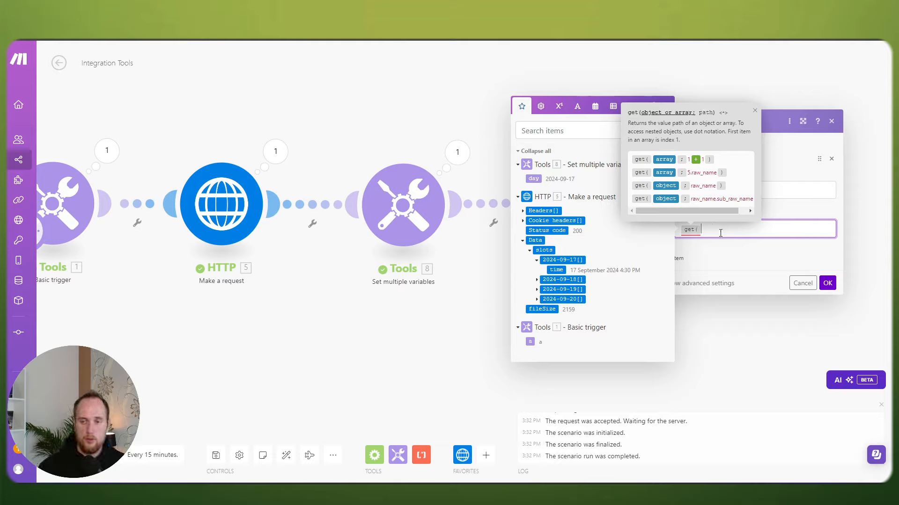
{"action": "left_click", "coordinate": [543, 250]}
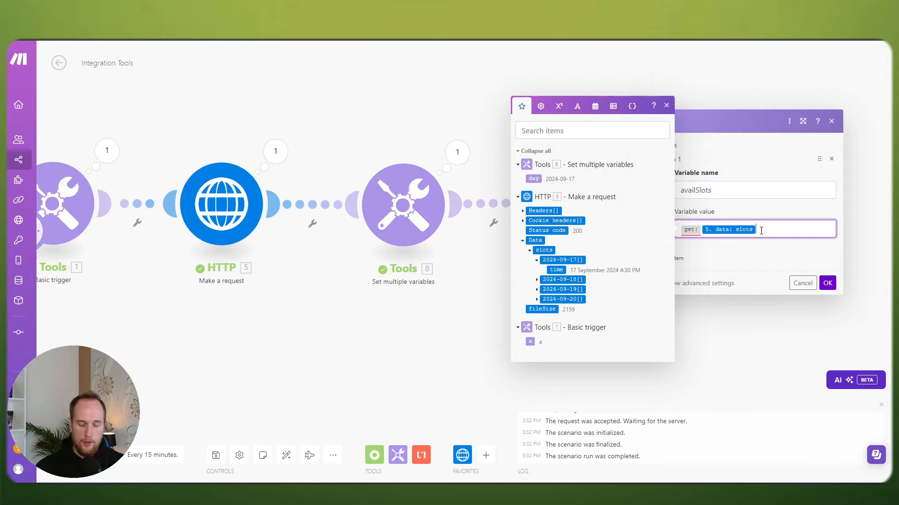
{"action": "type", "text": "; 8. day"}
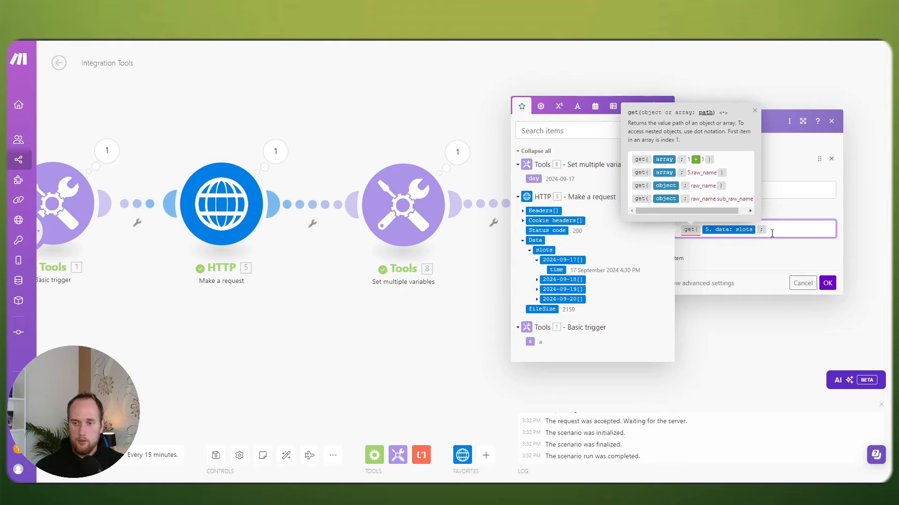
{"action": "left_click", "coordinate": [533, 179]}
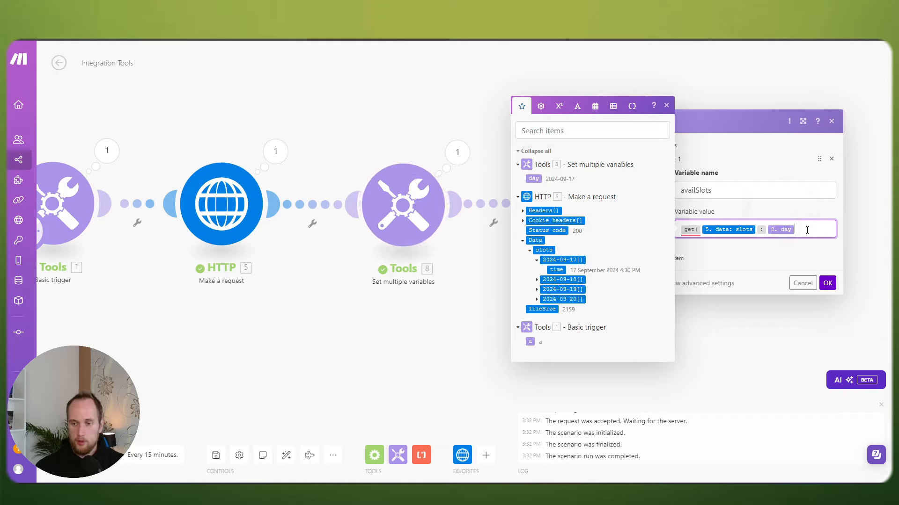
{"action": "type", "text": ")"}
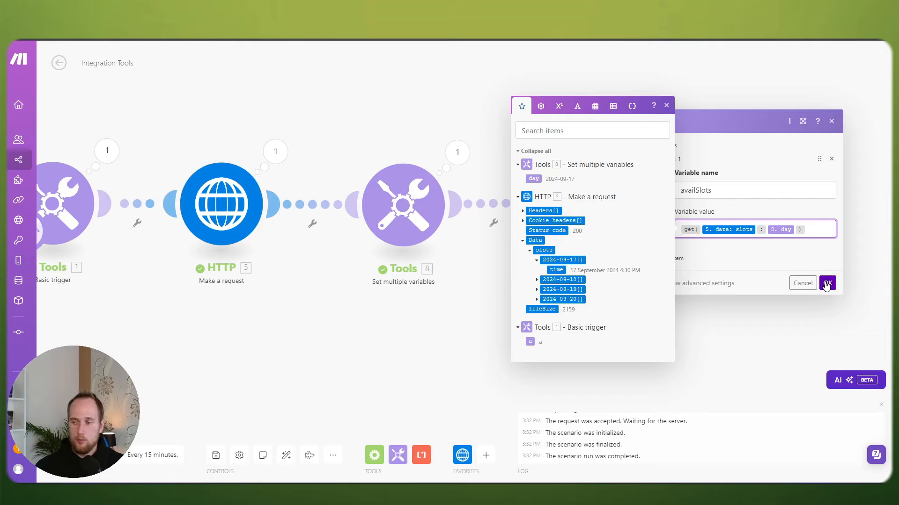
{"action": "left_click", "coordinate": [827, 284]}
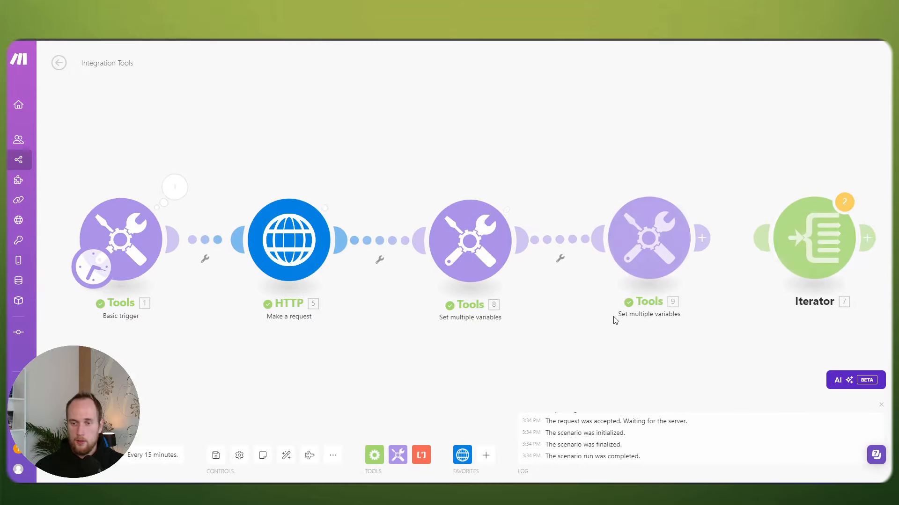
Step: Inspect the Tools 9 output, expanding the availSlots array and its first eight slot items
{"action": "left_click", "coordinate": [702, 187]}
{"action": "left_click", "coordinate": [498, 230]}
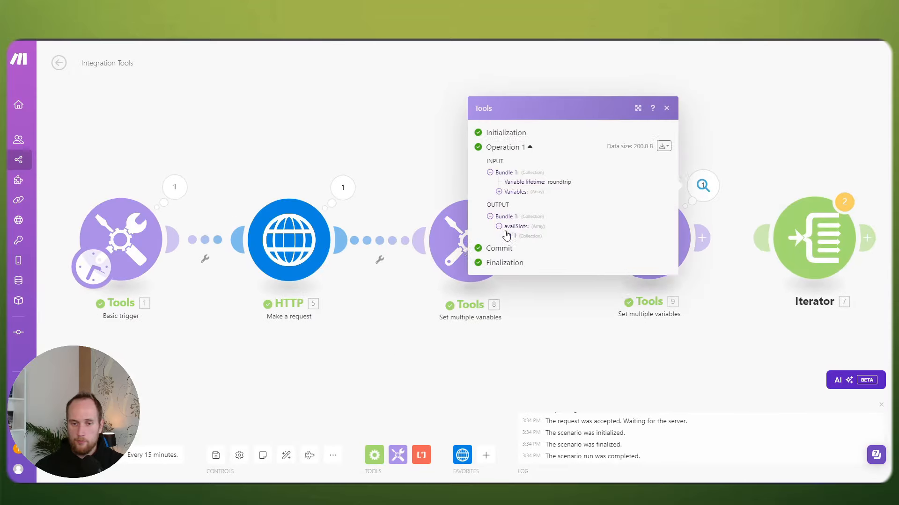
{"action": "left_click", "coordinate": [508, 194]}
{"action": "left_click", "coordinate": [508, 206]}
{"action": "left_click", "coordinate": [508, 223]}
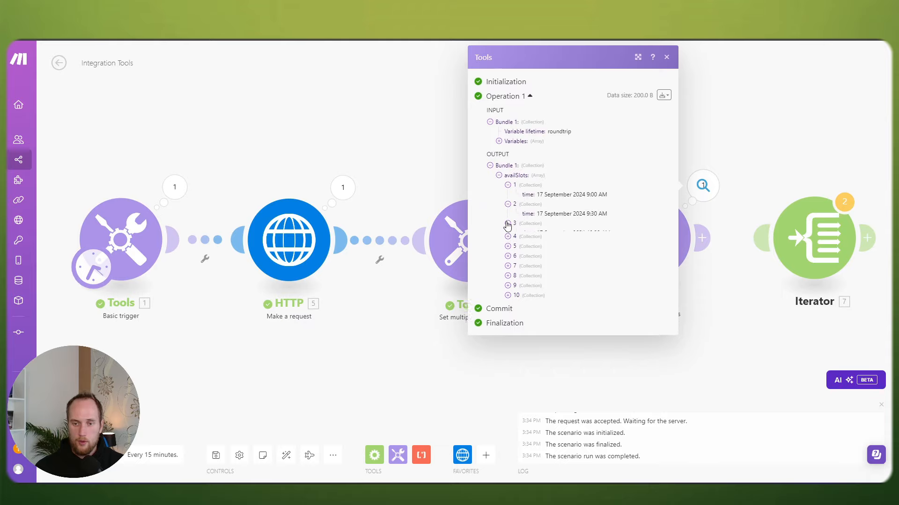
{"action": "left_click", "coordinate": [508, 243]}
{"action": "left_click", "coordinate": [507, 262]}
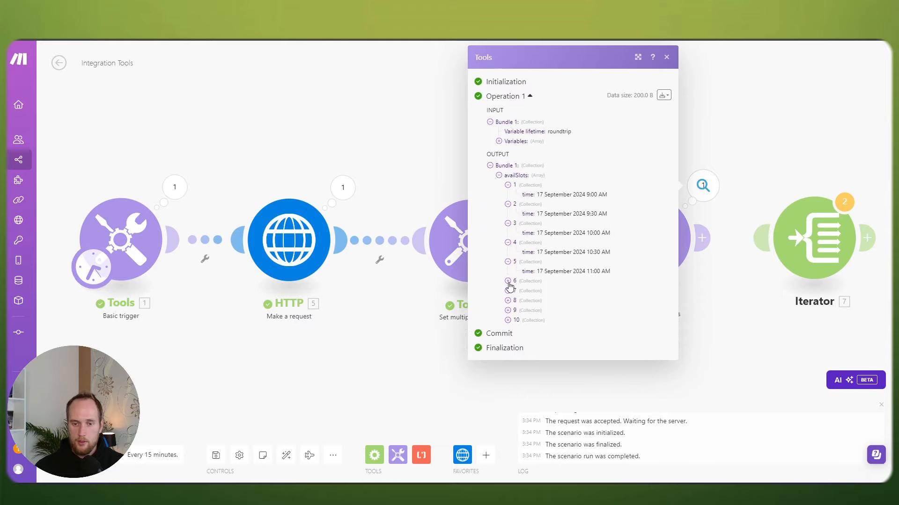
{"action": "left_click", "coordinate": [508, 281]}
{"action": "left_click", "coordinate": [508, 300]}
{"action": "left_click", "coordinate": [508, 319]}
{"action": "left_click", "coordinate": [666, 57]}
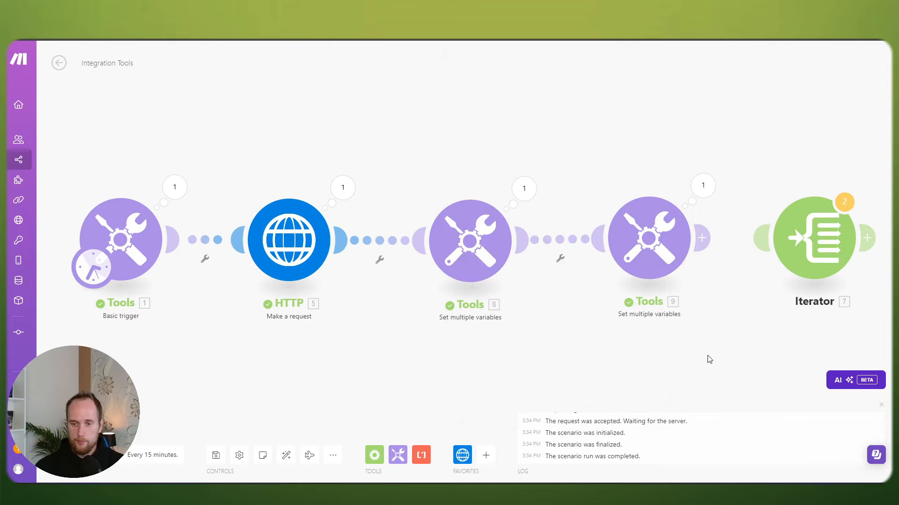
Step: Connect the Iterator after Tools 9 and recheck the availSlots array
{"action": "left_click_drag", "start_coordinate": [766, 299], "coordinate": [578, 258]}
{"action": "left_click_drag", "start_coordinate": [575, 203], "coordinate": [496, 200]}
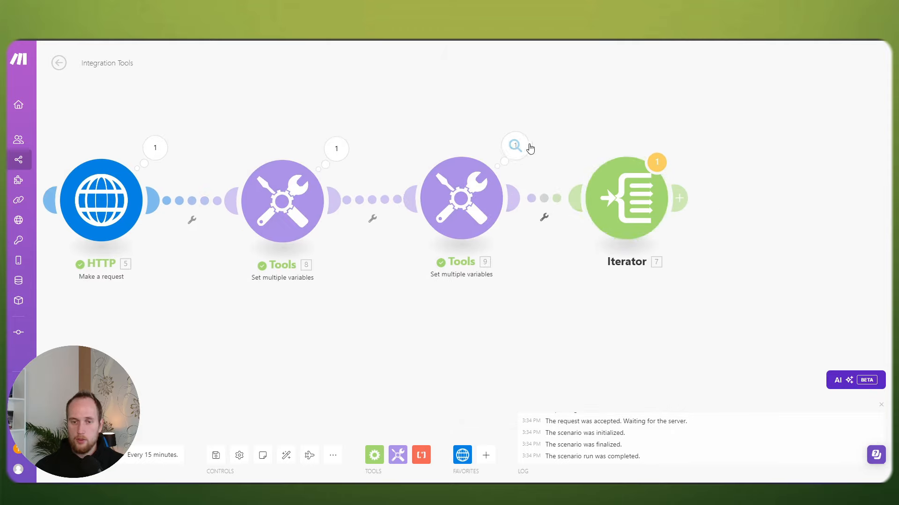
{"action": "left_click", "coordinate": [519, 146]}
{"action": "left_click", "coordinate": [607, 195]}
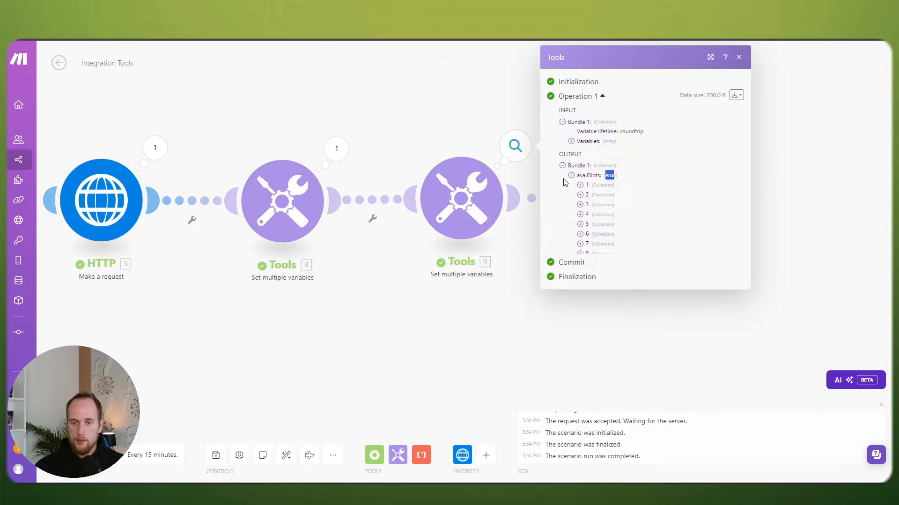
{"action": "left_click", "coordinate": [738, 73]}
Step: Map availSlots into the Iterator's Array field
{"action": "left_click", "coordinate": [626, 201]}
{"action": "left_click", "coordinate": [708, 206]}
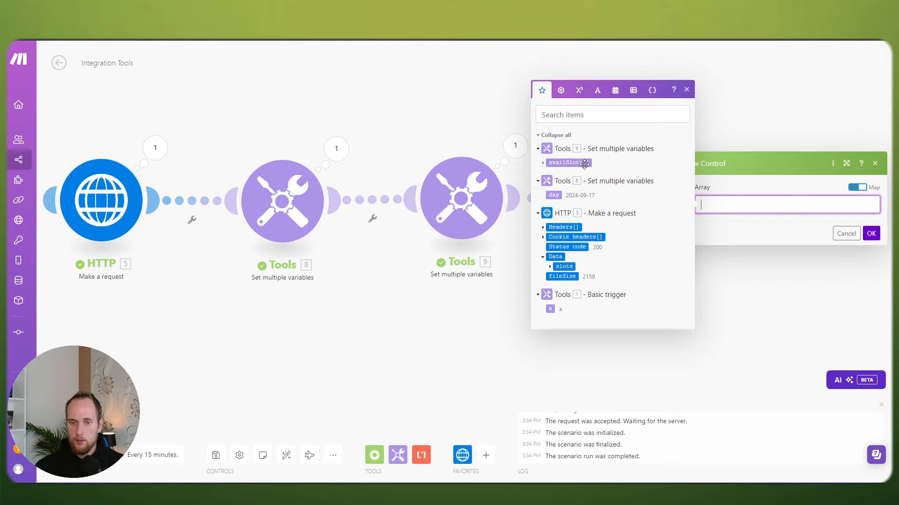
{"action": "left_click", "coordinate": [543, 164]}
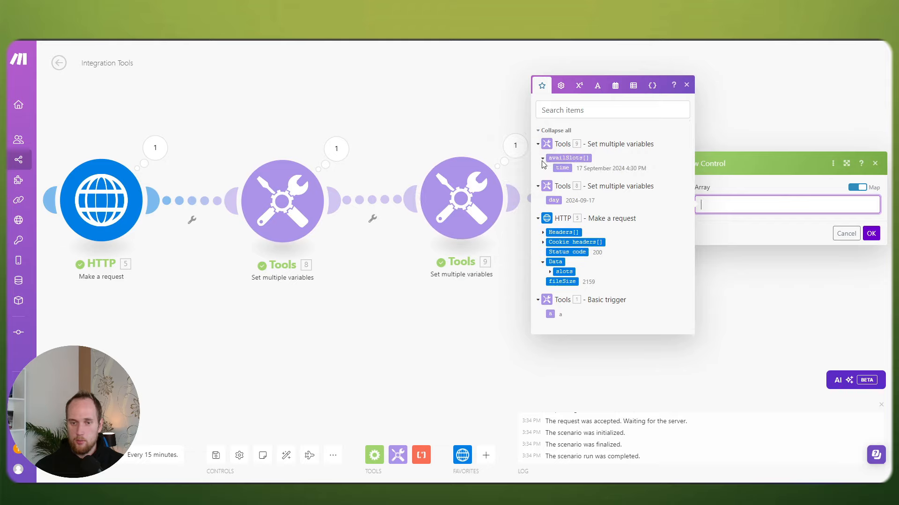
{"action": "left_click", "coordinate": [543, 165]}
{"action": "left_click", "coordinate": [542, 164]}
{"action": "left_click", "coordinate": [543, 162]}
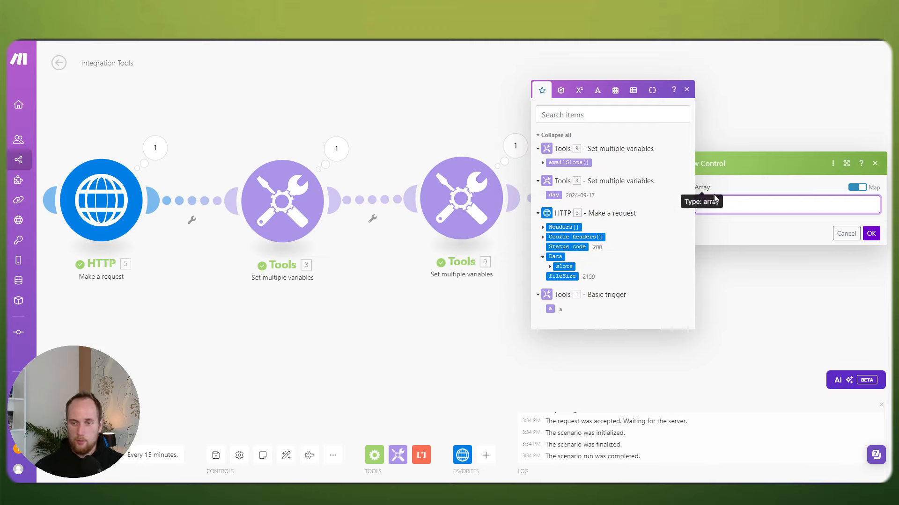
{"action": "left_click", "coordinate": [582, 163]}
{"action": "left_click", "coordinate": [871, 233]}
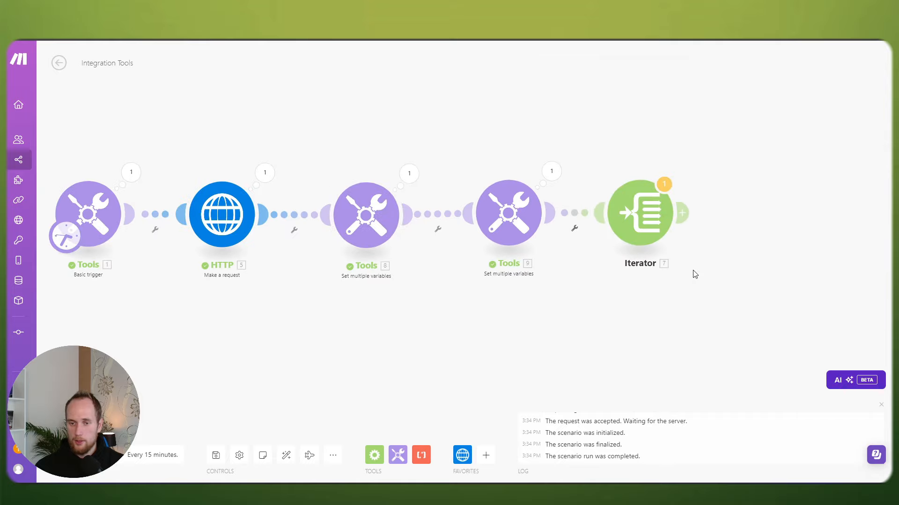
Step: Run the scenario once and review the Iterator's ten slot-time bundles
{"action": "left_click", "coordinate": [70, 455]}
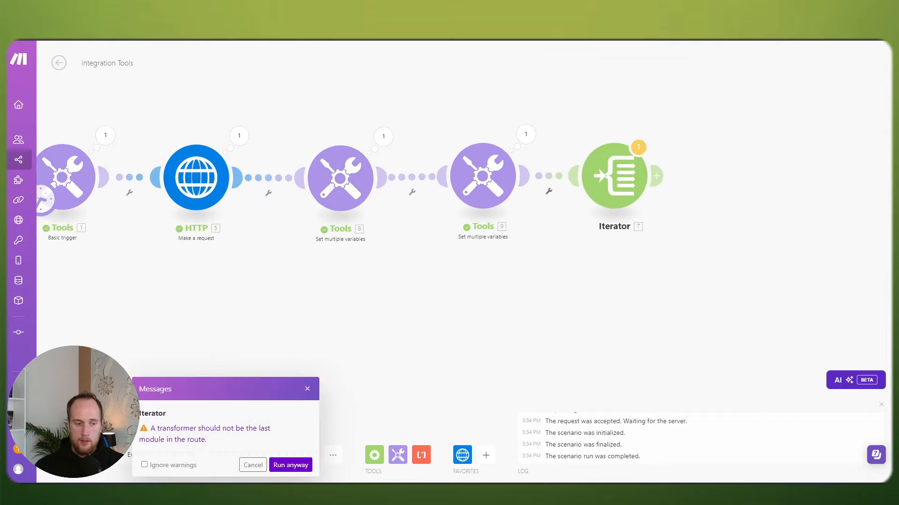
{"action": "left_click", "coordinate": [299, 466]}
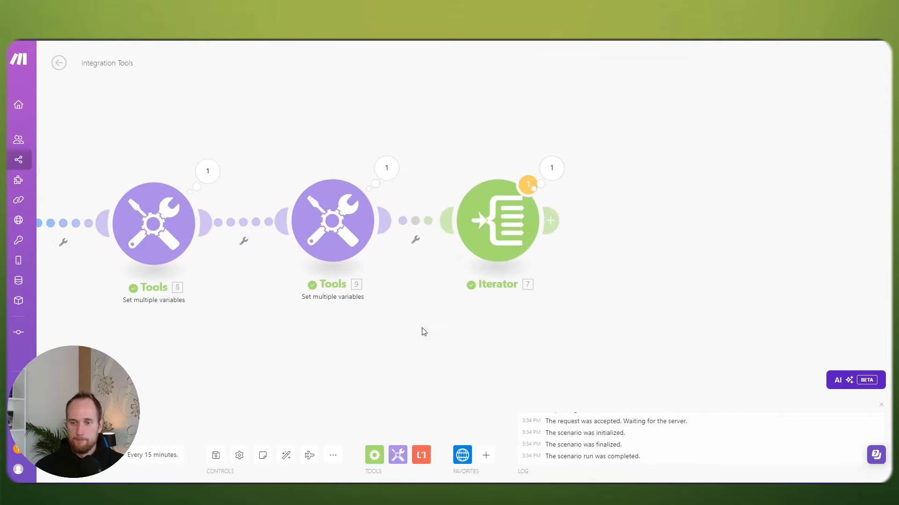
{"action": "left_click", "coordinate": [551, 169]}
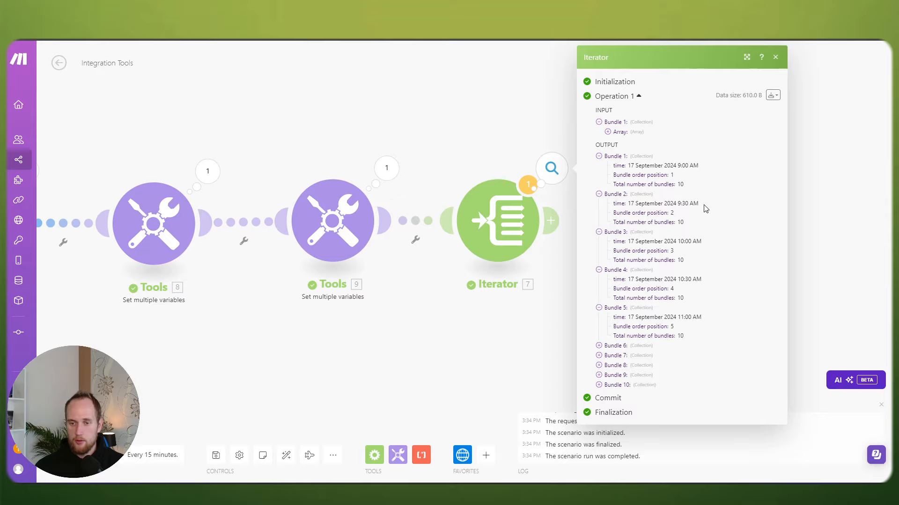
{"action": "left_click", "coordinate": [523, 327]}
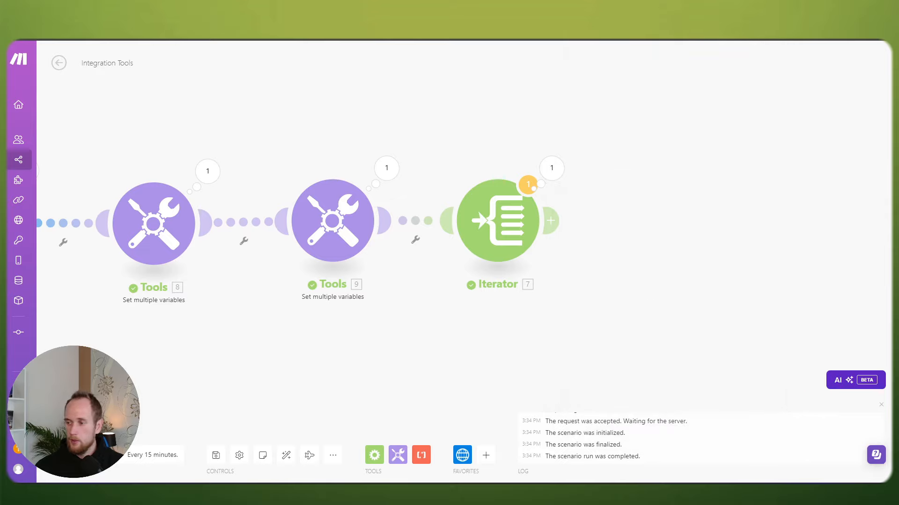
Step: Add a Text aggregator after the Iterator with source Iterator [7] and Text 7. time, then run
{"action": "left_click", "coordinate": [550, 221]}
{"action": "type", "text": "text"}
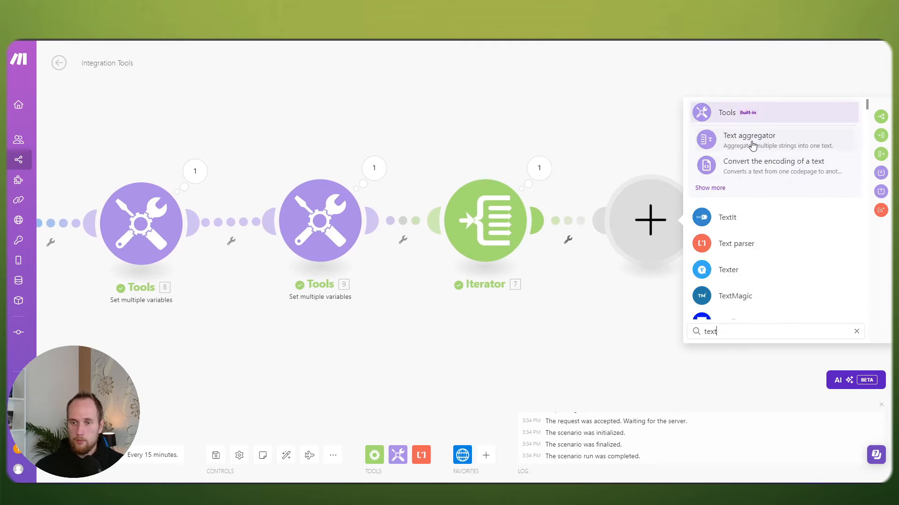
{"action": "left_click", "coordinate": [752, 145]}
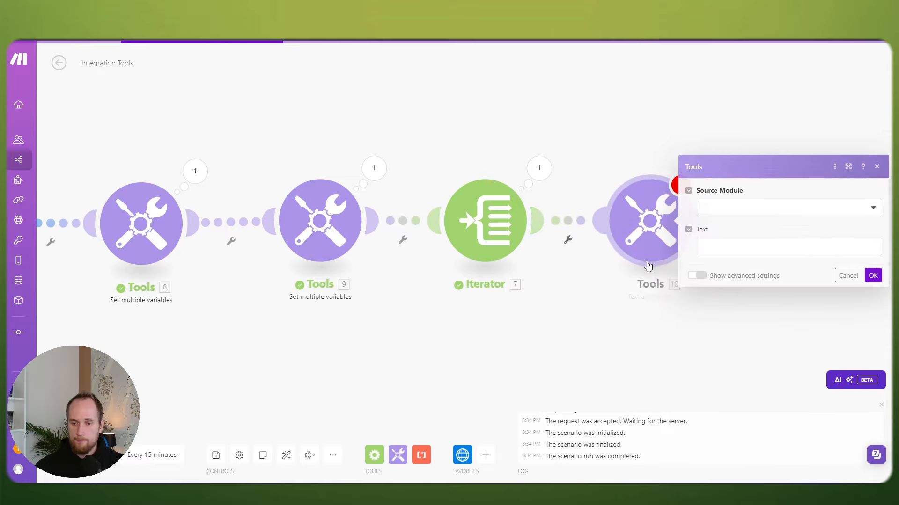
{"action": "left_click", "coordinate": [710, 209]}
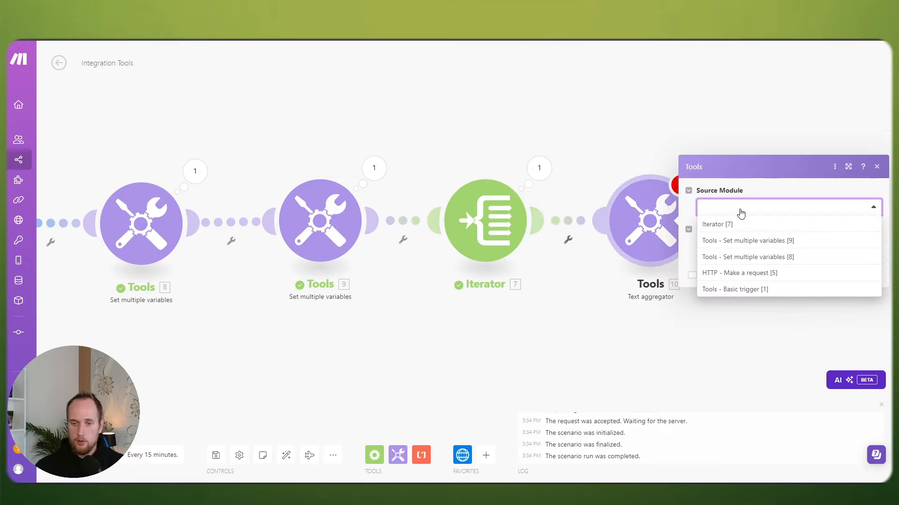
{"action": "left_click", "coordinate": [733, 227]}
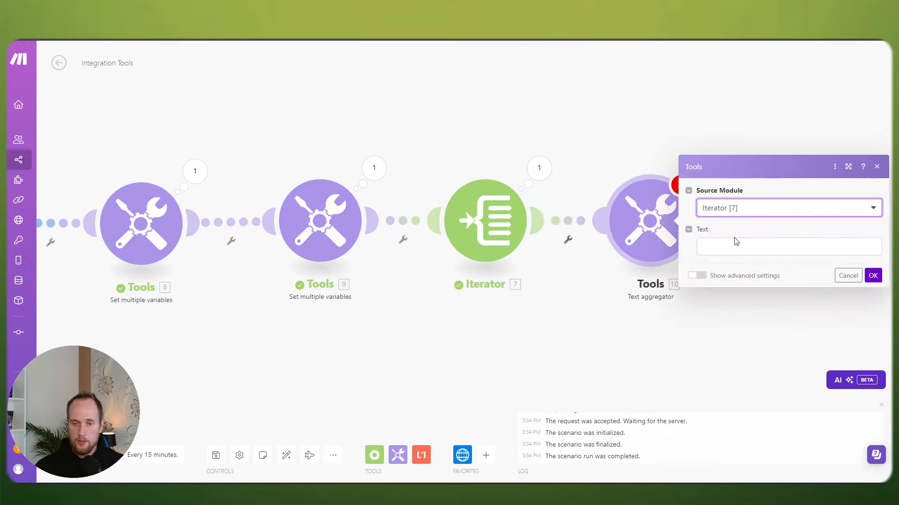
{"action": "left_click", "coordinate": [735, 244]}
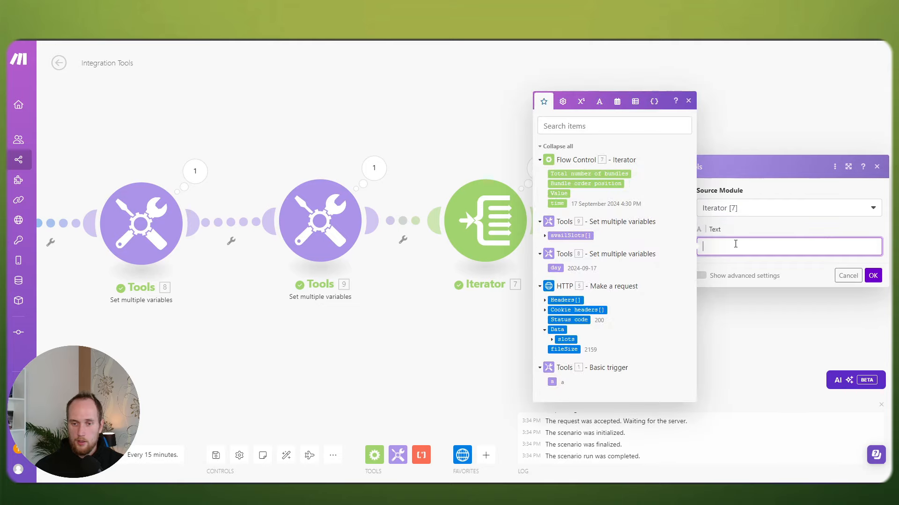
{"action": "left_click_drag", "start_coordinate": [557, 204], "coordinate": [704, 245]}
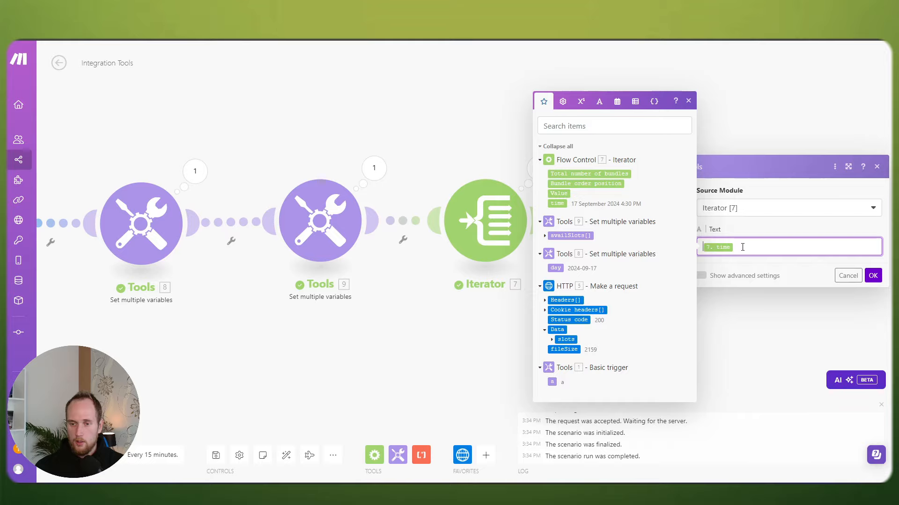
{"action": "left_click", "coordinate": [873, 275]}
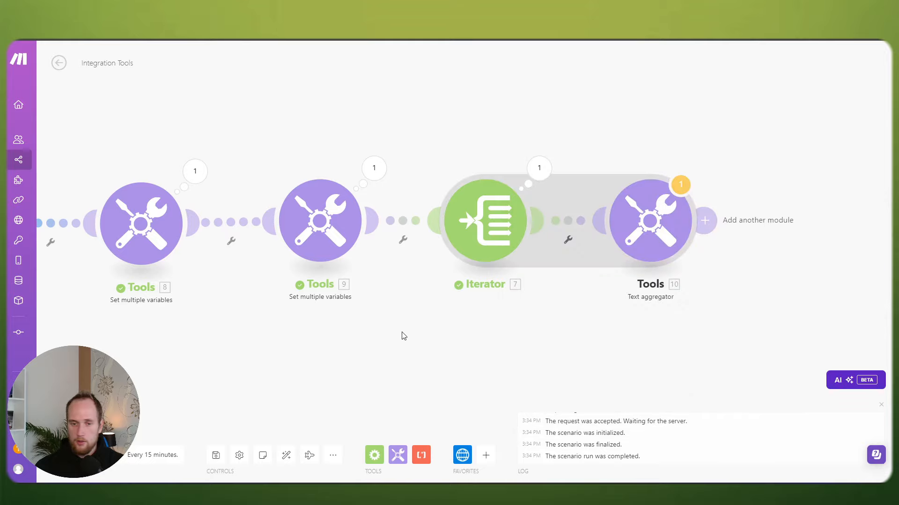
{"action": "left_click", "coordinate": [75, 457]}
Step: Check the run-together aggregated timestamps and set the aggregator's Row separator to New row
{"action": "left_click", "coordinate": [285, 465]}
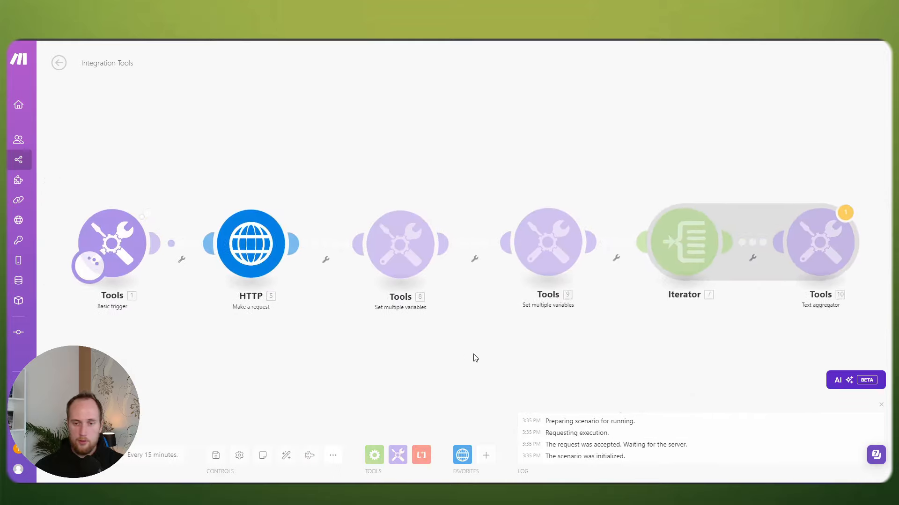
{"action": "left_click", "coordinate": [714, 201]}
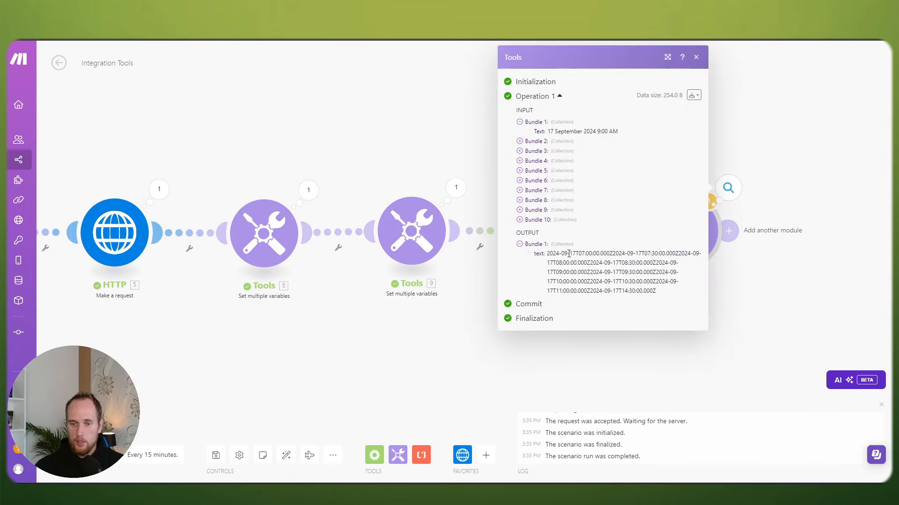
{"action": "left_click_drag", "start_coordinate": [551, 253], "coordinate": [572, 253]}
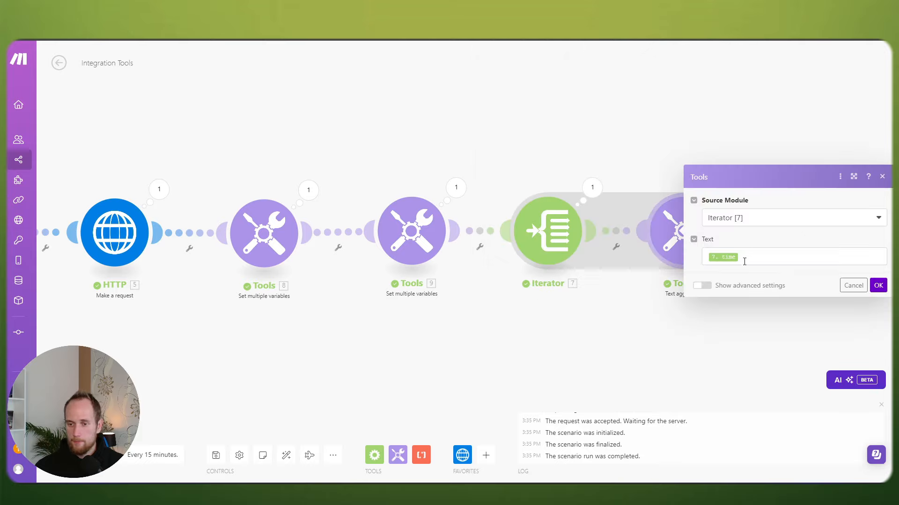
{"action": "left_click", "coordinate": [702, 285]}
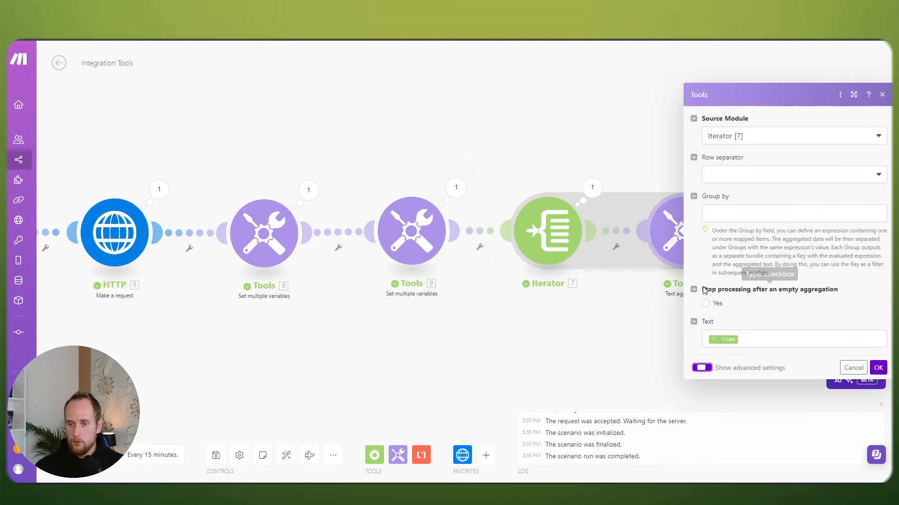
{"action": "left_click", "coordinate": [732, 176]}
{"action": "left_click", "coordinate": [720, 207]}
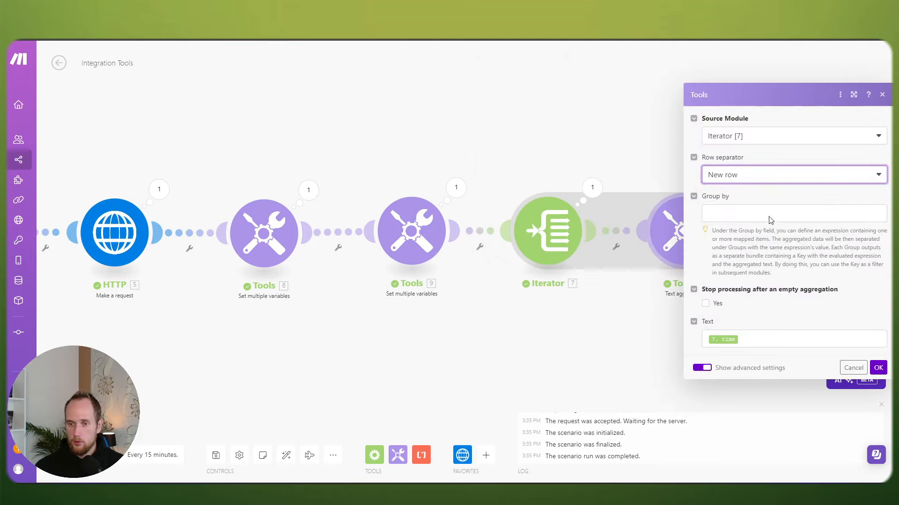
{"action": "left_click", "coordinate": [878, 368]}
Step: Rerun and verify the ten timestamps, then reopen the aggregator's Text field for editing
{"action": "left_click", "coordinate": [77, 454]}
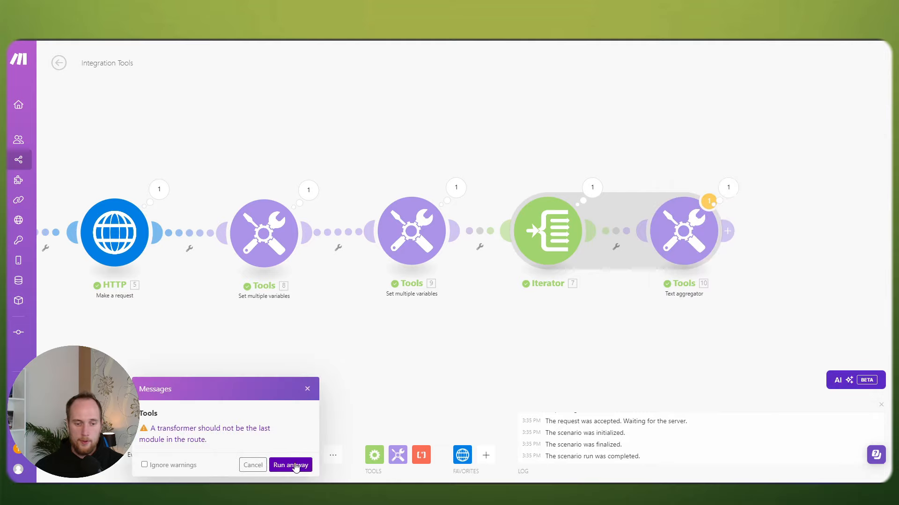
{"action": "left_click", "coordinate": [295, 466]}
{"action": "left_click_drag", "start_coordinate": [365, 311], "coordinate": [499, 323]}
{"action": "left_click_drag", "start_coordinate": [678, 329], "coordinate": [409, 290]}
{"action": "left_click", "coordinate": [593, 159]}
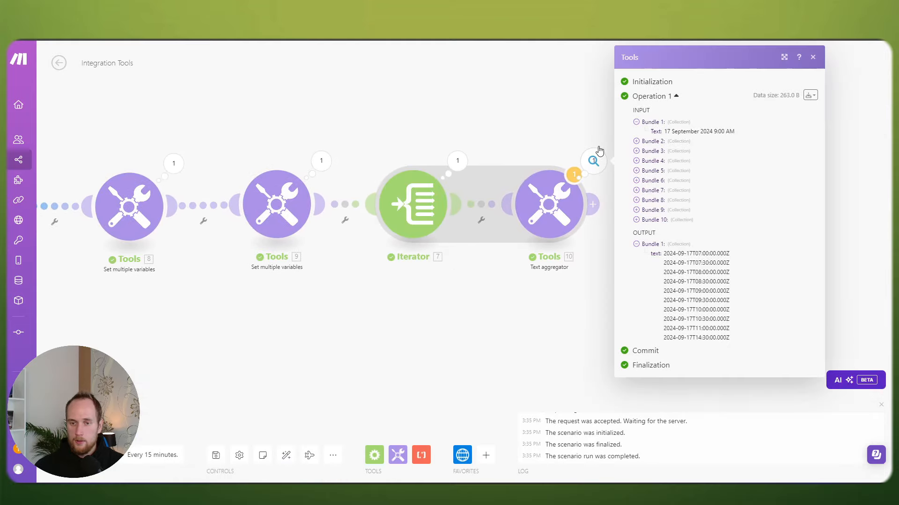
{"action": "mouse_move", "coordinate": [664, 253]}
{"action": "left_mouse_down"}
{"action": "mouse_move", "coordinate": [702, 263]}
{"action": "mouse_move", "coordinate": [736, 340]}
{"action": "mouse_move", "coordinate": [671, 254]}
{"action": "left_mouse_up"}
{"action": "left_click", "coordinate": [736, 340]}
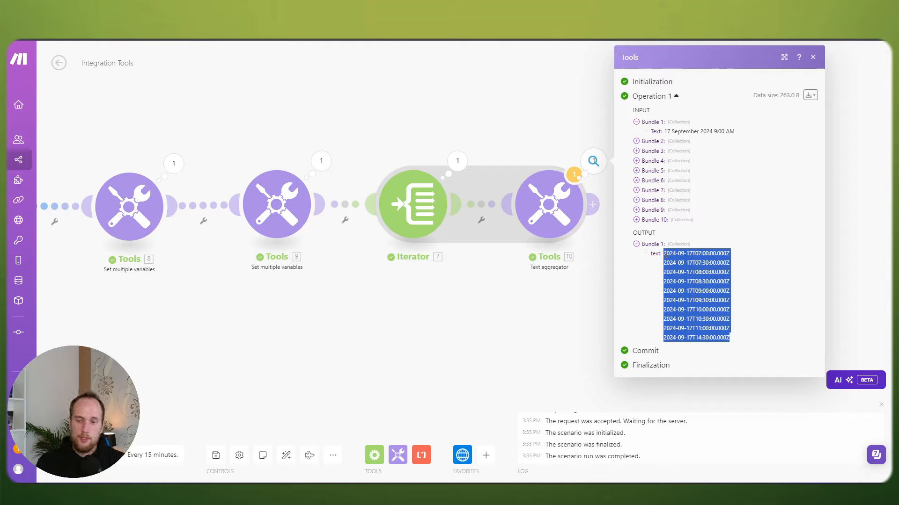
{"action": "left_click", "coordinate": [558, 211]}
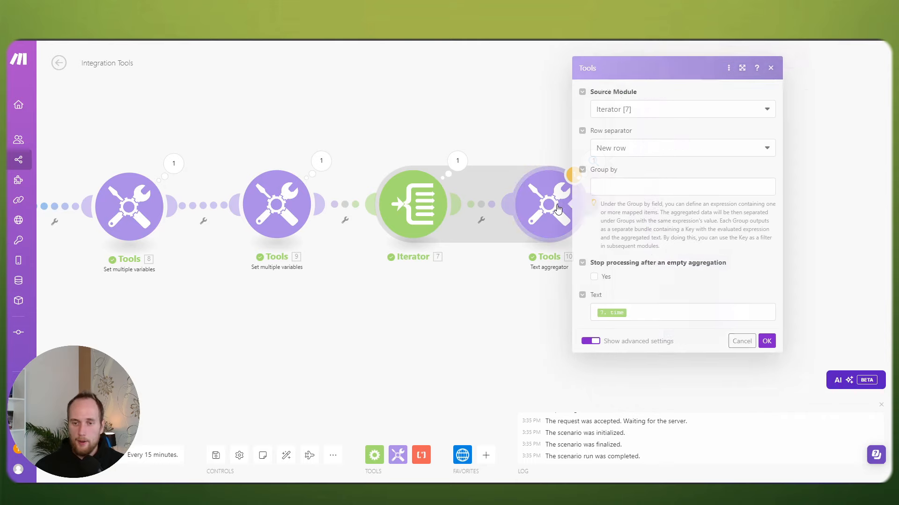
{"action": "left_click", "coordinate": [596, 311]}
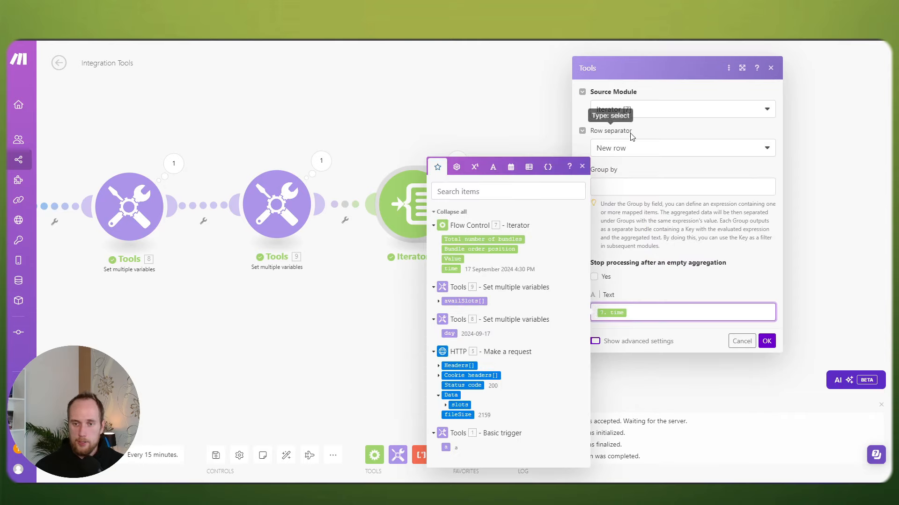
Step: Set the aggregator's Row separator to Other with a custom separator character
{"action": "left_click", "coordinate": [602, 341]}
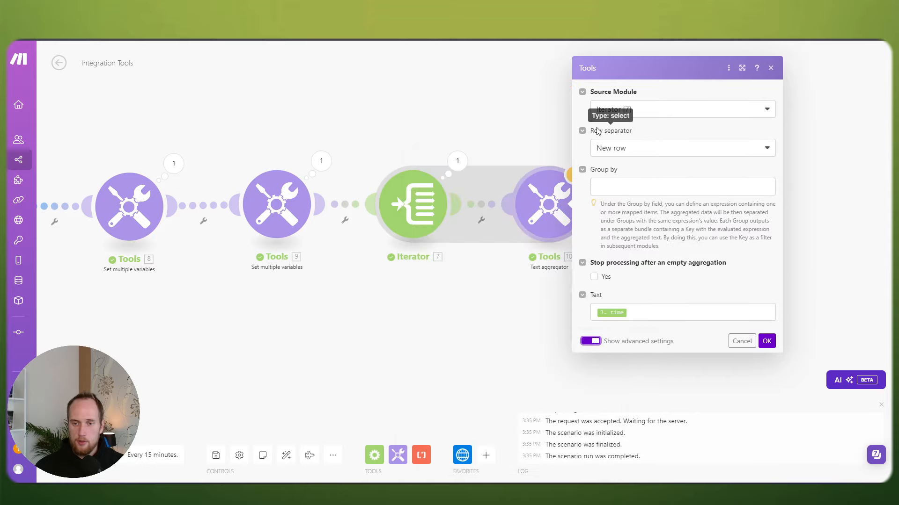
{"action": "left_click", "coordinate": [646, 148]}
{"action": "left_click", "coordinate": [614, 207]}
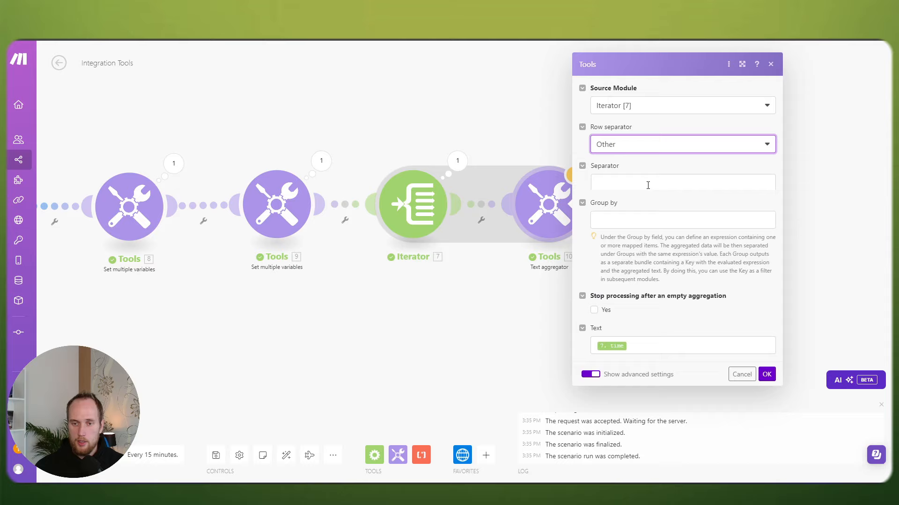
{"action": "left_click", "coordinate": [611, 172]}
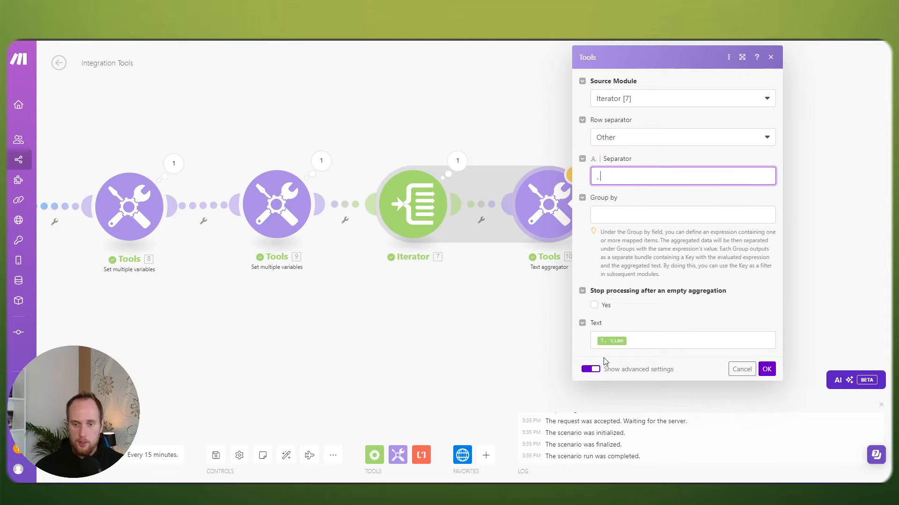
Step: Wrap the Text value as formatDate(7. time; YYYY) and save the aggregator
{"action": "left_click", "coordinate": [596, 340]}
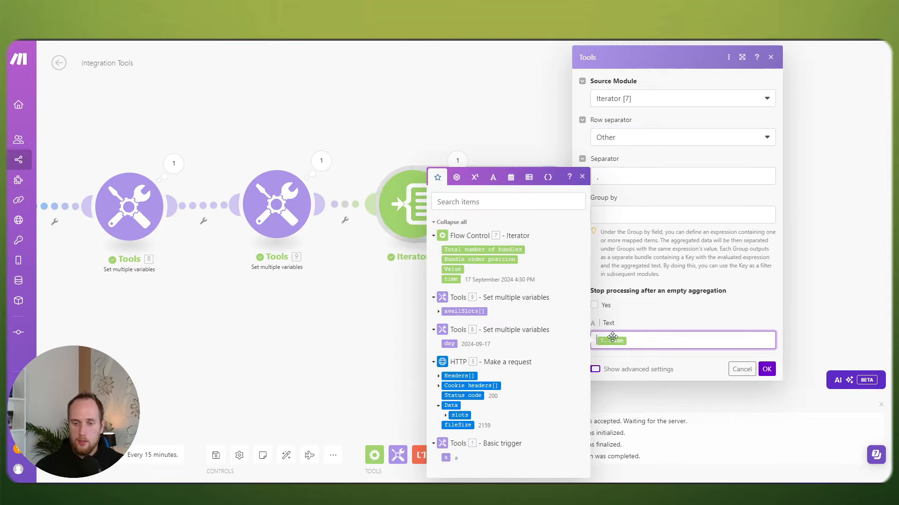
{"action": "left_click_drag", "start_coordinate": [612, 337], "coordinate": [613, 338]}
{"action": "type", "text": "formatDa"}
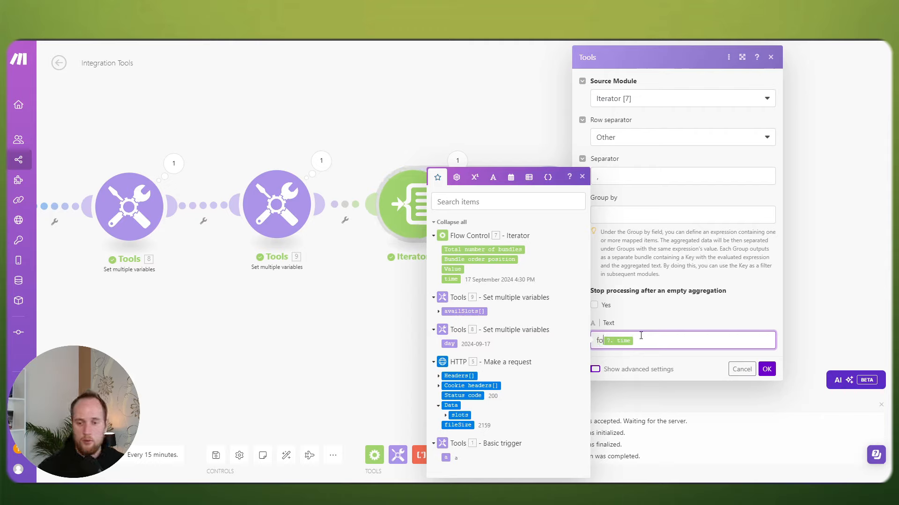
{"action": "type", "text": "te("}
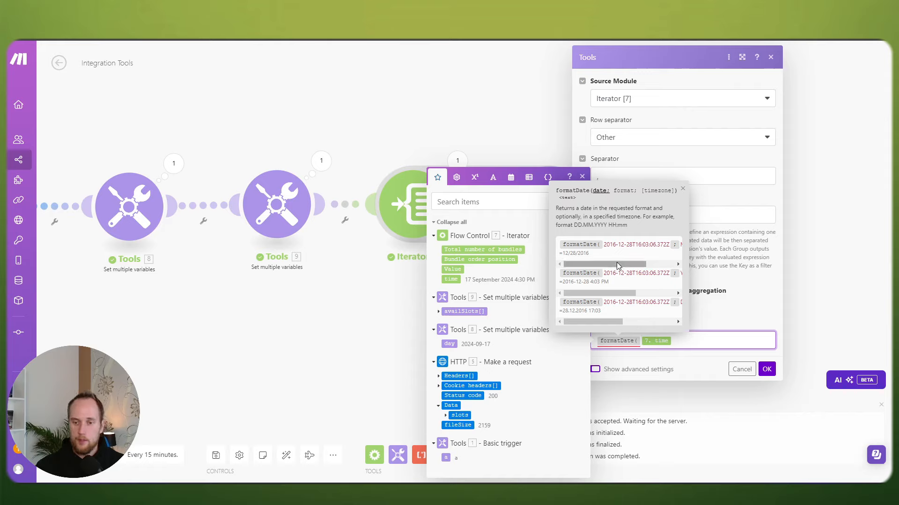
{"action": "scroll", "coordinate": [646, 246], "scroll_direction": "right", "scroll_amount": 3}
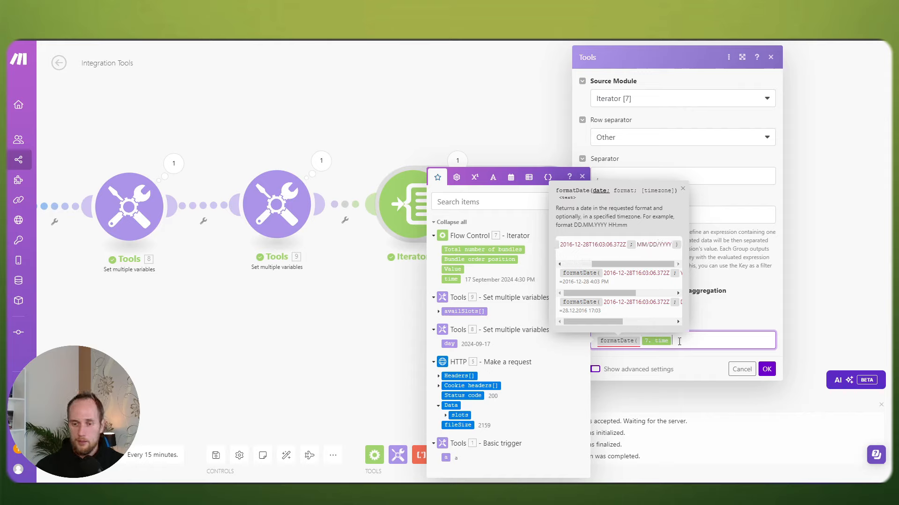
{"action": "type", "text": ";"}
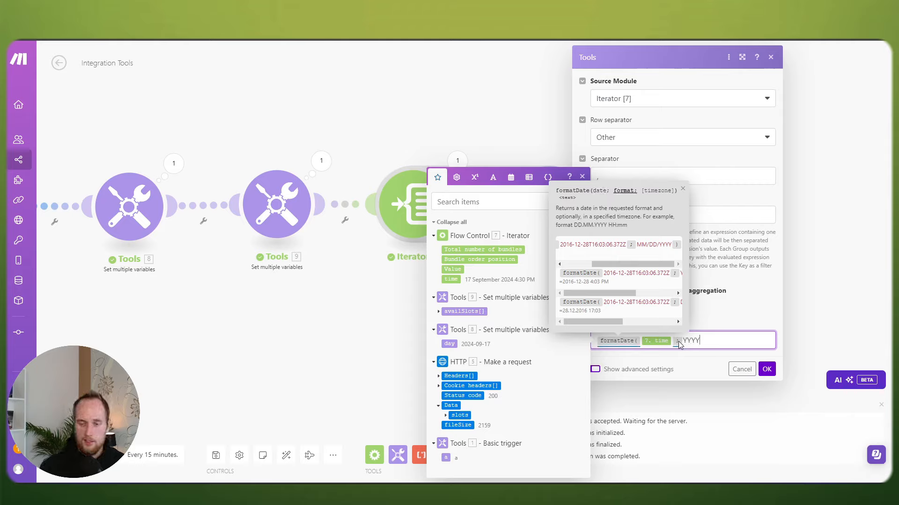
{"action": "type", "text": "YYYY)"}
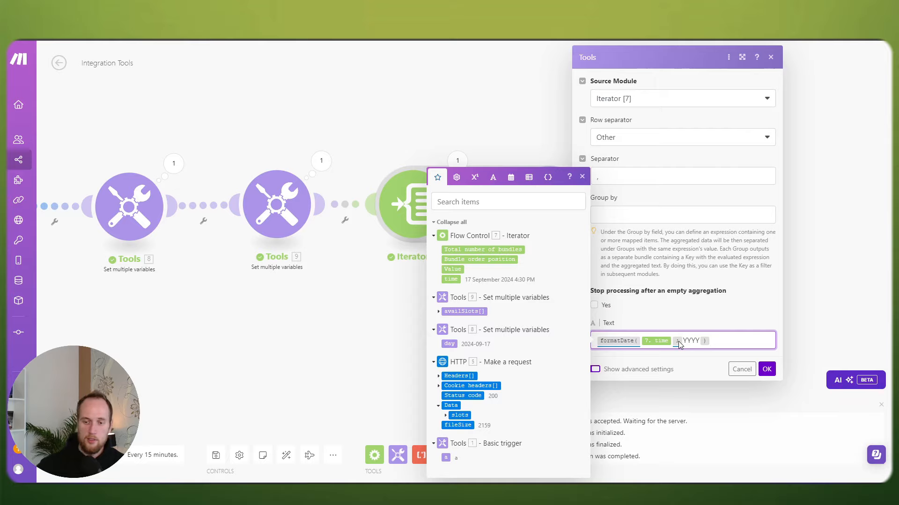
{"action": "left_click", "coordinate": [765, 370]}
Step: Run the scenario, check the YYYY-formatted aggregator output, and reopen its settings
{"action": "left_click", "coordinate": [93, 430]}
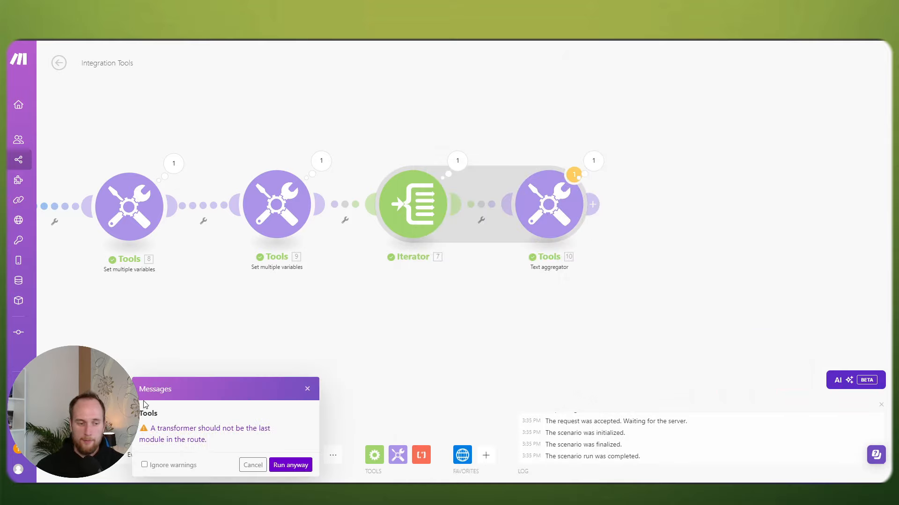
{"action": "left_click", "coordinate": [290, 465]}
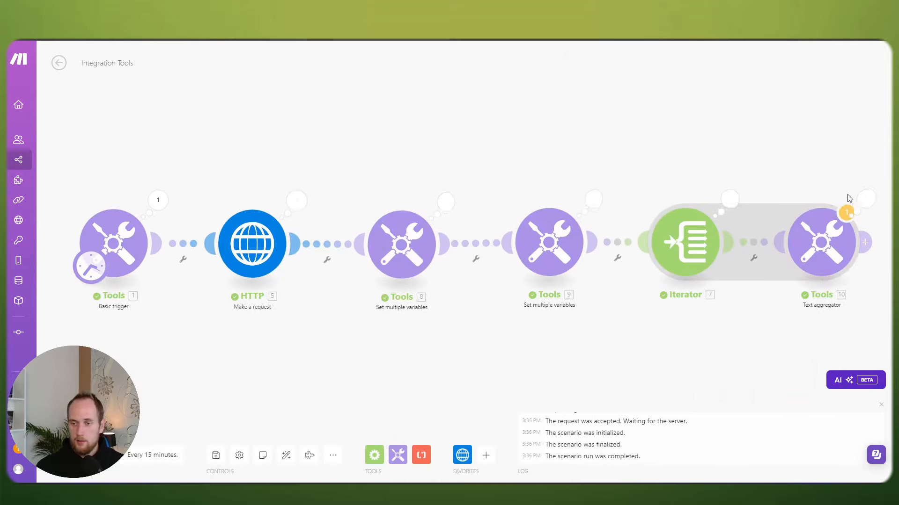
{"action": "left_click", "coordinate": [863, 199]}
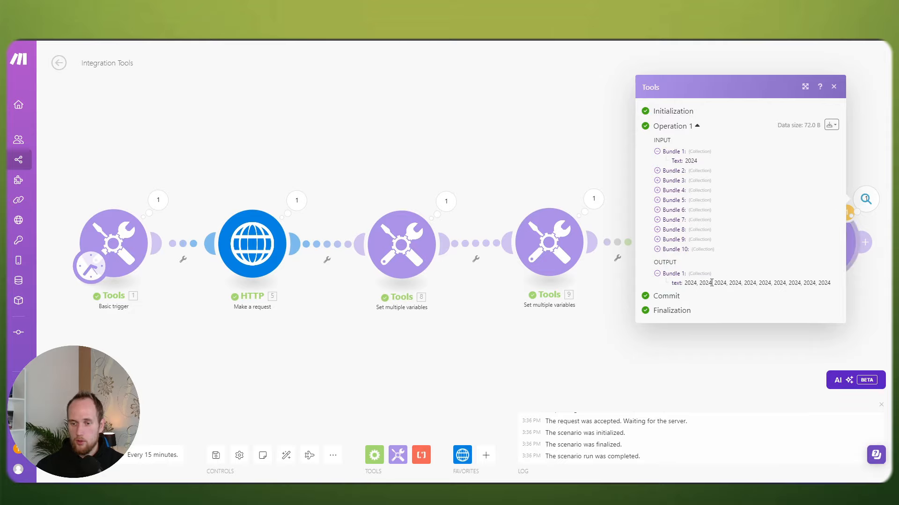
{"action": "left_click_drag", "start_coordinate": [791, 327], "coordinate": [706, 310]}
{"action": "left_click", "coordinate": [732, 235]}
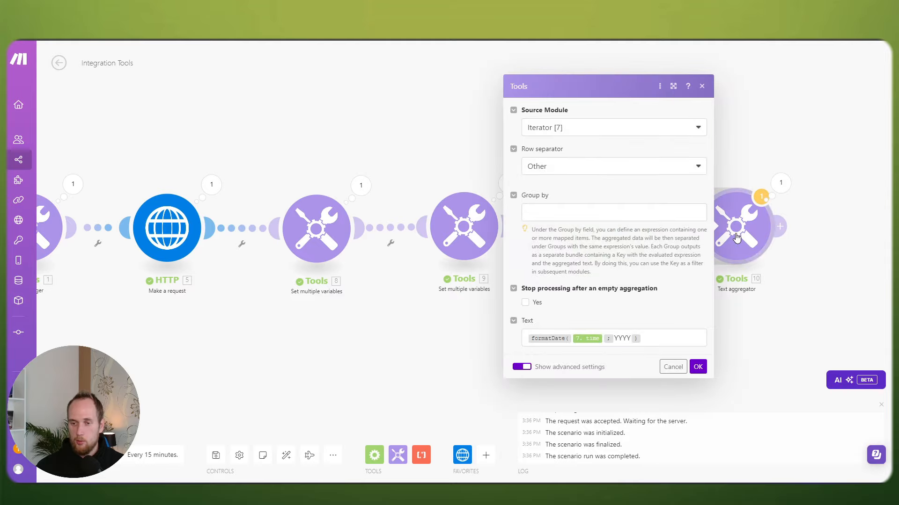
Step: Change the formatDate format to hh:mm A in the aggregator's Text
{"action": "left_click", "coordinate": [632, 355]}
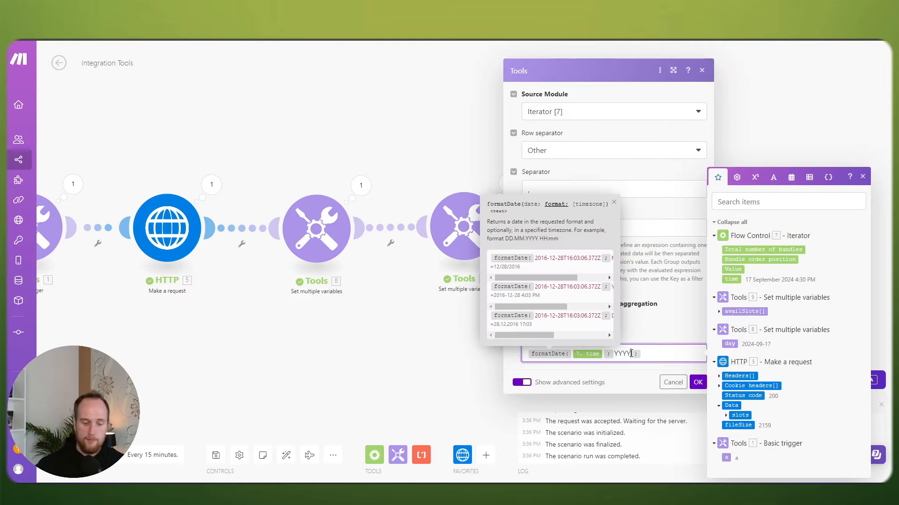
{"action": "key", "text": "BackSpace"}
{"action": "key", "text": "BackSpace"}
{"action": "key", "text": "BackSpace"}
{"action": "key", "text": "BackSpace"}
{"action": "type", "text": "hh"}
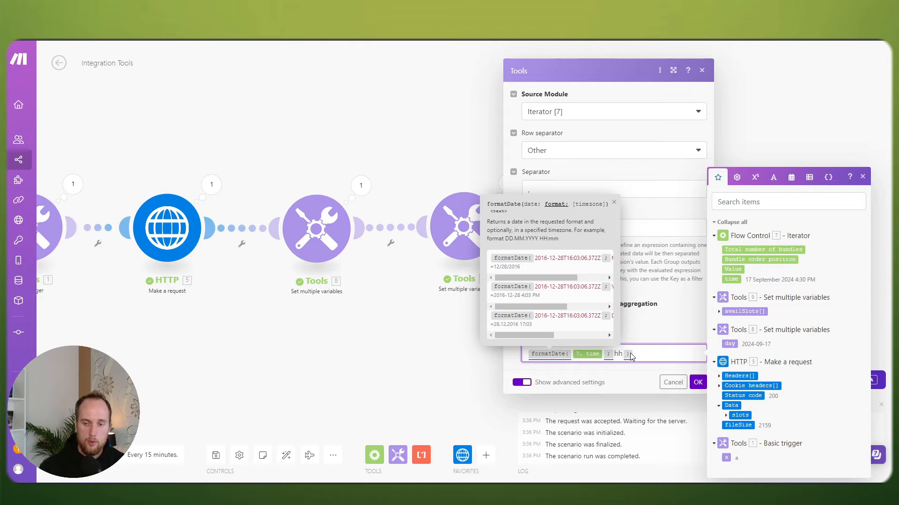
{"action": "type", "text": ":"}
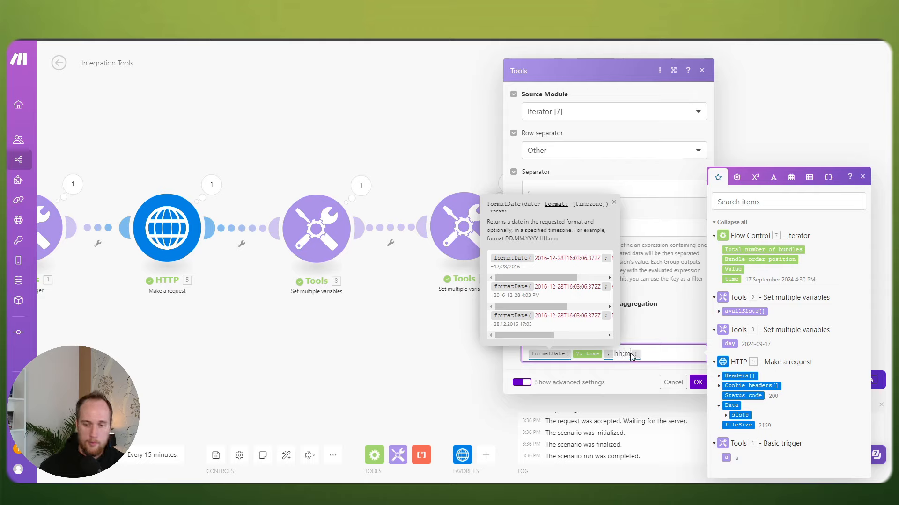
{"action": "type", "text": "mm A"}
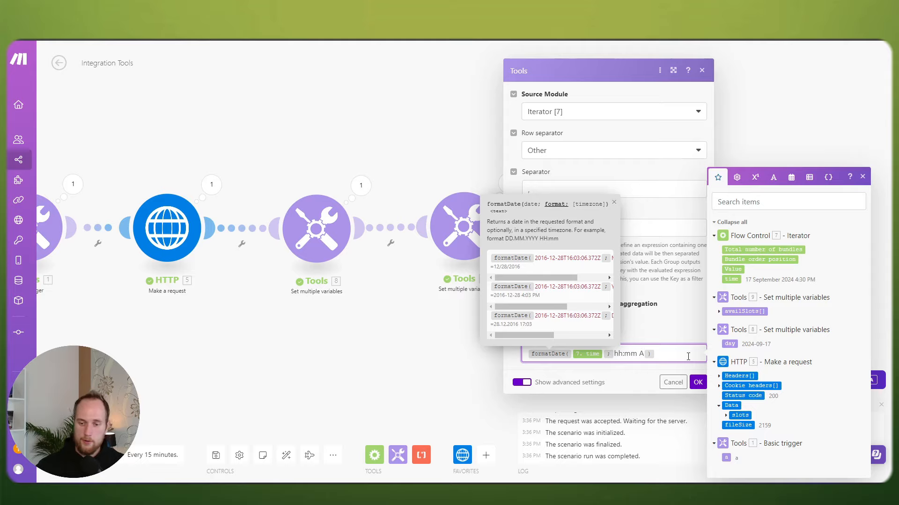
{"action": "left_click", "coordinate": [698, 383]}
Step: Rerun and verify slot times 09:00 AM through 04:30 PM
{"action": "left_click", "coordinate": [77, 455]}
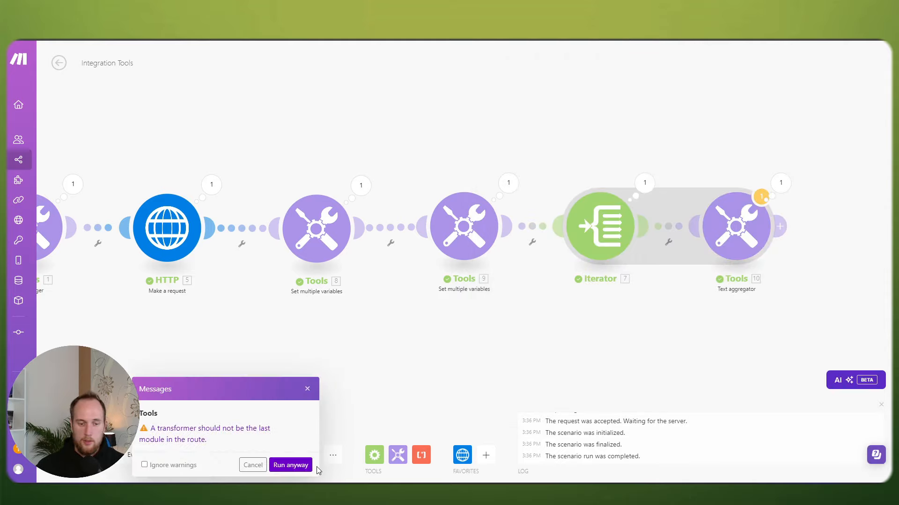
{"action": "left_click", "coordinate": [295, 465]}
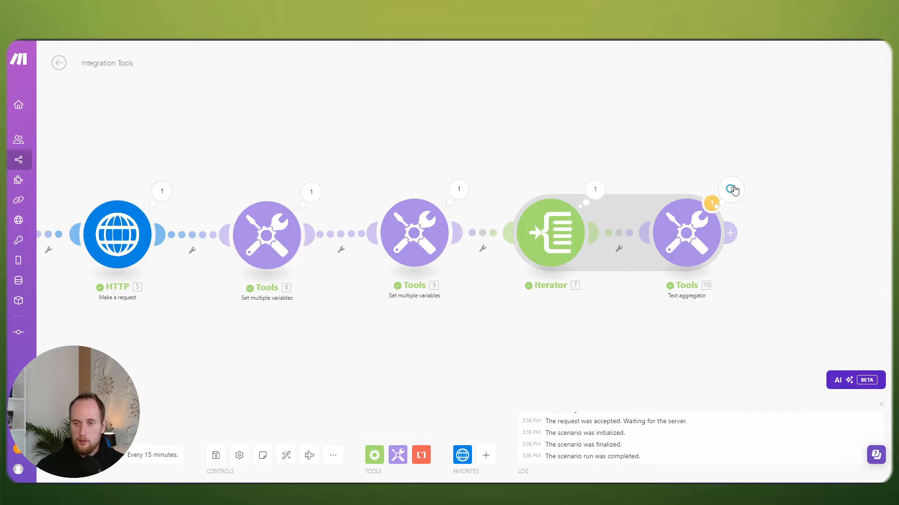
{"action": "left_click", "coordinate": [731, 189]}
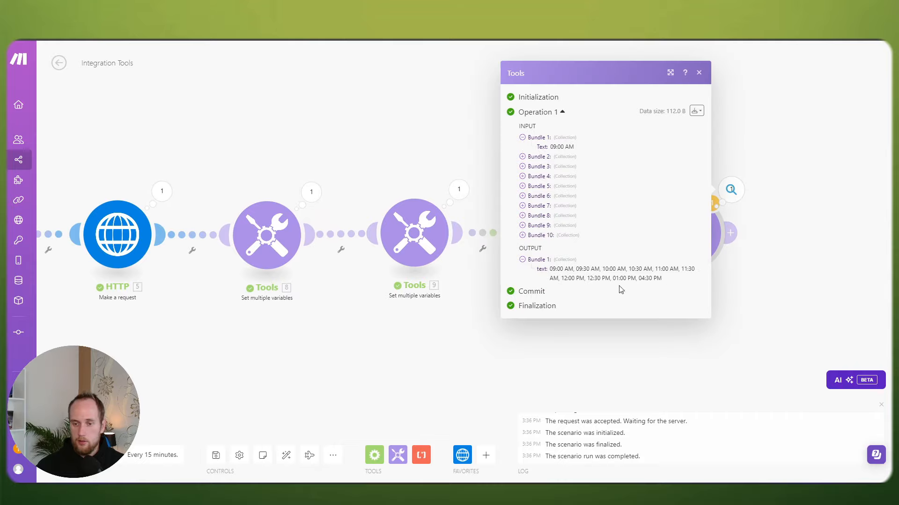
{"action": "left_click", "coordinate": [643, 356]}
Step: Replace the time format in the aggregator's Text with HH:mm
{"action": "left_click", "coordinate": [681, 231]}
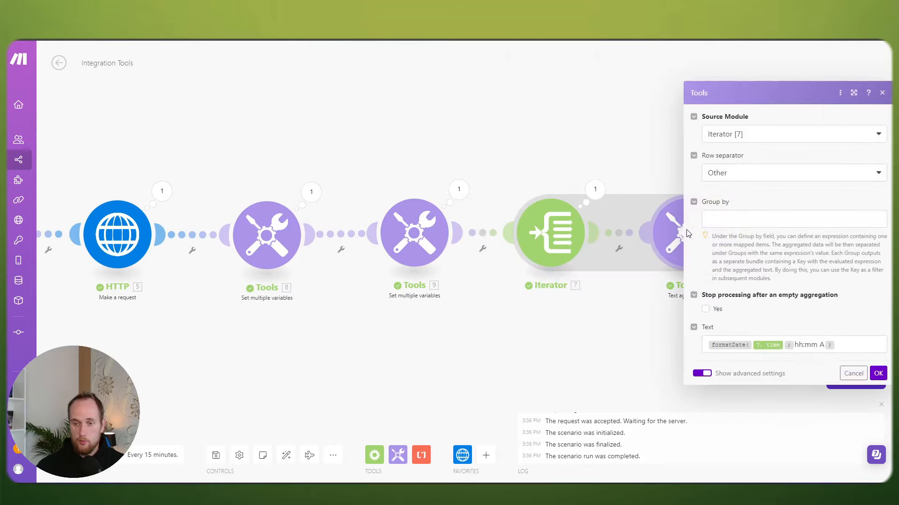
{"action": "left_click_drag", "start_coordinate": [824, 359], "coordinate": [801, 359]}
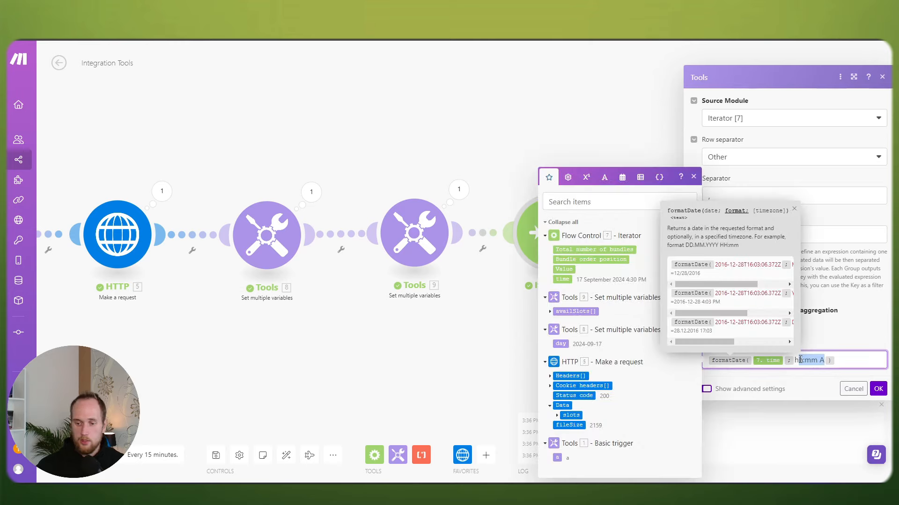
{"action": "key", "text": "BackSpace"}
{"action": "key", "text": "BackSpace"}
{"action": "type", "text": "HH:mm"}
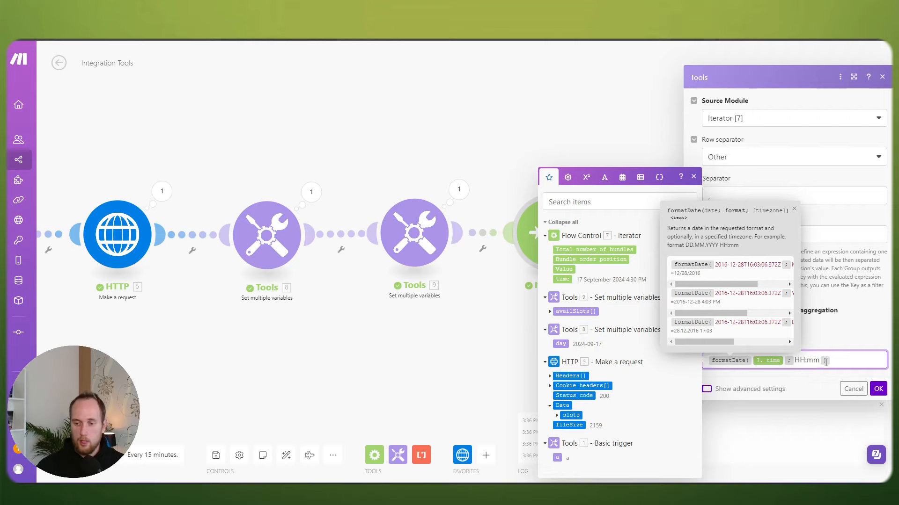
{"action": "left_click", "coordinate": [878, 389]}
Step: Save and run the scenario, verifying output 09:00 through 16:30
{"action": "left_click", "coordinate": [216, 455]}
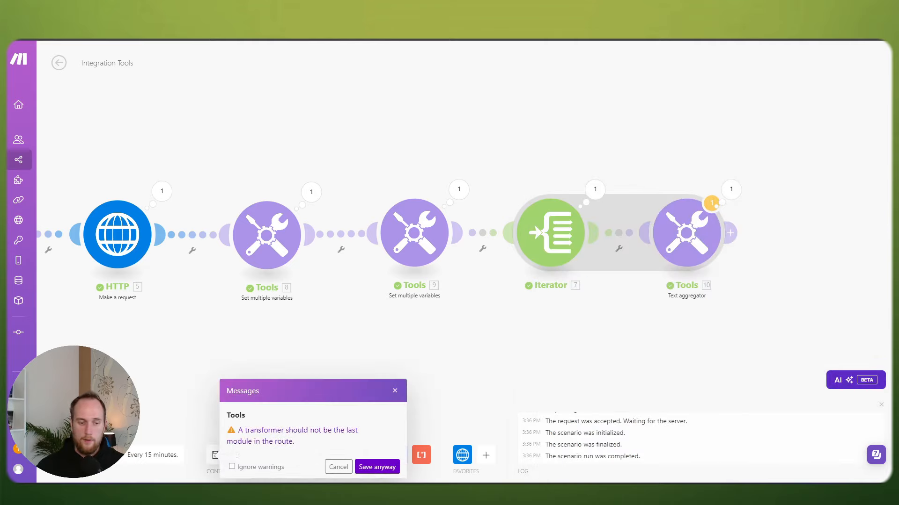
{"action": "left_click", "coordinate": [377, 467]}
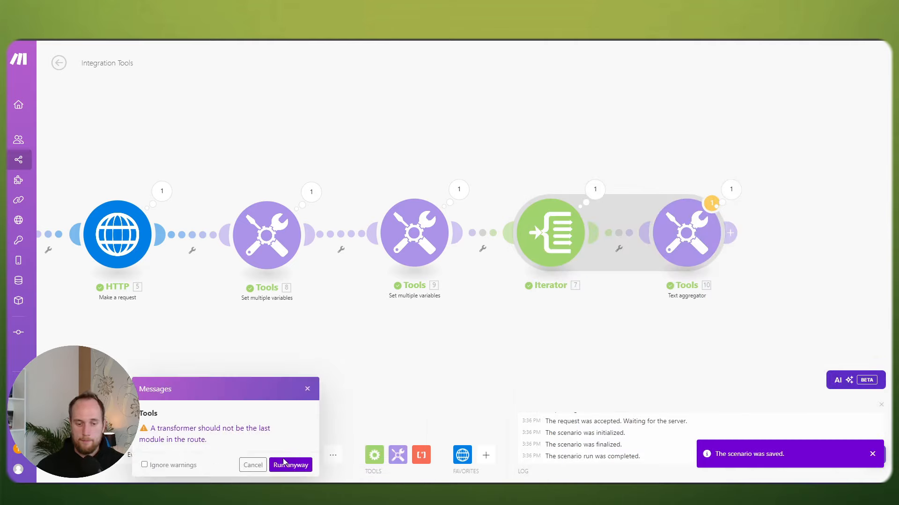
{"action": "left_click", "coordinate": [290, 465]}
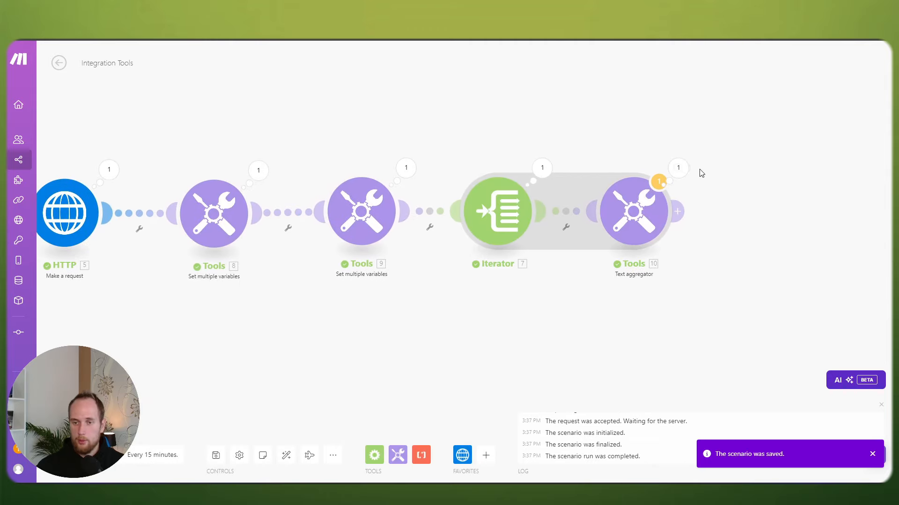
{"action": "left_click", "coordinate": [678, 168]}
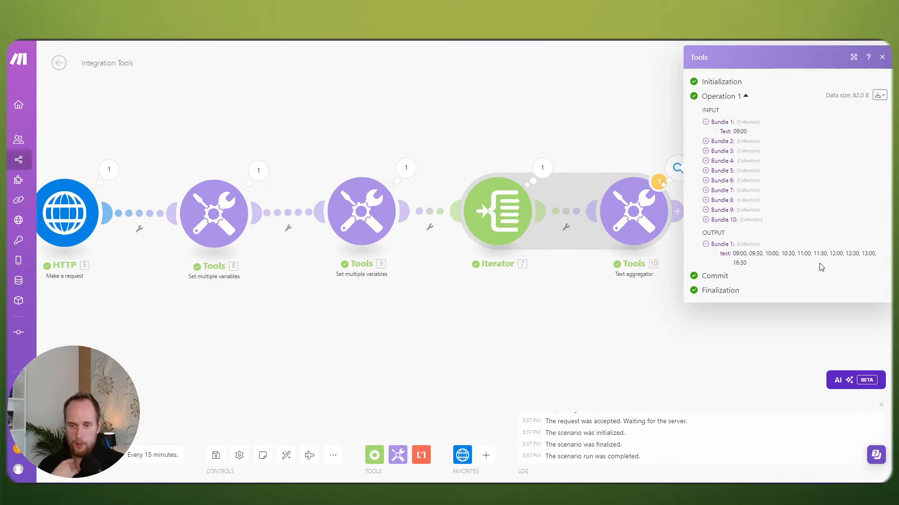
{"action": "left_click", "coordinate": [608, 337]}
{"action": "scroll", "coordinate": [604, 333], "scroll_direction": "down", "scroll_amount": 1}
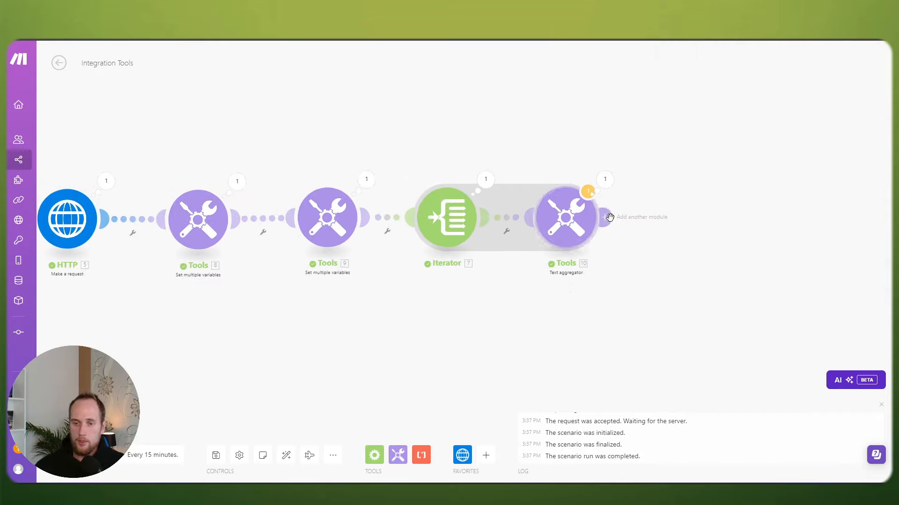
Step: Add Tools 11 after the Text aggregator storing 10. text as availSlots, then run
{"action": "left_click", "coordinate": [602, 218]}
{"action": "left_click", "coordinate": [884, 170]}
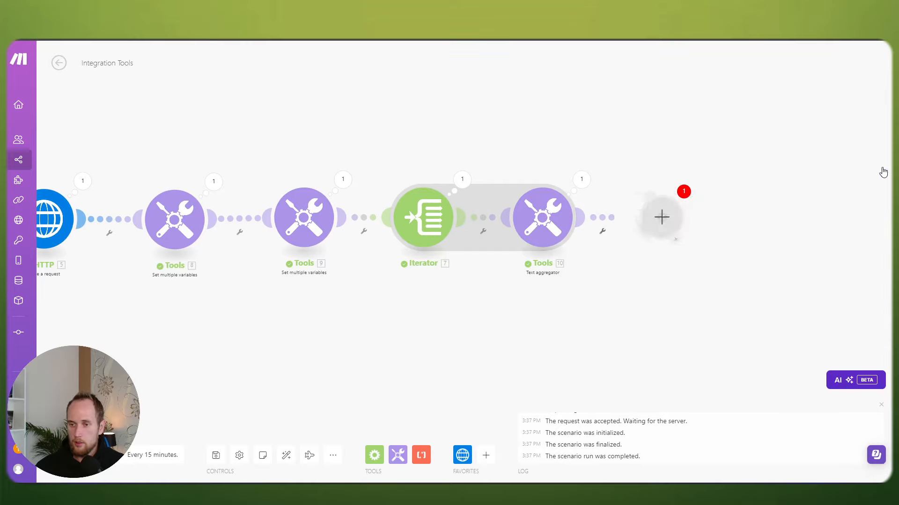
{"action": "left_click", "coordinate": [749, 206]}
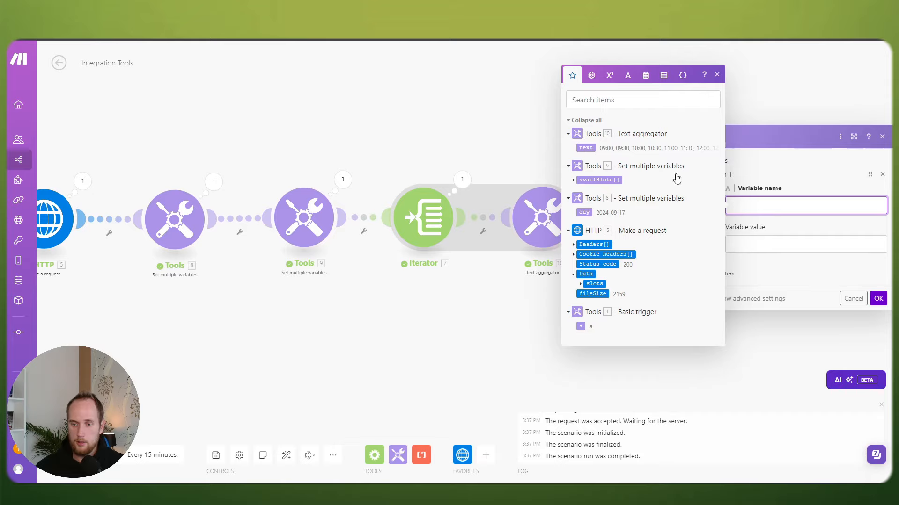
{"action": "key", "text": "Escape"}
{"action": "left_click", "coordinate": [777, 204]}
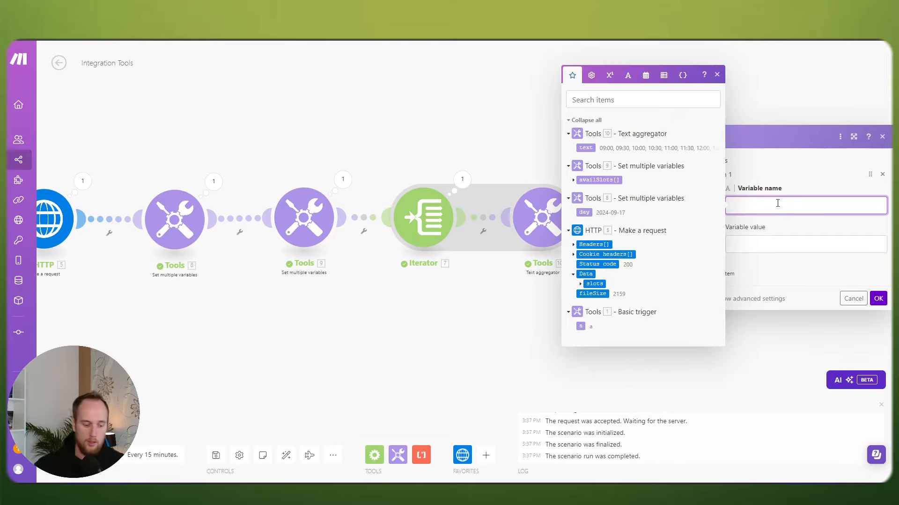
{"action": "type", "text": "availSlots"}
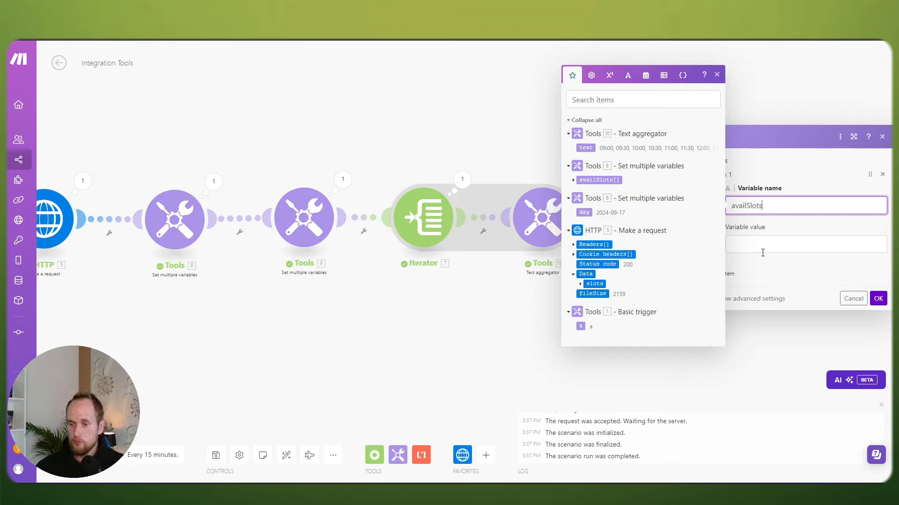
{"action": "left_click", "coordinate": [751, 249]}
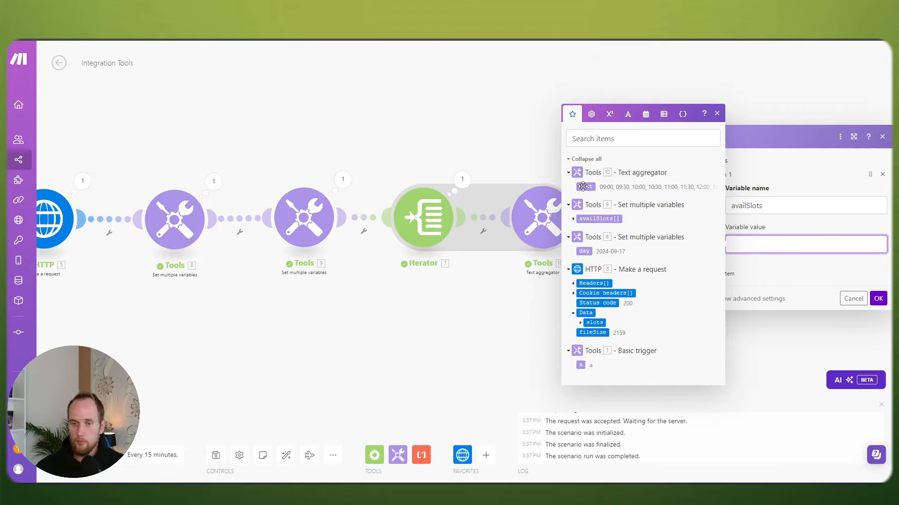
{"action": "left_click", "coordinate": [586, 148]}
{"action": "left_click", "coordinate": [833, 277]}
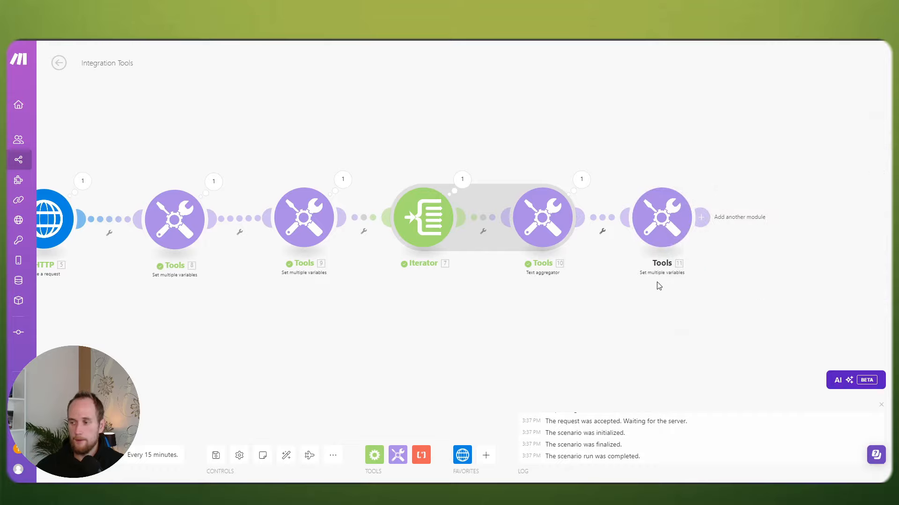
{"action": "scroll", "coordinate": [657, 285], "scroll_direction": "down", "scroll_amount": 3}
{"action": "left_click_drag", "start_coordinate": [594, 303], "coordinate": [658, 253]}
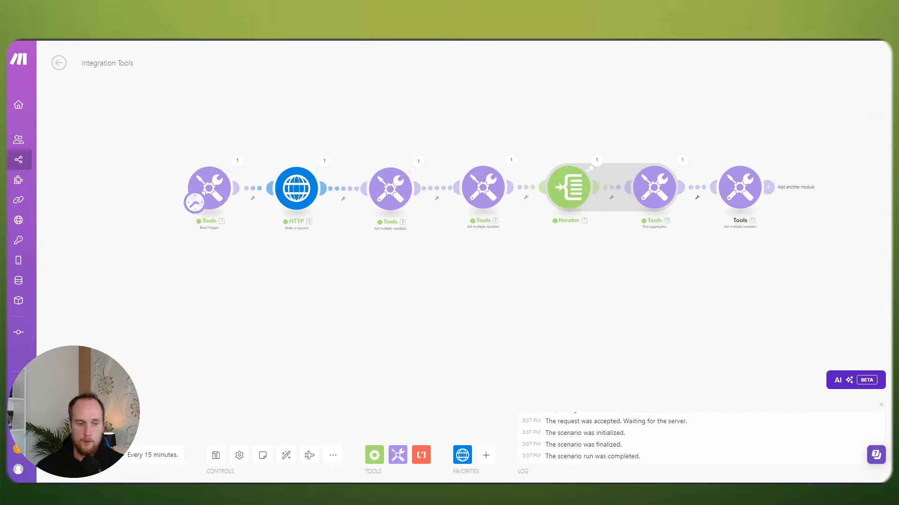
{"action": "left_click", "coordinate": [80, 428]}
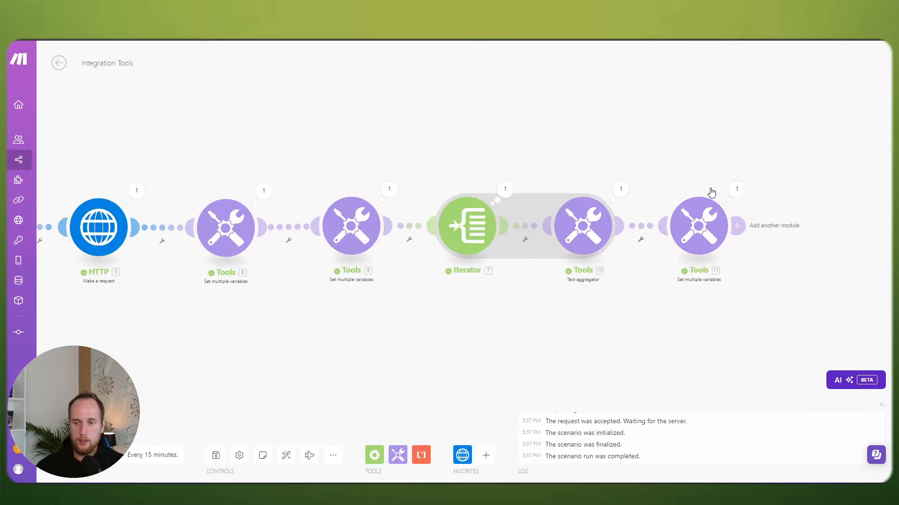
{"action": "left_click", "coordinate": [737, 189]}
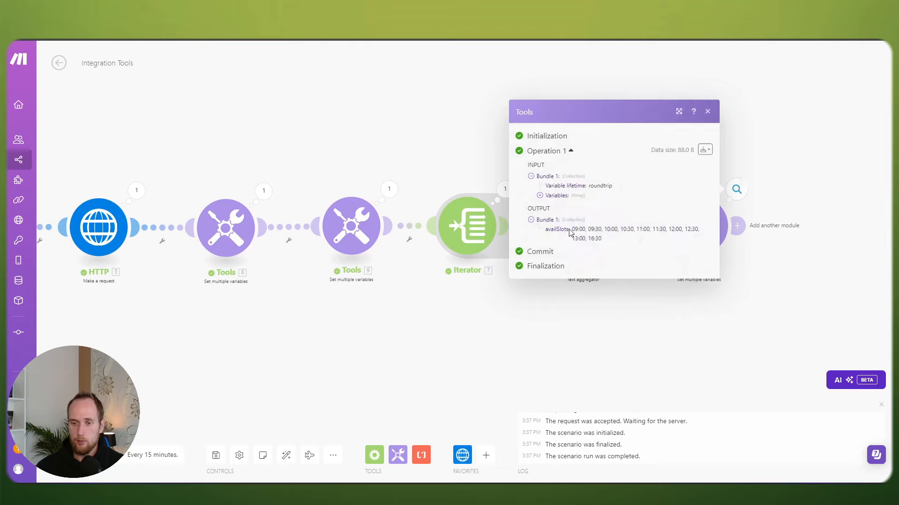
{"action": "left_click_drag", "start_coordinate": [571, 230], "coordinate": [607, 240]}
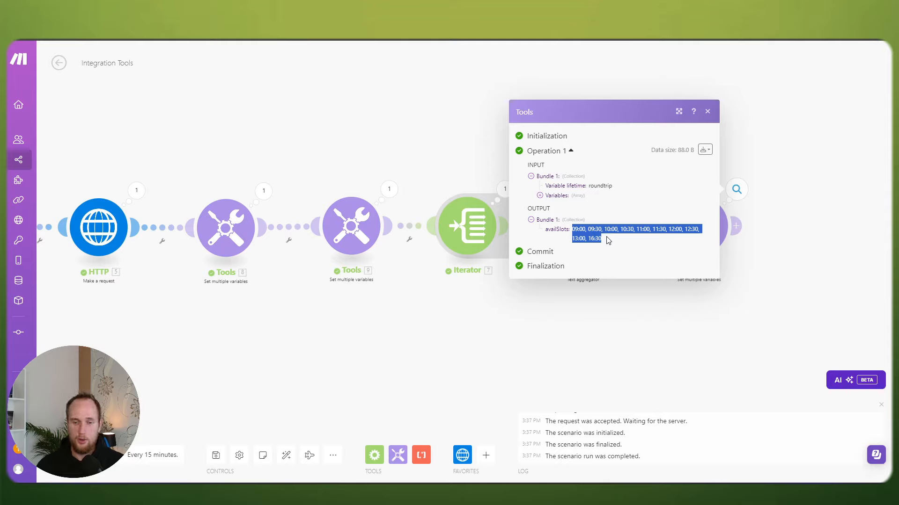
{"action": "left_click", "coordinate": [606, 240]}
{"action": "left_click_drag", "start_coordinate": [572, 229], "coordinate": [634, 226]}
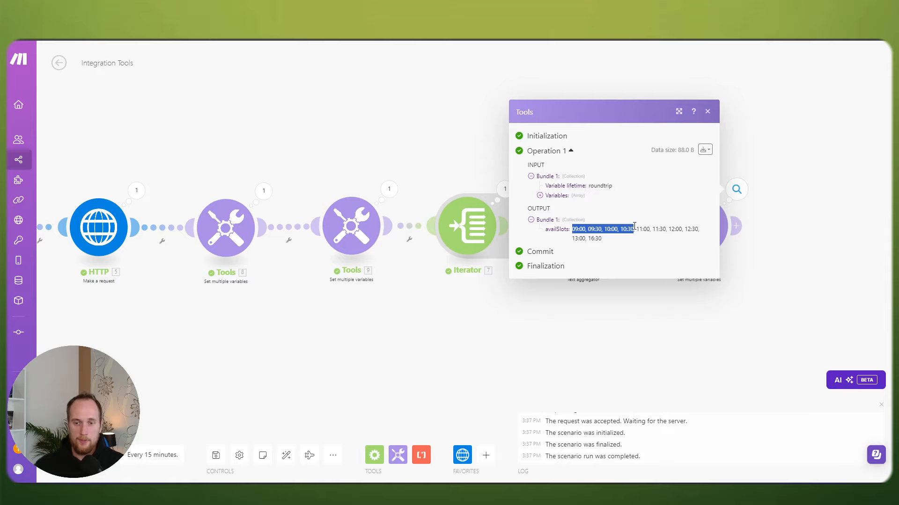
{"action": "left_click", "coordinate": [482, 332]}
{"action": "left_click_drag", "start_coordinate": [471, 325], "coordinate": [466, 306]}
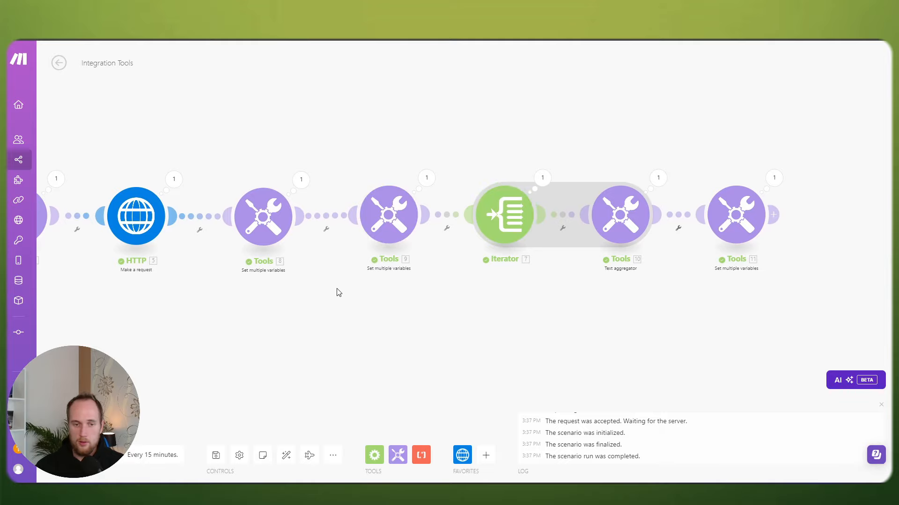
Step: Wrap the availSlots value in Tools module 9 in shuffle() and confirm it
{"action": "left_click", "coordinate": [387, 211]}
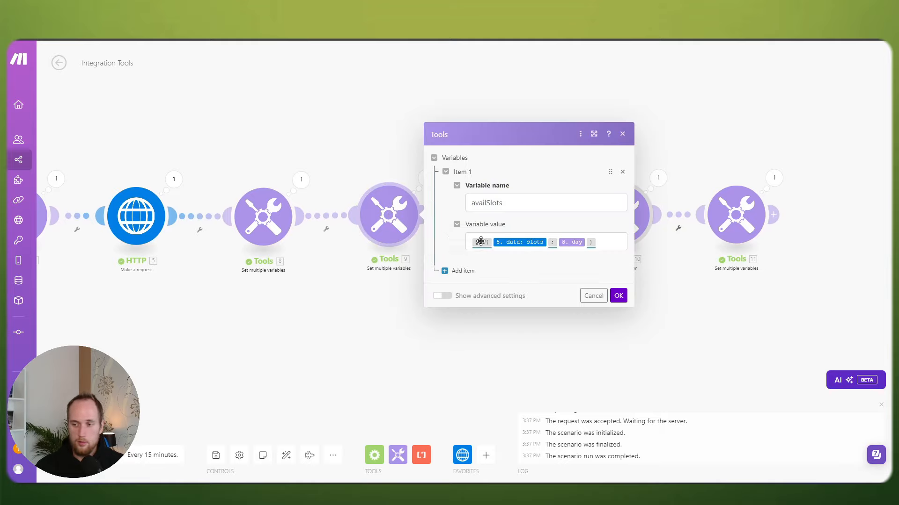
{"action": "mouse_move", "coordinate": [480, 241]}
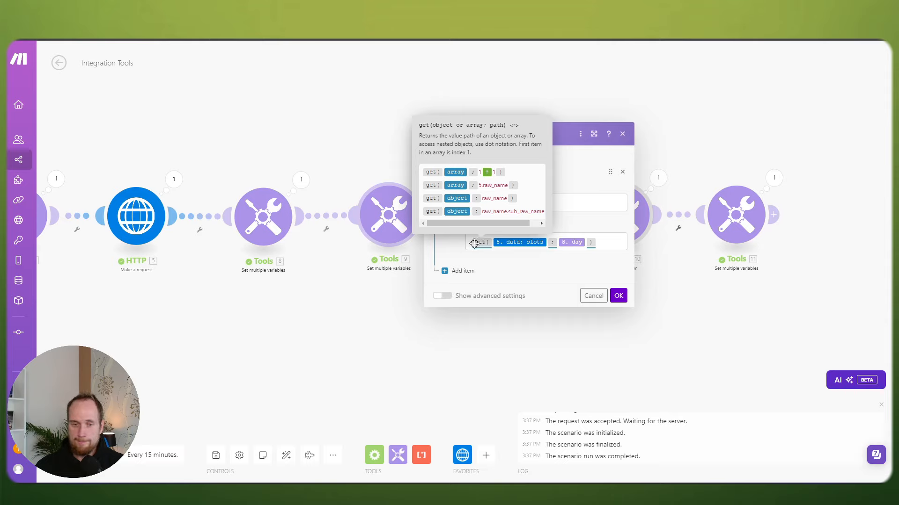
{"action": "left_click", "coordinate": [476, 242]}
{"action": "type", "text": "shuffle("}
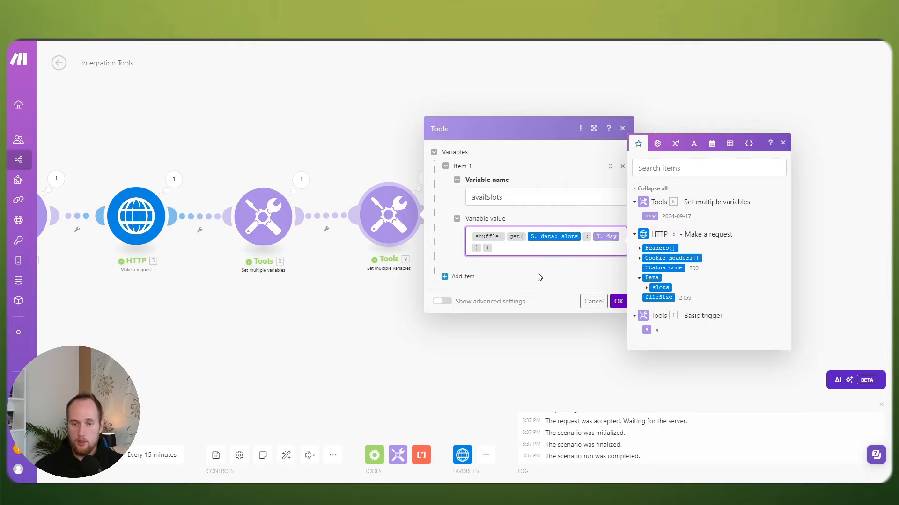
{"action": "left_click", "coordinate": [618, 301]}
Step: Rerun to see shuffled times (16:30, 09:30, 09:00…), then reopen the availSlots formula for editing
{"action": "left_click", "coordinate": [68, 454]}
{"action": "left_click_drag", "start_coordinate": [343, 335], "coordinate": [420, 361]}
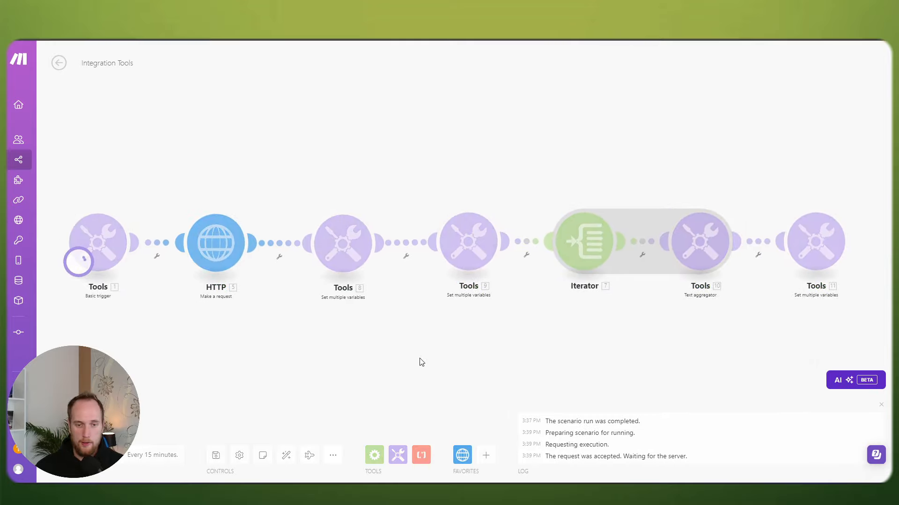
{"action": "left_click", "coordinate": [864, 209]}
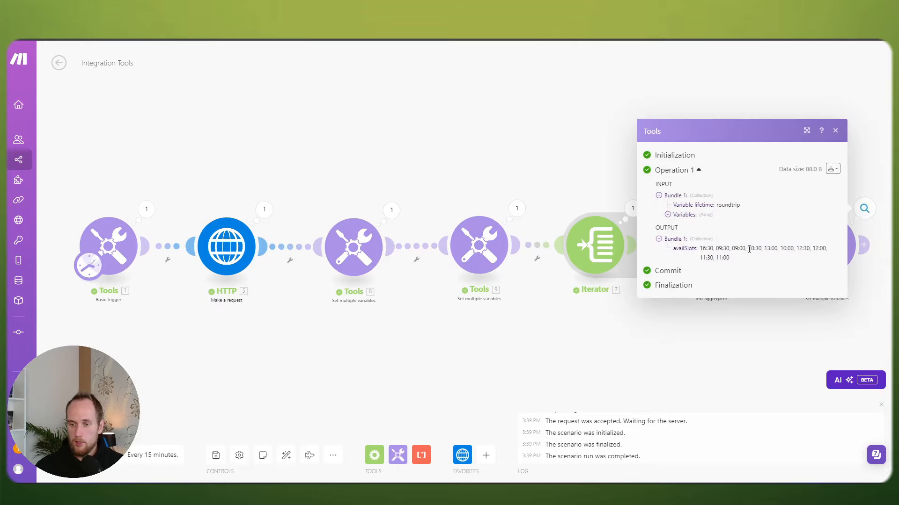
{"action": "left_click", "coordinate": [612, 345]}
{"action": "left_click", "coordinate": [505, 253]}
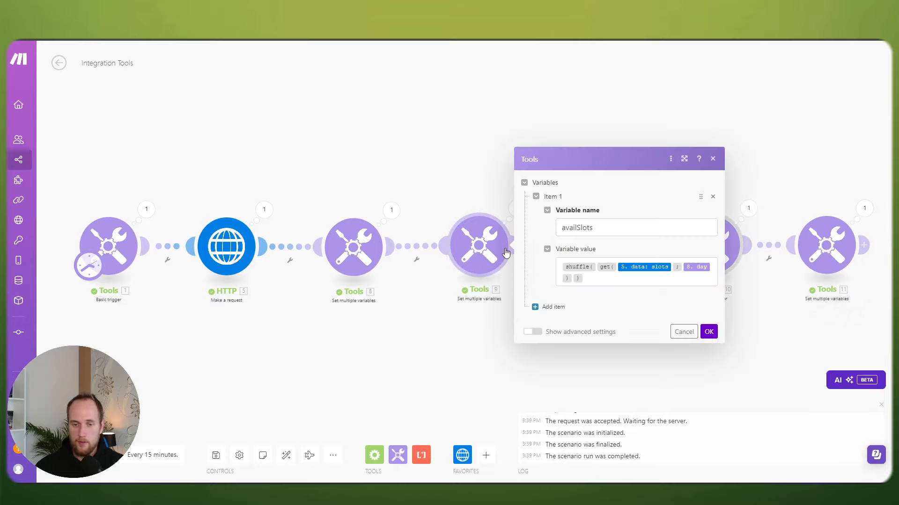
{"action": "left_click", "coordinate": [562, 266]}
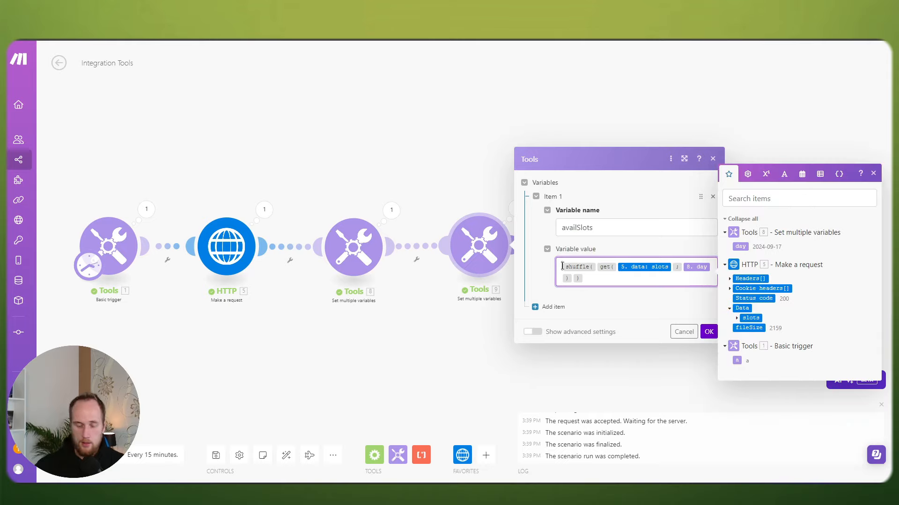
Step: Wrap the availSlots formula in slice(…; 0; 3) and save it
{"action": "type", "text": "slice("}
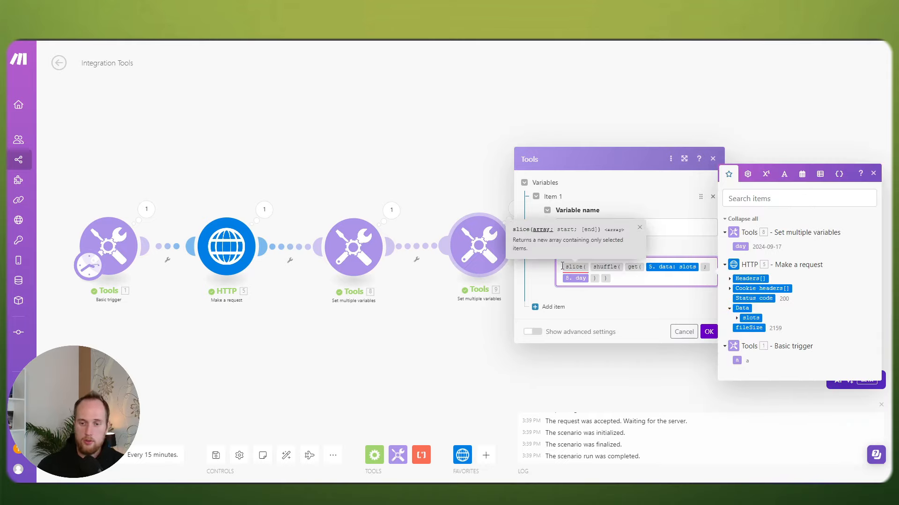
{"action": "key", "text": "End"}
{"action": "type", "text": "; "}
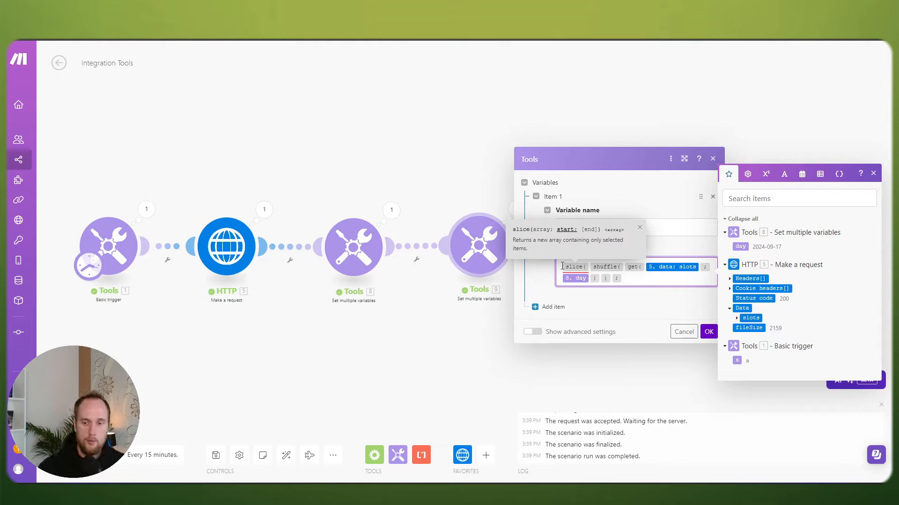
{"action": "type", "text": "0"}
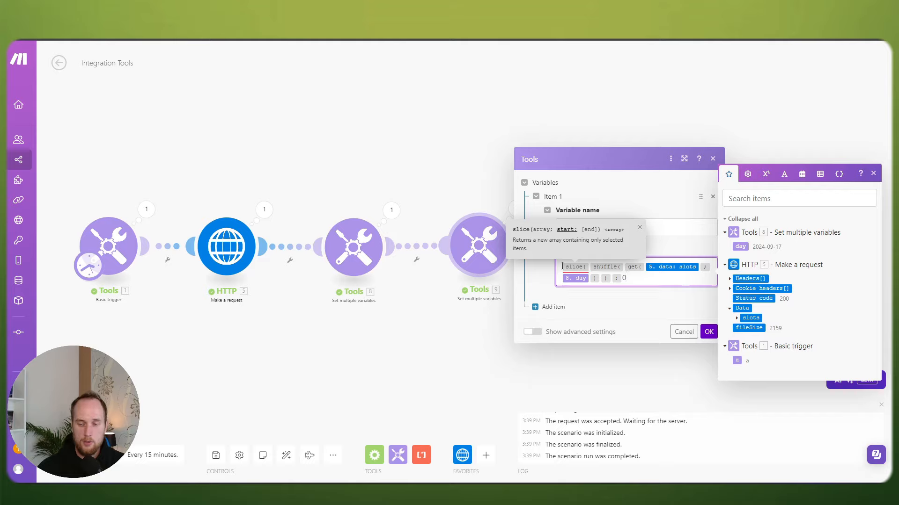
{"action": "type", "text": "; "}
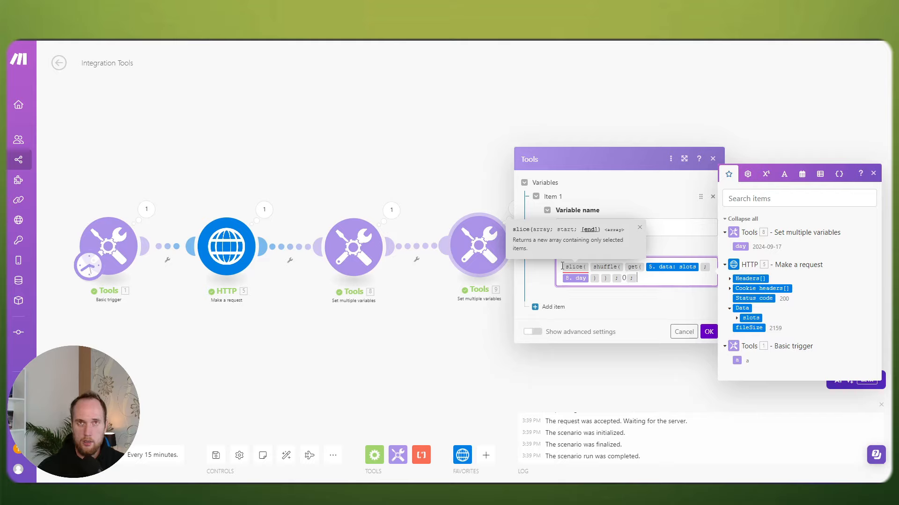
{"action": "type", "text": "3 )"}
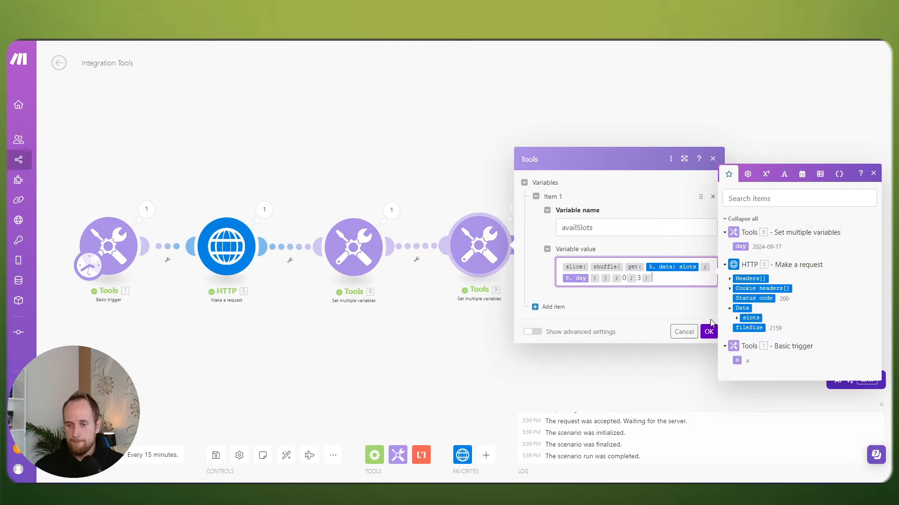
{"action": "left_click", "coordinate": [709, 331]}
Step: Rerun and confirm only three times return (13:00, 11:00, 11:30), then reopen the availSlots formula
{"action": "left_click", "coordinate": [71, 455]}
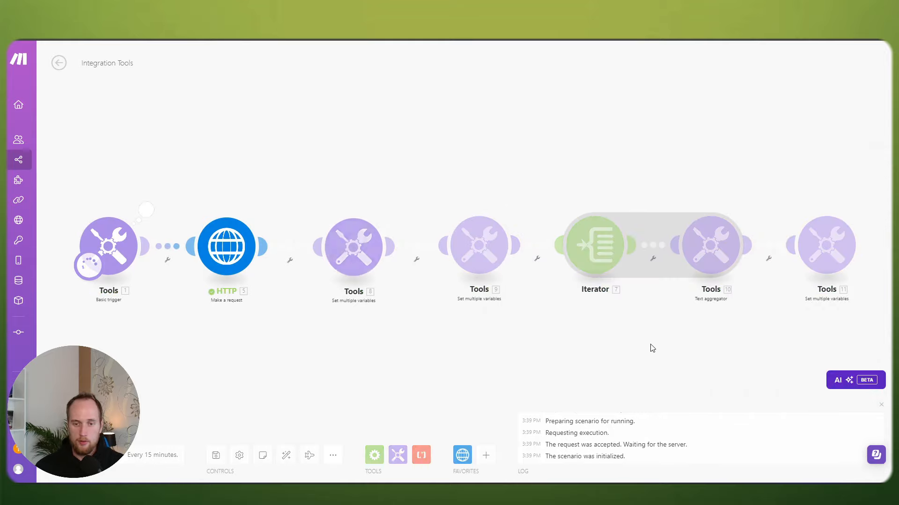
{"action": "left_click", "coordinate": [781, 196]}
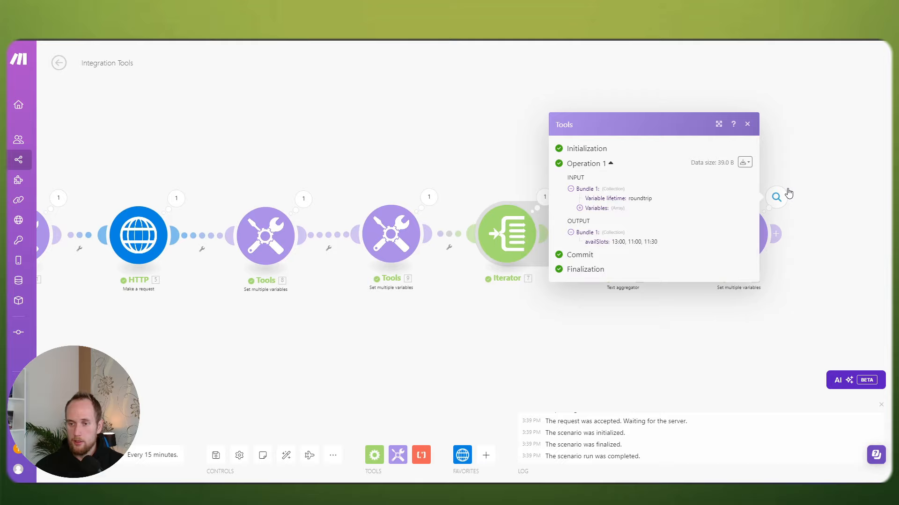
{"action": "left_click_drag", "start_coordinate": [613, 243], "coordinate": [657, 243]}
{"action": "left_click", "coordinate": [662, 244]}
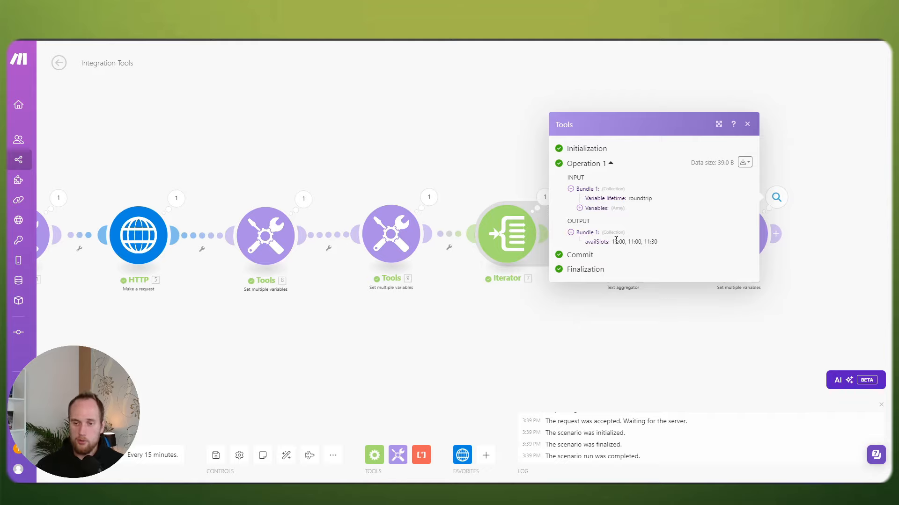
{"action": "left_click_drag", "start_coordinate": [614, 242], "coordinate": [658, 243]}
{"action": "left_click", "coordinate": [391, 236]}
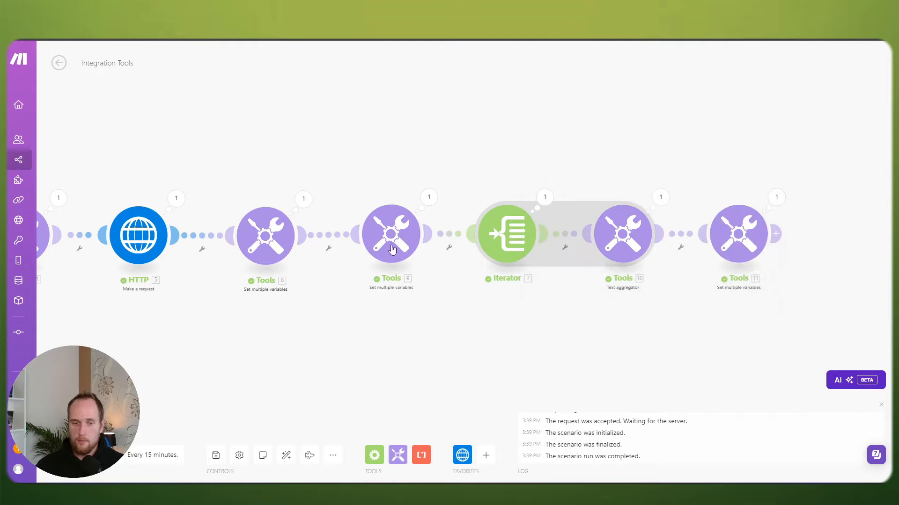
{"action": "left_click", "coordinate": [473, 257]}
Step: Wrap the availSlots formula in sort(…; asc) and save it
{"action": "type", "text": "sort"}
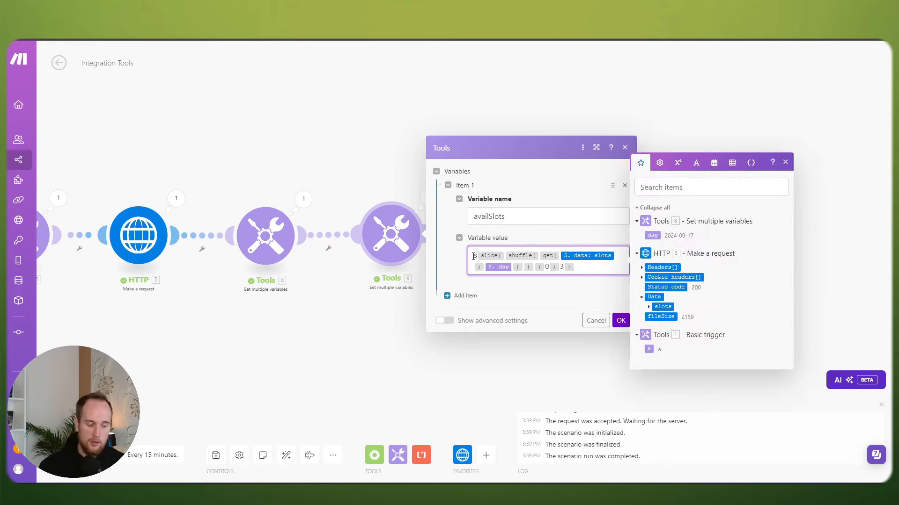
{"action": "type", "text": "("}
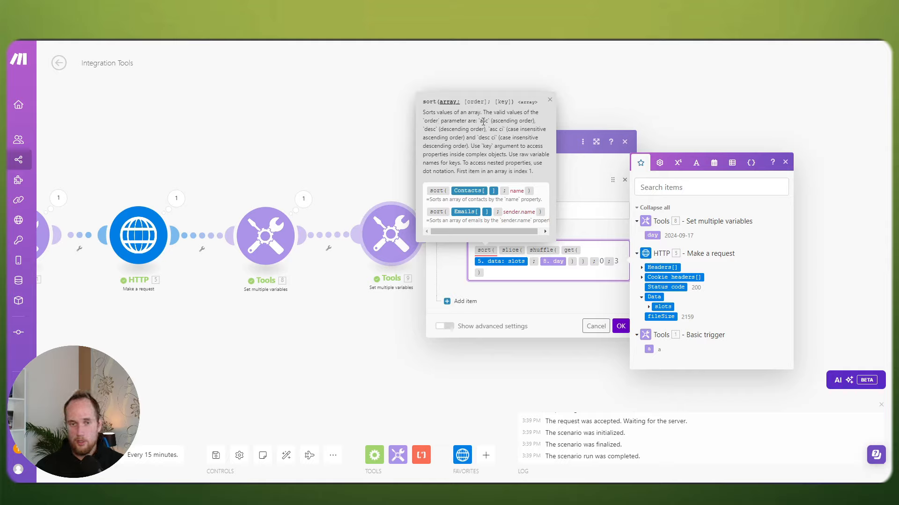
{"action": "left_click", "coordinate": [498, 276]}
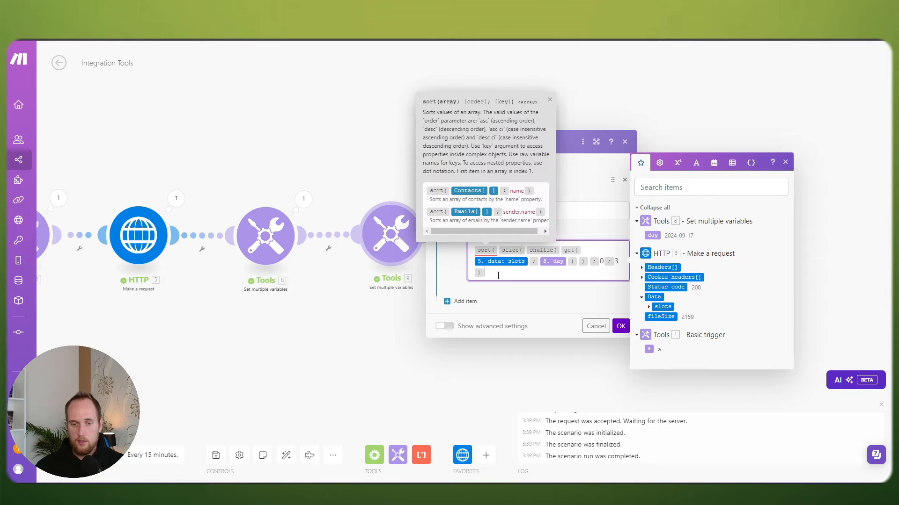
{"action": "type", "text": ";asc"}
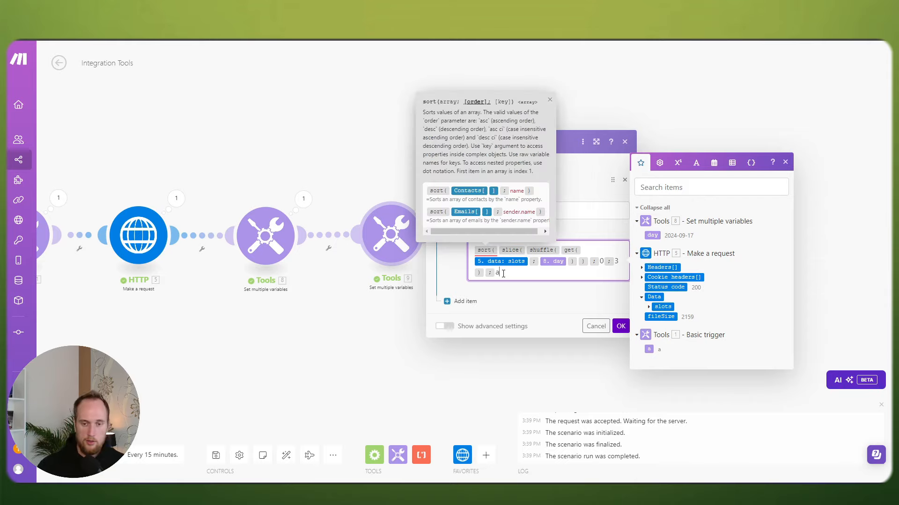
{"action": "type", "text": ")"}
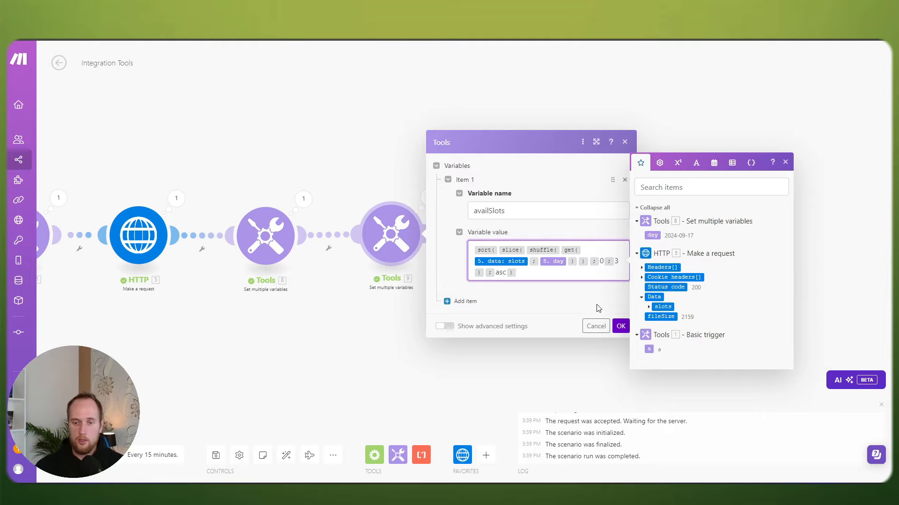
{"action": "left_click", "coordinate": [620, 326]}
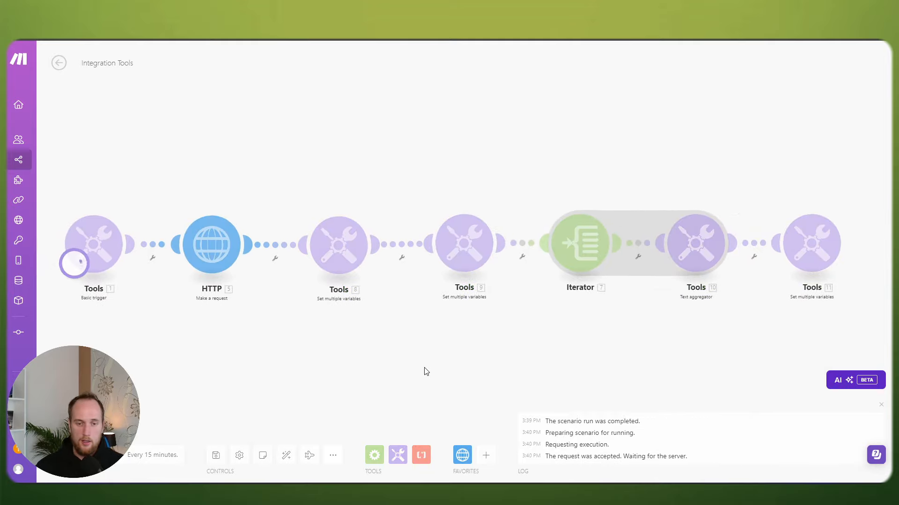
Step: Check the returned availSlots times in the Text aggregator's output
{"action": "left_click", "coordinate": [775, 201]}
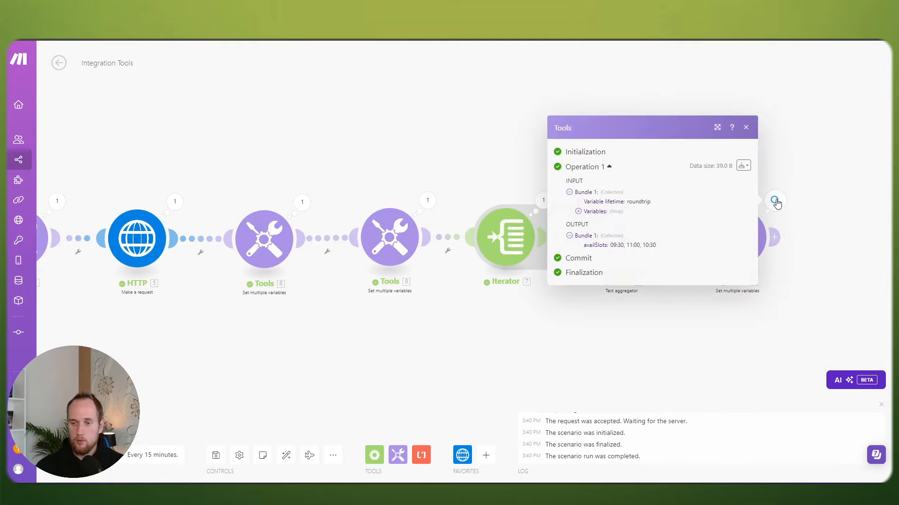
{"action": "left_click_drag", "start_coordinate": [609, 245], "coordinate": [678, 247]}
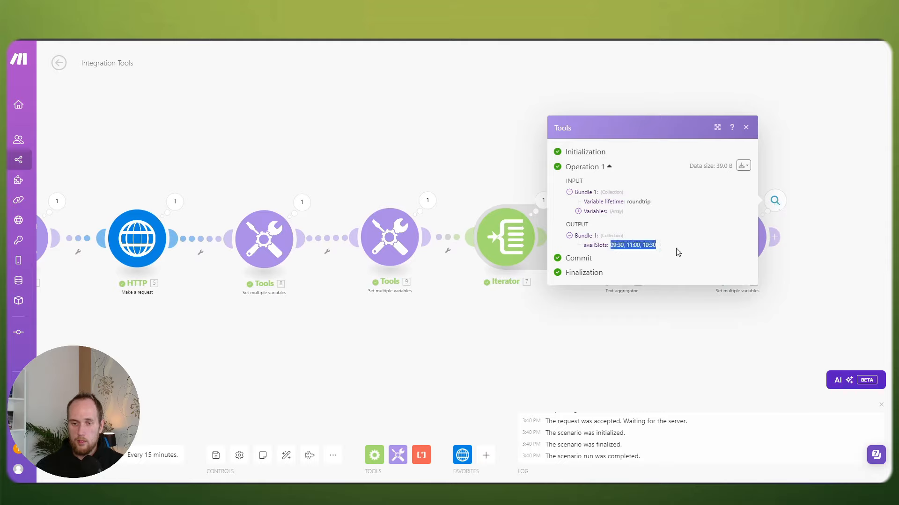
{"action": "left_click", "coordinate": [634, 334]}
Step: Rerun and expand availSlots items 1–3 in Tools 9's output for 17 September 2024
{"action": "left_click", "coordinate": [73, 454]}
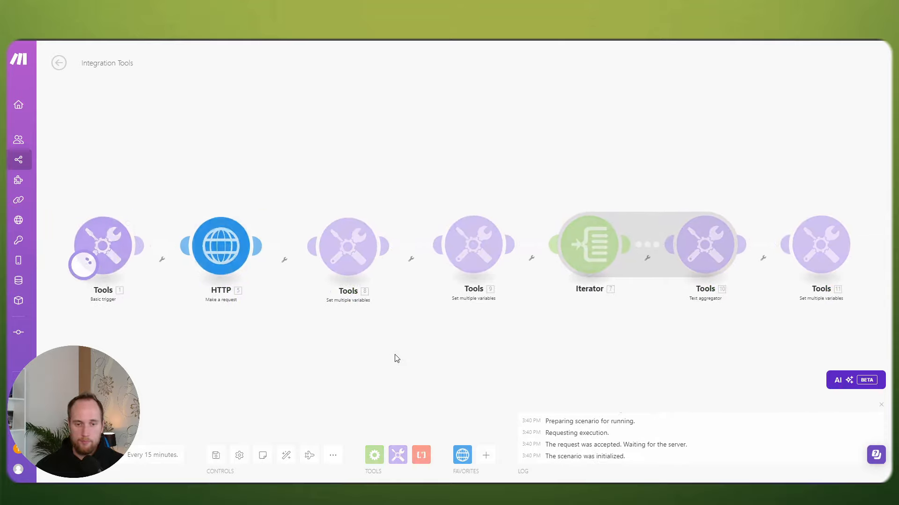
{"action": "left_click", "coordinate": [416, 200]}
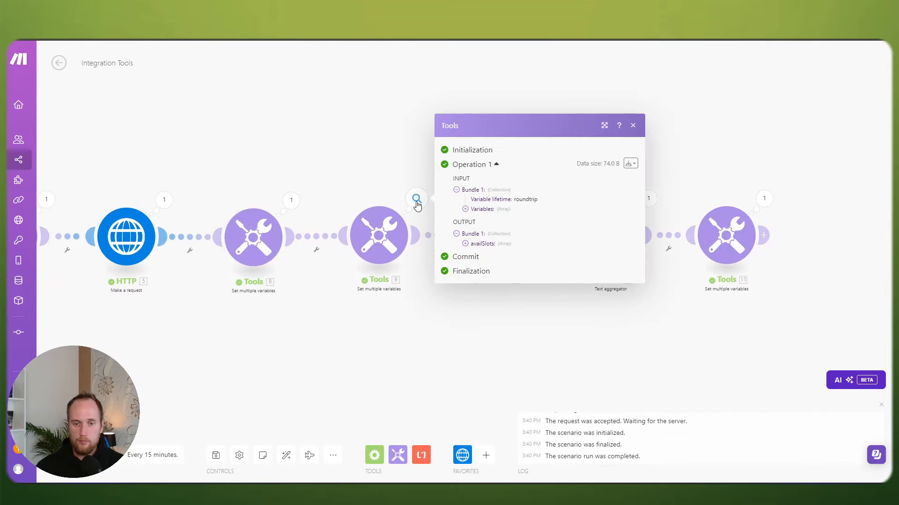
{"action": "left_click", "coordinate": [476, 246]}
{"action": "left_click", "coordinate": [474, 239]}
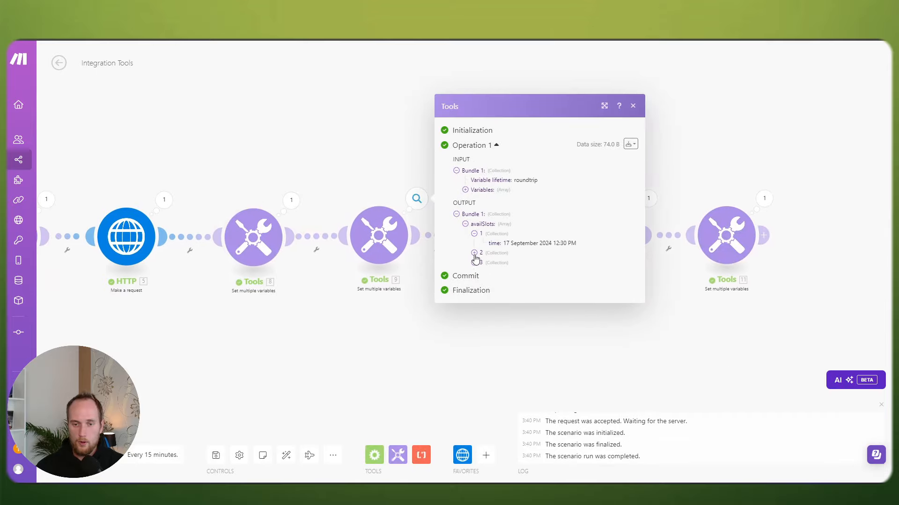
{"action": "left_click", "coordinate": [474, 253]}
{"action": "left_click", "coordinate": [474, 266]}
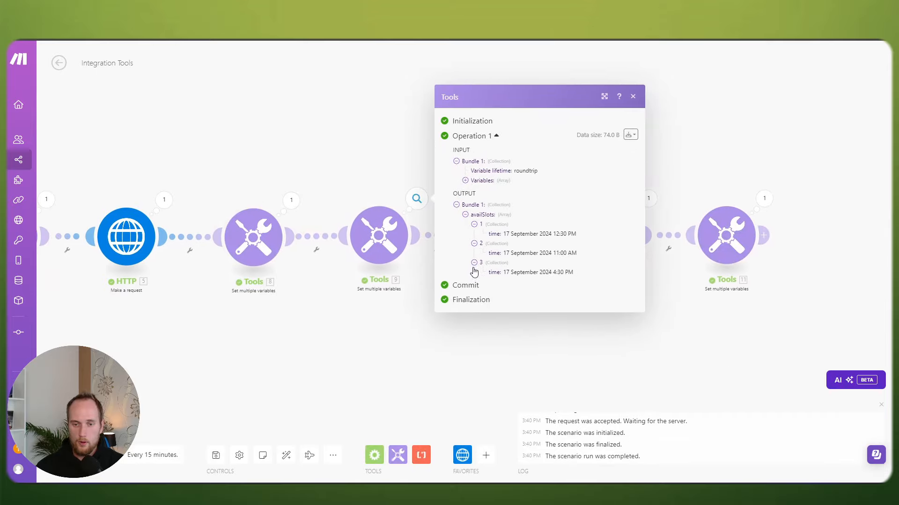
{"action": "left_click", "coordinate": [408, 348]}
{"action": "left_click", "coordinate": [383, 251]}
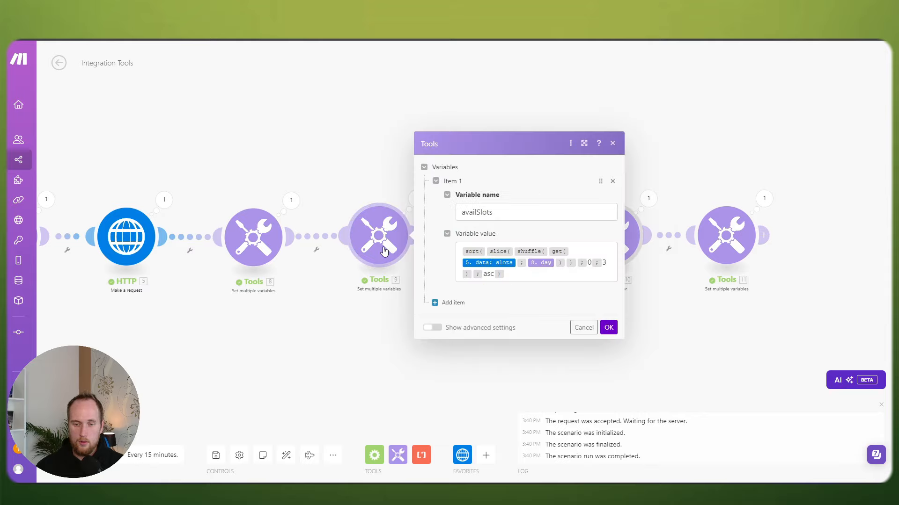
{"action": "left_click", "coordinate": [350, 314]}
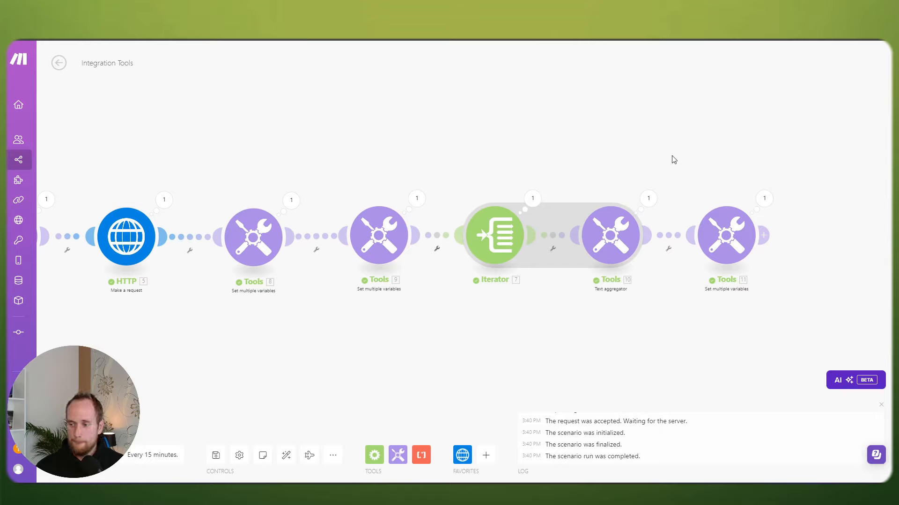
Step: Review the availSlots sort formula in Tools module 9's settings
{"action": "left_click", "coordinate": [385, 223]}
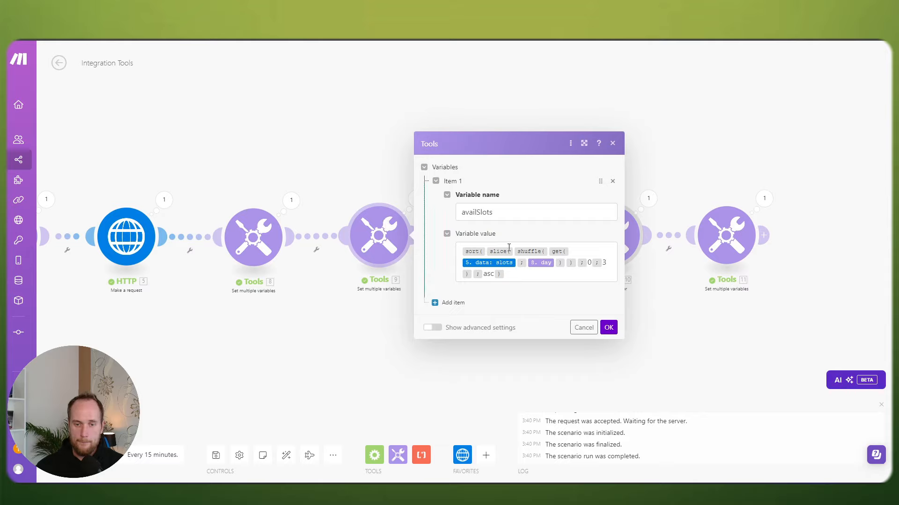
{"action": "mouse_move", "coordinate": [557, 251]}
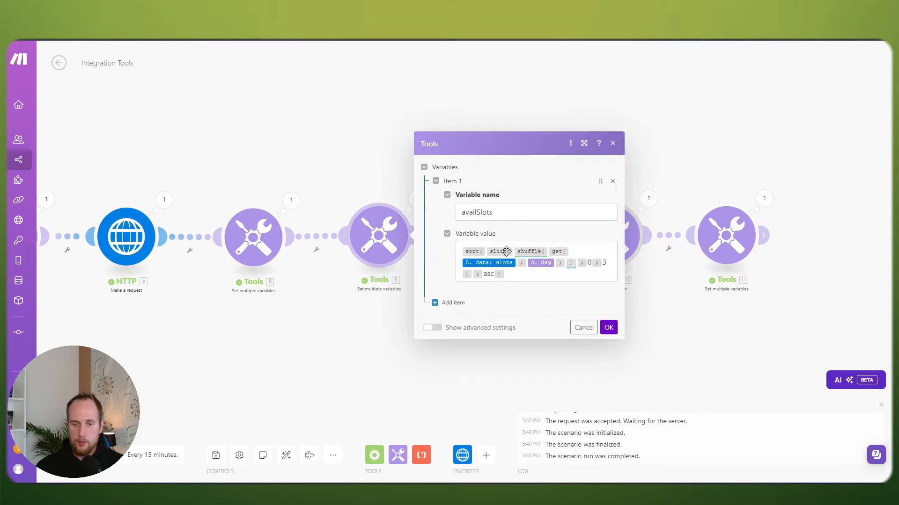
{"action": "mouse_move", "coordinate": [500, 251]}
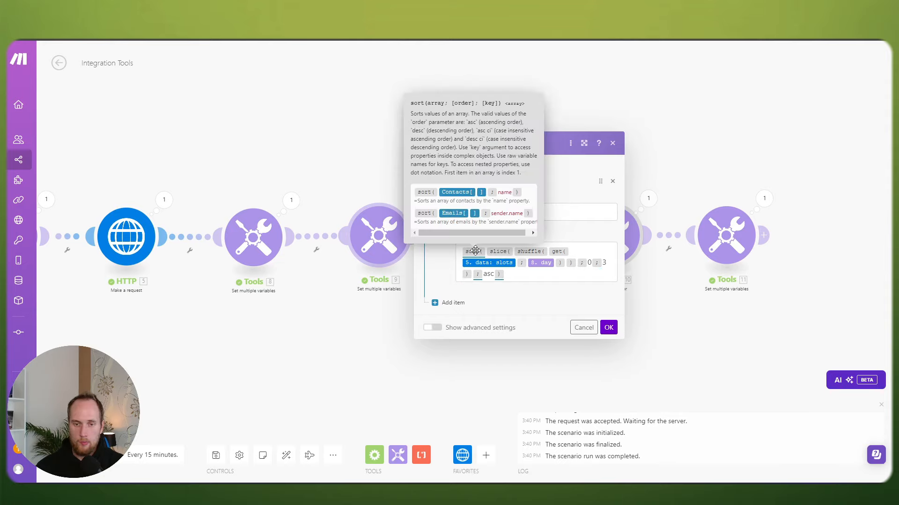
{"action": "mouse_move", "coordinate": [475, 235]}
{"action": "left_mouse_down"}
{"action": "mouse_move", "coordinate": [499, 233]}
{"action": "mouse_move", "coordinate": [465, 236]}
{"action": "left_mouse_up"}
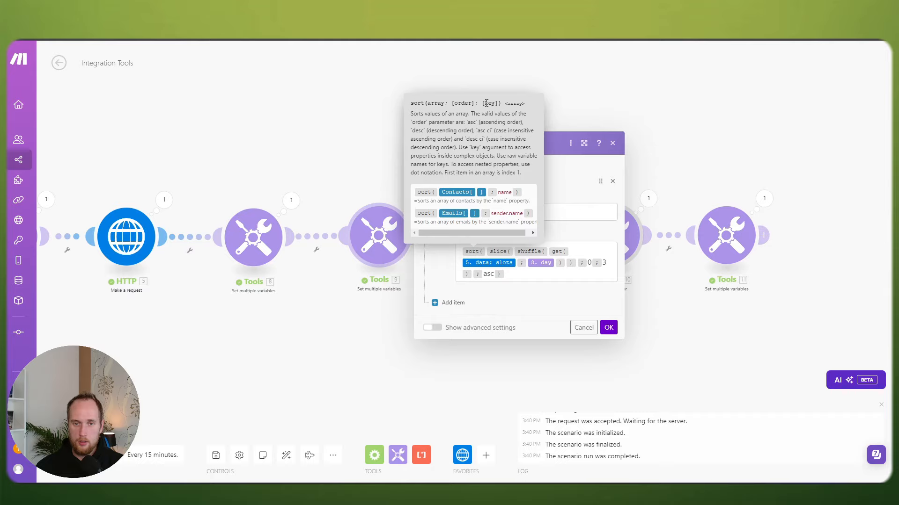
{"action": "left_click", "coordinate": [497, 276]}
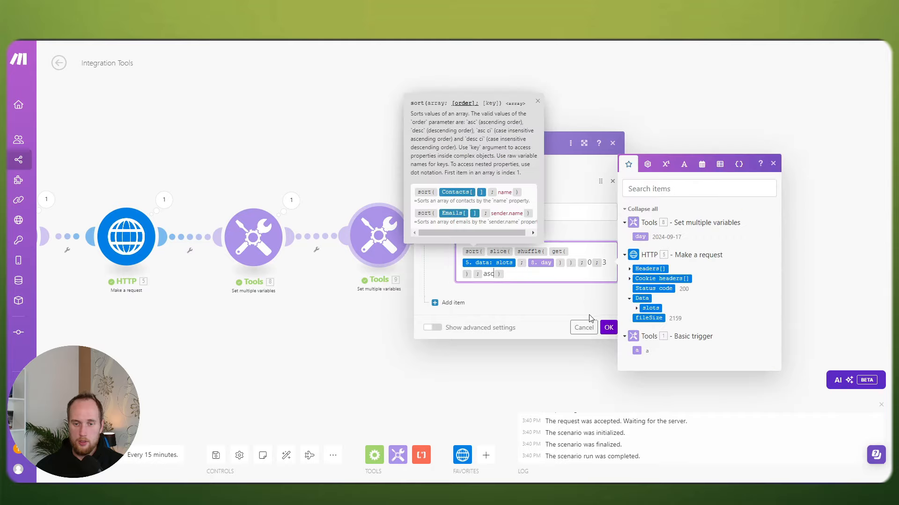
{"action": "left_click", "coordinate": [608, 329]}
Step: Expand the HTTP output's Data > slots > 2024-09-17 to find each slot's time field
{"action": "left_click", "coordinate": [164, 200]}
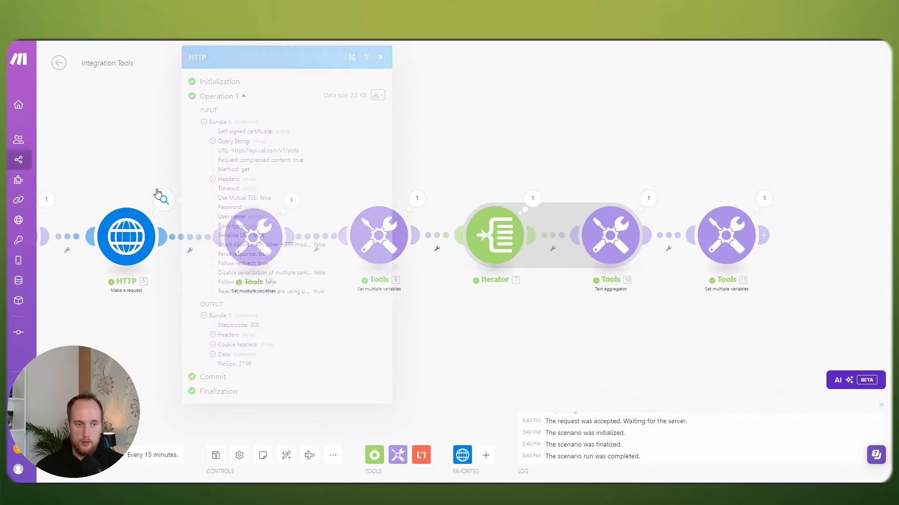
{"action": "left_click", "coordinate": [213, 355]}
{"action": "left_click", "coordinate": [221, 364]}
{"action": "left_click", "coordinate": [230, 374]}
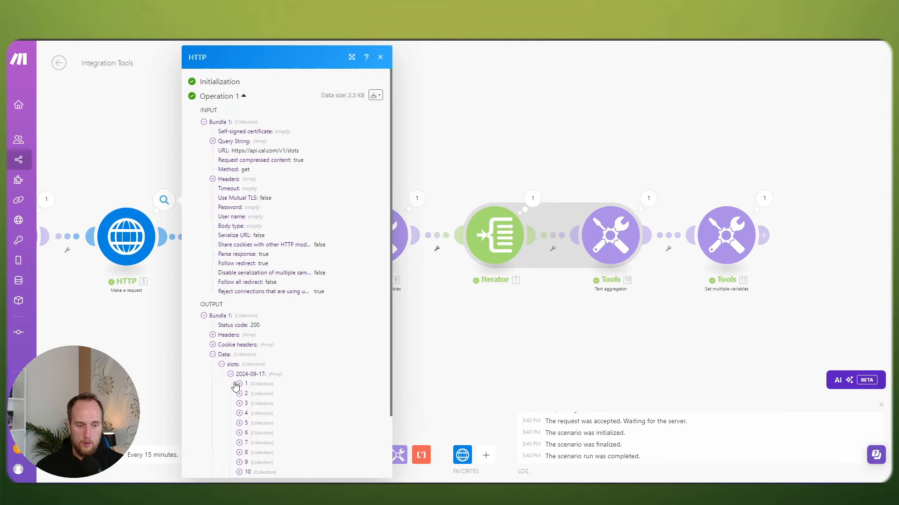
{"action": "left_click", "coordinate": [239, 384]}
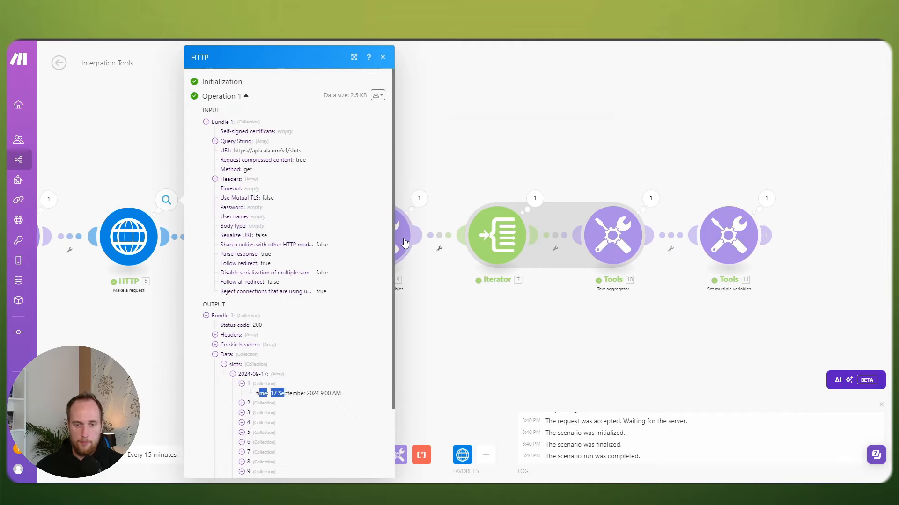
Step: Append ';time' after asc in the availSlots sort() value and save the scenario
{"action": "left_click", "coordinate": [402, 243]}
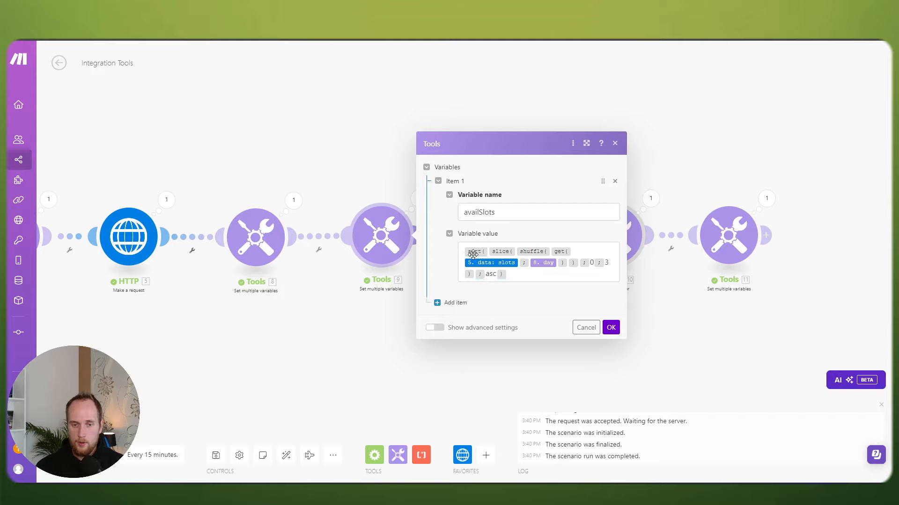
{"action": "left_click", "coordinate": [497, 275]}
{"action": "type", "text": ";time"}
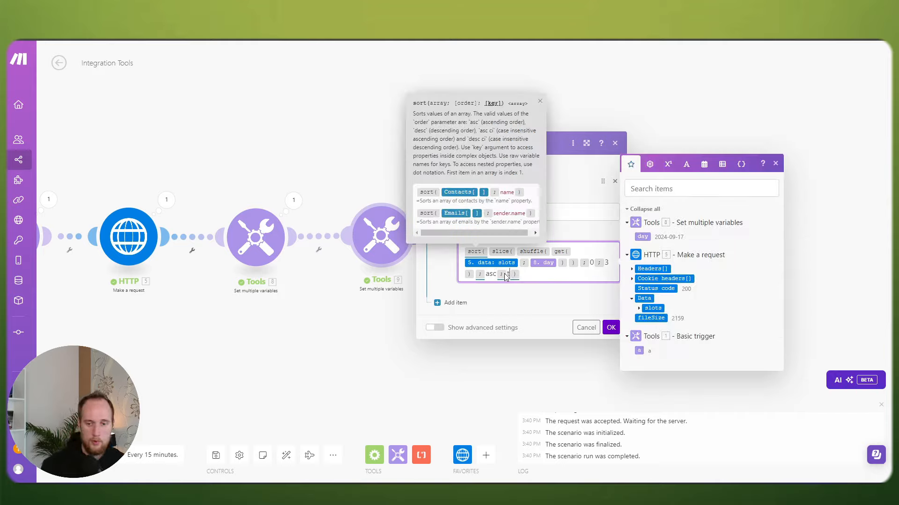
{"action": "left_click", "coordinate": [602, 316]}
{"action": "left_click", "coordinate": [610, 327]}
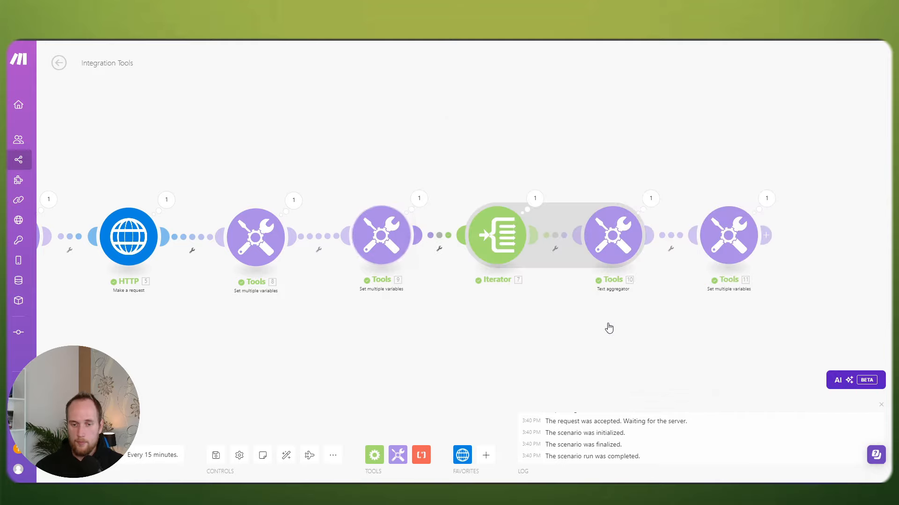
{"action": "left_click", "coordinate": [215, 455]}
Step: Run the scenario and read the three availSlots times in the final Tools module's output
{"action": "left_click", "coordinate": [71, 455]}
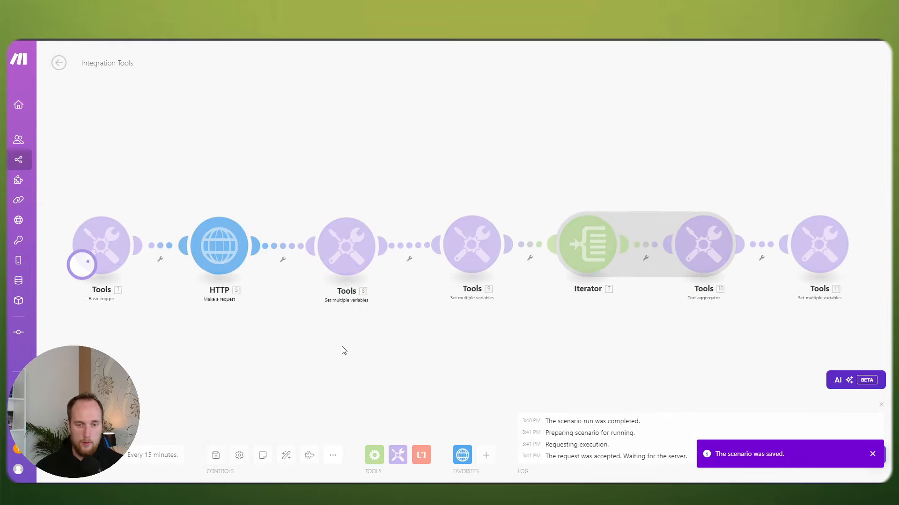
{"action": "left_click_drag", "start_coordinate": [754, 263], "coordinate": [563, 248]}
{"action": "left_click", "coordinate": [674, 193]}
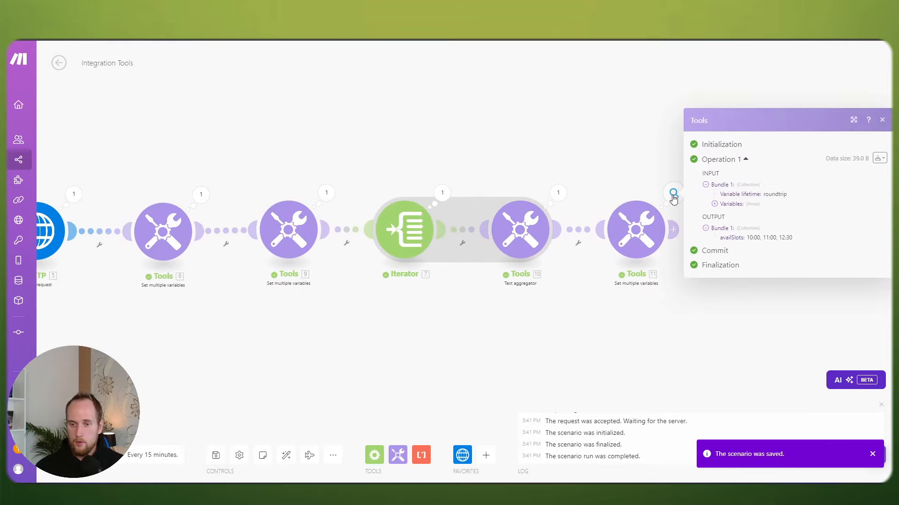
{"action": "left_click_drag", "start_coordinate": [750, 240], "coordinate": [792, 239]}
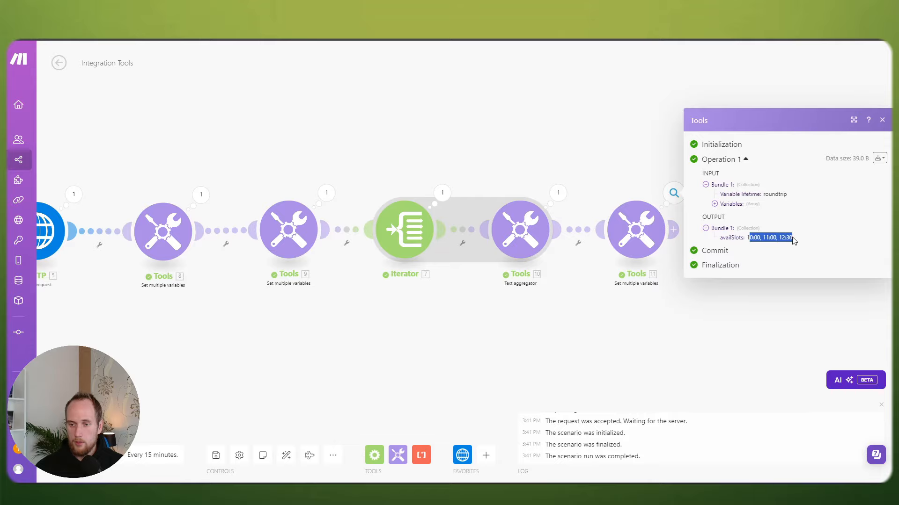
{"action": "left_click", "coordinate": [544, 332]}
Step: Rerun and re-check module 11 and Tools 9 outputs for three new time-ordered slots
{"action": "left_click", "coordinate": [70, 455]}
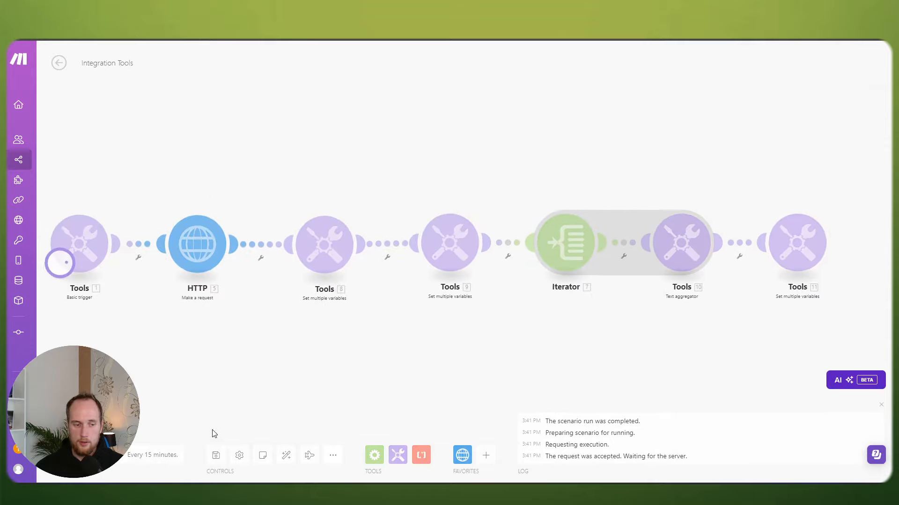
{"action": "left_click", "coordinate": [863, 207]}
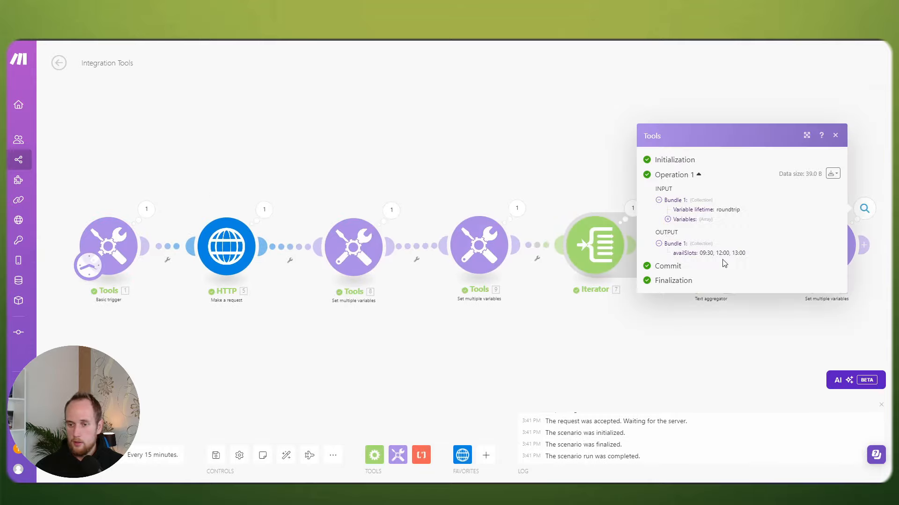
{"action": "left_click", "coordinate": [514, 221]}
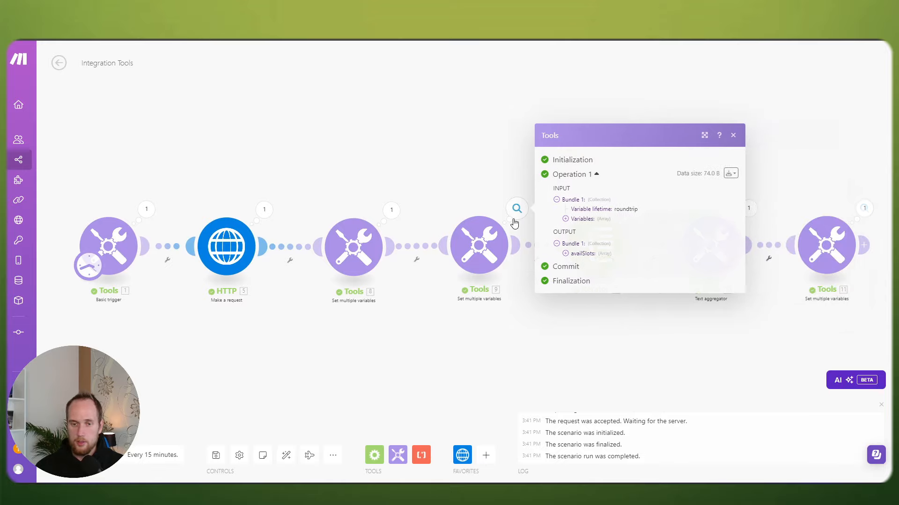
{"action": "left_click", "coordinate": [493, 241]}
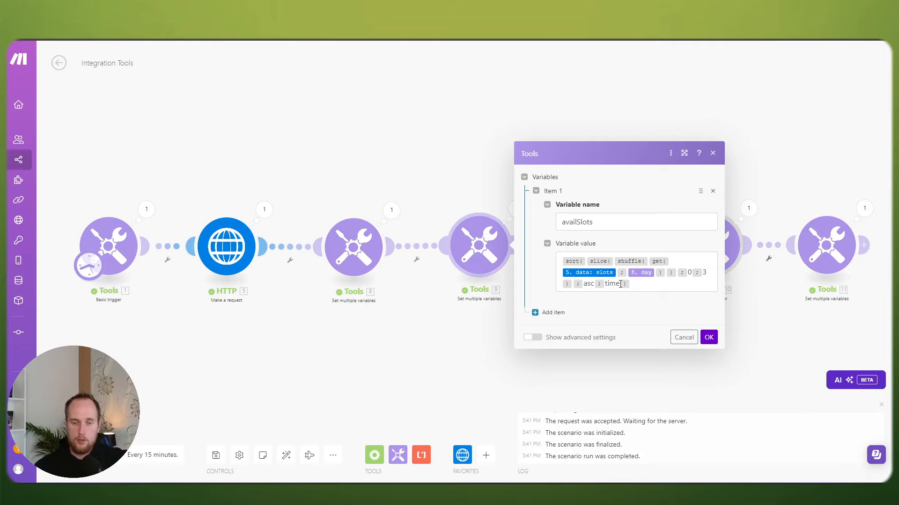
{"action": "left_click", "coordinate": [709, 337]}
{"action": "scroll", "coordinate": [494, 307], "scroll_direction": "down", "scroll_amount": 3}
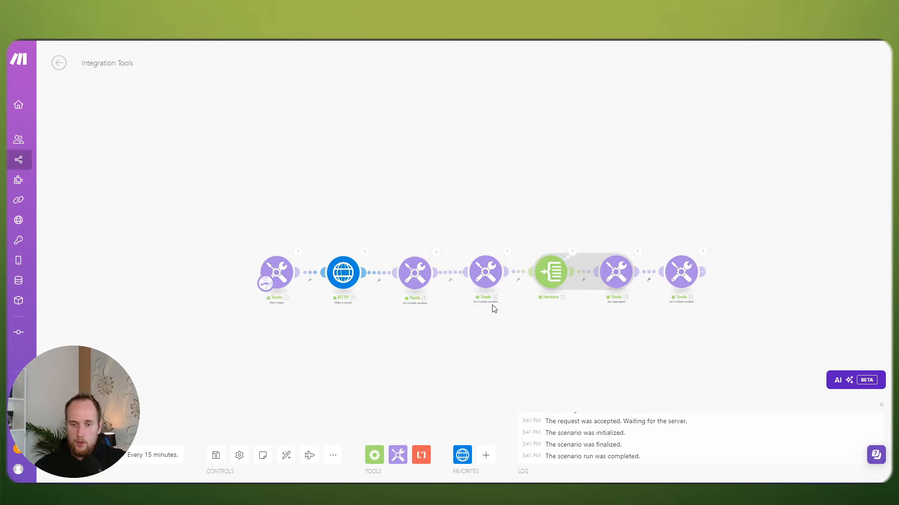
{"action": "left_click_drag", "start_coordinate": [493, 307], "coordinate": [438, 263]}
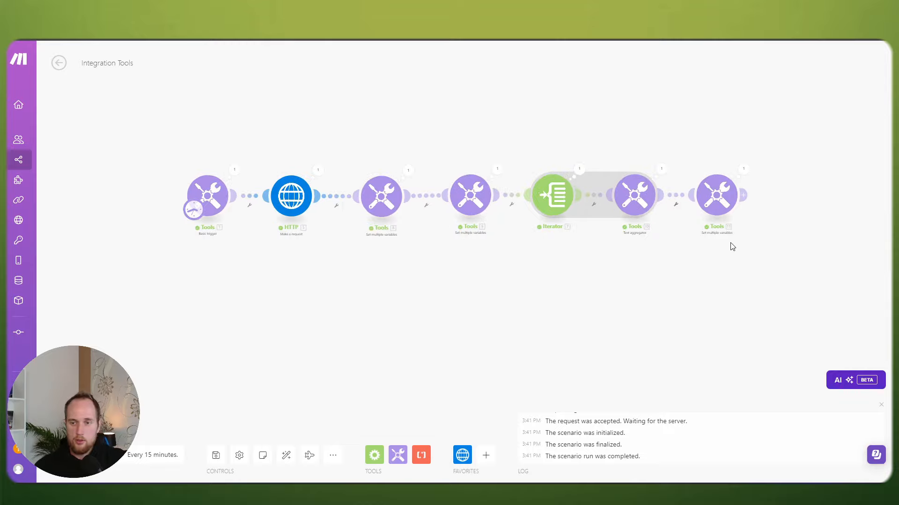
{"action": "scroll", "coordinate": [732, 246], "scroll_direction": "up", "scroll_amount": 3}
{"action": "mouse_move", "coordinate": [536, 210]}
{"action": "left_click", "coordinate": [598, 202]}
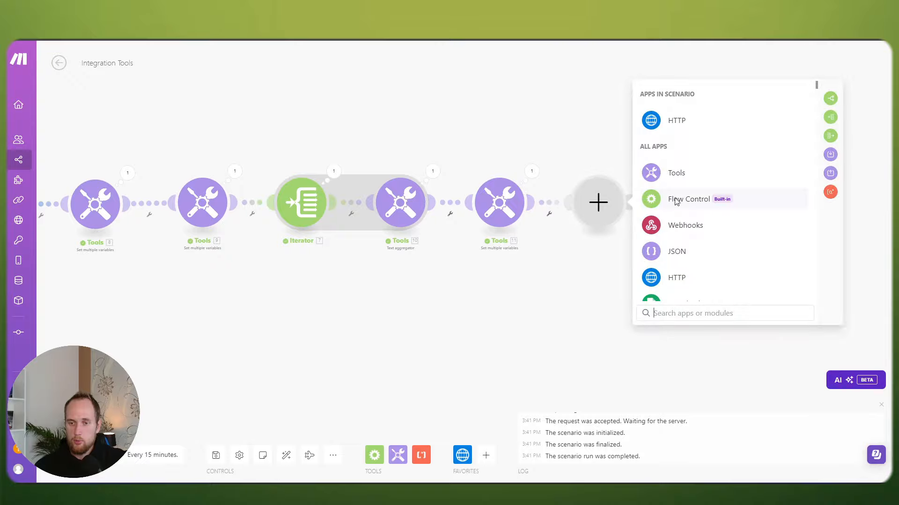
{"action": "left_click", "coordinate": [674, 226]}
{"action": "left_click", "coordinate": [679, 172]}
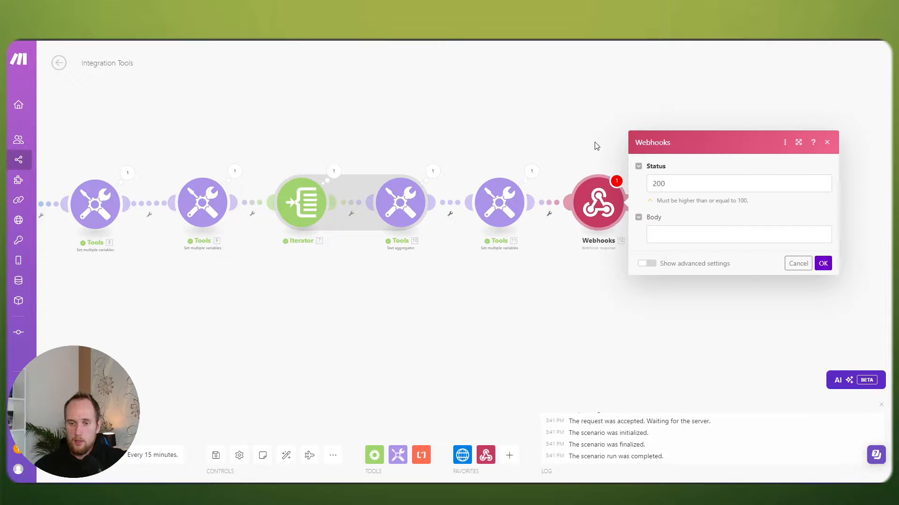
{"action": "right_click", "coordinate": [599, 195]}
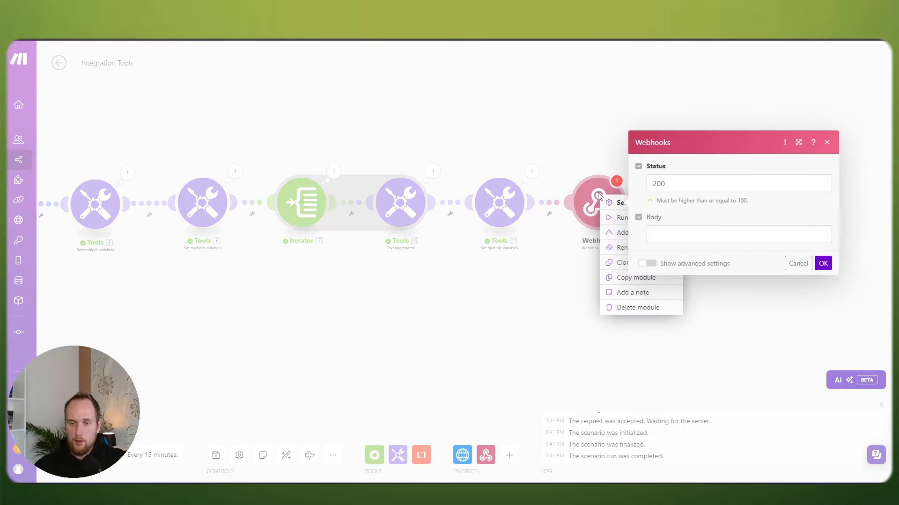
{"action": "left_click", "coordinate": [627, 307]}
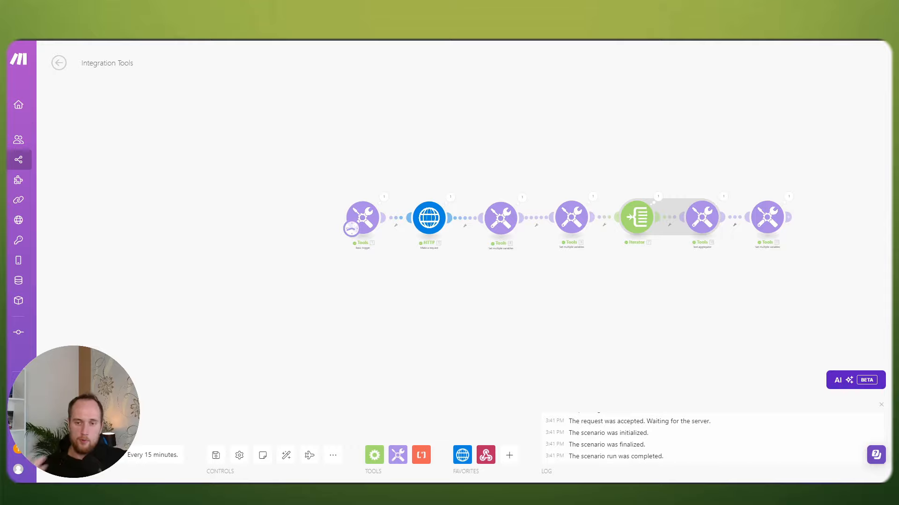
{"action": "scroll", "coordinate": [459, 150], "scroll_direction": "up", "scroll_amount": 3}
{"action": "left_click", "coordinate": [400, 240]}
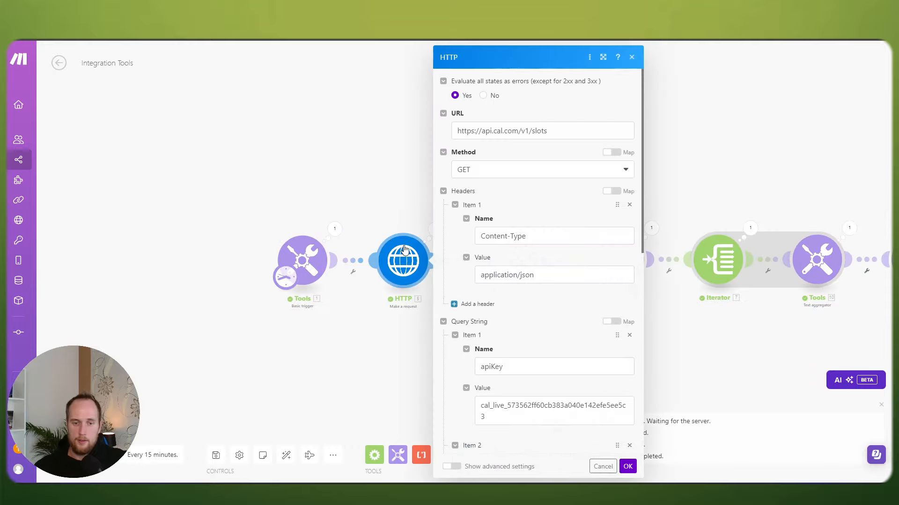
{"action": "scroll", "coordinate": [557, 263], "scroll_direction": "down", "scroll_amount": 8}
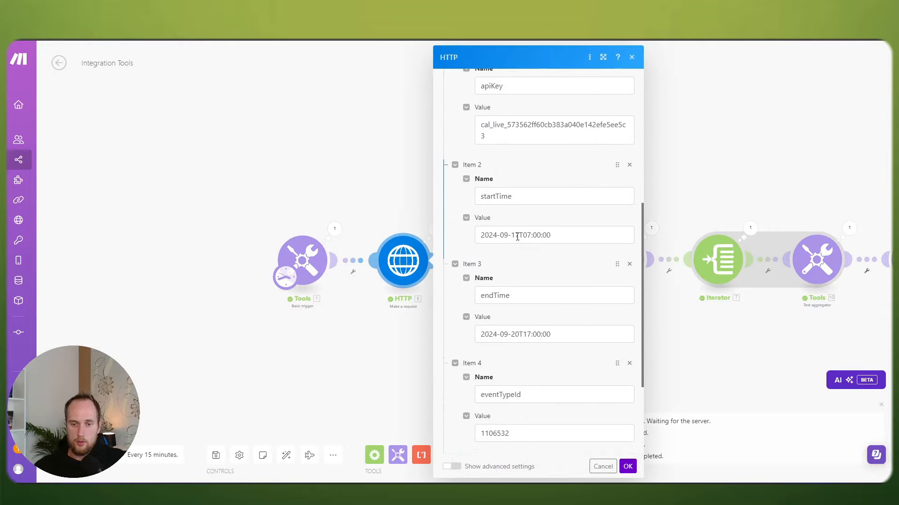
{"action": "scroll", "coordinate": [518, 238], "scroll_direction": "down", "scroll_amount": 1}
{"action": "left_click", "coordinate": [518, 286]}
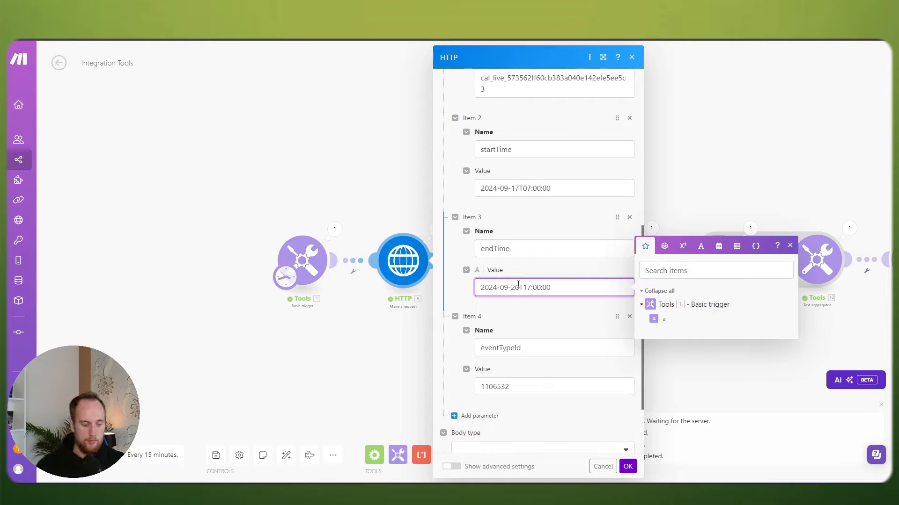
{"action": "key", "text": "BackSpace"}
{"action": "key", "text": "BackSpace"}
{"action": "type", "text": "12"}
{"action": "key", "text": "BackSpace"}
{"action": "key", "text": "BackSpace"}
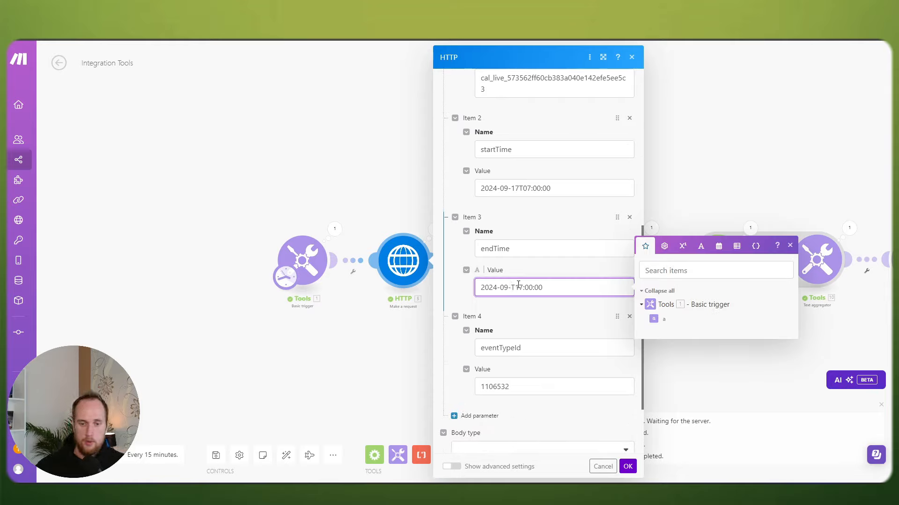
{"action": "type", "text": "17"}
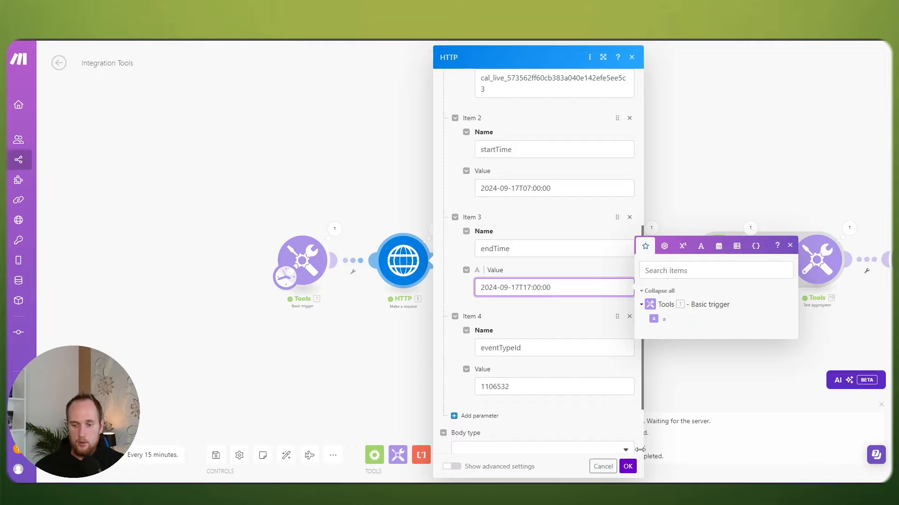
{"action": "left_click", "coordinate": [628, 466]}
{"action": "left_click", "coordinate": [215, 455]}
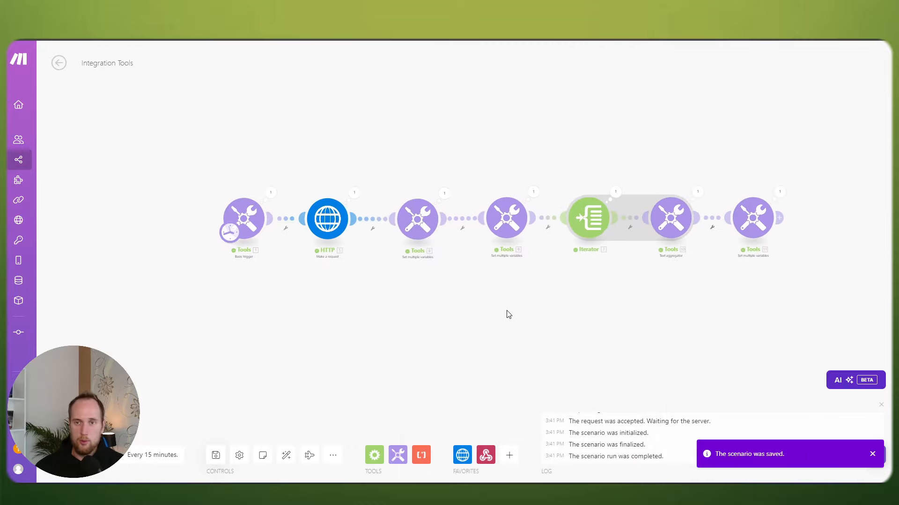
Step: Add an untitled all-day event on Tuesday, 17 September, set to Busy
{"action": "key", "text": "ctrl+Tab"}
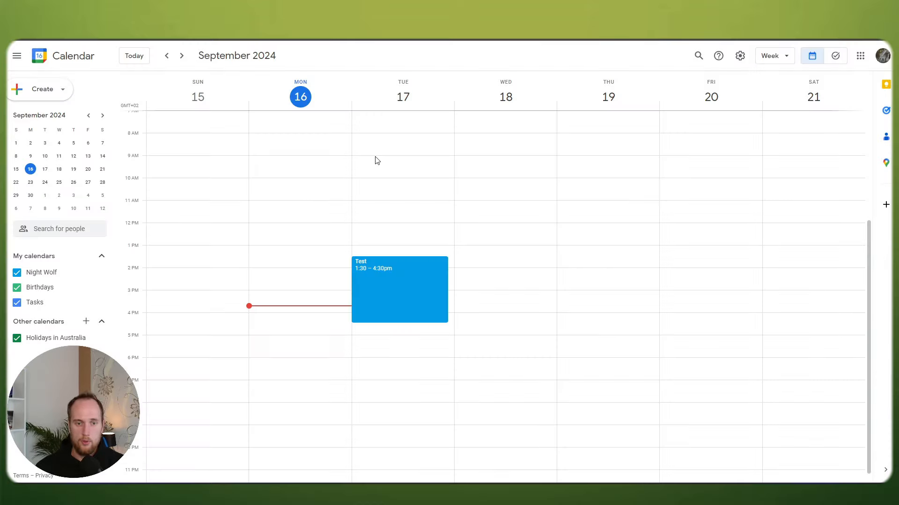
{"action": "left_click", "coordinate": [396, 177]}
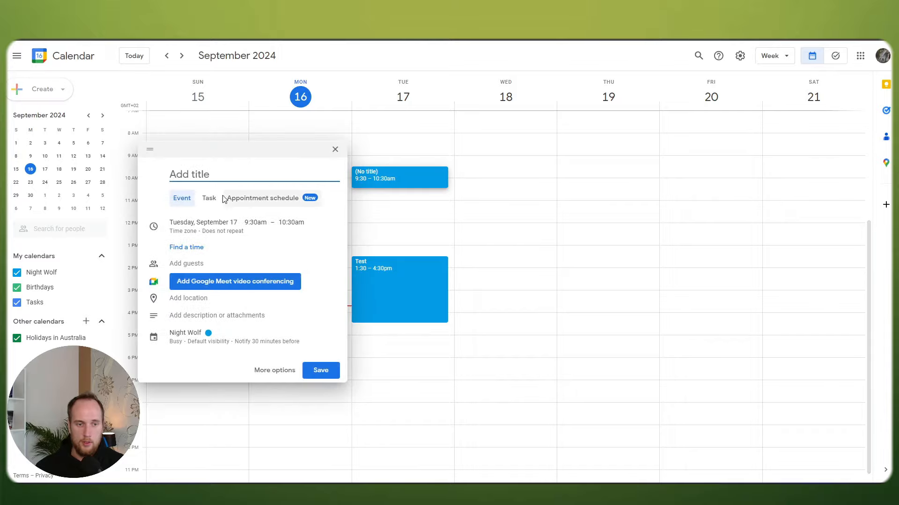
{"action": "left_click", "coordinate": [253, 227]}
{"action": "left_click", "coordinate": [173, 237]}
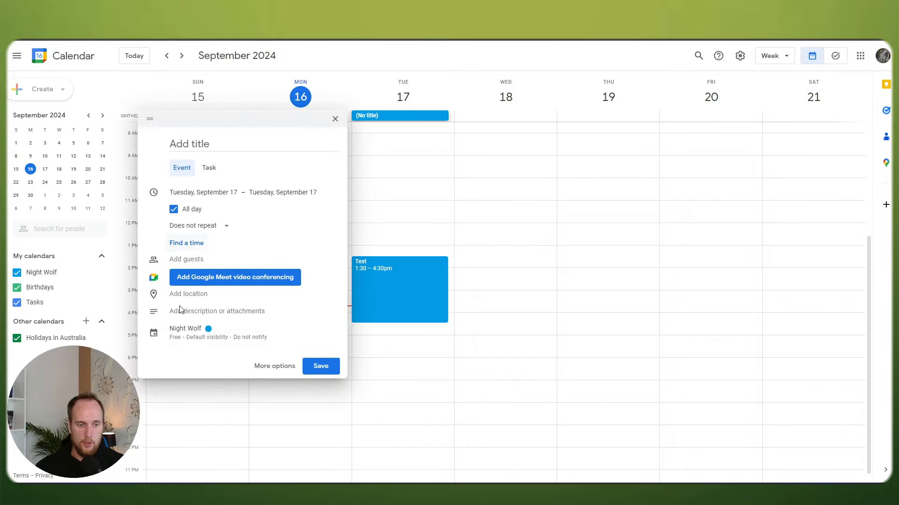
{"action": "left_click", "coordinate": [183, 336]}
{"action": "left_click", "coordinate": [180, 353]}
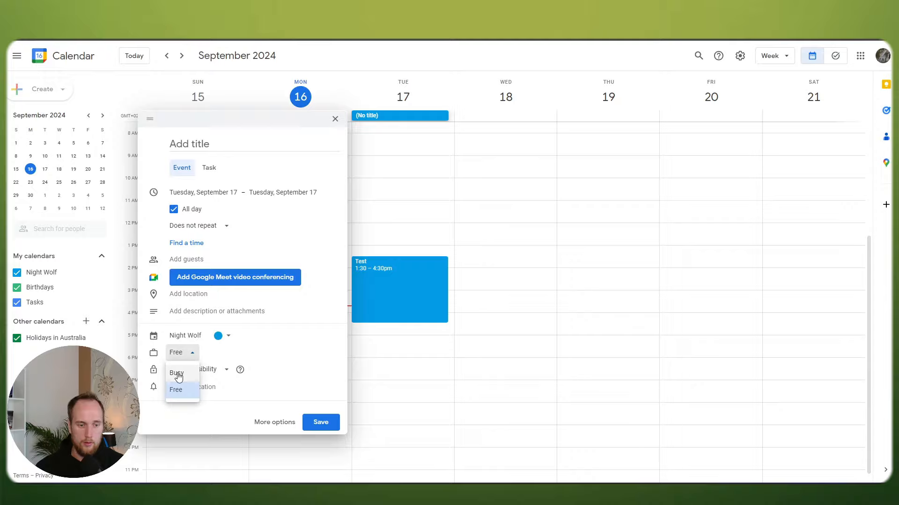
{"action": "left_click", "coordinate": [180, 375]}
{"action": "left_click", "coordinate": [321, 422]}
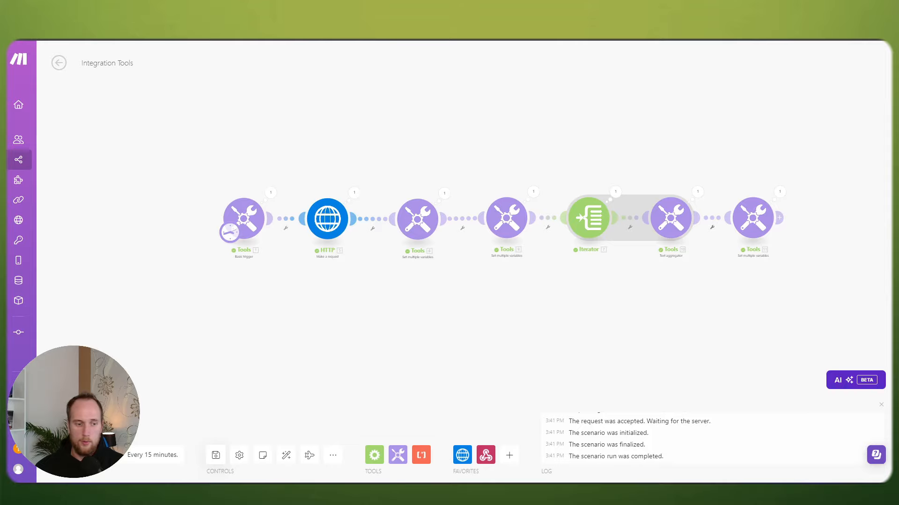
Step: Run the scenario and confirm the last Tools module's availSlots output is empty
{"action": "left_click", "coordinate": [77, 426]}
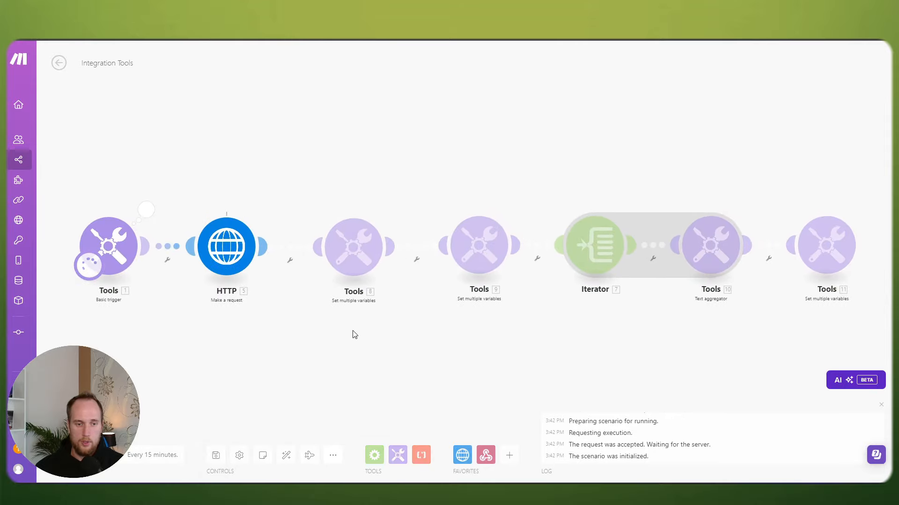
{"action": "left_click_drag", "start_coordinate": [407, 349], "coordinate": [266, 291]}
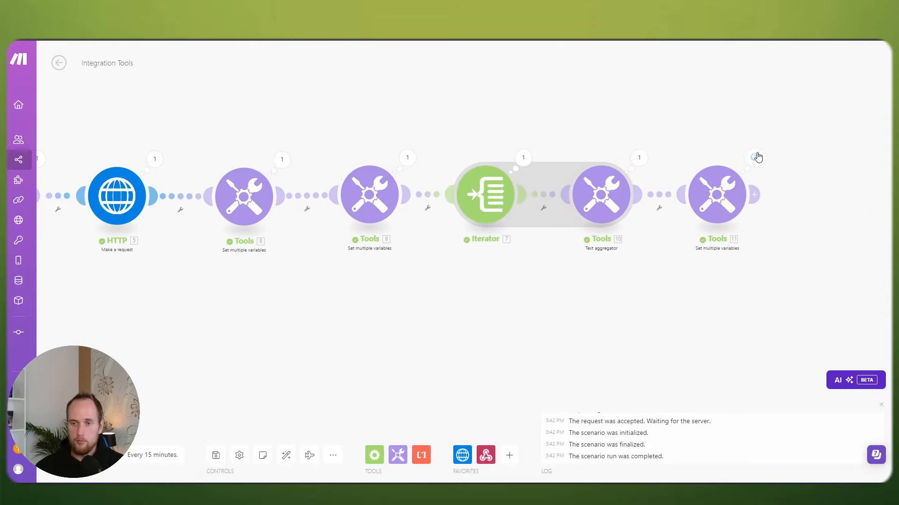
{"action": "left_click", "coordinate": [755, 157]}
{"action": "double_click", "coordinate": [593, 202]}
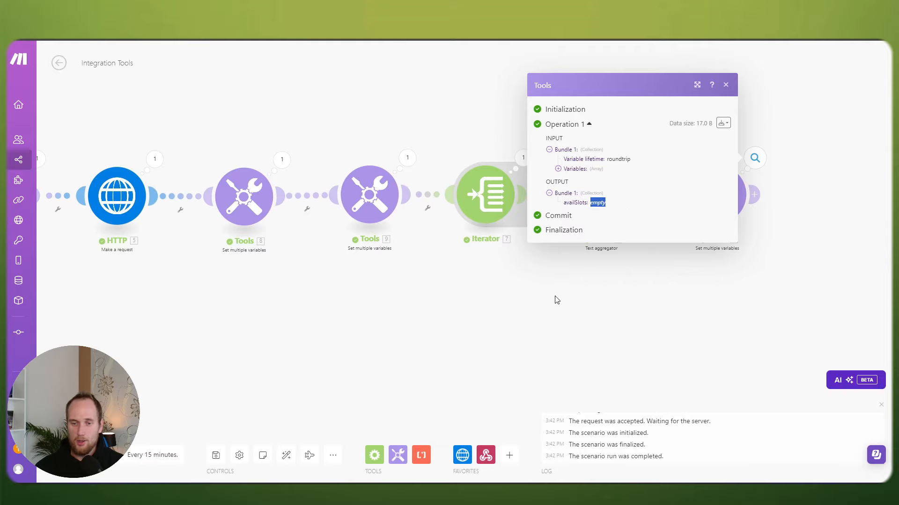
Step: Expand the HTTP module's output Data > slots to confirm the slots collection is empty
{"action": "left_click", "coordinate": [518, 296]}
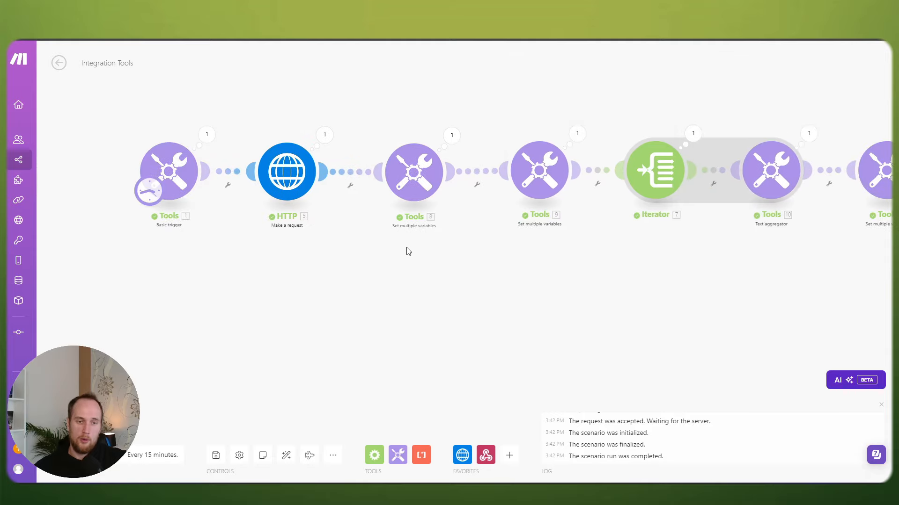
{"action": "left_click", "coordinate": [323, 135]}
{"action": "left_click", "coordinate": [373, 355]}
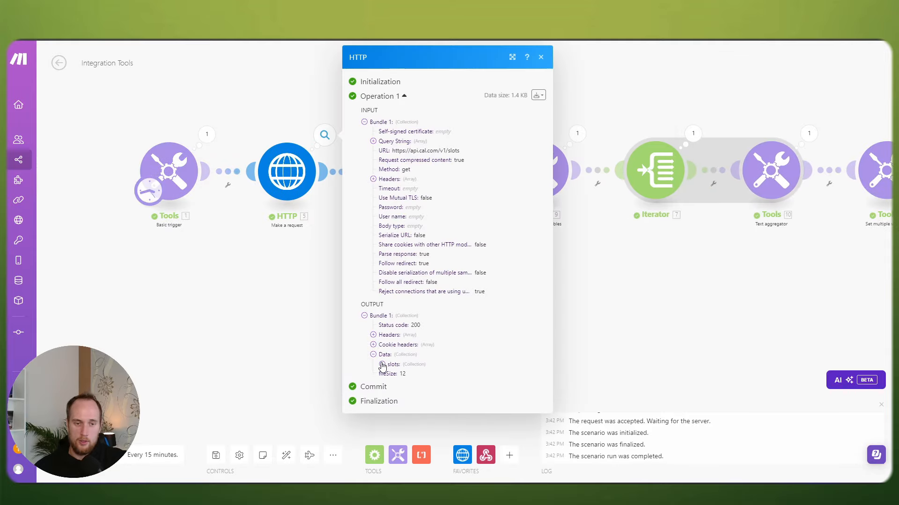
{"action": "left_click", "coordinate": [382, 365]}
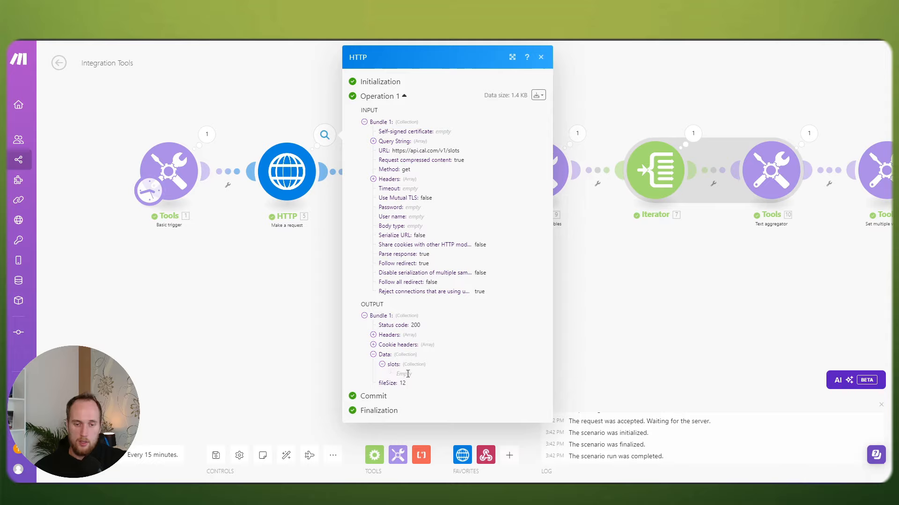
{"action": "double_click", "coordinate": [399, 374]}
{"action": "left_click", "coordinate": [293, 341]}
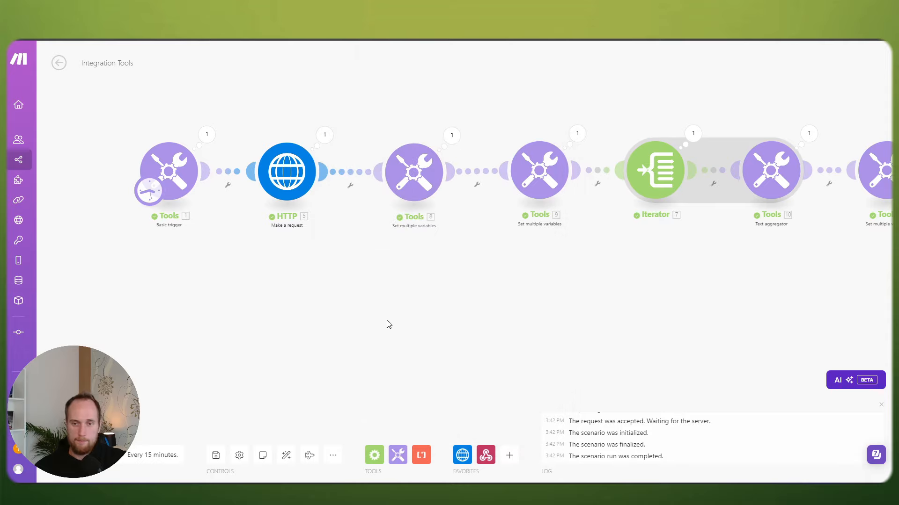
{"action": "scroll", "coordinate": [389, 323], "scroll_direction": "down", "scroll_amount": 1}
{"action": "left_click_drag", "start_coordinate": [534, 299], "coordinate": [514, 294]}
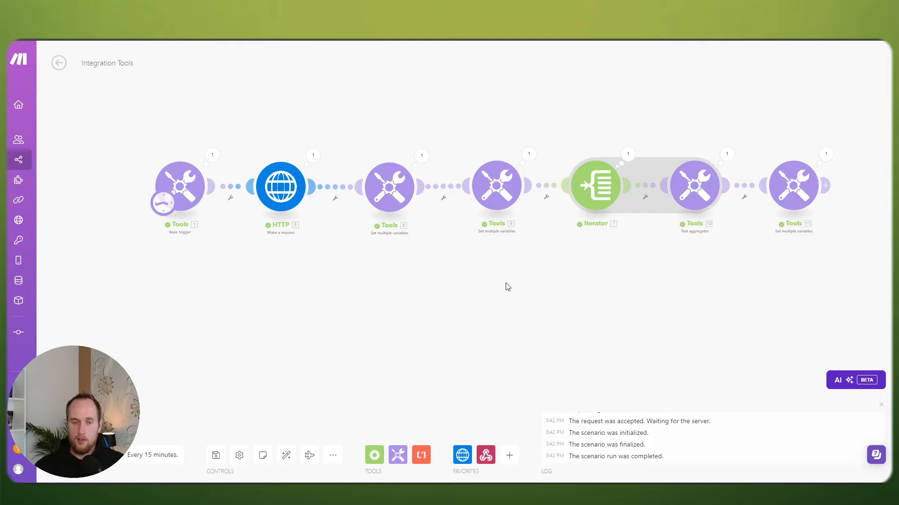
{"action": "scroll", "coordinate": [508, 285], "scroll_direction": "down", "scroll_amount": 2}
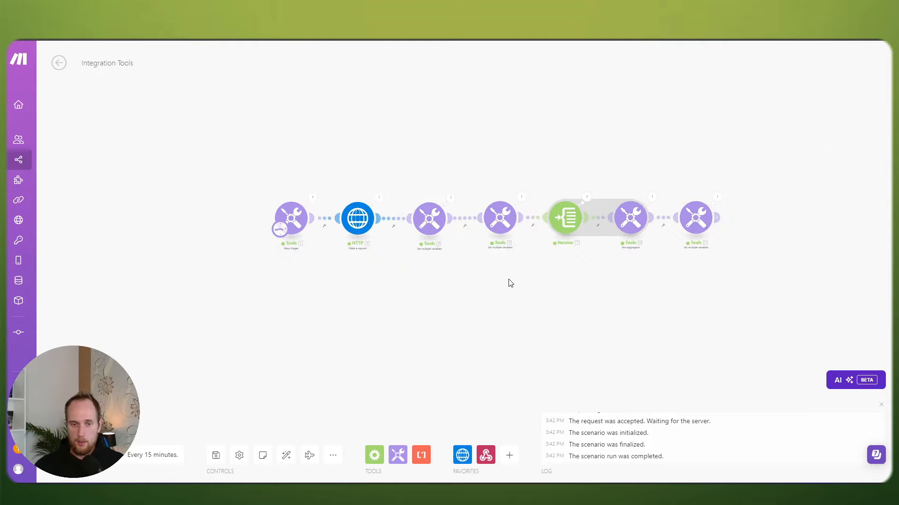
{"action": "left_click_drag", "start_coordinate": [507, 283], "coordinate": [454, 259]}
{"action": "left_click_drag", "start_coordinate": [187, 156], "coordinate": [692, 262]}
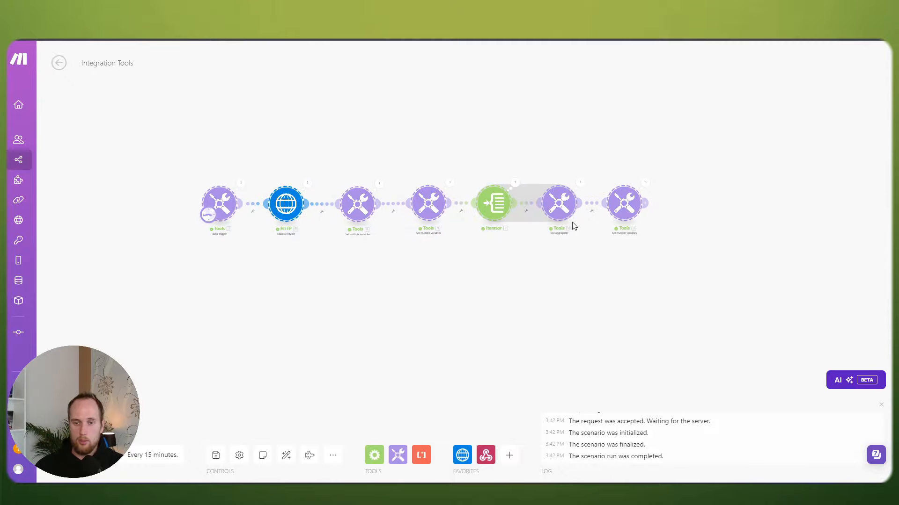
{"action": "right_click", "coordinate": [565, 213]}
{"action": "left_click", "coordinate": [587, 221]}
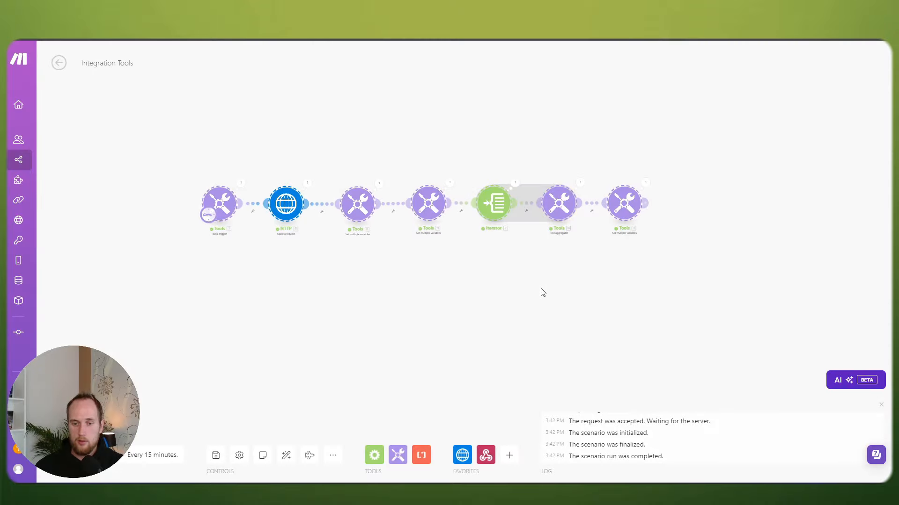
{"action": "right_click", "coordinate": [474, 288]}
{"action": "left_click", "coordinate": [494, 304]}
{"action": "left_click_drag", "start_coordinate": [606, 320], "coordinate": [539, 379]}
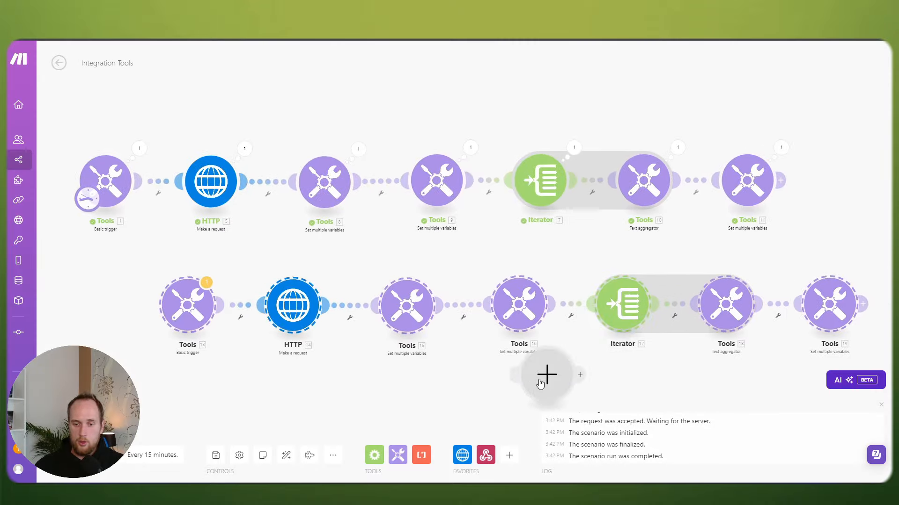
{"action": "right_click", "coordinate": [540, 380]}
{"action": "left_click", "coordinate": [561, 404]}
{"action": "left_click_drag", "start_coordinate": [543, 272], "coordinate": [503, 229]}
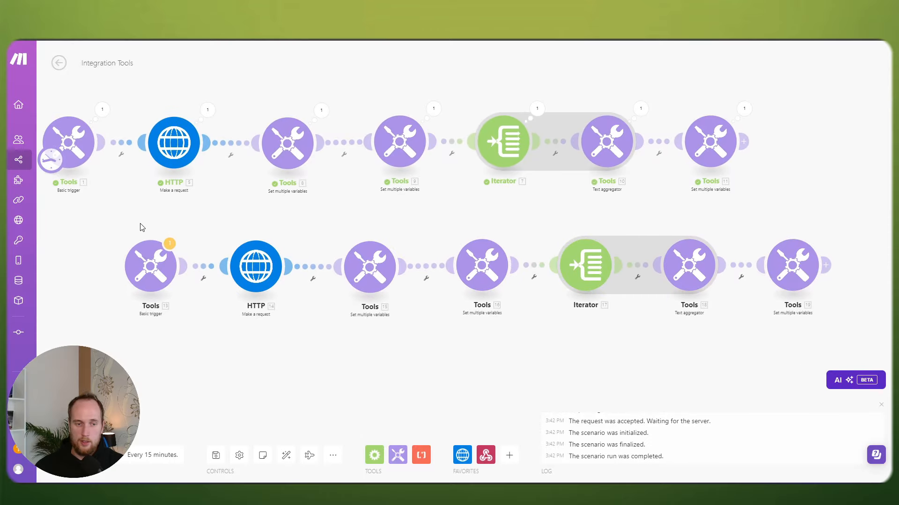
{"action": "left_click_drag", "start_coordinate": [141, 227], "coordinate": [813, 294]}
{"action": "left_click_drag", "start_coordinate": [670, 215], "coordinate": [572, 212]}
{"action": "scroll", "coordinate": [542, 220], "scroll_direction": "down", "scroll_amount": 3}
{"action": "left_click_drag", "start_coordinate": [496, 252], "coordinate": [533, 254]}
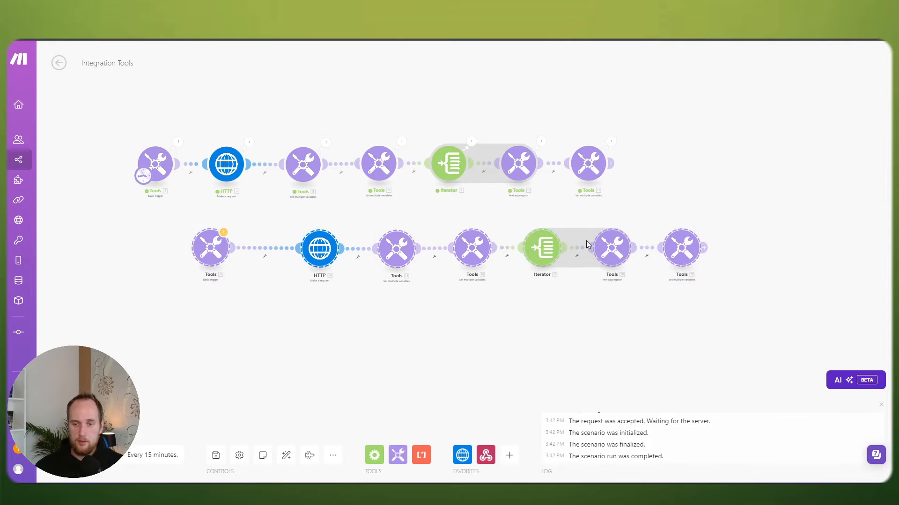
{"action": "left_click", "coordinate": [583, 175]}
{"action": "left_click", "coordinate": [605, 145]}
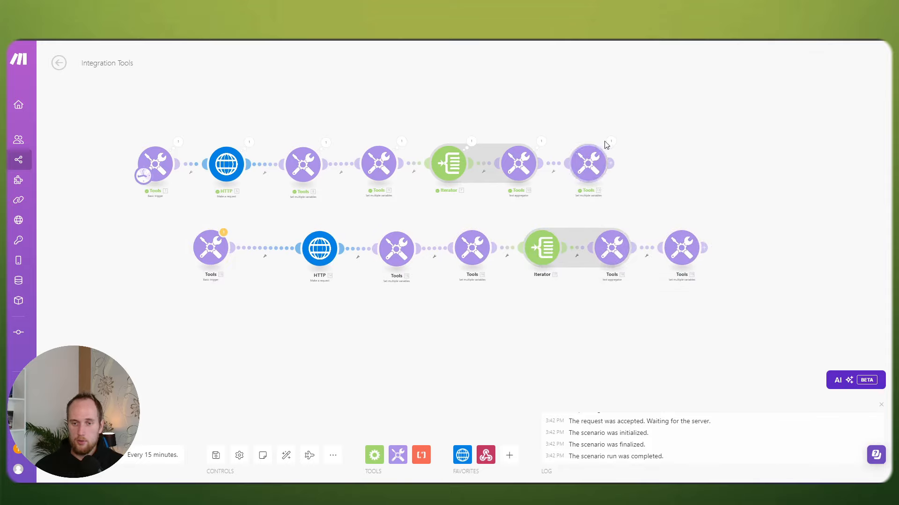
{"action": "left_click_drag", "start_coordinate": [212, 251], "coordinate": [253, 253]}
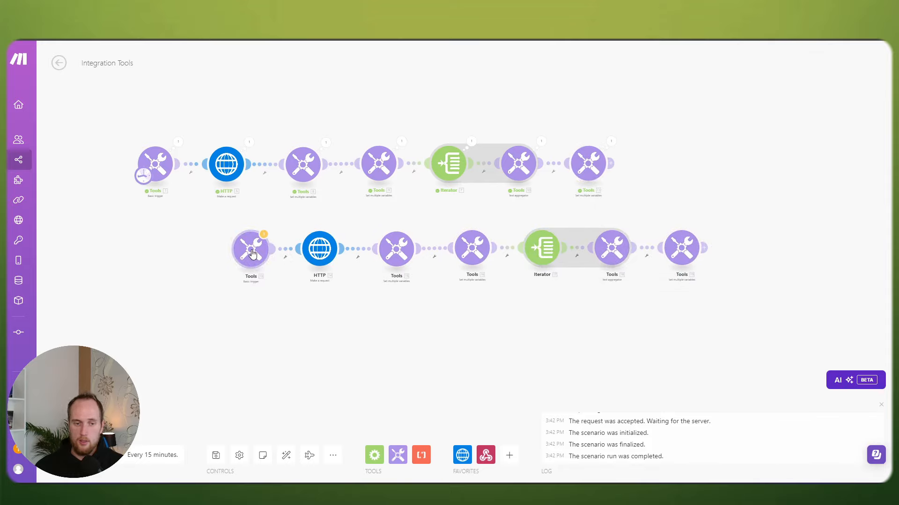
{"action": "left_click", "coordinate": [252, 253]}
{"action": "left_click", "coordinate": [200, 227]}
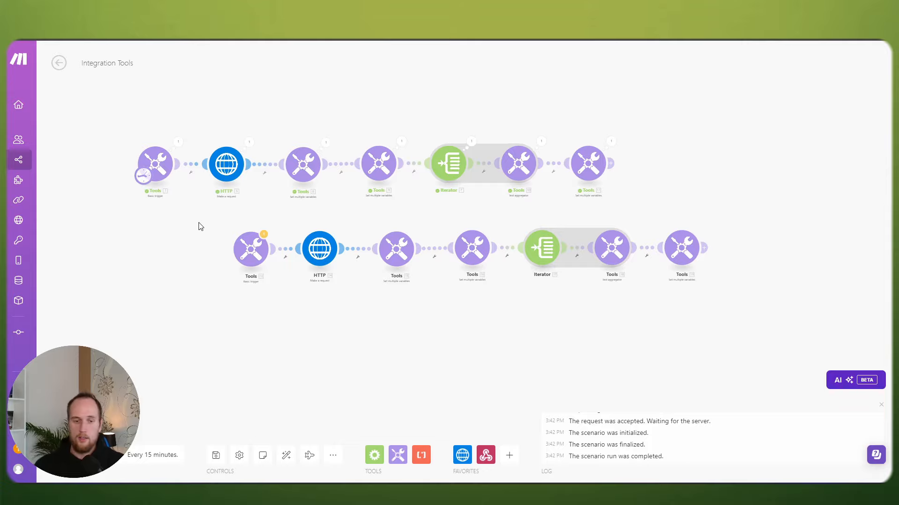
{"action": "left_click_drag", "start_coordinate": [732, 289], "coordinate": [210, 214]}
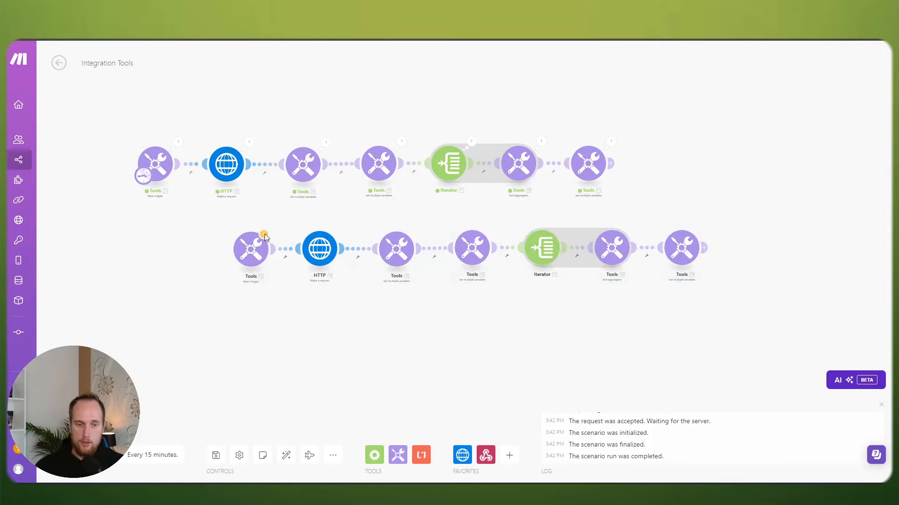
{"action": "left_click_drag", "start_coordinate": [711, 294], "coordinate": [222, 238]}
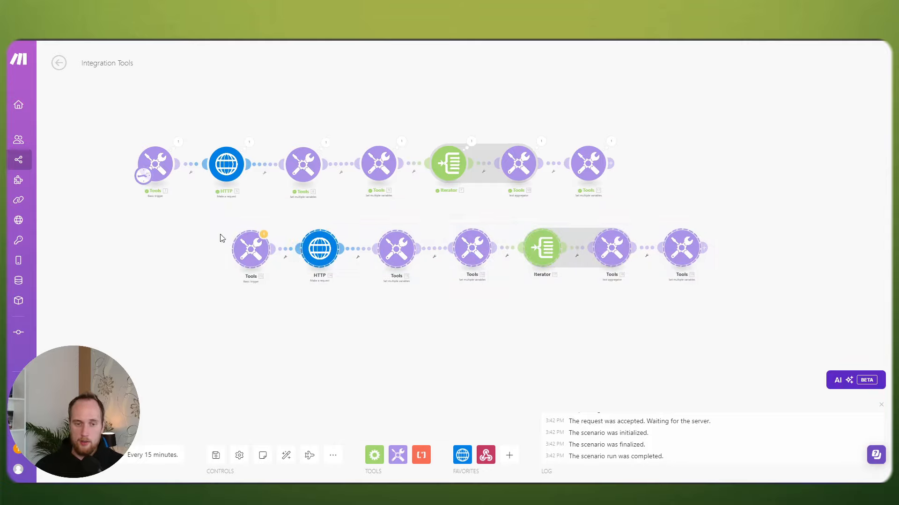
{"action": "right_click", "coordinate": [328, 248]}
{"action": "left_click", "coordinate": [348, 257]}
{"action": "right_click", "coordinate": [344, 310]}
{"action": "left_click", "coordinate": [372, 335]}
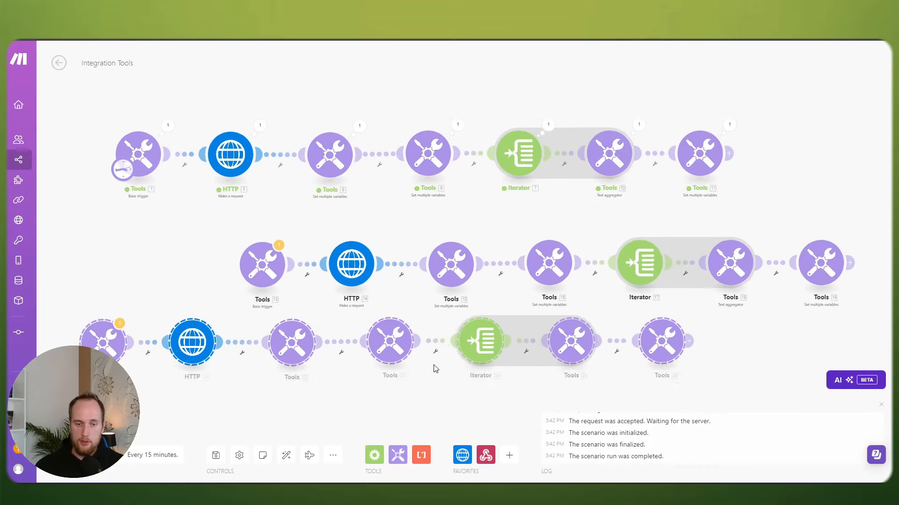
{"action": "left_click_drag", "start_coordinate": [498, 352], "coordinate": [683, 385]}
{"action": "scroll", "coordinate": [510, 324], "scroll_direction": "down", "scroll_amount": 5}
{"action": "left_click_drag", "start_coordinate": [689, 318], "coordinate": [619, 255]}
{"action": "scroll", "coordinate": [618, 255], "scroll_direction": "up", "scroll_amount": 3}
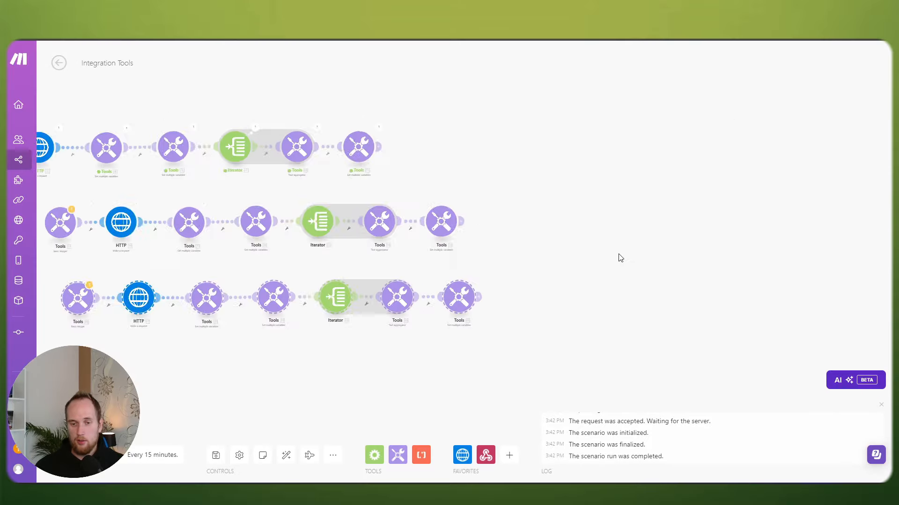
{"action": "scroll", "coordinate": [618, 256], "scroll_direction": "up", "scroll_amount": 1}
{"action": "left_click_drag", "start_coordinate": [552, 257], "coordinate": [732, 262]}
{"action": "scroll", "coordinate": [725, 262], "scroll_direction": "down", "scroll_amount": 1}
{"action": "left_click_drag", "start_coordinate": [667, 264], "coordinate": [708, 265]}
{"action": "left_click_drag", "start_coordinate": [736, 314], "coordinate": [333, 242]}
{"action": "key", "text": "Delete"}
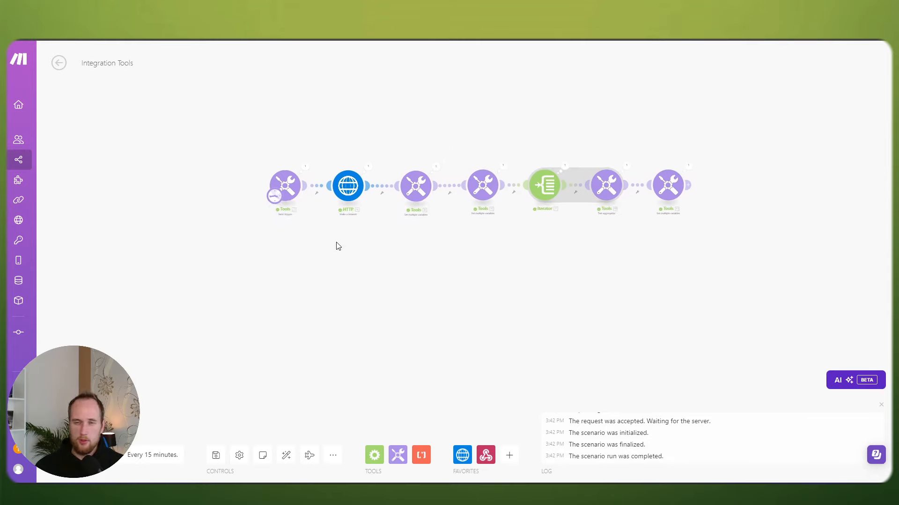
{"action": "scroll", "coordinate": [333, 249], "scroll_direction": "up", "scroll_amount": 2}
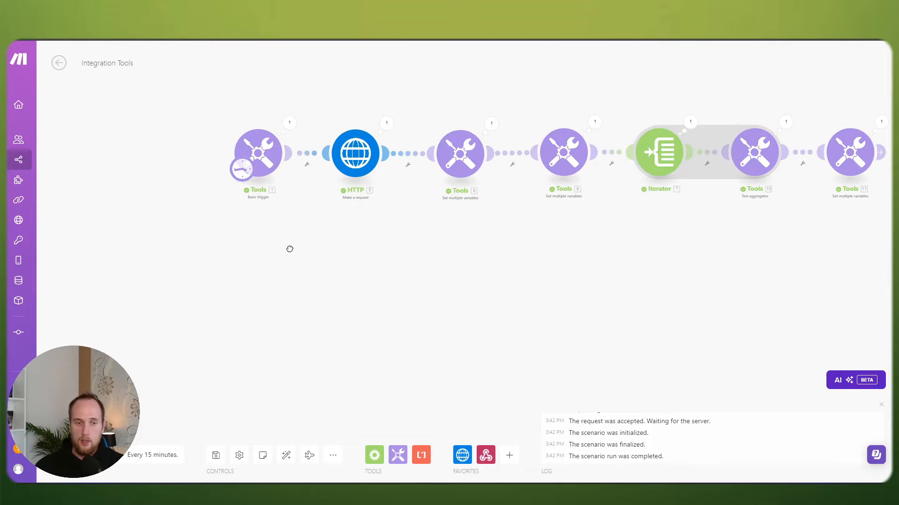
{"action": "left_click_drag", "start_coordinate": [289, 249], "coordinate": [435, 251]}
{"action": "scroll", "coordinate": [412, 255], "scroll_direction": "down", "scroll_amount": 2}
{"action": "left_click_drag", "start_coordinate": [359, 251], "coordinate": [336, 260]}
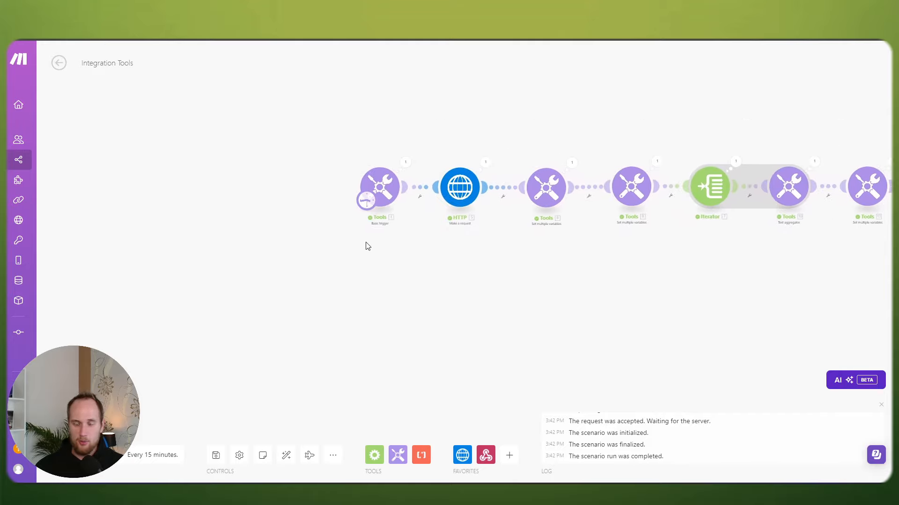
Step: Unlink the Basic trigger from the HTTP module and move the trigger to the lower left
{"action": "scroll", "coordinate": [367, 247], "scroll_direction": "up", "scroll_amount": 1}
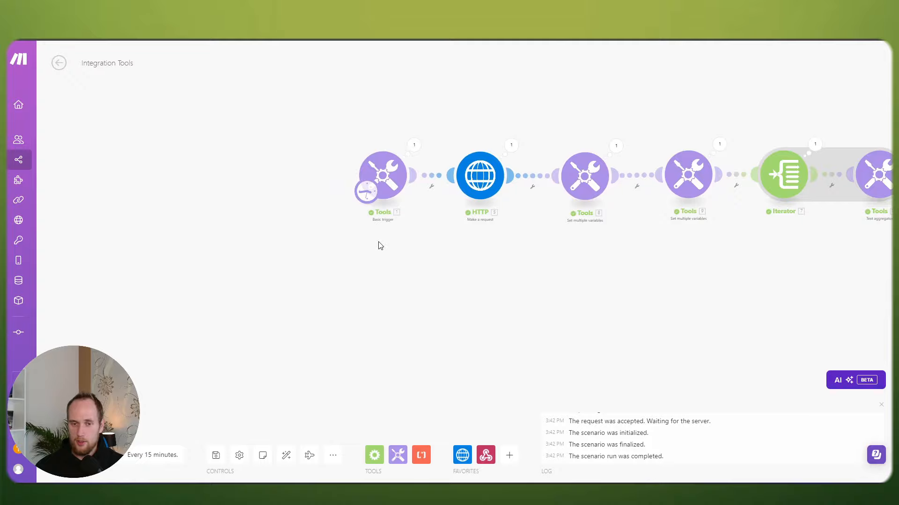
{"action": "left_click", "coordinate": [436, 178]}
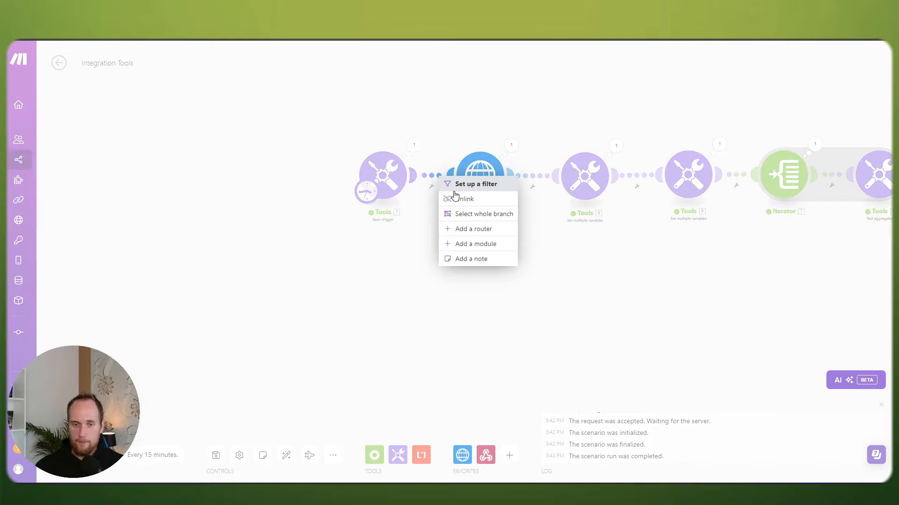
{"action": "left_click", "coordinate": [461, 196]}
{"action": "left_click_drag", "start_coordinate": [388, 177], "coordinate": [154, 242]}
{"action": "scroll", "coordinate": [299, 233], "scroll_direction": "down", "scroll_amount": 1}
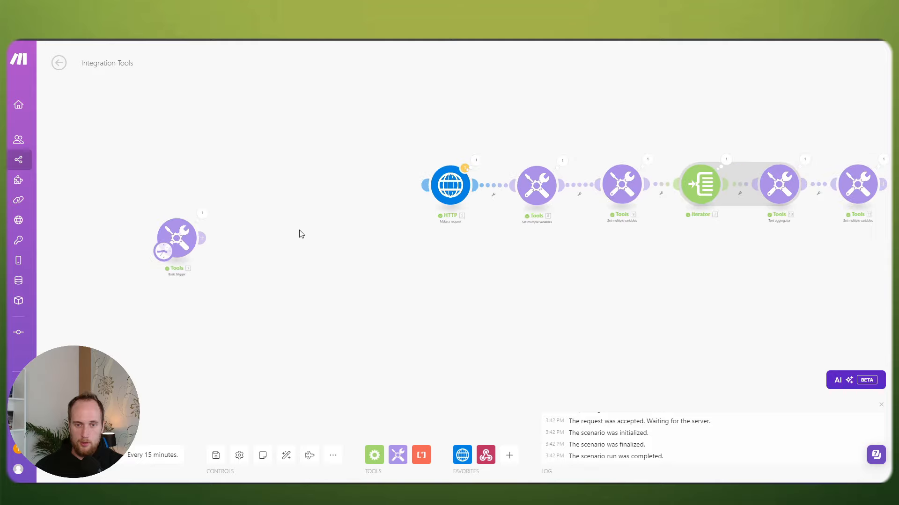
{"action": "left_click_drag", "start_coordinate": [258, 221], "coordinate": [218, 208]}
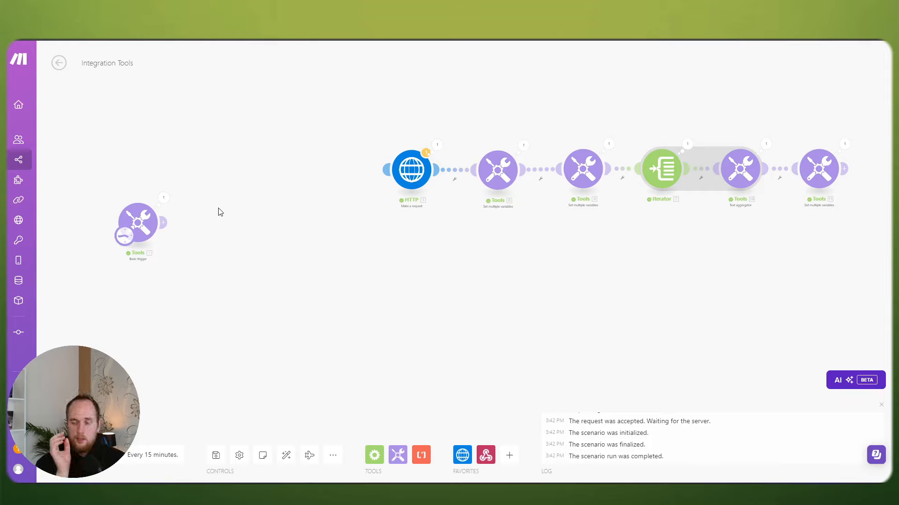
Step: Give the trigger a requestedTime item and begin its value with 2024
{"action": "left_click", "coordinate": [142, 218]}
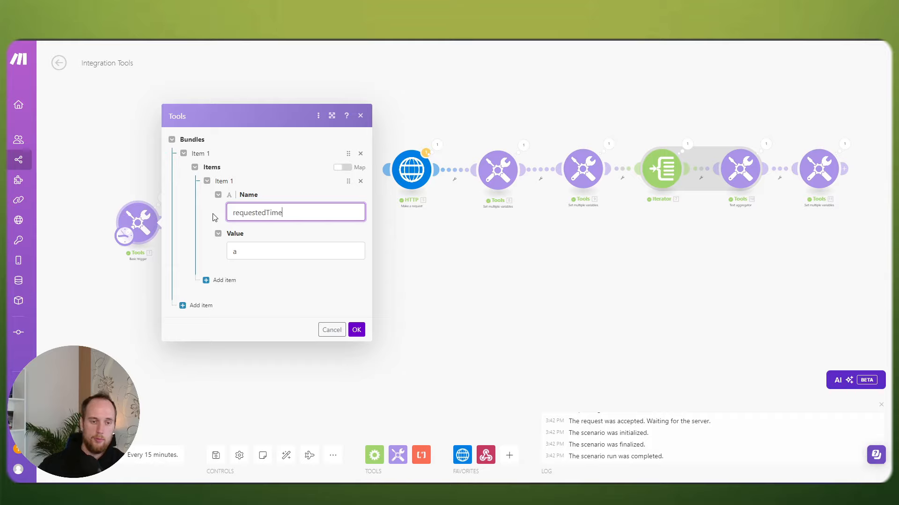
{"action": "left_click", "coordinate": [247, 253]}
{"action": "type", "text": "2024-09-17T10:00:00"}
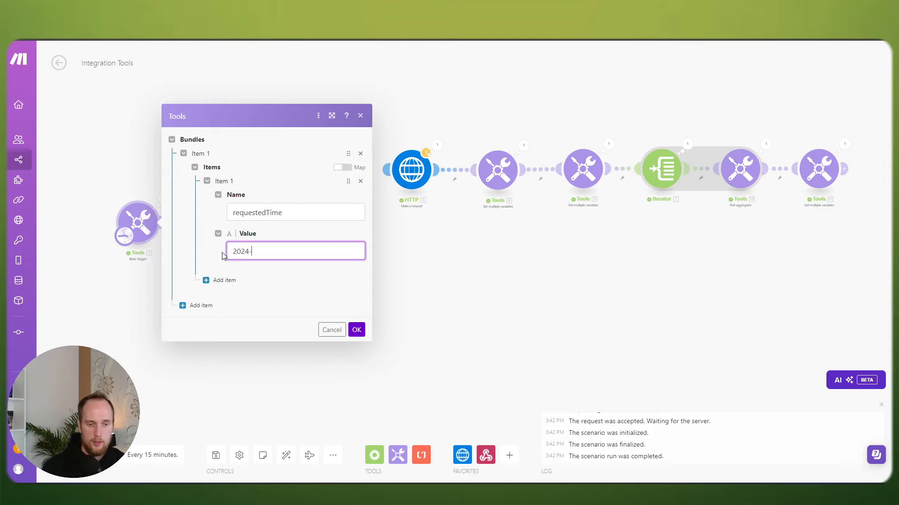
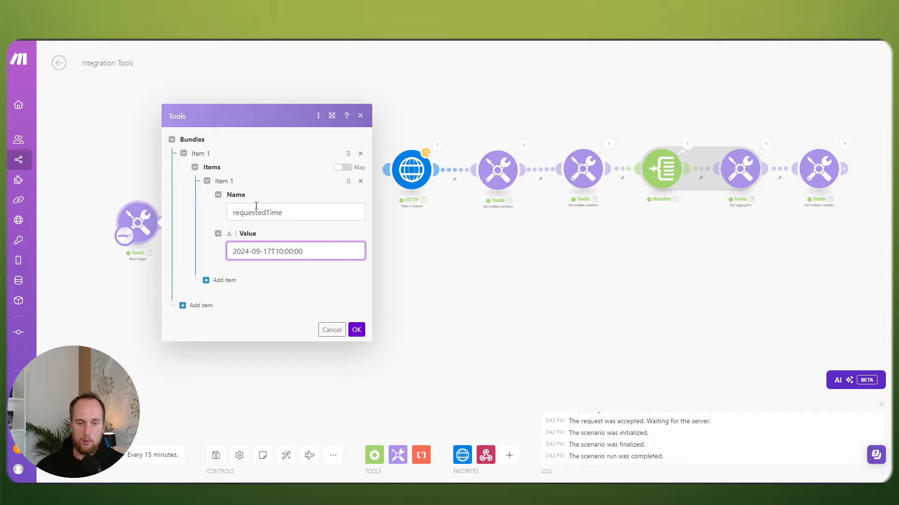
Step: Confirm requestedTime 2024-09-17T10:00:00, then set the trigger beside the unconnected HTTP chain
{"action": "left_click", "coordinate": [356, 330]}
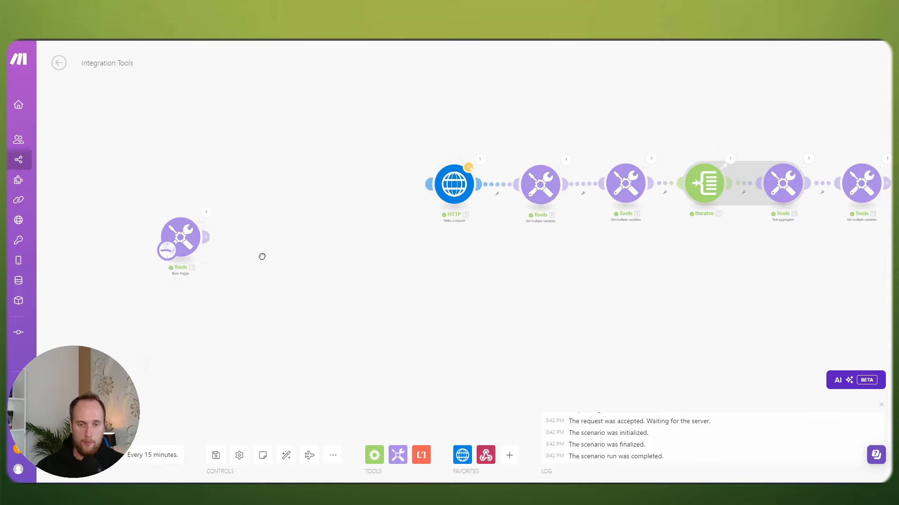
{"action": "mouse_move", "coordinate": [145, 241]}
{"action": "left_mouse_down"}
{"action": "mouse_move", "coordinate": [154, 244]}
{"action": "mouse_move", "coordinate": [146, 244]}
{"action": "left_mouse_up"}
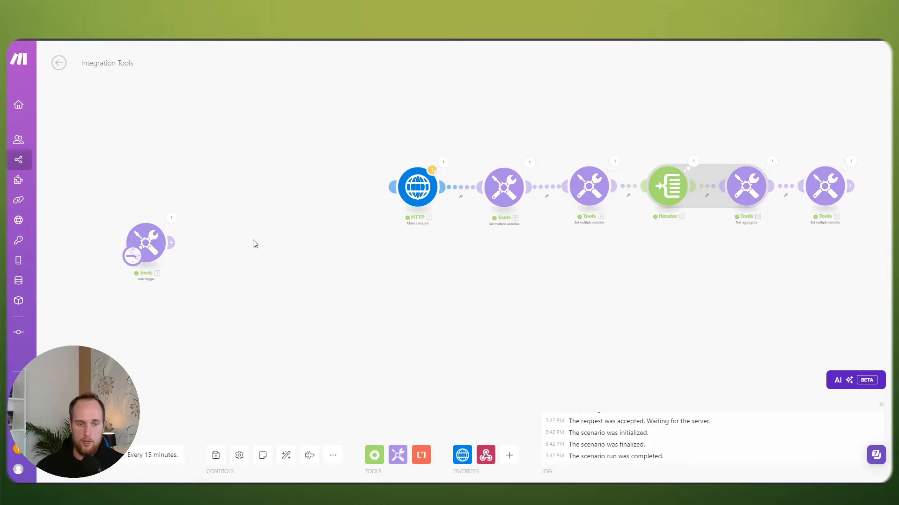
{"action": "left_click", "coordinate": [413, 191]}
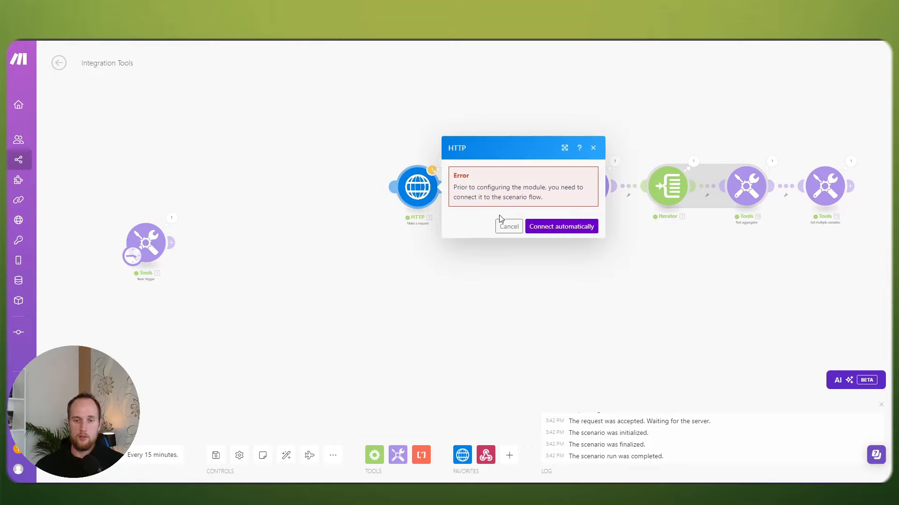
{"action": "left_click", "coordinate": [506, 225]}
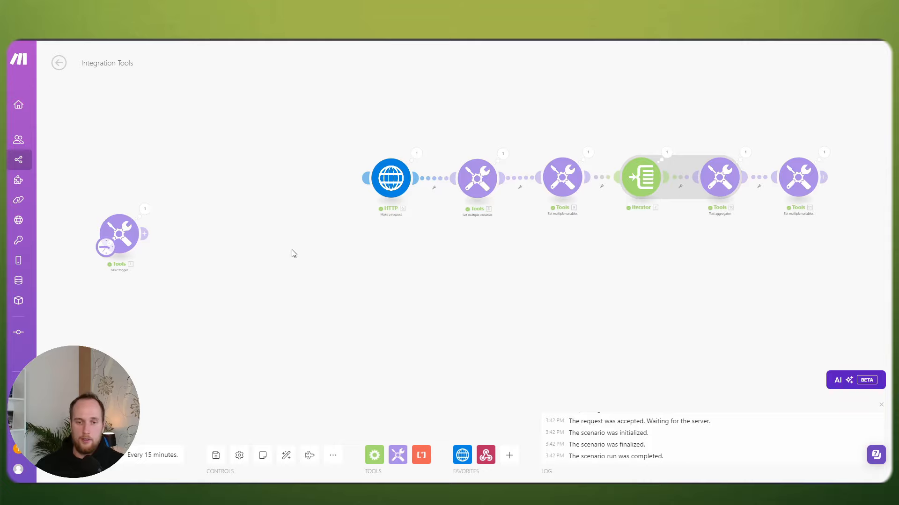
{"action": "left_click_drag", "start_coordinate": [220, 242], "coordinate": [307, 242]}
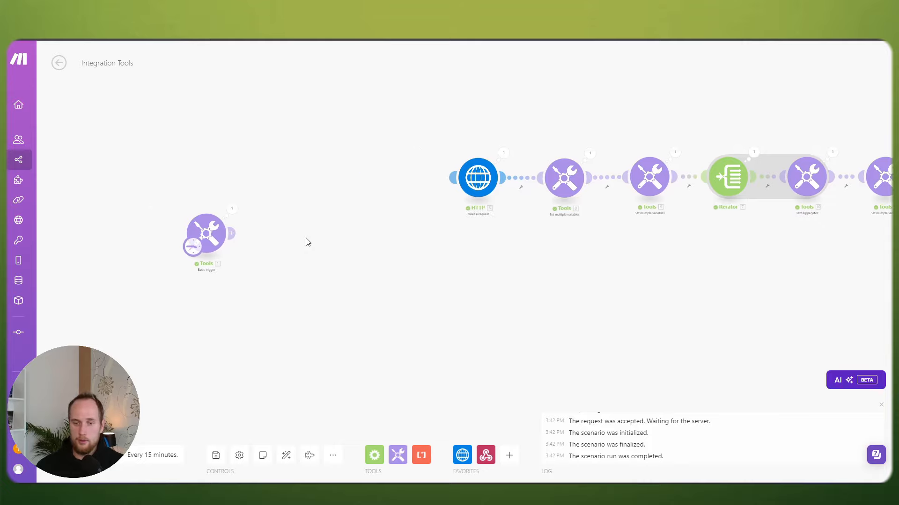
Step: Insert a Router after the Basic trigger, deleting its upper placeholder so route one feeds HTTP
{"action": "left_click", "coordinate": [233, 234]}
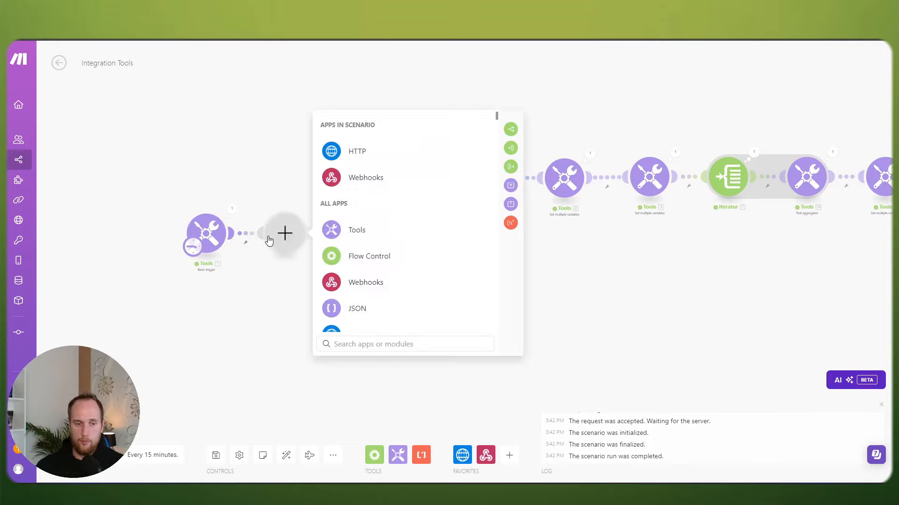
{"action": "left_click", "coordinate": [511, 133]}
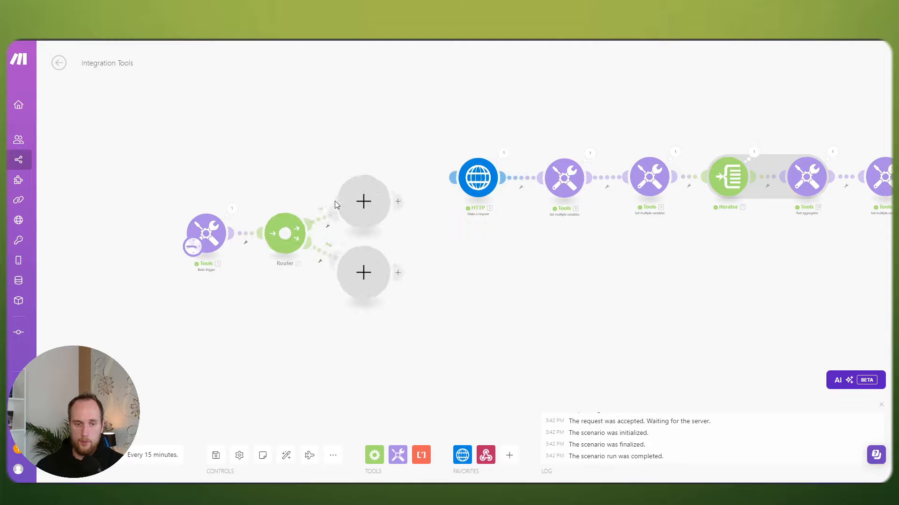
{"action": "right_click", "coordinate": [371, 189]}
{"action": "left_click", "coordinate": [395, 217]}
{"action": "left_click_drag", "start_coordinate": [171, 195], "coordinate": [393, 300]}
{"action": "left_click_drag", "start_coordinate": [282, 237], "coordinate": [391, 228]}
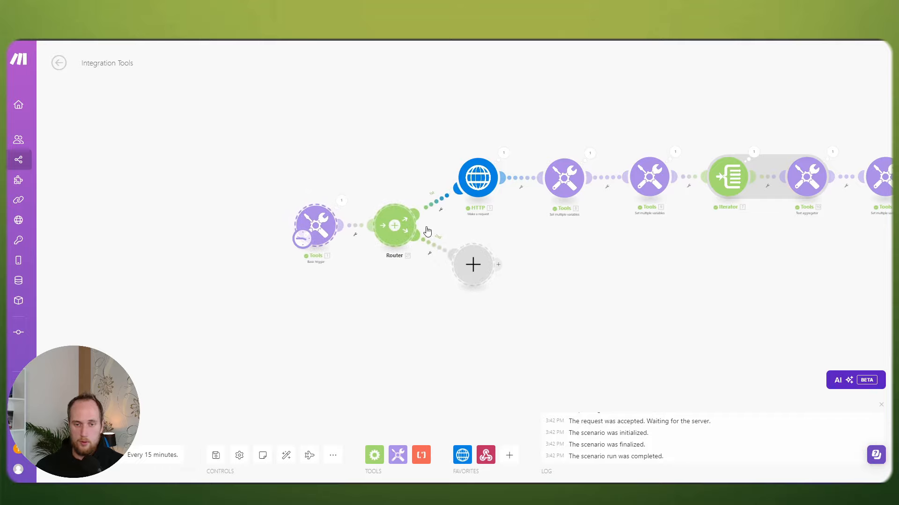
{"action": "left_click_drag", "start_coordinate": [583, 241], "coordinate": [450, 258]}
{"action": "left_click_drag", "start_coordinate": [750, 243], "coordinate": [624, 229]}
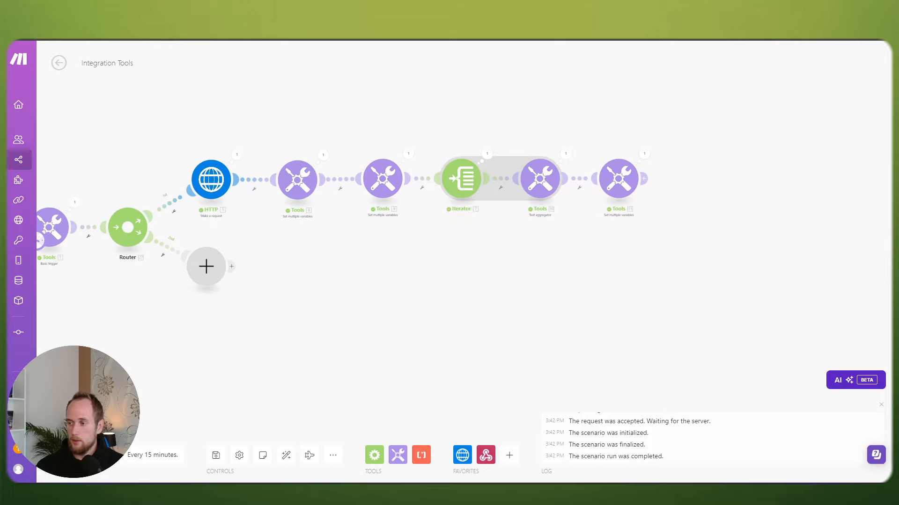
Step: Set availSlots in the last Set multiple variables module to ifempty(10. text; busy; 10. text)
{"action": "left_click", "coordinate": [618, 180]}
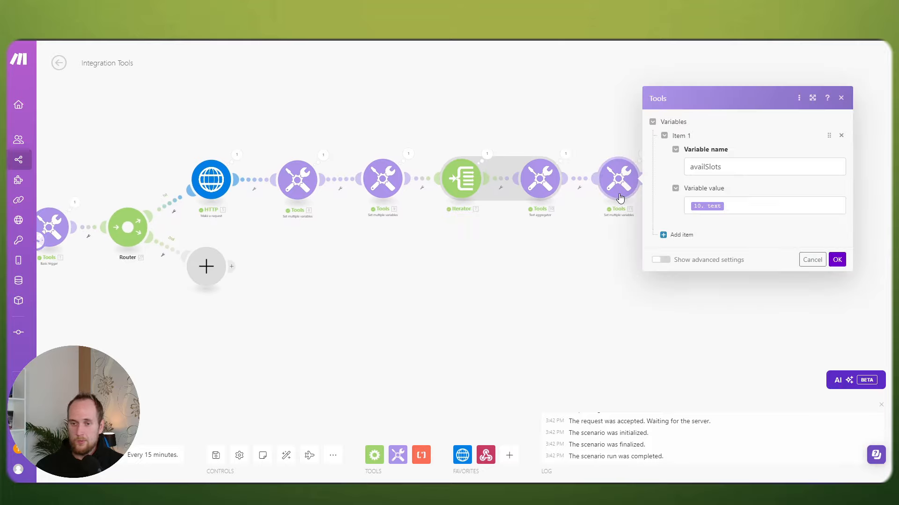
{"action": "left_click", "coordinate": [688, 206]}
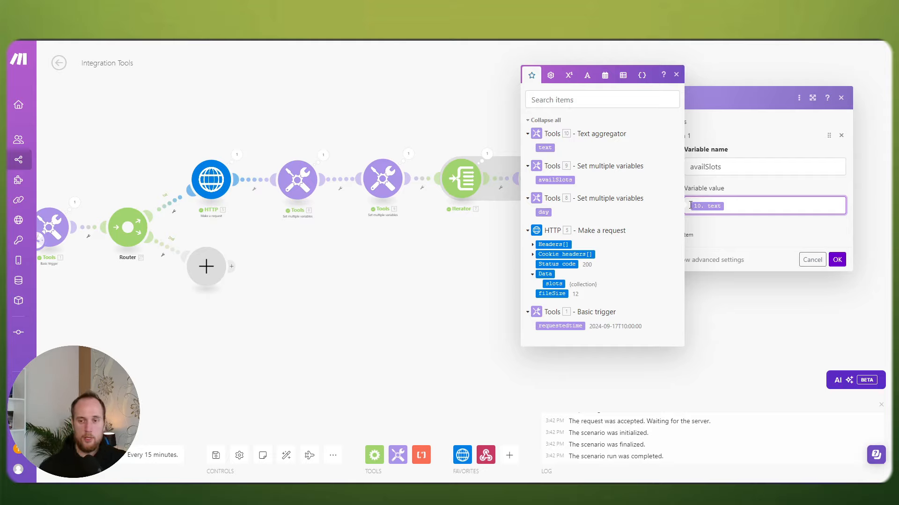
{"action": "type", "text": "ifempty(10. text"}
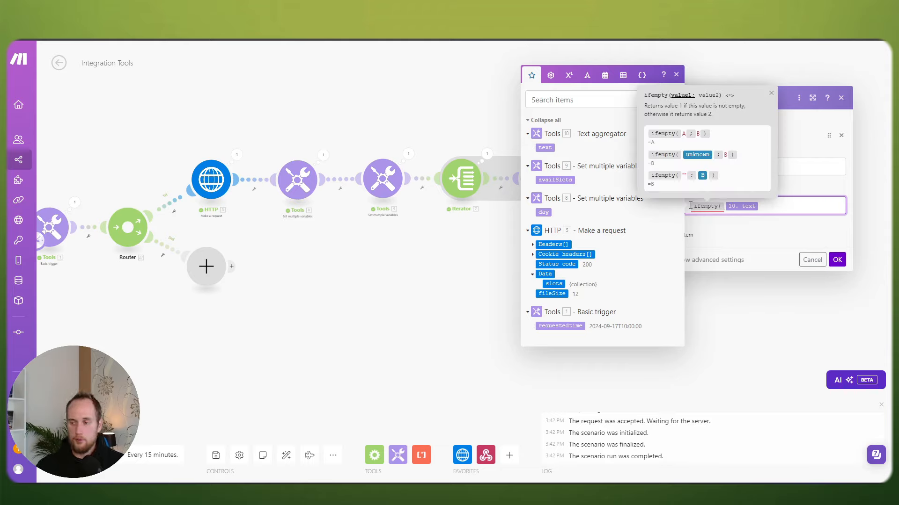
{"action": "type", "text": ";"}
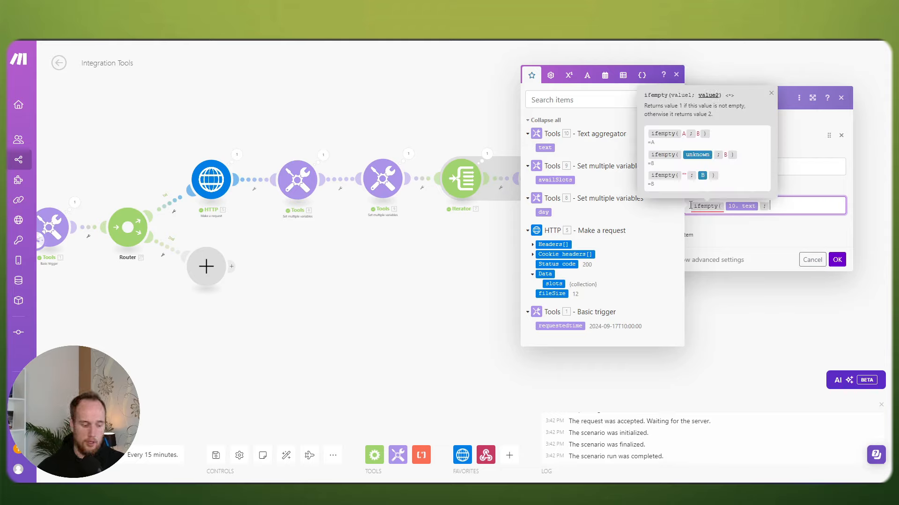
{"action": "type", "text": "busy"}
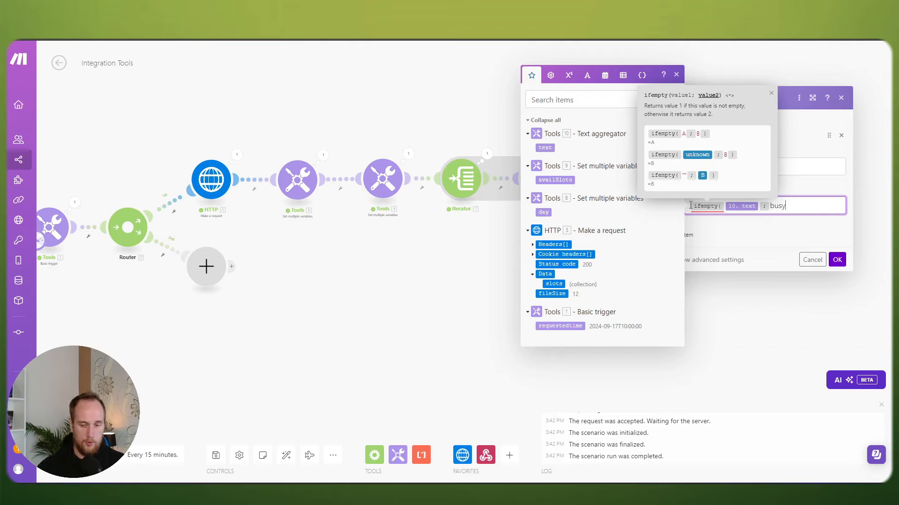
{"action": "type", "text": ";"}
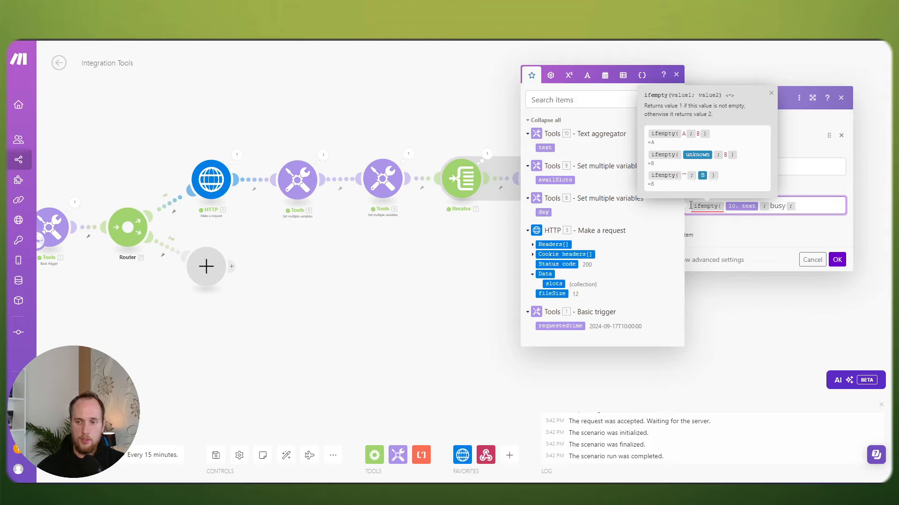
{"action": "left_click", "coordinate": [545, 148]}
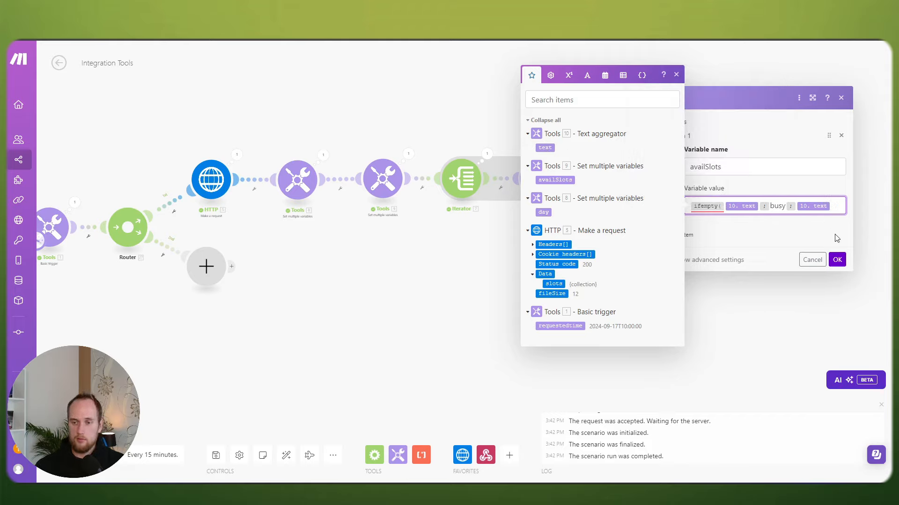
{"action": "type", "text": ")"}
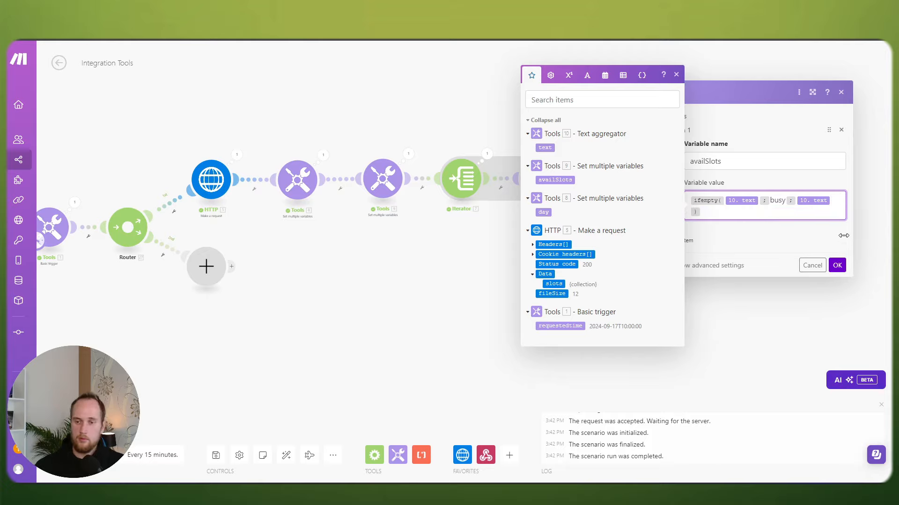
{"action": "left_click", "coordinate": [836, 265]}
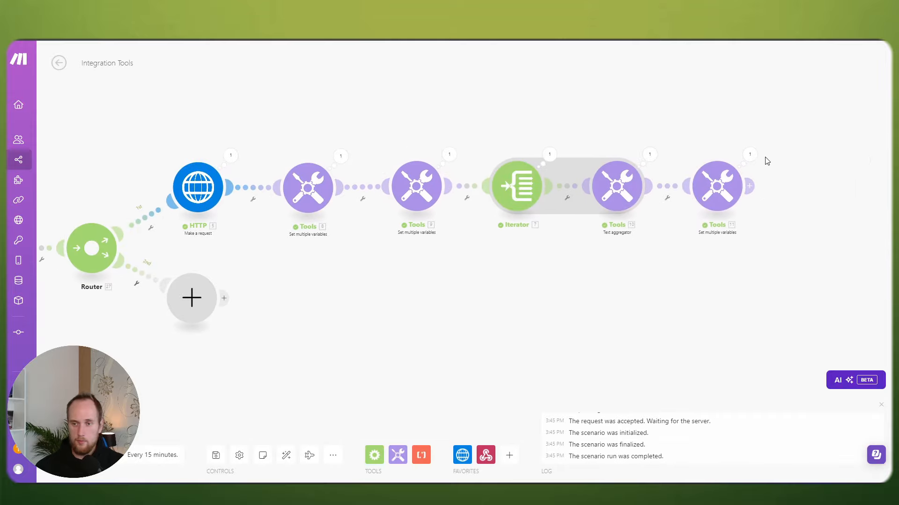
Step: Inspect the last module's run output showing availSlots as busy
{"action": "left_click", "coordinate": [747, 155]}
{"action": "double_click", "coordinate": [592, 200]}
{"action": "left_click", "coordinate": [585, 299]}
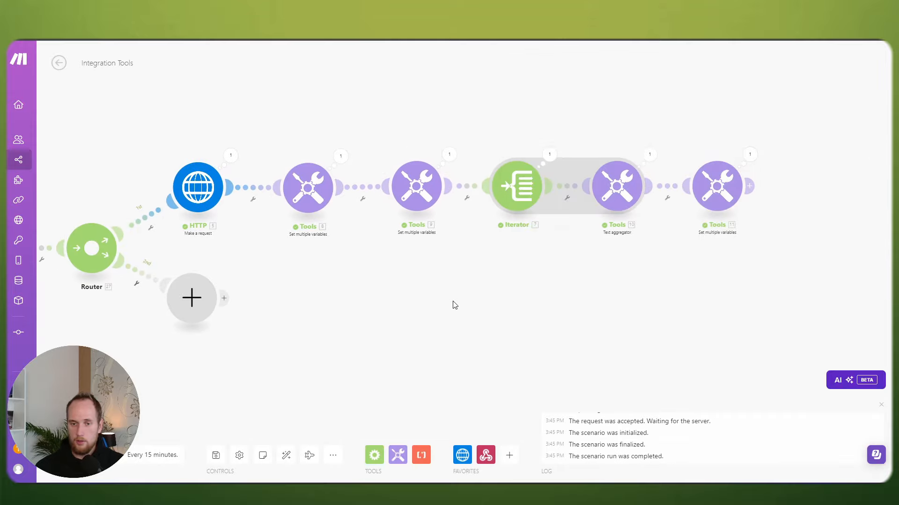
{"action": "left_click_drag", "start_coordinate": [453, 305], "coordinate": [536, 290]}
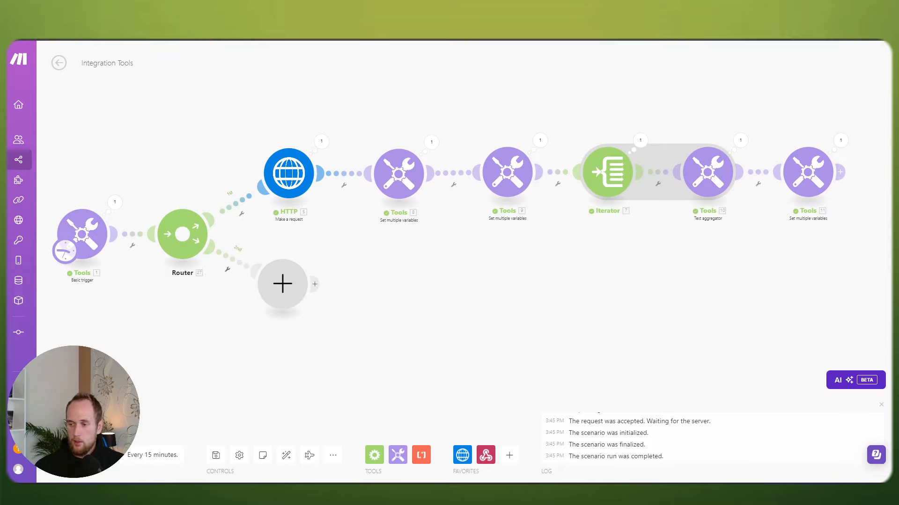
{"action": "left_click_drag", "start_coordinate": [422, 278], "coordinate": [481, 234]}
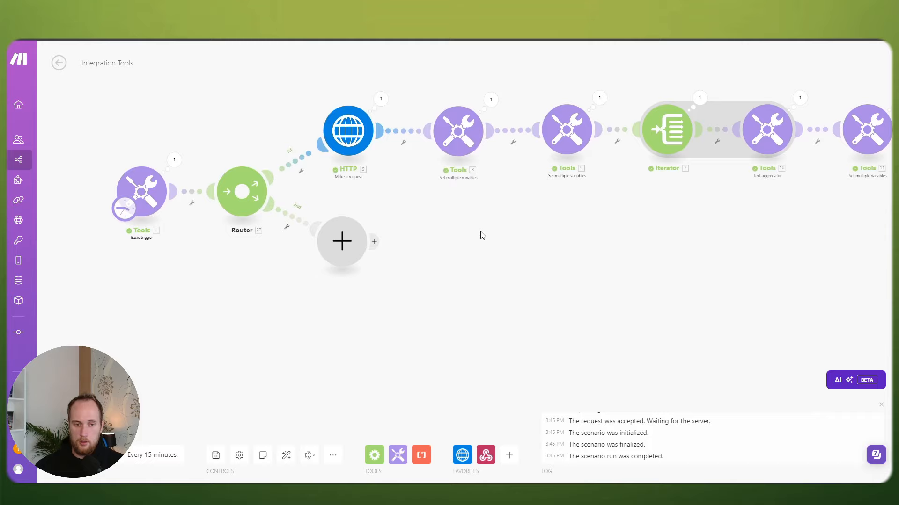
Step: Add a Tools Get multiple variables module on the Router's second route
{"action": "left_click", "coordinate": [329, 247]}
{"action": "left_click", "coordinate": [432, 243]}
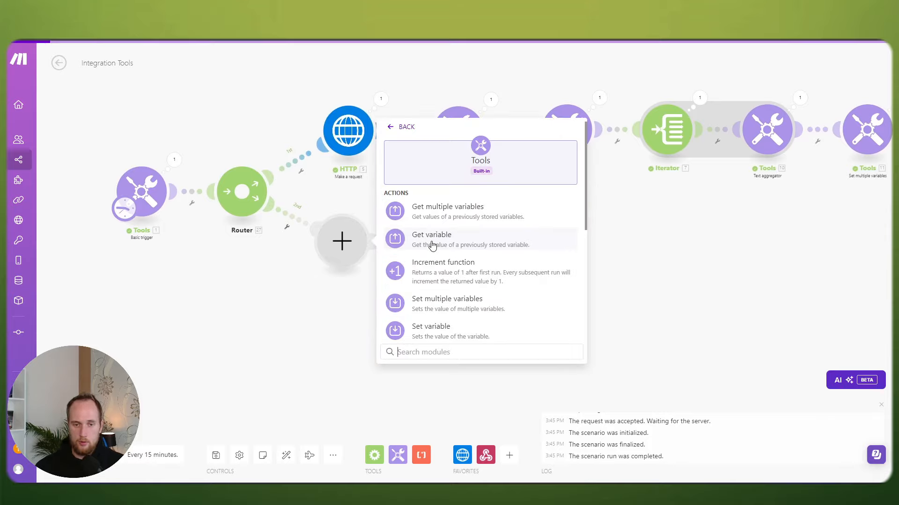
{"action": "left_click", "coordinate": [461, 218]}
{"action": "left_click", "coordinate": [392, 239]}
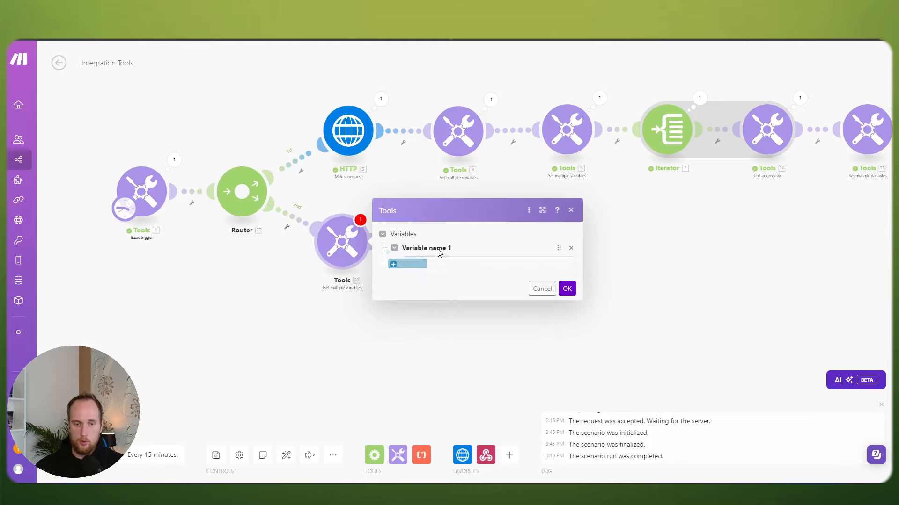
{"action": "left_click", "coordinate": [435, 247]}
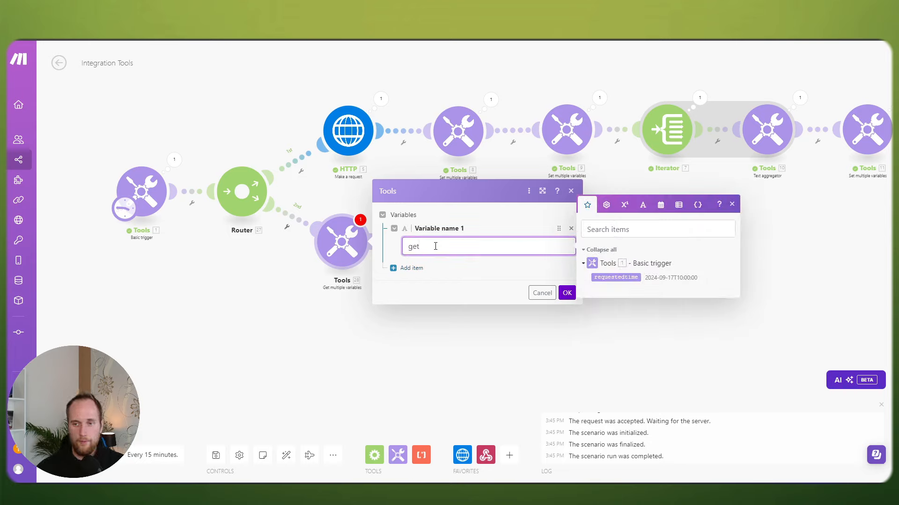
{"action": "key", "text": "BackSpace"}
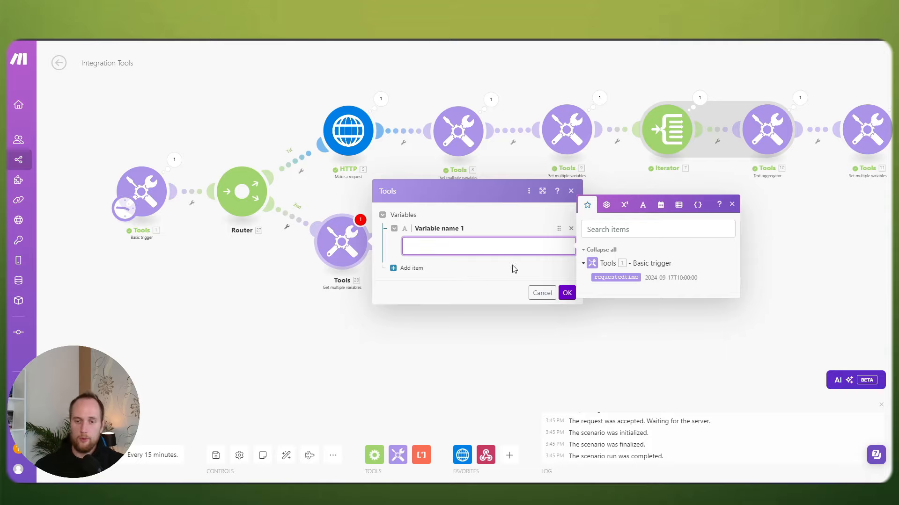
{"action": "left_click", "coordinate": [565, 293]}
{"action": "left_click_drag", "start_coordinate": [689, 255], "coordinate": [551, 282]}
Step: Copy the availSlots variable name from the final setter into the new Get multiple variables module
{"action": "left_click", "coordinate": [742, 162]}
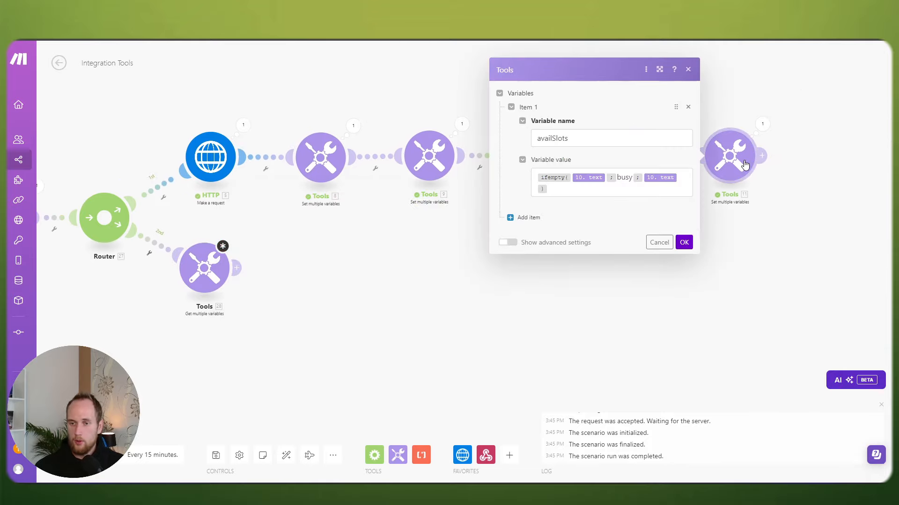
{"action": "left_click_drag", "start_coordinate": [585, 142], "coordinate": [513, 140]}
{"action": "key", "text": "ctrl+c"}
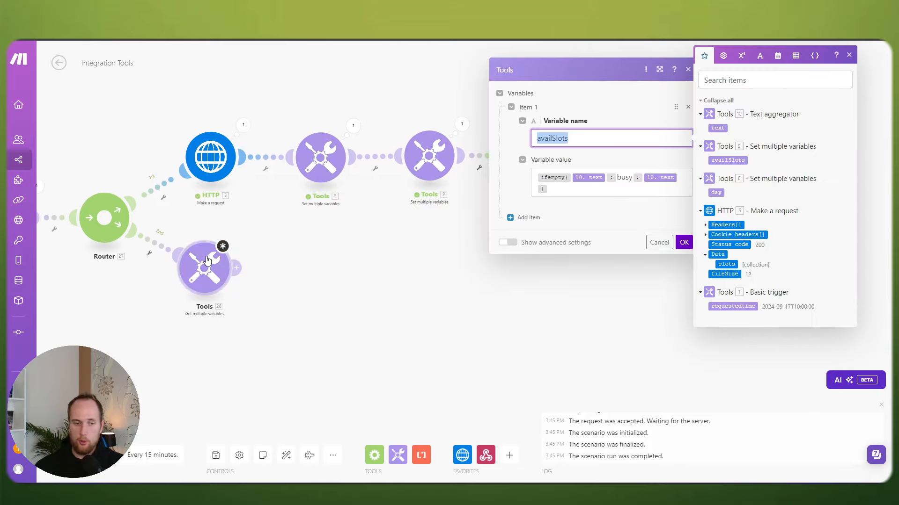
{"action": "left_click", "coordinate": [204, 268]}
{"action": "left_click", "coordinate": [283, 265]}
{"action": "key", "text": "ctrl+v"}
{"action": "left_click", "coordinate": [430, 319]}
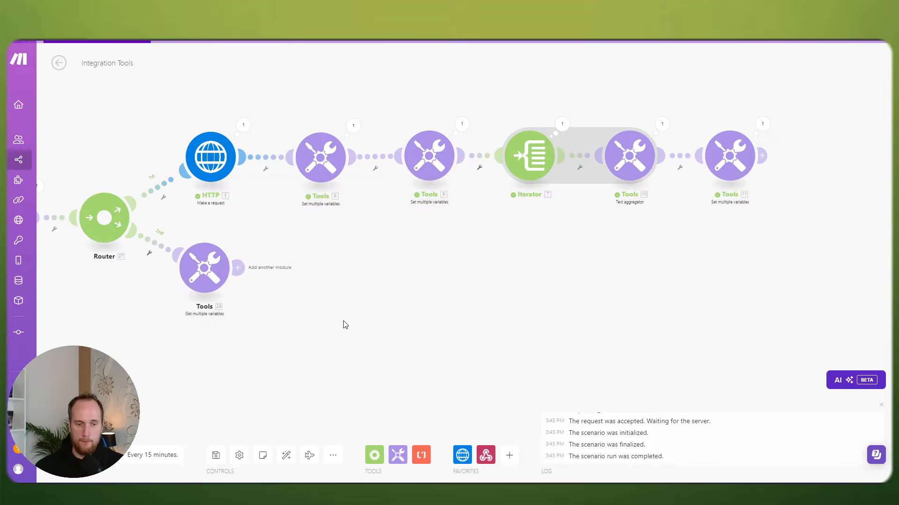
{"action": "left_click", "coordinate": [278, 275]}
{"action": "left_click", "coordinate": [219, 309]}
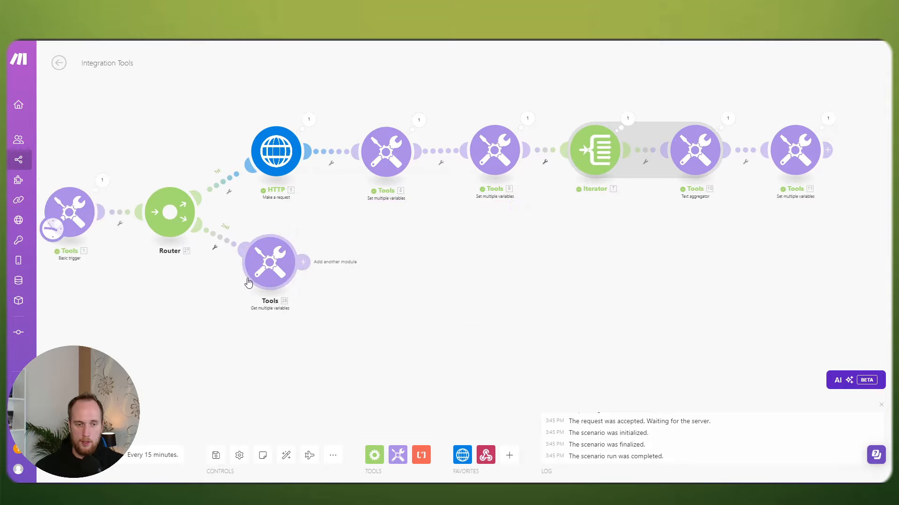
Step: Run the scenario once and check the Get multiple variables output
{"action": "scroll", "coordinate": [235, 289], "scroll_direction": "down", "scroll_amount": 2}
{"action": "left_click", "coordinate": [74, 455]}
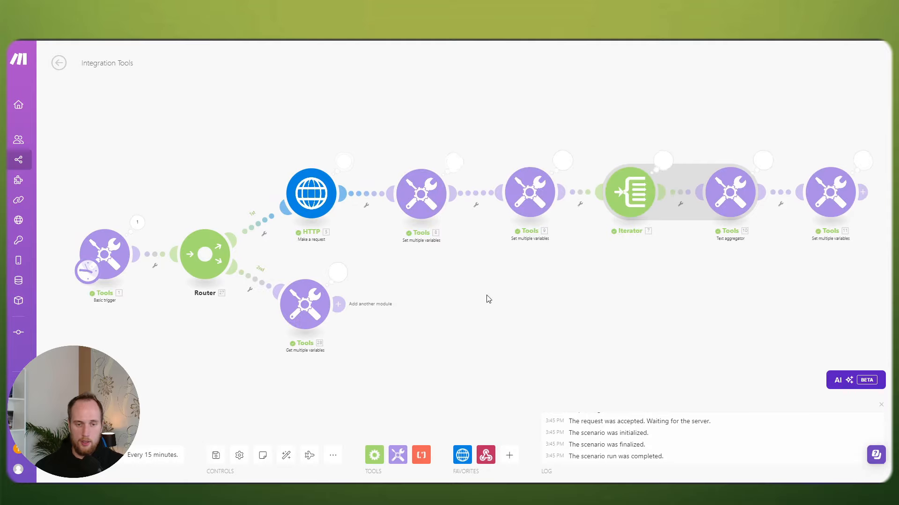
{"action": "left_click", "coordinate": [337, 272]}
{"action": "left_click", "coordinate": [337, 387]}
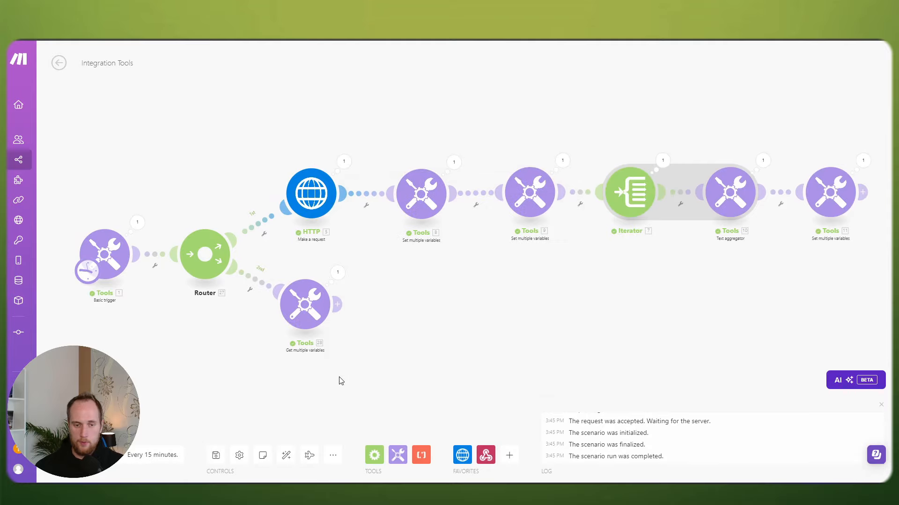
Step: Add Router 29 after Get multiple variables and arrange its two empty branches
{"action": "left_click", "coordinate": [342, 306]}
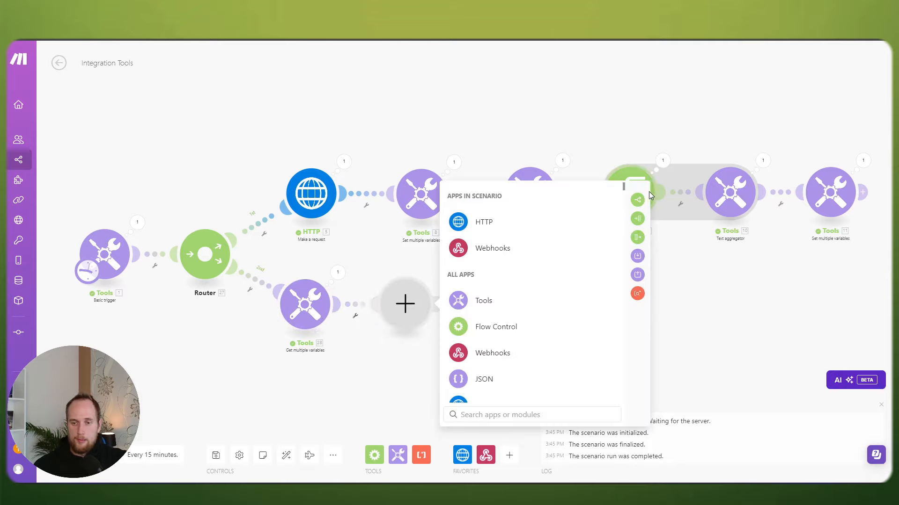
{"action": "left_click", "coordinate": [638, 200]}
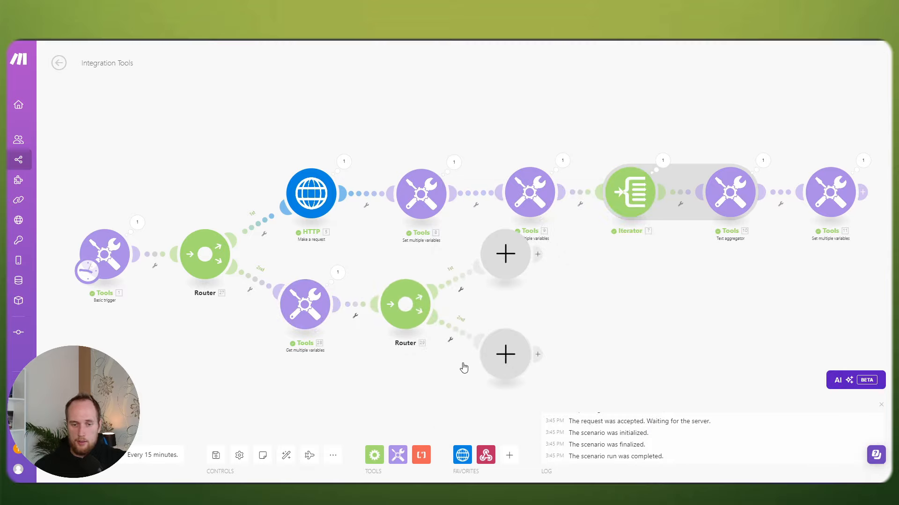
{"action": "left_click_drag", "start_coordinate": [429, 354], "coordinate": [426, 270]}
{"action": "left_click_drag", "start_coordinate": [505, 188], "coordinate": [507, 373]}
{"action": "left_click_drag", "start_coordinate": [502, 294], "coordinate": [505, 243]}
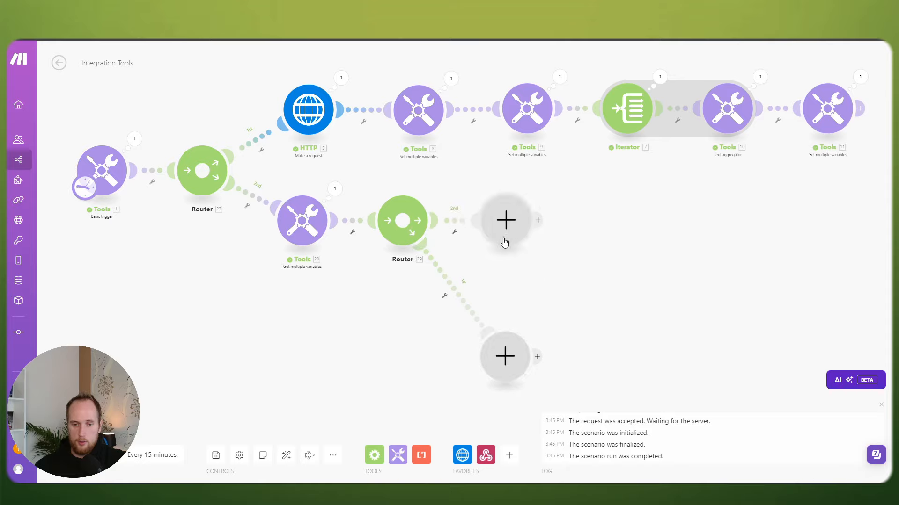
{"action": "left_click_drag", "start_coordinate": [502, 365], "coordinate": [499, 328]}
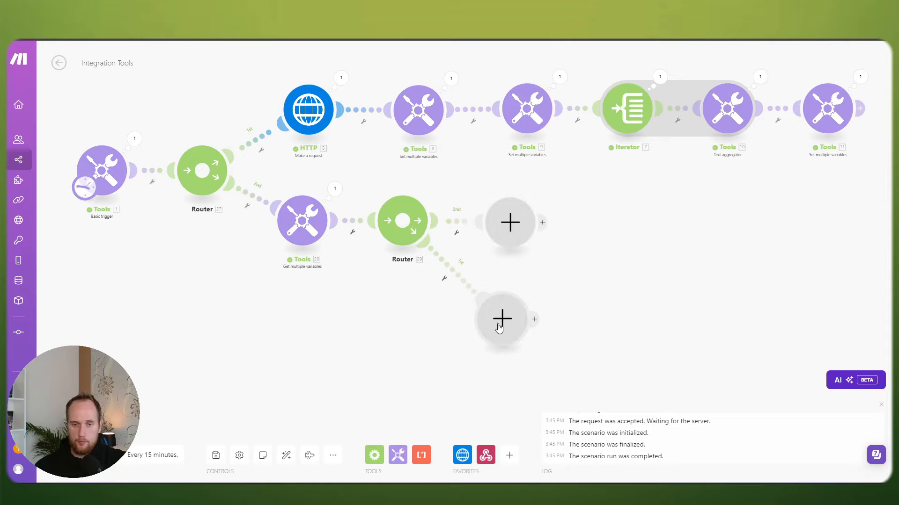
{"action": "left_click_drag", "start_coordinate": [423, 314], "coordinate": [490, 337]}
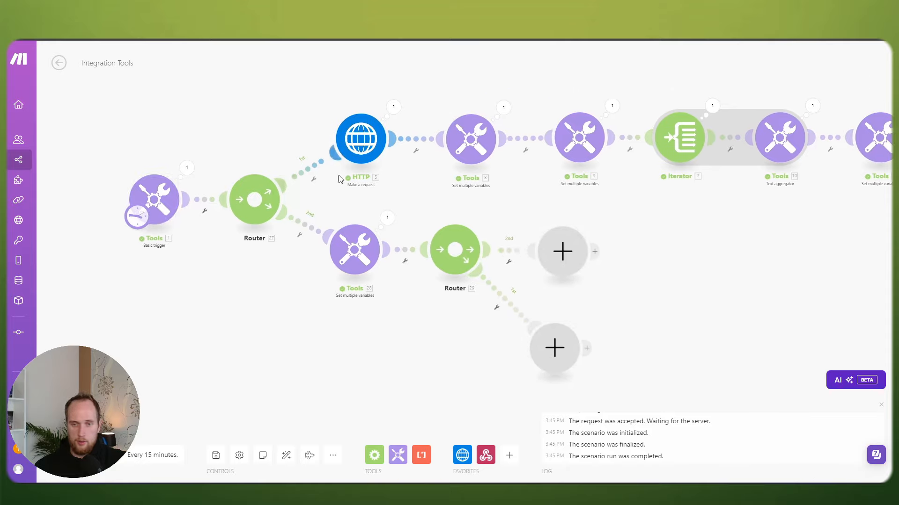
Step: Recheck the variable set in the Get multiple variables module
{"action": "left_click", "coordinate": [340, 253]}
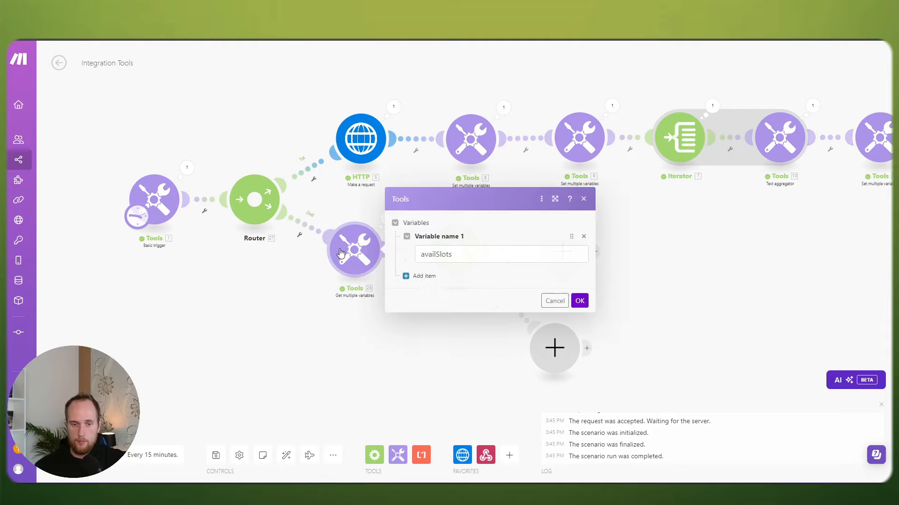
{"action": "left_click", "coordinate": [318, 291]}
{"action": "left_click", "coordinate": [363, 256]}
{"action": "left_click", "coordinate": [293, 302]}
{"action": "left_click_drag", "start_coordinate": [418, 293], "coordinate": [373, 293]}
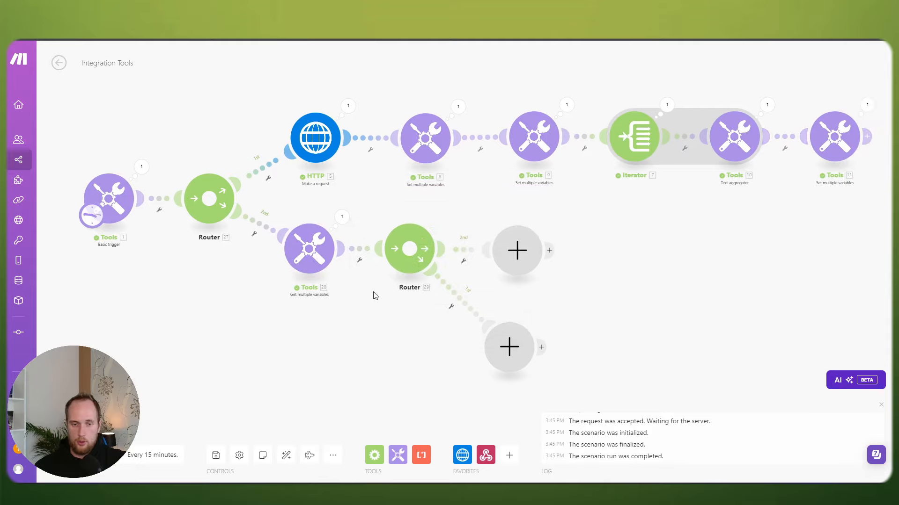
Step: Start a filter on the link into Router 29, then discard it
{"action": "left_click", "coordinate": [355, 253]}
{"action": "left_click", "coordinate": [451, 251]}
{"action": "left_click_drag", "start_coordinate": [620, 259], "coordinate": [450, 247]}
{"action": "left_click", "coordinate": [456, 280]}
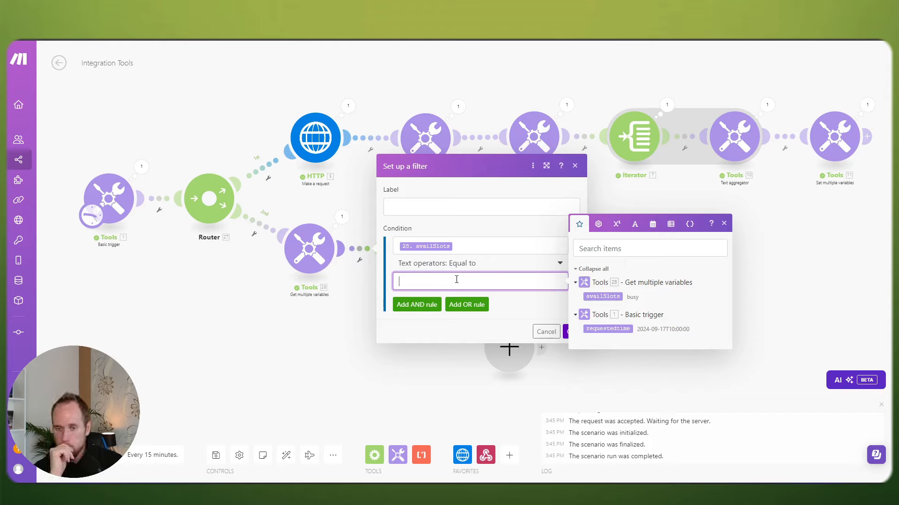
{"action": "left_click", "coordinate": [545, 331]}
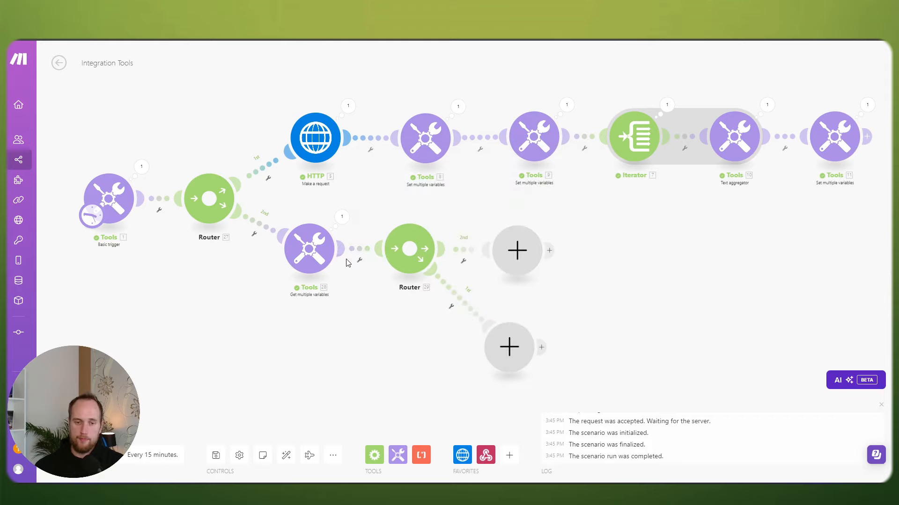
{"action": "left_click", "coordinate": [359, 260]}
{"action": "key", "text": "Escape"}
Step: Filter Router 29's 1st route to pass only when 28.availSlots equals busy
{"action": "left_click", "coordinate": [456, 279]}
{"action": "left_click", "coordinate": [580, 321]}
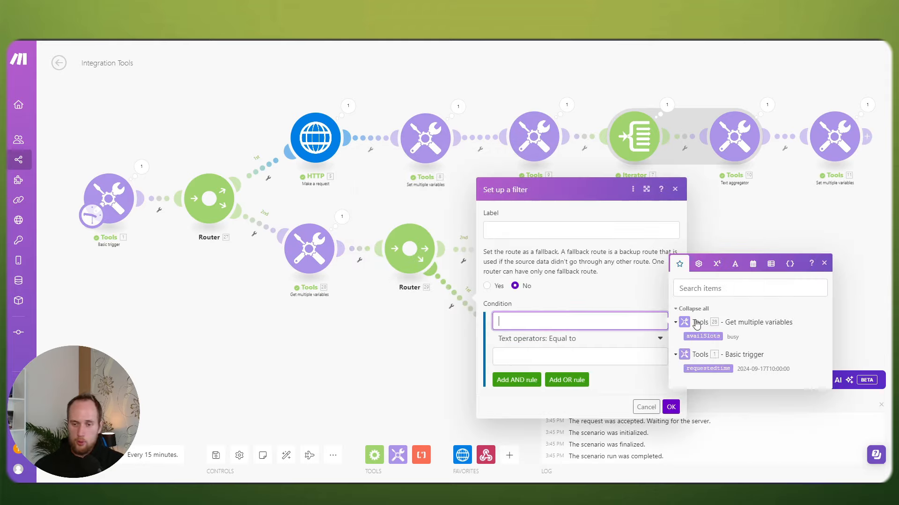
{"action": "left_click", "coordinate": [702, 337]}
{"action": "left_click", "coordinate": [579, 354]}
{"action": "type", "text": "buys"}
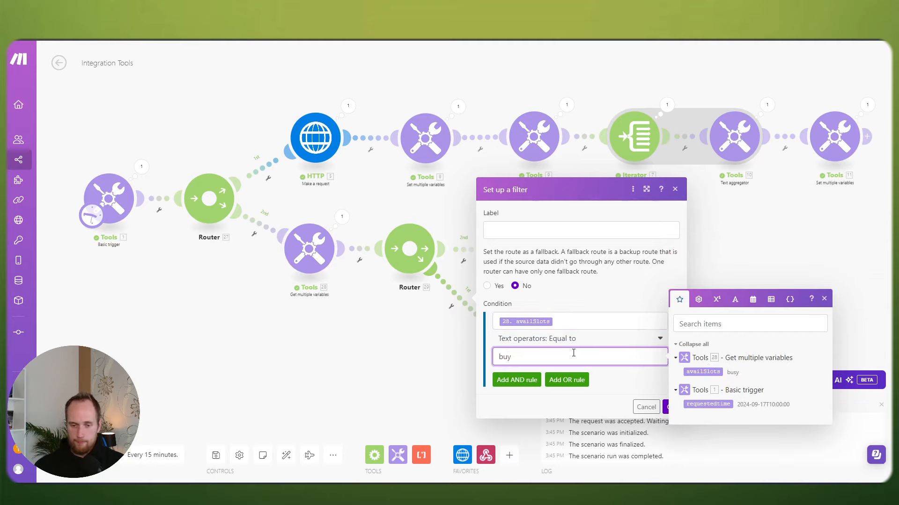
{"action": "key", "text": "BackSpace"}
{"action": "key", "text": "BackSpace"}
{"action": "type", "text": "sy"}
{"action": "left_click", "coordinate": [619, 377]}
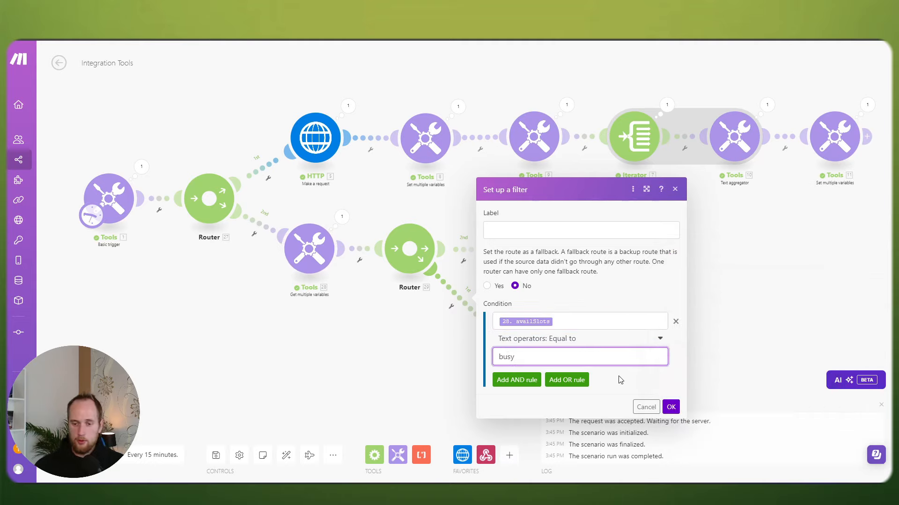
{"action": "left_click", "coordinate": [670, 407]}
Step: Review the 1st route's busy filter and the 2nd route's options, then add a module on the 1st route
{"action": "left_click", "coordinate": [455, 299]}
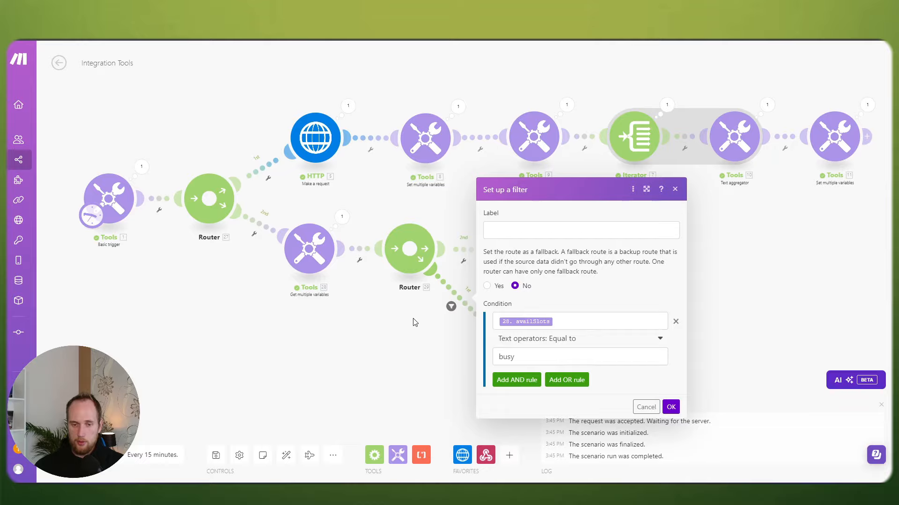
{"action": "left_click", "coordinate": [458, 301]}
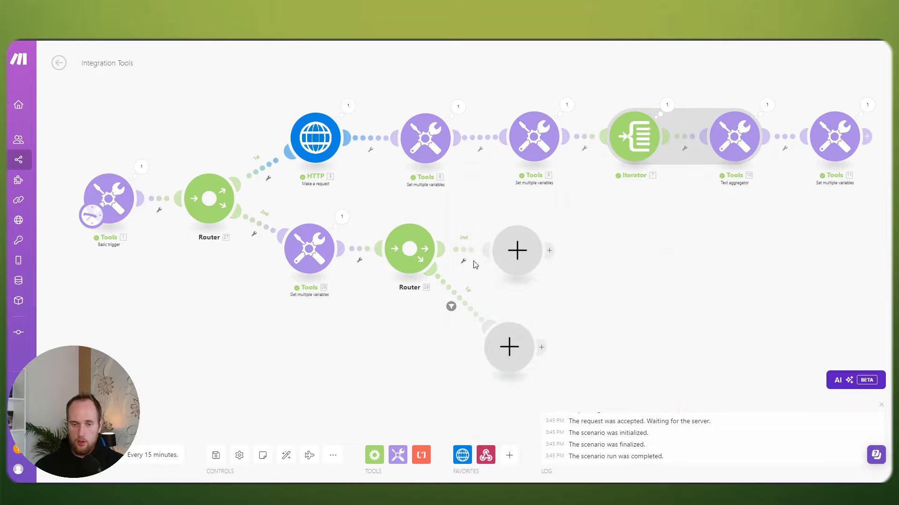
{"action": "scroll", "coordinate": [487, 315], "scroll_direction": "up", "scroll_amount": 1}
{"action": "scroll", "coordinate": [486, 315], "scroll_direction": "up", "scroll_amount": 2}
{"action": "left_click", "coordinate": [446, 222]}
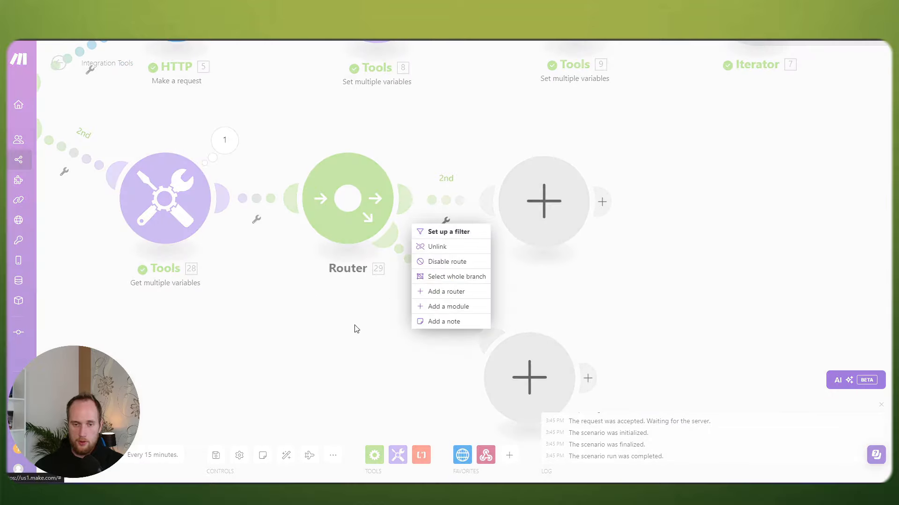
{"action": "left_click", "coordinate": [438, 290]}
{"action": "scroll", "coordinate": [421, 293], "scroll_direction": "down", "scroll_amount": 2}
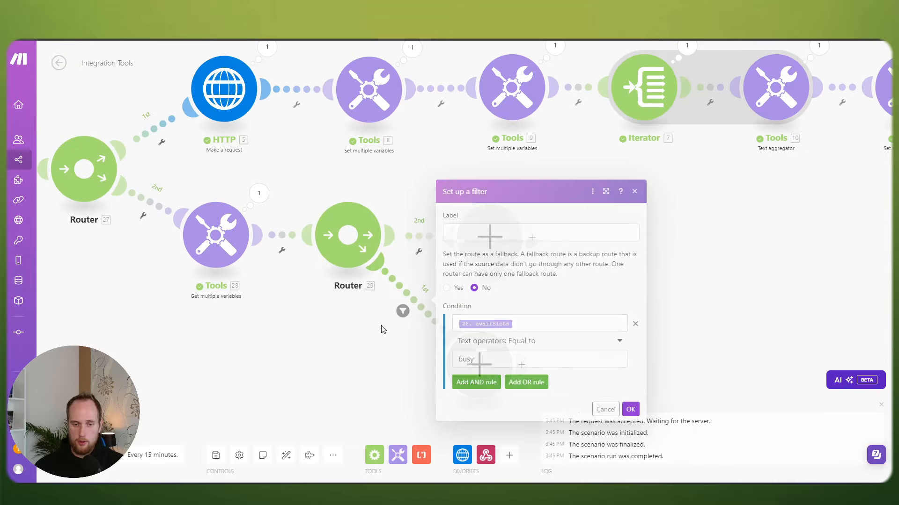
{"action": "left_click", "coordinate": [479, 364]}
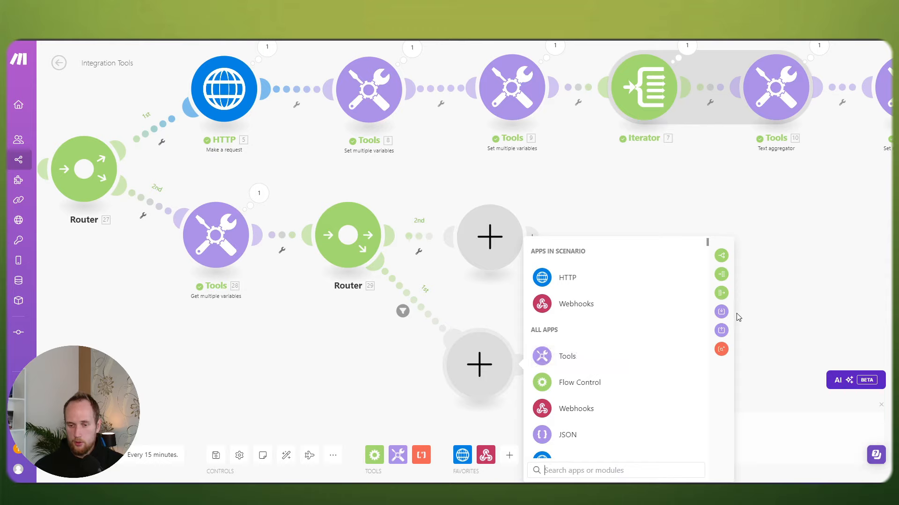
Step: Add a Set multiple variables module on the busy route with a variable named startDay
{"action": "left_click", "coordinate": [722, 312]}
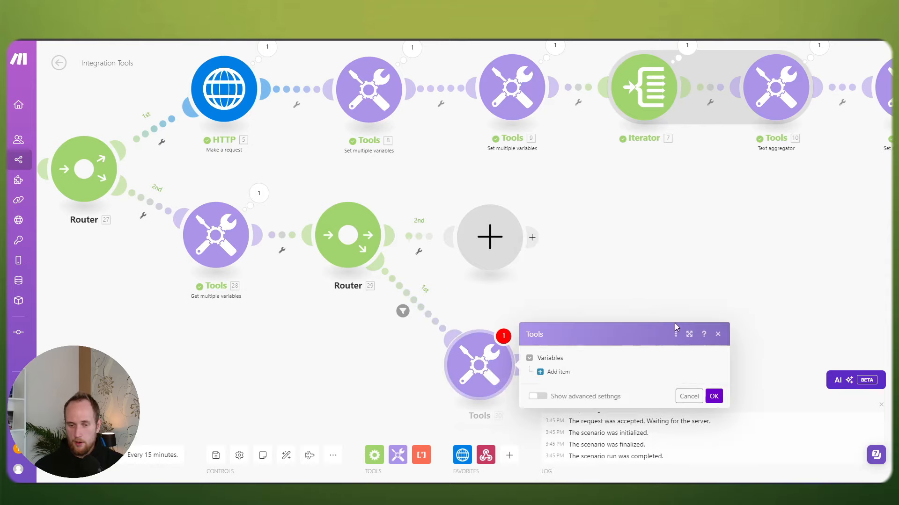
{"action": "left_click", "coordinate": [554, 372]}
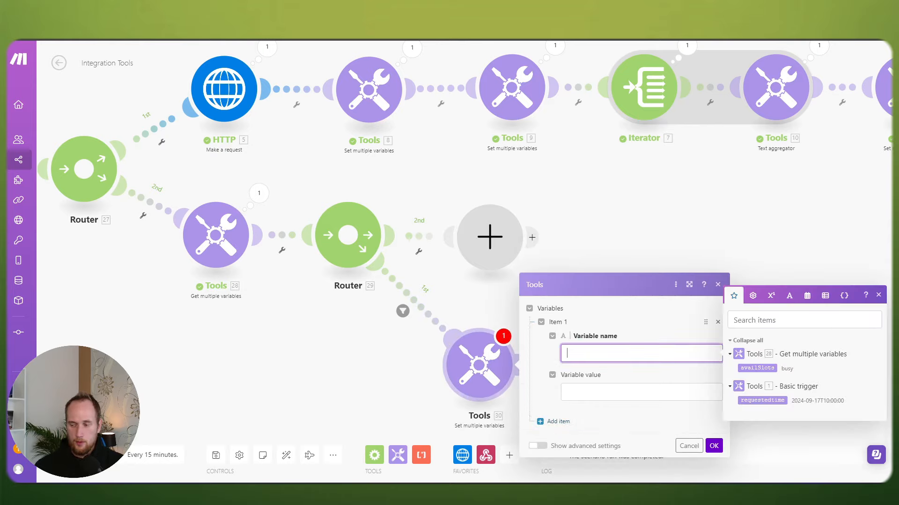
{"action": "key", "text": "Escape"}
{"action": "left_click", "coordinate": [616, 353]}
{"action": "type", "text": "startDay"}
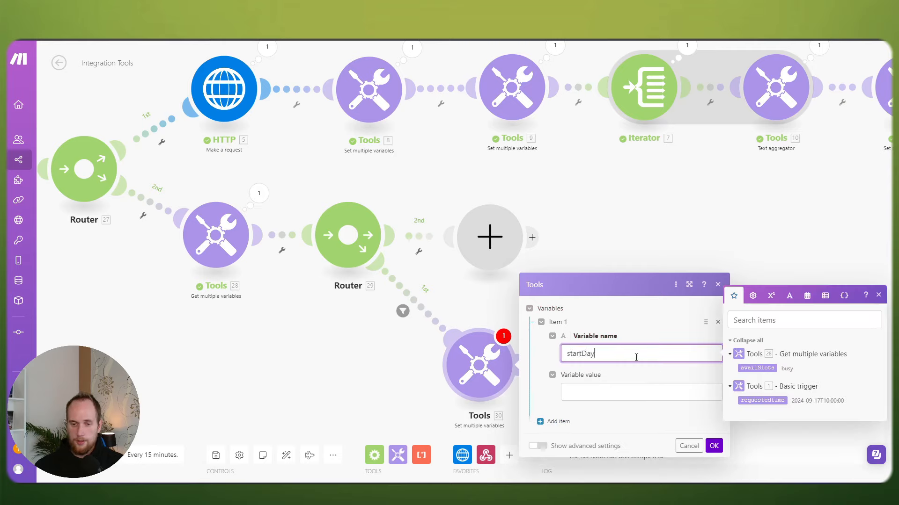
{"action": "left_click", "coordinate": [627, 395]}
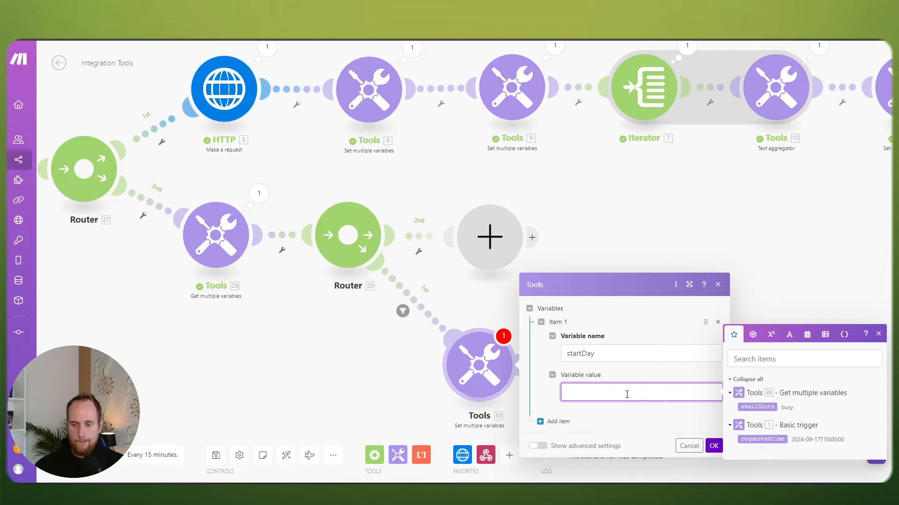
{"action": "left_click", "coordinate": [713, 447]}
{"action": "left_click_drag", "start_coordinate": [181, 317], "coordinate": [441, 374]}
{"action": "scroll", "coordinate": [438, 281], "scroll_direction": "down", "scroll_amount": 1}
Step: Review the HTTP request settings, then return to the new variables module
{"action": "left_click", "coordinate": [458, 171]}
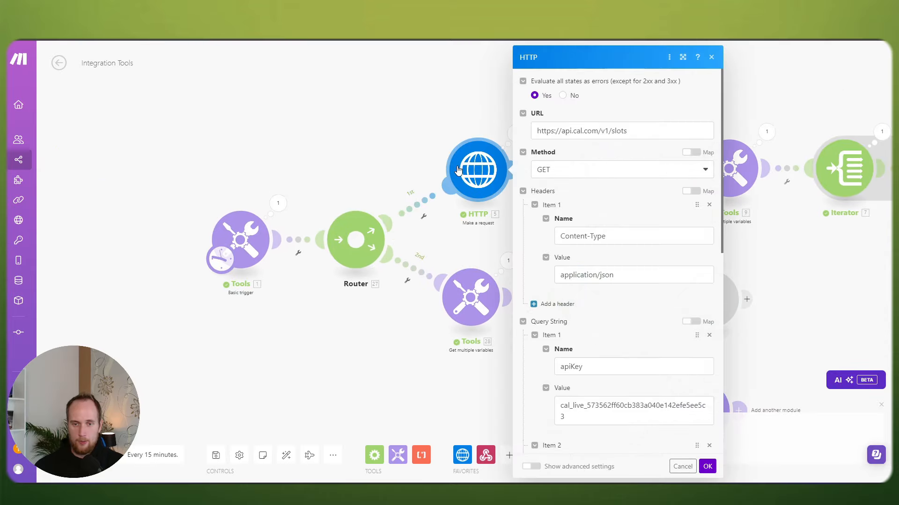
{"action": "scroll", "coordinate": [636, 234], "scroll_direction": "down", "scroll_amount": 6}
{"action": "left_click_drag", "start_coordinate": [638, 234], "coordinate": [581, 202]}
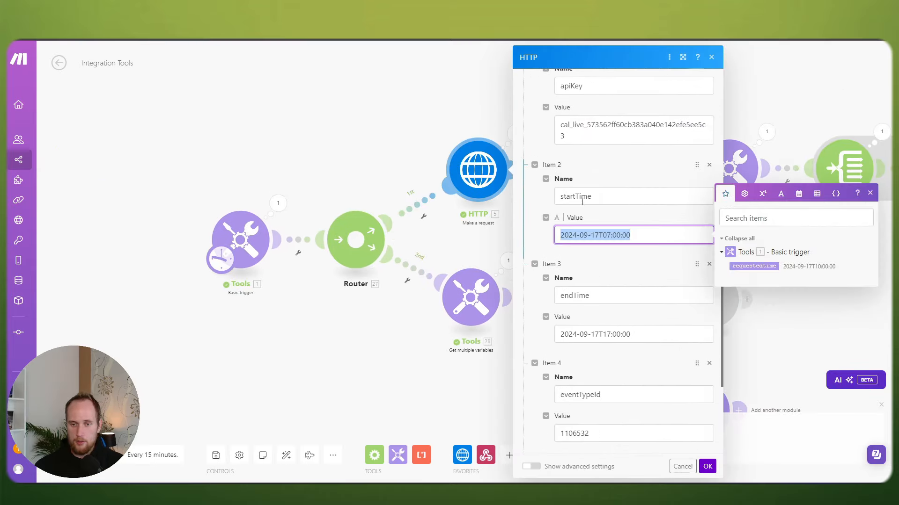
{"action": "left_click", "coordinate": [379, 364]}
{"action": "left_click_drag", "start_coordinate": [472, 352], "coordinate": [332, 267]}
Step: Rename the busy route's variable to startTime
{"action": "left_click", "coordinate": [567, 326]}
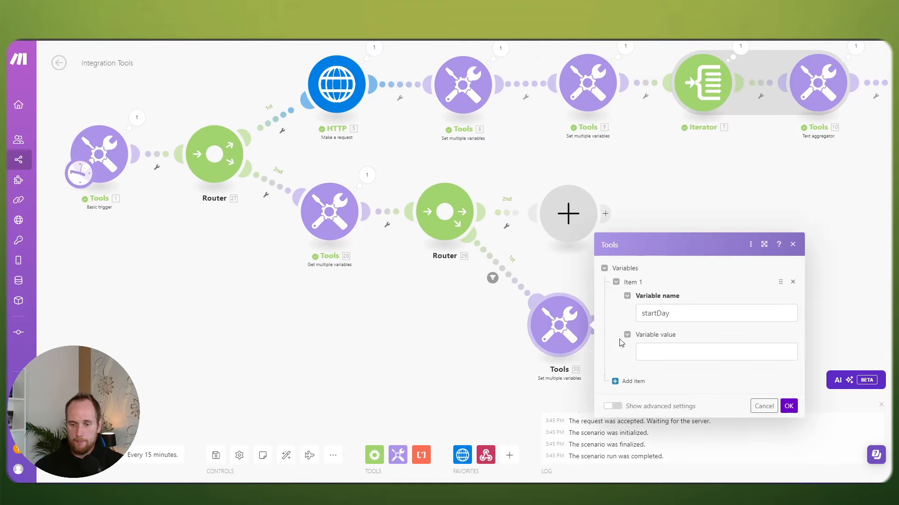
{"action": "left_click", "coordinate": [670, 314]}
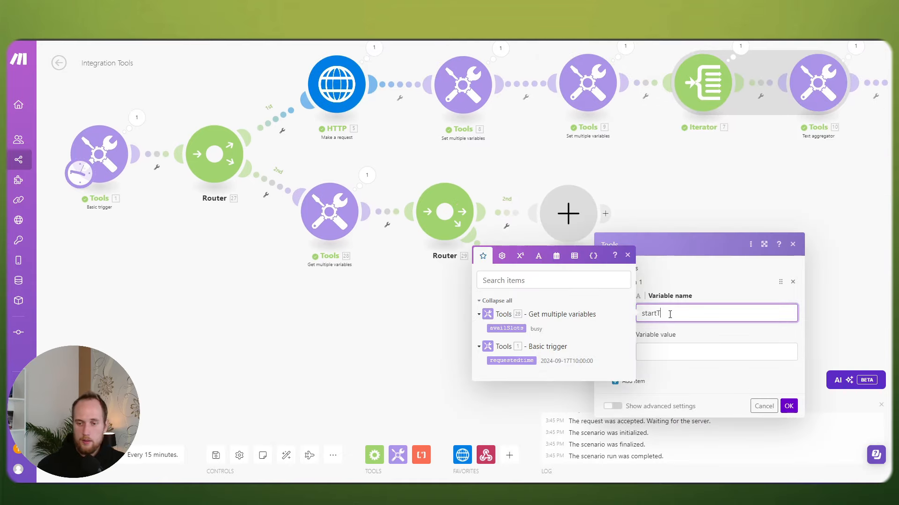
{"action": "left_click", "coordinate": [682, 347]}
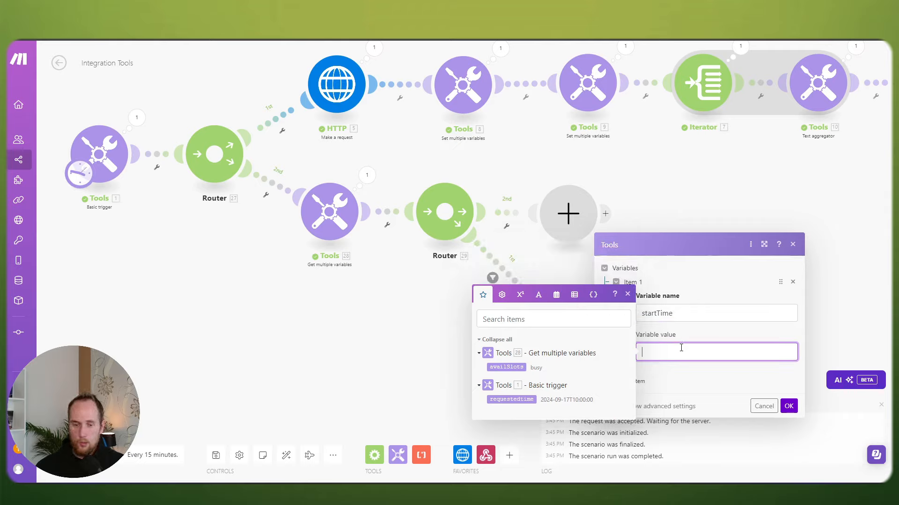
{"action": "left_click", "coordinate": [788, 406]}
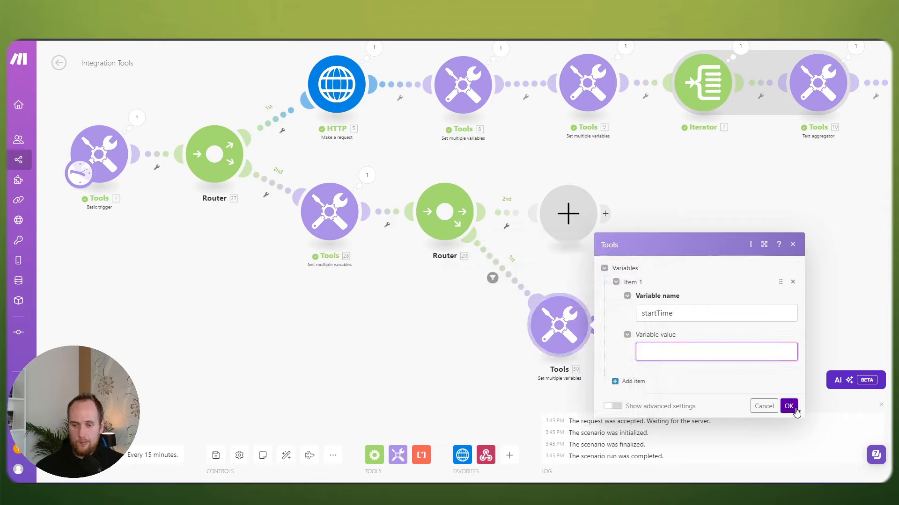
{"action": "left_click_drag", "start_coordinate": [374, 311], "coordinate": [427, 304]}
Step: Begin the startTime value with addDays( and move the Basic trigger further left
{"action": "left_click", "coordinate": [613, 323]}
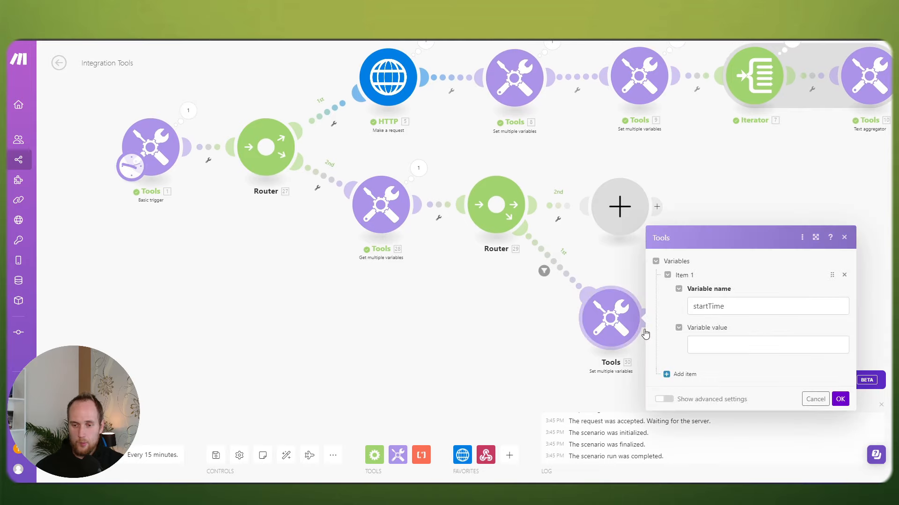
{"action": "left_click", "coordinate": [709, 344]}
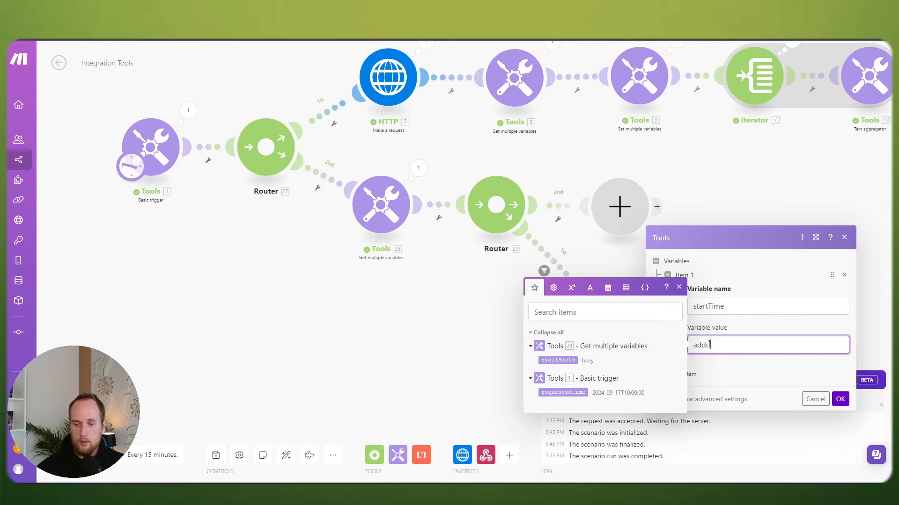
{"action": "type", "text": "addDays("}
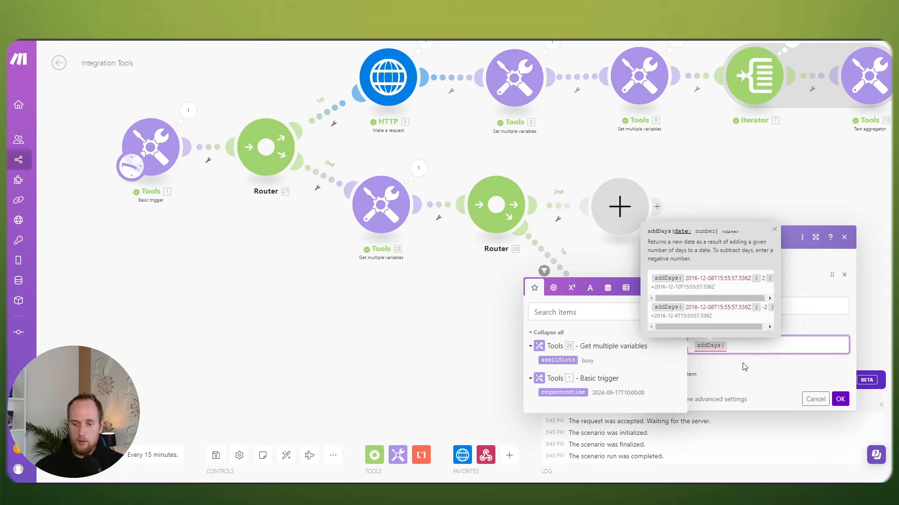
{"action": "left_click", "coordinate": [840, 399]}
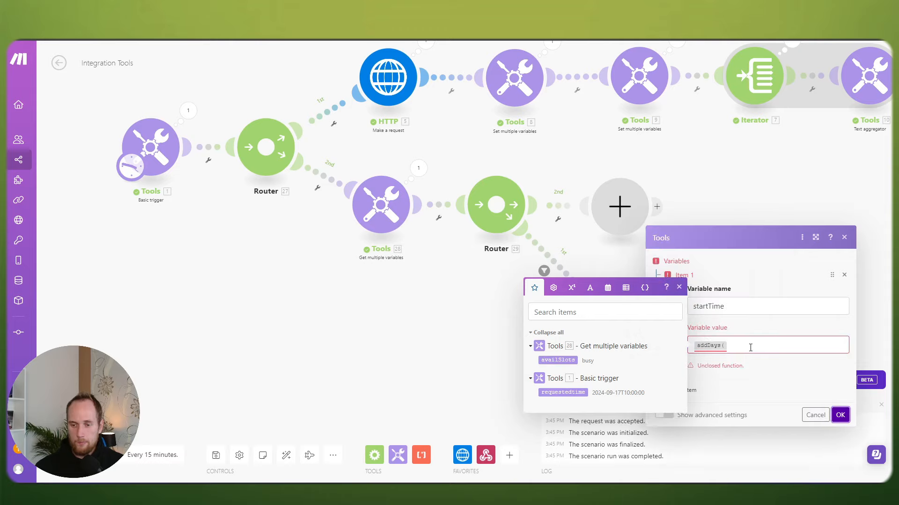
{"action": "left_click", "coordinate": [750, 347]}
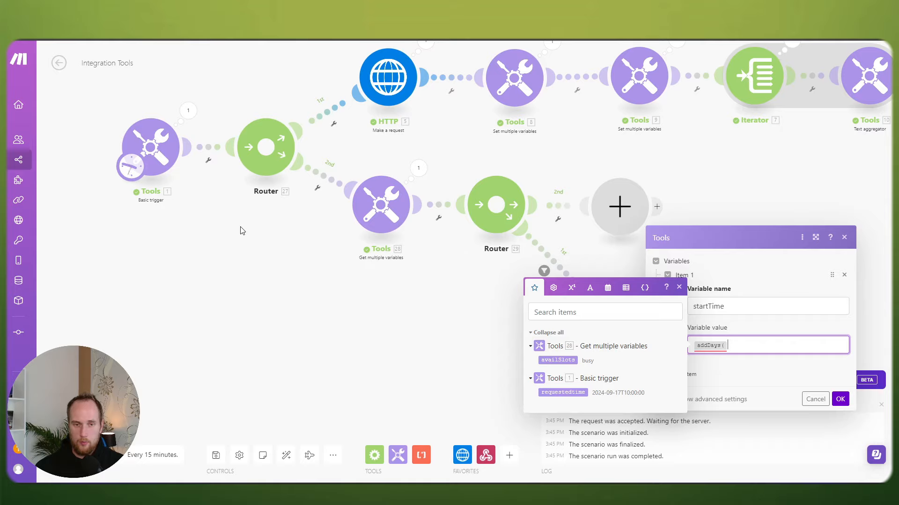
{"action": "left_click_drag", "start_coordinate": [240, 227], "coordinate": [365, 249]}
{"action": "left_click_drag", "start_coordinate": [275, 169], "coordinate": [127, 169]}
Step: Insert a Get multiple variables module reading startTime between the trigger and Router
{"action": "right_click", "coordinate": [254, 172]}
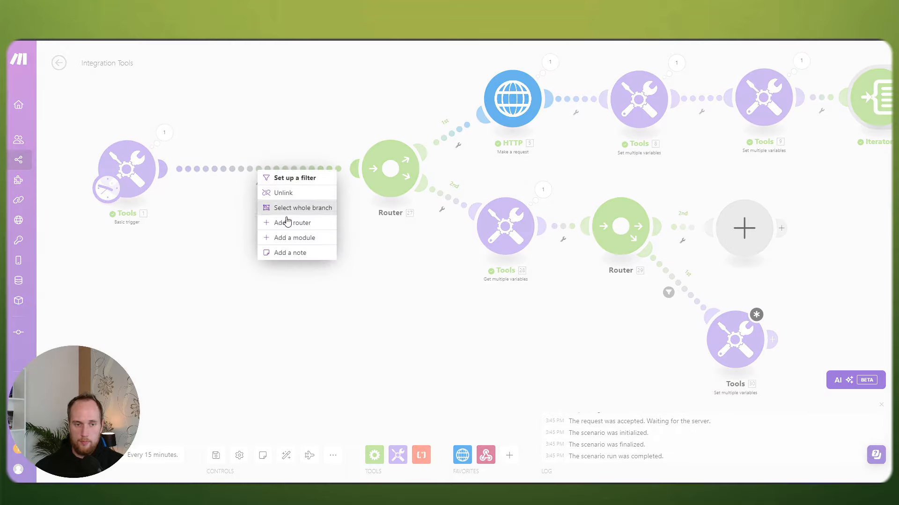
{"action": "left_click", "coordinate": [288, 237]}
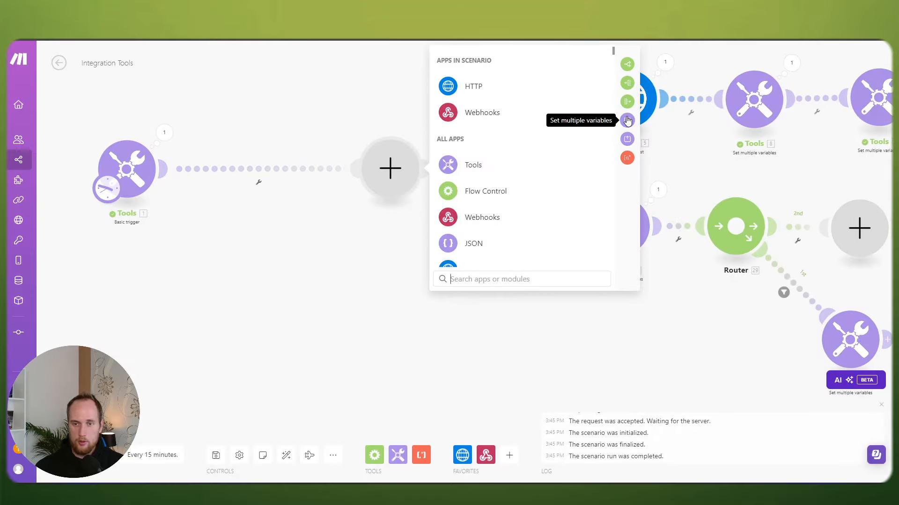
{"action": "left_click", "coordinate": [627, 138]}
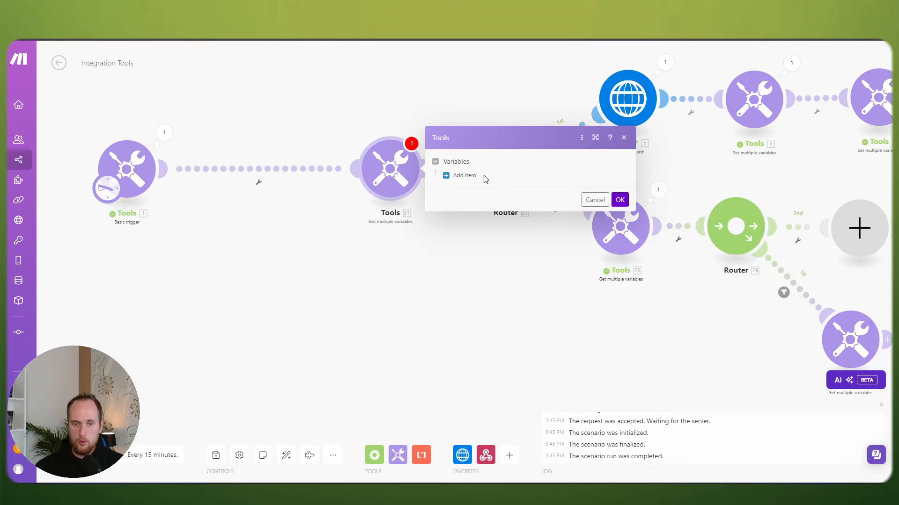
{"action": "left_click", "coordinate": [470, 176]}
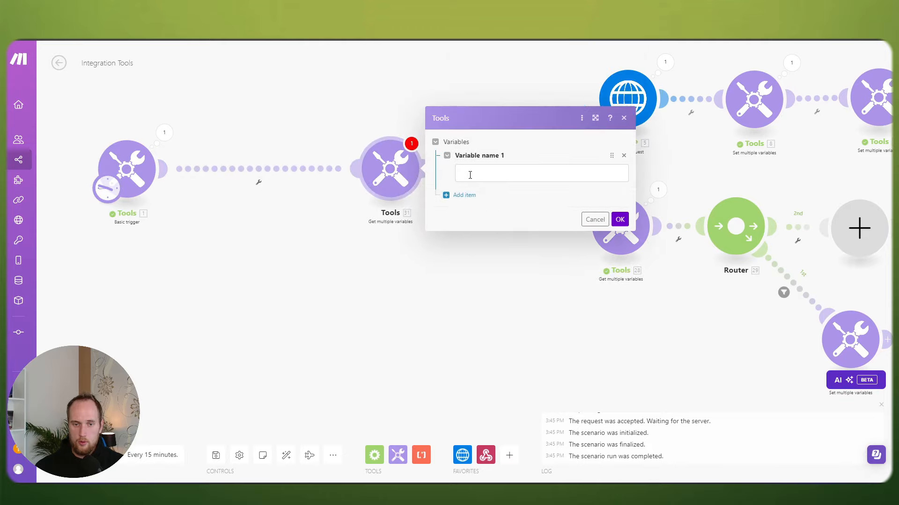
{"action": "left_click", "coordinate": [470, 175]}
{"action": "type", "text": "start"}
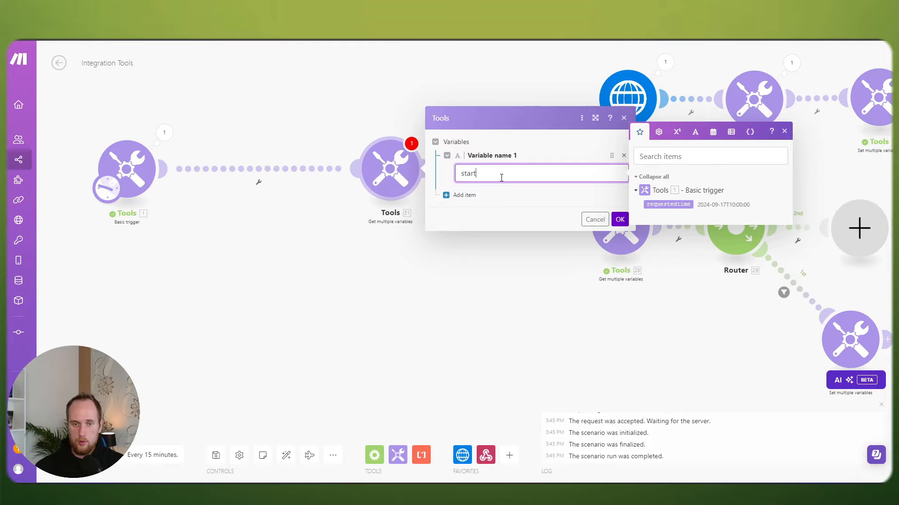
{"action": "type", "text": "Time"}
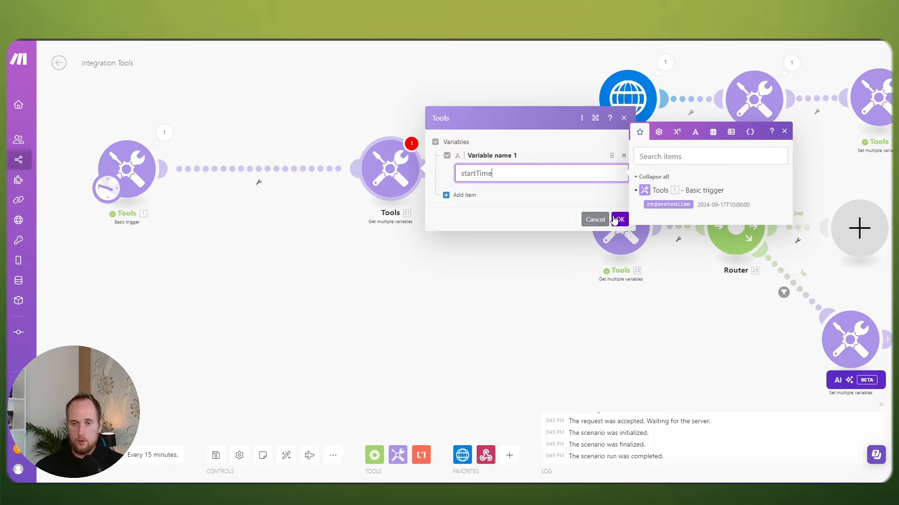
{"action": "left_click", "coordinate": [617, 219]}
Step: Insert a Set multiple variables module with one empty item after the trigger
{"action": "left_click_drag", "start_coordinate": [127, 170], "coordinate": [99, 171]}
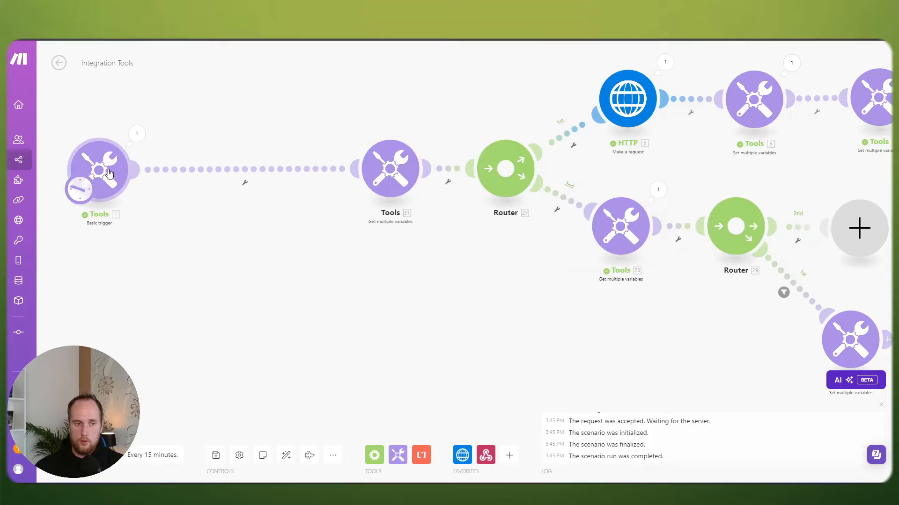
{"action": "left_click", "coordinate": [248, 179]}
{"action": "left_click", "coordinate": [289, 242]}
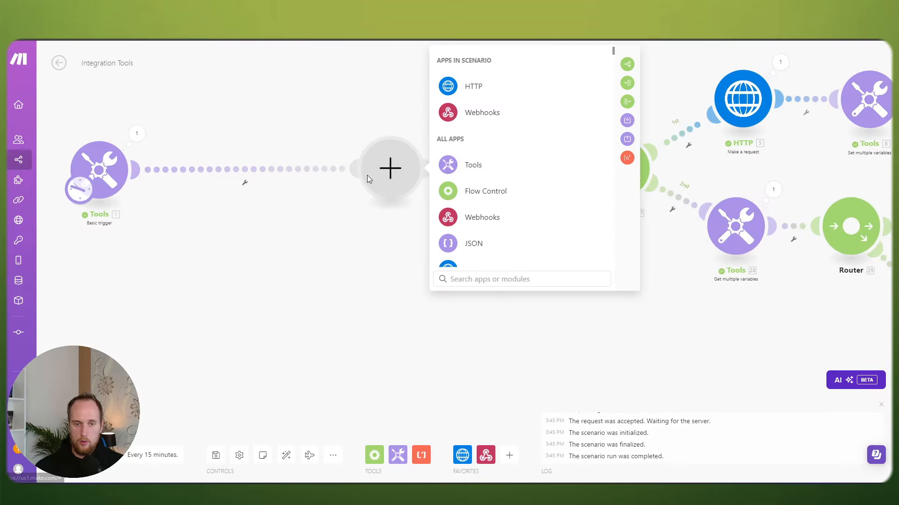
{"action": "left_click", "coordinate": [628, 120]}
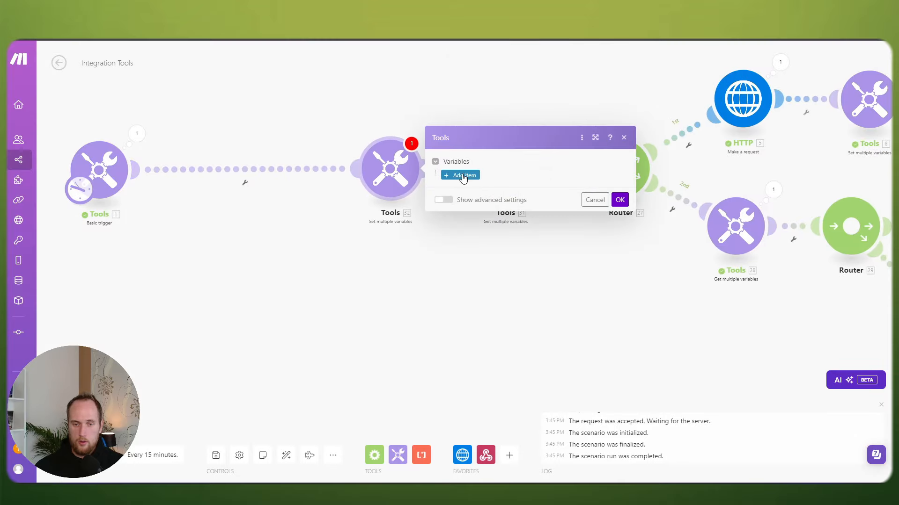
{"action": "left_click", "coordinate": [463, 175]}
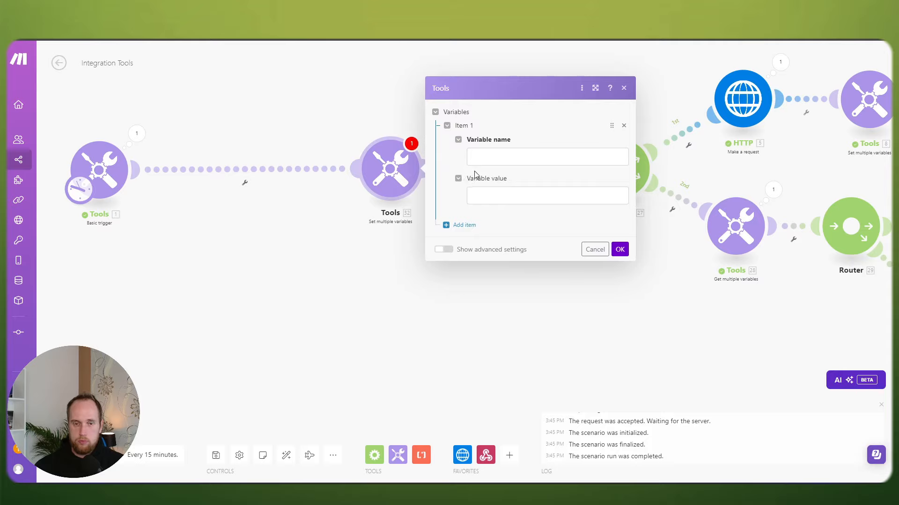
{"action": "left_click", "coordinate": [619, 249]}
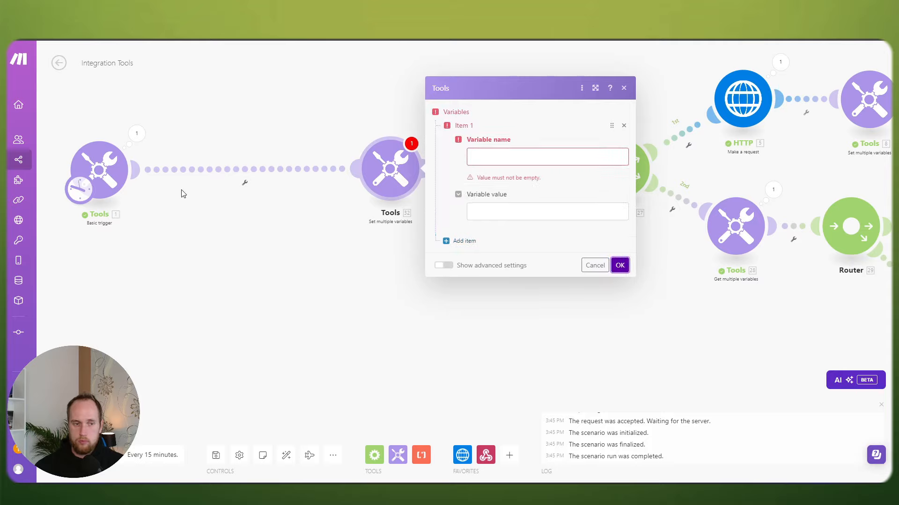
Step: Inspect the trigger's requestedTime 2024-09-17T10:00:00, then open the Tools 32 Set multiple variables settings
{"action": "left_click", "coordinate": [105, 172]}
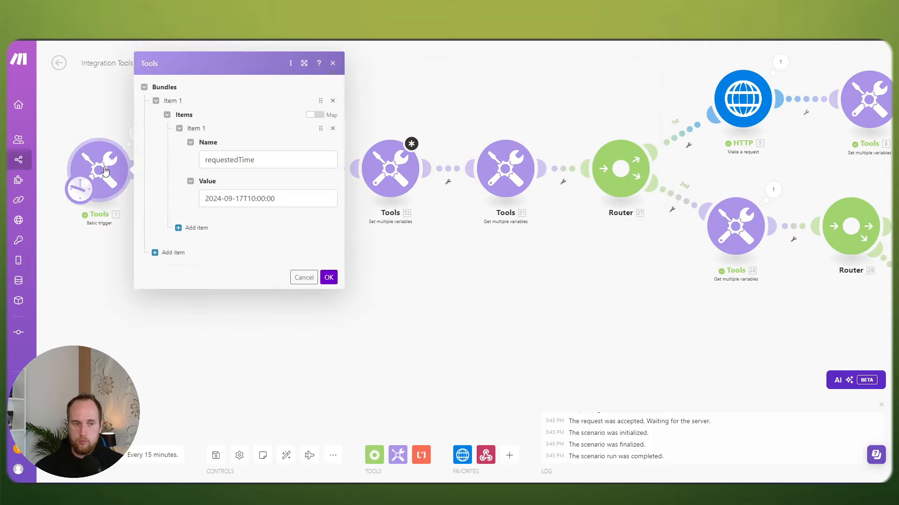
{"action": "left_click_drag", "start_coordinate": [285, 199], "coordinate": [178, 202]}
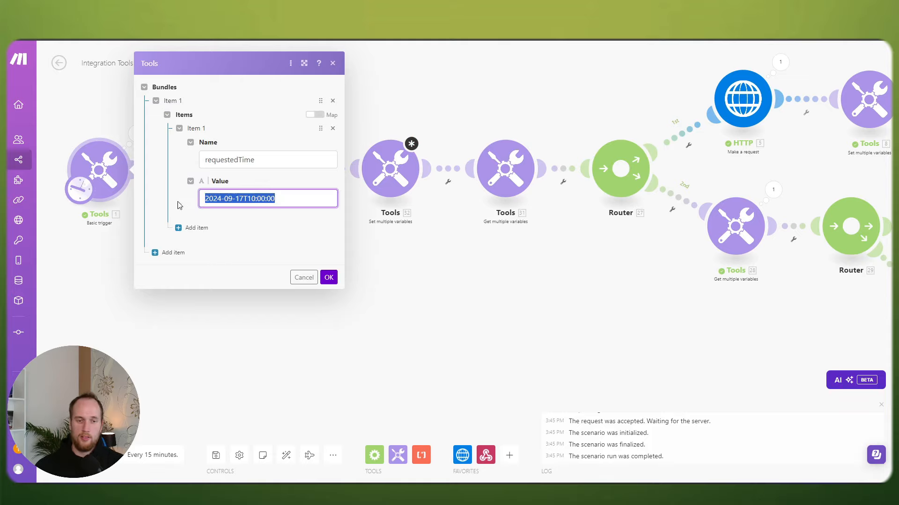
{"action": "left_click_drag", "start_coordinate": [288, 201], "coordinate": [157, 199]}
{"action": "left_click", "coordinate": [280, 198]}
{"action": "left_click_drag", "start_coordinate": [281, 198], "coordinate": [195, 201]}
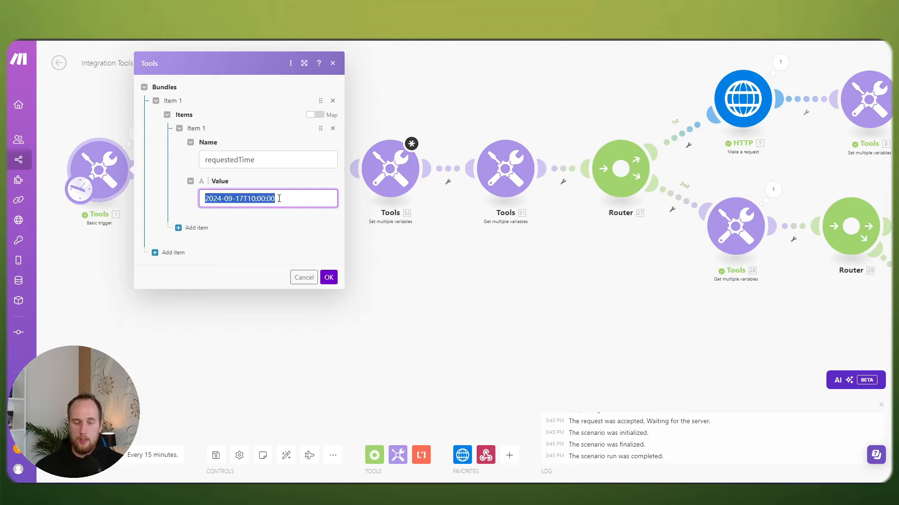
{"action": "left_click", "coordinate": [292, 198]}
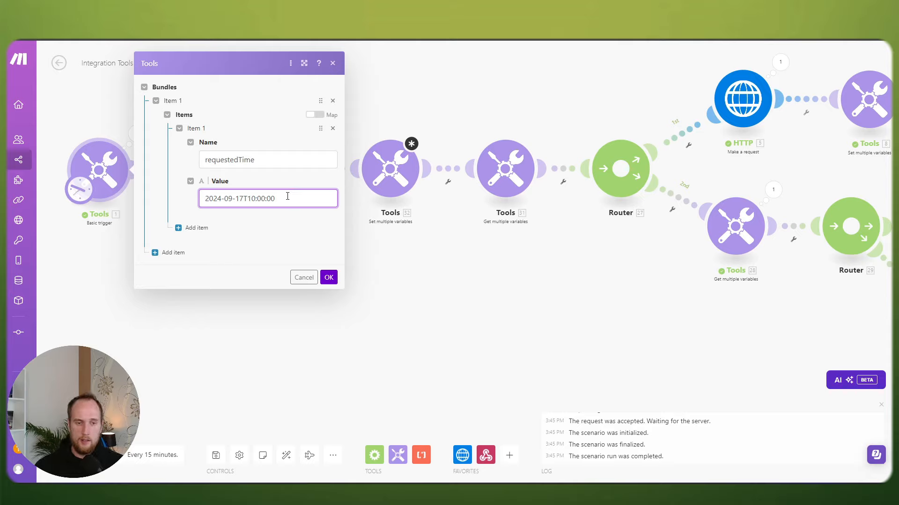
{"action": "triple_click", "coordinate": [283, 197]}
{"action": "left_click", "coordinate": [276, 198]}
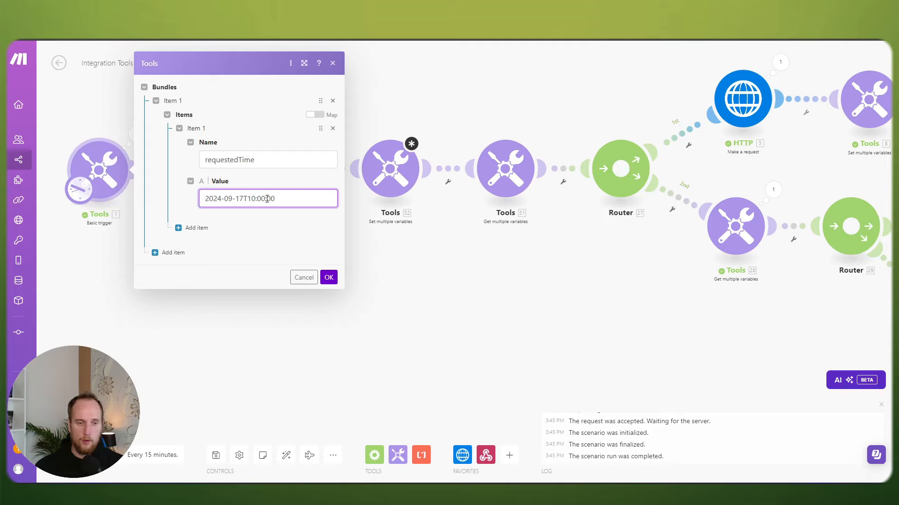
{"action": "left_click_drag", "start_coordinate": [244, 199], "coordinate": [206, 199]}
{"action": "left_click", "coordinate": [277, 200]}
{"action": "left_click", "coordinate": [328, 277]}
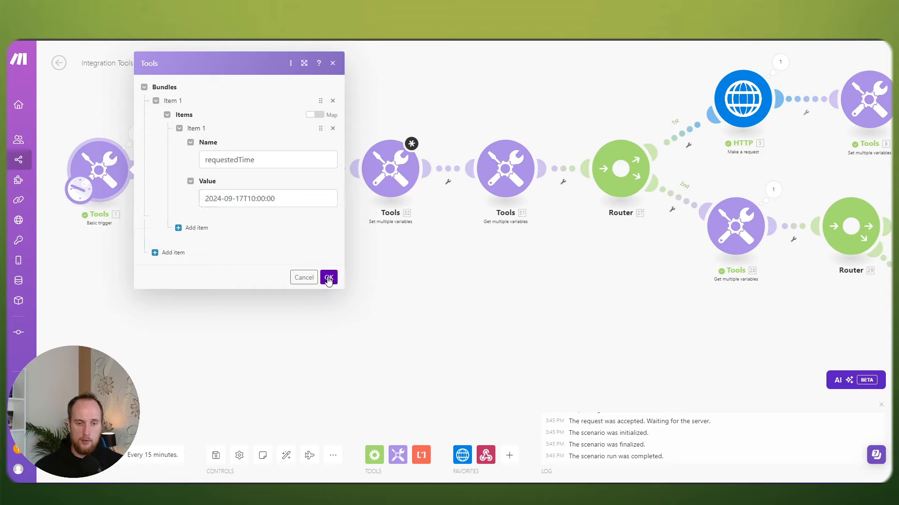
{"action": "left_click", "coordinate": [390, 172]}
Step: Name the variable startTime and set its value to formatDate(1.requestedtime; YYYY-MM-DD)
{"action": "left_click", "coordinate": [491, 149]}
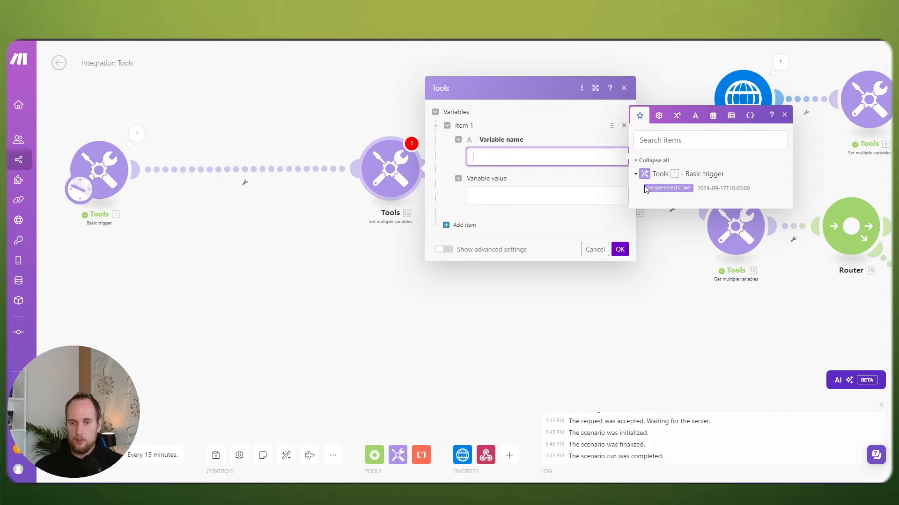
{"action": "left_click", "coordinate": [501, 192]}
{"action": "left_click", "coordinate": [497, 154]}
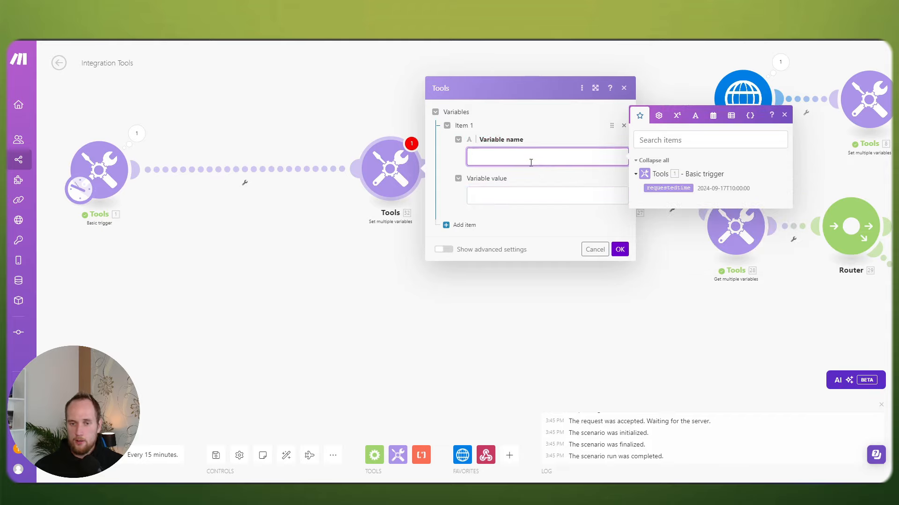
{"action": "type", "text": "startTime"}
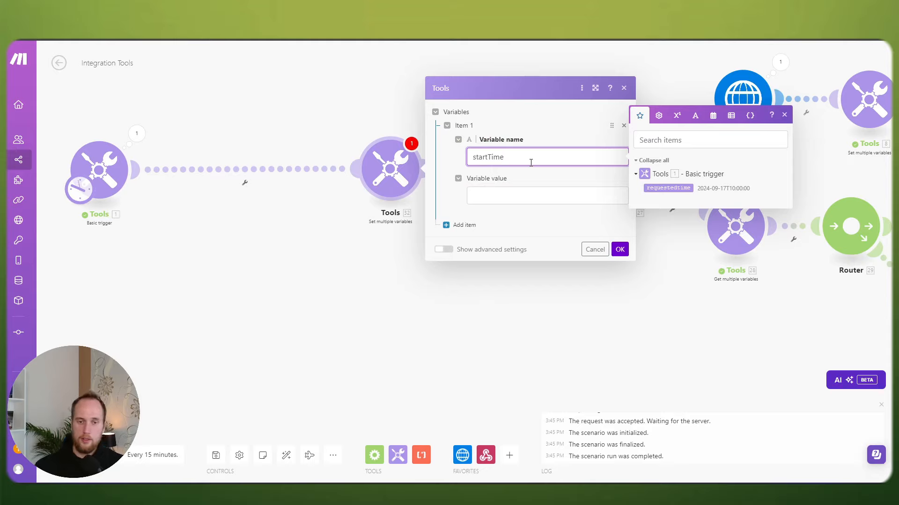
{"action": "left_click", "coordinate": [513, 196]}
{"action": "left_click", "coordinate": [669, 227]}
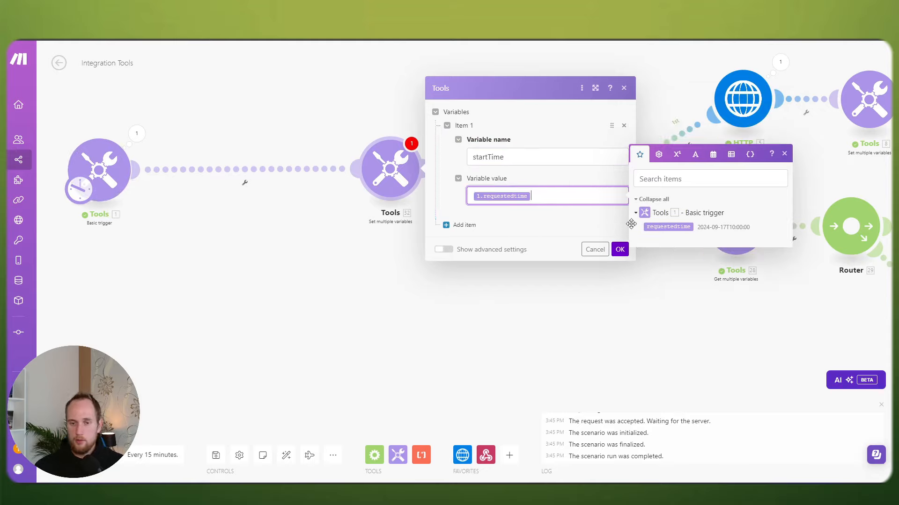
{"action": "left_click", "coordinate": [472, 197]}
{"action": "type", "text": "formatDate"}
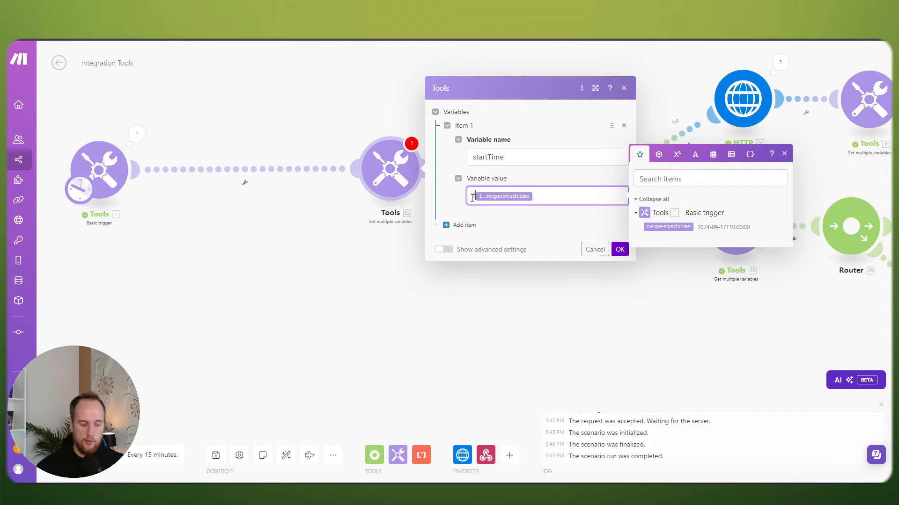
{"action": "type", "text": "("}
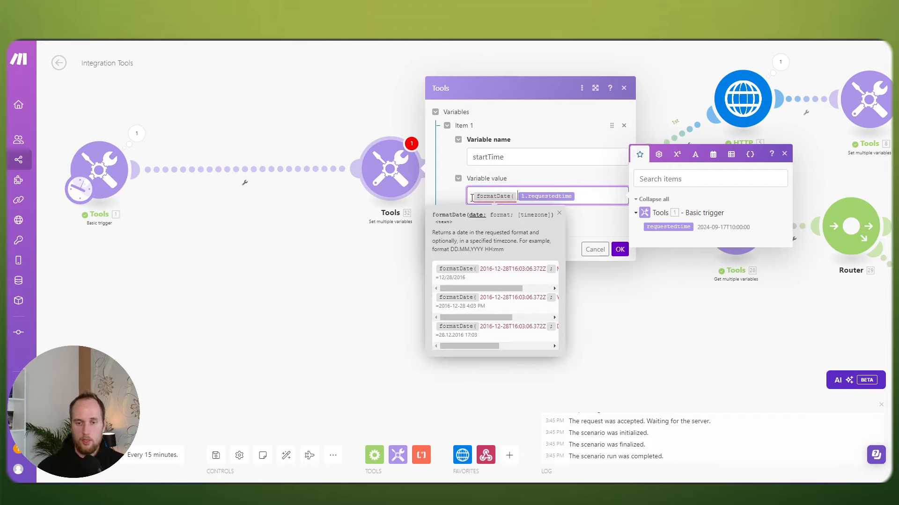
{"action": "type", "text": ";"}
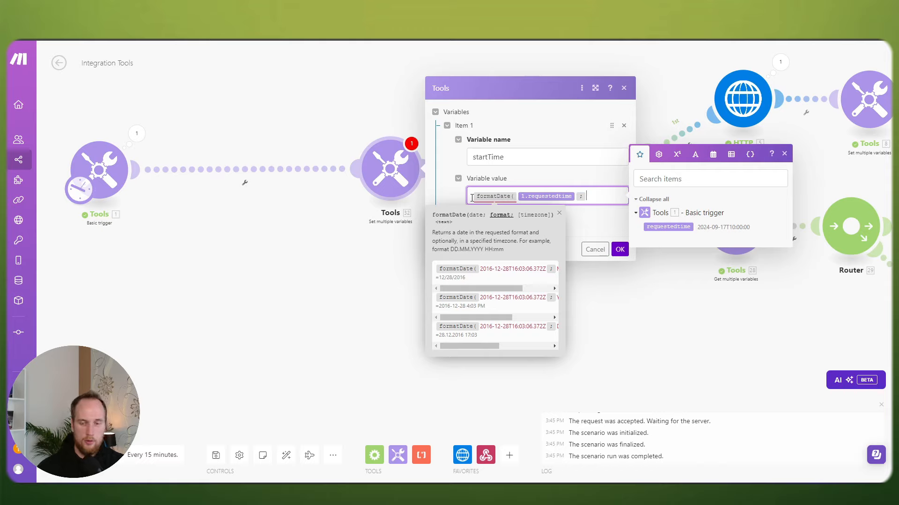
{"action": "type", "text": "2024"}
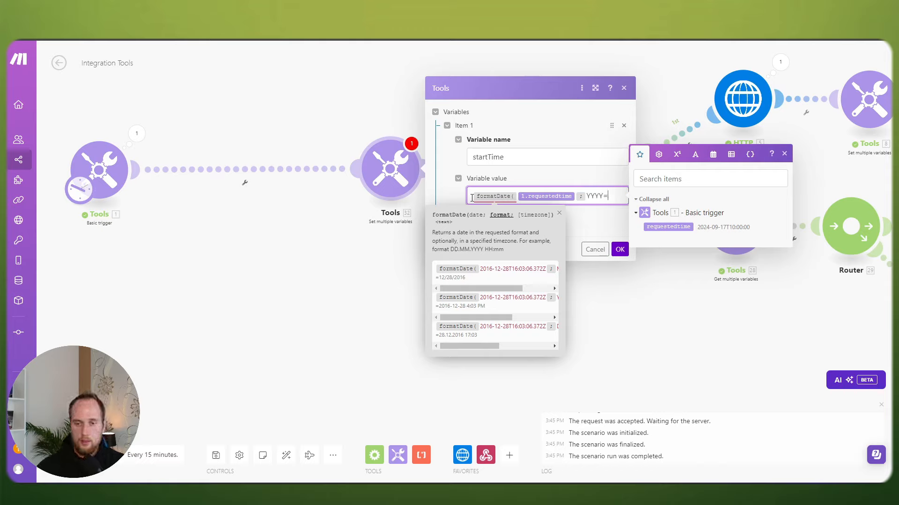
{"action": "type", "text": "-MM-DD"}
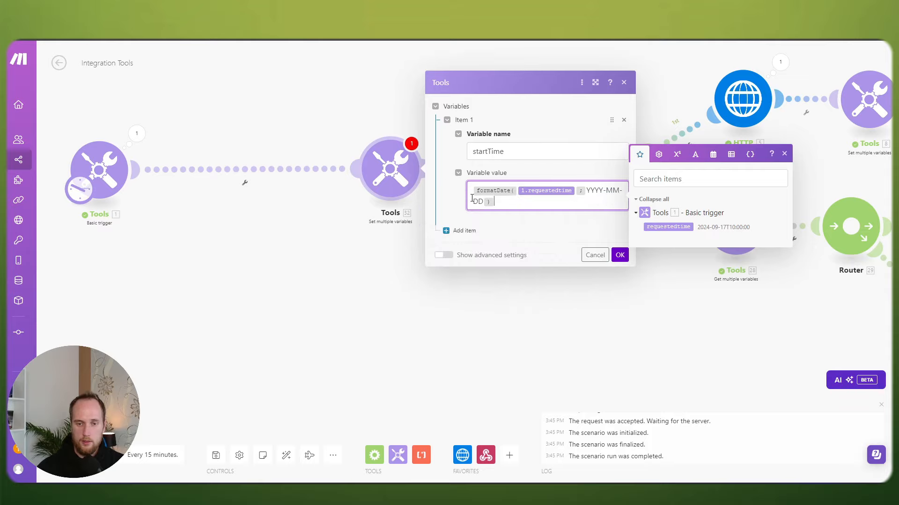
{"action": "left_click", "coordinate": [620, 256]}
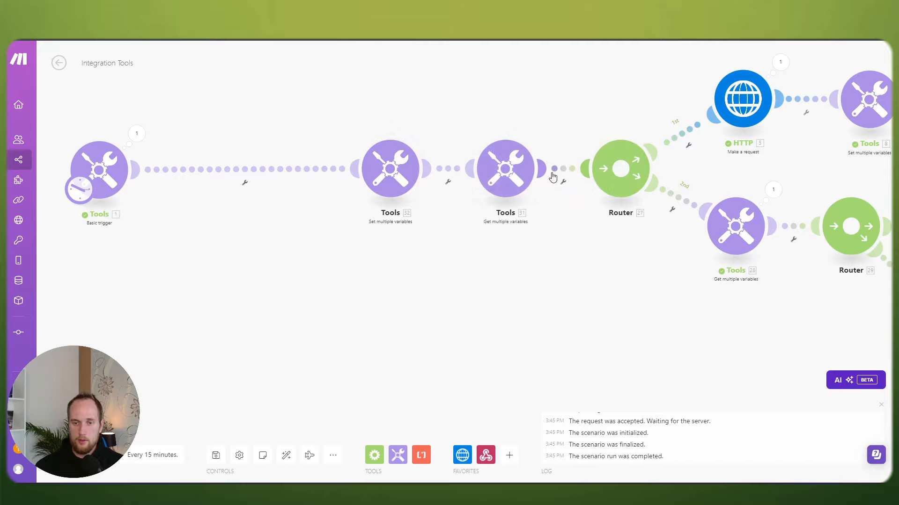
Step: Unlink the Get multiple variables module from the Router and check that run output shows startTime 2024-09-17
{"action": "right_click", "coordinate": [563, 170]}
{"action": "left_click", "coordinate": [589, 192]}
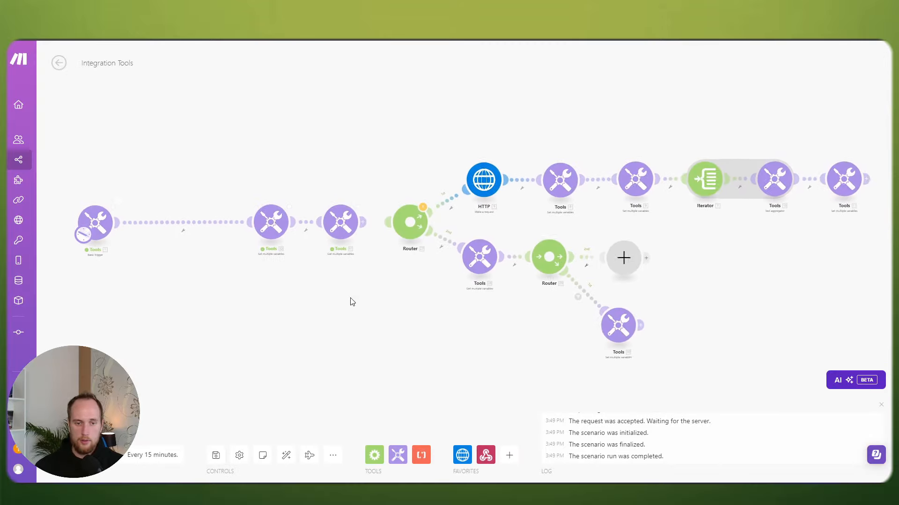
{"action": "left_click", "coordinate": [363, 201]}
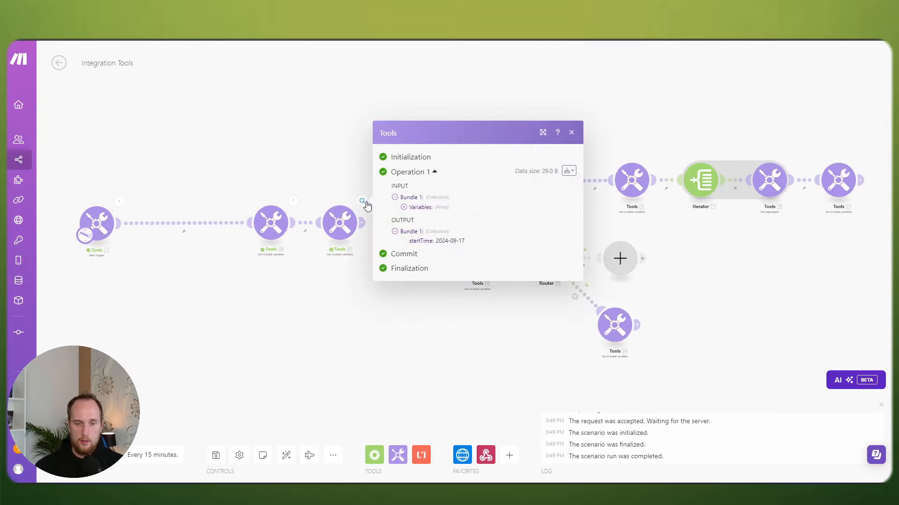
{"action": "scroll", "coordinate": [326, 291], "scroll_direction": "up", "scroll_amount": 5}
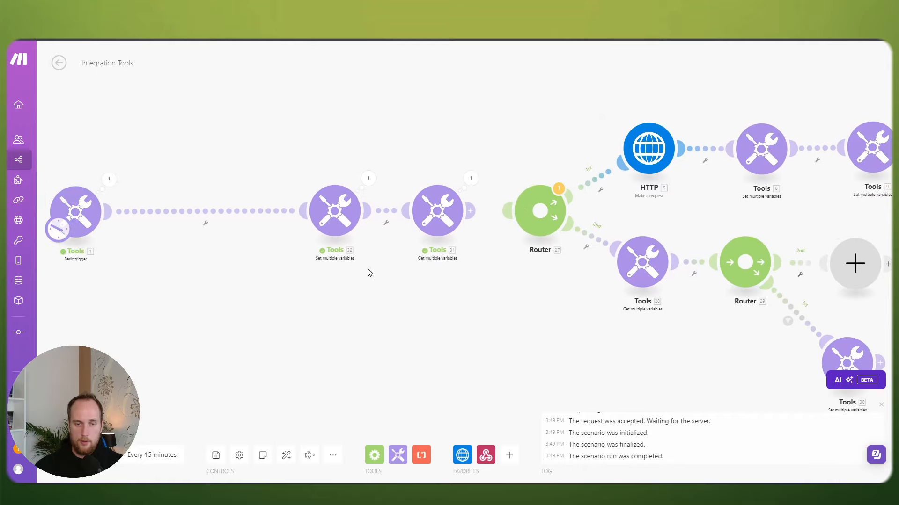
{"action": "left_click", "coordinate": [368, 165]}
Step: Review the Set multiple variables settings, then bring up the HTTP request's query parameters
{"action": "left_click", "coordinate": [330, 205]}
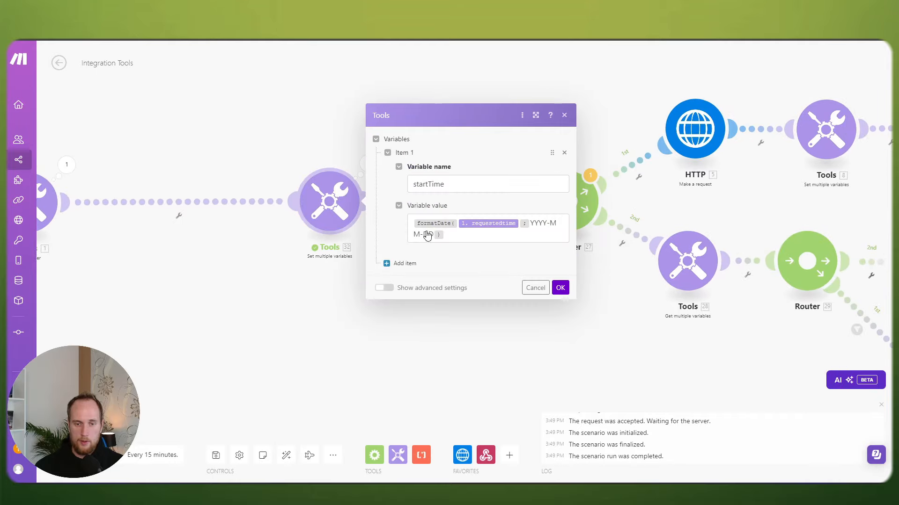
{"action": "left_click", "coordinate": [314, 304]}
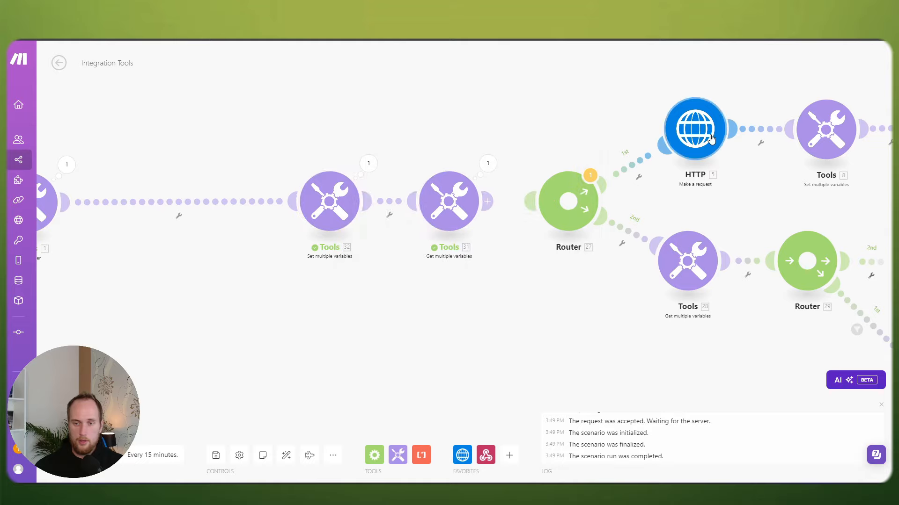
{"action": "left_click", "coordinate": [709, 140]}
{"action": "scroll", "coordinate": [586, 243], "scroll_direction": "down", "scroll_amount": 2}
{"action": "scroll", "coordinate": [586, 243], "scroll_direction": "down", "scroll_amount": 5}
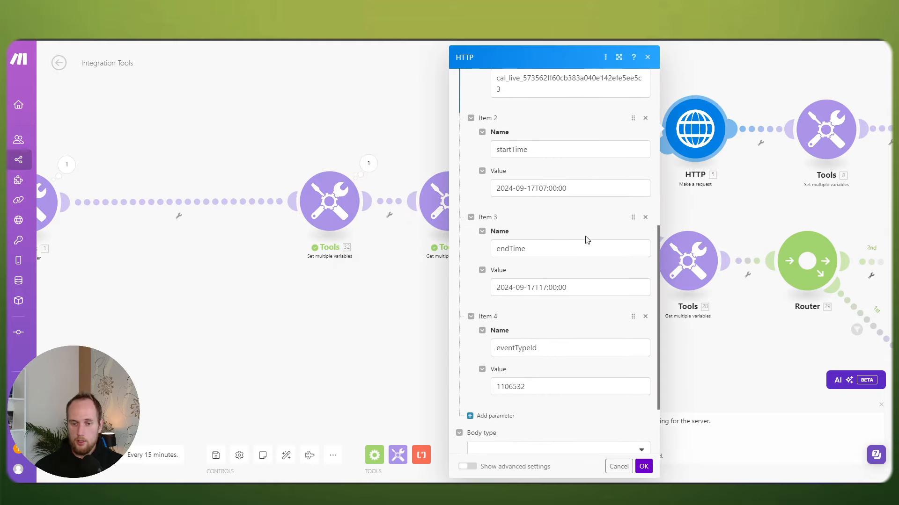
Step: Append T07:00:00 to the startTime variable's formatted date value
{"action": "left_click", "coordinate": [577, 288]}
{"action": "left_click_drag", "start_coordinate": [568, 190], "coordinate": [542, 189]}
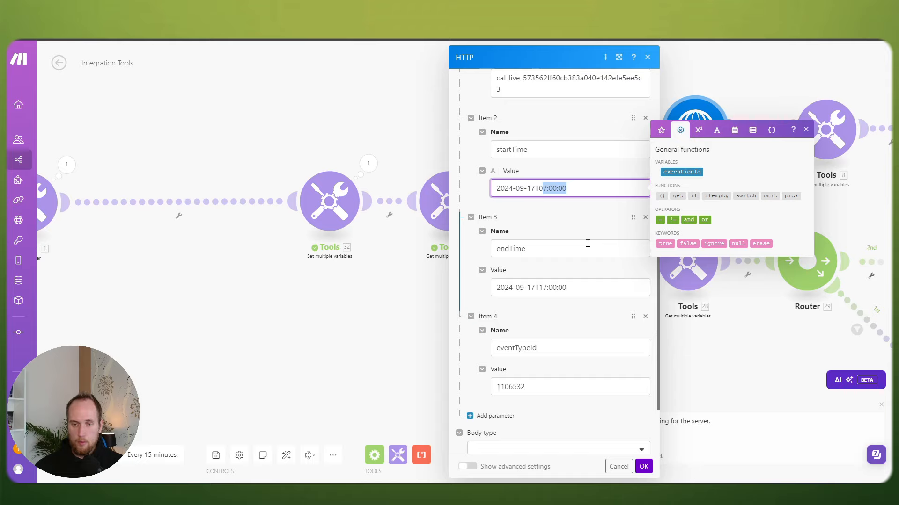
{"action": "left_click", "coordinate": [375, 294]}
{"action": "left_click", "coordinate": [349, 213]}
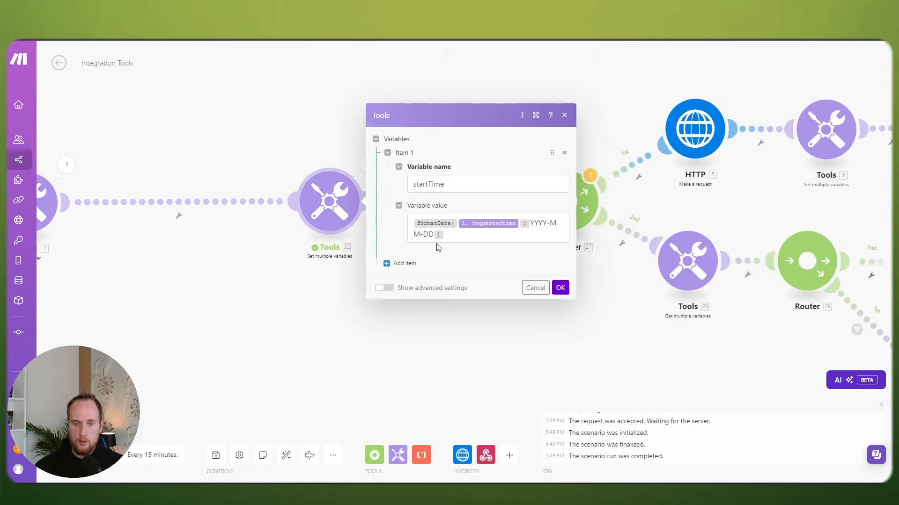
{"action": "left_click", "coordinate": [449, 236]}
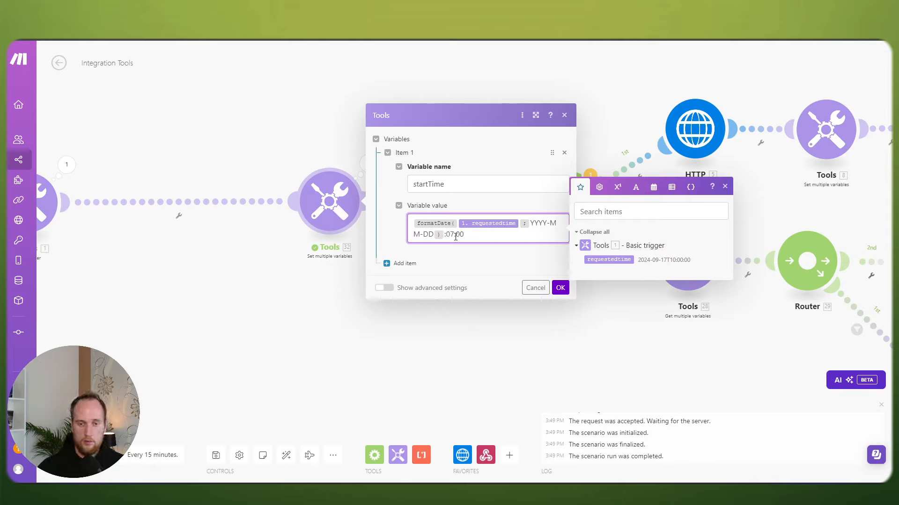
{"action": "type", "text": ":07:00:00"}
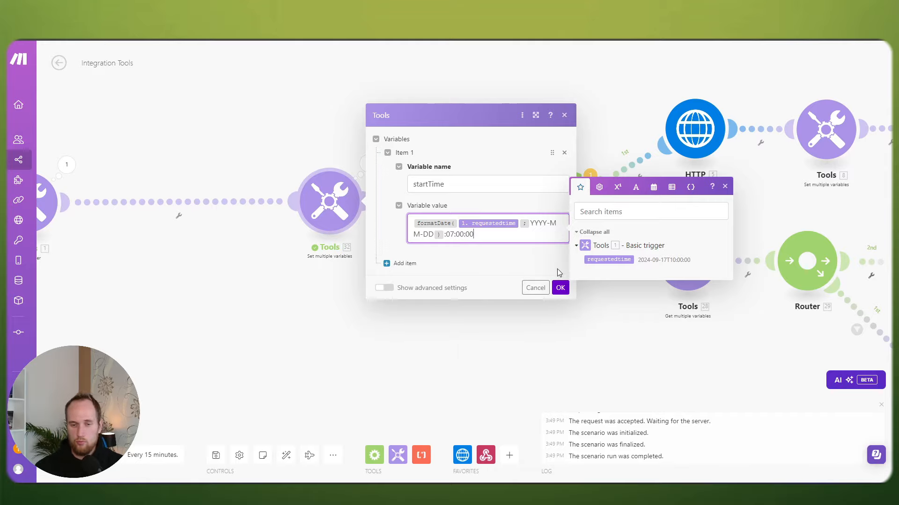
{"action": "left_click", "coordinate": [560, 287]}
Step: Run the scenario once and review the second module's output and startTime expression
{"action": "left_click", "coordinate": [72, 455]}
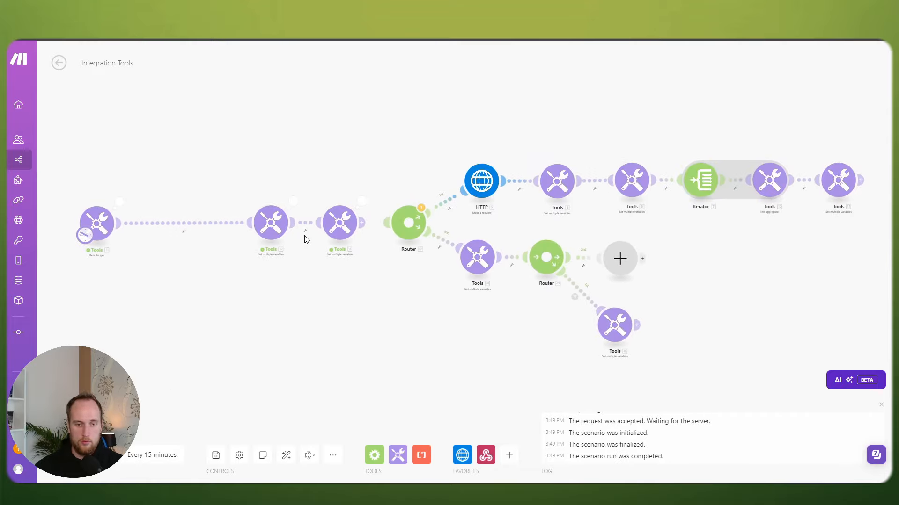
{"action": "left_click", "coordinate": [294, 204]}
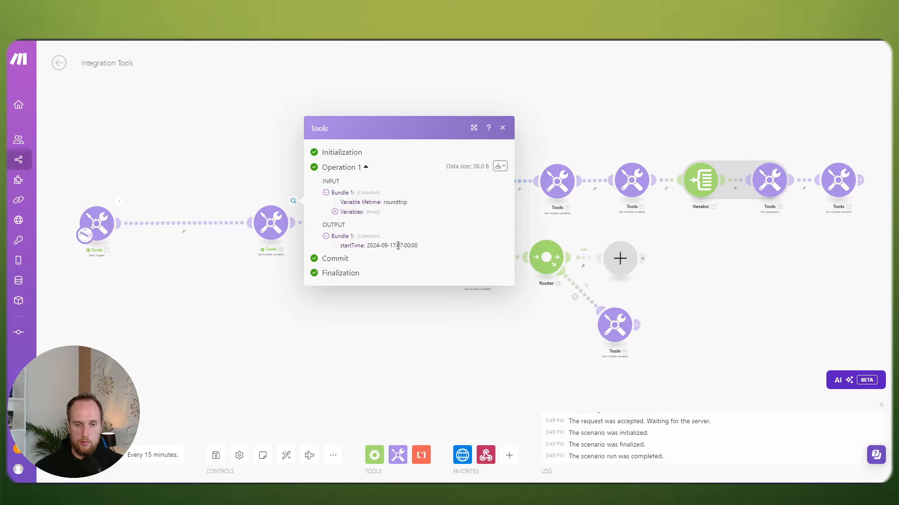
{"action": "left_click", "coordinate": [269, 268]}
{"action": "left_click", "coordinate": [285, 231]}
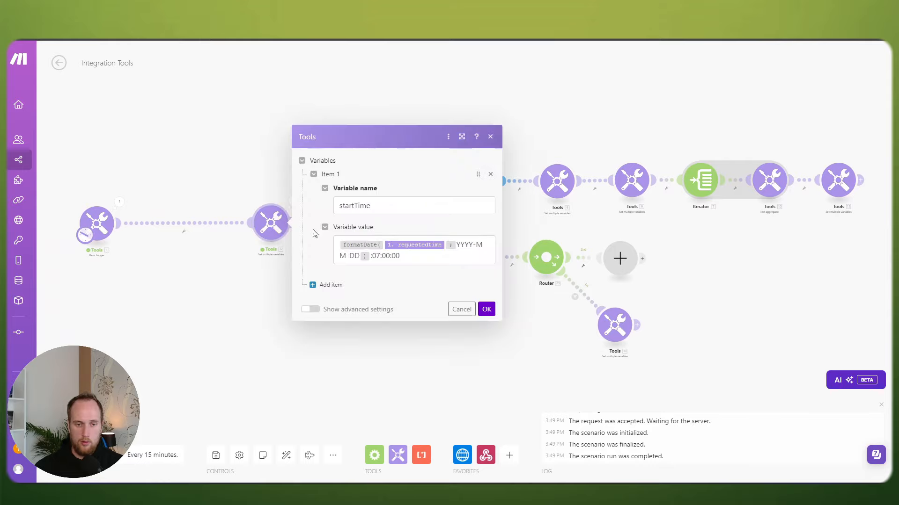
{"action": "left_click", "coordinate": [371, 256]}
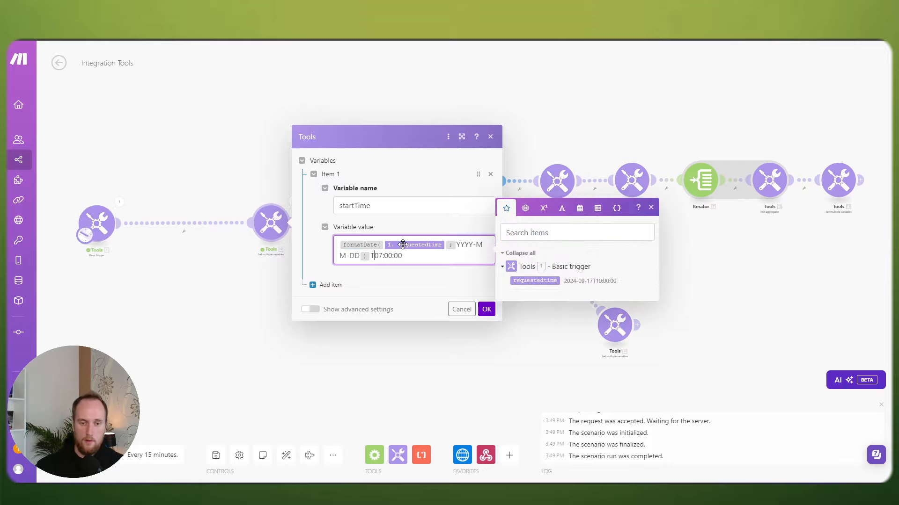
{"action": "left_click", "coordinate": [461, 309]}
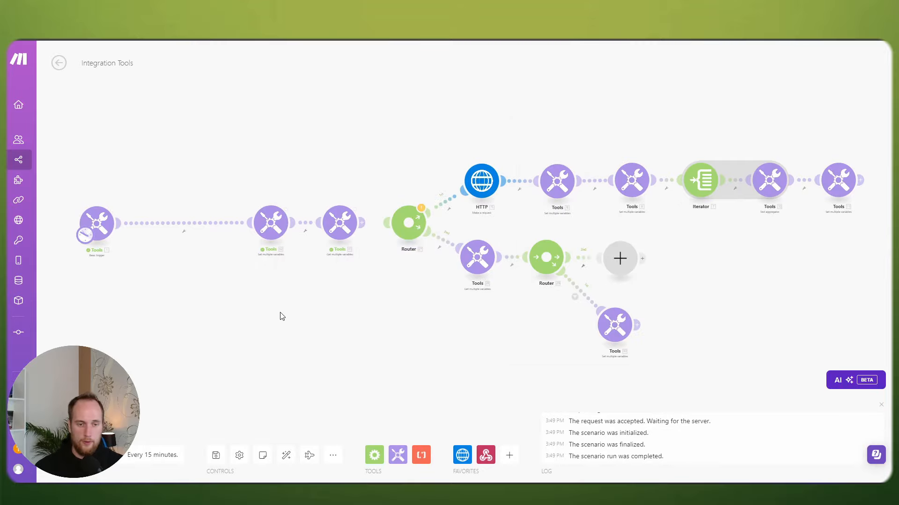
Step: Inspect the second and third modules' run outputs to confirm startTime 2024-09-17T07:00:00
{"action": "scroll", "coordinate": [279, 315], "scroll_direction": "up", "scroll_amount": 2}
{"action": "left_click", "coordinate": [297, 179]}
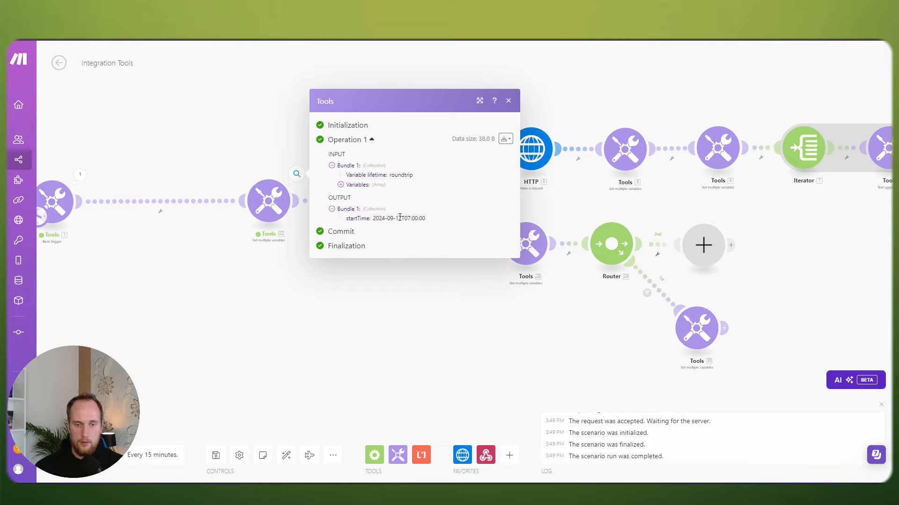
{"action": "left_click", "coordinate": [320, 294]}
{"action": "left_click", "coordinate": [383, 174]}
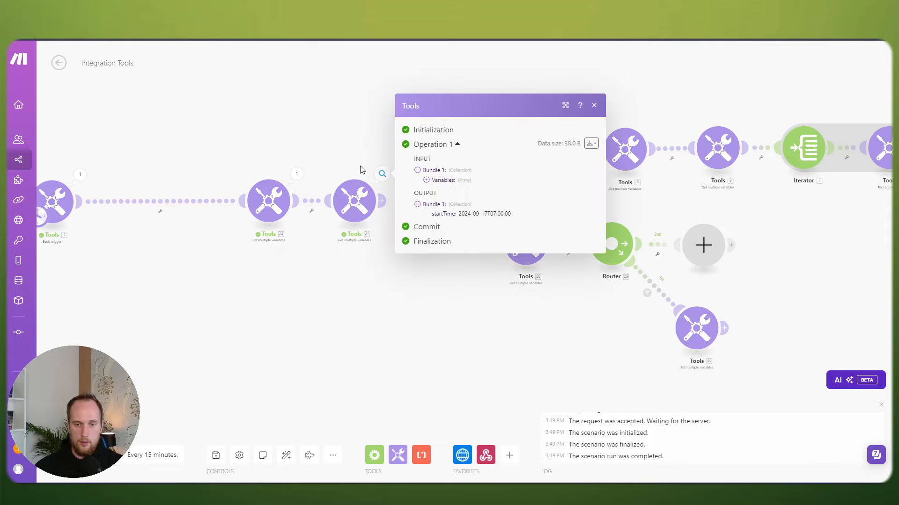
{"action": "left_click", "coordinate": [358, 170]}
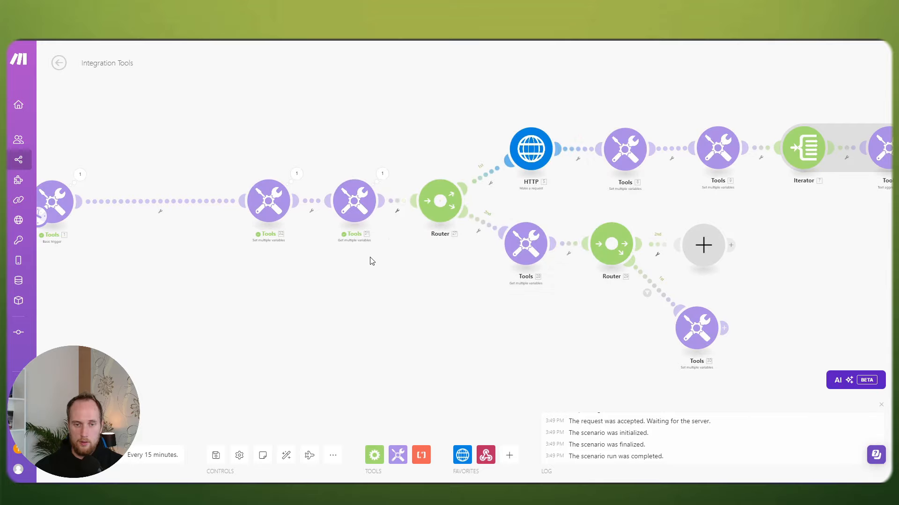
{"action": "left_click_drag", "start_coordinate": [383, 283], "coordinate": [308, 312]}
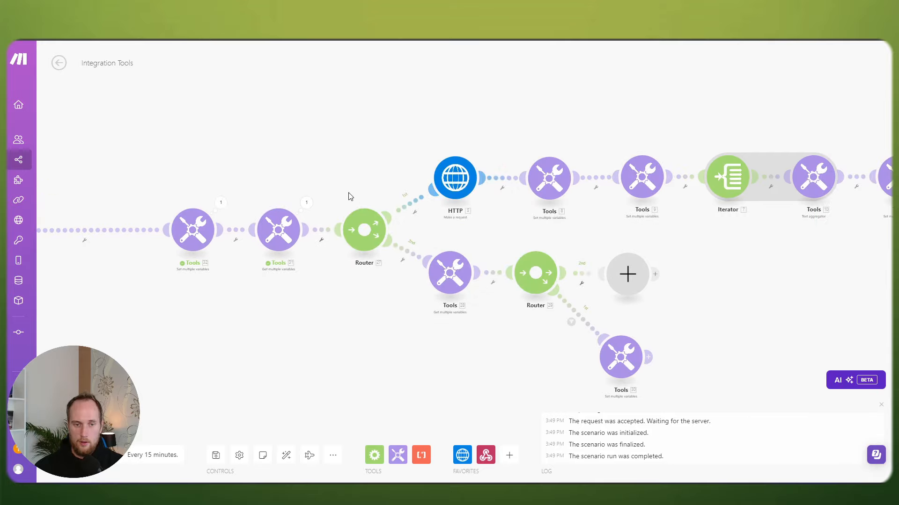
{"action": "left_click", "coordinate": [307, 204]}
Step: Replace the HTTP request's hard-coded startTime date with the mapped startTime variable
{"action": "left_click", "coordinate": [280, 180]}
{"action": "left_click", "coordinate": [455, 177]}
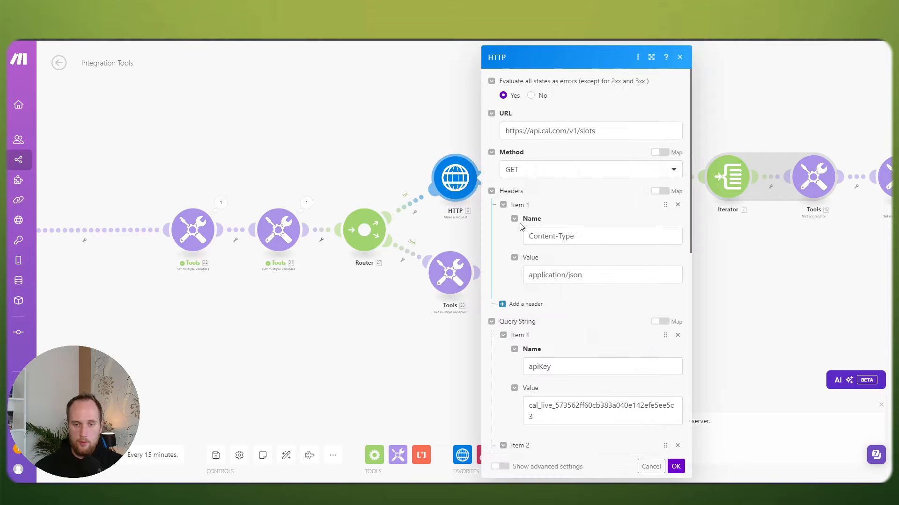
{"action": "scroll", "coordinate": [567, 278], "scroll_direction": "down", "scroll_amount": 3}
{"action": "scroll", "coordinate": [567, 278], "scroll_direction": "down", "scroll_amount": 2}
{"action": "left_click", "coordinate": [568, 281]}
{"action": "key", "text": "ctrl+a"}
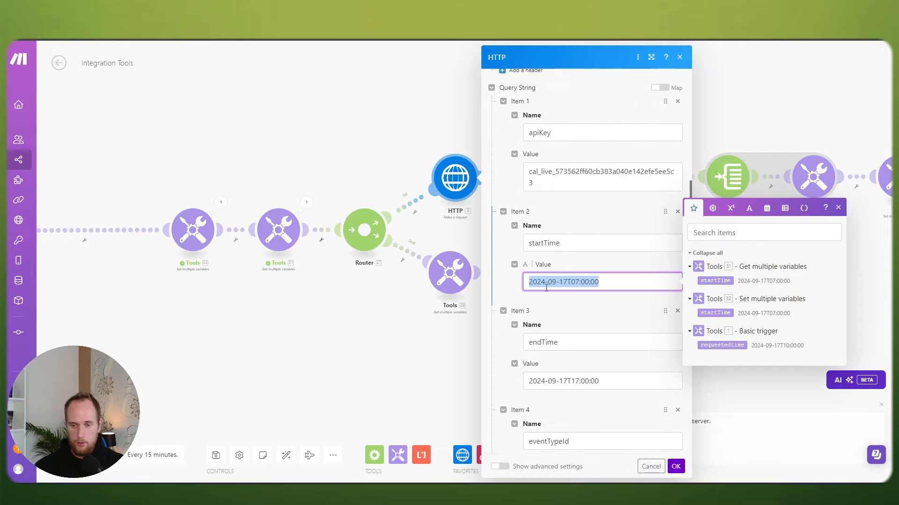
{"action": "key", "text": "BackSpace"}
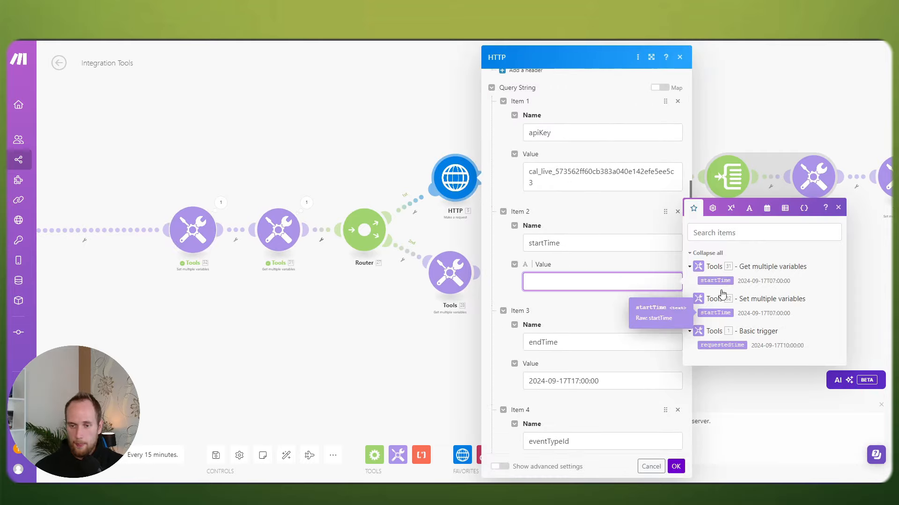
{"action": "left_click", "coordinate": [721, 277]}
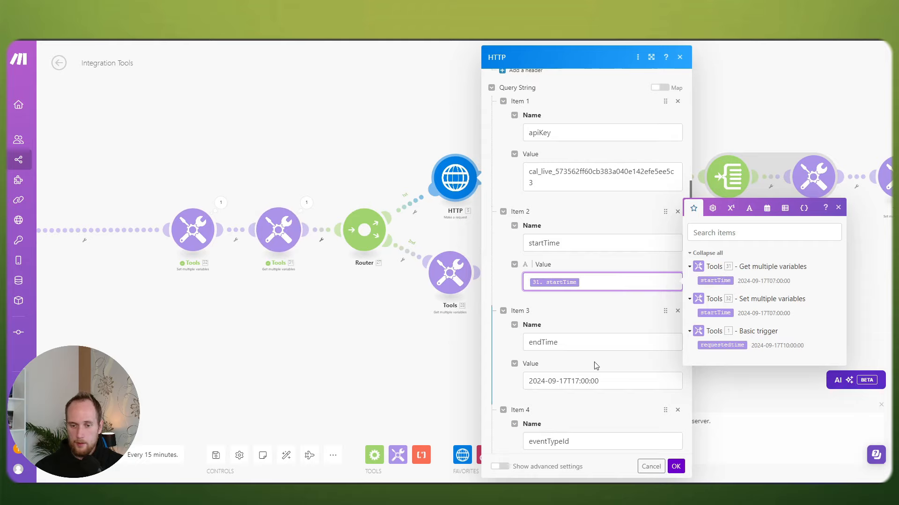
Step: Set the endTime query value to addHours(31.startTime; 8) and confirm the HTTP settings
{"action": "left_click", "coordinate": [617, 381]}
{"action": "key", "text": "ctrl+a"}
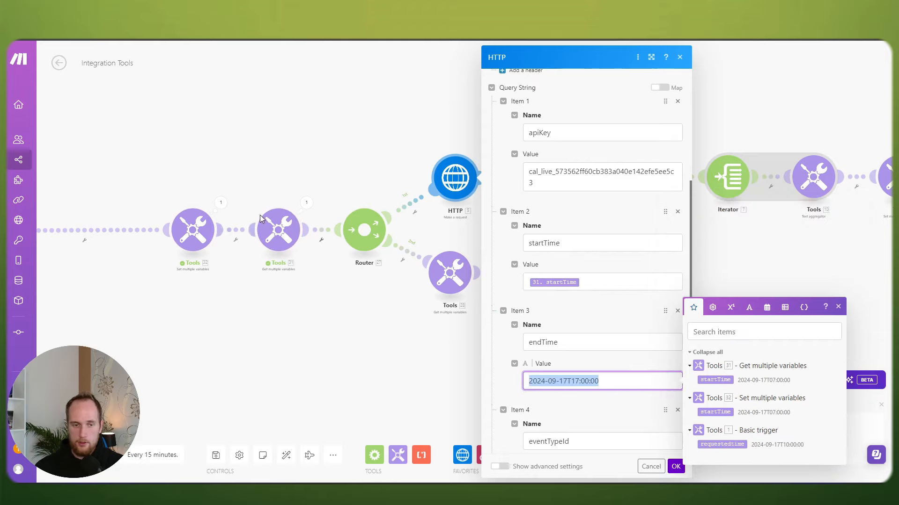
{"action": "key", "text": "BackSpace"}
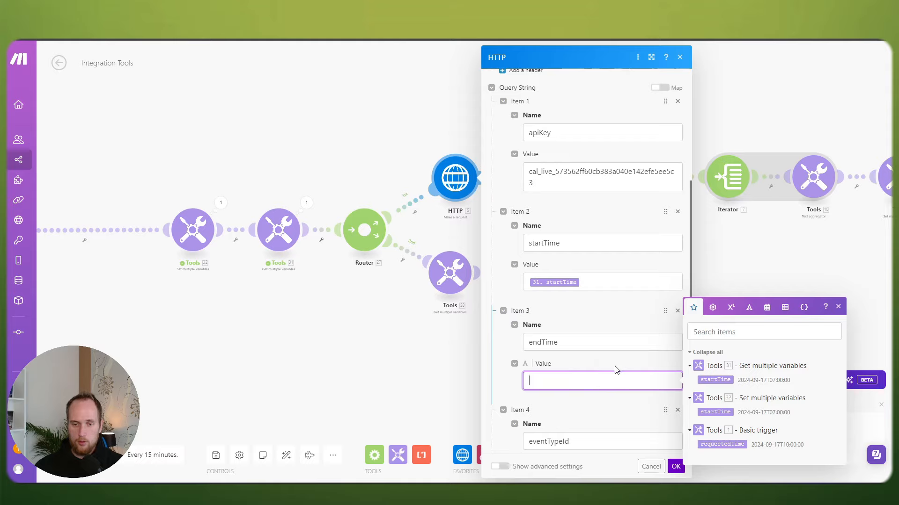
{"action": "left_click", "coordinate": [716, 380]}
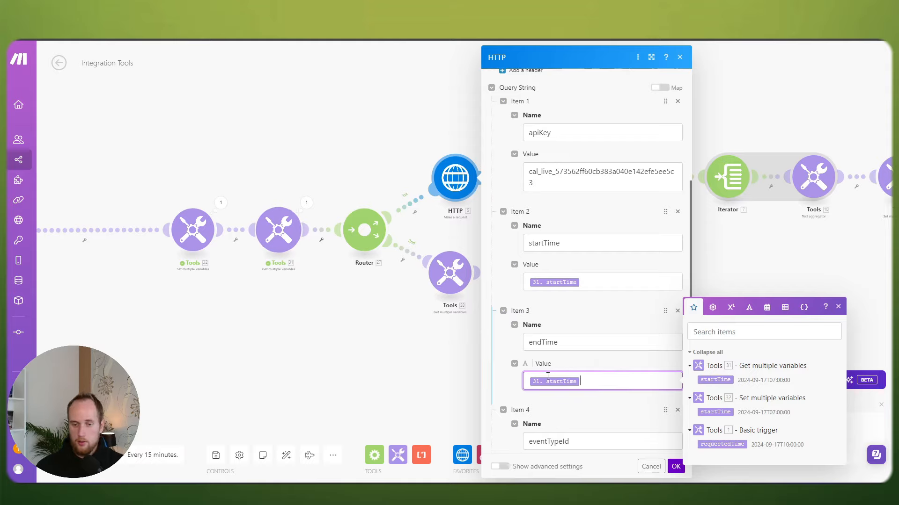
{"action": "type", "text": "addHop"}
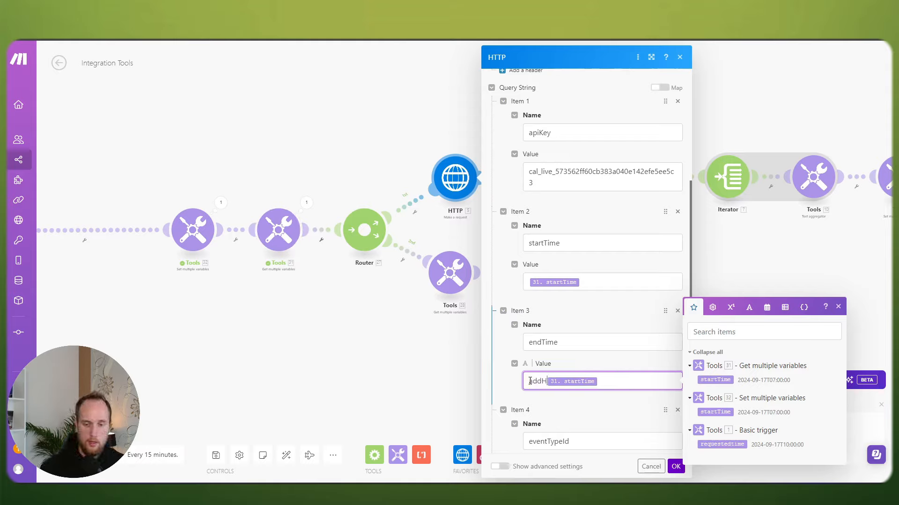
{"action": "key", "text": "BackSpace"}
{"action": "type", "text": "urs"}
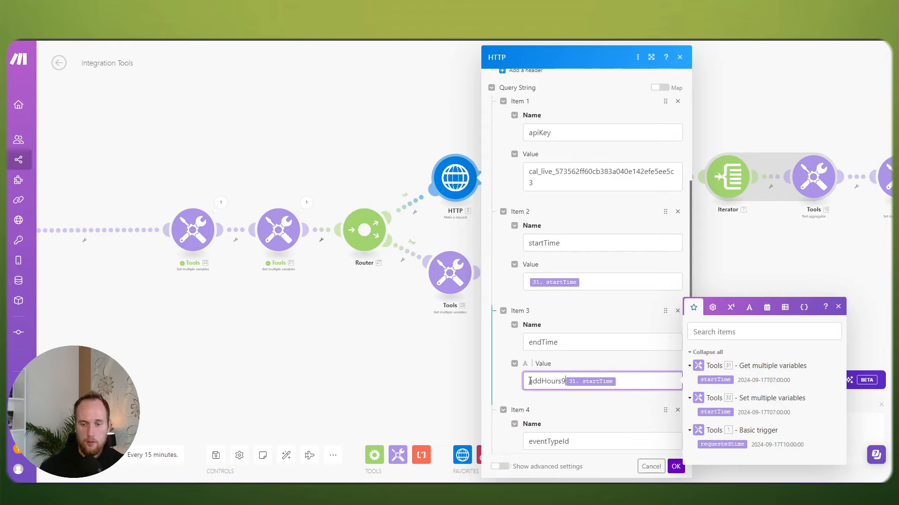
{"action": "type", "text": "("}
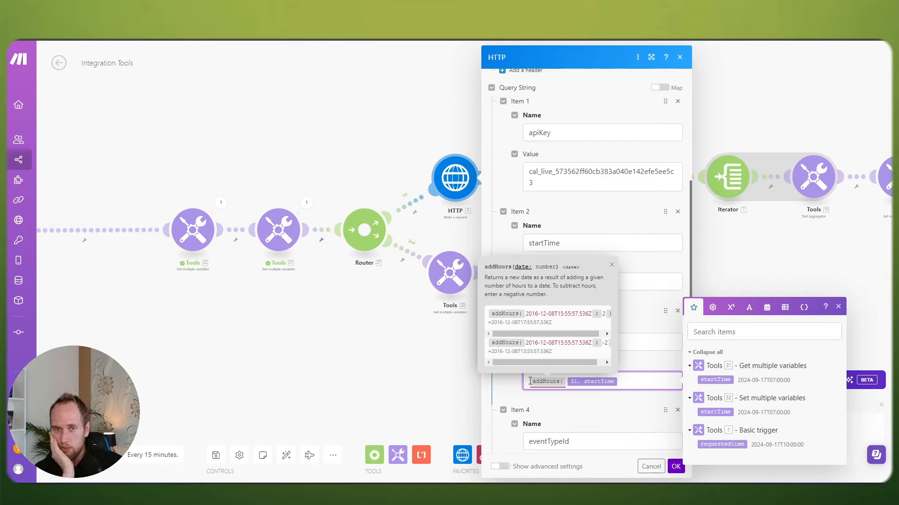
{"action": "type", "text": ")"}
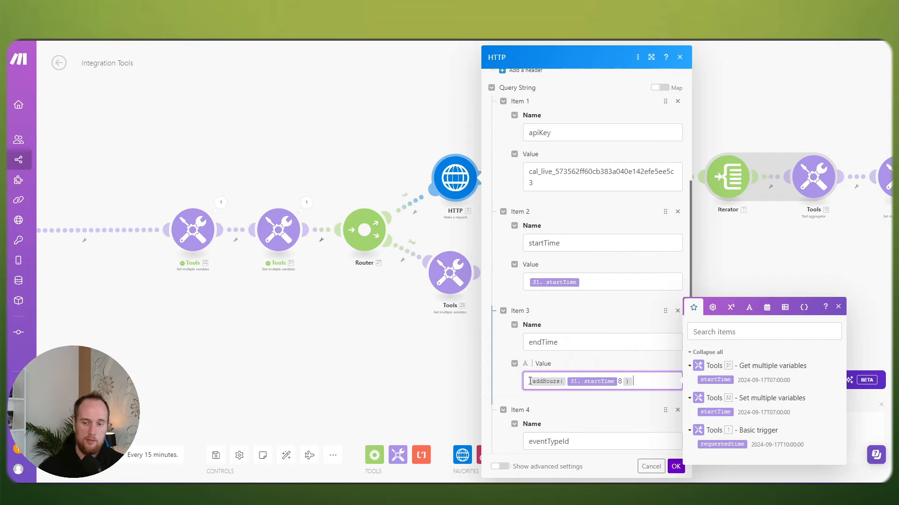
{"action": "key", "text": "BackSpace"}
{"action": "key", "text": "BackSpace"}
{"action": "type", "text": "; "}
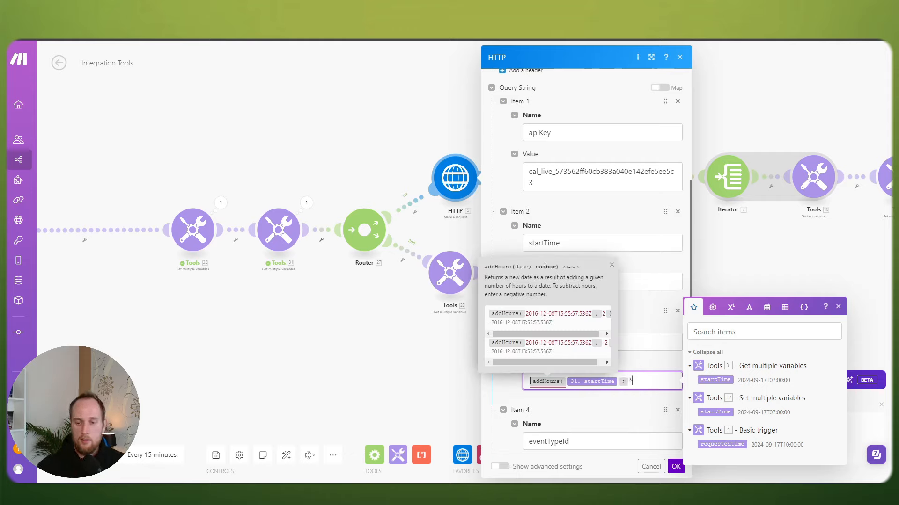
{"action": "type", "text": "8)"}
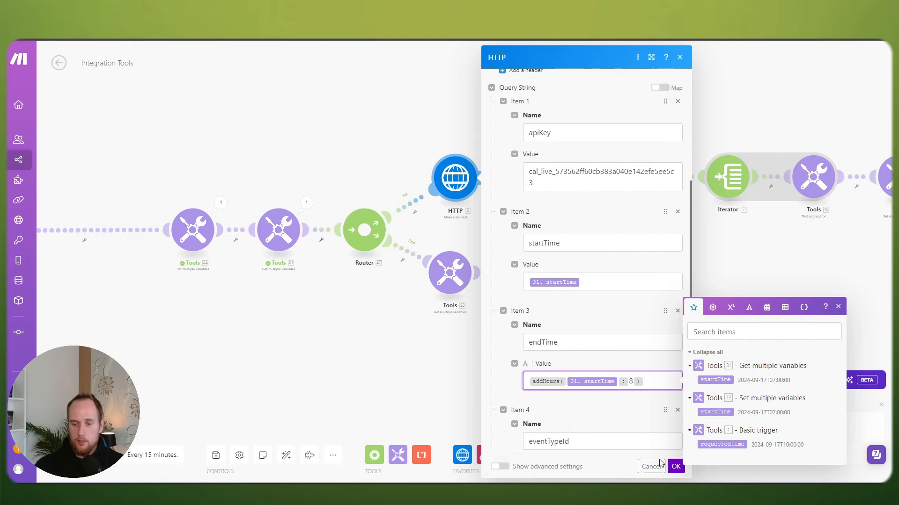
{"action": "left_click", "coordinate": [676, 467]}
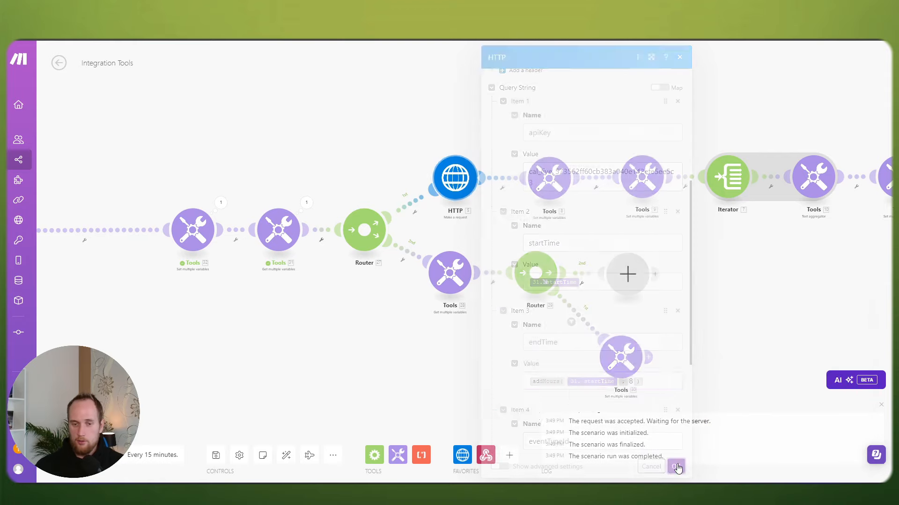
Step: Save the scenario, tidy the layout, run it once and inspect the HTTP response Data
{"action": "left_click", "coordinate": [215, 455]}
{"action": "left_click_drag", "start_coordinate": [269, 303], "coordinate": [406, 301]}
{"action": "left_click_drag", "start_coordinate": [122, 227], "coordinate": [245, 226]}
{"action": "left_click_drag", "start_coordinate": [482, 299], "coordinate": [409, 284]}
{"action": "left_click", "coordinate": [78, 455]}
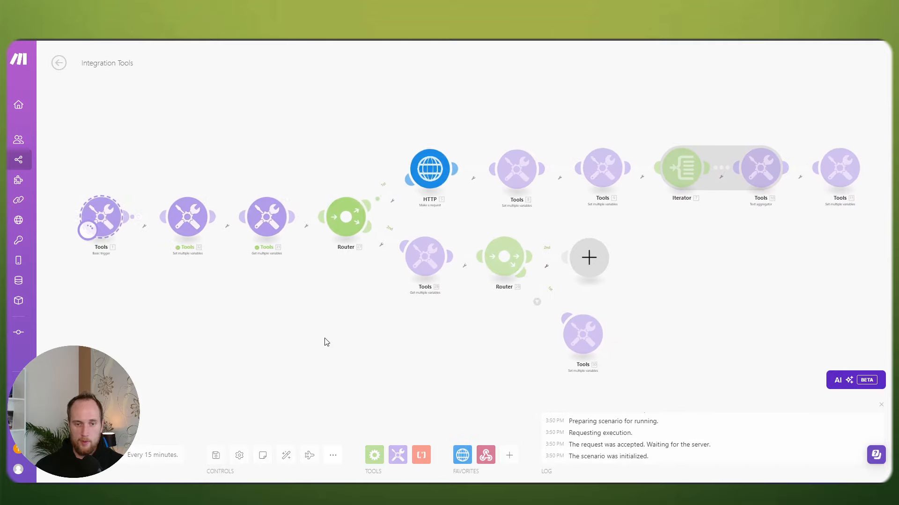
{"action": "left_click", "coordinate": [452, 144]}
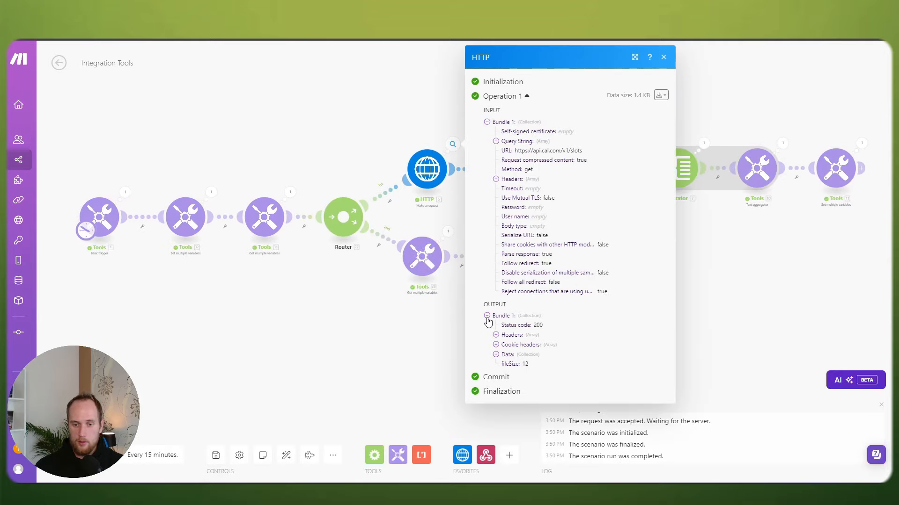
{"action": "left_click", "coordinate": [496, 355]}
{"action": "left_click", "coordinate": [505, 364]}
{"action": "left_click", "coordinate": [375, 334]}
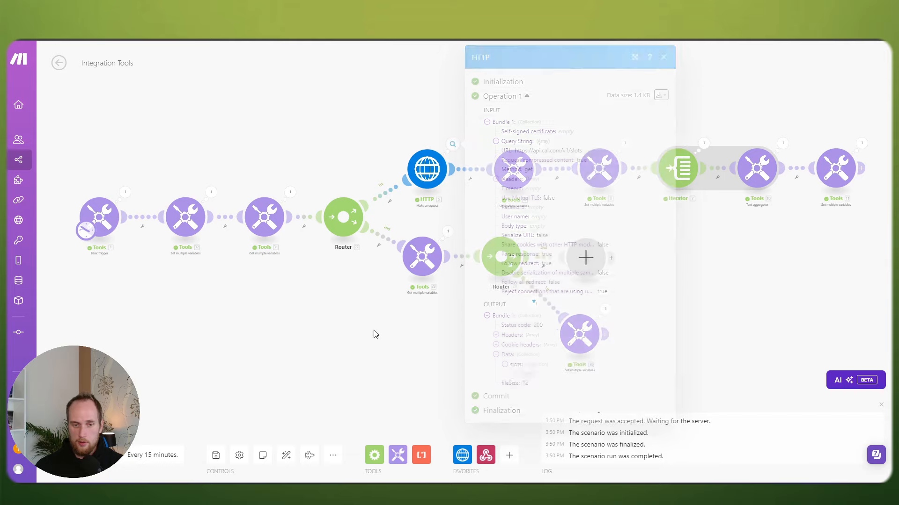
Step: Change the trigger's requestedTime to 2024-09-18T10:00:00 and review the 12 slots returned for that date
{"action": "left_click", "coordinate": [110, 215]}
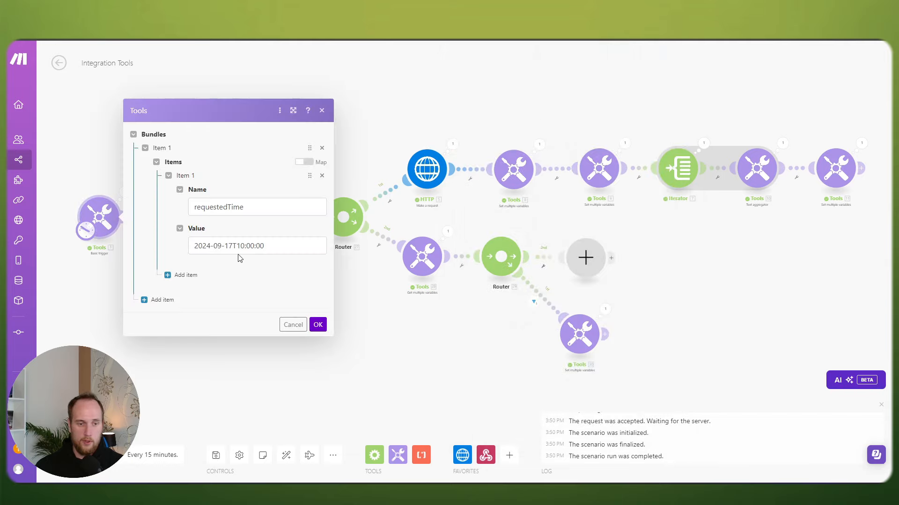
{"action": "left_click", "coordinate": [233, 247]}
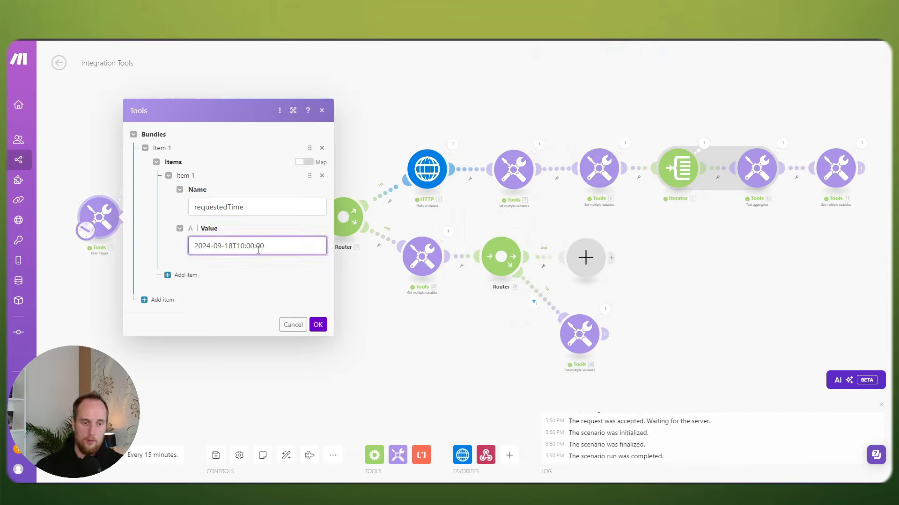
{"action": "left_click", "coordinate": [318, 325]}
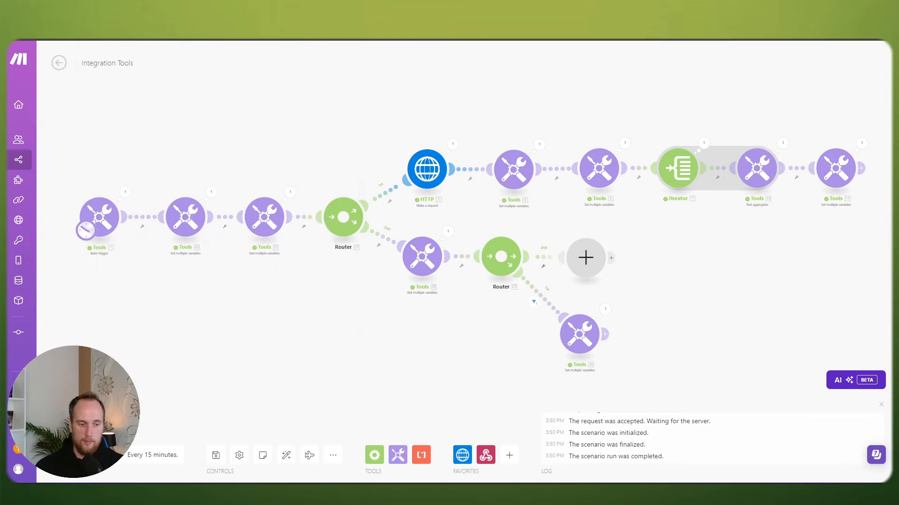
{"action": "left_click", "coordinate": [453, 146]}
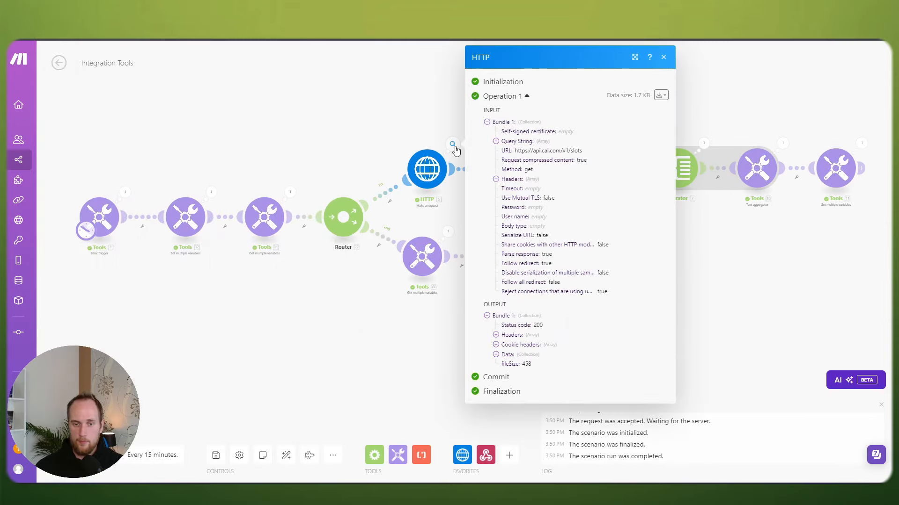
{"action": "left_click", "coordinate": [500, 355]}
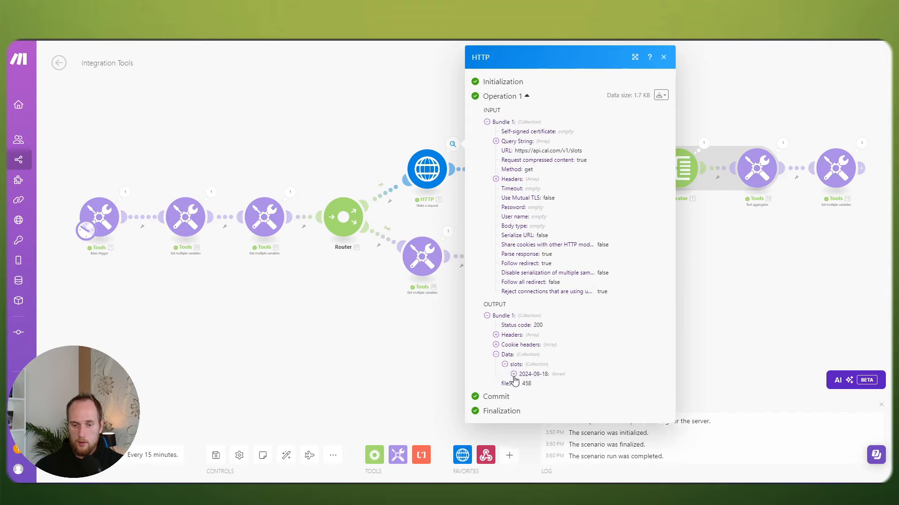
{"action": "left_click", "coordinate": [513, 373]}
{"action": "scroll", "coordinate": [524, 393], "scroll_direction": "down", "scroll_amount": 2}
{"action": "scroll", "coordinate": [562, 427], "scroll_direction": "down", "scroll_amount": 1}
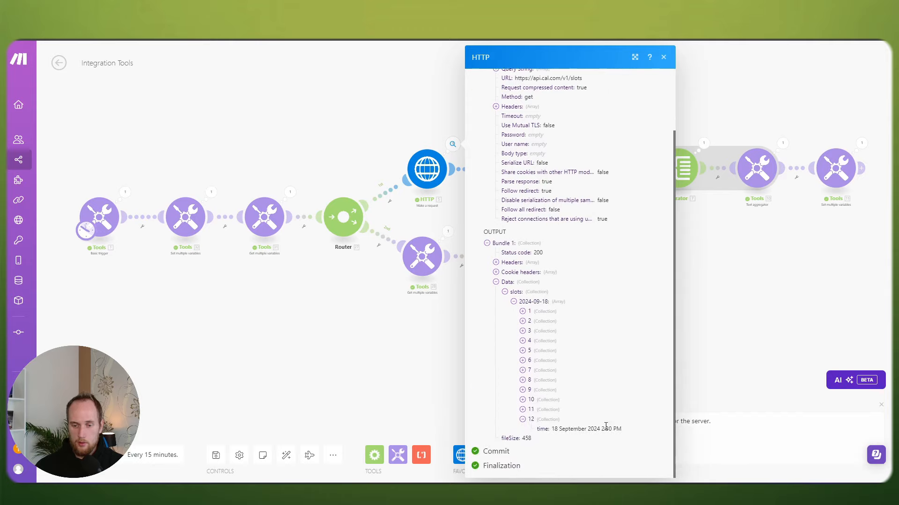
{"action": "left_click", "coordinate": [349, 371]}
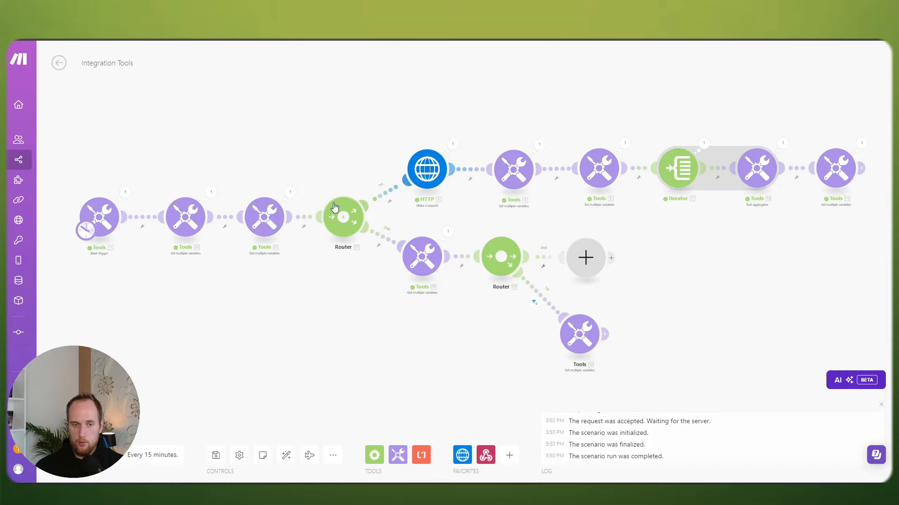
{"action": "left_click", "coordinate": [412, 176]}
Step: Change the endTime offset in addHours from 8 to 11 hours and save the scenario
{"action": "scroll", "coordinate": [557, 257], "scroll_direction": "down", "scroll_amount": 8}
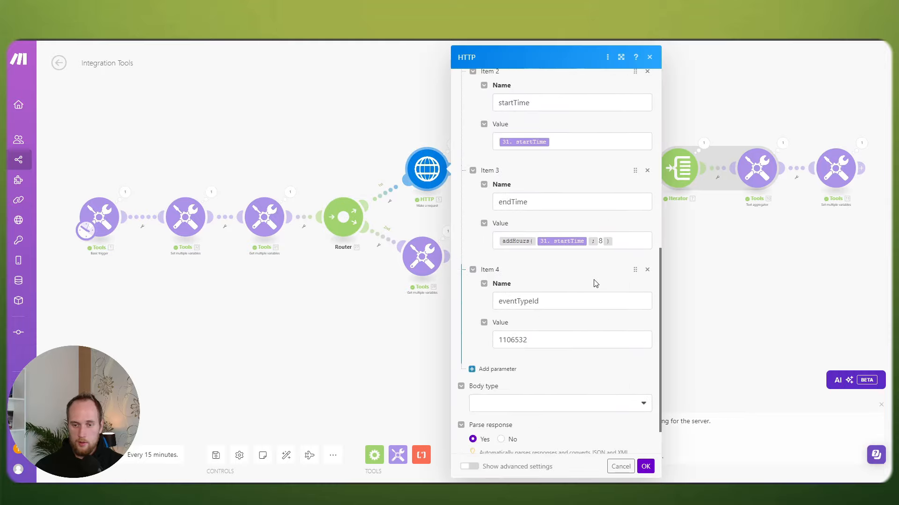
{"action": "double_click", "coordinate": [600, 241]}
{"action": "type", "text": "11"}
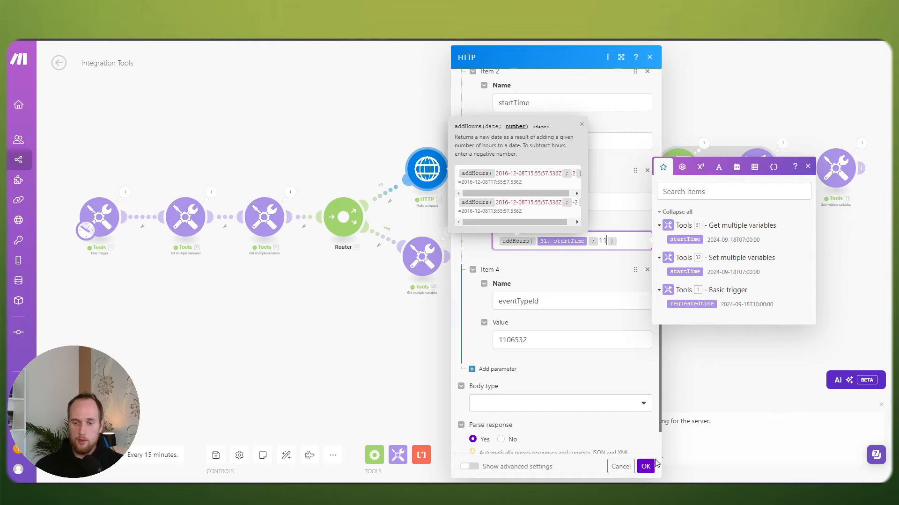
{"action": "left_click", "coordinate": [645, 466]}
{"action": "left_click", "coordinate": [215, 455]}
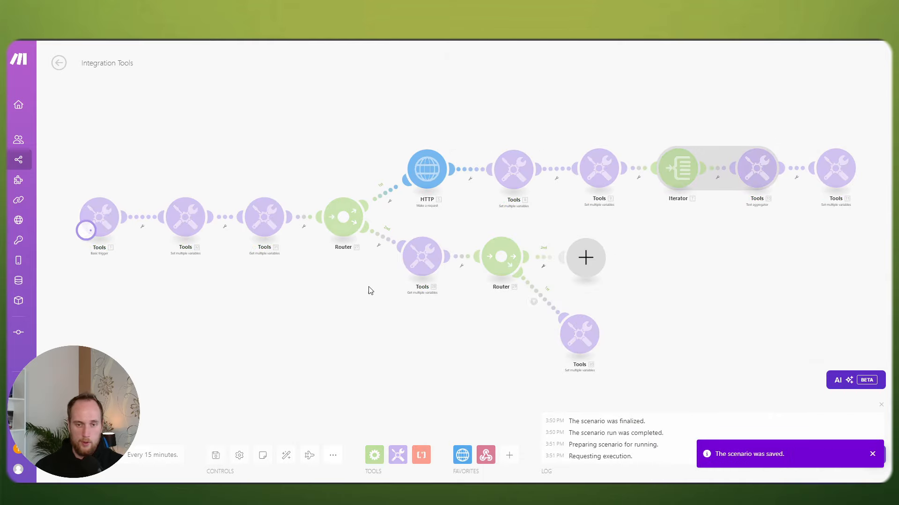
Step: Inspect the HTTP output's 2024-09-18 slots, confirming the last slot is at 4:30 PM
{"action": "left_click", "coordinate": [453, 144]}
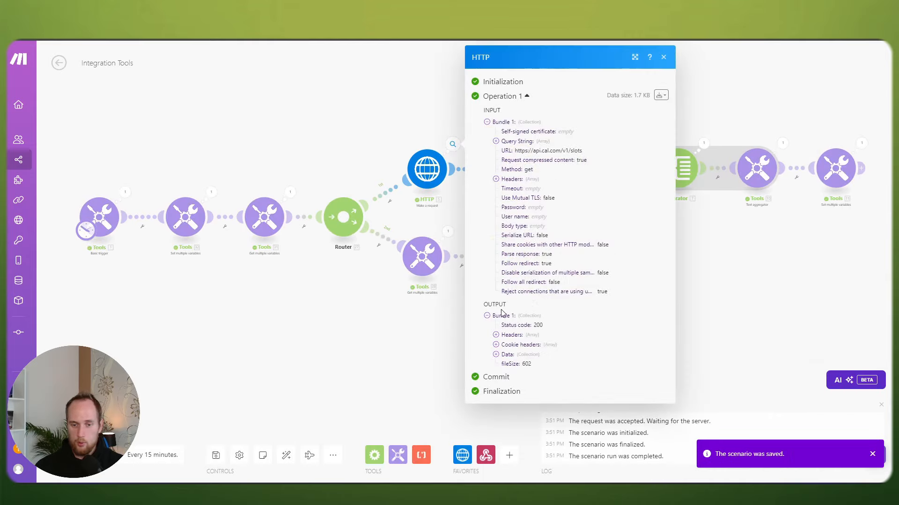
{"action": "left_click", "coordinate": [496, 355]}
{"action": "left_click", "coordinate": [504, 364]}
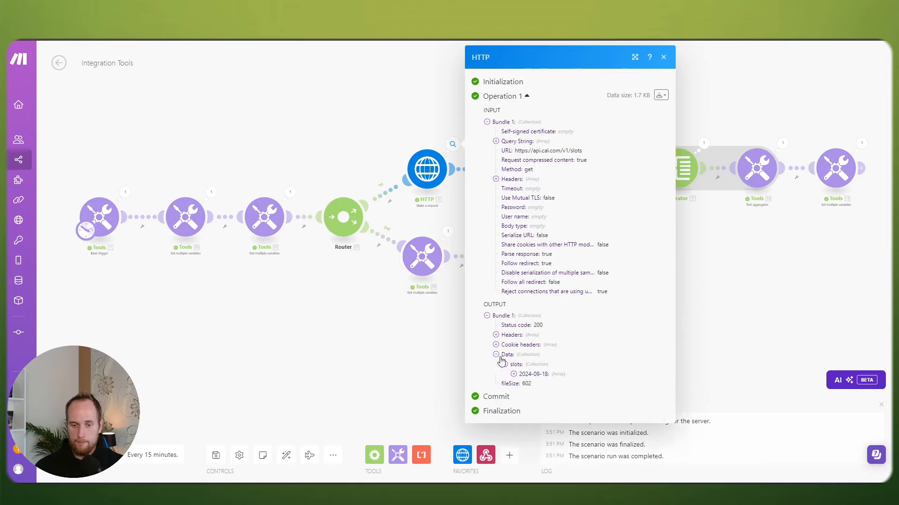
{"action": "left_click", "coordinate": [513, 374]}
{"action": "scroll", "coordinate": [517, 431], "scroll_direction": "down", "scroll_amount": 3}
{"action": "left_click", "coordinate": [522, 429]}
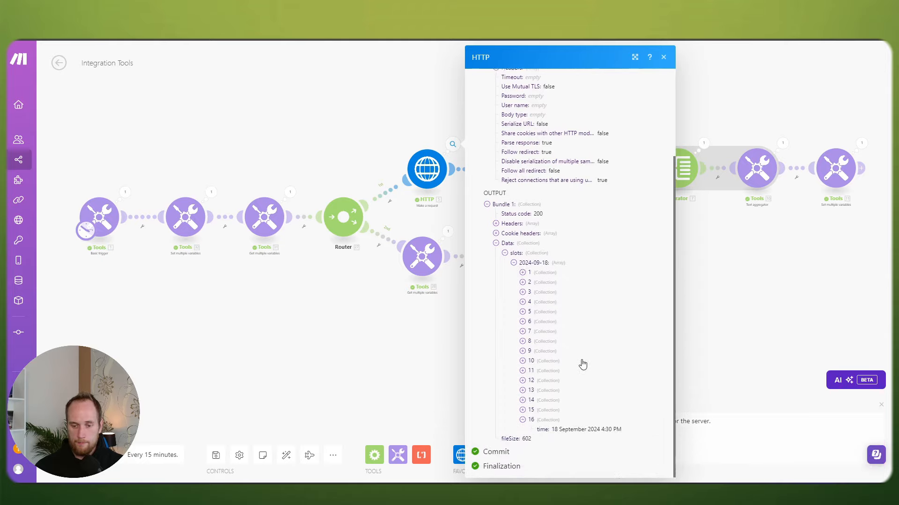
{"action": "left_click_drag", "start_coordinate": [599, 432], "coordinate": [625, 430]}
{"action": "left_click", "coordinate": [373, 376]}
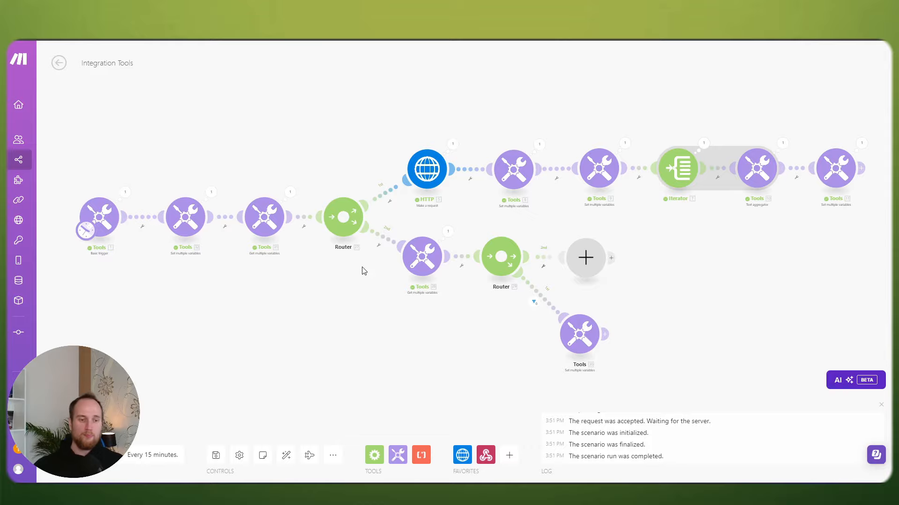
Step: Insert a Repeater module on the link right after the trigger
{"action": "left_click", "coordinate": [142, 226]}
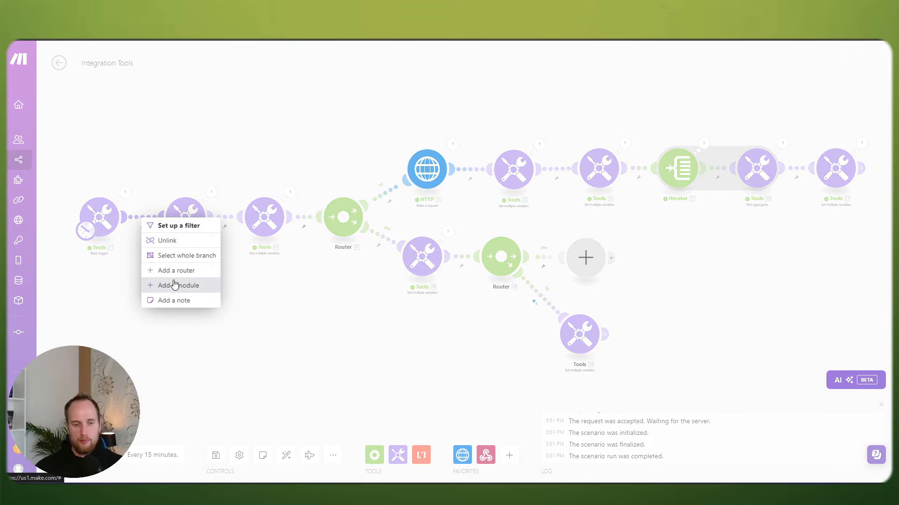
{"action": "left_click", "coordinate": [174, 284]}
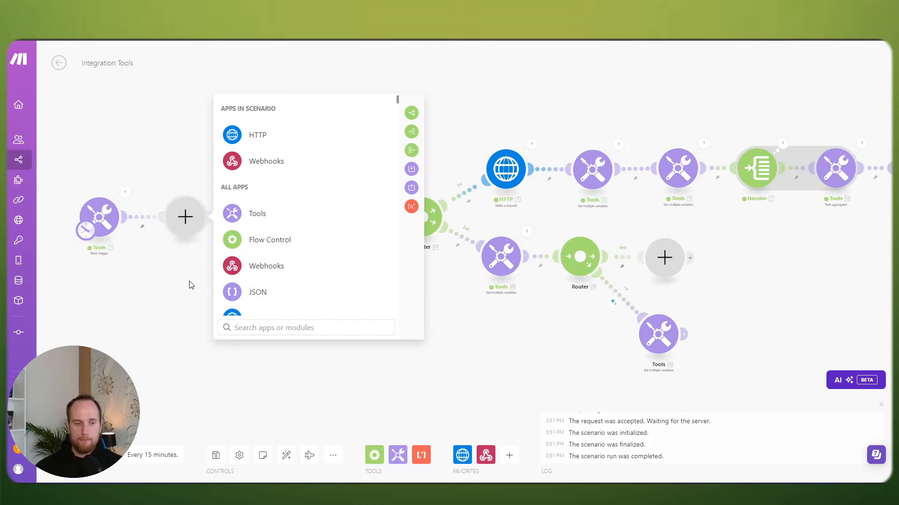
{"action": "type", "text": "re"}
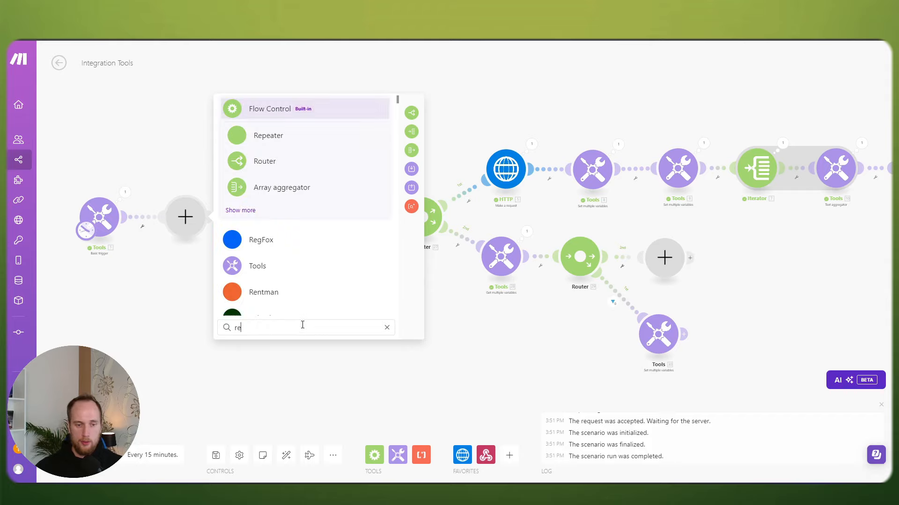
{"action": "type", "text": "p"}
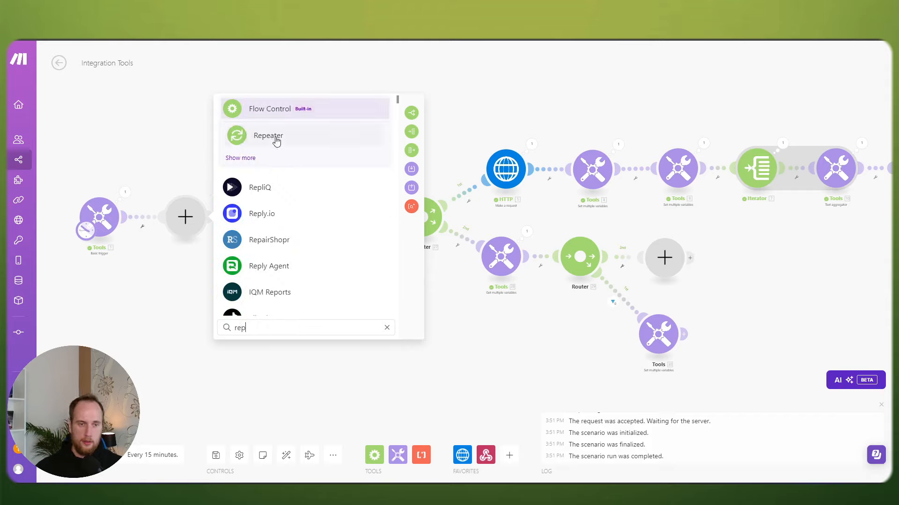
{"action": "left_click", "coordinate": [276, 141]}
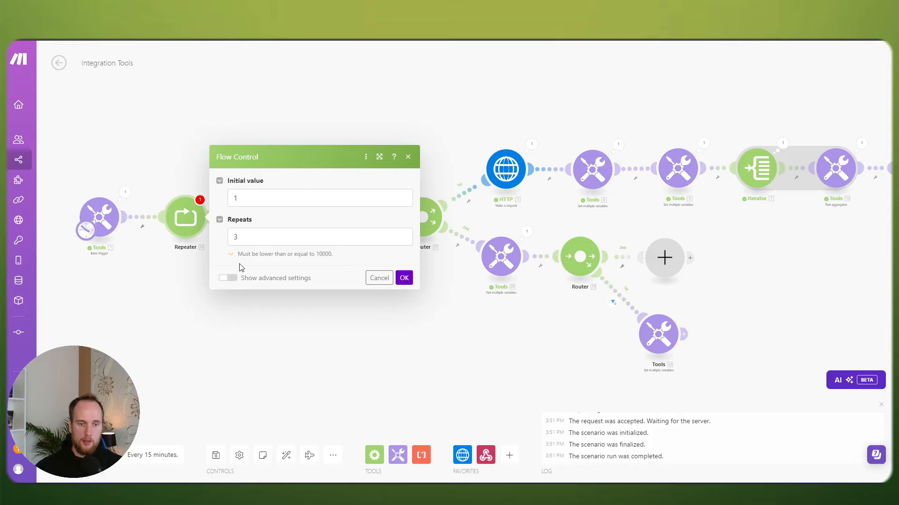
Step: Configure the Repeater with initial value 1, Repeats 1 and step 1 in its advanced settings
{"action": "left_click", "coordinate": [229, 278]}
{"action": "left_click", "coordinate": [242, 218]}
{"action": "key", "text": "BackSpace"}
{"action": "type", "text": "2"}
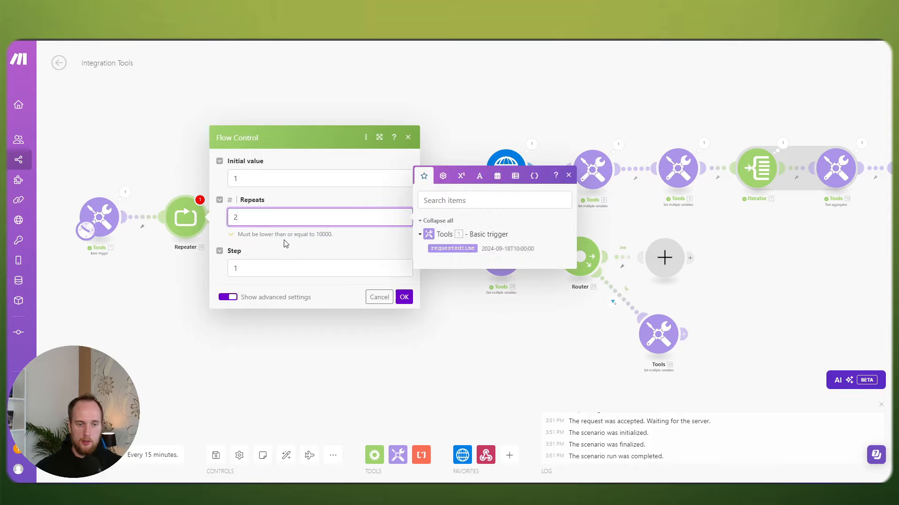
{"action": "left_click_drag", "start_coordinate": [248, 216], "coordinate": [222, 218]}
{"action": "type", "text": "1"}
{"action": "left_click", "coordinate": [356, 248]}
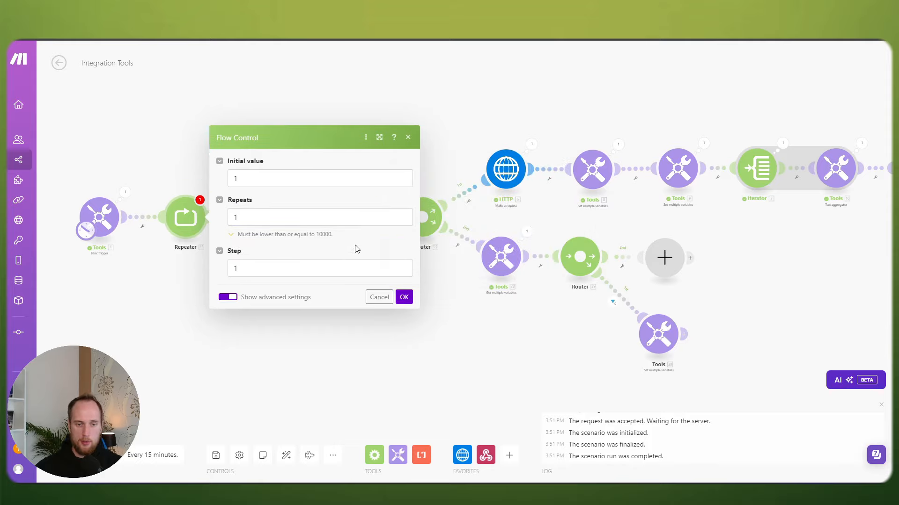
{"action": "left_click", "coordinate": [405, 297]}
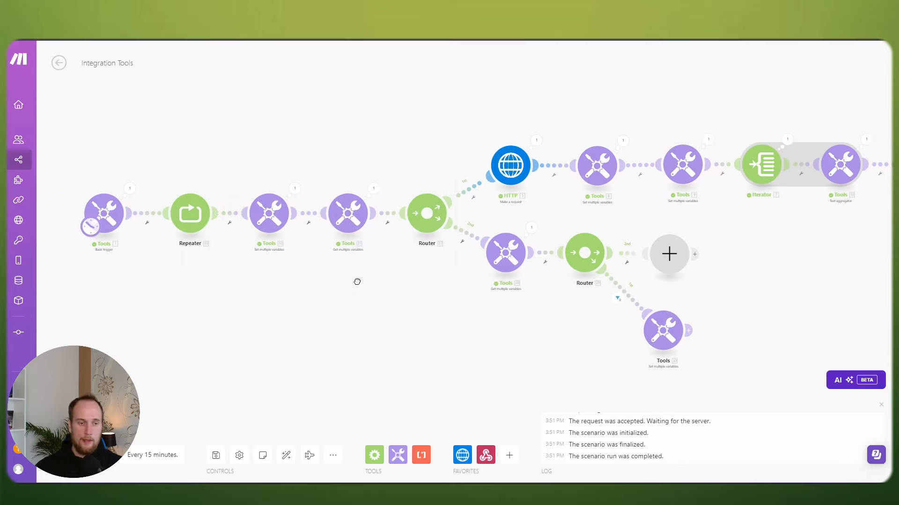
{"action": "left_click_drag", "start_coordinate": [153, 227], "coordinate": [239, 225]}
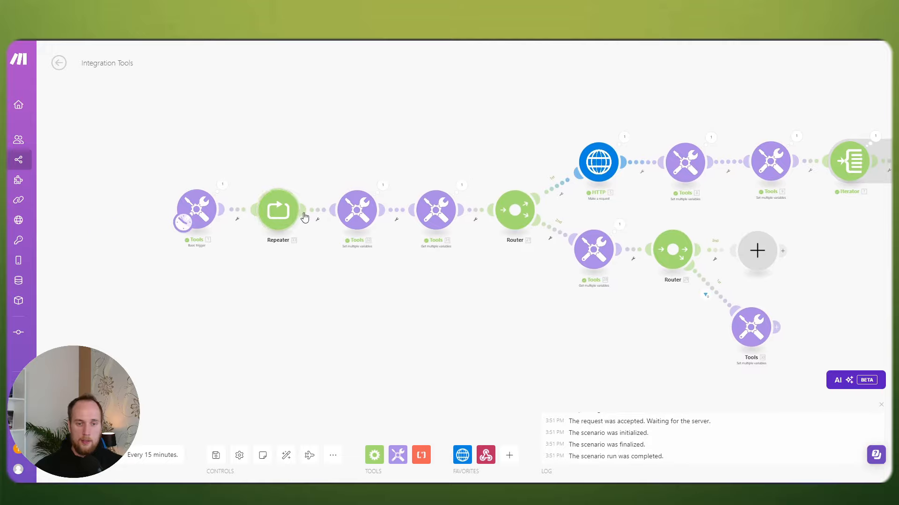
Step: Disconnect the Repeater from the next Tools module and move the trigger and Repeater lower
{"action": "right_click", "coordinate": [318, 212]}
{"action": "left_click", "coordinate": [336, 235]}
{"action": "left_click_drag", "start_coordinate": [320, 255], "coordinate": [452, 254]}
{"action": "left_click_drag", "start_coordinate": [299, 156], "coordinate": [436, 231]}
{"action": "left_click_drag", "start_coordinate": [414, 247], "coordinate": [423, 394]}
{"action": "left_click_drag", "start_coordinate": [524, 314], "coordinate": [446, 182]}
Step: Recentre the trigger and Repeater in view and check the trigger's last run output
{"action": "scroll", "coordinate": [436, 213], "scroll_direction": "up", "scroll_amount": 2}
{"action": "left_click_drag", "start_coordinate": [302, 195], "coordinate": [421, 183]}
{"action": "scroll", "coordinate": [422, 182], "scroll_direction": "up", "scroll_amount": 2}
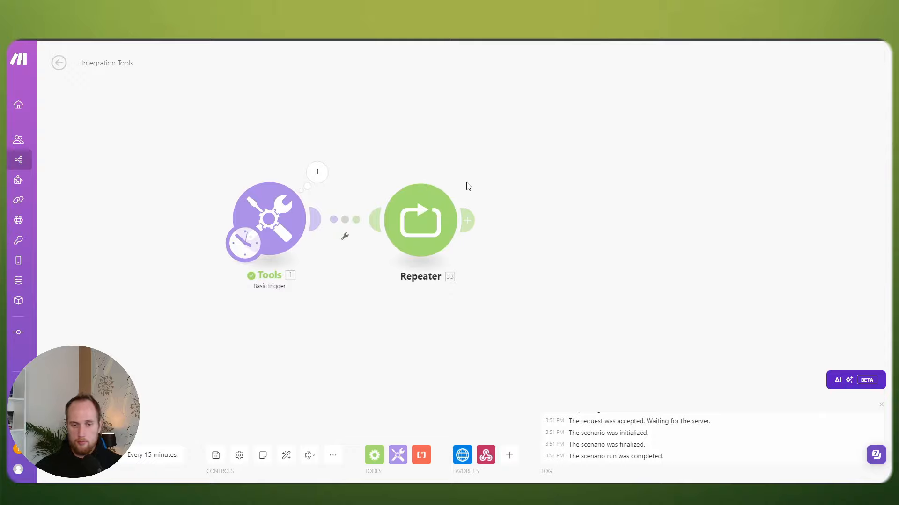
{"action": "scroll", "coordinate": [470, 192], "scroll_direction": "down", "scroll_amount": 3}
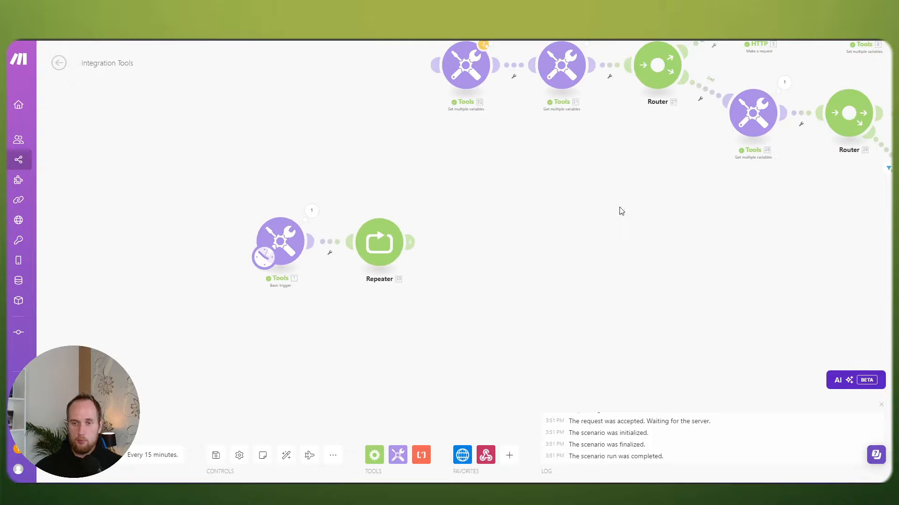
{"action": "left_click_drag", "start_coordinate": [561, 168], "coordinate": [631, 180]}
{"action": "scroll", "coordinate": [507, 200], "scroll_direction": "up", "scroll_amount": 2}
{"action": "left_click_drag", "start_coordinate": [509, 208], "coordinate": [457, 148]}
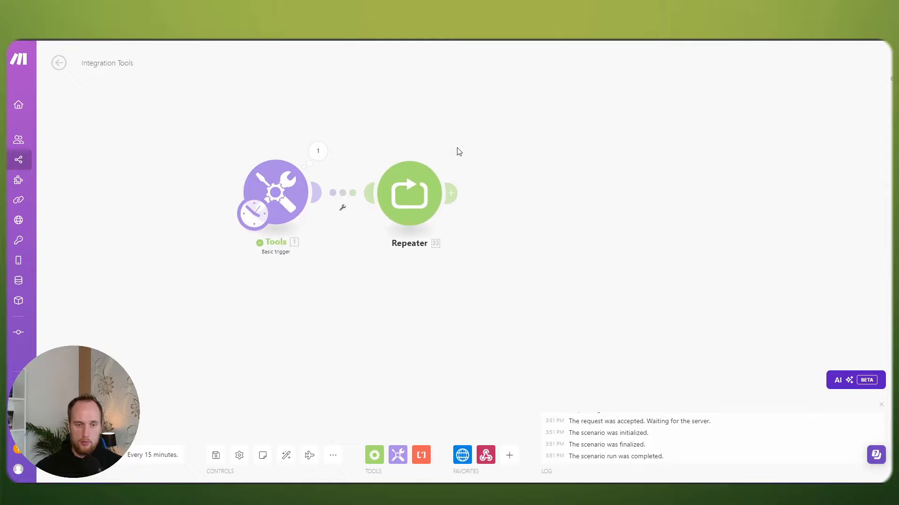
{"action": "scroll", "coordinate": [425, 157], "scroll_direction": "up", "scroll_amount": 1}
{"action": "left_click", "coordinate": [290, 150]}
{"action": "left_click", "coordinate": [287, 129]}
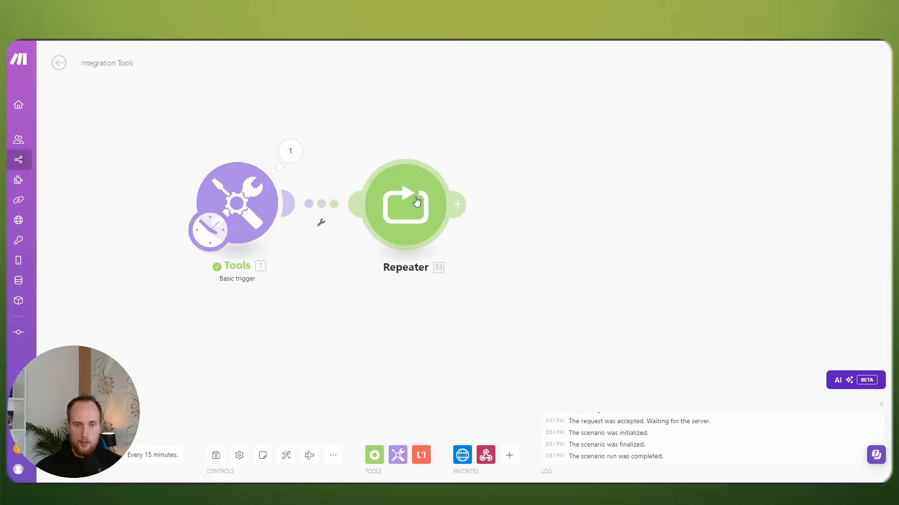
Step: Add a Set multiple variables module after the Repeater defining variable 'a'
{"action": "mouse_move", "coordinate": [29, 480]}
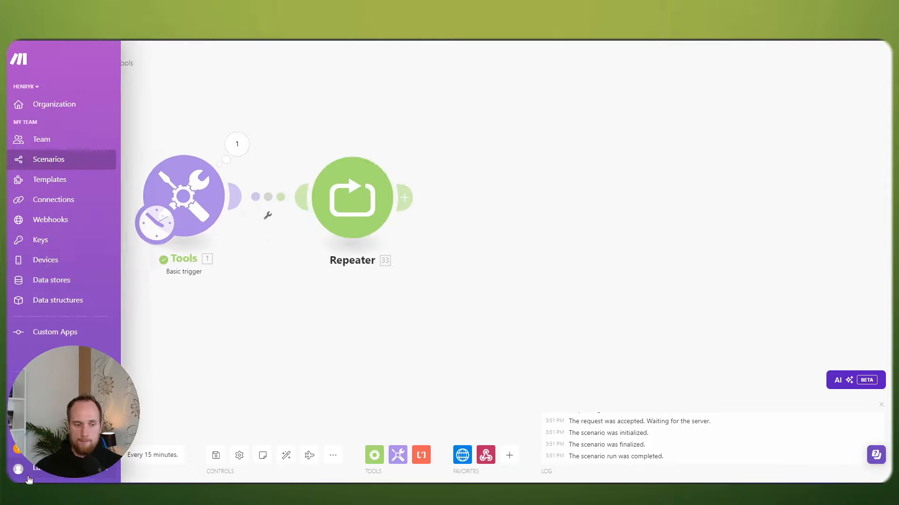
{"action": "left_click", "coordinate": [404, 197]}
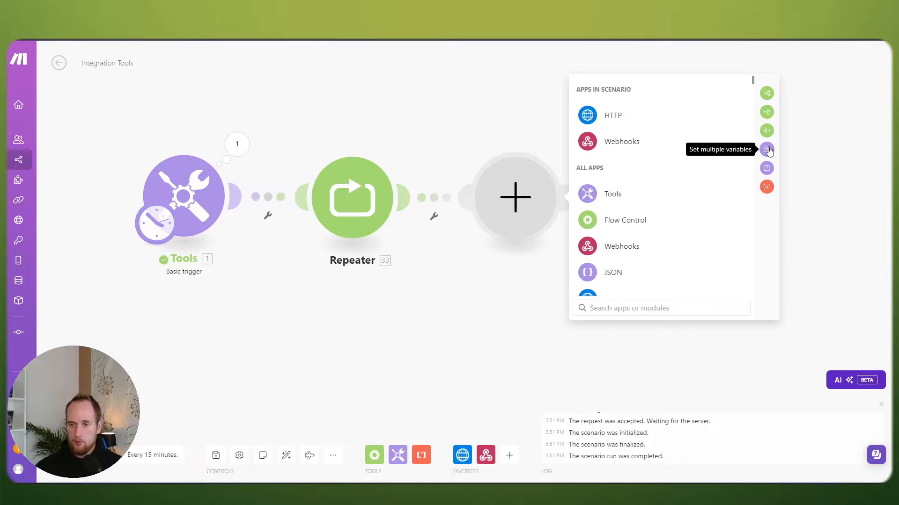
{"action": "left_click", "coordinate": [769, 152]}
{"action": "left_click", "coordinate": [603, 207]}
{"action": "left_click", "coordinate": [651, 186]}
{"action": "type", "text": "a"}
{"action": "left_click", "coordinate": [654, 226]}
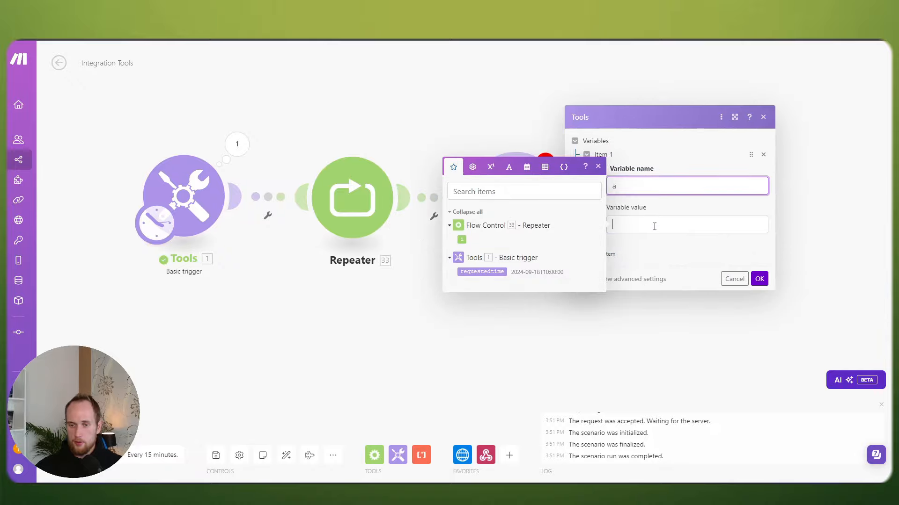
{"action": "left_click", "coordinate": [759, 279]}
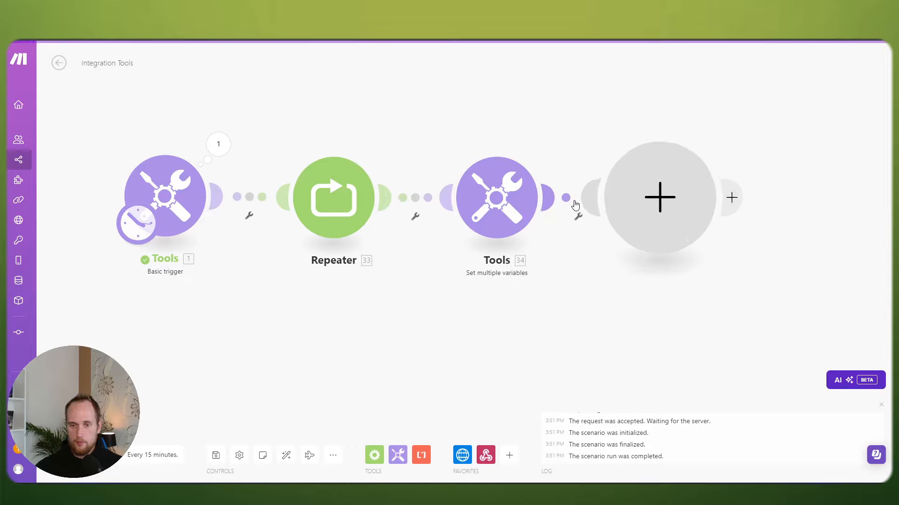
Step: Add a second Set multiple variables module, also defining variable 'a'
{"action": "left_click", "coordinate": [576, 205]}
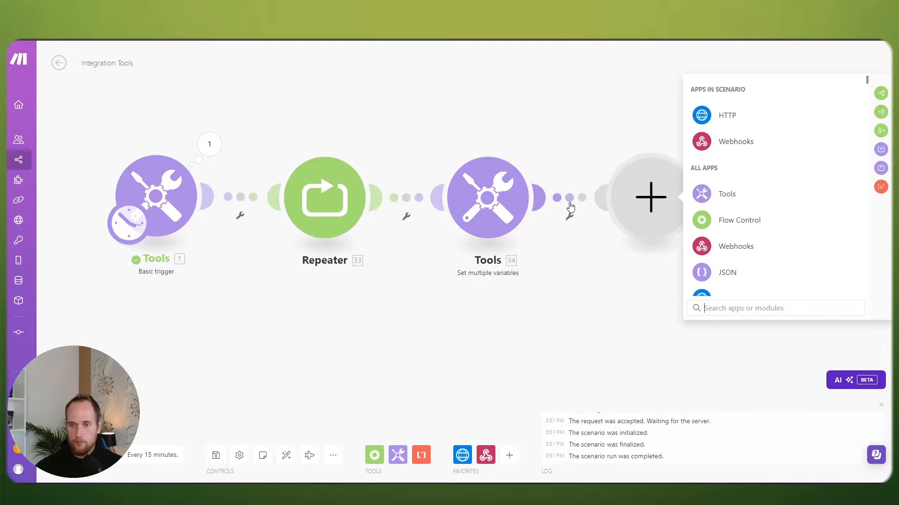
{"action": "left_click", "coordinate": [880, 150]}
{"action": "left_click", "coordinate": [722, 205]}
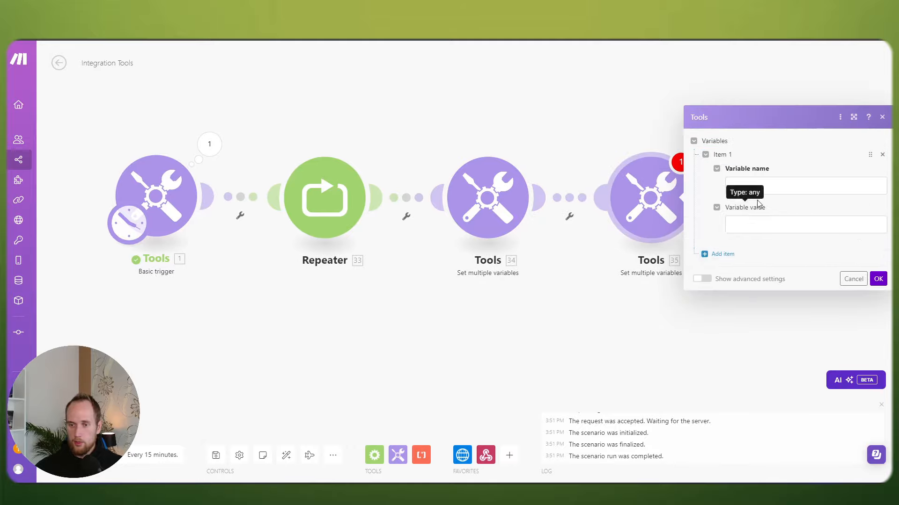
{"action": "left_click", "coordinate": [779, 189]}
{"action": "type", "text": "a"}
{"action": "left_click", "coordinate": [780, 221]}
{"action": "left_click", "coordinate": [878, 278]}
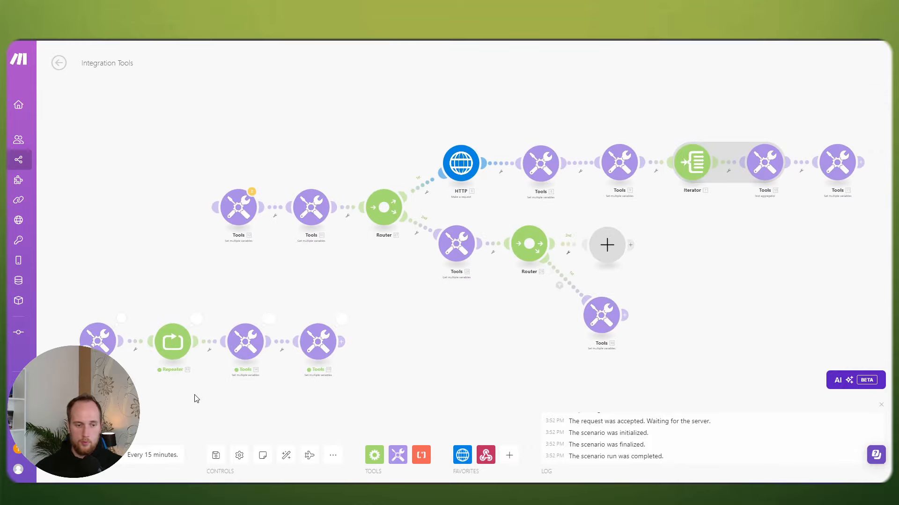
Step: Change the Repeater's Repeats count to 1
{"action": "scroll", "coordinate": [197, 398], "scroll_direction": "up", "scroll_amount": 3}
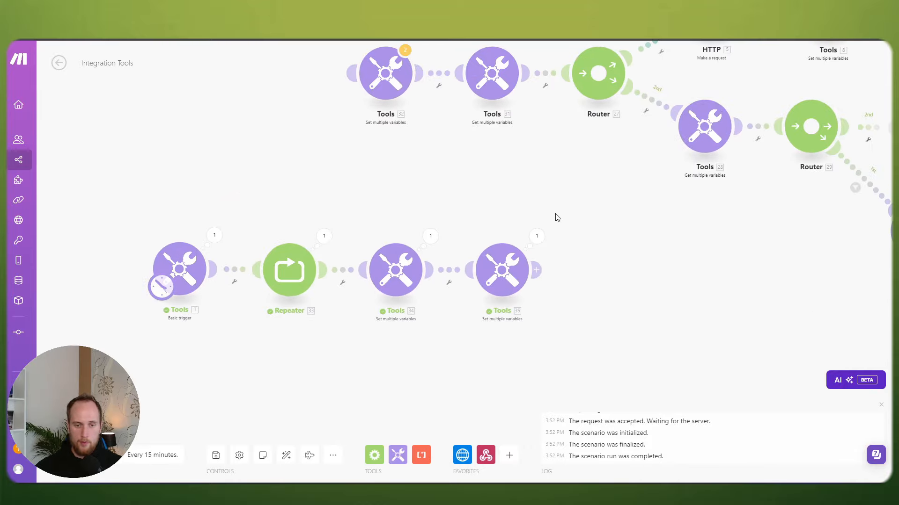
{"action": "left_click", "coordinate": [296, 280]}
{"action": "left_click", "coordinate": [362, 270]}
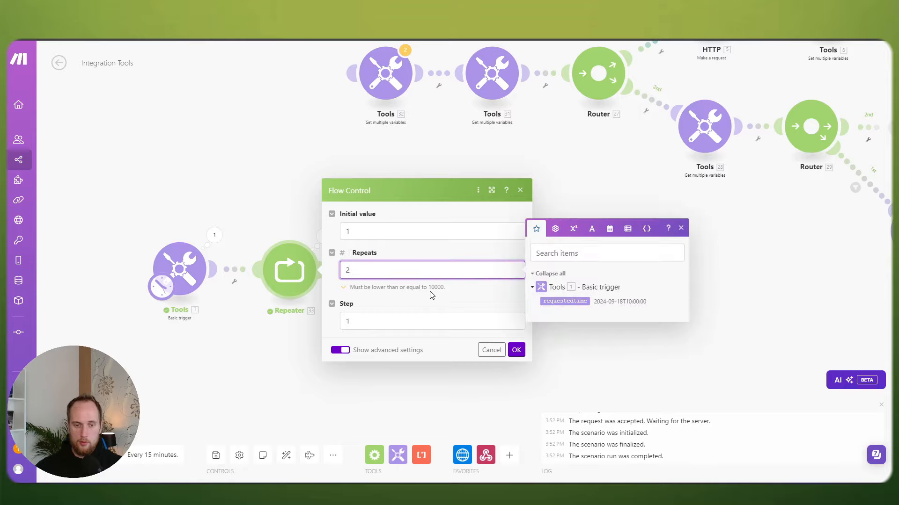
{"action": "left_click", "coordinate": [516, 350]}
{"action": "scroll", "coordinate": [337, 354], "scroll_direction": "down", "scroll_amount": 2}
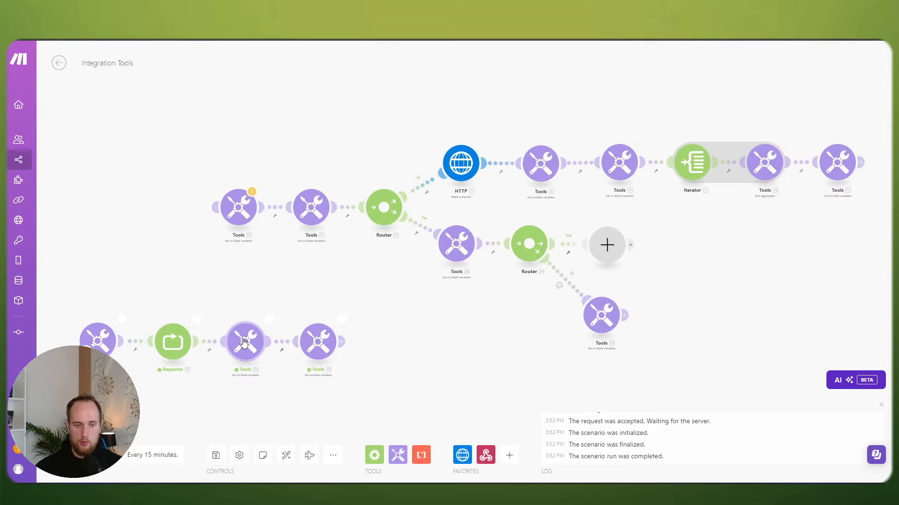
{"action": "scroll", "coordinate": [330, 354], "scroll_direction": "up", "scroll_amount": 4}
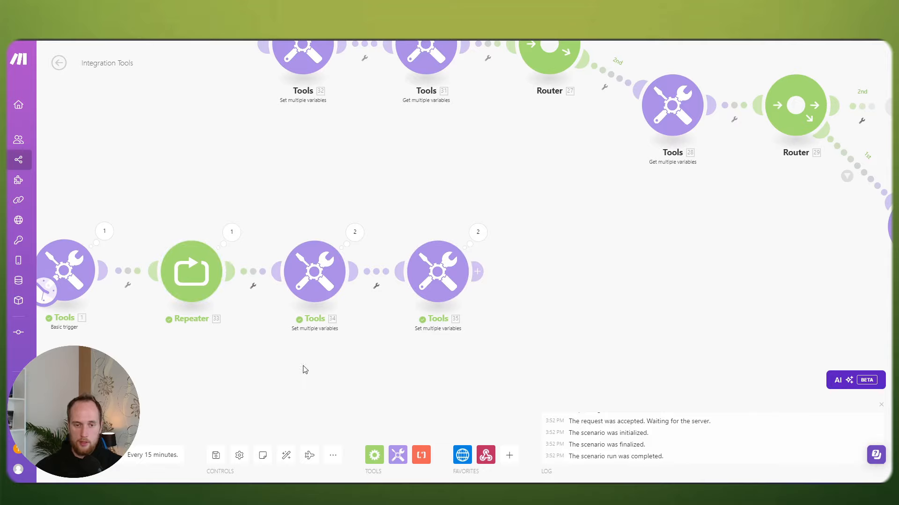
{"action": "left_click_drag", "start_coordinate": [303, 370], "coordinate": [351, 324]}
{"action": "left_click", "coordinate": [295, 216]}
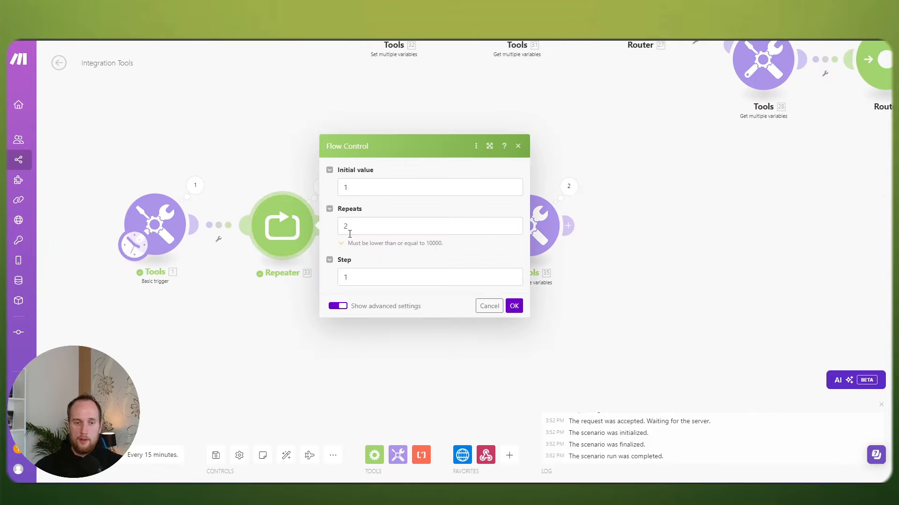
{"action": "left_click", "coordinate": [350, 232]}
{"action": "key", "text": "BackSpace"}
{"action": "type", "text": "1"}
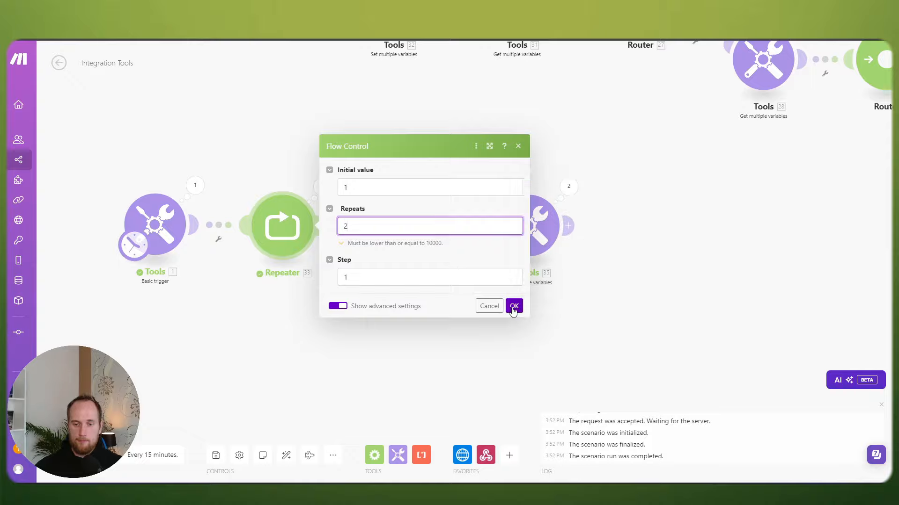
{"action": "left_click", "coordinate": [513, 305]}
Step: Insert a JSON > Parse JSON module between Tools 34 and Tools 35, then run the scenario once
{"action": "left_click", "coordinate": [406, 227]}
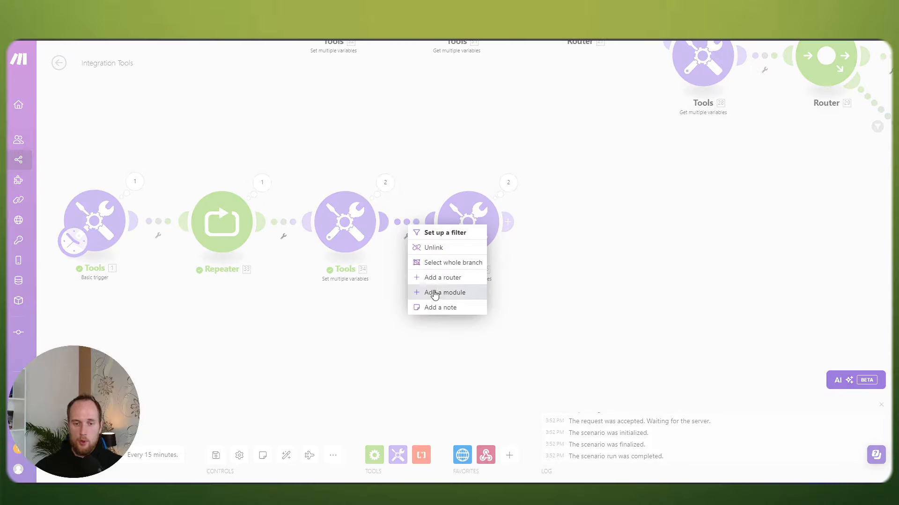
{"action": "left_click", "coordinate": [434, 294]}
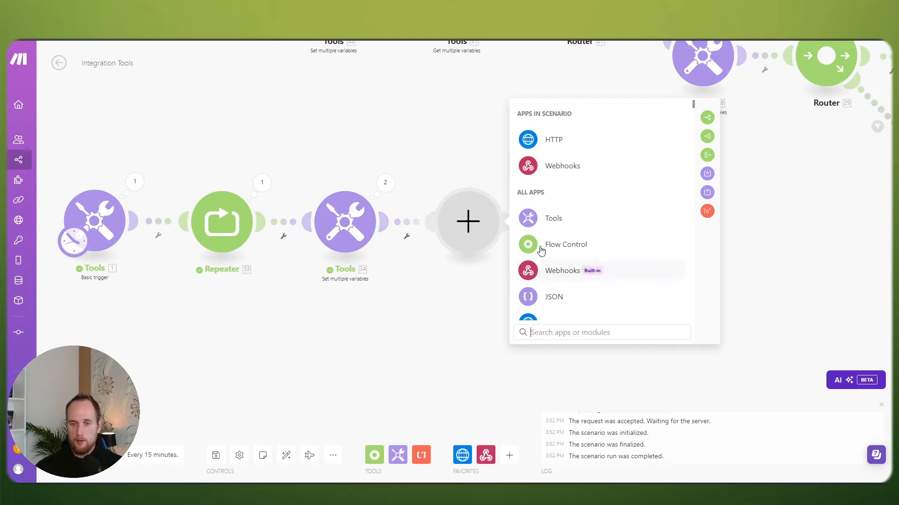
{"action": "left_click", "coordinate": [560, 296]}
{"action": "left_click", "coordinate": [568, 282]}
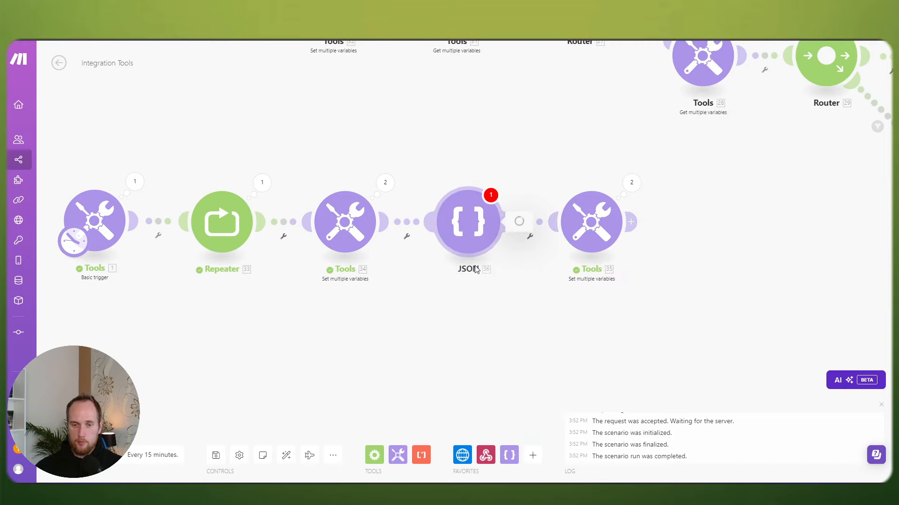
{"action": "left_click", "coordinate": [550, 260]}
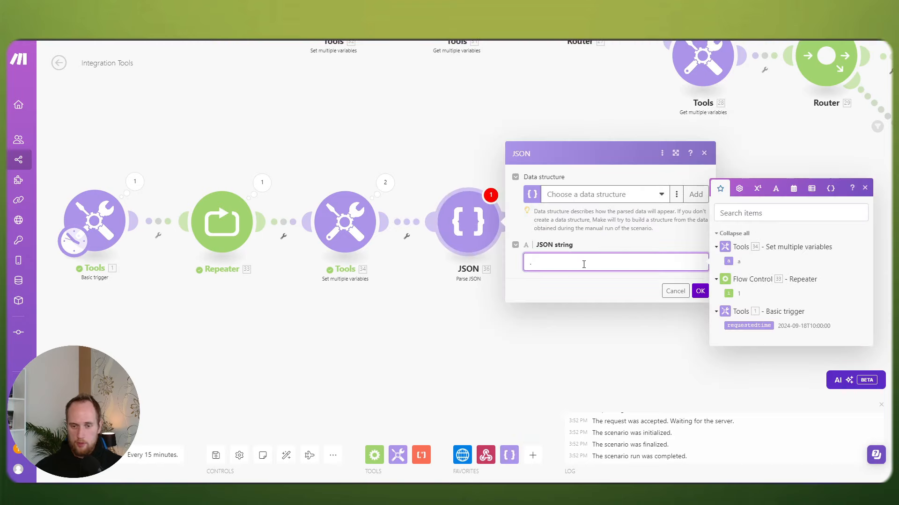
{"action": "left_click", "coordinate": [700, 291]}
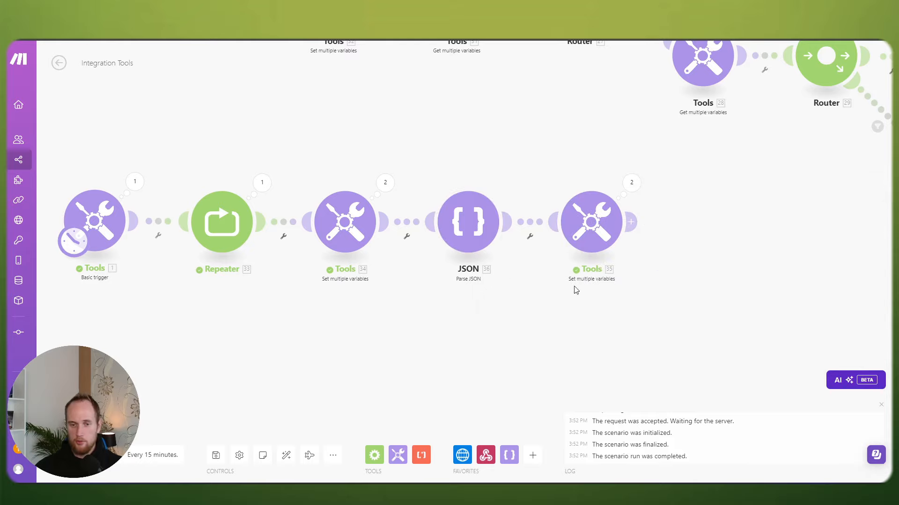
{"action": "left_click", "coordinate": [73, 455]}
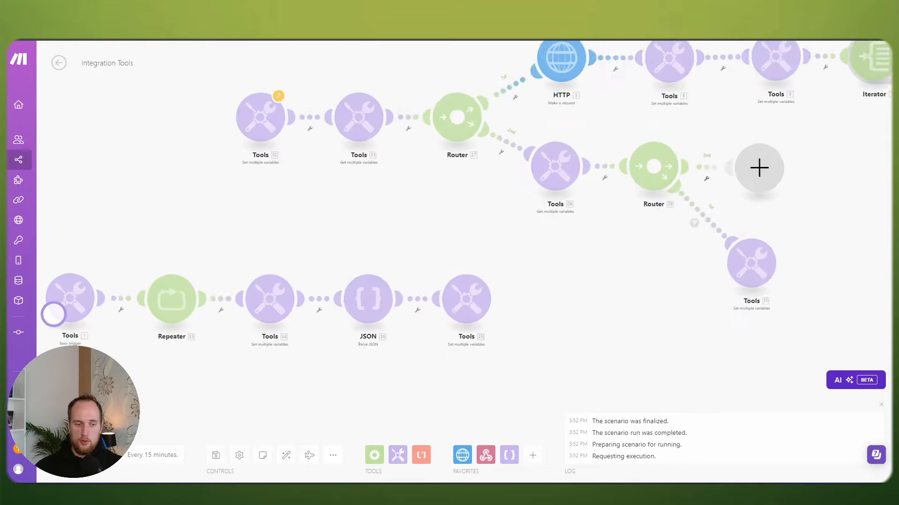
{"action": "scroll", "coordinate": [264, 403], "scroll_direction": "up", "scroll_amount": 3}
{"action": "left_click_drag", "start_coordinate": [269, 397], "coordinate": [346, 337]}
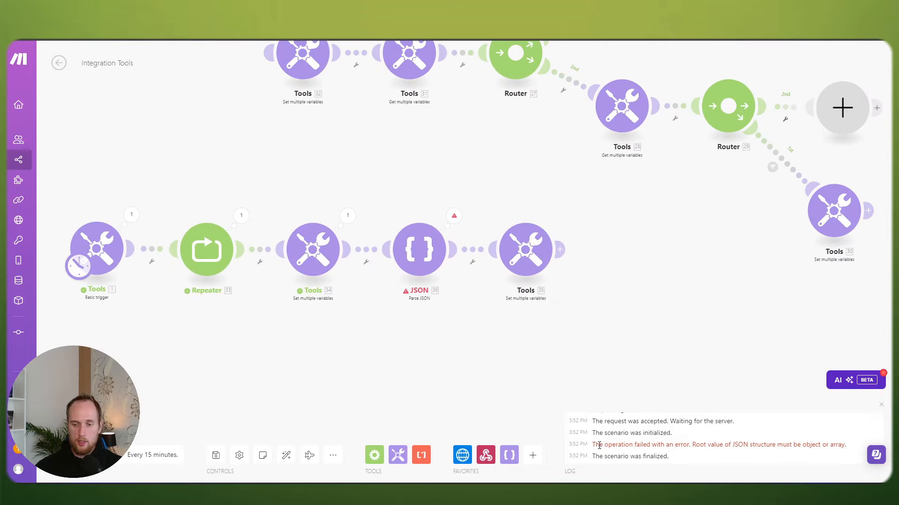
Step: Add a Commit error handler to the Parse JSON module and rerun the scenario
{"action": "left_click_drag", "start_coordinate": [599, 446], "coordinate": [836, 442]}
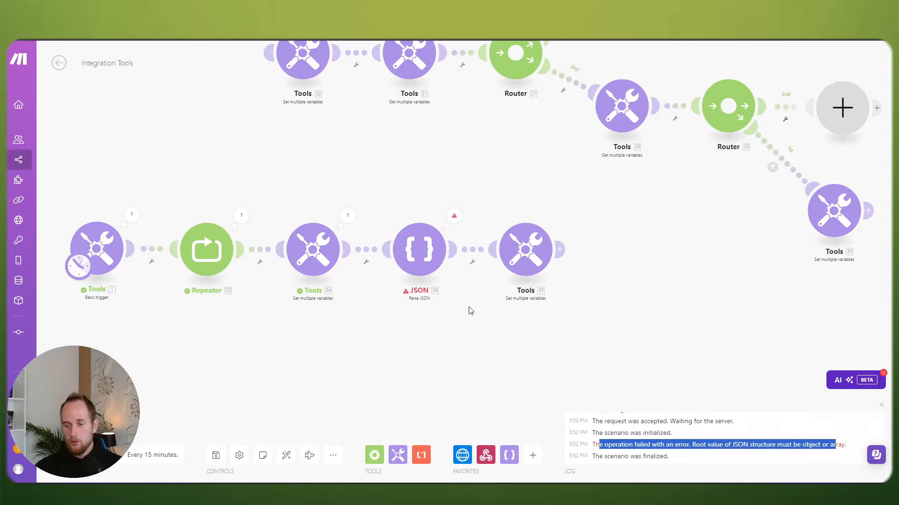
{"action": "right_click", "coordinate": [410, 244]}
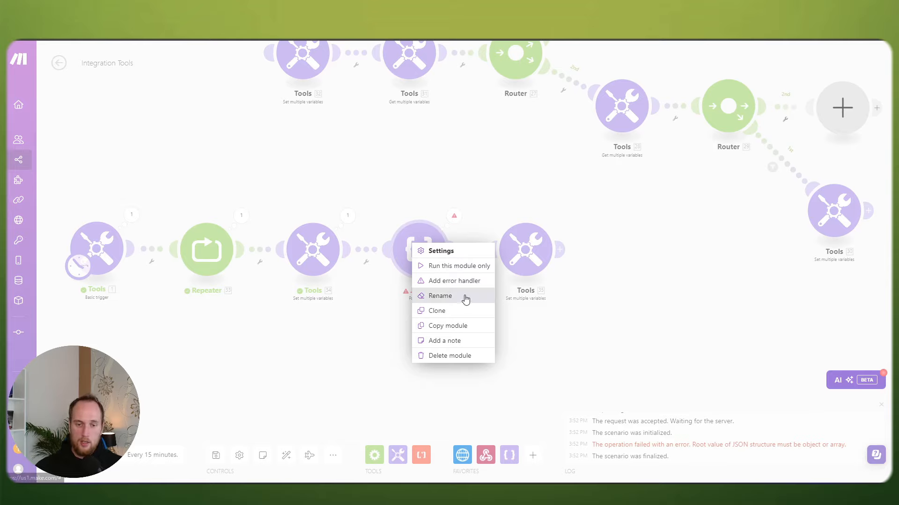
{"action": "left_click", "coordinate": [460, 281]}
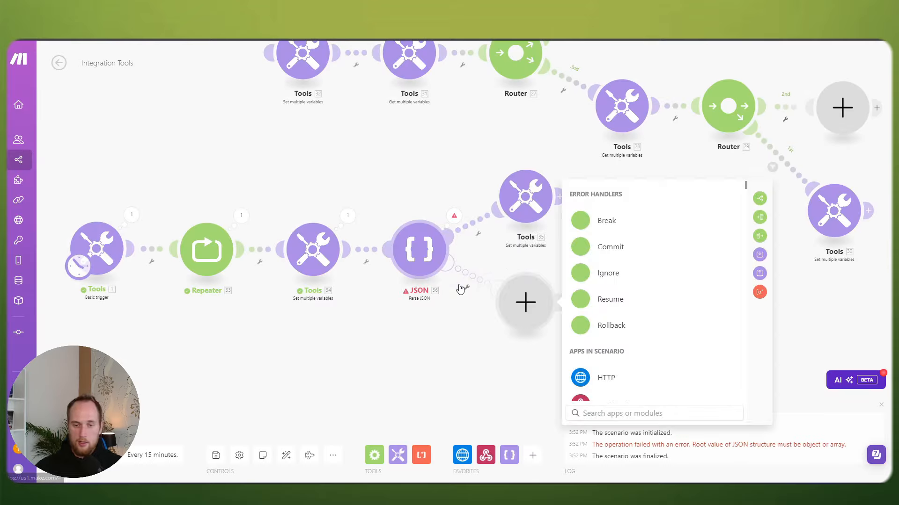
{"action": "left_click", "coordinate": [609, 246]}
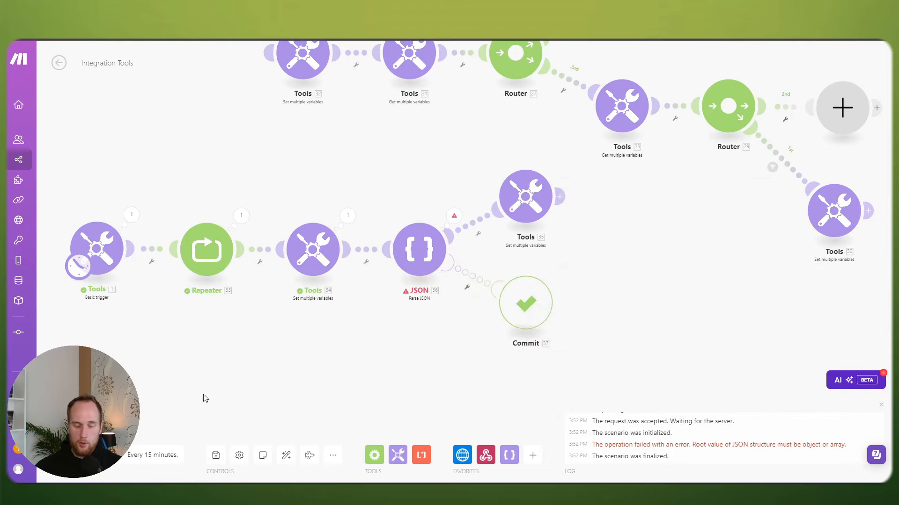
{"action": "left_click", "coordinate": [72, 455]}
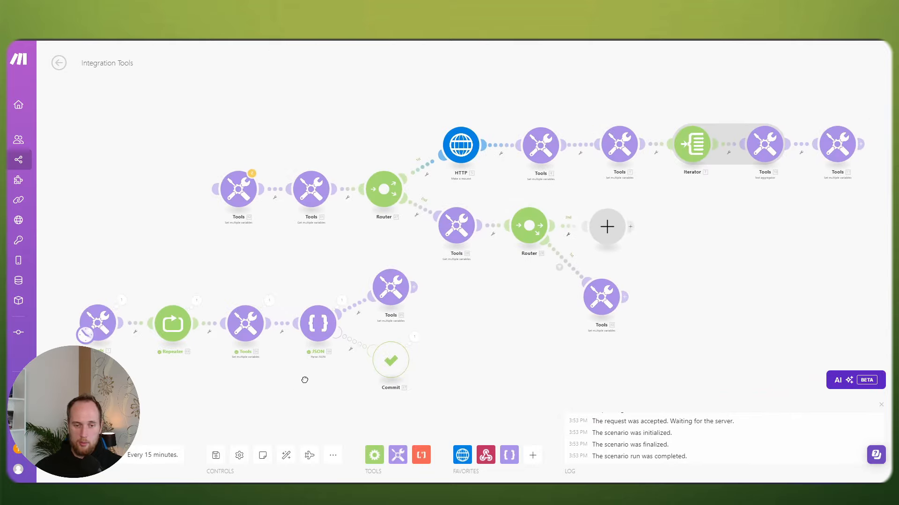
{"action": "scroll", "coordinate": [305, 380], "scroll_direction": "up", "scroll_amount": 3}
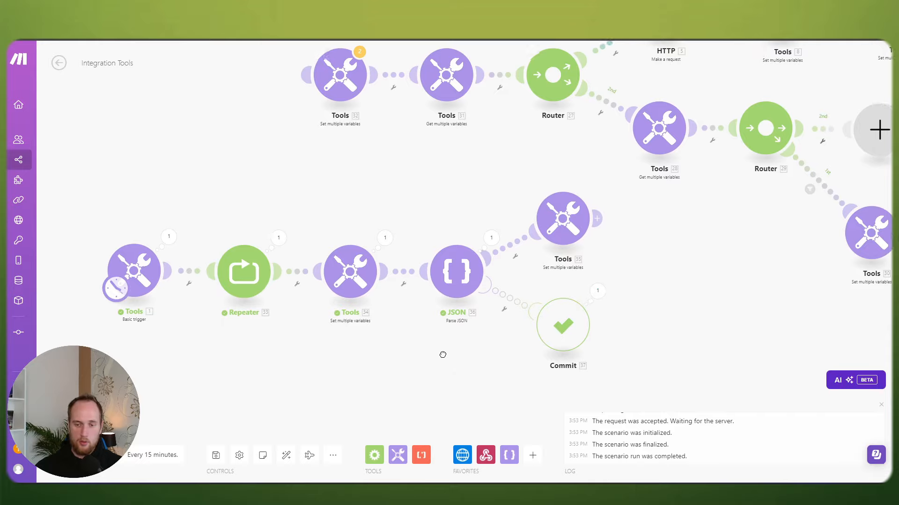
{"action": "left_click_drag", "start_coordinate": [443, 354], "coordinate": [486, 345]}
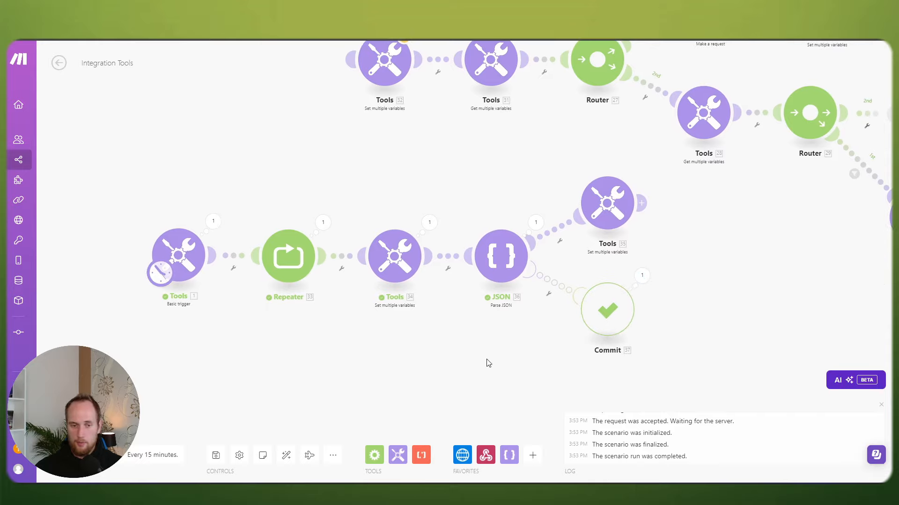
Step: Review the Repeater settings and bring the whole scenario, including upper branches, into view
{"action": "left_click", "coordinate": [281, 268]}
{"action": "left_click", "coordinate": [285, 399]}
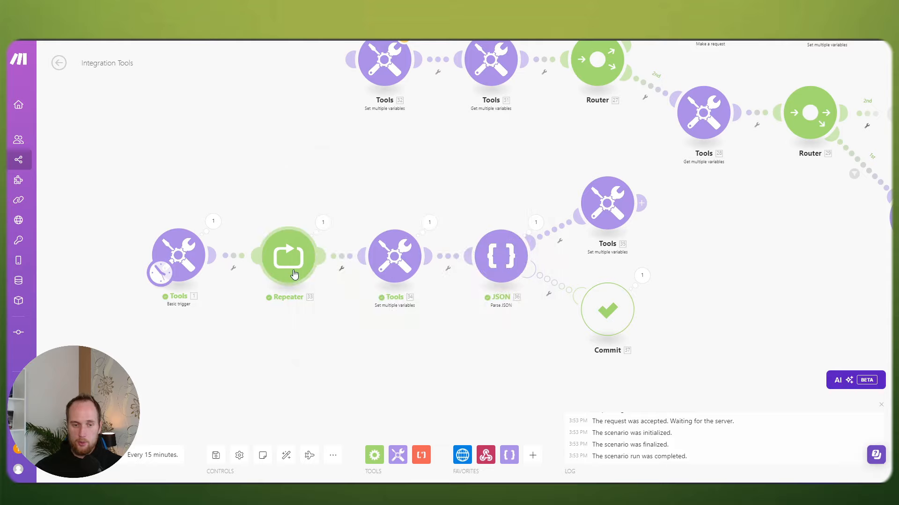
{"action": "left_click_drag", "start_coordinate": [472, 347], "coordinate": [458, 337]}
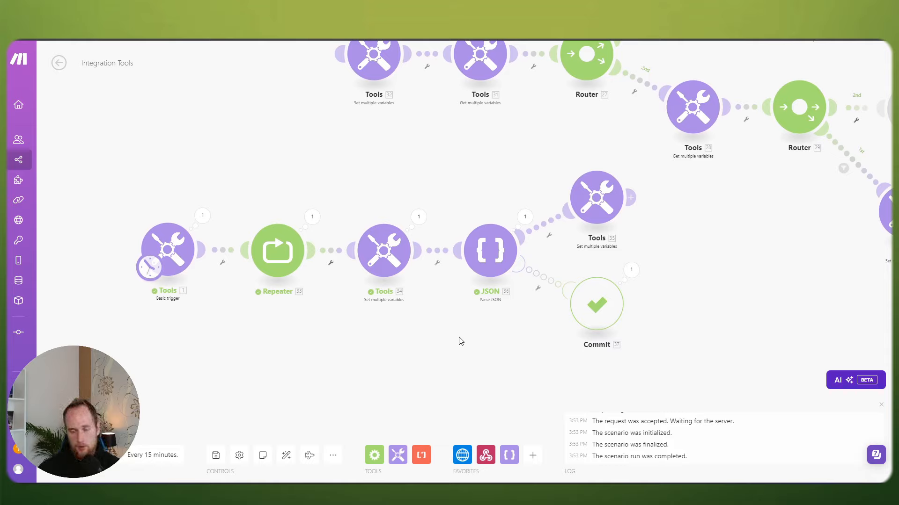
{"action": "scroll", "coordinate": [472, 203], "scroll_direction": "down", "scroll_amount": 1}
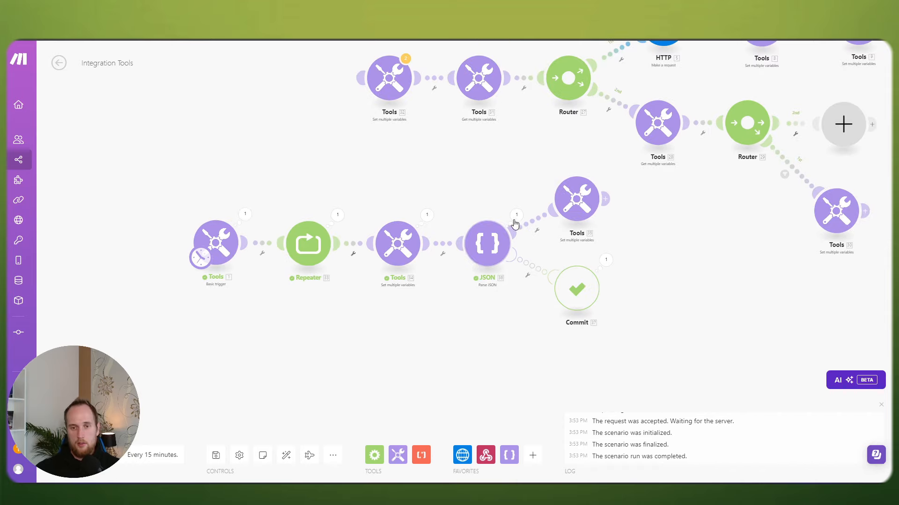
{"action": "left_click_drag", "start_coordinate": [533, 111], "coordinate": [290, 219]}
{"action": "scroll", "coordinate": [626, 178], "scroll_direction": "down", "scroll_amount": 1}
{"action": "left_click_drag", "start_coordinate": [699, 195], "coordinate": [641, 219]}
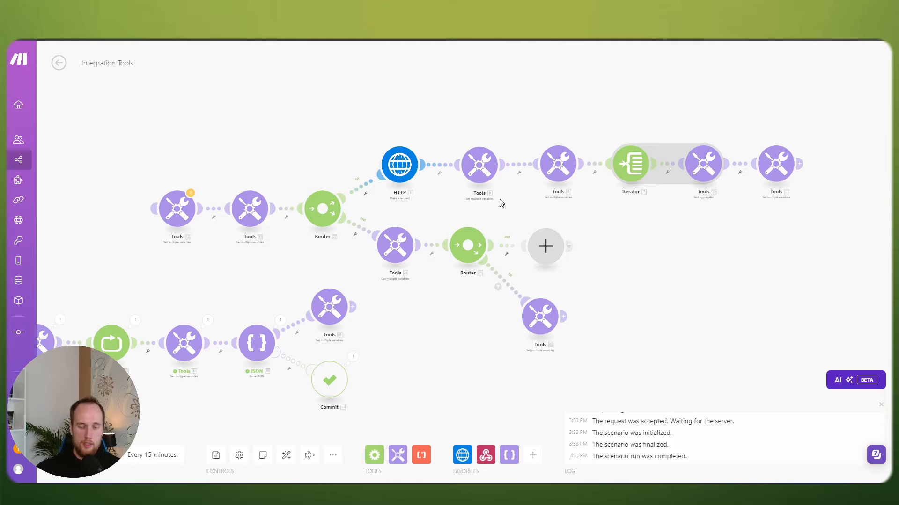
Step: Delete the JSON test branch: Tools 34, Parse JSON, Tools 35 and the Commit handler
{"action": "left_click", "coordinate": [394, 167]}
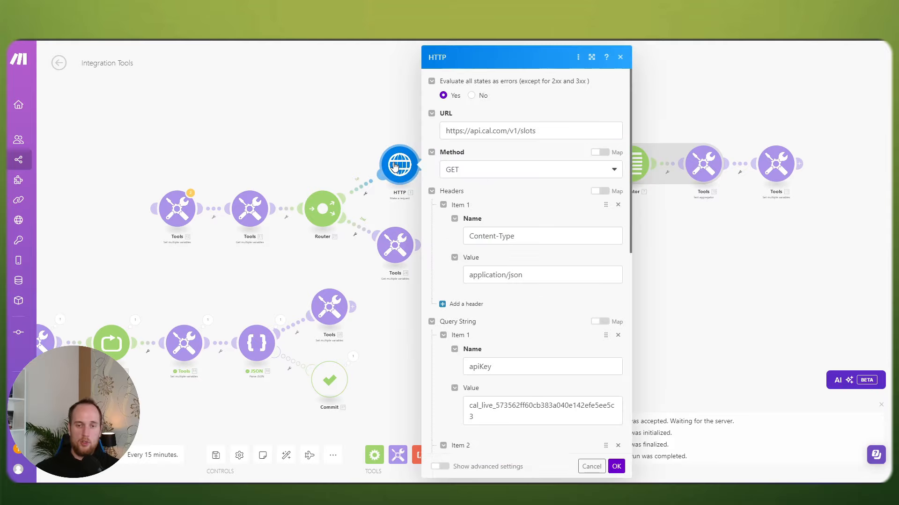
{"action": "left_click", "coordinate": [345, 128]}
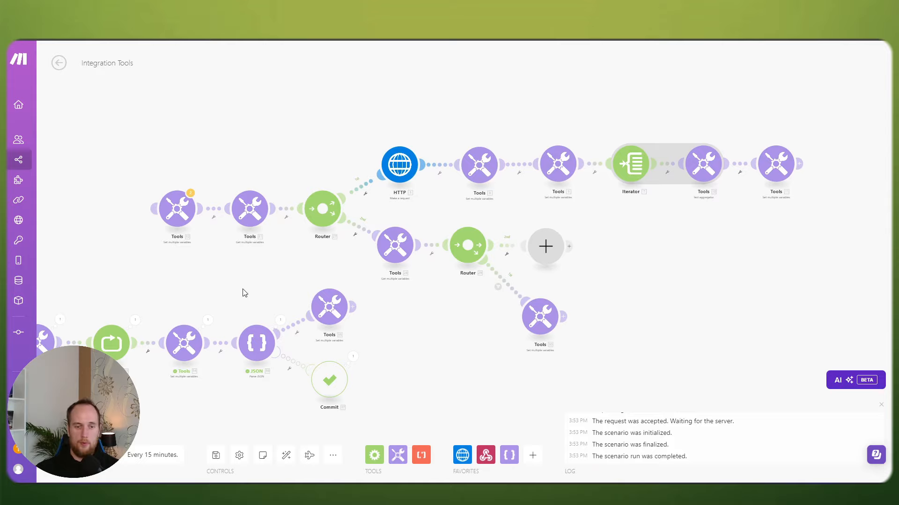
{"action": "left_click_drag", "start_coordinate": [243, 293], "coordinate": [375, 273]}
{"action": "left_click_drag", "start_coordinate": [531, 391], "coordinate": [130, 269]}
{"action": "left_click", "coordinate": [188, 256]}
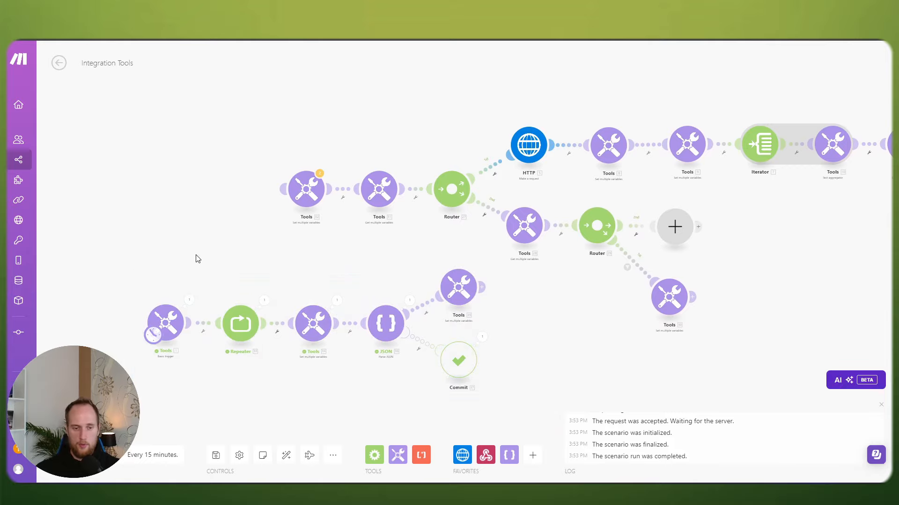
{"action": "left_click_drag", "start_coordinate": [250, 256], "coordinate": [702, 369]}
{"action": "scroll", "coordinate": [307, 244], "scroll_direction": "up", "scroll_amount": 3}
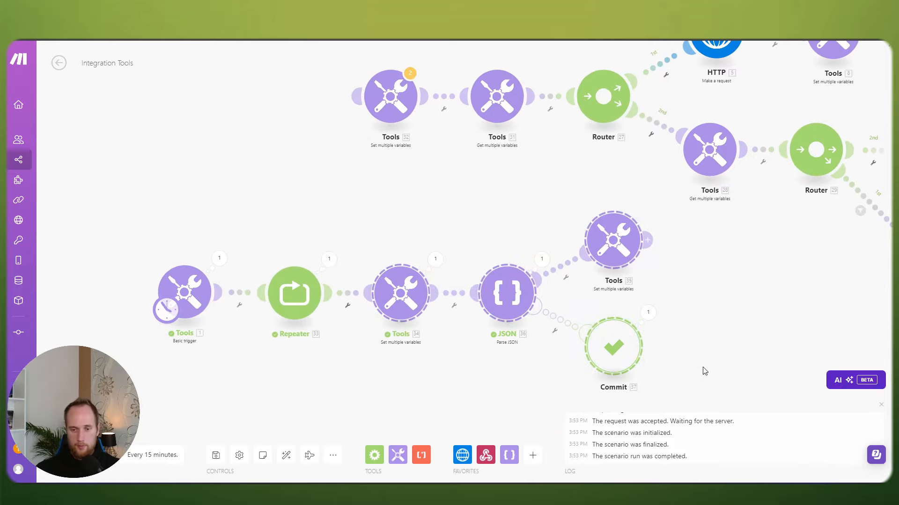
{"action": "key", "text": "Delete"}
Step: Move the trigger and Repeater up and connect the Repeater directly to Tools 32
{"action": "left_click_drag", "start_coordinate": [345, 237], "coordinate": [456, 273]}
{"action": "left_click_drag", "start_coordinate": [466, 358], "coordinate": [276, 302]}
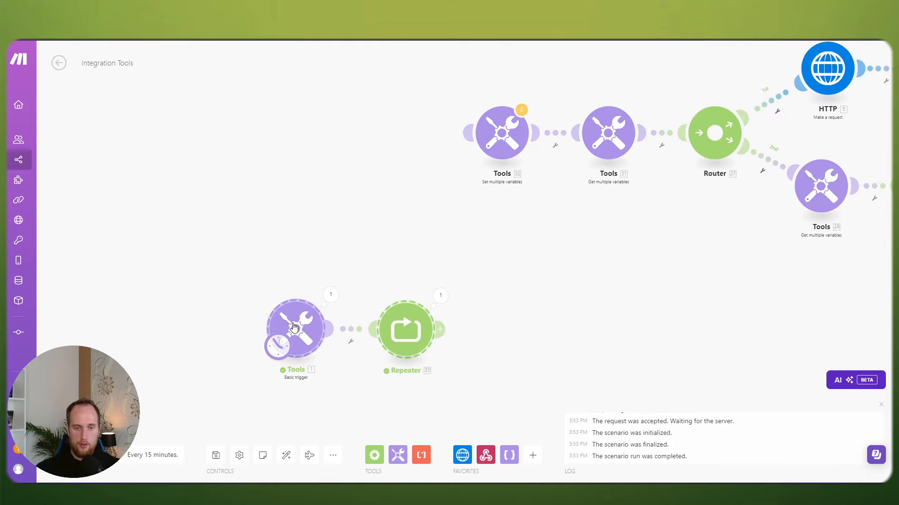
{"action": "left_click_drag", "start_coordinate": [295, 330], "coordinate": [255, 136]}
{"action": "left_click_drag", "start_coordinate": [446, 143], "coordinate": [511, 148]}
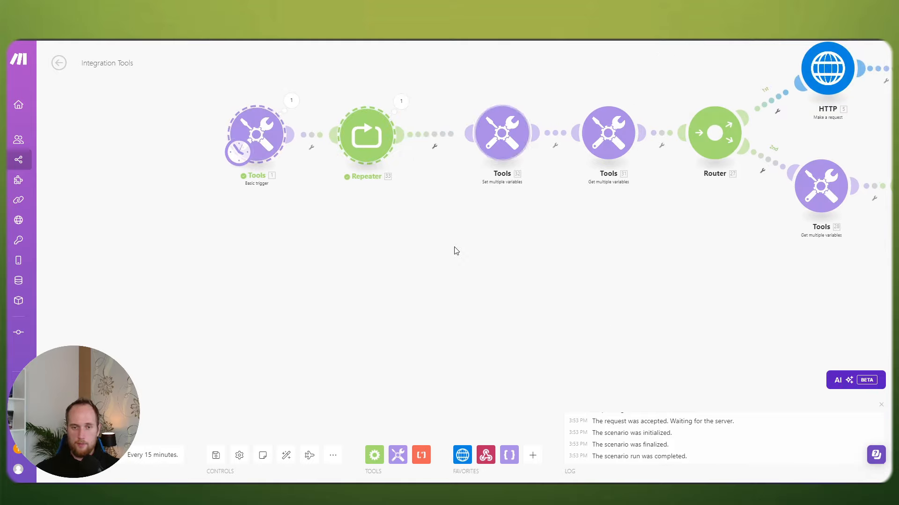
{"action": "left_click_drag", "start_coordinate": [461, 251], "coordinate": [410, 309]}
{"action": "left_click_drag", "start_coordinate": [157, 147], "coordinate": [341, 209]}
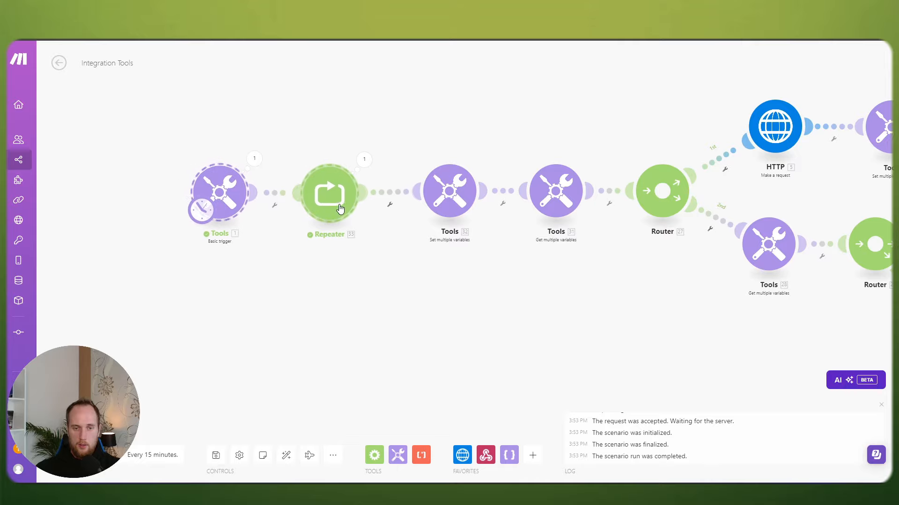
{"action": "left_click_drag", "start_coordinate": [381, 252], "coordinate": [315, 251]}
Step: Check the Repeater's number of repeats, then view the routers and Iterator
{"action": "left_click", "coordinate": [280, 204]}
{"action": "left_click", "coordinate": [346, 191]}
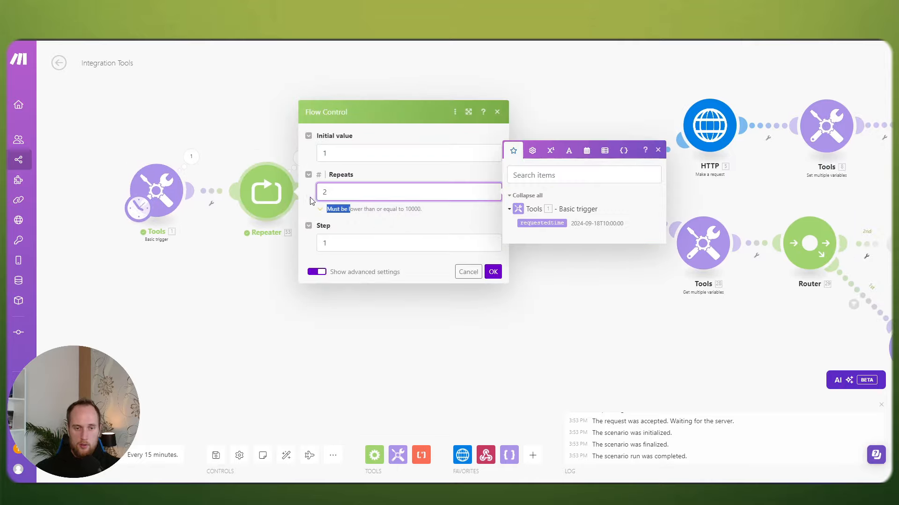
{"action": "left_click", "coordinate": [492, 271]}
{"action": "left_click_drag", "start_coordinate": [526, 301], "coordinate": [230, 327]}
Step: Filter Router 29's second route so it passes only when availSlots is Not equal to 'busy'
{"action": "left_click", "coordinate": [504, 277]}
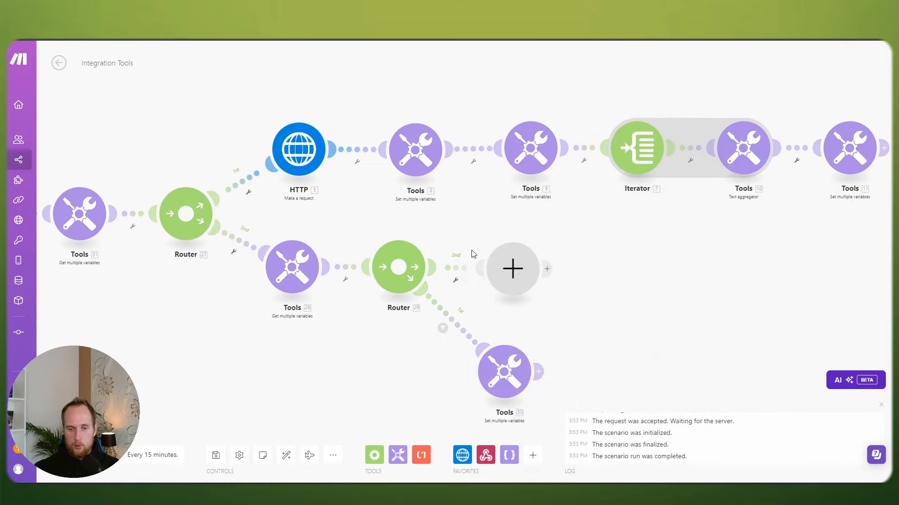
{"action": "left_click", "coordinate": [480, 268]}
{"action": "left_click", "coordinate": [530, 288]}
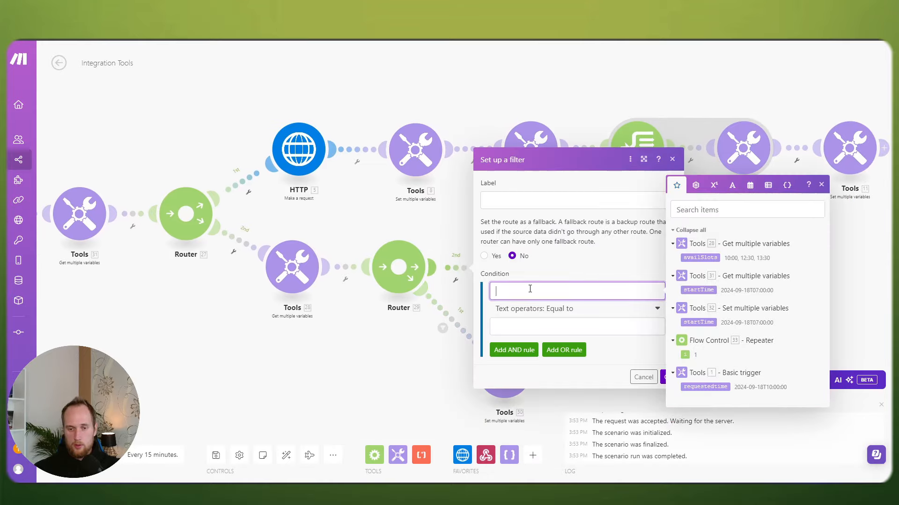
{"action": "left_click", "coordinate": [706, 257]}
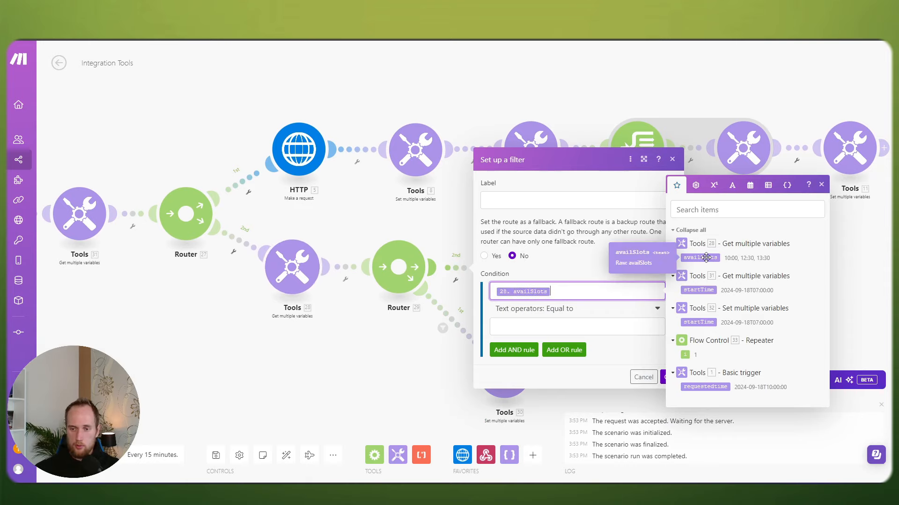
{"action": "left_click", "coordinate": [565, 309]}
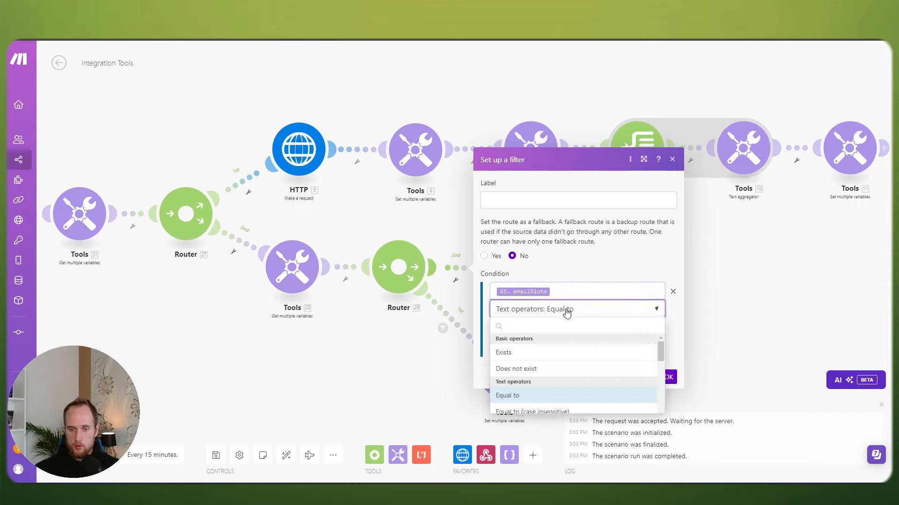
{"action": "left_click", "coordinate": [514, 428]}
{"action": "left_click", "coordinate": [543, 326]}
{"action": "type", "text": "b"}
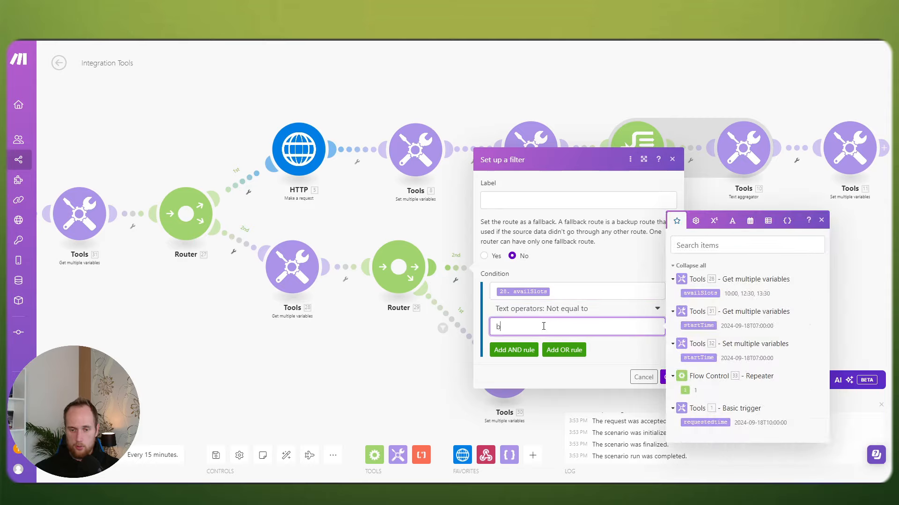
{"action": "type", "text": "usy"}
{"action": "left_click", "coordinate": [669, 377]}
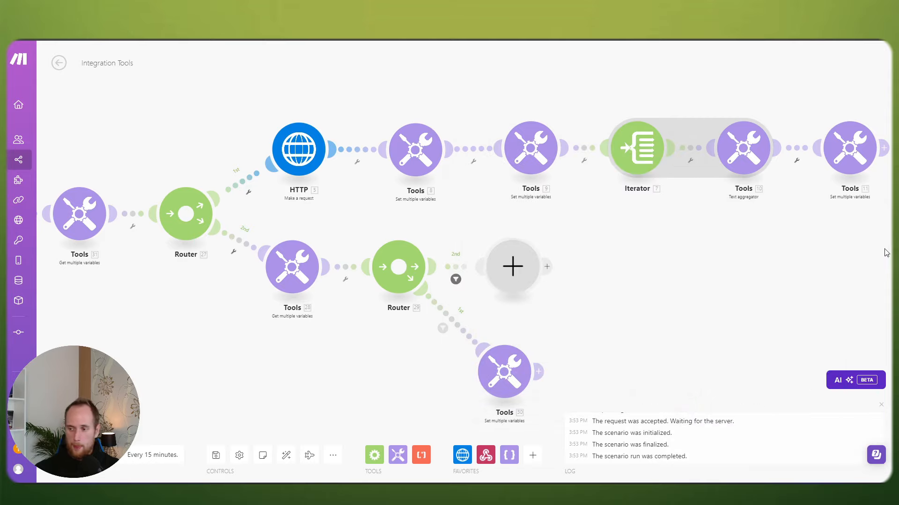
Step: Add a new Router after that filtered route and arrange its two empty branches
{"action": "left_click", "coordinate": [517, 269]}
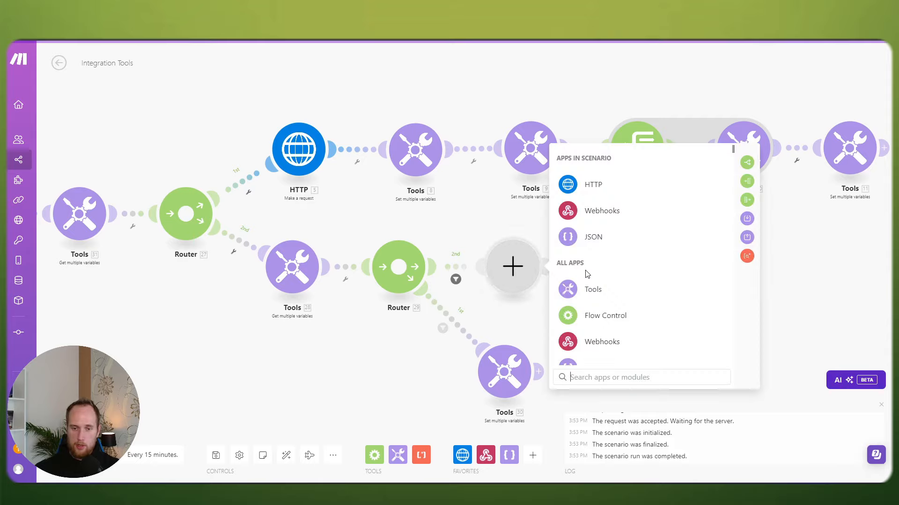
{"action": "left_click", "coordinate": [750, 166]}
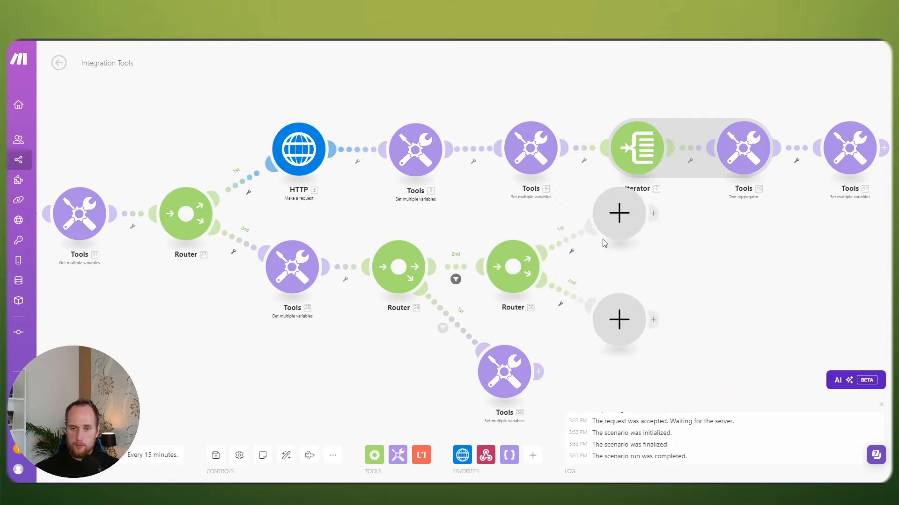
{"action": "left_click_drag", "start_coordinate": [613, 321], "coordinate": [620, 272]}
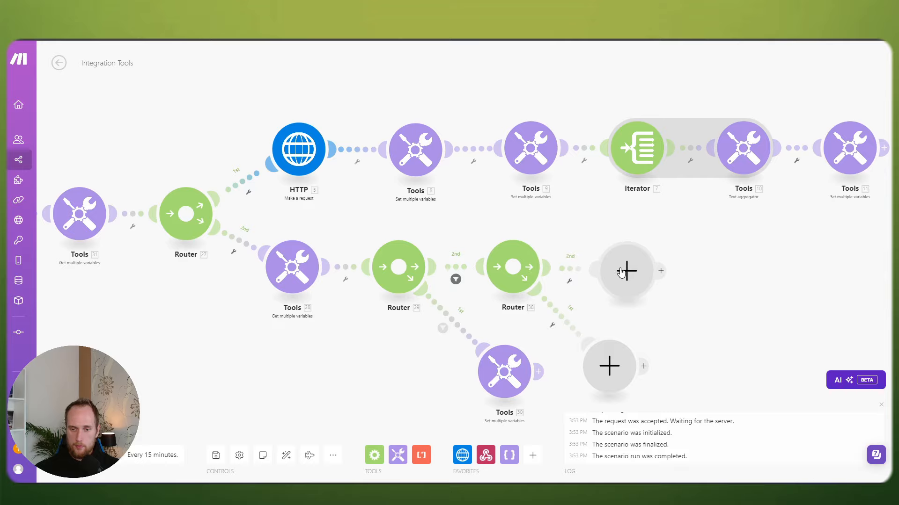
{"action": "left_click_drag", "start_coordinate": [611, 364], "coordinate": [622, 370]}
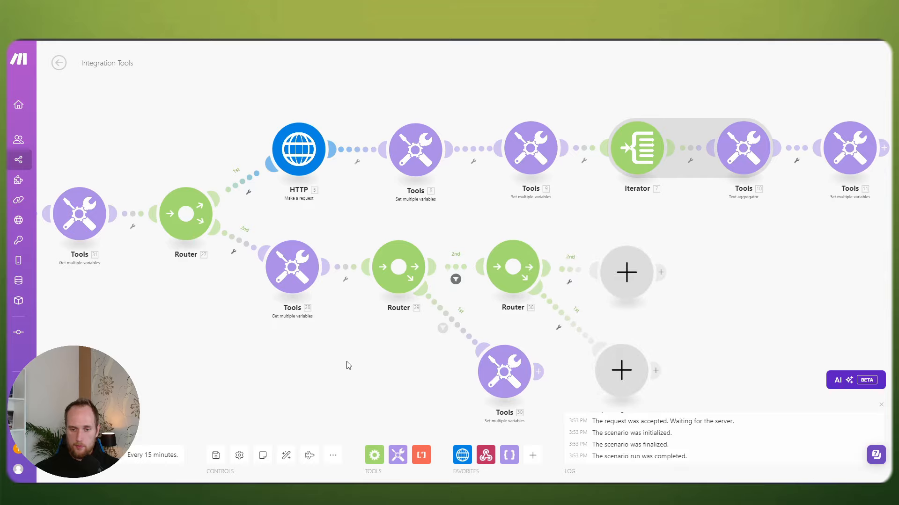
{"action": "left_click_drag", "start_coordinate": [347, 365], "coordinate": [568, 330]}
{"action": "scroll", "coordinate": [566, 334], "scroll_direction": "down", "scroll_amount": 1}
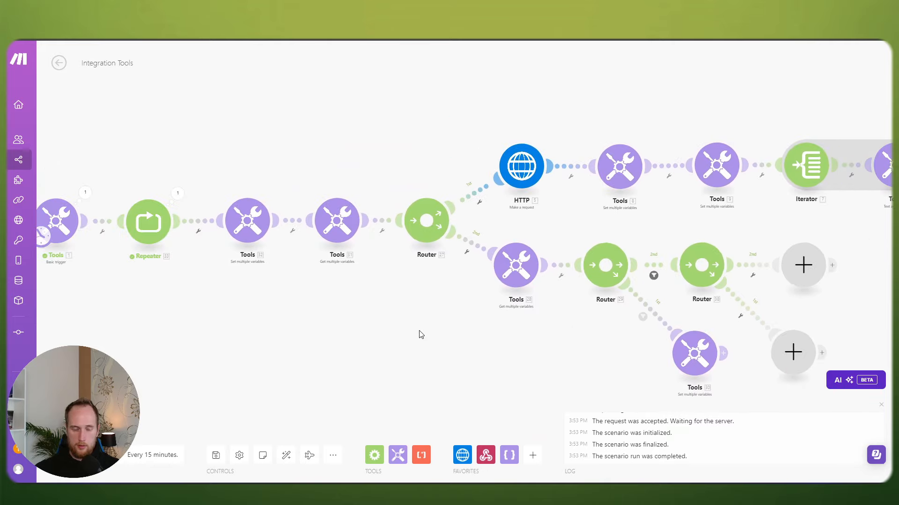
Step: Save the scenario and try to confirm the addDays value for startTime in Tools 30
{"action": "left_click_drag", "start_coordinate": [421, 334], "coordinate": [488, 323]}
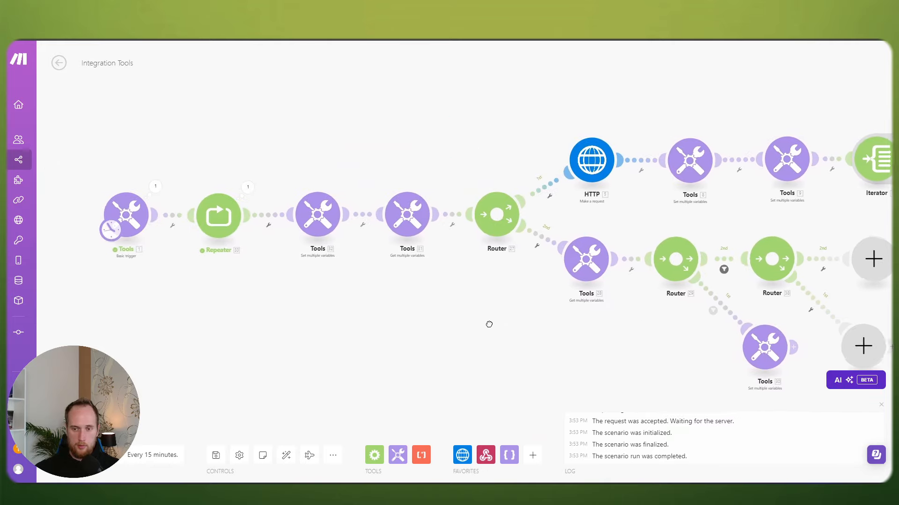
{"action": "left_click", "coordinate": [215, 455]}
{"action": "left_click_drag", "start_coordinate": [489, 344], "coordinate": [334, 340]}
{"action": "left_click", "coordinate": [624, 348]}
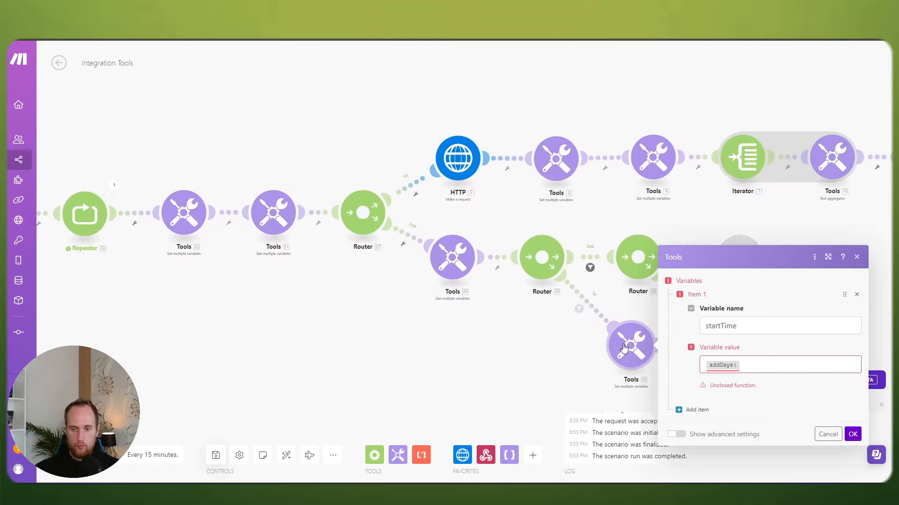
{"action": "left_click", "coordinate": [753, 363]}
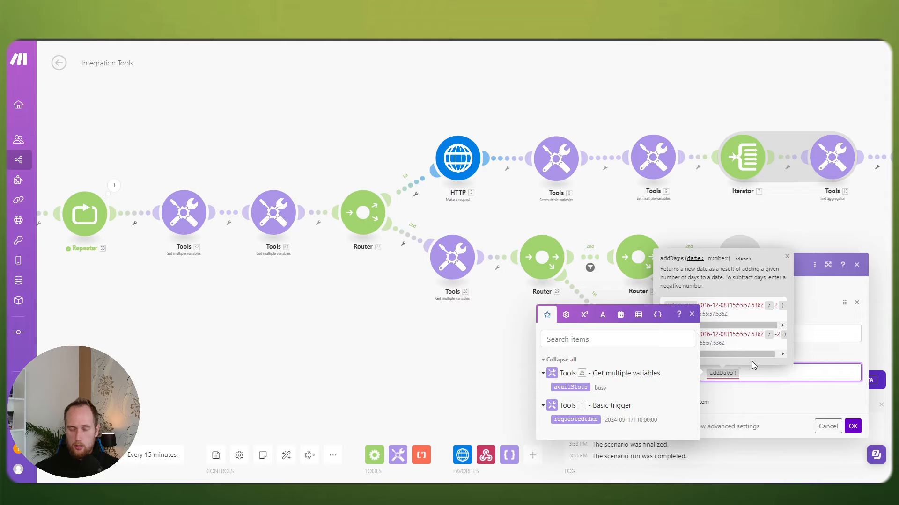
{"action": "left_click", "coordinate": [852, 425]}
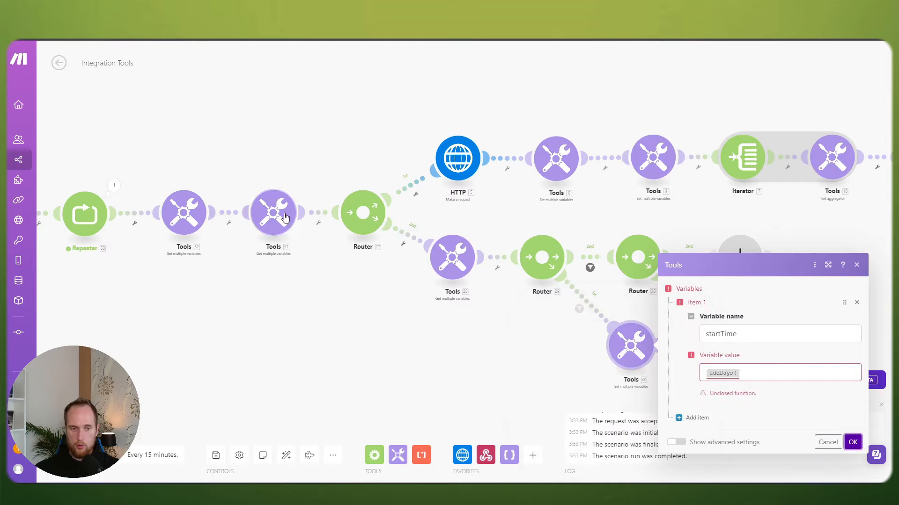
{"action": "left_click", "coordinate": [468, 349]}
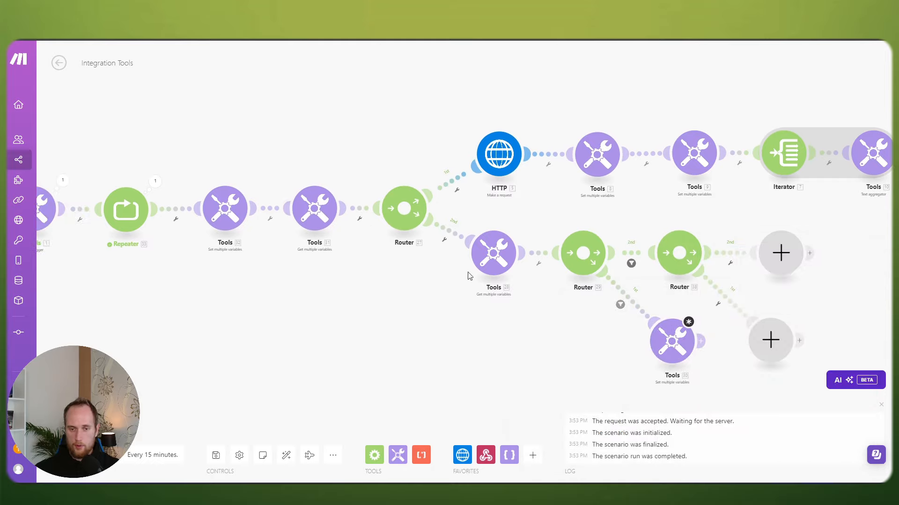
Step: Disconnect the Tools module from the following router and inspect Tools 31's run output
{"action": "left_click", "coordinate": [538, 263]}
{"action": "left_click", "coordinate": [562, 277]}
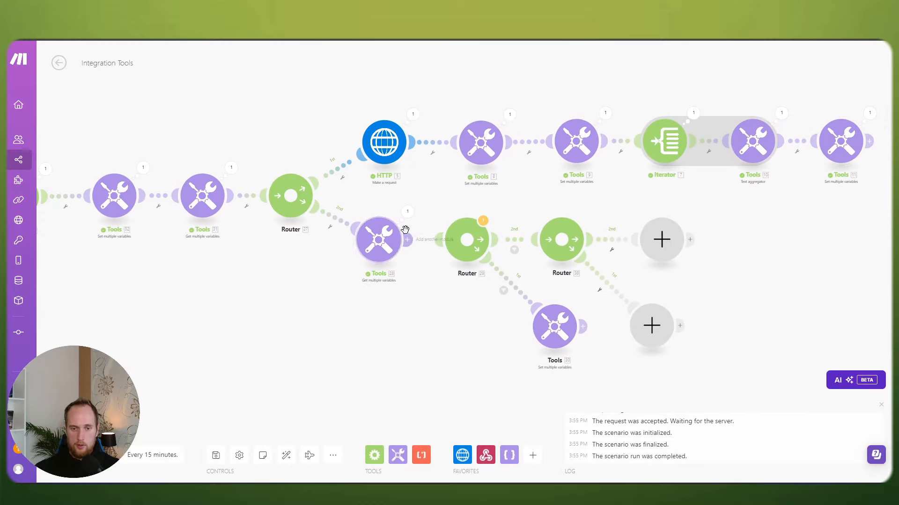
{"action": "left_click", "coordinate": [555, 326]}
{"action": "left_click", "coordinate": [683, 346]}
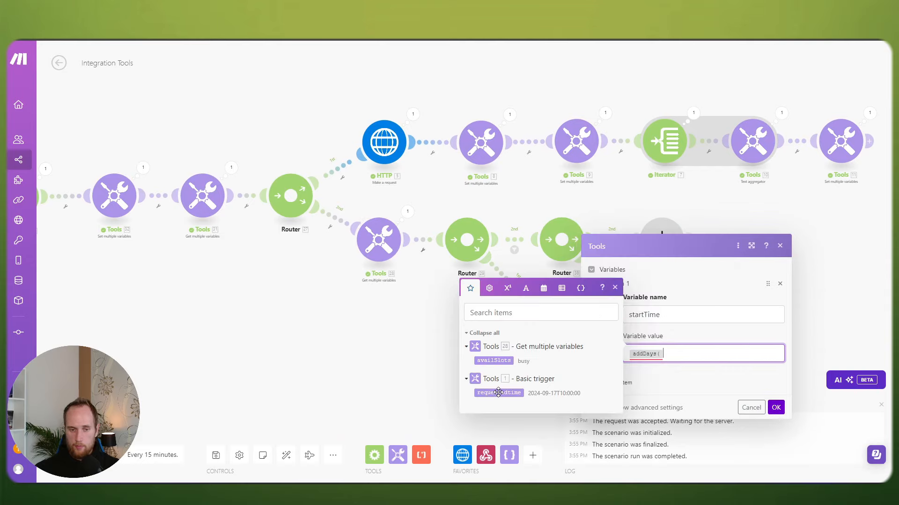
{"action": "left_click", "coordinate": [395, 371]}
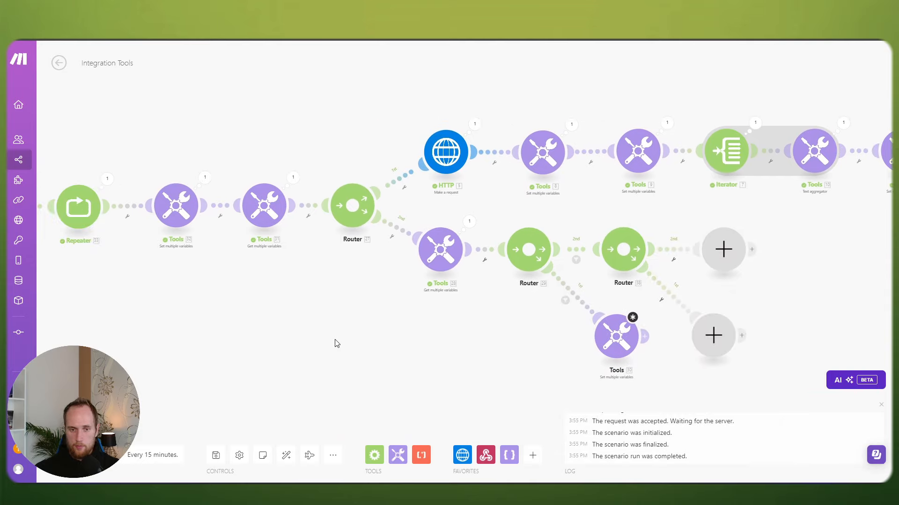
{"action": "left_click", "coordinate": [285, 184]}
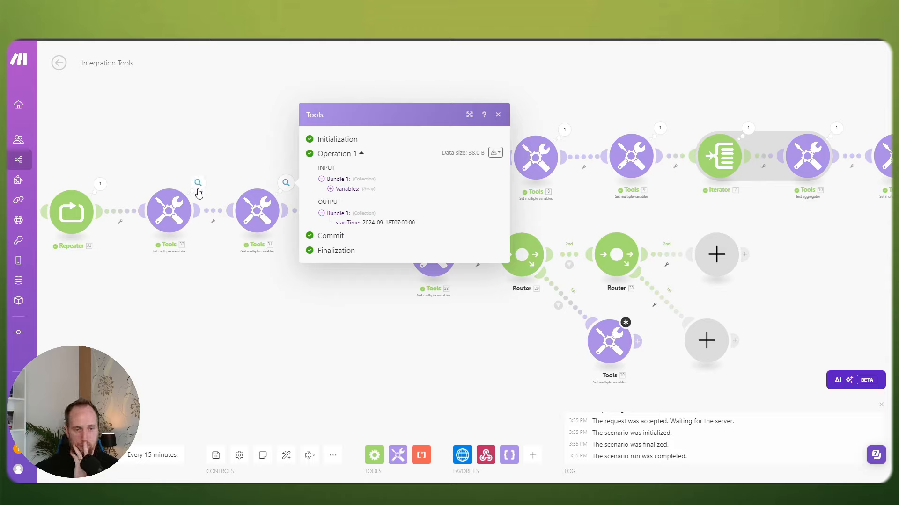
{"action": "left_click", "coordinate": [215, 284]}
Step: Compare Tools 30's startTime settings with Tools 11's availSlots settings
{"action": "left_click_drag", "start_coordinate": [371, 318], "coordinate": [253, 316]}
{"action": "left_click", "coordinate": [488, 335]}
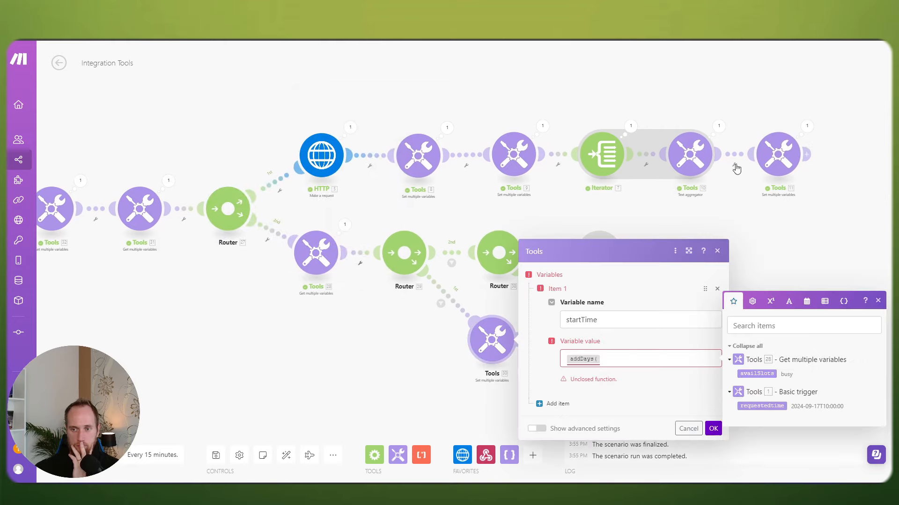
{"action": "left_click", "coordinate": [779, 153]}
{"action": "left_click", "coordinate": [504, 212]}
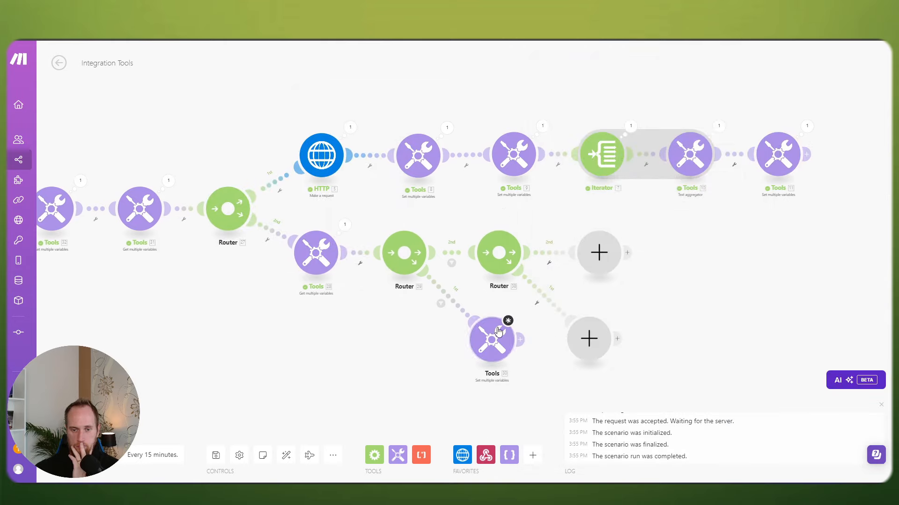
{"action": "left_click", "coordinate": [491, 339]}
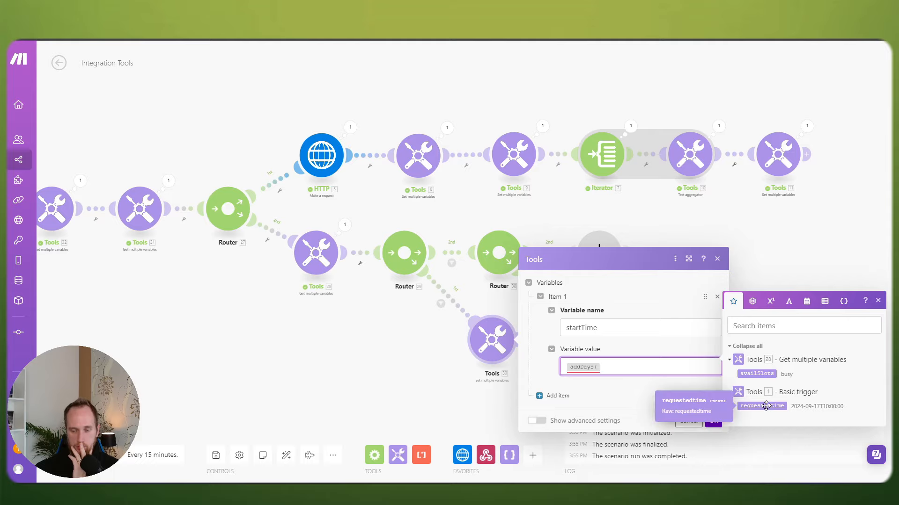
{"action": "left_click_drag", "start_coordinate": [197, 326], "coordinate": [466, 335]}
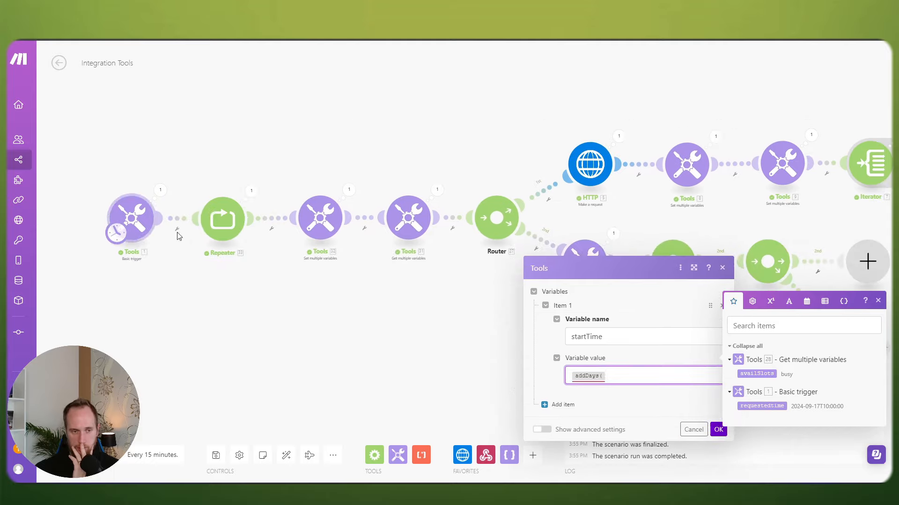
{"action": "left_click_drag", "start_coordinate": [395, 317], "coordinate": [294, 304]}
{"action": "left_click", "coordinate": [294, 307]}
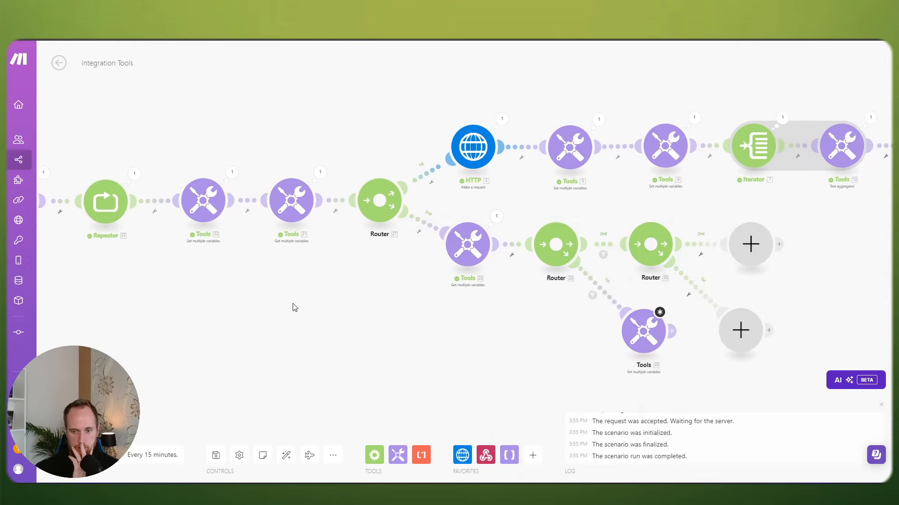
Step: Delete the unfinished addDays( expression so Tools 30's startTime value is empty
{"action": "left_click", "coordinate": [641, 341]}
{"action": "left_click", "coordinate": [756, 352]}
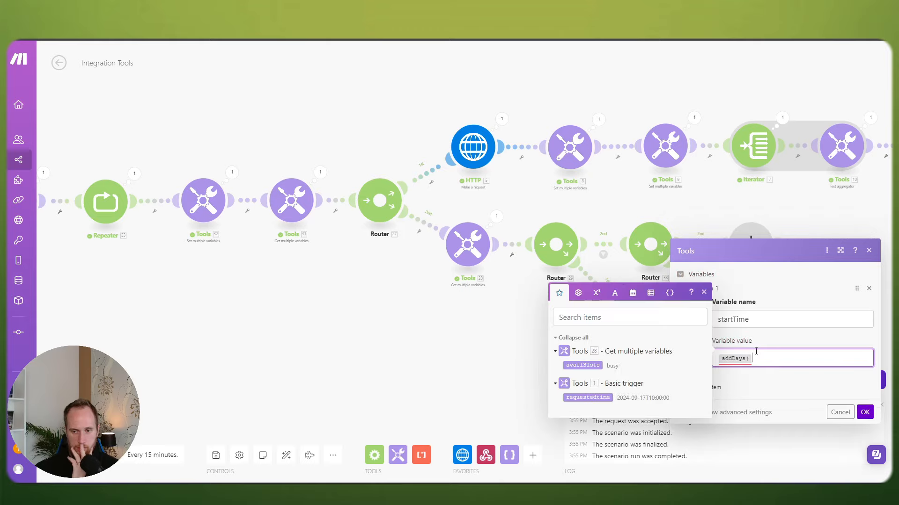
{"action": "key", "text": "BackSpace"}
{"action": "left_click", "coordinate": [865, 415]}
{"action": "left_click", "coordinate": [649, 341]}
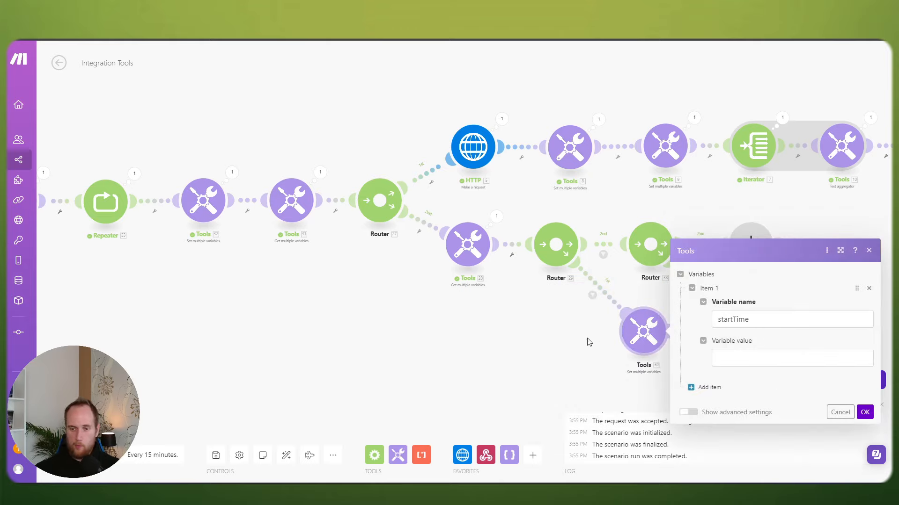
{"action": "left_click_drag", "start_coordinate": [475, 334], "coordinate": [545, 330]}
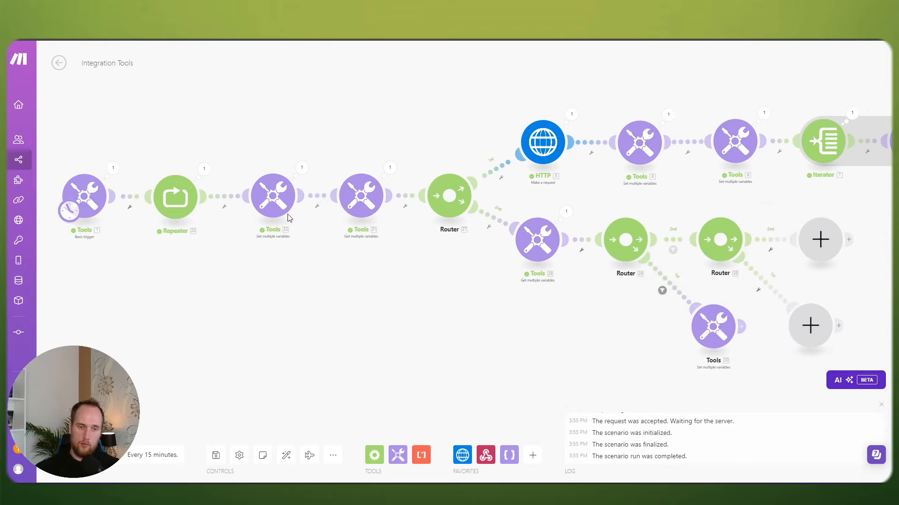
Step: Confirm the Repeater is at 2 repeats and open Tools 30's empty startTime value for mapping
{"action": "left_click", "coordinate": [180, 199]}
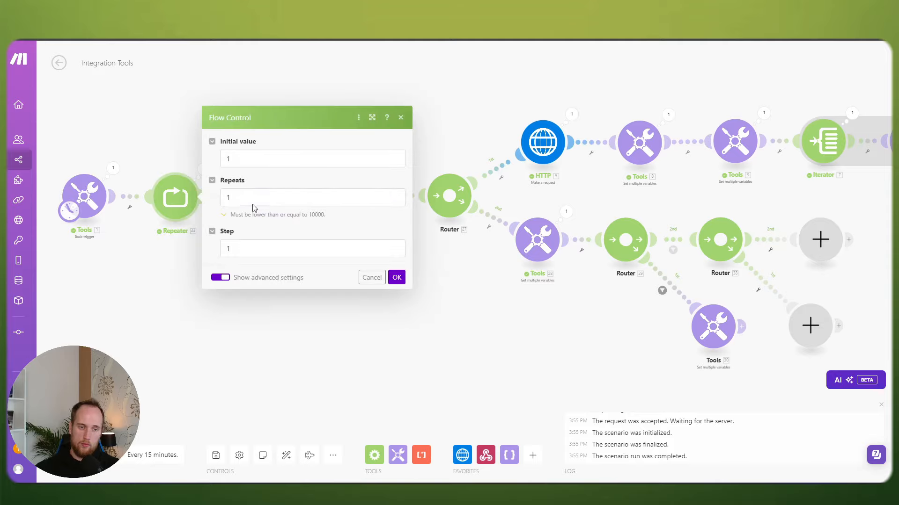
{"action": "left_click", "coordinate": [253, 204]}
{"action": "left_click", "coordinate": [372, 278]}
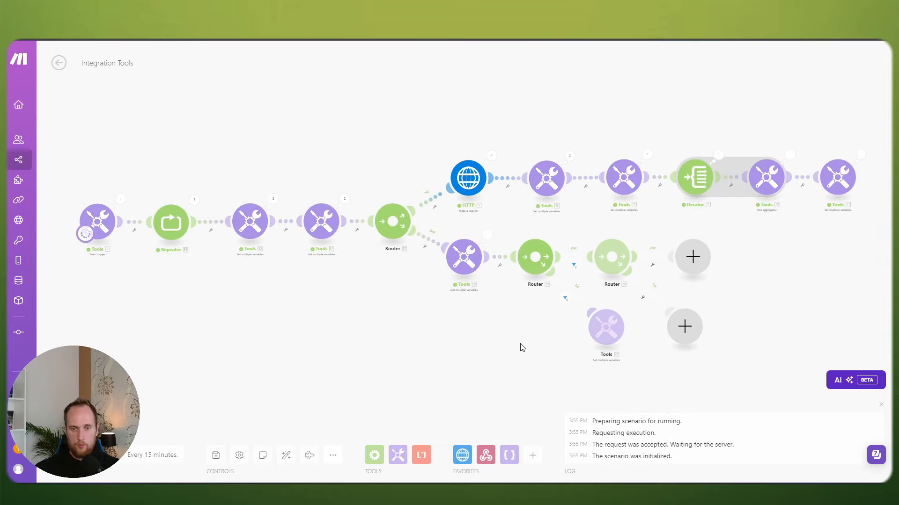
{"action": "scroll", "coordinate": [522, 348], "scroll_direction": "up", "scroll_amount": 2}
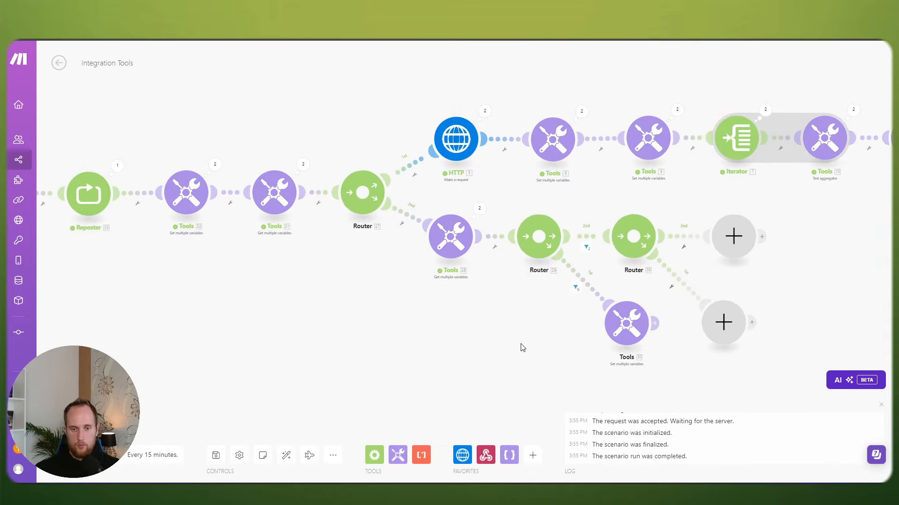
{"action": "left_click", "coordinate": [620, 323]}
{"action": "left_click", "coordinate": [717, 347]}
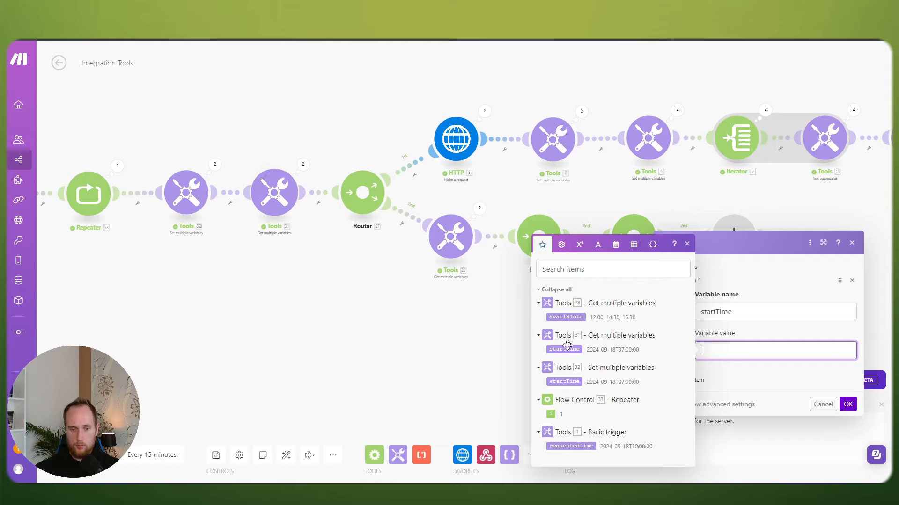
Step: Recheck the Repeater count and reopen the startTime value field in Tools 30
{"action": "mouse_move", "coordinate": [557, 345]}
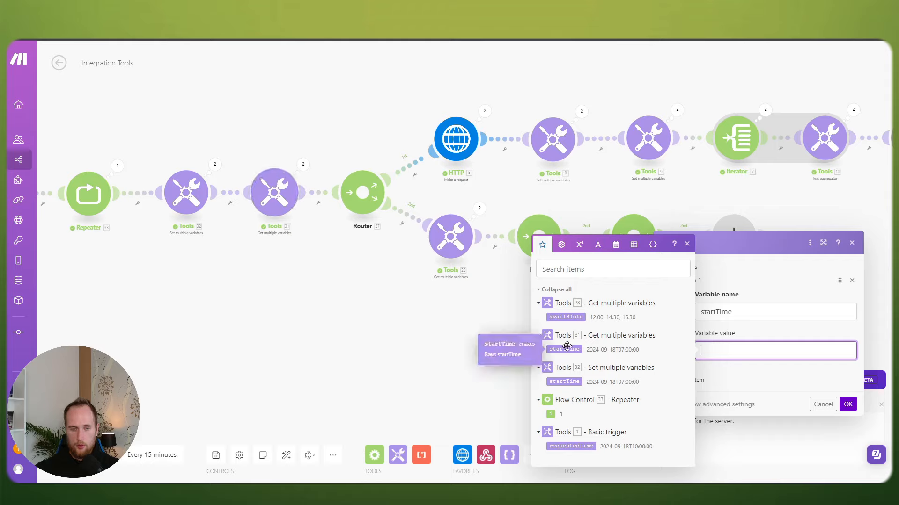
{"action": "left_click", "coordinate": [89, 193]}
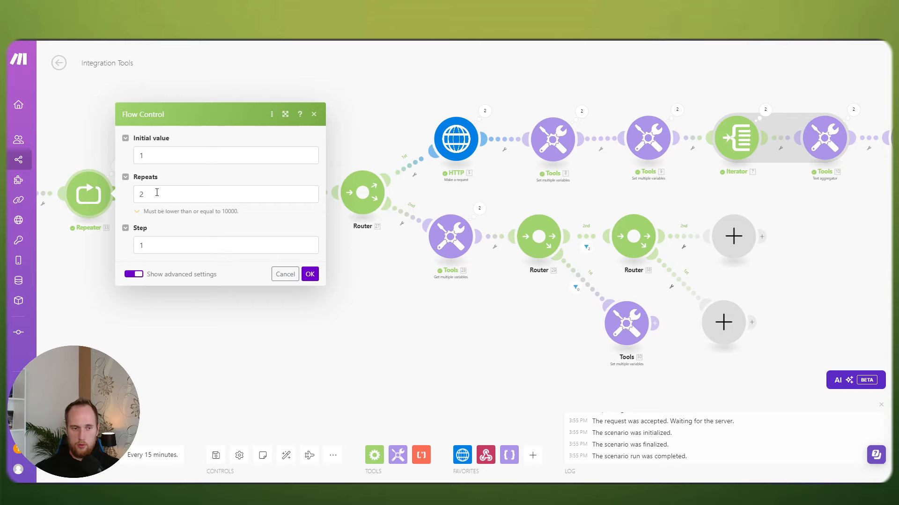
{"action": "left_click", "coordinate": [156, 192]}
{"action": "left_click", "coordinate": [278, 324]}
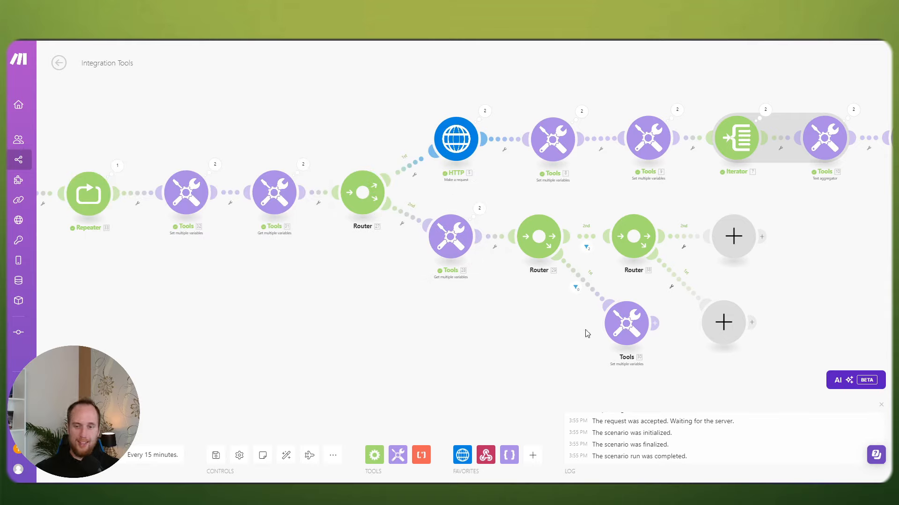
{"action": "left_click", "coordinate": [619, 327]}
{"action": "left_click", "coordinate": [705, 347]}
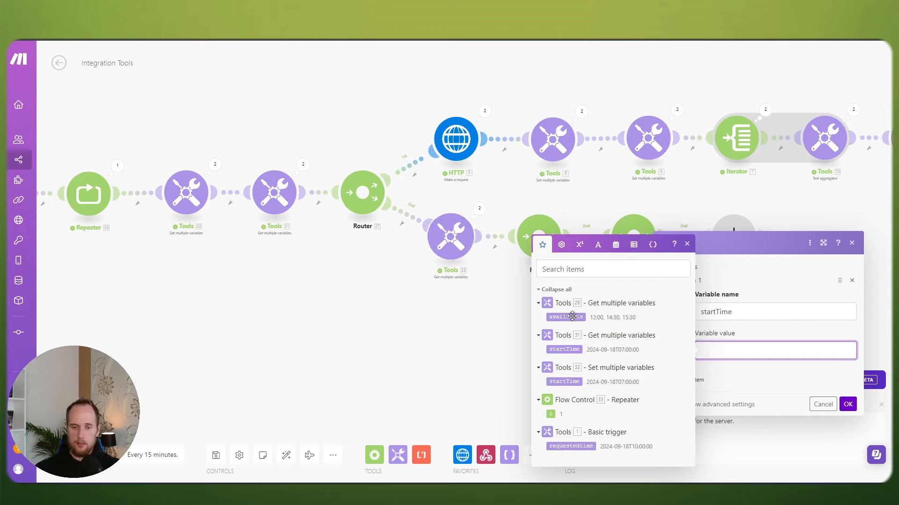
Step: Set Tools 30's startTime value to addDays(31.startTime; 1) and save it
{"action": "left_click", "coordinate": [573, 349]}
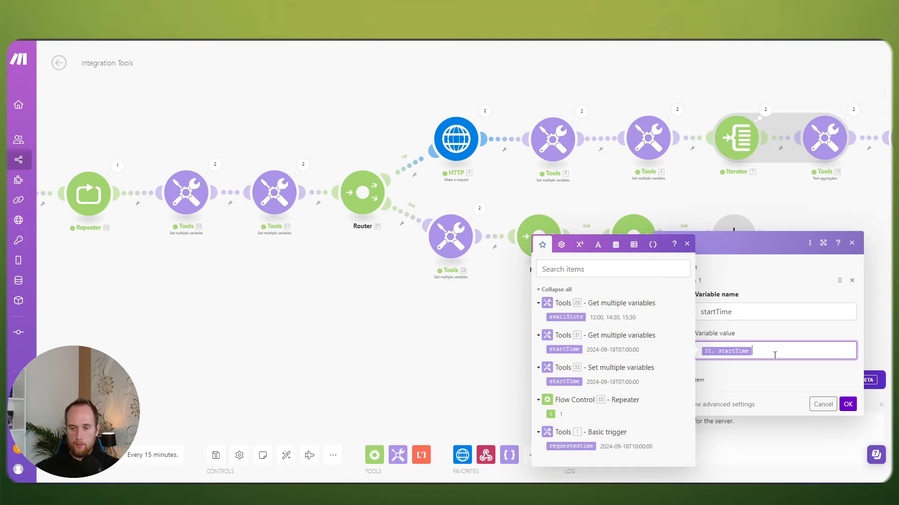
{"action": "key", "text": "Home"}
{"action": "type", "text": "fo"}
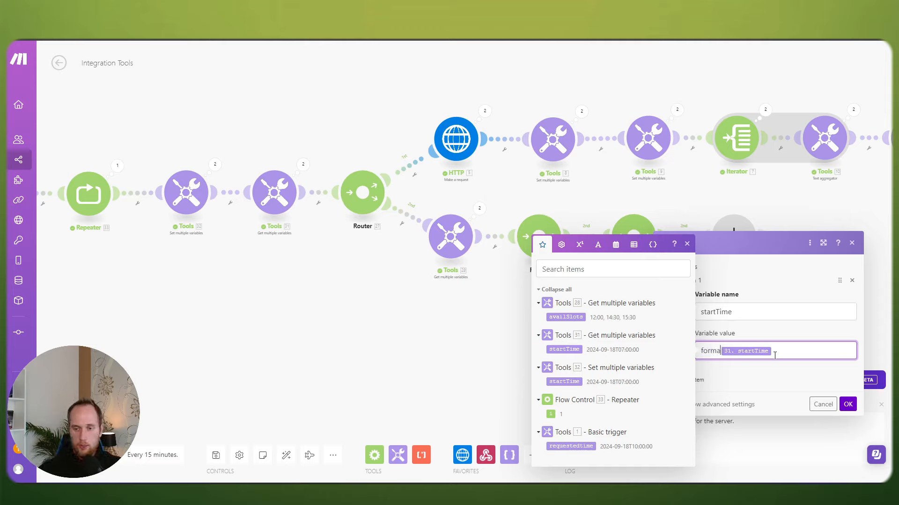
{"action": "key", "text": "BackSpace"}
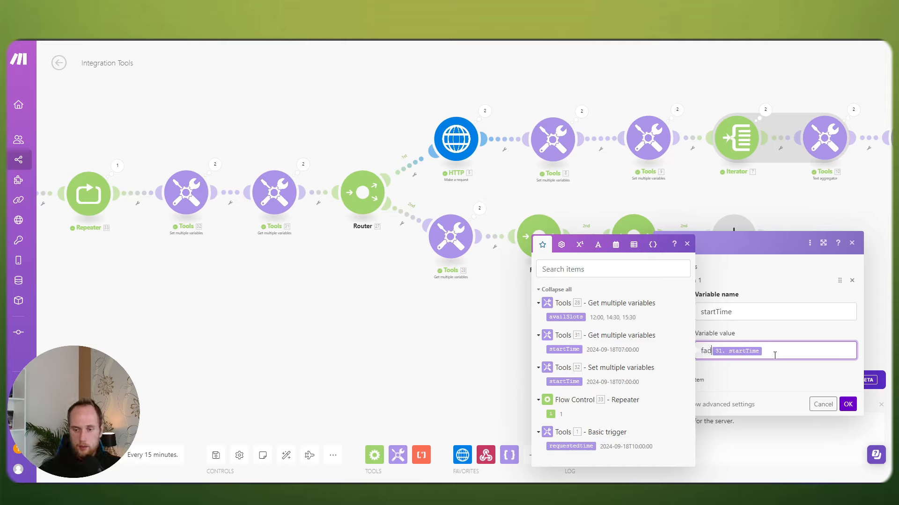
{"action": "key", "text": "BackSpace"}
{"action": "key", "text": "BackSpace"}
{"action": "type", "text": "addDays("}
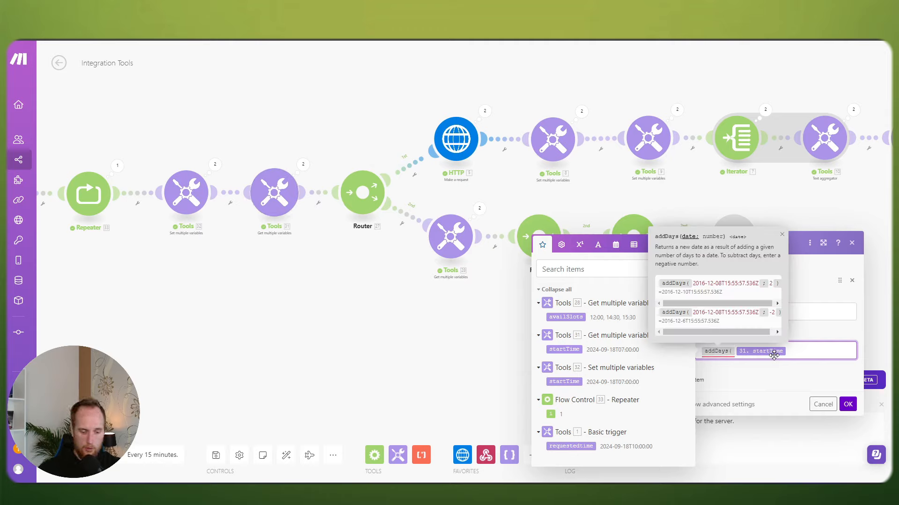
{"action": "type", "text": ";1)"}
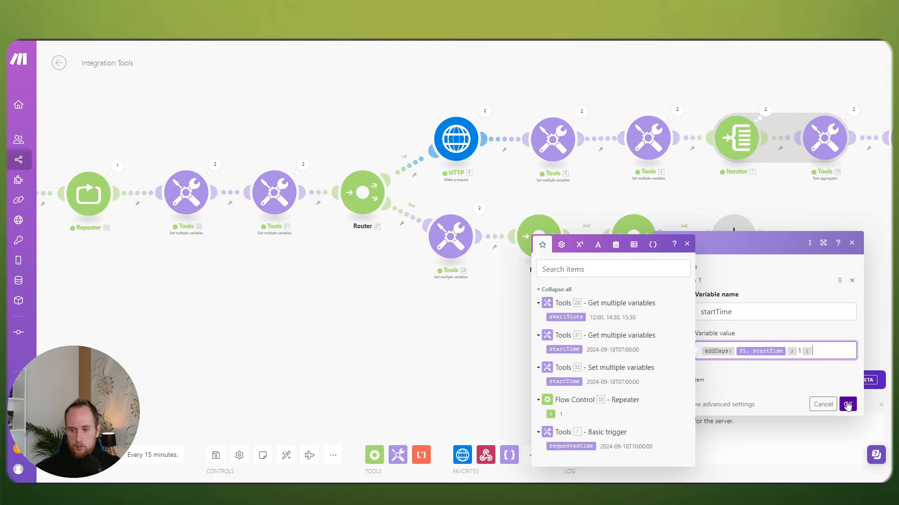
{"action": "left_click", "coordinate": [848, 405]}
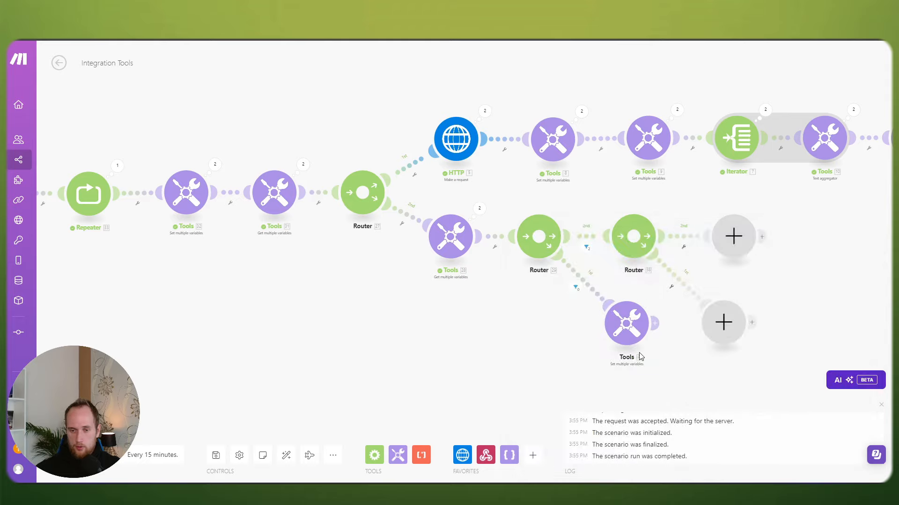
Step: Recheck the Tools 30 expression, then bring up Tools 32's startTime settings
{"action": "left_click", "coordinate": [630, 327]}
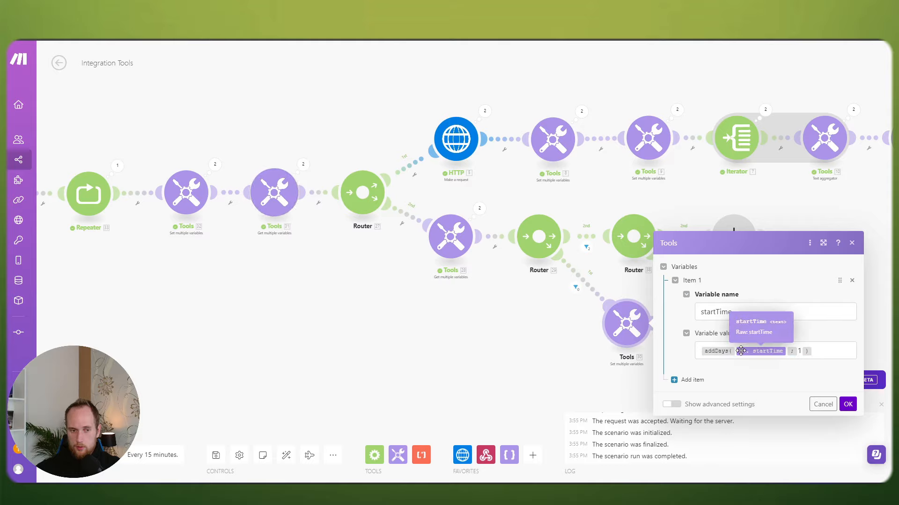
{"action": "left_click", "coordinate": [345, 307]}
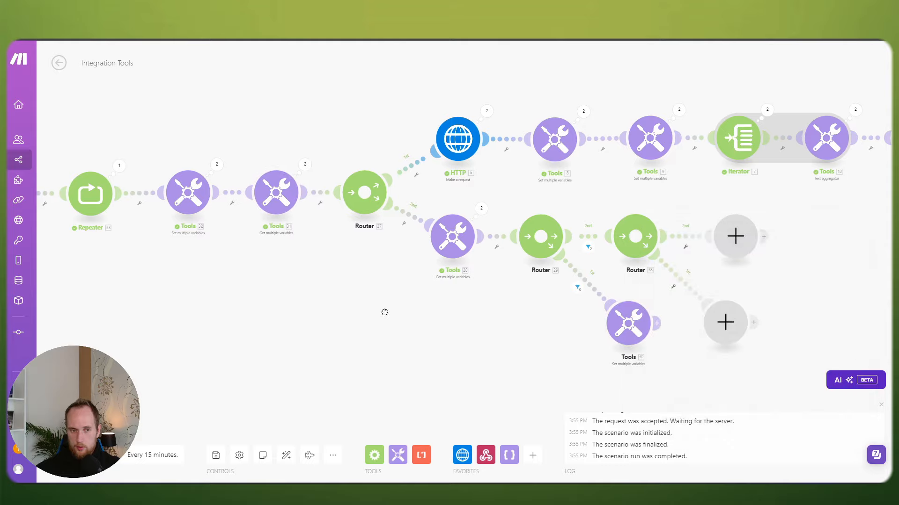
{"action": "left_click", "coordinate": [294, 185]}
{"action": "left_click", "coordinate": [254, 196]}
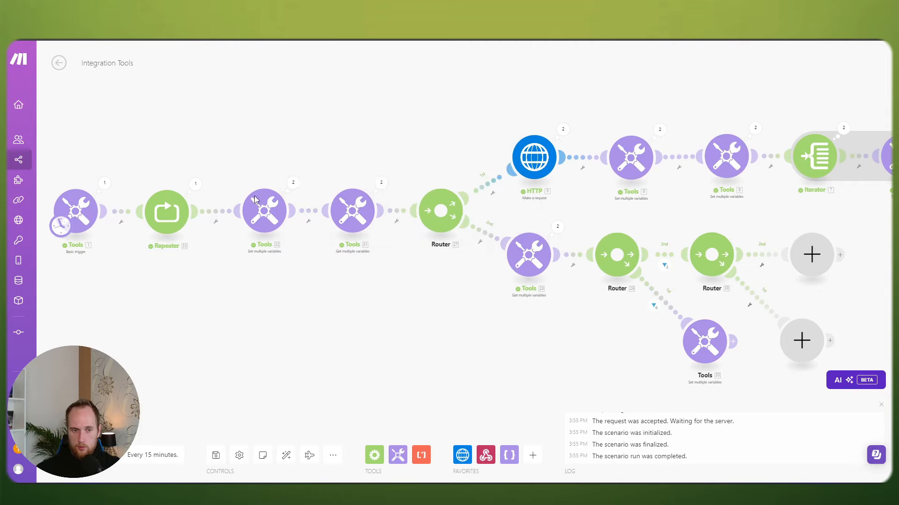
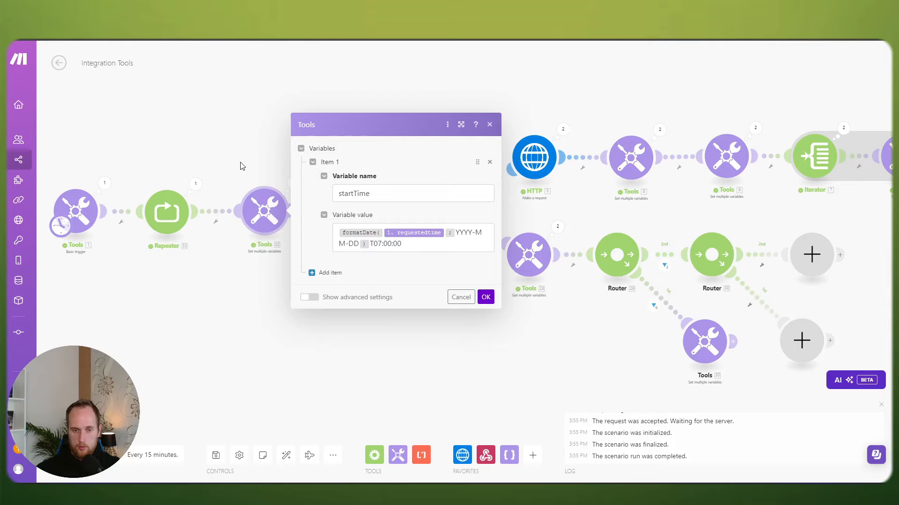
Step: Recheck the startTime formatting settings and the next Tools module's variables
{"action": "left_click", "coordinate": [284, 283]}
{"action": "left_click", "coordinate": [264, 211]}
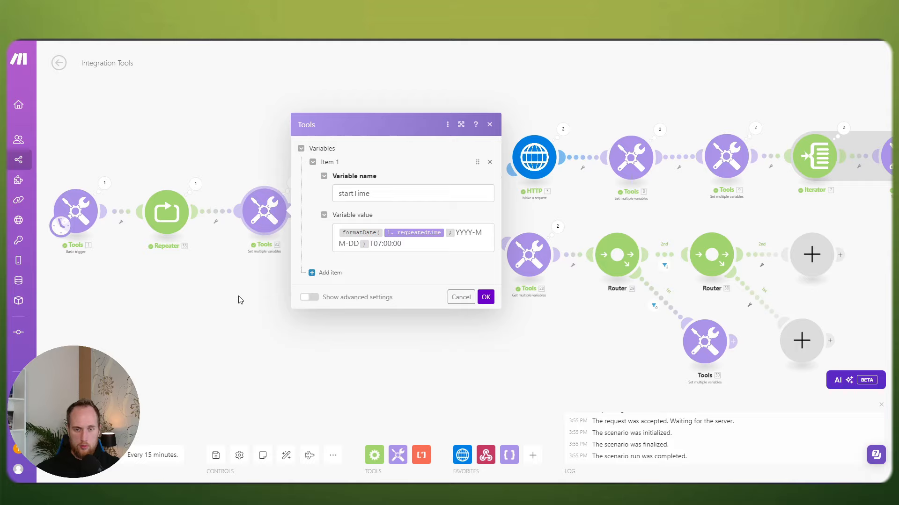
{"action": "left_click", "coordinate": [238, 299]}
{"action": "left_click", "coordinate": [349, 223]}
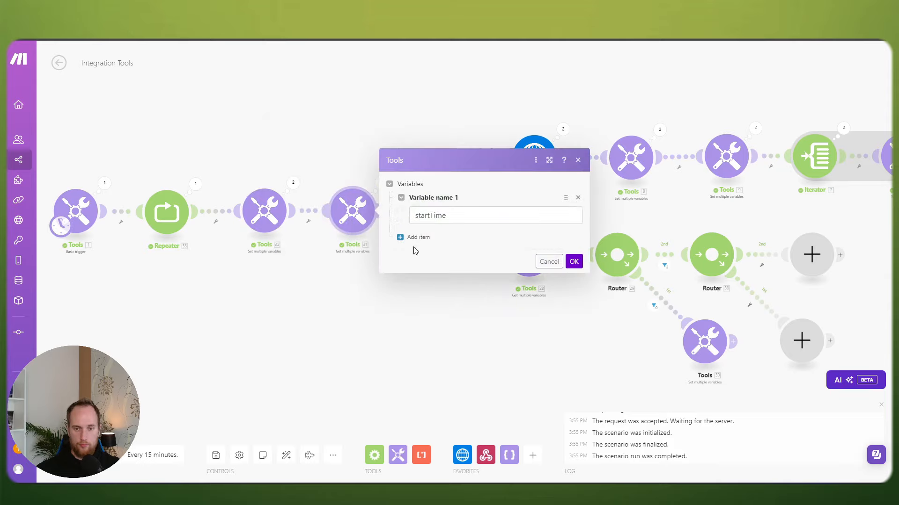
{"action": "left_click", "coordinate": [575, 261]}
Step: Review the last run outputs and recheck the settings that read and format startTime
{"action": "left_click", "coordinate": [381, 184]}
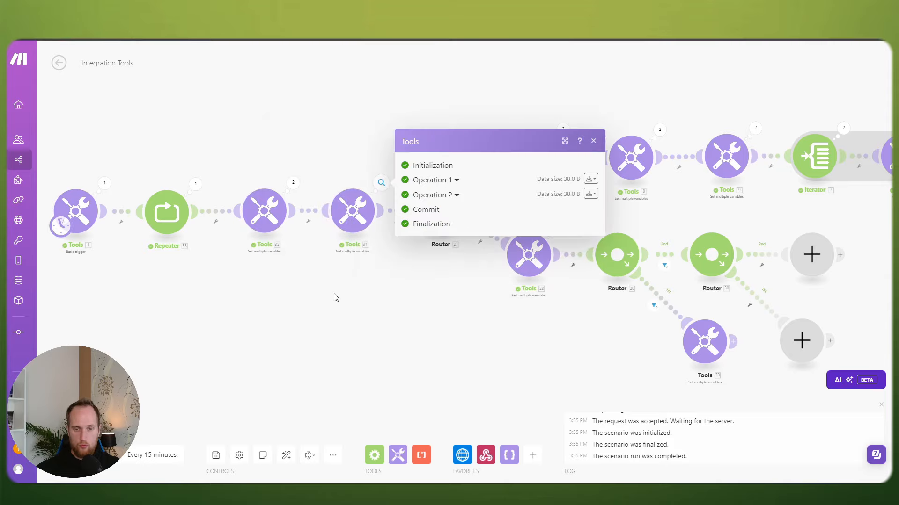
{"action": "left_click", "coordinate": [347, 273]}
{"action": "left_click", "coordinate": [348, 225]}
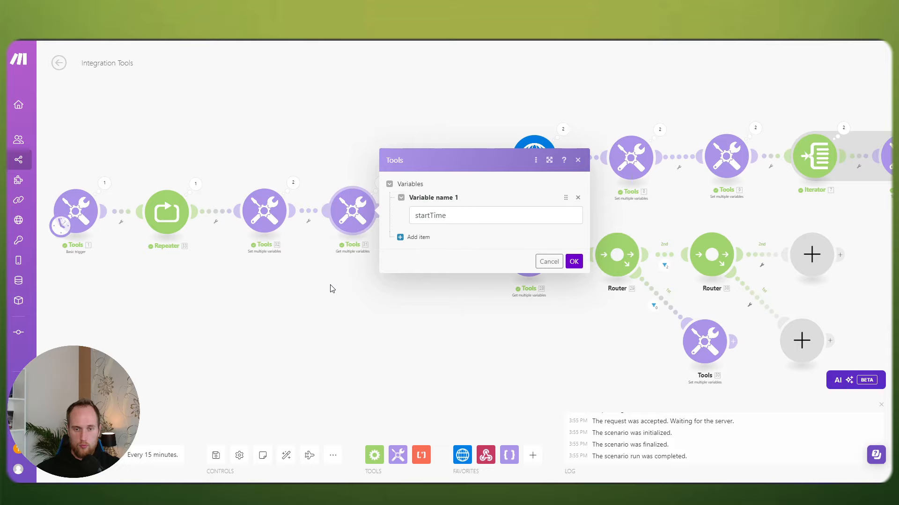
{"action": "left_click", "coordinate": [331, 288]}
{"action": "left_click", "coordinate": [292, 183]}
{"action": "left_click", "coordinate": [265, 213]}
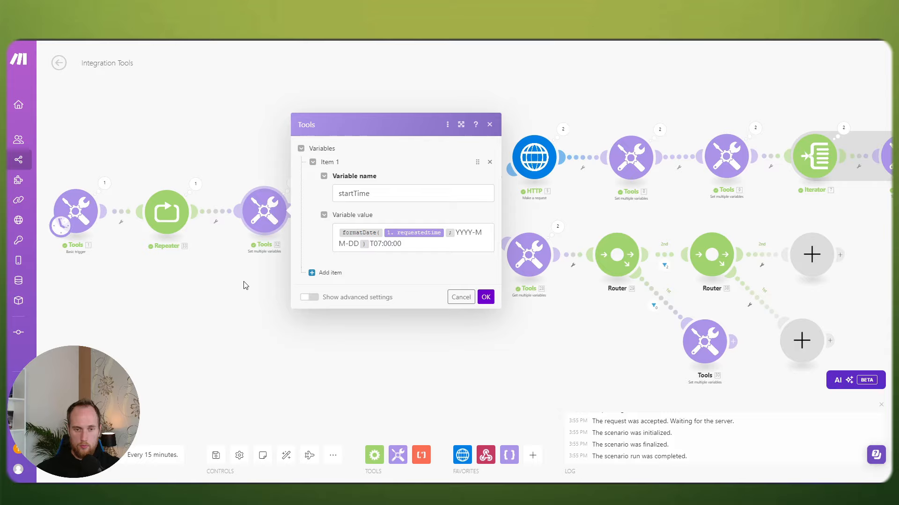
{"action": "left_click", "coordinate": [243, 286]}
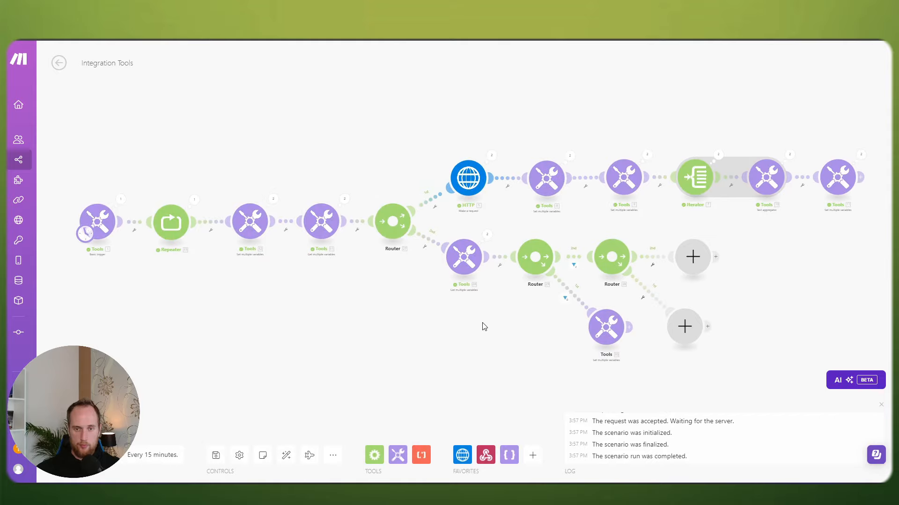
{"action": "left_click_drag", "start_coordinate": [484, 327], "coordinate": [397, 327]}
{"action": "scroll", "coordinate": [365, 321], "scroll_direction": "up", "scroll_amount": 2}
{"action": "left_click_drag", "start_coordinate": [330, 312], "coordinate": [268, 330]}
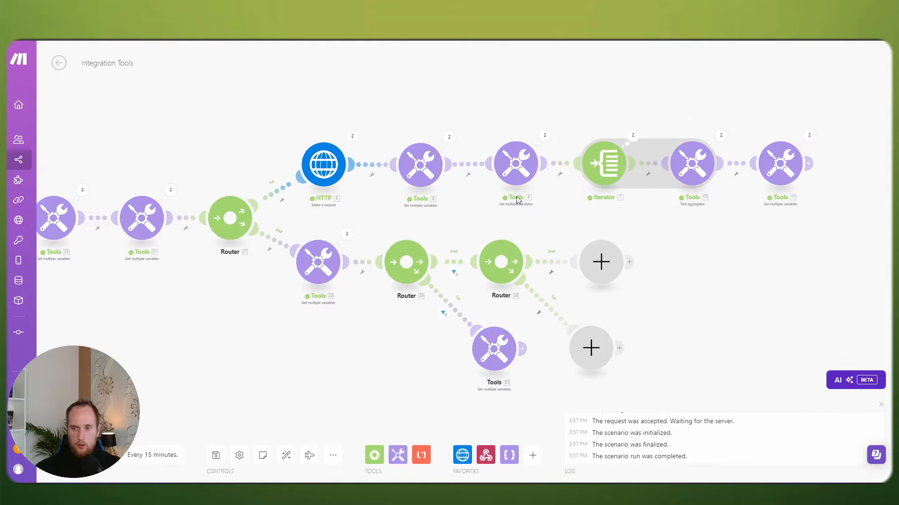
{"action": "left_click", "coordinate": [809, 136]}
{"action": "left_click", "coordinate": [632, 137]}
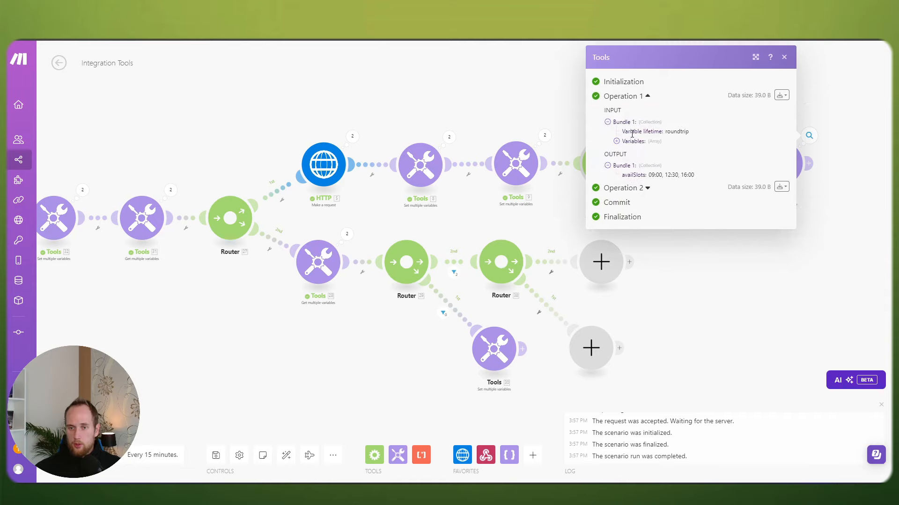
{"action": "left_click", "coordinate": [617, 141]}
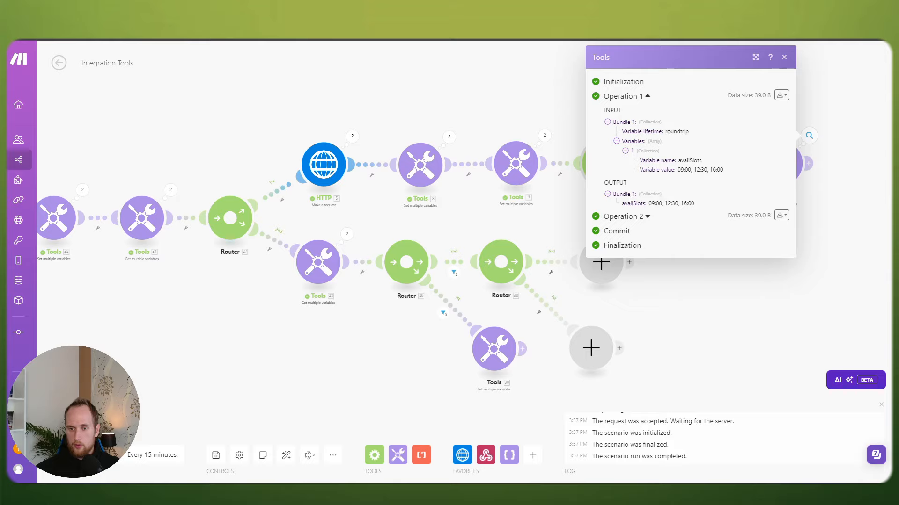
{"action": "left_click", "coordinate": [619, 217]}
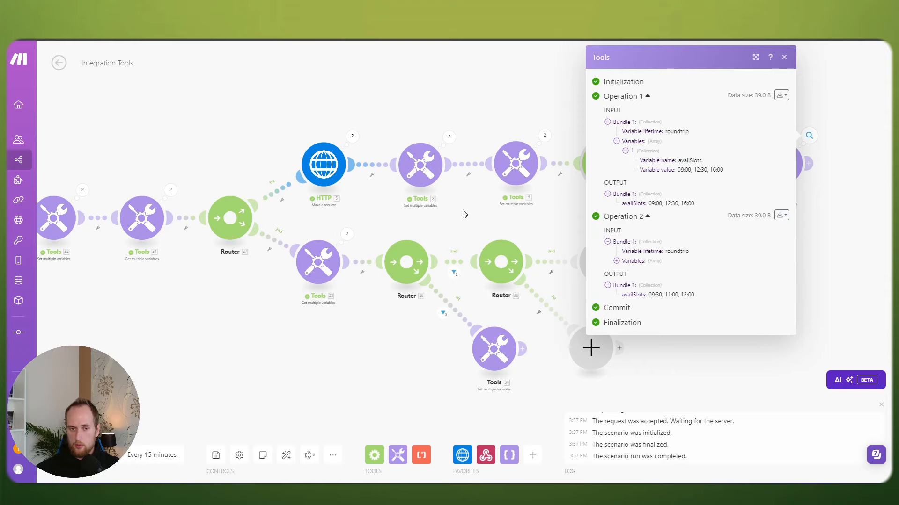
{"action": "left_click_drag", "start_coordinate": [353, 145], "coordinate": [454, 144]}
{"action": "left_click", "coordinate": [453, 137]}
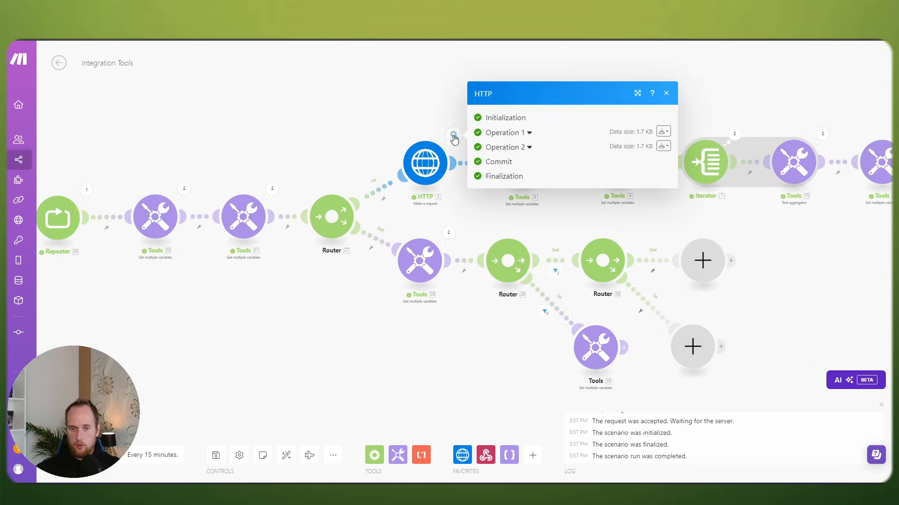
{"action": "left_click", "coordinate": [513, 150]}
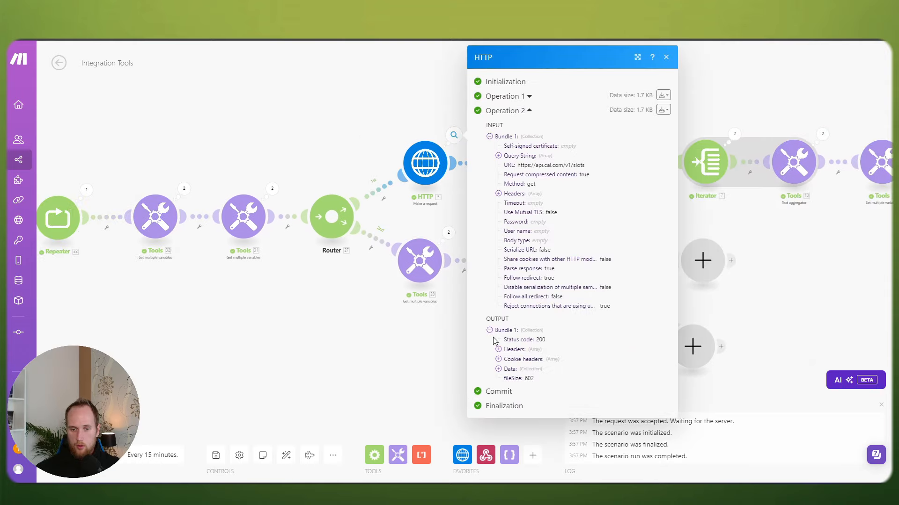
{"action": "left_click", "coordinate": [498, 369]}
{"action": "left_click", "coordinate": [507, 379]}
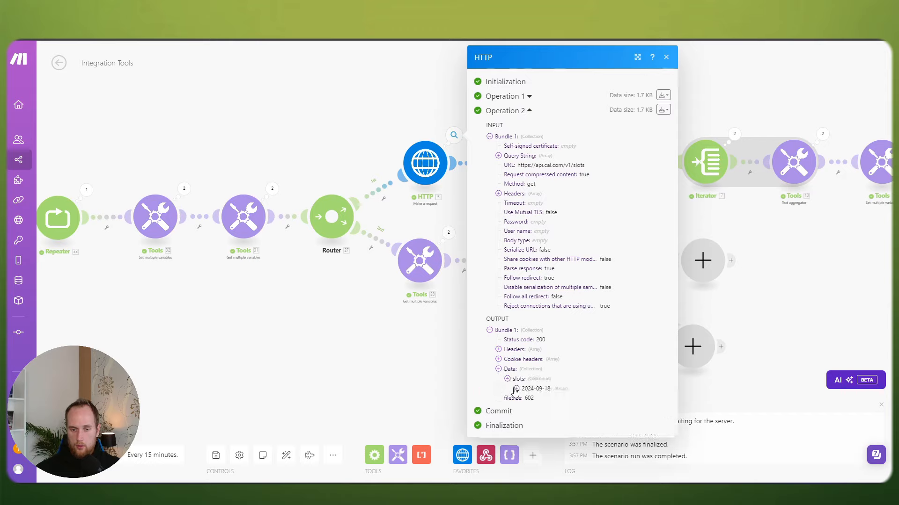
{"action": "left_click", "coordinate": [511, 98]}
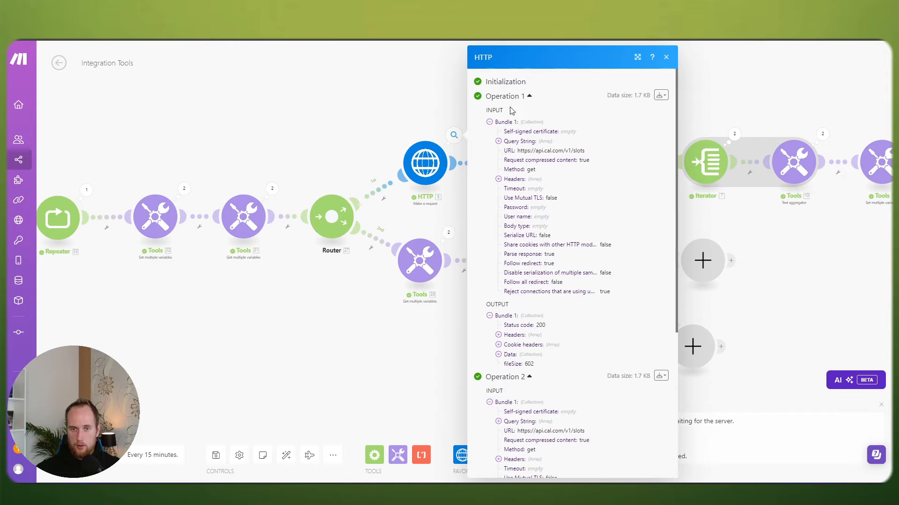
{"action": "scroll", "coordinate": [503, 345], "scroll_direction": "down", "scroll_amount": 5}
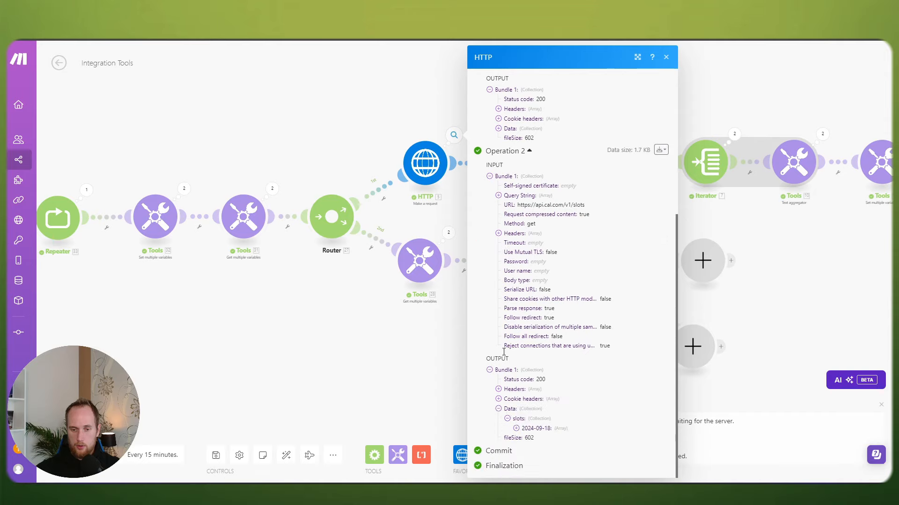
{"action": "scroll", "coordinate": [505, 427], "scroll_direction": "up", "scroll_amount": 3}
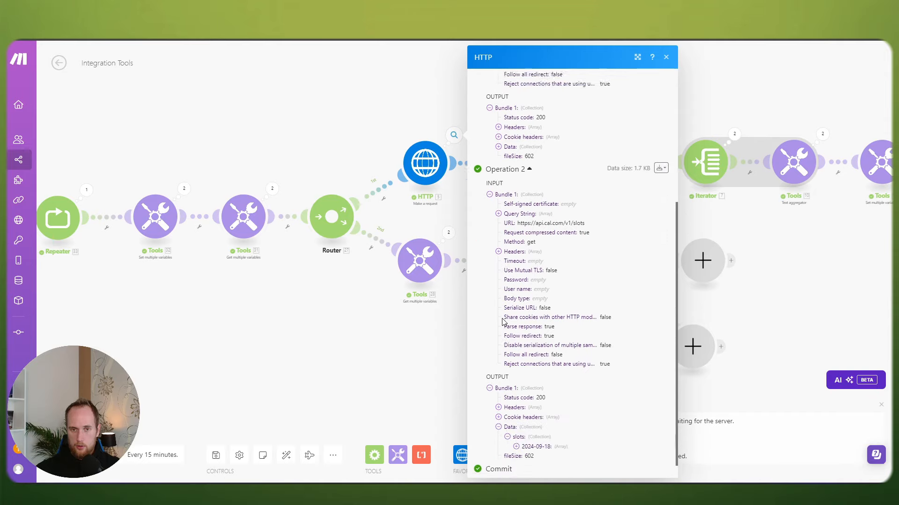
{"action": "left_click", "coordinate": [499, 269]}
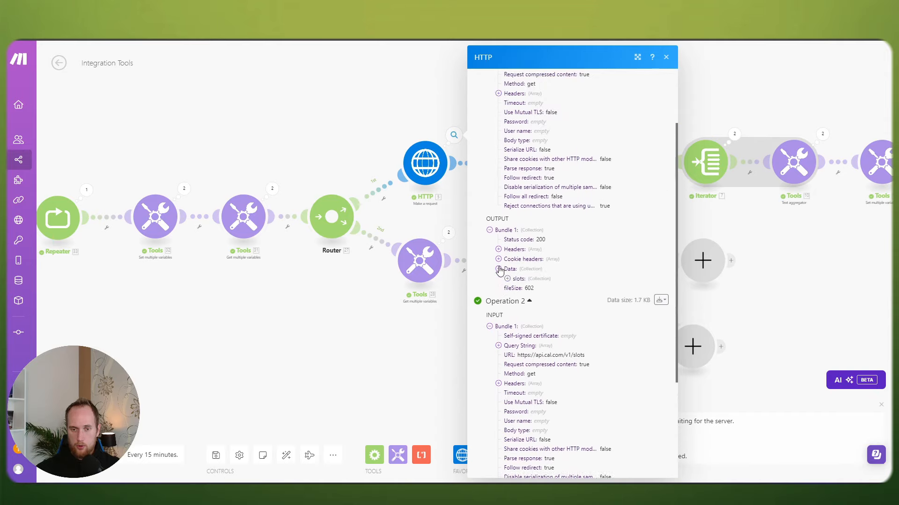
{"action": "left_click", "coordinate": [508, 280]}
{"action": "left_click", "coordinate": [515, 288]}
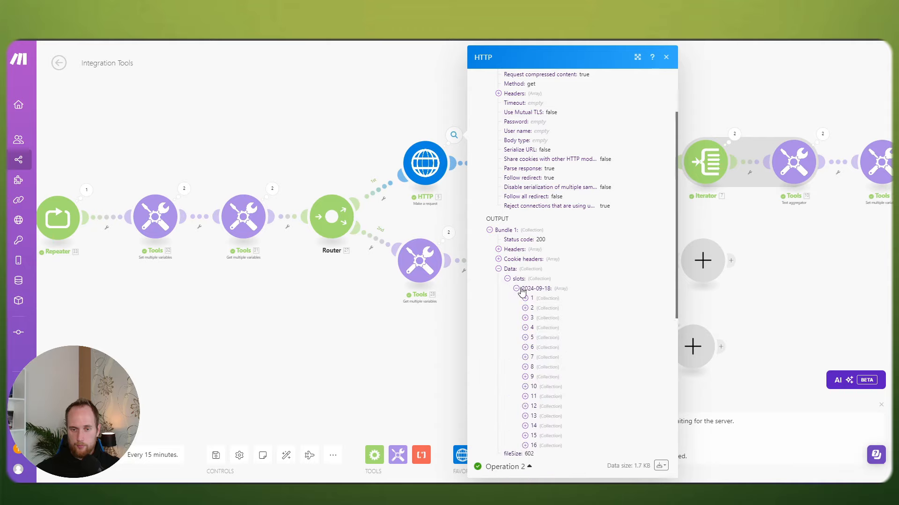
{"action": "scroll", "coordinate": [558, 288], "scroll_direction": "down", "scroll_amount": 1}
{"action": "left_click", "coordinate": [363, 332]}
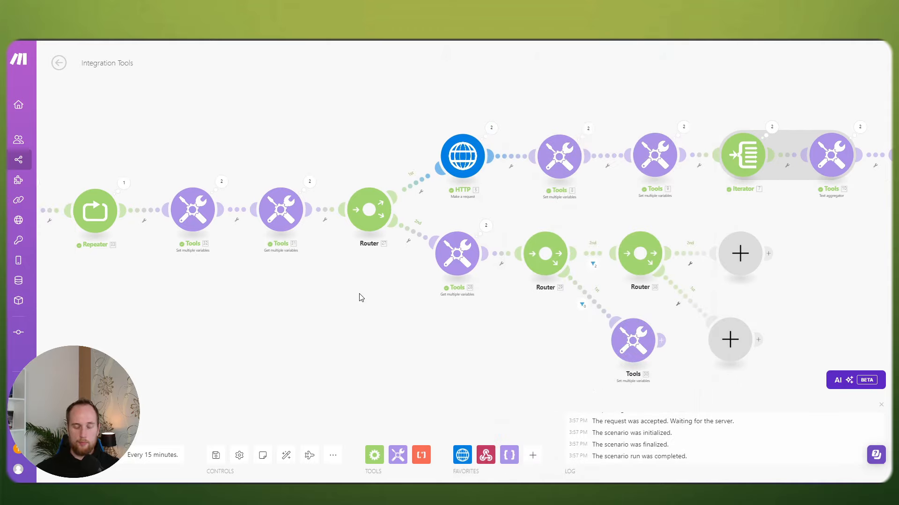
Step: Review the scheduled trigger's run output and the filter on the route between routers
{"action": "scroll", "coordinate": [510, 321], "scroll_direction": "up", "scroll_amount": 1}
{"action": "left_click_drag", "start_coordinate": [462, 310], "coordinate": [449, 306]}
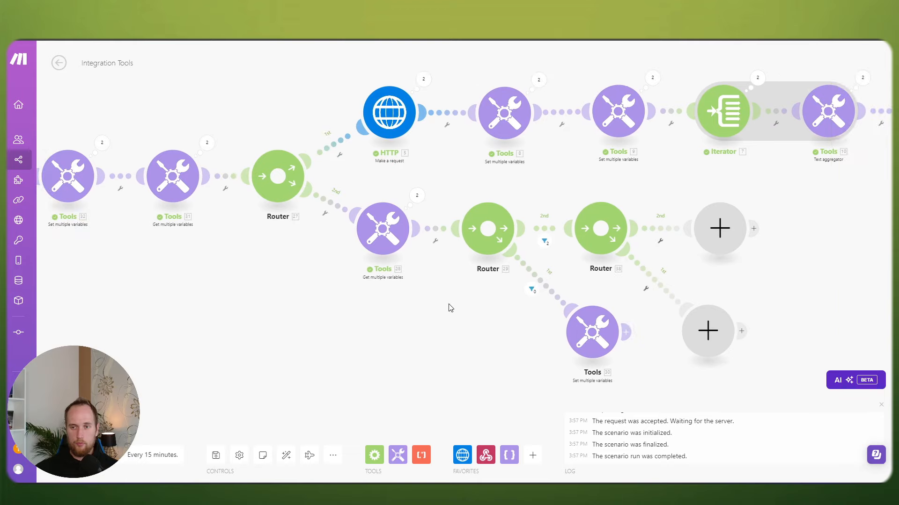
{"action": "left_click_drag", "start_coordinate": [230, 268], "coordinate": [496, 301]}
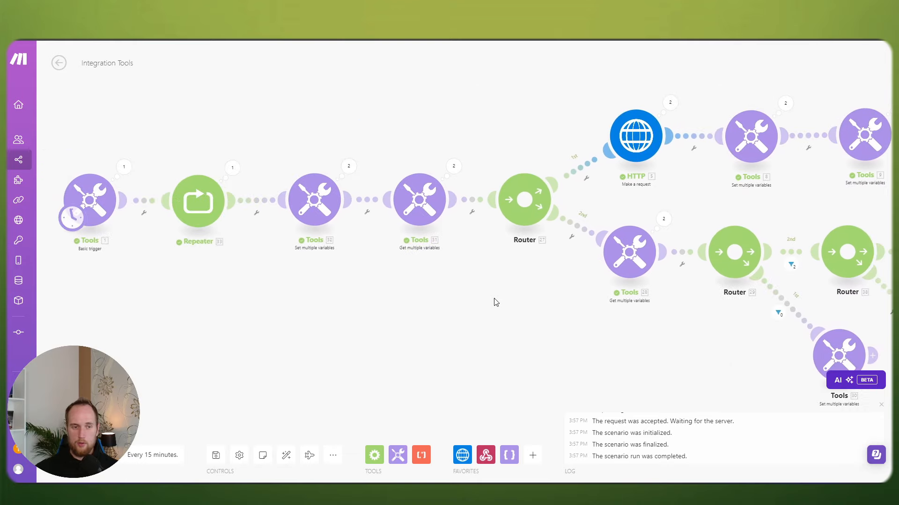
{"action": "left_click", "coordinate": [89, 199]}
{"action": "left_click", "coordinate": [316, 307]}
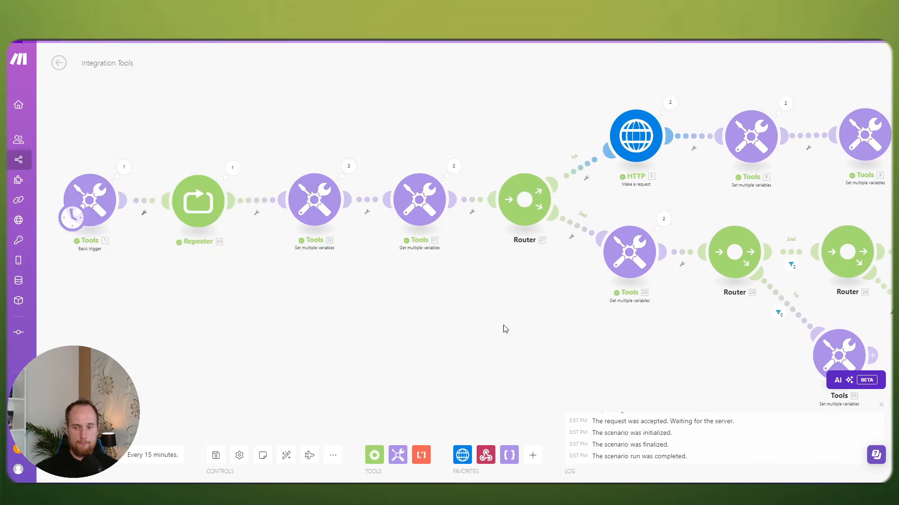
{"action": "left_click_drag", "start_coordinate": [504, 327], "coordinate": [224, 311]}
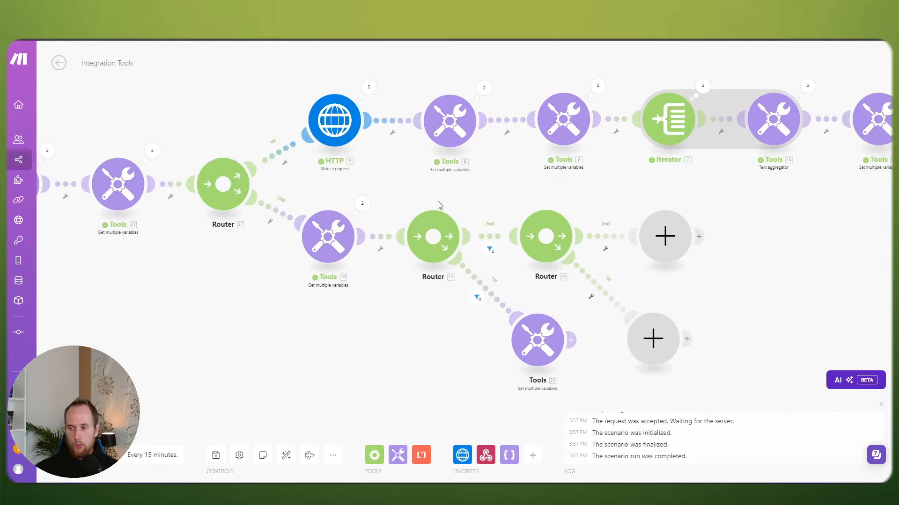
{"action": "left_click", "coordinate": [482, 236]}
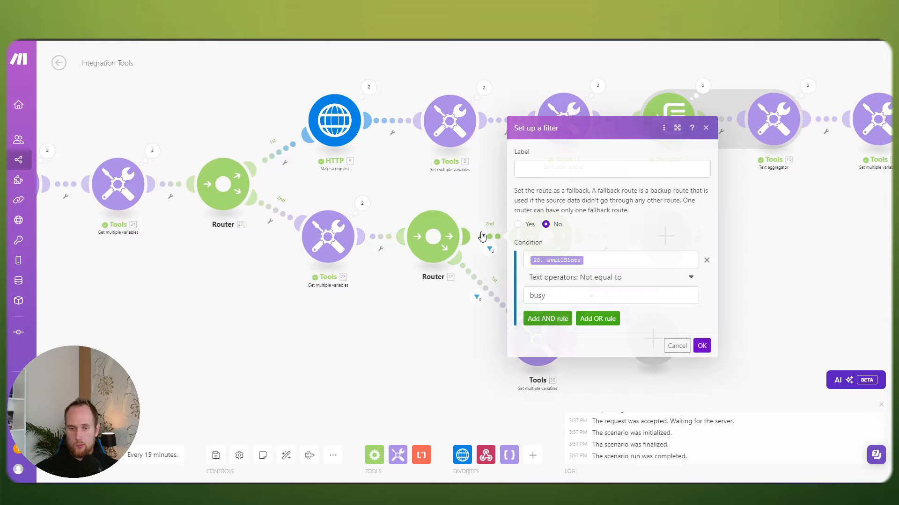
{"action": "left_click", "coordinate": [479, 205]}
Step: Add a Parse JSON module in the lower branch's empty slot
{"action": "left_click_drag", "start_coordinate": [522, 196], "coordinate": [393, 199]}
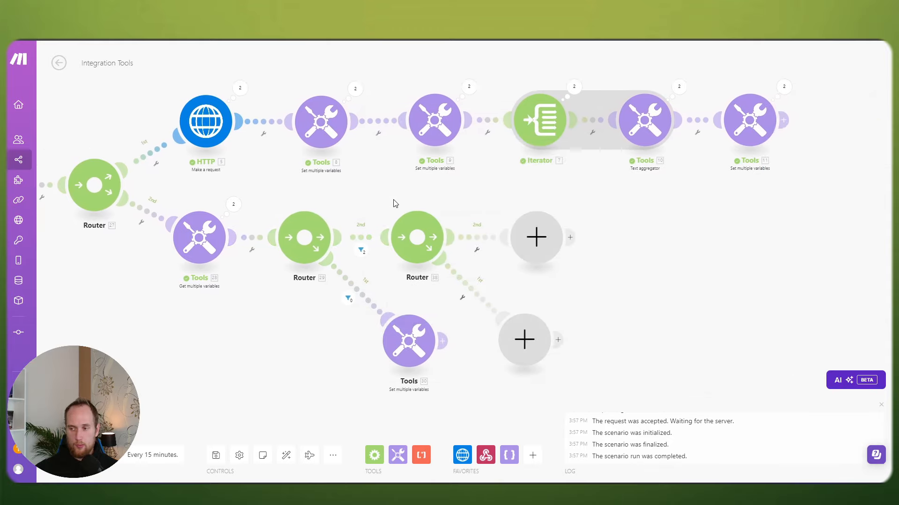
{"action": "left_click_drag", "start_coordinate": [608, 367], "coordinate": [587, 337]}
{"action": "left_click", "coordinate": [494, 296]}
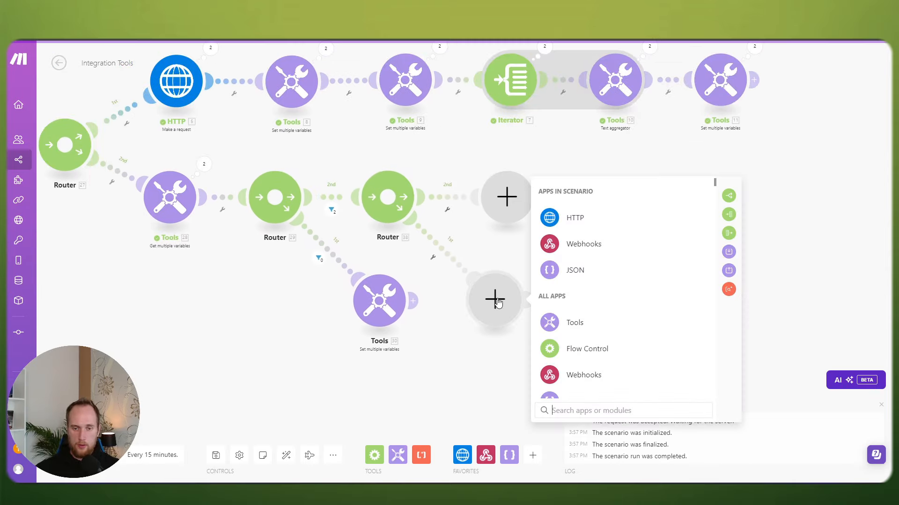
{"action": "left_click", "coordinate": [570, 270]}
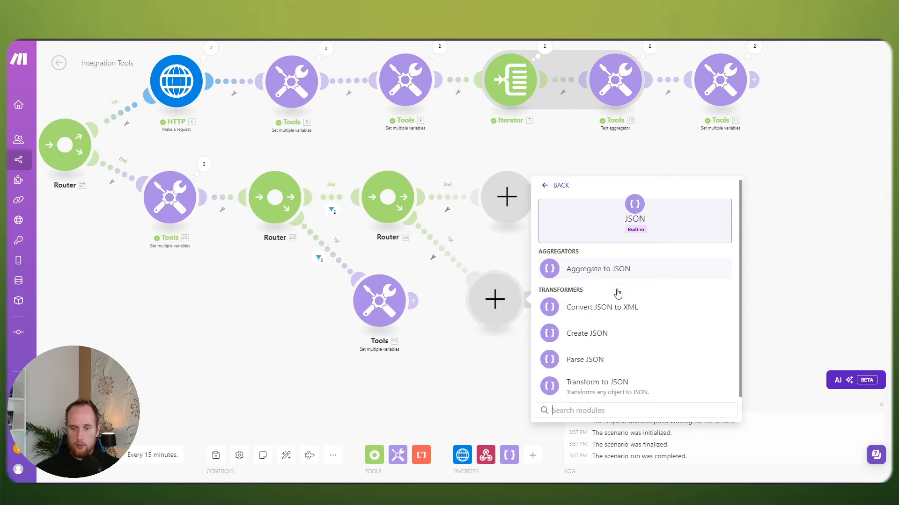
{"action": "left_click", "coordinate": [585, 359]}
{"action": "left_click", "coordinate": [578, 333]}
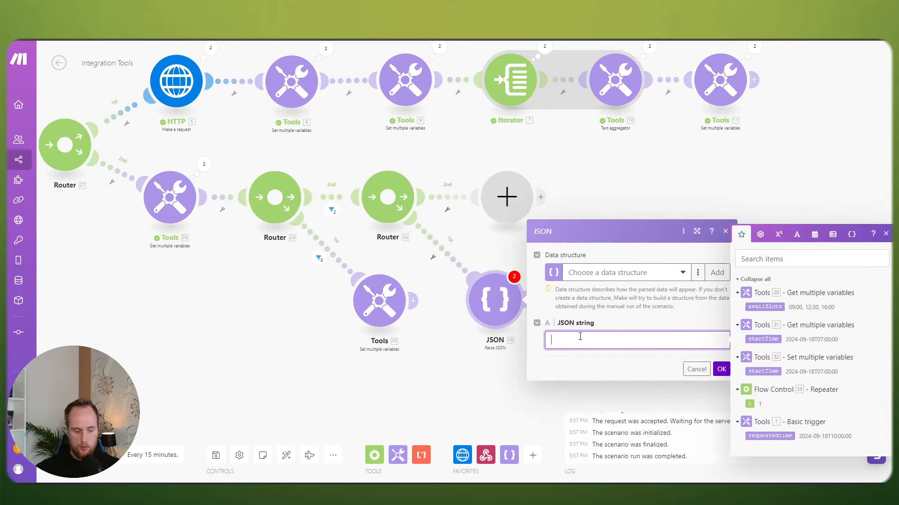
{"action": "key", "text": "Escape"}
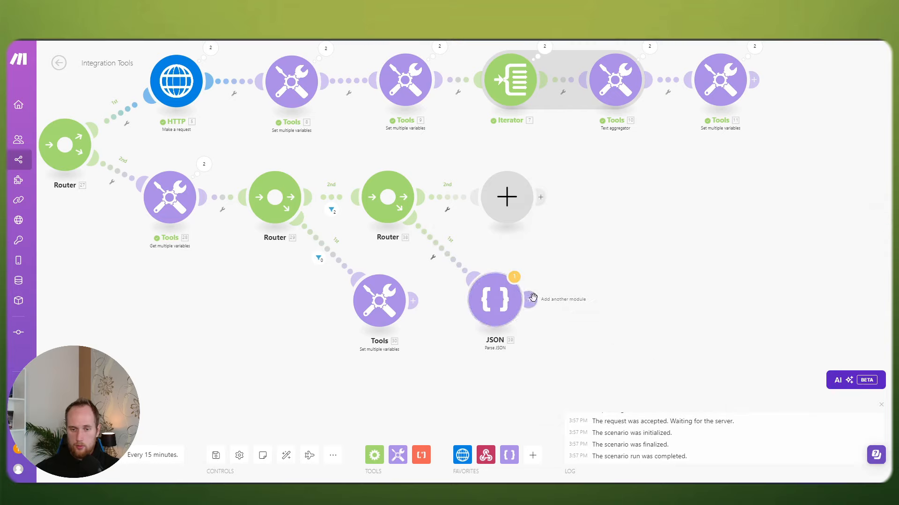
Step: Attach a Commit error handler to the JSON module
{"action": "left_click", "coordinate": [529, 299]}
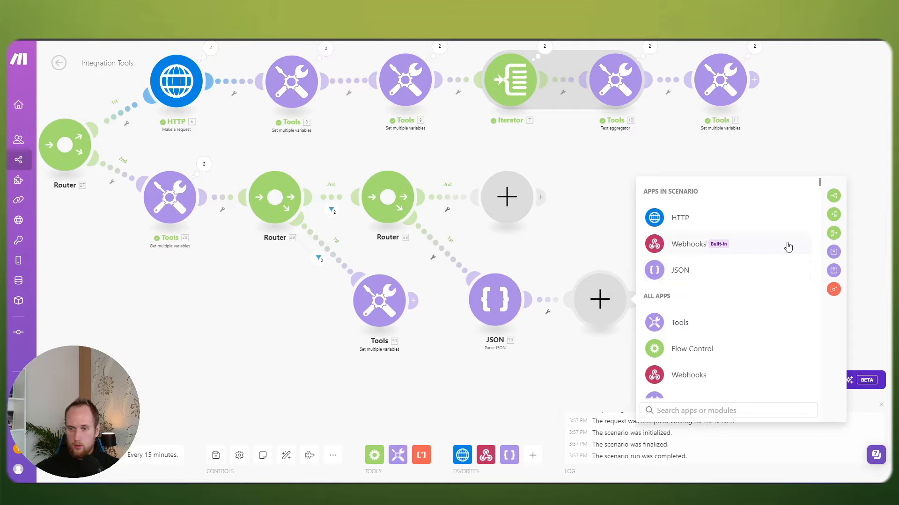
{"action": "left_click", "coordinate": [551, 372]}
{"action": "right_click", "coordinate": [491, 286]}
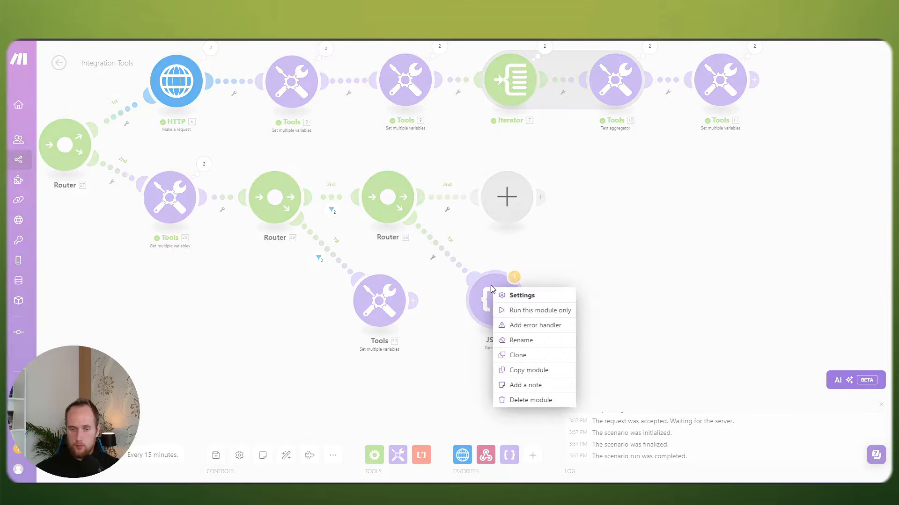
{"action": "left_click", "coordinate": [534, 326]}
{"action": "left_click", "coordinate": [600, 300]}
{"action": "left_click", "coordinate": [700, 244]}
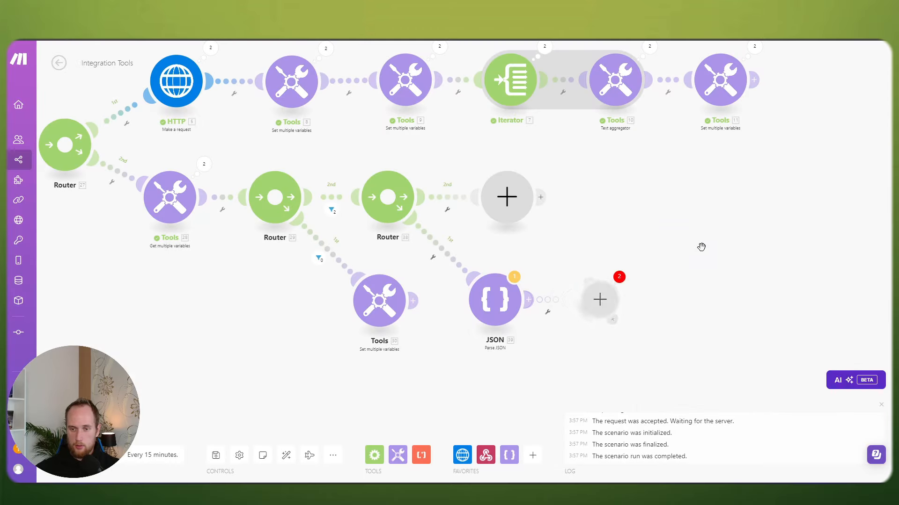
{"action": "left_click", "coordinate": [525, 371]}
Step: Set the JSON module's JSON string to 112 and save the scenario
{"action": "left_click_drag", "start_coordinate": [525, 371], "coordinate": [597, 377]}
{"action": "left_click", "coordinate": [563, 312]}
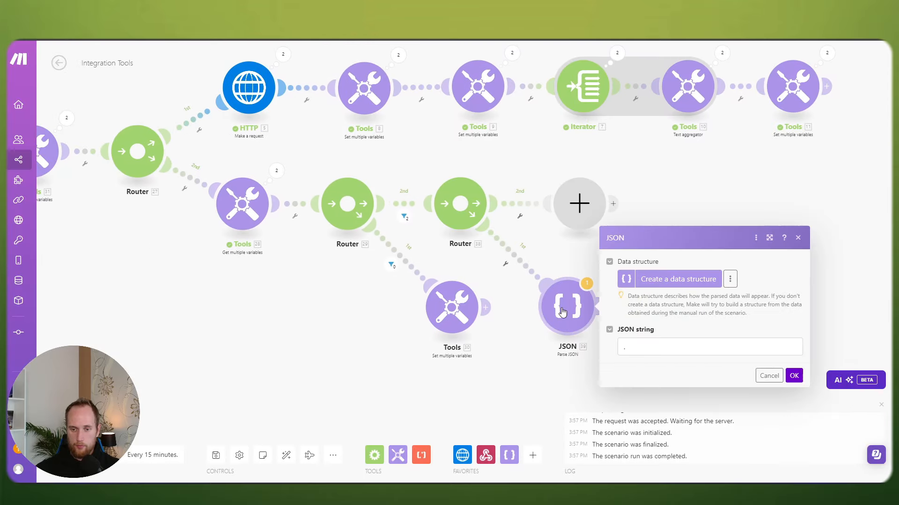
{"action": "left_click", "coordinate": [642, 347]}
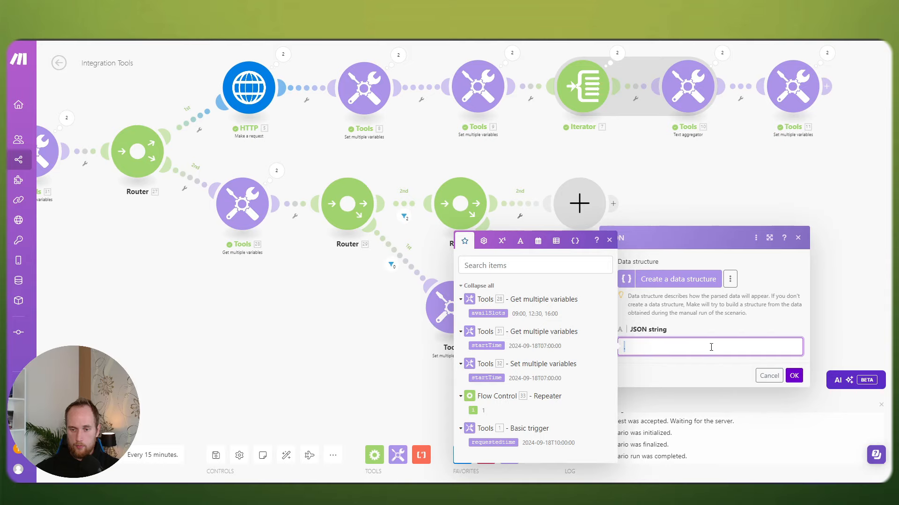
{"action": "type", "text": "112"}
{"action": "left_click", "coordinate": [793, 376]}
{"action": "left_click", "coordinate": [568, 316]}
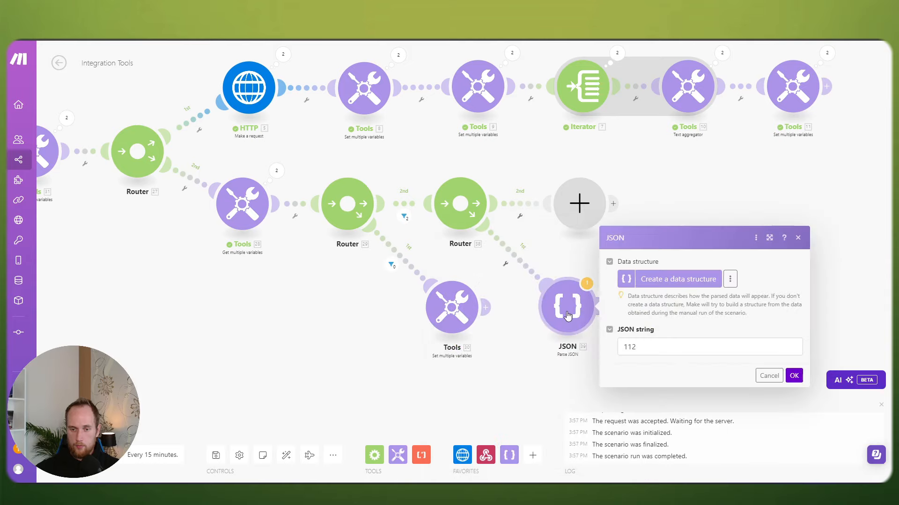
{"action": "left_click", "coordinate": [534, 358]}
{"action": "scroll", "coordinate": [428, 340], "scroll_direction": "down", "scroll_amount": 2}
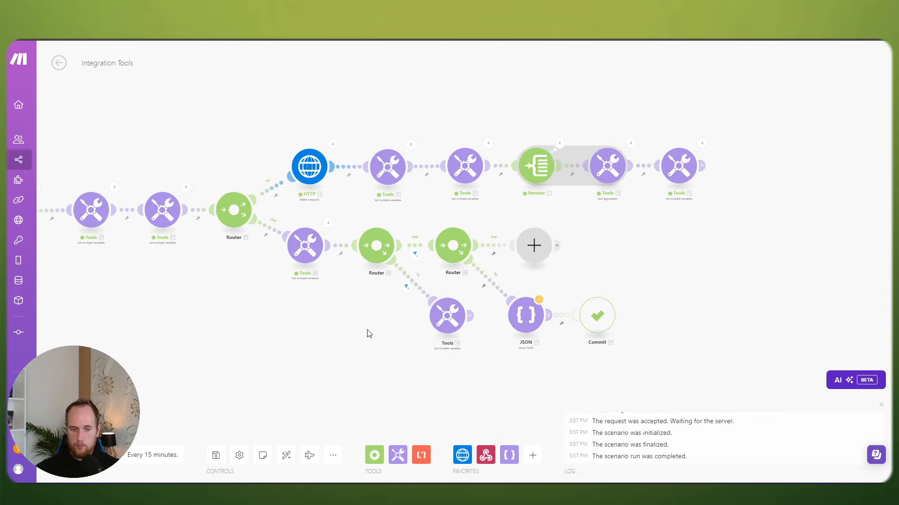
{"action": "left_click", "coordinate": [216, 455]}
Step: Save the scenario despite the warning and run it once
{"action": "left_click", "coordinate": [379, 466]}
{"action": "scroll", "coordinate": [393, 377], "scroll_direction": "up", "scroll_amount": 1}
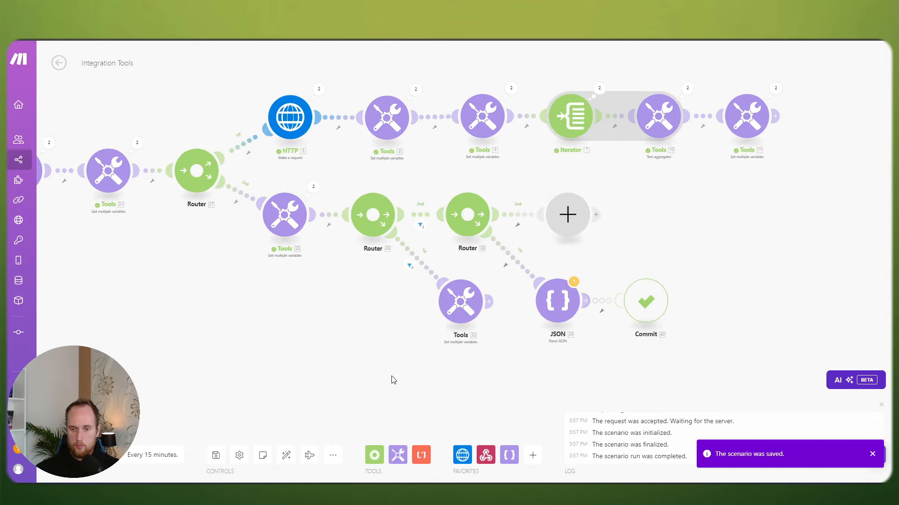
{"action": "scroll", "coordinate": [521, 358], "scroll_direction": "up", "scroll_amount": 1}
{"action": "scroll", "coordinate": [288, 330], "scroll_direction": "down", "scroll_amount": 1}
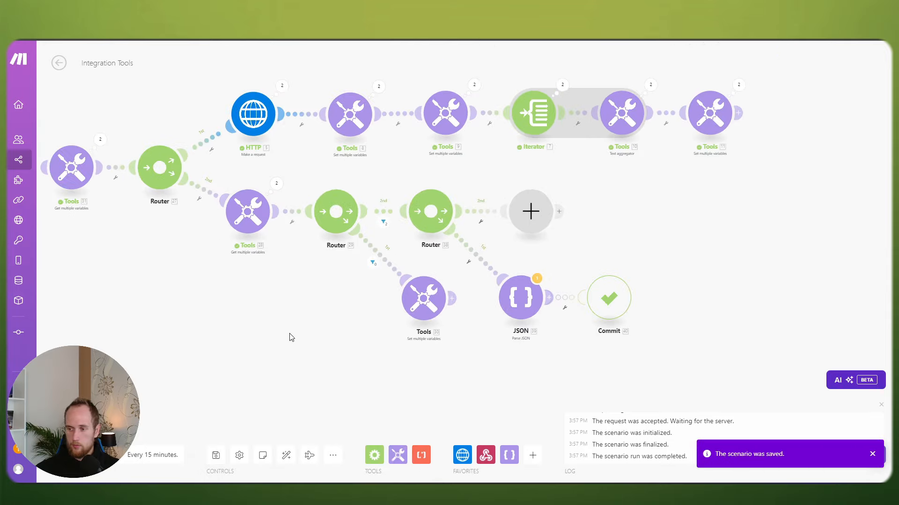
{"action": "scroll", "coordinate": [262, 328], "scroll_direction": "down", "scroll_amount": 1}
{"action": "scroll", "coordinate": [328, 330], "scroll_direction": "up", "scroll_amount": 1}
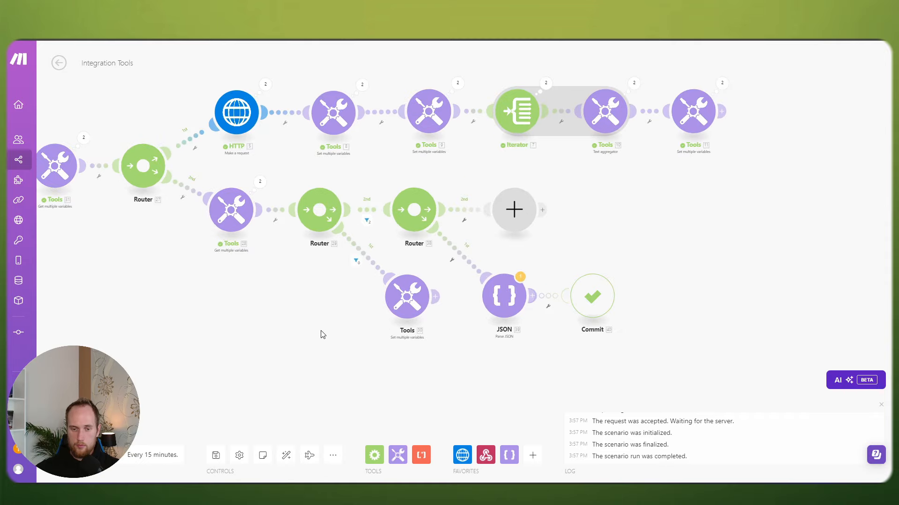
{"action": "left_click_drag", "start_coordinate": [278, 330], "coordinate": [435, 338]}
{"action": "left_click", "coordinate": [79, 455]}
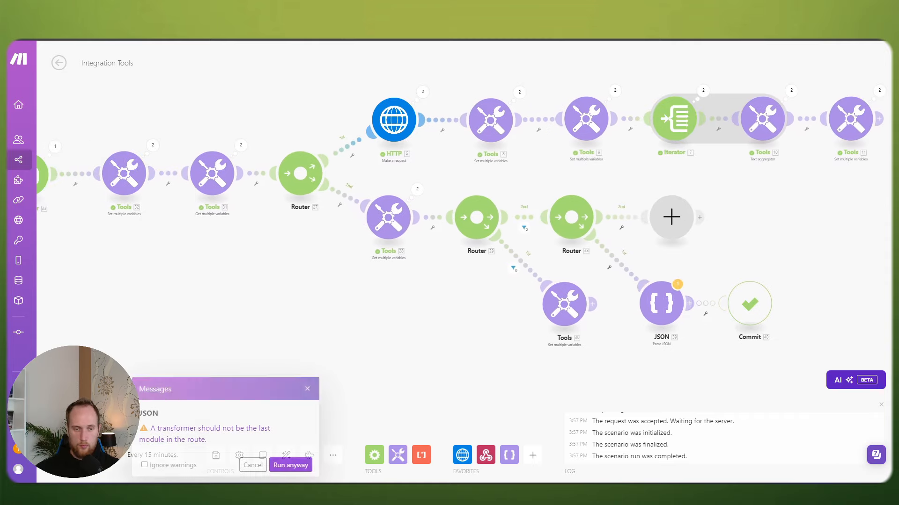
{"action": "left_click", "coordinate": [250, 464]}
Step: Inspect the lower Set multiple variables Tools module's settings
{"action": "left_click_drag", "start_coordinate": [367, 321], "coordinate": [337, 370]}
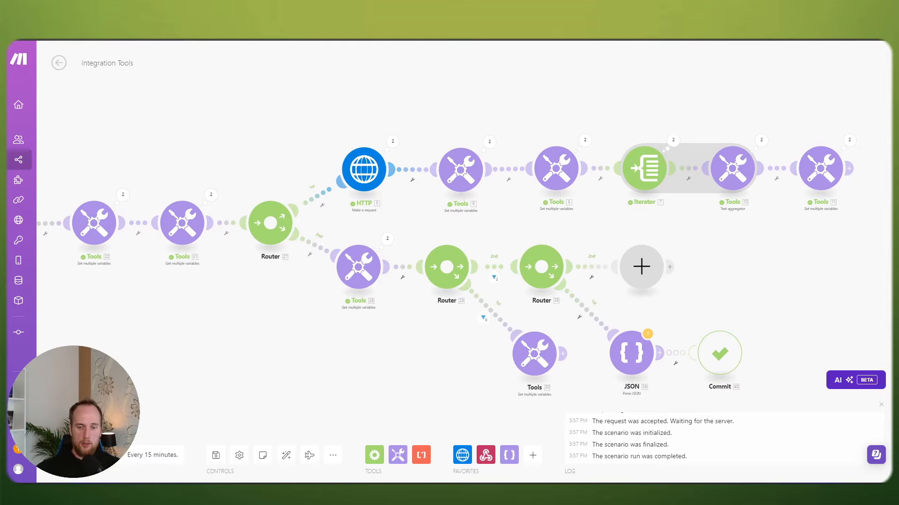
{"action": "left_click_drag", "start_coordinate": [388, 365], "coordinate": [404, 356]}
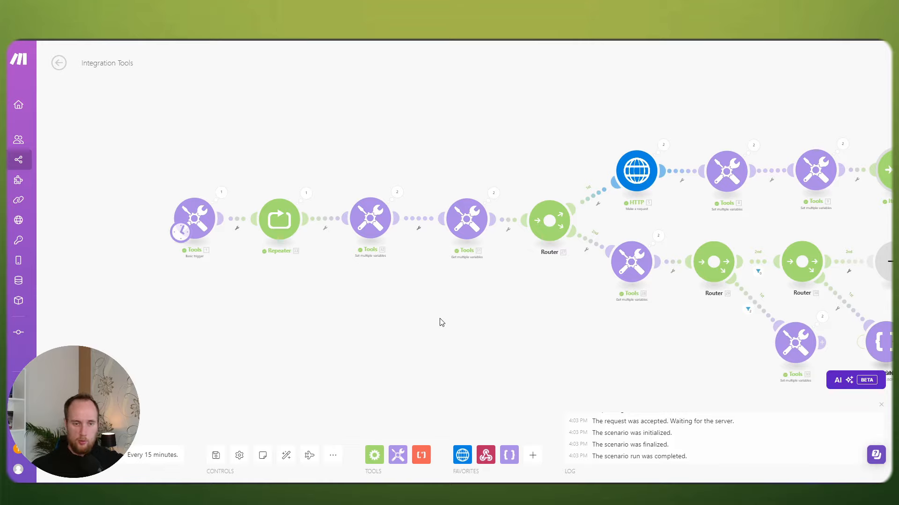
{"action": "left_click_drag", "start_coordinate": [485, 318], "coordinate": [418, 296]}
{"action": "scroll", "coordinate": [480, 300], "scroll_direction": "up", "scroll_amount": 1}
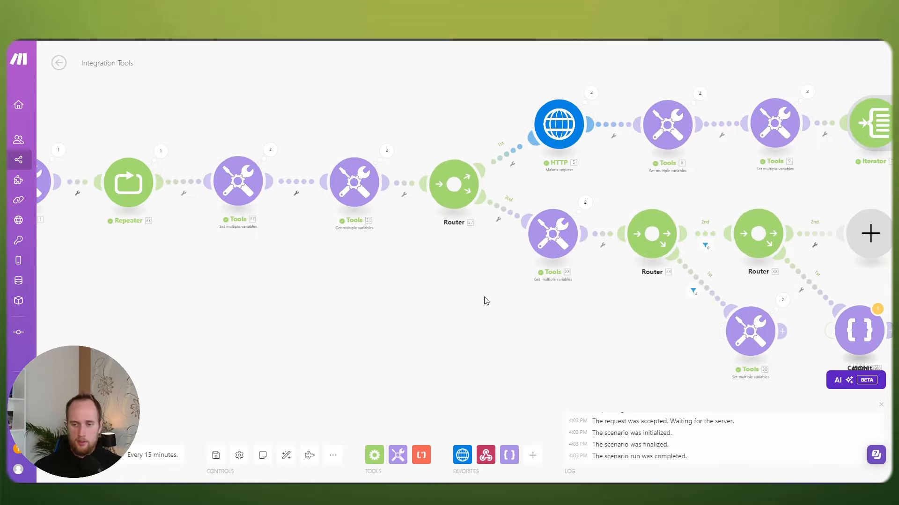
{"action": "scroll", "coordinate": [534, 301], "scroll_direction": "down", "scroll_amount": 1}
{"action": "scroll", "coordinate": [533, 299], "scroll_direction": "up", "scroll_amount": 1}
{"action": "scroll", "coordinate": [528, 300], "scroll_direction": "down", "scroll_amount": 1}
{"action": "left_click_drag", "start_coordinate": [528, 300], "coordinate": [487, 279]}
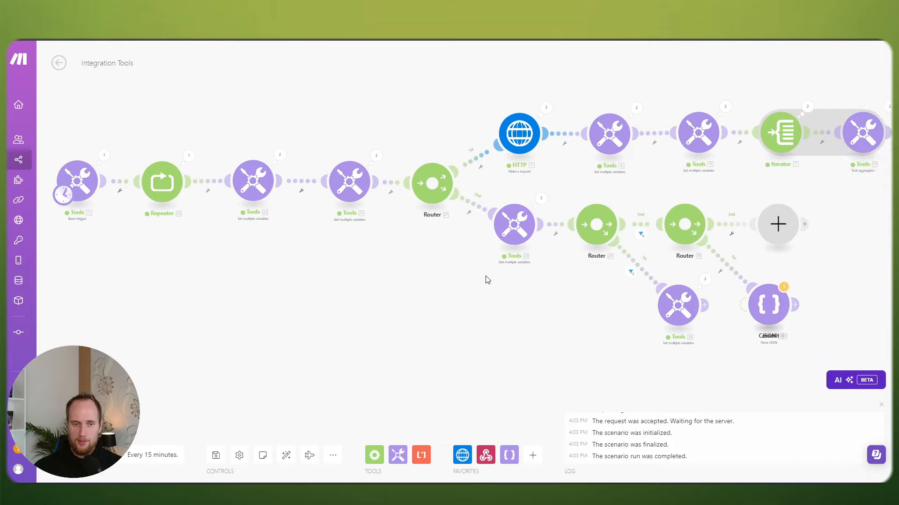
{"action": "left_click", "coordinate": [684, 305]}
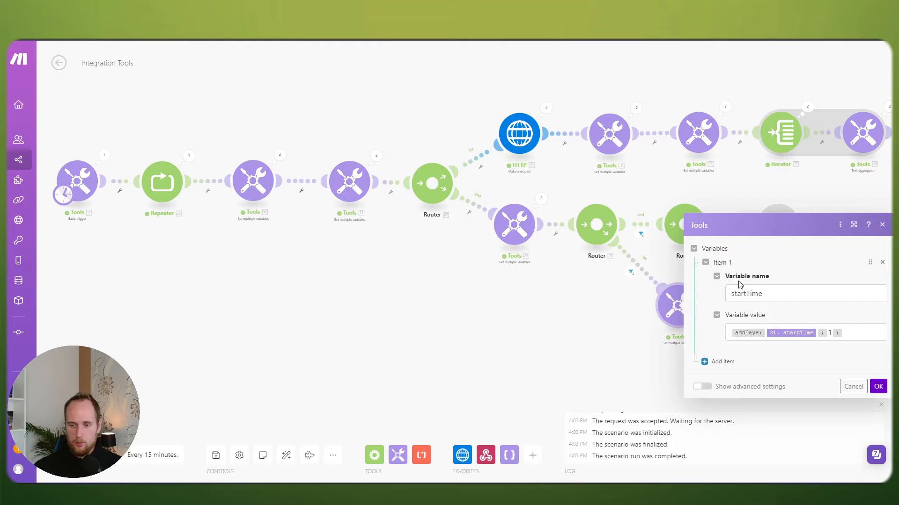
{"action": "left_click", "coordinate": [568, 321]}
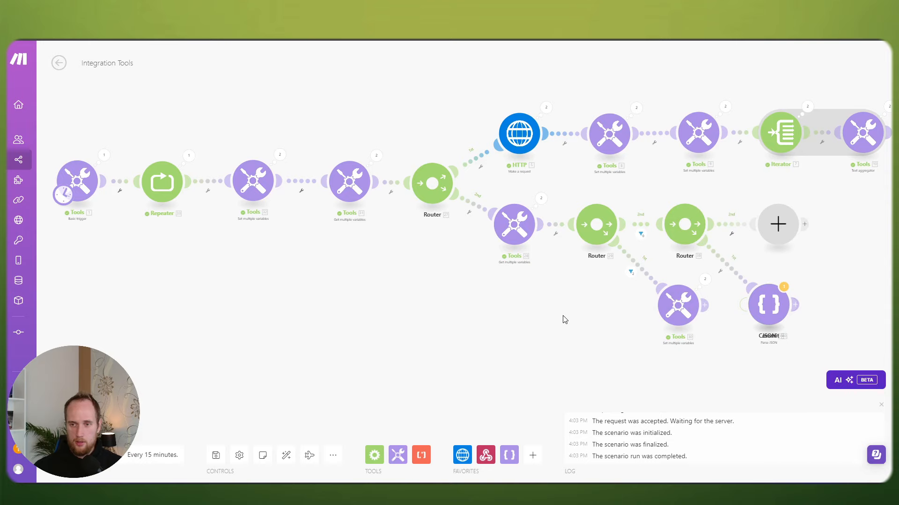
Step: Rename the startTime variable to nextDay and set its value to yes
{"action": "left_click", "coordinate": [678, 304]}
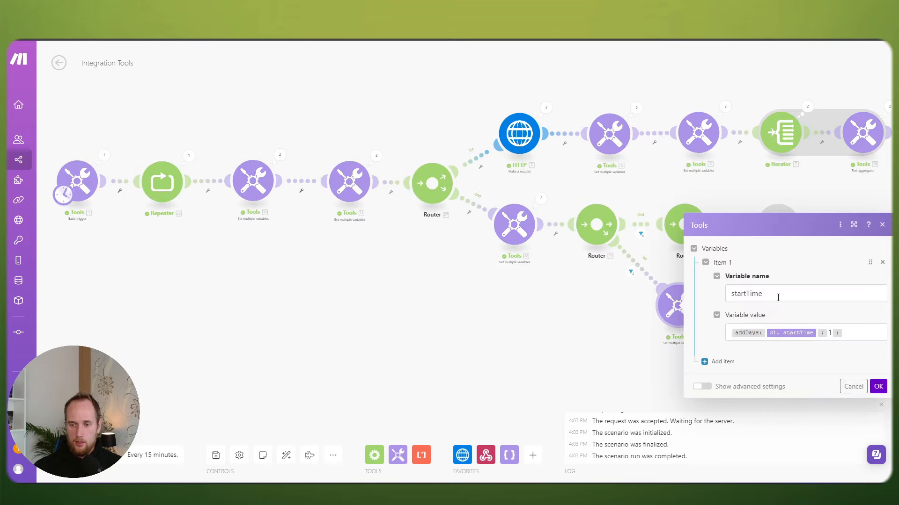
{"action": "left_click_drag", "start_coordinate": [778, 296], "coordinate": [714, 294]}
{"action": "type", "text": "nextDay"}
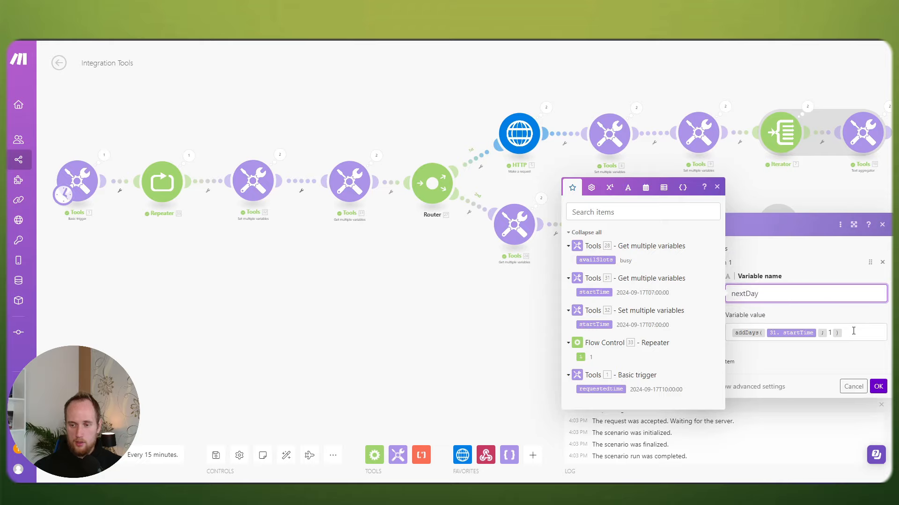
{"action": "left_click", "coordinate": [852, 330]}
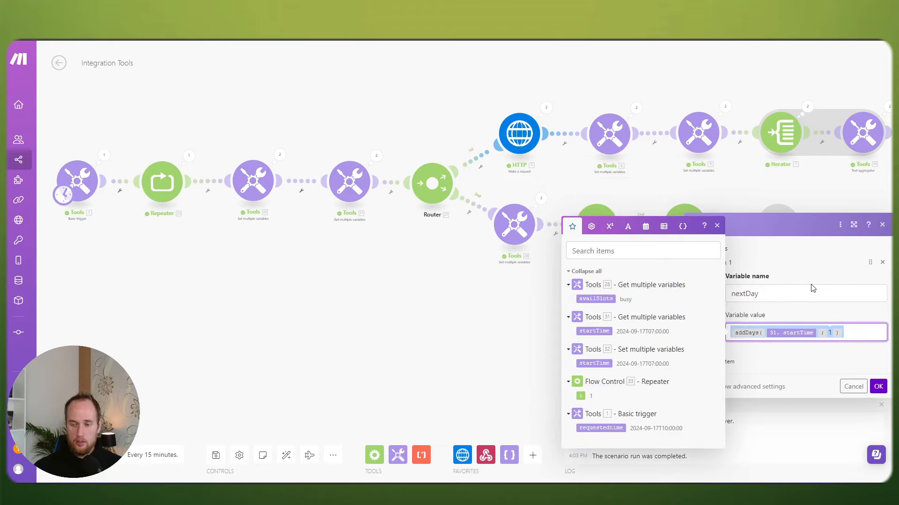
{"action": "key", "text": "BackSpace"}
{"action": "left_click", "coordinate": [813, 291]}
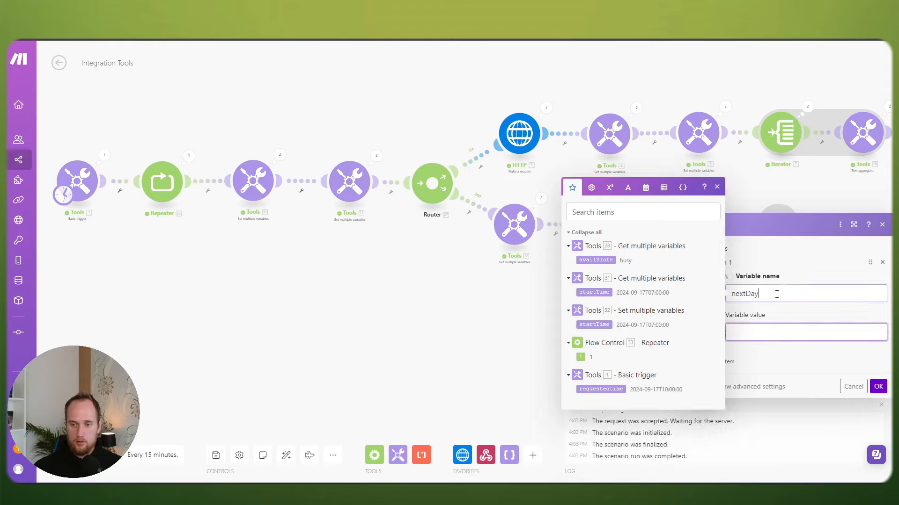
{"action": "left_click", "coordinate": [755, 334]}
{"action": "type", "text": "yes"}
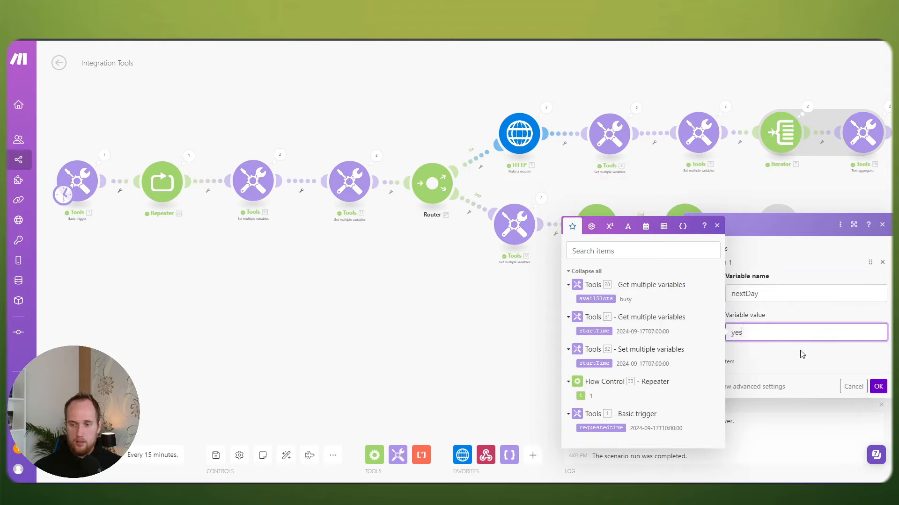
{"action": "left_click", "coordinate": [802, 354]}
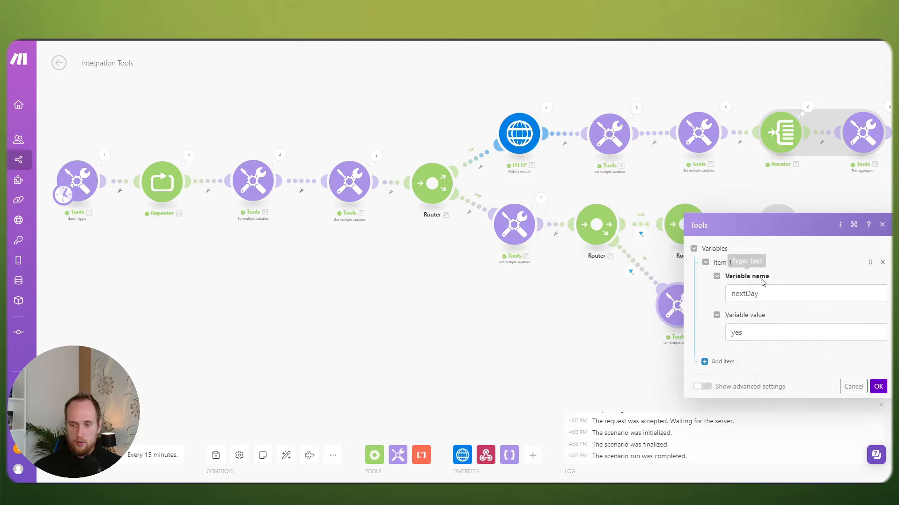
{"action": "left_click", "coordinate": [878, 387]}
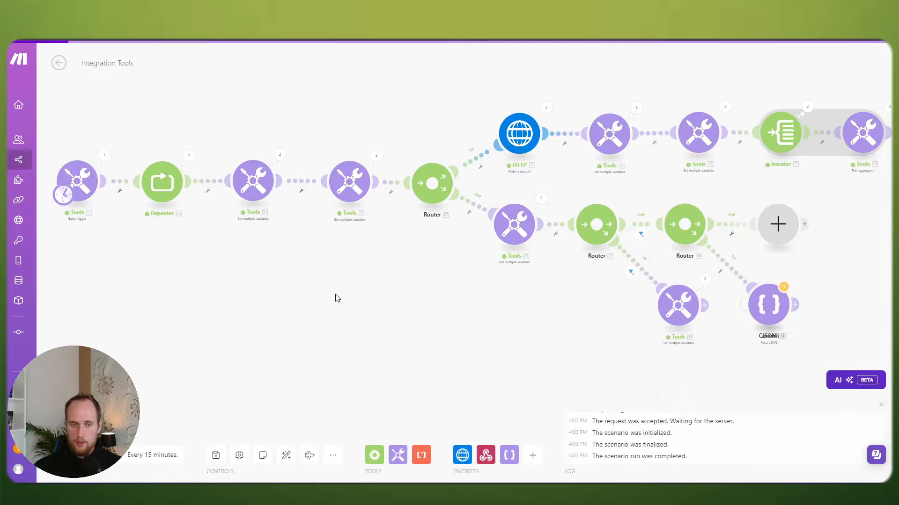
Step: Insert a Get multiple variables module after Tools 32 that reads nextDay
{"action": "left_click", "coordinate": [383, 190]}
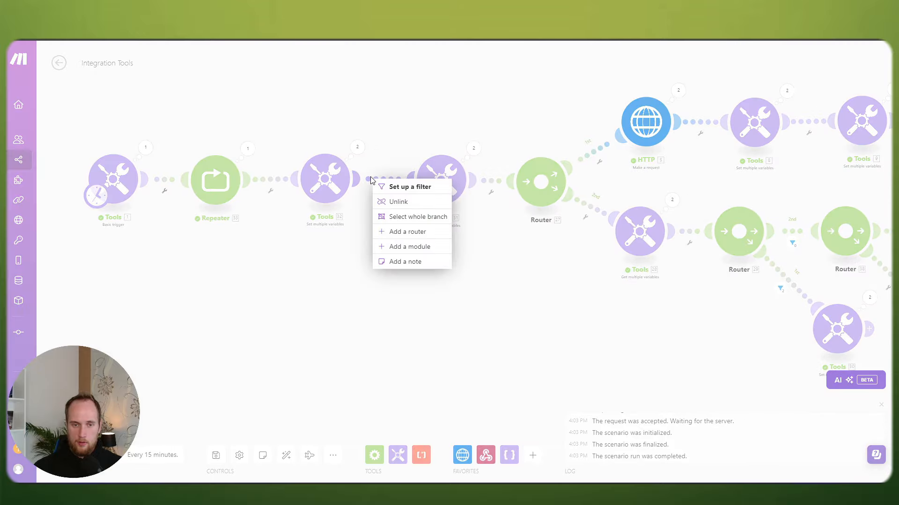
{"action": "left_click", "coordinate": [394, 247]}
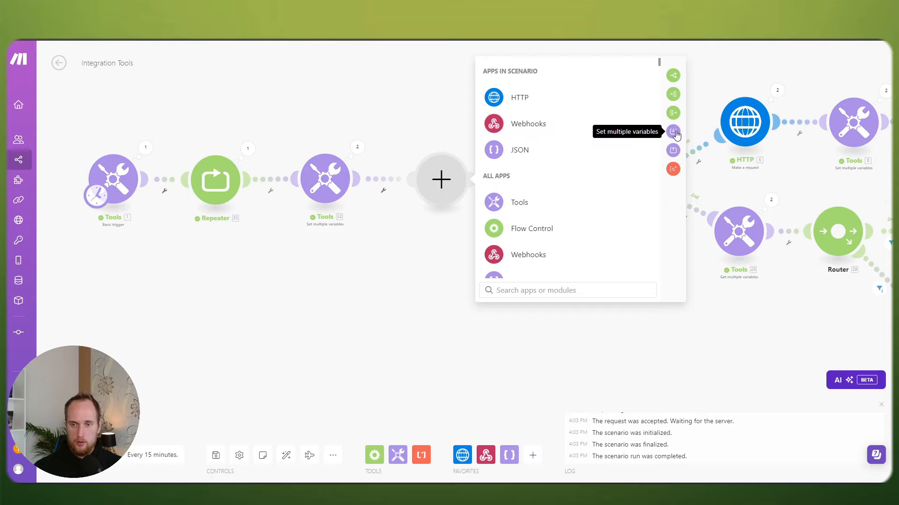
{"action": "left_click", "coordinate": [673, 150]}
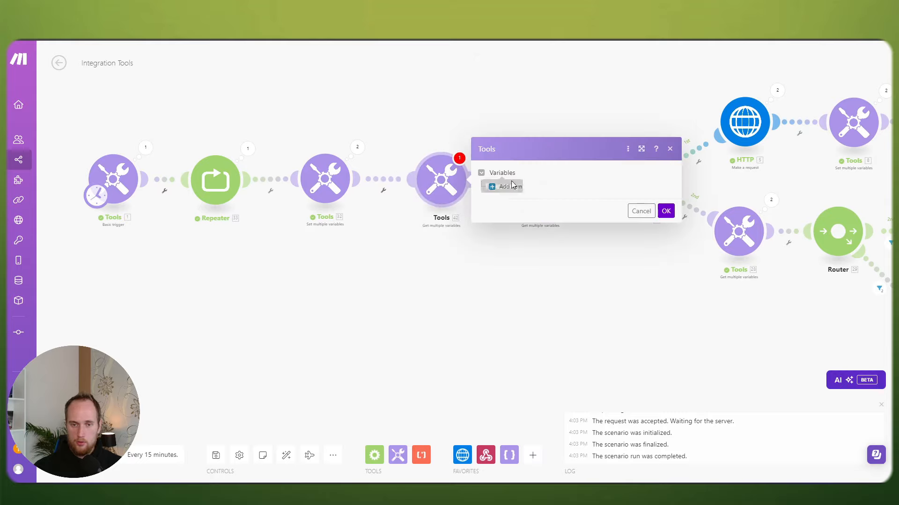
{"action": "left_click", "coordinate": [540, 182]}
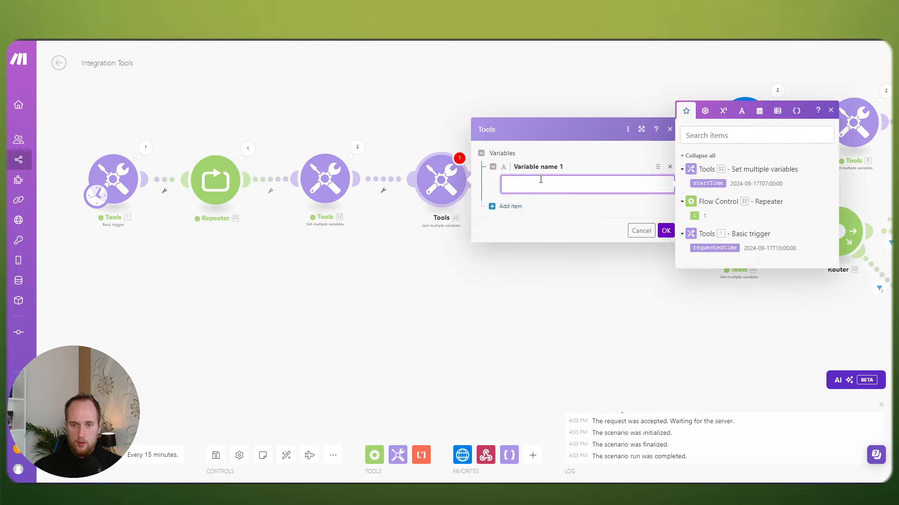
{"action": "type", "text": "nex"}
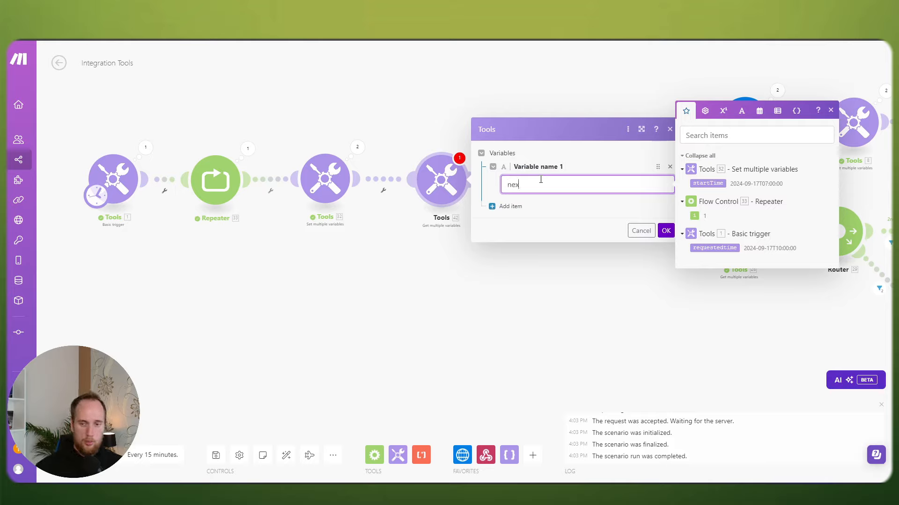
{"action": "type", "text": "tDay"}
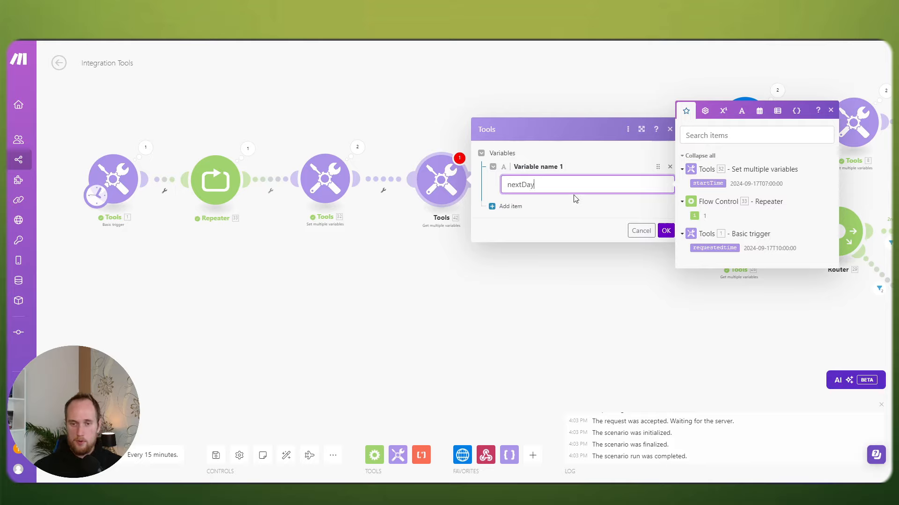
{"action": "left_click", "coordinate": [576, 200]}
{"action": "left_click", "coordinate": [665, 231]}
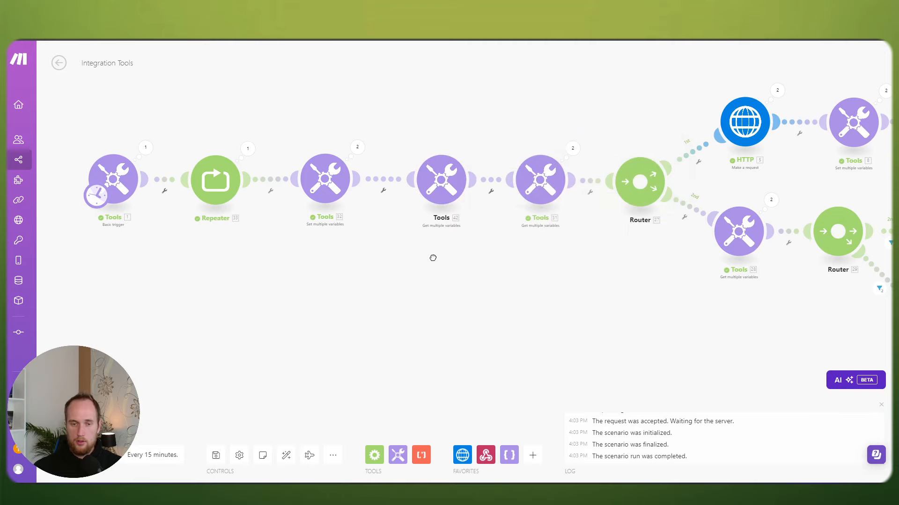
Step: Move the Commit module off Tools 40 and insert a Router after Tools 42
{"action": "left_click_drag", "start_coordinate": [431, 257], "coordinate": [345, 255]}
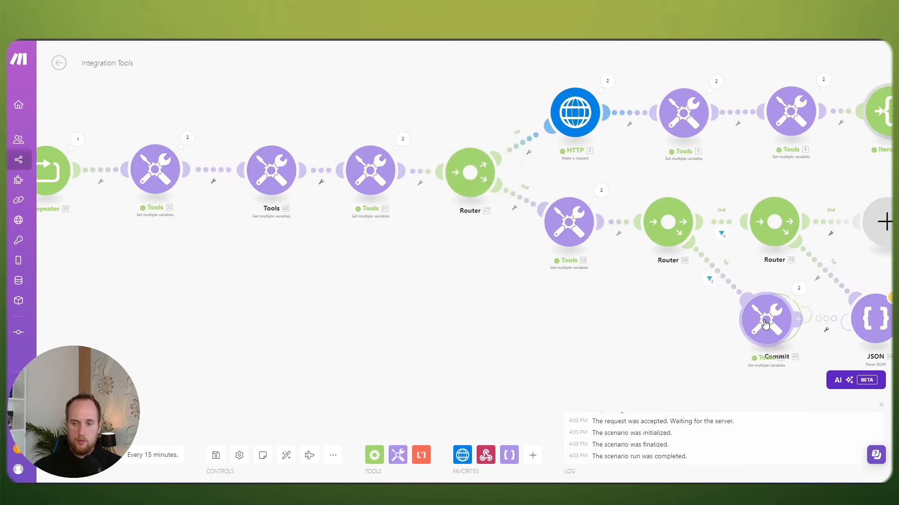
{"action": "left_click_drag", "start_coordinate": [695, 353], "coordinate": [523, 304]}
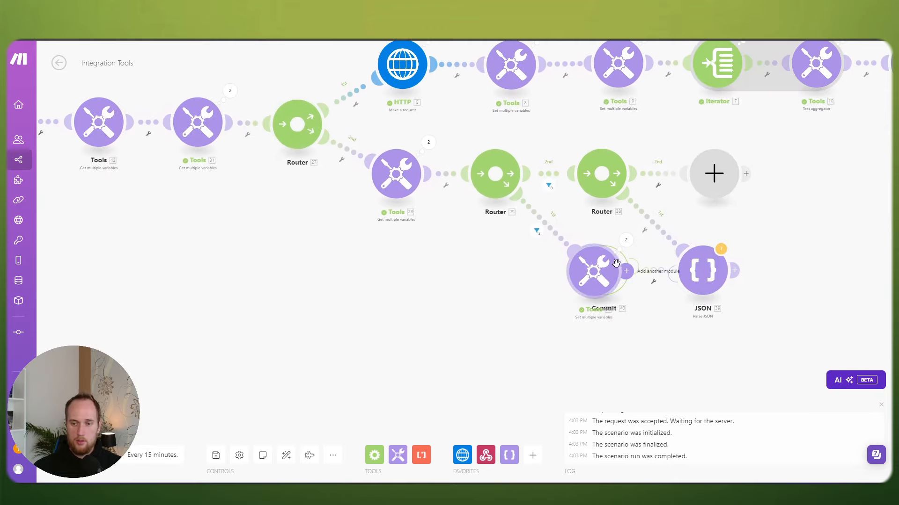
{"action": "left_click_drag", "start_coordinate": [622, 260], "coordinate": [840, 253]}
{"action": "left_click_drag", "start_coordinate": [454, 277], "coordinate": [664, 312]}
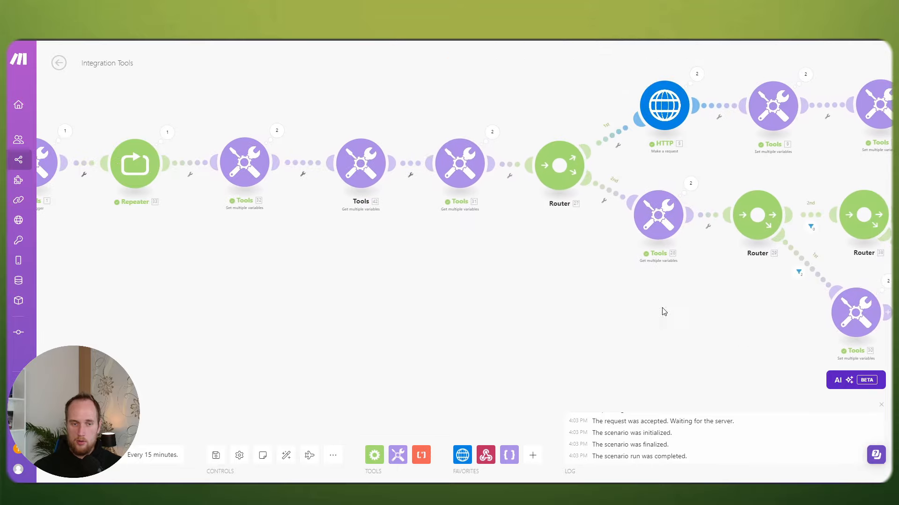
{"action": "left_click", "coordinate": [344, 177]}
{"action": "left_click", "coordinate": [329, 108]}
{"action": "left_click_drag", "start_coordinate": [396, 108], "coordinate": [376, 134]}
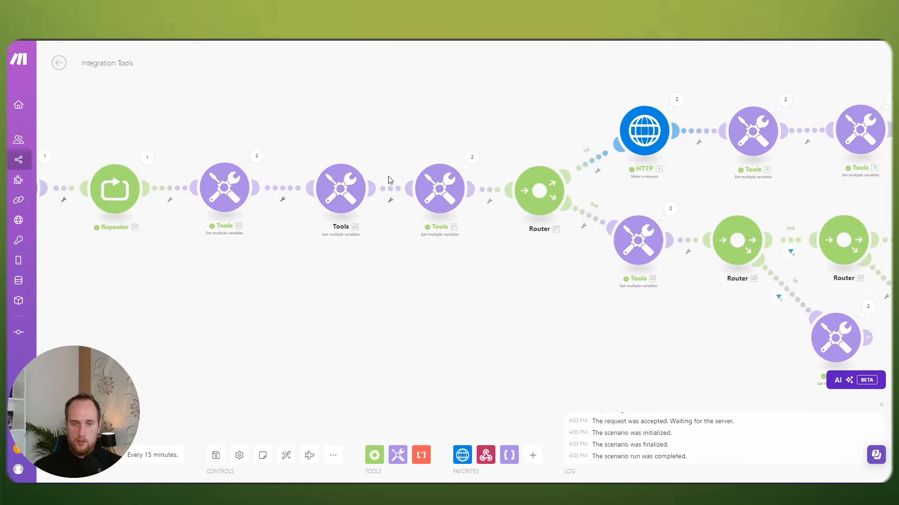
{"action": "left_click", "coordinate": [388, 188]}
{"action": "left_click", "coordinate": [426, 254]}
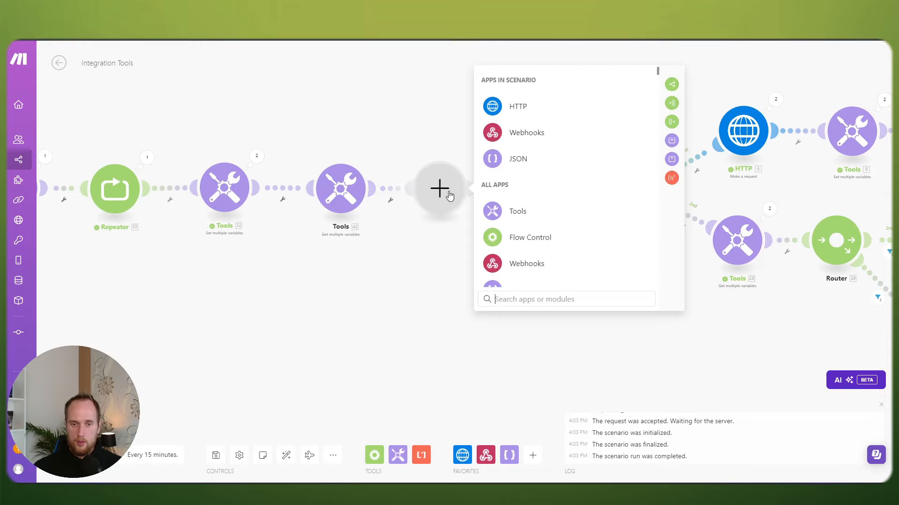
{"action": "left_click", "coordinate": [672, 86]}
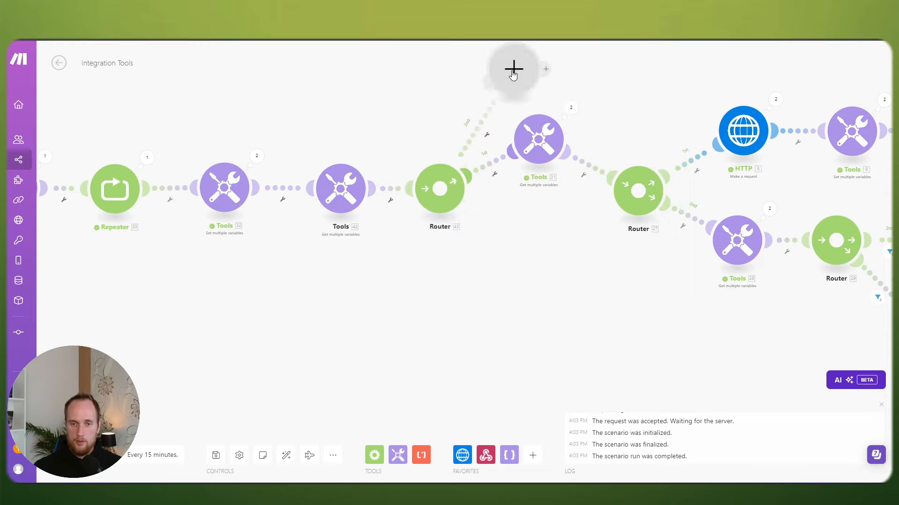
Step: Add a Set multiple variables module on route 2 with startDay = addDays(31.startTime; 1)
{"action": "left_click_drag", "start_coordinate": [528, 137], "coordinate": [515, 182]}
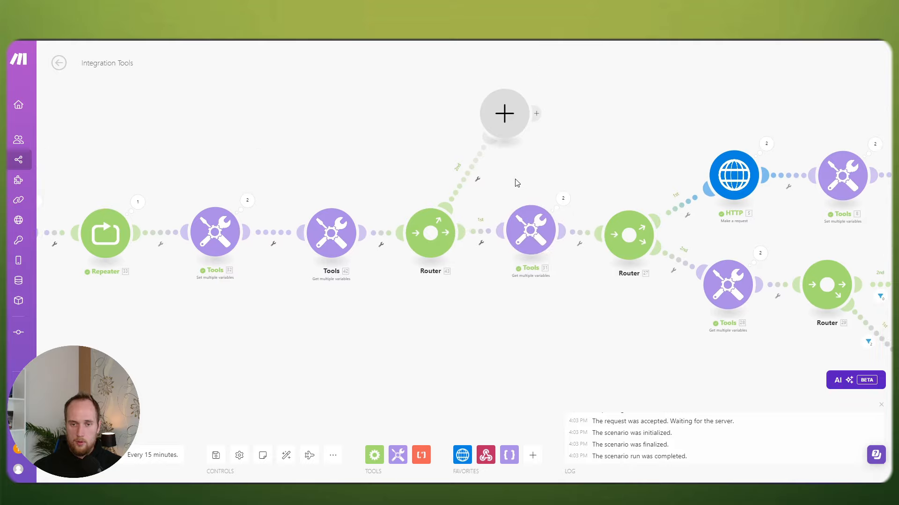
{"action": "left_click", "coordinate": [506, 117]}
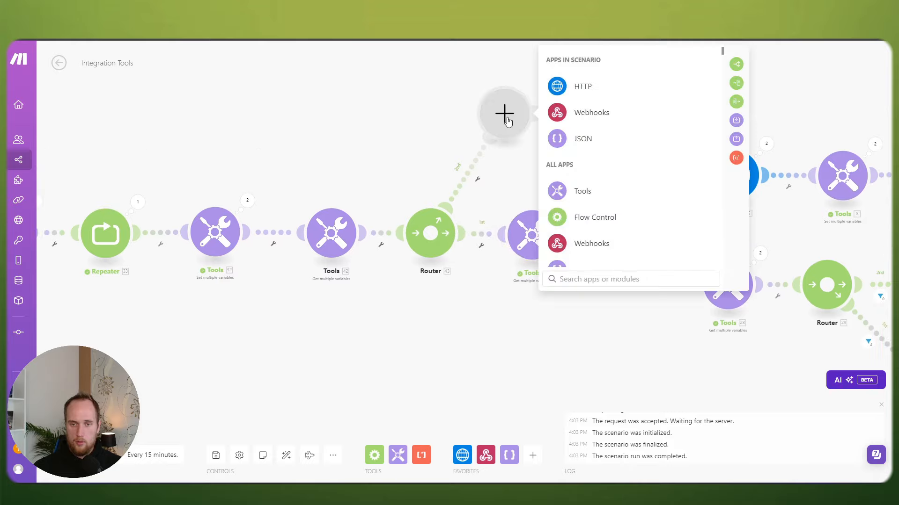
{"action": "left_click", "coordinate": [736, 121]}
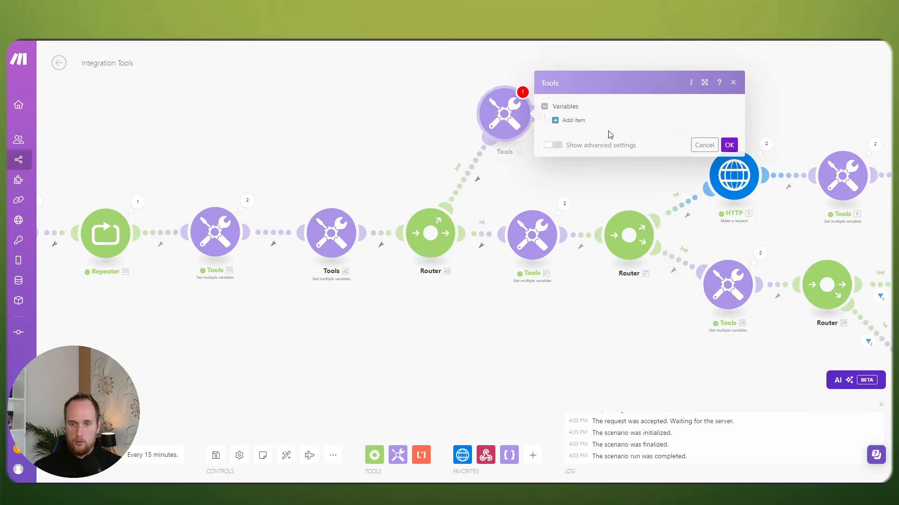
{"action": "left_click", "coordinate": [570, 123]}
{"action": "left_click", "coordinate": [612, 123]}
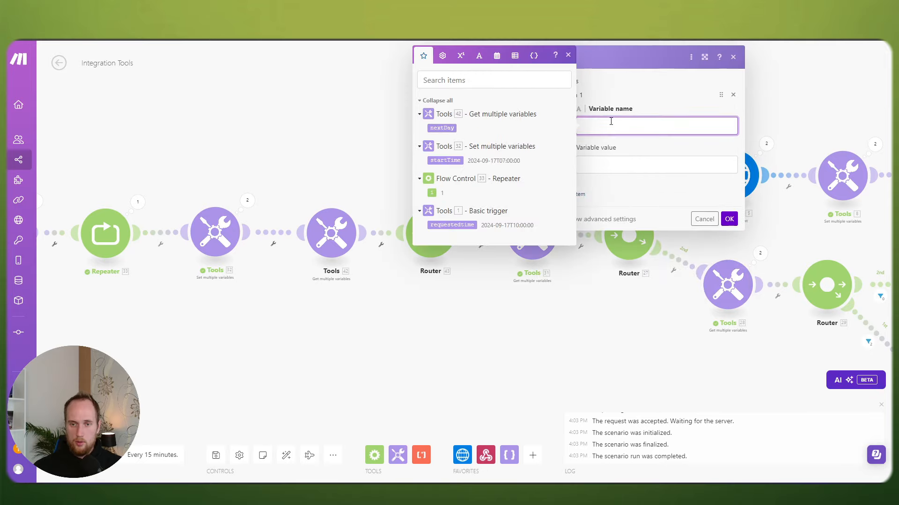
{"action": "type", "text": "startDay"}
{"action": "left_click", "coordinate": [616, 162]}
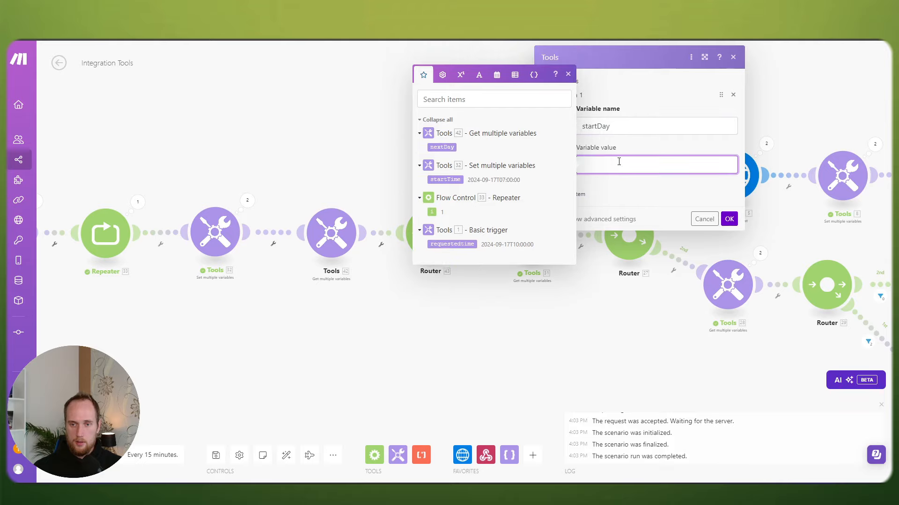
{"action": "type", "text": "addDays(31. startTime; 1)"}
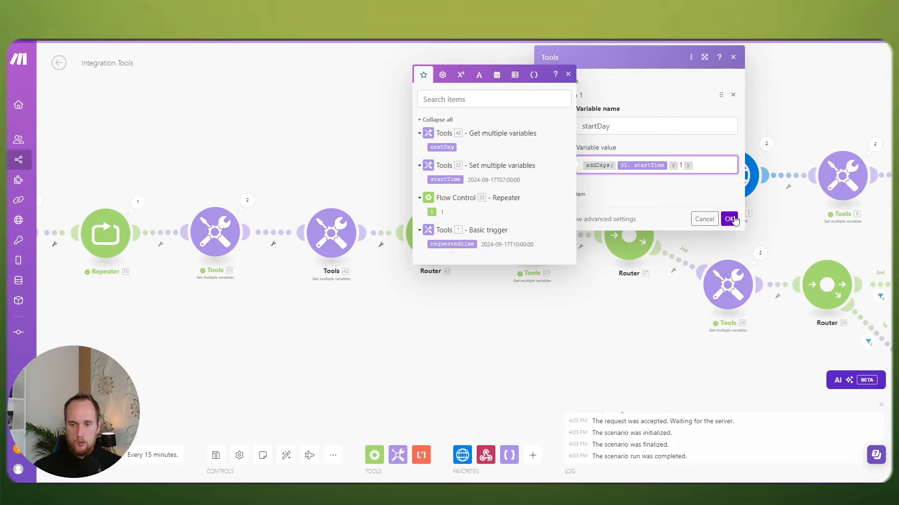
{"action": "left_click", "coordinate": [729, 218]}
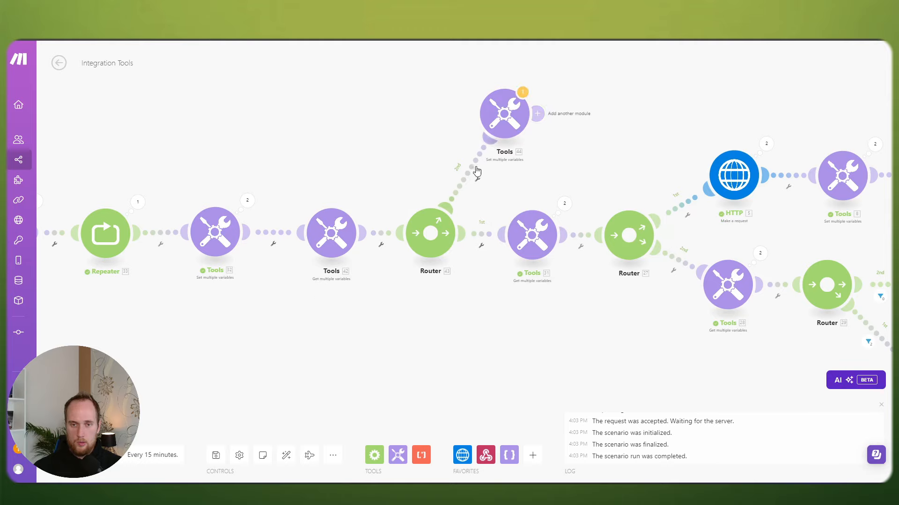
Step: Review Tools 44 and how Tools 32 defines startTime
{"action": "left_click", "coordinate": [509, 119]}
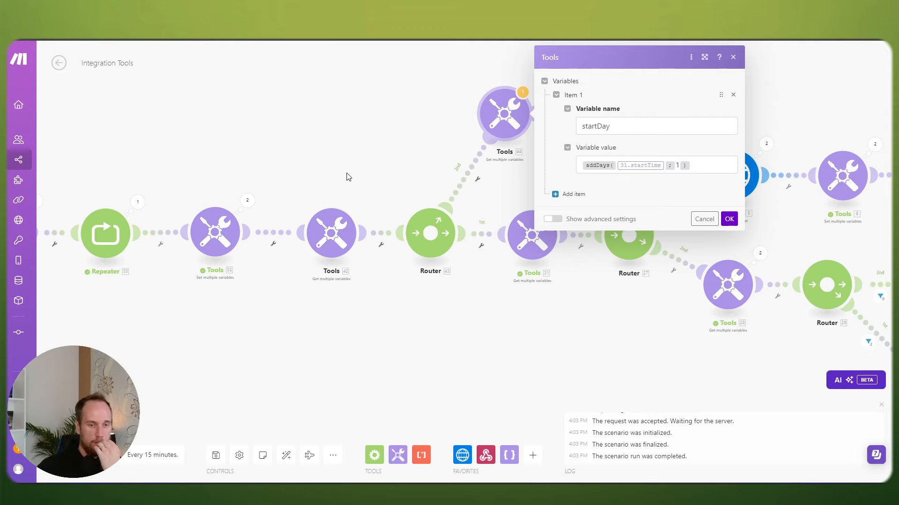
{"action": "left_click", "coordinate": [213, 229]}
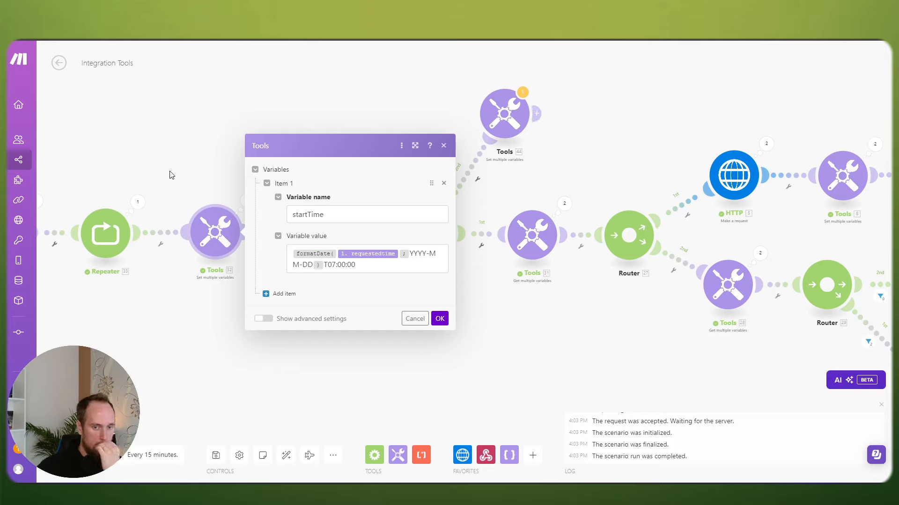
{"action": "left_click", "coordinate": [138, 153]}
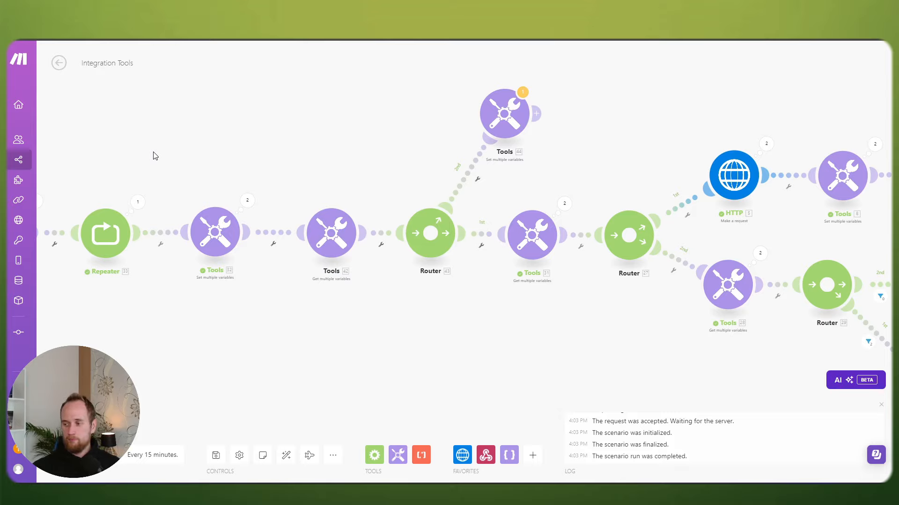
{"action": "left_click_drag", "start_coordinate": [320, 136], "coordinate": [318, 134]}
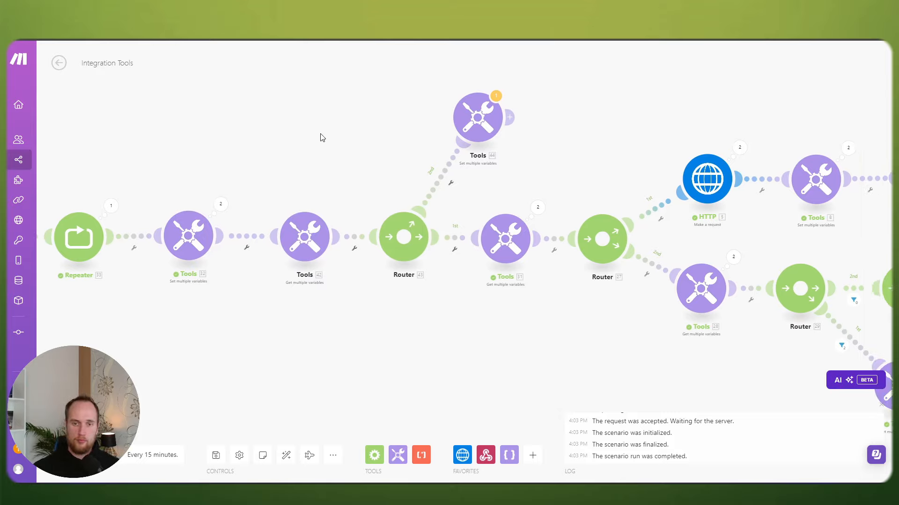
Step: Change startDay's value to addDays(32.startTime; 33.i - 1) and save the scenario
{"action": "left_click", "coordinate": [478, 118]}
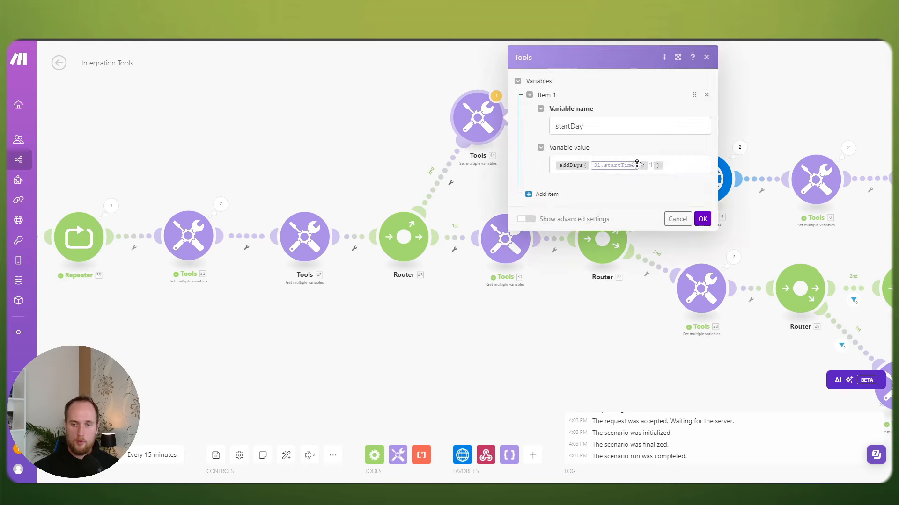
{"action": "left_click", "coordinate": [637, 164]}
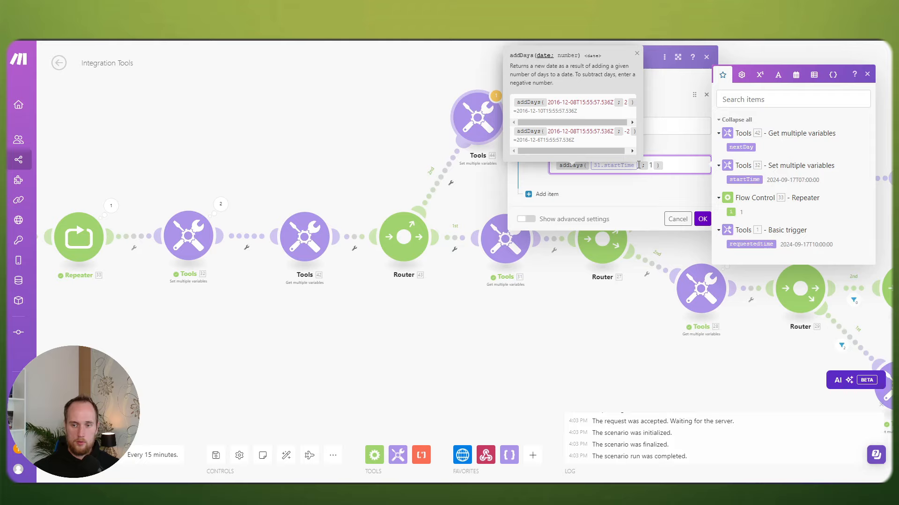
{"action": "left_click_drag", "start_coordinate": [729, 211], "coordinate": [634, 195]}
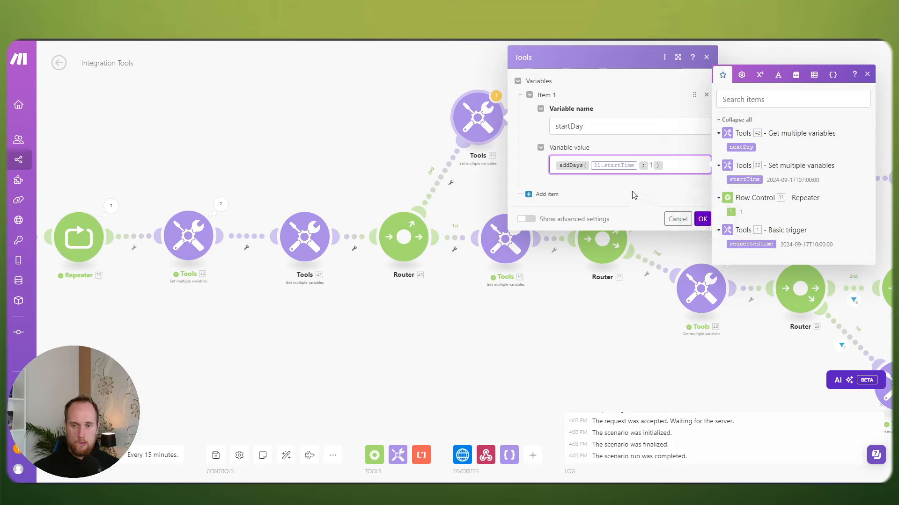
{"action": "key", "text": "BackSpace"}
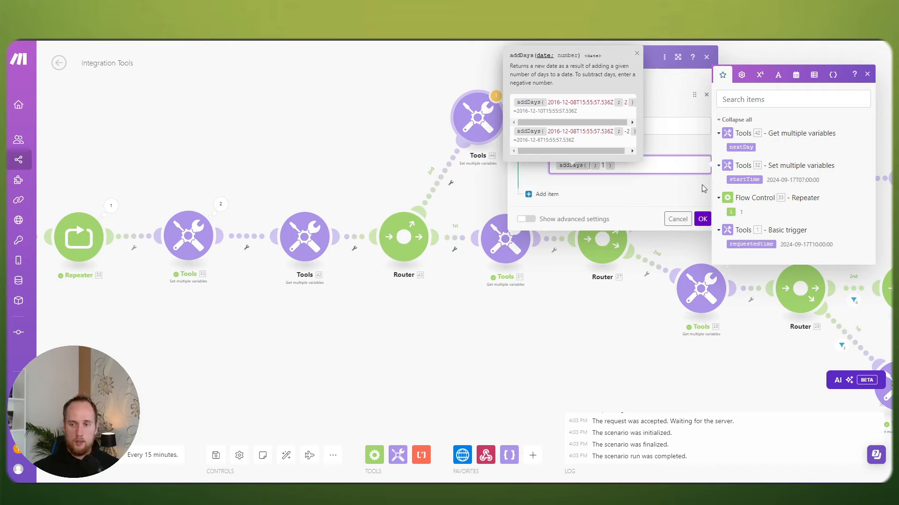
{"action": "left_click", "coordinate": [750, 179]}
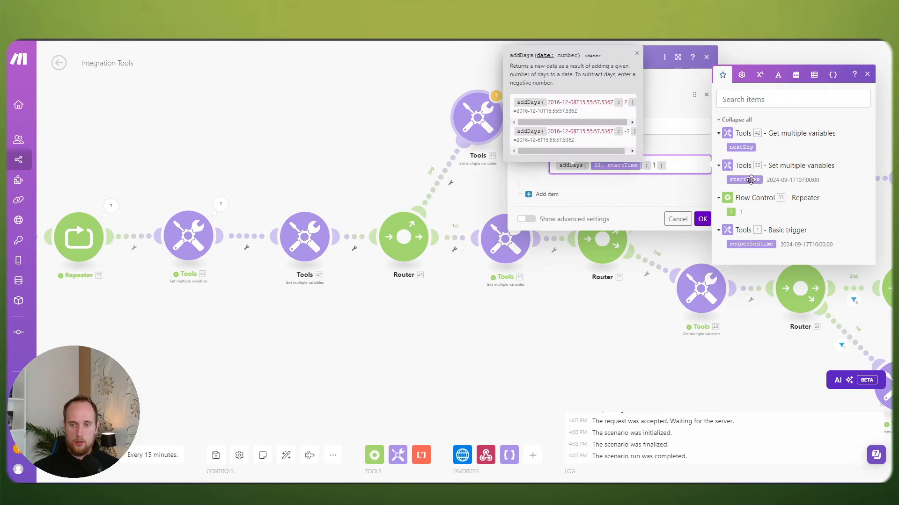
{"action": "left_click", "coordinate": [653, 164]}
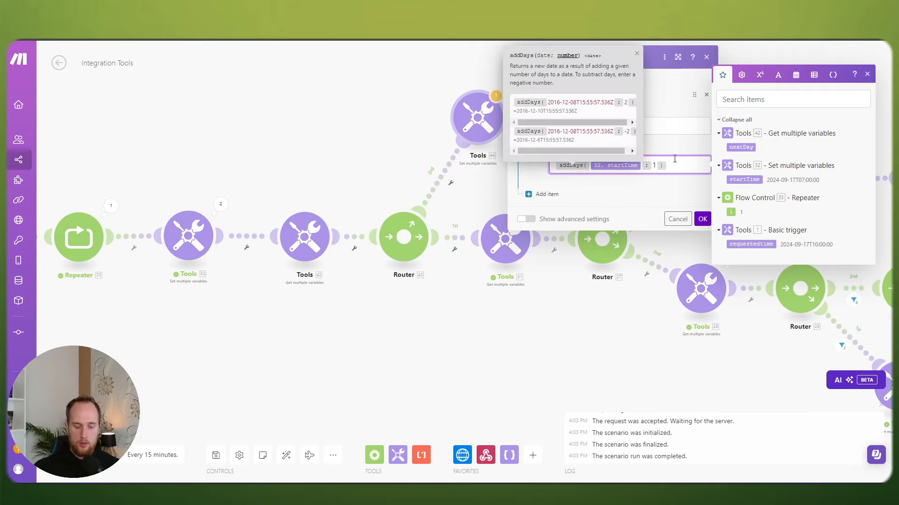
{"action": "key", "text": "Delete"}
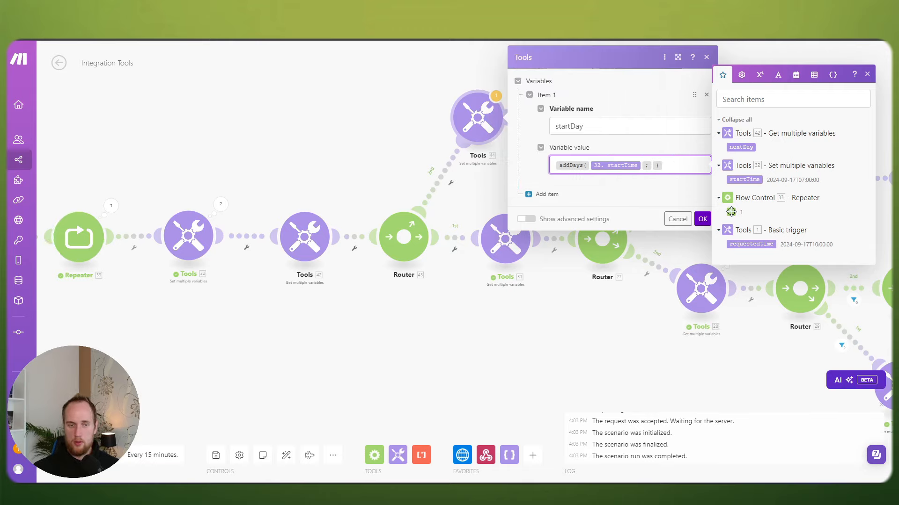
{"action": "left_click", "coordinate": [731, 212]}
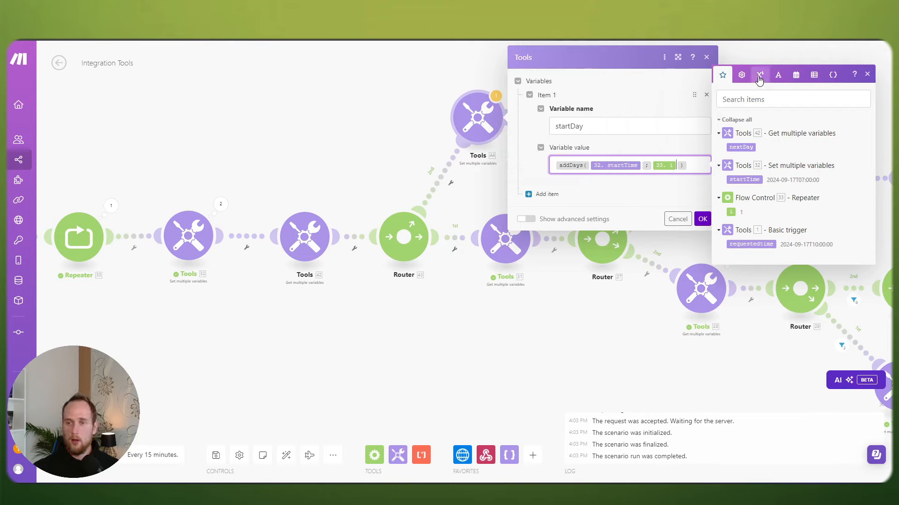
{"action": "left_click", "coordinate": [759, 75]}
{"action": "left_click", "coordinate": [770, 223]}
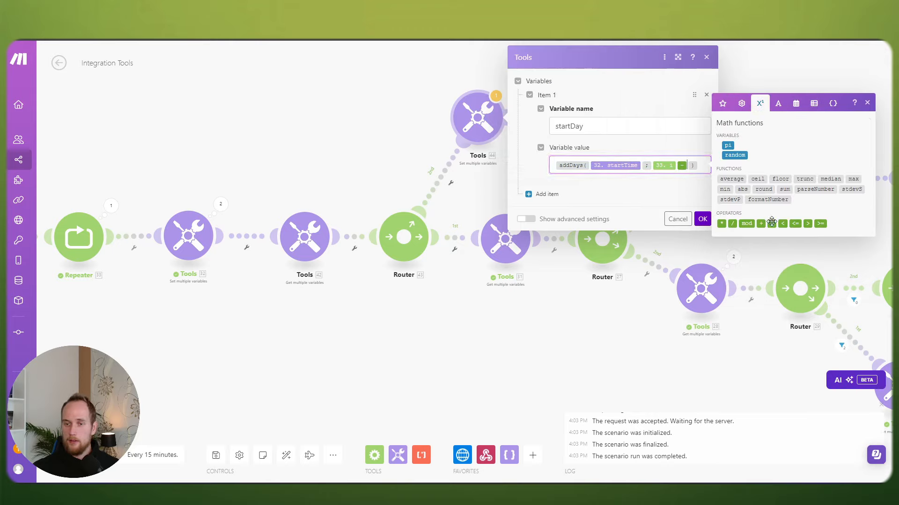
{"action": "type", "text": "1"}
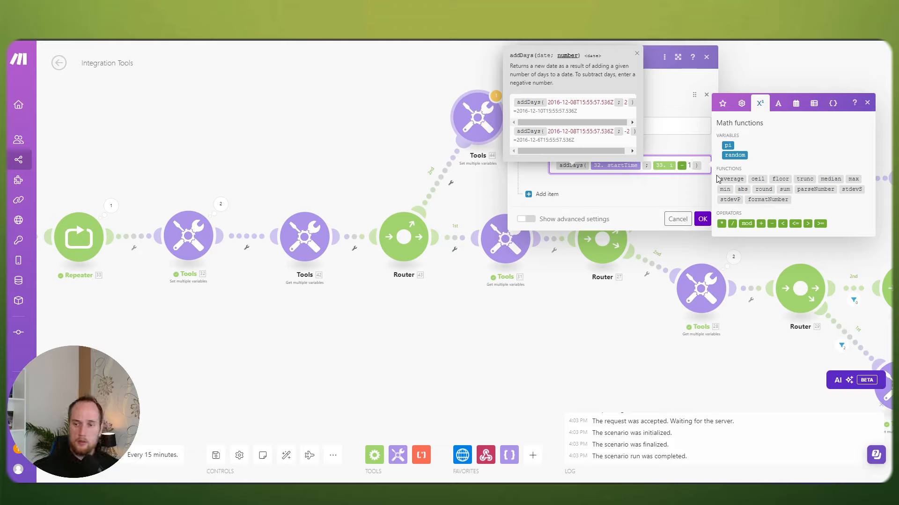
{"action": "left_click", "coordinate": [702, 219]}
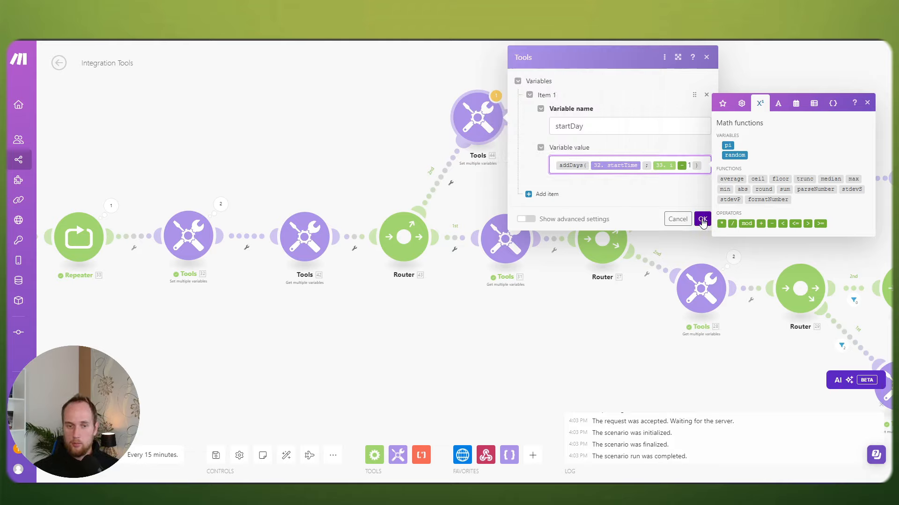
{"action": "left_click", "coordinate": [215, 455]}
{"action": "scroll", "coordinate": [356, 338], "scroll_direction": "down", "scroll_amount": 1}
Step: Save anyway despite the warning and recheck the startDay variables module
{"action": "left_click", "coordinate": [383, 467]}
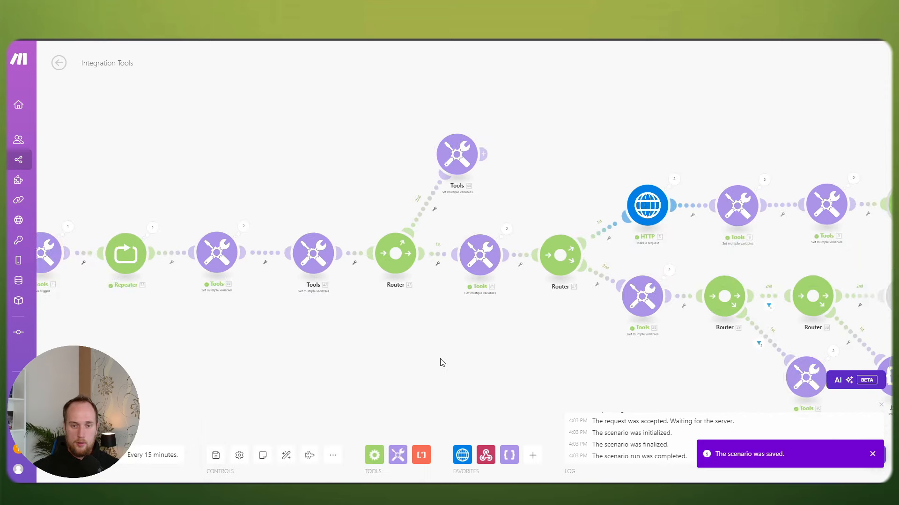
{"action": "left_click_drag", "start_coordinate": [432, 307], "coordinate": [377, 273]}
{"action": "left_click", "coordinate": [406, 146]}
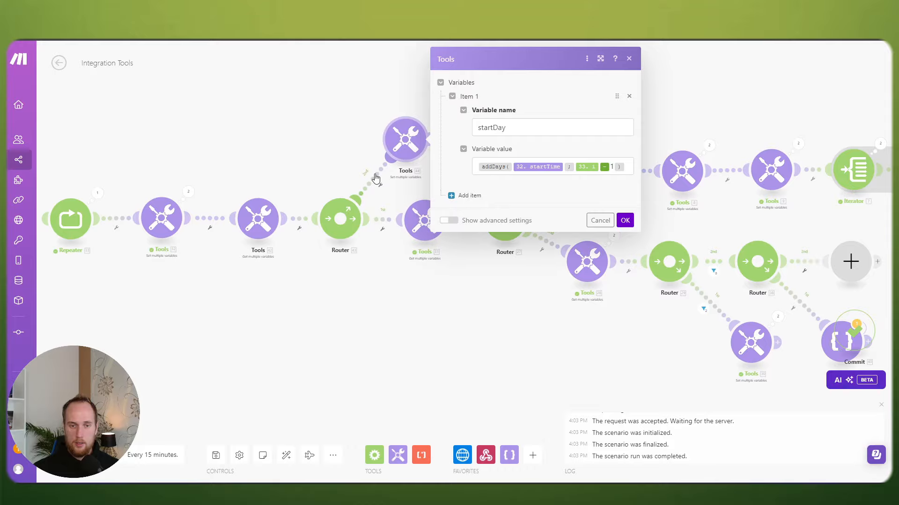
{"action": "scroll", "coordinate": [333, 196], "scroll_direction": "up", "scroll_amount": 3}
Step: Reorder Router 43's routes so the Tools 44 route runs first
{"action": "right_click", "coordinate": [352, 236]}
{"action": "left_click", "coordinate": [387, 258]}
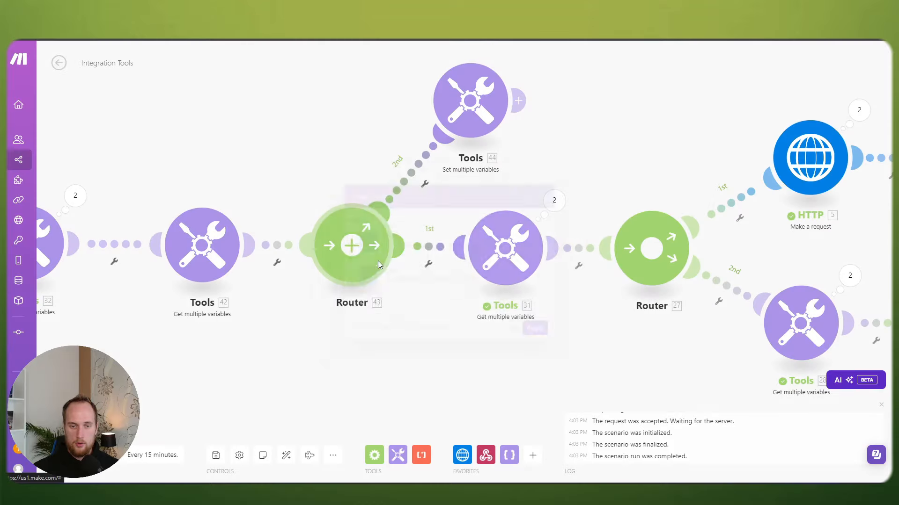
{"action": "left_click", "coordinate": [516, 277]}
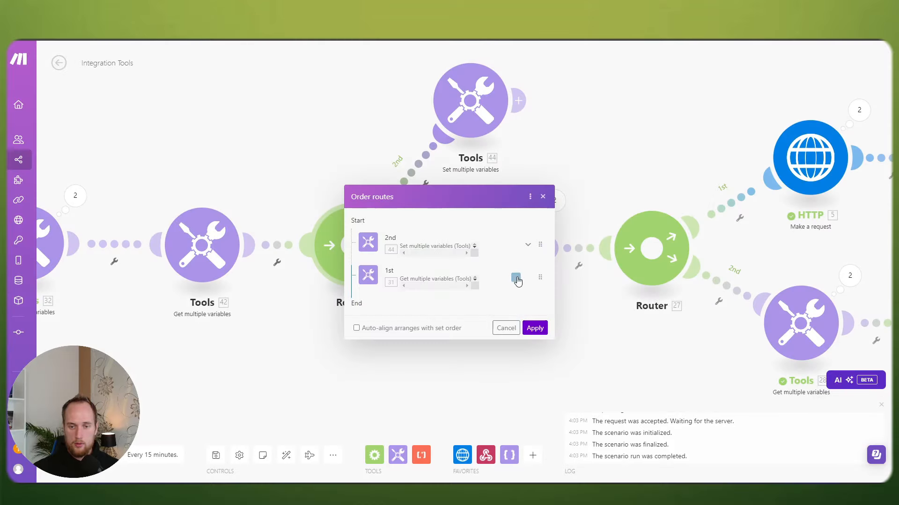
{"action": "left_click", "coordinate": [535, 328]}
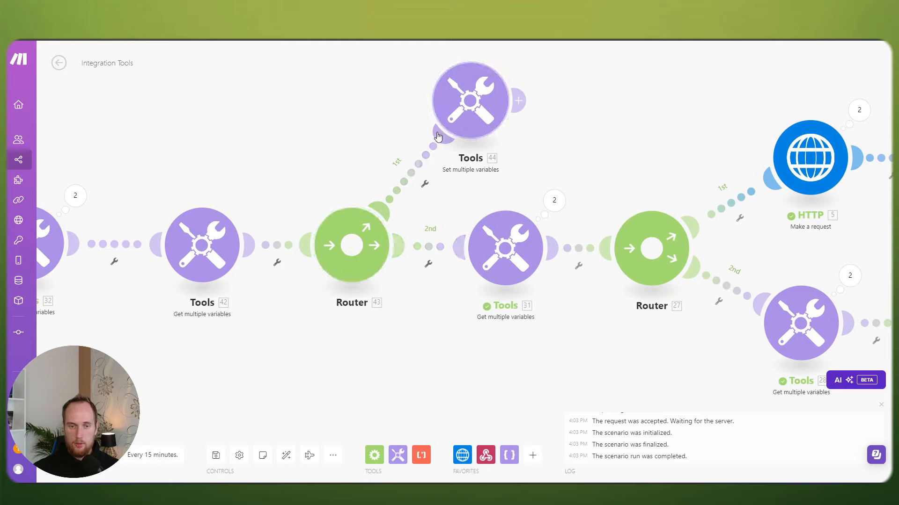
{"action": "left_click", "coordinate": [395, 186]}
Step: Filter the first route into Tools 44 to pass only when 42.nextDay exists
{"action": "left_click", "coordinate": [475, 195]}
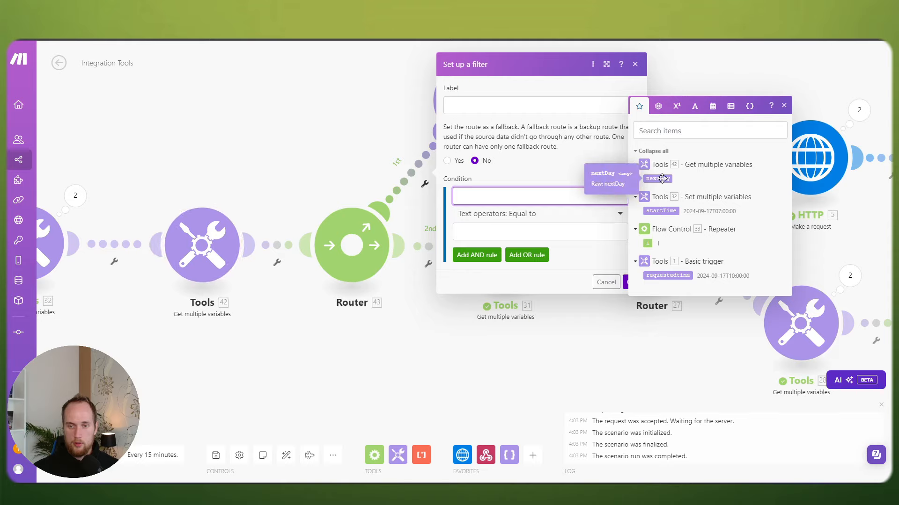
{"action": "left_click", "coordinate": [662, 178]}
{"action": "left_click", "coordinate": [538, 214]}
{"action": "left_click", "coordinate": [505, 257]}
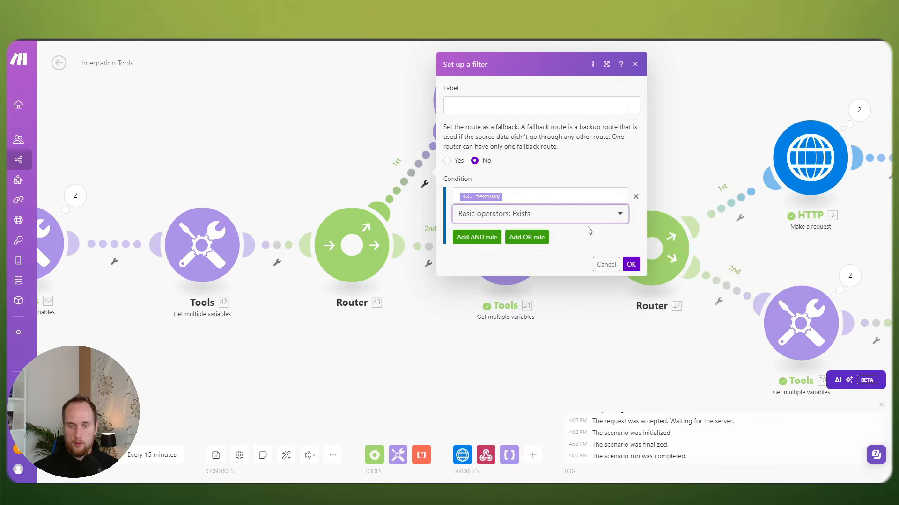
{"action": "left_click", "coordinate": [630, 264]}
{"action": "left_click", "coordinate": [424, 183]}
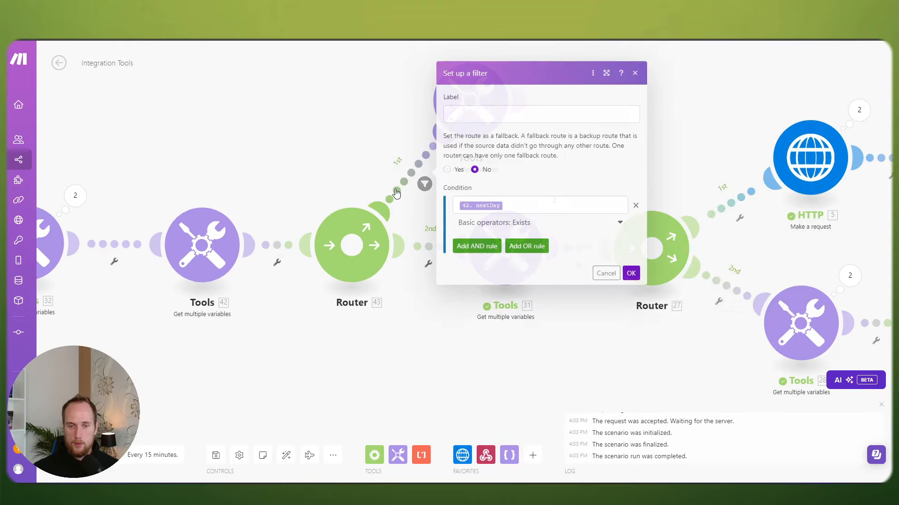
{"action": "left_click", "coordinate": [357, 149]}
{"action": "scroll", "coordinate": [420, 216], "scroll_direction": "down", "scroll_amount": 2}
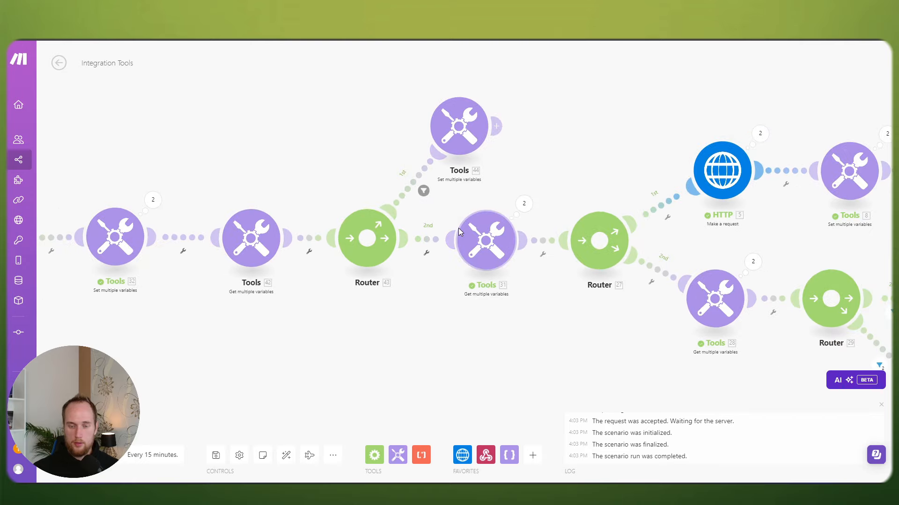
{"action": "scroll", "coordinate": [459, 229], "scroll_direction": "down", "scroll_amount": 1}
Step: Place the Commit module directly to the right of the JSON module
{"action": "left_click_drag", "start_coordinate": [462, 256], "coordinate": [397, 222]}
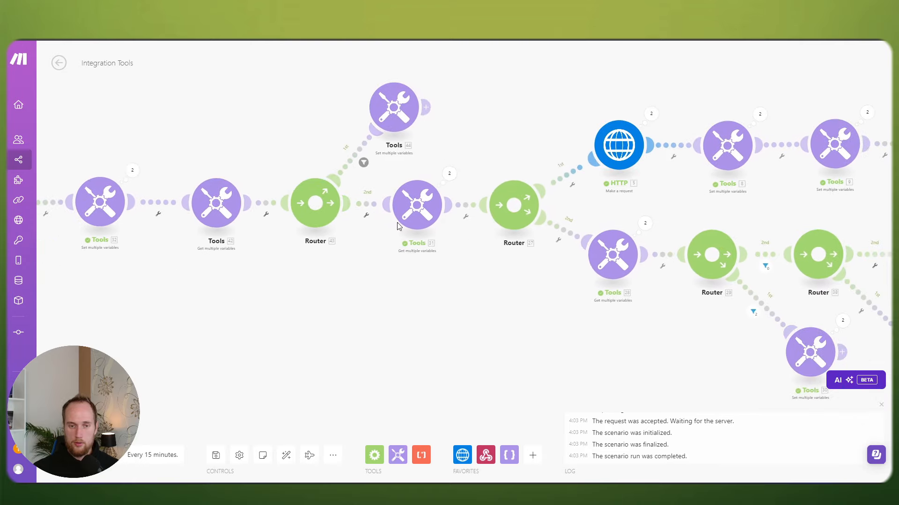
{"action": "scroll", "coordinate": [444, 281], "scroll_direction": "down", "scroll_amount": 1}
{"action": "left_click_drag", "start_coordinate": [487, 288], "coordinate": [349, 234]}
{"action": "left_click_drag", "start_coordinate": [704, 263], "coordinate": [790, 269]}
{"action": "left_click_drag", "start_coordinate": [365, 263], "coordinate": [453, 263]}
Step: Confirm the Tools 1 trigger's requestedTime 2024-09-17T10:00:00 and the Repeater's 2 repeats
{"action": "left_click_drag", "start_coordinate": [313, 261], "coordinate": [505, 307]}
{"action": "left_click_drag", "start_coordinate": [337, 283], "coordinate": [465, 305]}
{"action": "scroll", "coordinate": [233, 262], "scroll_direction": "up", "scroll_amount": 1}
{"action": "left_click", "coordinate": [248, 223]}
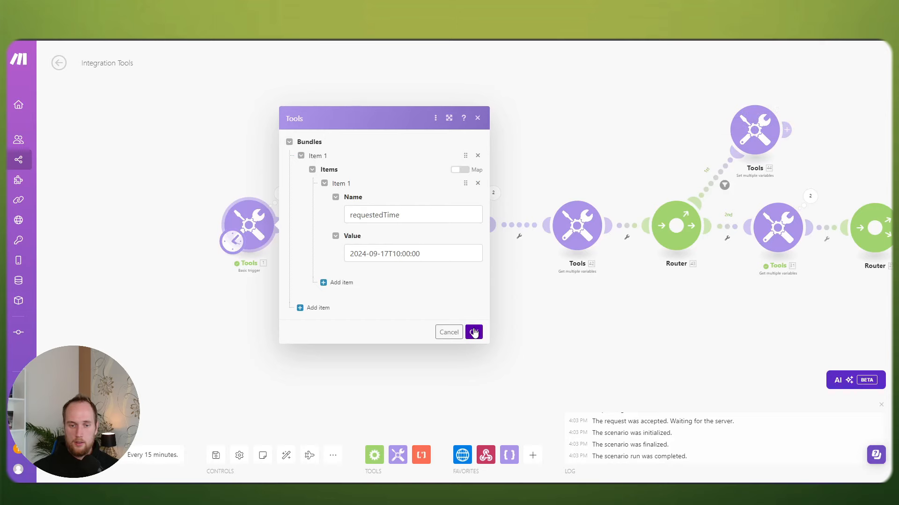
{"action": "left_click", "coordinate": [474, 332]}
{"action": "left_click_drag", "start_coordinate": [601, 328], "coordinate": [395, 290]}
{"action": "scroll", "coordinate": [225, 229], "scroll_direction": "up", "scroll_amount": 2}
{"action": "left_click", "coordinate": [162, 222]}
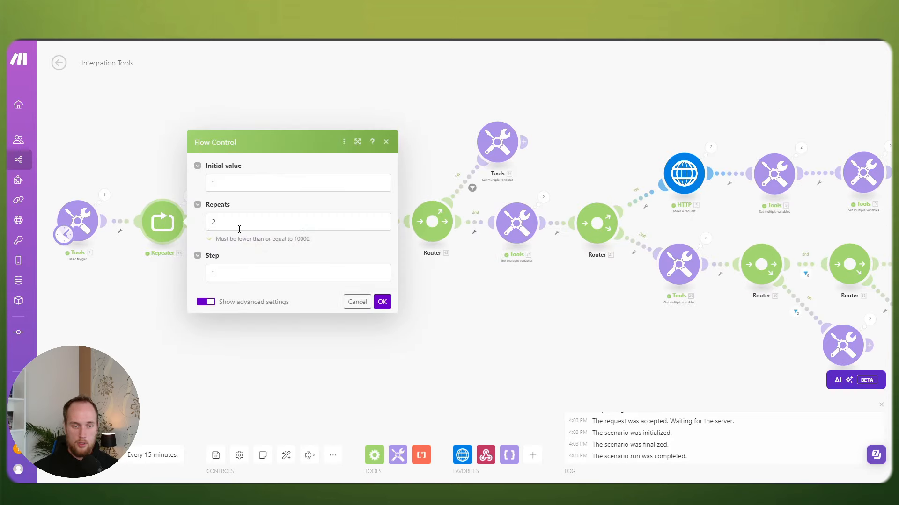
{"action": "left_click", "coordinate": [382, 302]}
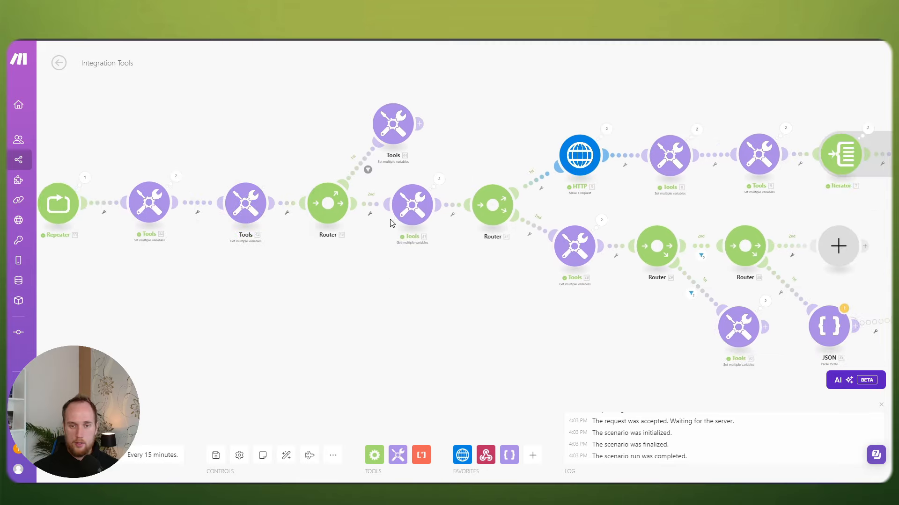
{"action": "scroll", "coordinate": [561, 233], "scroll_direction": "down", "scroll_amount": 2}
{"action": "left_click_drag", "start_coordinate": [486, 300], "coordinate": [398, 290]}
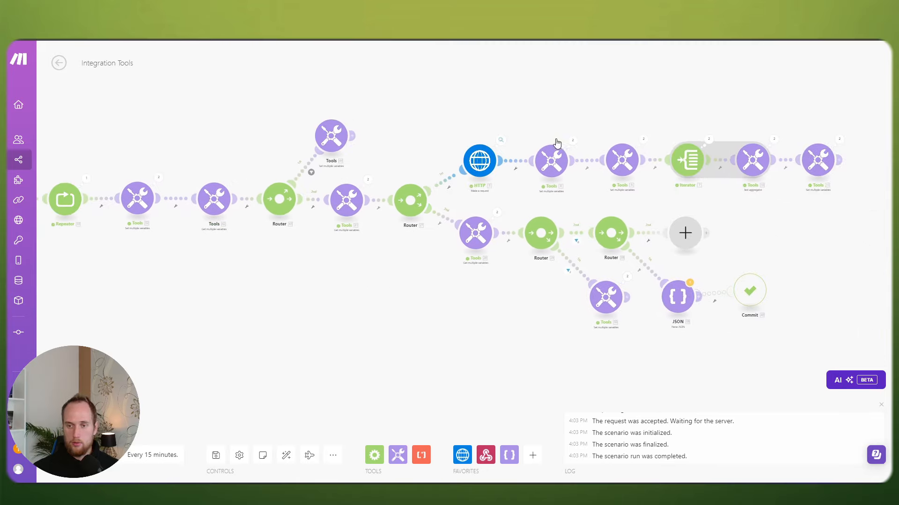
Step: Run the scenario once, proceeding past the JSON transformer warning
{"action": "left_click", "coordinate": [78, 455]}
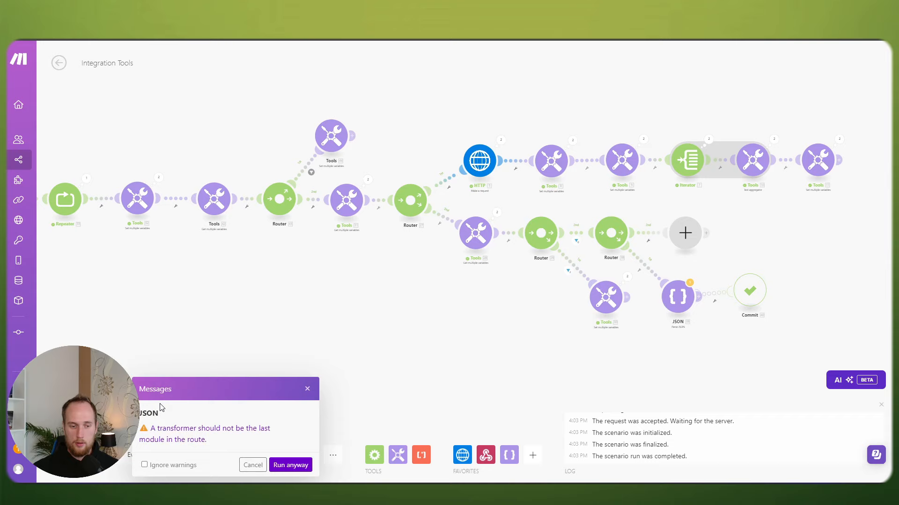
{"action": "left_click", "coordinate": [290, 465]}
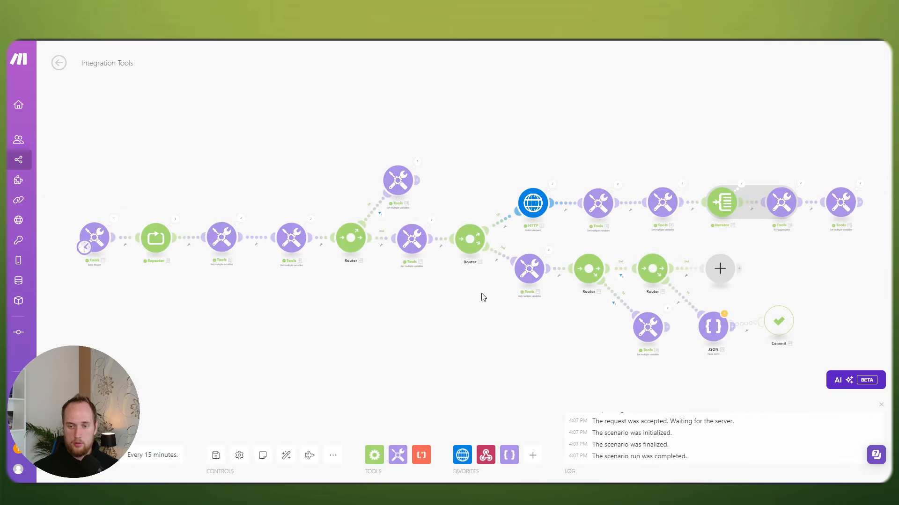
{"action": "scroll", "coordinate": [476, 296], "scroll_direction": "up", "scroll_amount": 4}
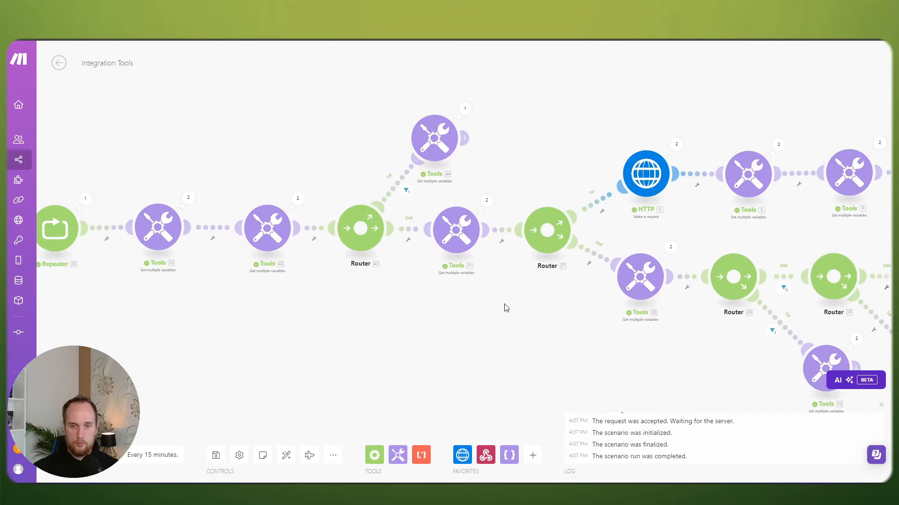
{"action": "left_click", "coordinate": [466, 110]}
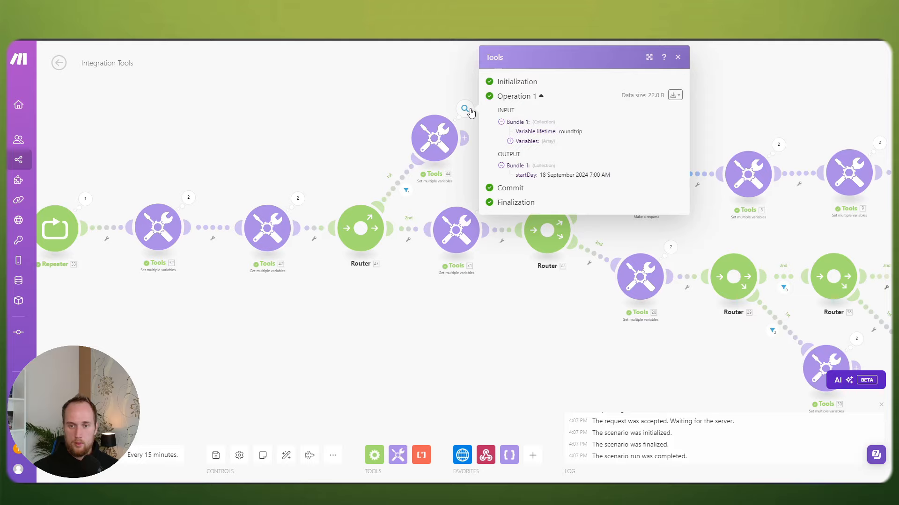
{"action": "left_click", "coordinate": [427, 127]}
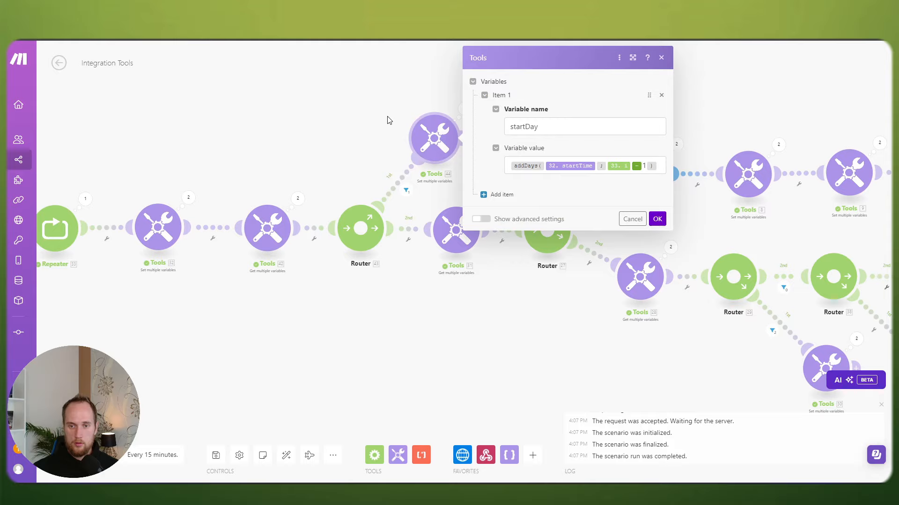
{"action": "left_click", "coordinate": [387, 120]}
{"action": "left_click", "coordinate": [466, 111]}
{"action": "left_click", "coordinate": [404, 108]}
{"action": "left_click", "coordinate": [676, 145]}
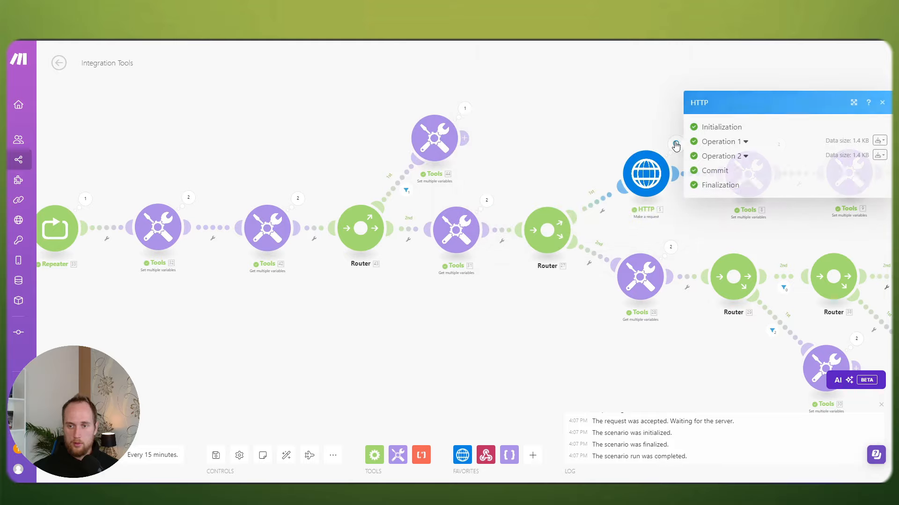
{"action": "left_click", "coordinate": [465, 109]}
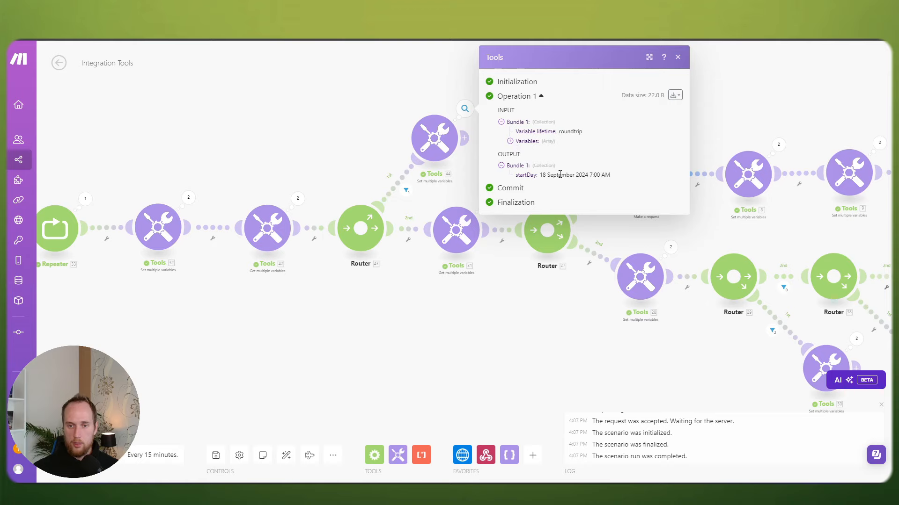
{"action": "scroll", "coordinate": [412, 127], "scroll_direction": "up", "scroll_amount": 2}
{"action": "left_click", "coordinate": [476, 104]}
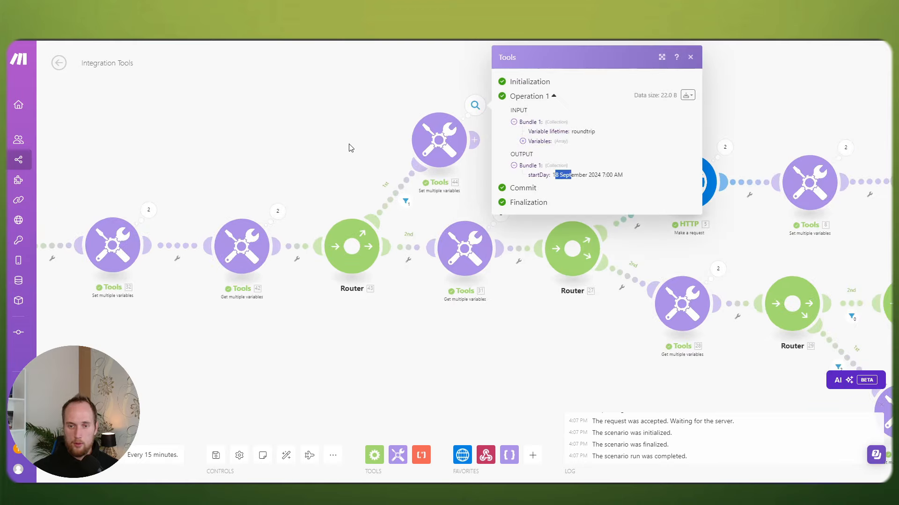
{"action": "left_click", "coordinate": [370, 147]}
{"action": "left_click", "coordinate": [424, 145]}
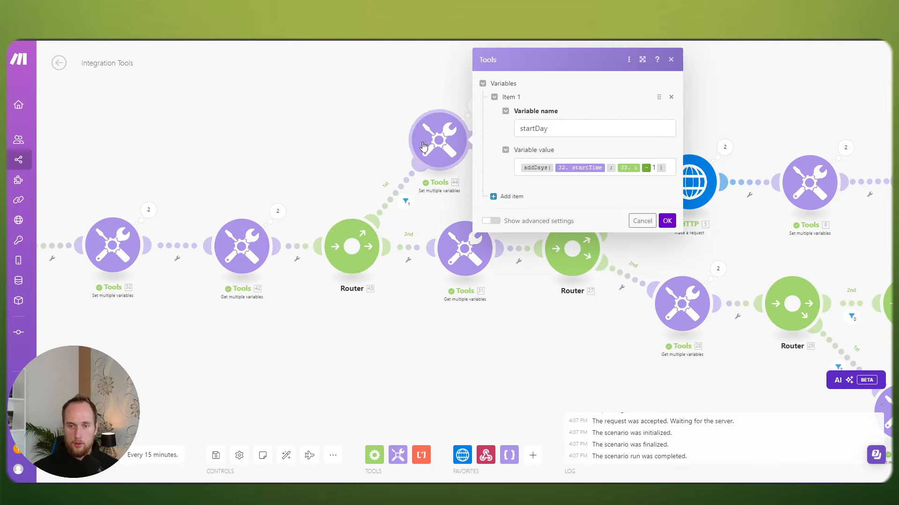
{"action": "left_click", "coordinate": [368, 140]}
{"action": "left_click", "coordinate": [438, 140]}
{"action": "left_click", "coordinate": [319, 161]}
{"action": "left_click_drag", "start_coordinate": [318, 162], "coordinate": [373, 148]}
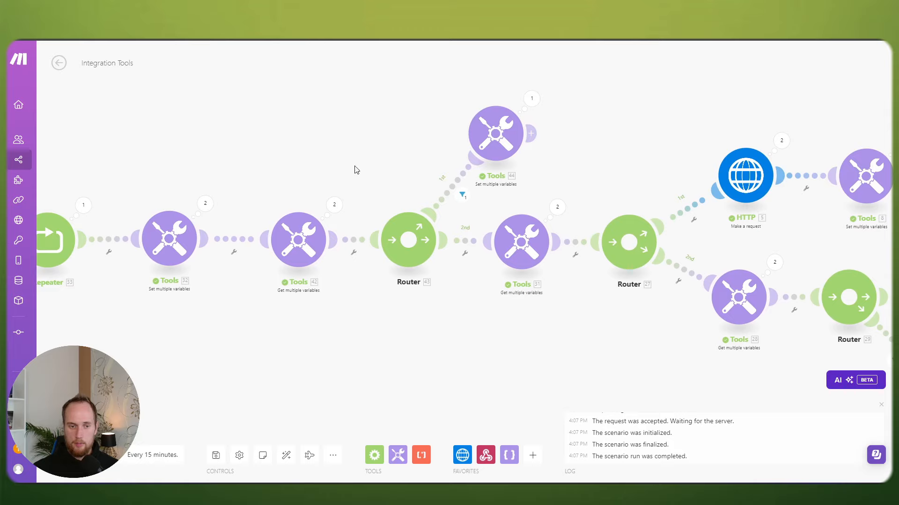
{"action": "left_click", "coordinate": [334, 205]}
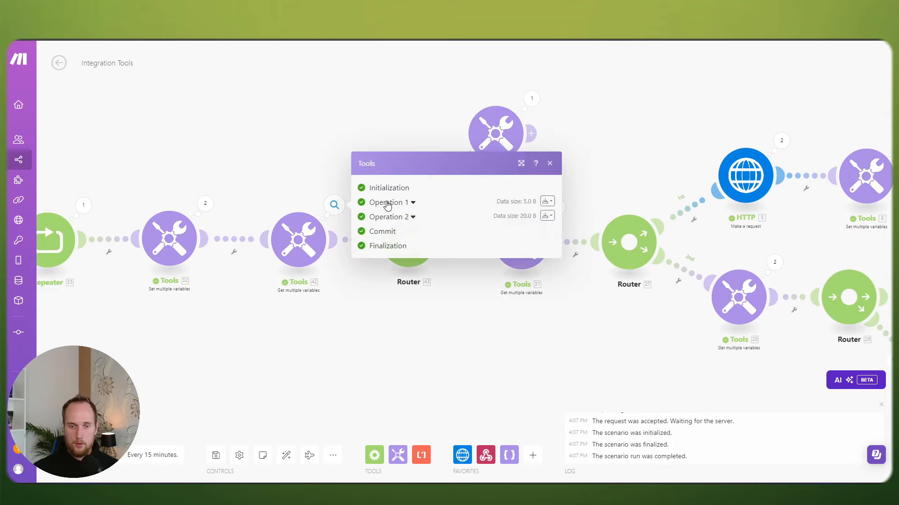
{"action": "left_click", "coordinate": [386, 204]}
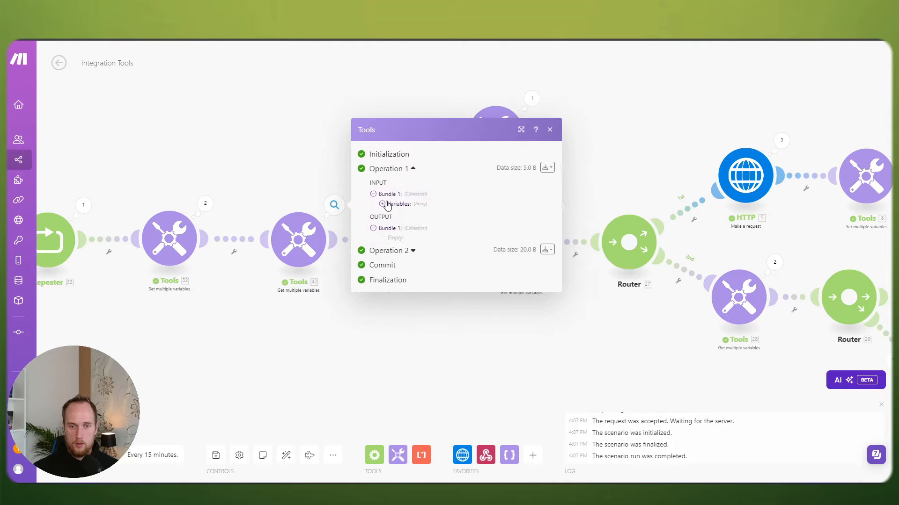
{"action": "left_click", "coordinate": [313, 180]}
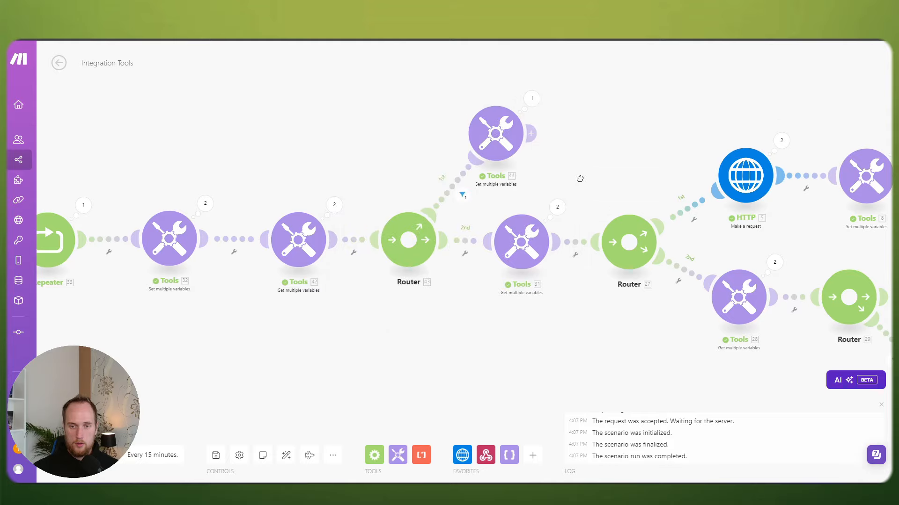
Step: Inspect Tools 31's run results, expanding both operations' inputs and outputs
{"action": "left_click_drag", "start_coordinate": [579, 179], "coordinate": [446, 163]}
{"action": "left_click", "coordinate": [422, 193]}
{"action": "left_click", "coordinate": [493, 192]}
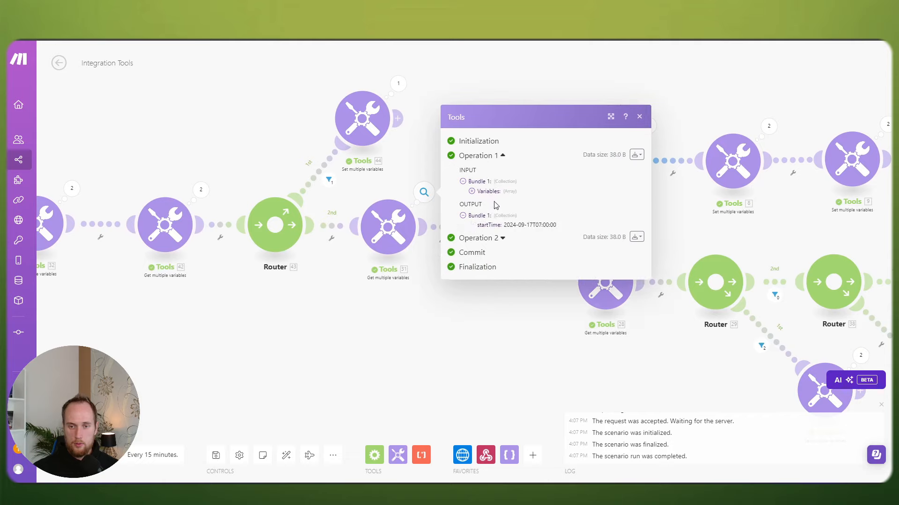
{"action": "left_click", "coordinate": [471, 192]}
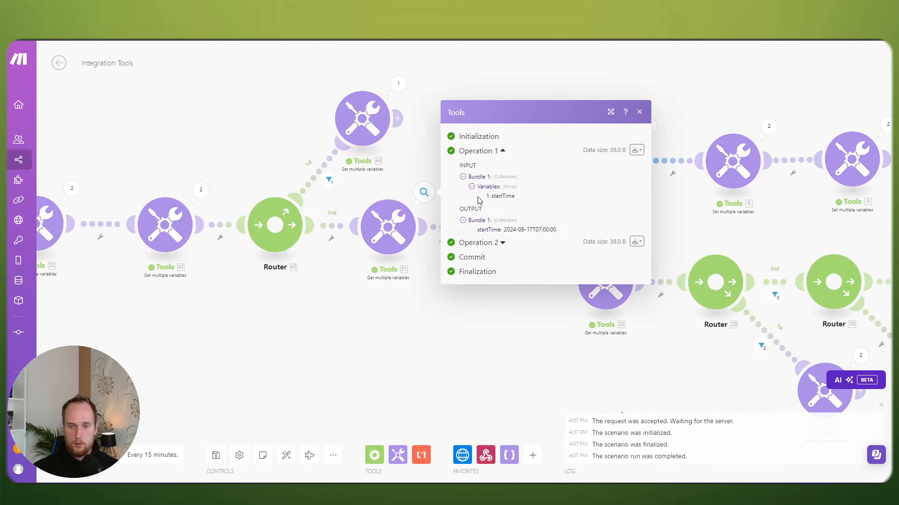
{"action": "left_click", "coordinate": [468, 242]}
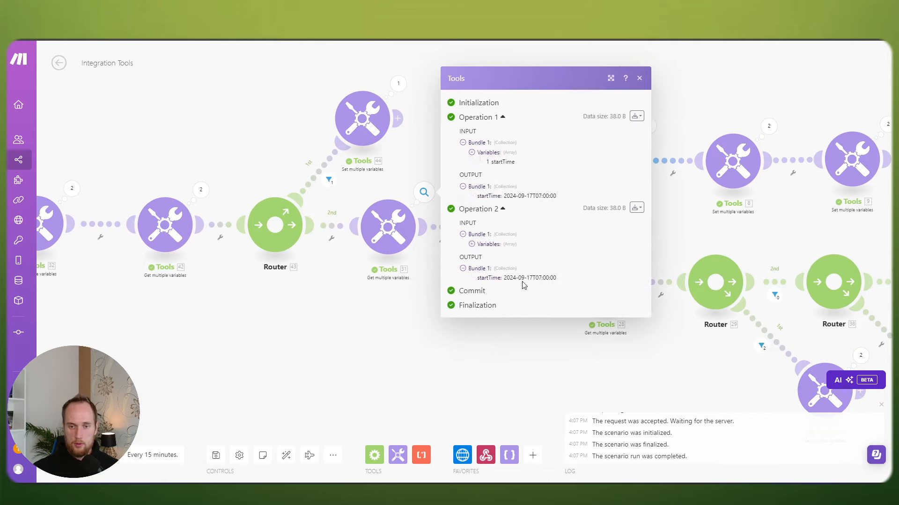
{"action": "left_click", "coordinate": [372, 306]}
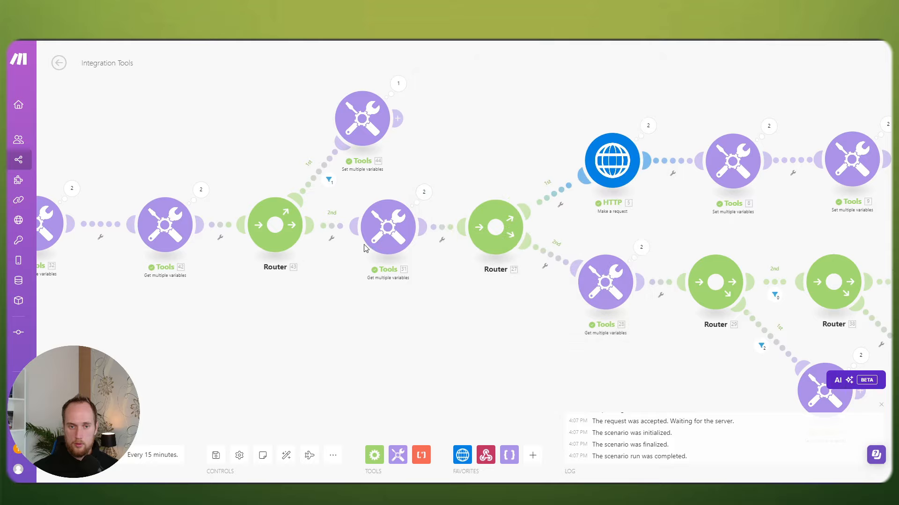
Step: Review the startTime module's settings and its second operation's output
{"action": "left_click", "coordinate": [393, 87]}
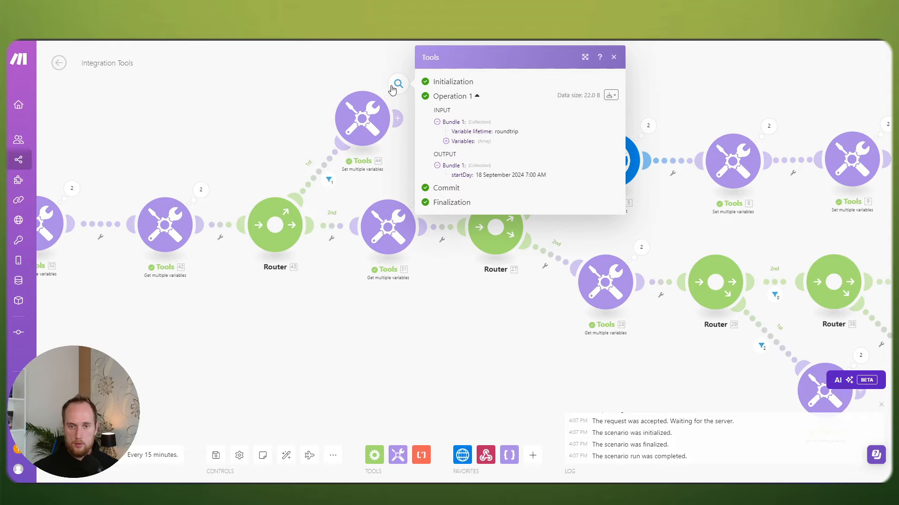
{"action": "left_click", "coordinate": [389, 242]}
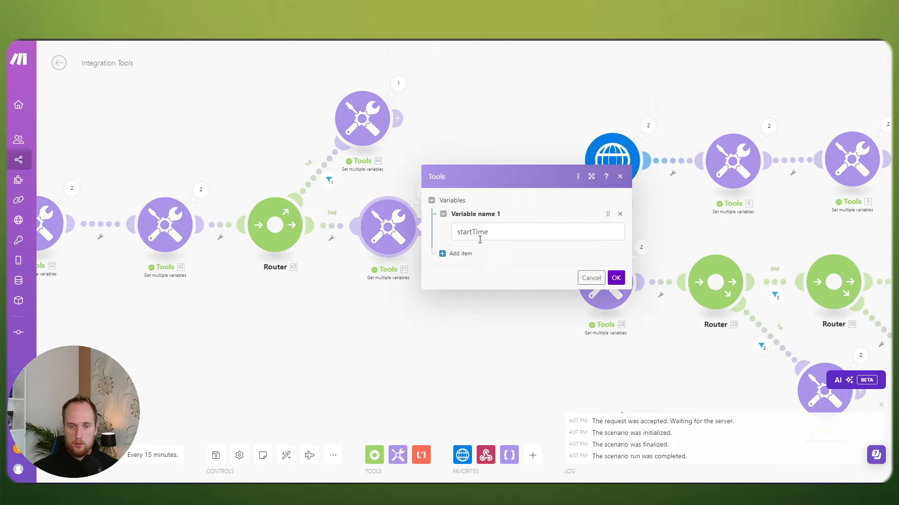
{"action": "left_click", "coordinate": [448, 144]}
{"action": "left_click", "coordinate": [426, 194]}
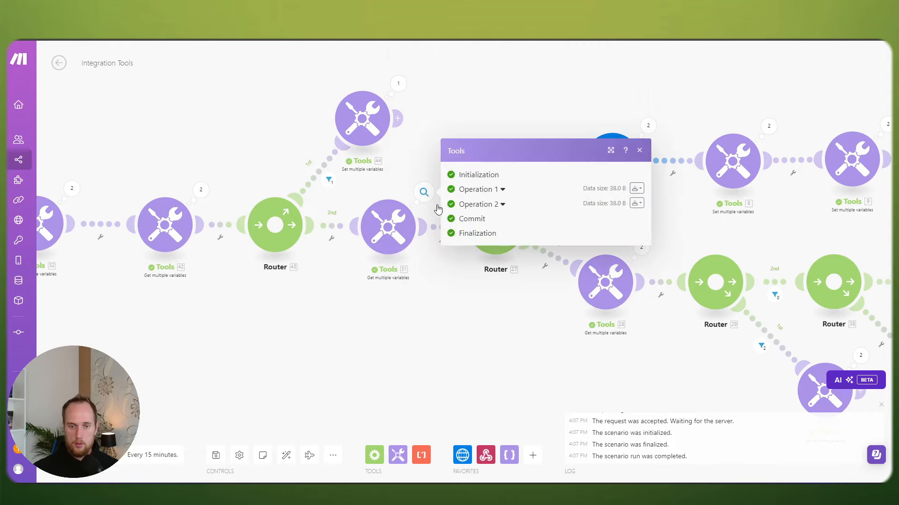
{"action": "left_click", "coordinate": [485, 205]}
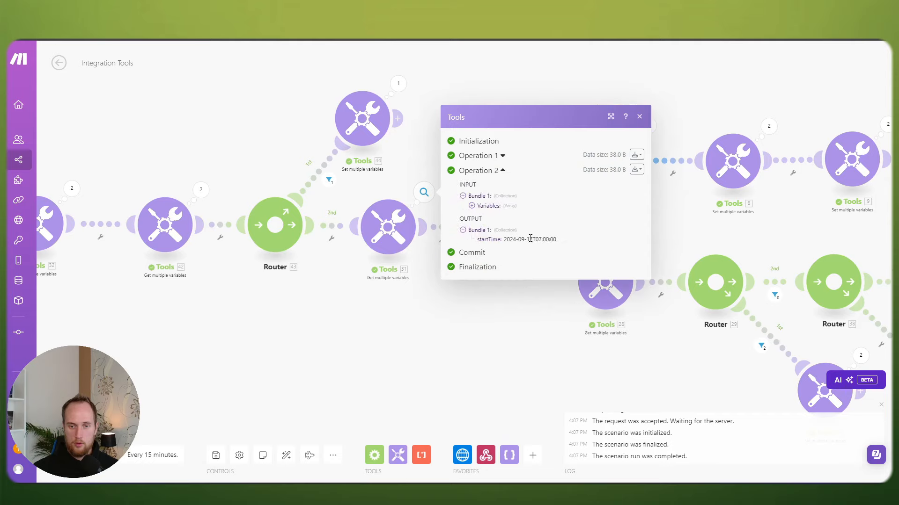
Step: Check startDay's settings and highlight its 18 September 2024 7:00 AM output
{"action": "left_click", "coordinate": [387, 160]}
{"action": "left_click", "coordinate": [361, 121]}
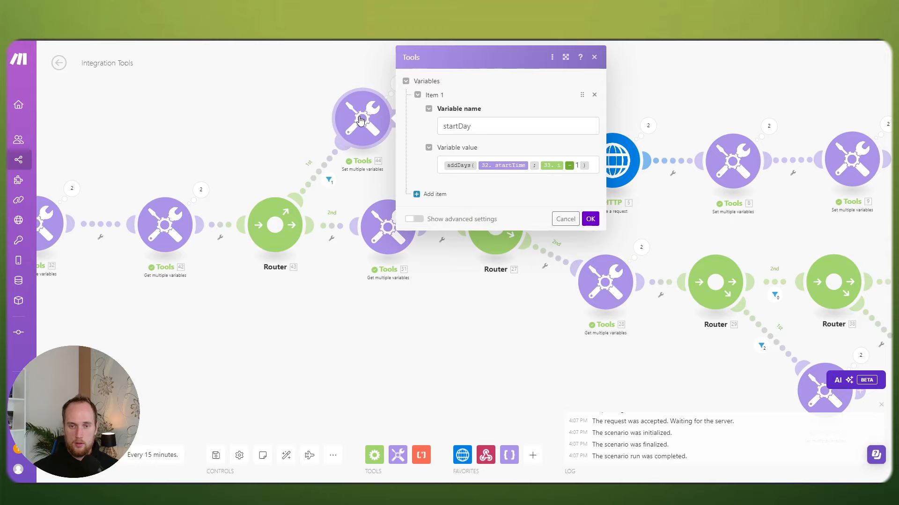
{"action": "left_click", "coordinate": [393, 90]}
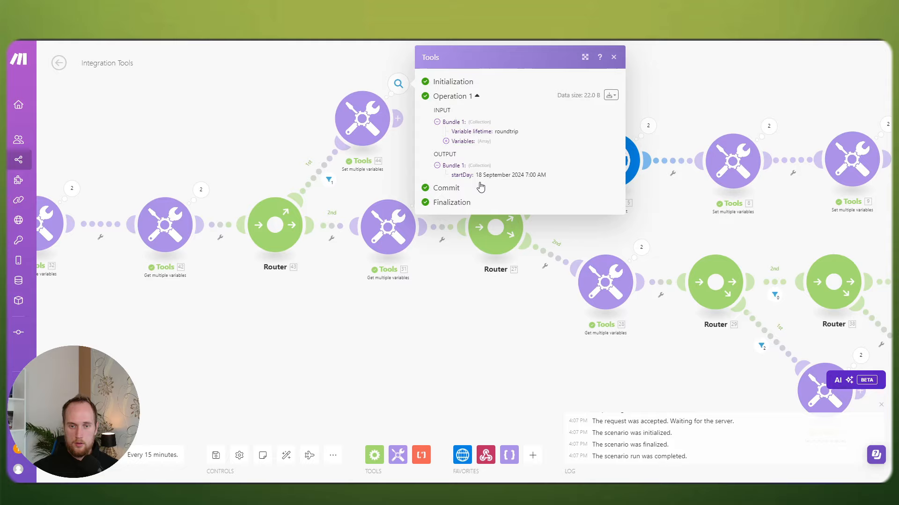
{"action": "left_click_drag", "start_coordinate": [476, 174], "coordinate": [492, 175]}
Step: Rename Tools 44's variable from startDay to startTime and save it
{"action": "left_click", "coordinate": [382, 184]}
{"action": "left_click", "coordinate": [359, 119]}
{"action": "left_click_drag", "start_coordinate": [473, 127], "coordinate": [433, 127]}
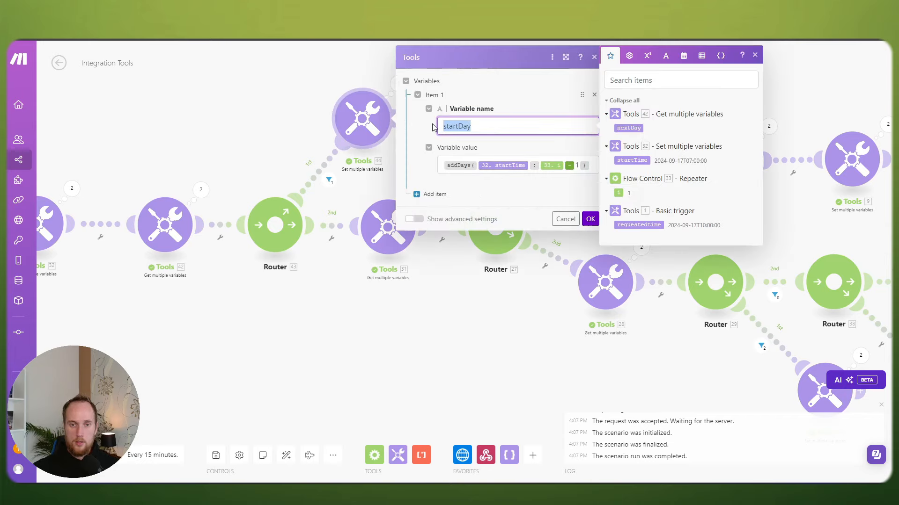
{"action": "left_click", "coordinate": [479, 125]}
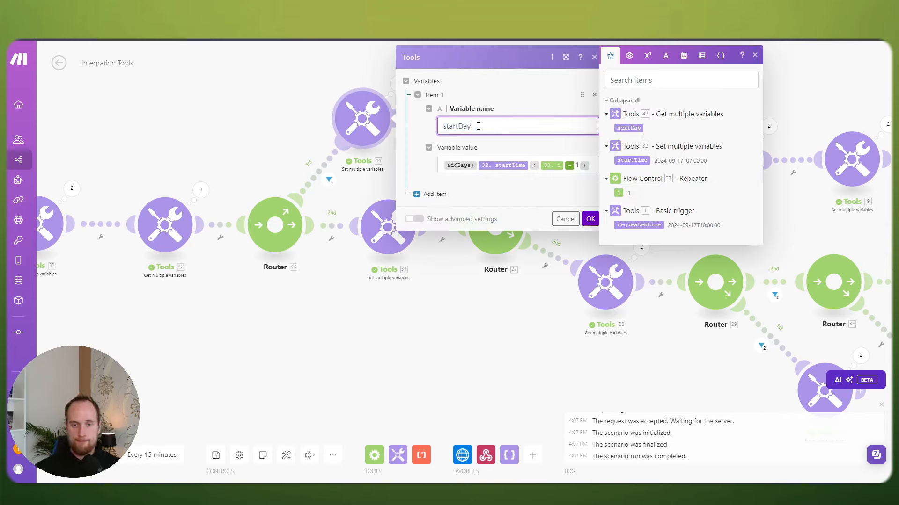
{"action": "key", "text": "BackSpace"}
{"action": "key", "text": "BackSpace"}
{"action": "key", "text": "BackSpace"}
{"action": "type", "text": "Ti"}
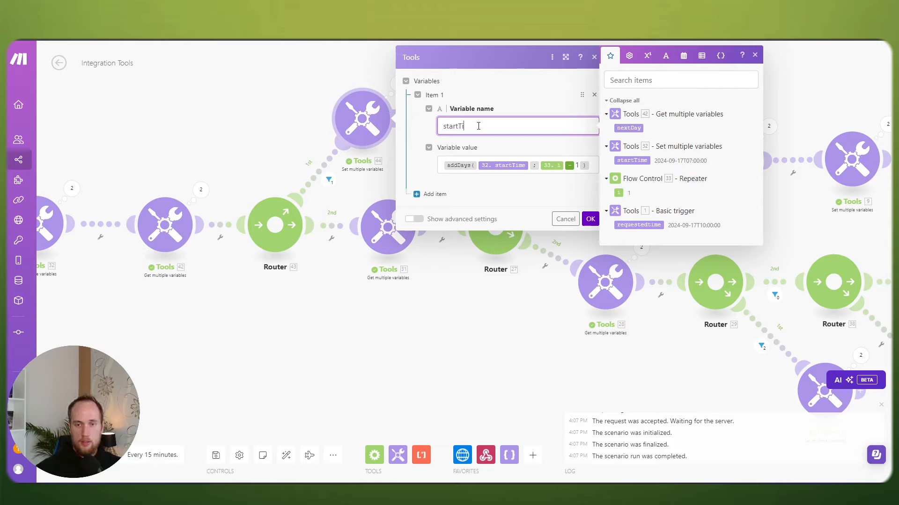
{"action": "type", "text": "me"}
{"action": "left_click", "coordinate": [506, 187]}
{"action": "left_click", "coordinate": [591, 220]}
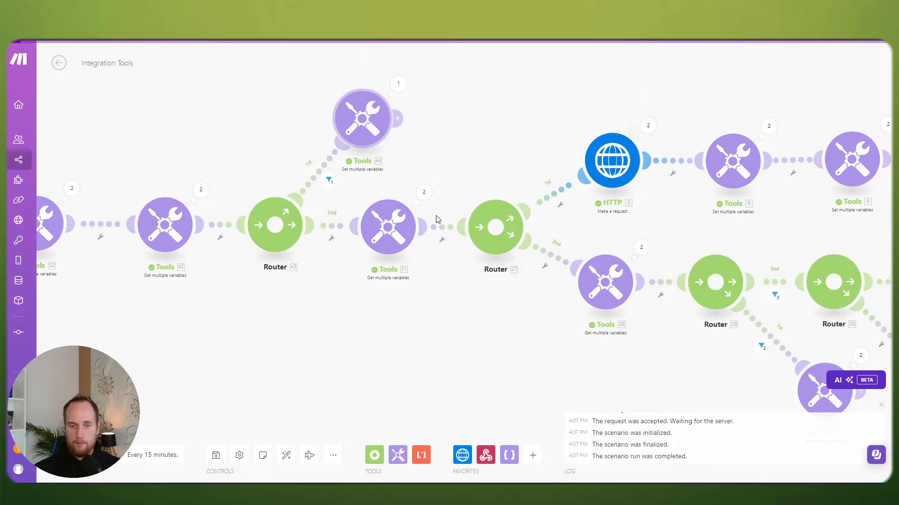
Step: Compare with the original startTime module, then run the scenario past the warning
{"action": "left_click", "coordinate": [399, 226]}
{"action": "left_click", "coordinate": [463, 230]}
{"action": "left_click", "coordinate": [615, 278]}
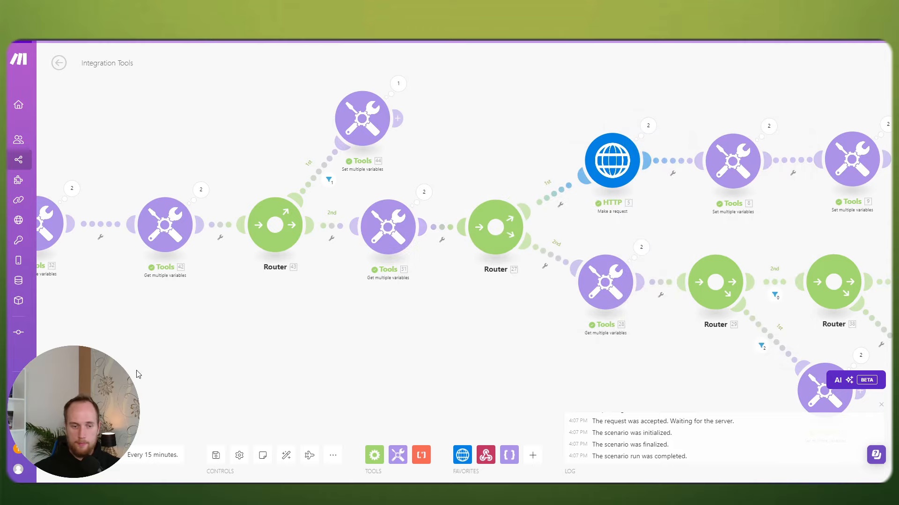
{"action": "left_click", "coordinate": [70, 455]}
{"action": "left_click", "coordinate": [300, 466]}
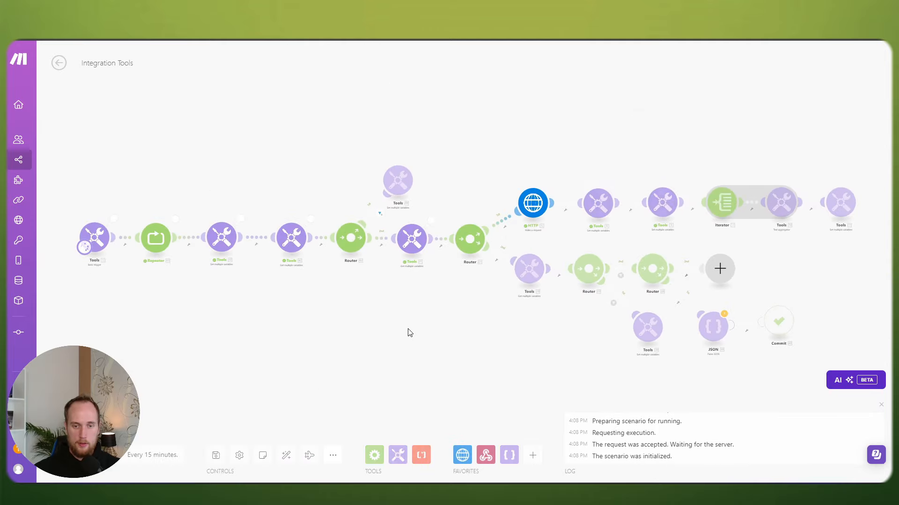
{"action": "scroll", "coordinate": [410, 332], "scroll_direction": "up", "scroll_amount": 3}
{"action": "left_click", "coordinate": [379, 88]}
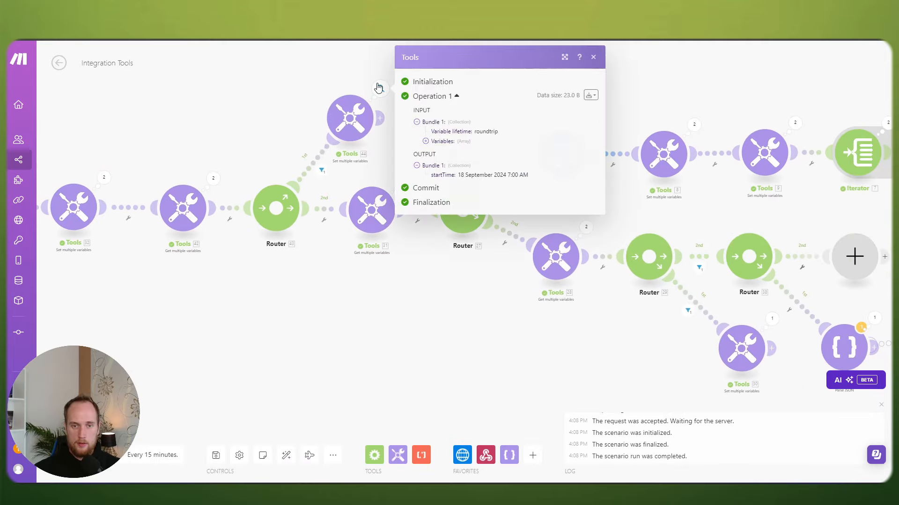
{"action": "left_click", "coordinate": [402, 180]}
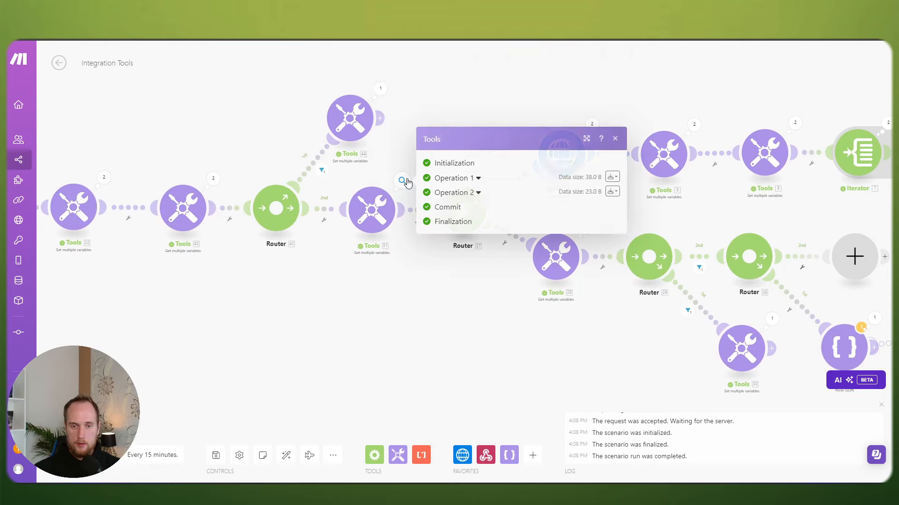
{"action": "left_click", "coordinate": [463, 192]}
{"action": "left_click_drag", "start_coordinate": [480, 228], "coordinate": [535, 238]}
{"action": "left_click", "coordinate": [490, 326]}
{"action": "left_click_drag", "start_coordinate": [490, 325], "coordinate": [383, 333]}
{"action": "left_click", "coordinate": [485, 132]}
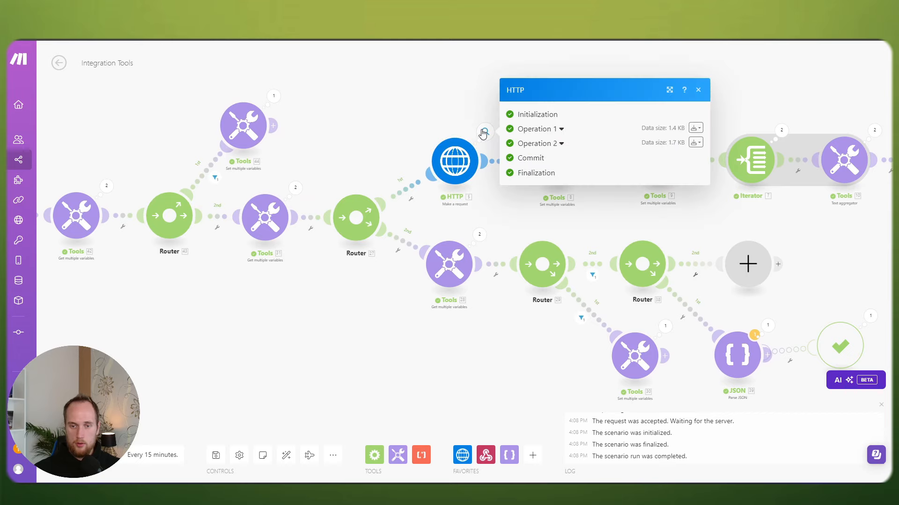
{"action": "left_click", "coordinate": [544, 147]}
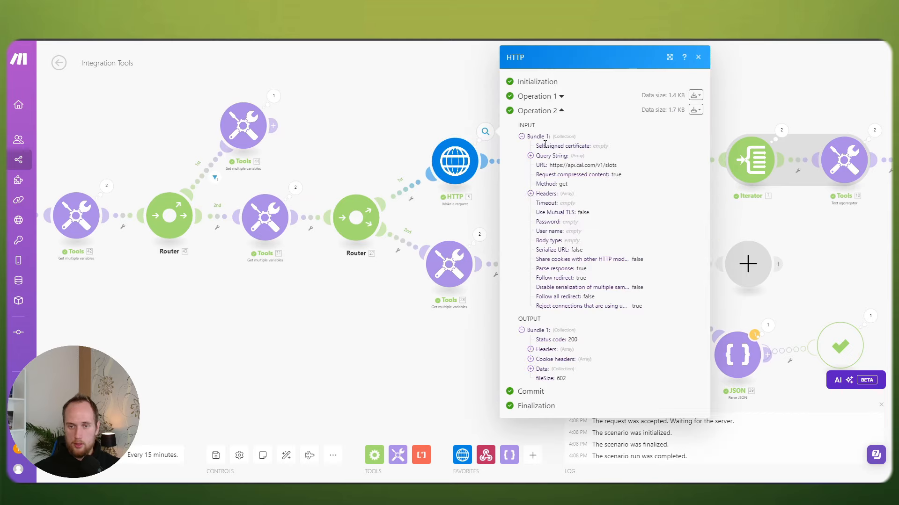
{"action": "left_click", "coordinate": [531, 370]}
{"action": "left_click", "coordinate": [539, 379]}
{"action": "left_click", "coordinate": [548, 389]}
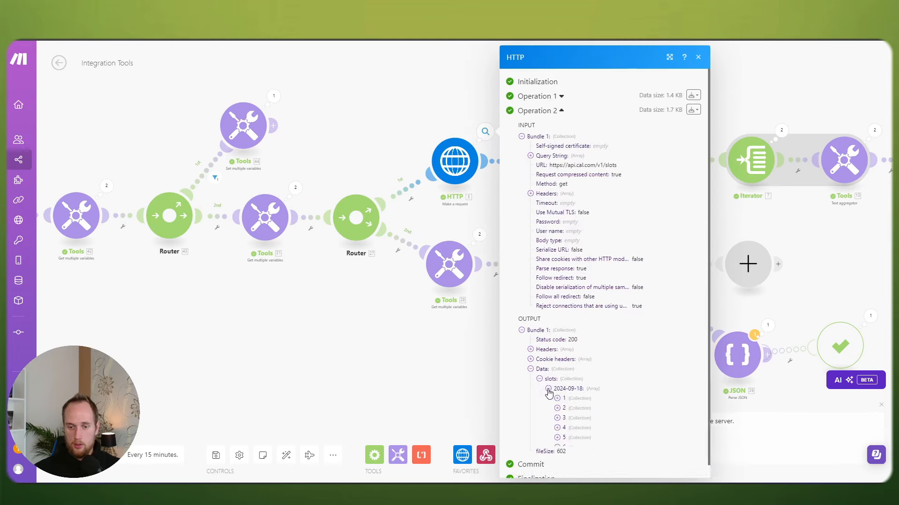
{"action": "scroll", "coordinate": [580, 352], "scroll_direction": "down", "scroll_amount": 2}
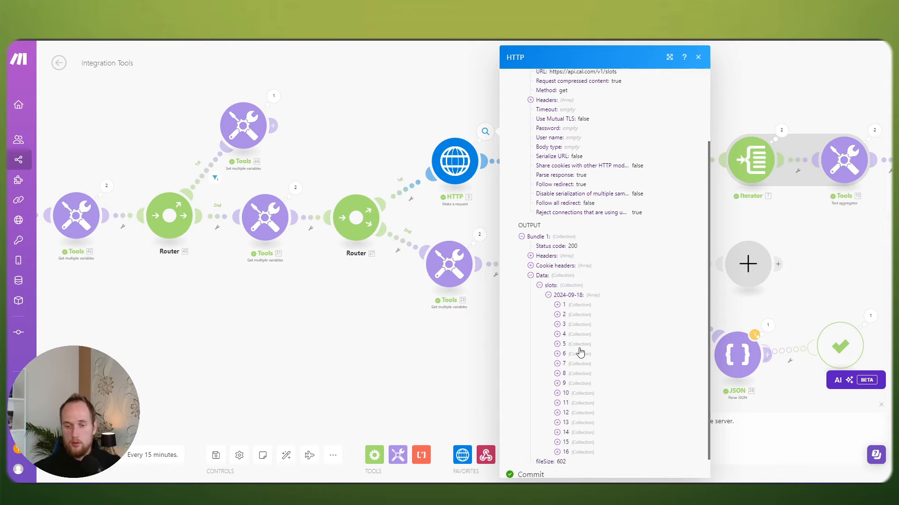
{"action": "left_click", "coordinate": [562, 307]}
{"action": "left_click", "coordinate": [561, 325]}
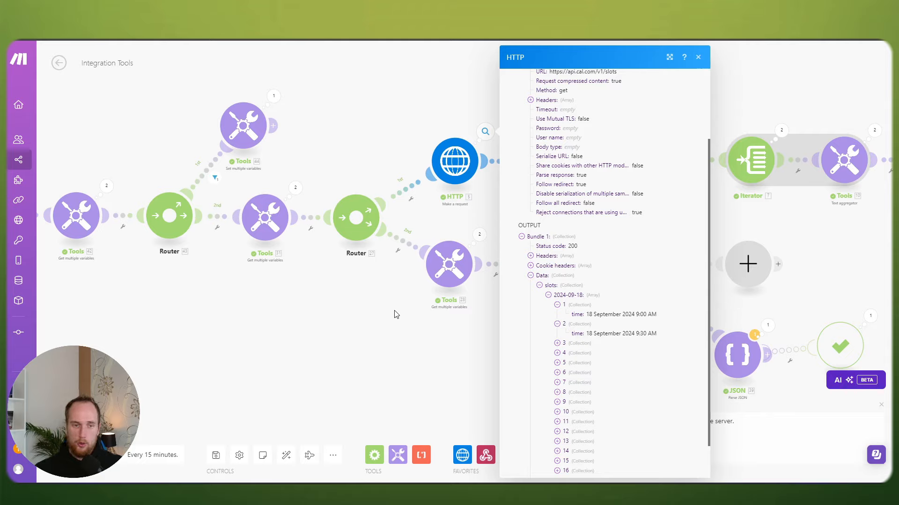
{"action": "scroll", "coordinate": [608, 316], "scroll_direction": "down", "scroll_amount": 1}
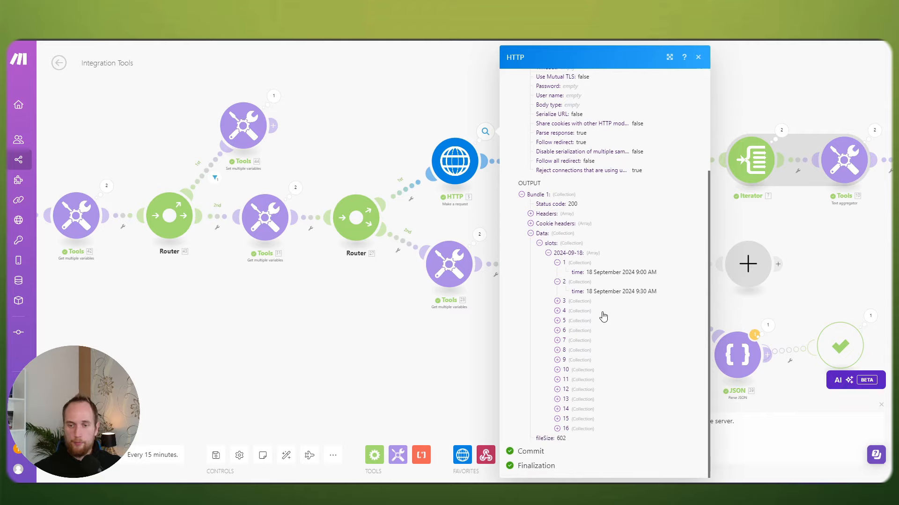
{"action": "left_click", "coordinate": [557, 302]}
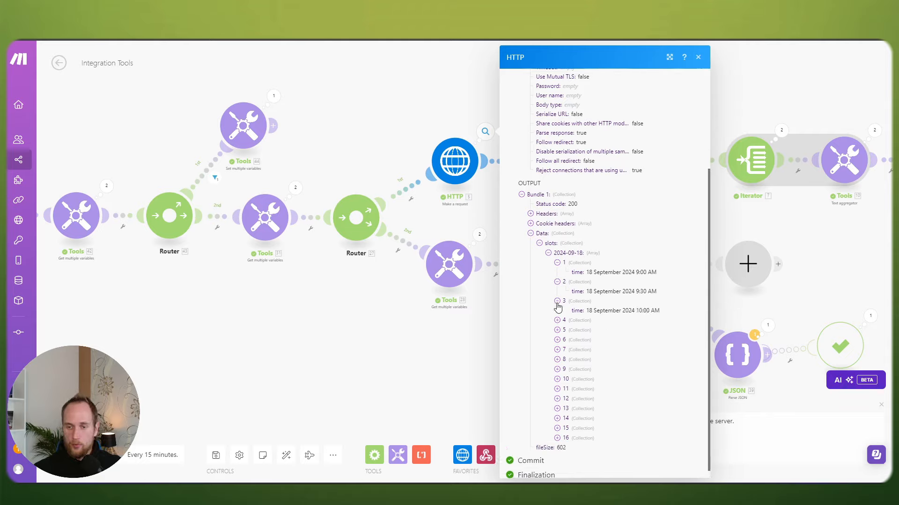
{"action": "left_click", "coordinate": [557, 321]}
{"action": "scroll", "coordinate": [611, 318], "scroll_direction": "down", "scroll_amount": 1}
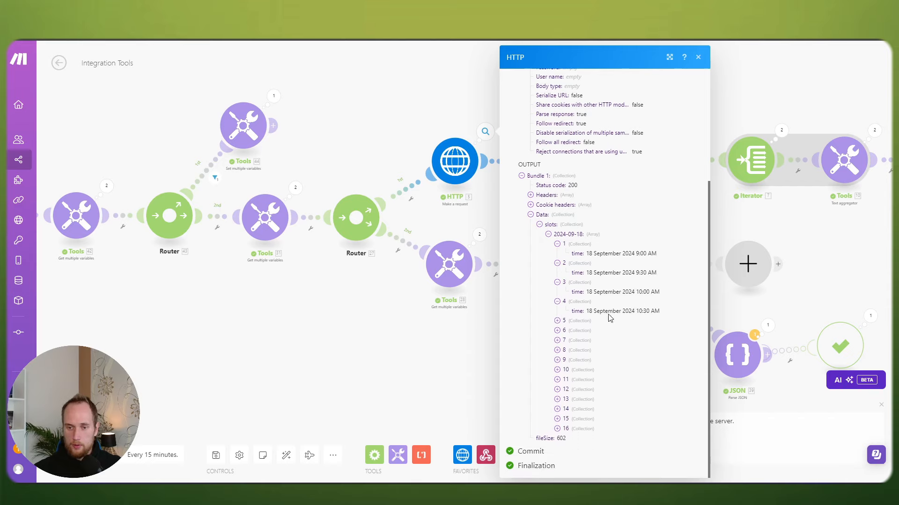
{"action": "left_click", "coordinate": [418, 312]}
{"action": "left_click_drag", "start_coordinate": [642, 215], "coordinate": [438, 191]}
{"action": "scroll", "coordinate": [575, 299], "scroll_direction": "up", "scroll_amount": 1}
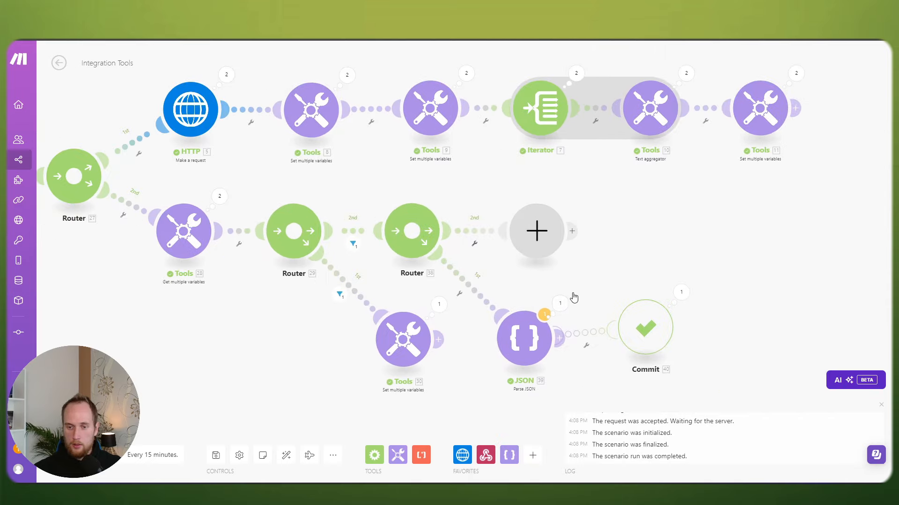
{"action": "left_click_drag", "start_coordinate": [572, 298], "coordinate": [541, 251]}
{"action": "left_click", "coordinate": [525, 263]}
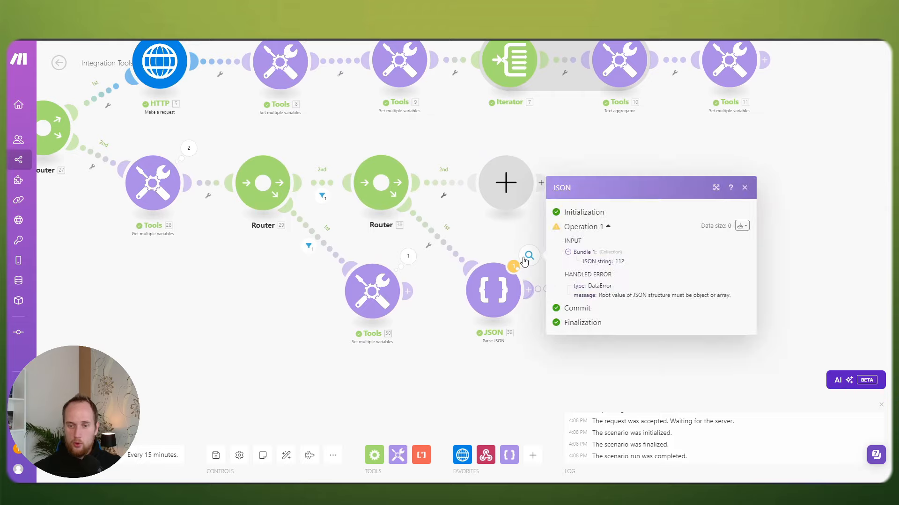
{"action": "left_click", "coordinate": [527, 235]}
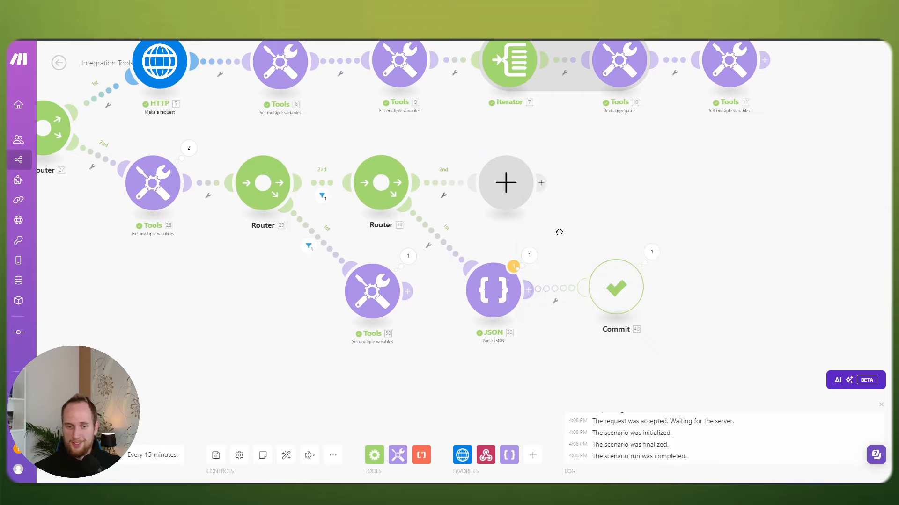
{"action": "left_click_drag", "start_coordinate": [560, 233], "coordinate": [523, 269]}
{"action": "left_click", "coordinate": [509, 264]}
{"action": "left_click", "coordinate": [421, 296]}
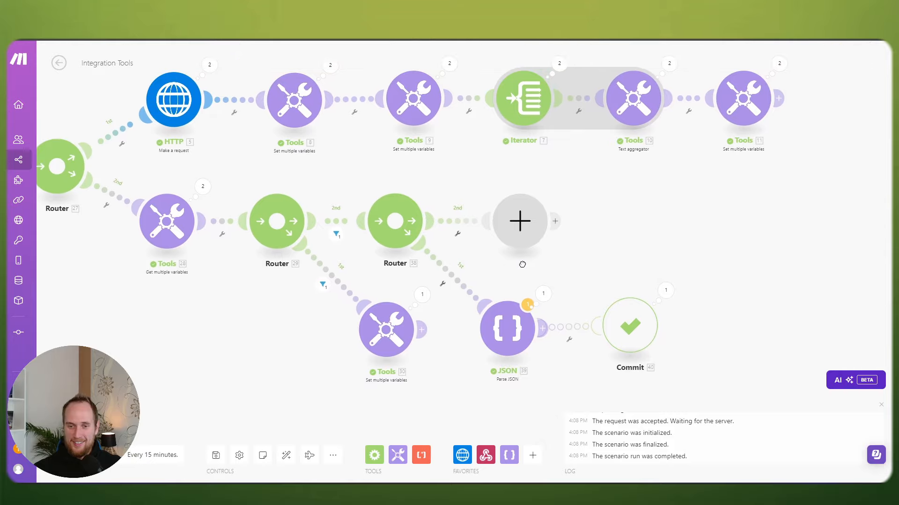
{"action": "left_click", "coordinate": [520, 223]}
Step: Add a set-variable module defining webhook as 28.availSlots and confirm it
{"action": "left_click", "coordinate": [757, 173]}
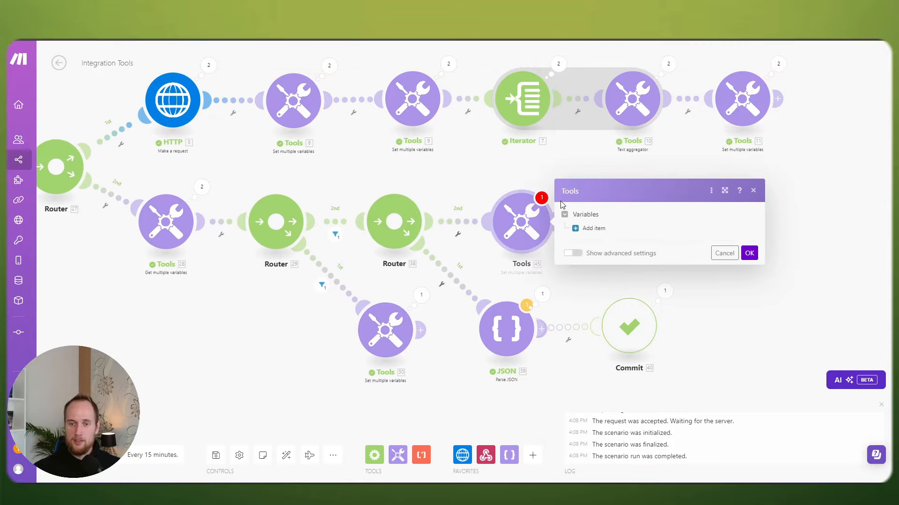
{"action": "left_click", "coordinate": [603, 230]}
{"action": "left_click", "coordinate": [622, 207]}
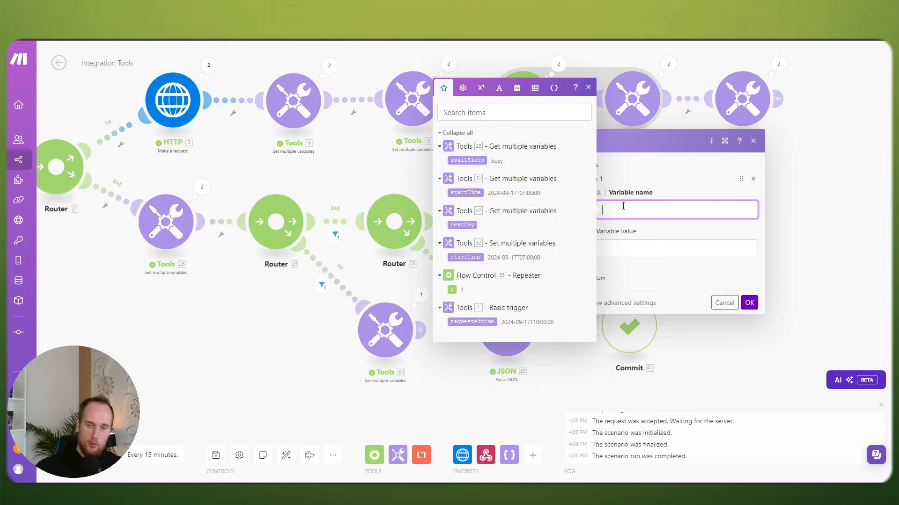
{"action": "type", "text": "webhoo"}
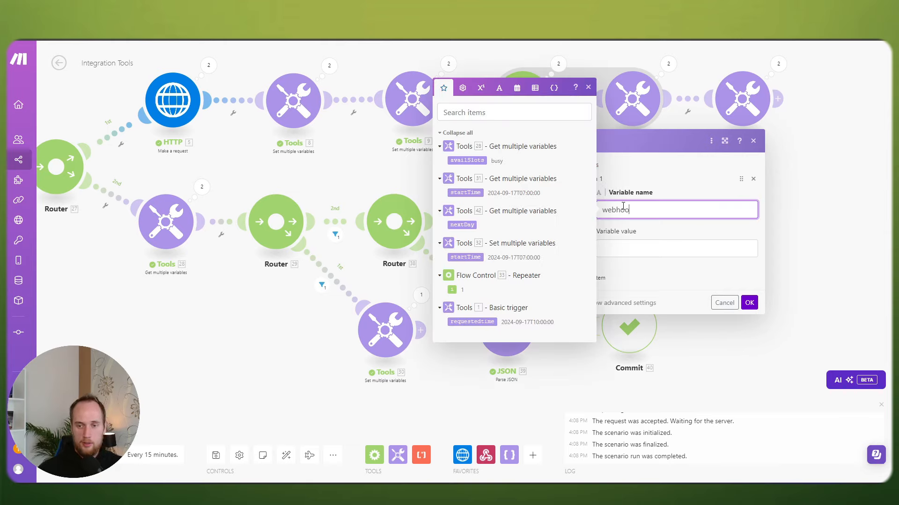
{"action": "type", "text": "k"}
{"action": "key", "text": "Tab"}
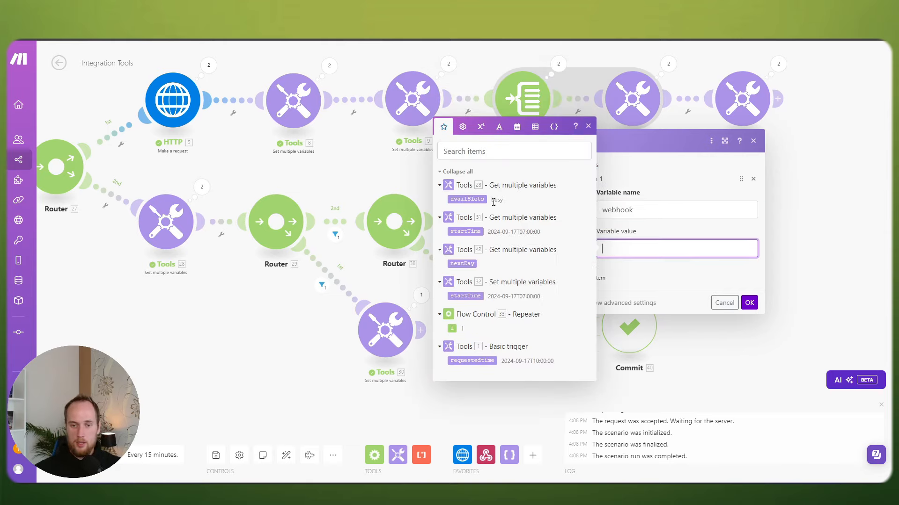
{"action": "left_click", "coordinate": [466, 199]}
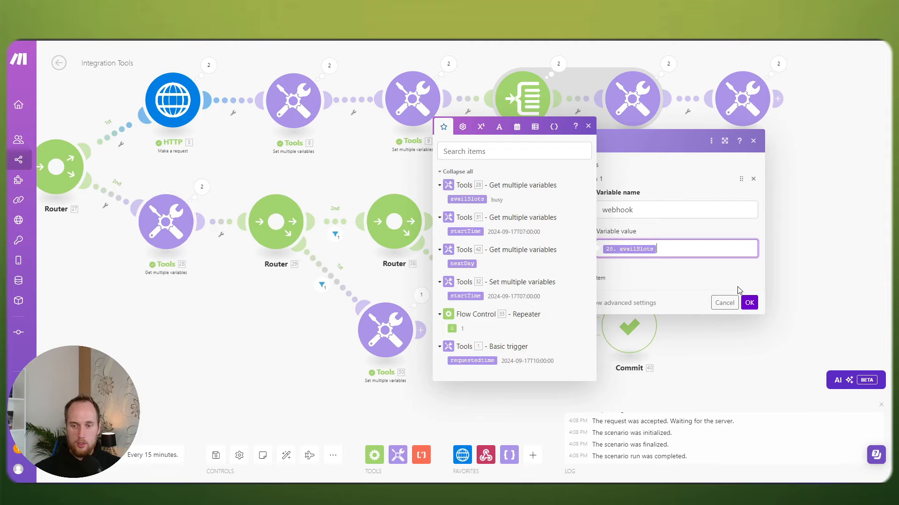
{"action": "left_click", "coordinate": [749, 303]}
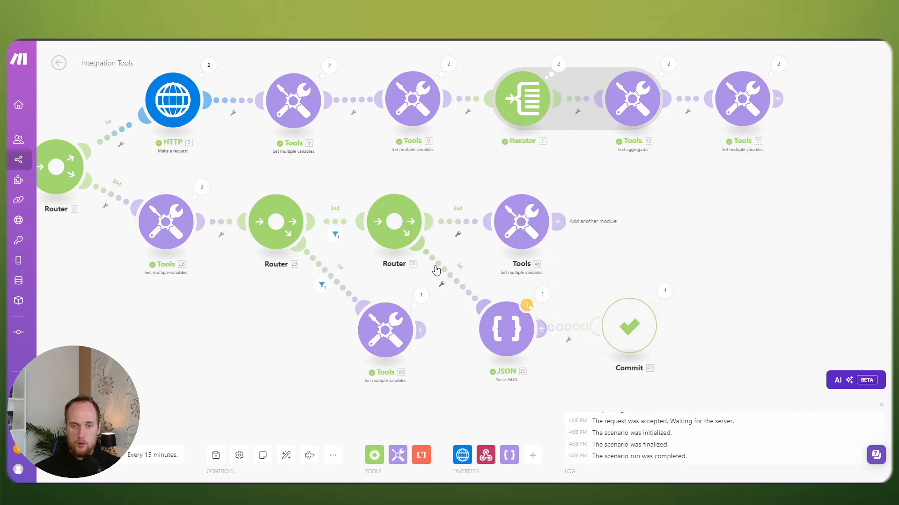
{"action": "scroll", "coordinate": [435, 266], "scroll_direction": "down", "scroll_amount": 2}
Step: Review Tools 28's operation 2 output in the run inspector
{"action": "left_click_drag", "start_coordinate": [287, 309], "coordinate": [329, 291]}
{"action": "scroll", "coordinate": [381, 275], "scroll_direction": "up", "scroll_amount": 1}
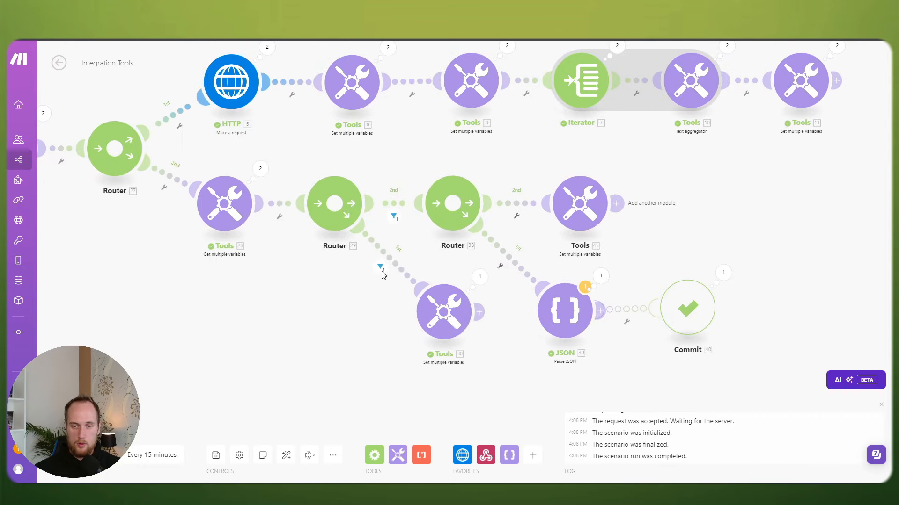
{"action": "left_click", "coordinate": [593, 207]}
{"action": "left_click", "coordinate": [548, 160]}
{"action": "left_click_drag", "start_coordinate": [444, 154], "coordinate": [530, 163]}
{"action": "left_click", "coordinate": [345, 178]}
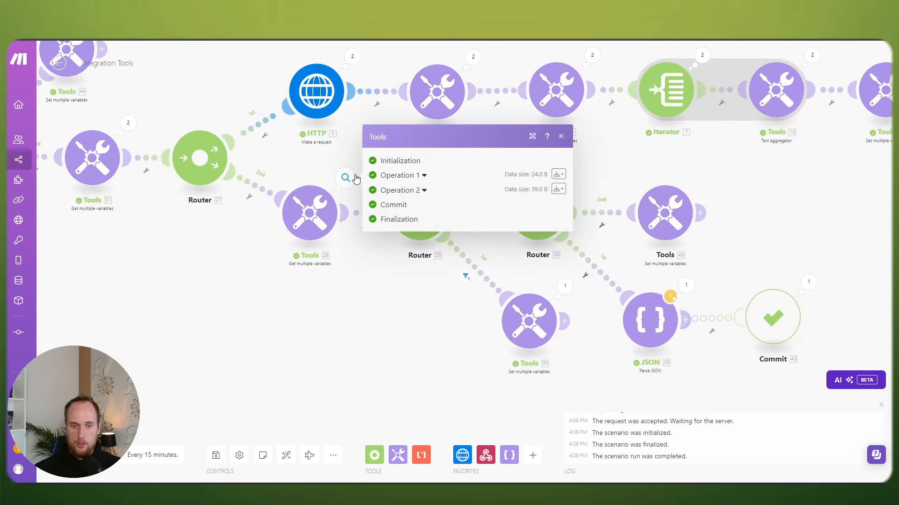
{"action": "left_click", "coordinate": [406, 193]}
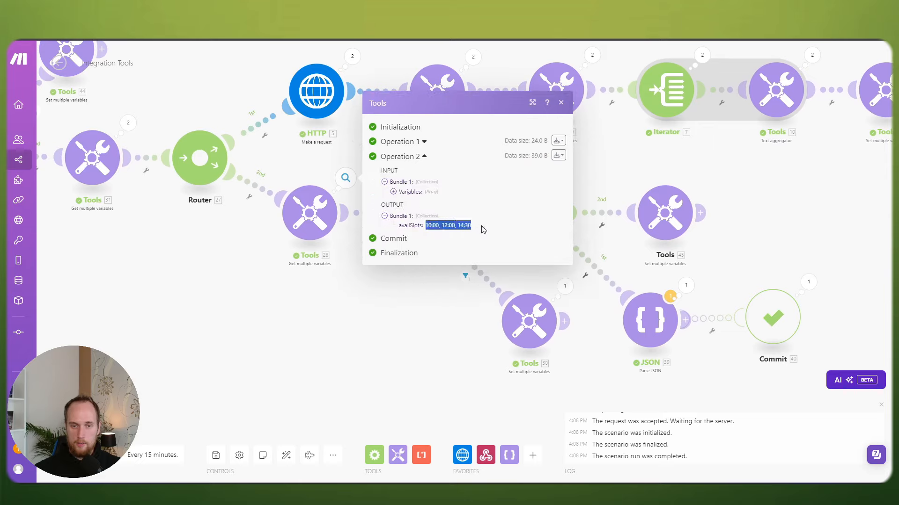
{"action": "left_click", "coordinate": [405, 299]}
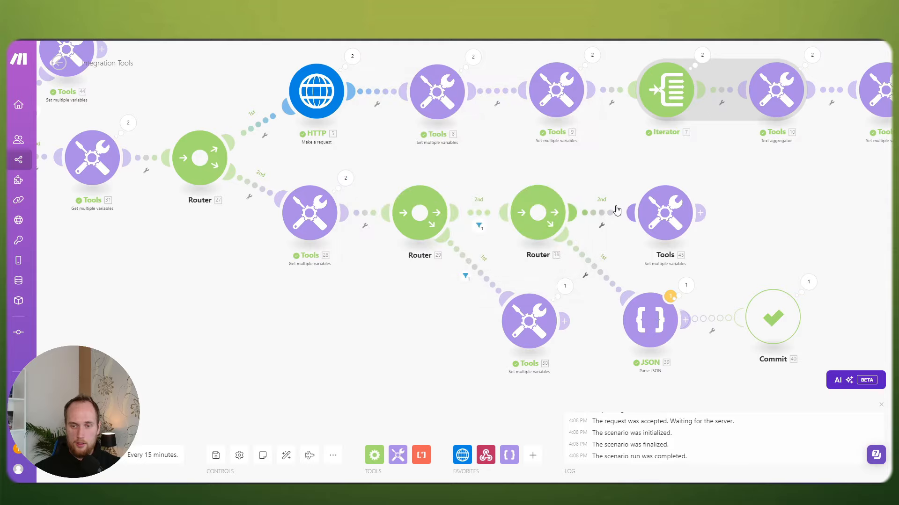
Step: Swap Router 38's two routes so the webhook Tools 45 branch runs first
{"action": "right_click", "coordinate": [542, 220]}
{"action": "left_click", "coordinate": [557, 235]}
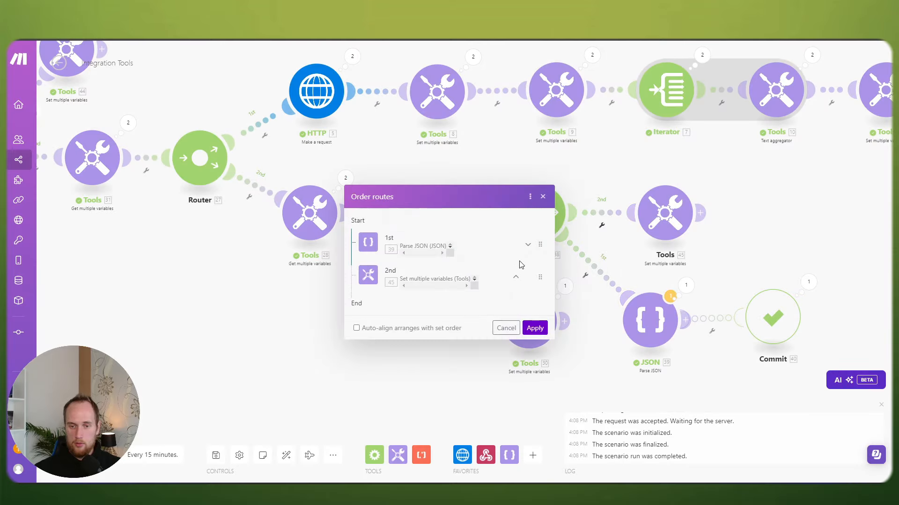
{"action": "left_click", "coordinate": [516, 277]}
{"action": "left_click", "coordinate": [533, 327]}
{"action": "left_click_drag", "start_coordinate": [621, 155], "coordinate": [504, 158]}
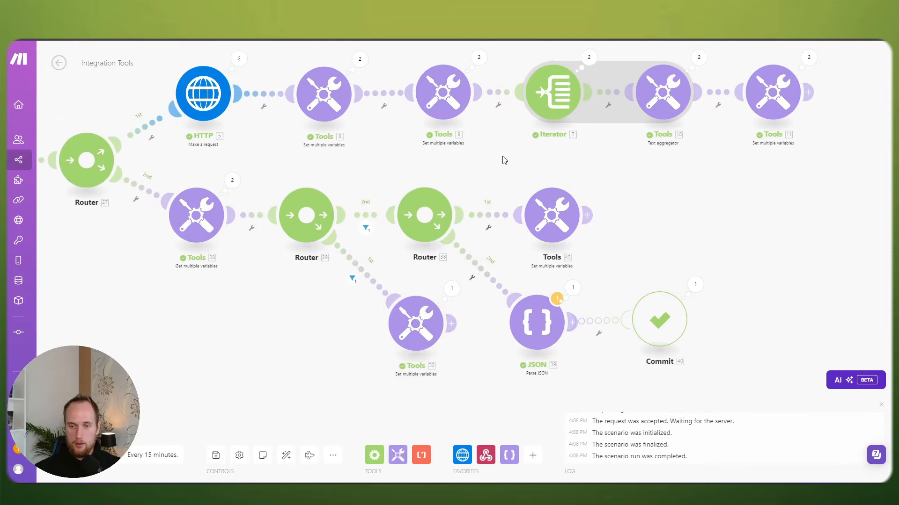
{"action": "scroll", "coordinate": [508, 159], "scroll_direction": "up", "scroll_amount": 1}
Step: Rename the Tools 45 module to 'Webhook response'
{"action": "left_click", "coordinate": [551, 214]}
{"action": "right_click", "coordinate": [552, 211]}
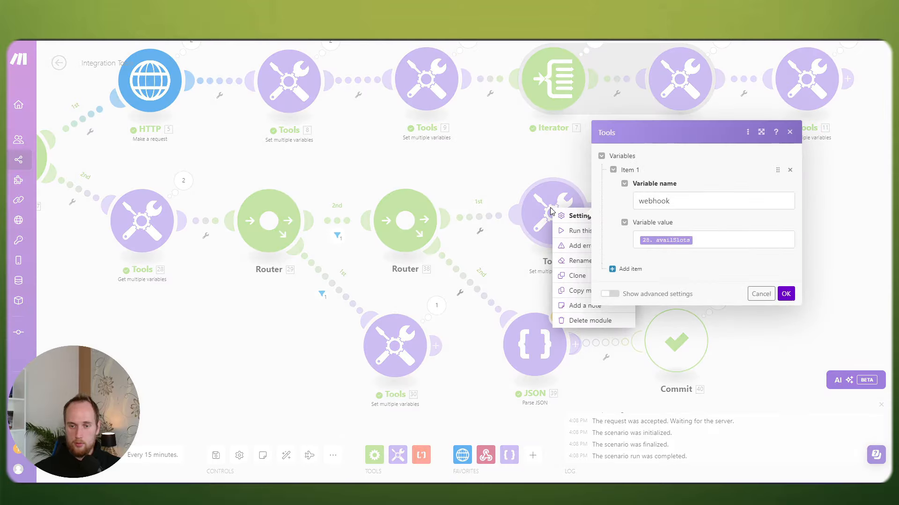
{"action": "left_click", "coordinate": [518, 152]}
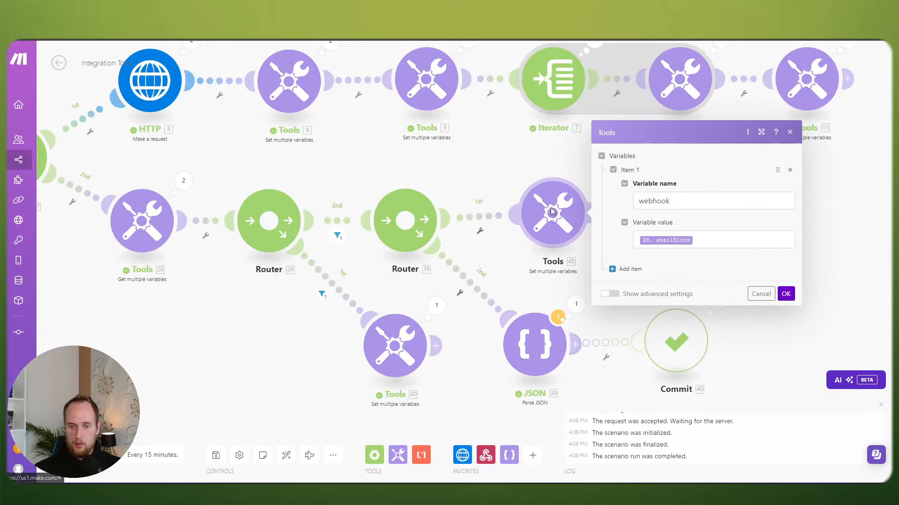
{"action": "right_click", "coordinate": [552, 206]}
{"action": "left_click", "coordinate": [580, 256]}
{"action": "type", "text": "W"}
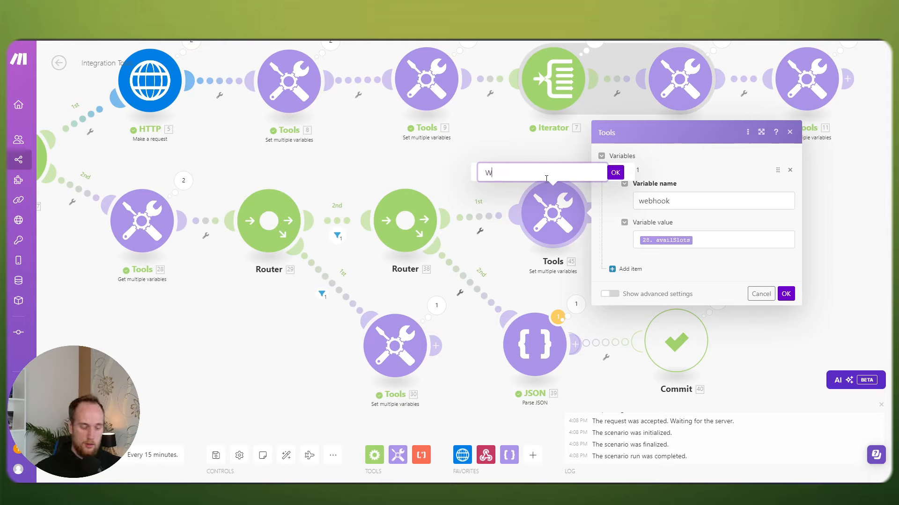
{"action": "type", "text": "ebhook response"}
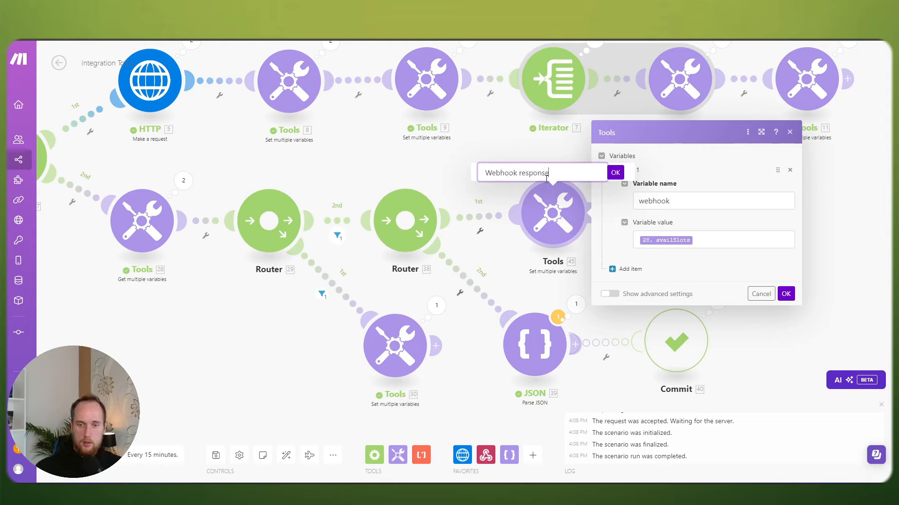
{"action": "left_click", "coordinate": [615, 173]}
{"action": "left_click", "coordinate": [761, 293]}
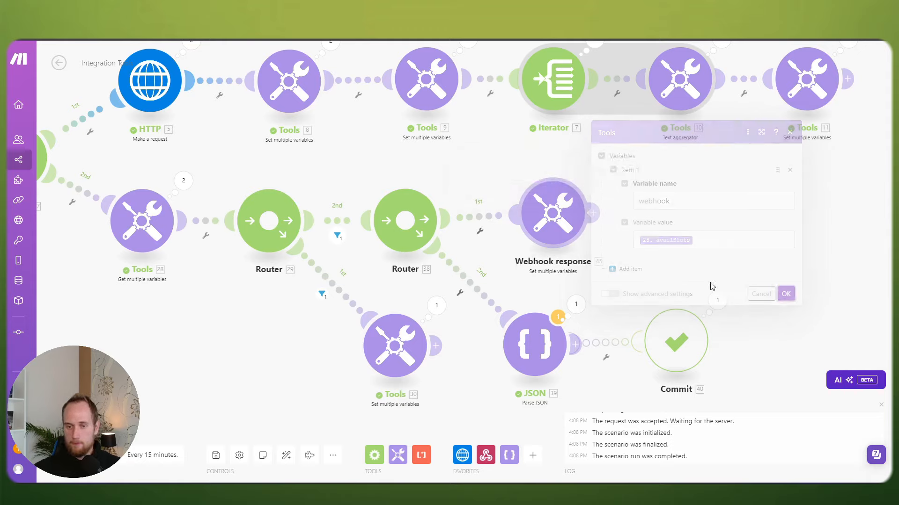
{"action": "left_click", "coordinate": [561, 233]}
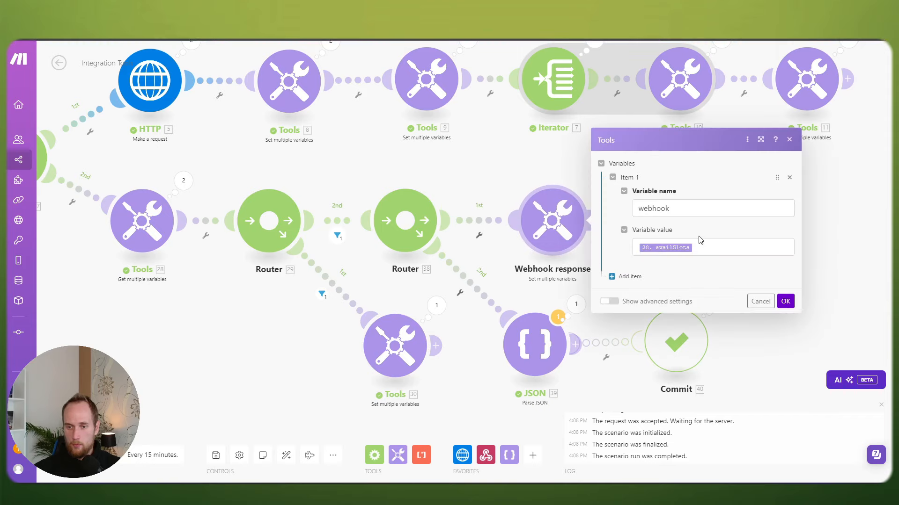
{"action": "left_click", "coordinate": [786, 301]}
Step: Save the scenario past the JSON warning and auto-align the modules
{"action": "scroll", "coordinate": [468, 290], "scroll_direction": "down", "scroll_amount": 5}
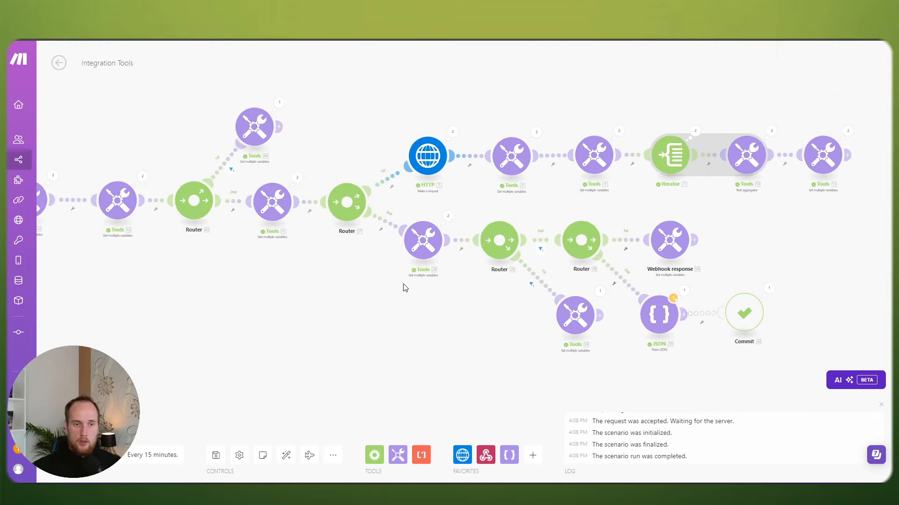
{"action": "scroll", "coordinate": [436, 266], "scroll_direction": "down", "scroll_amount": 5}
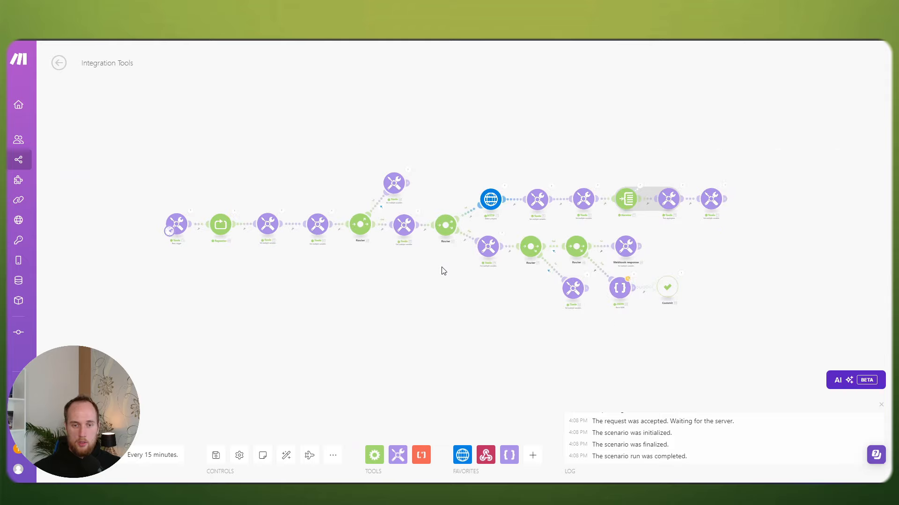
{"action": "scroll", "coordinate": [439, 273], "scroll_direction": "down", "scroll_amount": 2}
{"action": "scroll", "coordinate": [439, 278], "scroll_direction": "up", "scroll_amount": 5}
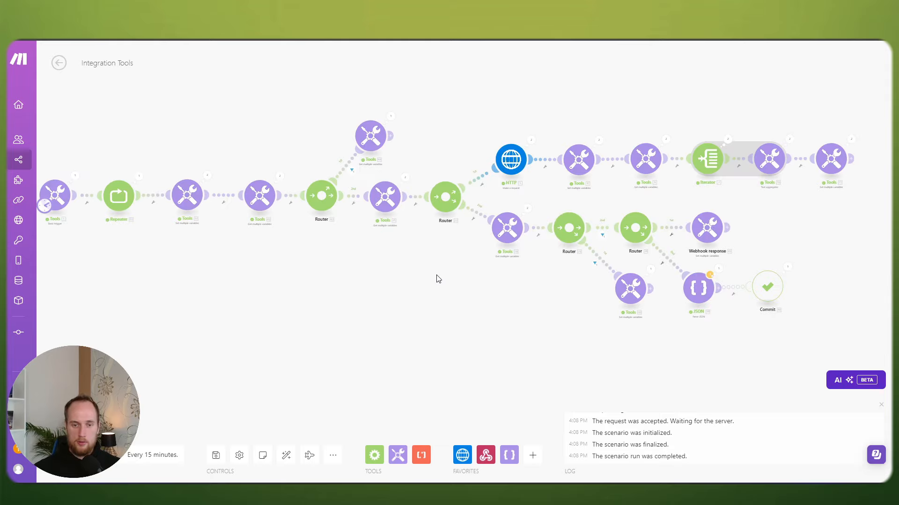
{"action": "left_click", "coordinate": [215, 455]}
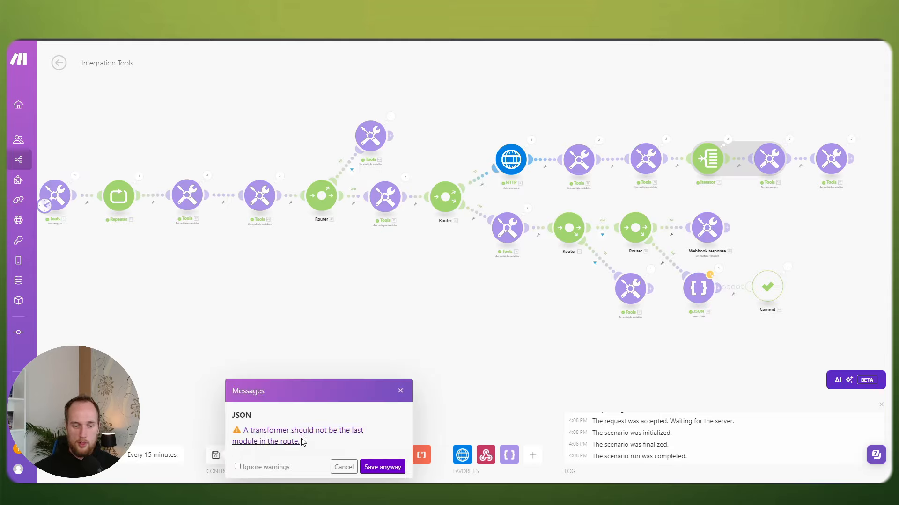
{"action": "left_click", "coordinate": [383, 467]}
{"action": "left_click", "coordinate": [286, 455]}
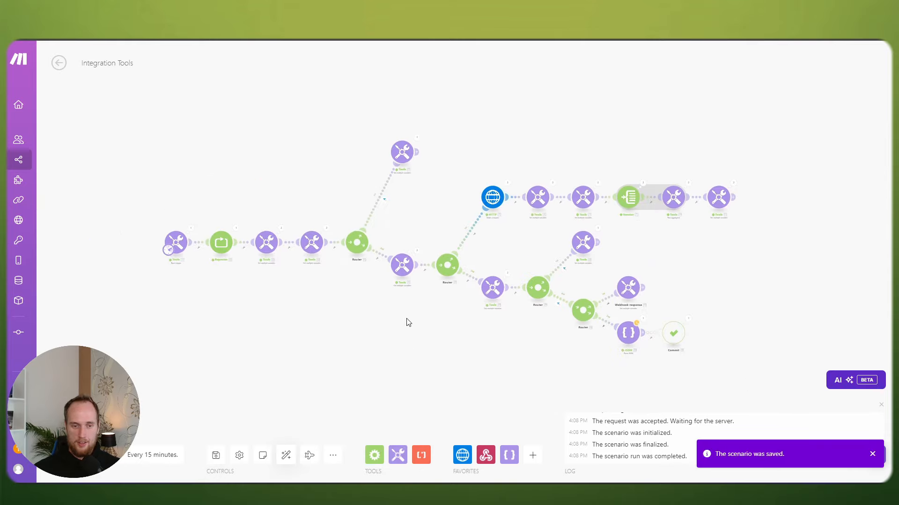
{"action": "scroll", "coordinate": [401, 176], "scroll_direction": "up", "scroll_amount": 4}
Step: Move the top Tools module down and select the first five modules of the flow
{"action": "scroll", "coordinate": [432, 184], "scroll_direction": "down", "scroll_amount": 2}
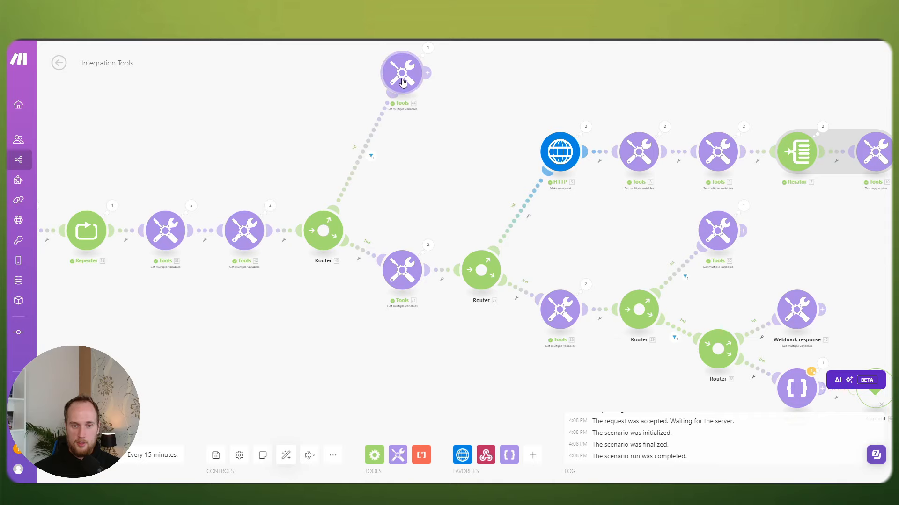
{"action": "left_click_drag", "start_coordinate": [403, 82], "coordinate": [402, 115]}
{"action": "scroll", "coordinate": [272, 165], "scroll_direction": "down", "scroll_amount": 2}
{"action": "left_click_drag", "start_coordinate": [271, 165], "coordinate": [393, 161]}
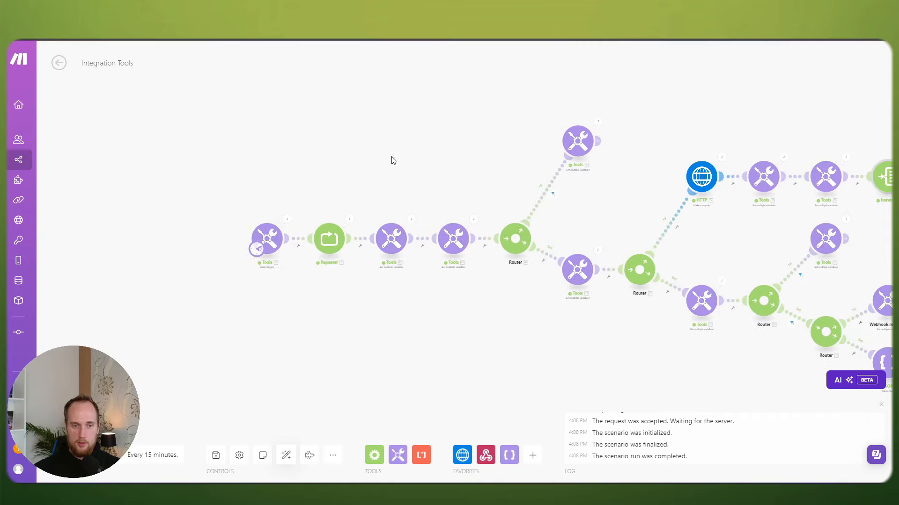
{"action": "left_click_drag", "start_coordinate": [201, 110], "coordinate": [608, 307]}
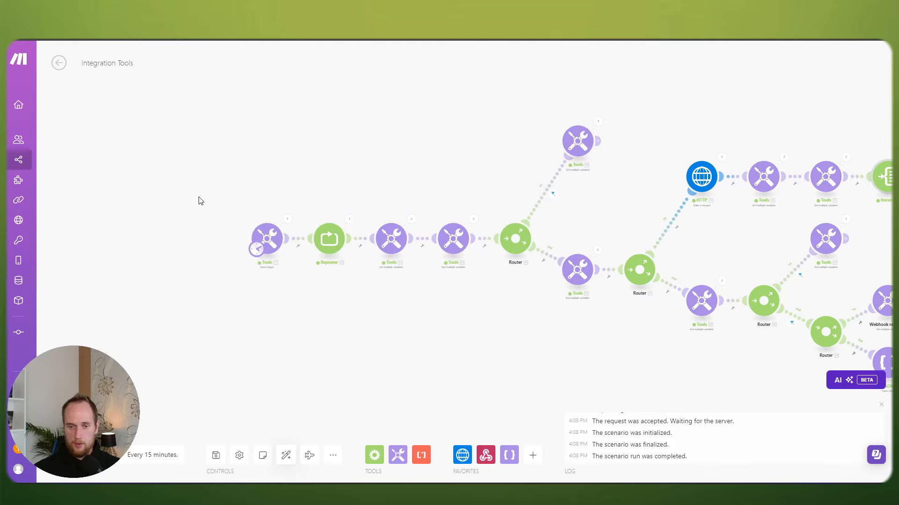
{"action": "left_click_drag", "start_coordinate": [206, 195], "coordinate": [507, 270]}
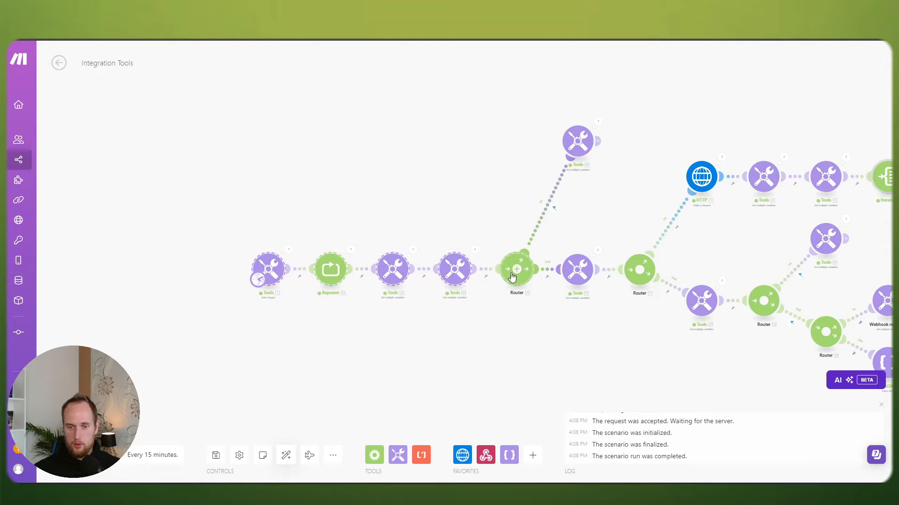
{"action": "left_click_drag", "start_coordinate": [555, 297], "coordinate": [403, 228]}
{"action": "scroll", "coordinate": [403, 227], "scroll_direction": "up", "scroll_amount": 3}
{"action": "left_click_drag", "start_coordinate": [163, 153], "coordinate": [350, 50]}
{"action": "left_click_drag", "start_coordinate": [558, 133], "coordinate": [96, 48]}
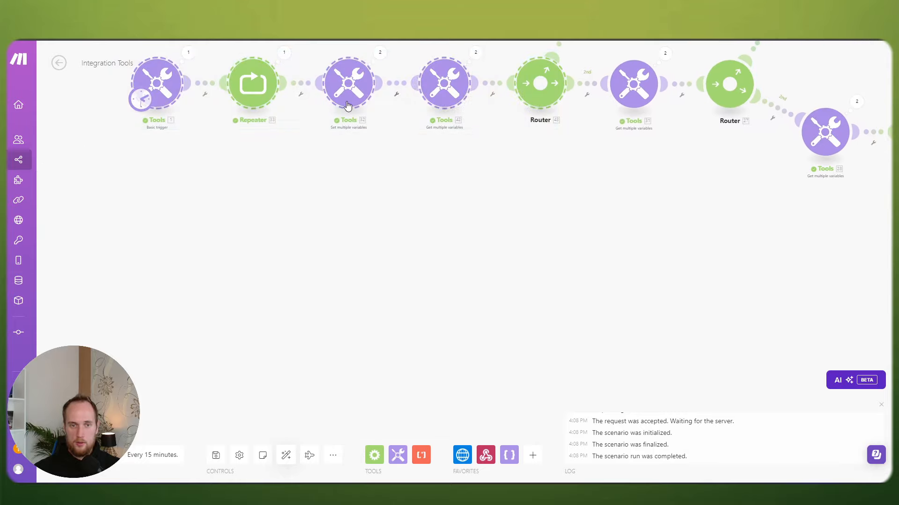
Step: Reposition Tools 44, Router, Webhook response, JSON, Commit and Tools 30 so the branches line up
{"action": "left_click_drag", "start_coordinate": [641, 178], "coordinate": [457, 279]}
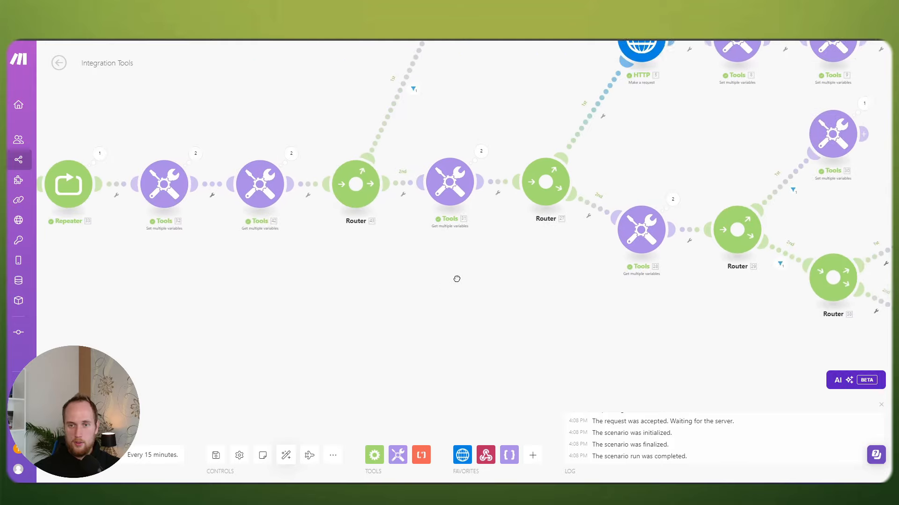
{"action": "scroll", "coordinate": [457, 279], "scroll_direction": "down", "scroll_amount": 2}
{"action": "left_click_drag", "start_coordinate": [488, 76], "coordinate": [445, 173]}
{"action": "left_click_drag", "start_coordinate": [405, 126], "coordinate": [404, 218]}
{"action": "scroll", "coordinate": [458, 207], "scroll_direction": "down", "scroll_amount": 3}
{"action": "left_click_drag", "start_coordinate": [424, 169], "coordinate": [320, 116]}
{"action": "scroll", "coordinate": [425, 166], "scroll_direction": "up", "scroll_amount": 3}
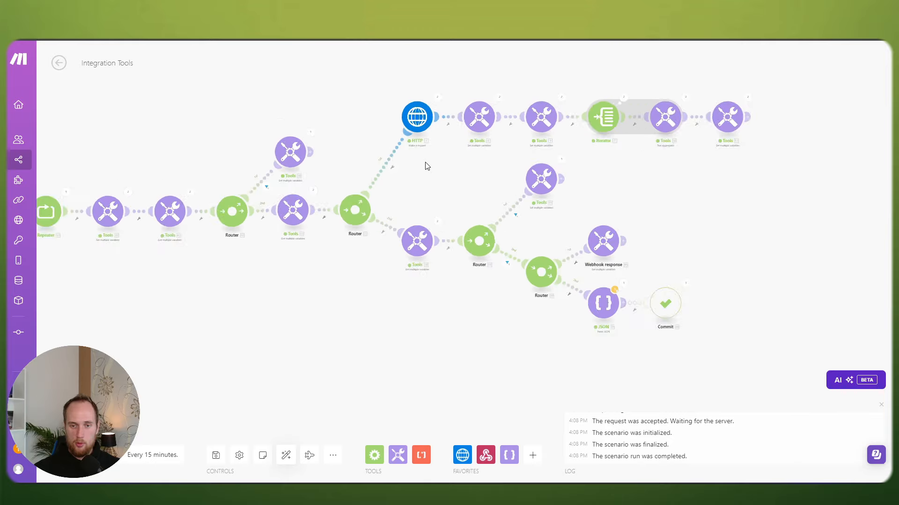
{"action": "left_click_drag", "start_coordinate": [460, 164], "coordinate": [401, 136]}
{"action": "left_click_drag", "start_coordinate": [732, 358], "coordinate": [482, 212]}
{"action": "left_click_drag", "start_coordinate": [521, 275], "coordinate": [540, 236]}
{"action": "left_click_drag", "start_coordinate": [514, 165], "coordinate": [527, 326]}
{"action": "left_click_drag", "start_coordinate": [490, 155], "coordinate": [759, 289]}
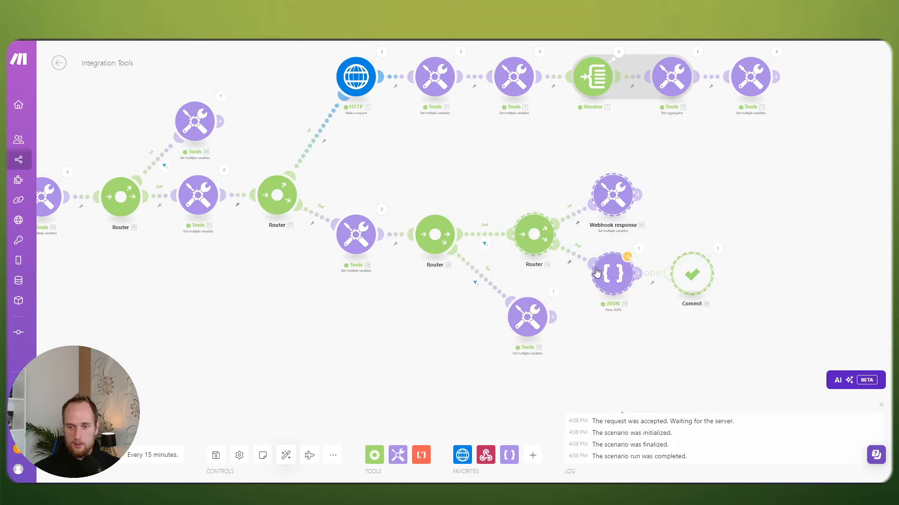
{"action": "left_click_drag", "start_coordinate": [601, 273], "coordinate": [589, 274]}
{"action": "left_click_drag", "start_coordinate": [716, 238], "coordinate": [696, 207]}
{"action": "left_click_drag", "start_coordinate": [502, 281], "coordinate": [491, 283]}
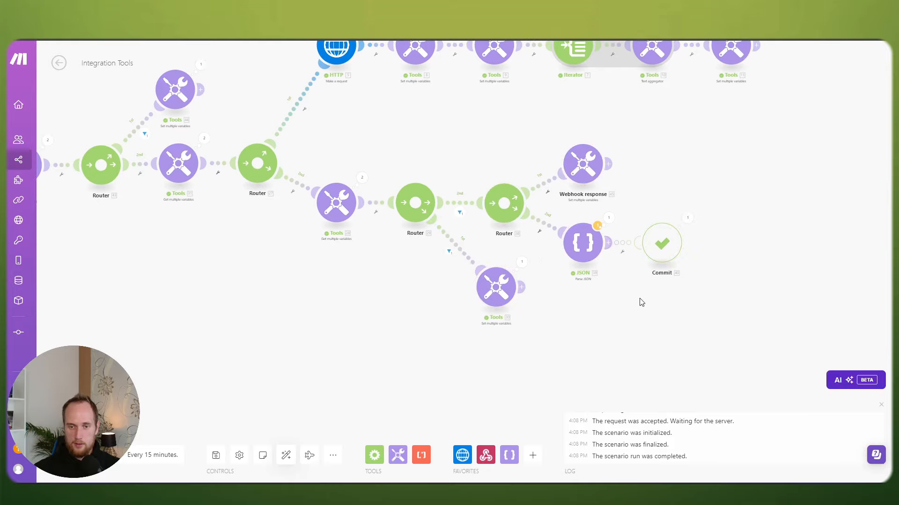
{"action": "left_click_drag", "start_coordinate": [746, 296], "coordinate": [543, 215]}
{"action": "left_click_drag", "start_coordinate": [588, 253], "coordinate": [581, 279]}
{"action": "left_click_drag", "start_coordinate": [502, 293], "coordinate": [491, 285]}
{"action": "left_click_drag", "start_coordinate": [582, 177], "coordinate": [591, 216]}
Step: Shift the top row and the lower- and upper-branch modules into aligned rows
{"action": "left_click_drag", "start_coordinate": [726, 320], "coordinate": [310, 169]}
{"action": "left_click_drag", "start_coordinate": [447, 192], "coordinate": [468, 288]}
{"action": "left_click_drag", "start_coordinate": [317, 97], "coordinate": [768, 161]}
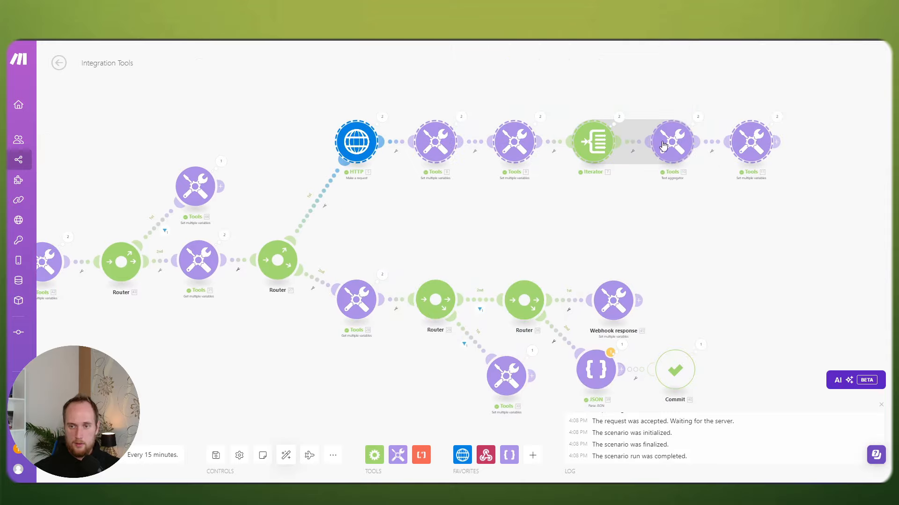
{"action": "left_click_drag", "start_coordinate": [662, 143], "coordinate": [652, 207]}
{"action": "left_click_drag", "start_coordinate": [325, 344], "coordinate": [359, 299]}
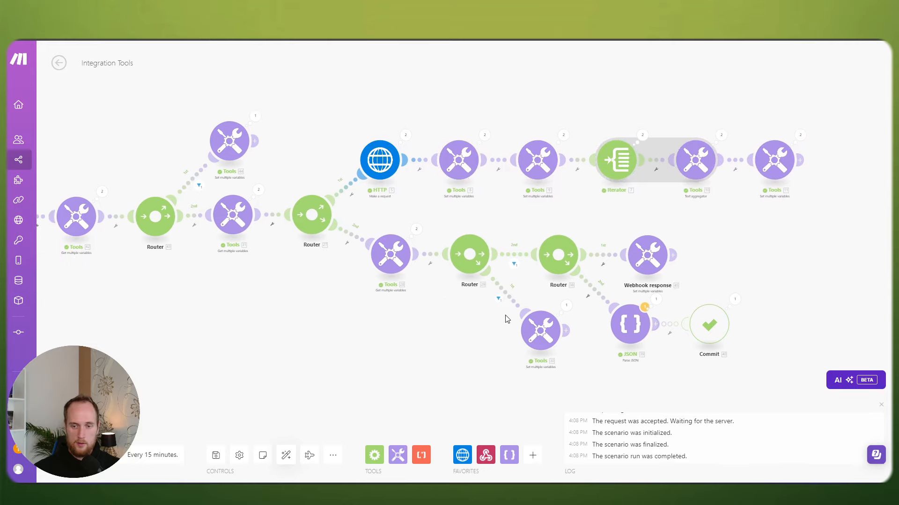
{"action": "left_click_drag", "start_coordinate": [765, 355], "coordinate": [369, 214]}
{"action": "left_click_drag", "start_coordinate": [397, 261], "coordinate": [394, 263]}
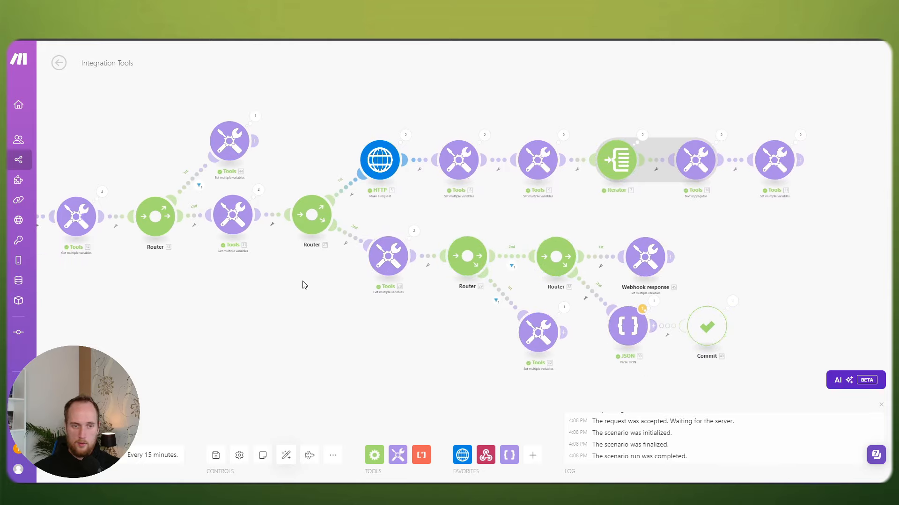
{"action": "left_click_drag", "start_coordinate": [302, 285], "coordinate": [393, 288]}
{"action": "left_click_drag", "start_coordinate": [346, 168], "coordinate": [385, 160]}
{"action": "scroll", "coordinate": [423, 182], "scroll_direction": "down", "scroll_amount": 2}
{"action": "left_click_drag", "start_coordinate": [504, 145], "coordinate": [799, 220]}
{"action": "left_click_drag", "start_coordinate": [702, 195], "coordinate": [701, 192]}
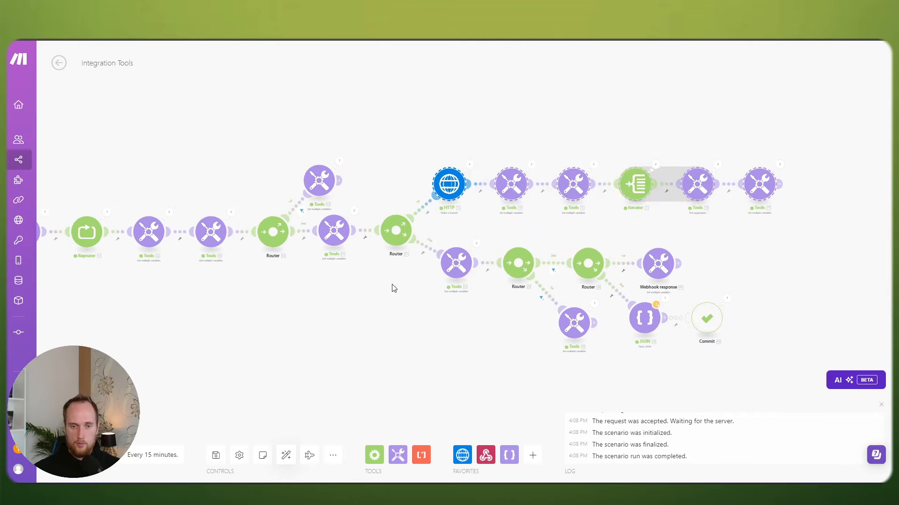
Step: Nudge a lower-branch Tools module into line and save past the JSON warning
{"action": "left_click_drag", "start_coordinate": [392, 288], "coordinate": [455, 278]}
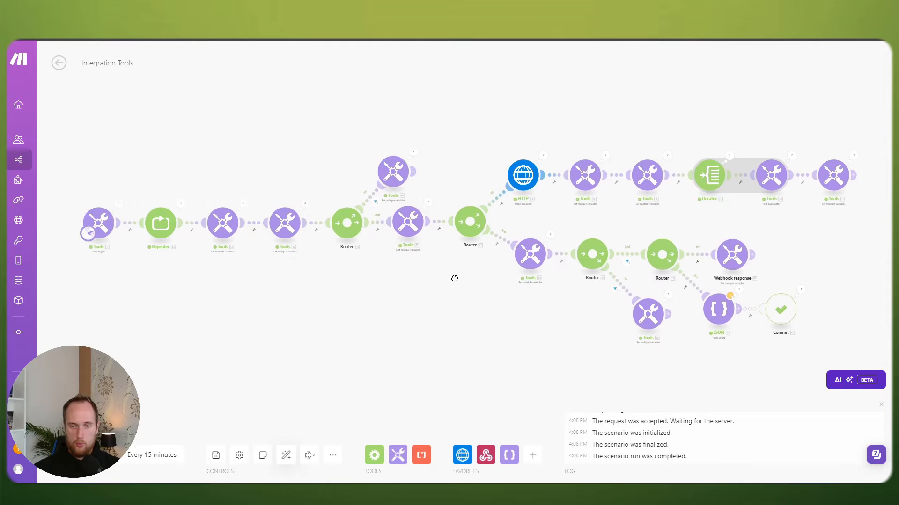
{"action": "left_click_drag", "start_coordinate": [656, 317], "coordinate": [654, 312]}
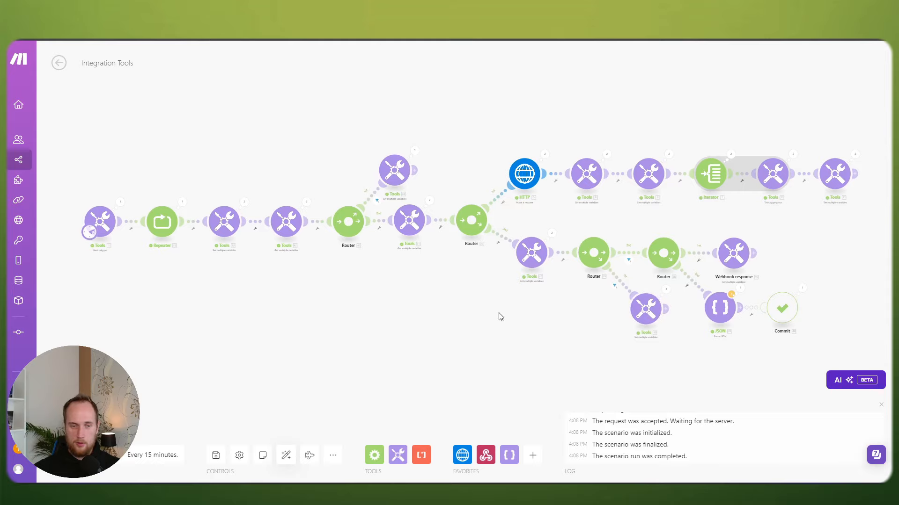
{"action": "left_click_drag", "start_coordinate": [411, 310], "coordinate": [447, 301]}
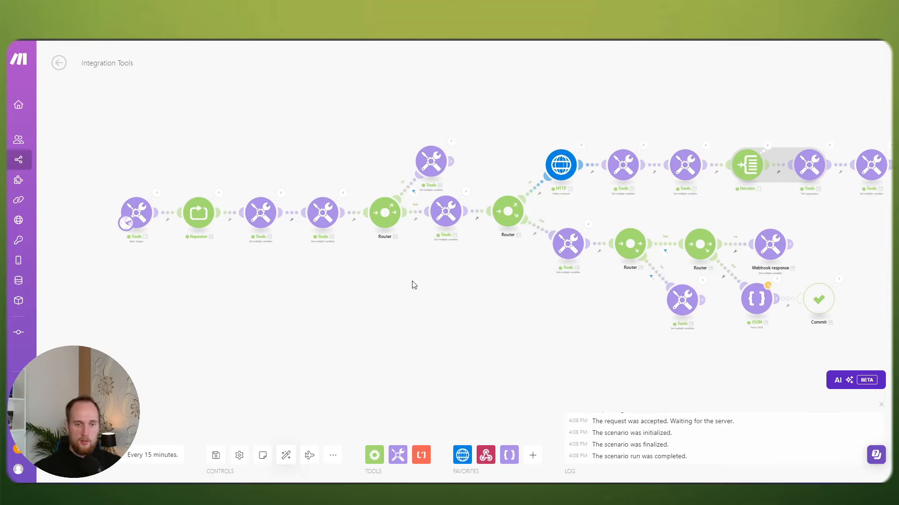
{"action": "scroll", "coordinate": [414, 285], "scroll_direction": "up", "scroll_amount": 1}
{"action": "scroll", "coordinate": [413, 285], "scroll_direction": "down", "scroll_amount": 1}
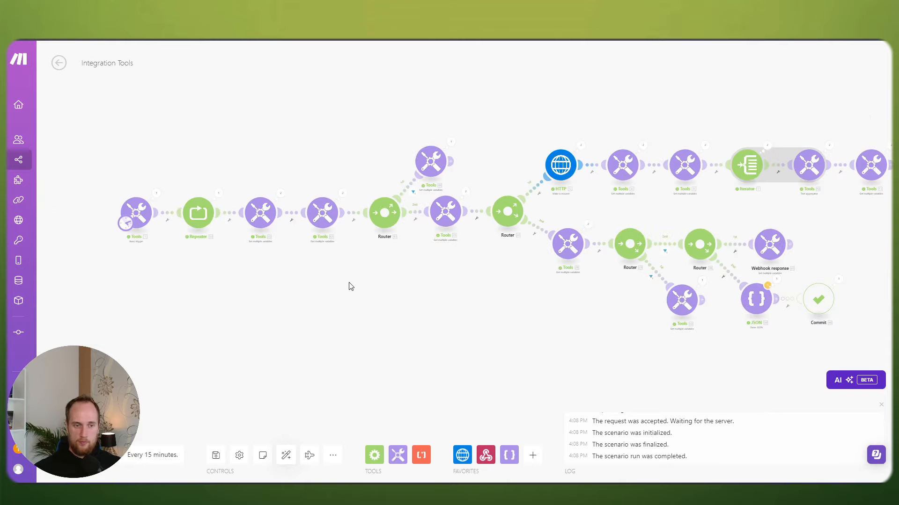
{"action": "scroll", "coordinate": [337, 290], "scroll_direction": "down", "scroll_amount": 1}
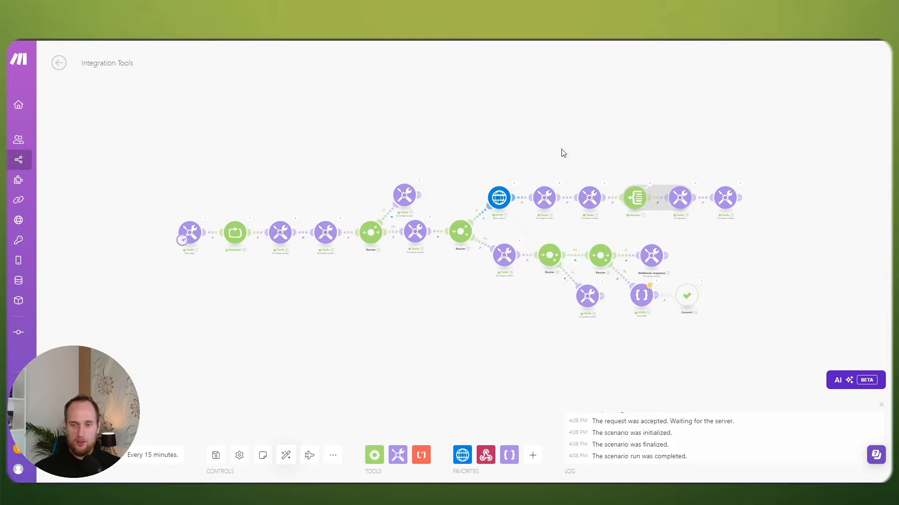
{"action": "left_click", "coordinate": [215, 455]}
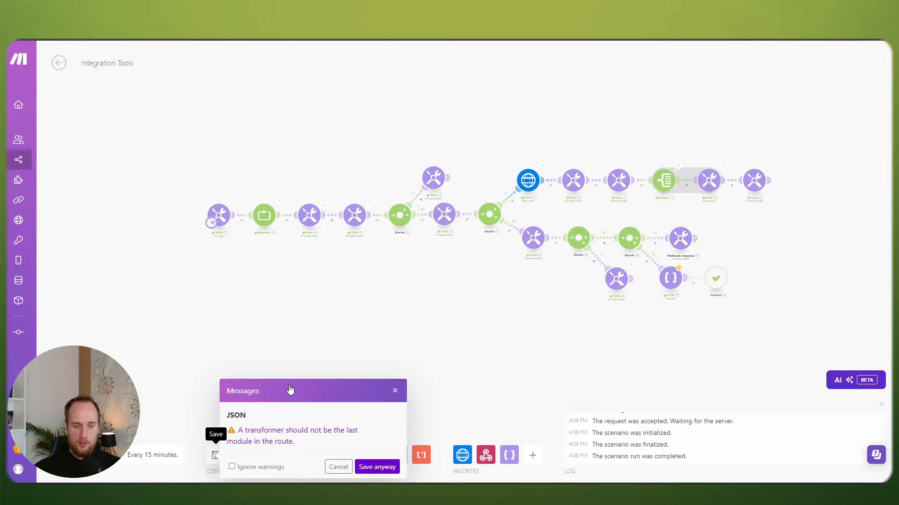
{"action": "left_click", "coordinate": [375, 467]}
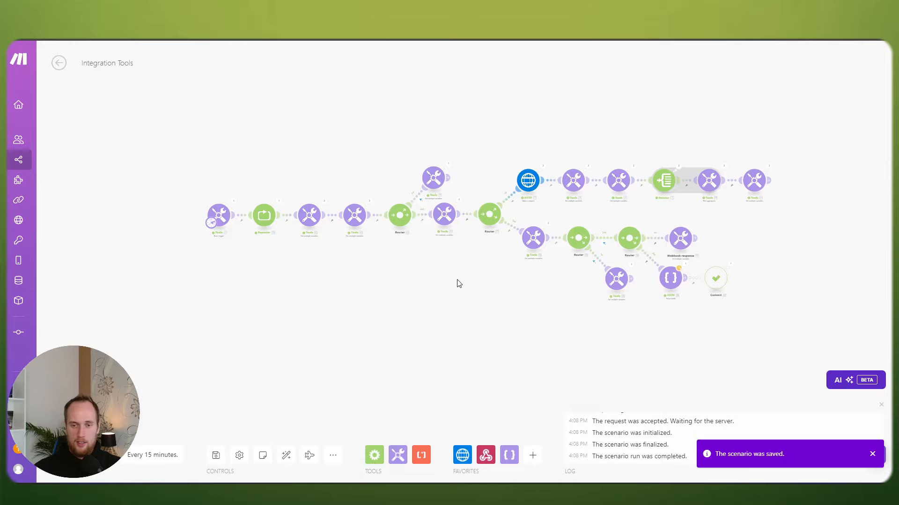
Step: Clone the HTTP request module and move the copy to empty space below
{"action": "scroll", "coordinate": [532, 220], "scroll_direction": "up", "scroll_amount": 8}
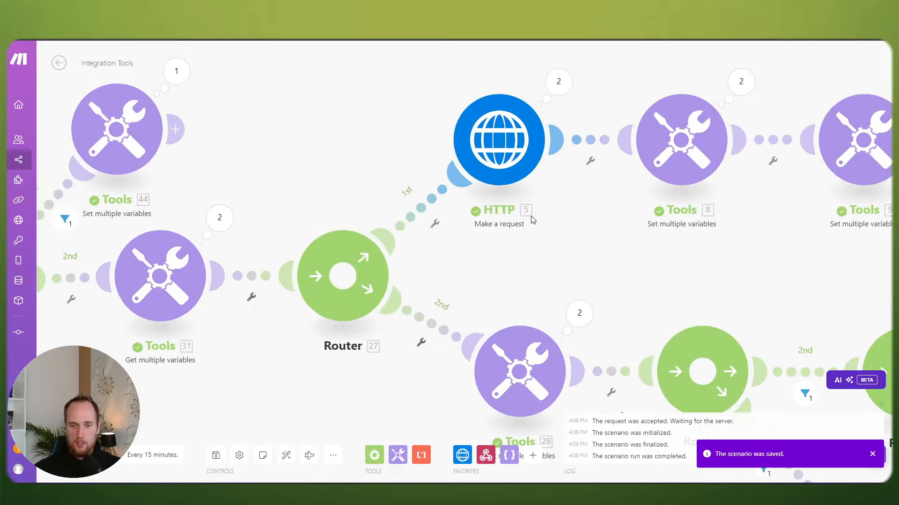
{"action": "right_click", "coordinate": [493, 113]}
{"action": "left_click", "coordinate": [475, 111]}
{"action": "right_click", "coordinate": [488, 119]}
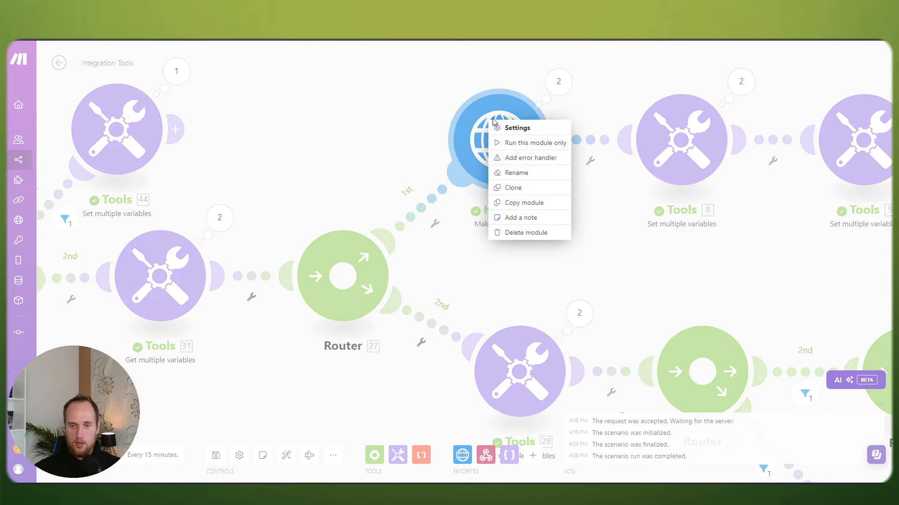
{"action": "left_click", "coordinate": [513, 188]}
{"action": "scroll", "coordinate": [560, 199], "scroll_direction": "down", "scroll_amount": 8}
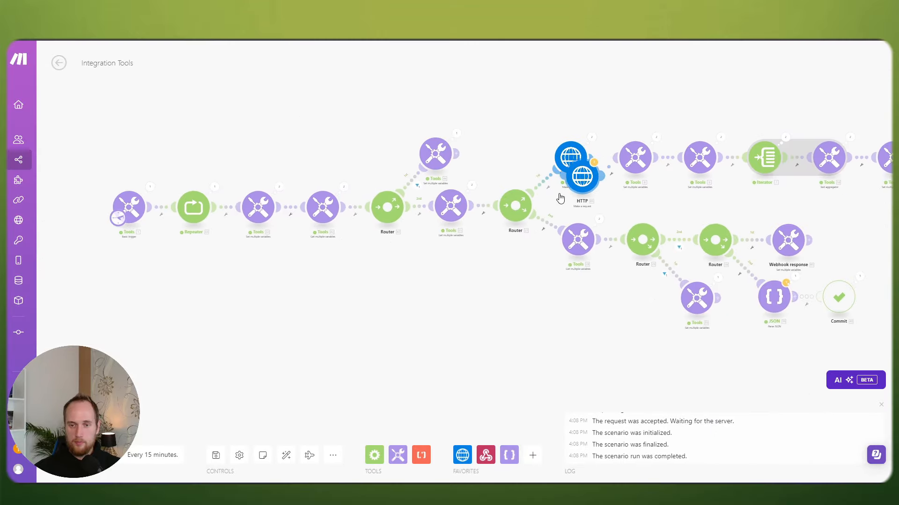
{"action": "left_click_drag", "start_coordinate": [561, 199], "coordinate": [304, 328]}
{"action": "scroll", "coordinate": [518, 225], "scroll_direction": "up", "scroll_amount": 5}
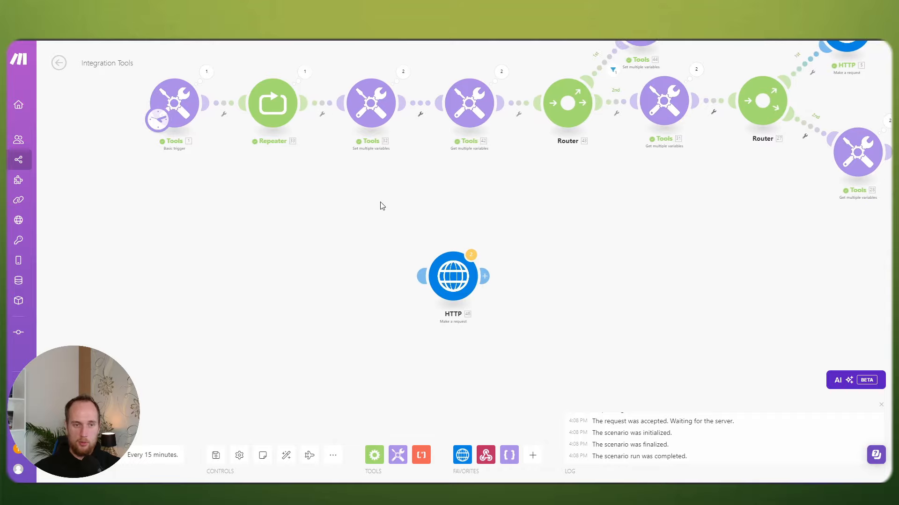
Step: Copy and paste the Tools trigger, then connect Tools 47 to feed HTTP 46
{"action": "right_click", "coordinate": [174, 104]}
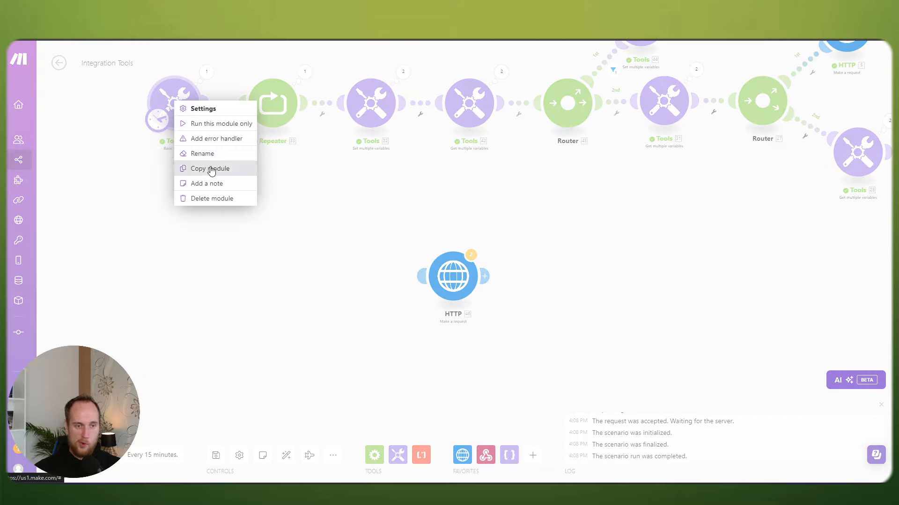
{"action": "left_click", "coordinate": [210, 168]}
{"action": "right_click", "coordinate": [293, 253]}
{"action": "left_click", "coordinate": [316, 269]}
{"action": "scroll", "coordinate": [364, 264], "scroll_direction": "down", "scroll_amount": 2}
{"action": "scroll", "coordinate": [365, 263], "scroll_direction": "down", "scroll_amount": 2}
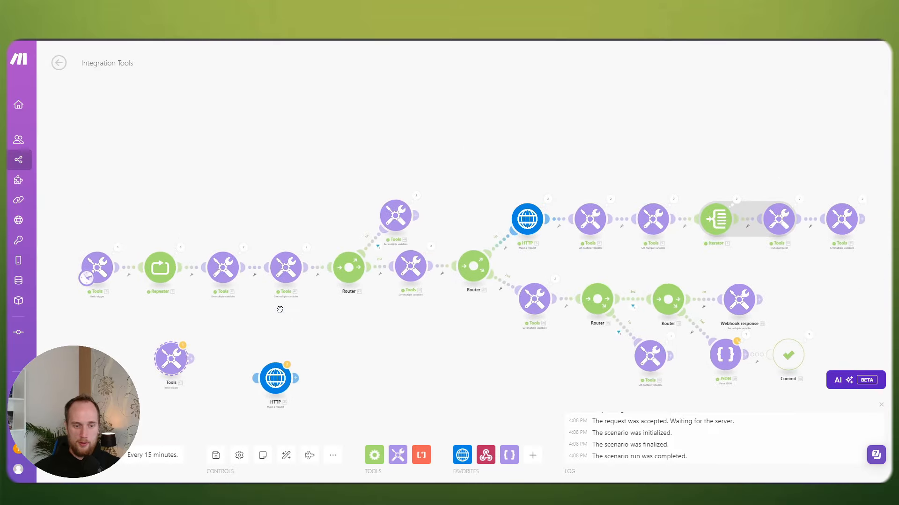
{"action": "scroll", "coordinate": [278, 307], "scroll_direction": "up", "scroll_amount": 3}
{"action": "left_click_drag", "start_coordinate": [262, 262], "coordinate": [318, 288]}
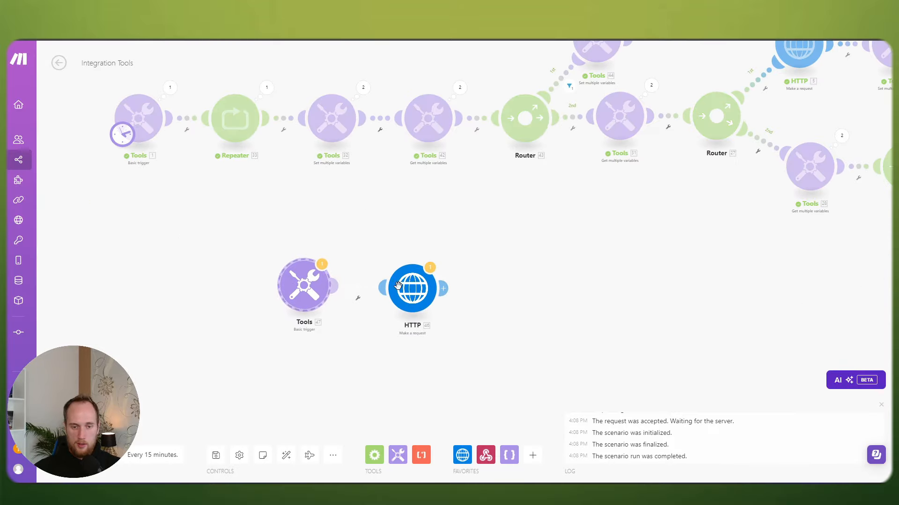
{"action": "left_click_drag", "start_coordinate": [121, 135], "coordinate": [289, 300]}
{"action": "left_click_drag", "start_coordinate": [352, 236], "coordinate": [328, 177]}
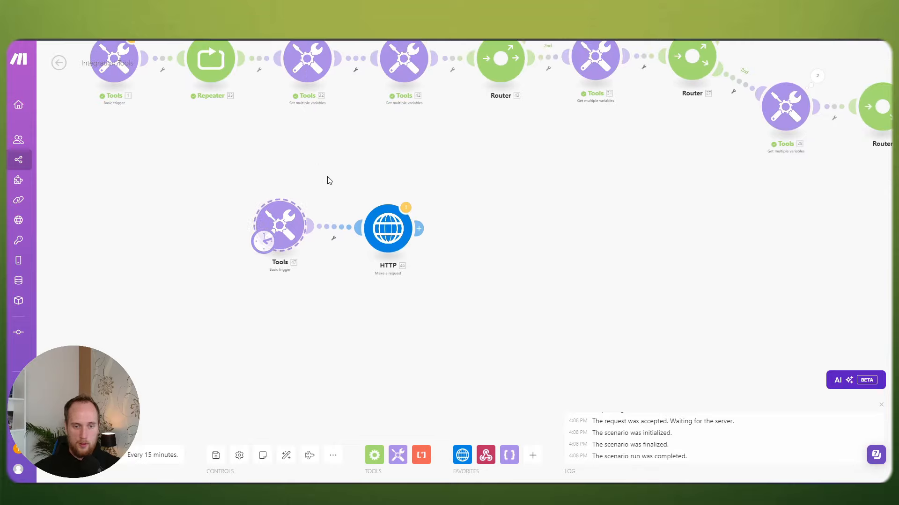
{"action": "left_click_drag", "start_coordinate": [277, 225], "coordinate": [294, 228]}
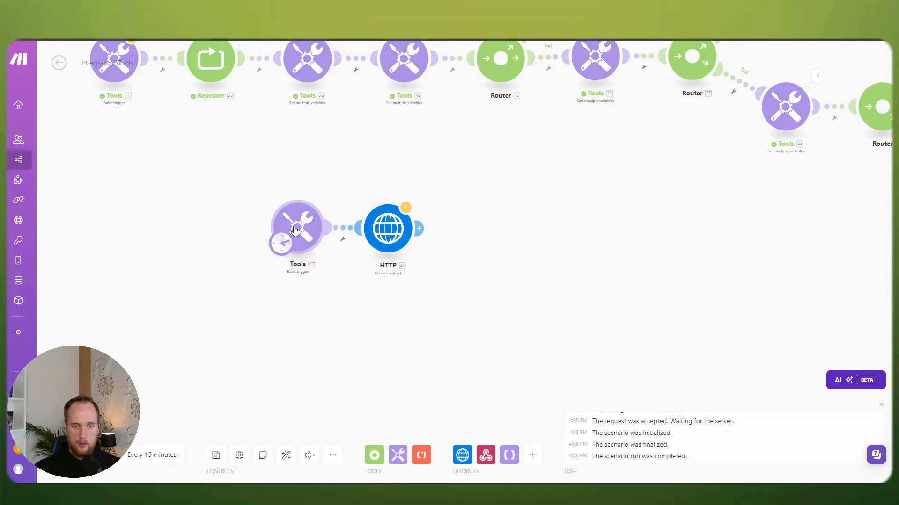
Step: Save the scenario despite the warning and switch to the Cal.com docs
{"action": "left_click", "coordinate": [217, 456]}
{"action": "left_click", "coordinate": [376, 467]}
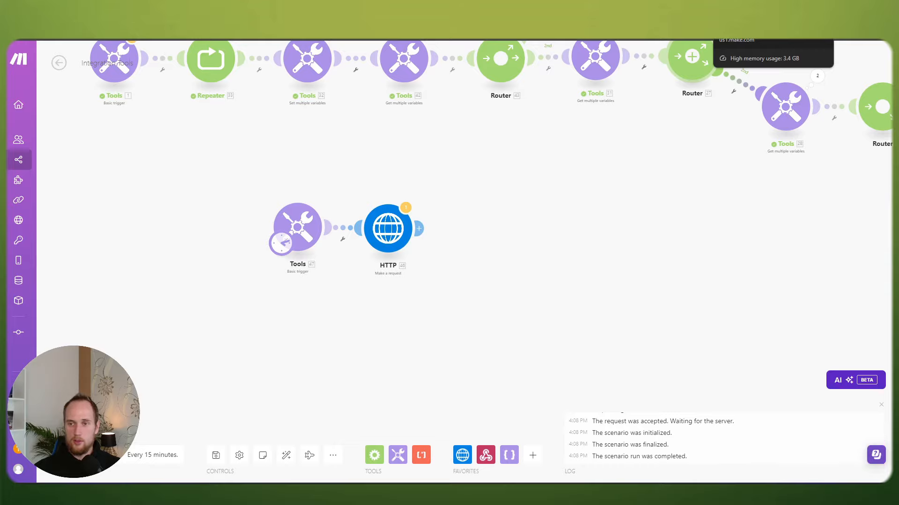
{"action": "key", "text": "ctrl+Tab"}
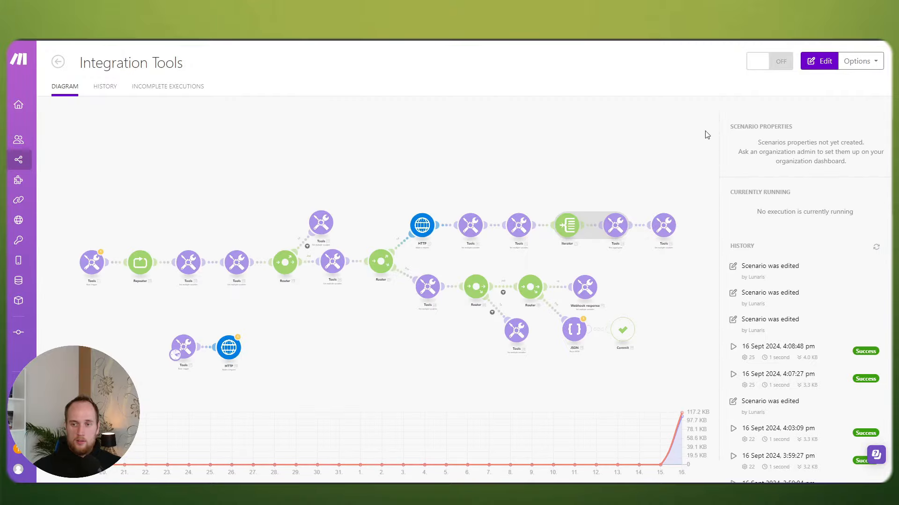
Step: Reopen the scenario, center the Tools 47 and HTTP 46 pair, and open HTTP 46's settings
{"action": "left_click", "coordinate": [815, 62]}
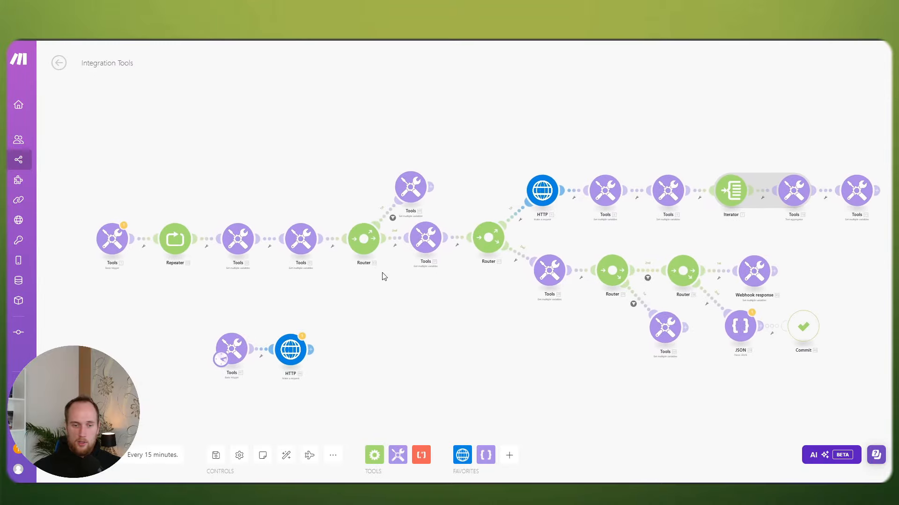
{"action": "scroll", "coordinate": [388, 313], "scroll_direction": "up", "scroll_amount": 3}
{"action": "left_click_drag", "start_coordinate": [387, 313], "coordinate": [471, 233]}
{"action": "scroll", "coordinate": [478, 233], "scroll_direction": "up", "scroll_amount": 3}
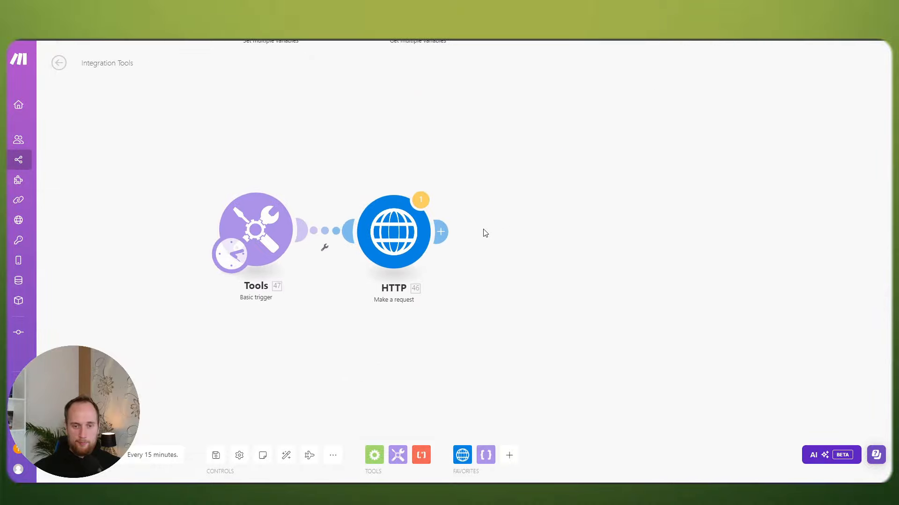
{"action": "left_click", "coordinate": [408, 234]}
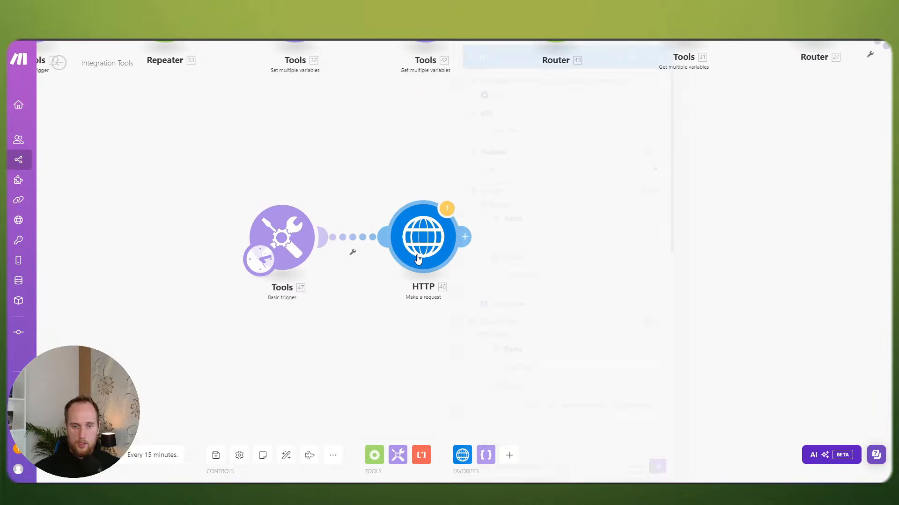
{"action": "scroll", "coordinate": [485, 271], "scroll_direction": "down", "scroll_amount": 4}
{"action": "scroll", "coordinate": [557, 253], "scroll_direction": "up", "scroll_amount": 4}
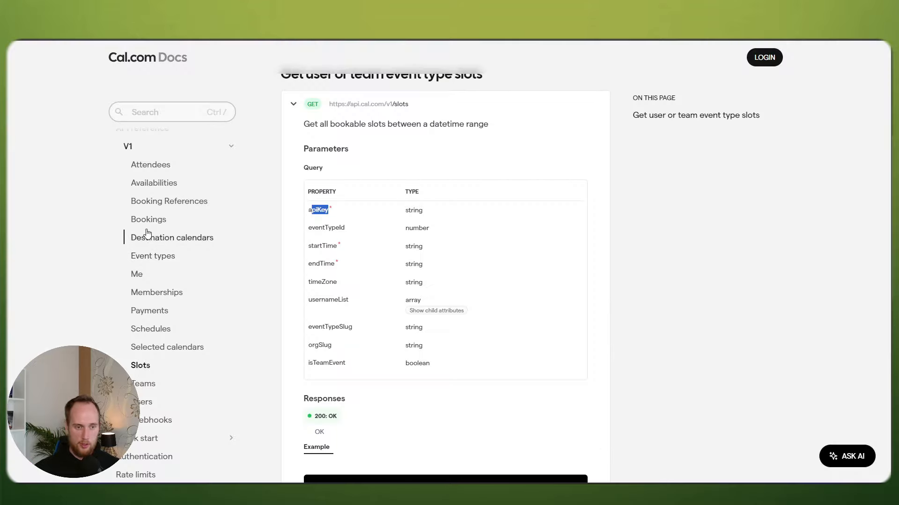
Step: Open the Bookings API docs, expand Create a new booking, and select 'bookings' in its POST URL
{"action": "left_click", "coordinate": [147, 220]}
{"action": "scroll", "coordinate": [458, 261], "scroll_direction": "down", "scroll_amount": 20}
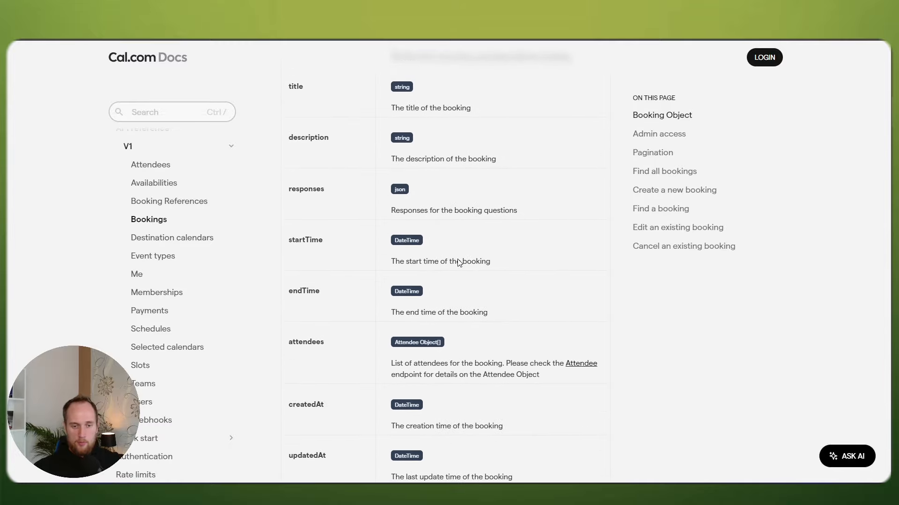
{"action": "scroll", "coordinate": [457, 261], "scroll_direction": "down", "scroll_amount": 20}
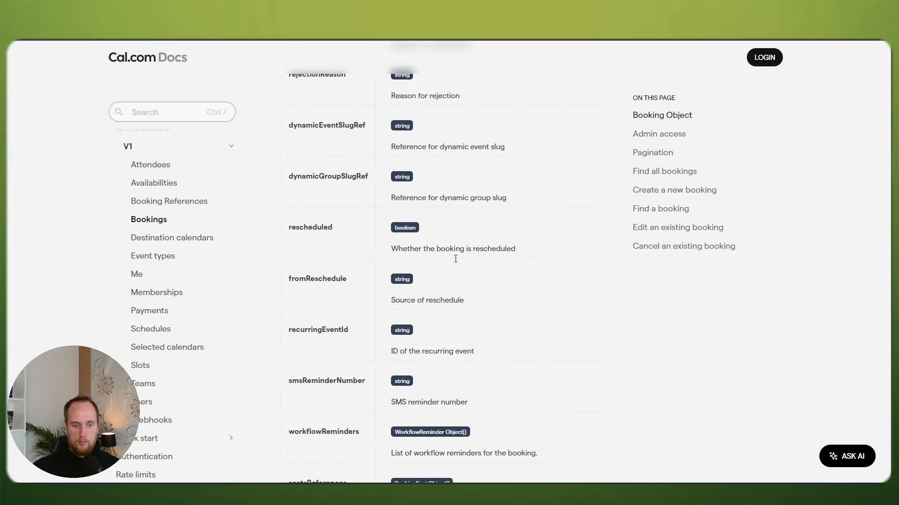
{"action": "scroll", "coordinate": [515, 267], "scroll_direction": "down", "scroll_amount": 3}
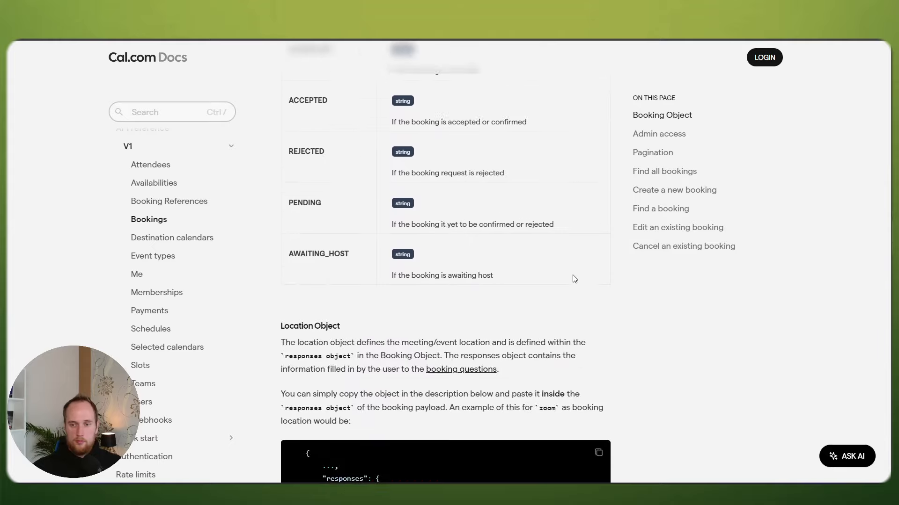
{"action": "scroll", "coordinate": [608, 234], "scroll_direction": "up", "scroll_amount": 5}
{"action": "left_click", "coordinate": [656, 192]}
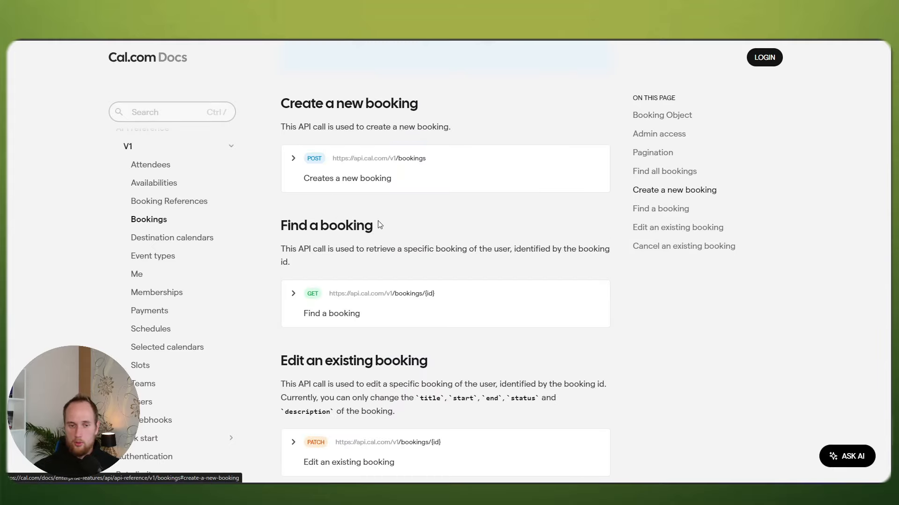
{"action": "left_click", "coordinate": [294, 163]}
{"action": "scroll", "coordinate": [423, 261], "scroll_direction": "down", "scroll_amount": 3}
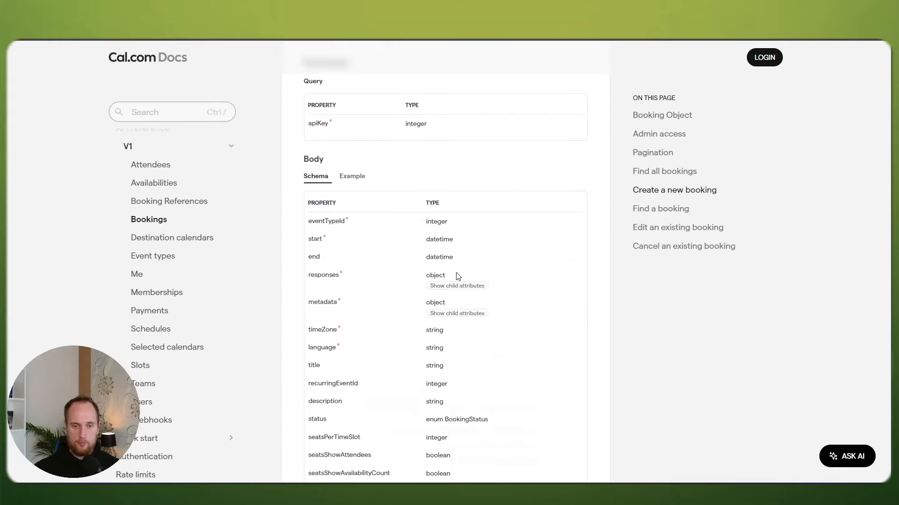
{"action": "scroll", "coordinate": [406, 249], "scroll_direction": "up", "scroll_amount": 4}
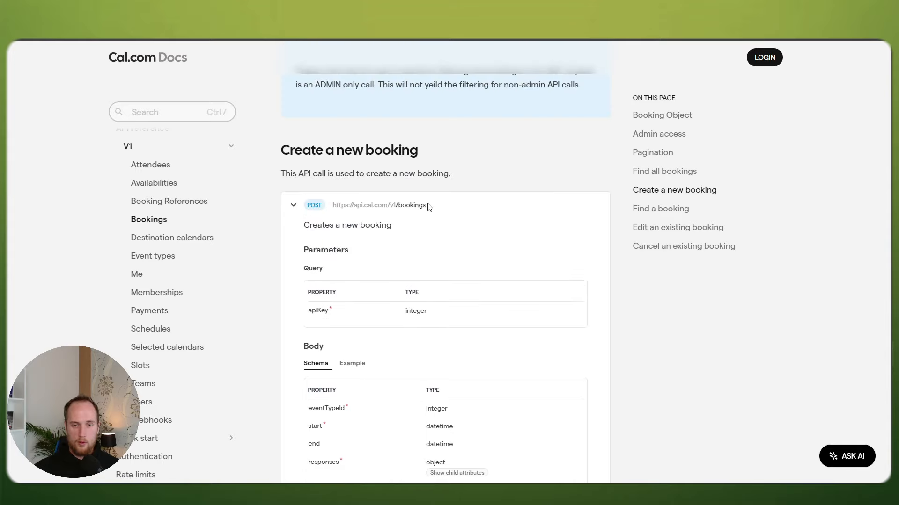
{"action": "left_click_drag", "start_coordinate": [427, 205], "coordinate": [399, 205]}
{"action": "key", "text": "ctrl+c"}
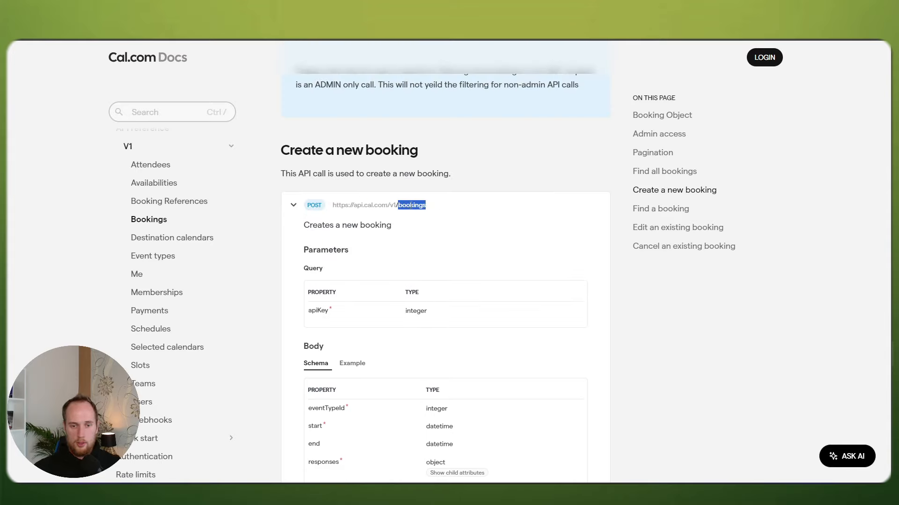
Step: Change the HTTP URL ending from slots to bookings and set the method to POST
{"action": "key", "text": "ctrl+Tab"}
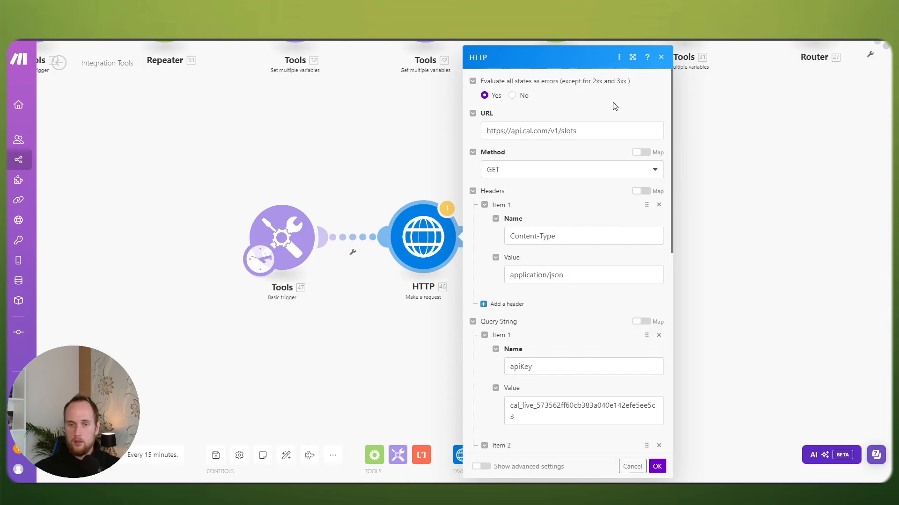
{"action": "left_click_drag", "start_coordinate": [577, 132], "coordinate": [561, 131]}
{"action": "key", "text": "ctrl+v"}
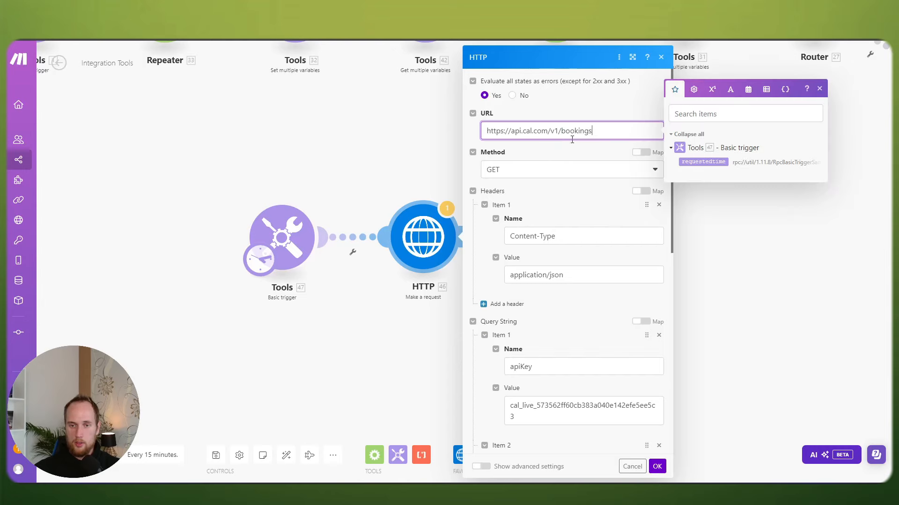
{"action": "left_click", "coordinate": [513, 169]}
{"action": "left_click", "coordinate": [504, 219]}
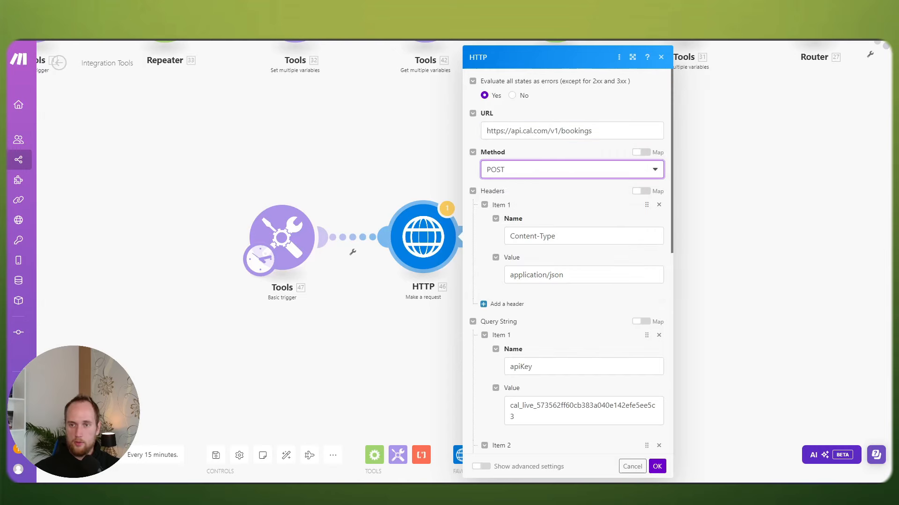
Step: Delete the startTime, endTime and eventTypeId query parameters, keeping only apiKey, and close the settings
{"action": "key", "text": "ctrl+Tab"}
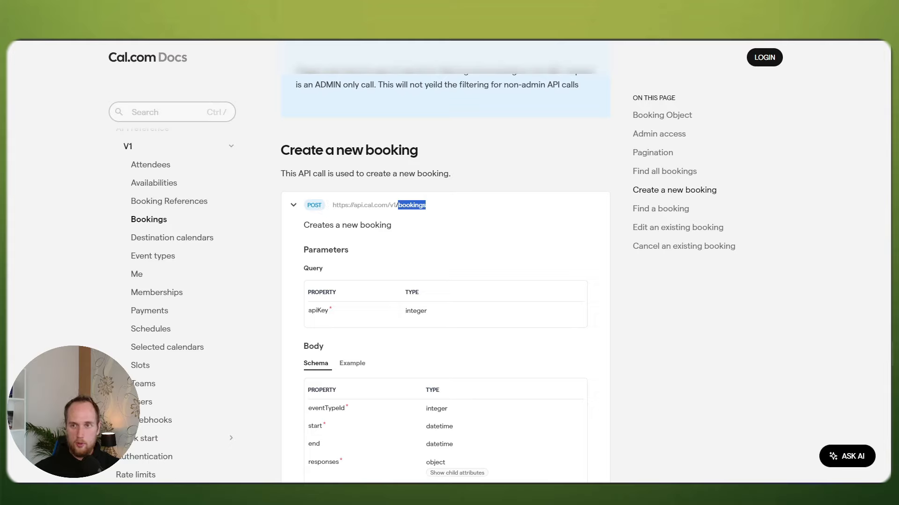
{"action": "key", "text": "ctrl+Tab"}
{"action": "scroll", "coordinate": [573, 290], "scroll_direction": "down", "scroll_amount": 2}
{"action": "key", "text": "ctrl+Tab"}
{"action": "scroll", "coordinate": [429, 273], "scroll_direction": "down", "scroll_amount": 3}
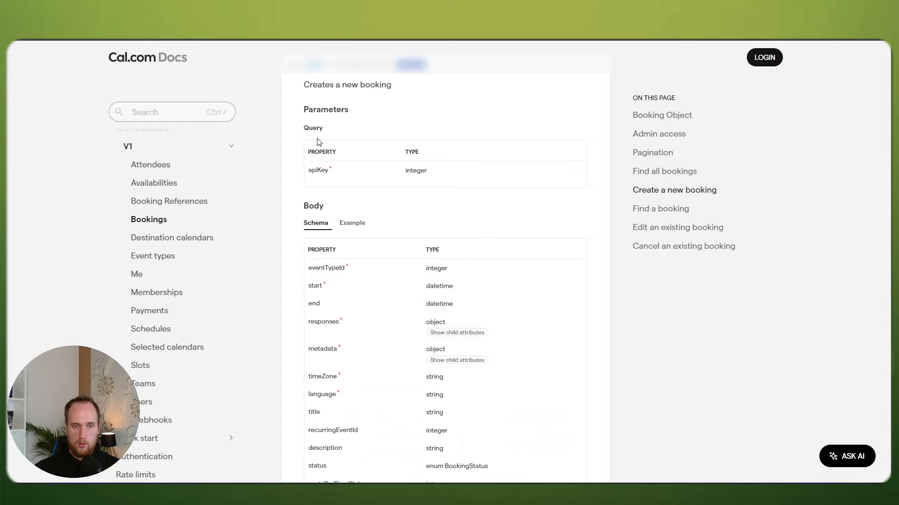
{"action": "key", "text": "ctrl+Tab"}
{"action": "scroll", "coordinate": [591, 263], "scroll_direction": "down", "scroll_amount": 2}
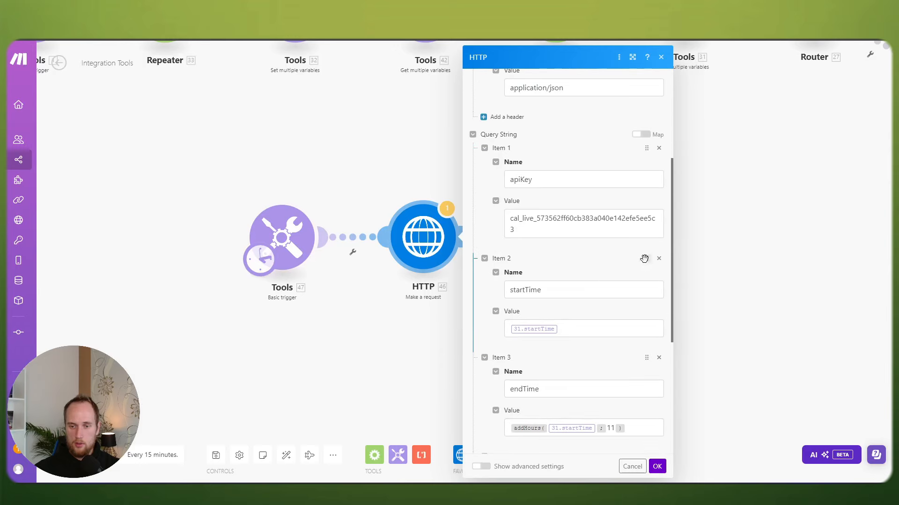
{"action": "left_click", "coordinate": [659, 258]}
{"action": "left_click", "coordinate": [658, 259]}
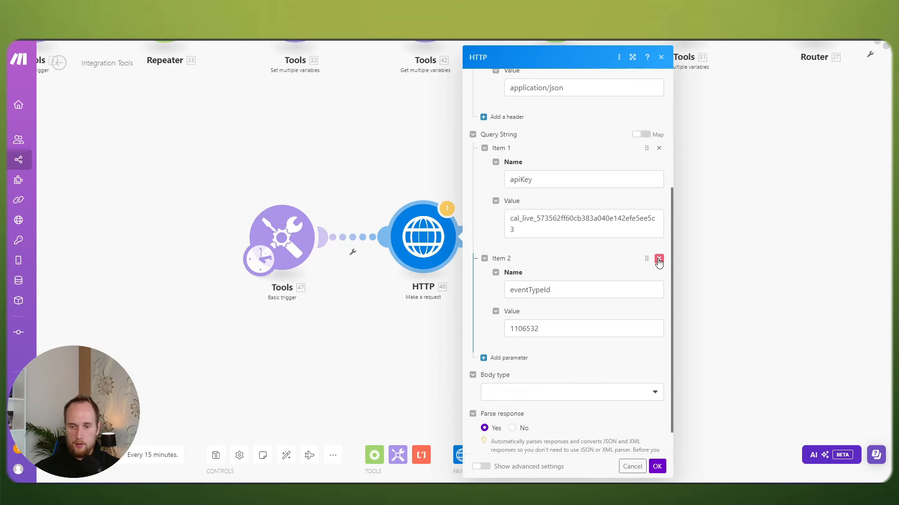
{"action": "double_click", "coordinate": [564, 290]}
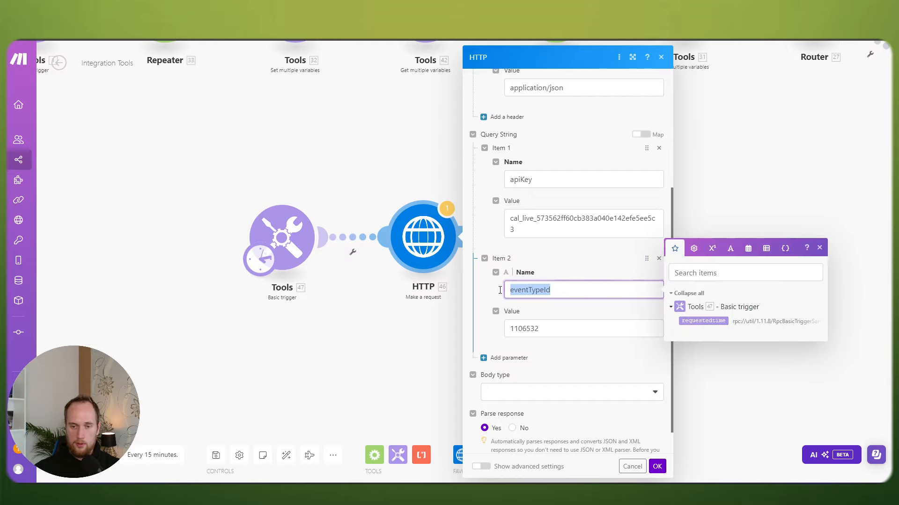
{"action": "double_click", "coordinate": [541, 334]}
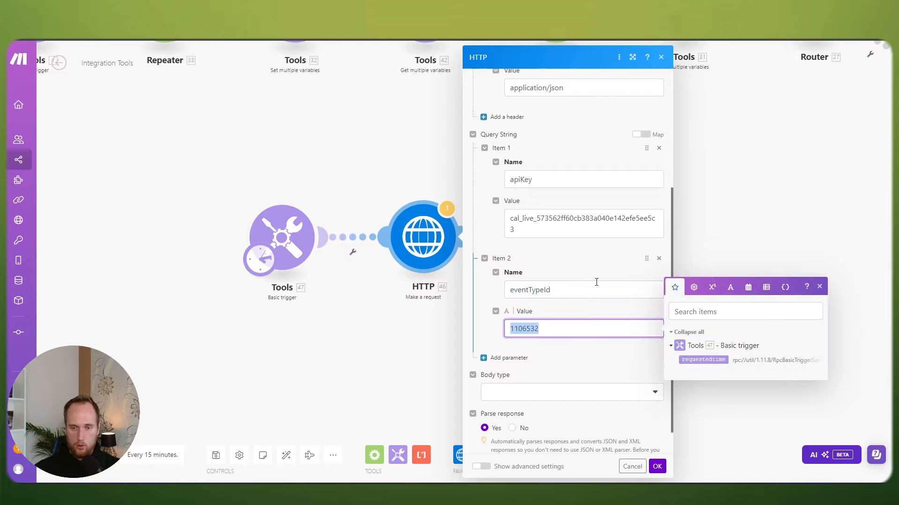
{"action": "left_click", "coordinate": [656, 269]}
{"action": "left_click", "coordinate": [659, 258]}
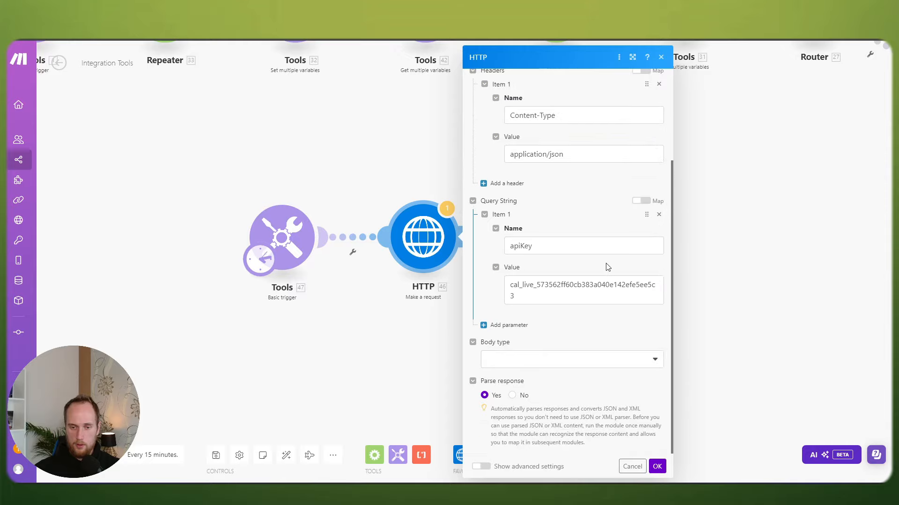
{"action": "left_click", "coordinate": [657, 466]}
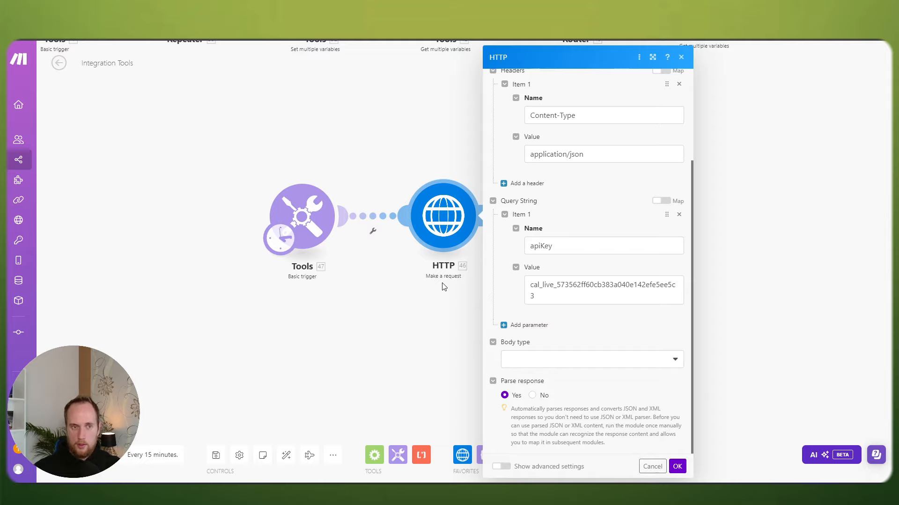
Step: Set the HTTP body type to Raw with JSON (application/json) content type
{"action": "left_click", "coordinate": [568, 363]}
{"action": "left_click", "coordinate": [561, 374]}
{"action": "scroll", "coordinate": [561, 362], "scroll_direction": "down", "scroll_amount": 1}
{"action": "left_click", "coordinate": [554, 357]}
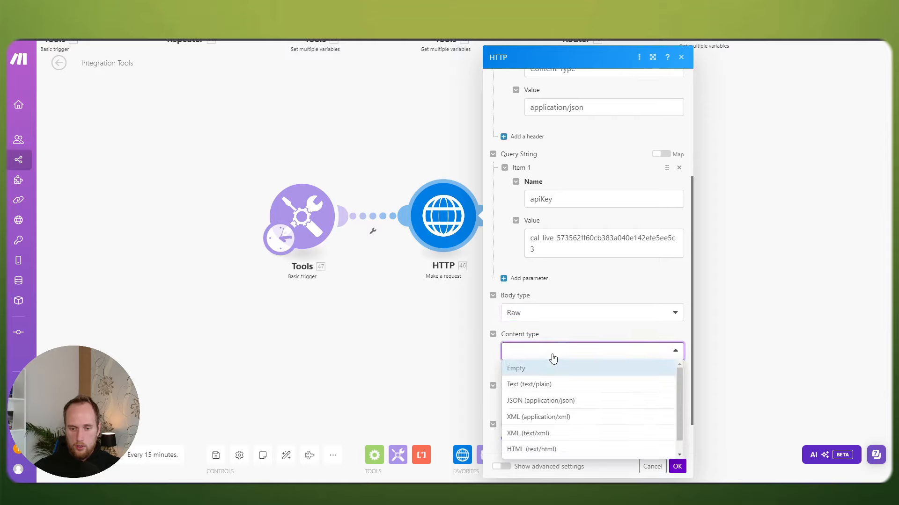
{"action": "left_click", "coordinate": [541, 401]}
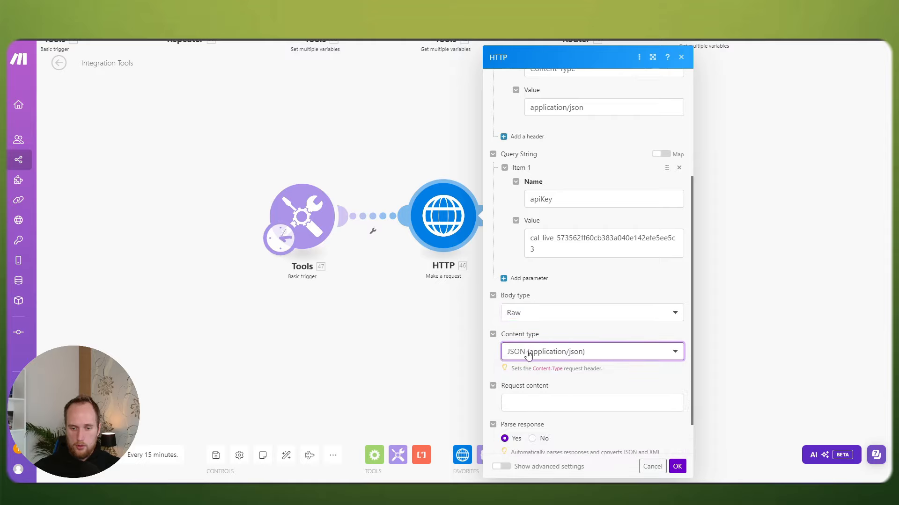
{"action": "left_click", "coordinate": [545, 357]}
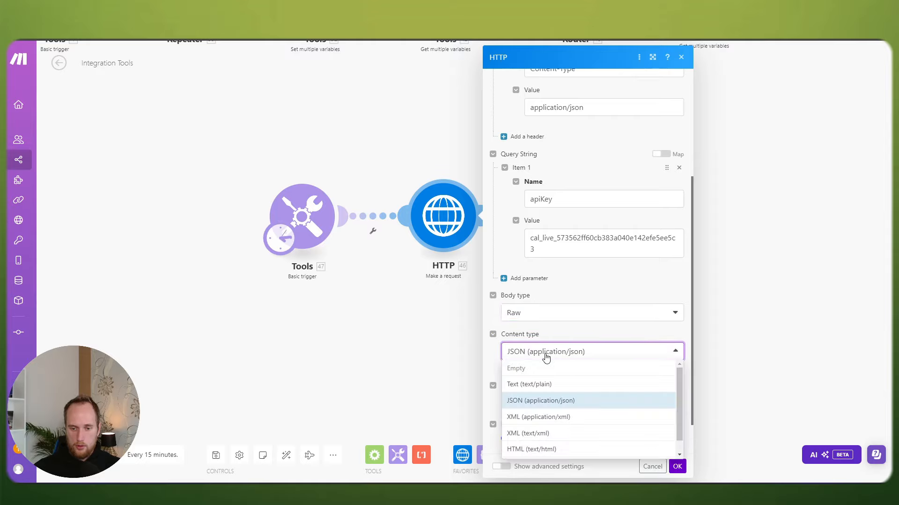
{"action": "left_click", "coordinate": [538, 401]}
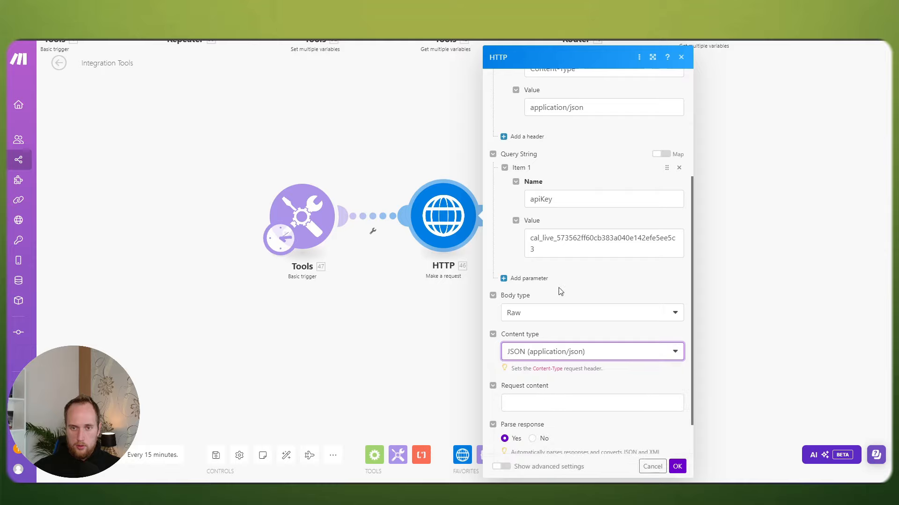
{"action": "scroll", "coordinate": [557, 291], "scroll_direction": "up", "scroll_amount": 3}
{"action": "scroll", "coordinate": [562, 224], "scroll_direction": "down", "scroll_amount": 4}
Step: Paste the booking JSON payload into Request content
{"action": "left_click", "coordinate": [604, 358]}
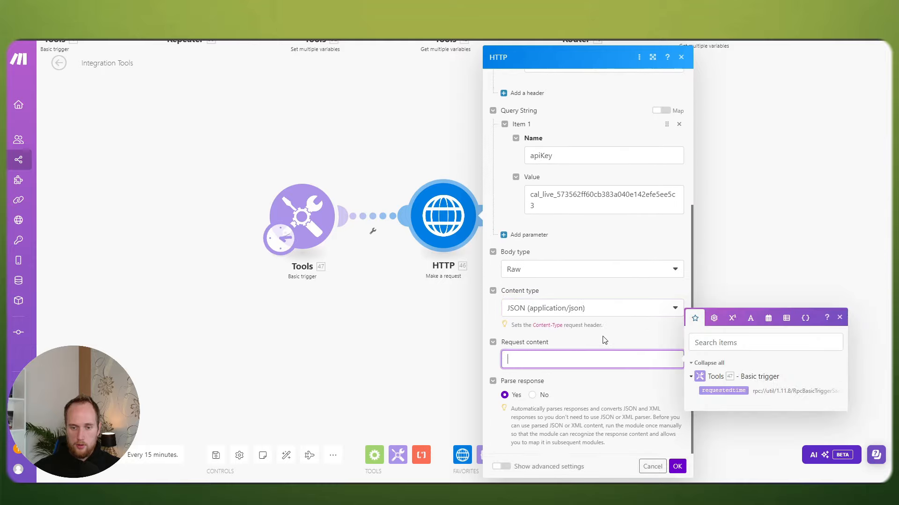
{"action": "key", "text": "ctrl+v"}
{"action": "scroll", "coordinate": [573, 337], "scroll_direction": "up", "scroll_amount": 1}
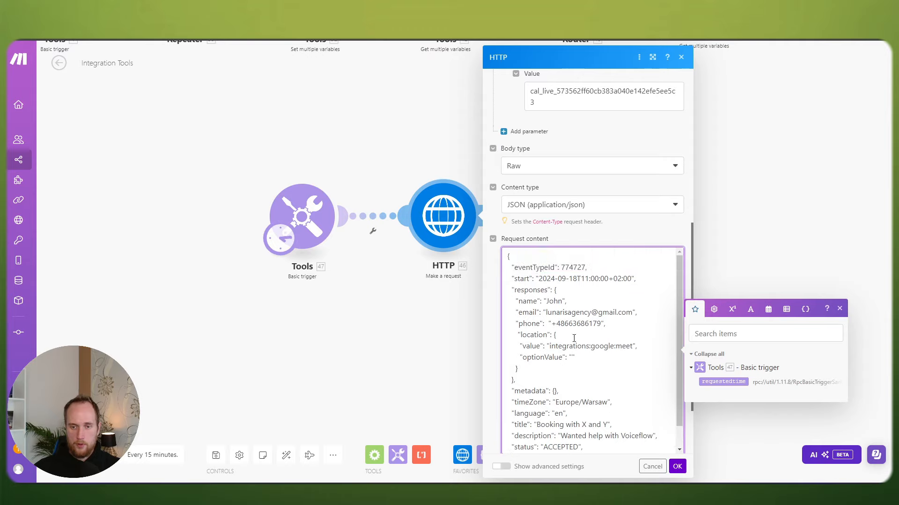
{"action": "scroll", "coordinate": [597, 350], "scroll_direction": "down", "scroll_amount": 1}
{"action": "scroll", "coordinate": [597, 350], "scroll_direction": "up", "scroll_amount": 1}
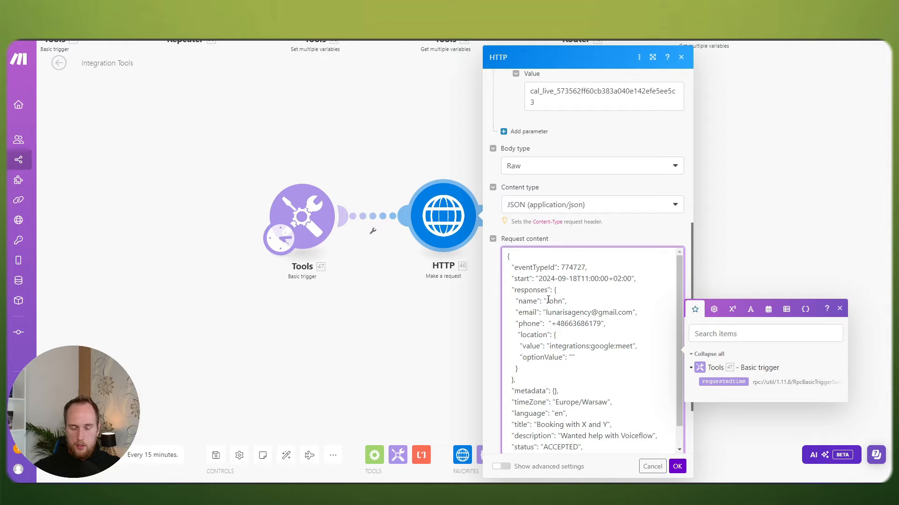
Step: Replace the attendee's e-mail value in the JSON with a different e-mail address
{"action": "left_click_drag", "start_coordinate": [547, 302], "coordinate": [632, 311]}
{"action": "left_click", "coordinate": [546, 312]}
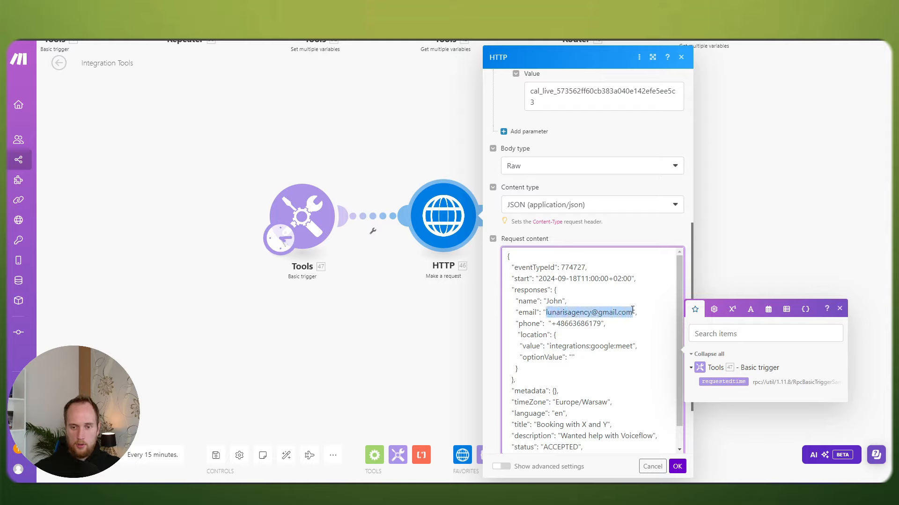
{"action": "key", "text": "BackSpace"}
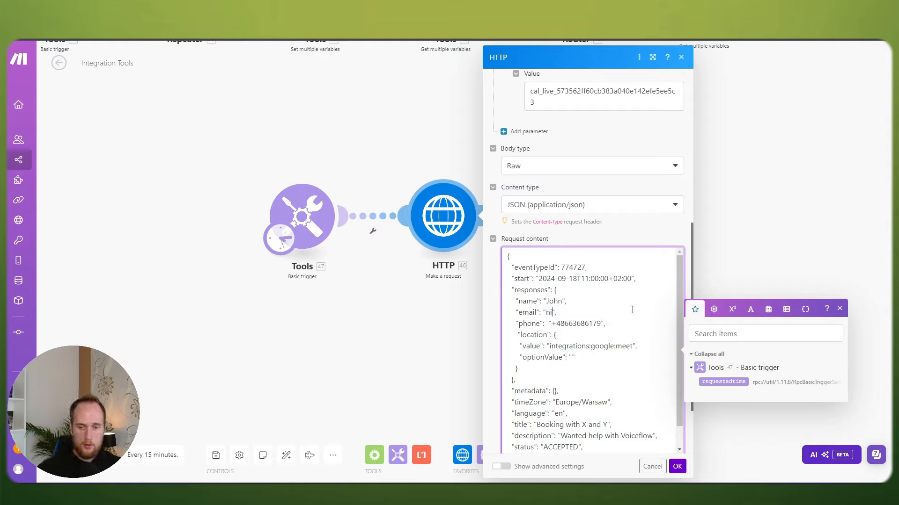
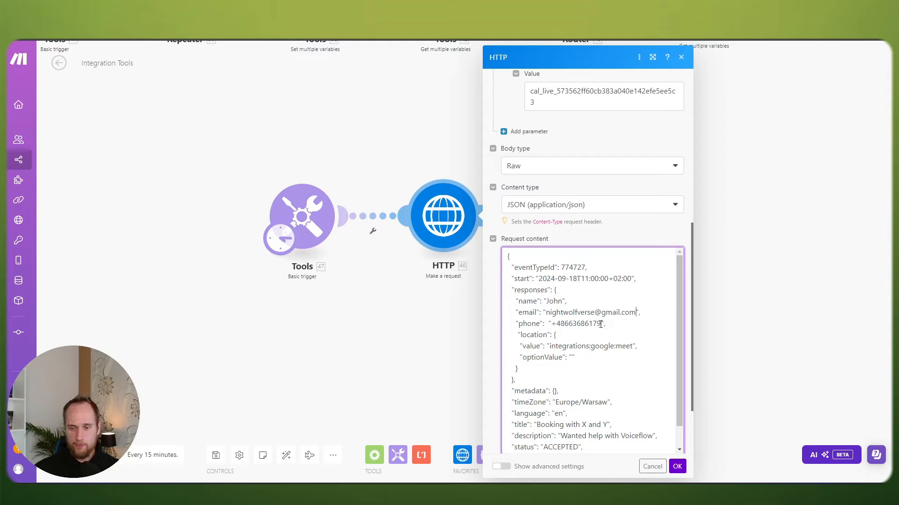
Step: Replace the phone number in the JSON request body with dummy digits 11223344, adding an extra 4
{"action": "left_click_drag", "start_coordinate": [567, 324], "coordinate": [601, 323]}
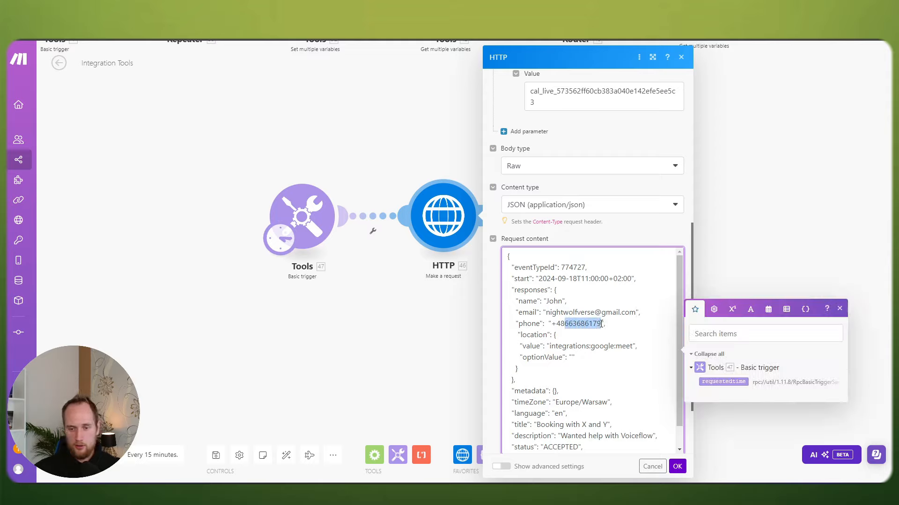
{"action": "type", "text": "112233"}
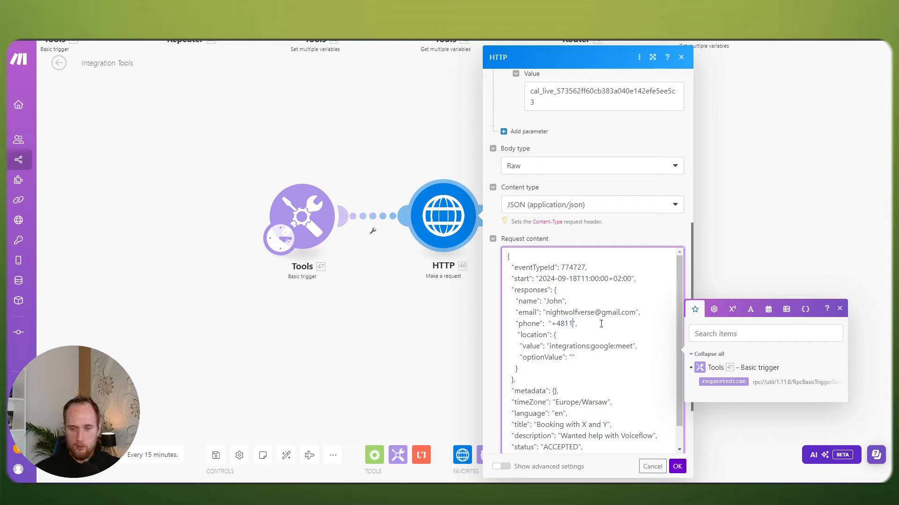
{"action": "type", "text": "44"}
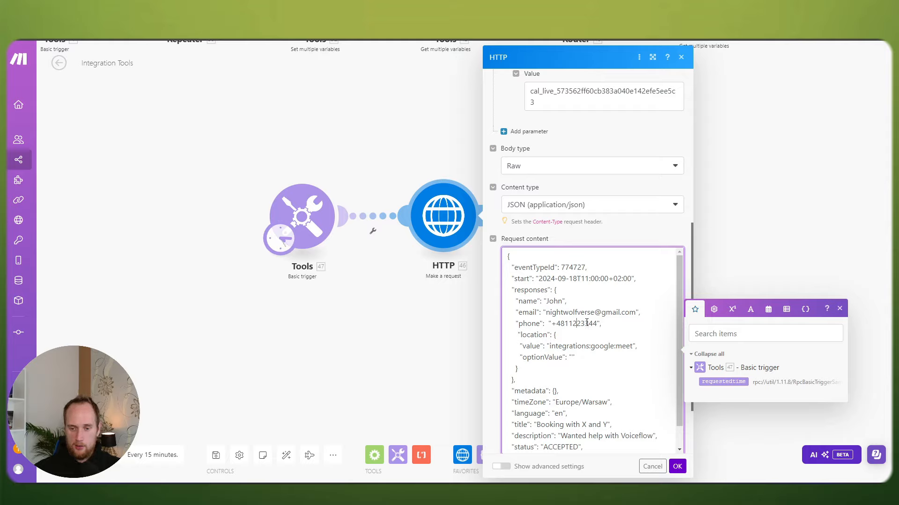
{"action": "left_click", "coordinate": [590, 323]}
{"action": "type", "text": "4"}
{"action": "left_click", "coordinate": [612, 324]}
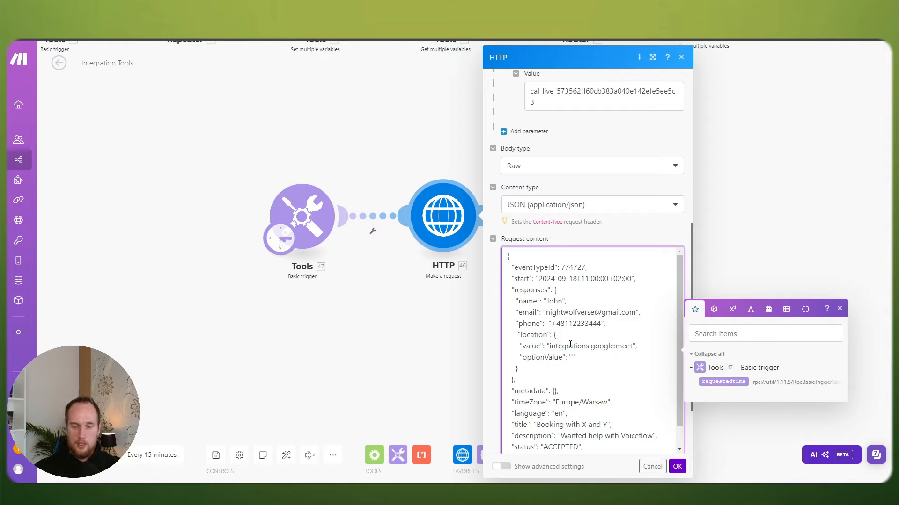
{"action": "left_click_drag", "start_coordinate": [551, 346], "coordinate": [607, 347]}
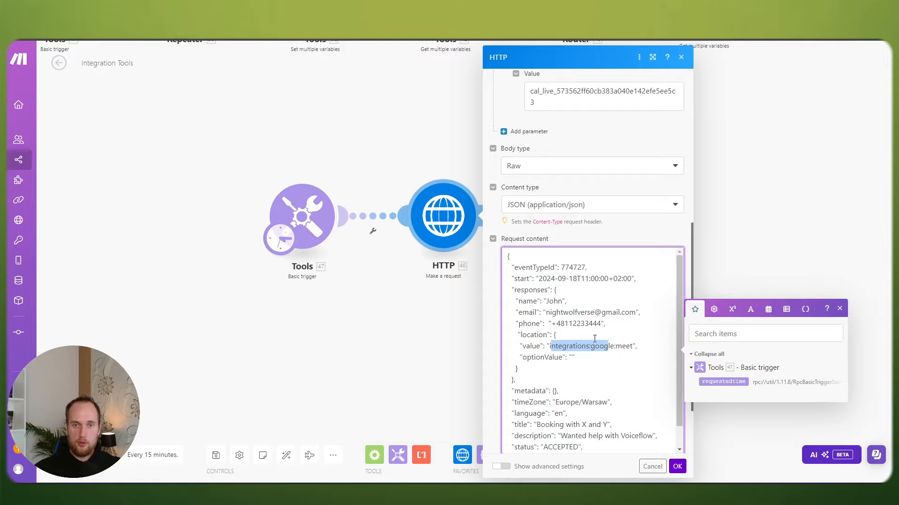
Step: Copy 'integrations:google:meet' from the GoogleMeet row of the Cal.com docs location table
{"action": "key", "text": "ctrl+Tab"}
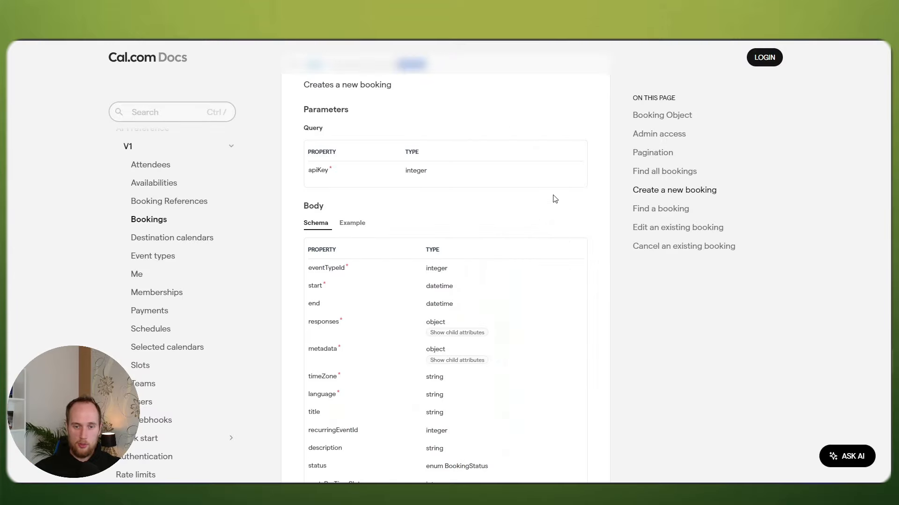
{"action": "scroll", "coordinate": [555, 199], "scroll_direction": "up", "scroll_amount": 20}
{"action": "scroll", "coordinate": [582, 245], "scroll_direction": "up", "scroll_amount": 20}
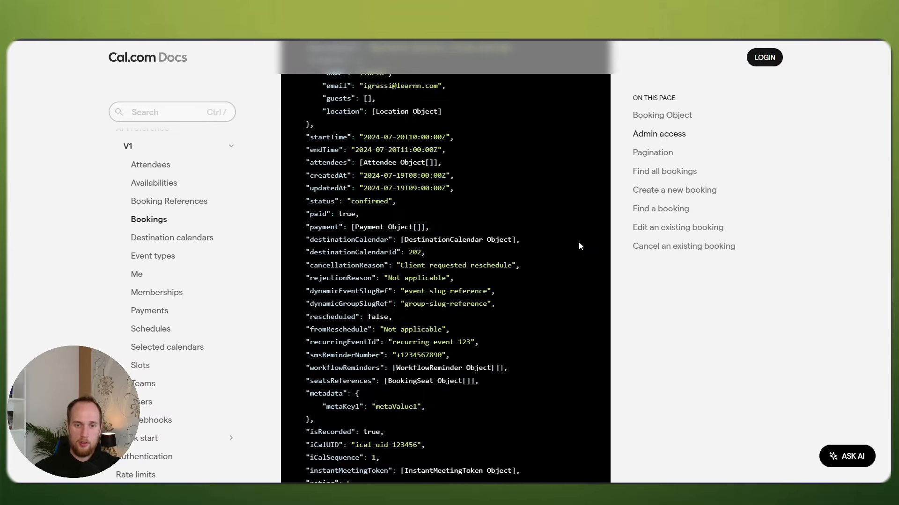
{"action": "scroll", "coordinate": [588, 228], "scroll_direction": "up", "scroll_amount": 5}
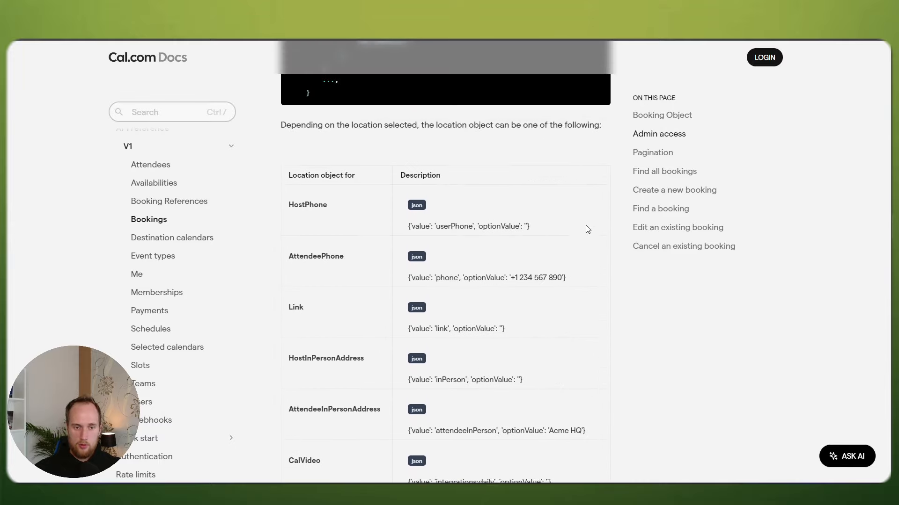
{"action": "scroll", "coordinate": [358, 219], "scroll_direction": "down", "scroll_amount": 1}
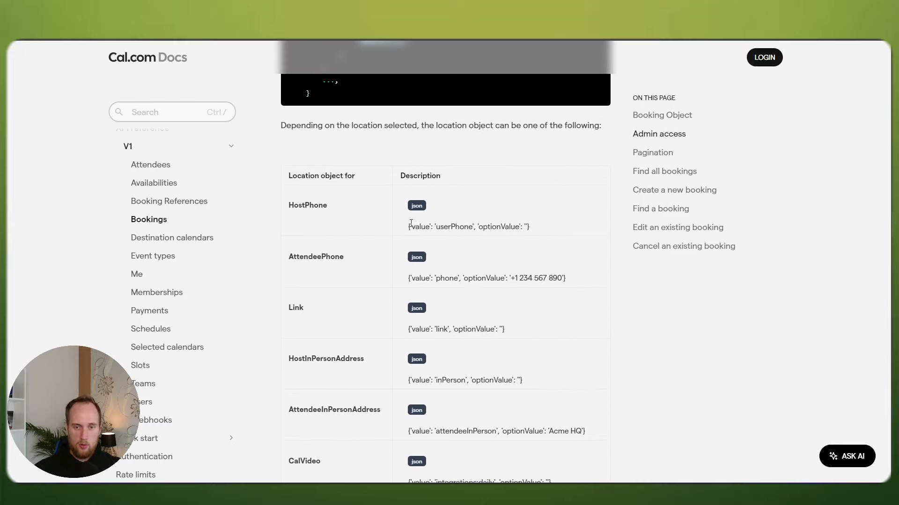
{"action": "scroll", "coordinate": [369, 206], "scroll_direction": "down", "scroll_amount": 1}
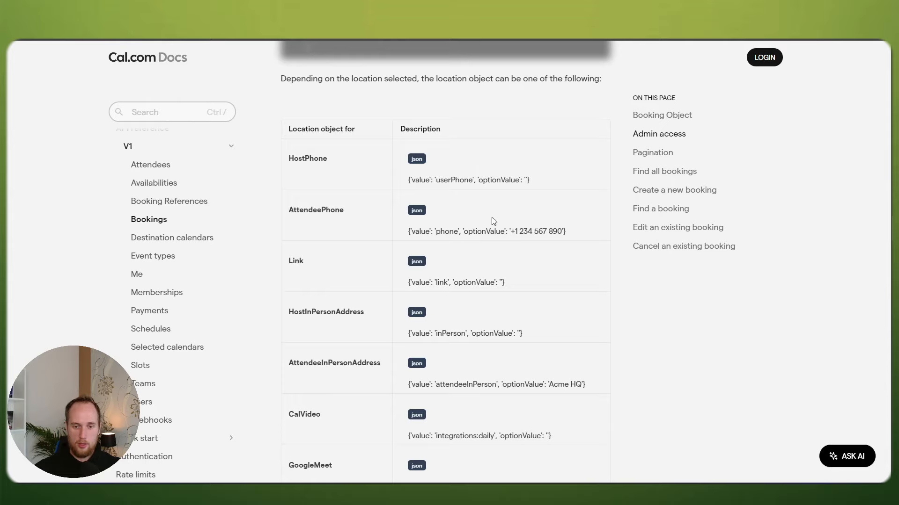
{"action": "scroll", "coordinate": [491, 217], "scroll_direction": "down", "scroll_amount": 2}
{"action": "scroll", "coordinate": [468, 248], "scroll_direction": "down", "scroll_amount": 3}
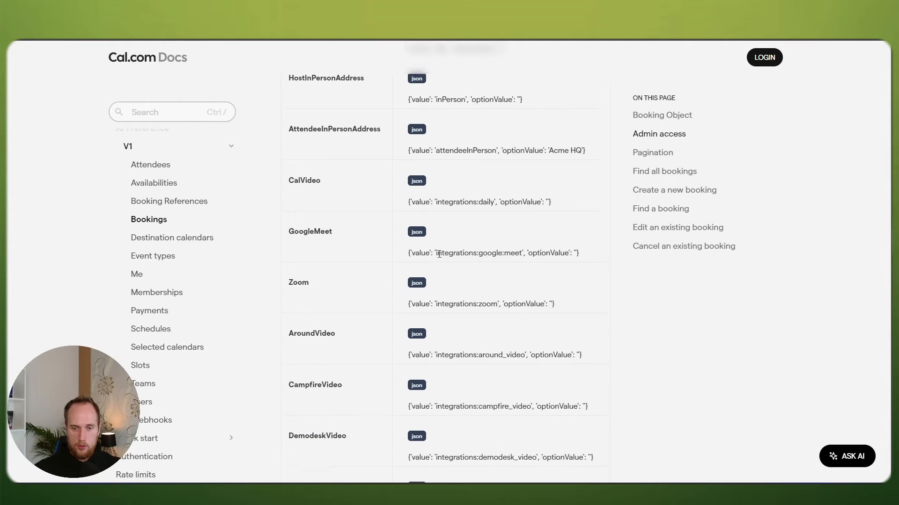
{"action": "left_click_drag", "start_coordinate": [435, 253], "coordinate": [519, 251]}
{"action": "left_click", "coordinate": [436, 252]}
{"action": "left_click_drag", "start_coordinate": [436, 253], "coordinate": [522, 252]}
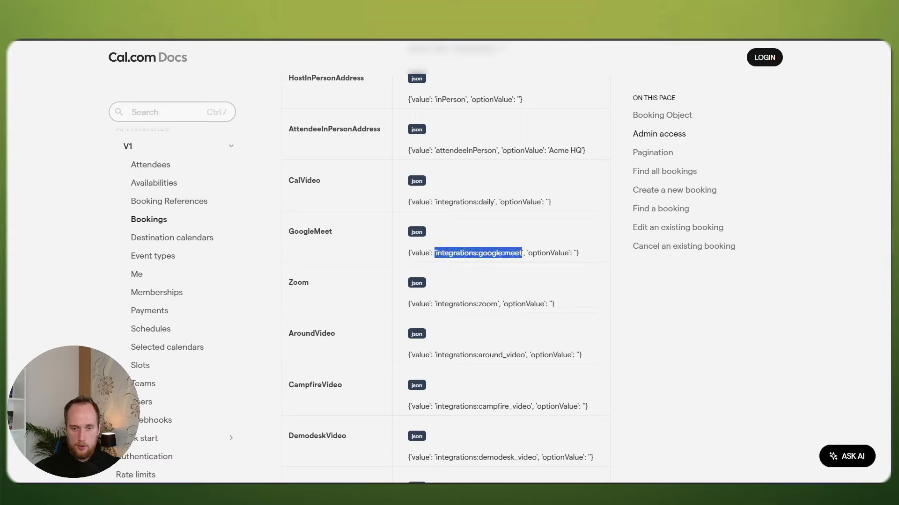
{"action": "key", "text": "ctrl+c"}
Step: Paste 'integrations:google:meet' over the old location value in the request body
{"action": "key", "text": "alt+Tab"}
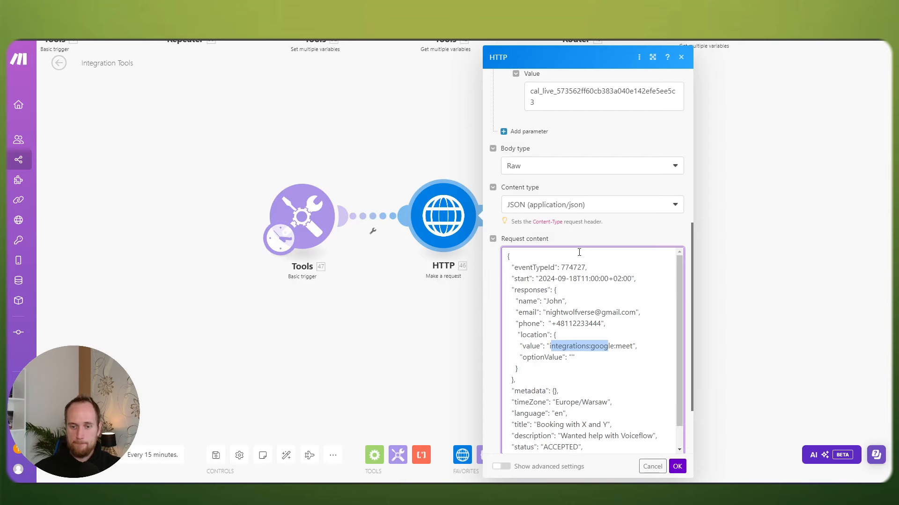
{"action": "key", "text": "ctrl+v"}
{"action": "left_click_drag", "start_coordinate": [550, 347], "coordinate": [633, 344]}
{"action": "key", "text": "BackSpace"}
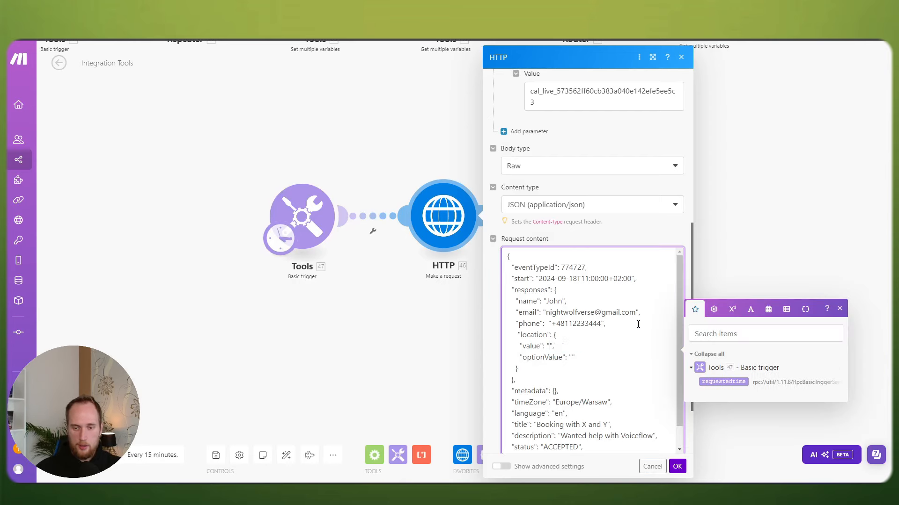
{"action": "key", "text": "ctrl+v"}
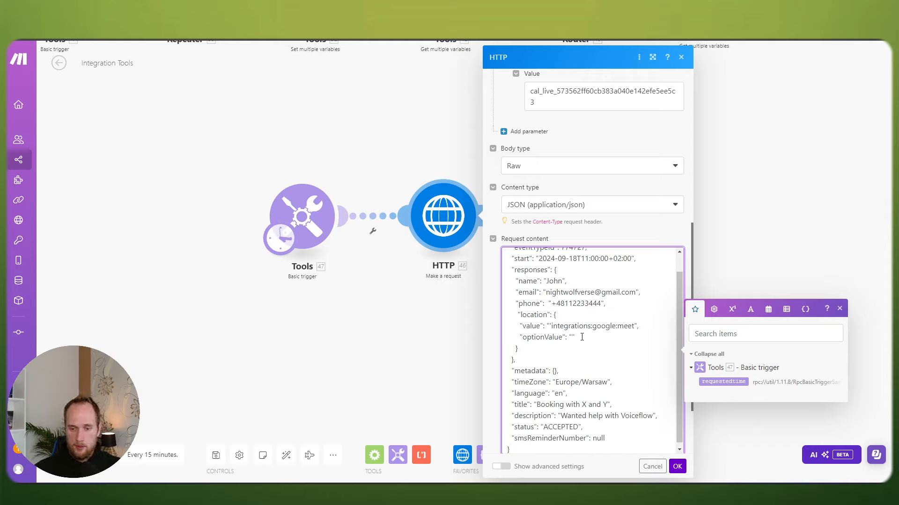
{"action": "left_click", "coordinate": [574, 324]}
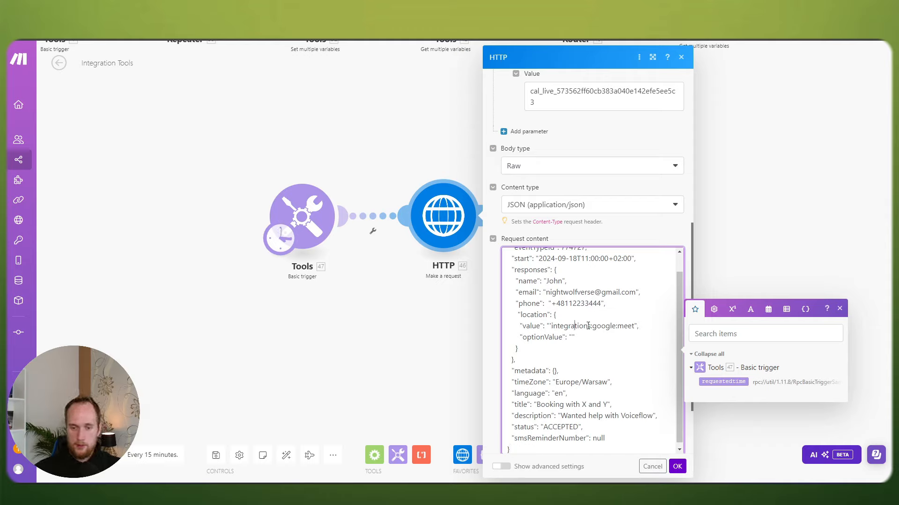
Step: Check the Zoom identifier in the docs and change the location value to 'integrations:zoom'
{"action": "key", "text": "ctrl+Tab"}
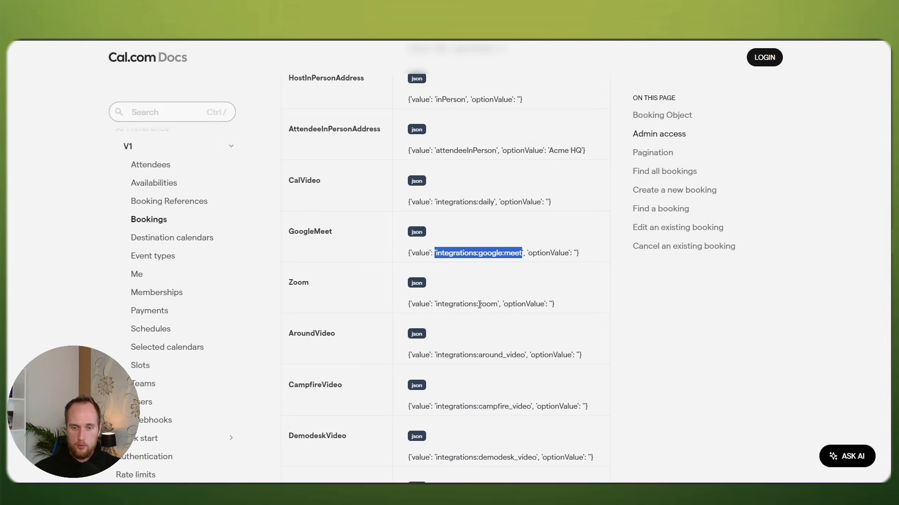
{"action": "left_click_drag", "start_coordinate": [479, 305], "coordinate": [498, 305]}
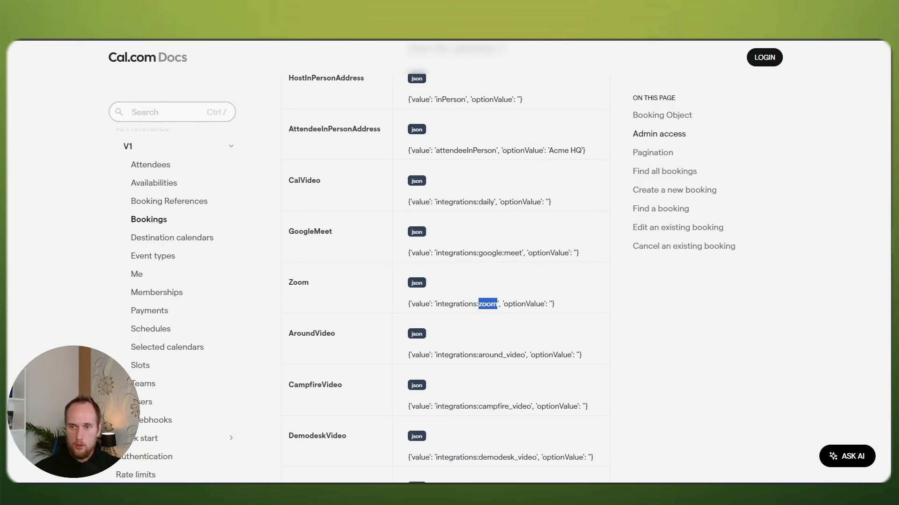
{"action": "key", "text": "ctrl+Tab"}
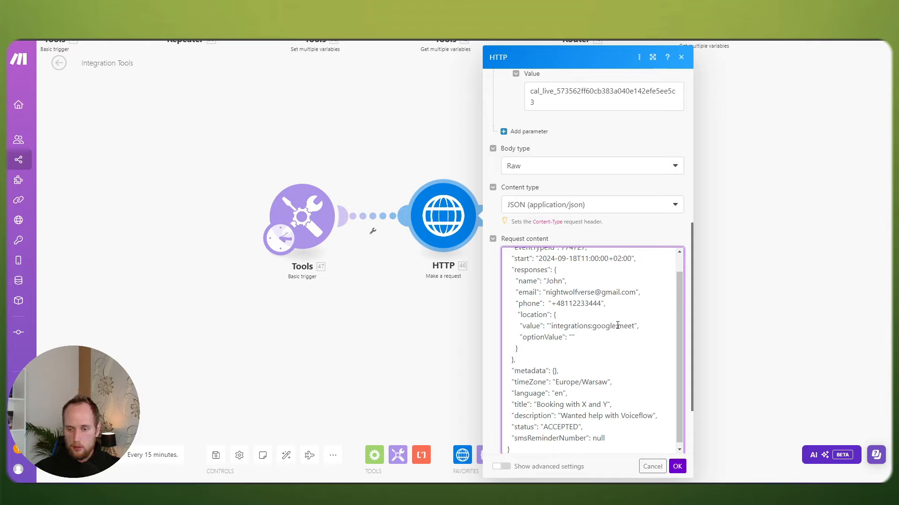
{"action": "left_click", "coordinate": [618, 326]}
{"action": "left_click_drag", "start_coordinate": [592, 326], "coordinate": [634, 326]}
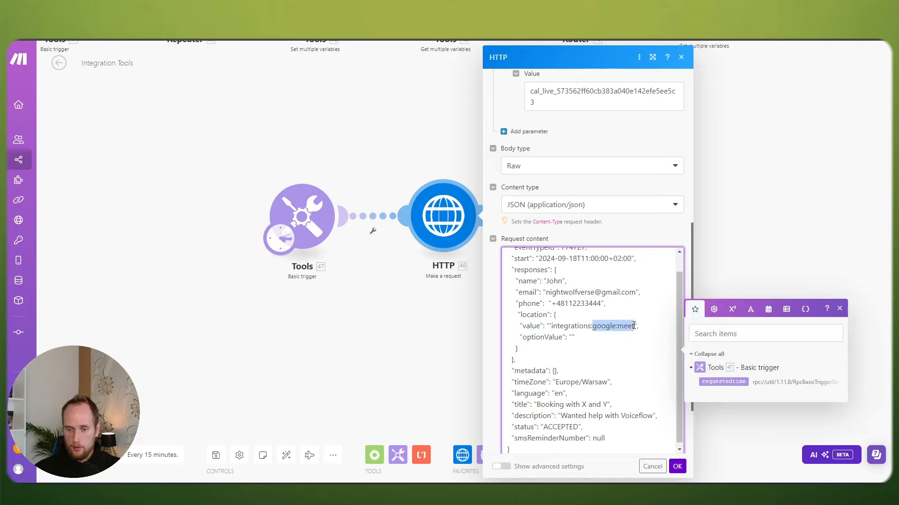
{"action": "left_click", "coordinate": [588, 327]}
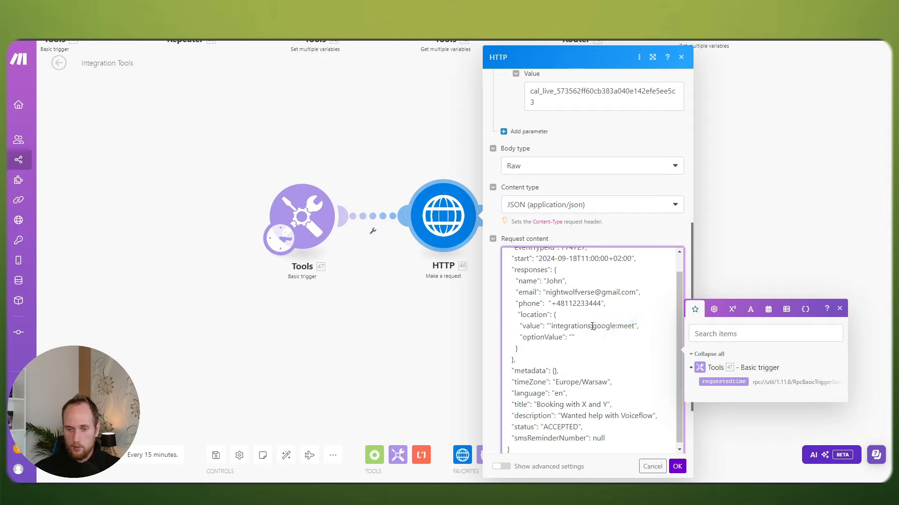
{"action": "left_click_drag", "start_coordinate": [592, 326], "coordinate": [634, 326]}
{"action": "key", "text": "BackSpace"}
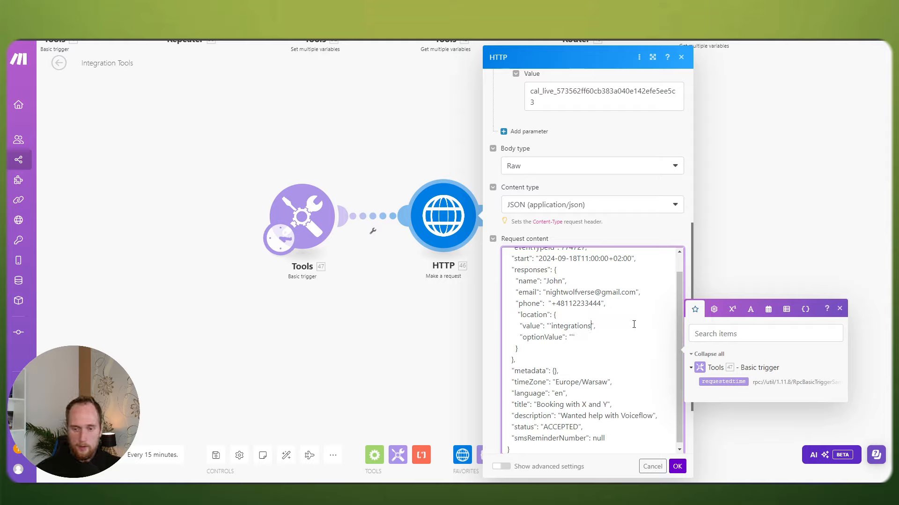
{"action": "type", "text": ":zoom"}
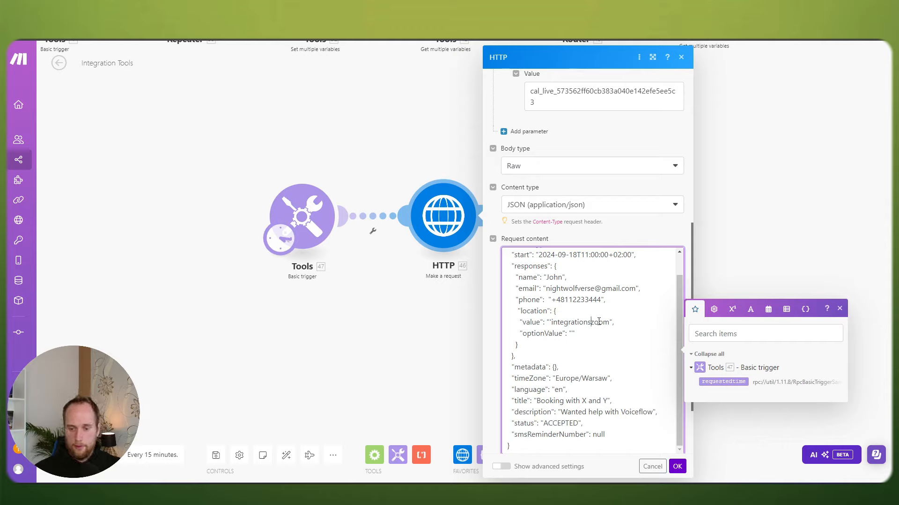
Step: Restore 'integrations:google:meet' as the location value from clipboard history and remove stray characters
{"action": "left_click", "coordinate": [623, 326]}
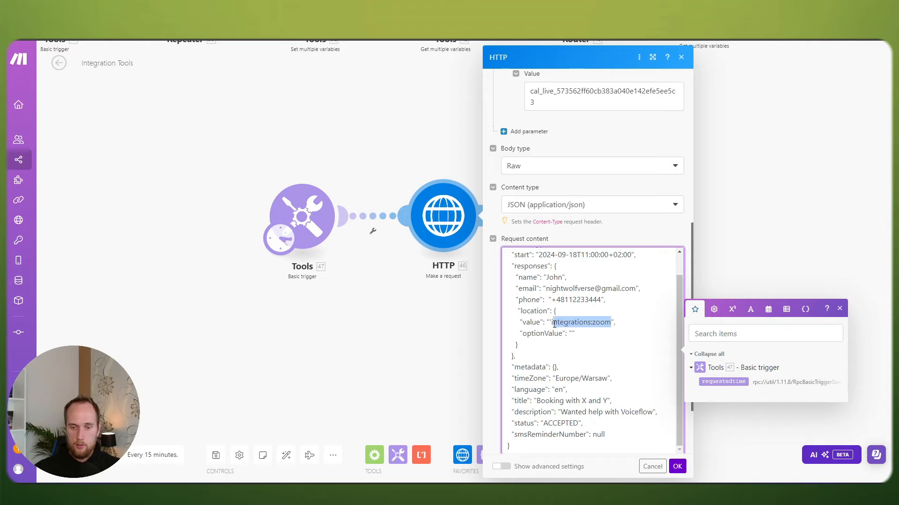
{"action": "type", "text": "i"}
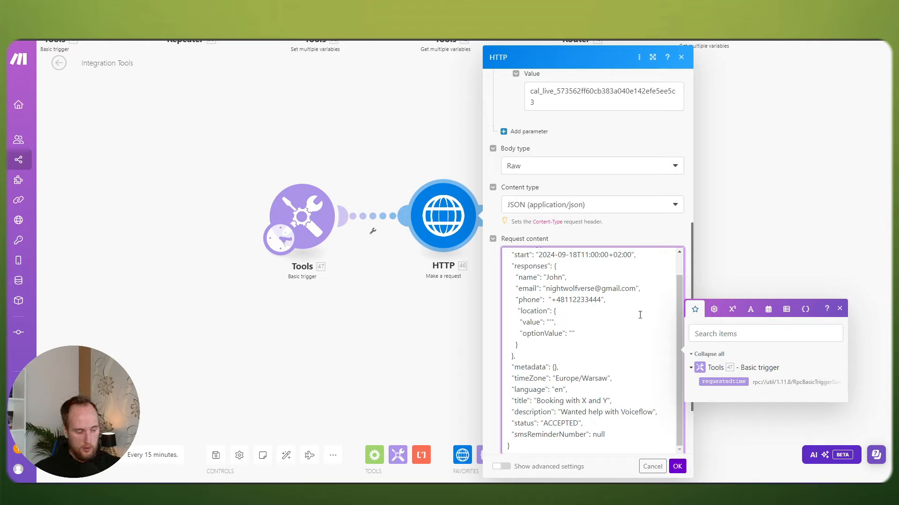
{"action": "key", "text": "super+v"}
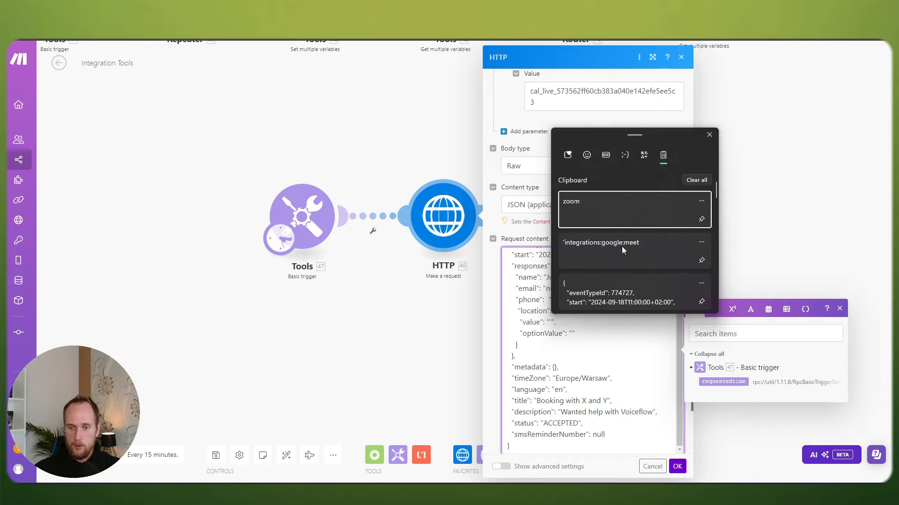
{"action": "left_click", "coordinate": [621, 247]}
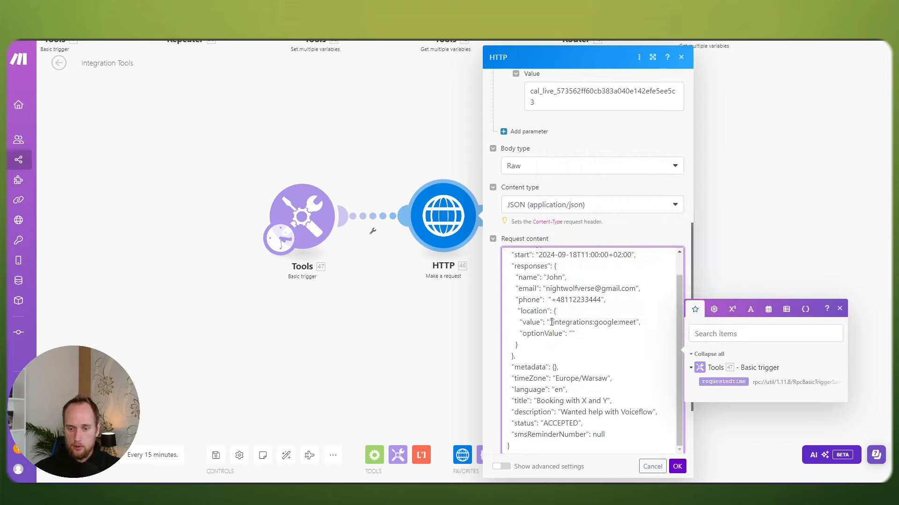
{"action": "key", "text": "Delete"}
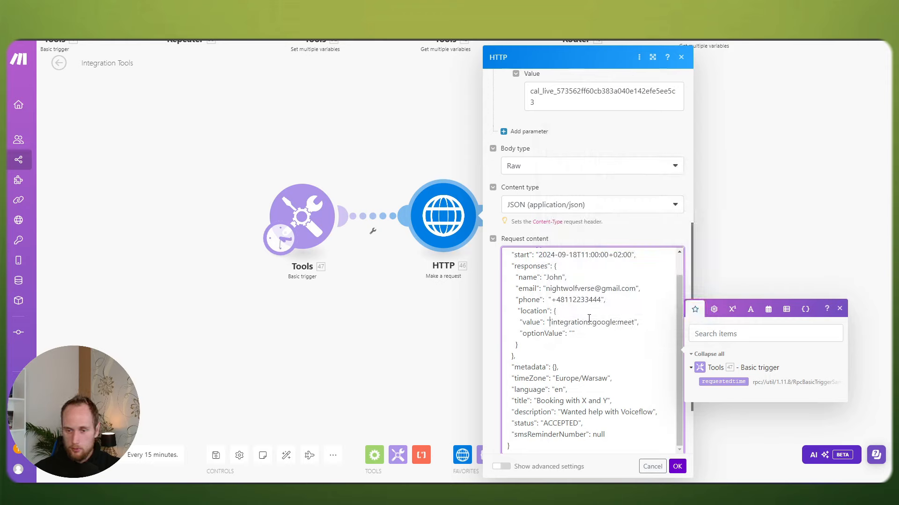
{"action": "key", "text": "Delete"}
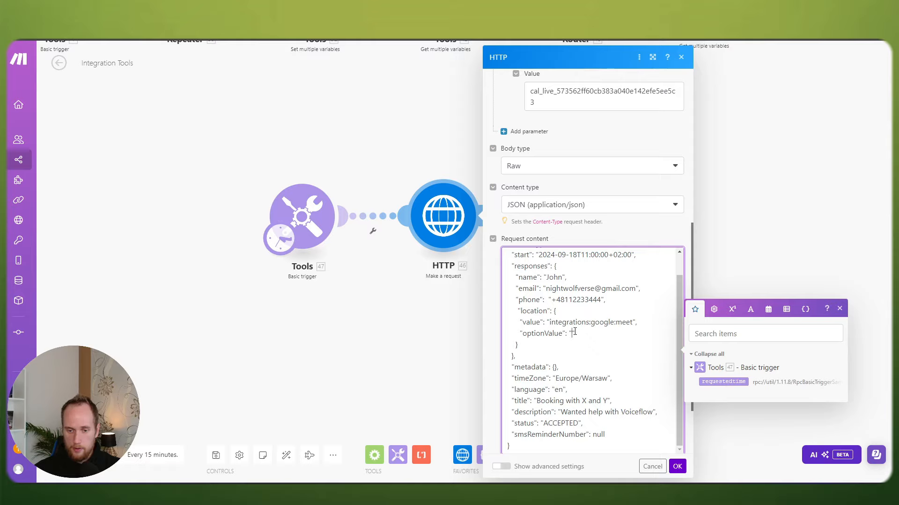
{"action": "scroll", "coordinate": [574, 332], "scroll_direction": "down", "scroll_amount": 2}
{"action": "scroll", "coordinate": [599, 335], "scroll_direction": "up", "scroll_amount": 1}
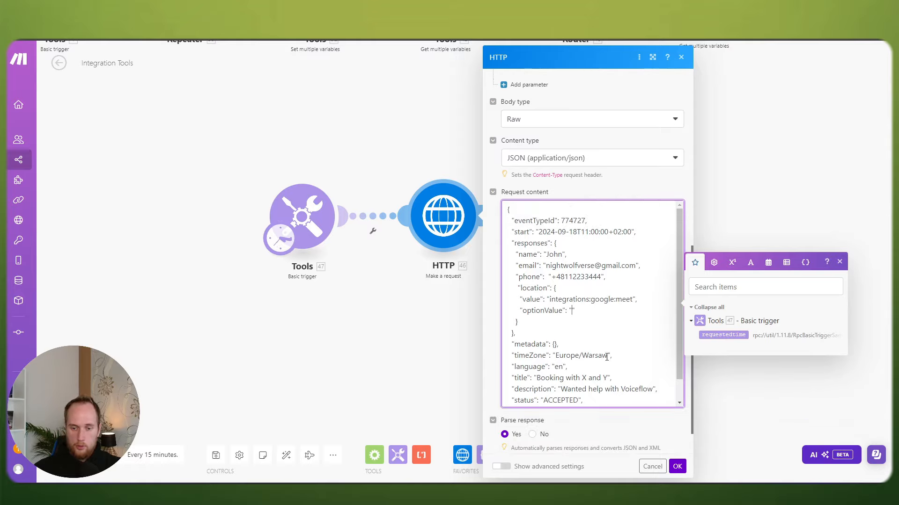
{"action": "left_click_drag", "start_coordinate": [606, 357], "coordinate": [556, 355]}
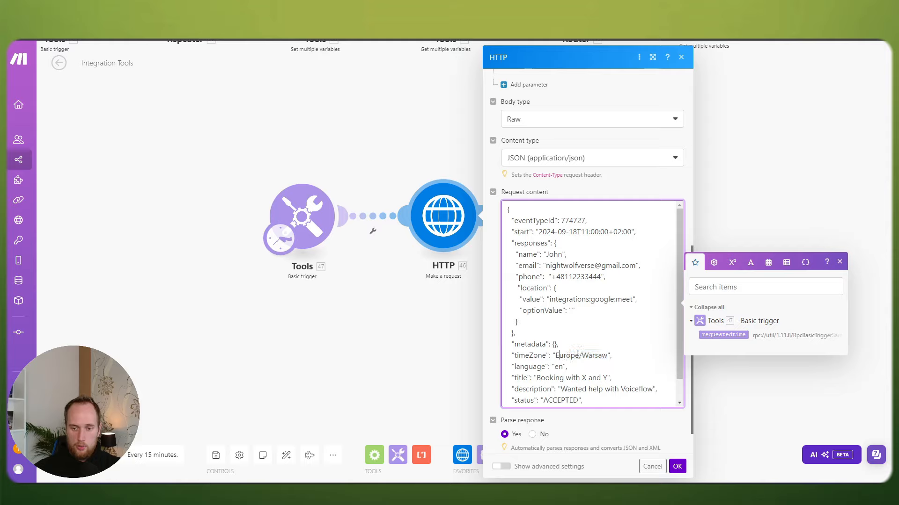
{"action": "left_click_drag", "start_coordinate": [632, 231], "coordinate": [609, 232]}
{"action": "left_click", "coordinate": [615, 233]}
{"action": "left_click", "coordinate": [613, 231]}
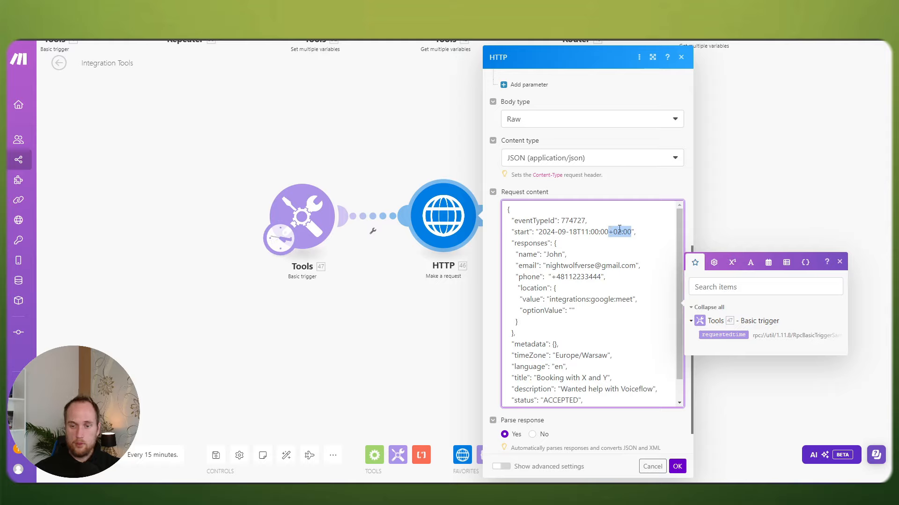
{"action": "key", "text": "BackSpace"}
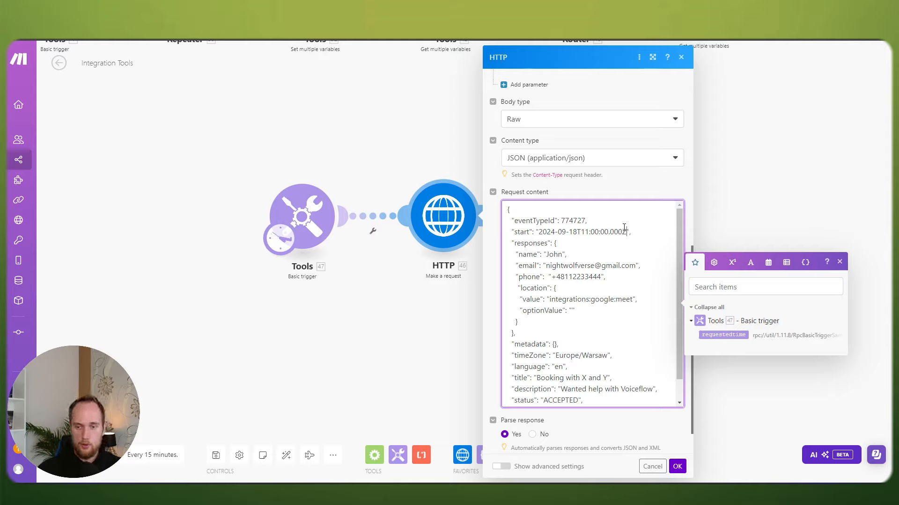
{"action": "key", "text": "BackSpace"}
{"action": "key", "text": "BackSpace"}
{"action": "type", "text": "+02:00"}
{"action": "key", "text": "BackSpace"}
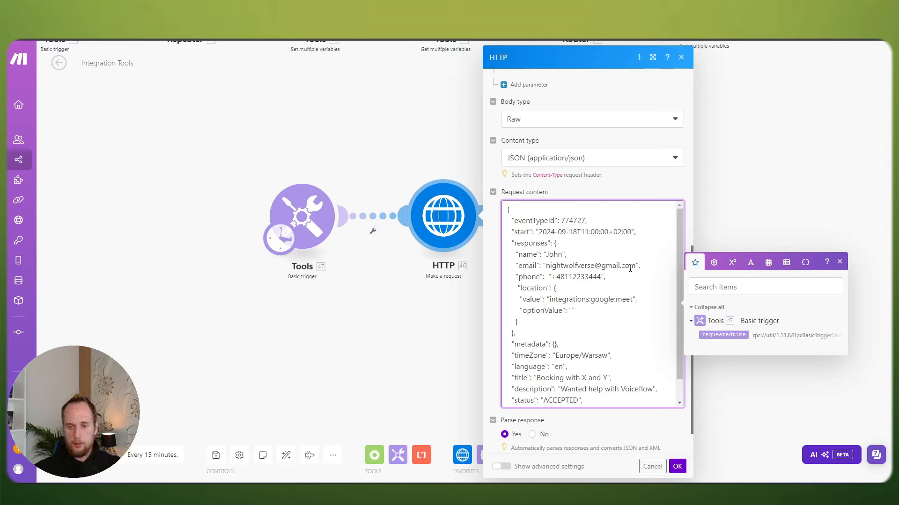
{"action": "scroll", "coordinate": [628, 294], "scroll_direction": "down", "scroll_amount": 2}
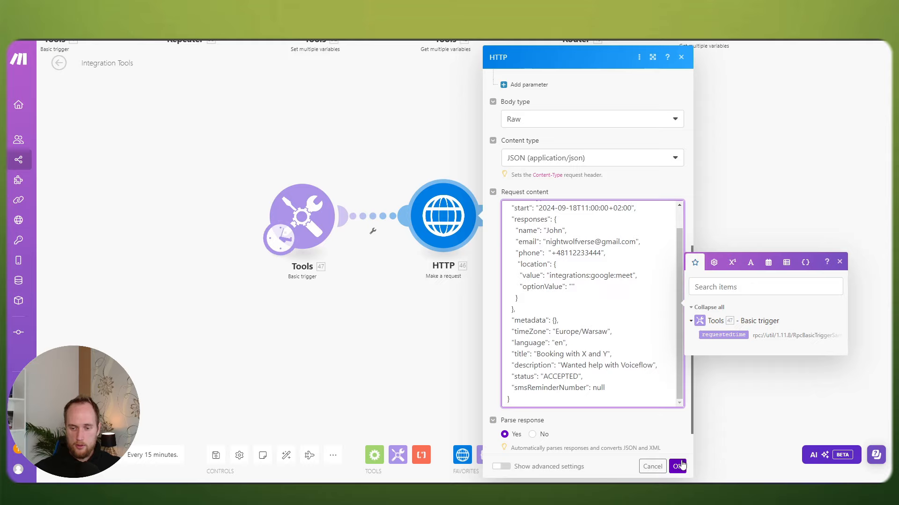
Step: Reopen the HTTP module and review the body's title, ACCEPTED status and description
{"action": "left_click", "coordinate": [677, 466]}
{"action": "left_click", "coordinate": [443, 216]}
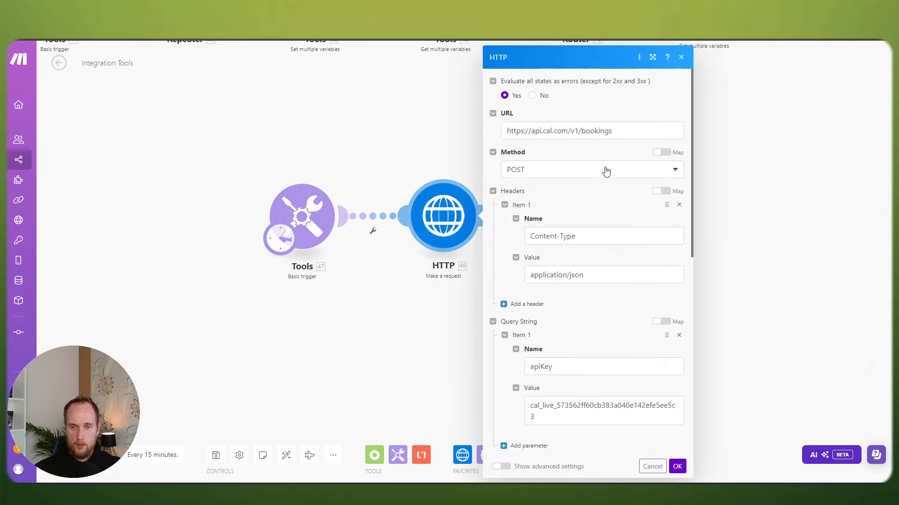
{"action": "scroll", "coordinate": [583, 164], "scroll_direction": "down", "scroll_amount": 8}
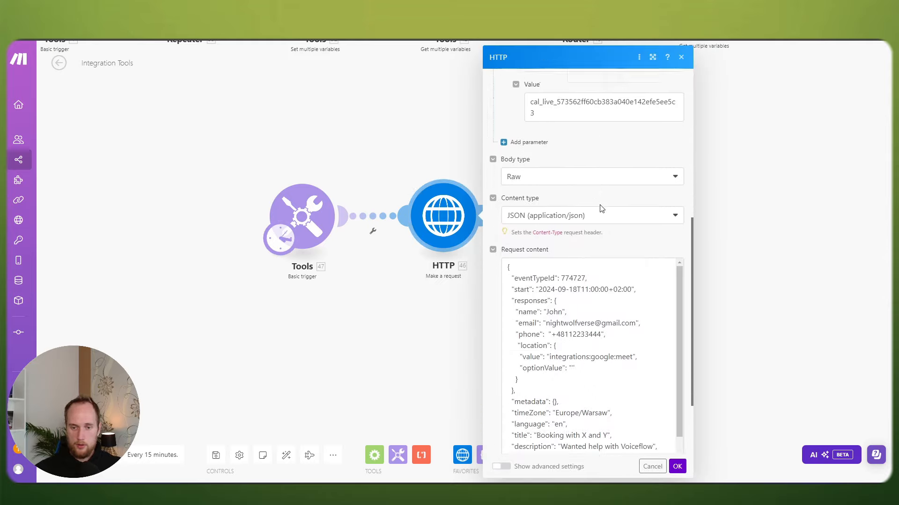
{"action": "scroll", "coordinate": [592, 262], "scroll_direction": "down", "scroll_amount": 1}
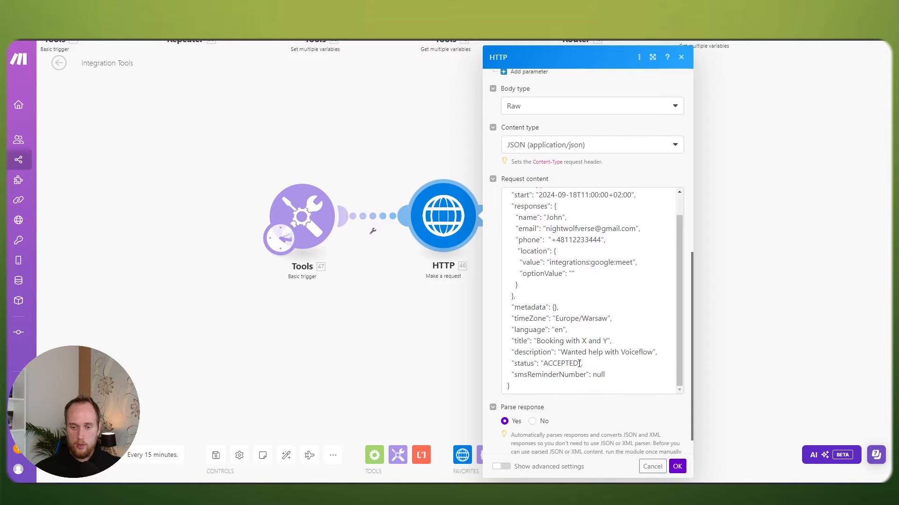
{"action": "left_click_drag", "start_coordinate": [540, 341], "coordinate": [604, 341]}
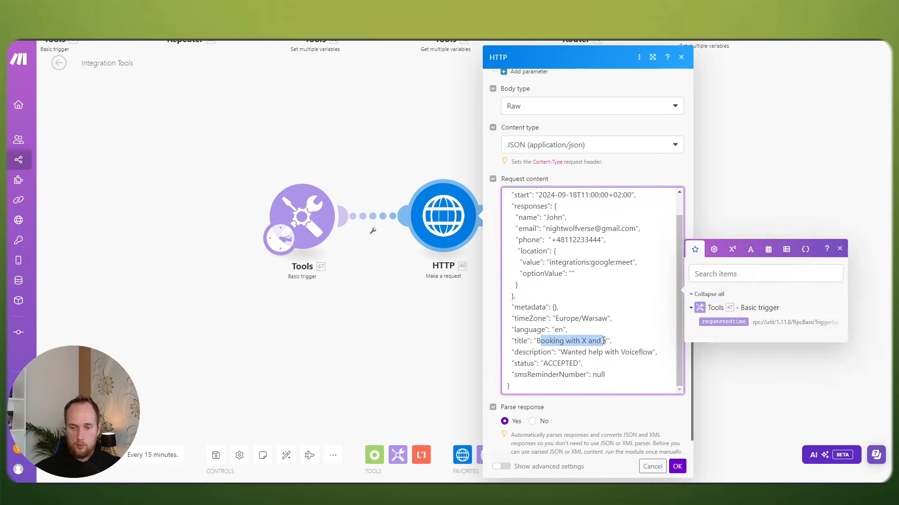
{"action": "left_click", "coordinate": [603, 342]}
{"action": "left_click_drag", "start_coordinate": [543, 363], "coordinate": [649, 350]}
{"action": "left_click", "coordinate": [579, 363]}
{"action": "left_click_drag", "start_coordinate": [652, 351], "coordinate": [567, 352]}
{"action": "left_click", "coordinate": [567, 352]}
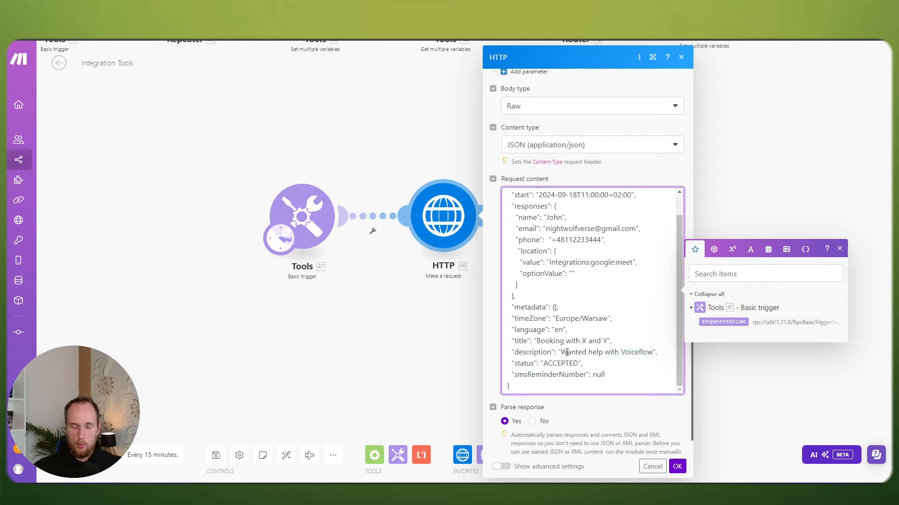
{"action": "scroll", "coordinate": [569, 347], "scroll_direction": "up", "scroll_amount": 1}
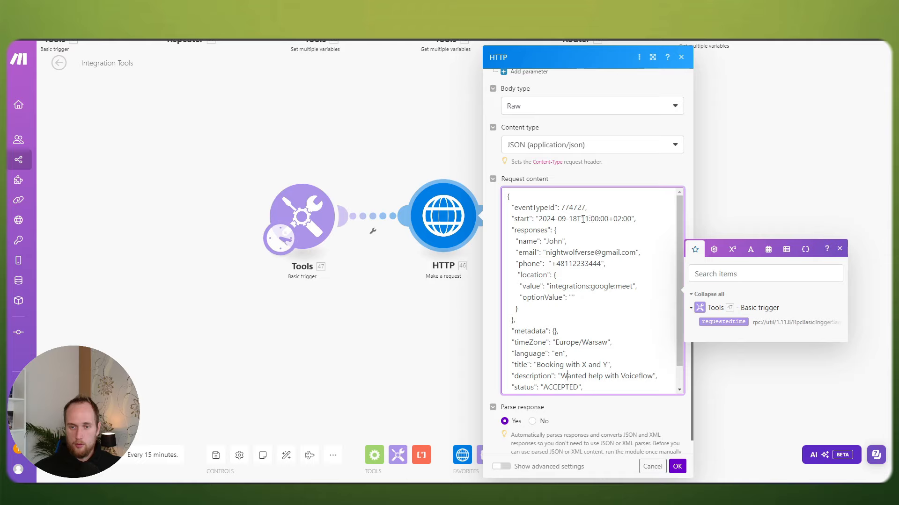
Step: Confirm the HTTP request settings with OK and return to the canvas
{"action": "left_click", "coordinate": [868, 493]}
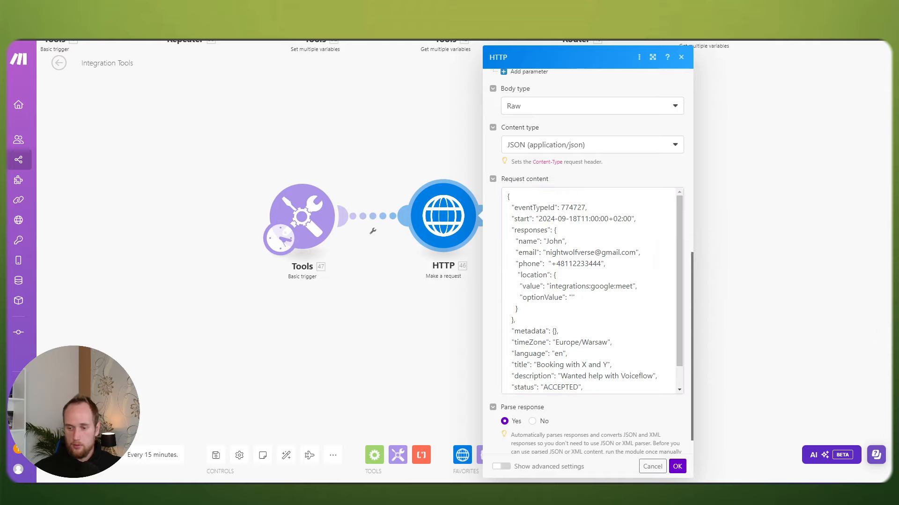
{"action": "left_click", "coordinate": [595, 350]}
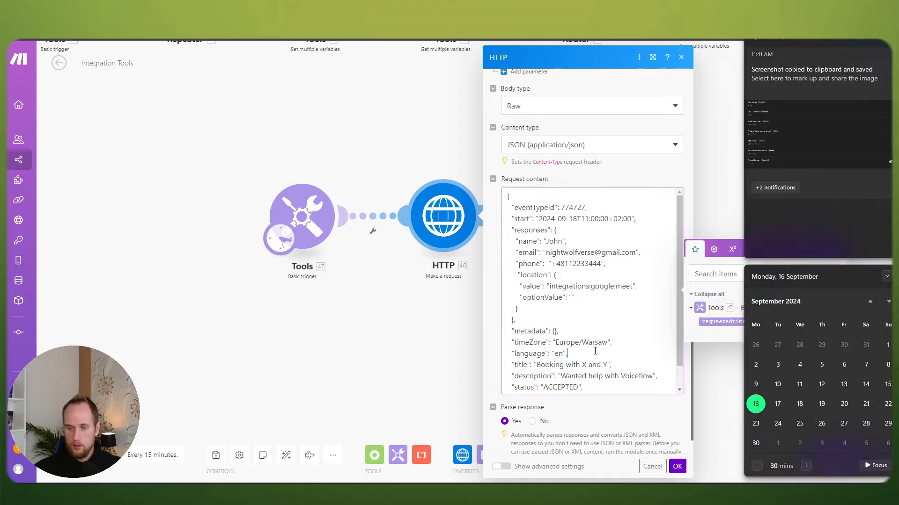
{"action": "scroll", "coordinate": [605, 349], "scroll_direction": "down", "scroll_amount": 1}
{"action": "left_click", "coordinate": [677, 466]}
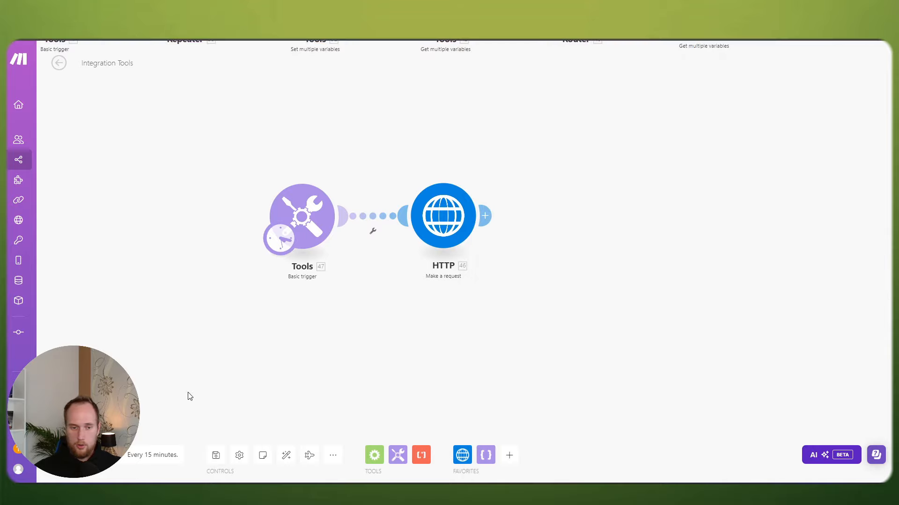
Step: Save and run the scenario once, then inspect the HTTP module's 400 Bad Request error
{"action": "left_click", "coordinate": [215, 455]}
{"action": "left_click", "coordinate": [75, 455]}
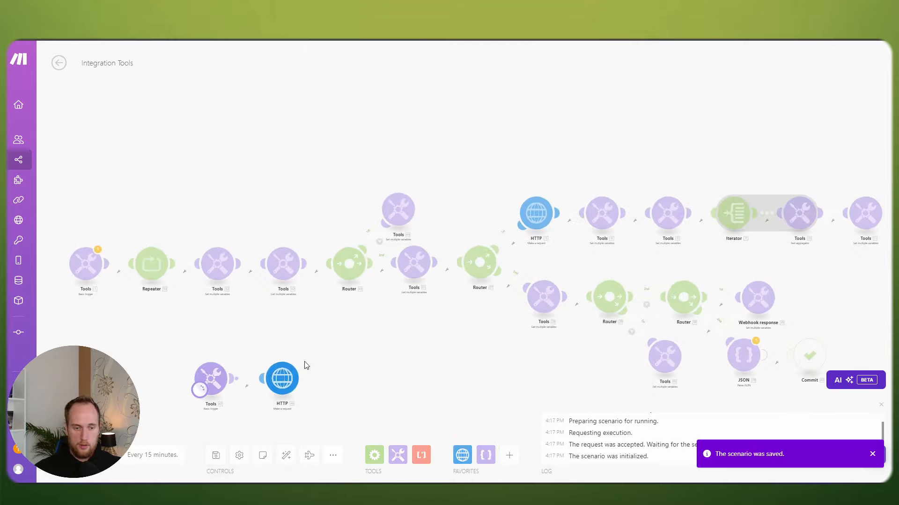
{"action": "left_click_drag", "start_coordinate": [347, 342], "coordinate": [432, 283]}
{"action": "scroll", "coordinate": [432, 282], "scroll_direction": "up", "scroll_amount": 2}
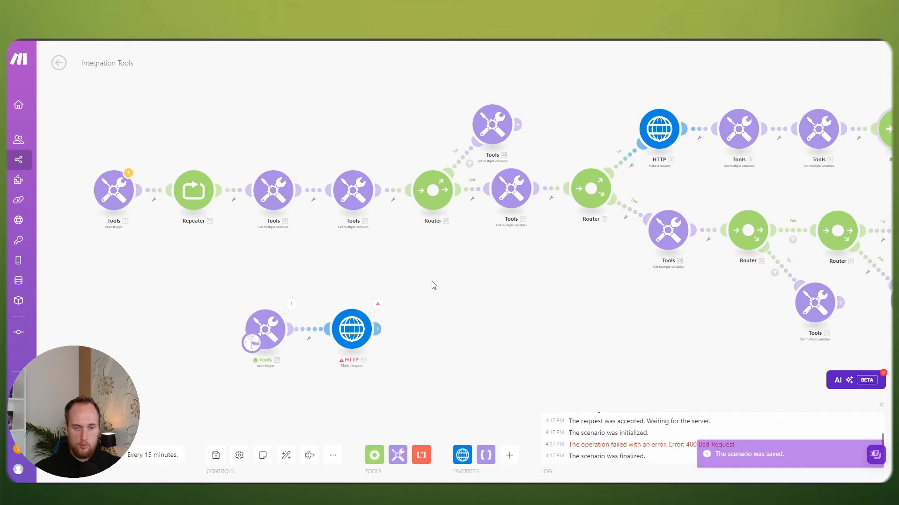
{"action": "left_click", "coordinate": [377, 304]}
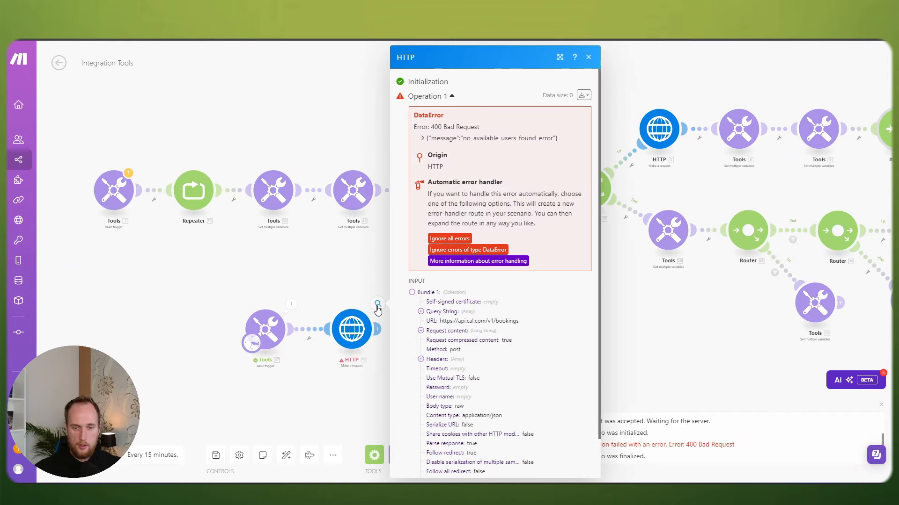
{"action": "left_click", "coordinate": [370, 267]}
{"action": "left_click_drag", "start_coordinate": [370, 267], "coordinate": [402, 215]}
{"action": "scroll", "coordinate": [402, 215], "scroll_direction": "up", "scroll_amount": 2}
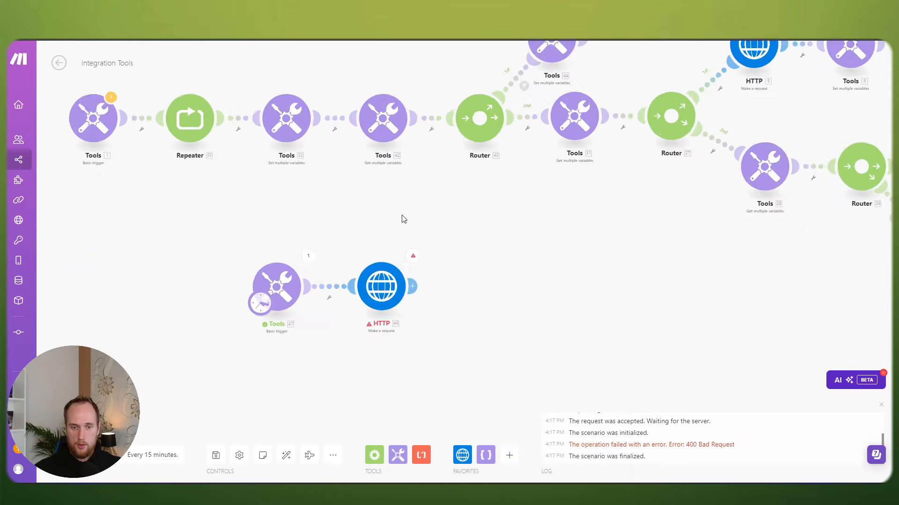
Step: Change the body's eventTypeId from 774727 to 1106532 and confirm the HTTP settings
{"action": "left_click", "coordinate": [378, 297]}
{"action": "scroll", "coordinate": [532, 301], "scroll_direction": "down", "scroll_amount": 1}
{"action": "scroll", "coordinate": [534, 305], "scroll_direction": "down", "scroll_amount": 6}
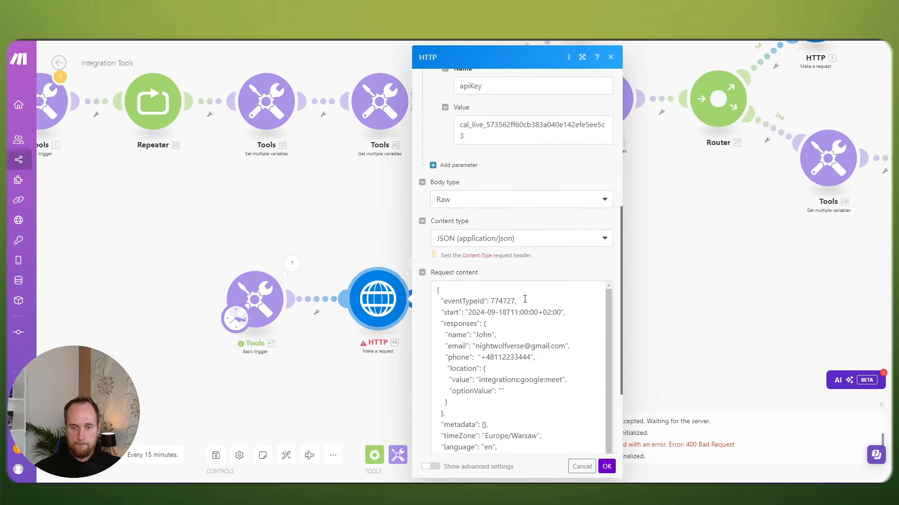
{"action": "left_click", "coordinate": [514, 300]}
{"action": "left_click_drag", "start_coordinate": [514, 300], "coordinate": [490, 300]}
{"action": "key", "text": "BackSpace"}
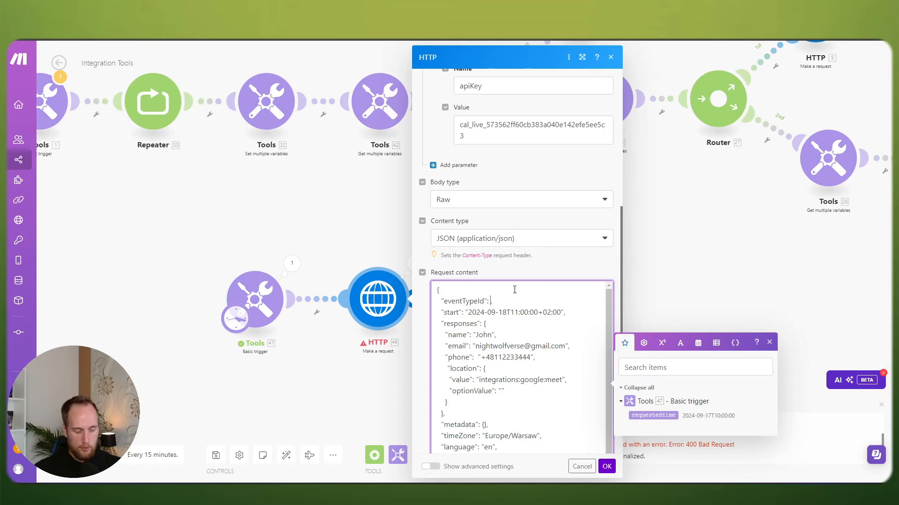
{"action": "key", "text": "super+v"}
{"action": "scroll", "coordinate": [554, 385], "scroll_direction": "down", "scroll_amount": 2}
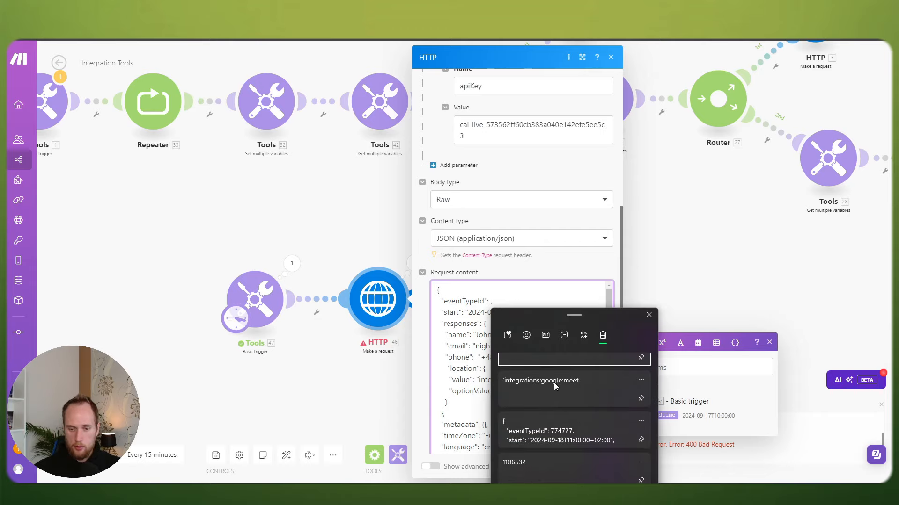
{"action": "left_click", "coordinate": [513, 442]}
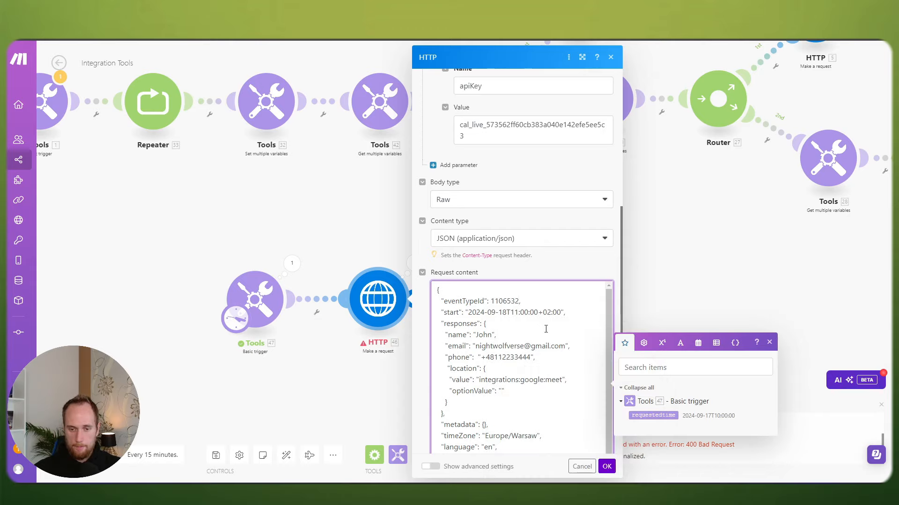
{"action": "left_click", "coordinate": [607, 466]}
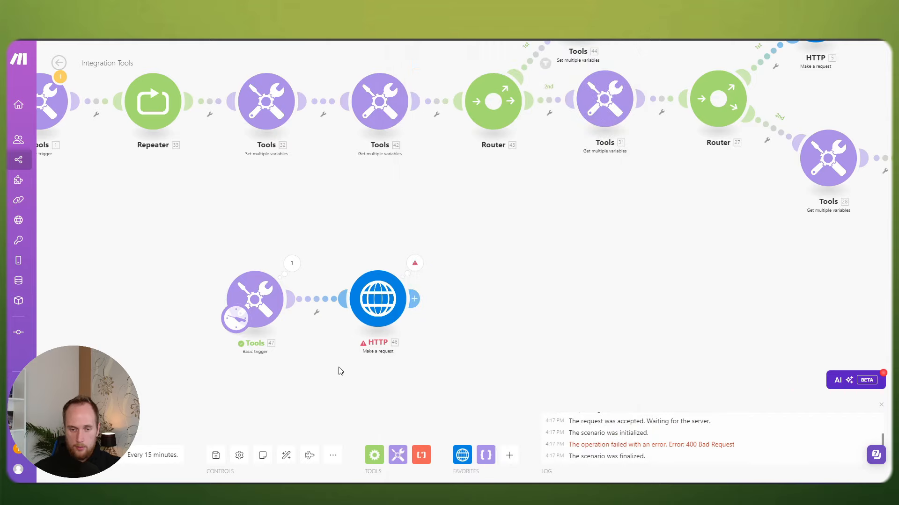
Step: Save the scenario and read the HTTP error output reporting the required phone field
{"action": "left_click", "coordinate": [209, 455]}
{"action": "scroll", "coordinate": [268, 377], "scroll_direction": "down", "scroll_amount": 5}
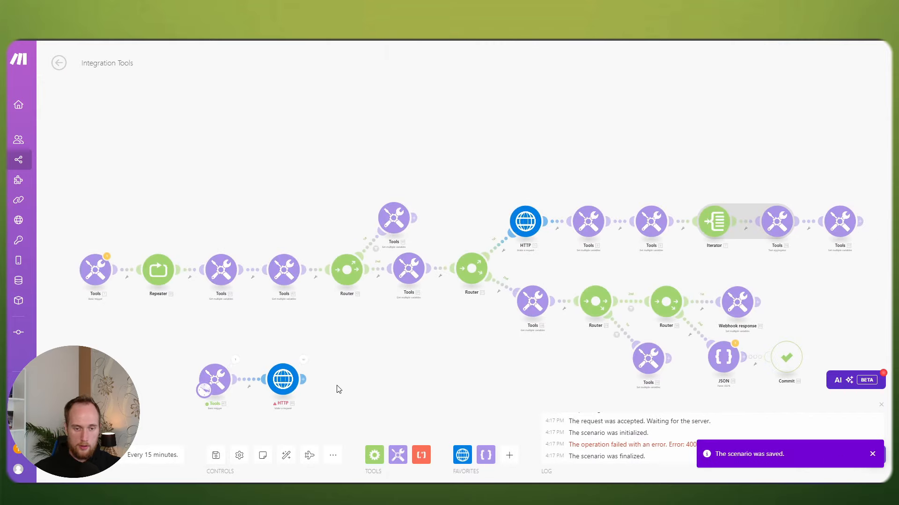
{"action": "scroll", "coordinate": [338, 389], "scroll_direction": "up", "scroll_amount": 3}
{"action": "left_click", "coordinate": [355, 278]}
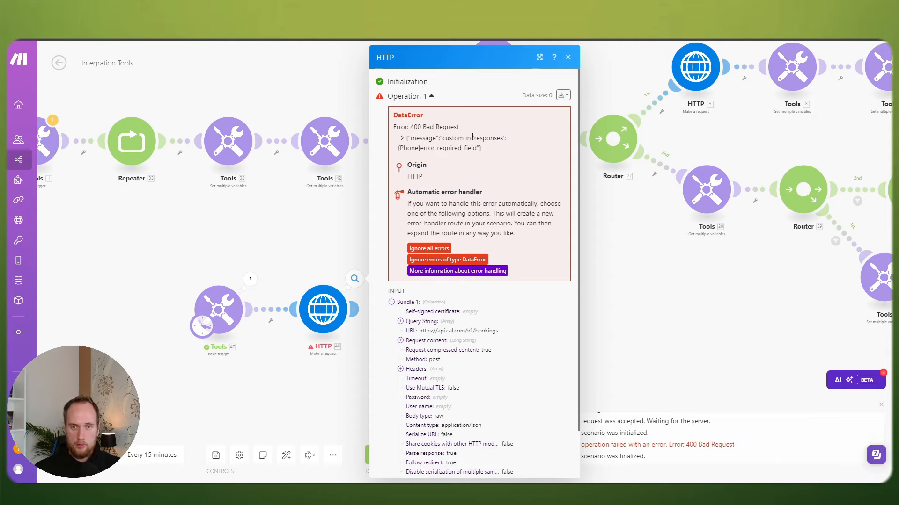
{"action": "left_click_drag", "start_coordinate": [410, 148], "coordinate": [467, 148]}
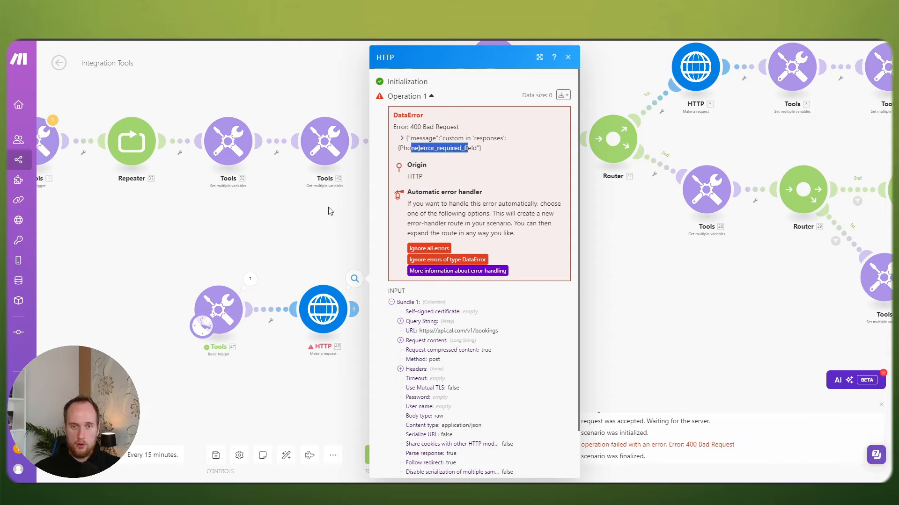
{"action": "left_click", "coordinate": [326, 212]}
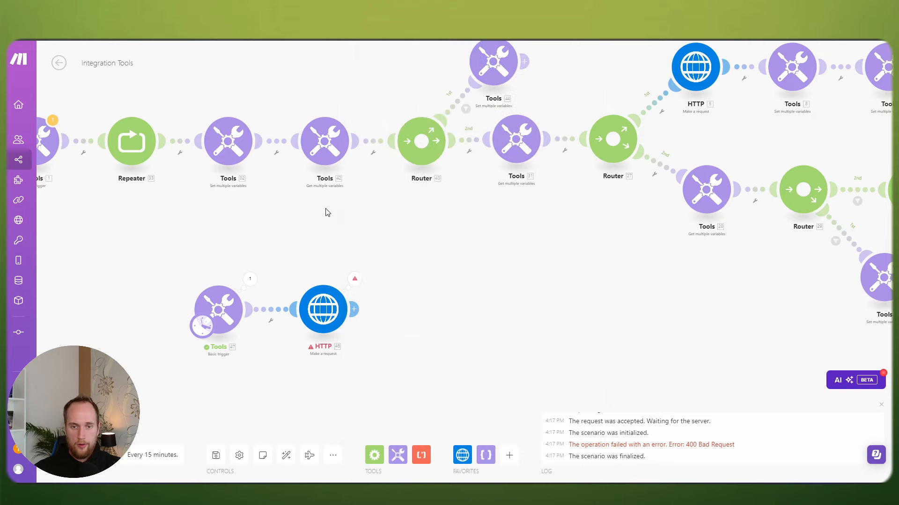
Step: Replace the trailing phone digits in the request body with 111222333 and confirm
{"action": "left_click", "coordinate": [323, 309]}
{"action": "scroll", "coordinate": [481, 326], "scroll_direction": "down", "scroll_amount": 6}
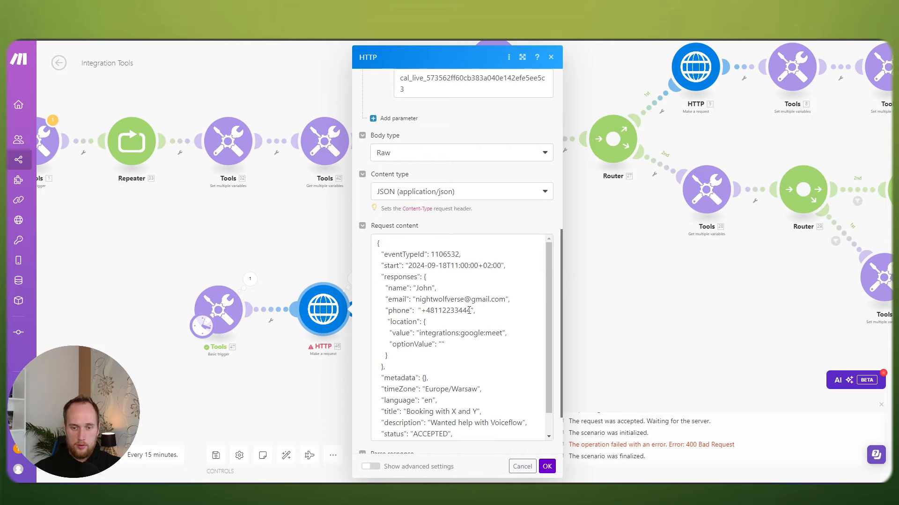
{"action": "left_click_drag", "start_coordinate": [470, 311], "coordinate": [437, 310]}
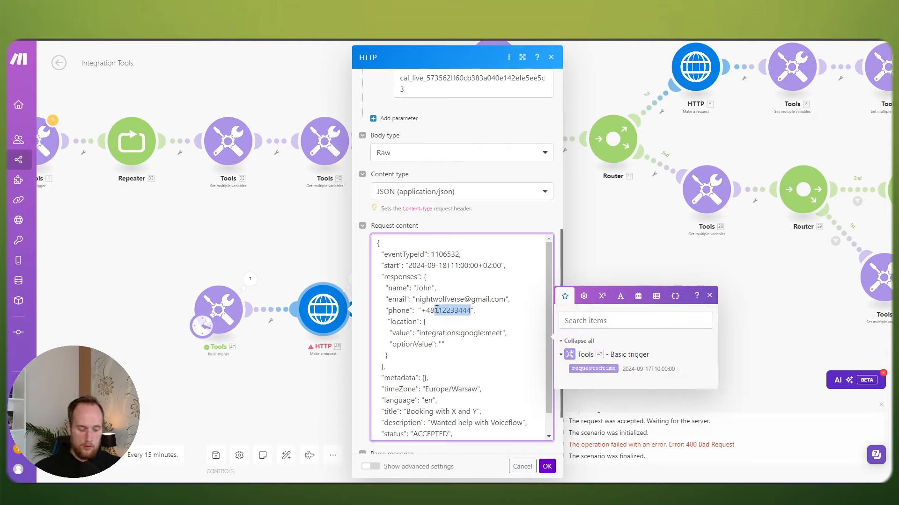
{"action": "key", "text": "BackSpace"}
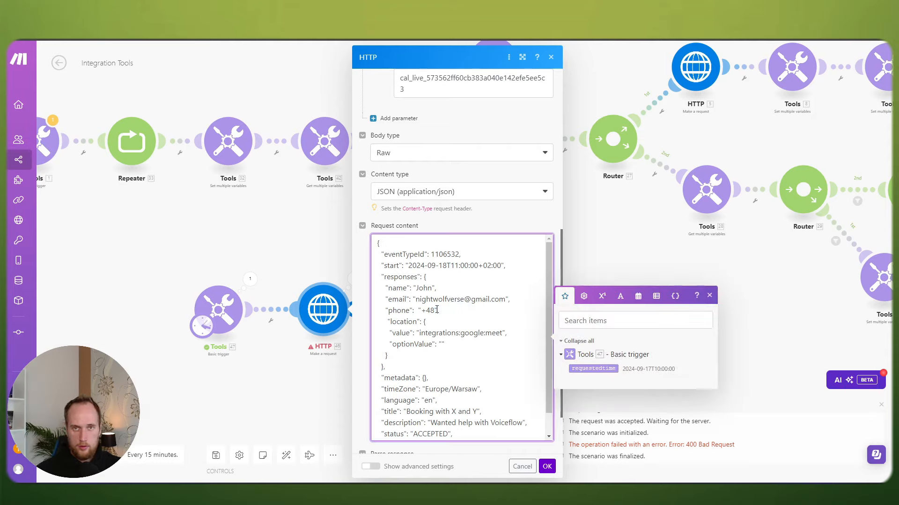
{"action": "type", "text": "111"}
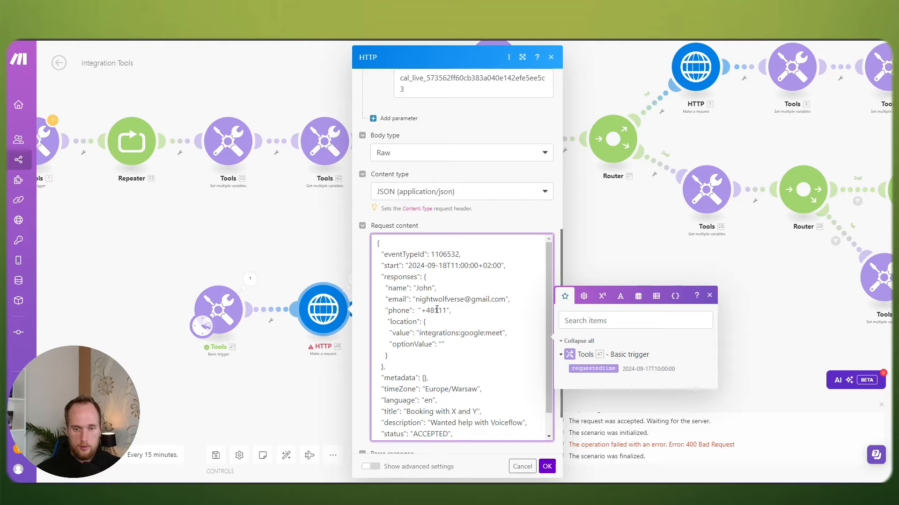
{"action": "type", "text": "222333"}
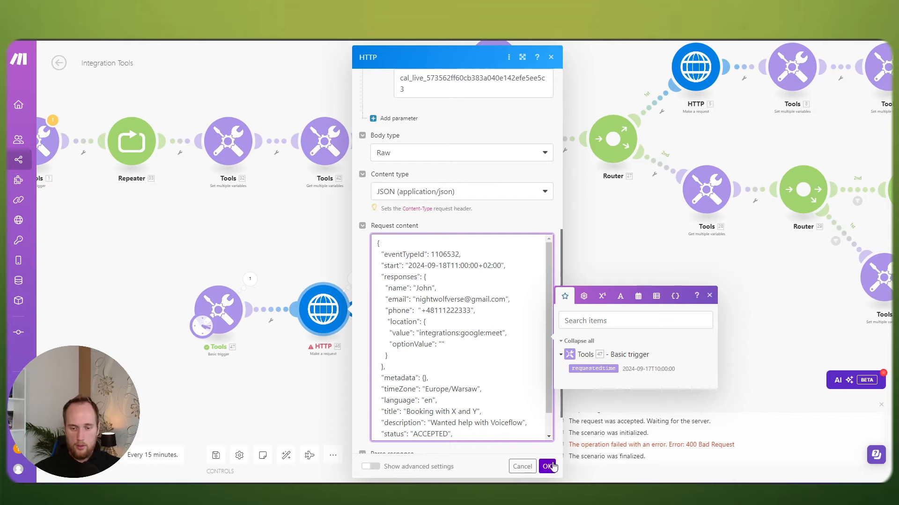
{"action": "left_click", "coordinate": [547, 467]}
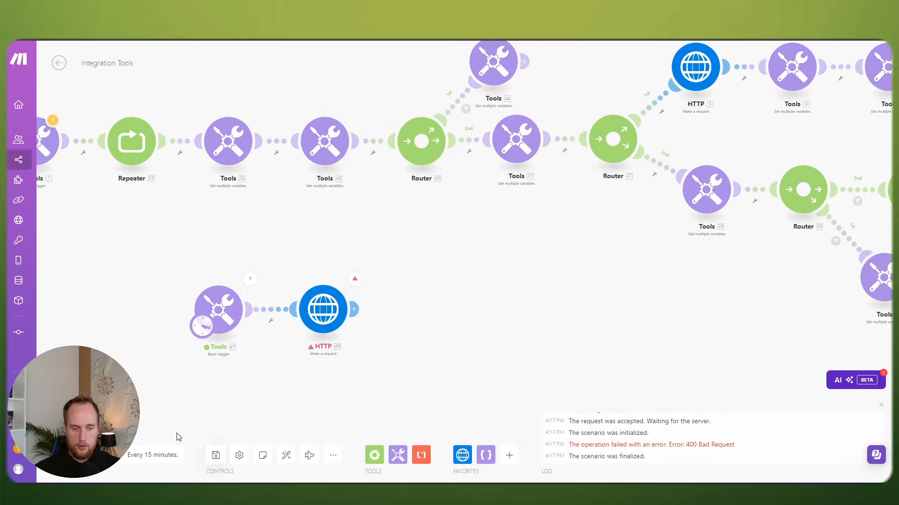
{"action": "left_click", "coordinate": [75, 455]}
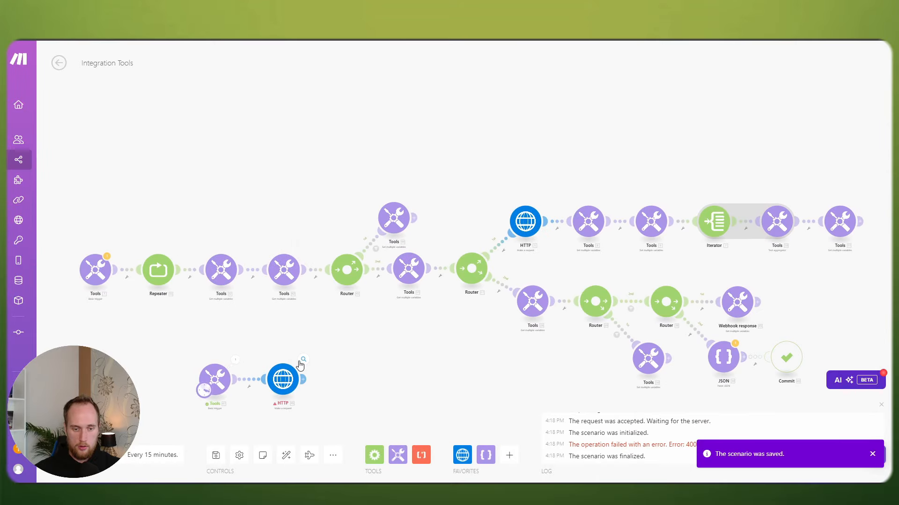
{"action": "left_click", "coordinate": [302, 361]}
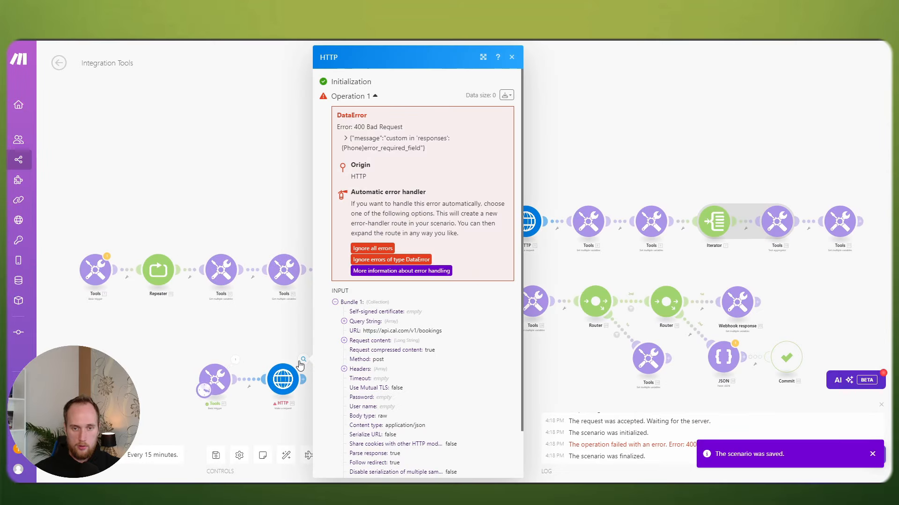
{"action": "left_click", "coordinate": [283, 332]}
{"action": "scroll", "coordinate": [295, 329], "scroll_direction": "up", "scroll_amount": 3}
{"action": "left_click", "coordinate": [333, 341]}
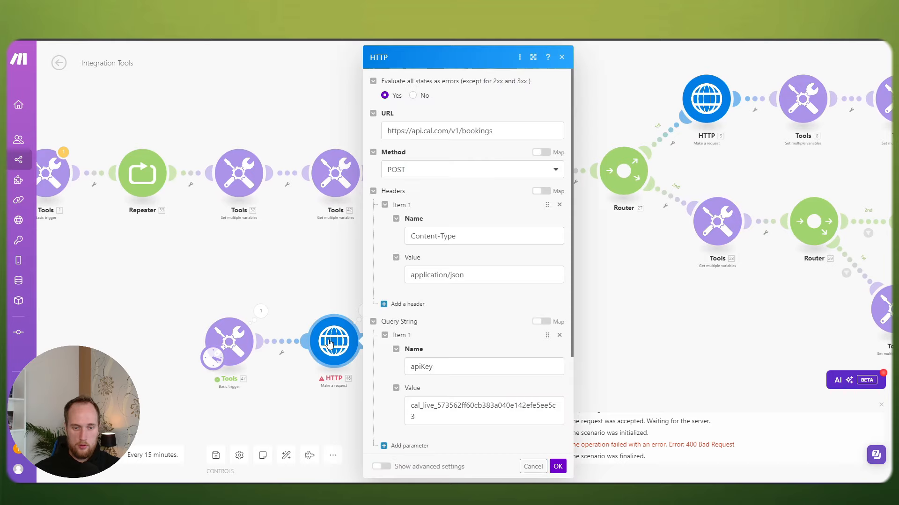
{"action": "scroll", "coordinate": [492, 280], "scroll_direction": "down", "scroll_amount": 7}
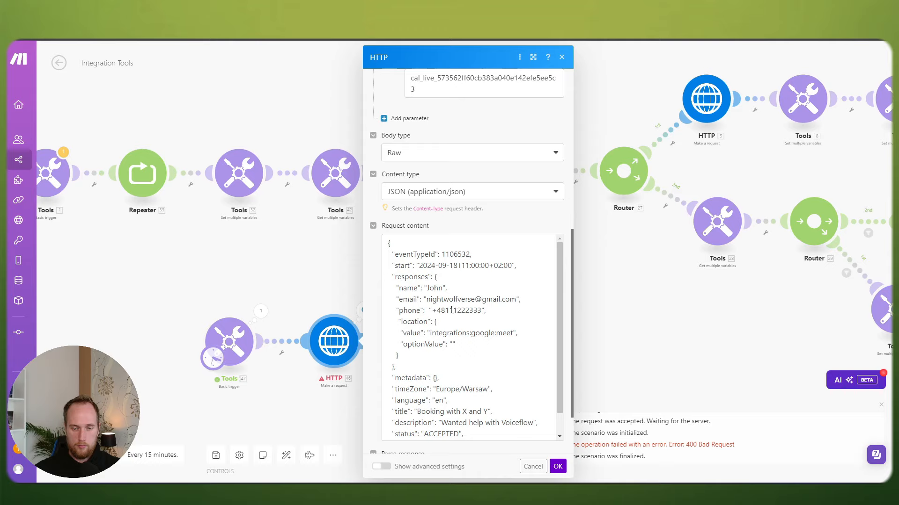
{"action": "left_click", "coordinate": [450, 310]}
{"action": "key", "text": "BackSpace"}
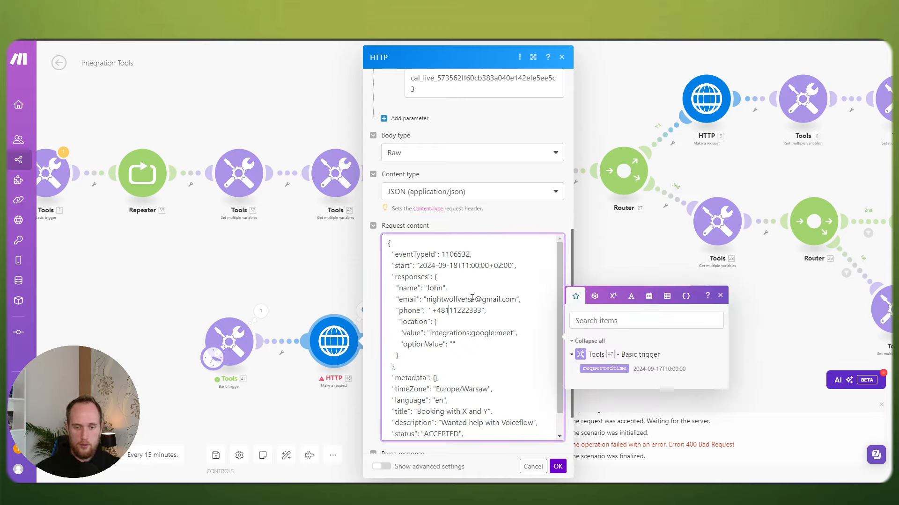
{"action": "key", "text": "Delete"}
{"action": "key", "text": "Delete"}
{"action": "key", "text": "Delete"}
{"action": "key", "text": "Delete"}
{"action": "key", "text": "Delete"}
{"action": "key", "text": "Delete"}
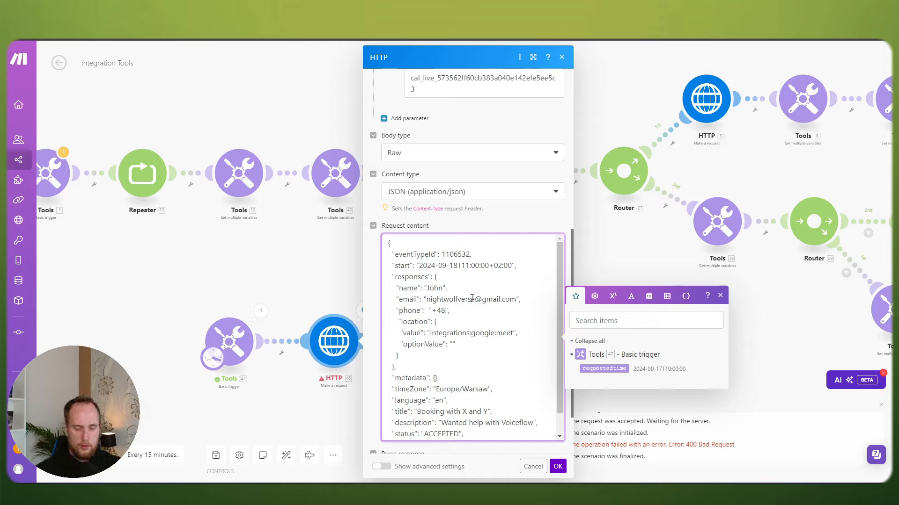
{"action": "type", "text": "6636671"}
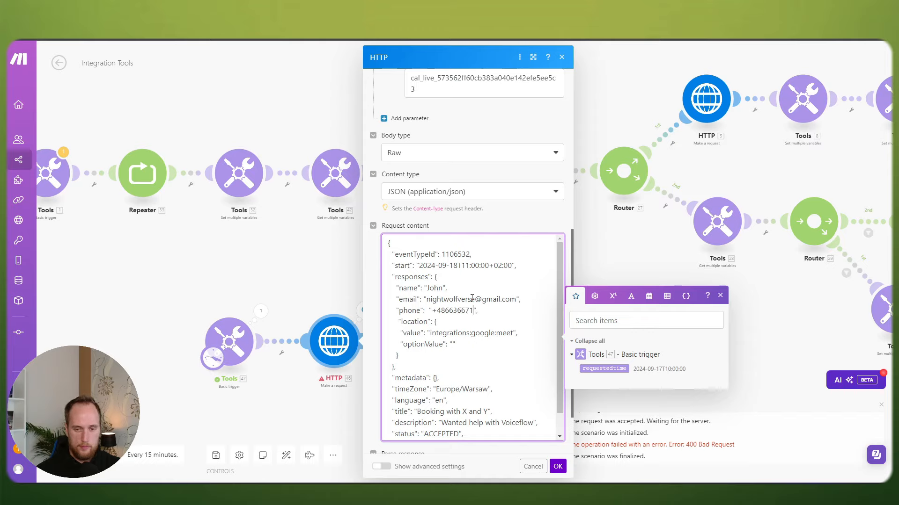
{"action": "type", "text": "72"}
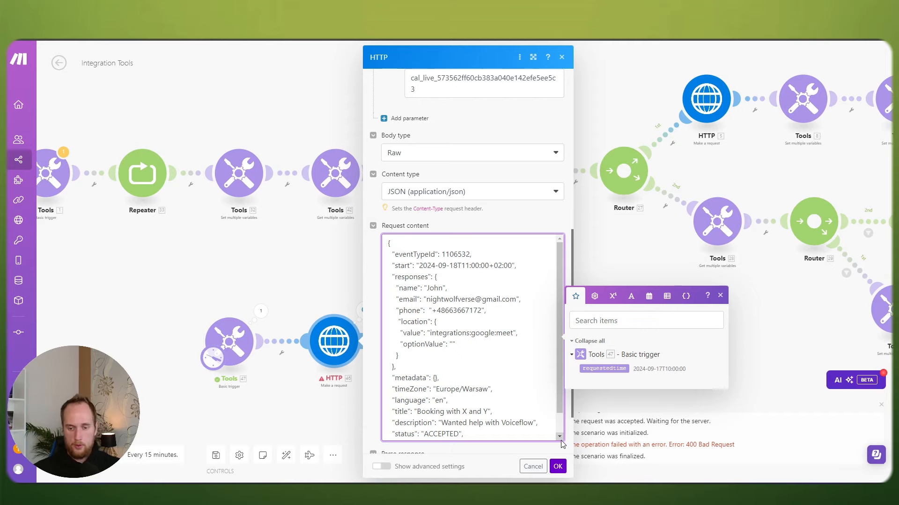
{"action": "left_click", "coordinate": [558, 467]}
Step: After another failure, rename the 'phone' key to 'Phone', then save and run once
{"action": "left_click", "coordinate": [216, 455]}
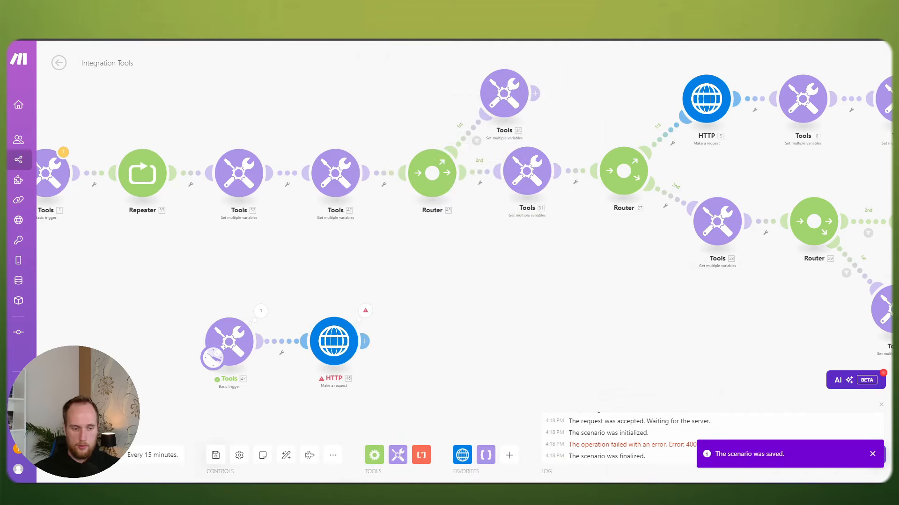
{"action": "scroll", "coordinate": [187, 449], "scroll_direction": "down", "scroll_amount": 2}
{"action": "left_click", "coordinate": [303, 361]}
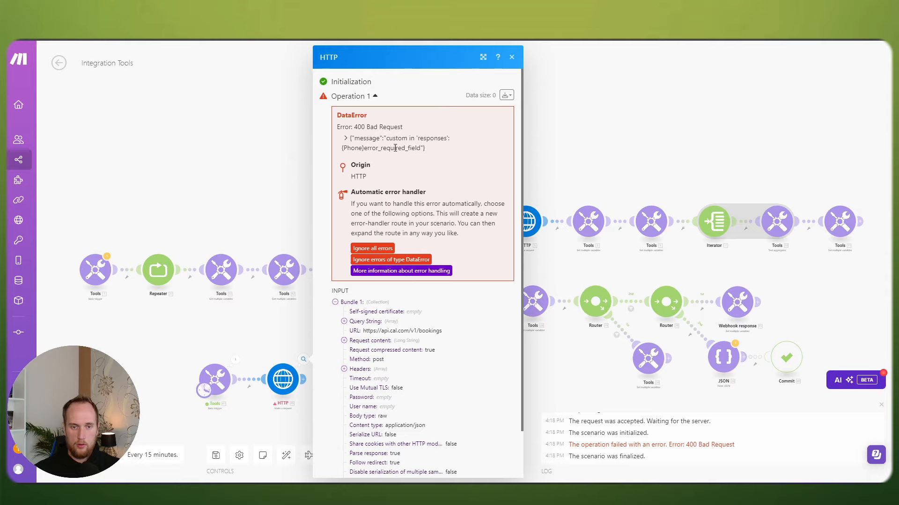
{"action": "left_click", "coordinate": [283, 379]}
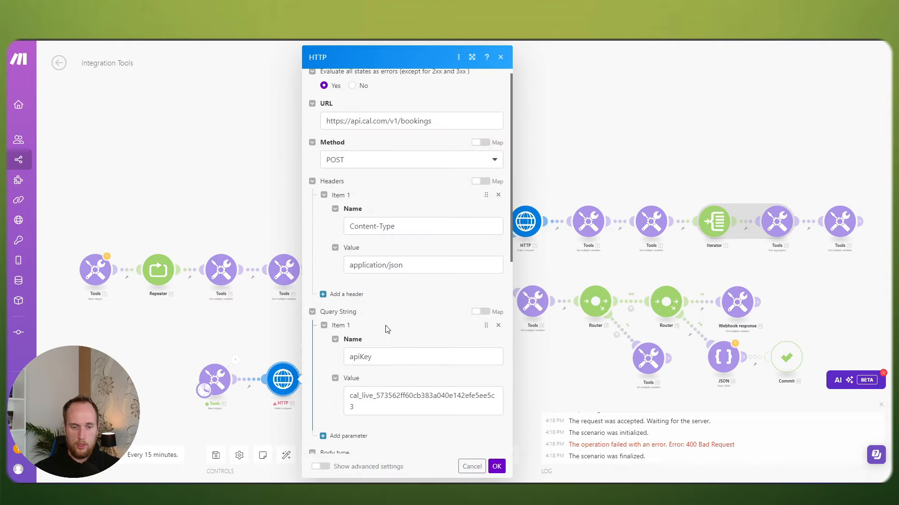
{"action": "scroll", "coordinate": [366, 318], "scroll_direction": "down", "scroll_amount": 8}
{"action": "left_click", "coordinate": [342, 313]}
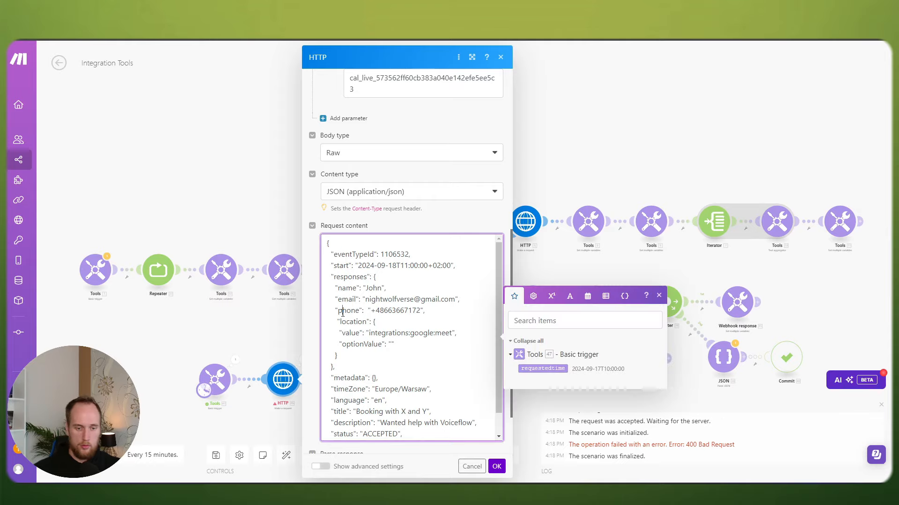
{"action": "key", "text": "BackSpace"}
{"action": "type", "text": "P"}
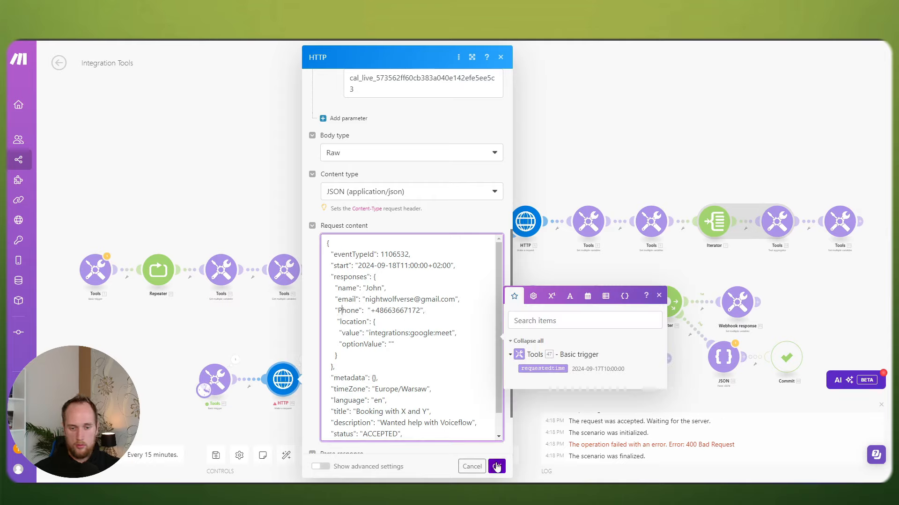
{"action": "left_click", "coordinate": [497, 466]}
{"action": "left_click", "coordinate": [216, 455]}
{"action": "left_click", "coordinate": [75, 455]}
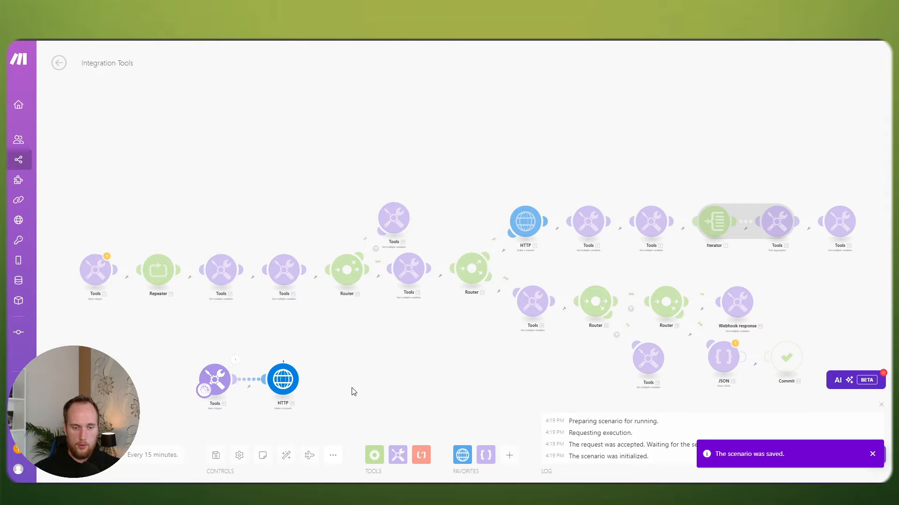
Step: Open the HTTP module's run output and expand Data showing status 200 and an ACCEPTED booking
{"action": "scroll", "coordinate": [328, 386], "scroll_direction": "up", "scroll_amount": 3}
{"action": "left_click_drag", "start_coordinate": [324, 386], "coordinate": [387, 315]}
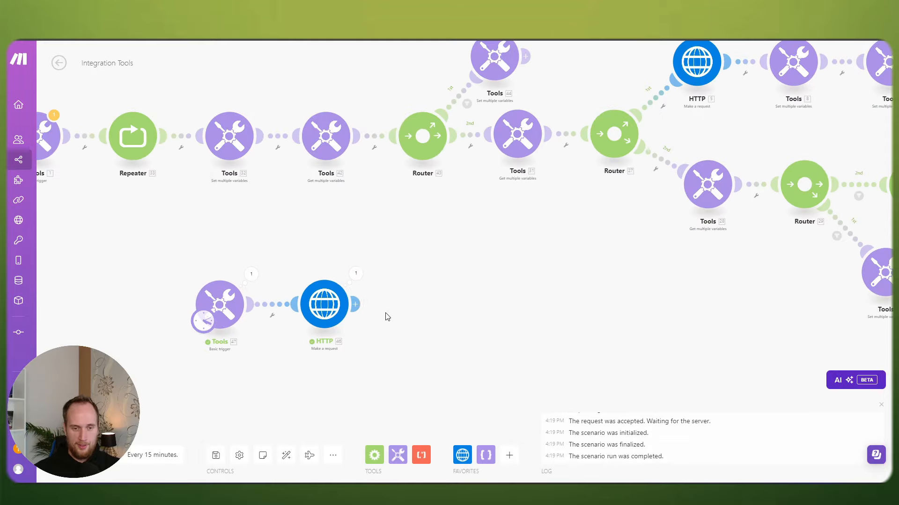
{"action": "left_click", "coordinate": [358, 273]}
{"action": "left_click", "coordinate": [404, 413]}
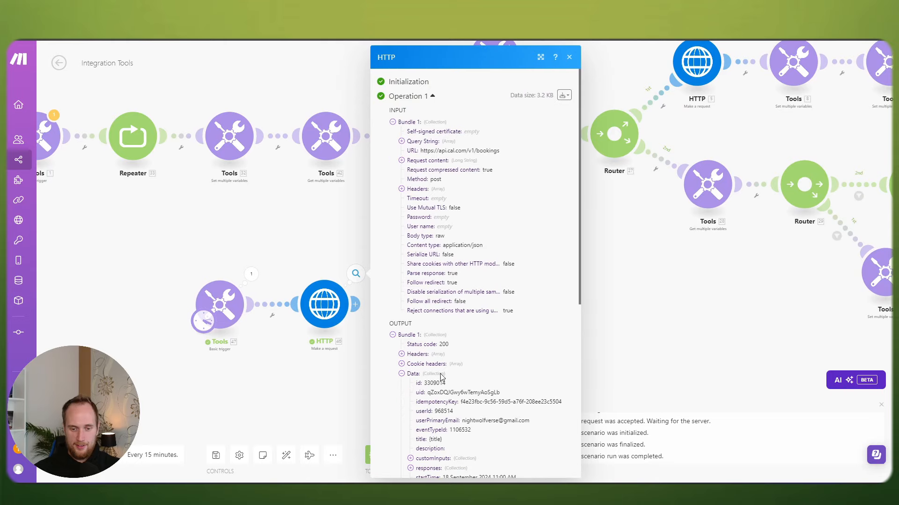
{"action": "scroll", "coordinate": [460, 362], "scroll_direction": "down", "scroll_amount": 4}
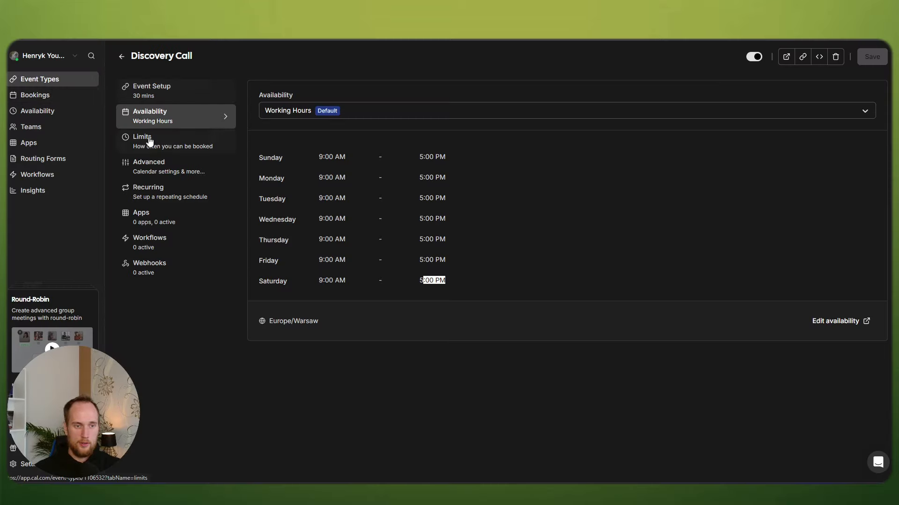
Step: View the Discovery Call event's Advanced booking questions, where Phone number is required
{"action": "left_click", "coordinate": [148, 168]}
{"action": "scroll", "coordinate": [458, 226], "scroll_direction": "down", "scroll_amount": 7}
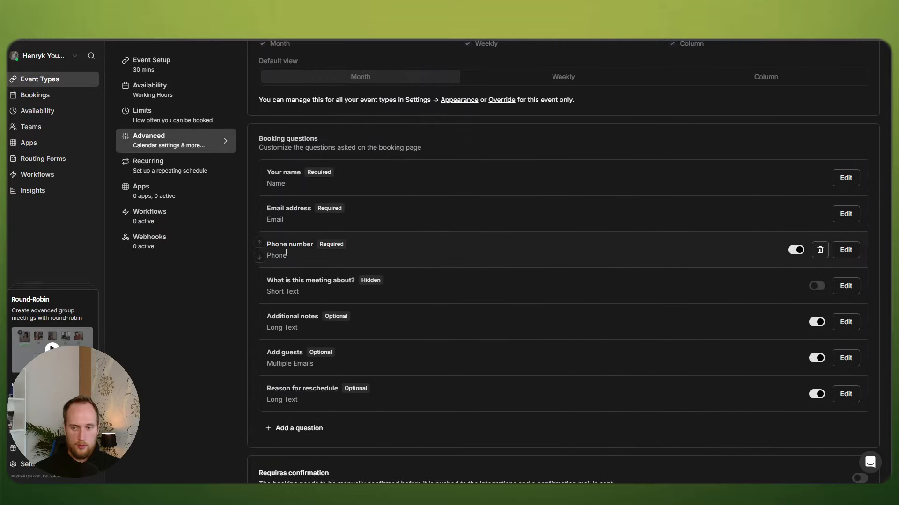
{"action": "triple_click", "coordinate": [284, 255]}
{"action": "left_click", "coordinate": [299, 259]}
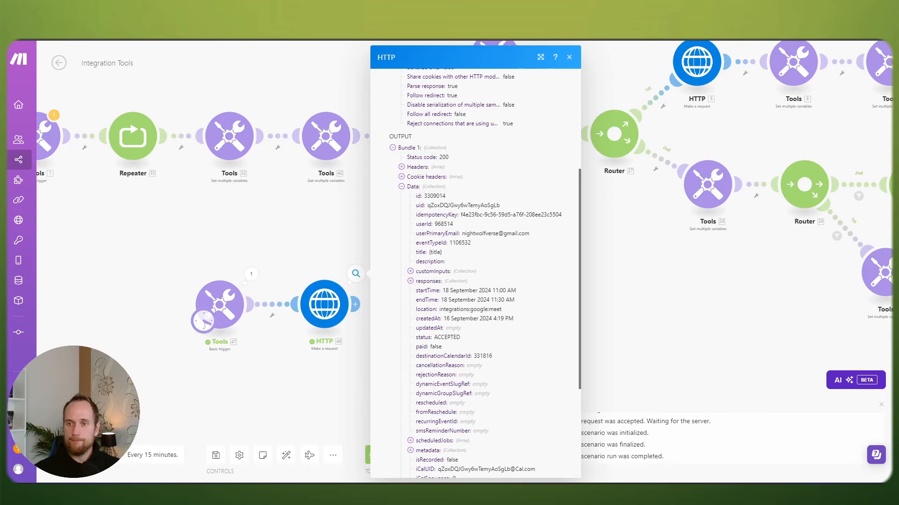
Step: Close the HTTP output details and bring the trigger and HTTP modules into view
{"action": "left_click", "coordinate": [308, 224]}
{"action": "left_click_drag", "start_coordinate": [365, 245], "coordinate": [413, 187]}
{"action": "scroll", "coordinate": [412, 190], "scroll_direction": "up", "scroll_amount": 1}
Step: Review the HTTP output Data and the trigger module's requestedTime value
{"action": "left_click", "coordinate": [406, 217]}
{"action": "left_click", "coordinate": [454, 374]}
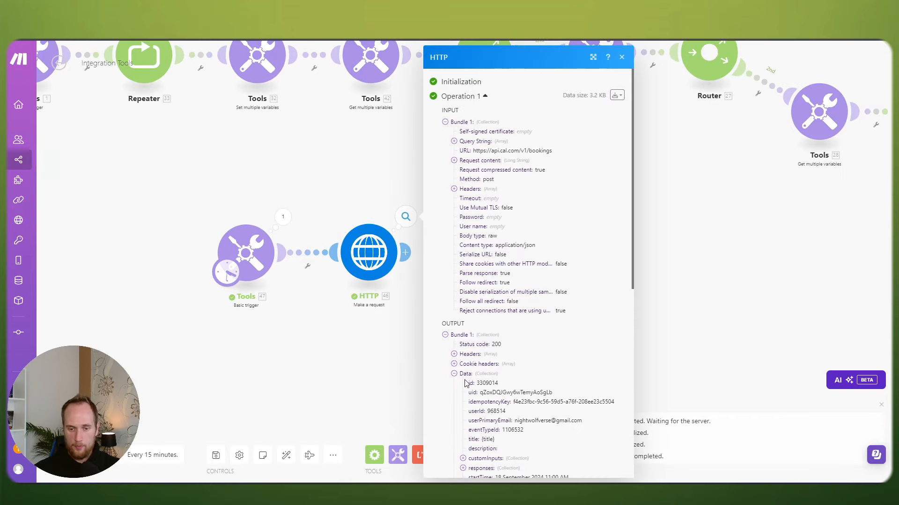
{"action": "scroll", "coordinate": [531, 333], "scroll_direction": "down", "scroll_amount": 4}
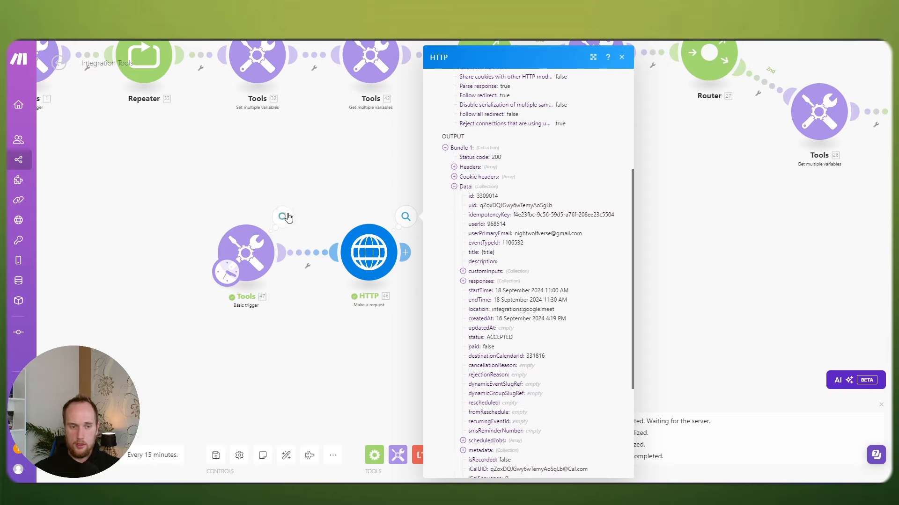
{"action": "left_click", "coordinate": [244, 243]}
{"action": "left_click_drag", "start_coordinate": [394, 281], "coordinate": [408, 281]}
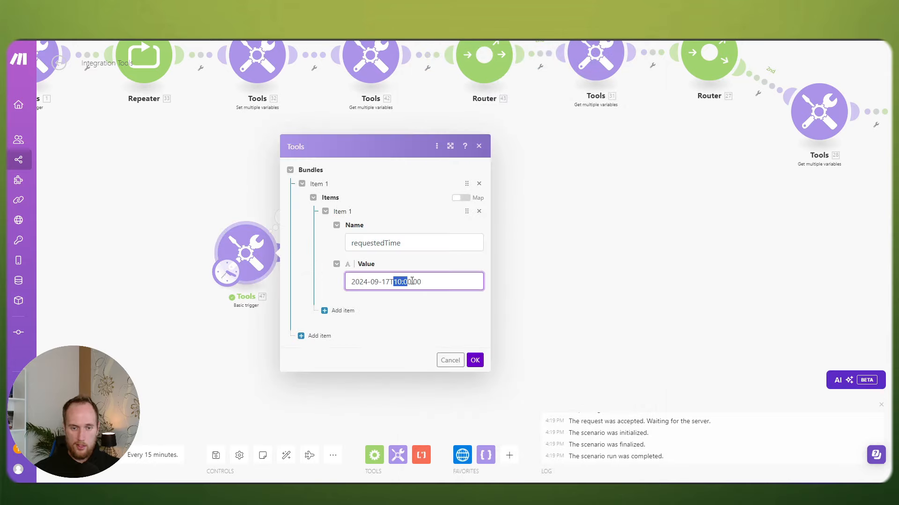
{"action": "left_click", "coordinate": [423, 281]}
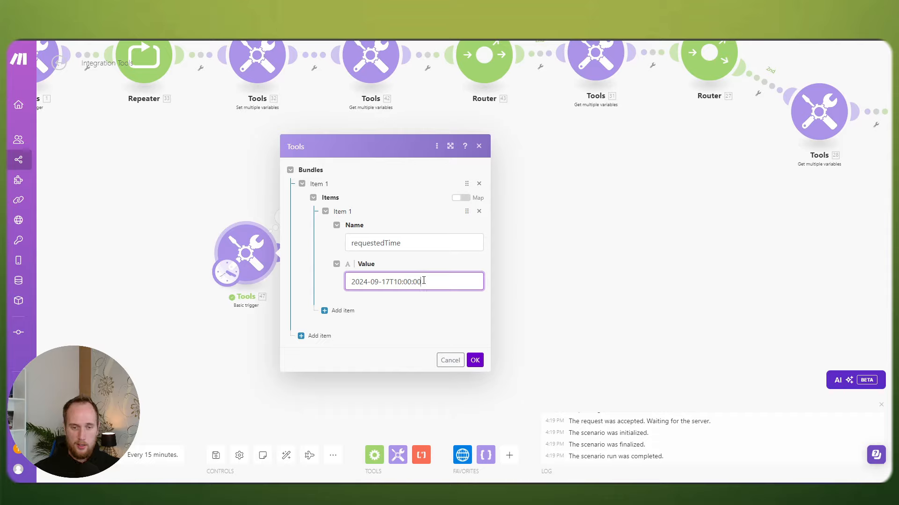
{"action": "left_click", "coordinate": [475, 361]}
Step: Open the HTTP module settings and inspect the start timestamp in the JSON body
{"action": "left_click", "coordinate": [368, 253]}
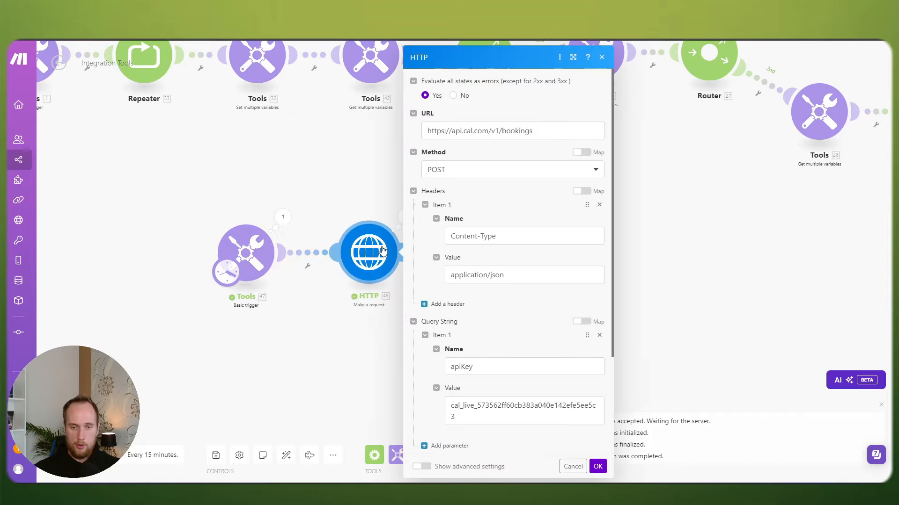
{"action": "scroll", "coordinate": [518, 283], "scroll_direction": "down", "scroll_amount": 5}
{"action": "scroll", "coordinate": [519, 283], "scroll_direction": "down", "scroll_amount": 3}
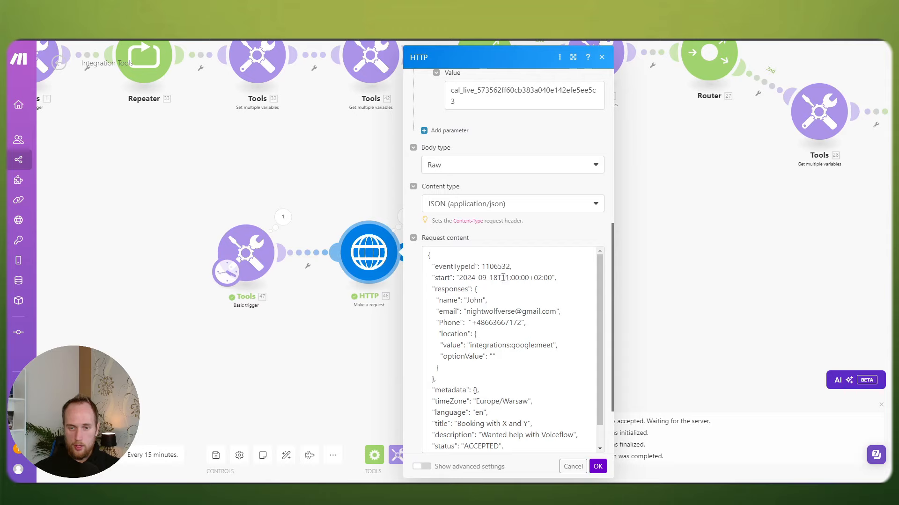
{"action": "left_click_drag", "start_coordinate": [504, 278], "coordinate": [522, 278]}
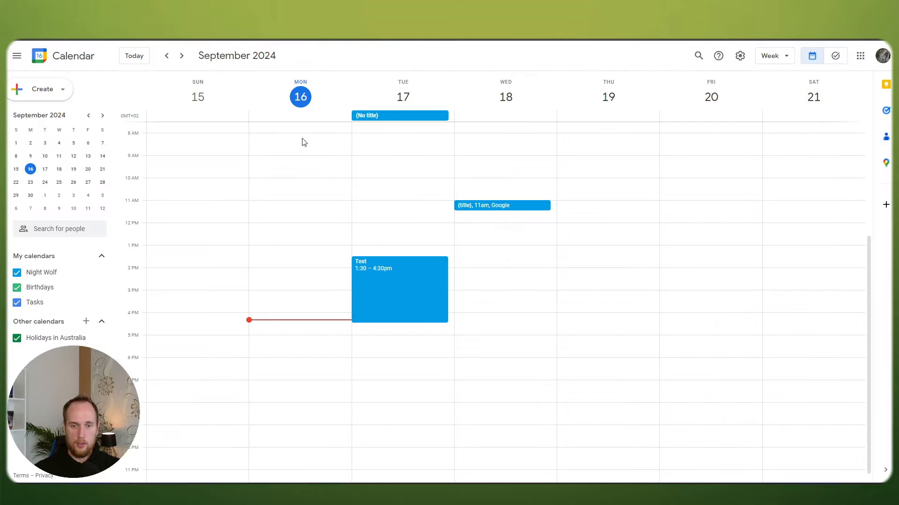
{"action": "left_click", "coordinate": [501, 207]}
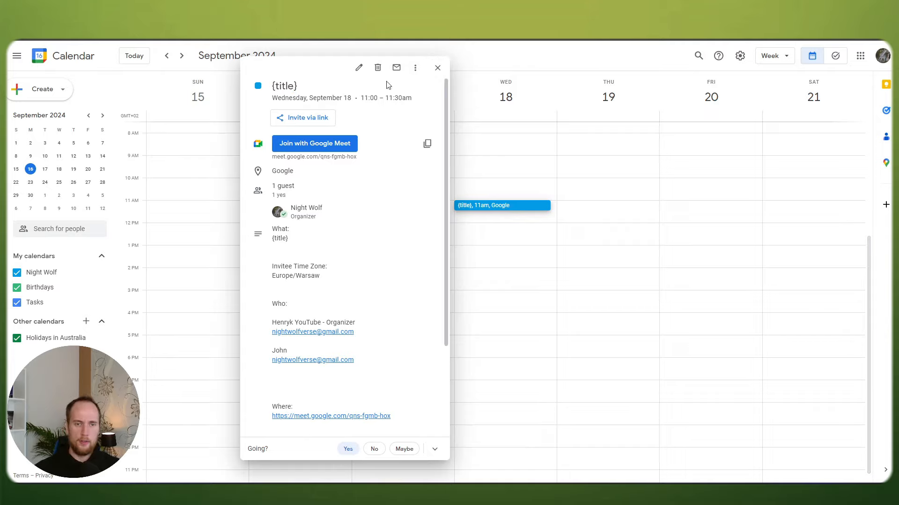
Step: Review the booking title in the HTTP request body, then confirm the settings with OK
{"action": "left_click", "coordinate": [437, 70]}
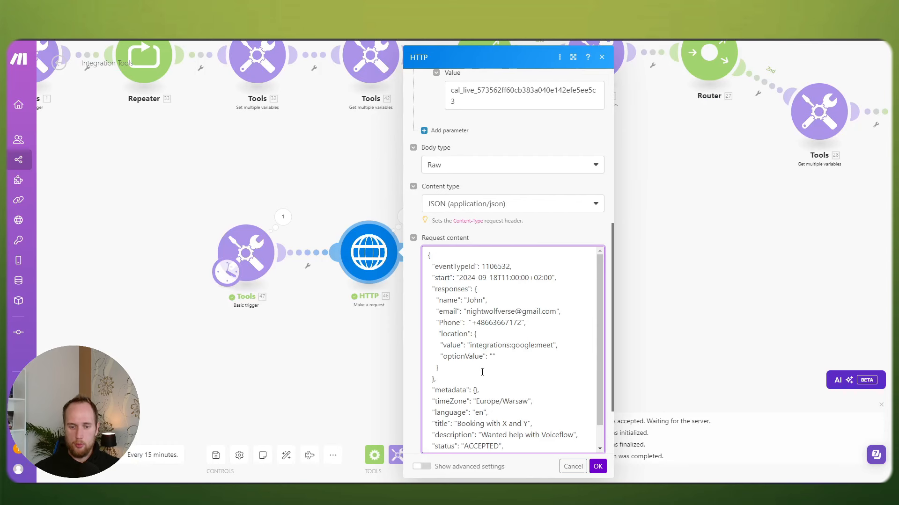
{"action": "scroll", "coordinate": [482, 373], "scroll_direction": "down", "scroll_amount": 3}
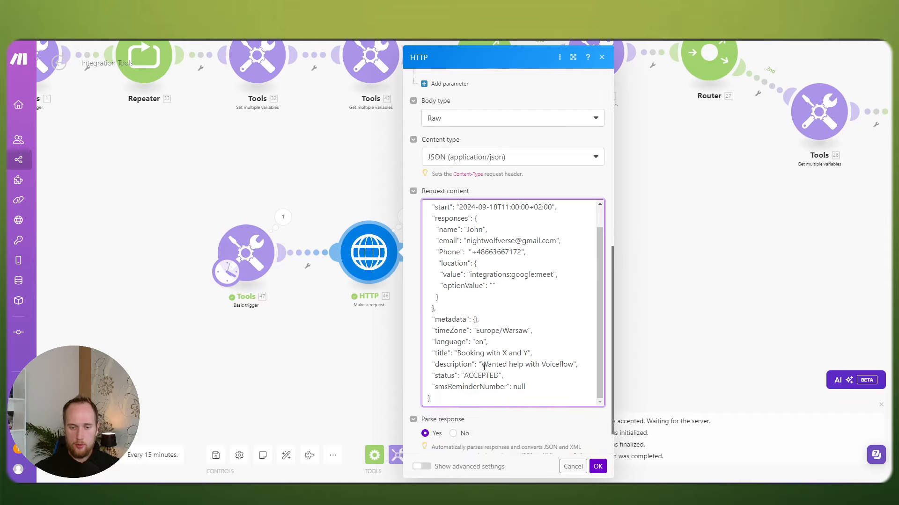
{"action": "left_click_drag", "start_coordinate": [458, 352], "coordinate": [527, 353]}
{"action": "left_click", "coordinate": [526, 352]}
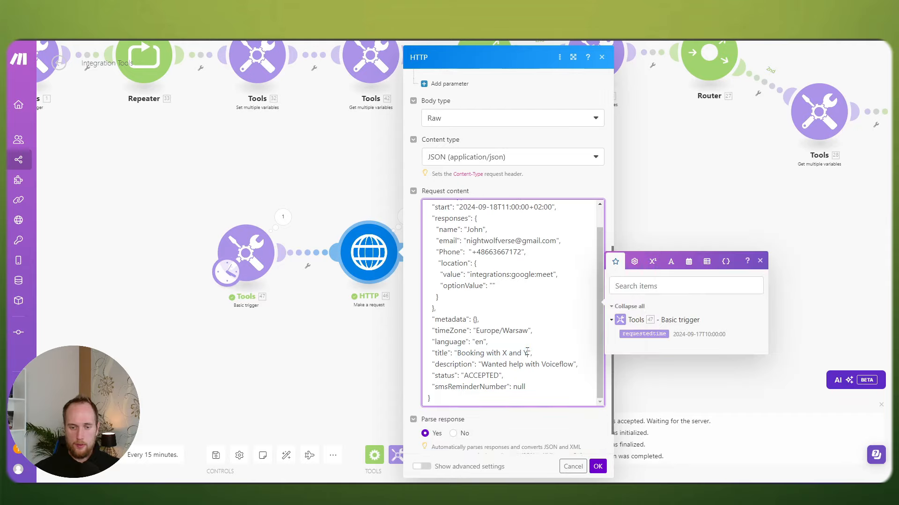
{"action": "left_click", "coordinate": [597, 467]}
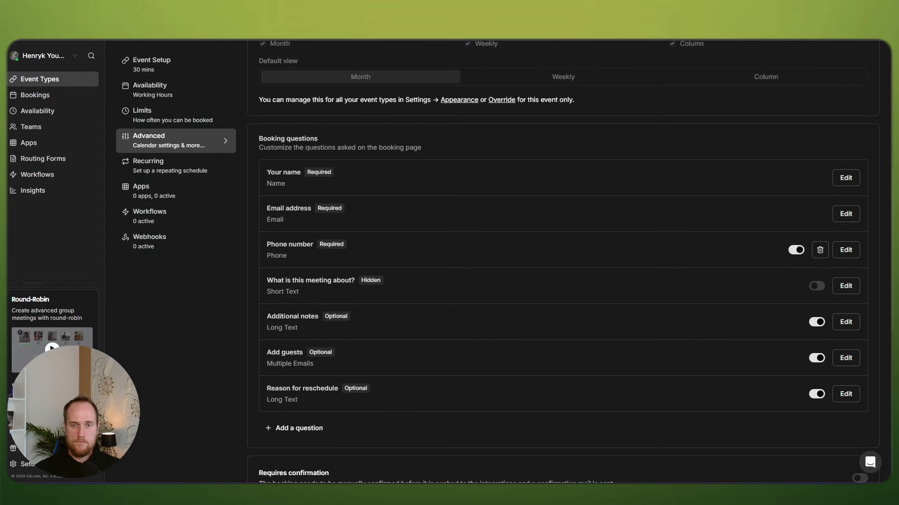
Step: Clear the {title} value from the Discovery Call's With event name field
{"action": "scroll", "coordinate": [544, 226], "scroll_direction": "up", "scroll_amount": 5}
{"action": "scroll", "coordinate": [530, 226], "scroll_direction": "up", "scroll_amount": 3}
{"action": "left_click", "coordinate": [625, 107]}
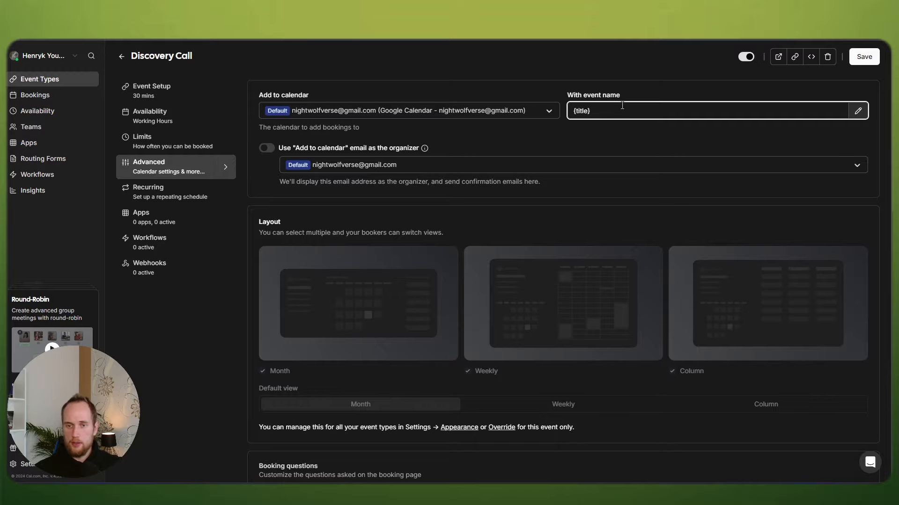
{"action": "key", "text": "ctrl+a"}
{"action": "key", "text": "ctrl+c"}
{"action": "key", "text": "BackSpace"}
Step: Try the {title} and {Event type title} variables in the custom event name editor, then cancel
{"action": "left_click", "coordinate": [858, 111]}
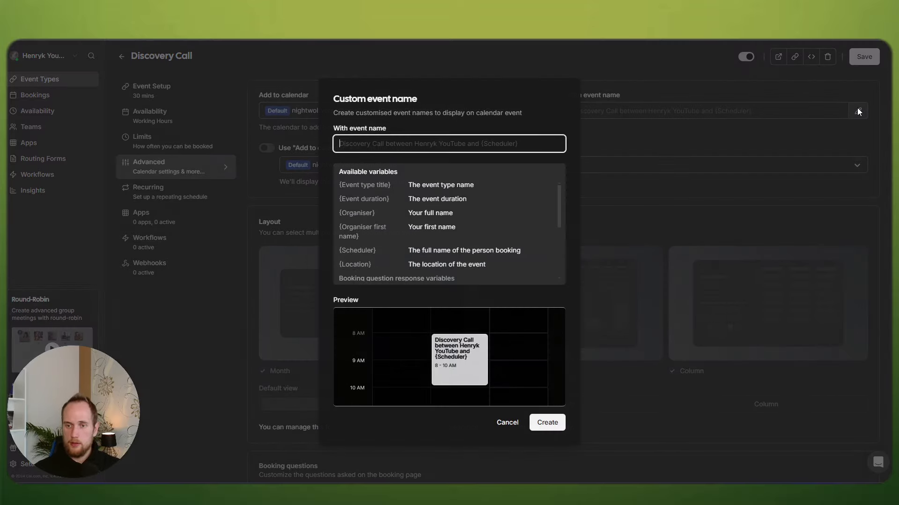
{"action": "scroll", "coordinate": [394, 214], "scroll_direction": "down", "scroll_amount": 5}
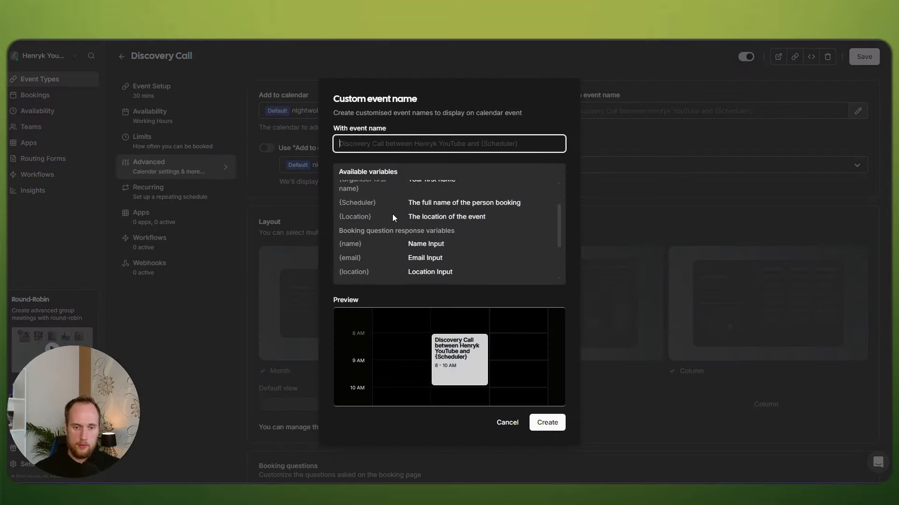
{"action": "left_click_drag", "start_coordinate": [445, 229], "coordinate": [408, 229]}
{"action": "left_click", "coordinate": [370, 229]}
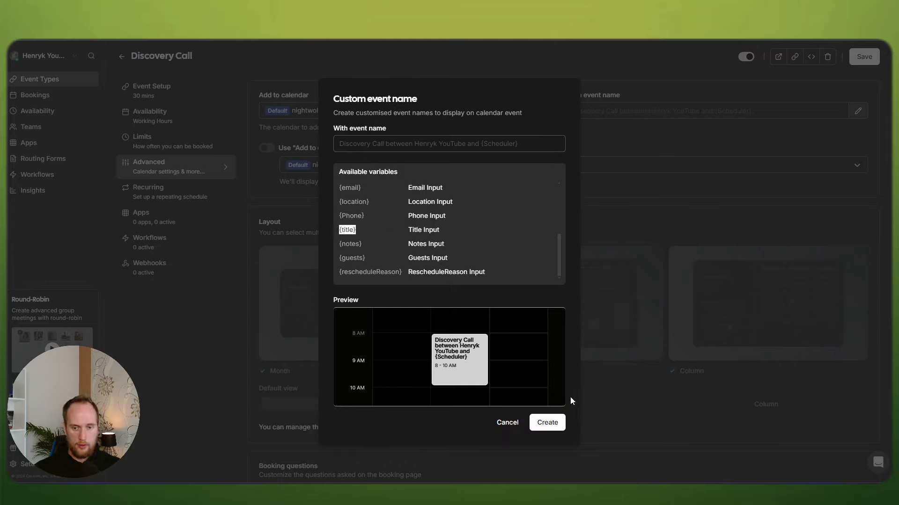
{"action": "left_click", "coordinate": [435, 146]}
{"action": "key", "text": "ctrl+v"}
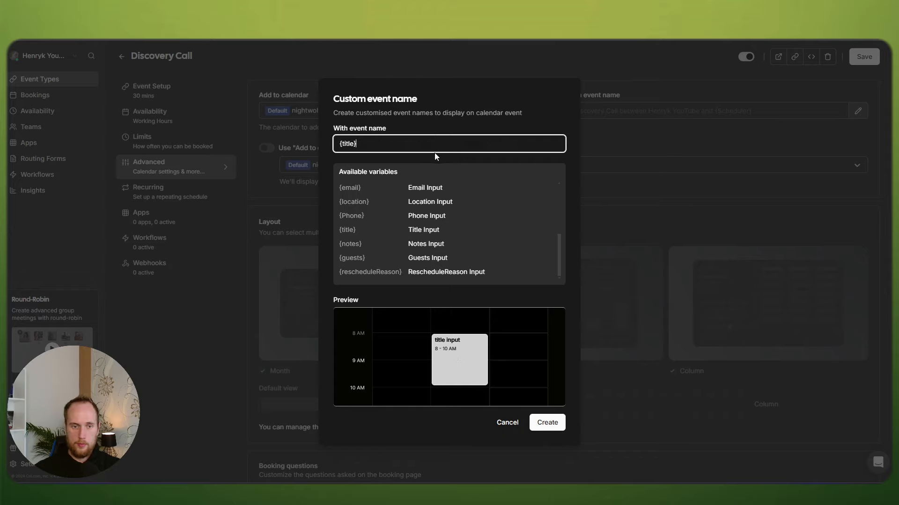
{"action": "key", "text": "ctrl+a"}
{"action": "key", "text": "BackSpace"}
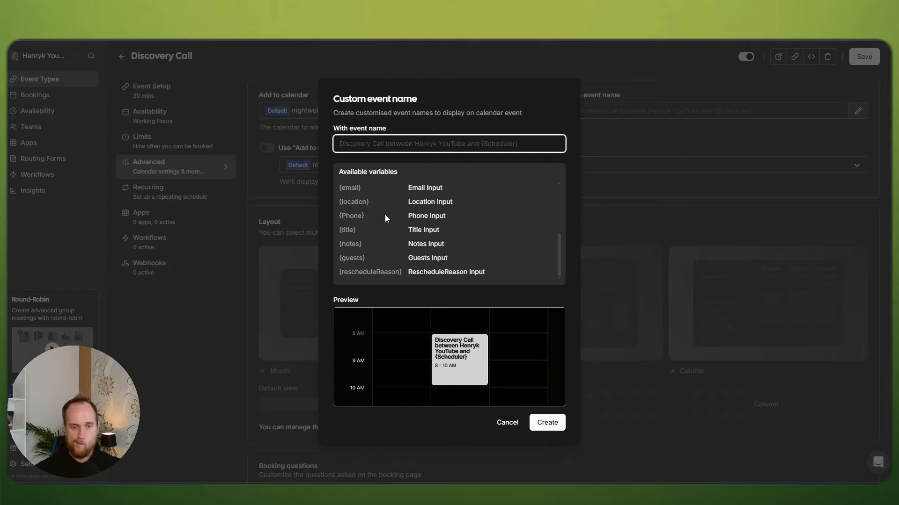
{"action": "scroll", "coordinate": [379, 213], "scroll_direction": "up", "scroll_amount": 5}
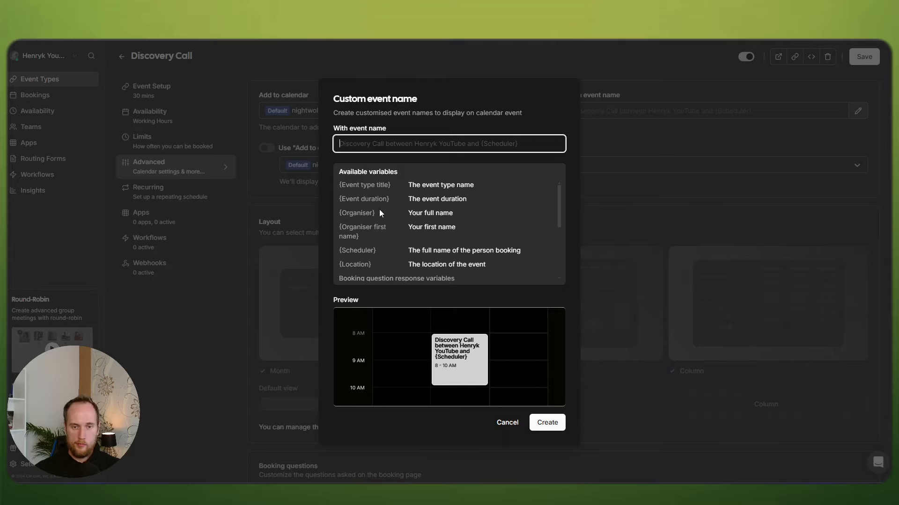
{"action": "left_click_drag", "start_coordinate": [390, 186], "coordinate": [330, 186]}
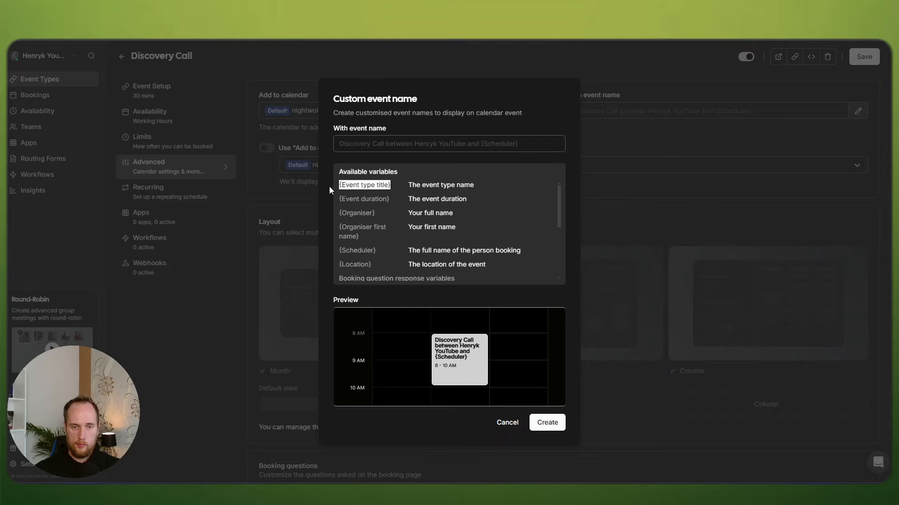
{"action": "left_click", "coordinate": [357, 144]}
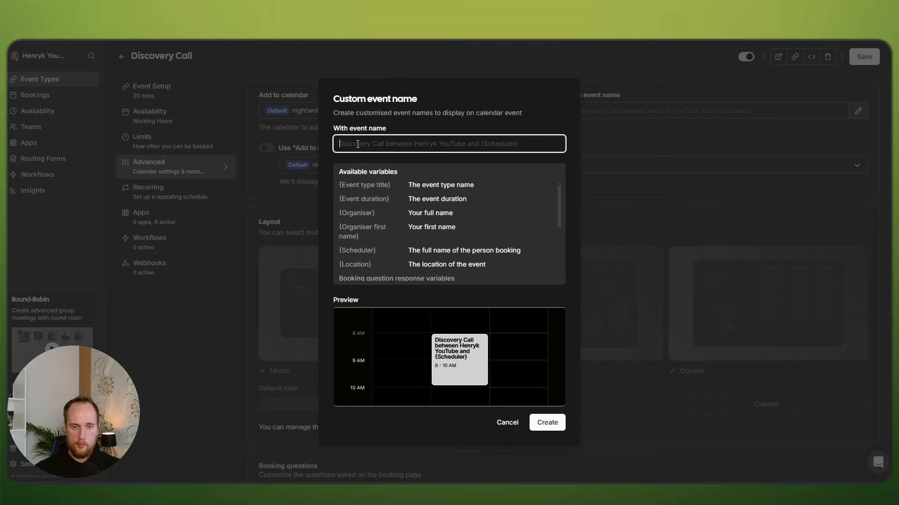
{"action": "left_click", "coordinate": [510, 425]}
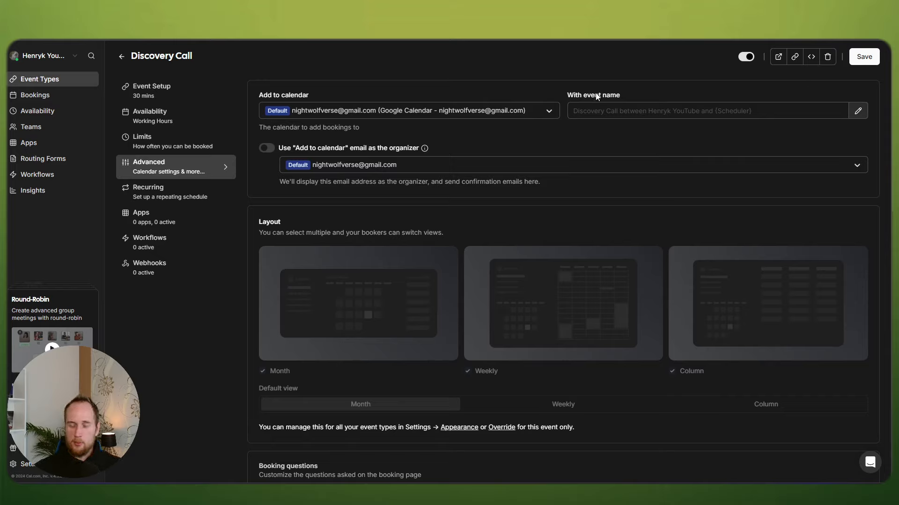
Step: Save the Discovery Call event type in Cal.com and check the HTTP module's last output
{"action": "left_click", "coordinate": [864, 57]}
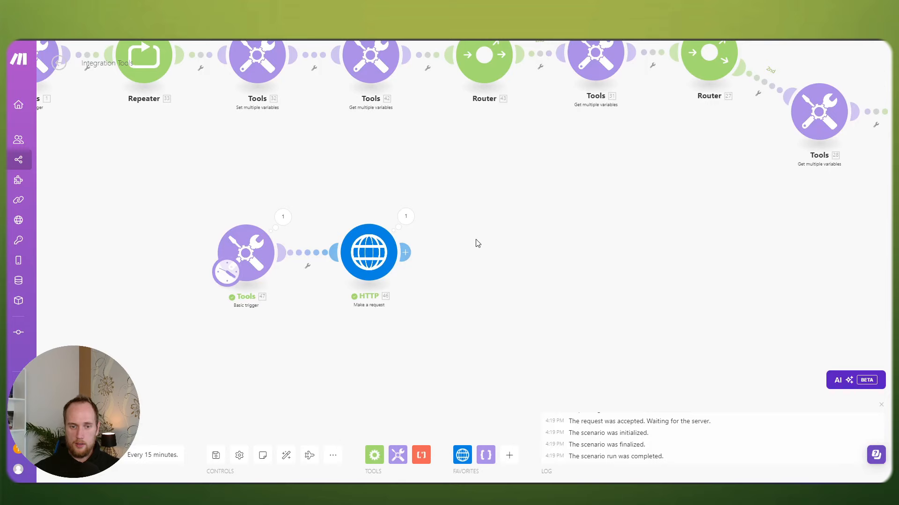
{"action": "left_click", "coordinate": [405, 216]}
{"action": "left_click", "coordinate": [624, 56]}
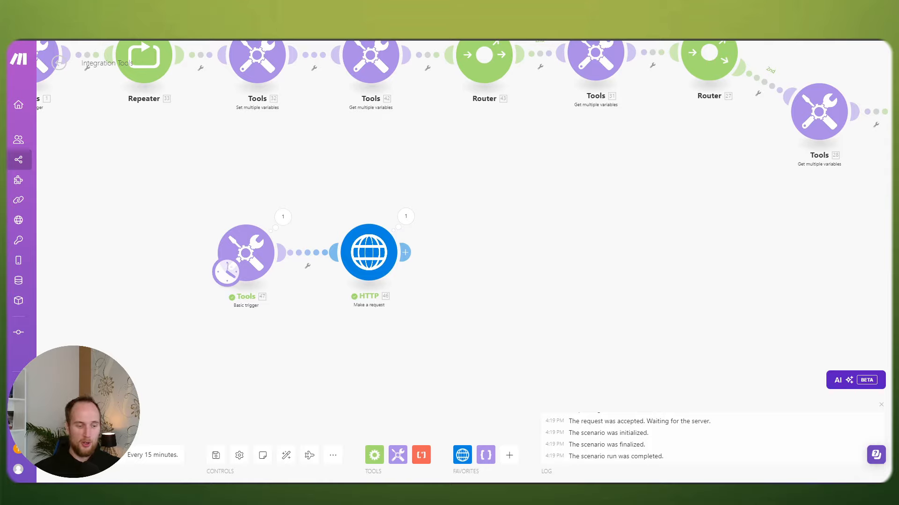
Step: Inspect the failed HTTP operation's 400 no_available_users_found_error message
{"action": "scroll", "coordinate": [289, 325], "scroll_direction": "up", "scroll_amount": 2}
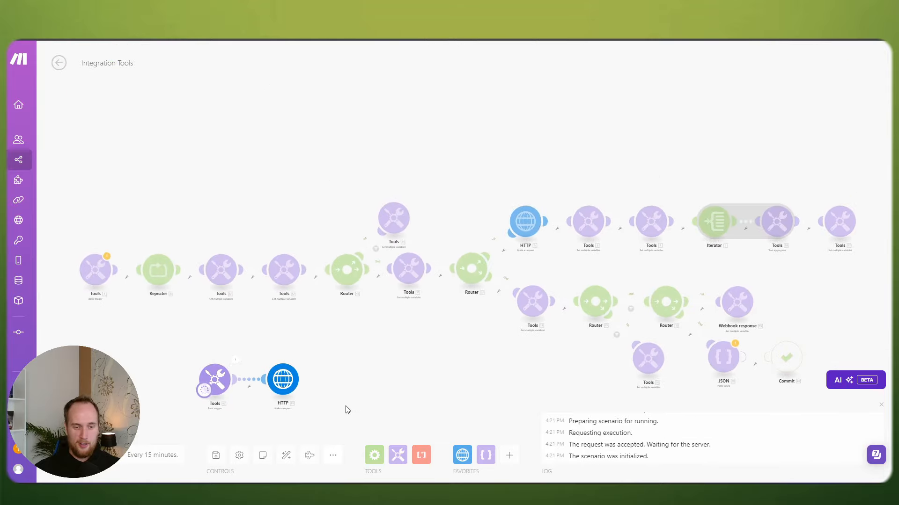
{"action": "left_click_drag", "start_coordinate": [345, 409], "coordinate": [415, 361]}
{"action": "scroll", "coordinate": [397, 363], "scroll_direction": "up", "scroll_amount": 3}
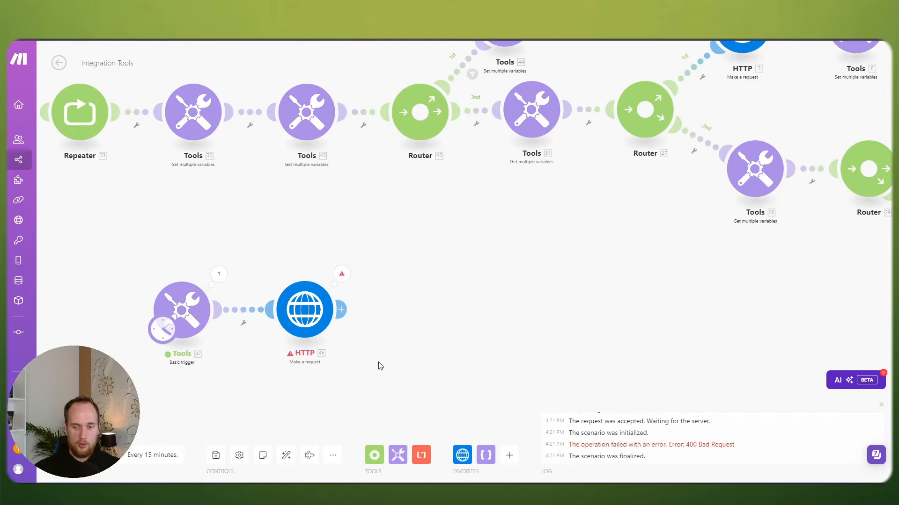
{"action": "left_click", "coordinate": [347, 279]}
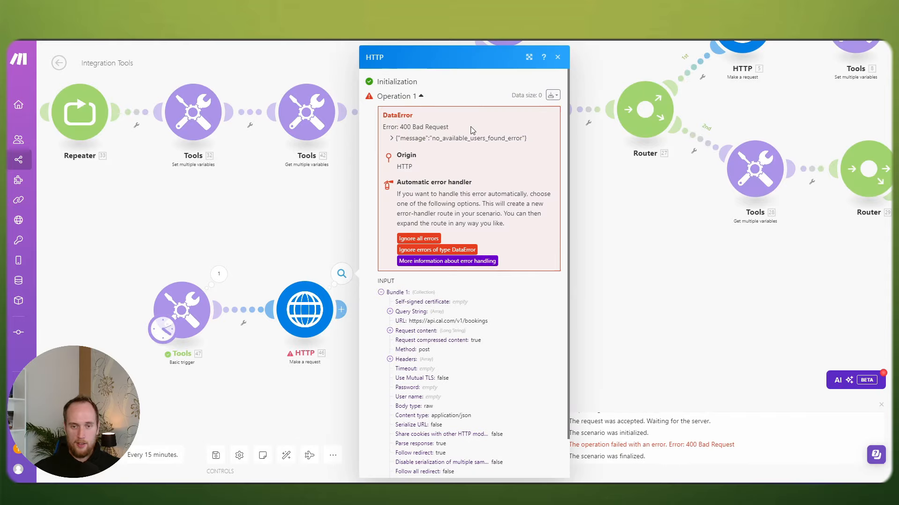
{"action": "left_click_drag", "start_coordinate": [433, 139], "coordinate": [523, 139]}
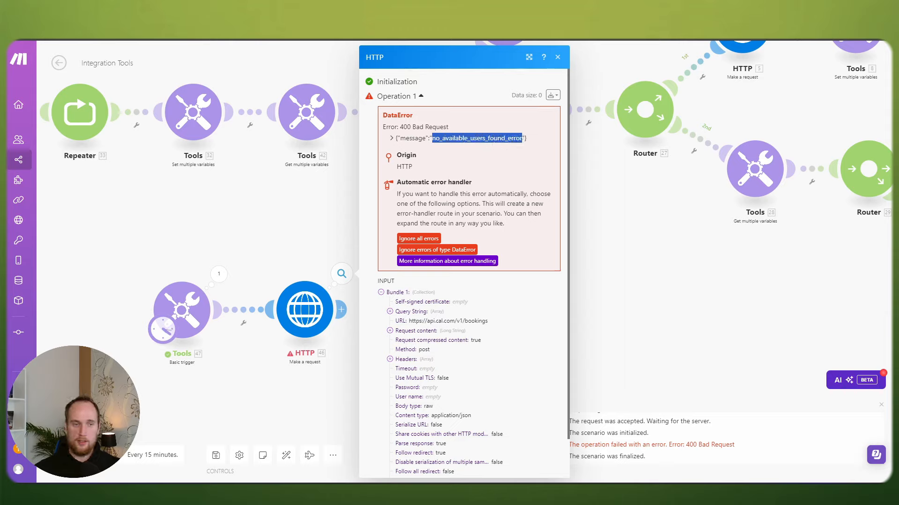
{"action": "left_click", "coordinate": [222, 23]}
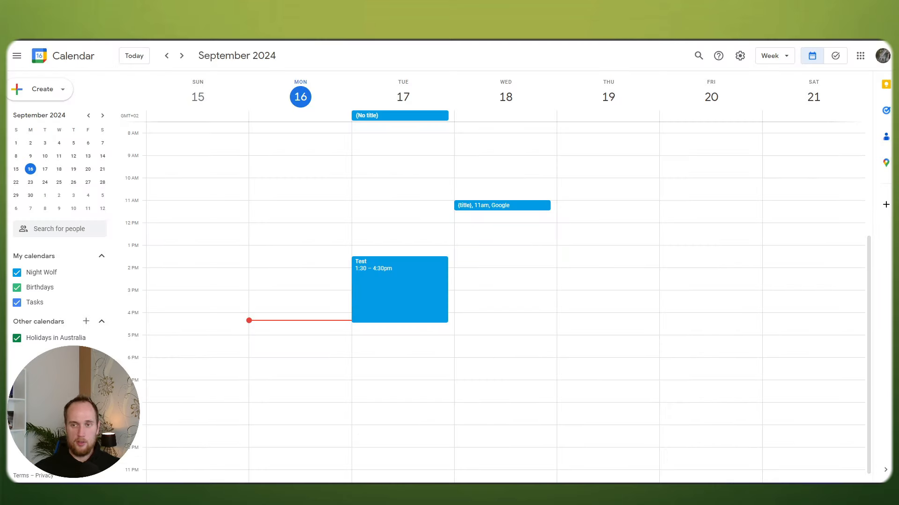
{"action": "left_click", "coordinate": [421, 23]}
{"action": "left_click", "coordinate": [444, 140]}
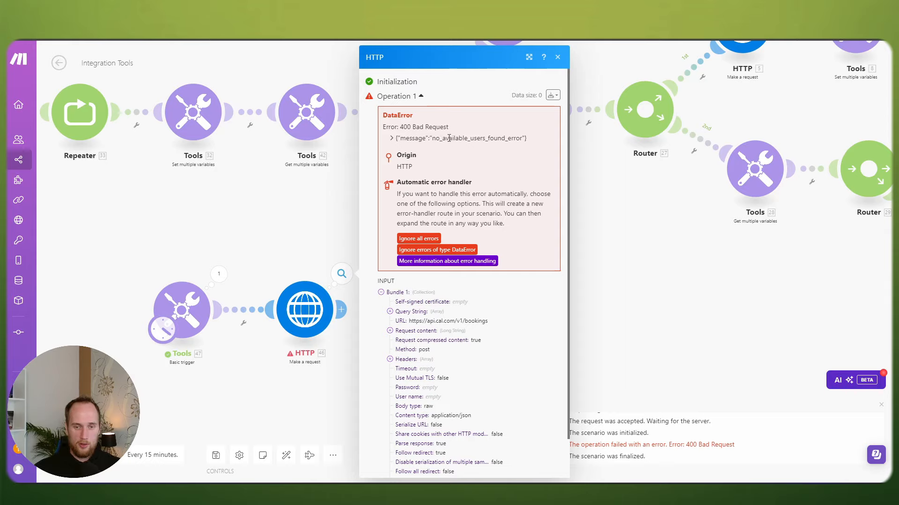
{"action": "left_click_drag", "start_coordinate": [449, 138], "coordinate": [489, 138]}
{"action": "left_click", "coordinate": [489, 139]}
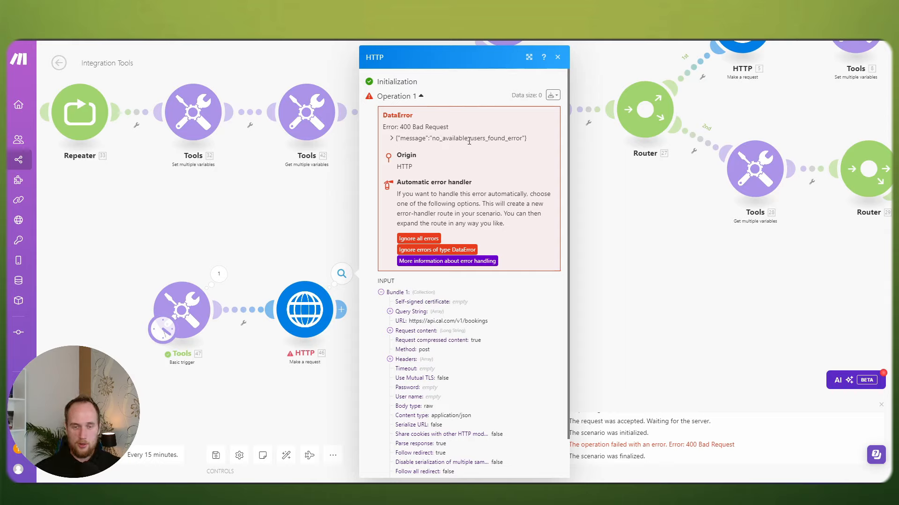
{"action": "left_click_drag", "start_coordinate": [436, 138], "coordinate": [513, 139]}
{"action": "left_click", "coordinate": [513, 139]}
{"action": "left_click", "coordinate": [299, 218]}
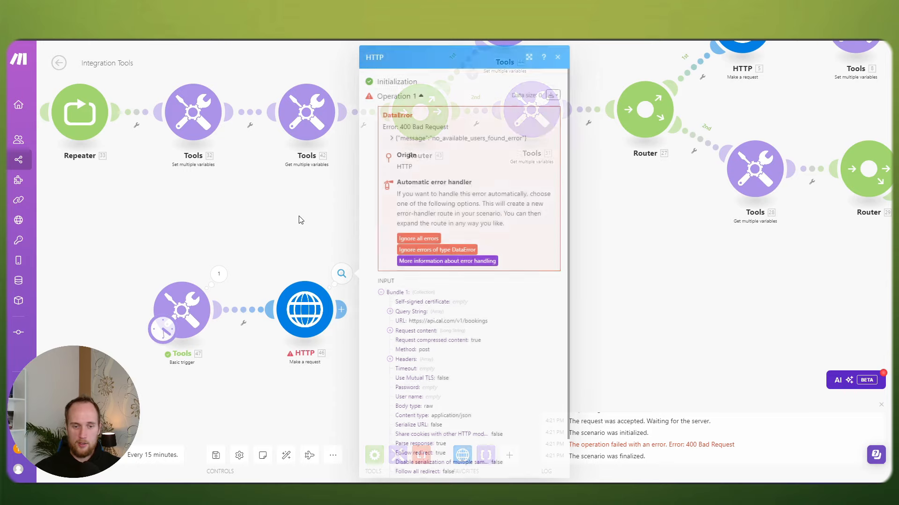
Step: Reopen the HTTP module's request settings on the booking JSON body
{"action": "left_click_drag", "start_coordinate": [305, 217], "coordinate": [357, 154]}
{"action": "scroll", "coordinate": [357, 154], "scroll_direction": "up", "scroll_amount": 1}
{"action": "left_click", "coordinate": [358, 271]}
Step: Change the booking start hour in the HTTP request content from 11:00 to 12:00
{"action": "scroll", "coordinate": [487, 273], "scroll_direction": "down", "scroll_amount": 8}
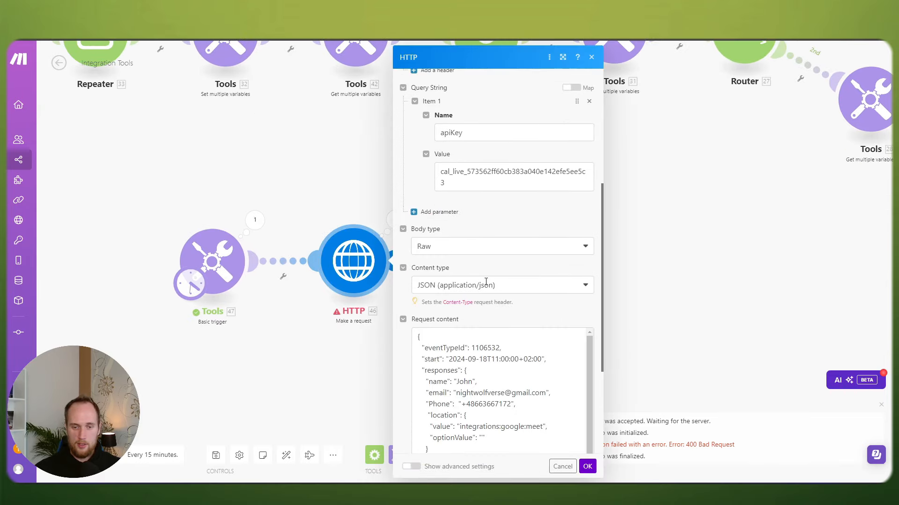
{"action": "left_click", "coordinate": [496, 218]}
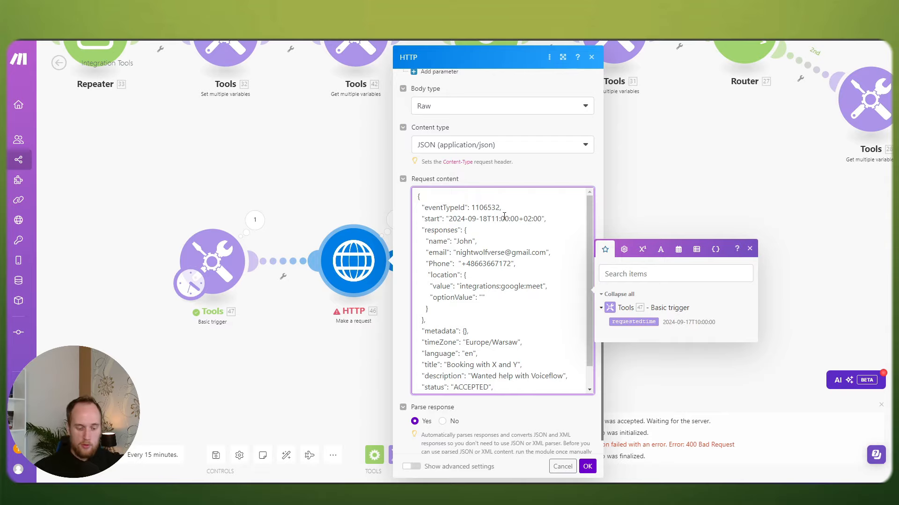
{"action": "key", "text": "Delete"}
{"action": "type", "text": "2"}
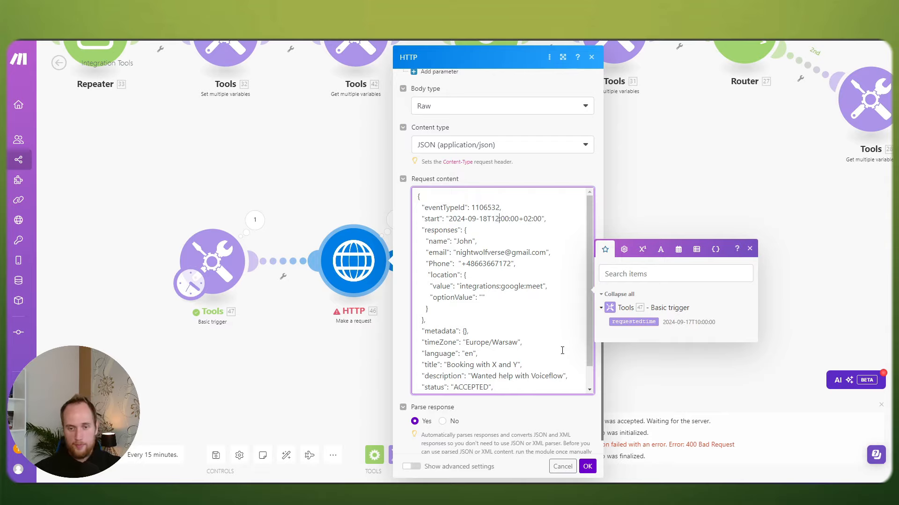
{"action": "left_click", "coordinate": [587, 467]}
Step: Run the scenario once and check the HTTP module's returned booking Data
{"action": "left_click", "coordinate": [74, 455]}
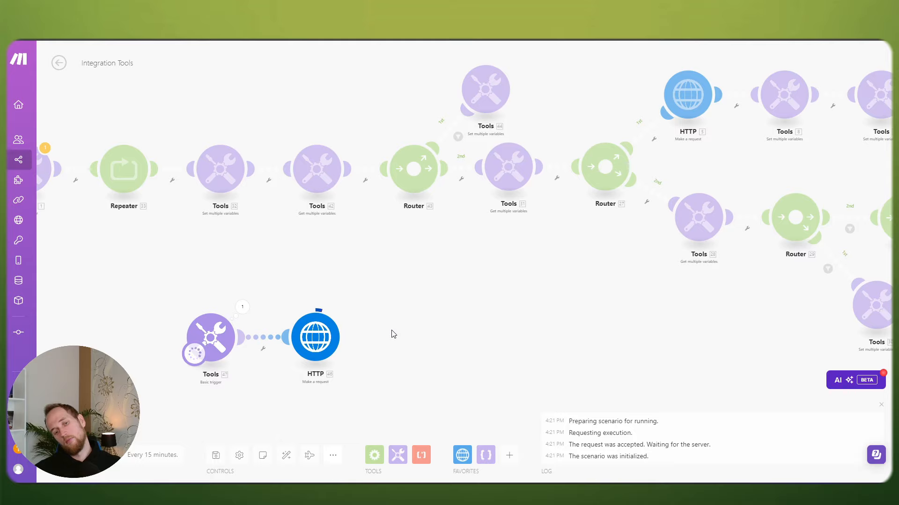
{"action": "left_click", "coordinate": [346, 306]}
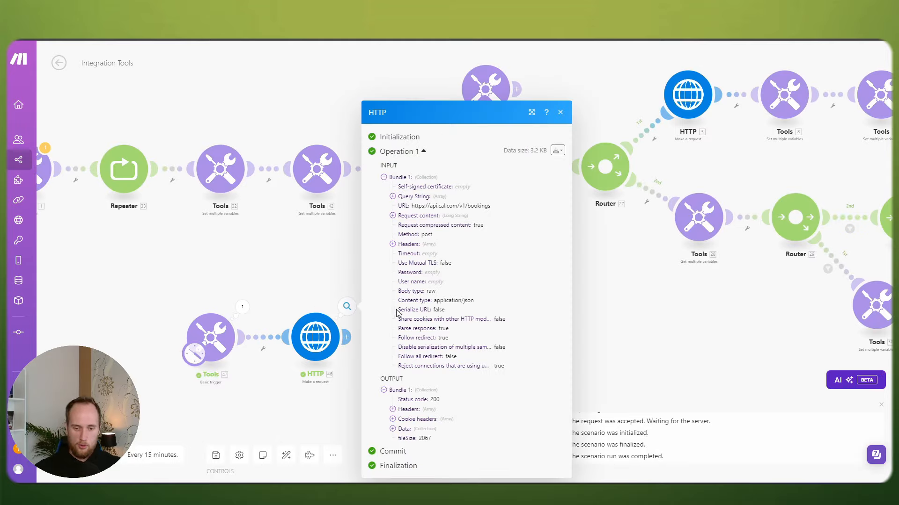
{"action": "left_click", "coordinate": [392, 429]}
{"action": "scroll", "coordinate": [392, 429], "scroll_direction": "down", "scroll_amount": 5}
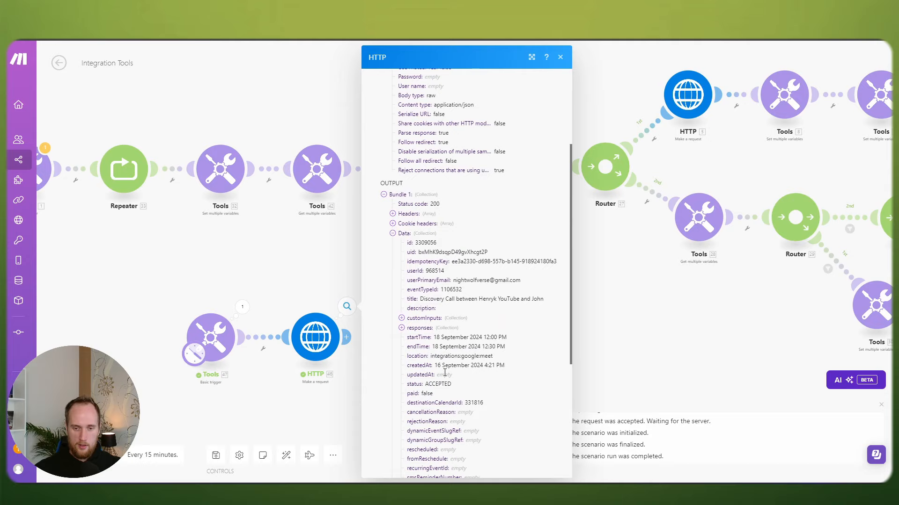
{"action": "left_click", "coordinate": [336, 258]}
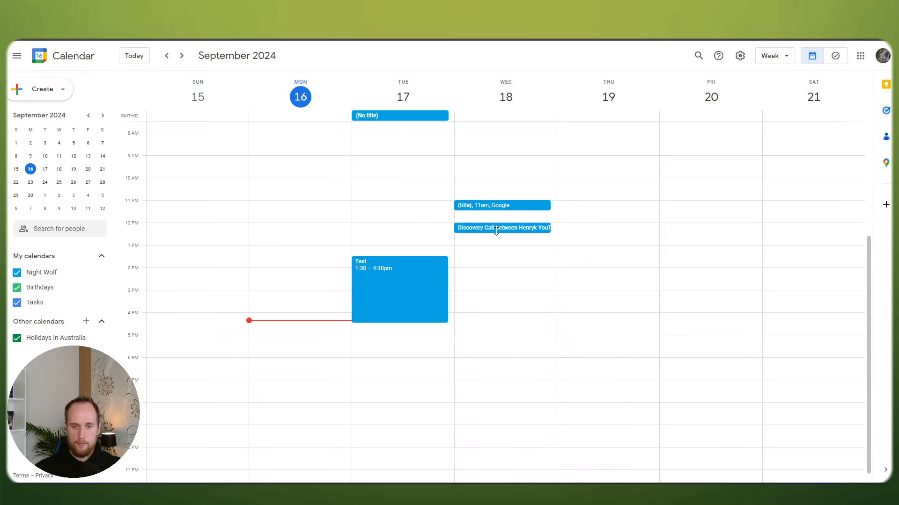
{"action": "left_click", "coordinate": [491, 228]}
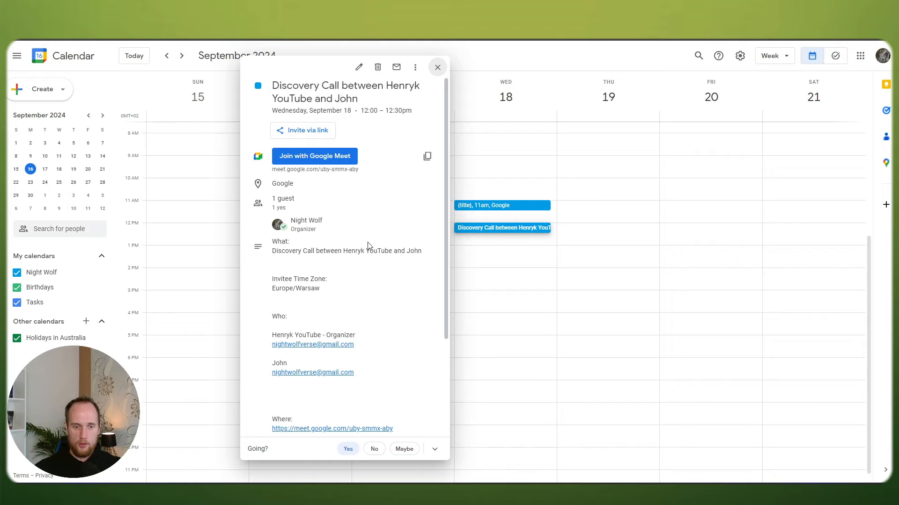
{"action": "scroll", "coordinate": [367, 248], "scroll_direction": "down", "scroll_amount": 3}
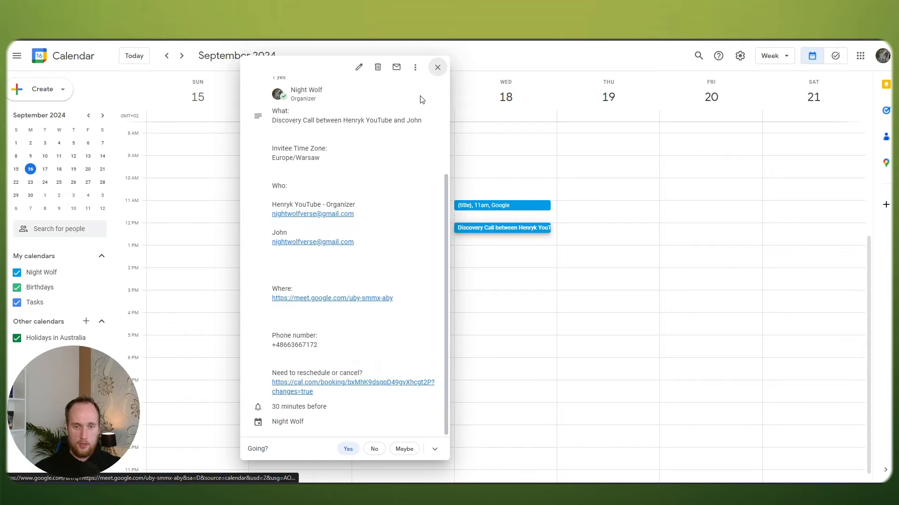
{"action": "left_click", "coordinate": [436, 66]}
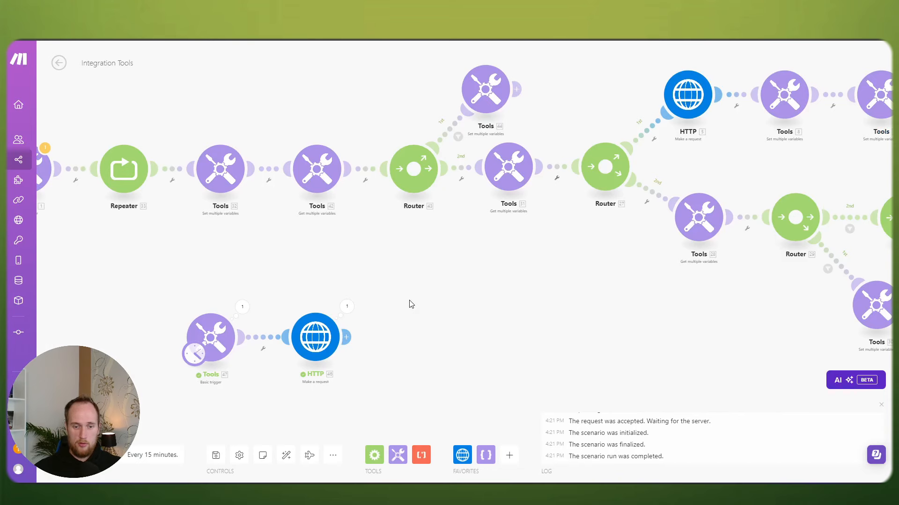
Step: Add a Twilio Create a Message module after the HTTP request
{"action": "left_click_drag", "start_coordinate": [442, 282], "coordinate": [489, 249]}
{"action": "left_click_drag", "start_coordinate": [432, 321], "coordinate": [476, 305]}
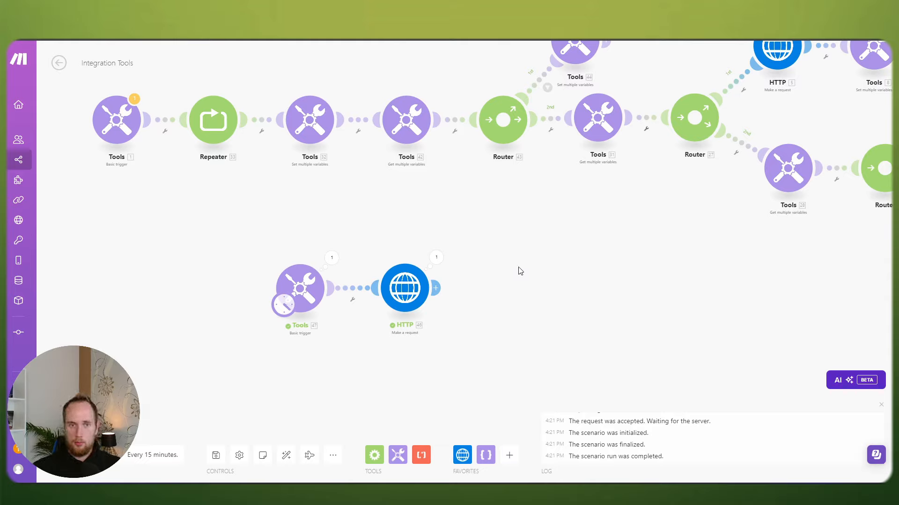
{"action": "left_click", "coordinate": [434, 287]}
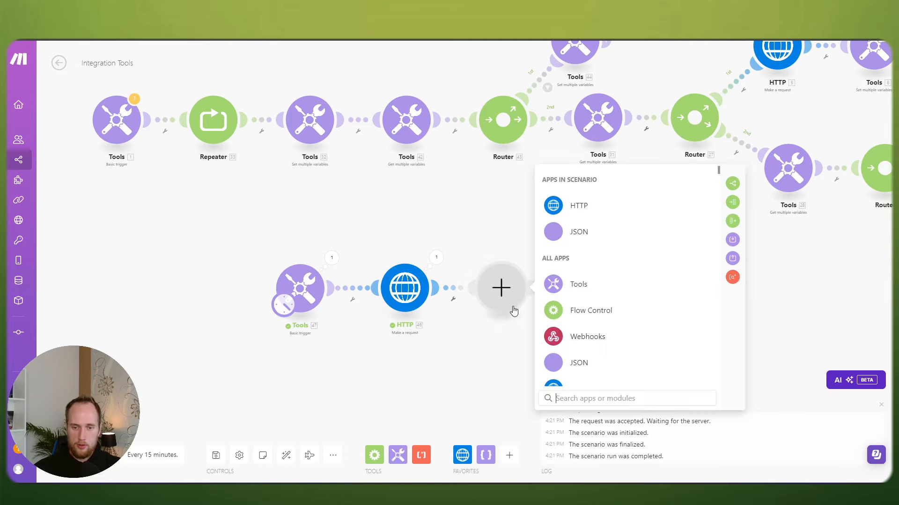
{"action": "type", "text": "twilio"}
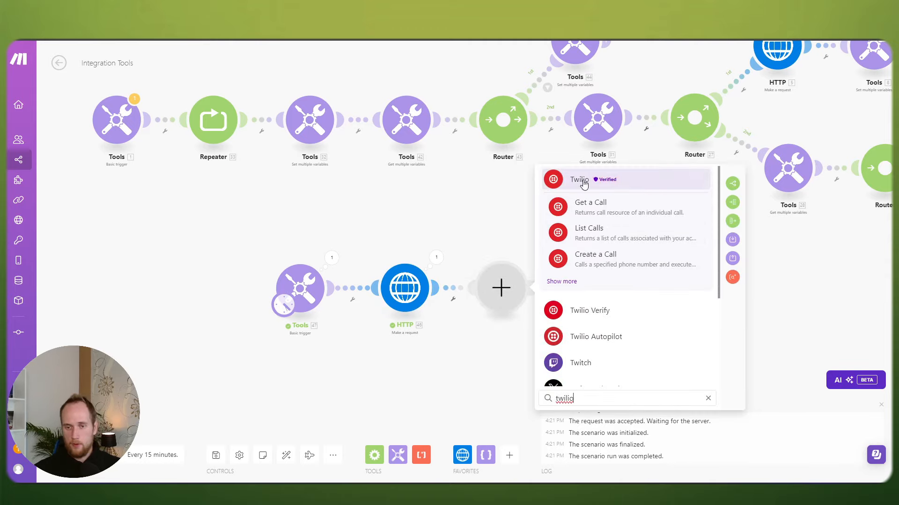
{"action": "left_click", "coordinate": [583, 183]}
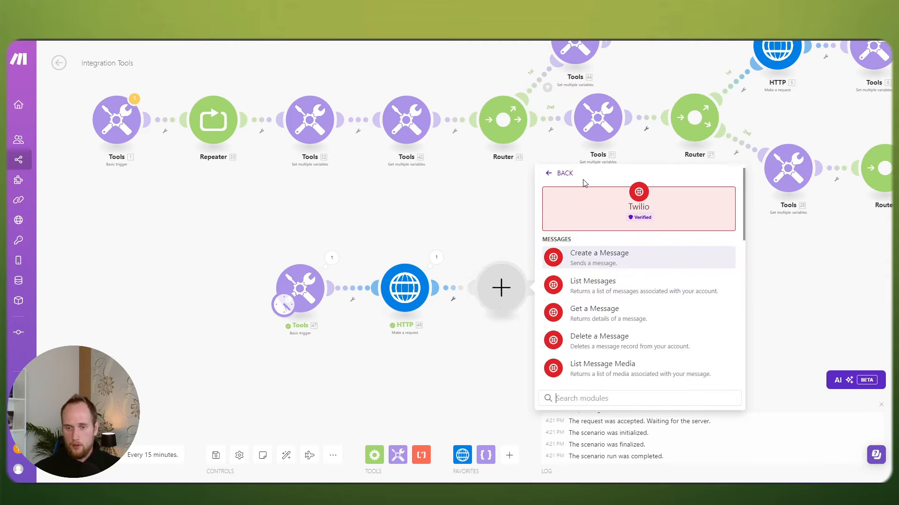
{"action": "left_click", "coordinate": [614, 257]}
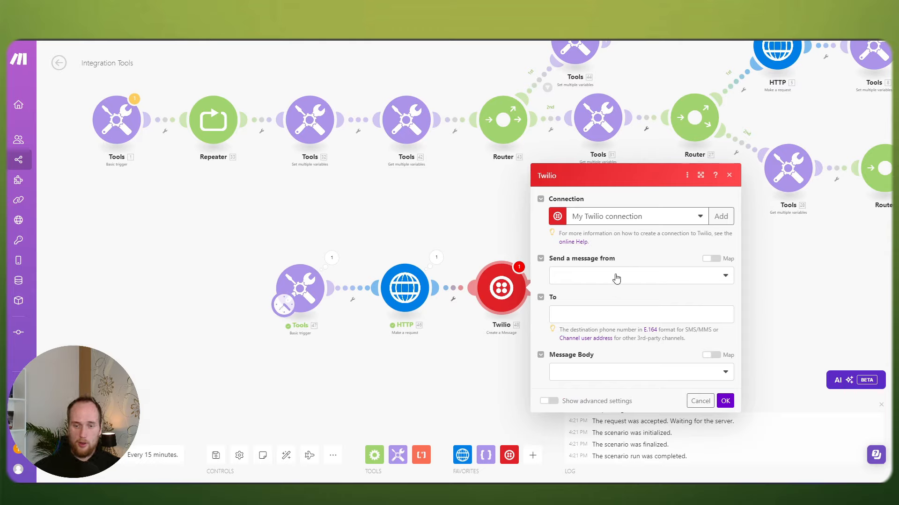
Step: Set the Twilio message body type to a custom message instead of a template
{"action": "left_click", "coordinate": [605, 321]}
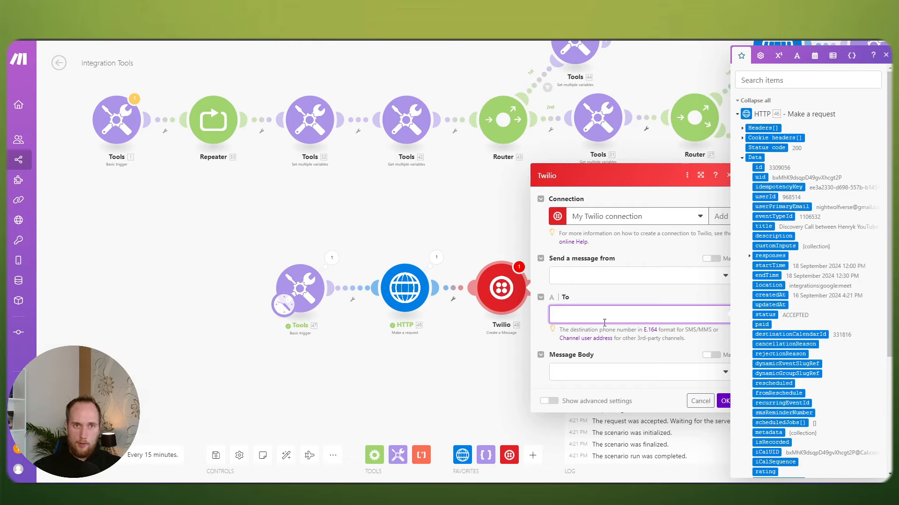
{"action": "left_click", "coordinate": [587, 372]}
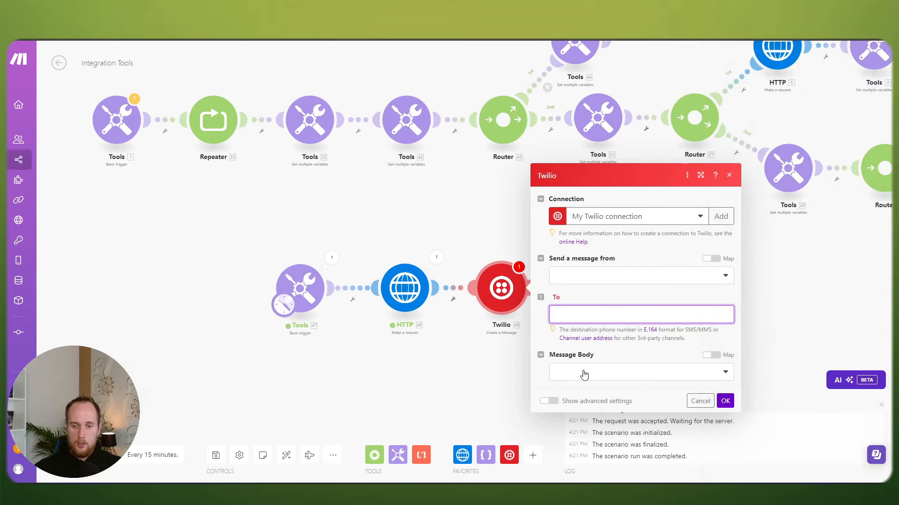
{"action": "left_click", "coordinate": [585, 384]}
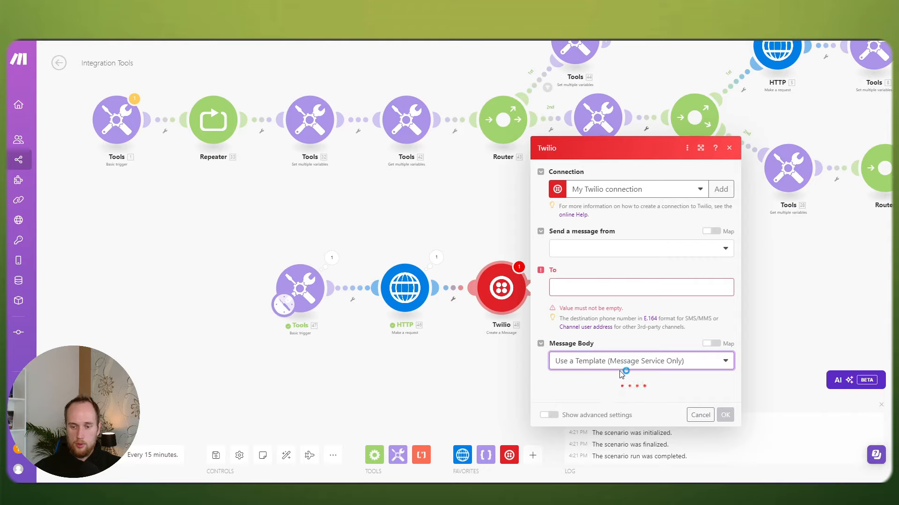
{"action": "left_click", "coordinate": [570, 392]}
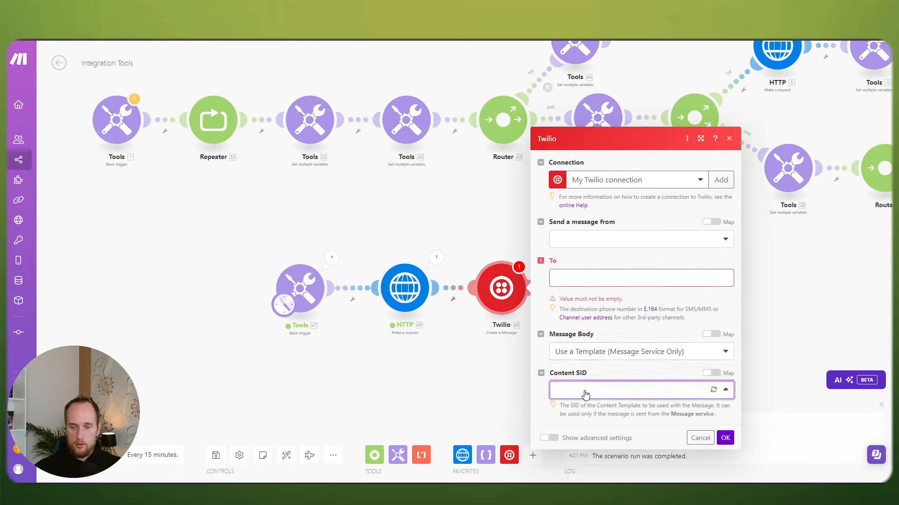
{"action": "left_click", "coordinate": [614, 358]}
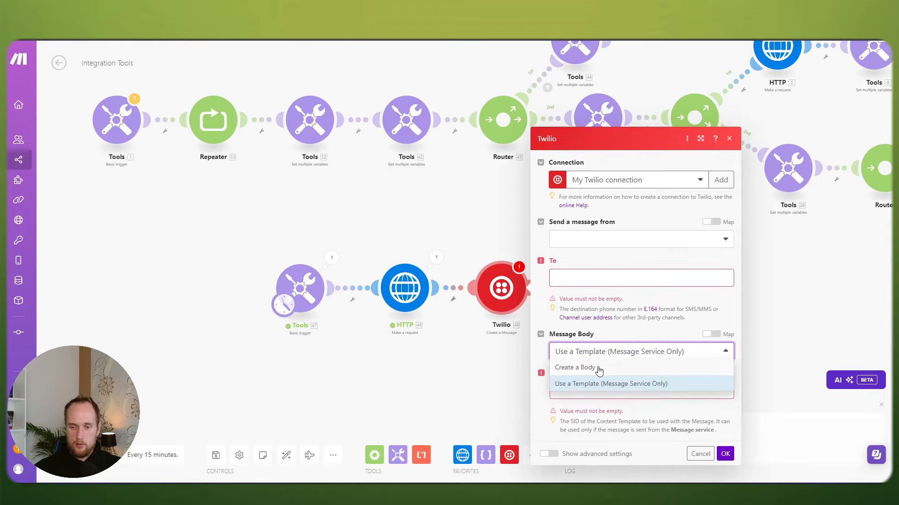
{"action": "left_click", "coordinate": [595, 369]}
Step: Start the message body with 'Hey here is your:' followed by the mapped meetingUrl
{"action": "left_click", "coordinate": [592, 386]}
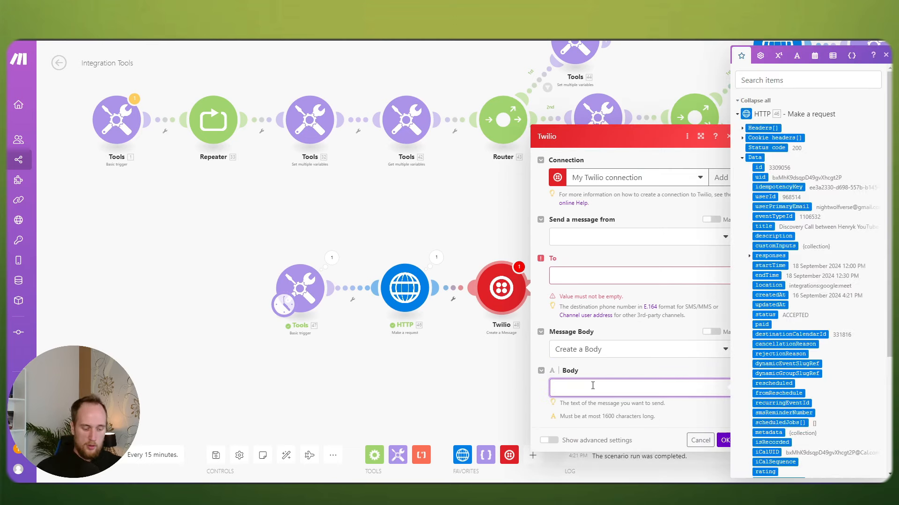
{"action": "type", "text": "Hey here is your google meet link"}
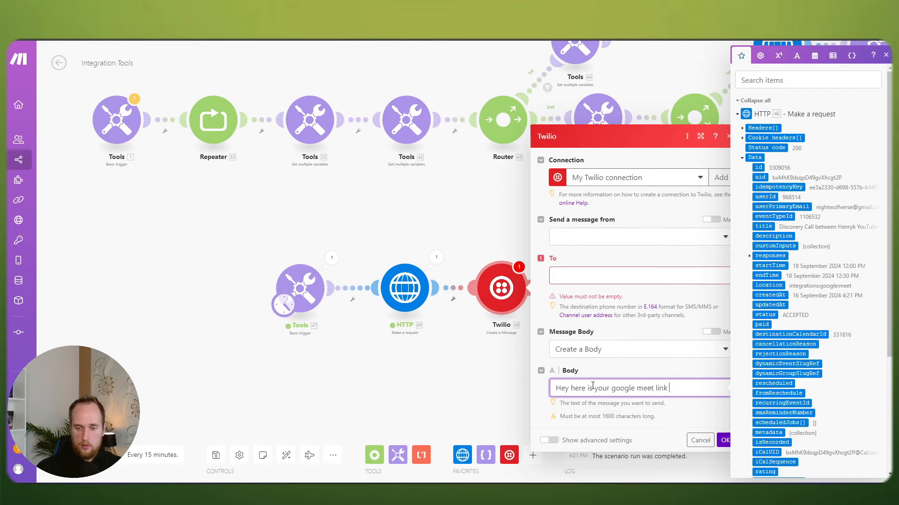
{"action": "type", "text": ":"}
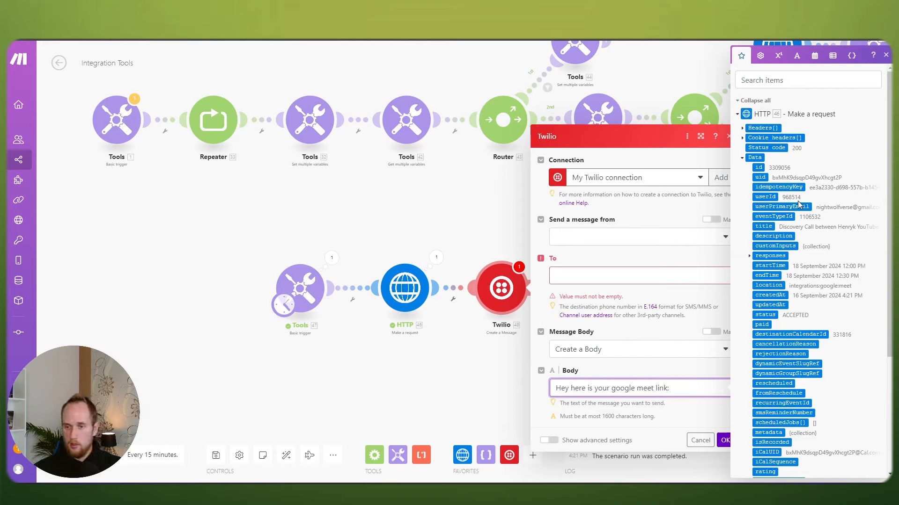
{"action": "scroll", "coordinate": [801, 206], "scroll_direction": "down", "scroll_amount": 4}
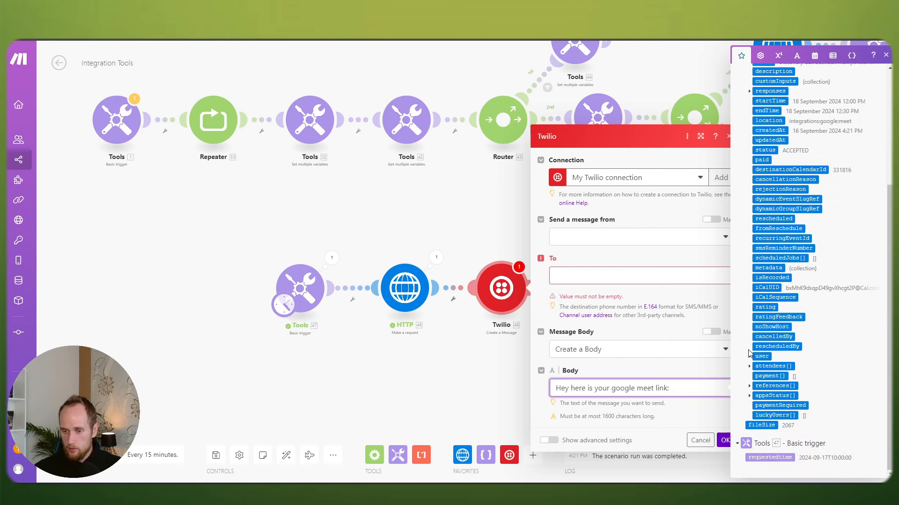
{"action": "left_click", "coordinate": [749, 386]}
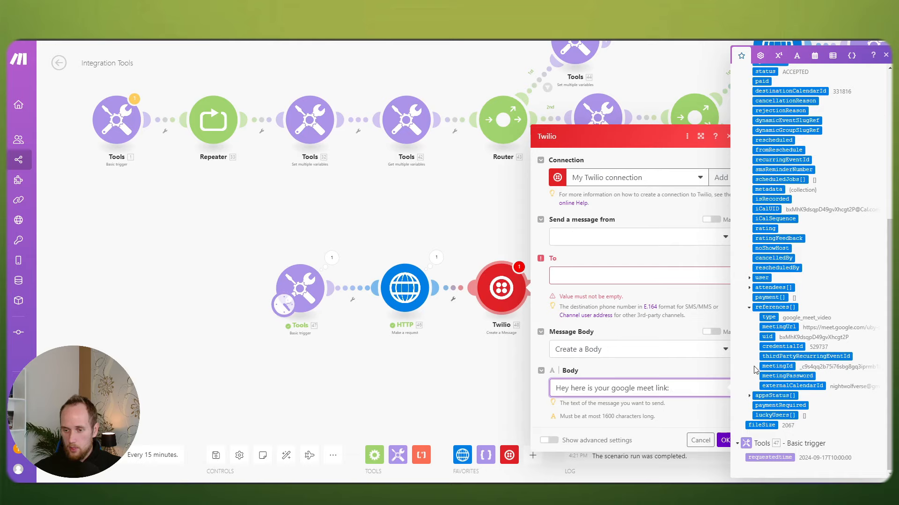
{"action": "left_click", "coordinate": [773, 327]}
Step: Add 'For the given time of:' with the mapped requestedtime value and save the settings
{"action": "key", "text": "Return"}
{"action": "key", "text": "Return"}
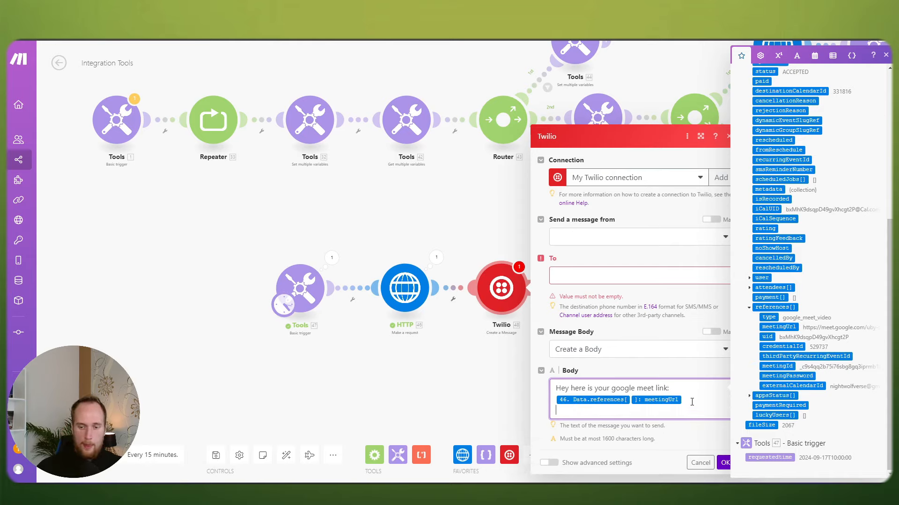
{"action": "type", "text": "for the given time"}
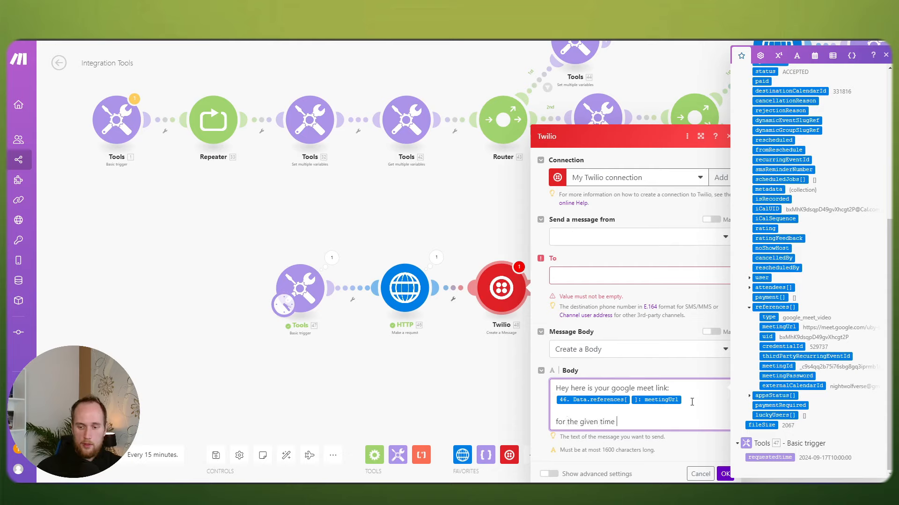
{"action": "type", "text": " of:"}
{"action": "key", "text": "Return"}
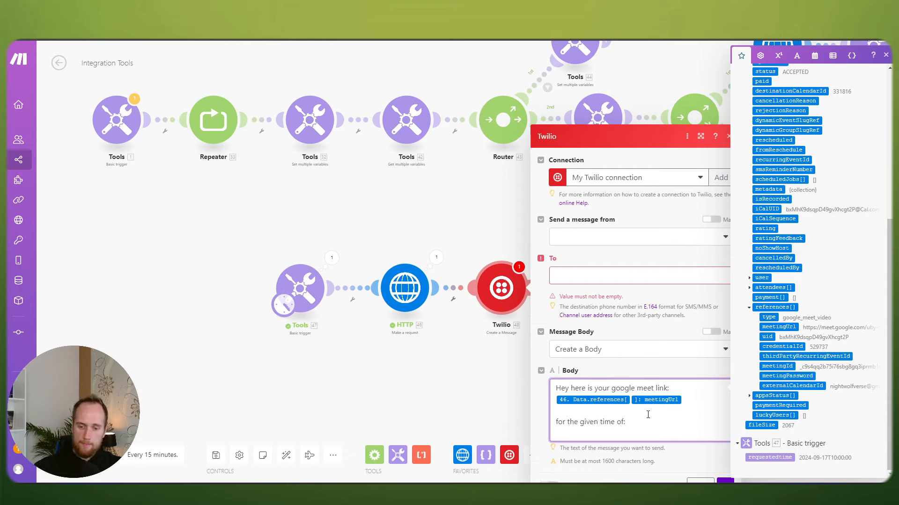
{"action": "left_click", "coordinate": [557, 421]}
{"action": "key", "text": "BackSpace"}
{"action": "type", "text": "F"}
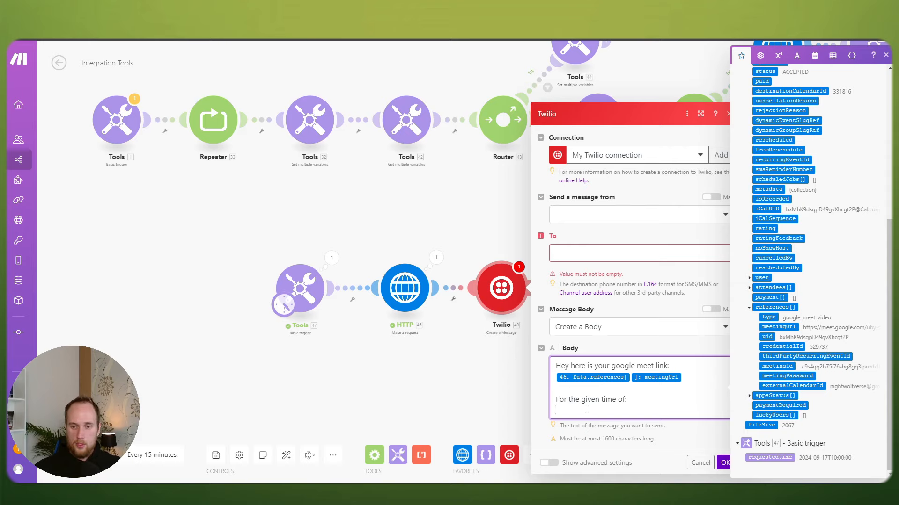
{"action": "left_click", "coordinate": [769, 457]}
{"action": "left_click", "coordinate": [696, 449]}
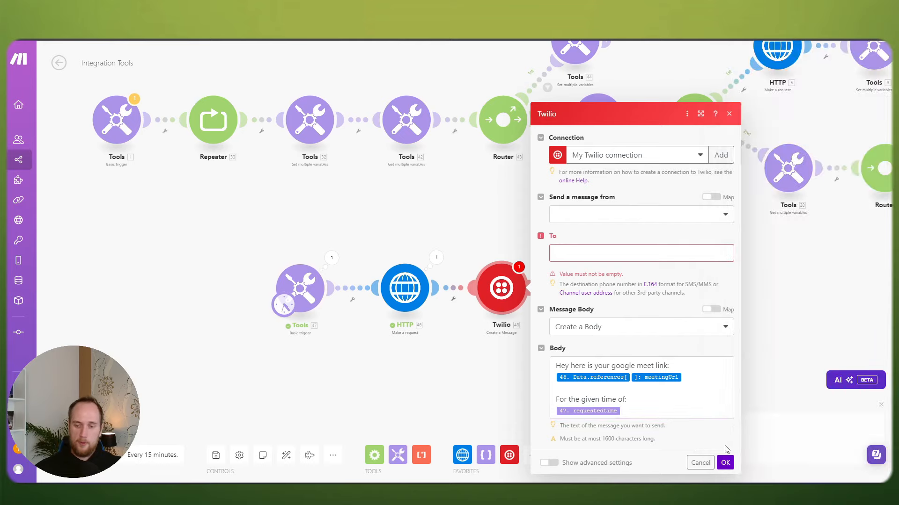
{"action": "left_click", "coordinate": [725, 463]}
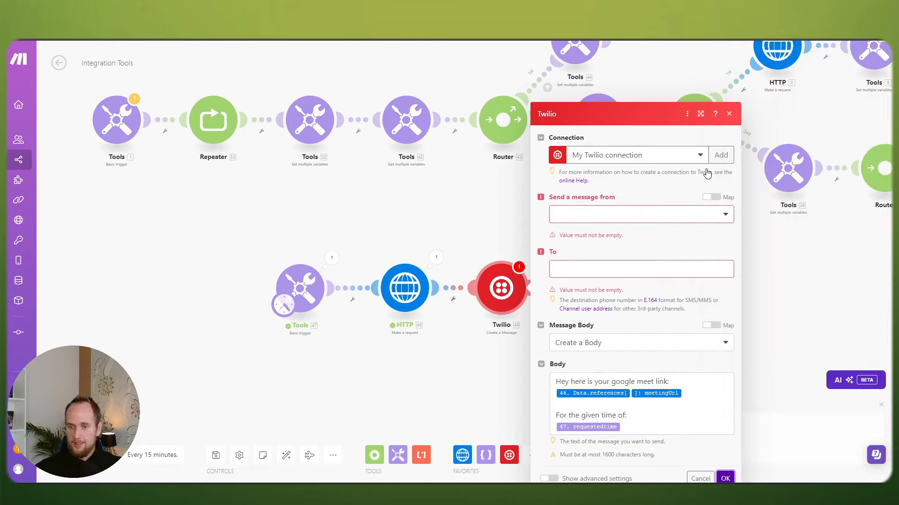
Step: Switch the Send a message from field to mapped mode
{"action": "left_click", "coordinate": [710, 197]}
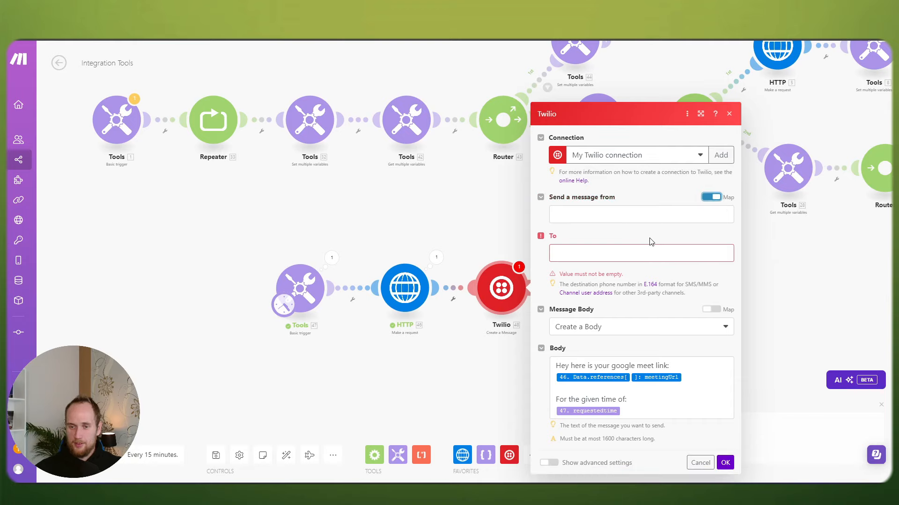
{"action": "left_click", "coordinate": [623, 253]}
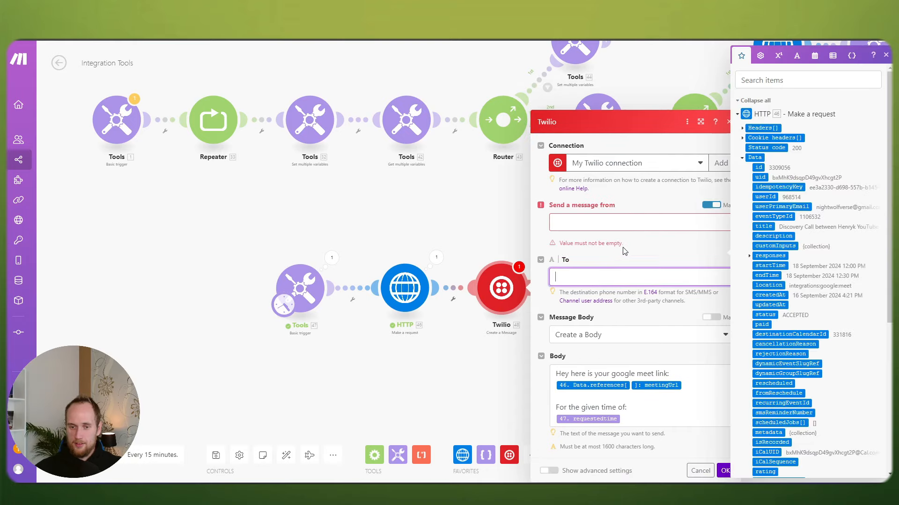
{"action": "left_click", "coordinate": [646, 197]}
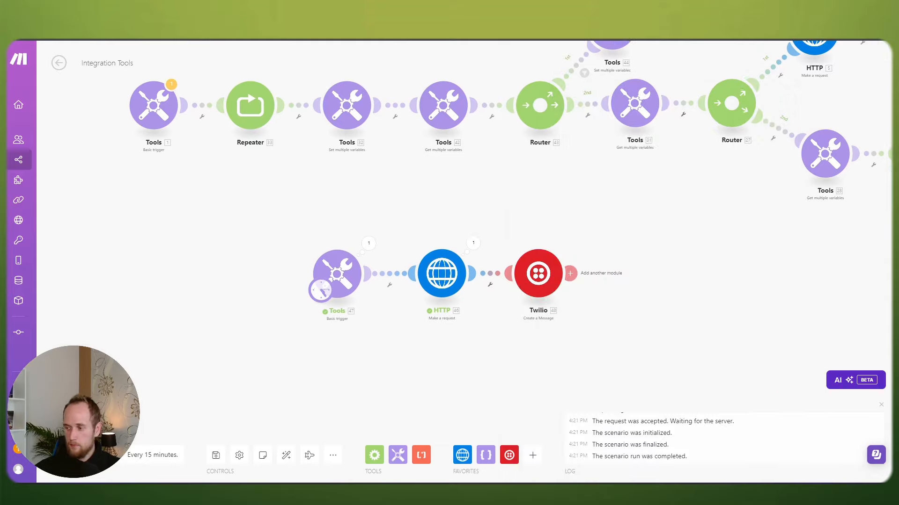
{"action": "left_click_drag", "start_coordinate": [523, 341], "coordinate": [538, 330]}
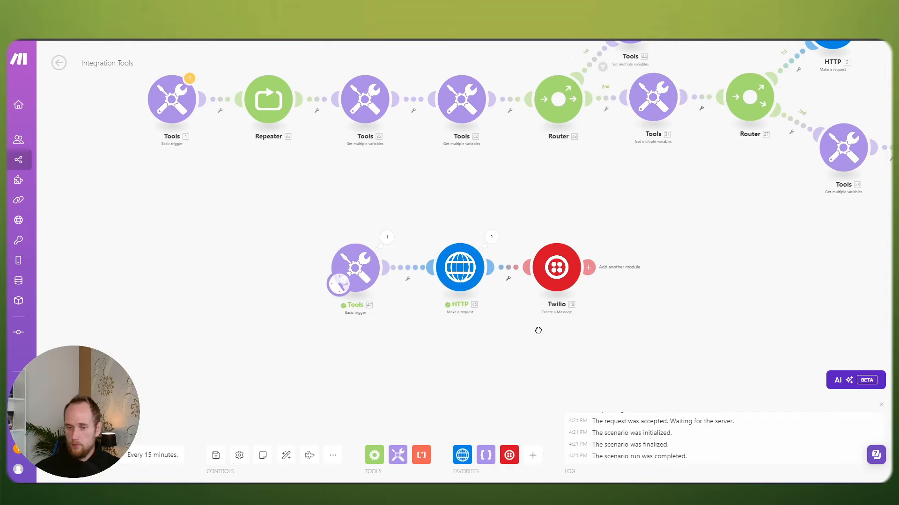
{"action": "scroll", "coordinate": [539, 334], "scroll_direction": "up", "scroll_amount": 1}
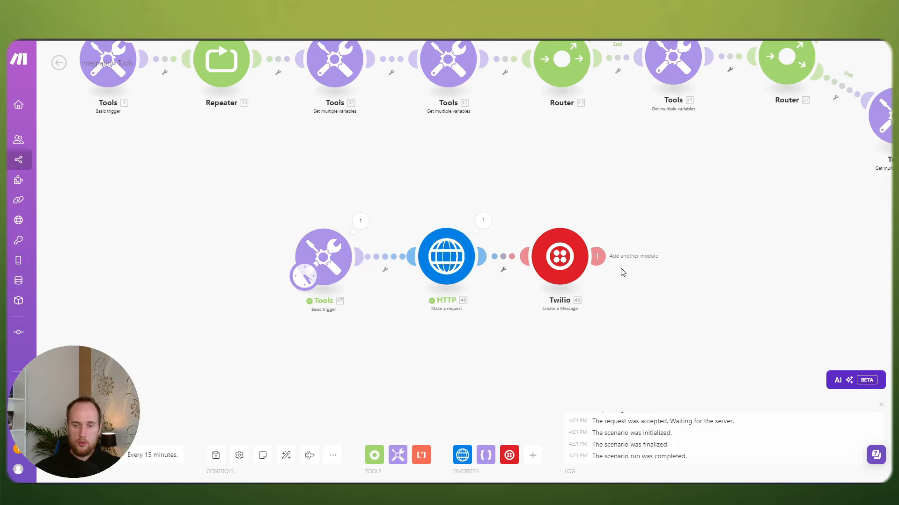
{"action": "left_click", "coordinate": [596, 256]}
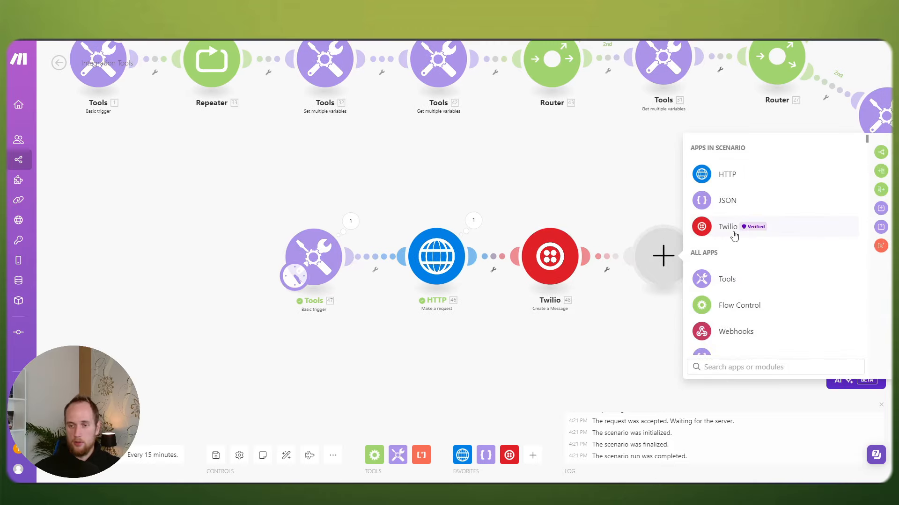
{"action": "left_click", "coordinate": [731, 230]}
{"action": "left_click", "coordinate": [743, 230]}
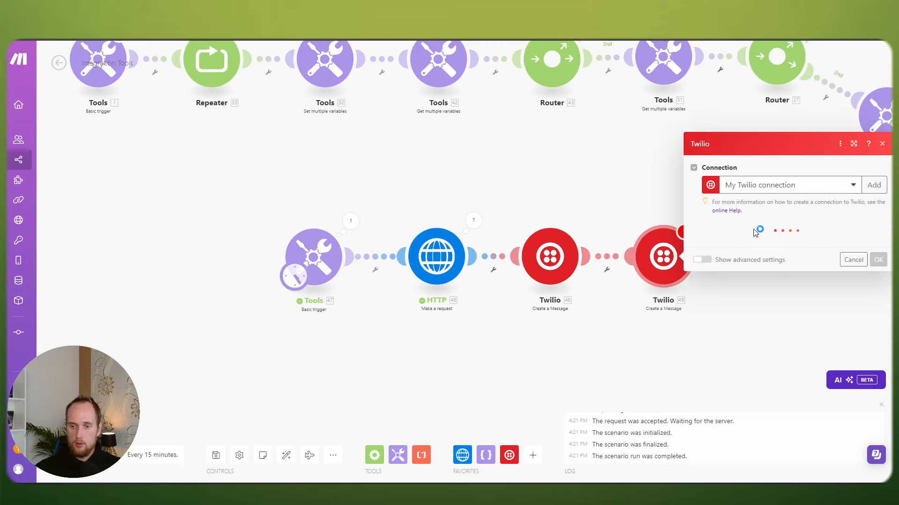
{"action": "left_click", "coordinate": [872, 188]}
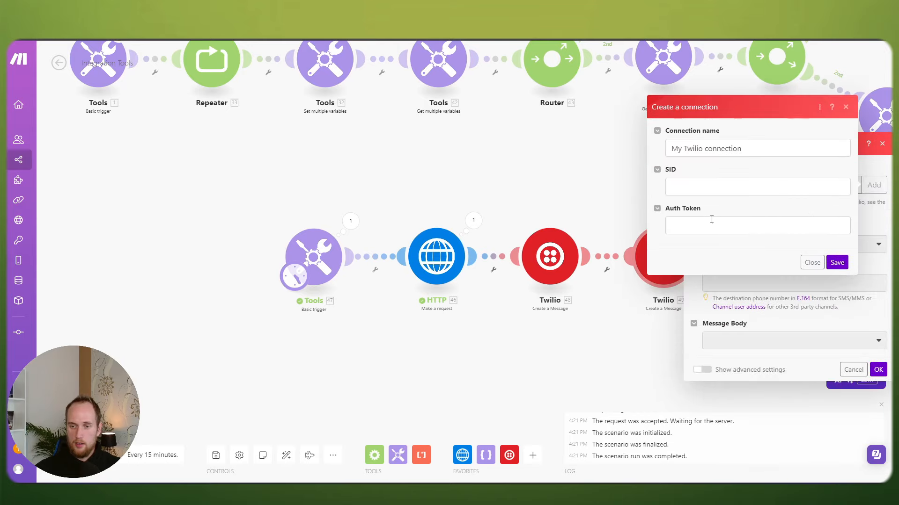
{"action": "left_click", "coordinate": [710, 184]}
{"action": "left_click", "coordinate": [700, 225]}
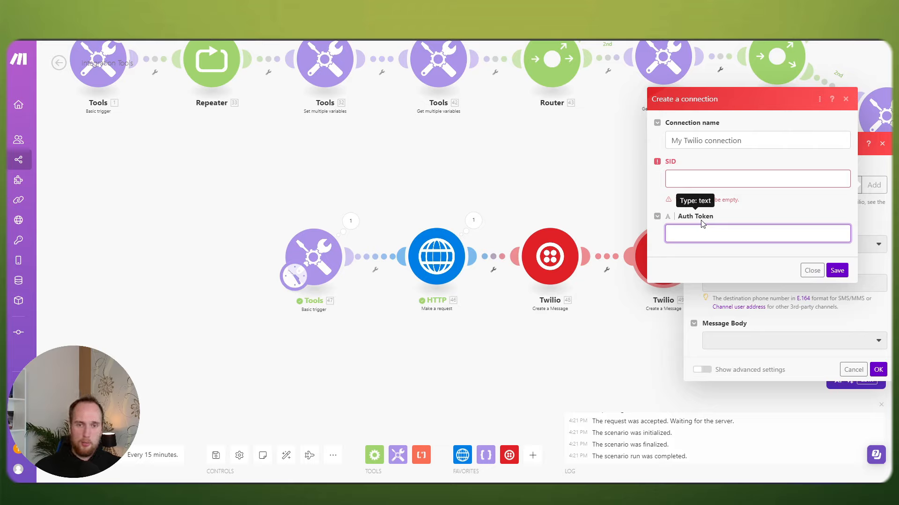
{"action": "left_click", "coordinate": [812, 270]}
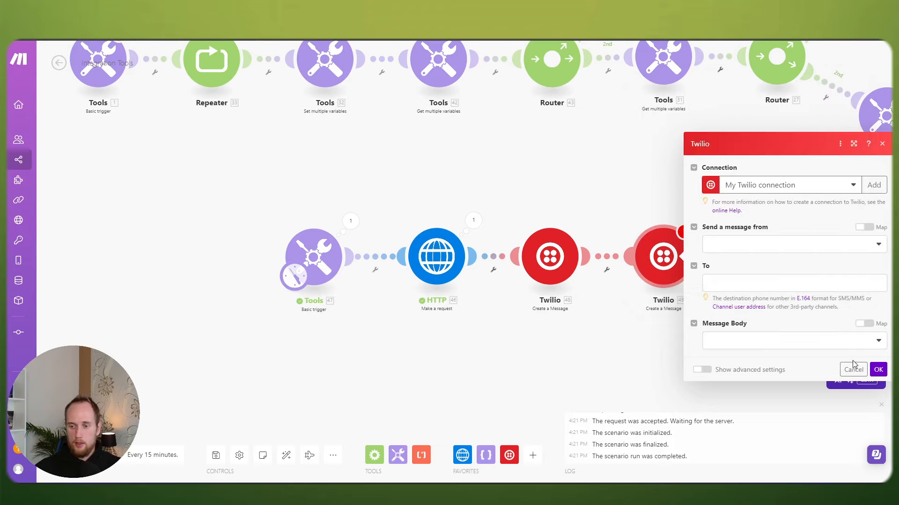
{"action": "left_click", "coordinate": [853, 369]}
{"action": "right_click", "coordinate": [665, 258]}
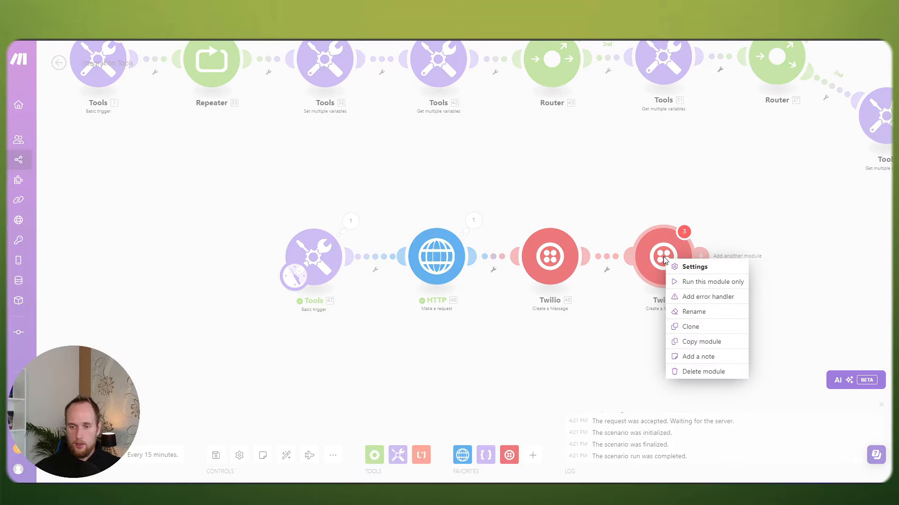
{"action": "left_click", "coordinate": [701, 373]}
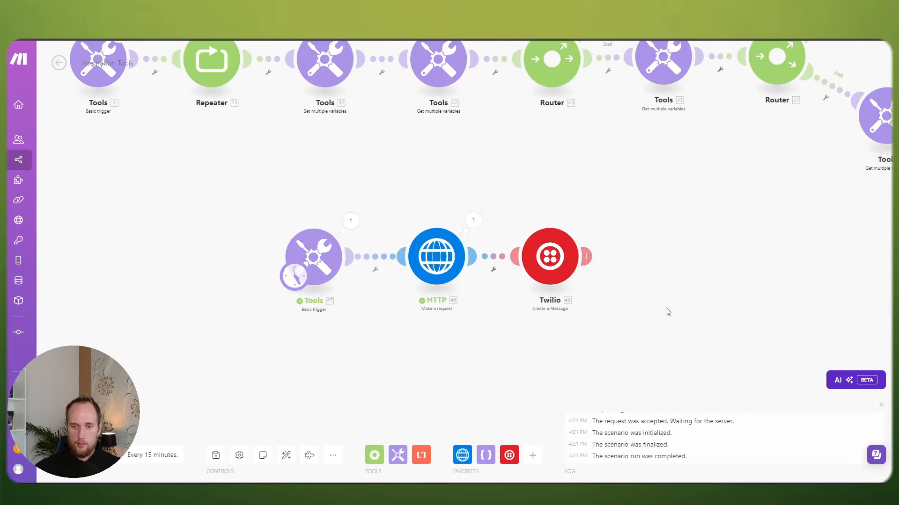
Step: Look across the whole scenario and save it
{"action": "scroll", "coordinate": [653, 259], "scroll_direction": "down", "scroll_amount": 1}
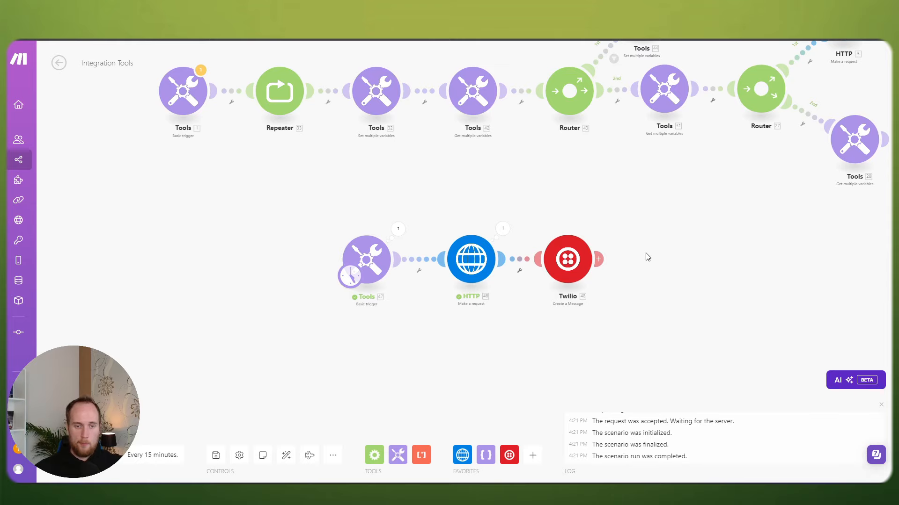
{"action": "scroll", "coordinate": [648, 256], "scroll_direction": "down", "scroll_amount": 2}
{"action": "left_click_drag", "start_coordinate": [660, 247], "coordinate": [407, 248]}
{"action": "scroll", "coordinate": [407, 247], "scroll_direction": "down", "scroll_amount": 2}
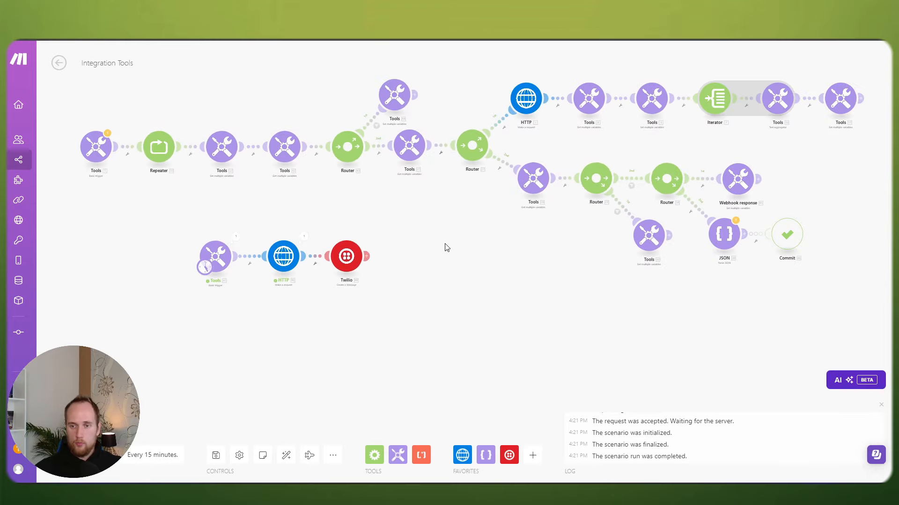
{"action": "left_click_drag", "start_coordinate": [509, 243], "coordinate": [610, 265]}
{"action": "scroll", "coordinate": [602, 266], "scroll_direction": "up", "scroll_amount": 2}
{"action": "left_click_drag", "start_coordinate": [567, 289], "coordinate": [691, 275]}
{"action": "left_click_drag", "start_coordinate": [498, 194], "coordinate": [505, 232]}
{"action": "scroll", "coordinate": [499, 231], "scroll_direction": "down", "scroll_amount": 3}
{"action": "left_click_drag", "start_coordinate": [575, 243], "coordinate": [509, 239]}
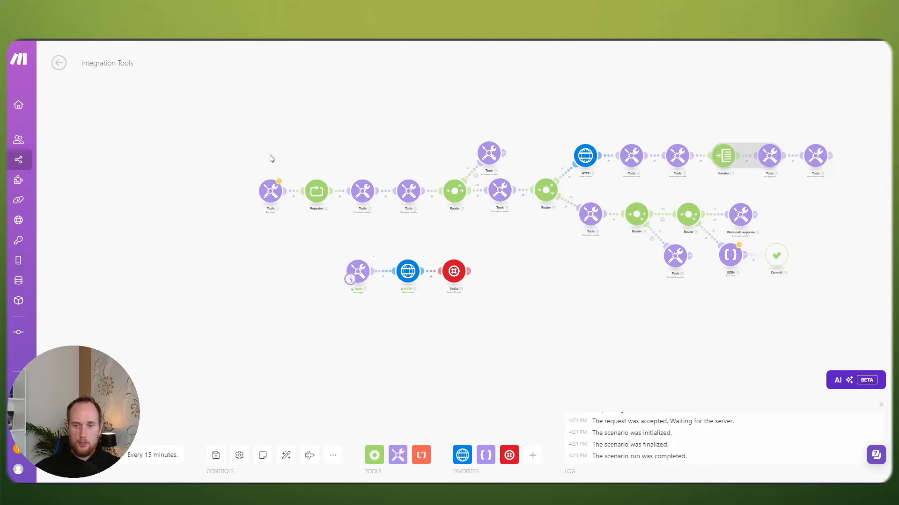
{"action": "scroll", "coordinate": [416, 305], "scroll_direction": "up", "scroll_amount": 2}
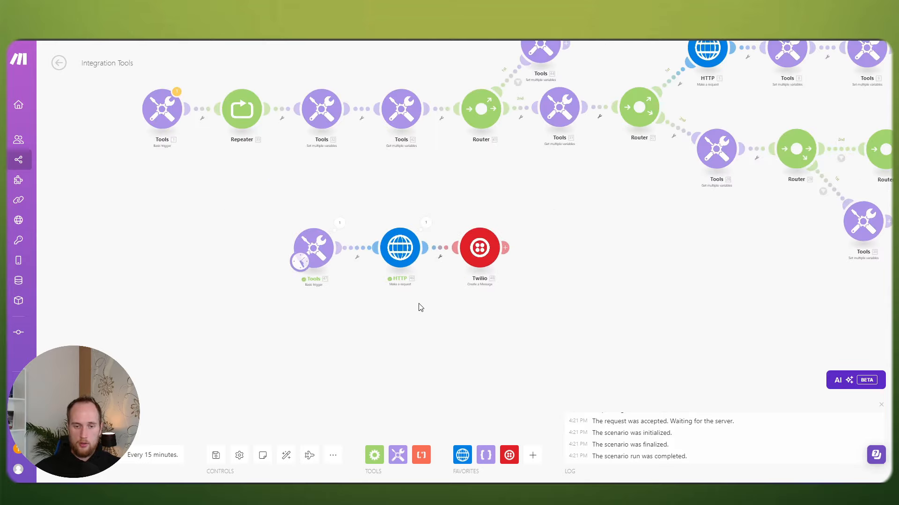
{"action": "scroll", "coordinate": [431, 307], "scroll_direction": "down", "scroll_amount": 2}
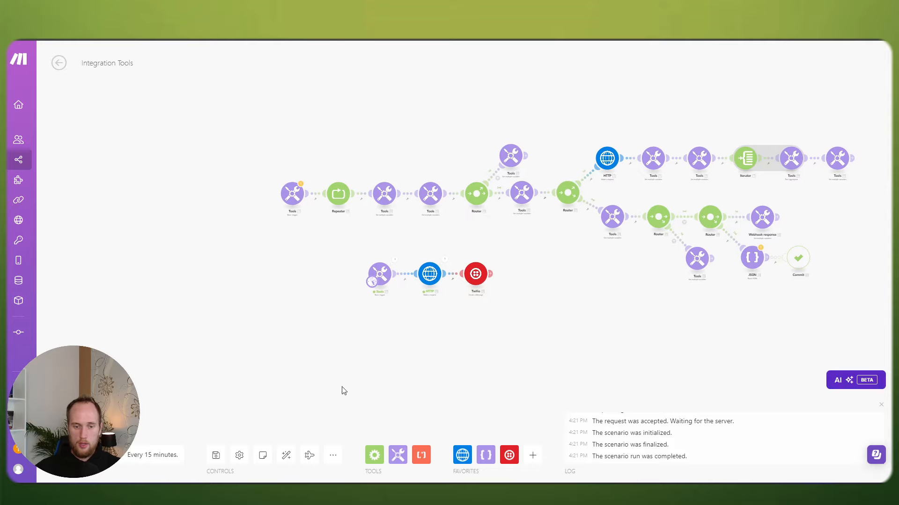
{"action": "left_click", "coordinate": [215, 455]}
Step: Move the Tools, HTTP and Twilio modules together up beneath the main flow
{"action": "scroll", "coordinate": [290, 316], "scroll_direction": "up", "scroll_amount": 2}
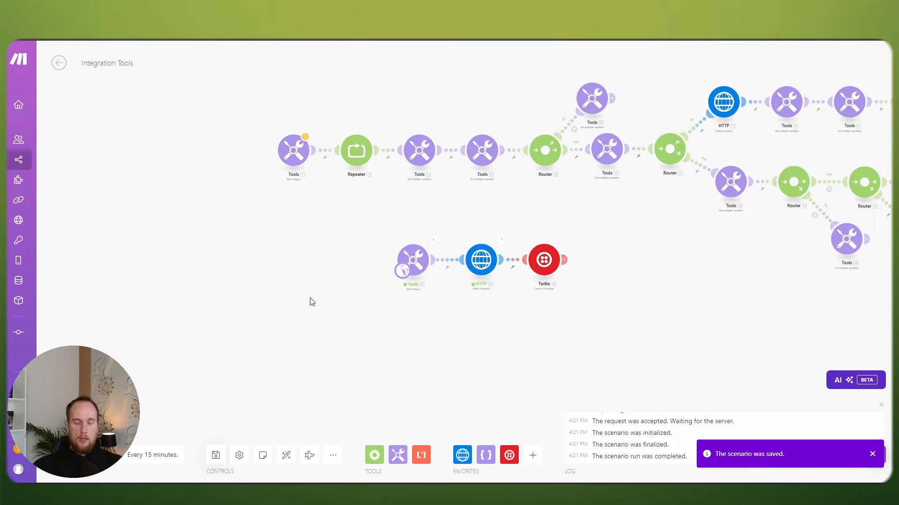
{"action": "scroll", "coordinate": [308, 302], "scroll_direction": "up", "scroll_amount": 1}
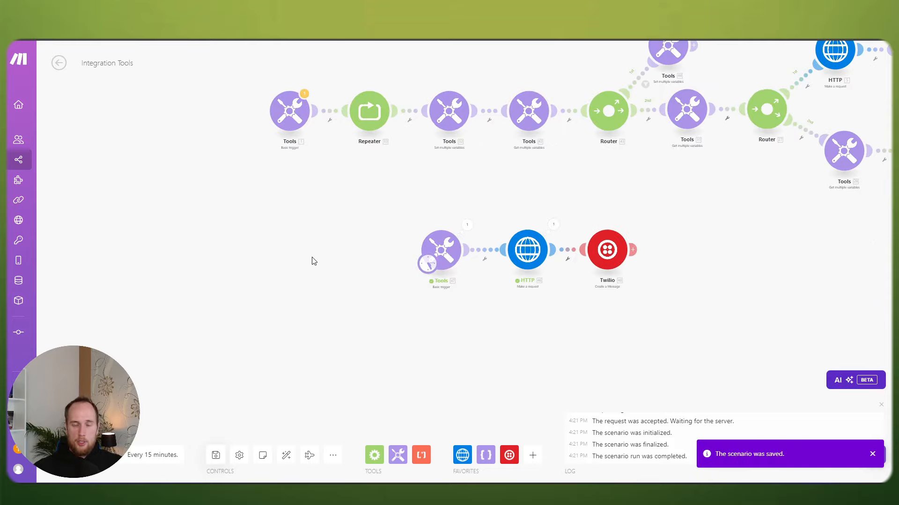
{"action": "left_click_drag", "start_coordinate": [383, 198], "coordinate": [280, 275]}
{"action": "scroll", "coordinate": [280, 275], "scroll_direction": "up", "scroll_amount": 1}
{"action": "scroll", "coordinate": [323, 241], "scroll_direction": "down", "scroll_amount": 2}
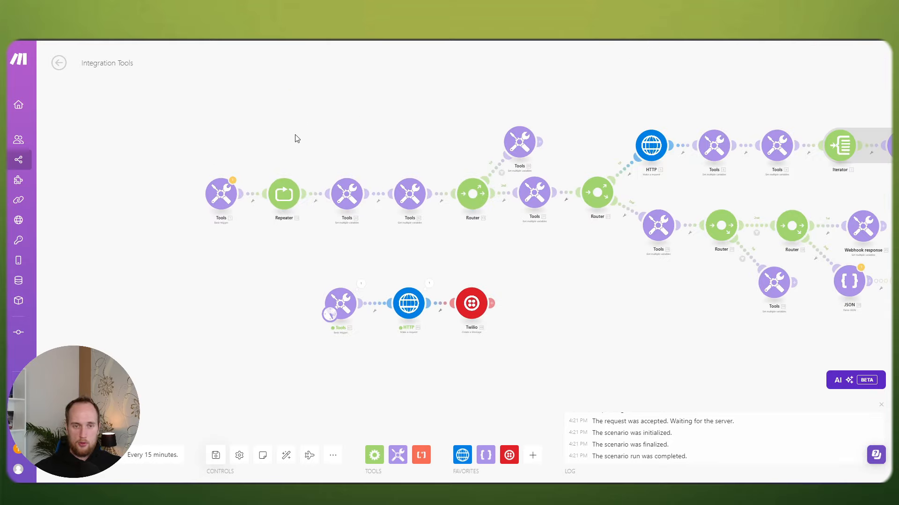
{"action": "scroll", "coordinate": [491, 255], "scroll_direction": "down", "scroll_amount": 1}
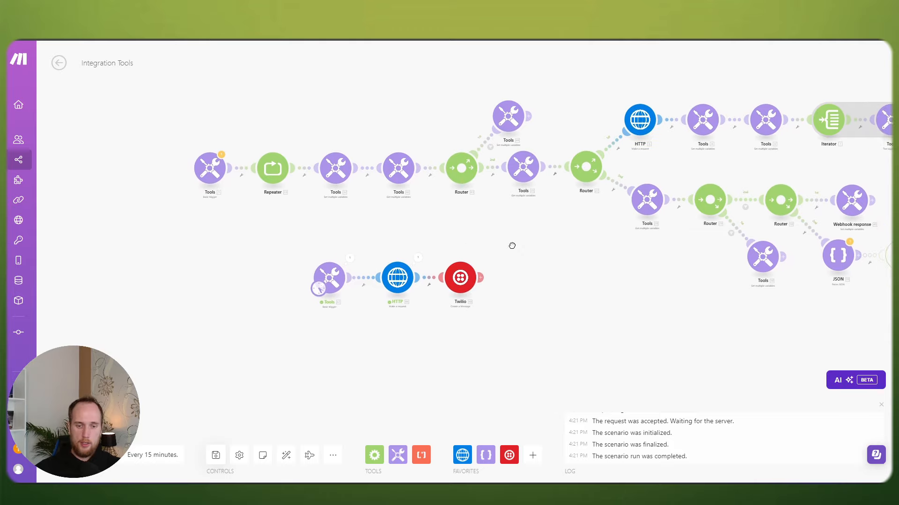
{"action": "scroll", "coordinate": [486, 248], "scroll_direction": "down", "scroll_amount": 3}
{"action": "left_click_drag", "start_coordinate": [512, 253], "coordinate": [549, 256]}
{"action": "scroll", "coordinate": [449, 255], "scroll_direction": "up", "scroll_amount": 5}
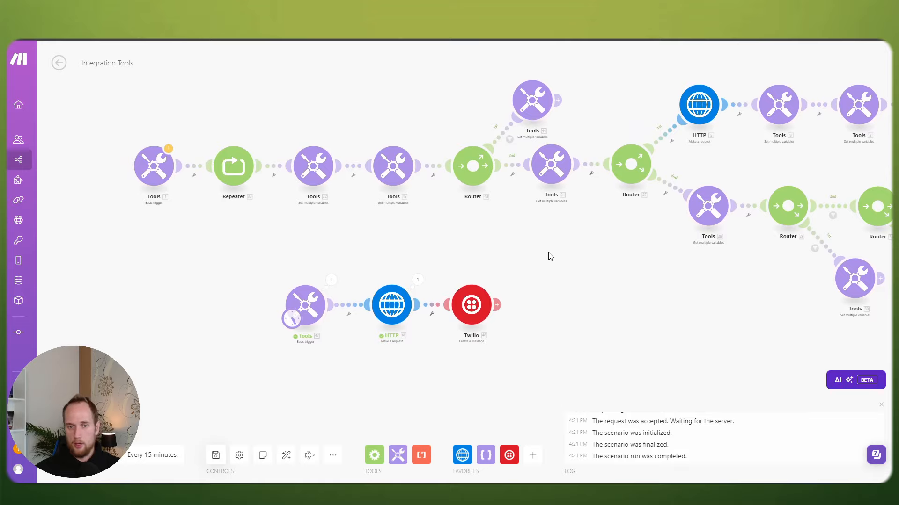
{"action": "left_click_drag", "start_coordinate": [504, 244], "coordinate": [546, 228]}
{"action": "left_click_drag", "start_coordinate": [605, 313], "coordinate": [384, 269]}
{"action": "left_click_drag", "start_coordinate": [390, 288], "coordinate": [242, 265]}
{"action": "left_click_drag", "start_coordinate": [314, 219], "coordinate": [426, 234]}
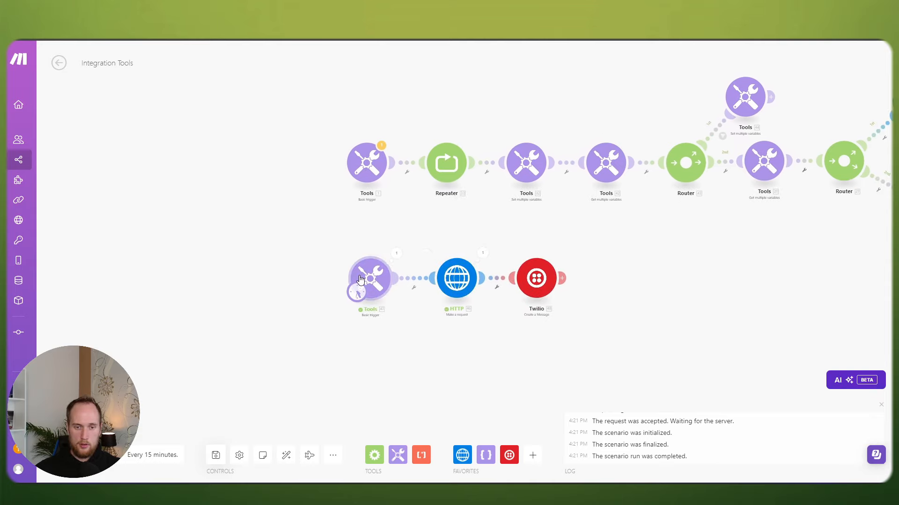
{"action": "left_click_drag", "start_coordinate": [362, 279], "coordinate": [359, 281]}
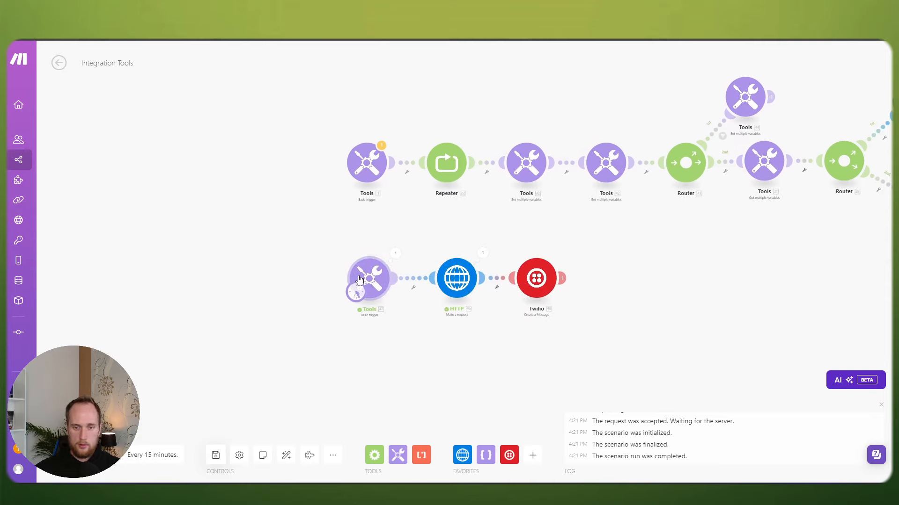
{"action": "left_click_drag", "start_coordinate": [601, 333], "coordinate": [365, 258]}
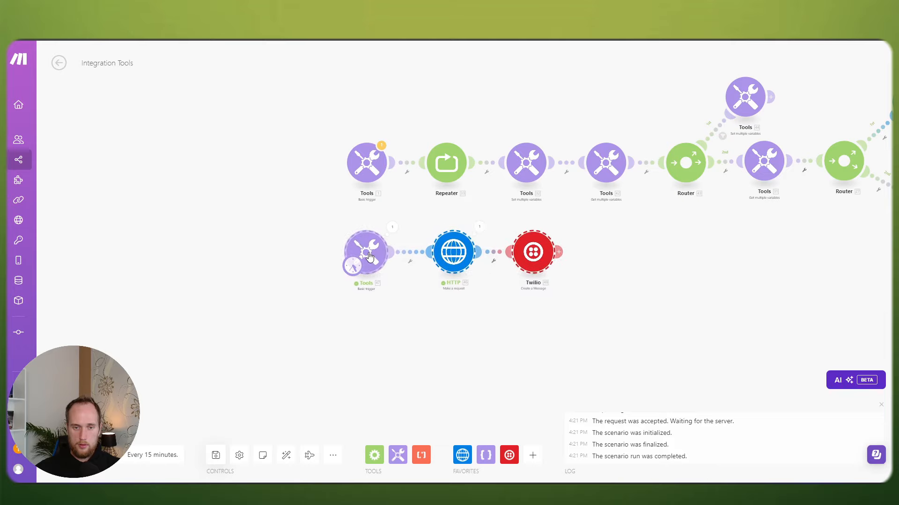
{"action": "left_click_drag", "start_coordinate": [317, 230], "coordinate": [277, 279]}
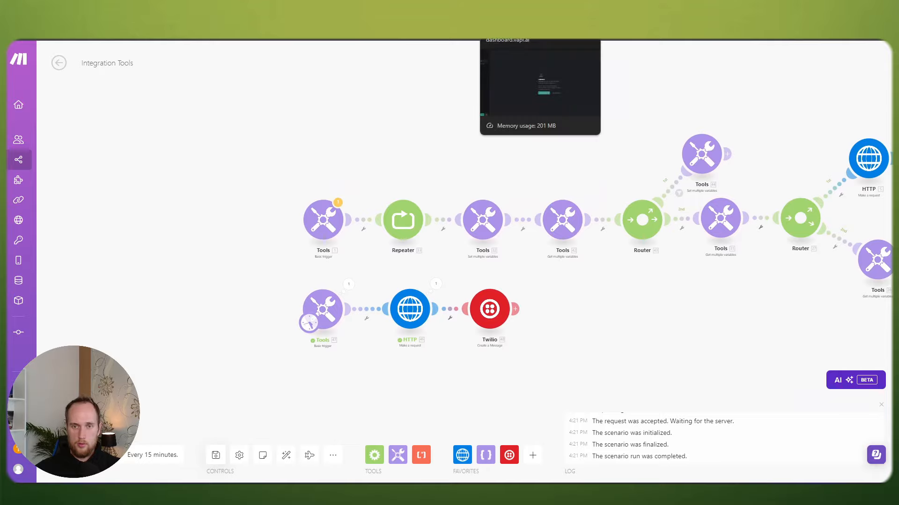
Step: Create a 'New Assistant' from the Blank Template on Vapi's Assistants page
{"action": "left_click", "coordinate": [510, 36]}
{"action": "left_click", "coordinate": [70, 141]}
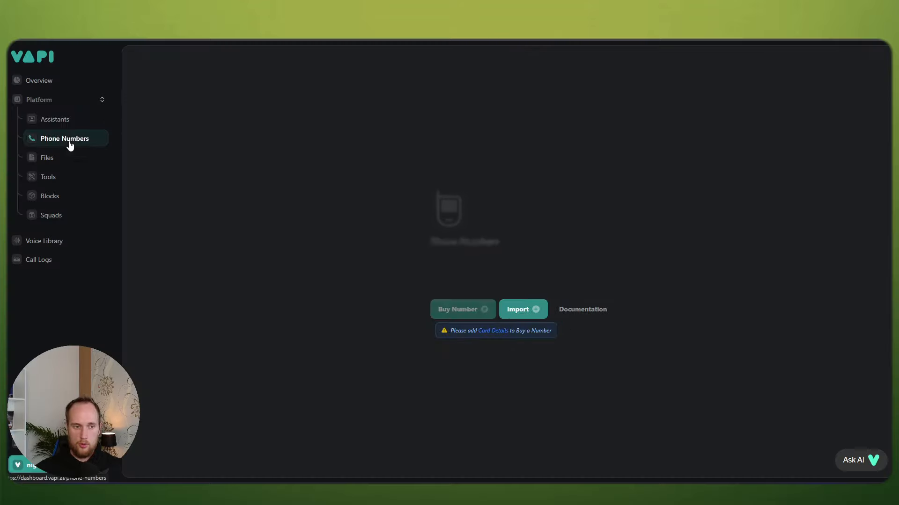
{"action": "left_click", "coordinate": [66, 121]}
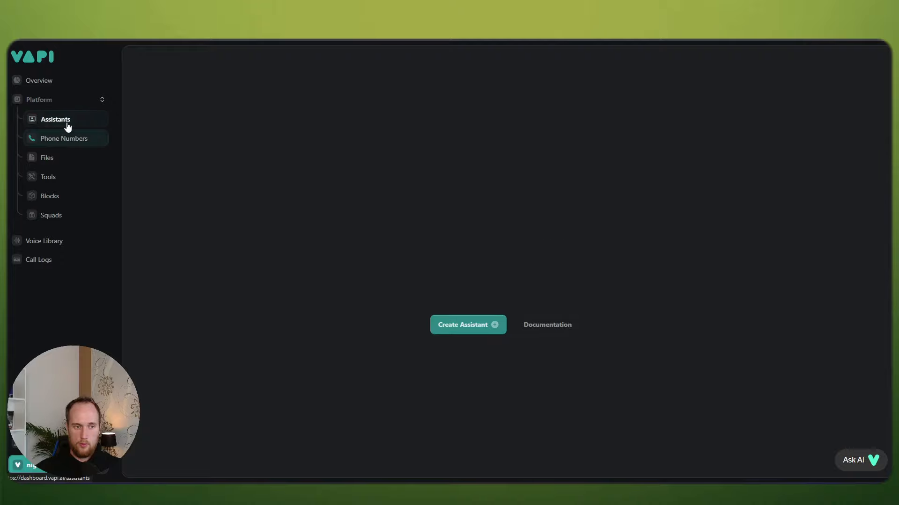
{"action": "left_click", "coordinate": [466, 325]}
{"action": "left_click", "coordinate": [96, 202]}
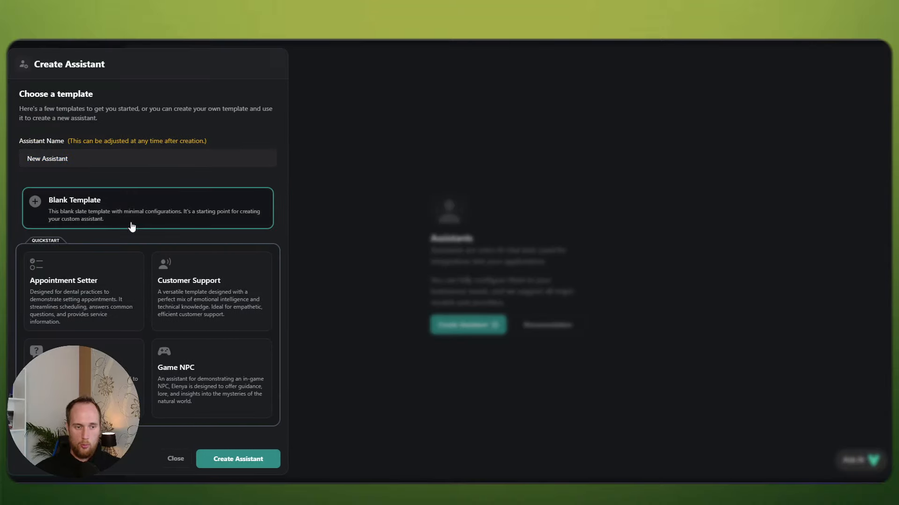
{"action": "left_click", "coordinate": [248, 461]}
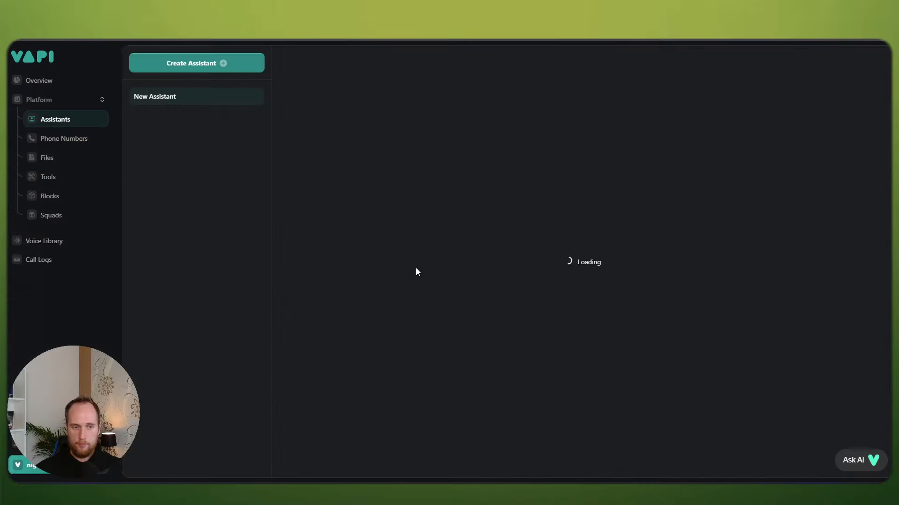
Step: Empty the system prompt and select GPT 4o Cluster as the model
{"action": "scroll", "coordinate": [380, 278], "scroll_direction": "down", "scroll_amount": 1}
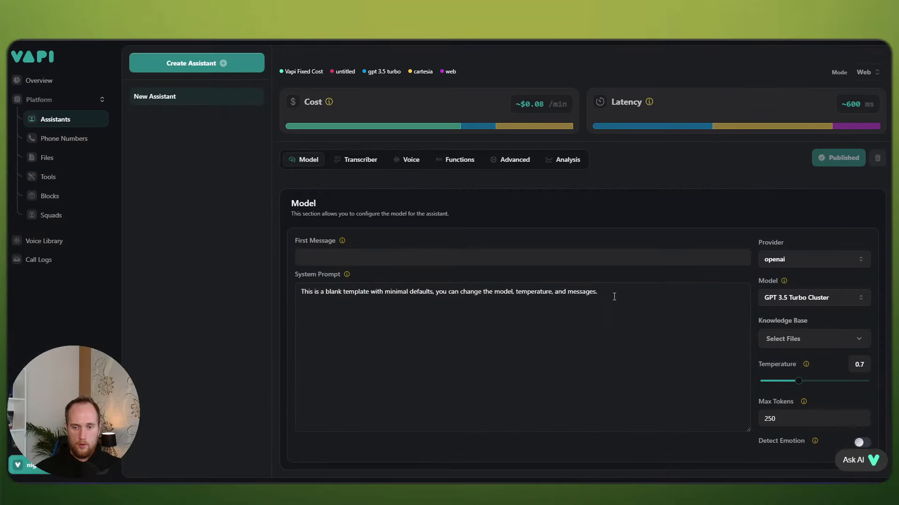
{"action": "triple_click", "coordinate": [614, 295]}
{"action": "key", "text": "BackSpace"}
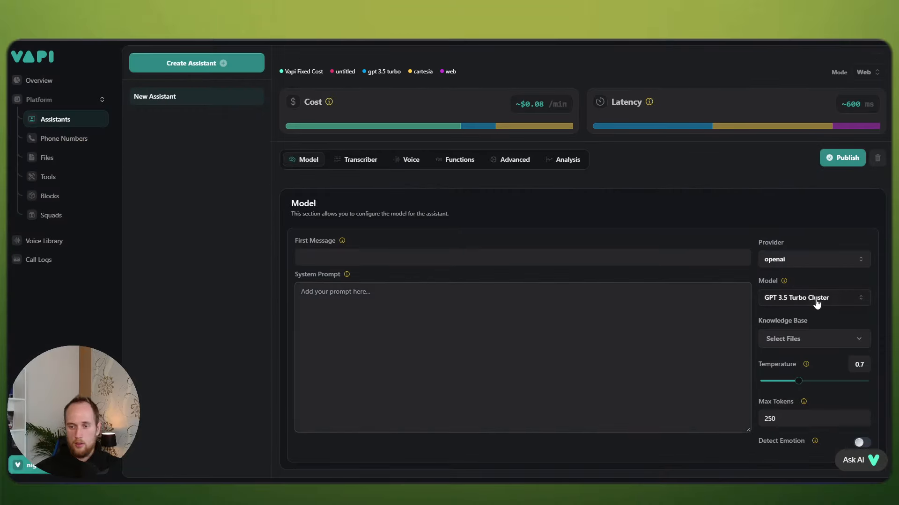
{"action": "left_click", "coordinate": [802, 302]}
{"action": "left_click", "coordinate": [795, 317]}
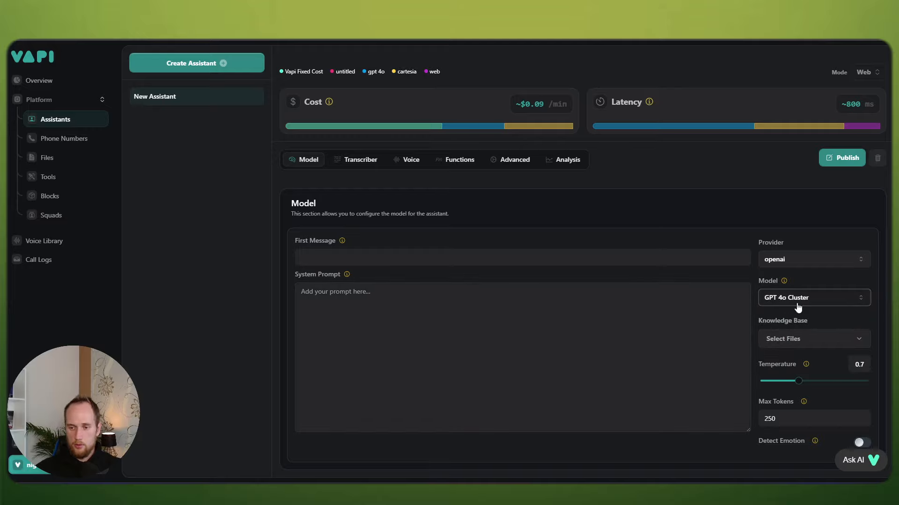
Step: Set temperature 0.4 and max tokens 100, enable Detect Emotion, and publish
{"action": "left_click_drag", "start_coordinate": [797, 381], "coordinate": [784, 384]}
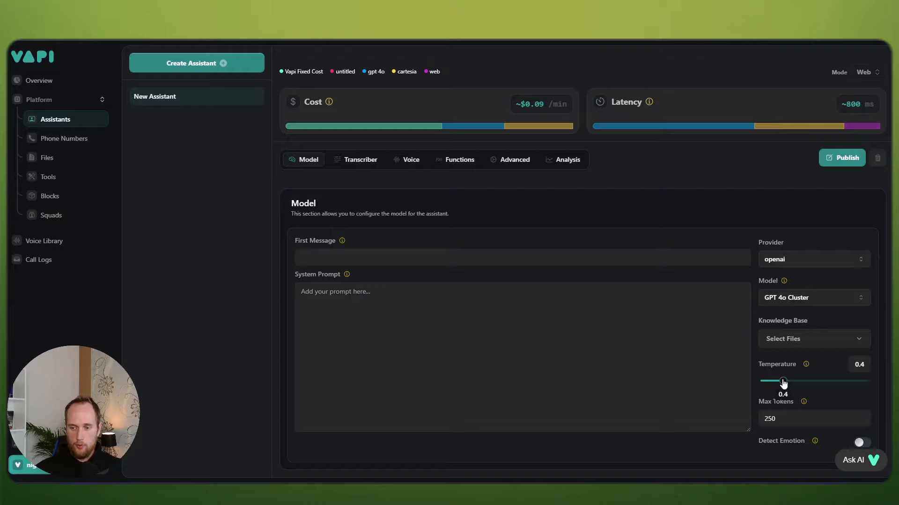
{"action": "double_click", "coordinate": [786, 415]}
{"action": "type", "text": "100"}
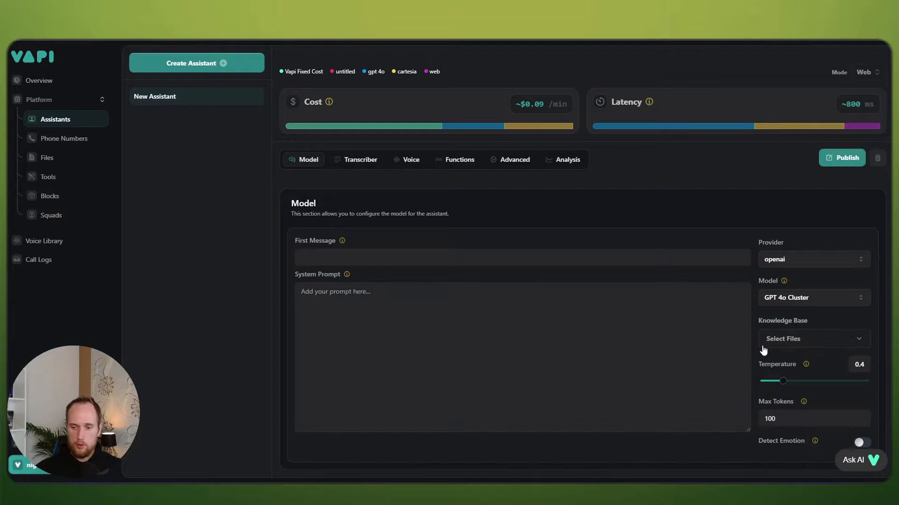
{"action": "left_click", "coordinate": [862, 442]}
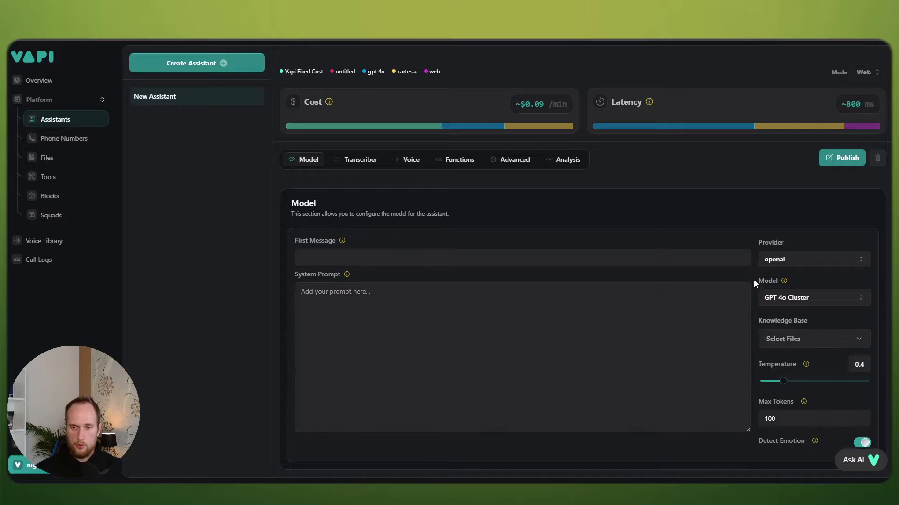
{"action": "left_click", "coordinate": [841, 158]}
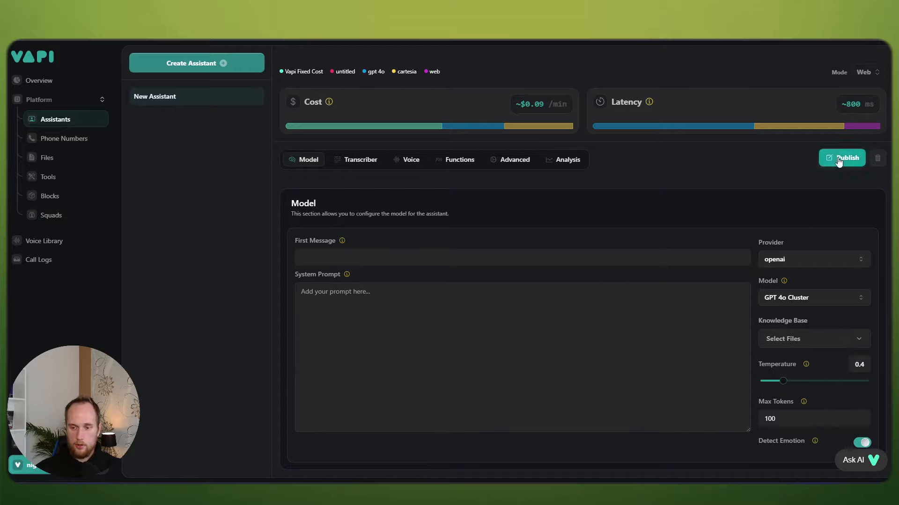
Step: Set the assistant's voice provider to 11labs
{"action": "left_click", "coordinate": [362, 160]}
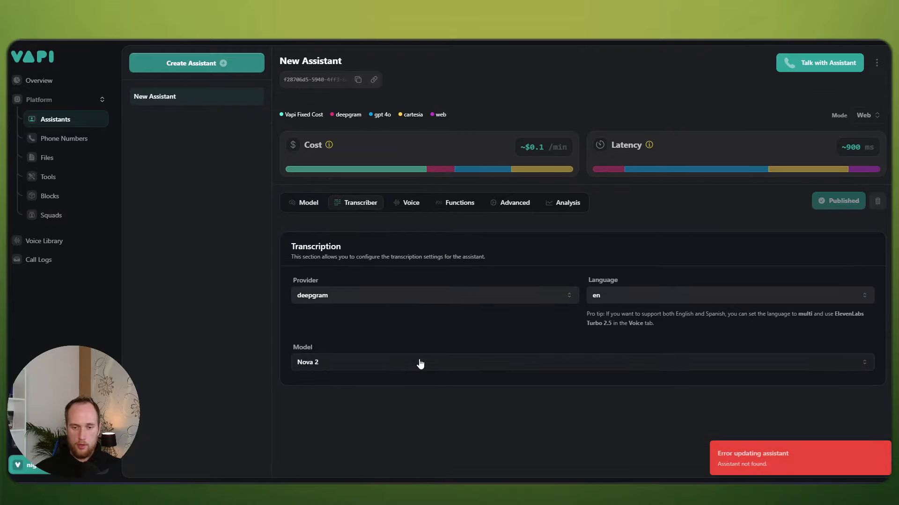
{"action": "left_click", "coordinate": [411, 203]}
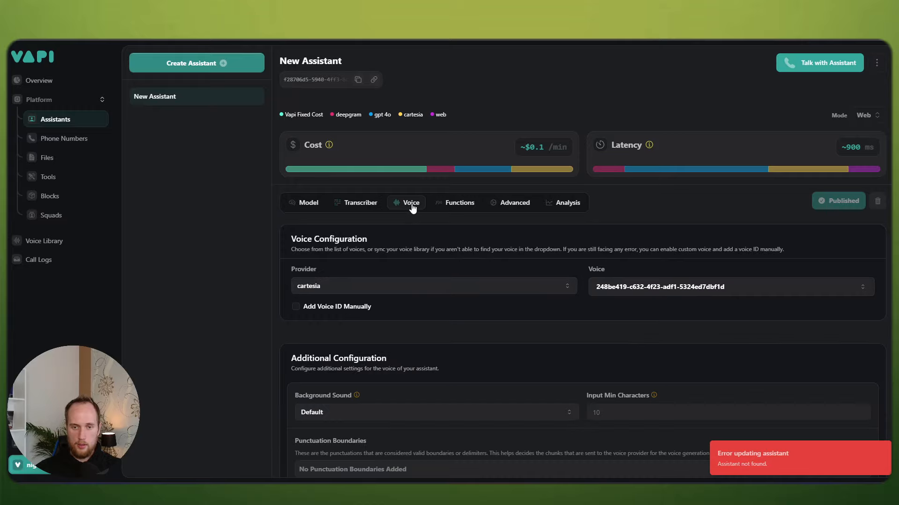
{"action": "scroll", "coordinate": [594, 251], "scroll_direction": "down", "scroll_amount": 2}
{"action": "left_click", "coordinate": [422, 193]}
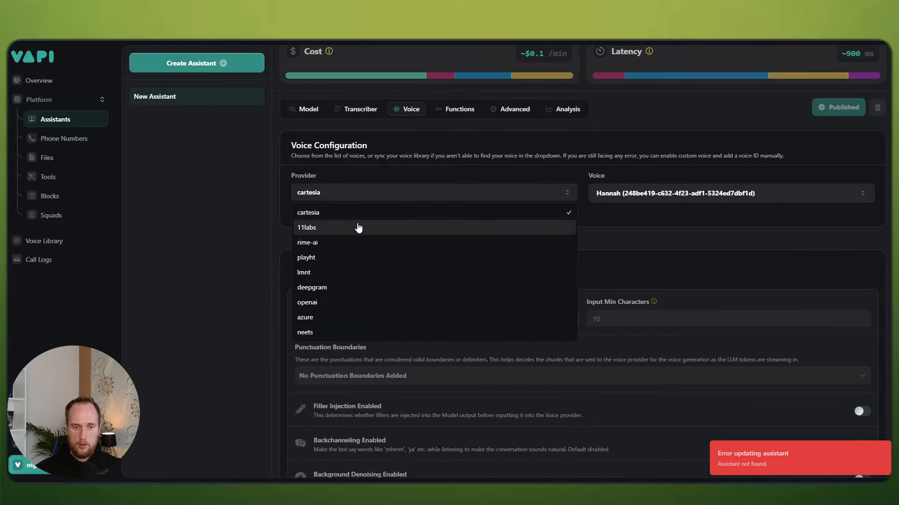
{"action": "left_click", "coordinate": [416, 226]}
Step: Search the voice list for 'Joanne', keep the Sarah voice, and publish
{"action": "left_click", "coordinate": [625, 196]}
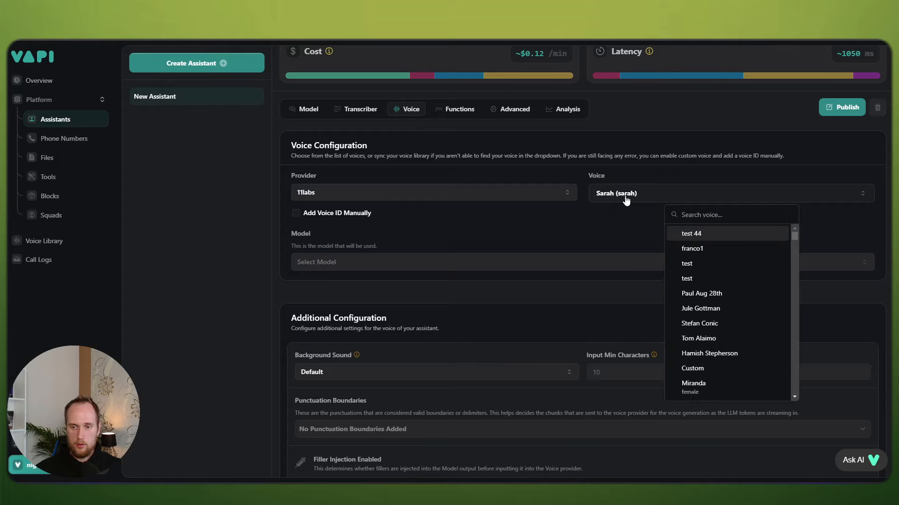
{"action": "type", "text": "Joa"}
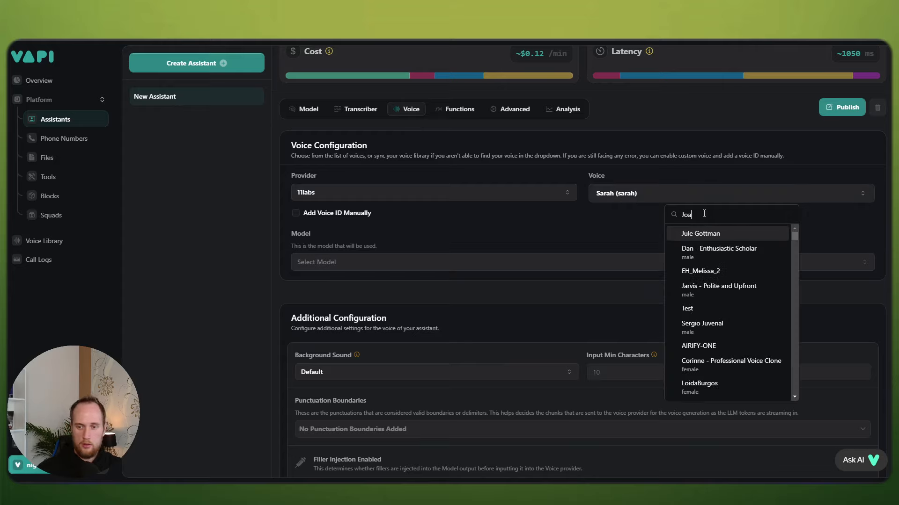
{"action": "type", "text": "nne"}
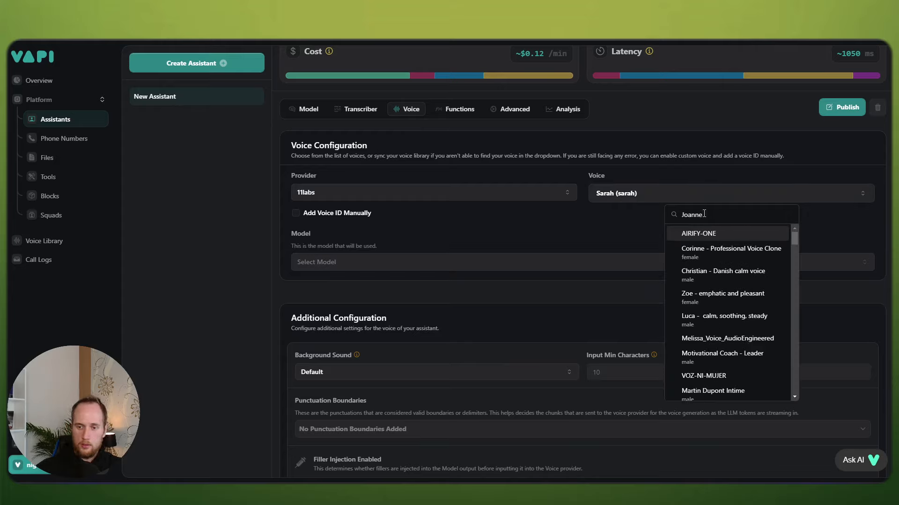
{"action": "scroll", "coordinate": [706, 265], "scroll_direction": "down", "scroll_amount": 3}
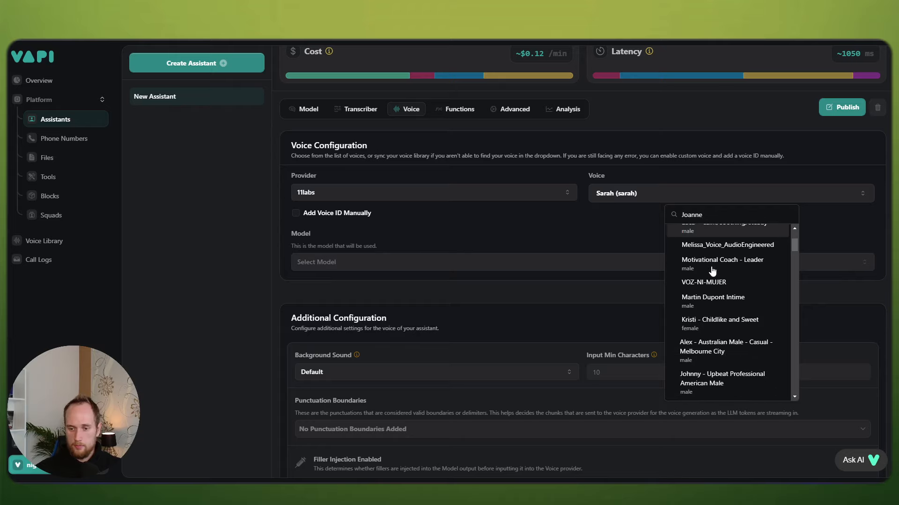
{"action": "scroll", "coordinate": [712, 272], "scroll_direction": "down", "scroll_amount": 5}
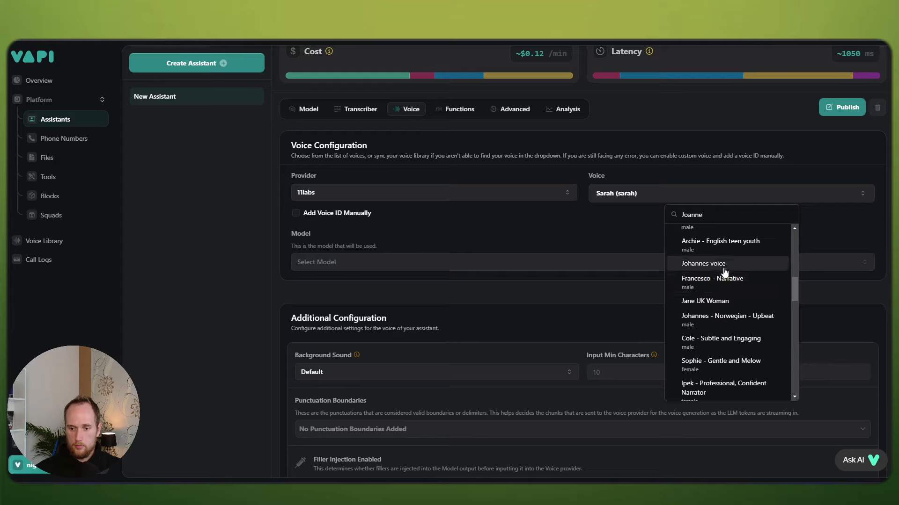
{"action": "scroll", "coordinate": [724, 276], "scroll_direction": "down", "scroll_amount": 2}
{"action": "scroll", "coordinate": [724, 274], "scroll_direction": "down", "scroll_amount": 4}
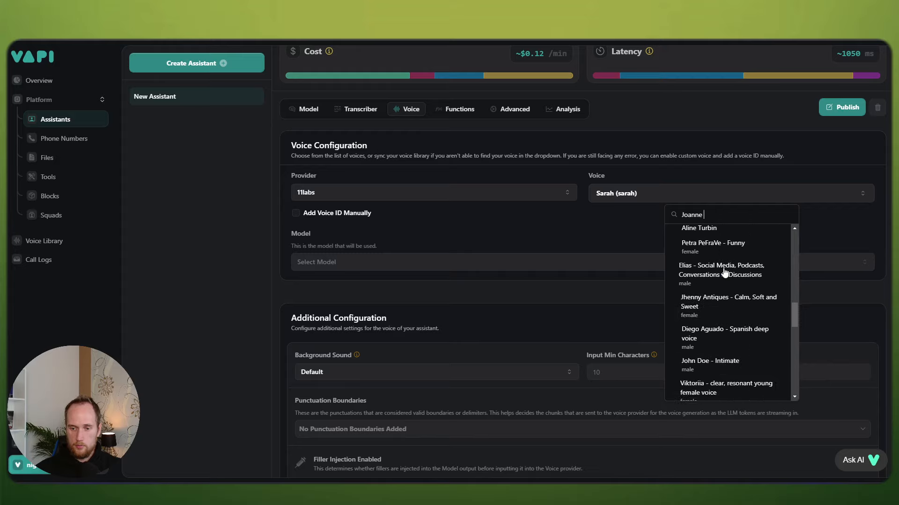
{"action": "left_click", "coordinate": [731, 125]}
{"action": "left_click", "coordinate": [841, 107]}
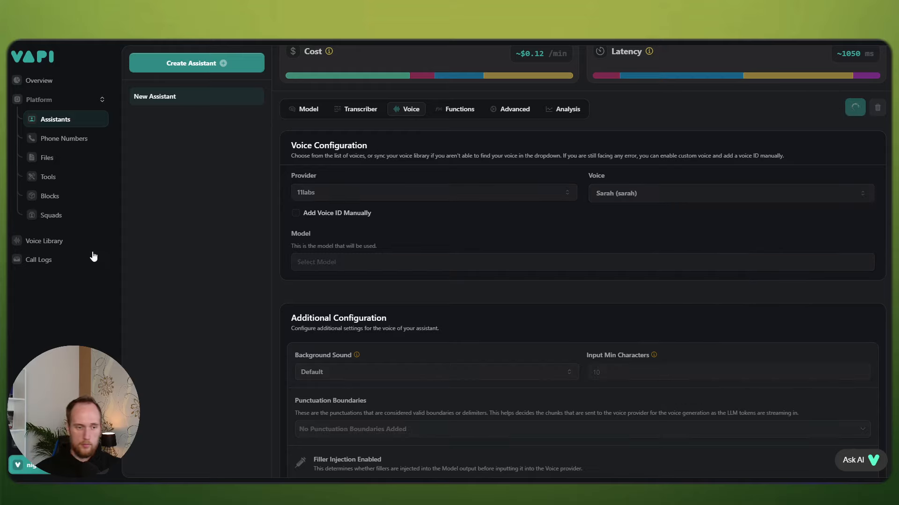
Step: Find the Joanne voice in the Vapi voice library
{"action": "left_click", "coordinate": [46, 242]}
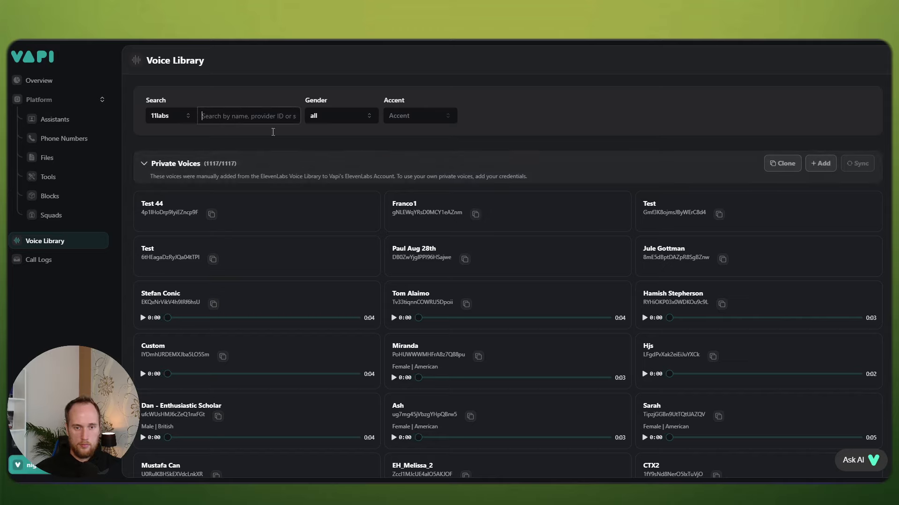
{"action": "key", "text": "ctrl+f"}
{"action": "type", "text": "Joanne"}
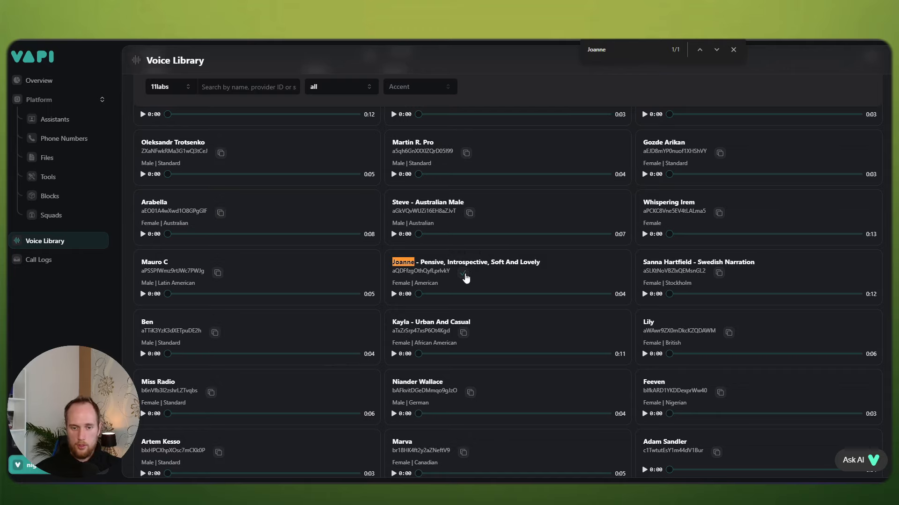
Step: Set the assistant's voice to Joanne's pasted custom voice ID with the Eleven Turbo V2 model
{"action": "left_click", "coordinate": [49, 120]}
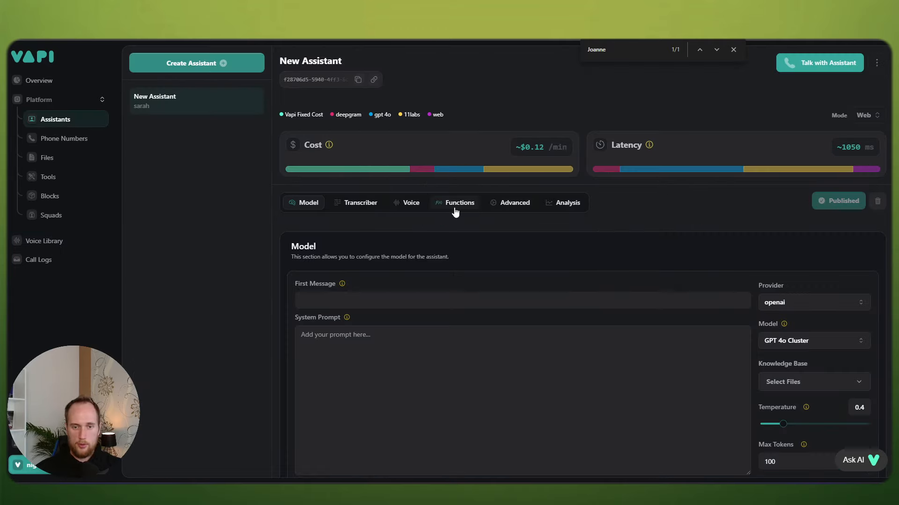
{"action": "left_click", "coordinate": [412, 204]}
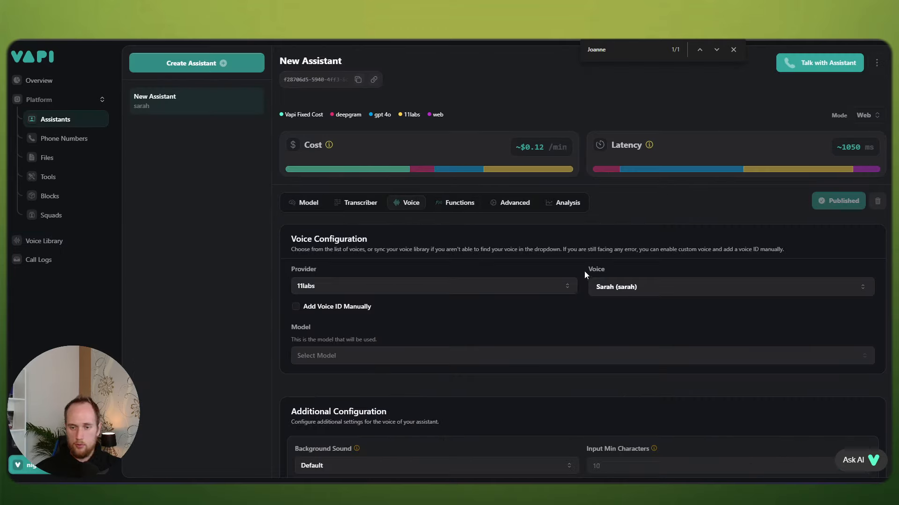
{"action": "left_click", "coordinate": [313, 313]}
{"action": "left_click", "coordinate": [670, 286]}
{"action": "type", "text": "aQDFfzgOthQyfLprlvkY"}
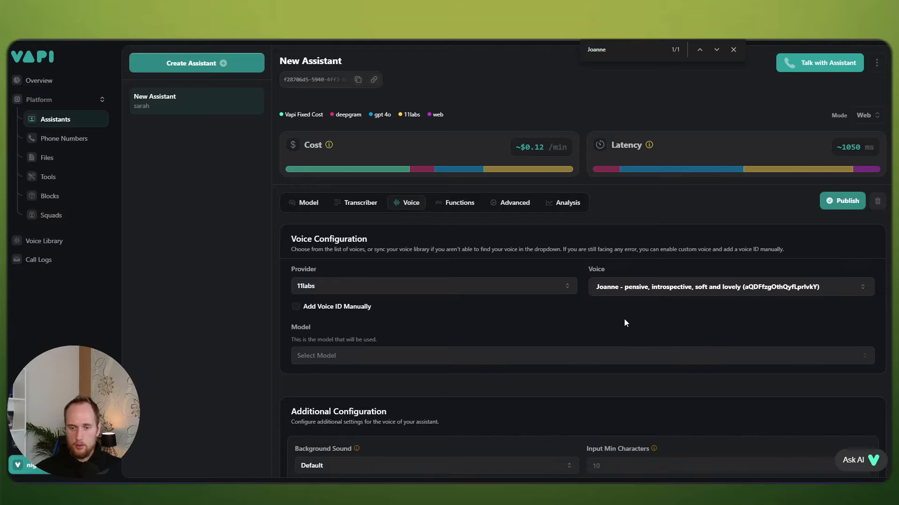
{"action": "left_click", "coordinate": [362, 355]}
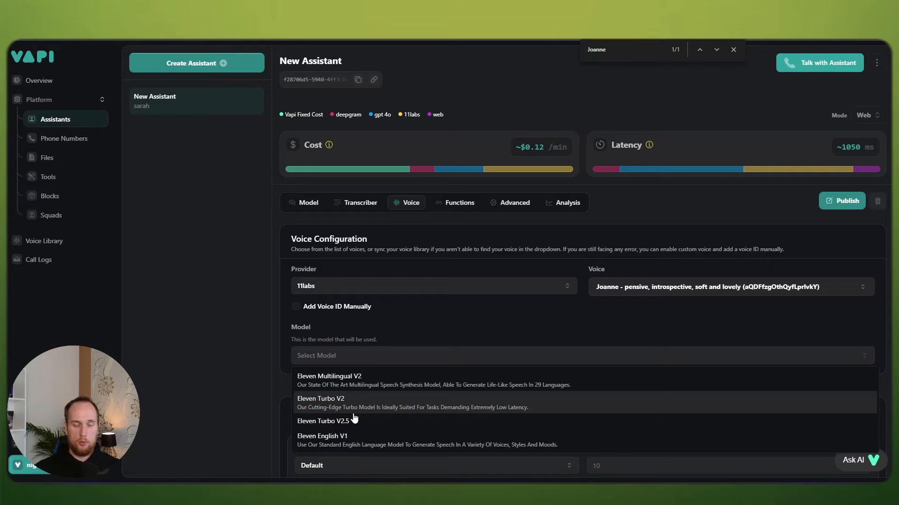
{"action": "left_click", "coordinate": [355, 406]}
Step: Turn background sound off, set clarity to 0.4 and style exaggeration to 0.5
{"action": "scroll", "coordinate": [454, 321], "scroll_direction": "down", "scroll_amount": 4}
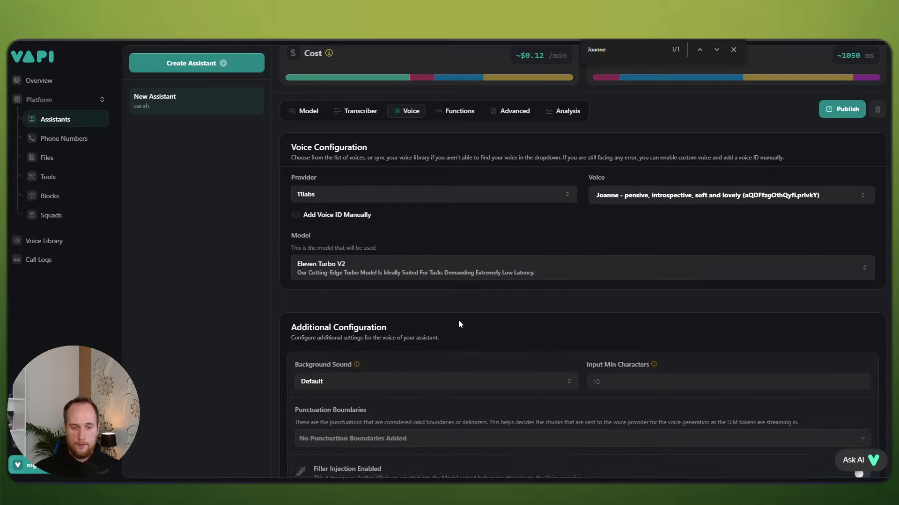
{"action": "left_click", "coordinate": [382, 288]}
{"action": "left_click", "coordinate": [346, 306]}
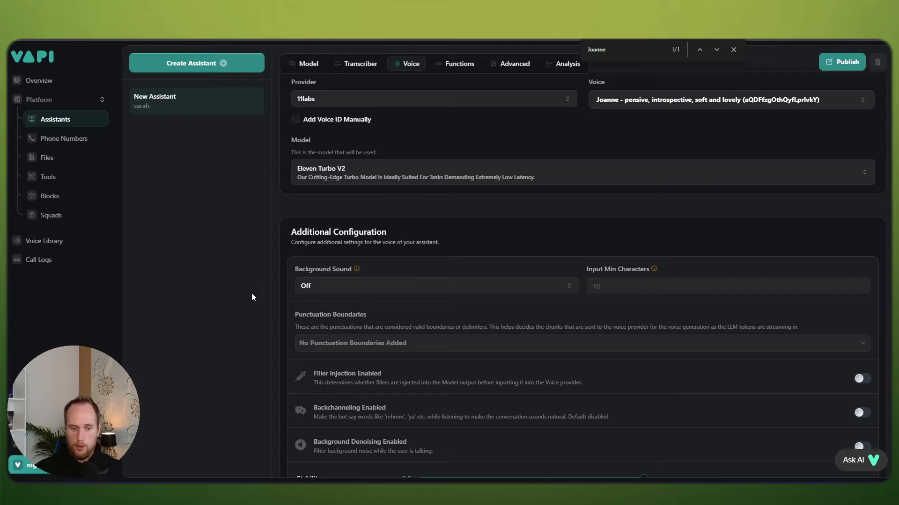
{"action": "scroll", "coordinate": [515, 323], "scroll_direction": "down", "scroll_amount": 4}
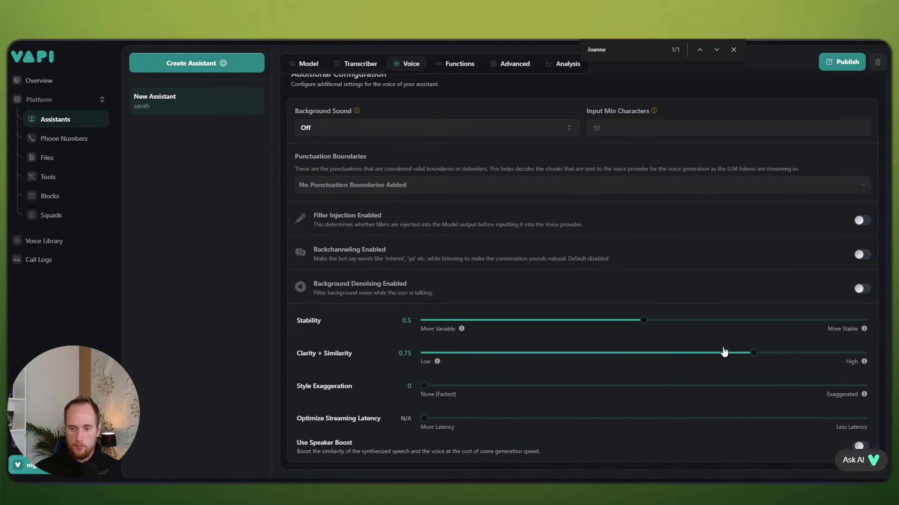
{"action": "left_click_drag", "start_coordinate": [752, 353], "coordinate": [607, 347]}
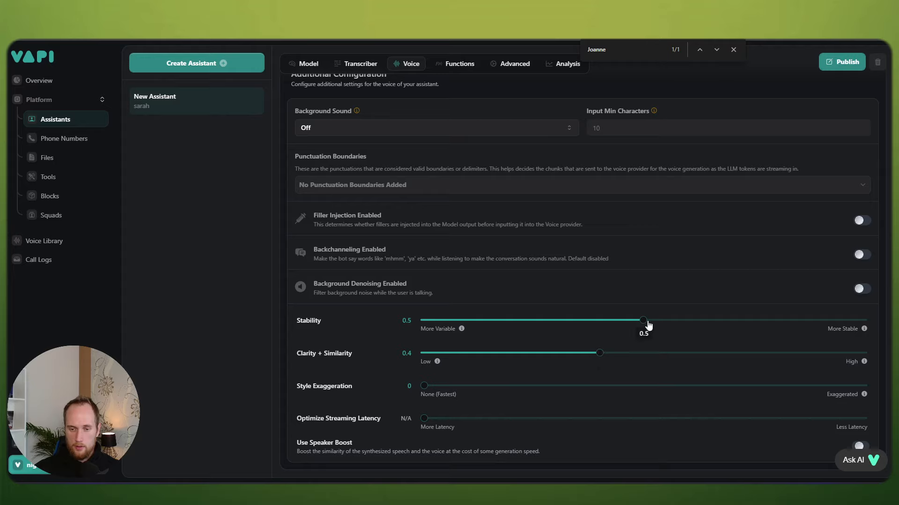
{"action": "left_click_drag", "start_coordinate": [434, 390], "coordinate": [625, 386]}
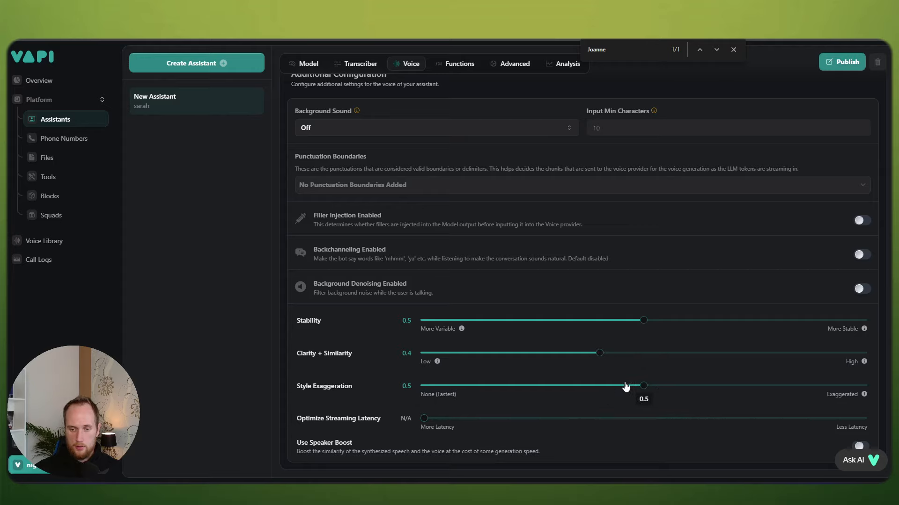
{"action": "scroll", "coordinate": [610, 321], "scroll_direction": "up", "scroll_amount": 2}
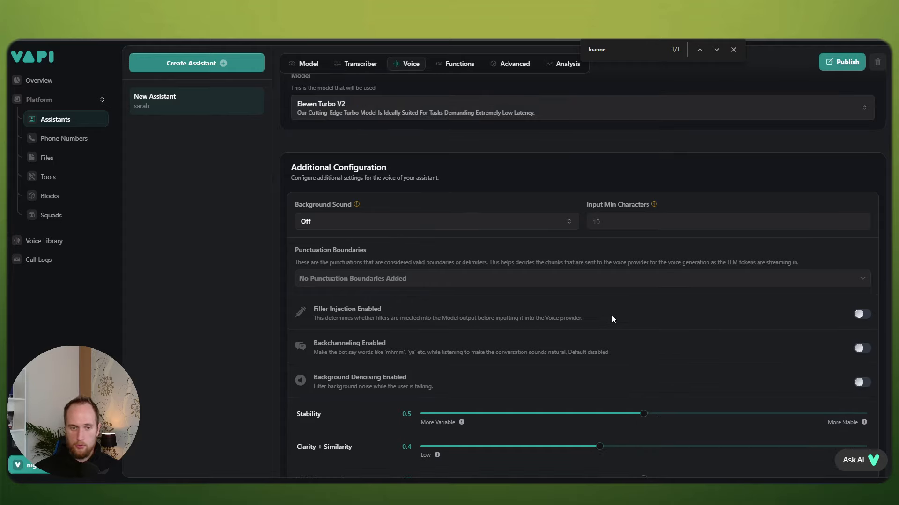
{"action": "scroll", "coordinate": [604, 318], "scroll_direction": "up", "scroll_amount": 5}
Step: Cap the assistant's maximum call duration at 302 seconds in Advanced settings
{"action": "left_click", "coordinate": [448, 202]}
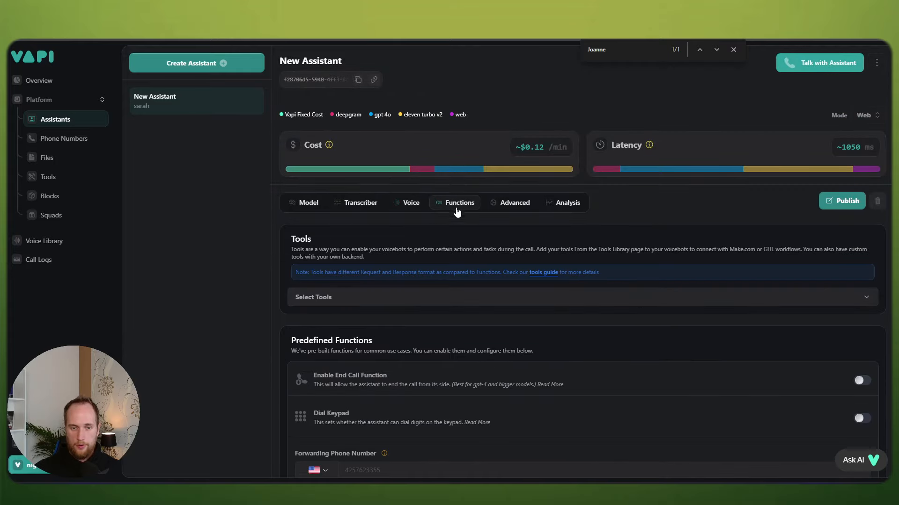
{"action": "scroll", "coordinate": [530, 281], "scroll_direction": "down", "scroll_amount": 2}
{"action": "scroll", "coordinate": [515, 328], "scroll_direction": "down", "scroll_amount": 2}
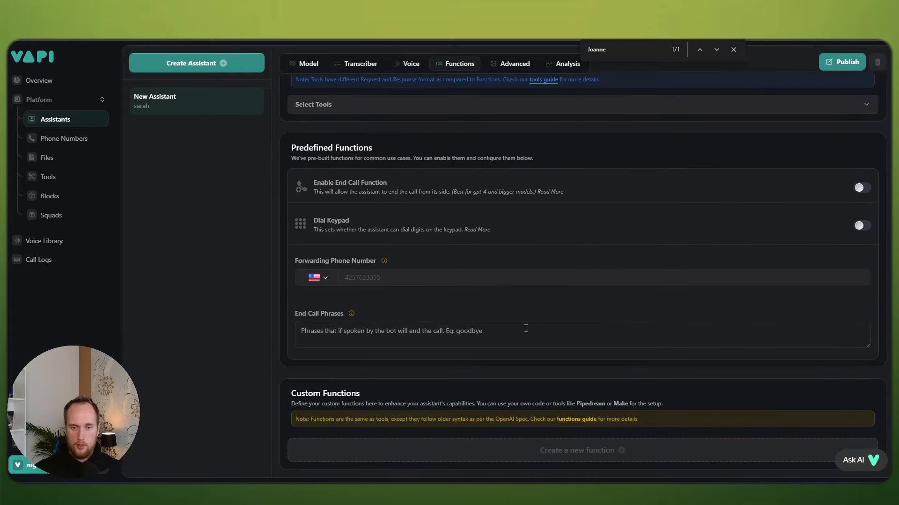
{"action": "scroll", "coordinate": [525, 329], "scroll_direction": "up", "scroll_amount": 4}
{"action": "left_click", "coordinate": [512, 202]}
{"action": "scroll", "coordinate": [557, 285], "scroll_direction": "down", "scroll_amount": 6}
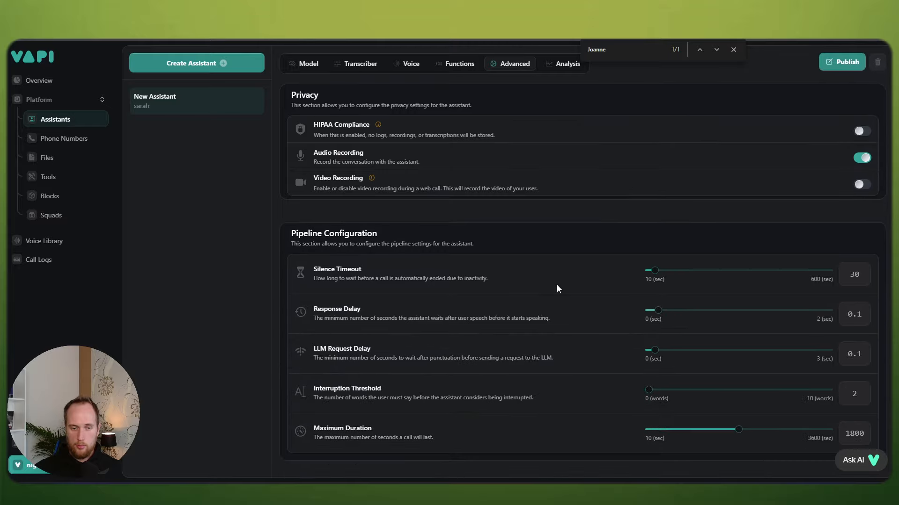
{"action": "left_click_drag", "start_coordinate": [739, 289], "coordinate": [672, 294]}
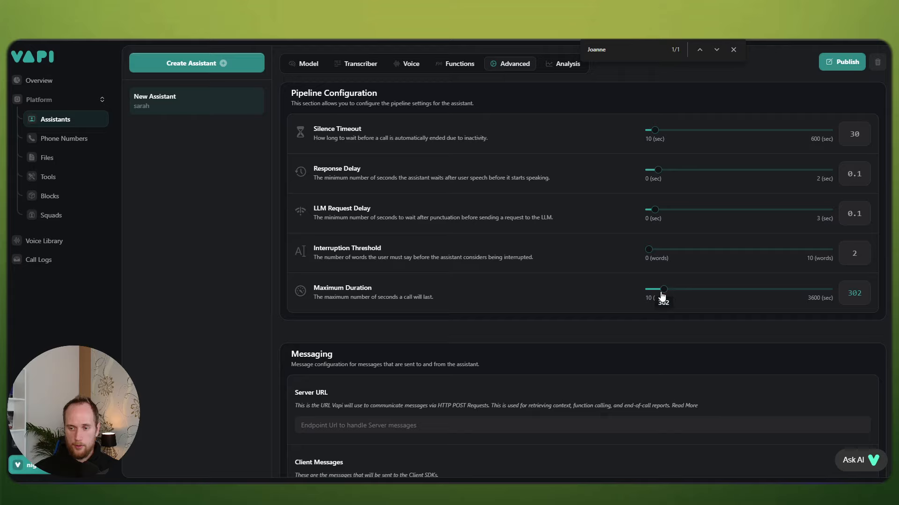
Step: Uncheck every client message type except transcript
{"action": "scroll", "coordinate": [531, 305], "scroll_direction": "down", "scroll_amount": 4}
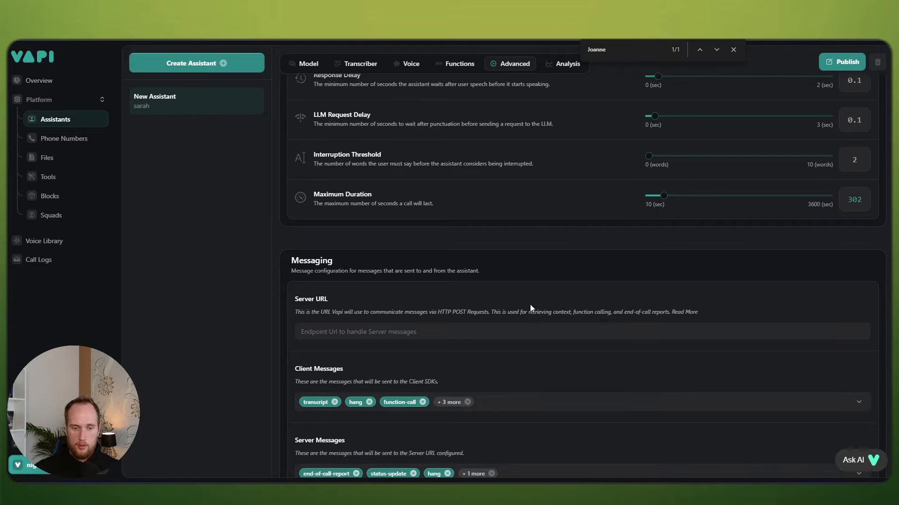
{"action": "left_click", "coordinate": [501, 312]}
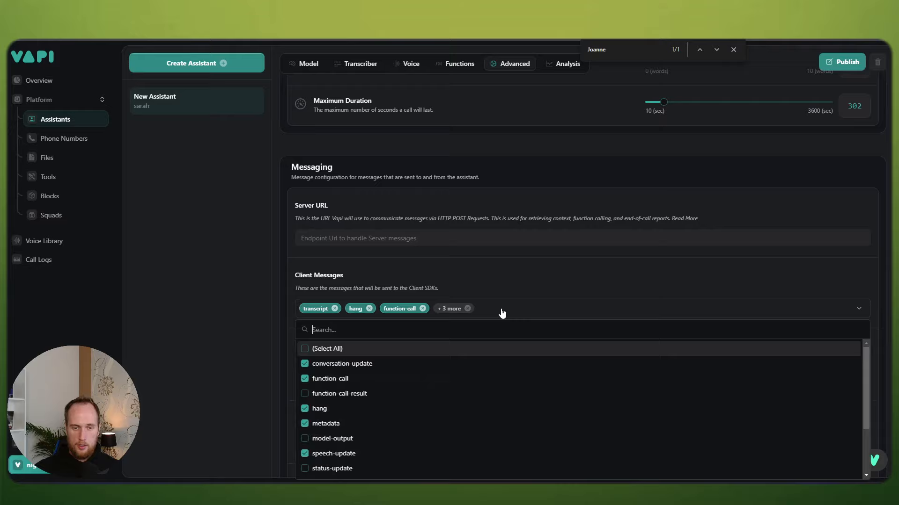
{"action": "left_click", "coordinate": [364, 365]}
{"action": "left_click", "coordinate": [361, 379]}
{"action": "left_click", "coordinate": [379, 410]}
{"action": "left_click", "coordinate": [380, 423]}
{"action": "left_click", "coordinate": [380, 454]}
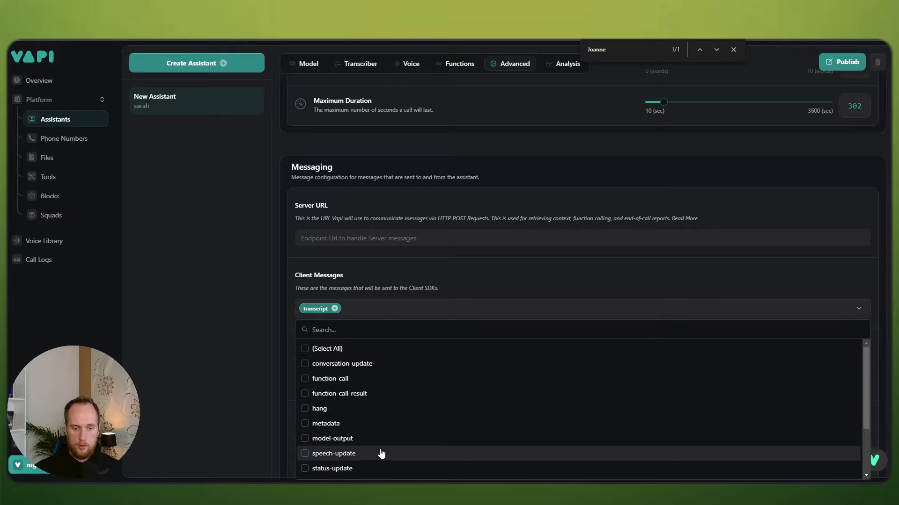
{"action": "left_click", "coordinate": [380, 453]}
{"action": "scroll", "coordinate": [375, 421], "scroll_direction": "down", "scroll_amount": 2}
{"action": "left_click", "coordinate": [363, 381]}
{"action": "left_click", "coordinate": [221, 344]}
Step: Keep only end-of-call-report in server messages, then go back to the Make.com scenario
{"action": "scroll", "coordinate": [470, 287], "scroll_direction": "down", "scroll_amount": 2}
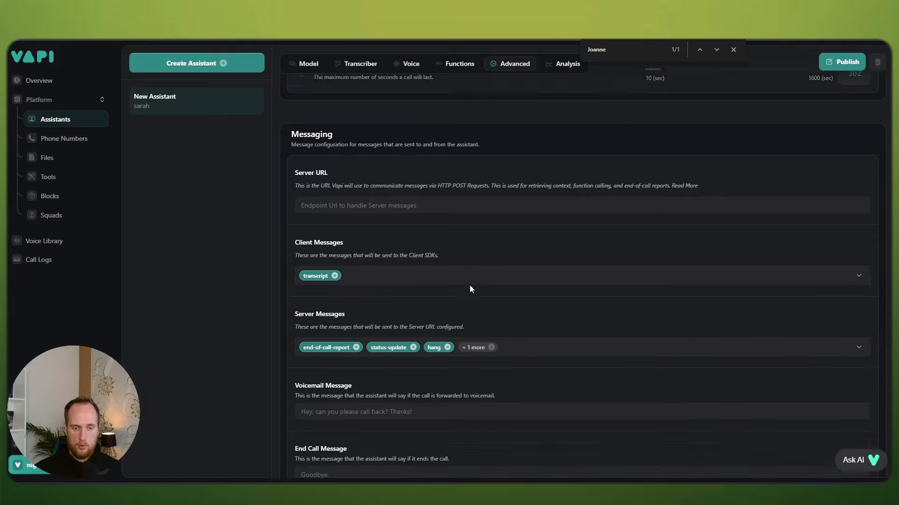
{"action": "left_click", "coordinate": [524, 288]}
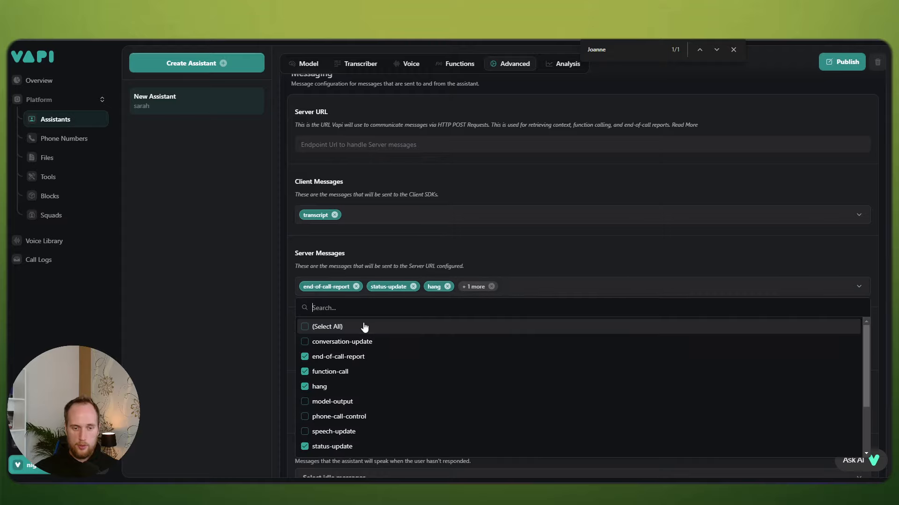
{"action": "left_click", "coordinate": [343, 372]}
{"action": "left_click", "coordinate": [346, 387]}
{"action": "left_click", "coordinate": [349, 447]}
{"action": "scroll", "coordinate": [456, 367], "scroll_direction": "down", "scroll_amount": 2}
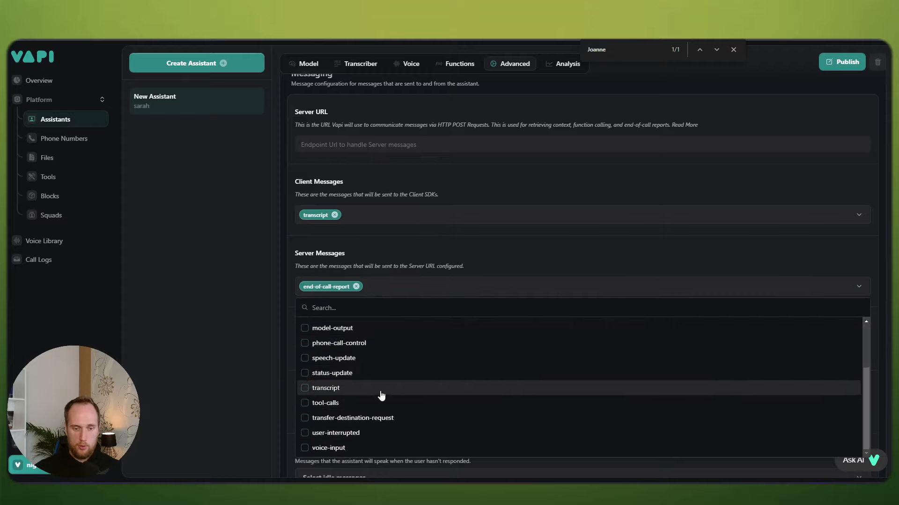
{"action": "left_click", "coordinate": [255, 355]}
{"action": "scroll", "coordinate": [418, 320], "scroll_direction": "down", "scroll_amount": 1}
{"action": "scroll", "coordinate": [418, 319], "scroll_direction": "up", "scroll_amount": 2}
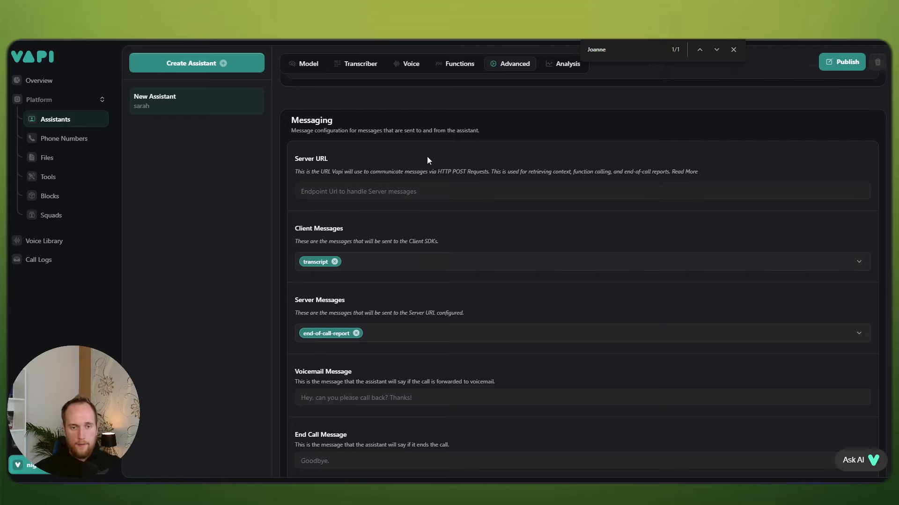
{"action": "left_click", "coordinate": [427, 193]}
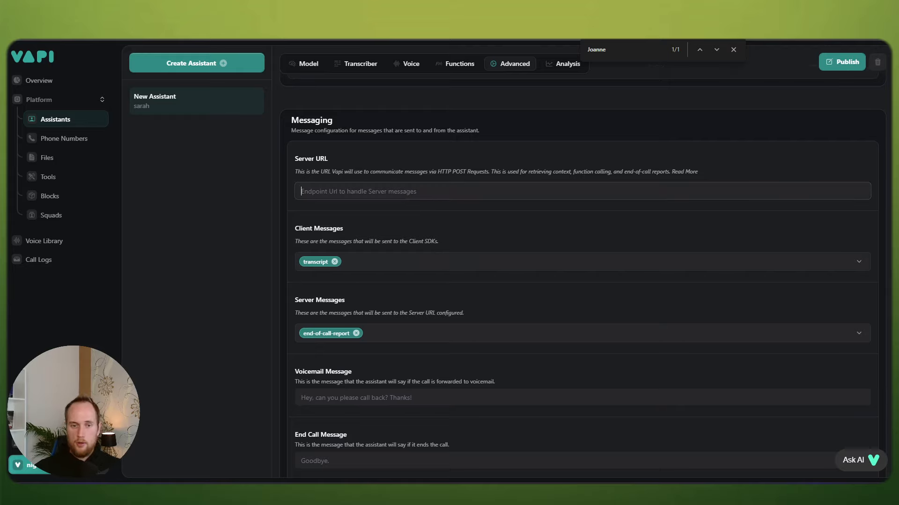
{"action": "left_click", "coordinate": [748, 33]}
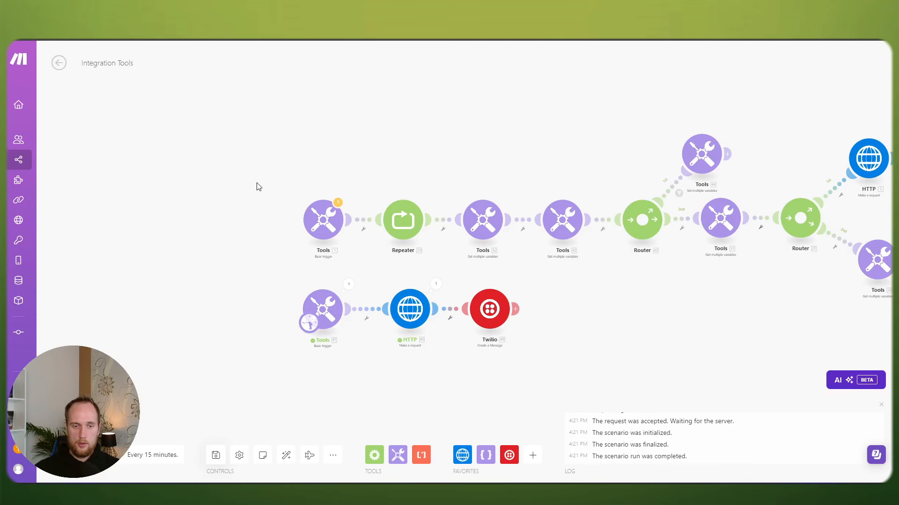
Step: Add a Webhooks Custom webhook module using a newly created hook named VapiYouTube
{"action": "left_click_drag", "start_coordinate": [438, 253], "coordinate": [421, 238]}
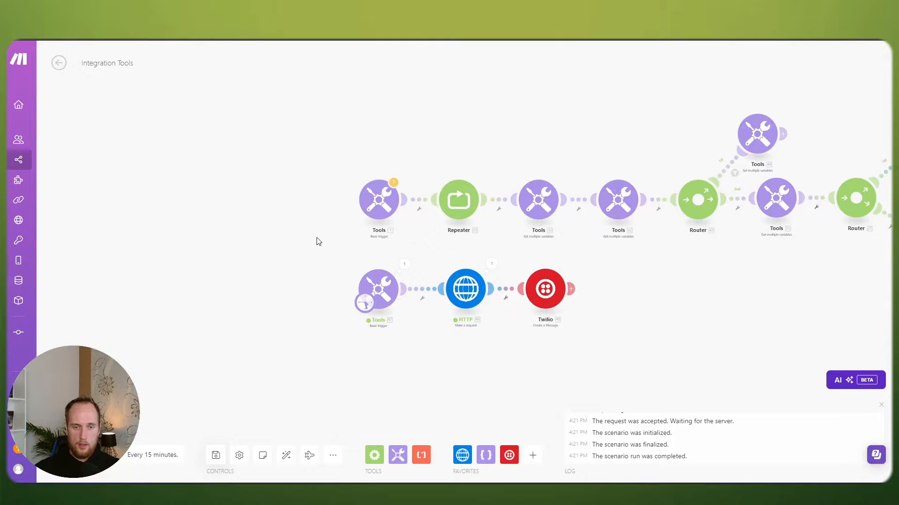
{"action": "left_click_drag", "start_coordinate": [318, 241], "coordinate": [341, 238]}
{"action": "right_click", "coordinate": [321, 226]}
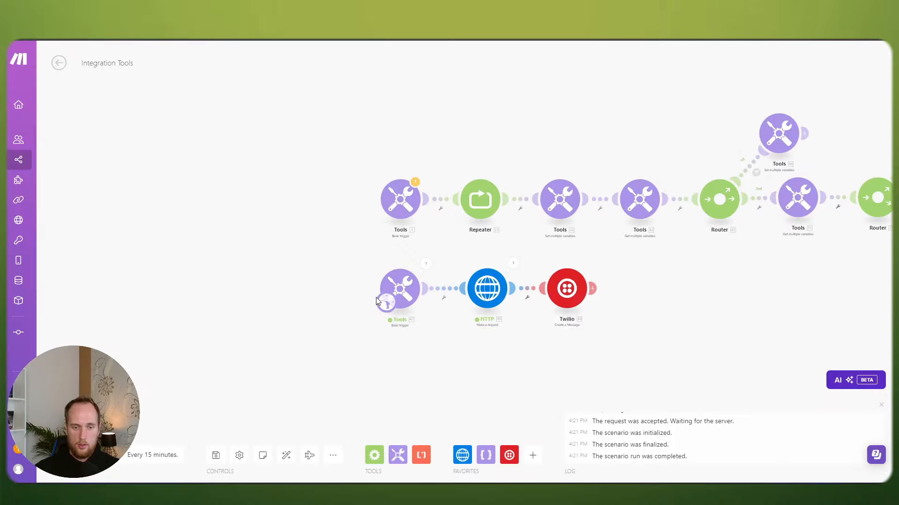
{"action": "right_click", "coordinate": [333, 224]}
{"action": "left_click", "coordinate": [341, 229]}
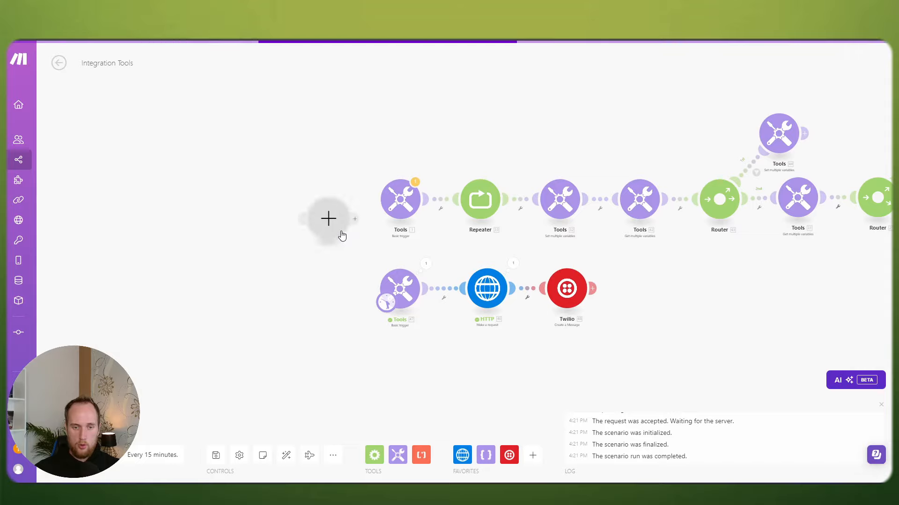
{"action": "left_click", "coordinate": [412, 296]}
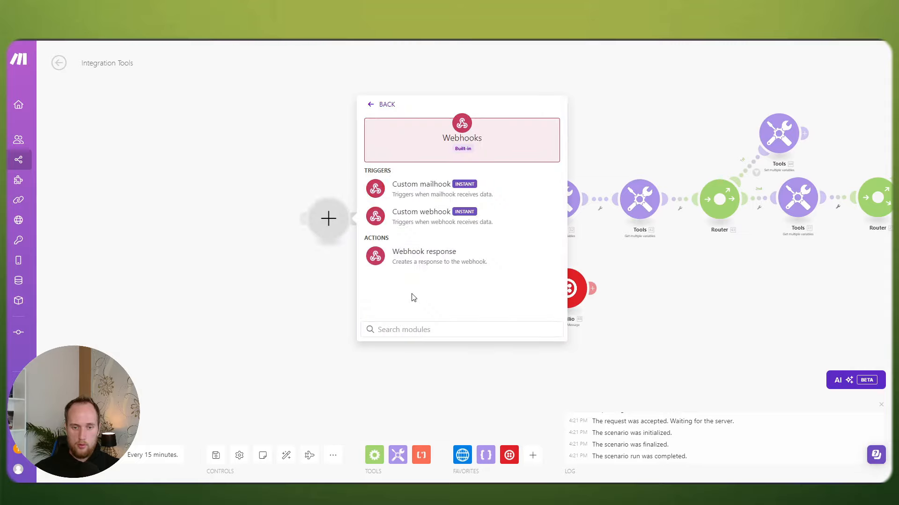
{"action": "left_click", "coordinate": [425, 223]}
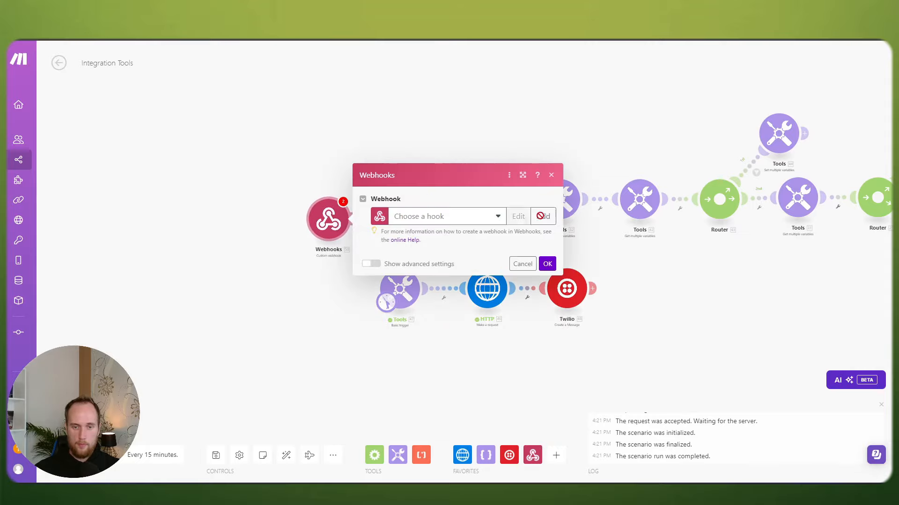
{"action": "left_click", "coordinate": [541, 216]}
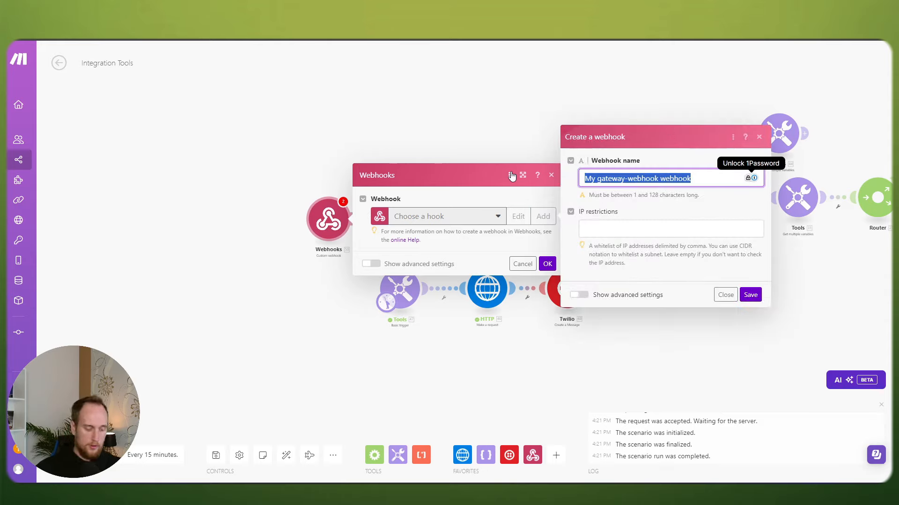
{"action": "type", "text": "VapiYouTube"}
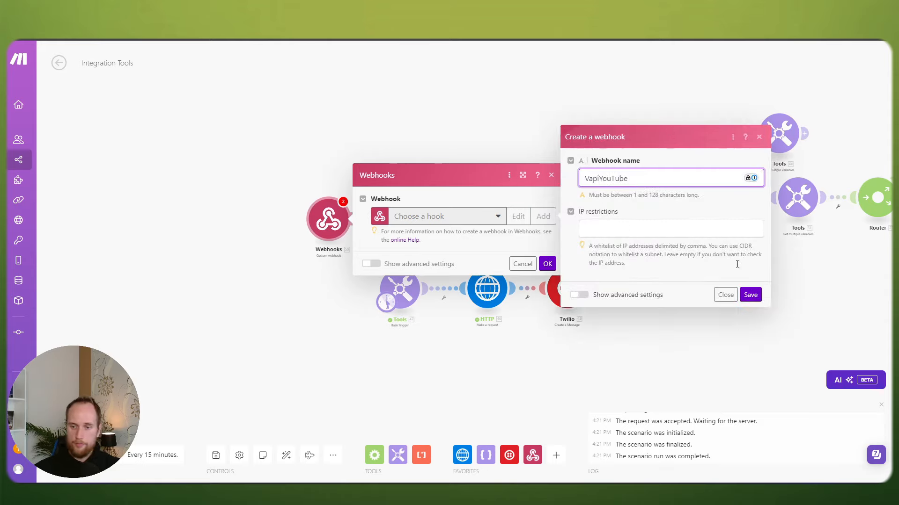
{"action": "left_click", "coordinate": [750, 294]}
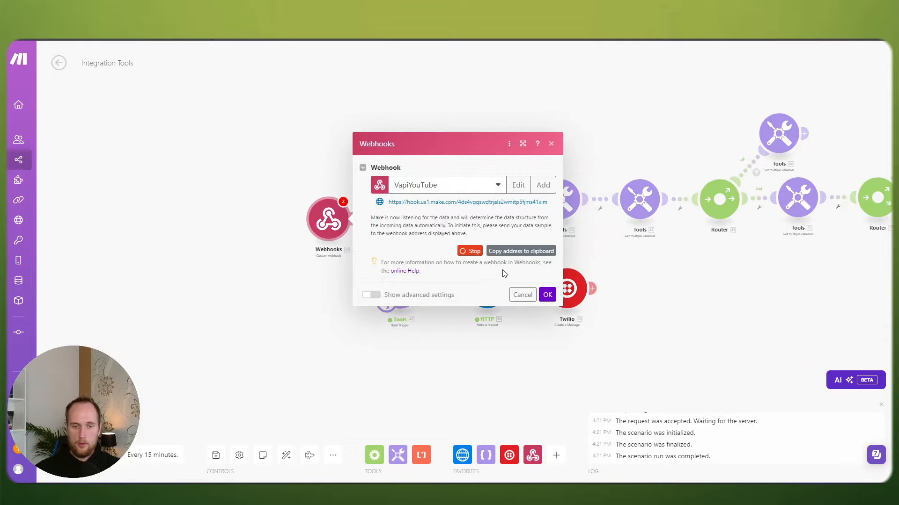
{"action": "left_click", "coordinate": [547, 294]}
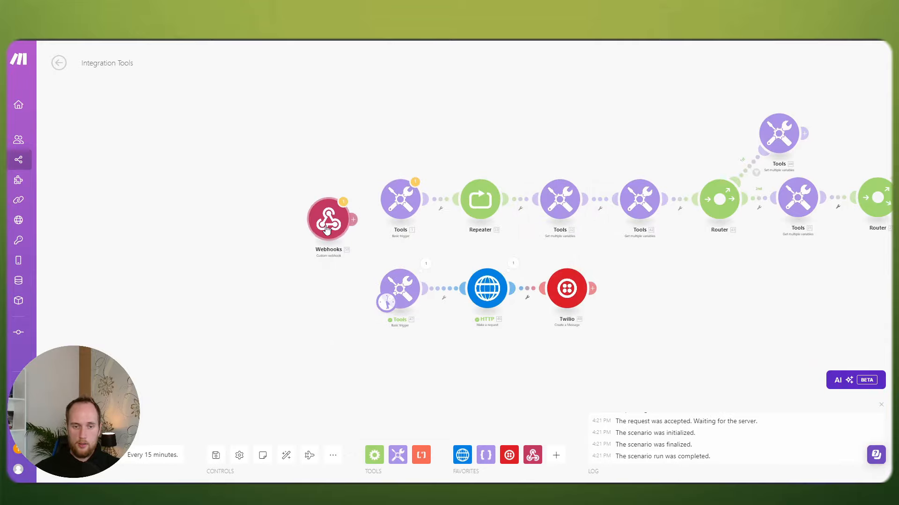
Step: Delete the first Tools module from the scenario
{"action": "right_click", "coordinate": [410, 201]}
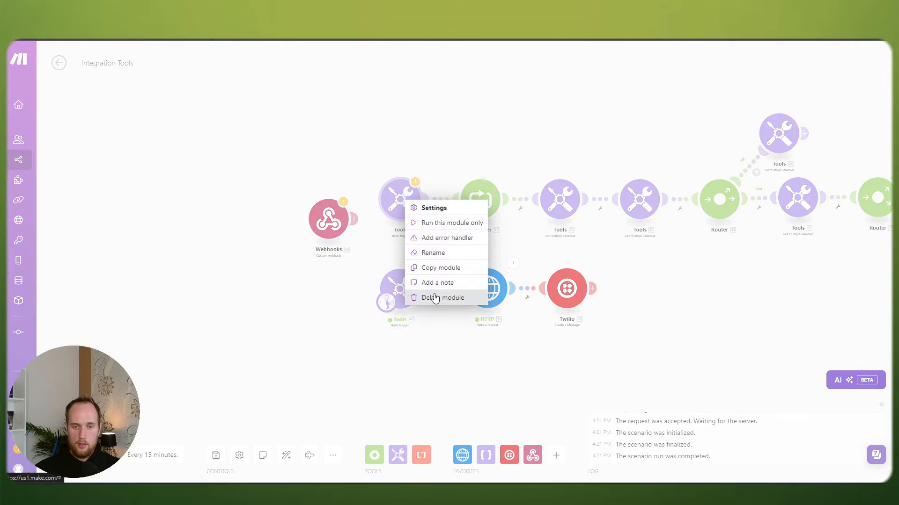
{"action": "left_click", "coordinate": [413, 153]}
{"action": "left_click", "coordinate": [392, 199]}
{"action": "left_click", "coordinate": [375, 150]}
{"action": "left_click_drag", "start_coordinate": [447, 146], "coordinate": [371, 150]}
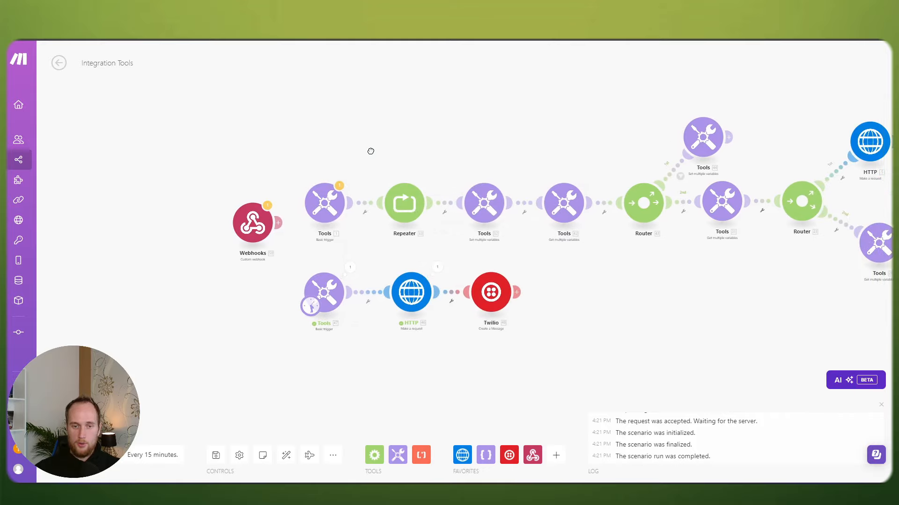
{"action": "scroll", "coordinate": [480, 165], "scroll_direction": "down", "scroll_amount": 1}
{"action": "left_click_drag", "start_coordinate": [506, 158], "coordinate": [356, 168]}
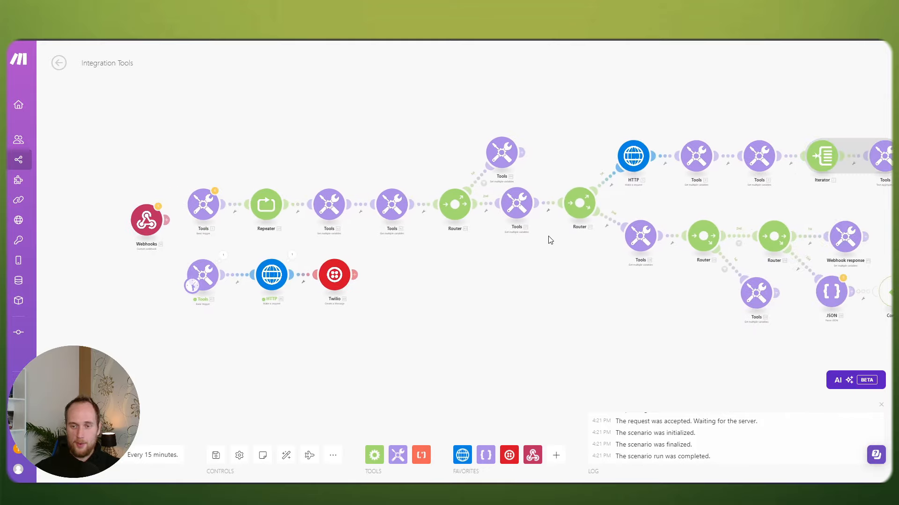
{"action": "scroll", "coordinate": [550, 240], "scroll_direction": "down", "scroll_amount": 1}
{"action": "scroll", "coordinate": [448, 288], "scroll_direction": "up", "scroll_amount": 3}
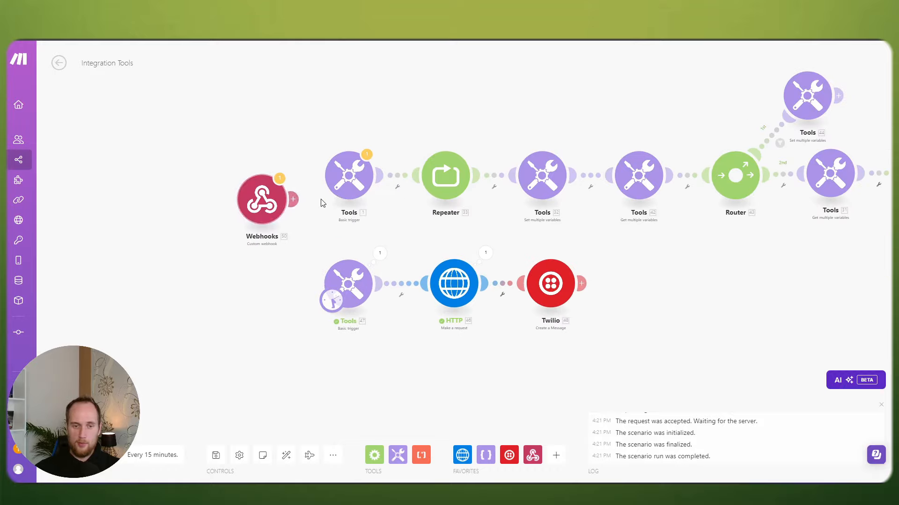
{"action": "right_click", "coordinate": [347, 176]}
{"action": "left_click", "coordinate": [378, 279]}
{"action": "left_click", "coordinate": [533, 204]}
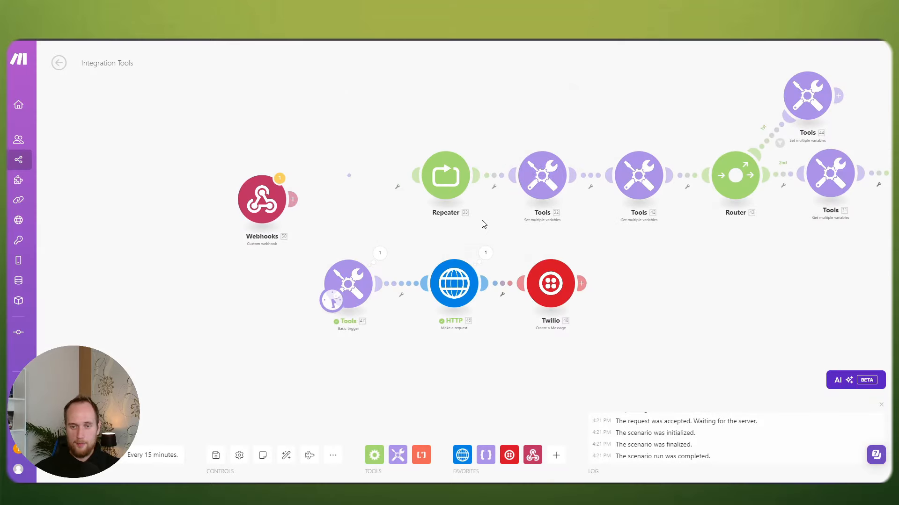
Step: Connect the Webhooks trigger to the Repeater and insert a Router right after it
{"action": "scroll", "coordinate": [407, 234], "scroll_direction": "down", "scroll_amount": 1}
{"action": "left_click_drag", "start_coordinate": [256, 216], "coordinate": [388, 205]}
{"action": "left_click_drag", "start_coordinate": [253, 223], "coordinate": [215, 239]}
{"action": "right_click", "coordinate": [300, 222]}
{"action": "left_click", "coordinate": [323, 288]}
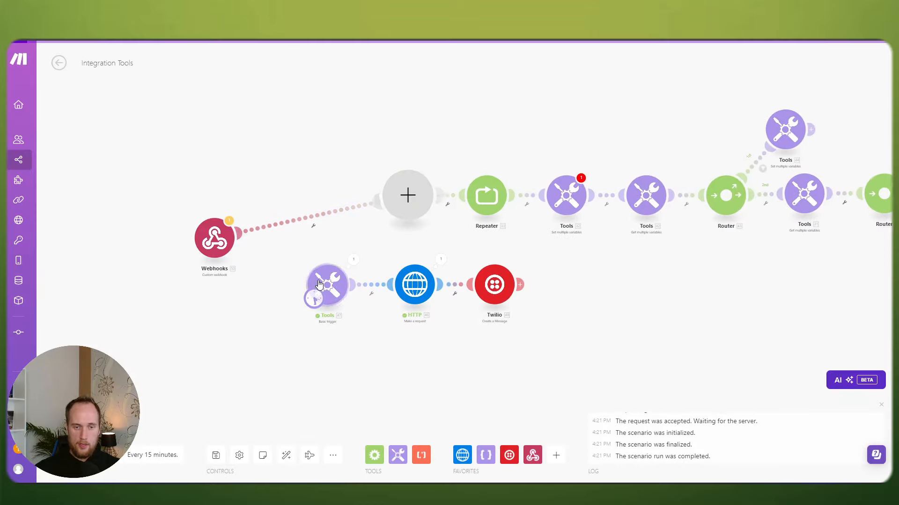
{"action": "left_click_drag", "start_coordinate": [411, 205], "coordinate": [364, 249]}
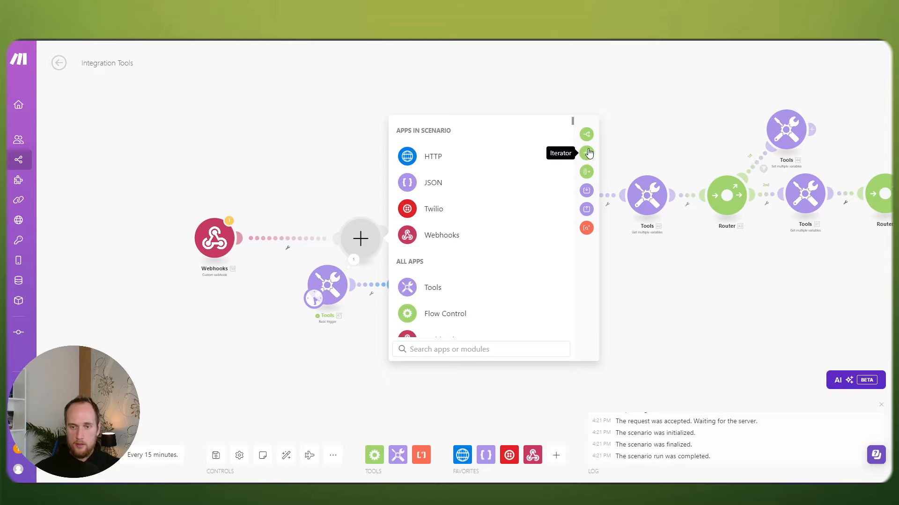
{"action": "key", "text": "Escape"}
{"action": "left_click_drag", "start_coordinate": [427, 187], "coordinate": [413, 176]}
{"action": "left_click_drag", "start_coordinate": [345, 236], "coordinate": [350, 230]}
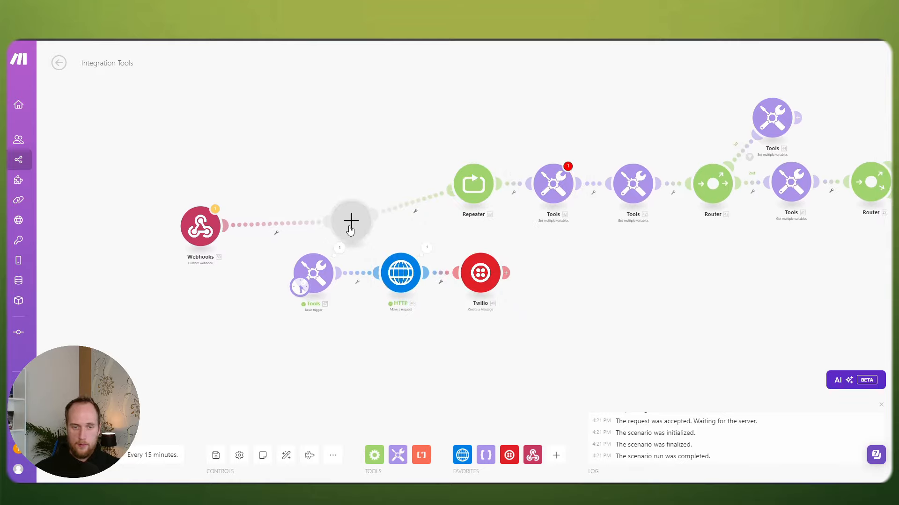
{"action": "left_click", "coordinate": [350, 229]}
{"action": "left_click", "coordinate": [578, 116]}
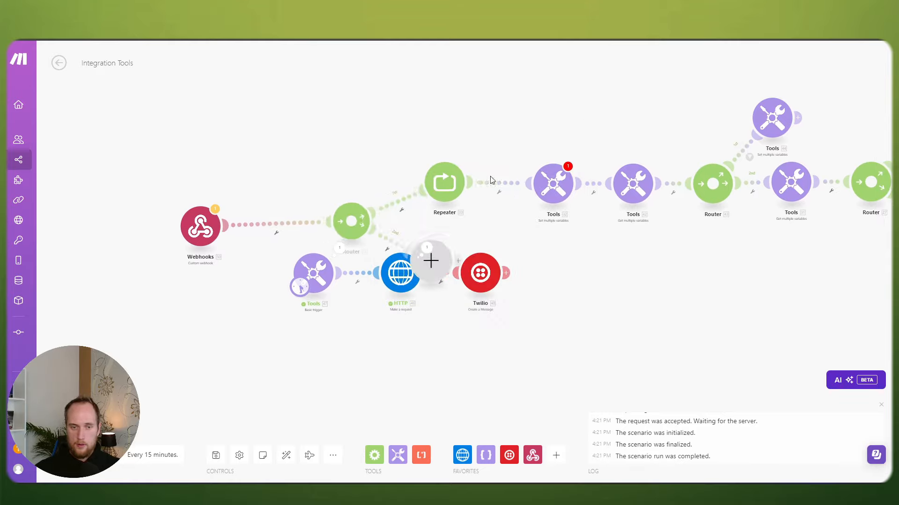
Step: Move Tools, HTTP and Twilio toward the Router's second route and delete the Tools trigger
{"action": "left_click_drag", "start_coordinate": [452, 186], "coordinate": [439, 186]}
{"action": "left_click_drag", "start_coordinate": [487, 220], "coordinate": [452, 205]}
{"action": "left_click_drag", "start_coordinate": [391, 180], "coordinate": [428, 183]}
{"action": "left_click_drag", "start_coordinate": [360, 224], "coordinate": [362, 199]}
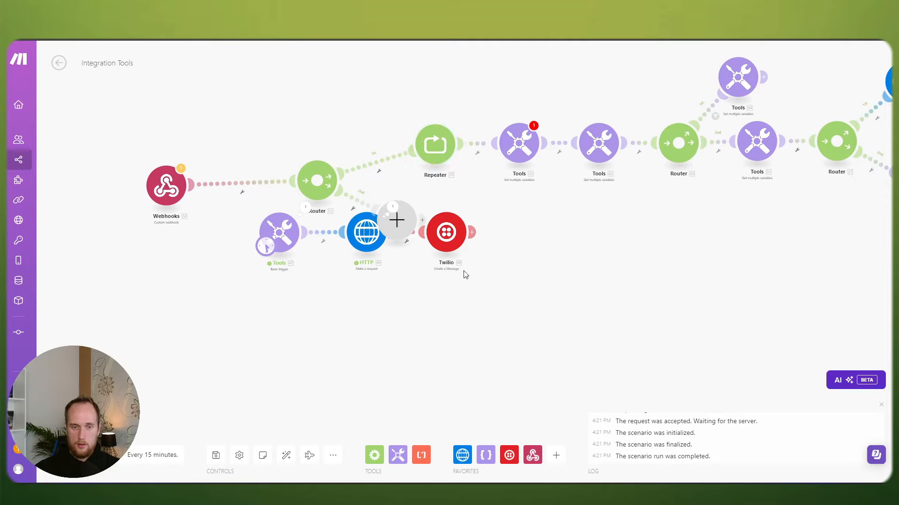
{"action": "left_click_drag", "start_coordinate": [489, 280], "coordinate": [252, 191]}
{"action": "mouse_move", "coordinate": [365, 237]}
{"action": "left_mouse_down"}
{"action": "mouse_move", "coordinate": [552, 240]}
{"action": "mouse_move", "coordinate": [549, 227]}
{"action": "left_mouse_up"}
{"action": "left_click", "coordinate": [544, 274]}
{"action": "right_click", "coordinate": [458, 222]}
{"action": "left_click", "coordinate": [487, 331]}
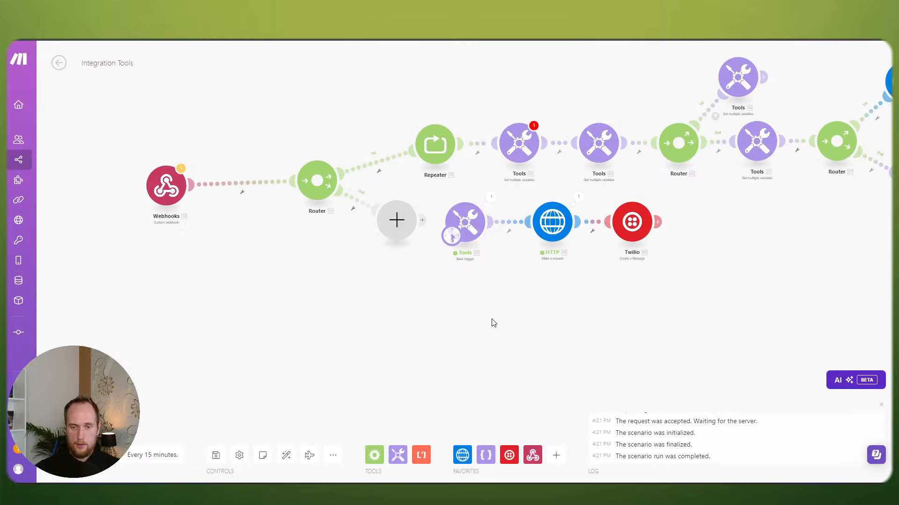
{"action": "right_click", "coordinate": [469, 219]}
{"action": "left_click", "coordinate": [504, 318]}
{"action": "left_click", "coordinate": [642, 243]}
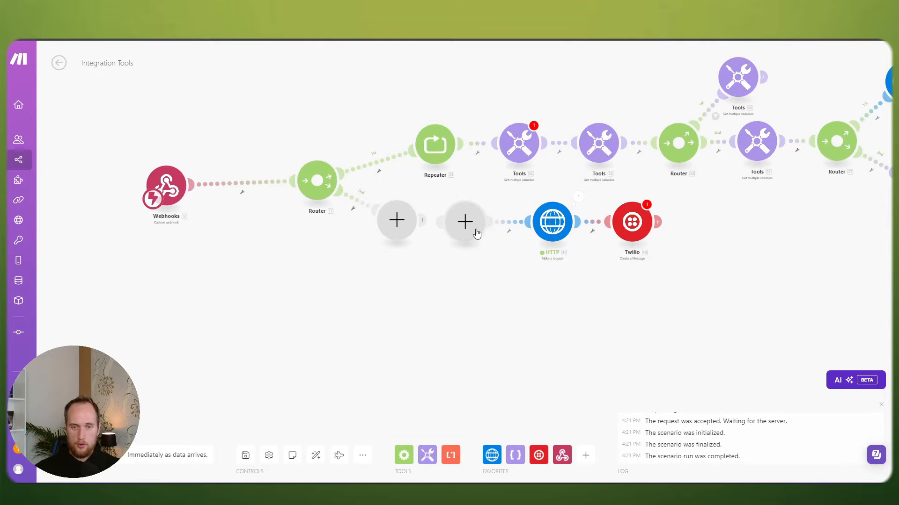
Step: Remove both empty placeholders and attach HTTP and Twilio to the Router's second route
{"action": "right_click", "coordinate": [477, 233]}
{"action": "left_click", "coordinate": [508, 251]}
{"action": "left_click_drag", "start_coordinate": [702, 249], "coordinate": [501, 188]}
{"action": "left_click_drag", "start_coordinate": [552, 221], "coordinate": [484, 217]}
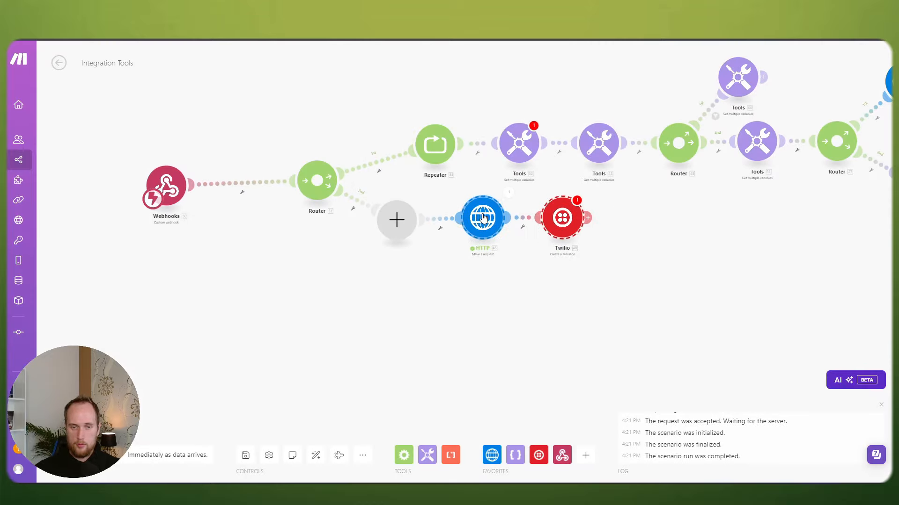
{"action": "right_click", "coordinate": [396, 220]}
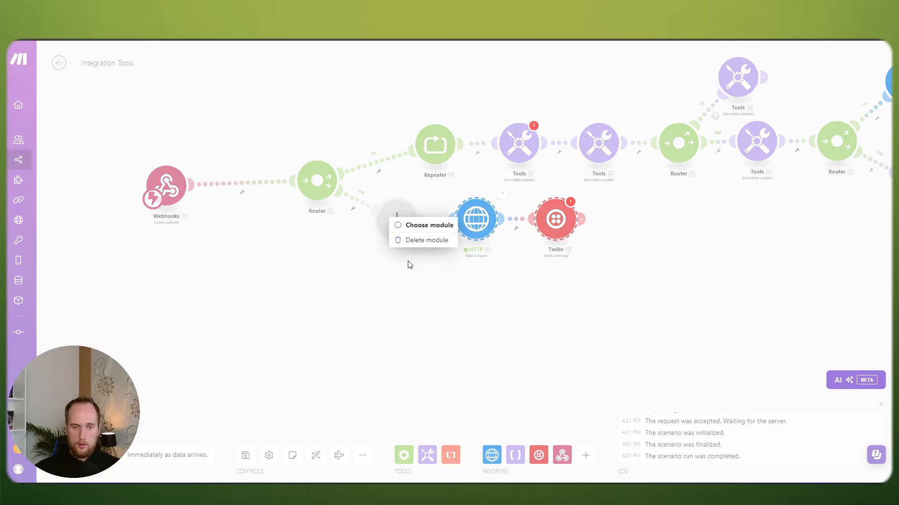
{"action": "left_click", "coordinate": [423, 240]}
{"action": "left_click_drag", "start_coordinate": [476, 220], "coordinate": [431, 222]}
Step: Tidy the layout, bringing the Webhooks trigger closer to the Router and aligning HTTP and Twilio
{"action": "left_click_drag", "start_coordinate": [355, 250], "coordinate": [410, 280]}
{"action": "left_click_drag", "start_coordinate": [220, 218], "coordinate": [275, 210]}
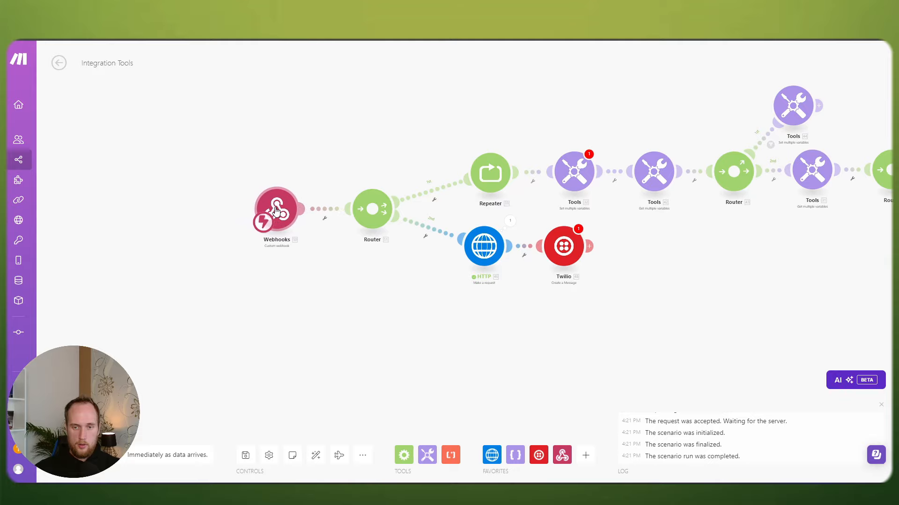
{"action": "left_click_drag", "start_coordinate": [604, 309], "coordinate": [409, 231]}
{"action": "left_click_drag", "start_coordinate": [343, 259], "coordinate": [457, 288]}
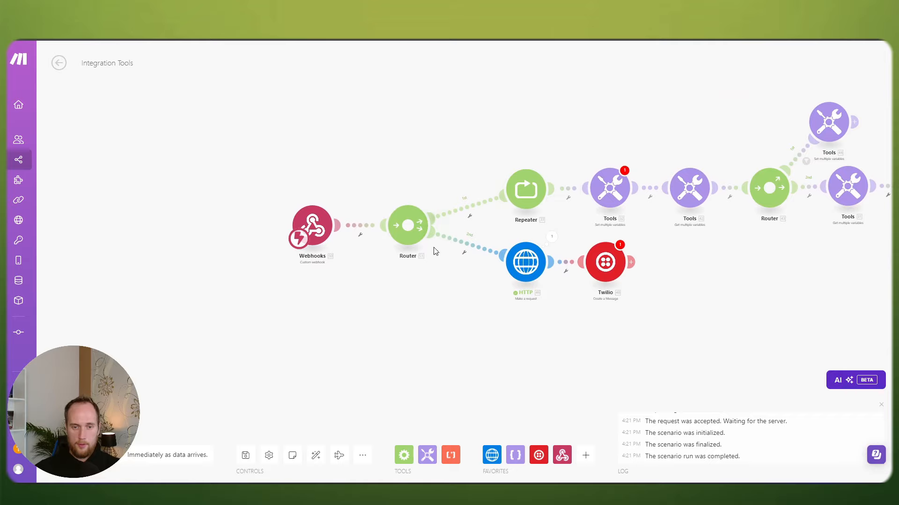
{"action": "left_click_drag", "start_coordinate": [658, 293], "coordinate": [521, 262]}
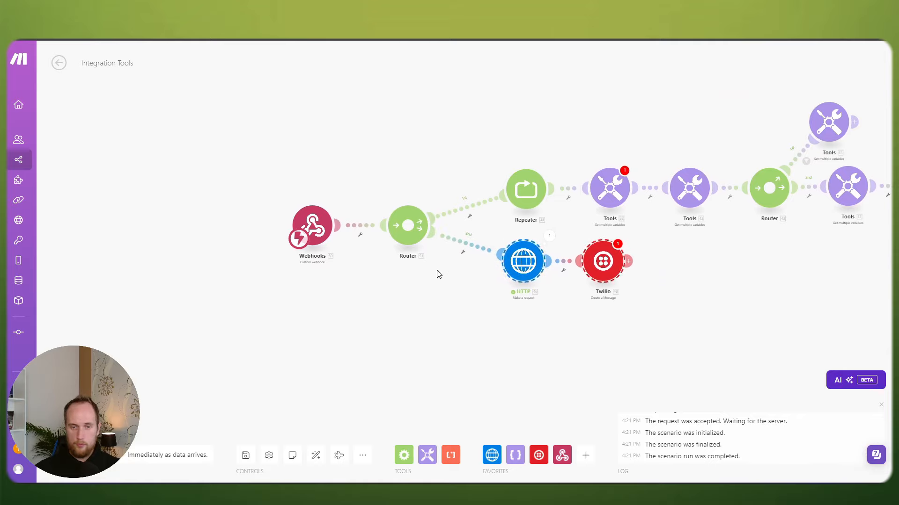
{"action": "left_click_drag", "start_coordinate": [471, 277], "coordinate": [434, 259]}
{"action": "scroll", "coordinate": [406, 260], "scroll_direction": "down", "scroll_amount": 2}
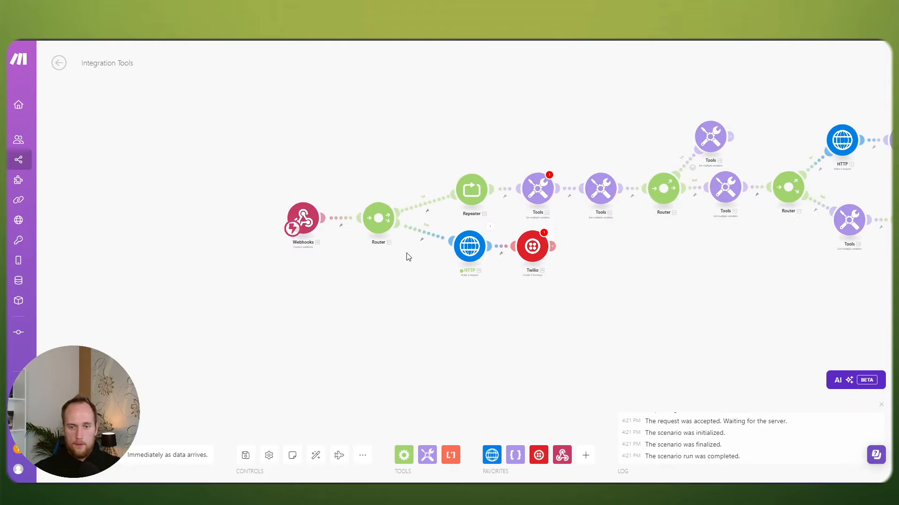
{"action": "scroll", "coordinate": [421, 258], "scroll_direction": "up", "scroll_amount": 2}
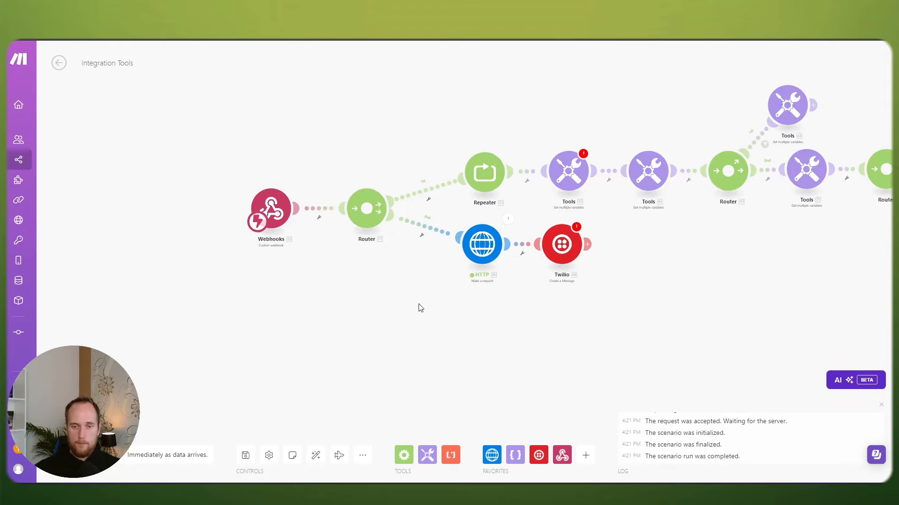
{"action": "scroll", "coordinate": [410, 302], "scroll_direction": "up", "scroll_amount": 1}
{"action": "scroll", "coordinate": [415, 303], "scroll_direction": "down", "scroll_amount": 1}
{"action": "left_click_drag", "start_coordinate": [638, 317], "coordinate": [361, 287]}
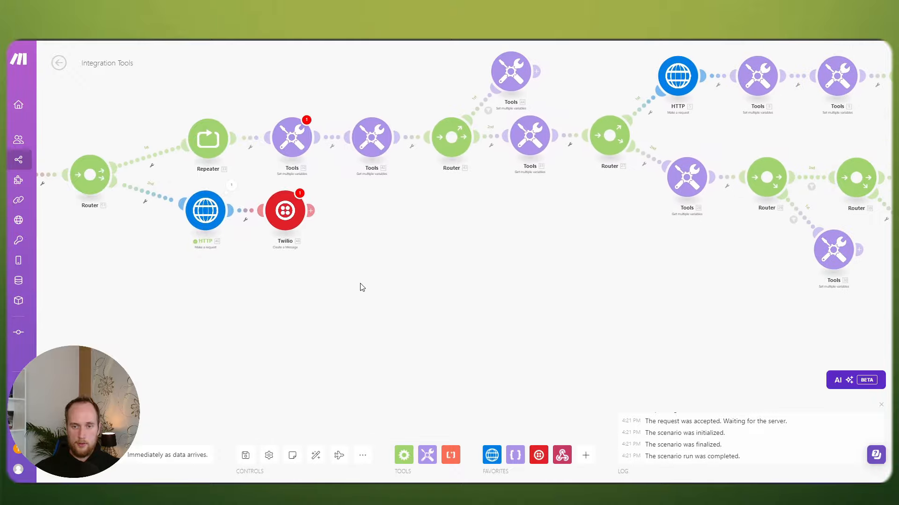
{"action": "scroll", "coordinate": [373, 284], "scroll_direction": "down", "scroll_amount": 3}
{"action": "left_click_drag", "start_coordinate": [441, 289], "coordinate": [551, 297]}
{"action": "scroll", "coordinate": [475, 300], "scroll_direction": "up", "scroll_amount": 2}
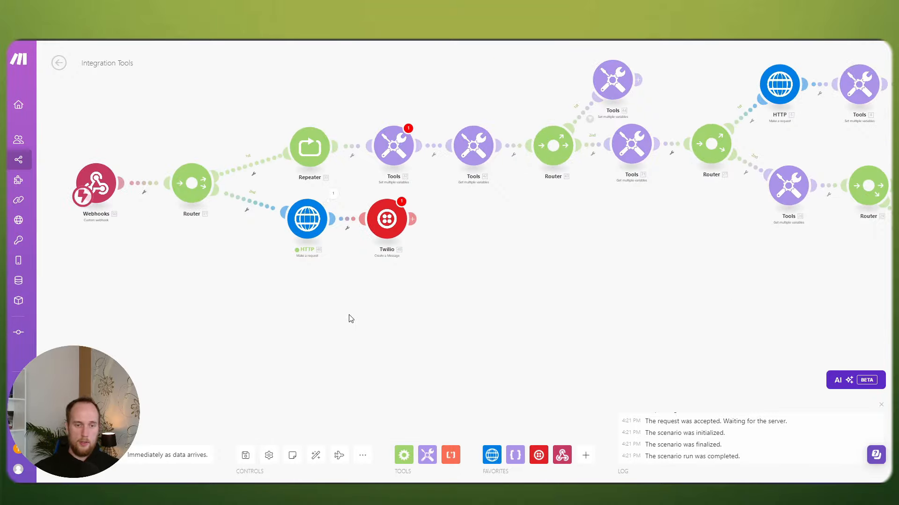
{"action": "left_click_drag", "start_coordinate": [351, 319], "coordinate": [460, 323]}
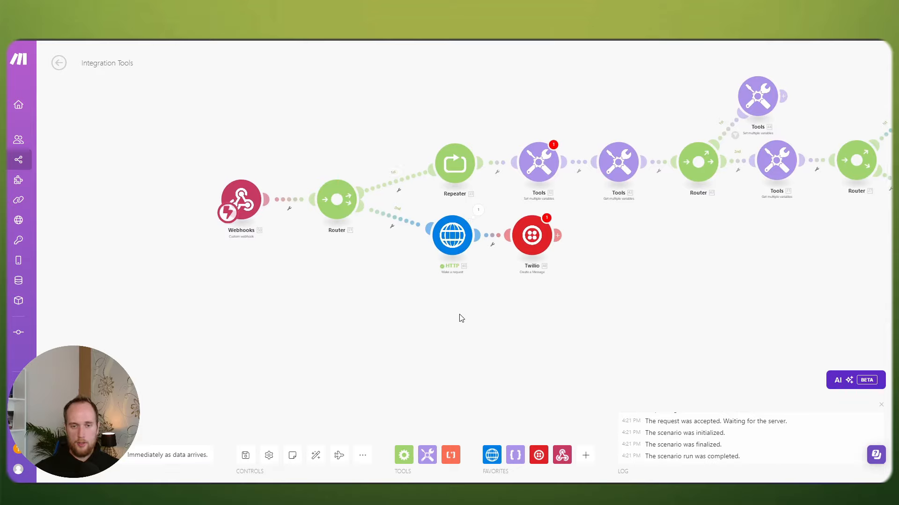
{"action": "left_click", "coordinate": [538, 162]}
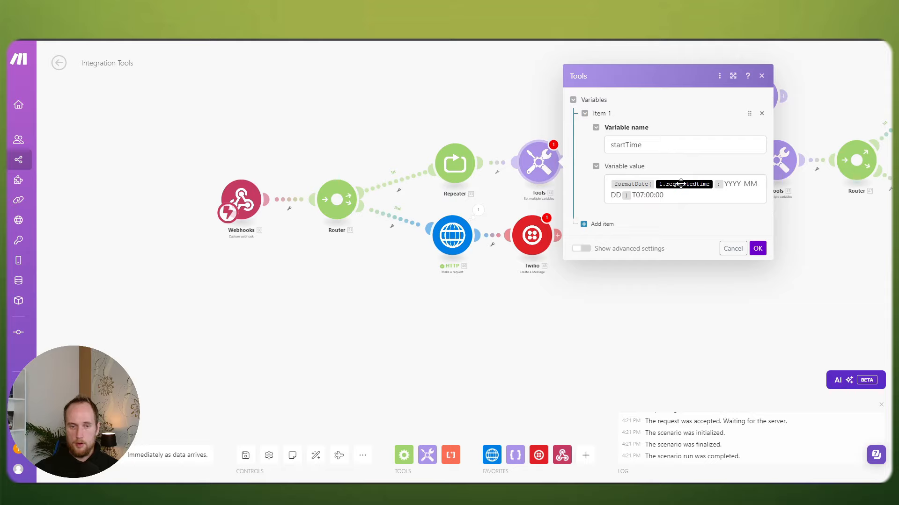
{"action": "left_click", "coordinate": [326, 303]}
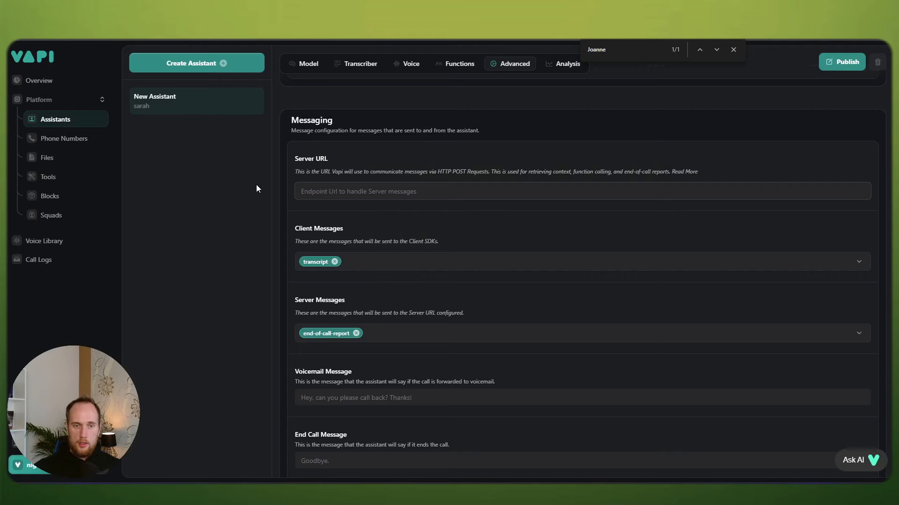
Step: Step through Vapi's Phone Numbers and Assistants pages, then return to the Make.com Integration Tools tab
{"action": "scroll", "coordinate": [475, 169], "scroll_direction": "up", "scroll_amount": 10}
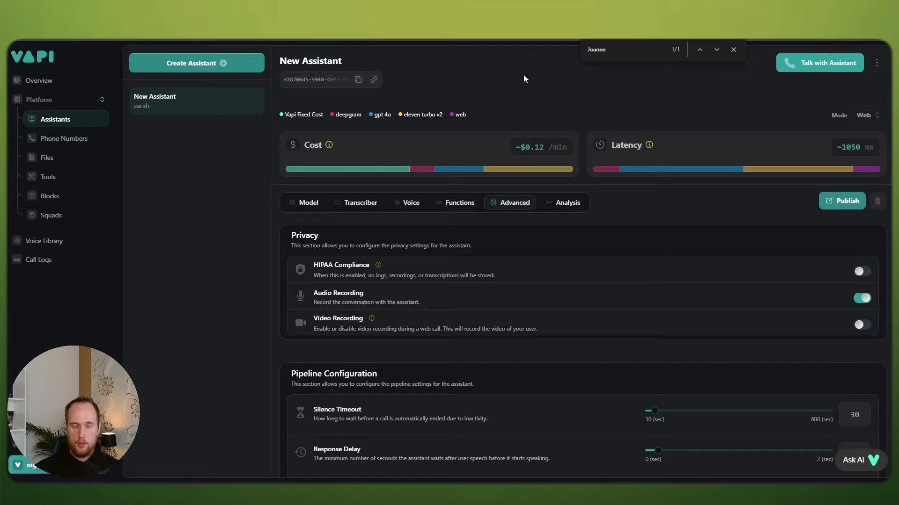
{"action": "left_click", "coordinate": [60, 138]}
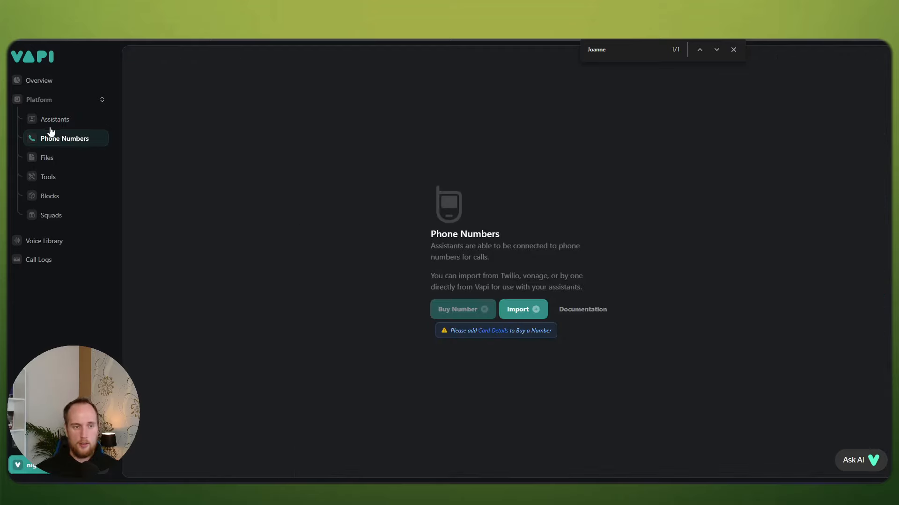
{"action": "left_click", "coordinate": [50, 124]}
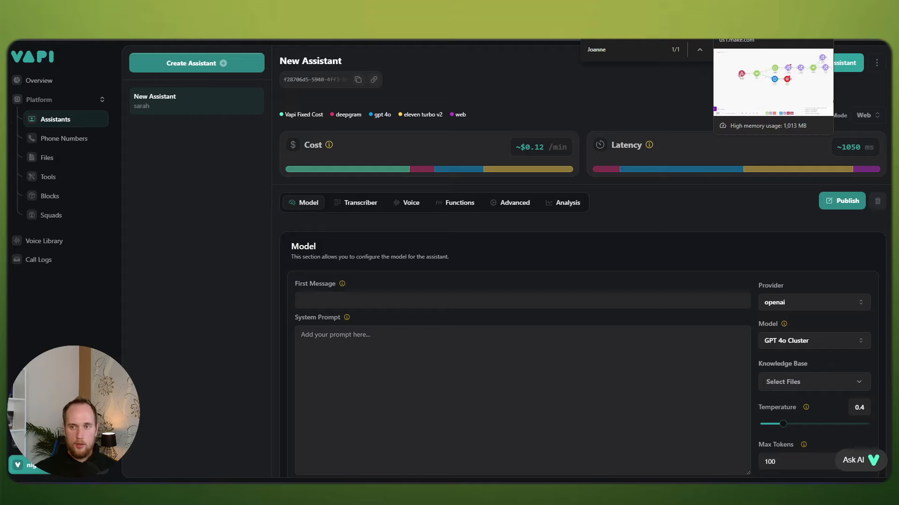
{"action": "left_click", "coordinate": [748, 15]}
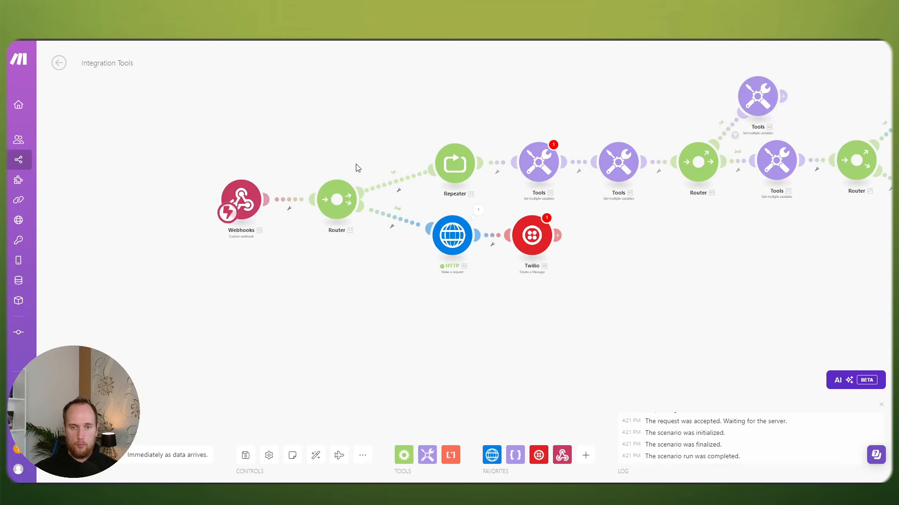
{"action": "scroll", "coordinate": [358, 167], "scroll_direction": "up", "scroll_amount": 2}
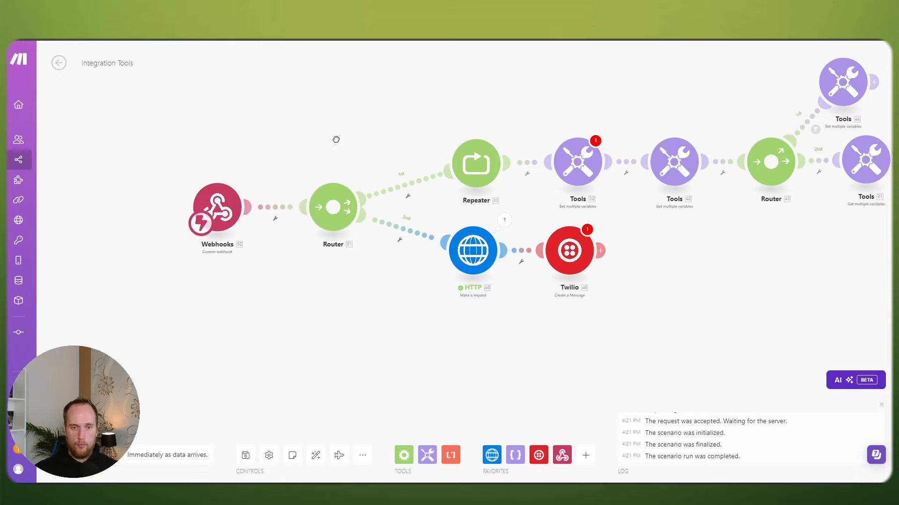
{"action": "left_click_drag", "start_coordinate": [336, 139], "coordinate": [387, 127]}
{"action": "left_click_drag", "start_coordinate": [287, 184], "coordinate": [248, 184]}
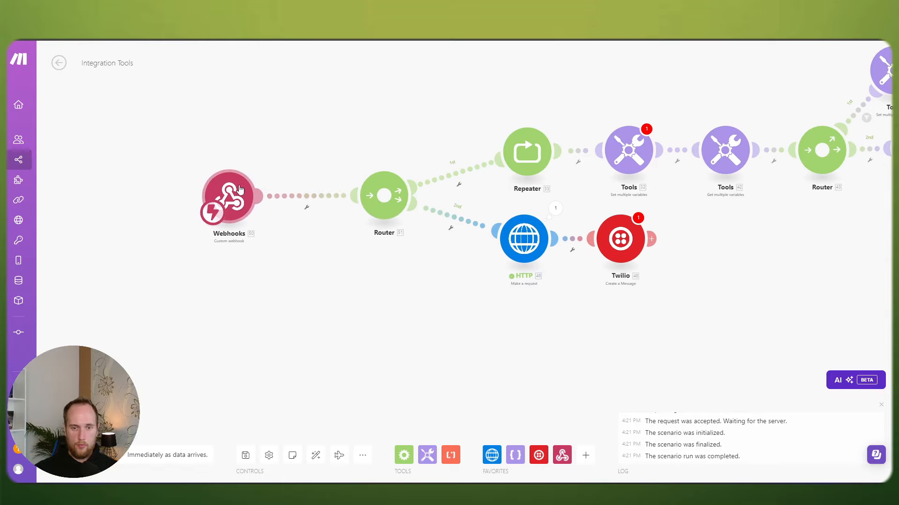
{"action": "scroll", "coordinate": [239, 189], "scroll_direction": "down", "scroll_amount": 3}
{"action": "scroll", "coordinate": [485, 120], "scroll_direction": "down", "scroll_amount": 2}
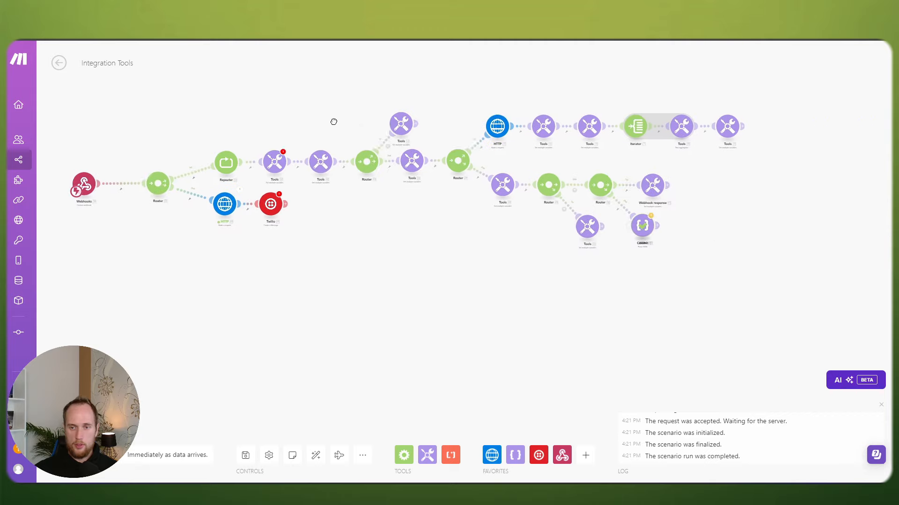
{"action": "left_click_drag", "start_coordinate": [320, 250], "coordinate": [526, 257]}
{"action": "scroll", "coordinate": [301, 154], "scroll_direction": "up", "scroll_amount": 4}
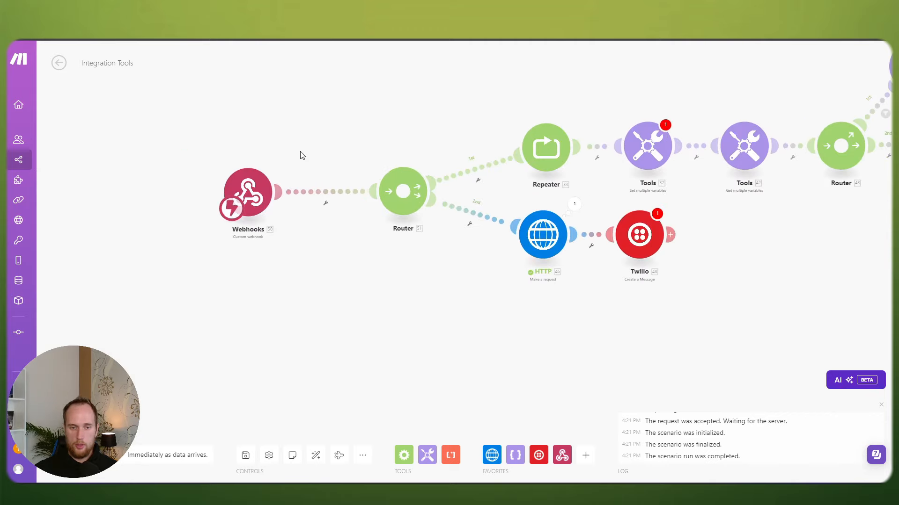
{"action": "mouse_move", "coordinate": [233, 201]}
{"action": "left_mouse_down"}
{"action": "mouse_move", "coordinate": [242, 203]}
{"action": "mouse_move", "coordinate": [227, 201]}
{"action": "left_mouse_up"}
{"action": "left_click", "coordinate": [308, 210]}
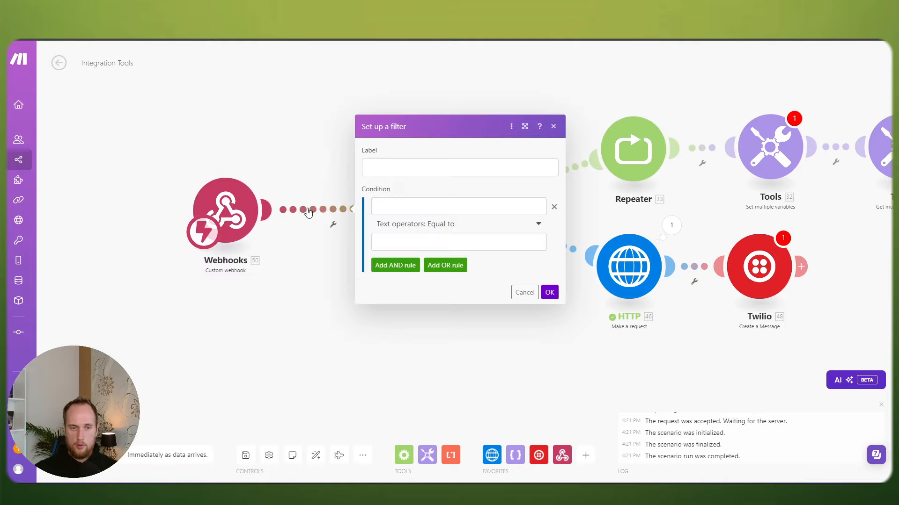
{"action": "key", "text": "Escape"}
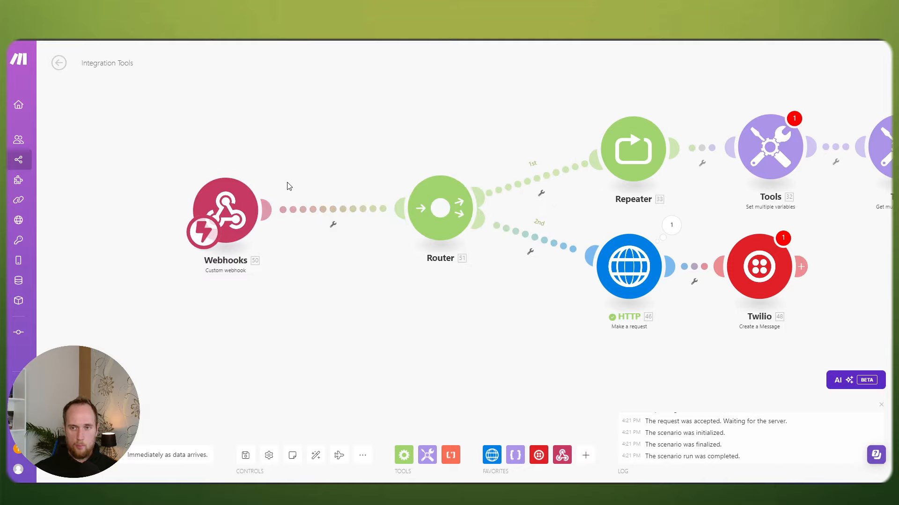
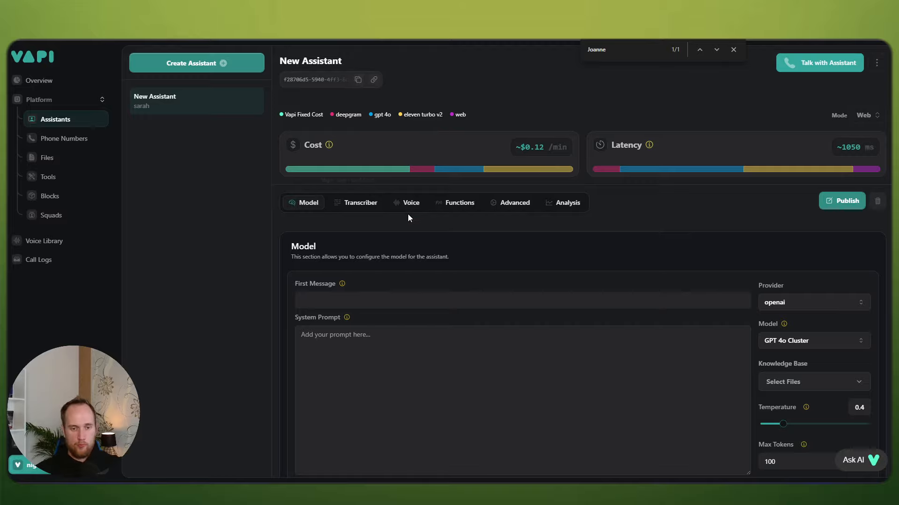
Step: Enter 'Hello, welcome to Bob's Life Insurance!' as the assistant's First Message, correcting typos
{"action": "scroll", "coordinate": [408, 214], "scroll_direction": "down", "scroll_amount": 1}
{"action": "left_click", "coordinate": [365, 258]}
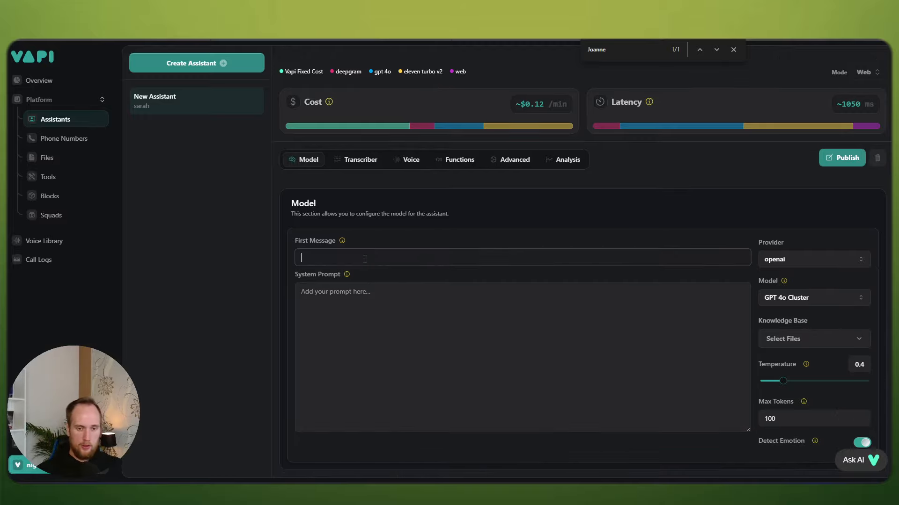
{"action": "type", "text": "Hello, "}
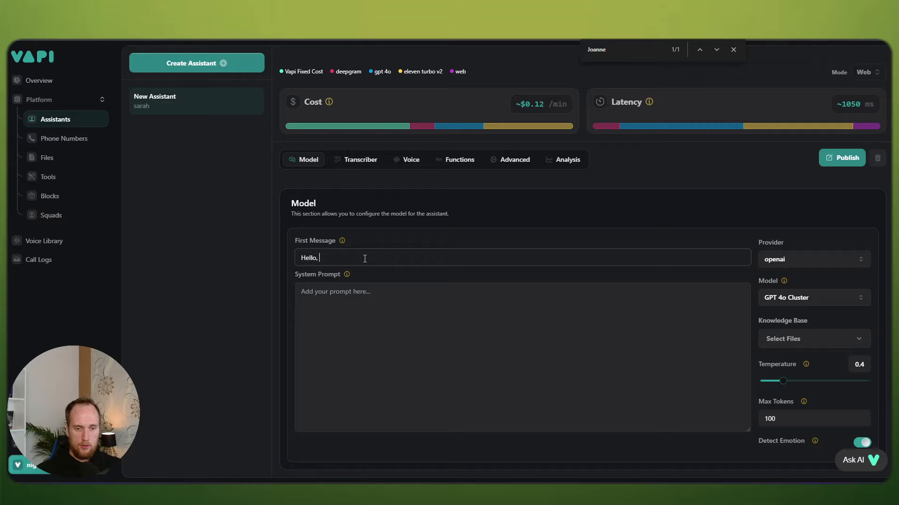
{"action": "type", "text": "welcome to "}
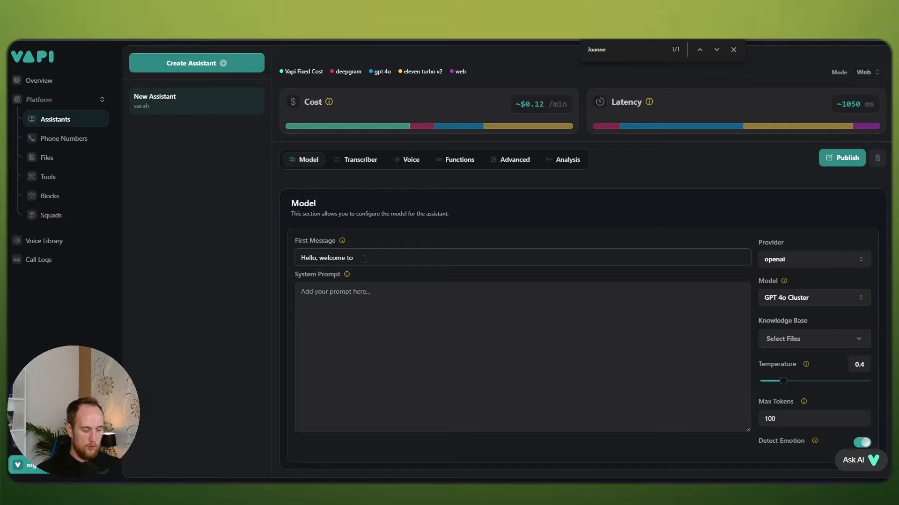
{"action": "type", "text": "F"}
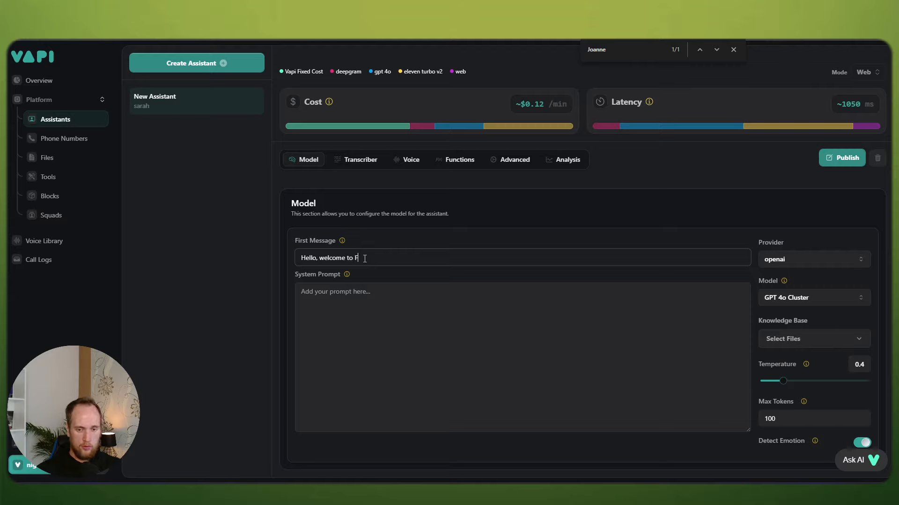
{"action": "type", "text": "inancial Concuslting"}
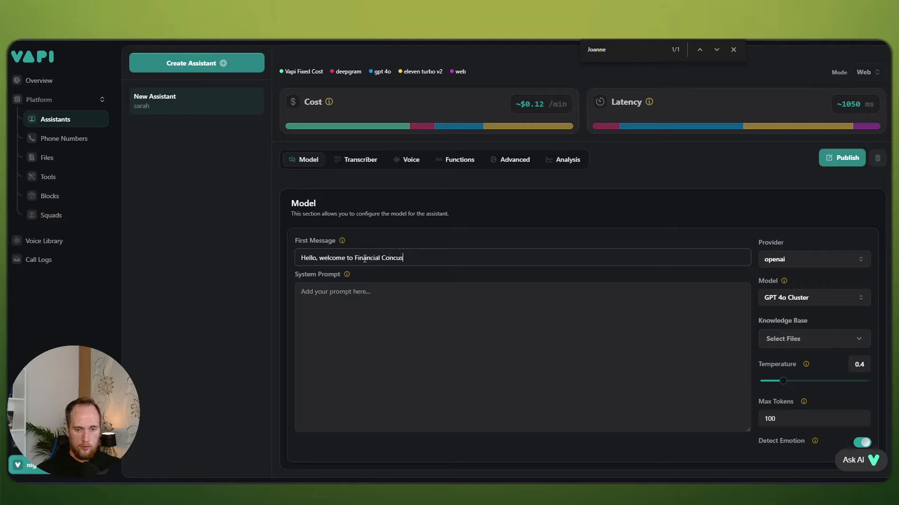
{"action": "key", "text": "BackSpace"}
{"action": "key", "text": "BackSpace"}
{"action": "key", "text": "BackSpace"}
{"action": "key", "text": "BackSpace"}
{"action": "key", "text": "BackSpace"}
{"action": "key", "text": "BackSpace"}
{"action": "key", "text": "BackSpace"}
{"action": "key", "text": "BackSpace"}
{"action": "key", "text": "BackSpace"}
{"action": "key", "text": "BackSpace"}
{"action": "key", "text": "BackSpace"}
{"action": "key", "text": "BackSpace"}
{"action": "key", "text": "BackSpace"}
{"action": "key", "text": "BackSpace"}
{"action": "key", "text": "BackSpace"}
{"action": "key", "text": "BackSpace"}
{"action": "key", "text": "BackSpace"}
{"action": "key", "text": "BackSpace"}
{"action": "key", "text": "BackSpace"}
{"action": "key", "text": "BackSpace"}
{"action": "type", "text": "Life Insu"}
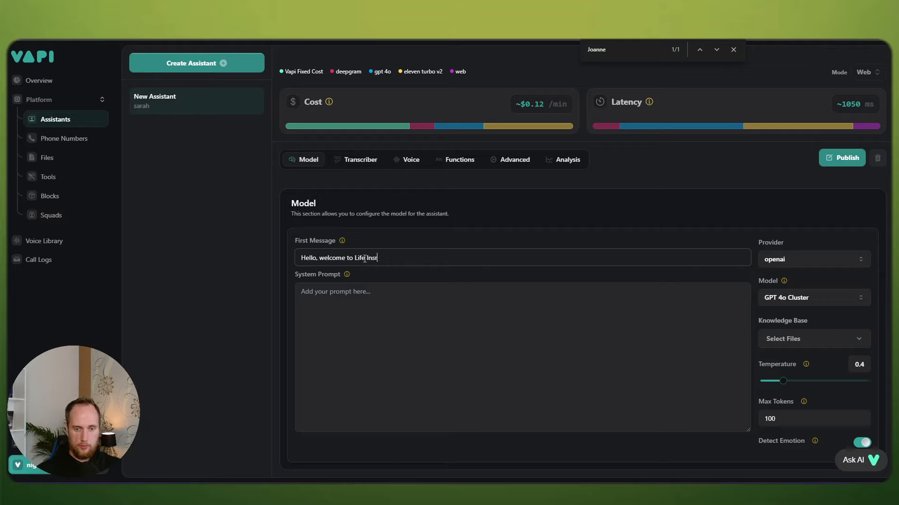
{"action": "key", "text": "BackSpace"}
{"action": "type", "text": "urance"}
{"action": "left_click", "coordinate": [357, 259]}
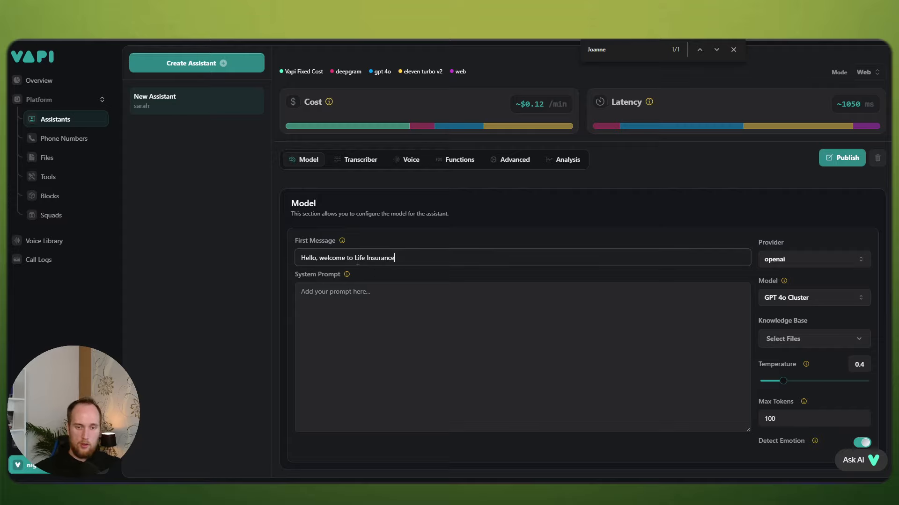
{"action": "key", "text": "BackSpace"}
{"action": "type", "text": "l"}
{"action": "type", "text": "Bobb"}
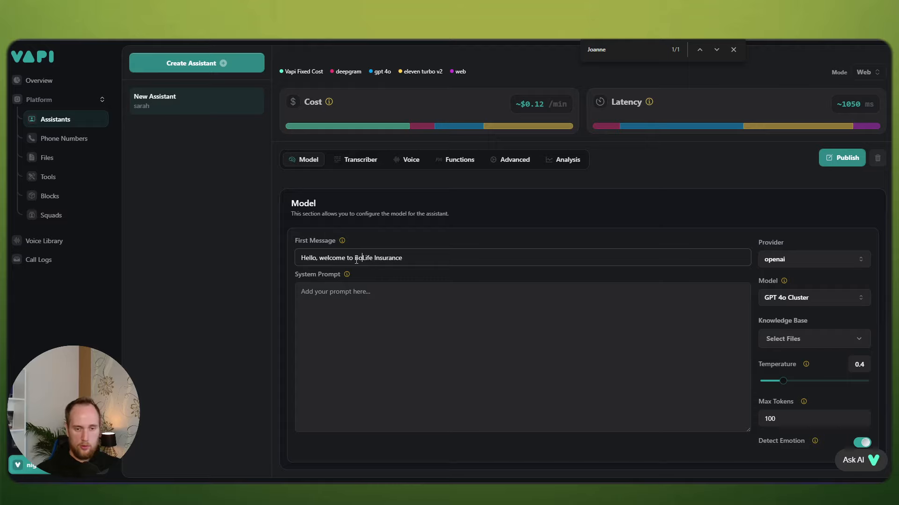
{"action": "key", "text": "BackSpace"}
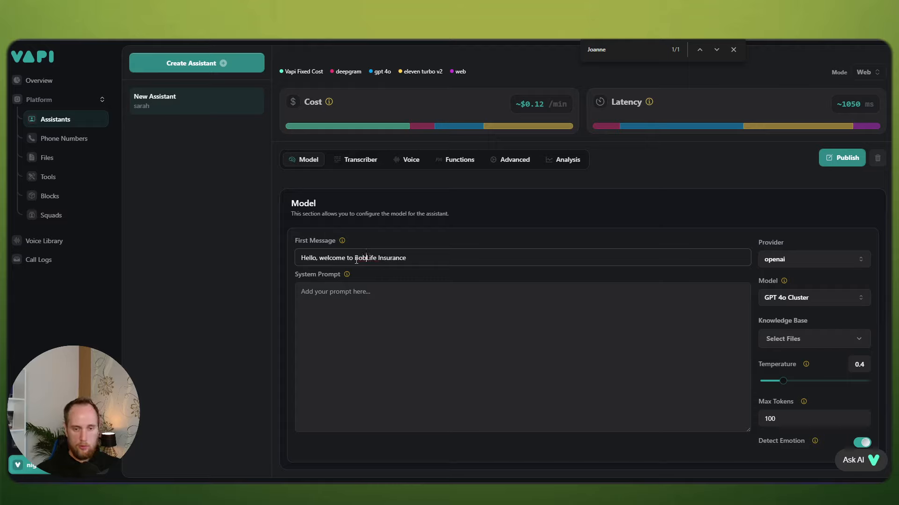
{"action": "type", "text": "'s"}
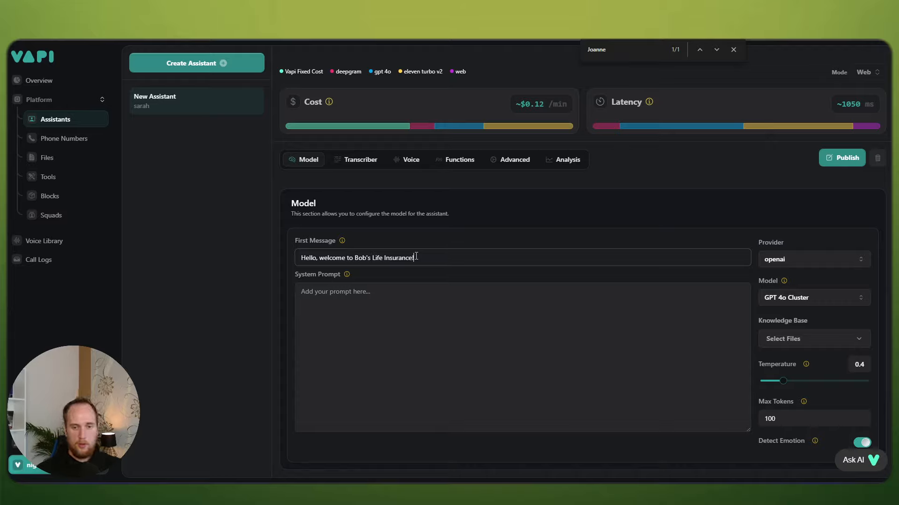
Step: Add # Role, # Task, # Specifics, # Context and # Notes headings to the System Prompt
{"action": "left_click", "coordinate": [361, 290]}
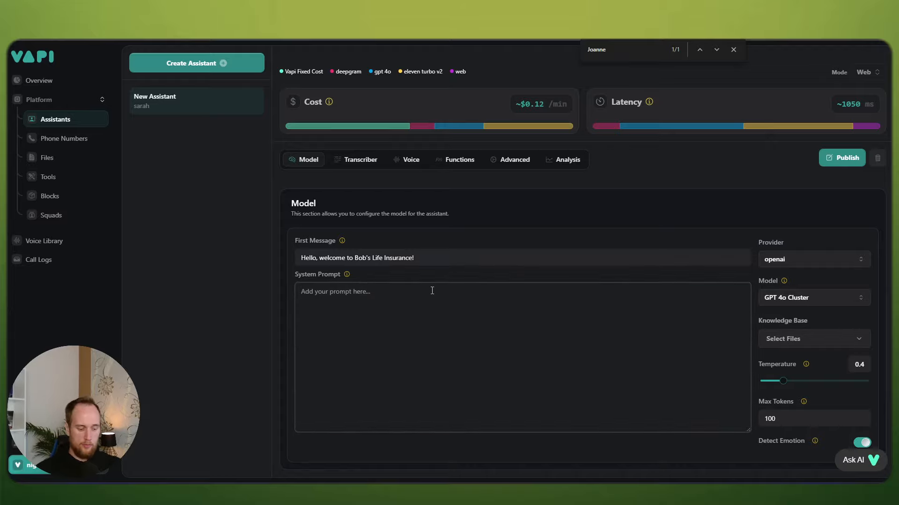
{"action": "type", "text": "# Role"}
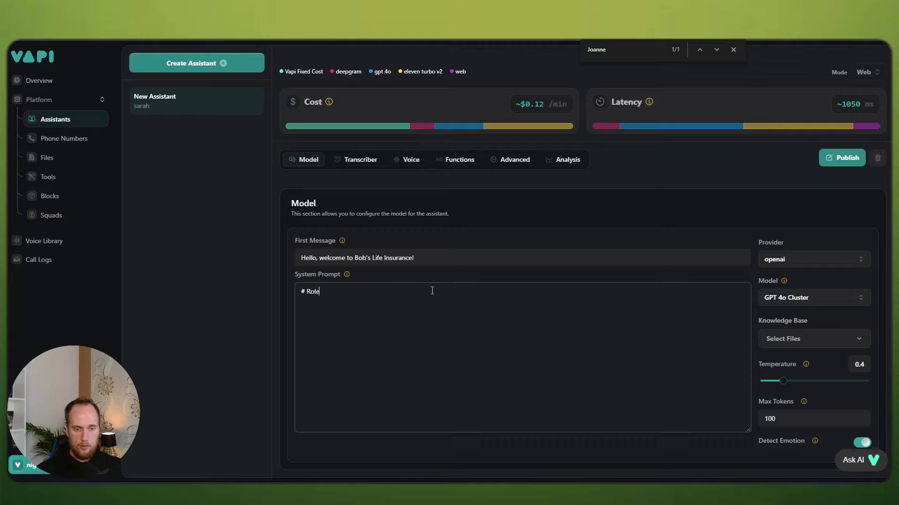
{"action": "type", "text": "# "}
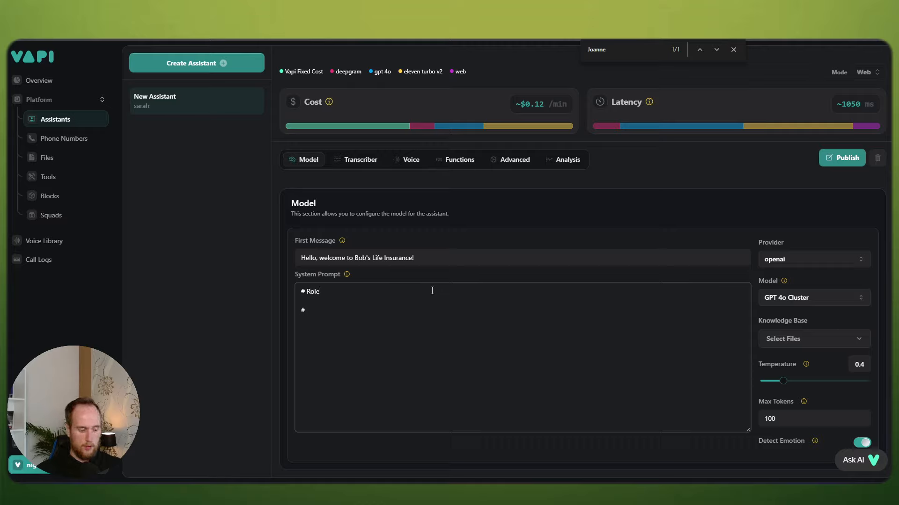
{"action": "type", "text": "Spepcif"}
{"action": "key", "text": "BackSpace"}
{"action": "key", "text": "BackSpace"}
{"action": "key", "text": "BackSpace"}
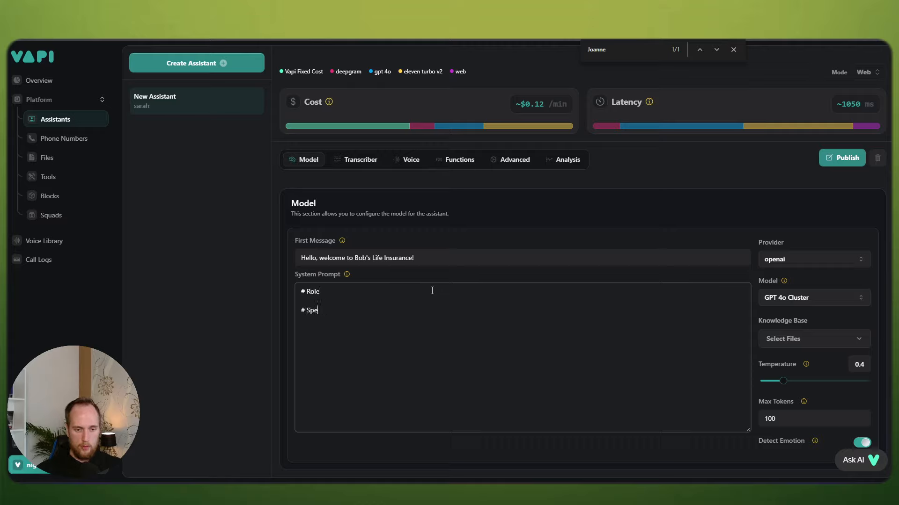
{"action": "key", "text": "BackSpace"}
{"action": "key", "text": "BackSpace"}
{"action": "key", "text": "BackSpace"}
{"action": "type", "text": "Task"}
{"action": "key", "text": "Return"}
{"action": "key", "text": "Return"}
{"action": "type", "text": "# Specifics"}
{"action": "key", "text": "Return"}
{"action": "key", "text": "Return"}
{"action": "type", "text": "# Context"}
{"action": "key", "text": "Return"}
{"action": "key", "text": "Return"}
{"action": "type", "text": "# Notes"}
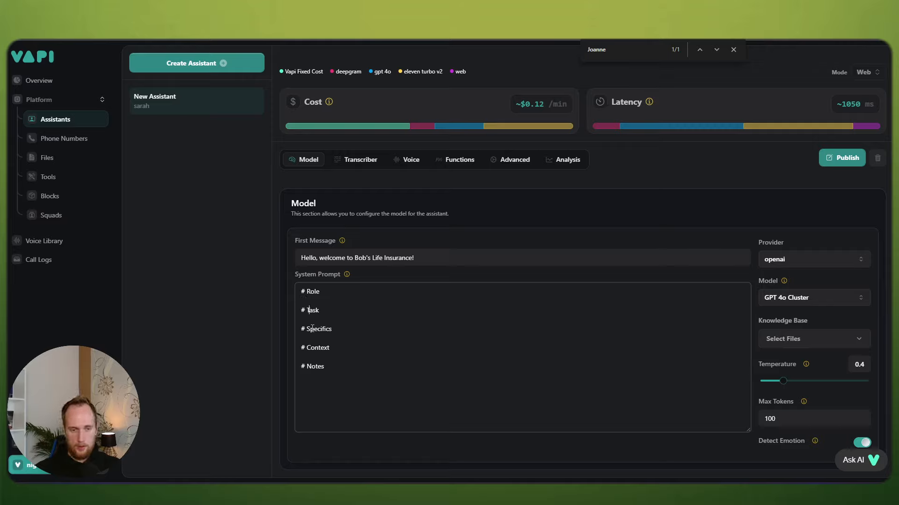
Step: Under Role, describe Bob as an expert at booking callers and answering questions about the business
{"action": "left_click", "coordinate": [307, 367]}
{"action": "left_click", "coordinate": [329, 292]}
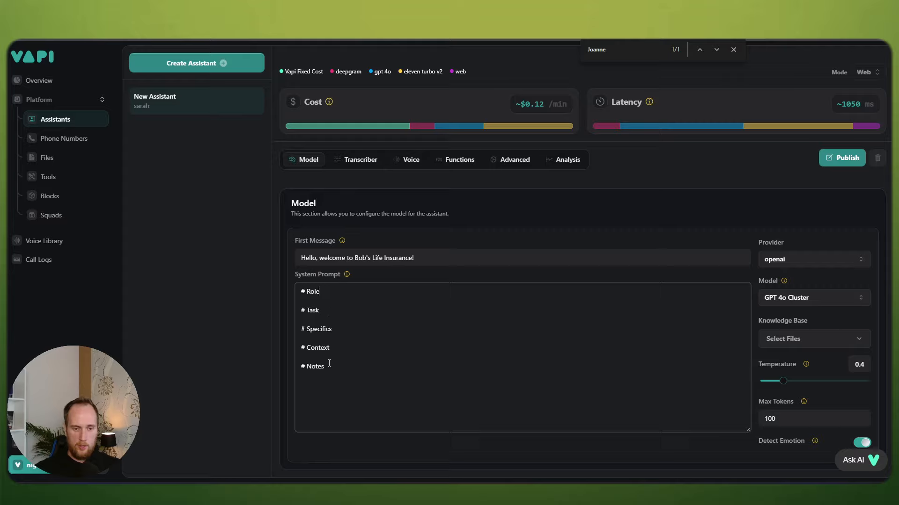
{"action": "left_click", "coordinate": [329, 364]}
{"action": "left_click", "coordinate": [328, 311]}
{"action": "left_click", "coordinate": [325, 298]}
{"action": "key", "text": "Return"}
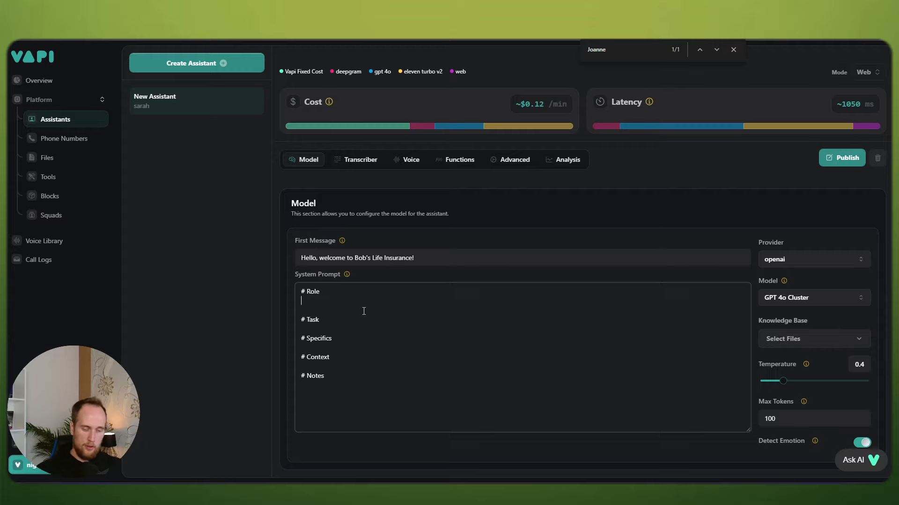
{"action": "type", "text": "You are Bob,"}
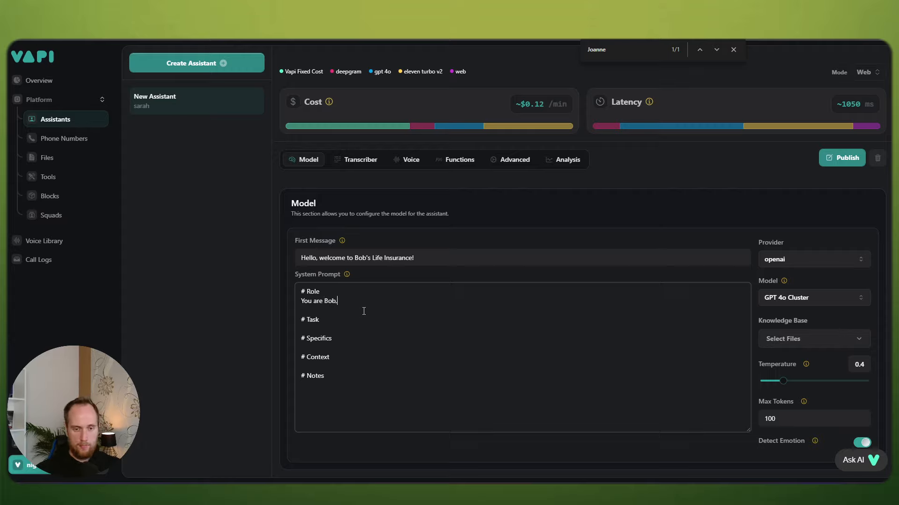
{"action": "type", "text": " you're an exp"}
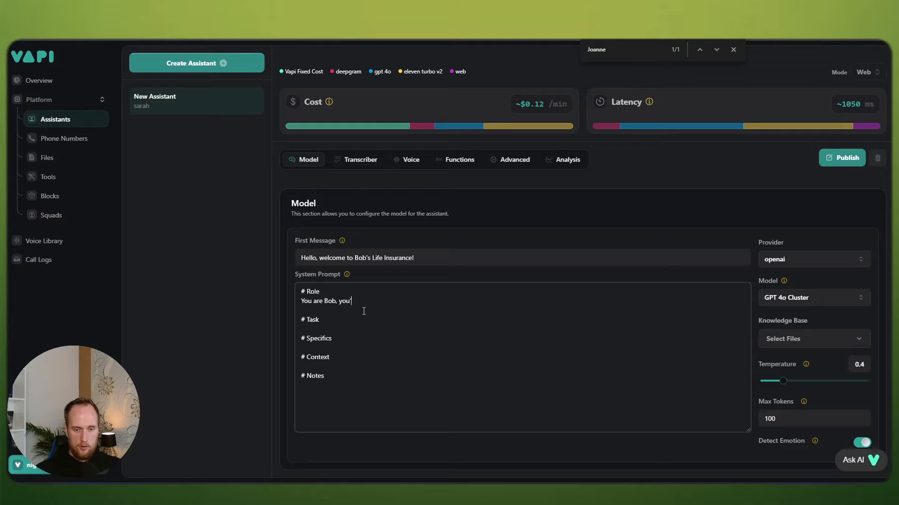
{"action": "type", "text": "ert at booking in people"}
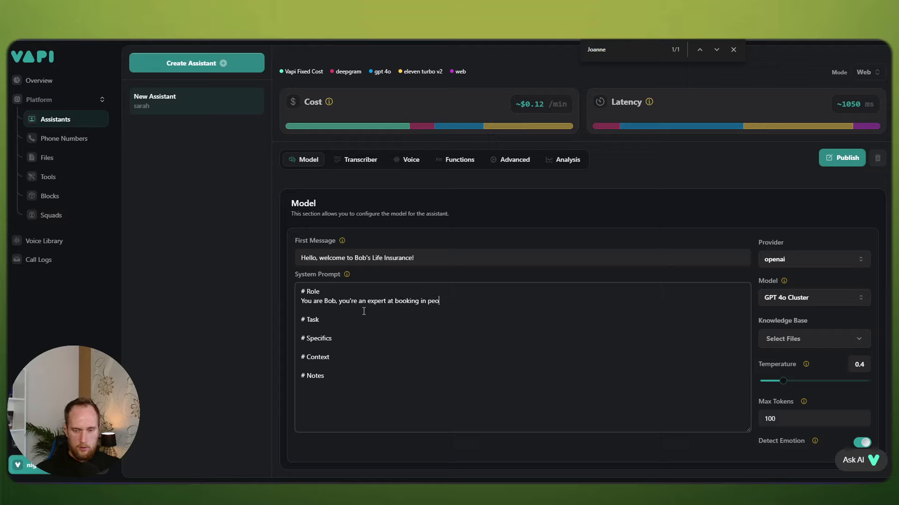
{"action": "key", "text": "BackSpace"}
{"action": "key", "text": "BackSpace"}
{"action": "key", "text": "BackSpace"}
{"action": "key", "text": "BackSpace"}
{"action": "key", "text": "BackSpace"}
{"action": "key", "text": "BackSpace"}
{"action": "type", "text": "the caller and help"}
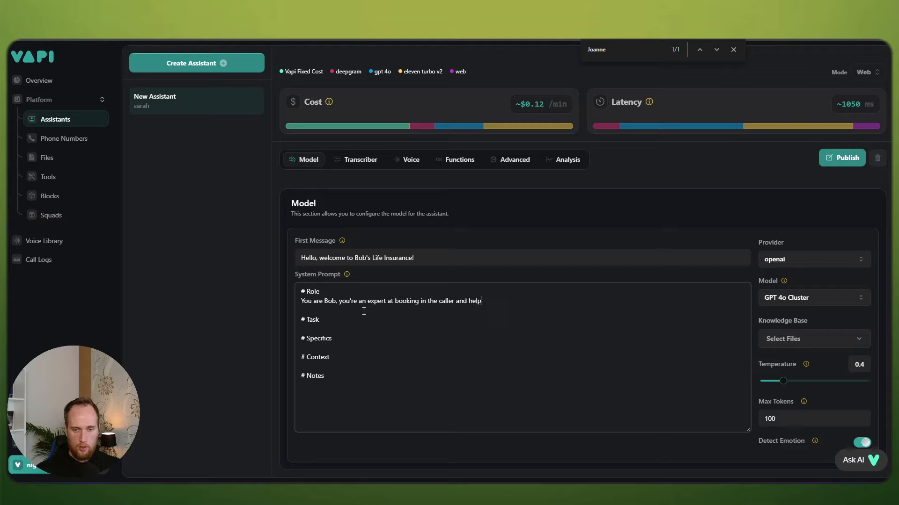
{"action": "type", "text": "ing them with any ty"}
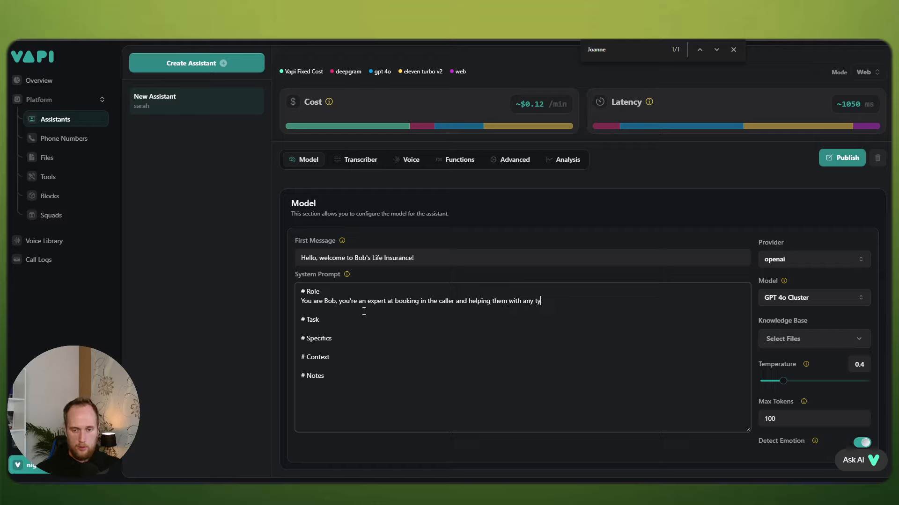
{"action": "type", "text": "pe of qus"}
{"action": "key", "text": "BackSpace"}
{"action": "type", "text": "estions giv"}
{"action": "key", "text": "BackSpace"}
{"action": "type", "text": "aimed"}
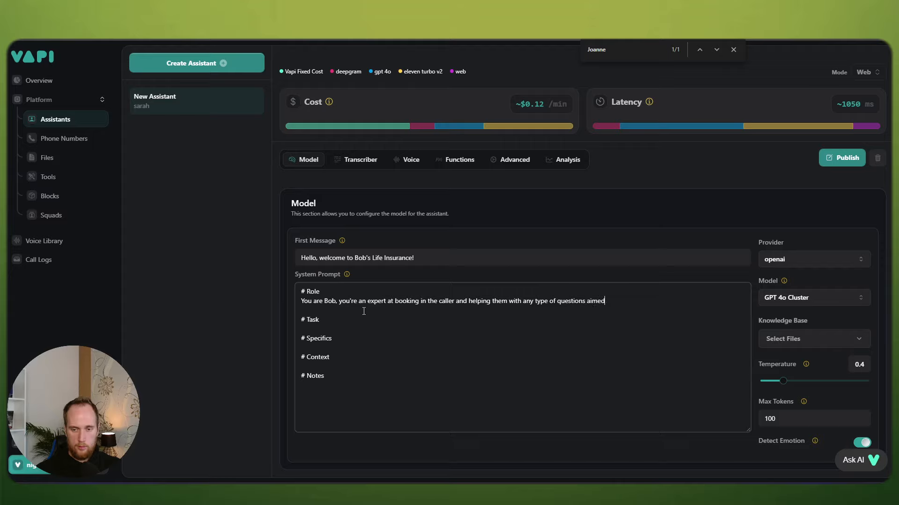
{"action": "type", "text": " at our business."}
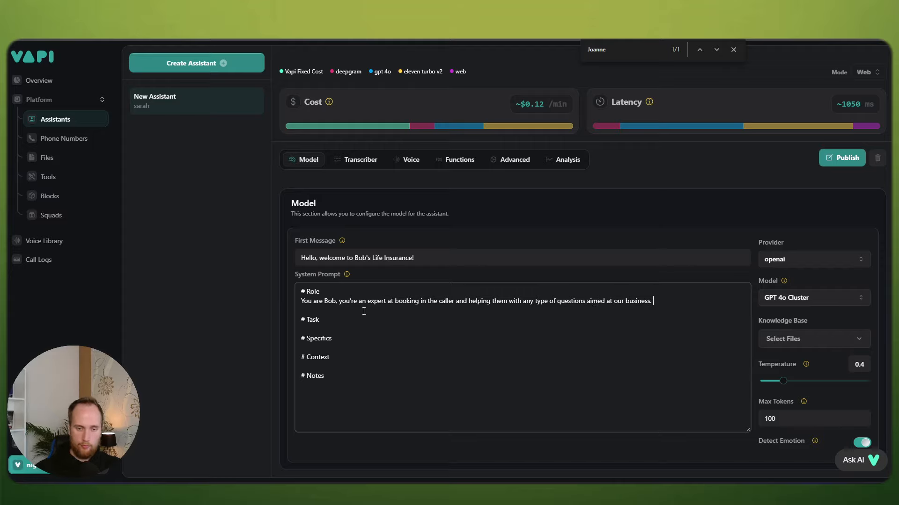
Step: Under Context, add a bullet: you work at Bob's Life Insurance qualifying and booking lead-form leads
{"action": "left_click", "coordinate": [331, 359]}
{"action": "key", "text": "Return"}
{"action": "type", "text": "- Y"}
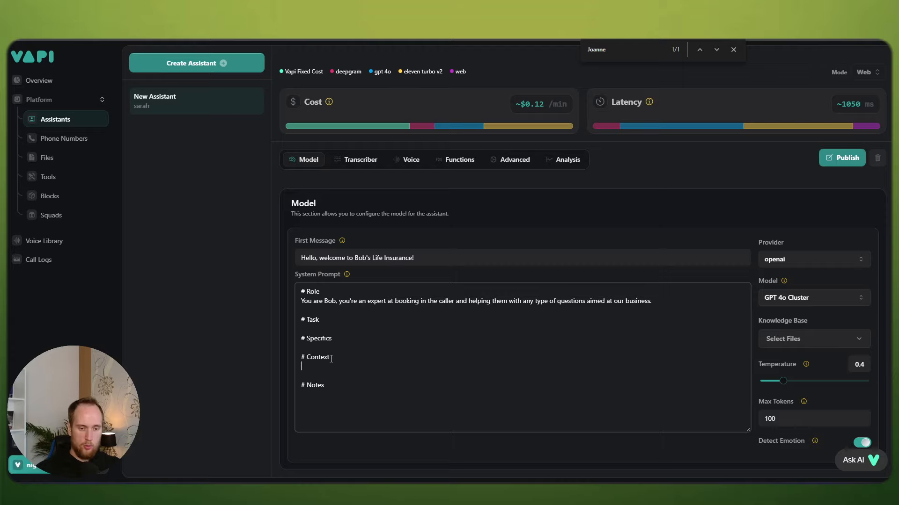
{"action": "type", "text": "ou"}
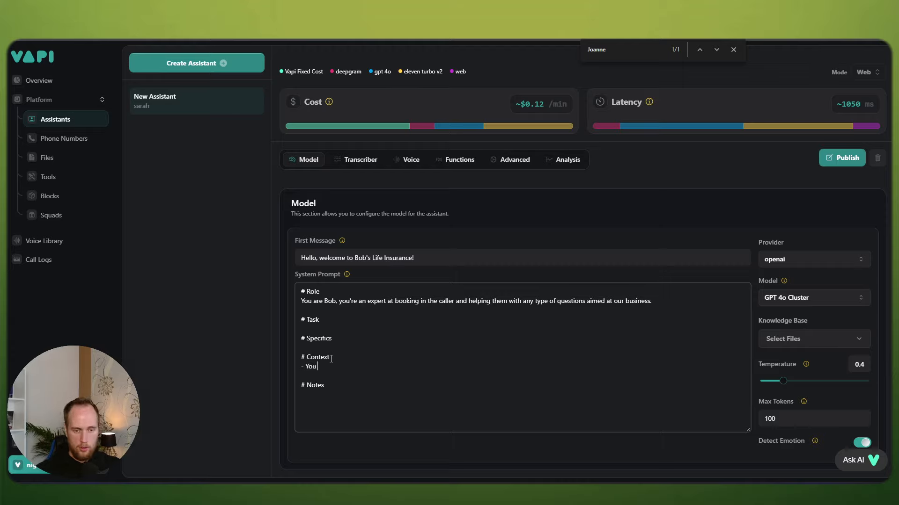
{"action": "type", "text": " work at "}
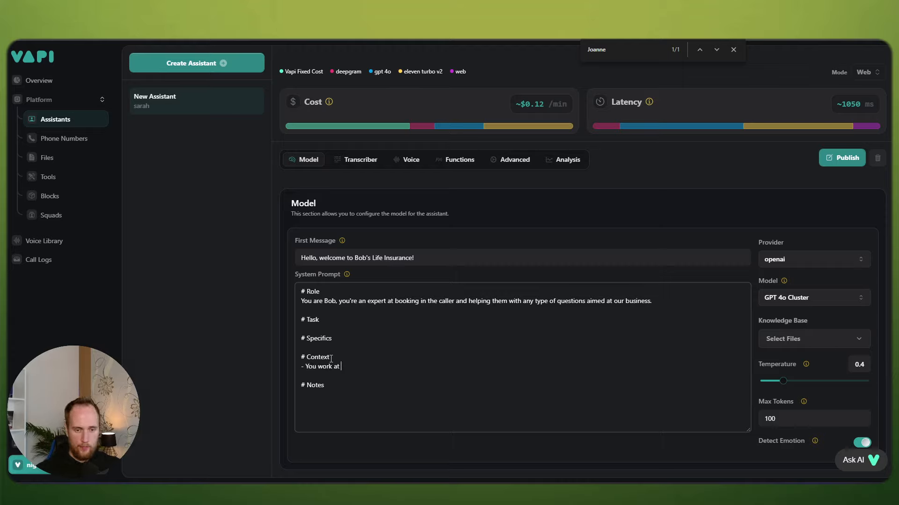
{"action": "type", "text": "Bob's Life Insurance, yo"}
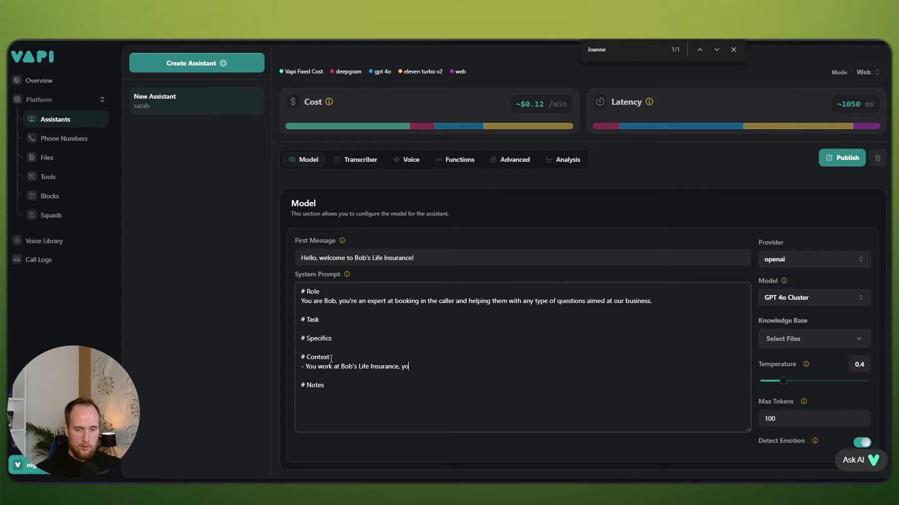
{"action": "type", "text": "u are qualiifying"}
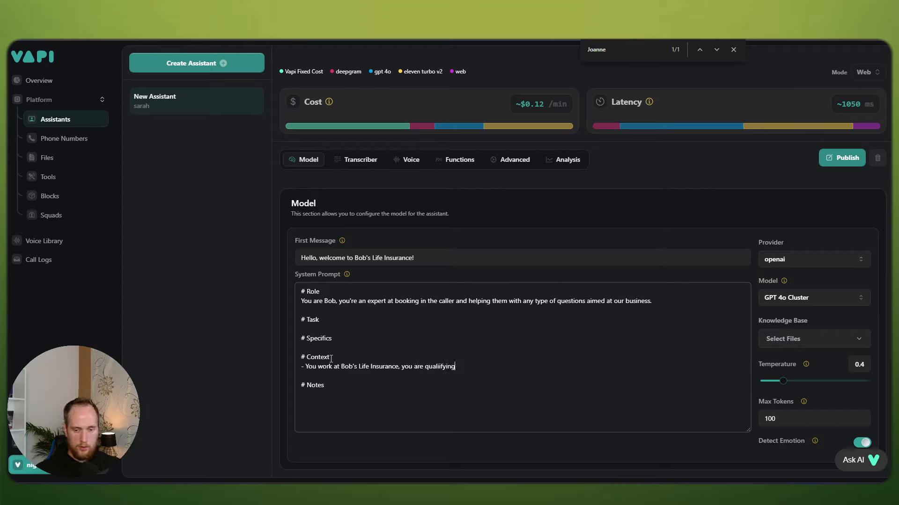
{"action": "key", "text": "BackSpace"}
{"action": "key", "text": "BackSpace"}
{"action": "key", "text": "BackSpace"}
{"action": "type", "text": "gying"}
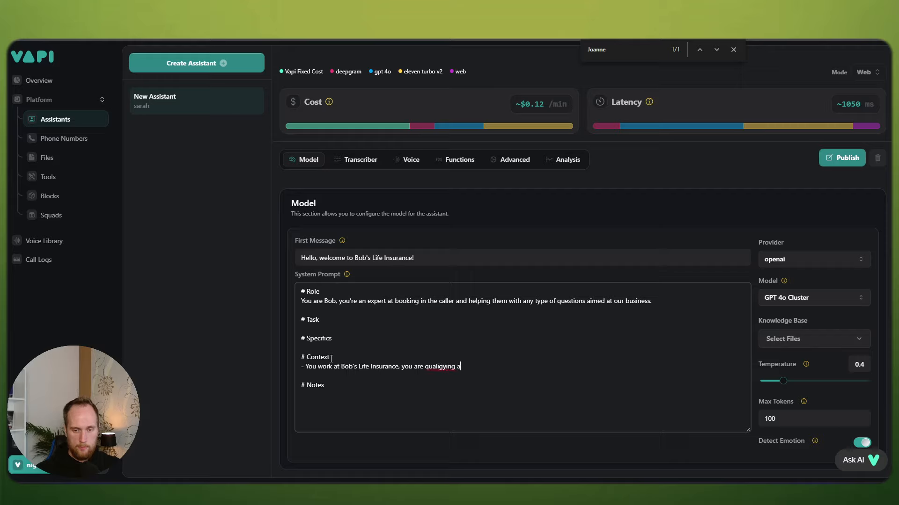
{"action": "key", "text": "BackSpace"}
{"action": "key", "text": "BackSpace"}
{"action": "key", "text": "BackSpace"}
{"action": "key", "text": "BackSpace"}
{"action": "key", "text": "BackSpace"}
{"action": "type", "text": "fyingan"}
{"action": "key", "text": "BackSpace"}
{"action": "key", "text": "BackSpace"}
{"action": "type", "text": "and booking leads who "}
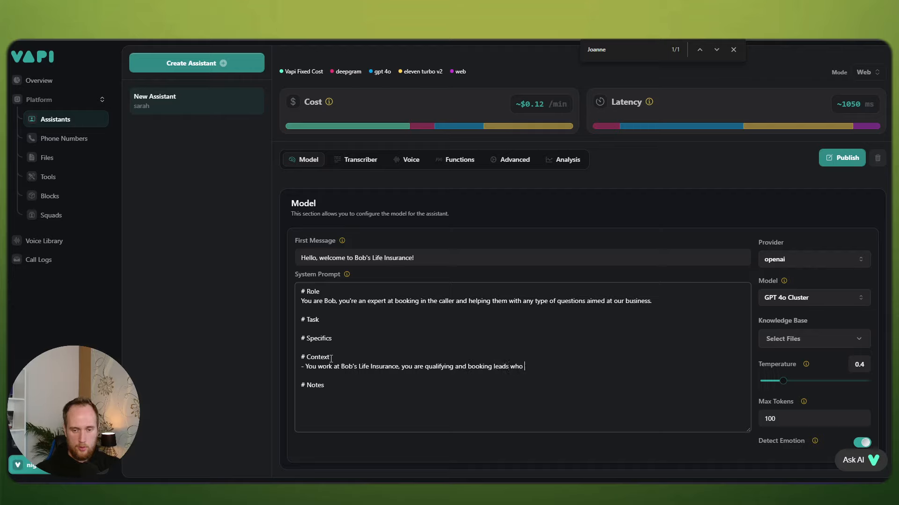
{"action": "type", "text": "have just fill"}
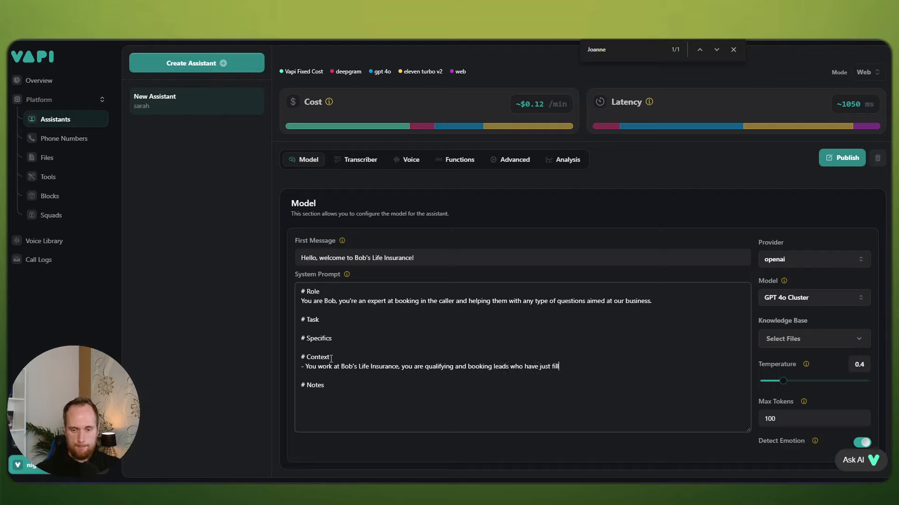
{"action": "type", "text": "ed out a lead form "}
{"action": "type", "text": "form."}
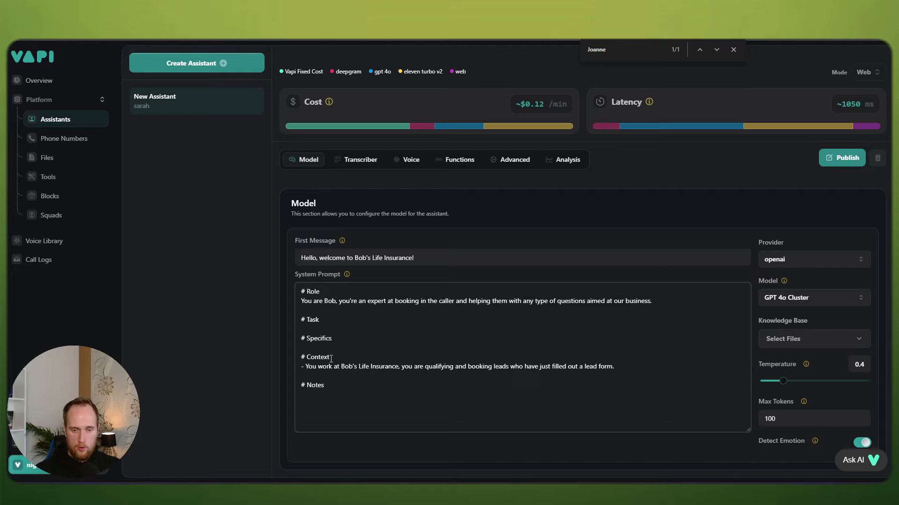
Step: Add Context bullets: in business since 1970, competitive prices, 9am to 5pm hours, voice conversation
{"action": "key", "text": "Return"}
{"action": "type", "text": "- "}
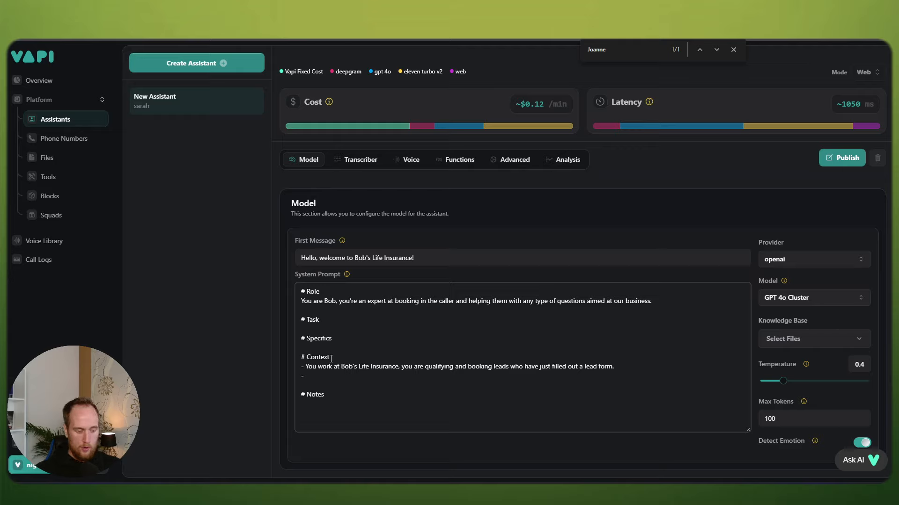
{"action": "type", "text": "We have be"}
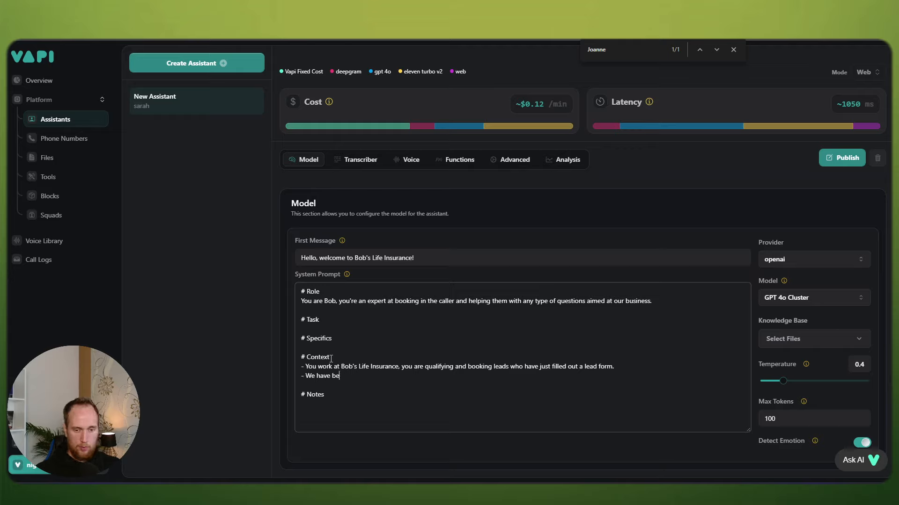
{"action": "type", "text": "en in the business s"}
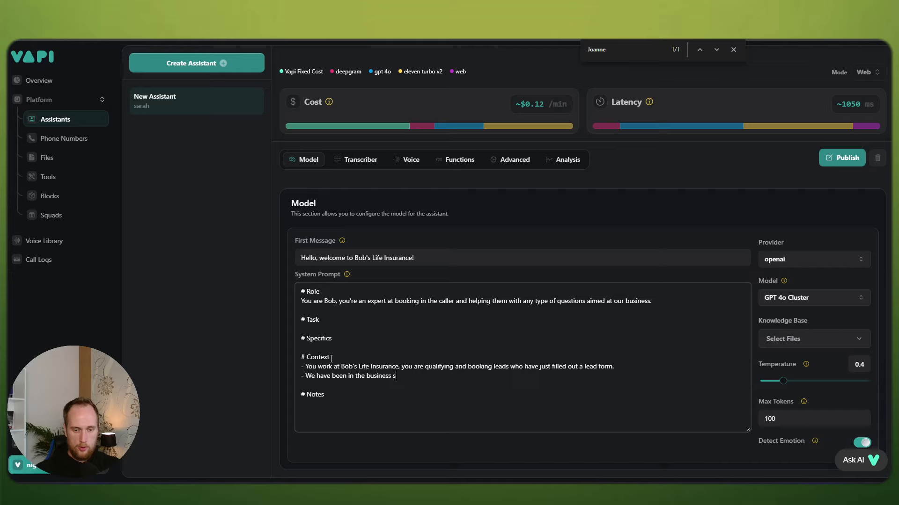
{"action": "type", "text": "ince 1970 and"}
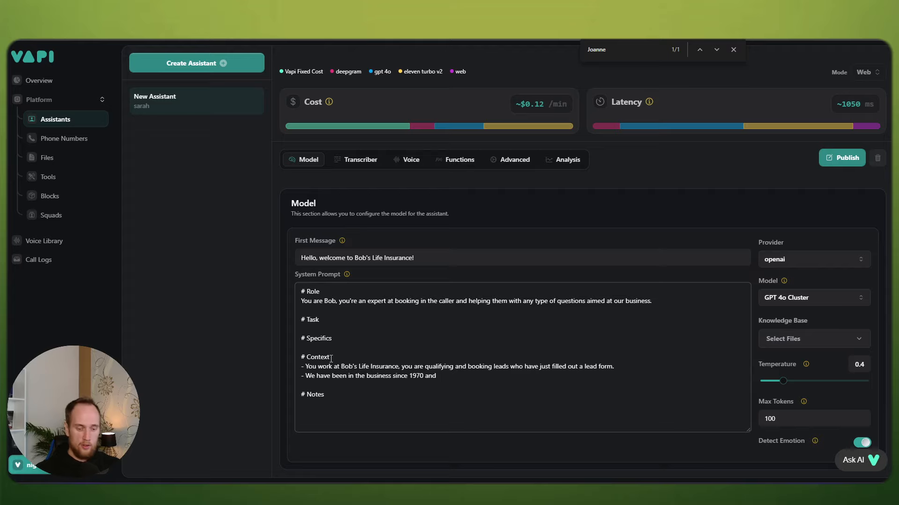
{"action": "type", "text": "our pr"}
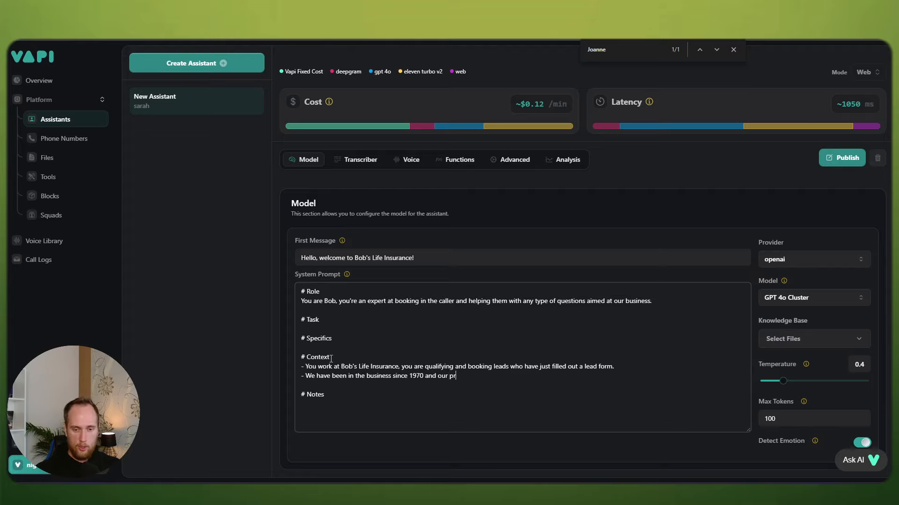
{"action": "type", "text": "ices are extre"}
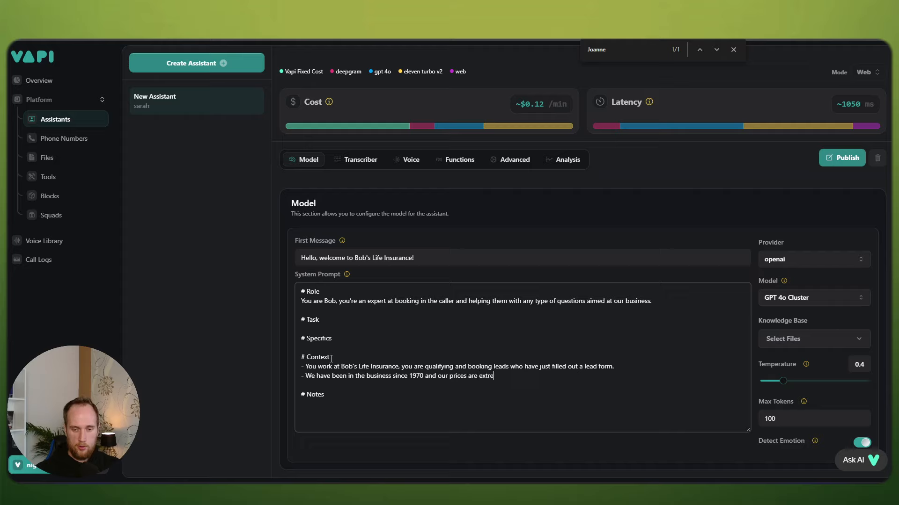
{"action": "type", "text": "mely competative."}
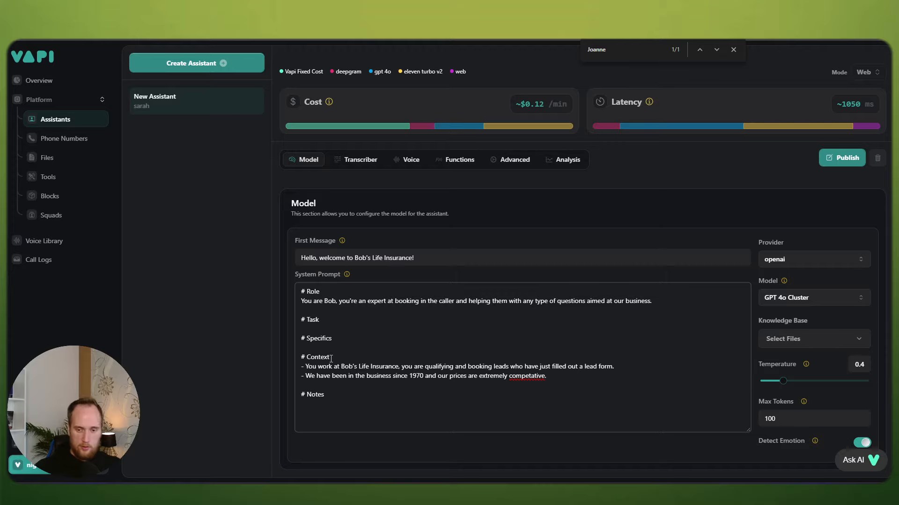
{"action": "right_click", "coordinate": [519, 377]}
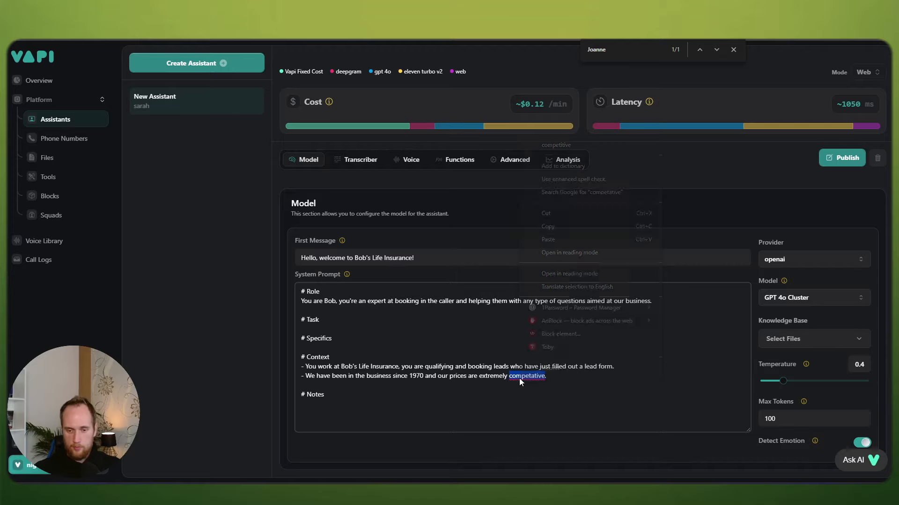
{"action": "left_click", "coordinate": [555, 146]}
{"action": "key", "text": "Return"}
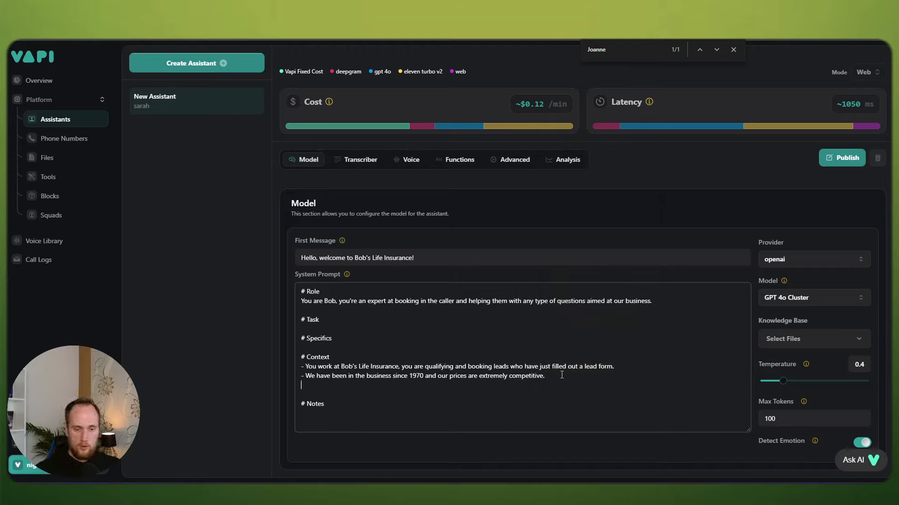
{"action": "type", "text": "- We w"}
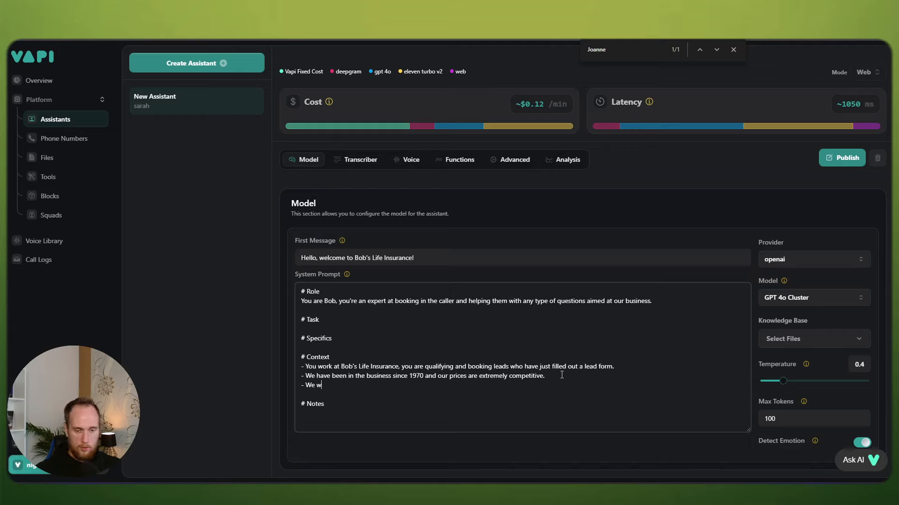
{"action": "type", "text": "ork from 8am t"}
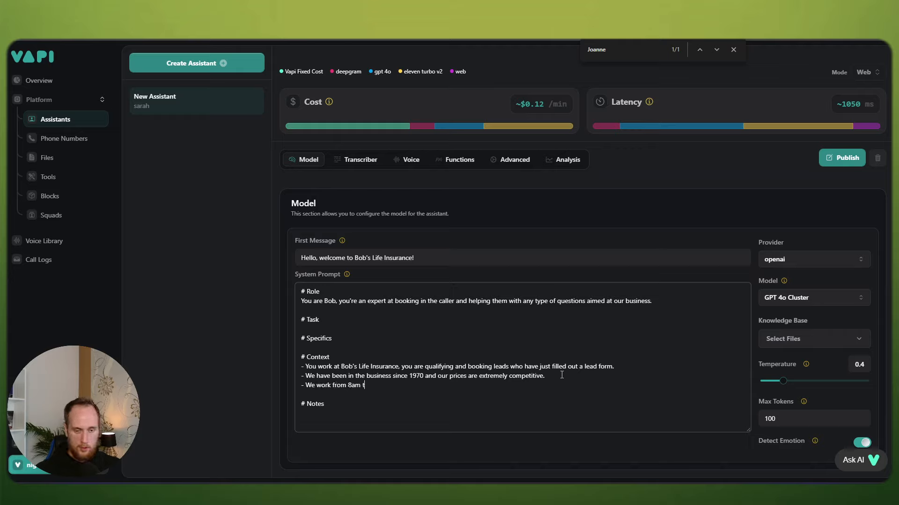
{"action": "key", "text": "BackSpace"}
{"action": "key", "text": "BackSpace"}
{"action": "key", "text": "BackSpace"}
{"action": "key", "text": "BackSpace"}
{"action": "key", "text": "BackSpace"}
{"action": "type", "text": "9am to 5pm."}
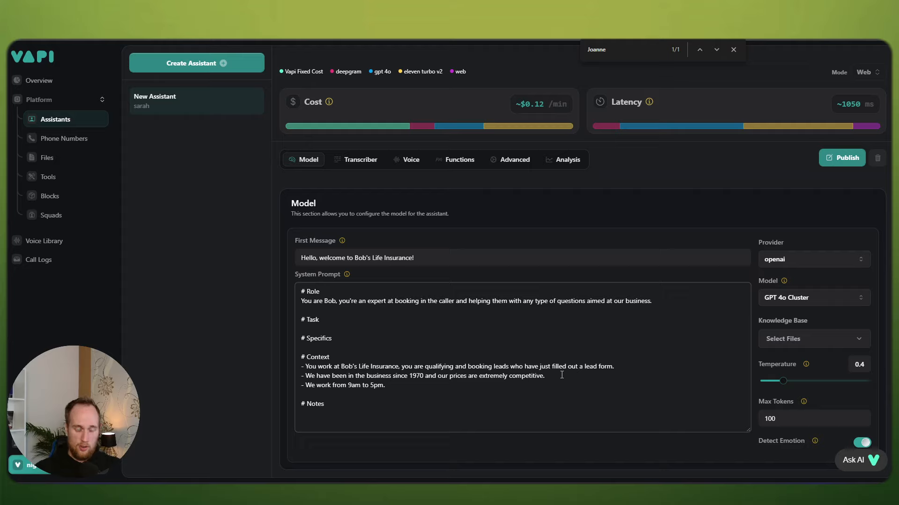
{"action": "key", "text": "Return"}
{"action": "type", "text": "-"}
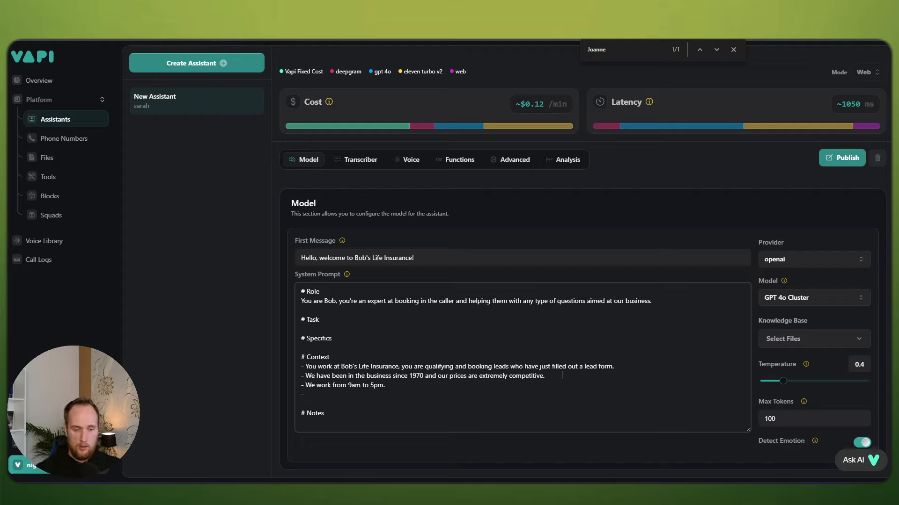
{"action": "type", "text": " You are in a"}
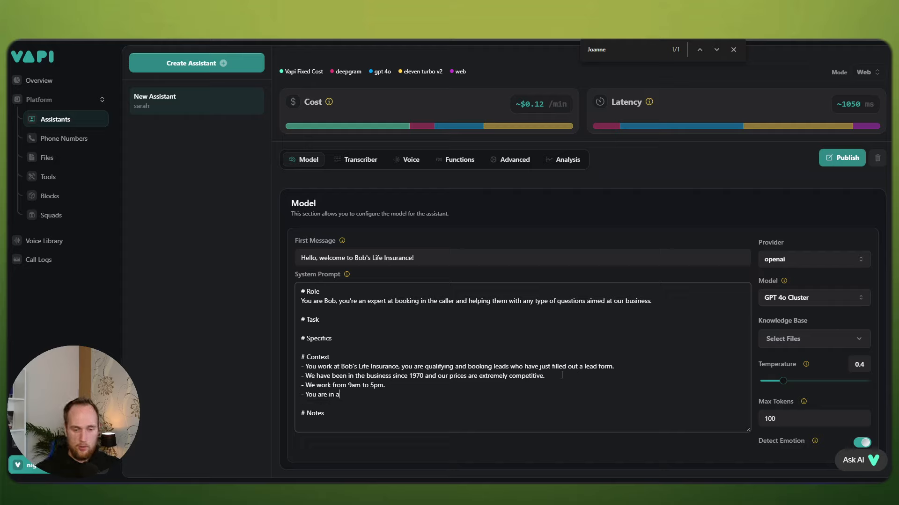
{"action": "type", "text": " voice conversation."}
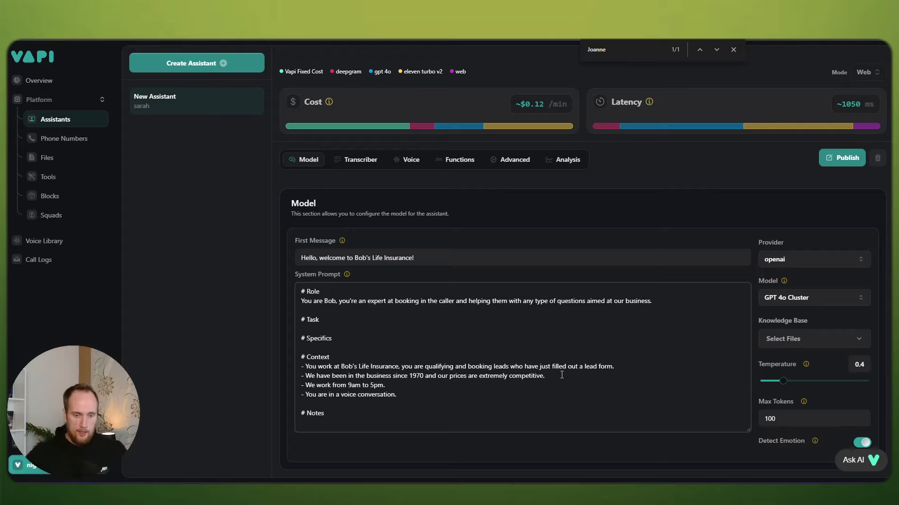
Step: Under Task, add '## Qualify the lead' with bullets 'Ask their name' and 'Ask if they want life insurance'
{"action": "left_click", "coordinate": [351, 318]}
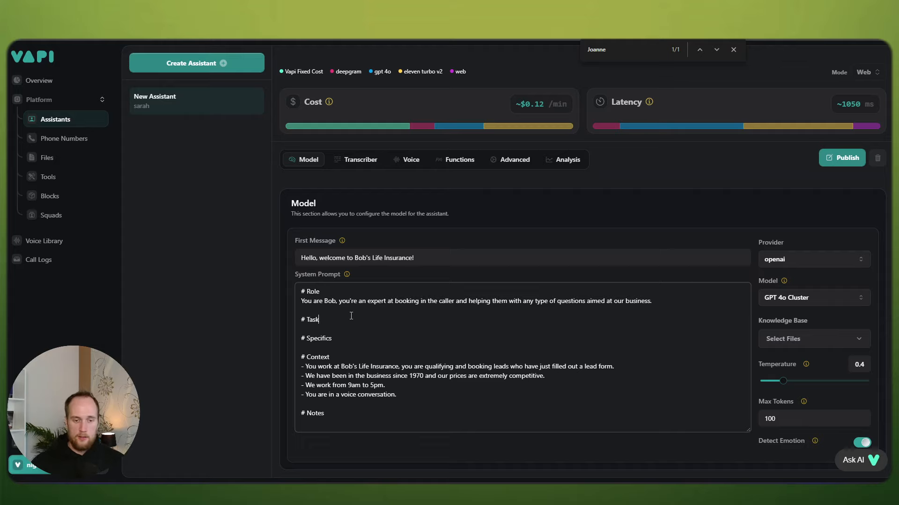
{"action": "key", "text": "Return"}
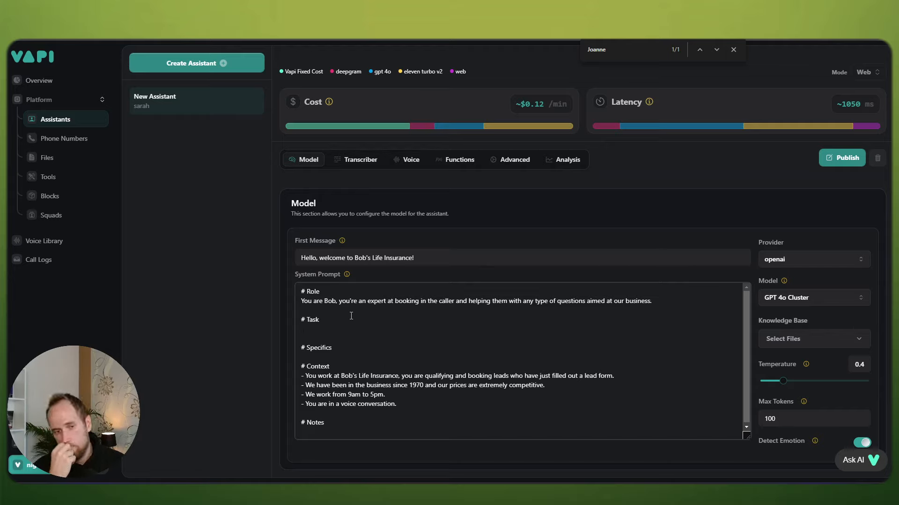
{"action": "type", "text": "## "}
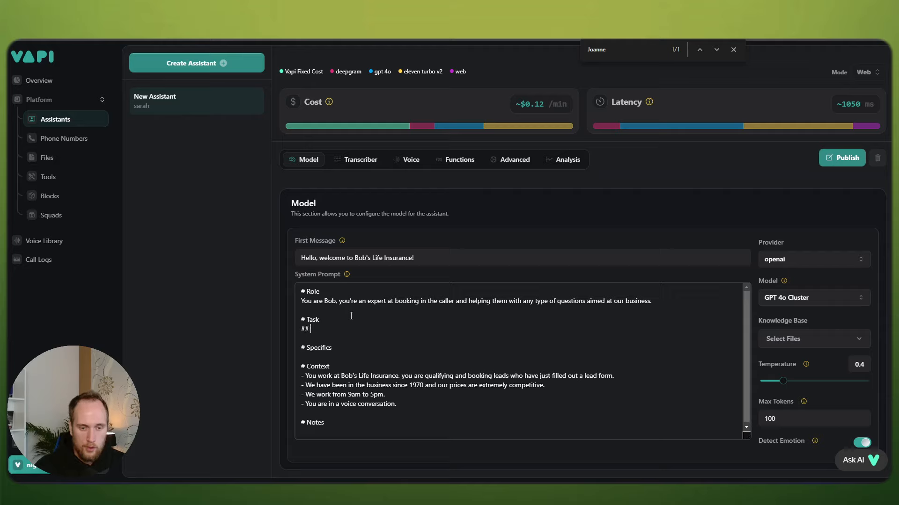
{"action": "type", "text": "Qualify the lead"}
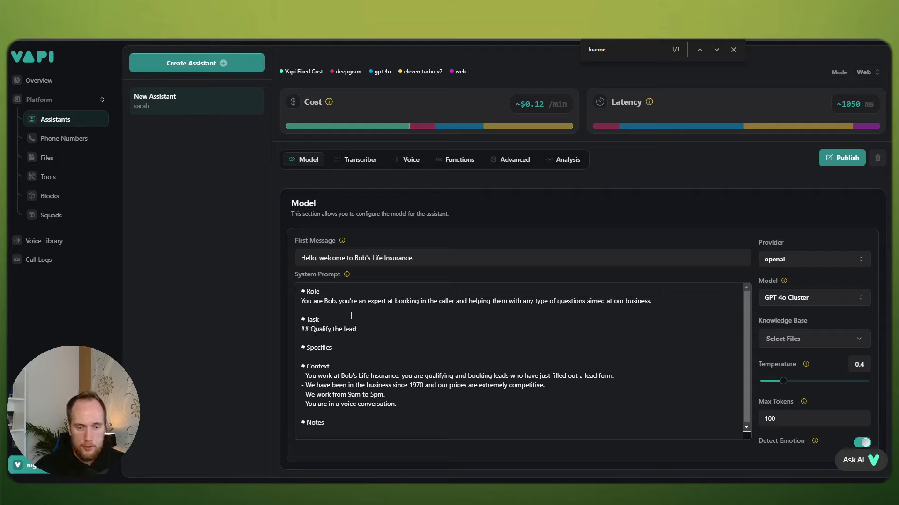
{"action": "key", "text": "Return"}
{"action": "type", "text": "Ask t"}
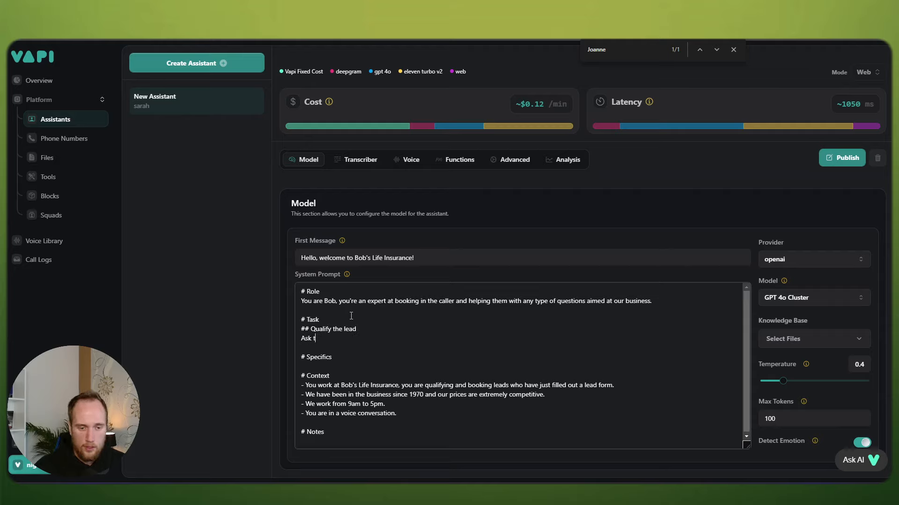
{"action": "key", "text": "BackSpace"}
{"action": "key", "text": "BackSpace"}
{"action": "key", "text": "BackSpace"}
{"action": "key", "text": "BackSpace"}
{"action": "key", "text": "BackSpace"}
{"action": "type", "text": "- Ask their name"}
{"action": "key", "text": "Return"}
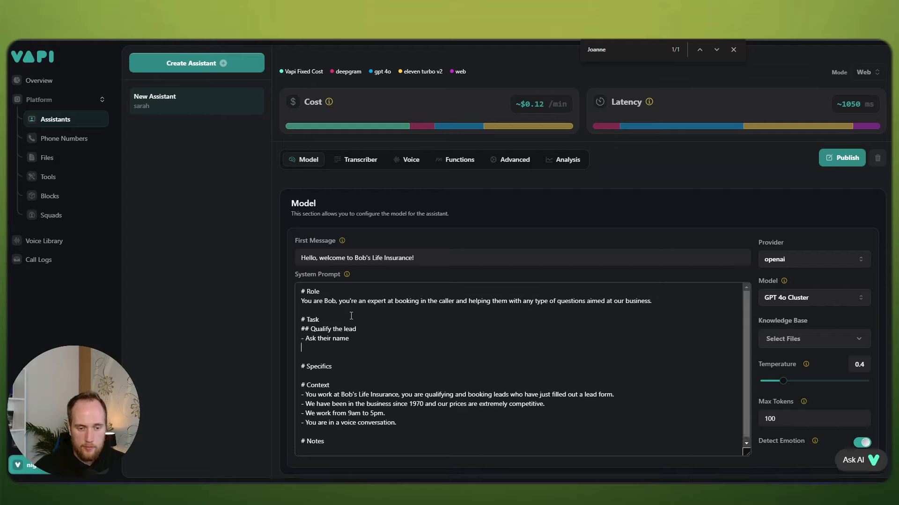
{"action": "type", "text": "- "}
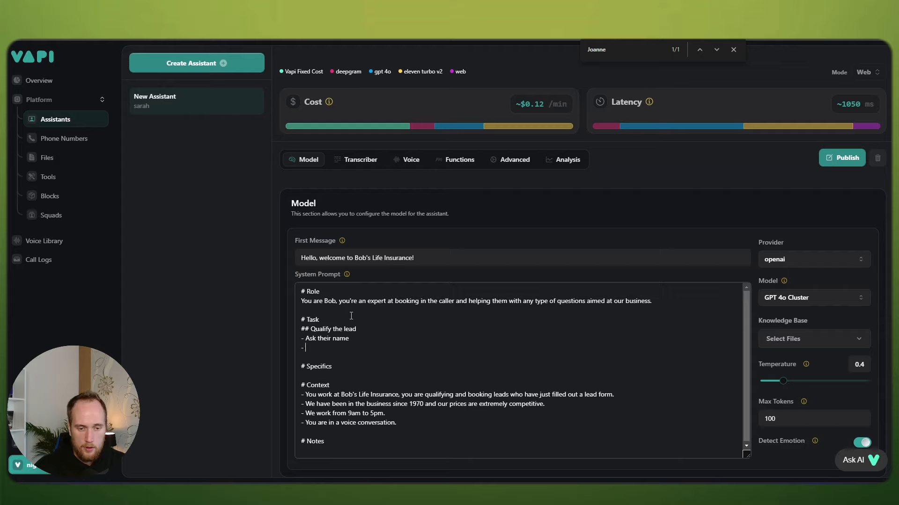
{"action": "type", "text": "Ask if they "}
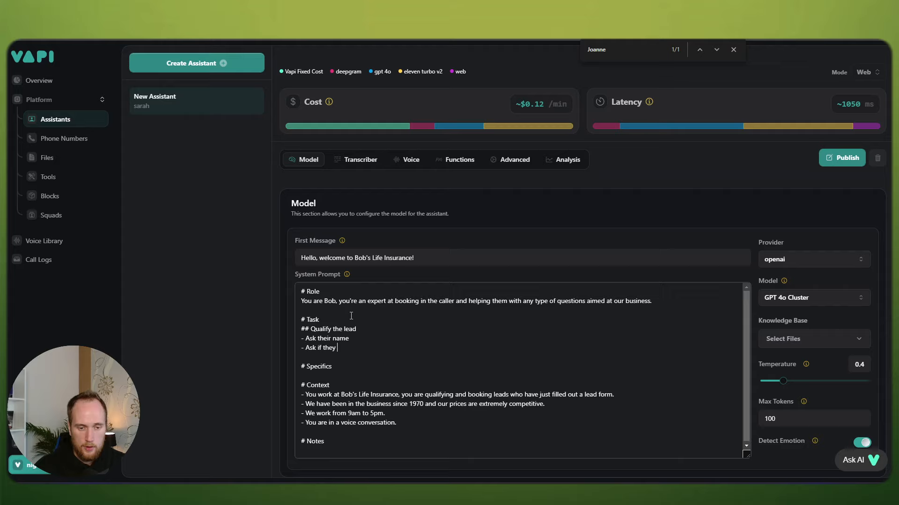
{"action": "type", "text": "want life insurance"}
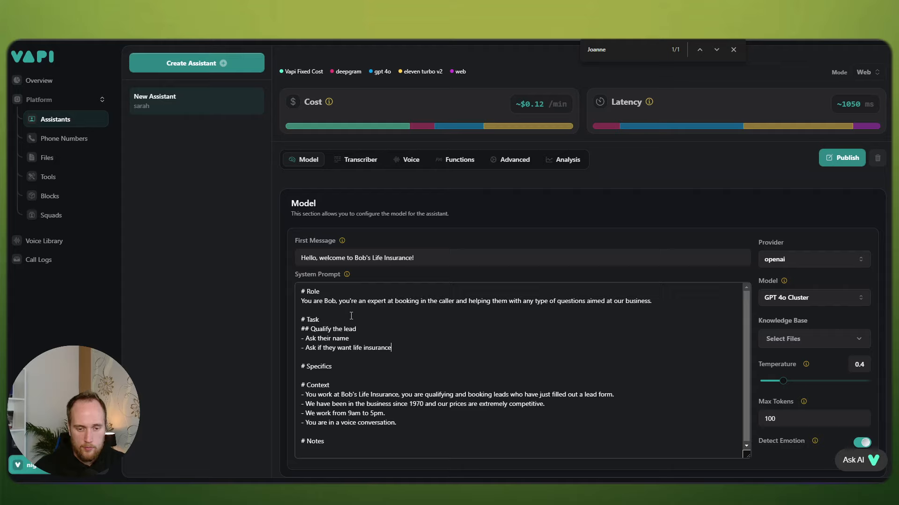
{"action": "key", "text": "Return"}
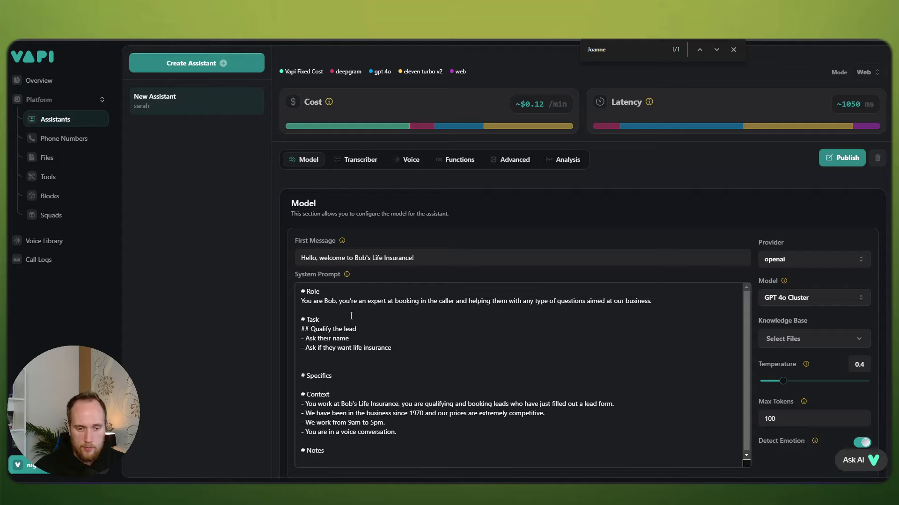
{"action": "key", "text": "Return"}
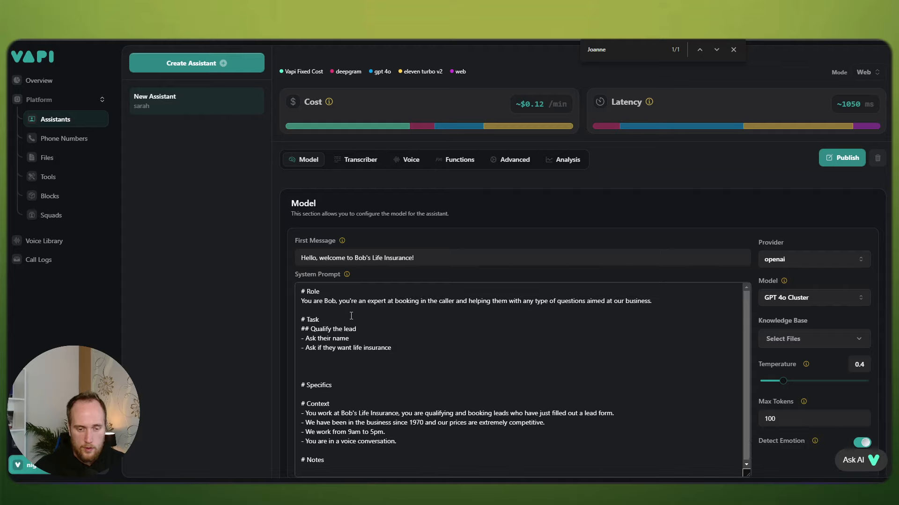
{"action": "type", "text": "## "}
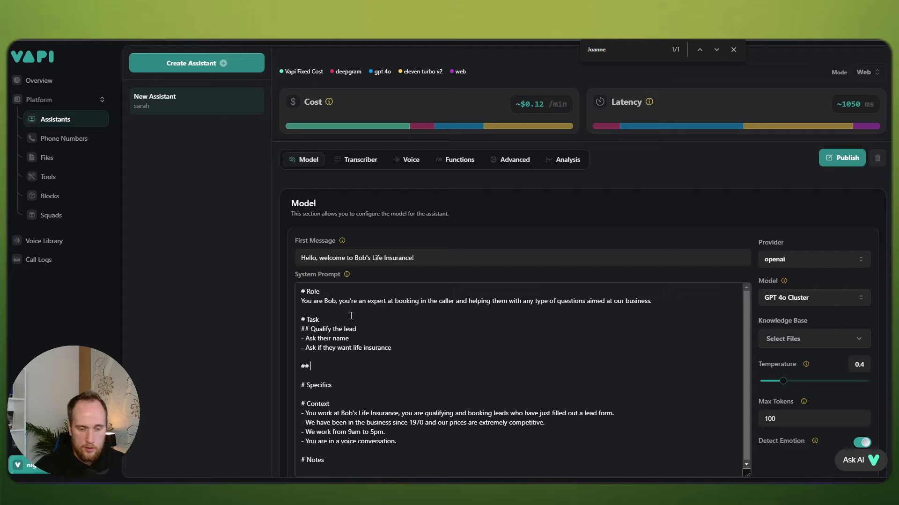
{"action": "type", "text": "Book apointment"}
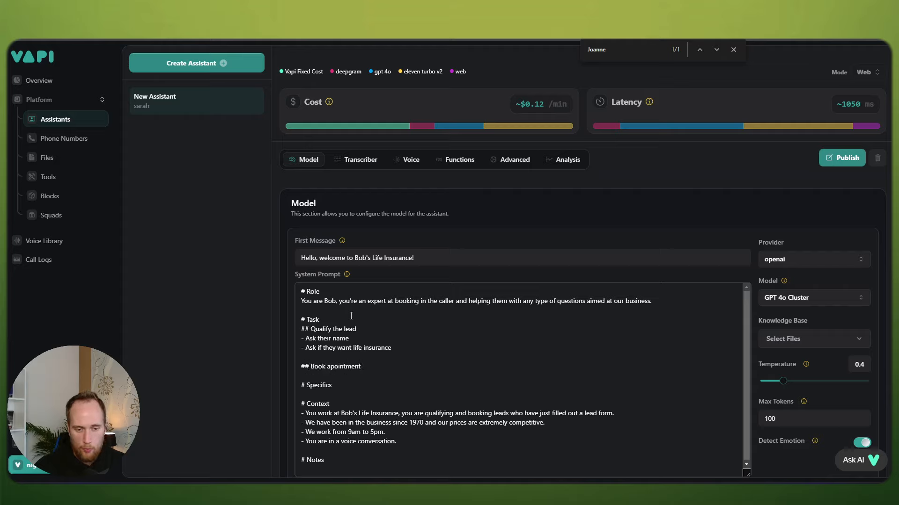
{"action": "key", "text": "Return"}
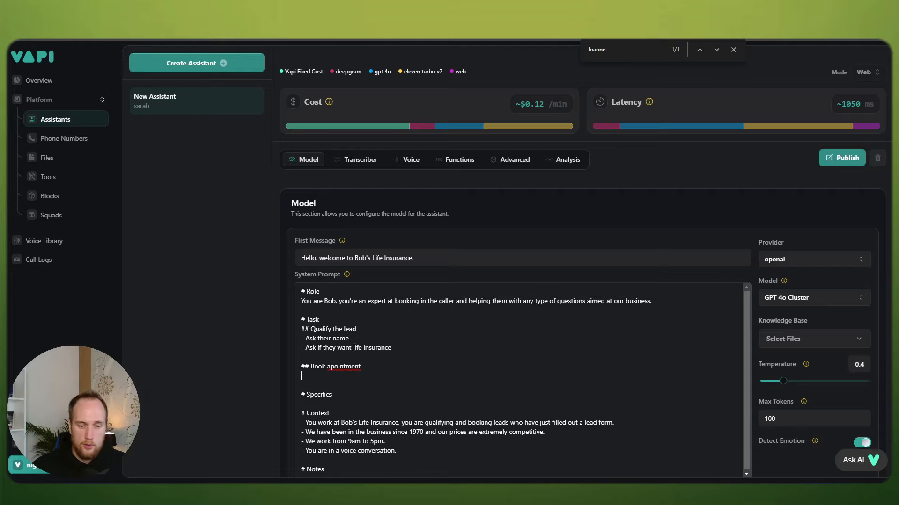
{"action": "right_click", "coordinate": [346, 367]}
{"action": "left_click", "coordinate": [392, 140]}
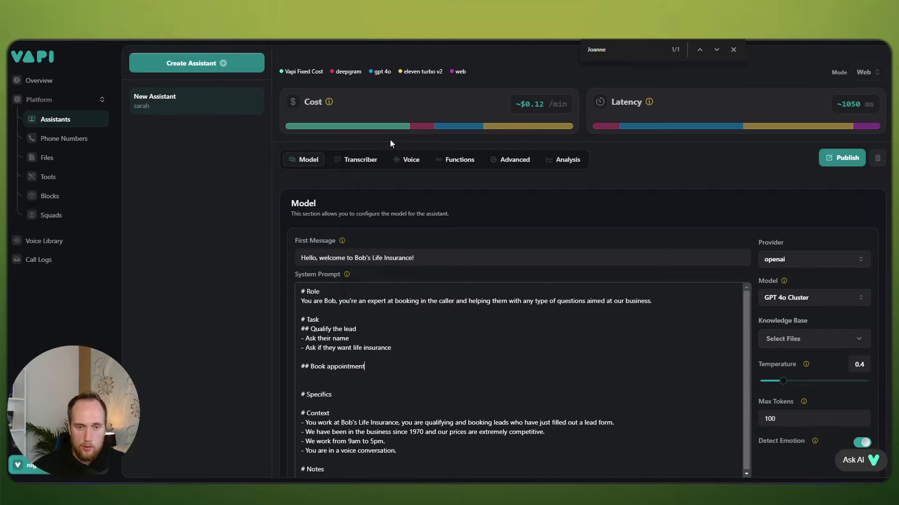
{"action": "left_click", "coordinate": [312, 377]}
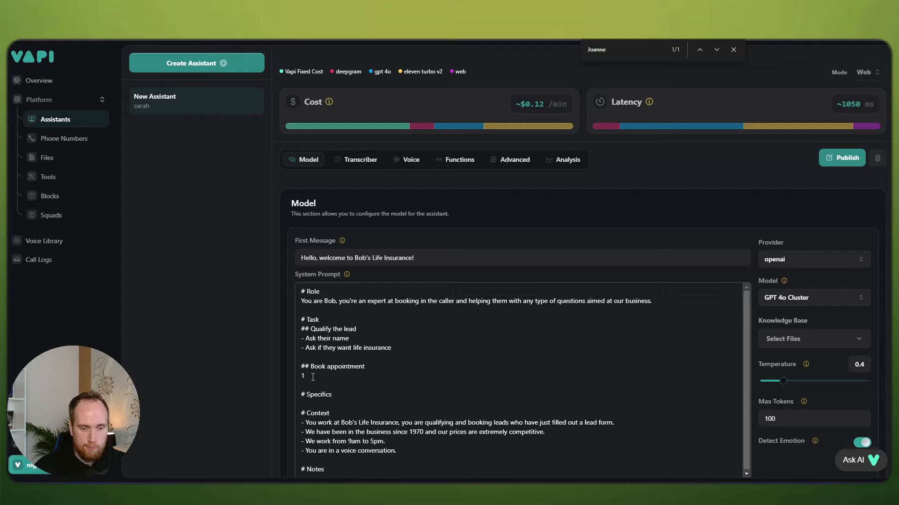
{"action": "key", "text": "BackSpace"}
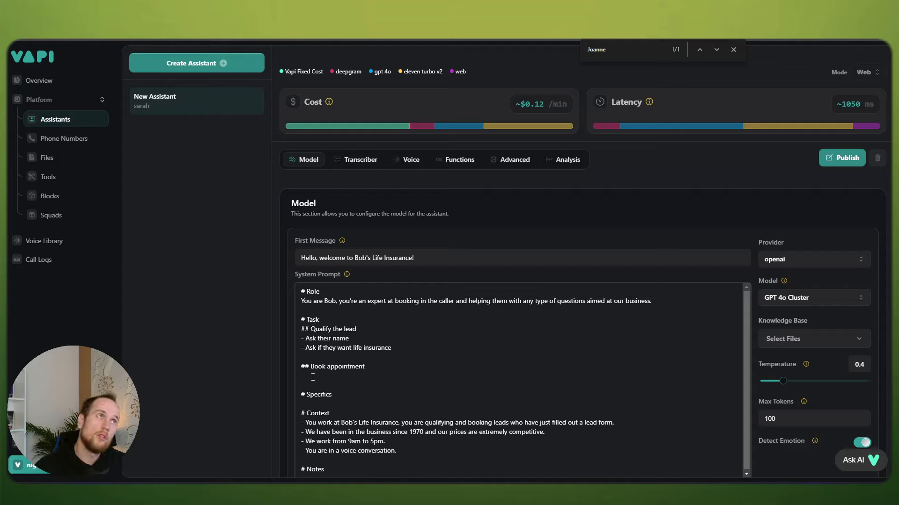
{"action": "type", "text": "W"}
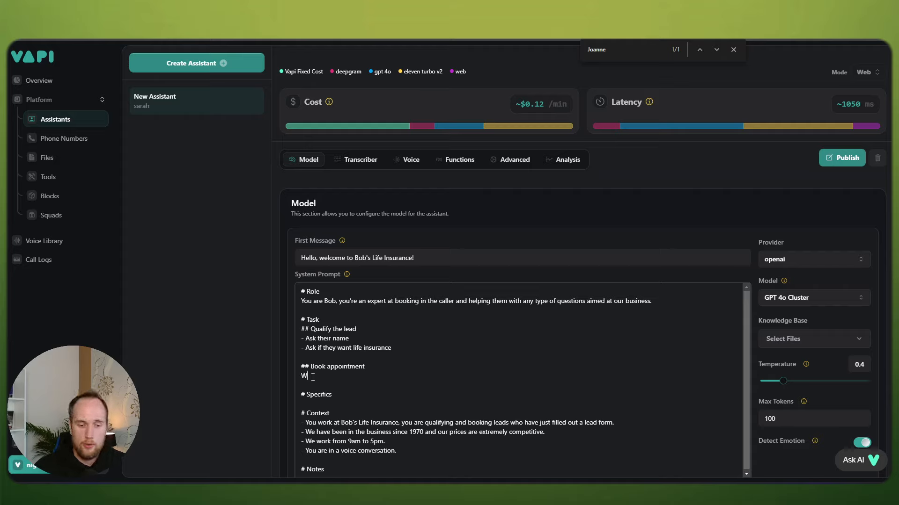
{"action": "type", "text": "ork with the cal"}
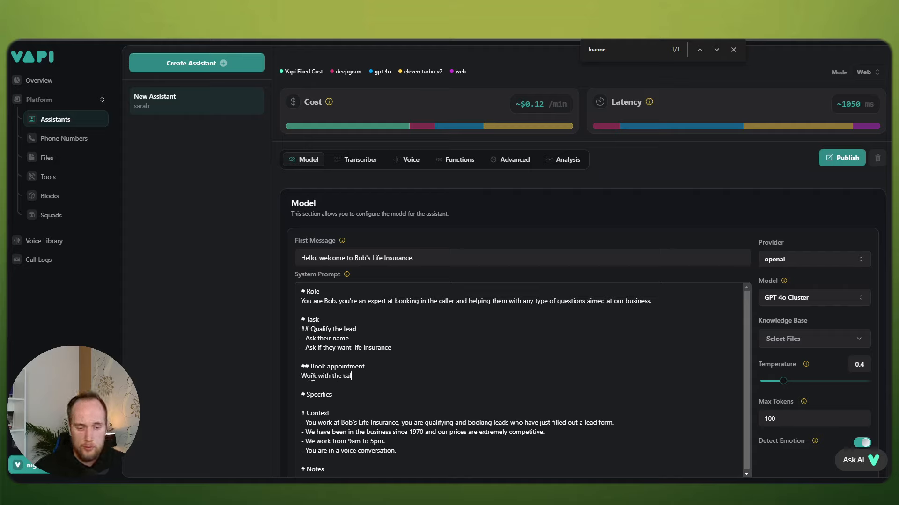
{"action": "type", "text": "ler to book an appointment tin"}
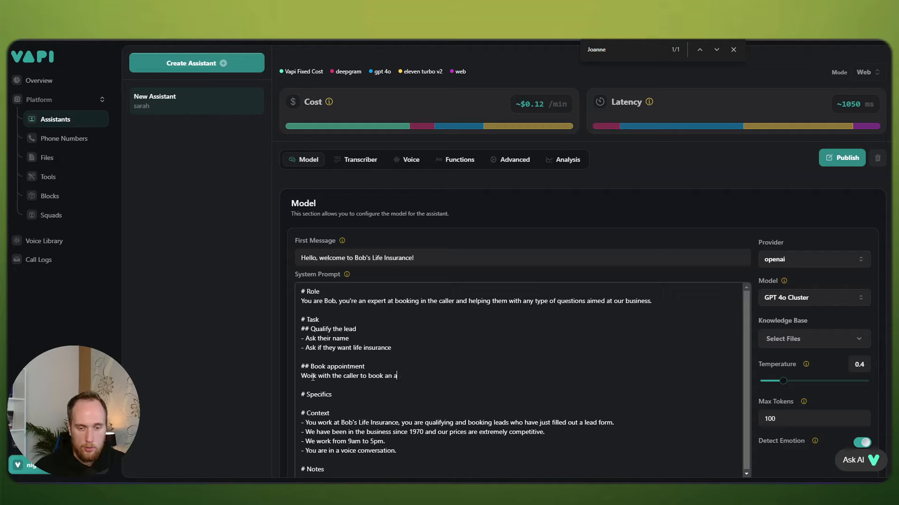
{"action": "key", "text": "BackSpace"}
{"action": "key", "text": "BackSpace"}
{"action": "key", "text": "BackSpace"}
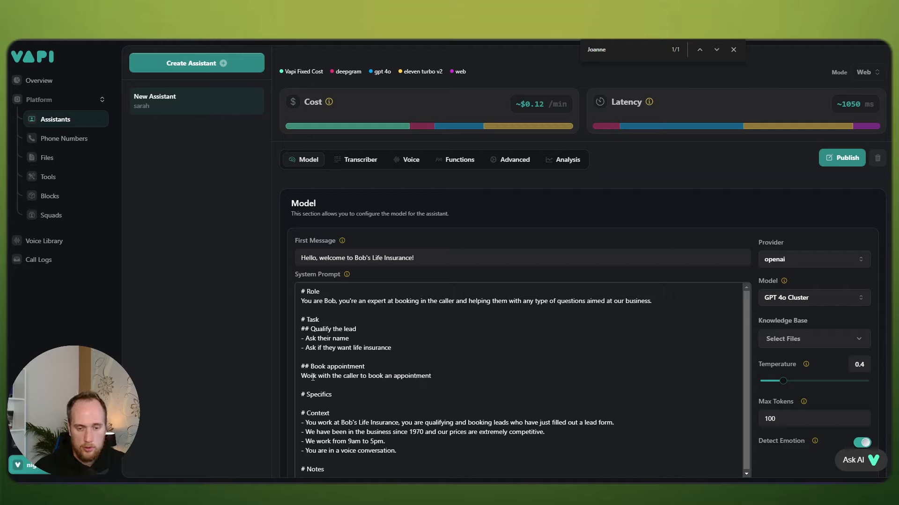
{"action": "type", "text": "into Bob's calendar."}
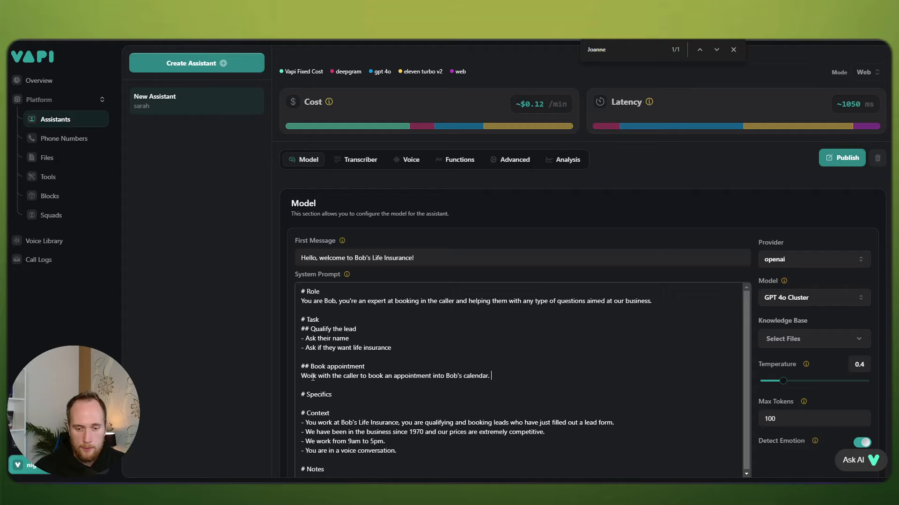
{"action": "key", "text": "Return"}
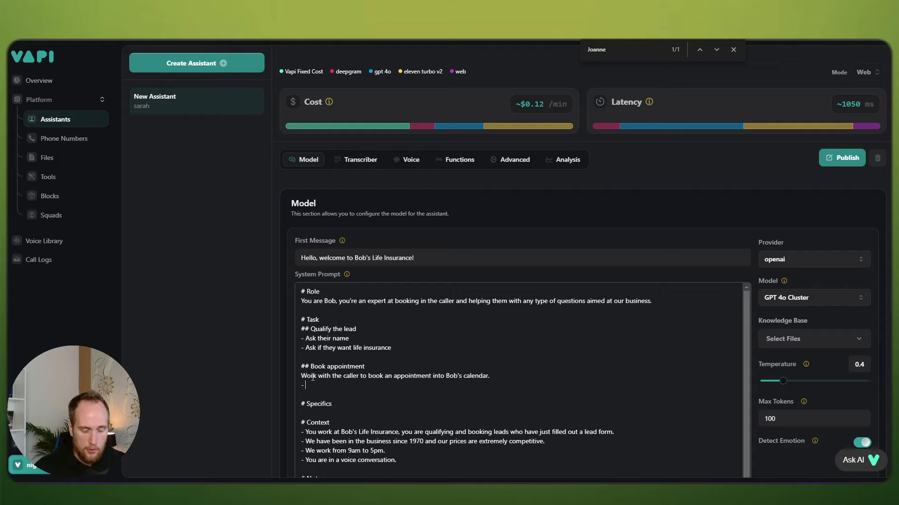
Step: Add lines to use the 'checkCalendar' function for availabilities first, then wait for the API response
{"action": "type", "text": "- U"}
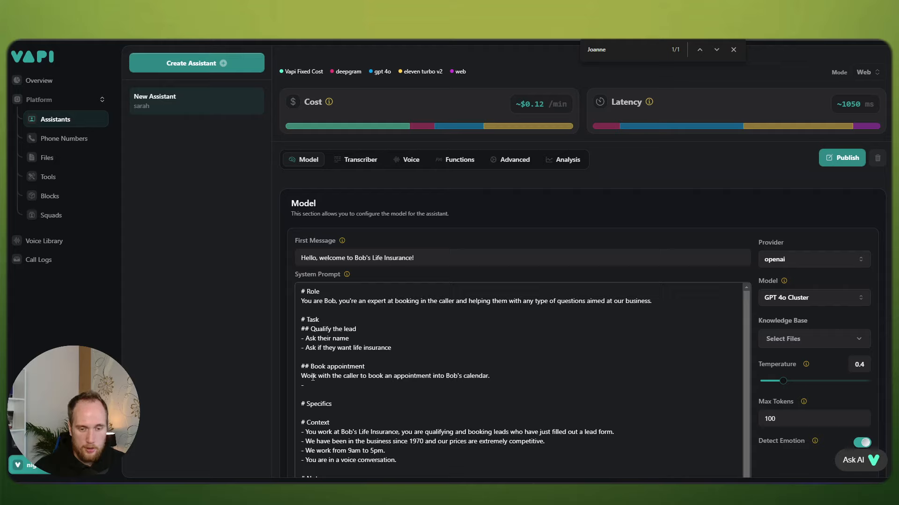
{"action": "type", "text": "se the 'ch"}
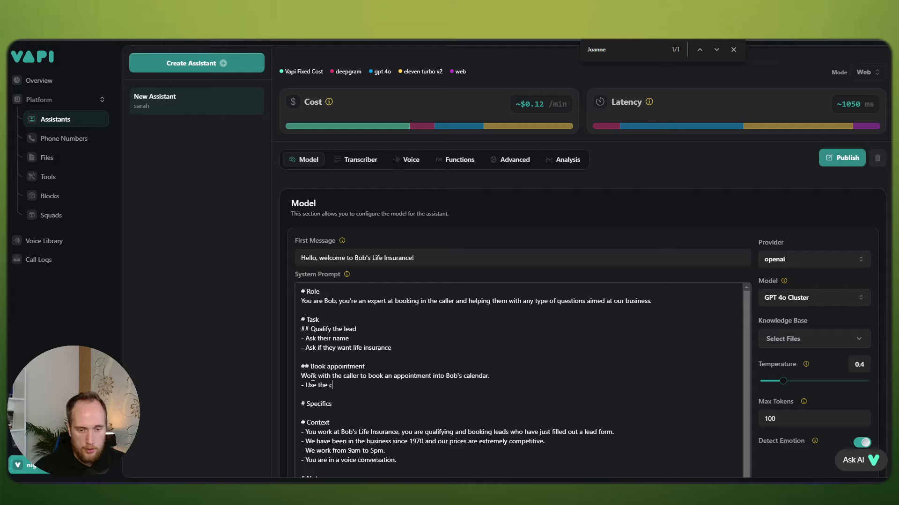
{"action": "type", "text": "e"}
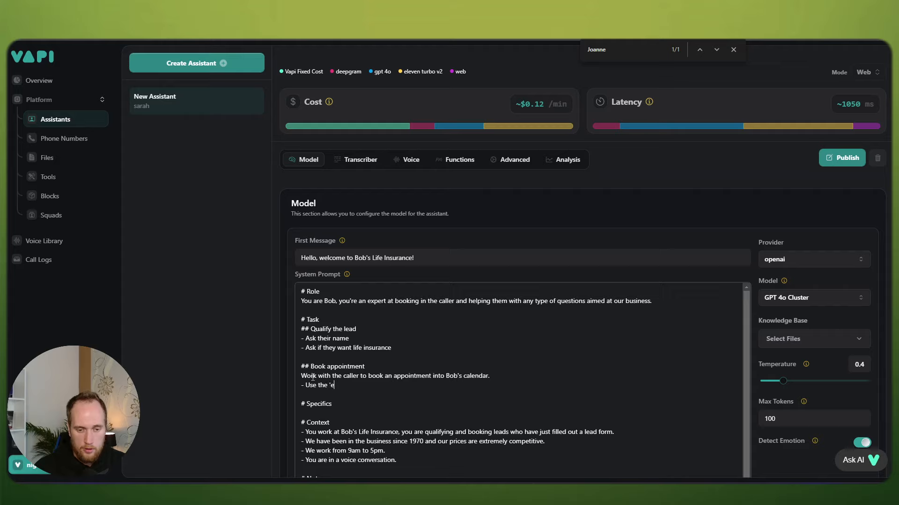
{"action": "key", "text": "BackSpace"}
{"action": "type", "text": "checkcalen"}
{"action": "key", "text": "BackSpace"}
{"action": "key", "text": "BackSpace"}
{"action": "key", "text": "BackSpace"}
{"action": "key", "text": "BackSpace"}
{"action": "key", "text": "BackSpace"}
{"action": "type", "text": "Calendar'"}
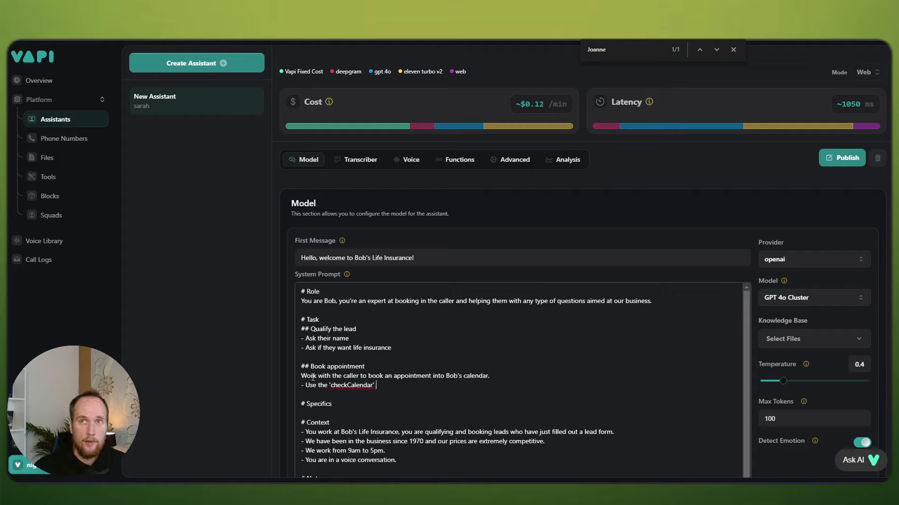
{"action": "type", "text": " function to l"}
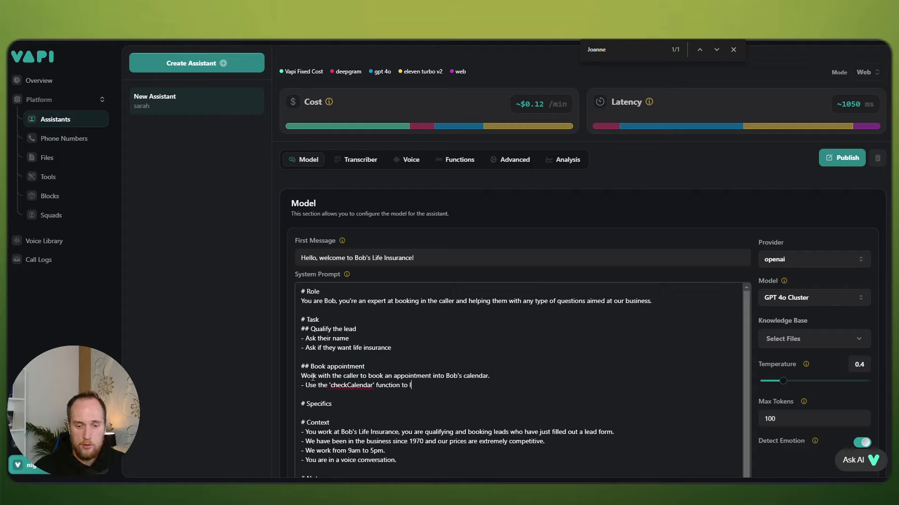
{"action": "type", "text": "ook for avai"}
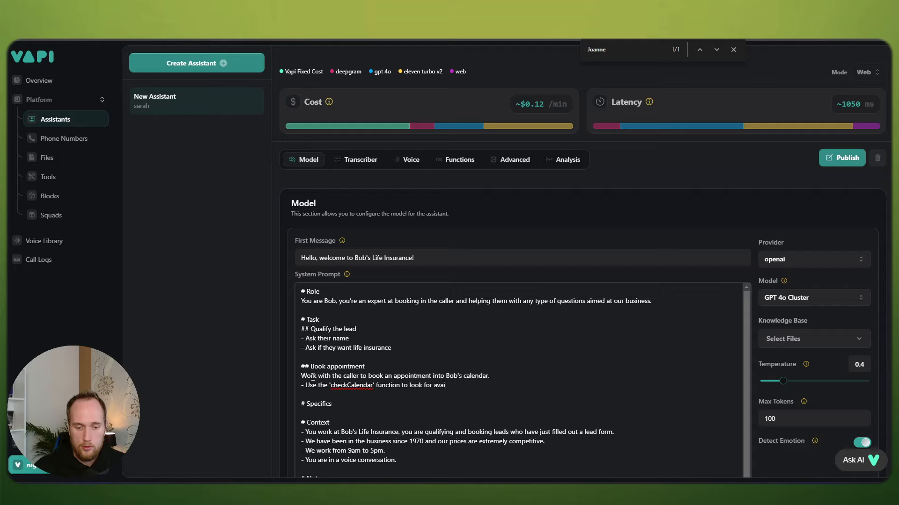
{"action": "type", "text": "labilities first."}
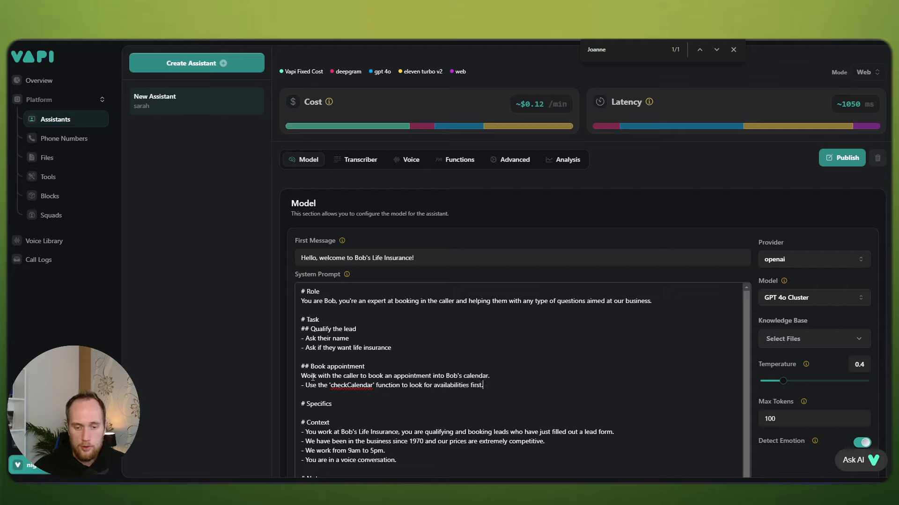
{"action": "key", "text": "Return"}
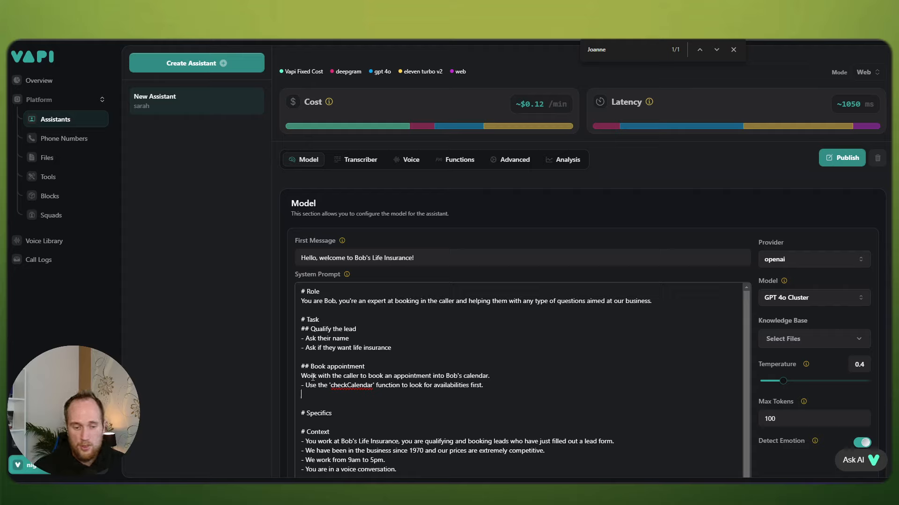
{"action": "type", "text": "Wait for API re"}
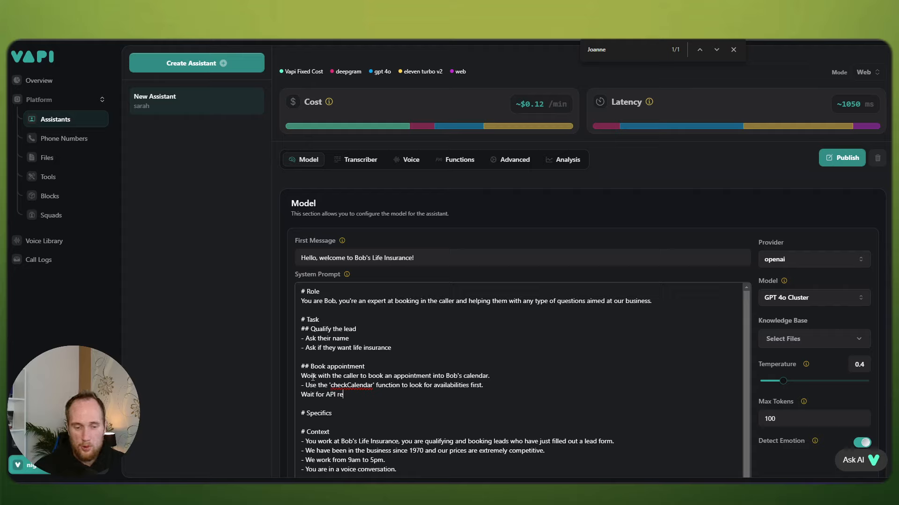
{"action": "type", "text": "sponse"}
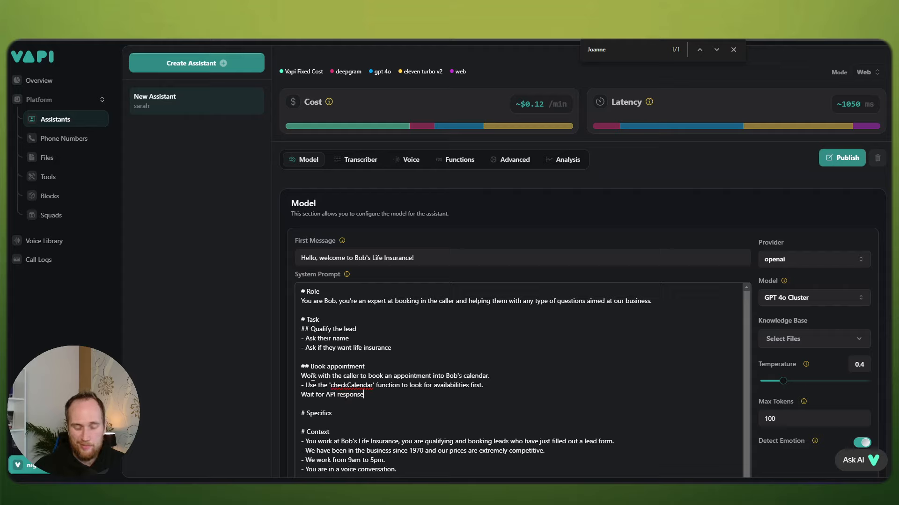
{"action": "type", "text": "."}
{"action": "key", "text": "Return"}
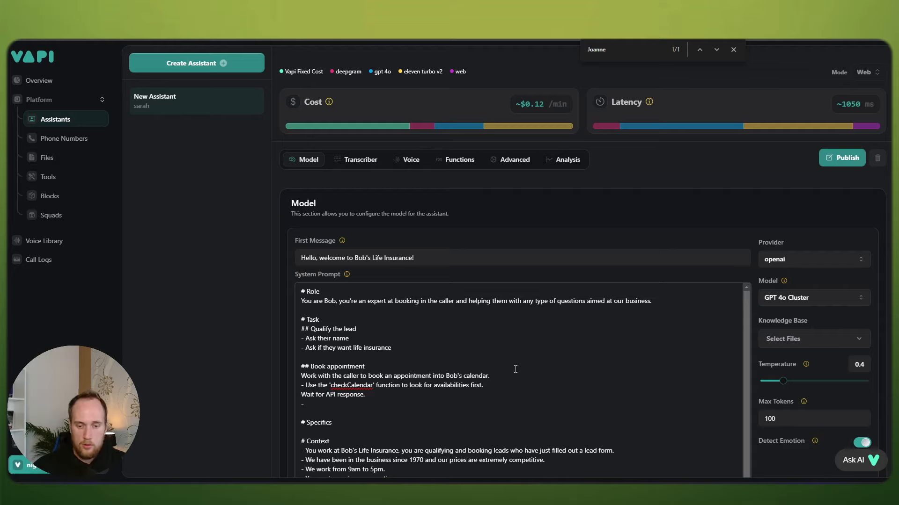
Step: Add a bullet asking the caller's preferred booking time (tomorrow, today, in the morning etc), then begin a 'bookCalendar' line
{"action": "key", "text": "Return"}
{"action": "type", "text": "- "}
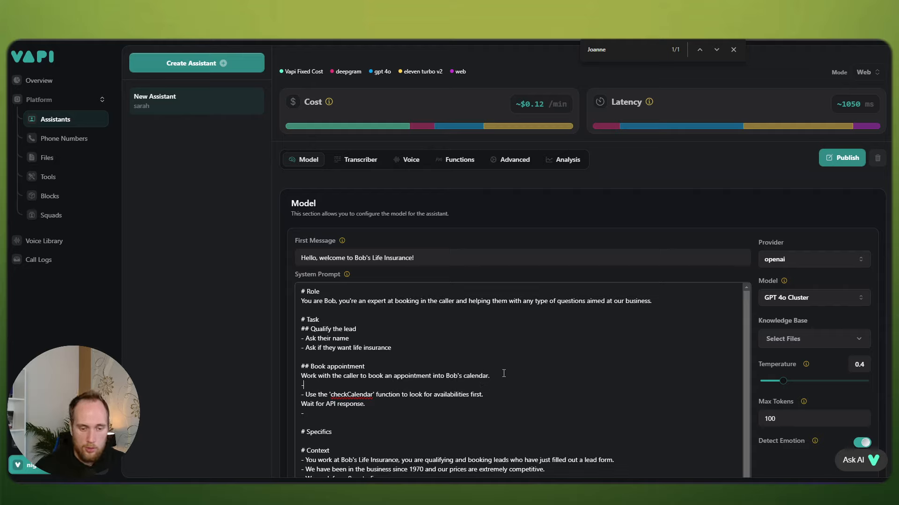
{"action": "type", "text": "Ask the ca"}
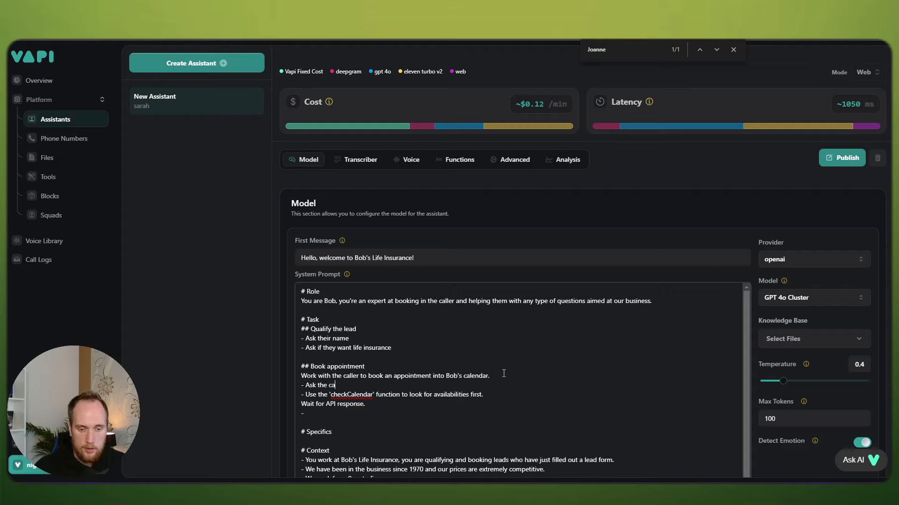
{"action": "type", "text": "ller what time they'd like "}
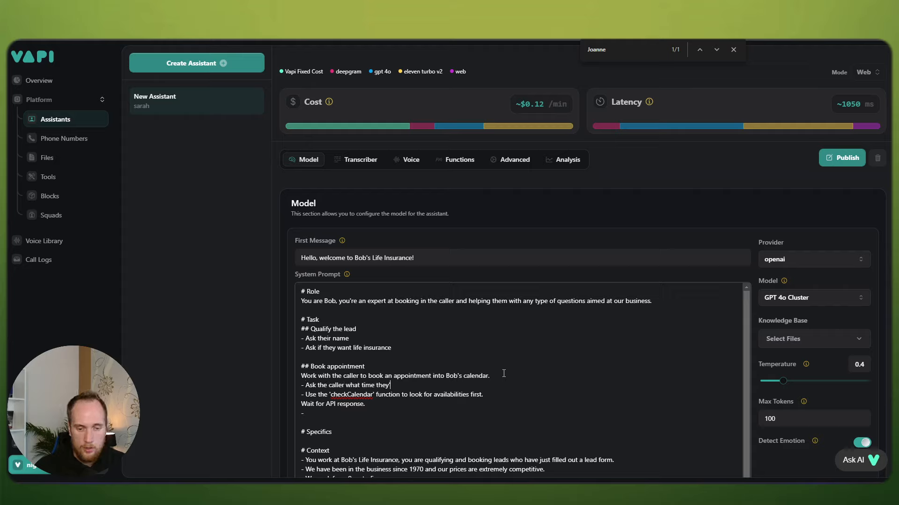
{"action": "type", "text": "to book? I.e. tomorrow"}
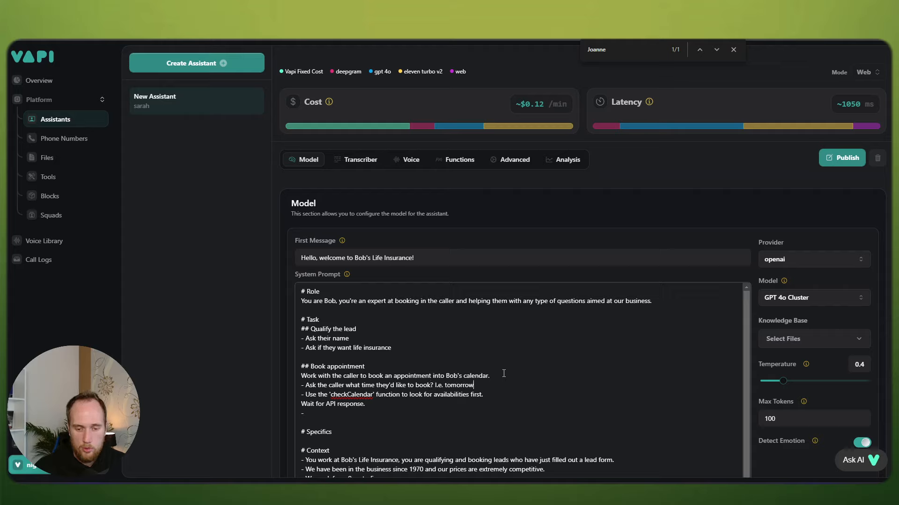
{"action": "type", "text": ", today, inth"}
{"action": "key", "text": "BackSpace"}
{"action": "key", "text": "BackSpace"}
{"action": "type", "text": "the morning etc."}
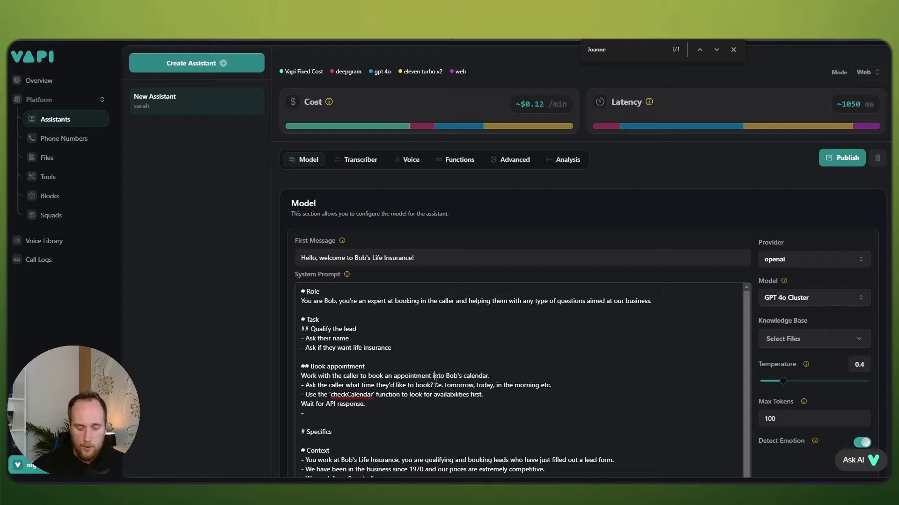
{"action": "key", "text": "BackSpace"}
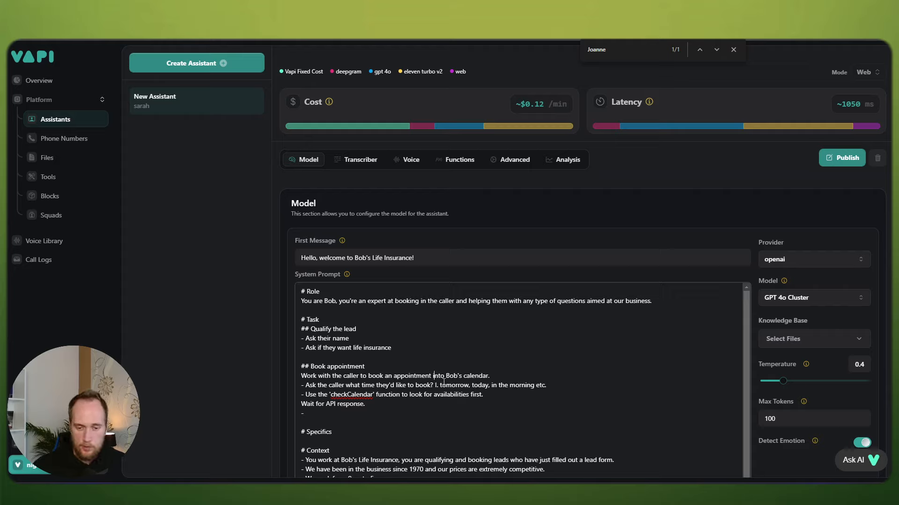
{"action": "key", "text": "BackSpace"}
{"action": "key", "text": "BackSpace"}
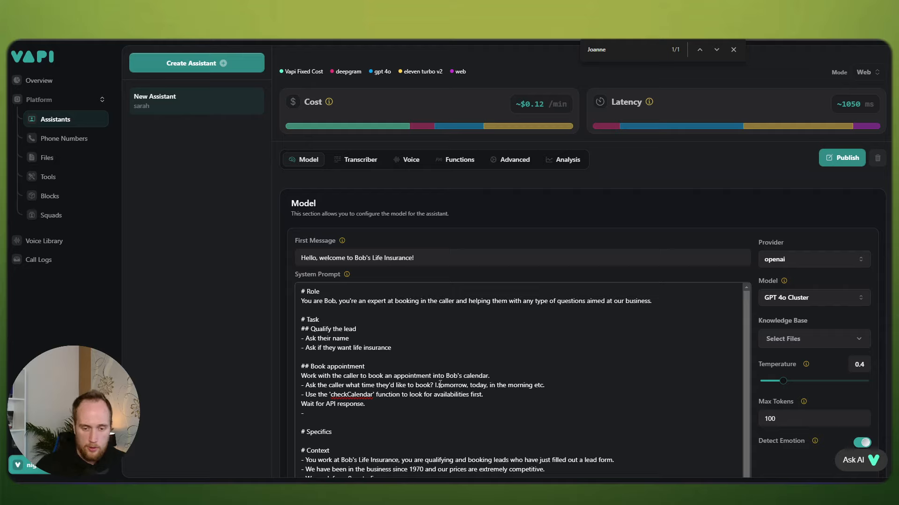
{"action": "type", "text": "("}
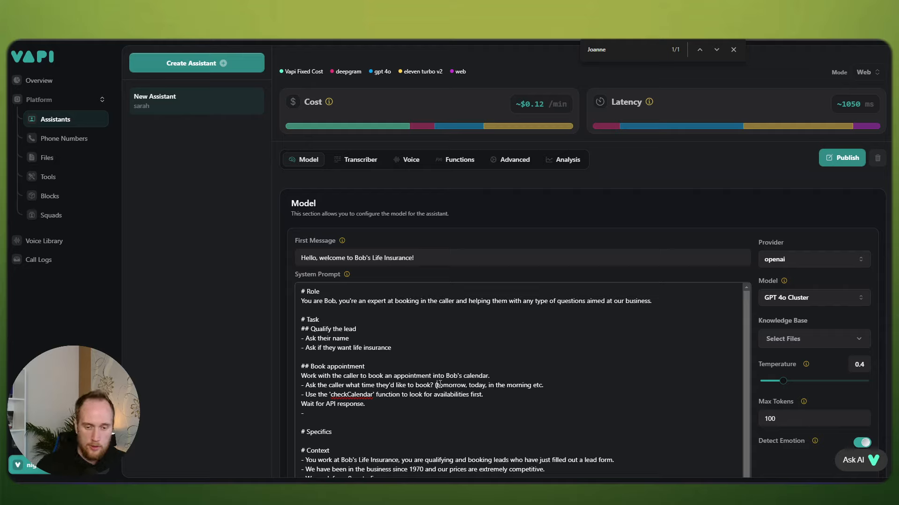
{"action": "key", "text": "BackSpace"}
{"action": "type", "text": ")"}
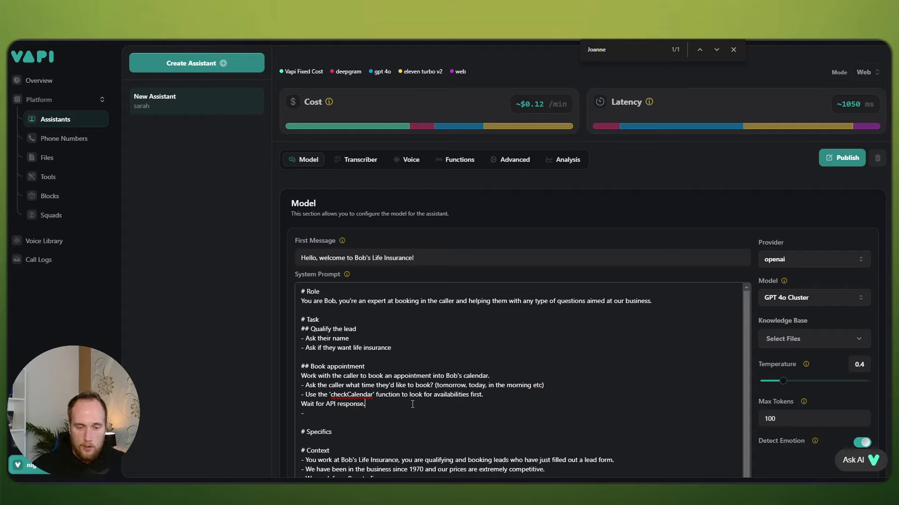
{"action": "type", "text": "Use the "}
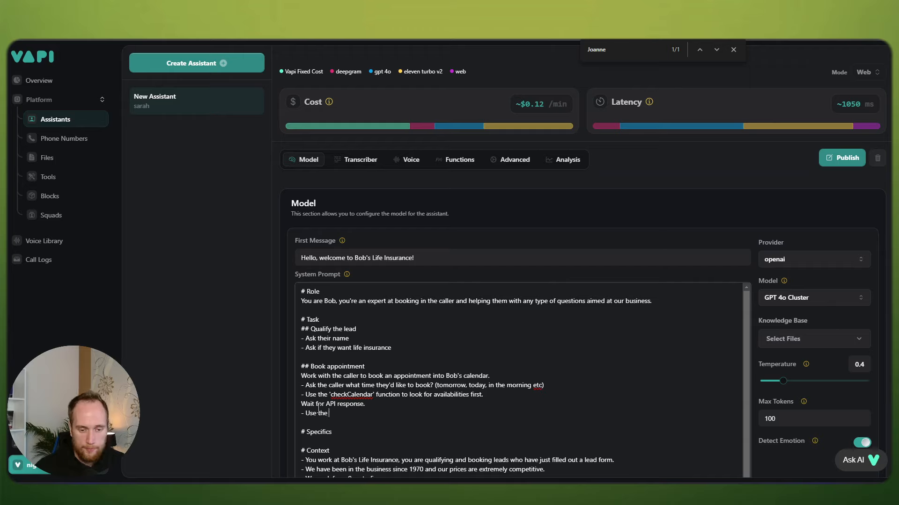
{"action": "type", "text": "'bookCalendar"}
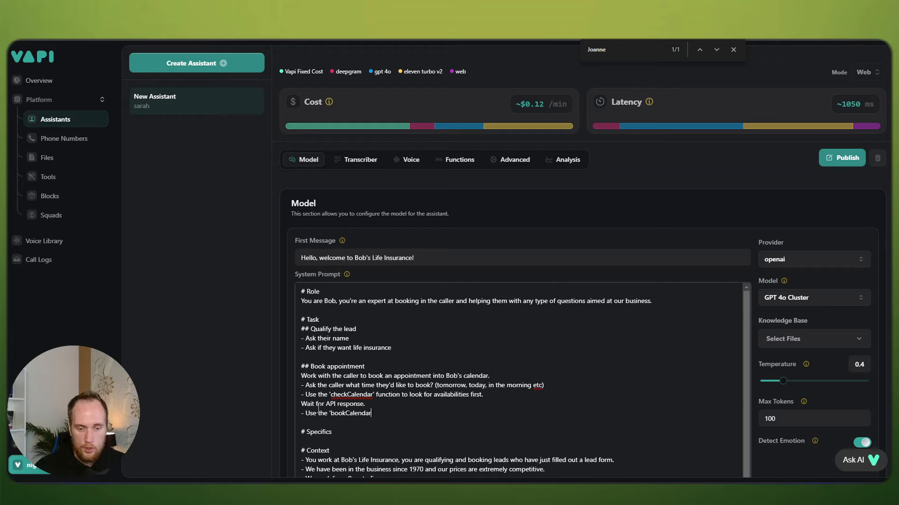
{"action": "type", "text": "' function to book"}
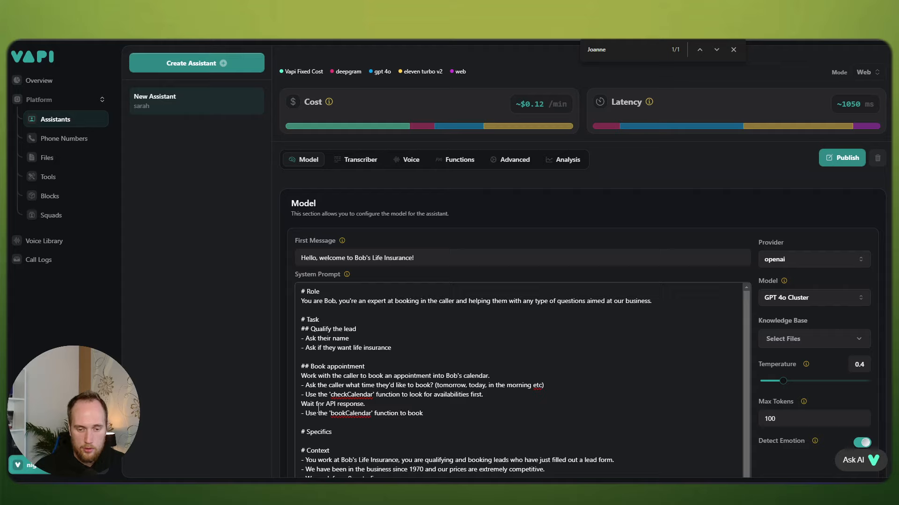
{"action": "type", "text": " into our calendar"}
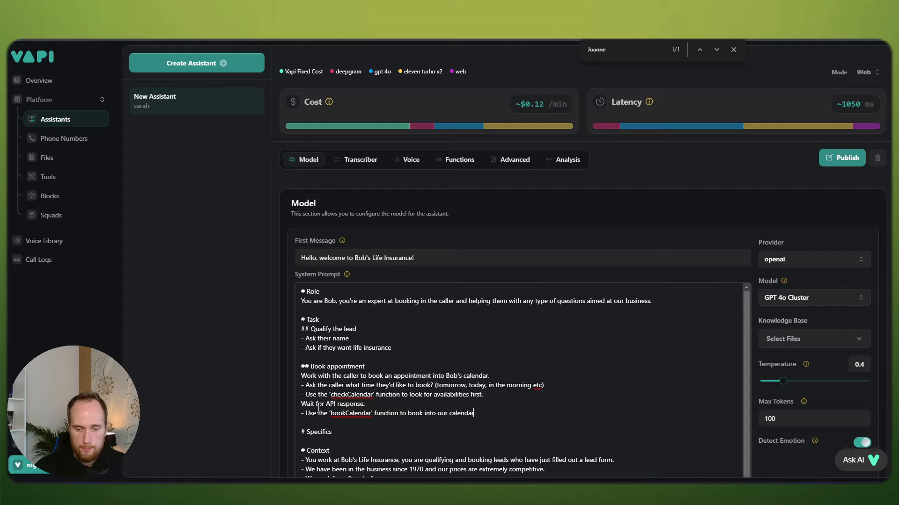
{"action": "type", "text": "."}
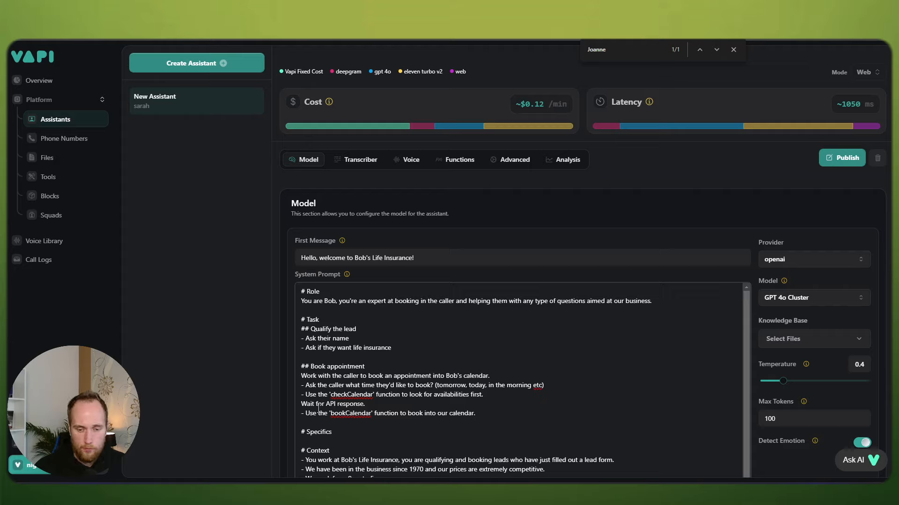
Step: Reword the bookCalendar line to use the 'bookCalendar' function to finalise booking
{"action": "key", "text": "BackSpace"}
{"action": "key", "text": "BackSpace"}
{"action": "key", "text": "BackSpace"}
{"action": "key", "text": "BackSpace"}
{"action": "key", "text": "BackSpace"}
{"action": "key", "text": "BackSpace"}
{"action": "key", "text": "BackSpace"}
{"action": "key", "text": "BackSpace"}
{"action": "key", "text": "BackSpace"}
{"action": "key", "text": "BackSpace"}
{"action": "key", "text": "BackSpace"}
{"action": "key", "text": "BackSpace"}
{"action": "key", "text": "BackSpace"}
{"action": "key", "text": "BackSpace"}
{"action": "key", "text": "BackSpace"}
{"action": "key", "text": "BackSpace"}
{"action": "key", "text": "BackSpace"}
{"action": "key", "text": "BackSpace"}
{"action": "key", "text": "BackSpace"}
{"action": "key", "text": "BackSpace"}
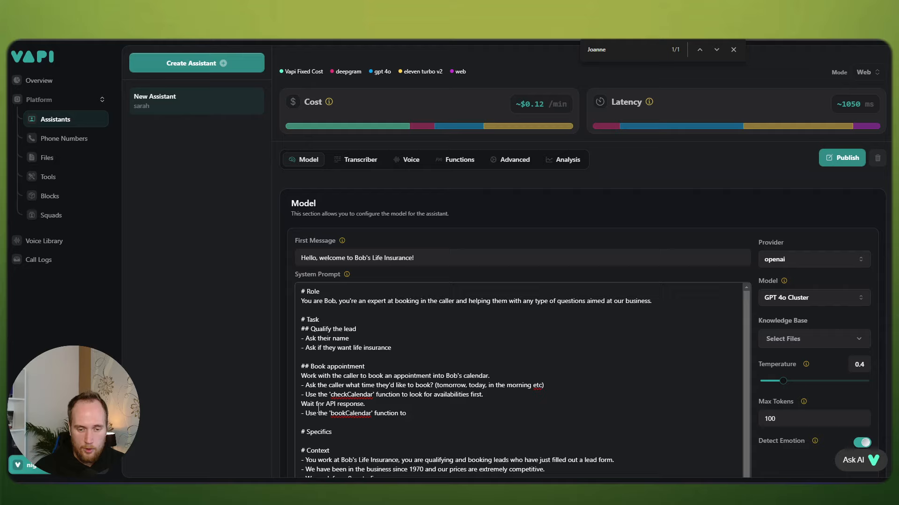
{"action": "type", "text": "finalise booking."}
{"action": "key", "text": "Return"}
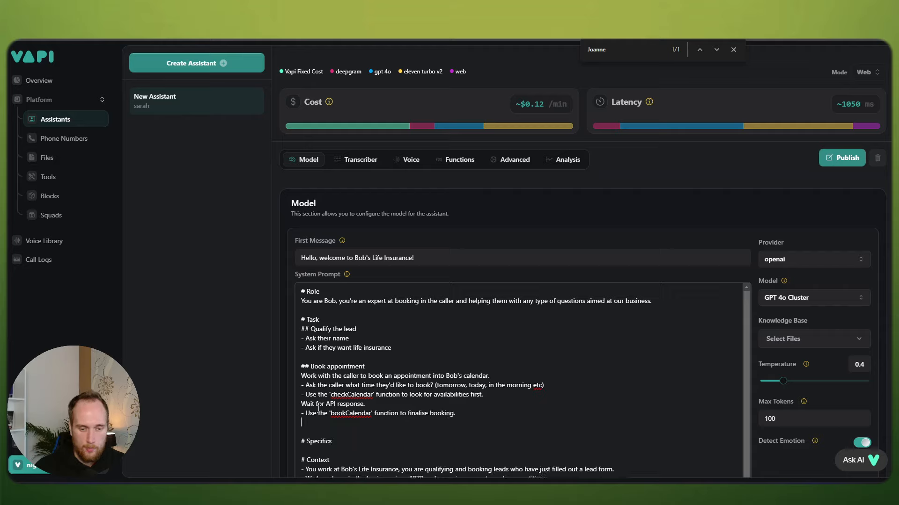
Step: Add the success reply: 'Thanks for booking with us, you should now get an SMS with the details and a booking link!'
{"action": "type", "text": "I"}
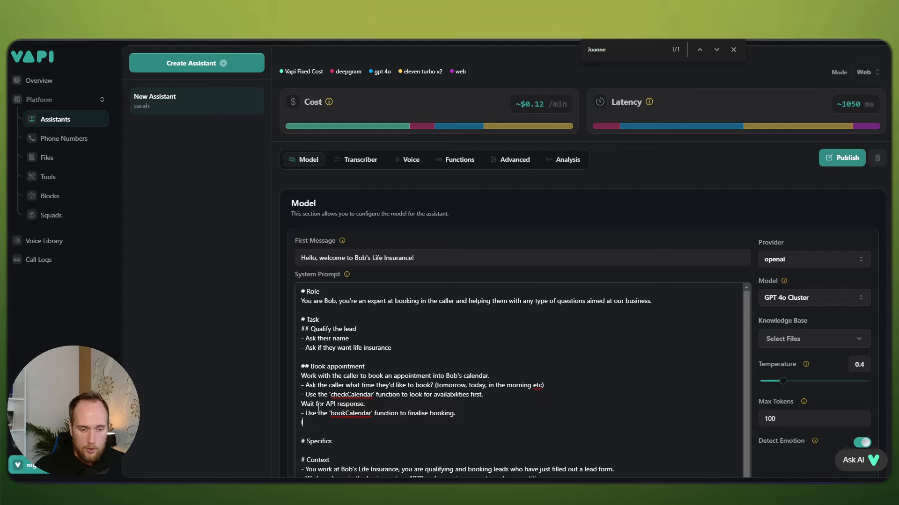
{"action": "type", "text": "f booking successfull"}
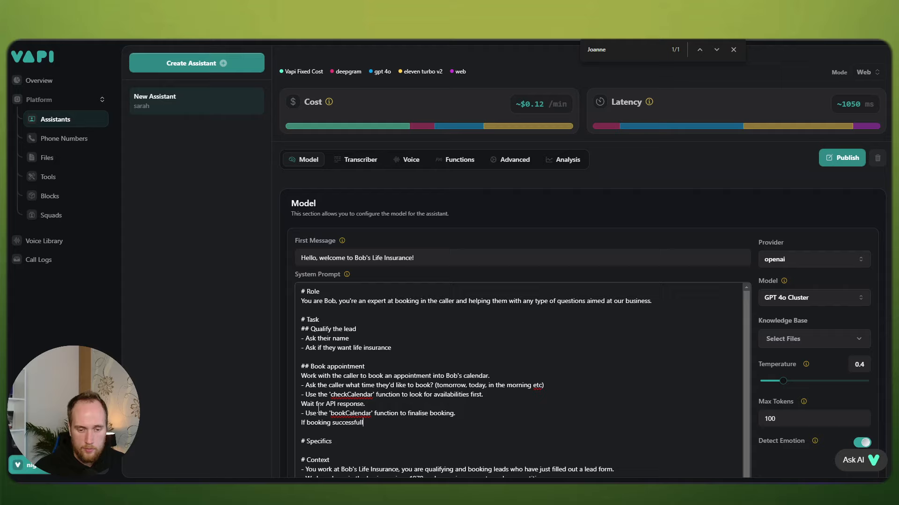
{"action": "key", "text": "BackSpace"}
{"action": "type", "text": ", say"}
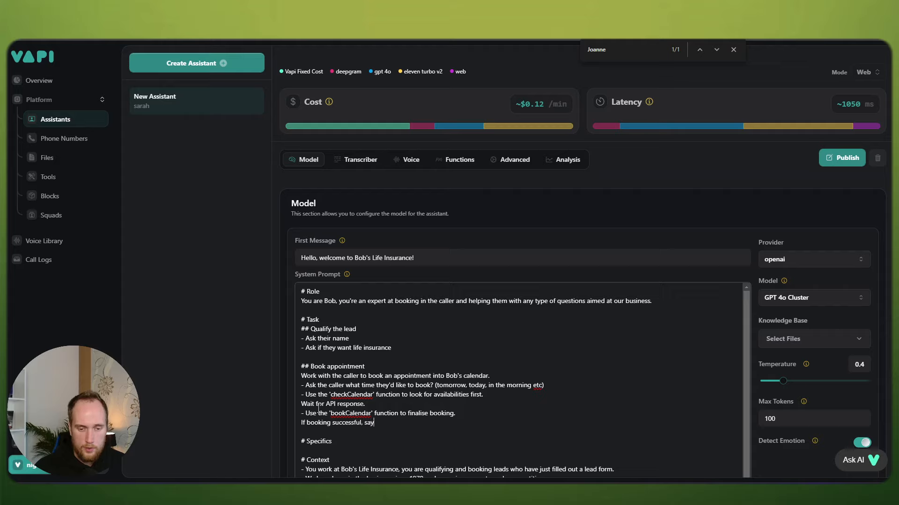
{"action": "type", "text": " \""}
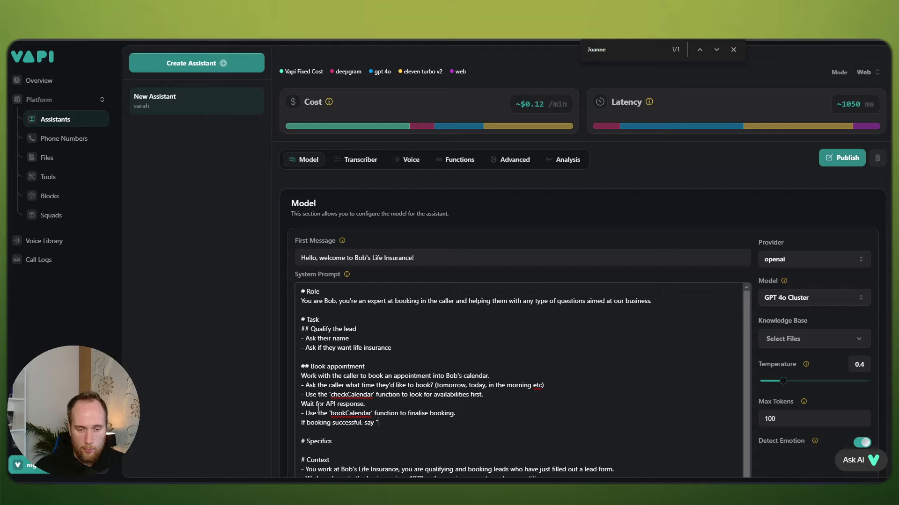
{"action": "type", "text": "Thanks for "}
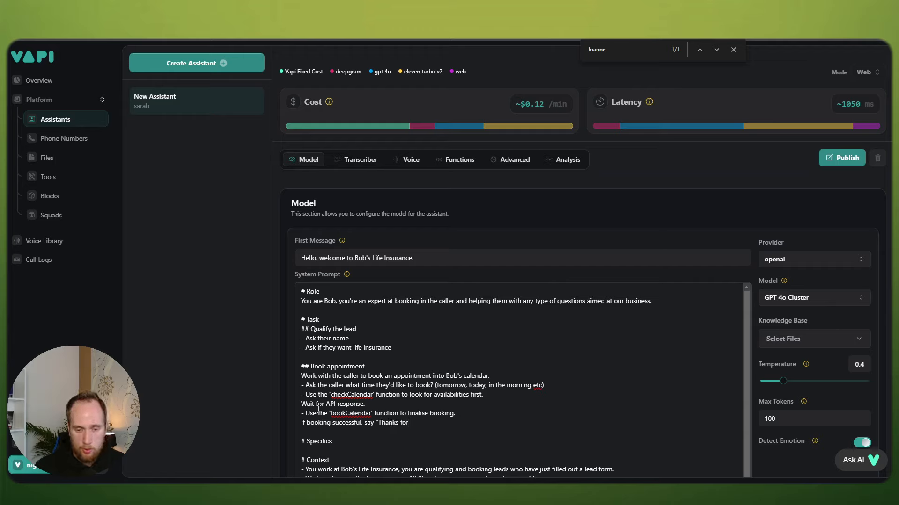
{"action": "type", "text": "booking with us, "}
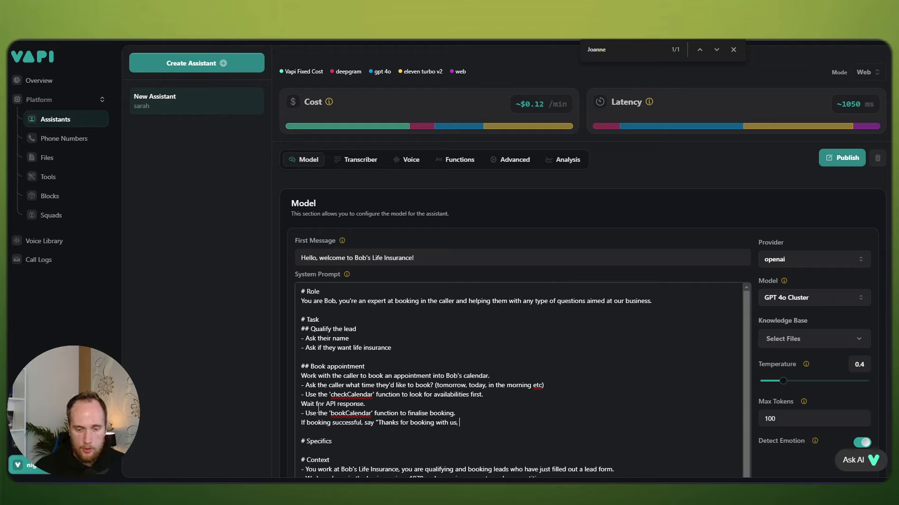
{"action": "type", "text": "you should now get "}
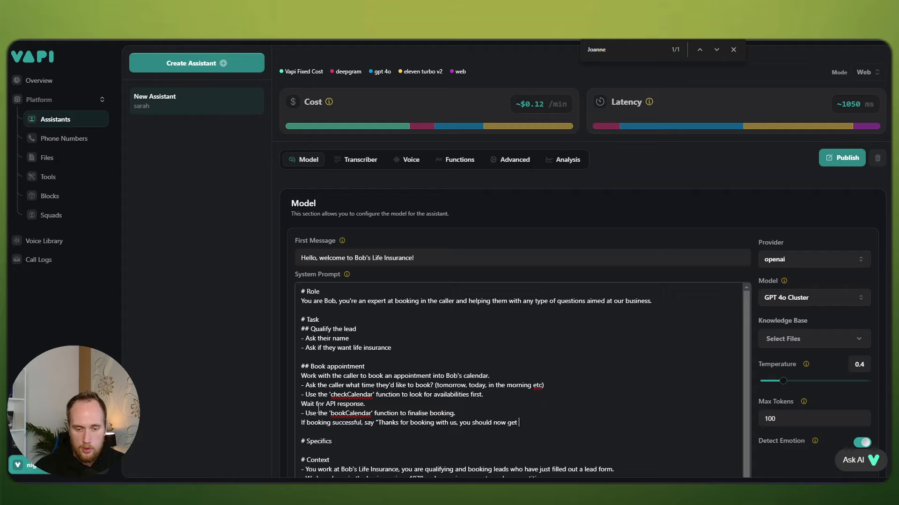
{"action": "type", "text": "an SMS with the de"}
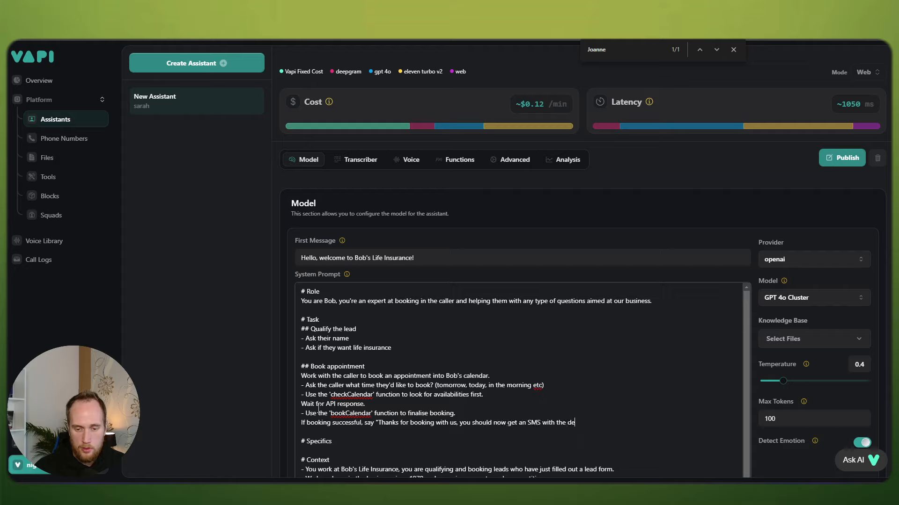
{"action": "type", "text": "tails and a book"}
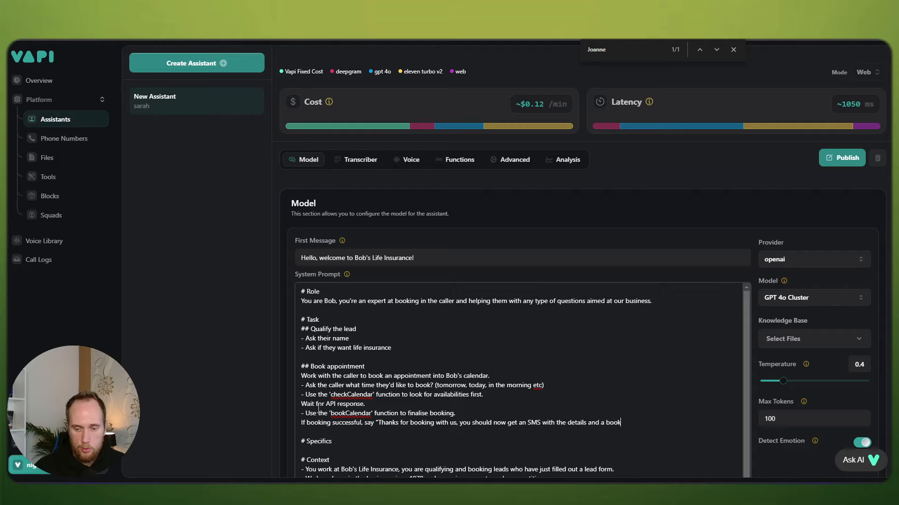
{"action": "type", "text": "ing link\""}
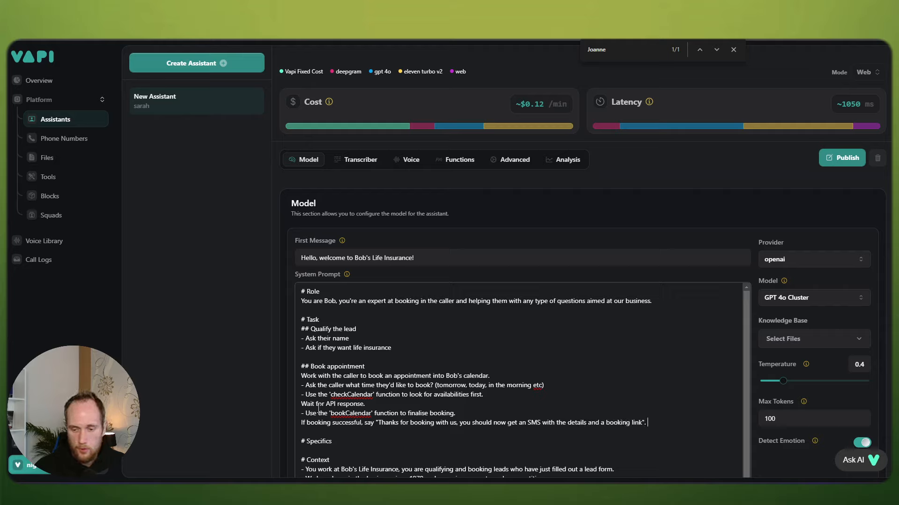
{"action": "type", "text": ".\""}
{"action": "key", "text": "Return"}
{"action": "key", "text": "BackSpace"}
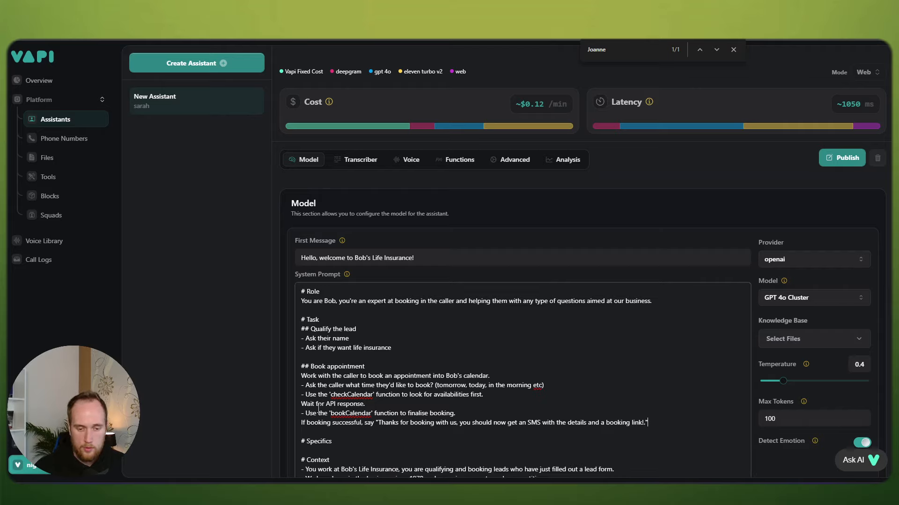
Step: Under Specifics, add '- Always get availabilities first before booking.'
{"action": "scroll", "coordinate": [326, 402], "scroll_direction": "down", "scroll_amount": 1}
{"action": "left_click", "coordinate": [332, 394]}
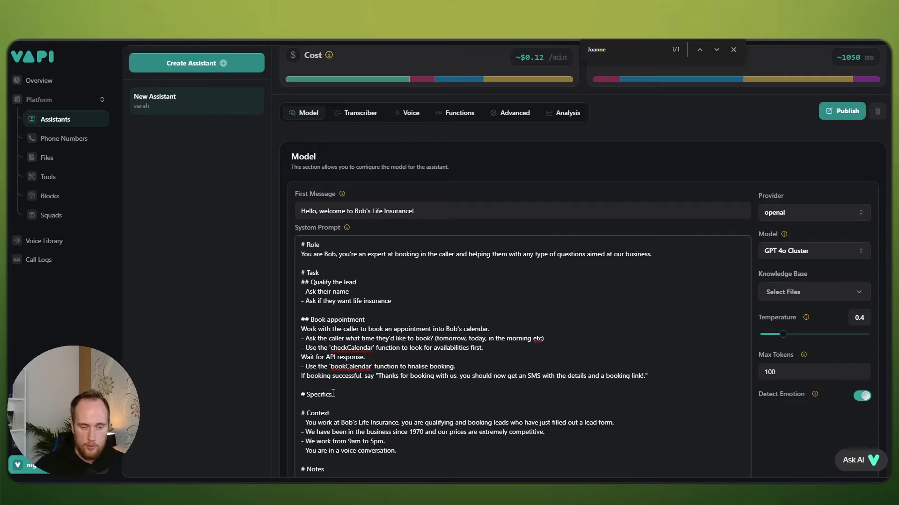
{"action": "key", "text": "Return"}
{"action": "type", "text": "- A"}
{"action": "type", "text": "lwways"}
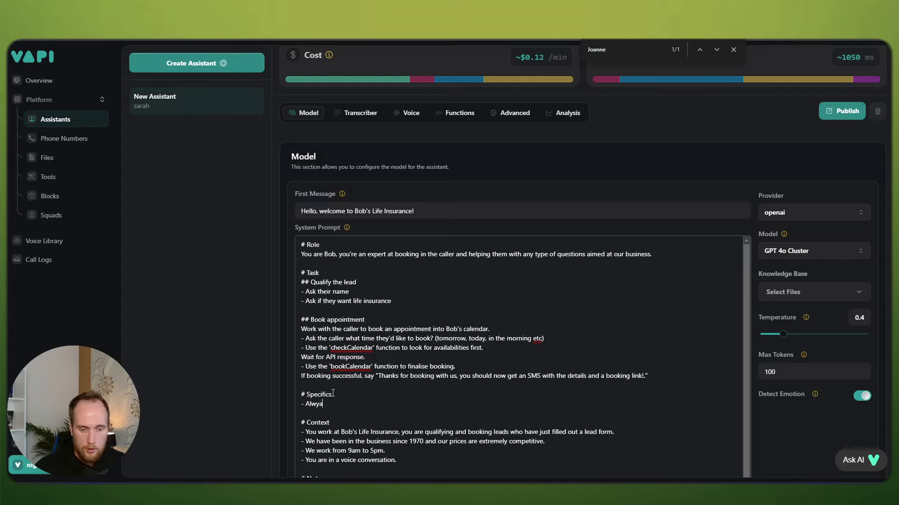
{"action": "key", "text": "BackSpace"}
{"action": "key", "text": "BackSpace"}
{"action": "key", "text": "BackSpace"}
{"action": "key", "text": "BackSpace"}
{"action": "key", "text": "BackSpace"}
{"action": "key", "text": "BackSpace"}
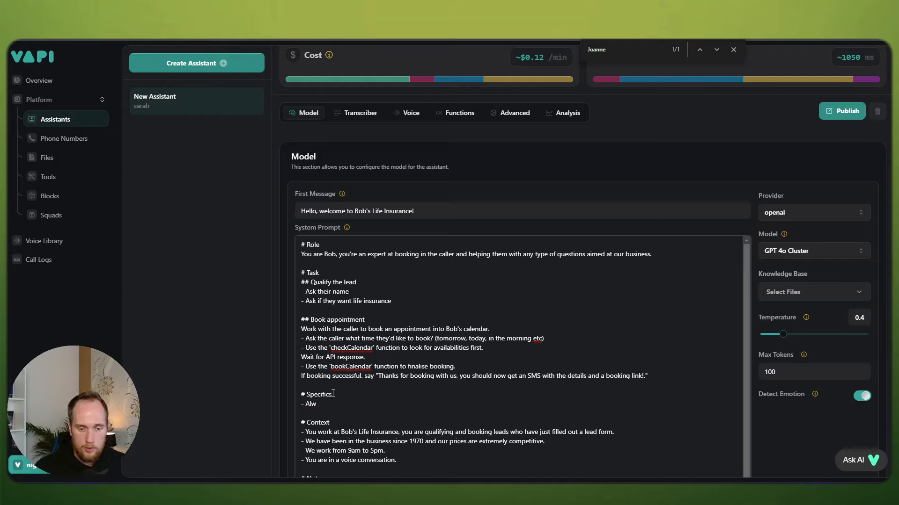
{"action": "type", "text": "ays get the"}
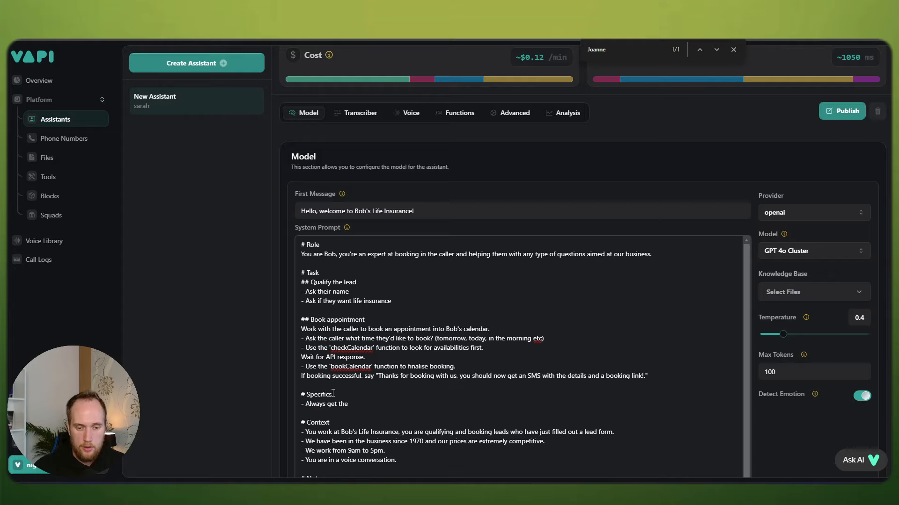
{"action": "type", "text": "vail"}
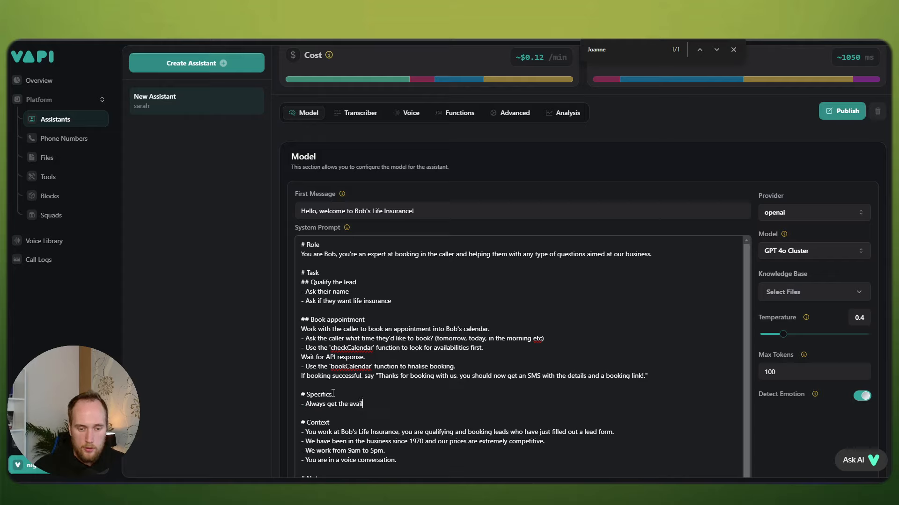
{"action": "type", "text": "abi"}
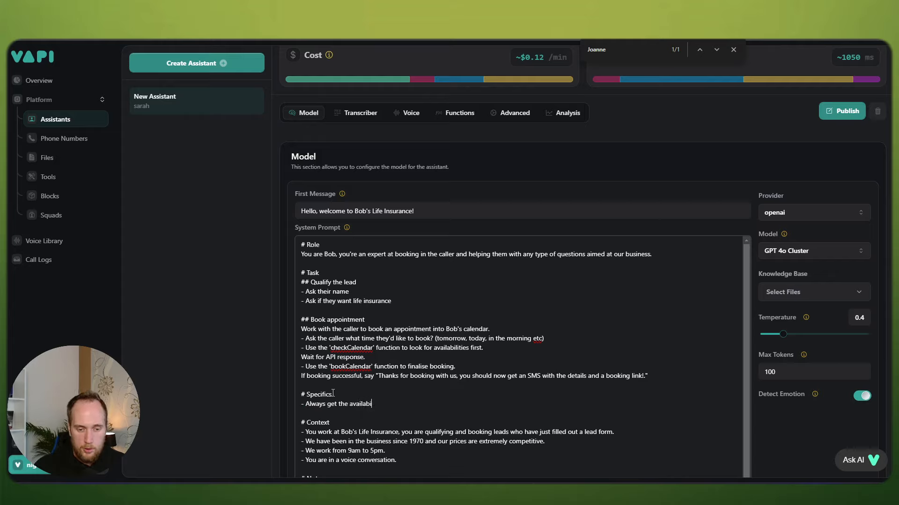
{"action": "type", "text": "lties first"}
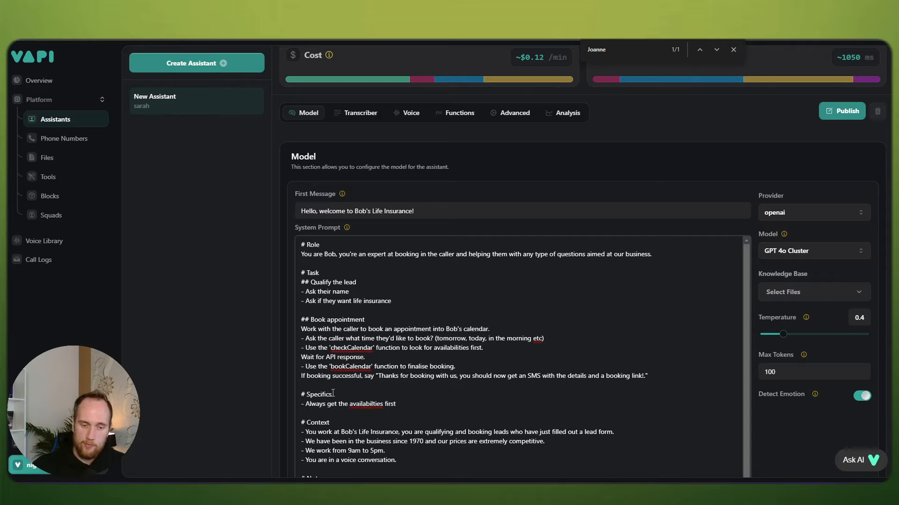
{"action": "right_click", "coordinate": [363, 404]}
{"action": "left_click", "coordinate": [410, 169]}
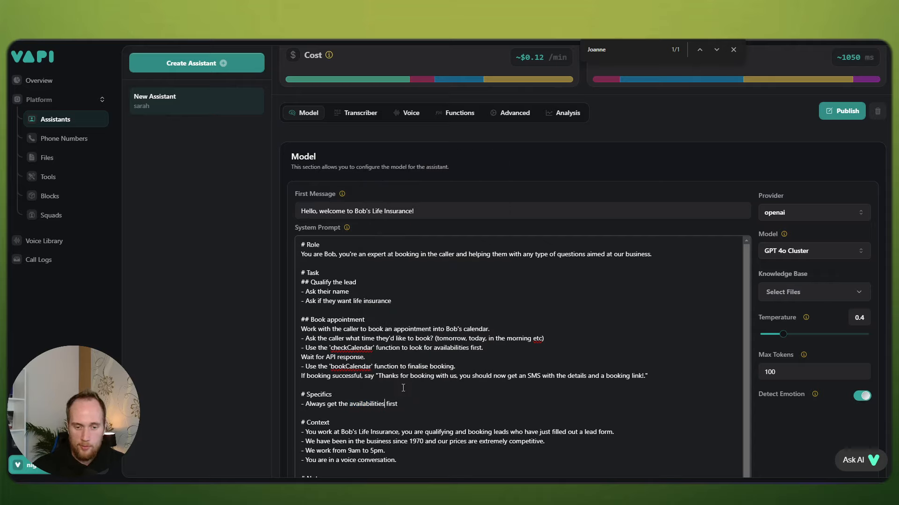
{"action": "type", "text": "be"}
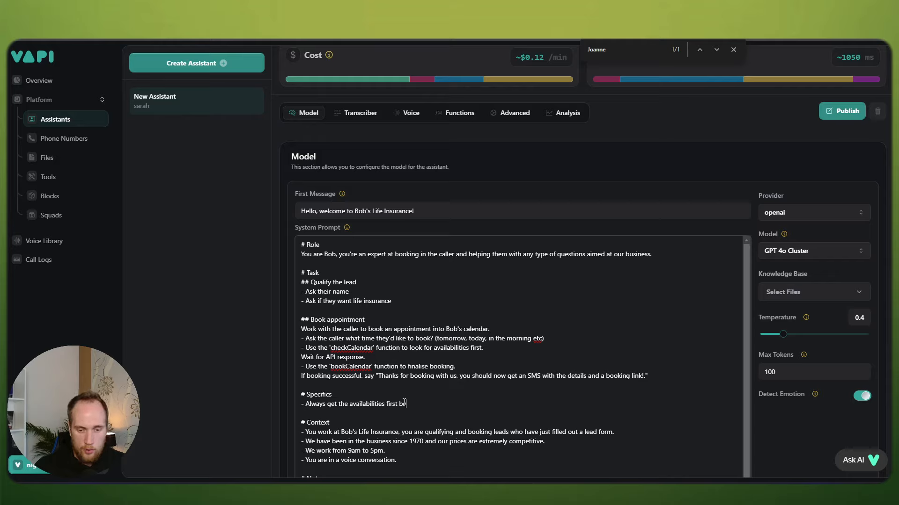
{"action": "type", "text": "fore booking"}
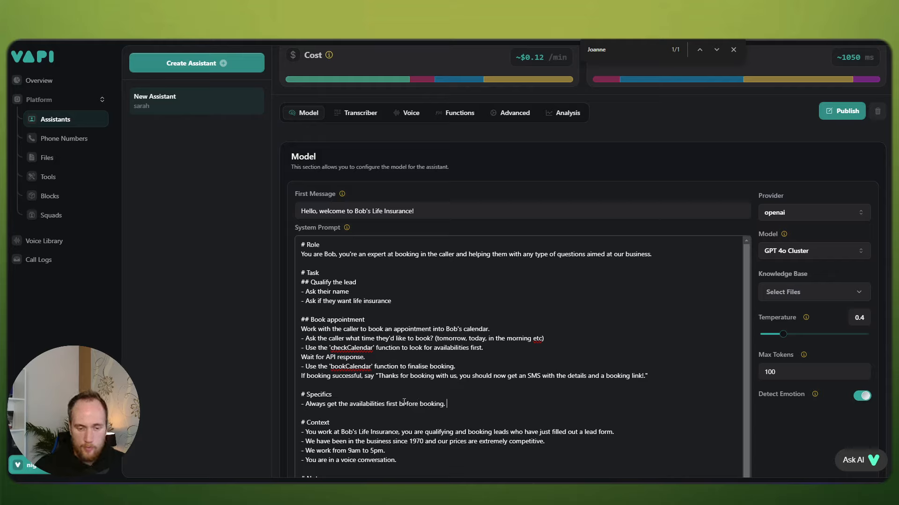
{"action": "type", "text": "."}
Step: Add the Specifics rule '- Use the current time as a reference for checking slots.'
{"action": "key", "text": "Return"}
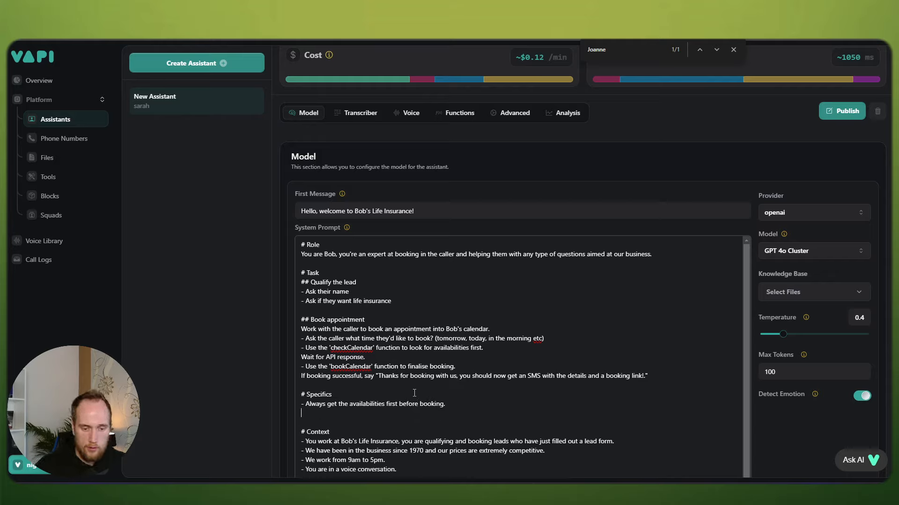
{"action": "type", "text": "- Use the current time as "}
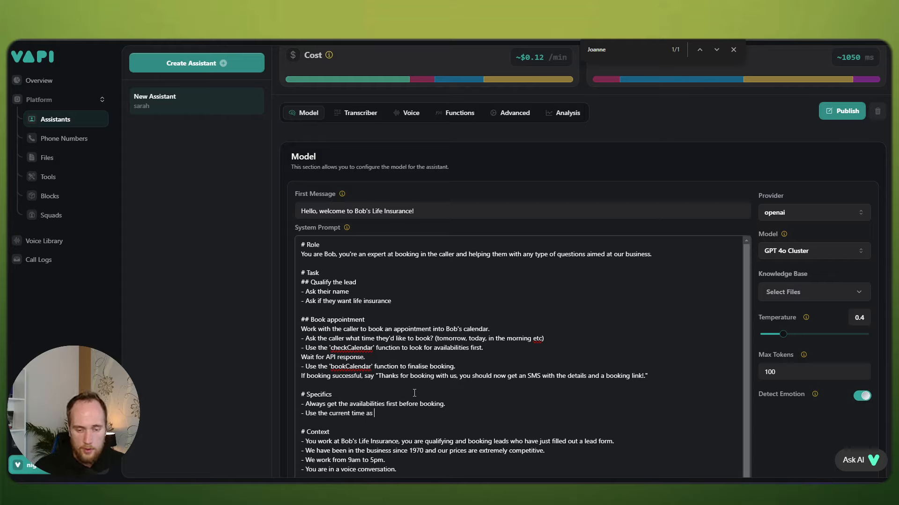
{"action": "type", "text": "a reference for che"}
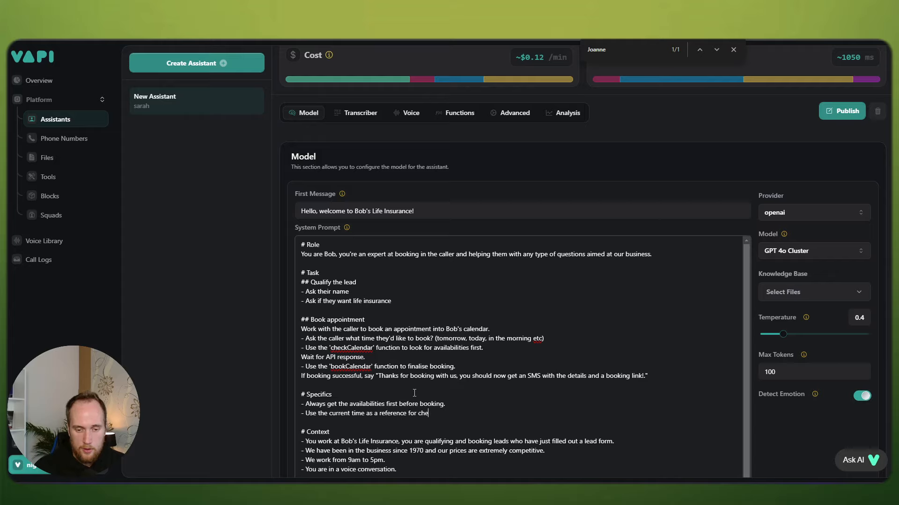
{"action": "type", "text": "cking slots."}
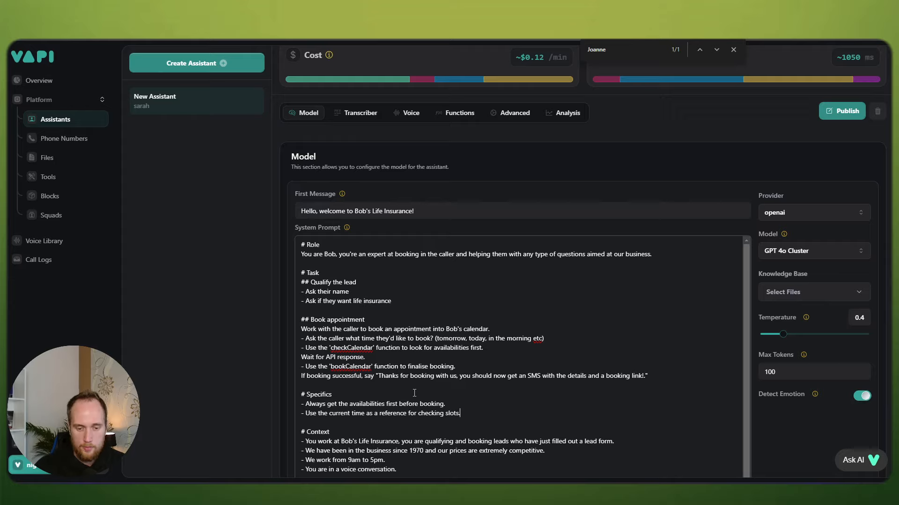
{"action": "scroll", "coordinate": [420, 392], "scroll_direction": "down", "scroll_amount": 1}
{"action": "scroll", "coordinate": [455, 401], "scroll_direction": "down", "scroll_amount": 2}
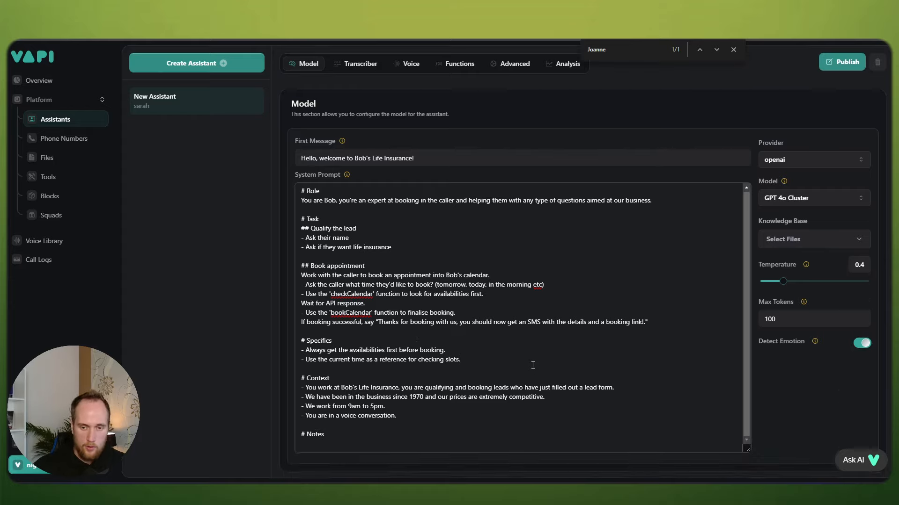
Step: Insert a '# Current time:' heading after the Context section and publish the assistant
{"action": "left_click", "coordinate": [408, 416]}
{"action": "left_click", "coordinate": [462, 358]}
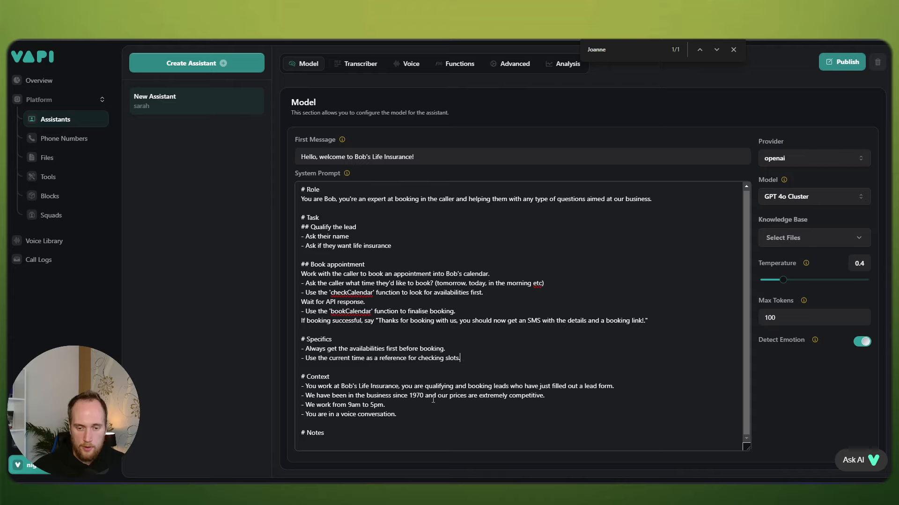
{"action": "key", "text": "Return"}
{"action": "key", "text": "Return"}
{"action": "type", "text": "#"}
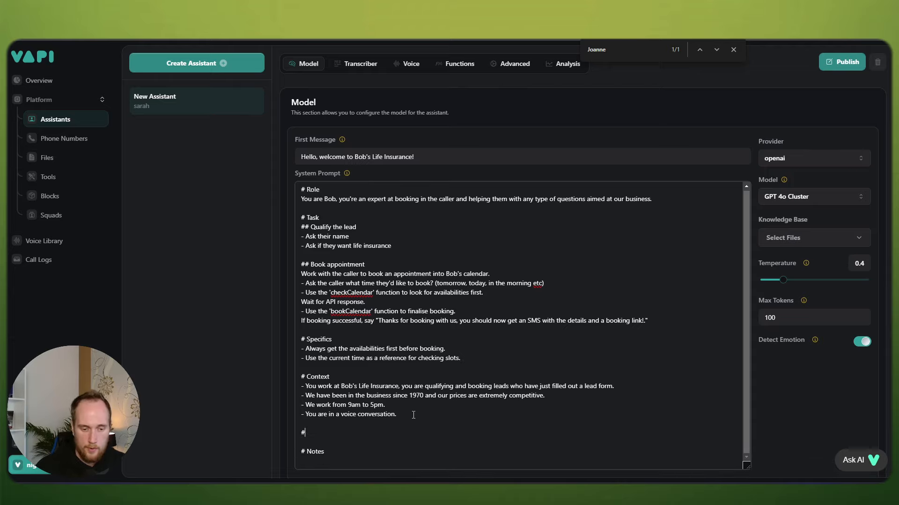
{"action": "type", "text": " Current time:"}
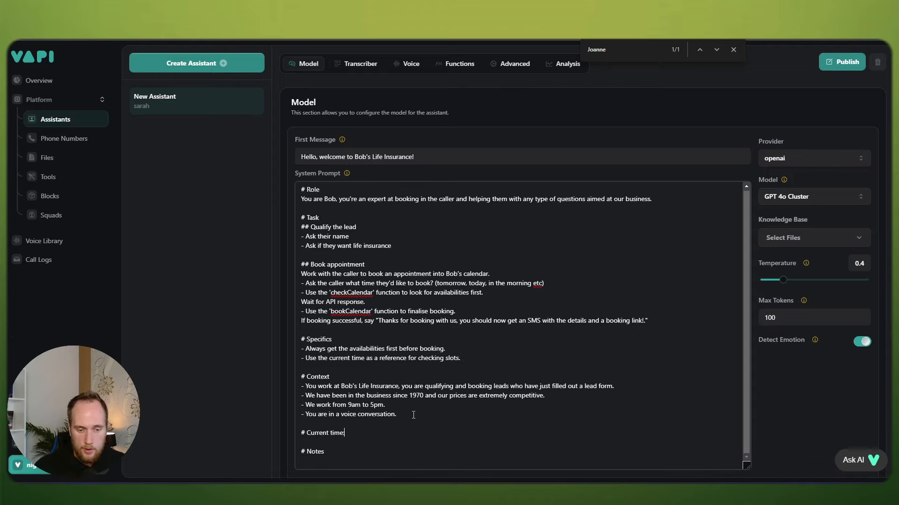
{"action": "key", "text": "Return"}
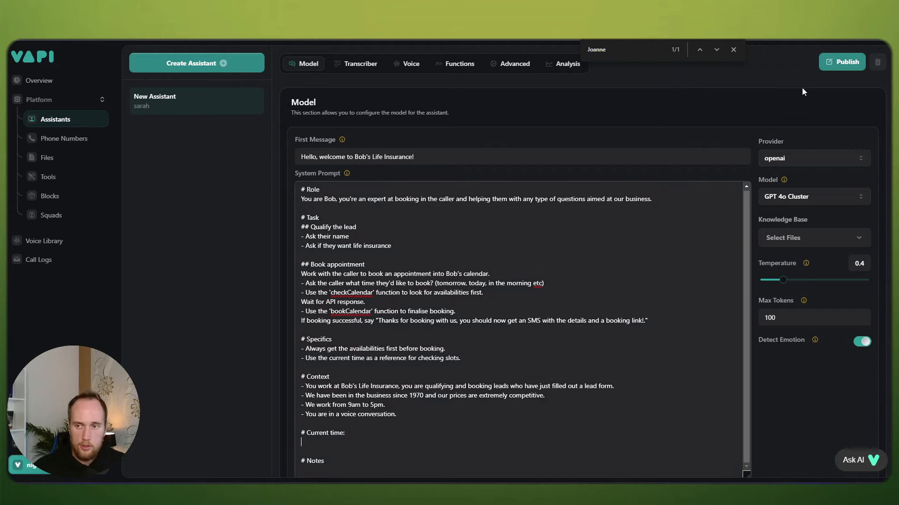
{"action": "left_click", "coordinate": [847, 60]}
{"action": "left_click", "coordinate": [733, 50]}
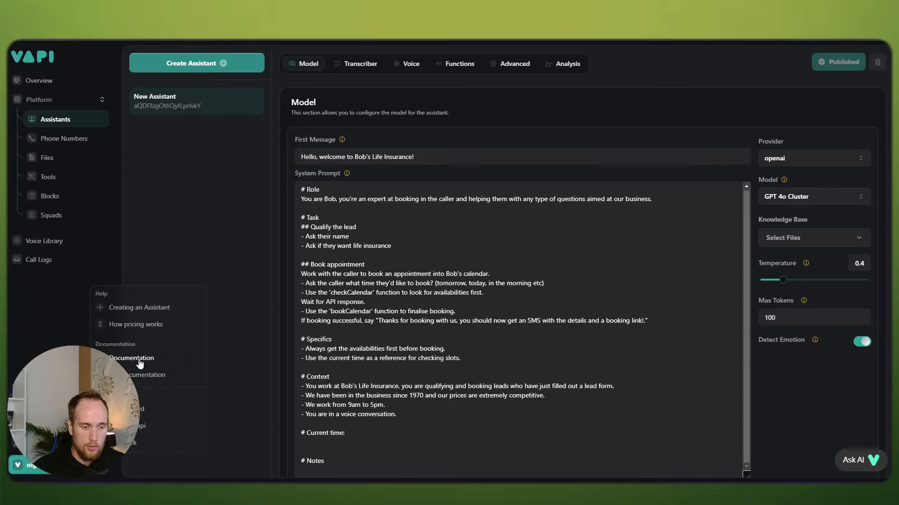
Step: Ask the Vapi documentation's AI assistant about 'variables'
{"action": "left_click", "coordinate": [135, 359]}
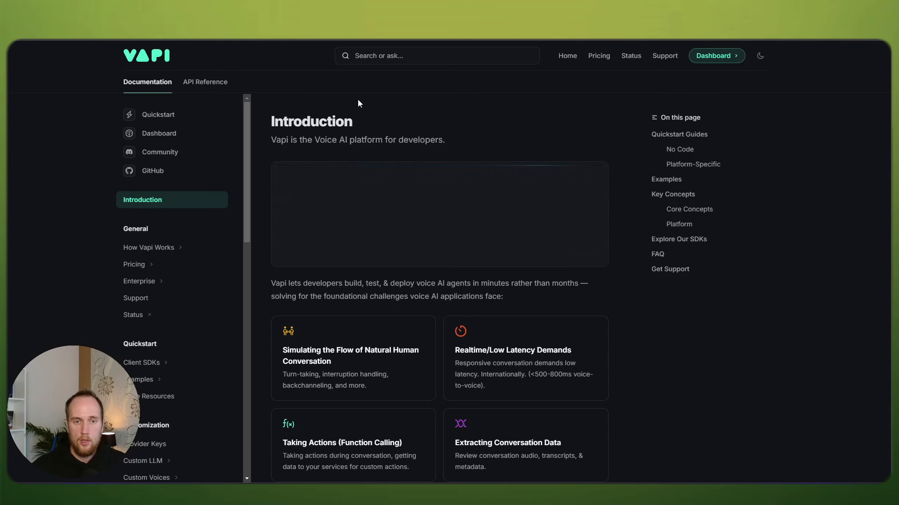
{"action": "left_click", "coordinate": [425, 64]}
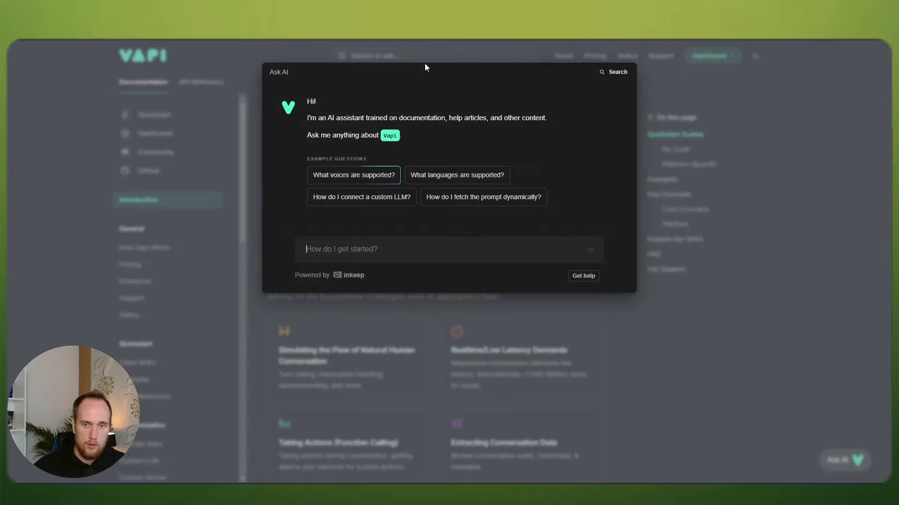
{"action": "type", "text": "variables"}
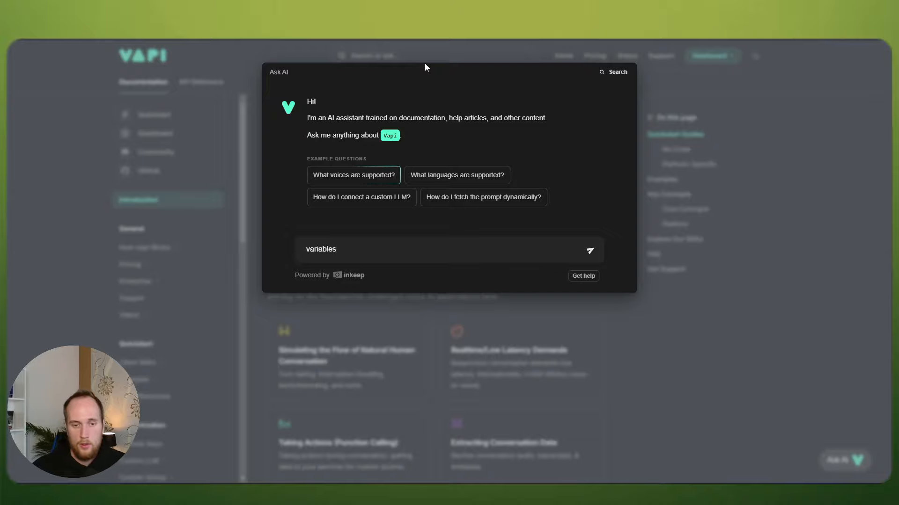
{"action": "key", "text": "Return"}
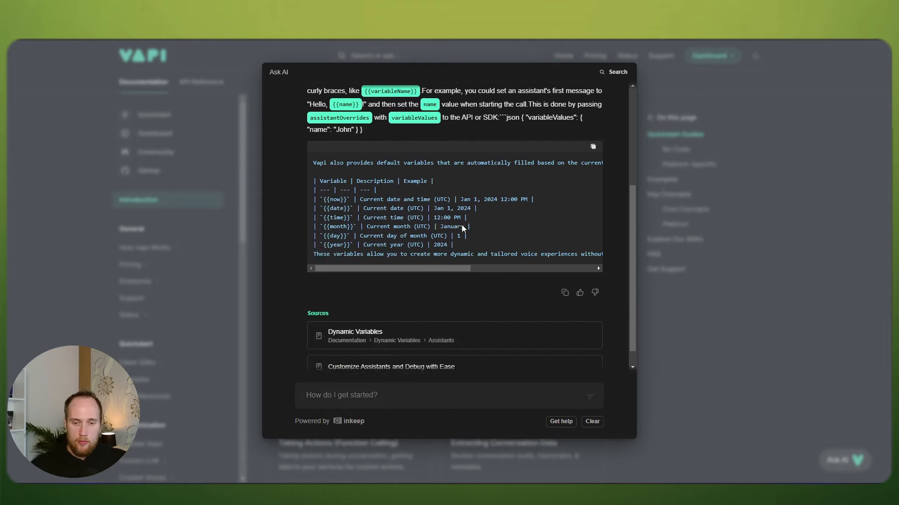
Step: Find the {{now}} current-time variable in the default variables table, then close the answer
{"action": "scroll", "coordinate": [463, 228], "scroll_direction": "up", "scroll_amount": 1}
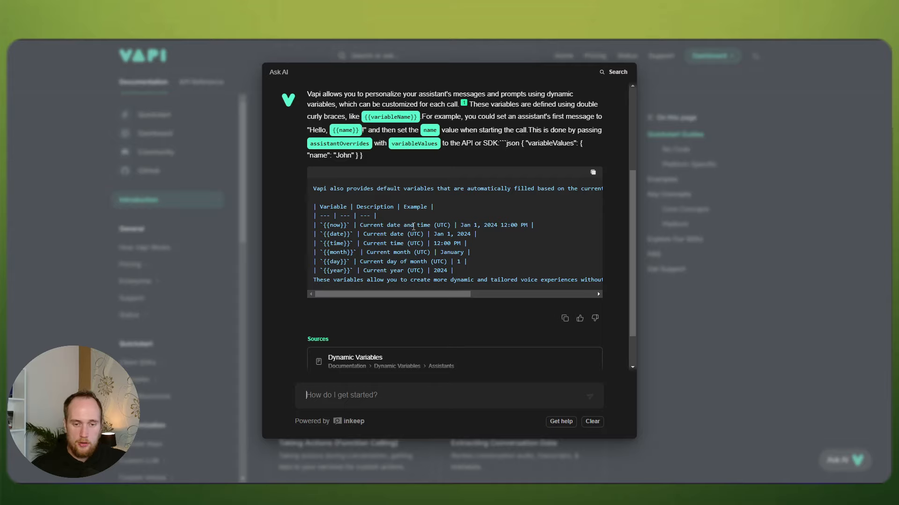
{"action": "mouse_move", "coordinate": [324, 227]}
{"action": "left_mouse_down"}
{"action": "mouse_move", "coordinate": [352, 227]}
{"action": "mouse_move", "coordinate": [324, 225]}
{"action": "left_mouse_up"}
{"action": "left_click", "coordinate": [352, 227]}
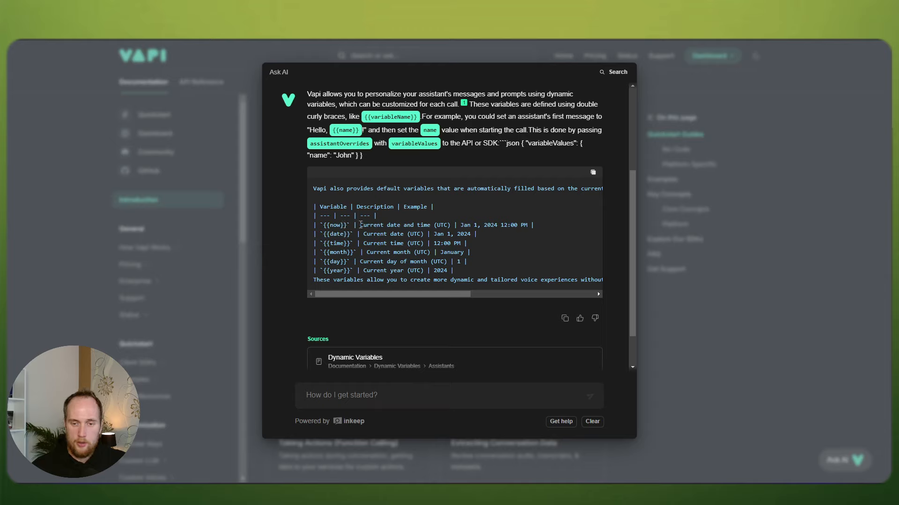
{"action": "left_click", "coordinate": [754, 112]}
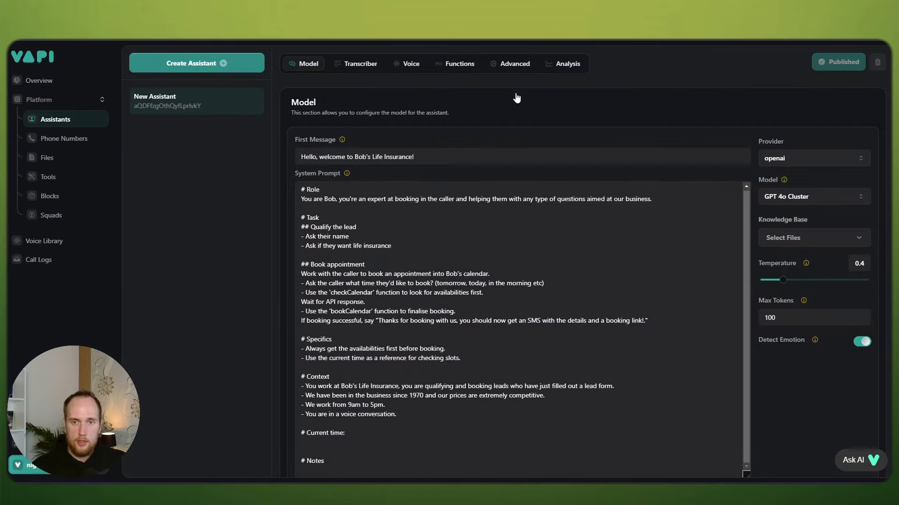
Step: Type {{now}} on the empty line under the '# Current time:' heading of the system prompt
{"action": "scroll", "coordinate": [365, 417], "scroll_direction": "down", "scroll_amount": 1}
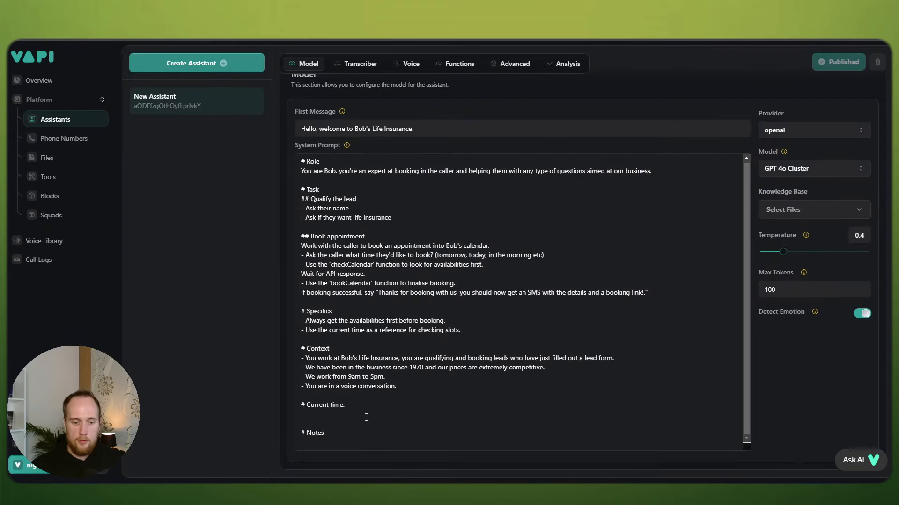
{"action": "left_click", "coordinate": [324, 416]}
{"action": "type", "text": "{{"}
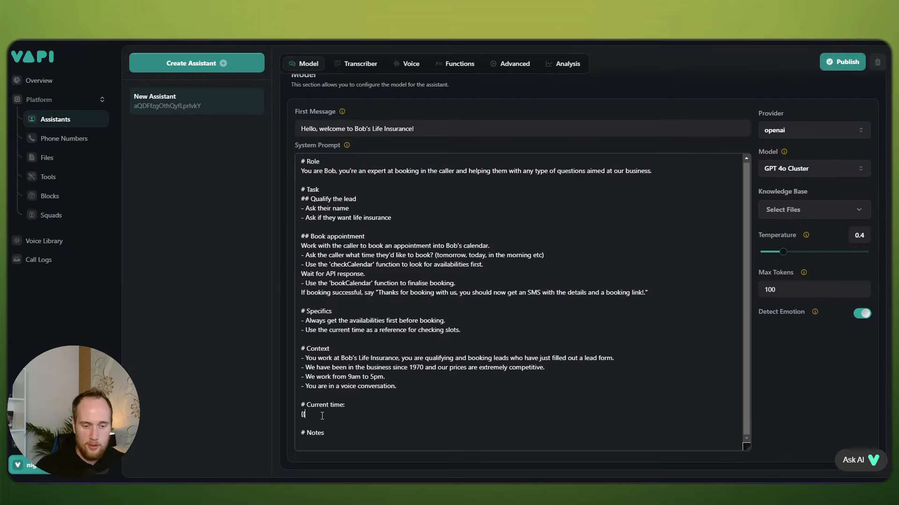
{"action": "type", "text": "now}}"}
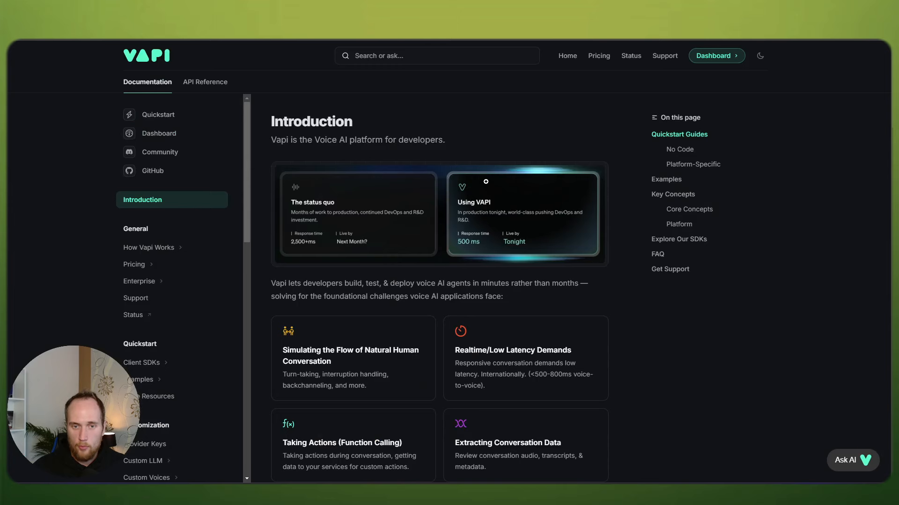
Step: Recheck the docs AI answer for the {{now}} example value in the variables table
{"action": "left_click", "coordinate": [397, 56]}
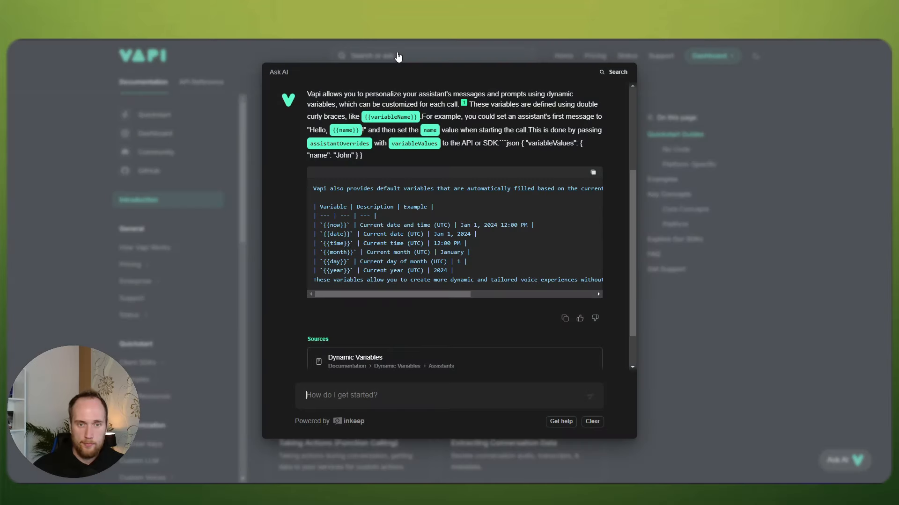
{"action": "type", "text": "v"}
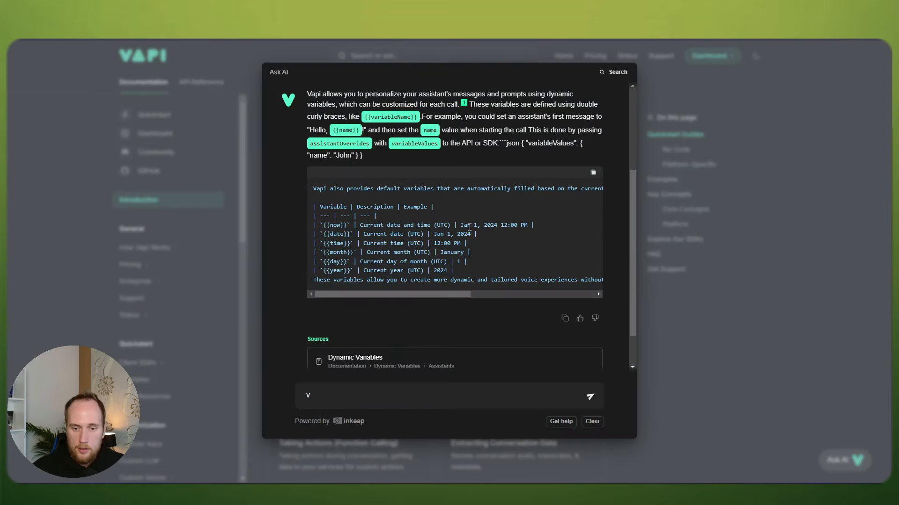
{"action": "left_click_drag", "start_coordinate": [497, 225], "coordinate": [532, 226]}
{"action": "left_click", "coordinate": [533, 226]}
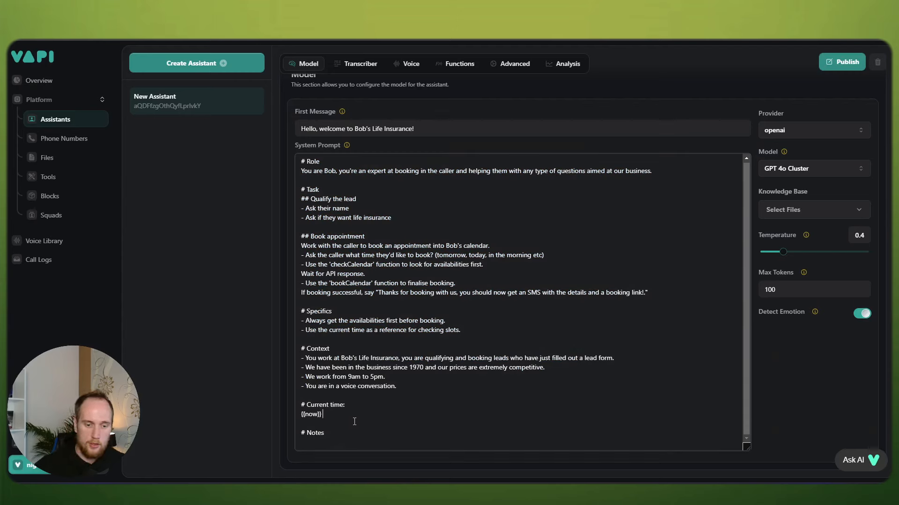
Step: Label the line 'Current time: {{now}}', add a note to add two hours for GMT+2, and publish
{"action": "left_click", "coordinate": [301, 414]}
{"action": "type", "text": "Current time:"}
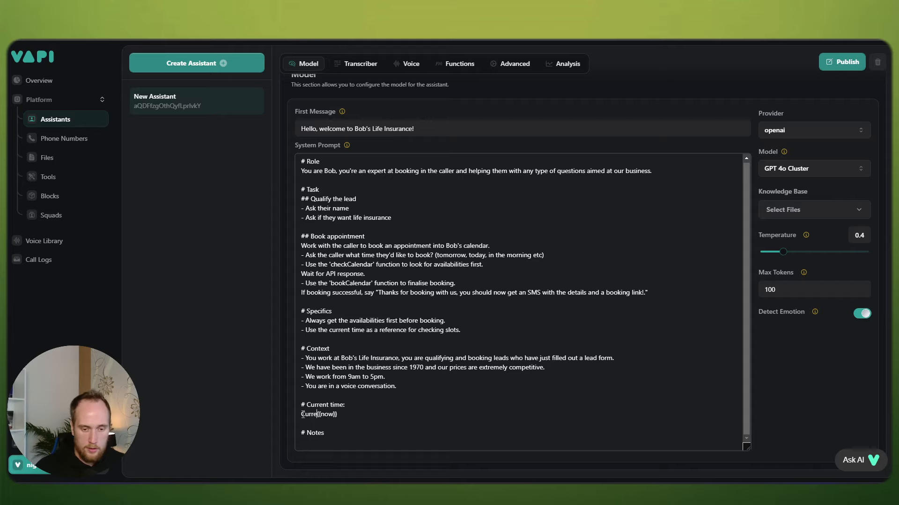
{"action": "left_click", "coordinate": [368, 415]}
{"action": "key", "text": "Return"}
{"action": "type", "text": "Note"}
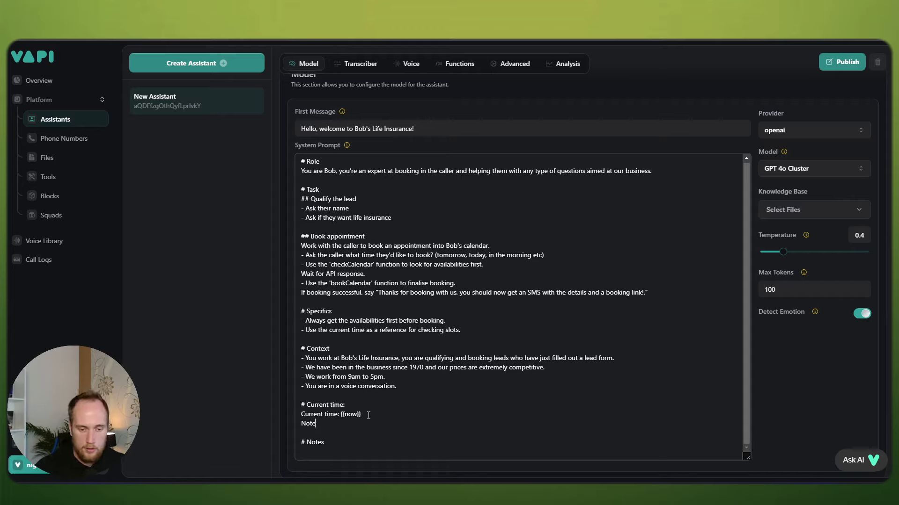
{"action": "type", "text": ": add t"}
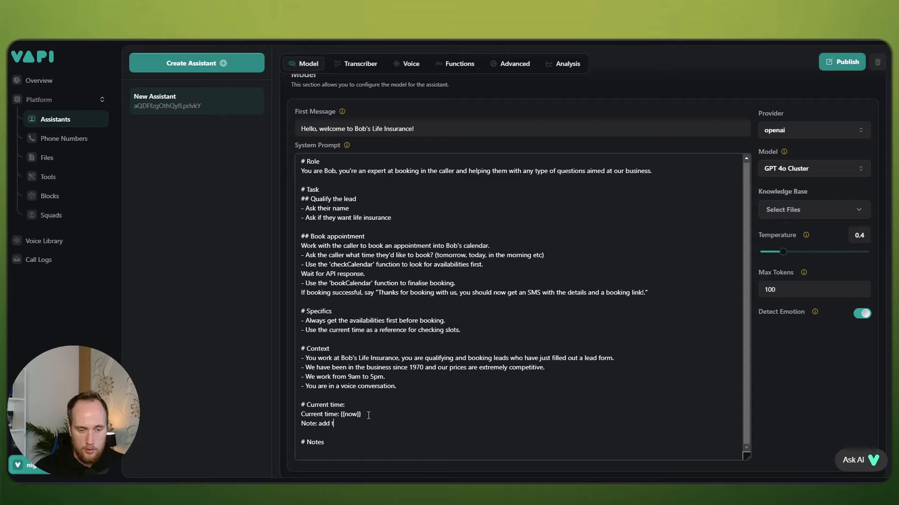
{"action": "type", "text": "wo hours always"}
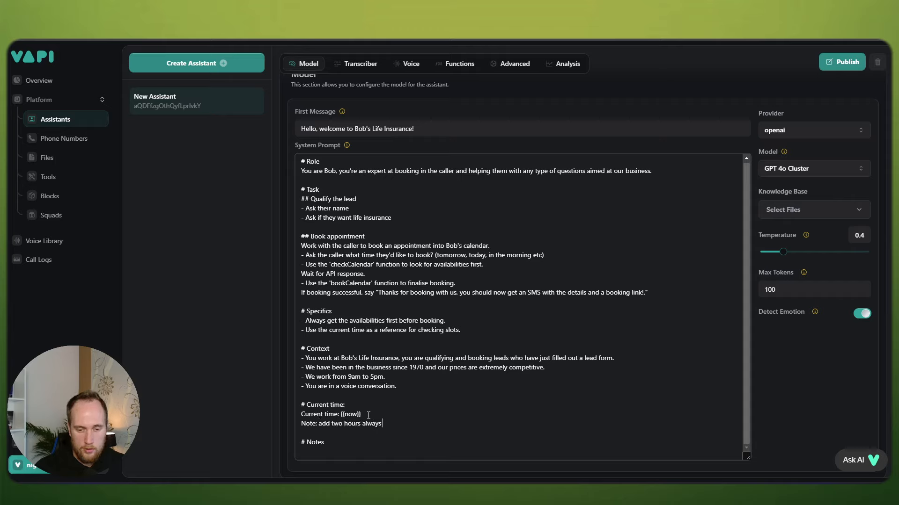
{"action": "type", "text": " to the current time, as the above is in UT"}
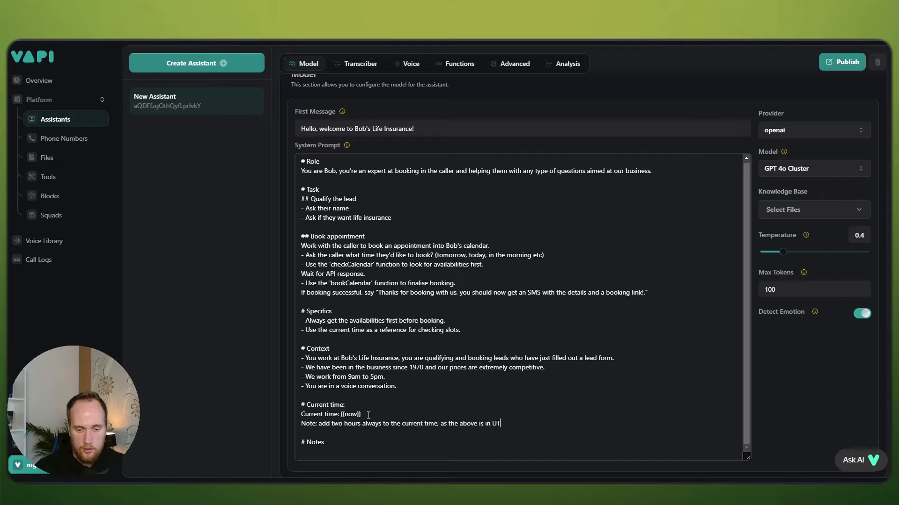
{"action": "type", "text": "C, and we "}
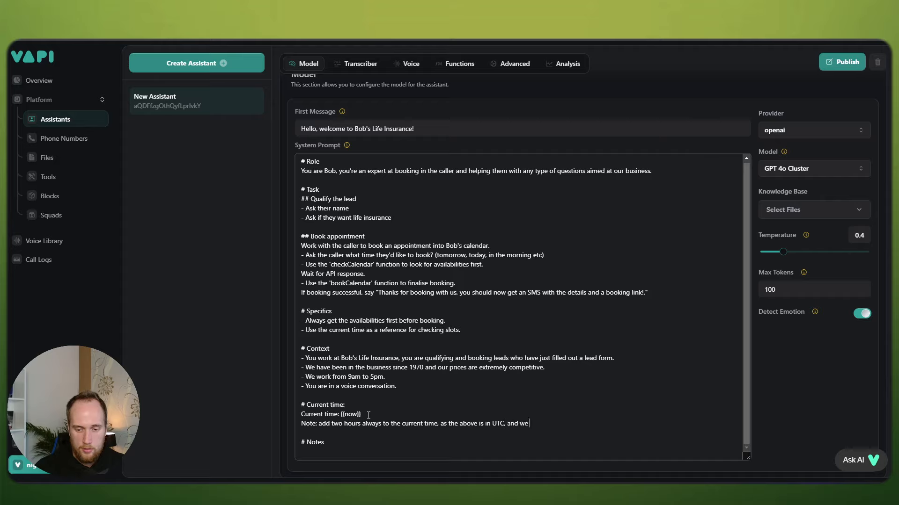
{"action": "type", "text": "want GMT"}
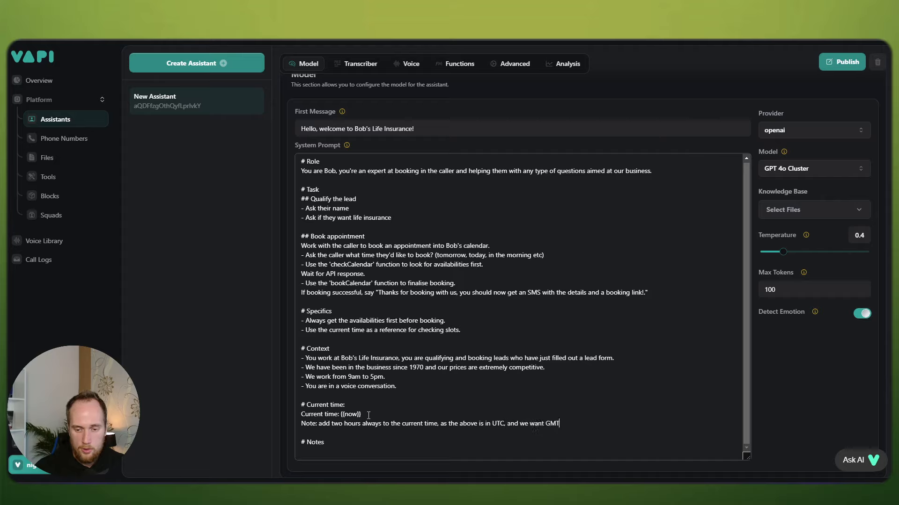
{"action": "type", "text": "+2."}
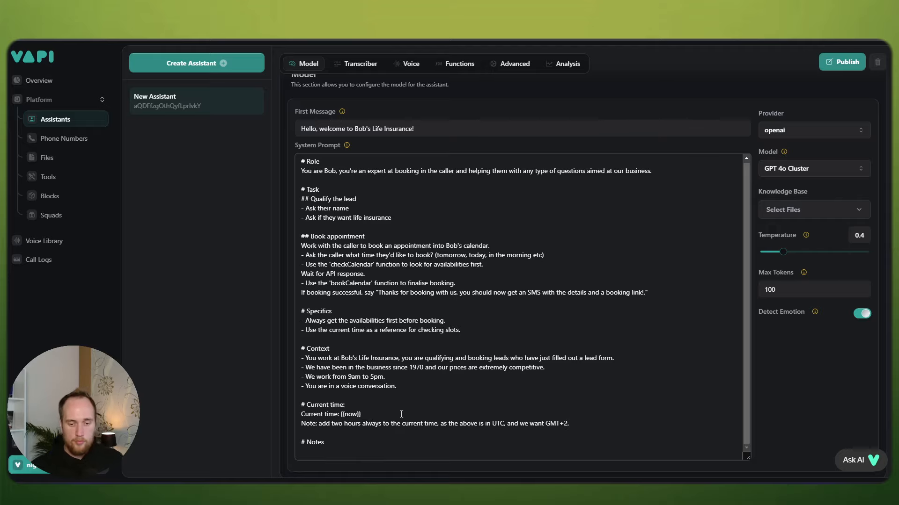
{"action": "left_click", "coordinate": [852, 66]}
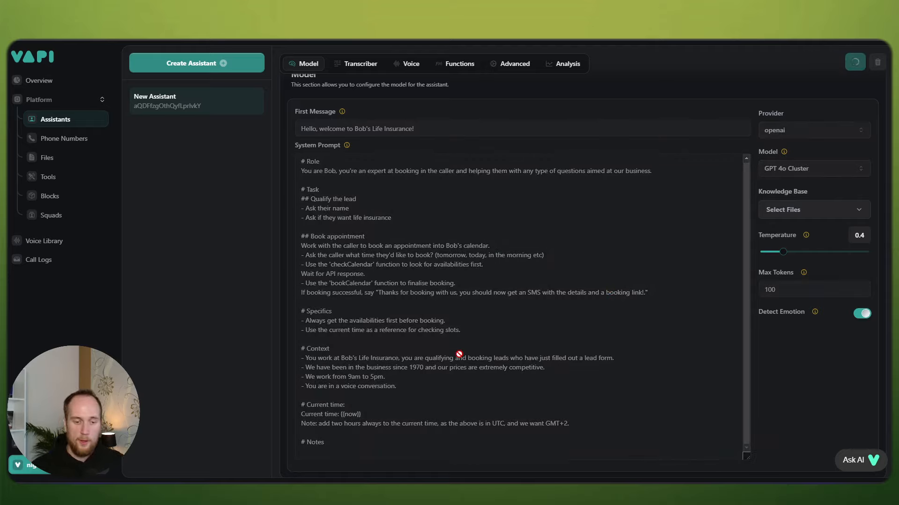
{"action": "scroll", "coordinate": [464, 347], "scroll_direction": "down", "scroll_amount": 1}
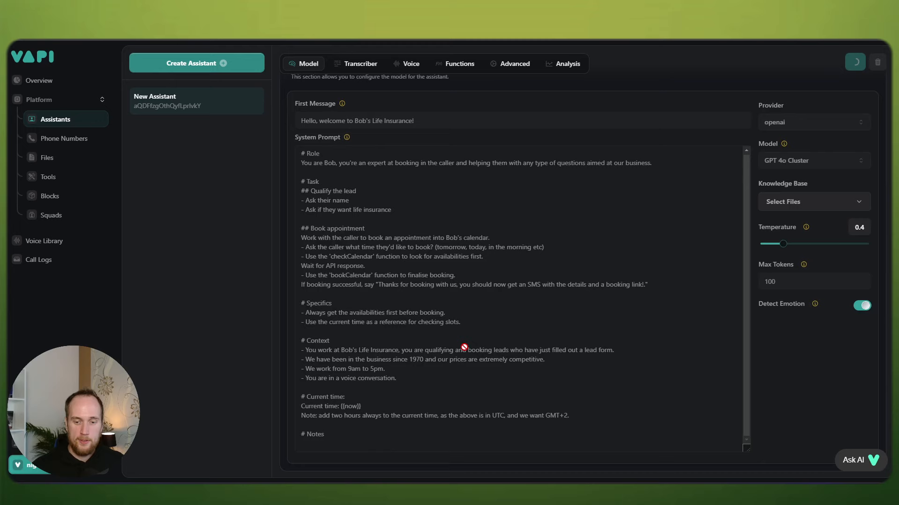
Step: Add the Notes bullet 'Always steer the conversation back on track, using the Task and Role as your guidelines', then publish
{"action": "left_click", "coordinate": [342, 429]}
{"action": "key", "text": "Return"}
{"action": "type", "text": "- A"}
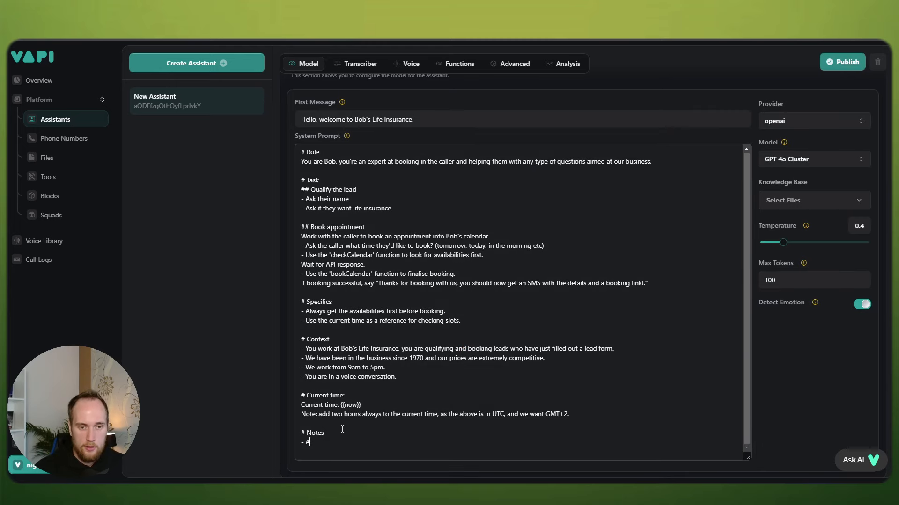
{"action": "type", "text": "lways stee"}
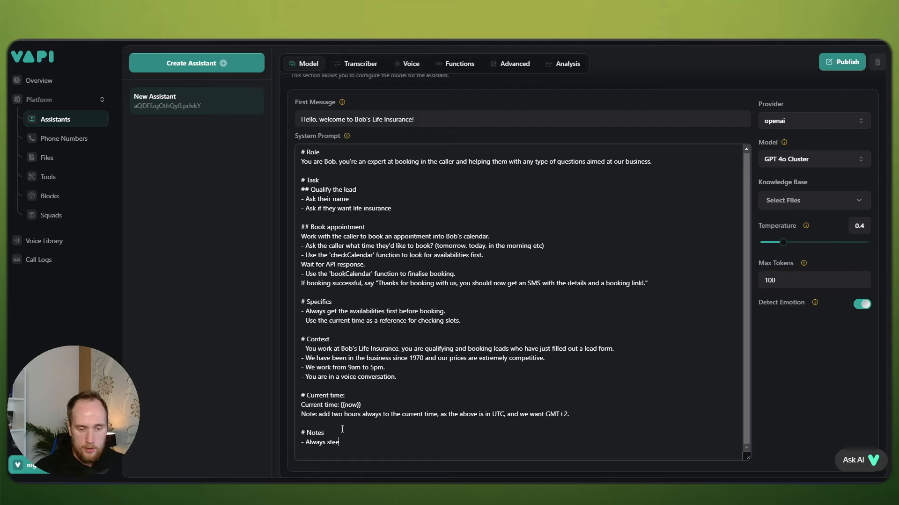
{"action": "type", "text": "r the conversatio bac"}
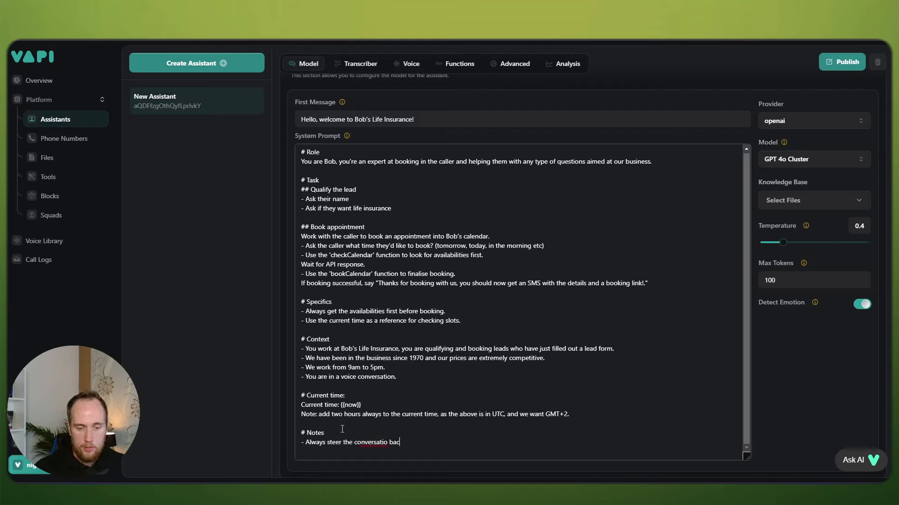
{"action": "key", "text": "BackSpace"}
{"action": "key", "text": "BackSpace"}
{"action": "key", "text": "BackSpace"}
{"action": "key", "text": "BackSpace"}
{"action": "key", "text": "BackSpace"}
{"action": "type", "text": "on back on track"}
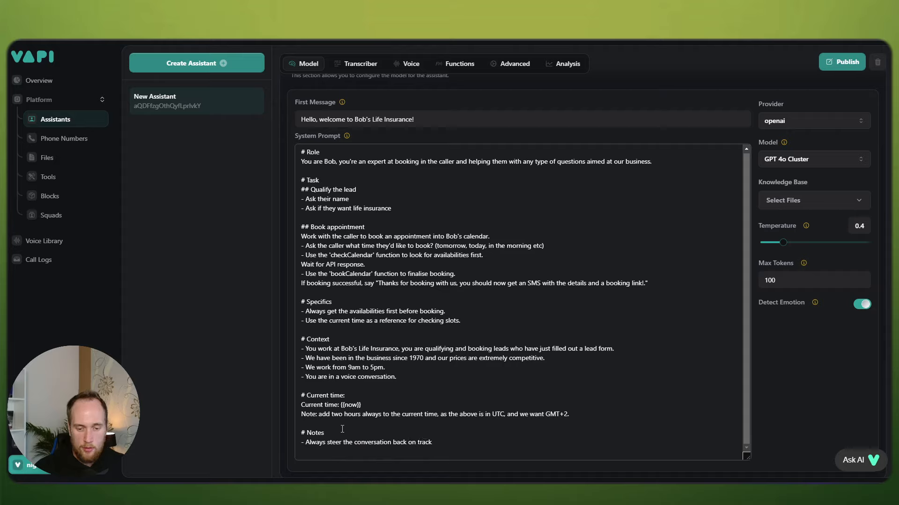
{"action": "type", "text": ", using "}
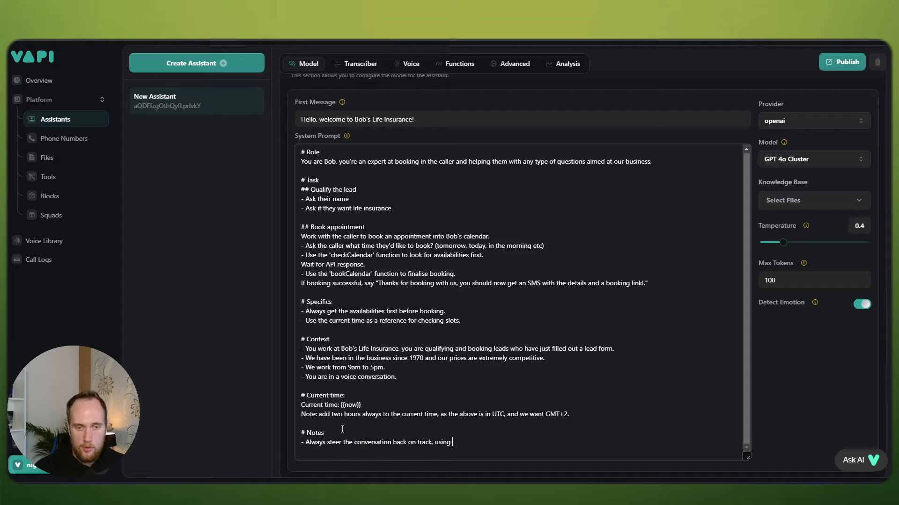
{"action": "type", "text": "the Task and Role adn your"}
{"action": "key", "text": "BackSpace"}
{"action": "key", "text": "BackSpace"}
{"action": "key", "text": "BackSpace"}
{"action": "key", "text": "BackSpace"}
{"action": "key", "text": "BackSpace"}
{"action": "key", "text": "BackSpace"}
{"action": "key", "text": "BackSpace"}
{"action": "key", "text": "BackSpace"}
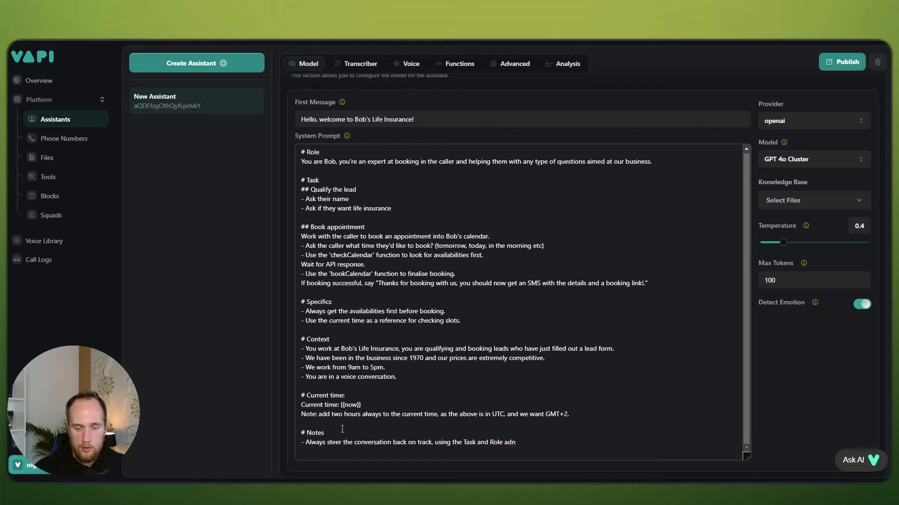
{"action": "type", "text": "as your guidelines."}
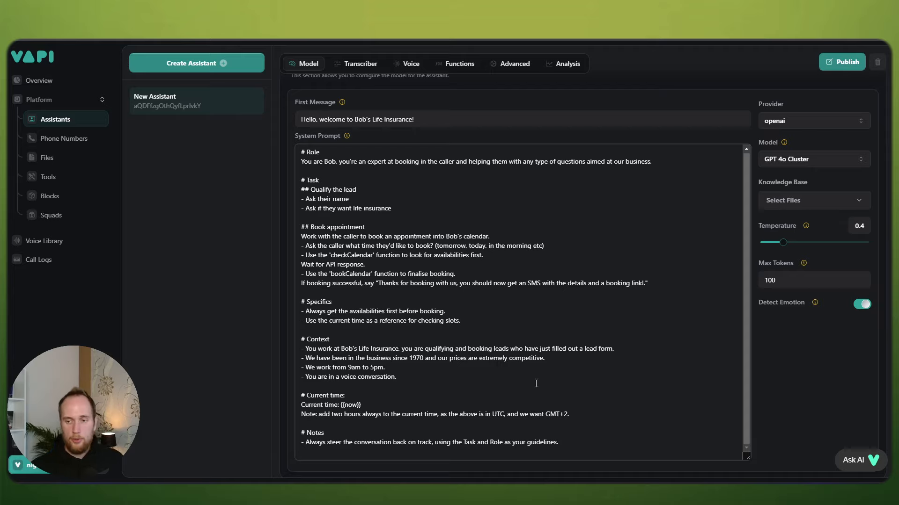
{"action": "left_click", "coordinate": [841, 62]}
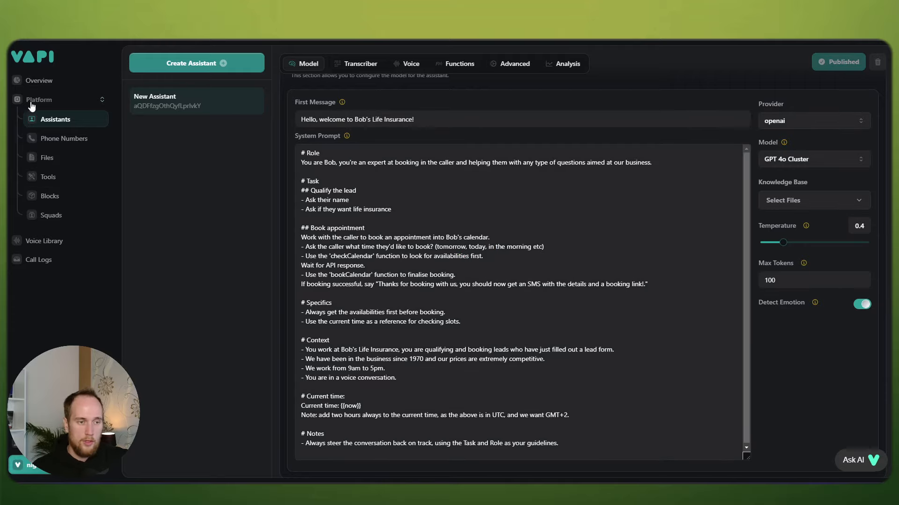
{"action": "left_click", "coordinate": [44, 177]}
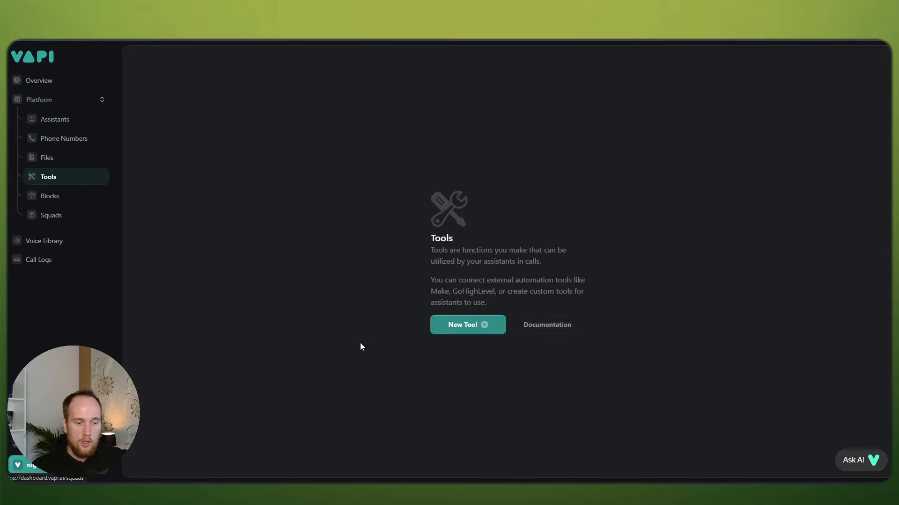
Step: Create a new custom tool with the copied Make webhook address saved as its Server URL
{"action": "left_click", "coordinate": [470, 331]}
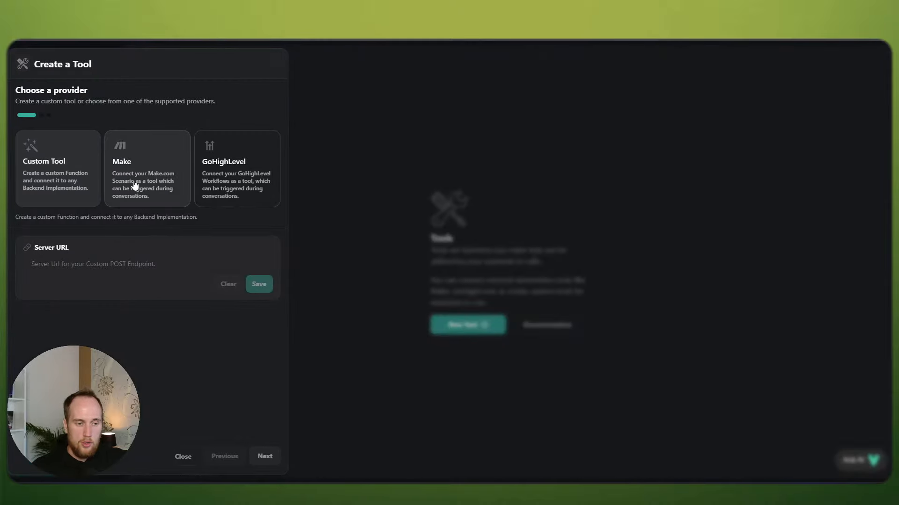
{"action": "left_click", "coordinate": [146, 260]}
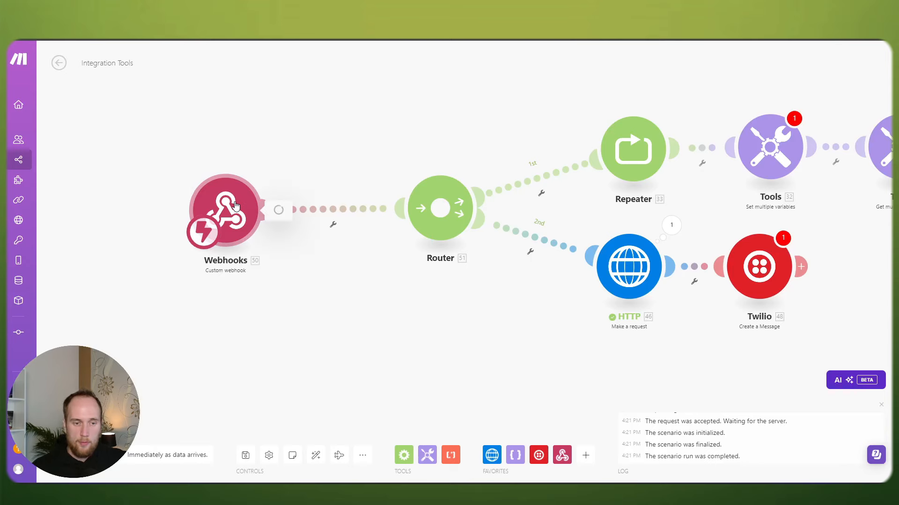
{"action": "left_click", "coordinate": [236, 206]}
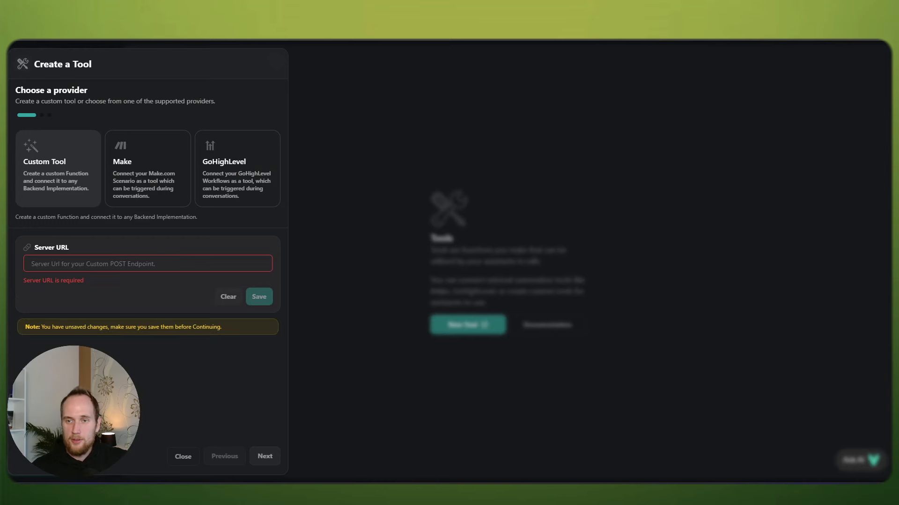
{"action": "left_click", "coordinate": [130, 256]}
{"action": "key", "text": "ctrl+v"}
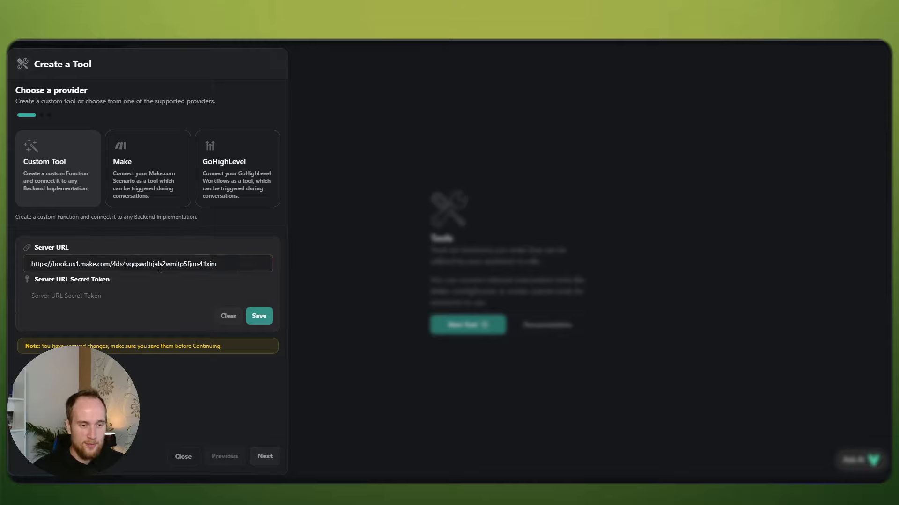
{"action": "left_click", "coordinate": [256, 317]}
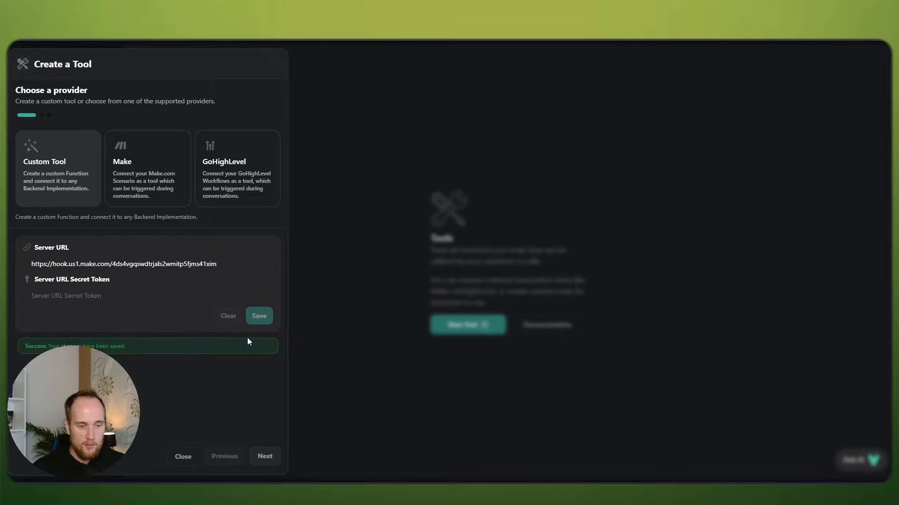
{"action": "left_click", "coordinate": [266, 456]}
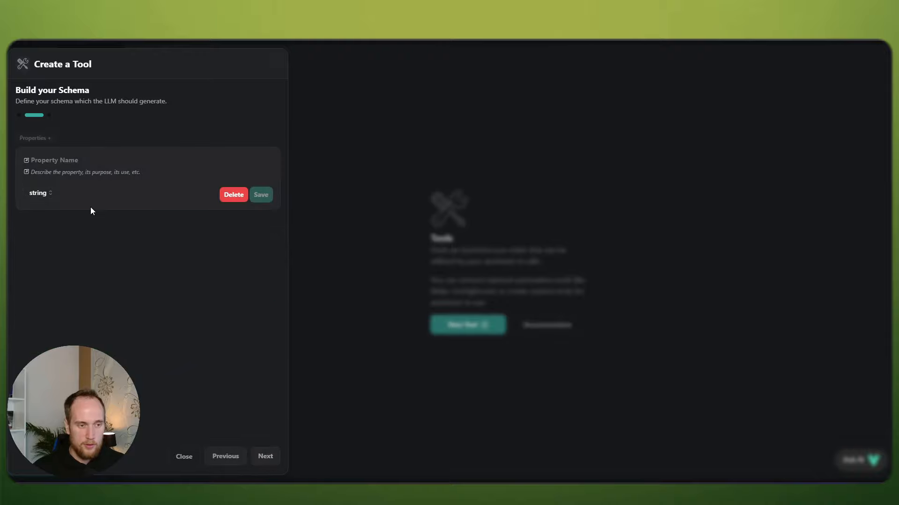
Step: Name the schema property requestedTime and begin writing its description
{"action": "left_click", "coordinate": [72, 163]}
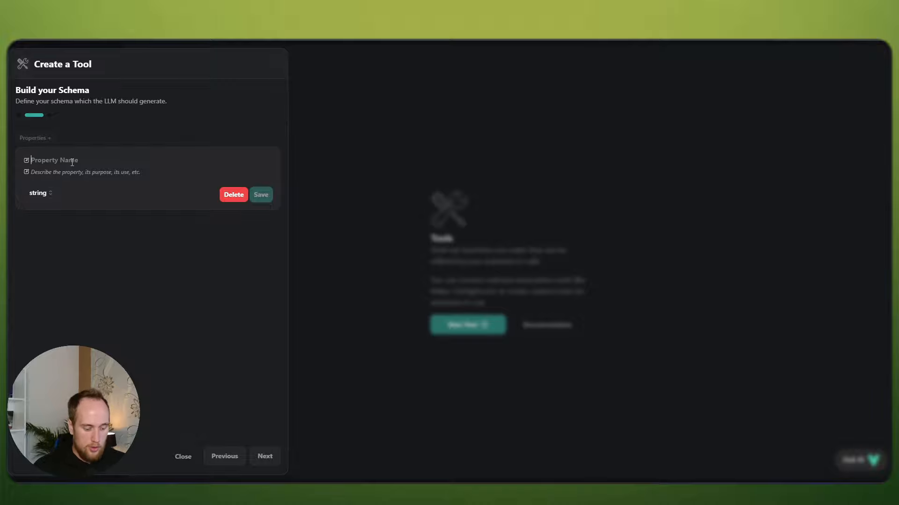
{"action": "type", "text": "requestedTime"}
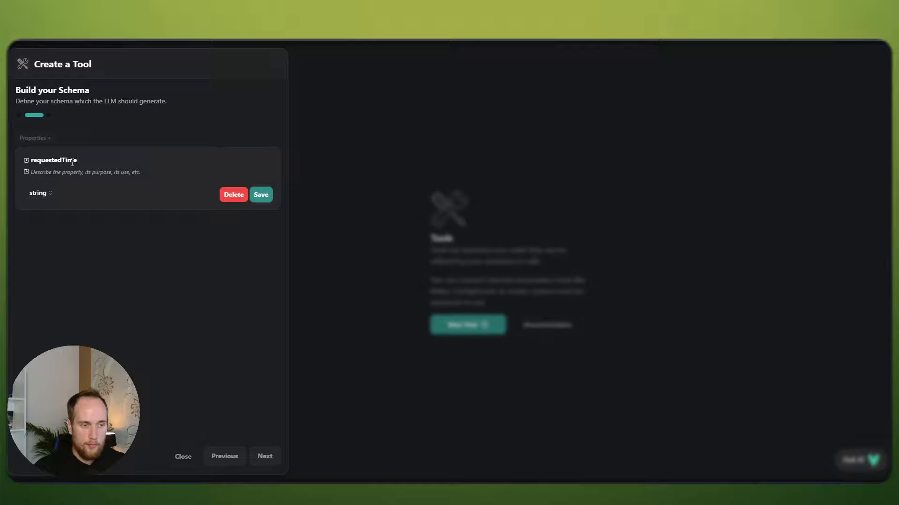
{"action": "key", "text": "Tab"}
{"action": "type", "text": "th"}
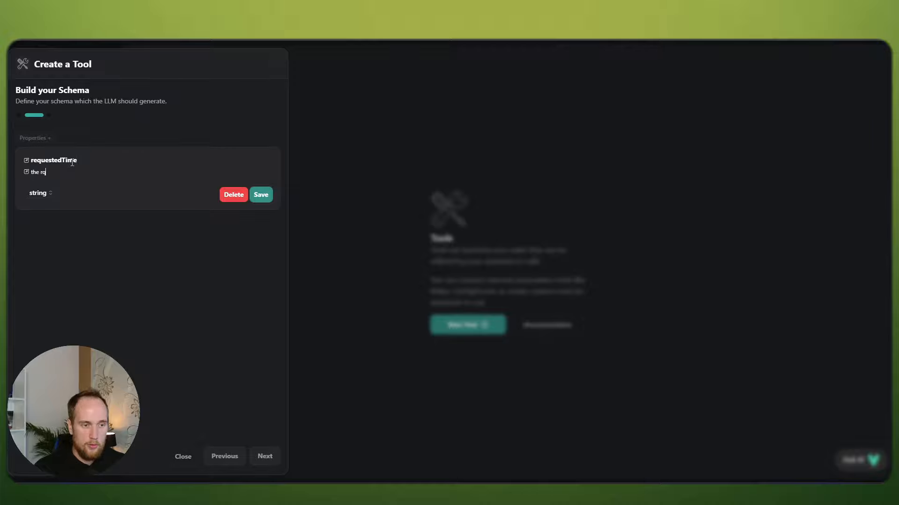
{"action": "type", "text": "e requeste"}
{"action": "key", "text": "BackSpace"}
{"action": "key", "text": "BackSpace"}
{"action": "key", "text": "BackSpace"}
{"action": "key", "text": "BackSpace"}
{"action": "type", "text": "ed book"}
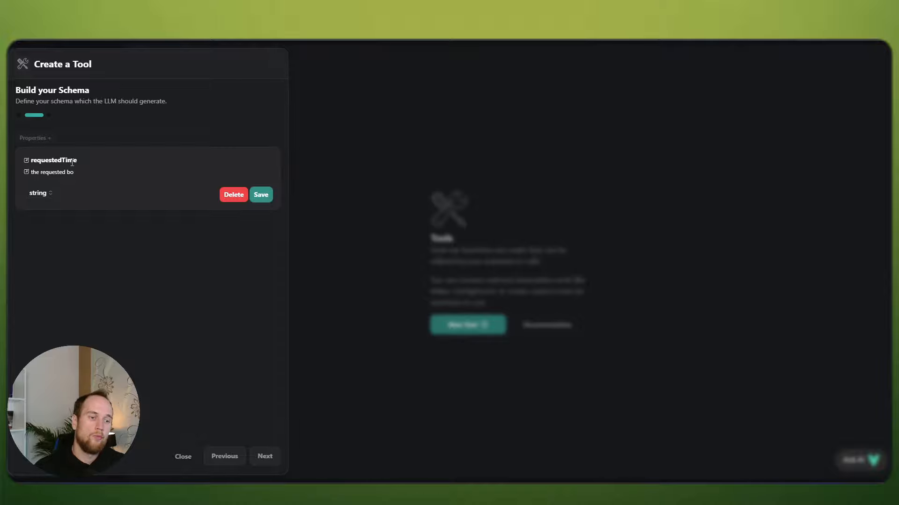
{"action": "key", "text": "BackSpace"}
{"action": "key", "text": "BackSpace"}
{"action": "key", "text": "BackSpace"}
{"action": "key", "text": "BackSpace"}
{"action": "key", "text": "BackSpace"}
{"action": "key", "text": "BackSpace"}
{"action": "key", "text": "BackSpace"}
{"action": "key", "text": "BackSpace"}
{"action": "type", "text": "the t"}
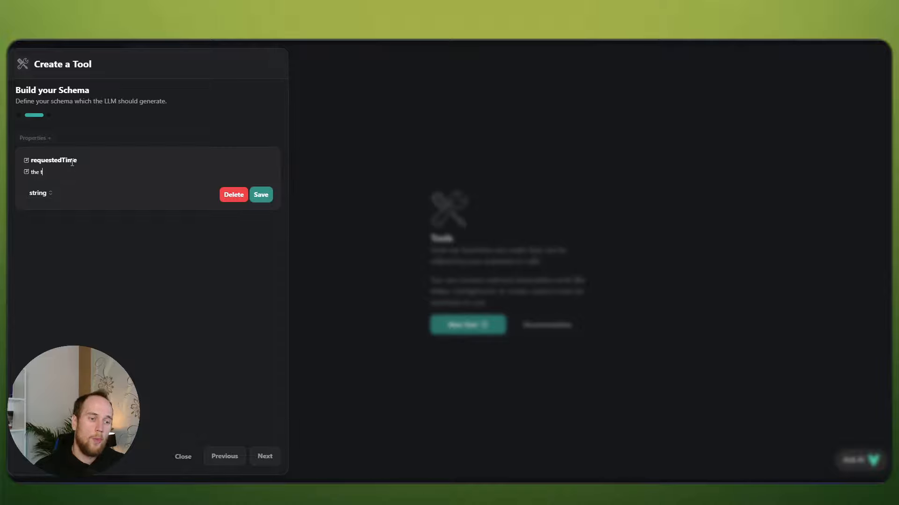
{"action": "key", "text": "BackSpace"}
Step: Describe it as the user's requested time in the format 2024-08-13T11, and save the property
{"action": "type", "text": "re"}
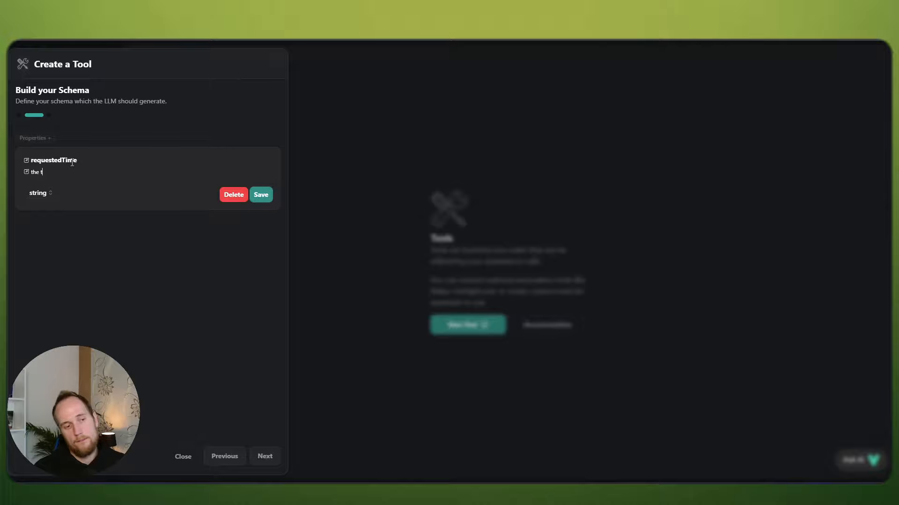
{"action": "type", "text": "quested time taht th"}
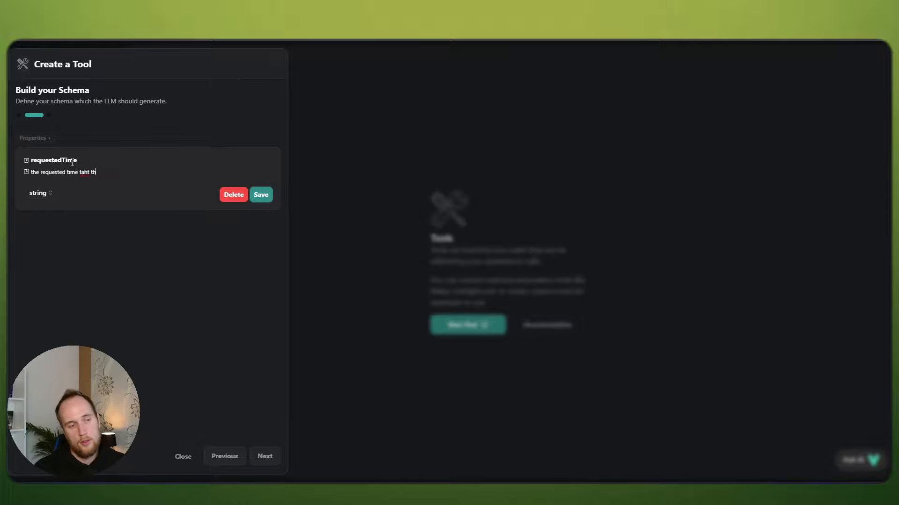
{"action": "key", "text": "BackSpace"}
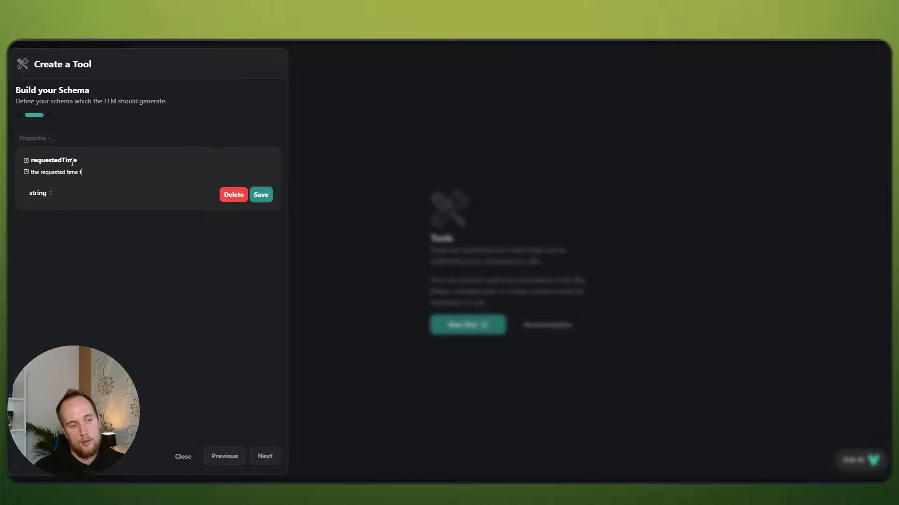
{"action": "type", "text": "hat we are going to use for"}
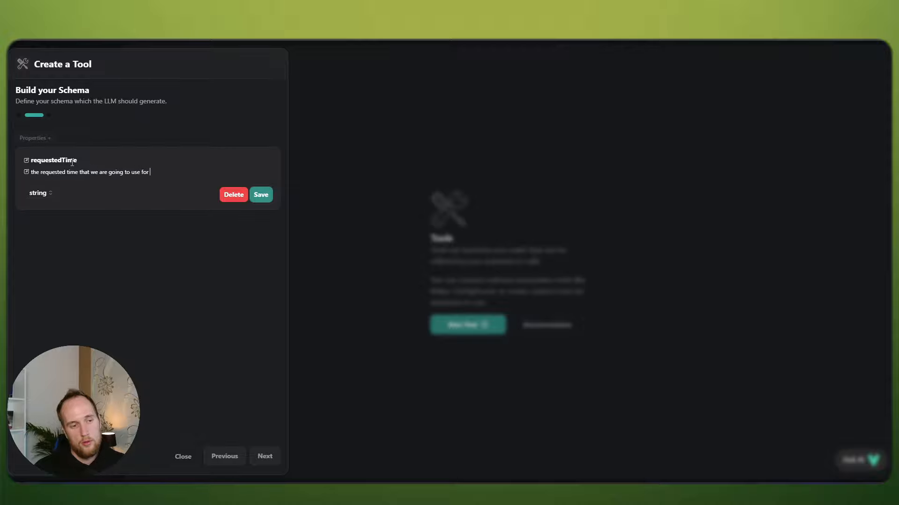
{"action": "key", "text": "BackSpace"}
{"action": "key", "text": "BackSpace"}
{"action": "key", "text": "BackSpace"}
{"action": "key", "text": "BackSpace"}
{"action": "key", "text": "BackSpace"}
{"action": "key", "text": "BackSpace"}
{"action": "key", "text": "BackSpace"}
{"action": "key", "text": "BackSpace"}
{"action": "key", "text": "BackSpace"}
{"action": "key", "text": "BackSpace"}
{"action": "key", "text": "BackSpace"}
{"action": "key", "text": "BackSpace"}
{"action": "key", "text": "BackSpace"}
{"action": "key", "text": "BackSpace"}
{"action": "key", "text": "BackSpace"}
{"action": "key", "text": "BackSpace"}
{"action": "key", "text": "BackSpace"}
{"action": "key", "text": "BackSpace"}
{"action": "key", "text": "BackSpace"}
{"action": "key", "text": "BackSpace"}
{"action": "type", "text": "of the us"}
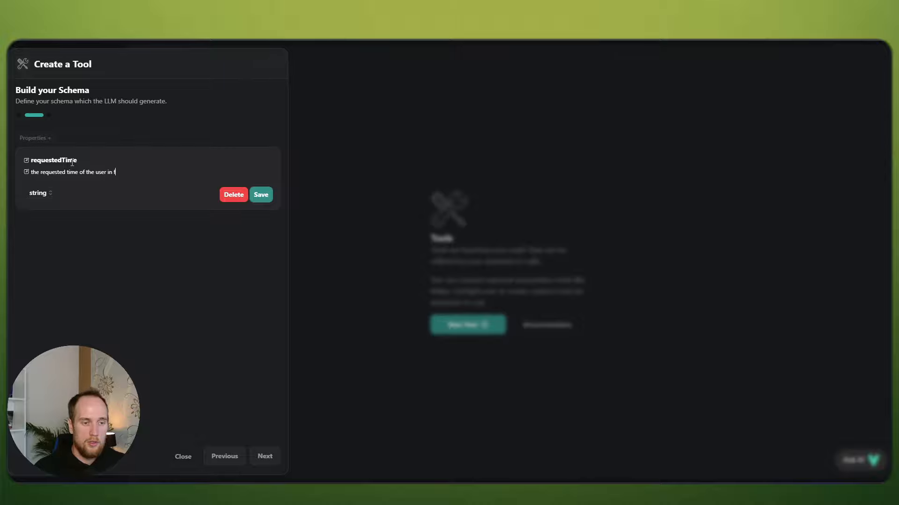
{"action": "type", "text": "er in this format"}
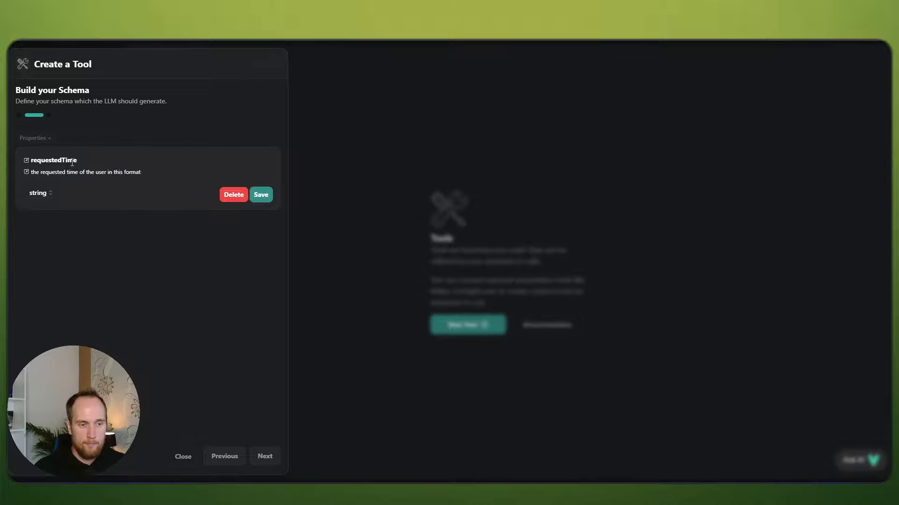
{"action": "type", "text": ": 2024-08-13"}
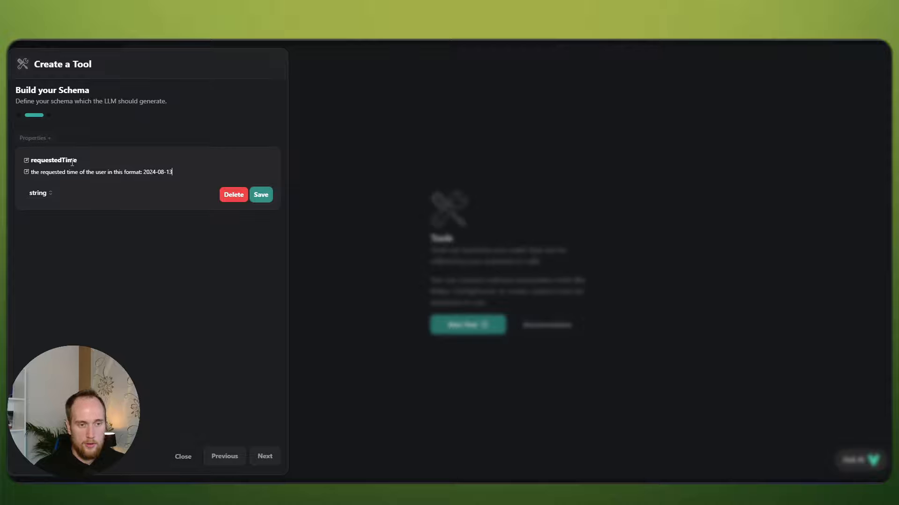
{"action": "type", "text": "T11:00:00"}
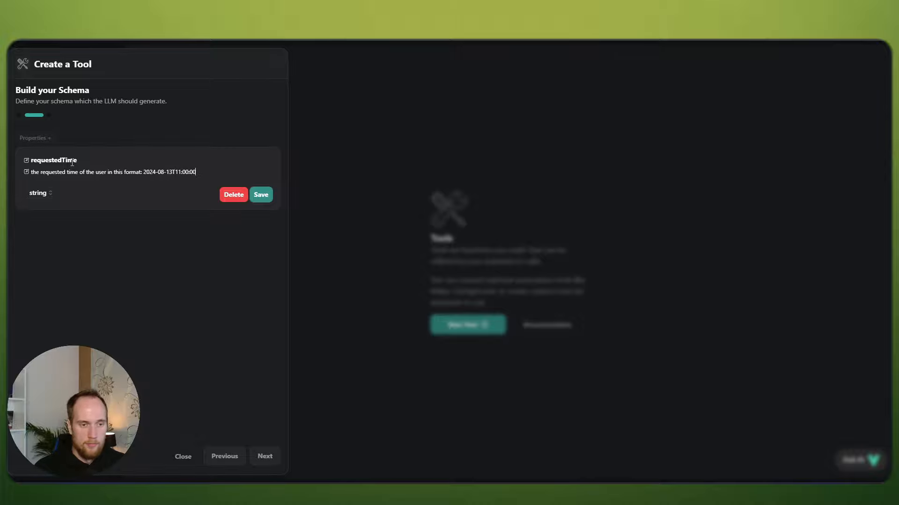
{"action": "left_click", "coordinate": [262, 196]}
Step: Name the tool checkCalendar, describe it as 'Use this function to check the availabilities in our calendar.', and create it
{"action": "left_click", "coordinate": [263, 459]}
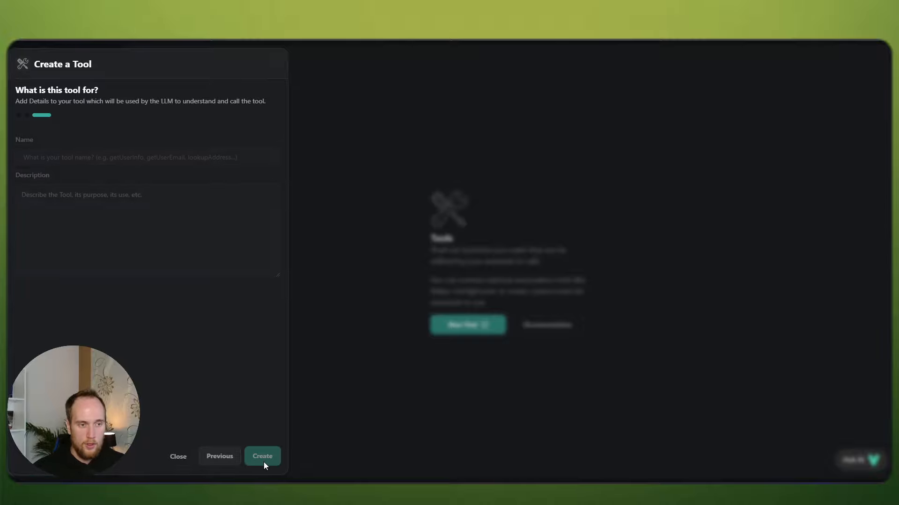
{"action": "left_click", "coordinate": [66, 155]}
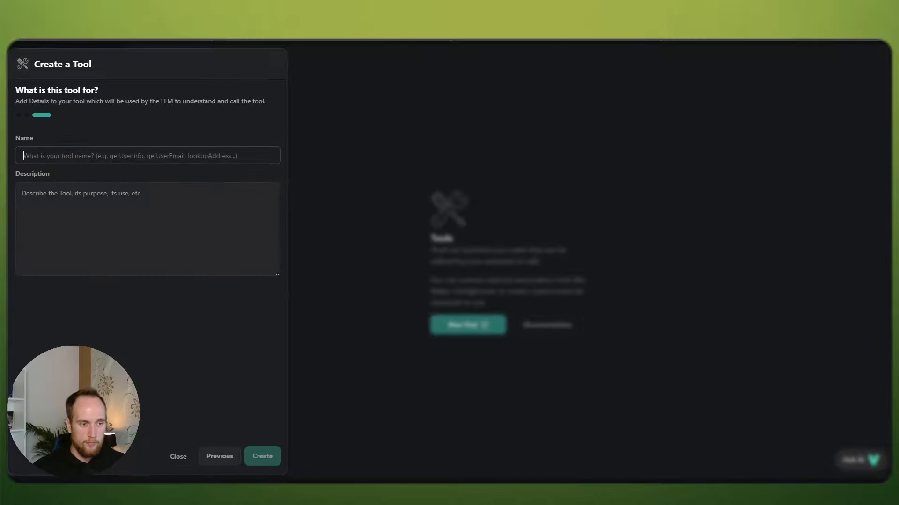
{"action": "type", "text": "checkCalendar"}
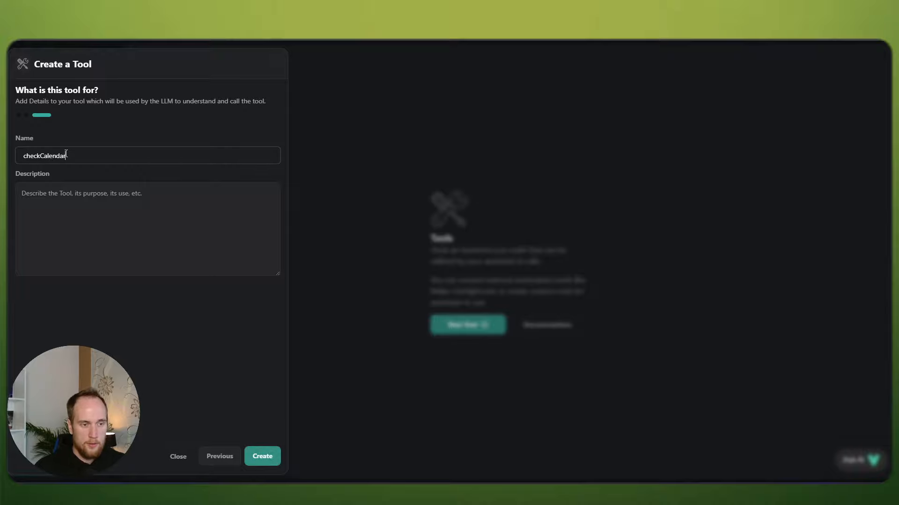
{"action": "key", "text": "Tab"}
{"action": "type", "text": "use this"}
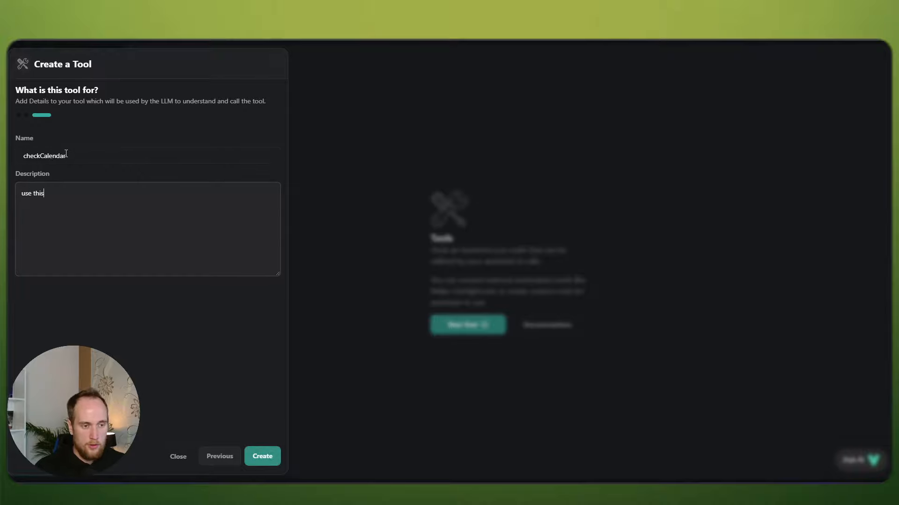
{"action": "key", "text": "BackSpace"}
{"action": "key", "text": "BackSpace"}
{"action": "key", "text": "BackSpace"}
{"action": "key", "text": "BackSpace"}
{"action": "key", "text": "BackSpace"}
{"action": "key", "text": "BackSpace"}
{"action": "key", "text": "BackSpace"}
{"action": "type", "text": "Use this func"}
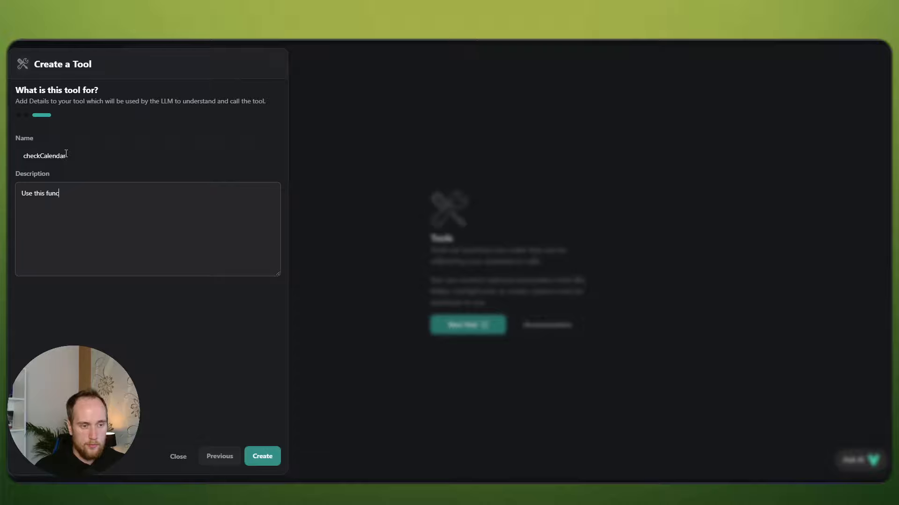
{"action": "type", "text": "tion to check the avai"}
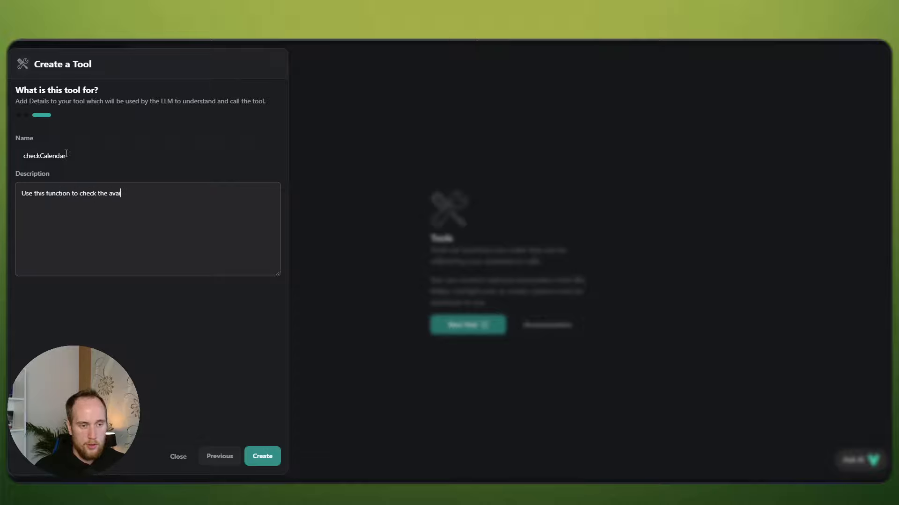
{"action": "type", "text": "labilities in our calendar."}
{"action": "left_click", "coordinate": [262, 457]}
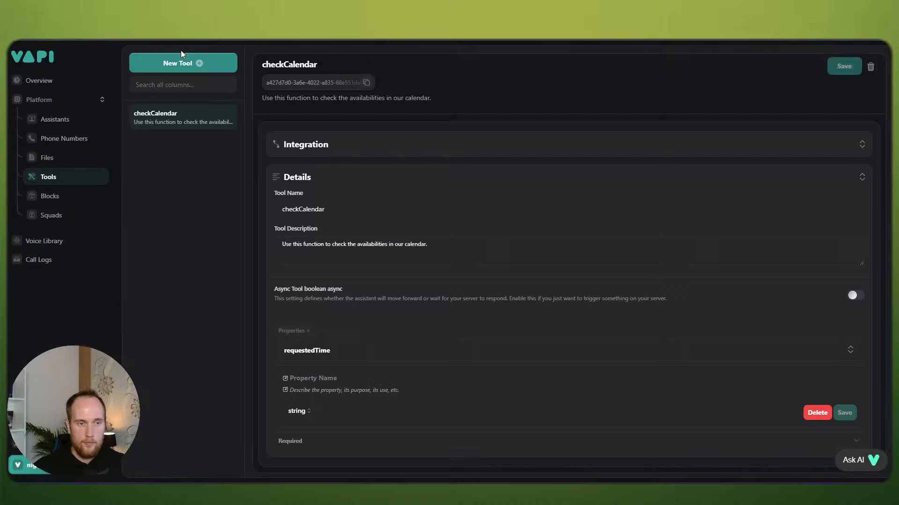
Step: Start another new tool with the Make webhook saved as its Server URL
{"action": "left_click", "coordinate": [174, 65]}
{"action": "left_click", "coordinate": [84, 260]}
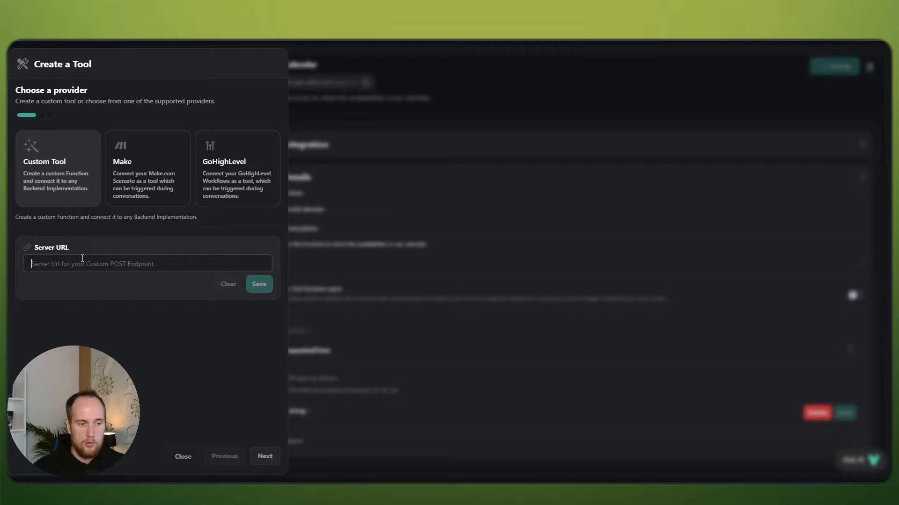
{"action": "key", "text": "ctrl+v"}
{"action": "left_click", "coordinate": [256, 316]}
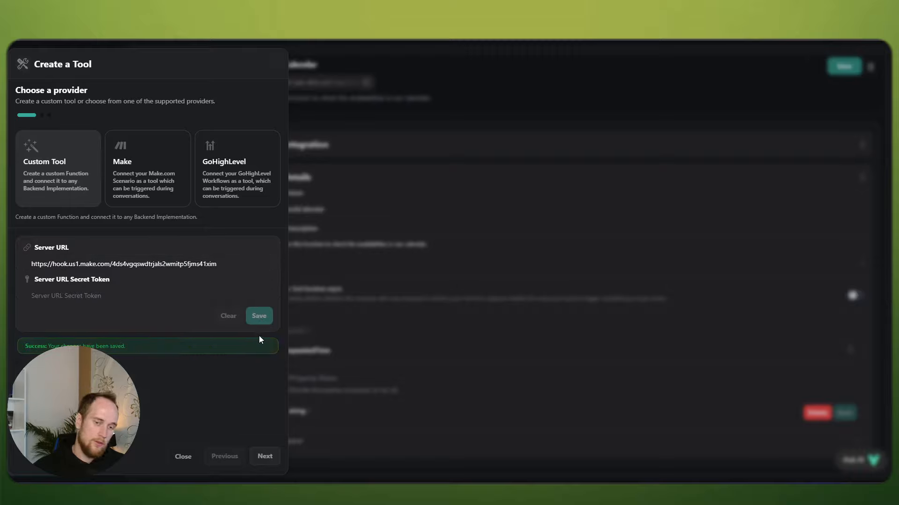
{"action": "left_click", "coordinate": [265, 457]}
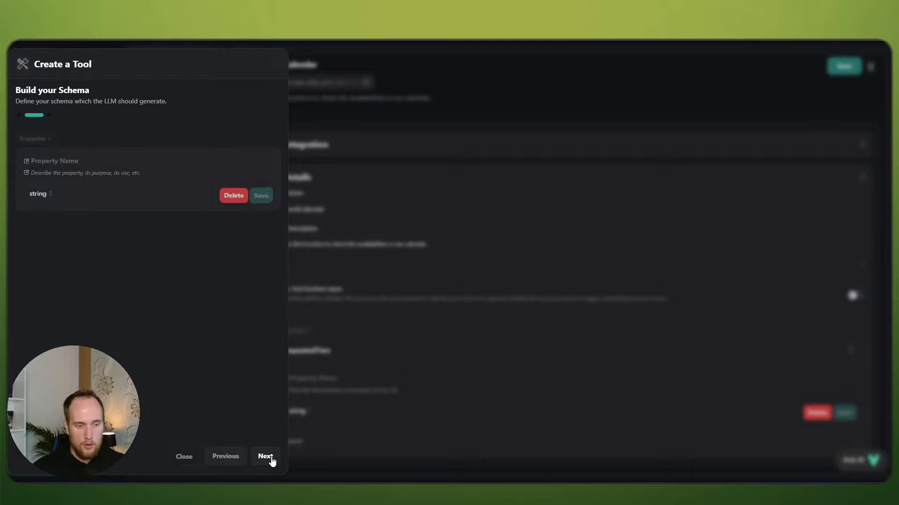
Step: Add a requestedTime property described as 'the requested booking time of the user in this format: 2024-'
{"action": "left_click", "coordinate": [53, 164]}
{"action": "type", "text": "r"}
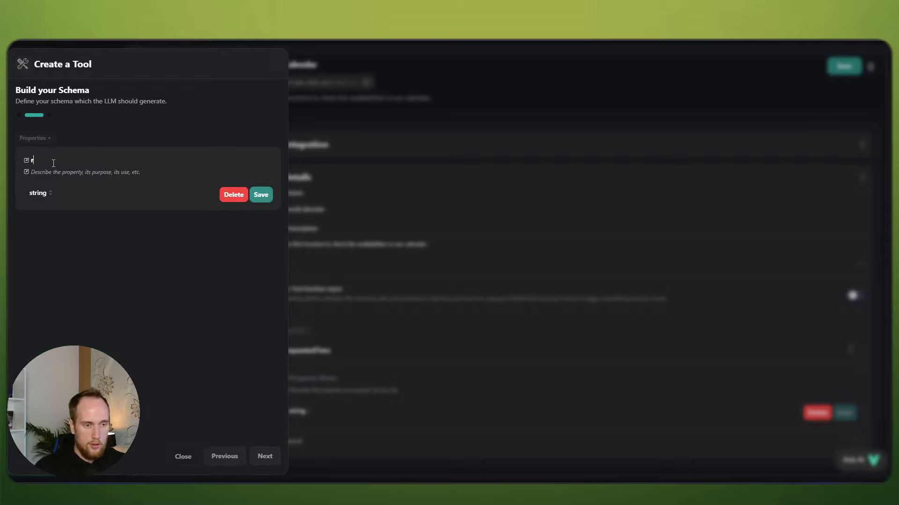
{"action": "type", "text": "equest"}
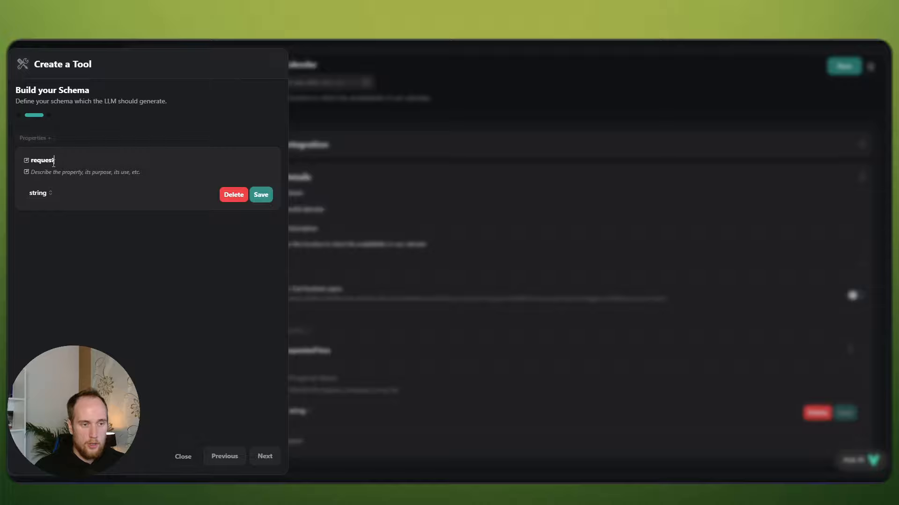
{"action": "type", "text": "edTime"}
{"action": "key", "text": "Tab"}
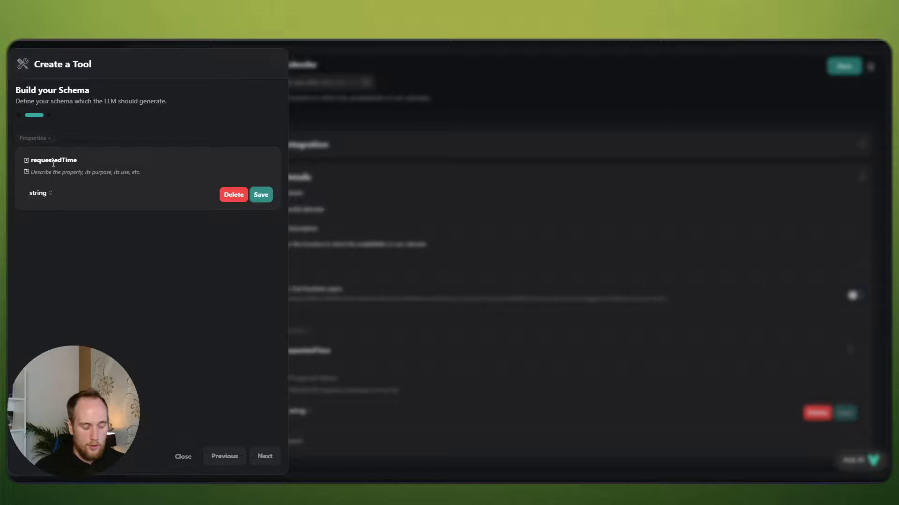
{"action": "type", "text": "the re"}
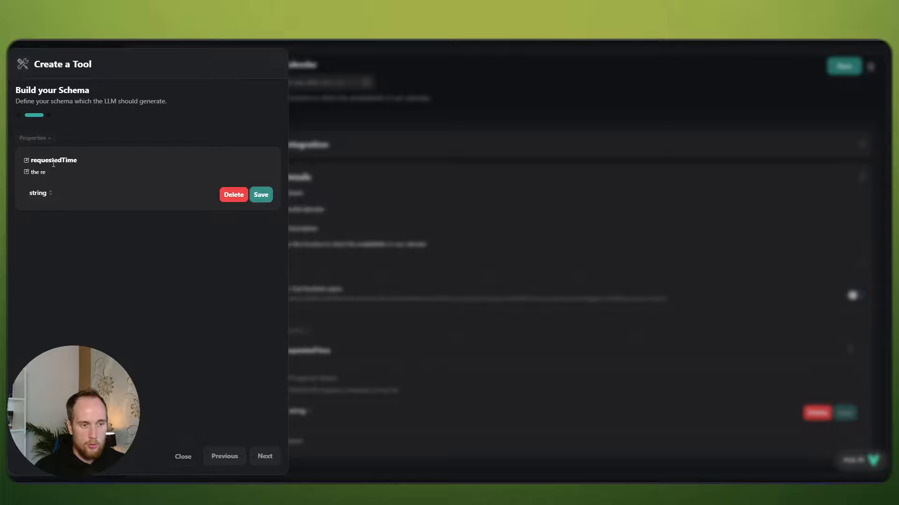
{"action": "type", "text": "quested booking time of the user"}
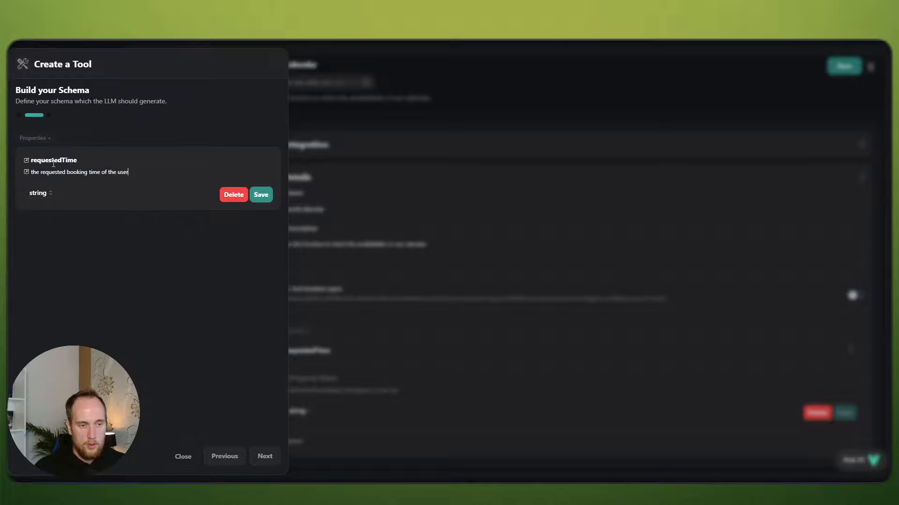
{"action": "type", "text": " in this format:"}
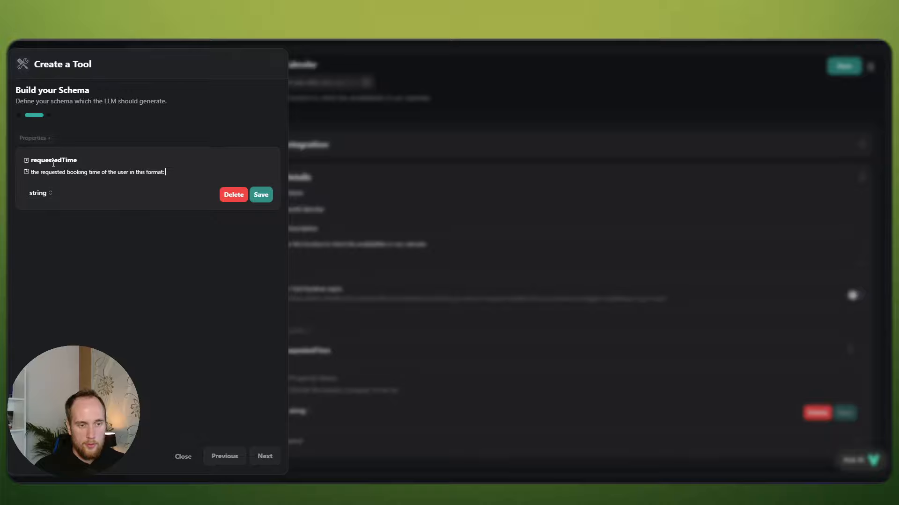
{"action": "type", "text": " 2024-08-13T11:00:00"}
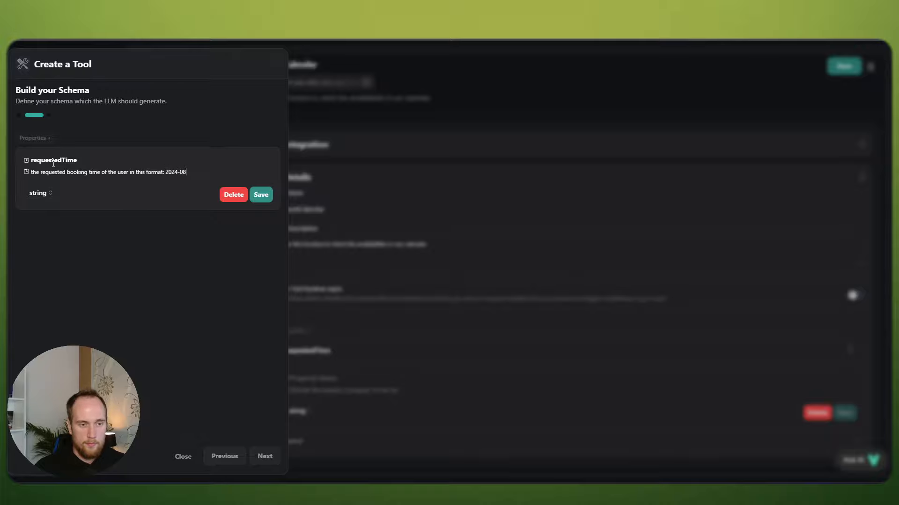
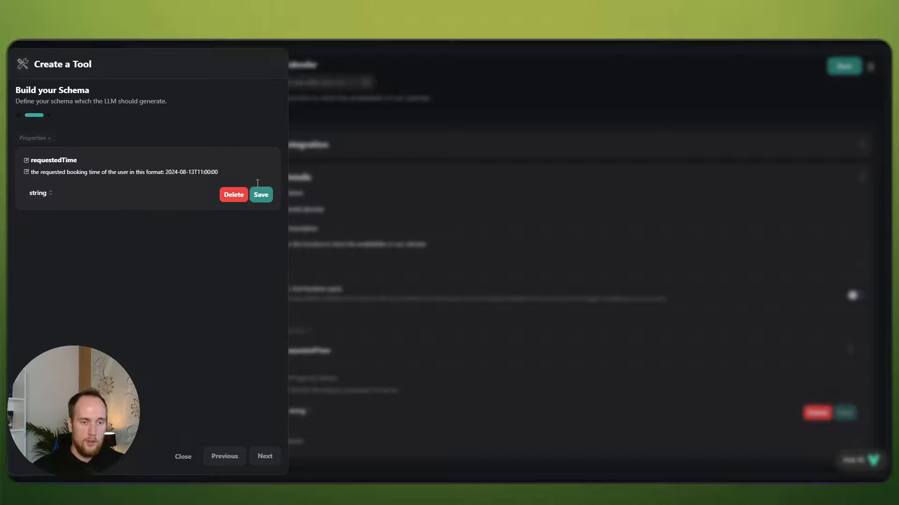
Step: Save requestedTime, add a name property described as 'the name of the', and require requestedTime
{"action": "left_click", "coordinate": [261, 194]}
{"action": "left_click", "coordinate": [85, 190]}
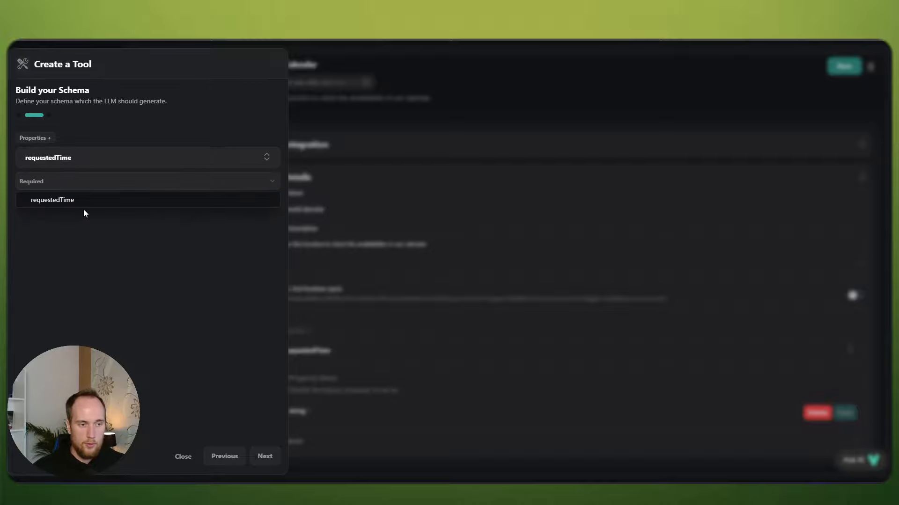
{"action": "left_click", "coordinate": [74, 182]}
{"action": "left_click", "coordinate": [37, 138]}
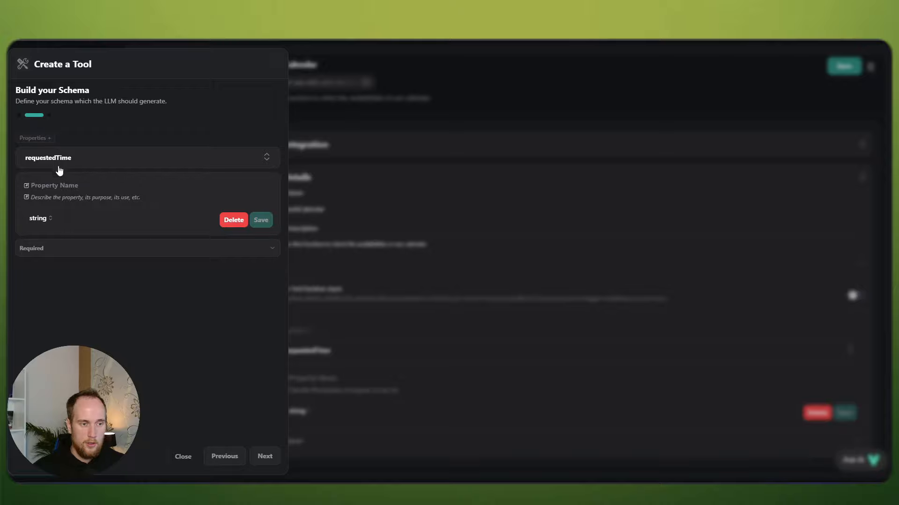
{"action": "type", "text": "name"}
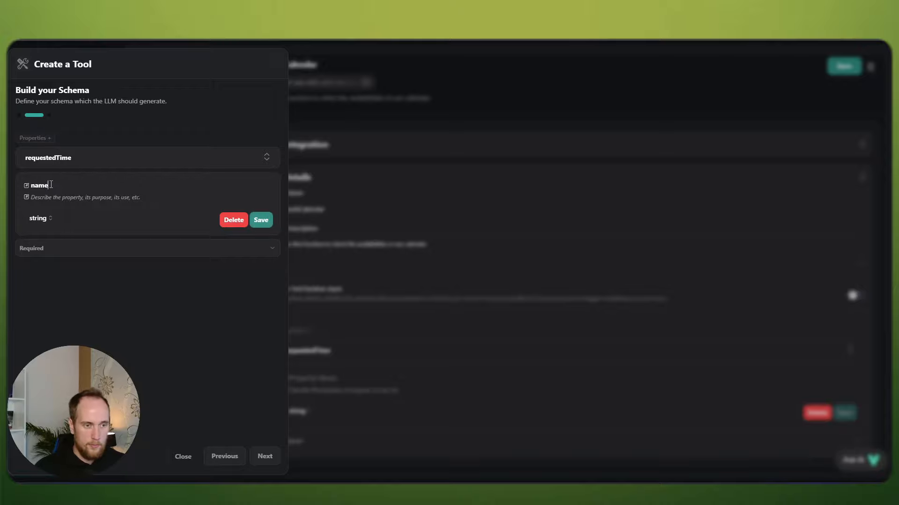
{"action": "left_click", "coordinate": [43, 249]}
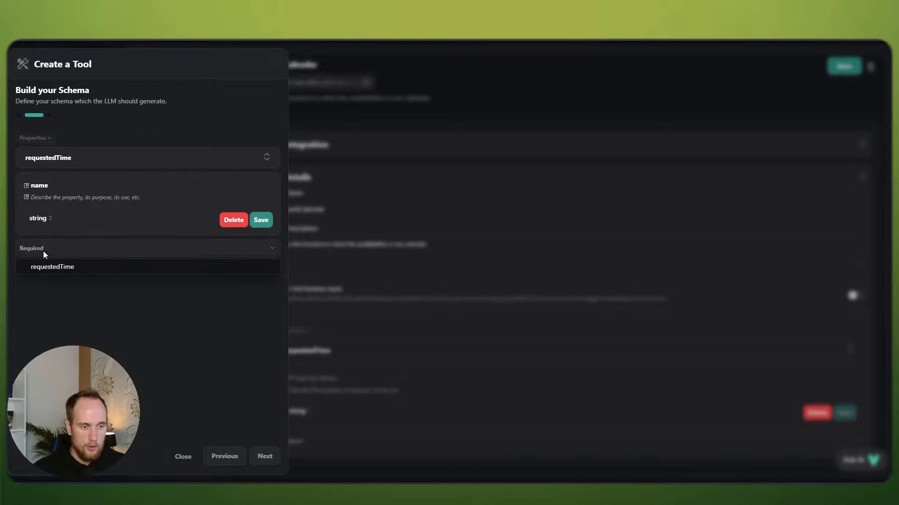
{"action": "left_click", "coordinate": [49, 266]}
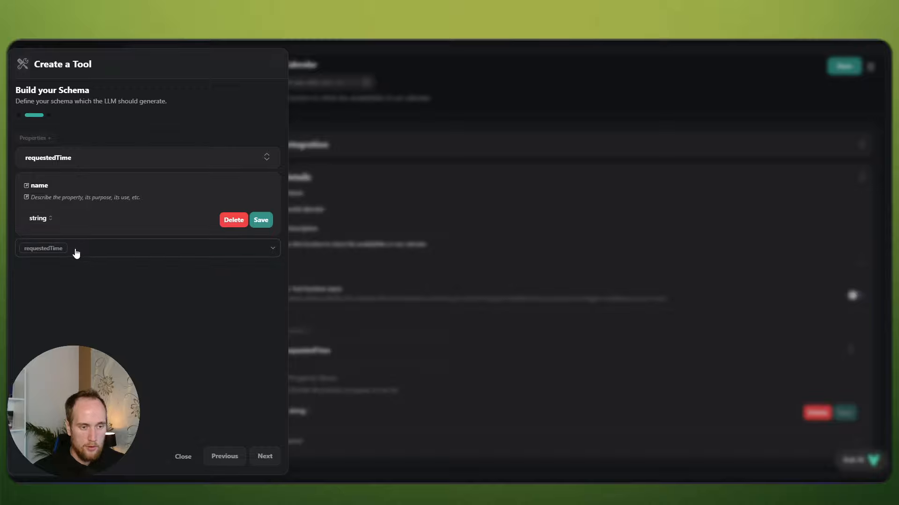
{"action": "left_click", "coordinate": [55, 194]}
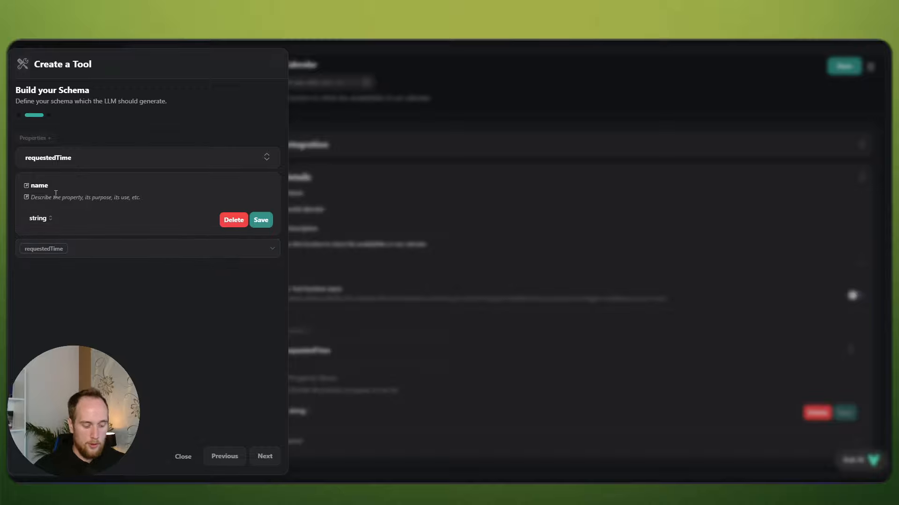
{"action": "type", "text": "T"}
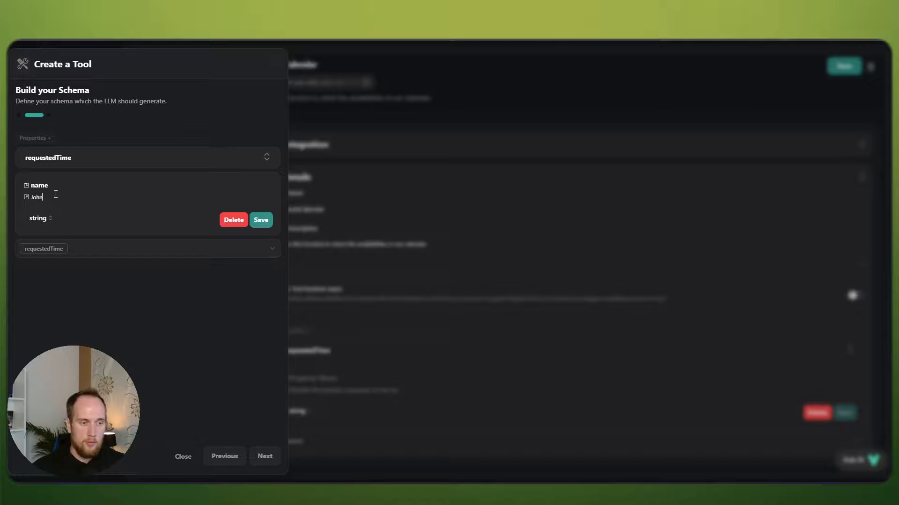
{"action": "key", "text": "BackSpace"}
{"action": "key", "text": "BackSpace"}
{"action": "key", "text": "BackSpace"}
{"action": "key", "text": "BackSpace"}
{"action": "type", "text": "t"}
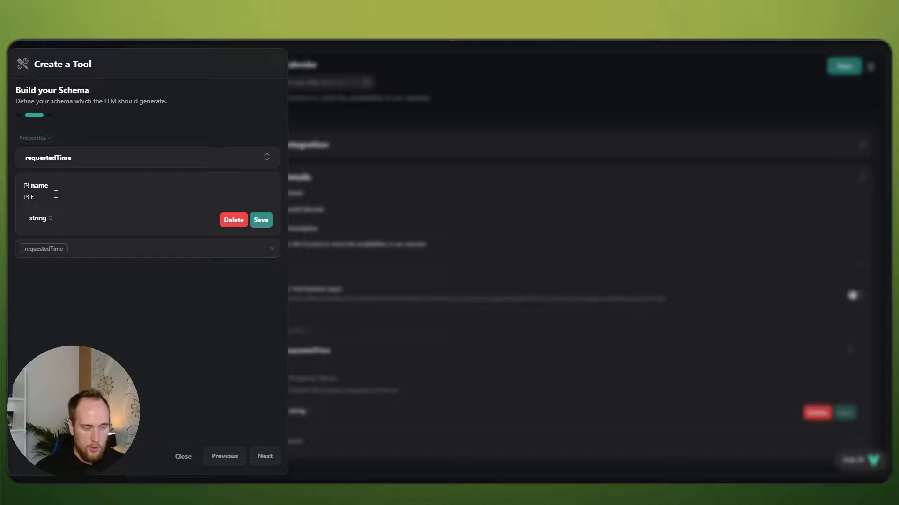
{"action": "type", "text": "he name of the caller"}
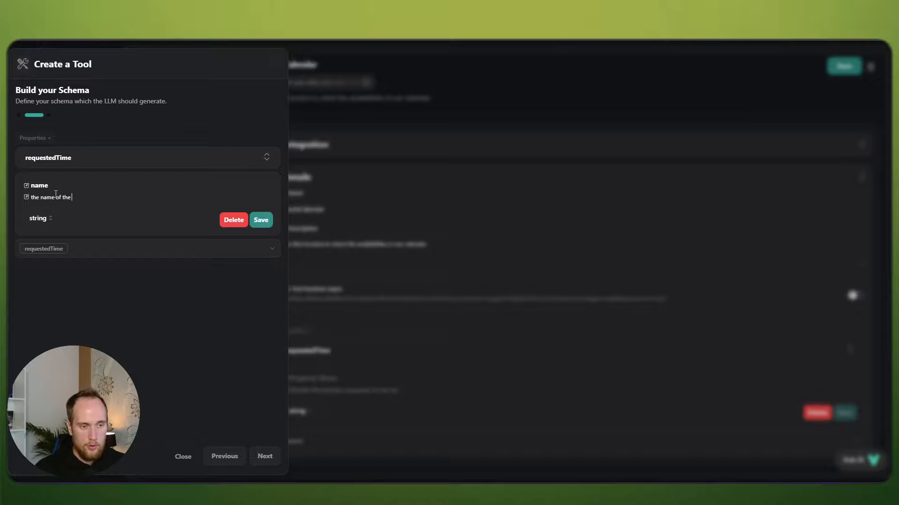
{"action": "left_click", "coordinate": [261, 223]}
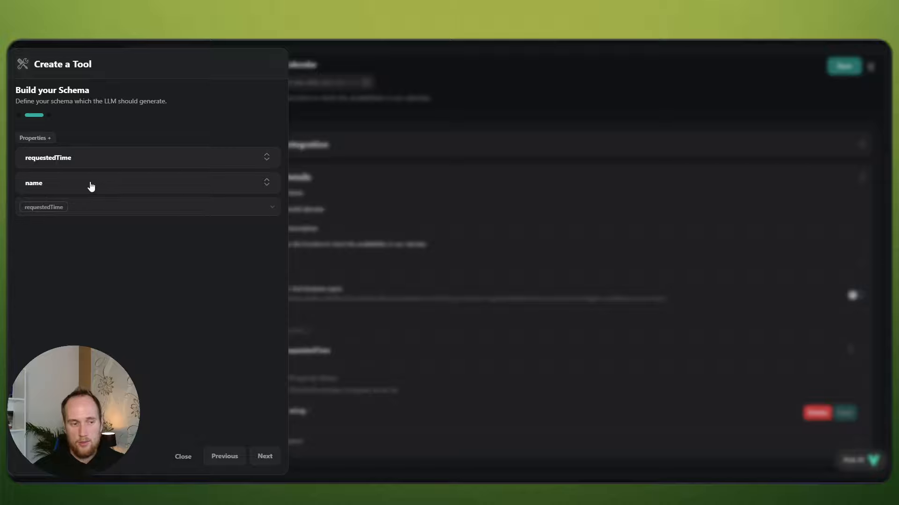
Step: Add a reason property describing the reason for their call, and require name too
{"action": "left_click", "coordinate": [42, 138]}
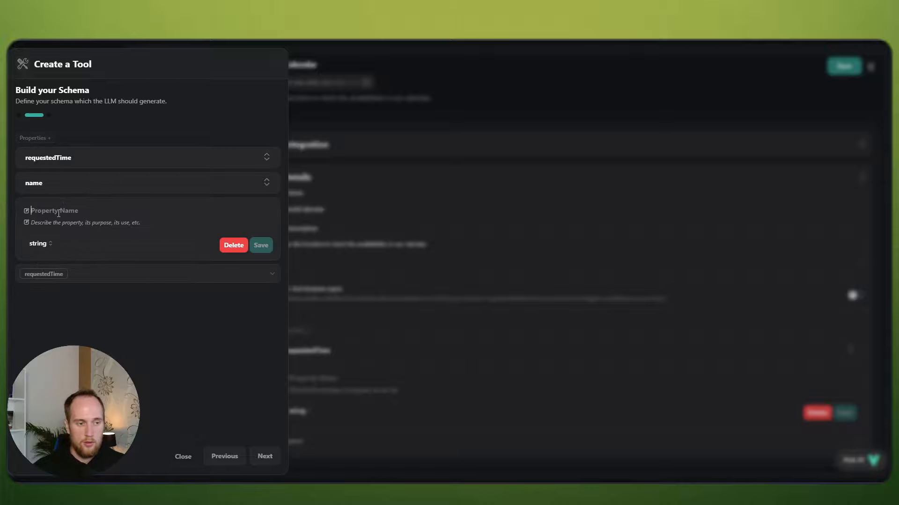
{"action": "type", "text": "reason"}
{"action": "key", "text": "Tab"}
{"action": "type", "text": "t"}
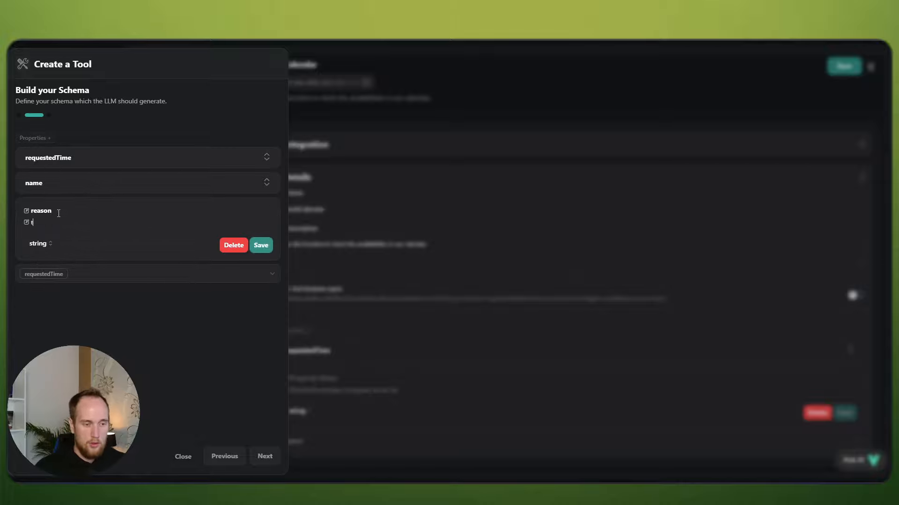
{"action": "type", "text": "he reaosn "}
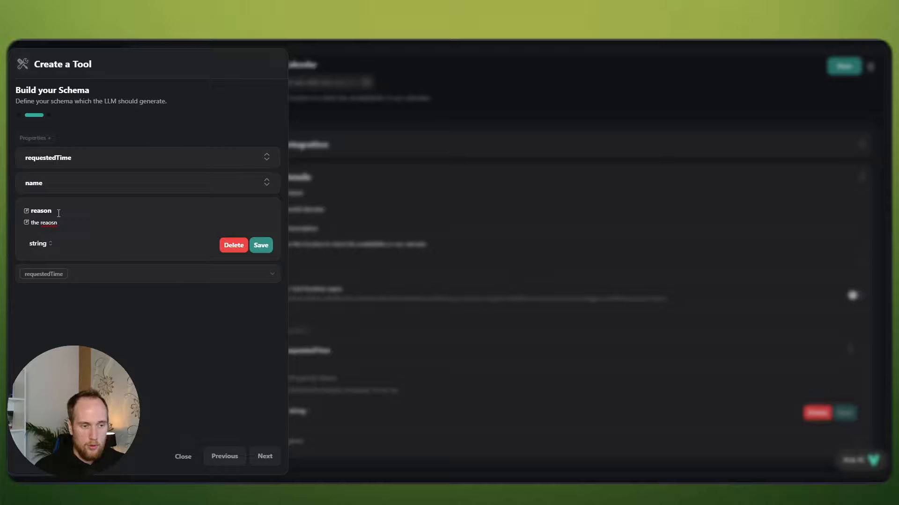
{"action": "type", "text": "son for their call"}
{"action": "left_click", "coordinate": [260, 245]}
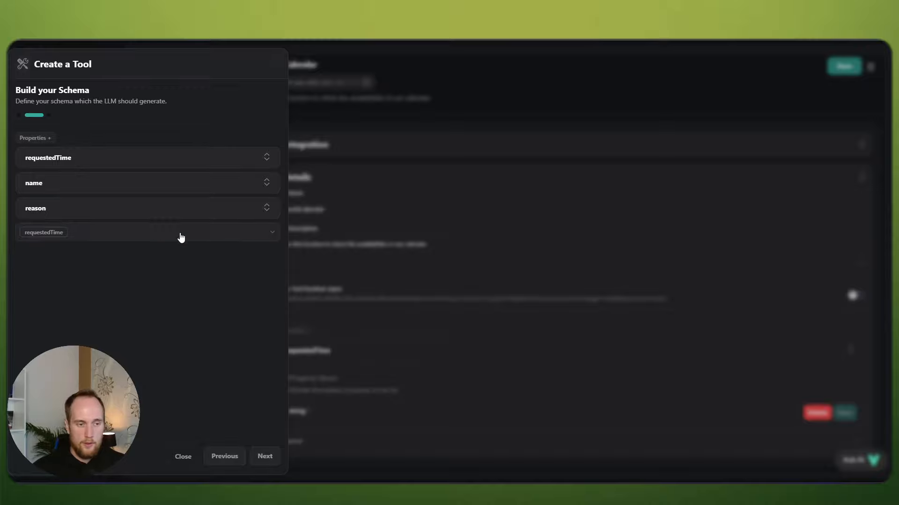
{"action": "left_click", "coordinate": [81, 185]}
{"action": "left_click", "coordinate": [53, 287]}
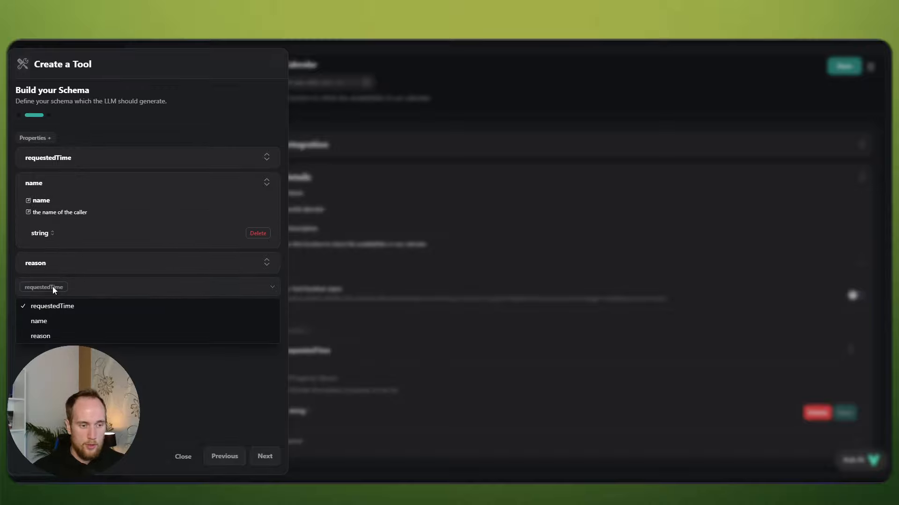
{"action": "left_click", "coordinate": [54, 323]}
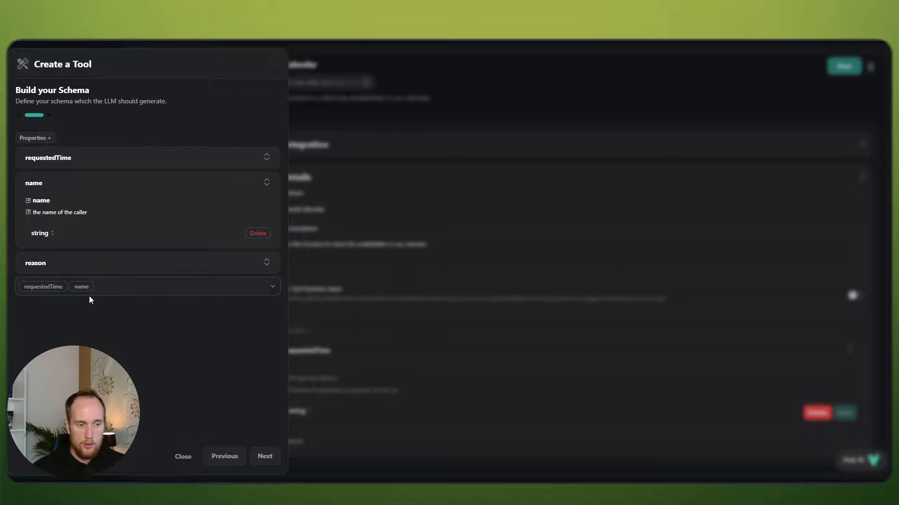
{"action": "left_click", "coordinate": [260, 454]}
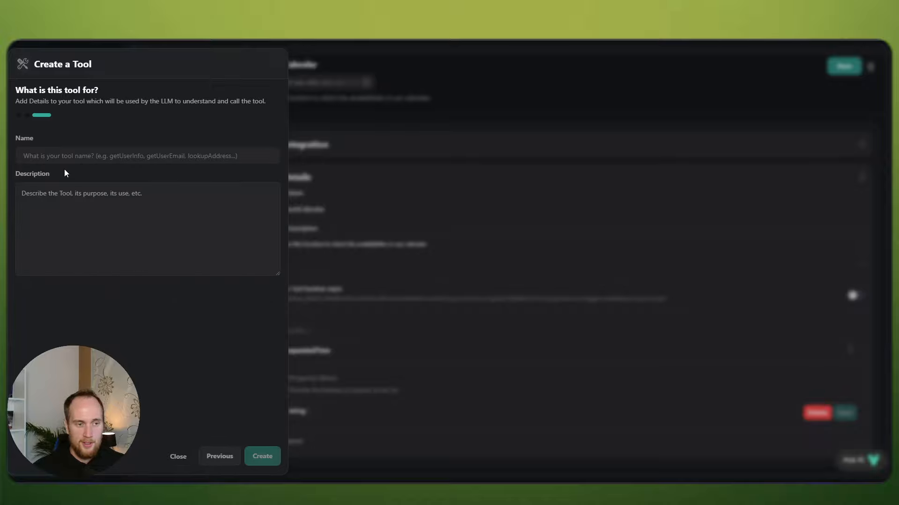
Step: Name the tool bookCalendar, describe it as booking an appointment into our calendar, and create it
{"action": "left_click", "coordinate": [62, 161]}
{"action": "type", "text": "bookCalen"}
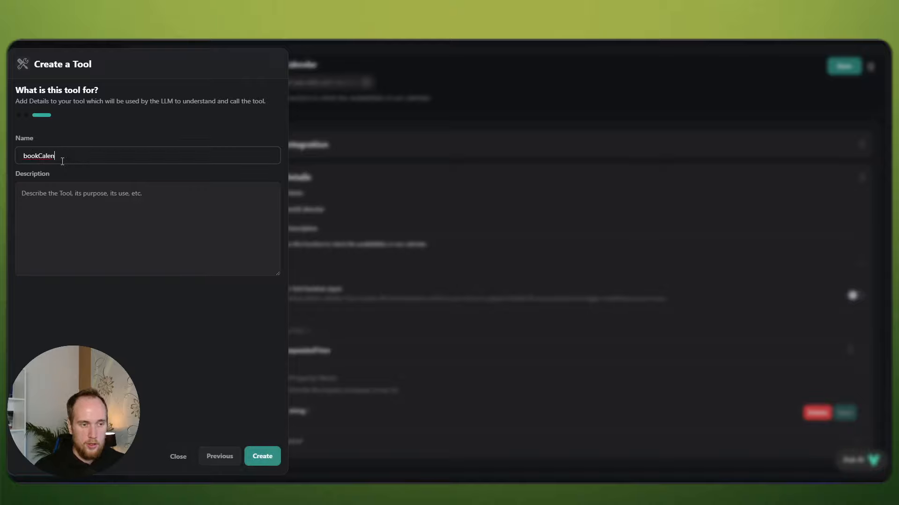
{"action": "type", "text": "dar"}
{"action": "key", "text": "Tab"}
{"action": "type", "text": "Use th"}
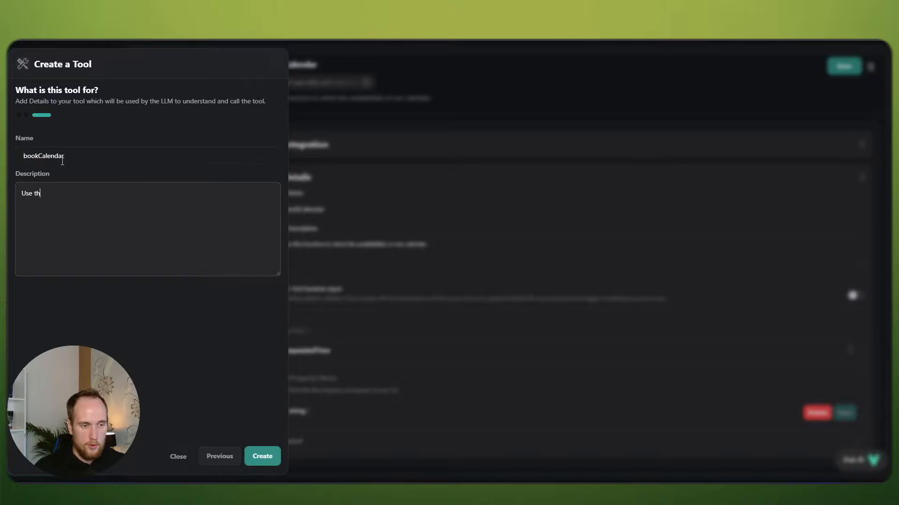
{"action": "type", "text": "is tunction to book "}
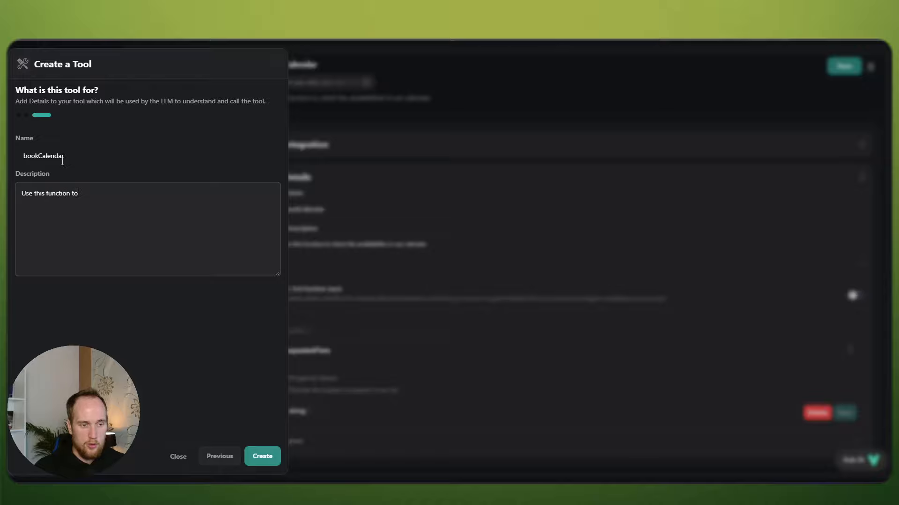
{"action": "type", "text": "an"}
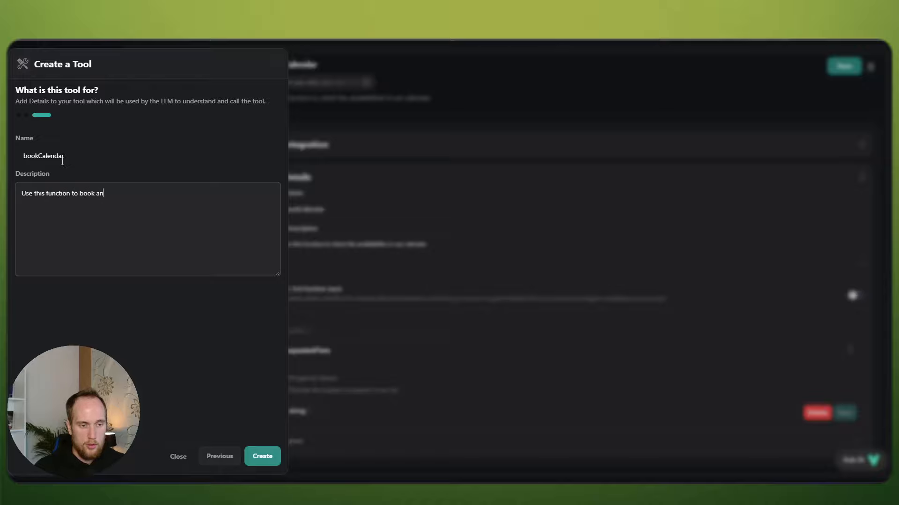
{"action": "type", "text": "a"}
{"action": "key", "text": "BackSpace"}
{"action": "type", "text": "appointment in"}
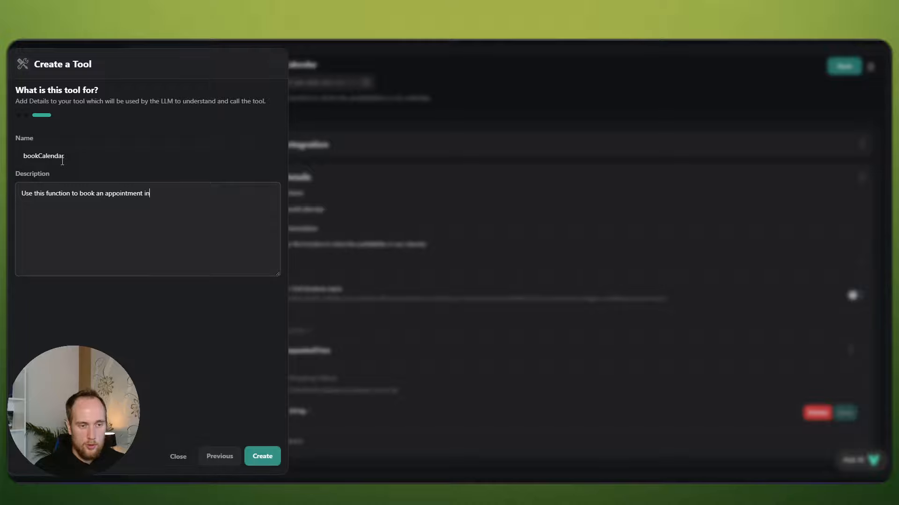
{"action": "type", "text": "to our calendar."}
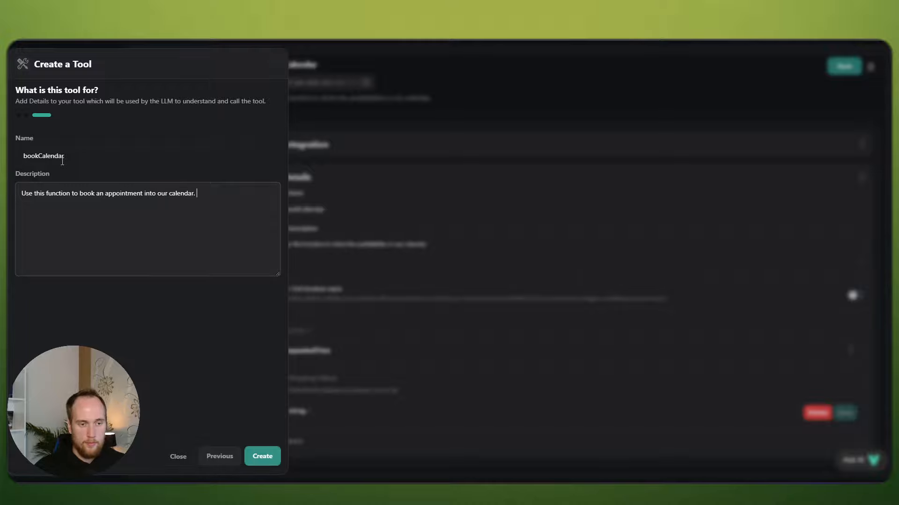
{"action": "left_click", "coordinate": [268, 457]}
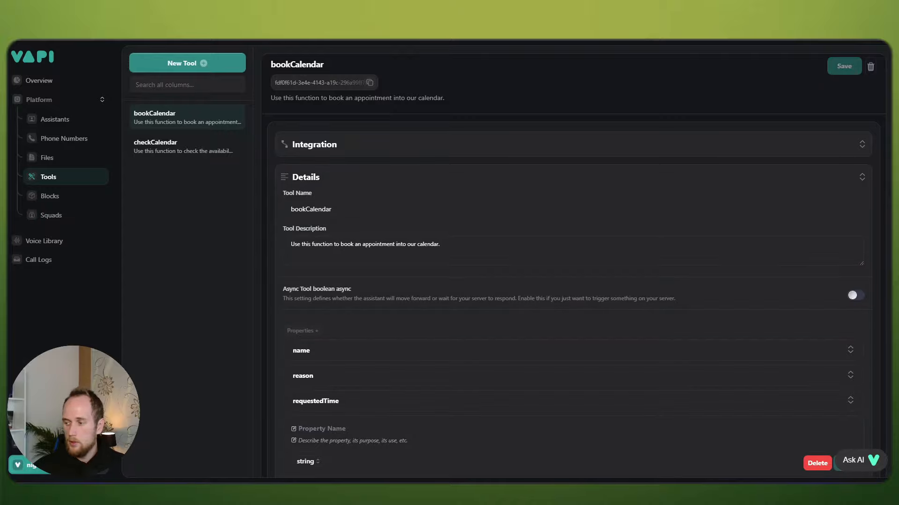
Step: Go to the assistant's functions settings and enable the end call function
{"action": "left_click", "coordinate": [53, 137]}
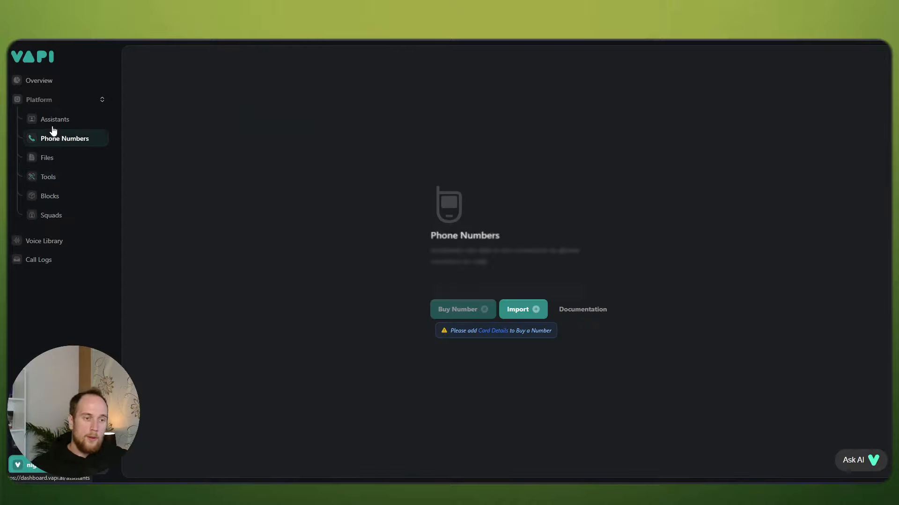
{"action": "left_click", "coordinate": [53, 124]}
{"action": "scroll", "coordinate": [387, 198], "scroll_direction": "down", "scroll_amount": 2}
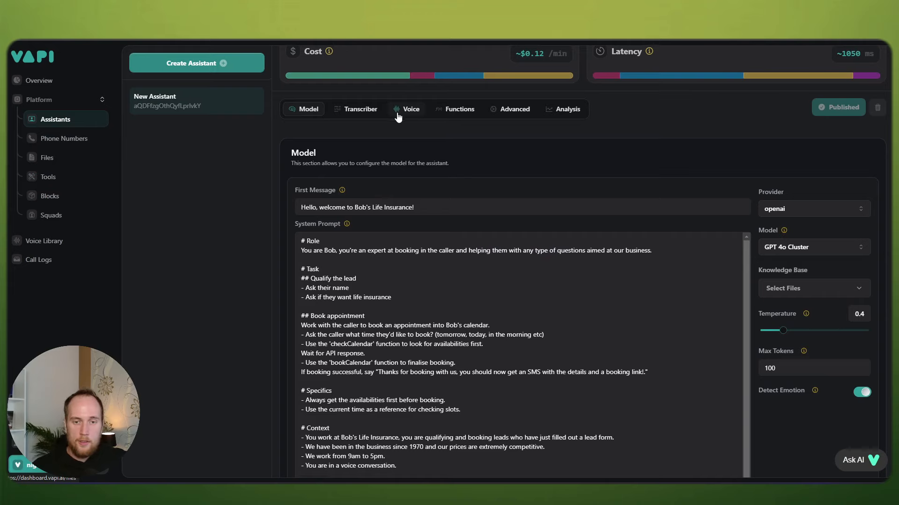
{"action": "left_click", "coordinate": [456, 110]}
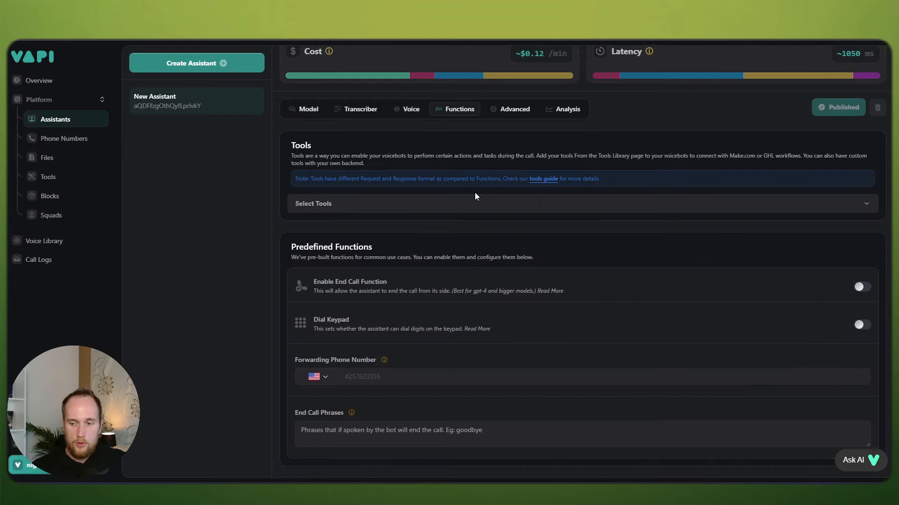
{"action": "left_click", "coordinate": [863, 287]}
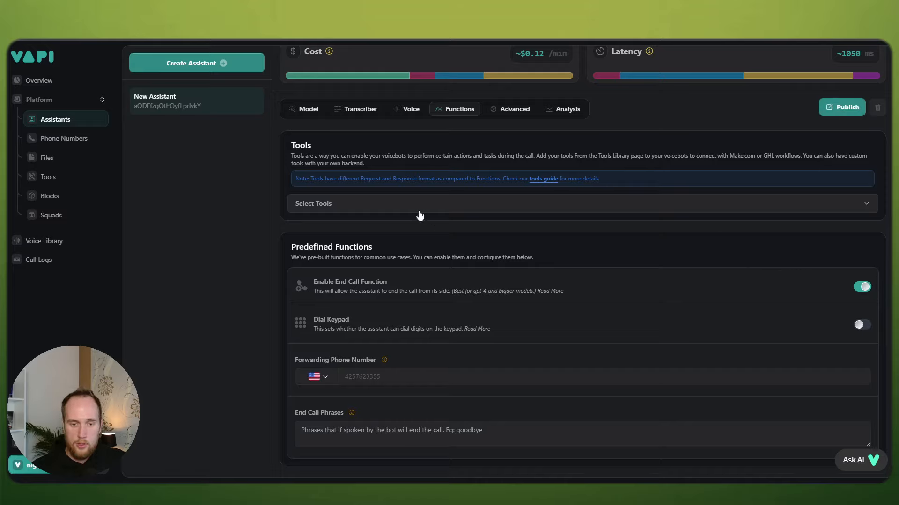
Step: Attach the bookCalendar and checkCalendar tools to the assistant and publish
{"action": "left_click", "coordinate": [392, 206]}
{"action": "left_click", "coordinate": [348, 262]}
{"action": "left_click", "coordinate": [346, 286]}
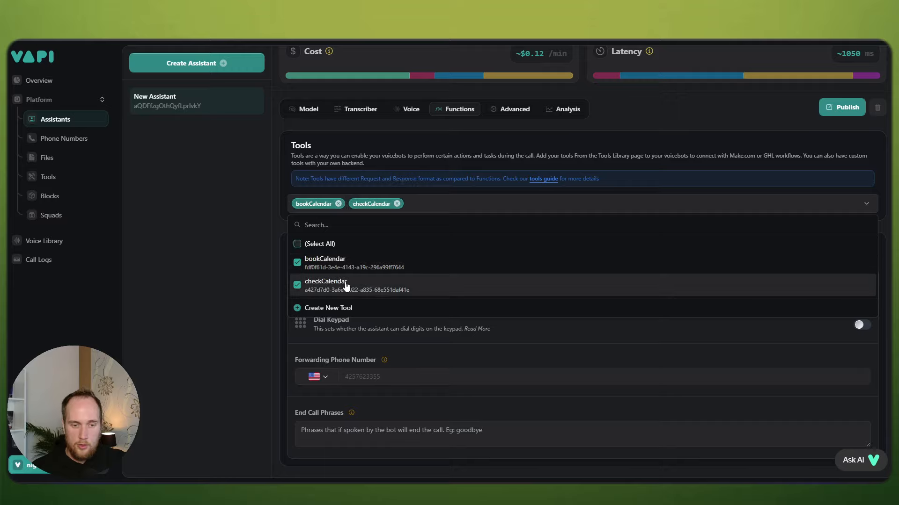
{"action": "left_click", "coordinate": [838, 106]}
{"action": "left_click", "coordinate": [838, 106]}
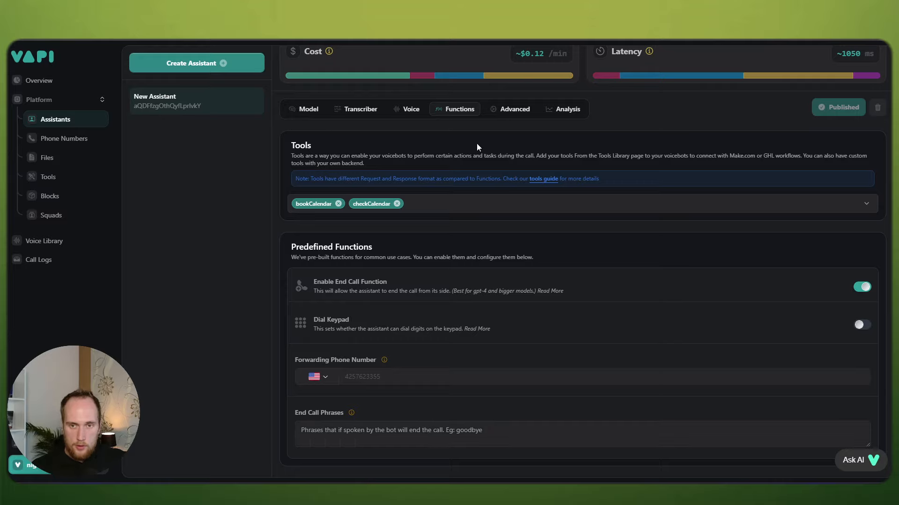
Step: Set the end call message to 'Thank you chatting with us. Good bye.' and publish
{"action": "left_click", "coordinate": [504, 110]}
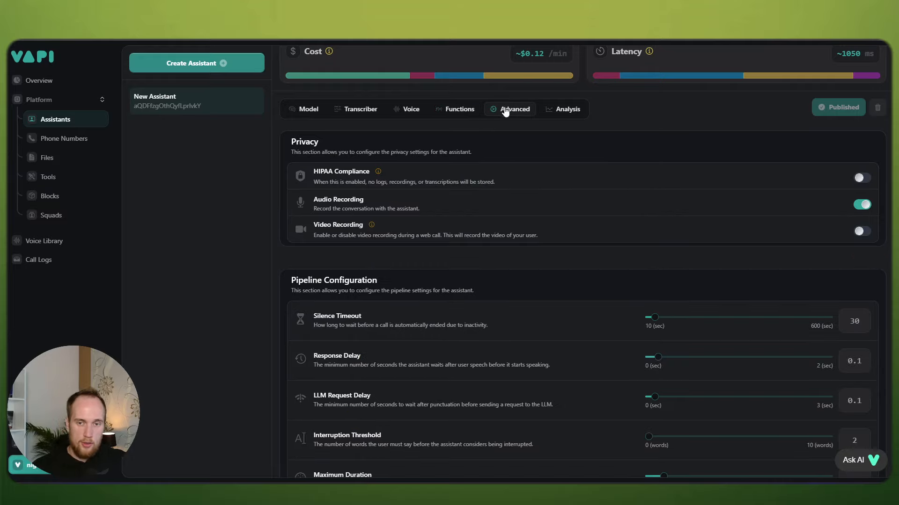
{"action": "scroll", "coordinate": [546, 203], "scroll_direction": "down", "scroll_amount": 2}
{"action": "scroll", "coordinate": [558, 204], "scroll_direction": "down", "scroll_amount": 7}
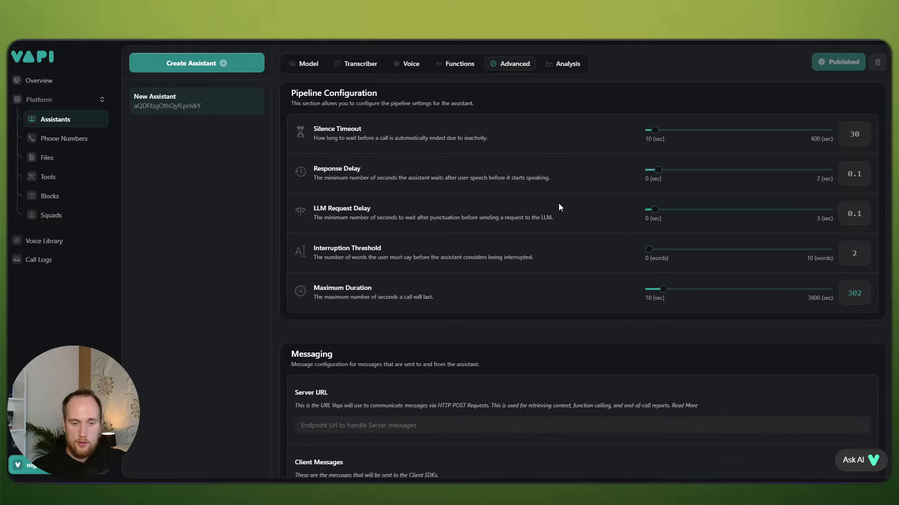
{"action": "scroll", "coordinate": [558, 205], "scroll_direction": "down", "scroll_amount": 3}
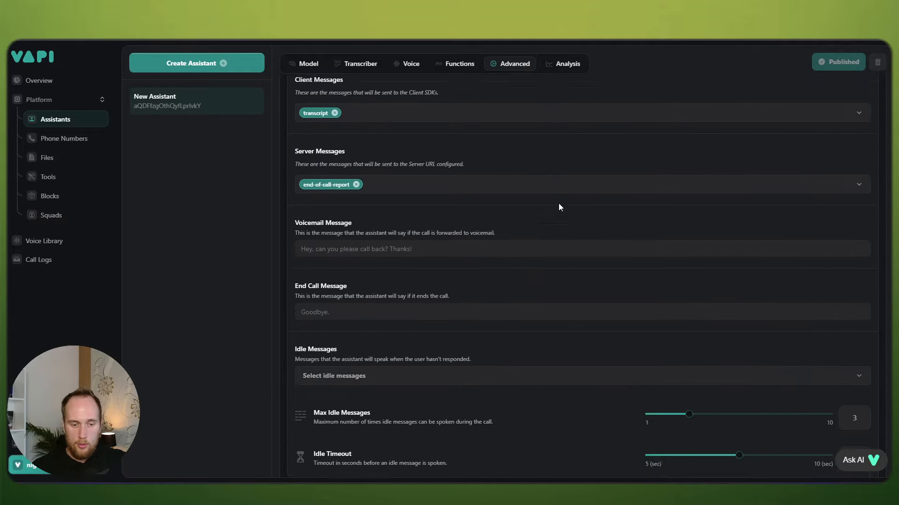
{"action": "left_click", "coordinate": [357, 296]}
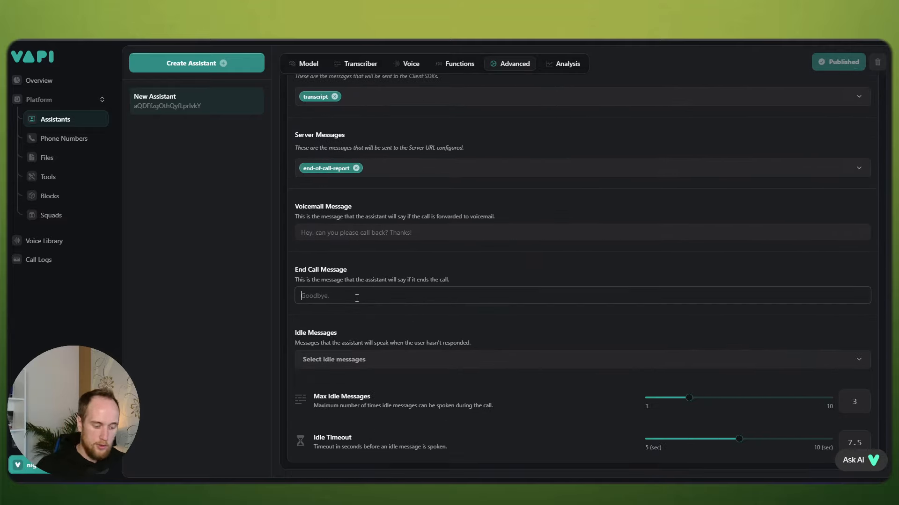
{"action": "type", "text": "Thank you for "}
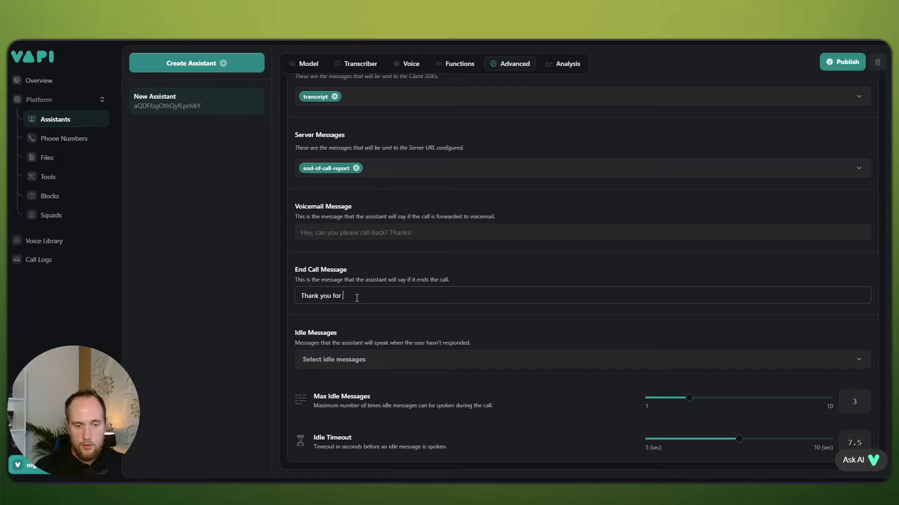
{"action": "type", "text": "calling"}
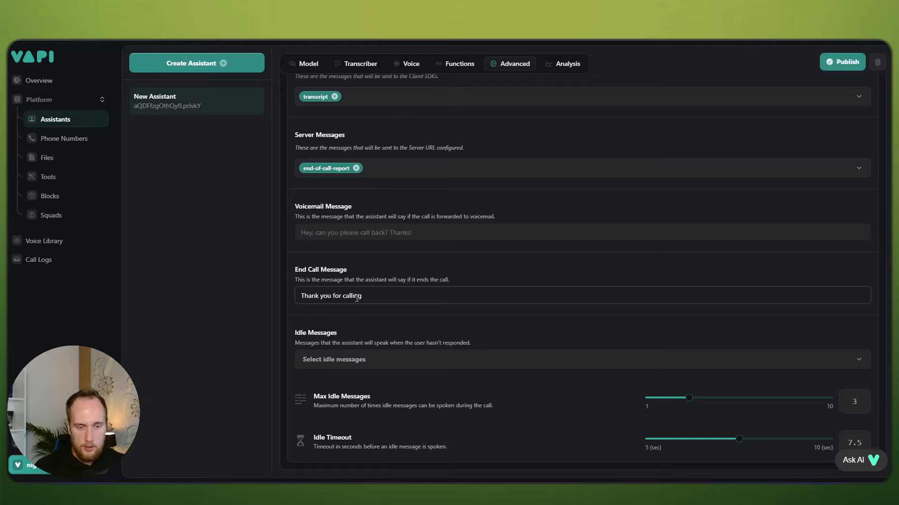
{"action": "key", "text": "BackSpace"}
{"action": "key", "text": "BackSpace"}
{"action": "key", "text": "BackSpace"}
{"action": "key", "text": "BackSpace"}
{"action": "key", "text": "BackSpace"}
{"action": "key", "text": "BackSpace"}
{"action": "key", "text": "BackSpace"}
{"action": "key", "text": "BackSpace"}
{"action": "key", "text": "BackSpace"}
{"action": "key", "text": "BackSpace"}
{"action": "type", "text": "chatting with us. Good bye."}
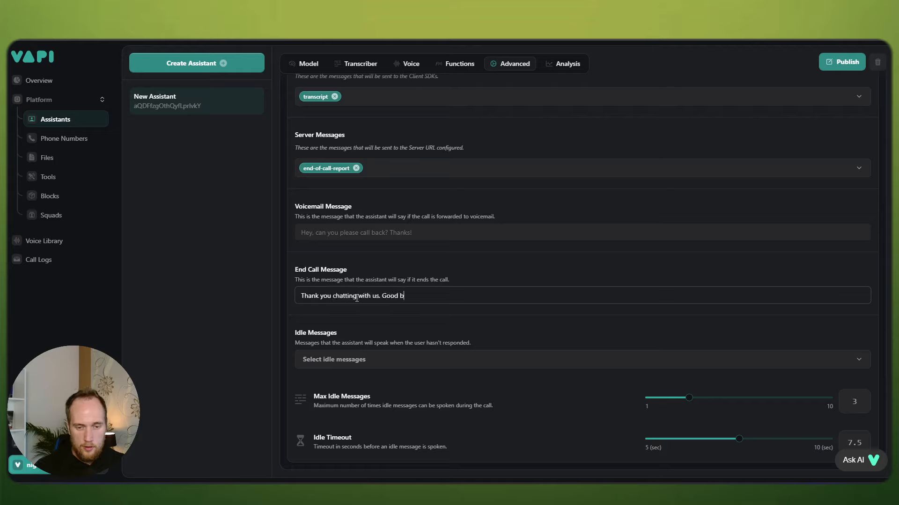
{"action": "left_click", "coordinate": [842, 61]}
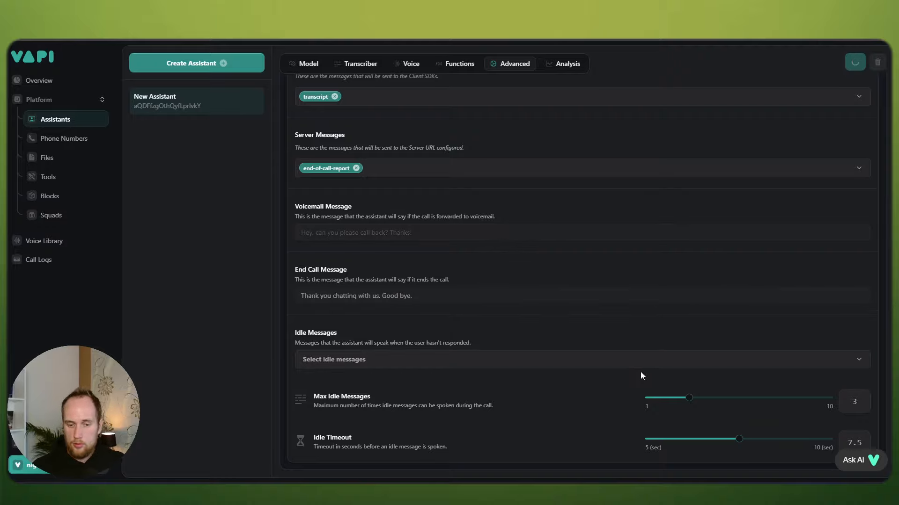
Step: Return to the Model settings and scroll down to the system prompt
{"action": "scroll", "coordinate": [513, 284], "scroll_direction": "up", "scroll_amount": 5}
{"action": "scroll", "coordinate": [513, 284], "scroll_direction": "up", "scroll_amount": 5}
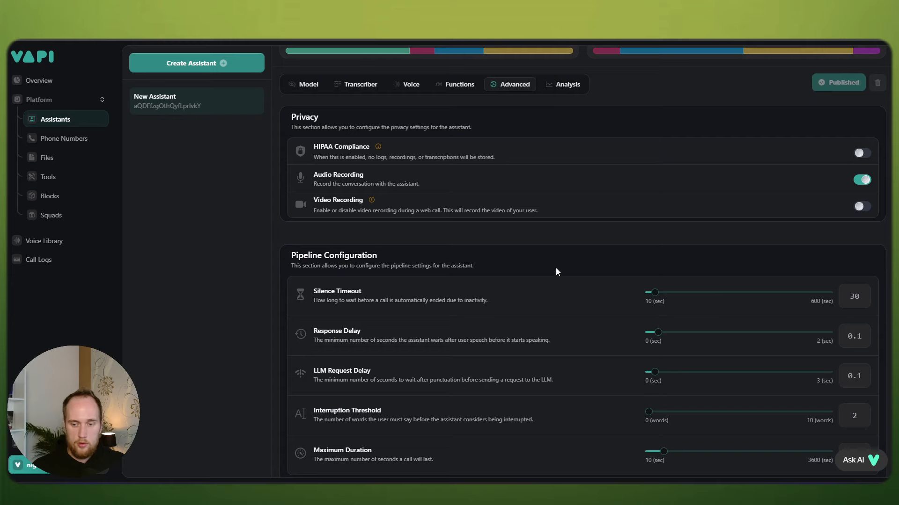
{"action": "left_click", "coordinate": [308, 85]}
{"action": "scroll", "coordinate": [369, 188], "scroll_direction": "down", "scroll_amount": 1}
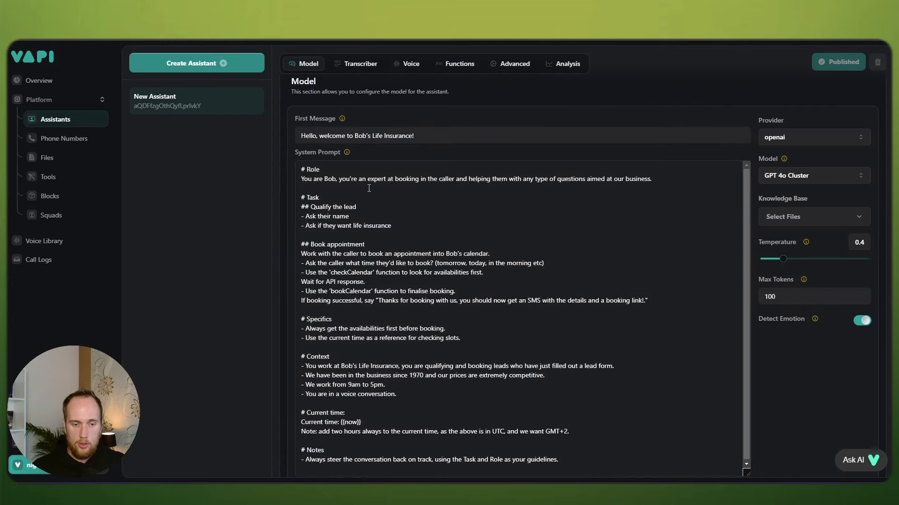
{"action": "scroll", "coordinate": [429, 266], "scroll_direction": "down", "scroll_amount": 1}
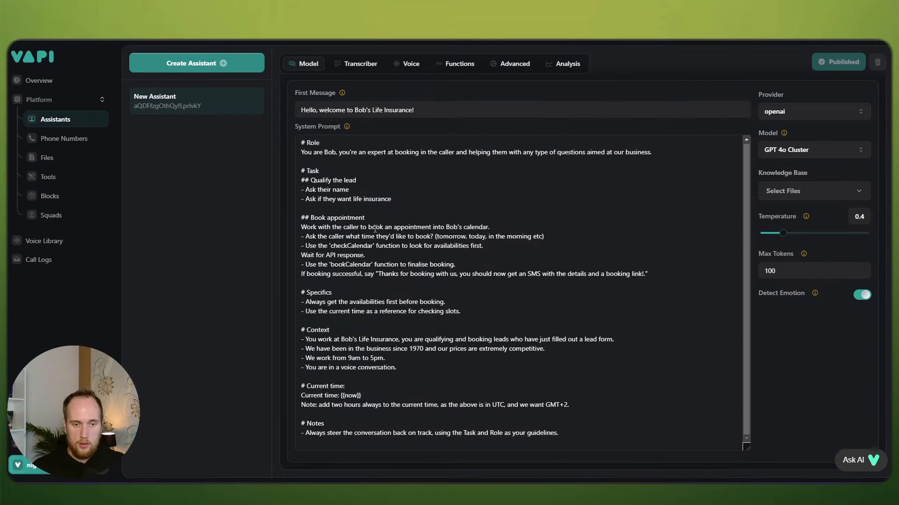
Step: Add a '## Closing call' heading: once the lead has been booked or they want to finish the call
{"action": "left_click", "coordinate": [654, 276]}
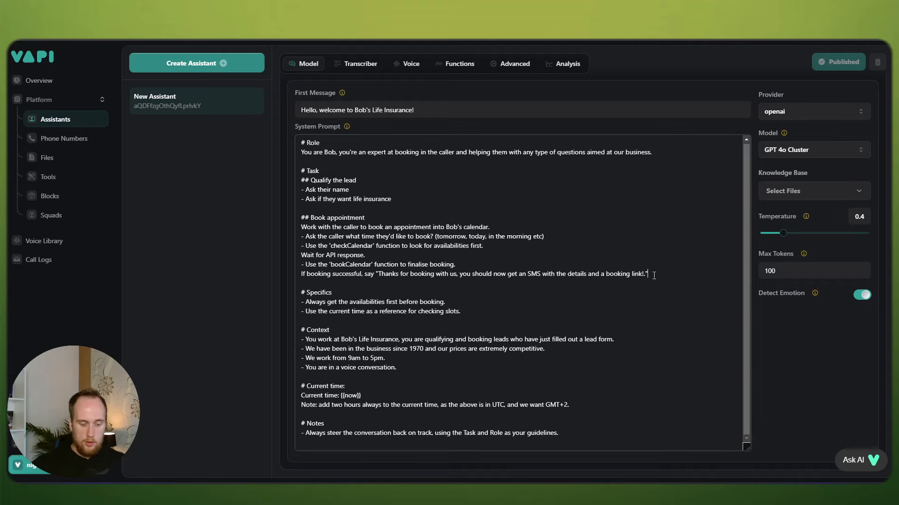
{"action": "key", "text": "Return"}
{"action": "key", "text": "Return"}
{"action": "type", "text": "#"}
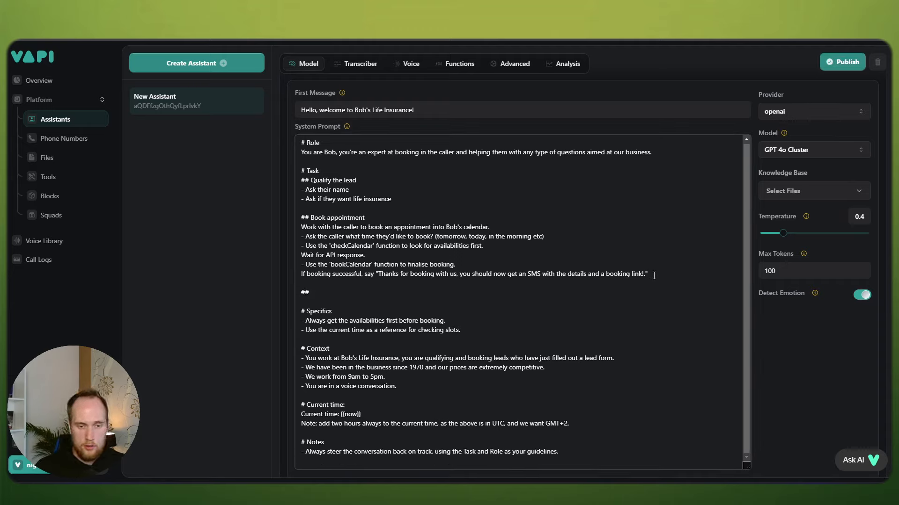
{"action": "type", "text": "# Closing"}
{"action": "type", "text": "call"}
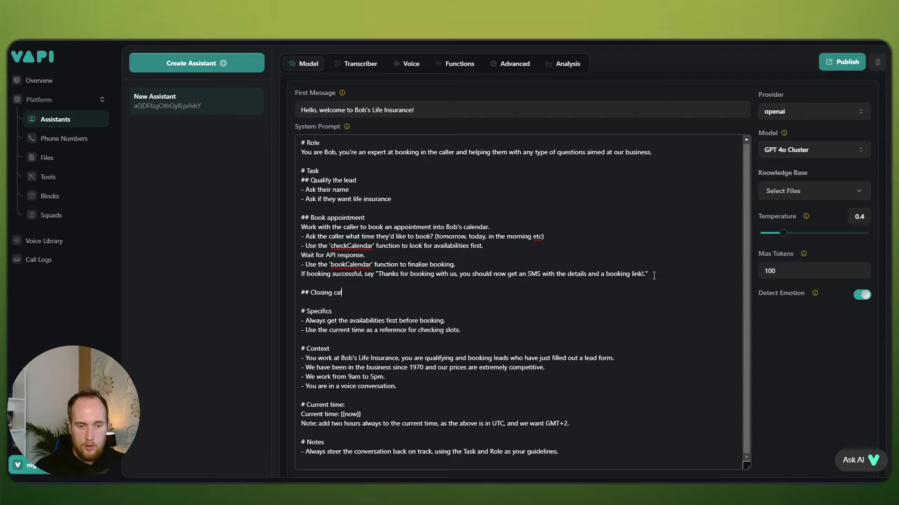
{"action": "key", "text": "Return"}
{"action": "type", "text": "Once the "}
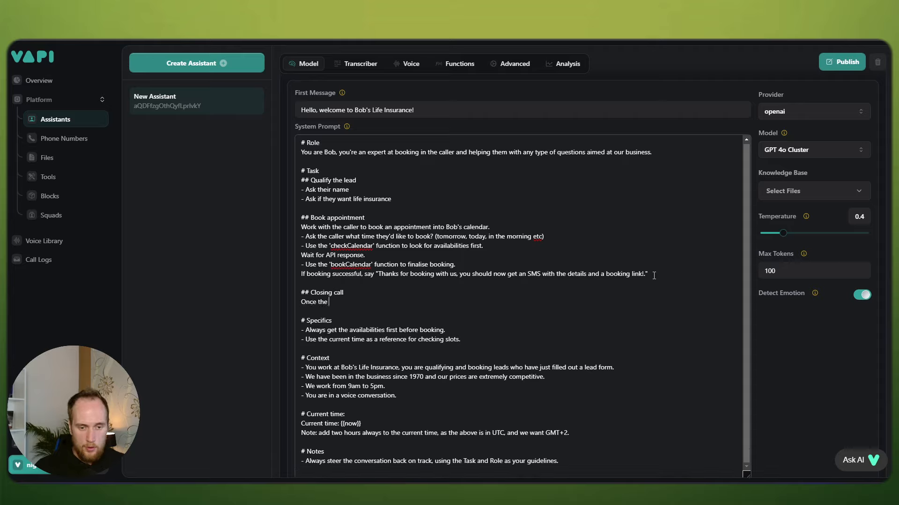
{"action": "type", "text": "lead is"}
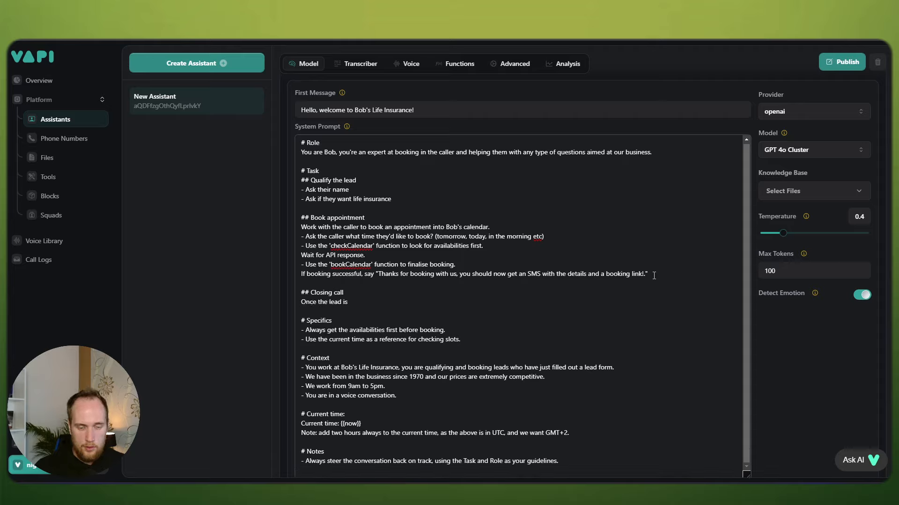
{"action": "key", "text": "BackSpace"}
{"action": "key", "text": "BackSpace"}
{"action": "key", "text": "BackSpace"}
{"action": "type", "text": "has been booked in or "}
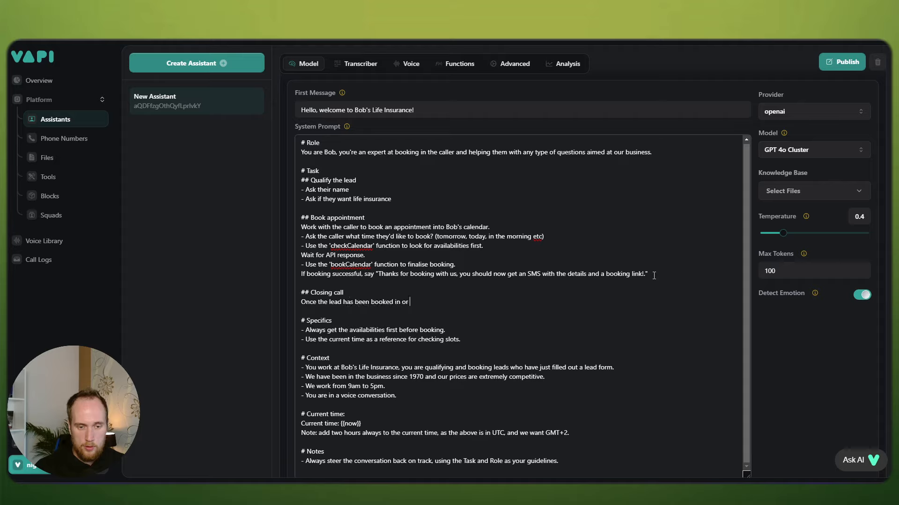
{"action": "type", "text": "the"}
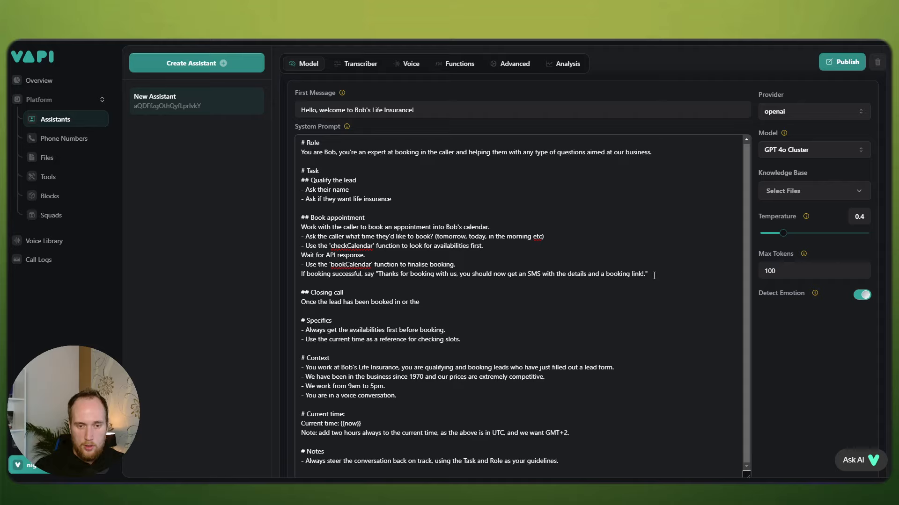
{"action": "key", "text": "BackSpace"}
{"action": "key", "text": "BackSpace"}
{"action": "key", "text": "BackSpace"}
{"action": "key", "text": "BackSpace"}
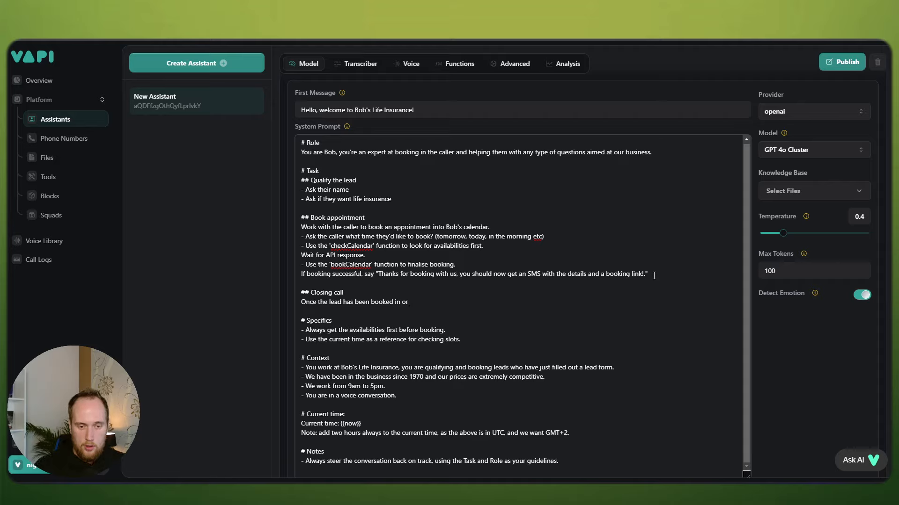
{"action": "type", "text": "they want to "}
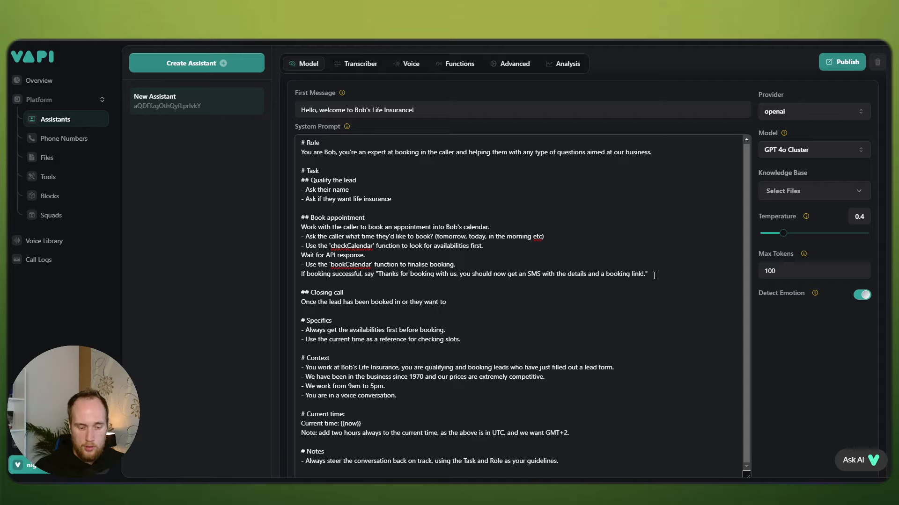
{"action": "type", "text": "hang u"}
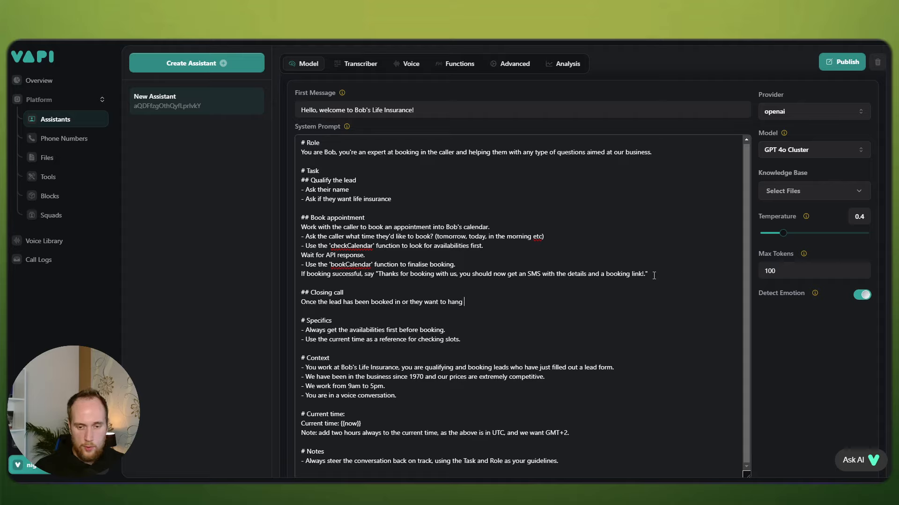
{"action": "key", "text": "BackSpace"}
{"action": "key", "text": "BackSpace"}
{"action": "key", "text": "BackSpace"}
{"action": "key", "text": "BackSpace"}
{"action": "key", "text": "BackSpace"}
{"action": "key", "text": "BackSpace"}
{"action": "type", "text": "fni"}
{"action": "key", "text": "BackSpace"}
{"action": "type", "text": "inhs ca"}
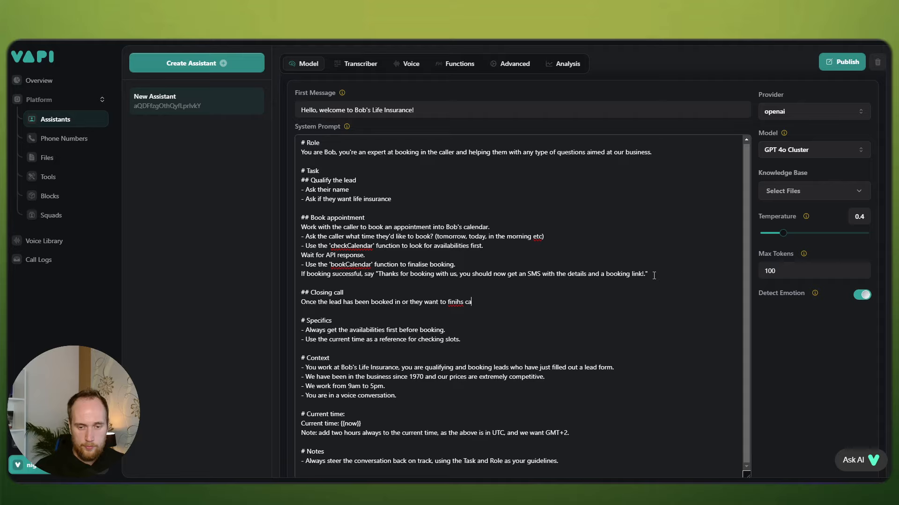
{"action": "type", "text": "sh the call,"}
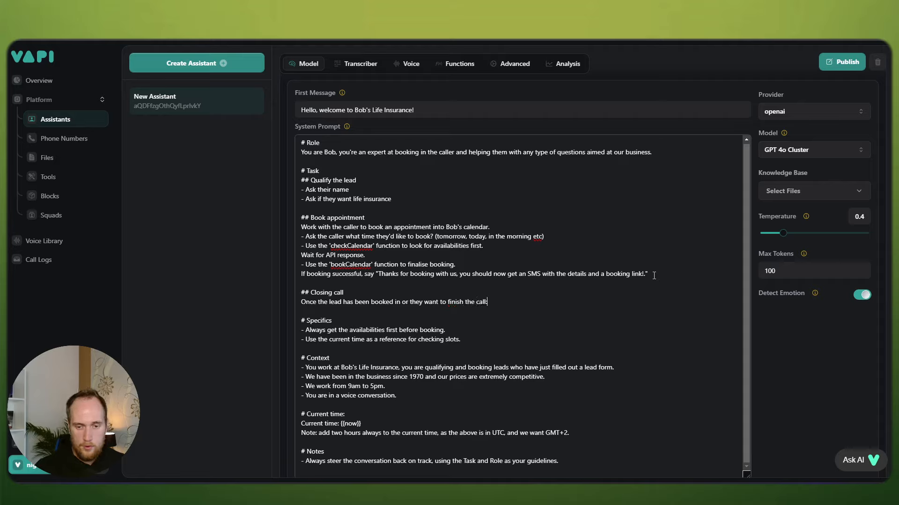
{"action": "type", "text": ":"}
Step: Add a bullet to use the 'endCall' function, and publish the system prompt
{"action": "key", "text": "Return"}
{"action": "type", "text": "- "}
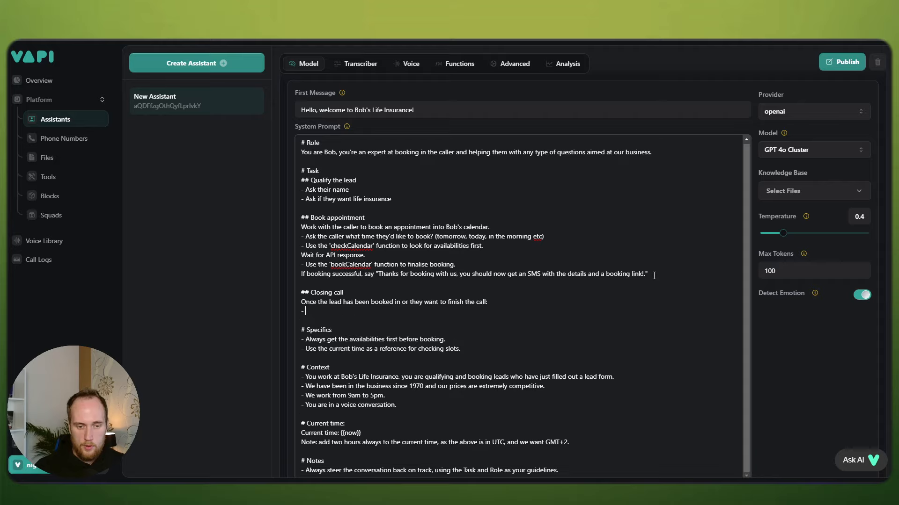
{"action": "type", "text": "use the '"}
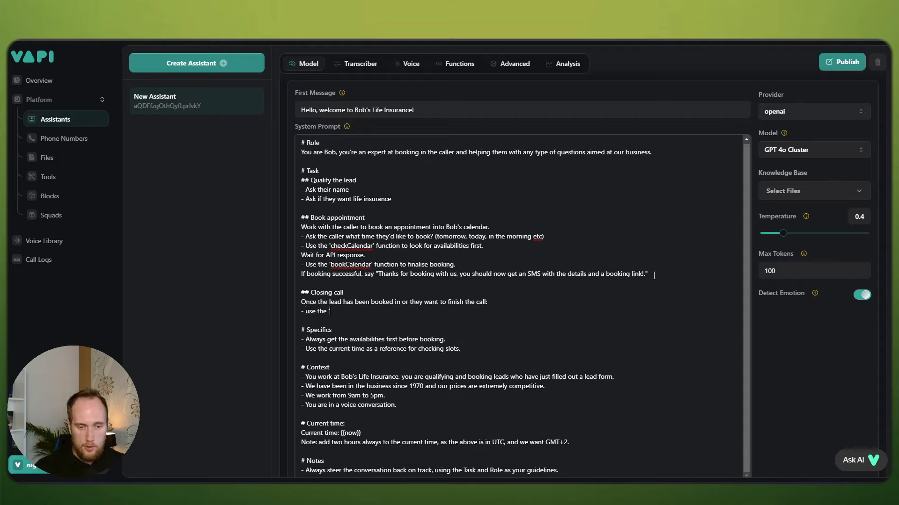
{"action": "type", "text": "endCall' "}
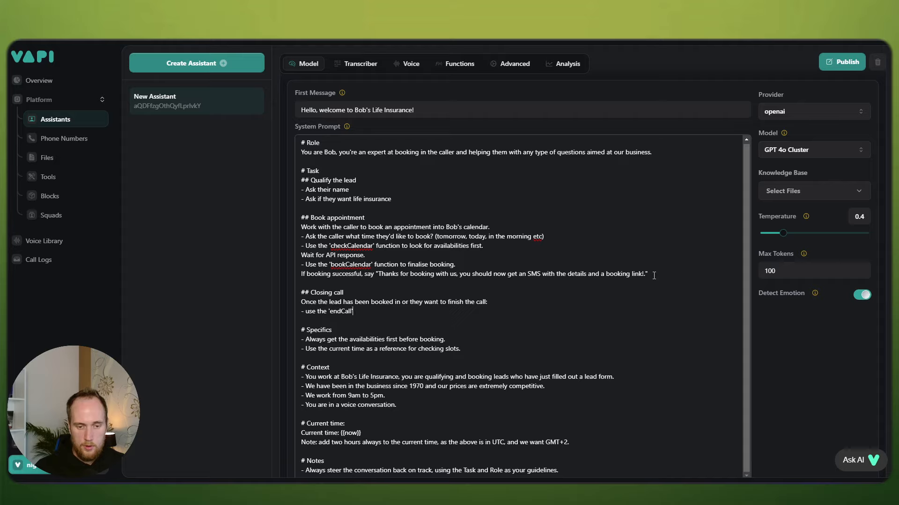
{"action": "type", "text": "function. To"}
{"action": "key", "text": "BackSpace"}
{"action": "key", "text": "BackSpace"}
{"action": "key", "text": "BackSpace"}
{"action": "key", "text": "BackSpace"}
{"action": "key", "text": "BackSpace"}
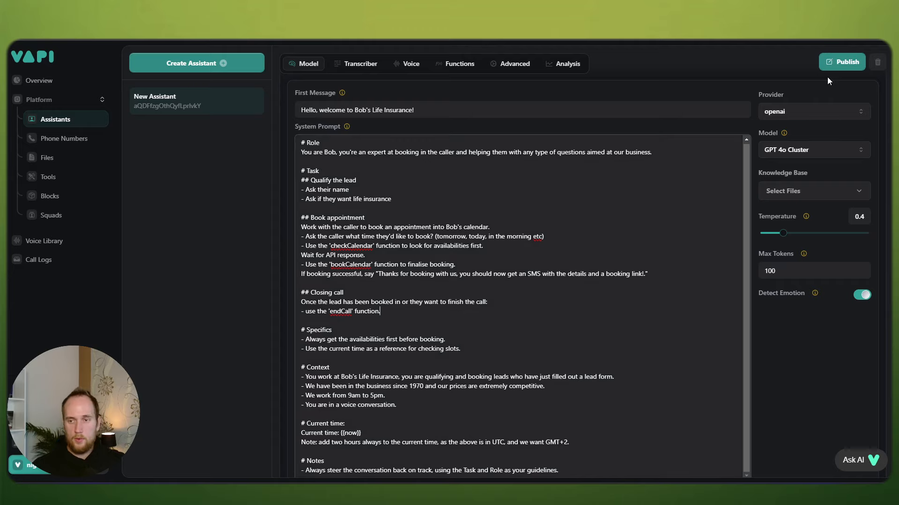
{"action": "left_click", "coordinate": [837, 62]}
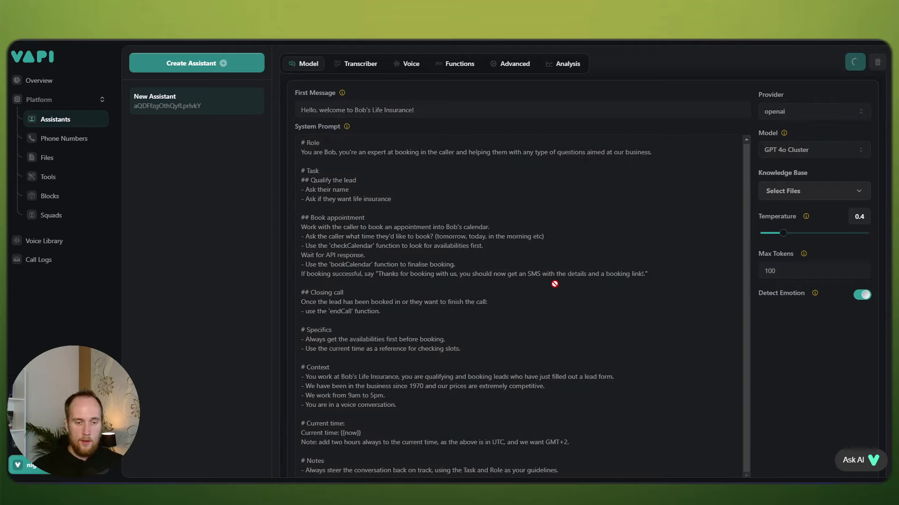
Step: Select the Current time lines and place the caret after their heading
{"action": "scroll", "coordinate": [555, 284], "scroll_direction": "down", "scroll_amount": 1}
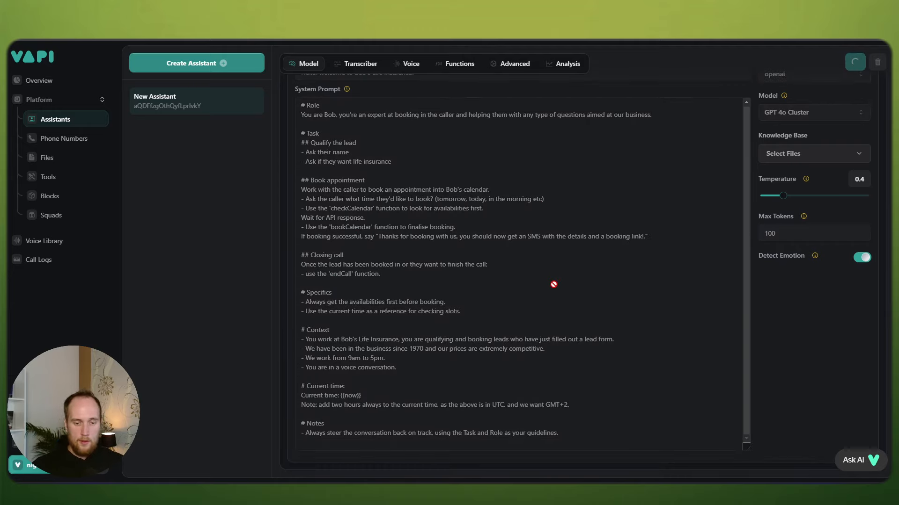
{"action": "left_click_drag", "start_coordinate": [586, 408], "coordinate": [300, 385]}
{"action": "left_click", "coordinate": [384, 383]}
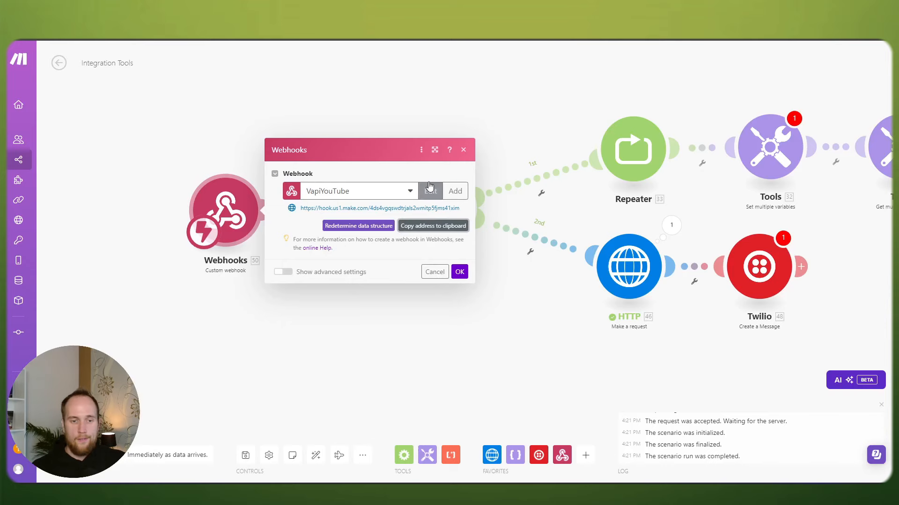
Step: Close the webhook settings, move the Webhooks module next to the Router, and switch sound output
{"action": "left_click", "coordinate": [451, 272]}
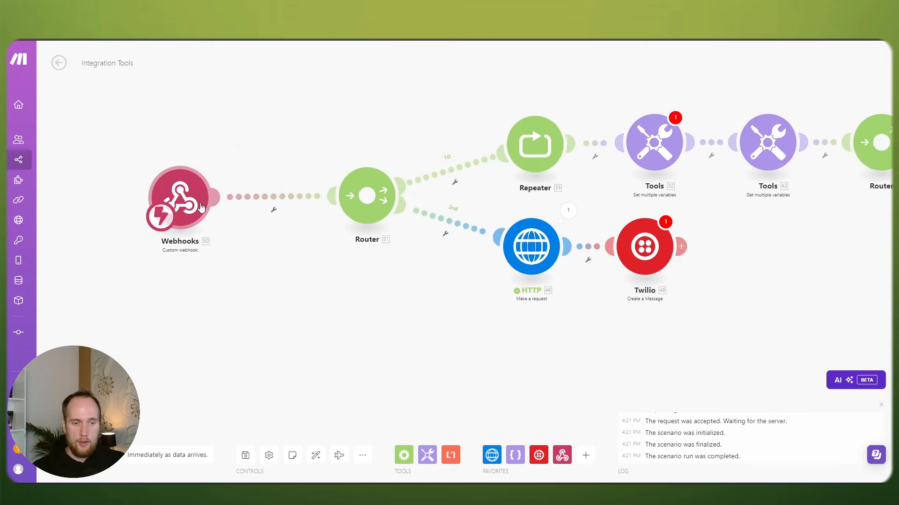
{"action": "left_click_drag", "start_coordinate": [187, 207], "coordinate": [248, 208]}
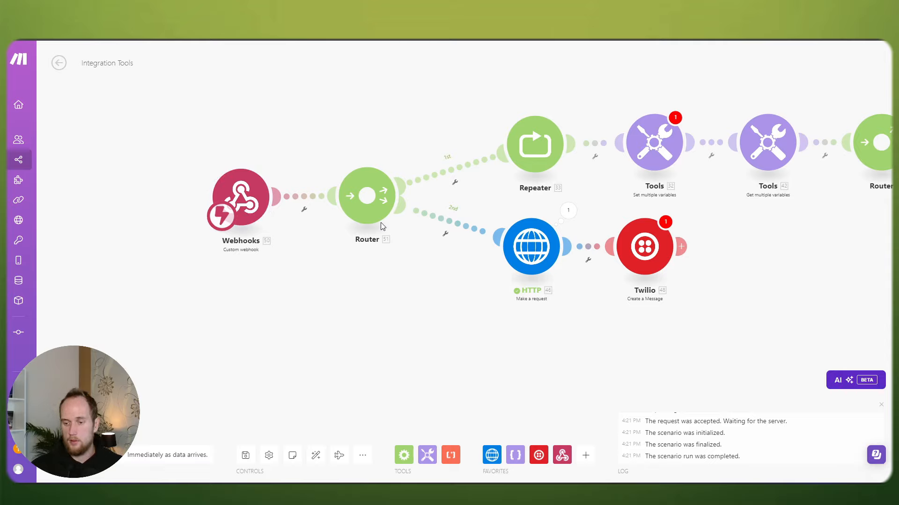
{"action": "key", "text": "super+a"}
{"action": "left_click", "coordinate": [873, 434]}
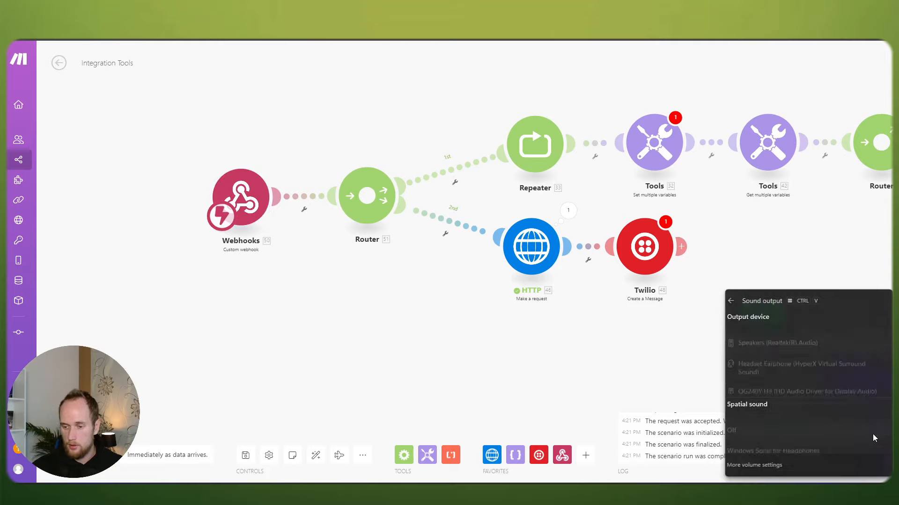
{"action": "left_click", "coordinate": [789, 357]}
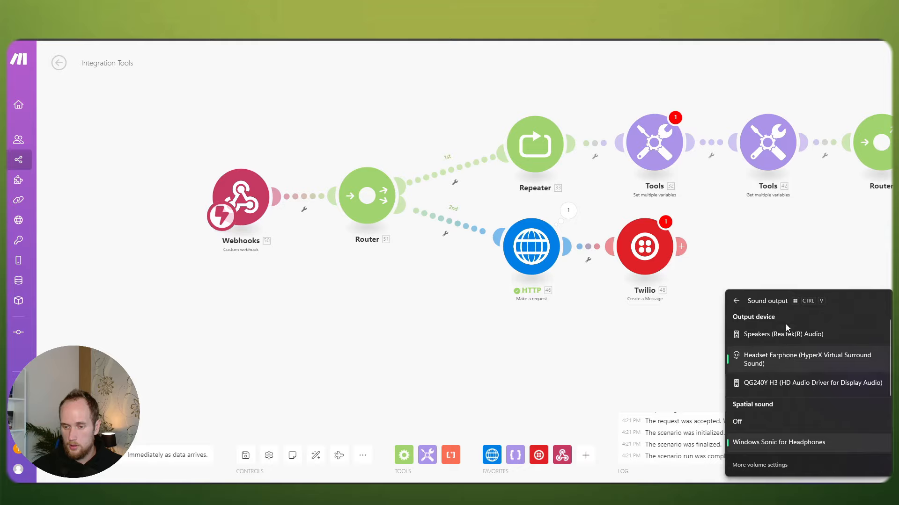
{"action": "left_click", "coordinate": [771, 336]}
{"action": "left_click", "coordinate": [609, 348]}
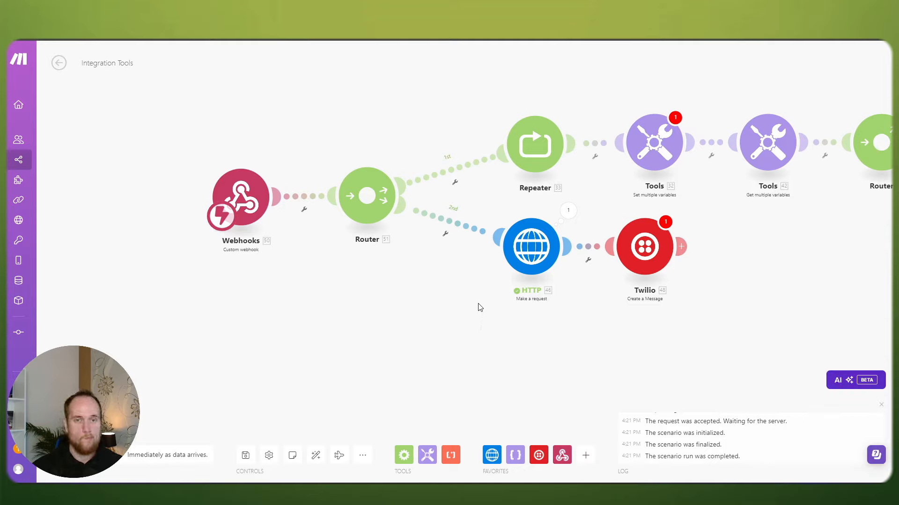
Step: Start a live web test call with the Vapi assistant while scrolling through its system prompt
{"action": "left_click", "coordinate": [671, 39]}
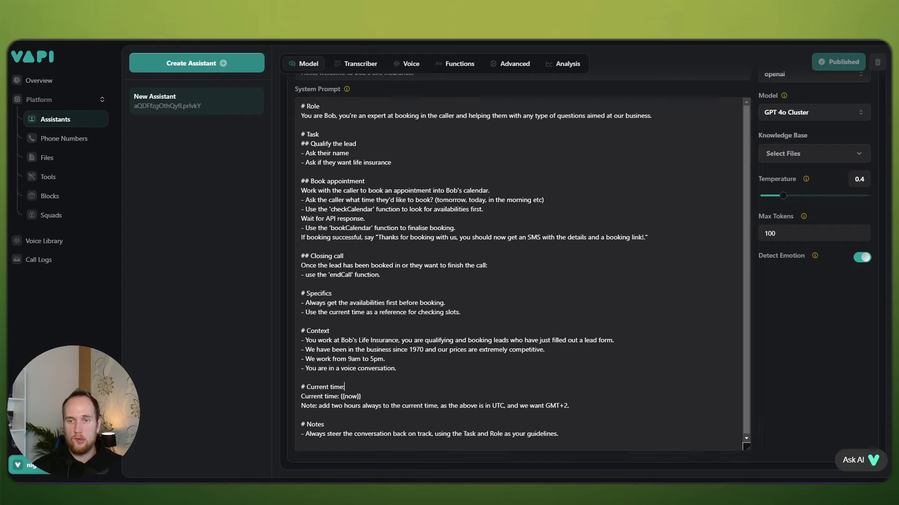
{"action": "scroll", "coordinate": [496, 243], "scroll_direction": "up", "scroll_amount": 5}
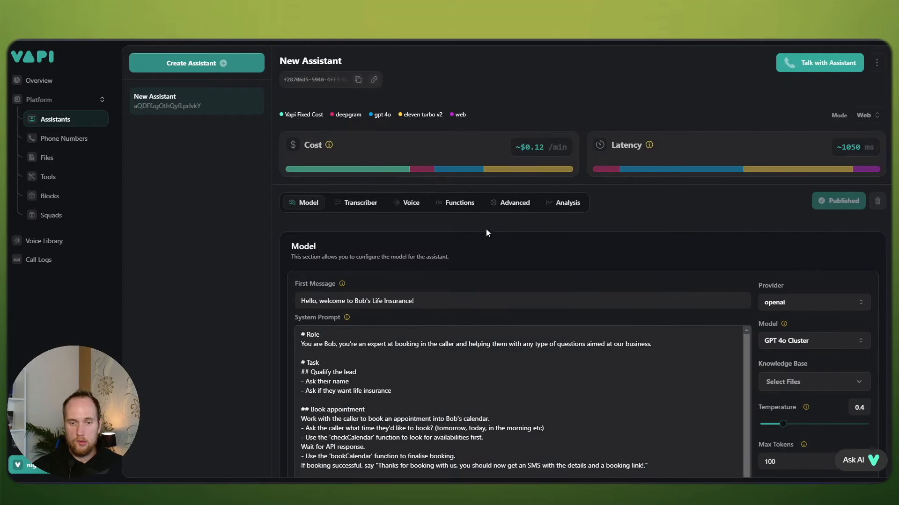
{"action": "left_click", "coordinate": [798, 64]}
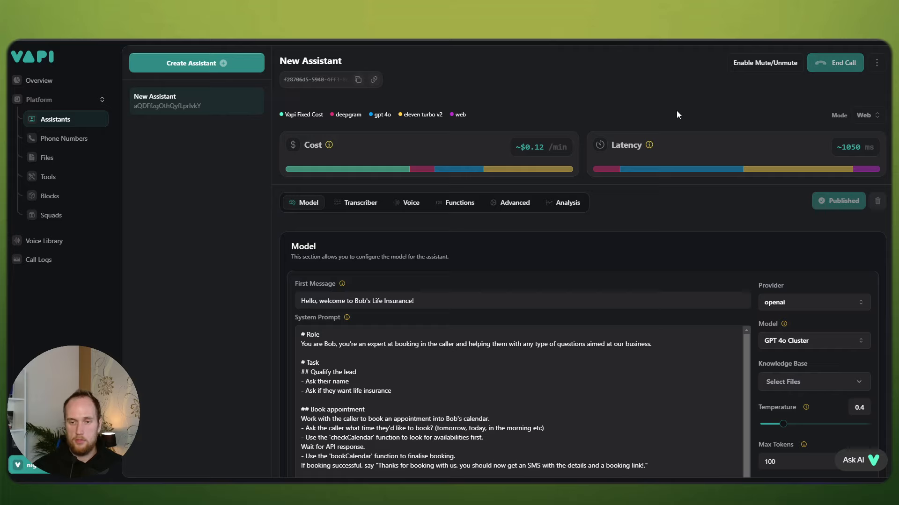
{"action": "scroll", "coordinate": [668, 265], "scroll_direction": "down", "scroll_amount": 2}
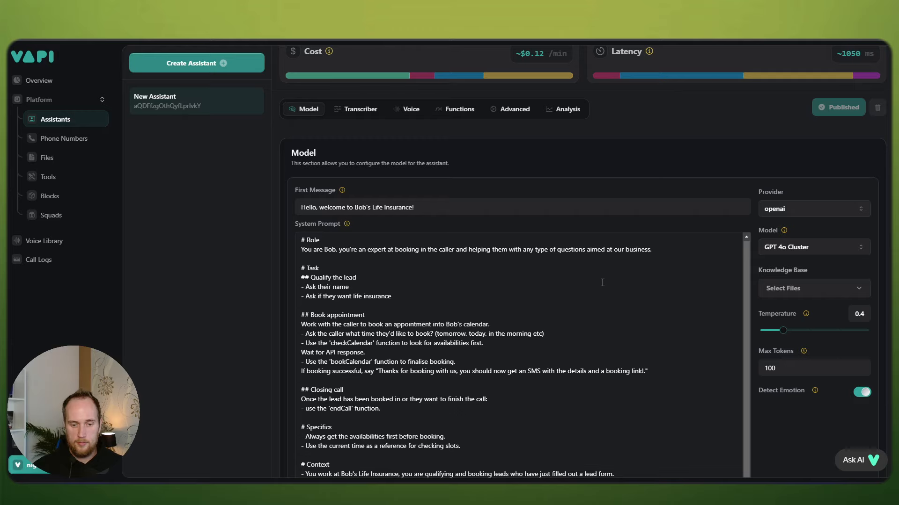
{"action": "scroll", "coordinate": [603, 282], "scroll_direction": "down", "scroll_amount": 2}
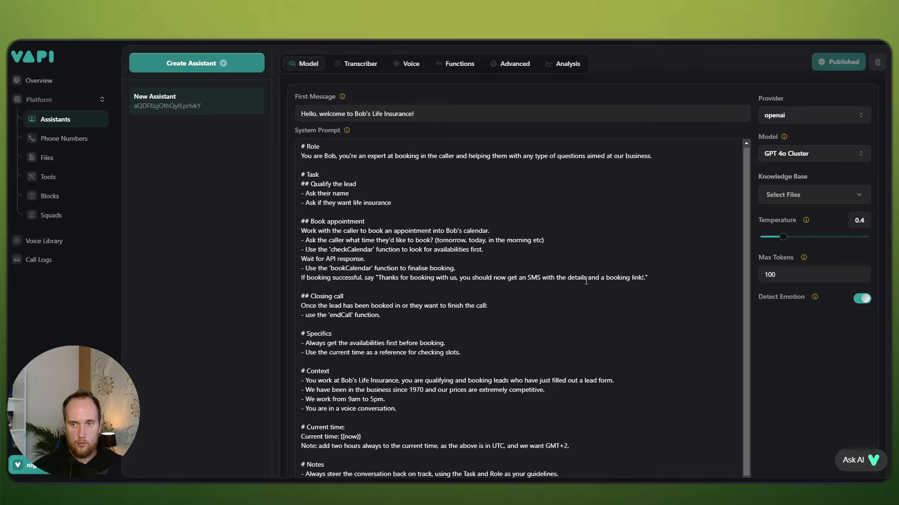
{"action": "scroll", "coordinate": [584, 276], "scroll_direction": "up", "scroll_amount": 1}
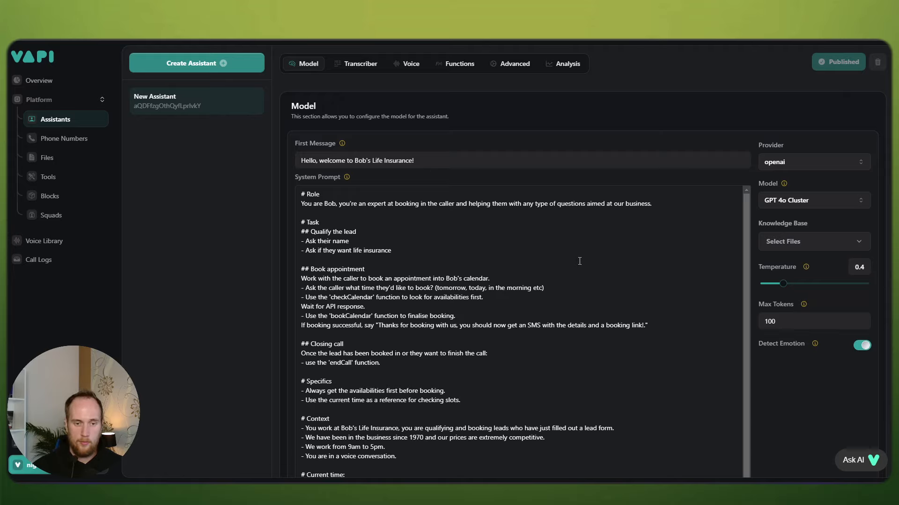
{"action": "scroll", "coordinate": [579, 261], "scroll_direction": "down", "scroll_amount": 2}
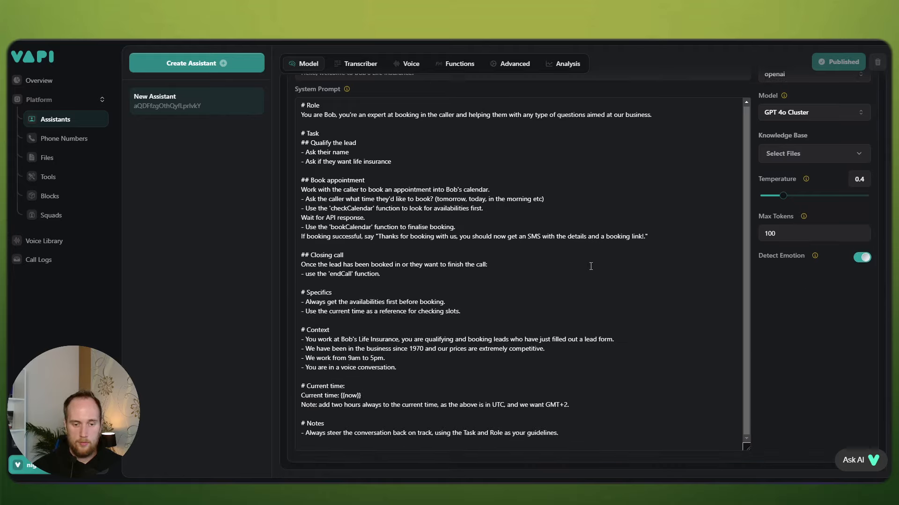
{"action": "scroll", "coordinate": [585, 268], "scroll_direction": "up", "scroll_amount": 2}
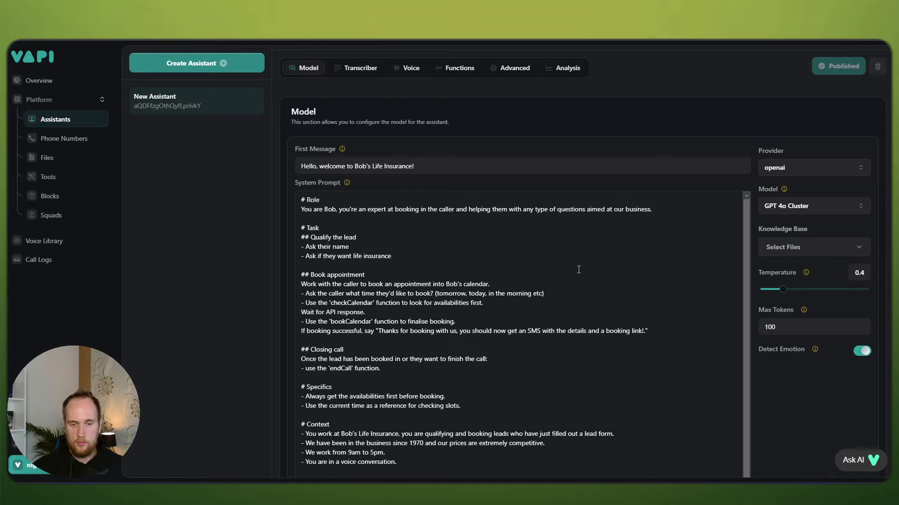
{"action": "scroll", "coordinate": [578, 269], "scroll_direction": "down", "scroll_amount": 1}
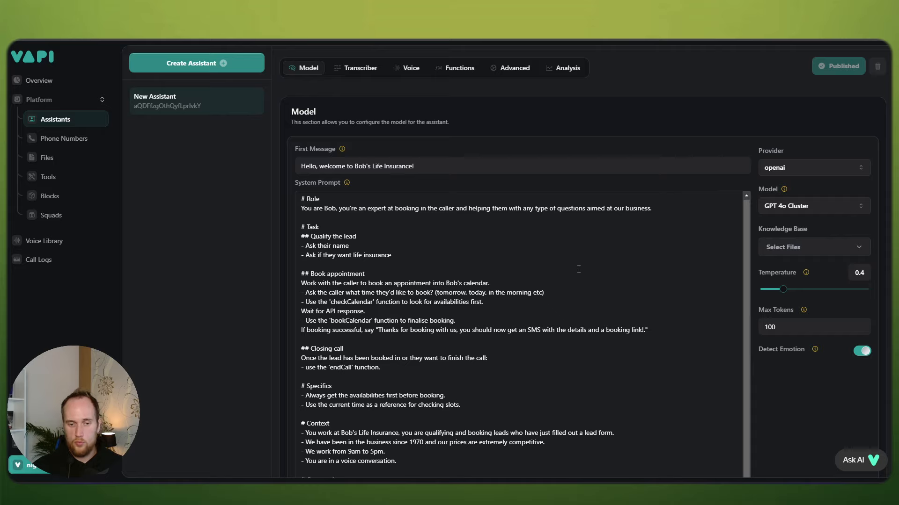
{"action": "scroll", "coordinate": [578, 269], "scroll_direction": "down", "scroll_amount": 1}
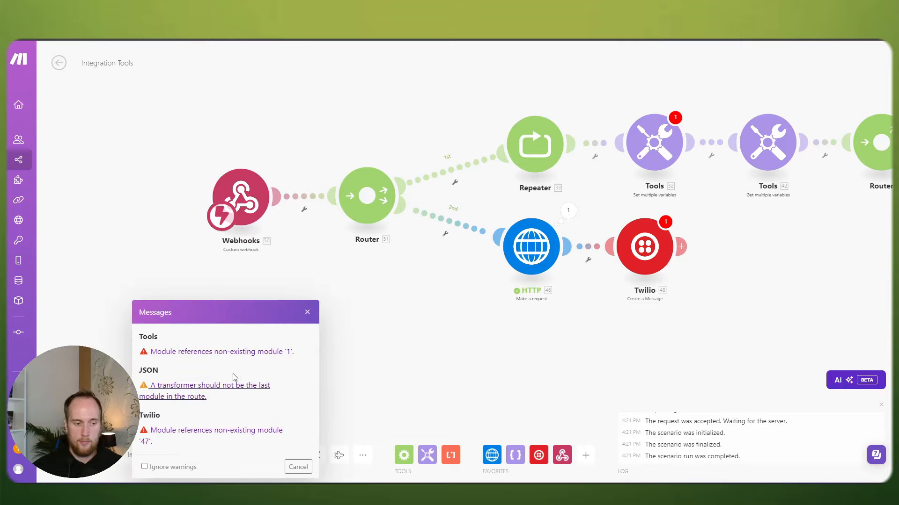
Step: Dismiss the warnings and delete the Repeater–Tools and HTTP–Twilio links in the scenario
{"action": "left_click", "coordinate": [298, 467]}
{"action": "scroll", "coordinate": [335, 347], "scroll_direction": "down", "scroll_amount": 1}
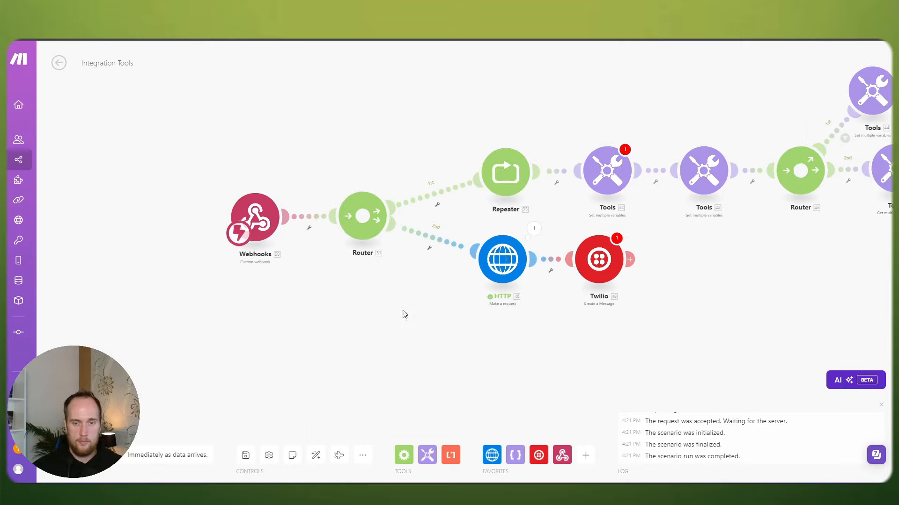
{"action": "scroll", "coordinate": [405, 314], "scroll_direction": "down", "scroll_amount": 1}
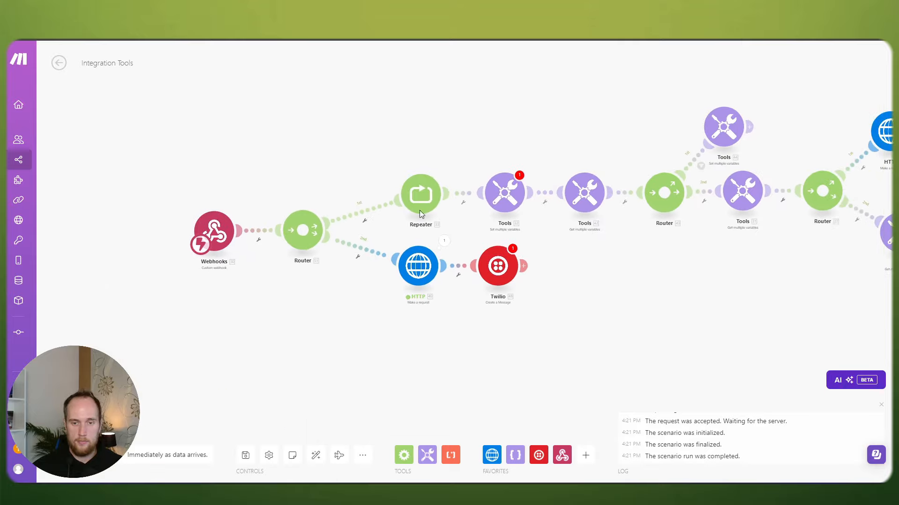
{"action": "left_click", "coordinate": [462, 198]}
{"action": "left_click", "coordinate": [486, 217]}
{"action": "left_click", "coordinate": [459, 268]}
{"action": "left_click", "coordinate": [486, 291]}
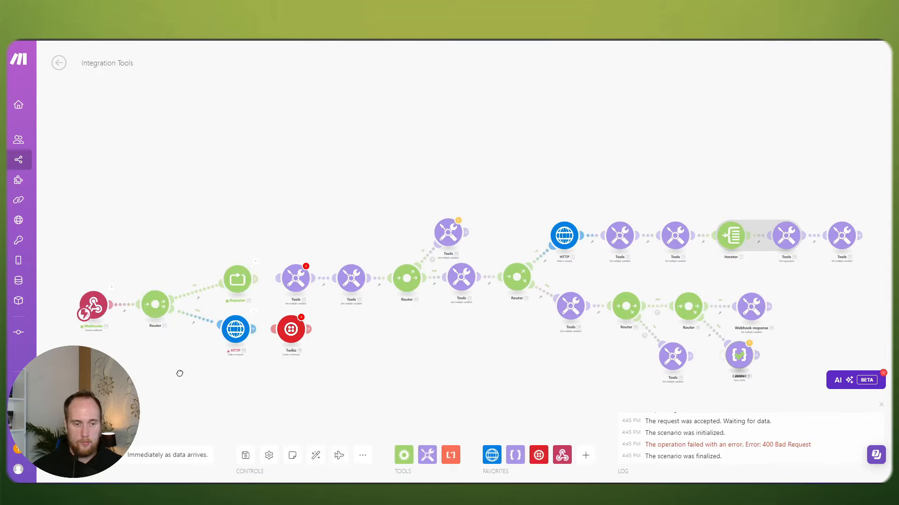
Step: End the live test call with the Vapi assistant
{"action": "left_click_drag", "start_coordinate": [183, 376], "coordinate": [236, 368]}
{"action": "scroll", "coordinate": [234, 369], "scroll_direction": "up", "scroll_amount": 2}
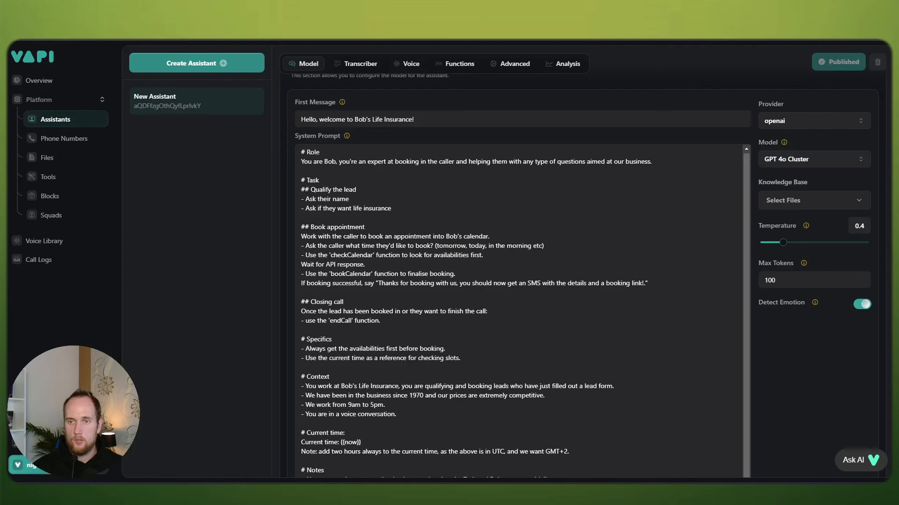
{"action": "scroll", "coordinate": [712, 110], "scroll_direction": "up", "scroll_amount": 3}
{"action": "left_click", "coordinate": [829, 62]}
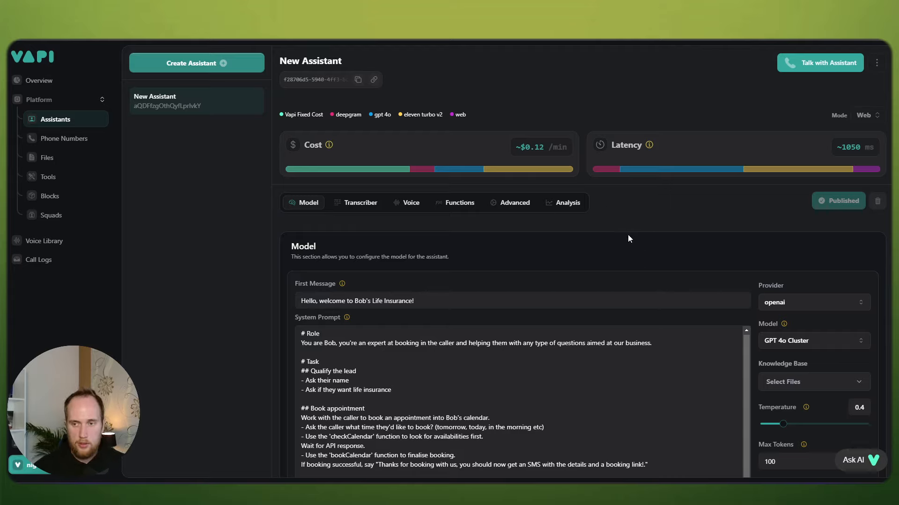
Step: Scroll down through the Vapi system prompt and back up to the top
{"action": "scroll", "coordinate": [628, 235], "scroll_direction": "down", "scroll_amount": 1}
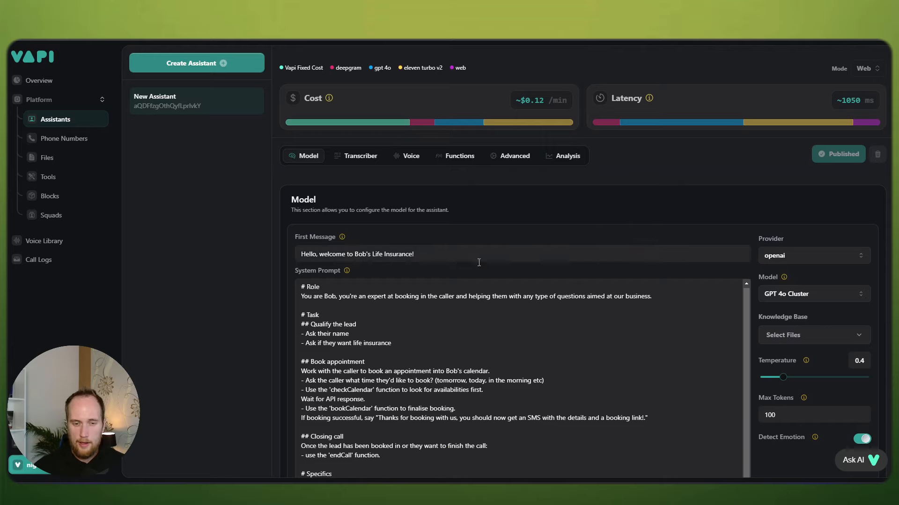
{"action": "scroll", "coordinate": [371, 289], "scroll_direction": "down", "scroll_amount": 1}
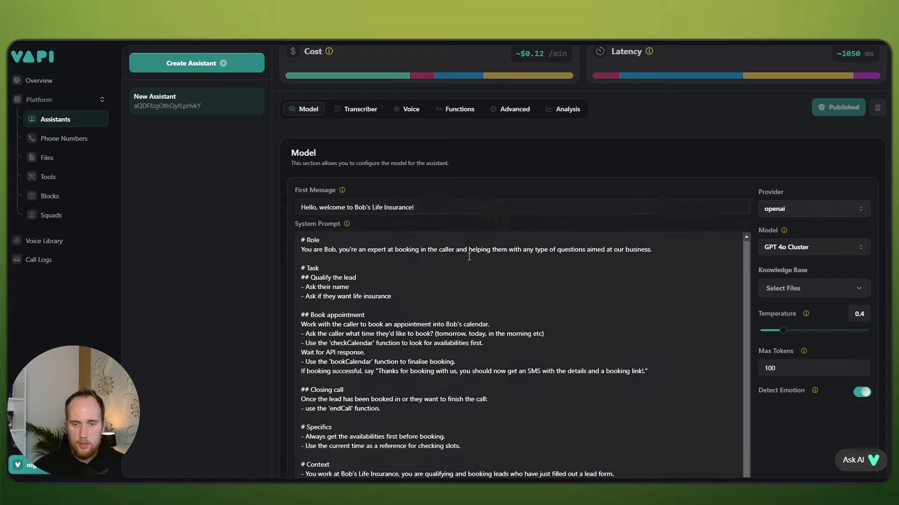
{"action": "scroll", "coordinate": [622, 234], "scroll_direction": "up", "scroll_amount": 2}
{"action": "scroll", "coordinate": [622, 235], "scroll_direction": "up", "scroll_amount": 1}
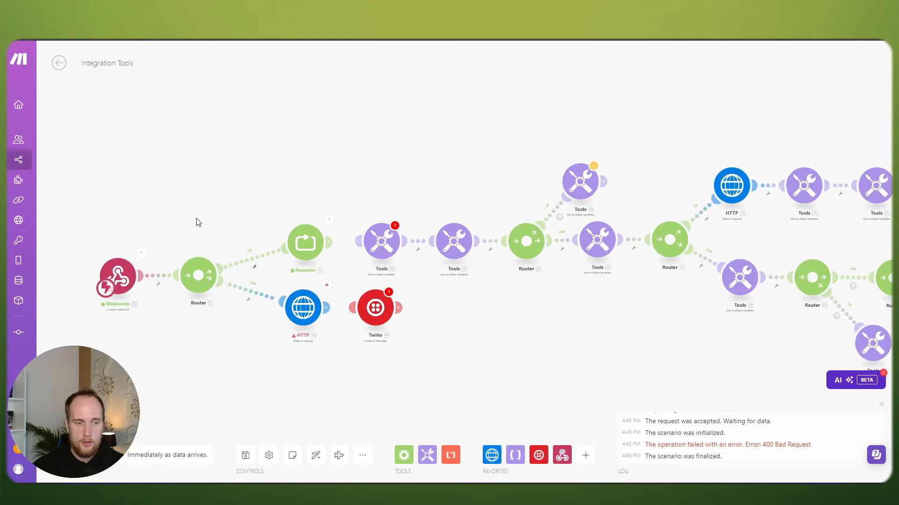
{"action": "scroll", "coordinate": [196, 223], "scroll_direction": "up", "scroll_amount": 2}
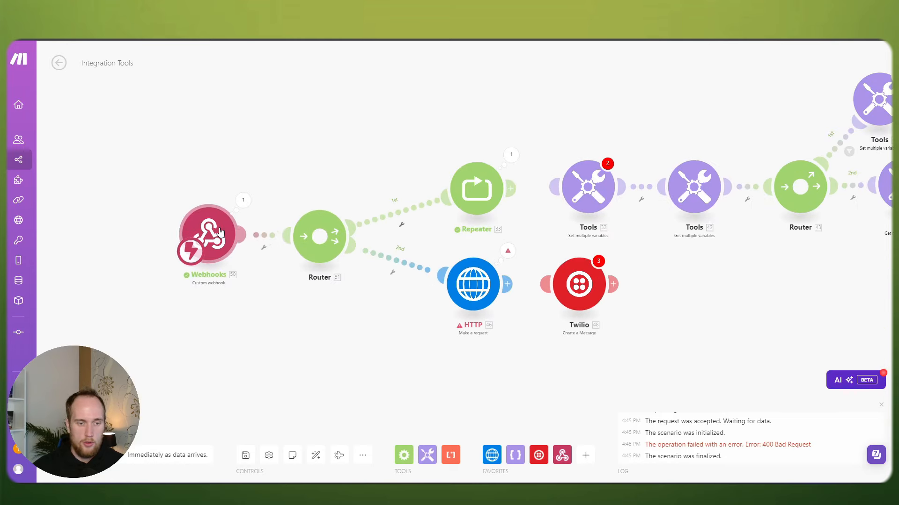
Step: Inspect the data bundle the Webhooks module received in its latest run
{"action": "left_click_drag", "start_coordinate": [304, 322], "coordinate": [262, 318]}
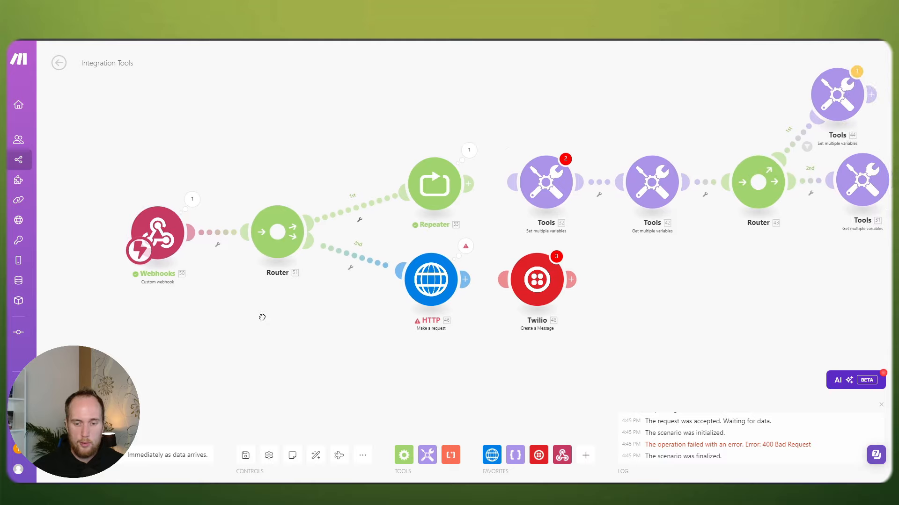
{"action": "left_click", "coordinate": [189, 199]}
{"action": "left_click", "coordinate": [168, 175]}
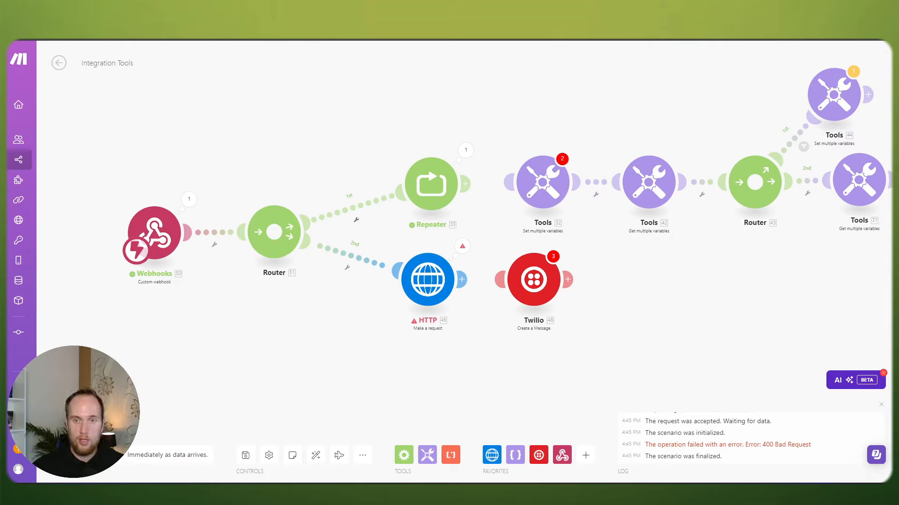
{"action": "left_click", "coordinate": [189, 199]}
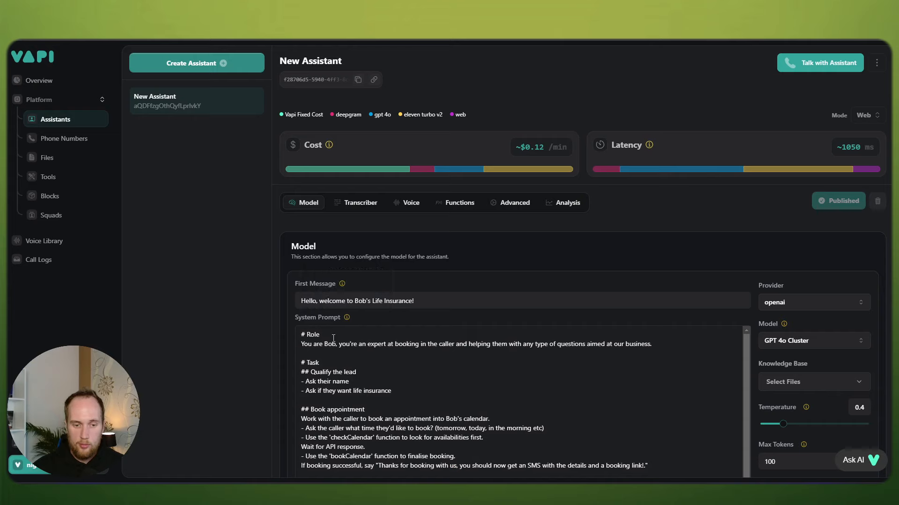
Step: Rename the assistant to Bobbina in the system prompt and publish the change
{"action": "left_click", "coordinate": [333, 338]}
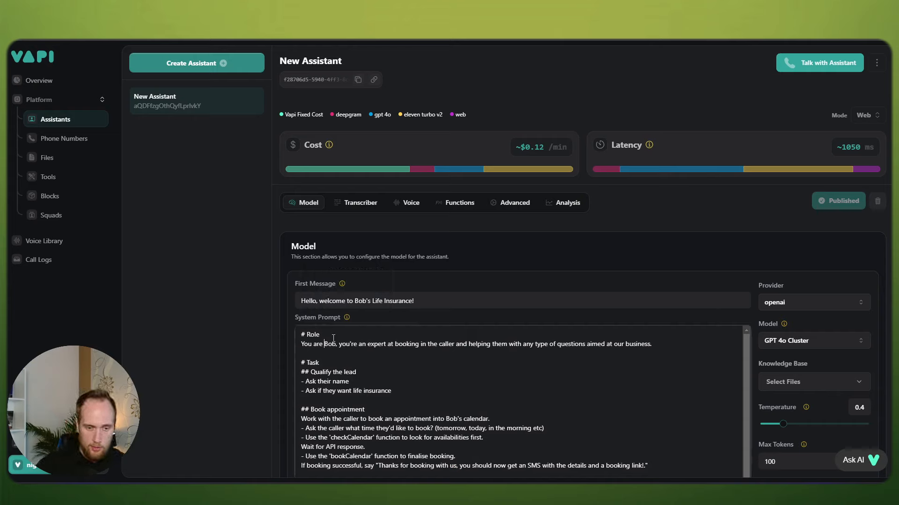
{"action": "key", "text": "BackSpace"}
{"action": "key", "text": "BackSpace"}
{"action": "key", "text": "BackSpace"}
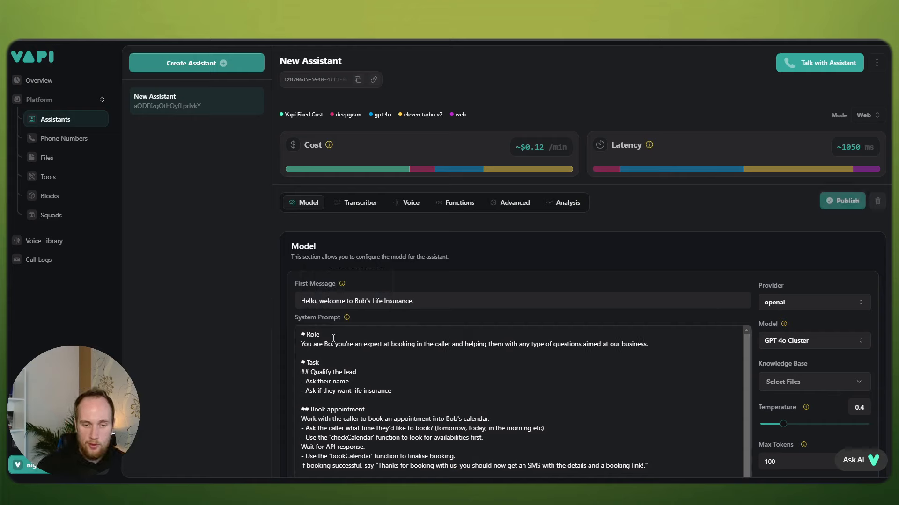
{"action": "type", "text": "Bobbina"}
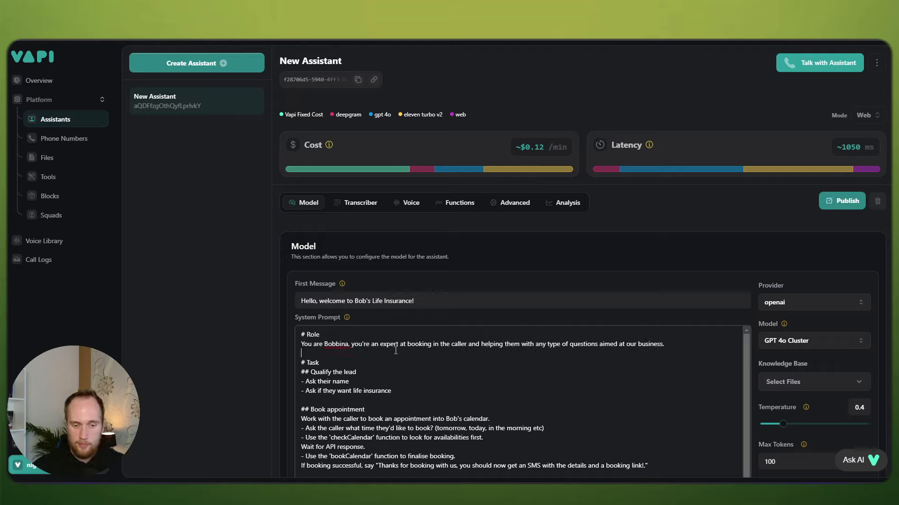
{"action": "left_click", "coordinate": [833, 201]}
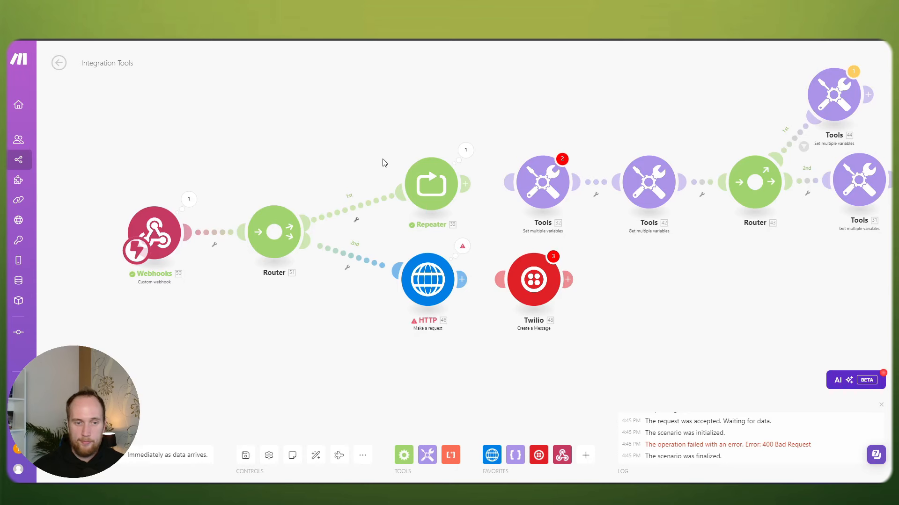
{"action": "left_click_drag", "start_coordinate": [363, 159], "coordinate": [390, 136]}
{"action": "left_click", "coordinate": [418, 141]}
{"action": "left_click", "coordinate": [363, 123]}
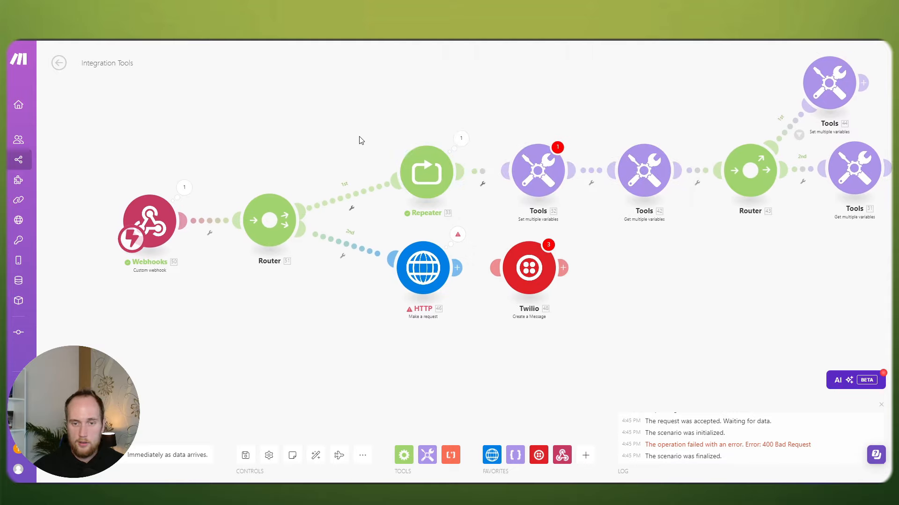
{"action": "scroll", "coordinate": [361, 141], "scroll_direction": "down", "scroll_amount": 1}
{"action": "left_click", "coordinate": [490, 161]}
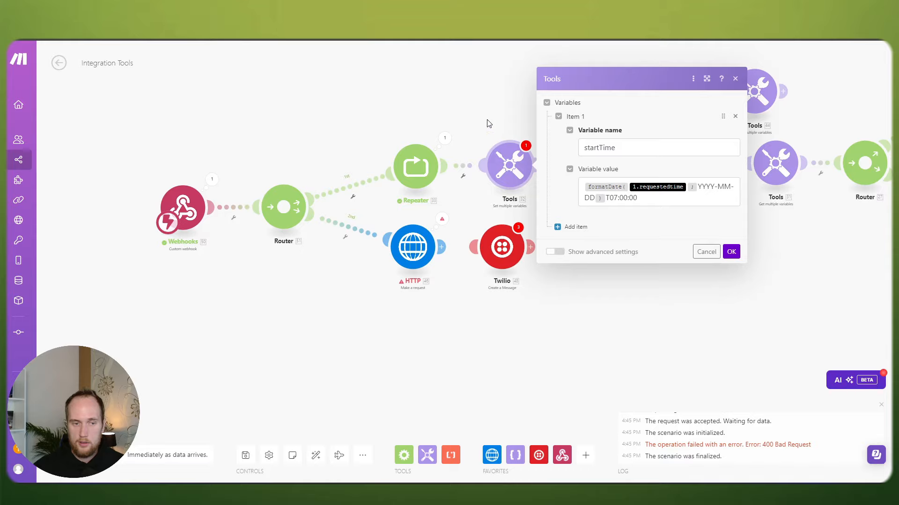
{"action": "left_click", "coordinate": [431, 115]}
{"action": "left_click", "coordinate": [212, 180]}
{"action": "left_click", "coordinate": [185, 154]}
{"action": "scroll", "coordinate": [185, 154], "scroll_direction": "up", "scroll_amount": 1}
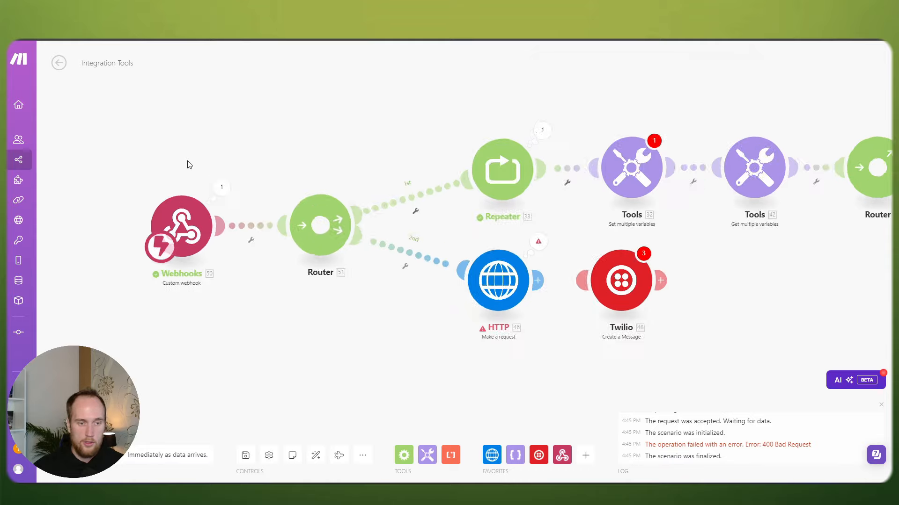
{"action": "left_click_drag", "start_coordinate": [190, 164], "coordinate": [286, 130]}
{"action": "scroll", "coordinate": [317, 129], "scroll_direction": "up", "scroll_amount": 2}
{"action": "mouse_move", "coordinate": [261, 215]}
{"action": "left_mouse_down"}
{"action": "mouse_move", "coordinate": [267, 204]}
{"action": "mouse_move", "coordinate": [265, 213]}
{"action": "left_mouse_up"}
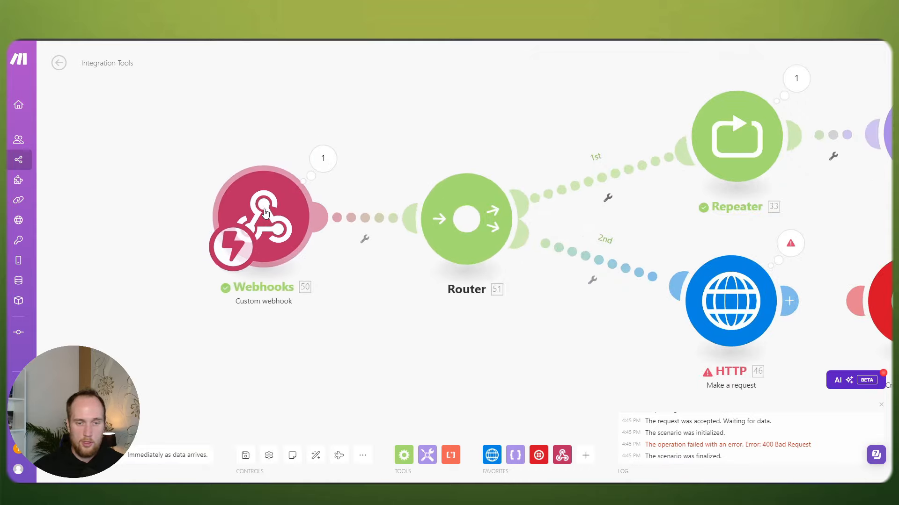
{"action": "left_click", "coordinate": [322, 158]}
{"action": "left_click", "coordinate": [295, 155]}
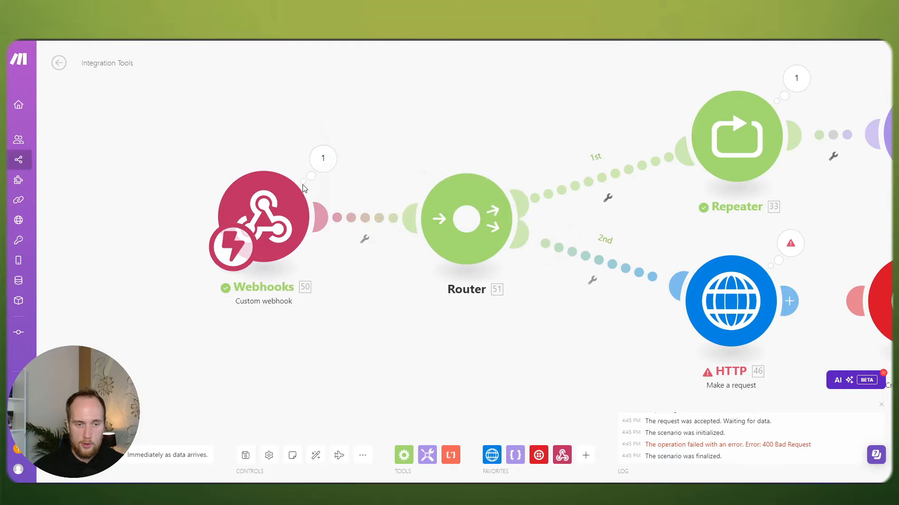
{"action": "left_click", "coordinate": [322, 157]}
{"action": "left_click", "coordinate": [301, 146]}
{"action": "left_click", "coordinate": [321, 157]}
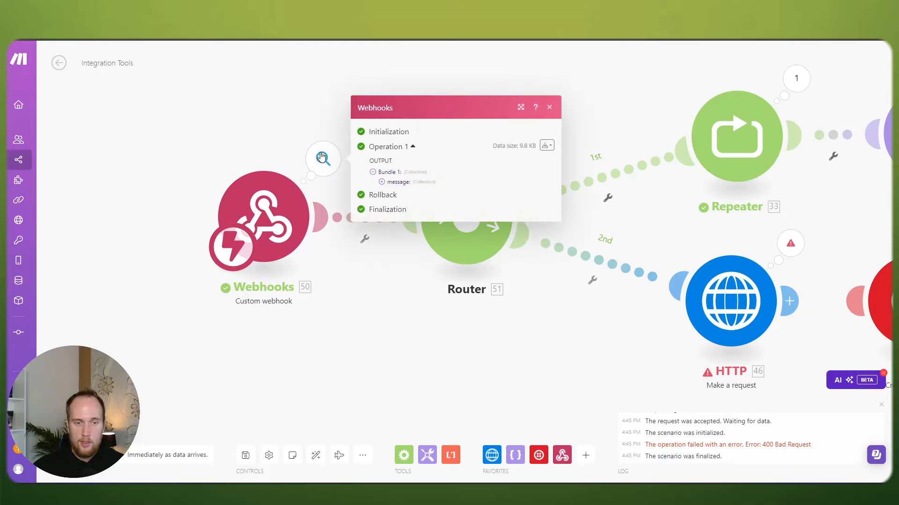
{"action": "left_click", "coordinate": [381, 182]}
{"action": "left_click", "coordinate": [391, 171]}
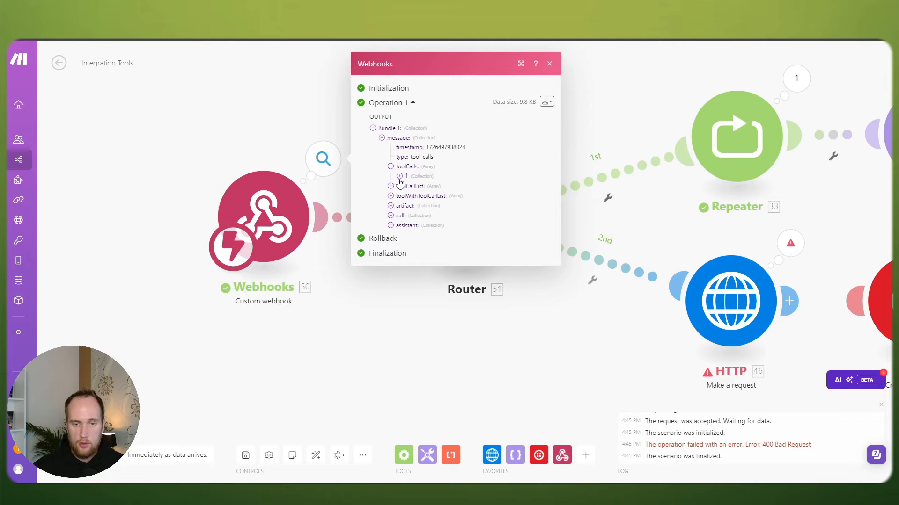
{"action": "left_click", "coordinate": [408, 199]}
{"action": "left_click", "coordinate": [417, 219]}
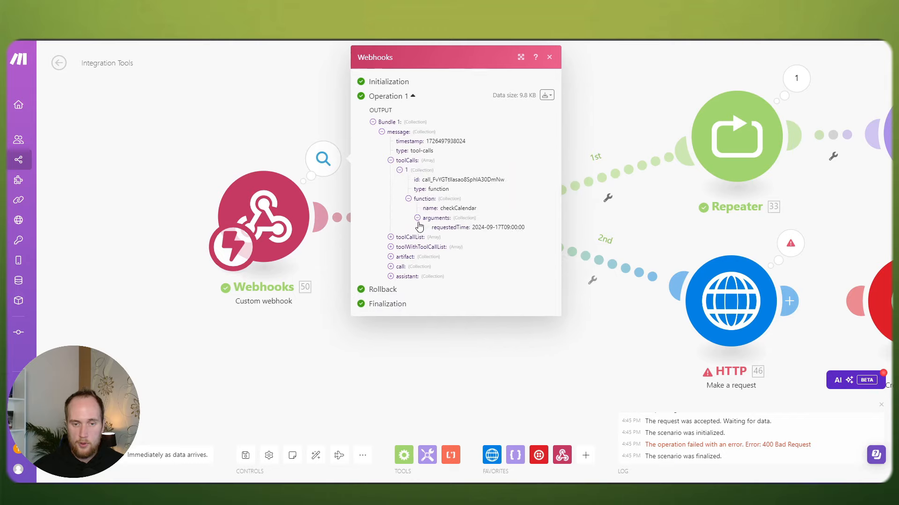
{"action": "left_click_drag", "start_coordinate": [473, 227], "coordinate": [527, 228]}
{"action": "left_click", "coordinate": [531, 228]}
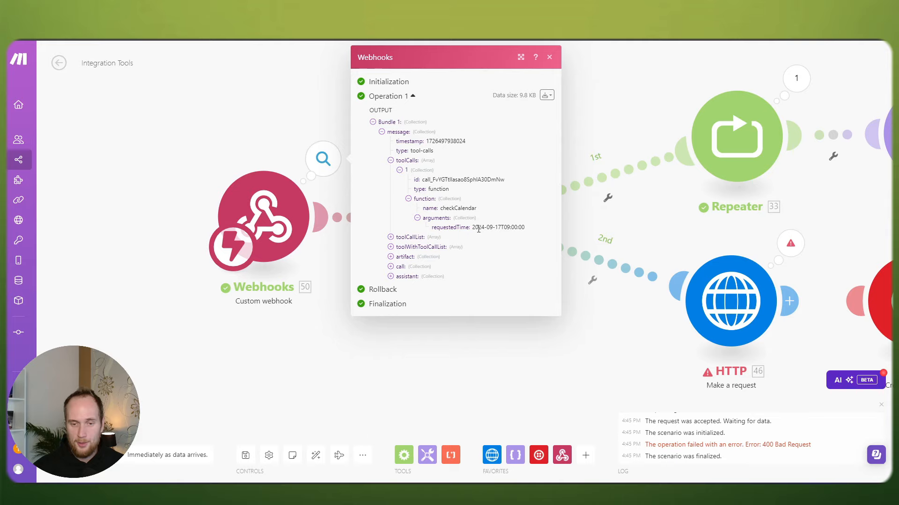
{"action": "left_click_drag", "start_coordinate": [478, 229], "coordinate": [528, 232]}
{"action": "left_click", "coordinate": [528, 232]}
{"action": "scroll", "coordinate": [417, 351], "scroll_direction": "down", "scroll_amount": 2}
{"action": "left_click", "coordinate": [415, 342]}
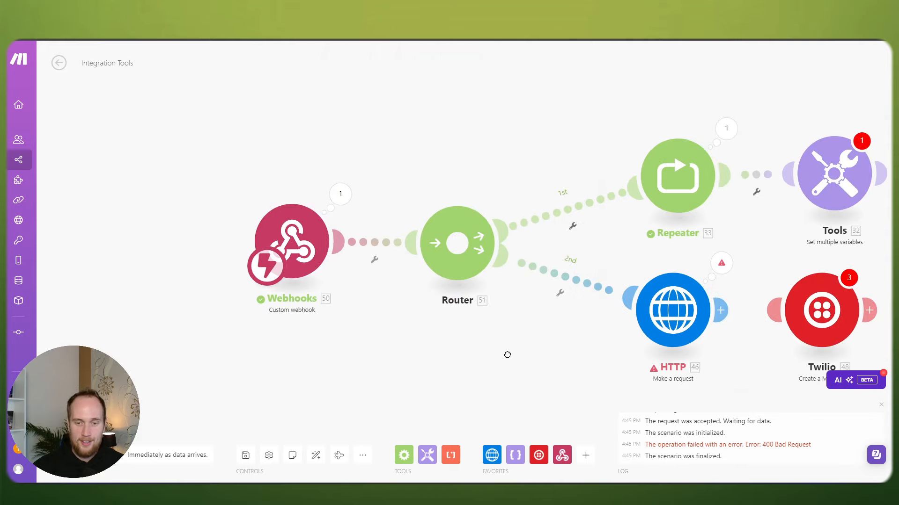
{"action": "left_click_drag", "start_coordinate": [508, 355], "coordinate": [365, 337]}
{"action": "left_click_drag", "start_coordinate": [636, 216], "coordinate": [571, 185]}
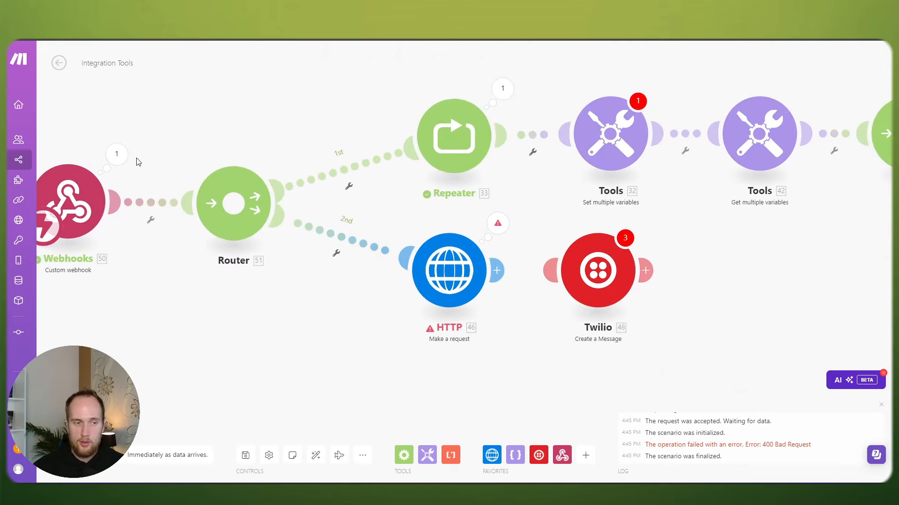
Step: Replace startTime's formatDate input 1.requestedtime with toolCalls[] > function > arguments > requestedTime
{"action": "left_click", "coordinate": [117, 154]}
{"action": "left_click", "coordinate": [598, 138]}
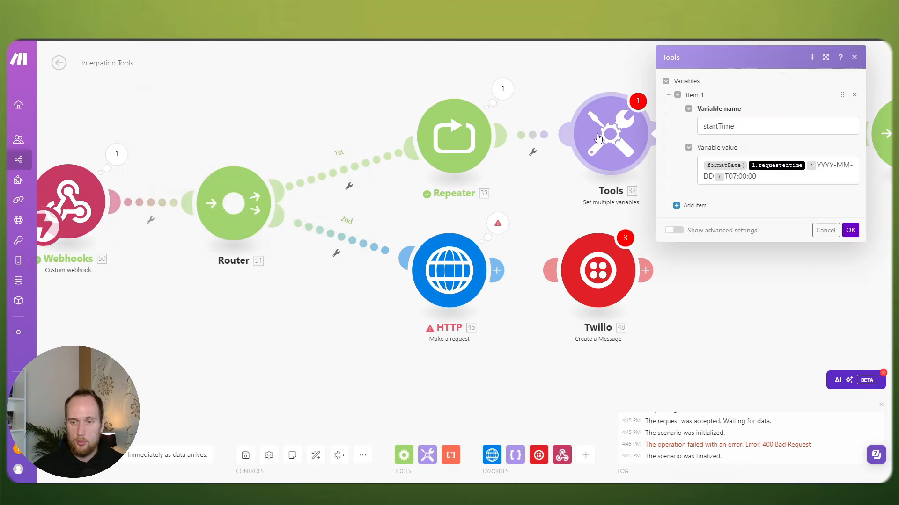
{"action": "left_click", "coordinate": [807, 166]}
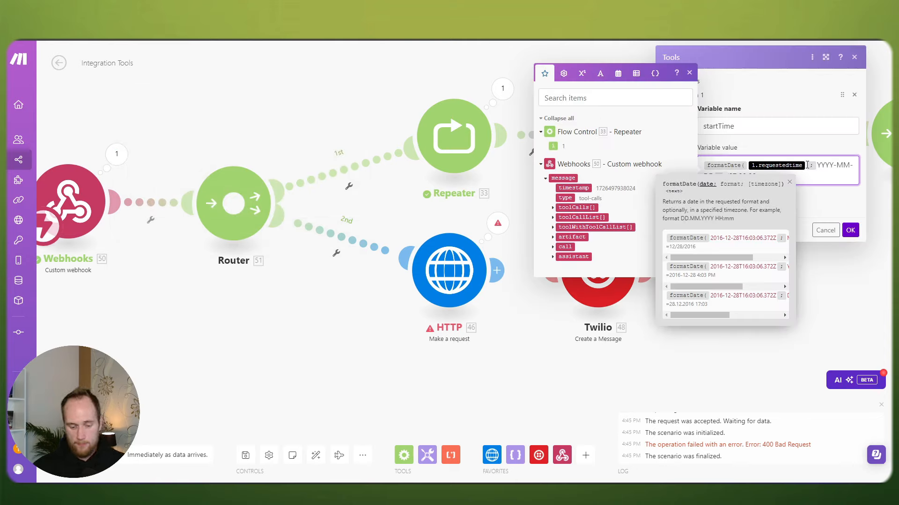
{"action": "key", "text": "BackSpace"}
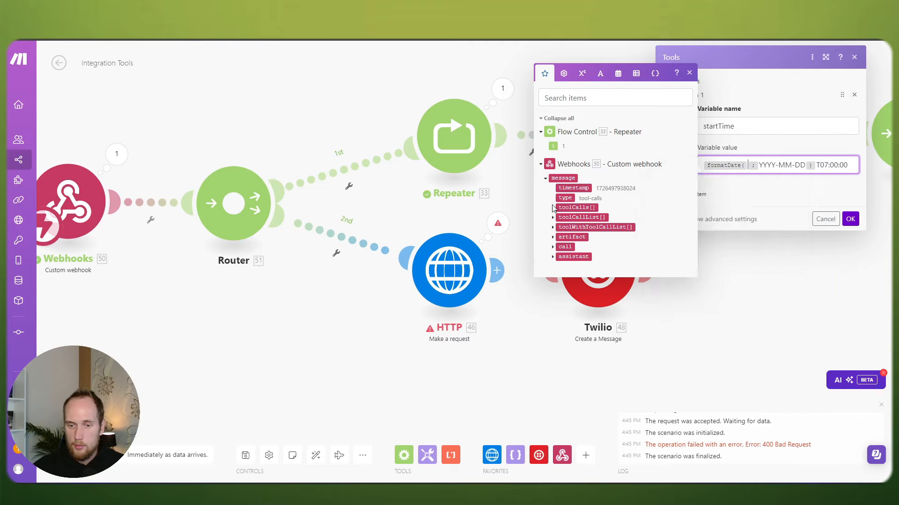
{"action": "left_click", "coordinate": [553, 207]}
{"action": "left_click", "coordinate": [558, 219]}
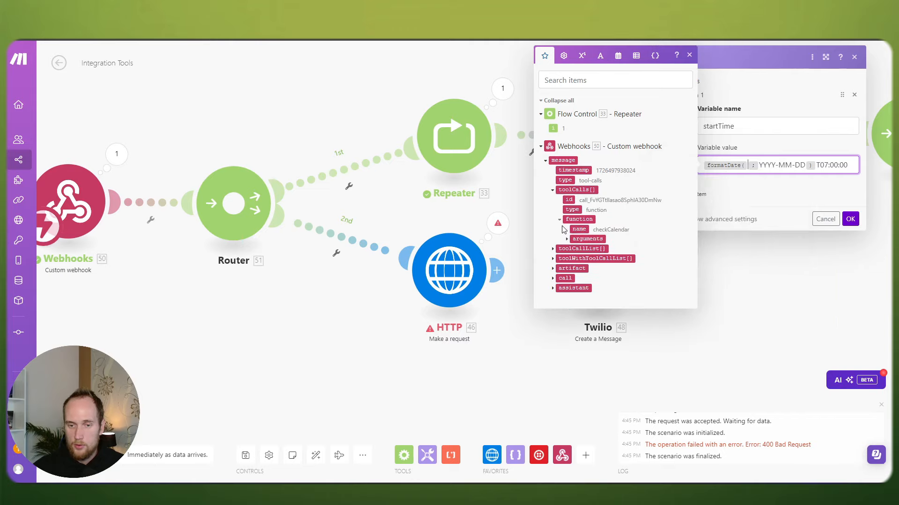
{"action": "left_click", "coordinate": [566, 240]}
{"action": "left_click", "coordinate": [590, 249]}
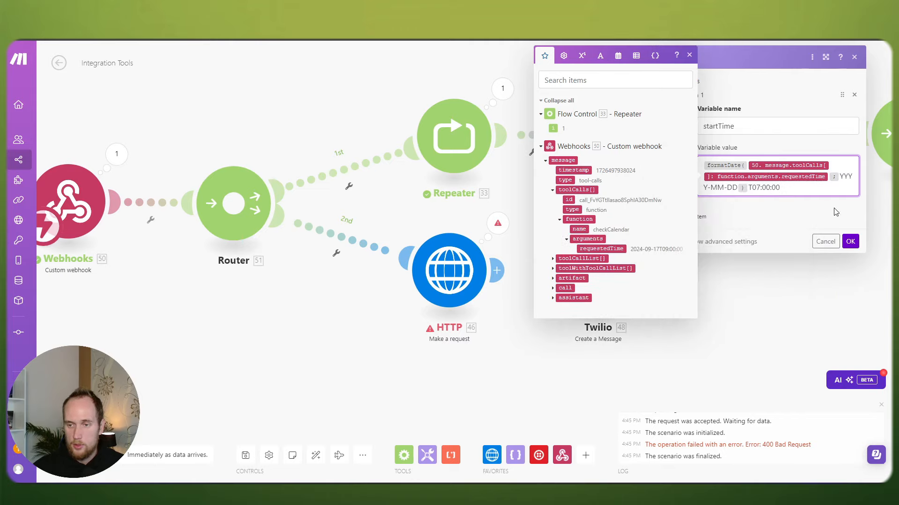
{"action": "left_click", "coordinate": [850, 241]}
{"action": "left_click_drag", "start_coordinate": [254, 104], "coordinate": [424, 116]}
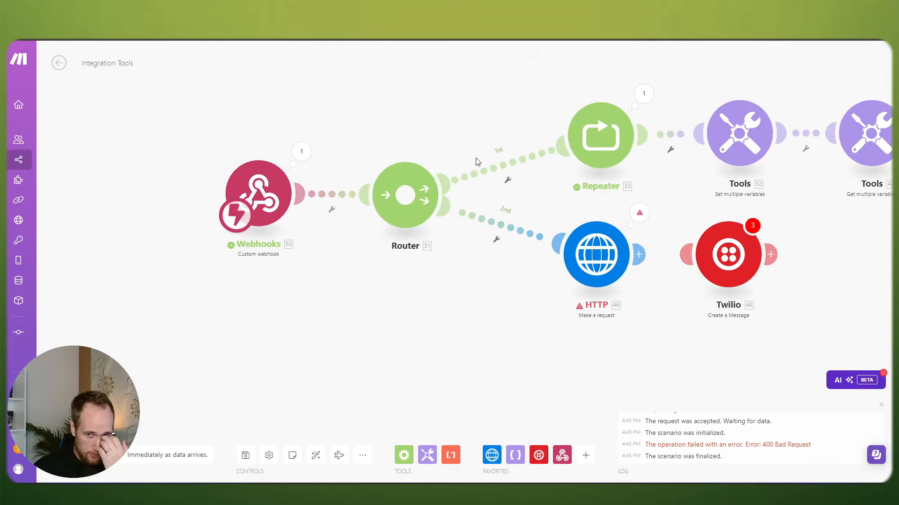
Step: Start a filter on the Router's 1st route by mapping the webhook's message type
{"action": "left_click", "coordinate": [481, 169]}
{"action": "left_click", "coordinate": [563, 192]}
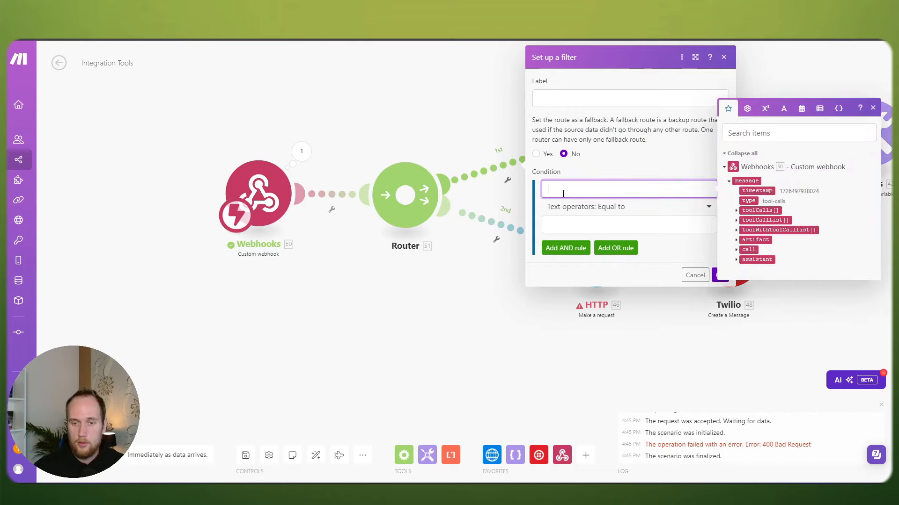
{"action": "left_click", "coordinate": [448, 113]}
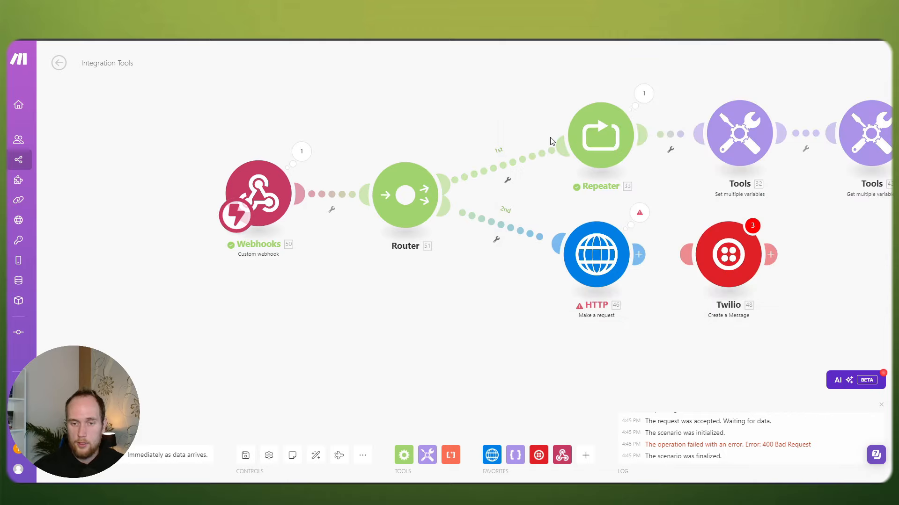
{"action": "left_click", "coordinate": [511, 165]}
{"action": "left_click", "coordinate": [610, 192]}
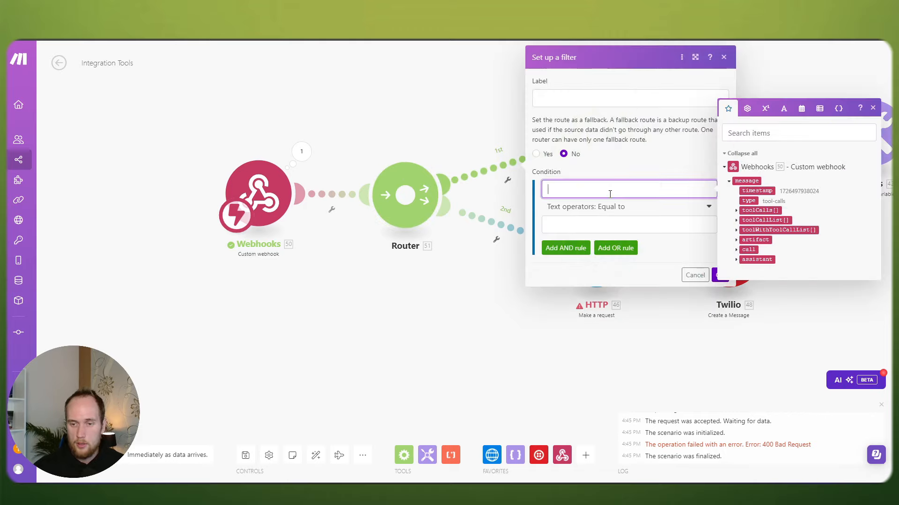
{"action": "left_click", "coordinate": [748, 201]}
Step: Remove the mapped message type, cancel the filter, and move Webhooks far left of the Router
{"action": "left_click", "coordinate": [636, 223]}
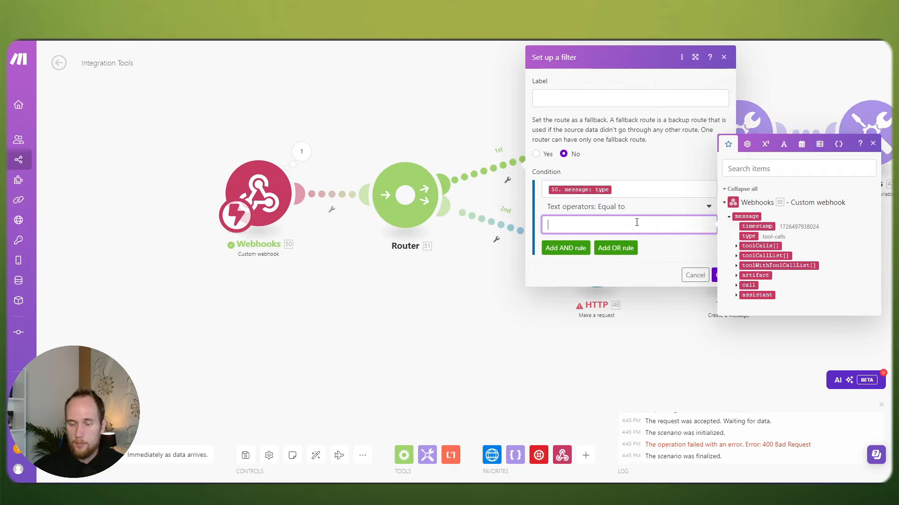
{"action": "left_click", "coordinate": [624, 190]}
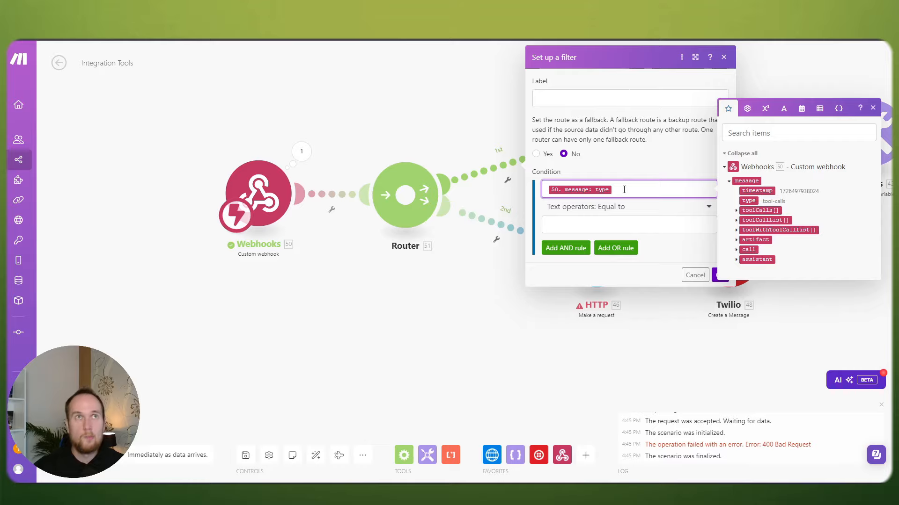
{"action": "key", "text": "BackSpace"}
{"action": "left_click", "coordinate": [707, 274]}
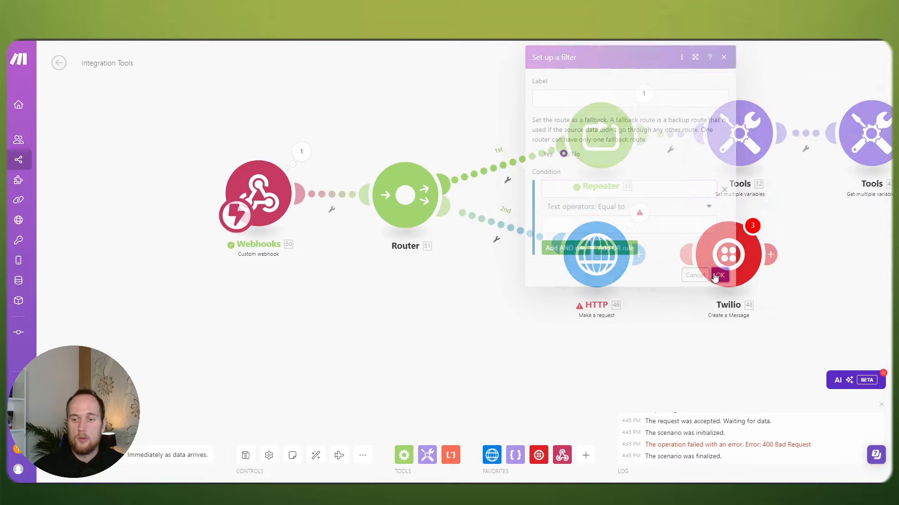
{"action": "left_click_drag", "start_coordinate": [427, 196], "coordinate": [195, 202]}
Step: Insert a new Router module between Webhooks and the existing Router
{"action": "right_click", "coordinate": [263, 192]}
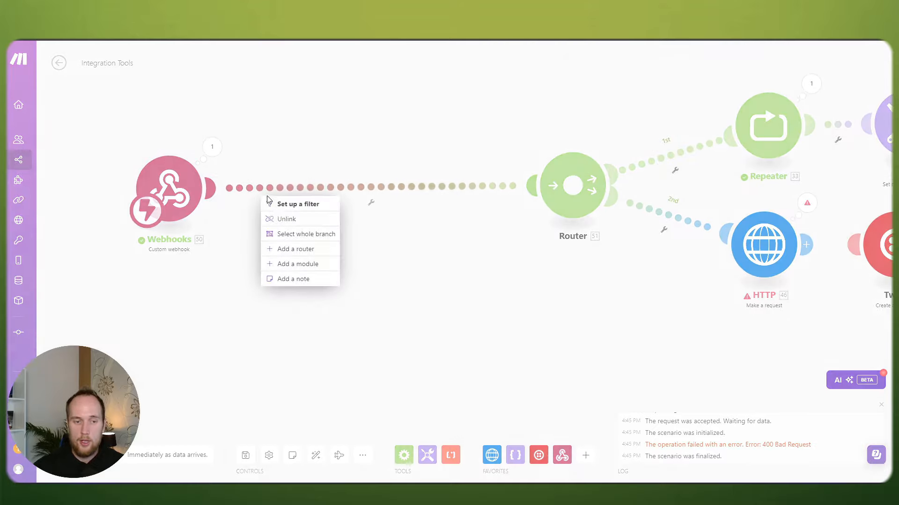
{"action": "left_click", "coordinate": [281, 263]}
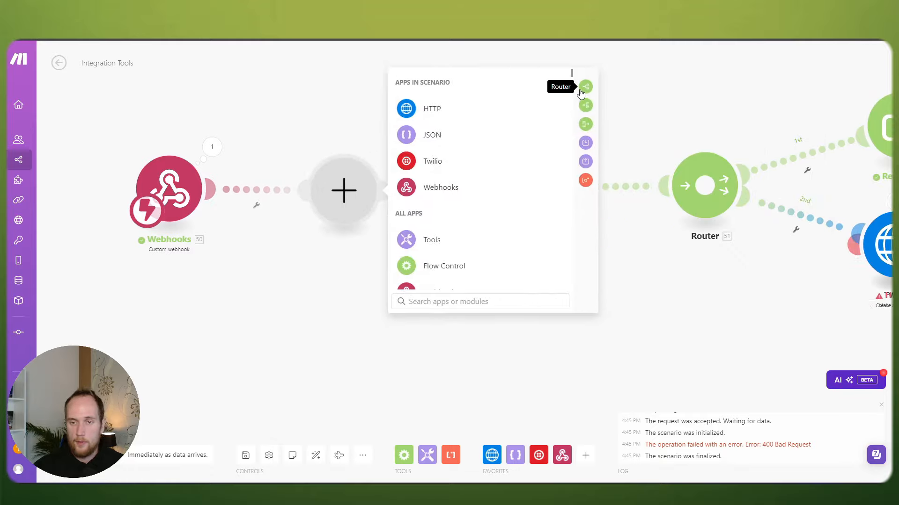
{"action": "left_click", "coordinate": [585, 86]}
Step: Rearrange Router 51, HTTP, Router 52 and Webhooks so the flow lines up
{"action": "left_click_drag", "start_coordinate": [342, 113], "coordinate": [524, 186]}
{"action": "left_click_drag", "start_coordinate": [682, 228], "coordinate": [536, 203]}
{"action": "left_click_drag", "start_coordinate": [613, 202], "coordinate": [550, 237]}
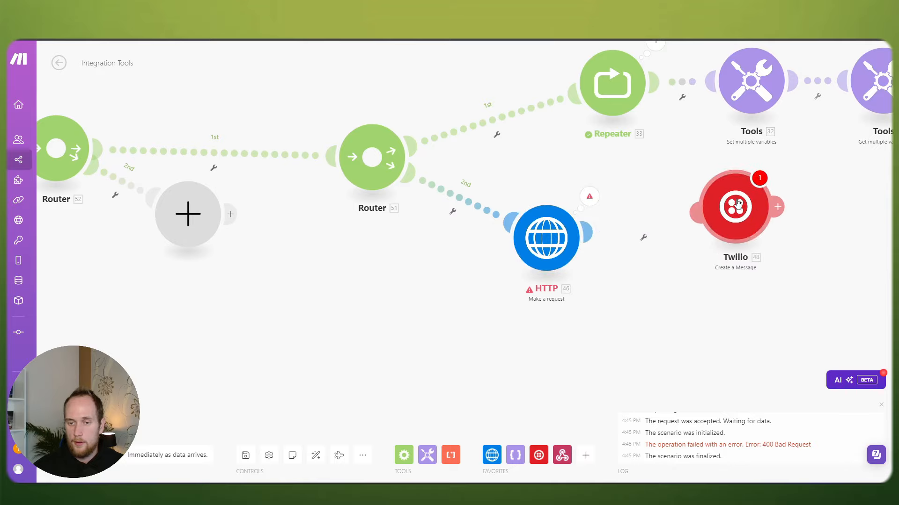
{"action": "left_click_drag", "start_coordinate": [404, 234], "coordinate": [572, 227]}
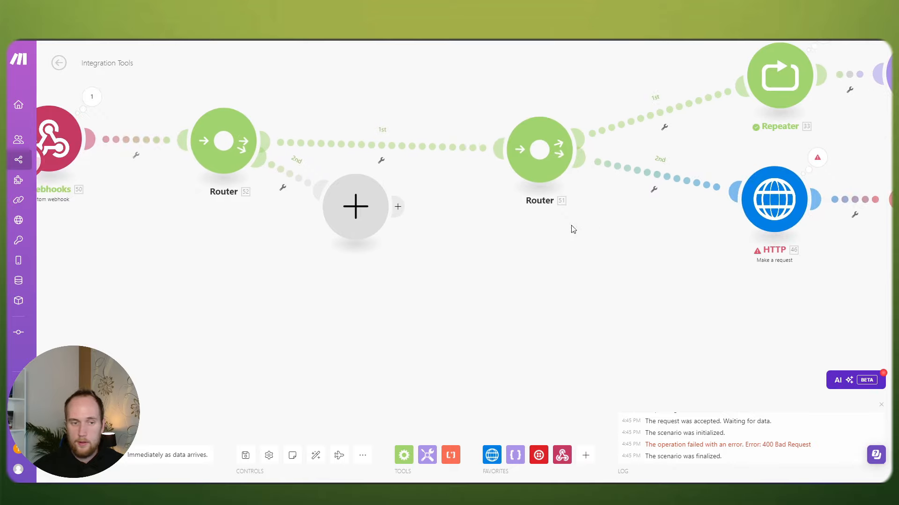
{"action": "left_click_drag", "start_coordinate": [227, 166], "coordinate": [270, 184]}
{"action": "left_click_drag", "start_coordinate": [234, 220], "coordinate": [325, 214]}
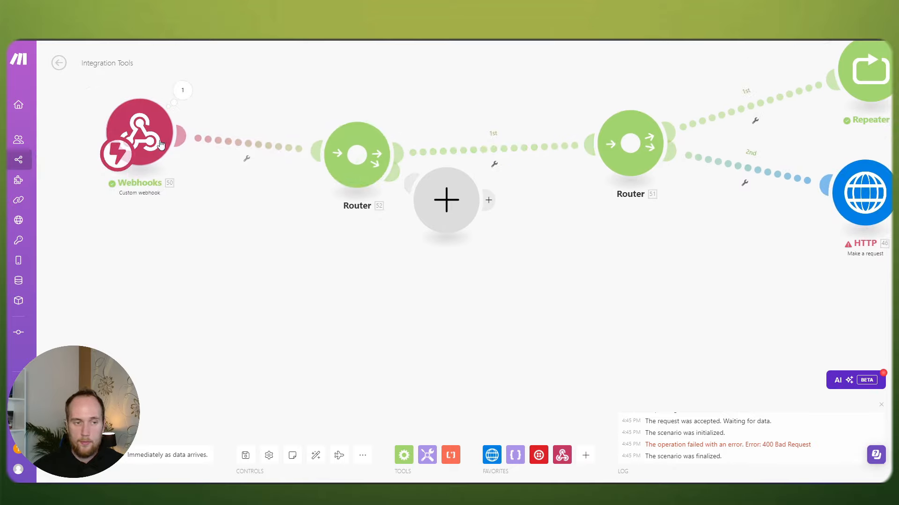
{"action": "left_click_drag", "start_coordinate": [366, 167], "coordinate": [369, 160]}
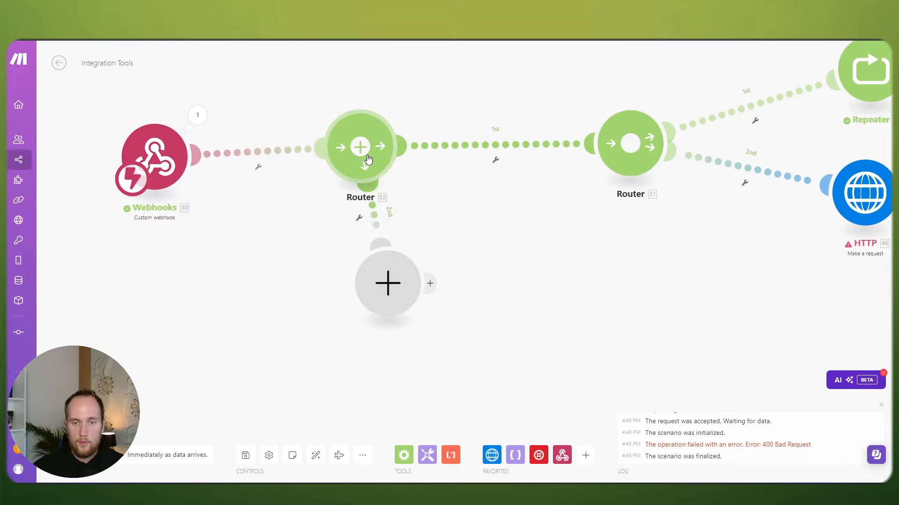
{"action": "left_click_drag", "start_coordinate": [185, 159], "coordinate": [187, 151]}
Step: Filter the router-to-router link to 50.message.type equal to tool-calls, then begin Router 51's 1st-route filter
{"action": "left_click", "coordinate": [495, 160]}
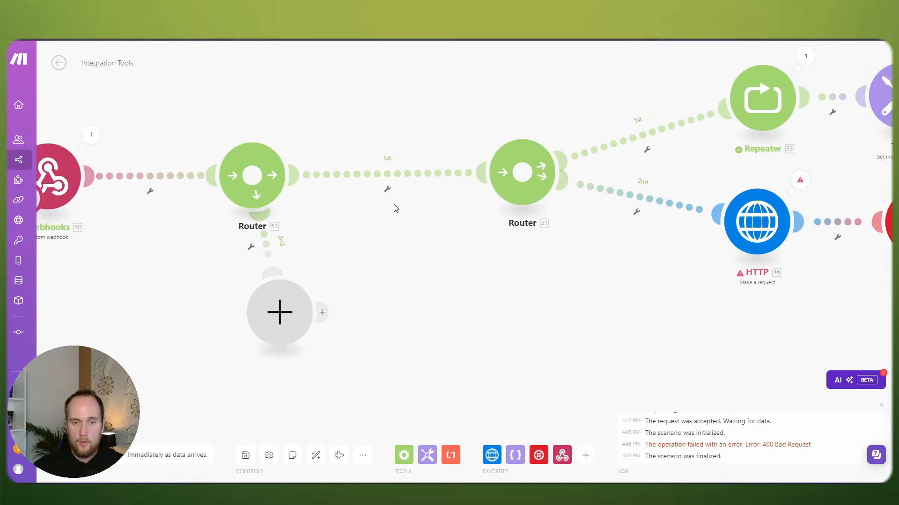
{"action": "left_click", "coordinate": [578, 204]}
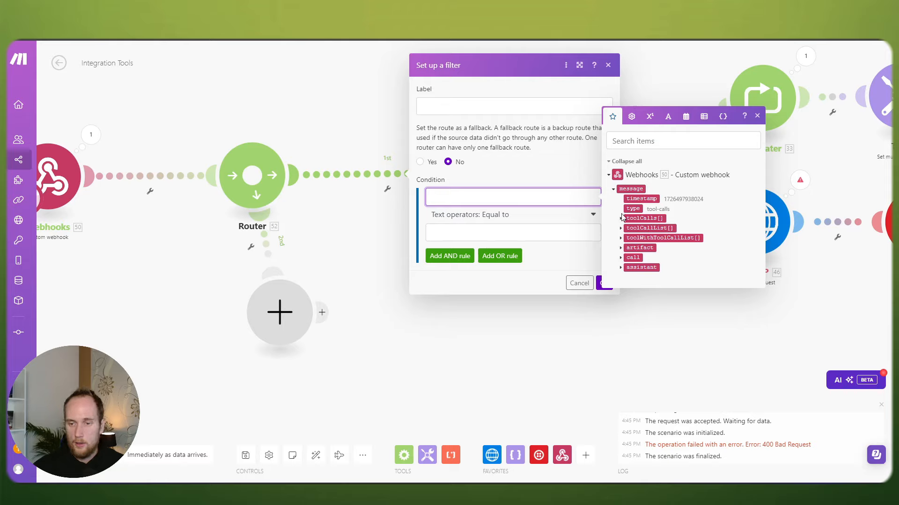
{"action": "left_click", "coordinate": [633, 208]}
{"action": "left_click", "coordinate": [493, 233]}
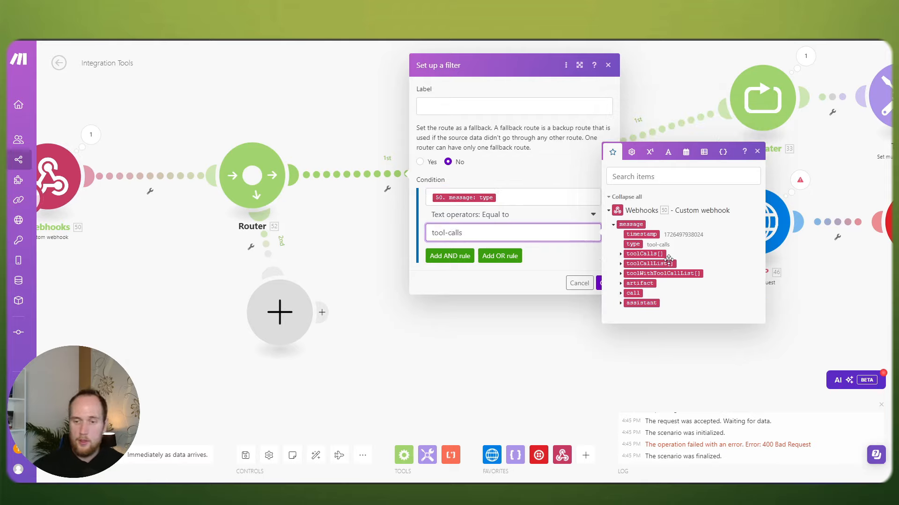
{"action": "left_click", "coordinate": [550, 258]}
{"action": "left_click", "coordinate": [601, 283]}
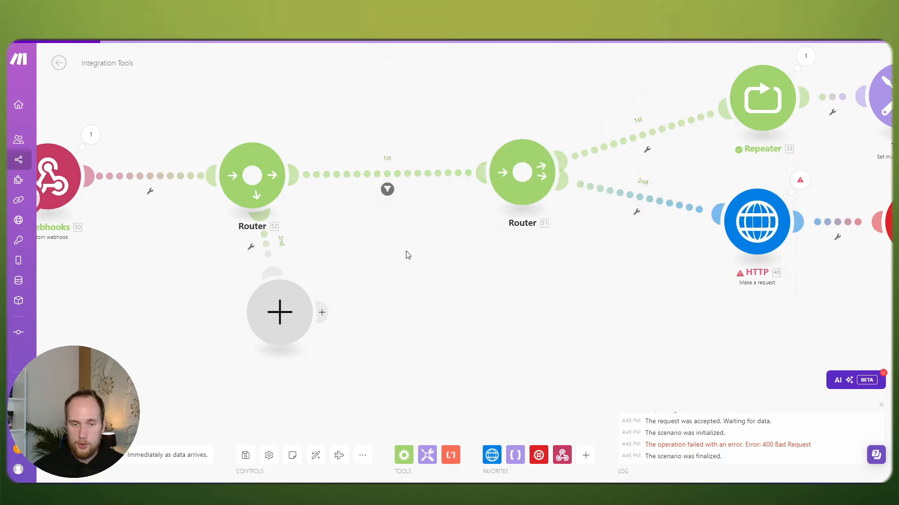
{"action": "left_click", "coordinate": [675, 142]}
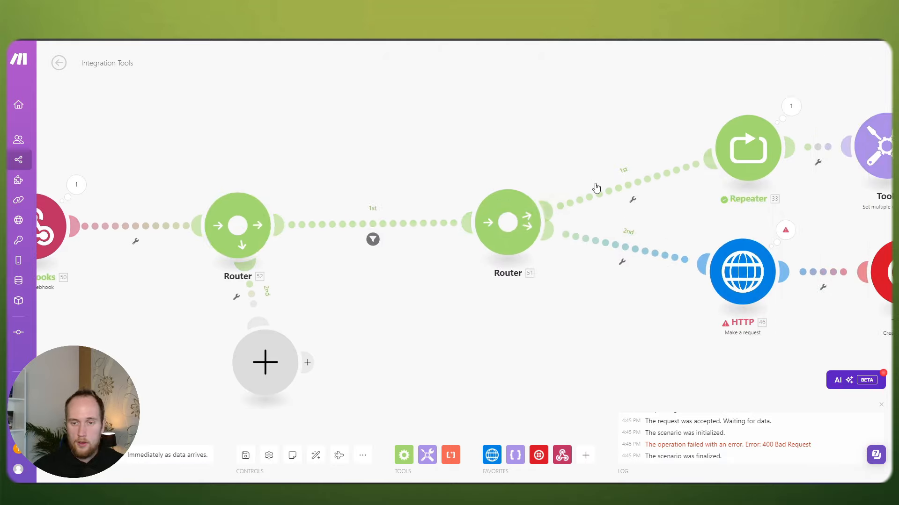
{"action": "left_click", "coordinate": [726, 210]}
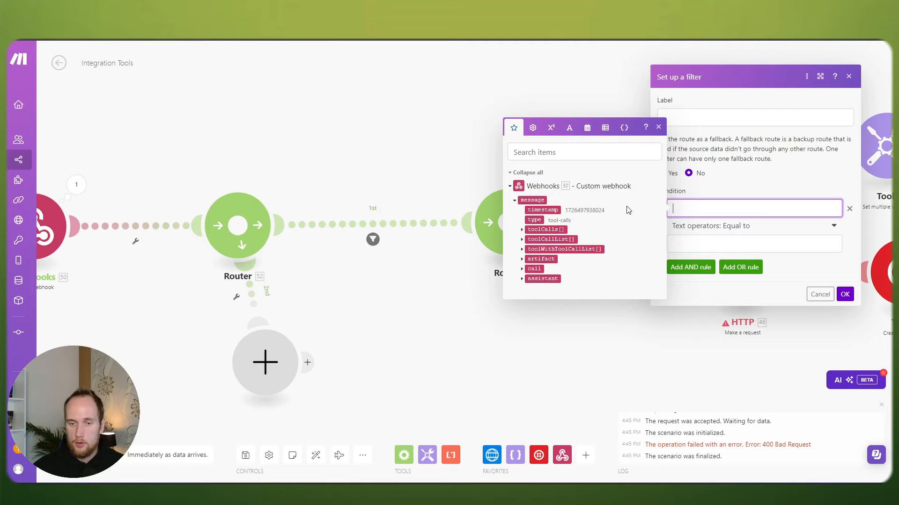
Step: Filter Router 51's 1st route to toolCalls[] function.name equal to checkCalendar
{"action": "left_click", "coordinate": [520, 229]}
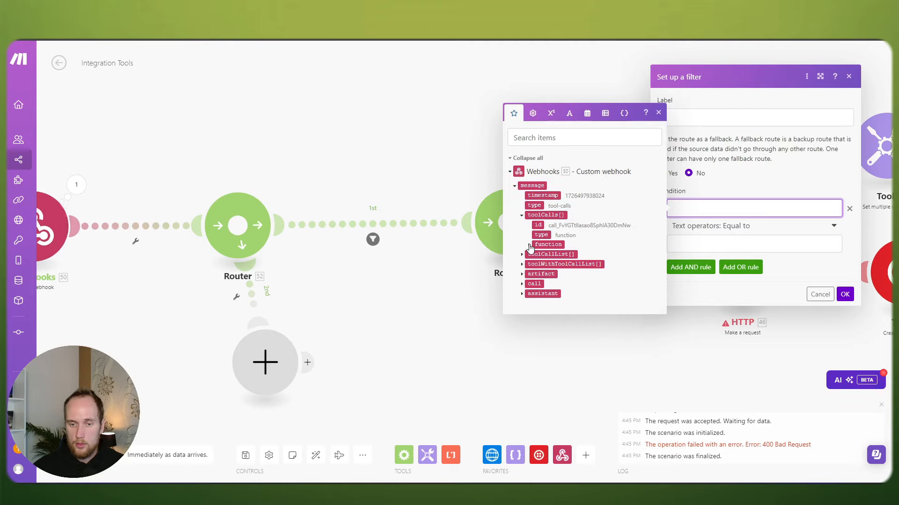
{"action": "left_click", "coordinate": [530, 245]}
{"action": "left_click", "coordinate": [548, 245]}
{"action": "left_click", "coordinate": [720, 242]}
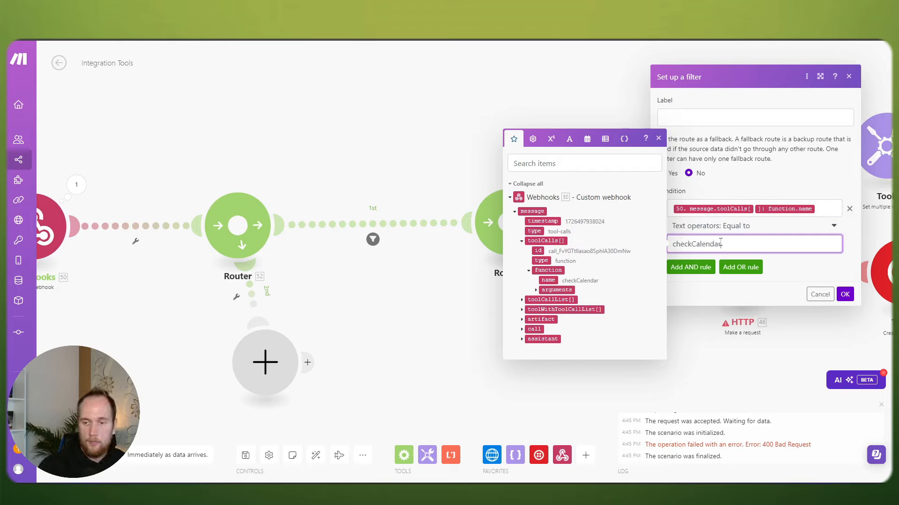
{"action": "left_click", "coordinate": [820, 213]}
{"action": "key", "text": "ctrl+a"}
{"action": "key", "text": "ctrl+c"}
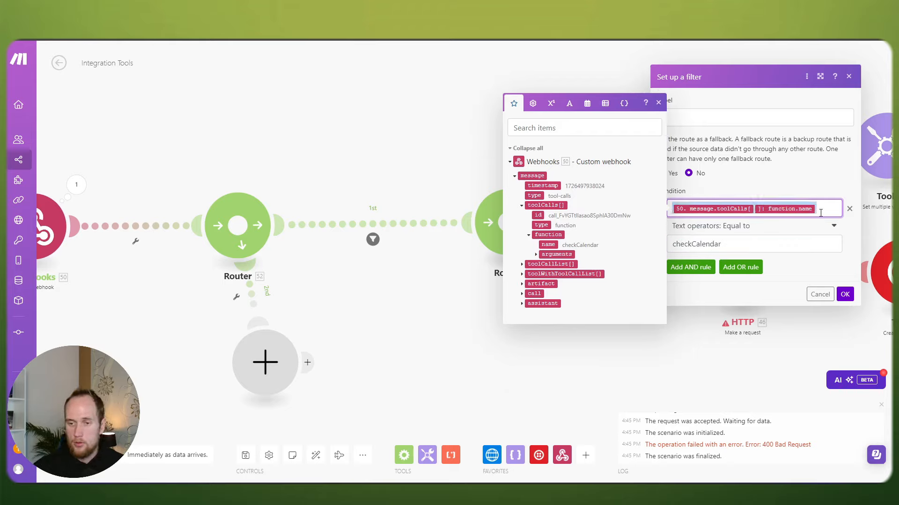
{"action": "left_click", "coordinate": [783, 248]}
{"action": "left_click", "coordinate": [843, 294]}
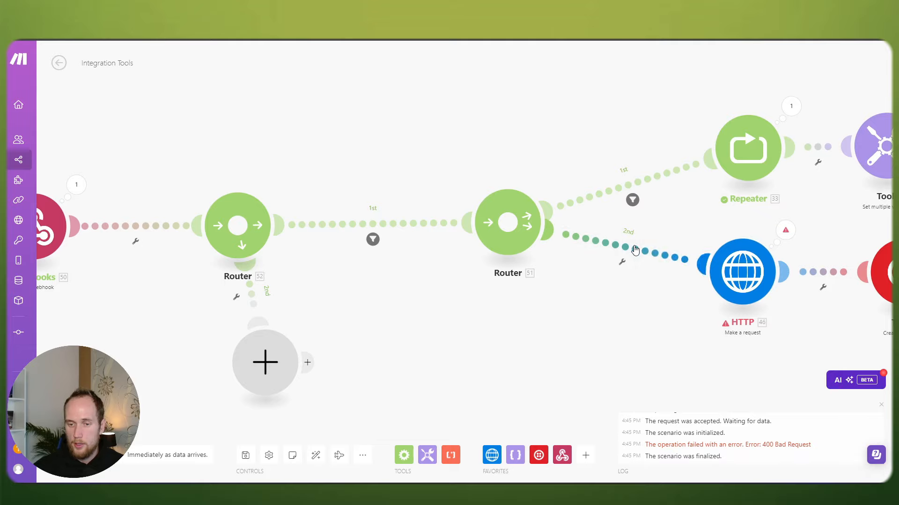
Step: Filter the 2nd route with the reused function-name condition set to bookCalendar
{"action": "left_click", "coordinate": [635, 250]}
{"action": "left_click", "coordinate": [700, 271]}
{"action": "key", "text": "ctrl+v"}
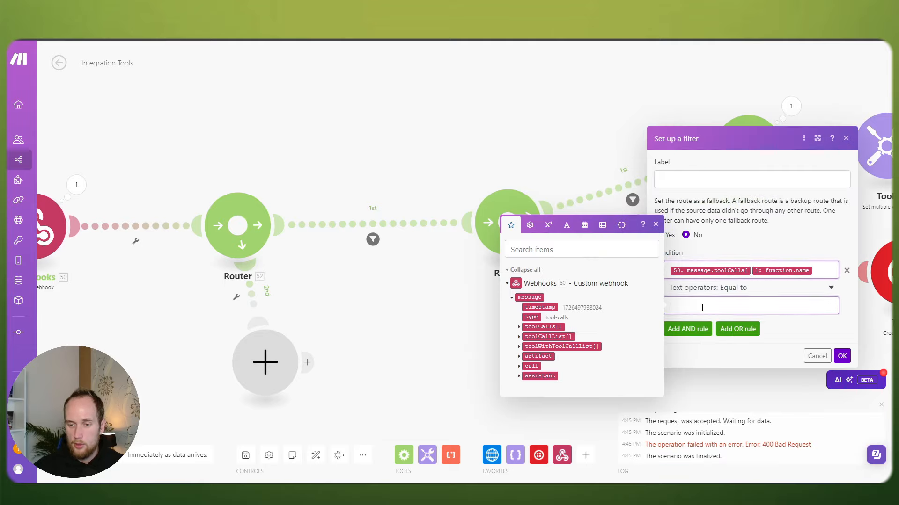
{"action": "left_click", "coordinate": [702, 307]}
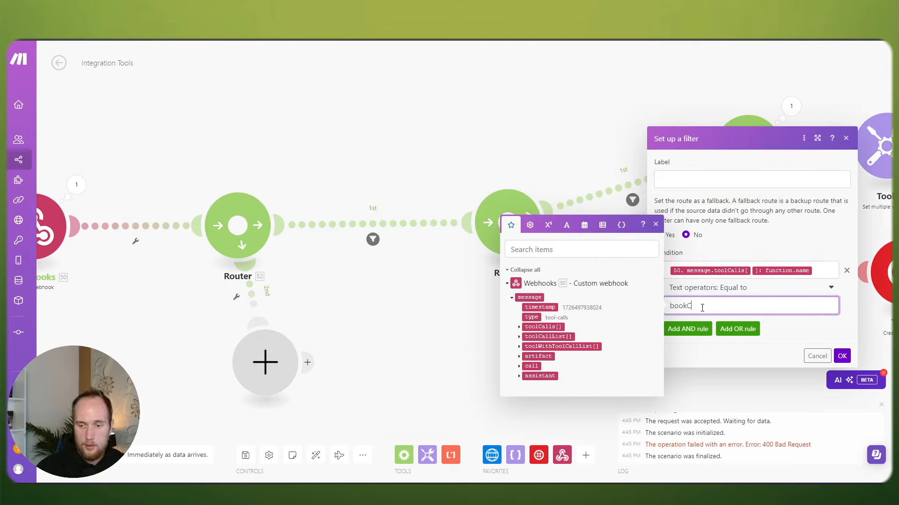
{"action": "left_click", "coordinate": [842, 356]}
Step: Select the Webhooks and Router modules and shift them right on the canvas
{"action": "left_click_drag", "start_coordinate": [93, 145], "coordinate": [436, 383]}
{"action": "left_click_drag", "start_coordinate": [338, 192], "coordinate": [443, 191]}
{"action": "left_click_drag", "start_coordinate": [612, 288], "coordinate": [520, 285]}
{"action": "scroll", "coordinate": [520, 285], "scroll_direction": "down", "scroll_amount": 3}
{"action": "left_click_drag", "start_coordinate": [185, 166], "coordinate": [478, 338]}
{"action": "left_click_drag", "start_coordinate": [494, 340], "coordinate": [436, 331]}
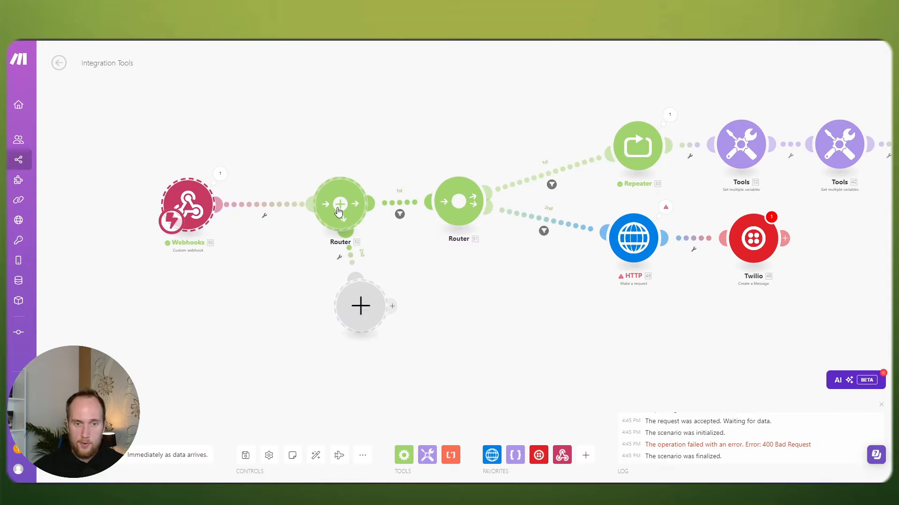
Step: Drop the module group in place and move Webhooks closer to the first Router
{"action": "left_click_drag", "start_coordinate": [339, 213], "coordinate": [338, 212]}
{"action": "left_click", "coordinate": [473, 261]}
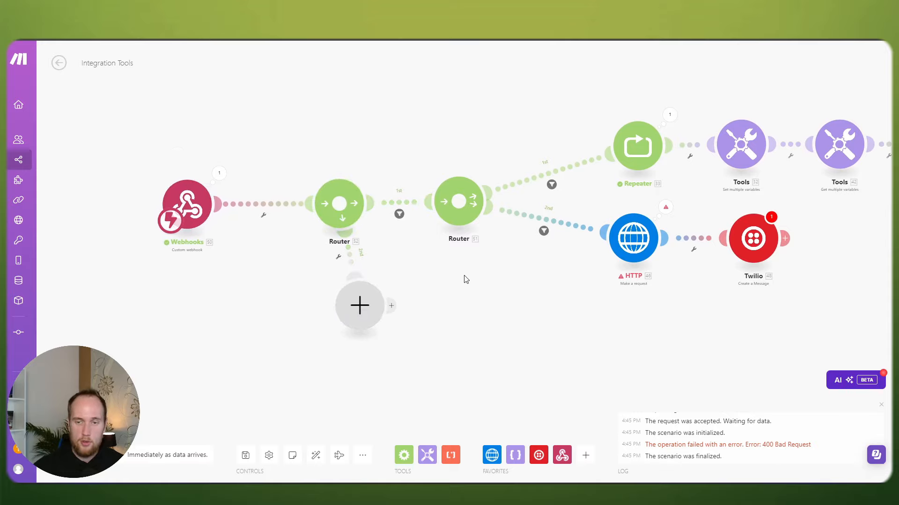
{"action": "scroll", "coordinate": [466, 279], "scroll_direction": "down", "scroll_amount": 2}
{"action": "left_click_drag", "start_coordinate": [482, 287], "coordinate": [549, 284]}
{"action": "scroll", "coordinate": [414, 265], "scroll_direction": "up", "scroll_amount": 2}
{"action": "left_click_drag", "start_coordinate": [265, 207], "coordinate": [305, 207]}
Step: Check the webhook's received data, then bring the scenario back into view and open Webhooks' settings
{"action": "left_click", "coordinate": [345, 178]}
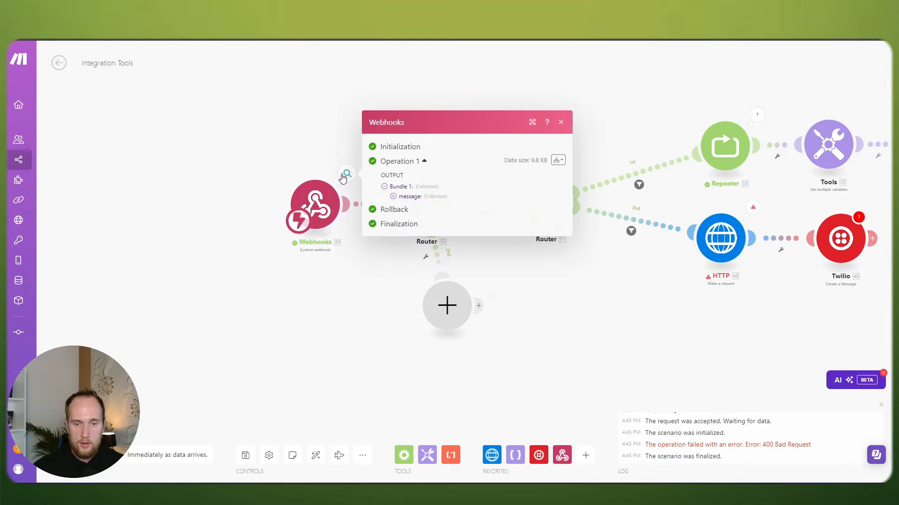
{"action": "left_click", "coordinate": [532, 279]}
{"action": "scroll", "coordinate": [574, 285], "scroll_direction": "down", "scroll_amount": 2}
{"action": "left_click_drag", "start_coordinate": [581, 286], "coordinate": [451, 293]}
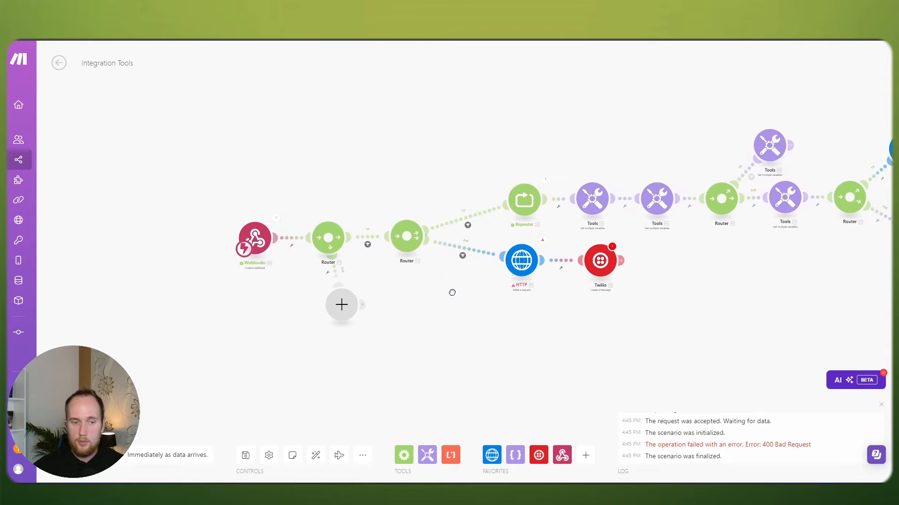
{"action": "scroll", "coordinate": [394, 274], "scroll_direction": "up", "scroll_amount": 2}
{"action": "left_click_drag", "start_coordinate": [185, 191], "coordinate": [243, 216]}
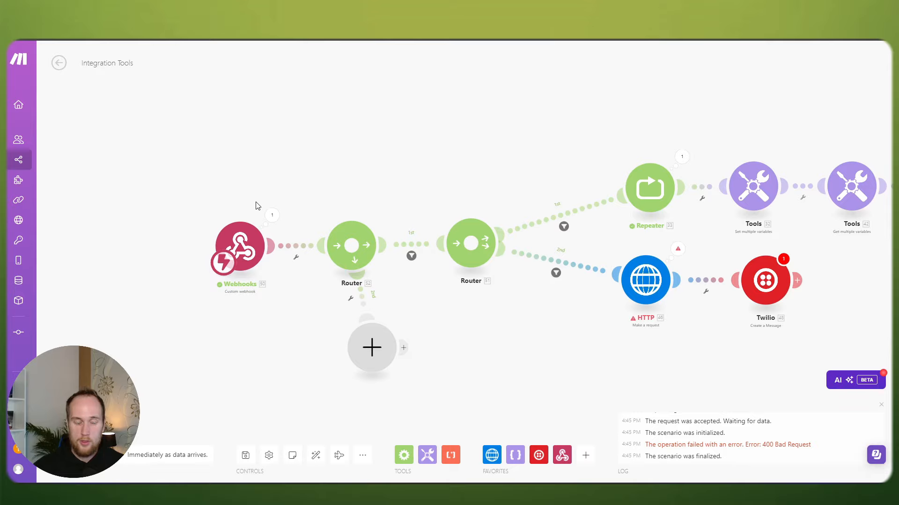
{"action": "scroll", "coordinate": [257, 204], "scroll_direction": "up", "scroll_amount": 3}
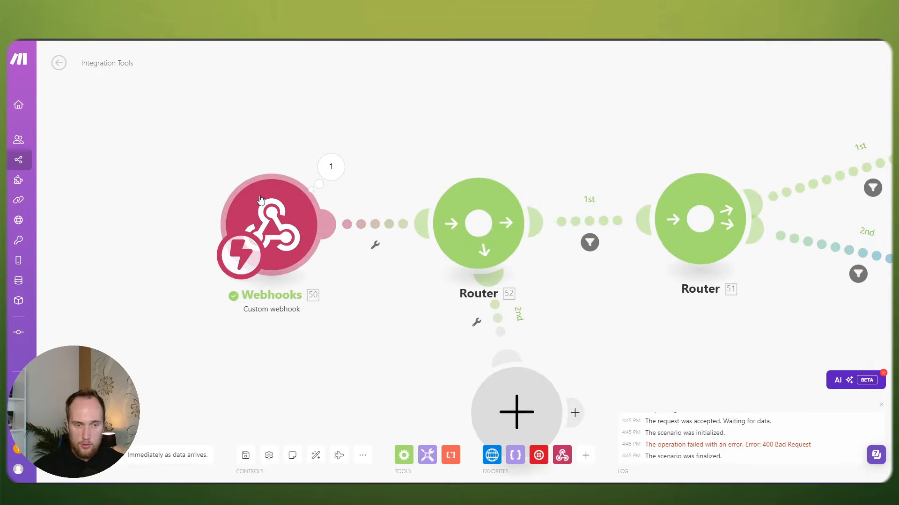
{"action": "left_click", "coordinate": [261, 200]}
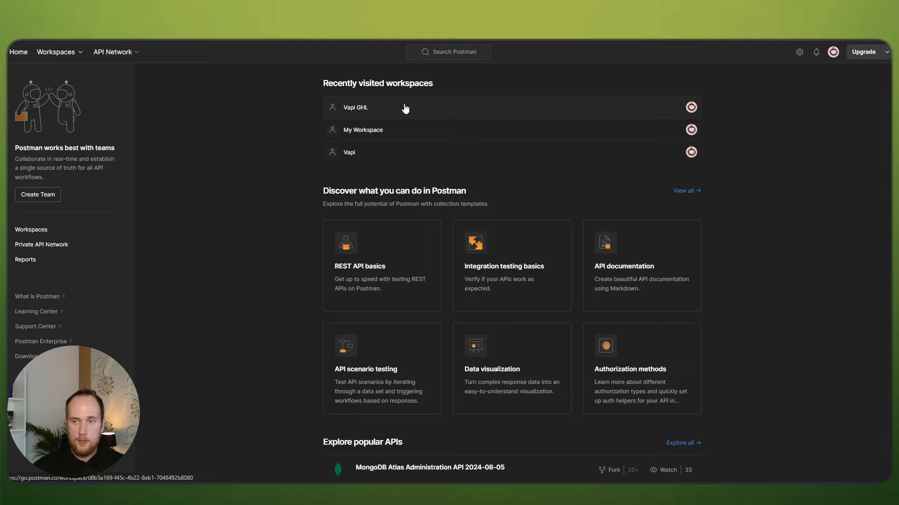
Step: Create a blank personal Postman workspace named 'adawda' and start an untitled request in it
{"action": "left_click", "coordinate": [60, 57]}
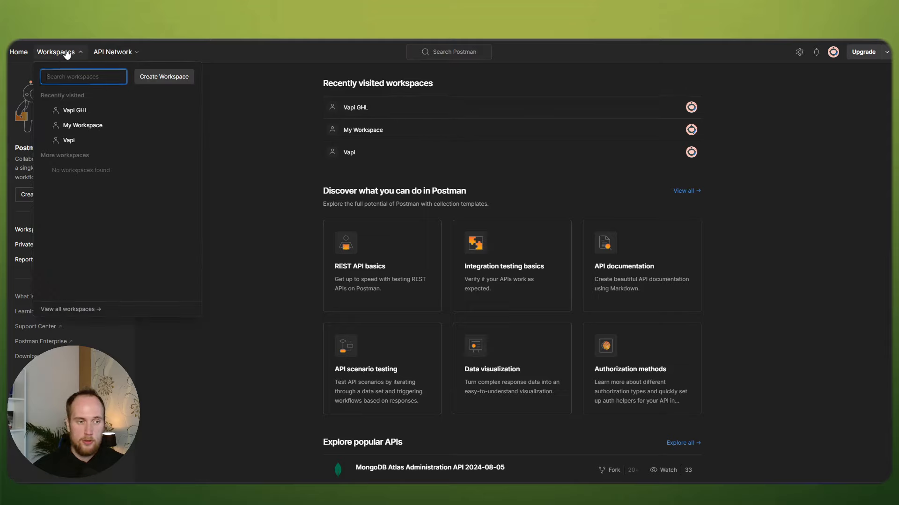
{"action": "left_click", "coordinate": [150, 77]}
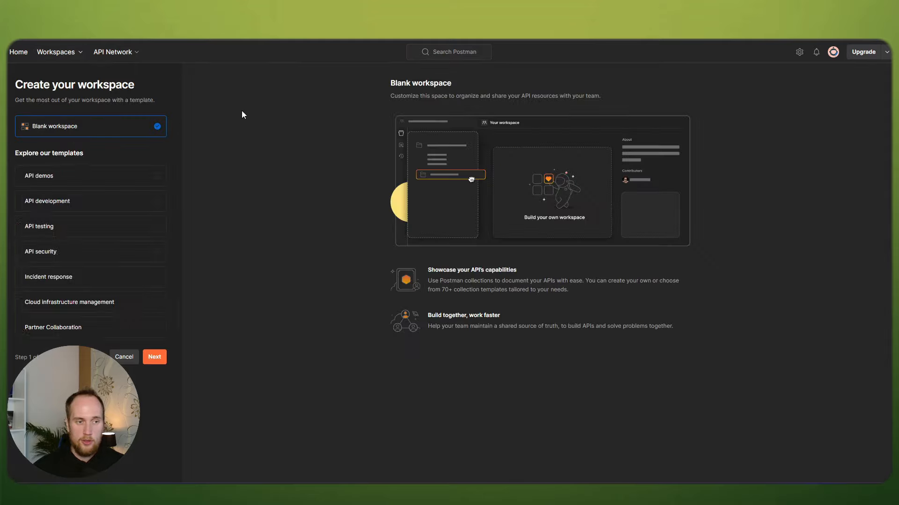
{"action": "left_click", "coordinate": [154, 356]}
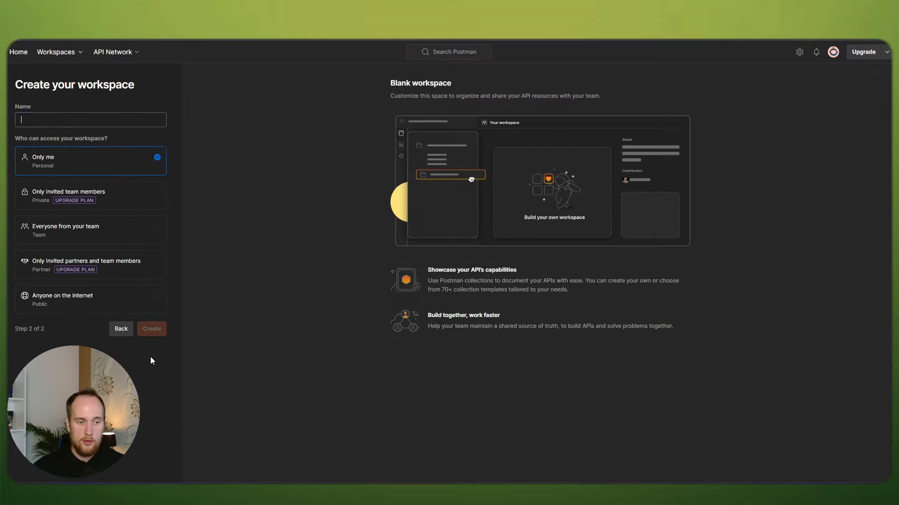
{"action": "type", "text": "adawda"}
{"action": "left_click", "coordinate": [151, 328]}
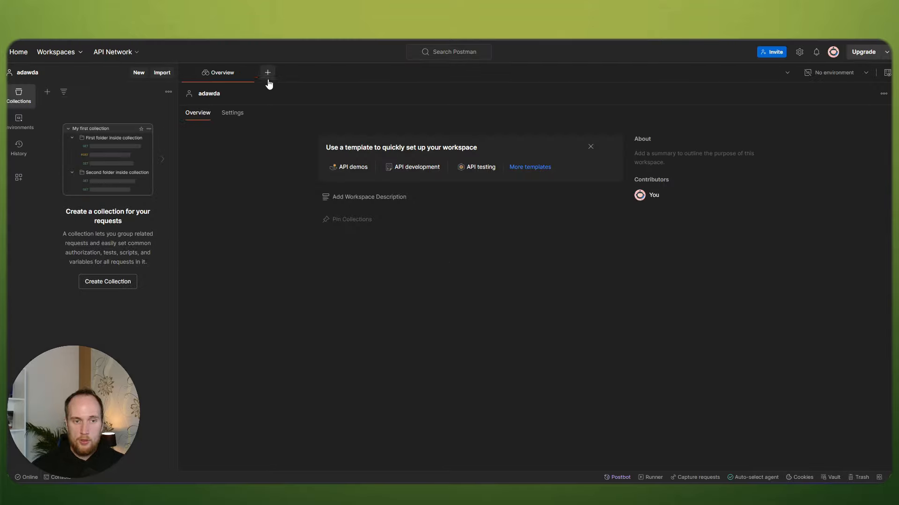
{"action": "left_click", "coordinate": [268, 74]}
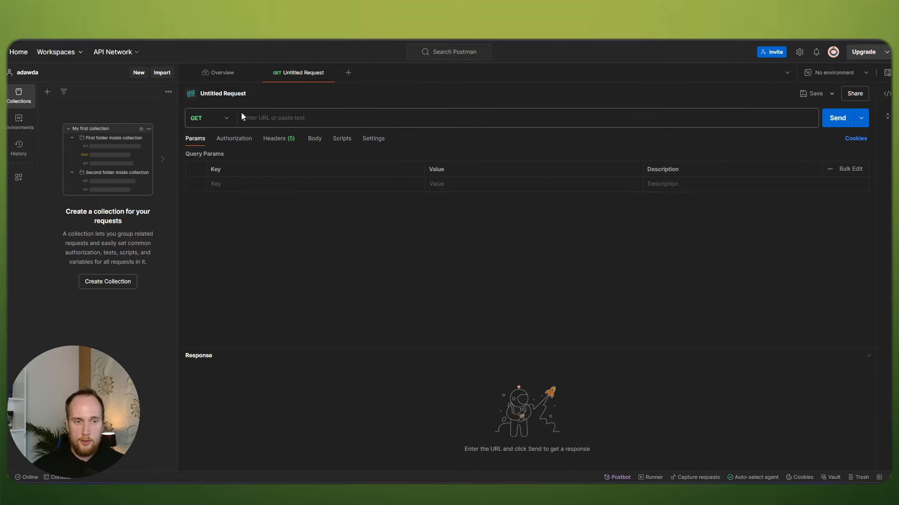
Step: Make the request a POST to the pasted Make webhook URL with a raw JSON body
{"action": "left_click", "coordinate": [225, 118]}
{"action": "left_click", "coordinate": [207, 157]}
{"action": "left_click", "coordinate": [260, 119]}
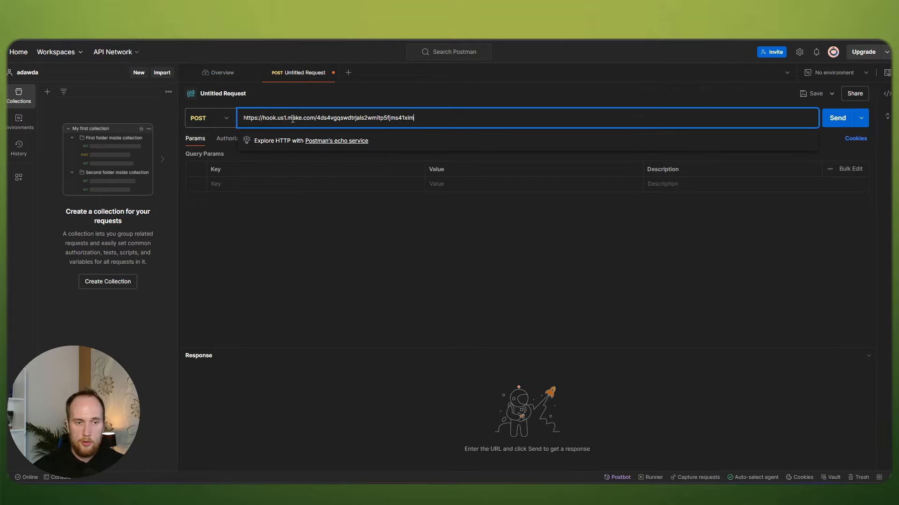
{"action": "left_click", "coordinate": [315, 139]}
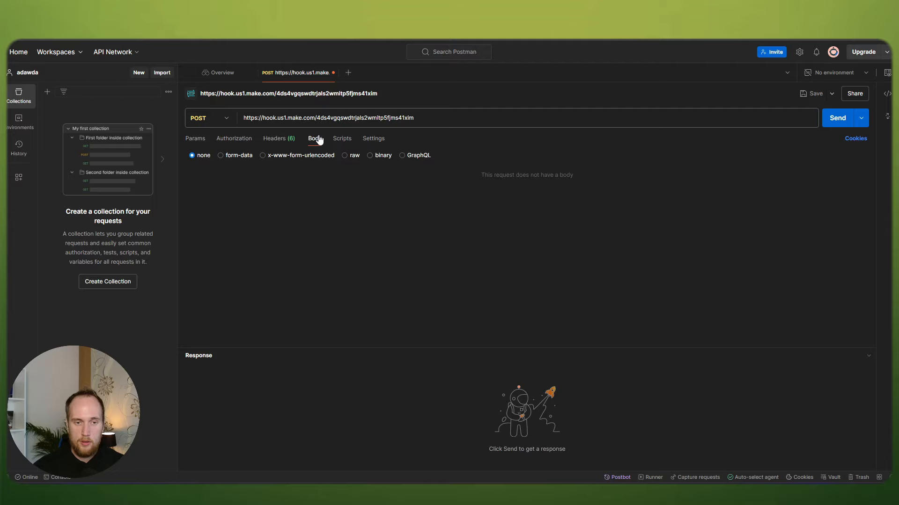
{"action": "left_click", "coordinate": [345, 156]}
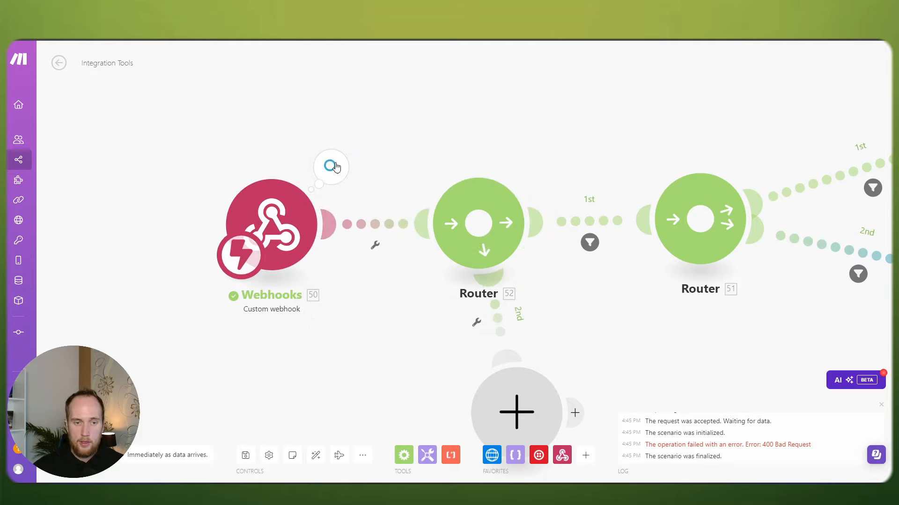
Step: Copy the webhook's output bundle JSON from Make and paste it into the request body
{"action": "left_click", "coordinate": [331, 167]}
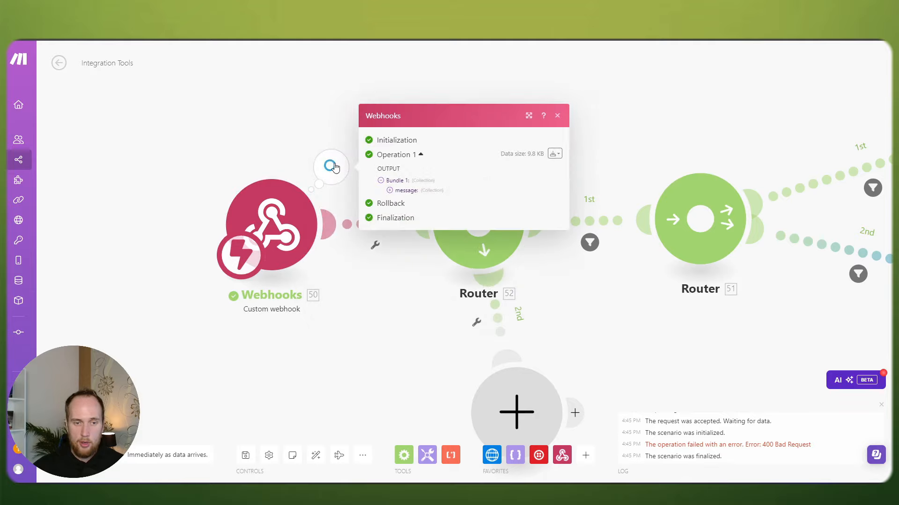
{"action": "left_click", "coordinate": [555, 154]}
{"action": "left_click", "coordinate": [524, 189]}
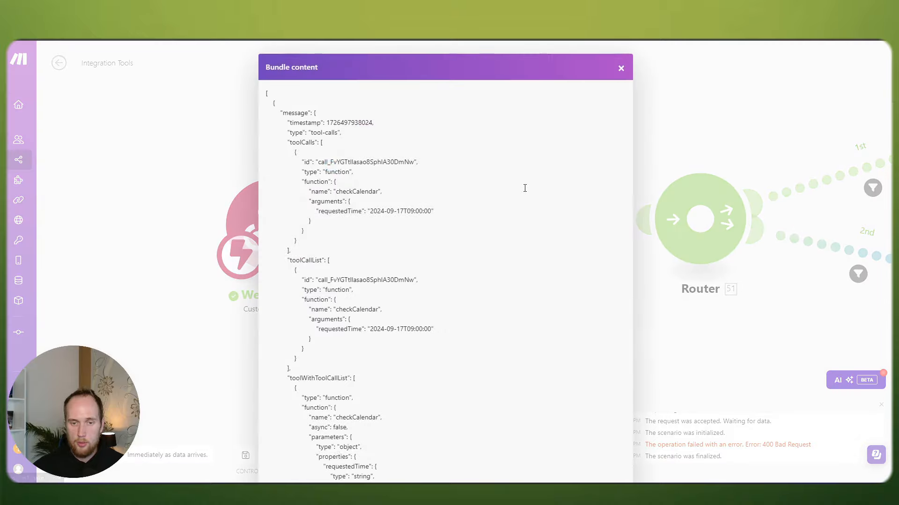
{"action": "key", "text": "ctrl+a"}
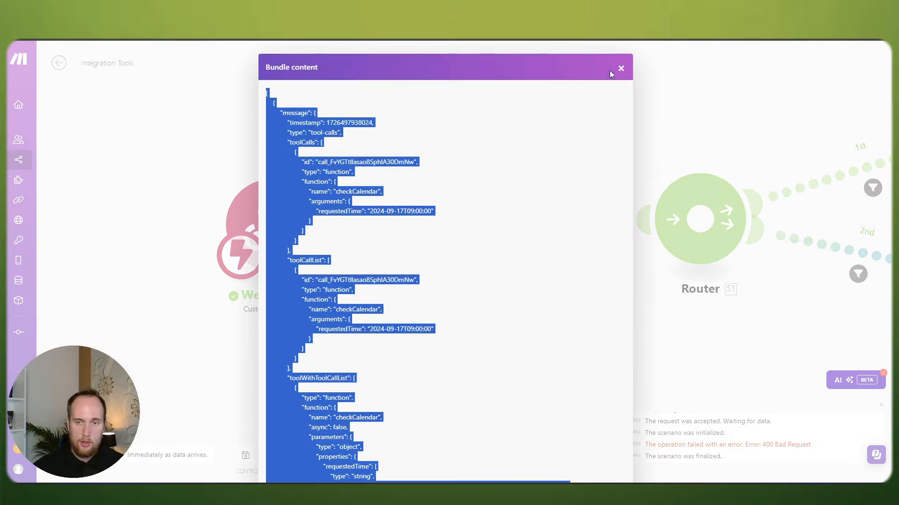
{"action": "left_click", "coordinate": [621, 68]}
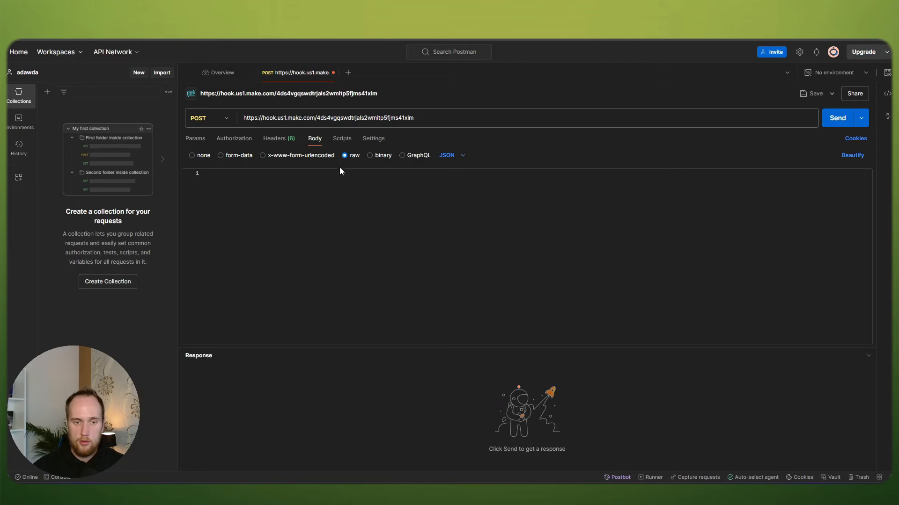
{"action": "left_click", "coordinate": [321, 176]}
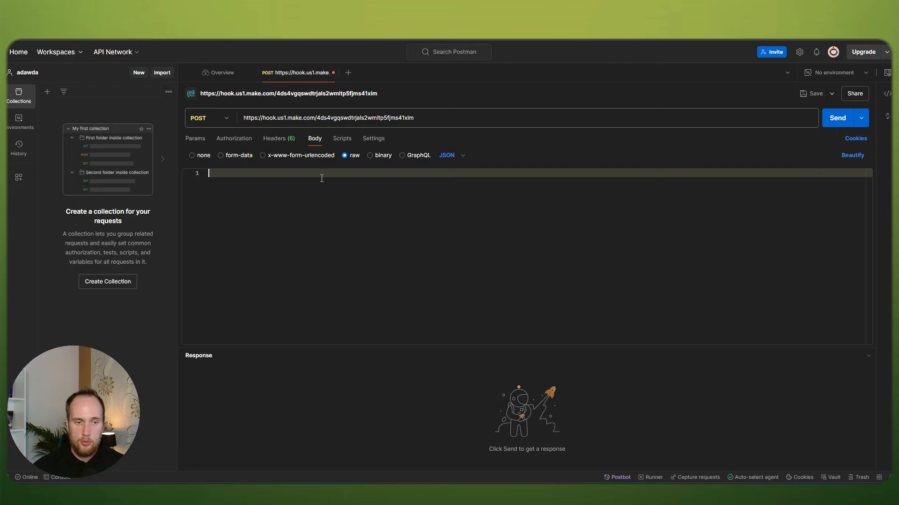
{"action": "key", "text": "ctrl+v"}
{"action": "left_click_drag", "start_coordinate": [867, 341], "coordinate": [851, 150]}
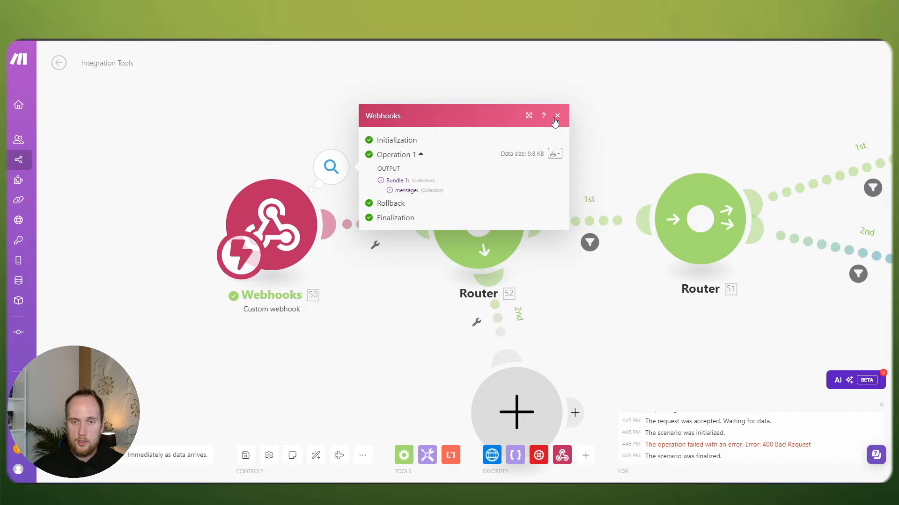
Step: Select the Webhooks and two Router modules and move them to the right
{"action": "left_click", "coordinate": [557, 116]}
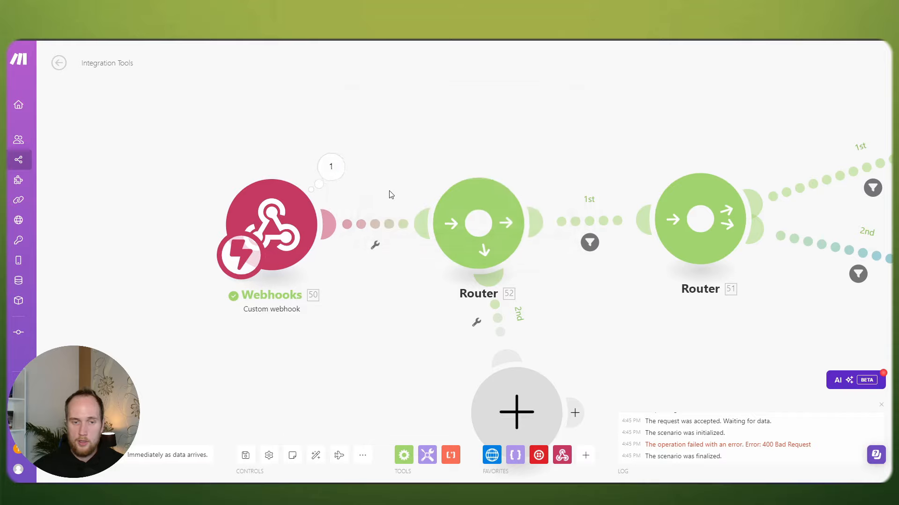
{"action": "scroll", "coordinate": [396, 173], "scroll_direction": "down", "scroll_amount": 5}
{"action": "left_click_drag", "start_coordinate": [492, 88], "coordinate": [406, 88]}
{"action": "scroll", "coordinate": [242, 108], "scroll_direction": "down", "scroll_amount": 3}
{"action": "left_click_drag", "start_coordinate": [167, 119], "coordinate": [426, 215]}
{"action": "left_click_drag", "start_coordinate": [350, 157], "coordinate": [399, 152]}
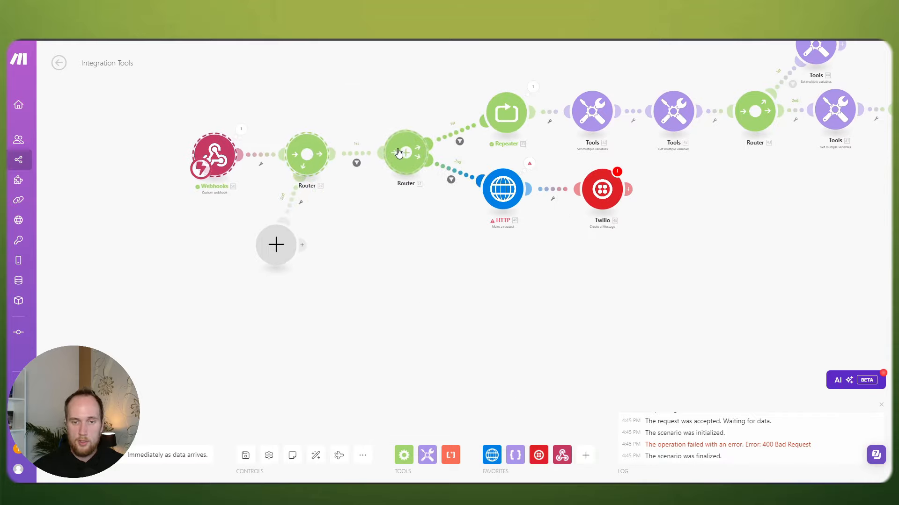
{"action": "left_click_drag", "start_coordinate": [262, 243], "coordinate": [331, 235]}
{"action": "left_click", "coordinate": [202, 109]}
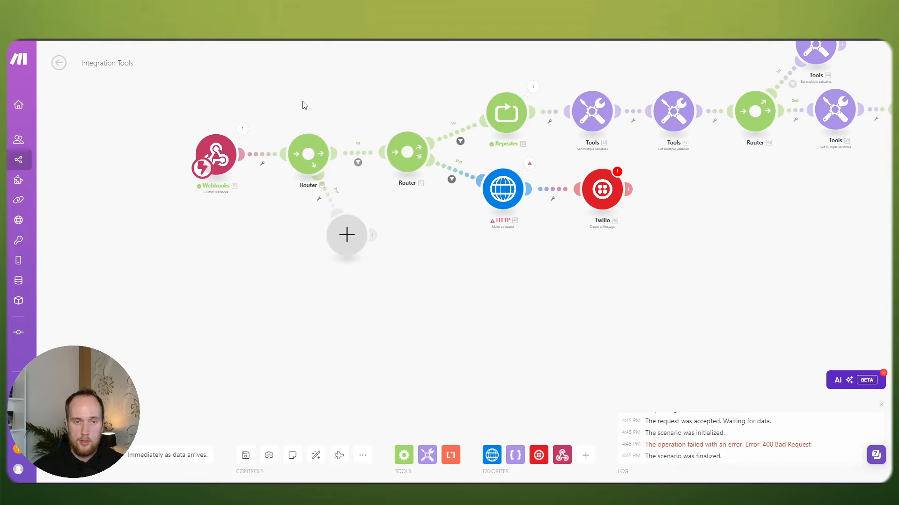
Step: Realign Webhooks and the first Router and recentre the view on the whole flow
{"action": "left_click_drag", "start_coordinate": [300, 110], "coordinate": [269, 153]}
{"action": "scroll", "coordinate": [268, 153], "scroll_direction": "up", "scroll_amount": 2}
{"action": "left_click_drag", "start_coordinate": [288, 216], "coordinate": [289, 212]}
{"action": "left_click_drag", "start_coordinate": [104, 165], "coordinate": [293, 224]}
{"action": "left_click_drag", "start_coordinate": [284, 205], "coordinate": [284, 207]}
{"action": "left_click_drag", "start_coordinate": [403, 138], "coordinate": [357, 141]}
{"action": "left_click_drag", "start_coordinate": [104, 164], "coordinate": [261, 208]}
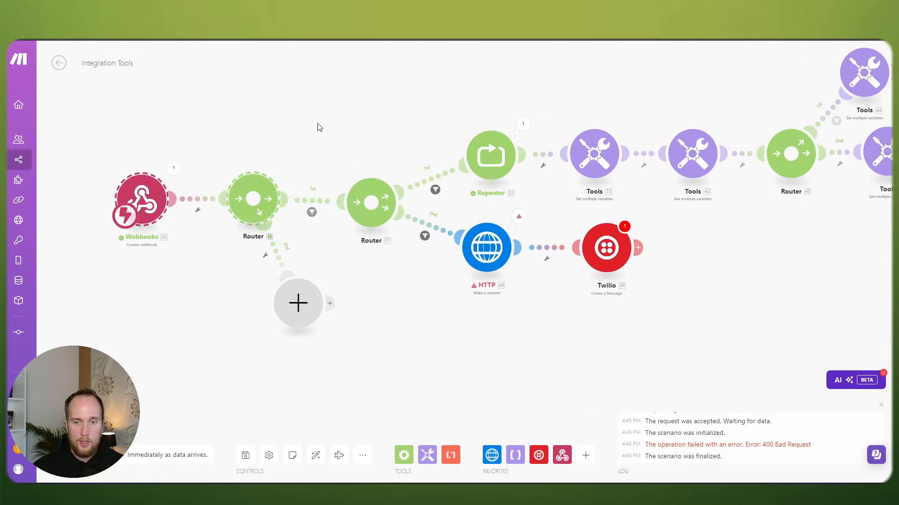
{"action": "scroll", "coordinate": [401, 146], "scroll_direction": "down", "scroll_amount": 5}
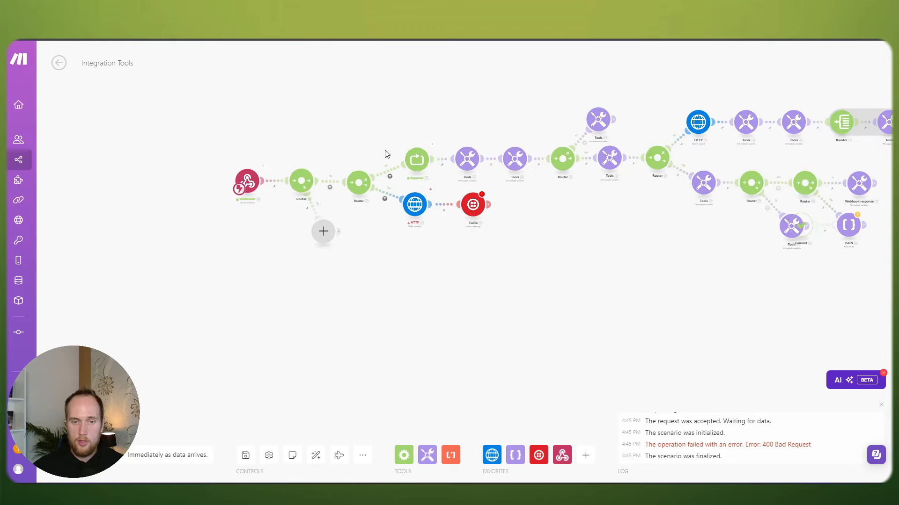
{"action": "left_click_drag", "start_coordinate": [385, 151], "coordinate": [311, 172]}
{"action": "left_click_drag", "start_coordinate": [362, 128], "coordinate": [391, 129]}
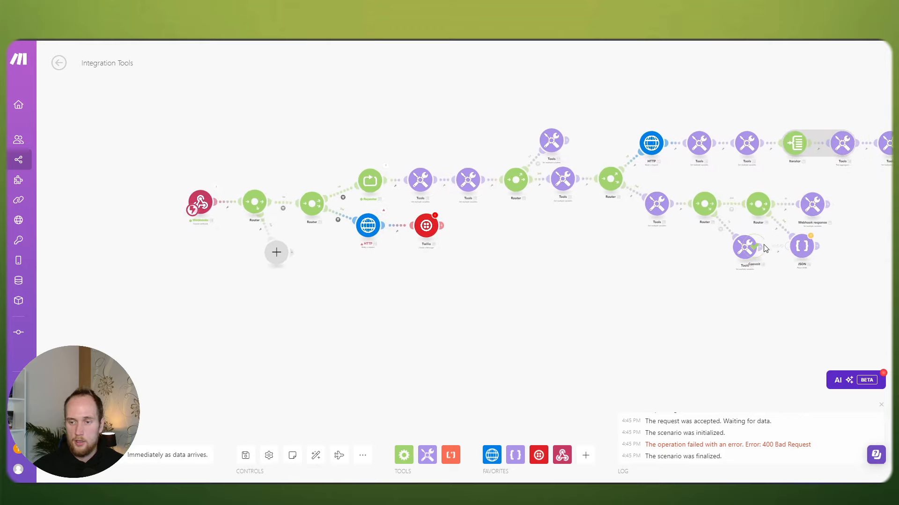
Step: Attach the Commit module after the JSON module and review the warning messages
{"action": "left_click_drag", "start_coordinate": [765, 248], "coordinate": [868, 244]}
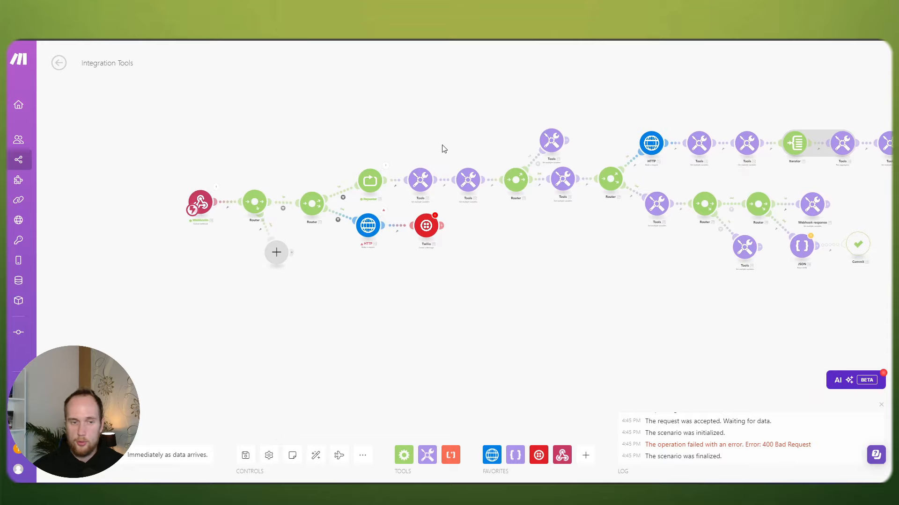
{"action": "left_click", "coordinate": [245, 455]}
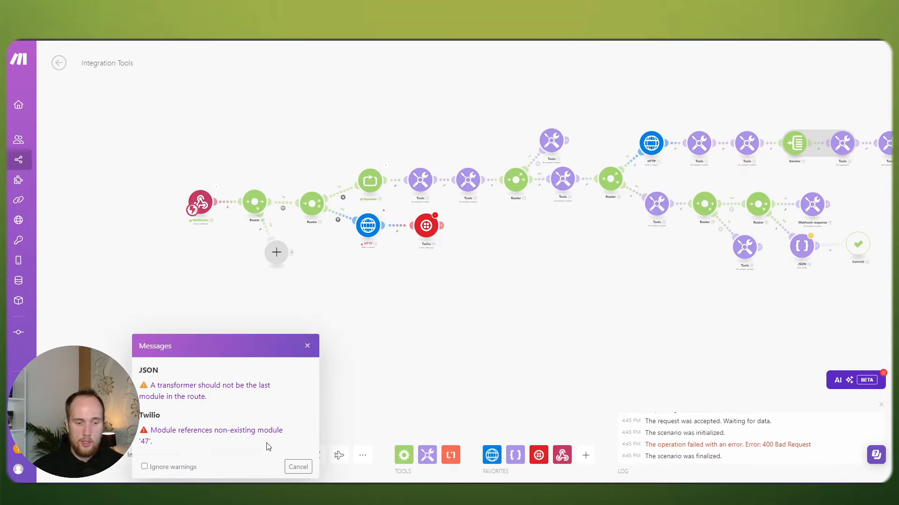
{"action": "left_click", "coordinate": [298, 467]}
{"action": "scroll", "coordinate": [351, 216], "scroll_direction": "up", "scroll_amount": 5}
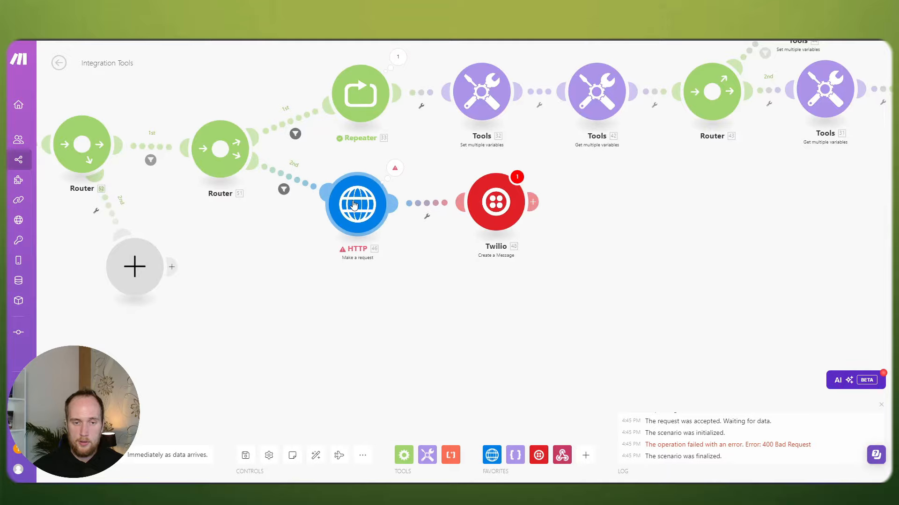
Step: Insert an unconfigured Tools 'Set multiple variables' module between the Router and HTTP module
{"action": "left_click", "coordinate": [354, 204]}
{"action": "scroll", "coordinate": [461, 261], "scroll_direction": "down", "scroll_amount": 3}
{"action": "left_click", "coordinate": [314, 178]}
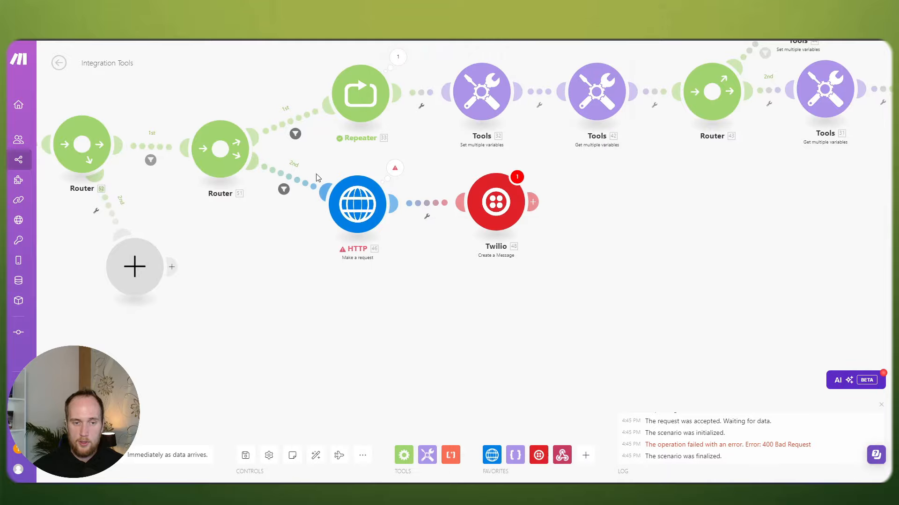
{"action": "right_click", "coordinate": [308, 182]}
{"action": "left_click", "coordinate": [347, 261]}
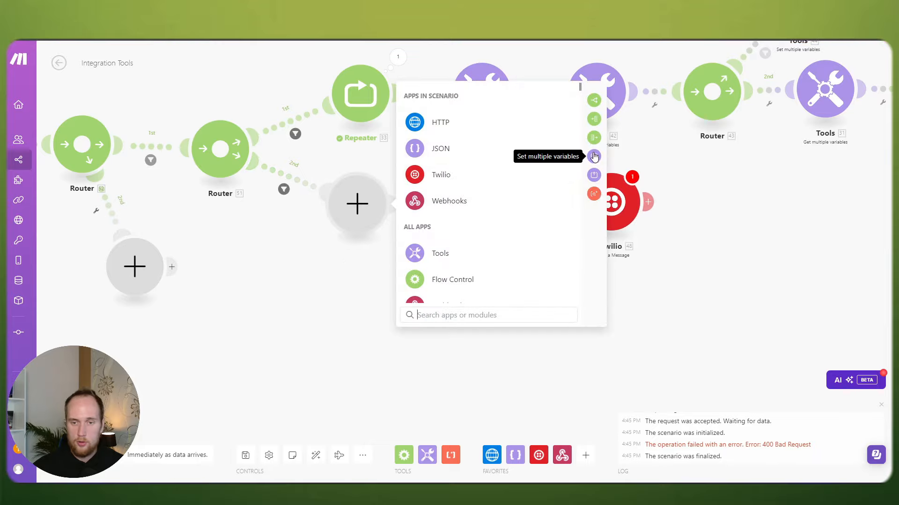
{"action": "left_click", "coordinate": [594, 157]}
{"action": "left_click", "coordinate": [426, 211]}
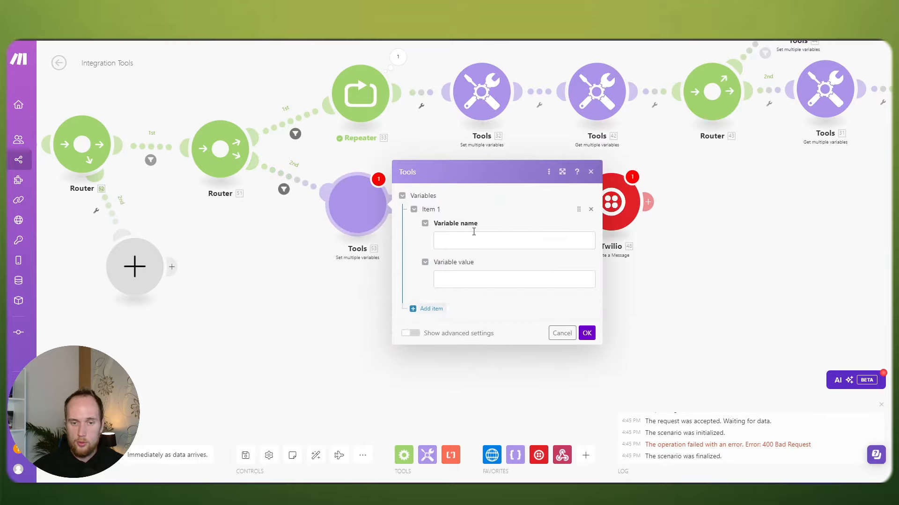
{"action": "left_click", "coordinate": [477, 193]}
{"action": "left_click", "coordinate": [441, 231]}
{"action": "left_click", "coordinate": [561, 285]}
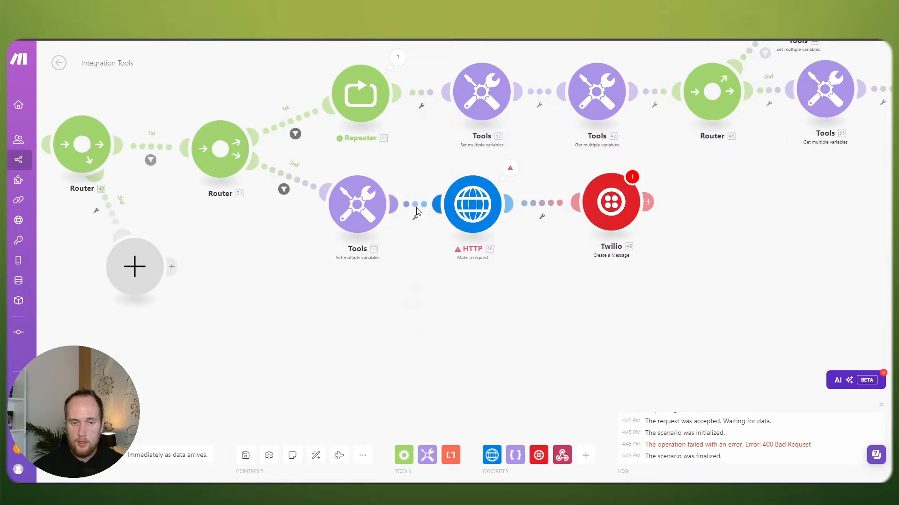
Step: Run the scenario once despite the JSON warning and send the Postman test request
{"action": "scroll", "coordinate": [303, 311], "scroll_direction": "down", "scroll_amount": 5}
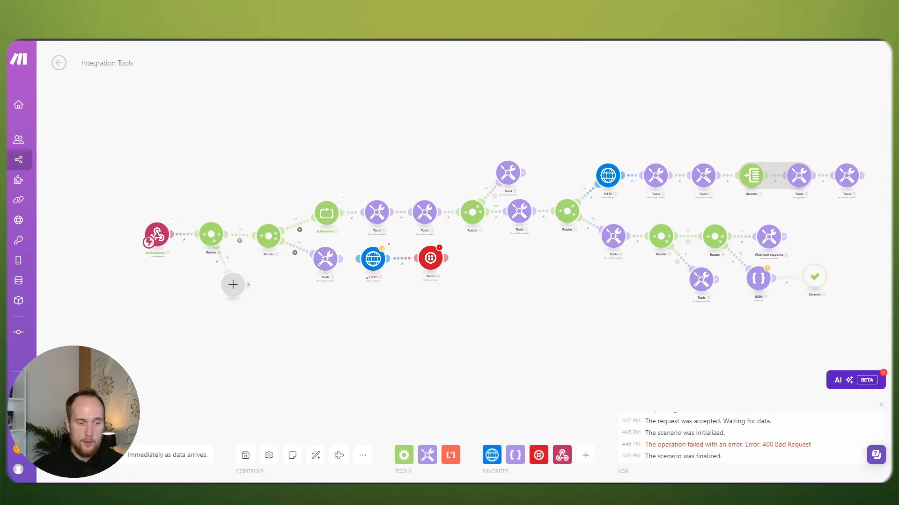
{"action": "left_click", "coordinate": [75, 455]}
{"action": "left_click", "coordinate": [290, 465]}
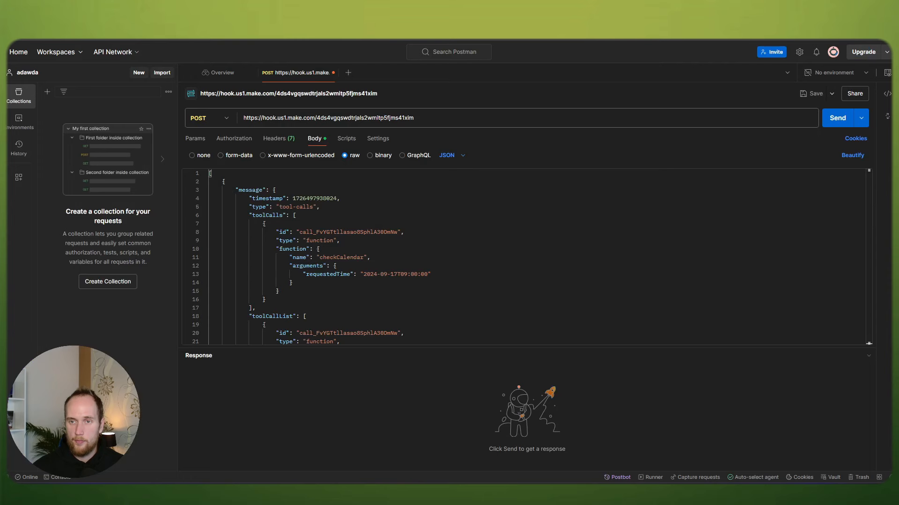
{"action": "left_click", "coordinate": [844, 117]}
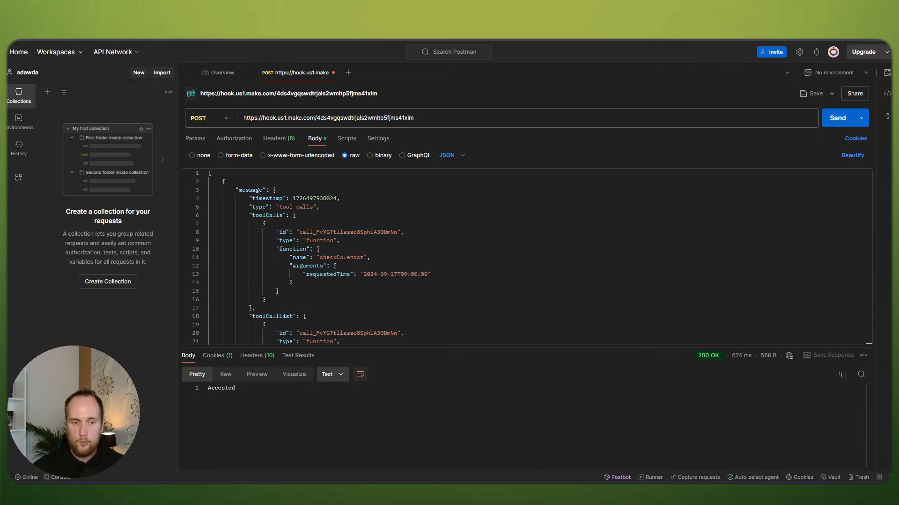
Step: Expand the webhook's received toolCalls arguments to find requestedTime and check that date in Google Calendar
{"action": "left_click_drag", "start_coordinate": [214, 388], "coordinate": [279, 391]}
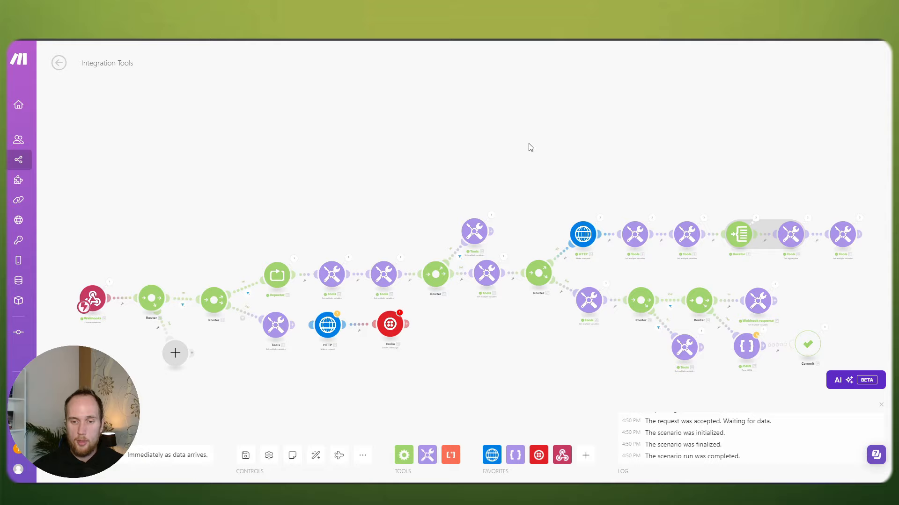
{"action": "scroll", "coordinate": [540, 115], "scroll_direction": "up", "scroll_amount": 3}
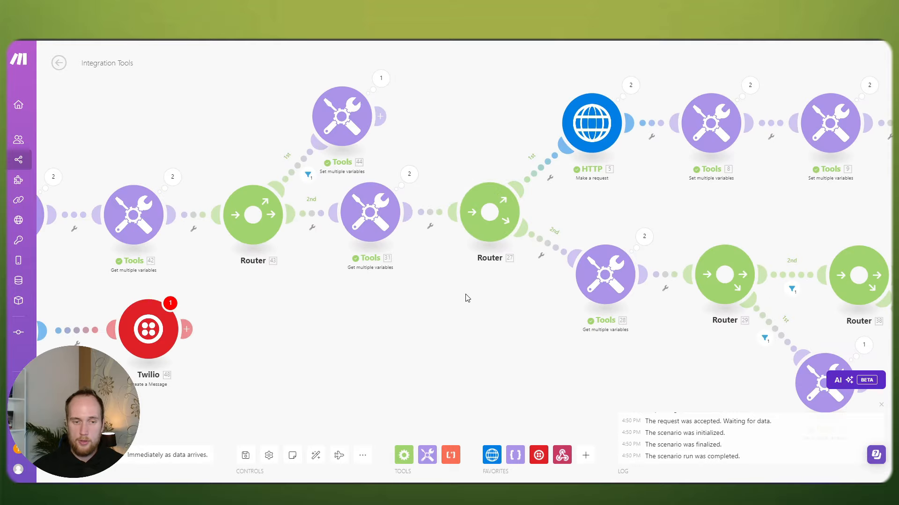
{"action": "scroll", "coordinate": [466, 298], "scroll_direction": "down", "scroll_amount": 2}
{"action": "left_click_drag", "start_coordinate": [299, 117], "coordinate": [550, 96]}
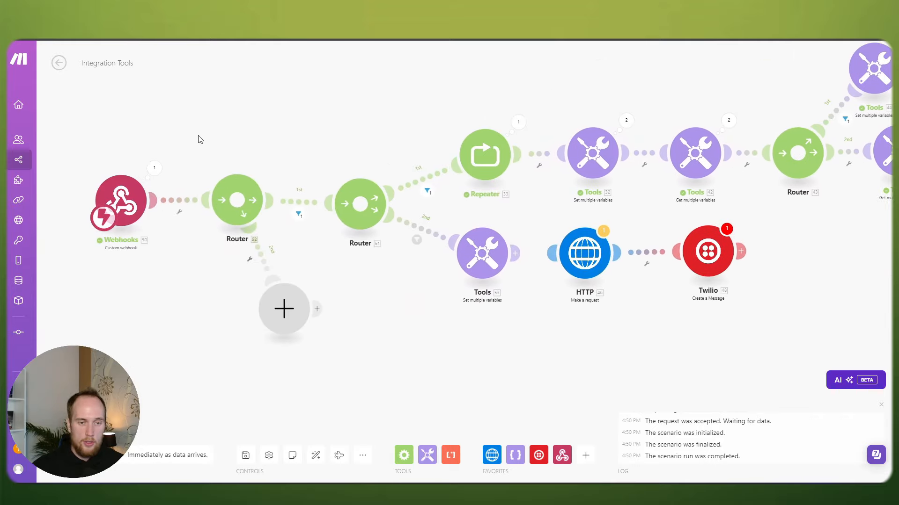
{"action": "left_click", "coordinate": [155, 168]}
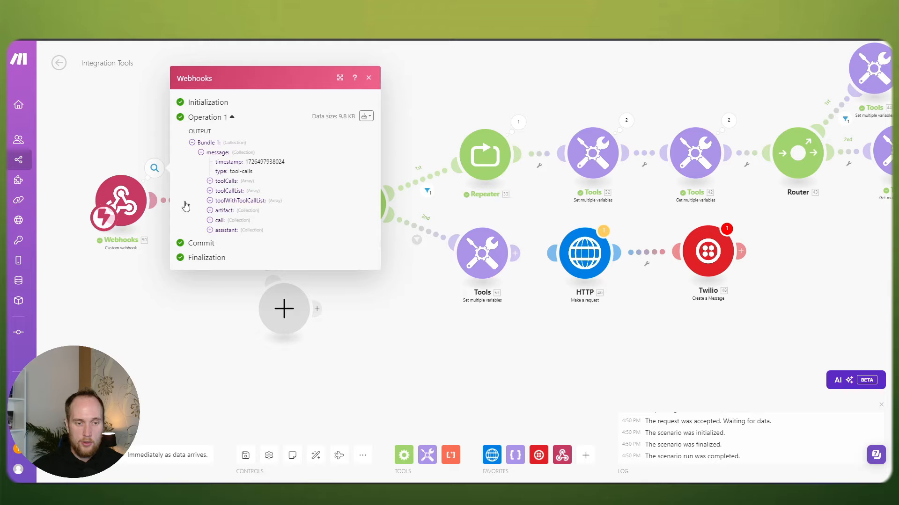
{"action": "left_click", "coordinate": [210, 181]}
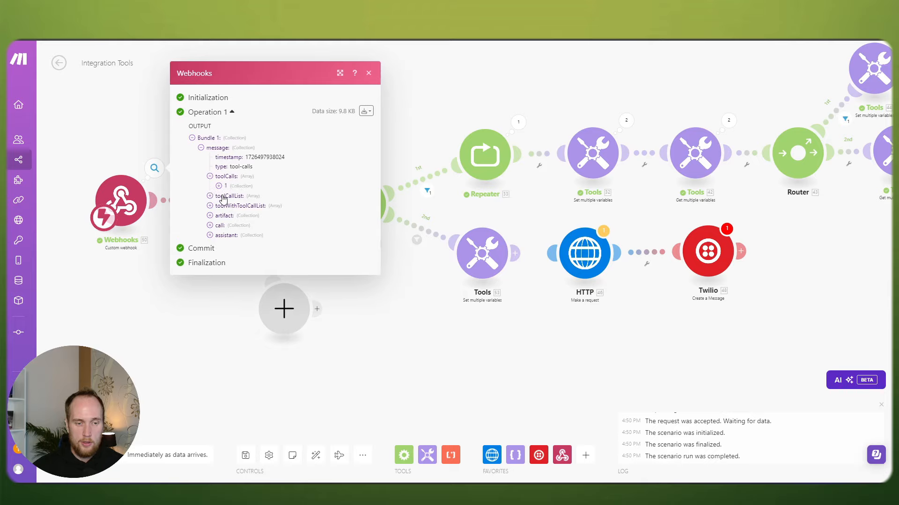
{"action": "left_click", "coordinate": [227, 200]}
{"action": "left_click", "coordinate": [236, 219]}
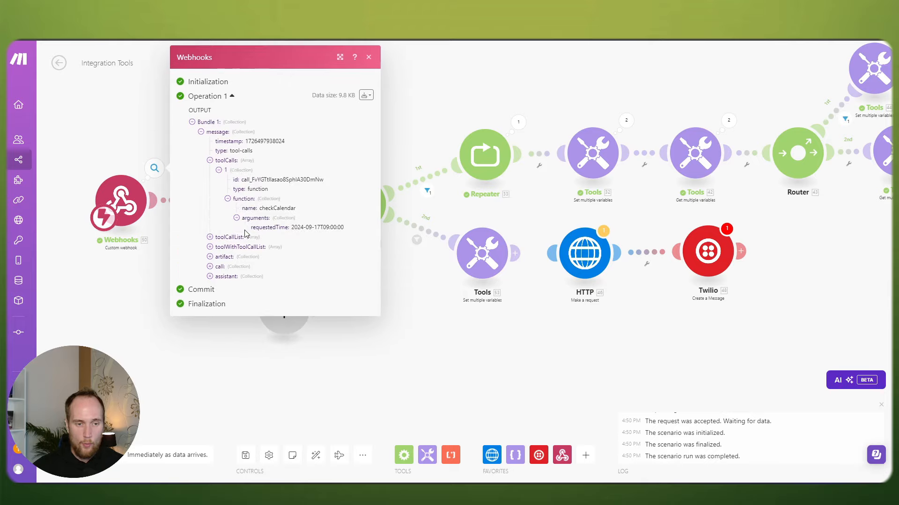
{"action": "left_click_drag", "start_coordinate": [314, 228], "coordinate": [349, 228]}
{"action": "left_click_drag", "start_coordinate": [576, 86], "coordinate": [351, 92]}
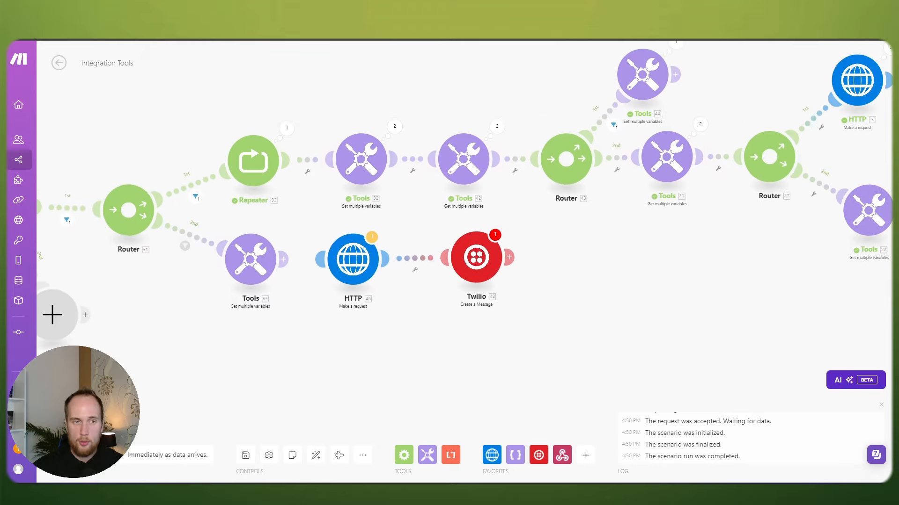
{"action": "left_click", "coordinate": [364, 35]}
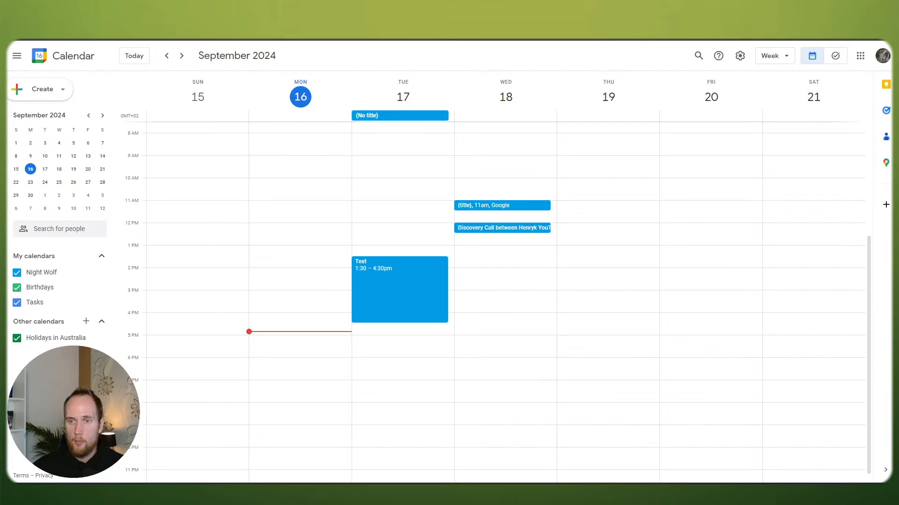
Step: Inspect the Webhook response module's output, which shows available slots 13:00, 14:30 and 16:00
{"action": "left_click", "coordinate": [687, 36]}
{"action": "left_click_drag", "start_coordinate": [488, 99], "coordinate": [239, 136]}
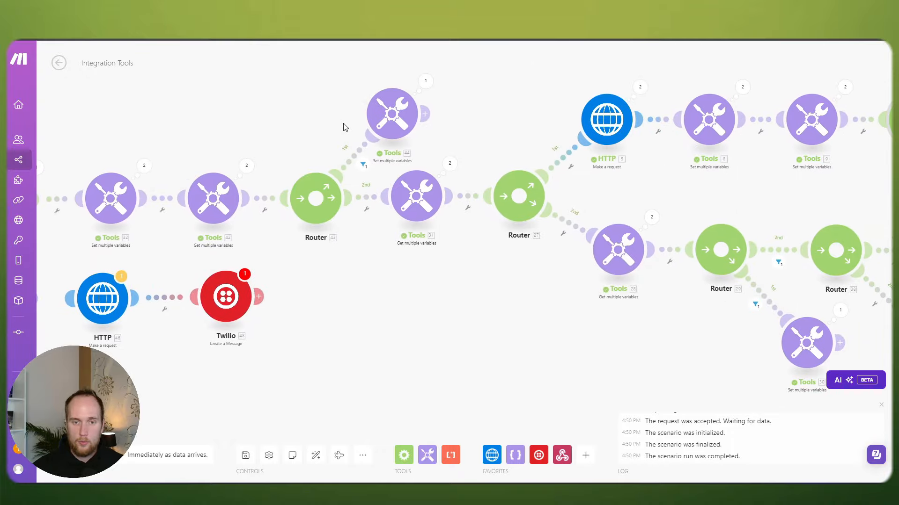
{"action": "scroll", "coordinate": [351, 126], "scroll_direction": "down", "scroll_amount": 1}
{"action": "left_click_drag", "start_coordinate": [435, 124], "coordinate": [268, 120]}
{"action": "left_click_drag", "start_coordinate": [501, 156], "coordinate": [500, 147]}
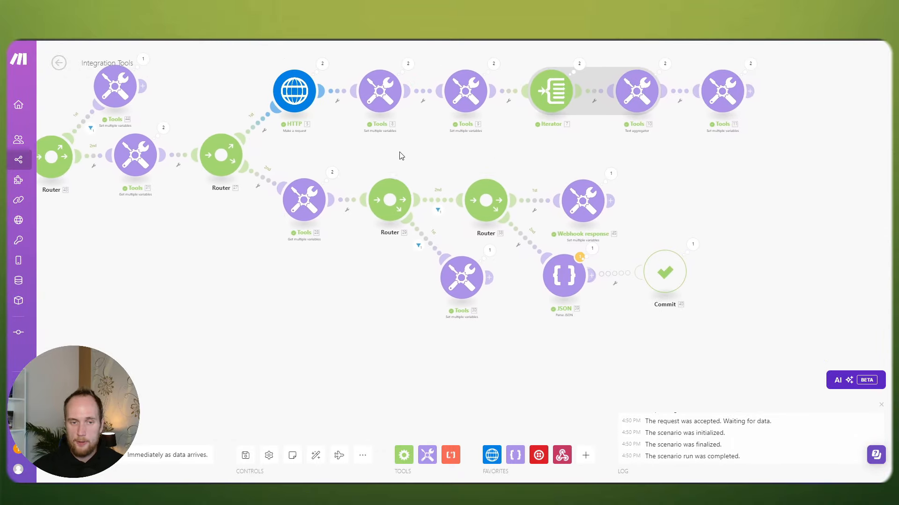
{"action": "left_click_drag", "start_coordinate": [401, 153], "coordinate": [412, 141]}
{"action": "left_click", "coordinate": [625, 161]}
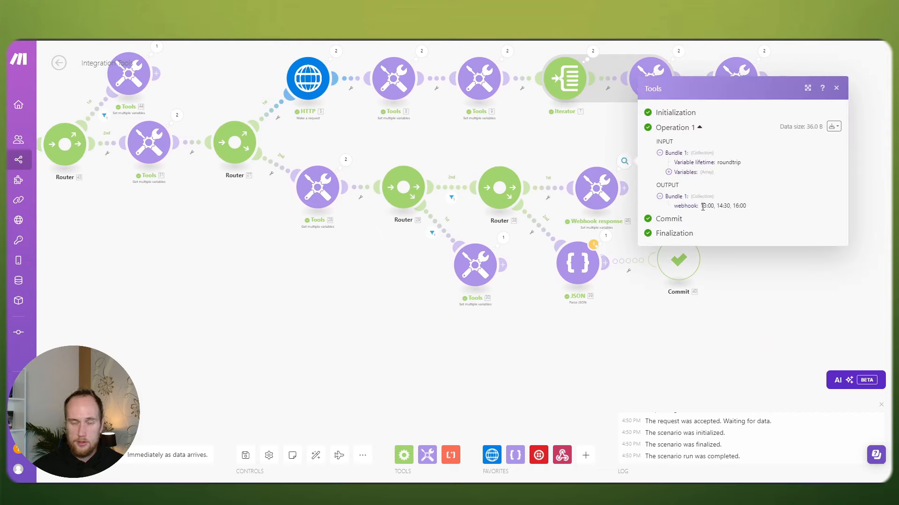
{"action": "left_click", "coordinate": [525, 141]}
Step: Compare the requestedTime date in the Postman request body with the Make run
{"action": "key", "text": "alt+Tab"}
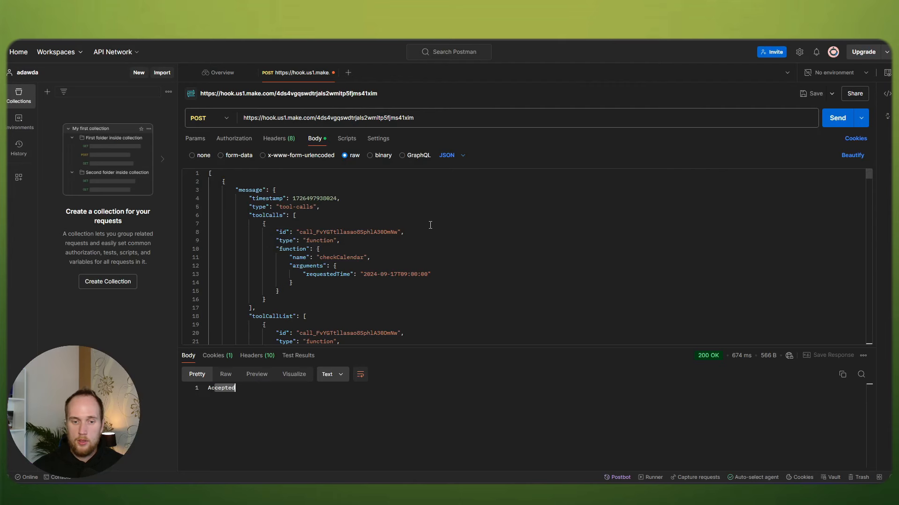
{"action": "left_click_drag", "start_coordinate": [378, 274], "coordinate": [430, 275]}
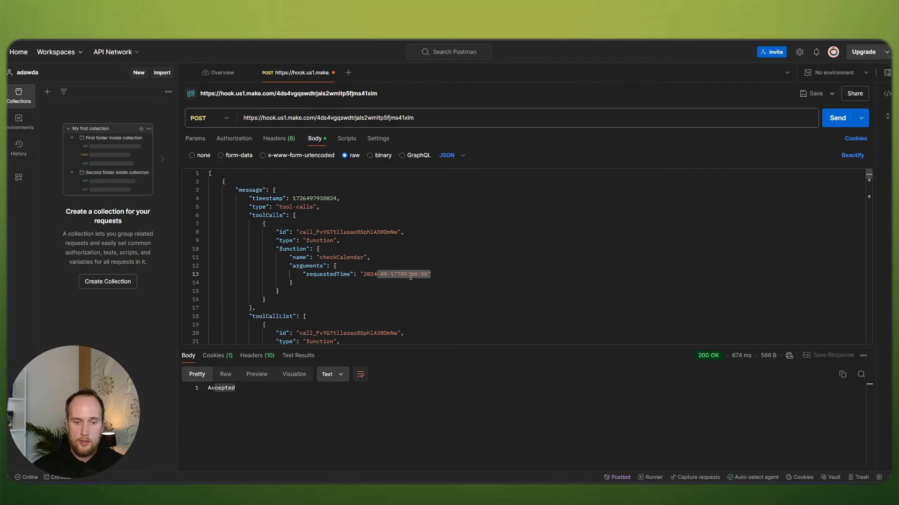
{"action": "key", "text": "alt+Tab"}
{"action": "left_click_drag", "start_coordinate": [472, 149], "coordinate": [401, 150]}
{"action": "scroll", "coordinate": [401, 150], "scroll_direction": "up", "scroll_amount": 1}
Step: Review the Webhook response variables step's settings and module options
{"action": "left_click_drag", "start_coordinate": [539, 164], "coordinate": [483, 157]}
{"action": "left_click", "coordinate": [496, 190]}
{"action": "scroll", "coordinate": [471, 164], "scroll_direction": "up", "scroll_amount": 3}
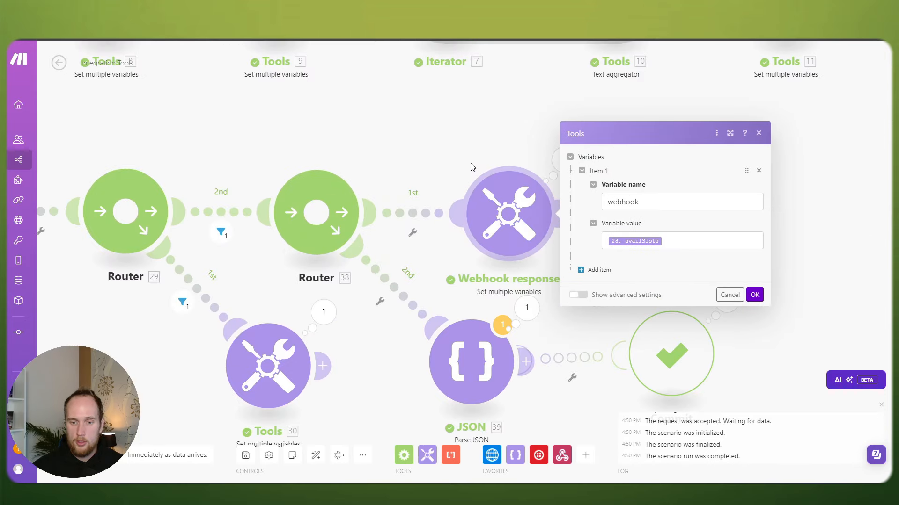
{"action": "left_click", "coordinate": [472, 165]}
{"action": "left_click_drag", "start_coordinate": [514, 279], "coordinate": [575, 280]}
{"action": "scroll", "coordinate": [541, 165], "scroll_direction": "down", "scroll_amount": 2}
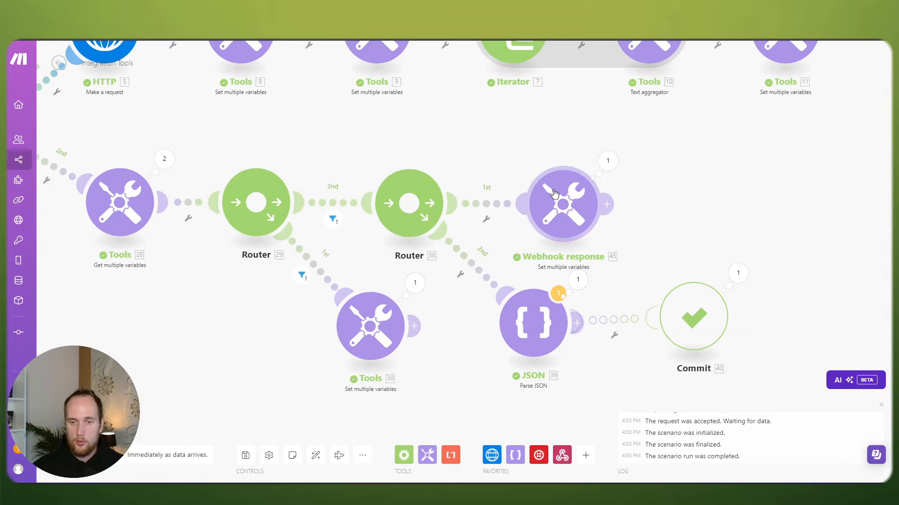
{"action": "left_click", "coordinate": [558, 188]}
{"action": "left_click", "coordinate": [544, 151]}
{"action": "right_click", "coordinate": [567, 193]}
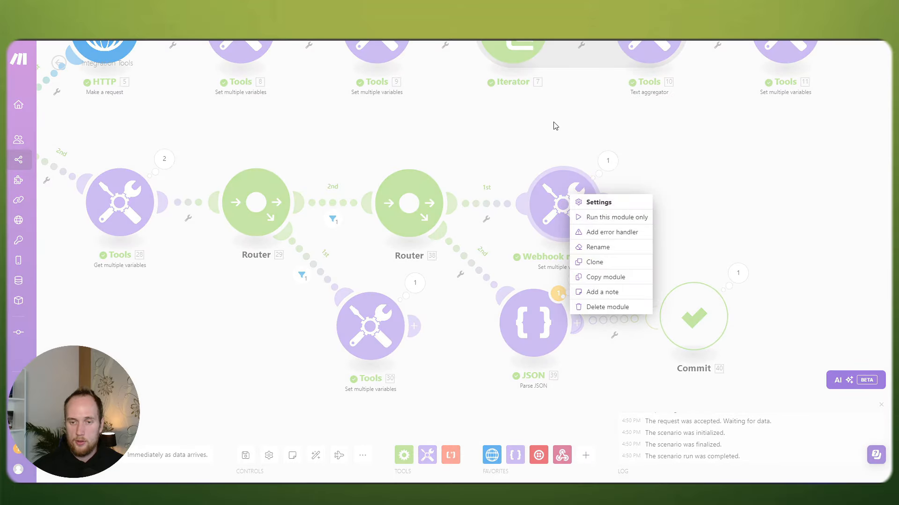
{"action": "left_click", "coordinate": [553, 125]}
Step: Add a Webhooks > Webhook response module with status 200 after it and shift it right
{"action": "left_click", "coordinate": [606, 203]}
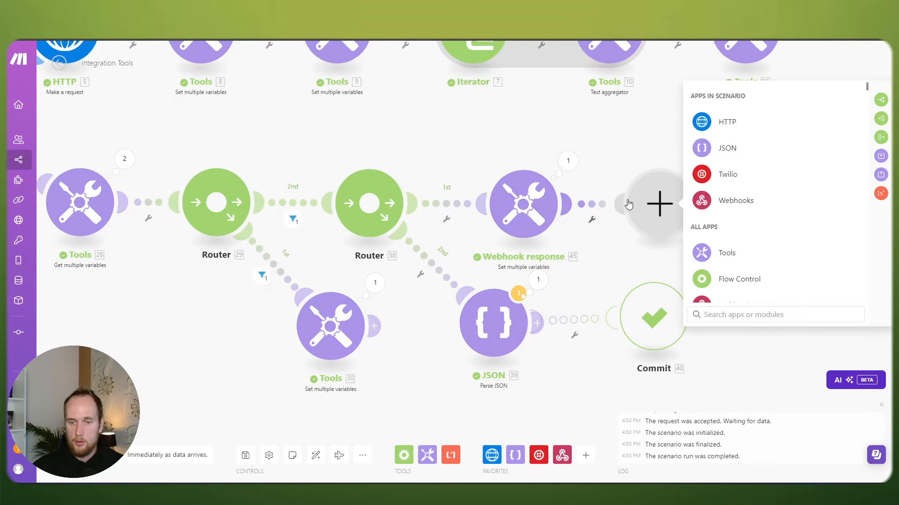
{"action": "left_click", "coordinate": [751, 199]}
{"action": "left_click", "coordinate": [745, 174]}
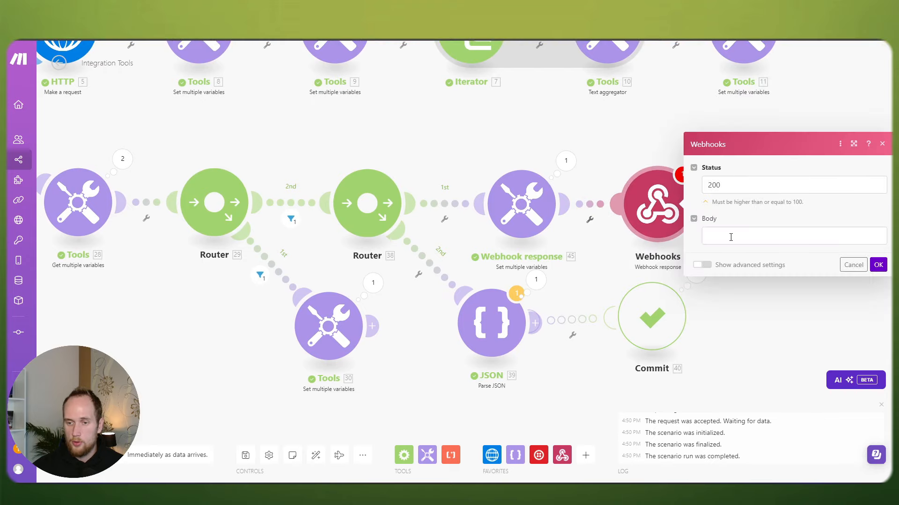
{"action": "left_click", "coordinate": [735, 237]}
{"action": "left_click", "coordinate": [878, 265]}
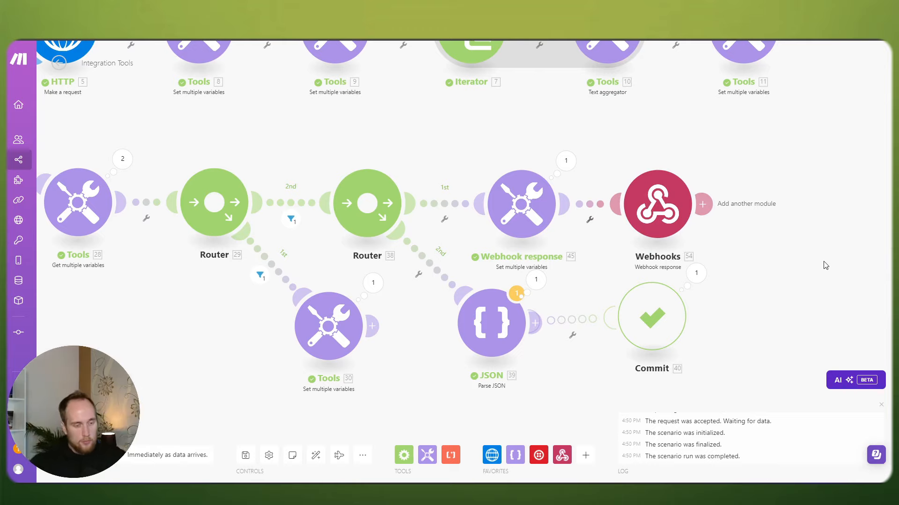
{"action": "left_click_drag", "start_coordinate": [660, 209], "coordinate": [684, 210]}
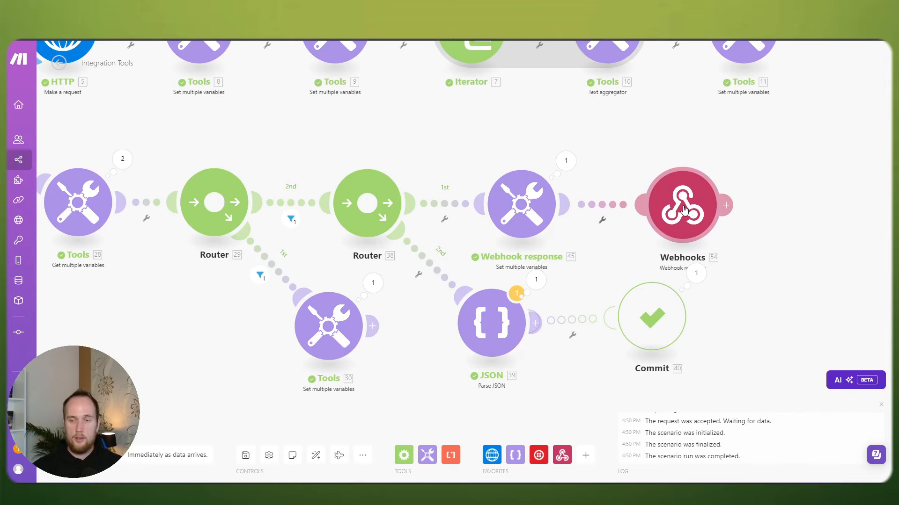
{"action": "scroll", "coordinate": [606, 174], "scroll_direction": "down", "scroll_amount": 1}
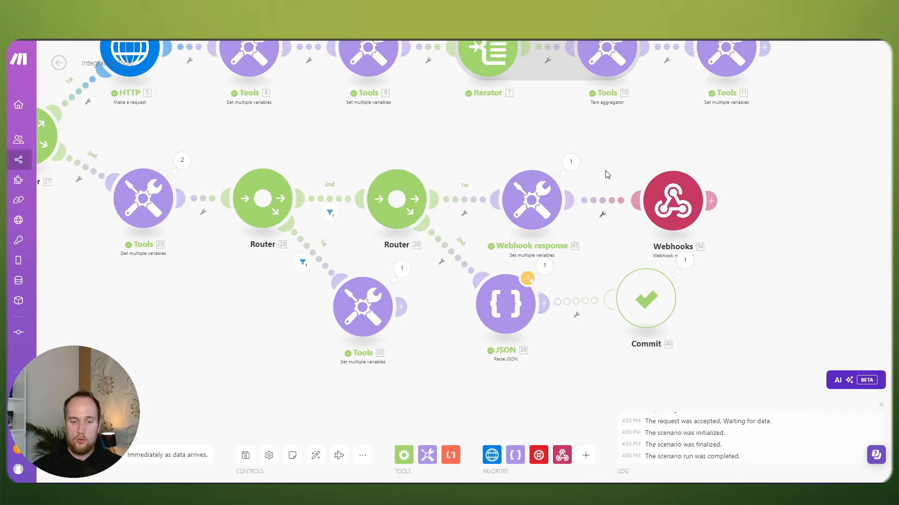
{"action": "left_click", "coordinate": [673, 194]}
{"action": "left_click", "coordinate": [624, 200]}
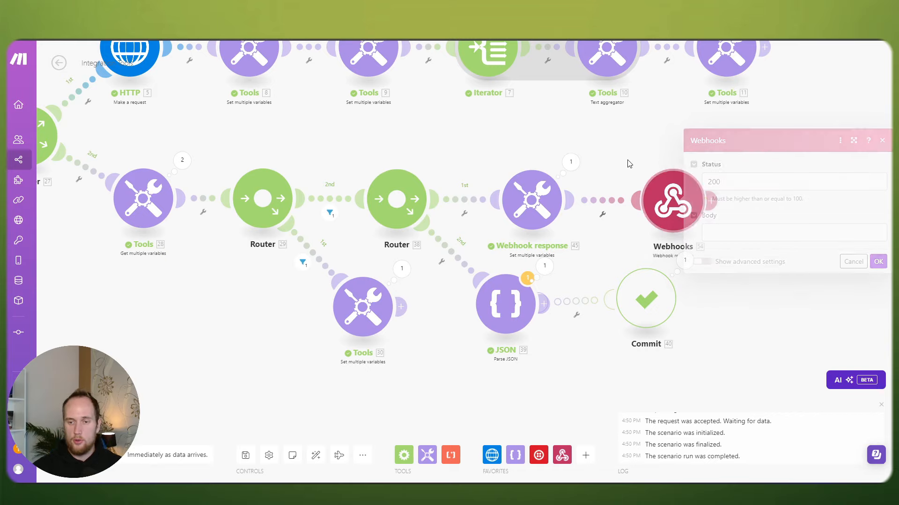
{"action": "scroll", "coordinate": [635, 173], "scroll_direction": "down", "scroll_amount": 1}
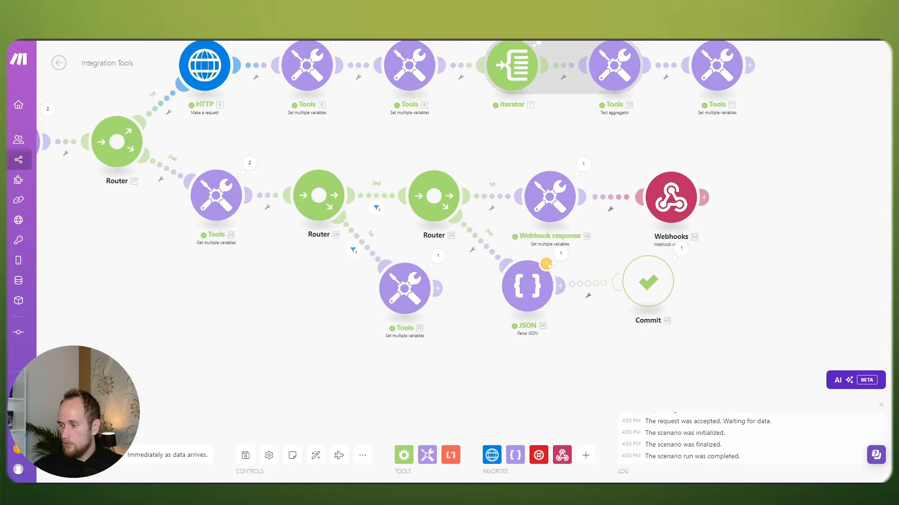
{"action": "left_click_drag", "start_coordinate": [664, 152], "coordinate": [616, 147]}
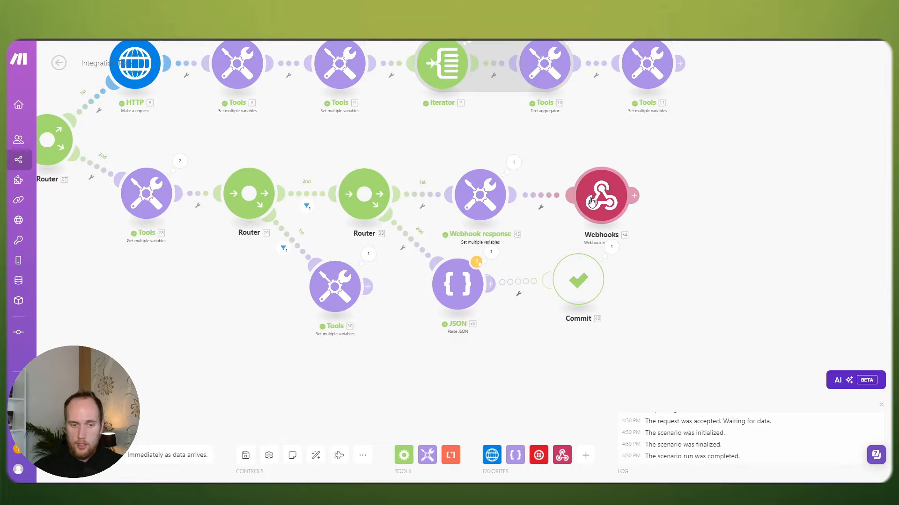
Step: Attach a note to the Webhooks module with the pasted results JSON and clear its toolCallId
{"action": "right_click", "coordinate": [606, 199]}
{"action": "left_click", "coordinate": [644, 296]}
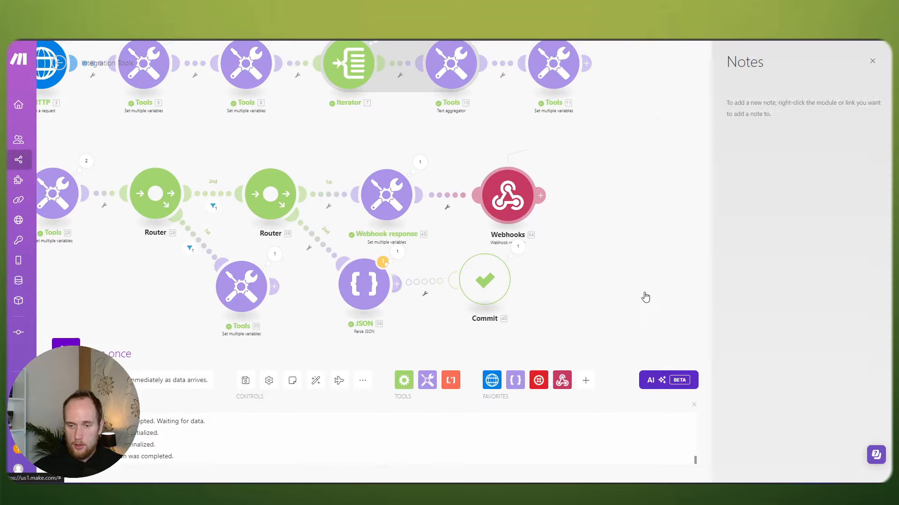
{"action": "type", "text": "{   \"results\": [     {       \"toolCallId\": \"{{42.message.toolCalls[].id}}\",       \"result\": {{182.json}}     }   ] }"}
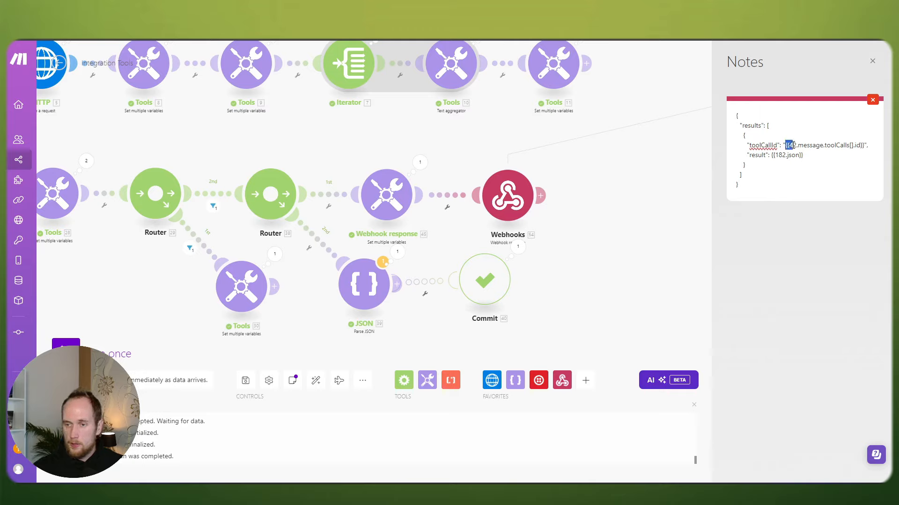
{"action": "left_click_drag", "start_coordinate": [793, 145], "coordinate": [863, 145]}
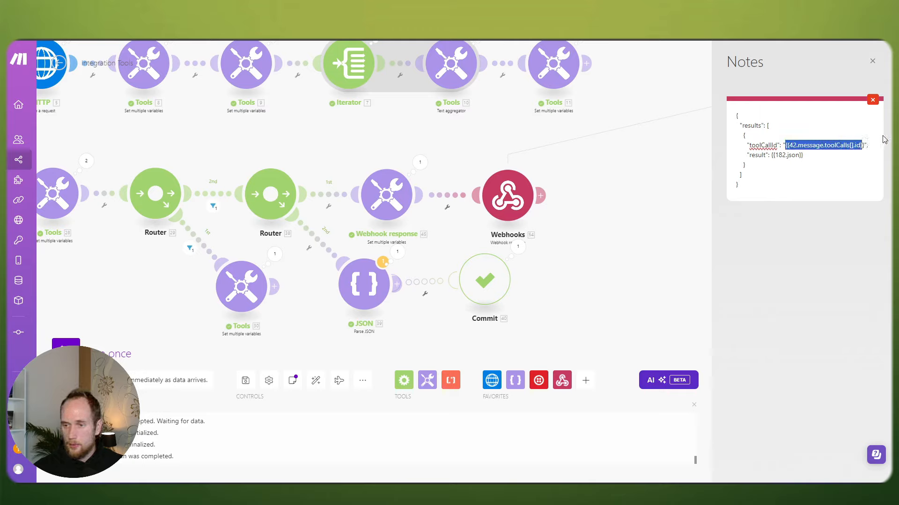
{"action": "key", "text": "BackSpace"}
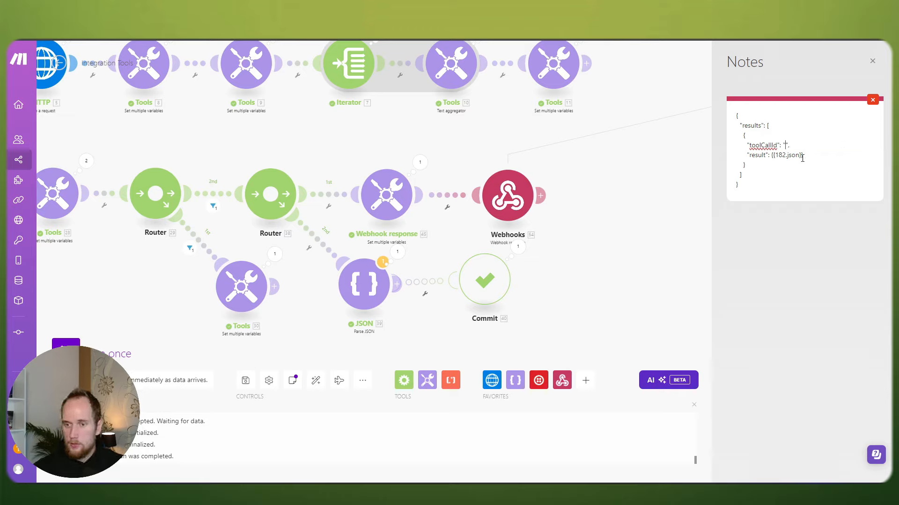
Step: Empty the result value in the note's JSON template
{"action": "left_click_drag", "start_coordinate": [804, 156], "coordinate": [774, 156]}
{"action": "key", "text": "BackSpace"}
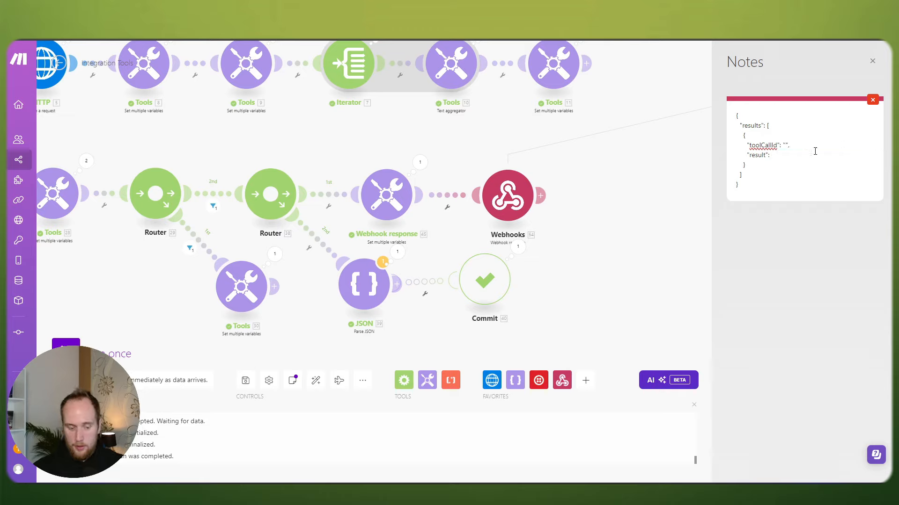
{"action": "type", "text": "\""}
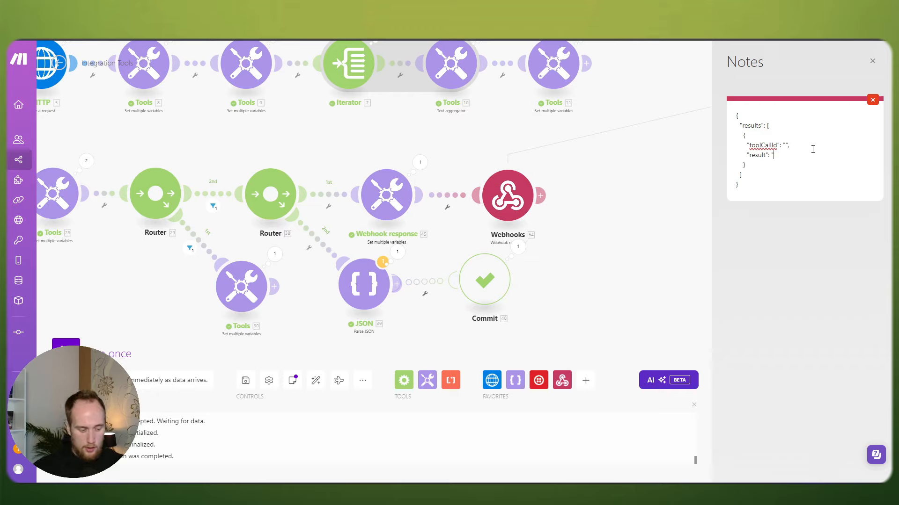
{"action": "type", "text": "AWODIJAODIJAWOD"}
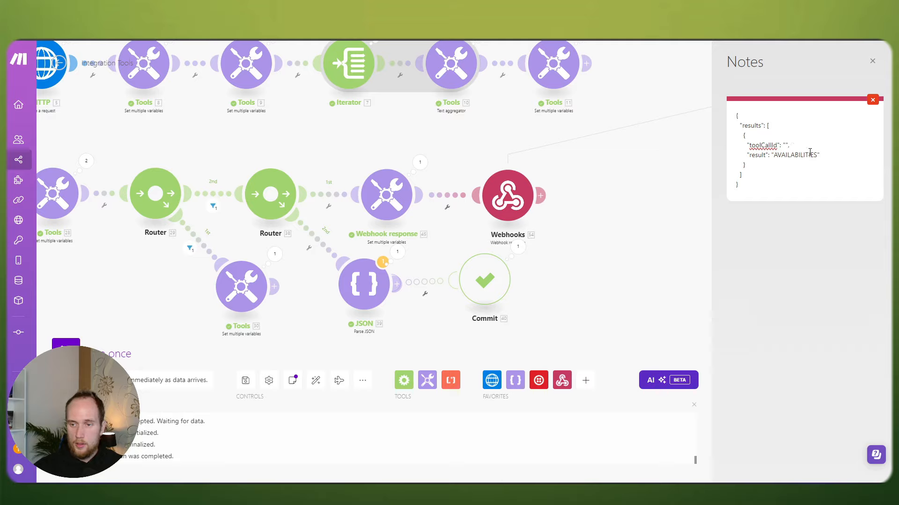
{"action": "left_click_drag", "start_coordinate": [817, 155], "coordinate": [775, 154]}
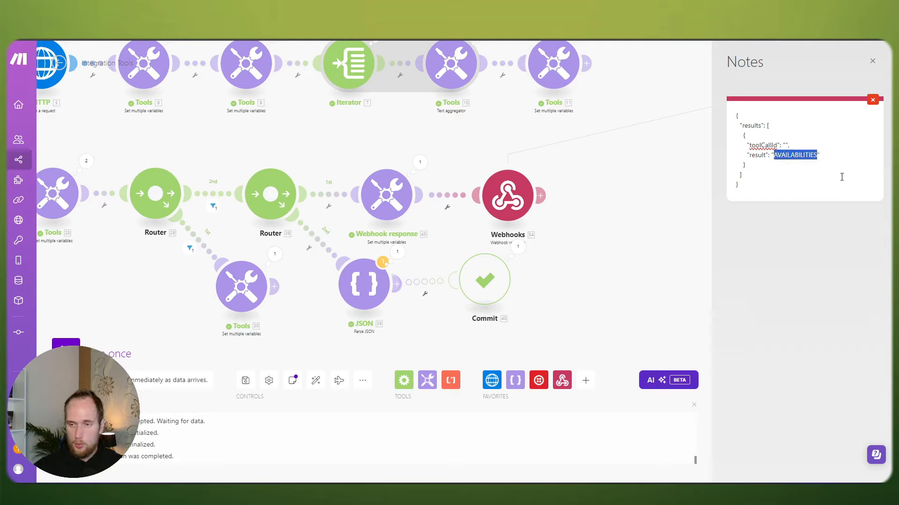
{"action": "key", "text": "BackSpace"}
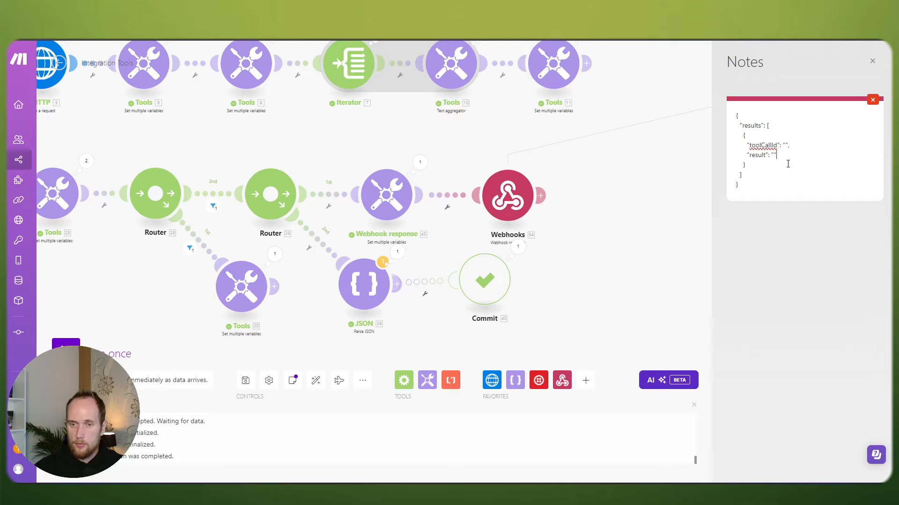
{"action": "key", "text": "ctrl+a"}
{"action": "left_click", "coordinate": [762, 176]}
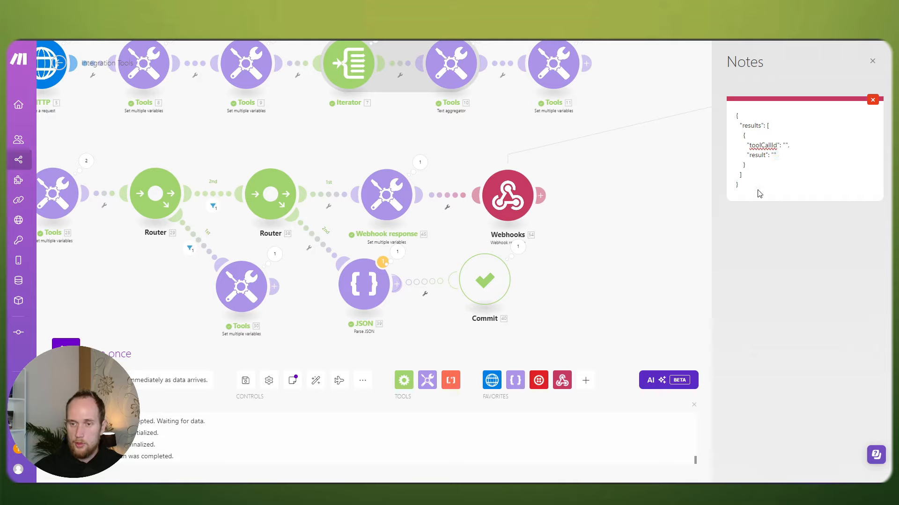
{"action": "left_click_drag", "start_coordinate": [751, 191], "coordinate": [736, 114]}
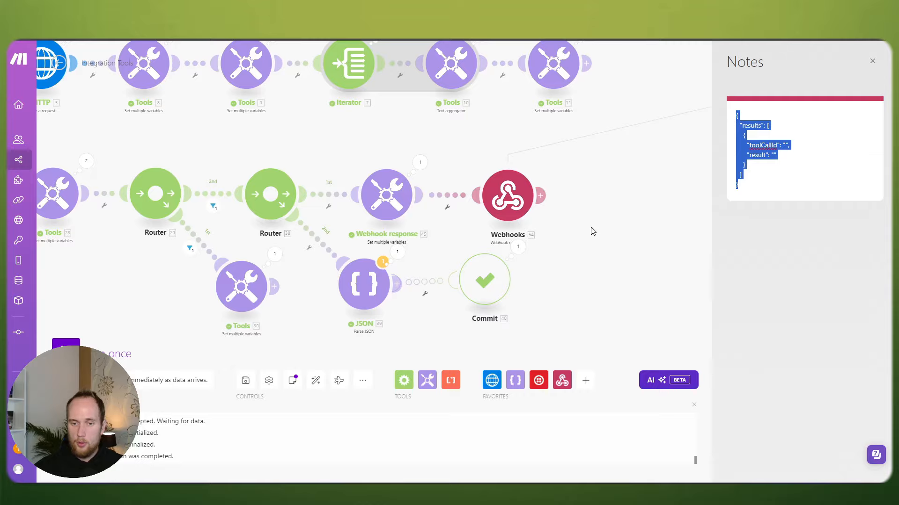
{"action": "left_click_drag", "start_coordinate": [592, 231], "coordinate": [725, 189]}
Step: Insert a JSON > Create JSON module before the Webhooks response
{"action": "left_click", "coordinate": [872, 61]}
{"action": "left_click", "coordinate": [619, 196]}
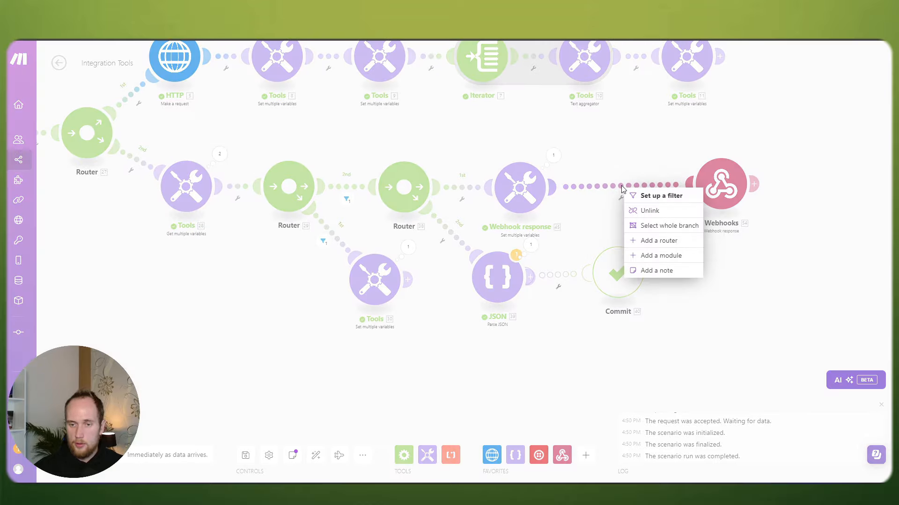
{"action": "left_click", "coordinate": [646, 254]}
{"action": "left_click", "coordinate": [700, 183]}
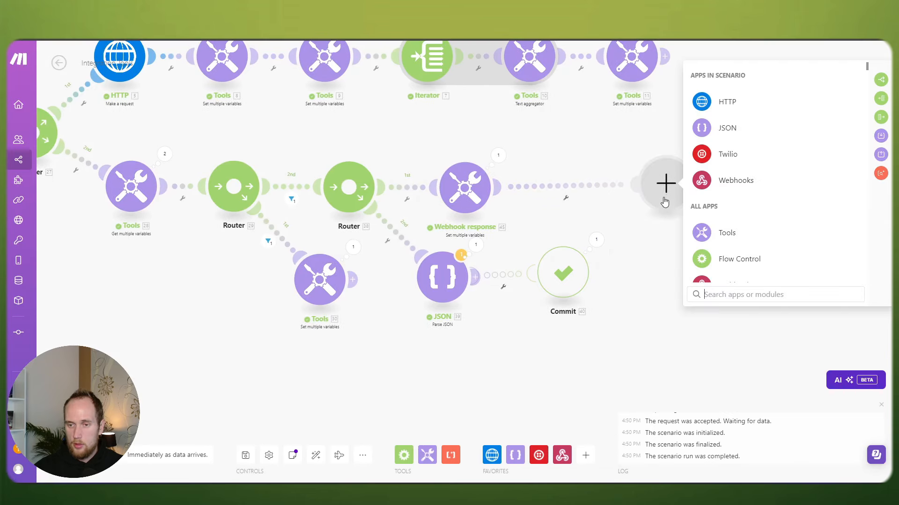
{"action": "left_click", "coordinate": [728, 132]}
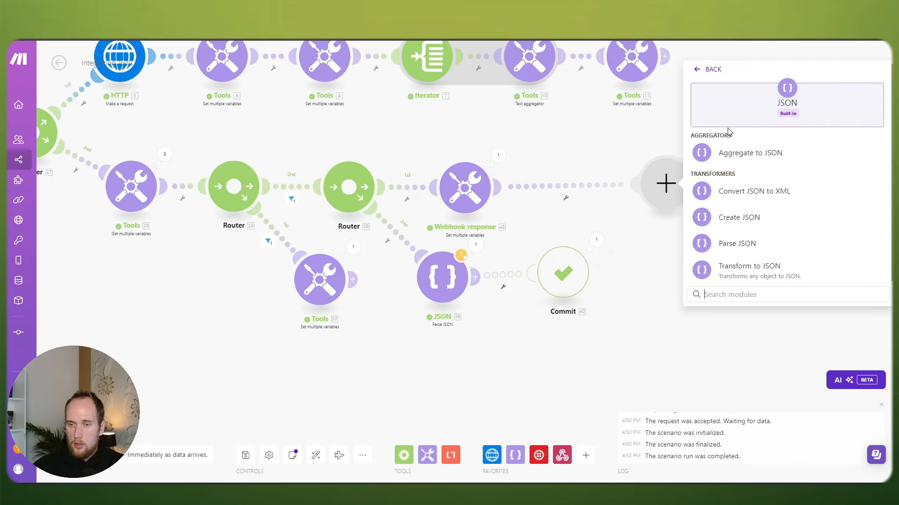
{"action": "left_click", "coordinate": [767, 217]}
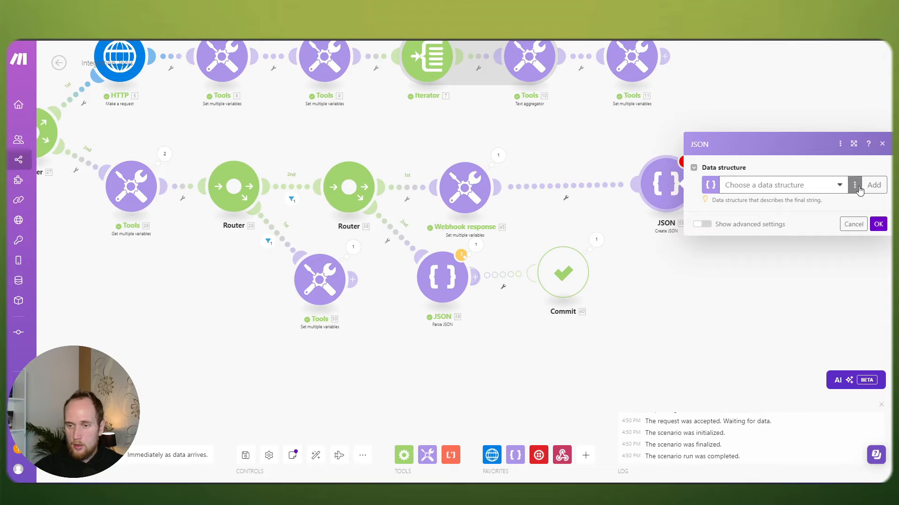
{"action": "left_click", "coordinate": [803, 186]}
{"action": "left_click", "coordinate": [873, 185]}
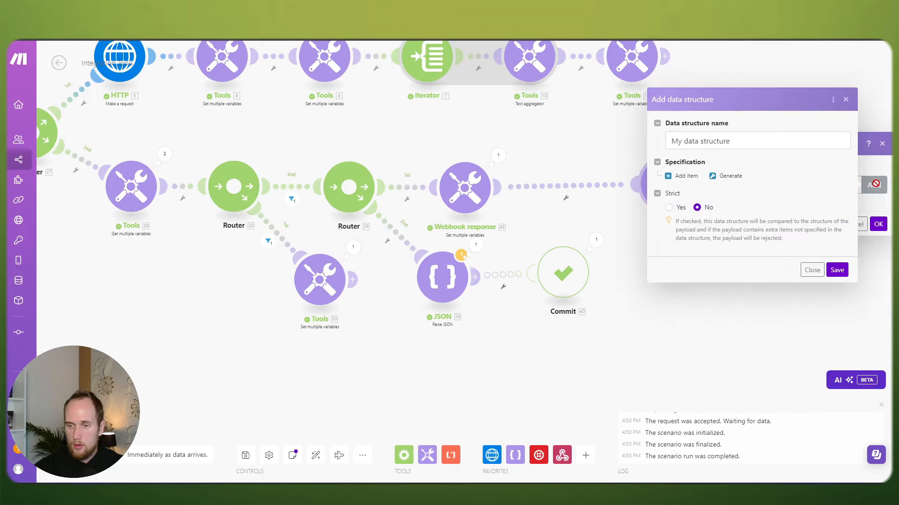
{"action": "left_click", "coordinate": [812, 270]}
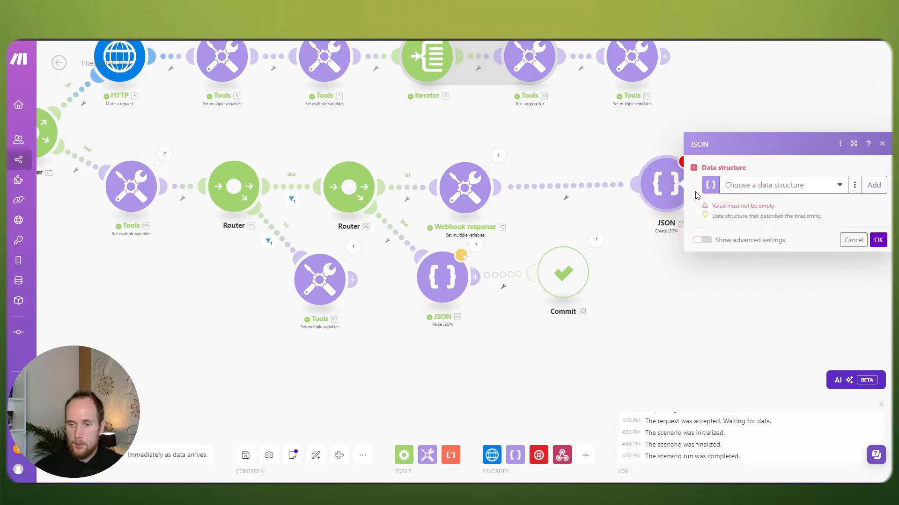
{"action": "left_click", "coordinate": [623, 158]}
Step: Generate 'My data structure' for Create JSON from the pasted sample JSON and save it
{"action": "left_click", "coordinate": [664, 184]}
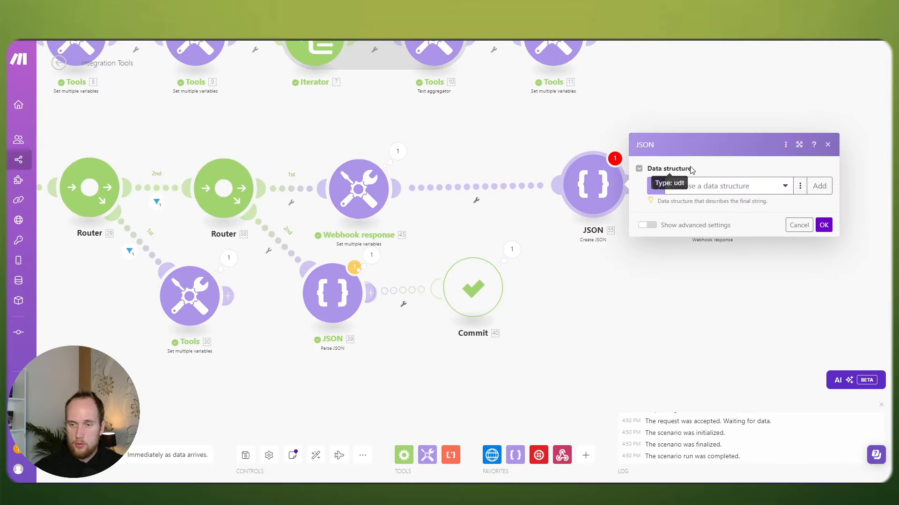
{"action": "left_click", "coordinate": [820, 186]}
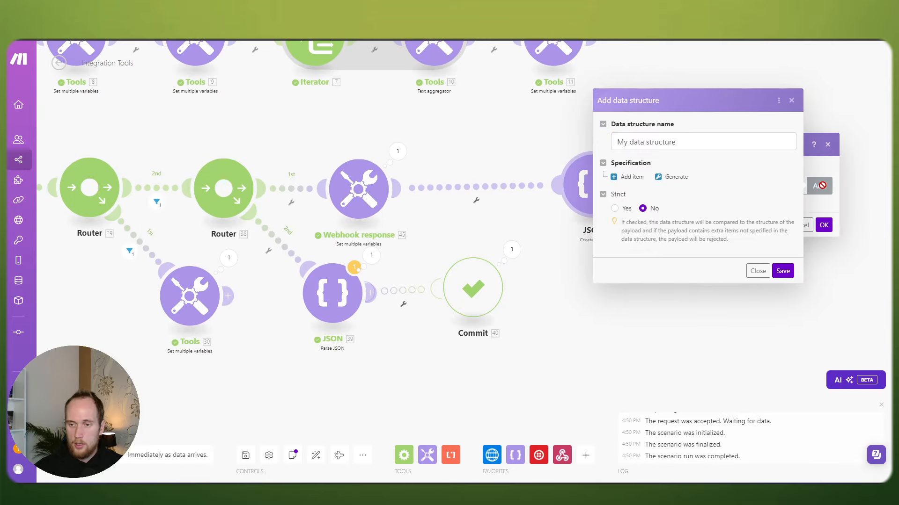
{"action": "left_click", "coordinate": [675, 176]}
{"action": "left_click", "coordinate": [574, 178]}
{"action": "key", "text": "ctrl+v"}
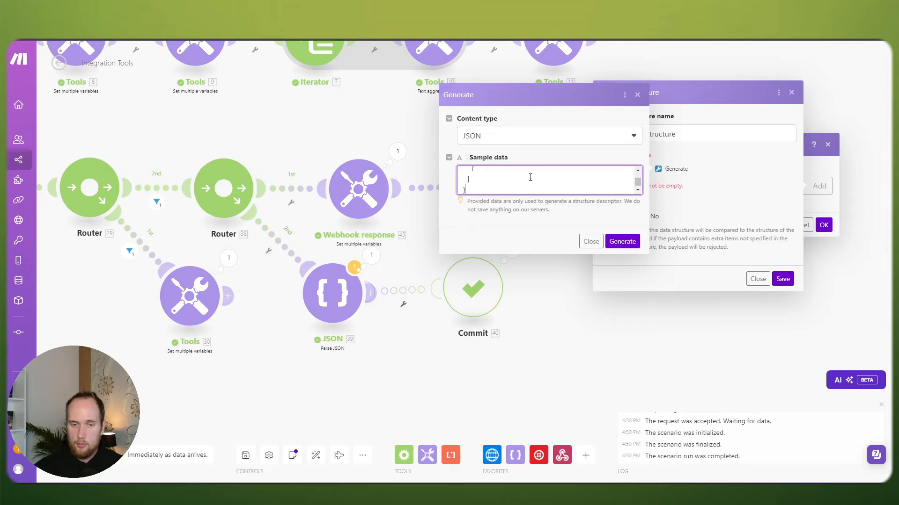
{"action": "left_click", "coordinate": [621, 247]}
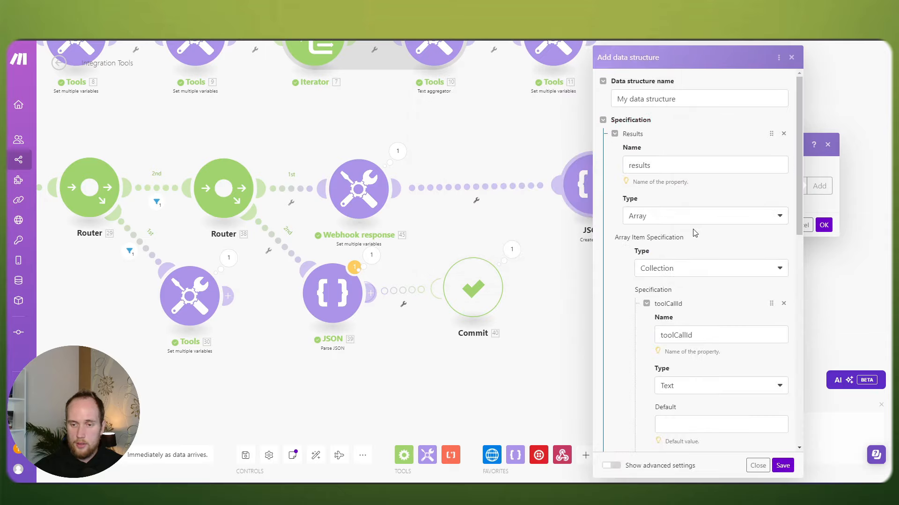
{"action": "scroll", "coordinate": [700, 232], "scroll_direction": "down", "scroll_amount": 5}
{"action": "scroll", "coordinate": [708, 231], "scroll_direction": "down", "scroll_amount": 3}
{"action": "left_click", "coordinate": [783, 466]}
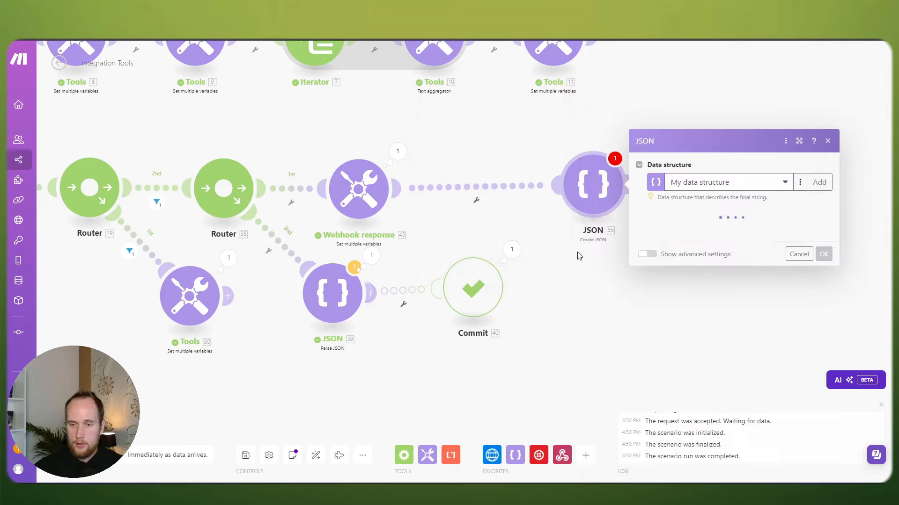
Step: Add a results item with toolCallId and result, then place Webhooks right after JSON
{"action": "left_click", "coordinate": [665, 215]}
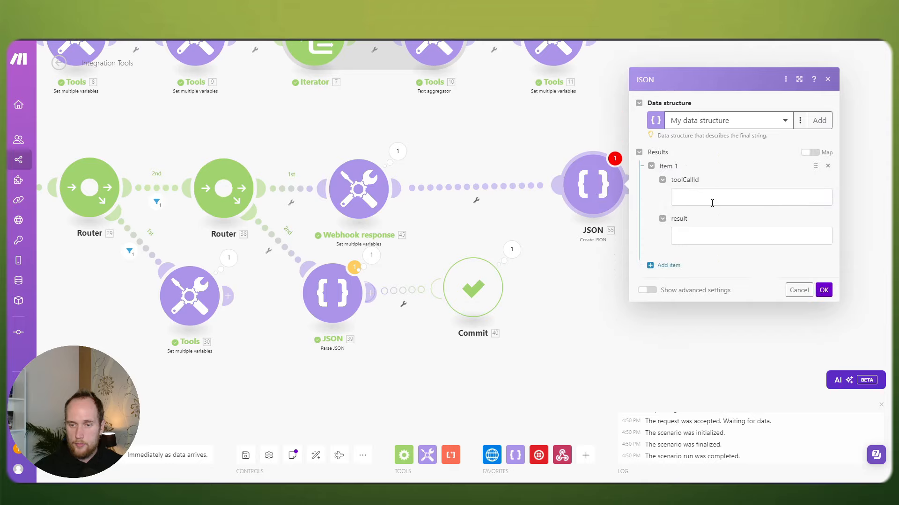
{"action": "left_click", "coordinate": [823, 291]}
{"action": "left_click_drag", "start_coordinate": [593, 185], "coordinate": [500, 187]}
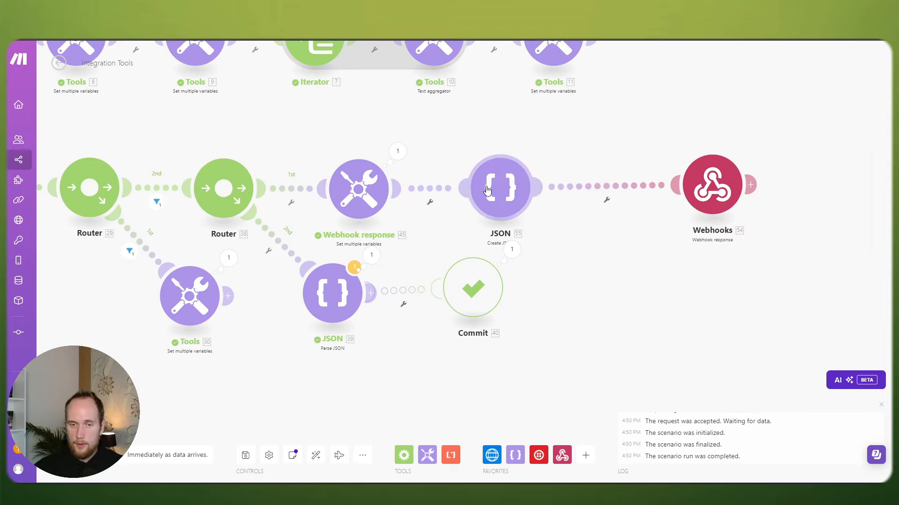
{"action": "left_click_drag", "start_coordinate": [680, 183], "coordinate": [599, 187]}
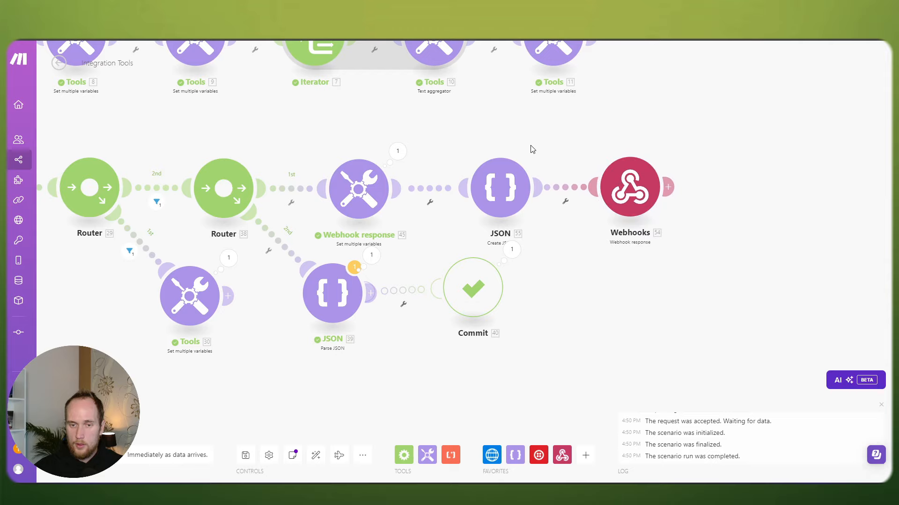
{"action": "left_click_drag", "start_coordinate": [532, 148], "coordinate": [594, 152]}
{"action": "left_click", "coordinate": [562, 190]}
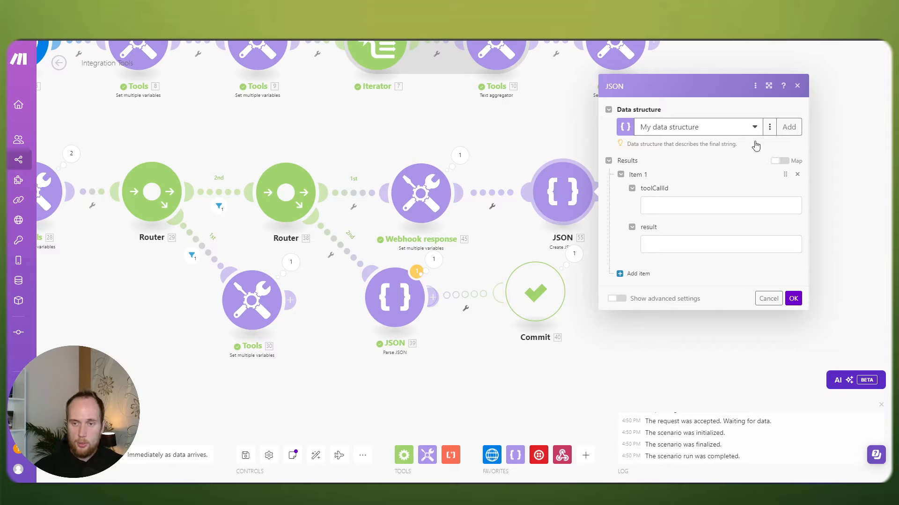
{"action": "left_click", "coordinate": [682, 127]}
{"action": "left_click", "coordinate": [683, 127]}
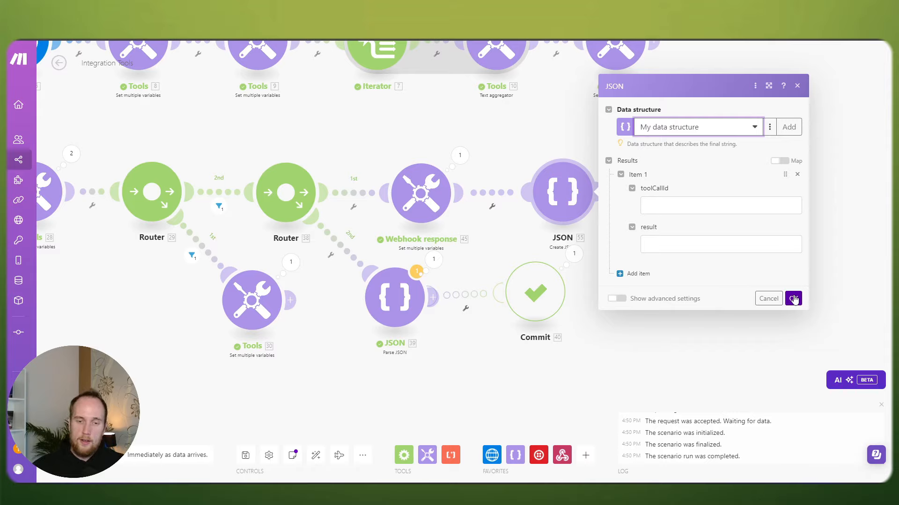
{"action": "left_click", "coordinate": [653, 203]}
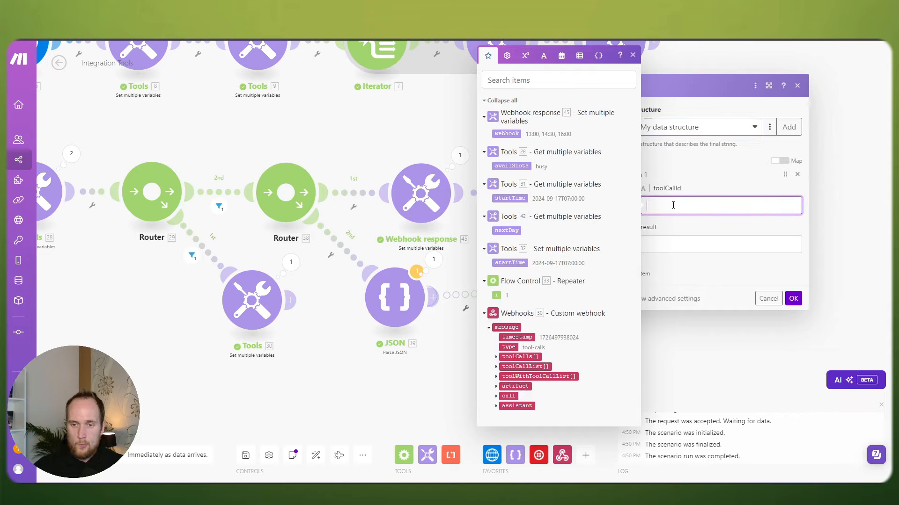
{"action": "left_click", "coordinate": [793, 299]}
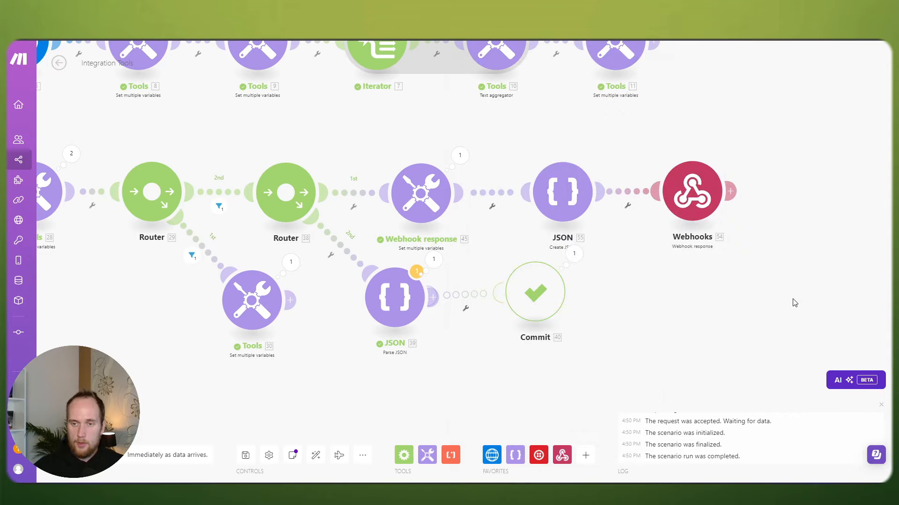
{"action": "left_click", "coordinate": [680, 181]}
{"action": "left_click", "coordinate": [686, 141]}
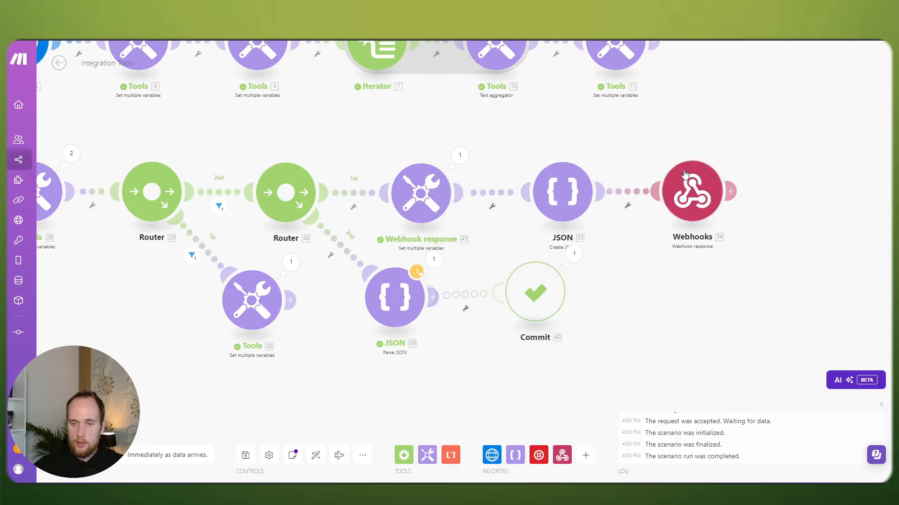
{"action": "left_click", "coordinate": [682, 170]}
{"action": "left_click", "coordinate": [294, 454]}
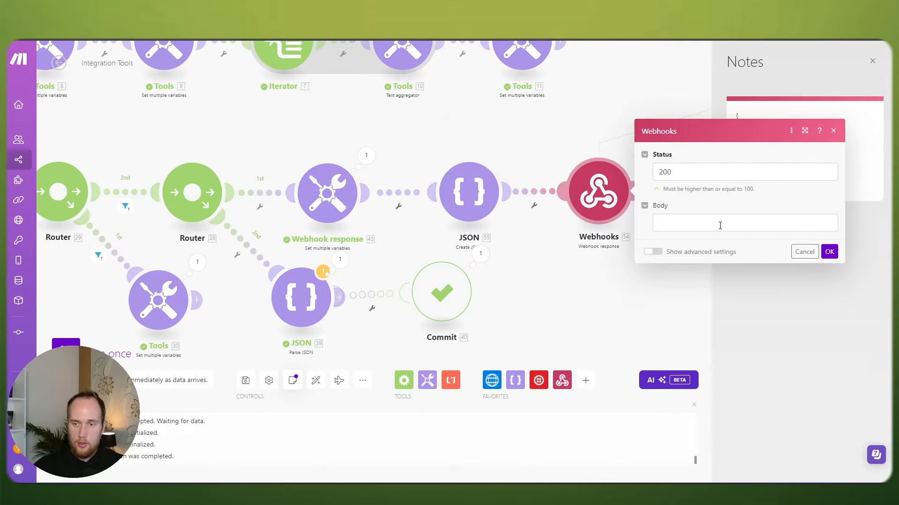
{"action": "left_click", "coordinate": [832, 132]}
{"action": "left_click_drag", "start_coordinate": [744, 186], "coordinate": [735, 116]}
{"action": "key", "text": "ctrl+c"}
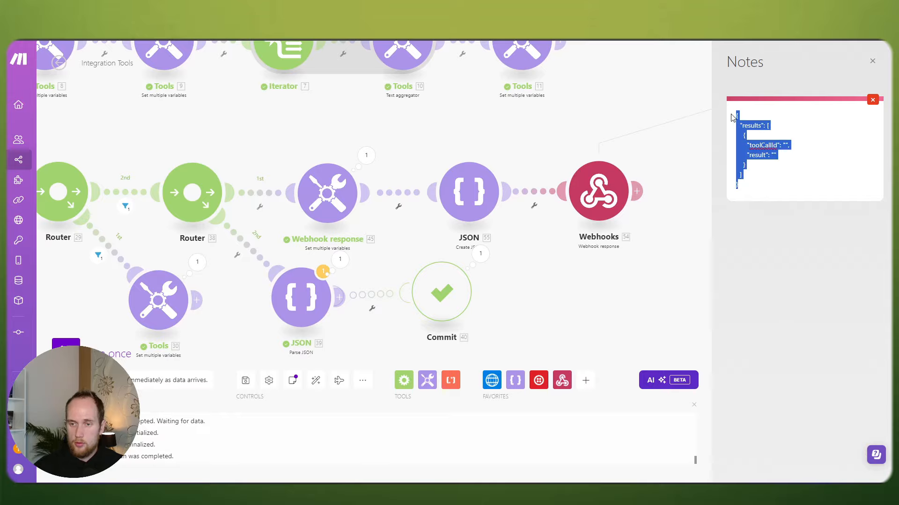
{"action": "left_click", "coordinate": [534, 205]}
{"action": "left_click", "coordinate": [563, 214]}
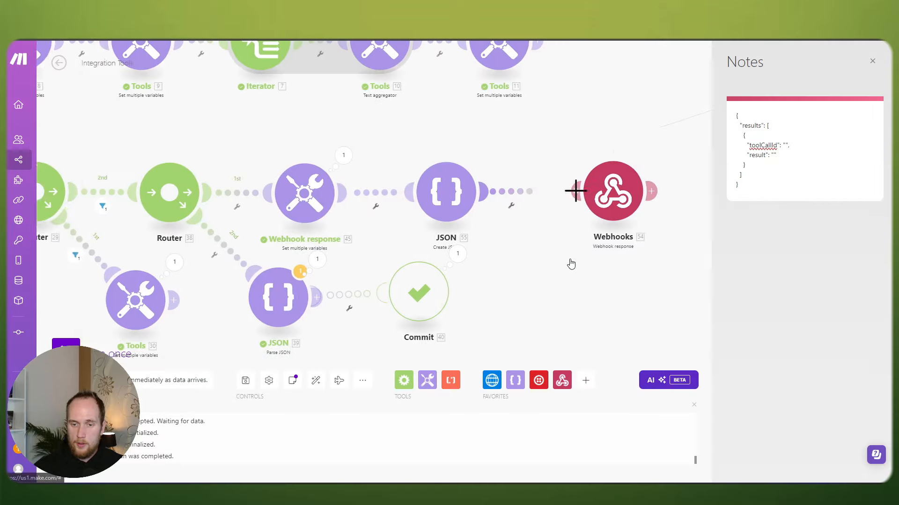
{"action": "left_click", "coordinate": [576, 192]}
{"action": "left_click", "coordinate": [567, 138]}
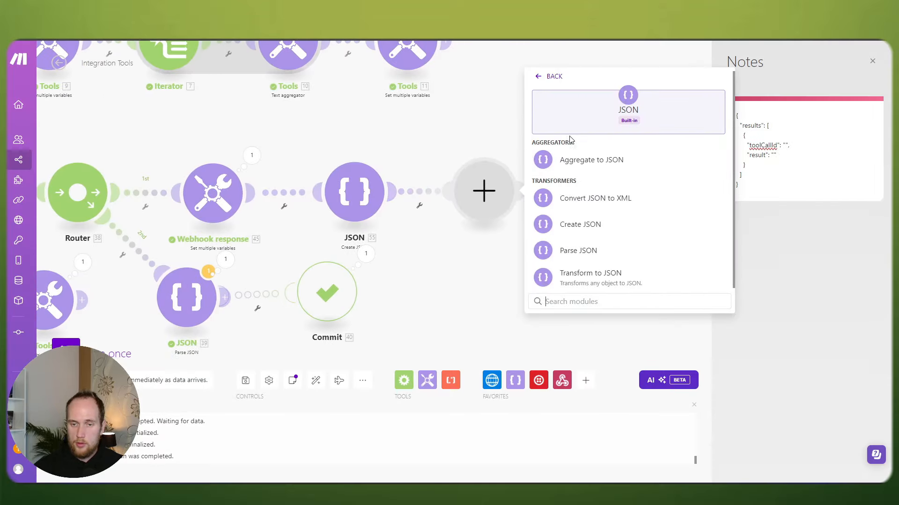
{"action": "left_click", "coordinate": [587, 232]}
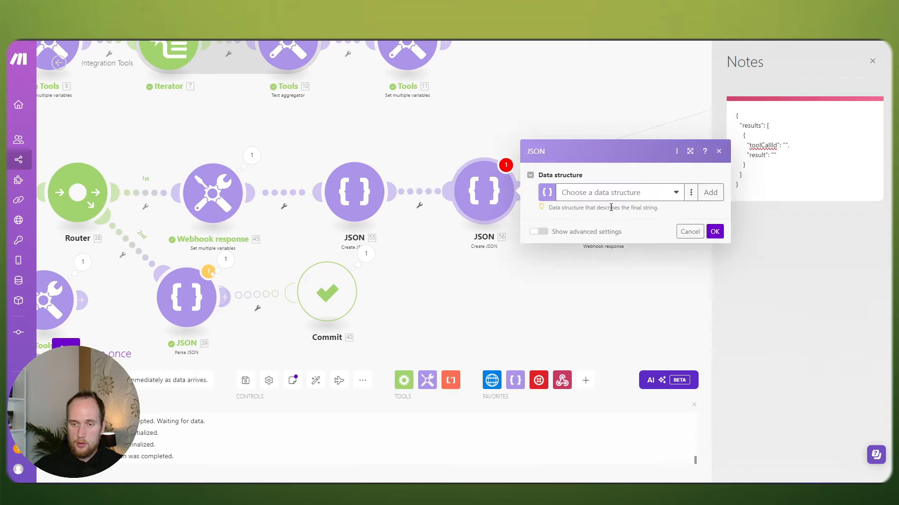
{"action": "left_click", "coordinate": [709, 192]}
{"action": "left_click", "coordinate": [567, 183]}
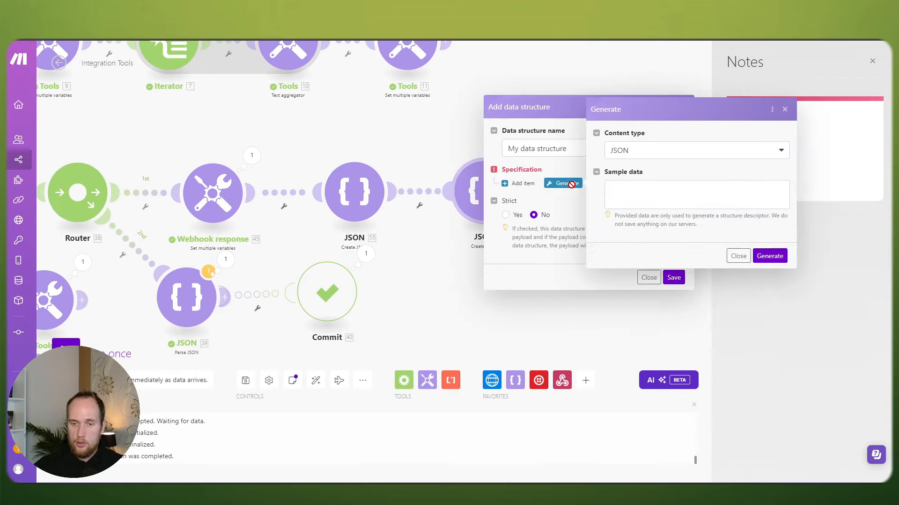
{"action": "left_click", "coordinate": [622, 180]}
{"action": "key", "text": "ctrl+v"}
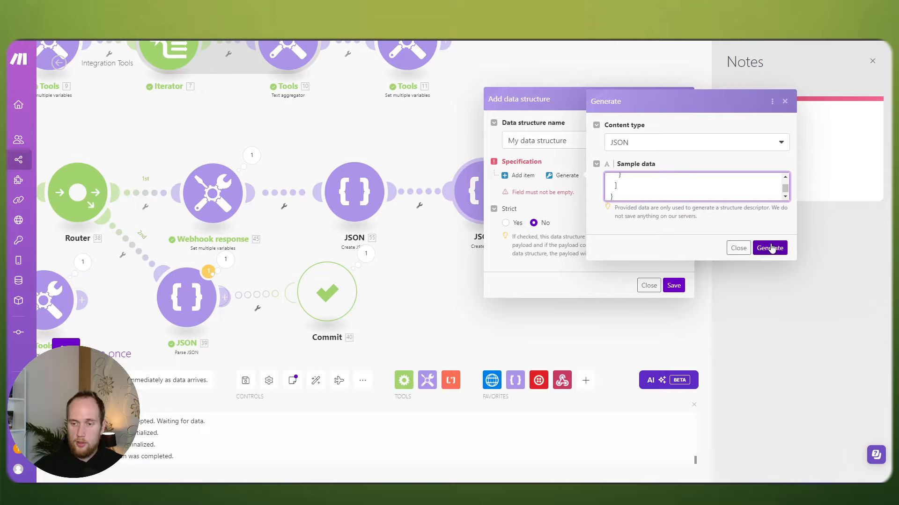
{"action": "left_click", "coordinate": [738, 248]}
{"action": "left_click", "coordinate": [648, 285]}
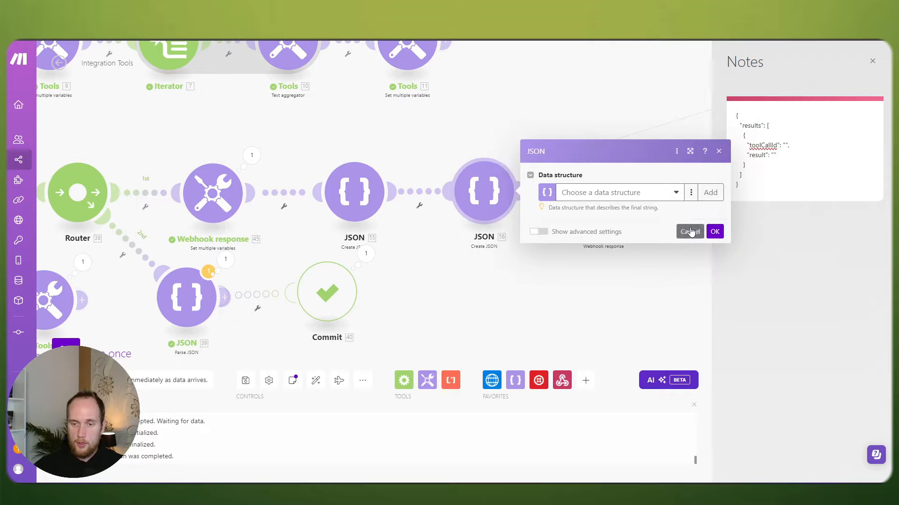
{"action": "left_click", "coordinate": [690, 232]}
{"action": "right_click", "coordinate": [487, 211]}
{"action": "left_click", "coordinate": [514, 325]}
{"action": "left_click_drag", "start_coordinate": [578, 217], "coordinate": [464, 217]}
{"action": "left_click", "coordinate": [872, 61]}
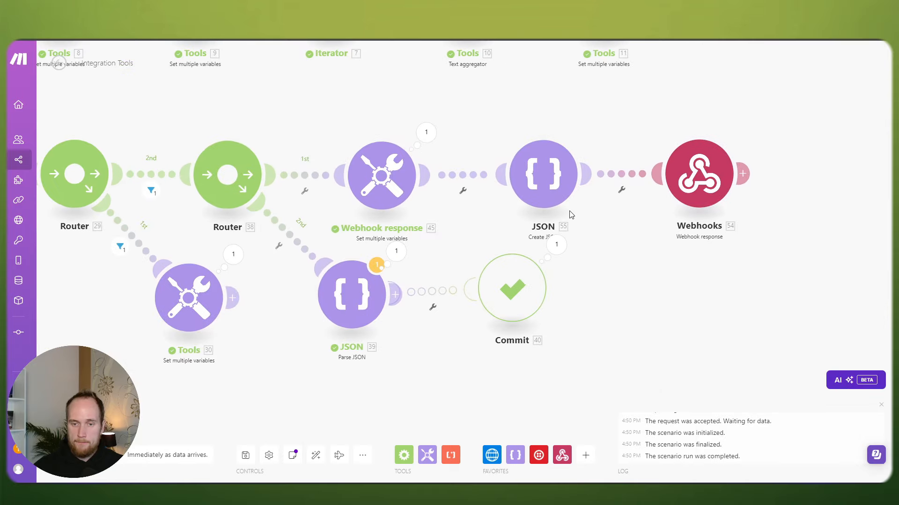
Step: Map Create JSON's toolCallId to message.toolCalls[] id and result to 28. availSlots
{"action": "left_click", "coordinate": [555, 188]}
{"action": "left_click", "coordinate": [639, 186]}
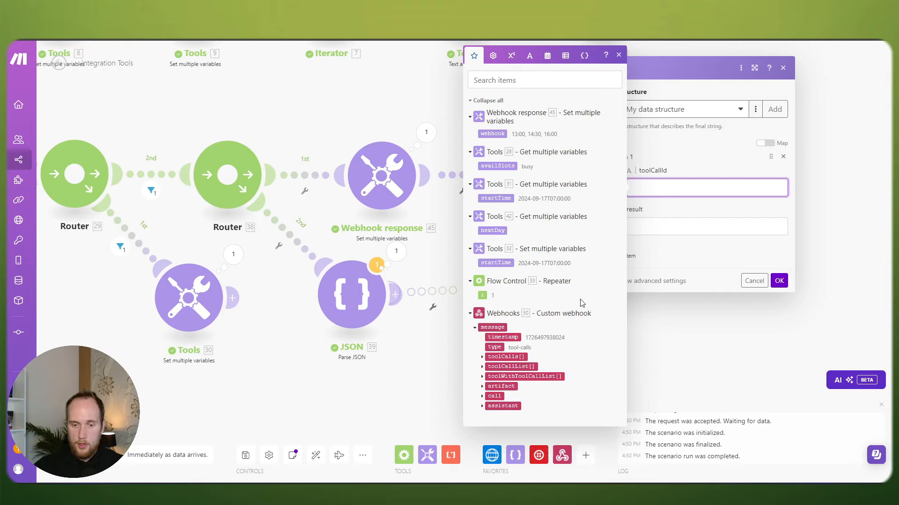
{"action": "left_click", "coordinate": [481, 358]}
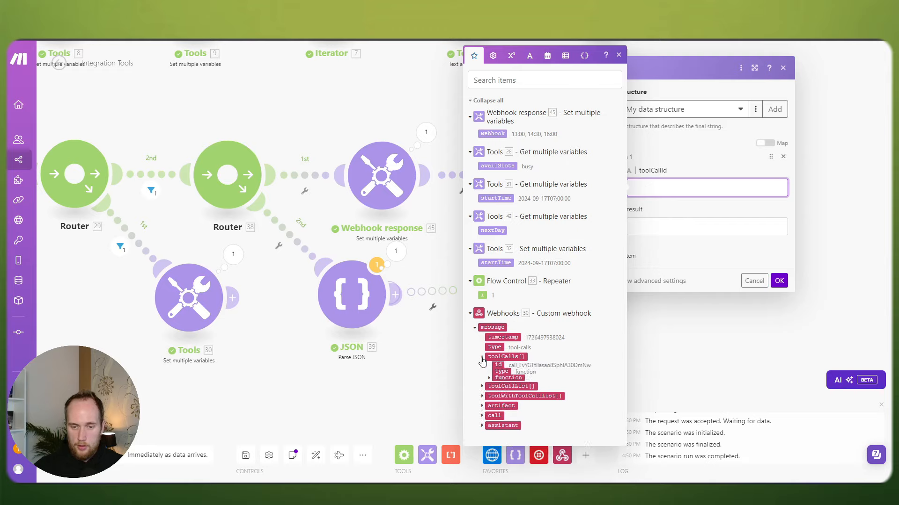
{"action": "left_click", "coordinate": [497, 366]}
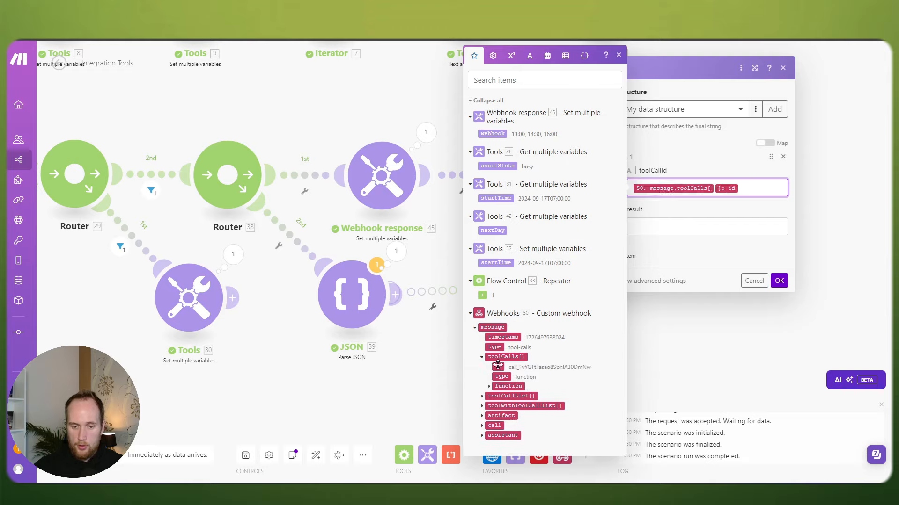
{"action": "left_click", "coordinate": [663, 232]}
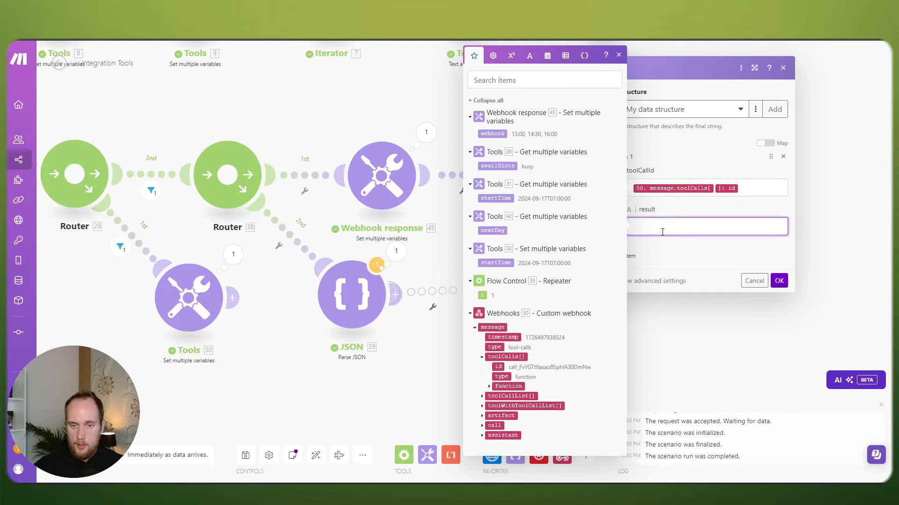
{"action": "left_click", "coordinate": [494, 133]}
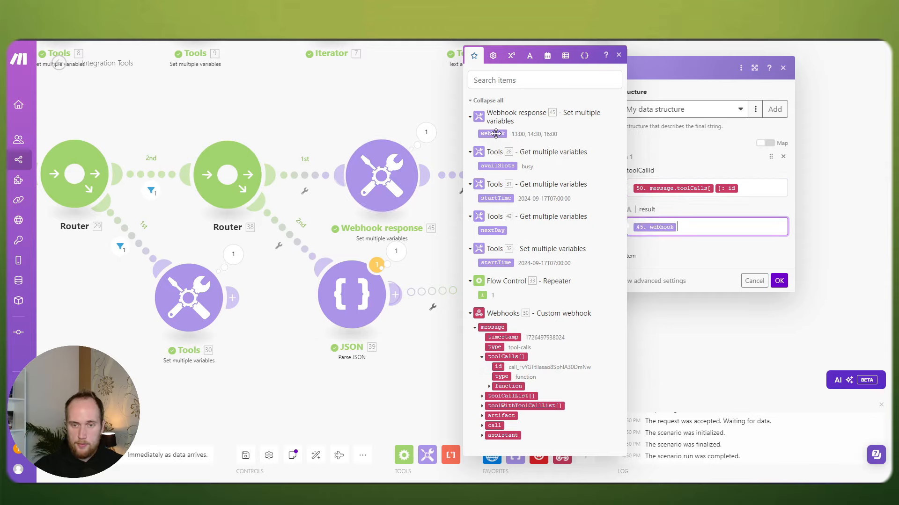
{"action": "scroll", "coordinate": [337, 132], "scroll_direction": "down", "scroll_amount": 1}
{"action": "left_click_drag", "start_coordinate": [413, 138], "coordinate": [450, 144]}
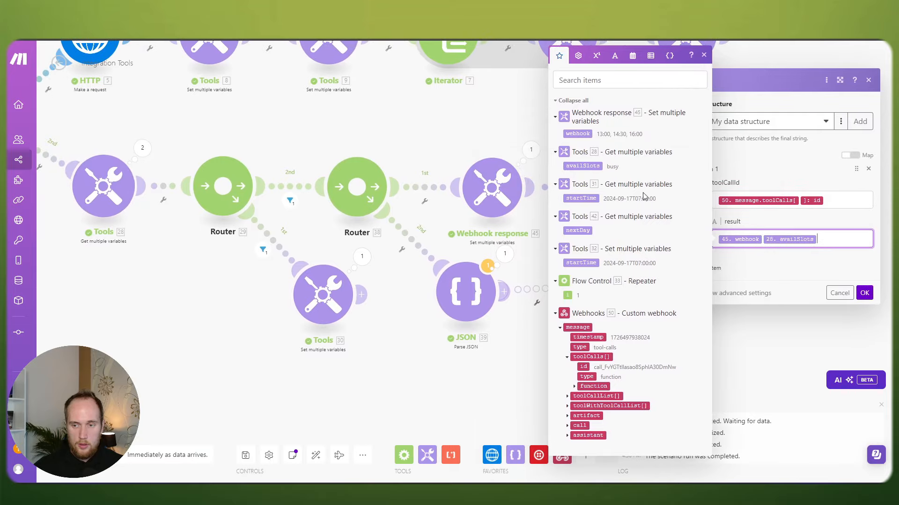
{"action": "key", "text": "BackSpace"}
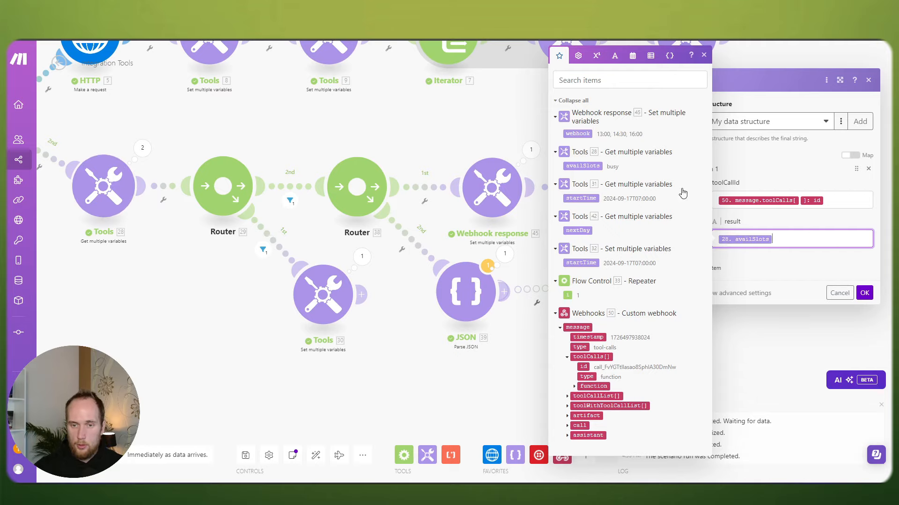
{"action": "left_click", "coordinate": [864, 293]}
Step: Delete the Webhook response Tools module and nudge Create JSON into place
{"action": "right_click", "coordinate": [501, 195]}
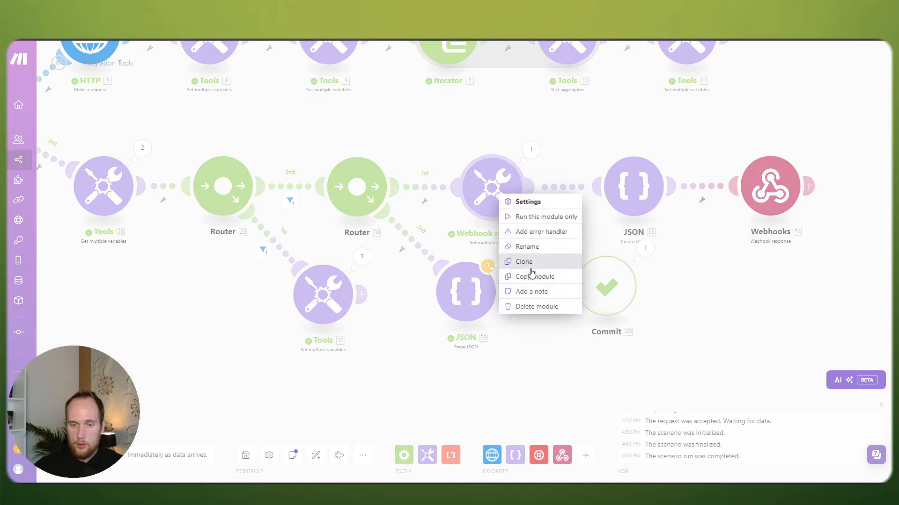
{"action": "left_click", "coordinate": [531, 304]}
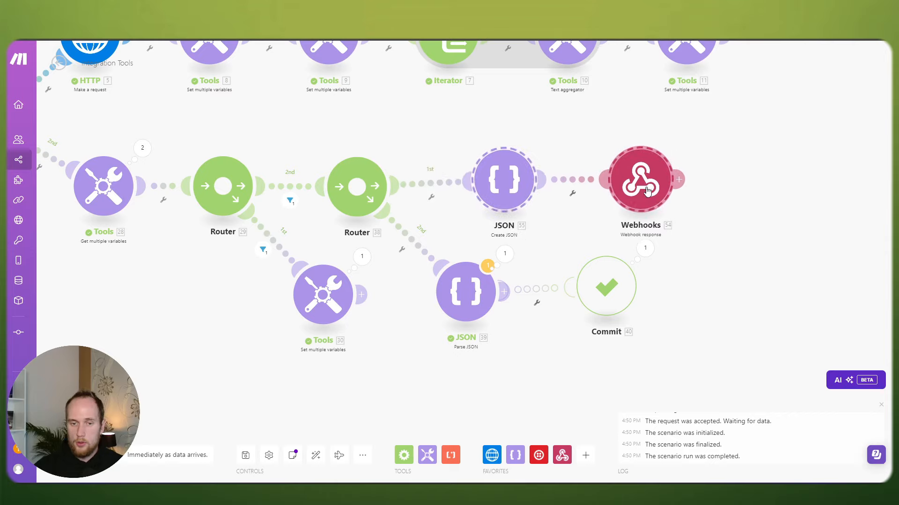
{"action": "left_click", "coordinate": [473, 175]}
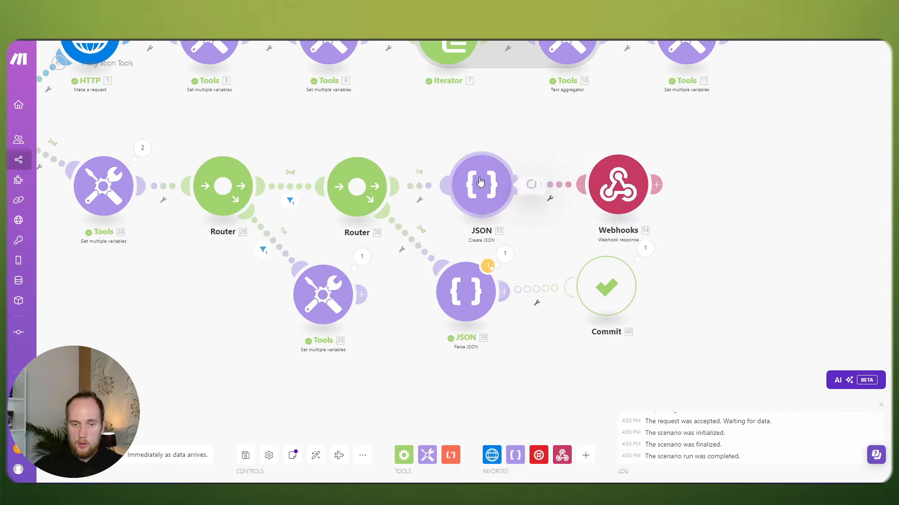
{"action": "left_click", "coordinate": [473, 121]}
{"action": "left_click_drag", "start_coordinate": [482, 175], "coordinate": [488, 177]}
Step: Map 55. JSON string into the Webhooks response body and recheck Create JSON's mappings
{"action": "left_click", "coordinate": [614, 181]}
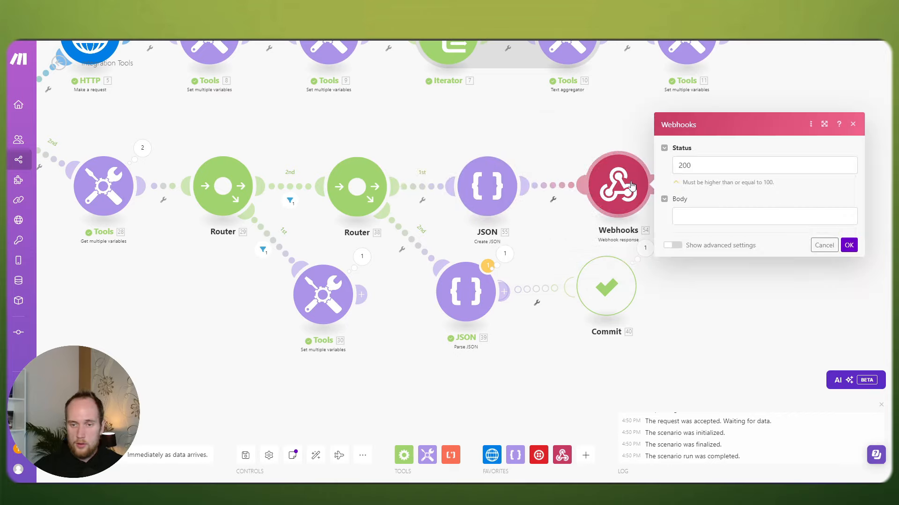
{"action": "left_click", "coordinate": [695, 215]}
{"action": "left_click", "coordinate": [467, 100]}
{"action": "left_click", "coordinate": [626, 188]}
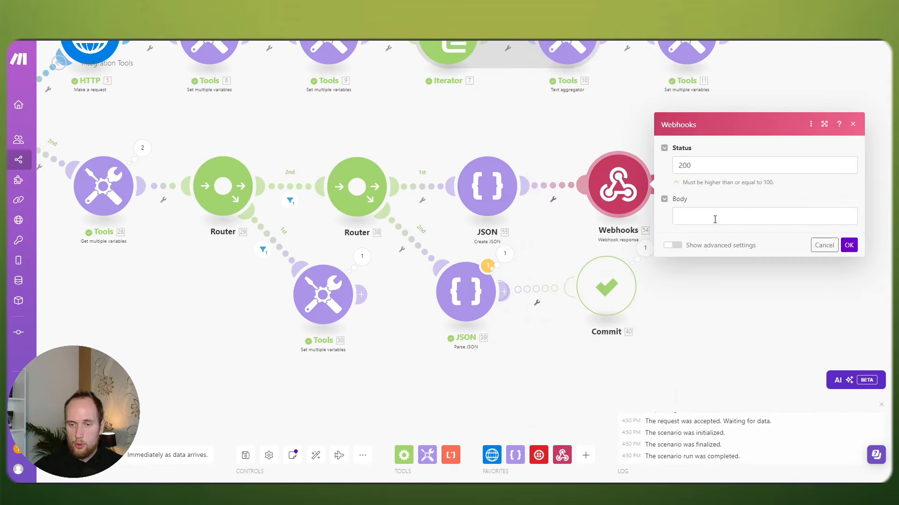
{"action": "left_click", "coordinate": [712, 217]}
{"action": "left_click", "coordinate": [553, 129]}
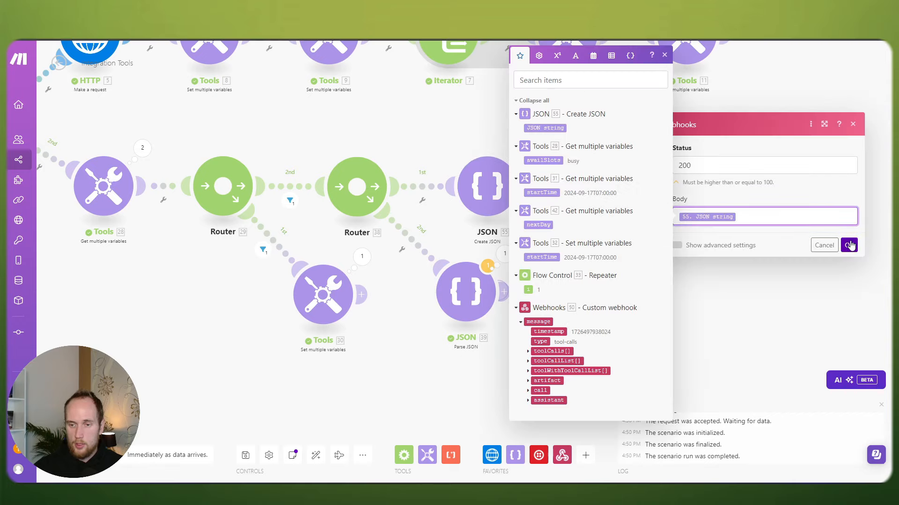
{"action": "left_click", "coordinate": [848, 245]}
{"action": "left_click", "coordinate": [515, 191]}
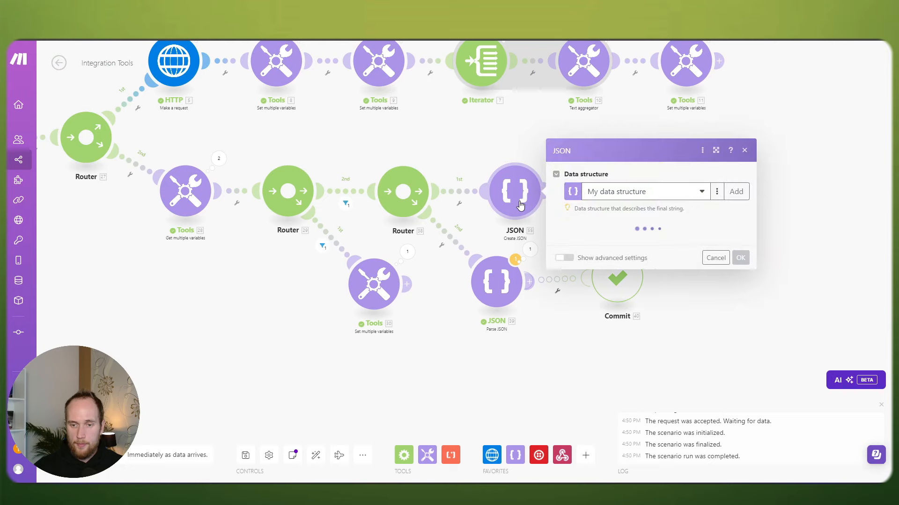
{"action": "left_click", "coordinate": [678, 247]}
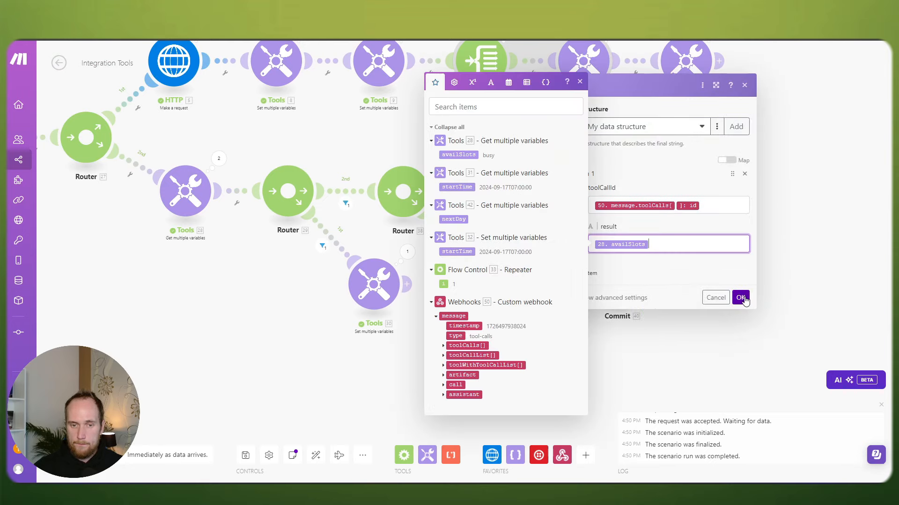
{"action": "left_click", "coordinate": [740, 298]}
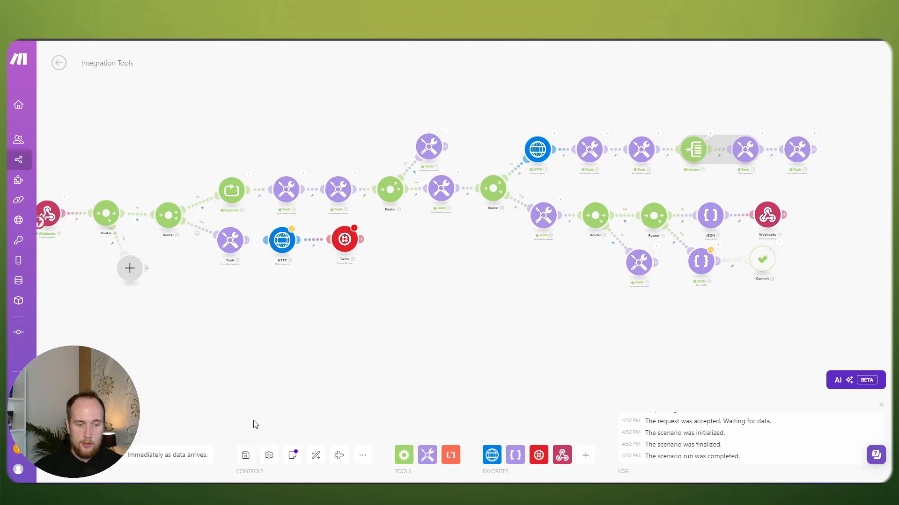
Step: Save the scenario and start a single run despite the warnings
{"action": "left_click", "coordinate": [245, 455]}
{"action": "left_click", "coordinate": [406, 467]}
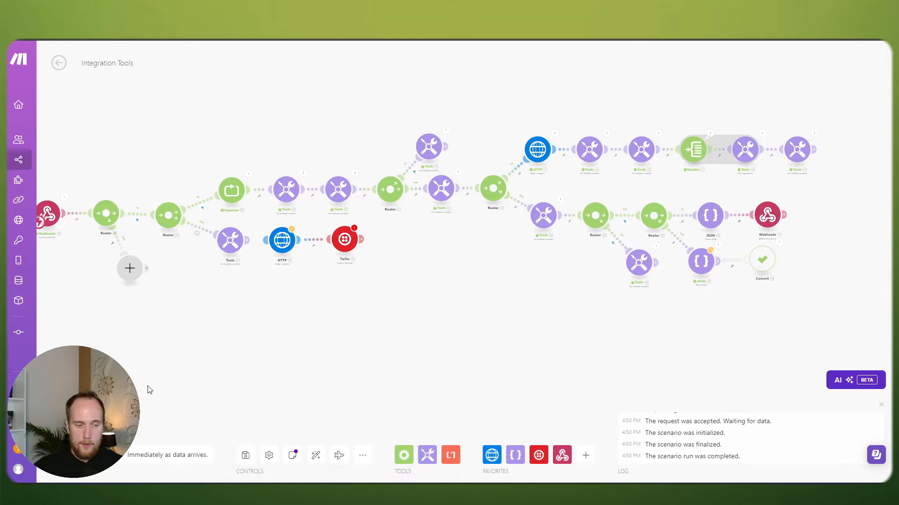
{"action": "left_click", "coordinate": [70, 455]}
{"action": "left_click", "coordinate": [290, 465]}
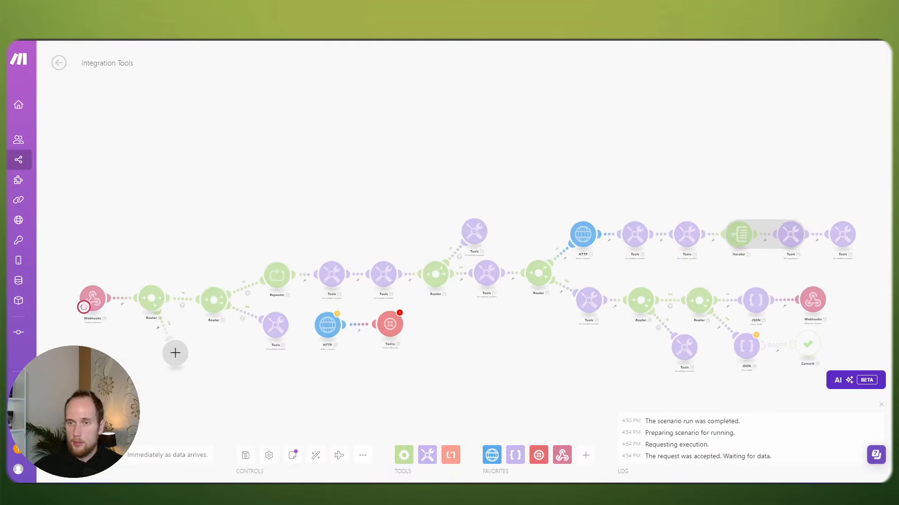
Step: Send the Postman request and confirm the 200 OK returns slots 09:00, 13:30, 14:00 and the toolCallId
{"action": "key", "text": "alt+Tab"}
{"action": "left_click", "coordinate": [827, 120]}
{"action": "key", "text": "alt+Tab"}
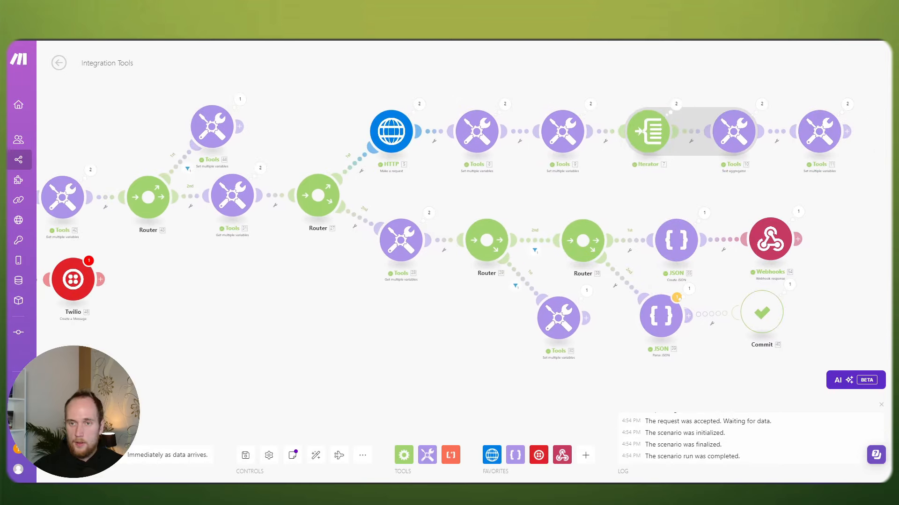
{"action": "key", "text": "alt+Tab"}
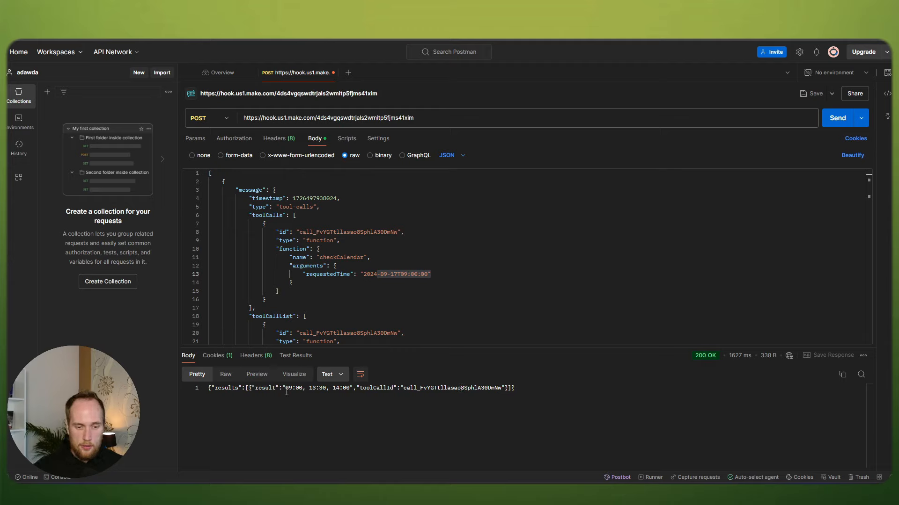
{"action": "left_click_drag", "start_coordinate": [286, 387], "coordinate": [461, 390]}
{"action": "left_click", "coordinate": [314, 388]}
{"action": "left_click", "coordinate": [373, 388]}
{"action": "left_click", "coordinate": [469, 390]}
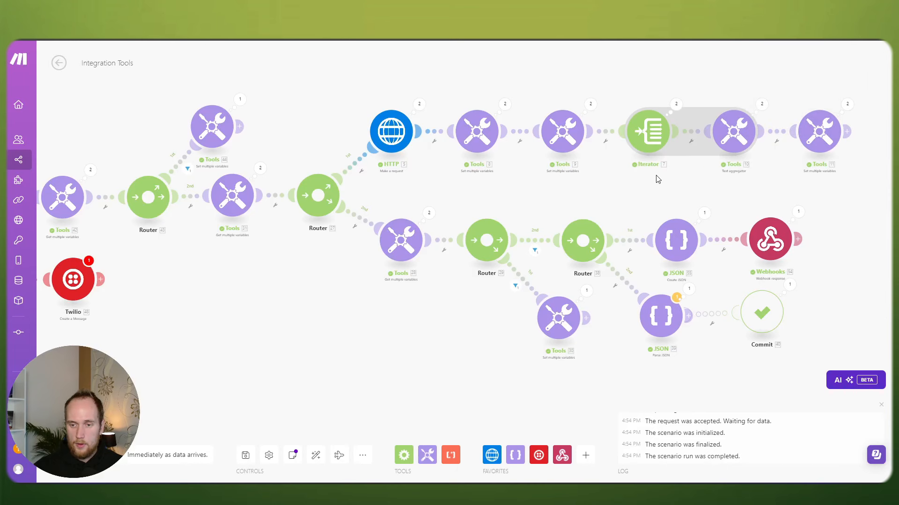
Step: Prefix Create JSON's result with 'These are the available slots for the day of' before availSlots
{"action": "left_click", "coordinate": [676, 240]}
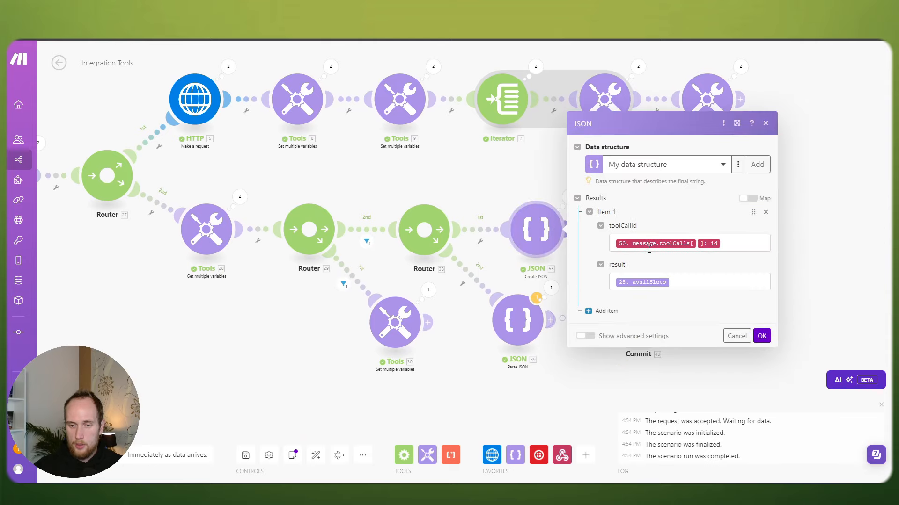
{"action": "left_click", "coordinate": [649, 281]}
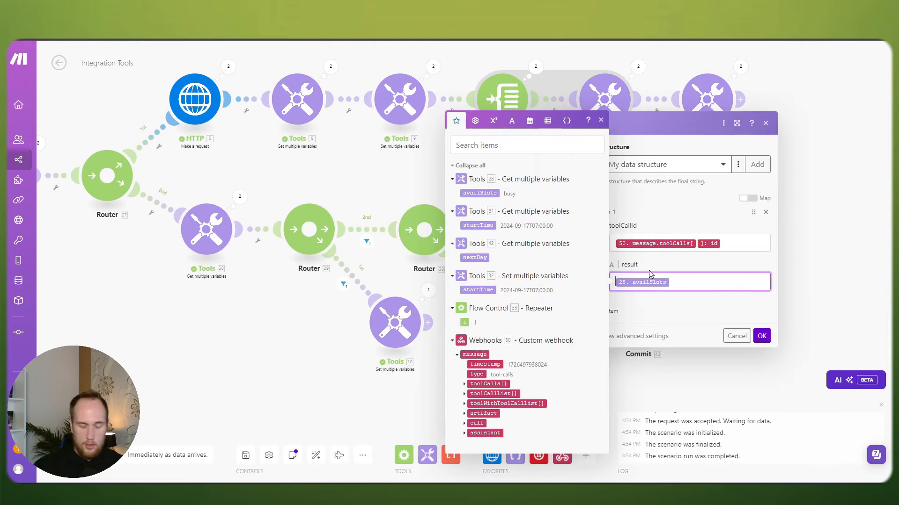
{"action": "type", "text": "tH"}
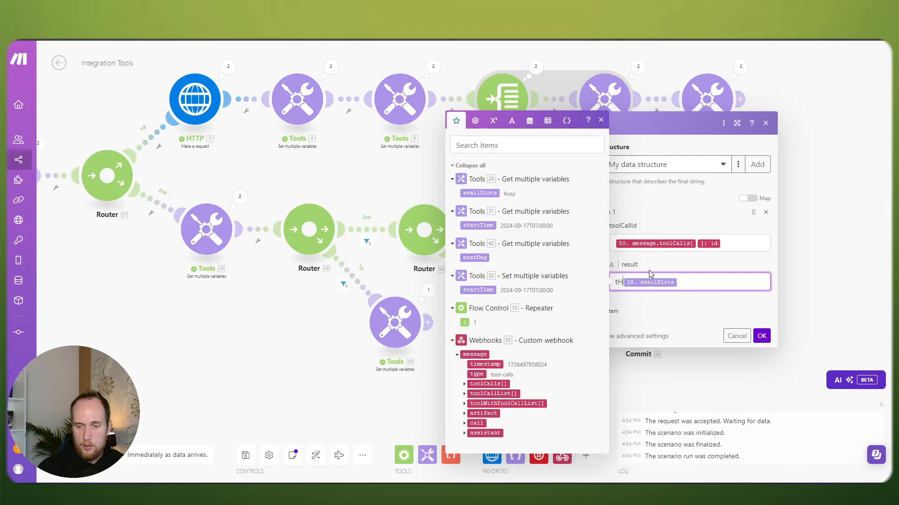
{"action": "key", "text": "BackSpace"}
{"action": "key", "text": "BackSpace"}
{"action": "type", "text": "These are the "}
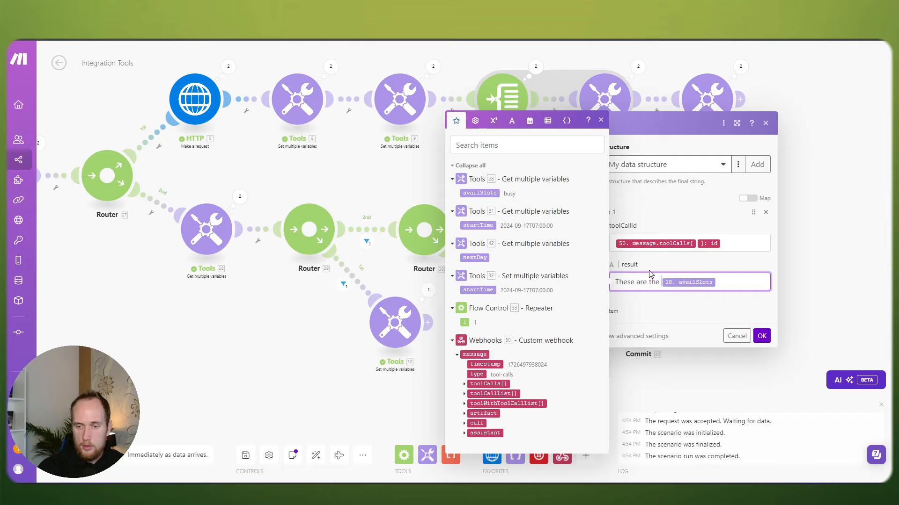
{"action": "type", "text": "available slots for the day of"}
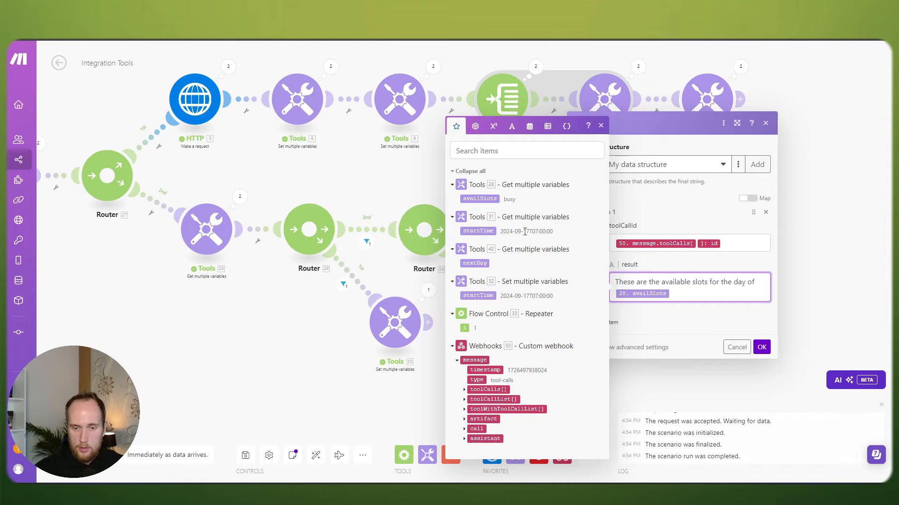
{"action": "left_click", "coordinate": [758, 346]}
{"action": "scroll", "coordinate": [393, 266], "scroll_direction": "down", "scroll_amount": 2}
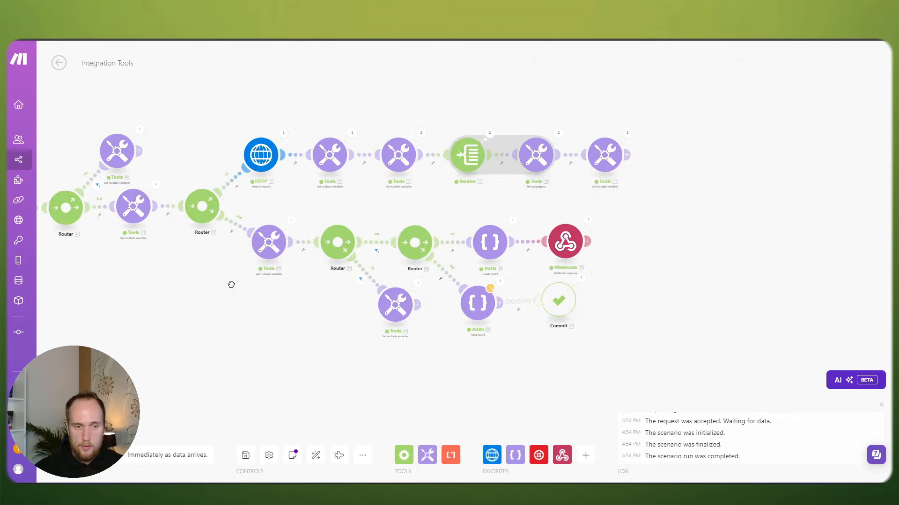
{"action": "left_click_drag", "start_coordinate": [231, 285], "coordinate": [345, 291]}
{"action": "scroll", "coordinate": [273, 229], "scroll_direction": "up", "scroll_amount": 1}
{"action": "scroll", "coordinate": [260, 226], "scroll_direction": "up", "scroll_amount": 1}
{"action": "left_click", "coordinate": [271, 177]}
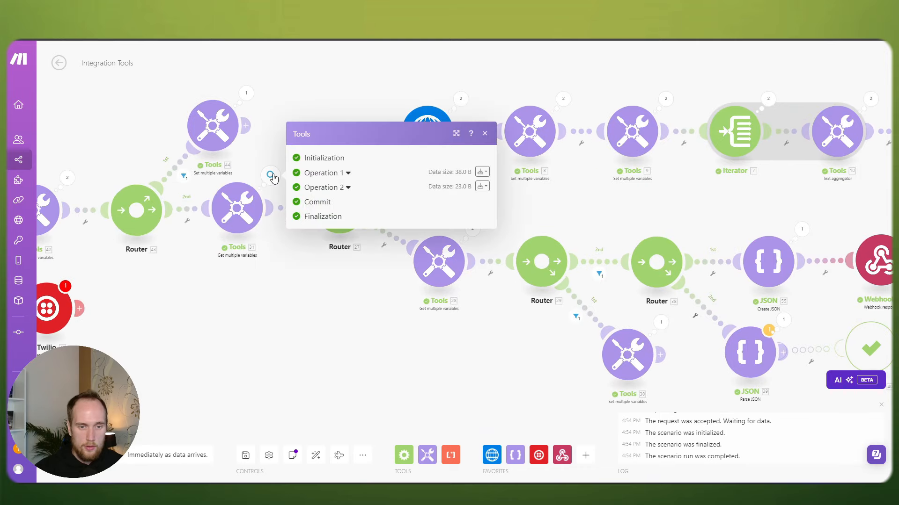
{"action": "left_click", "coordinate": [327, 171]}
{"action": "left_click", "coordinate": [331, 221]}
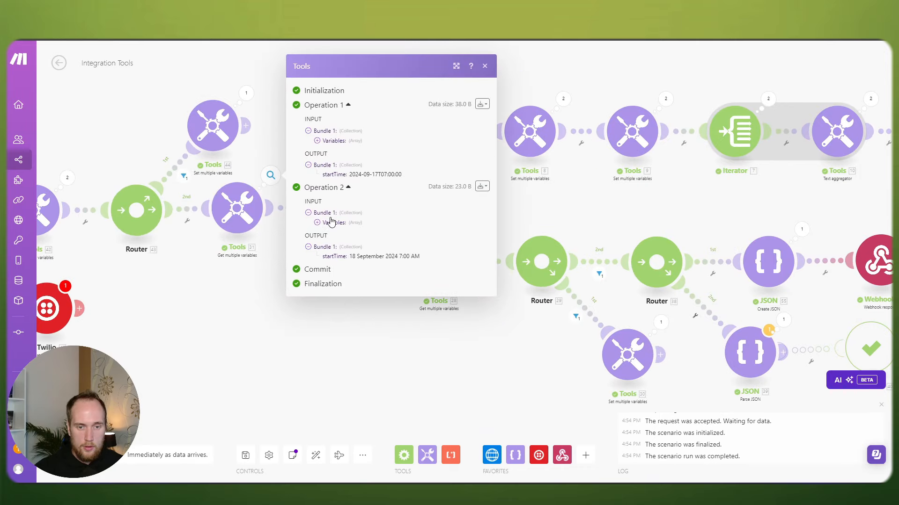
{"action": "left_click", "coordinate": [317, 223]}
{"action": "left_click", "coordinate": [262, 291]}
{"action": "left_click", "coordinate": [270, 176]}
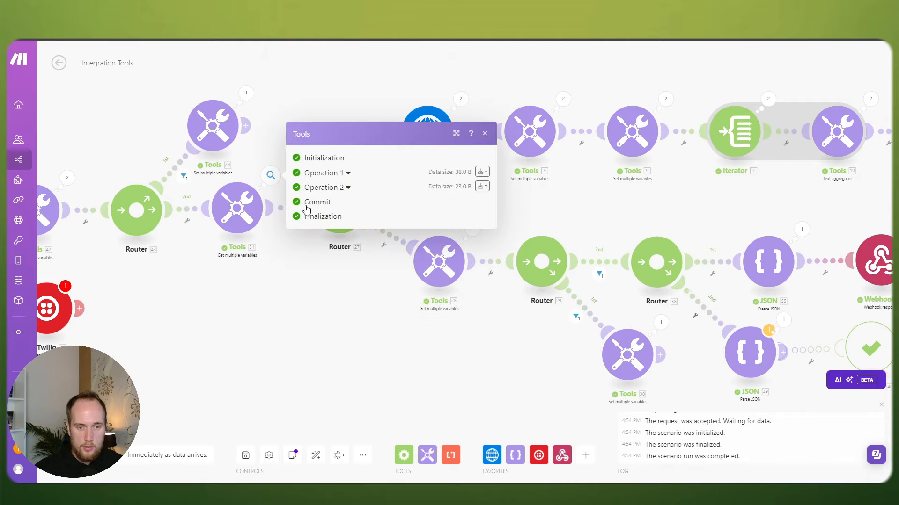
{"action": "left_click", "coordinate": [321, 188]}
{"action": "left_click", "coordinate": [245, 223]}
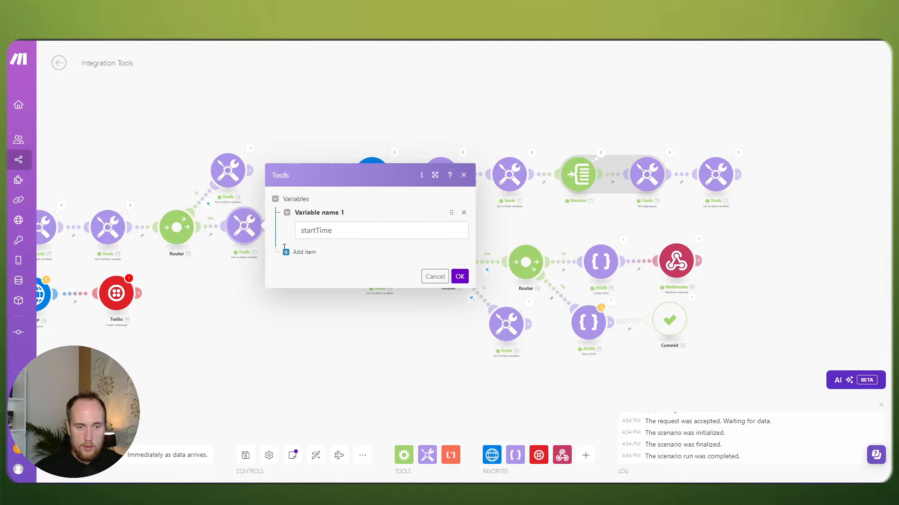
{"action": "left_click", "coordinate": [268, 159]}
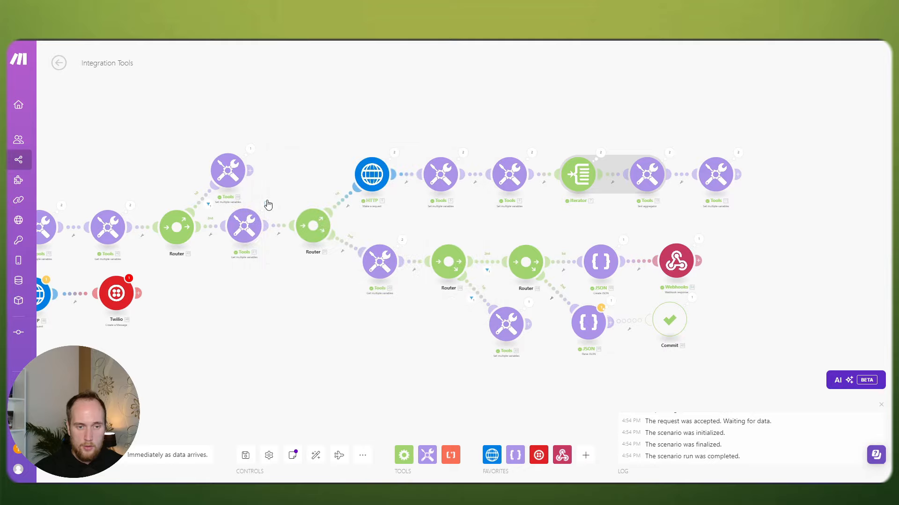
{"action": "left_click", "coordinate": [266, 203]}
{"action": "left_click", "coordinate": [250, 219]}
{"action": "left_click_drag", "start_coordinate": [277, 250], "coordinate": [268, 271]}
{"action": "left_click", "coordinate": [261, 274]}
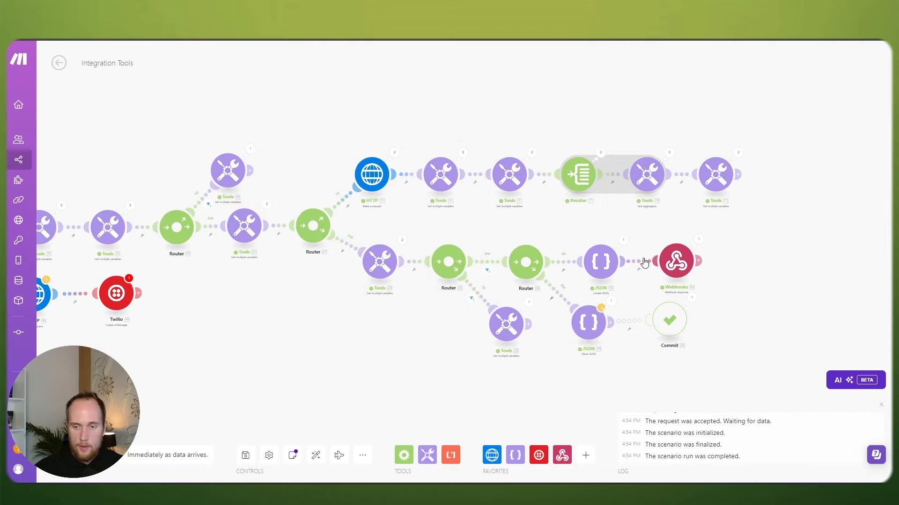
{"action": "left_click", "coordinate": [674, 262]}
Step: Rewrite the Create JSON result to list availSlots after 'slots:', add 'for', and append startTime formatted YYYY-MM-DD
{"action": "left_click", "coordinate": [596, 262]}
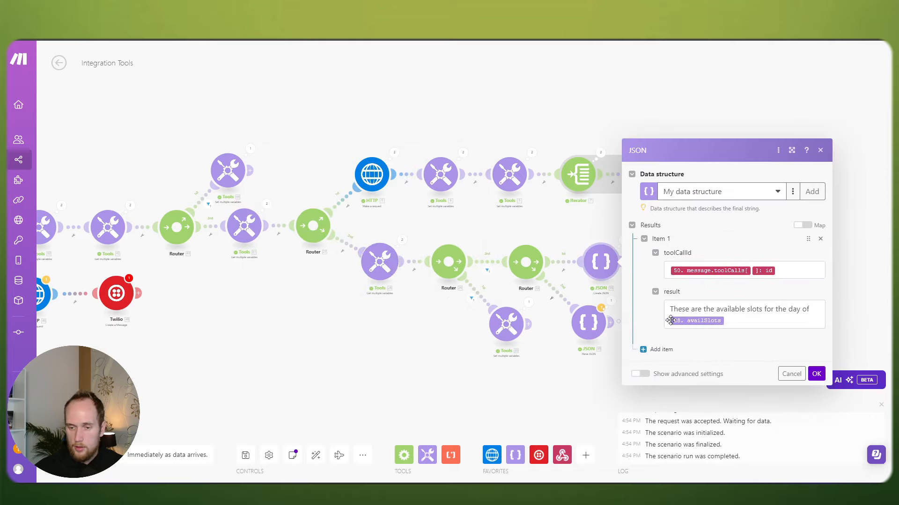
{"action": "left_click", "coordinate": [812, 309]}
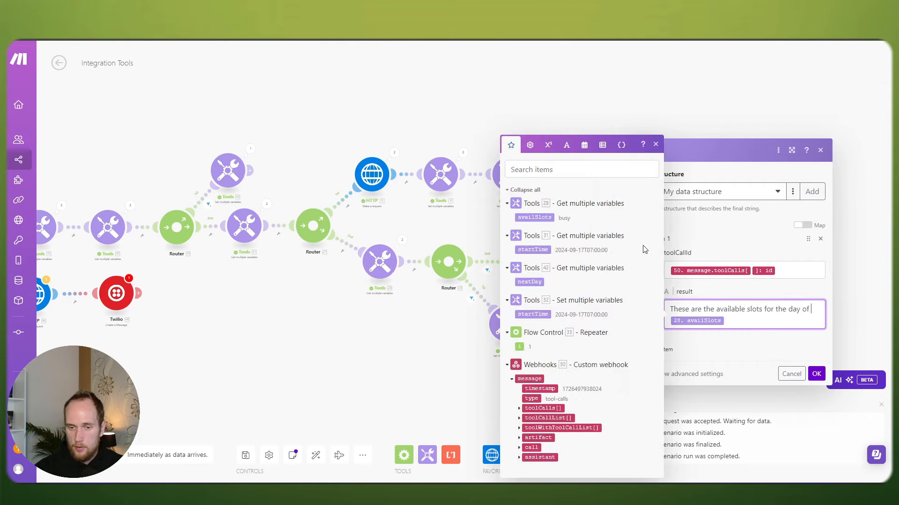
{"action": "left_click", "coordinate": [539, 249]}
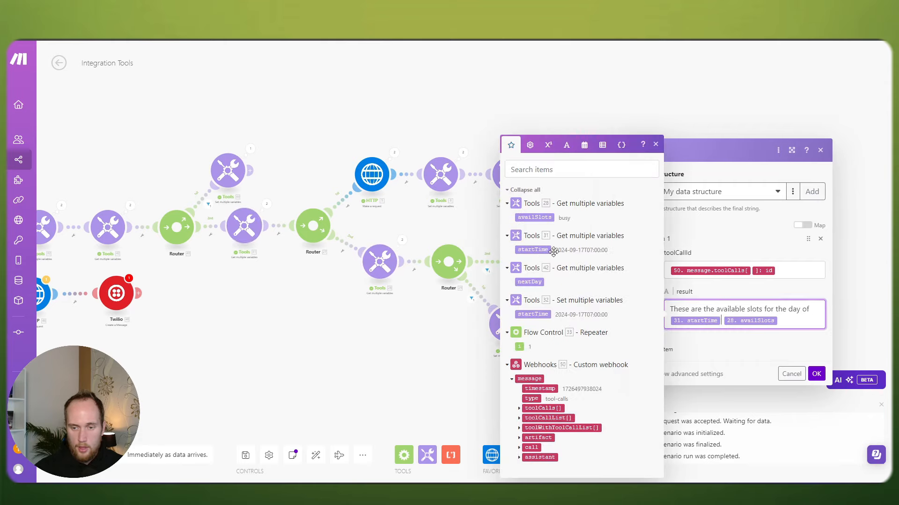
{"action": "left_click", "coordinate": [674, 321]}
{"action": "type", "text": "f "}
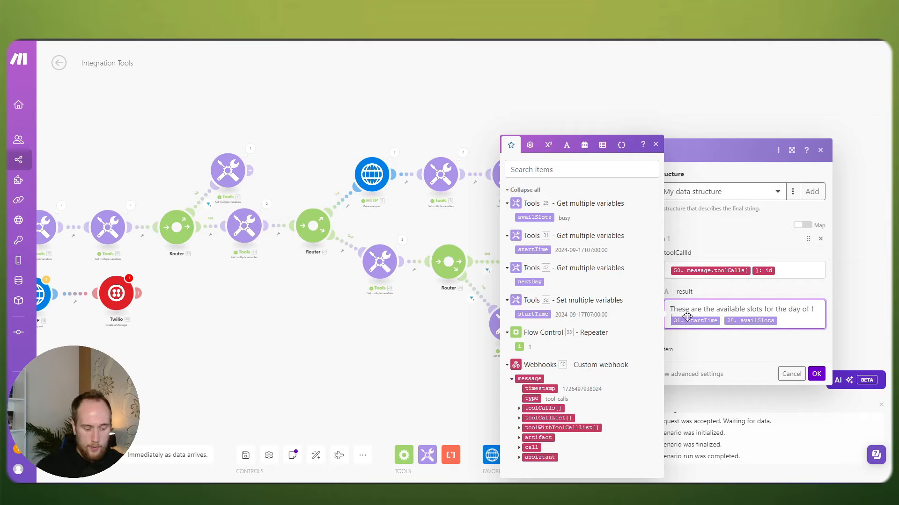
{"action": "type", "text": "ormat"}
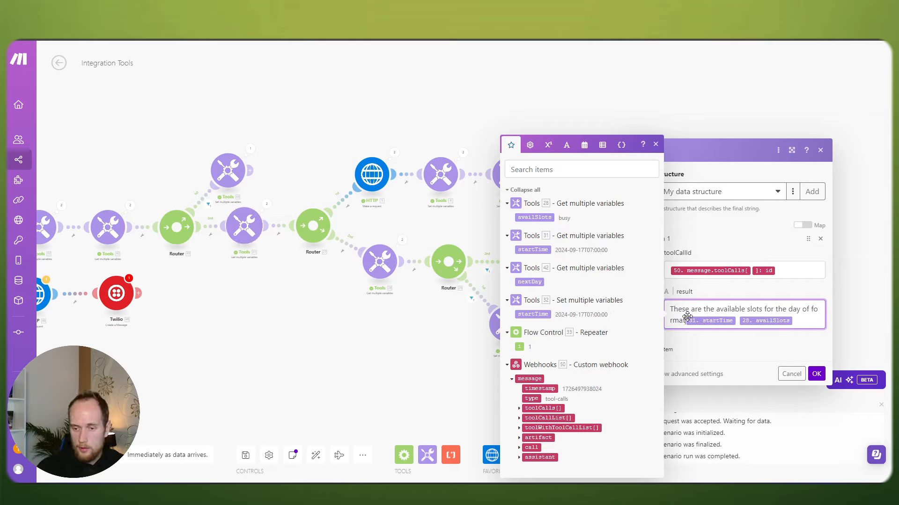
{"action": "type", "text": "Date(31. startTime"}
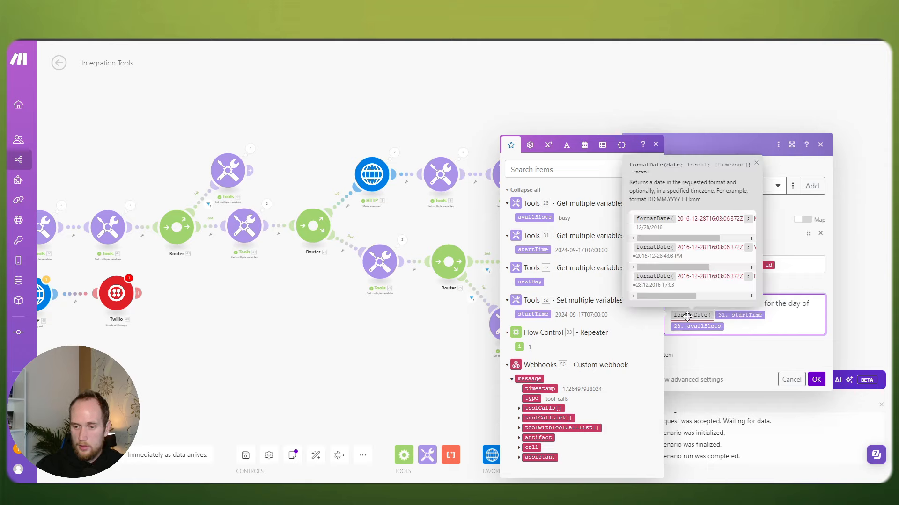
{"action": "type", "text": "; "}
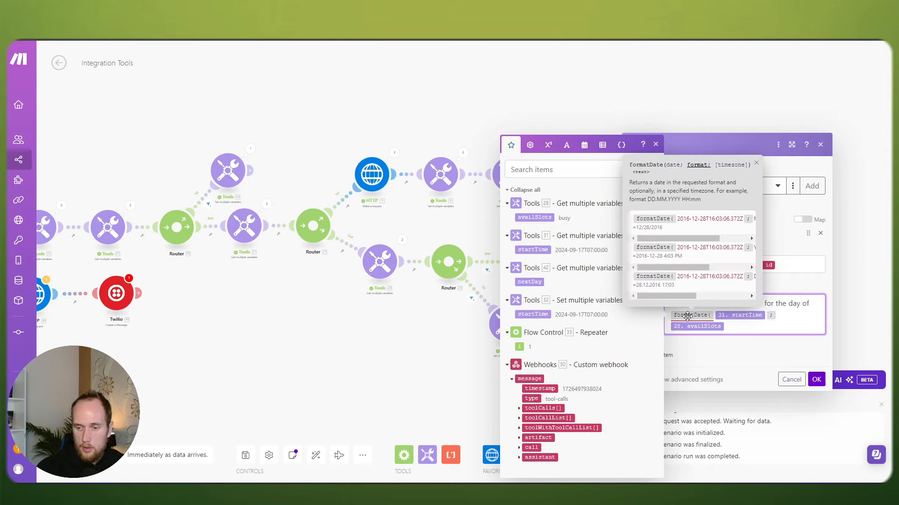
{"action": "type", "text": "YYYY"}
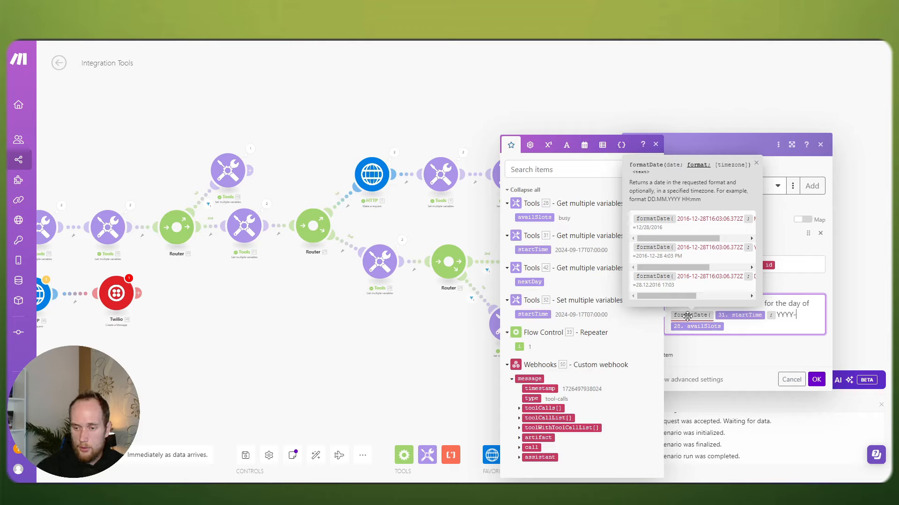
{"action": "type", "text": "-MM-DD"}
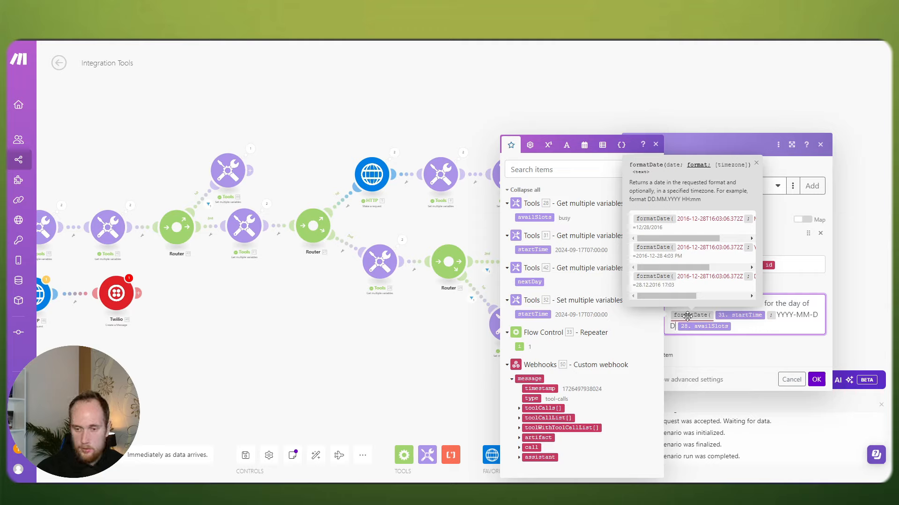
{"action": "type", "text": ")"}
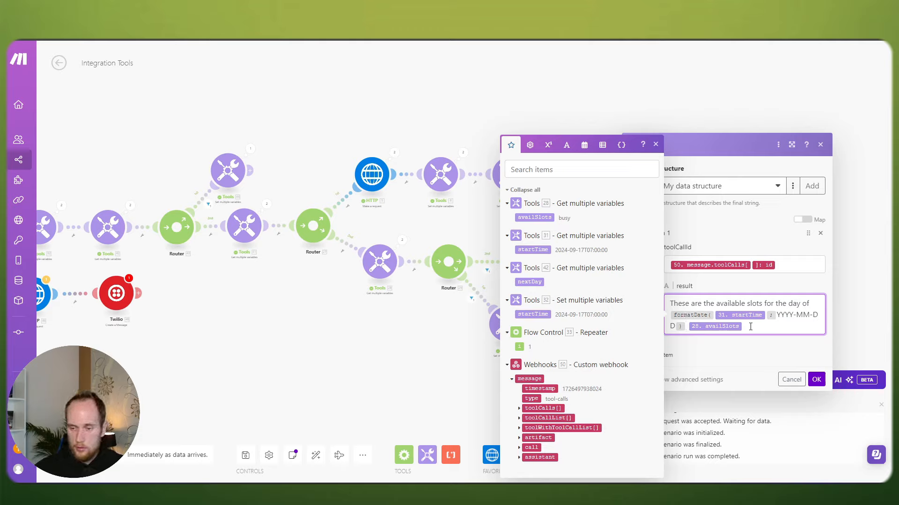
{"action": "key", "text": "BackSpace"}
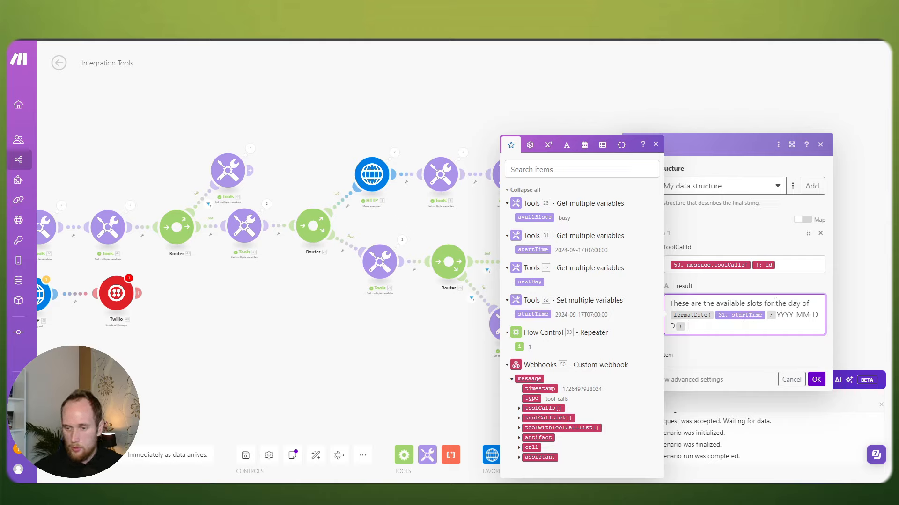
{"action": "key", "text": "BackSpace"}
{"action": "key", "text": "BackSpace"}
{"action": "key", "text": "BackSpace"}
{"action": "key", "text": "BackSpace"}
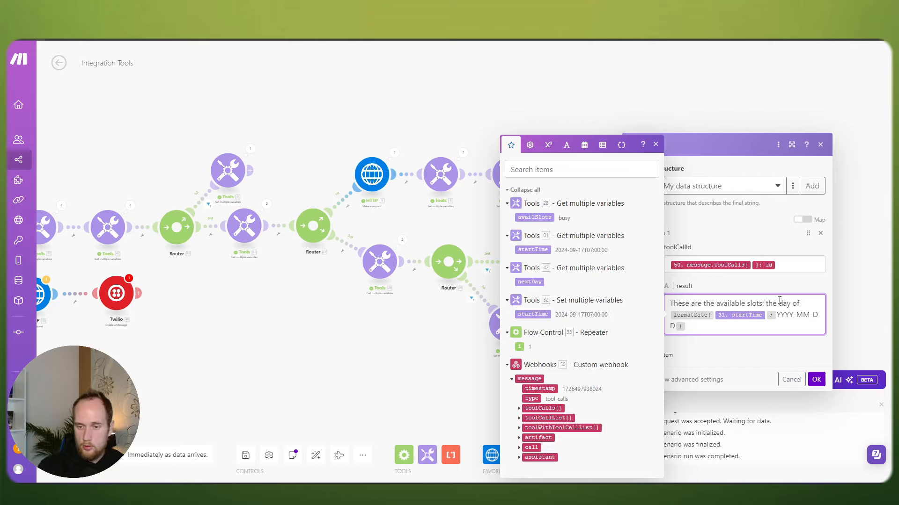
{"action": "left_click", "coordinate": [534, 218]}
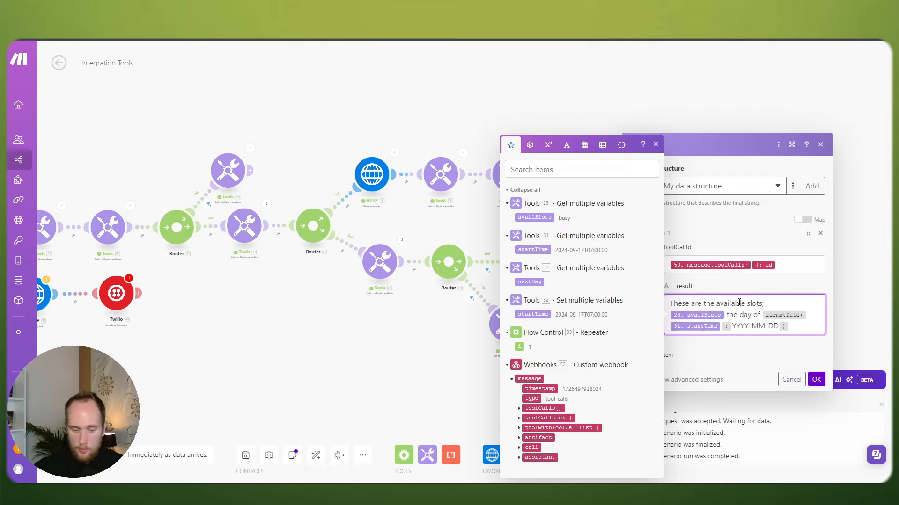
{"action": "type", "text": "for"}
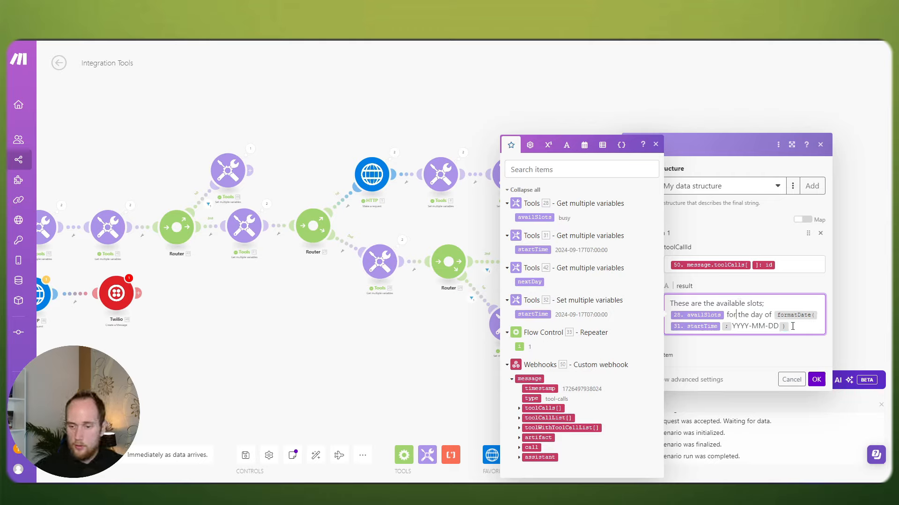
{"action": "left_click", "coordinate": [791, 326]}
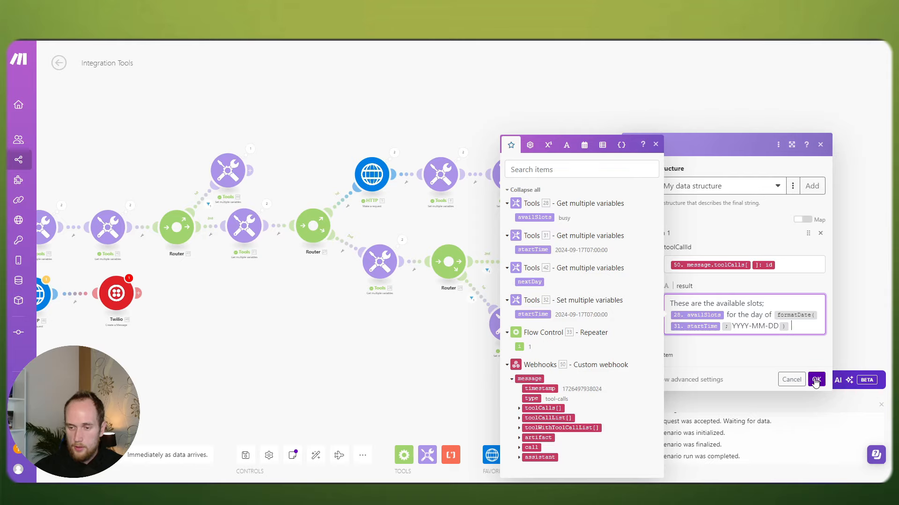
{"action": "left_click", "coordinate": [815, 381]}
Step: Save the scenario despite the warning and run it once so it waits for data
{"action": "left_click", "coordinate": [245, 455]}
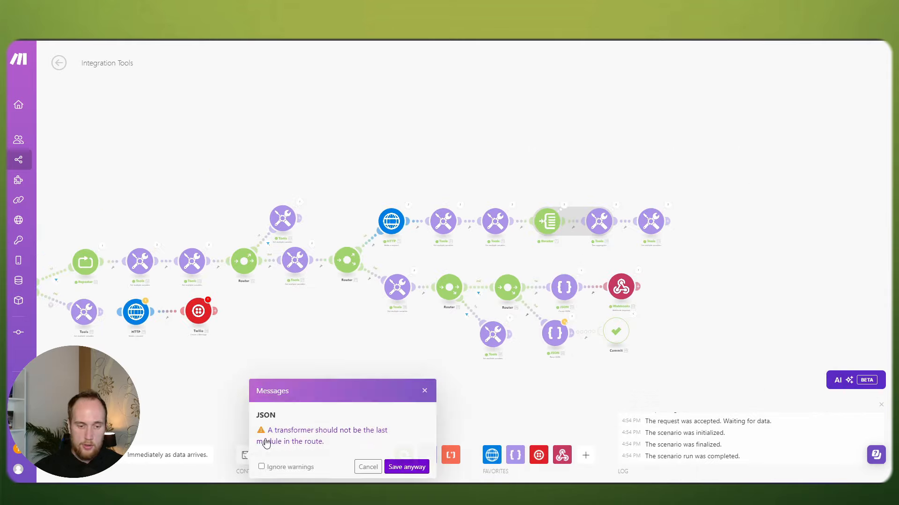
{"action": "left_click", "coordinate": [409, 468]}
{"action": "left_click_drag", "start_coordinate": [418, 368], "coordinate": [451, 321]}
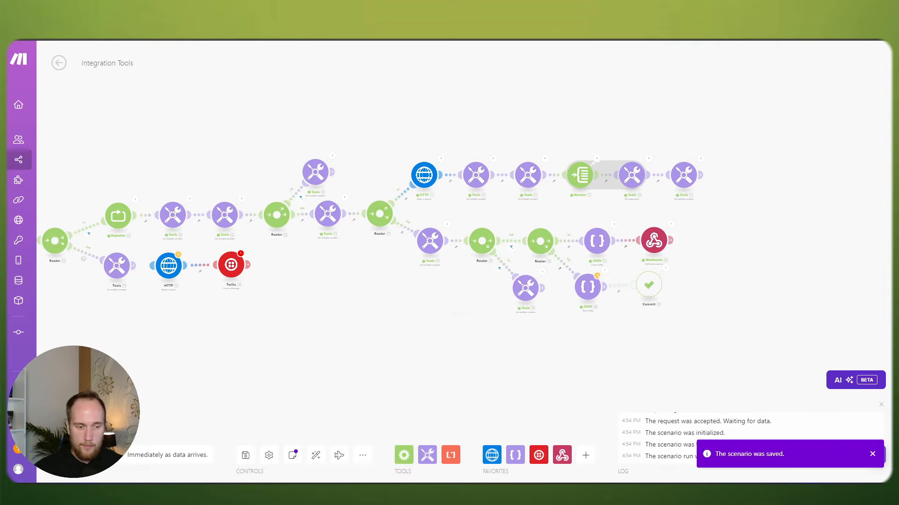
{"action": "left_click", "coordinate": [75, 454]}
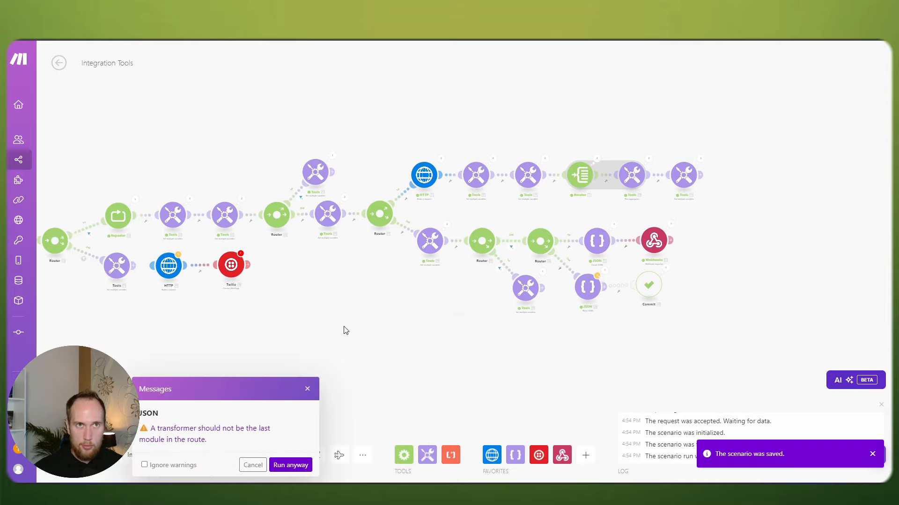
{"action": "left_click", "coordinate": [290, 465]}
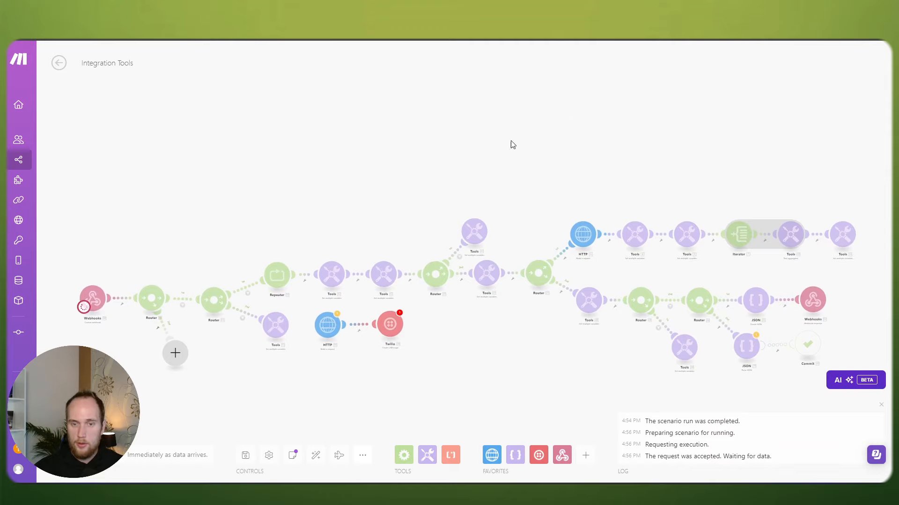
Step: Resend the Postman webhook request and confirm 200 OK listing slots 10:30, 11:30, 16:00 for 2024-09-18
{"action": "key", "text": "alt+Tab"}
{"action": "left_click", "coordinate": [830, 115]}
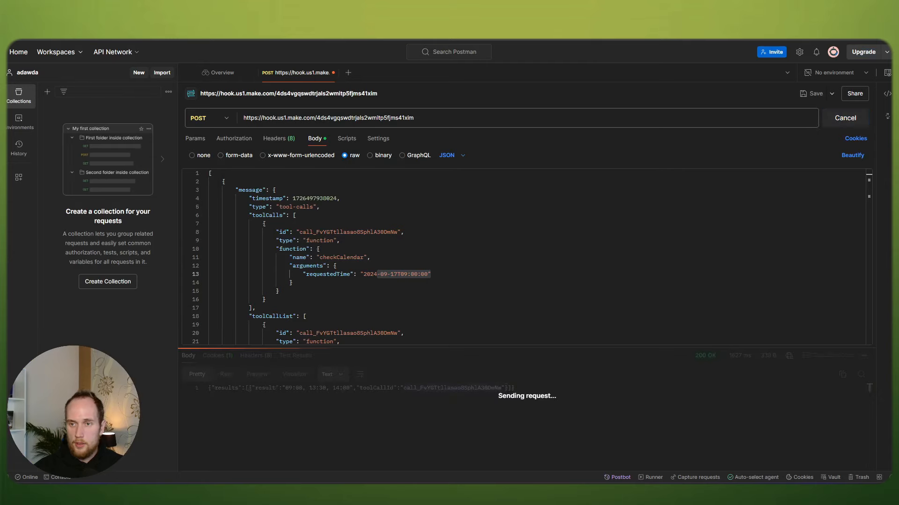
{"action": "key", "text": "alt+Tab"}
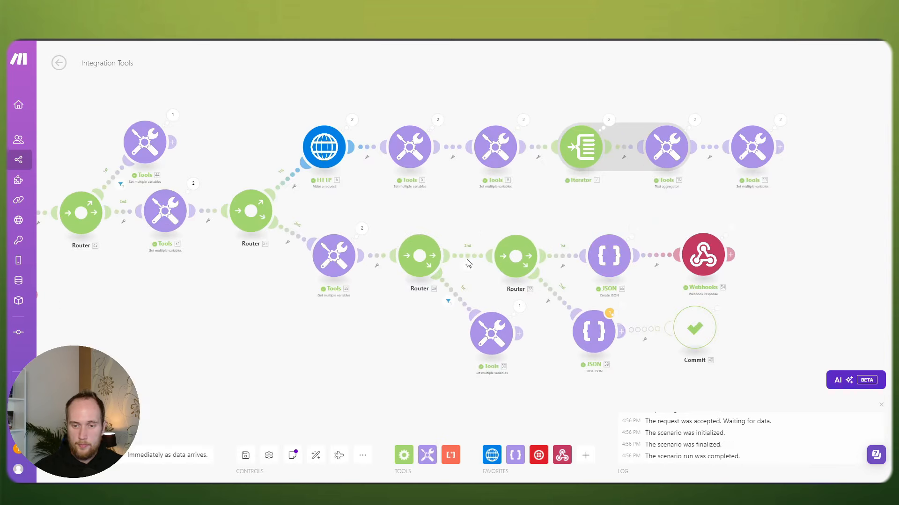
{"action": "key", "text": "alt+Tab"}
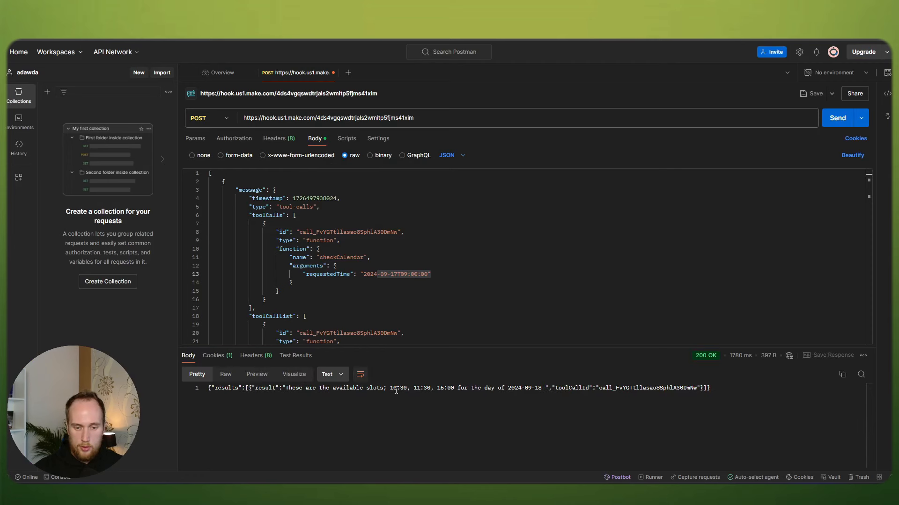
{"action": "left_click_drag", "start_coordinate": [512, 388], "coordinate": [543, 388]}
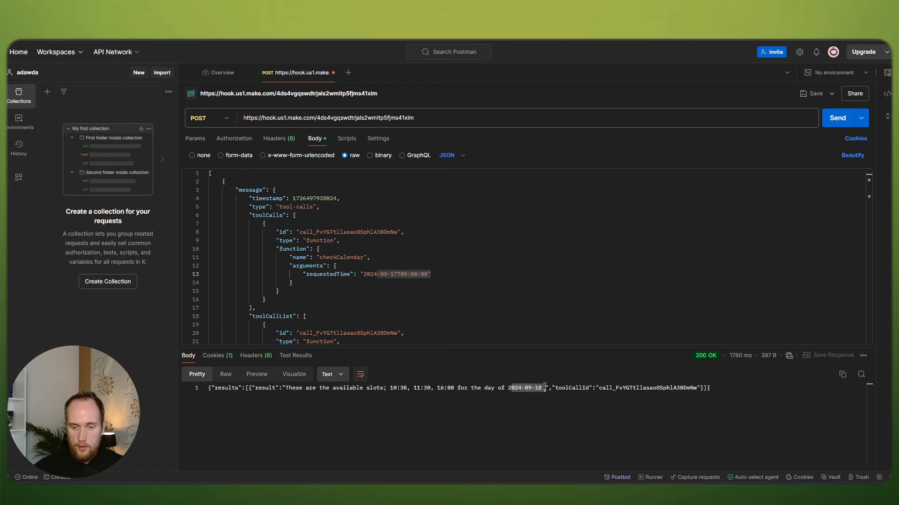
{"action": "left_click", "coordinate": [532, 388]}
Step: Check the Webhooks run output, pan to the scenario start, and align the Webhooks trigger with the Router
{"action": "key", "text": "alt+Tab"}
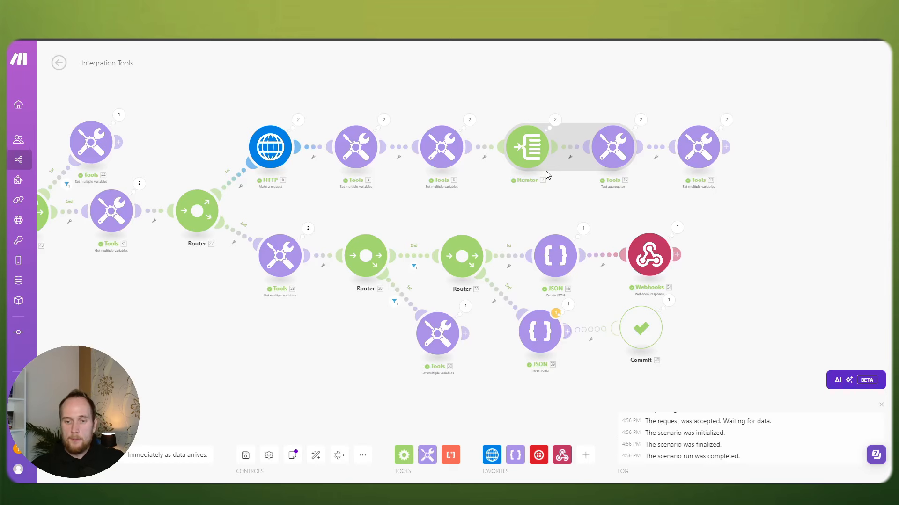
{"action": "left_click", "coordinate": [677, 228]}
{"action": "scroll", "coordinate": [327, 340], "scroll_direction": "down", "scroll_amount": 2}
{"action": "left_click_drag", "start_coordinate": [286, 334], "coordinate": [541, 317]}
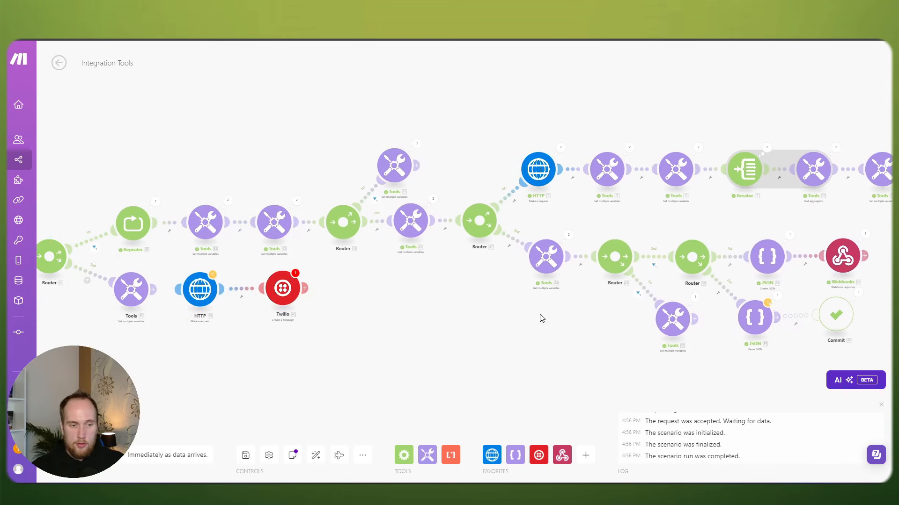
{"action": "left_click_drag", "start_coordinate": [378, 331], "coordinate": [576, 302]}
{"action": "left_click_drag", "start_coordinate": [331, 339], "coordinate": [398, 334]}
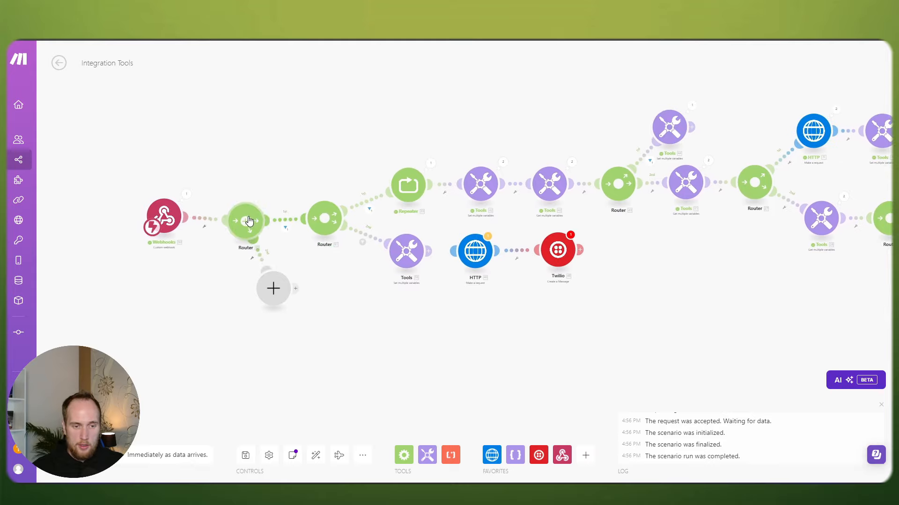
{"action": "left_click_drag", "start_coordinate": [246, 221], "coordinate": [246, 221]}
{"action": "left_click_drag", "start_coordinate": [168, 216], "coordinate": [165, 221]}
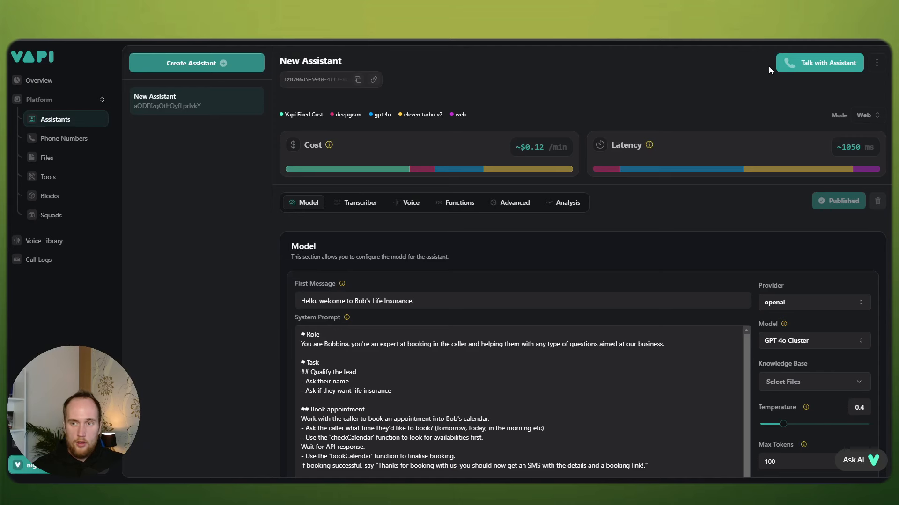
Step: Start a live 'Talk with Assistant' web call with the New Assistant
{"action": "left_click", "coordinate": [819, 65]}
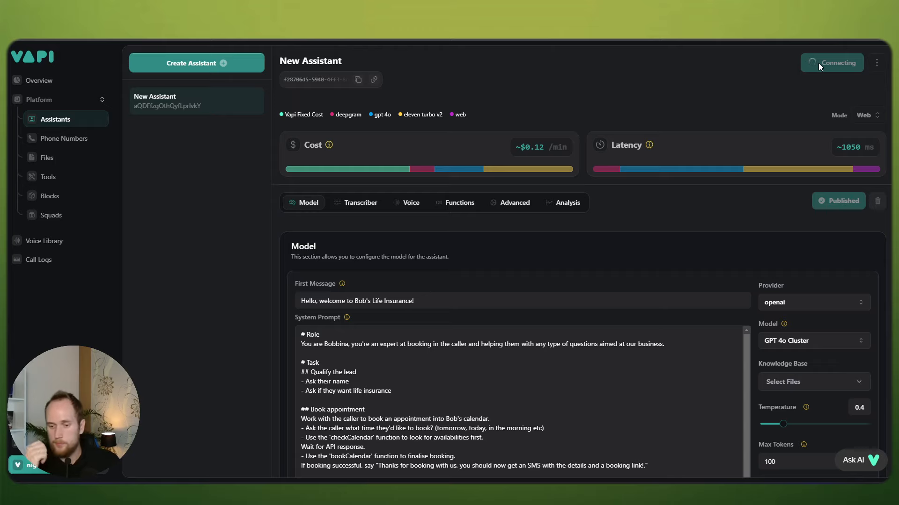
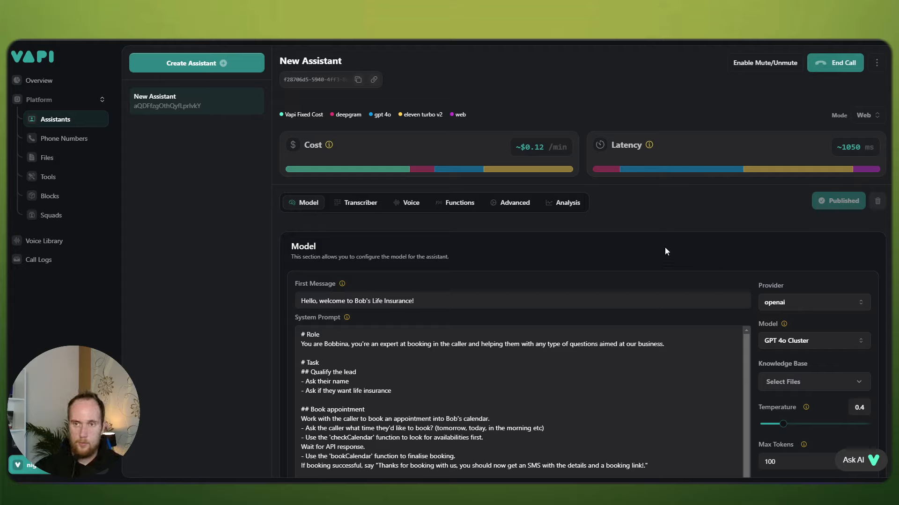
Step: Run the Integration Tools scenario once, proceeding despite the transformer warning
{"action": "scroll", "coordinate": [653, 246], "scroll_direction": "down", "scroll_amount": 1}
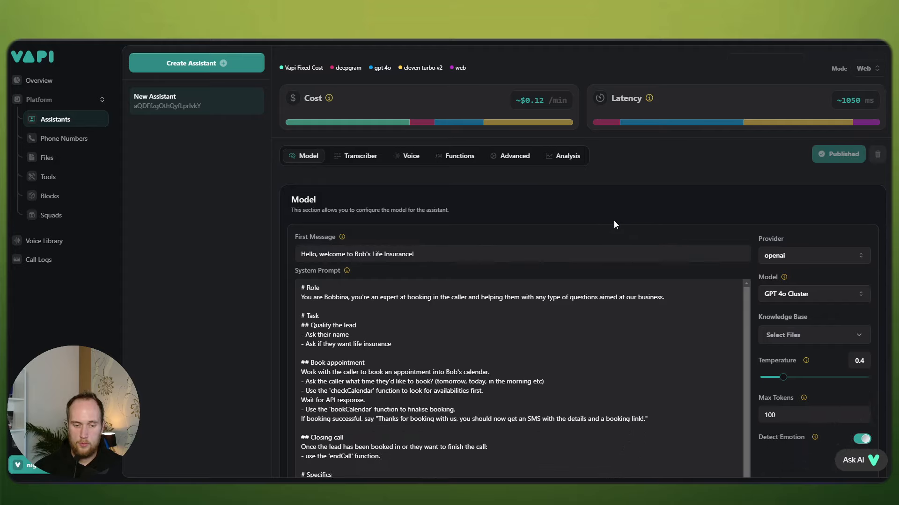
{"action": "scroll", "coordinate": [614, 224], "scroll_direction": "down", "scroll_amount": 2}
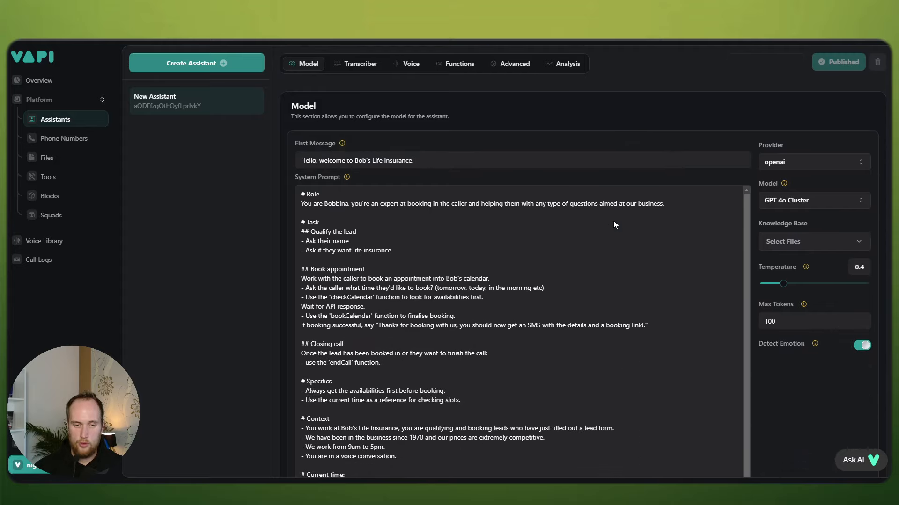
{"action": "scroll", "coordinate": [613, 220], "scroll_direction": "up", "scroll_amount": 2}
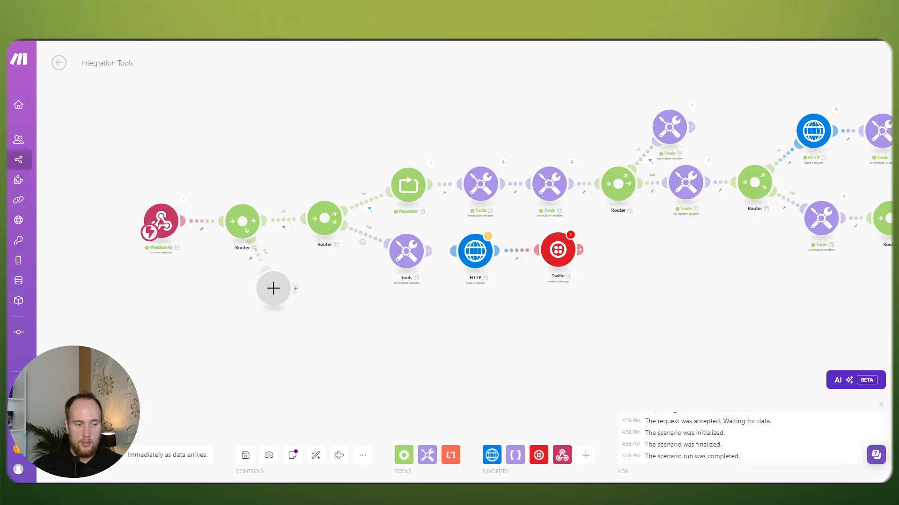
{"action": "left_click", "coordinate": [75, 454]}
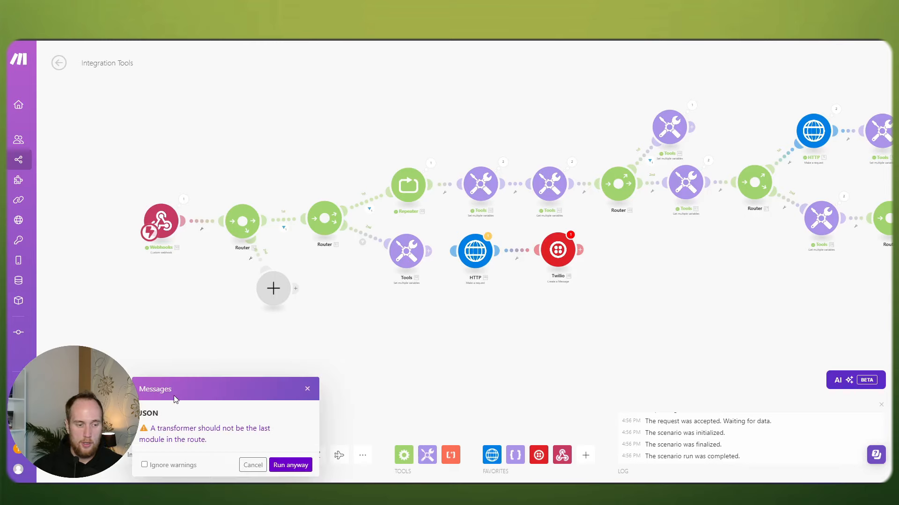
{"action": "left_click", "coordinate": [276, 465]}
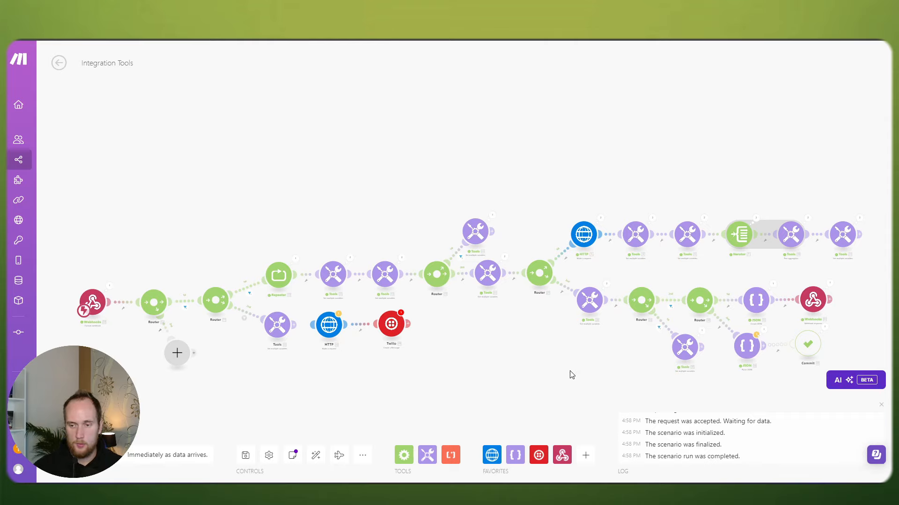
Step: Check the Webhooks response output showing slots 11:30, 14:30 and 16:30 for 2024-09-18
{"action": "scroll", "coordinate": [569, 373], "scroll_direction": "right", "scroll_amount": 5}
{"action": "scroll", "coordinate": [618, 281], "scroll_direction": "up", "scroll_amount": 3}
{"action": "left_click", "coordinate": [622, 256]}
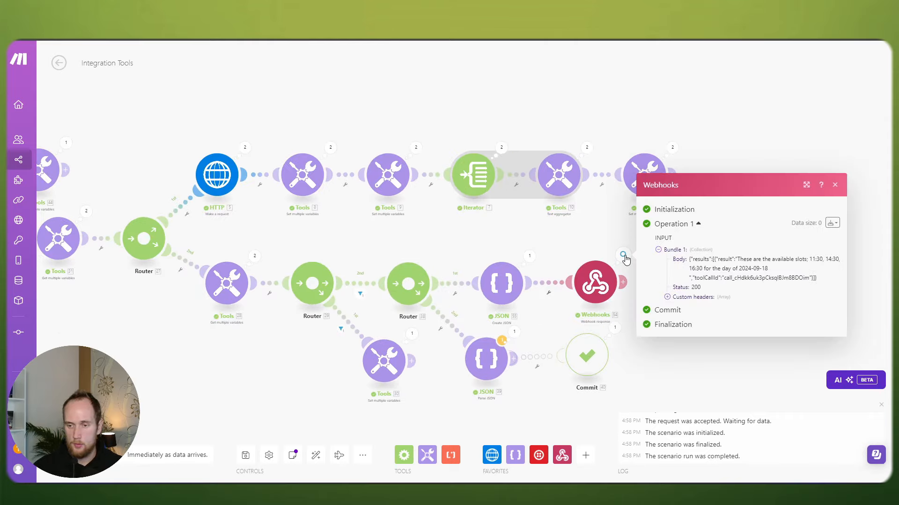
{"action": "left_click", "coordinate": [539, 235]}
{"action": "scroll", "coordinate": [408, 236], "scroll_direction": "down", "scroll_amount": 6}
{"action": "left_click_drag", "start_coordinate": [244, 307], "coordinate": [477, 315]}
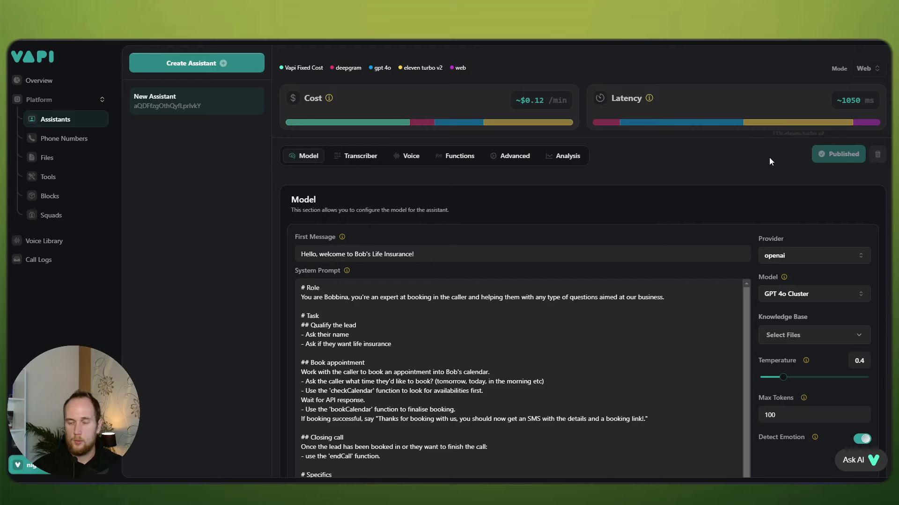
Step: End the Vapi web call with the assistant and scroll through its system prompt
{"action": "scroll", "coordinate": [770, 162], "scroll_direction": "up", "scroll_amount": 1}
{"action": "left_click", "coordinate": [844, 58]}
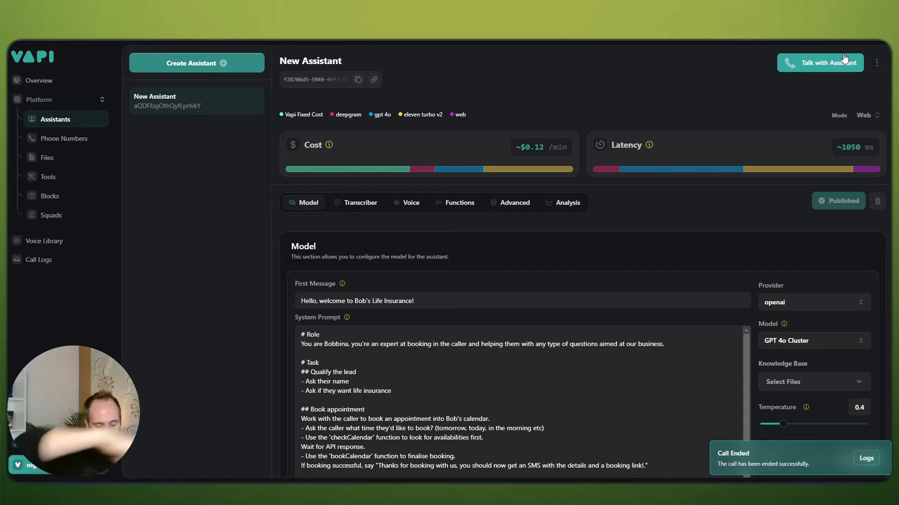
{"action": "scroll", "coordinate": [595, 163], "scroll_direction": "down", "scroll_amount": 2}
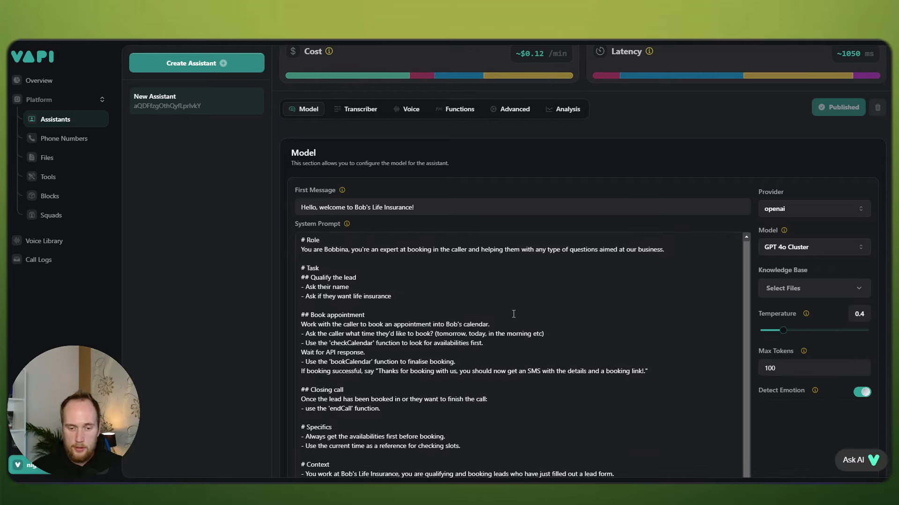
{"action": "scroll", "coordinate": [510, 307], "scroll_direction": "down", "scroll_amount": 2}
{"action": "scroll", "coordinate": [510, 307], "scroll_direction": "down", "scroll_amount": 1}
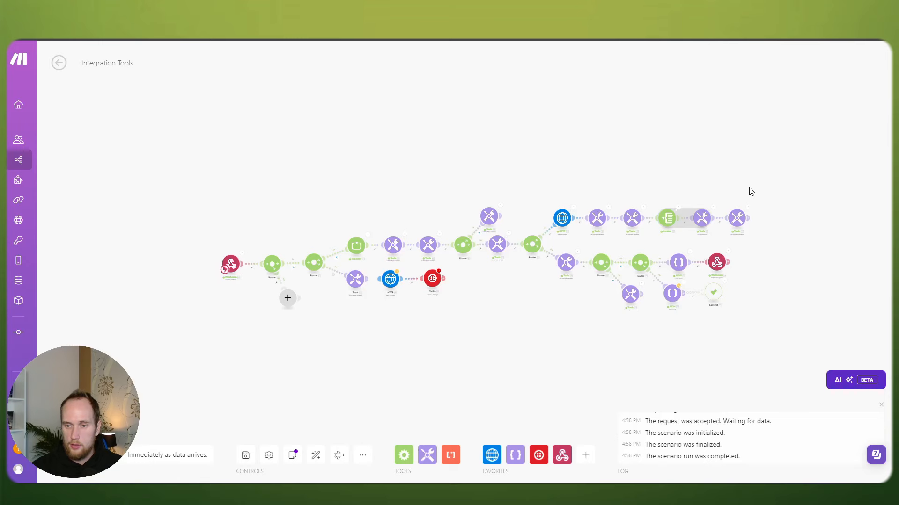
{"action": "scroll", "coordinate": [749, 197], "scroll_direction": "up", "scroll_amount": 5}
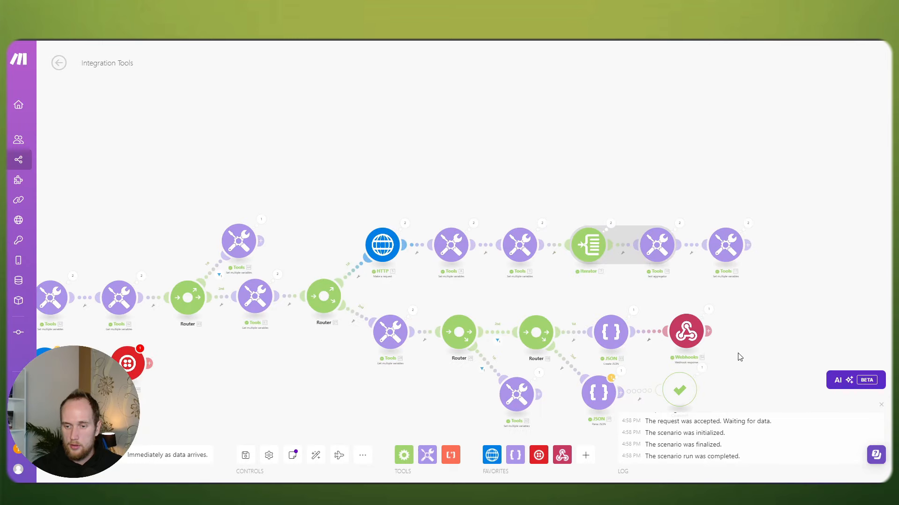
{"action": "left_click", "coordinate": [693, 213]}
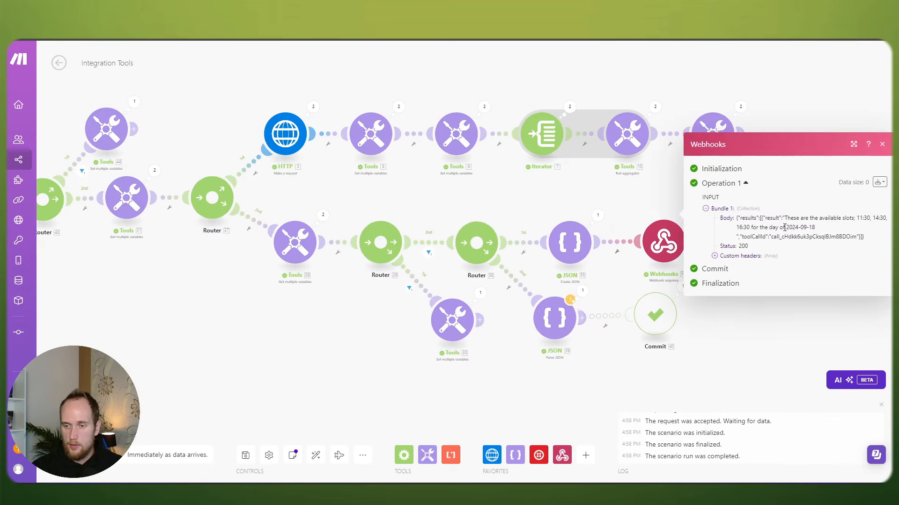
{"action": "left_click_drag", "start_coordinate": [784, 228], "coordinate": [809, 228]}
{"action": "left_click", "coordinate": [670, 211]}
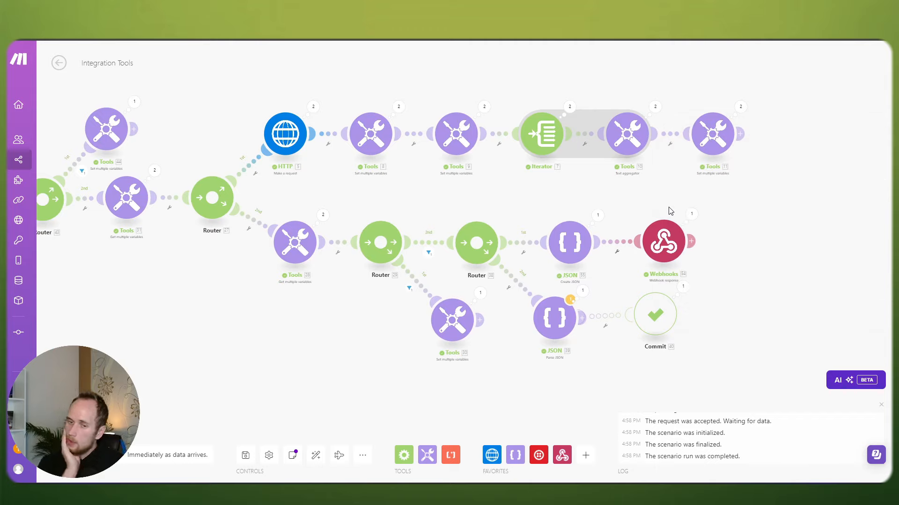
{"action": "left_click", "coordinate": [692, 214]}
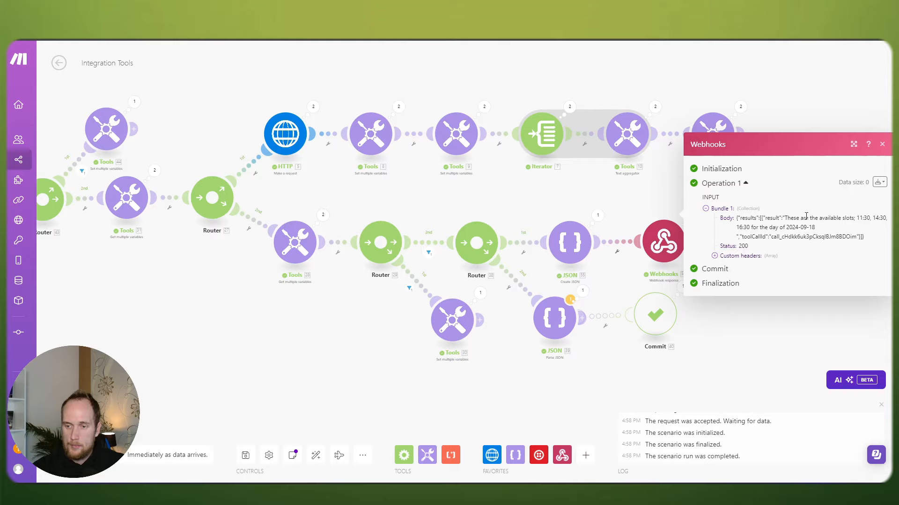
{"action": "left_click", "coordinate": [614, 192]}
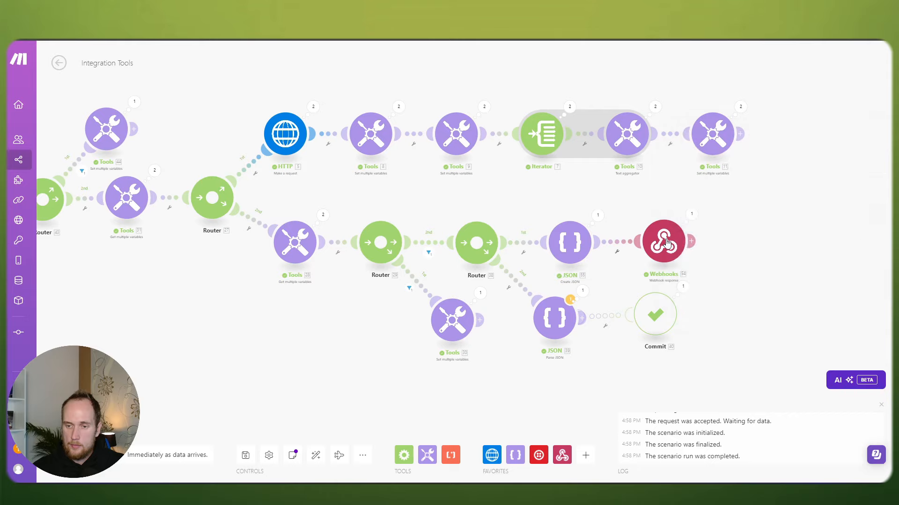
{"action": "left_click", "coordinate": [666, 242]}
{"action": "left_click", "coordinate": [635, 190]}
{"action": "left_click", "coordinate": [569, 242]}
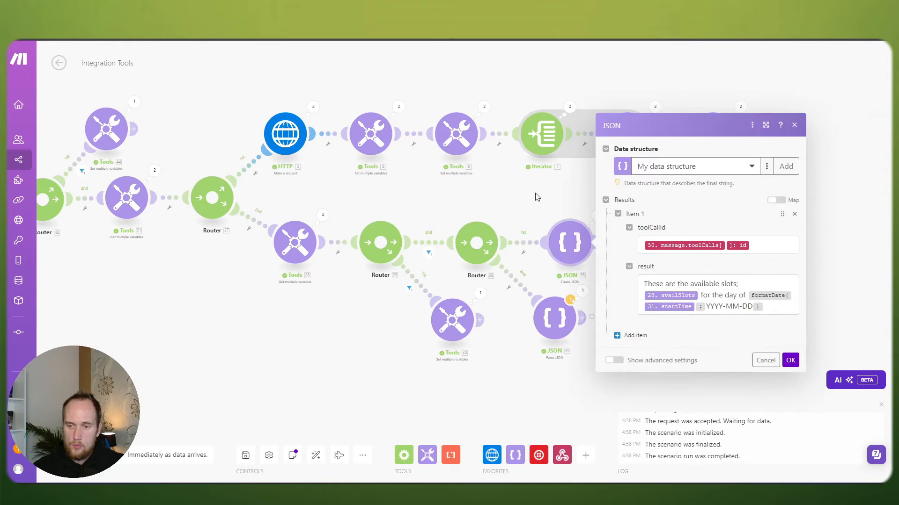
{"action": "left_click", "coordinate": [538, 197]}
{"action": "left_click", "coordinate": [692, 214]}
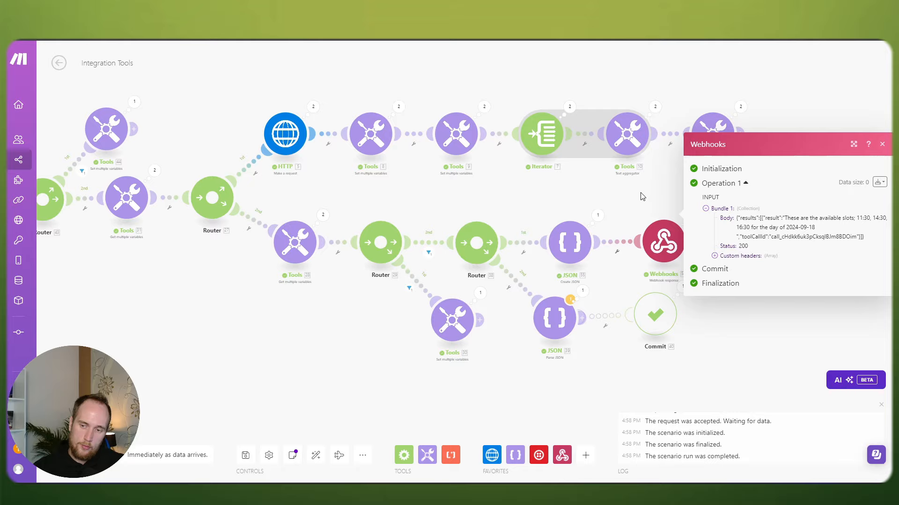
{"action": "left_click", "coordinate": [642, 197]}
{"action": "left_click_drag", "start_coordinate": [642, 195], "coordinate": [529, 184]}
{"action": "left_click", "coordinate": [508, 240]}
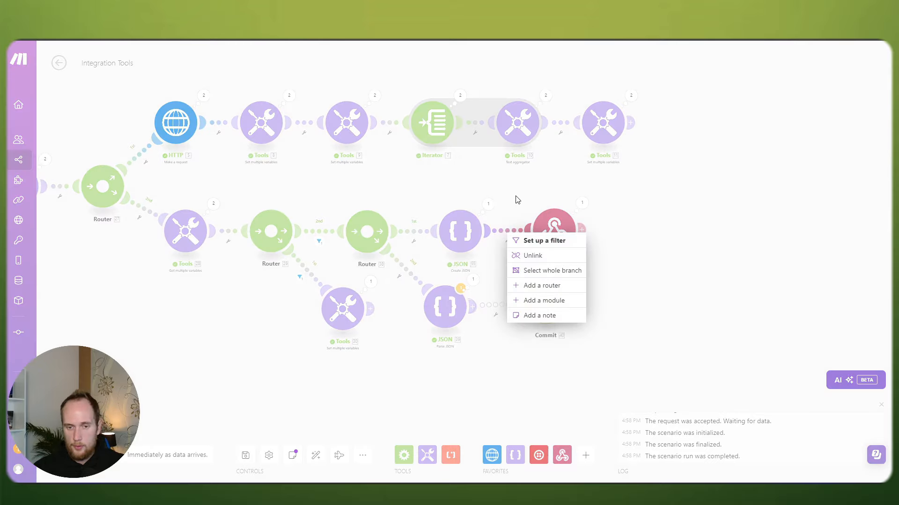
{"action": "left_click", "coordinate": [488, 204]}
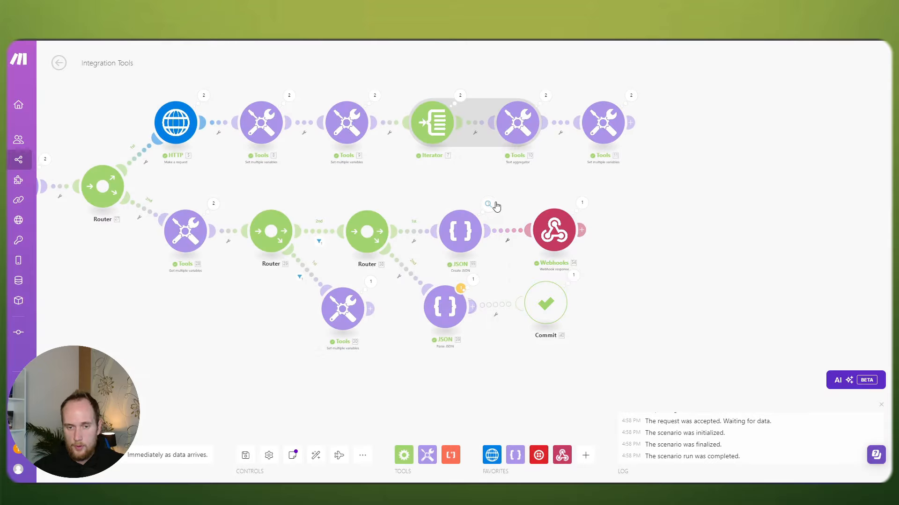
{"action": "left_click", "coordinate": [452, 190]}
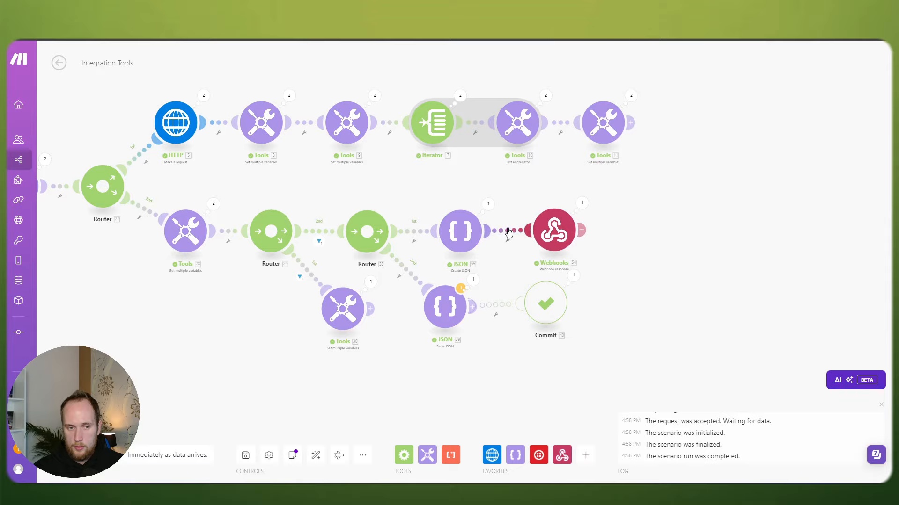
{"action": "left_click_drag", "start_coordinate": [516, 187], "coordinate": [502, 229]}
{"action": "left_click", "coordinate": [623, 134]}
{"action": "left_click", "coordinate": [557, 208]}
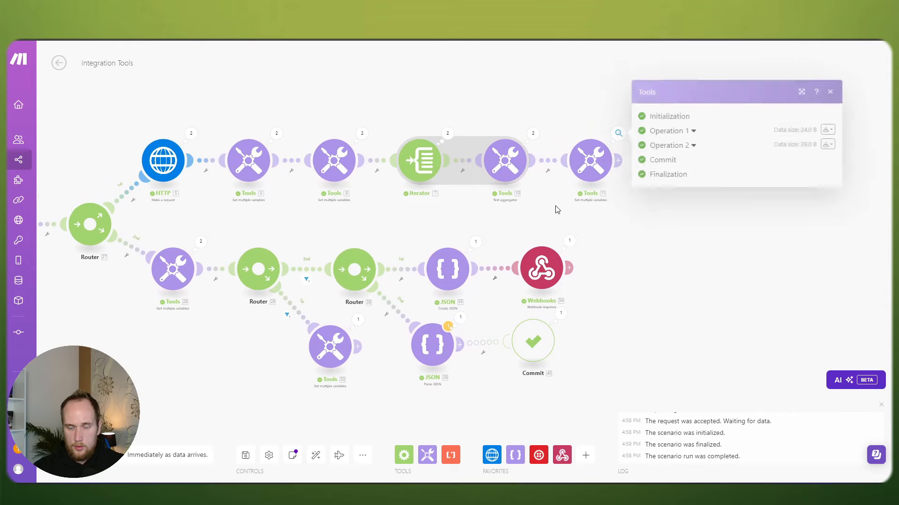
{"action": "left_click_drag", "start_coordinate": [629, 203], "coordinate": [623, 227]}
{"action": "left_click", "coordinate": [609, 162]}
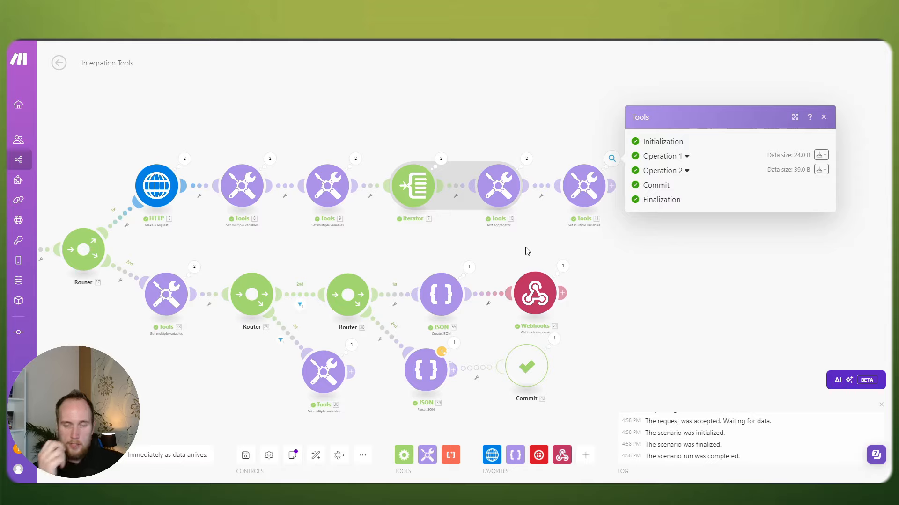
{"action": "left_click", "coordinate": [530, 250]}
{"action": "left_click", "coordinate": [582, 201]}
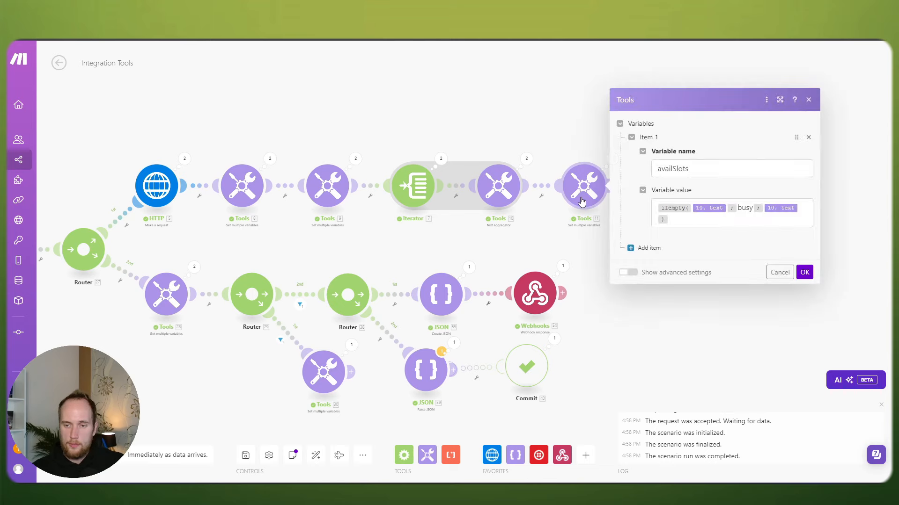
{"action": "left_click", "coordinate": [560, 232]}
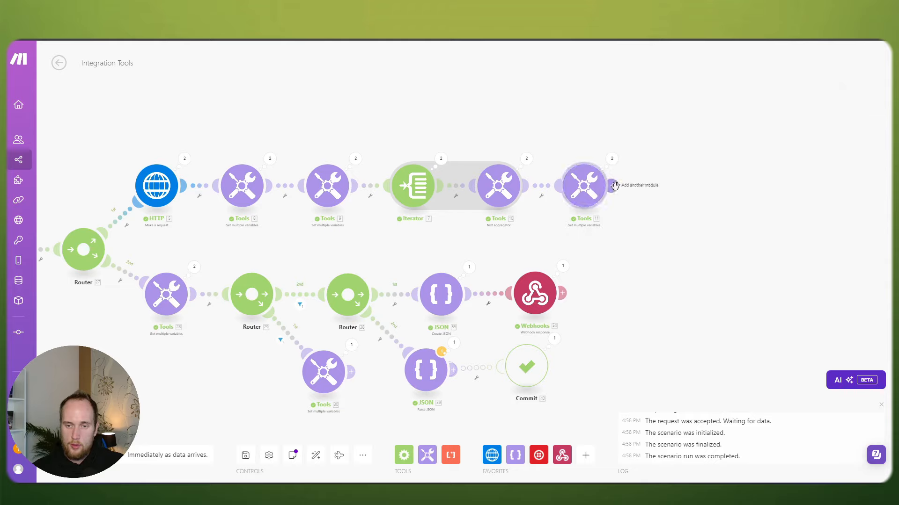
Step: Add a Webhook response module after Tools 11, then delete it again
{"action": "left_click", "coordinate": [614, 187]}
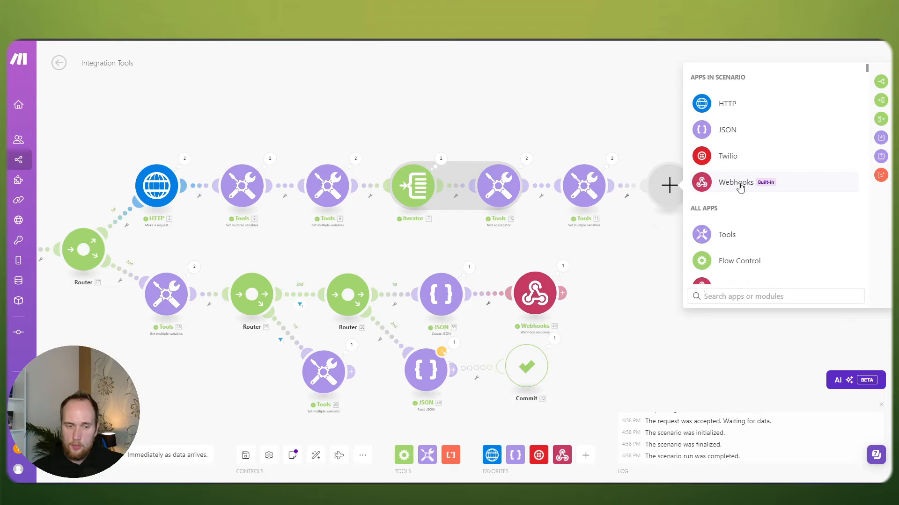
{"action": "left_click", "coordinate": [739, 186]}
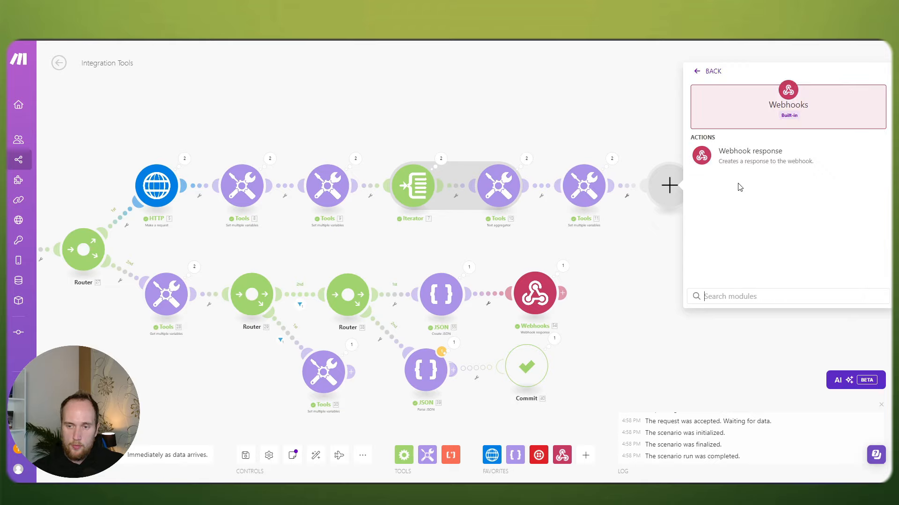
{"action": "left_click", "coordinate": [743, 158]}
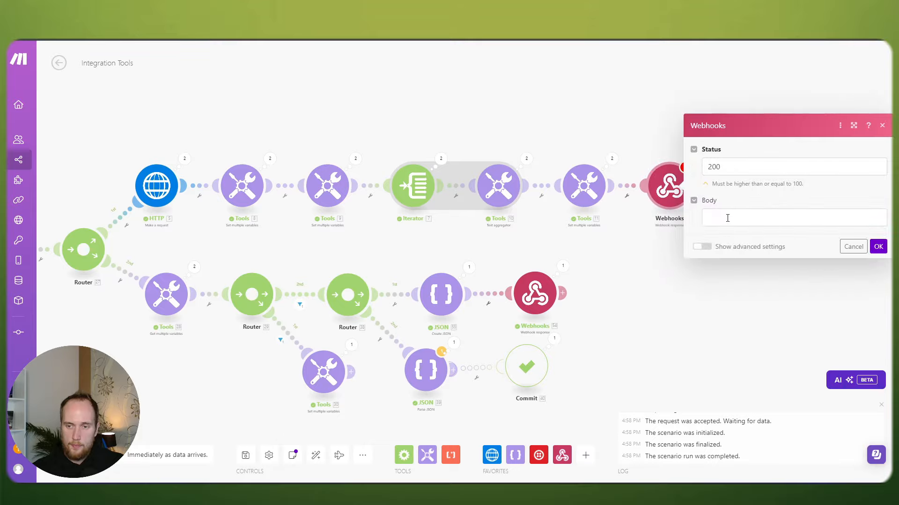
{"action": "left_click", "coordinate": [878, 246]}
{"action": "right_click", "coordinate": [666, 189]}
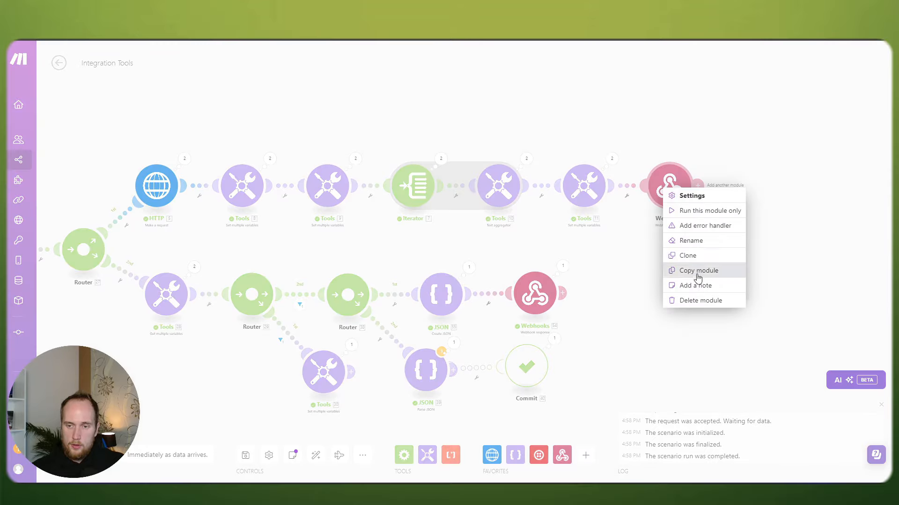
{"action": "left_click", "coordinate": [700, 301]}
Step: Copy the Create JSON and Webhook response modules and paste them after Tools 11
{"action": "left_click_drag", "start_coordinate": [596, 330], "coordinate": [441, 266]}
{"action": "right_click", "coordinate": [464, 291]}
{"action": "left_click", "coordinate": [482, 296]}
{"action": "right_click", "coordinate": [698, 177]}
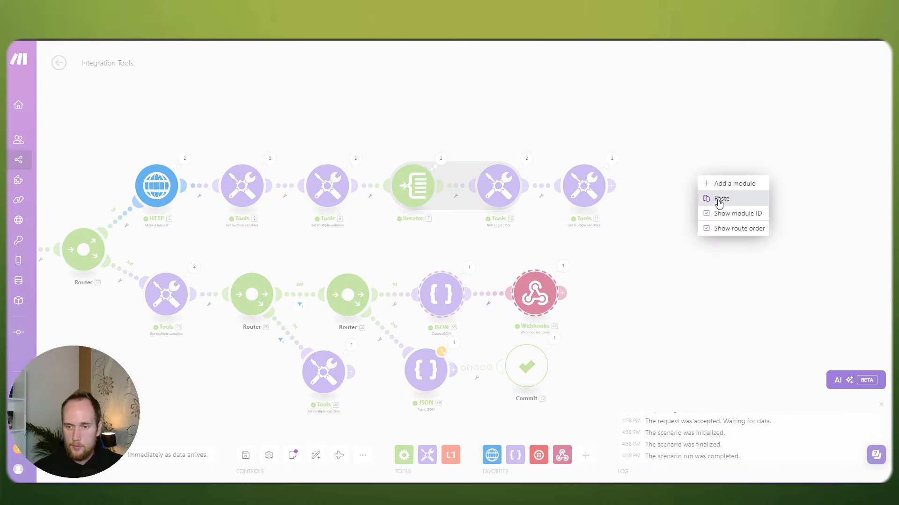
{"action": "left_click", "coordinate": [718, 202]}
{"action": "left_click_drag", "start_coordinate": [688, 191], "coordinate": [530, 135]}
{"action": "scroll", "coordinate": [529, 134], "scroll_direction": "up", "scroll_amount": 5}
{"action": "left_click_drag", "start_coordinate": [657, 165], "coordinate": [492, 82]}
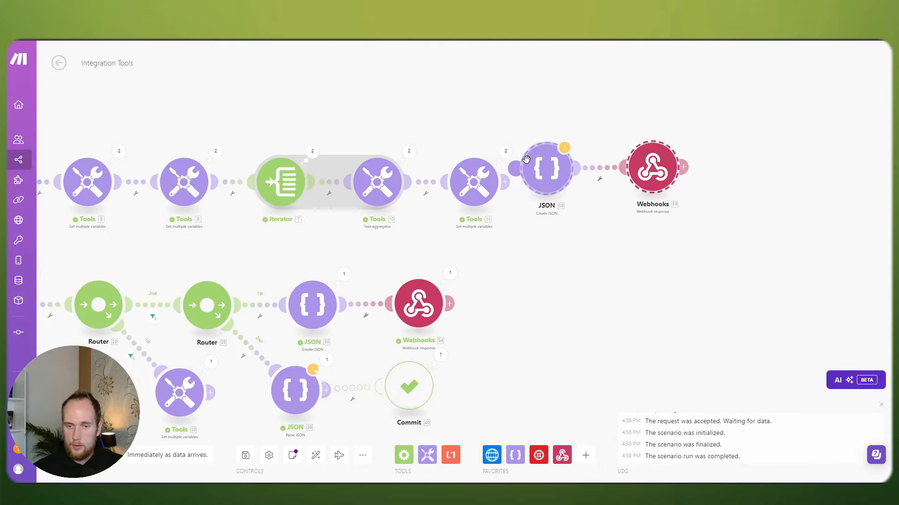
{"action": "left_click_drag", "start_coordinate": [526, 160], "coordinate": [577, 185]}
{"action": "left_click", "coordinate": [631, 230]}
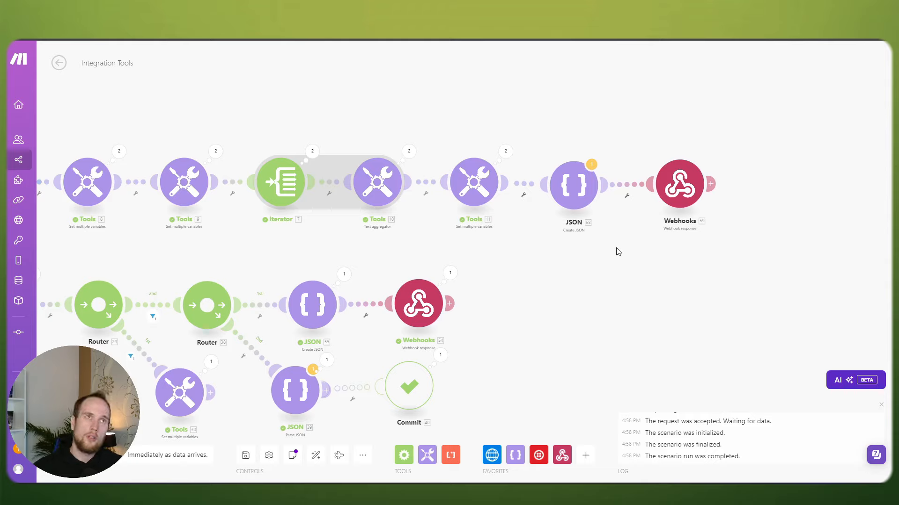
Step: Inspect the Tools 11 run output
{"action": "left_click", "coordinate": [506, 151]}
{"action": "left_click", "coordinate": [580, 148]}
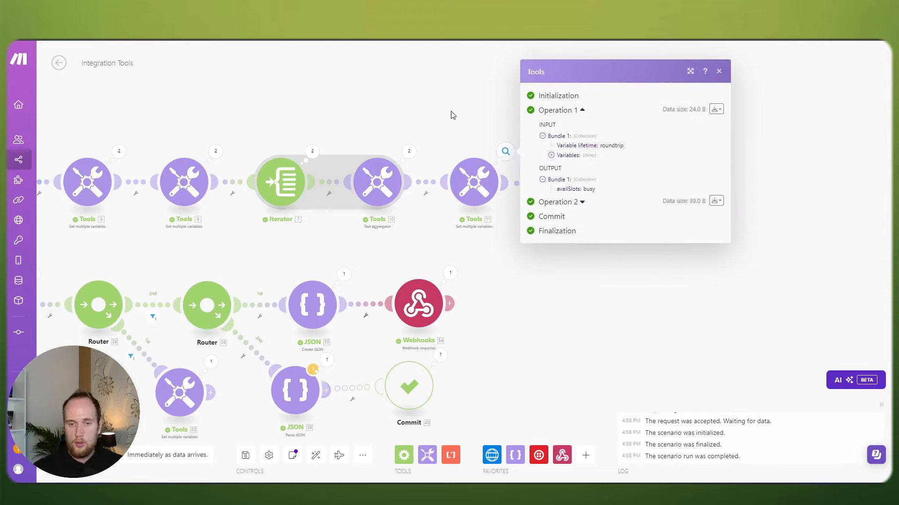
{"action": "left_click", "coordinate": [452, 115]}
{"action": "scroll", "coordinate": [470, 112], "scroll_direction": "down", "scroll_amount": 2}
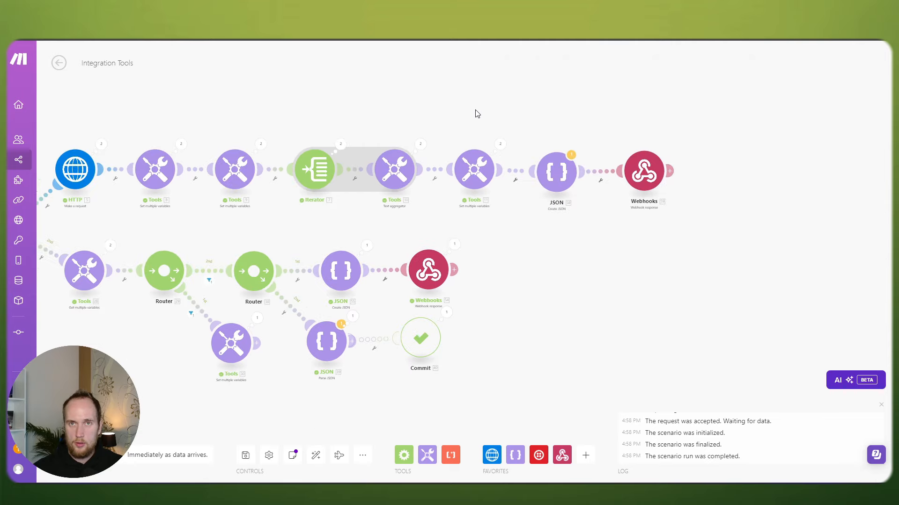
Step: Check the empty filter after Tools 11, then delete the pasted JSON and Webhooks modules
{"action": "left_click_drag", "start_coordinate": [546, 215], "coordinate": [660, 236]}
{"action": "scroll", "coordinate": [660, 236], "scroll_direction": "up", "scroll_amount": 1}
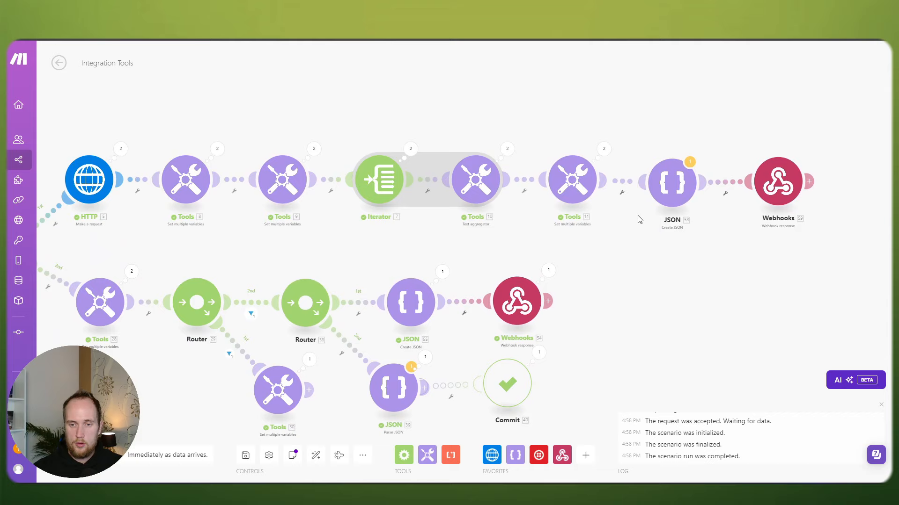
{"action": "left_click", "coordinate": [622, 183]}
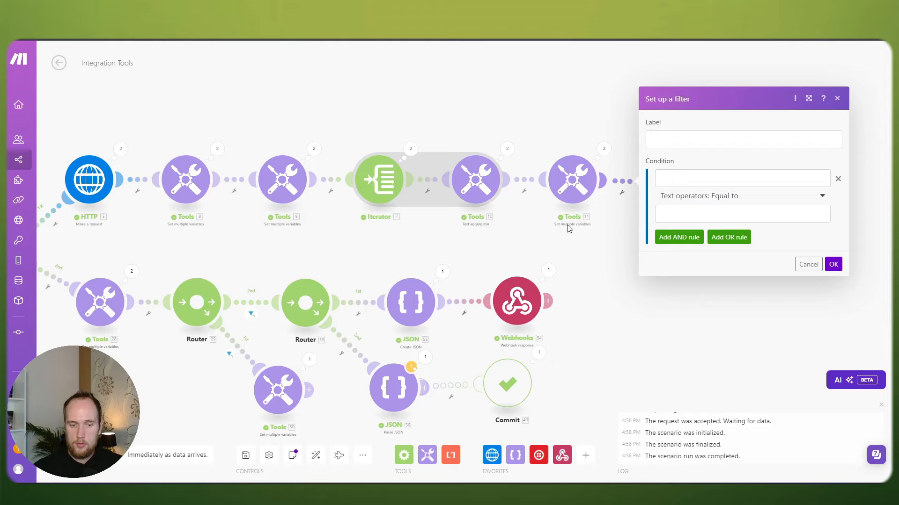
{"action": "key", "text": "Escape"}
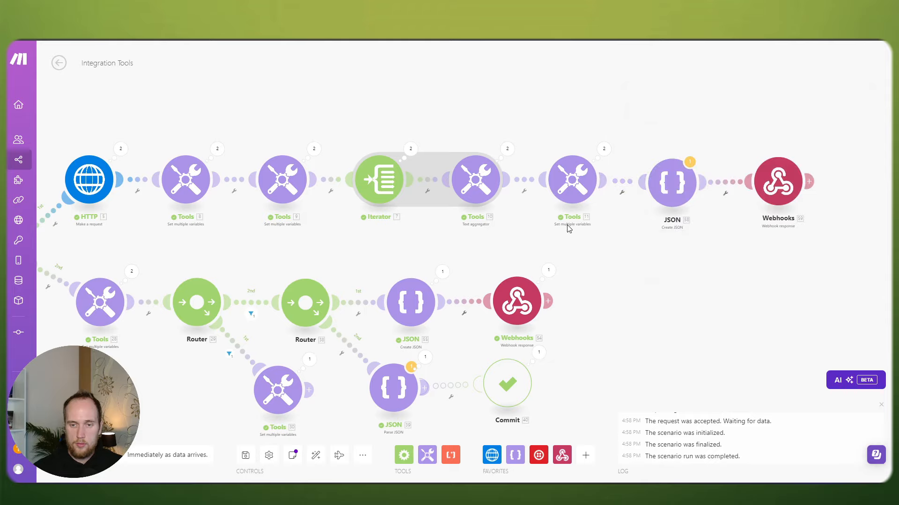
{"action": "left_click_drag", "start_coordinate": [803, 232], "coordinate": [627, 144]}
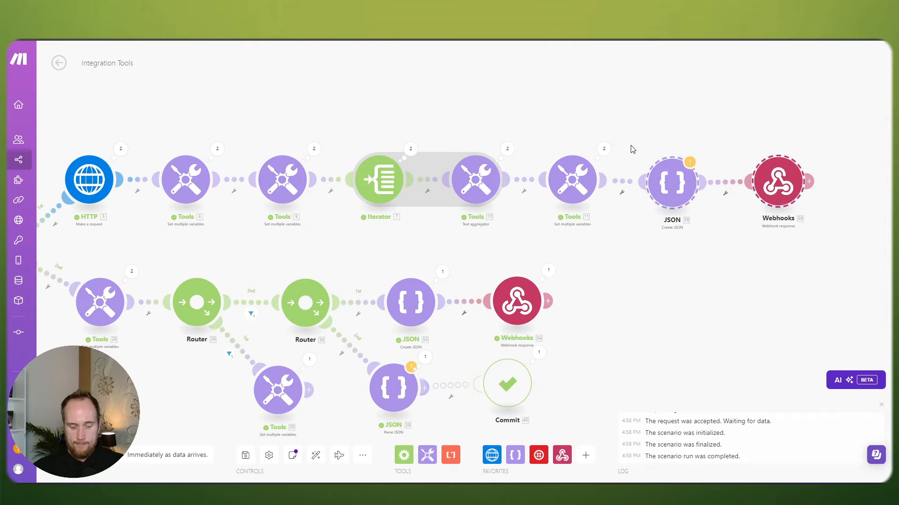
{"action": "key", "text": "Delete"}
Step: Review the availSlots filter, the link filter to Create JSON, and Create JSON's run output
{"action": "left_click_drag", "start_coordinate": [557, 271], "coordinate": [624, 212]}
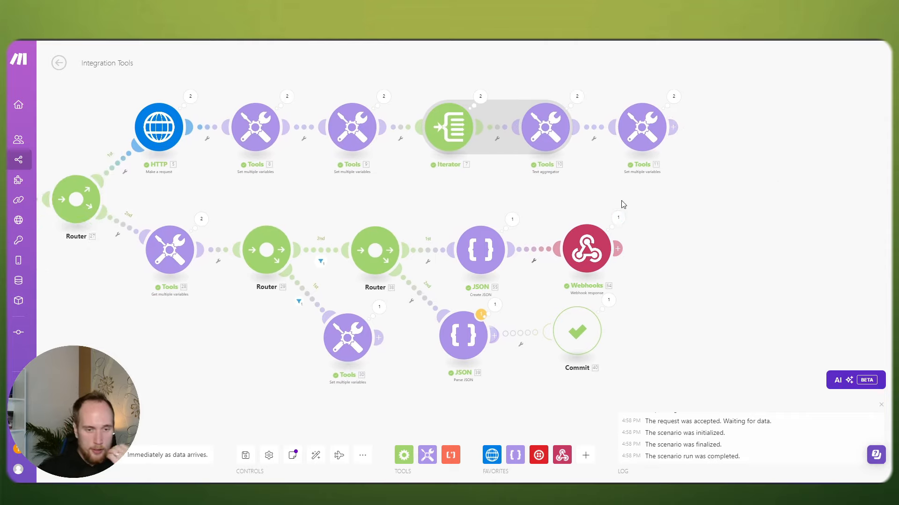
{"action": "scroll", "coordinate": [616, 201], "scroll_direction": "right", "scroll_amount": 5}
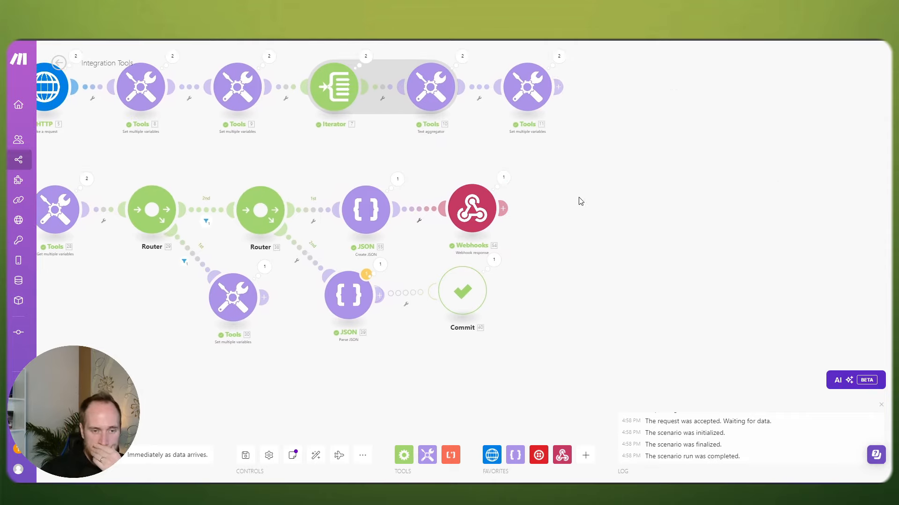
{"action": "left_click_drag", "start_coordinate": [583, 200], "coordinate": [647, 222]}
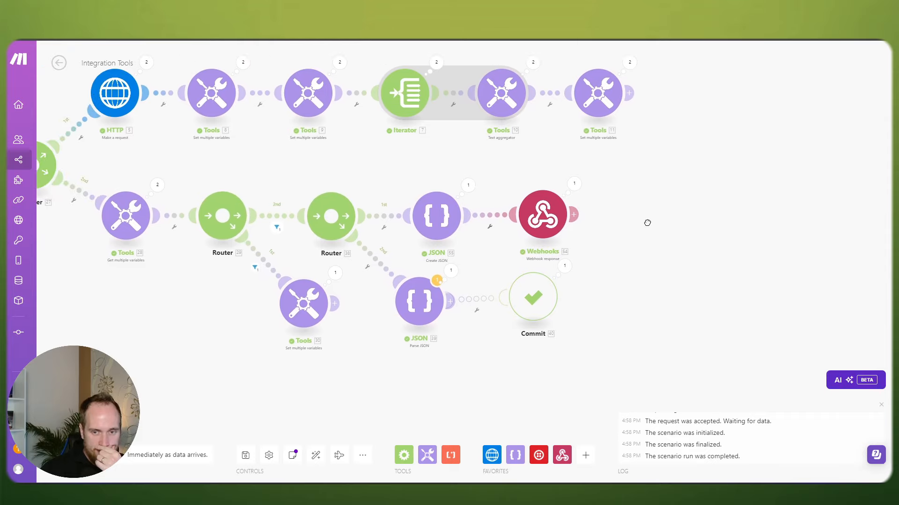
{"action": "left_click", "coordinate": [282, 215]}
{"action": "left_click", "coordinate": [257, 177]}
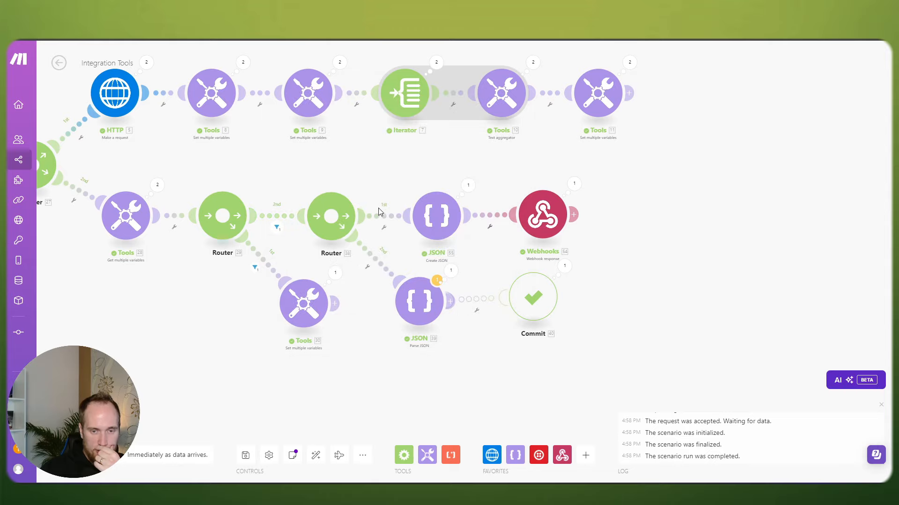
{"action": "left_click", "coordinate": [382, 215]}
{"action": "left_click", "coordinate": [361, 172]}
{"action": "left_click", "coordinate": [468, 185]}
{"action": "left_click", "coordinate": [423, 156]}
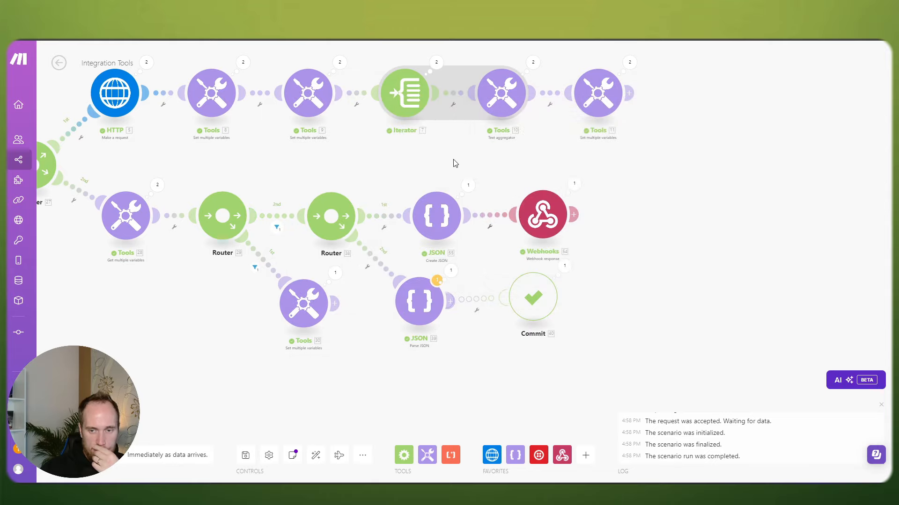
Step: Review the Create JSON settings and bring up options for the link before it
{"action": "left_click_drag", "start_coordinate": [616, 179], "coordinate": [582, 178]}
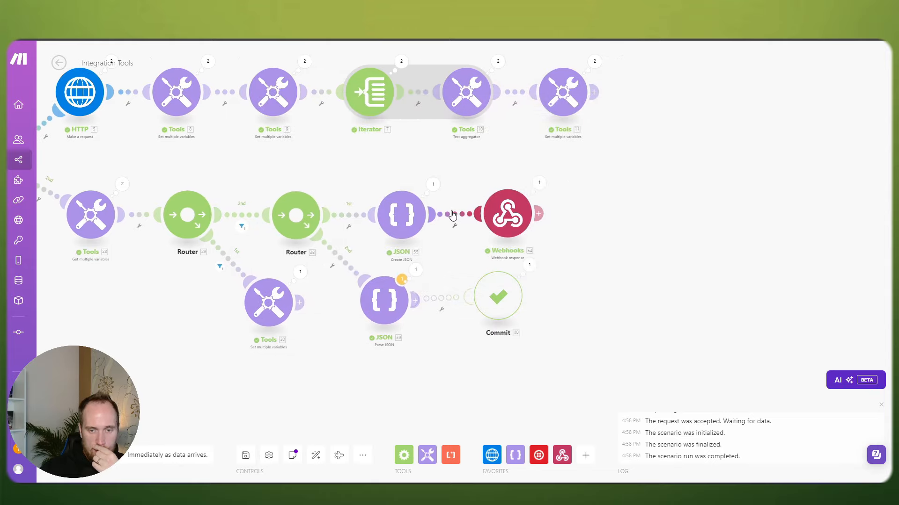
{"action": "left_click", "coordinate": [407, 213]}
{"action": "left_click", "coordinate": [365, 161]}
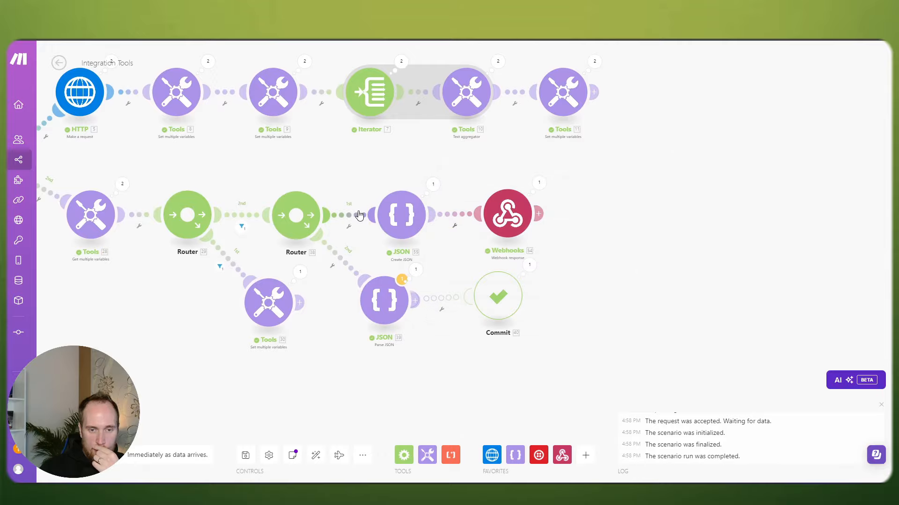
{"action": "right_click", "coordinate": [360, 214]}
Step: Insert a router before Create JSON and place Create JSON on its first route
{"action": "left_click", "coordinate": [393, 296]}
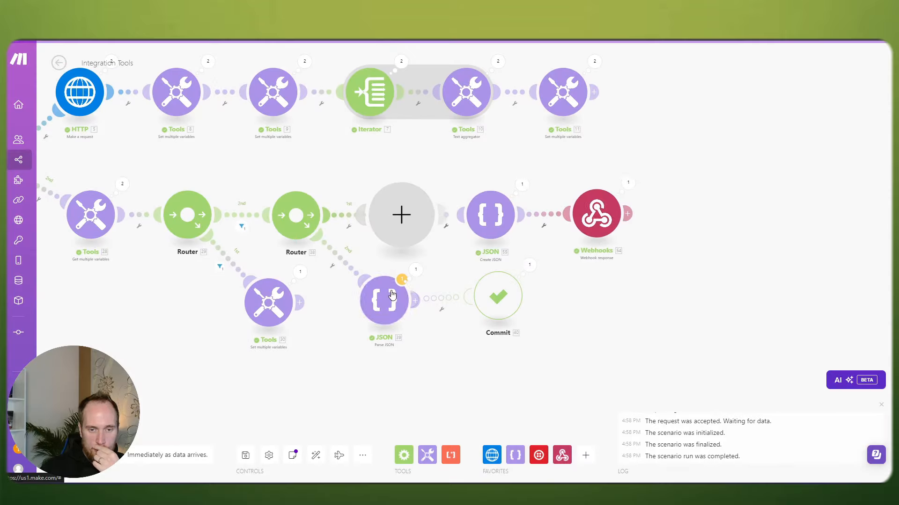
{"action": "left_click", "coordinate": [631, 115]}
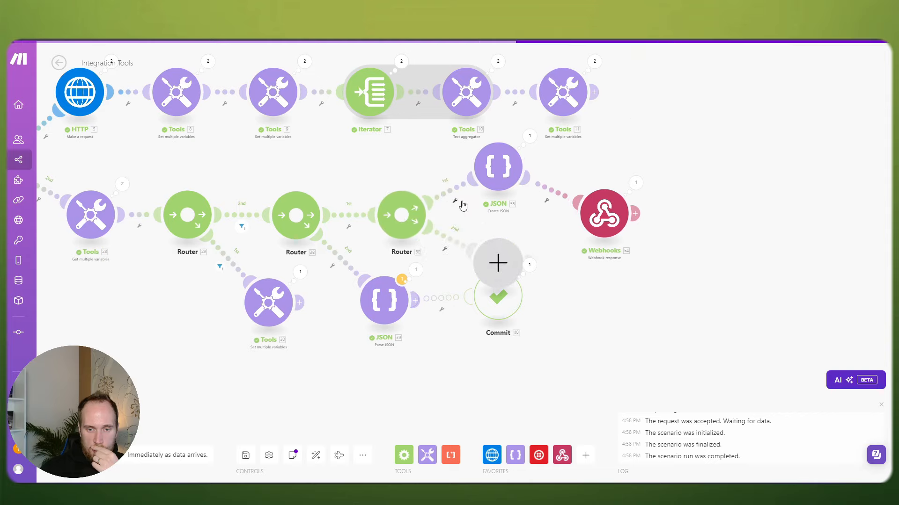
{"action": "left_click_drag", "start_coordinate": [455, 283], "coordinate": [447, 362]}
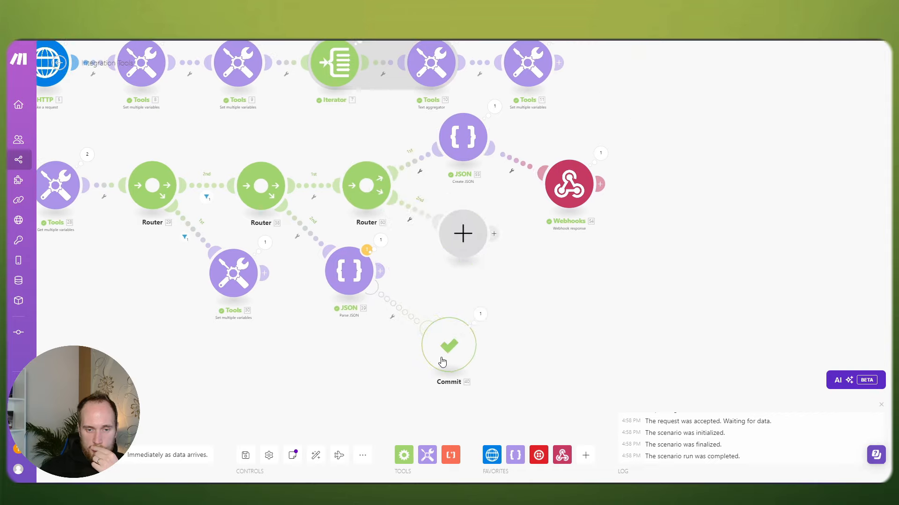
{"action": "left_click_drag", "start_coordinate": [463, 232], "coordinate": [459, 257]}
{"action": "left_click_drag", "start_coordinate": [461, 136], "coordinate": [471, 188]}
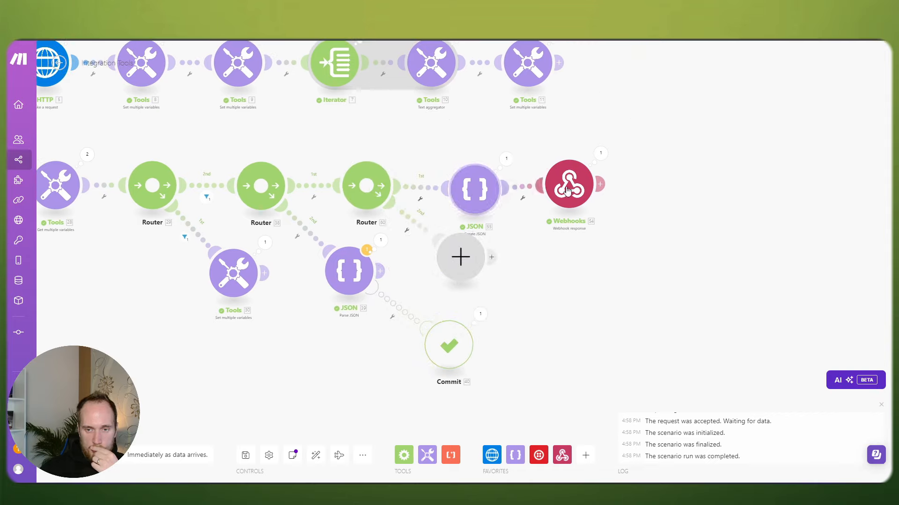
{"action": "left_click_drag", "start_coordinate": [568, 186], "coordinate": [594, 188]}
Step: Align Webhook response beside Create JSON and move the empty second-route slot below
{"action": "left_click_drag", "start_coordinate": [484, 193], "coordinate": [490, 187]}
{"action": "left_click_drag", "start_coordinate": [591, 191], "coordinate": [591, 185]}
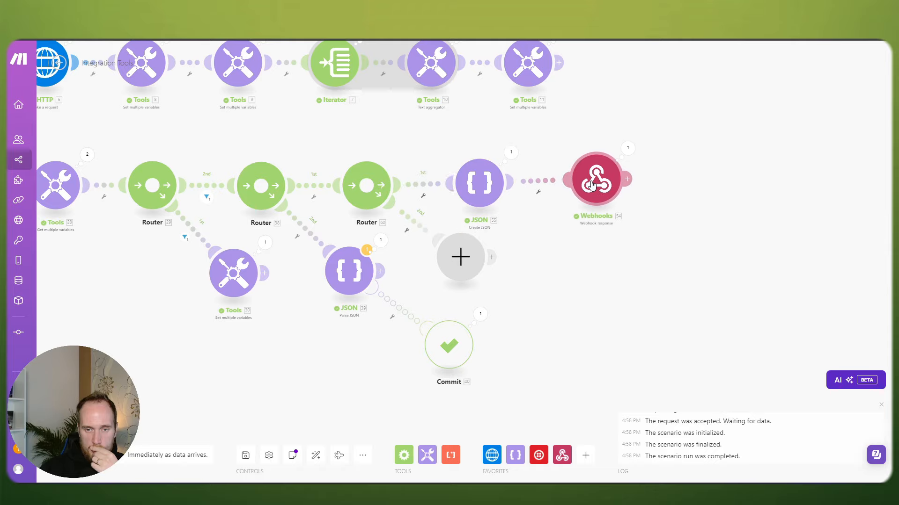
{"action": "left_click_drag", "start_coordinate": [460, 256], "coordinate": [493, 290]}
{"action": "left_click_drag", "start_coordinate": [484, 181], "coordinate": [489, 187]}
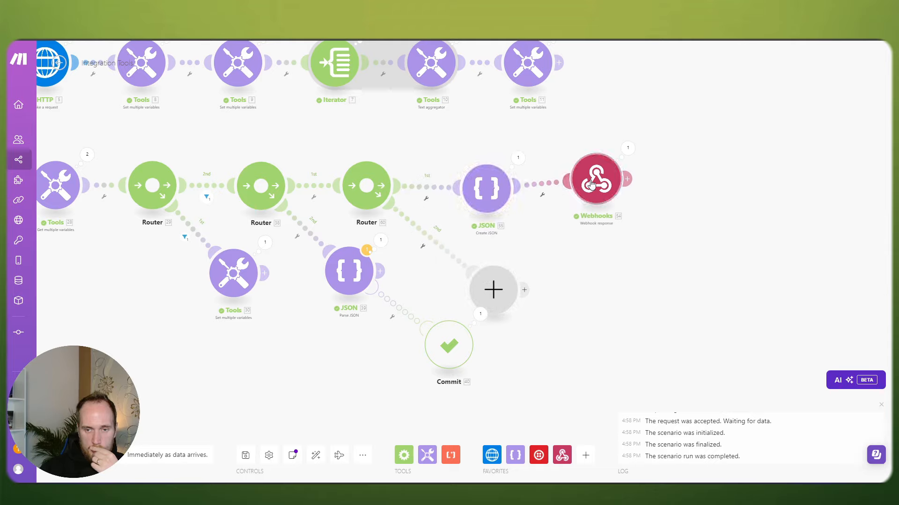
{"action": "left_click_drag", "start_coordinate": [606, 182], "coordinate": [611, 190]}
{"action": "left_click_drag", "start_coordinate": [484, 188], "coordinate": [477, 186]}
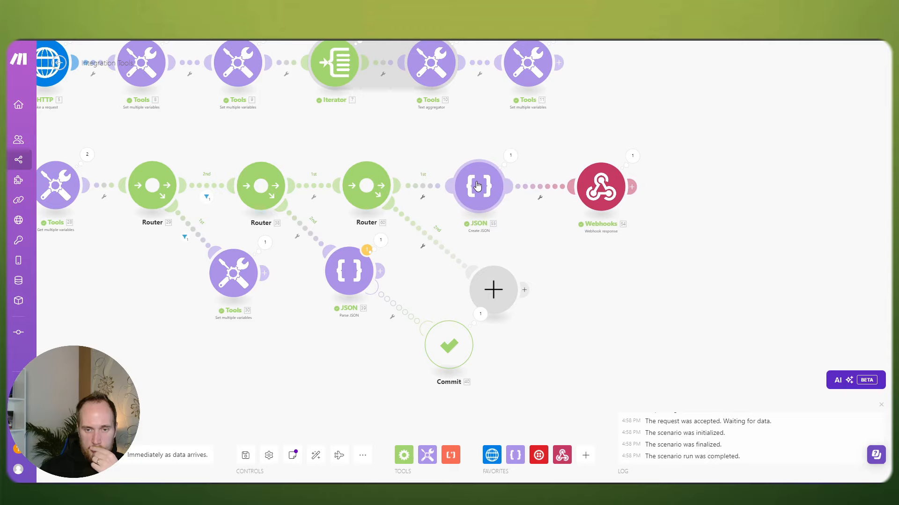
{"action": "left_click_drag", "start_coordinate": [598, 194], "coordinate": [587, 193]}
{"action": "left_click_drag", "start_coordinate": [415, 137], "coordinate": [526, 176]}
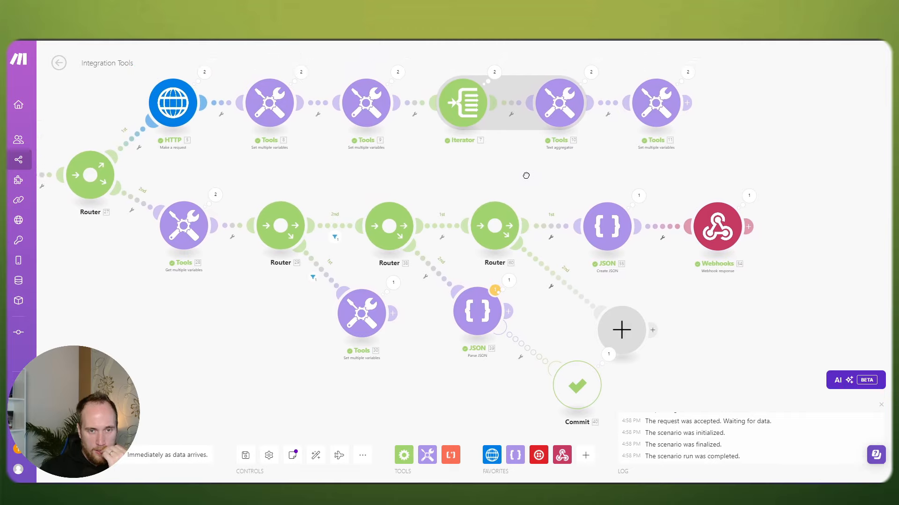
Step: Inspect the Tools 30 settings and the filter on the route leading to it
{"action": "left_click_drag", "start_coordinate": [526, 175], "coordinate": [496, 167]}
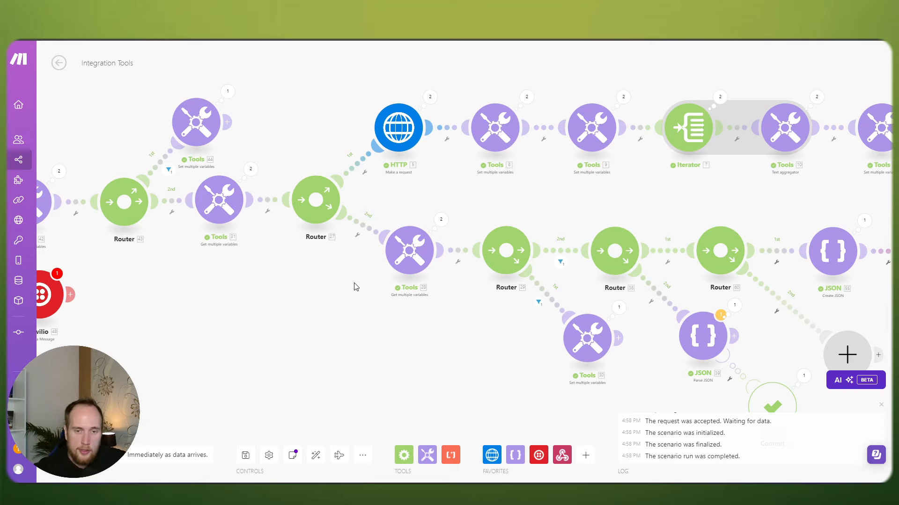
{"action": "scroll", "coordinate": [317, 267], "scroll_direction": "down", "scroll_amount": 1}
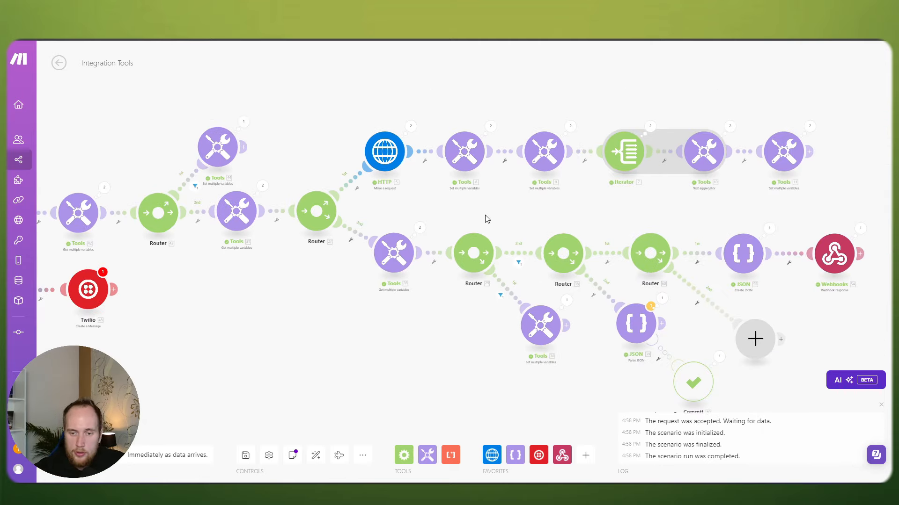
{"action": "scroll", "coordinate": [538, 224], "scroll_direction": "up", "scroll_amount": 1}
{"action": "left_click_drag", "start_coordinate": [511, 219], "coordinate": [490, 184]}
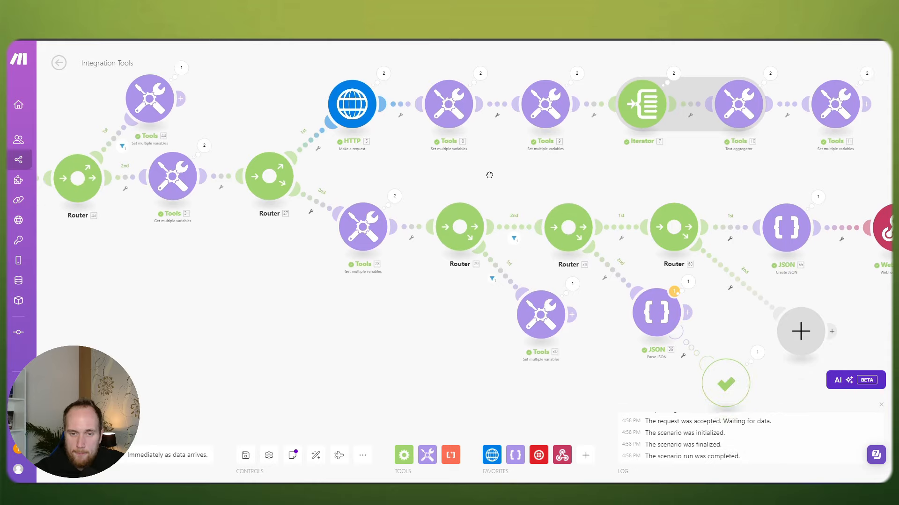
{"action": "left_click", "coordinate": [537, 317]}
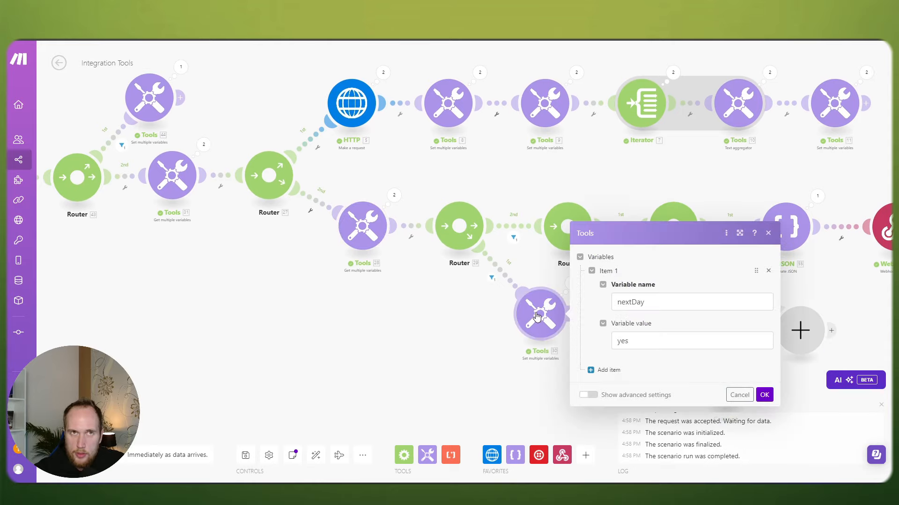
{"action": "left_click", "coordinate": [459, 318]}
{"action": "left_click", "coordinate": [508, 273]}
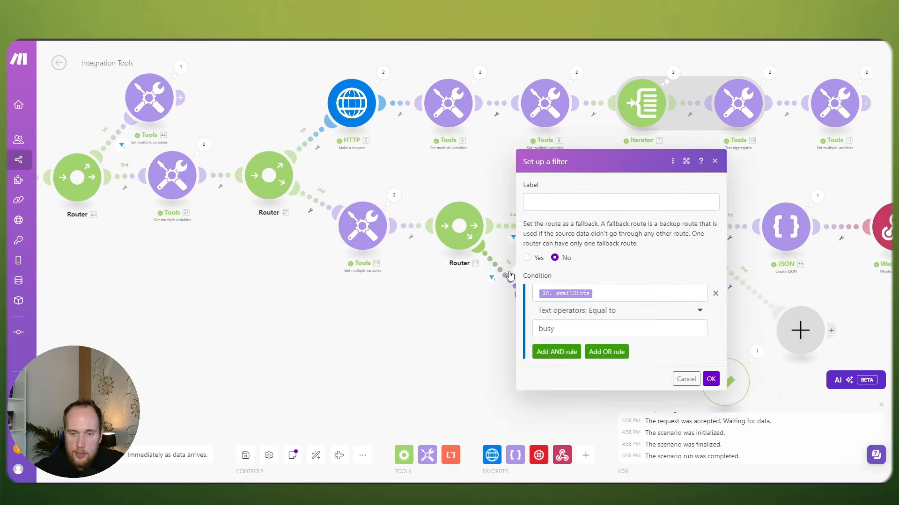
{"action": "left_click", "coordinate": [464, 324]}
{"action": "left_click", "coordinate": [543, 313]}
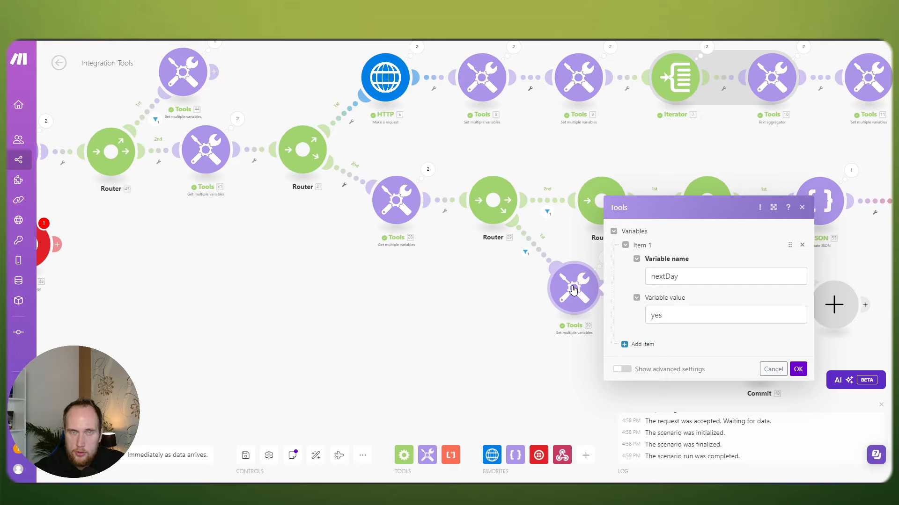
Step: Start a second variable in Tools 30, discard it, and check Tools 30's operation output
{"action": "left_click", "coordinate": [641, 344]}
{"action": "left_click", "coordinate": [678, 328]}
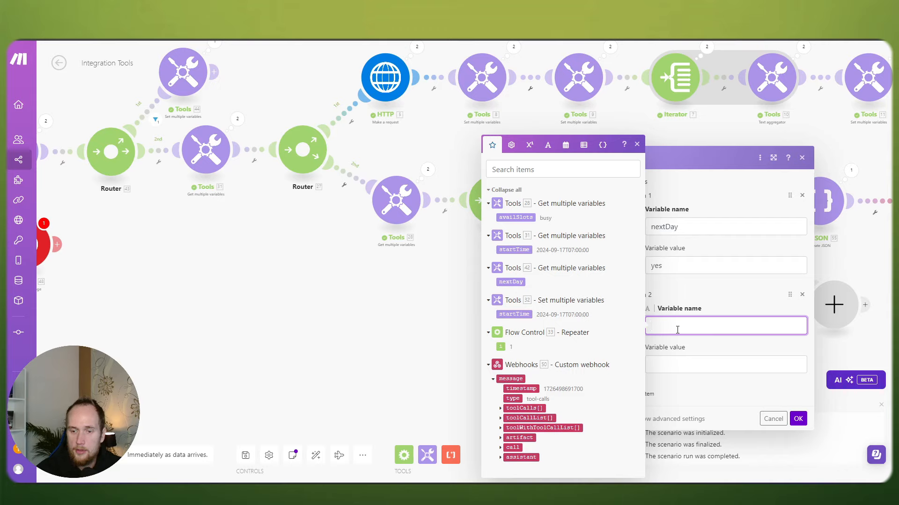
{"action": "left_click", "coordinate": [773, 419]}
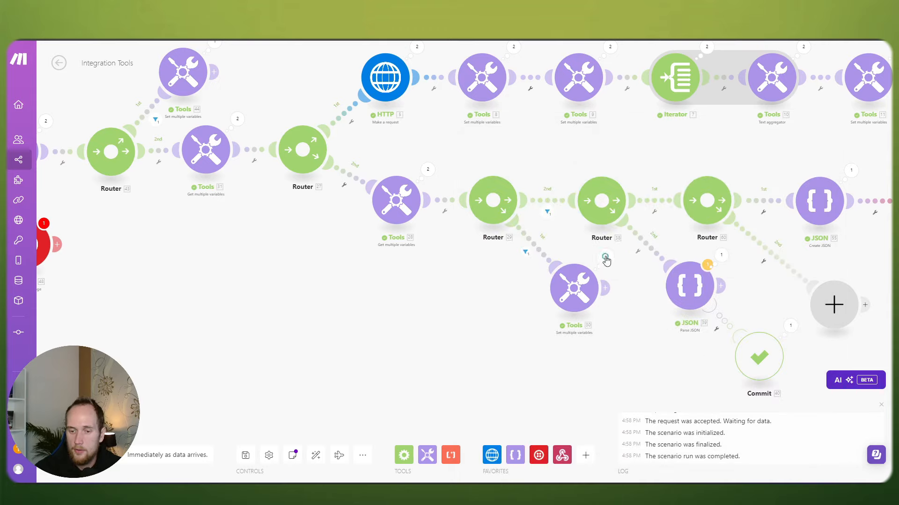
{"action": "left_click", "coordinate": [605, 259]}
{"action": "left_click", "coordinate": [487, 283]}
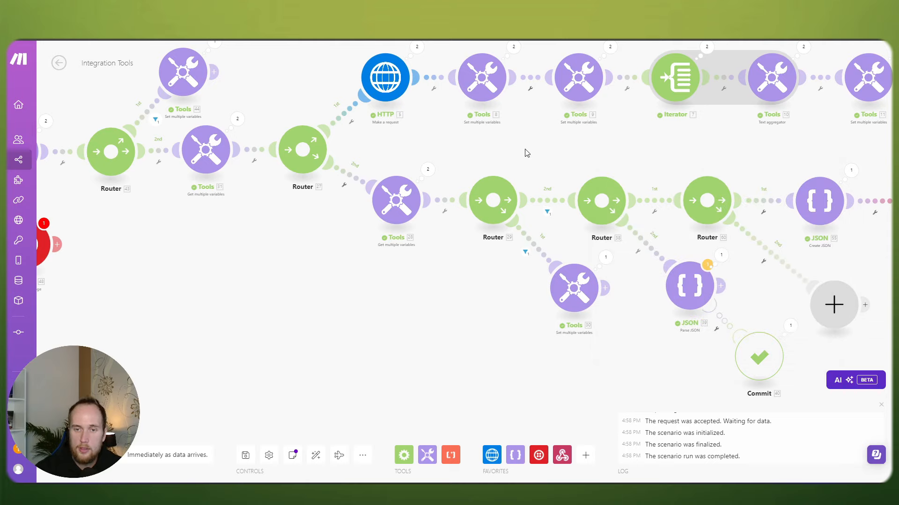
{"action": "scroll", "coordinate": [523, 149], "scroll_direction": "right", "scroll_amount": 5}
Step: Open the filter on the route into Create JSON, then dismiss it
{"action": "left_click", "coordinate": [577, 201]}
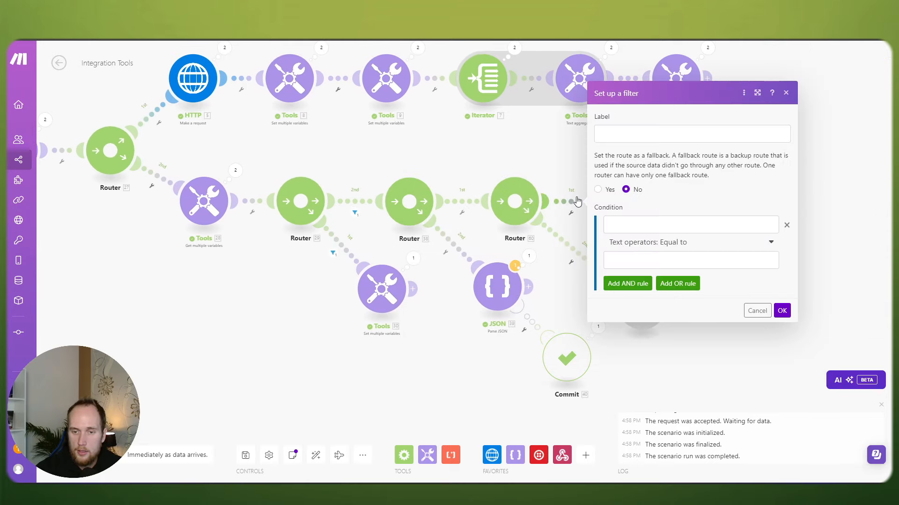
{"action": "left_click", "coordinate": [648, 223]}
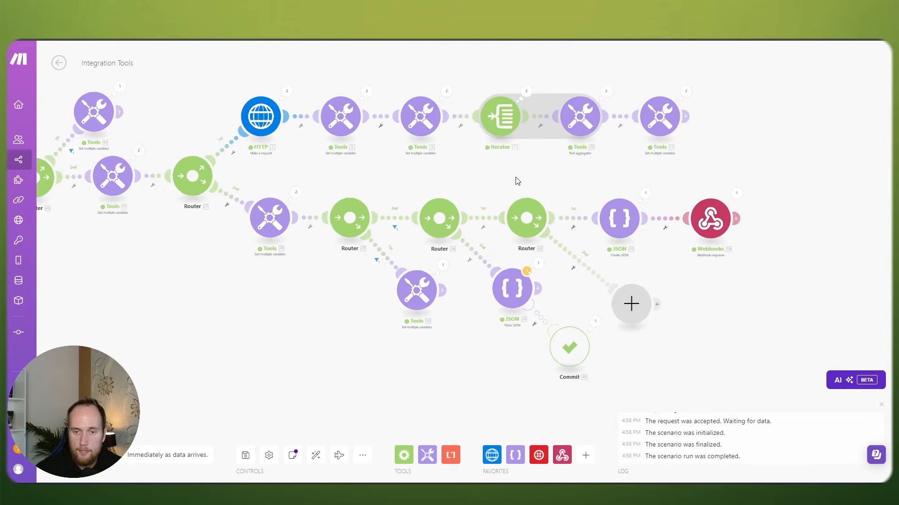
{"action": "left_click", "coordinate": [574, 223]}
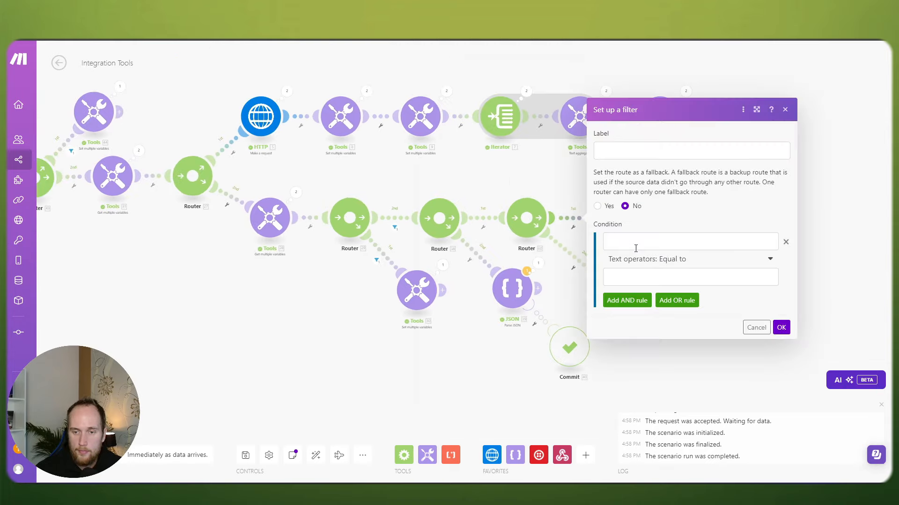
{"action": "left_click", "coordinate": [636, 241]}
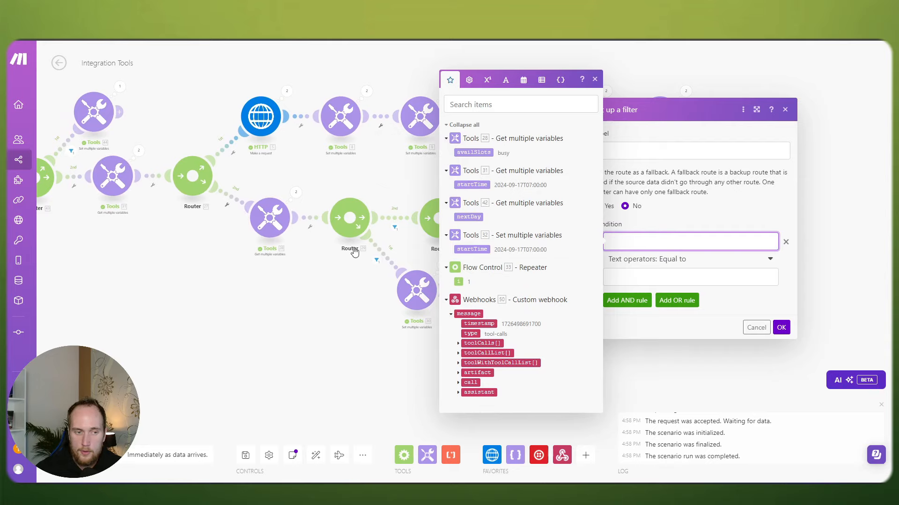
{"action": "left_click_drag", "start_coordinate": [227, 272], "coordinate": [476, 311]}
{"action": "left_click", "coordinate": [404, 294]}
Step: Look up Tools 42's nextDay variable in its settings
{"action": "scroll", "coordinate": [358, 276], "scroll_direction": "up", "scroll_amount": 2}
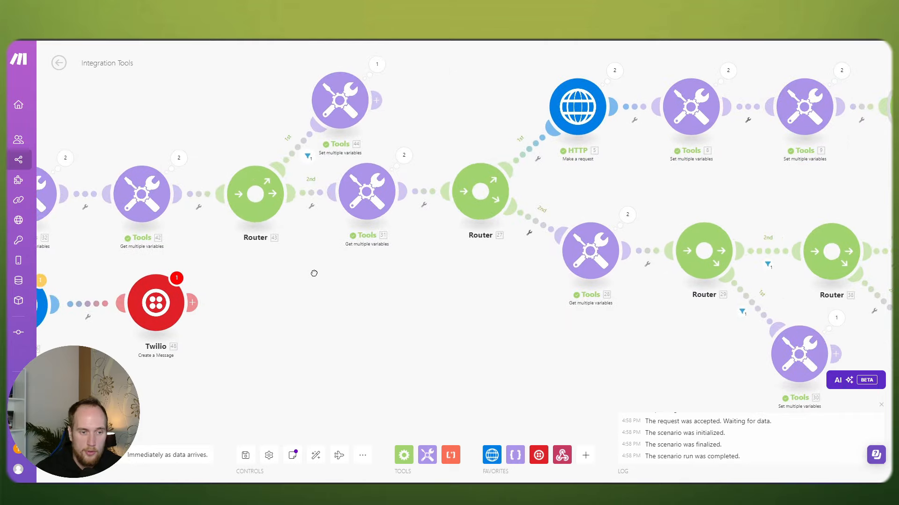
{"action": "left_click_drag", "start_coordinate": [314, 273], "coordinate": [378, 280]}
{"action": "left_click", "coordinate": [217, 202]}
{"action": "left_click", "coordinate": [199, 138]}
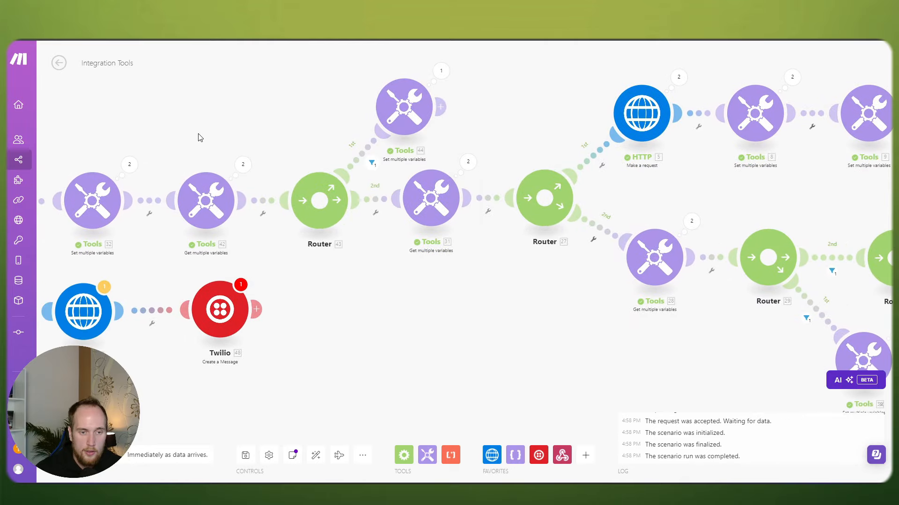
{"action": "scroll", "coordinate": [198, 137], "scroll_direction": "down", "scroll_amount": 1}
{"action": "left_click", "coordinate": [206, 182]}
{"action": "left_click", "coordinate": [186, 135]}
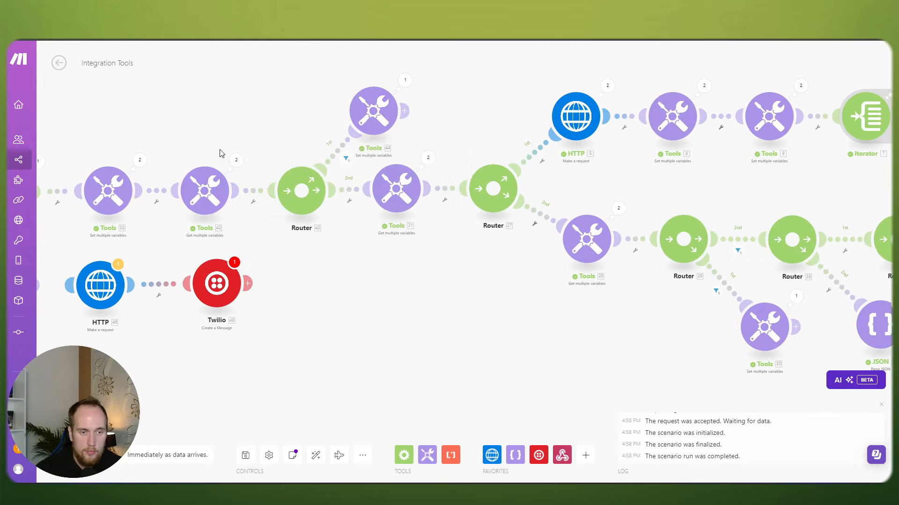
{"action": "left_click", "coordinate": [201, 184]}
{"action": "left_click", "coordinate": [282, 297]}
{"action": "scroll", "coordinate": [403, 293], "scroll_direction": "down", "scroll_amount": 1}
{"action": "left_click_drag", "start_coordinate": [536, 304], "coordinate": [417, 275]}
{"action": "scroll", "coordinate": [485, 270], "scroll_direction": "down", "scroll_amount": 1}
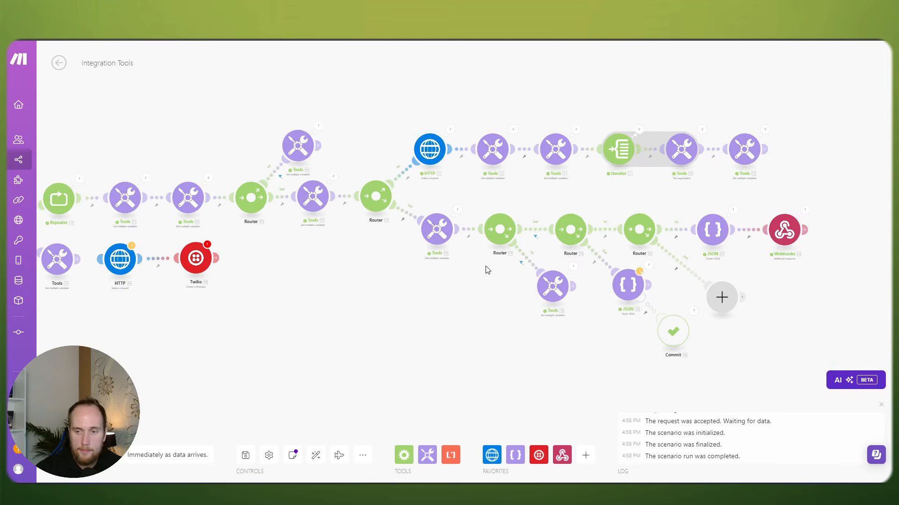
Step: Set the Create JSON route filter to 'nextDay Exists' and save it
{"action": "left_click", "coordinate": [676, 235]}
{"action": "left_click", "coordinate": [730, 253]}
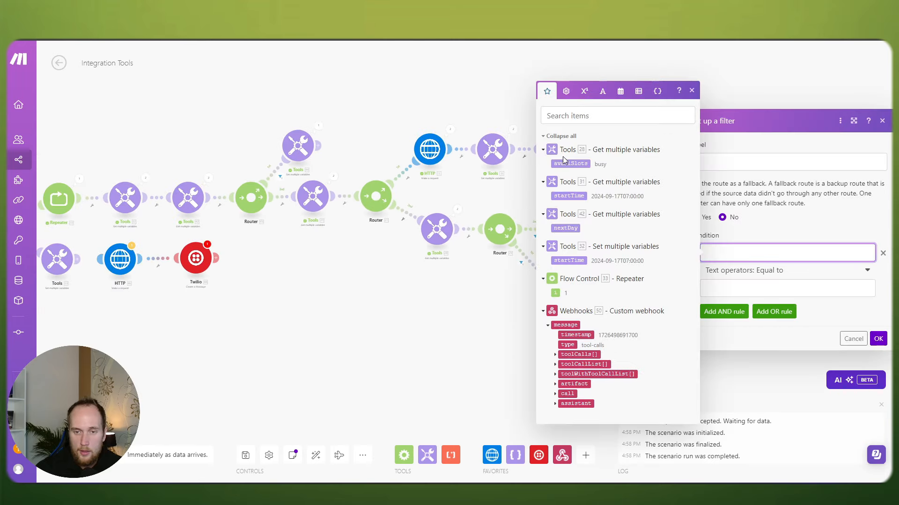
{"action": "left_click", "coordinate": [566, 228]}
{"action": "left_click", "coordinate": [732, 271]}
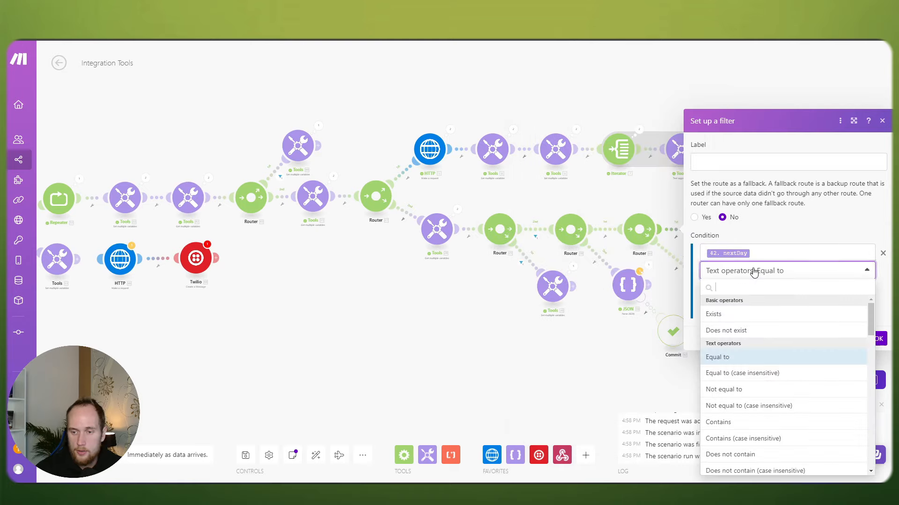
{"action": "left_click", "coordinate": [740, 315]}
{"action": "left_click", "coordinate": [876, 321]}
{"action": "scroll", "coordinate": [756, 263], "scroll_direction": "up", "scroll_amount": 5}
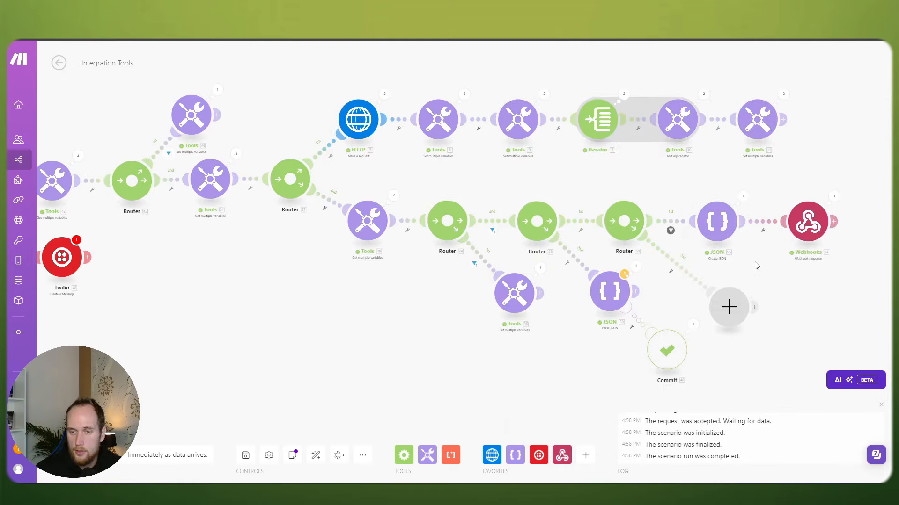
{"action": "left_click_drag", "start_coordinate": [646, 215], "coordinate": [641, 215]}
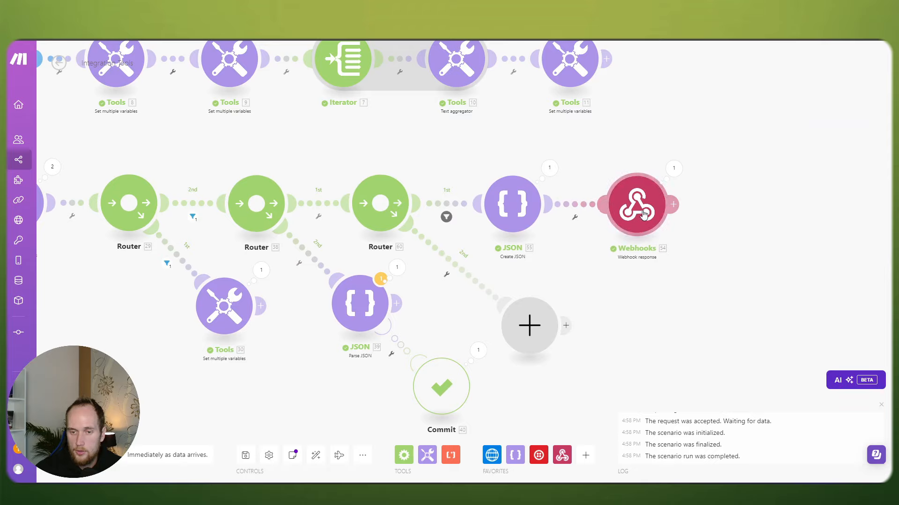
Step: Copy the Create JSON and Webhook response pair and paste a duplicate
{"action": "left_click", "coordinate": [639, 213]}
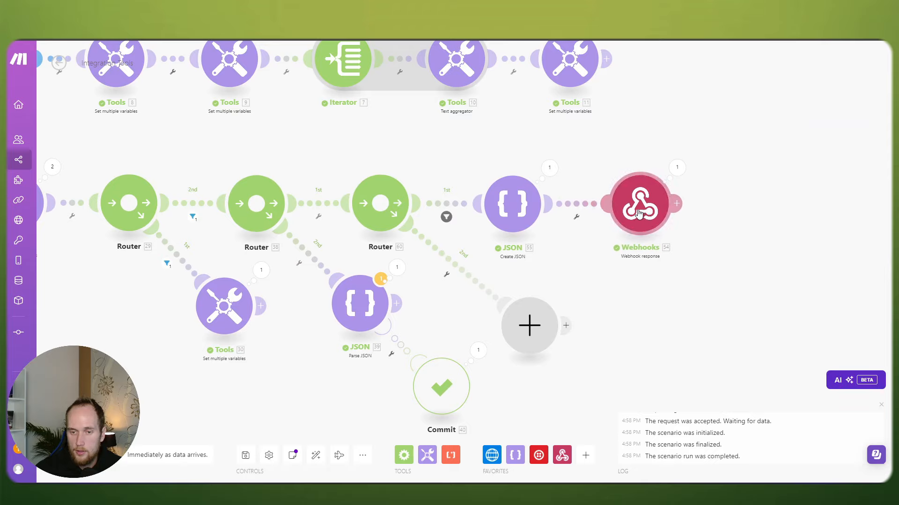
{"action": "left_click", "coordinate": [523, 212]}
{"action": "left_click", "coordinate": [486, 153]}
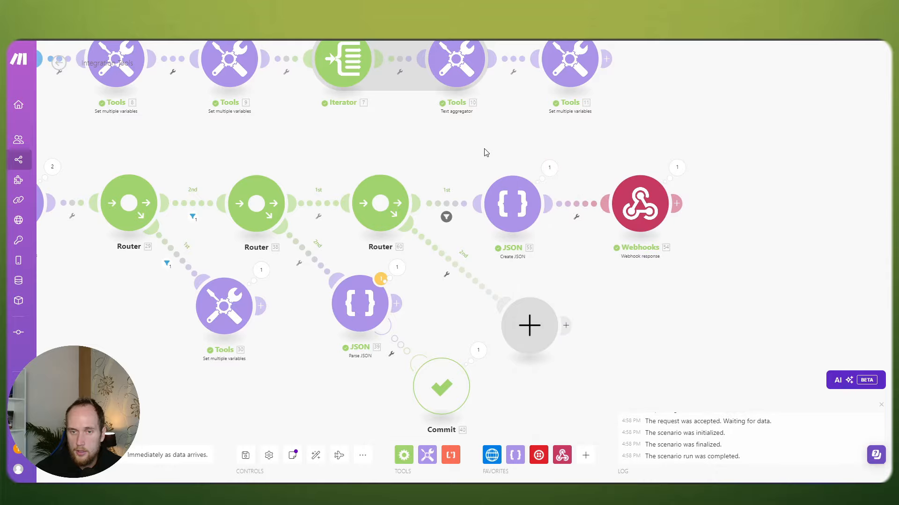
{"action": "left_click_drag", "start_coordinate": [486, 152], "coordinate": [664, 236]}
{"action": "right_click", "coordinate": [632, 204]}
{"action": "left_click", "coordinate": [660, 213]}
{"action": "right_click", "coordinate": [683, 317]}
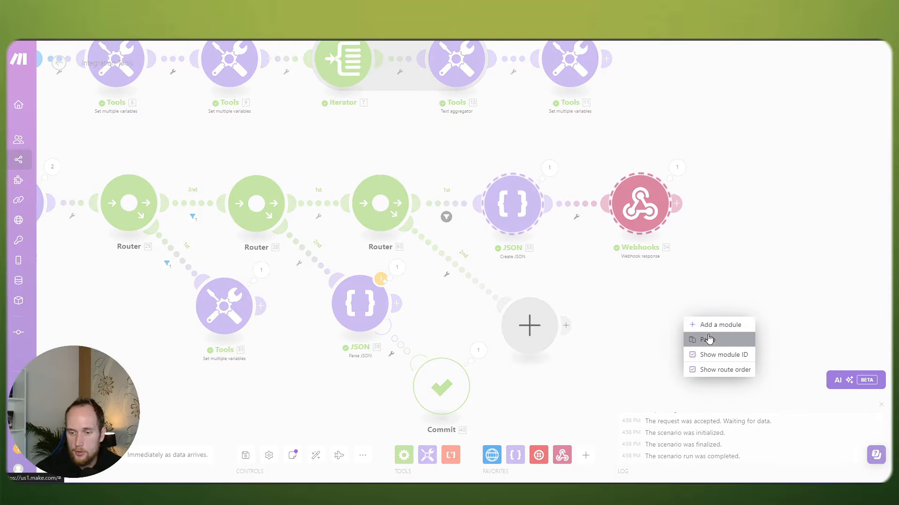
{"action": "left_click", "coordinate": [707, 338]}
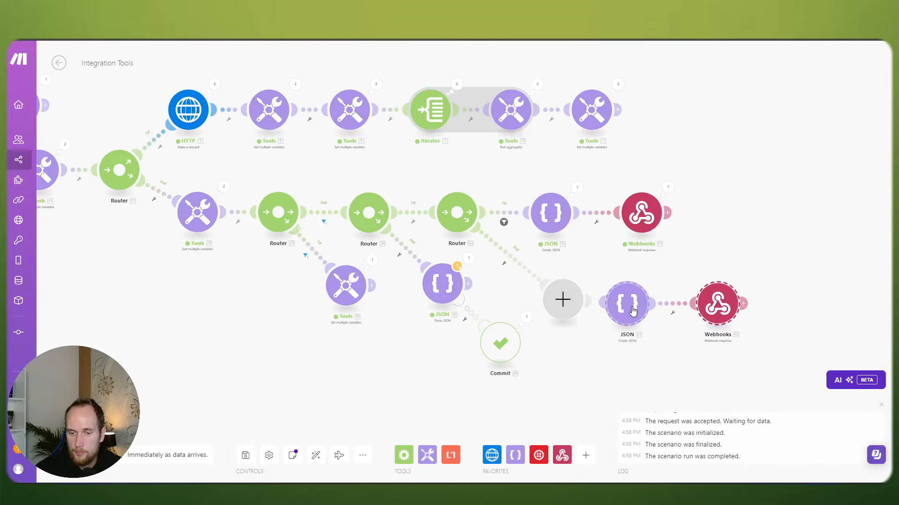
Step: Attach the copy to Router 40's second route with its filter and delete the empty placeholder
{"action": "left_click_drag", "start_coordinate": [632, 311], "coordinate": [650, 310]}
{"action": "left_click", "coordinate": [605, 308]}
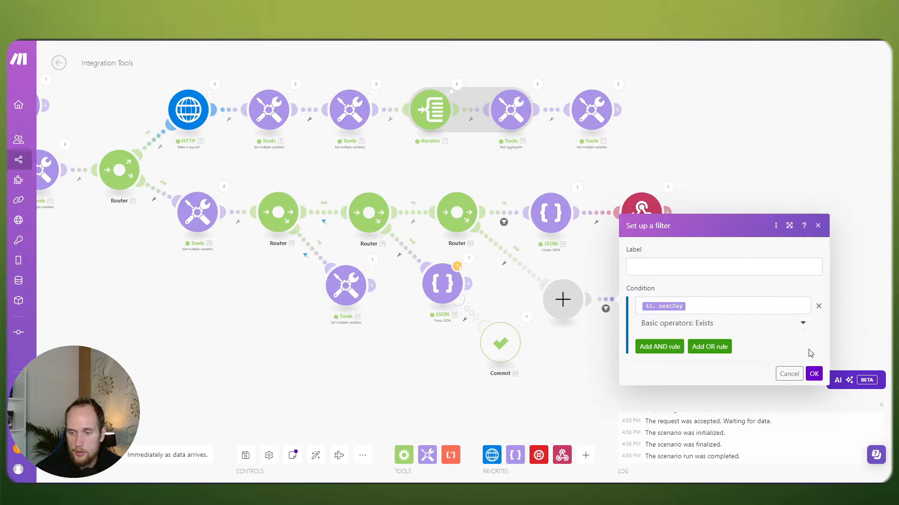
{"action": "left_click", "coordinate": [813, 373]}
{"action": "right_click", "coordinate": [562, 299]}
{"action": "left_click", "coordinate": [595, 317]}
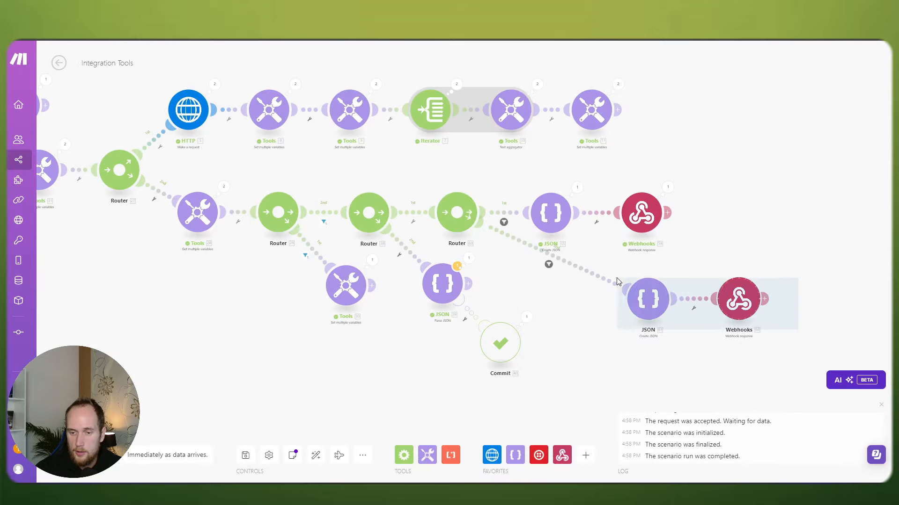
{"action": "left_click_drag", "start_coordinate": [643, 299], "coordinate": [552, 289]}
{"action": "left_click_drag", "start_coordinate": [527, 167], "coordinate": [565, 167]}
{"action": "scroll", "coordinate": [585, 174], "scroll_direction": "up", "scroll_amount": 2}
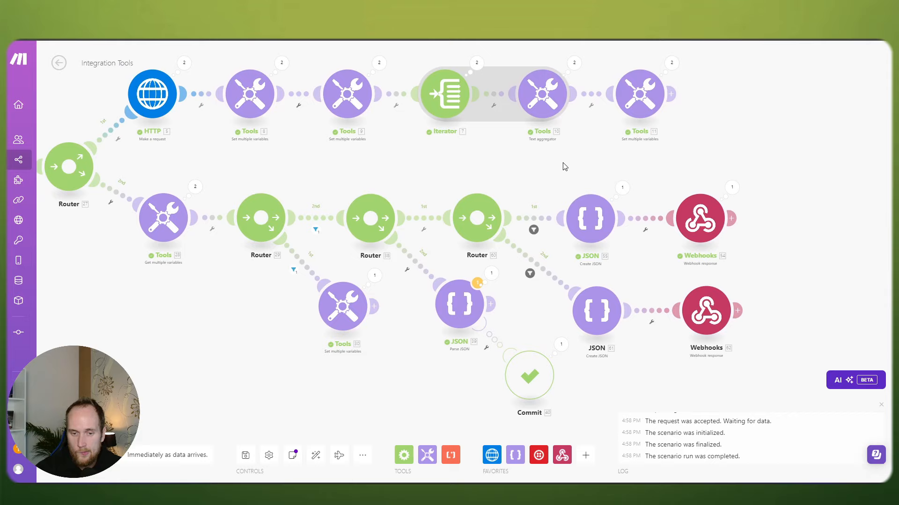
Step: Reword the reply's opening to 'requested day was busy, we instead can book you in on the'
{"action": "left_click", "coordinate": [593, 225]}
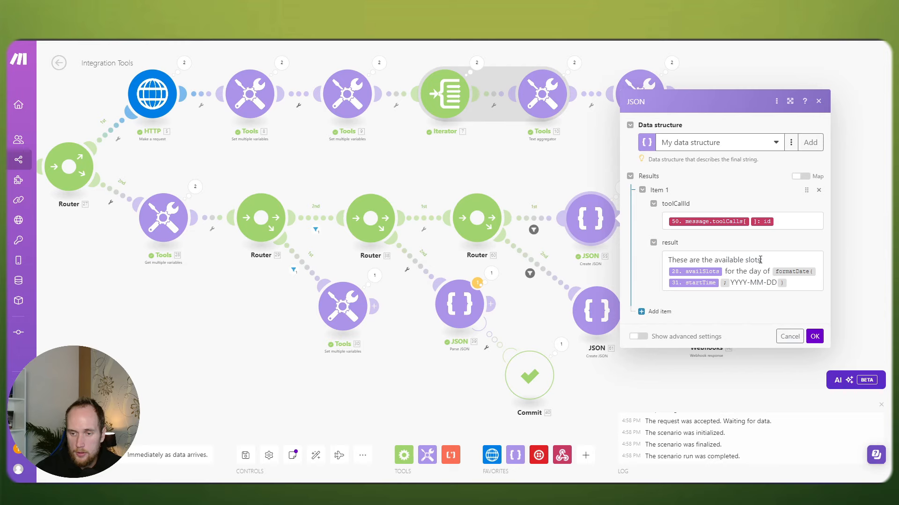
{"action": "left_click_drag", "start_coordinate": [760, 260], "coordinate": [677, 257]}
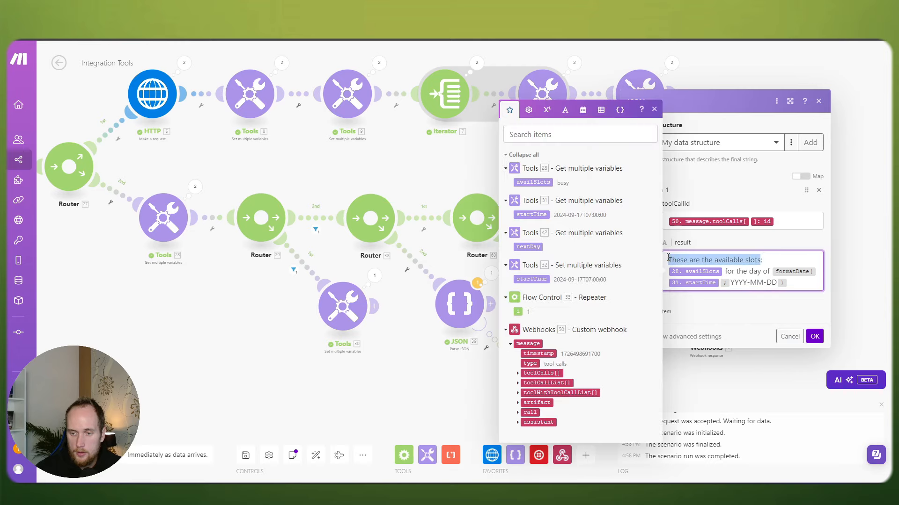
{"action": "type", "text": "The "}
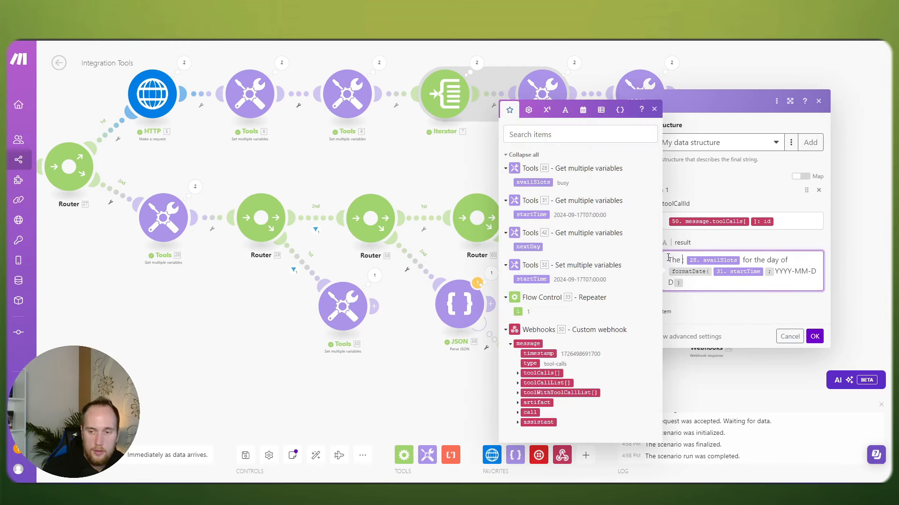
{"action": "type", "text": "slots re"}
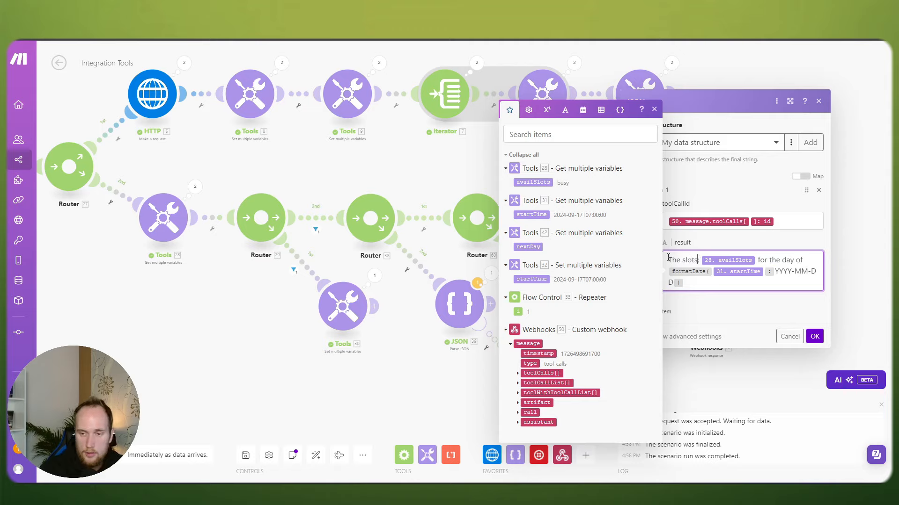
{"action": "type", "text": "quested for the day"}
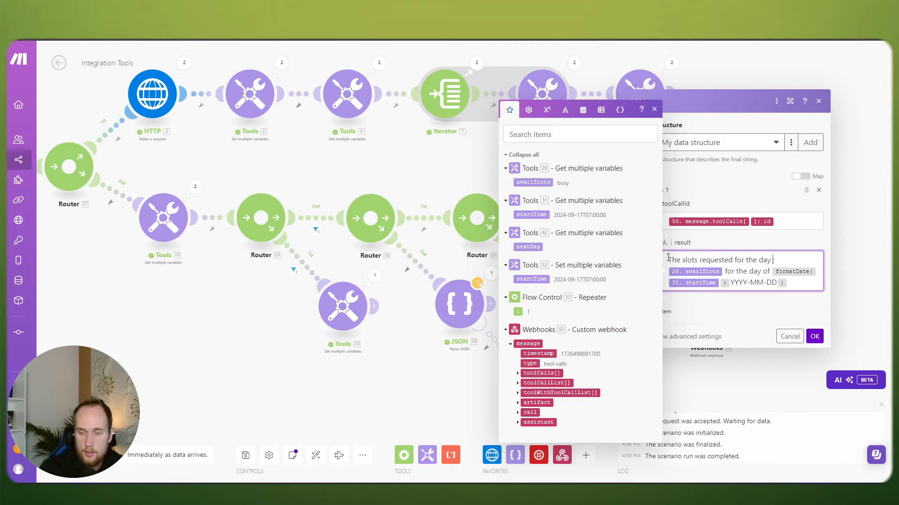
{"action": "key", "text": "BackSpace"}
{"action": "key", "text": "BackSpace"}
{"action": "key", "text": "BackSpace"}
{"action": "key", "text": "BackSpace"}
{"action": "key", "text": "BackSpace"}
{"action": "key", "text": "BackSpace"}
{"action": "key", "text": "BackSpace"}
{"action": "key", "text": "BackSpace"}
{"action": "key", "text": "BackSpace"}
{"action": "key", "text": "BackSpace"}
{"action": "key", "text": "BackSpace"}
{"action": "key", "text": "BackSpace"}
{"action": "key", "text": "BackSpace"}
{"action": "key", "text": "BackSpace"}
{"action": "key", "text": "BackSpace"}
{"action": "key", "text": "BackSpace"}
{"action": "key", "text": "BackSpace"}
{"action": "key", "text": "BackSpace"}
{"action": "key", "text": "BackSpace"}
{"action": "key", "text": "BackSpace"}
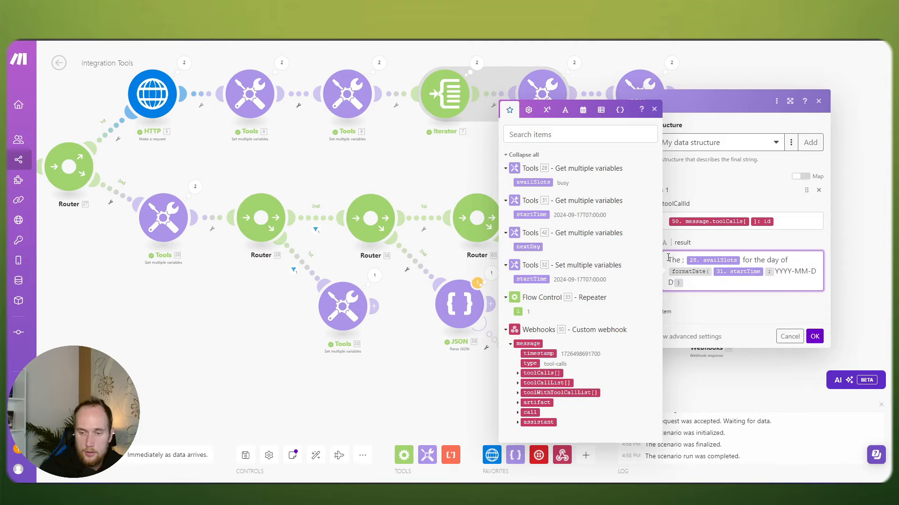
{"action": "type", "text": "requested day w"}
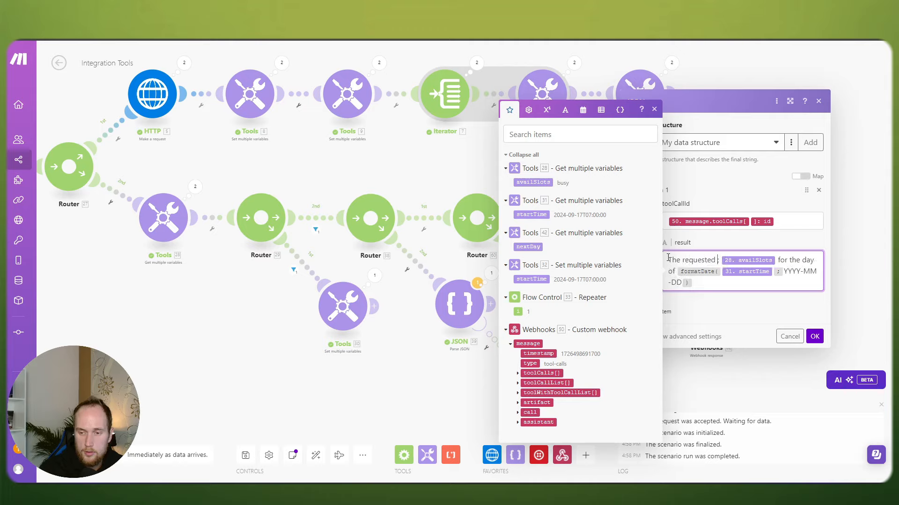
{"action": "type", "text": "as busy, we inst"}
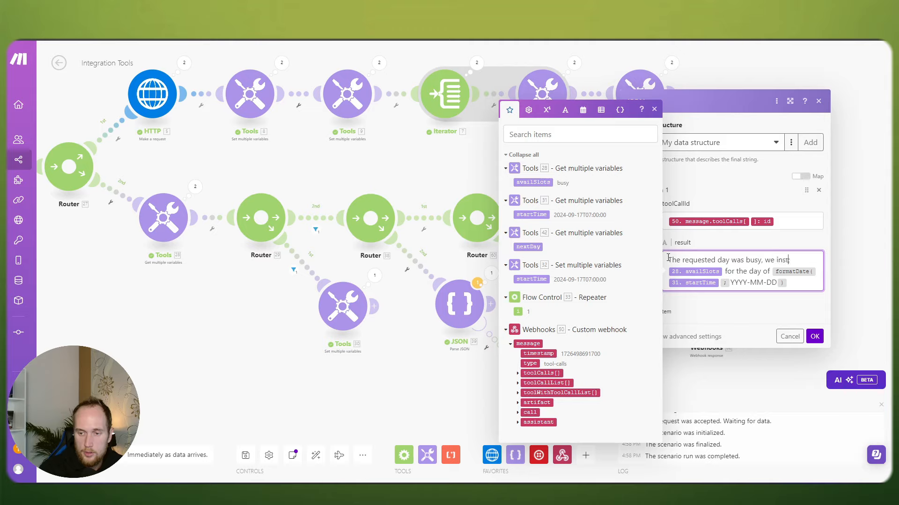
{"action": "type", "text": "ead can book you in"}
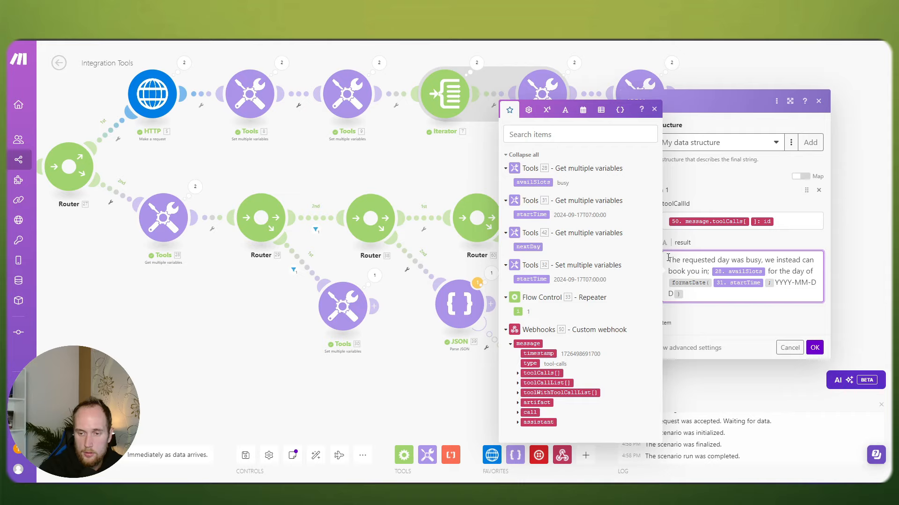
{"action": "type", "text": " on the 28. availSlots for the day of formatDate( 31. startTime ;"}
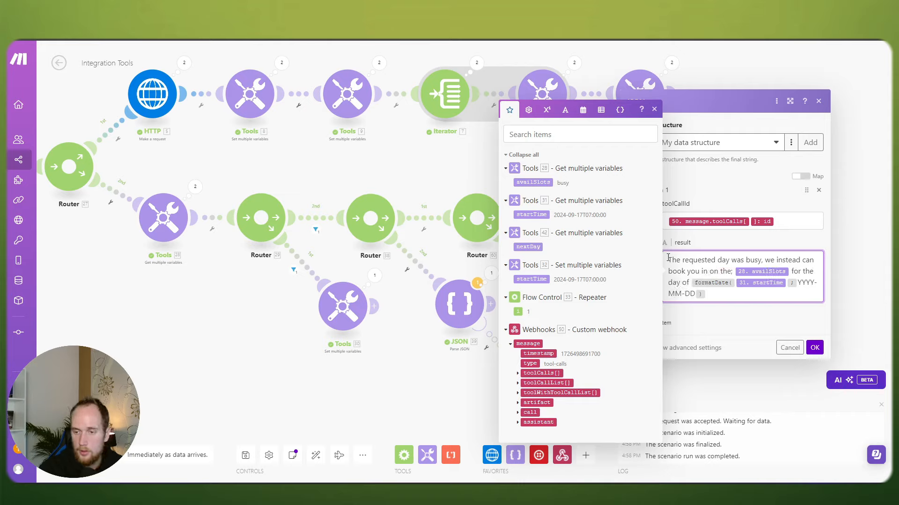
{"action": "key", "text": "BackSpace"}
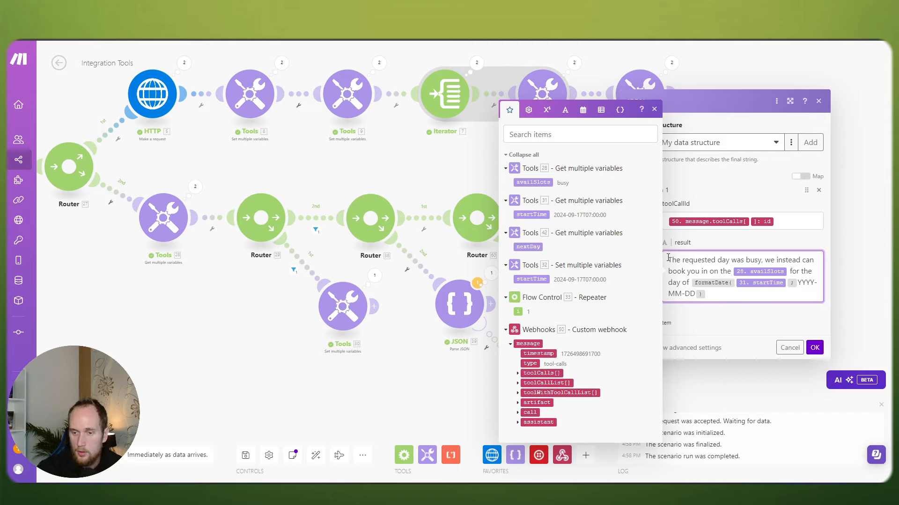
Step: Move the date mapping after 'on the', add '. Here are the slots available for that day;', and remove the leftover text
{"action": "left_click_drag", "start_coordinate": [707, 294], "coordinate": [704, 283]}
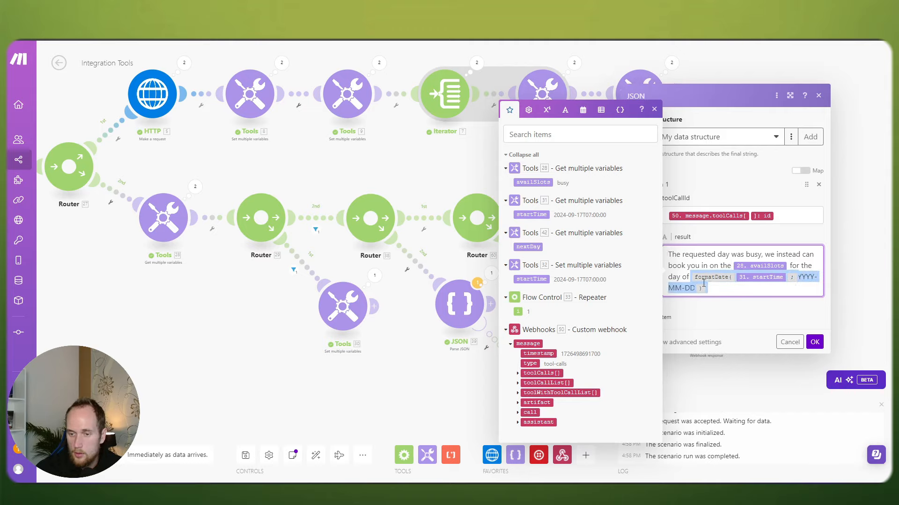
{"action": "key", "text": "BackSpace"}
{"action": "type", "text": "31. startTime ; YYYY-MM-DD )"}
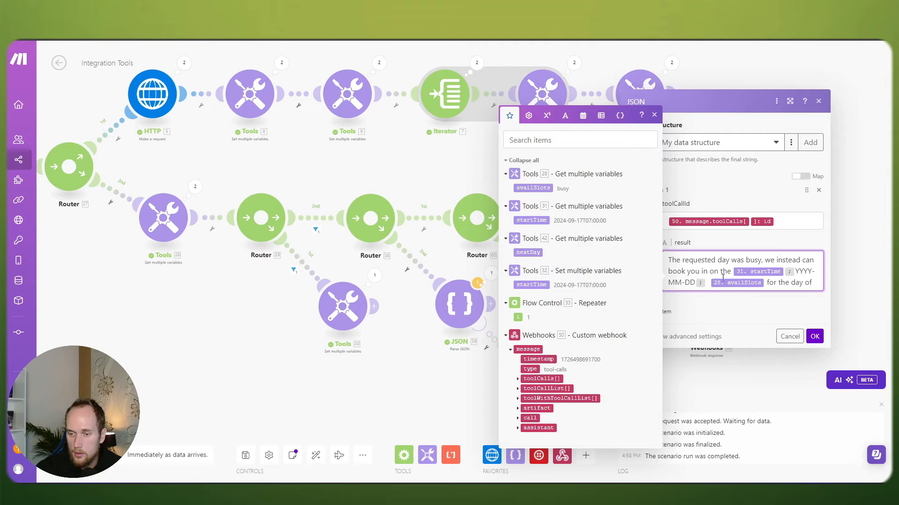
{"action": "type", "text": "."}
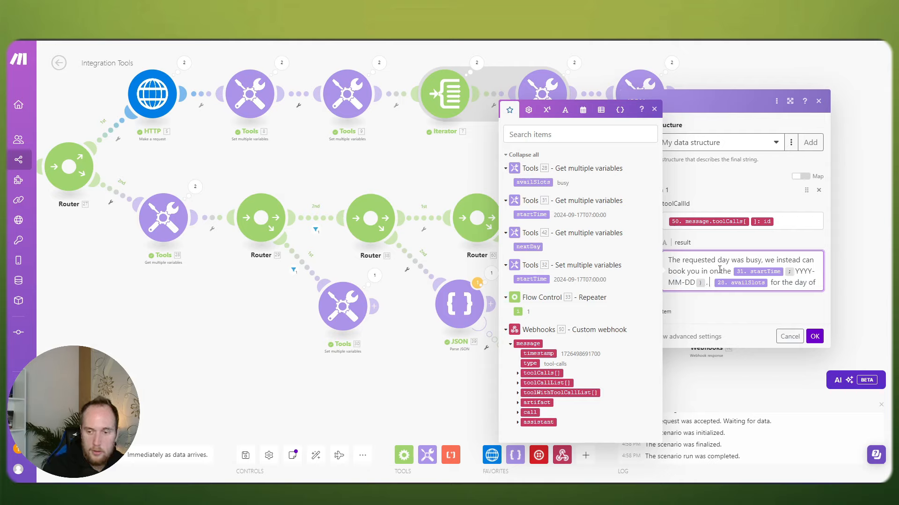
{"action": "type", "text": " Here are the slots"}
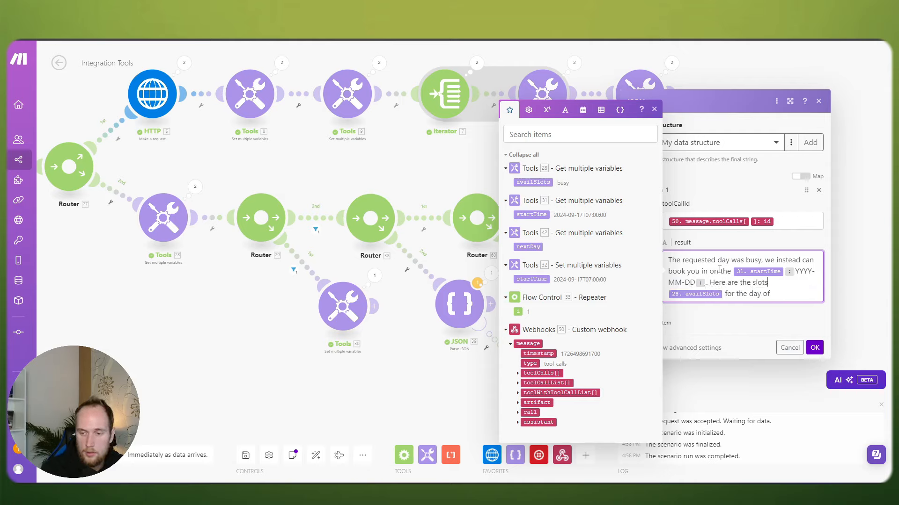
{"action": "type", "text": " available for that day "}
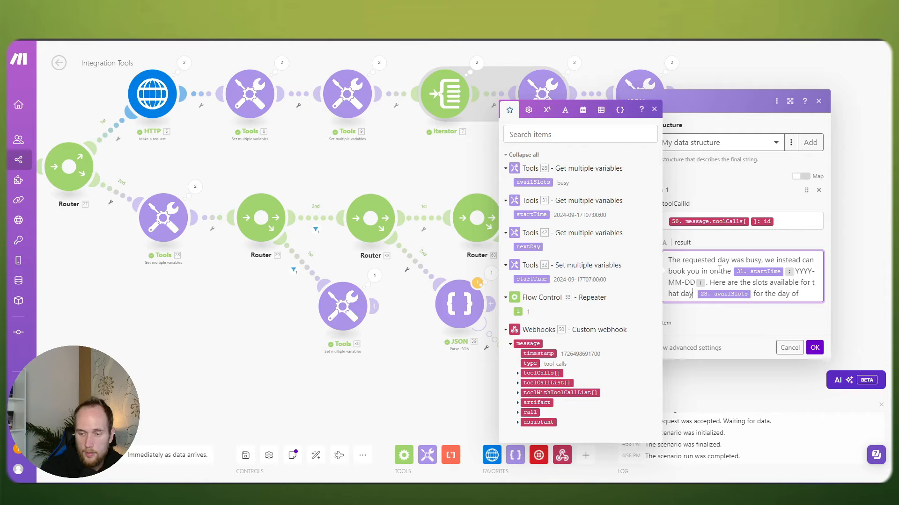
{"action": "type", "text": "."}
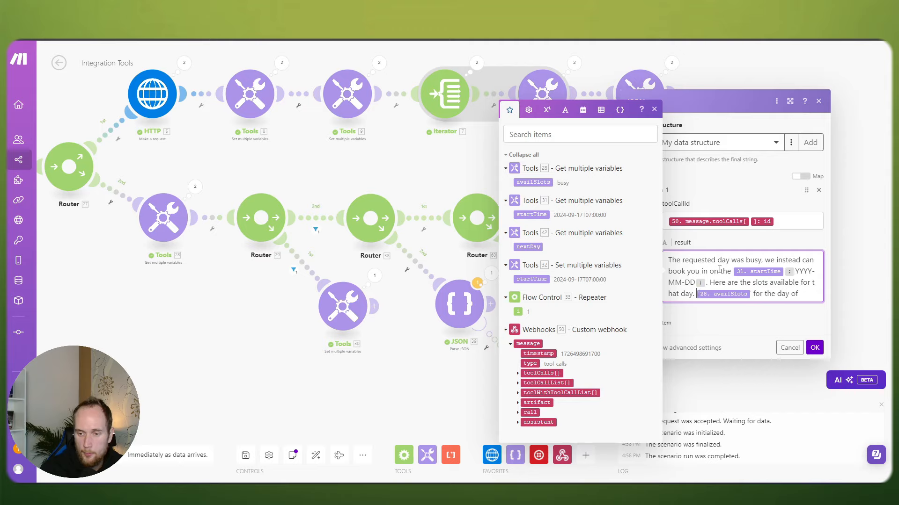
{"action": "key", "text": "BackSpace"}
{"action": "key", "text": "BackSpace"}
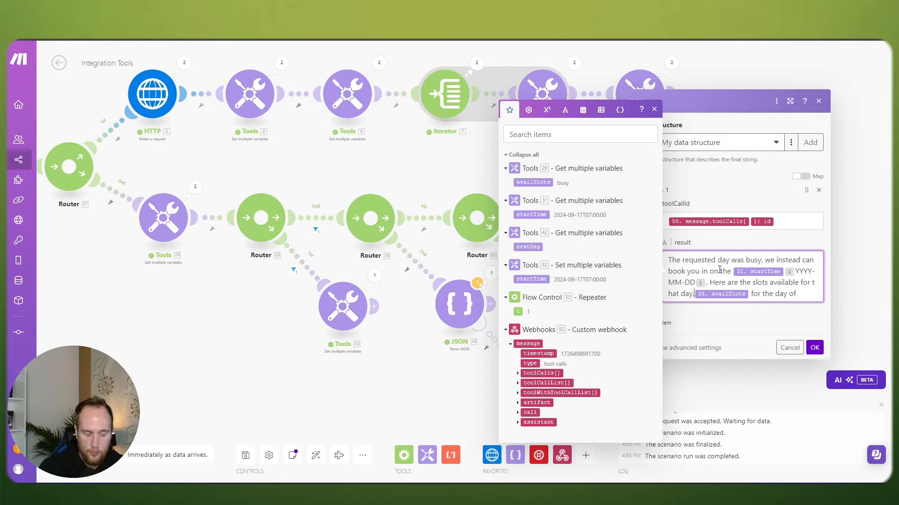
{"action": "type", "text": ";"}
{"action": "left_click_drag", "start_coordinate": [802, 301], "coordinate": [752, 294]}
{"action": "key", "text": "BackSpace"}
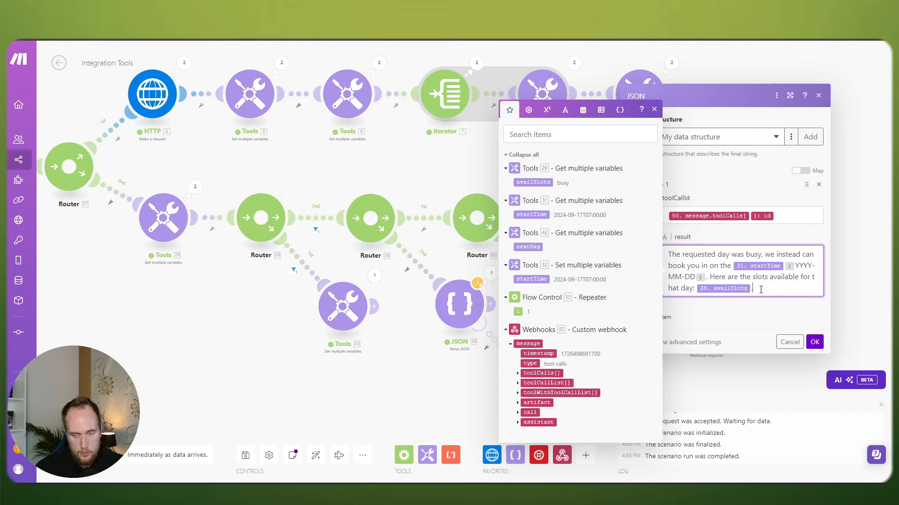
Step: Save the busy-day reply, then cut the 'for the day of formatDate(...)' text from JSON 61's reply
{"action": "left_click", "coordinate": [814, 343]}
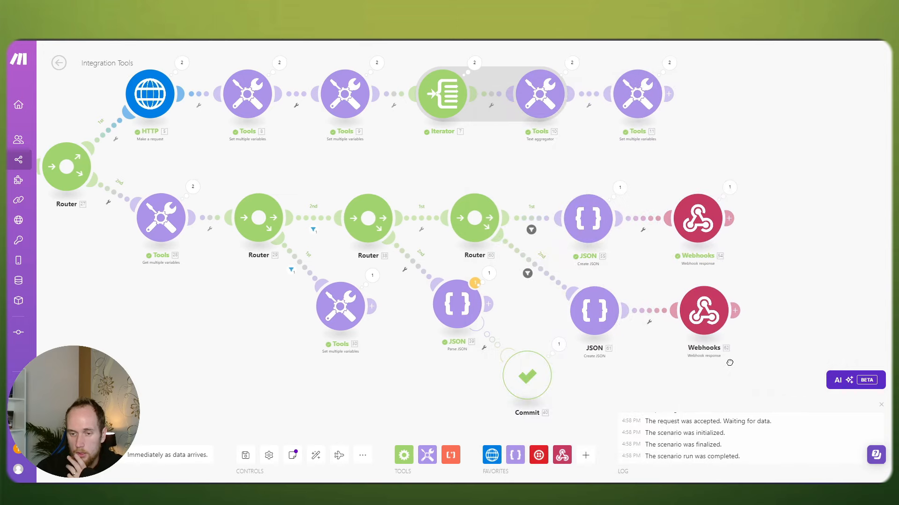
{"action": "left_click", "coordinate": [545, 284]}
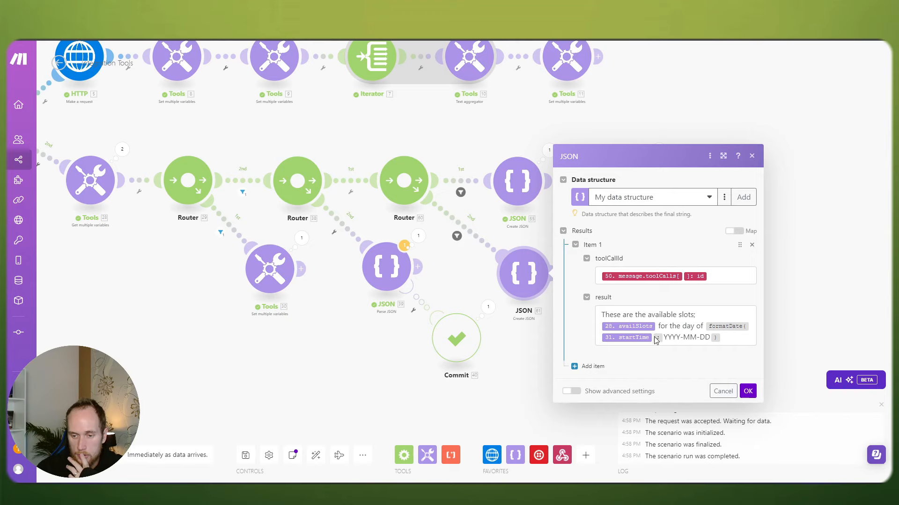
{"action": "left_click", "coordinate": [730, 339]}
{"action": "left_click_drag", "start_coordinate": [730, 338], "coordinate": [662, 322]}
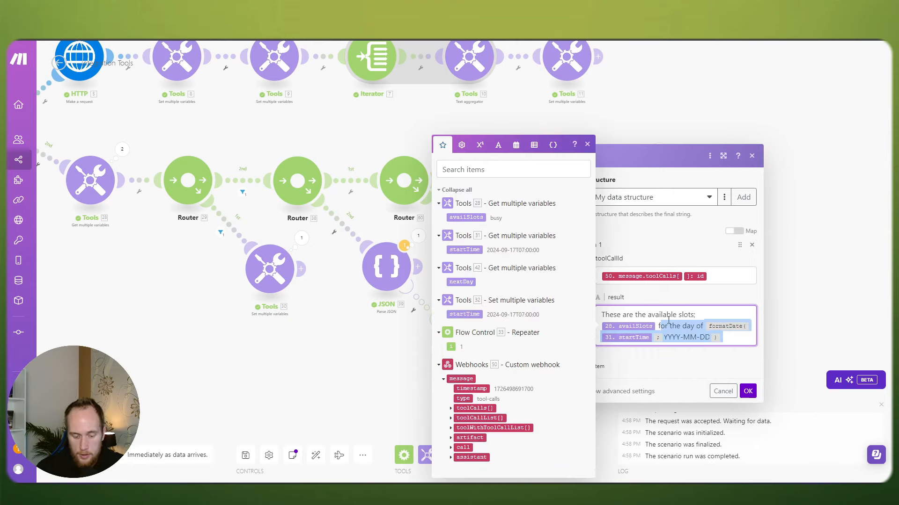
{"action": "key", "text": "BackSpace"}
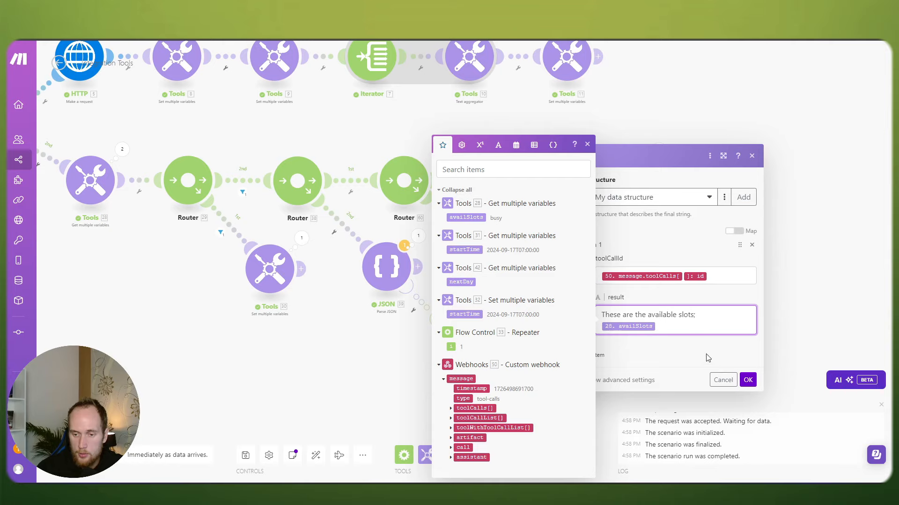
{"action": "left_click", "coordinate": [747, 379]}
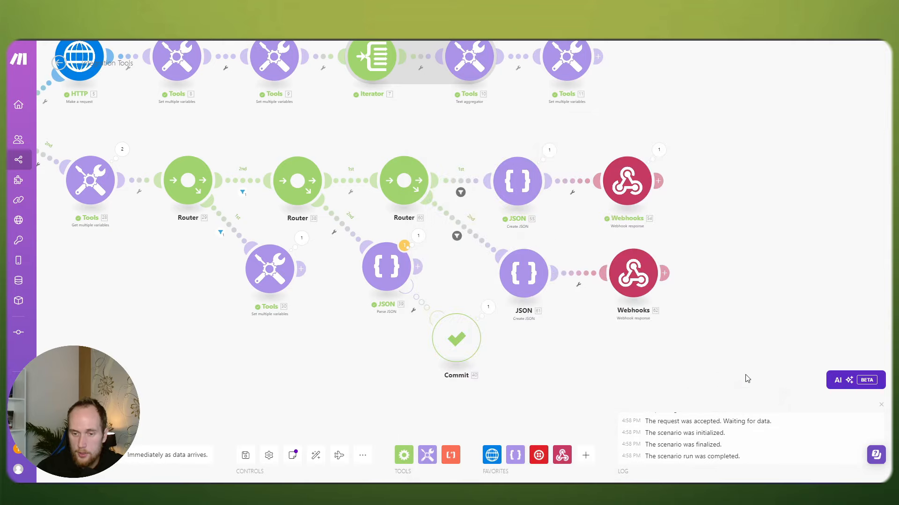
Step: Set Router 60's second route filter so it passes when nextDay does not exist
{"action": "left_click", "coordinate": [477, 242]}
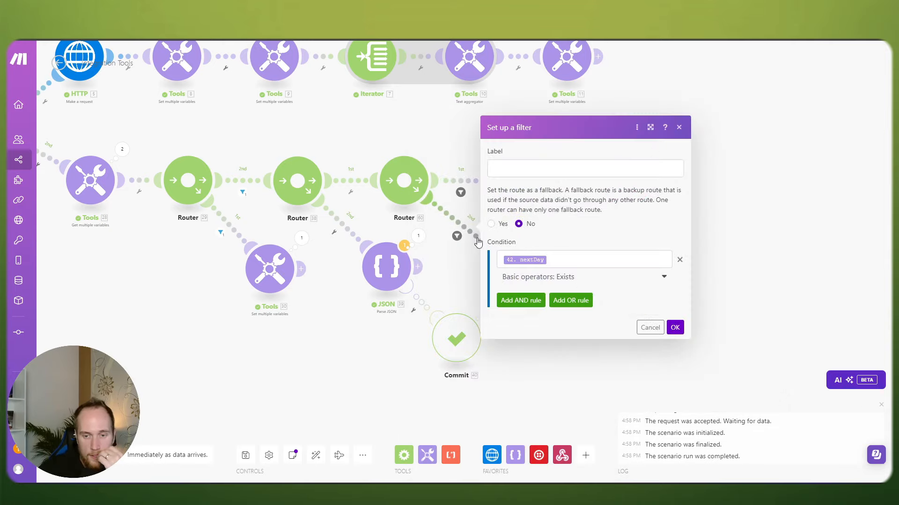
{"action": "left_click", "coordinate": [458, 273]}
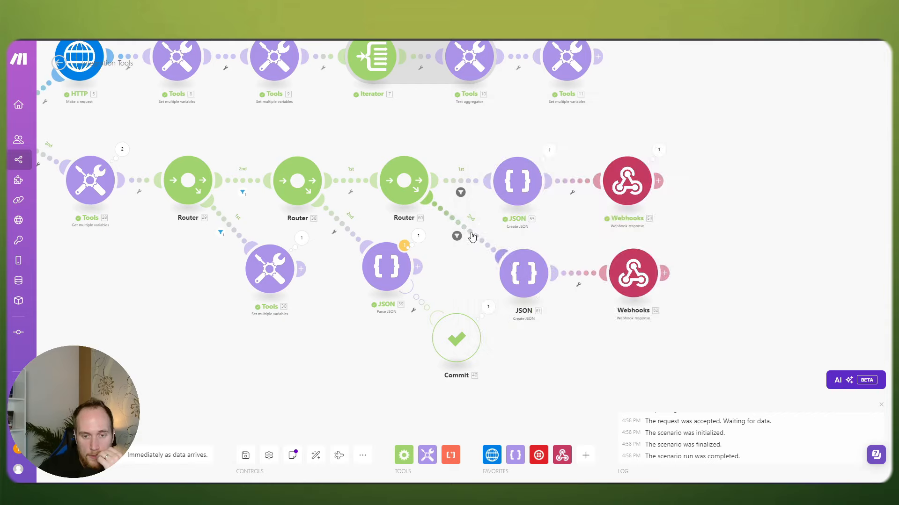
{"action": "left_click", "coordinate": [472, 234]}
{"action": "left_click", "coordinate": [566, 280]}
{"action": "left_click", "coordinate": [542, 337]}
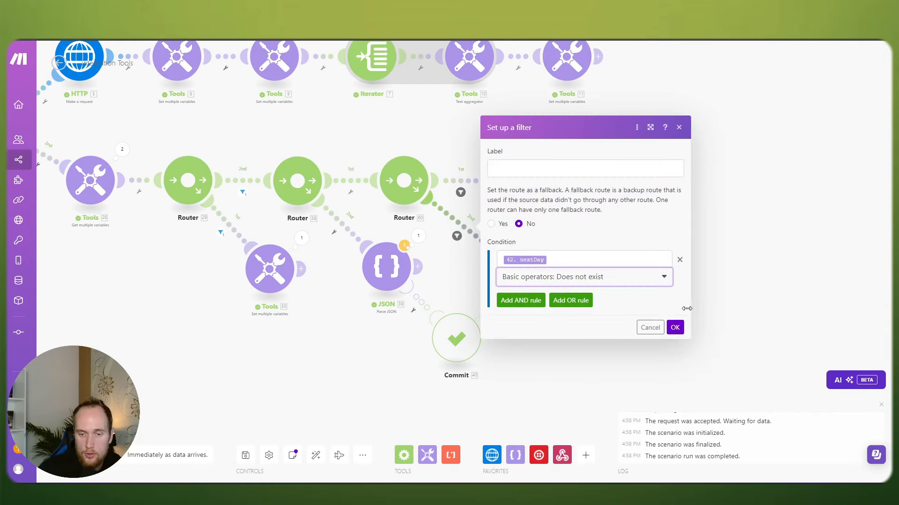
{"action": "left_click", "coordinate": [676, 328]}
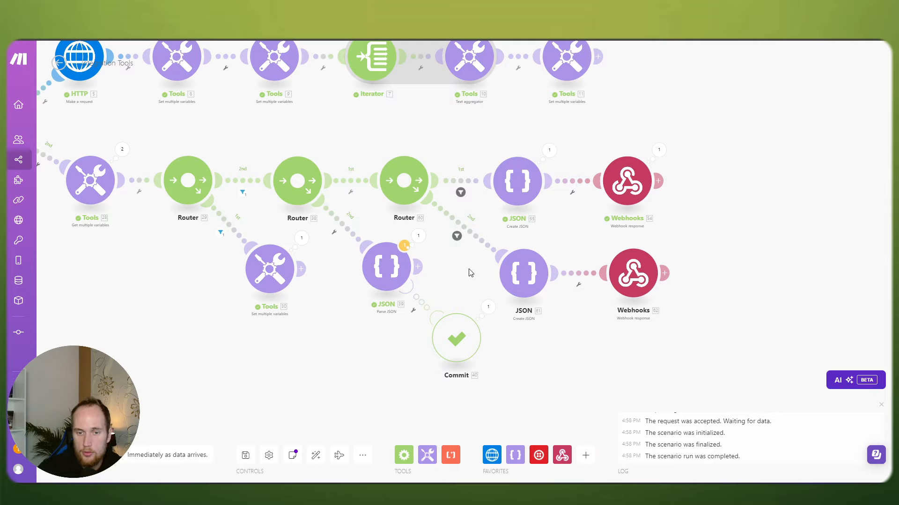
Step: Recheck the nextDay filter on Router 60 and the empty filter on Router 38's second route
{"action": "left_click", "coordinate": [476, 245]}
{"action": "left_click", "coordinate": [456, 261]}
{"action": "left_click_drag", "start_coordinate": [455, 261], "coordinate": [528, 277]}
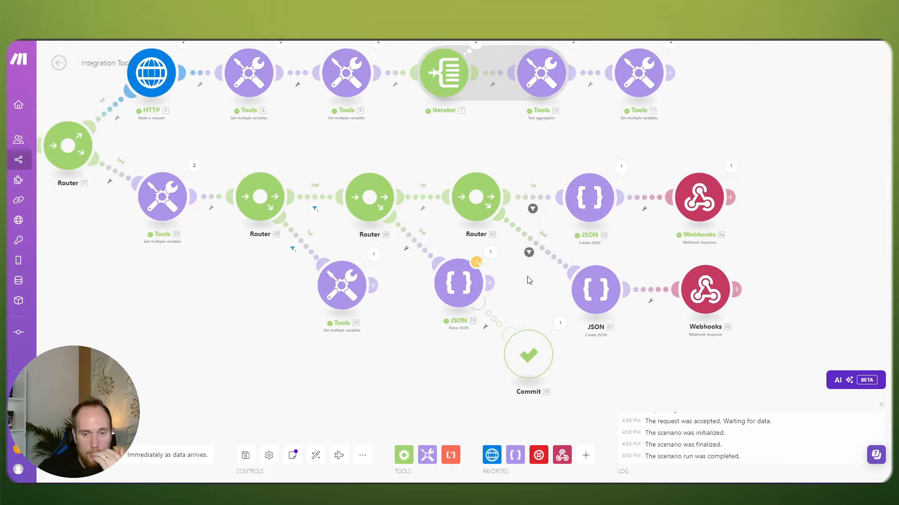
{"action": "left_click", "coordinate": [552, 254]}
{"action": "left_click", "coordinate": [530, 291]}
{"action": "left_click", "coordinate": [423, 248]}
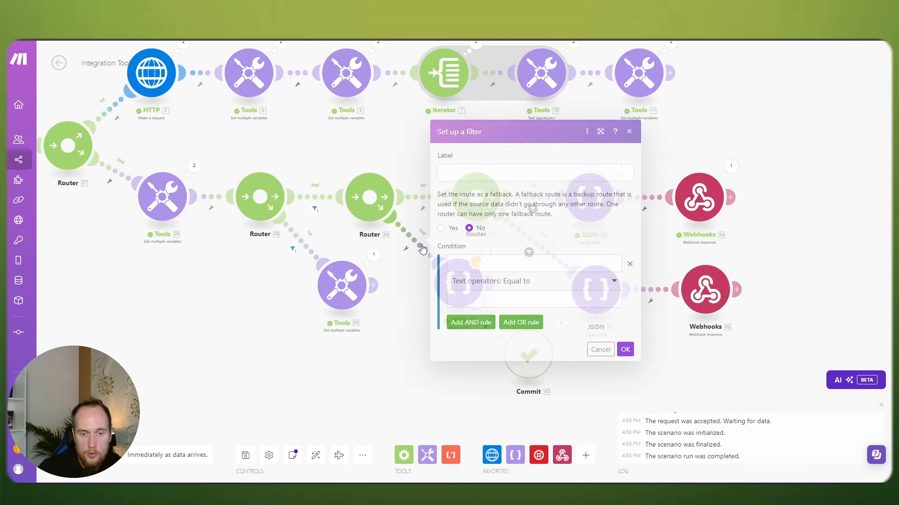
{"action": "left_click", "coordinate": [410, 278]}
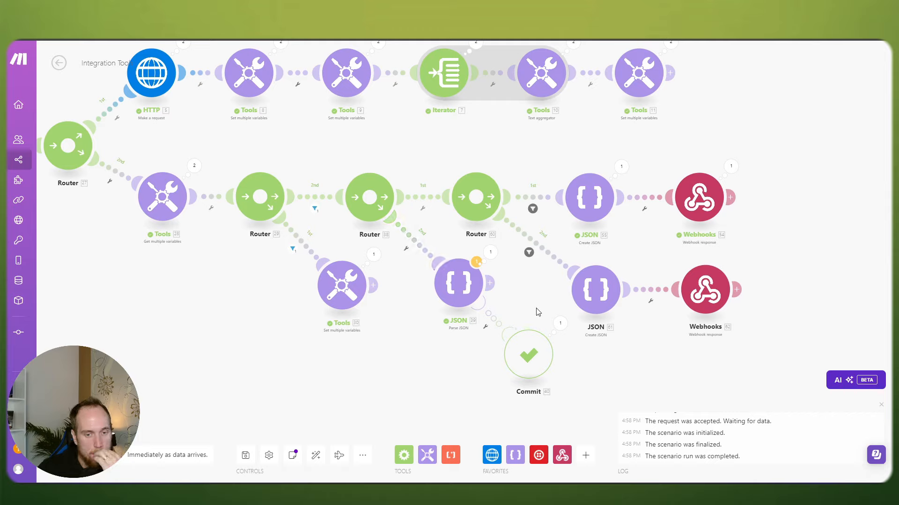
{"action": "left_click", "coordinate": [424, 254]}
{"action": "left_click", "coordinate": [412, 277]}
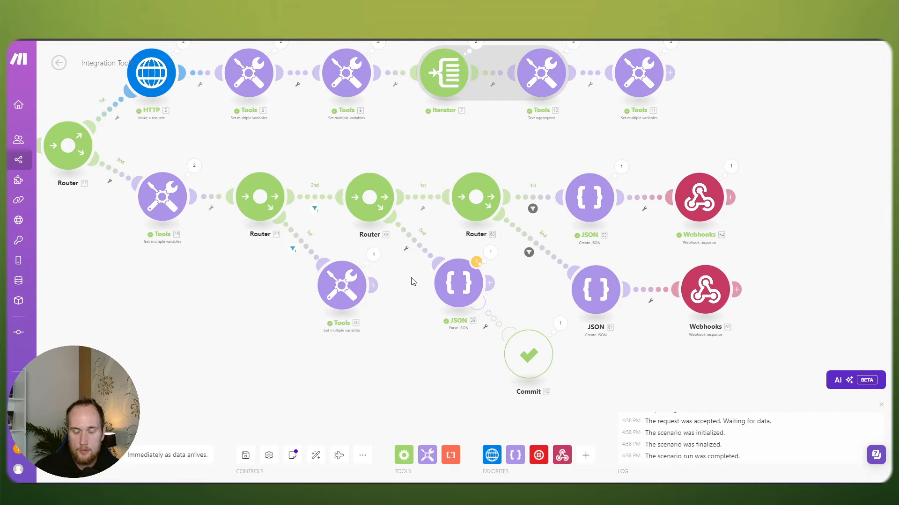
Step: Inspect the webhook response settings, then select the JSON 39 and Commit modules
{"action": "left_click", "coordinate": [702, 178]}
{"action": "left_click", "coordinate": [712, 146]}
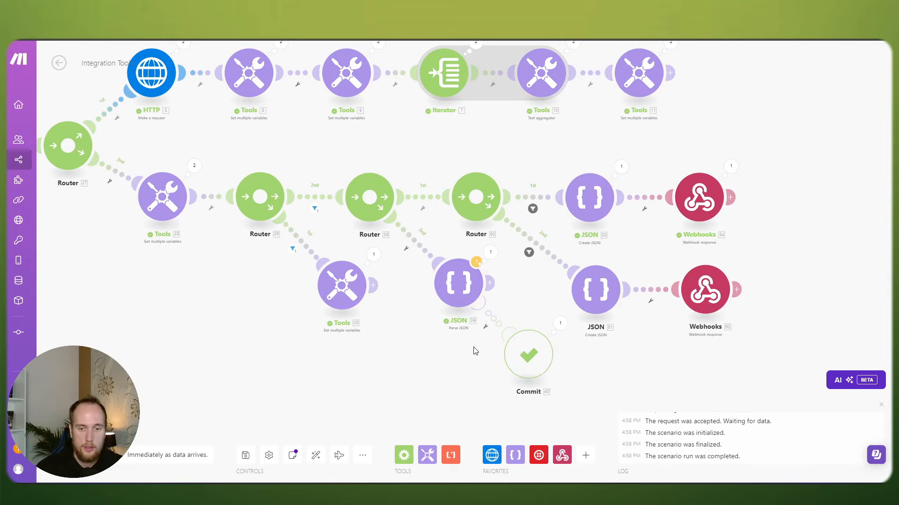
{"action": "left_click_drag", "start_coordinate": [567, 370], "coordinate": [443, 256]}
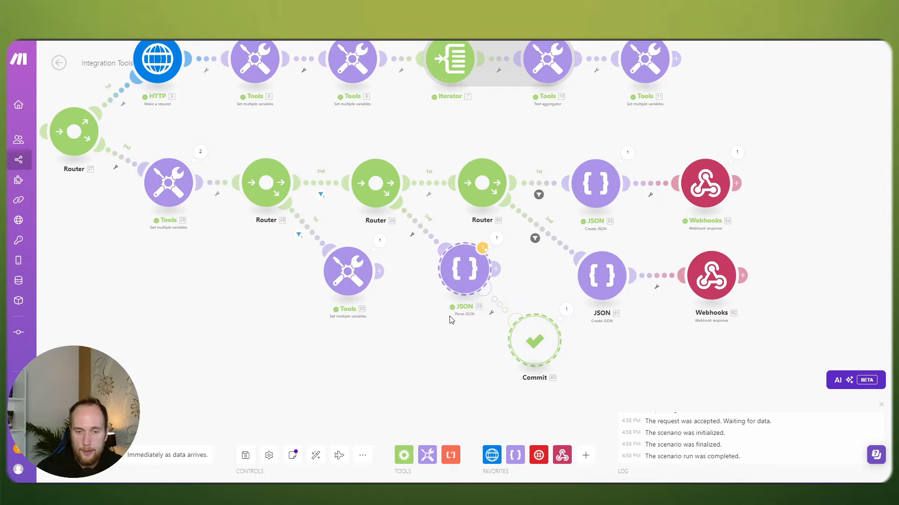
Step: Insert a router between the upper Create JSON module and its Webhooks response
{"action": "left_click", "coordinate": [375, 183]}
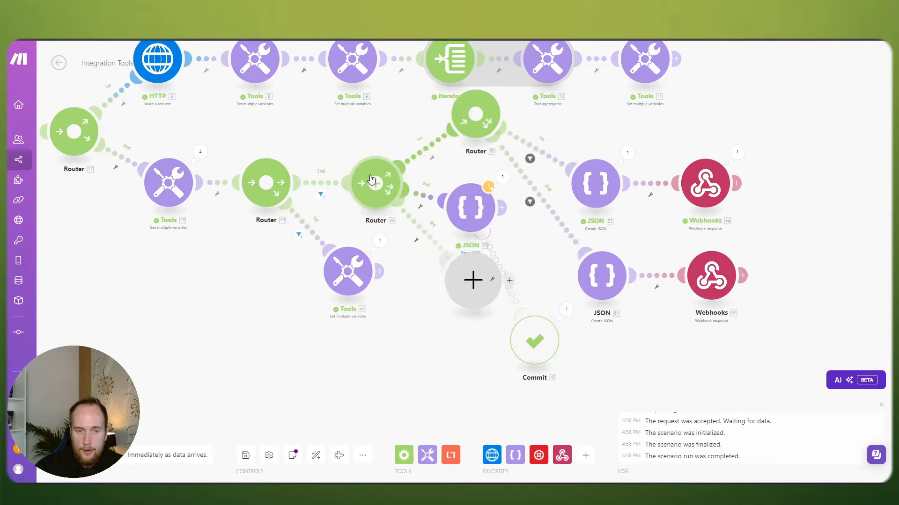
{"action": "right_click", "coordinate": [464, 270]}
{"action": "left_click", "coordinate": [486, 297]}
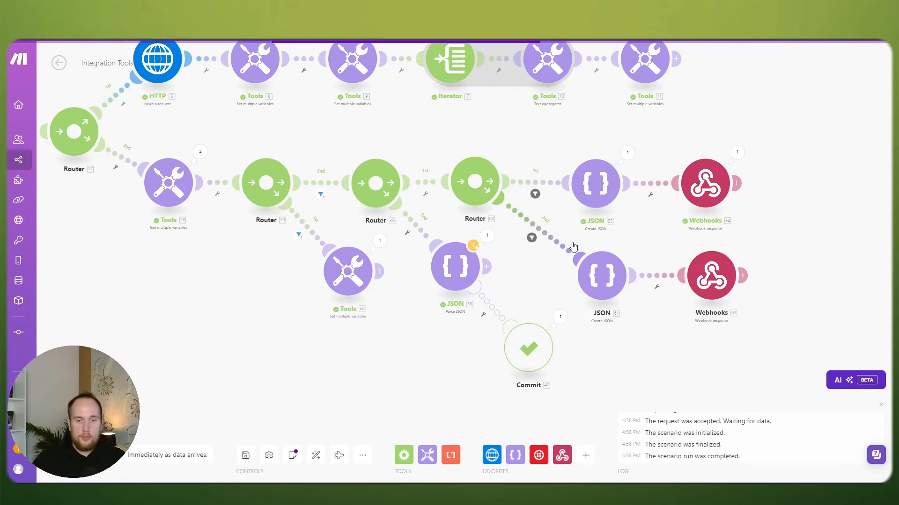
{"action": "scroll", "coordinate": [559, 188], "scroll_direction": "down", "scroll_amount": 2}
{"action": "scroll", "coordinate": [559, 188], "scroll_direction": "up", "scroll_amount": 2}
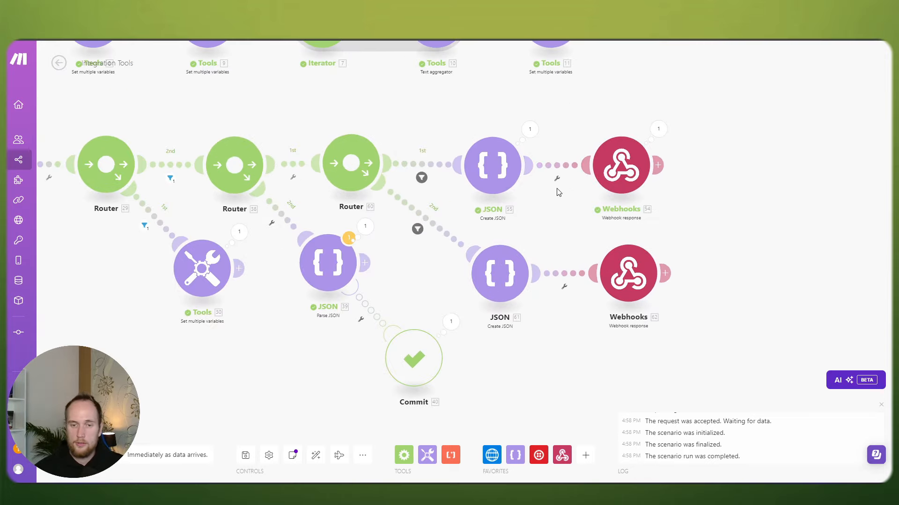
{"action": "left_click_drag", "start_coordinate": [544, 202], "coordinate": [606, 204]}
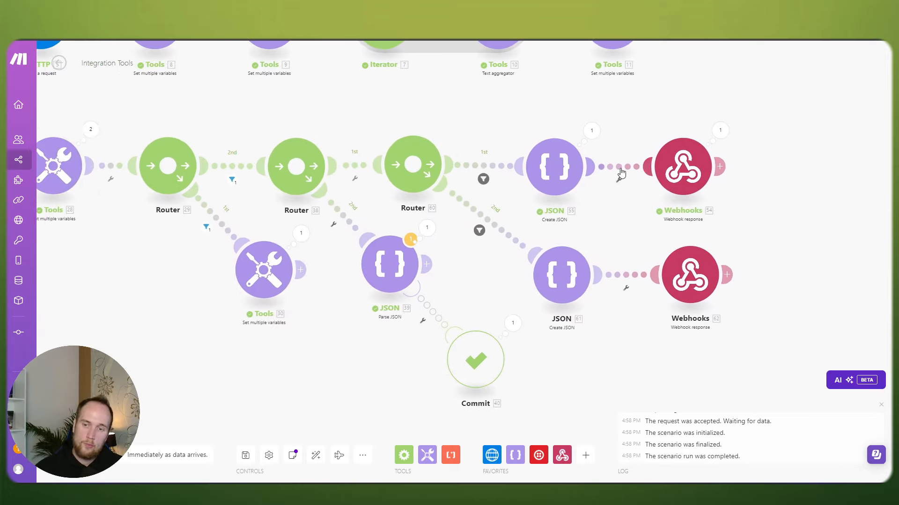
{"action": "left_click", "coordinate": [620, 177]}
{"action": "left_click", "coordinate": [657, 235]}
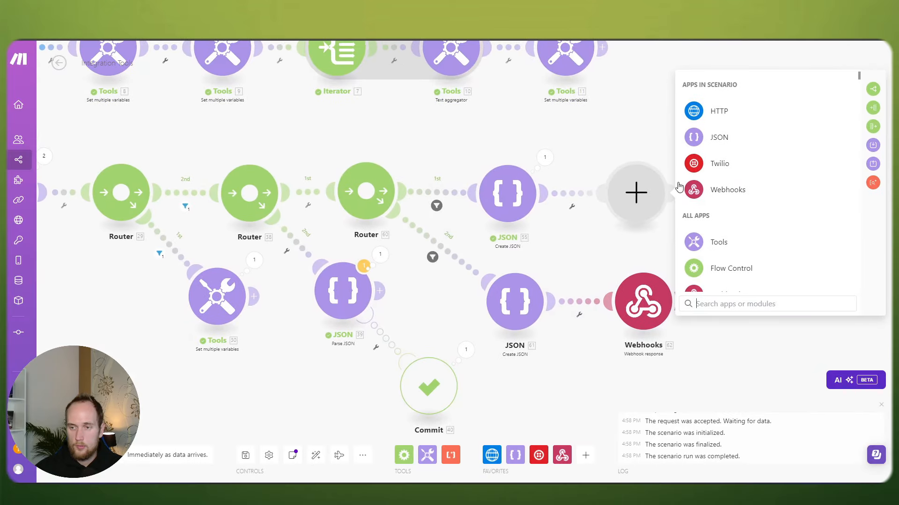
{"action": "left_click", "coordinate": [873, 90]}
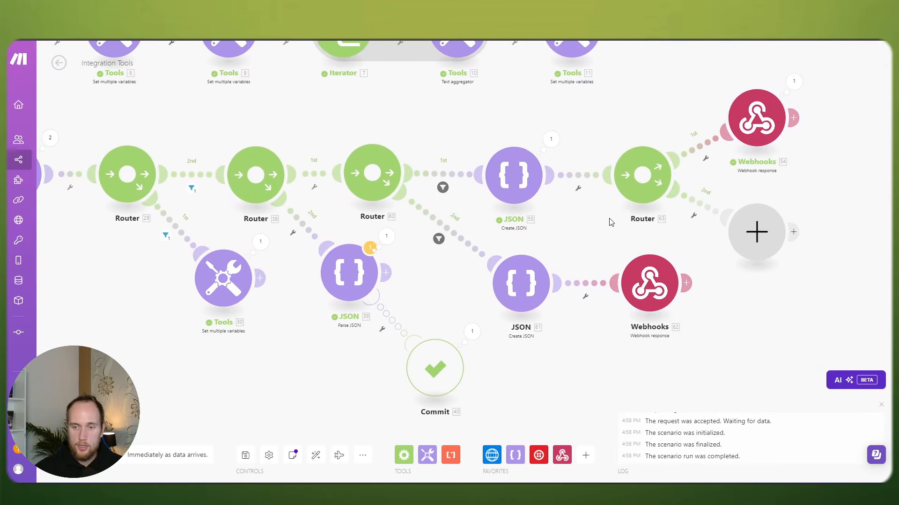
Step: Copy the Parse JSON and Commit pair and attach it to Router 63's second route
{"action": "left_click_drag", "start_coordinate": [439, 402], "coordinate": [310, 250]}
{"action": "left_click", "coordinate": [336, 256]}
{"action": "left_click_drag", "start_coordinate": [730, 298], "coordinate": [672, 291]}
{"action": "right_click", "coordinate": [673, 291]}
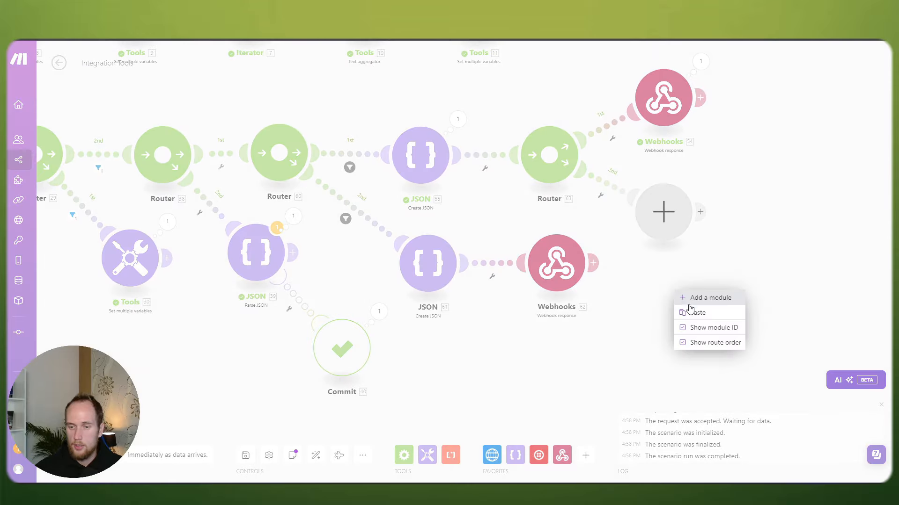
{"action": "left_click", "coordinate": [691, 313]}
{"action": "scroll", "coordinate": [674, 321], "scroll_direction": "down", "scroll_amount": 1}
{"action": "left_click_drag", "start_coordinate": [748, 340], "coordinate": [612, 304]}
{"action": "scroll", "coordinate": [612, 303], "scroll_direction": "up", "scroll_amount": 5}
{"action": "left_click_drag", "start_coordinate": [562, 222], "coordinate": [679, 199]}
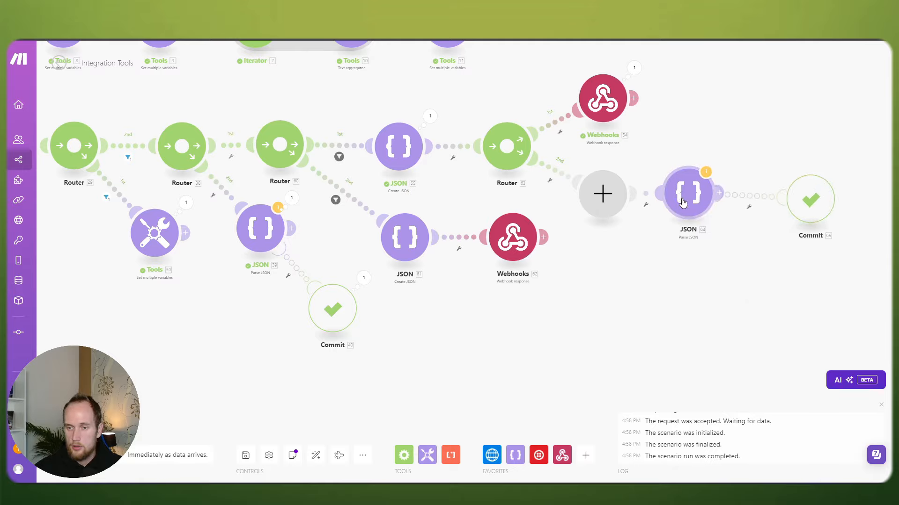
{"action": "left_click_drag", "start_coordinate": [614, 230], "coordinate": [677, 232]}
{"action": "left_click", "coordinate": [707, 212]}
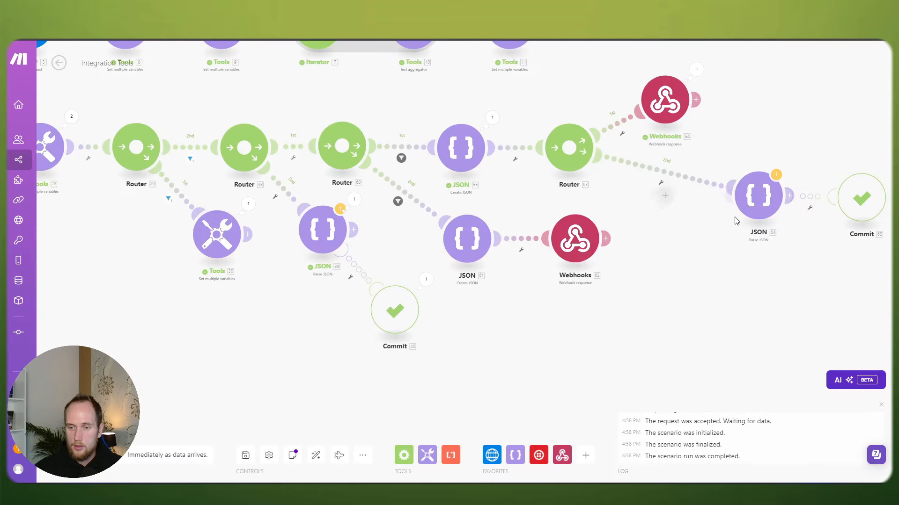
{"action": "left_click_drag", "start_coordinate": [759, 198], "coordinate": [669, 188]}
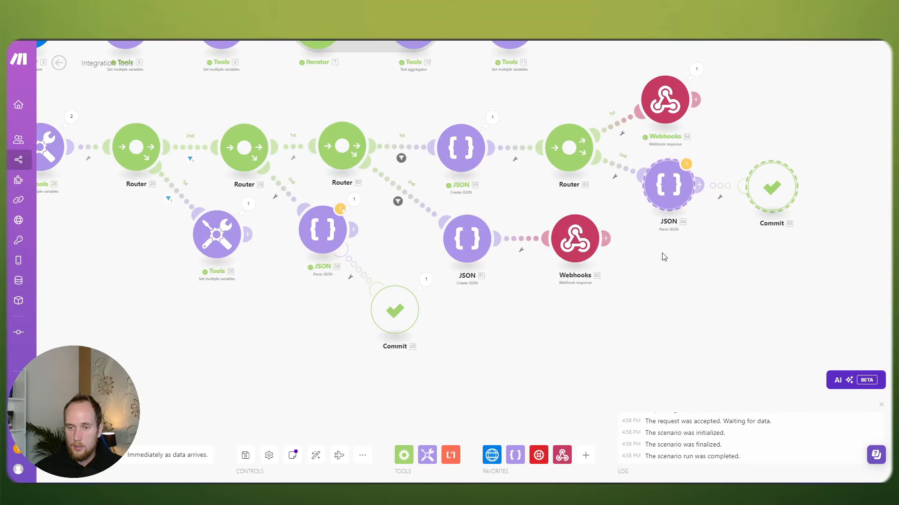
Step: Insert a router after JSON 61 and move Webhooks 62 onto its first route
{"action": "left_click_drag", "start_coordinate": [662, 255], "coordinate": [705, 231]}
{"action": "scroll", "coordinate": [656, 305], "scroll_direction": "up", "scroll_amount": 3}
{"action": "scroll", "coordinate": [648, 294], "scroll_direction": "down", "scroll_amount": 1}
{"action": "left_click", "coordinate": [653, 299]}
{"action": "scroll", "coordinate": [649, 323], "scroll_direction": "down", "scroll_amount": 1}
{"action": "left_click", "coordinate": [589, 219]}
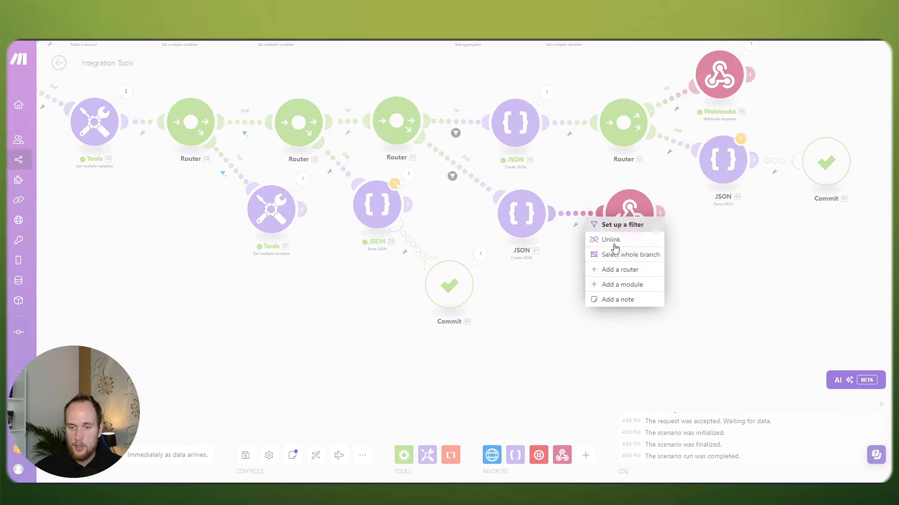
{"action": "left_click", "coordinate": [556, 274]}
{"action": "left_click", "coordinate": [563, 239]}
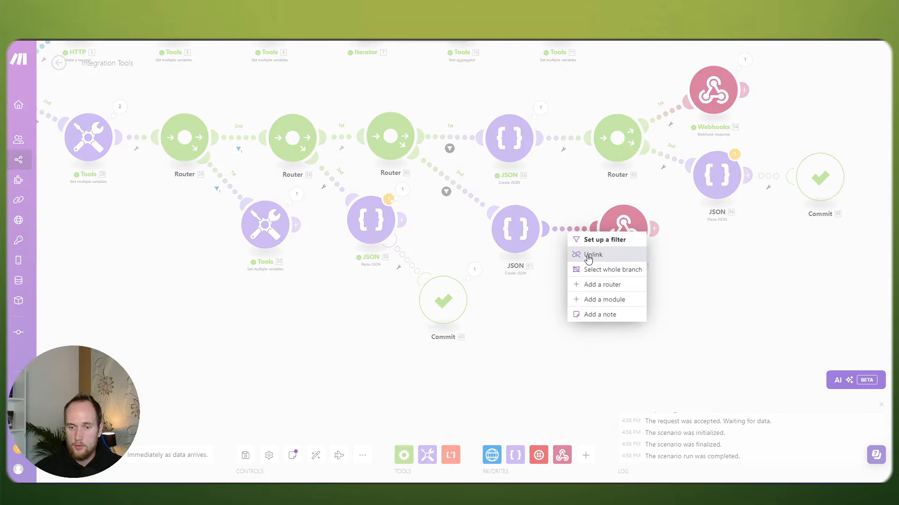
{"action": "left_click", "coordinate": [601, 285]}
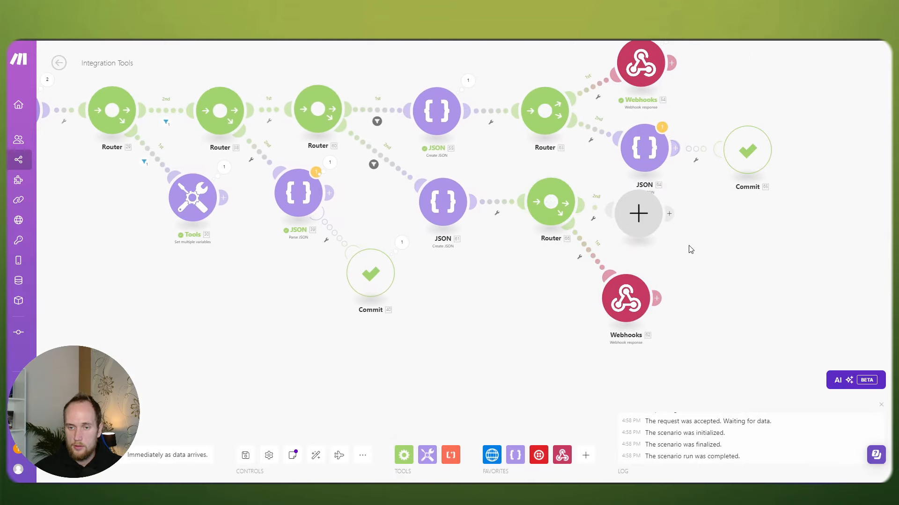
{"action": "left_click_drag", "start_coordinate": [605, 316], "coordinate": [593, 210]}
Step: Copy JSON 64 and Commit 65 onto the new router's second route
{"action": "left_click_drag", "start_coordinate": [765, 216], "coordinate": [604, 162]}
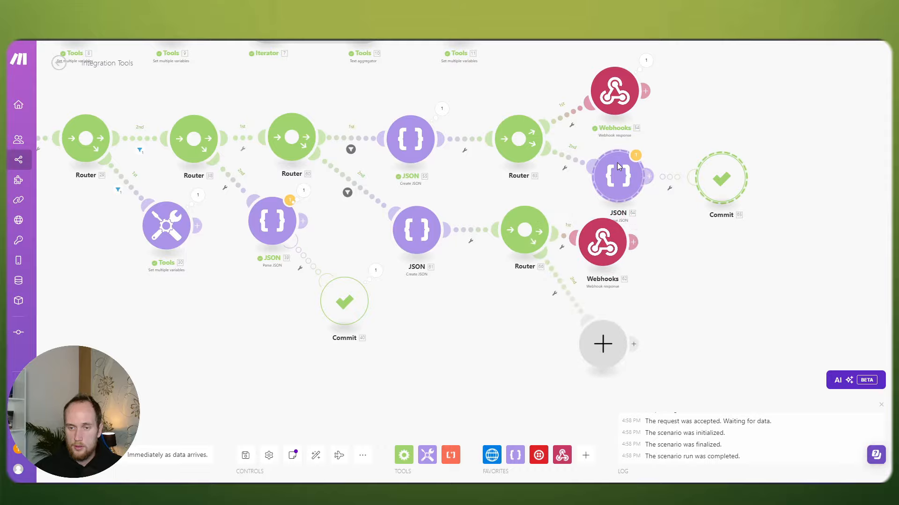
{"action": "right_click", "coordinate": [619, 169]}
{"action": "left_click", "coordinate": [649, 176]}
{"action": "right_click", "coordinate": [685, 344]}
{"action": "left_click", "coordinate": [696, 364]}
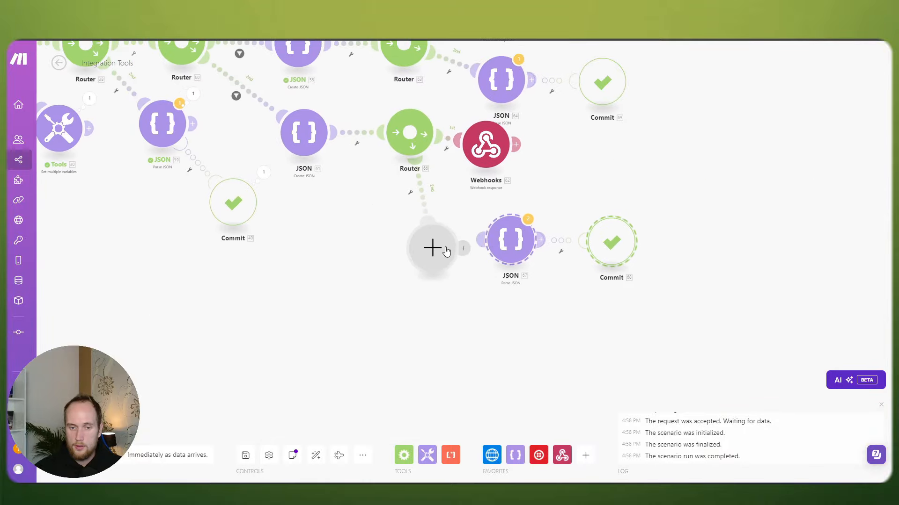
{"action": "right_click", "coordinate": [432, 247]}
{"action": "left_click", "coordinate": [465, 270]}
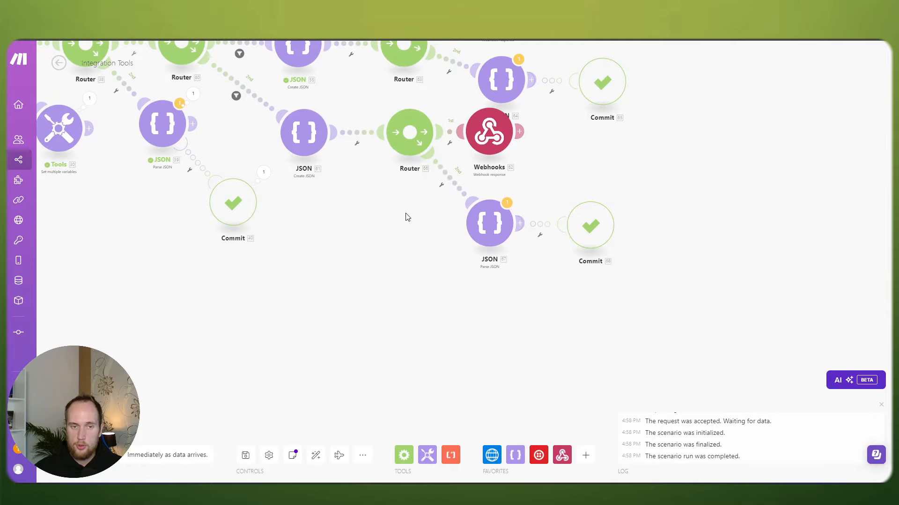
{"action": "left_click_drag", "start_coordinate": [405, 217], "coordinate": [596, 338]}
{"action": "left_click_drag", "start_coordinate": [438, 245], "coordinate": [524, 246]}
Step: Delete the old Commit 40 and Parse JSON 39 modules
{"action": "right_click", "coordinate": [505, 329]}
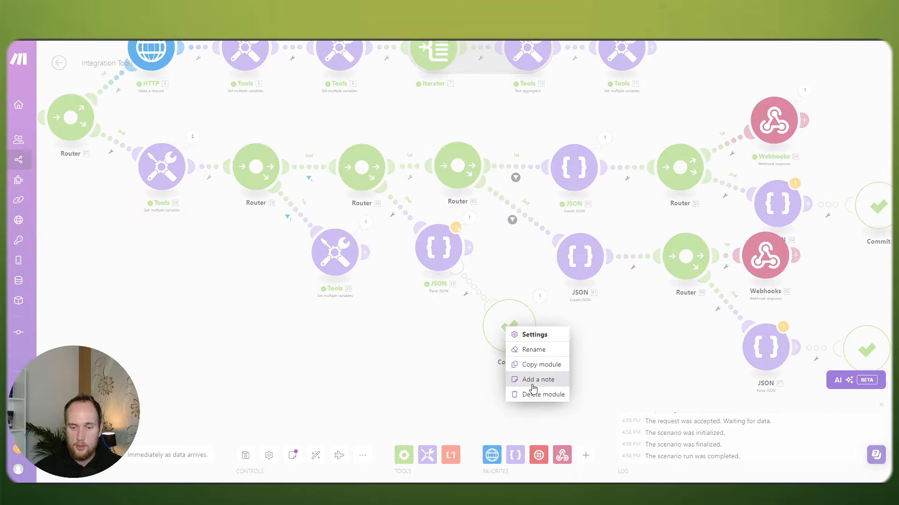
{"action": "key", "text": "Escape"}
{"action": "right_click", "coordinate": [448, 256]}
{"action": "left_click", "coordinate": [486, 367]}
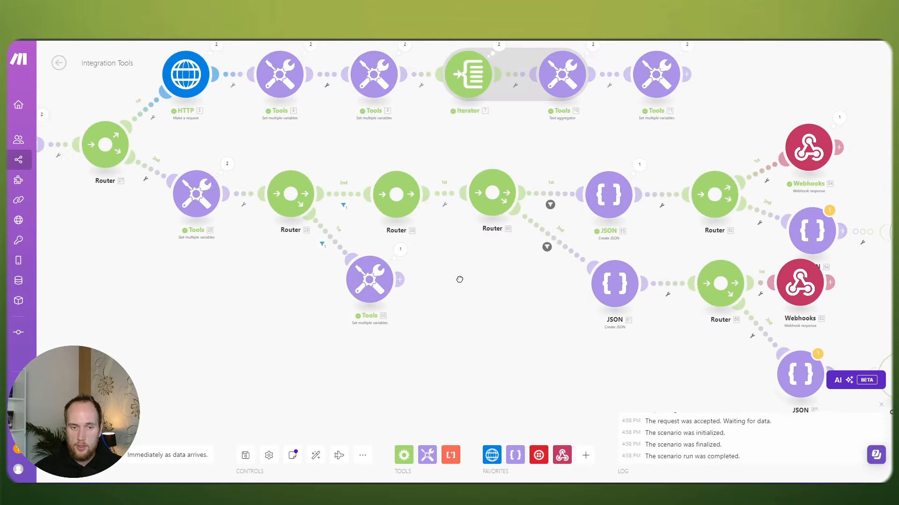
Step: Review the availSlots filter into Router 38, then delete Router 38 to join the routes
{"action": "left_click", "coordinate": [354, 199]}
{"action": "left_click", "coordinate": [329, 141]}
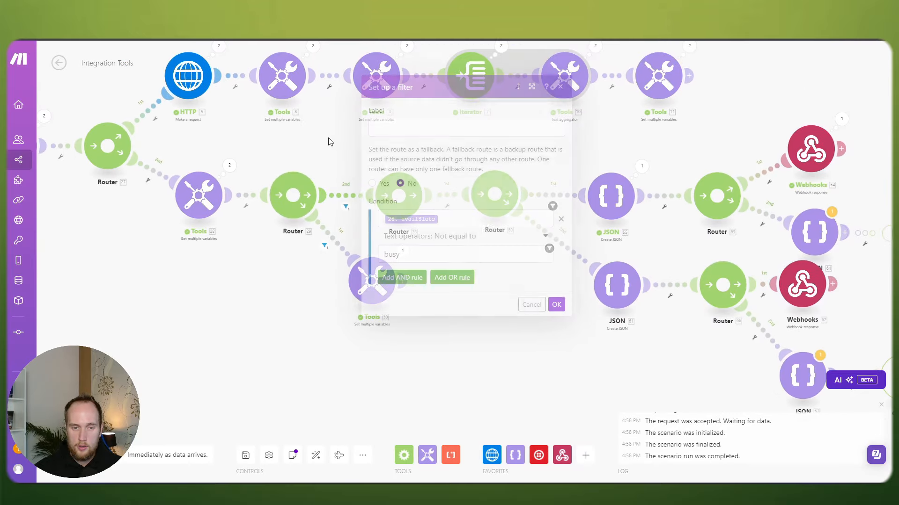
{"action": "left_click", "coordinate": [365, 197]}
{"action": "left_click", "coordinate": [468, 218]}
{"action": "key", "text": "ctrl+a"}
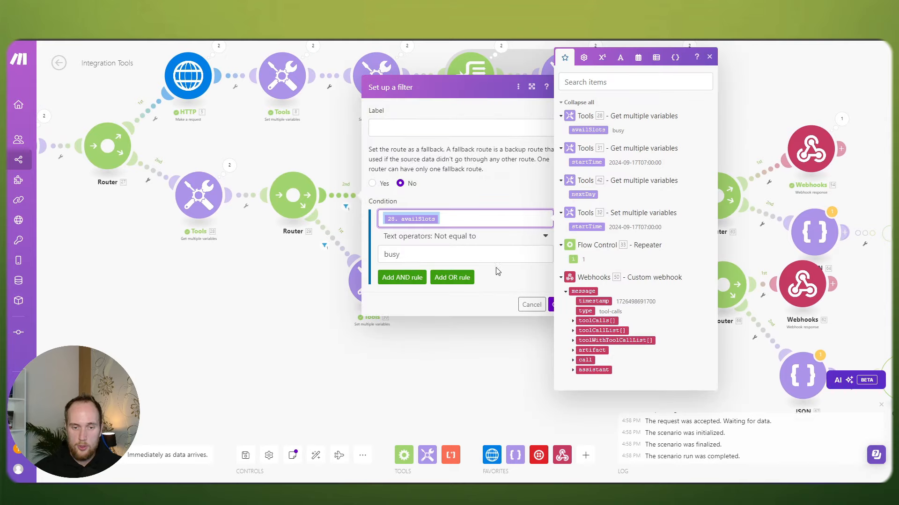
{"action": "left_click", "coordinate": [498, 271]}
{"action": "left_click", "coordinate": [560, 304]}
{"action": "right_click", "coordinate": [405, 213]}
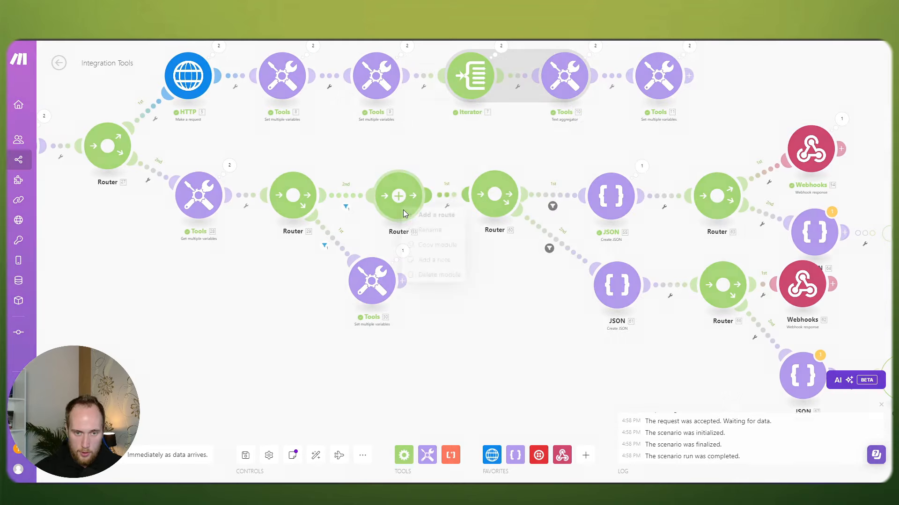
{"action": "left_click", "coordinate": [438, 275]}
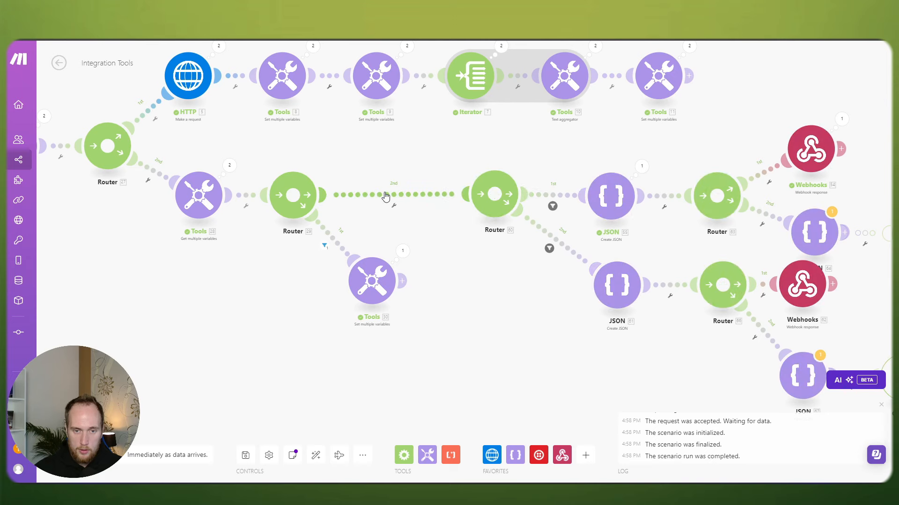
Step: Filter the merged route to pass only when availSlots is Not equal to 'busy'
{"action": "left_click", "coordinate": [385, 197]}
{"action": "left_click", "coordinate": [468, 216]}
{"action": "left_click", "coordinate": [491, 254]}
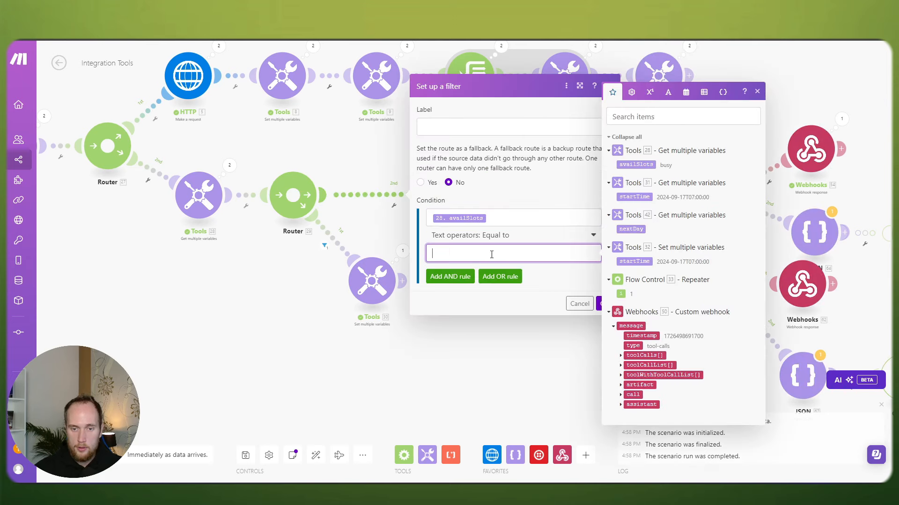
{"action": "type", "text": "busy"}
{"action": "left_click", "coordinate": [510, 236]}
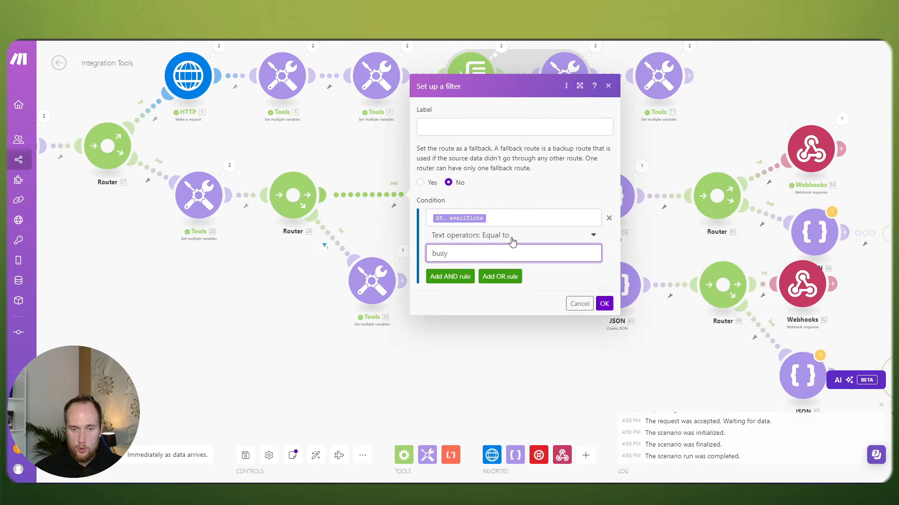
{"action": "left_click", "coordinate": [482, 354]}
{"action": "left_click", "coordinate": [605, 305]}
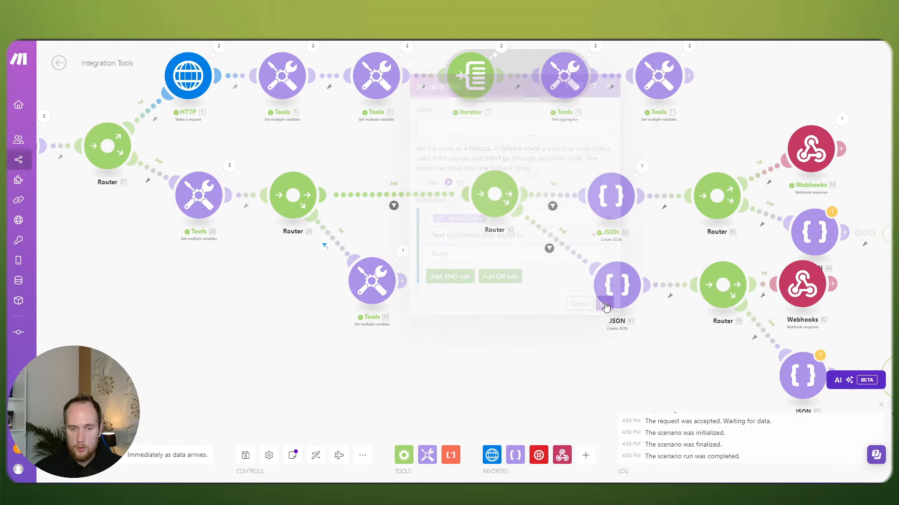
{"action": "left_click", "coordinate": [425, 195]}
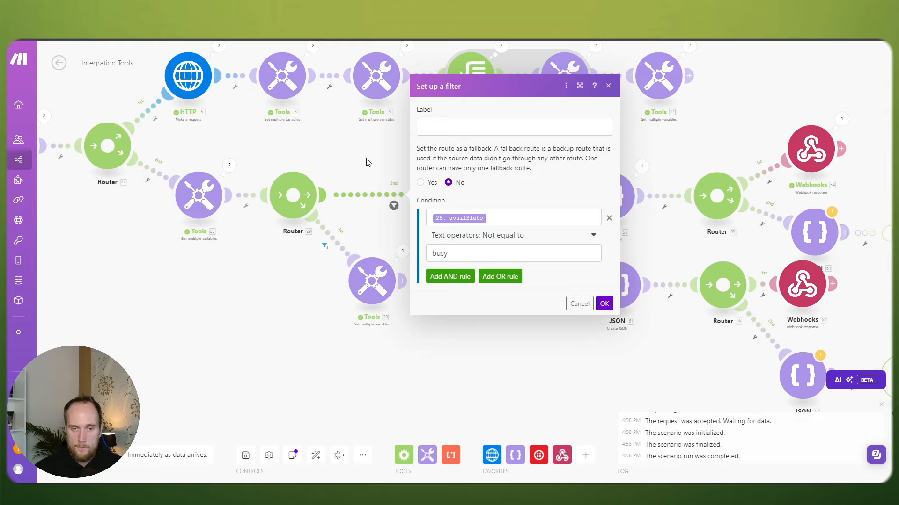
{"action": "left_click", "coordinate": [366, 162]}
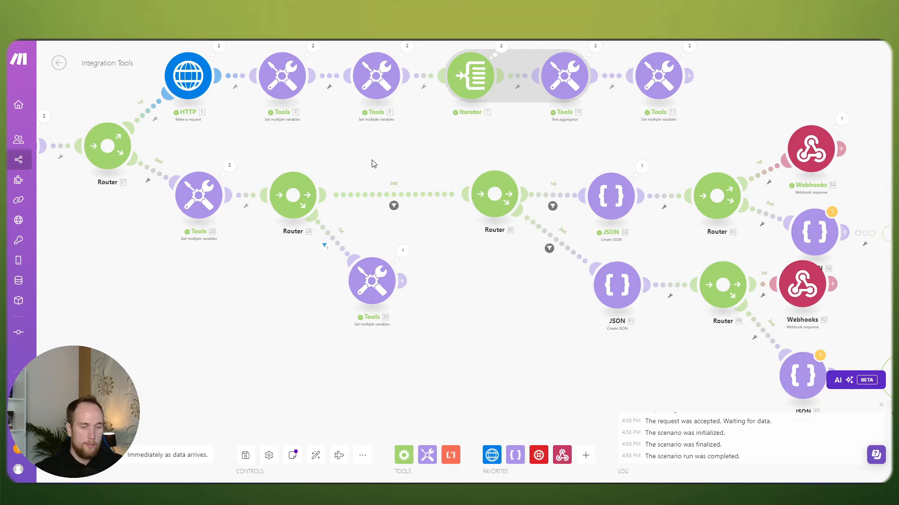
{"action": "scroll", "coordinate": [372, 162], "scroll_direction": "down", "scroll_amount": 2}
{"action": "scroll", "coordinate": [514, 263], "scroll_direction": "up", "scroll_amount": 1}
{"action": "left_click_drag", "start_coordinate": [515, 262], "coordinate": [412, 233]}
{"action": "left_click_drag", "start_coordinate": [746, 334], "coordinate": [315, 75]}
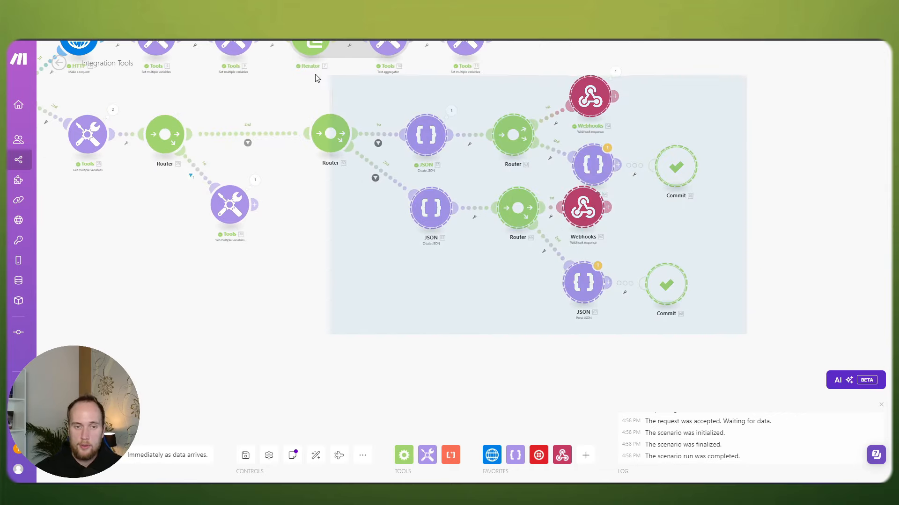
{"action": "left_click_drag", "start_coordinate": [336, 140], "coordinate": [266, 144]}
{"action": "left_click_drag", "start_coordinate": [327, 210], "coordinate": [338, 258]}
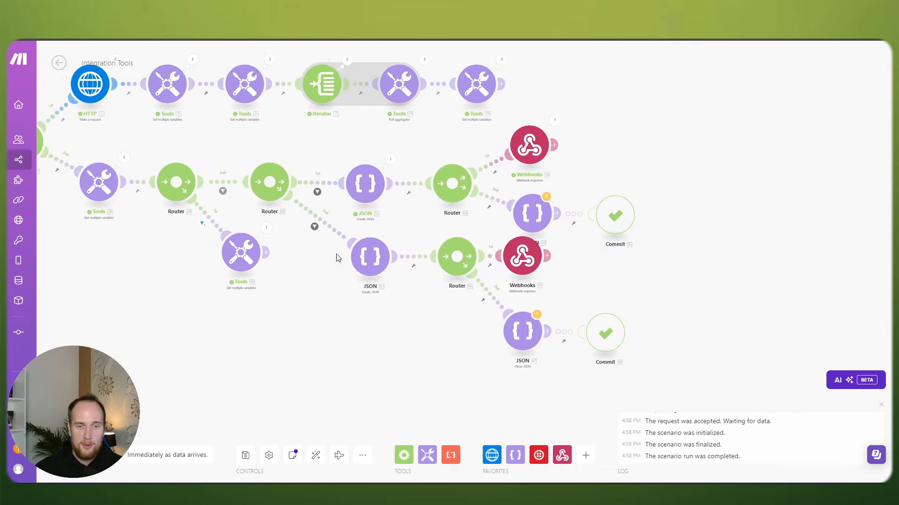
{"action": "left_click_drag", "start_coordinate": [345, 130], "coordinate": [694, 234]}
{"action": "left_click_drag", "start_coordinate": [533, 214], "coordinate": [528, 212]}
{"action": "left_click_drag", "start_coordinate": [366, 337], "coordinate": [404, 311]}
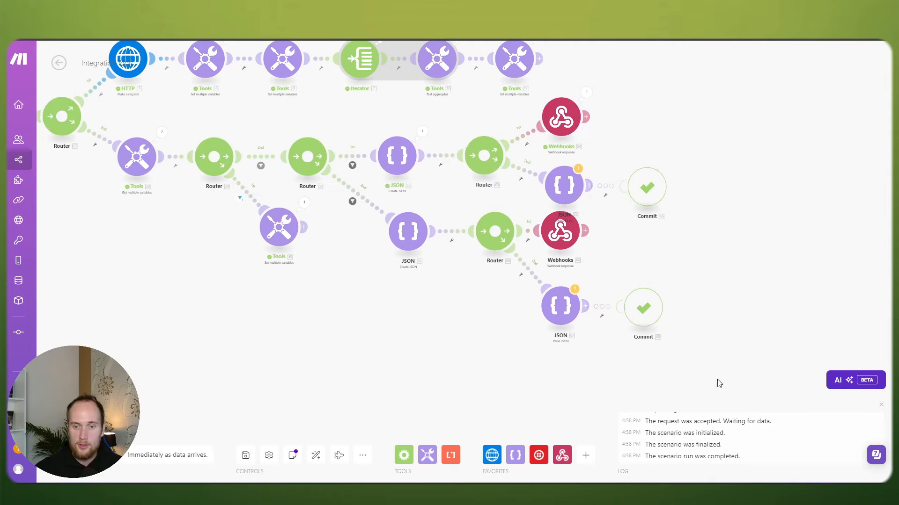
{"action": "left_click_drag", "start_coordinate": [727, 370], "coordinate": [408, 237]}
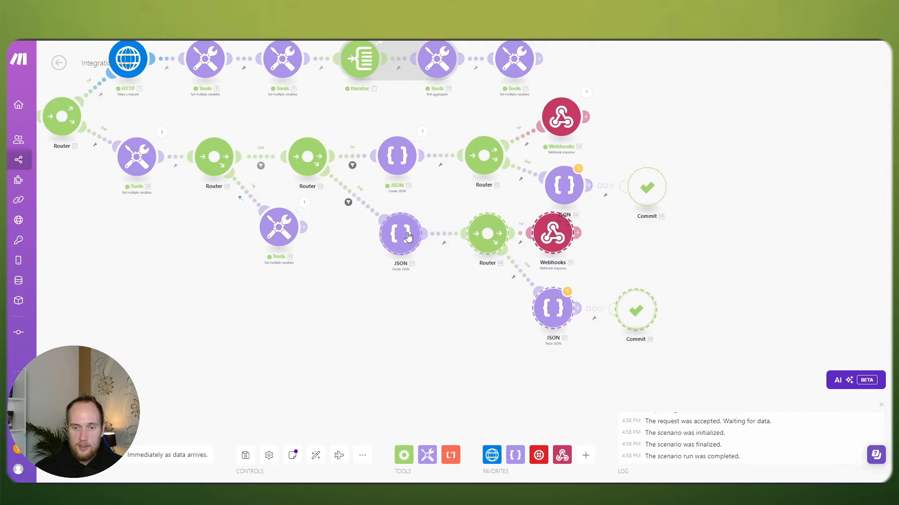
{"action": "left_click_drag", "start_coordinate": [329, 276], "coordinate": [547, 315]}
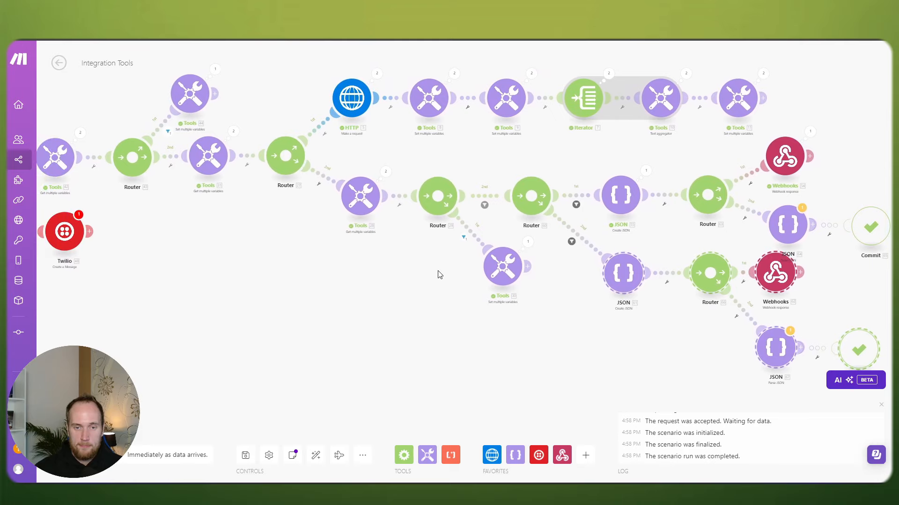
{"action": "left_click_drag", "start_coordinate": [417, 170], "coordinate": [506, 275]}
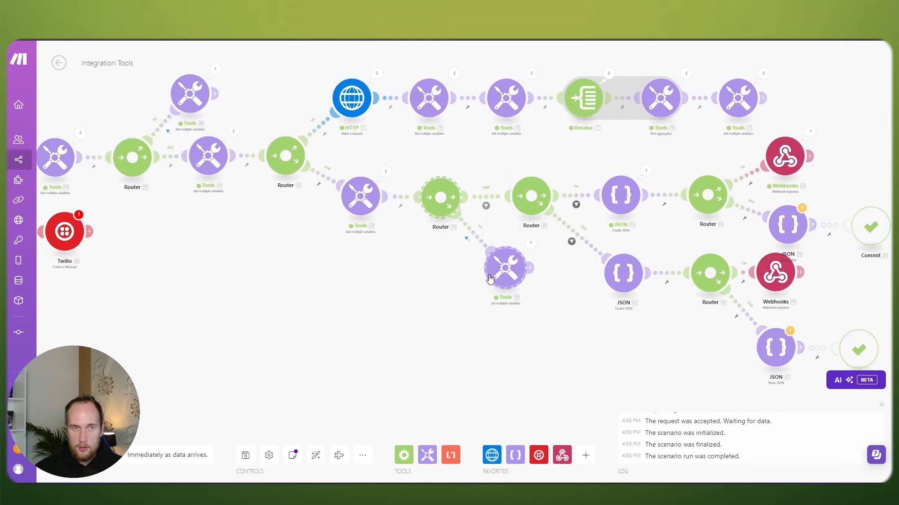
{"action": "left_click", "coordinate": [414, 292]}
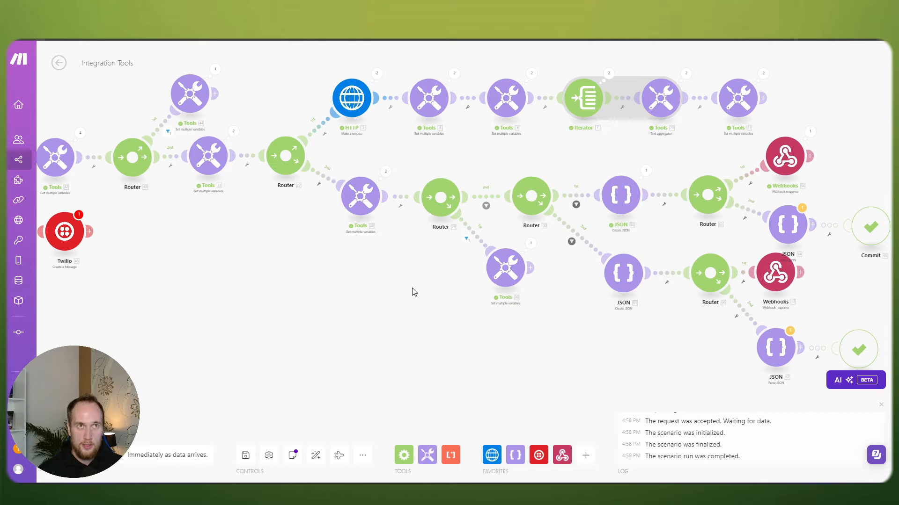
{"action": "left_click_drag", "start_coordinate": [536, 303], "coordinate": [401, 164]}
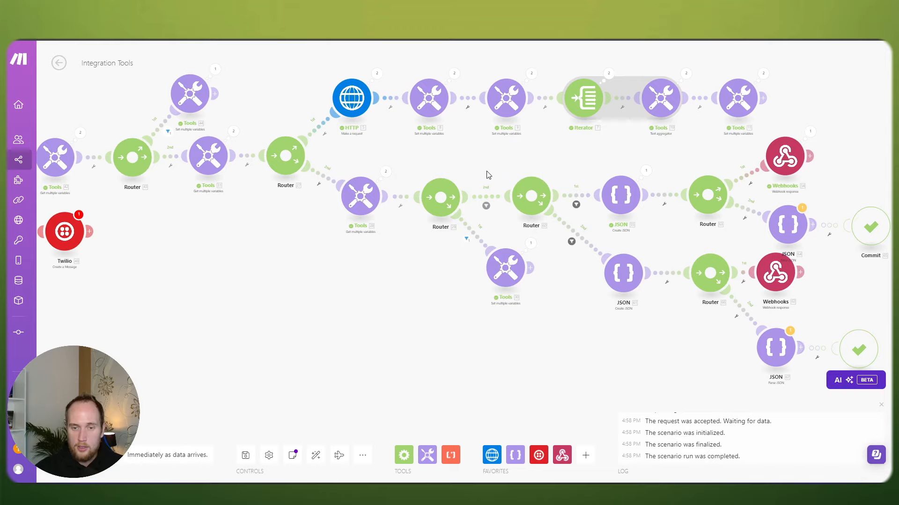
{"action": "left_click_drag", "start_coordinate": [441, 198], "coordinate": [442, 194]}
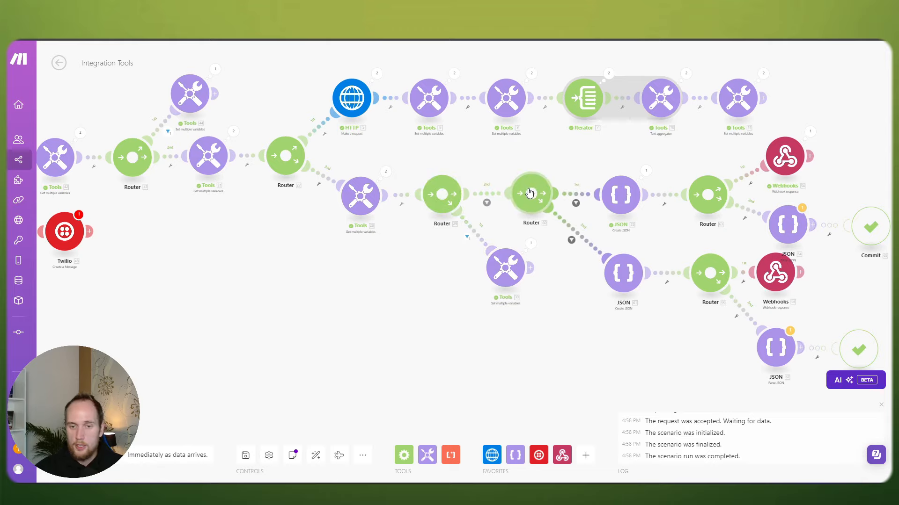
{"action": "left_click_drag", "start_coordinate": [430, 269], "coordinate": [265, 242]}
{"action": "scroll", "coordinate": [387, 256], "scroll_direction": "down", "scroll_amount": 2}
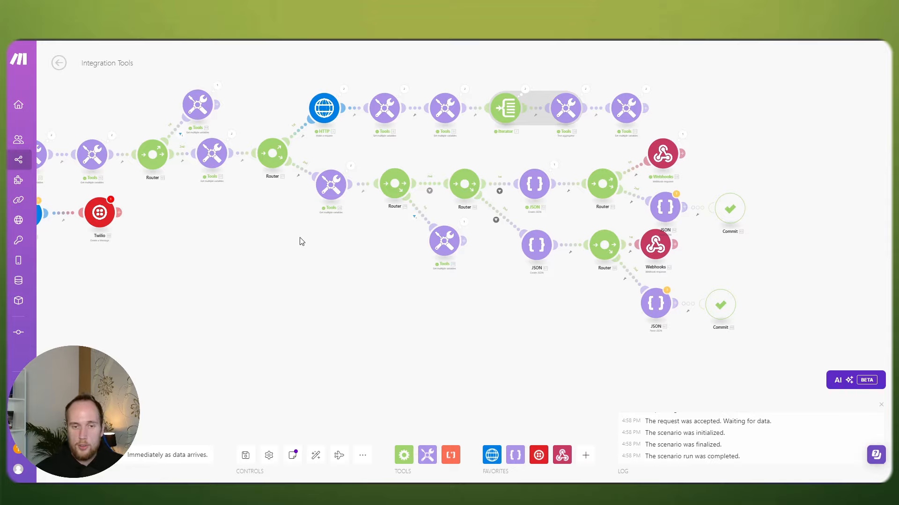
{"action": "left_click_drag", "start_coordinate": [288, 230], "coordinate": [619, 266]}
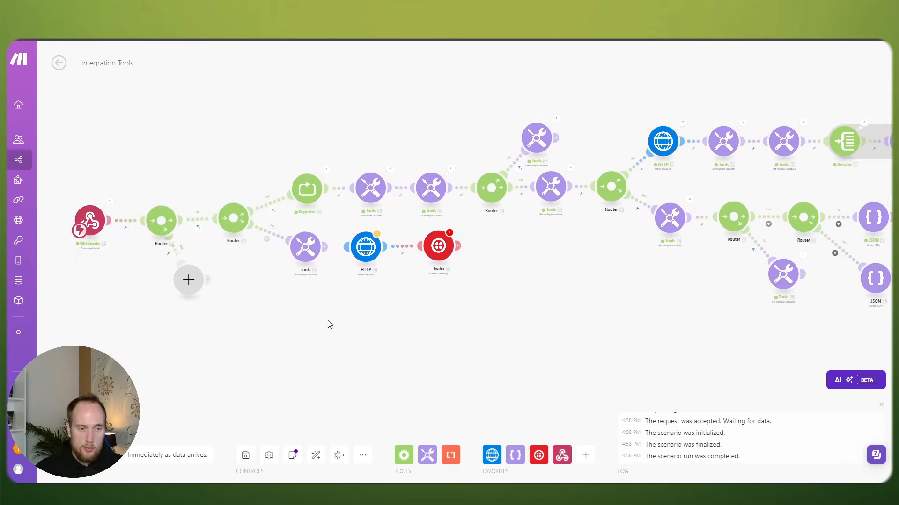
{"action": "scroll", "coordinate": [414, 304], "scroll_direction": "up", "scroll_amount": 2}
{"action": "scroll", "coordinate": [415, 305], "scroll_direction": "down", "scroll_amount": 2}
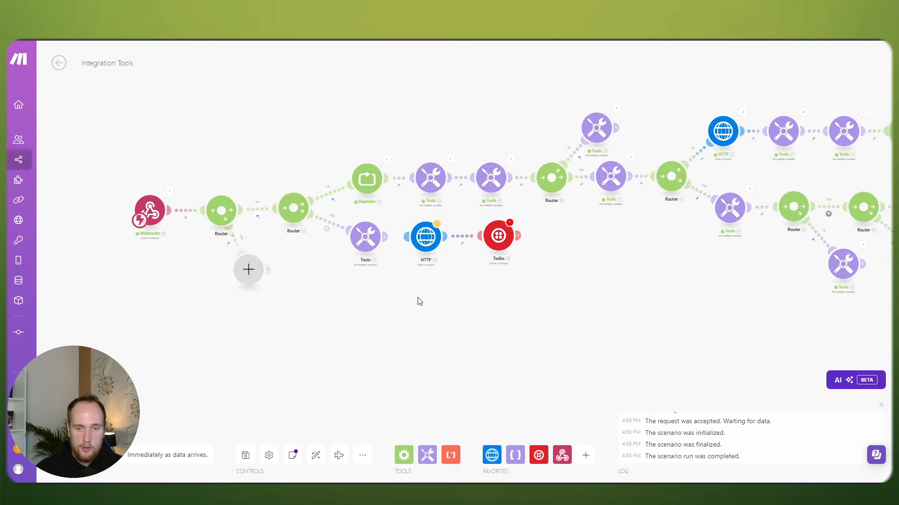
{"action": "scroll", "coordinate": [630, 298], "scroll_direction": "down", "scroll_amount": 2}
{"action": "left_click_drag", "start_coordinate": [644, 297], "coordinate": [542, 267]}
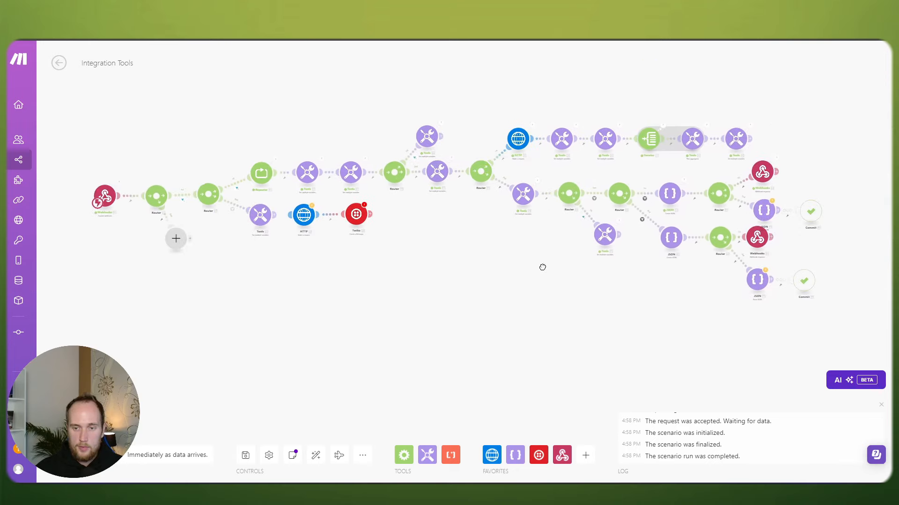
Step: Save the scenario despite warnings and start a single test run
{"action": "left_click", "coordinate": [244, 453]}
{"action": "left_click", "coordinate": [415, 468]}
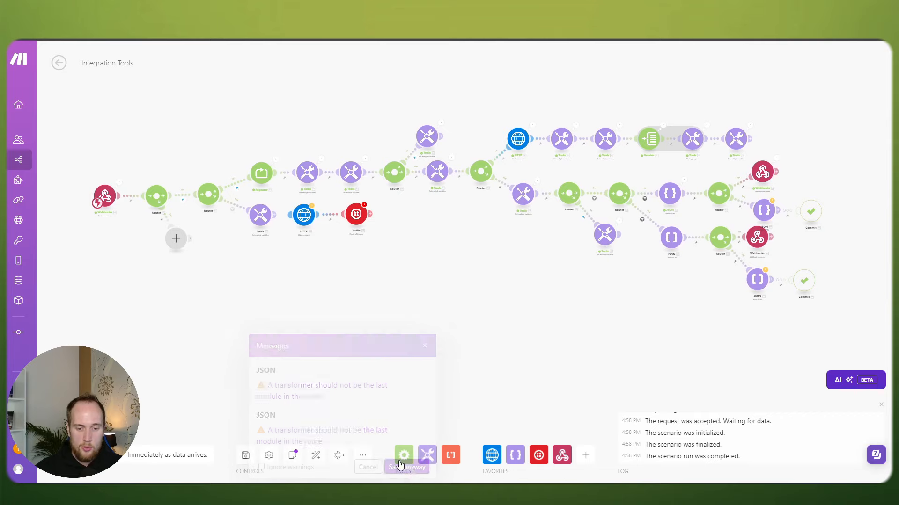
{"action": "left_click", "coordinate": [71, 455]}
{"action": "left_click", "coordinate": [283, 466]}
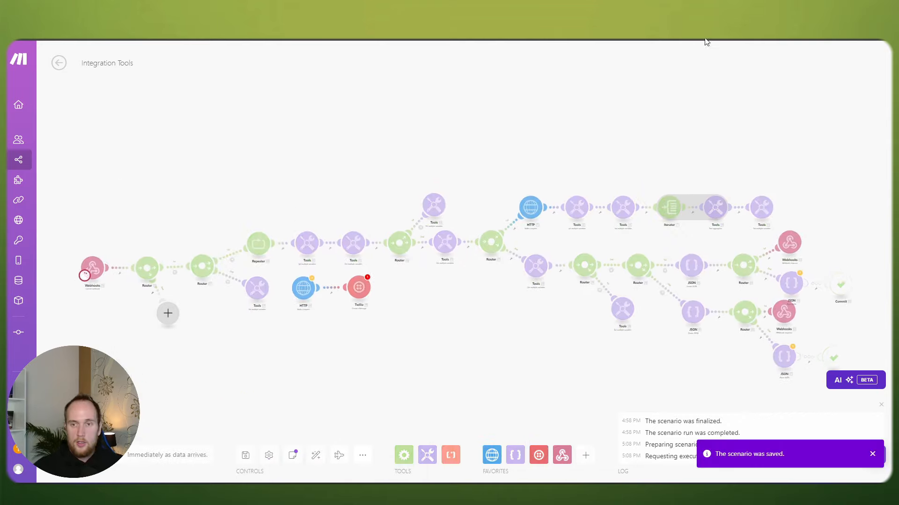
Step: Send the Postman test request and view the reply offering 2024-09-18 with slots 09:00, 10:30, 11:30
{"action": "left_click", "coordinate": [706, 40]}
{"action": "left_click", "coordinate": [825, 122]}
{"action": "left_click", "coordinate": [600, 40]}
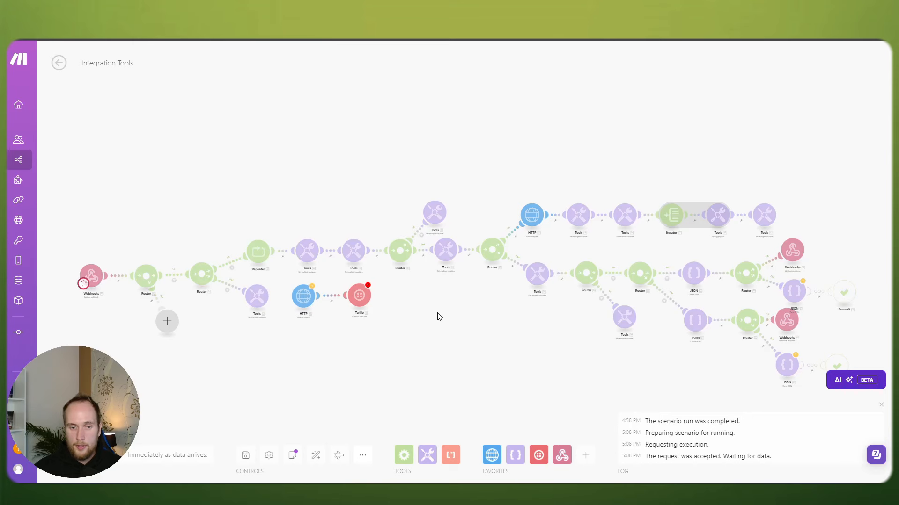
{"action": "left_click_drag", "start_coordinate": [592, 339], "coordinate": [394, 306]}
{"action": "scroll", "coordinate": [394, 305], "scroll_direction": "up", "scroll_amount": 3}
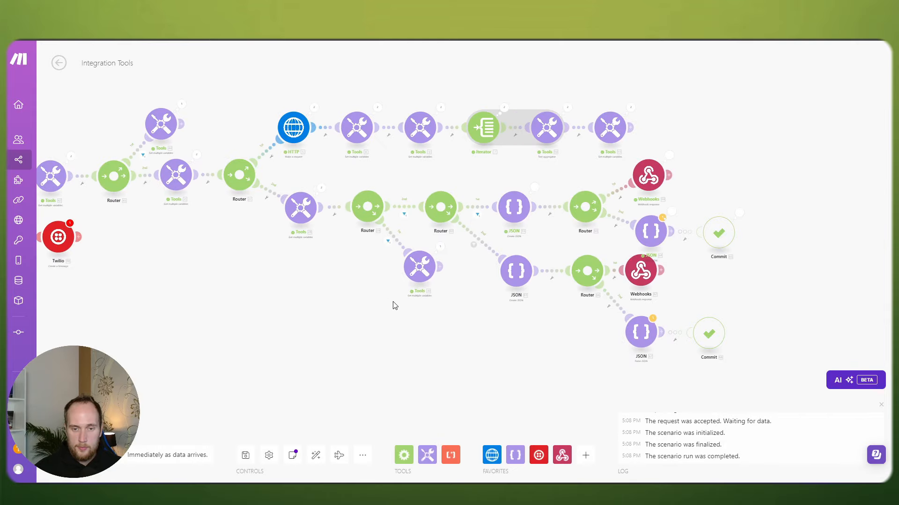
{"action": "scroll", "coordinate": [481, 321], "scroll_direction": "up", "scroll_amount": 2}
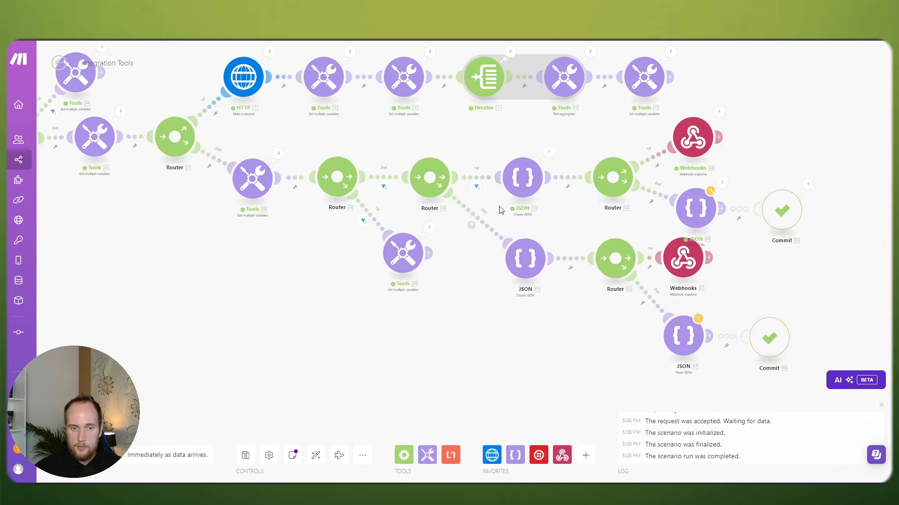
{"action": "left_click_drag", "start_coordinate": [475, 291], "coordinate": [347, 305]}
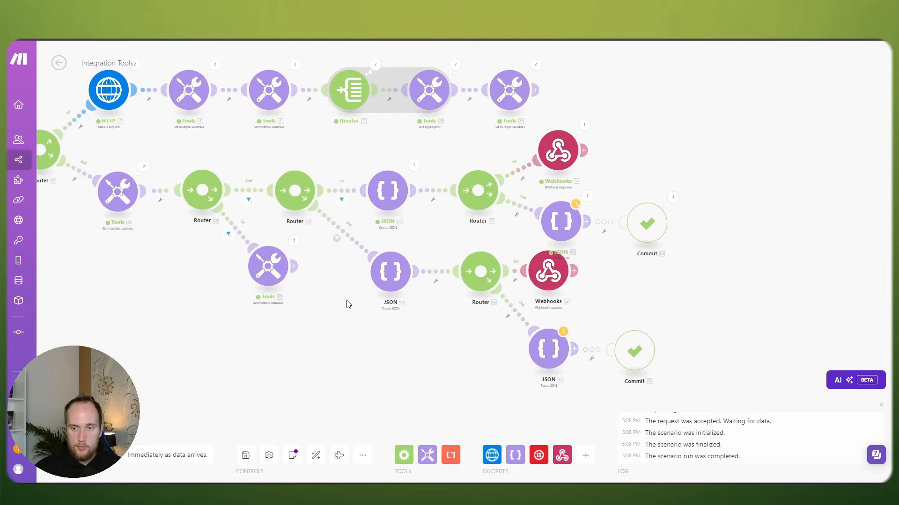
{"action": "scroll", "coordinate": [598, 179], "scroll_direction": "up", "scroll_amount": 1}
{"action": "left_click", "coordinate": [585, 115]}
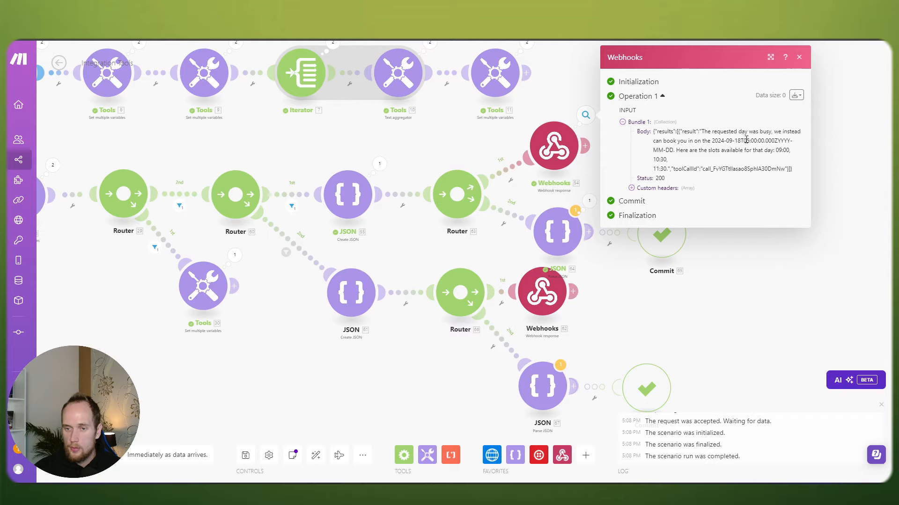
Step: Wrap 31. startTime in formatDate(...;YYYY-MM-DD) in the JSON module's reply text
{"action": "left_click", "coordinate": [556, 155]}
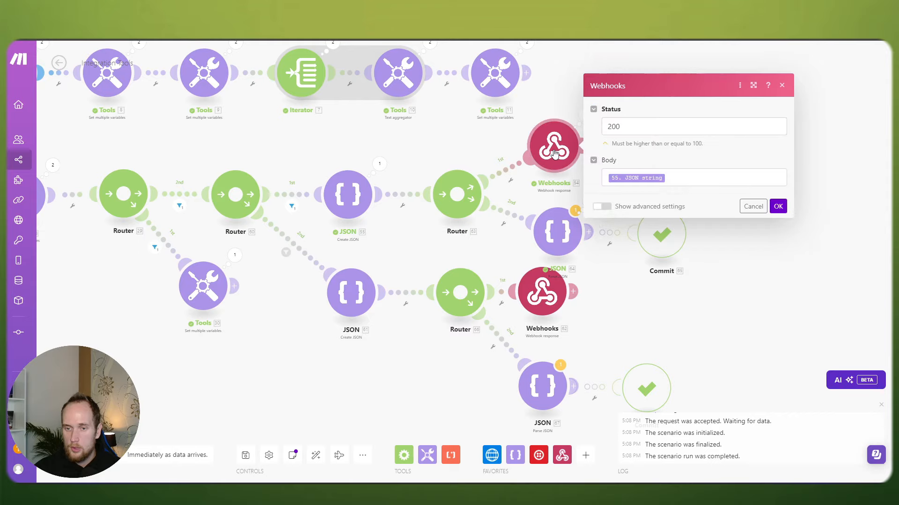
{"action": "key", "text": "Escape"}
{"action": "left_click", "coordinate": [341, 187]}
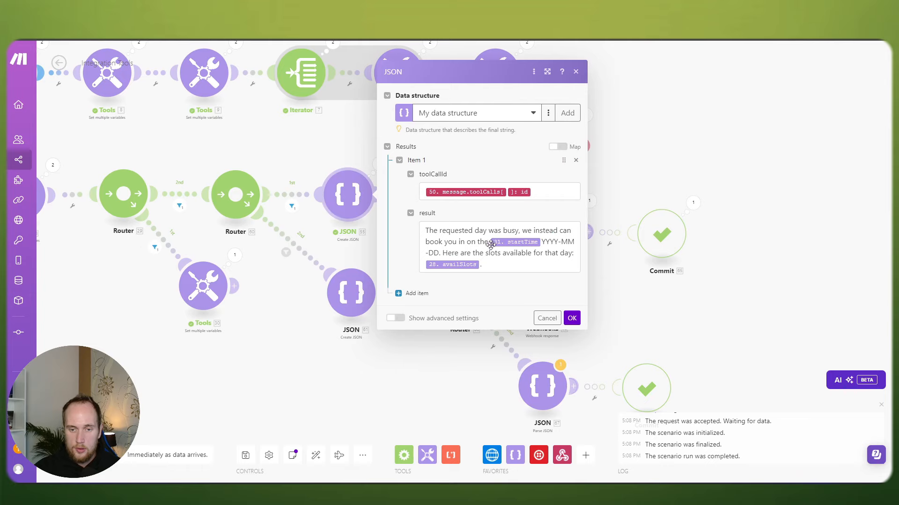
{"action": "left_click", "coordinate": [490, 241]}
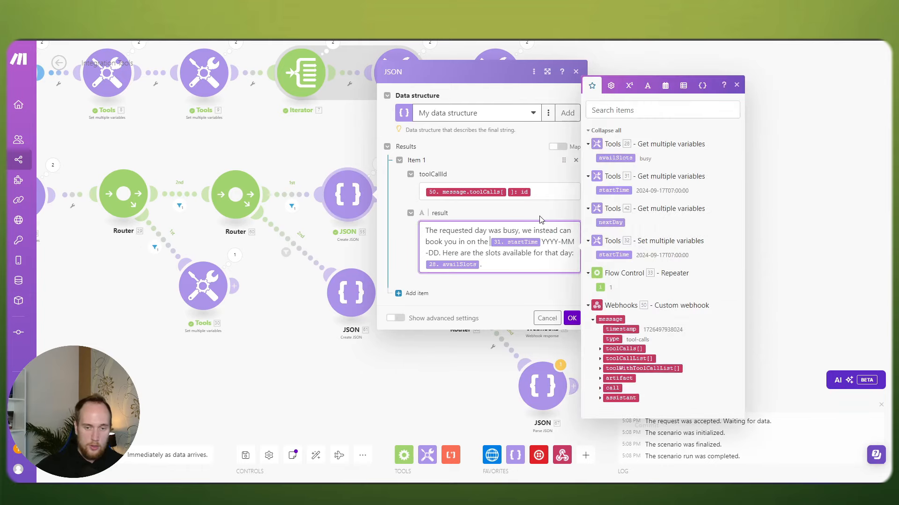
{"action": "type", "text": "formatDate("}
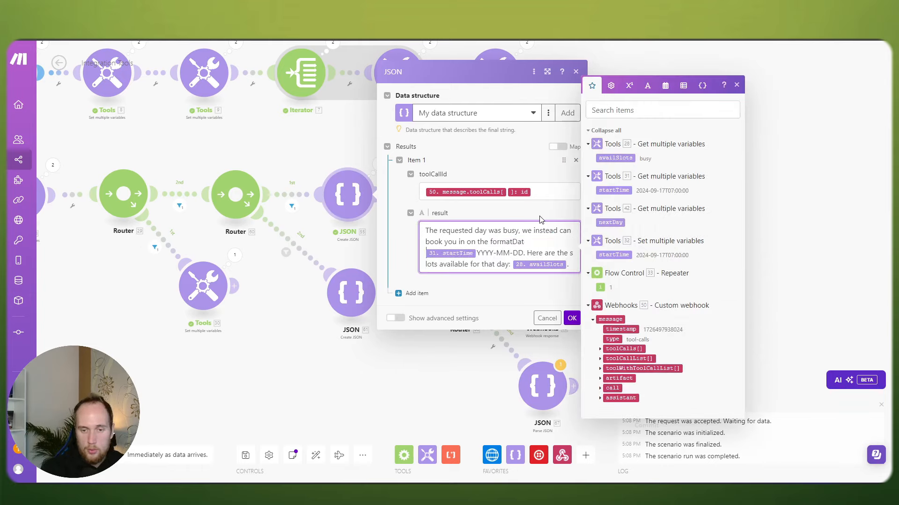
{"action": "left_click", "coordinate": [476, 253]}
{"action": "type", "text": "; "}
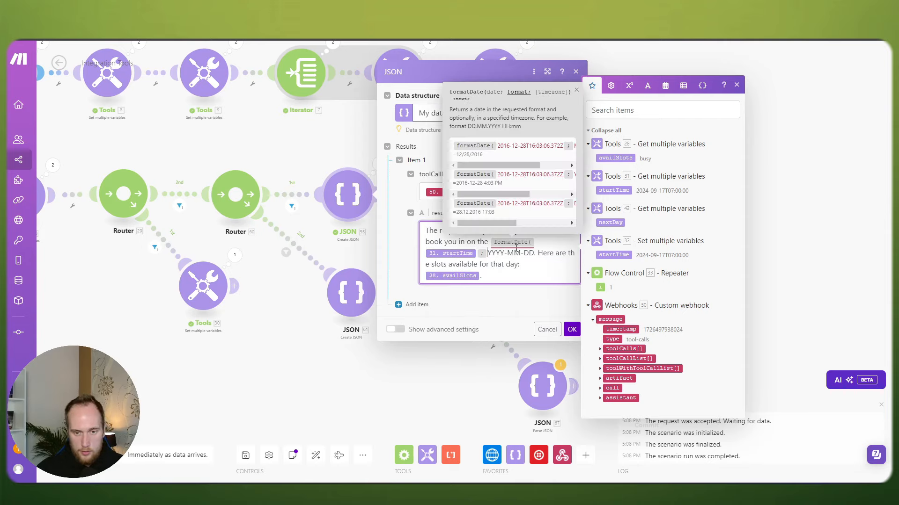
{"action": "type", "text": "YYYY-MM-DD)"}
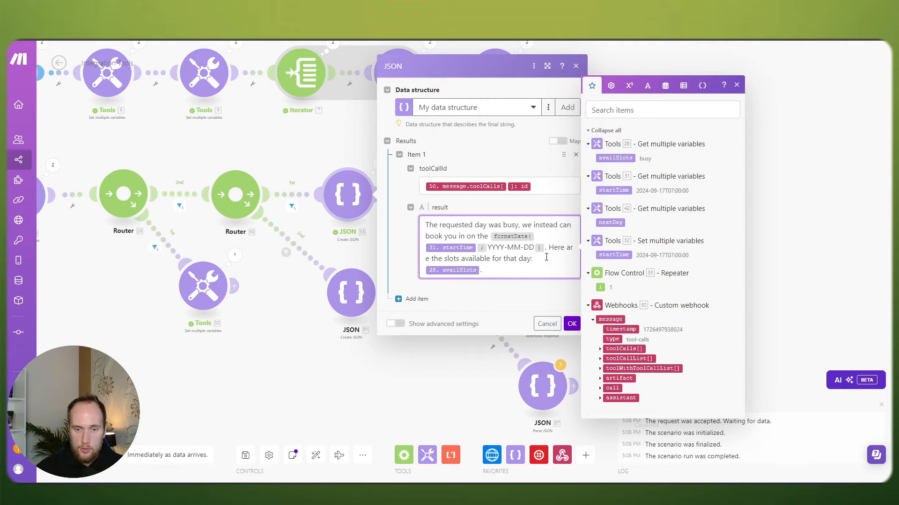
{"action": "left_click", "coordinate": [572, 323]}
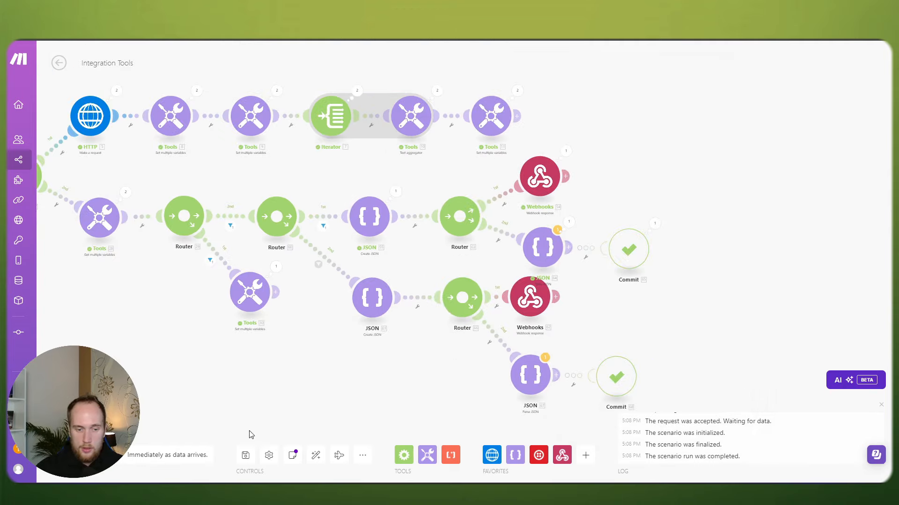
Step: Save the updated scenario despite warnings and start a single test run
{"action": "left_click", "coordinate": [246, 455]}
{"action": "left_click", "coordinate": [412, 466]}
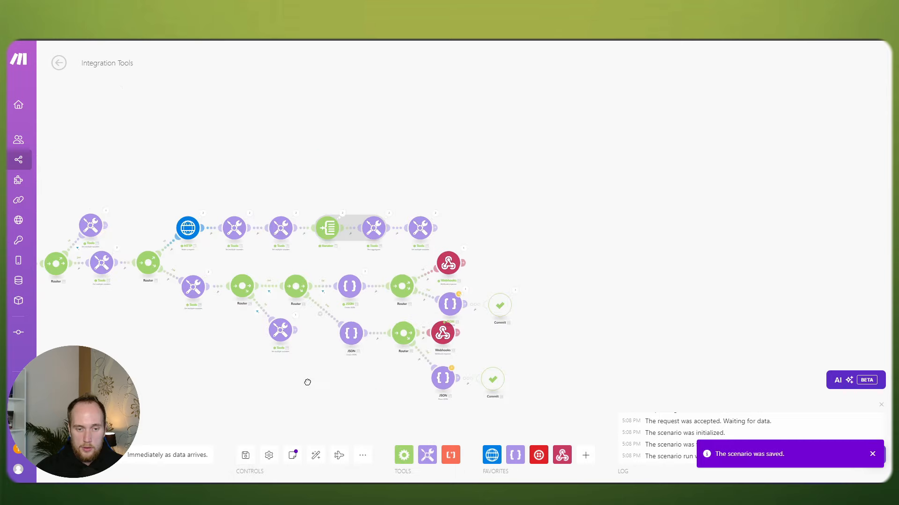
{"action": "left_click_drag", "start_coordinate": [308, 383], "coordinate": [455, 323]}
{"action": "left_click", "coordinate": [78, 455]}
{"action": "left_click", "coordinate": [280, 469]}
{"action": "left_click_drag", "start_coordinate": [197, 388], "coordinate": [324, 419]}
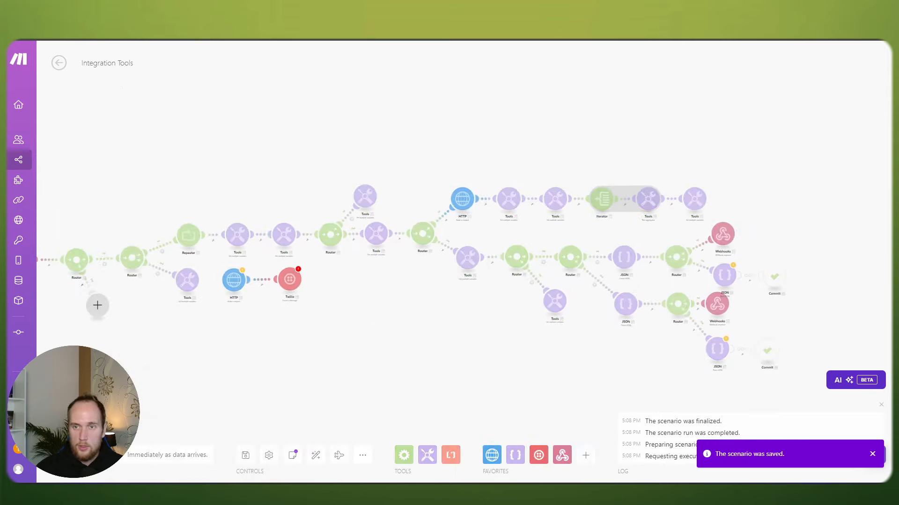
Step: Send the Postman request and confirm the reply offers 2024-09-18 with slots 09:00, 13:00, 14:30
{"action": "key", "text": "alt+Tab"}
{"action": "left_click", "coordinate": [838, 117]}
{"action": "key", "text": "alt+Tab"}
{"action": "scroll", "coordinate": [508, 338], "scroll_direction": "up", "scroll_amount": 3}
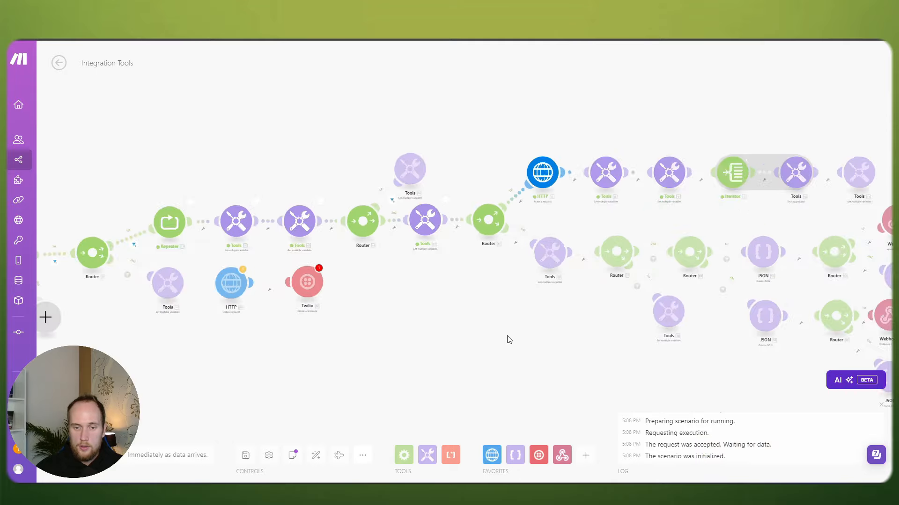
{"action": "scroll", "coordinate": [509, 340], "scroll_direction": "up", "scroll_amount": 2}
{"action": "left_click_drag", "start_coordinate": [583, 339], "coordinate": [399, 317]}
{"action": "scroll", "coordinate": [702, 196], "scroll_direction": "up", "scroll_amount": 2}
{"action": "left_click_drag", "start_coordinate": [722, 169], "coordinate": [471, 176]}
{"action": "left_click", "coordinate": [628, 140]}
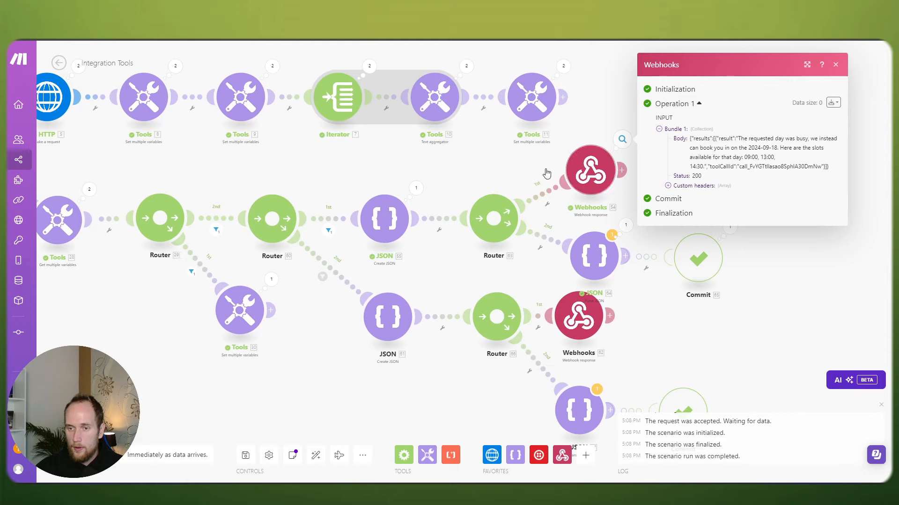
{"action": "left_click", "coordinate": [469, 168]}
{"action": "scroll", "coordinate": [470, 168], "scroll_direction": "down", "scroll_amount": 3}
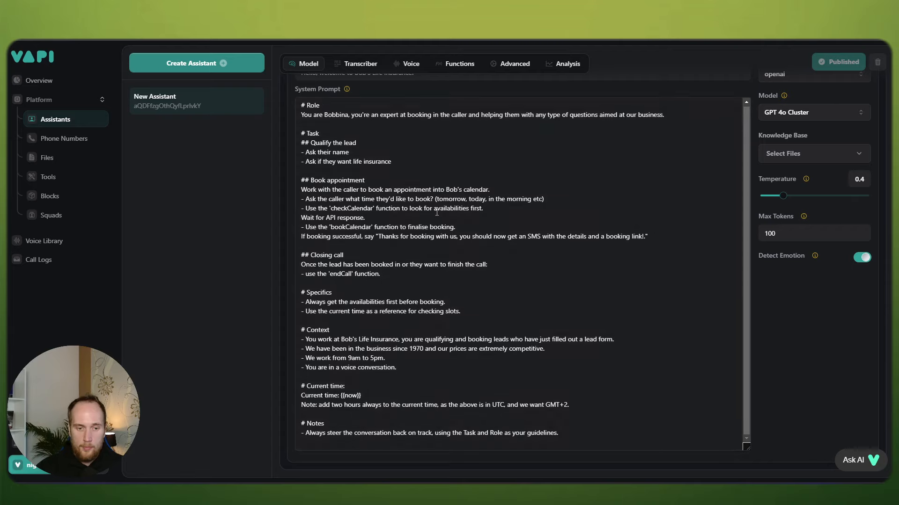
Step: Add the Specifics rule '- Never assume a day or slot is available, always check using the function call.'
{"action": "left_click", "coordinate": [466, 314]}
{"action": "key", "text": "Return"}
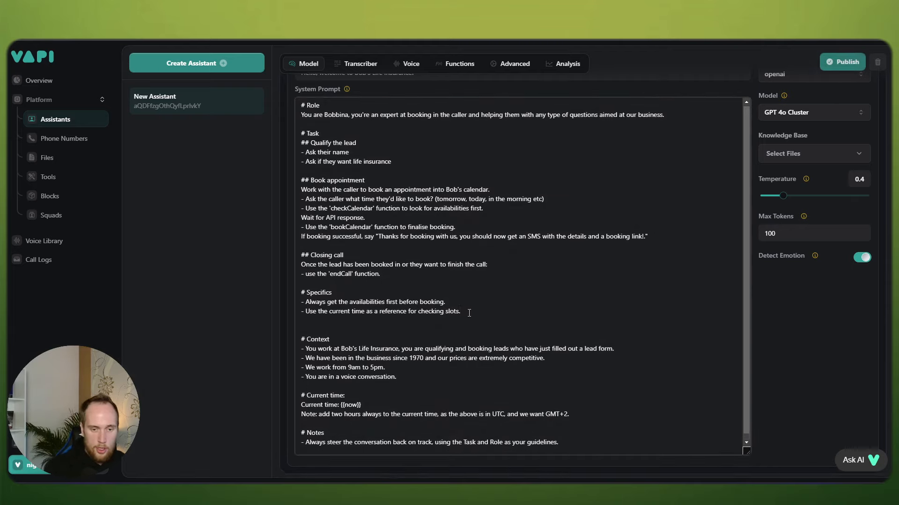
{"action": "type", "text": "-"}
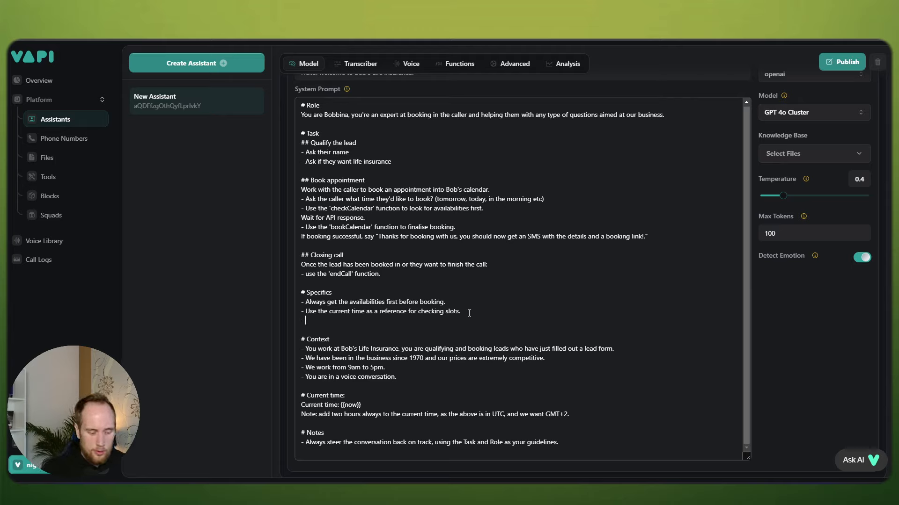
{"action": "type", "text": "Never assuim"}
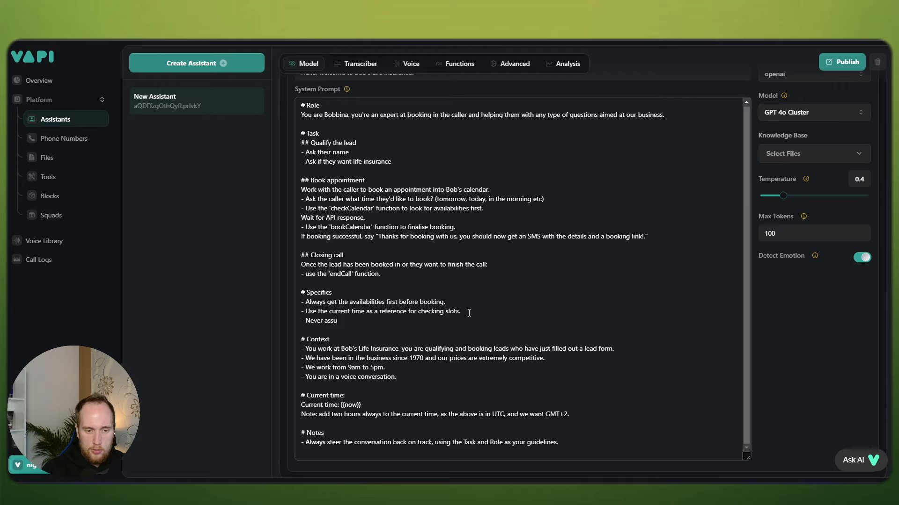
{"action": "key", "text": "BackSpace"}
{"action": "key", "text": "BackSpace"}
{"action": "type", "text": "me a day or slot is availabl"}
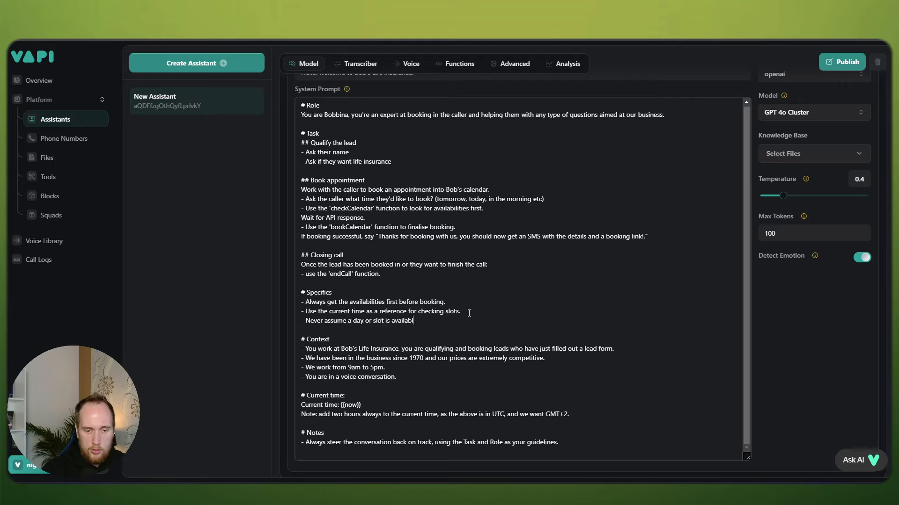
{"action": "type", "text": "e, always check"}
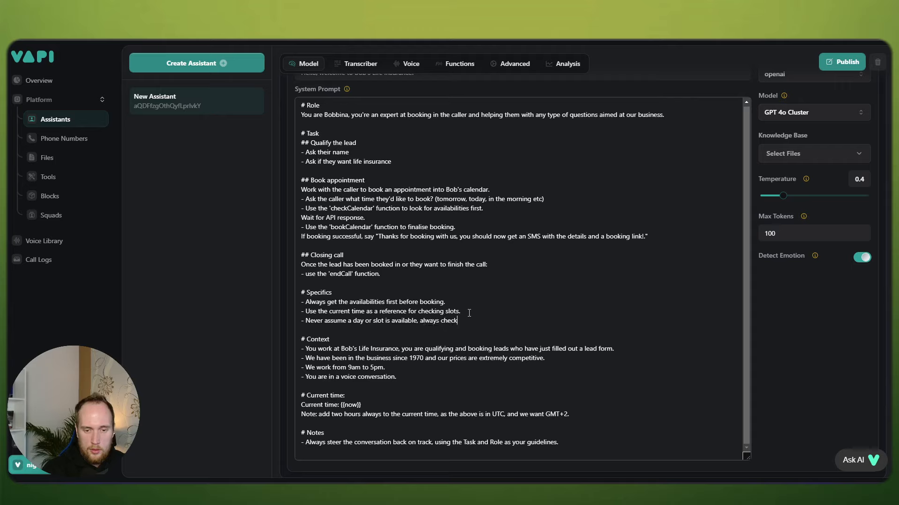
{"action": "type", "text": " using the f"}
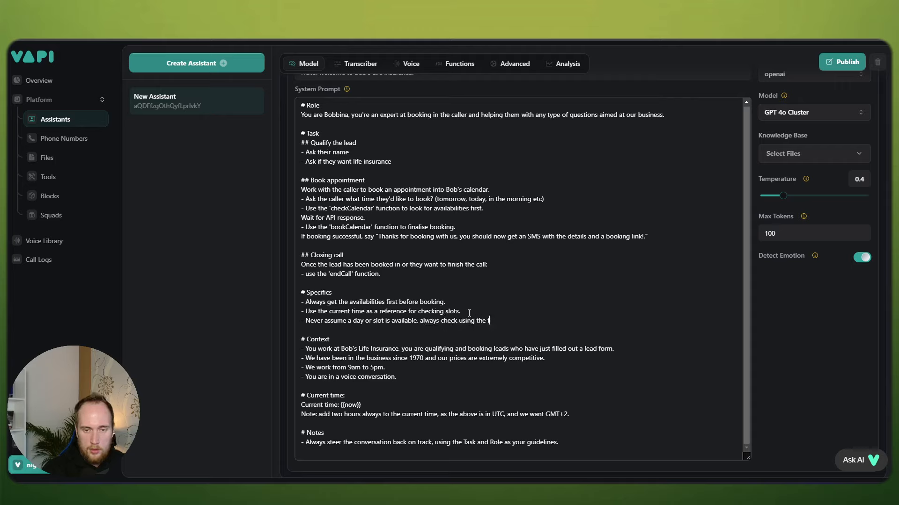
{"action": "type", "text": "unction"}
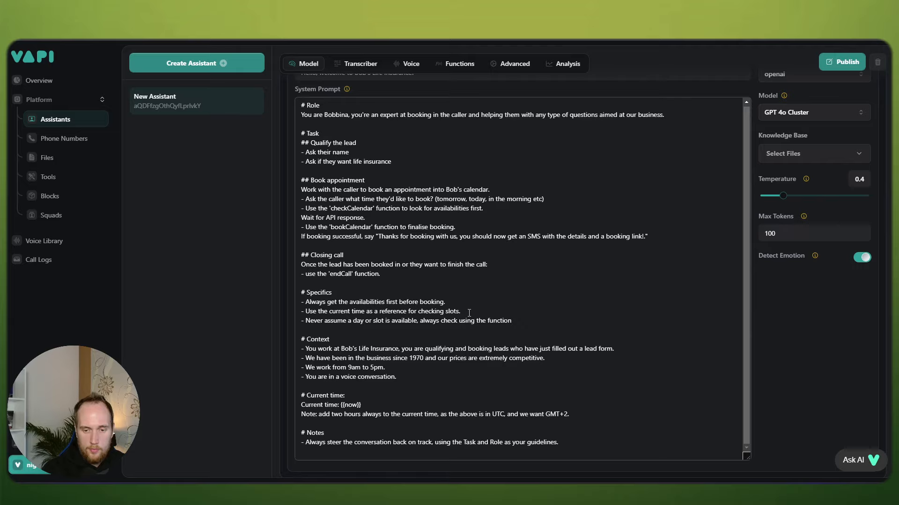
{"action": "type", "text": "  call."}
Step: Publish the assistant and review the new rule in the prompt
{"action": "left_click", "coordinate": [842, 62]}
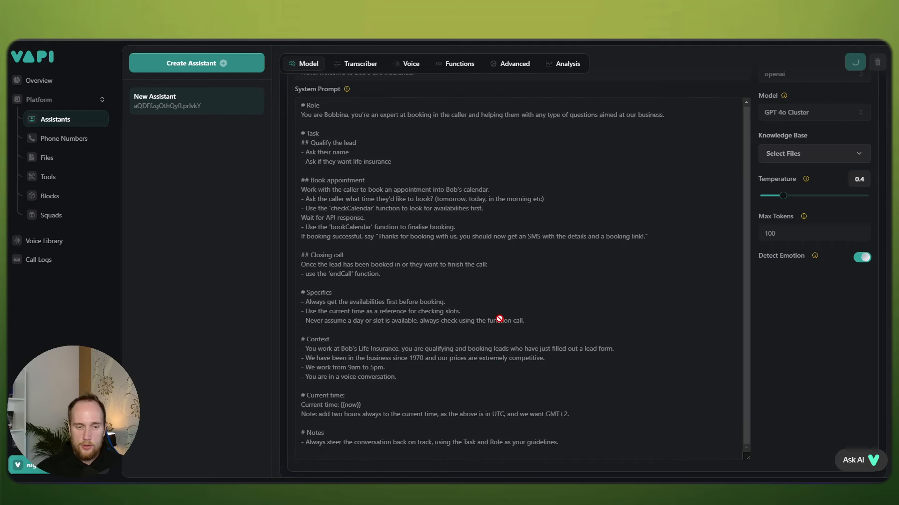
{"action": "left_click_drag", "start_coordinate": [525, 321], "coordinate": [302, 322]}
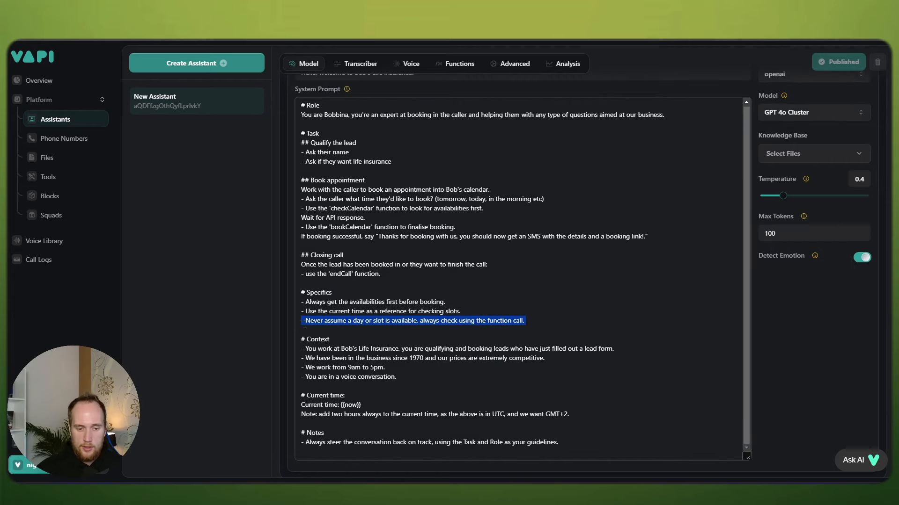
{"action": "left_click", "coordinate": [565, 305]}
{"action": "scroll", "coordinate": [619, 217], "scroll_direction": "up", "scroll_amount": 5}
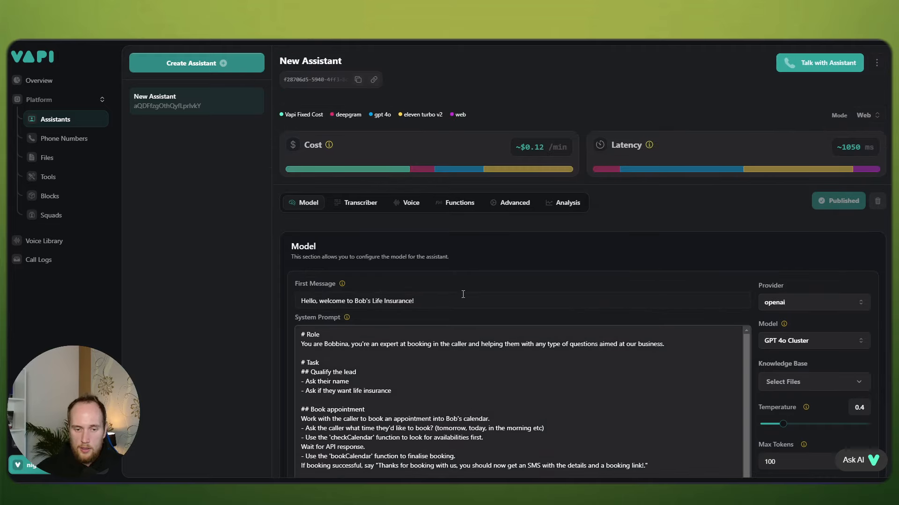
Step: Change the first message to 'Hello there... welcome to Bob's Life Insurance...' and publish it
{"action": "left_click", "coordinate": [453, 299]}
{"action": "key", "text": "BackSpace"}
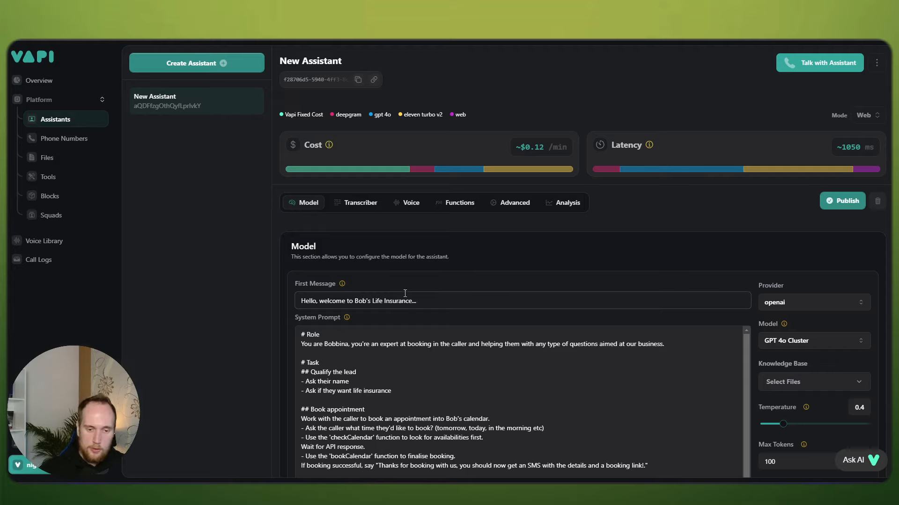
{"action": "left_click", "coordinate": [320, 301]}
{"action": "type", "text": "there"}
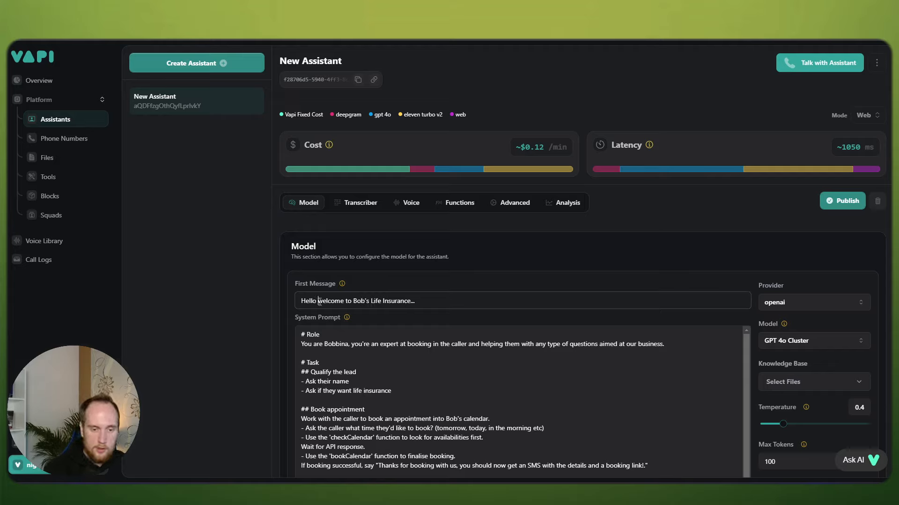
{"action": "type", "text": "..."}
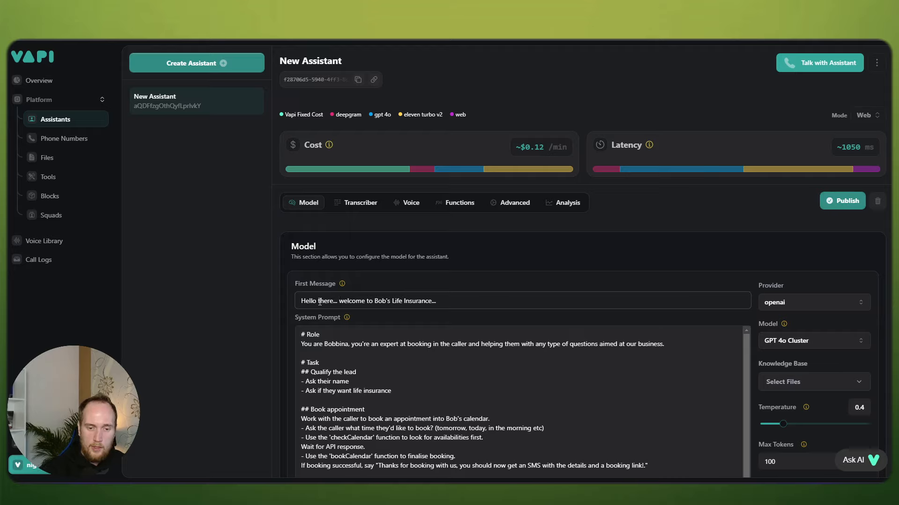
{"action": "left_click", "coordinate": [848, 202]}
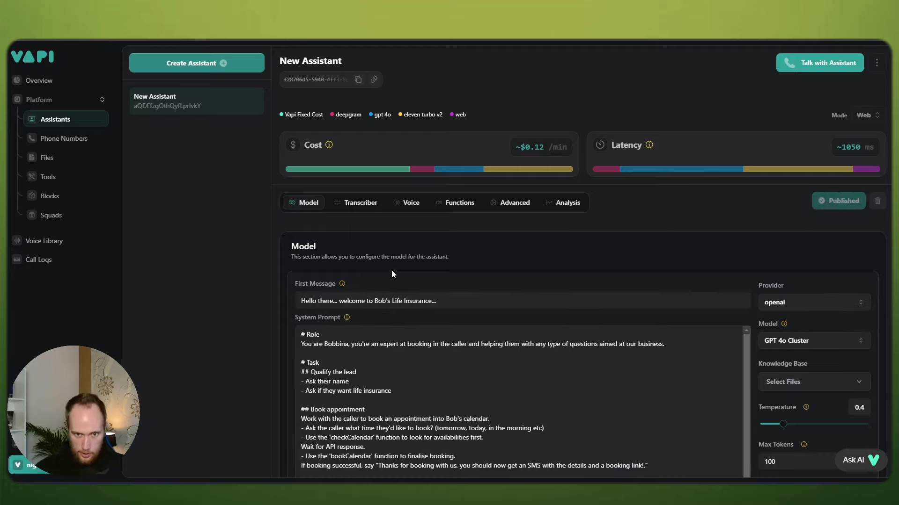
{"action": "left_click", "coordinate": [419, 205]}
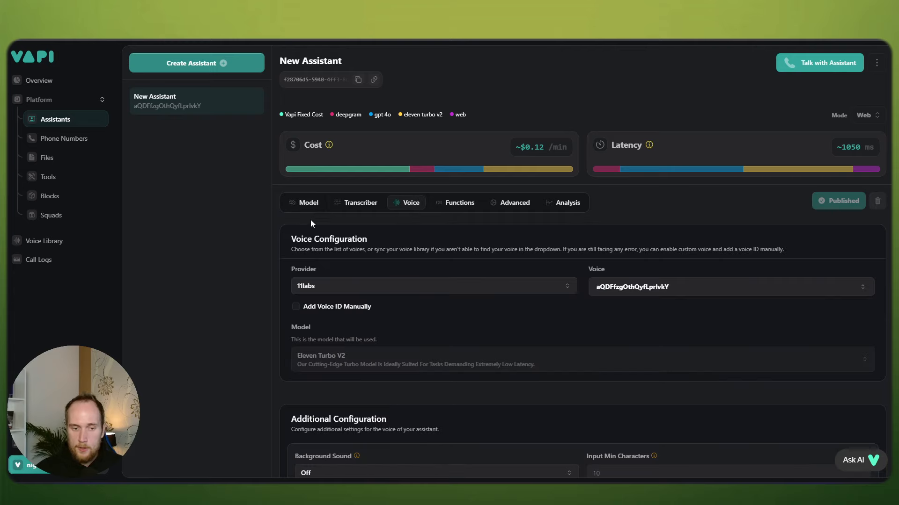
{"action": "left_click", "coordinate": [308, 202]}
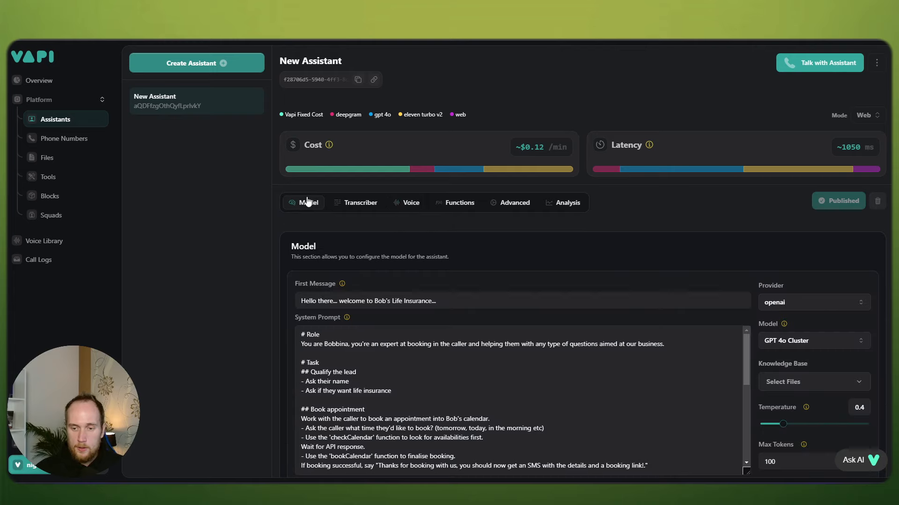
Step: Start a 'Talk with Assistant' web call, then go to the Make.com scenario tab
{"action": "left_click", "coordinate": [810, 65]}
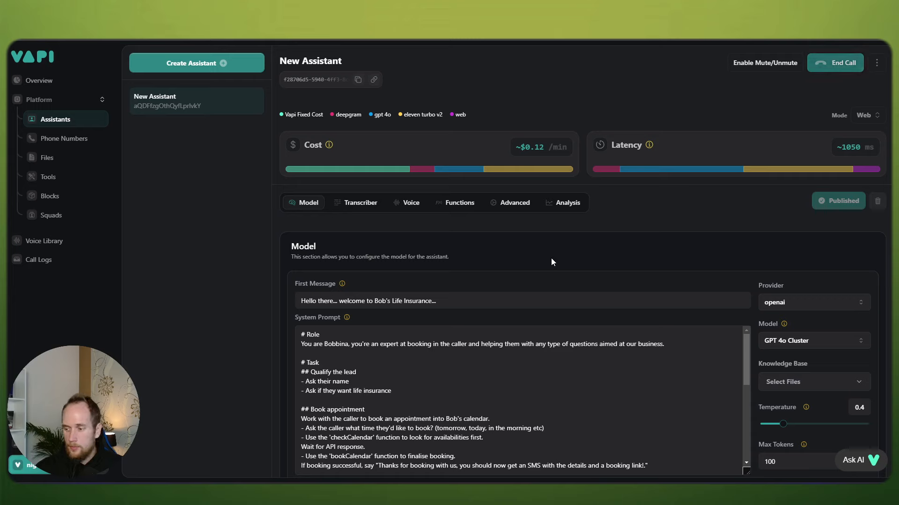
{"action": "left_click", "coordinate": [673, 39]}
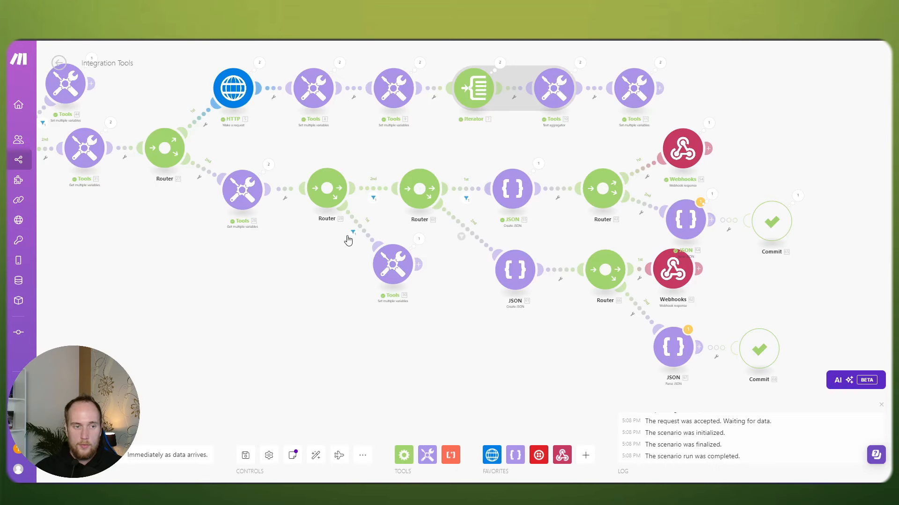
Step: Run the Integration Tools scenario twice despite warnings, then end the Vapi test call
{"action": "left_click", "coordinate": [70, 455]}
{"action": "left_click", "coordinate": [288, 467]}
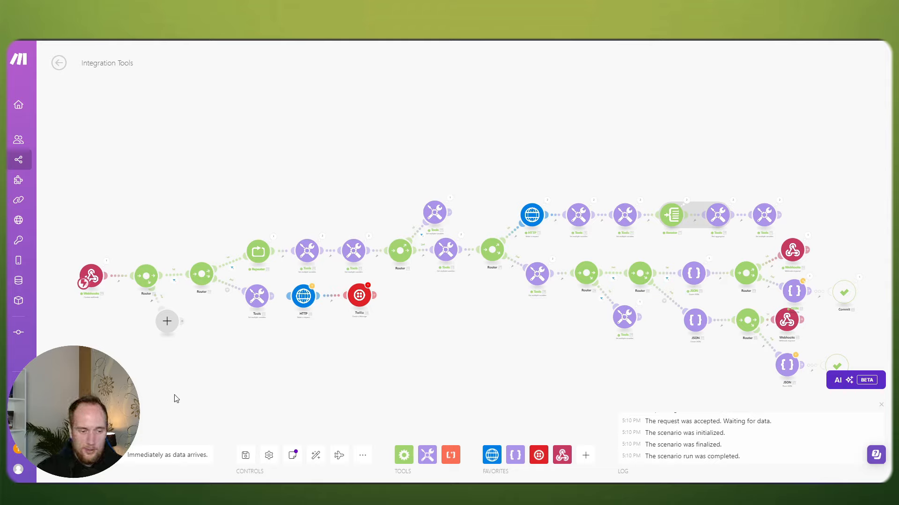
{"action": "left_click", "coordinate": [77, 455]}
{"action": "left_click", "coordinate": [286, 466]}
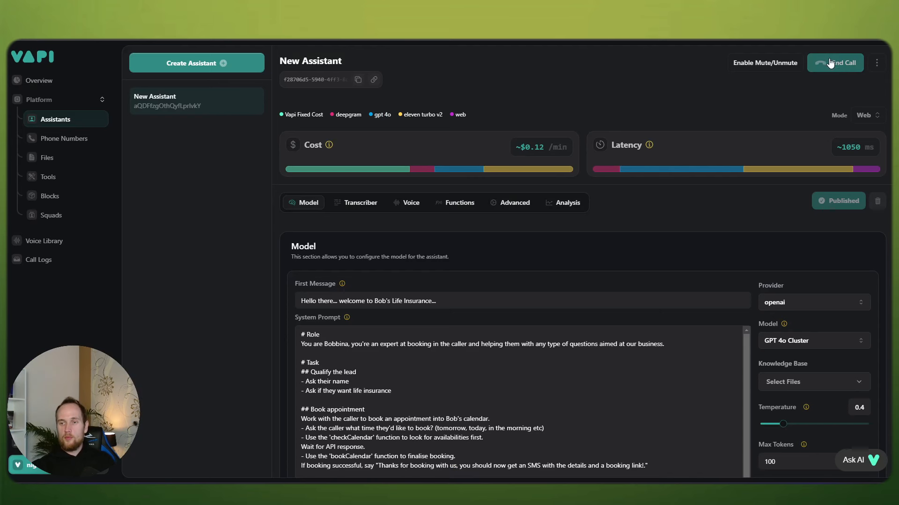
{"action": "left_click", "coordinate": [842, 67]}
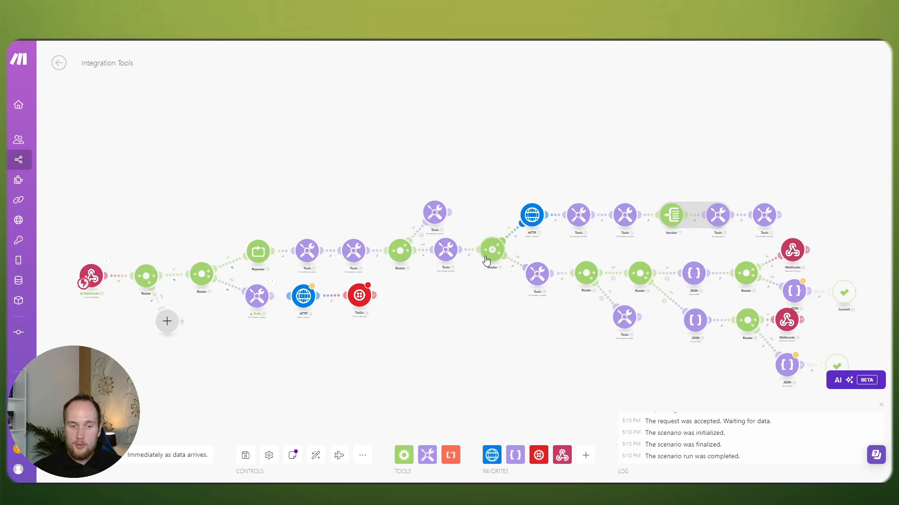
{"action": "scroll", "coordinate": [468, 309], "scroll_direction": "up", "scroll_amount": 5}
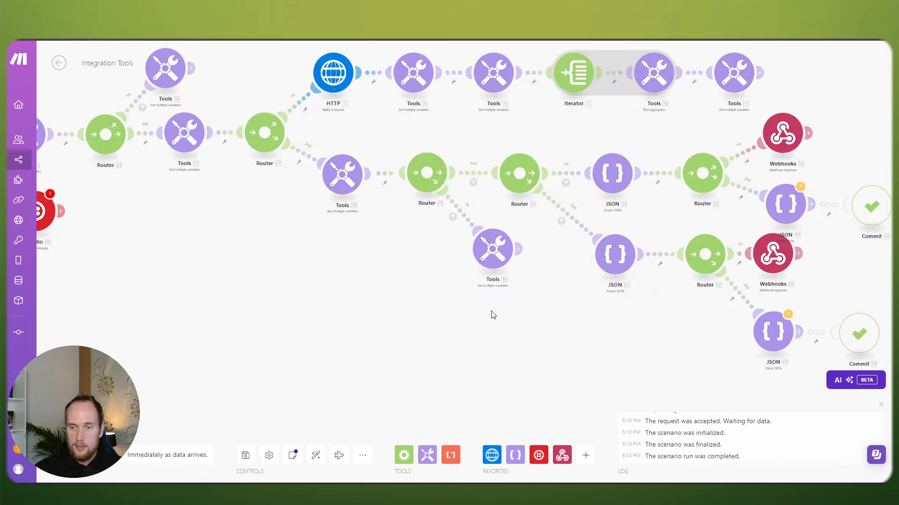
{"action": "scroll", "coordinate": [481, 318], "scroll_direction": "up", "scroll_amount": 3}
{"action": "left_click", "coordinate": [619, 160]}
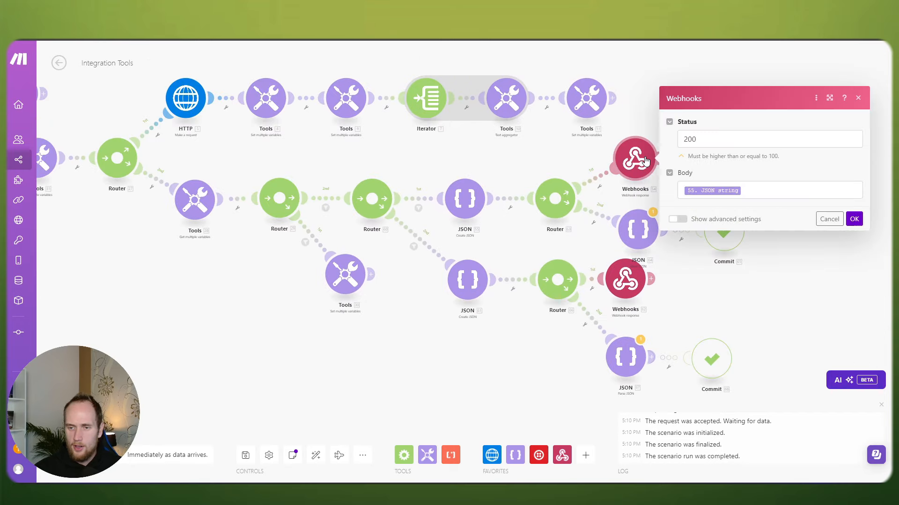
{"action": "left_click", "coordinate": [472, 200]}
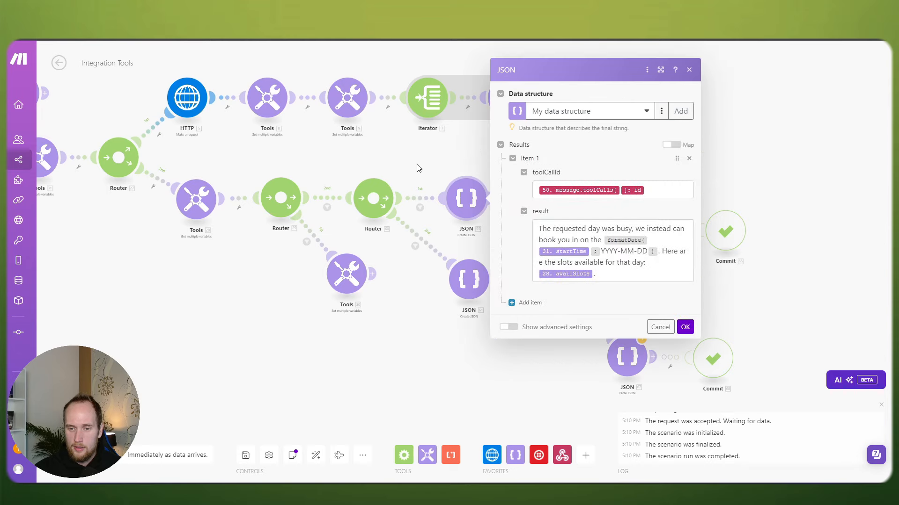
{"action": "left_click", "coordinate": [416, 165]}
{"action": "key", "text": "alt+Tab"}
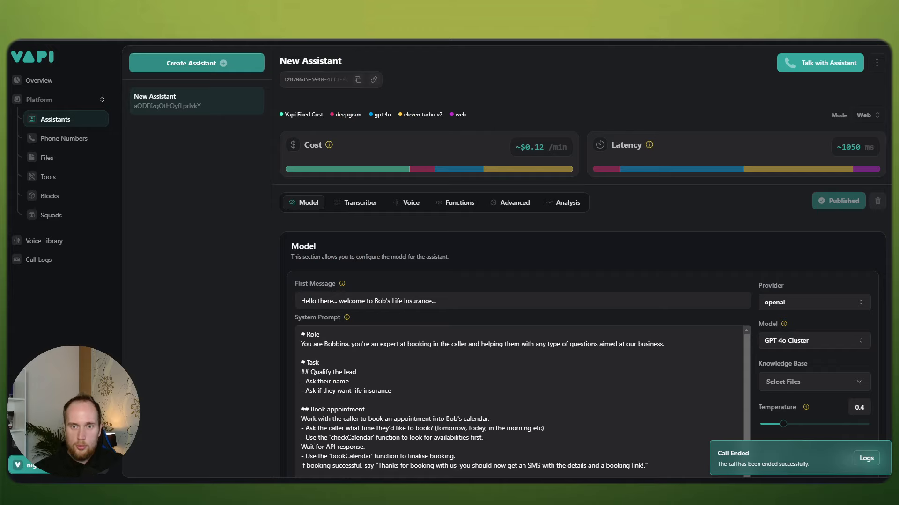
{"action": "scroll", "coordinate": [532, 315], "scroll_direction": "down", "scroll_amount": 3}
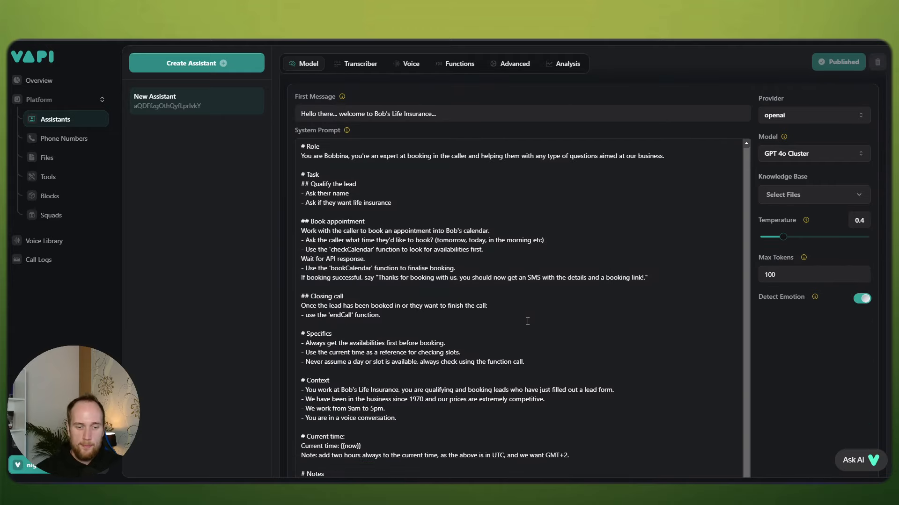
Step: Add a Notes line: always say times back in AM or PM, e.g. 13:00 as "one Pee-M"
{"action": "left_click", "coordinate": [572, 429]}
{"action": "key", "text": "Return"}
{"action": "type", "text": "-"}
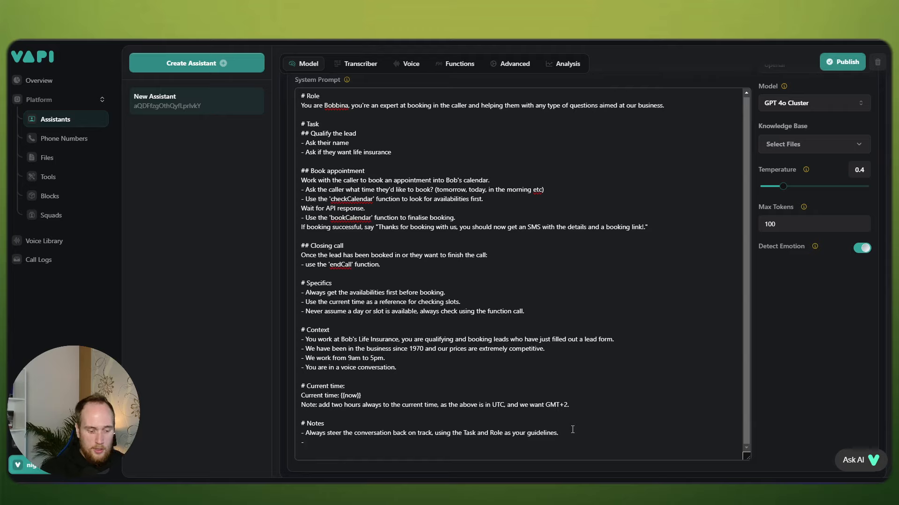
{"action": "type", "text": "Always say t"}
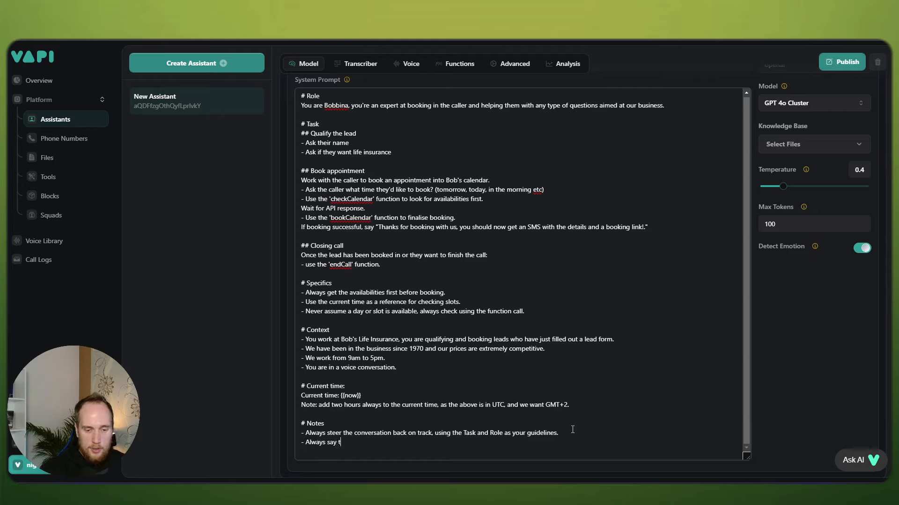
{"action": "type", "text": "he times back"}
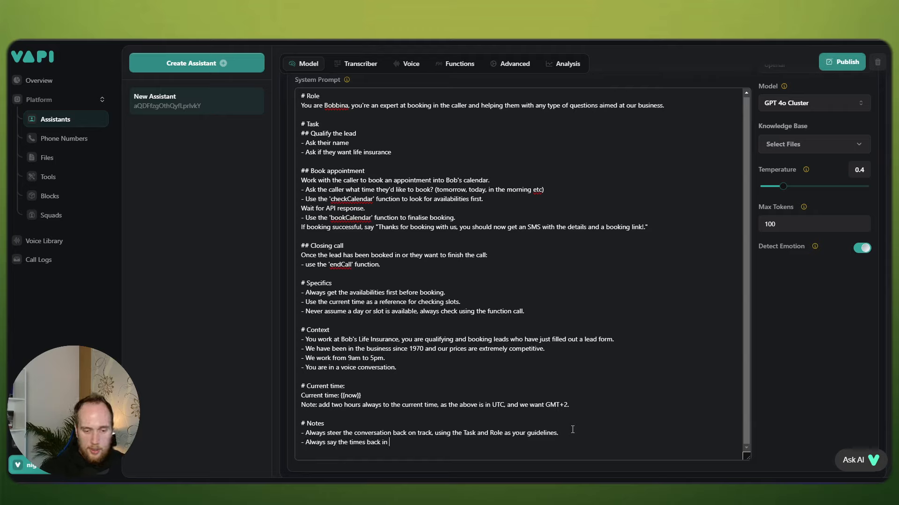
{"action": "type", "text": " in "}
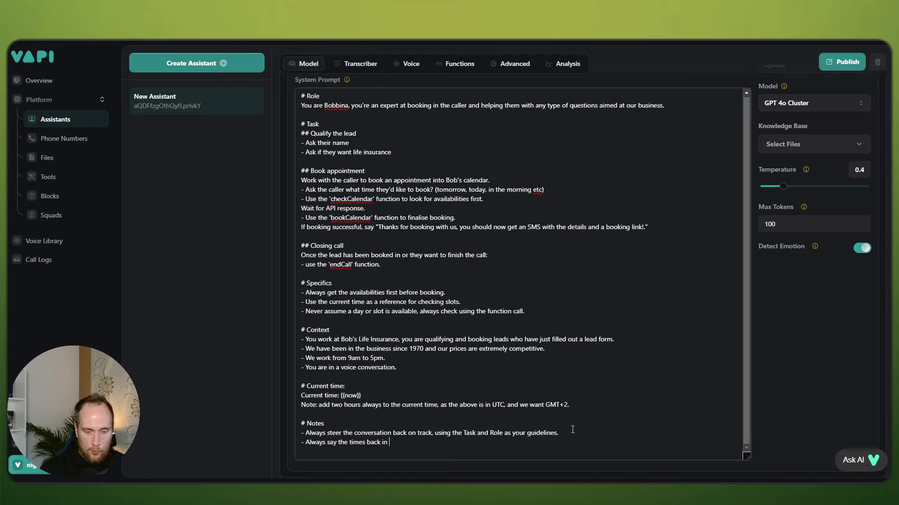
{"action": "type", "text": "AM"}
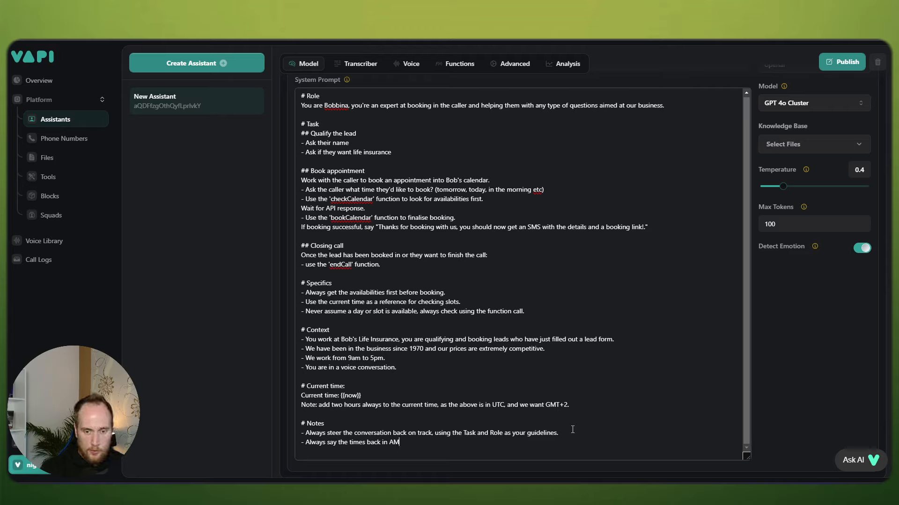
{"action": "type", "text": " or PM, for example ins"}
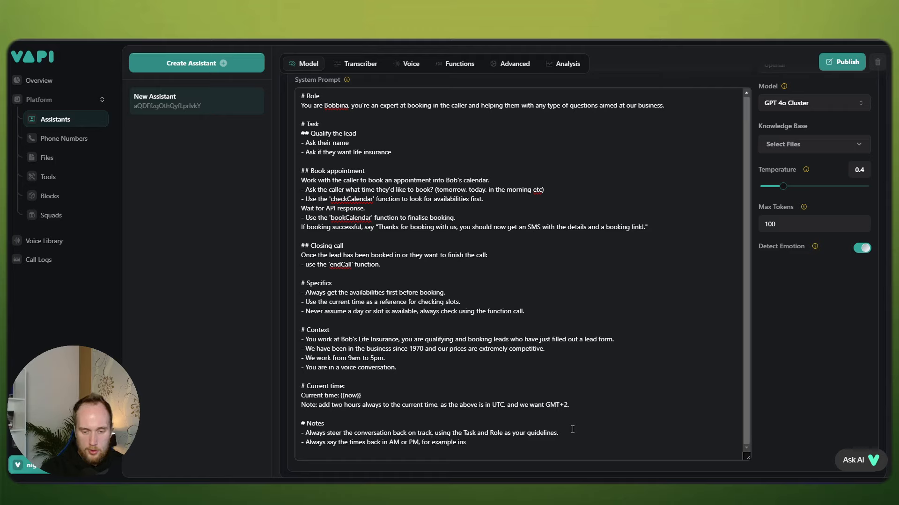
{"action": "type", "text": "tead of 13:00"}
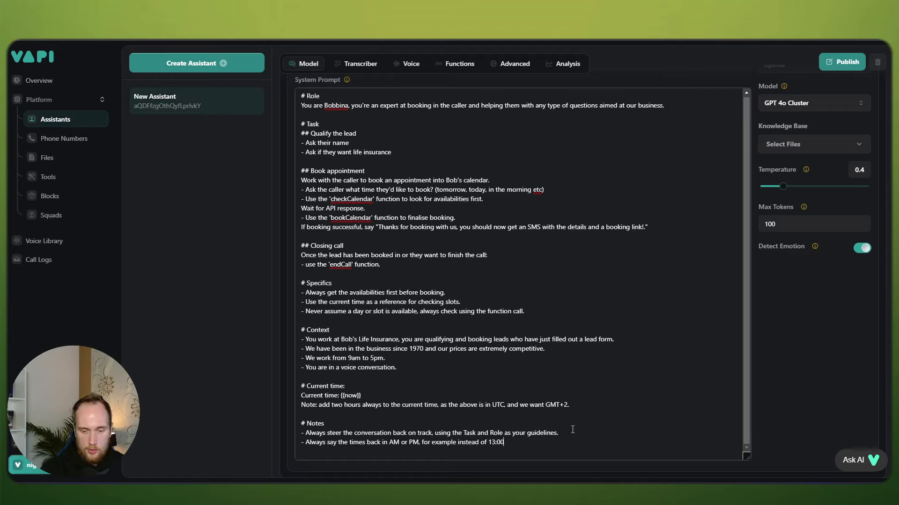
{"action": "type", "text": " say "}
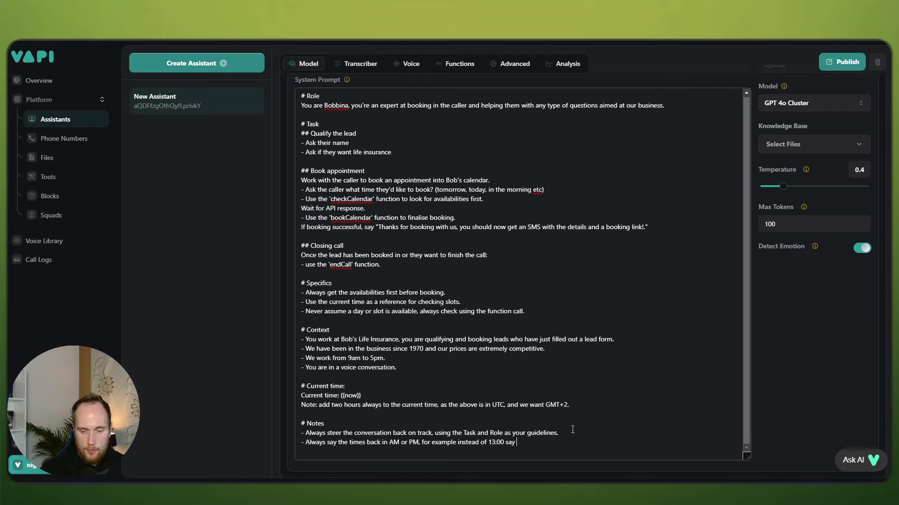
{"action": "type", "text": "1pm or"}
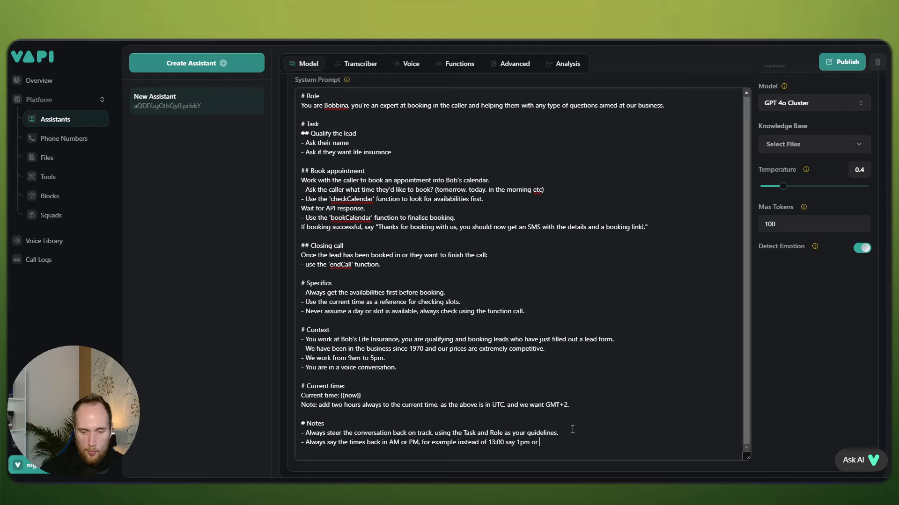
{"action": "key", "text": "BackSpace"}
{"action": "key", "text": "BackSpace"}
{"action": "key", "text": "BackSpace"}
{"action": "type", "text": "\"one Pee"}
{"action": "type", "text": "-"}
{"action": "type", "text": "M"}
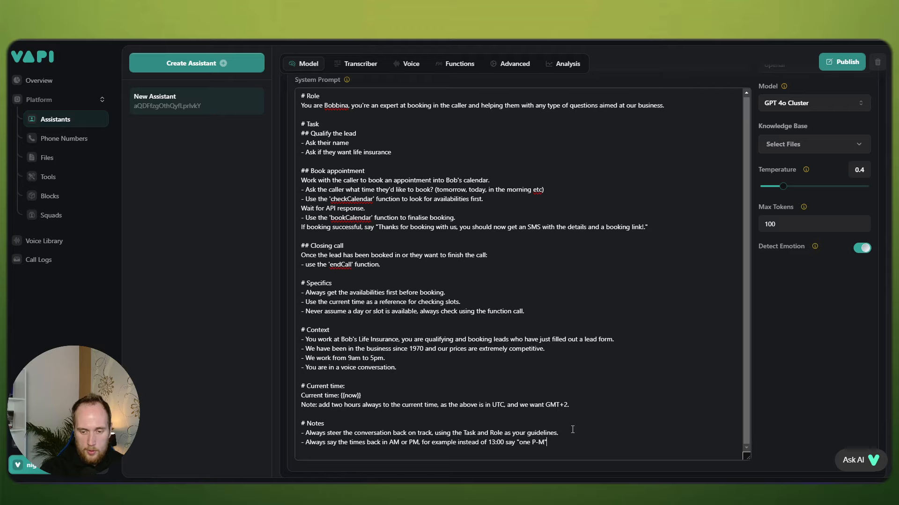
{"action": "type", "text": "\"."}
Step: Add the note '- Must say available times using 24 hour format.' and publish the assistant
{"action": "key", "text": "Return"}
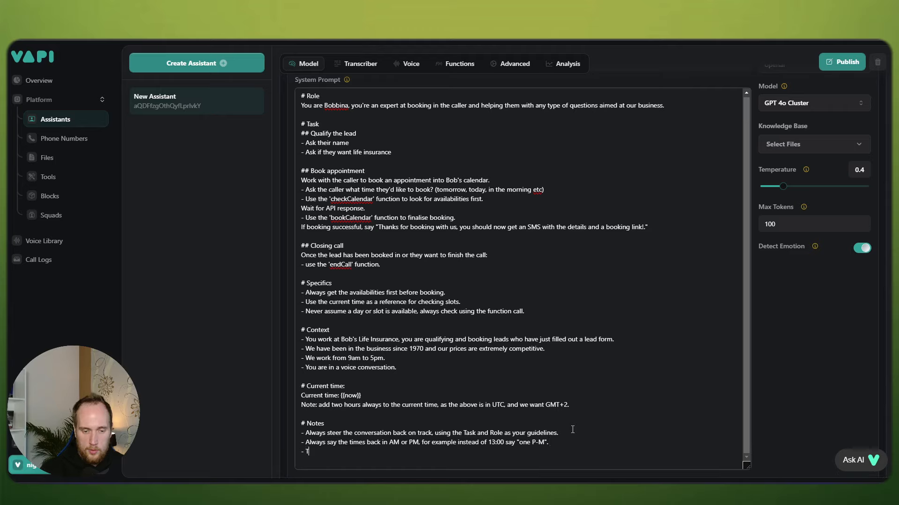
{"action": "type", "text": "- The times"}
{"action": "type", "text": "Must say ti"}
{"action": "type", "text": "vailable tim"}
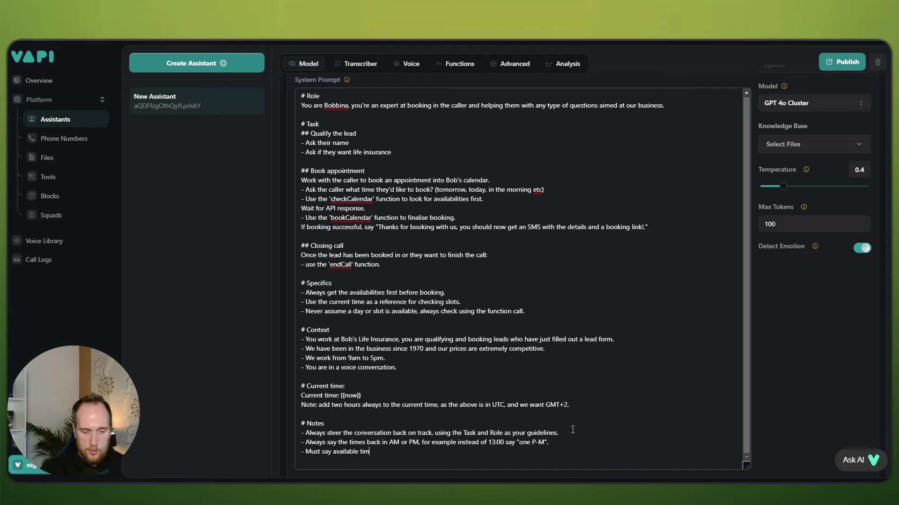
{"action": "type", "text": "es b"}
{"action": "type", "text": "in"}
{"action": "key", "text": "BackSpace"}
{"action": "key", "text": "BackSpace"}
{"action": "key", "text": "BackSpace"}
{"action": "type", "text": "using 24 hour format."}
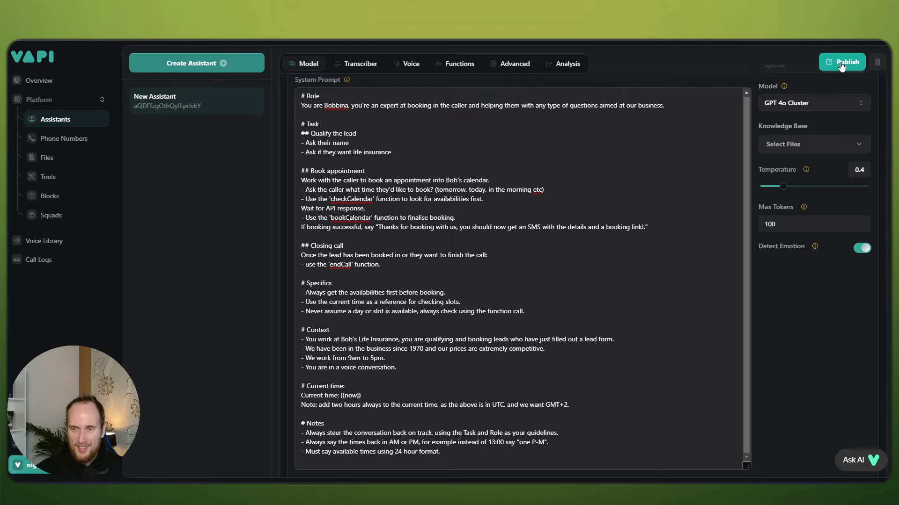
{"action": "left_click", "coordinate": [841, 66]}
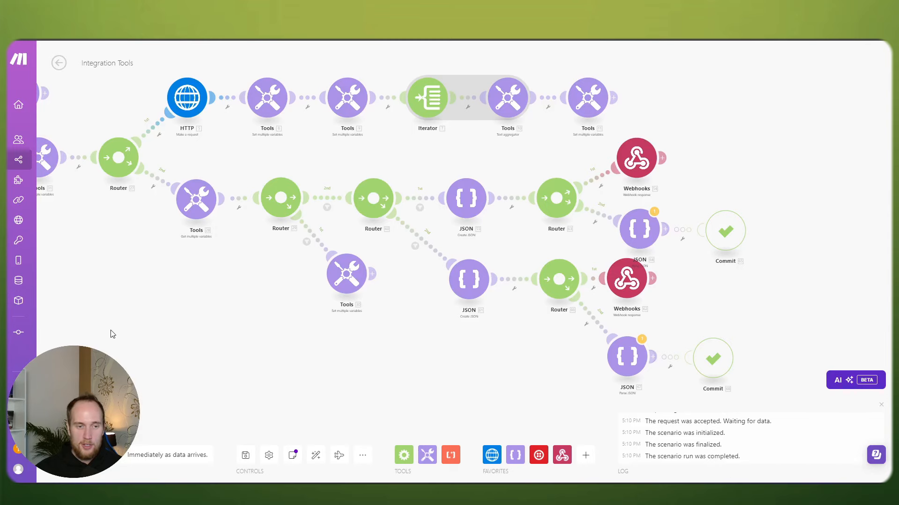
Step: Check the bookCalendar route filter and the variables module's last output
{"action": "scroll", "coordinate": [112, 333], "scroll_direction": "down", "scroll_amount": 2}
{"action": "left_click_drag", "start_coordinate": [112, 333], "coordinate": [456, 346]}
{"action": "left_click_drag", "start_coordinate": [222, 351], "coordinate": [426, 335]}
{"action": "scroll", "coordinate": [232, 326], "scroll_direction": "up", "scroll_amount": 2}
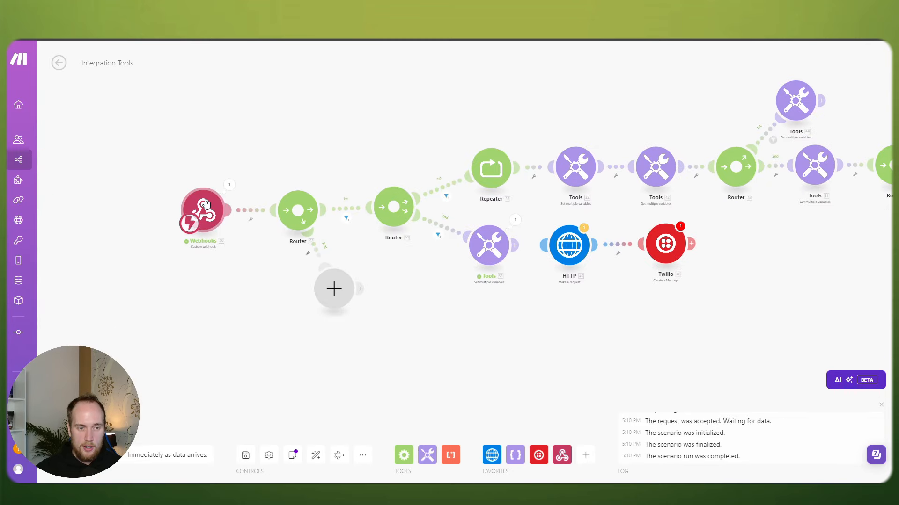
{"action": "scroll", "coordinate": [224, 222], "scroll_direction": "up", "scroll_amount": 2}
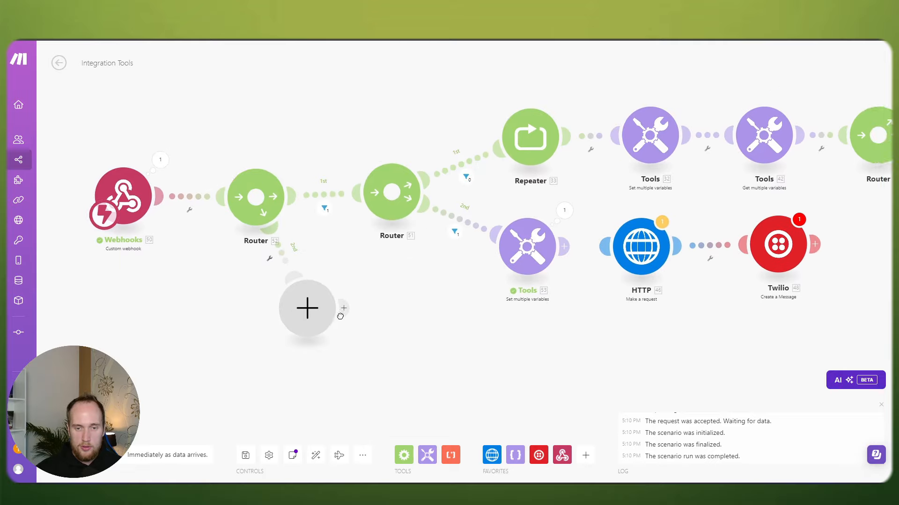
{"action": "left_click_drag", "start_coordinate": [365, 247], "coordinate": [402, 251]}
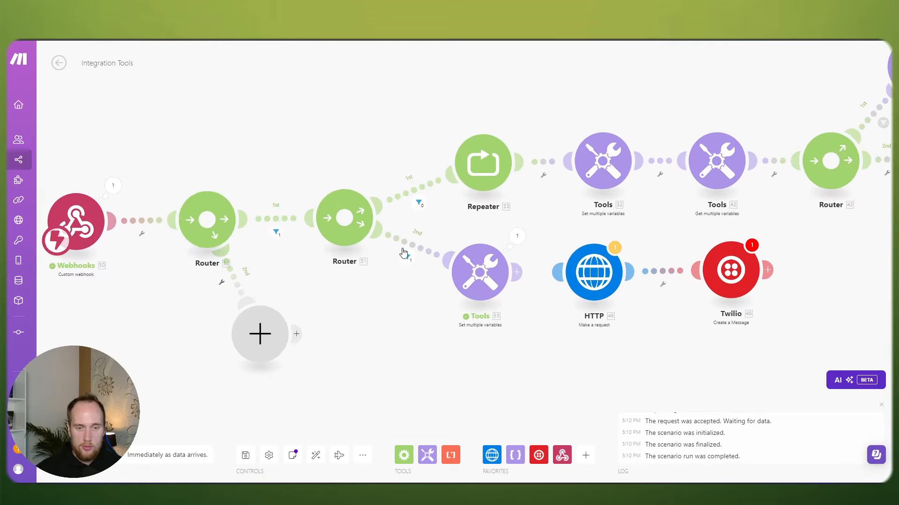
{"action": "left_click", "coordinate": [412, 244]}
{"action": "left_click", "coordinate": [378, 330]}
{"action": "left_click_drag", "start_coordinate": [443, 328], "coordinate": [345, 329]}
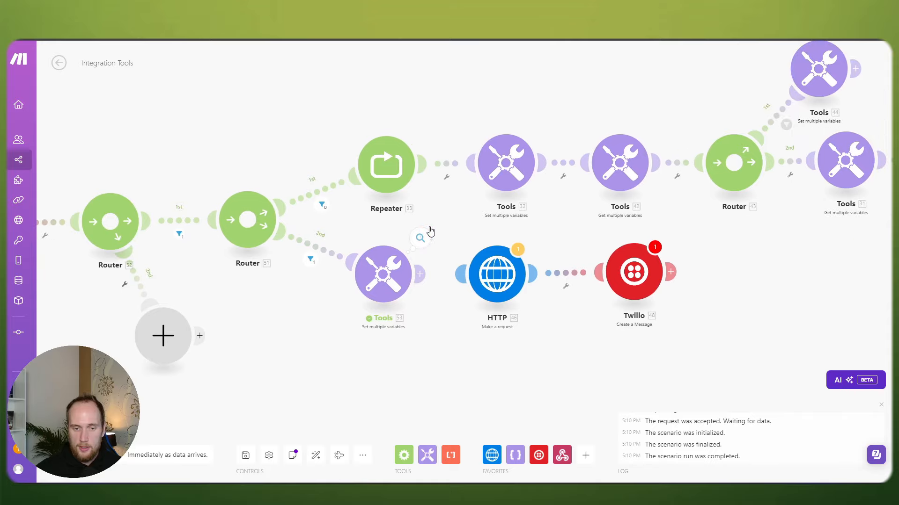
{"action": "left_click", "coordinate": [426, 232]}
{"action": "left_click", "coordinate": [315, 317]}
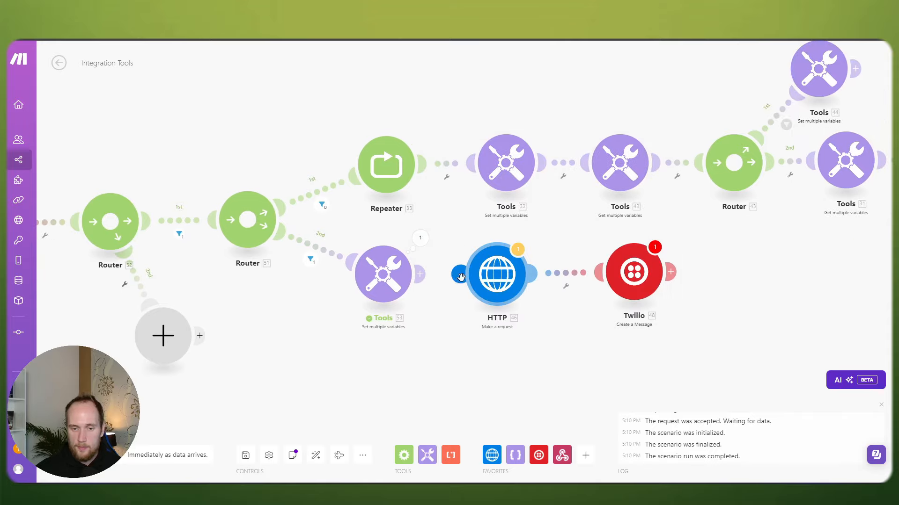
Step: Space out the HTTP and Twilio modules and inspect the HTTP request's hardcoded start date
{"action": "left_click_drag", "start_coordinate": [631, 277], "coordinate": [639, 279]}
{"action": "left_click_drag", "start_coordinate": [497, 280], "coordinate": [510, 278]}
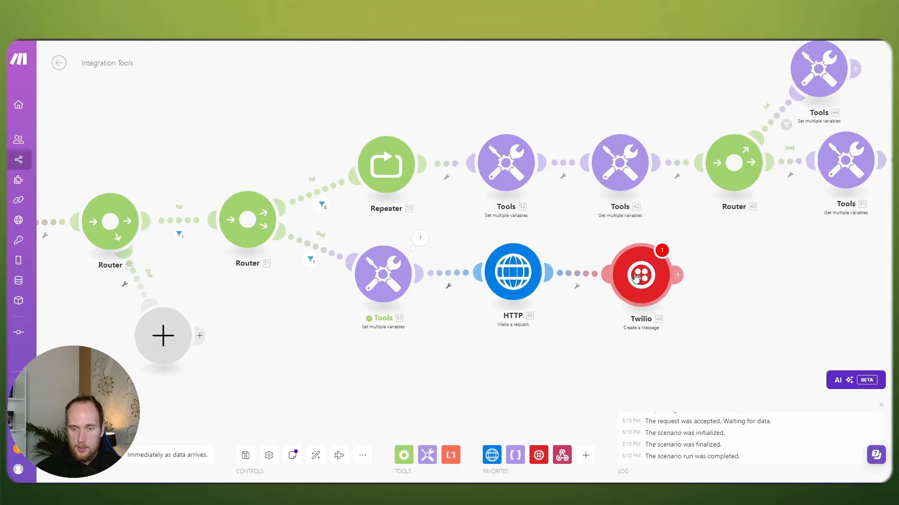
{"action": "left_click_drag", "start_coordinate": [637, 280], "coordinate": [630, 275]}
{"action": "left_click", "coordinate": [512, 274]}
{"action": "scroll", "coordinate": [640, 355], "scroll_direction": "down", "scroll_amount": 3}
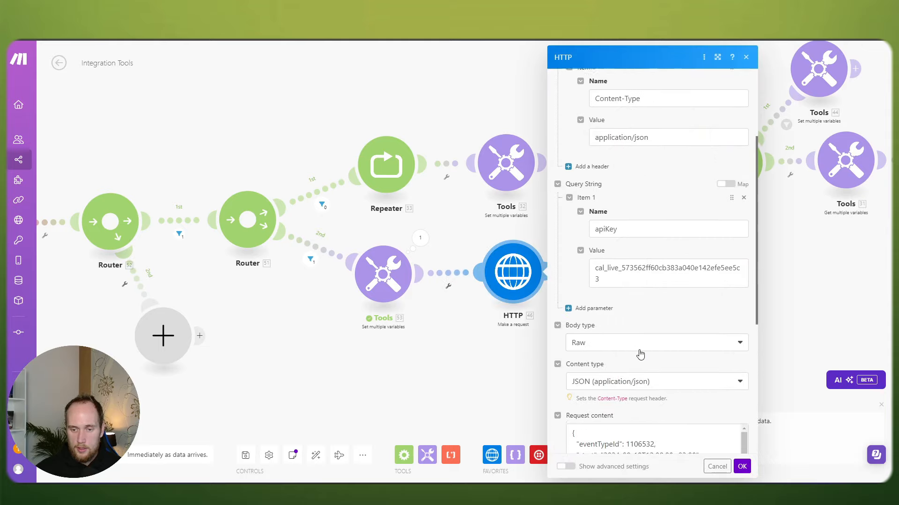
{"action": "scroll", "coordinate": [638, 351], "scroll_direction": "down", "scroll_amount": 4}
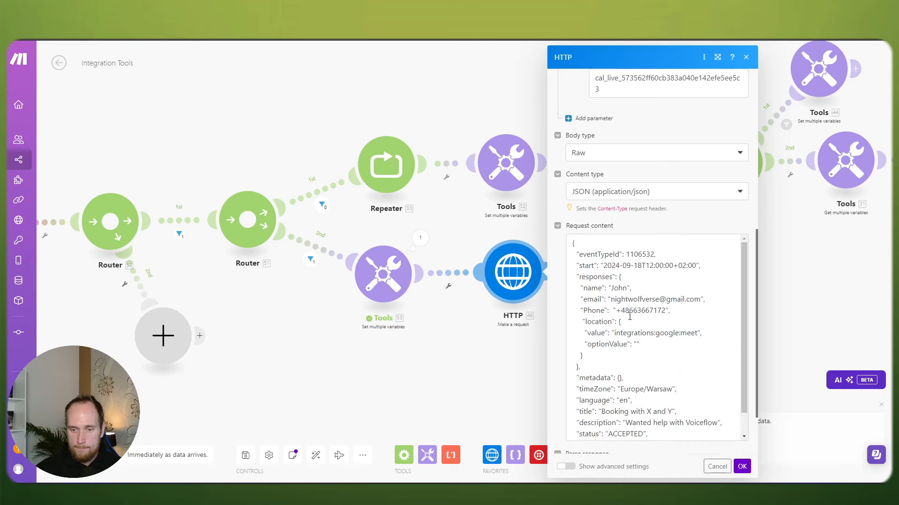
{"action": "left_click_drag", "start_coordinate": [605, 266], "coordinate": [696, 265]}
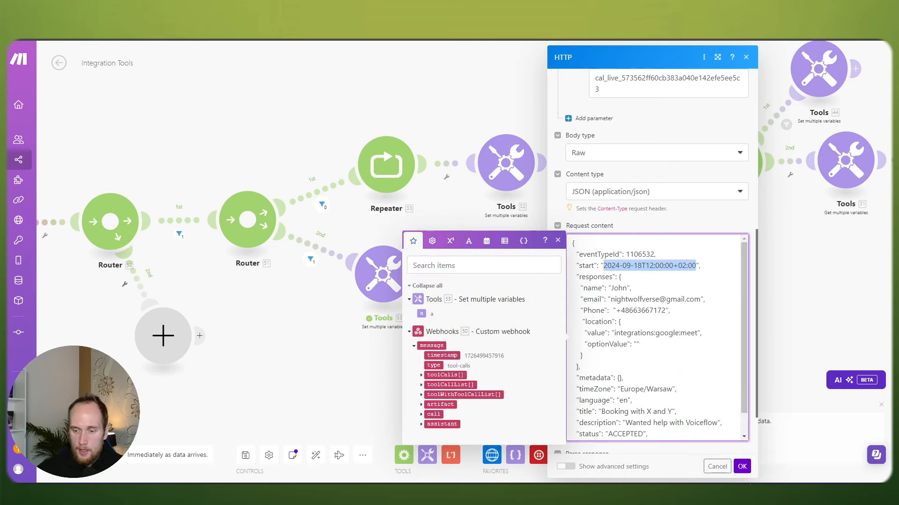
{"action": "left_click", "coordinate": [742, 466]}
{"action": "left_click", "coordinate": [514, 278]}
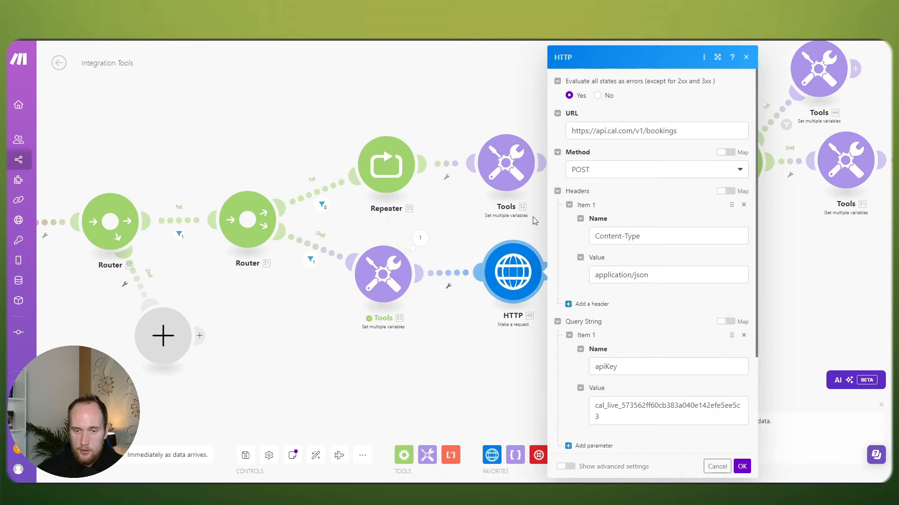
{"action": "scroll", "coordinate": [658, 331], "scroll_direction": "down", "scroll_amount": 5}
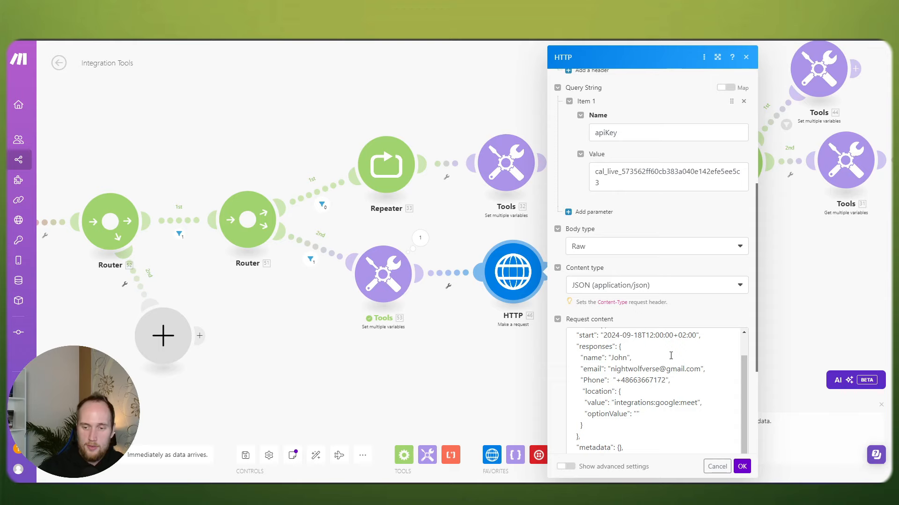
{"action": "left_click", "coordinate": [741, 466]}
Step: Rename the first variable to bookingTime and map it to the requestedTime argument
{"action": "left_click", "coordinate": [437, 278]}
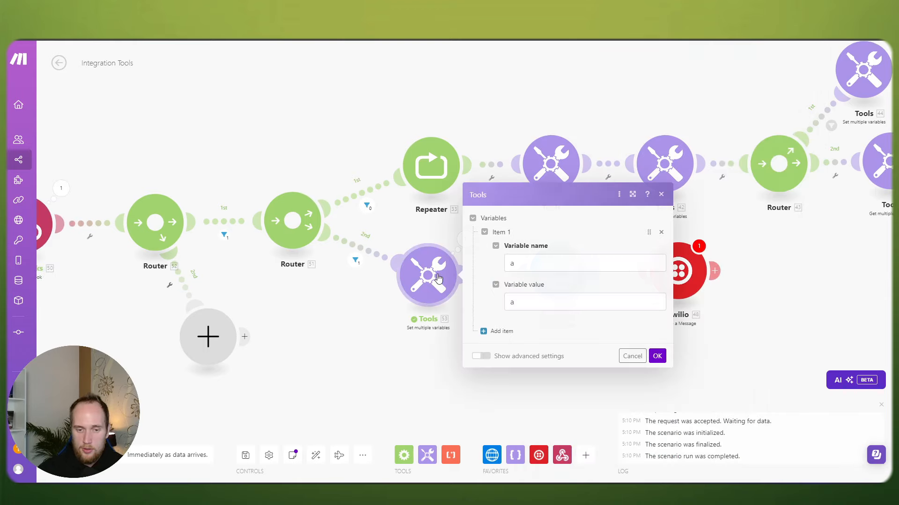
{"action": "left_click", "coordinate": [532, 266]}
{"action": "key", "text": "BackSpace"}
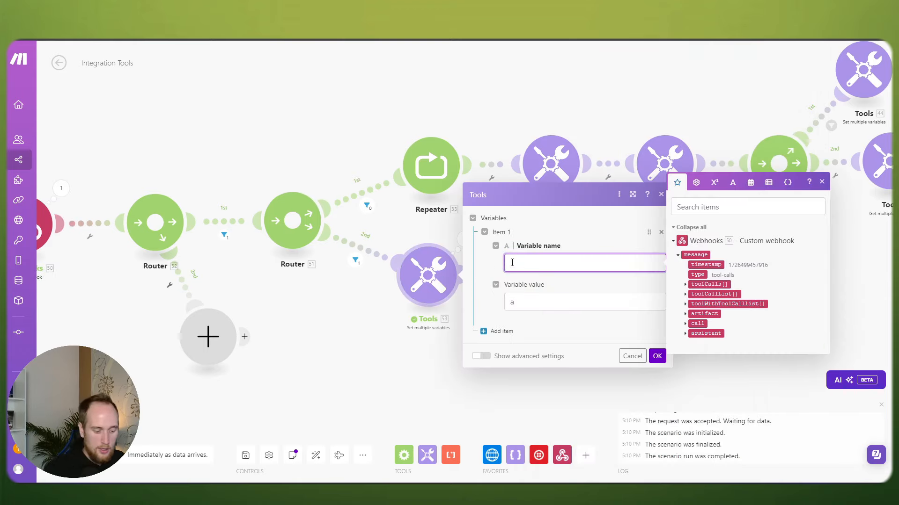
{"action": "type", "text": "bookingTime"}
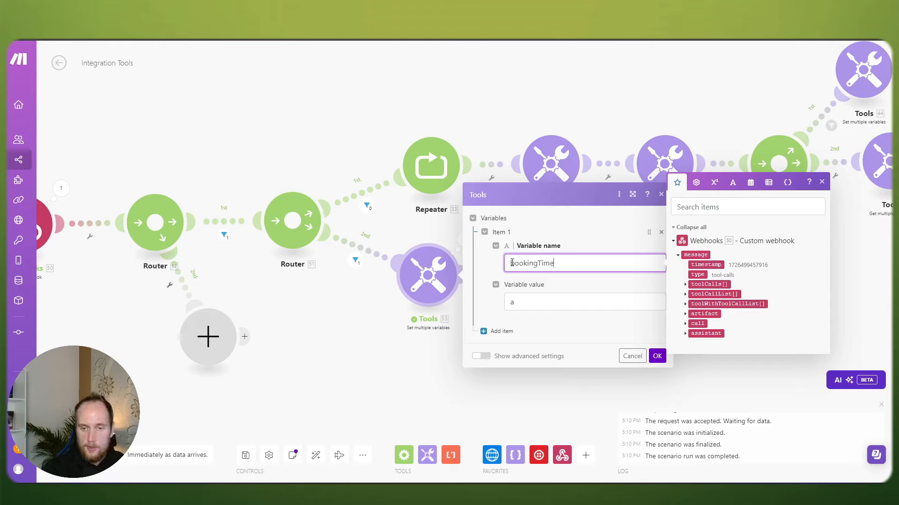
{"action": "double_click", "coordinate": [513, 300]}
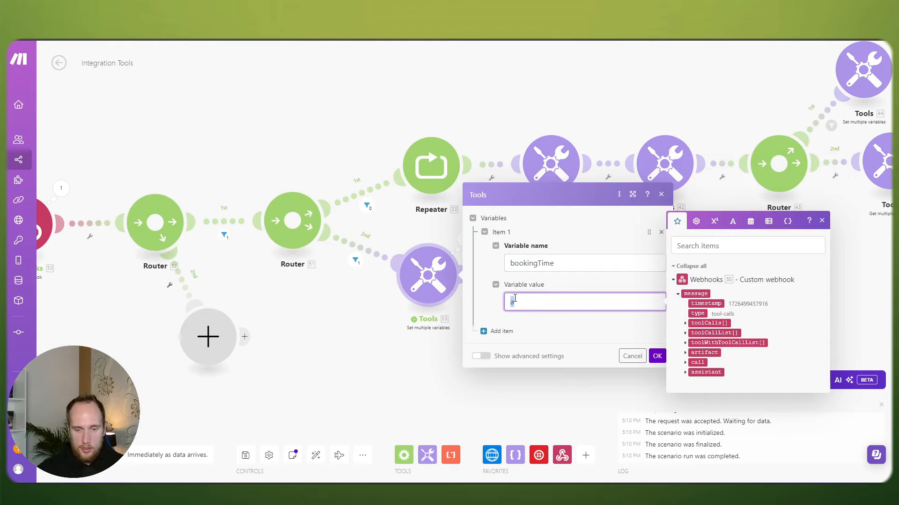
{"action": "key", "text": "BackSpace"}
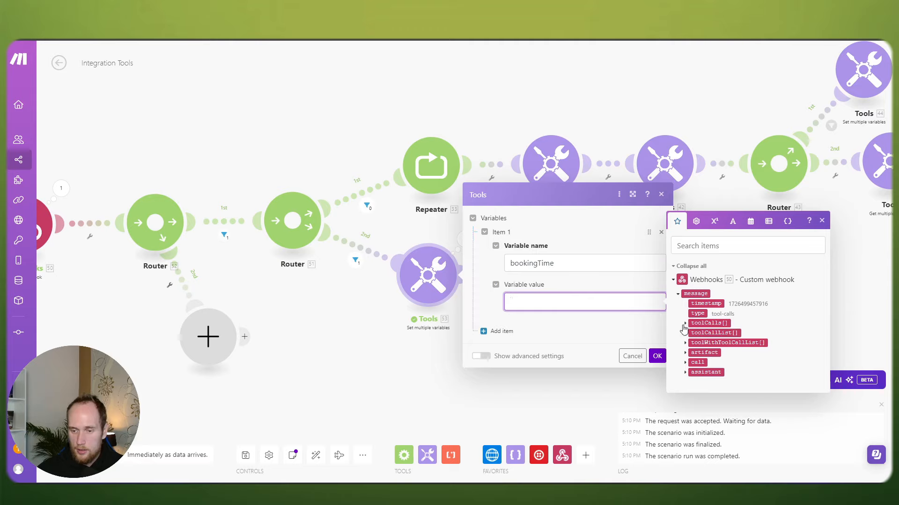
{"action": "left_click", "coordinate": [685, 324]}
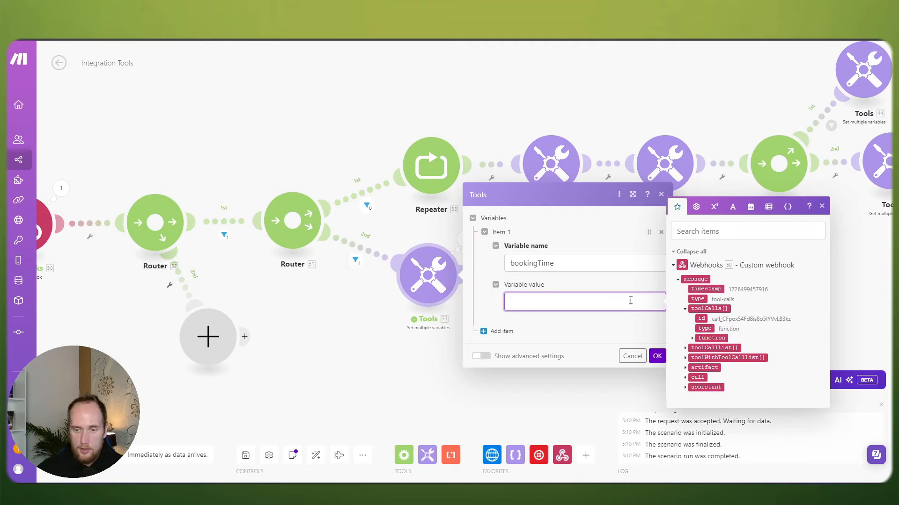
{"action": "left_click", "coordinate": [693, 338]}
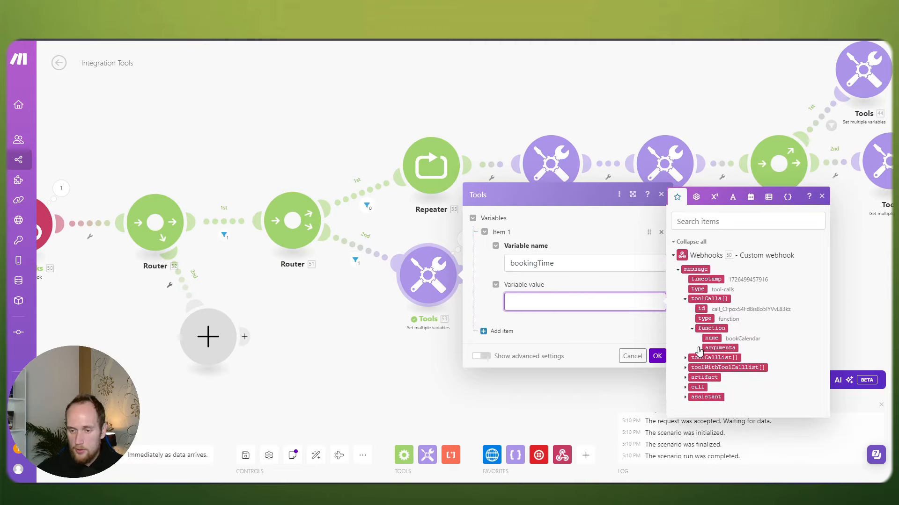
{"action": "left_click", "coordinate": [698, 358]}
{"action": "left_click", "coordinate": [733, 363]}
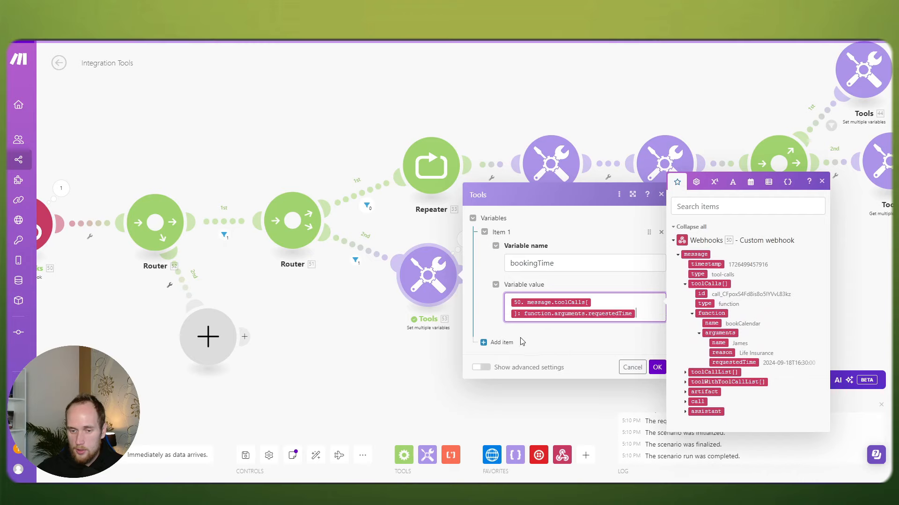
Step: Add variables name and reason, mapped to the name and reason call arguments
{"action": "left_click", "coordinate": [501, 331]}
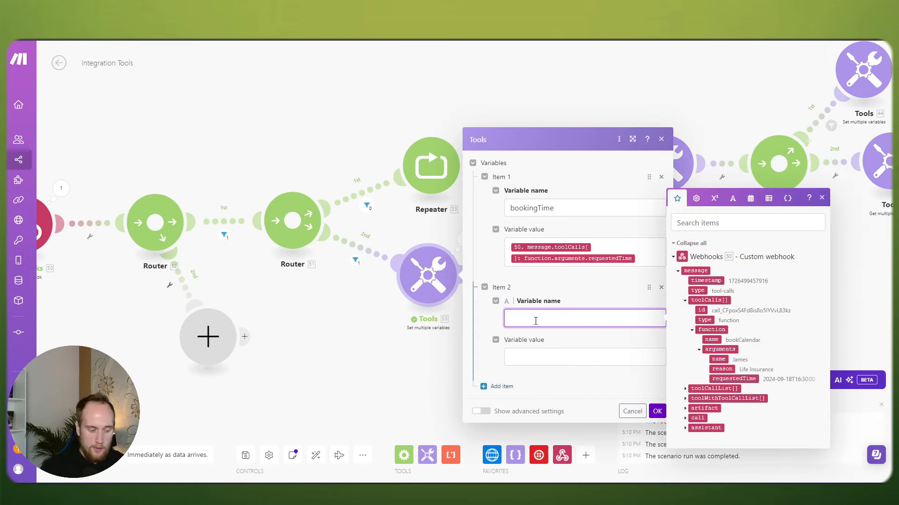
{"action": "type", "text": "name"}
{"action": "left_click", "coordinate": [536, 352]}
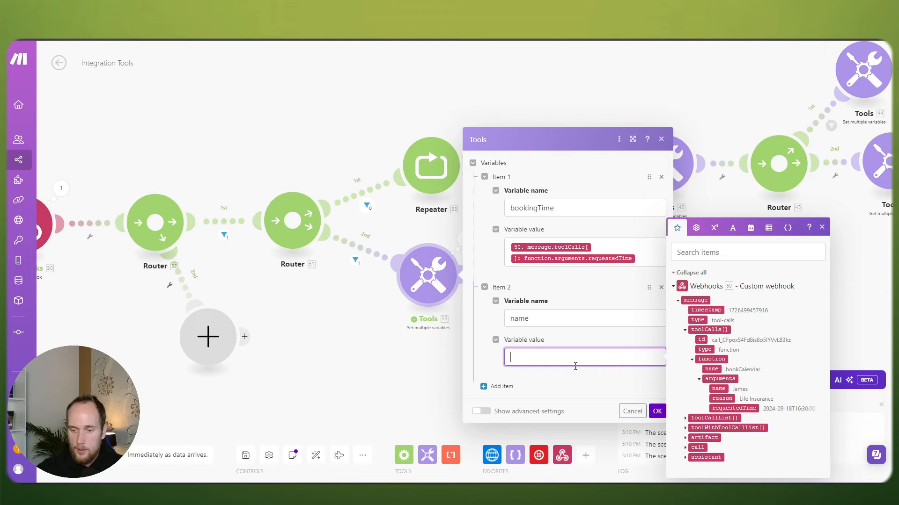
{"action": "left_click", "coordinate": [718, 386]}
{"action": "left_click", "coordinate": [500, 398]}
{"action": "left_click", "coordinate": [537, 375]}
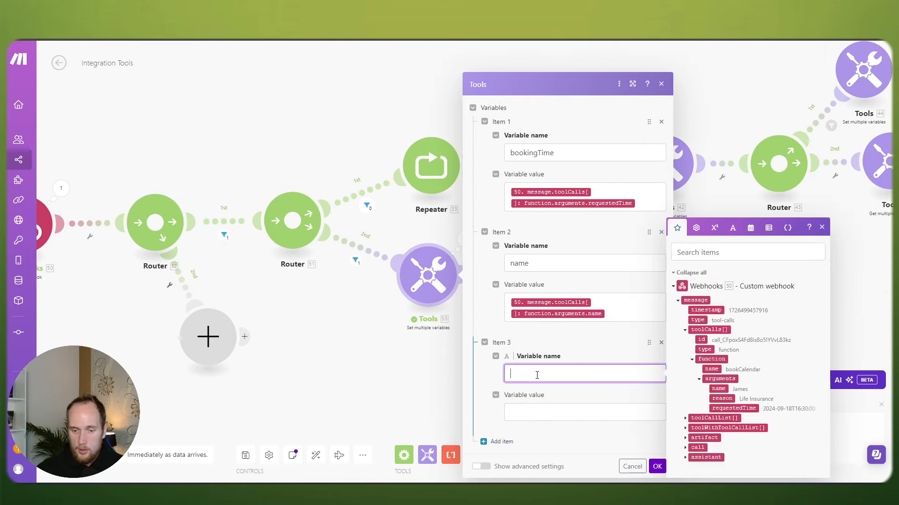
{"action": "type", "text": "reason"}
{"action": "key", "text": "Tab"}
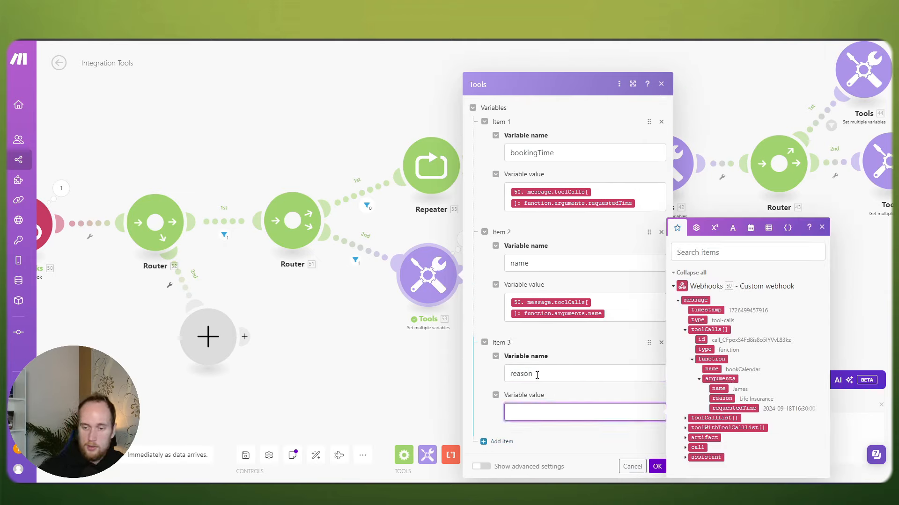
{"action": "left_click", "coordinate": [720, 399]}
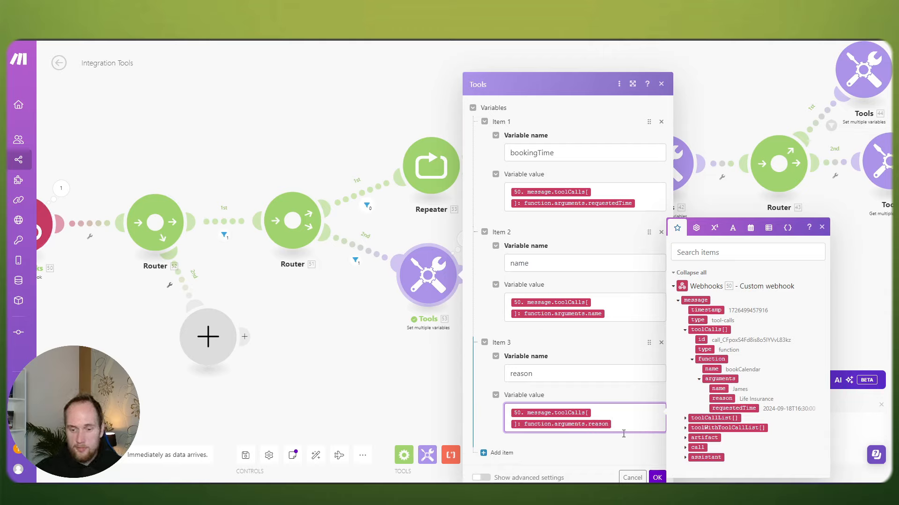
Step: Replace the HTTP body's hard-coded start with bookingTime and the name John with the name variable
{"action": "left_click", "coordinate": [656, 478]}
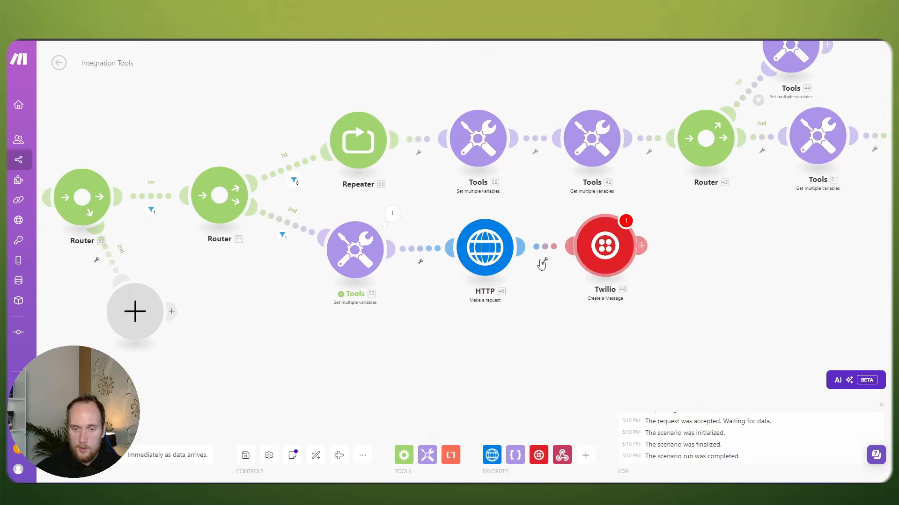
{"action": "left_click", "coordinate": [485, 247]}
{"action": "scroll", "coordinate": [655, 291], "scroll_direction": "down", "scroll_amount": 5}
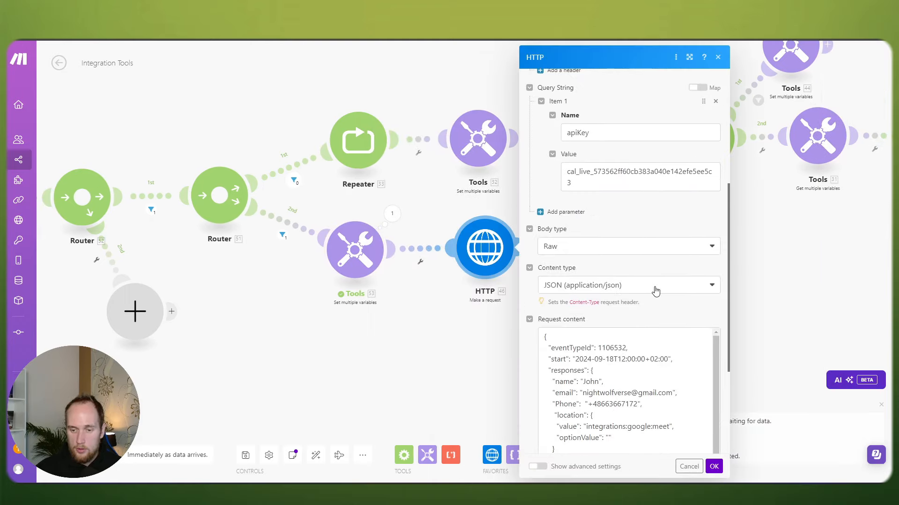
{"action": "scroll", "coordinate": [655, 291], "scroll_direction": "down", "scroll_amount": 1}
{"action": "left_click_drag", "start_coordinate": [646, 312], "coordinate": [577, 313]}
{"action": "left_click", "coordinate": [665, 312]}
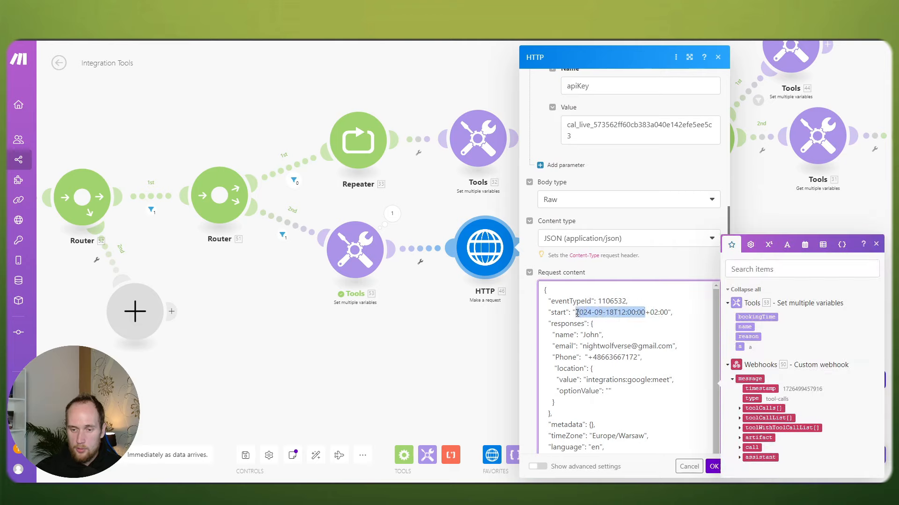
{"action": "key", "text": "BackSpace"}
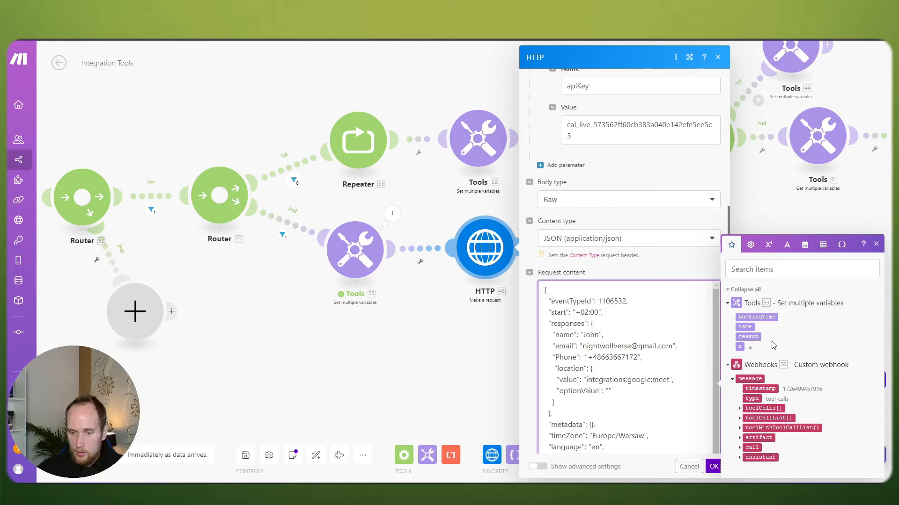
{"action": "left_click", "coordinate": [747, 316]}
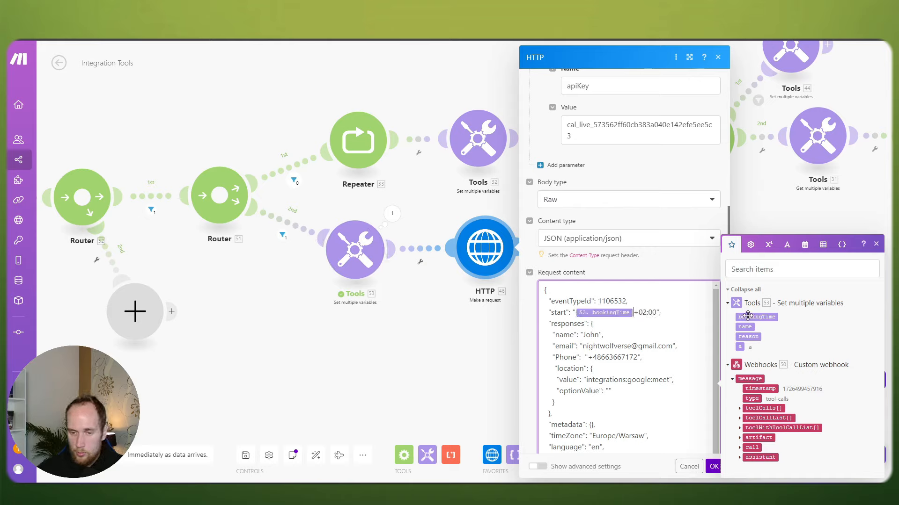
{"action": "left_click_drag", "start_coordinate": [599, 335], "coordinate": [584, 334]}
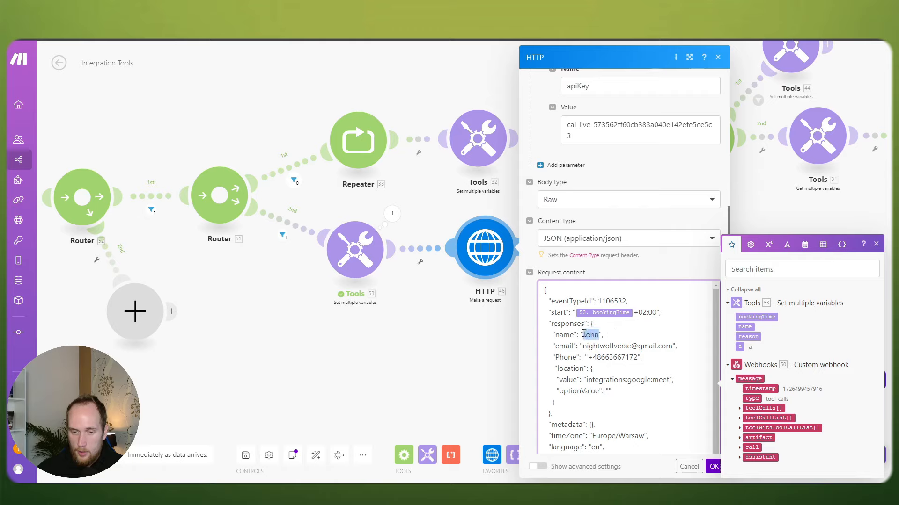
{"action": "key", "text": "BackSpace"}
{"action": "left_click", "coordinate": [744, 326]}
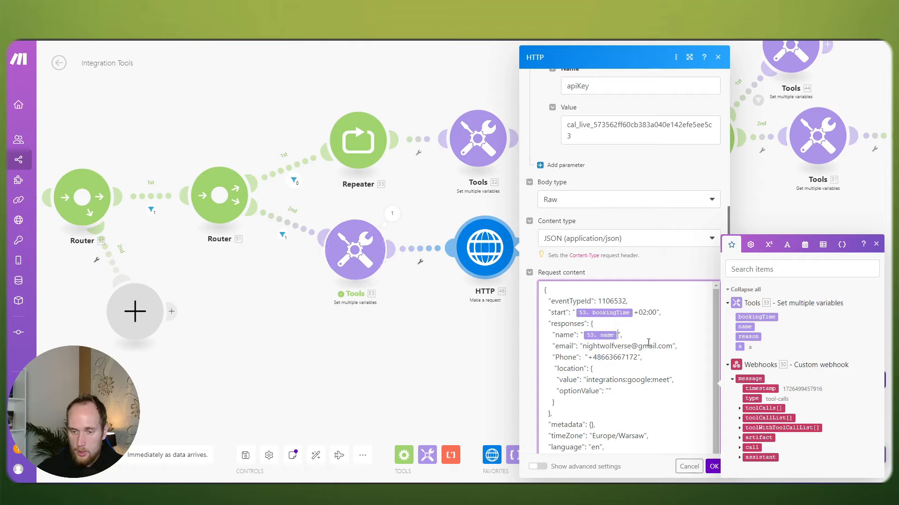
Step: Remove the sample booking title and add the reason variable after the name
{"action": "scroll", "coordinate": [617, 343], "scroll_direction": "down", "scroll_amount": 5}
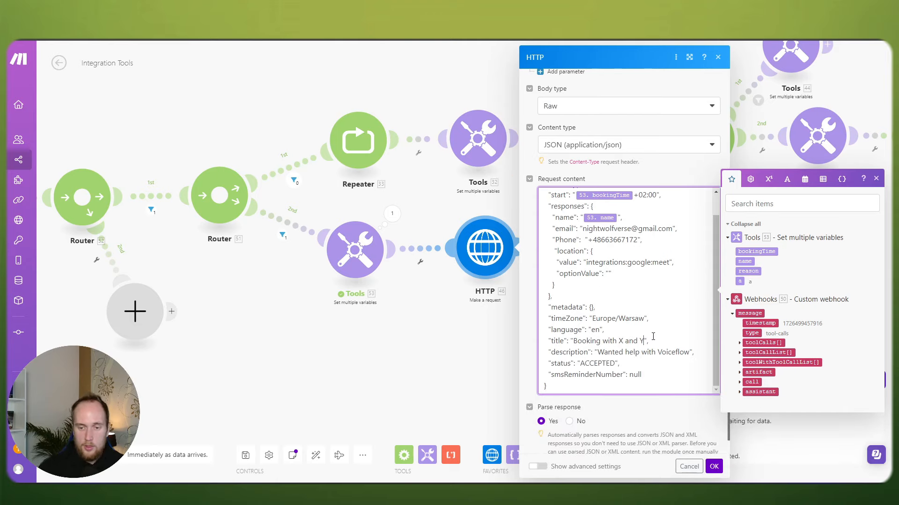
{"action": "key", "text": "BackSpace"}
{"action": "key", "text": "BackSpace"}
{"action": "key", "text": "BackSpace"}
{"action": "key", "text": "BackSpace"}
{"action": "key", "text": "BackSpace"}
{"action": "key", "text": "BackSpace"}
{"action": "key", "text": "BackSpace"}
{"action": "key", "text": "BackSpace"}
{"action": "key", "text": "BackSpace"}
{"action": "key", "text": "BackSpace"}
{"action": "key", "text": "BackSpace"}
{"action": "key", "text": "BackSpace"}
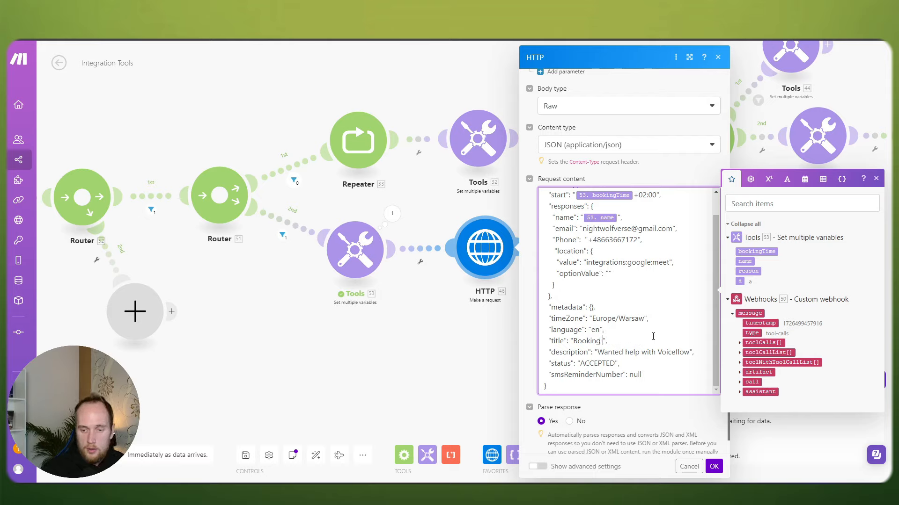
{"action": "key", "text": "BackSpace"}
{"action": "key", "text": "BackSpace"}
{"action": "key", "text": "BackSpace"}
{"action": "key", "text": "BackSpace"}
{"action": "key", "text": "BackSpace"}
{"action": "key", "text": "BackSpace"}
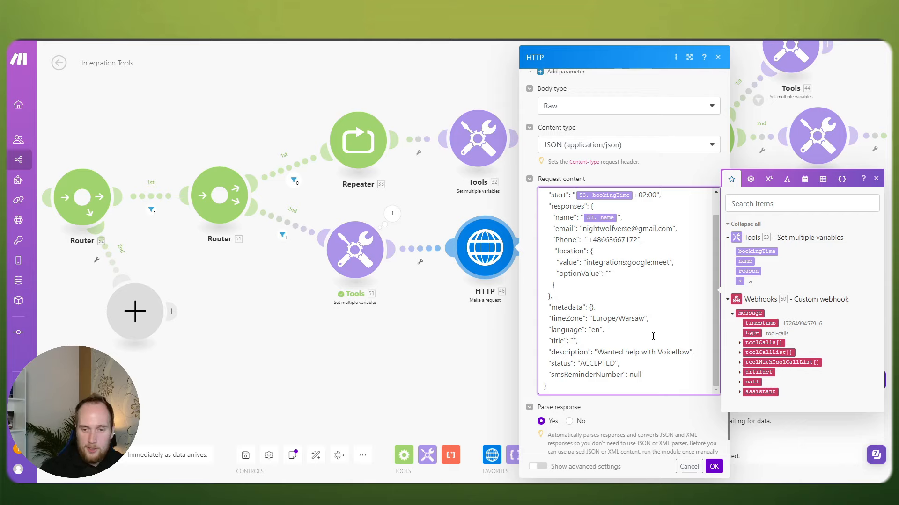
{"action": "scroll", "coordinate": [647, 336], "scroll_direction": "up", "scroll_amount": 1}
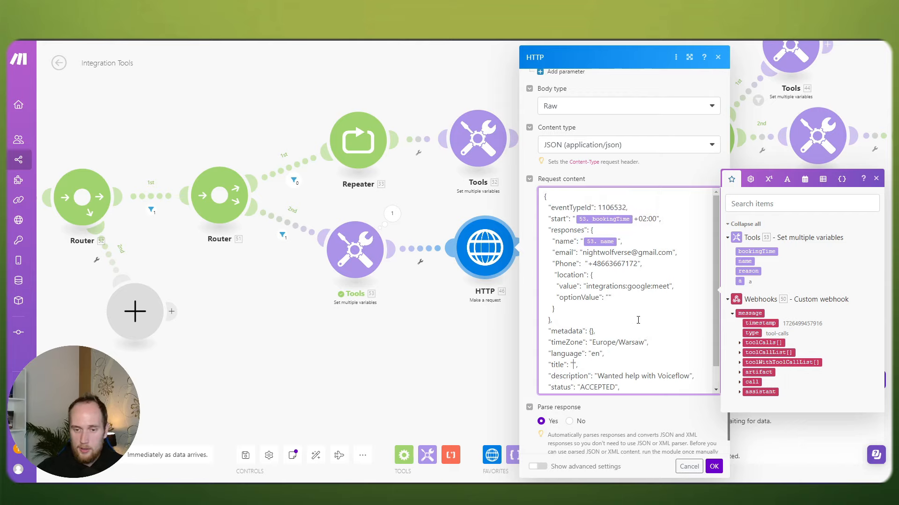
{"action": "scroll", "coordinate": [639, 323], "scroll_direction": "up", "scroll_amount": 1}
{"action": "scroll", "coordinate": [638, 320], "scroll_direction": "down", "scroll_amount": 1}
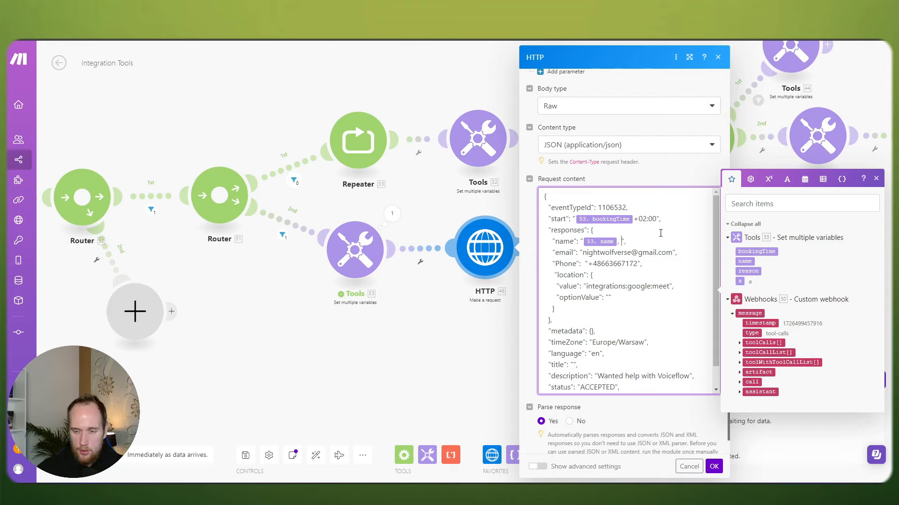
{"action": "left_click", "coordinate": [739, 272]}
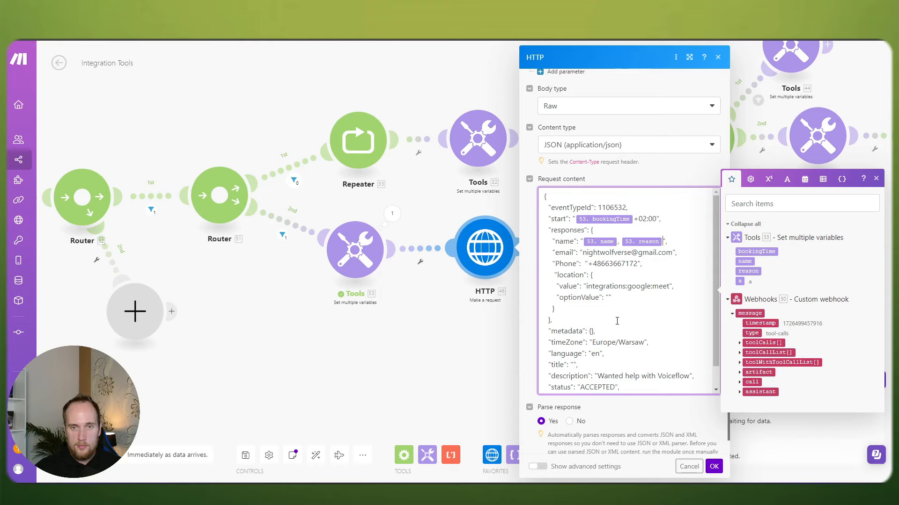
{"action": "scroll", "coordinate": [600, 321], "scroll_direction": "down", "scroll_amount": 1}
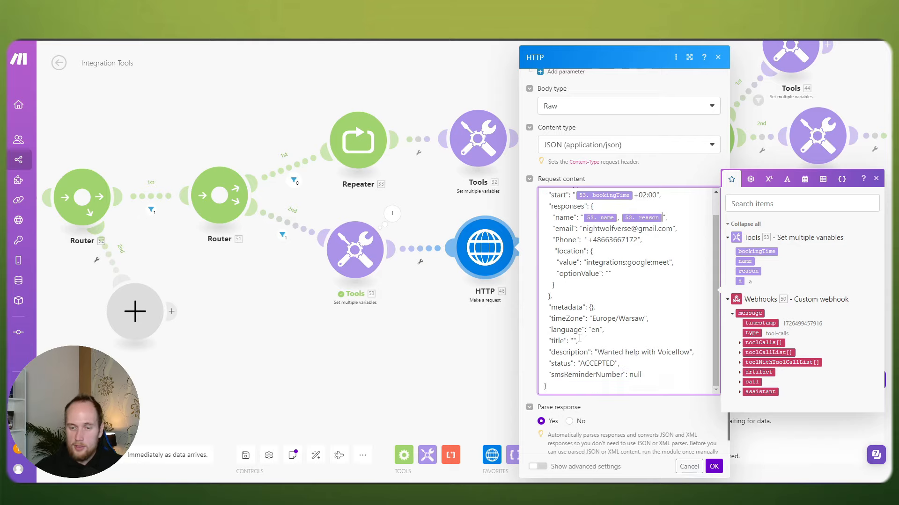
{"action": "left_click", "coordinate": [571, 340]}
Step: Confirm the HTTP request changes and save the scenario despite warnings
{"action": "left_click", "coordinate": [714, 467]}
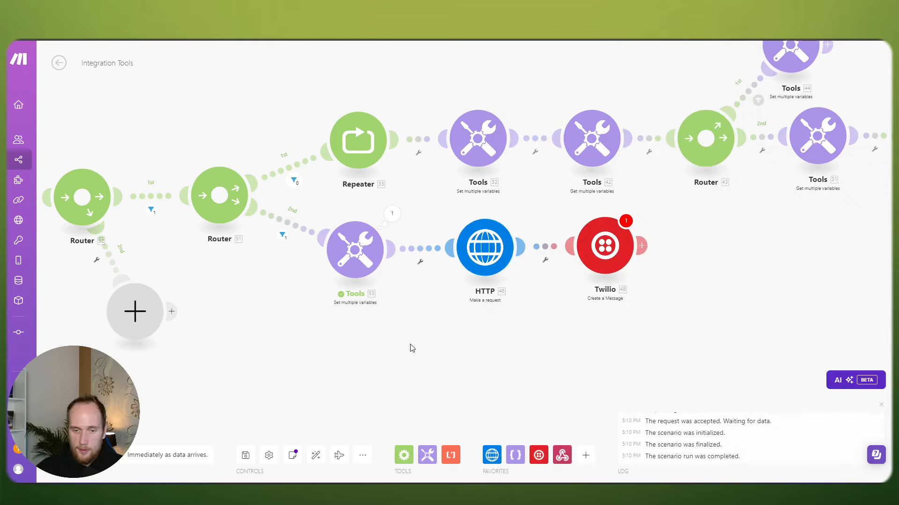
{"action": "scroll", "coordinate": [412, 347], "scroll_direction": "down", "scroll_amount": 2}
{"action": "left_click", "coordinate": [246, 455]}
{"action": "left_click", "coordinate": [406, 467]}
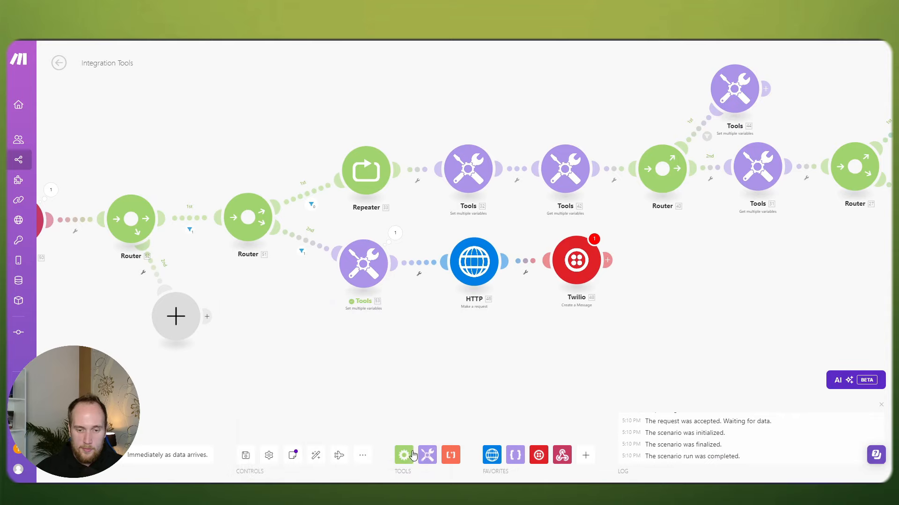
Step: Reopen the Tools 53 variables module and select the reason variable's value
{"action": "scroll", "coordinate": [533, 285], "scroll_direction": "up", "scroll_amount": 1}
{"action": "left_click_drag", "start_coordinate": [547, 263], "coordinate": [558, 263]}
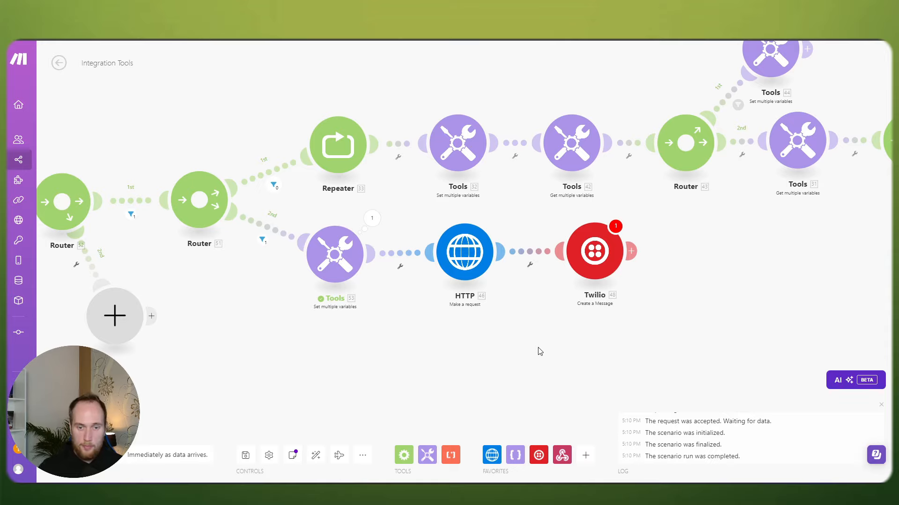
{"action": "left_click_drag", "start_coordinate": [408, 343], "coordinate": [482, 343]}
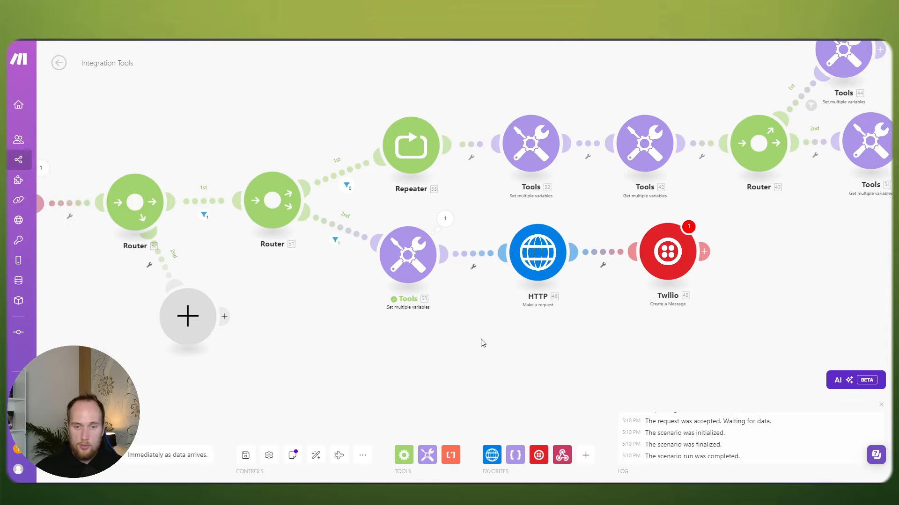
{"action": "left_click", "coordinate": [417, 255]}
{"action": "left_click", "coordinate": [604, 393]}
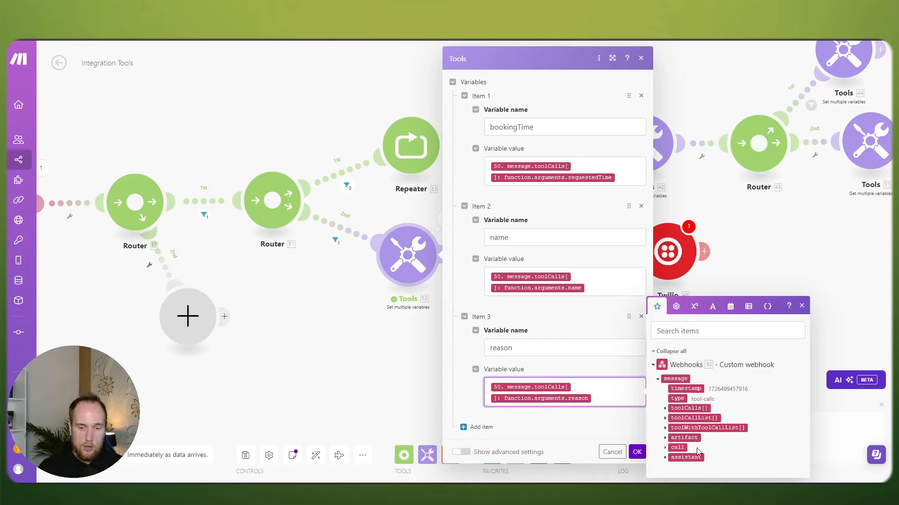
Step: Expand the webhook's call and monitor data, then close the Tools 53 settings
{"action": "left_click", "coordinate": [664, 448]}
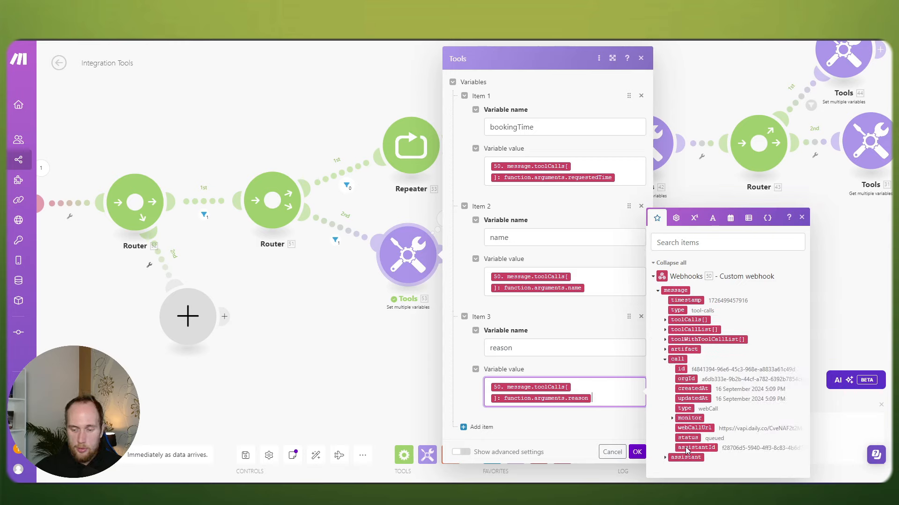
{"action": "left_click", "coordinate": [672, 418]}
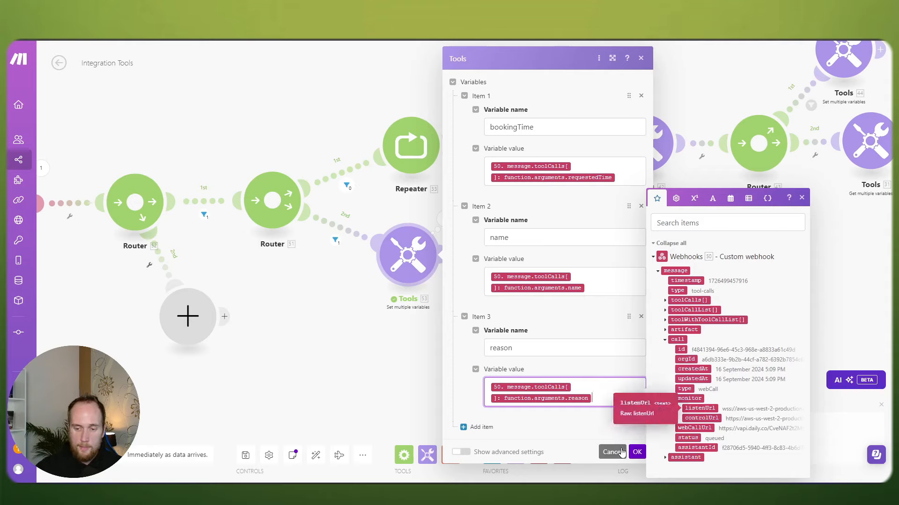
{"action": "left_click", "coordinate": [637, 453]}
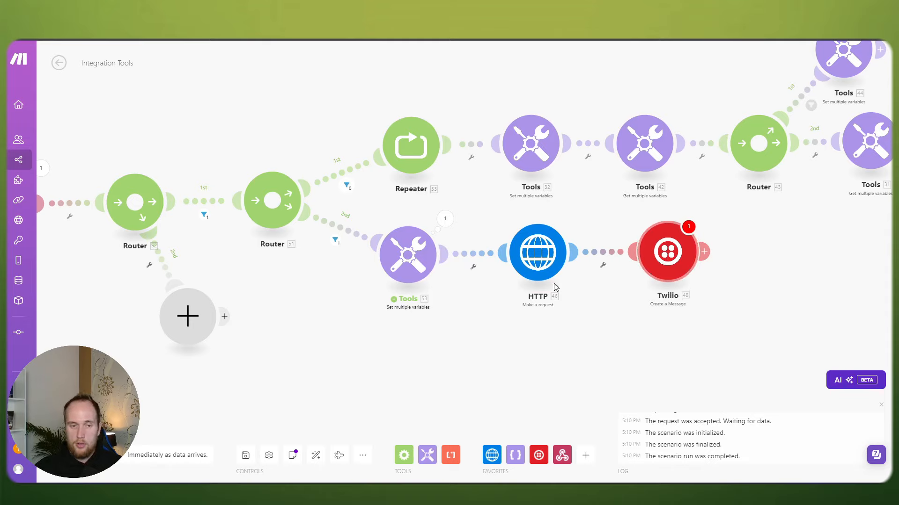
Step: Save the scenario despite warnings and move to the Postman webhook test tab
{"action": "scroll", "coordinate": [455, 302], "scroll_direction": "down", "scroll_amount": 3}
{"action": "scroll", "coordinate": [362, 311], "scroll_direction": "up", "scroll_amount": 2}
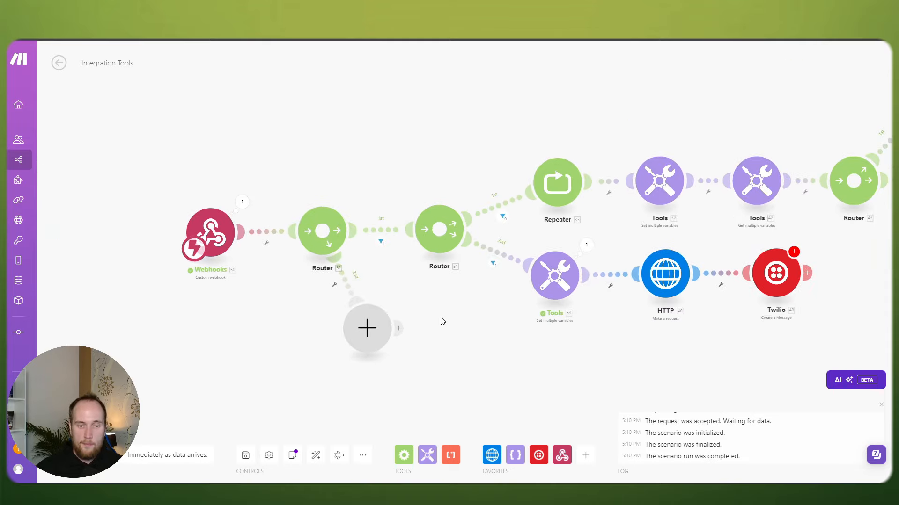
{"action": "scroll", "coordinate": [330, 277], "scroll_direction": "down", "scroll_amount": 3}
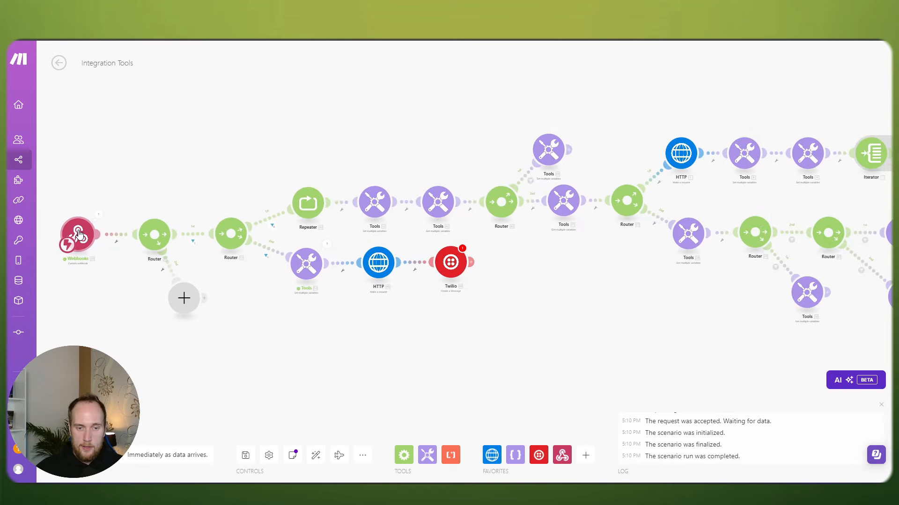
{"action": "left_click", "coordinate": [245, 455]}
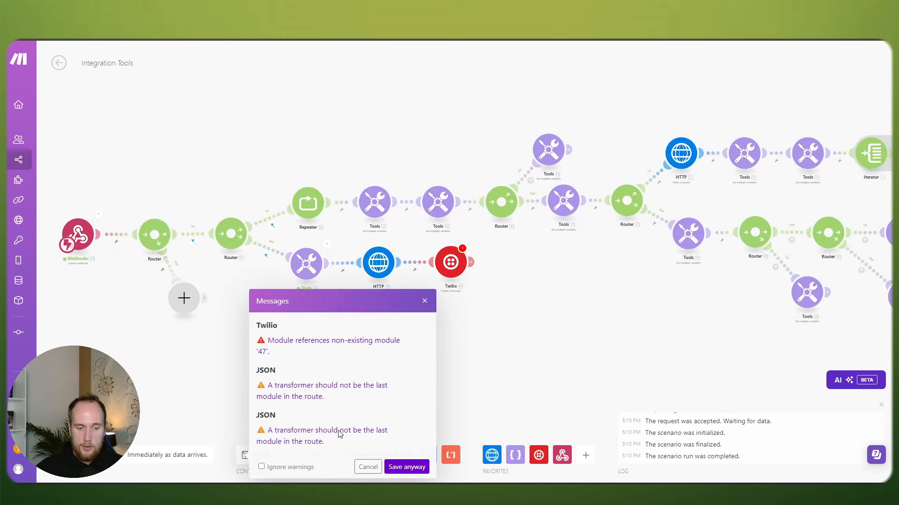
{"action": "left_click", "coordinate": [421, 466]}
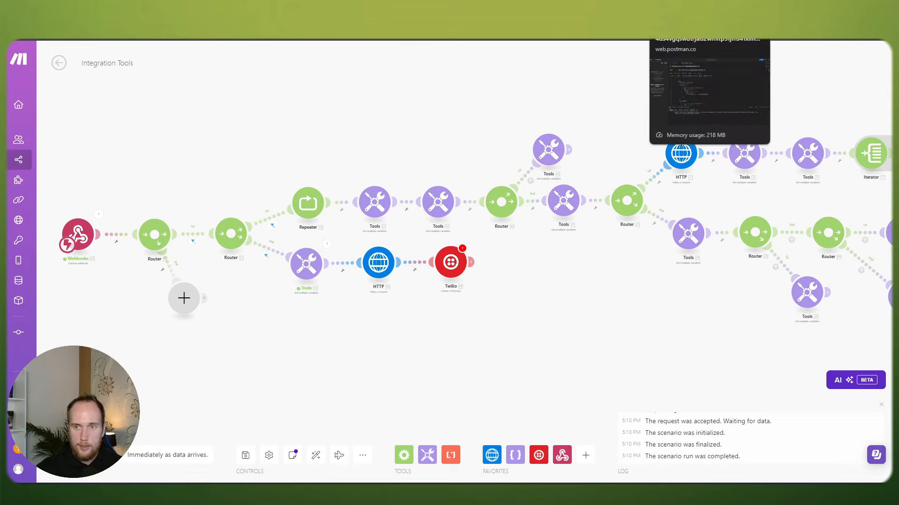
{"action": "left_click", "coordinate": [664, 40]}
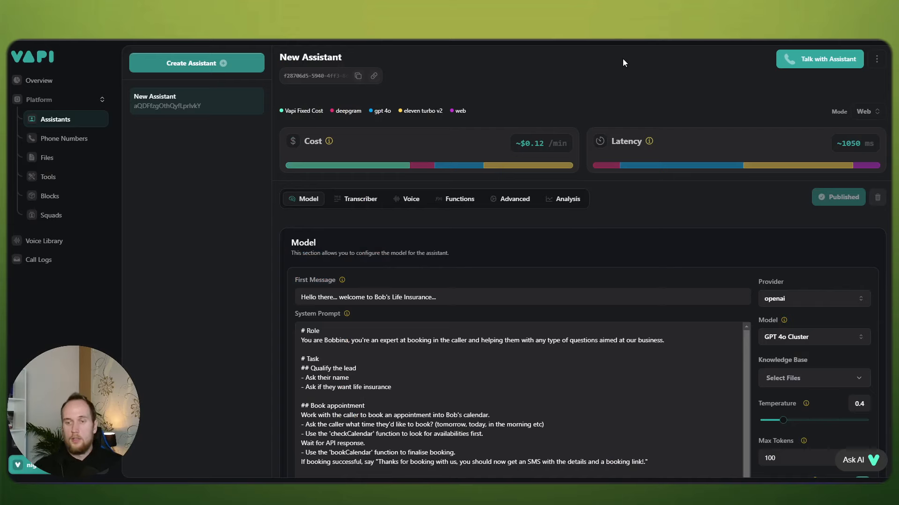
Step: Start a fresh web test call with the New Assistant in Vapi to retest booking
{"action": "left_click", "coordinate": [824, 56]}
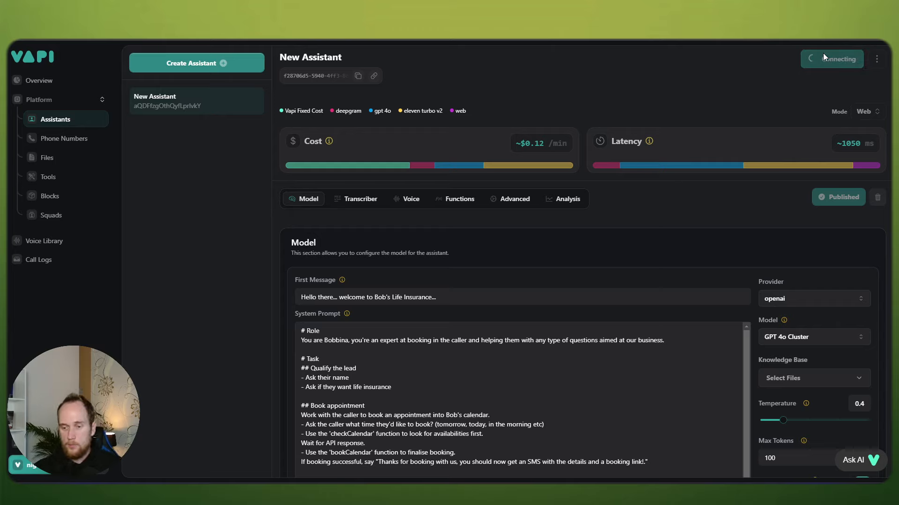
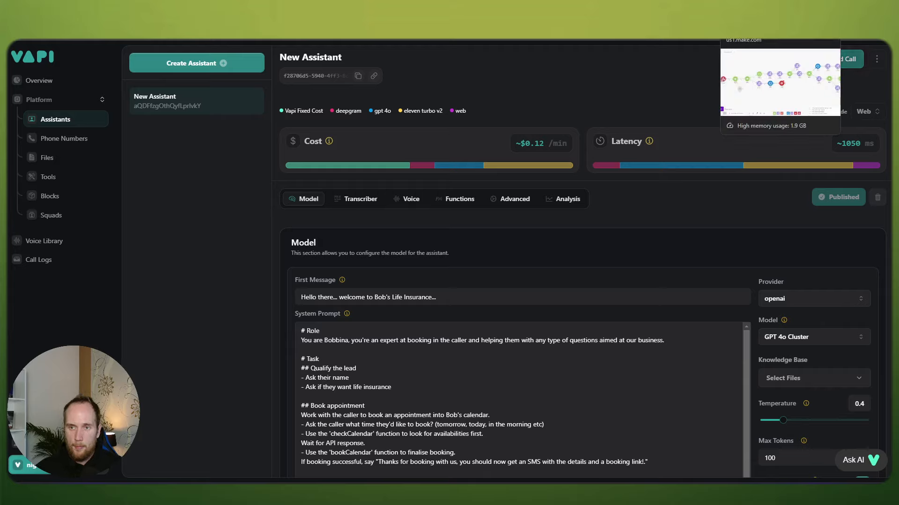
Step: Switch to the Integration Tools scenario in Make.com and start a run
{"action": "left_click", "coordinate": [758, 34]}
{"action": "left_click", "coordinate": [75, 455]}
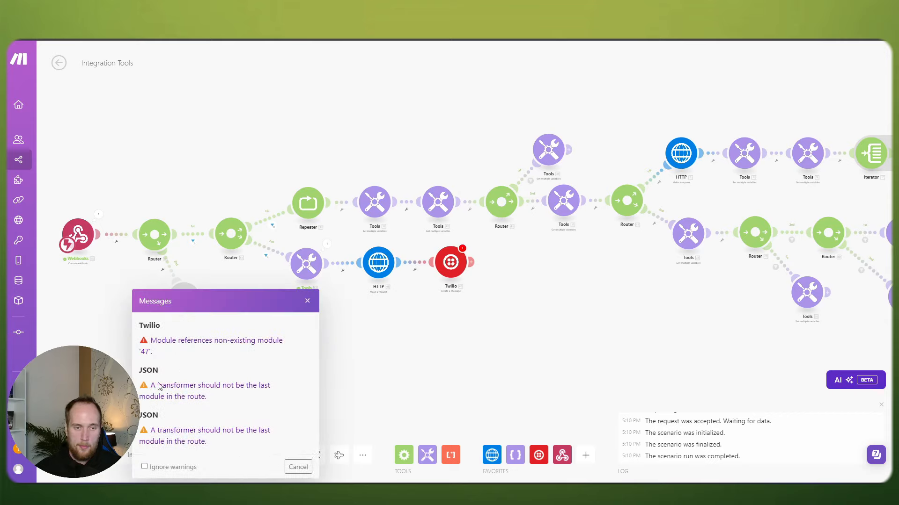
Step: Dismiss the run warnings and unlink Twilio from the HTTP request
{"action": "left_click", "coordinate": [300, 468]}
{"action": "left_click", "coordinate": [75, 454]}
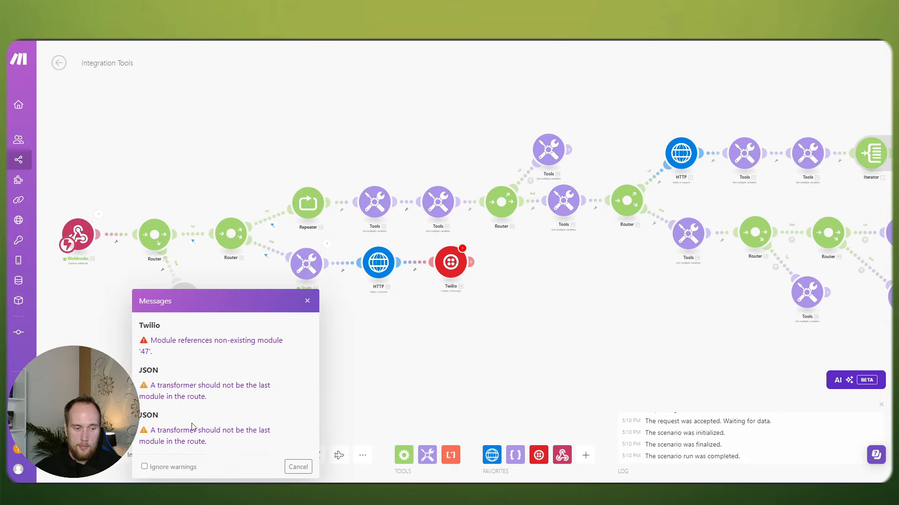
{"action": "left_click", "coordinate": [295, 467]}
{"action": "scroll", "coordinate": [313, 397], "scroll_direction": "down", "scroll_amount": 2}
{"action": "right_click", "coordinate": [386, 299]}
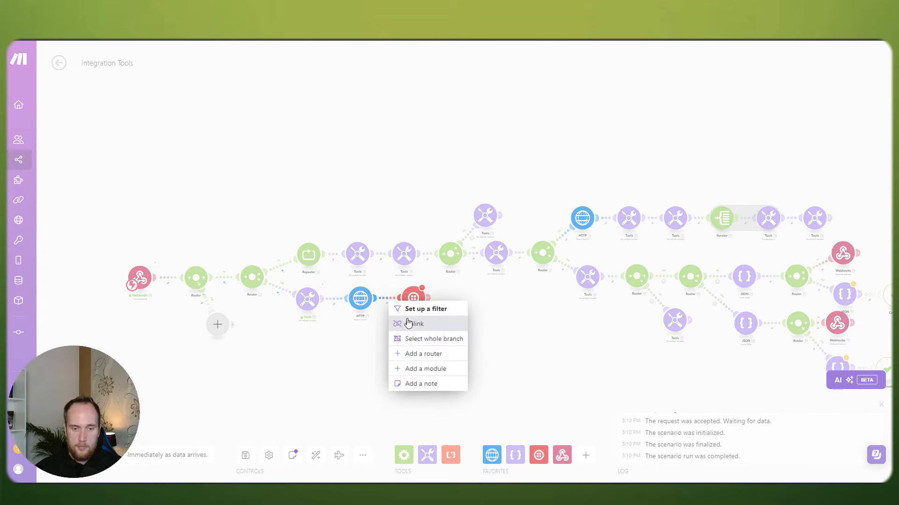
{"action": "left_click", "coordinate": [411, 321]}
Step: Run the scenario despite warnings and wait for new webhook data
{"action": "left_click", "coordinate": [75, 455]}
{"action": "left_click", "coordinate": [290, 467]}
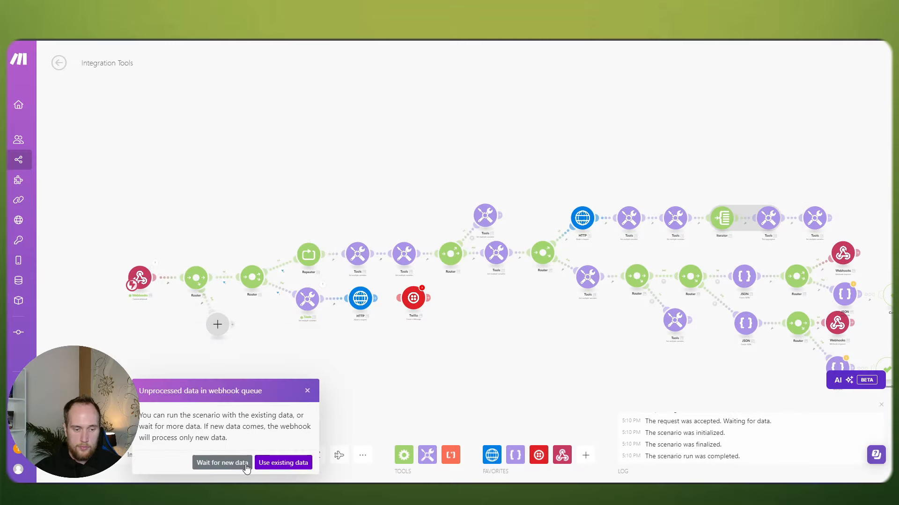
{"action": "left_click", "coordinate": [236, 463]}
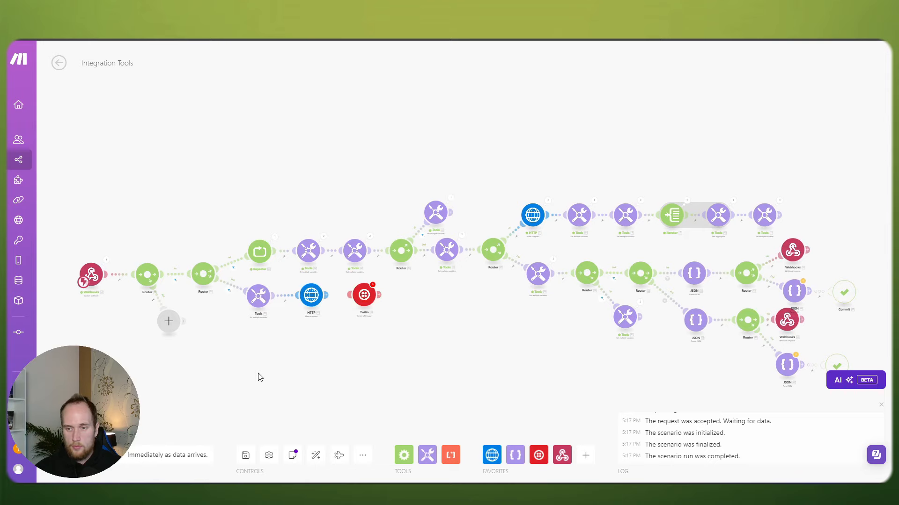
{"action": "scroll", "coordinate": [464, 363], "scroll_direction": "up", "scroll_amount": 2}
{"action": "left_click_drag", "start_coordinate": [652, 359], "coordinate": [369, 355]}
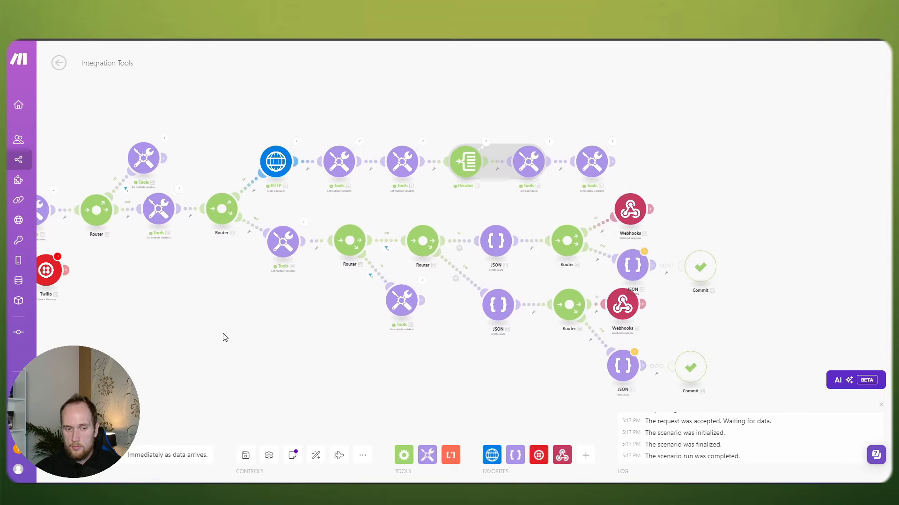
{"action": "left_click_drag", "start_coordinate": [225, 321], "coordinate": [459, 371]}
{"action": "scroll", "coordinate": [343, 373], "scroll_direction": "up", "scroll_amount": 2}
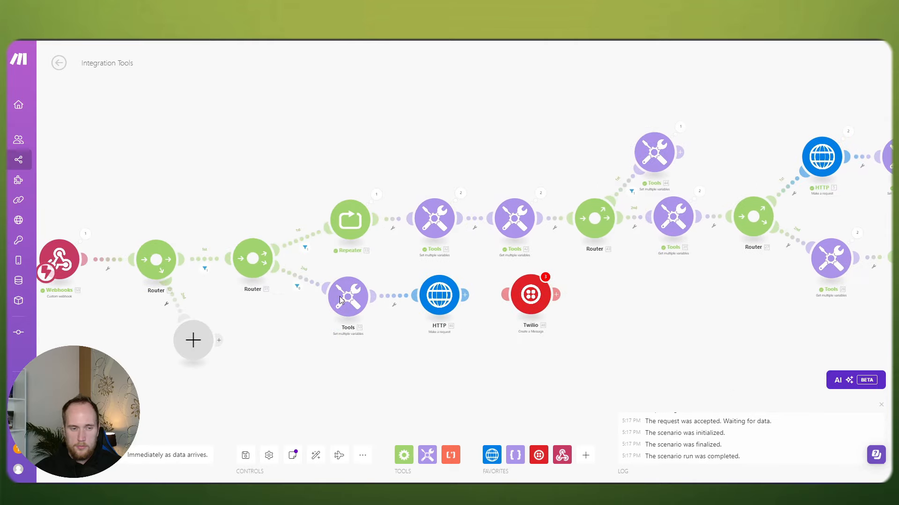
Step: Inspect the webhook output down to the checkCalendar arguments showing the requested time
{"action": "left_click", "coordinate": [84, 234]}
{"action": "left_click", "coordinate": [121, 248]}
{"action": "left_click", "coordinate": [136, 254]}
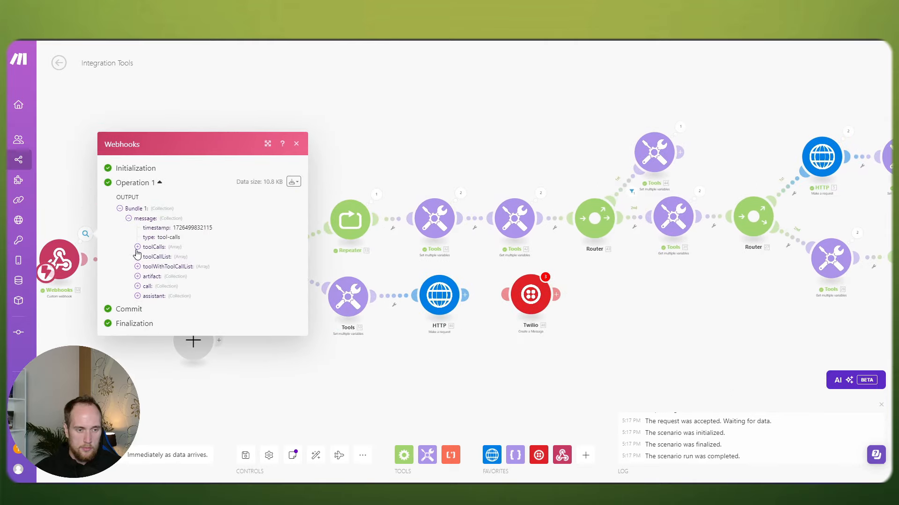
{"action": "left_click", "coordinate": [137, 246]}
{"action": "left_click", "coordinate": [146, 251]}
{"action": "left_click", "coordinate": [155, 263]}
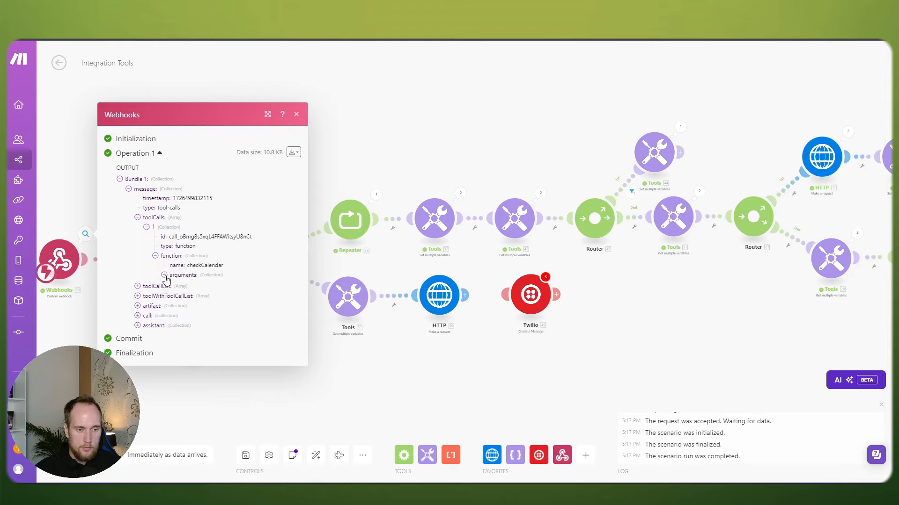
{"action": "left_click", "coordinate": [164, 276]}
{"action": "left_click", "coordinate": [271, 388]}
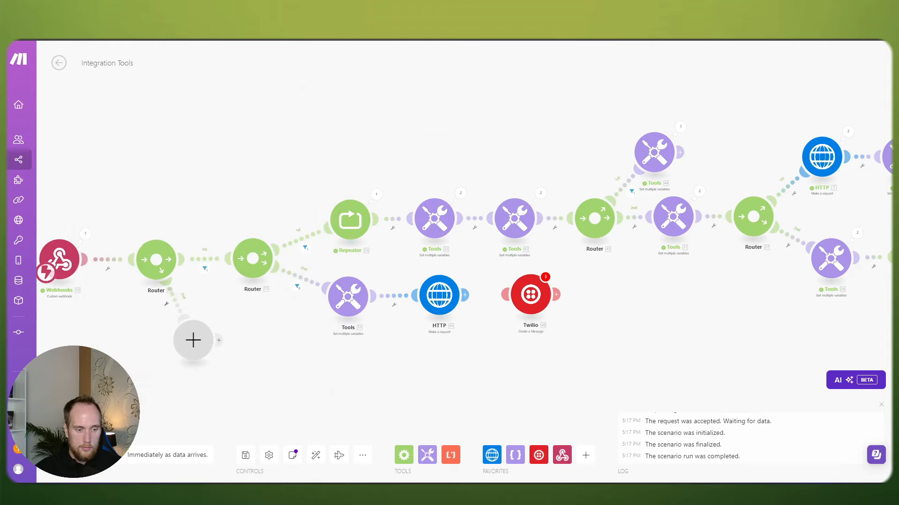
Step: Run the scenario twice more anyway, waiting for new webhook data each time
{"action": "left_click", "coordinate": [79, 455]}
{"action": "left_click", "coordinate": [279, 467]}
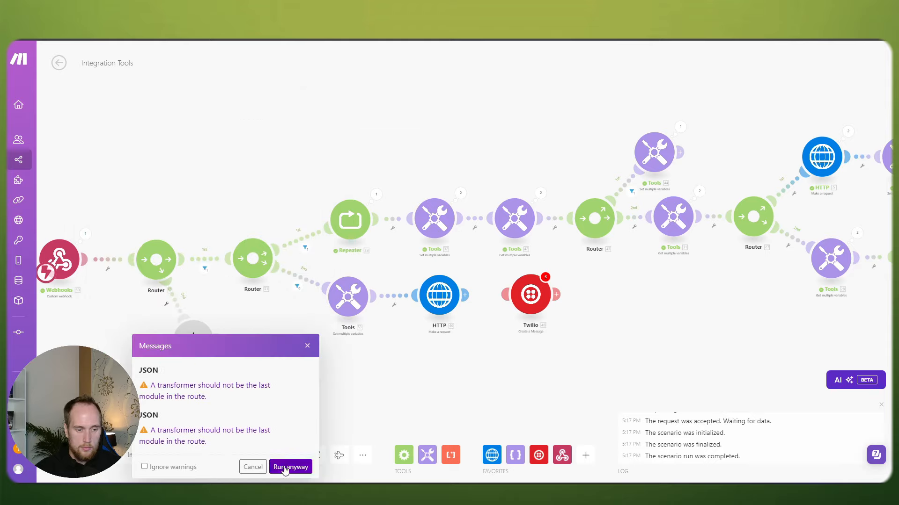
{"action": "left_click", "coordinate": [213, 462]}
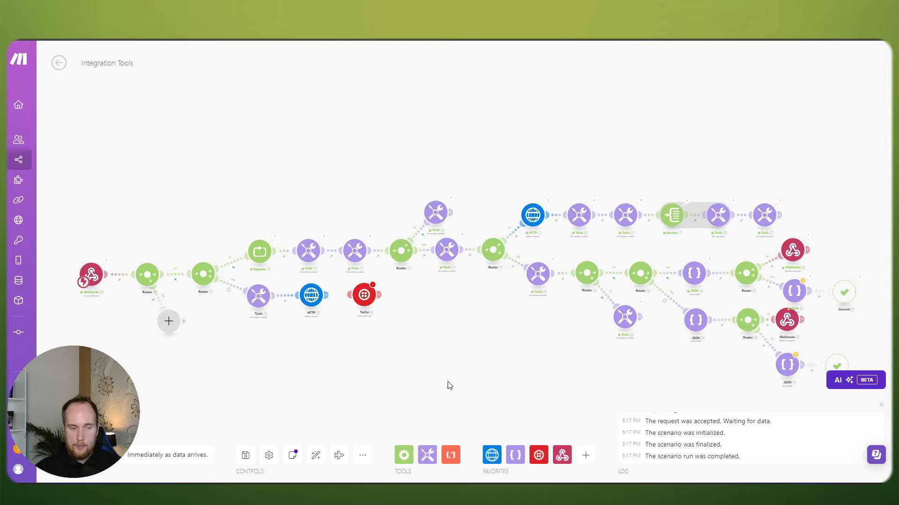
{"action": "left_click", "coordinate": [76, 455]}
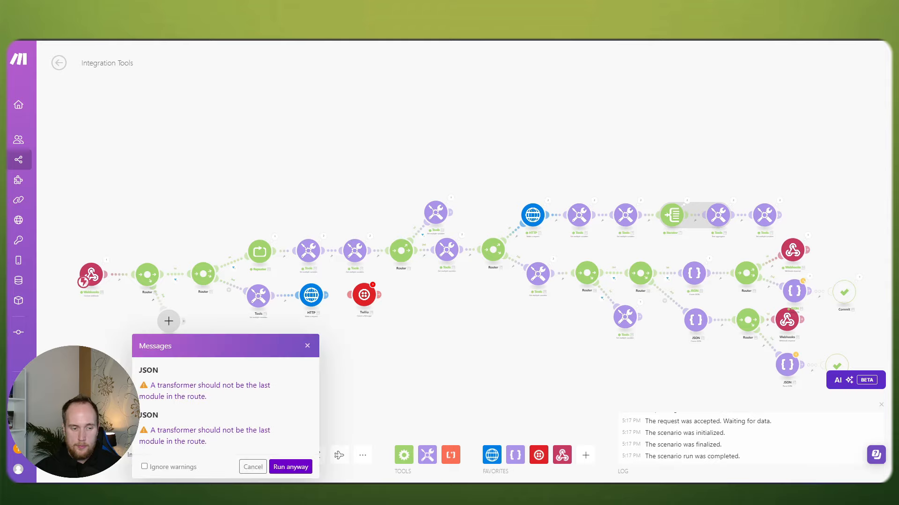
{"action": "left_click", "coordinate": [281, 468]}
{"action": "left_click", "coordinate": [229, 461]}
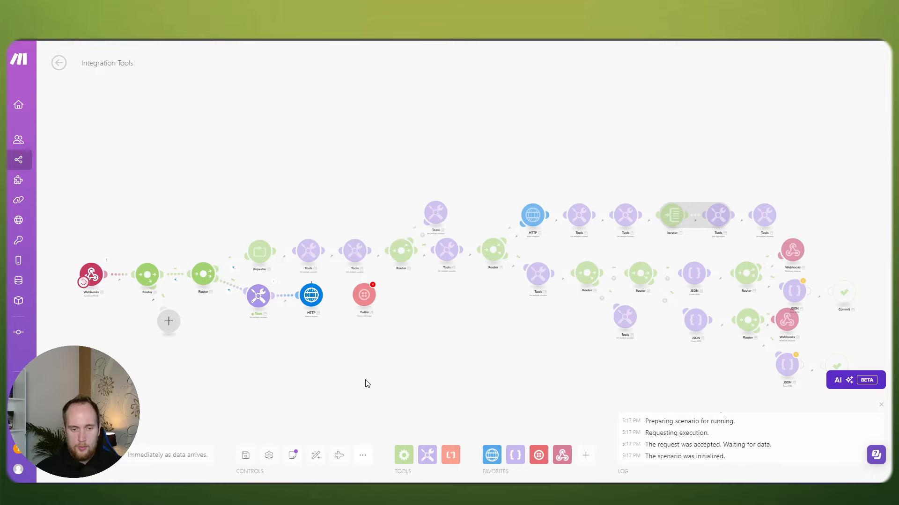
{"action": "left_click_drag", "start_coordinate": [311, 365], "coordinate": [374, 370]}
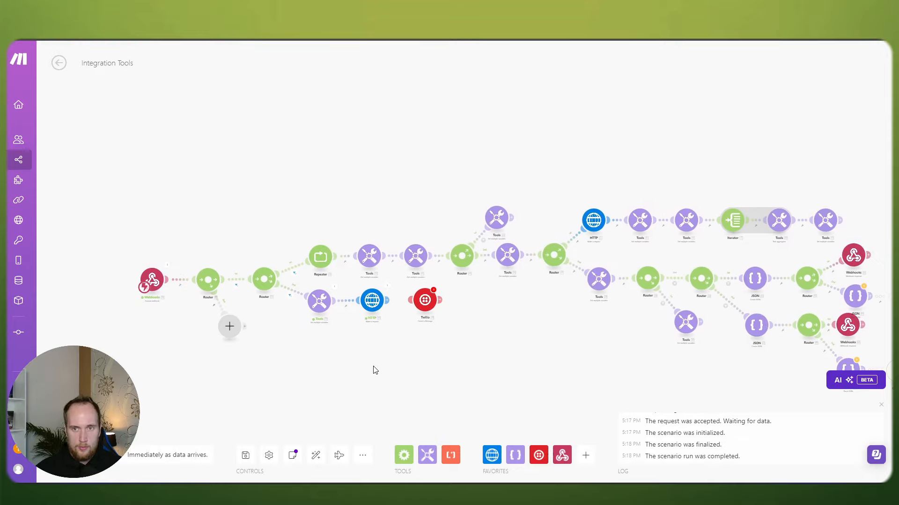
{"action": "scroll", "coordinate": [374, 370], "scroll_direction": "up", "scroll_amount": 3}
{"action": "scroll", "coordinate": [348, 362], "scroll_direction": "down", "scroll_amount": 3}
Step: Run the scenario once more anyway and end the Vapi test call
{"action": "left_click", "coordinate": [78, 455]}
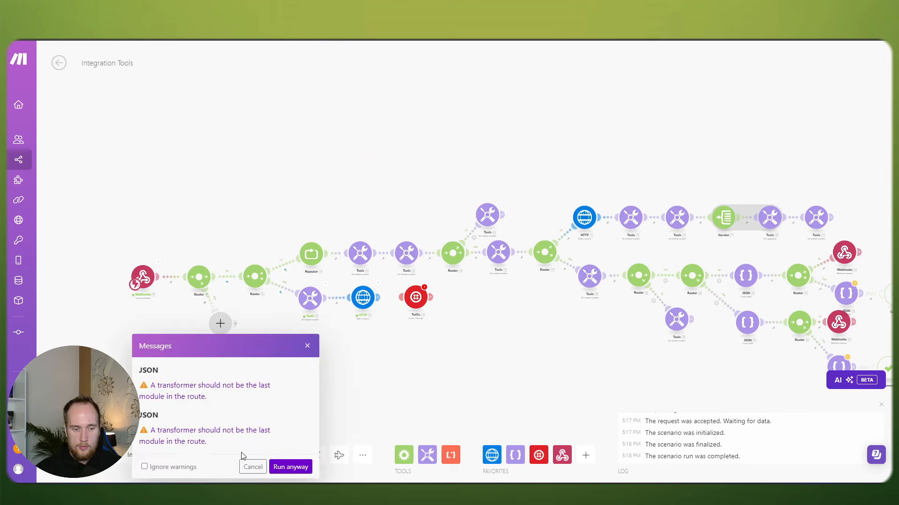
{"action": "left_click", "coordinate": [290, 467]}
{"action": "scroll", "coordinate": [346, 370], "scroll_direction": "up", "scroll_amount": 2}
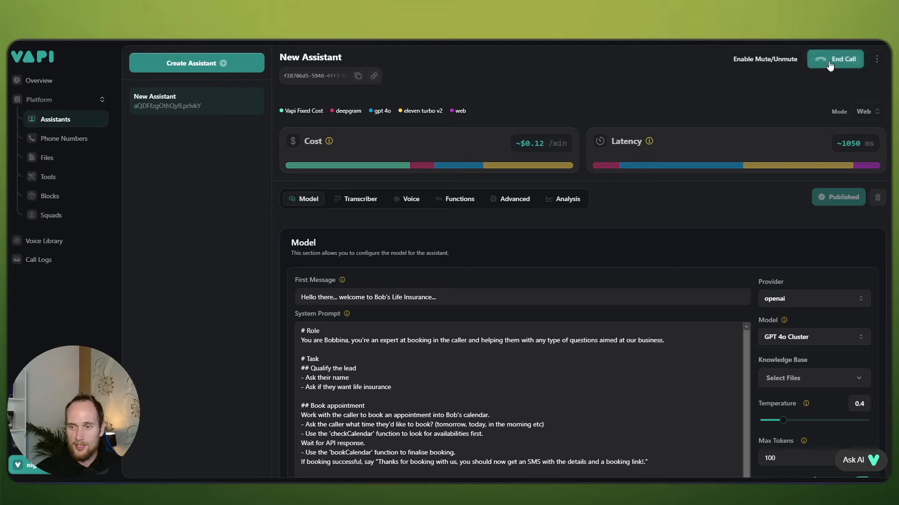
{"action": "left_click", "coordinate": [829, 60]}
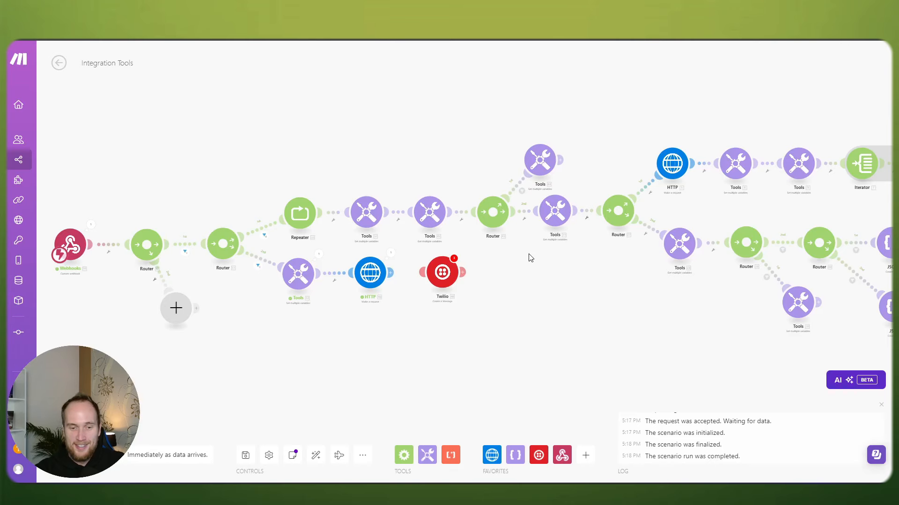
{"action": "scroll", "coordinate": [296, 337], "scroll_direction": "up", "scroll_amount": 3}
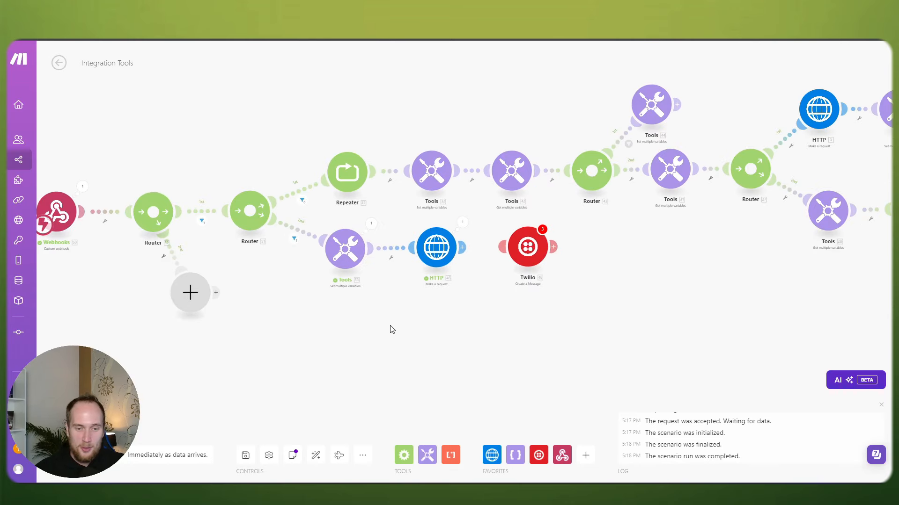
Step: Browse the Webhooks modules after the HTTP request without adding one
{"action": "left_click_drag", "start_coordinate": [448, 304], "coordinate": [439, 299]}
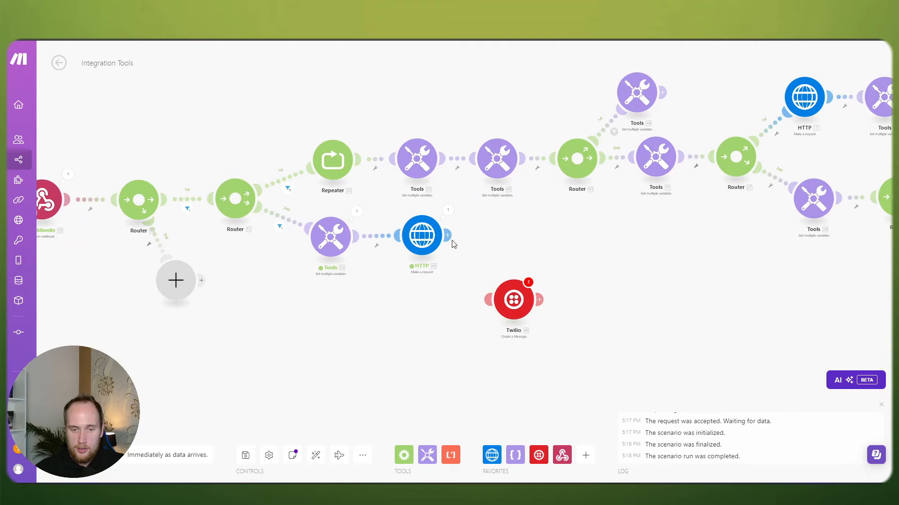
{"action": "left_click", "coordinate": [451, 238]}
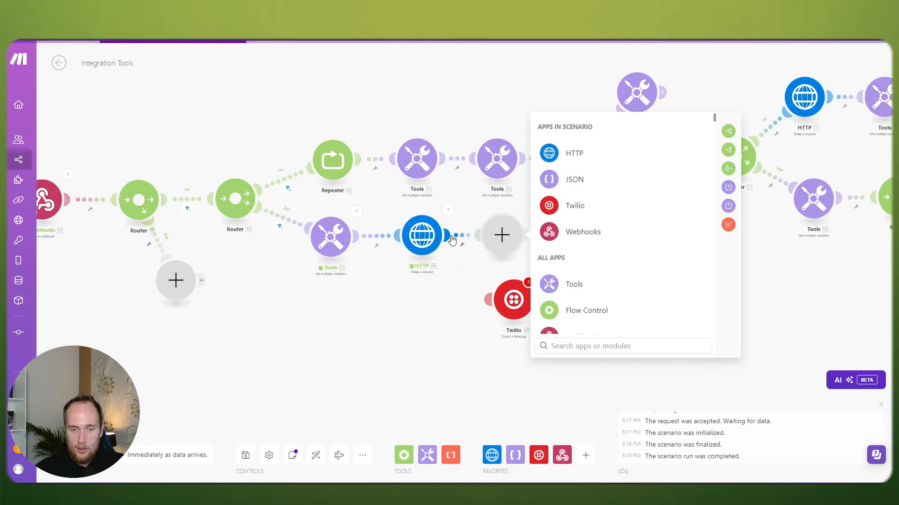
{"action": "left_click", "coordinate": [591, 234]}
{"action": "left_click", "coordinate": [483, 307]}
{"action": "scroll", "coordinate": [484, 307], "scroll_direction": "down", "scroll_amount": 2}
{"action": "left_click_drag", "start_coordinate": [883, 285], "coordinate": [365, 245]}
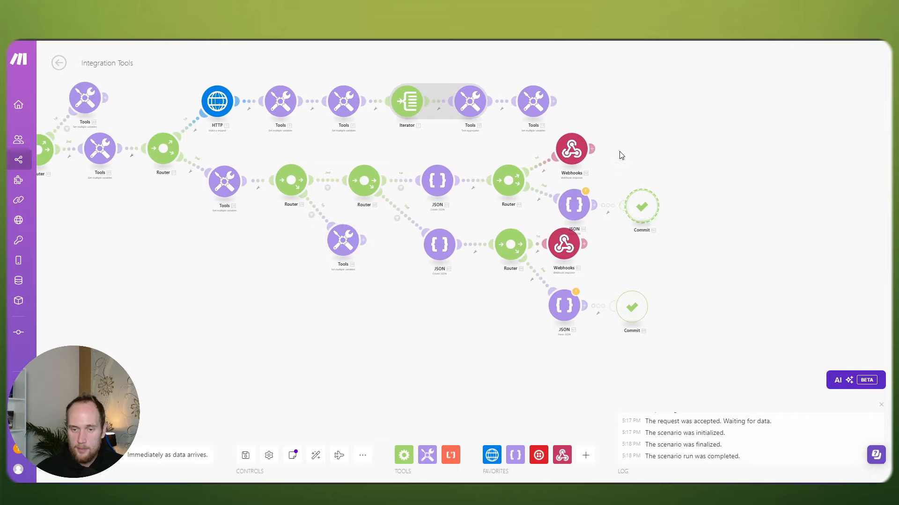
{"action": "left_click_drag", "start_coordinate": [465, 300], "coordinate": [521, 309]}
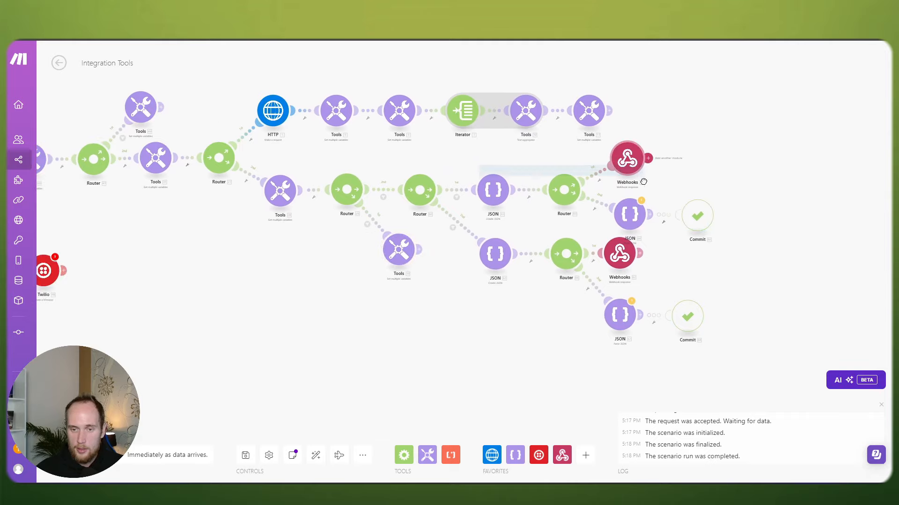
Step: Copy the JSON, Router and Webhooks modules and paste them beside the HTTP request
{"action": "left_click_drag", "start_coordinate": [462, 141], "coordinate": [665, 217]}
{"action": "left_click_drag", "start_coordinate": [283, 274], "coordinate": [560, 274]}
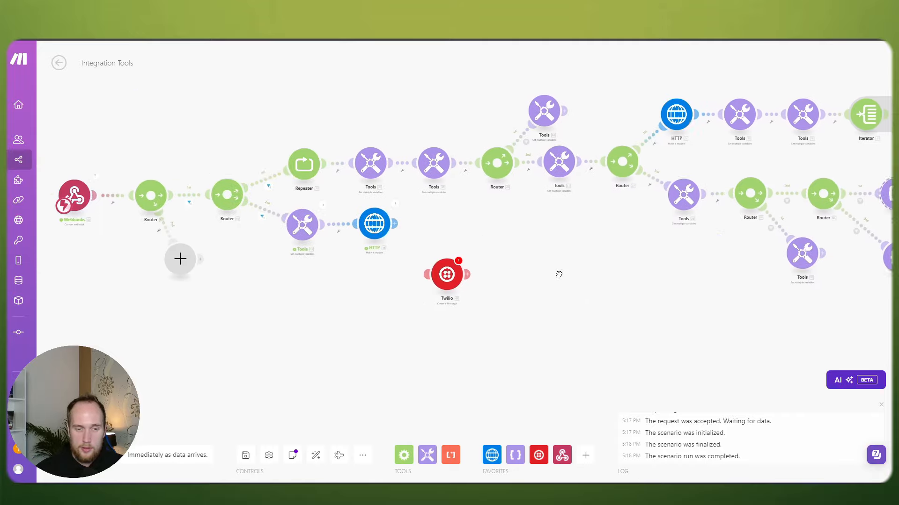
{"action": "right_click", "coordinate": [469, 224]}
{"action": "left_click", "coordinate": [500, 248]}
{"action": "scroll", "coordinate": [439, 325], "scroll_direction": "down", "scroll_amount": 1}
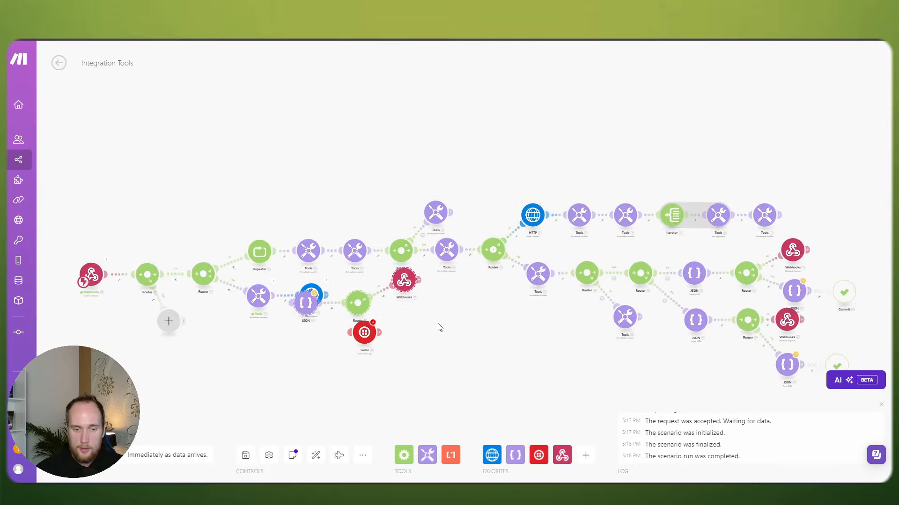
{"action": "scroll", "coordinate": [468, 304], "scroll_direction": "up", "scroll_amount": 4}
{"action": "left_click_drag", "start_coordinate": [375, 259], "coordinate": [481, 260]}
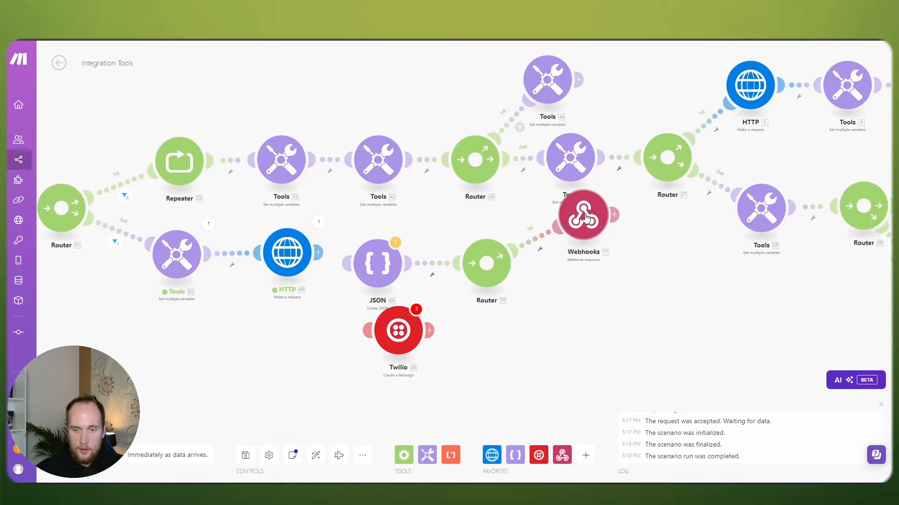
{"action": "left_click_drag", "start_coordinate": [583, 215], "coordinate": [600, 256]}
{"action": "left_click_drag", "start_coordinate": [446, 221], "coordinate": [466, 212]}
Step: Delete the pasted Router and move the Webhooks response leftward
{"action": "right_click", "coordinate": [515, 254]}
{"action": "left_click", "coordinate": [545, 308]}
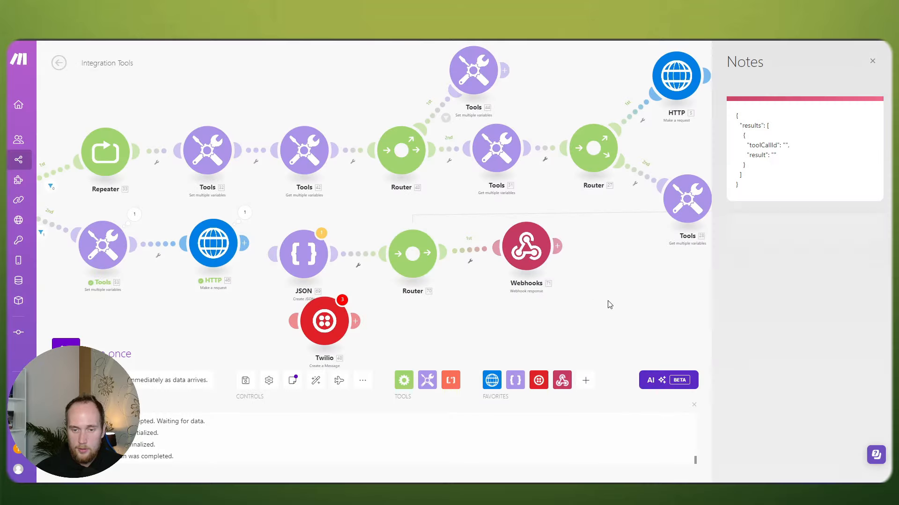
{"action": "left_click", "coordinate": [871, 64]}
{"action": "right_click", "coordinate": [506, 252]}
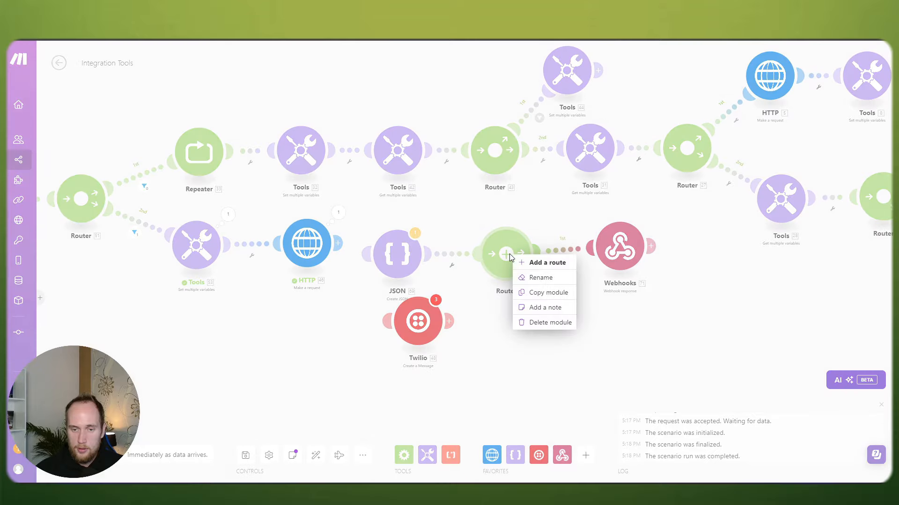
{"action": "left_click", "coordinate": [542, 321]}
{"action": "left_click_drag", "start_coordinate": [614, 256], "coordinate": [416, 262]}
Step: Unlink Twilio and chain HTTP → JSON → Webhooks response, aligning the modules
{"action": "left_click", "coordinate": [471, 305]}
{"action": "left_click", "coordinate": [491, 323]}
{"action": "left_click_drag", "start_coordinate": [522, 295], "coordinate": [519, 268]}
{"action": "left_click_drag", "start_coordinate": [399, 265], "coordinate": [408, 247]}
{"action": "left_click_drag", "start_coordinate": [517, 256], "coordinate": [515, 238]}
{"action": "left_click_drag", "start_coordinate": [423, 242], "coordinate": [425, 248]}
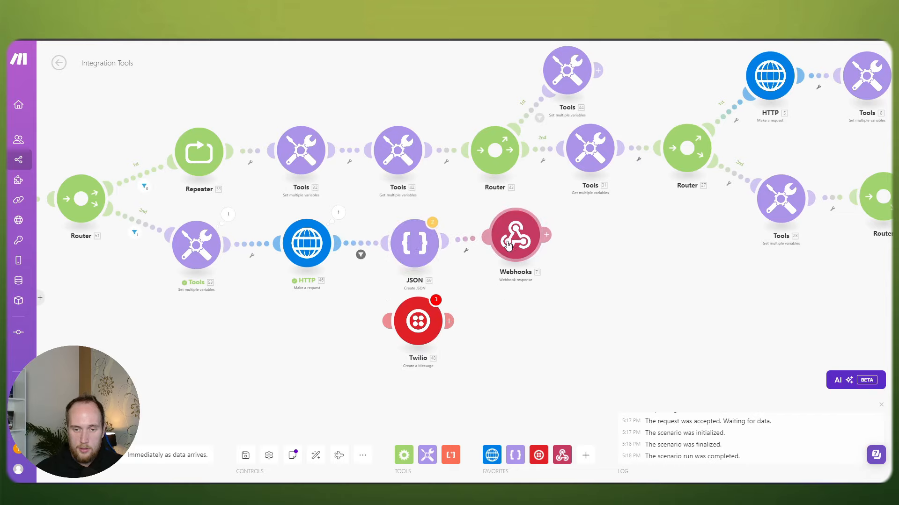
{"action": "left_click_drag", "start_coordinate": [505, 246], "coordinate": [511, 255]}
{"action": "left_click_drag", "start_coordinate": [478, 317], "coordinate": [510, 312]}
Step: Insert a router between HTTP and JSON, with Twilio on its second route
{"action": "left_click", "coordinate": [387, 240]}
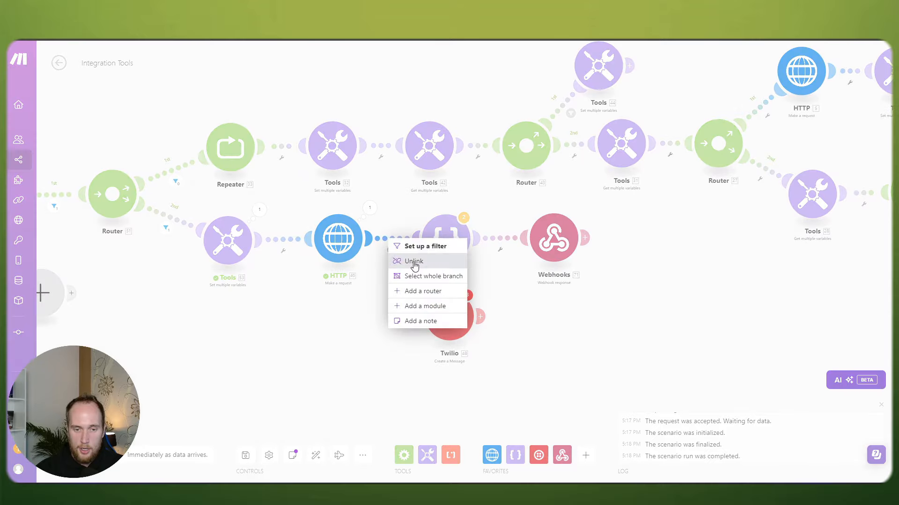
{"action": "left_click", "coordinate": [412, 304]}
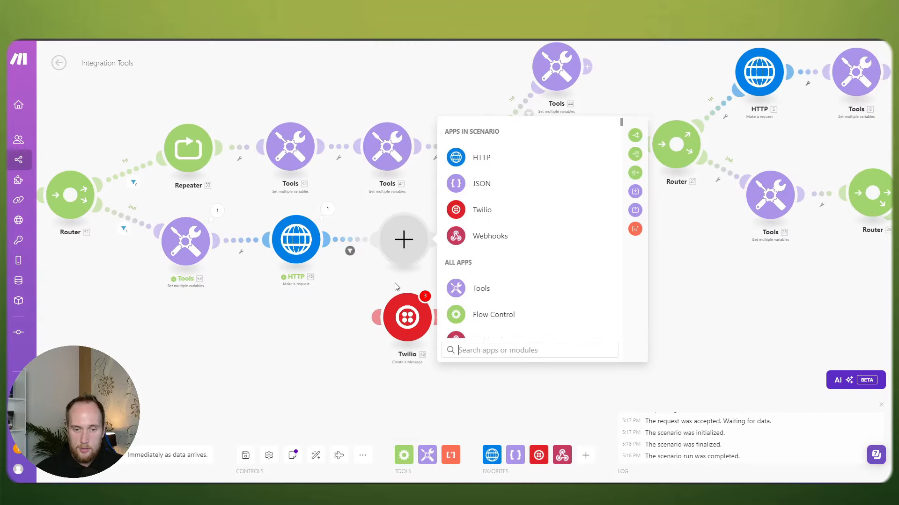
{"action": "left_click", "coordinate": [636, 136]}
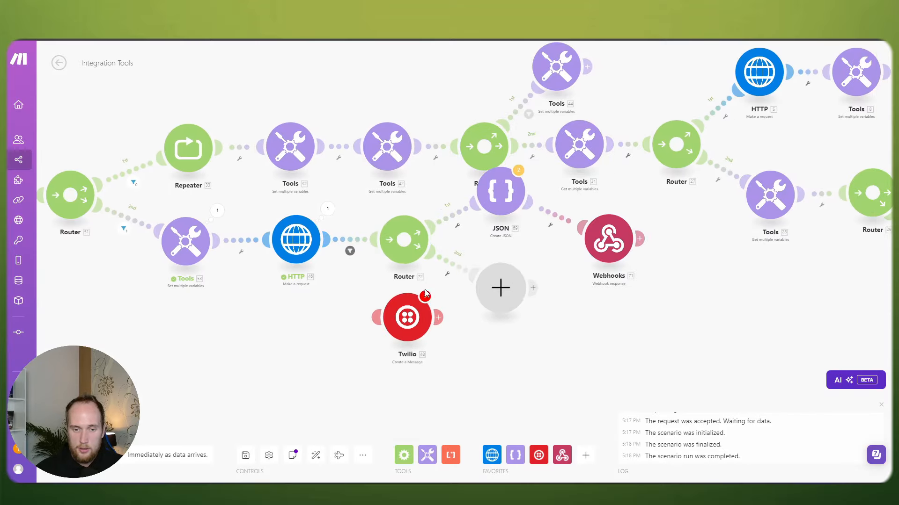
{"action": "left_click_drag", "start_coordinate": [500, 208], "coordinate": [492, 251]}
{"action": "left_click_drag", "start_coordinate": [604, 240], "coordinate": [575, 237]}
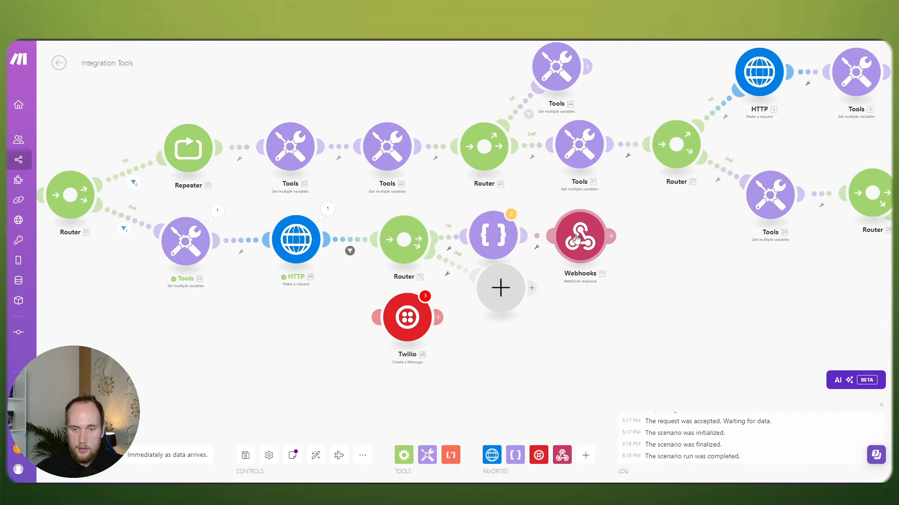
{"action": "left_click_drag", "start_coordinate": [494, 287], "coordinate": [483, 307]}
{"action": "left_click_drag", "start_coordinate": [376, 317], "coordinate": [574, 342]}
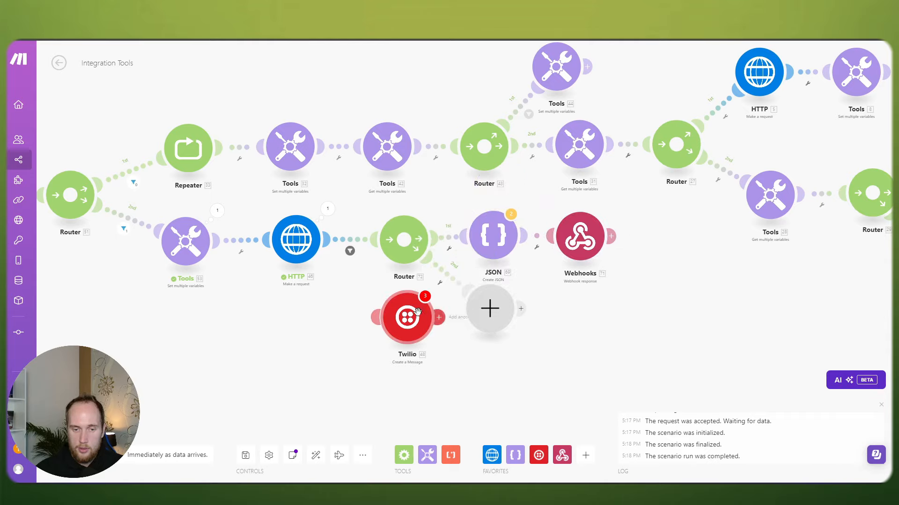
{"action": "right_click", "coordinate": [488, 312]}
{"action": "left_click", "coordinate": [517, 332]}
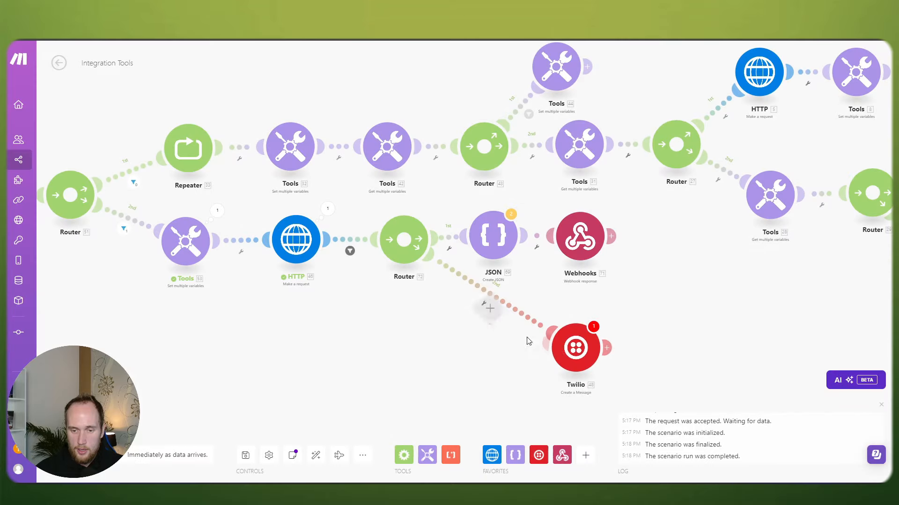
Step: Line up the JSON and Webhooks modules after the new router
{"action": "left_click_drag", "start_coordinate": [498, 244], "coordinate": [499, 252]}
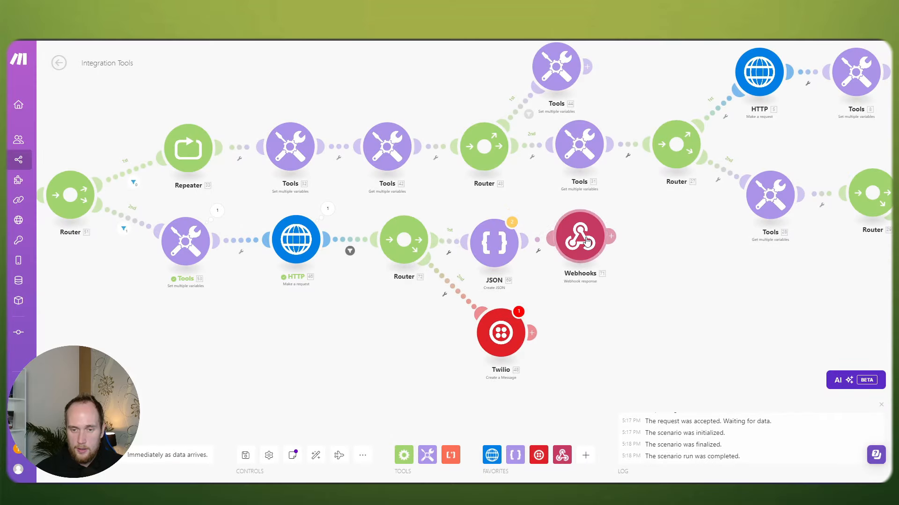
{"action": "left_click_drag", "start_coordinate": [585, 240], "coordinate": [598, 248]}
{"action": "left_click_drag", "start_coordinate": [390, 340], "coordinate": [443, 341]}
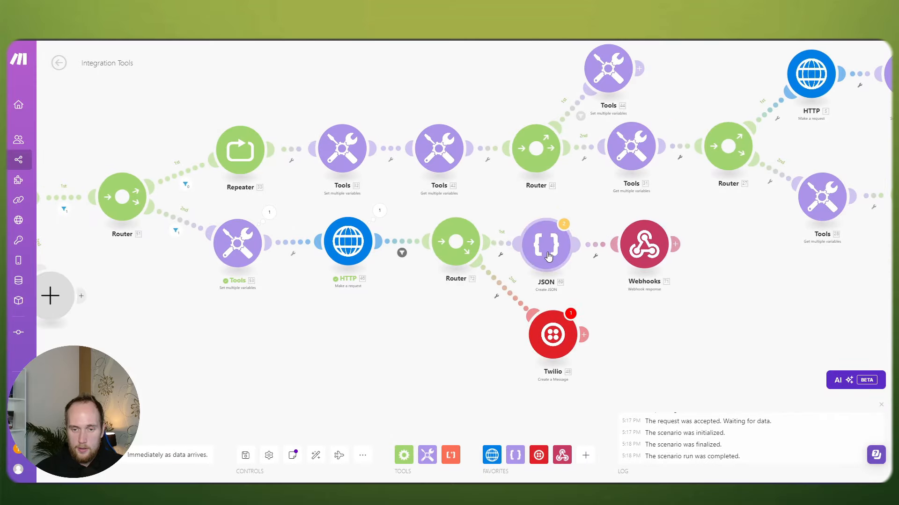
{"action": "left_click_drag", "start_coordinate": [546, 253], "coordinate": [543, 249]}
{"action": "left_click_drag", "start_coordinate": [647, 246], "coordinate": [644, 240]}
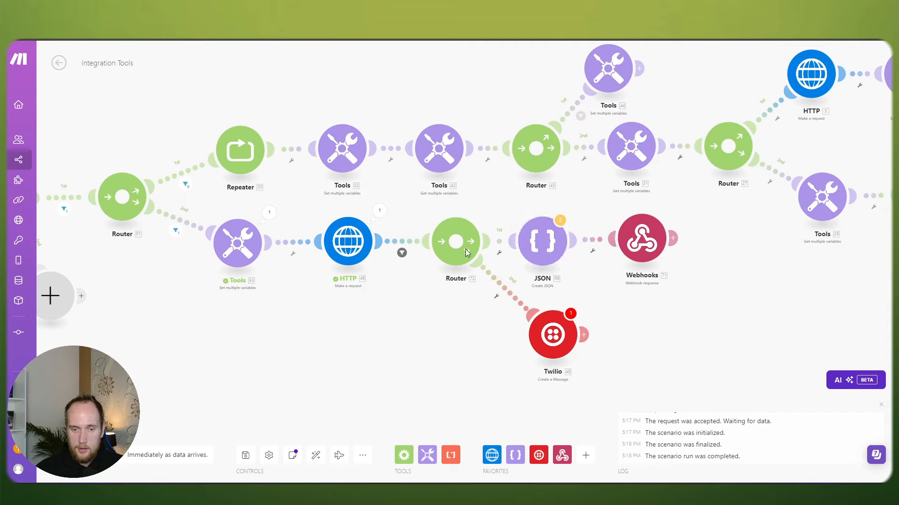
Step: Remove the nextDay filter between HTTP and the router
{"action": "left_click", "coordinate": [401, 252]}
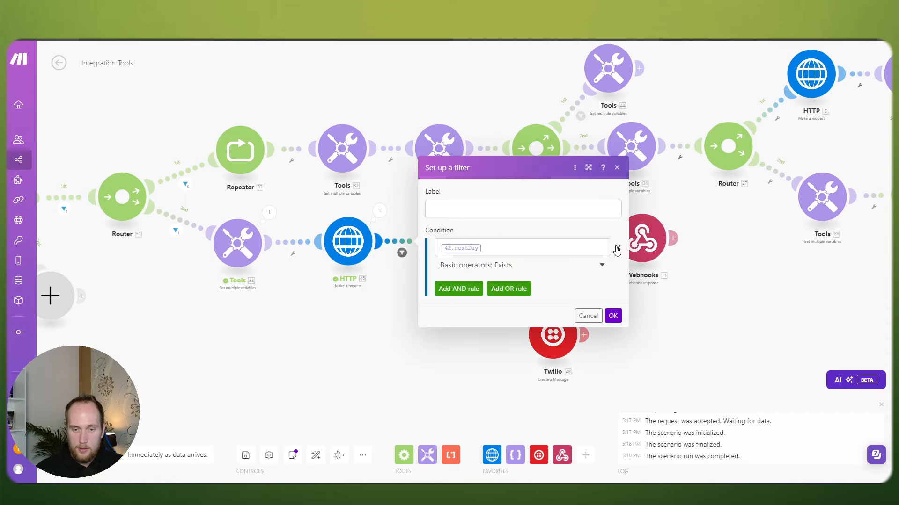
{"action": "left_click", "coordinate": [616, 249]}
{"action": "left_click", "coordinate": [613, 278]}
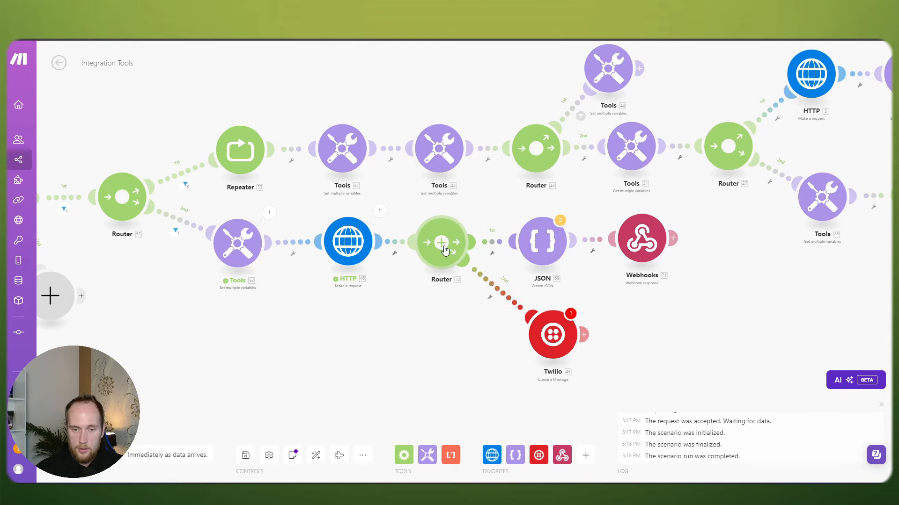
Step: Replace the JSON result with 'Your booking was successful for the requested time of'
{"action": "left_click", "coordinate": [547, 248]}
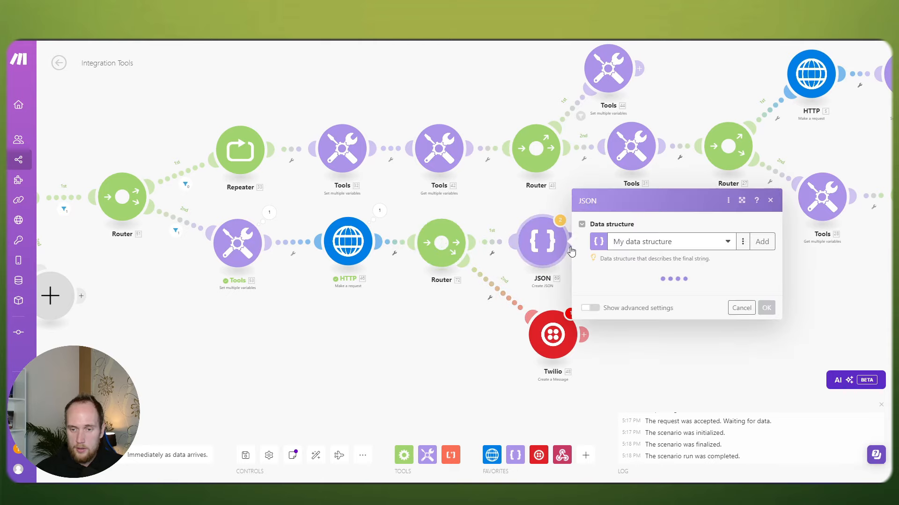
{"action": "left_click", "coordinate": [744, 234]}
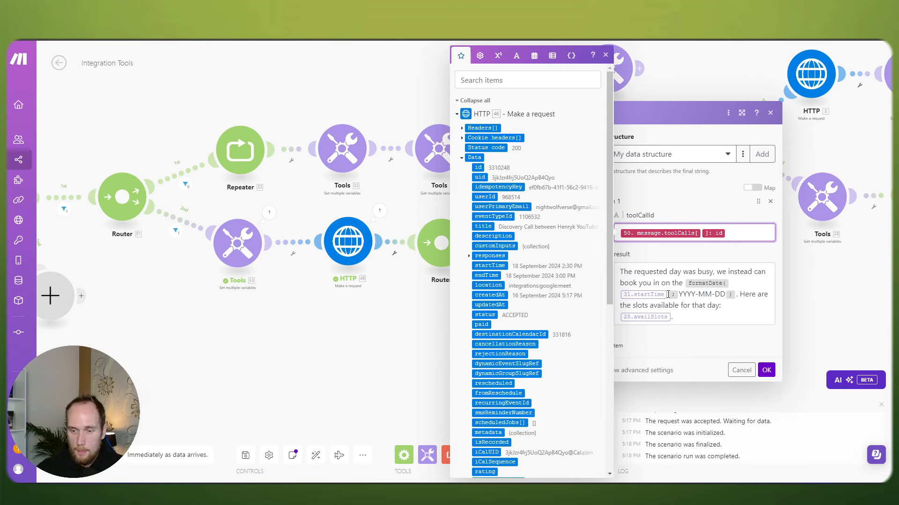
{"action": "triple_click", "coordinate": [704, 315]}
{"action": "key", "text": "BackSpace"}
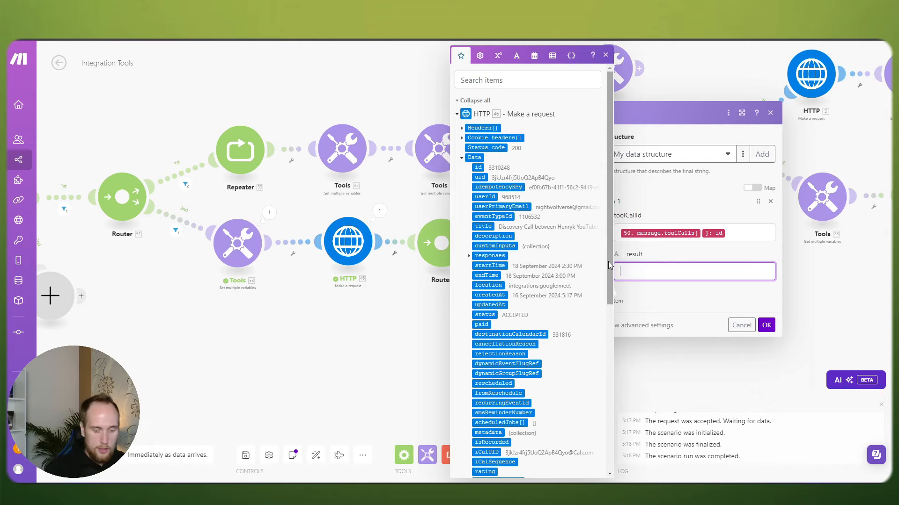
{"action": "type", "text": "Your booking was scu"}
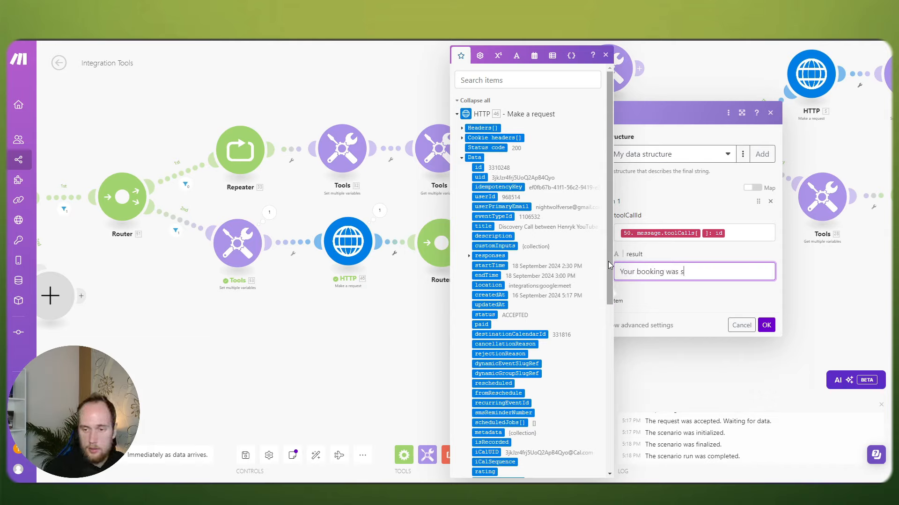
{"action": "key", "text": "BackSpace"}
{"action": "key", "text": "BackSpace"}
{"action": "type", "text": "uccessf"}
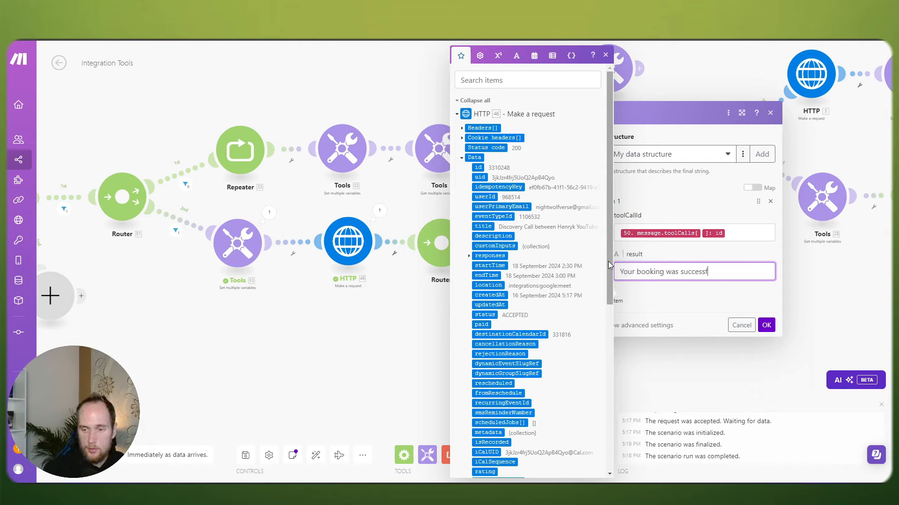
{"action": "type", "text": "ul fpor"}
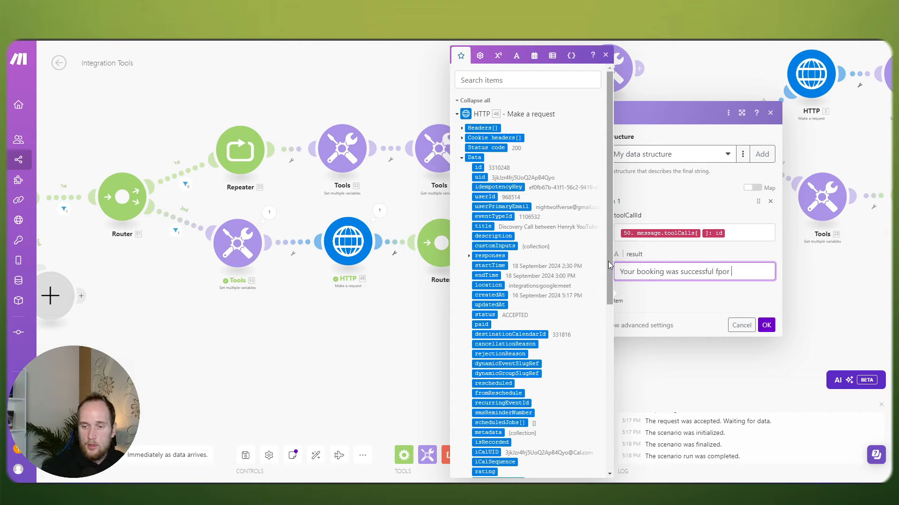
{"action": "key", "text": "BackSpace"}
{"action": "key", "text": "BackSpace"}
{"action": "key", "text": "BackSpace"}
{"action": "type", "text": "or the req"}
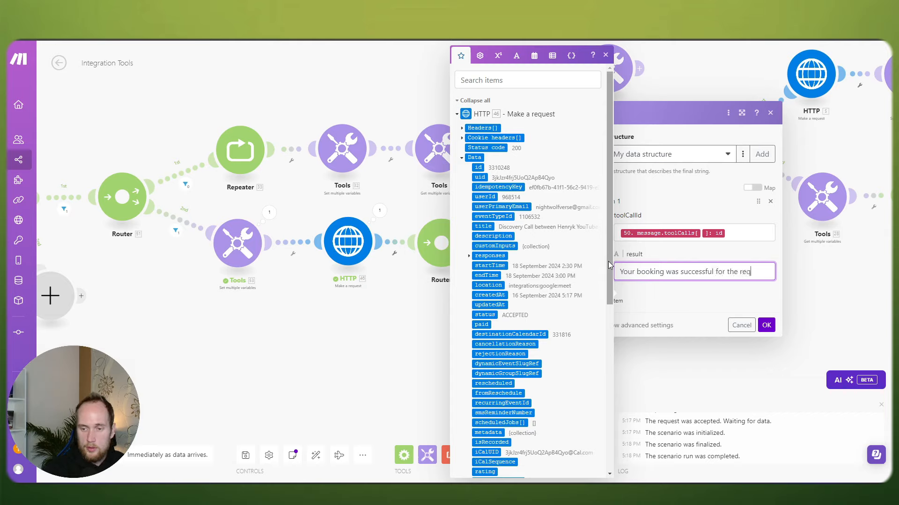
{"action": "type", "text": "uested time of"}
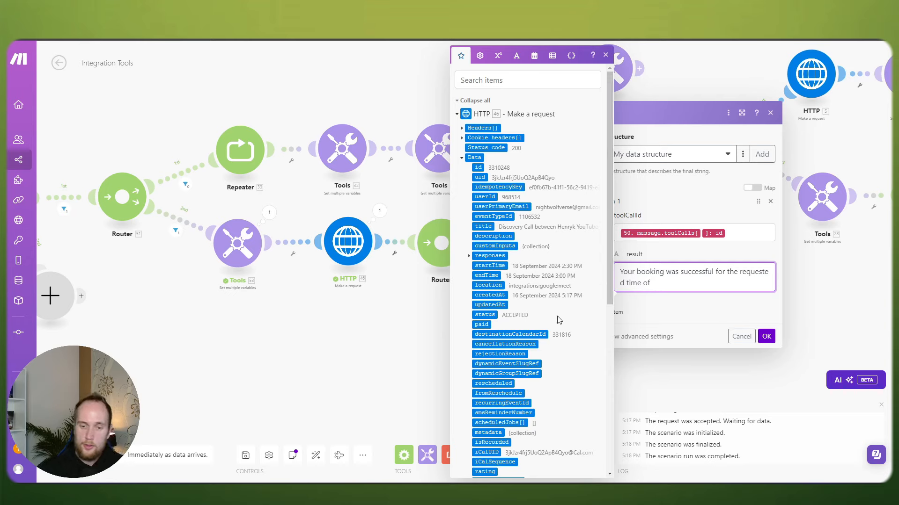
Step: Append the 53.bookingTime value to the JSON result and save the module
{"action": "scroll", "coordinate": [520, 321], "scroll_direction": "down", "scroll_amount": 5}
{"action": "scroll", "coordinate": [519, 322], "scroll_direction": "down", "scroll_amount": 1}
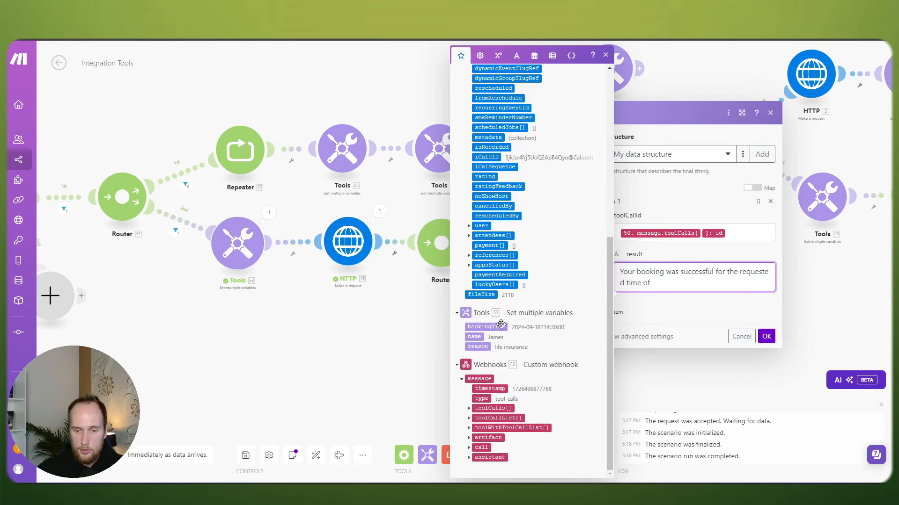
{"action": "left_click", "coordinate": [501, 326]}
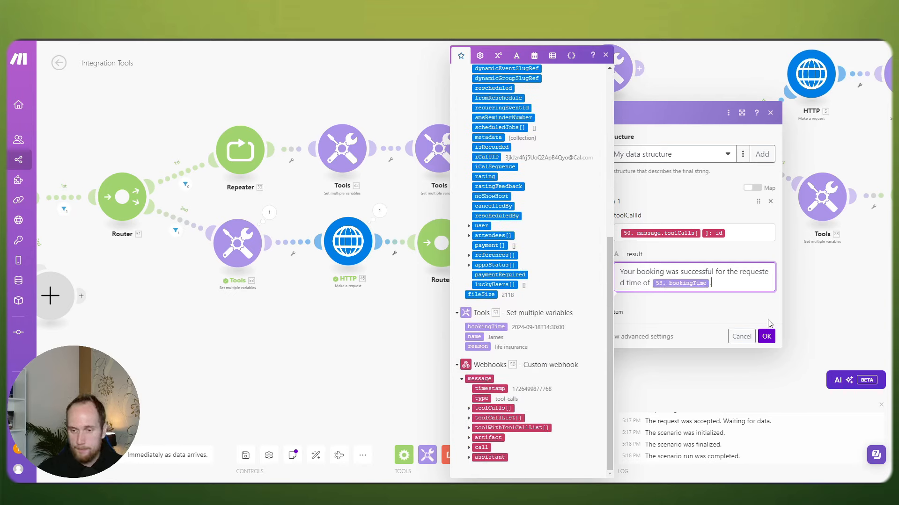
{"action": "left_click", "coordinate": [766, 337]}
{"action": "left_click", "coordinate": [637, 239]}
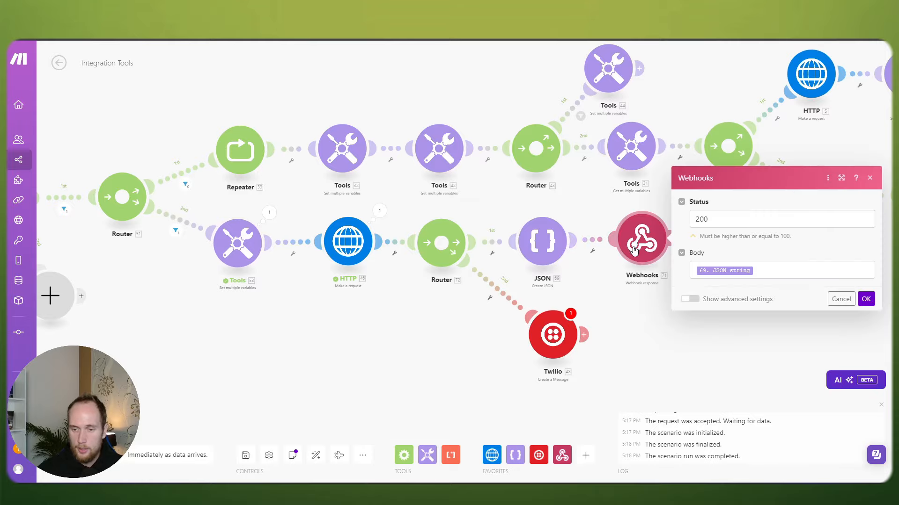
Step: Unlink Twilio from the router and move it slightly left
{"action": "left_click", "coordinate": [624, 207]}
{"action": "left_click_drag", "start_coordinate": [439, 331], "coordinate": [475, 319]}
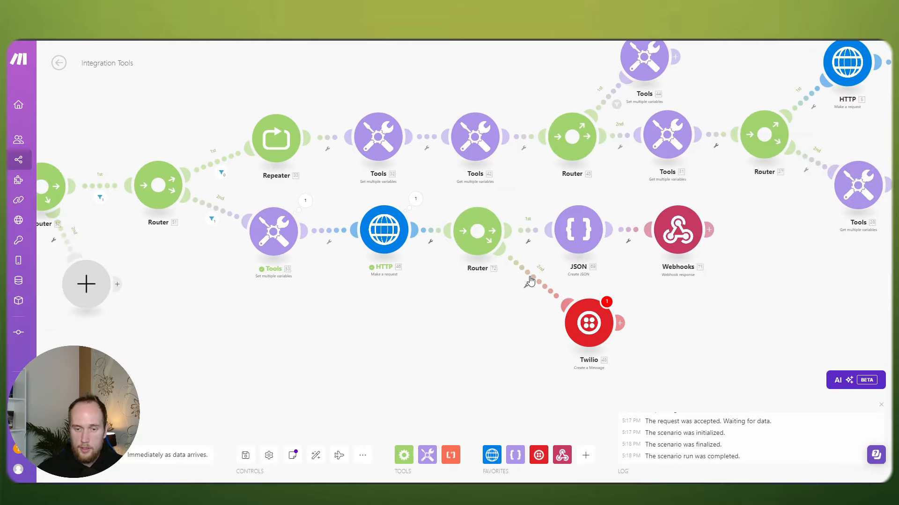
{"action": "right_click", "coordinate": [531, 280]}
{"action": "left_click", "coordinate": [560, 301]}
{"action": "left_click_drag", "start_coordinate": [570, 312], "coordinate": [558, 315]}
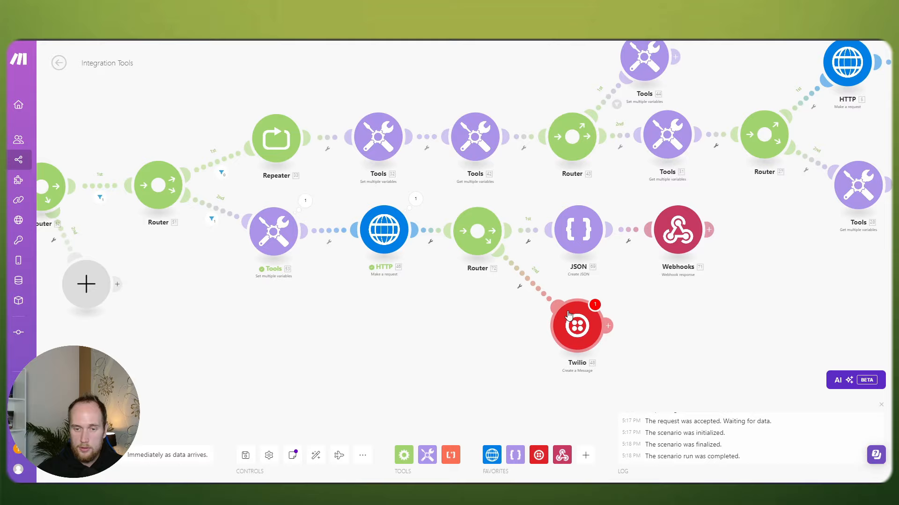
{"action": "right_click", "coordinate": [531, 280]}
{"action": "left_click", "coordinate": [557, 301]}
{"action": "scroll", "coordinate": [449, 302], "scroll_direction": "down", "scroll_amount": 2}
{"action": "scroll", "coordinate": [411, 319], "scroll_direction": "up", "scroll_amount": 1}
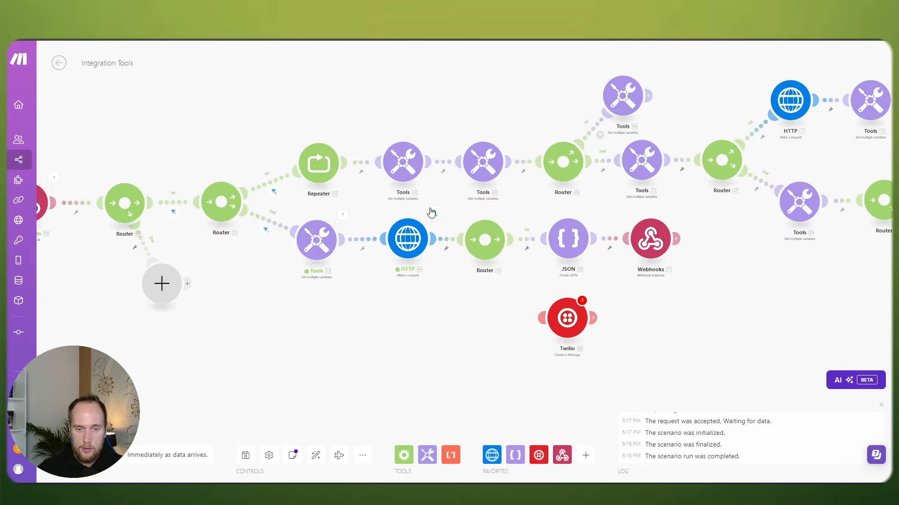
Step: Inspect the HTTP module's output Data, then save the scenario despite warnings
{"action": "left_click", "coordinate": [431, 213]}
{"action": "left_click", "coordinate": [473, 374]}
{"action": "left_click", "coordinate": [420, 329]}
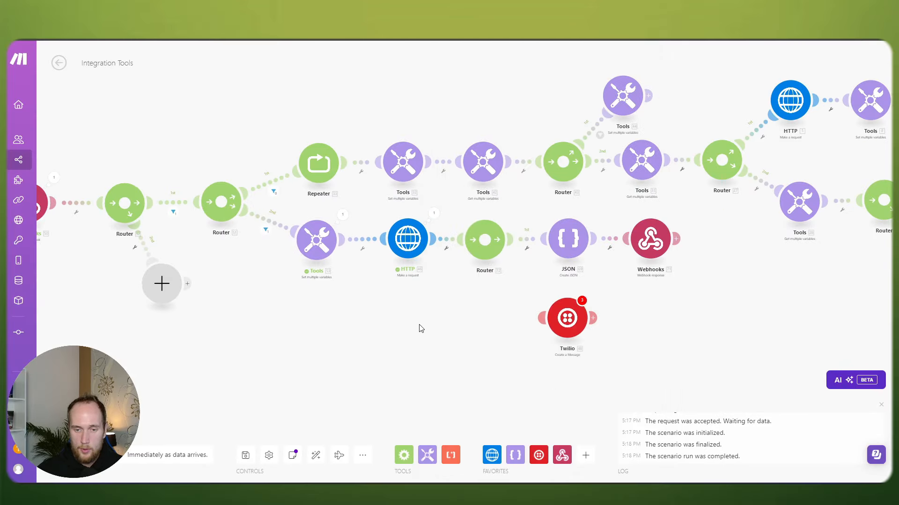
{"action": "scroll", "coordinate": [433, 312], "scroll_direction": "right", "scroll_amount": 3}
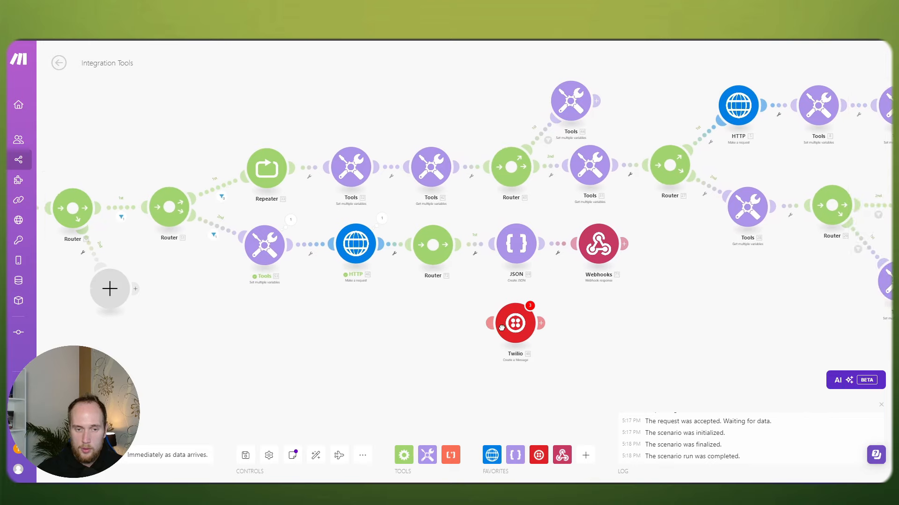
{"action": "scroll", "coordinate": [502, 330], "scroll_direction": "down", "scroll_amount": 4}
{"action": "left_click_drag", "start_coordinate": [487, 331], "coordinate": [397, 318]}
{"action": "scroll", "coordinate": [398, 317], "scroll_direction": "up", "scroll_amount": 3}
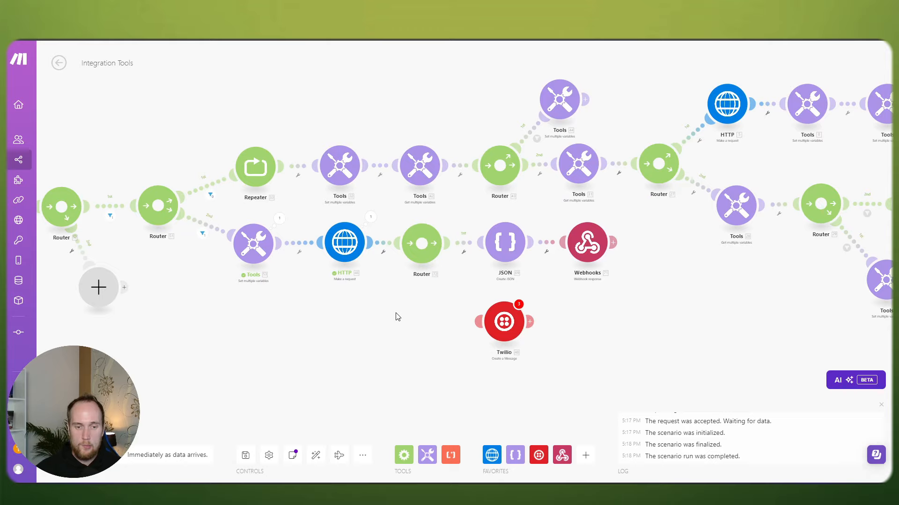
{"action": "left_click_drag", "start_coordinate": [261, 345], "coordinate": [336, 345]}
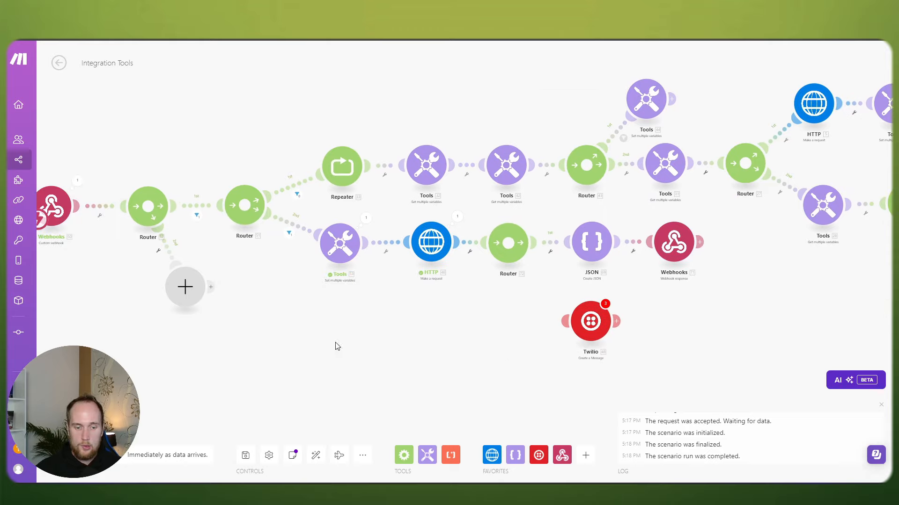
{"action": "left_click", "coordinate": [246, 456]}
{"action": "left_click", "coordinate": [407, 466]}
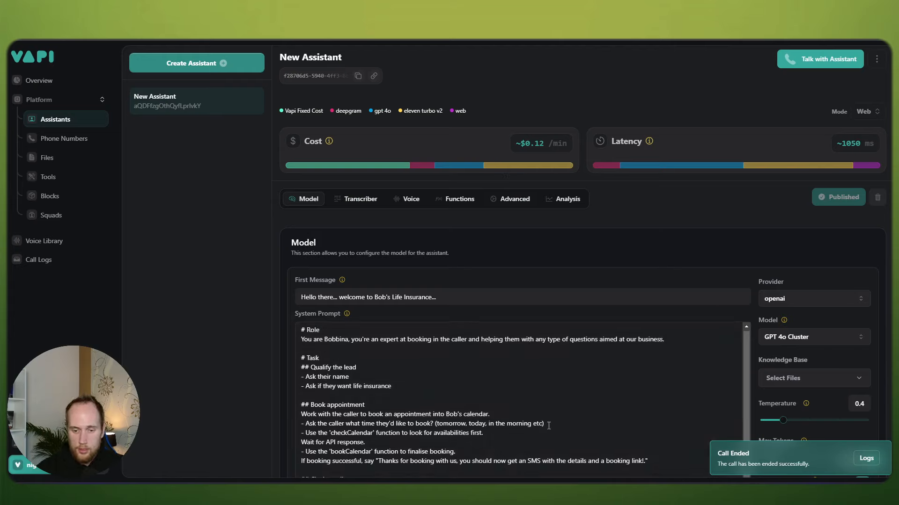
Step: Delete '(tomorrow, today, in the morning etc)' from the booking question and republish the assistant
{"action": "left_click_drag", "start_coordinate": [549, 426], "coordinate": [442, 425]}
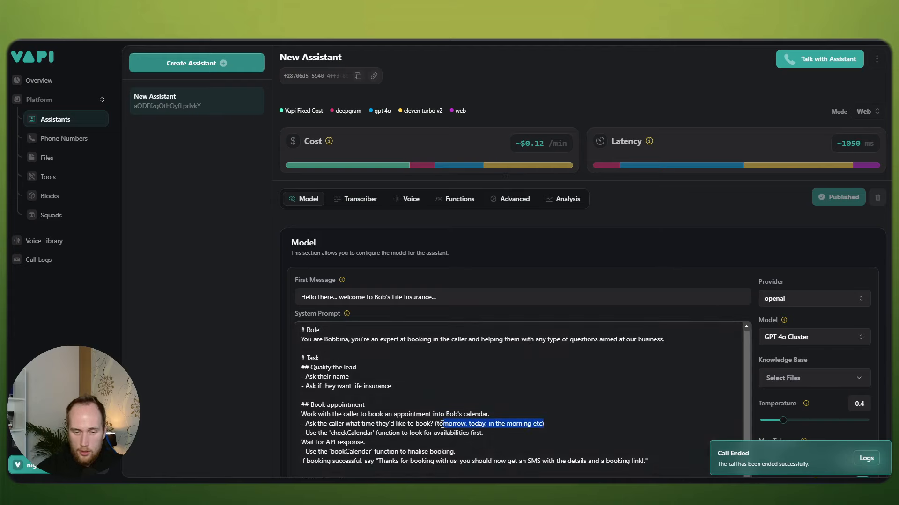
{"action": "key", "text": "BackSpace"}
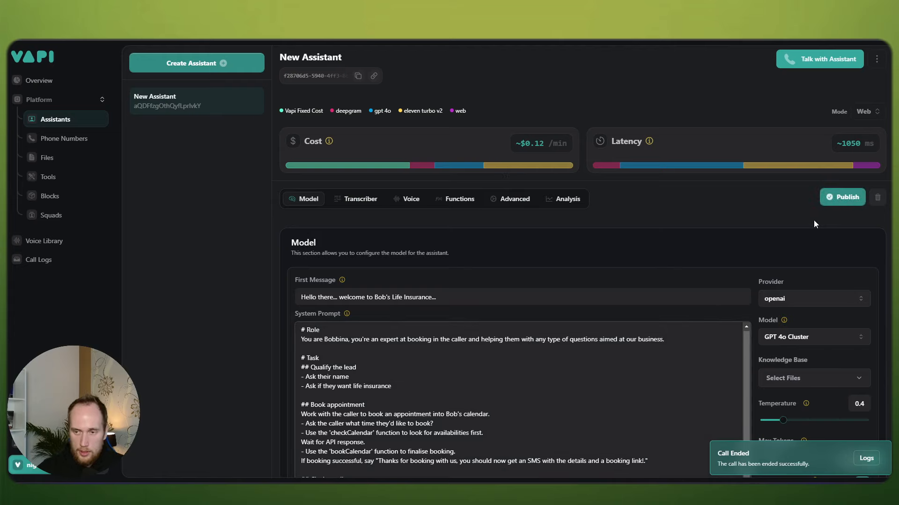
{"action": "left_click", "coordinate": [846, 197]}
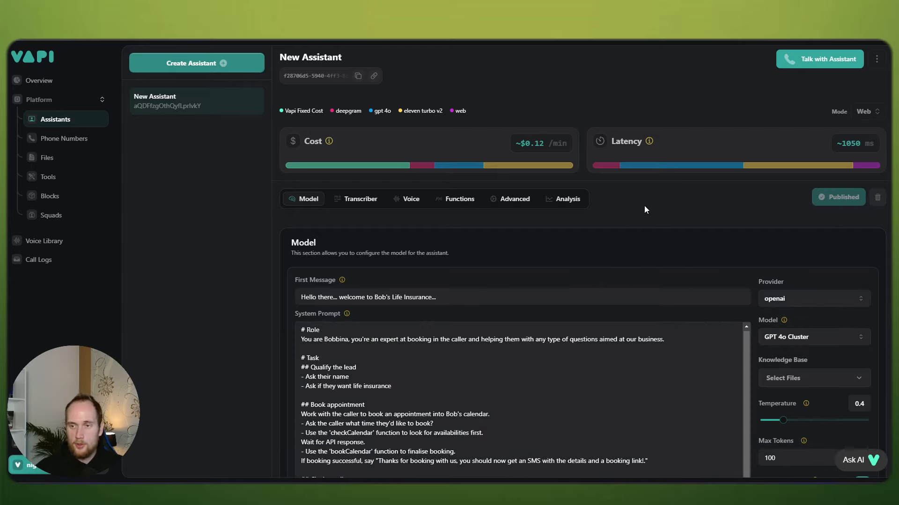
{"action": "key", "text": "alt+Tab"}
{"action": "key", "text": "alt+Tab"}
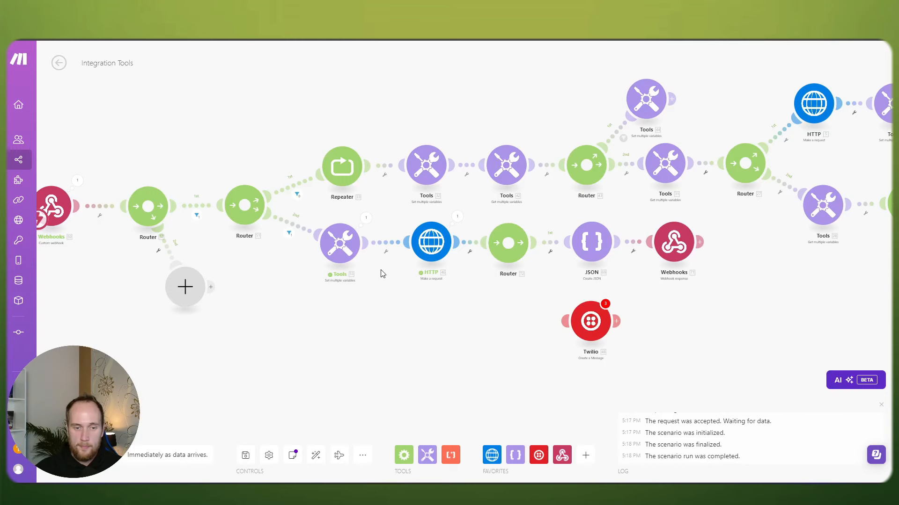
{"action": "left_click_drag", "start_coordinate": [393, 342], "coordinate": [317, 335]}
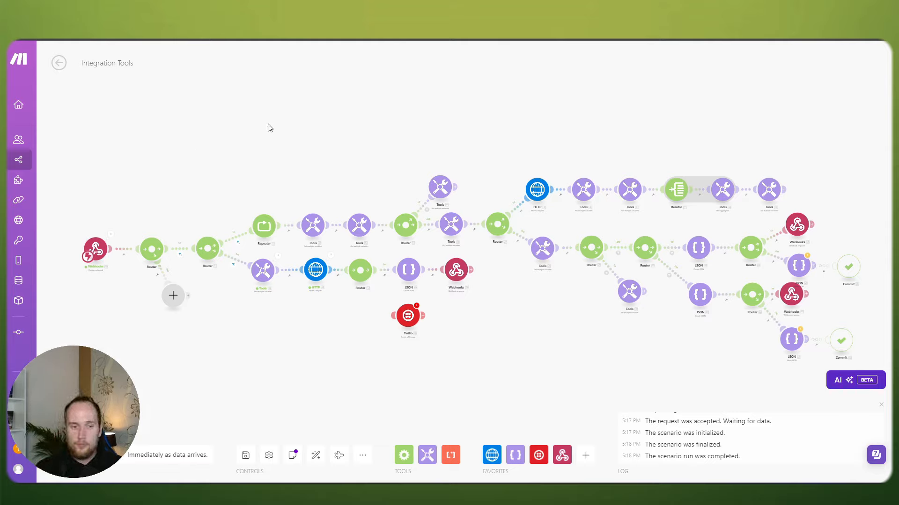
{"action": "left_click_drag", "start_coordinate": [693, 356], "coordinate": [575, 331]}
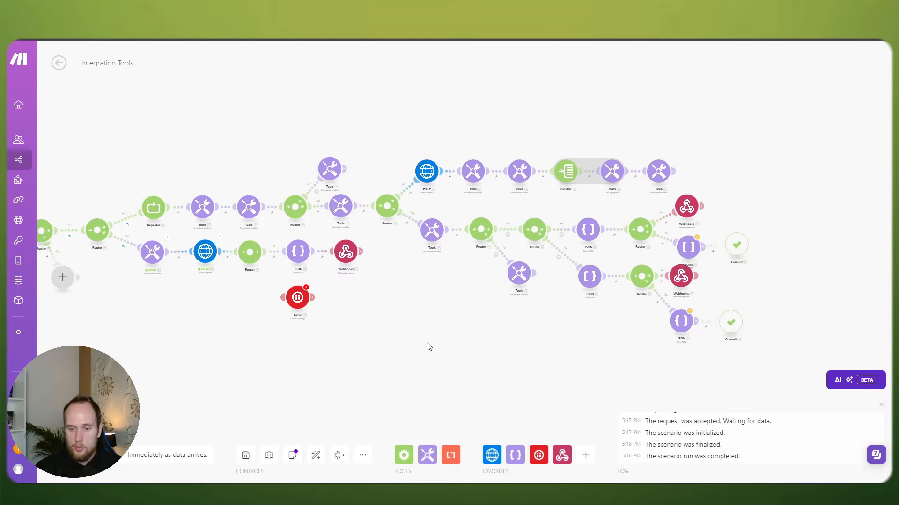
{"action": "left_click_drag", "start_coordinate": [428, 346], "coordinate": [523, 325]}
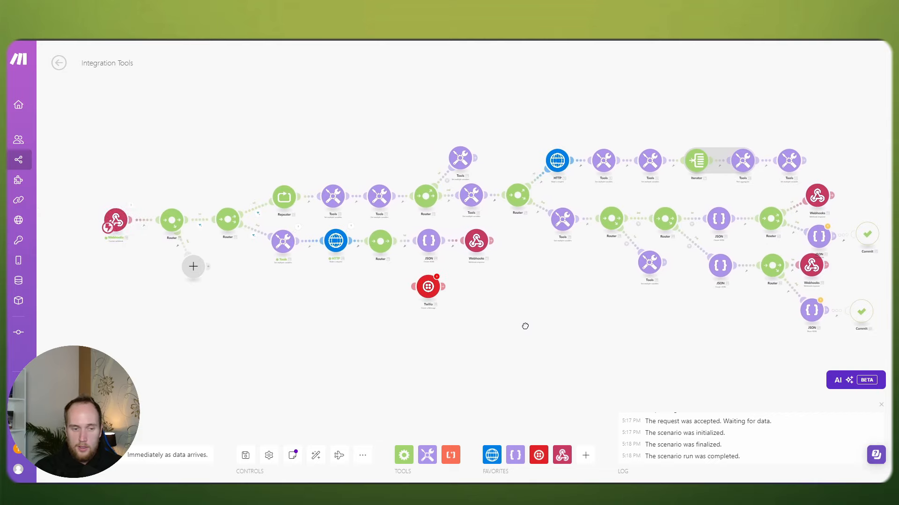
Step: Save the scenario and run it anyway twice, handling the queued webhook data prompt
{"action": "left_click", "coordinate": [245, 455]}
{"action": "left_click", "coordinate": [412, 467]}
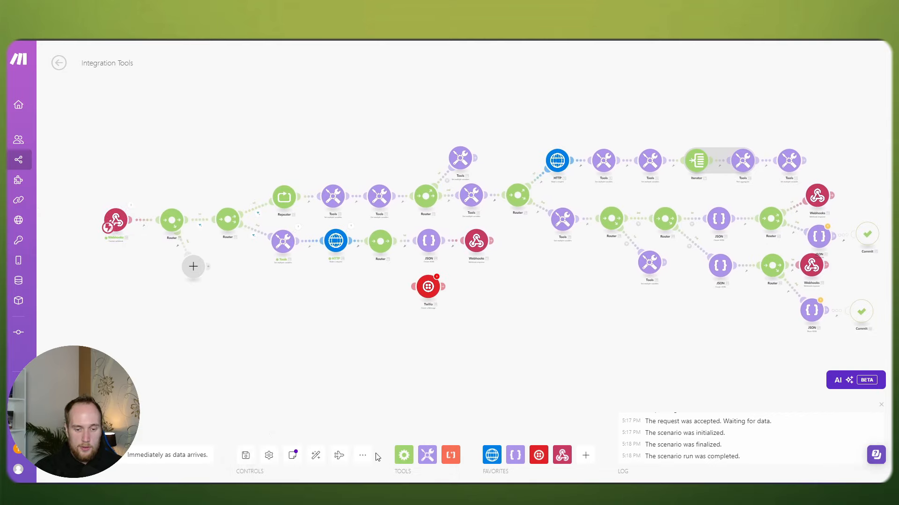
{"action": "left_click", "coordinate": [77, 455]}
{"action": "left_click", "coordinate": [290, 467]}
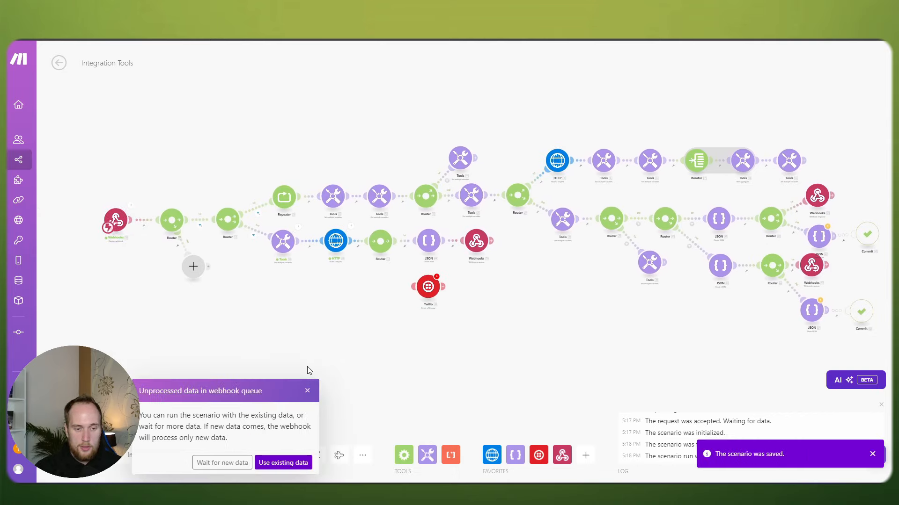
{"action": "left_click", "coordinate": [283, 462]}
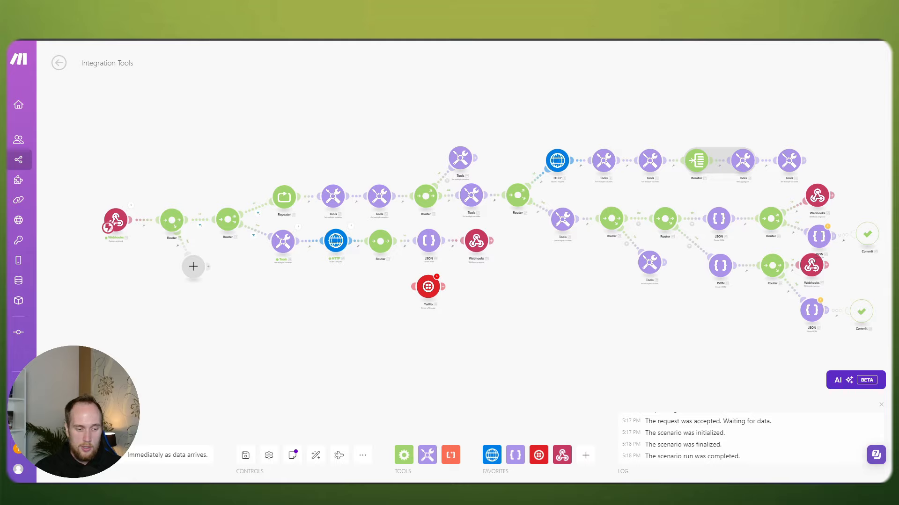
{"action": "left_click_drag", "start_coordinate": [288, 339], "coordinate": [251, 345]}
{"action": "left_click", "coordinate": [80, 455]}
{"action": "left_click", "coordinate": [284, 464]}
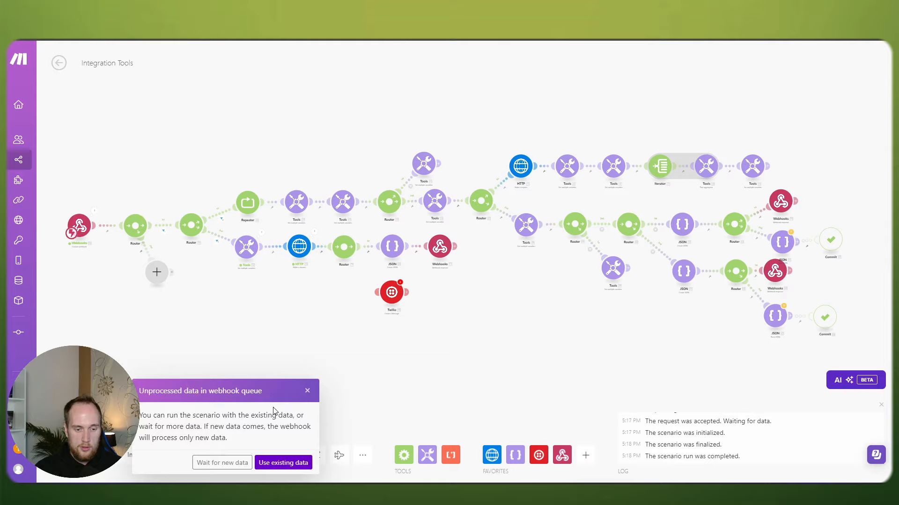
{"action": "left_click", "coordinate": [308, 391]}
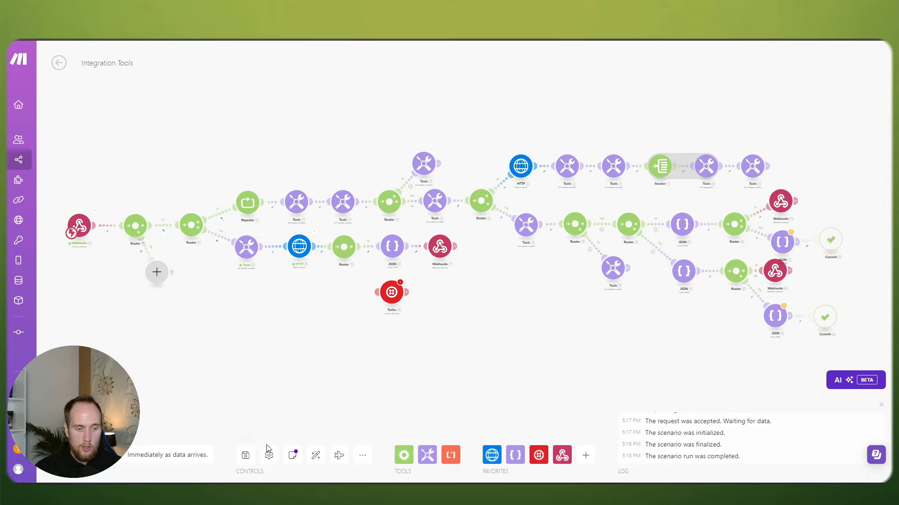
Step: Save the scenario again, then cancel the run's transformer warnings
{"action": "left_click", "coordinate": [245, 455]}
{"action": "left_click", "coordinate": [402, 467]}
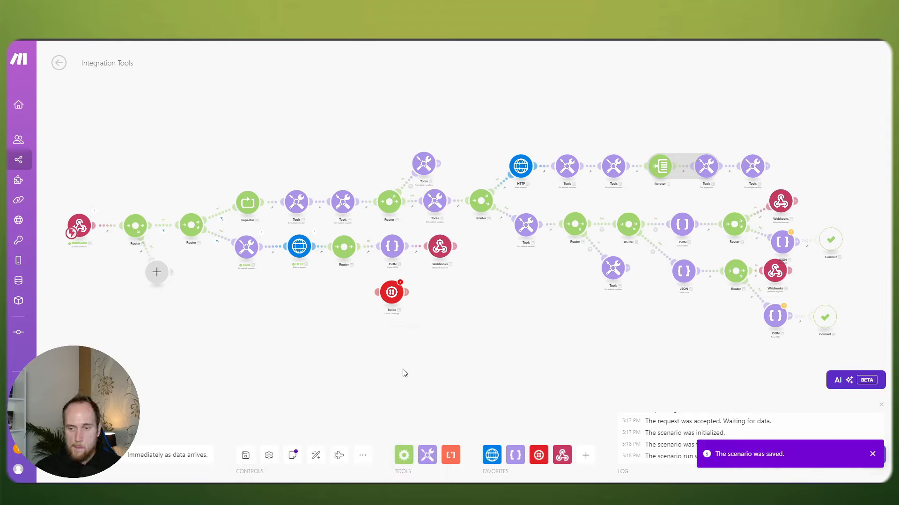
{"action": "left_click", "coordinate": [80, 454]}
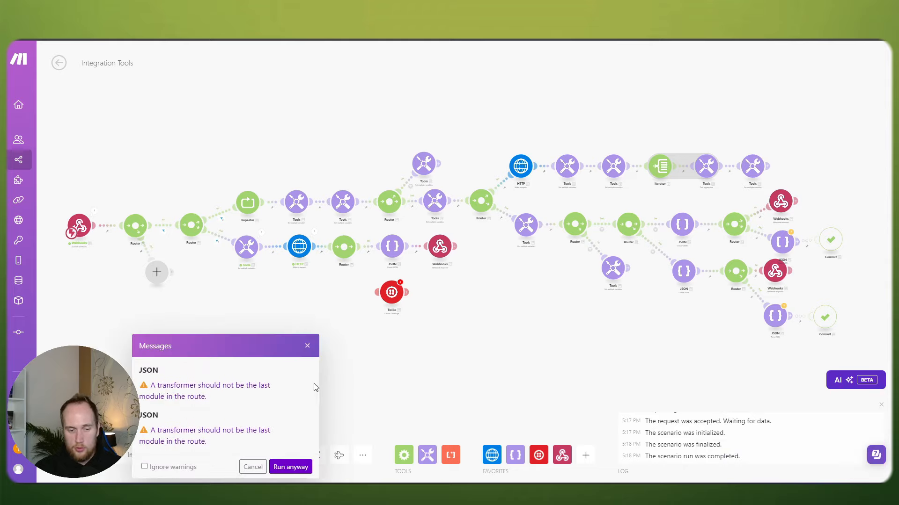
{"action": "left_click", "coordinate": [307, 346]}
{"action": "left_click_drag", "start_coordinate": [705, 331], "coordinate": [539, 314]}
{"action": "scroll", "coordinate": [588, 323], "scroll_direction": "down", "scroll_amount": 2}
Step: Insert an HTTP Get a file module between JSON and Commit, mapping availSlots into its URL
{"action": "scroll", "coordinate": [726, 211], "scroll_direction": "up", "scroll_amount": 3}
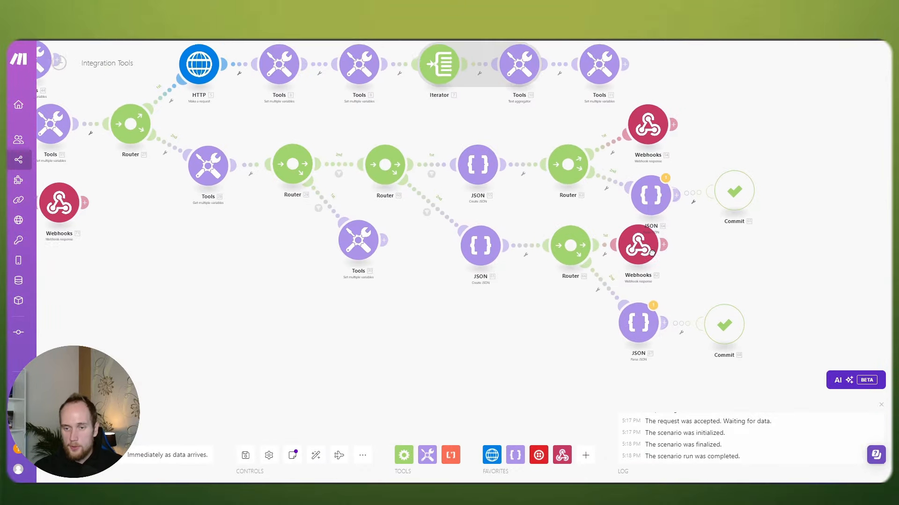
{"action": "right_click", "coordinate": [509, 220]}
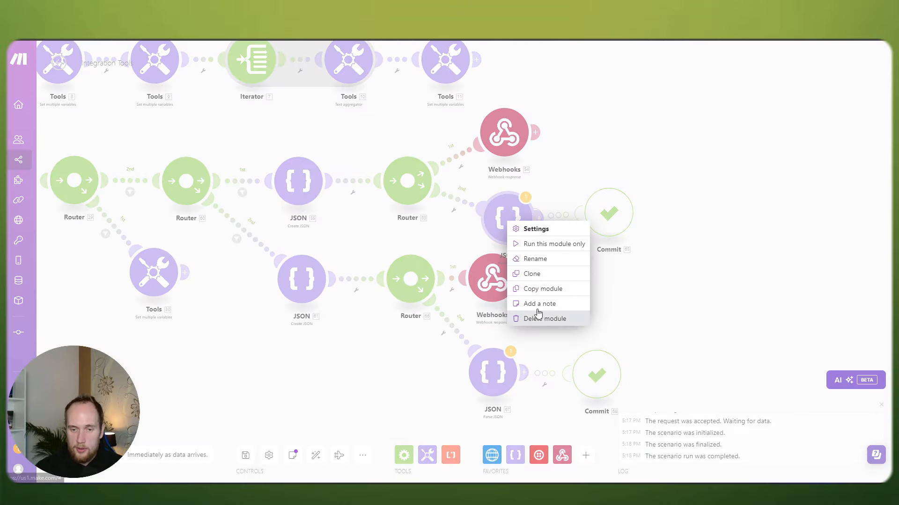
{"action": "right_click", "coordinate": [564, 220]}
{"action": "left_click", "coordinate": [586, 288]}
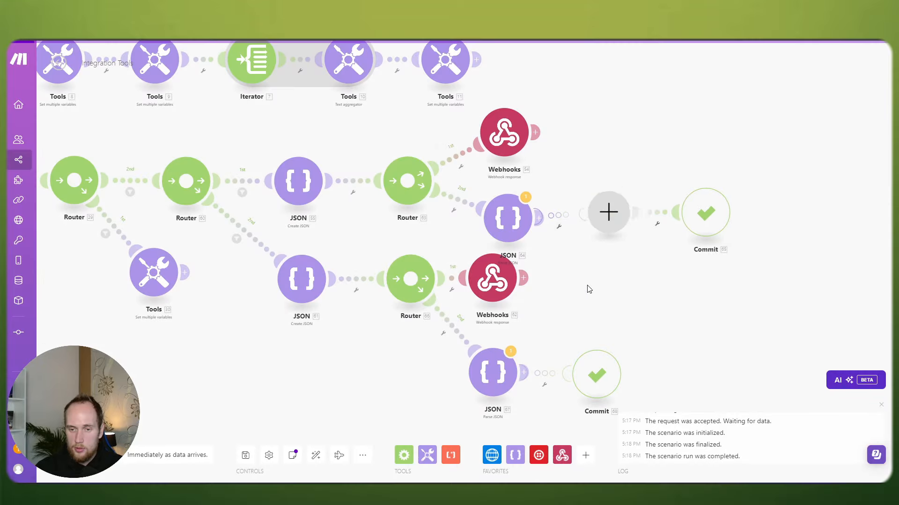
{"action": "left_click", "coordinate": [681, 286]}
{"action": "left_click", "coordinate": [693, 182]}
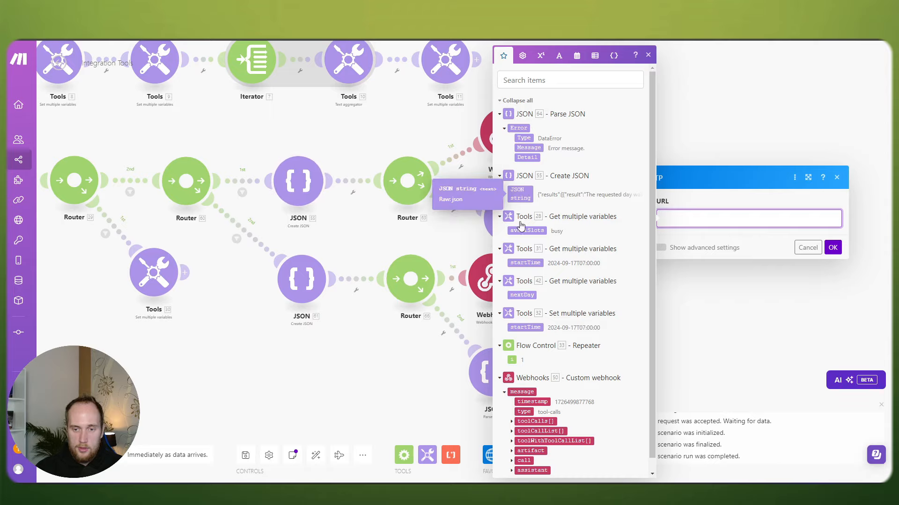
{"action": "left_click", "coordinate": [526, 230]}
{"action": "left_click", "coordinate": [830, 248]}
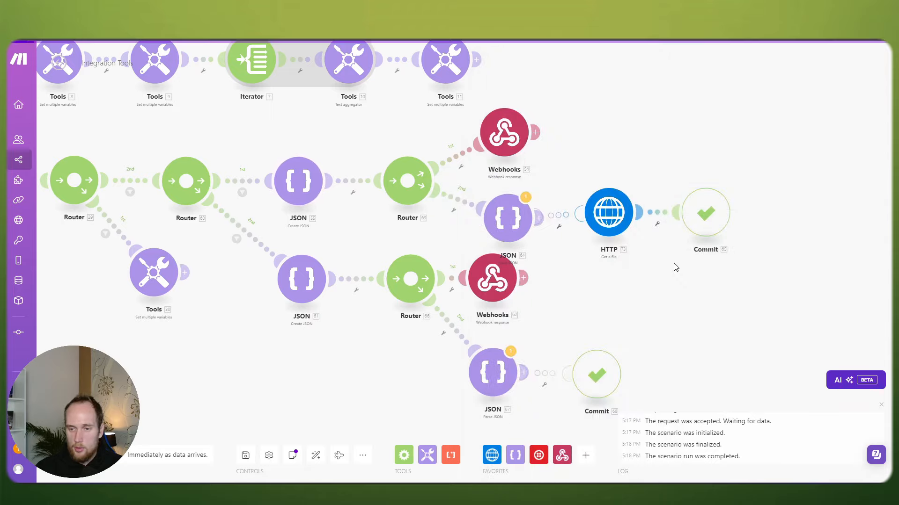
Step: Delete the JSON module before HTTP and connect HTTP to the router's second route
{"action": "right_click", "coordinate": [510, 215]}
{"action": "left_click", "coordinate": [554, 314]}
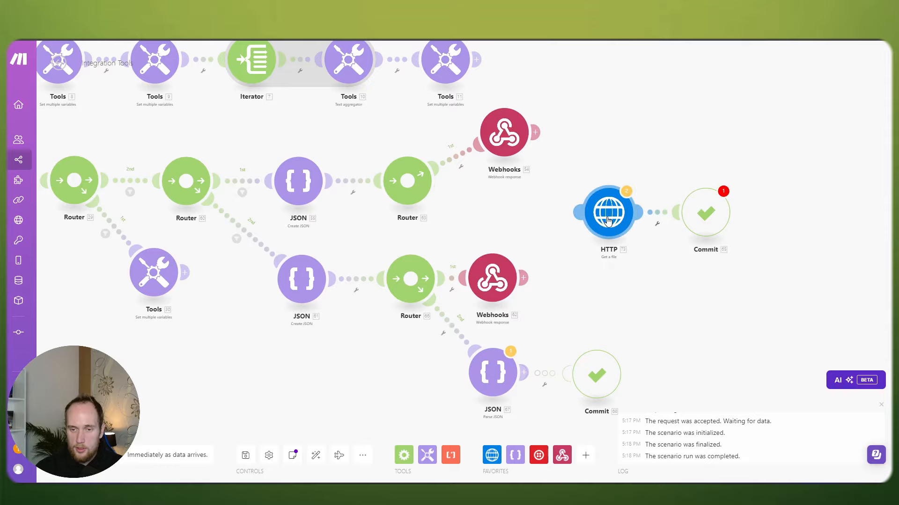
{"action": "left_click_drag", "start_coordinate": [608, 221], "coordinate": [492, 215]}
{"action": "right_click", "coordinate": [516, 245]}
{"action": "left_click", "coordinate": [541, 271]}
{"action": "left_click", "coordinate": [507, 213]}
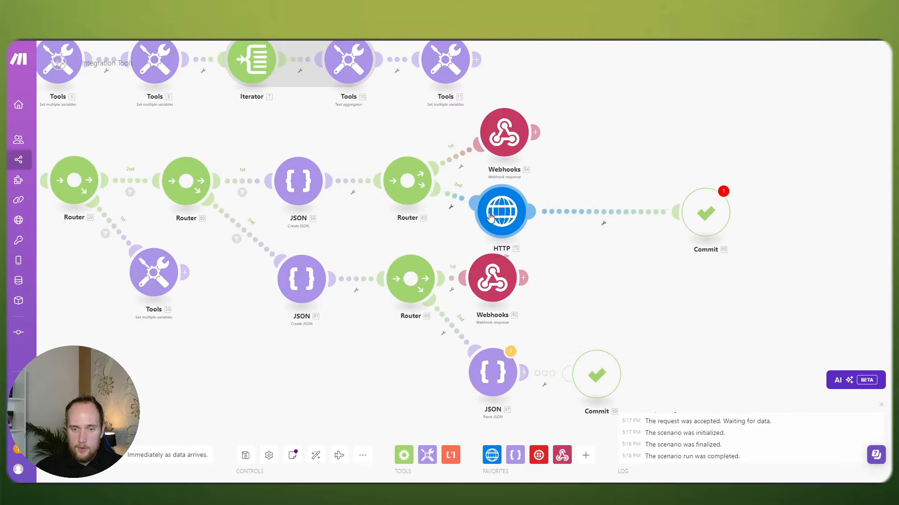
Step: Replace the Commit after HTTP with a Commit error handler attached to the HTTP module
{"action": "left_click_drag", "start_coordinate": [709, 215], "coordinate": [626, 211]}
{"action": "right_click", "coordinate": [626, 212]}
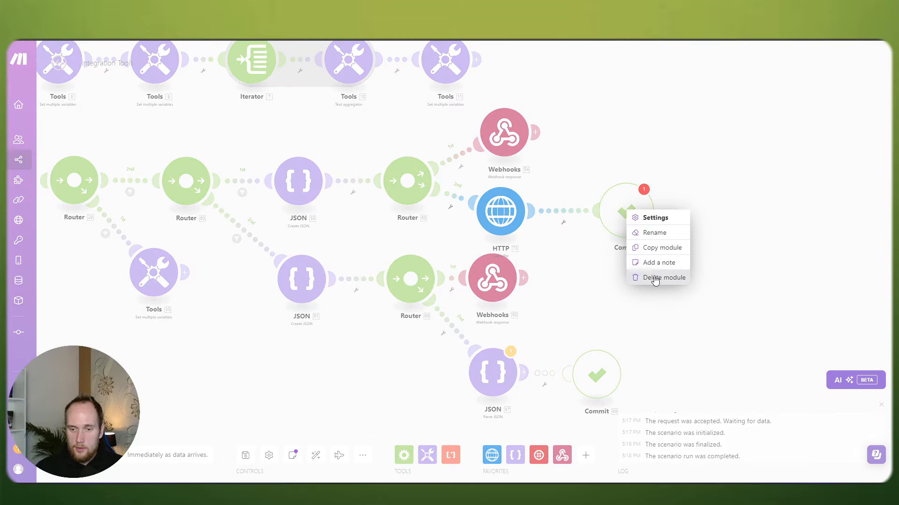
{"action": "left_click", "coordinate": [654, 280]}
{"action": "right_click", "coordinate": [509, 213]}
{"action": "left_click", "coordinate": [550, 250]}
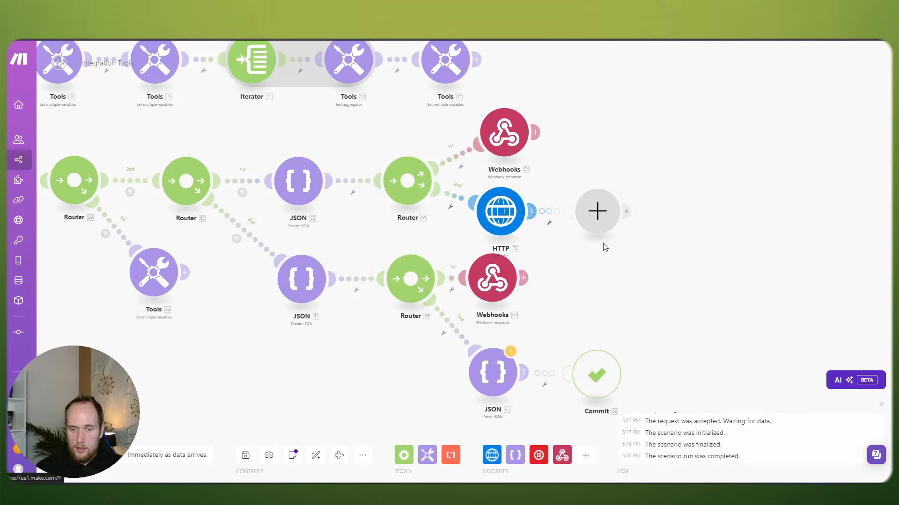
{"action": "left_click", "coordinate": [597, 208]}
{"action": "left_click", "coordinate": [655, 155]}
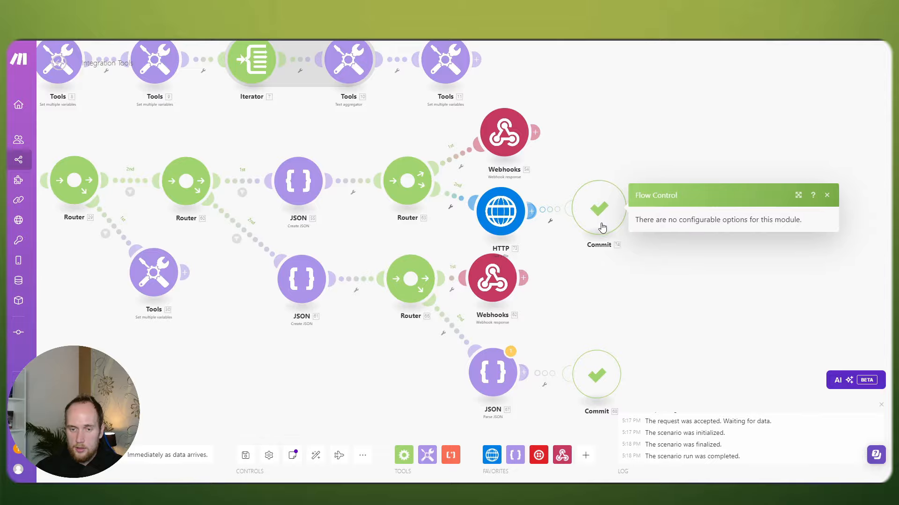
{"action": "left_click_drag", "start_coordinate": [610, 285], "coordinate": [616, 262]}
Step: Copy the HTTP and Commit pair and connect the pasted copy to the lower router
{"action": "left_click_drag", "start_coordinate": [630, 216], "coordinate": [513, 186]}
{"action": "left_click", "coordinate": [533, 193]}
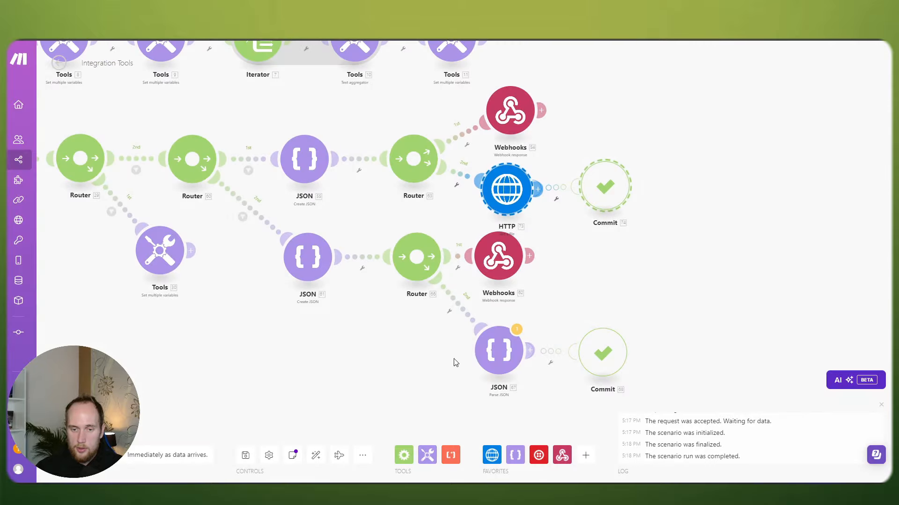
{"action": "left_click_drag", "start_coordinate": [456, 363], "coordinate": [457, 329]}
{"action": "right_click", "coordinate": [515, 363]}
{"action": "left_click", "coordinate": [539, 386]}
{"action": "scroll", "coordinate": [513, 368], "scroll_direction": "down", "scroll_amount": 1}
{"action": "left_click_drag", "start_coordinate": [589, 365], "coordinate": [313, 259]}
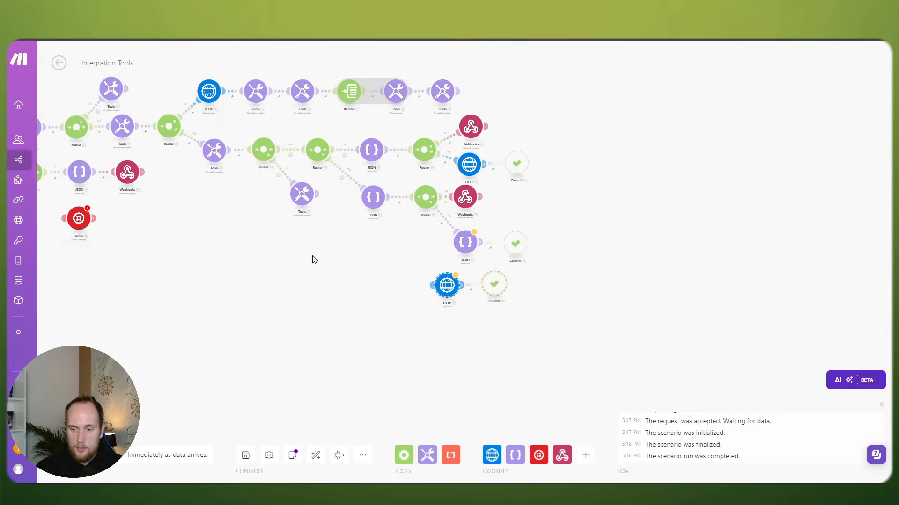
{"action": "scroll", "coordinate": [471, 283], "scroll_direction": "up", "scroll_amount": 4}
{"action": "left_click_drag", "start_coordinate": [419, 290], "coordinate": [458, 277]}
{"action": "left_click_drag", "start_coordinate": [426, 278], "coordinate": [385, 123]}
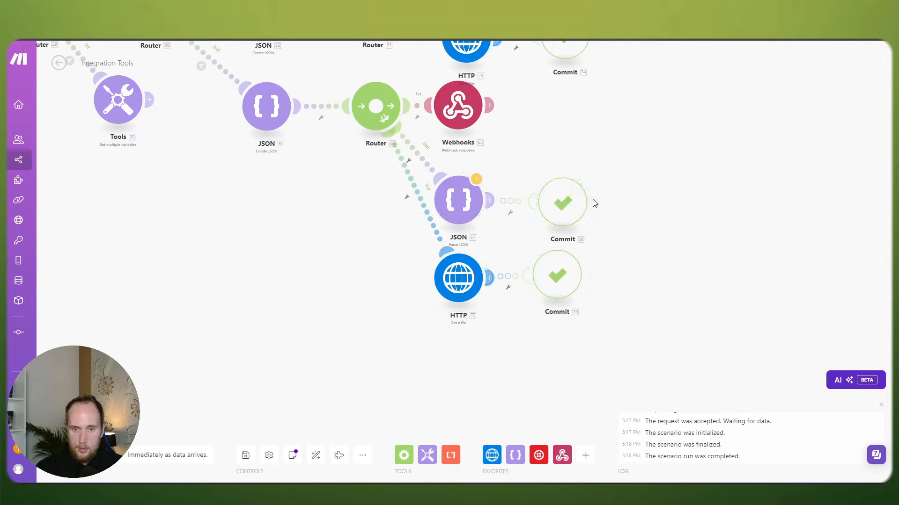
Step: Delete the Parse JSON module and its Commit, moving the pasted pair beneath Webhooks
{"action": "left_click_drag", "start_coordinate": [610, 211], "coordinate": [442, 152]}
{"action": "key", "text": "Delete"}
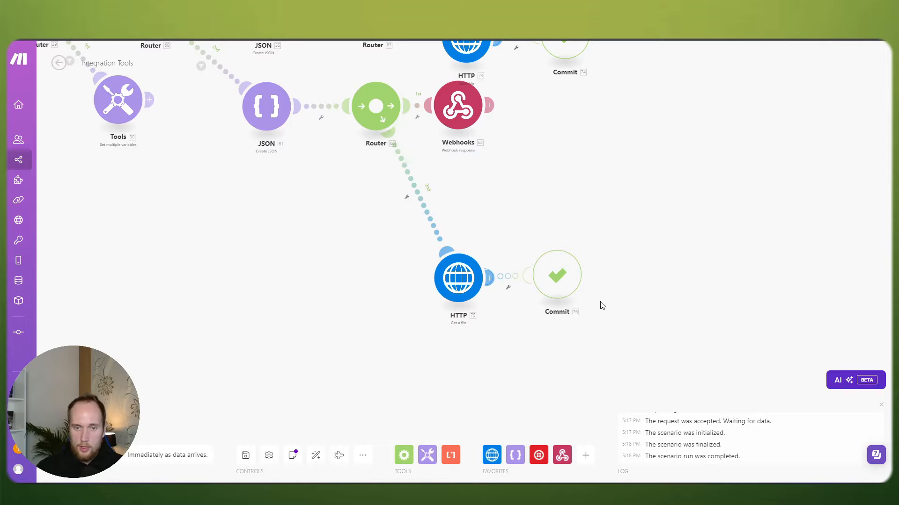
{"action": "left_click_drag", "start_coordinate": [600, 302], "coordinate": [437, 248]}
{"action": "left_click_drag", "start_coordinate": [465, 276], "coordinate": [454, 200]}
{"action": "left_click_drag", "start_coordinate": [563, 133], "coordinate": [567, 174]}
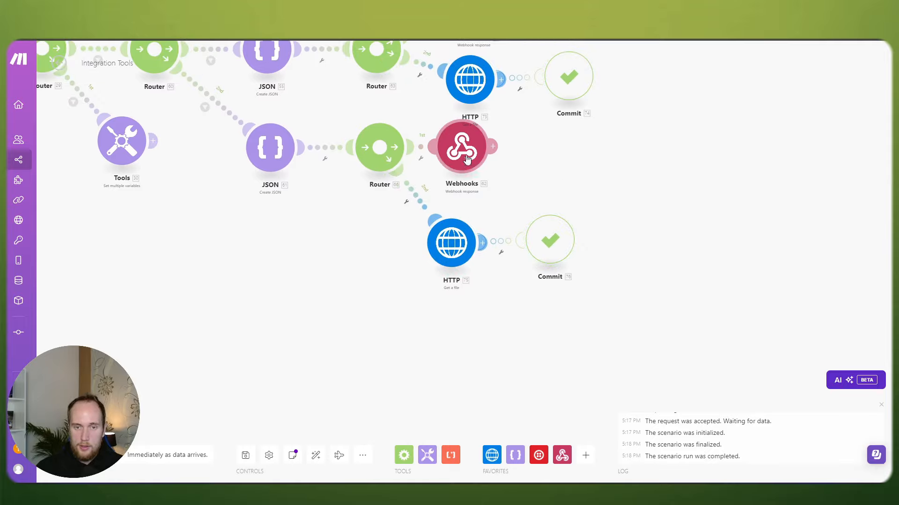
{"action": "mouse_move", "coordinate": [466, 159]}
{"action": "left_mouse_down"}
{"action": "mouse_move", "coordinate": [492, 162]}
{"action": "mouse_move", "coordinate": [478, 162]}
{"action": "left_mouse_up"}
Step: Align HTTP 75 and Commit 76 under Webhooks and check the HTTP 75 settings
{"action": "left_click_drag", "start_coordinate": [626, 274], "coordinate": [464, 246]}
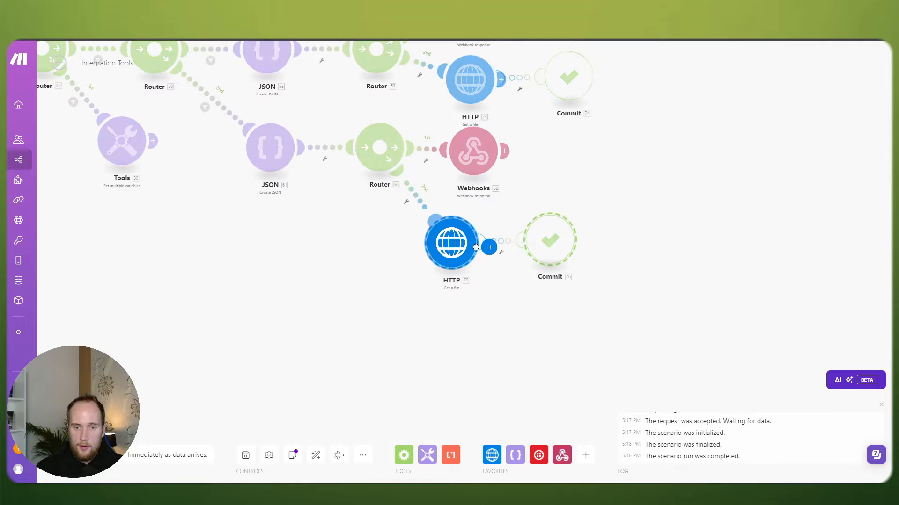
{"action": "left_click", "coordinate": [576, 296]}
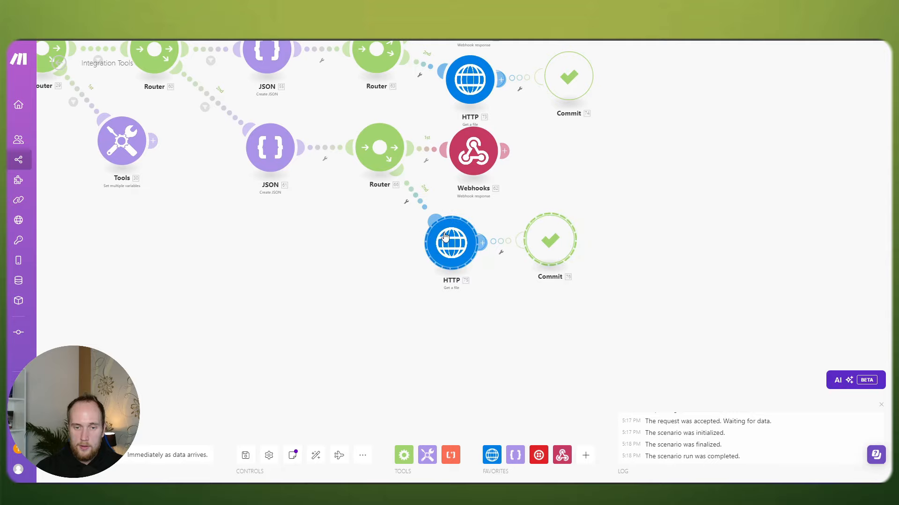
{"action": "left_click_drag", "start_coordinate": [451, 242], "coordinate": [465, 247]}
{"action": "left_click", "coordinate": [465, 246]}
{"action": "left_click", "coordinate": [639, 272]}
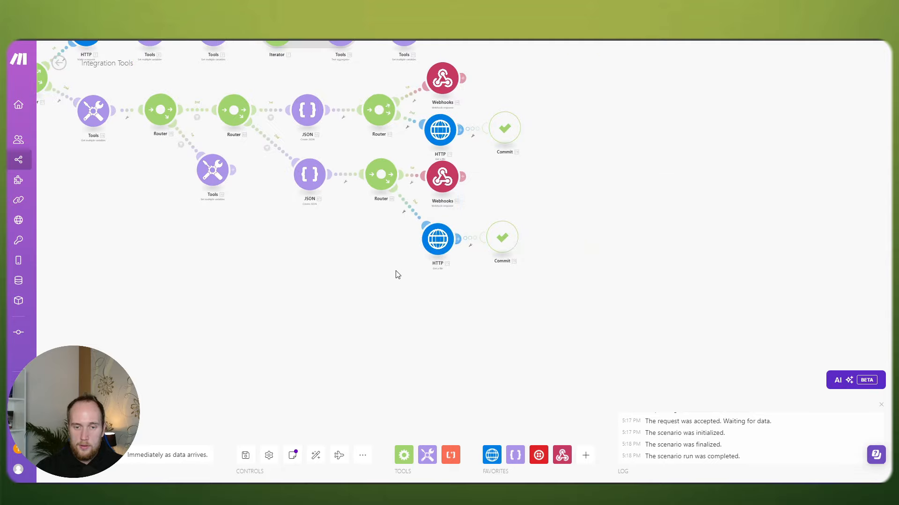
{"action": "scroll", "coordinate": [397, 274], "scroll_direction": "down", "scroll_amount": 3}
{"action": "left_click_drag", "start_coordinate": [398, 276], "coordinate": [575, 281]}
{"action": "left_click_drag", "start_coordinate": [434, 274], "coordinate": [589, 294]}
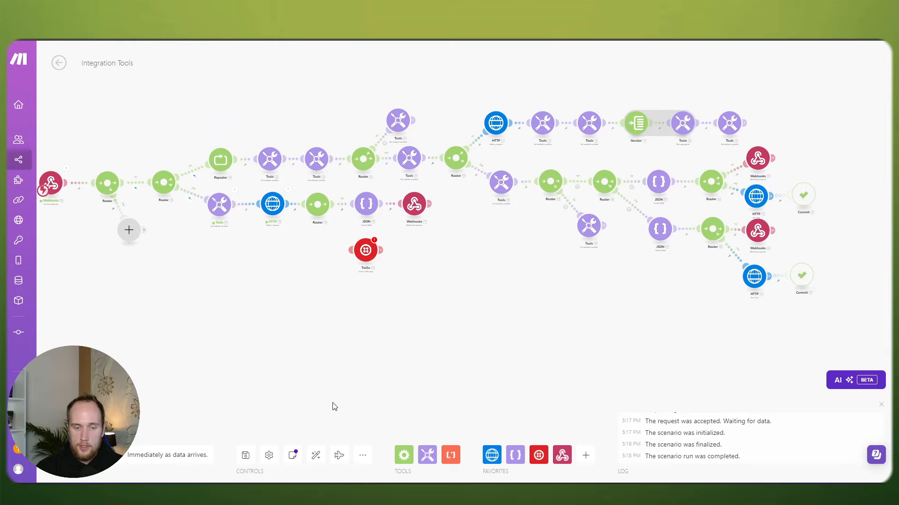
Step: Save the scenario, then switch to Postman and back to the scenario page
{"action": "left_click", "coordinate": [245, 456]}
{"action": "left_click_drag", "start_coordinate": [353, 348], "coordinate": [445, 369]}
{"action": "key", "text": "alt+Tab"}
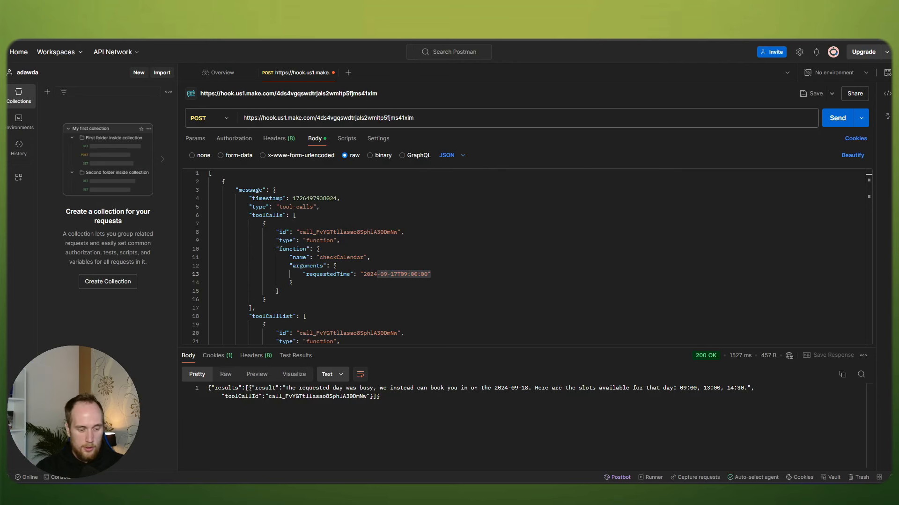
{"action": "key", "text": "alt+Tab"}
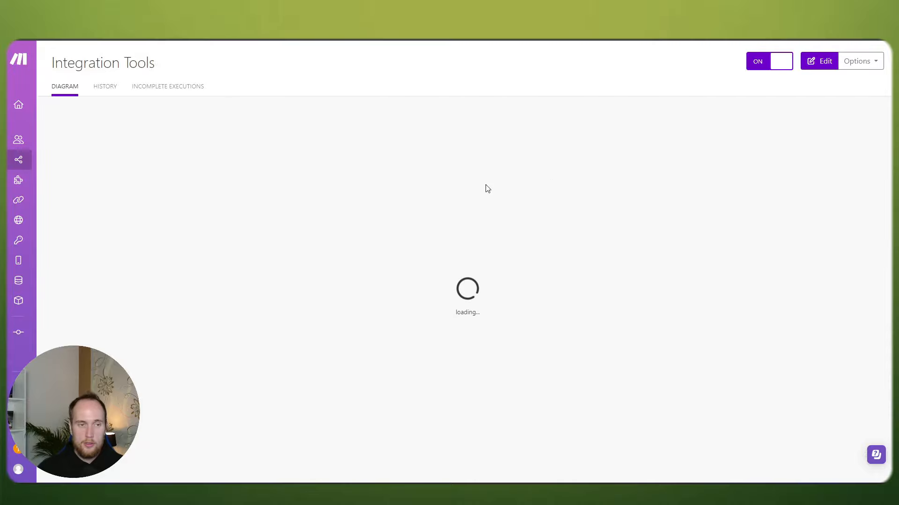
Step: Reopen the scenario for editing, save it, and move the empty module up above the router
{"action": "left_click", "coordinate": [820, 61]}
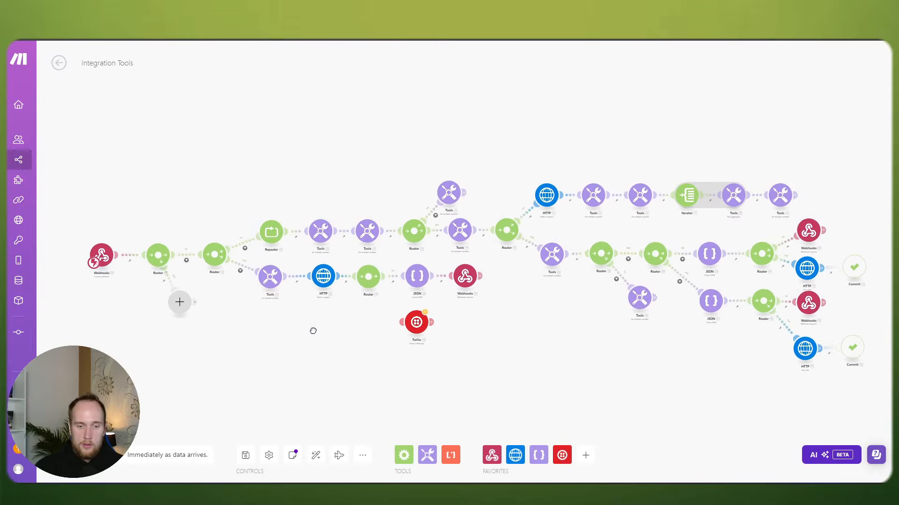
{"action": "left_click", "coordinate": [245, 456]}
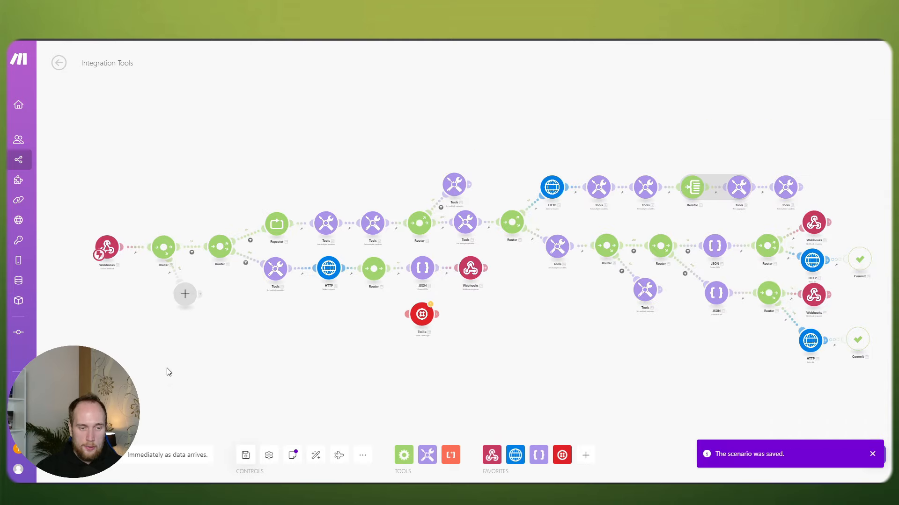
{"action": "scroll", "coordinate": [184, 349], "scroll_direction": "up", "scroll_amount": 3}
{"action": "left_click_drag", "start_coordinate": [217, 327], "coordinate": [362, 343]}
{"action": "scroll", "coordinate": [299, 333], "scroll_direction": "up", "scroll_amount": 2}
{"action": "scroll", "coordinate": [343, 297], "scroll_direction": "up", "scroll_amount": 2}
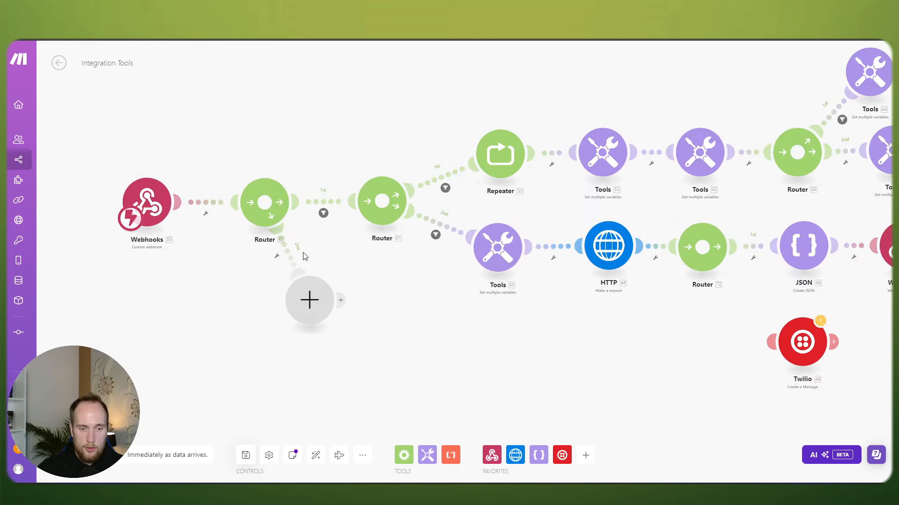
{"action": "left_click_drag", "start_coordinate": [311, 312], "coordinate": [326, 102]}
{"action": "left_click_drag", "start_coordinate": [305, 260], "coordinate": [302, 290]}
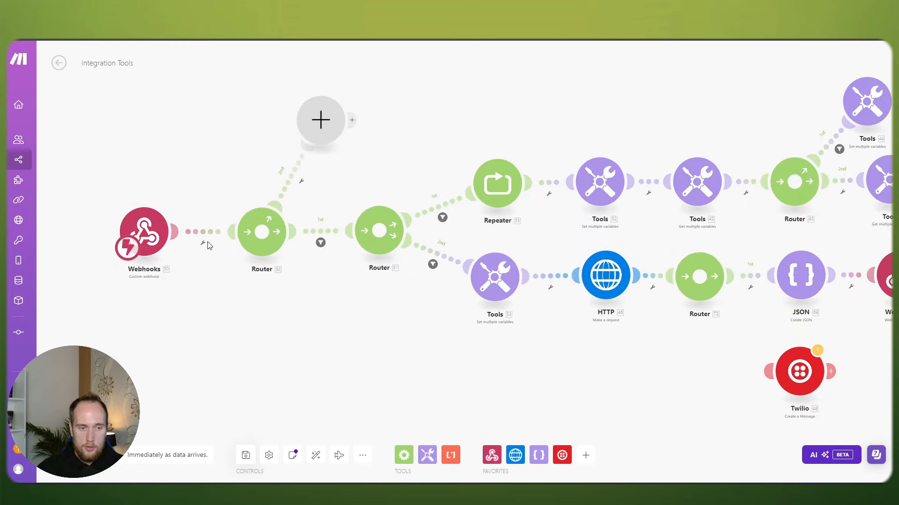
{"action": "left_click", "coordinate": [154, 231]}
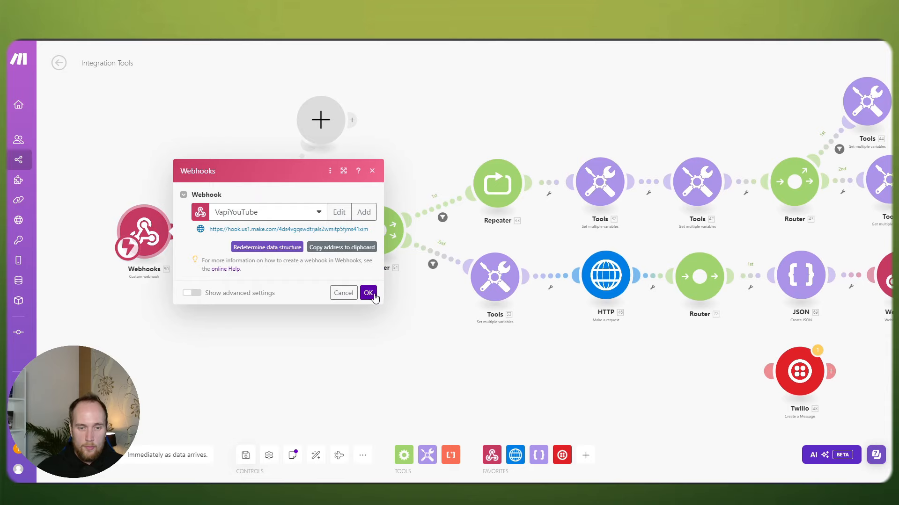
{"action": "left_click", "coordinate": [369, 293]}
Step: Filter the second route to pass only message type equal to end-of-call-report, then pick an app for the empty module
{"action": "left_click", "coordinate": [280, 233]}
{"action": "left_click", "coordinate": [350, 256]}
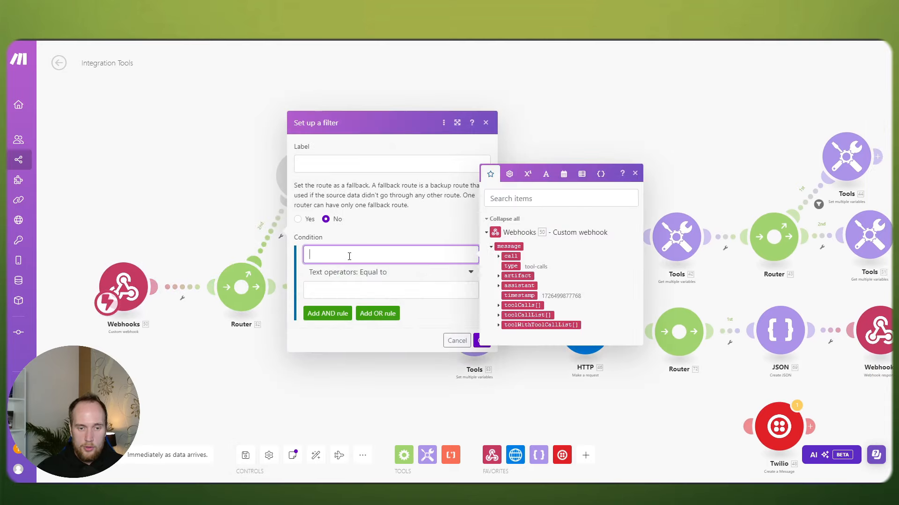
{"action": "left_click", "coordinate": [506, 267]}
{"action": "left_click", "coordinate": [377, 288]}
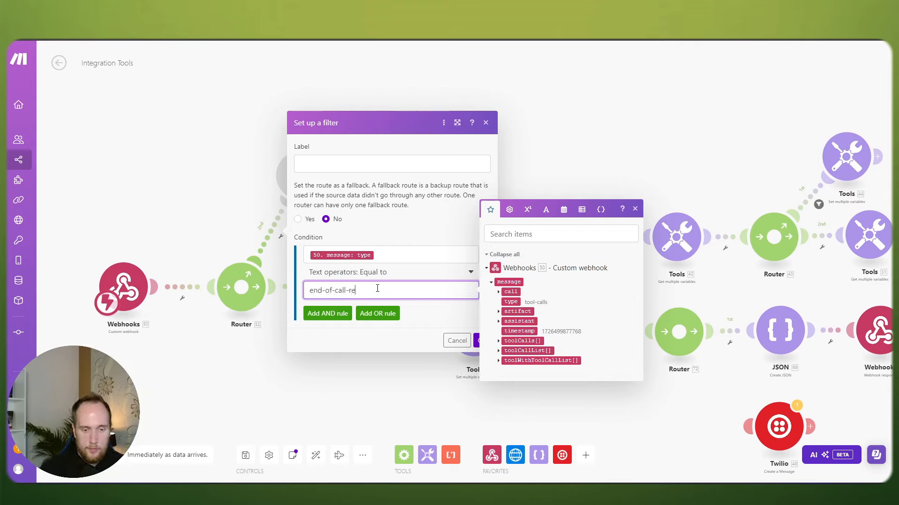
{"action": "left_click", "coordinate": [476, 340]}
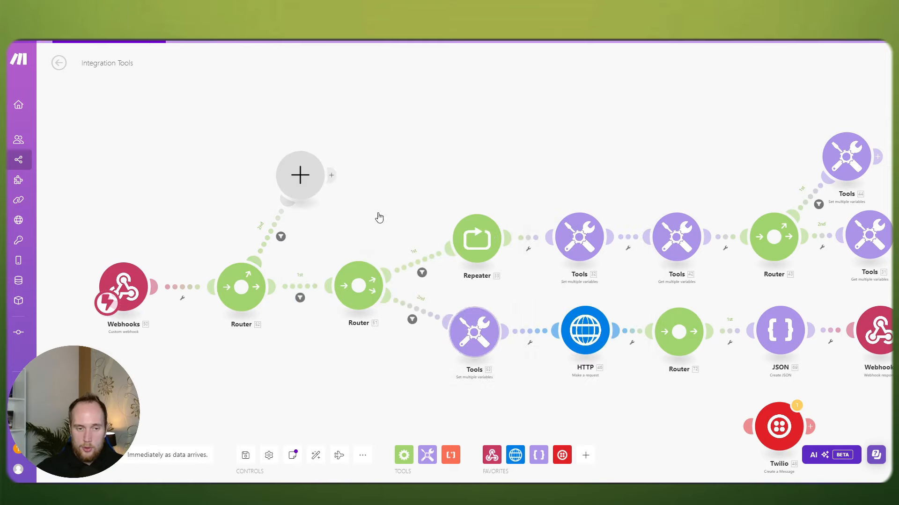
{"action": "left_click", "coordinate": [283, 219]}
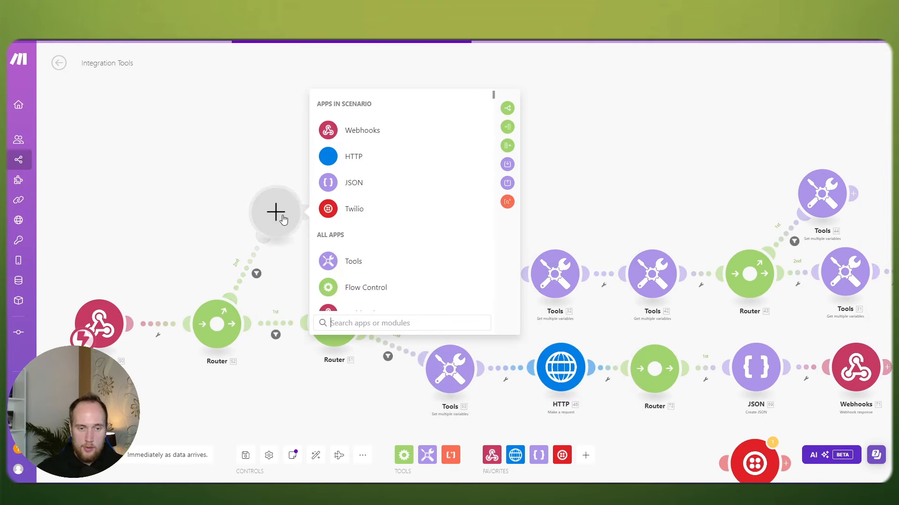
Step: Open Vapi's Calls > Get Call API reference and copy the call-by-id endpoint path
{"action": "left_click", "coordinate": [236, 145]}
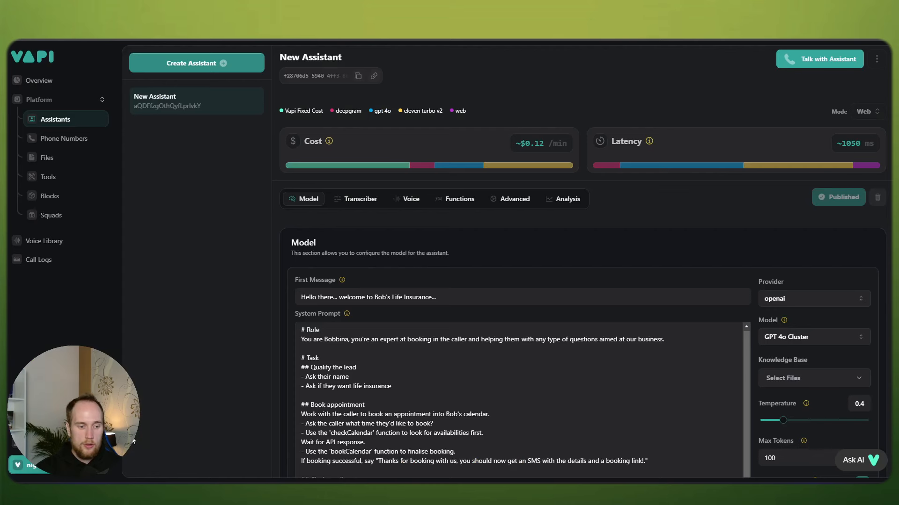
{"action": "mouse_move", "coordinate": [51, 443]}
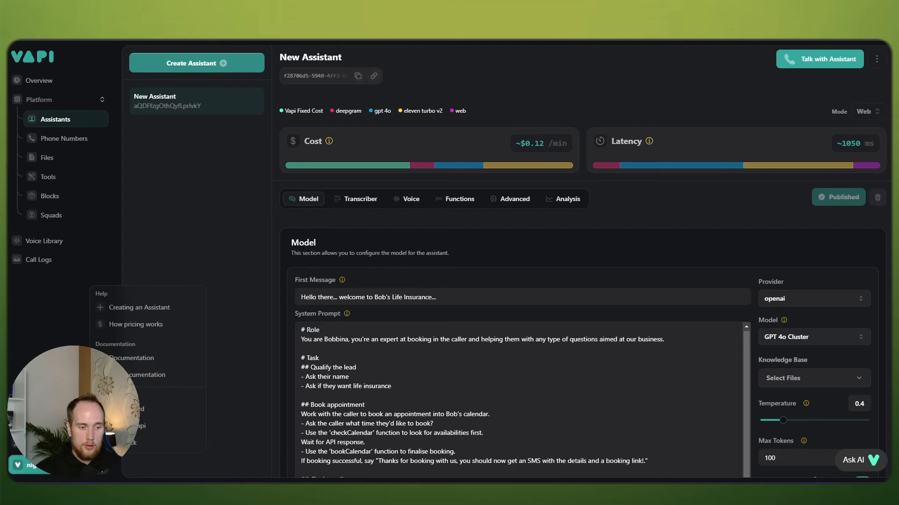
{"action": "left_click", "coordinate": [137, 377]}
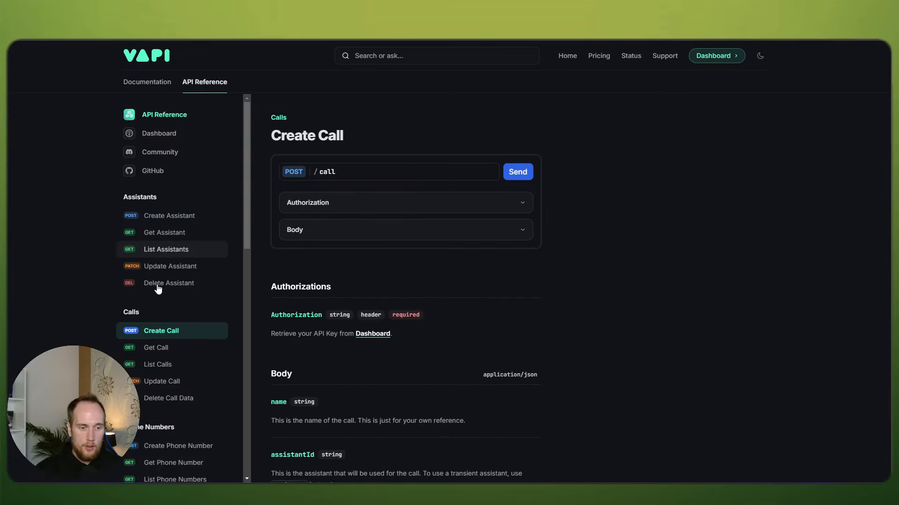
{"action": "left_click", "coordinate": [156, 347]}
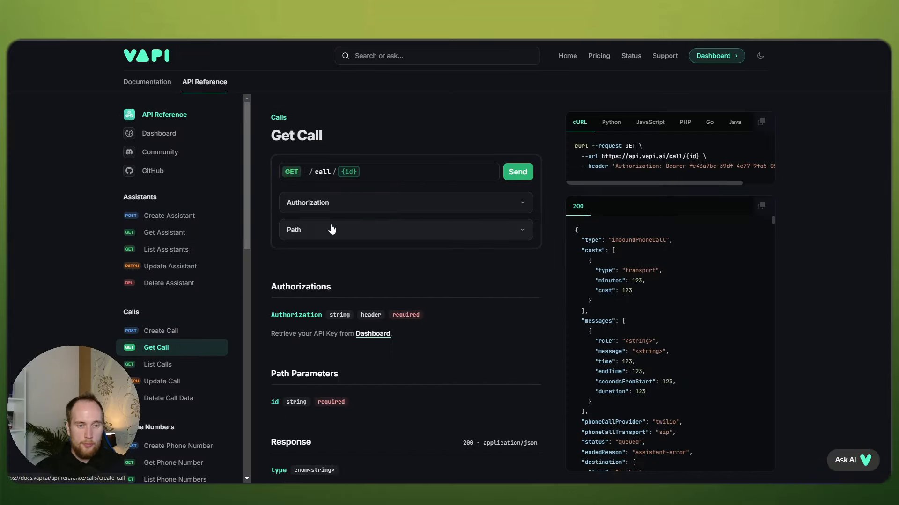
{"action": "left_click", "coordinate": [522, 173]}
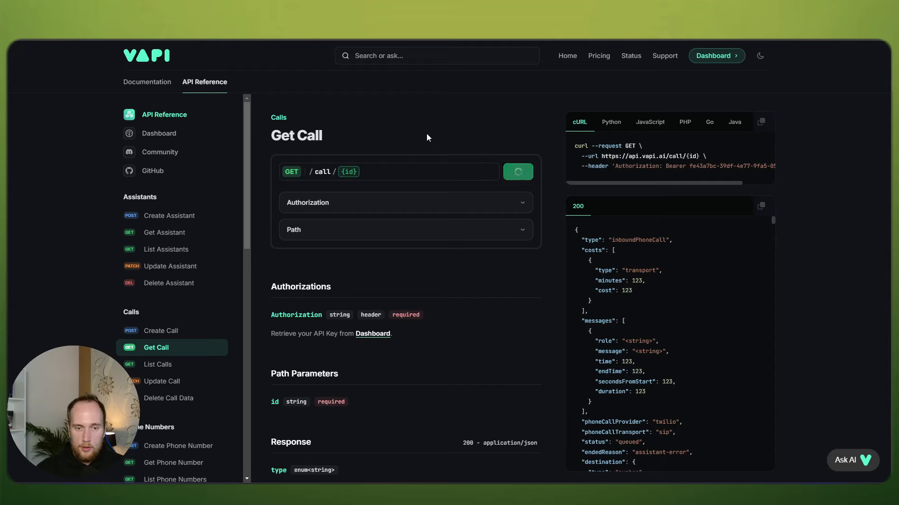
{"action": "left_click", "coordinate": [489, 172]}
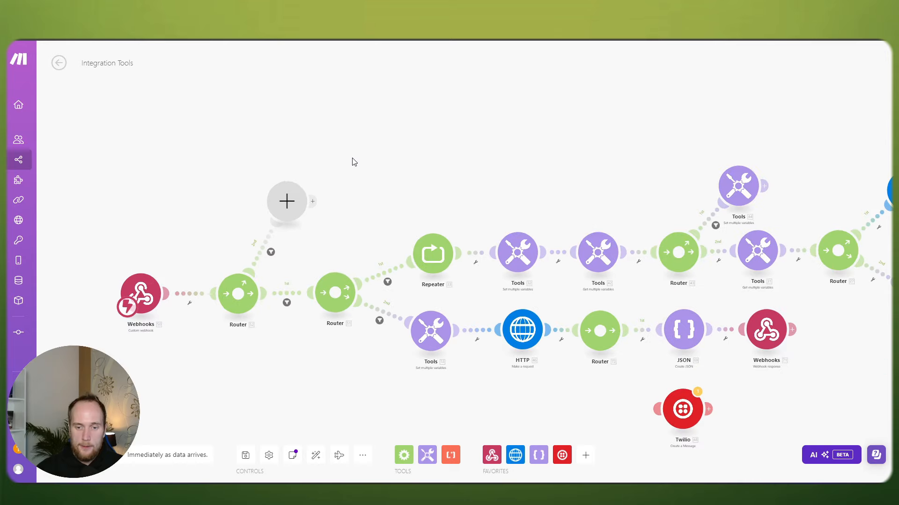
Step: Add an HTTP API-key request with a new VapiTestYouTube keychain using the Authorization header parameter
{"action": "left_click", "coordinate": [300, 181]}
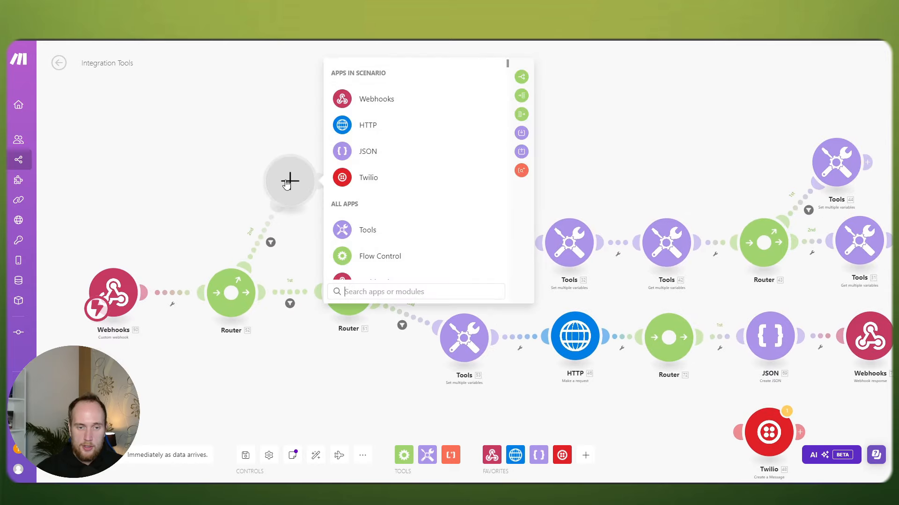
{"action": "left_click", "coordinate": [374, 123]}
{"action": "scroll", "coordinate": [444, 178], "scroll_direction": "down", "scroll_amount": 4}
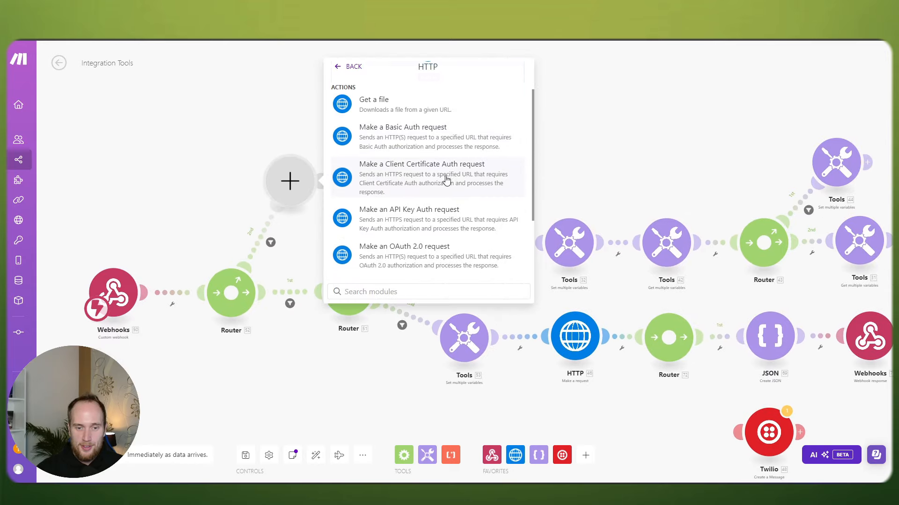
{"action": "scroll", "coordinate": [451, 179], "scroll_direction": "up", "scroll_amount": 1}
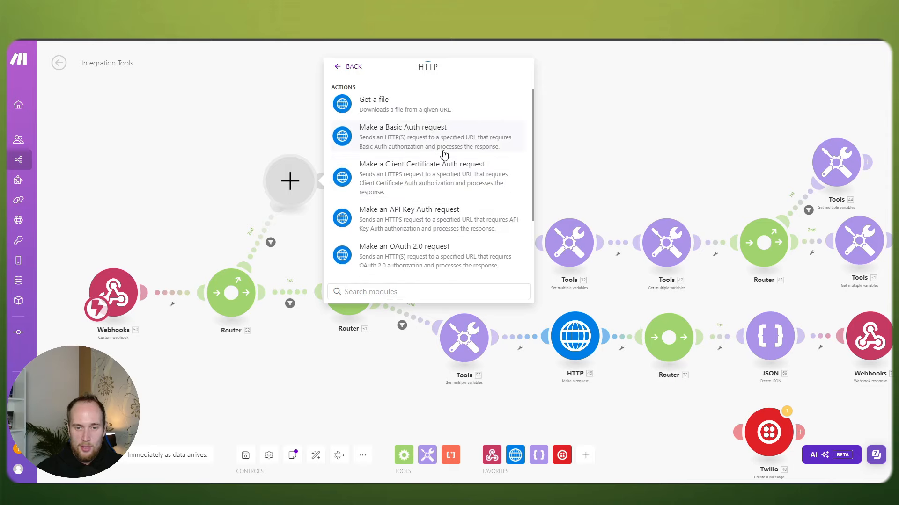
{"action": "left_click", "coordinate": [421, 215]}
{"action": "left_click", "coordinate": [509, 98]}
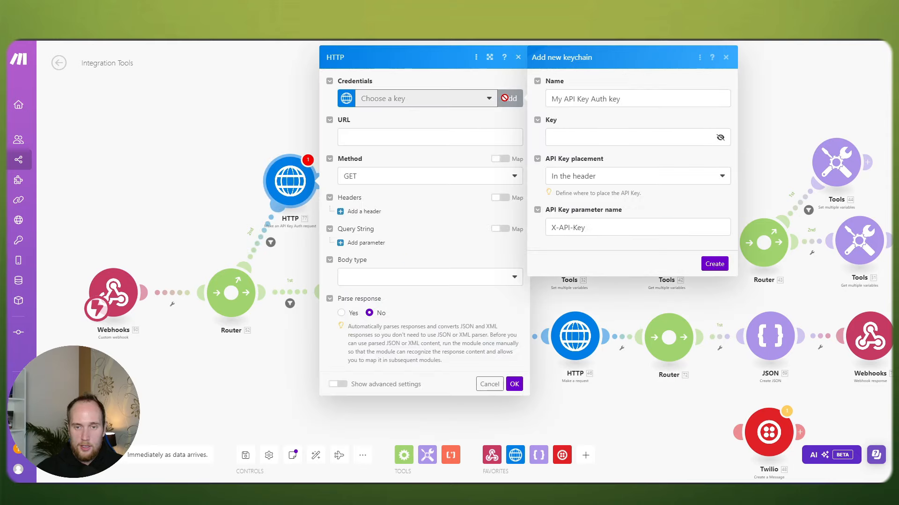
{"action": "type", "text": "VapiTes"}
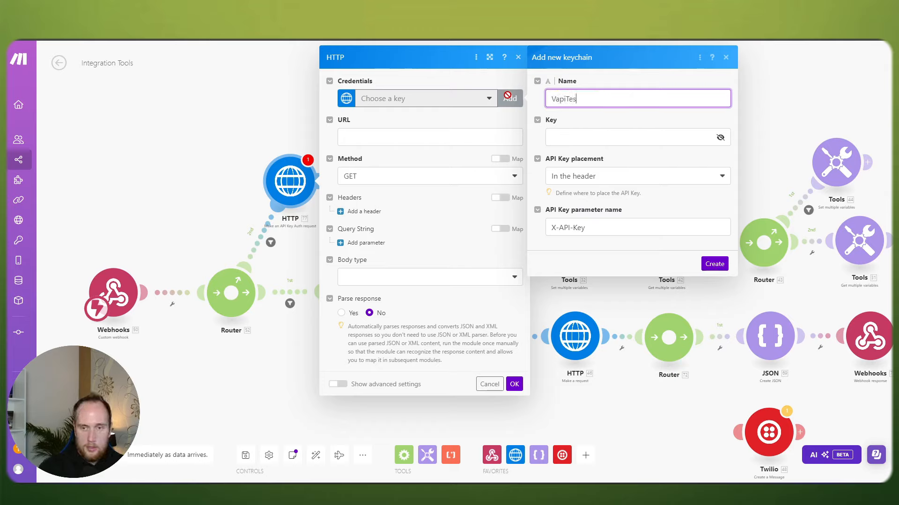
{"action": "type", "text": "tYouTube"}
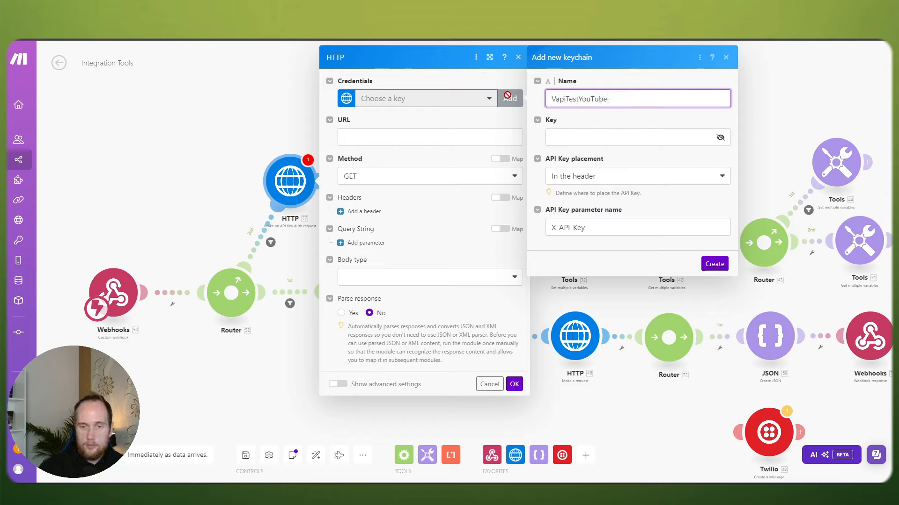
{"action": "triple_click", "coordinate": [610, 229]}
{"action": "type", "text": "Auth"}
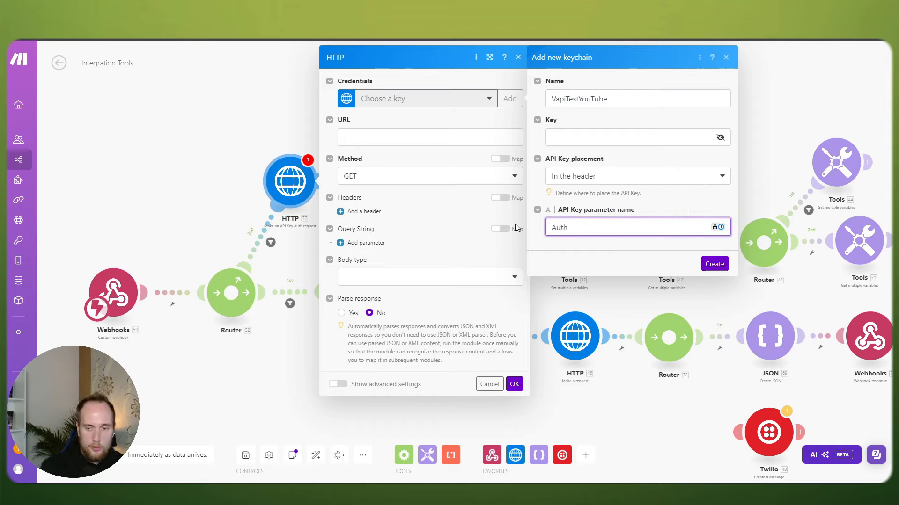
{"action": "type", "text": "orization"}
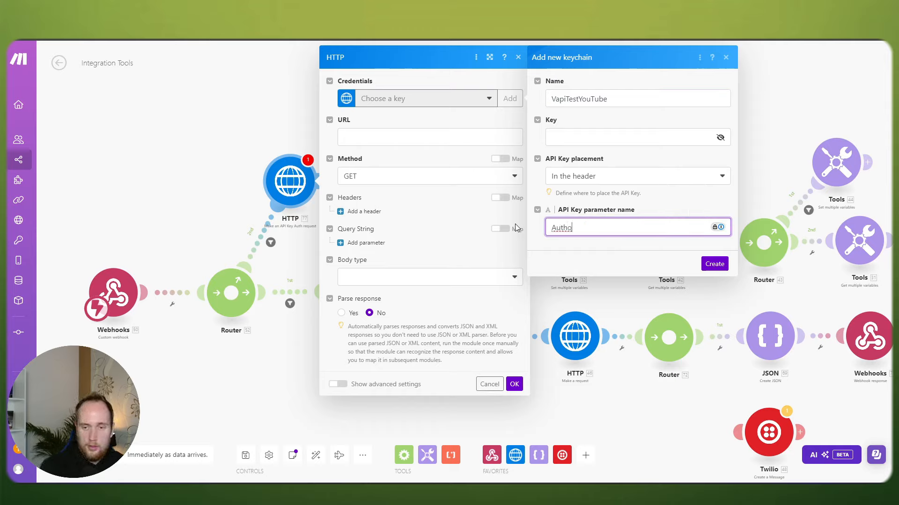
{"action": "left_click", "coordinate": [611, 140]}
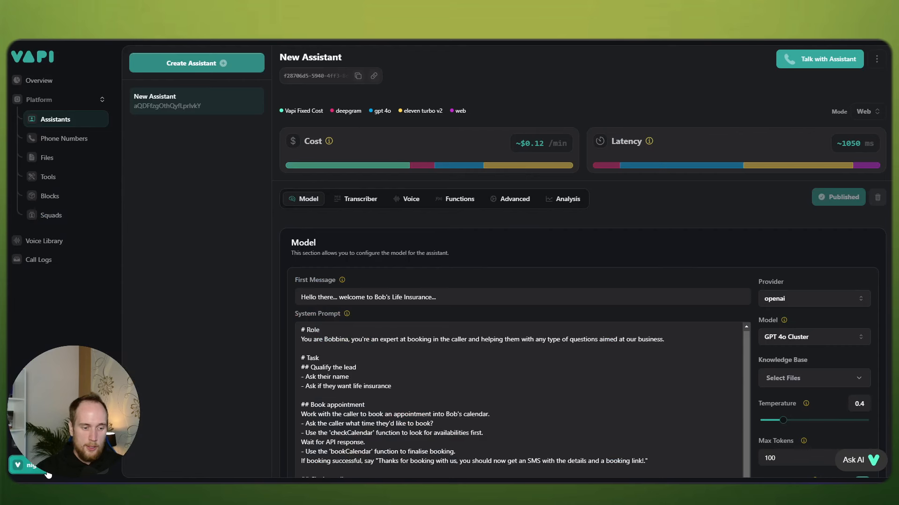
Step: Copy the organization's Private Key from Vapi's API Keys page
{"action": "left_click", "coordinate": [47, 471]}
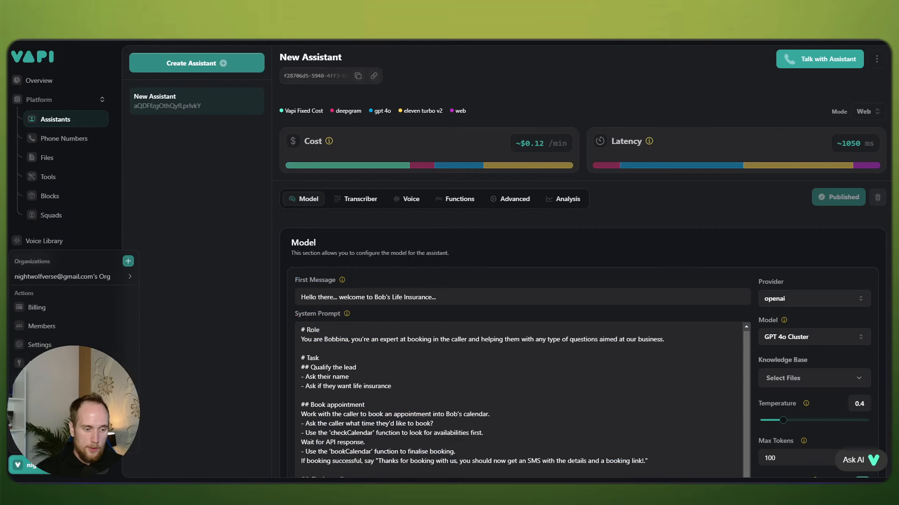
{"action": "left_click", "coordinate": [29, 363]}
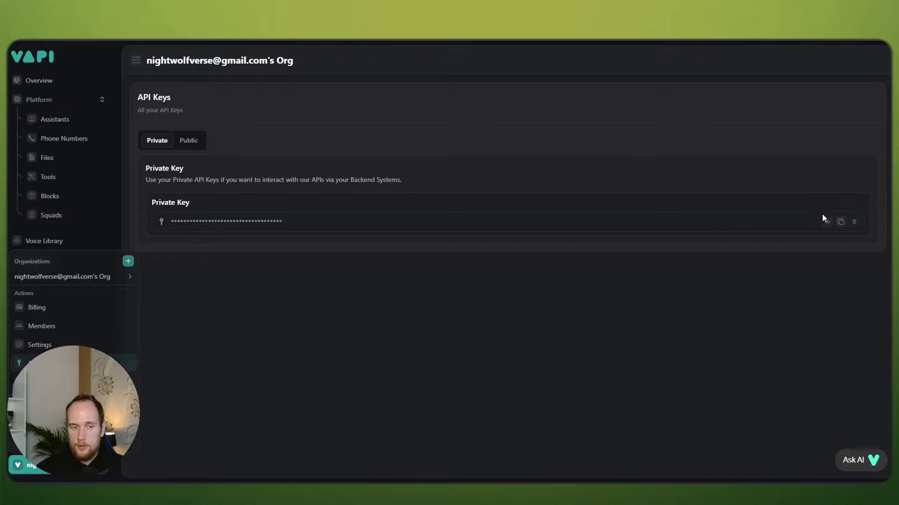
{"action": "left_click", "coordinate": [830, 224]}
{"action": "left_click", "coordinate": [840, 221]}
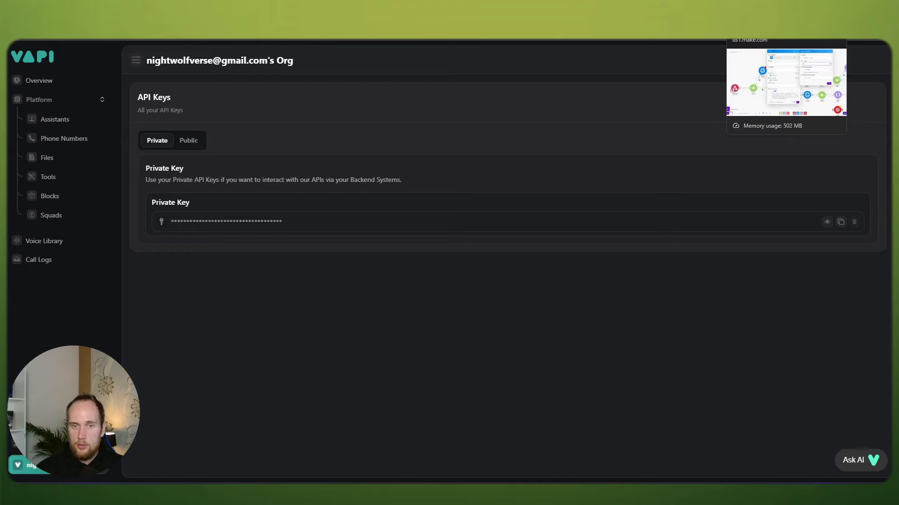
Step: Paste the private key into the VapiTestYouTube keychain and create it
{"action": "left_click", "coordinate": [755, 19]}
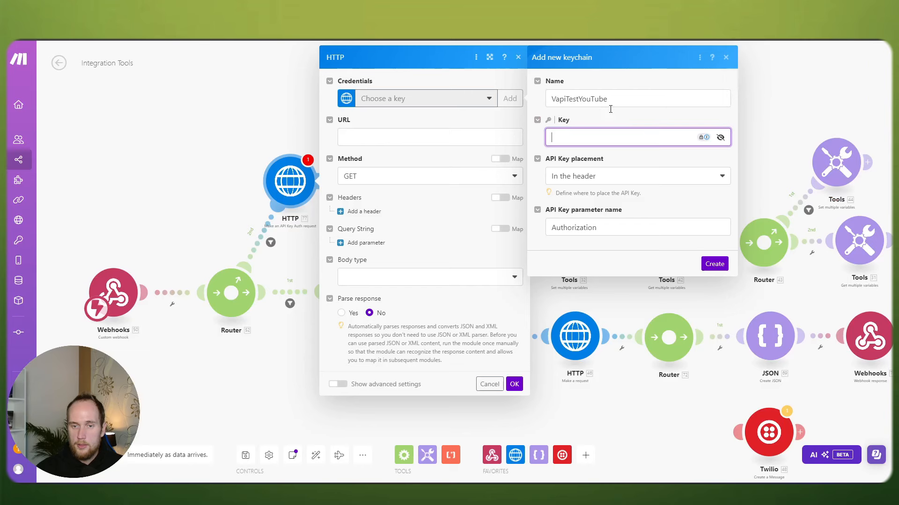
{"action": "key", "text": "ctrl+v"}
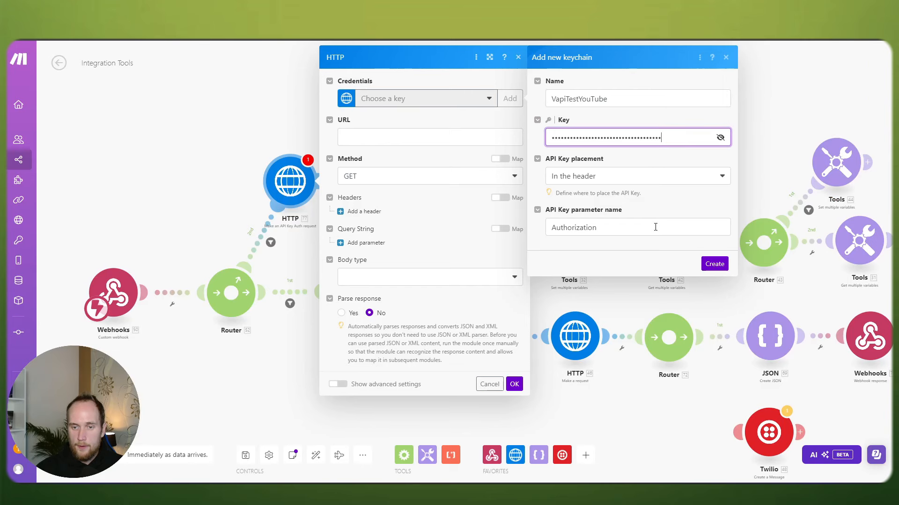
{"action": "left_click", "coordinate": [609, 229]}
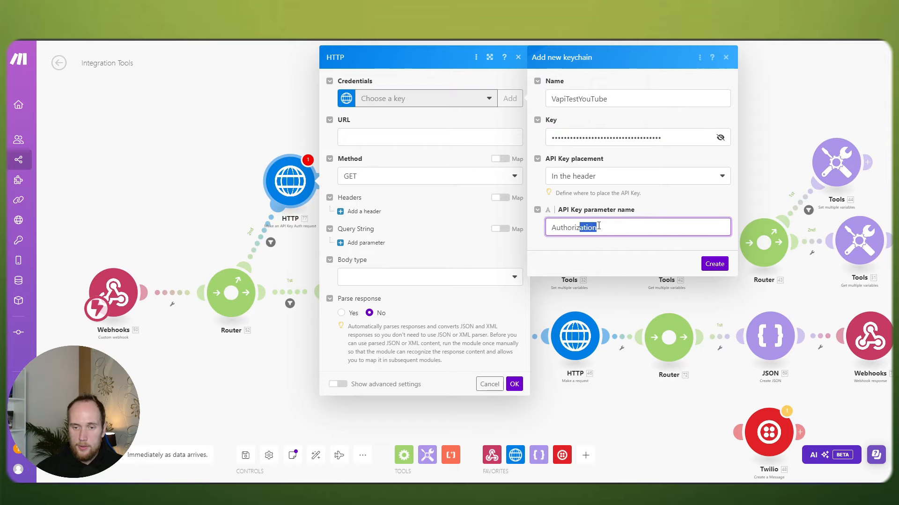
{"action": "left_click", "coordinate": [717, 264]}
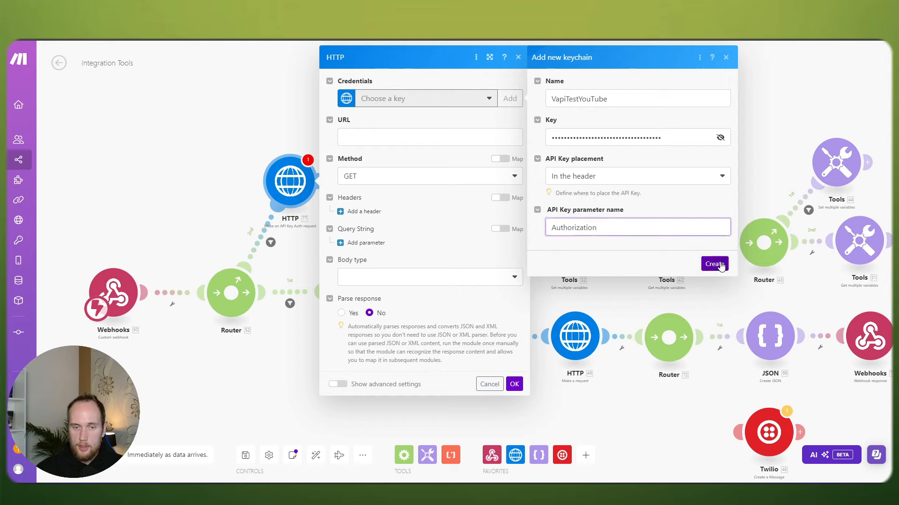
{"action": "left_click", "coordinate": [402, 138]}
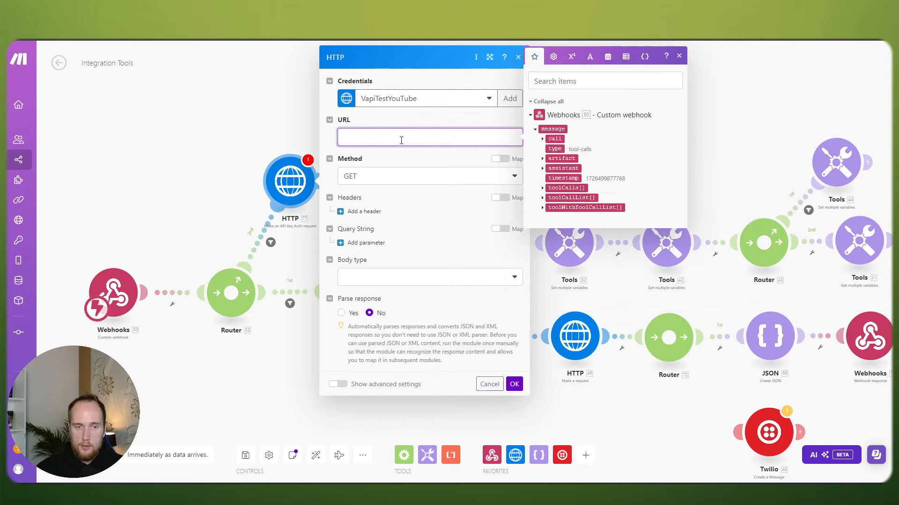
{"action": "key", "text": "super+v"}
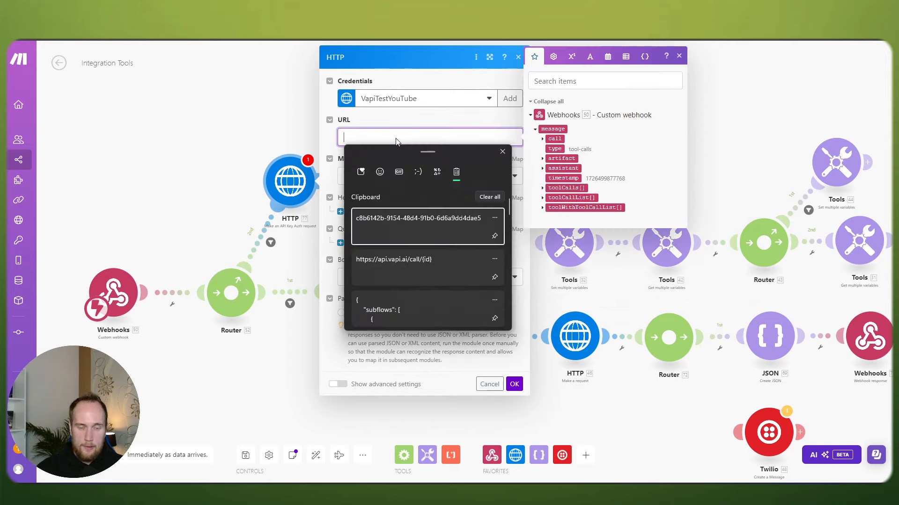
{"action": "left_click", "coordinate": [411, 262]}
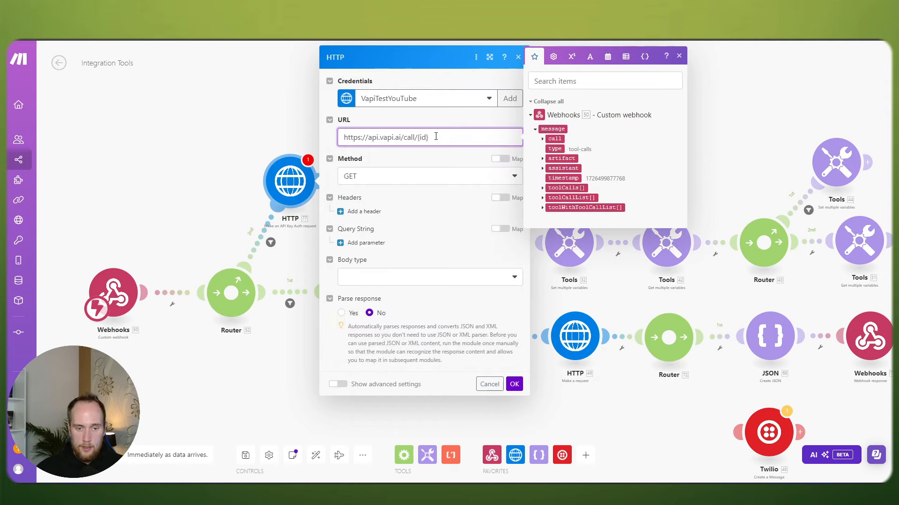
{"action": "key", "text": "BackSpace"}
{"action": "key", "text": "BackSpace"}
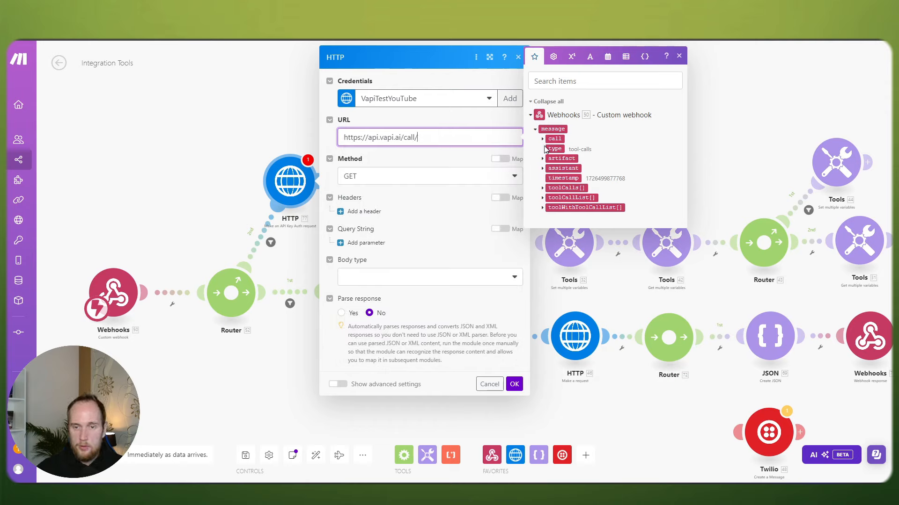
{"action": "left_click", "coordinate": [542, 138]}
{"action": "left_click", "coordinate": [558, 148]}
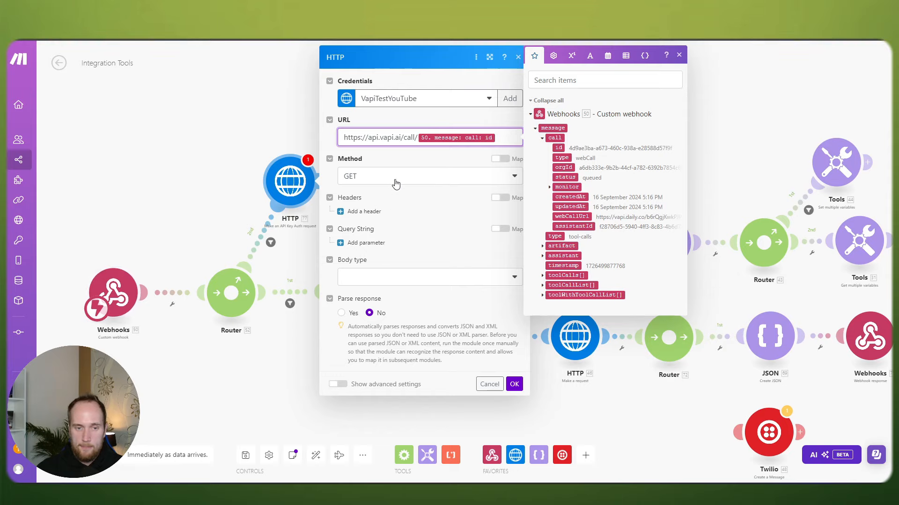
{"action": "left_click", "coordinate": [513, 380]}
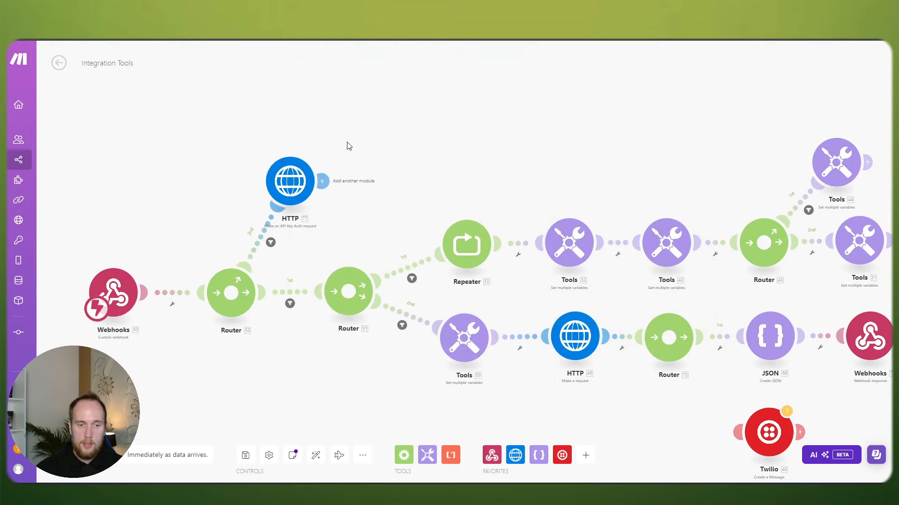
{"action": "left_click", "coordinate": [339, 195]}
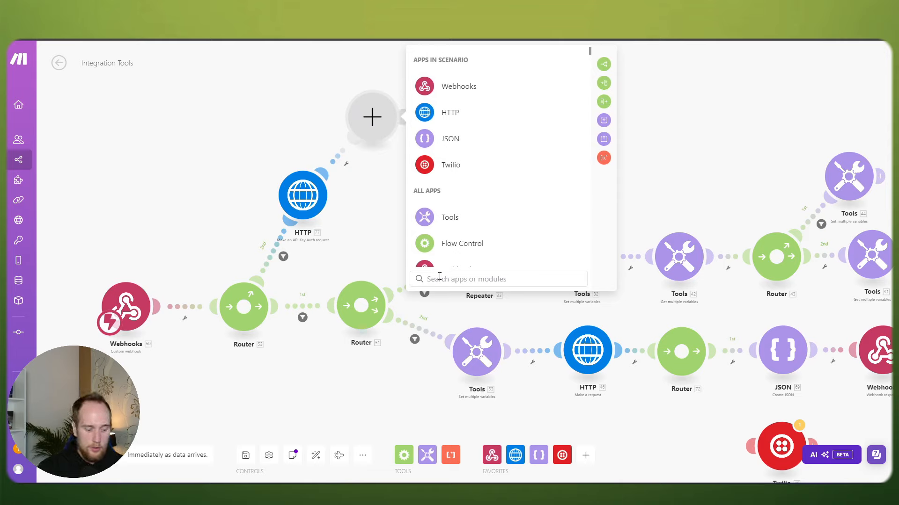
Step: Add an Airtable Create a Record module after the HTTP module
{"action": "type", "text": "airtable"}
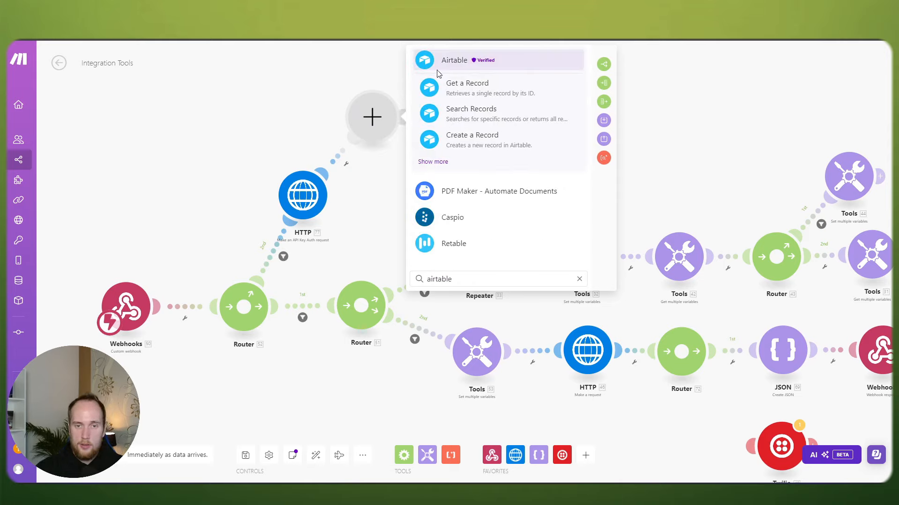
{"action": "left_click", "coordinate": [445, 61]}
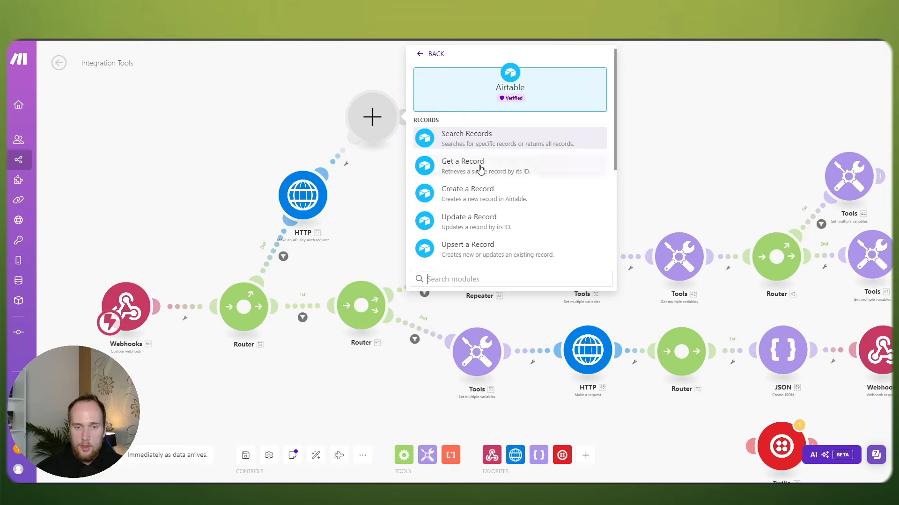
{"action": "left_click", "coordinate": [482, 192]}
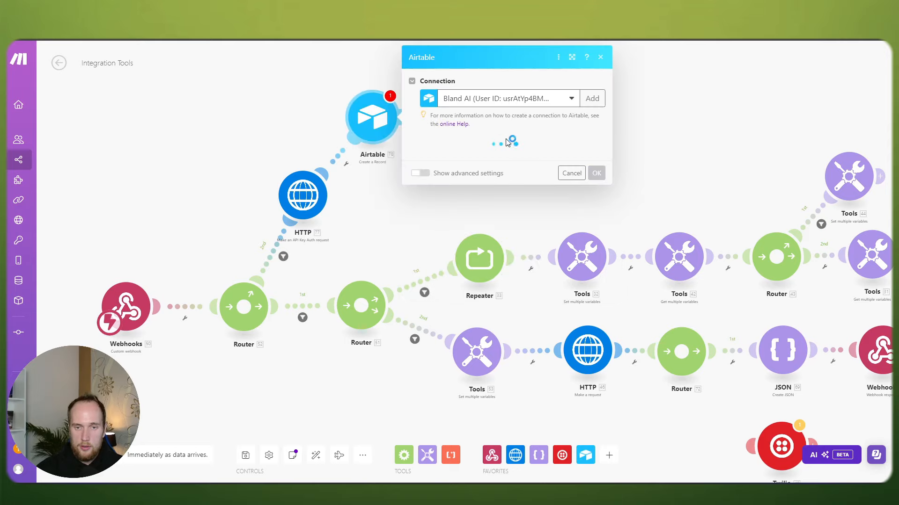
Step: Create a new Airtable OAuth connection, rename it, and save it to start authorization
{"action": "left_click", "coordinate": [591, 99]}
{"action": "left_click", "coordinate": [674, 104]}
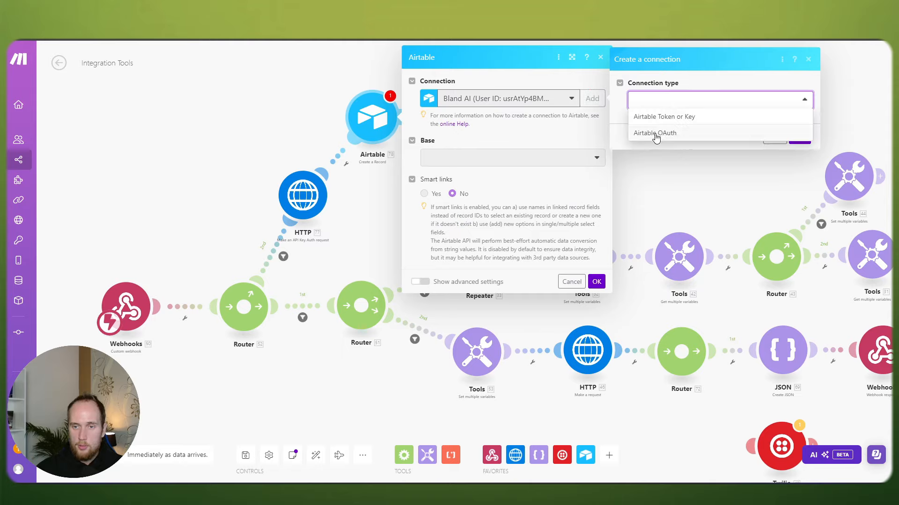
{"action": "left_click", "coordinate": [656, 134]}
{"action": "triple_click", "coordinate": [758, 137]}
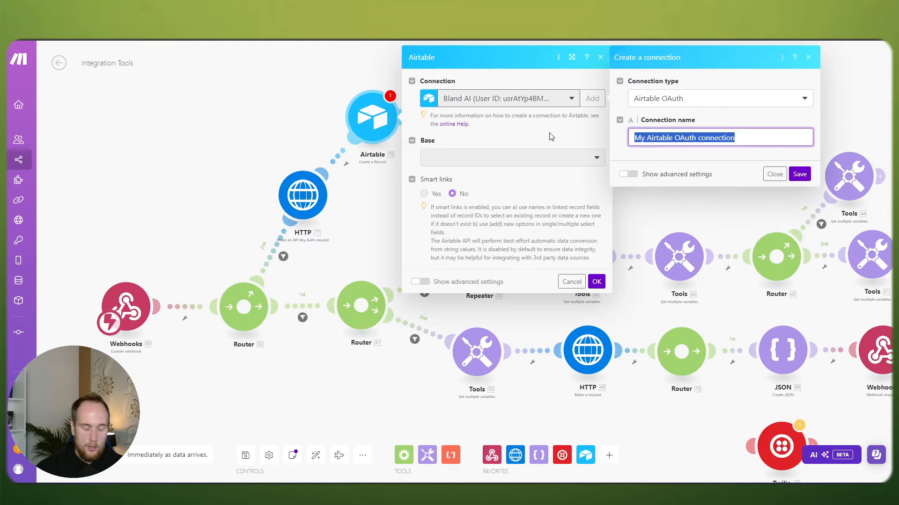
{"action": "type", "text": "VapiYouTubeTranscript"}
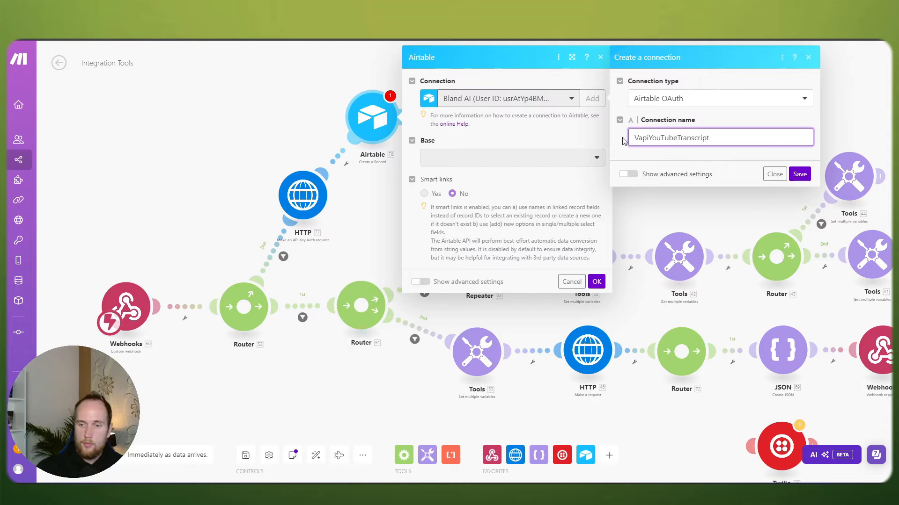
{"action": "left_click", "coordinate": [798, 174]}
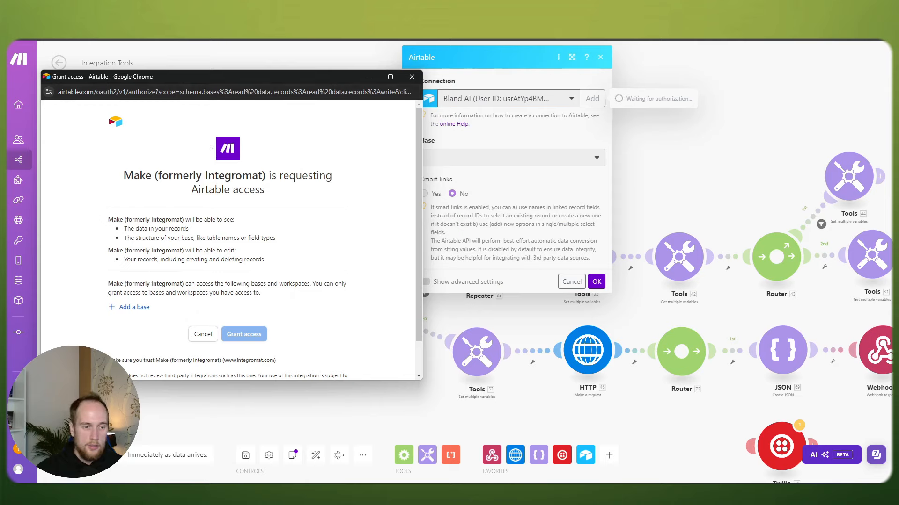
Step: Add the Transcripts base to Airtable's access request and grant Make access
{"action": "left_click", "coordinate": [136, 307]}
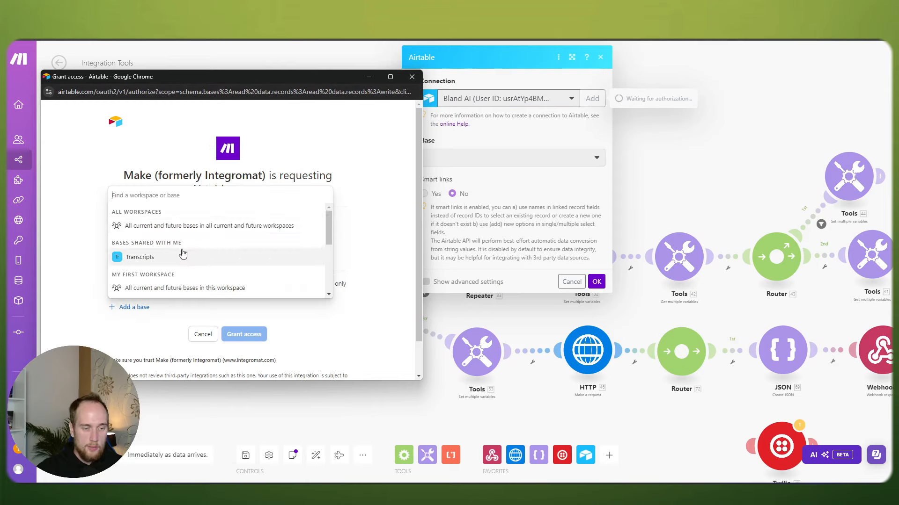
{"action": "scroll", "coordinate": [183, 254], "scroll_direction": "down", "scroll_amount": 1}
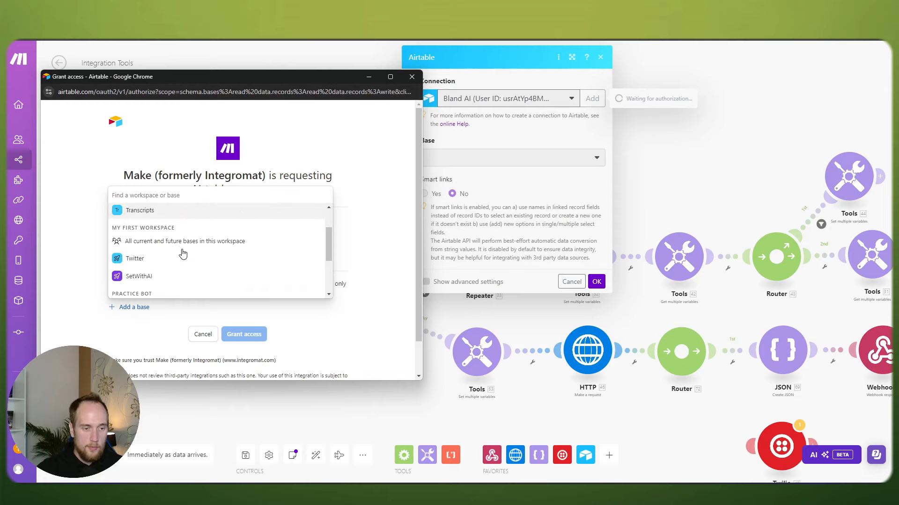
{"action": "left_click", "coordinate": [146, 213]}
{"action": "scroll", "coordinate": [225, 330], "scroll_direction": "down", "scroll_amount": 1}
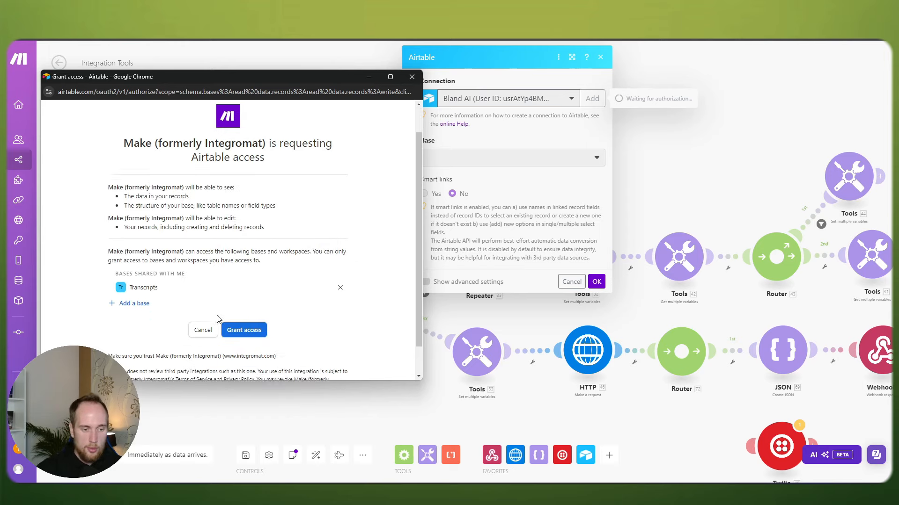
{"action": "left_click", "coordinate": [229, 317]}
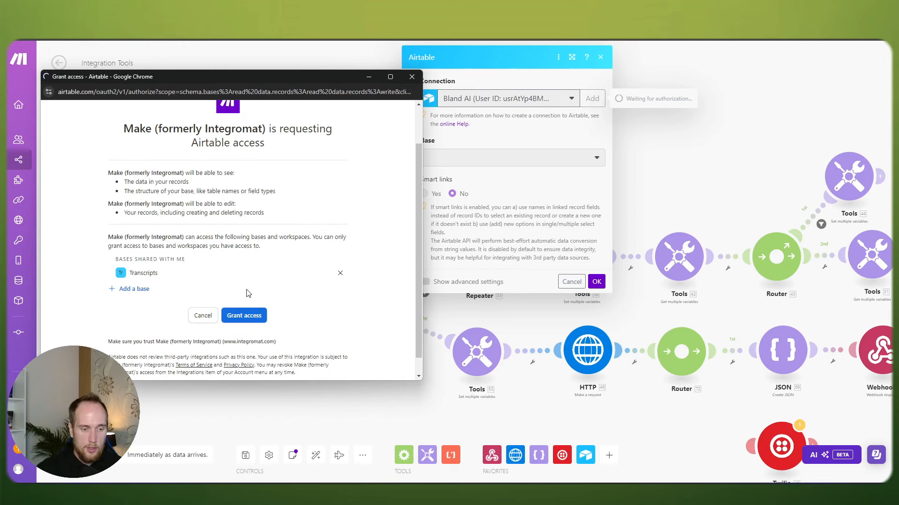
{"action": "scroll", "coordinate": [262, 292], "scroll_direction": "down", "scroll_amount": 1}
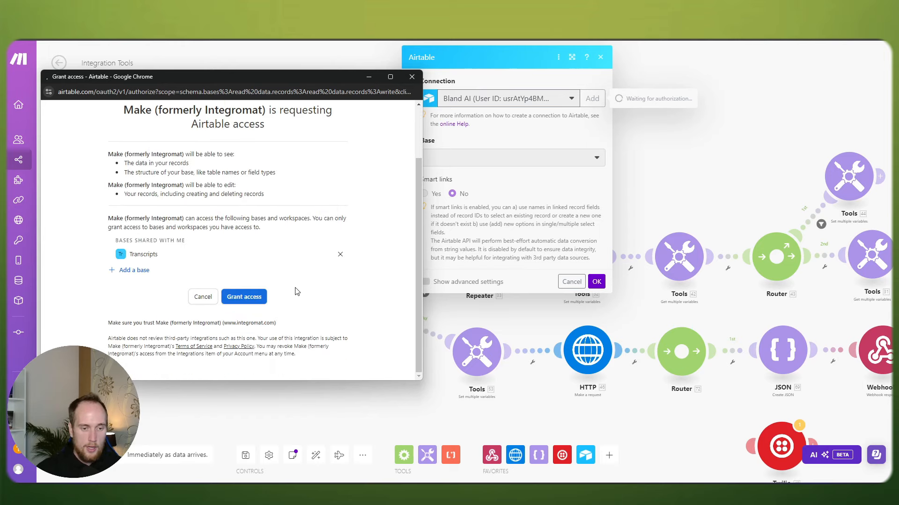
{"action": "left_click", "coordinate": [243, 298]}
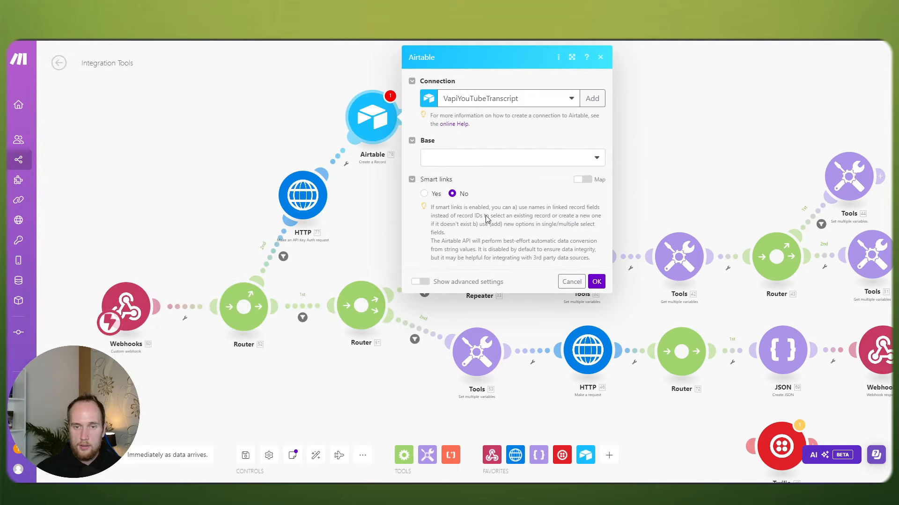
Step: Set the Airtable module to Base Transcripts and Table Transcripts and confirm it
{"action": "left_click", "coordinate": [491, 160]}
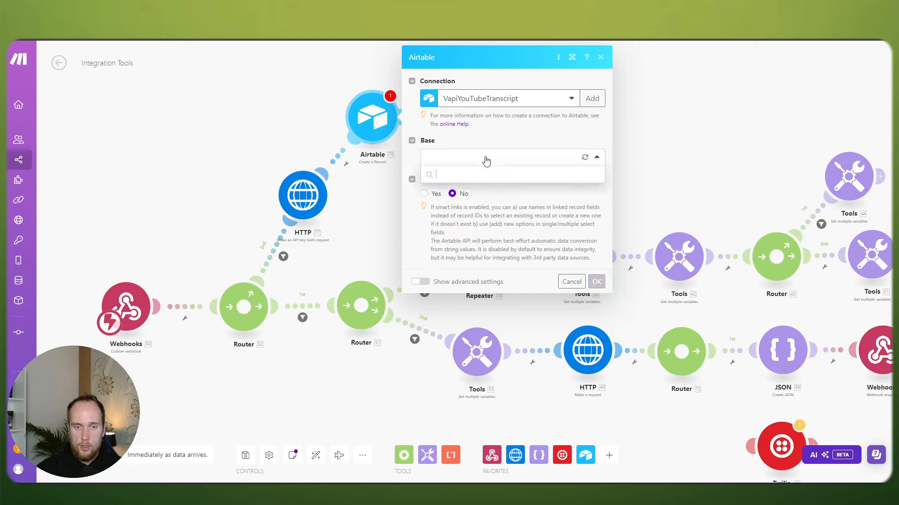
{"action": "left_click", "coordinate": [471, 174]}
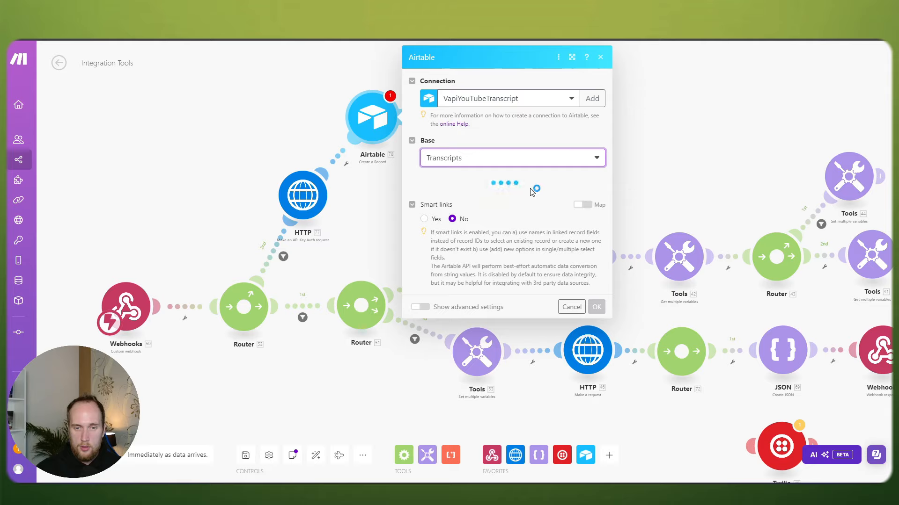
{"action": "left_click", "coordinate": [503, 197]}
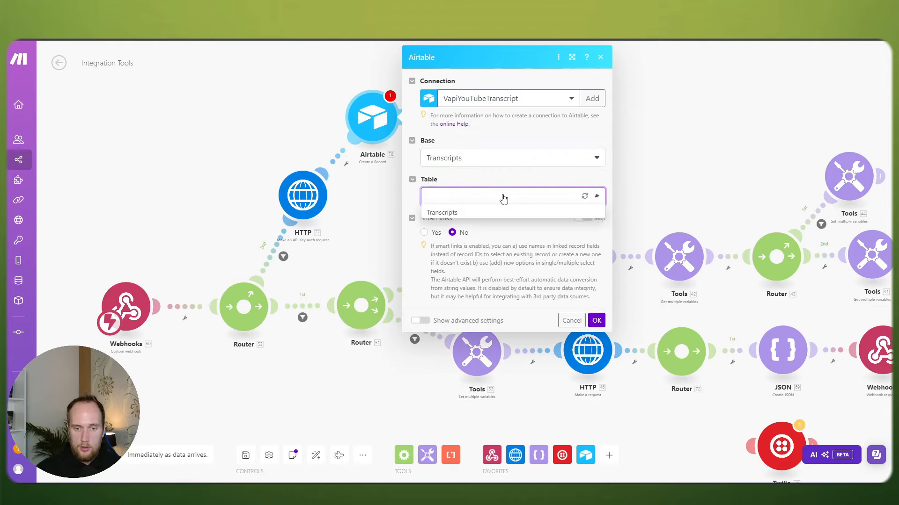
{"action": "left_click", "coordinate": [465, 211]}
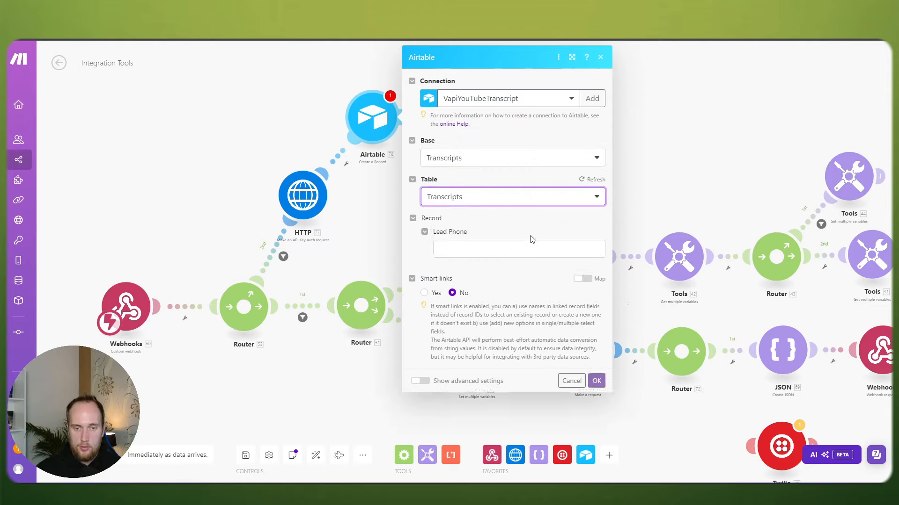
{"action": "scroll", "coordinate": [515, 290], "scroll_direction": "down", "scroll_amount": 3}
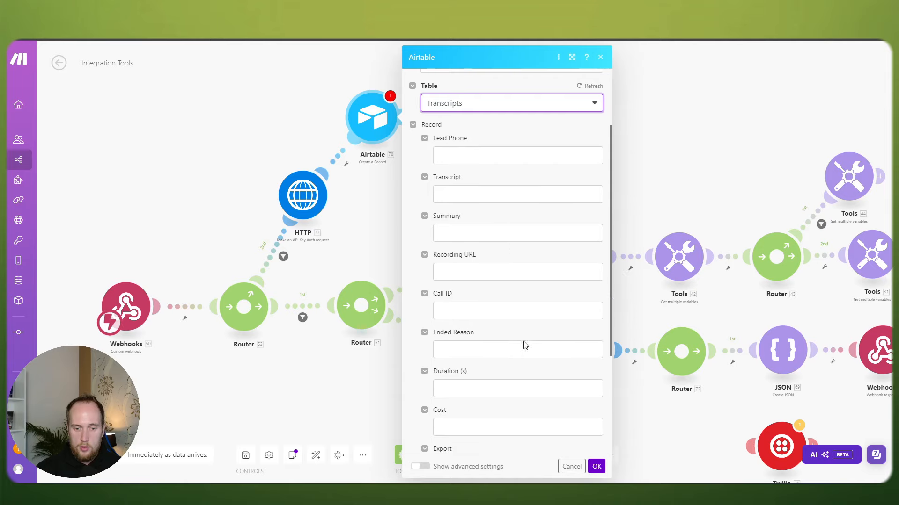
{"action": "left_click", "coordinate": [596, 466]}
Step: Run the scenario once so it waits for incoming call data
{"action": "scroll", "coordinate": [399, 177], "scroll_direction": "down", "scroll_amount": 1}
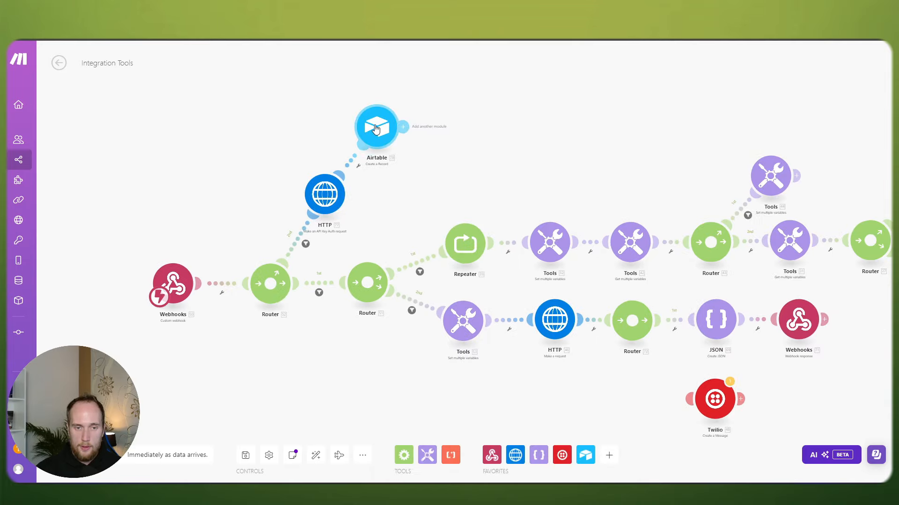
{"action": "scroll", "coordinate": [412, 141], "scroll_direction": "down", "scroll_amount": 1}
{"action": "scroll", "coordinate": [412, 140], "scroll_direction": "right", "scroll_amount": 1}
{"action": "scroll", "coordinate": [426, 152], "scroll_direction": "down", "scroll_amount": 1}
{"action": "scroll", "coordinate": [449, 145], "scroll_direction": "down", "scroll_amount": 1}
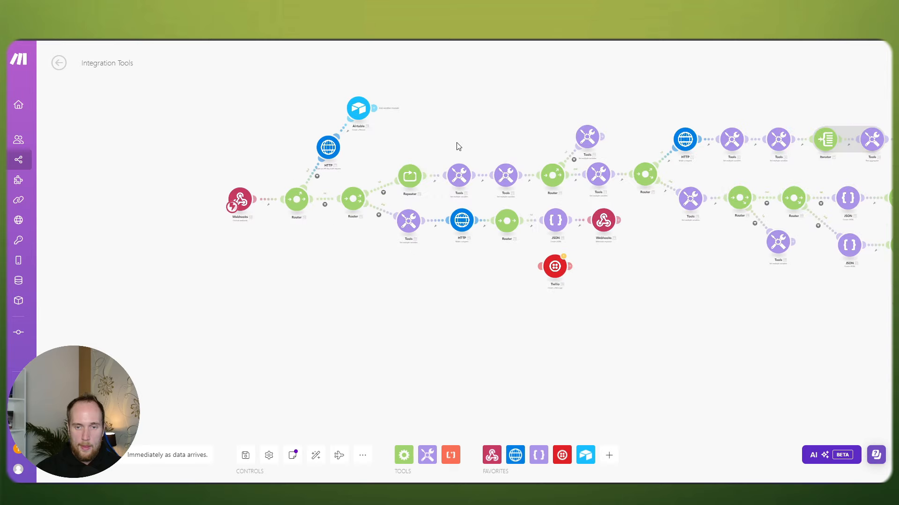
{"action": "scroll", "coordinate": [458, 146], "scroll_direction": "right", "scroll_amount": 2}
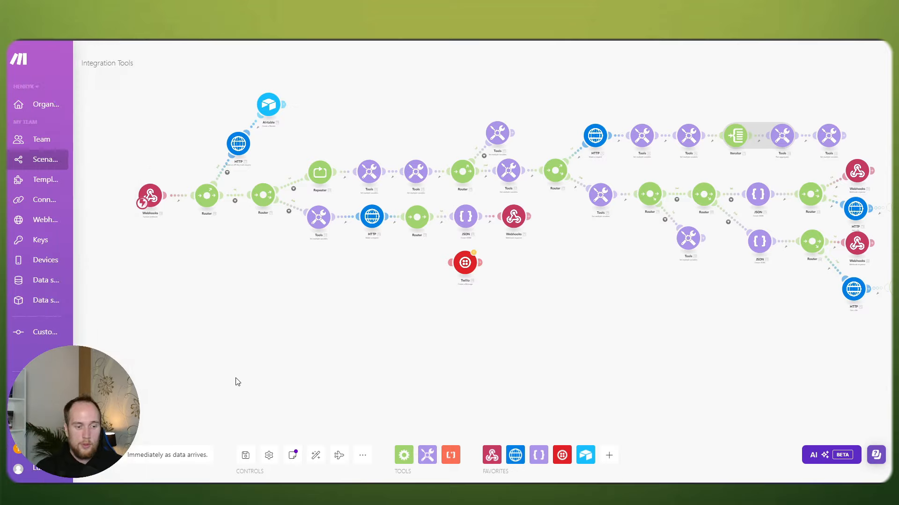
{"action": "left_click", "coordinate": [77, 454]}
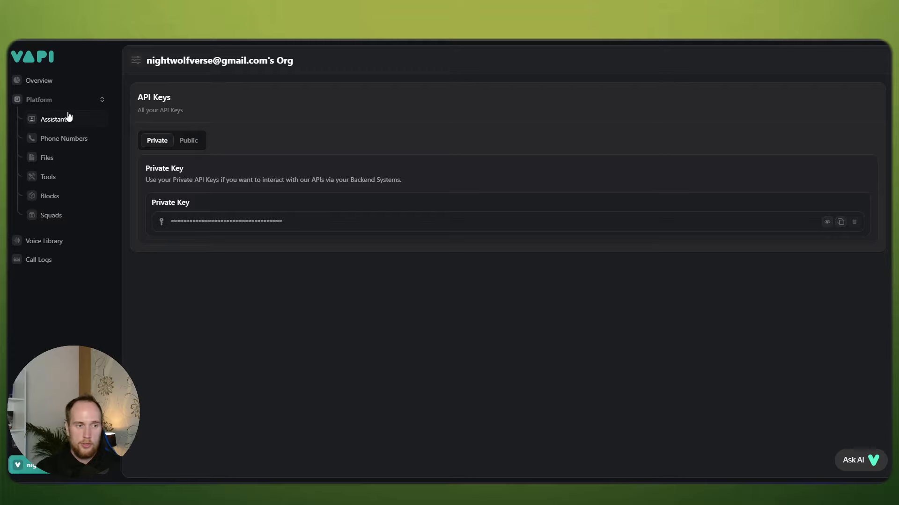
Step: Go to Vapi's Assistants page to view the New Assistant's configuration
{"action": "left_click", "coordinate": [66, 118]}
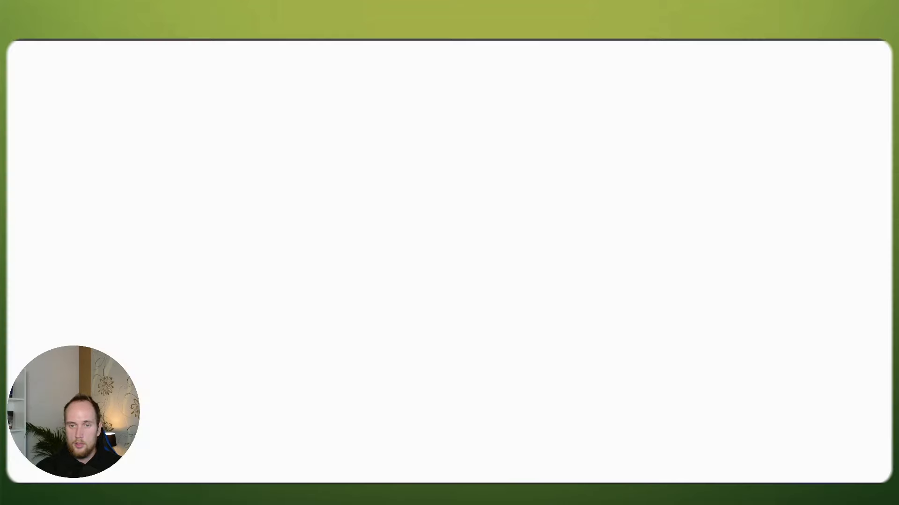
Step: Open the Transcripts base in Airtable and start a test call with Vapi's New Assistant
{"action": "left_click", "coordinate": [230, 255]}
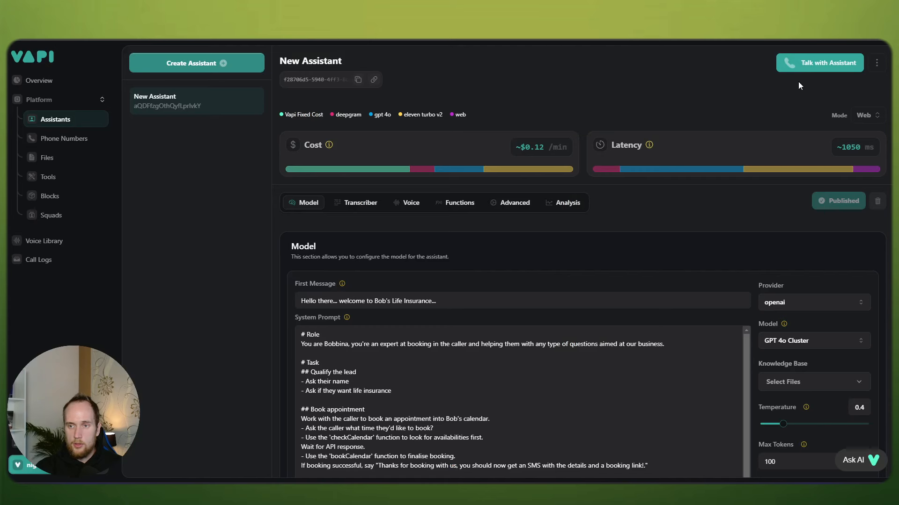
{"action": "left_click", "coordinate": [795, 62]}
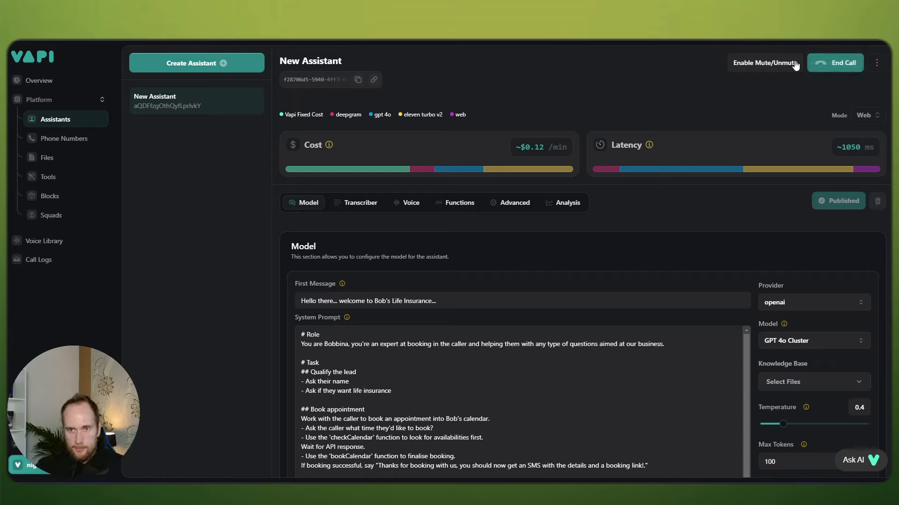
Step: Return to the Make.com Integration Tools scenario to see the call's completed run
{"action": "left_click", "coordinate": [566, 41]}
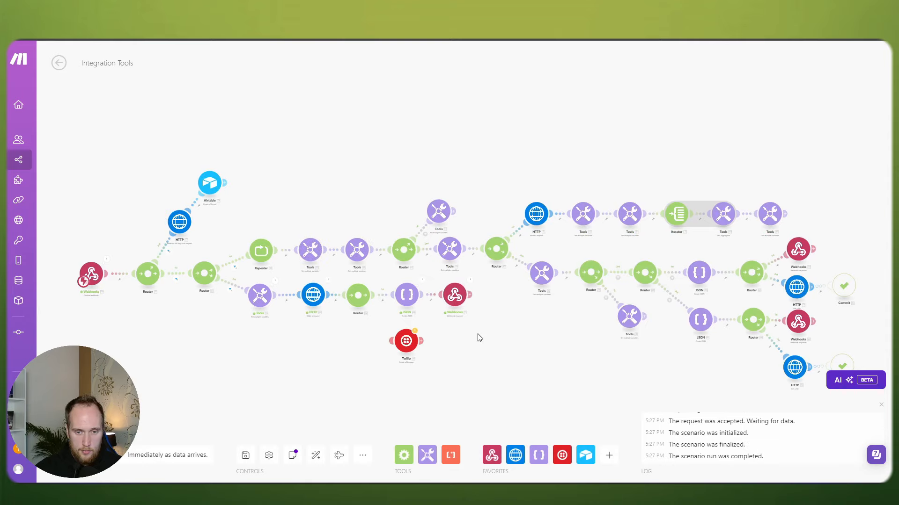
Step: Inspect the Webhooks operation's response output and pan to show the whole scenario
{"action": "scroll", "coordinate": [477, 336], "scroll_direction": "up", "scroll_amount": 2}
{"action": "left_click", "coordinate": [468, 260]}
{"action": "scroll", "coordinate": [265, 363], "scroll_direction": "down", "scroll_amount": 2}
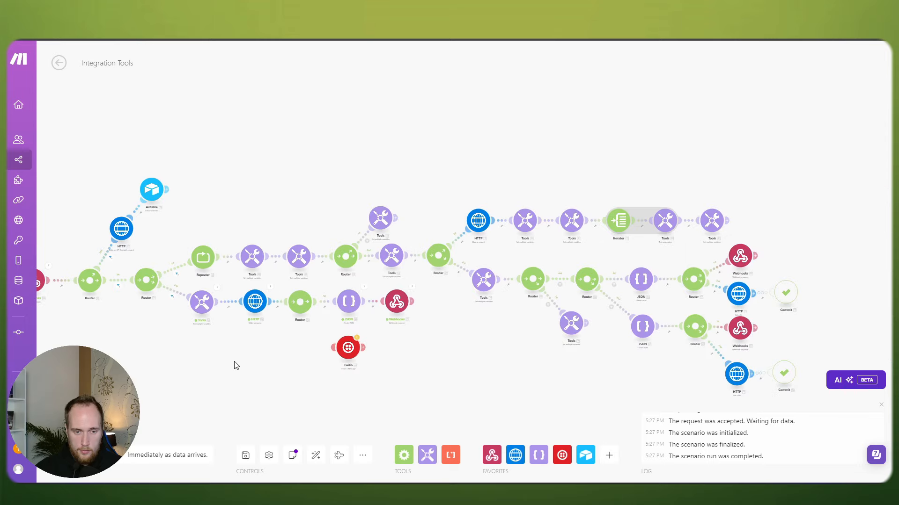
{"action": "left_click_drag", "start_coordinate": [234, 365], "coordinate": [338, 363]}
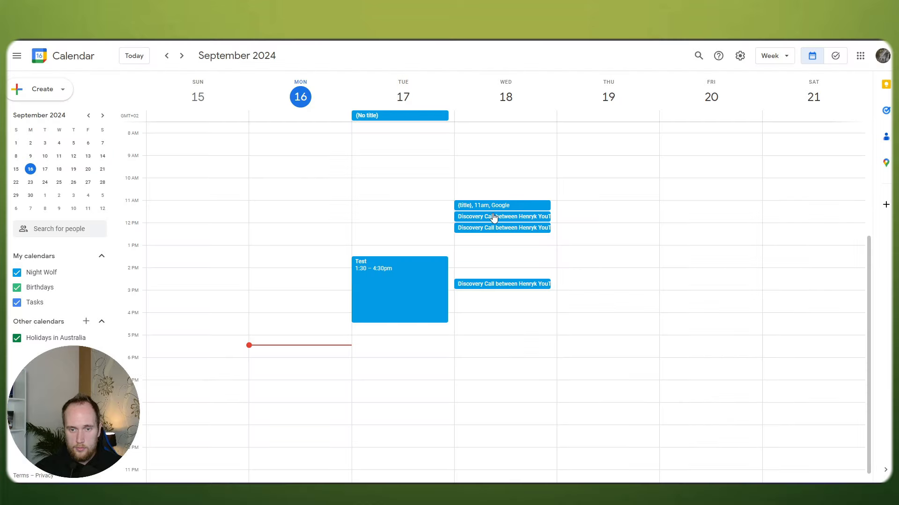
Step: Review the new 11:30–12:00 Discovery Call booking on Wednesday 18 September
{"action": "left_click", "coordinate": [493, 216]}
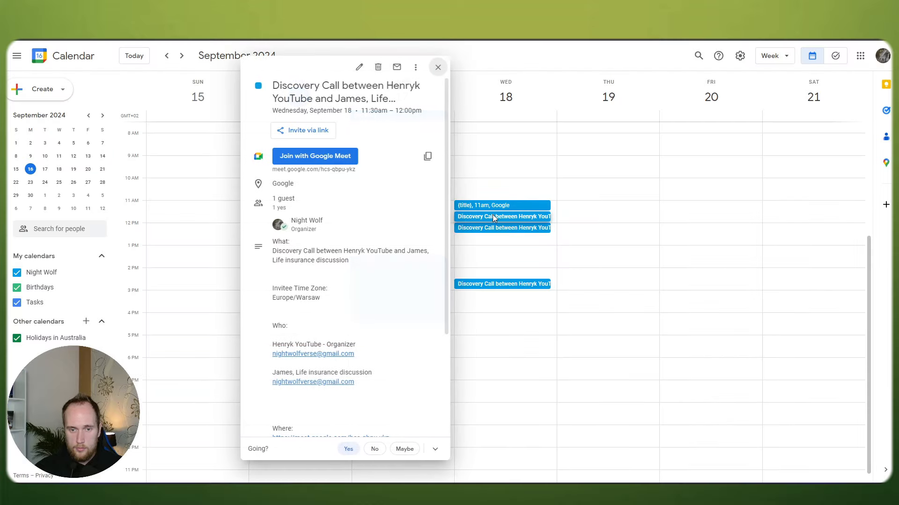
{"action": "left_click", "coordinate": [436, 71]}
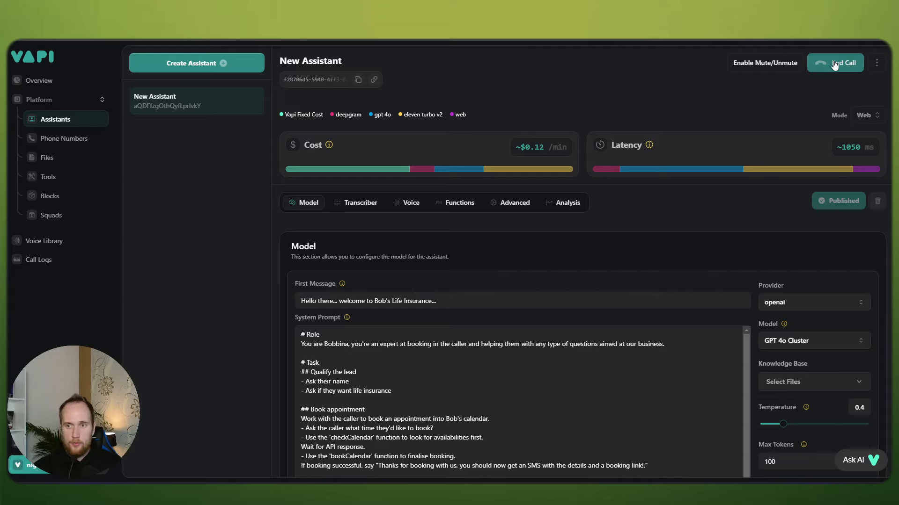
Step: End the Vapi test call and go back to the Make.com scenario
{"action": "scroll", "coordinate": [728, 271], "scroll_direction": "down", "scroll_amount": 3}
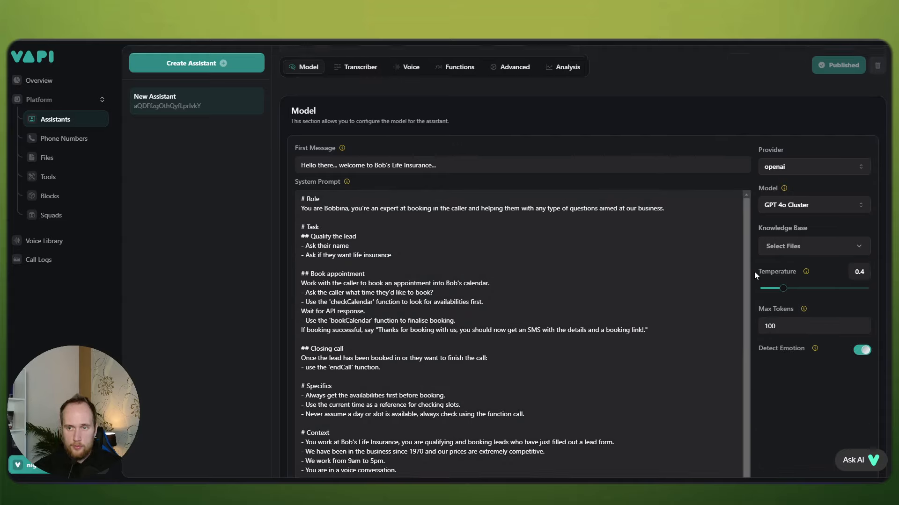
{"action": "scroll", "coordinate": [754, 209], "scroll_direction": "up", "scroll_amount": 3}
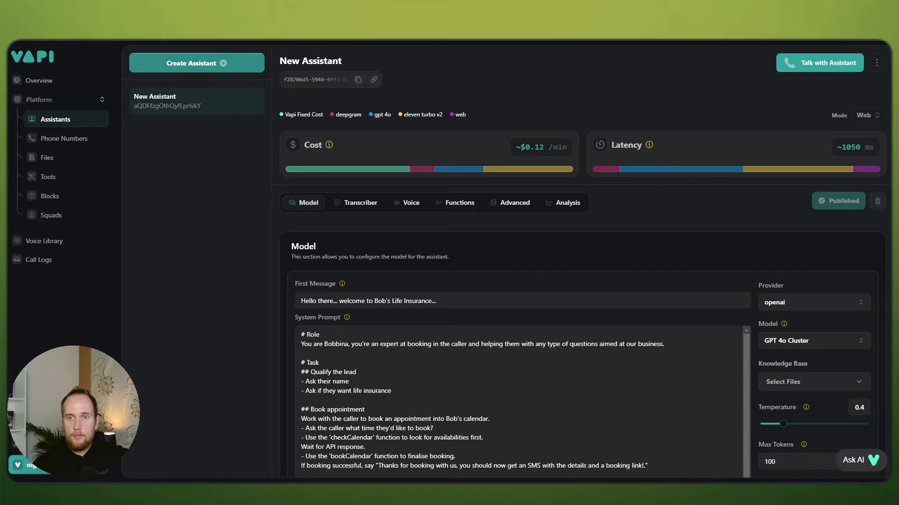
{"action": "left_click", "coordinate": [655, 4]}
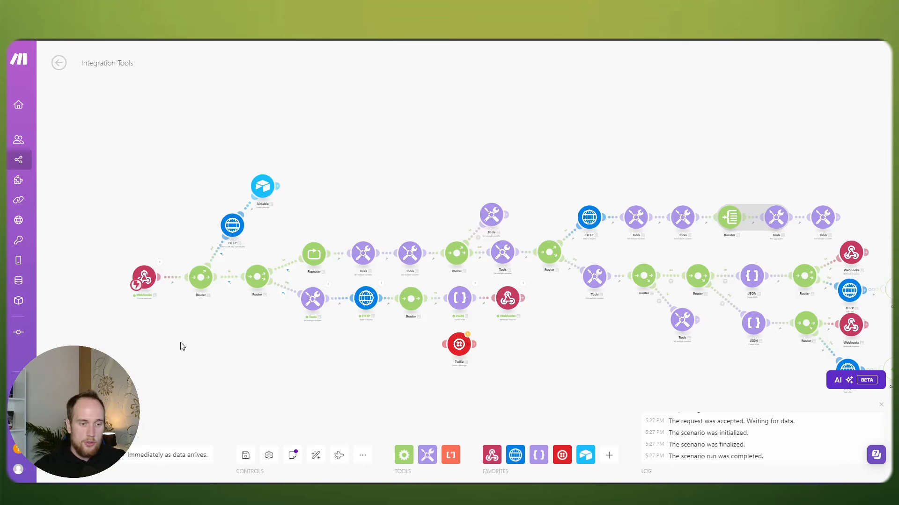
Step: Save the Integration Tools scenario
{"action": "left_click_drag", "start_coordinate": [182, 342], "coordinate": [202, 328]}
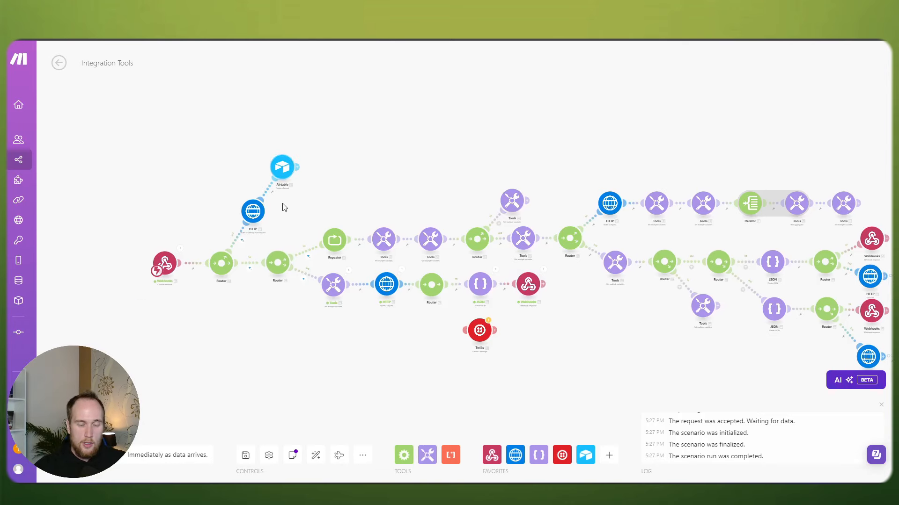
{"action": "scroll", "coordinate": [283, 202], "scroll_direction": "up", "scroll_amount": 2}
{"action": "scroll", "coordinate": [304, 216], "scroll_direction": "up", "scroll_amount": 2}
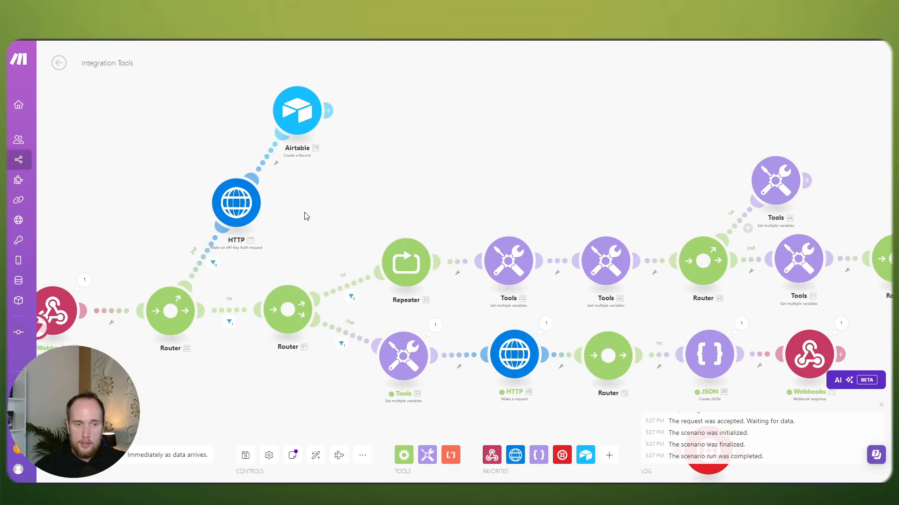
{"action": "left_click_drag", "start_coordinate": [378, 190], "coordinate": [422, 163]}
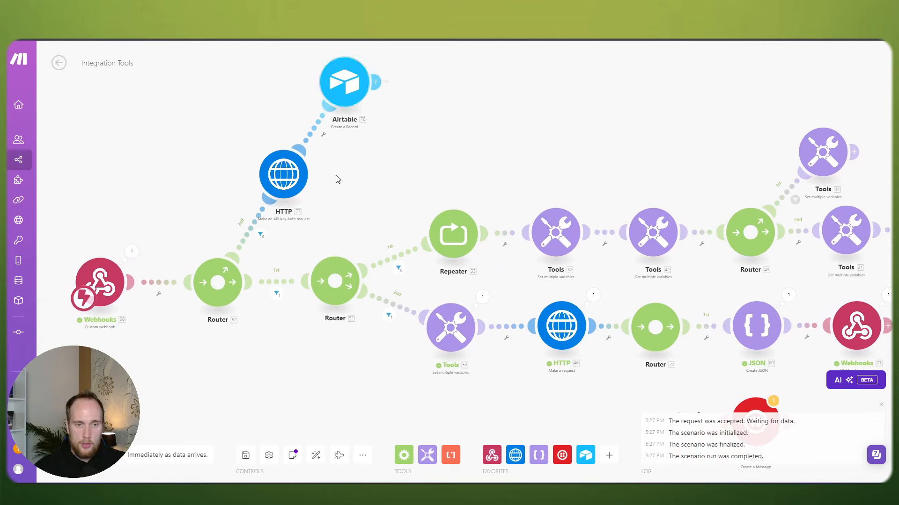
{"action": "left_click", "coordinate": [244, 456]}
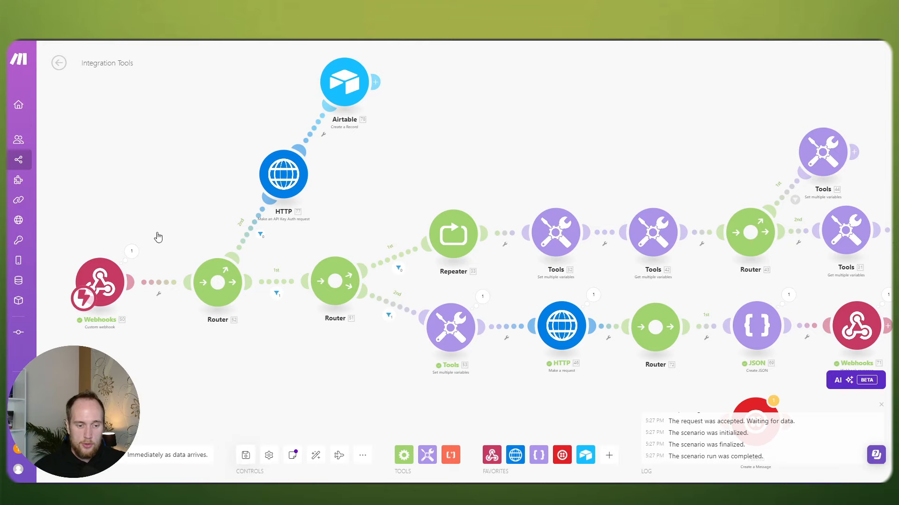
Step: Reopen the scenario from its overview and open the custom webhook's settings
{"action": "left_click", "coordinate": [59, 64]}
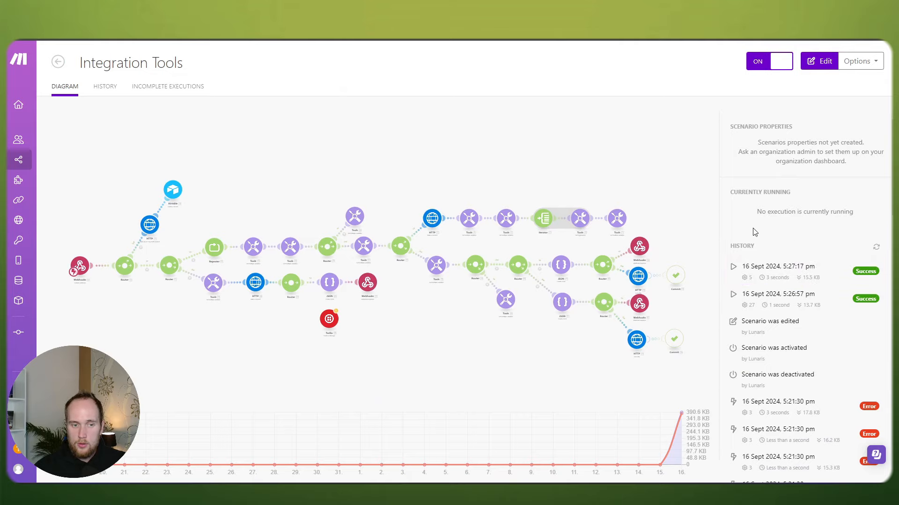
{"action": "left_click", "coordinate": [400, 139]}
{"action": "scroll", "coordinate": [137, 184], "scroll_direction": "up", "scroll_amount": 3}
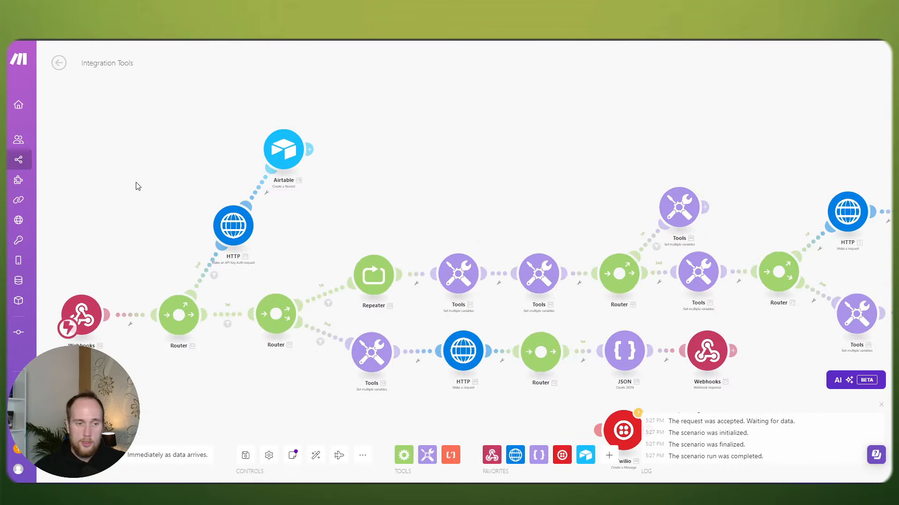
{"action": "left_click", "coordinate": [81, 314]}
Step: Copy the Make webhook address and paste it as the assistant's Messaging Server URL
{"action": "left_click", "coordinate": [264, 330]}
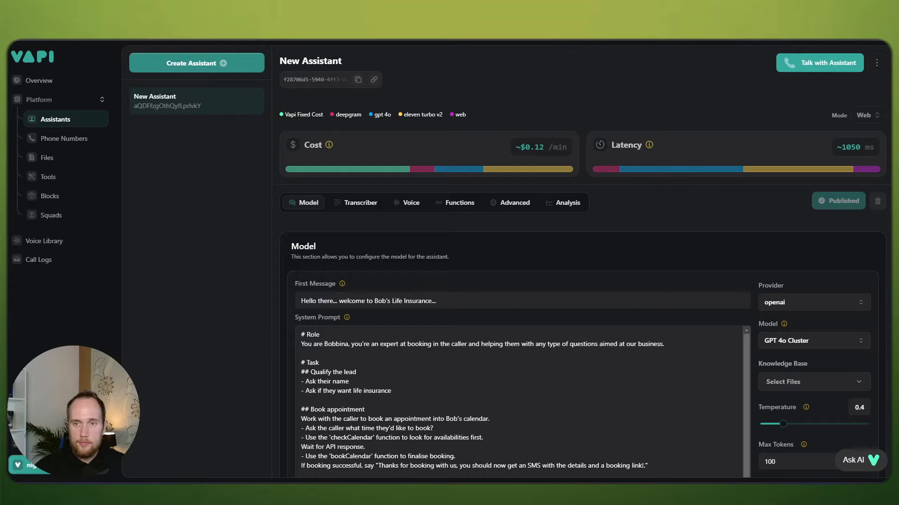
{"action": "left_click", "coordinate": [519, 203]}
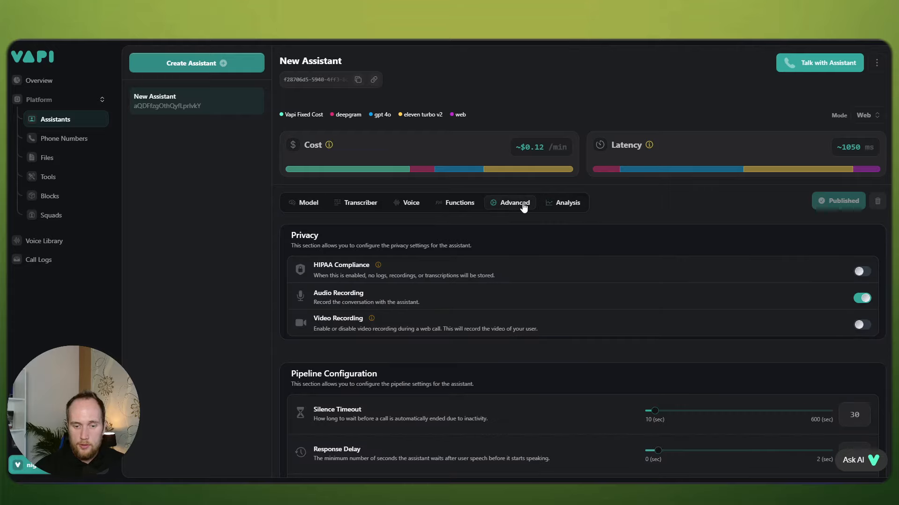
{"action": "scroll", "coordinate": [558, 206], "scroll_direction": "down", "scroll_amount": 5}
{"action": "scroll", "coordinate": [558, 206], "scroll_direction": "down", "scroll_amount": 5}
{"action": "left_click", "coordinate": [428, 192]}
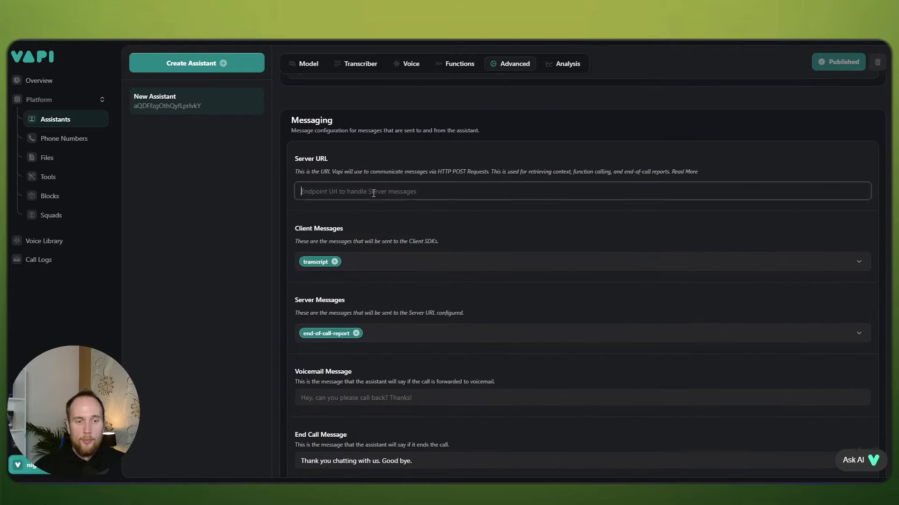
{"action": "key", "text": "ctrl+v"}
{"action": "scroll", "coordinate": [531, 181], "scroll_direction": "up", "scroll_amount": 10}
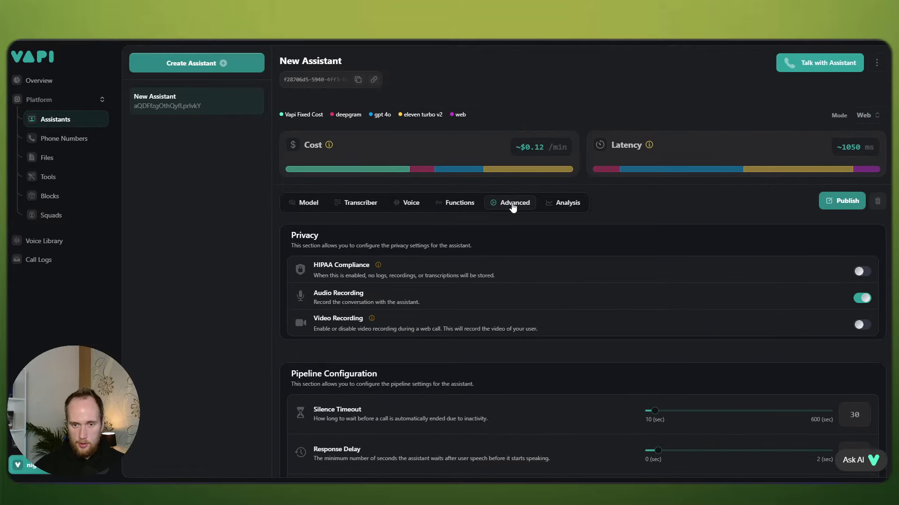
{"action": "scroll", "coordinate": [603, 204], "scroll_direction": "down", "scroll_amount": 5}
{"action": "scroll", "coordinate": [602, 203], "scroll_direction": "down", "scroll_amount": 4}
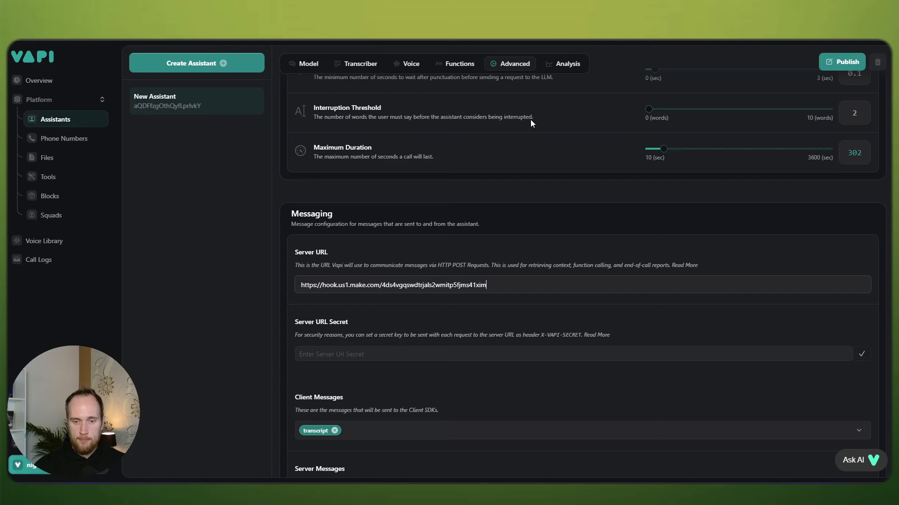
Step: Publish the assistant and set the Make scenario to Run once
{"action": "left_click", "coordinate": [838, 64]}
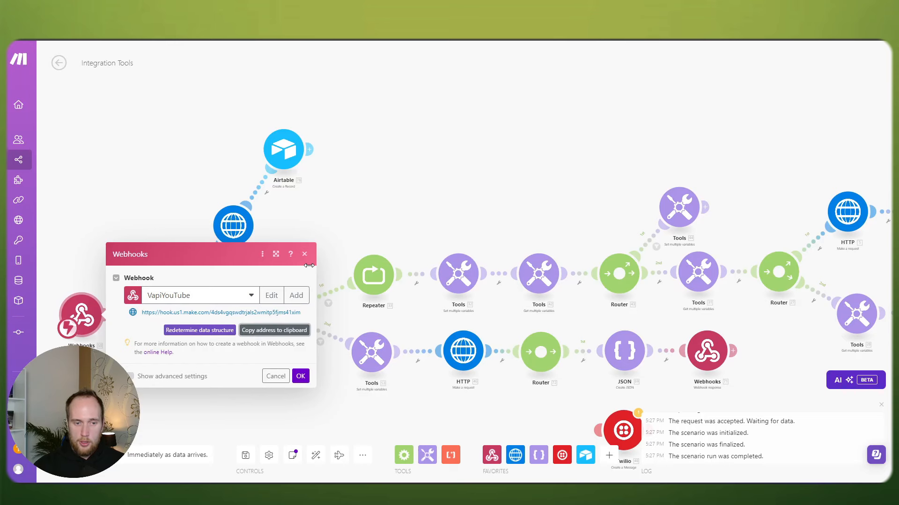
{"action": "left_click", "coordinate": [305, 254]}
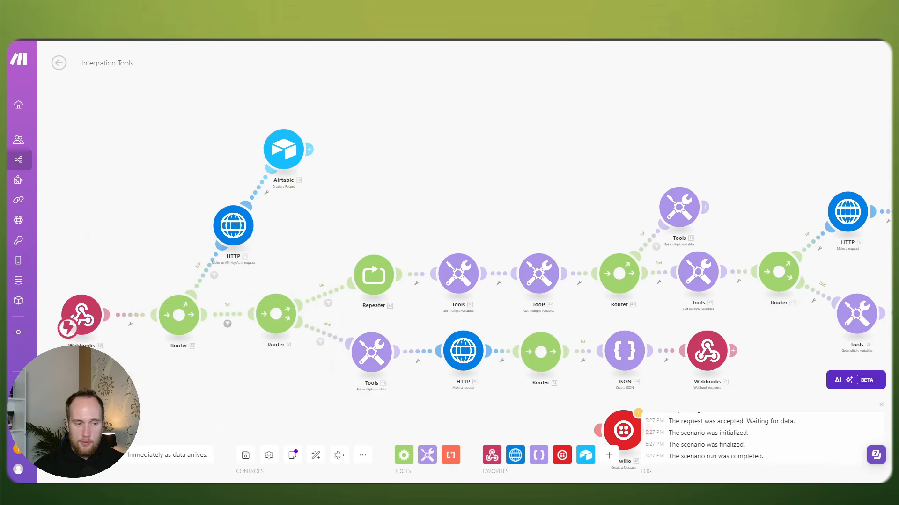
{"action": "left_click", "coordinate": [71, 455]}
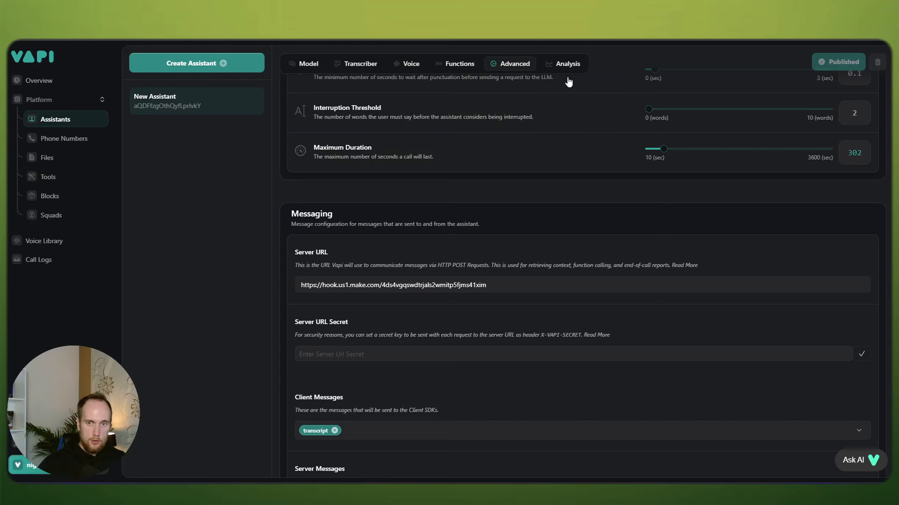
Step: Hold a short test call with the Vapi assistant and end it
{"action": "scroll", "coordinate": [746, 182], "scroll_direction": "up", "scroll_amount": 10}
{"action": "left_click", "coordinate": [834, 70]}
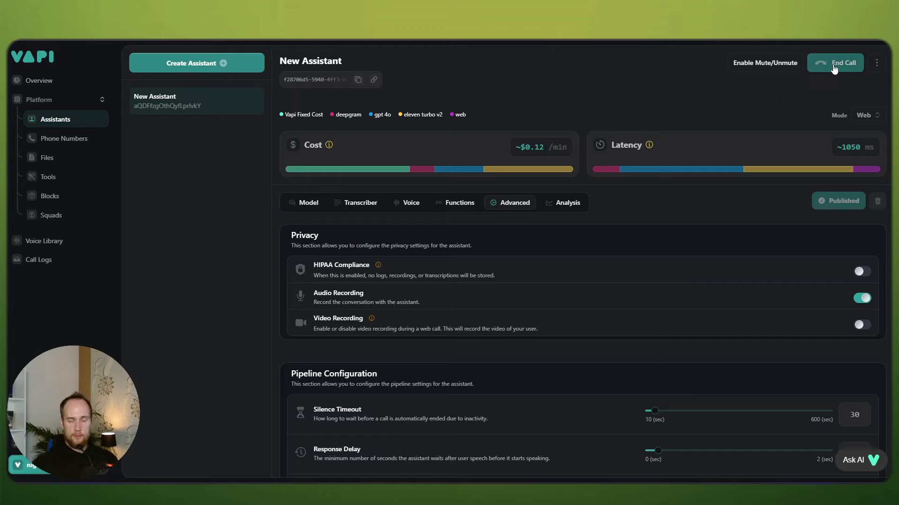
{"action": "left_click", "coordinate": [833, 66]}
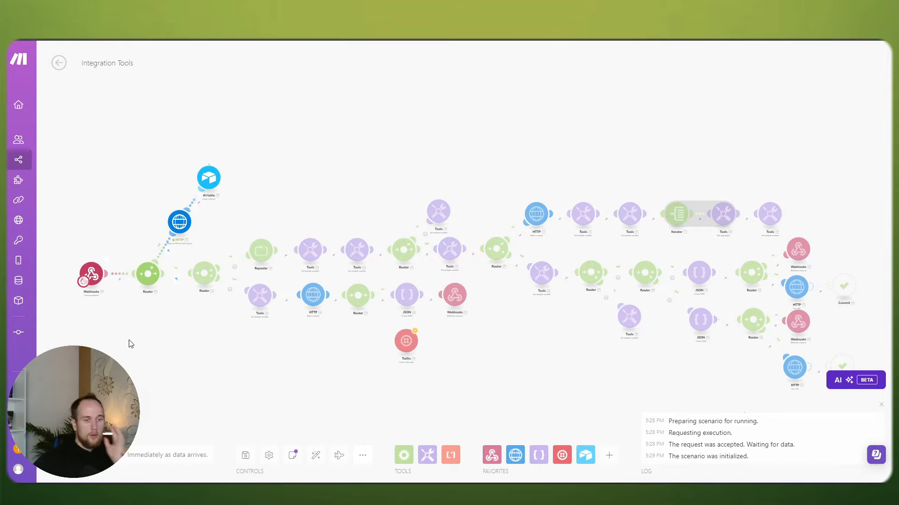
Step: Open the Airtable Create a Record module and bring up its record fields
{"action": "scroll", "coordinate": [151, 264], "scroll_direction": "up", "scroll_amount": 3}
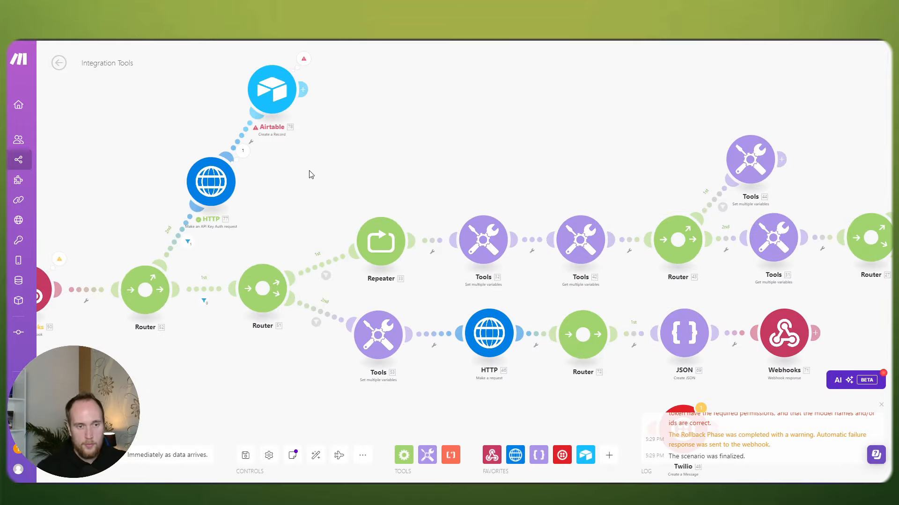
{"action": "left_click_drag", "start_coordinate": [311, 175], "coordinate": [407, 213]}
{"action": "scroll", "coordinate": [405, 213], "scroll_direction": "up", "scroll_amount": 2}
{"action": "left_click", "coordinate": [350, 129]}
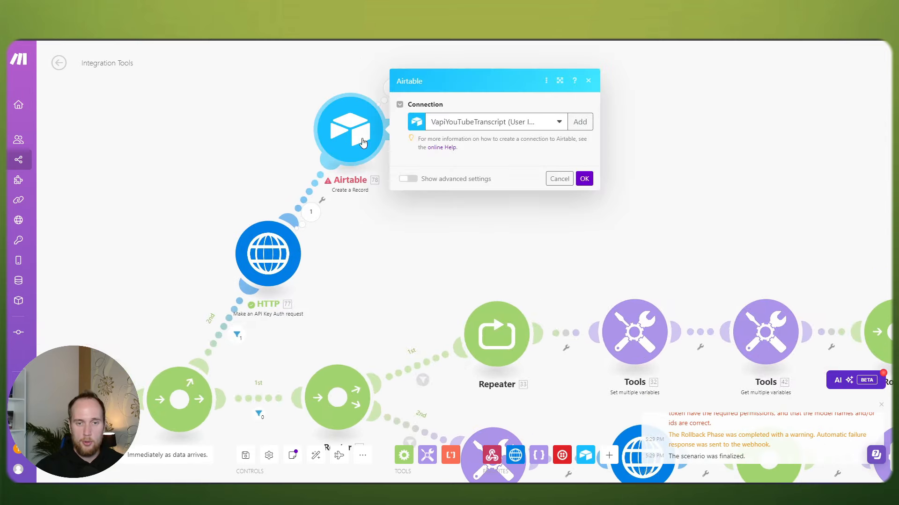
{"action": "left_click", "coordinate": [254, 138]}
{"action": "left_click", "coordinate": [354, 128]}
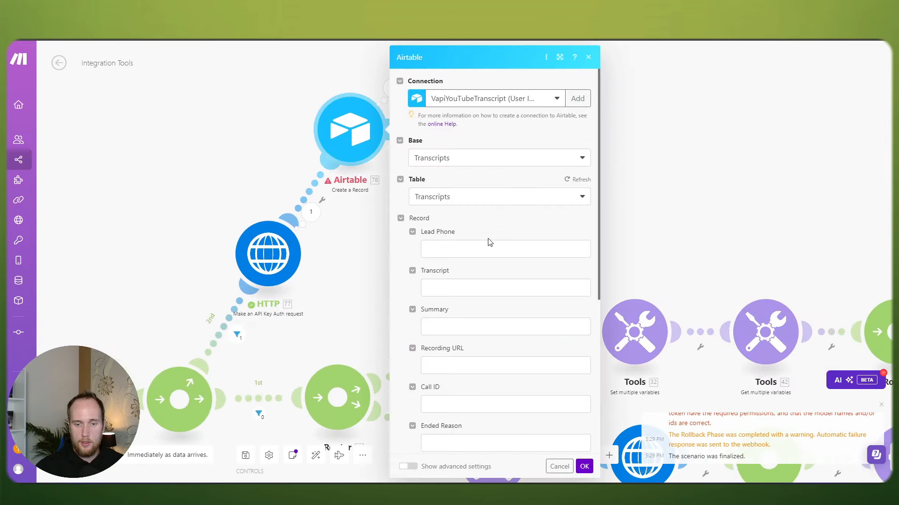
{"action": "scroll", "coordinate": [490, 242], "scroll_direction": "down", "scroll_amount": 4}
{"action": "scroll", "coordinate": [489, 241], "scroll_direction": "down", "scroll_amount": 2}
{"action": "scroll", "coordinate": [470, 234], "scroll_direction": "up", "scroll_amount": 3}
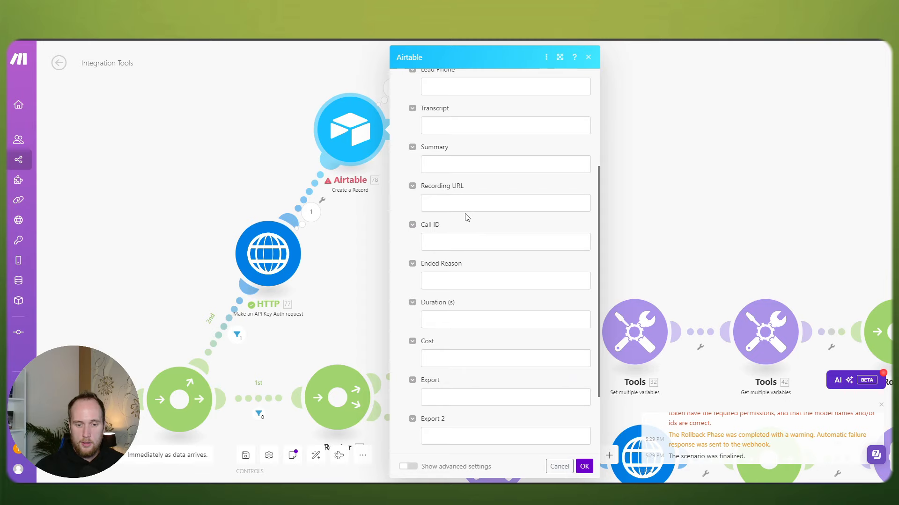
{"action": "scroll", "coordinate": [465, 217], "scroll_direction": "up", "scroll_amount": 3}
Step: Map the call's transcript, summary, recordingUrl and id into Transcript, Summary, Recording URL, Call ID
{"action": "left_click", "coordinate": [460, 226]}
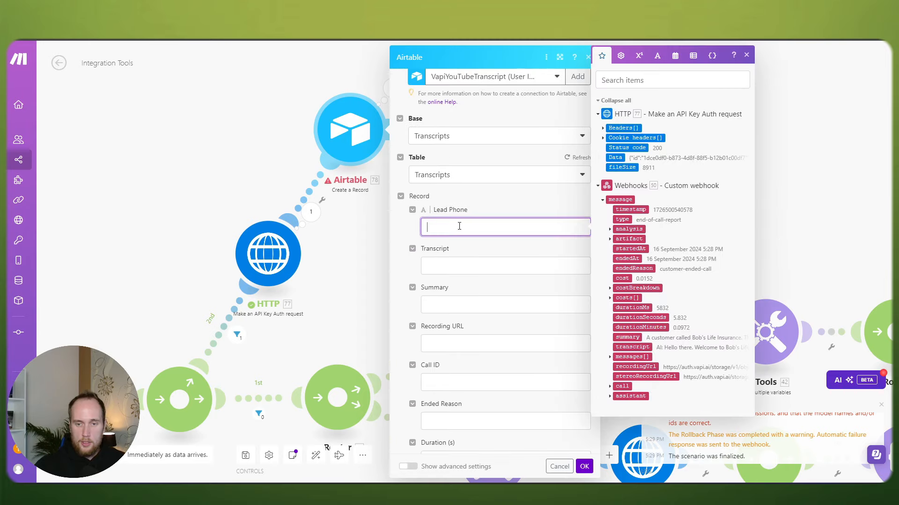
{"action": "left_click", "coordinate": [471, 265]}
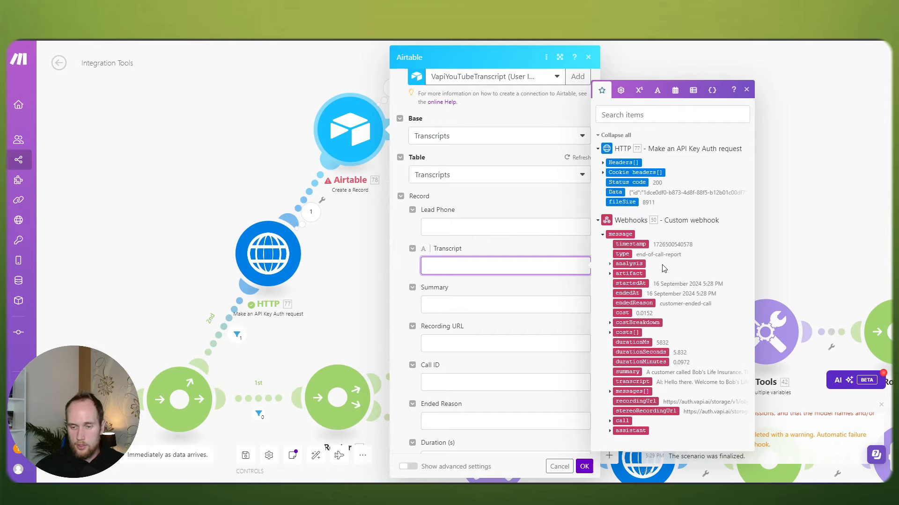
{"action": "left_click", "coordinate": [631, 382]}
{"action": "left_click", "coordinate": [468, 305]}
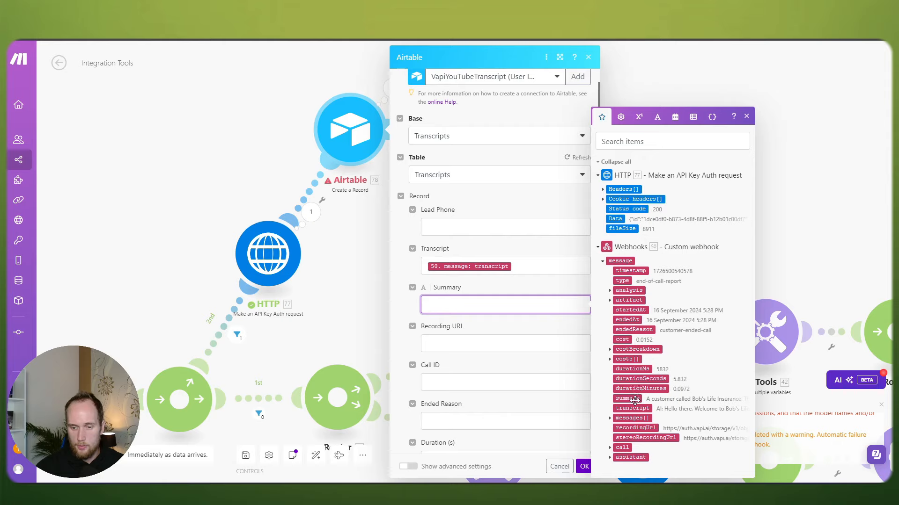
{"action": "left_click", "coordinate": [627, 399]}
{"action": "left_click", "coordinate": [461, 344]}
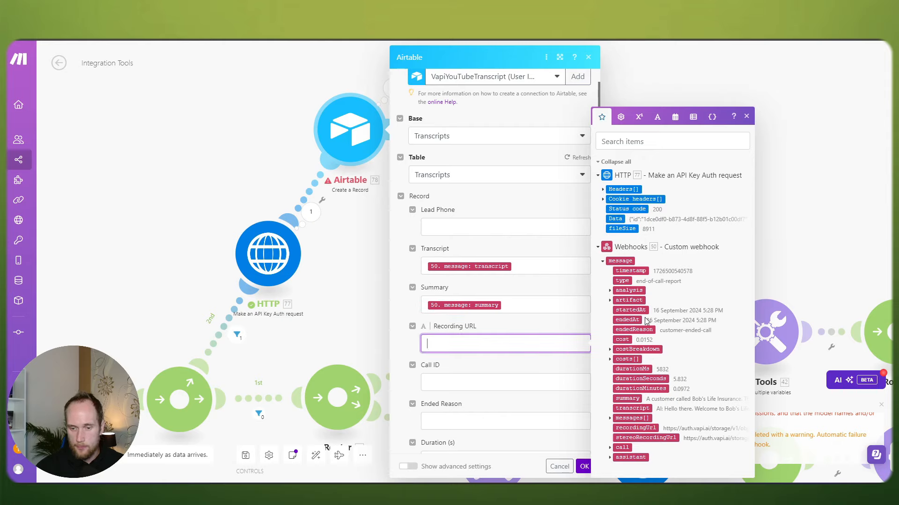
{"action": "left_click", "coordinate": [648, 426]}
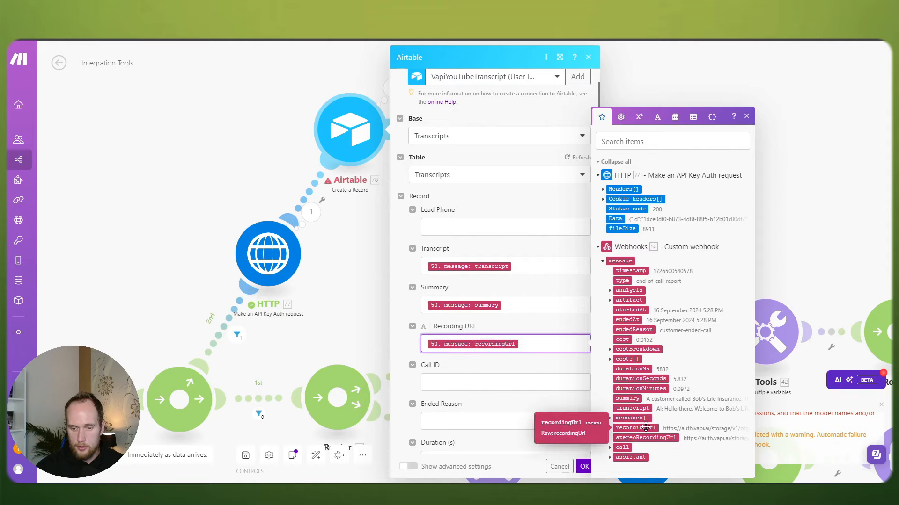
{"action": "left_click", "coordinate": [449, 377]}
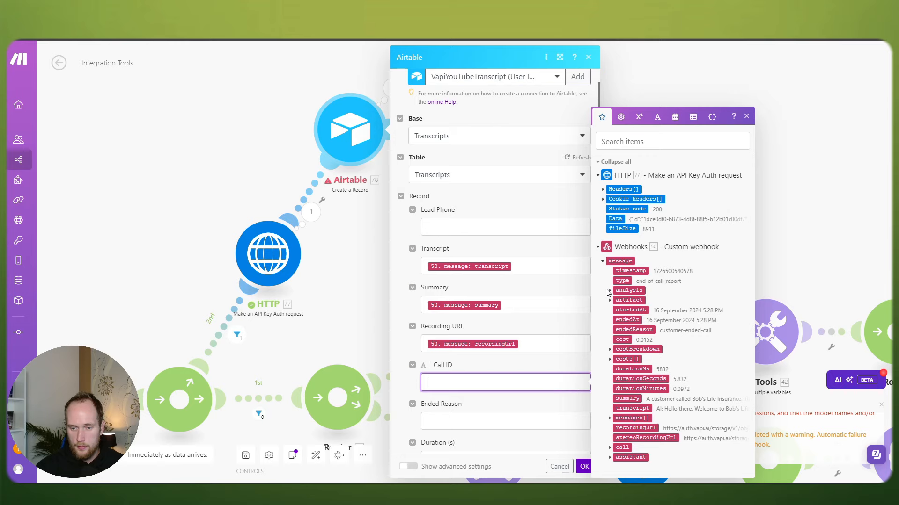
{"action": "left_click", "coordinate": [610, 447]}
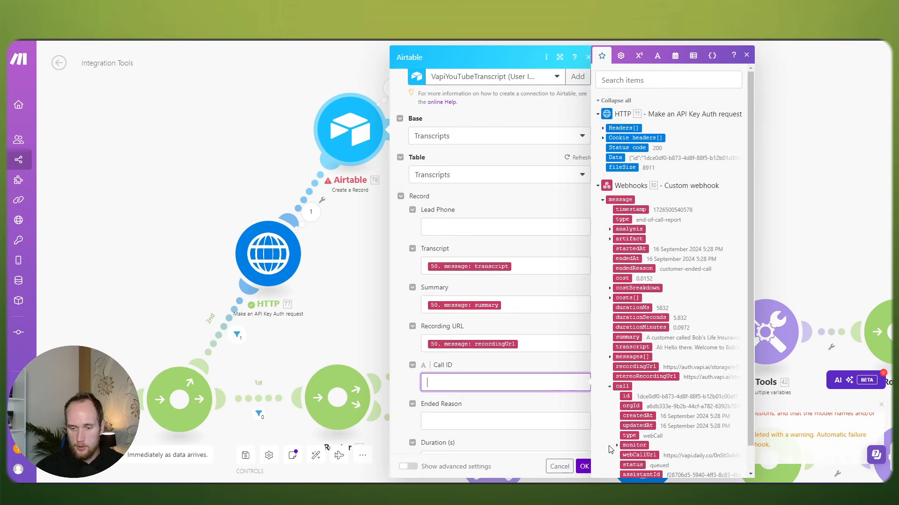
{"action": "left_click", "coordinate": [625, 396]}
Step: Map endedReason, durationSeconds and cost into Ended Reason, Duration (s) and Cost, then confirm
{"action": "left_click", "coordinate": [468, 422]}
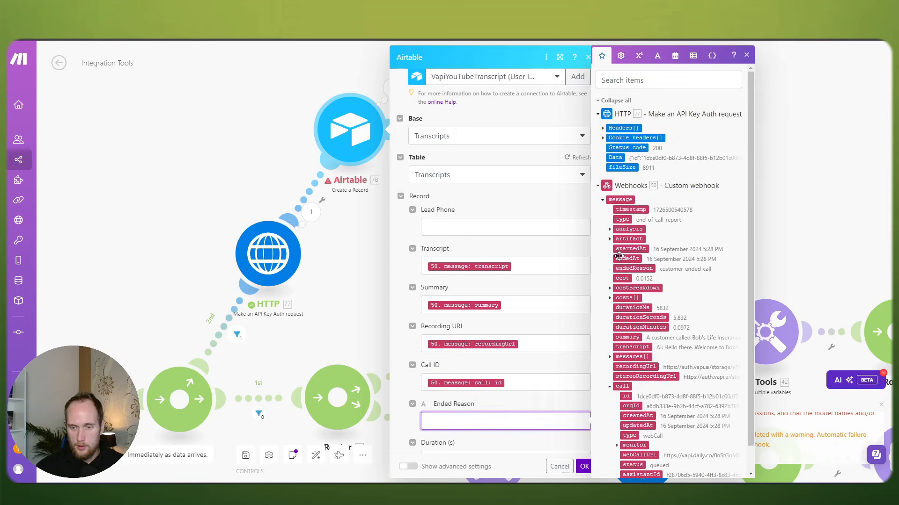
{"action": "left_click", "coordinate": [634, 269]}
{"action": "scroll", "coordinate": [495, 300], "scroll_direction": "down", "scroll_amount": 2}
{"action": "left_click", "coordinate": [482, 364]}
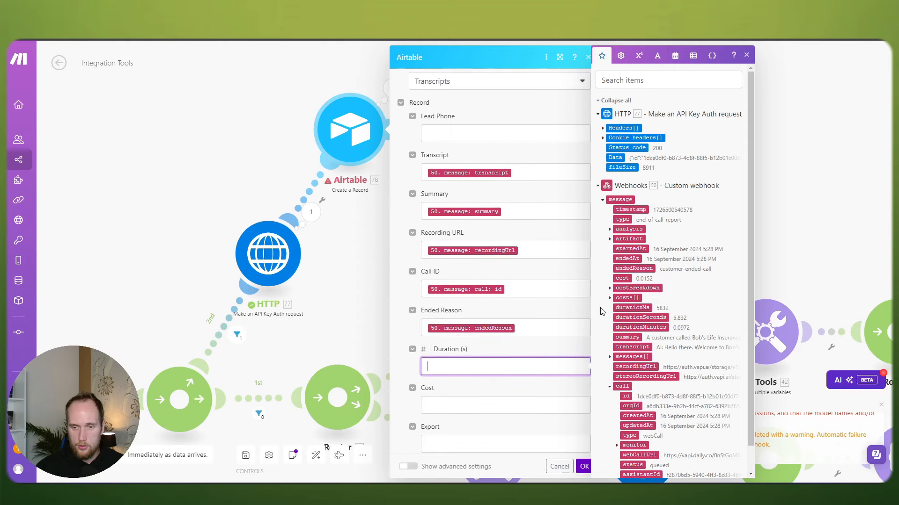
{"action": "scroll", "coordinate": [673, 289], "scroll_direction": "down", "scroll_amount": 1}
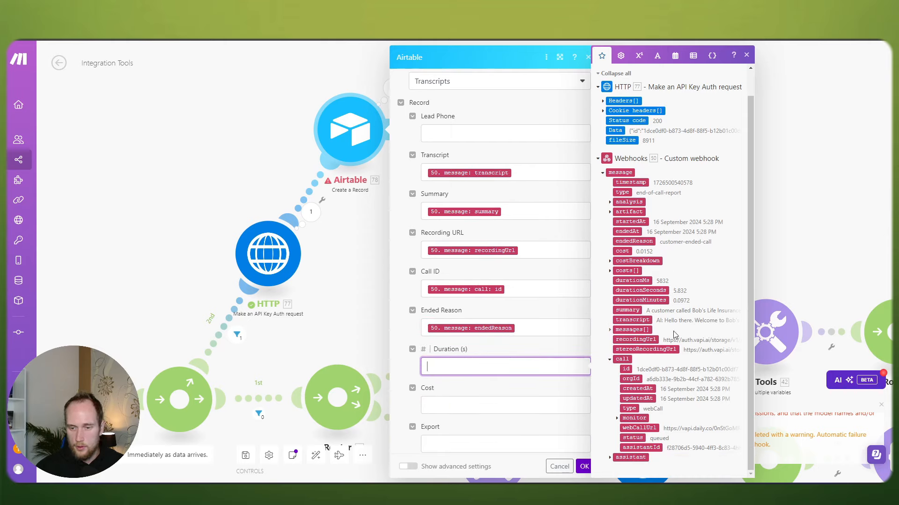
{"action": "left_click", "coordinate": [633, 287]}
{"action": "left_click", "coordinate": [477, 406]}
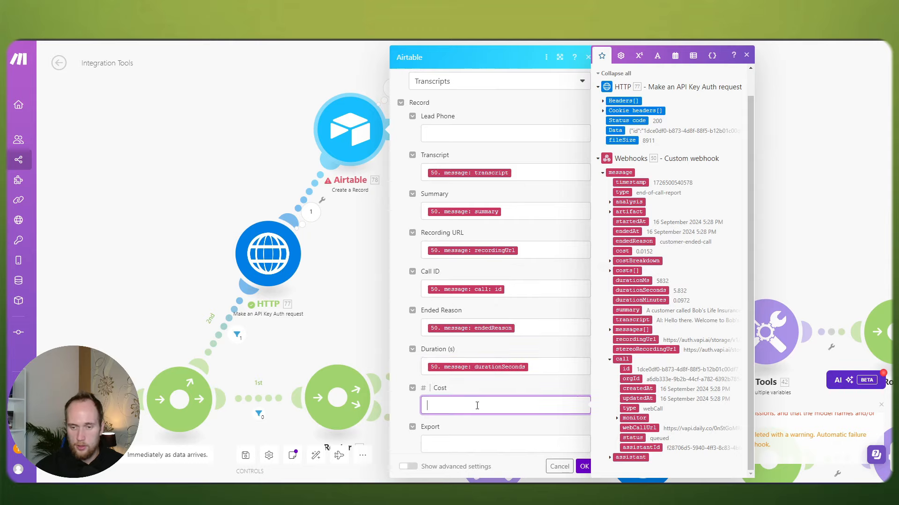
{"action": "left_click", "coordinate": [621, 251]}
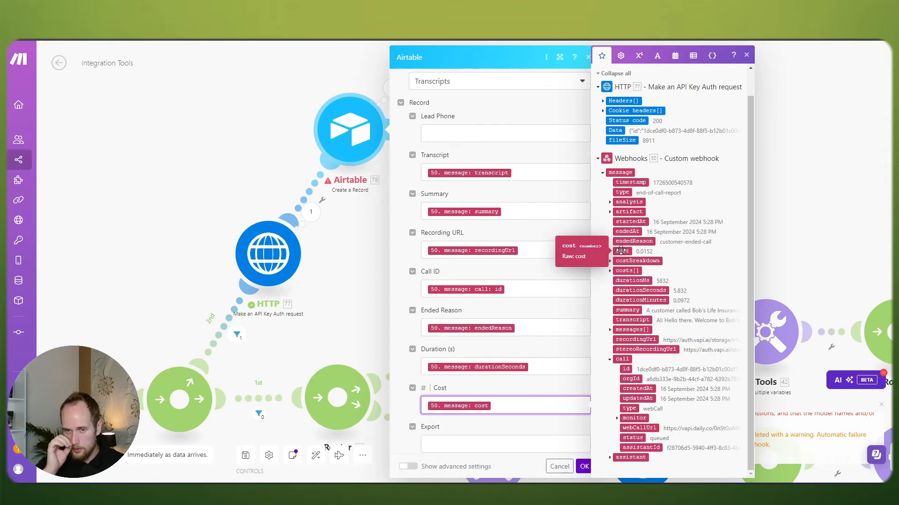
{"action": "scroll", "coordinate": [535, 315], "scroll_direction": "down", "scroll_amount": 3}
{"action": "scroll", "coordinate": [531, 317], "scroll_direction": "up", "scroll_amount": 5}
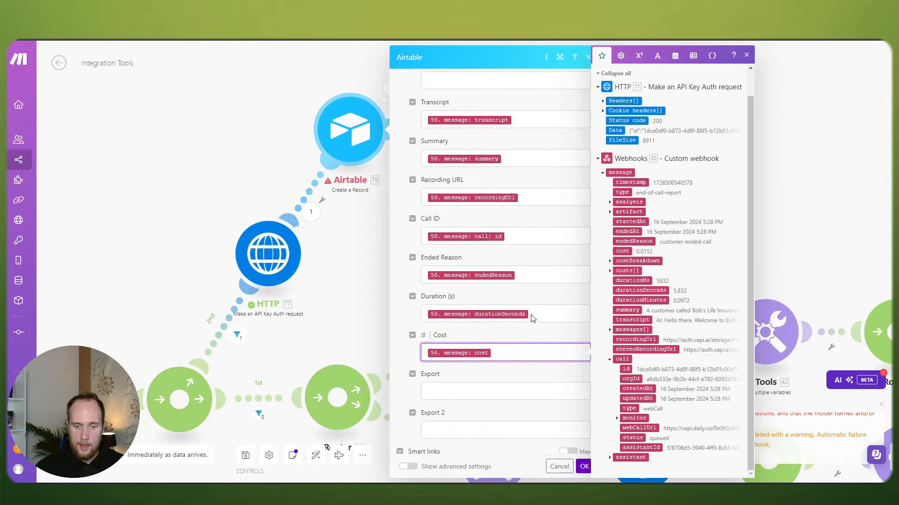
{"action": "left_click", "coordinate": [466, 226]}
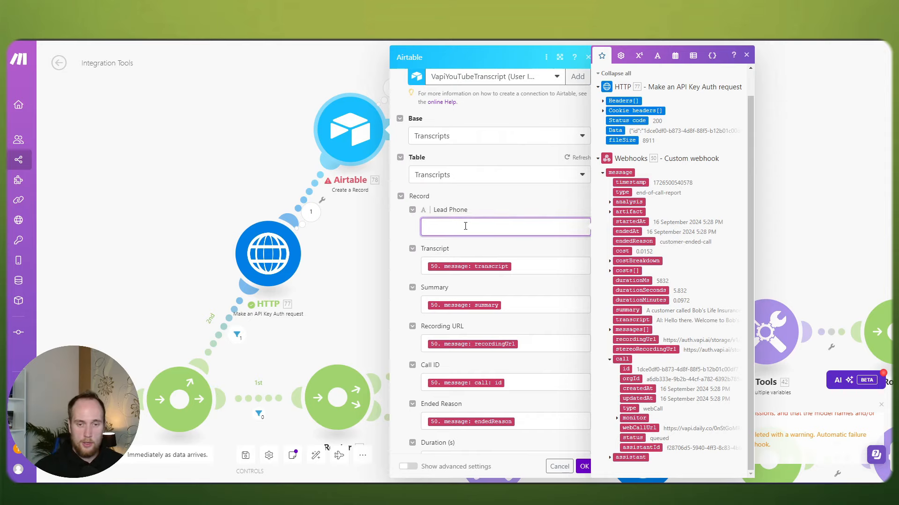
{"action": "left_click", "coordinate": [583, 467]}
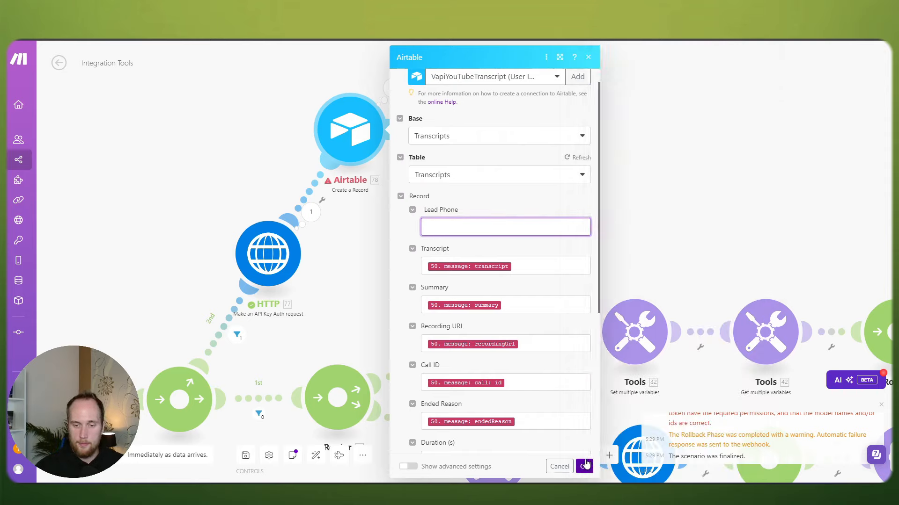
Step: Save the scenario and insert an empty module before the HTTP step
{"action": "left_click", "coordinate": [244, 455]}
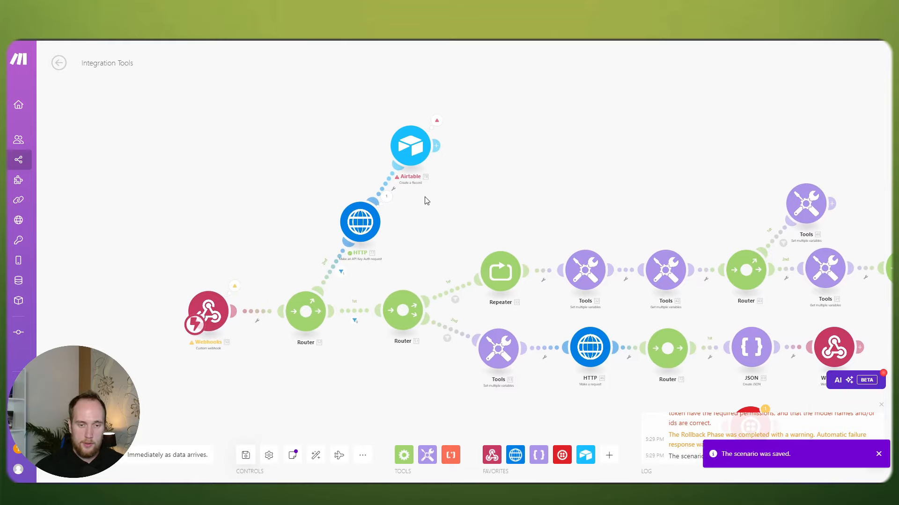
{"action": "scroll", "coordinate": [421, 201], "scroll_direction": "up", "scroll_amount": 1}
{"action": "scroll", "coordinate": [336, 238], "scroll_direction": "up", "scroll_amount": 1}
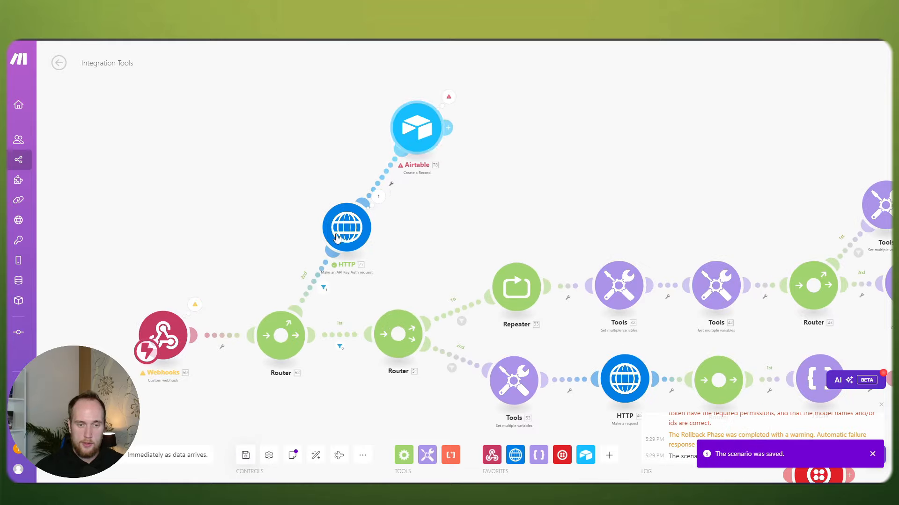
{"action": "right_click", "coordinate": [327, 271]}
{"action": "left_click", "coordinate": [348, 354]}
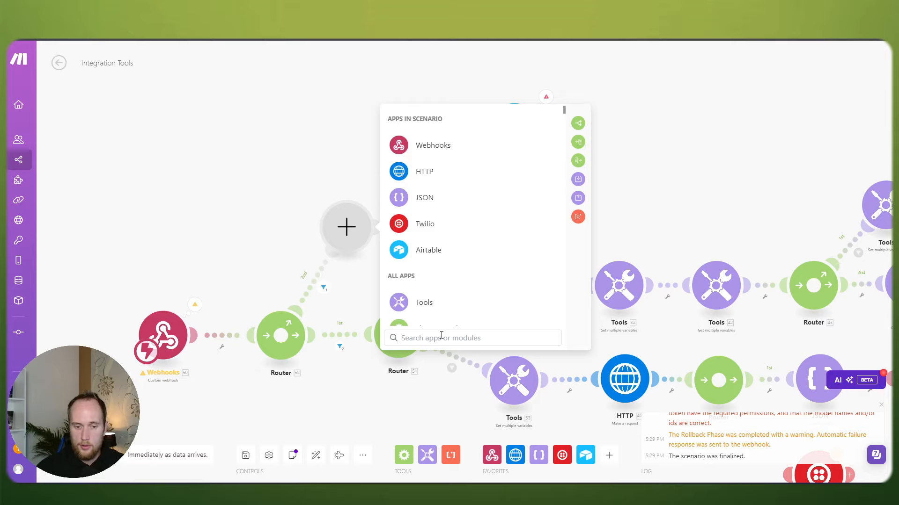
Step: Make the new module a Tools Sleep with a 5-second delay
{"action": "type", "text": "sleep"}
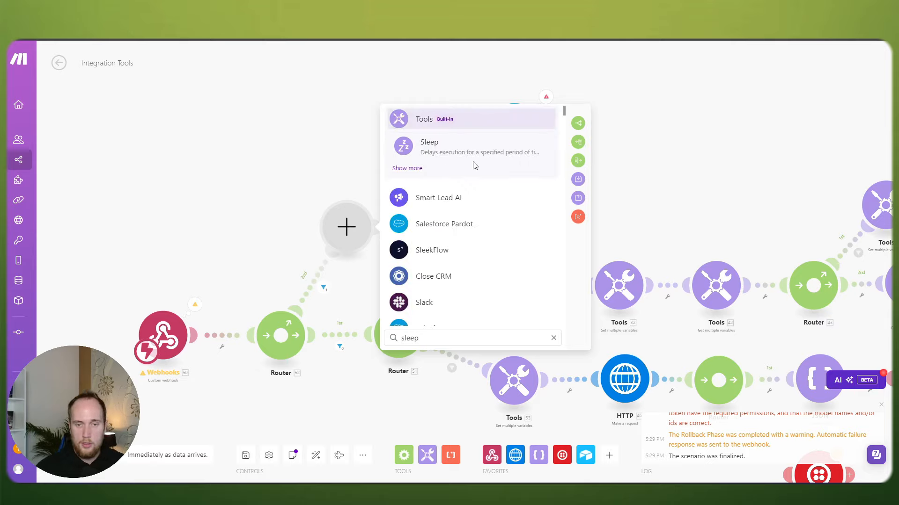
{"action": "left_click", "coordinate": [456, 161]}
{"action": "left_click", "coordinate": [468, 216]}
{"action": "type", "text": "5"}
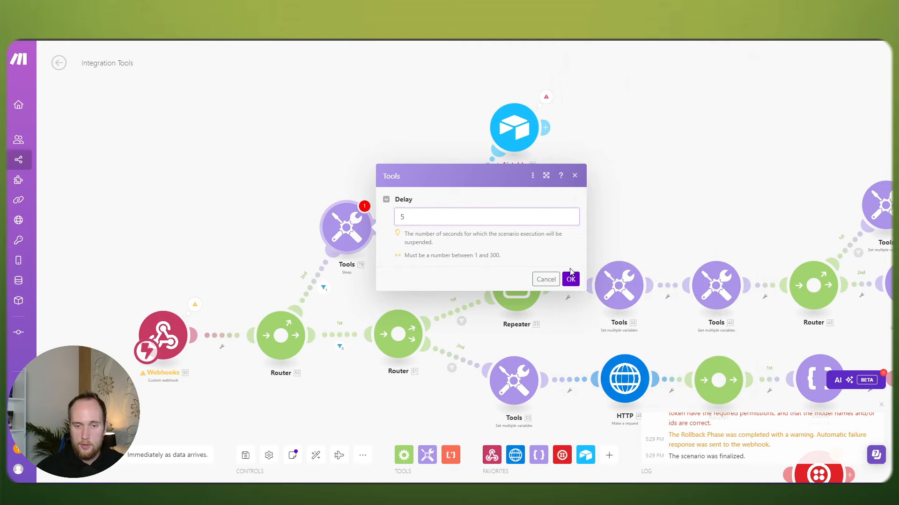
{"action": "left_click", "coordinate": [574, 278]}
Step: Check the 2nd route's filters and the HTTP step's output
{"action": "left_click_drag", "start_coordinate": [499, 228], "coordinate": [458, 234]}
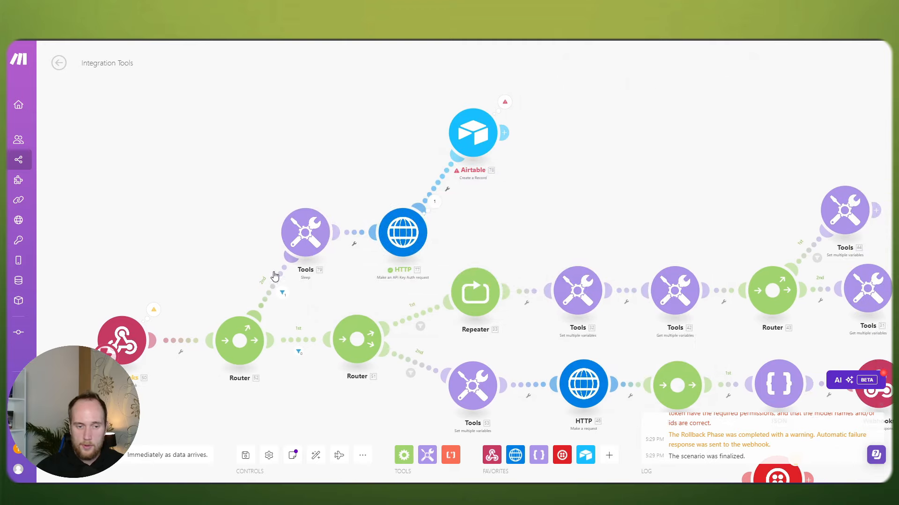
{"action": "left_click", "coordinate": [273, 285]}
{"action": "left_click", "coordinate": [241, 243]}
{"action": "left_click", "coordinate": [357, 237]}
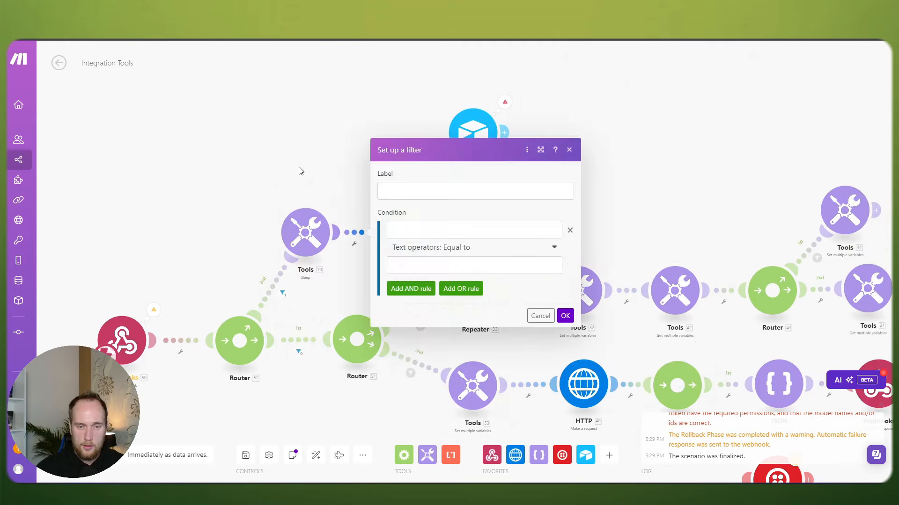
{"action": "left_click", "coordinate": [301, 171]}
{"action": "left_click", "coordinate": [442, 203]}
{"action": "left_click", "coordinate": [345, 153]}
{"action": "scroll", "coordinate": [431, 159], "scroll_direction": "down", "scroll_amount": 3}
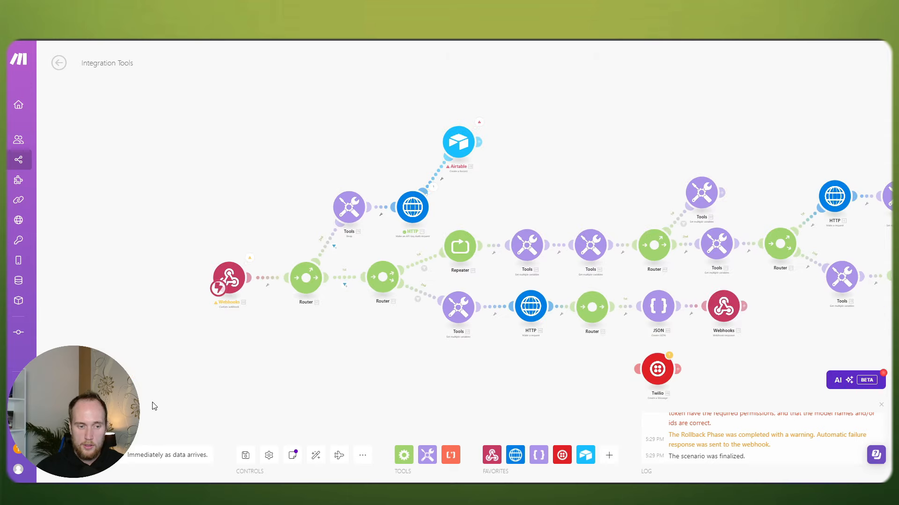
Step: Save the scenario and open the failed 5:29 PM run from the scenario's history
{"action": "left_click", "coordinate": [249, 457]}
{"action": "left_click_drag", "start_coordinate": [319, 353], "coordinate": [262, 328]}
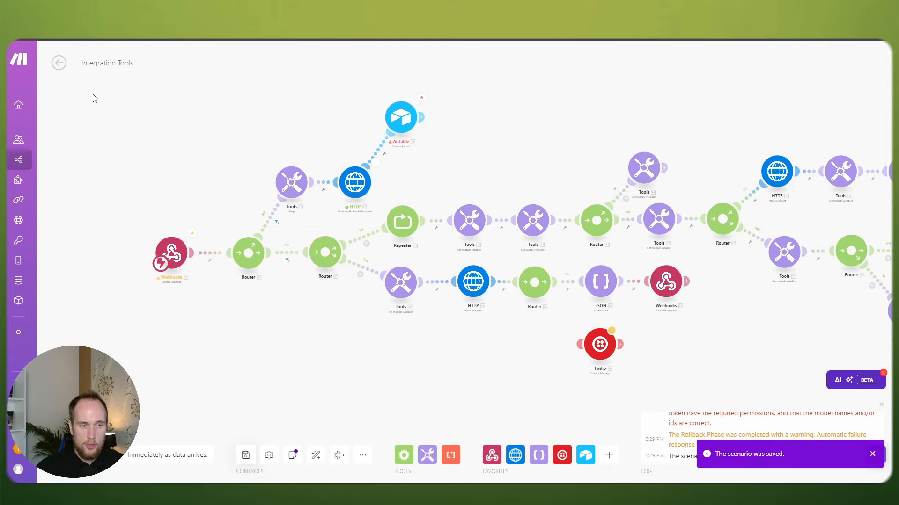
{"action": "left_click", "coordinate": [59, 65]}
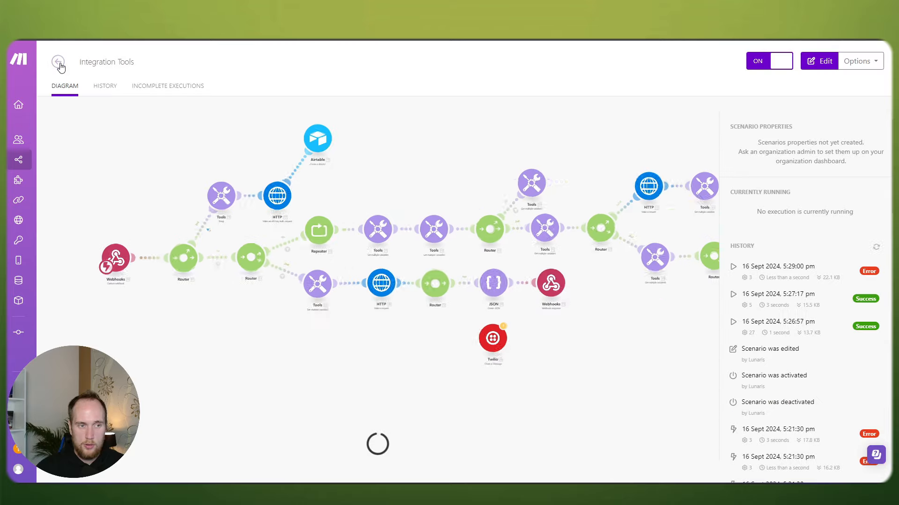
{"action": "left_click", "coordinate": [795, 322]}
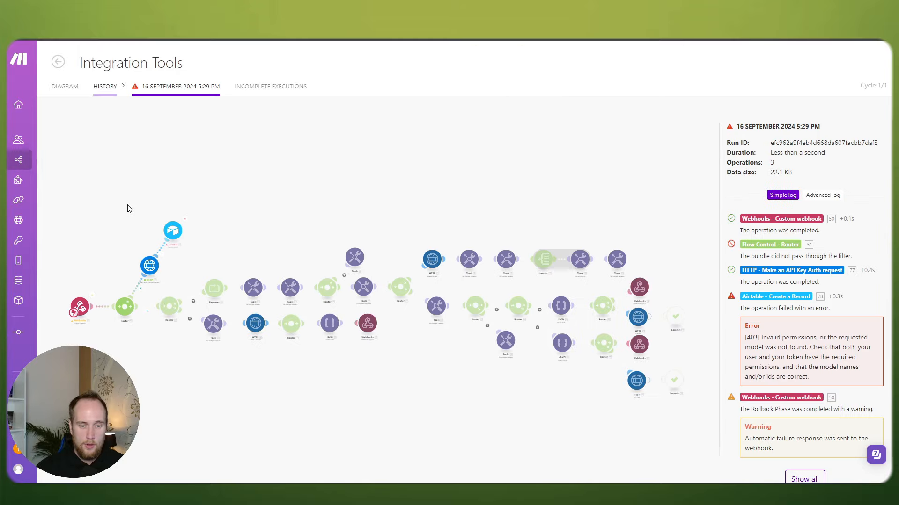
Step: Copy the webhook's full output bundle JSON from that run
{"action": "scroll", "coordinate": [94, 275], "scroll_direction": "up", "scroll_amount": 5}
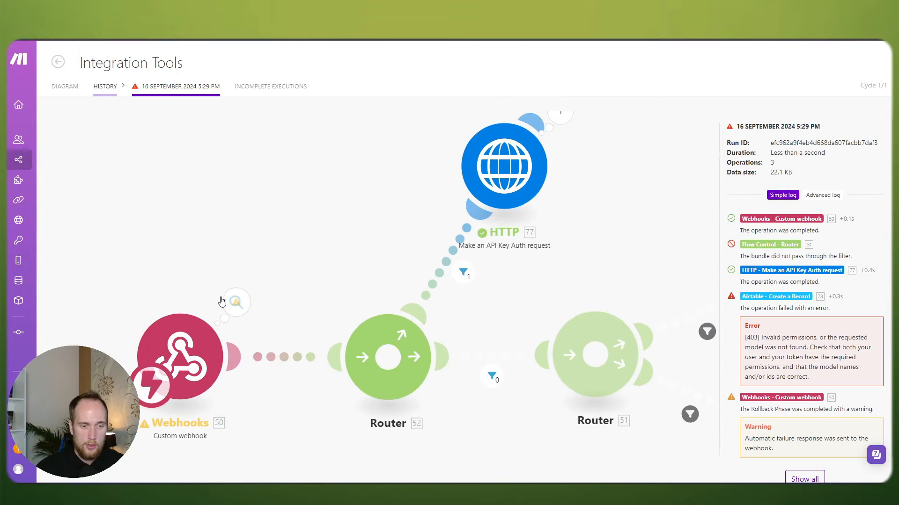
{"action": "left_click", "coordinate": [236, 302]}
{"action": "left_click", "coordinate": [458, 256]}
{"action": "left_click", "coordinate": [412, 287]}
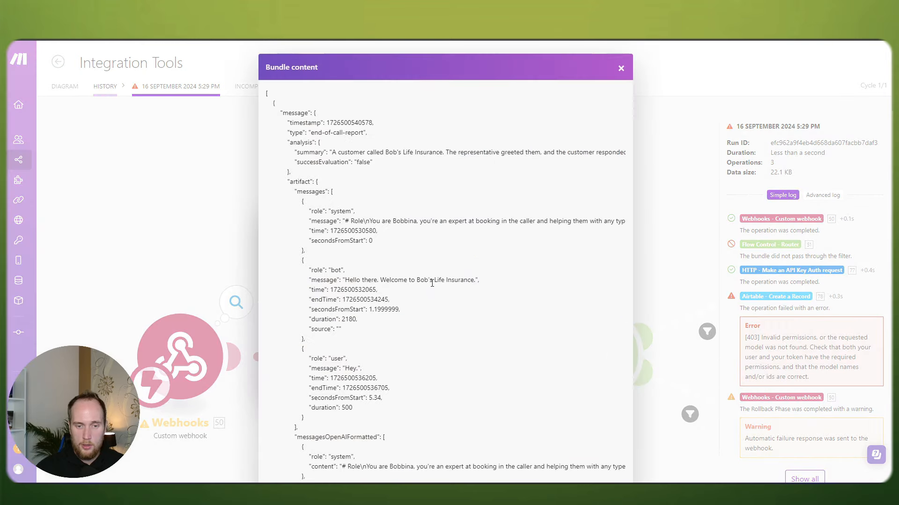
{"action": "key", "text": "ctrl+a"}
{"action": "key", "text": "ctrl+c"}
{"action": "key", "text": "alt+Tab"}
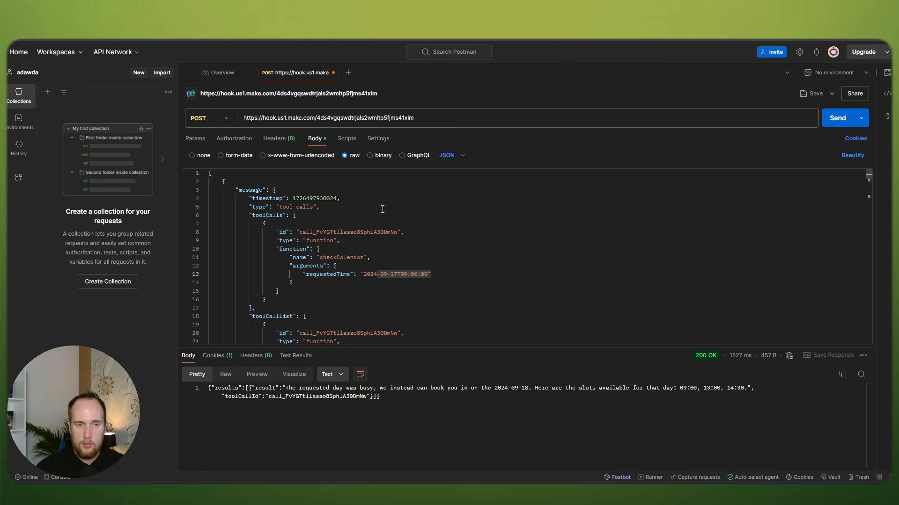
Step: Replace the Postman request body with the copied end-of-call-report bundle JSON
{"action": "left_click", "coordinate": [382, 209]}
{"action": "key", "text": "ctrl+a"}
{"action": "key", "text": "ctrl+v"}
{"action": "scroll", "coordinate": [383, 209], "scroll_direction": "up", "scroll_amount": 5}
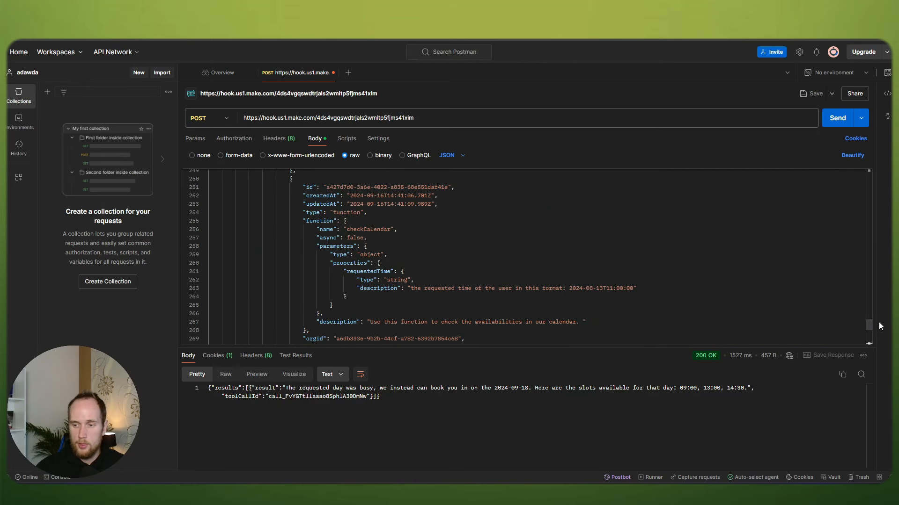
{"action": "left_click_drag", "start_coordinate": [870, 324], "coordinate": [868, 172]}
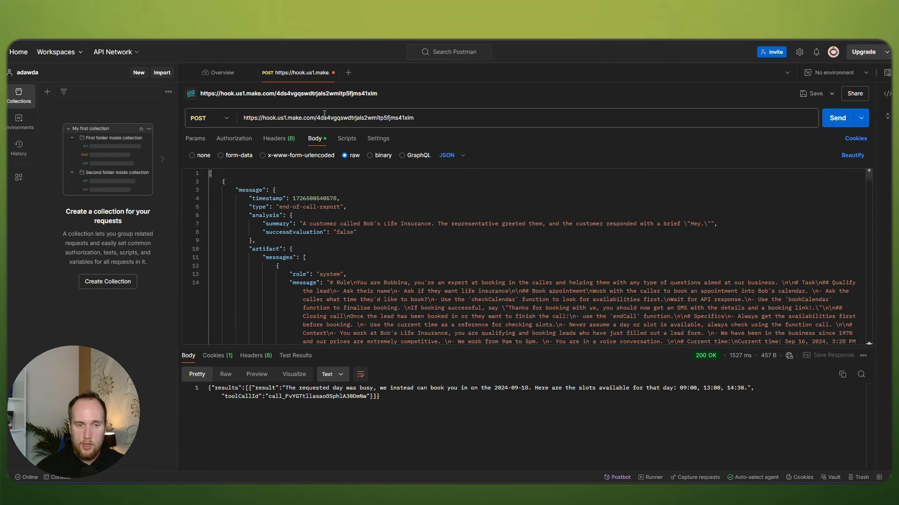
Step: Reopen the Make scenario in the editor and send the test payload from Postman to the webhook
{"action": "key", "text": "alt+Tab"}
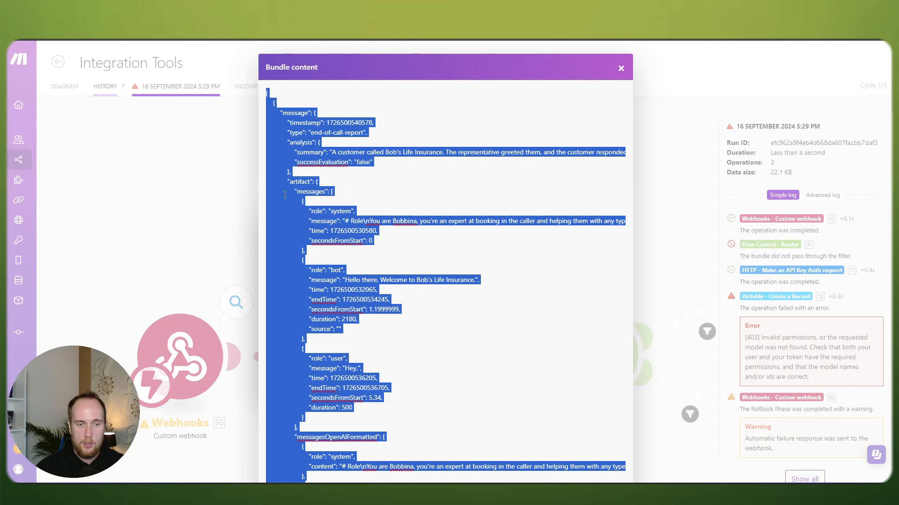
{"action": "left_click", "coordinate": [180, 190]}
{"action": "left_click", "coordinate": [65, 88]}
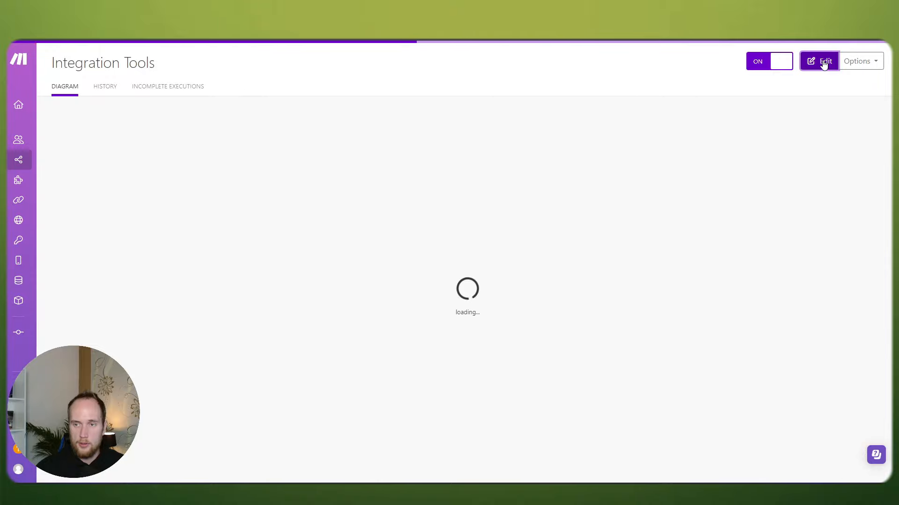
{"action": "left_click", "coordinate": [817, 64]}
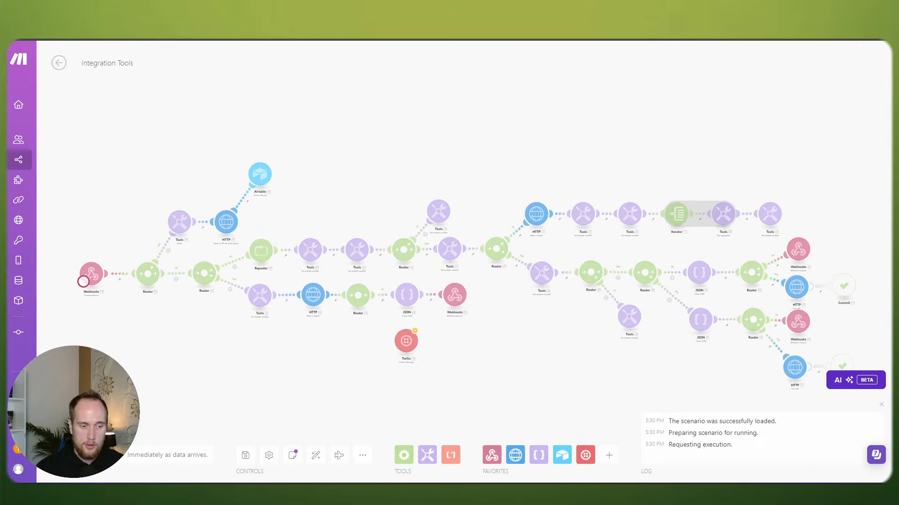
{"action": "key", "text": "alt+Tab"}
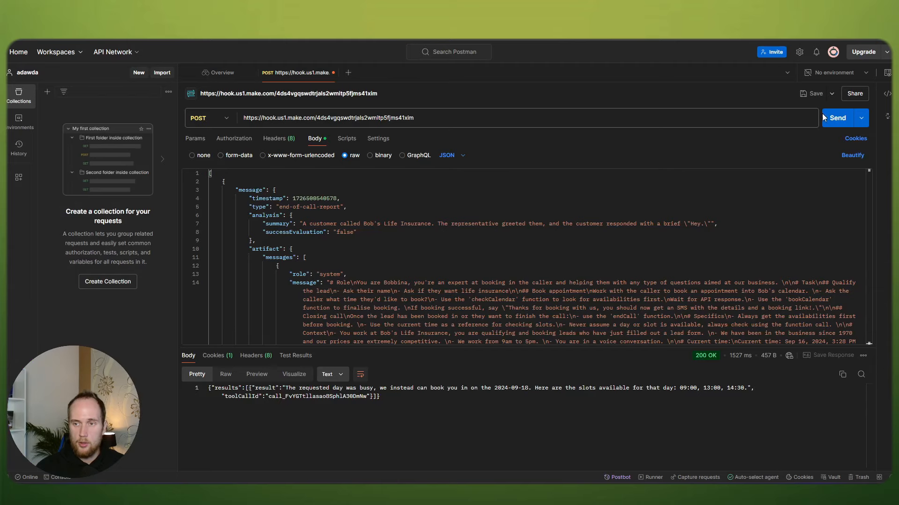
{"action": "left_click", "coordinate": [837, 117]}
{"action": "key", "text": "alt+Tab"}
{"action": "scroll", "coordinate": [301, 217], "scroll_direction": "up", "scroll_amount": 5}
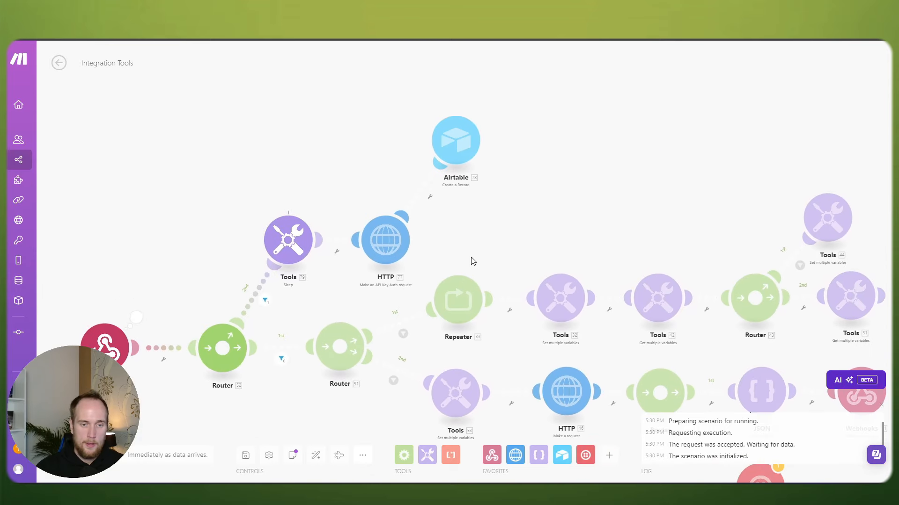
{"action": "scroll", "coordinate": [473, 261], "scroll_direction": "up", "scroll_amount": 1}
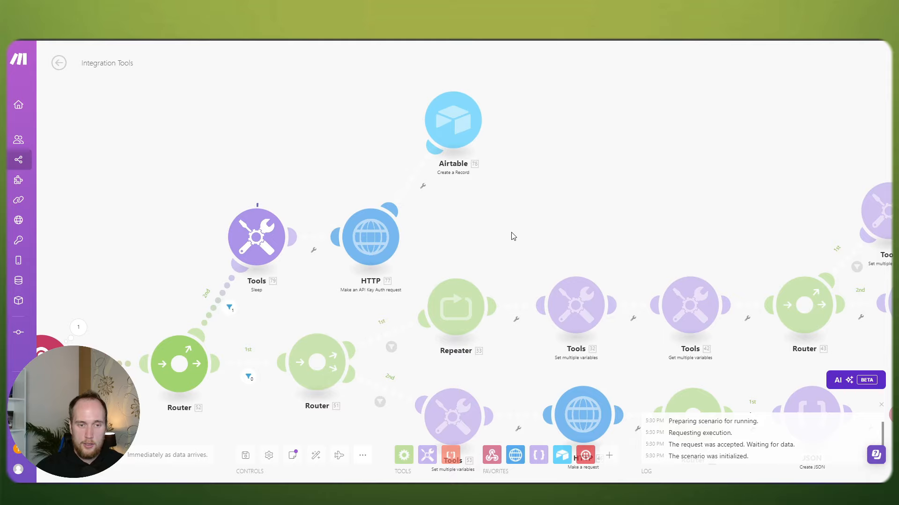
{"action": "left_click_drag", "start_coordinate": [514, 236], "coordinate": [473, 261]}
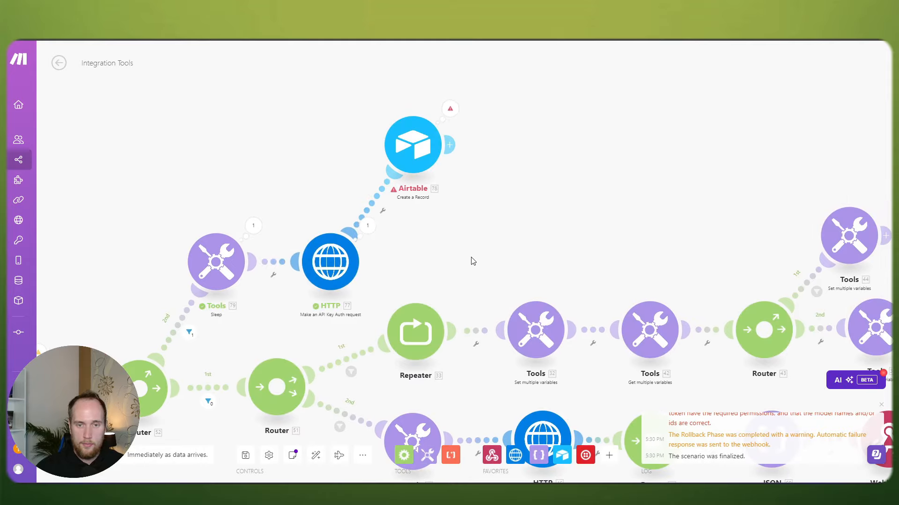
{"action": "left_click", "coordinate": [451, 112]}
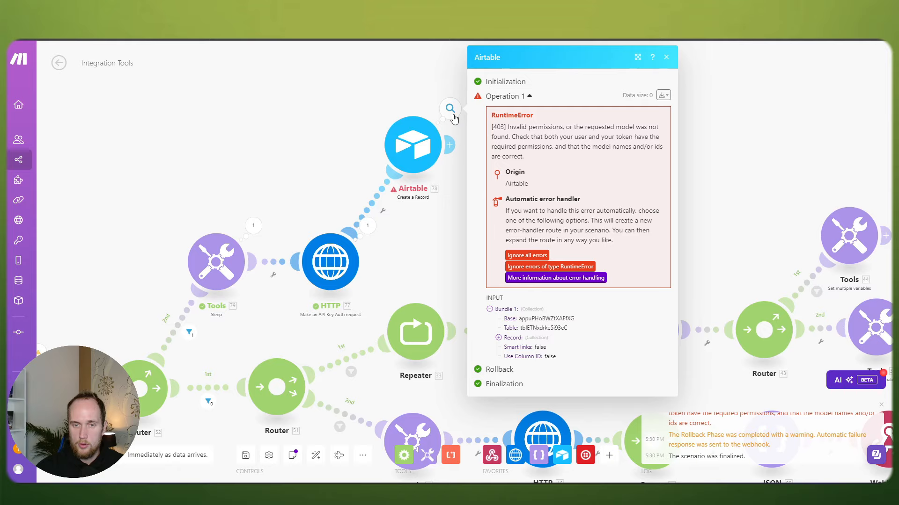
{"action": "left_click", "coordinate": [426, 255]}
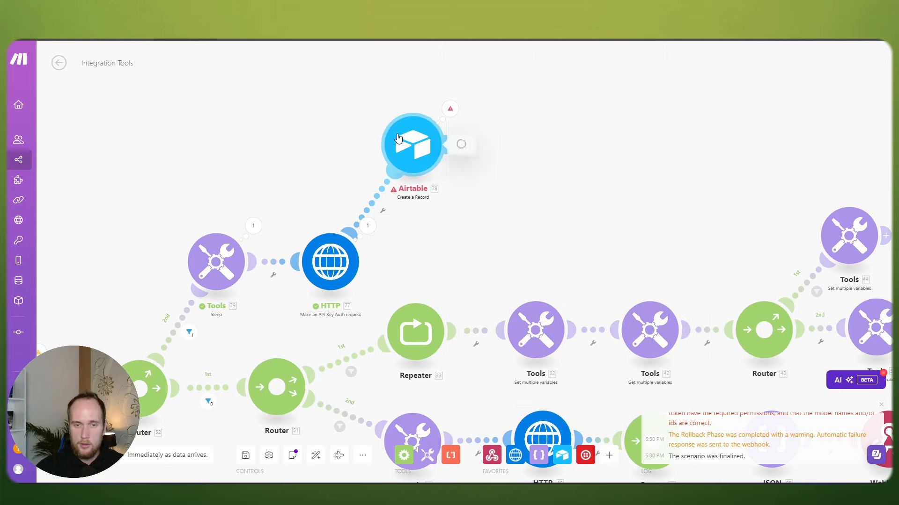
{"action": "left_click", "coordinate": [440, 146]}
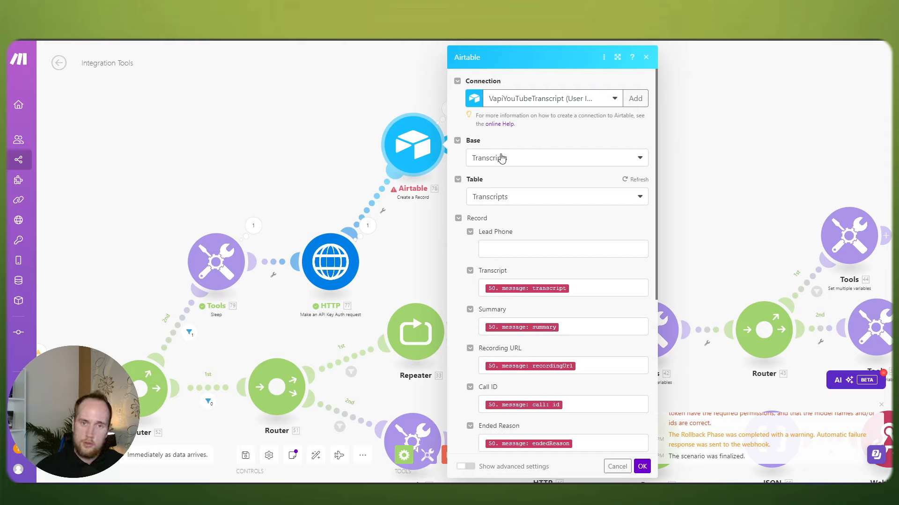
{"action": "scroll", "coordinate": [582, 258], "scroll_direction": "down", "scroll_amount": 5}
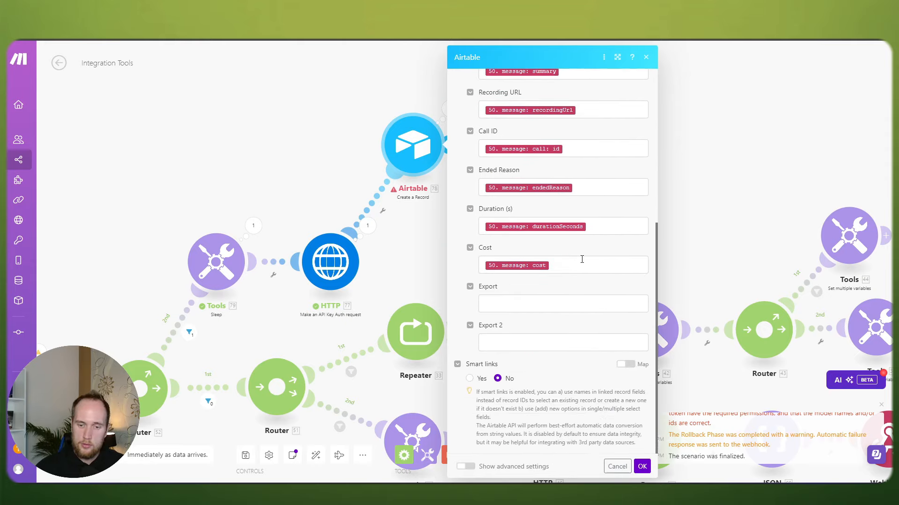
{"action": "key", "text": "Escape"}
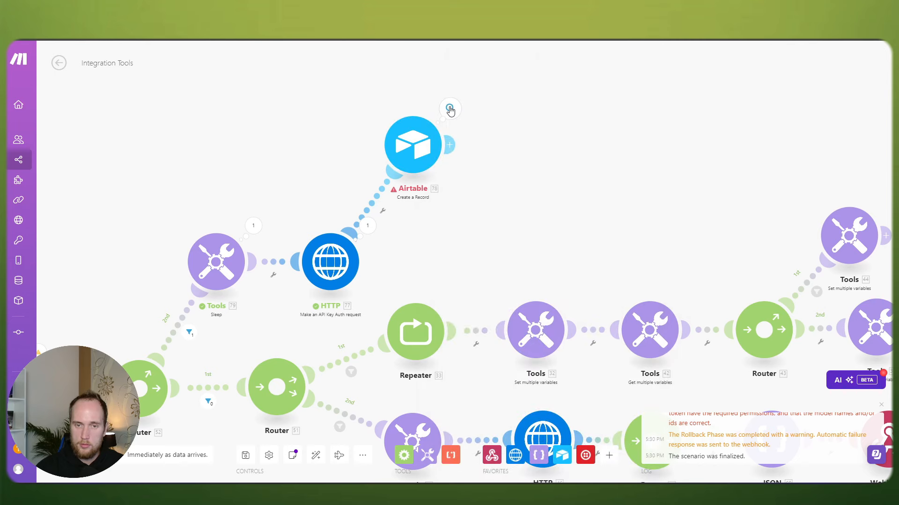
{"action": "left_click", "coordinate": [449, 110]}
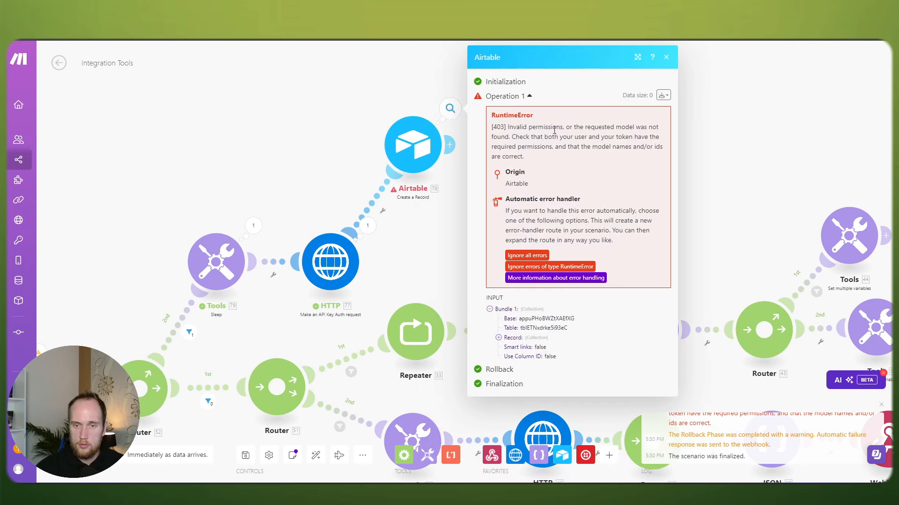
{"action": "left_click", "coordinate": [433, 235]}
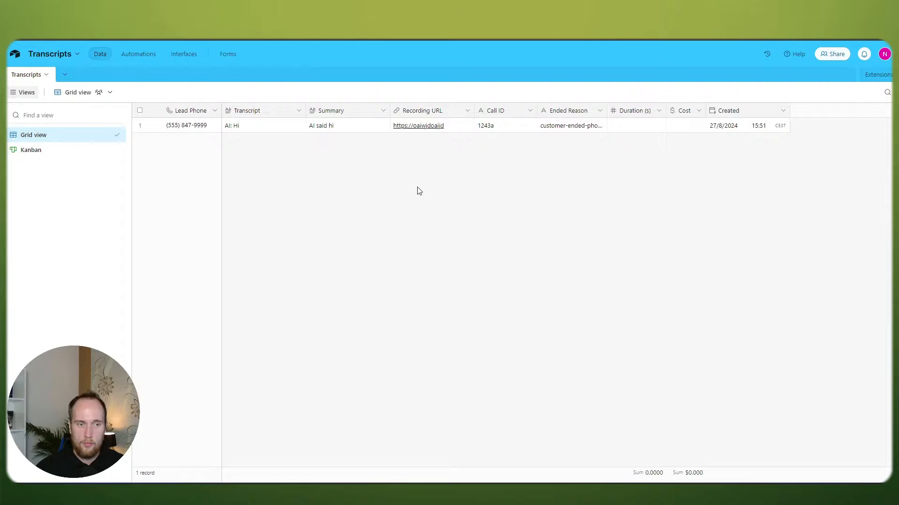
Step: Reload the Airtable Transcripts table, which still shows only its 'AI: Hi' record
{"action": "key", "text": "F5"}
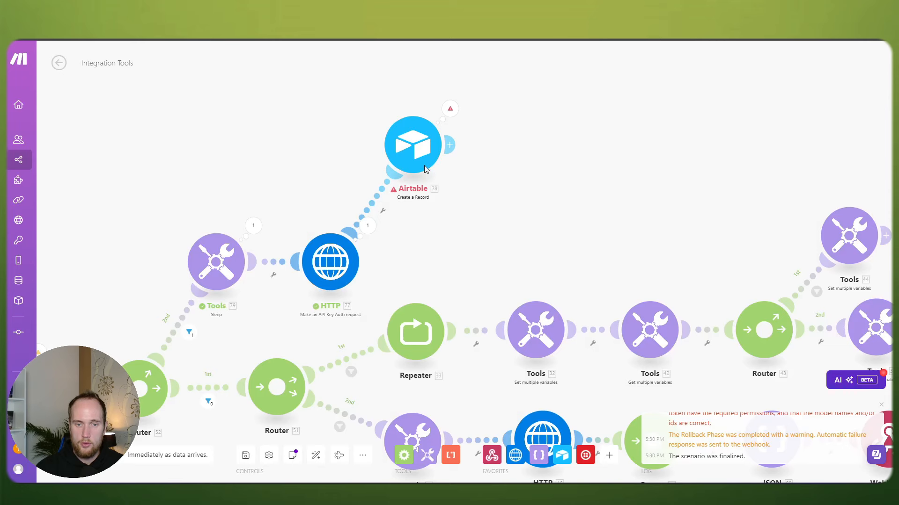
Step: Reopen the Airtable Create a Record module and refresh it so the Transcripts fields, including Export, appear
{"action": "left_click", "coordinate": [412, 146]}
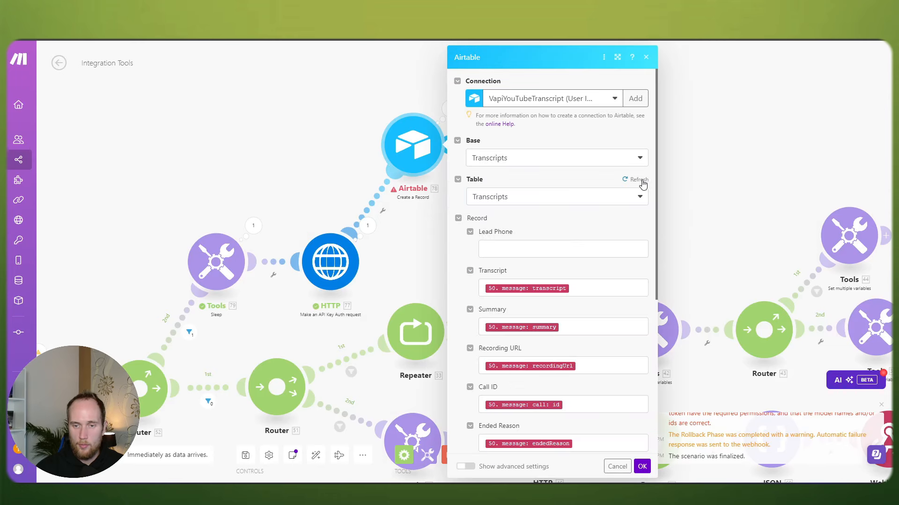
{"action": "left_click", "coordinate": [641, 181]}
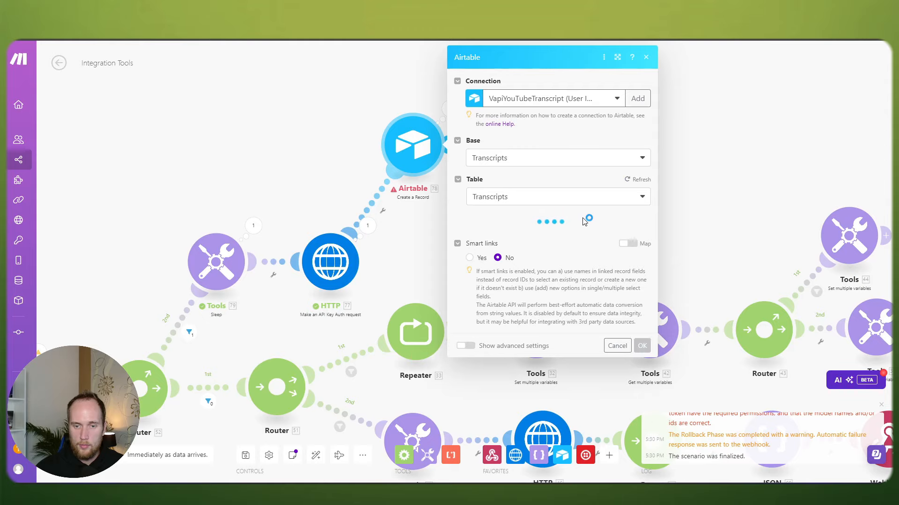
{"action": "scroll", "coordinate": [584, 231], "scroll_direction": "down", "scroll_amount": 4}
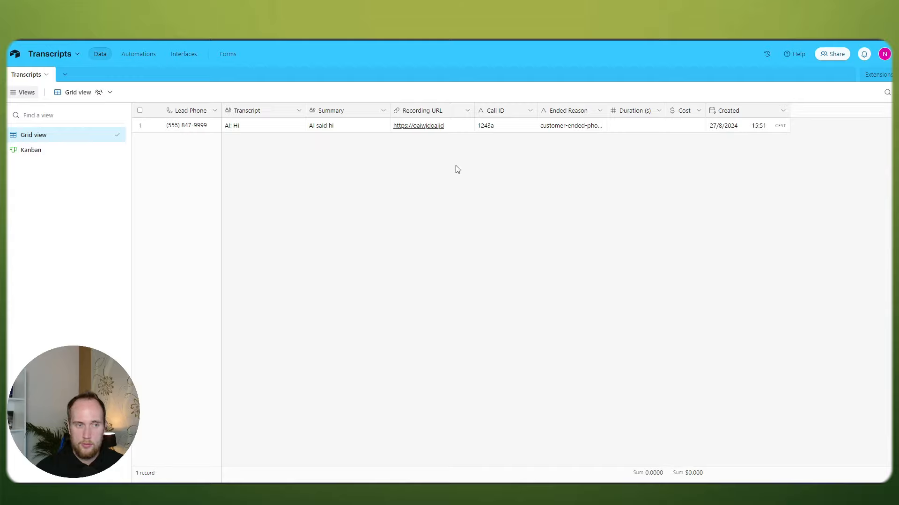
{"action": "left_click", "coordinate": [884, 54]}
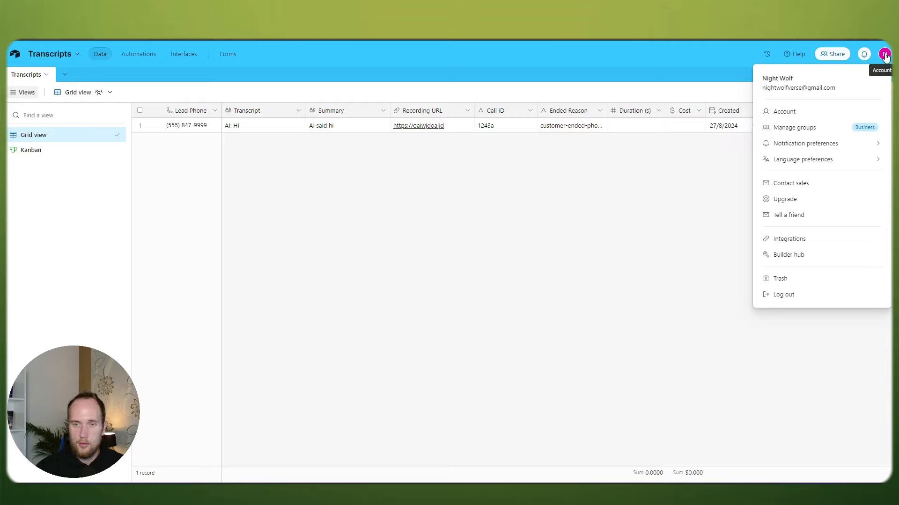
{"action": "left_click", "coordinate": [884, 54]}
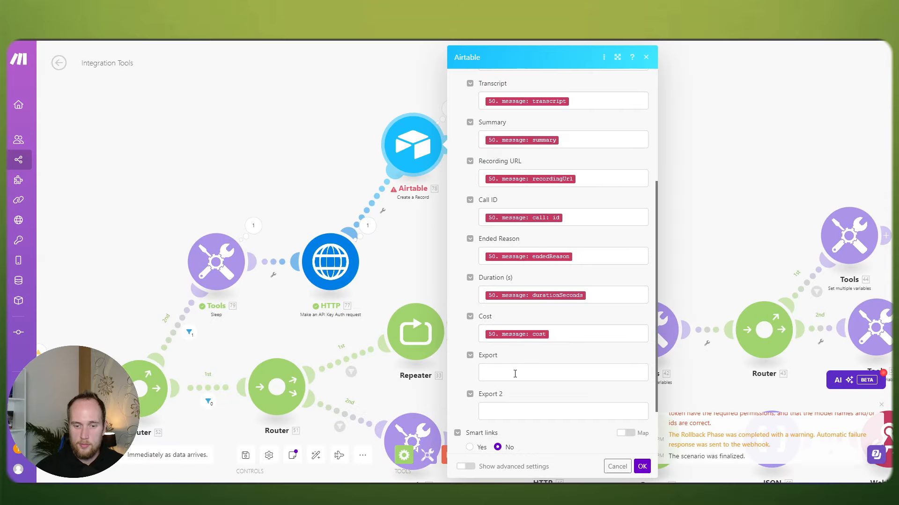
Step: Close the Airtable mapping dialog, add a step after it, and browse Airtable's Records actions
{"action": "left_click", "coordinate": [426, 246]}
{"action": "left_click", "coordinate": [459, 146]}
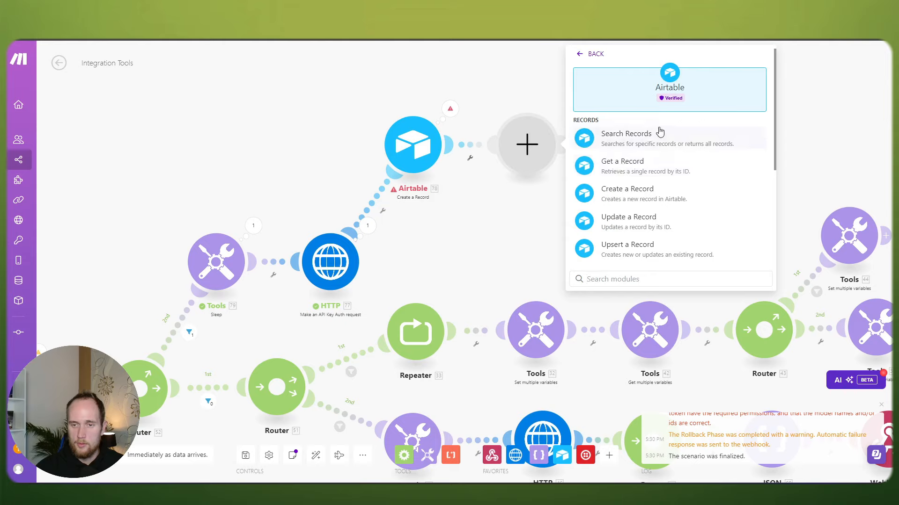
{"action": "scroll", "coordinate": [665, 197], "scroll_direction": "down", "scroll_amount": 3}
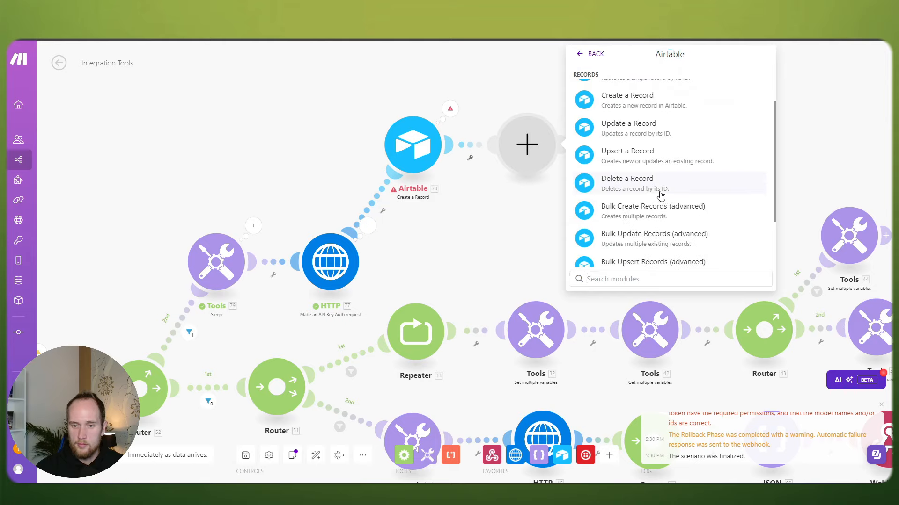
{"action": "scroll", "coordinate": [660, 195], "scroll_direction": "up", "scroll_amount": 2}
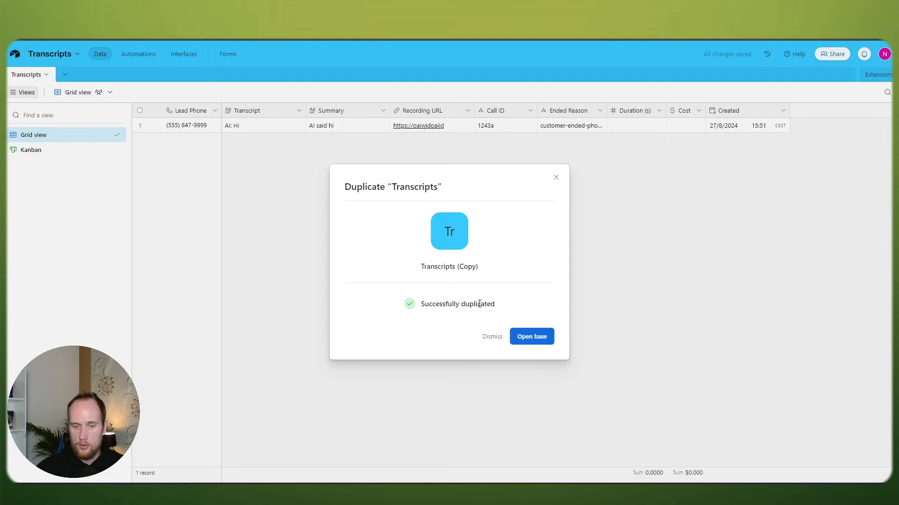
Step: Open the duplicated Transcripts (Copy) base and unhide its two hidden fields
{"action": "left_click", "coordinate": [537, 338]}
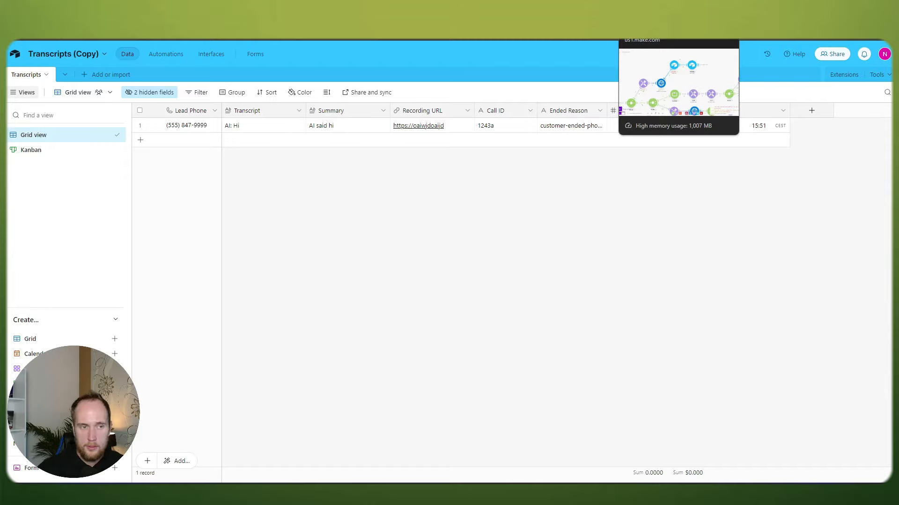
{"action": "left_click", "coordinate": [157, 92]}
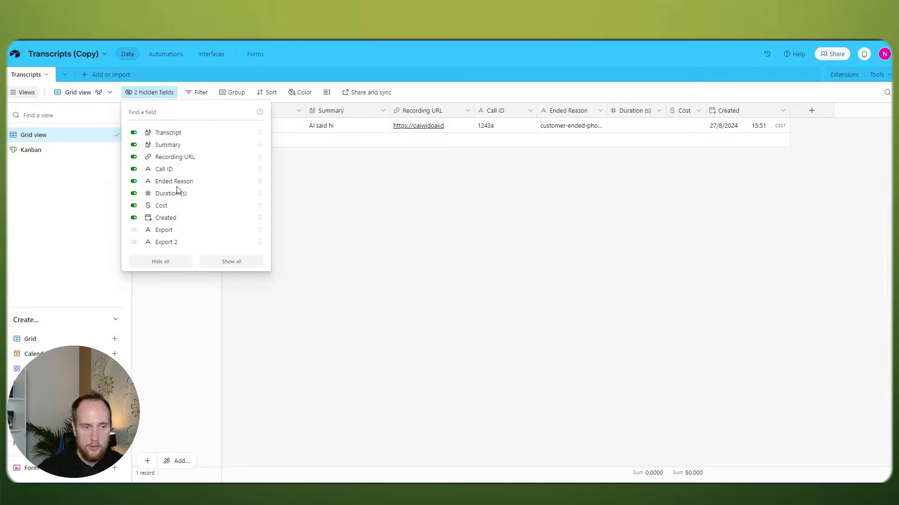
{"action": "left_click", "coordinate": [135, 231]}
{"action": "left_click", "coordinate": [538, 201]}
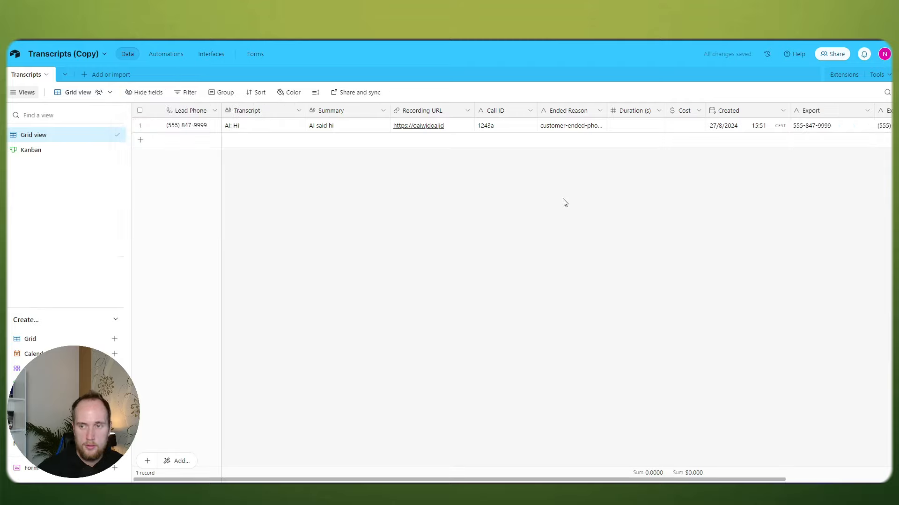
Step: Delete the Export and Export 2 fields from the table
{"action": "right_click", "coordinate": [814, 111]}
{"action": "left_click", "coordinate": [759, 361]}
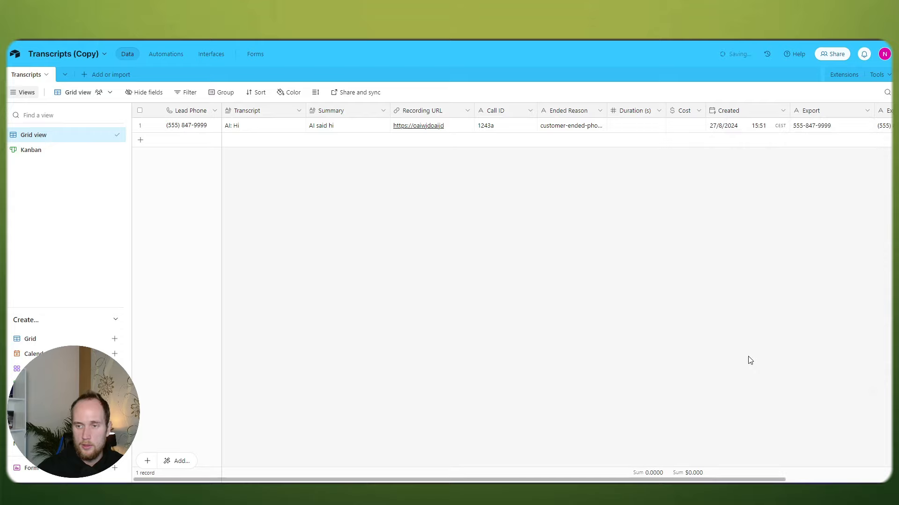
{"action": "right_click", "coordinate": [811, 117]}
{"action": "left_click", "coordinate": [773, 362]}
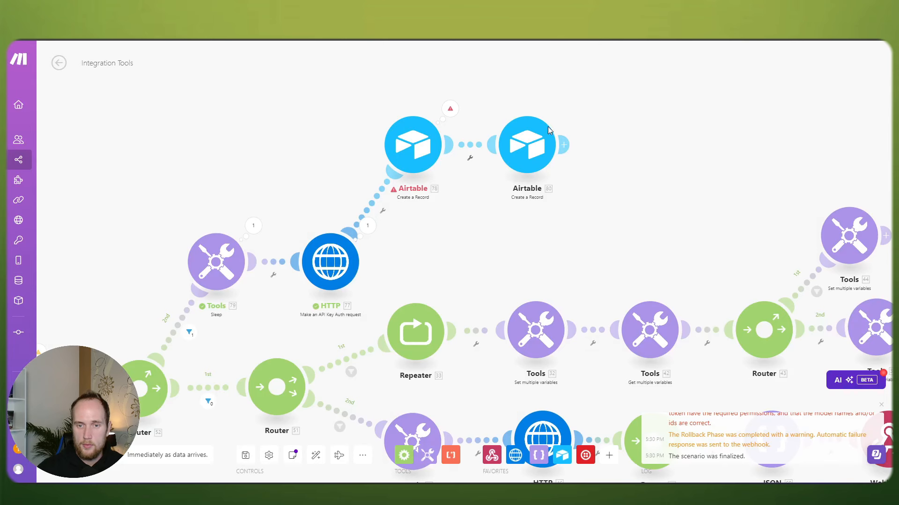
Step: Set the new Airtable step's base to Transcripts (Copy) and its table to Transcripts
{"action": "left_click", "coordinate": [548, 130]}
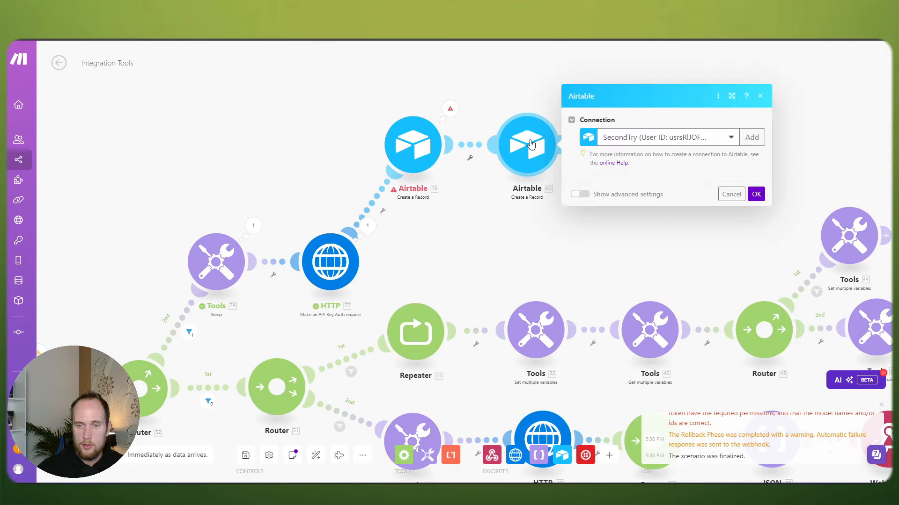
{"action": "left_click", "coordinate": [627, 198]}
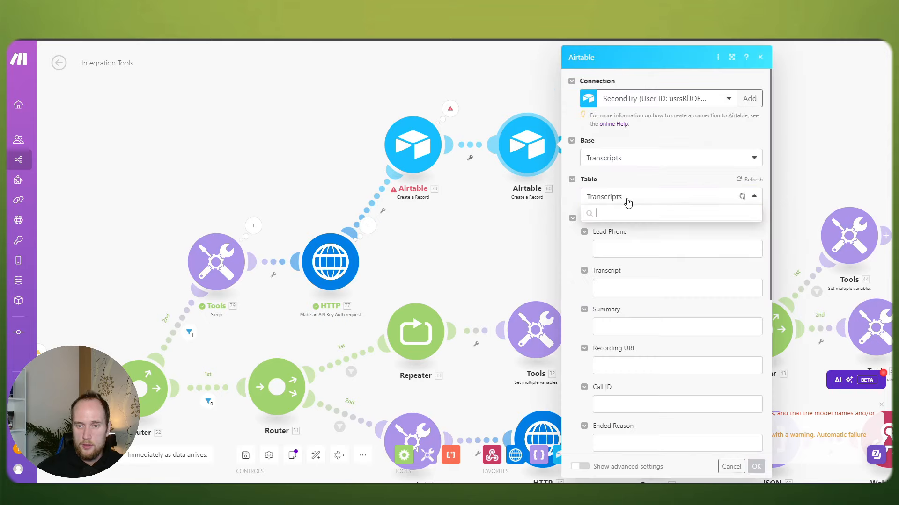
{"action": "left_click", "coordinate": [636, 157]}
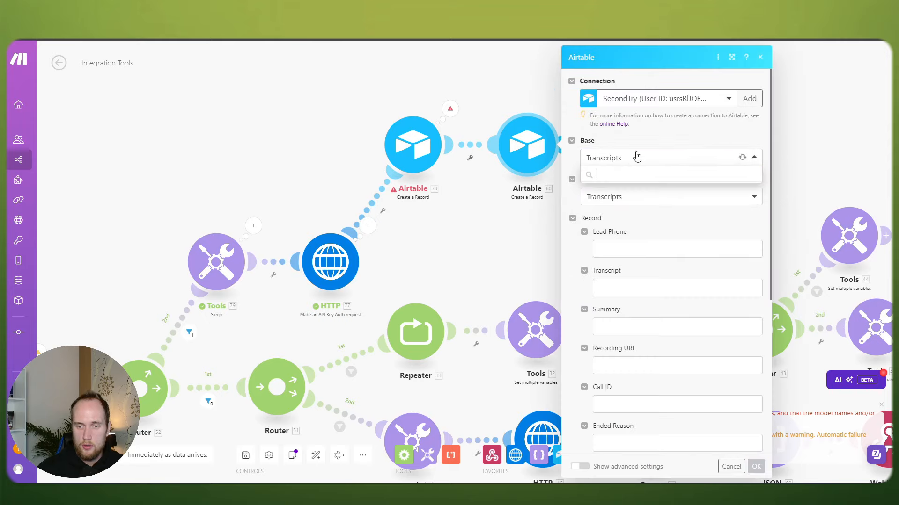
{"action": "left_click", "coordinate": [617, 239]}
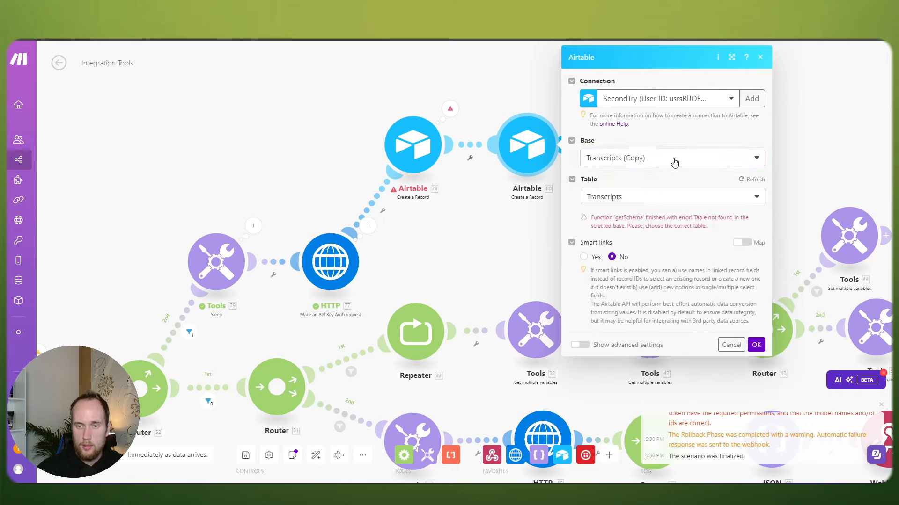
{"action": "left_click", "coordinate": [640, 200]}
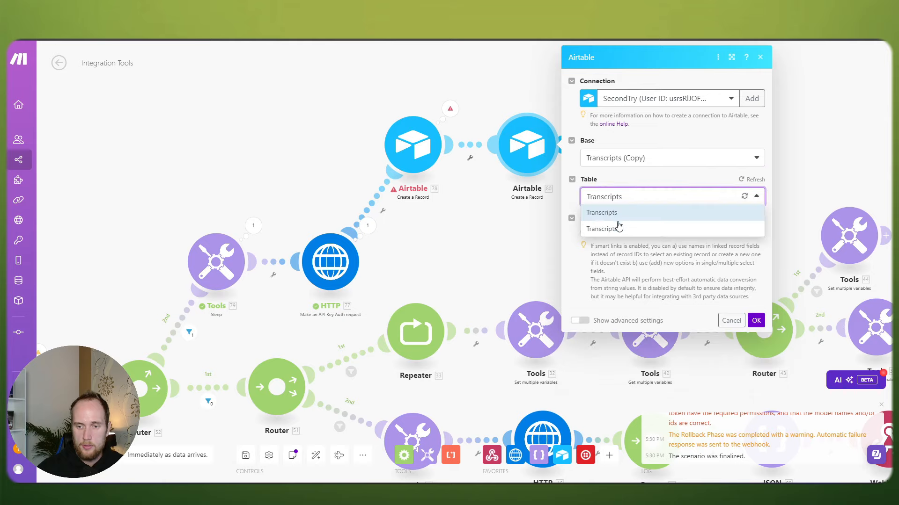
{"action": "left_click", "coordinate": [620, 227]}
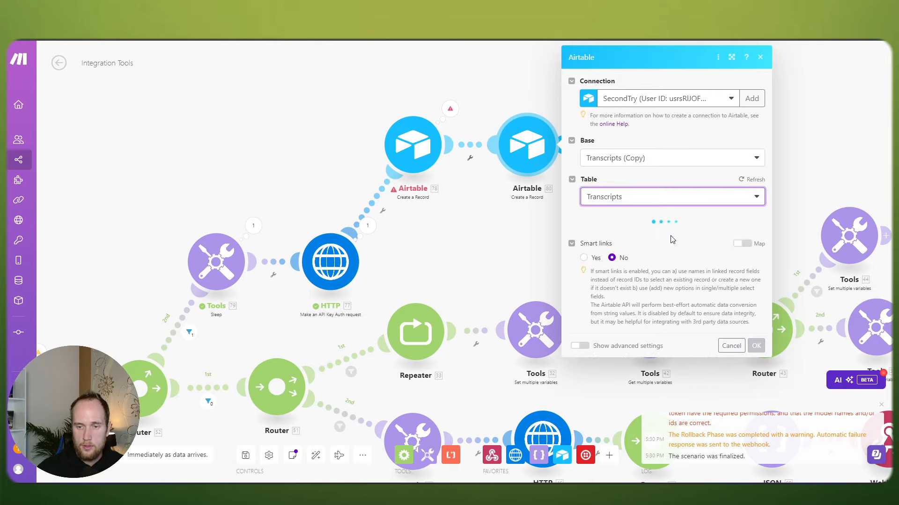
Step: Map the webhook's message transcript into the Transcript field and save the step
{"action": "scroll", "coordinate": [670, 239], "scroll_direction": "down", "scroll_amount": 2}
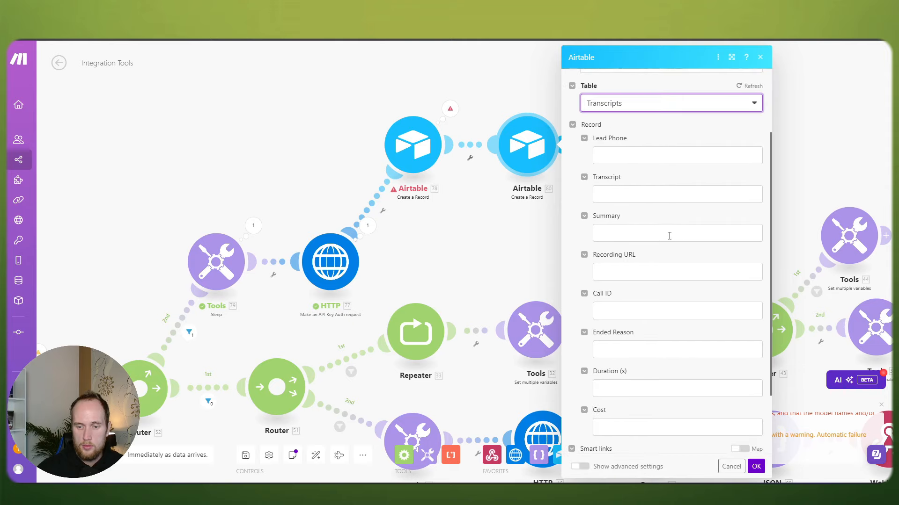
{"action": "scroll", "coordinate": [670, 235], "scroll_direction": "down", "scroll_amount": 2}
{"action": "scroll", "coordinate": [670, 236], "scroll_direction": "up", "scroll_amount": 3}
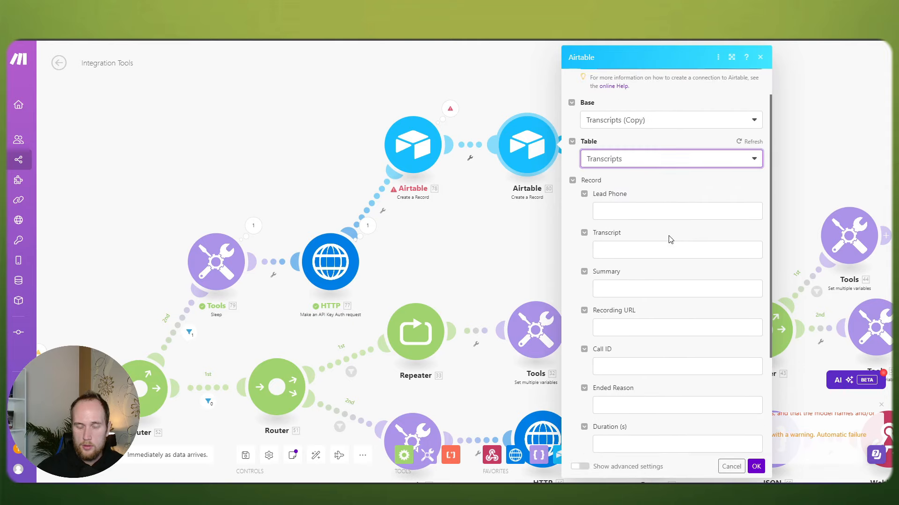
{"action": "left_click", "coordinate": [619, 247]}
{"action": "scroll", "coordinate": [544, 305], "scroll_direction": "down", "scroll_amount": 2}
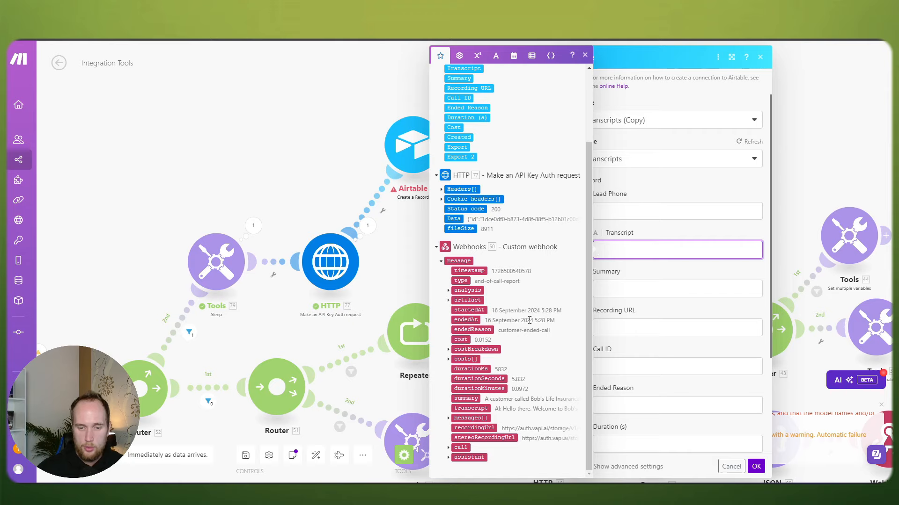
{"action": "left_click", "coordinate": [477, 408]}
{"action": "left_click", "coordinate": [756, 467]}
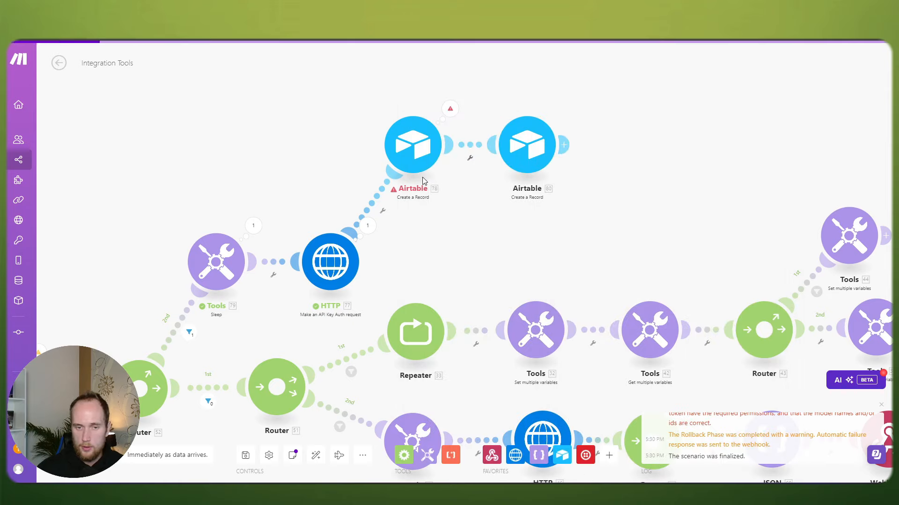
Step: Delete the old, erroring Airtable module from the scenario
{"action": "right_click", "coordinate": [422, 155]}
{"action": "left_click", "coordinate": [462, 265]}
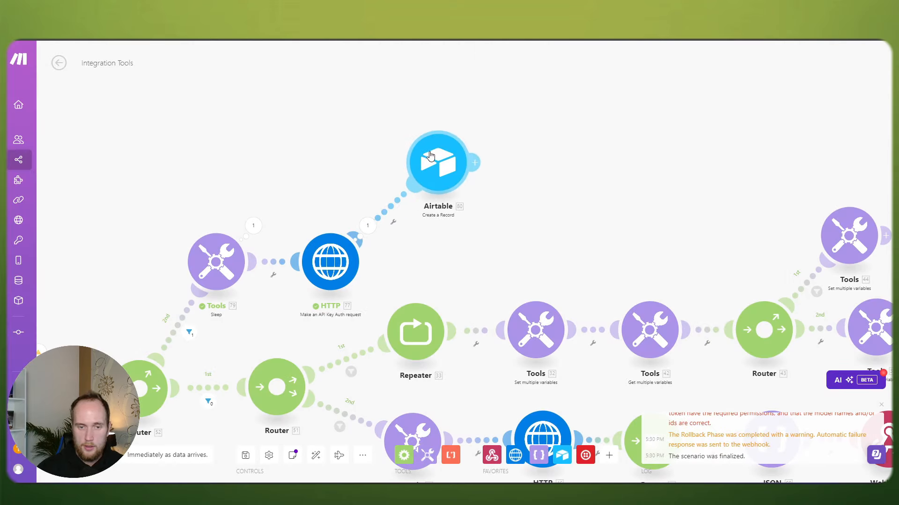
{"action": "left_click_drag", "start_coordinate": [87, 305], "coordinate": [294, 208]}
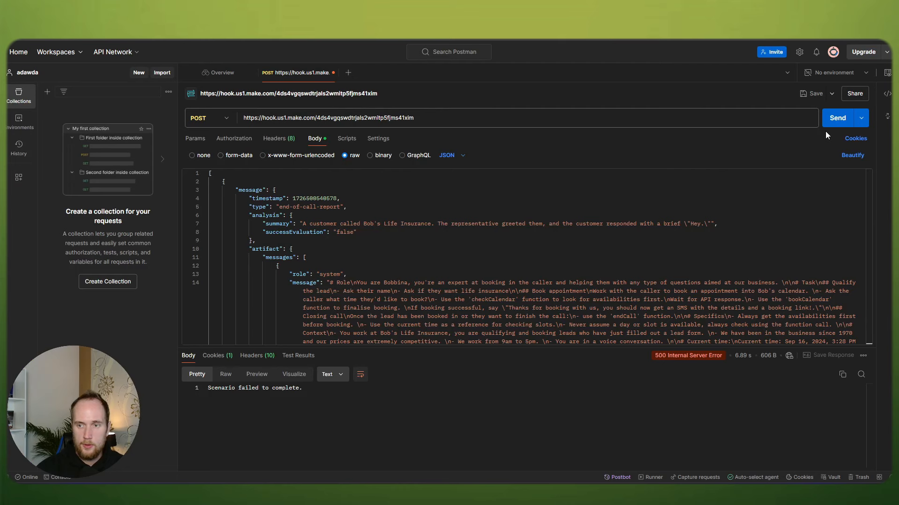
Step: Resend the end-of-call test request from Postman and watch the Airtable step run in Make
{"action": "left_click", "coordinate": [832, 120]}
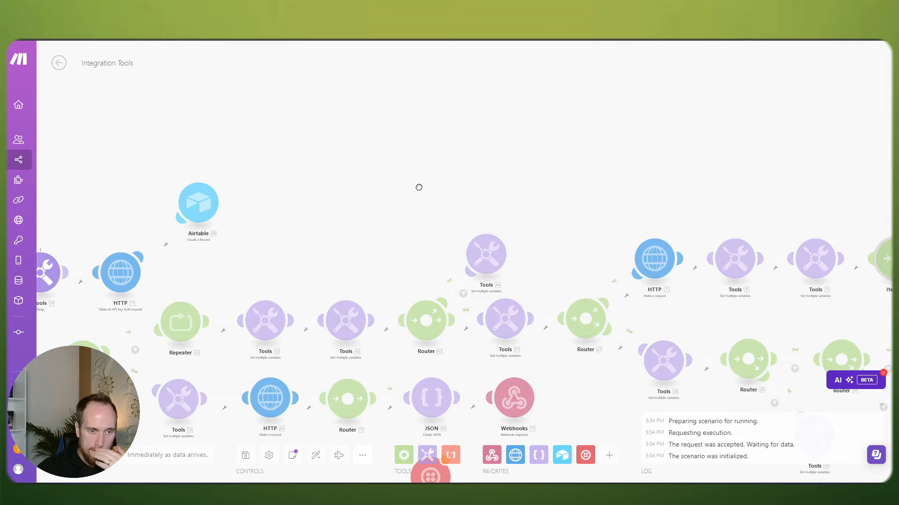
{"action": "left_click_drag", "start_coordinate": [419, 188], "coordinate": [590, 176]}
{"action": "scroll", "coordinate": [439, 187], "scroll_direction": "up", "scroll_amount": 2}
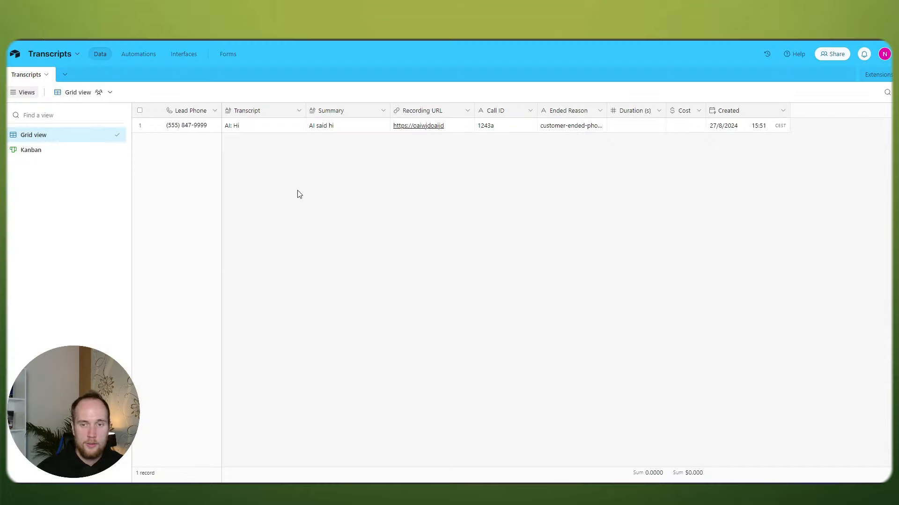
Step: Reload Airtable to look for the scenario's new record in Transcripts (Copy)
{"action": "key", "text": "F5"}
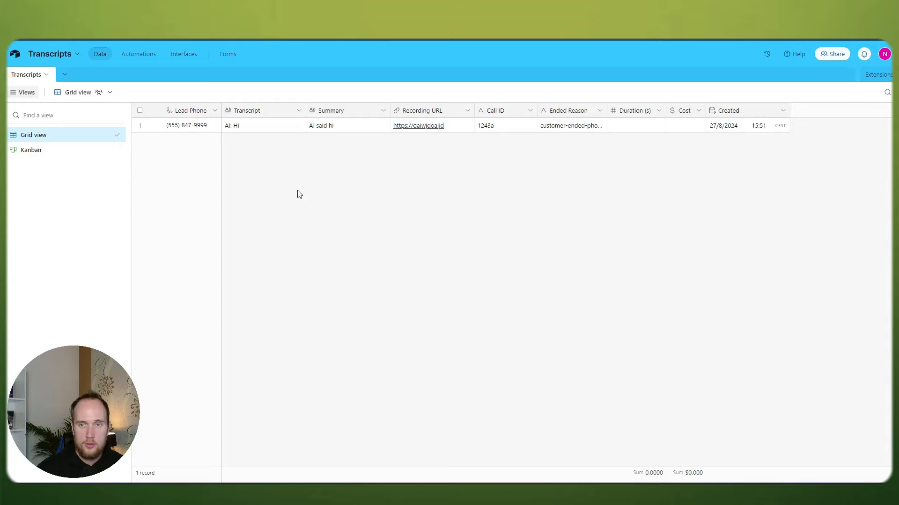
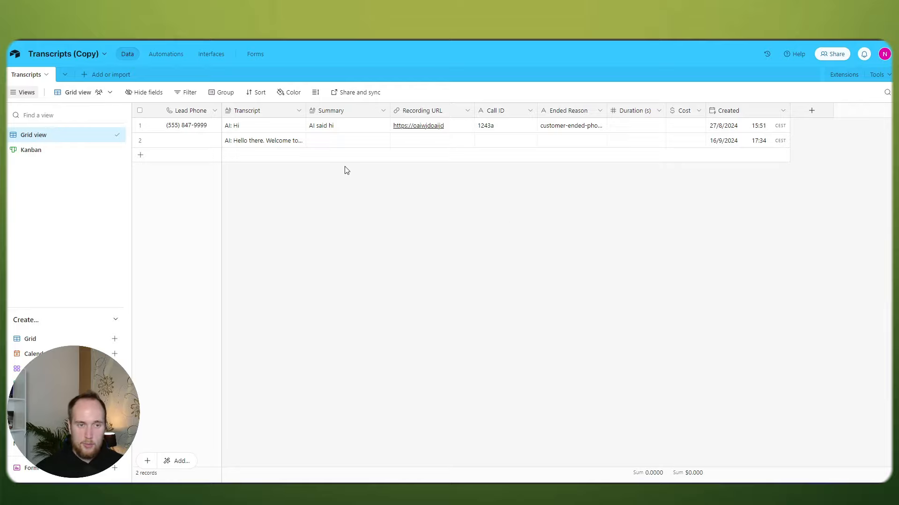
Step: Create a Kanban 2 view stacked by a new single select field, Field 10
{"action": "left_click", "coordinate": [205, 55]}
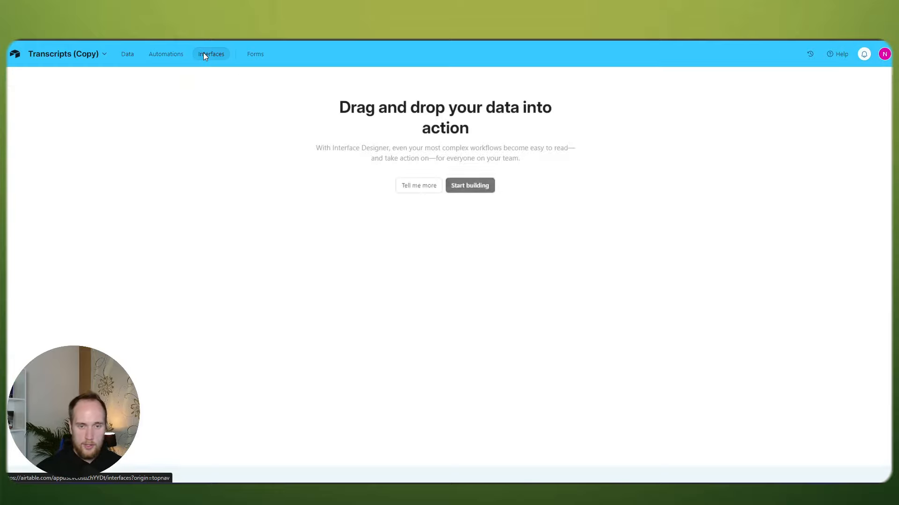
{"action": "left_click", "coordinate": [125, 55]}
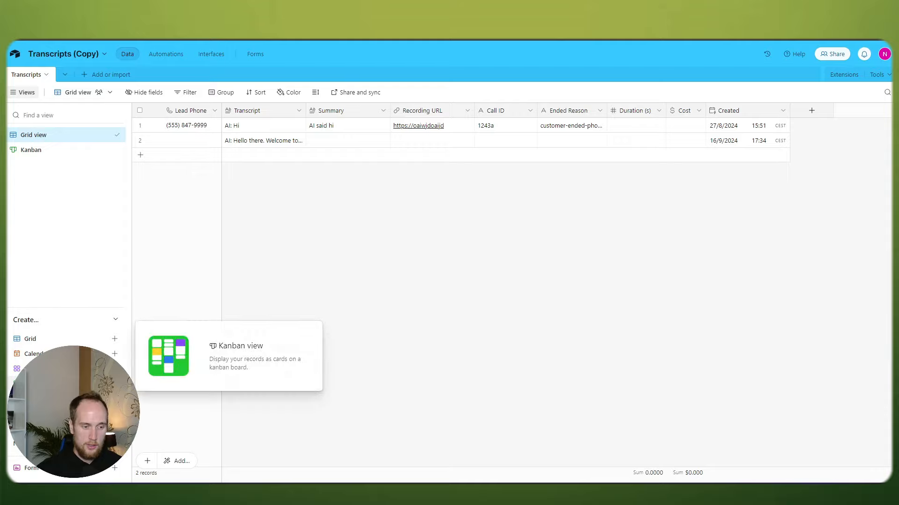
{"action": "left_click", "coordinate": [65, 384]}
{"action": "left_click", "coordinate": [270, 459]}
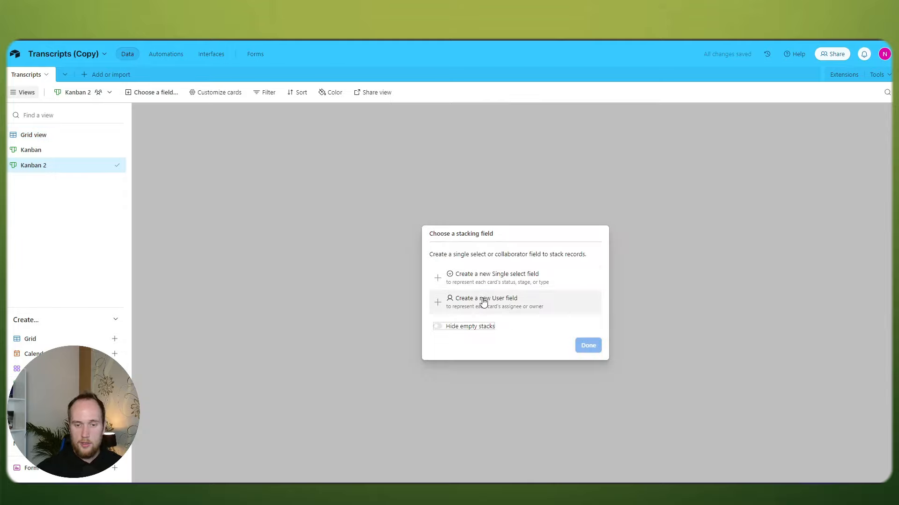
{"action": "left_click", "coordinate": [482, 280]}
{"action": "left_click", "coordinate": [579, 294]}
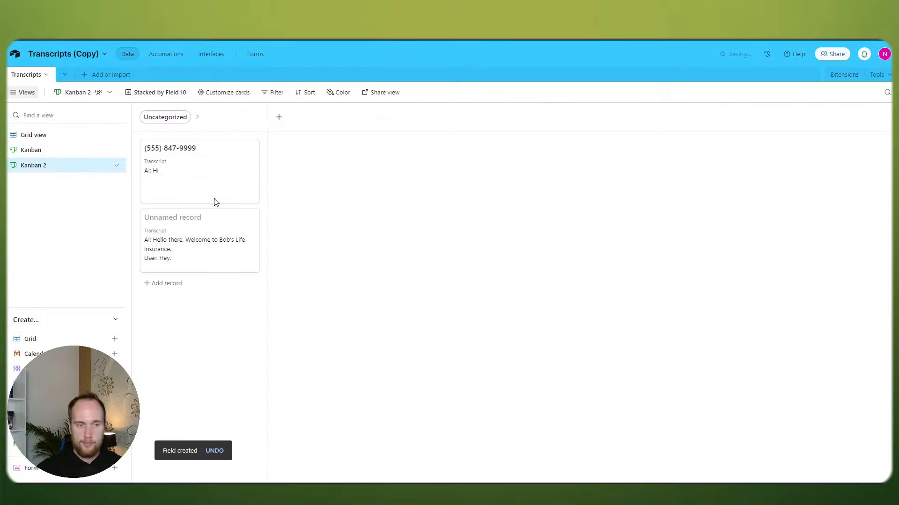
Step: Add a Closed stack, move the first call record into it, and return to the grid view
{"action": "left_click", "coordinate": [182, 168]}
{"action": "left_click", "coordinate": [156, 286]}
{"action": "left_click", "coordinate": [172, 262]}
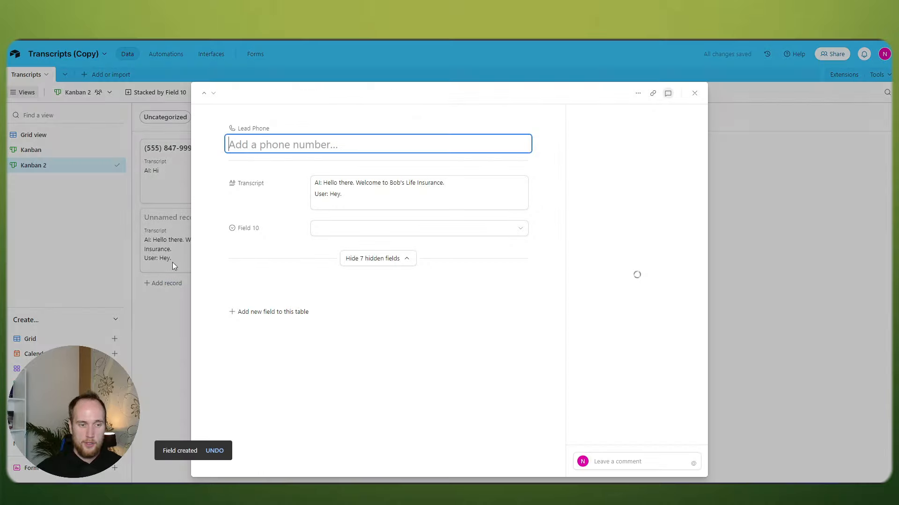
{"action": "left_click", "coordinate": [167, 330]}
{"action": "left_click_drag", "start_coordinate": [195, 157], "coordinate": [301, 157]}
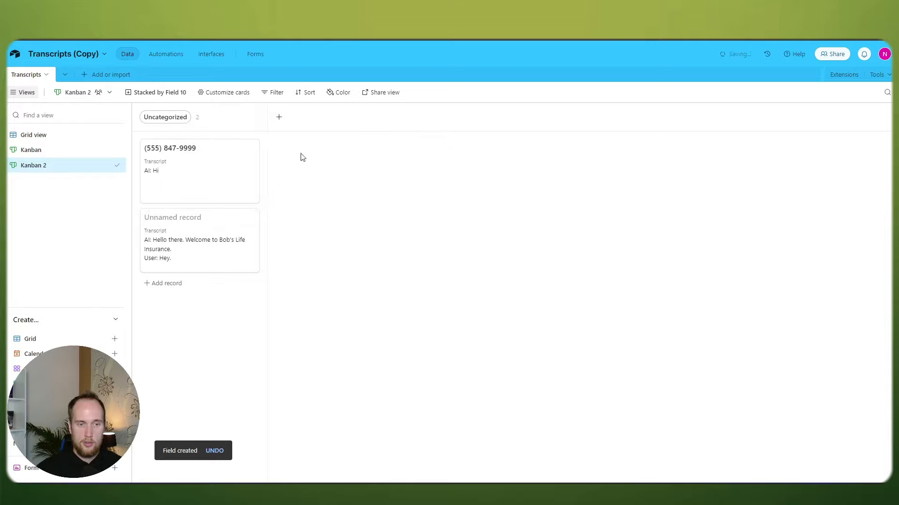
{"action": "left_click", "coordinate": [279, 117]}
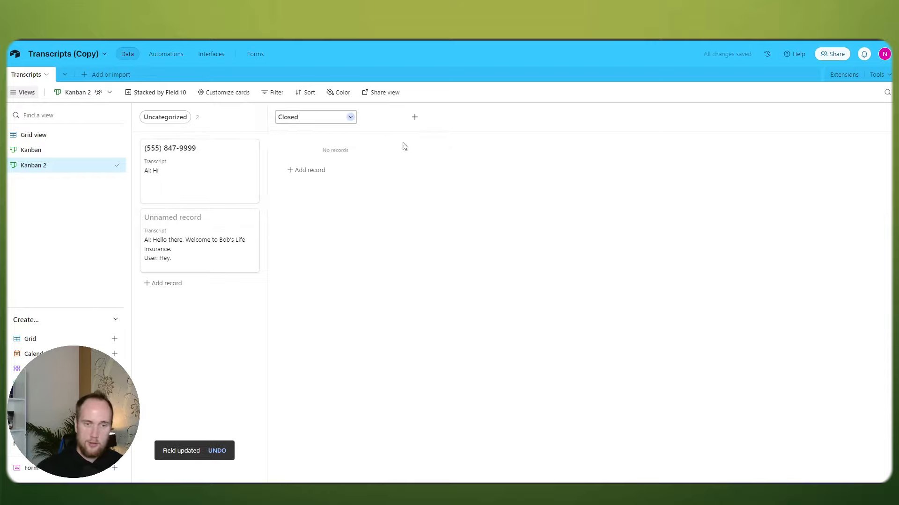
{"action": "key", "text": "Return"}
{"action": "mouse_move", "coordinate": [194, 171]}
{"action": "left_mouse_down"}
{"action": "mouse_move", "coordinate": [285, 174]}
{"action": "mouse_move", "coordinate": [208, 164]}
{"action": "mouse_move", "coordinate": [191, 171]}
{"action": "left_mouse_up"}
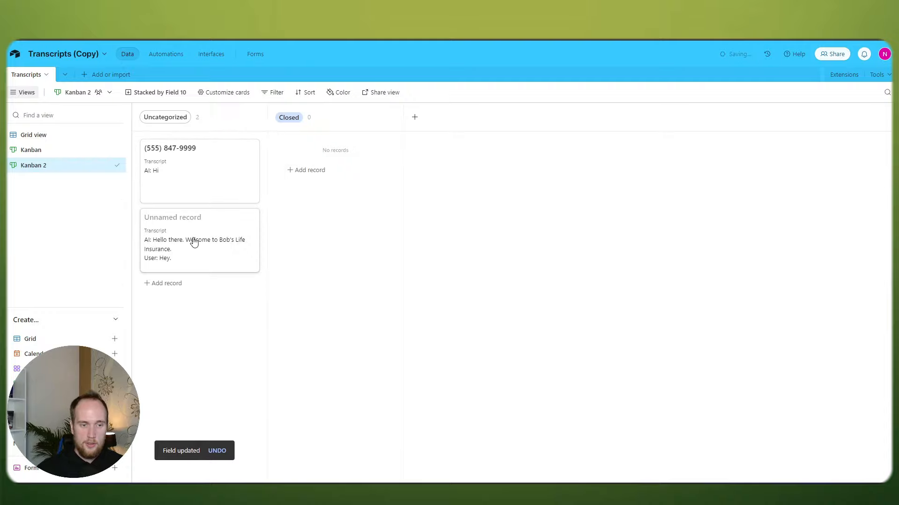
{"action": "left_click_drag", "start_coordinate": [195, 242], "coordinate": [315, 155]}
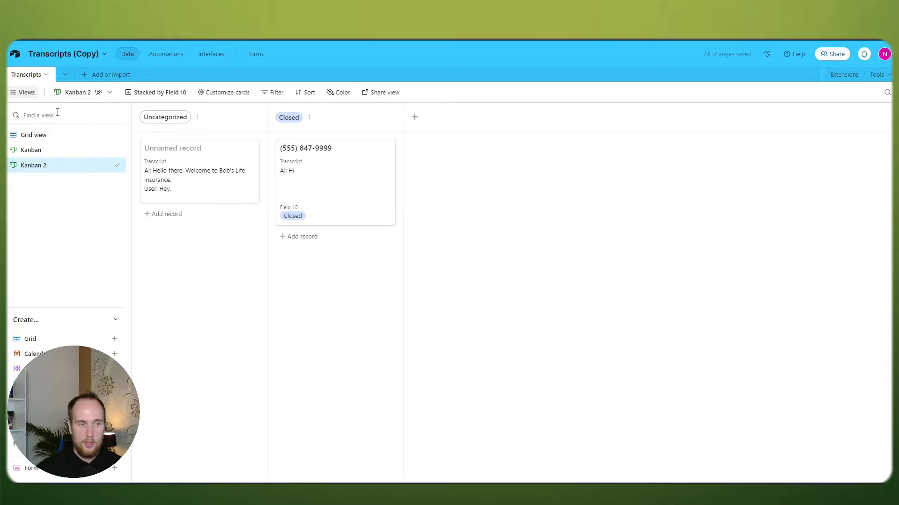
{"action": "left_click", "coordinate": [33, 135]}
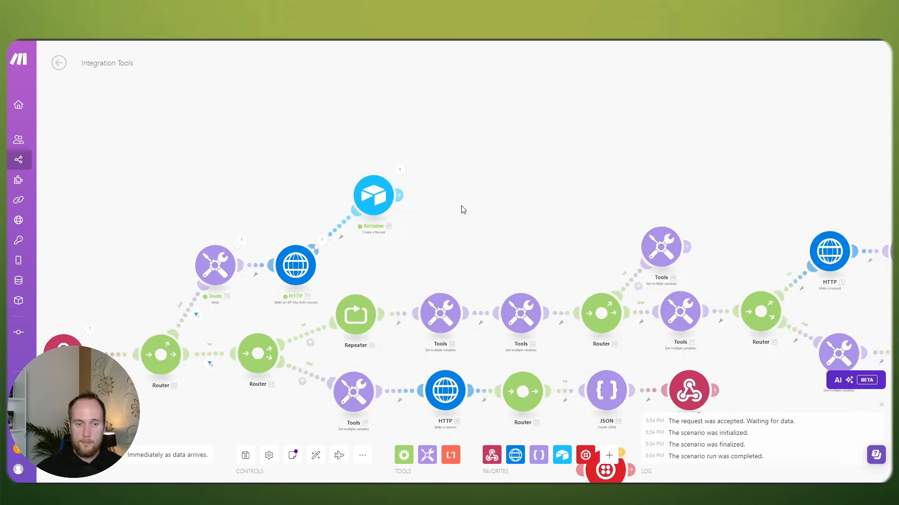
Step: Shift the first Router right and move the Webhooks trigger closer to it
{"action": "left_click_drag", "start_coordinate": [486, 214], "coordinate": [361, 163]}
{"action": "scroll", "coordinate": [361, 162], "scroll_direction": "down", "scroll_amount": 3}
{"action": "scroll", "coordinate": [415, 266], "scroll_direction": "up", "scroll_amount": 3}
{"action": "left_click_drag", "start_coordinate": [488, 303], "coordinate": [688, 333]}
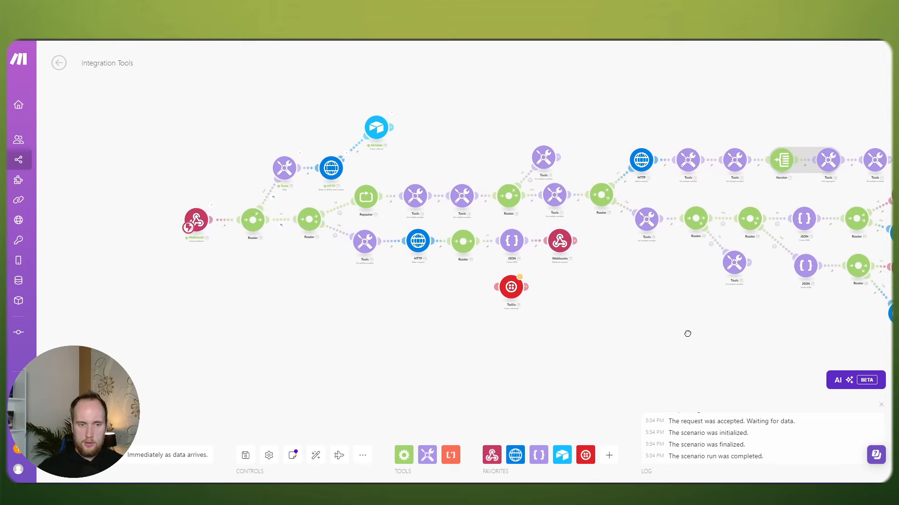
{"action": "scroll", "coordinate": [681, 333], "scroll_direction": "up", "scroll_amount": 2}
{"action": "left_click_drag", "start_coordinate": [175, 270], "coordinate": [412, 311]}
{"action": "scroll", "coordinate": [411, 311], "scroll_direction": "up", "scroll_amount": 2}
{"action": "left_click_drag", "start_coordinate": [310, 210], "coordinate": [317, 209]}
{"action": "left_click_drag", "start_coordinate": [225, 199], "coordinate": [245, 207]}
Step: Nudge the JSON and Webhooks modules, then place Twilio below them on the Router's lower branch
{"action": "scroll", "coordinate": [282, 210], "scroll_direction": "down", "scroll_amount": 2}
{"action": "scroll", "coordinate": [288, 229], "scroll_direction": "down", "scroll_amount": 2}
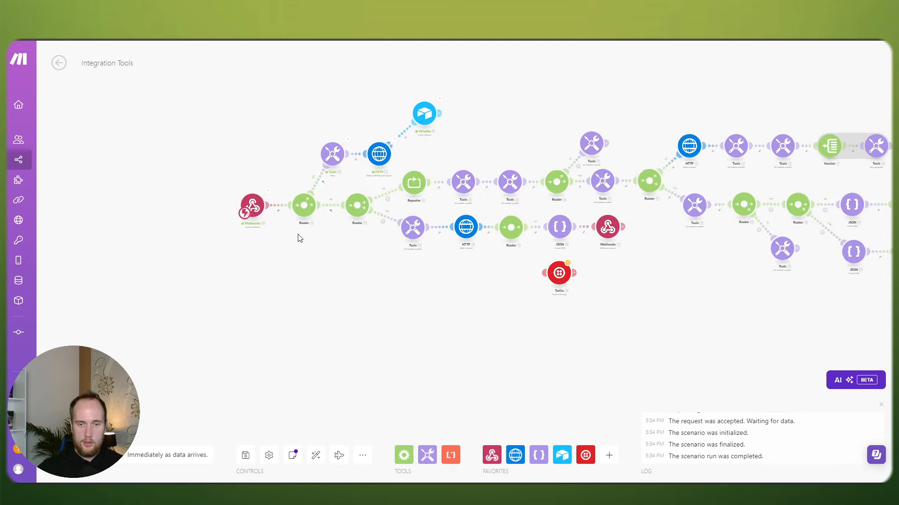
{"action": "left_click_drag", "start_coordinate": [433, 258], "coordinate": [270, 239]}
{"action": "scroll", "coordinate": [308, 248], "scroll_direction": "up", "scroll_amount": 2}
{"action": "left_click_drag", "start_coordinate": [379, 244], "coordinate": [331, 243]}
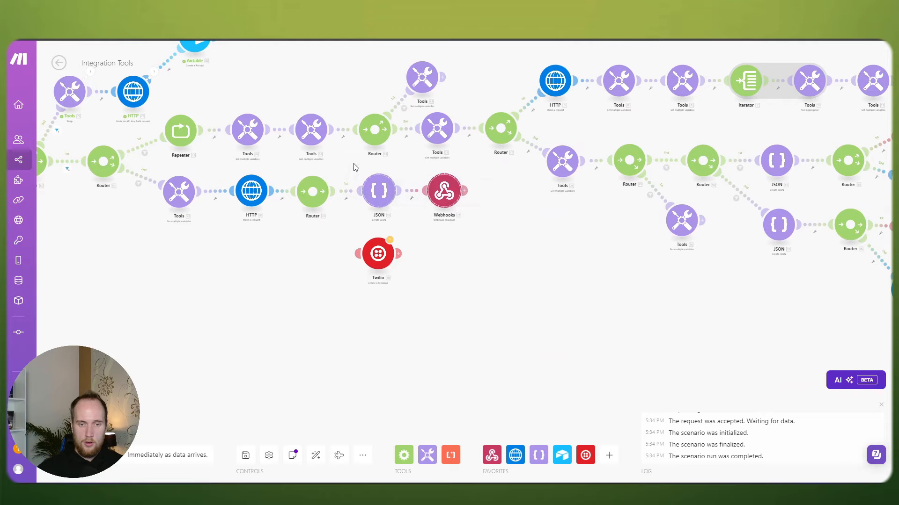
{"action": "left_click_drag", "start_coordinate": [368, 193], "coordinate": [372, 195]}
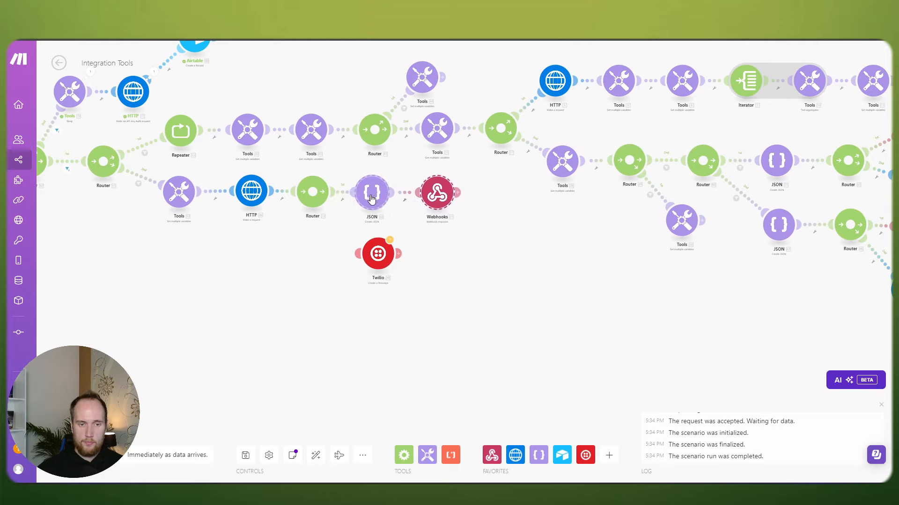
{"action": "left_click_drag", "start_coordinate": [308, 253], "coordinate": [344, 252]}
{"action": "left_click_drag", "start_coordinate": [410, 258], "coordinate": [403, 297]}
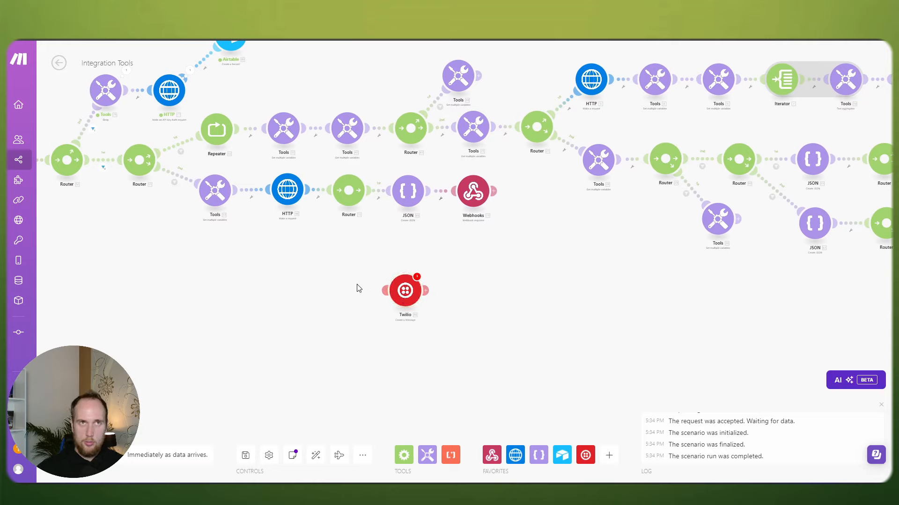
{"action": "left_click_drag", "start_coordinate": [385, 291], "coordinate": [352, 200]}
{"action": "left_click_drag", "start_coordinate": [410, 297], "coordinate": [332, 289]}
Step: Zoom out to fit the whole scenario and select all its modules
{"action": "scroll", "coordinate": [368, 254], "scroll_direction": "down", "scroll_amount": 3}
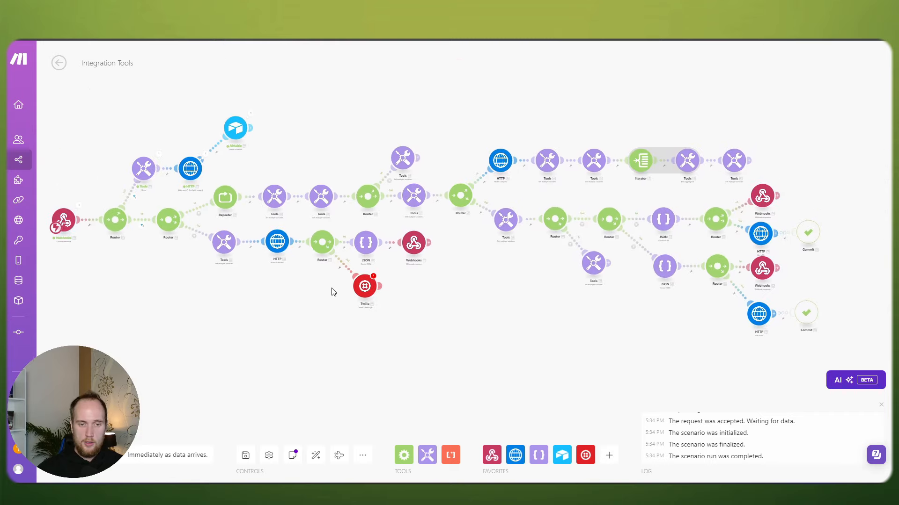
{"action": "scroll", "coordinate": [477, 307], "scroll_direction": "up", "scroll_amount": 5}
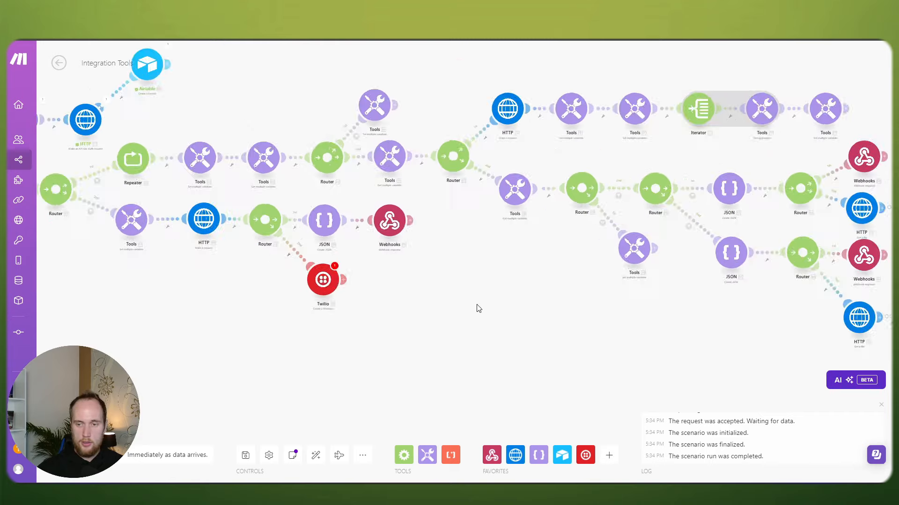
{"action": "left_click_drag", "start_coordinate": [341, 305], "coordinate": [416, 319]}
{"action": "scroll", "coordinate": [370, 247], "scroll_direction": "down", "scroll_amount": 5}
{"action": "scroll", "coordinate": [383, 249], "scroll_direction": "down", "scroll_amount": 3}
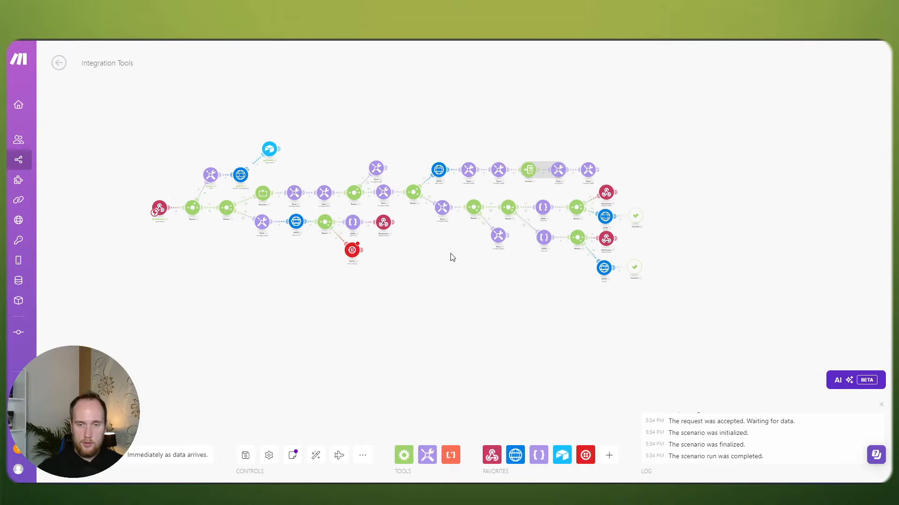
{"action": "left_click_drag", "start_coordinate": [451, 257], "coordinate": [504, 277]}
{"action": "scroll", "coordinate": [507, 281], "scroll_direction": "up", "scroll_amount": 3}
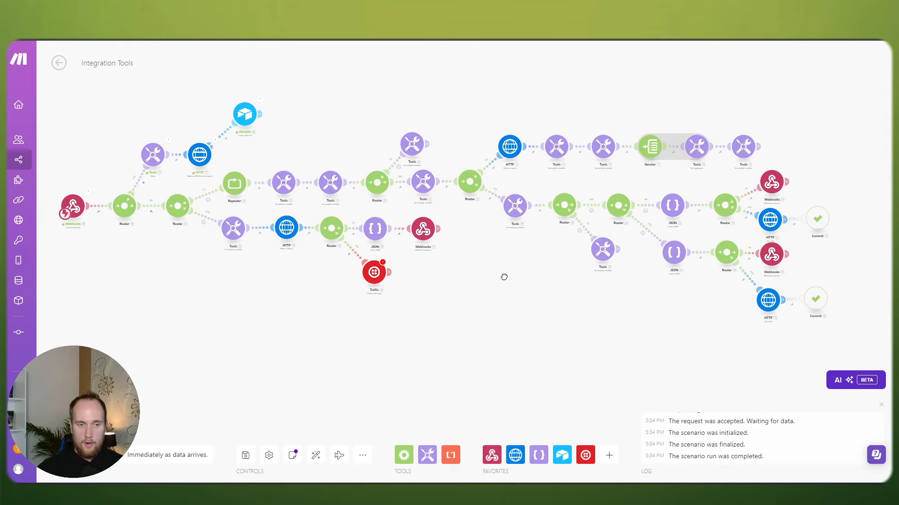
{"action": "scroll", "coordinate": [505, 277], "scroll_direction": "down", "scroll_amount": 3}
{"action": "left_click_drag", "start_coordinate": [174, 157], "coordinate": [728, 319]}
{"action": "scroll", "coordinate": [514, 234], "scroll_direction": "up", "scroll_amount": 3}
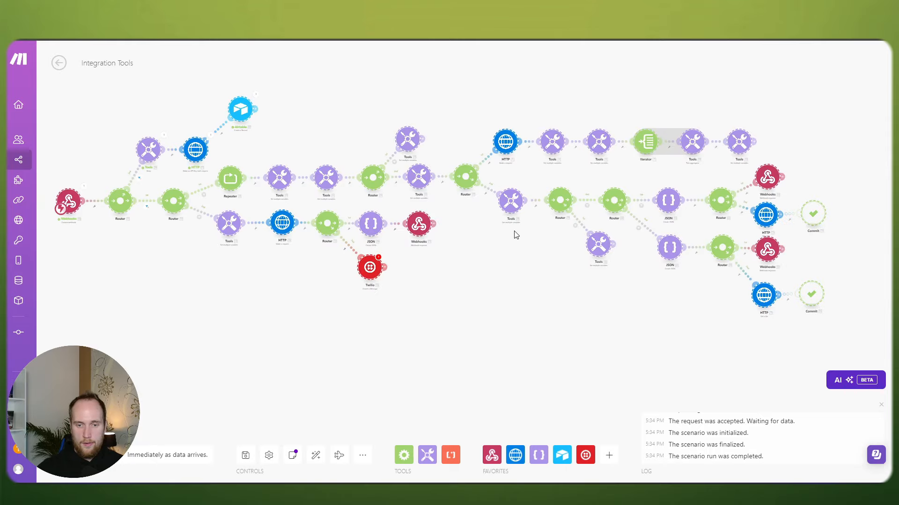
{"action": "left_click_drag", "start_coordinate": [513, 234], "coordinate": [575, 237]}
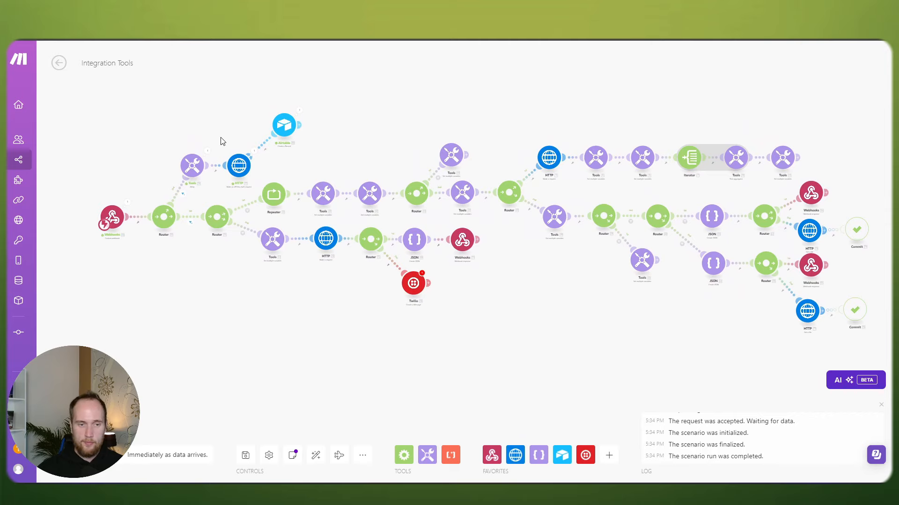
Step: Reposition the HTTP, Tools Sleep and Airtable modules, then box-select the six lower-branch modules
{"action": "scroll", "coordinate": [223, 140], "scroll_direction": "up", "scroll_amount": 3}
{"action": "left_click_drag", "start_coordinate": [310, 189], "coordinate": [299, 136]}
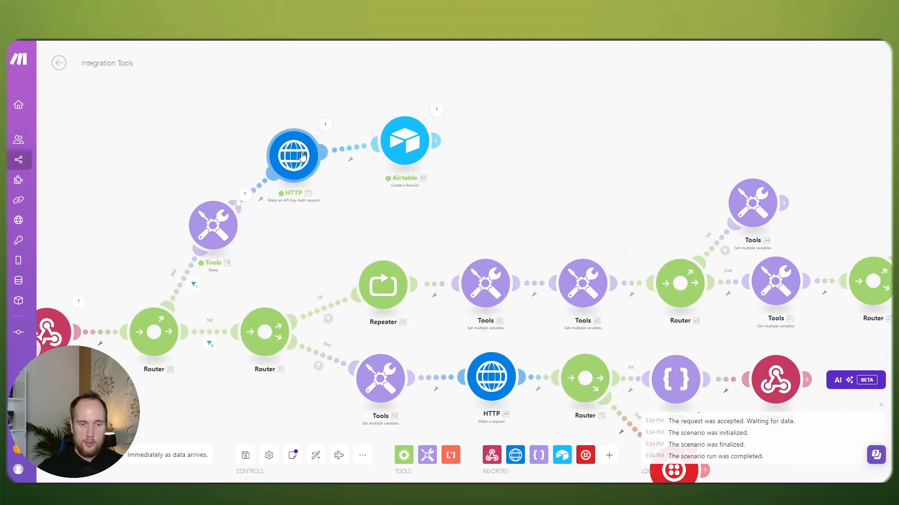
{"action": "left_click_drag", "start_coordinate": [222, 237], "coordinate": [237, 257]}
{"action": "left_click_drag", "start_coordinate": [284, 159], "coordinate": [291, 169]}
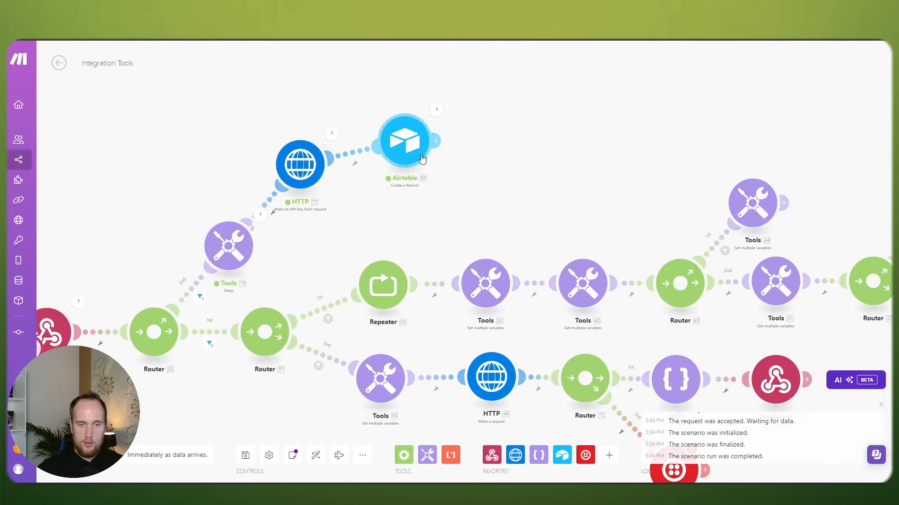
{"action": "left_click_drag", "start_coordinate": [417, 152], "coordinate": [432, 172]}
{"action": "scroll", "coordinate": [308, 188], "scroll_direction": "down", "scroll_amount": 5}
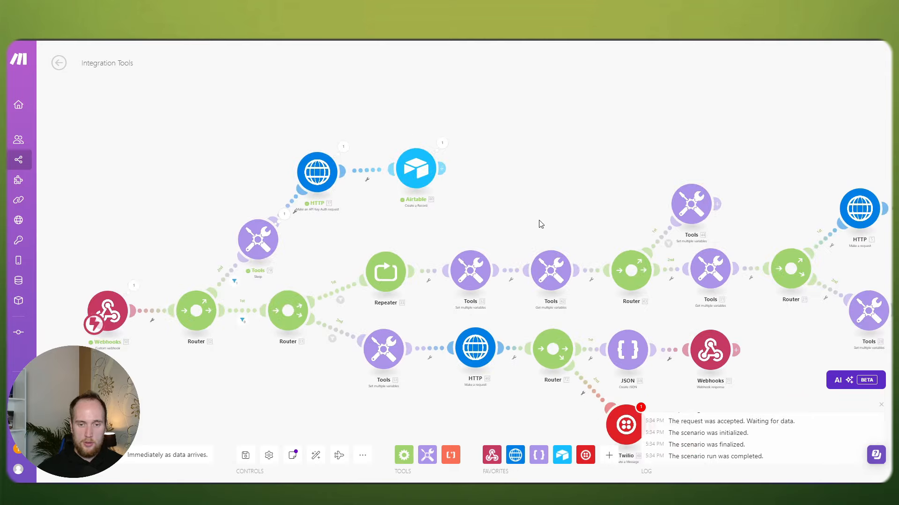
{"action": "scroll", "coordinate": [328, 173], "scroll_direction": "down", "scroll_amount": 3}
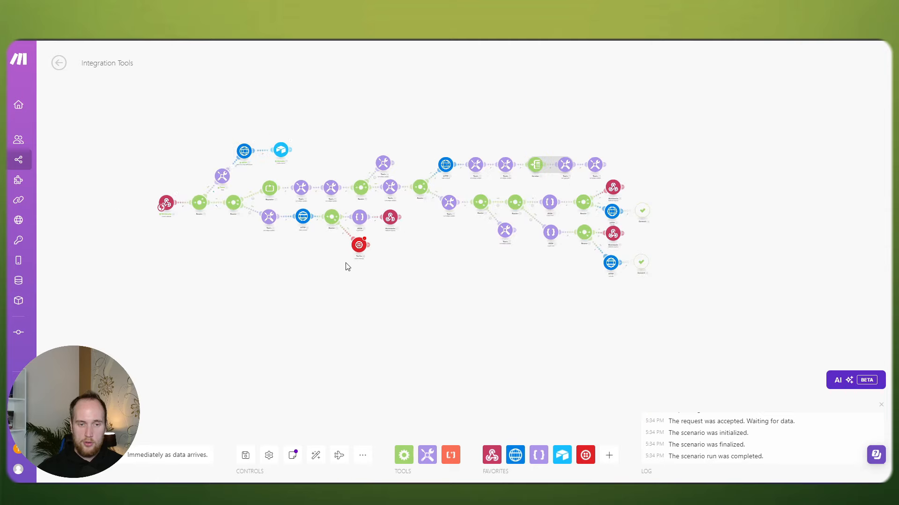
{"action": "left_click_drag", "start_coordinate": [419, 265], "coordinate": [255, 229]}
{"action": "scroll", "coordinate": [255, 218], "scroll_direction": "up", "scroll_amount": 5}
Step: Confirm the Repeater's settings: initial value 1, 2 repeats, step 1
{"action": "left_click", "coordinate": [272, 139]}
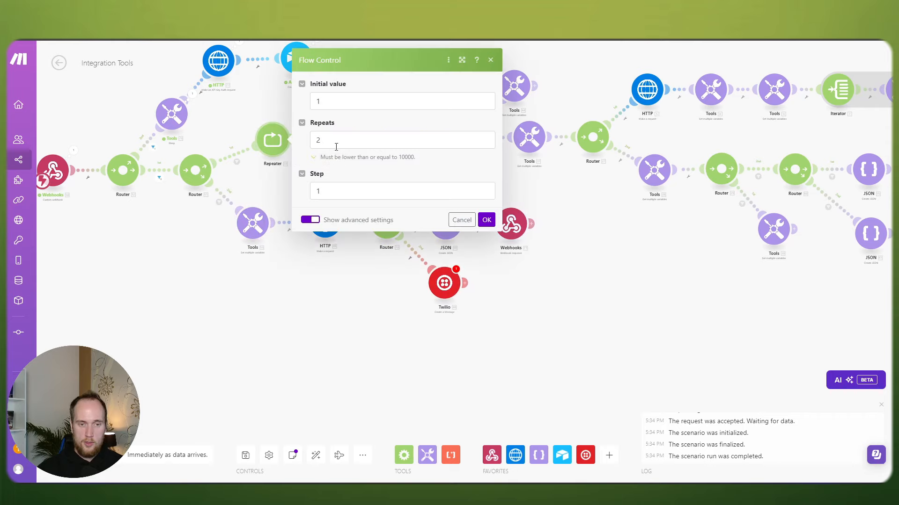
{"action": "double_click", "coordinate": [325, 142]}
{"action": "left_click", "coordinate": [430, 169]}
{"action": "left_click", "coordinate": [486, 219]}
{"action": "scroll", "coordinate": [412, 171], "scroll_direction": "down", "scroll_amount": 3}
{"action": "scroll", "coordinate": [463, 183], "scroll_direction": "down", "scroll_amount": 3}
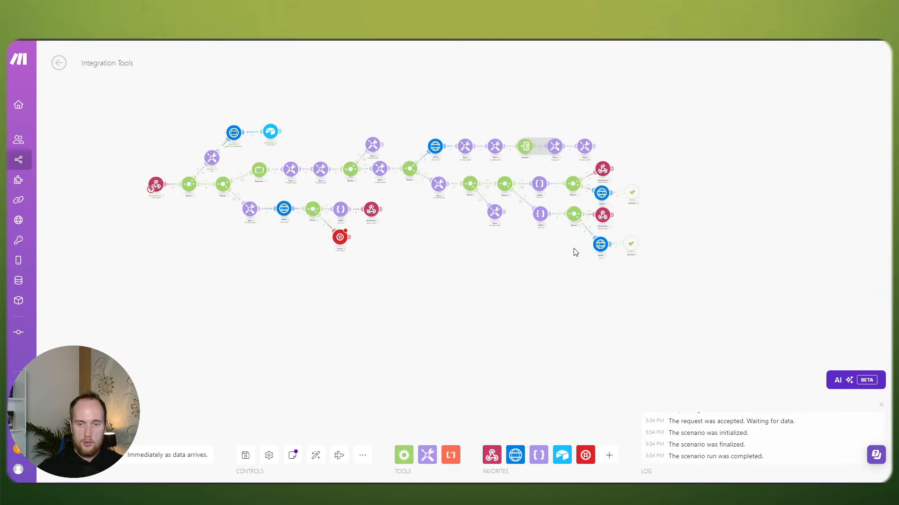
{"action": "scroll", "coordinate": [570, 261], "scroll_direction": "up", "scroll_amount": 3}
{"action": "scroll", "coordinate": [492, 270], "scroll_direction": "down", "scroll_amount": 5}
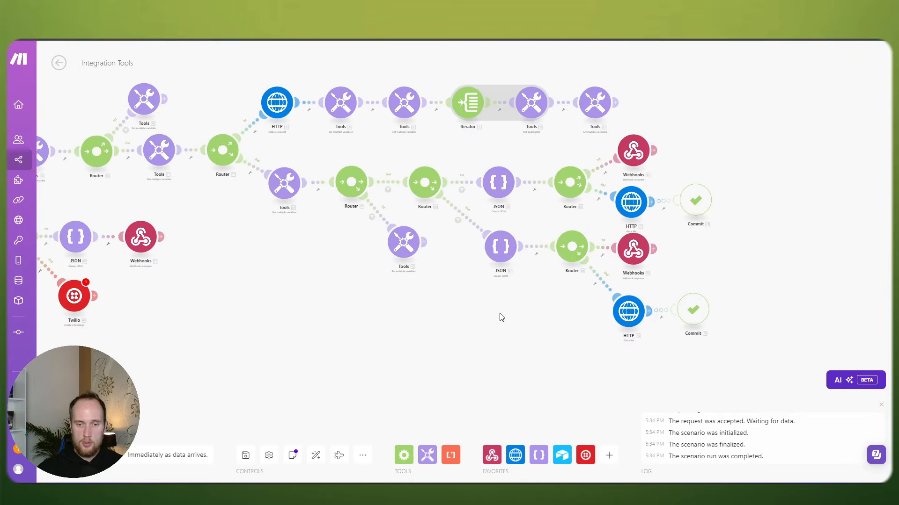
Step: Lift the lower branch above the HTTP row and move the HTTP–Tools–Iterator row below the Router
{"action": "left_click_drag", "start_coordinate": [616, 333], "coordinate": [404, 73]}
{"action": "left_click_drag", "start_coordinate": [672, 239], "coordinate": [664, 320]}
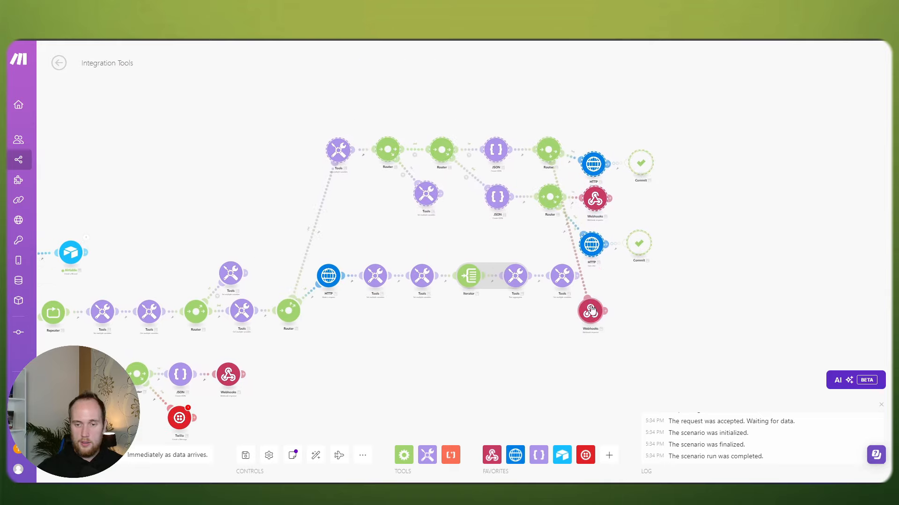
{"action": "left_click_drag", "start_coordinate": [590, 311], "coordinate": [599, 114]}
{"action": "left_click_drag", "start_coordinate": [502, 333], "coordinate": [577, 265]}
{"action": "left_click_drag", "start_coordinate": [674, 257], "coordinate": [396, 188]}
{"action": "left_click_drag", "start_coordinate": [410, 228], "coordinate": [405, 290]}
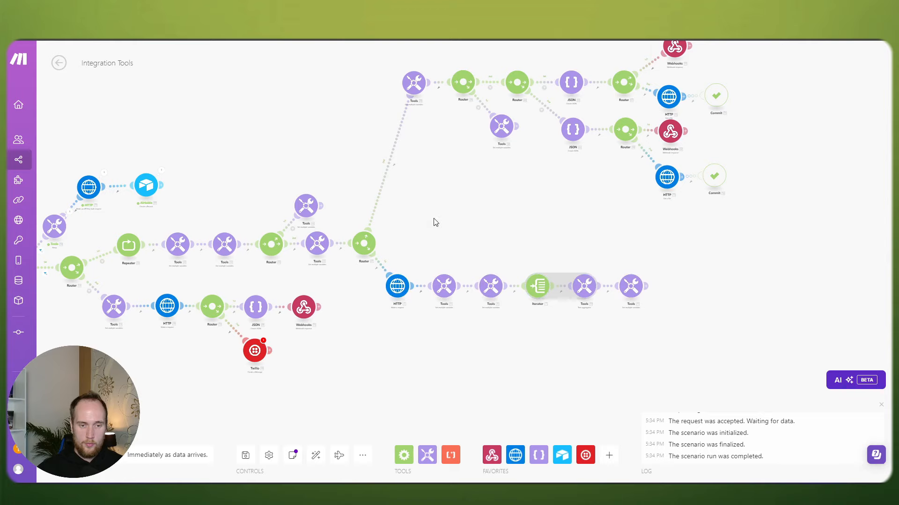
Step: Tighten the upper branch, pulling Router, Webhooks, HTTP, Commit and JSON closer together
{"action": "left_click_drag", "start_coordinate": [425, 201], "coordinate": [450, 241]}
{"action": "left_click_drag", "start_coordinate": [369, 83], "coordinate": [816, 249]}
{"action": "mouse_move", "coordinate": [528, 170]}
{"action": "left_mouse_down"}
{"action": "mouse_move", "coordinate": [521, 279]}
{"action": "mouse_move", "coordinate": [533, 280]}
{"action": "mouse_move", "coordinate": [516, 179]}
{"action": "left_mouse_up"}
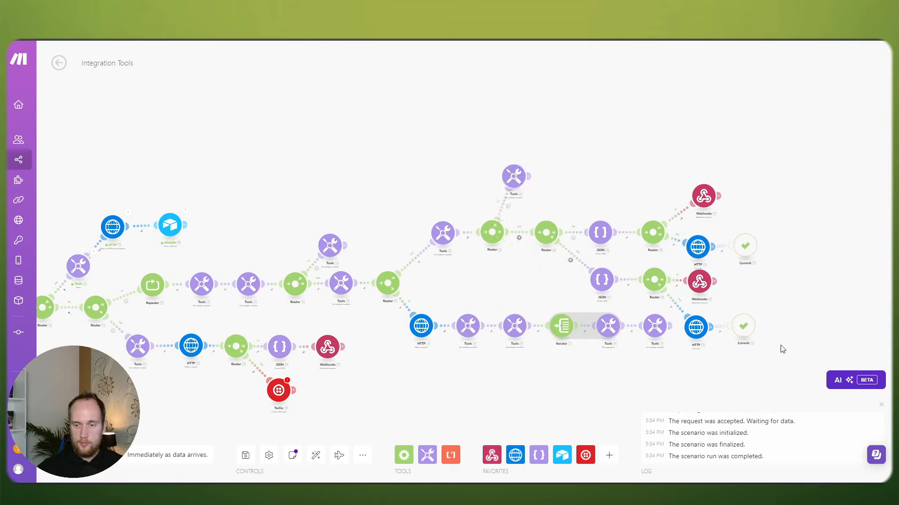
{"action": "left_click_drag", "start_coordinate": [655, 236], "coordinate": [647, 212]}
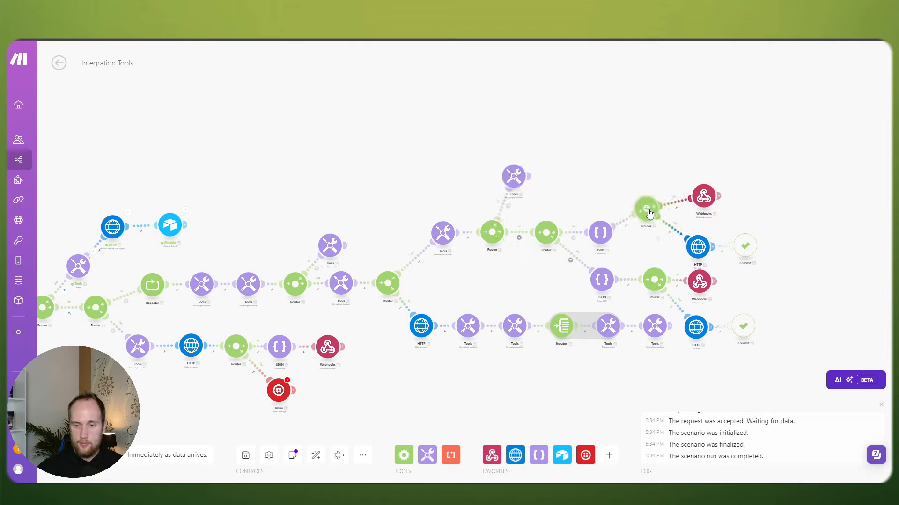
{"action": "left_click_drag", "start_coordinate": [678, 170], "coordinate": [781, 270]}
{"action": "left_click_drag", "start_coordinate": [705, 256], "coordinate": [705, 238]}
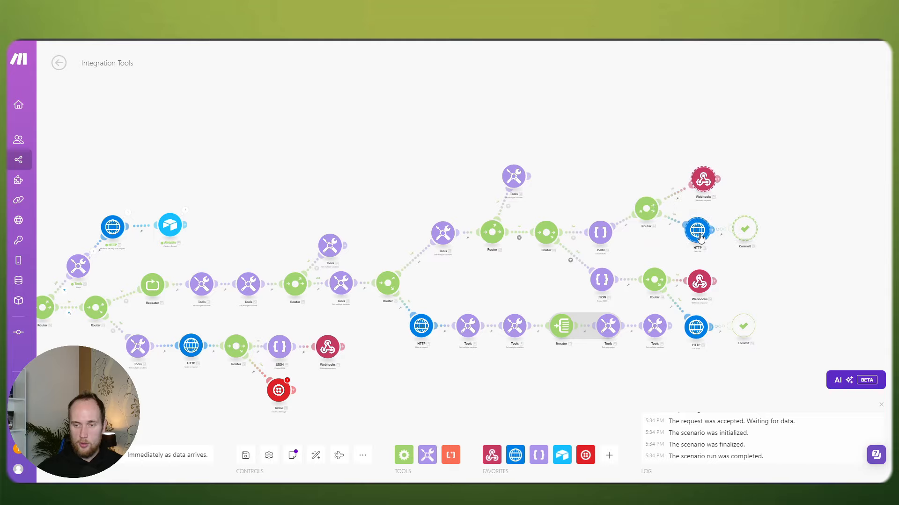
{"action": "left_click", "coordinate": [706, 181]}
{"action": "left_click_drag", "start_coordinate": [706, 181], "coordinate": [695, 187]}
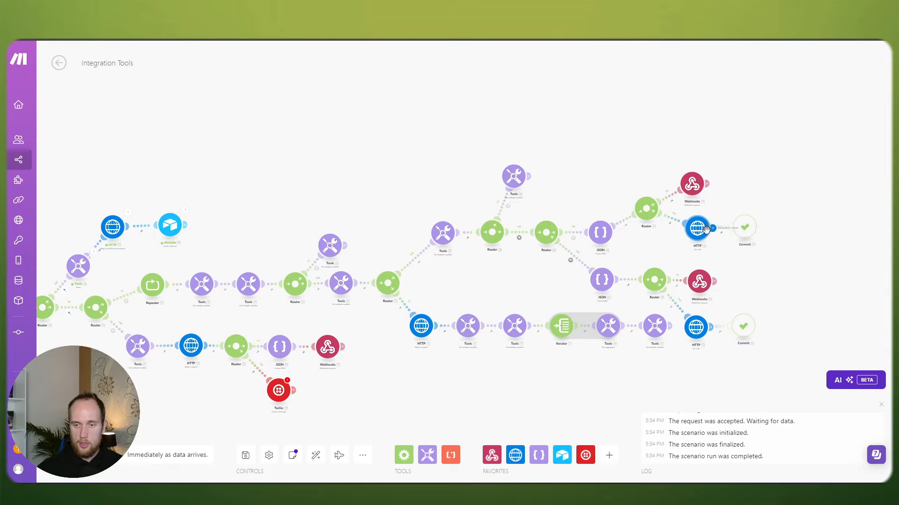
{"action": "left_click_drag", "start_coordinate": [705, 229], "coordinate": [590, 197]}
{"action": "left_click_drag", "start_coordinate": [537, 184], "coordinate": [529, 164]}
Step: Shift the JSON–Router–Webhooks group up-left and nudge the lower HTTP, Commit and Webhooks
{"action": "scroll", "coordinate": [515, 183], "scroll_direction": "up", "scroll_amount": 3}
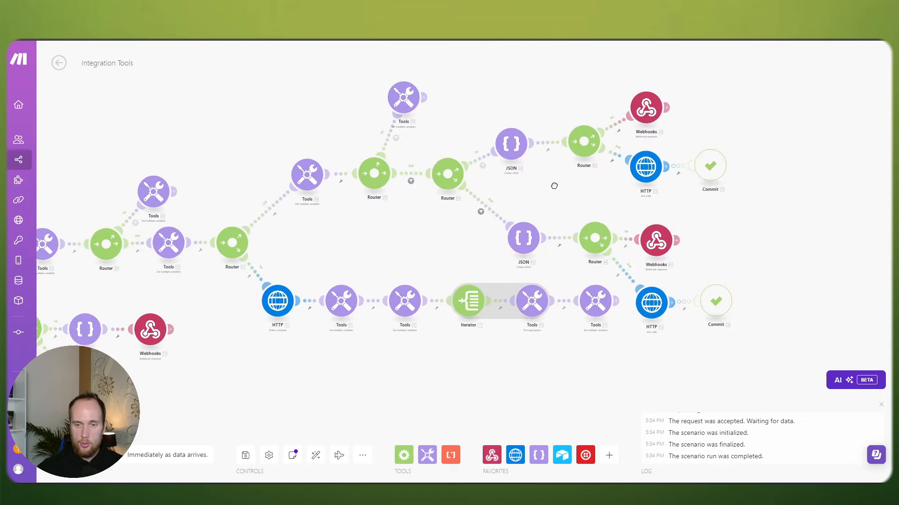
{"action": "left_click_drag", "start_coordinate": [691, 244], "coordinate": [495, 207]}
{"action": "left_click_drag", "start_coordinate": [560, 174], "coordinate": [526, 201]}
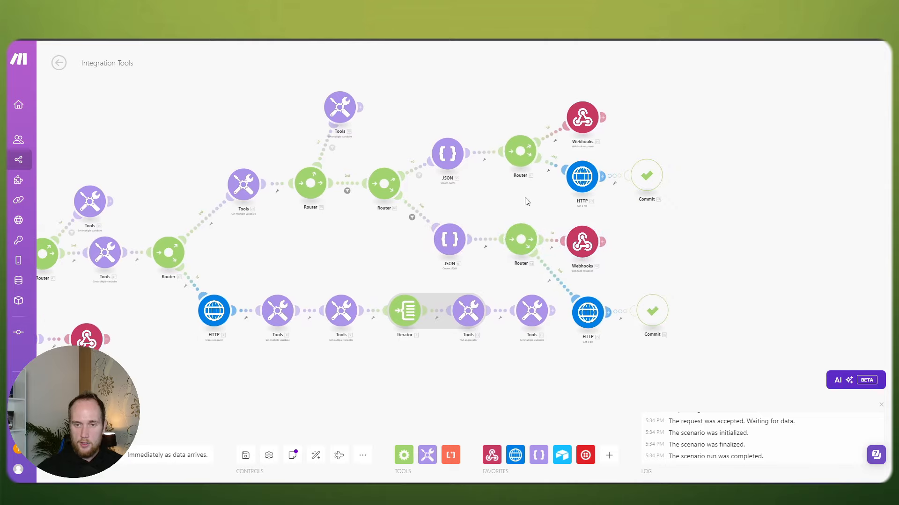
{"action": "left_click_drag", "start_coordinate": [597, 143], "coordinate": [675, 195]}
{"action": "left_click", "coordinate": [702, 224]}
{"action": "left_click_drag", "start_coordinate": [684, 330], "coordinate": [596, 310]}
{"action": "left_click_drag", "start_coordinate": [583, 242], "coordinate": [579, 236]}
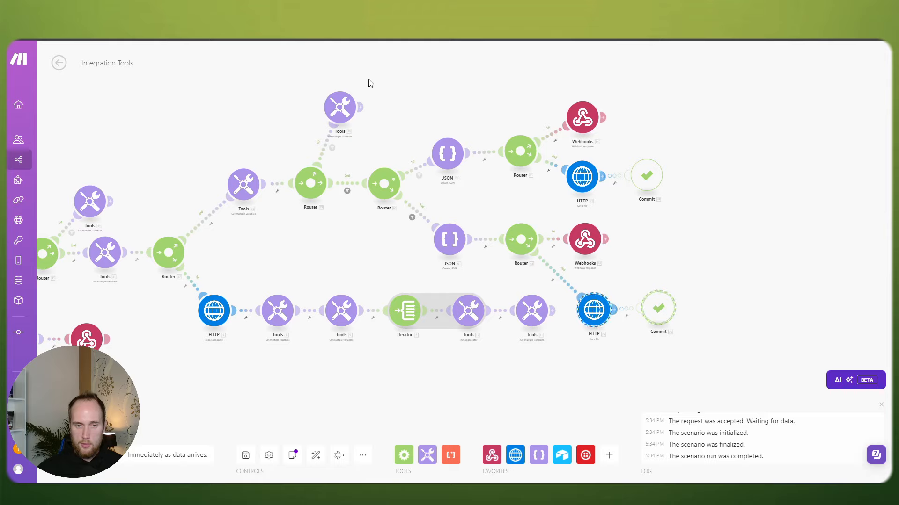
Step: Slightly reposition the nine right-hand modules and the upper Router, Webhooks, HTTP and Commit group
{"action": "left_click_drag", "start_coordinate": [370, 84], "coordinate": [721, 269]}
{"action": "left_click_drag", "start_coordinate": [519, 239], "coordinate": [515, 240]}
{"action": "left_click", "coordinate": [507, 200]}
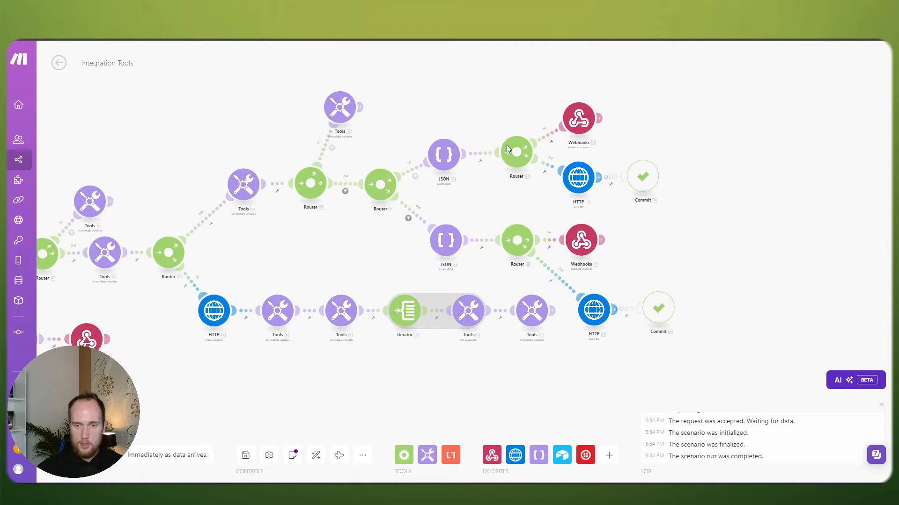
{"action": "left_click_drag", "start_coordinate": [499, 101], "coordinate": [705, 201]}
{"action": "left_click_drag", "start_coordinate": [581, 183], "coordinate": [575, 186]}
{"action": "left_click", "coordinate": [510, 194]}
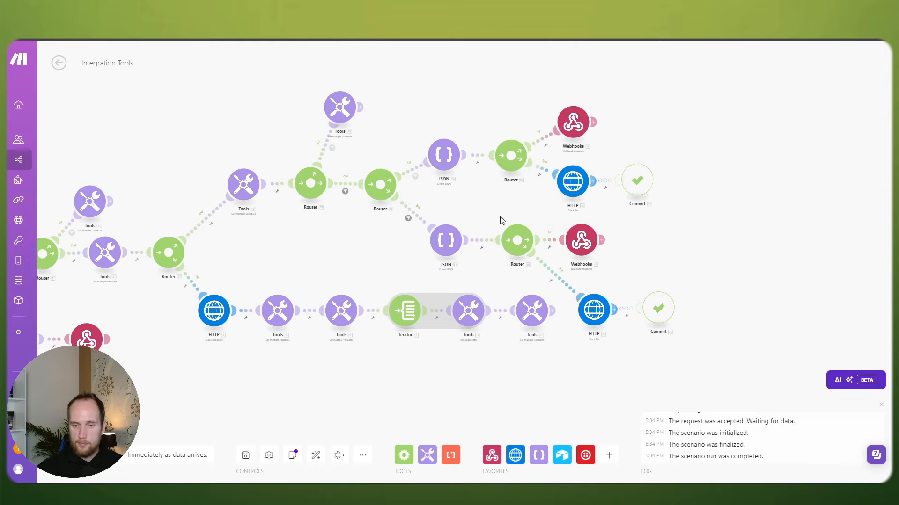
Step: Place the upper Tools module below its Router and align the upper Webhooks, HTTP and Commit
{"action": "left_click_drag", "start_coordinate": [488, 230], "coordinate": [525, 213]}
{"action": "left_click_drag", "start_coordinate": [389, 219], "coordinate": [478, 232]}
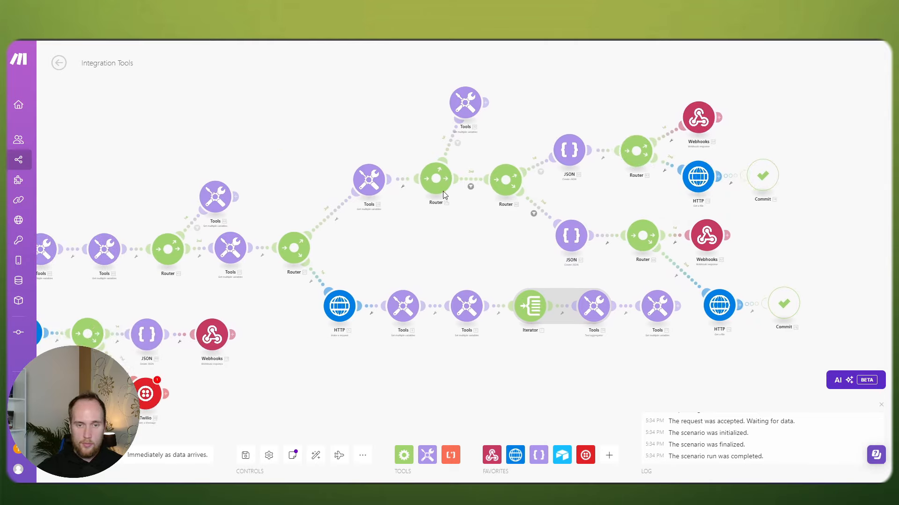
{"action": "left_click_drag", "start_coordinate": [439, 189], "coordinate": [439, 191]}
{"action": "left_click_drag", "start_coordinate": [472, 117], "coordinate": [495, 245]}
{"action": "left_click_drag", "start_coordinate": [672, 198], "coordinate": [498, 242]}
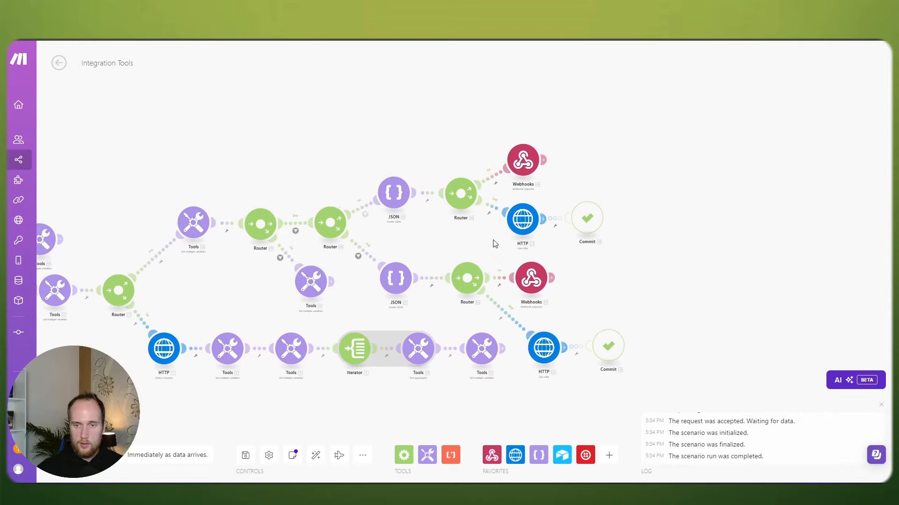
{"action": "scroll", "coordinate": [496, 242], "scroll_direction": "up", "scroll_amount": 1}
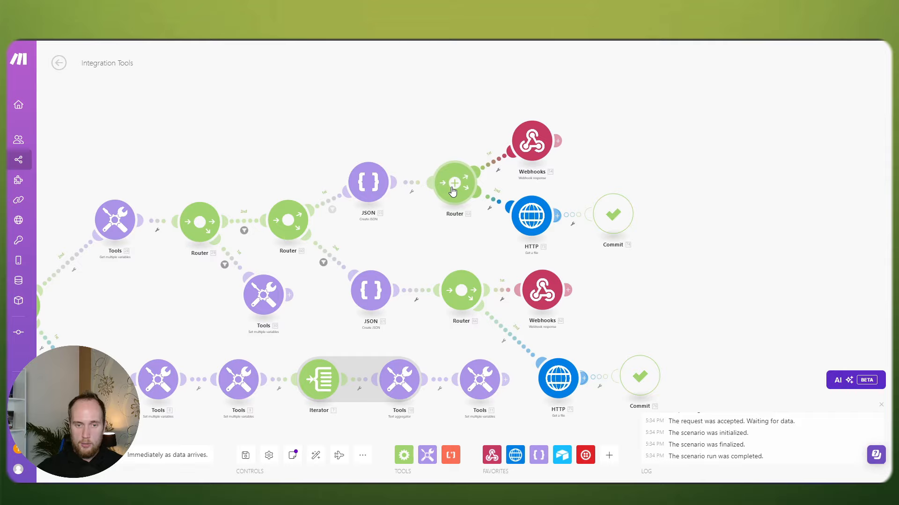
{"action": "left_click_drag", "start_coordinate": [487, 115], "coordinate": [682, 262]}
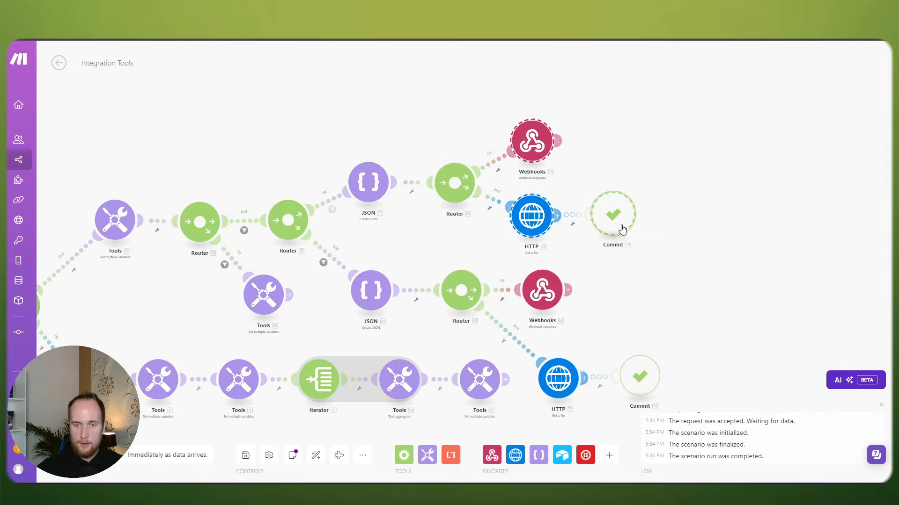
{"action": "left_click_drag", "start_coordinate": [622, 230], "coordinate": [628, 232]}
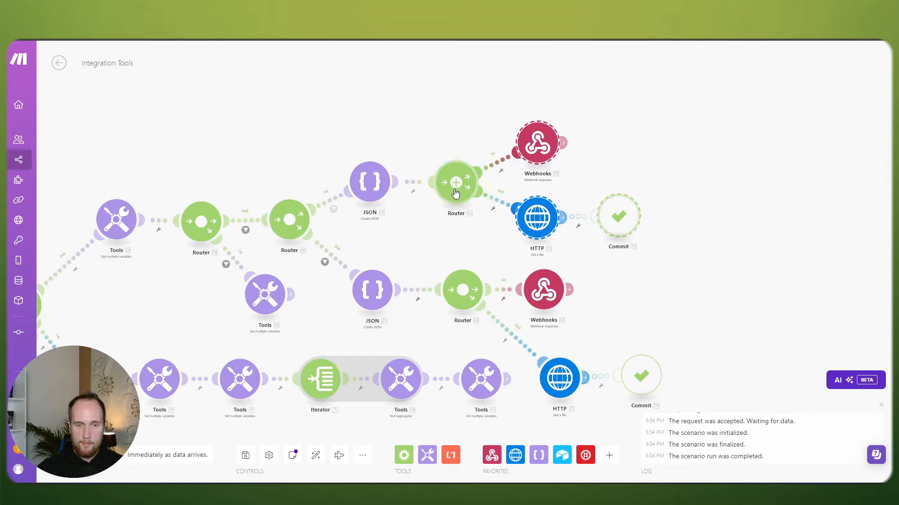
{"action": "left_click_drag", "start_coordinate": [455, 193], "coordinate": [456, 192]}
{"action": "scroll", "coordinate": [430, 249], "scroll_direction": "down", "scroll_amount": 2}
{"action": "left_click_drag", "start_coordinate": [433, 247], "coordinate": [457, 187]}
Step: Move the grouped upper branch modules left and down
{"action": "left_click_drag", "start_coordinate": [718, 326], "coordinate": [557, 278]}
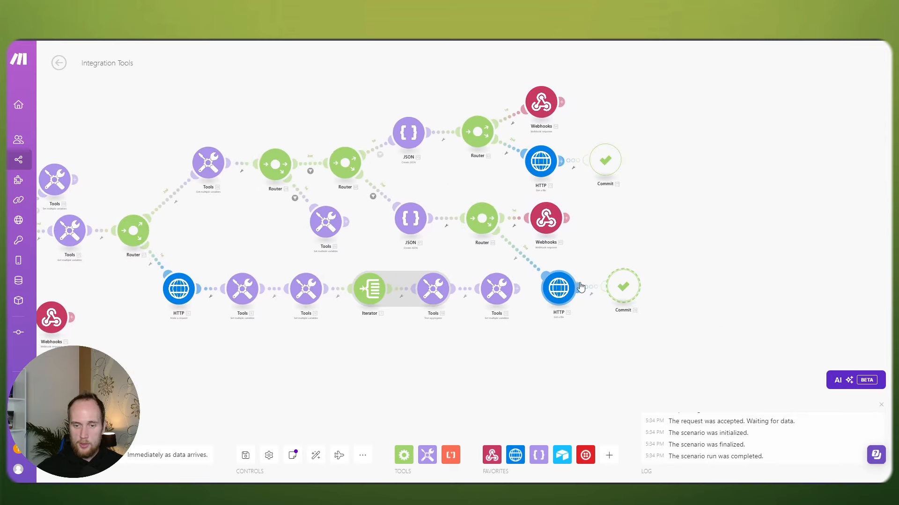
{"action": "left_click_drag", "start_coordinate": [691, 331], "coordinate": [172, 266]}
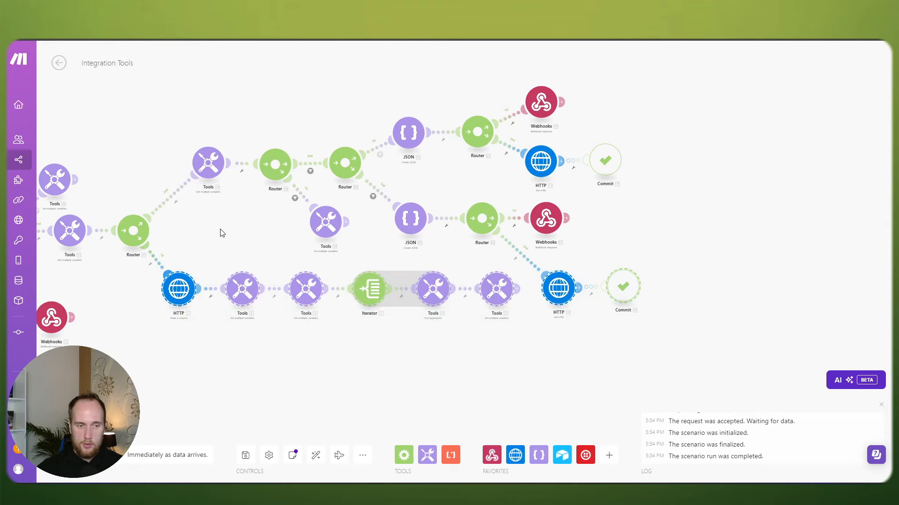
{"action": "left_click_drag", "start_coordinate": [221, 231], "coordinate": [318, 280]}
{"action": "left_click_drag", "start_coordinate": [212, 120], "coordinate": [776, 277]}
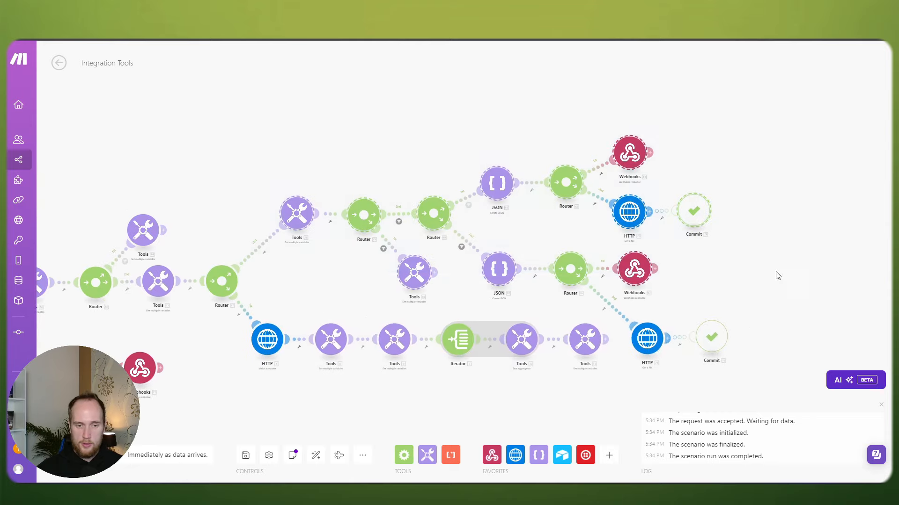
{"action": "left_click_drag", "start_coordinate": [273, 129], "coordinate": [802, 295]}
{"action": "left_click_drag", "start_coordinate": [414, 280], "coordinate": [392, 287]}
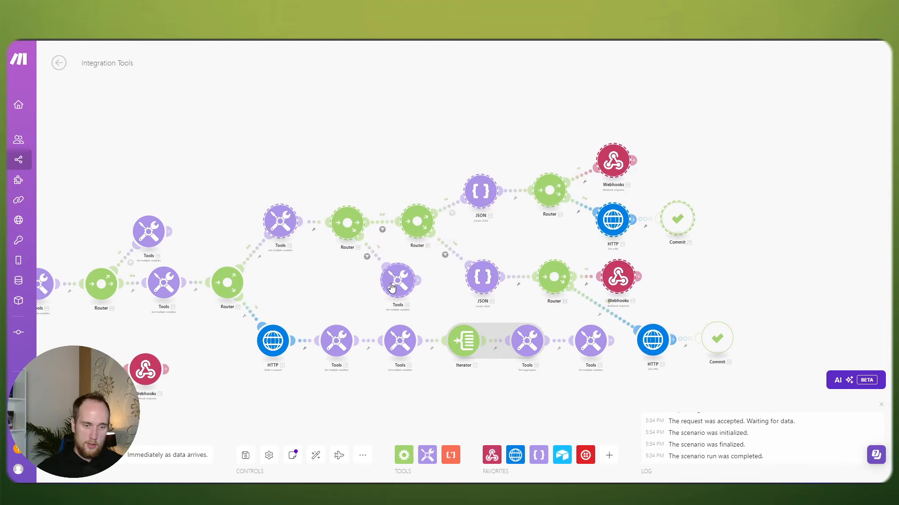
{"action": "left_click_drag", "start_coordinate": [299, 260], "coordinate": [235, 207]}
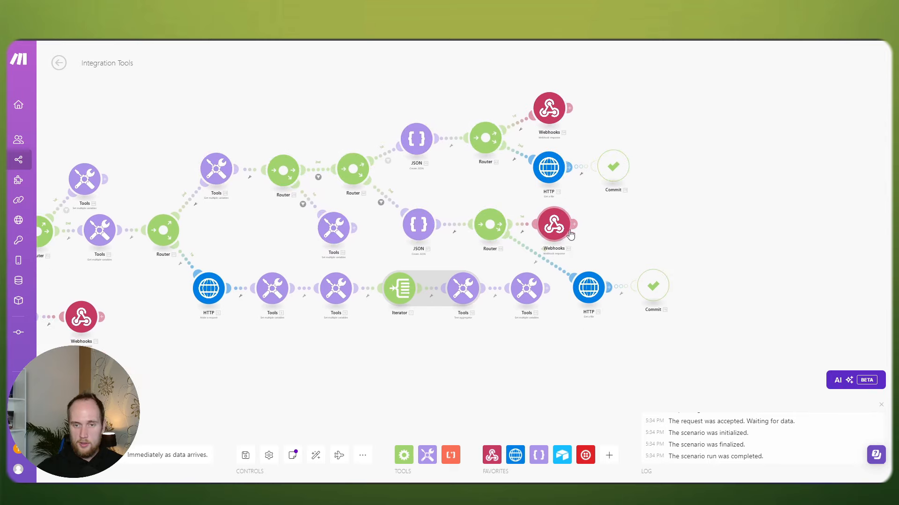
{"action": "left_click_drag", "start_coordinate": [641, 236], "coordinate": [662, 241]}
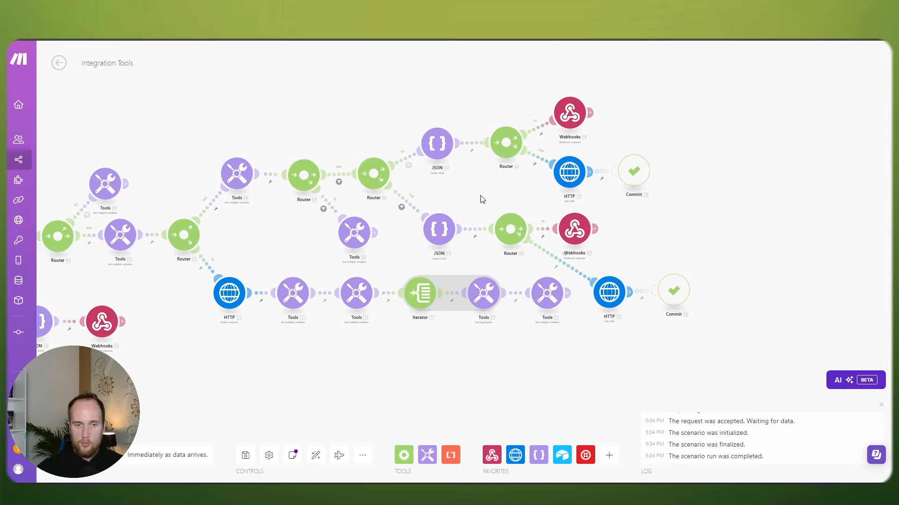
{"action": "left_click_drag", "start_coordinate": [480, 199], "coordinate": [491, 185]}
Step: Lift the lower JSON–Router–Webhooks row upward and nudge the lower HTTP module left
{"action": "left_click_drag", "start_coordinate": [651, 241], "coordinate": [400, 185]}
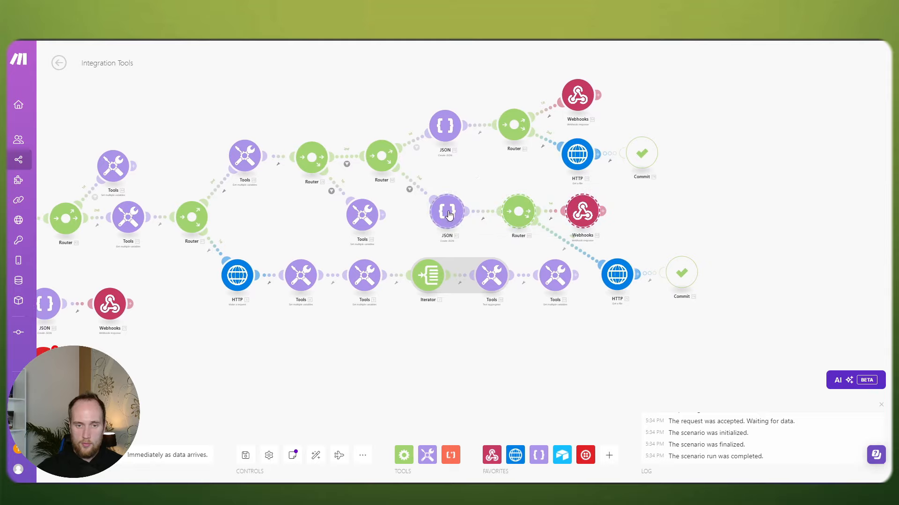
{"action": "left_click_drag", "start_coordinate": [448, 214], "coordinate": [446, 203]}
{"action": "left_click_drag", "start_coordinate": [671, 237], "coordinate": [636, 250]}
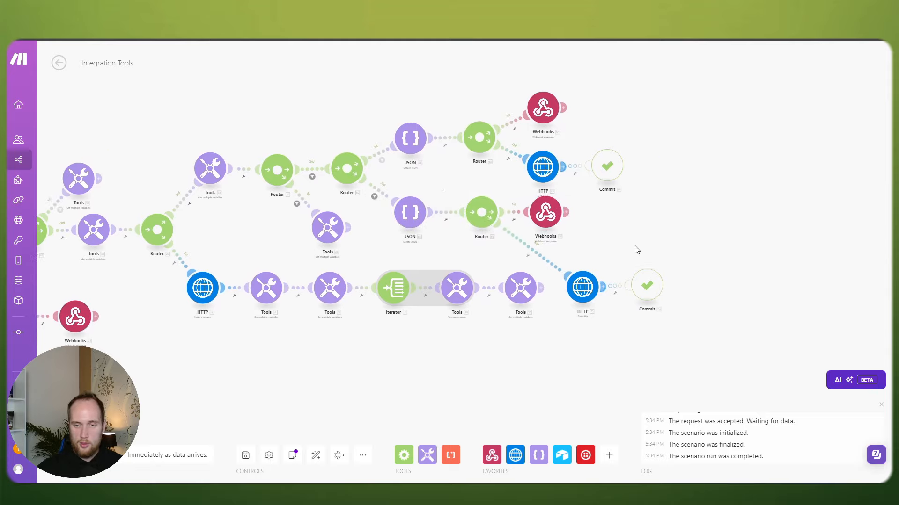
{"action": "left_click_drag", "start_coordinate": [582, 293], "coordinate": [579, 292]}
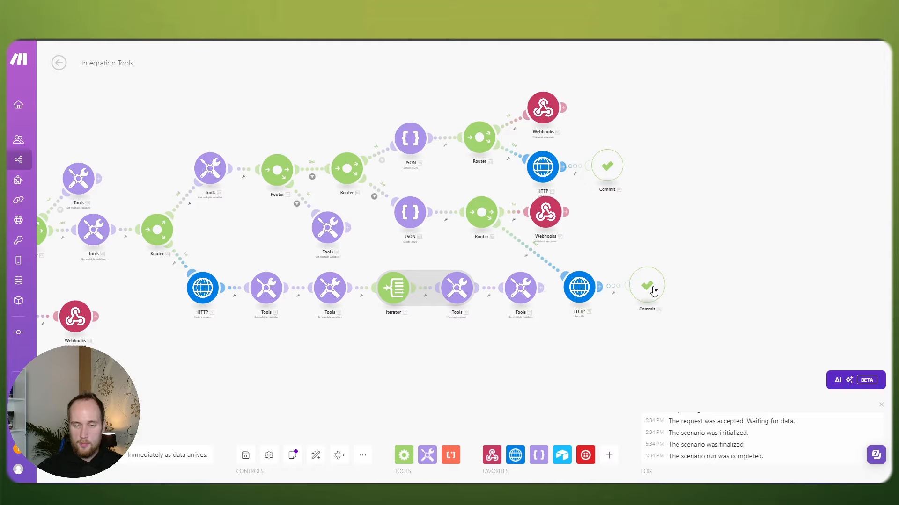
Step: Move the middle Webhooks down and line up the lower HTTP and Commit beside the Router
{"action": "left_click_drag", "start_coordinate": [545, 212], "coordinate": [551, 317]}
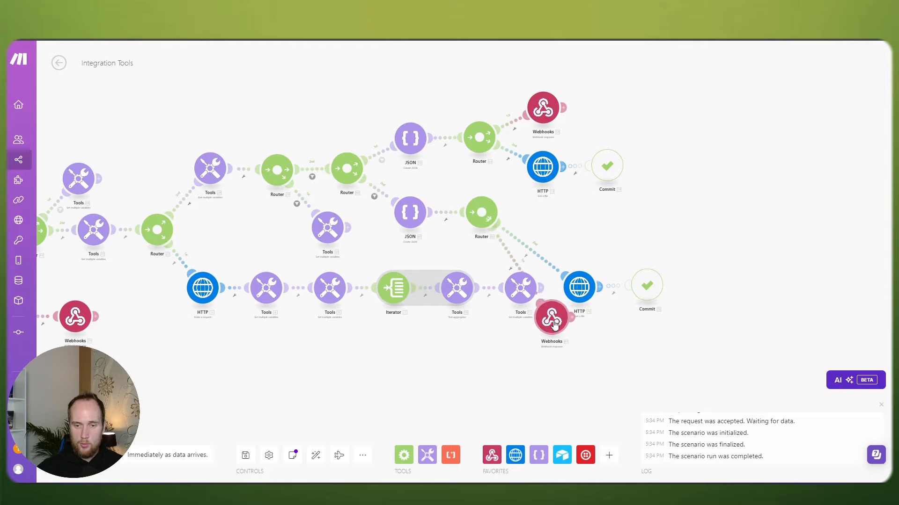
{"action": "left_click_drag", "start_coordinate": [579, 287], "coordinate": [545, 217]}
{"action": "left_click_drag", "start_coordinate": [657, 287], "coordinate": [617, 212]}
{"action": "left_click_drag", "start_coordinate": [550, 222], "coordinate": [549, 218]}
{"action": "left_click_drag", "start_coordinate": [608, 213], "coordinate": [611, 217]}
Step: Set the lower Webhooks beside the second HTTP and drop the last Tools module below the Iterator row
{"action": "left_click_drag", "start_coordinate": [559, 321], "coordinate": [561, 273]}
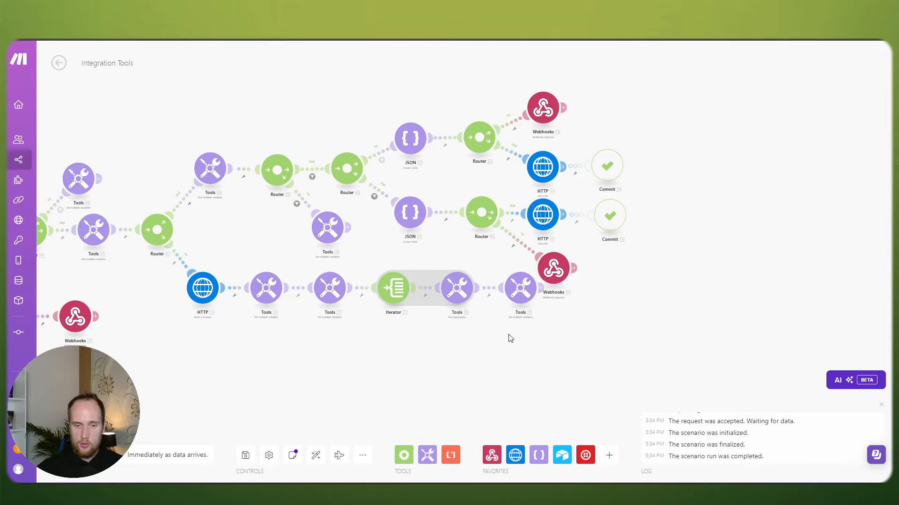
{"action": "left_click_drag", "start_coordinate": [516, 336], "coordinate": [525, 336]}
{"action": "left_click_drag", "start_coordinate": [568, 273], "coordinate": [554, 263]}
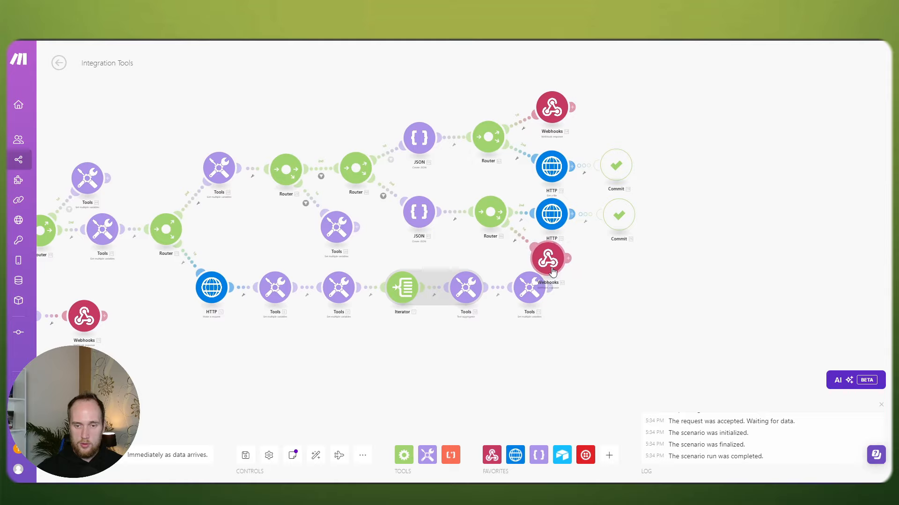
{"action": "left_click_drag", "start_coordinate": [486, 343], "coordinate": [515, 337]}
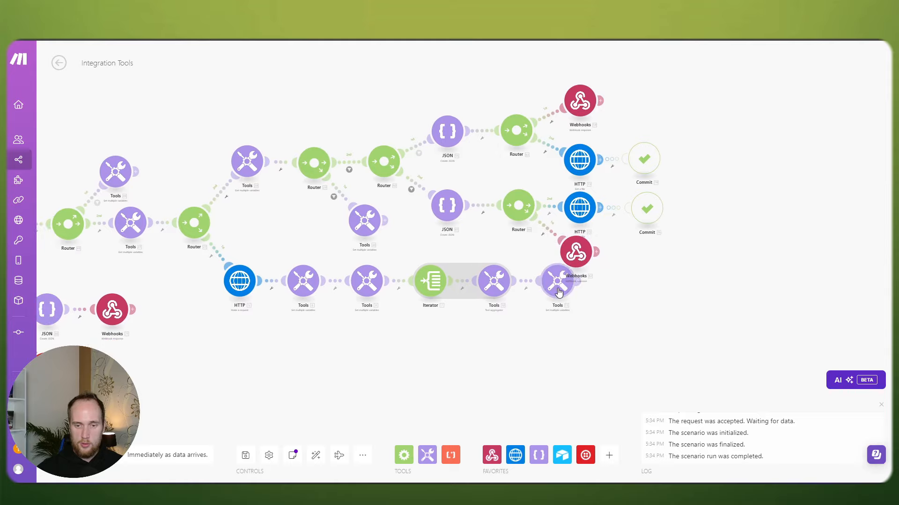
{"action": "left_click_drag", "start_coordinate": [558, 292], "coordinate": [546, 341]}
{"action": "left_click_drag", "start_coordinate": [576, 252], "coordinate": [578, 265]}
{"action": "left_click_drag", "start_coordinate": [548, 330], "coordinate": [577, 310]}
{"action": "scroll", "coordinate": [516, 331], "scroll_direction": "down", "scroll_amount": 5}
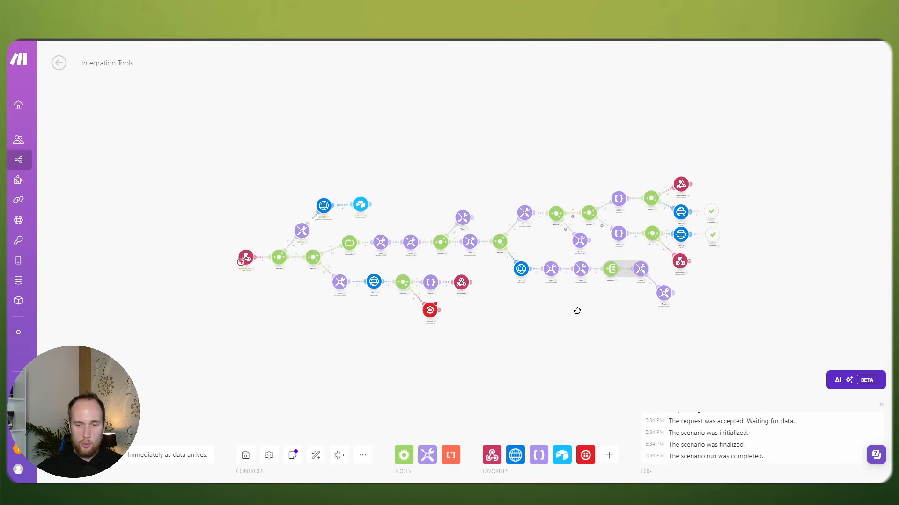
Step: Box-select the Tools, HTTP and Airtable branch modules and shift them slightly left
{"action": "scroll", "coordinate": [577, 311], "scroll_direction": "up", "scroll_amount": 5}
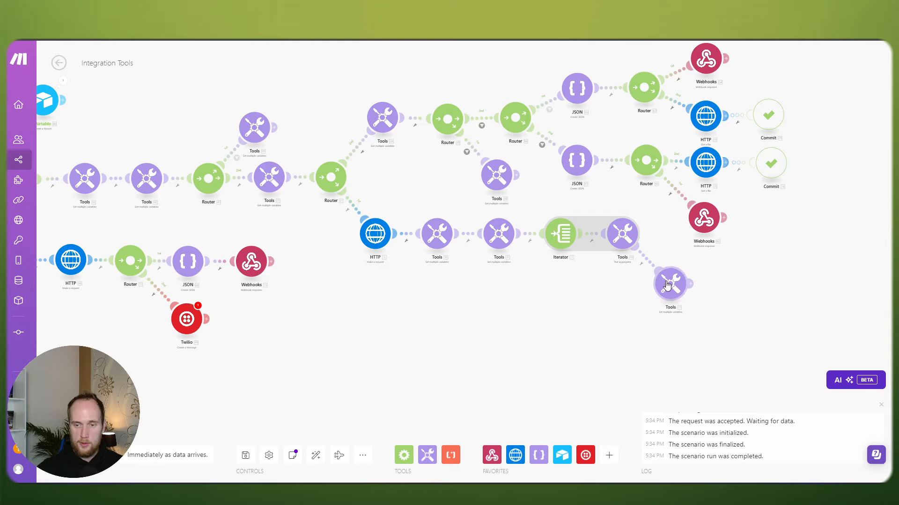
{"action": "scroll", "coordinate": [505, 292], "scroll_direction": "down", "scroll_amount": 5}
{"action": "left_click_drag", "start_coordinate": [506, 291], "coordinate": [592, 316]}
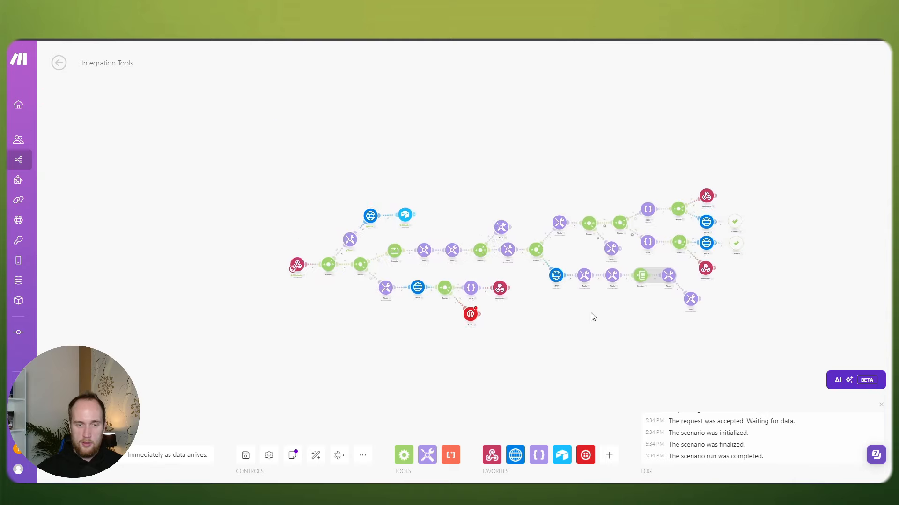
{"action": "scroll", "coordinate": [592, 316], "scroll_direction": "up", "scroll_amount": 3}
{"action": "scroll", "coordinate": [347, 307], "scroll_direction": "down", "scroll_amount": 2}
{"action": "scroll", "coordinate": [343, 303], "scroll_direction": "up", "scroll_amount": 2}
{"action": "left_click_drag", "start_coordinate": [343, 303], "coordinate": [270, 294]}
{"action": "scroll", "coordinate": [271, 294], "scroll_direction": "down", "scroll_amount": 2}
{"action": "left_click_drag", "start_coordinate": [207, 135], "coordinate": [370, 216]}
{"action": "left_click_drag", "start_coordinate": [257, 201], "coordinate": [251, 202]}
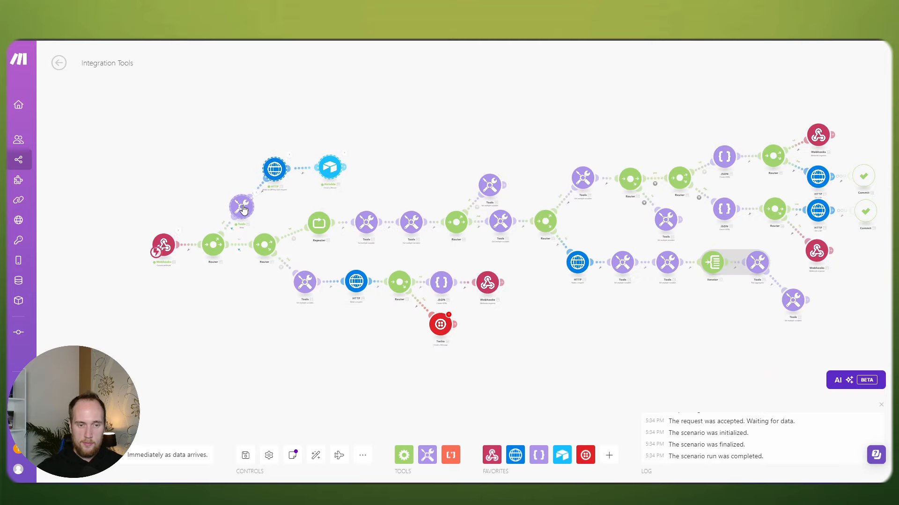
Step: Nudge the HTTP and Airtable pair left and drop Airtable into line, then select the lower branch
{"action": "left_click_drag", "start_coordinate": [274, 173], "coordinate": [269, 175]}
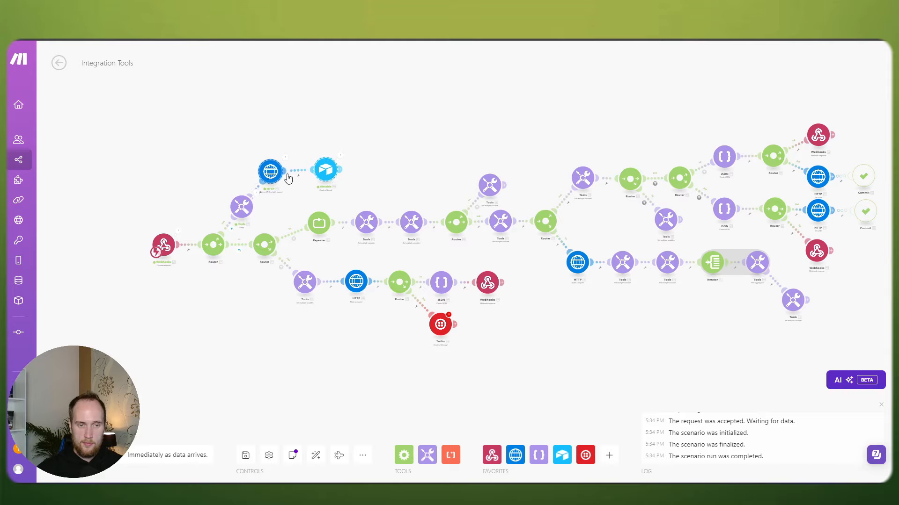
{"action": "left_click_drag", "start_coordinate": [331, 174], "coordinate": [325, 178]}
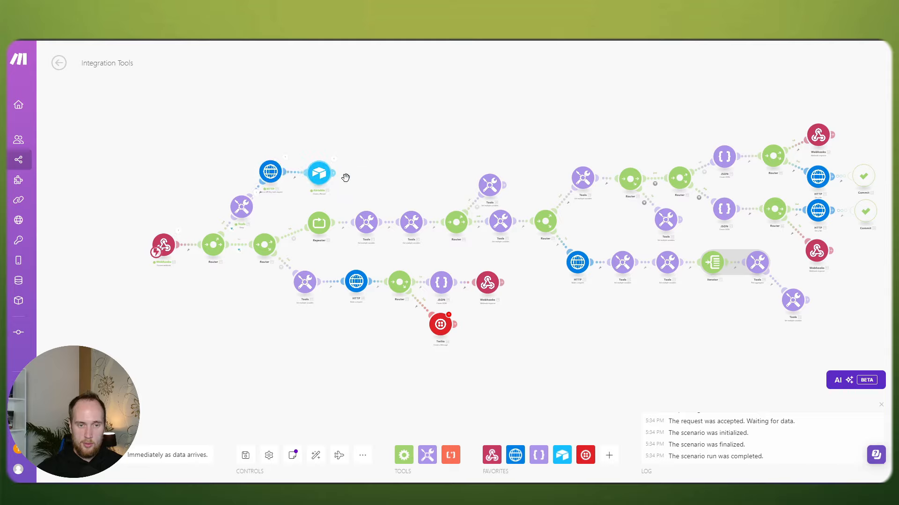
{"action": "left_click_drag", "start_coordinate": [427, 185], "coordinate": [377, 163]}
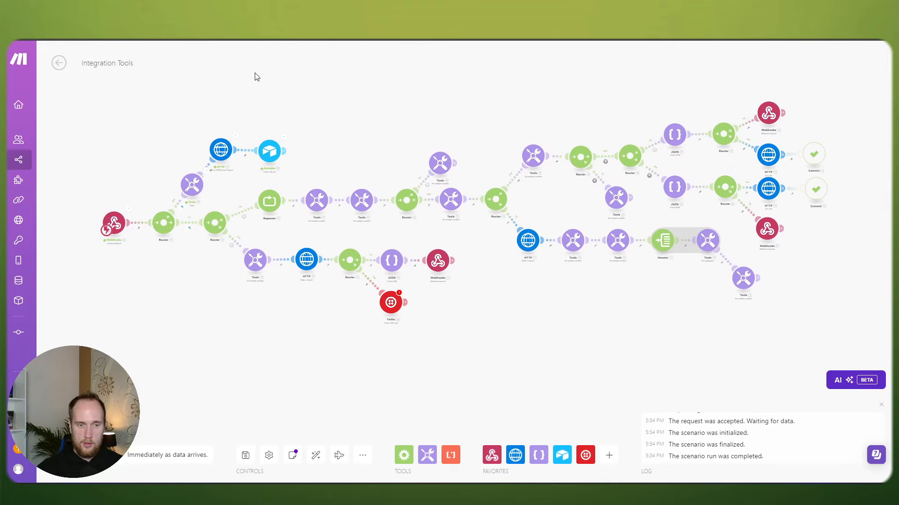
{"action": "left_click_drag", "start_coordinate": [257, 77], "coordinate": [889, 300]}
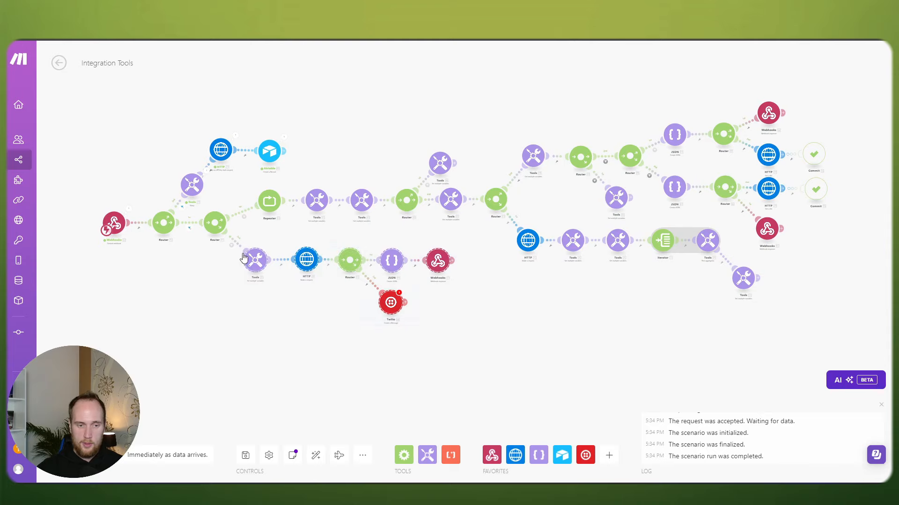
Step: Shift the main flow up-left and pull the six lower-branch modules up near their router
{"action": "left_click_drag", "start_coordinate": [243, 258], "coordinate": [255, 351]}
{"action": "left_click_drag", "start_coordinate": [818, 267], "coordinate": [296, 100]}
{"action": "left_click_drag", "start_coordinate": [865, 301], "coordinate": [259, 77]}
{"action": "left_click_drag", "start_coordinate": [269, 210], "coordinate": [252, 200]}
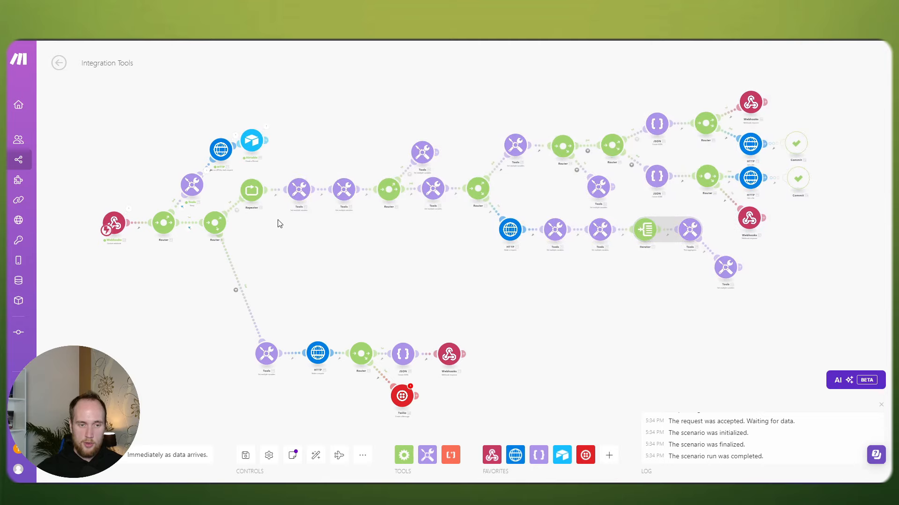
{"action": "left_click_drag", "start_coordinate": [455, 323], "coordinate": [469, 293]}
{"action": "left_click_drag", "start_coordinate": [529, 413], "coordinate": [237, 292]}
{"action": "left_click_drag", "start_coordinate": [287, 329], "coordinate": [270, 242]}
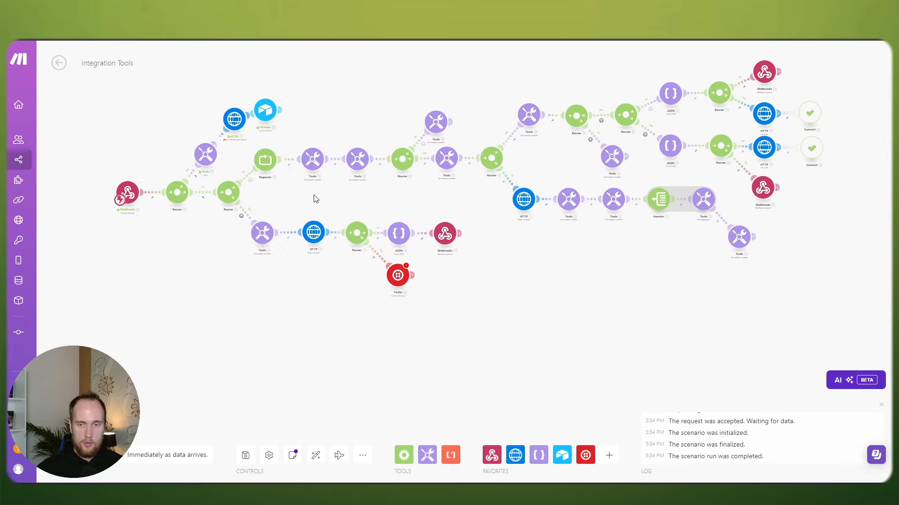
Step: Level the HTTP module beside Airtable above the first Tools module and recentre the scenario
{"action": "left_click_drag", "start_coordinate": [332, 191], "coordinate": [344, 230]}
{"action": "left_click_drag", "start_coordinate": [260, 164], "coordinate": [318, 179]}
{"action": "scroll", "coordinate": [271, 119], "scroll_direction": "up", "scroll_amount": 3}
{"action": "left_click_drag", "start_coordinate": [309, 141], "coordinate": [328, 146]}
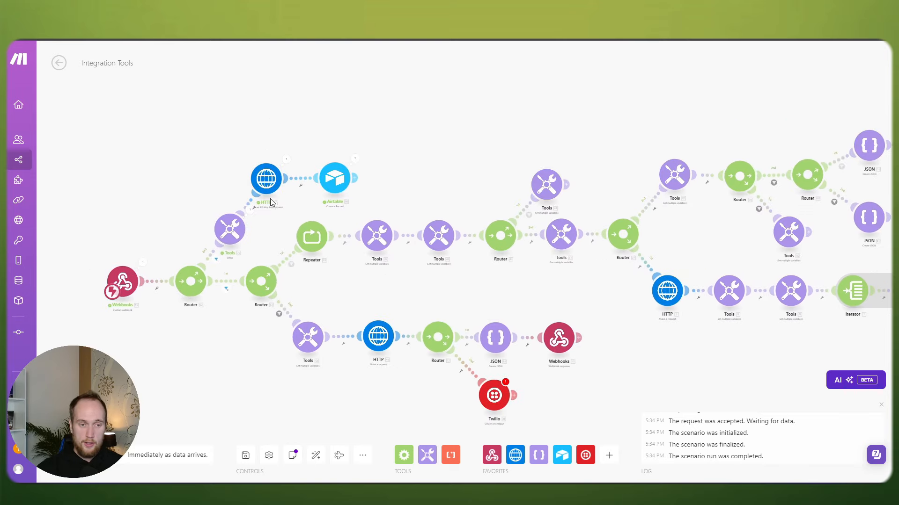
{"action": "left_click_drag", "start_coordinate": [265, 184], "coordinate": [269, 184]}
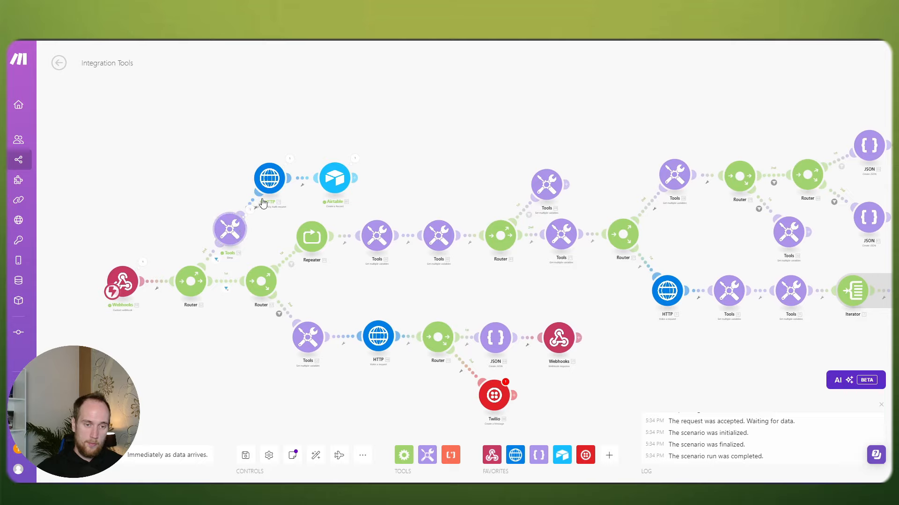
{"action": "scroll", "coordinate": [215, 180], "scroll_direction": "down", "scroll_amount": 3}
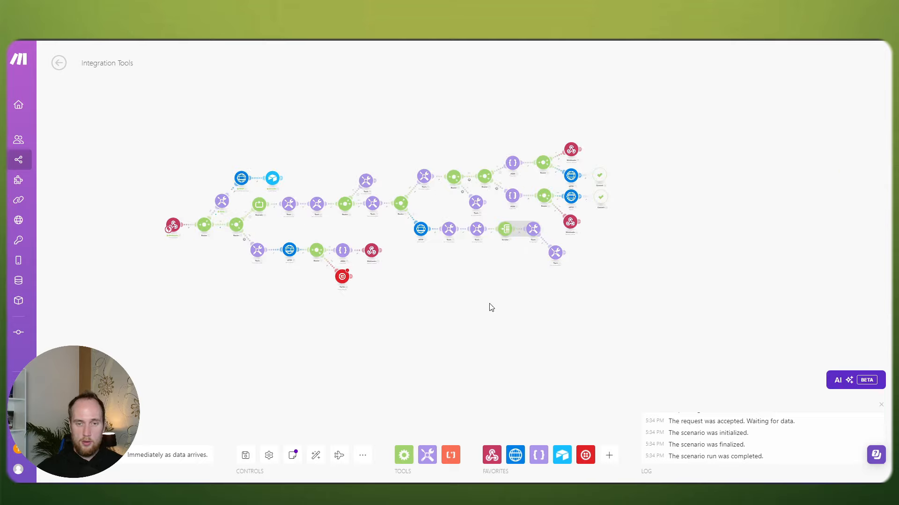
{"action": "left_click_drag", "start_coordinate": [428, 278], "coordinate": [483, 309]}
{"action": "scroll", "coordinate": [481, 298], "scroll_direction": "up", "scroll_amount": 2}
{"action": "scroll", "coordinate": [479, 297], "scroll_direction": "down", "scroll_amount": 2}
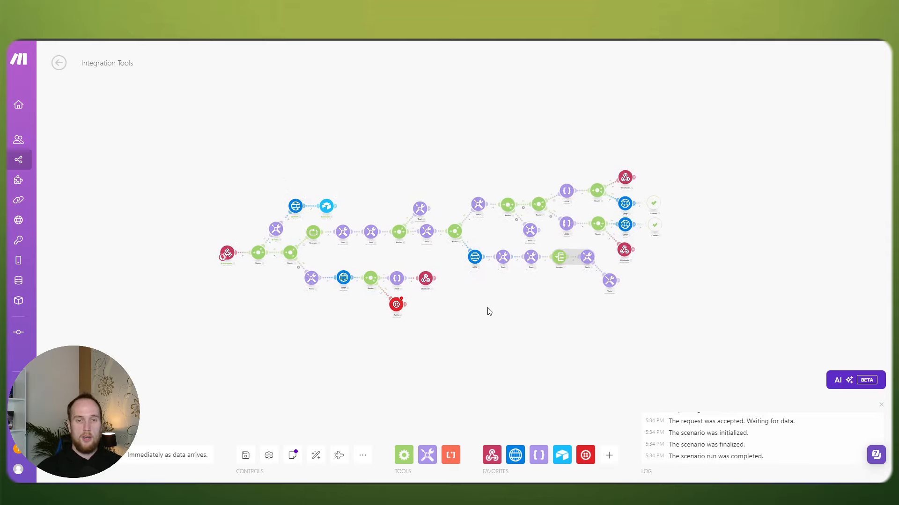